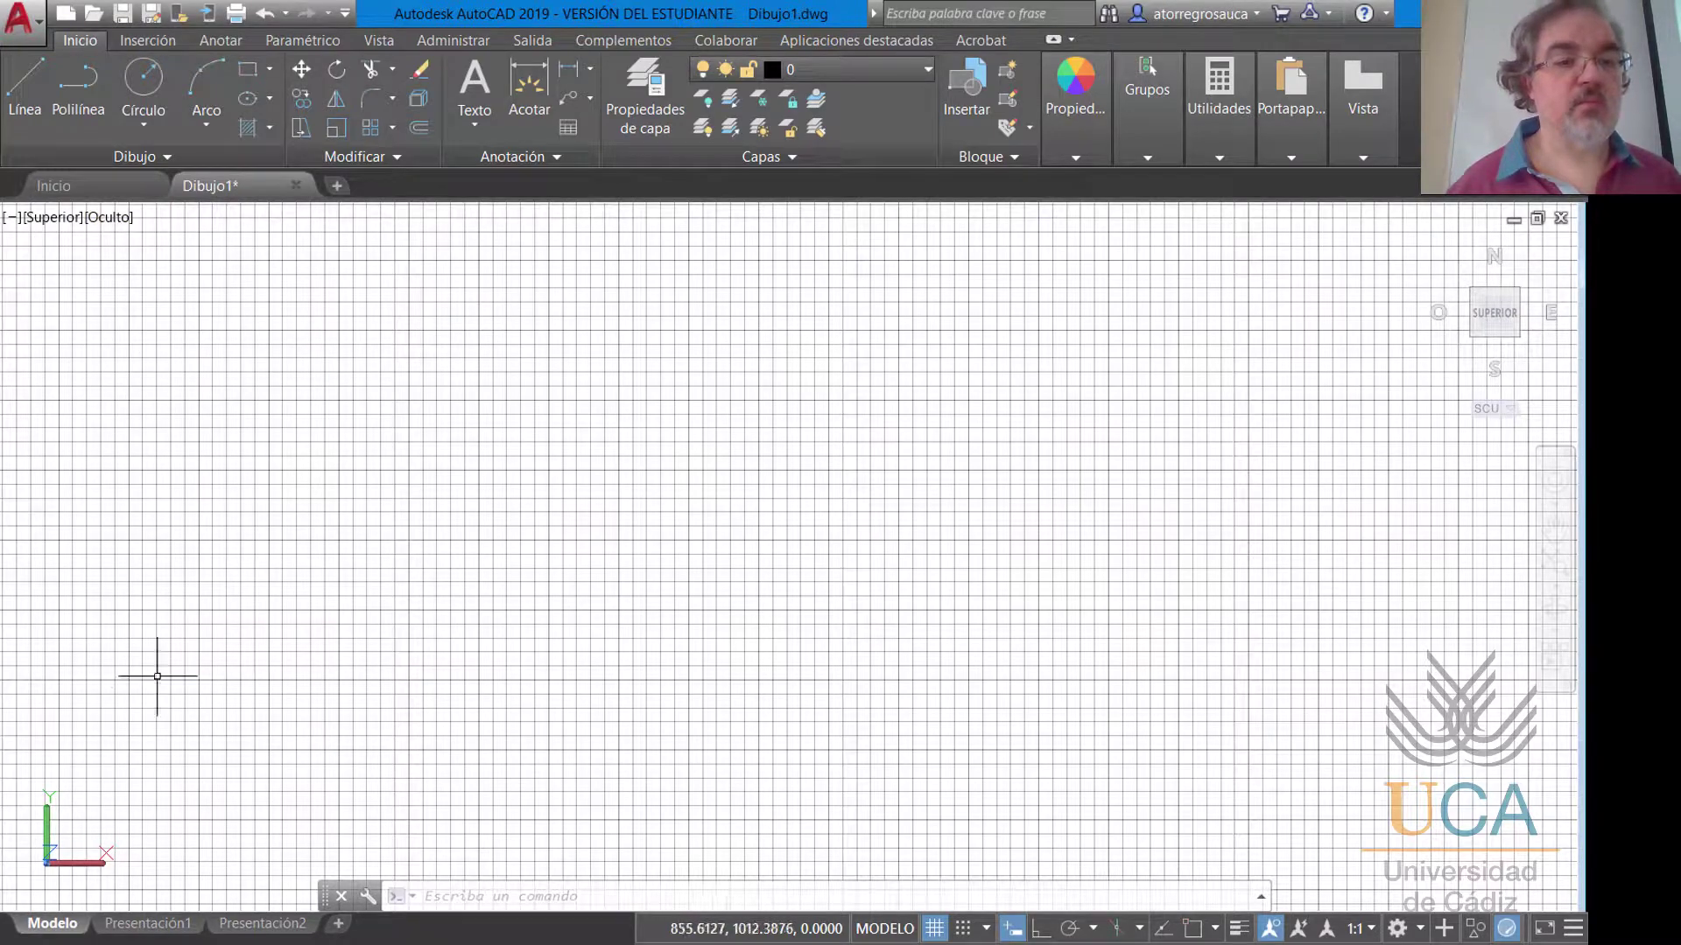
Draw two separate short slanted lines just above and to the right of the origin.
mouse_move(247, 743)
middle_mouse_down()
mouse_move(225, 686)
mouse_move(225, 713)
mouse_move(195, 724)
mouse_move(284, 622)
middle_mouse_up()
scroll(219, 606, "up", 6)
middle_click_drag(169, 679, 268, 613)
scroll(254, 640, "up", 4)
scroll(232, 635, "up", 1)
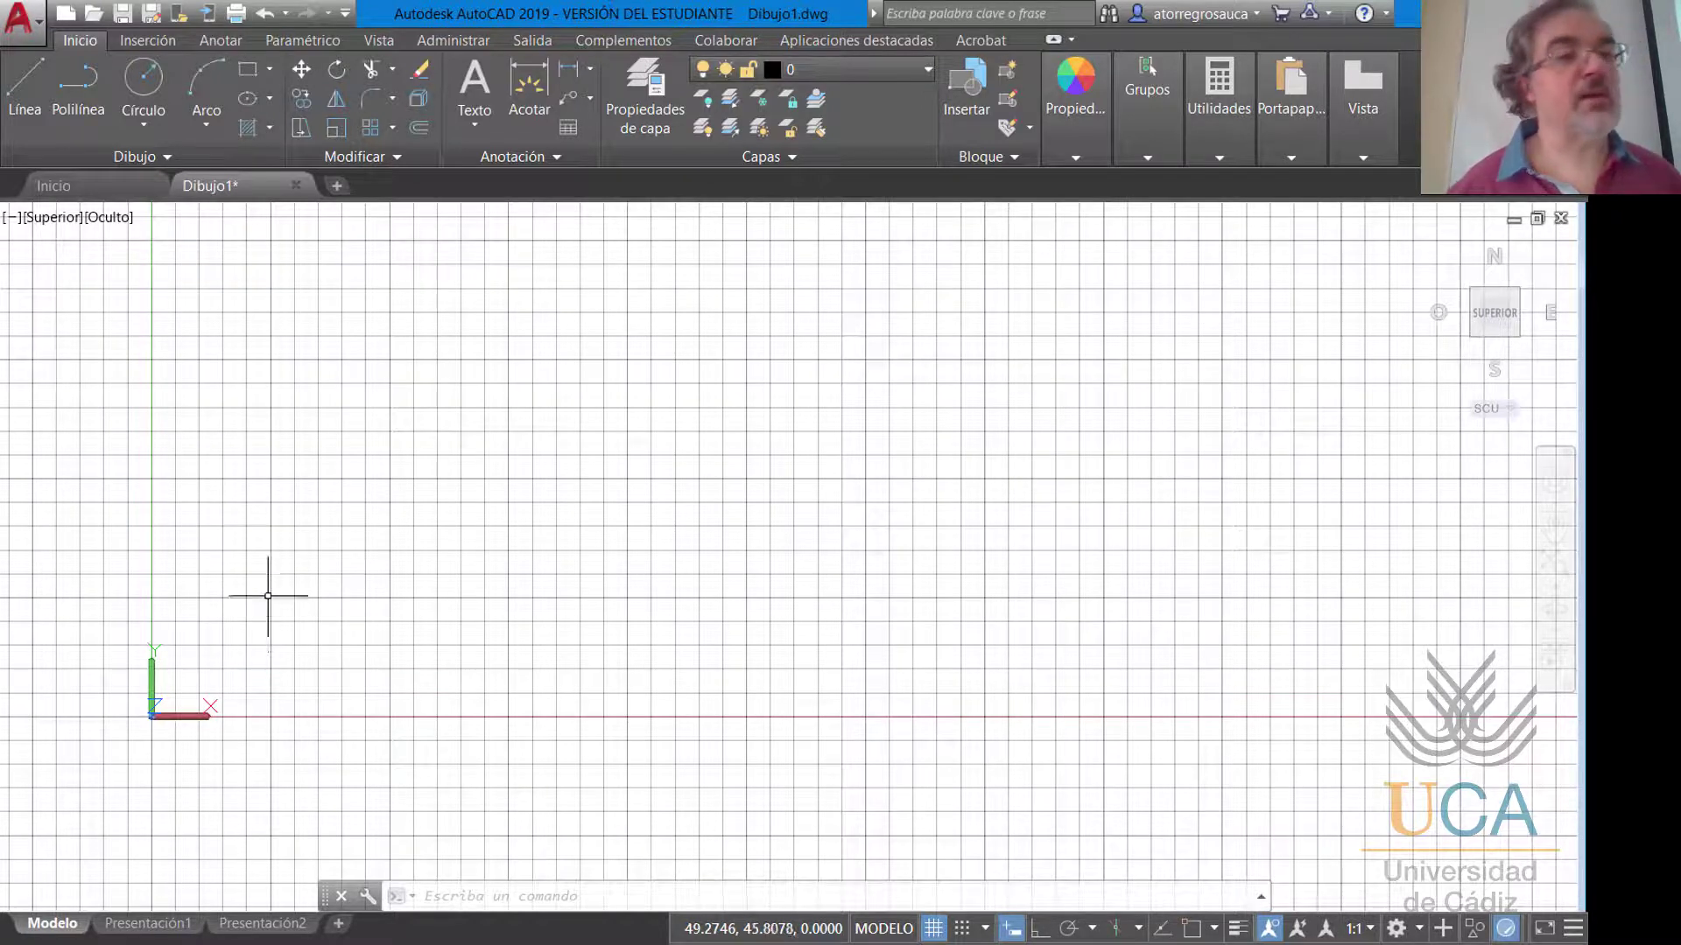
left_click(25, 92)
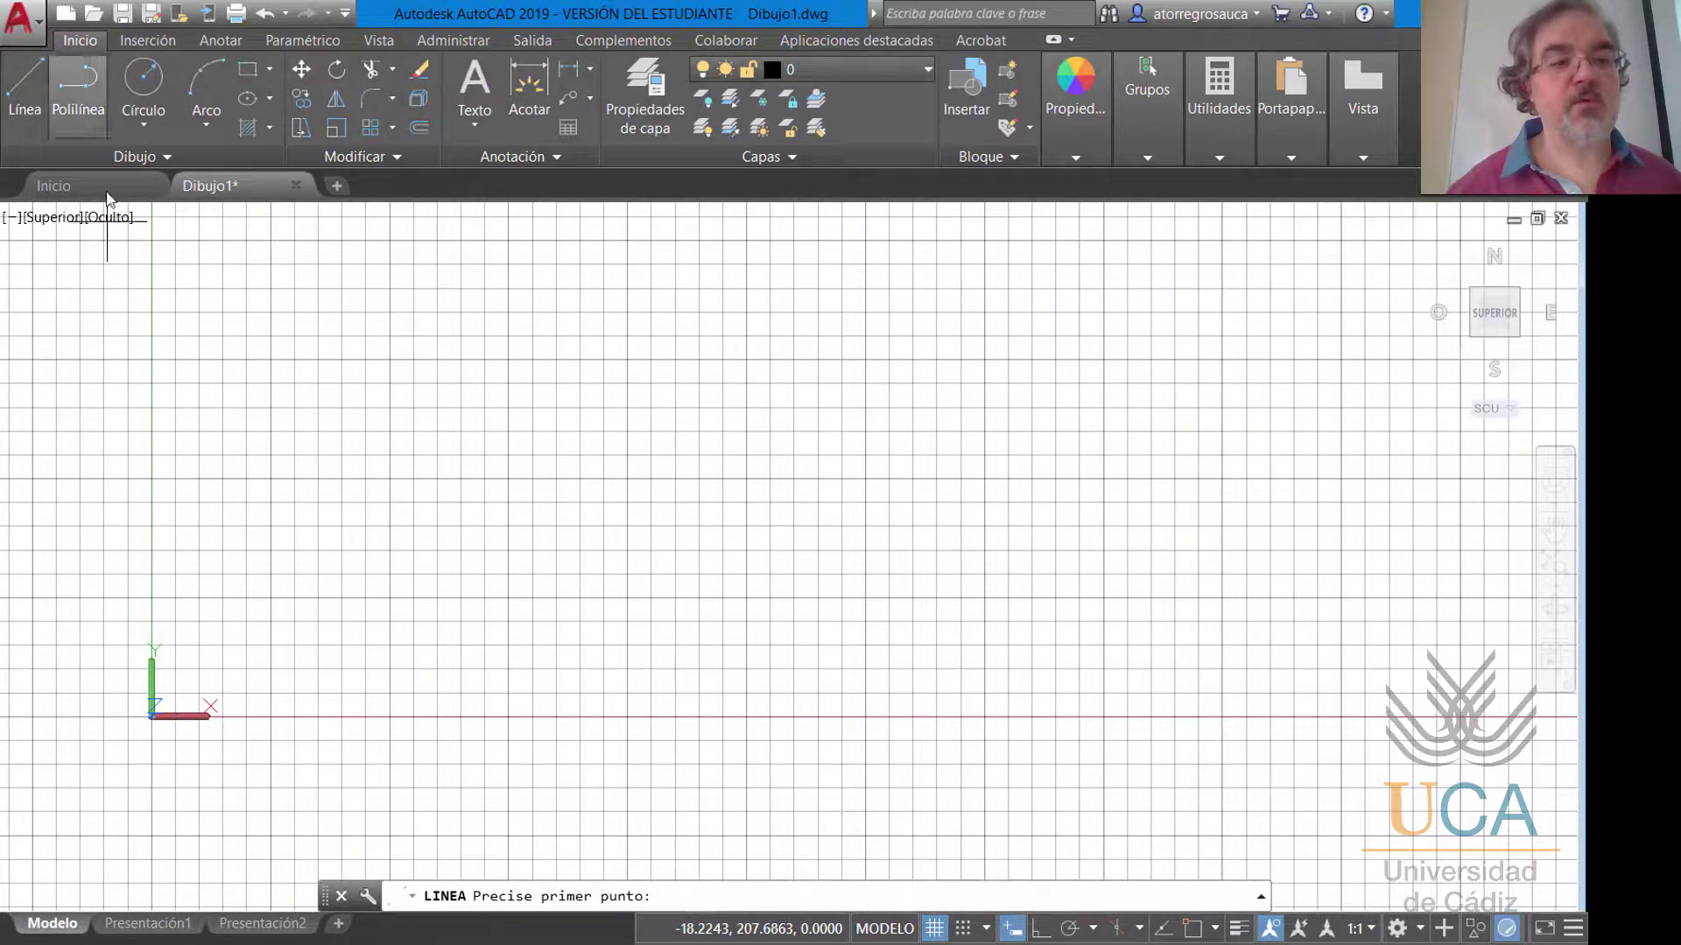
left_click(196, 643)
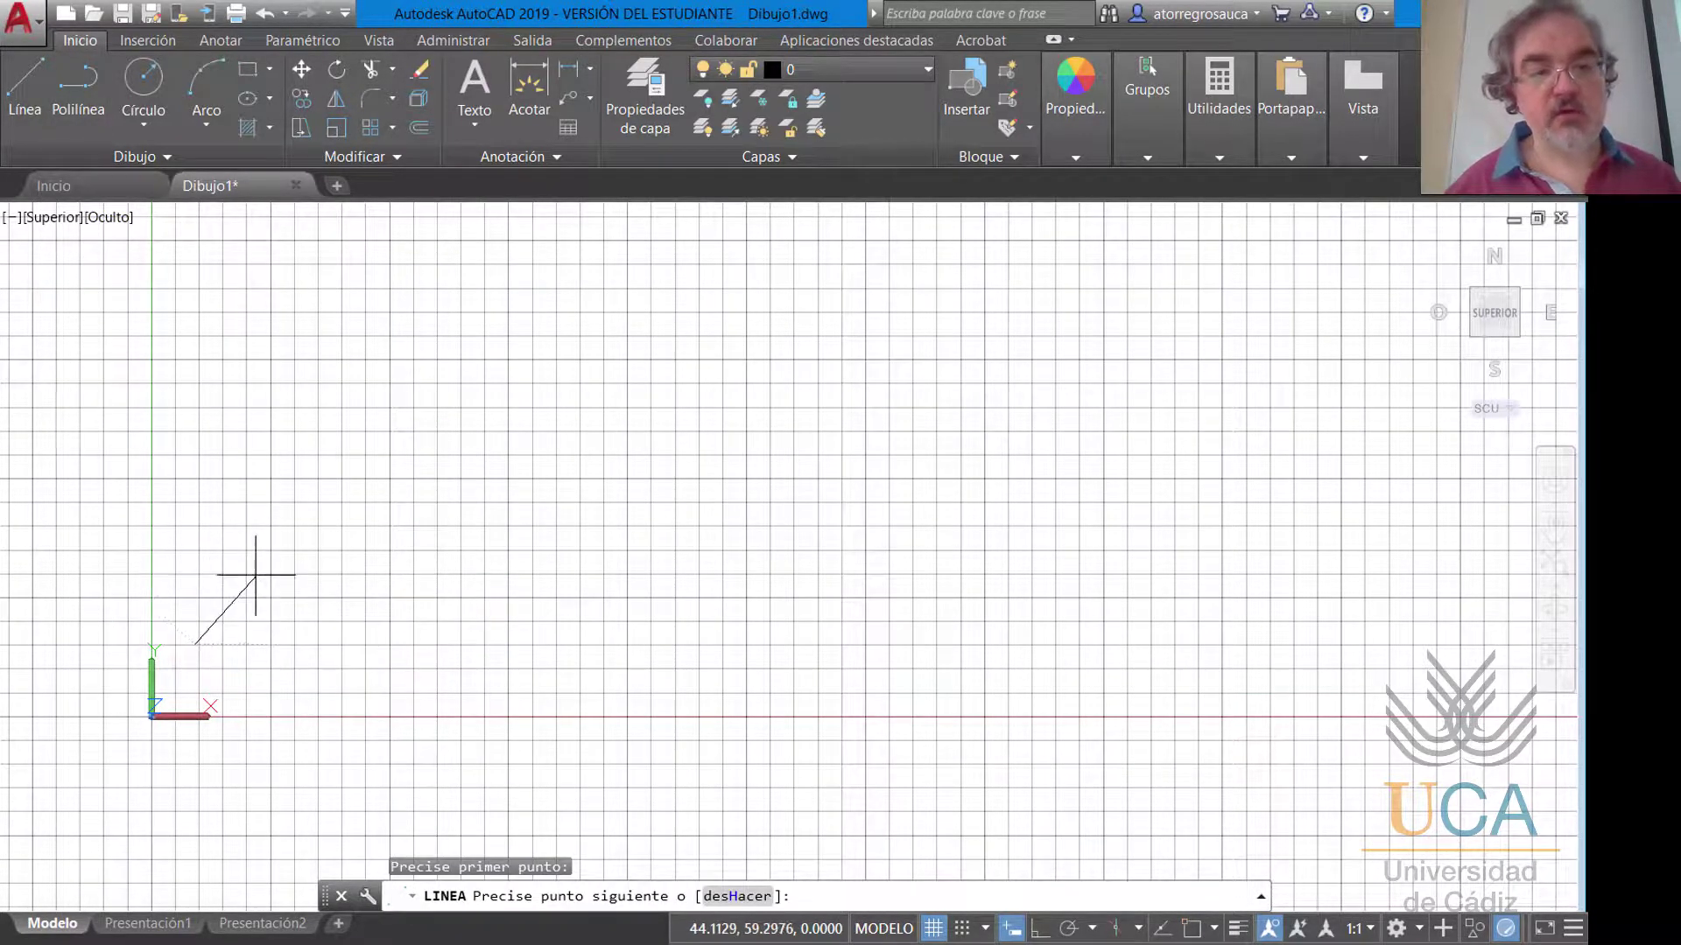
left_click(252, 581)
left_click(334, 628)
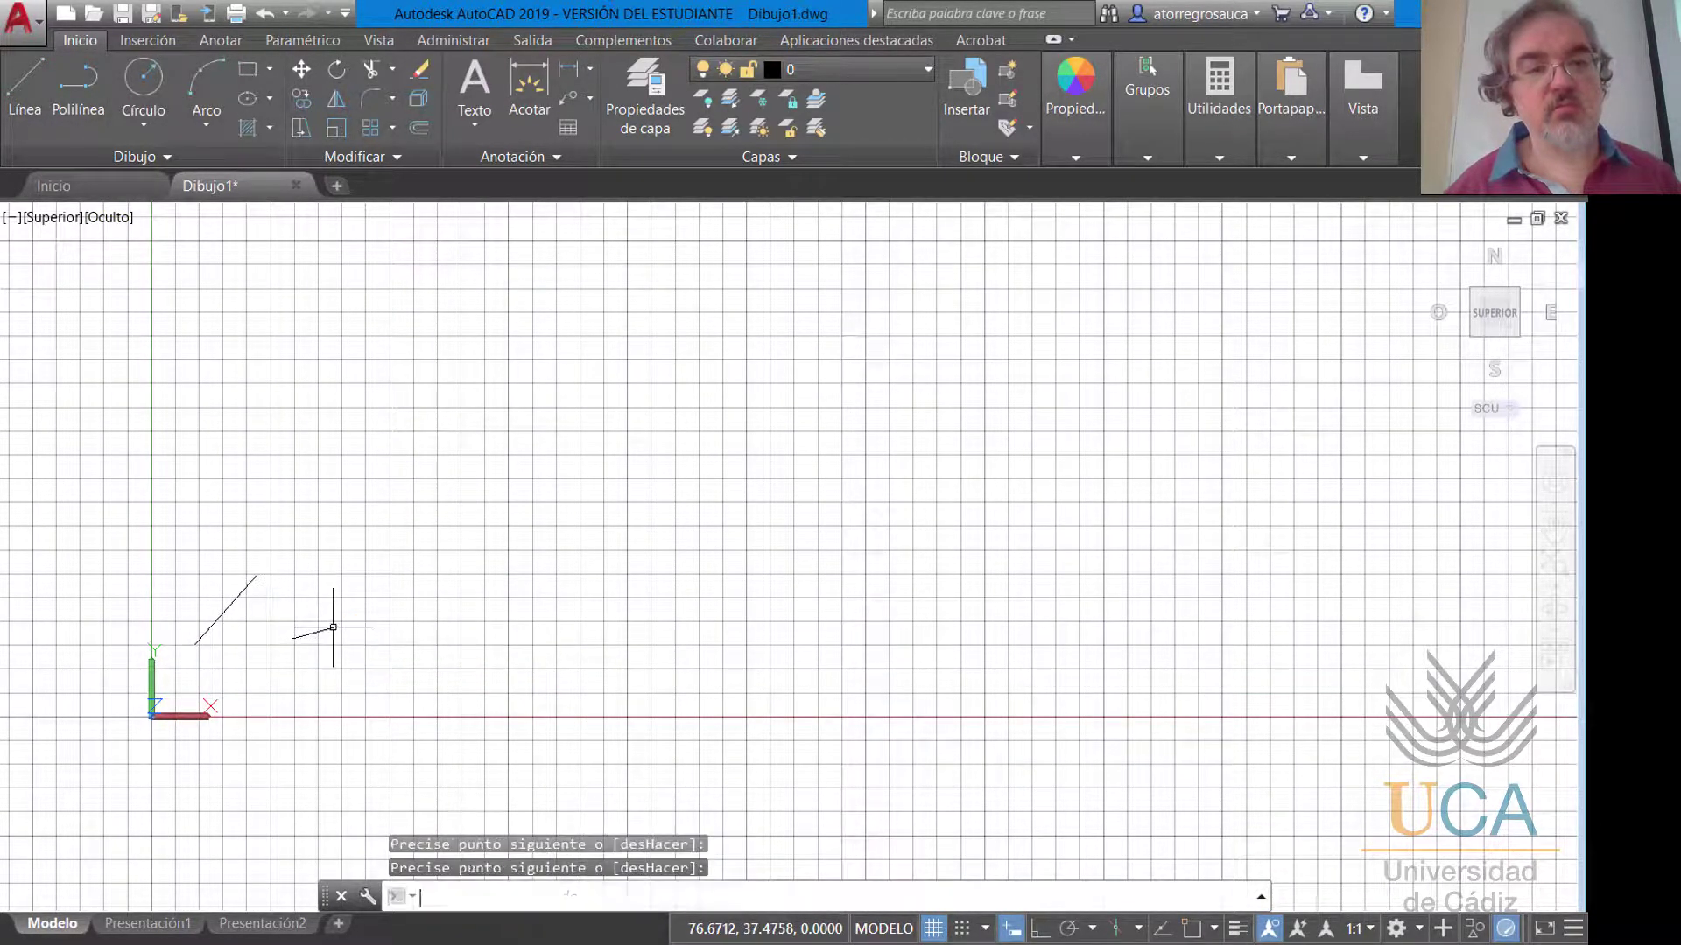
key("Return")
Draw two small horizontal rectangles above the lines, one higher and one lower and further right.
left_click(248, 70)
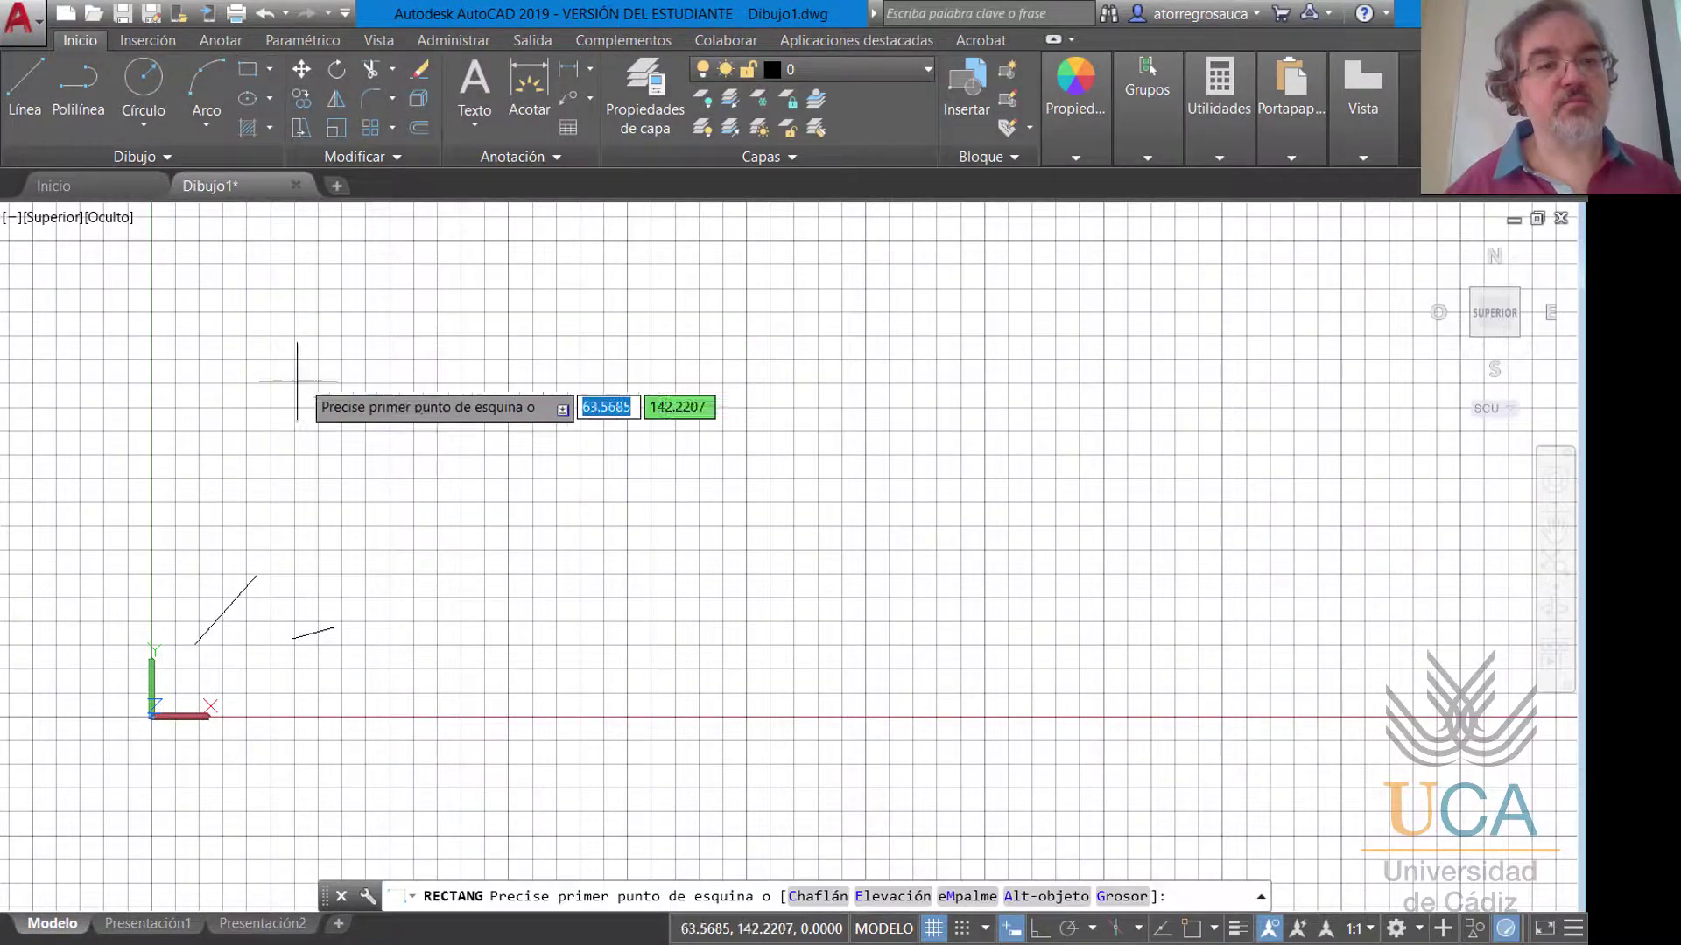
left_click(247, 475)
left_click(319, 498)
key("Return")
left_click(293, 543)
left_click(382, 569)
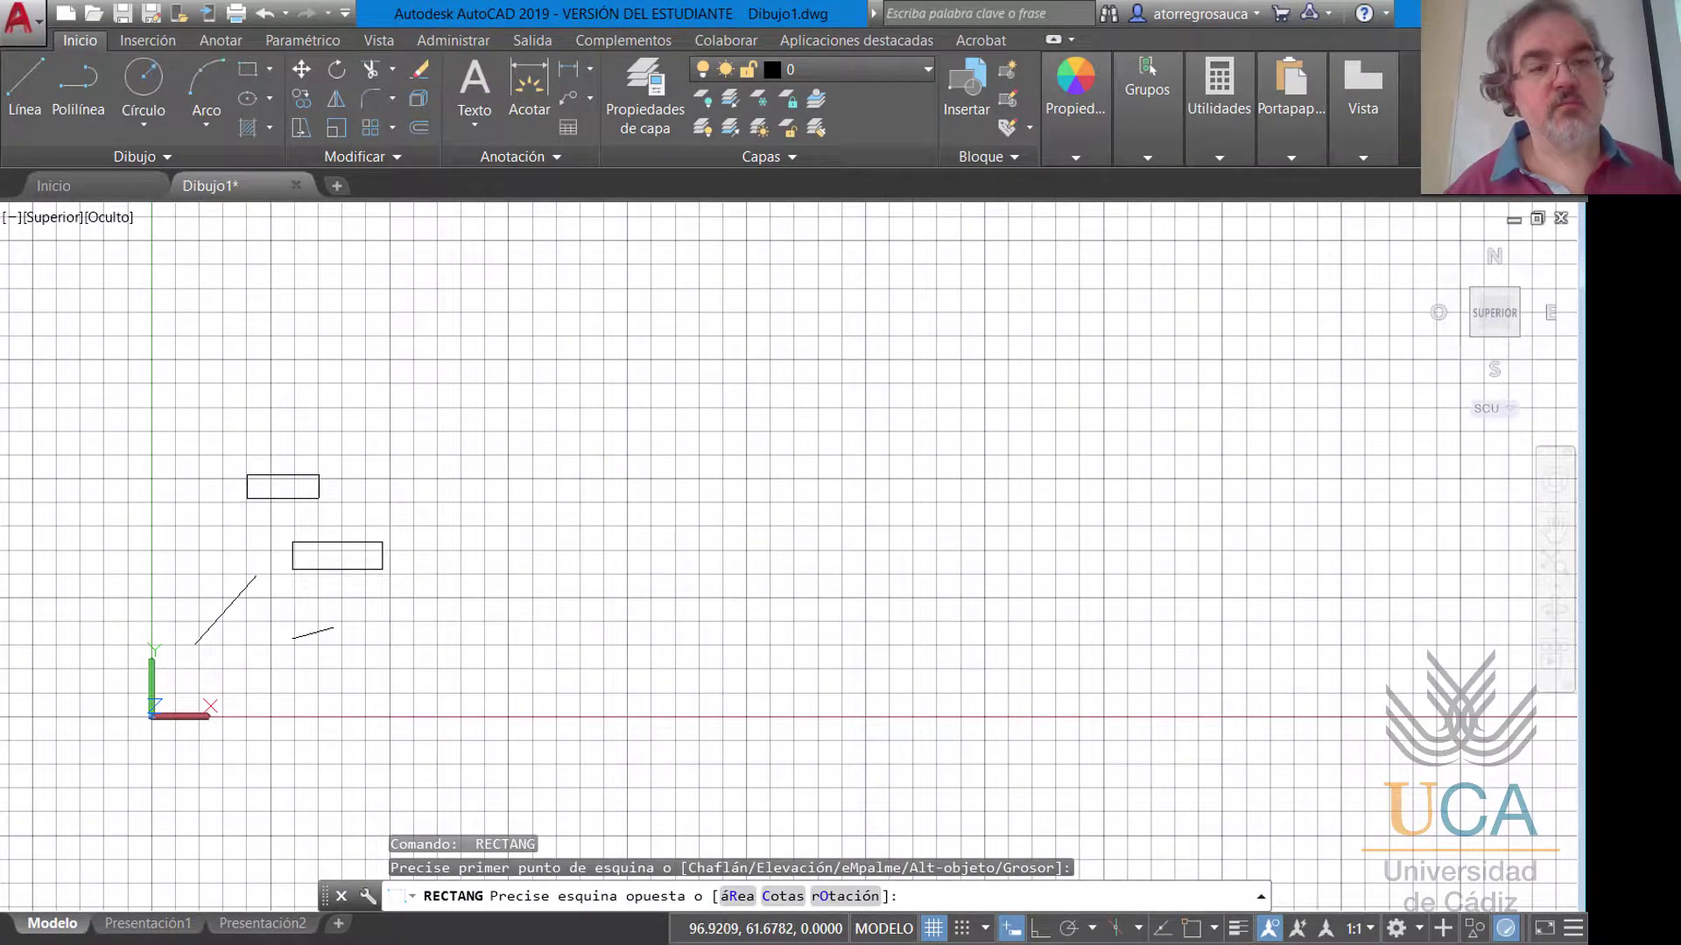
Draw three circles around the lines and rectangles, the first two with radii of about 15 and 10 units.
left_click(143, 78)
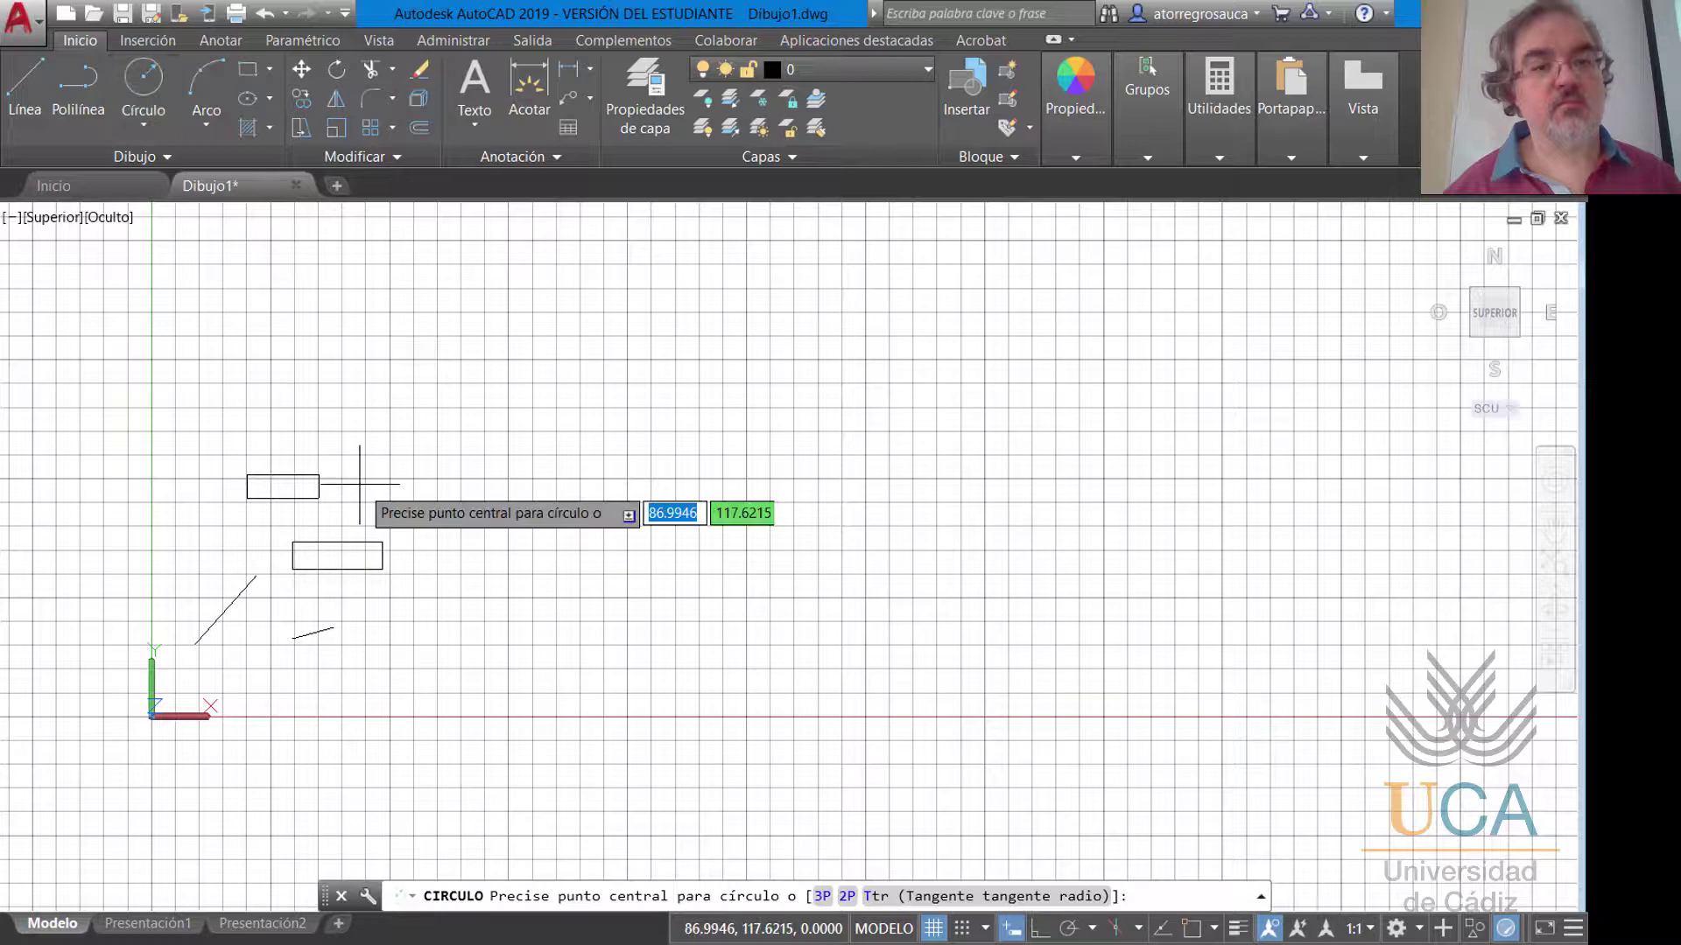
left_click(395, 626)
left_click(431, 628)
key("Return")
left_click(196, 537)
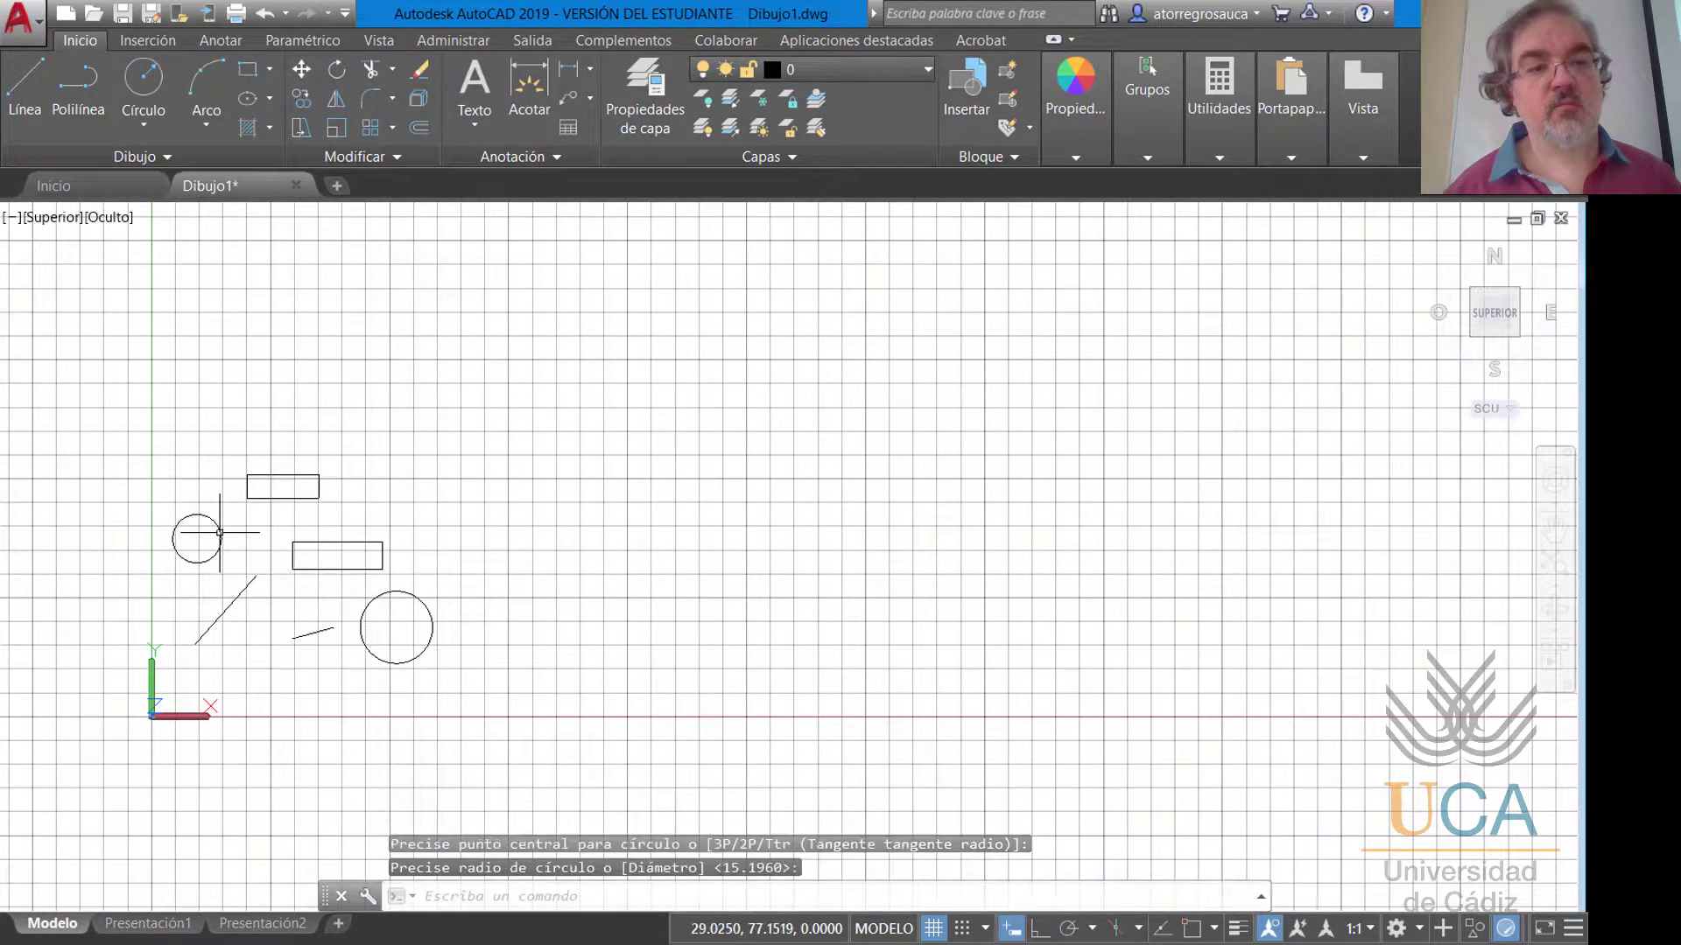
left_click(222, 538)
key("Return")
left_click(249, 651)
left_click(264, 636)
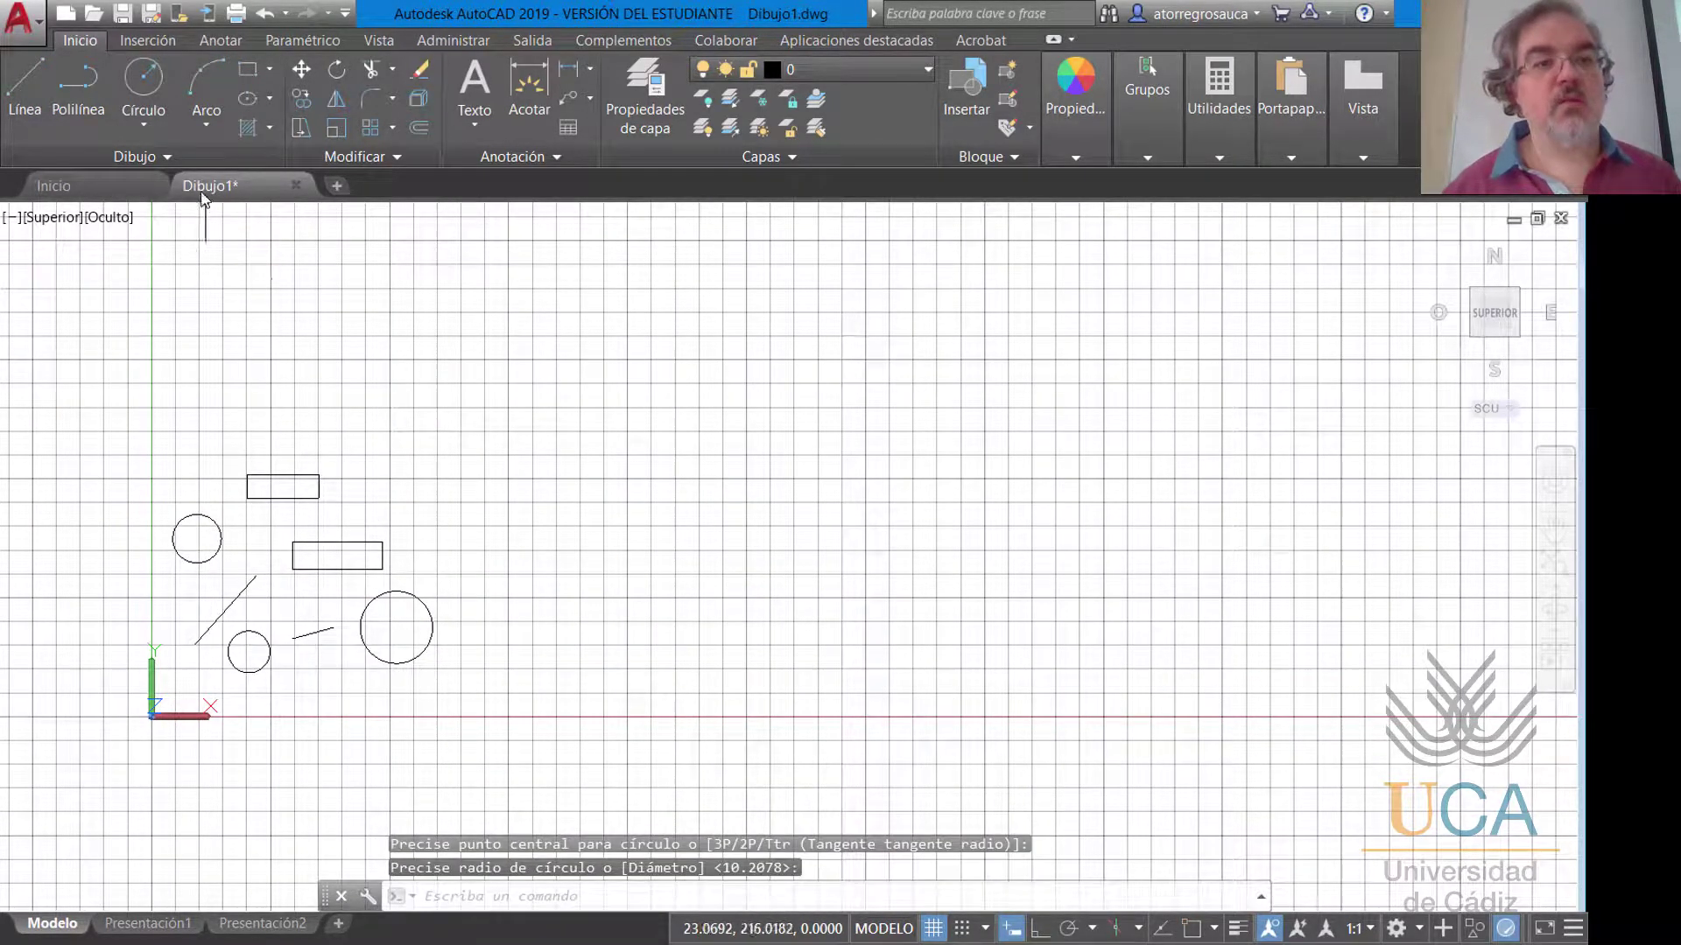
Try selecting both rectangles and the upper-left circle individually for a Move, add the remaining figures with a window selection, and cancel.
scroll(267, 563, "up", 2)
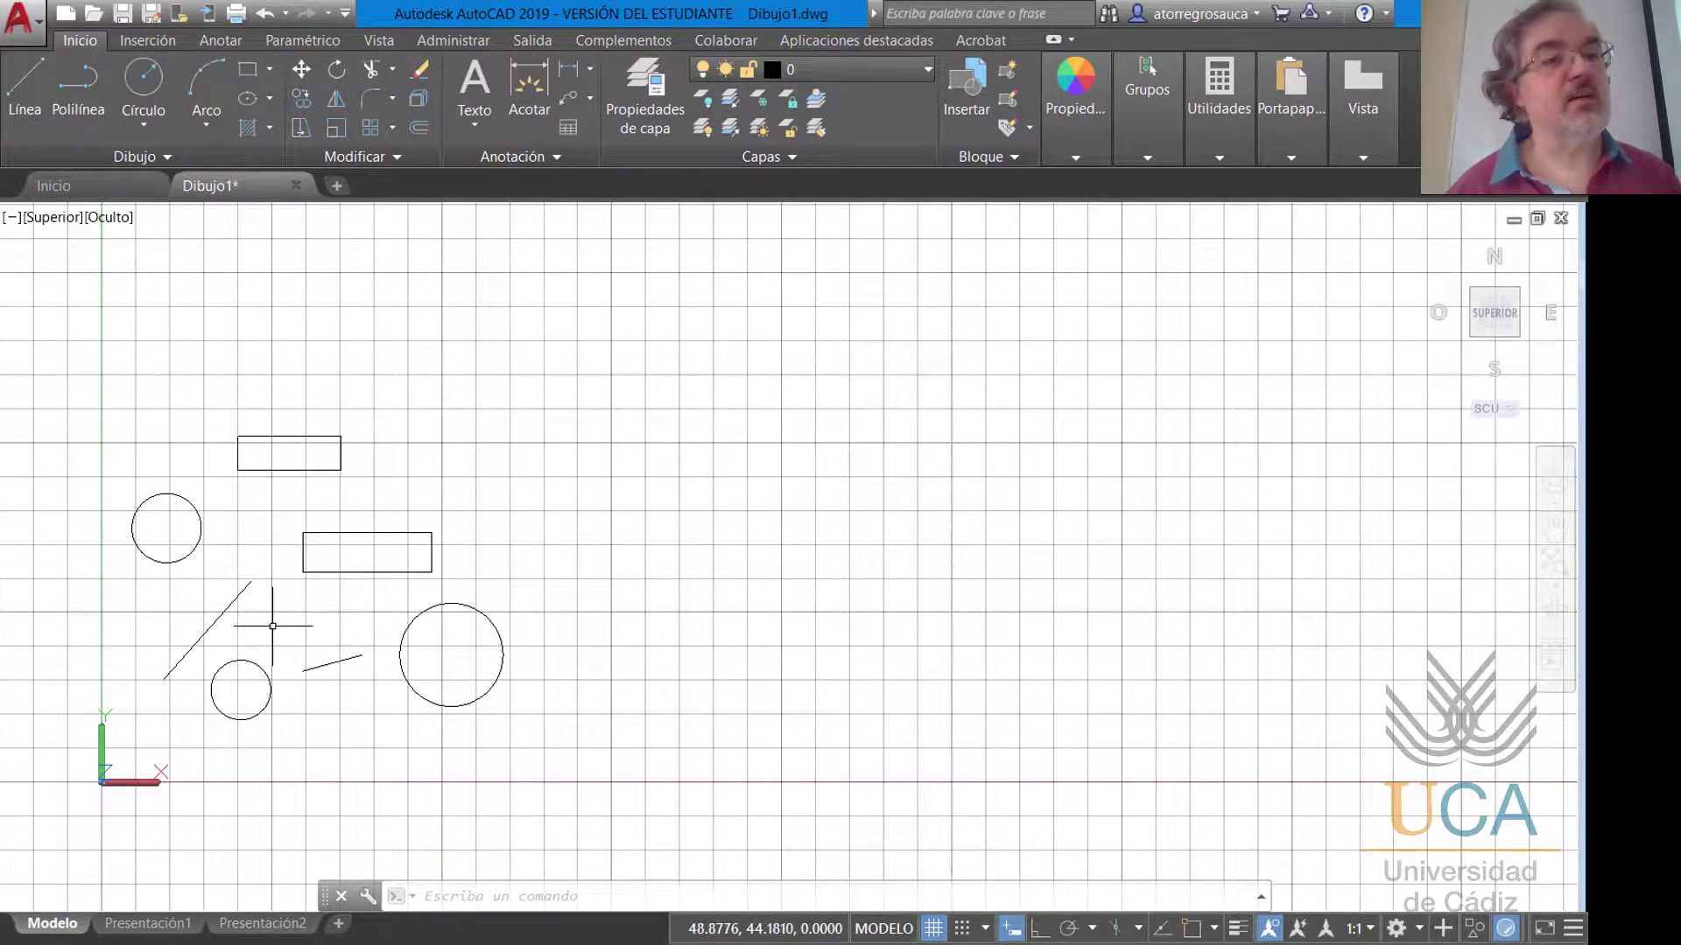
left_click(308, 69)
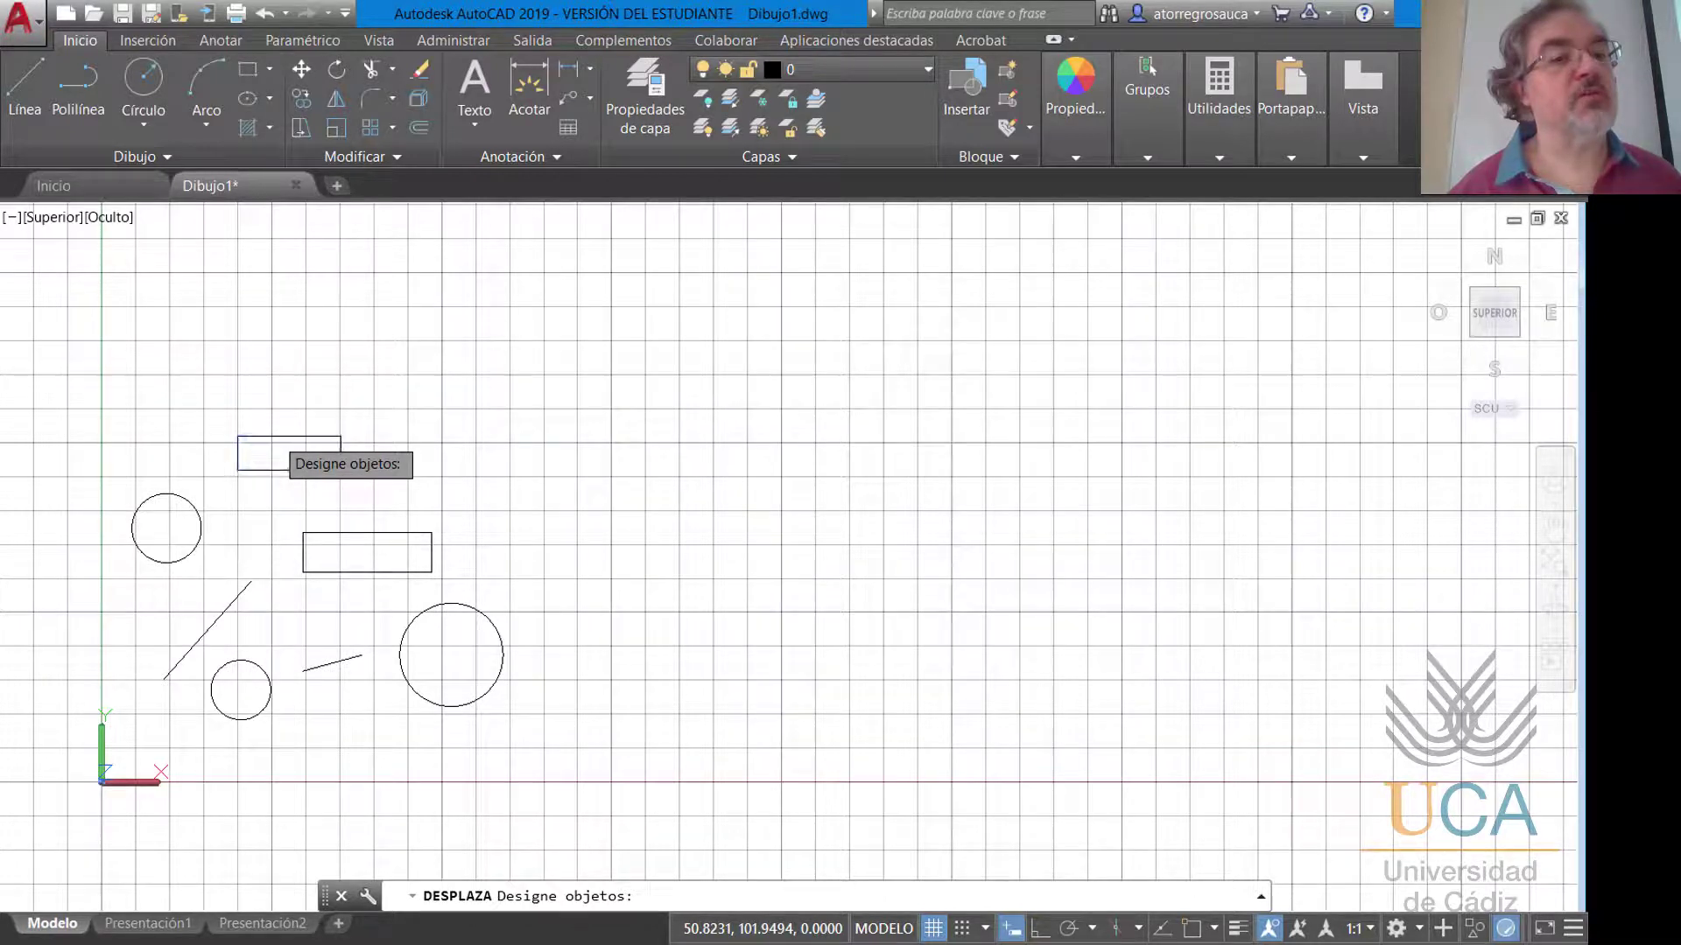
left_click(274, 436)
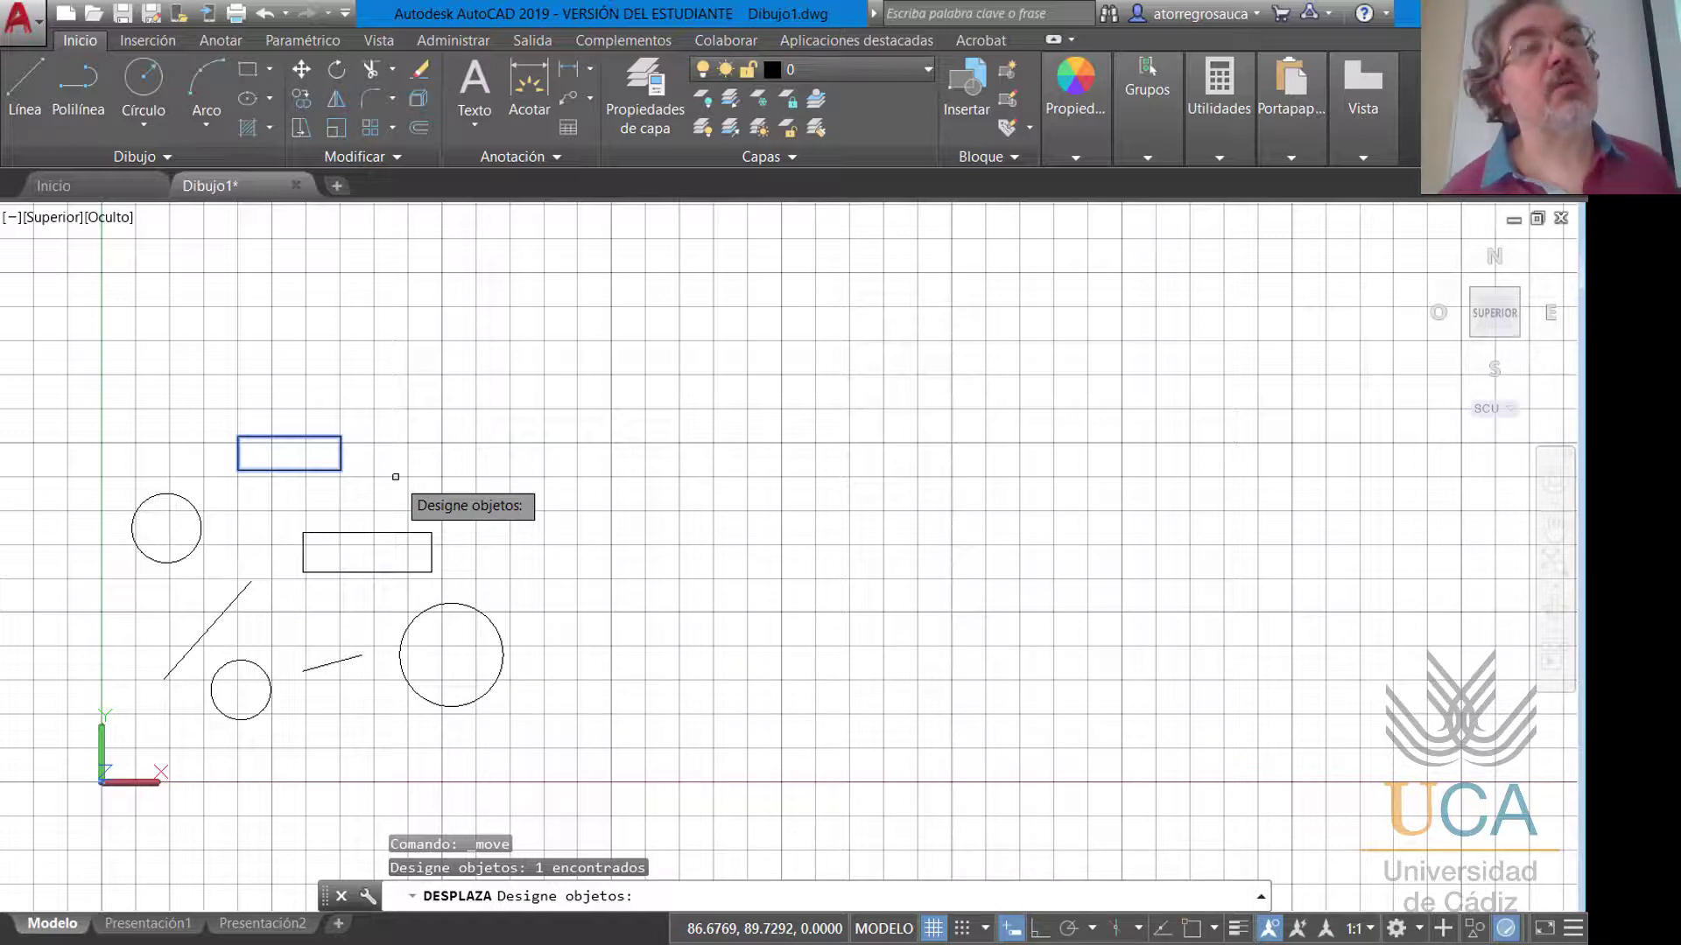
left_click(378, 534)
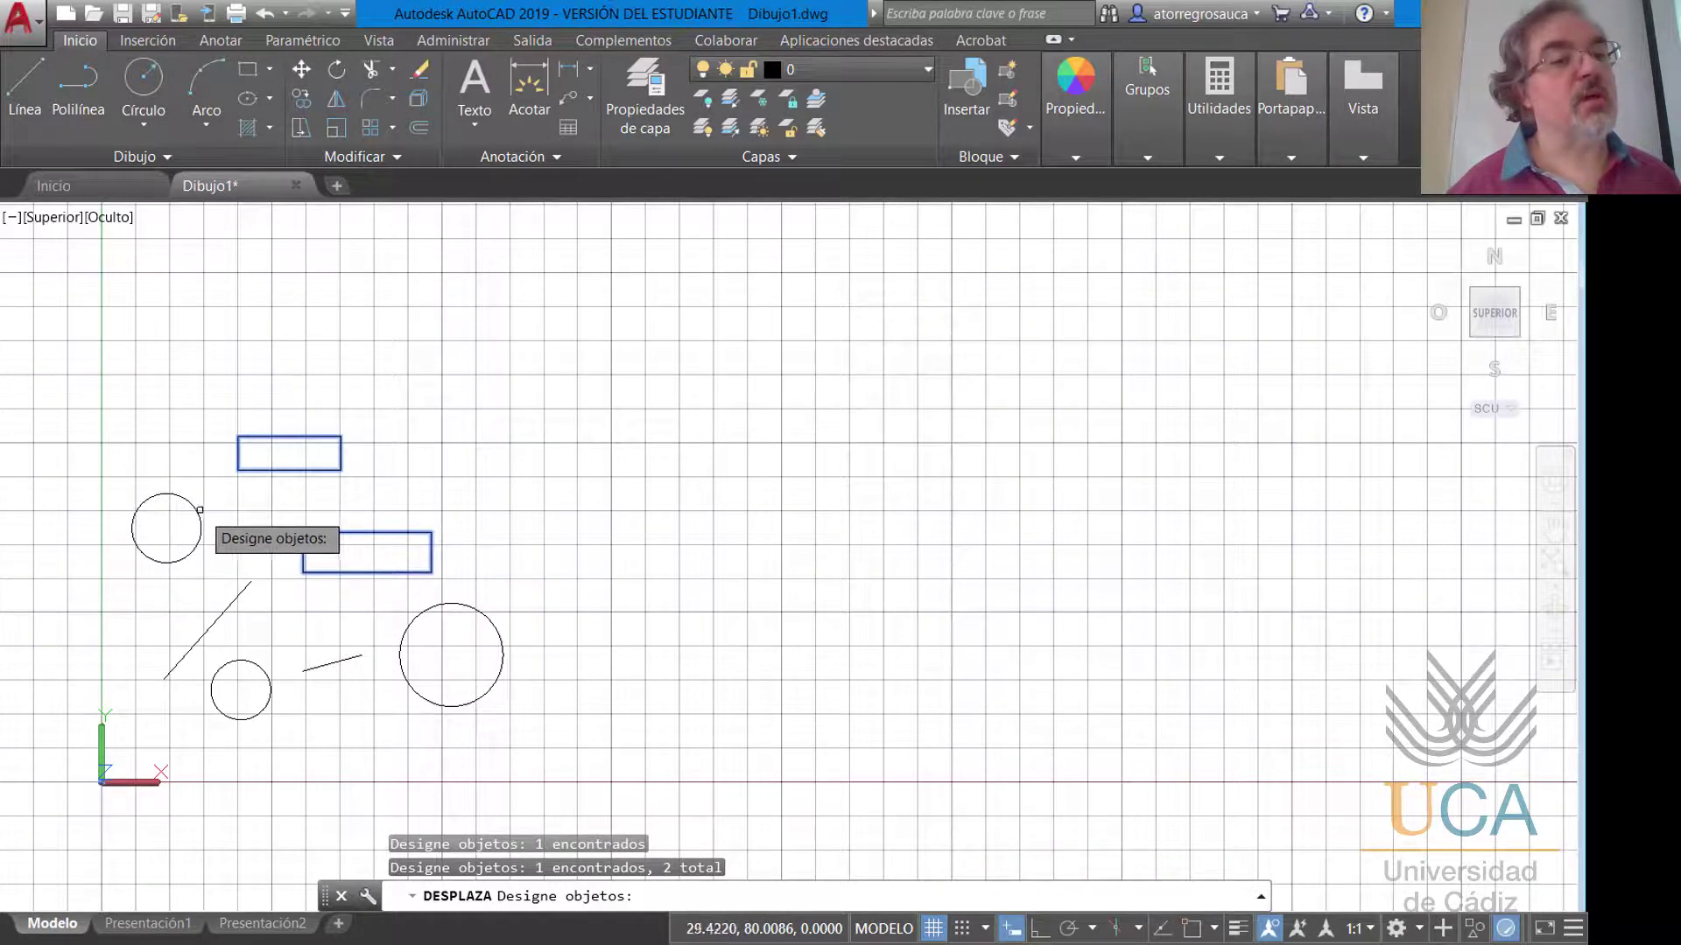
left_click(201, 509)
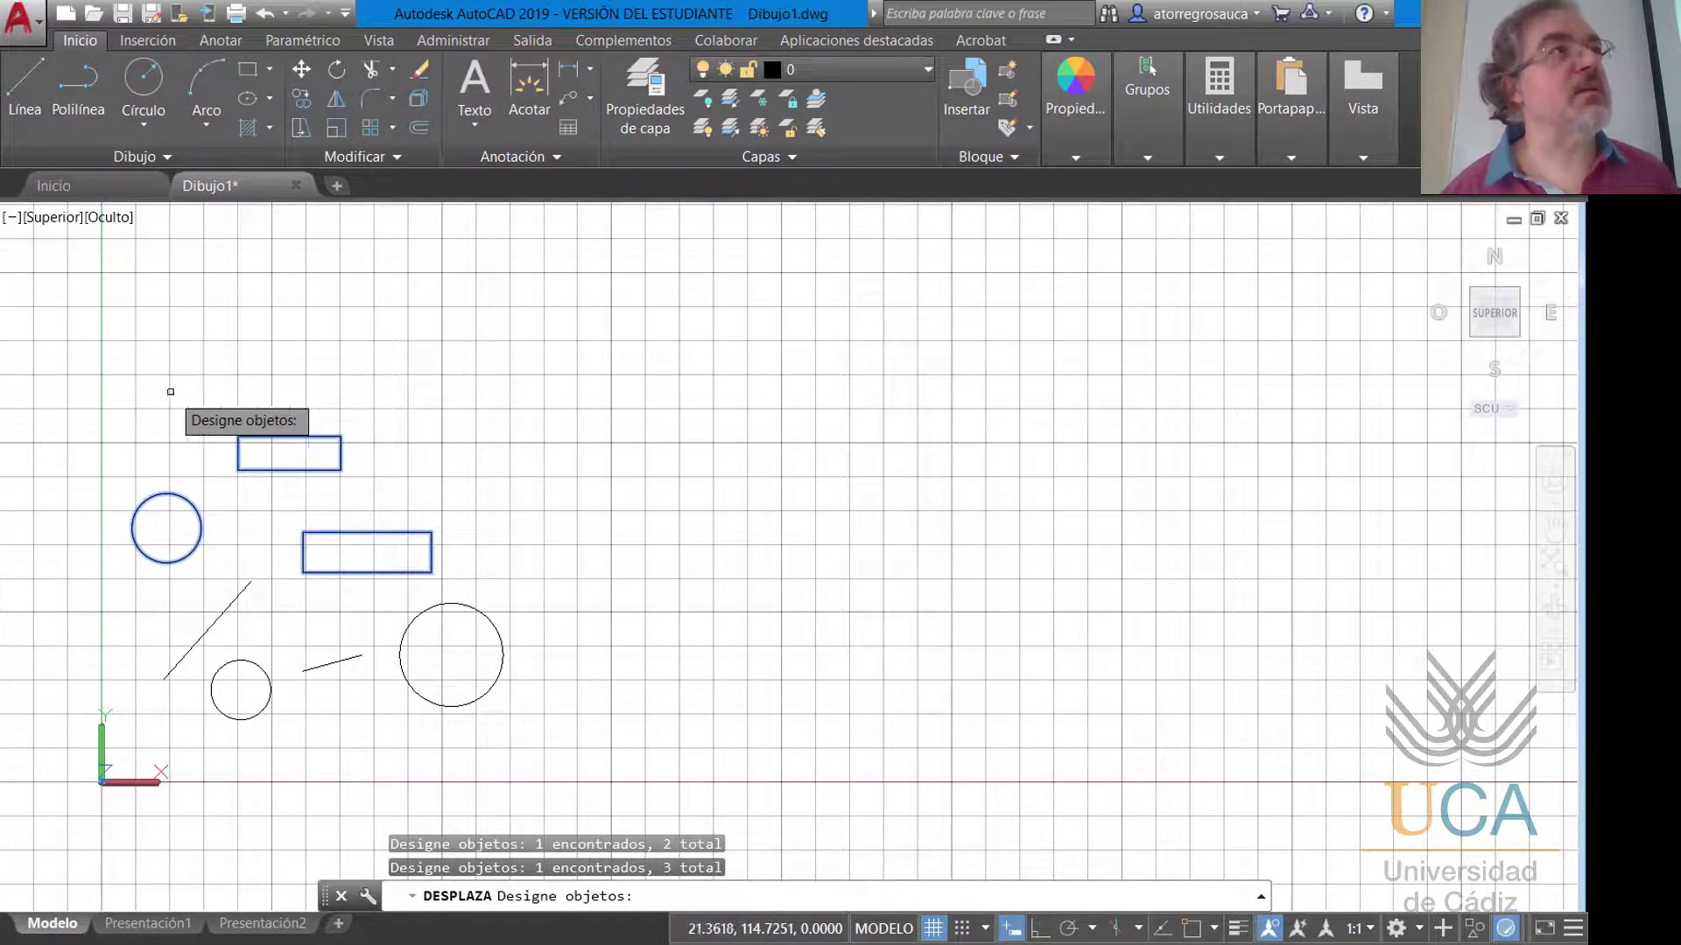
left_click(82, 424)
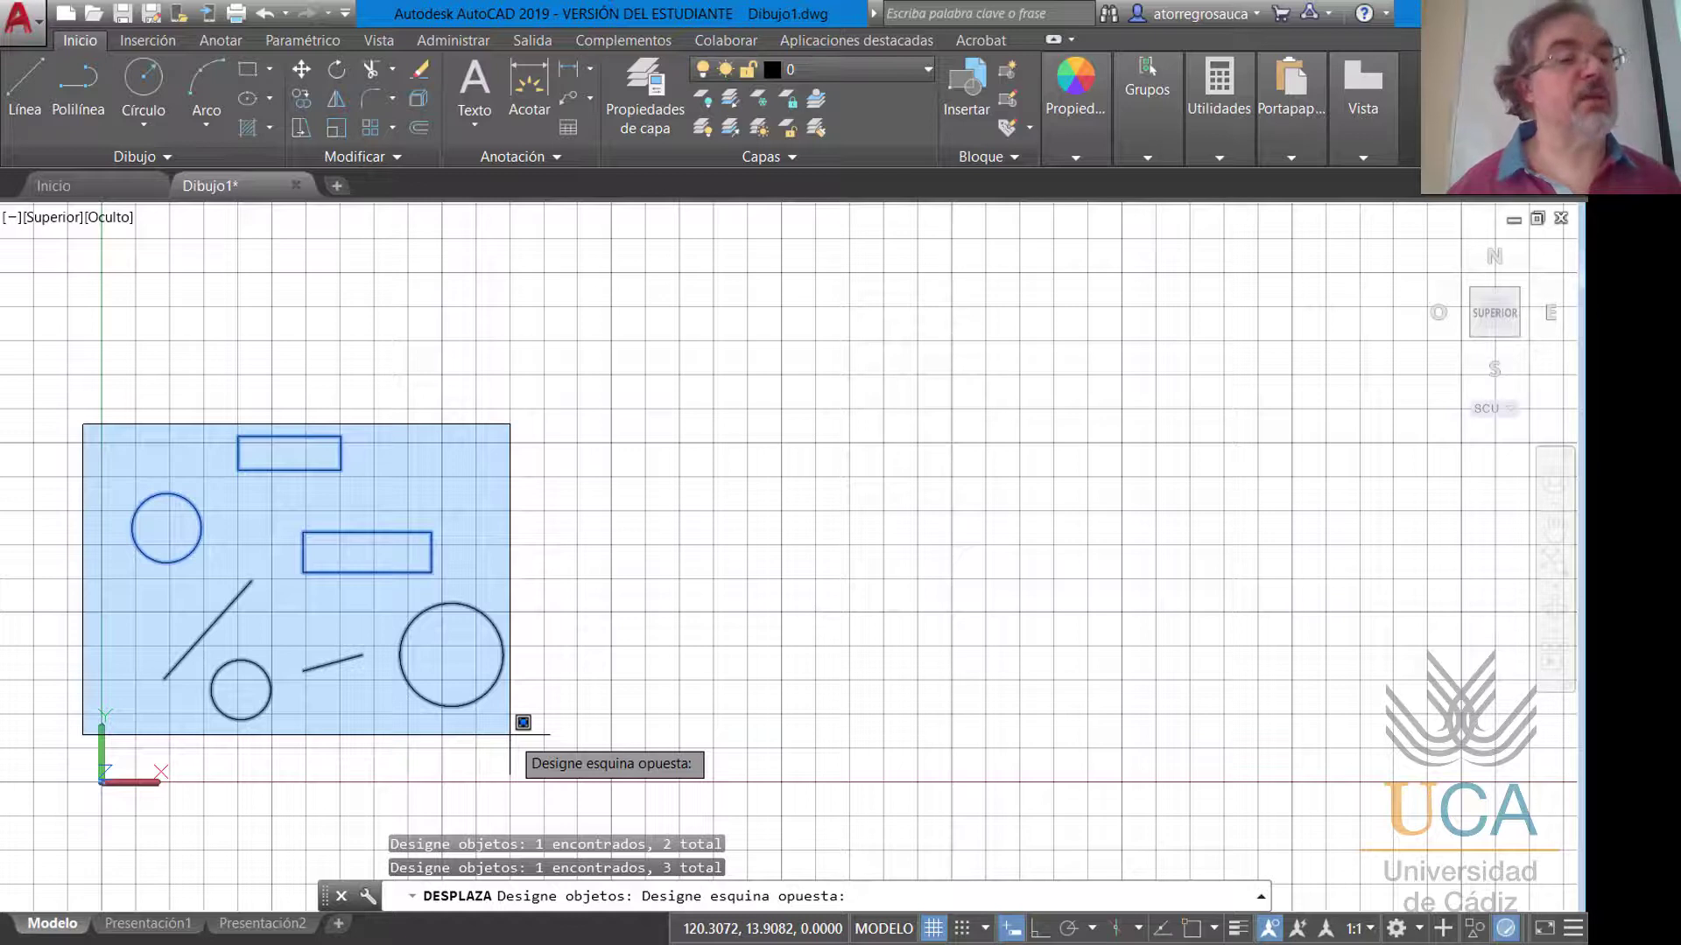
left_click(547, 710)
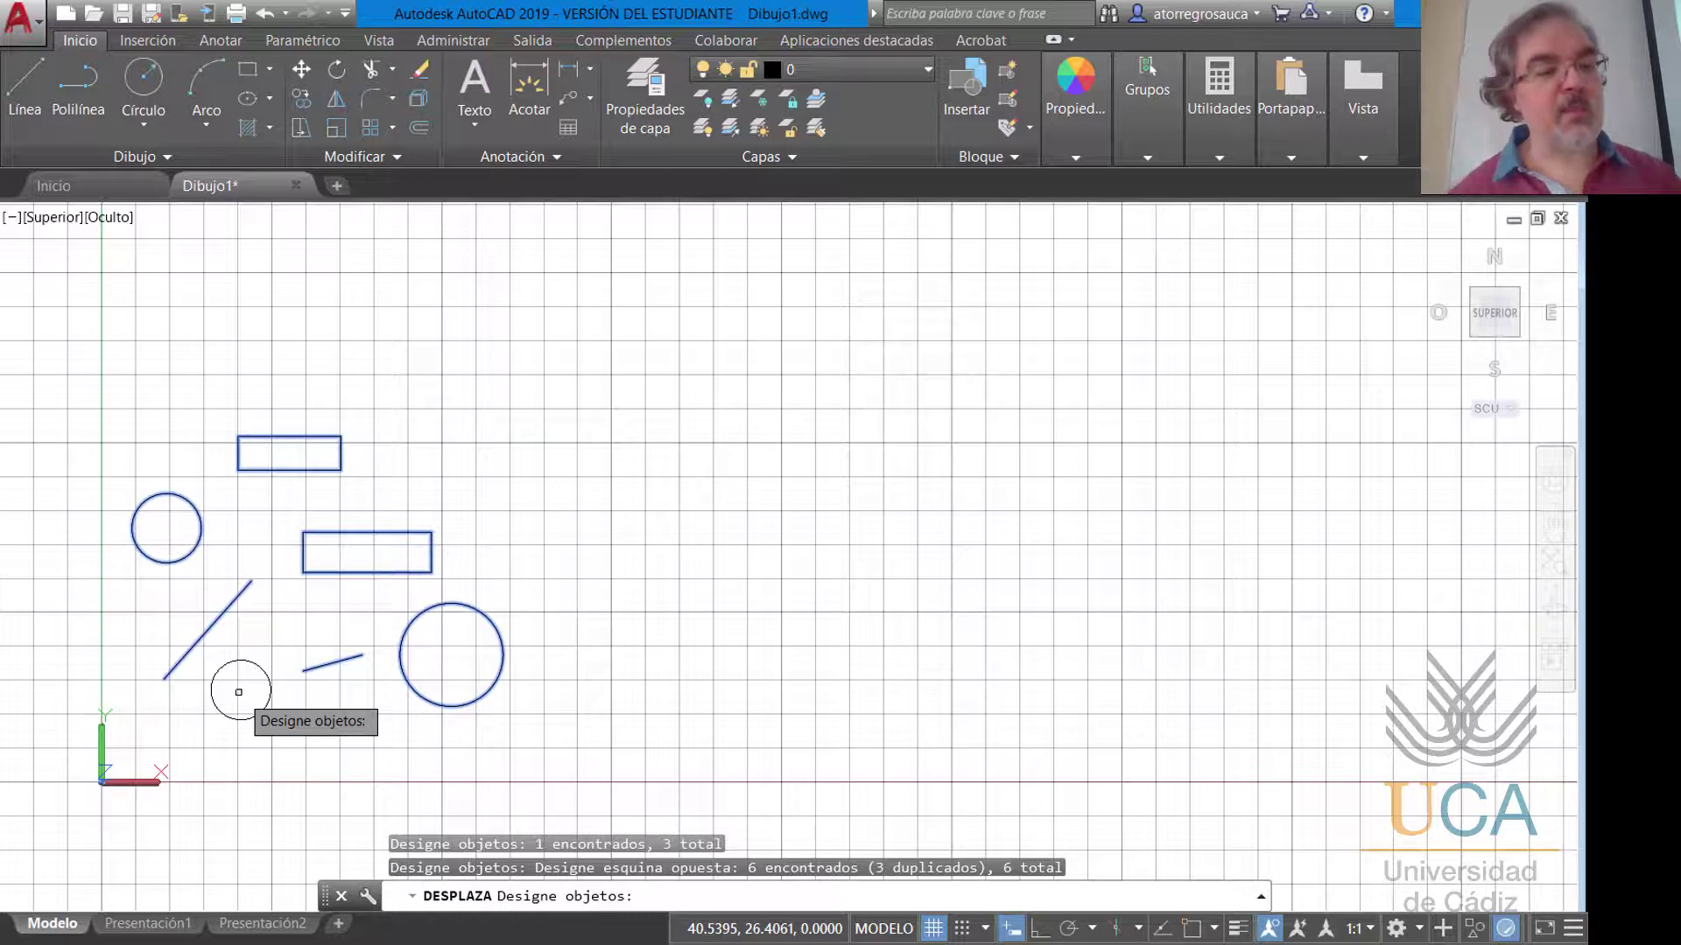
key("Escape")
key("Escape")
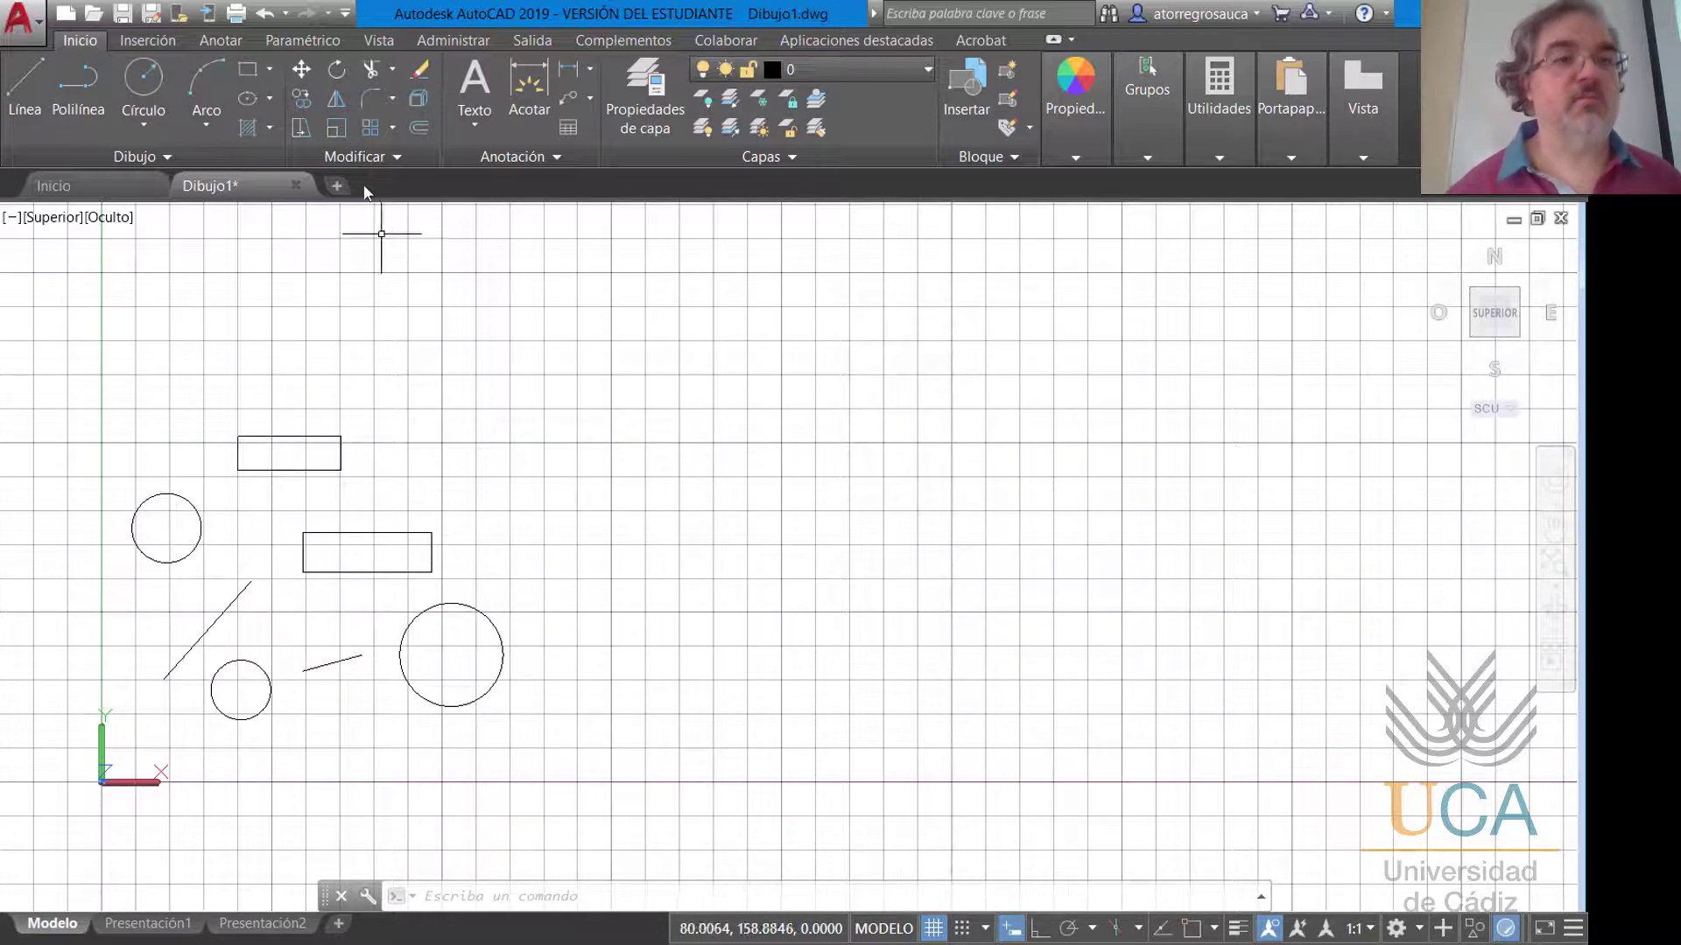
Start a Move and select both rectangles, the short line and the large circle with a crossing selection.
left_click(300, 74)
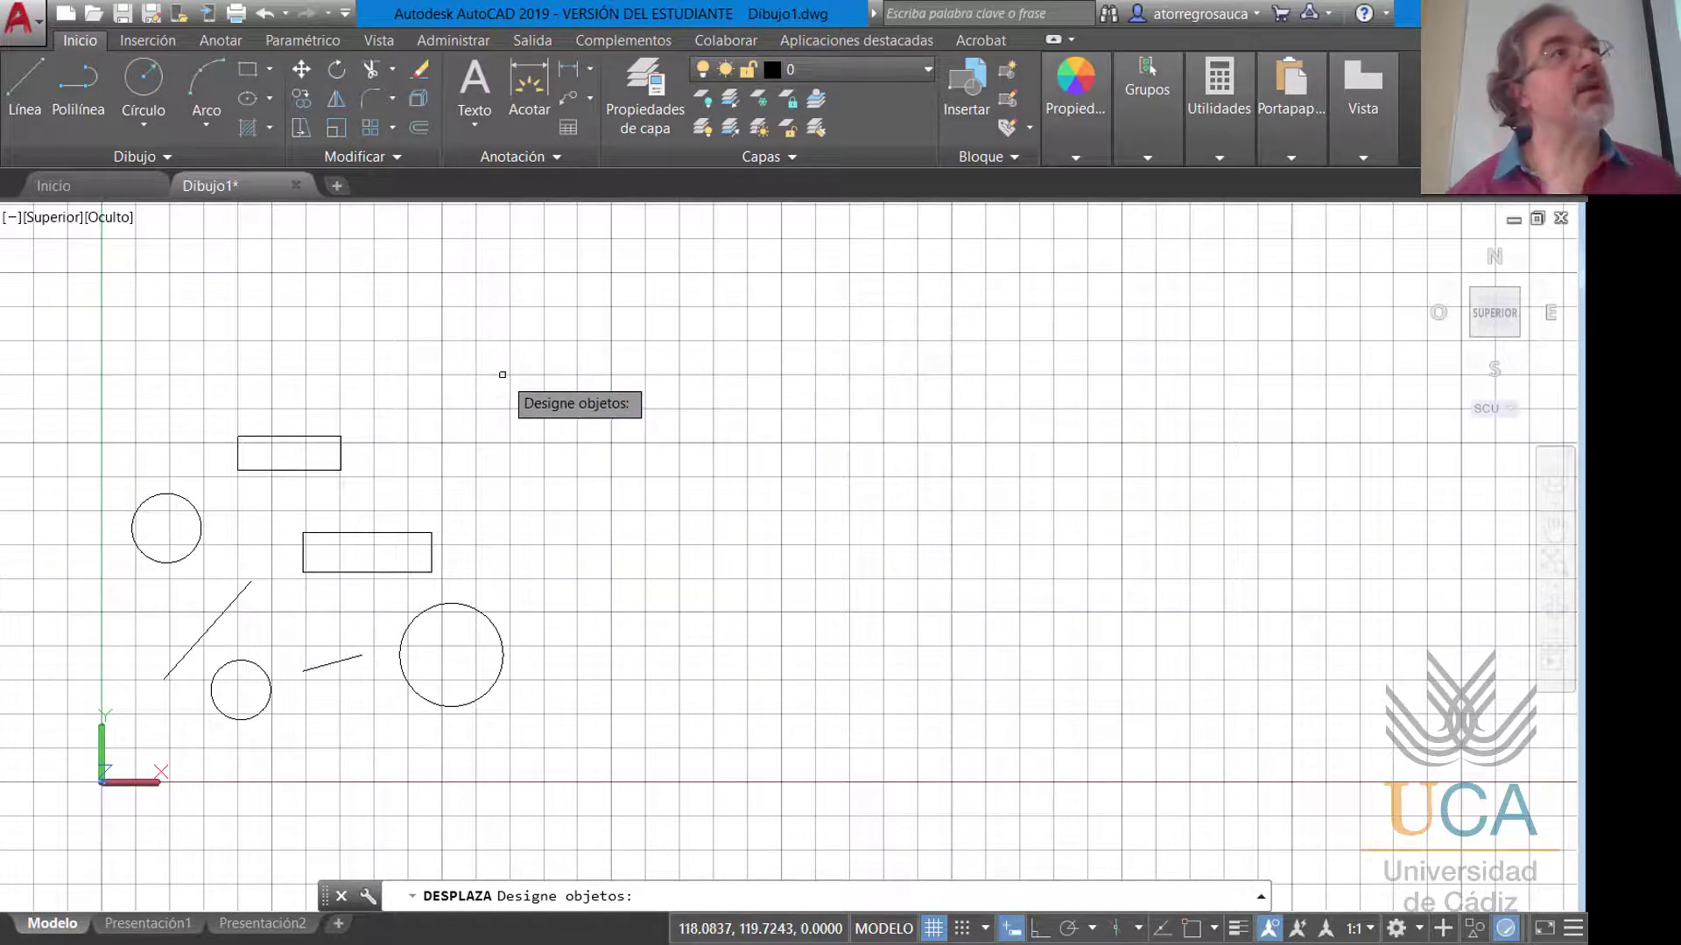
left_click(505, 447)
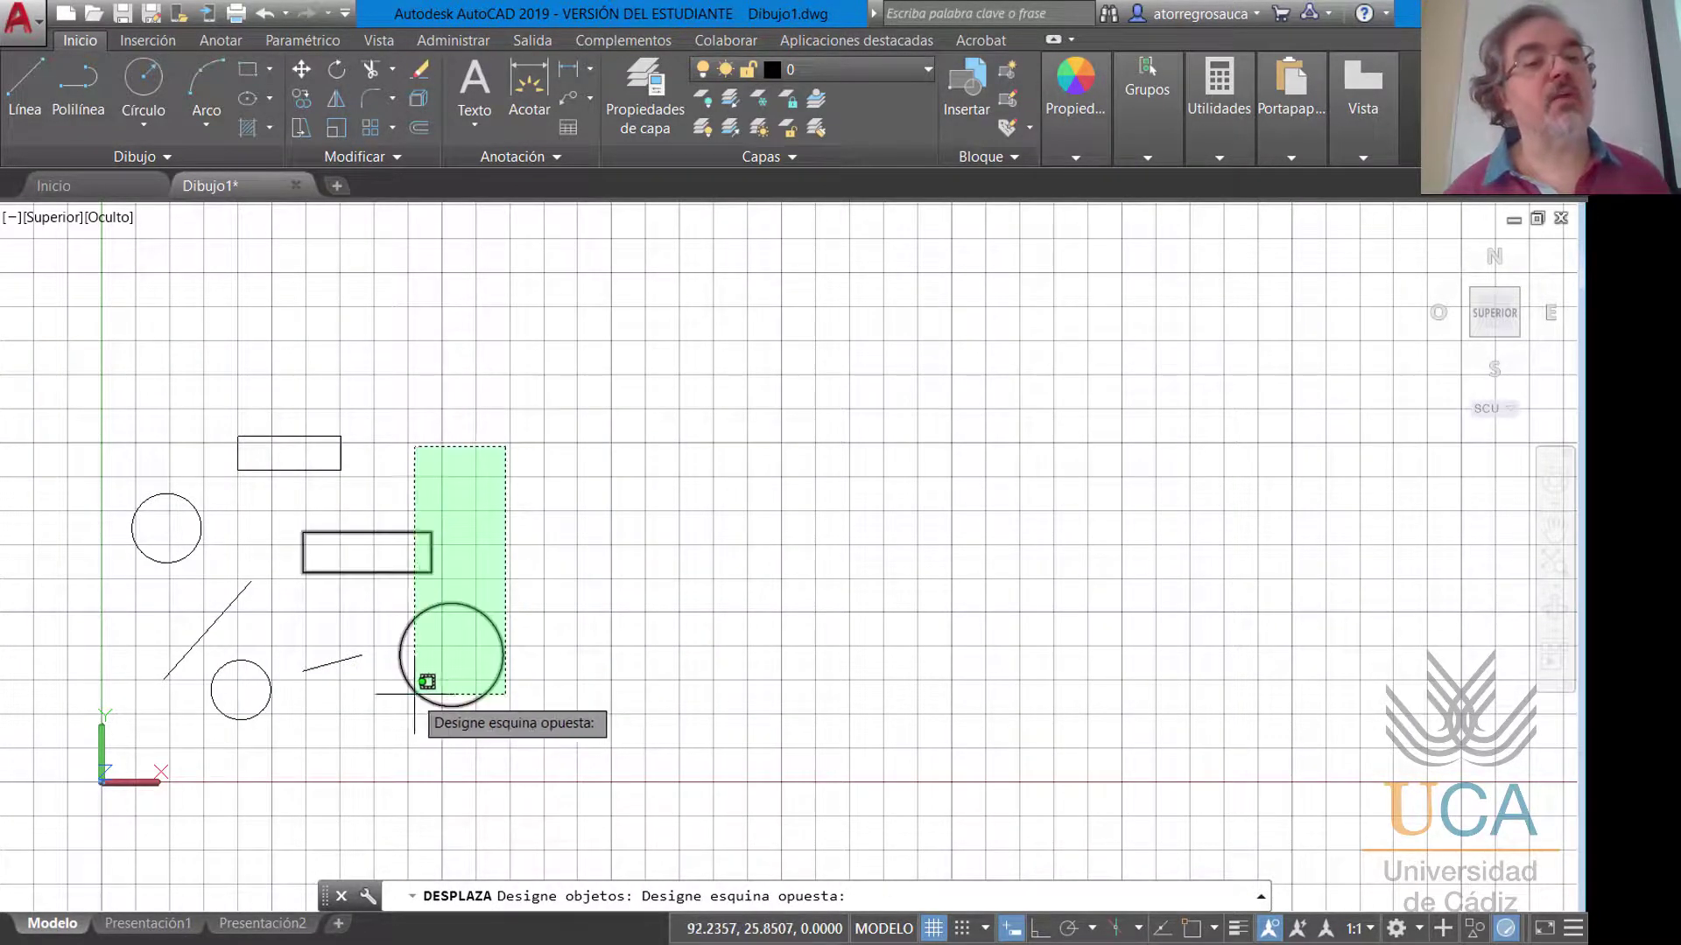
left_click(319, 678)
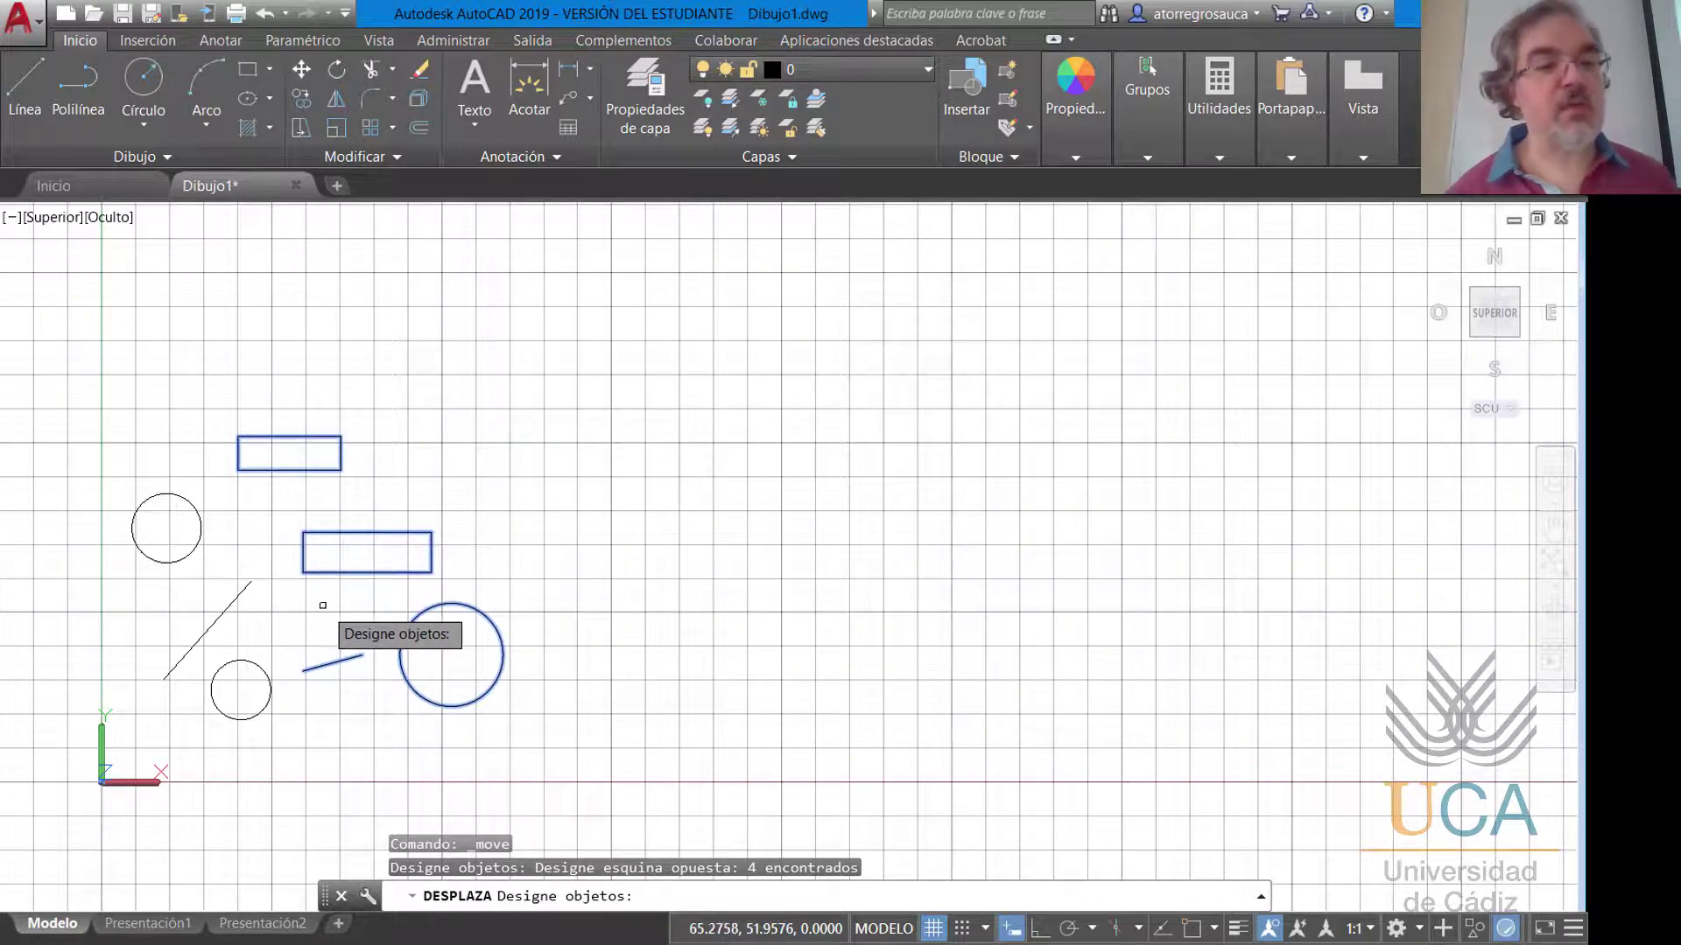
Add the long line and the two smaller circles with individual crossing selections, and enclose all the figures in a window selection.
left_click(253, 586)
left_click(216, 599)
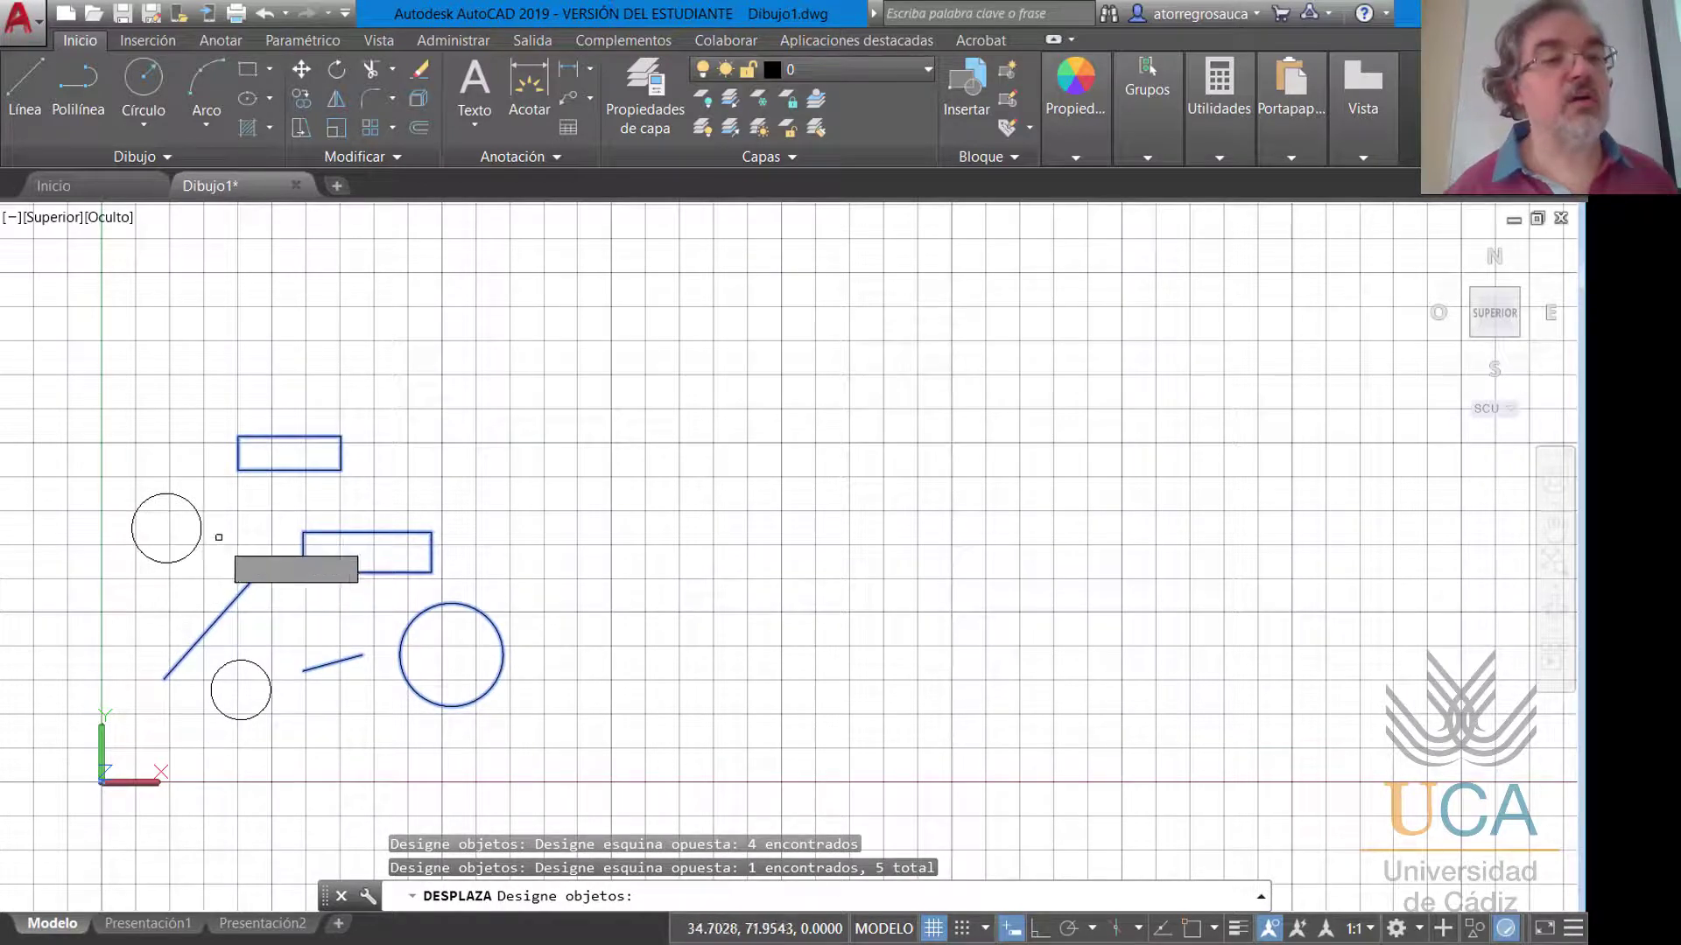
left_click(232, 522)
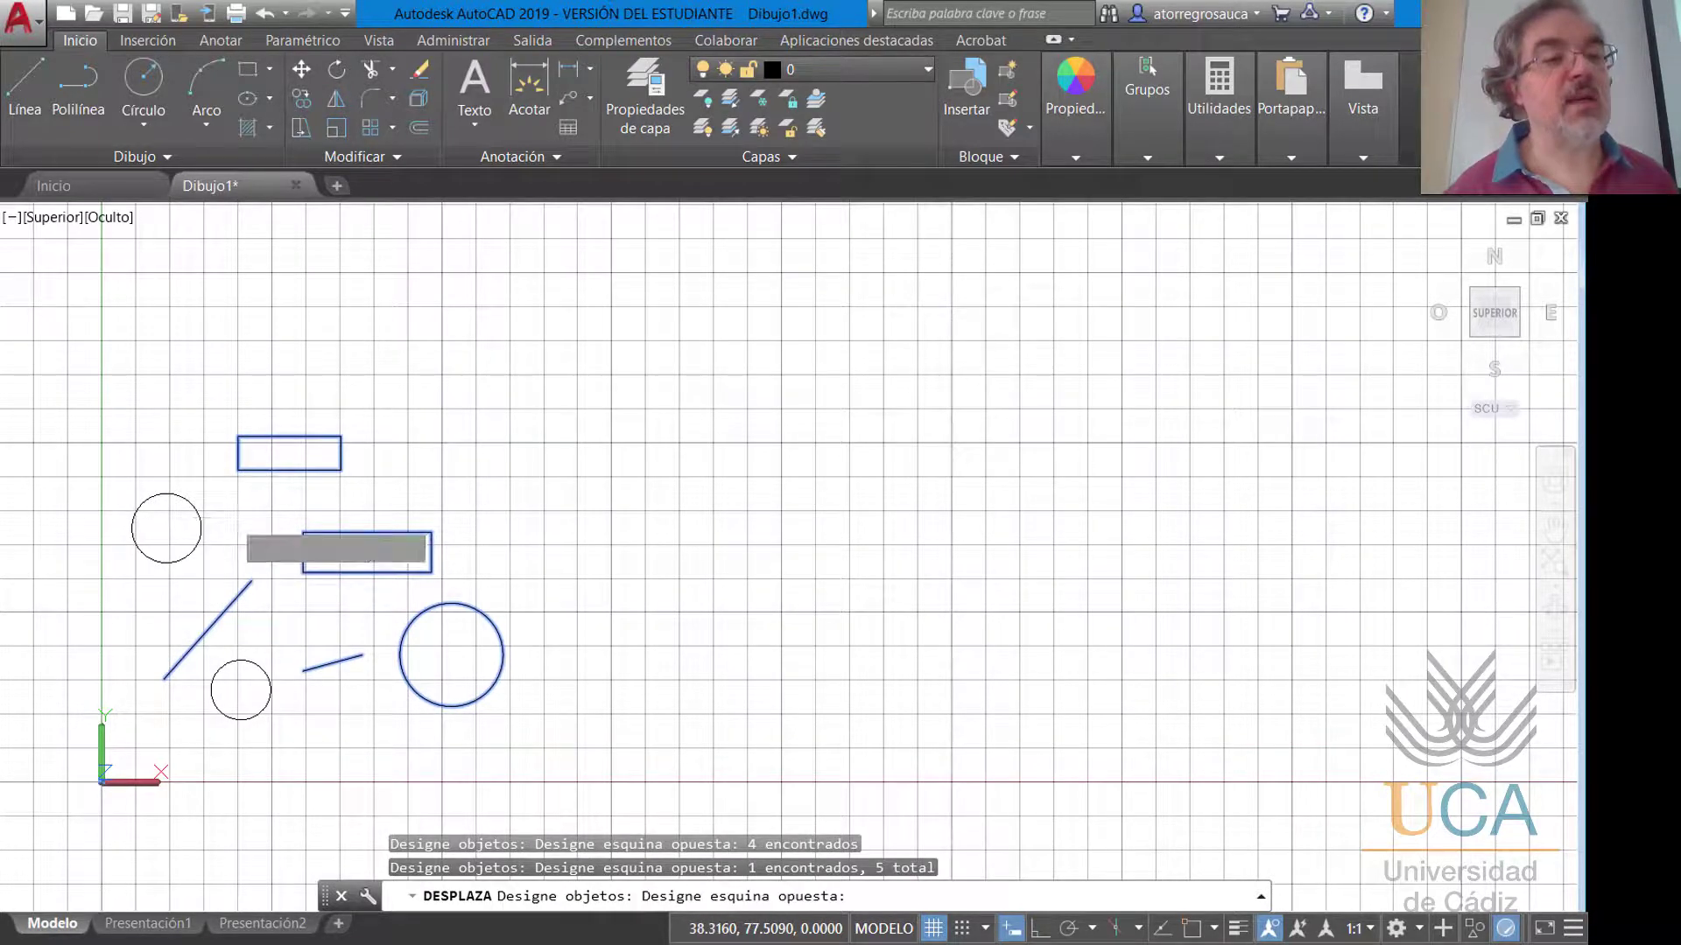
left_click(191, 514)
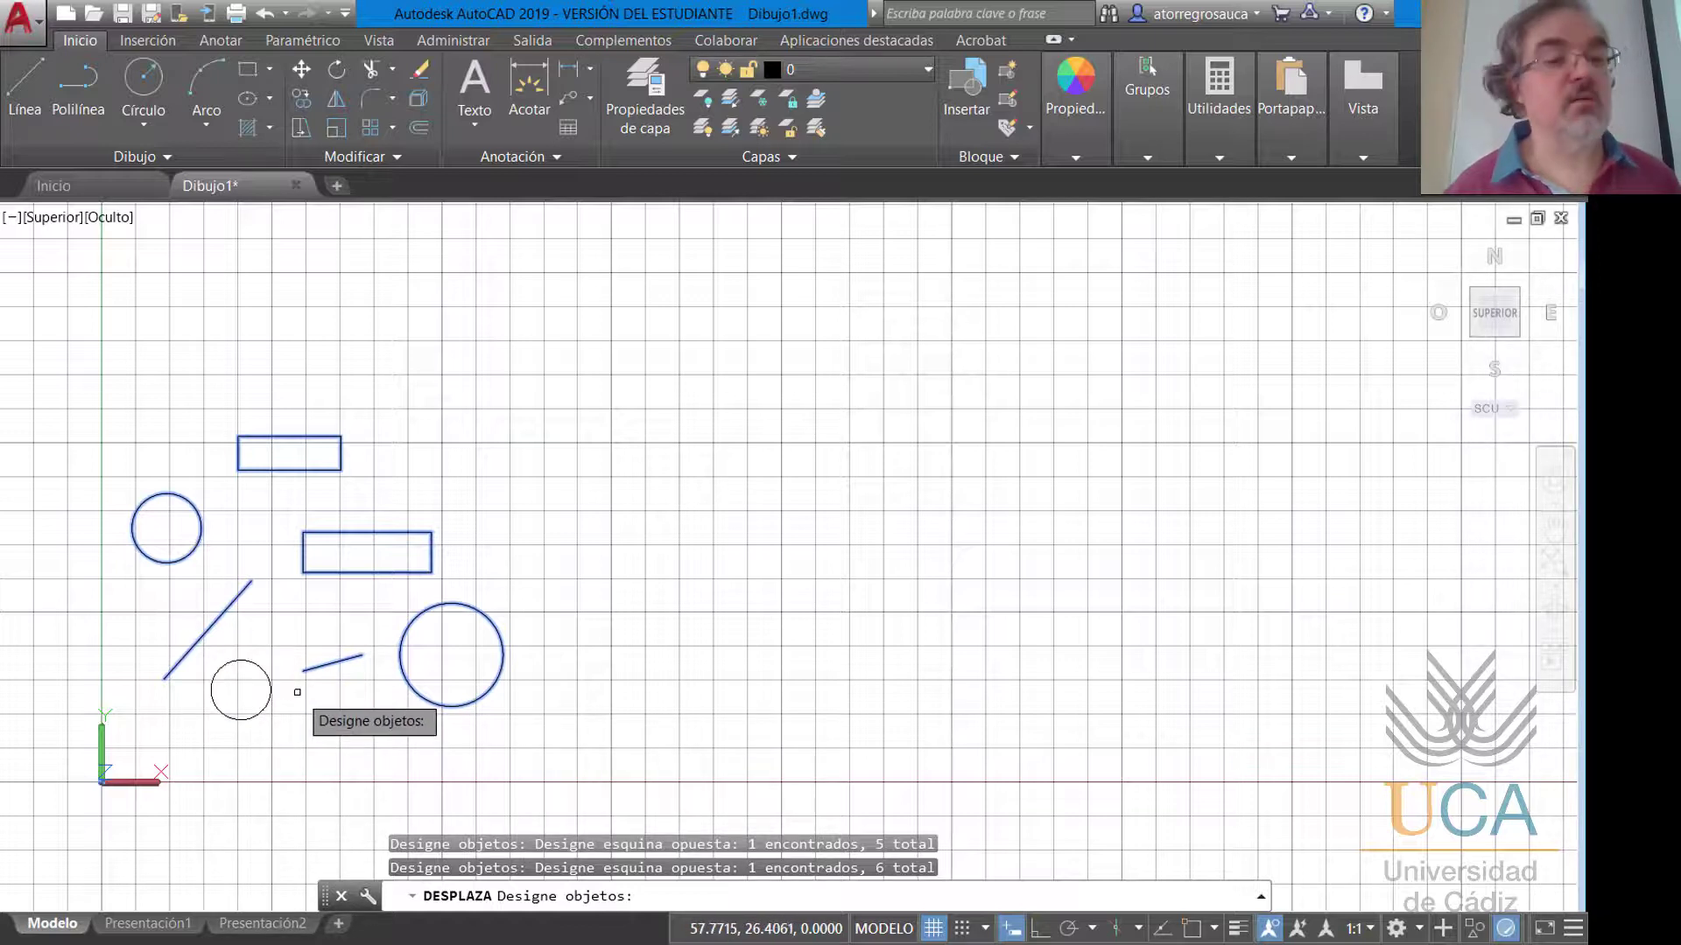
left_click(303, 691)
left_click(256, 691)
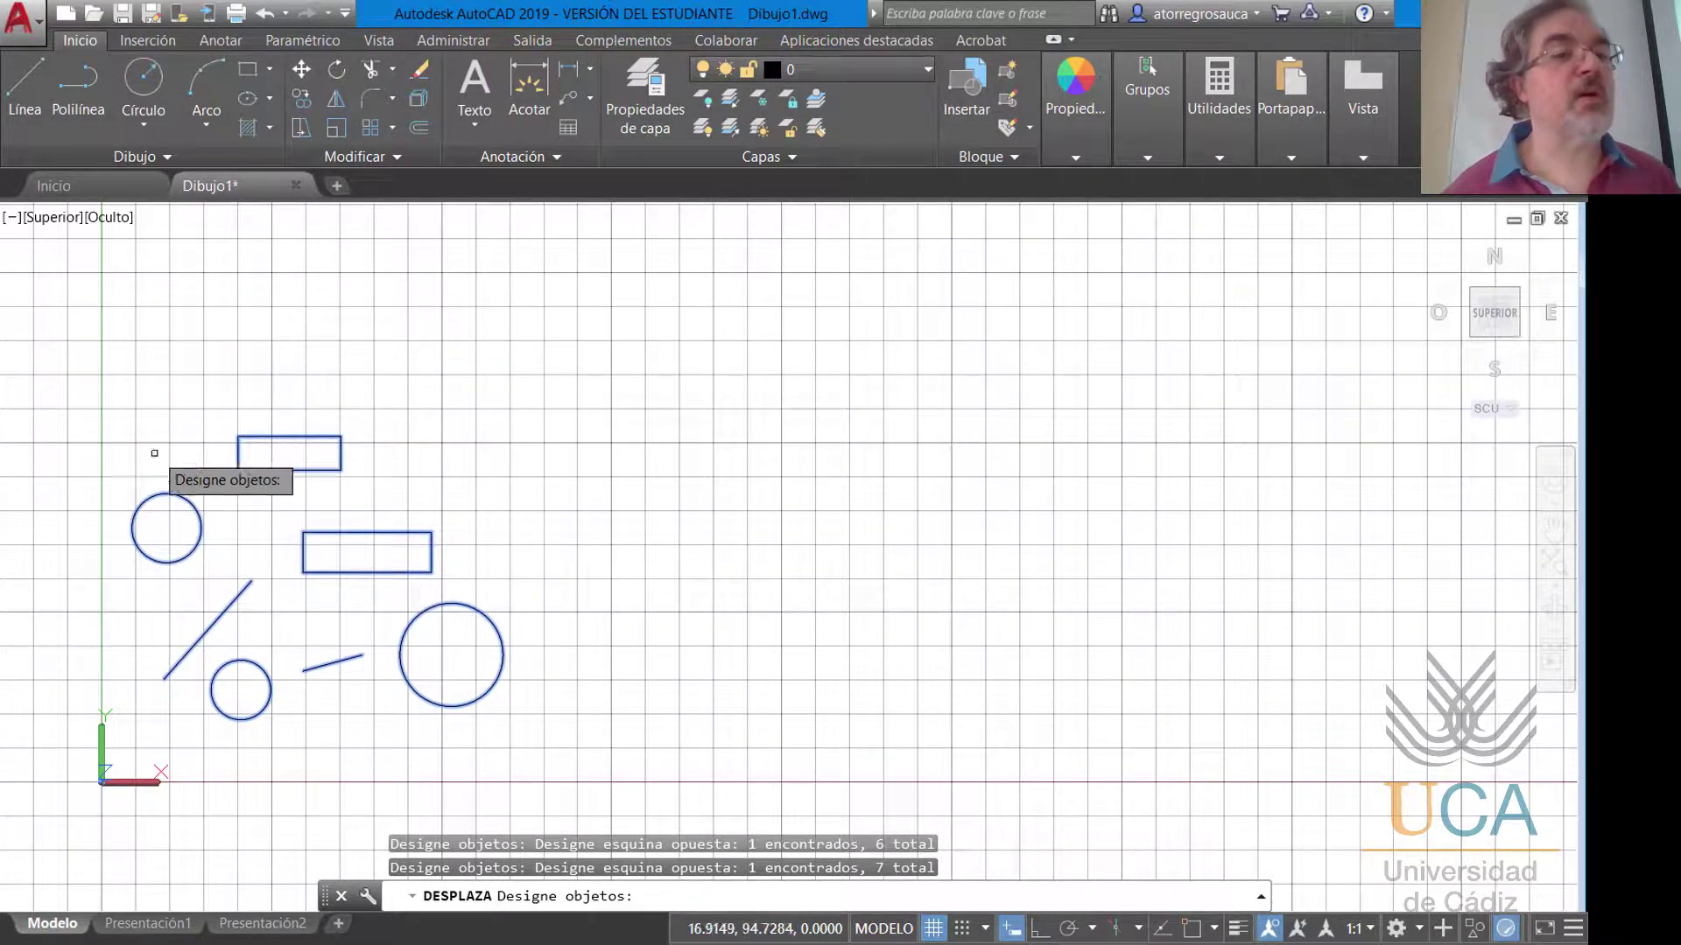
left_click(76, 369)
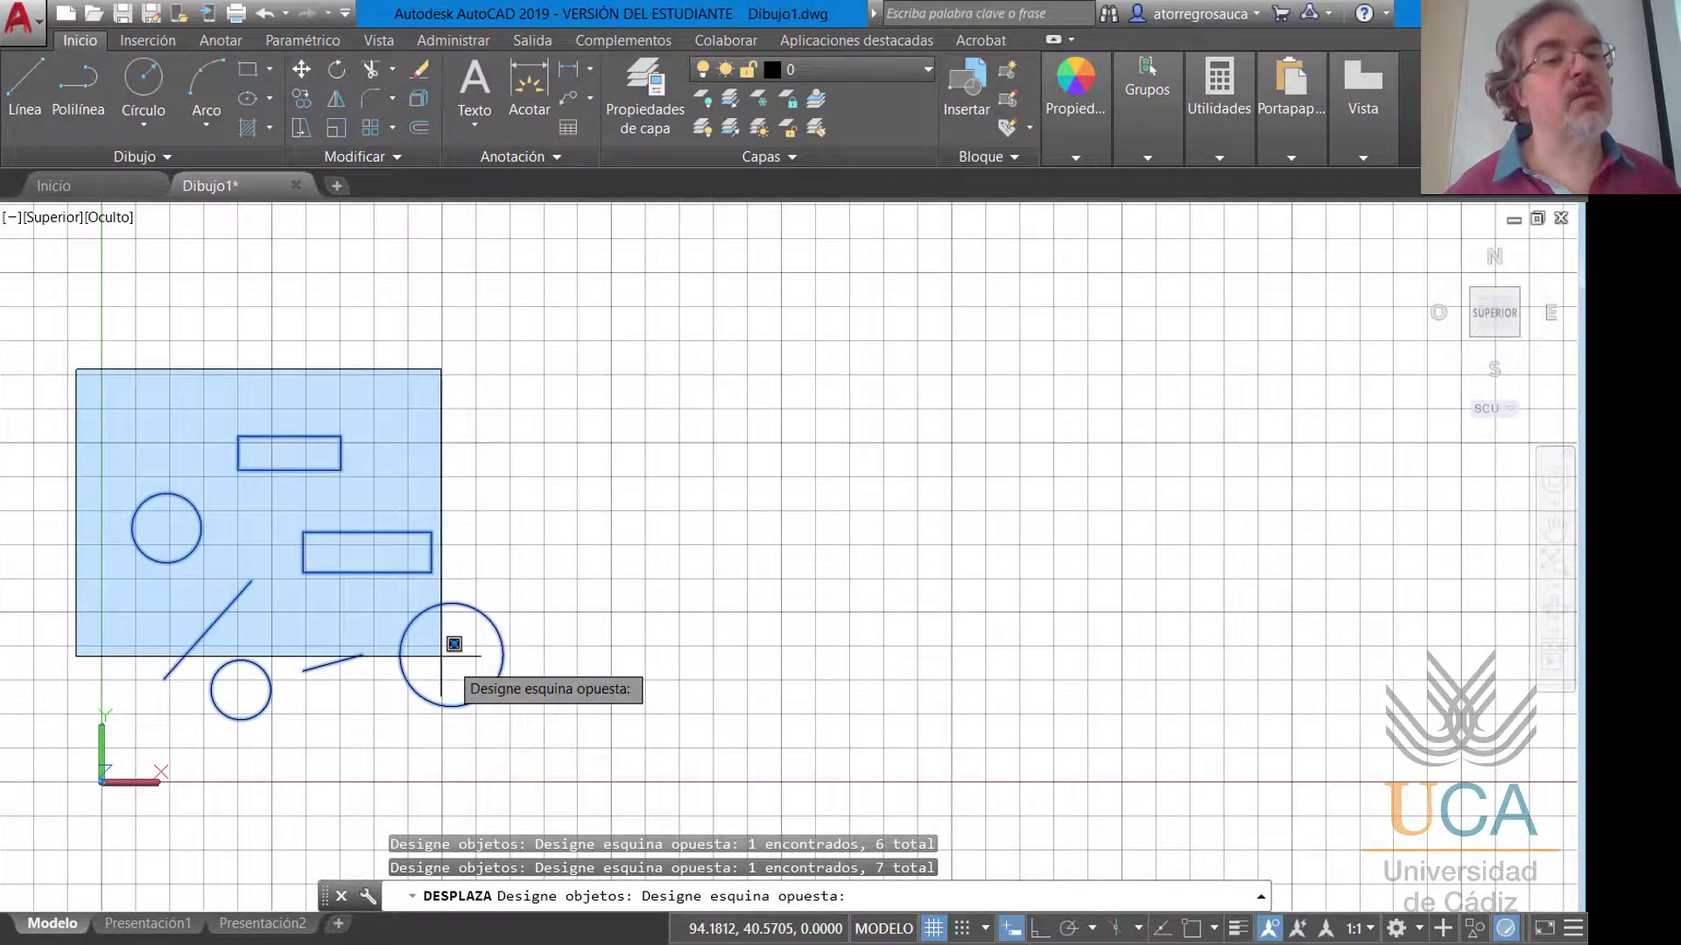
left_click(622, 743)
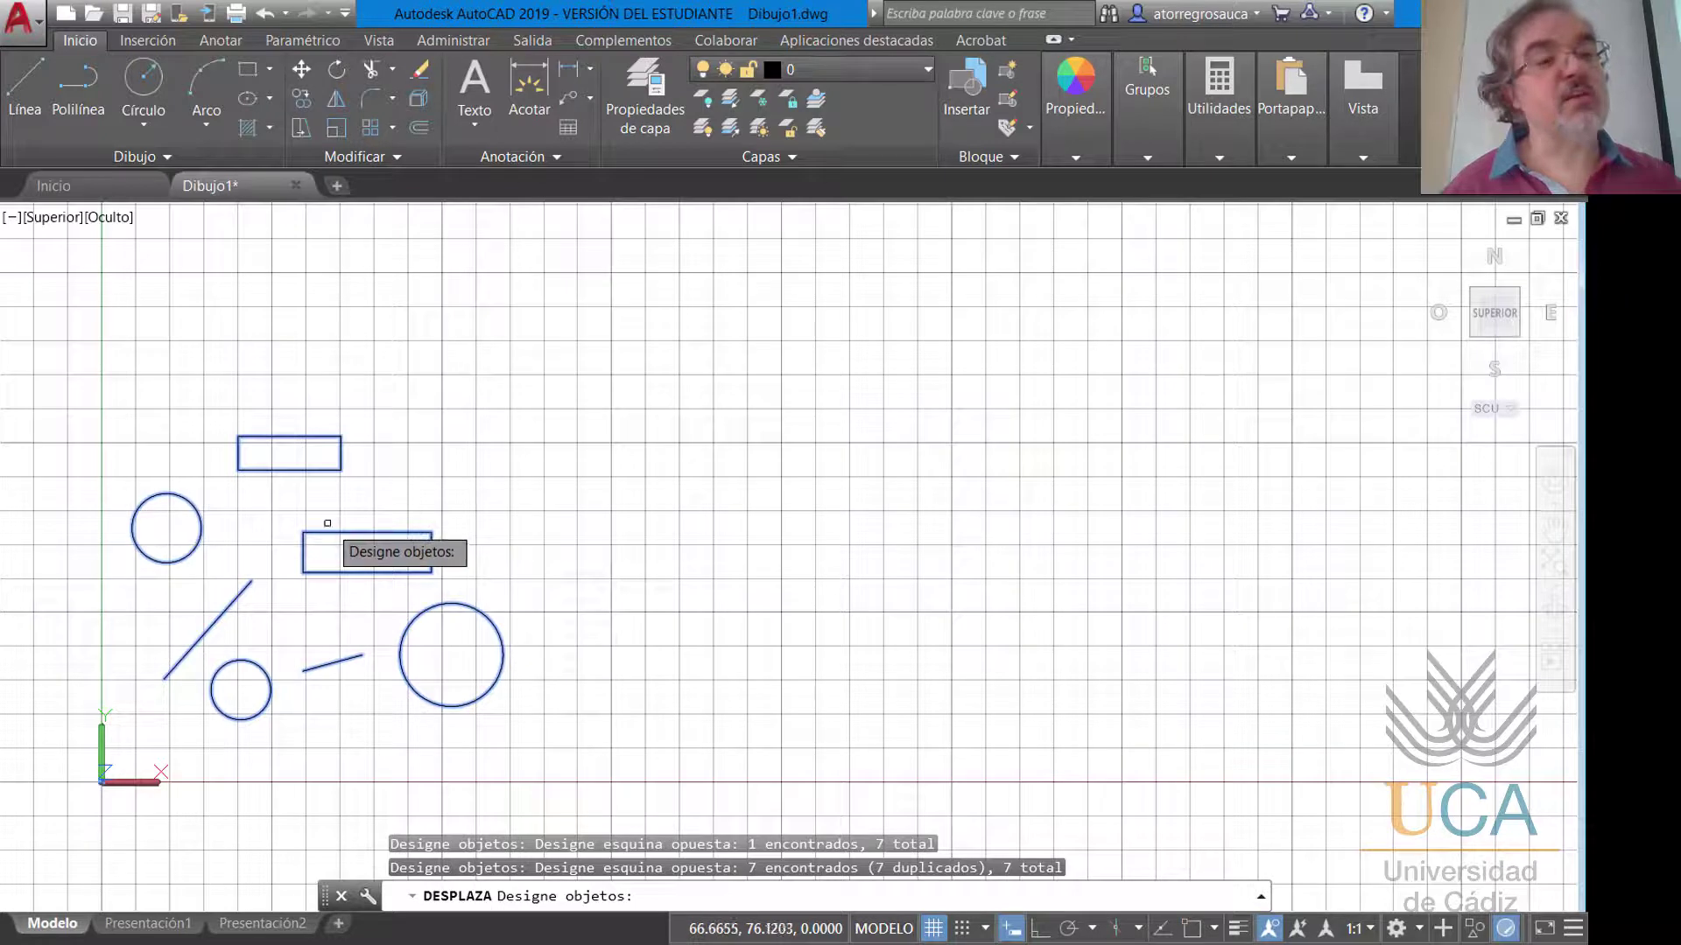
Remove the lower rectangle, the upper rectangle with the upper-left circle, and the large circle from the selection.
left_click(328, 532, "shift")
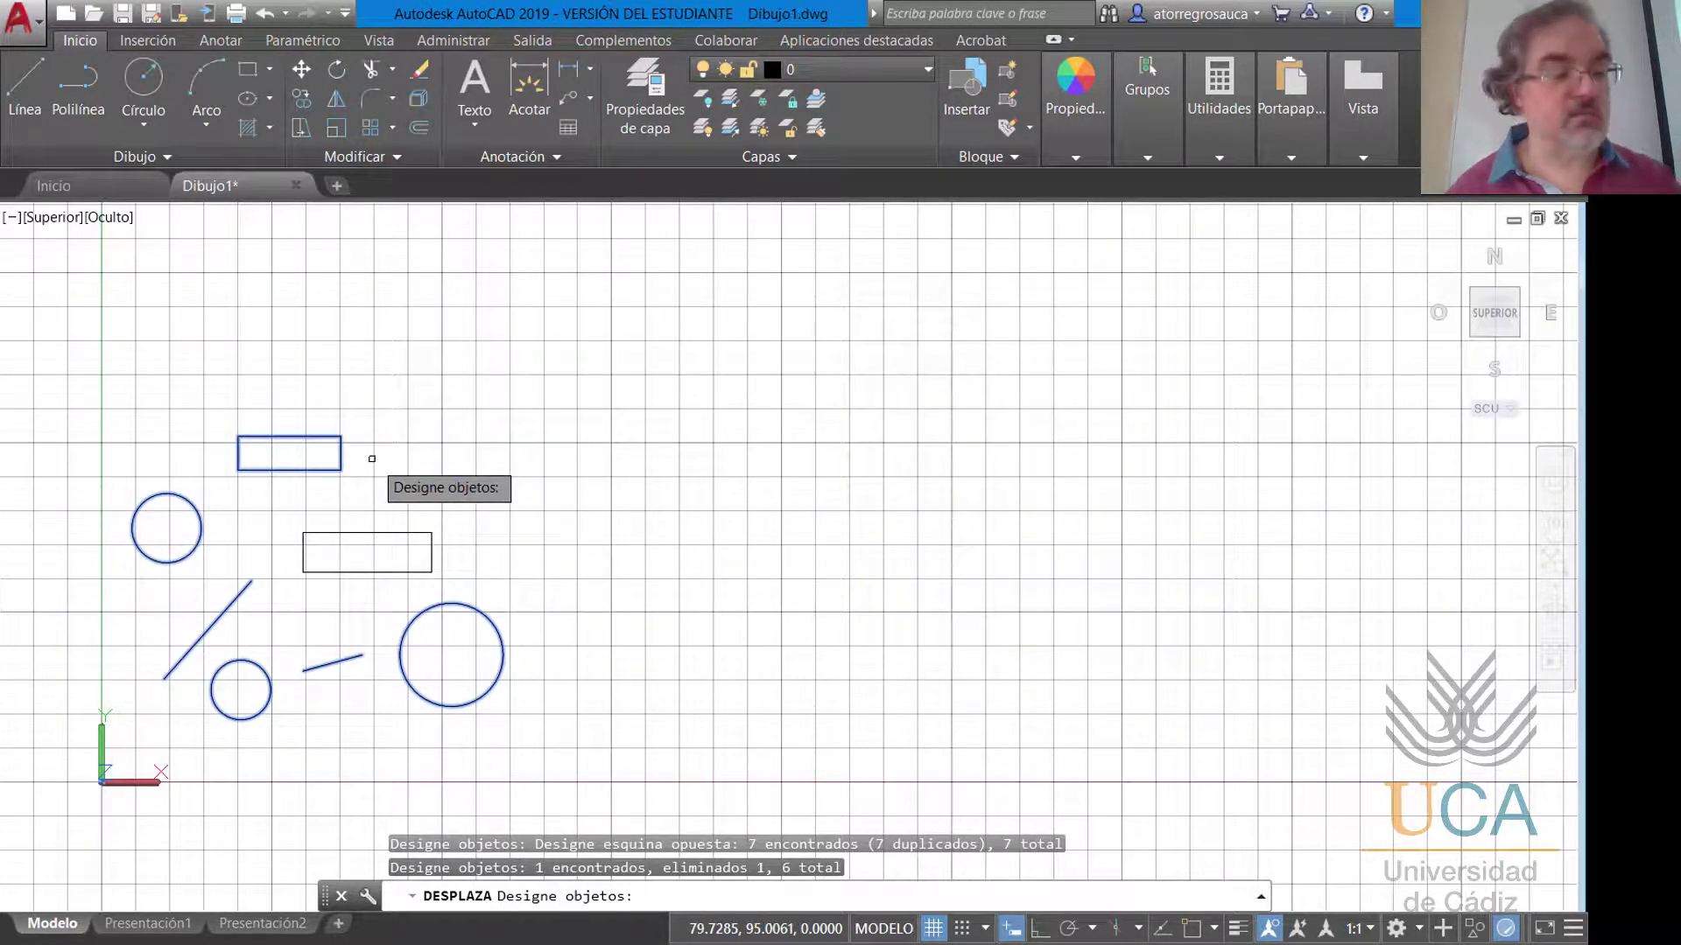
left_click(102, 373)
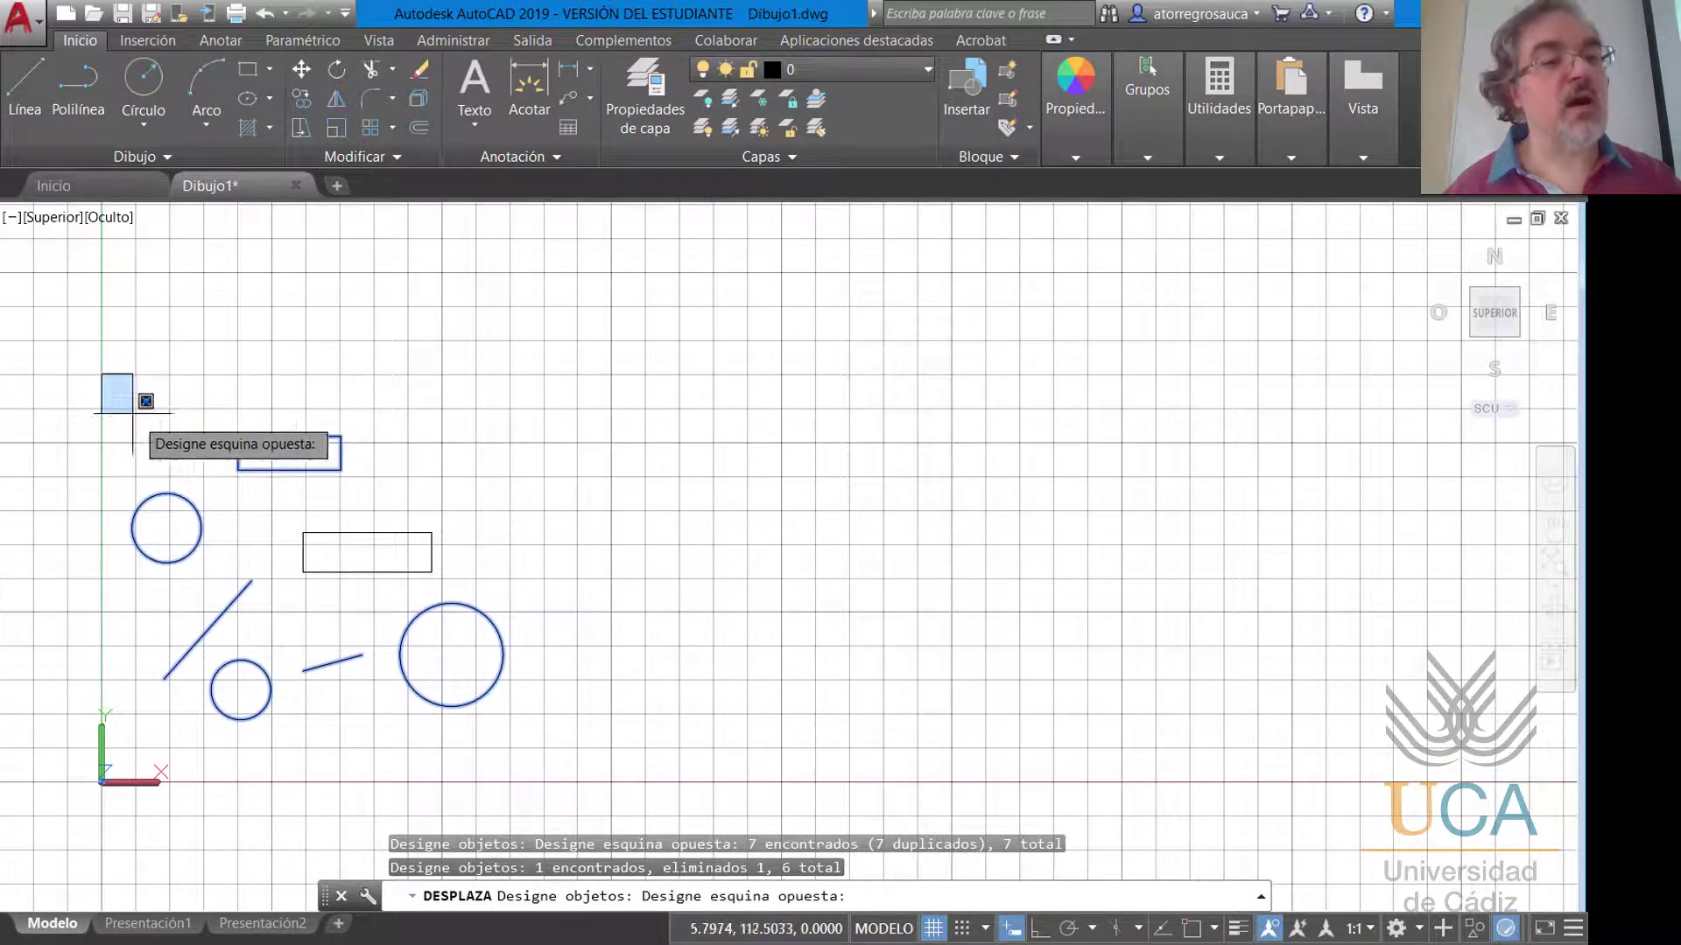
left_click(373, 573, "shift")
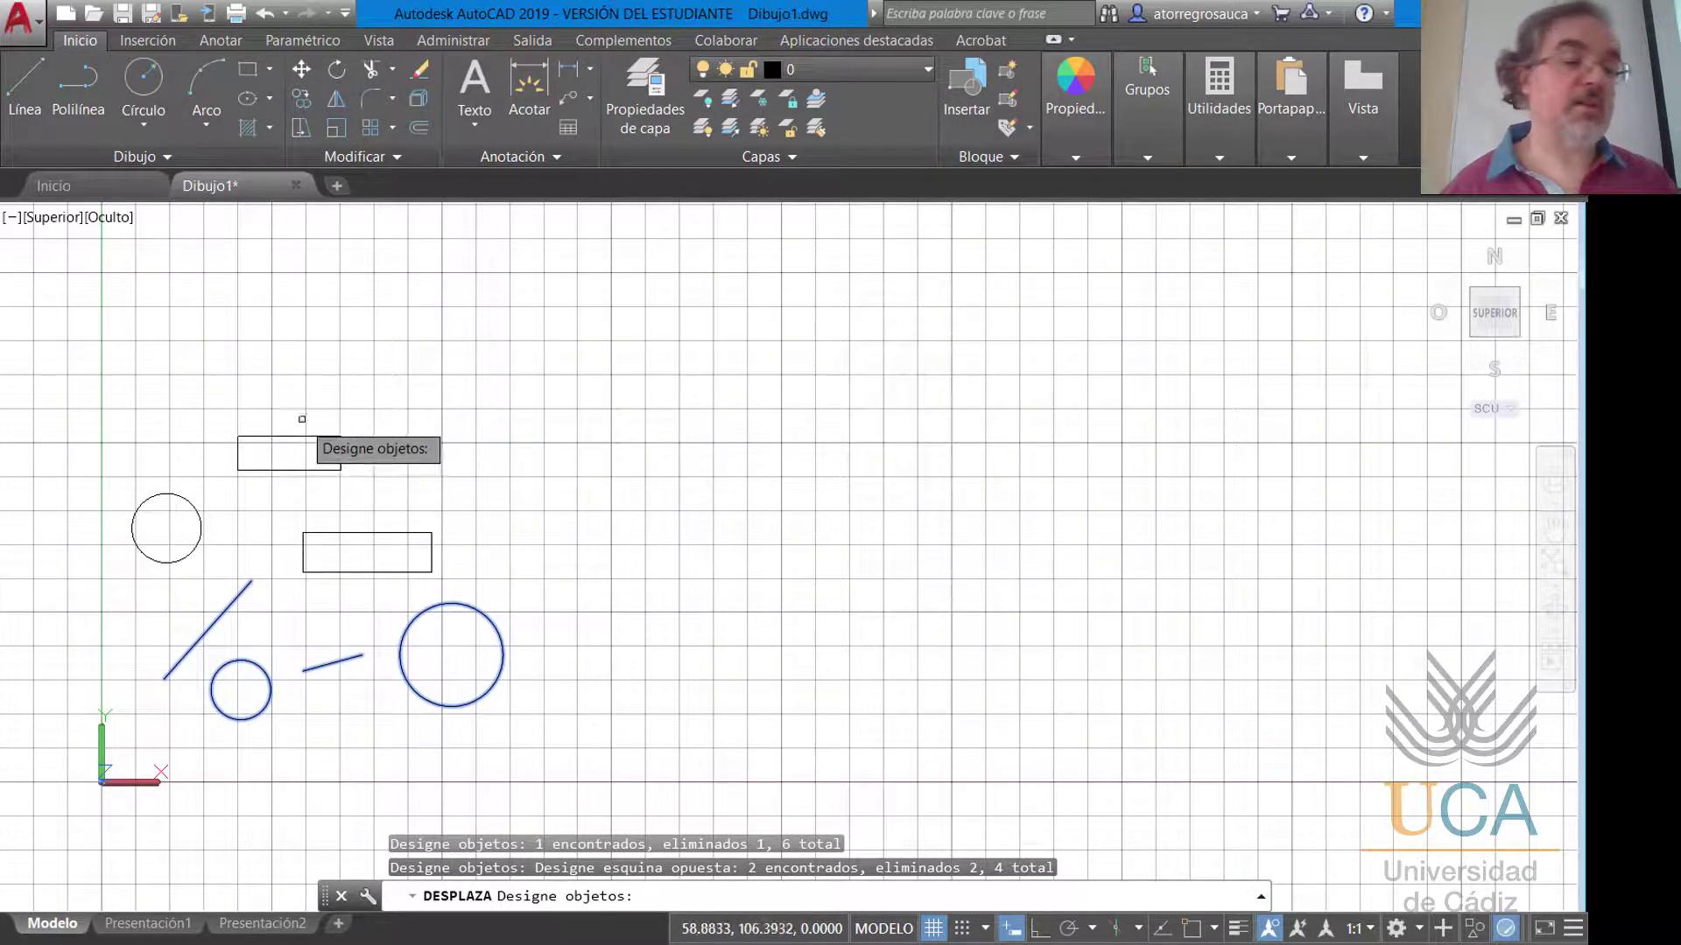
left_click_drag(533, 620, 461, 639)
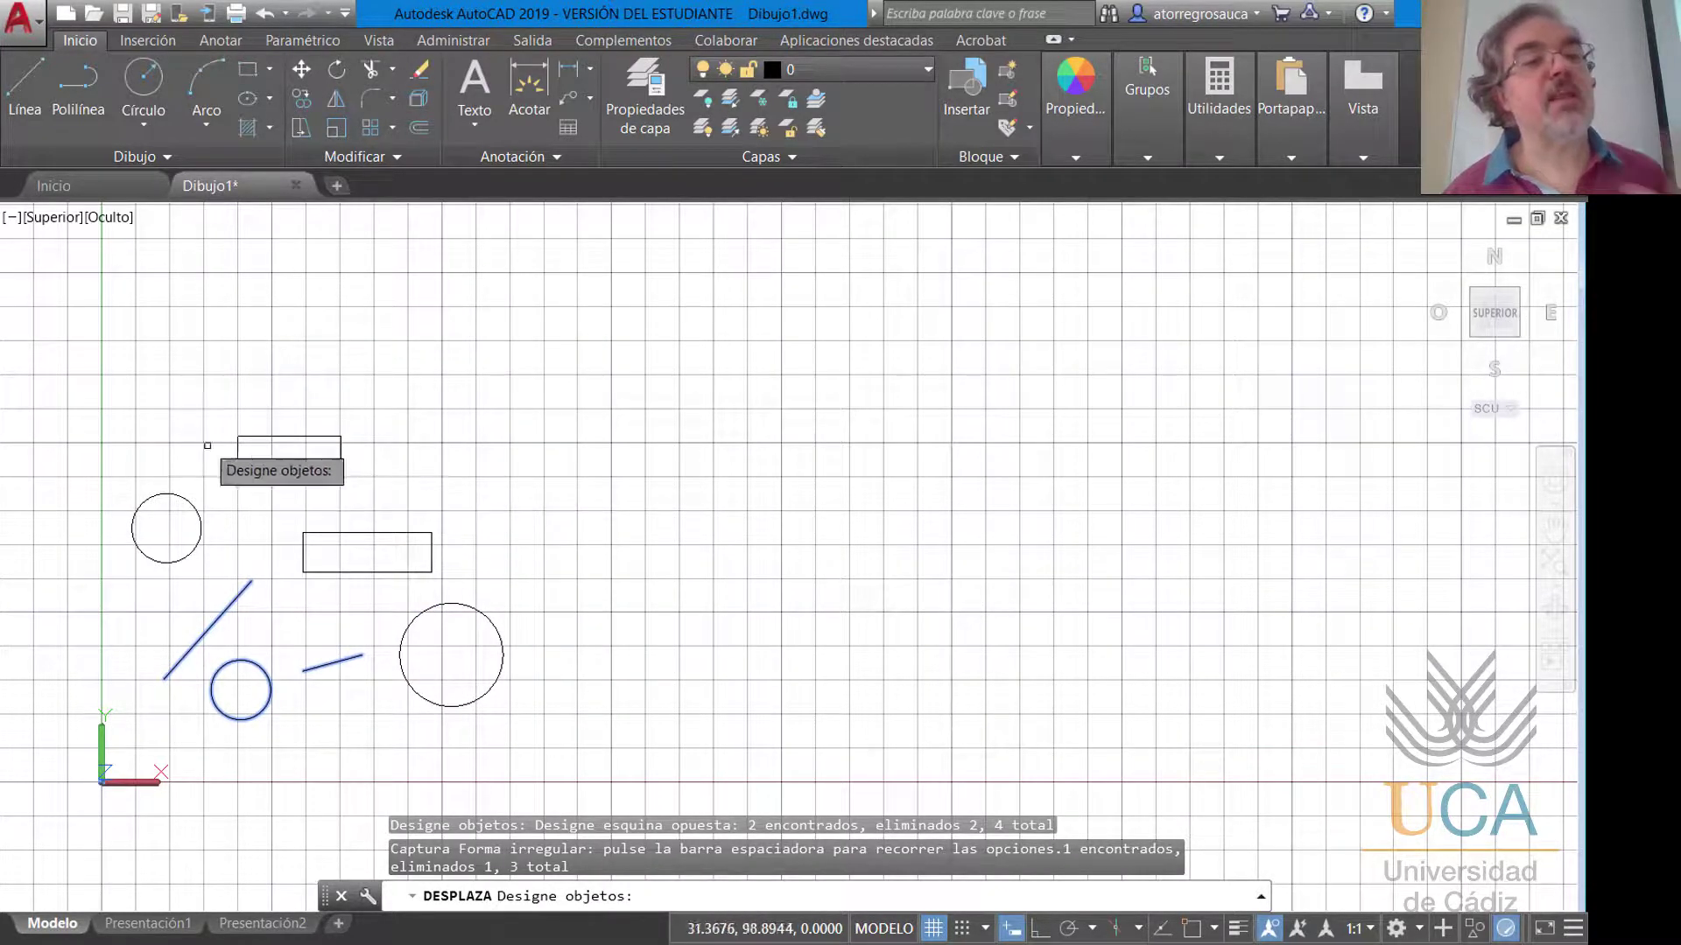
Add both rectangles and the upper-left circle back with a window selection, and the large circle with a crossing selection.
left_click(104, 405)
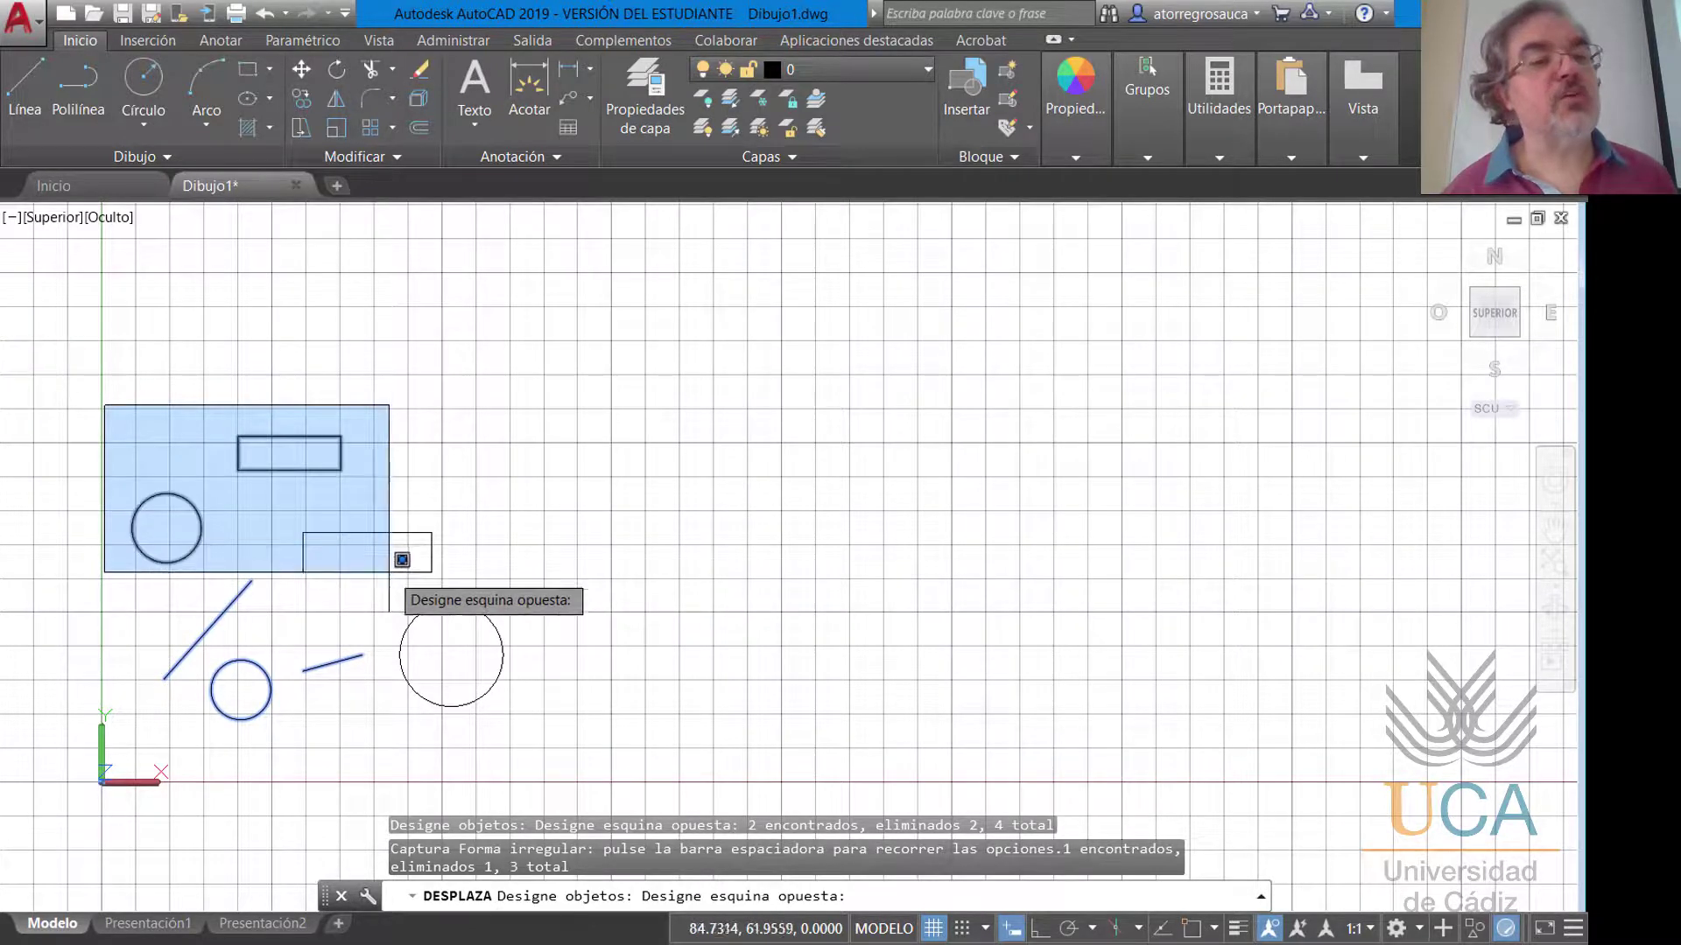
left_click(466, 583)
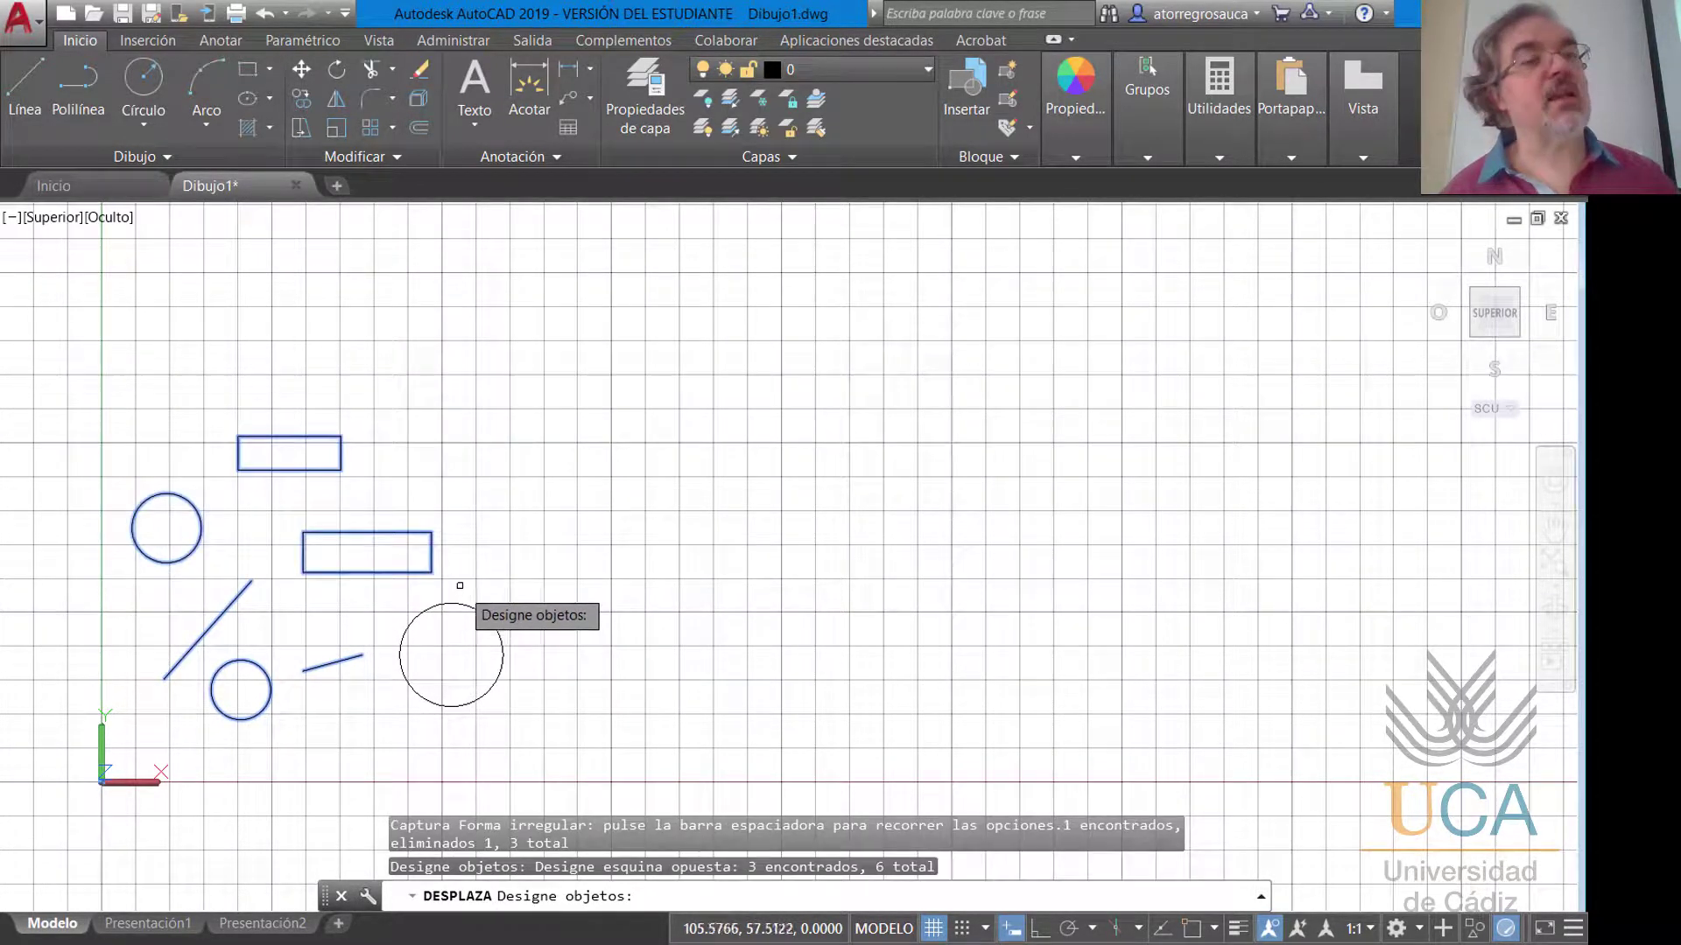
left_click(510, 591)
left_click(472, 629)
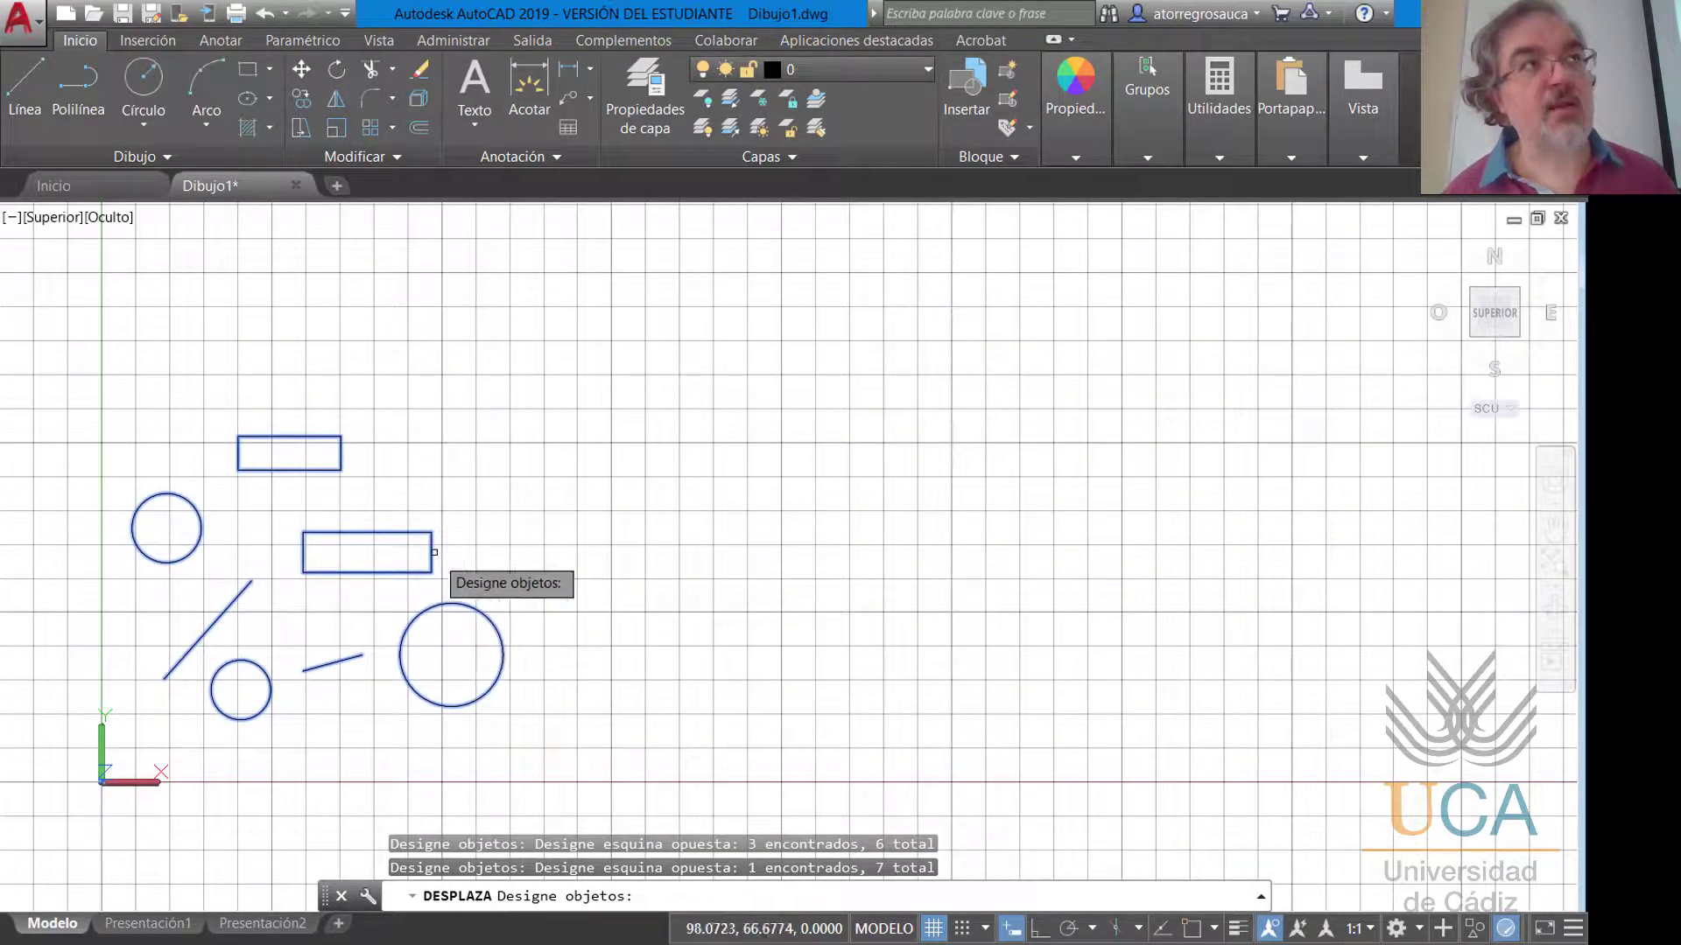
Remove the upper rectangle, the lower rectangle and the large circle from the Move selection.
left_click(310, 471, "shift")
left_click(286, 512)
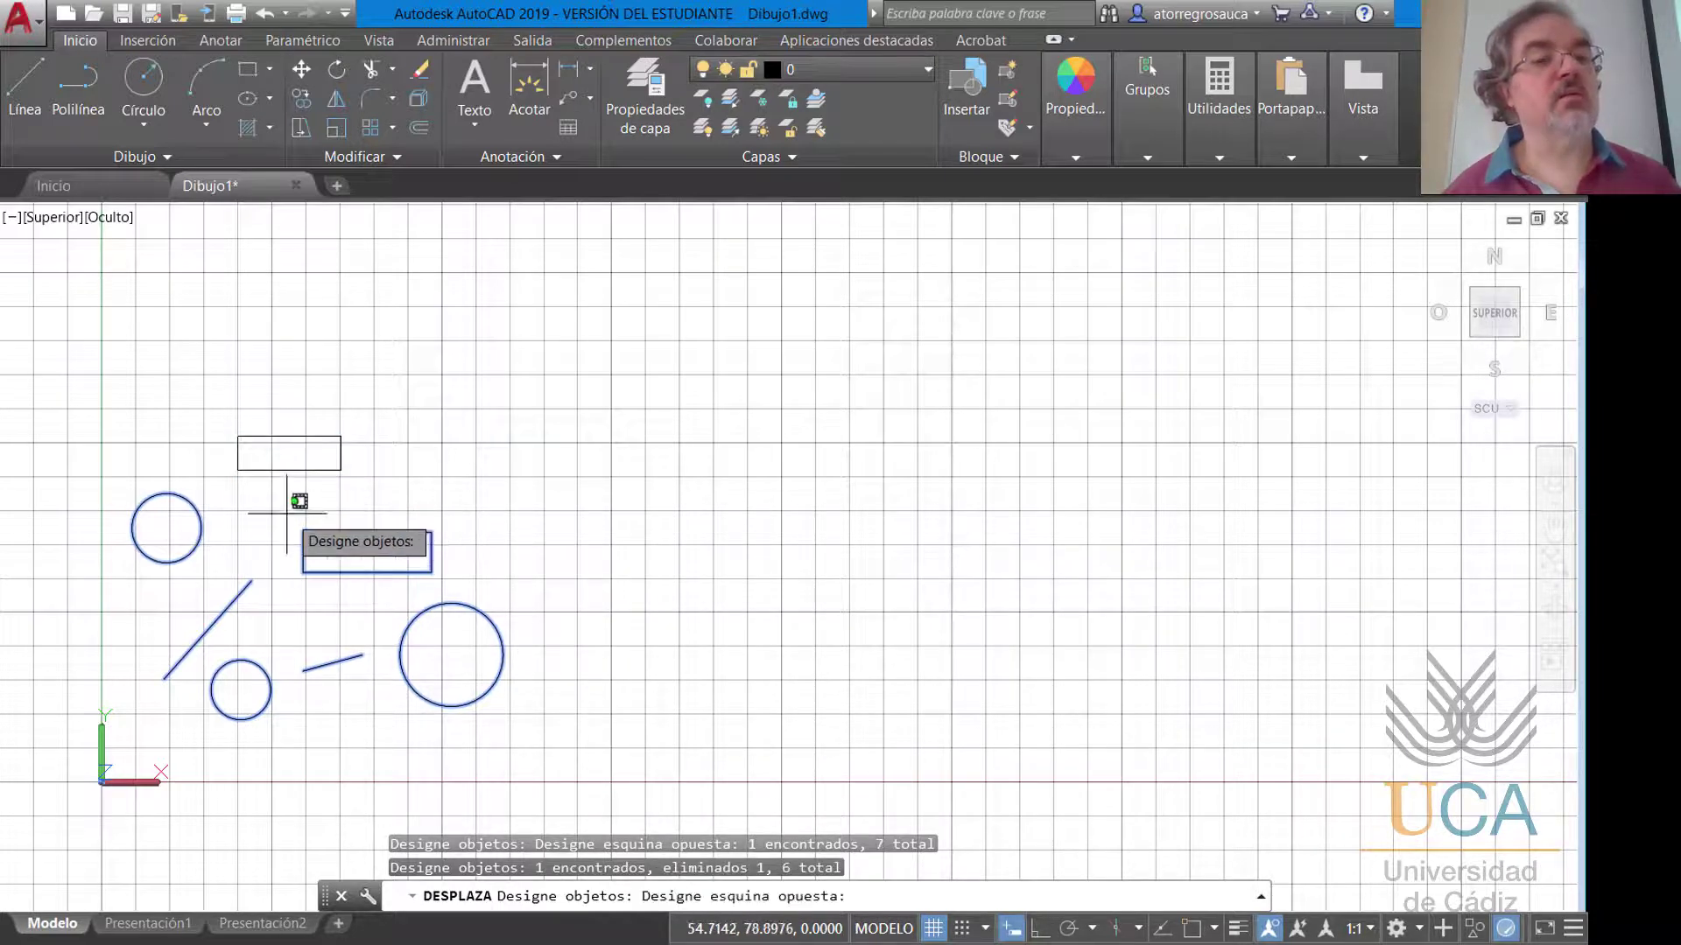
left_click(460, 590, "shift")
left_click(528, 626, "shift")
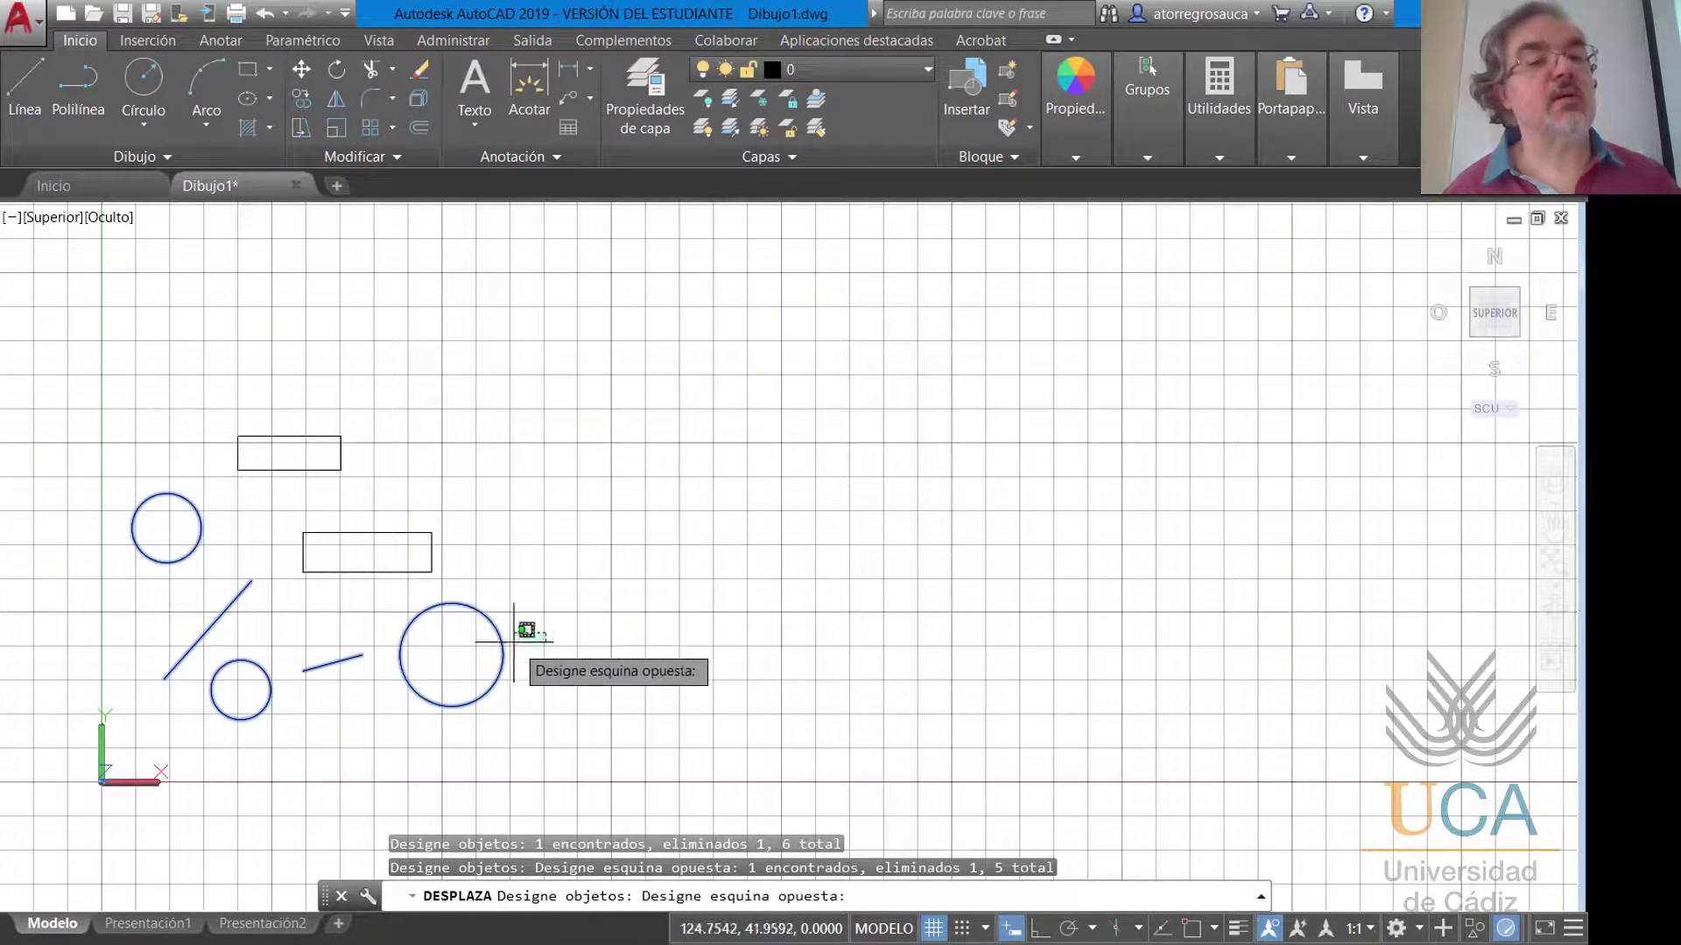
left_click(488, 646, "shift")
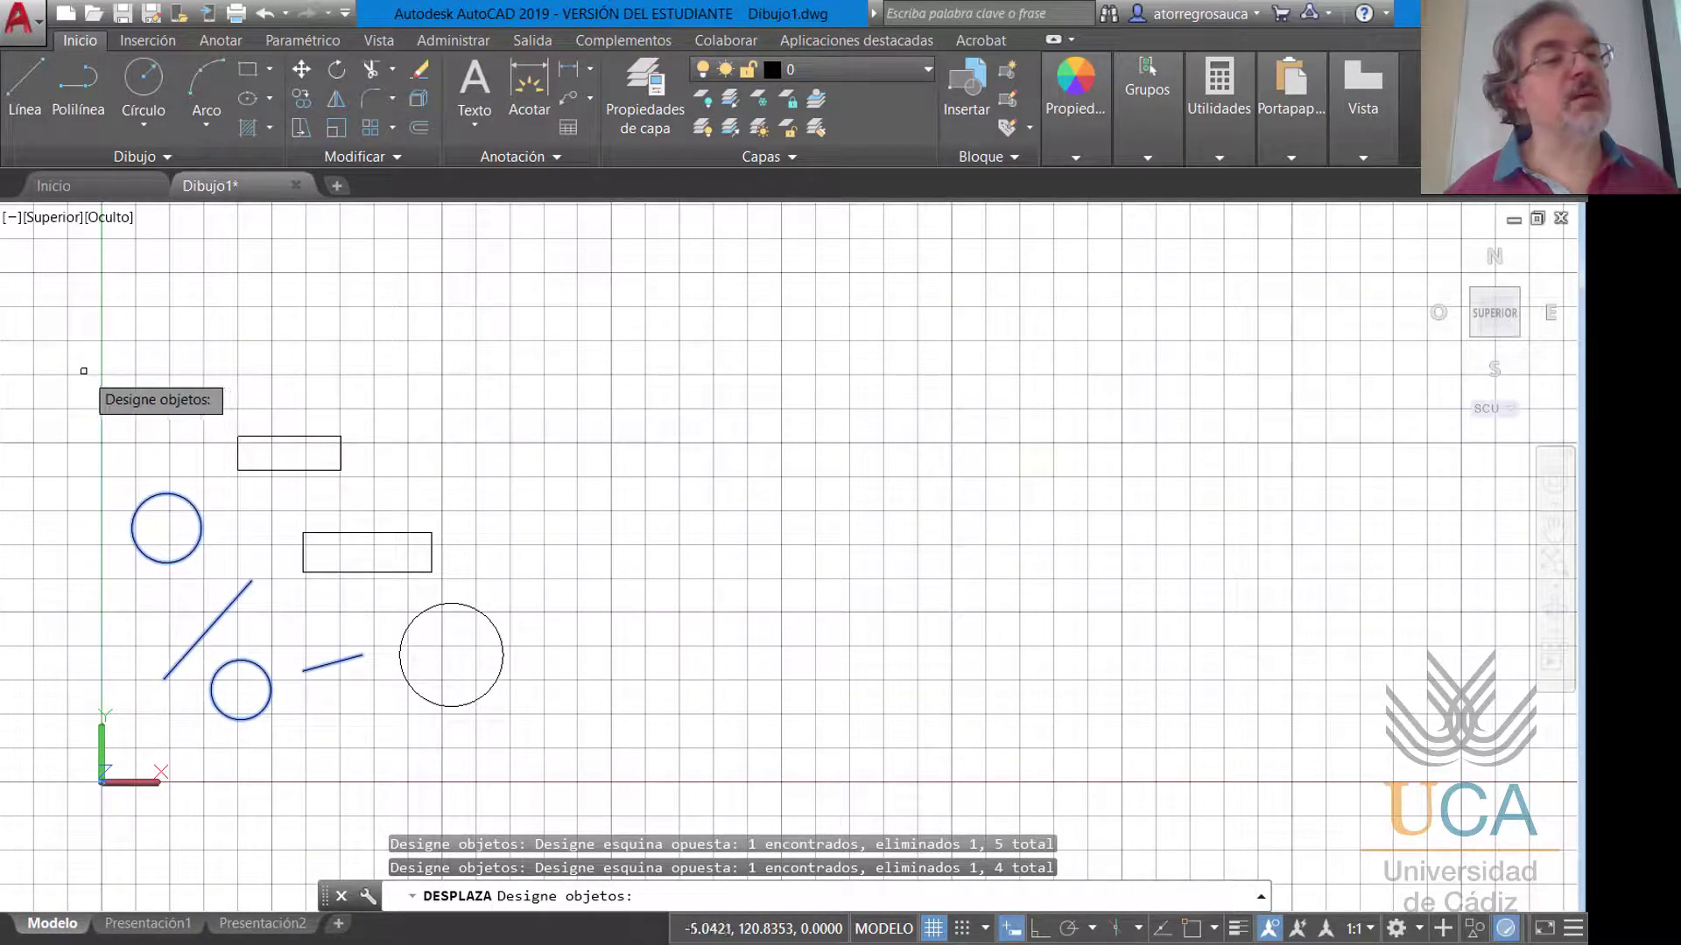
Add both rectangles to the selection with a lasso that also encloses the upper-left circle, and cancel the Move.
left_click(86, 371)
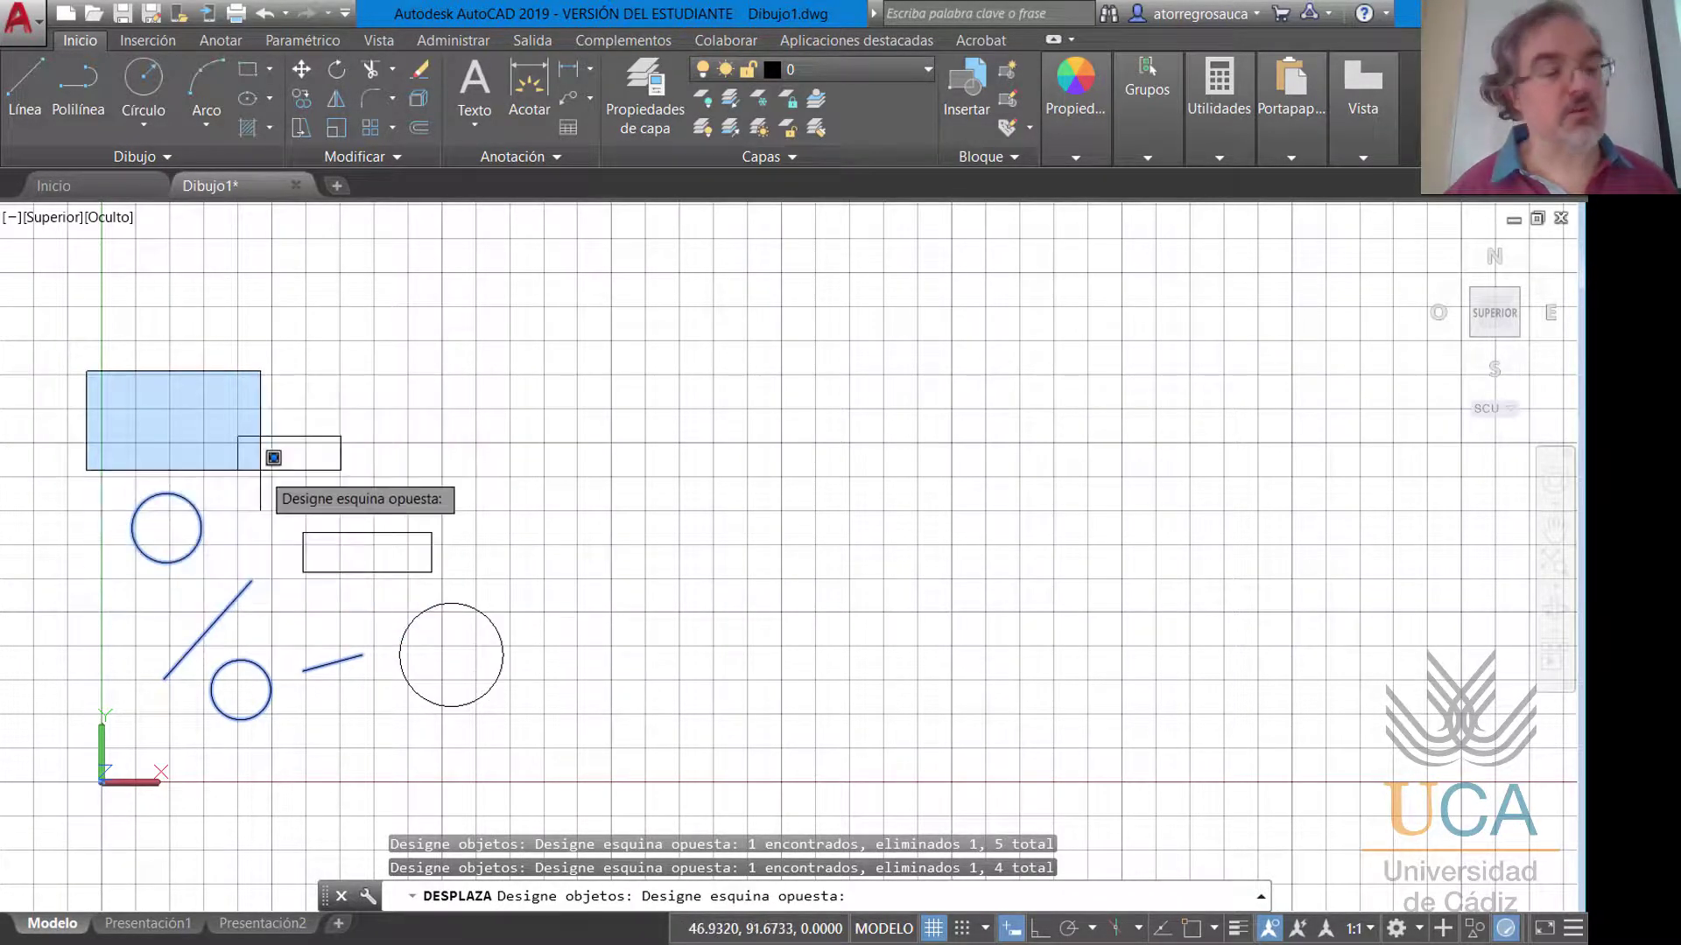
key("Escape")
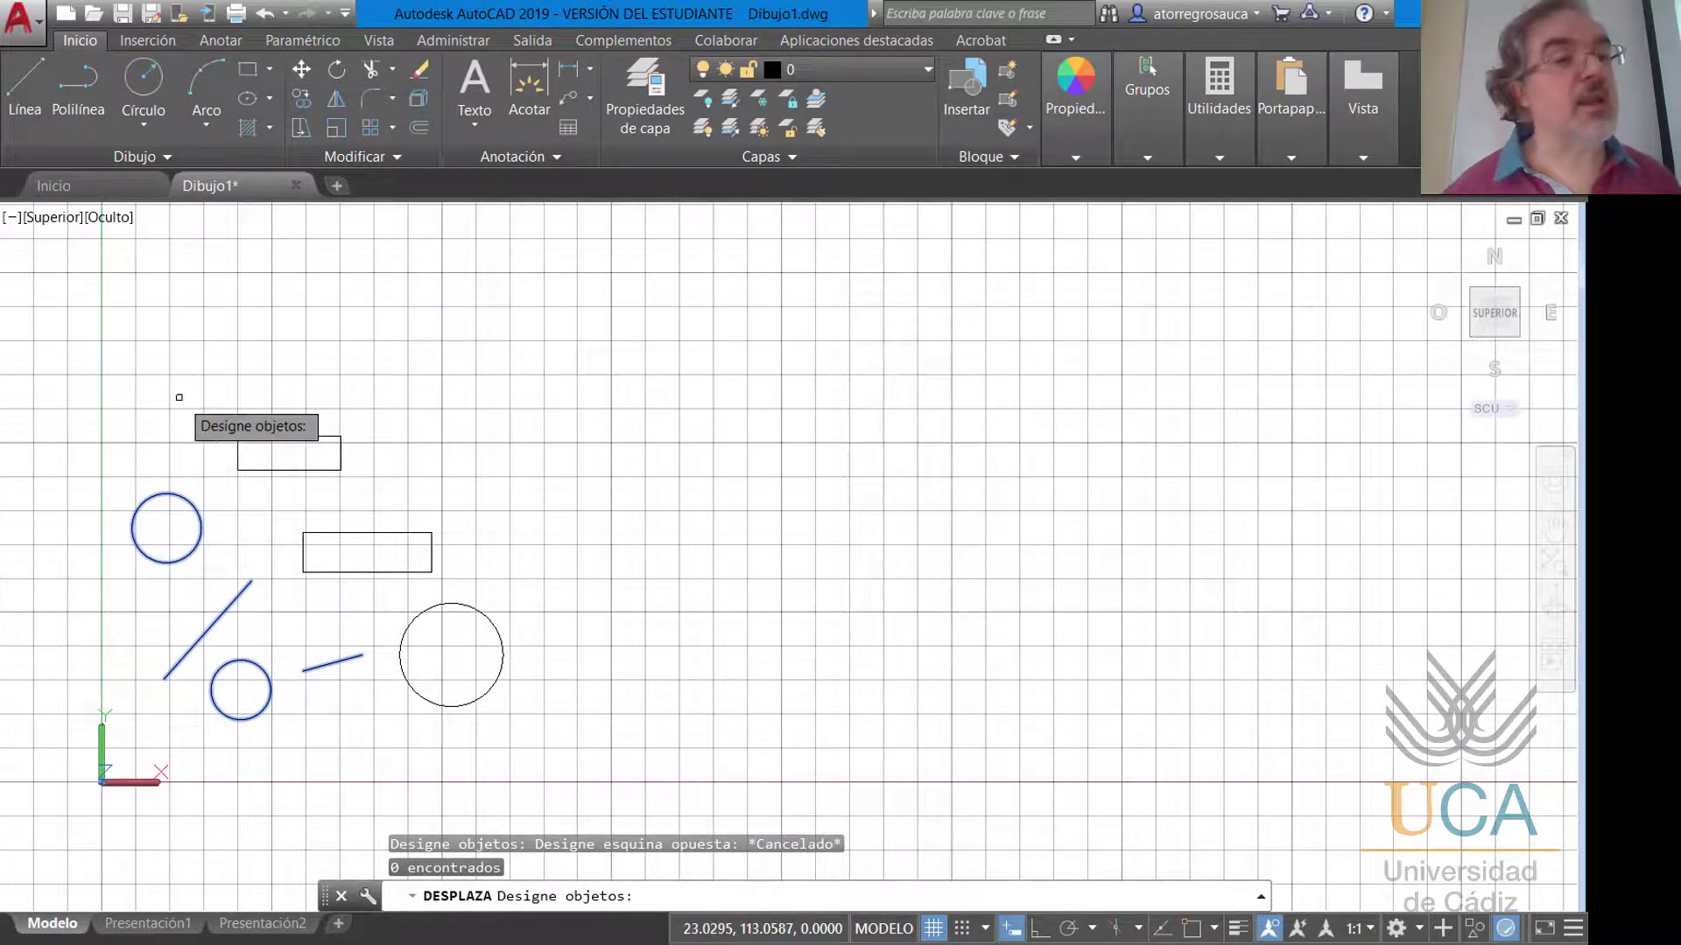
mouse_move(172, 398)
left_mouse_down()
mouse_move(143, 423)
mouse_move(116, 555)
mouse_move(236, 536)
mouse_move(297, 602)
mouse_move(484, 567)
mouse_move(379, 424)
mouse_move(244, 379)
mouse_move(182, 450)
left_mouse_up()
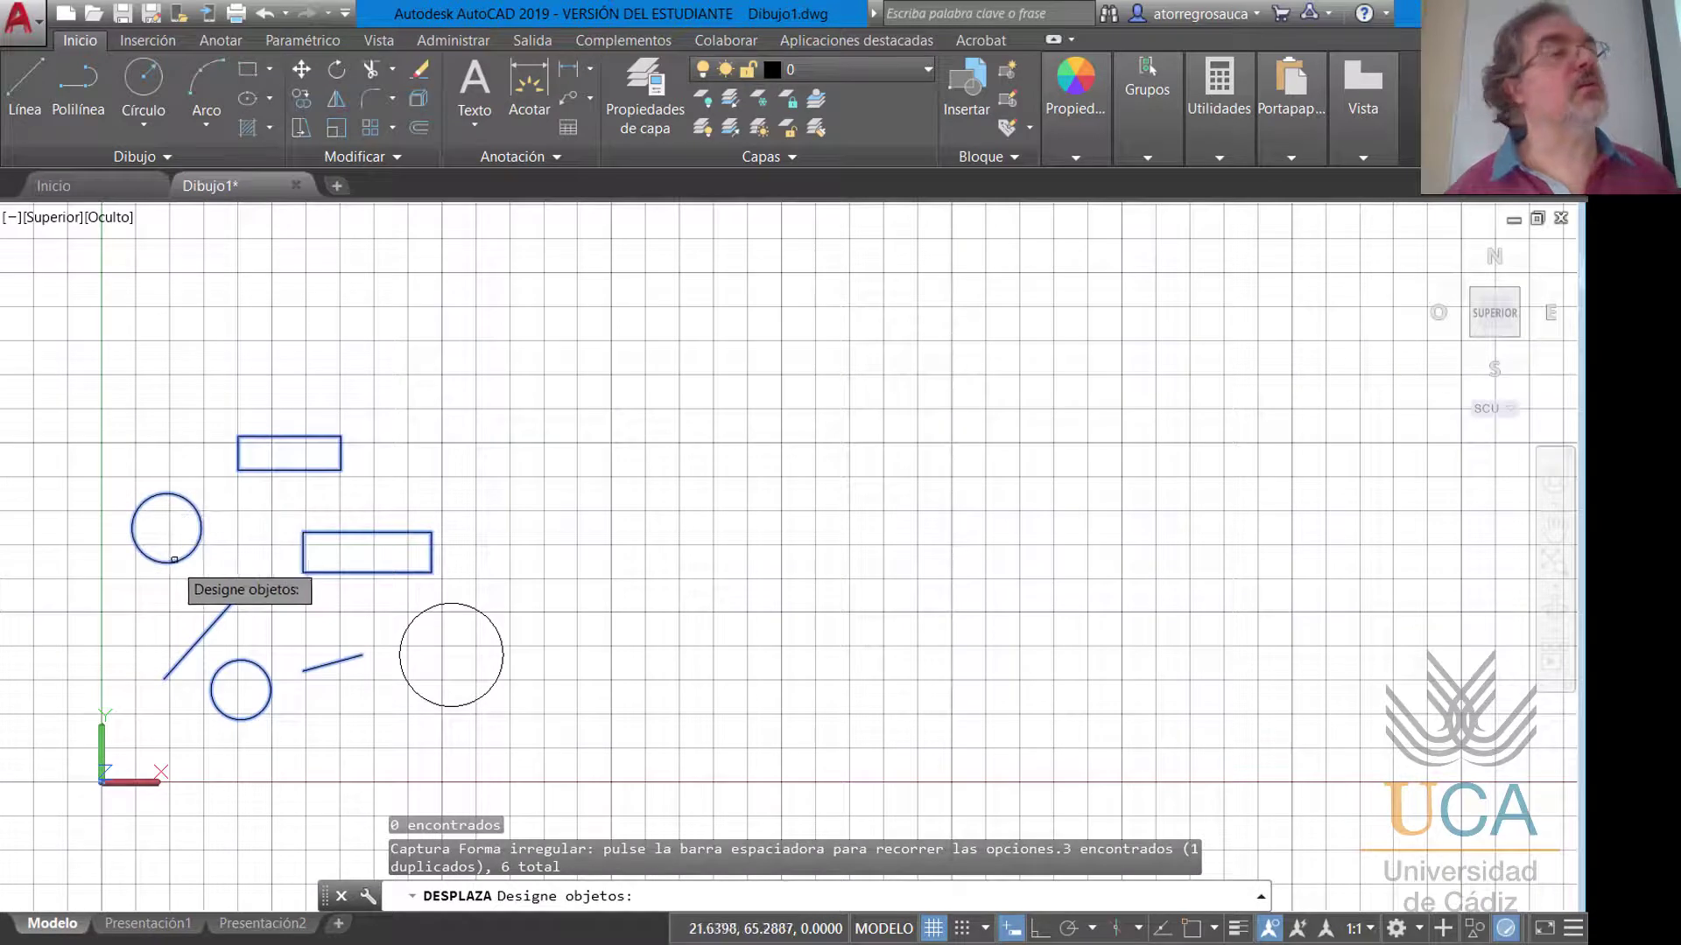
key("Escape")
key("Escape")
key("Escape")
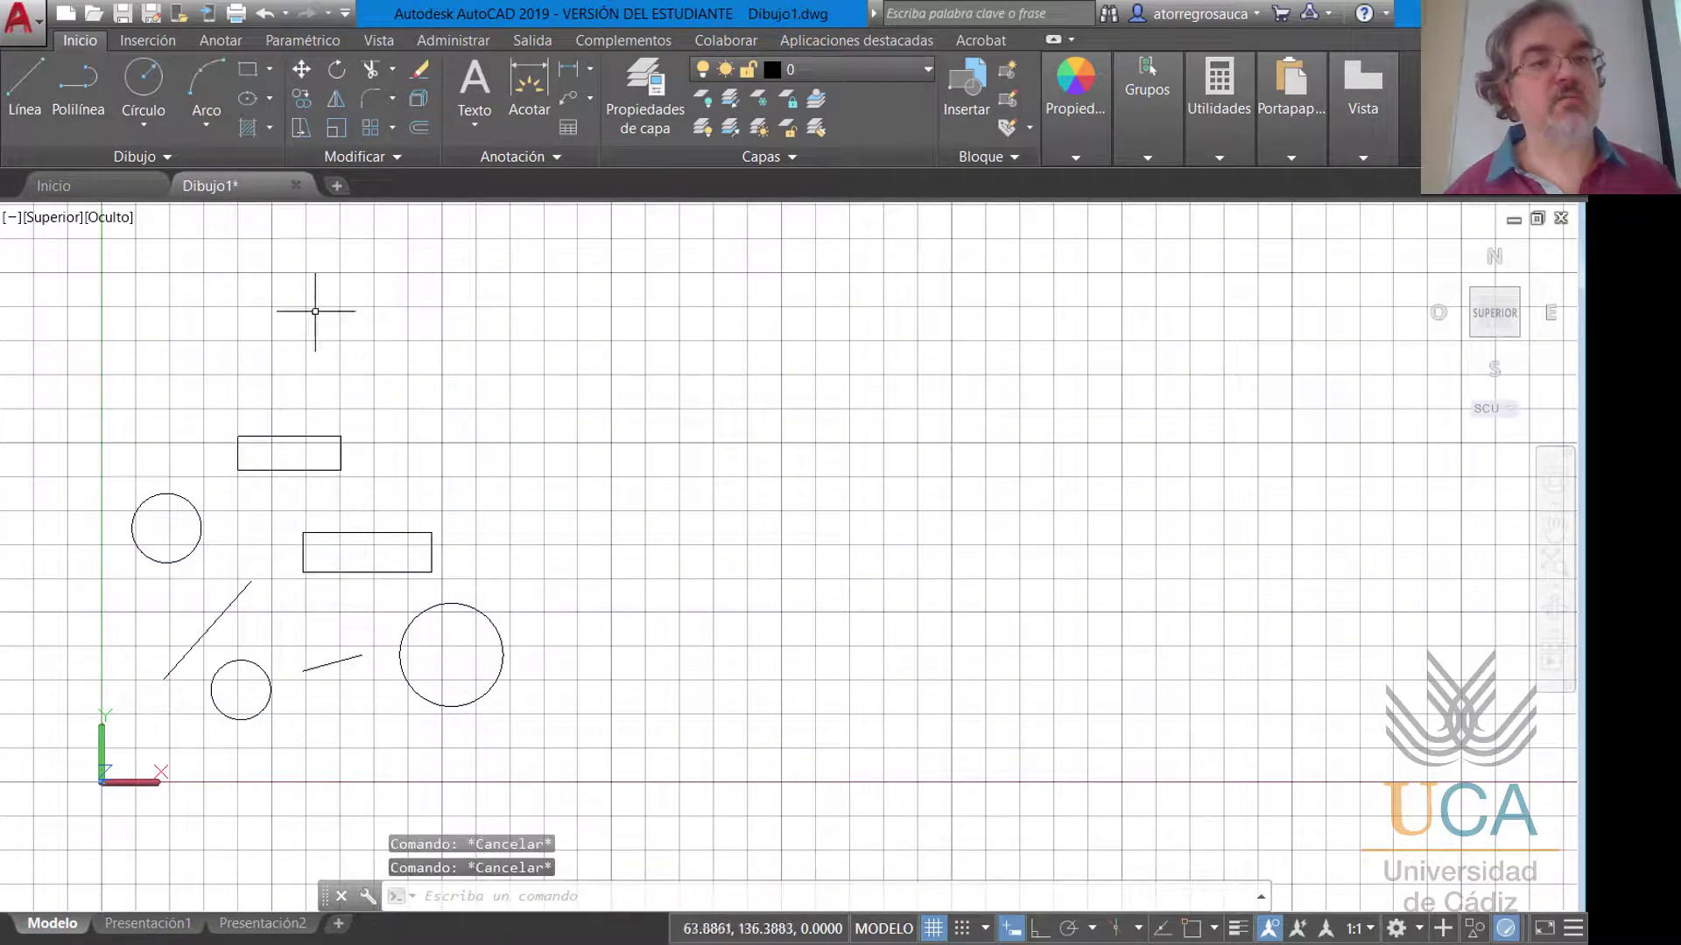
Repeat Move and lasso-select both rectangles and the upper-left circle, and cancel the command.
key("Return")
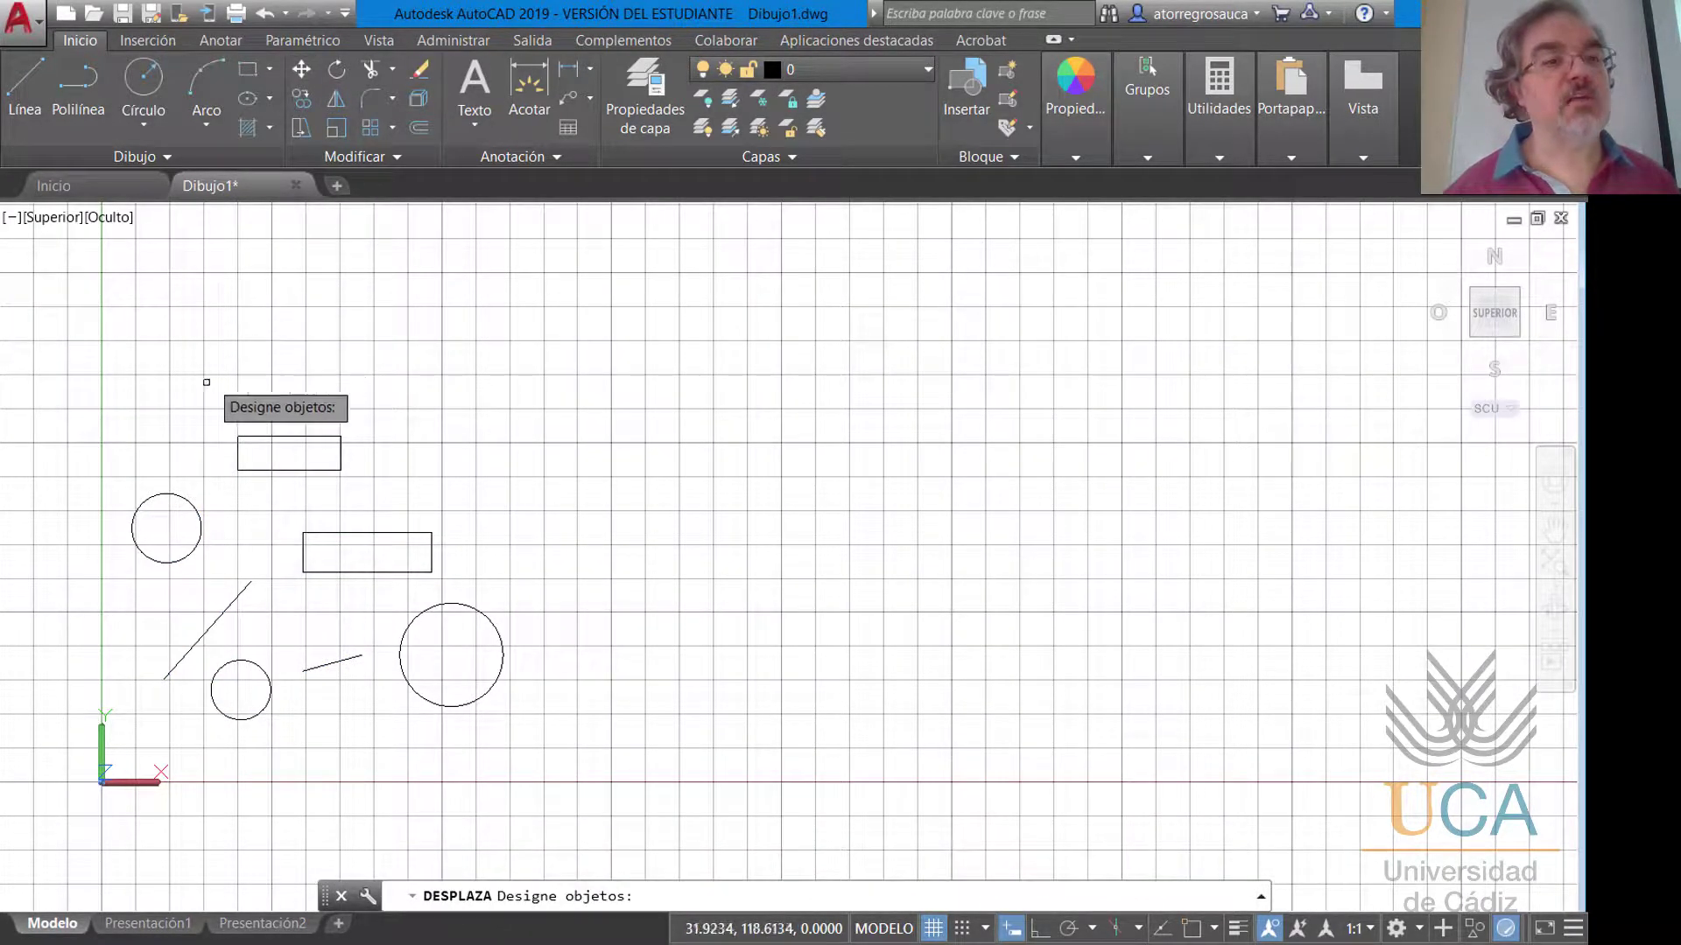
mouse_move(195, 428)
left_mouse_down()
mouse_move(131, 450)
mouse_move(176, 608)
mouse_move(356, 517)
mouse_move(347, 386)
mouse_move(203, 438)
left_mouse_up()
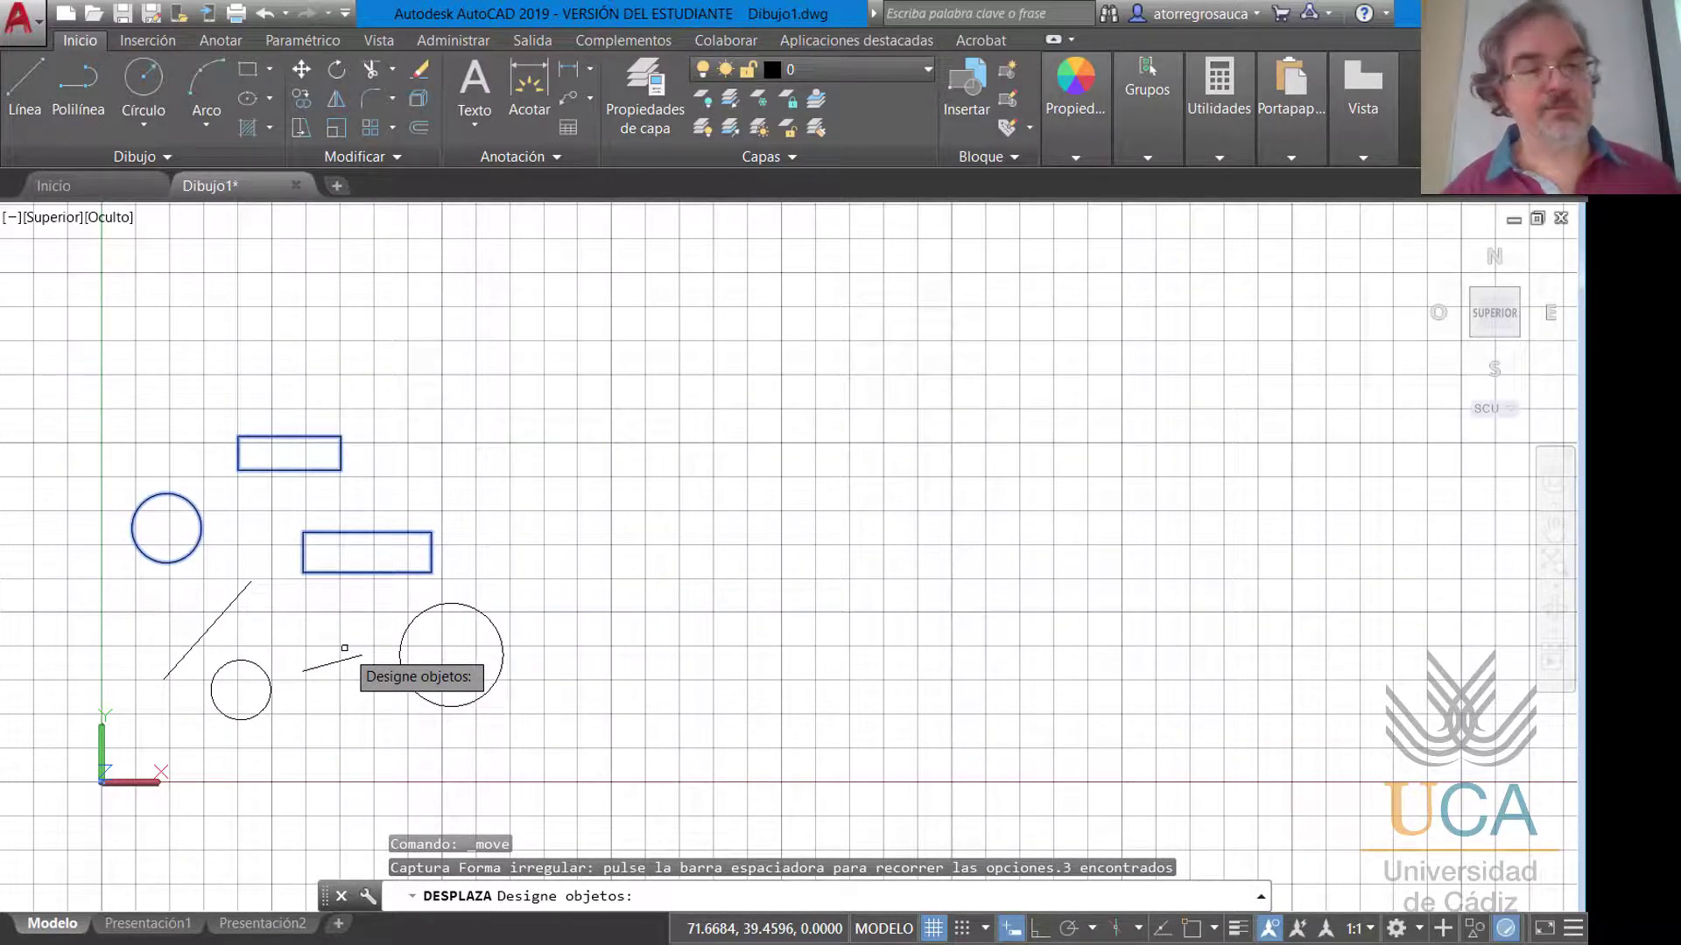
key("Escape")
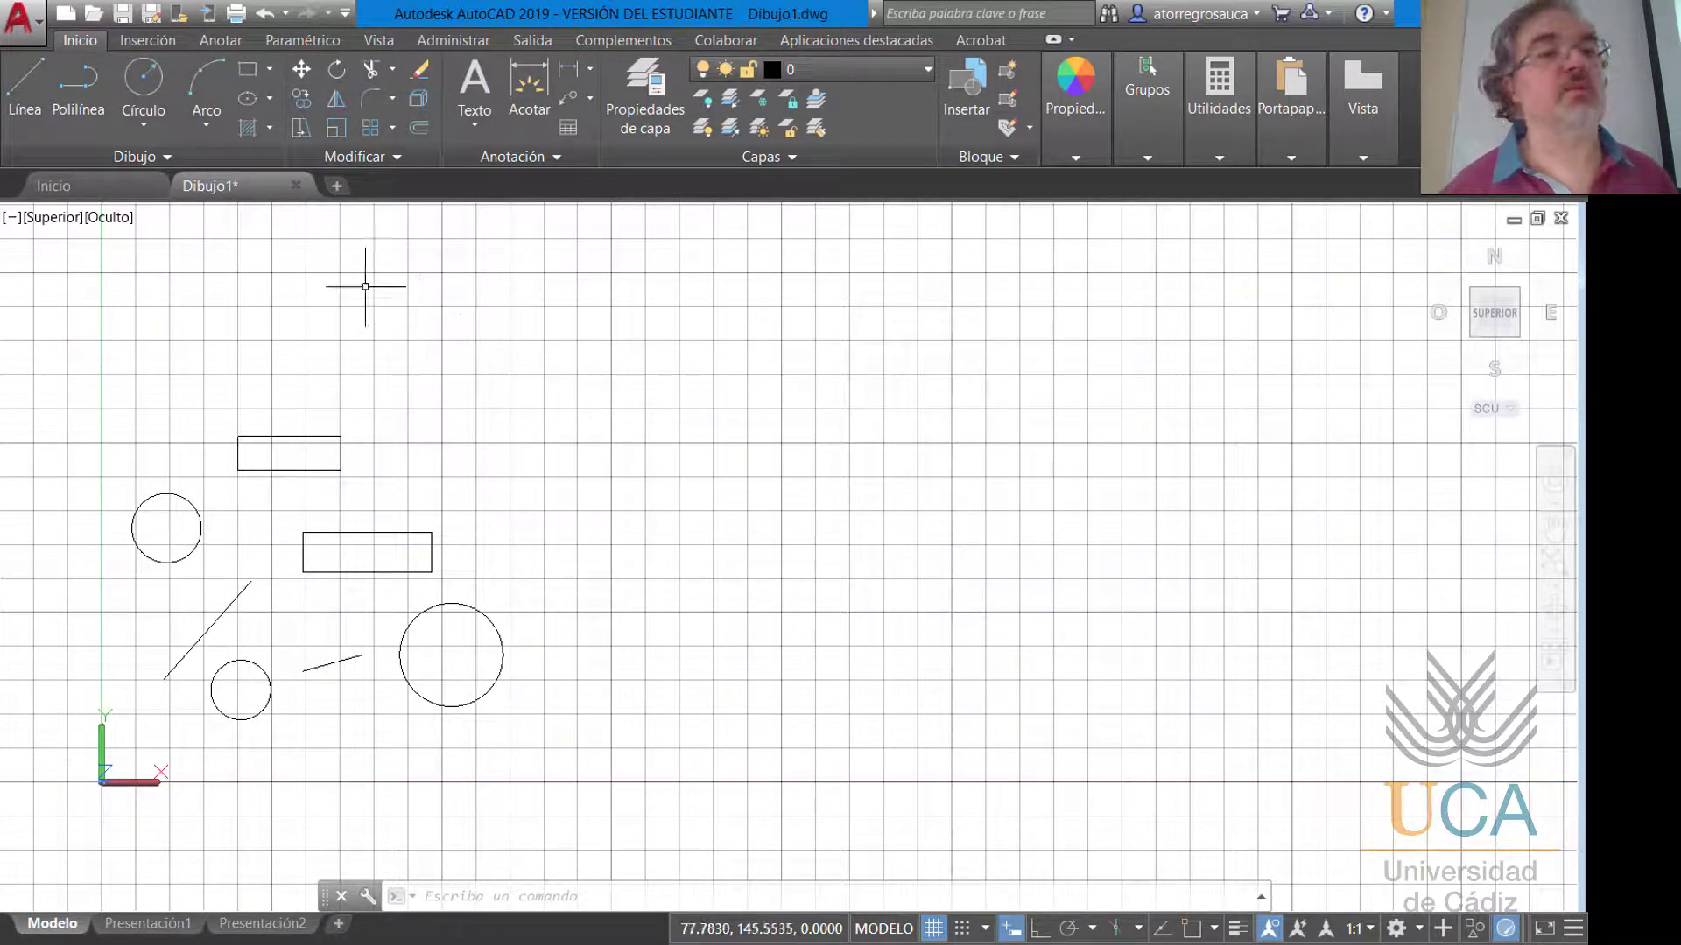
Start Move before selecting anything, pick both rectangles individually and move them up and to the right of the other figures.
left_click(303, 69)
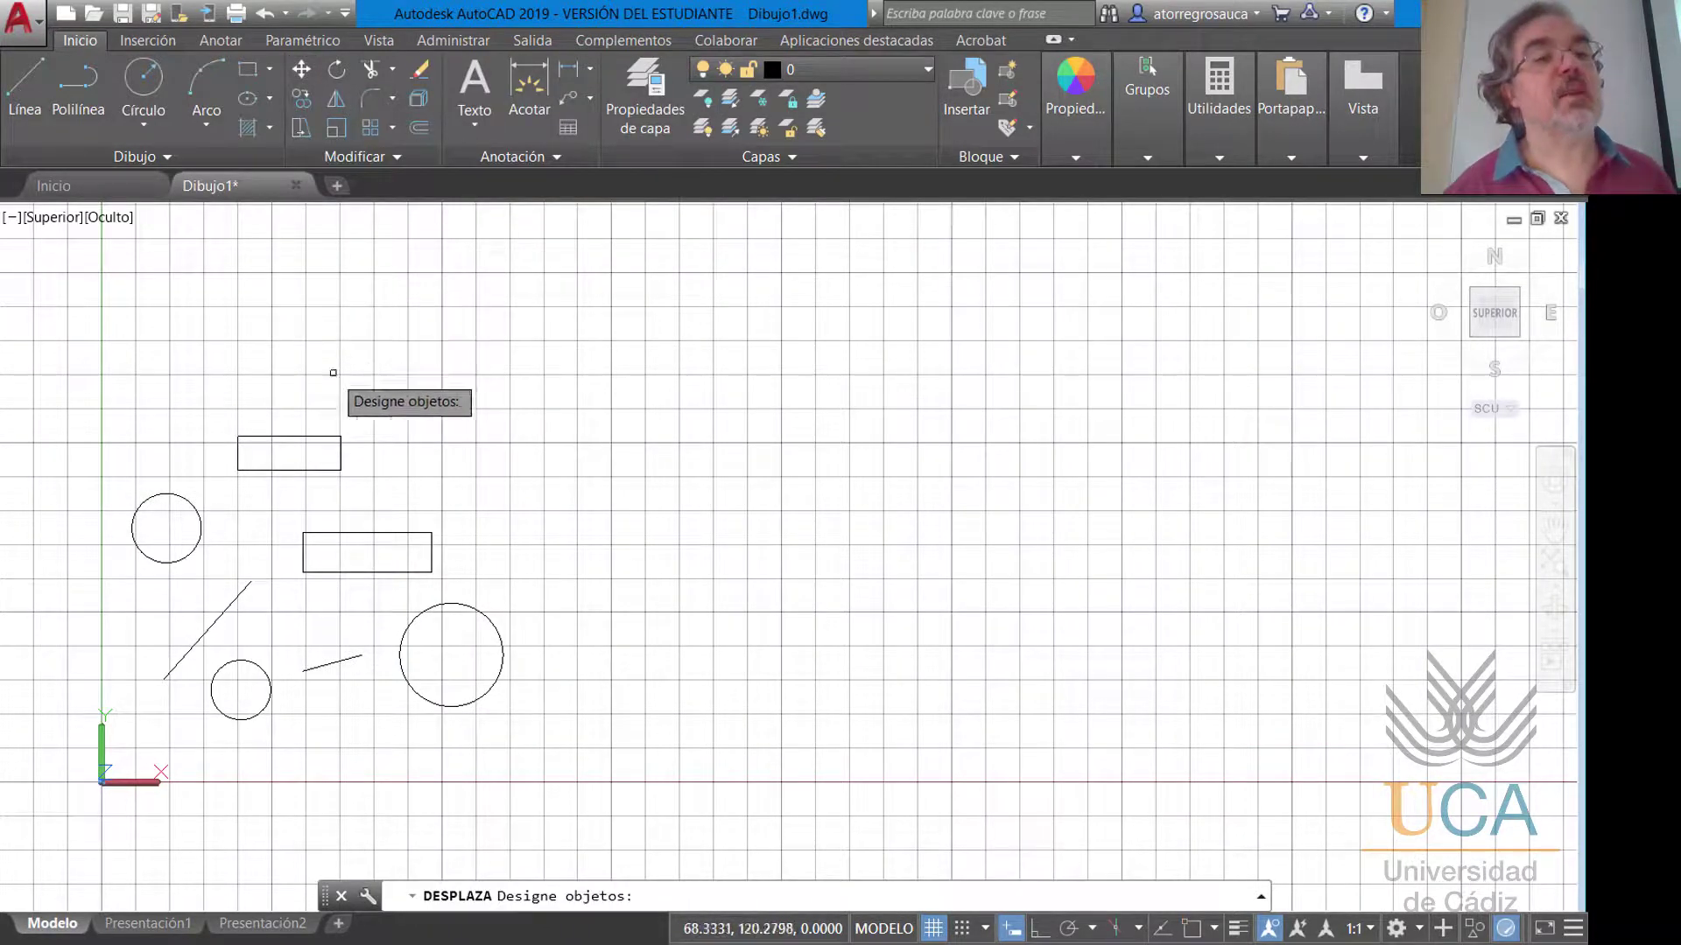
left_click(341, 453)
left_click(364, 531)
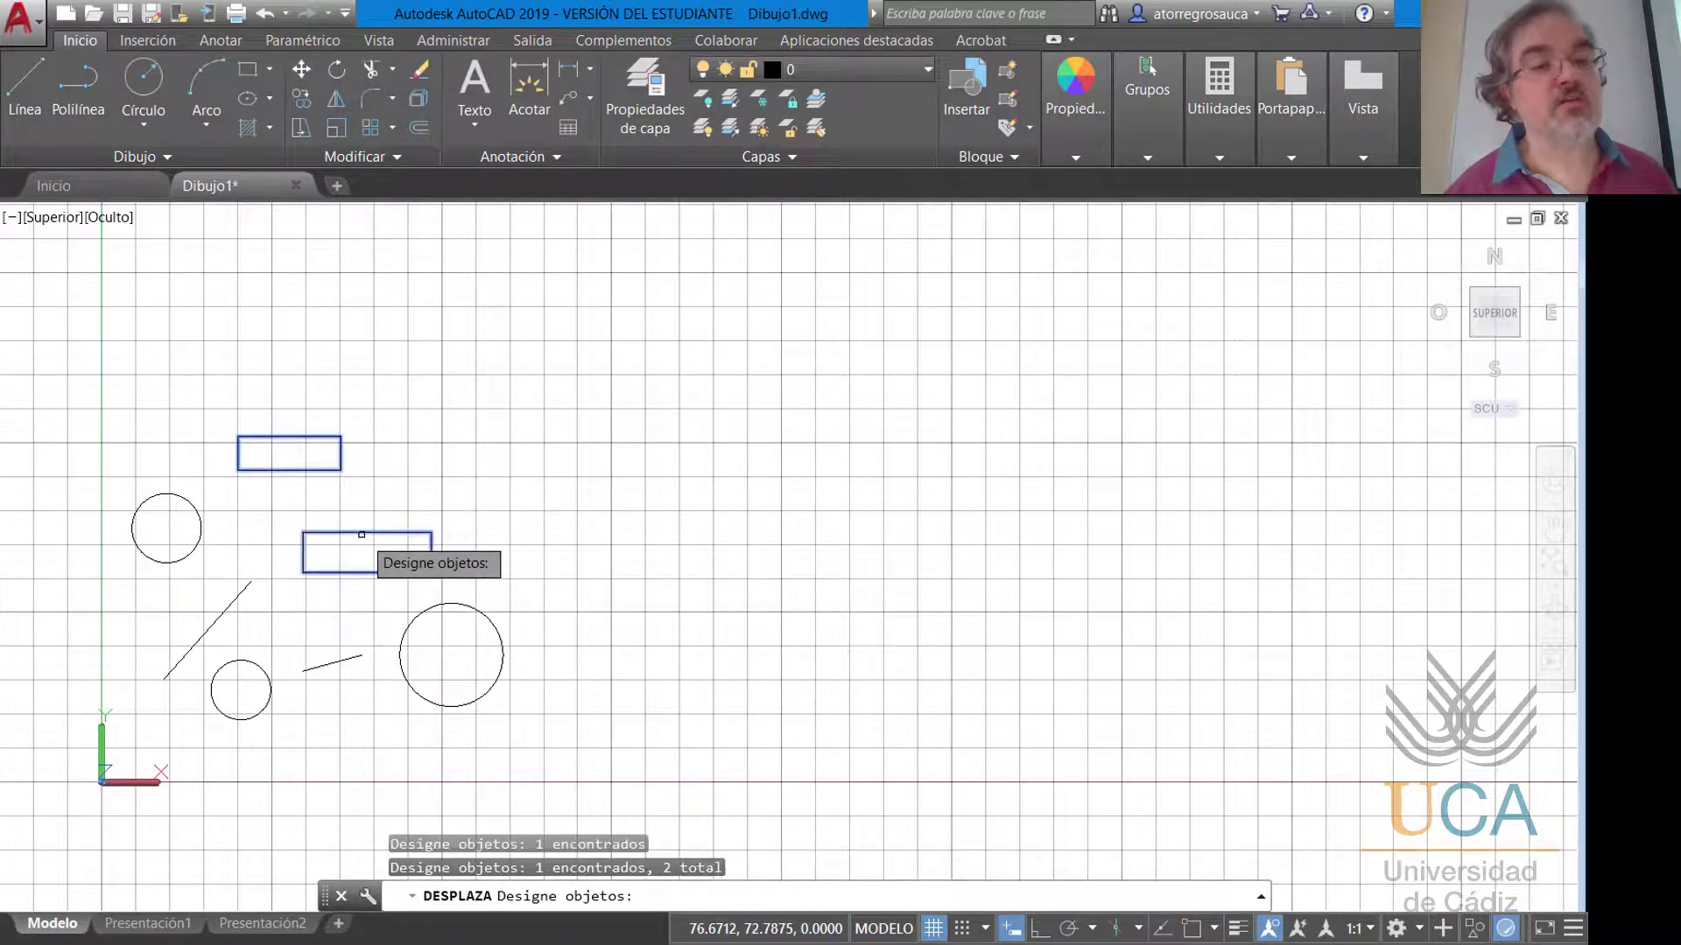
left_click(386, 571)
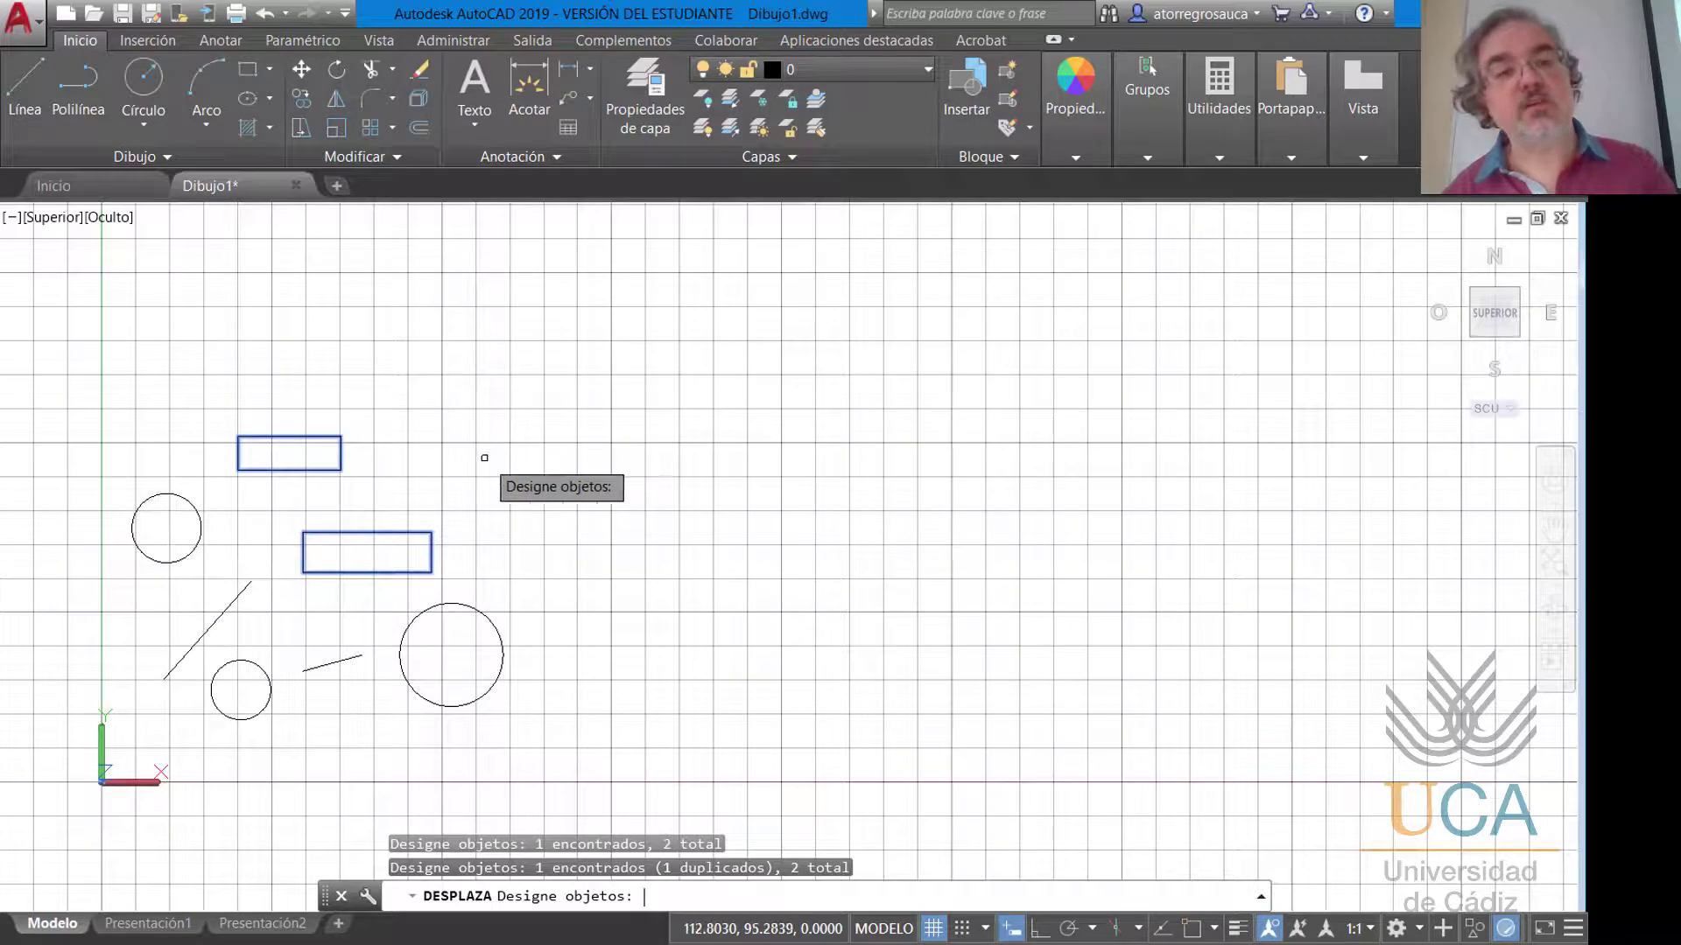
key("Return")
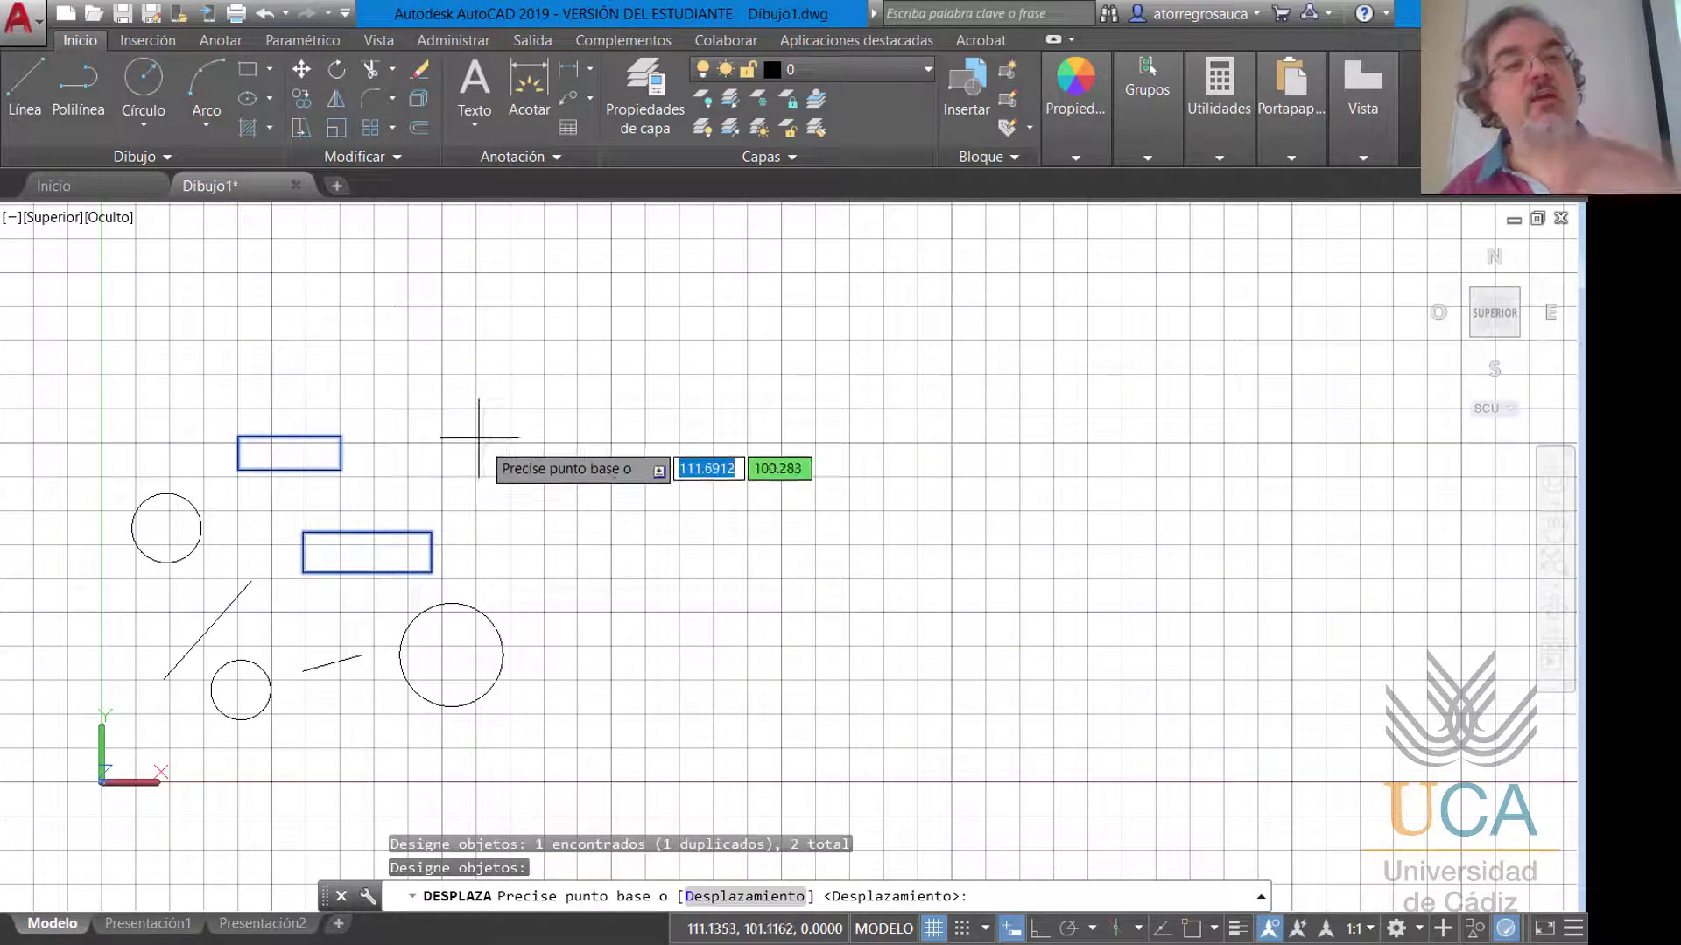
left_click(396, 479)
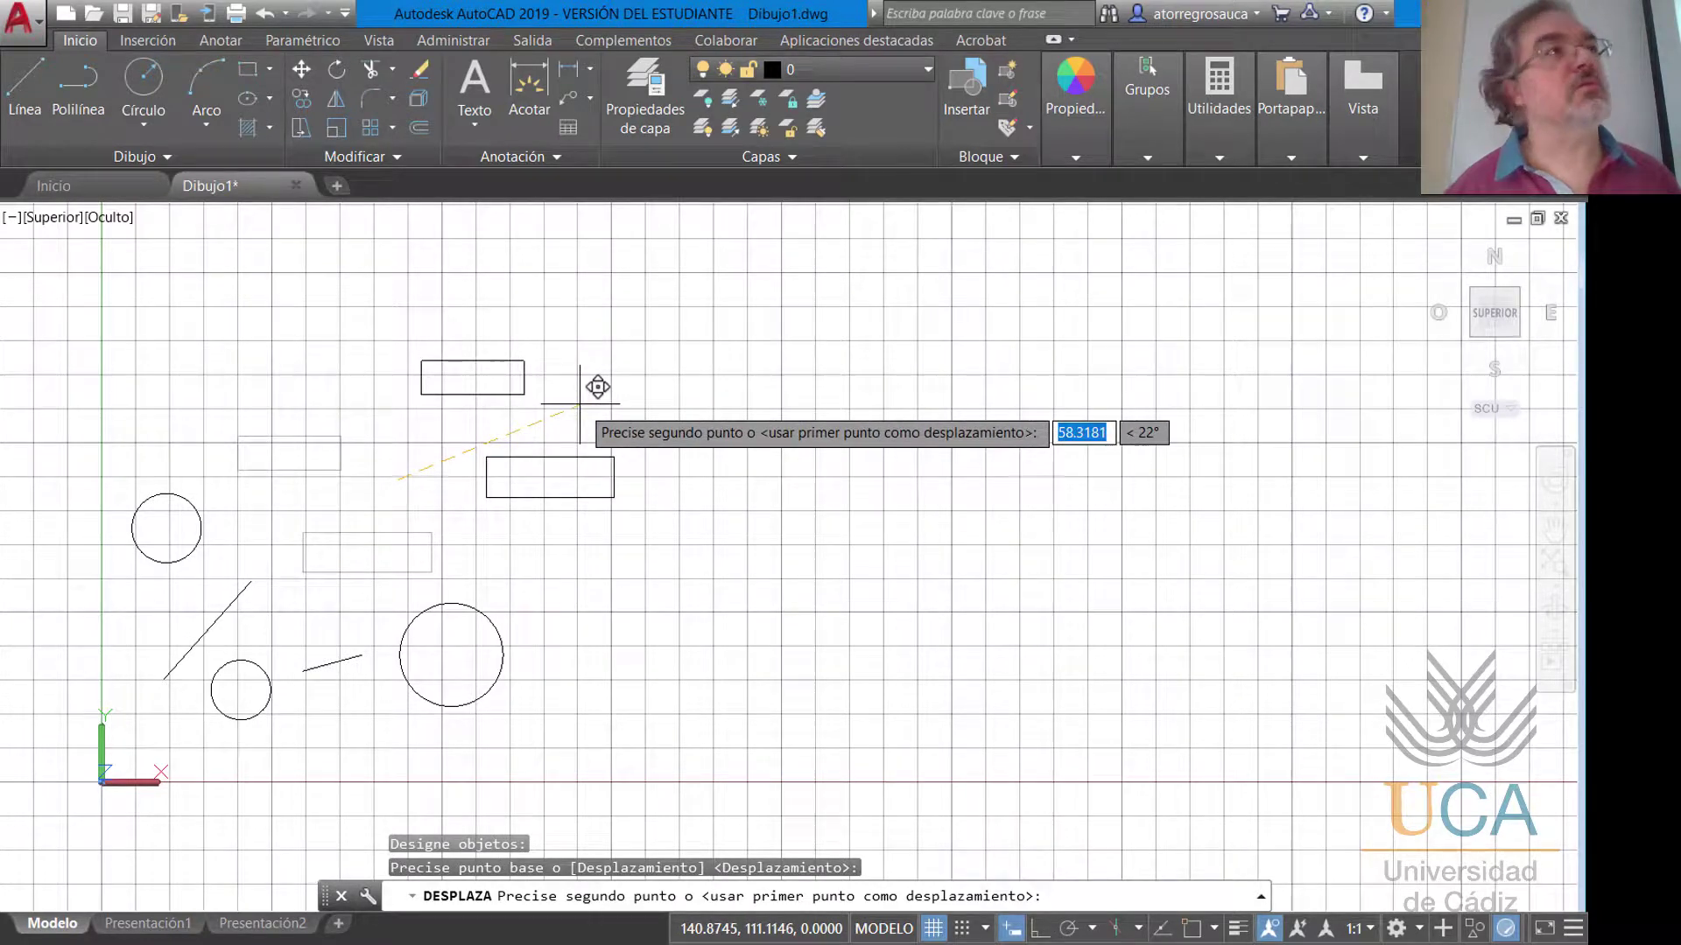
left_click(649, 392)
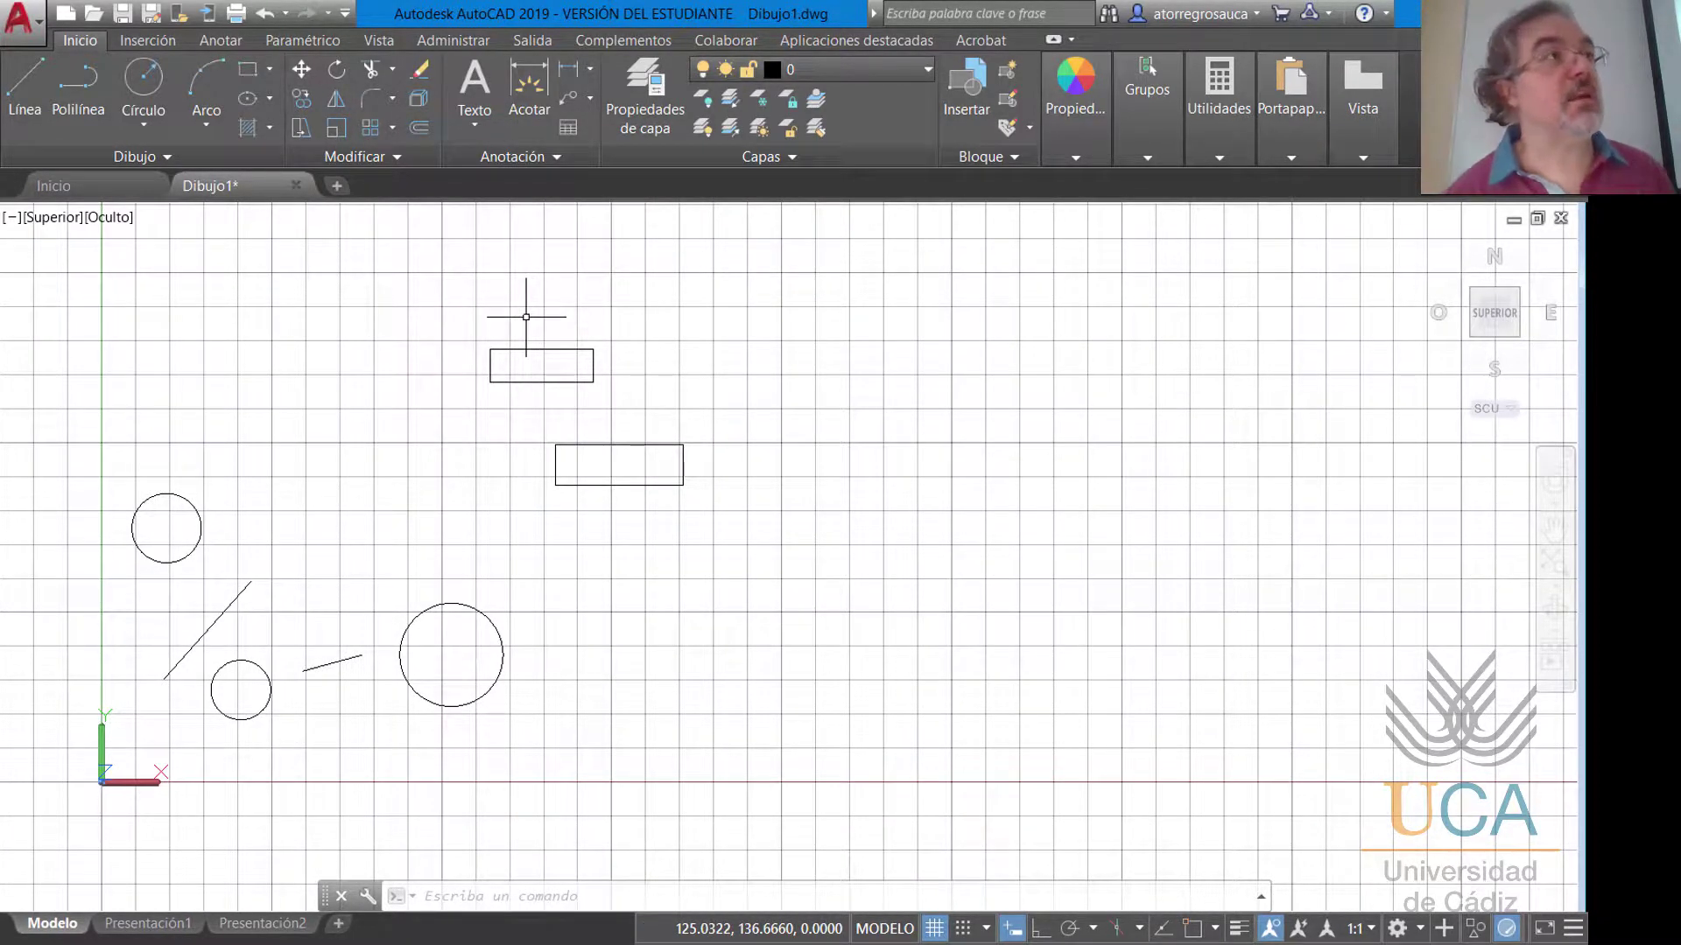
Preselect both rectangles before starting Move, and shift them farther right and slightly down.
left_click(545, 349)
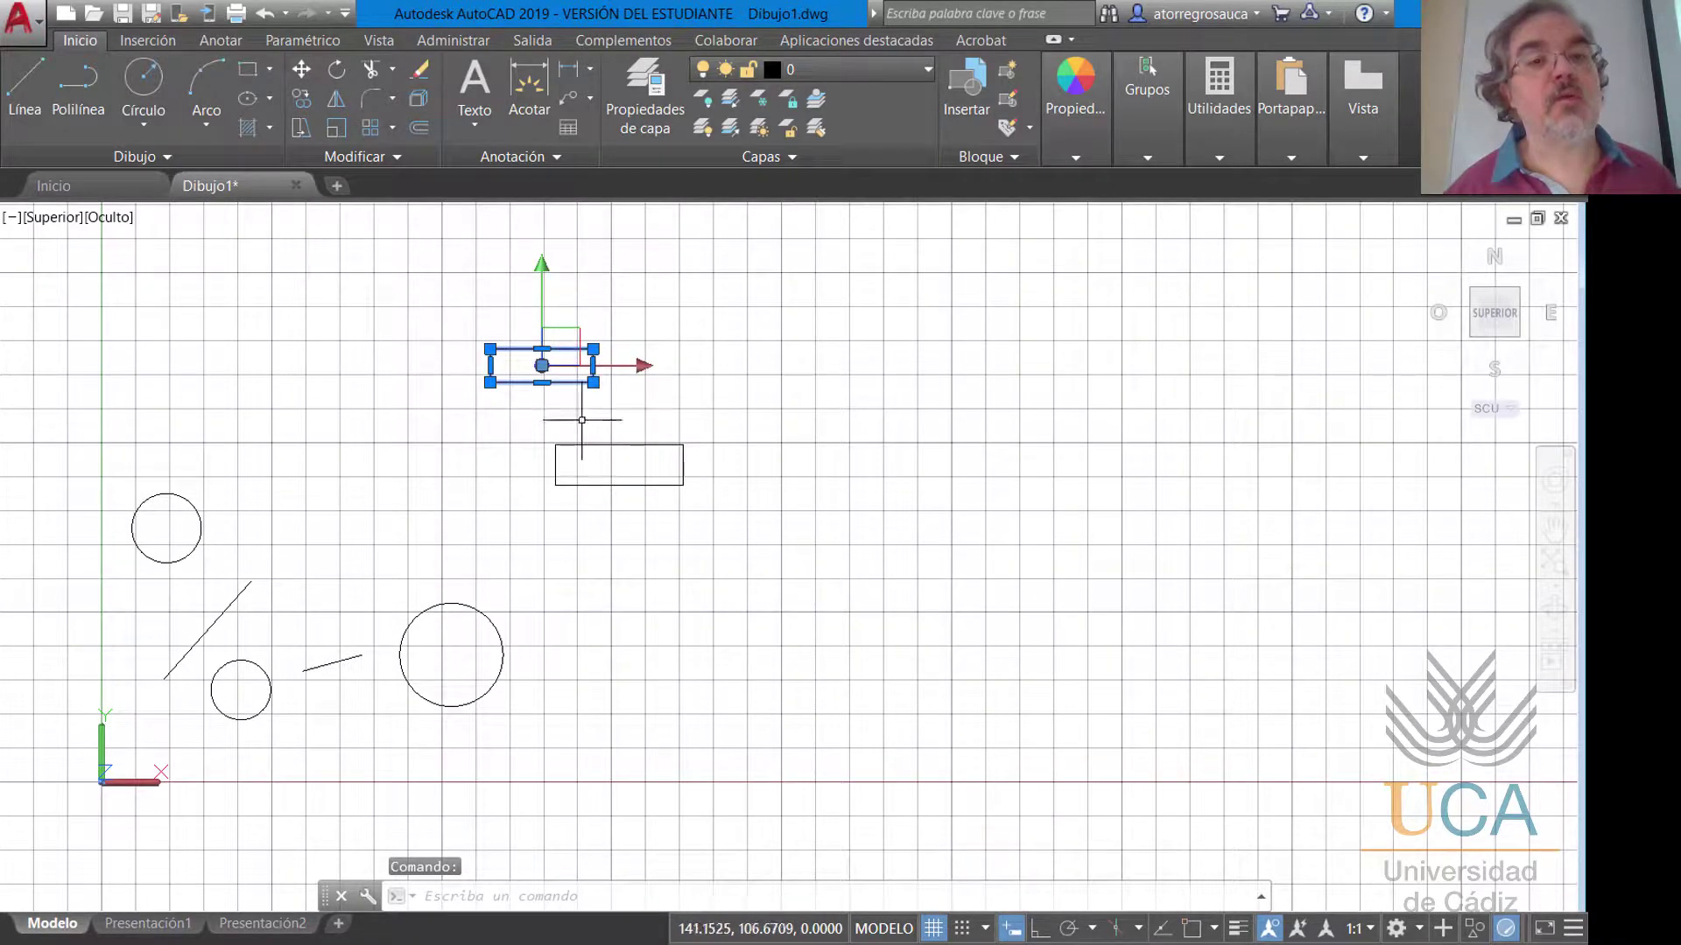
left_click(587, 446)
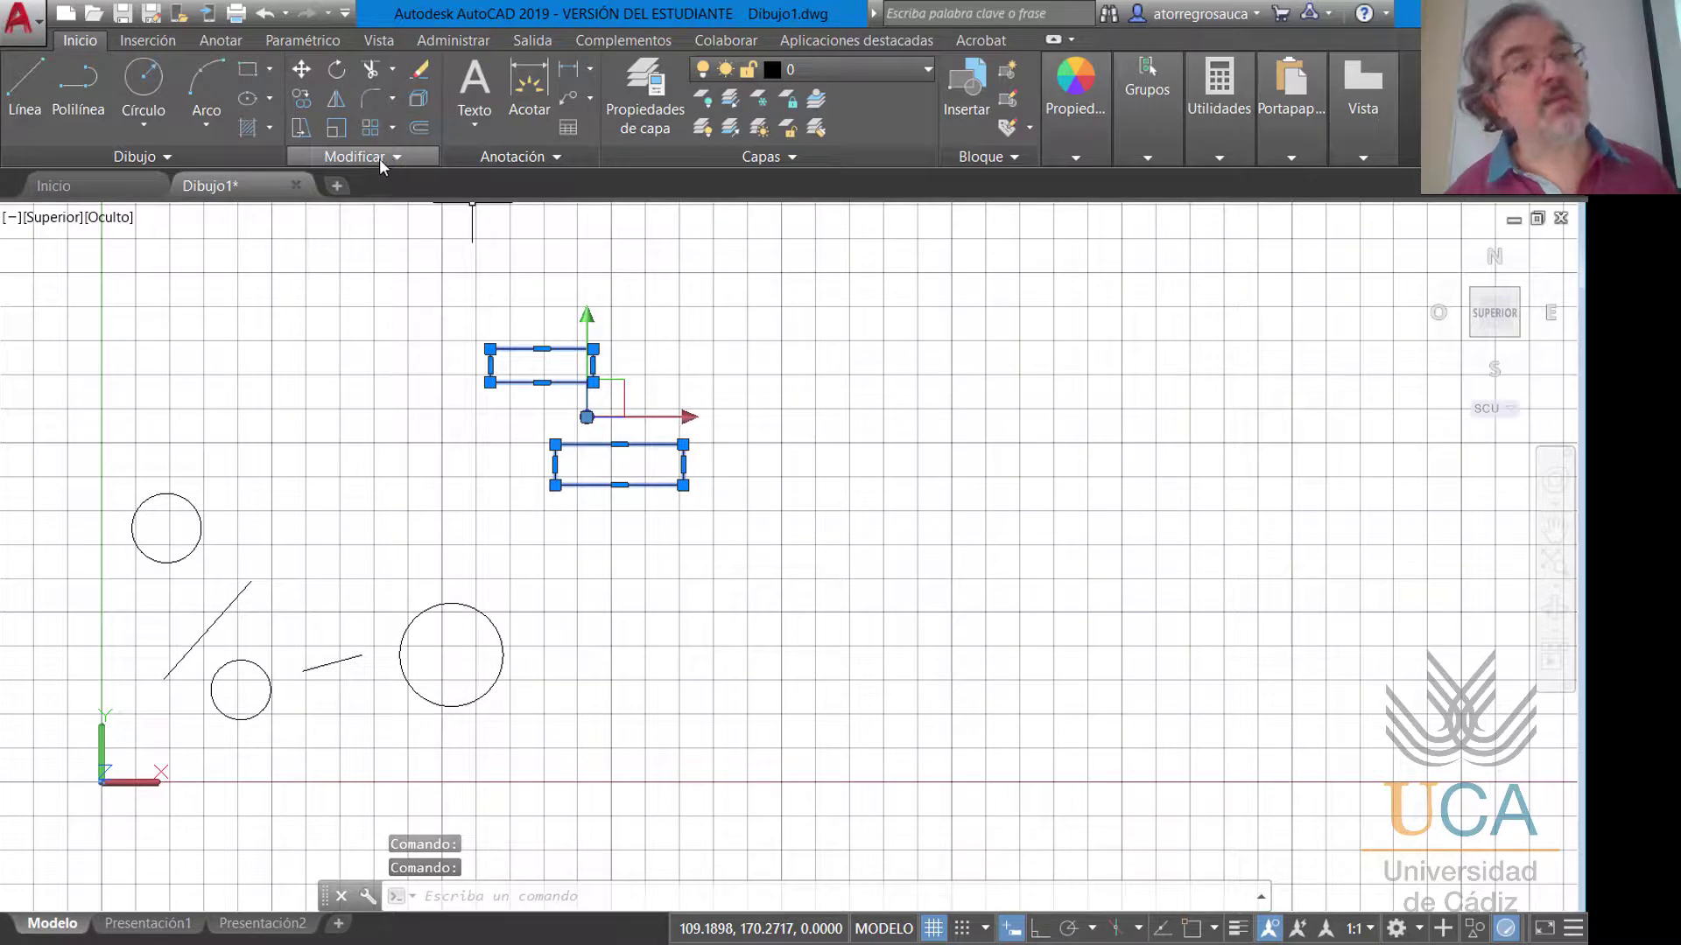
left_click(302, 71)
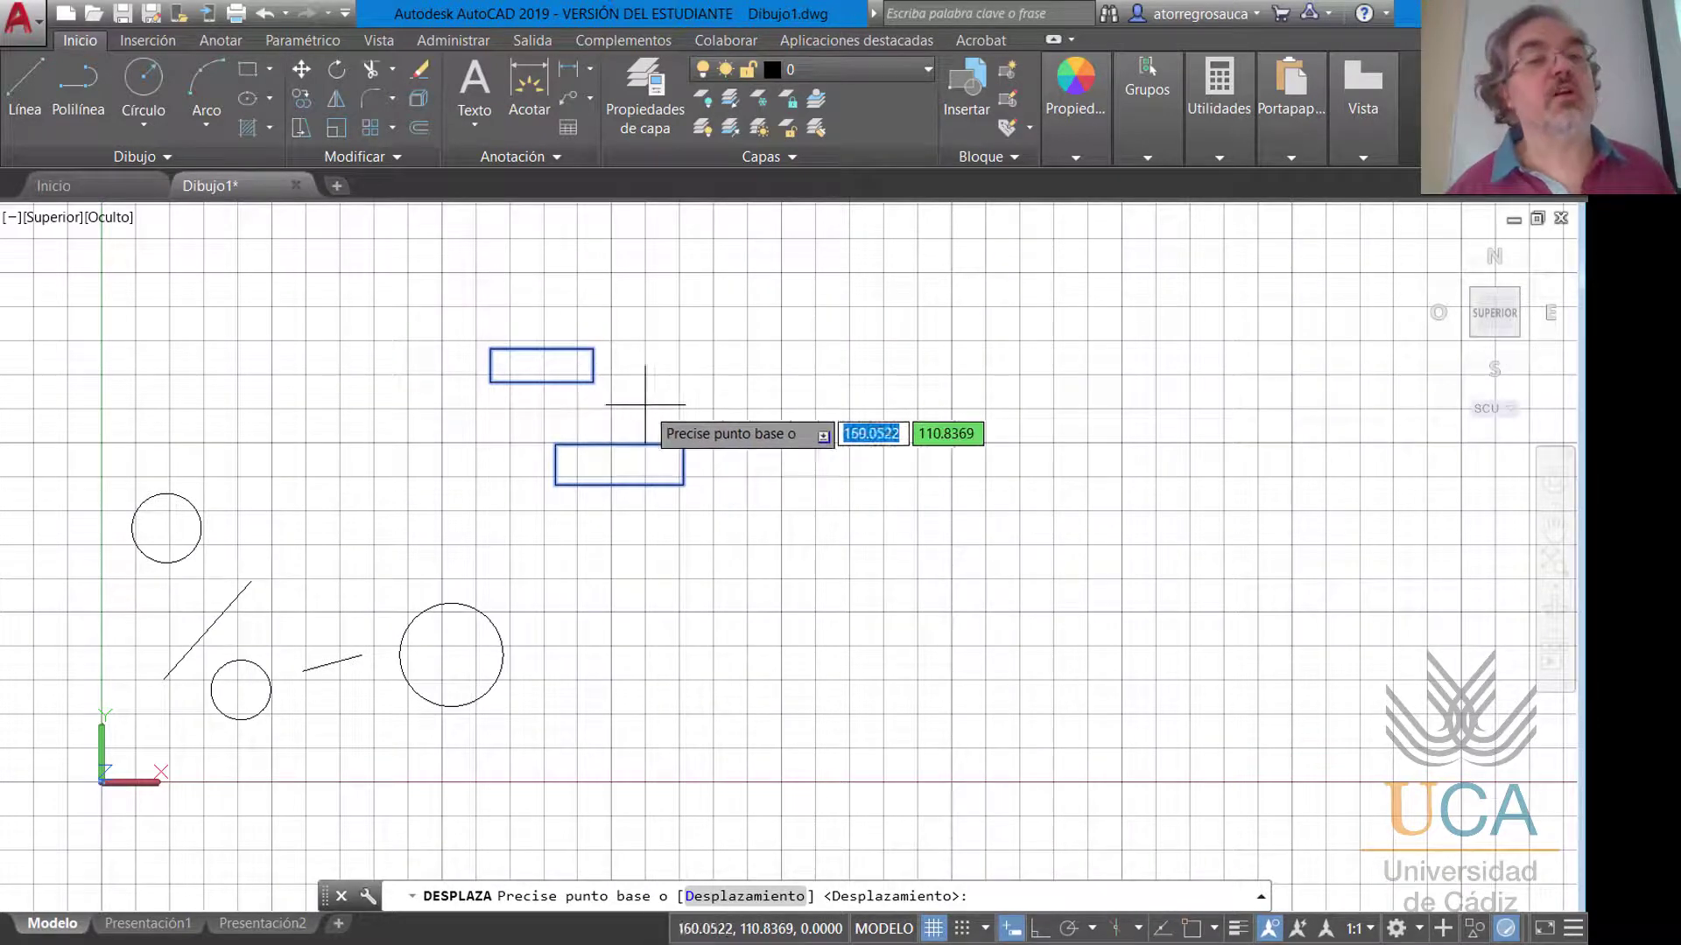
left_click(610, 406)
left_click(847, 490)
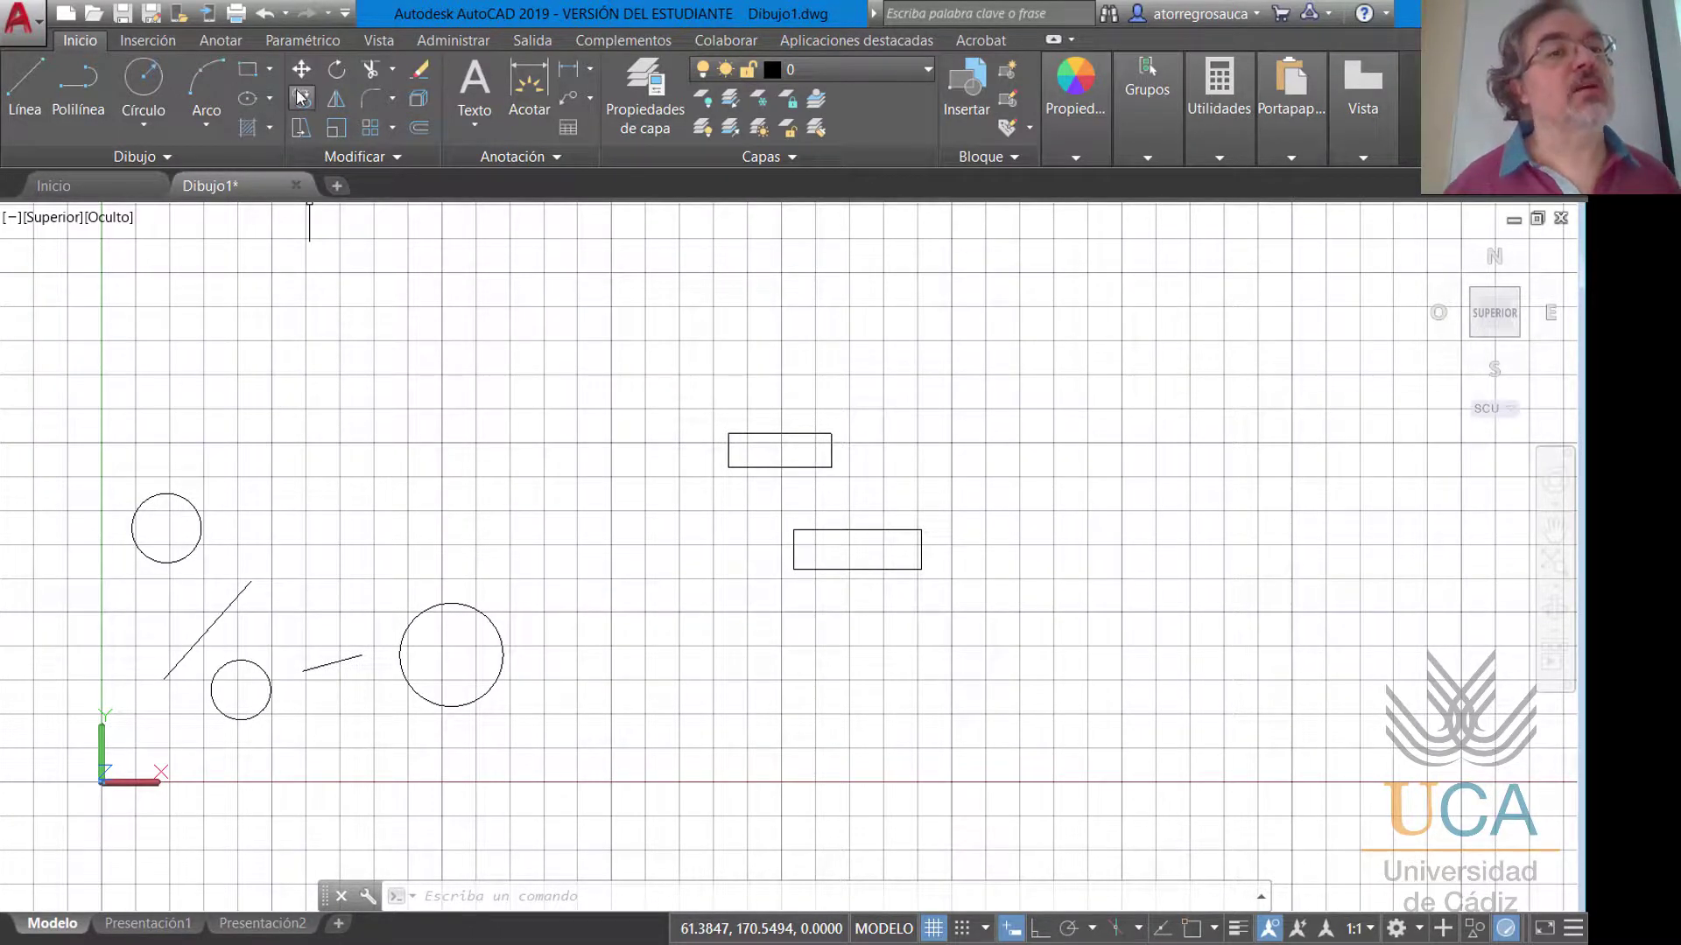
Copy the preselected upper-left circle to three new positions between it and the rectangles.
left_click(194, 508)
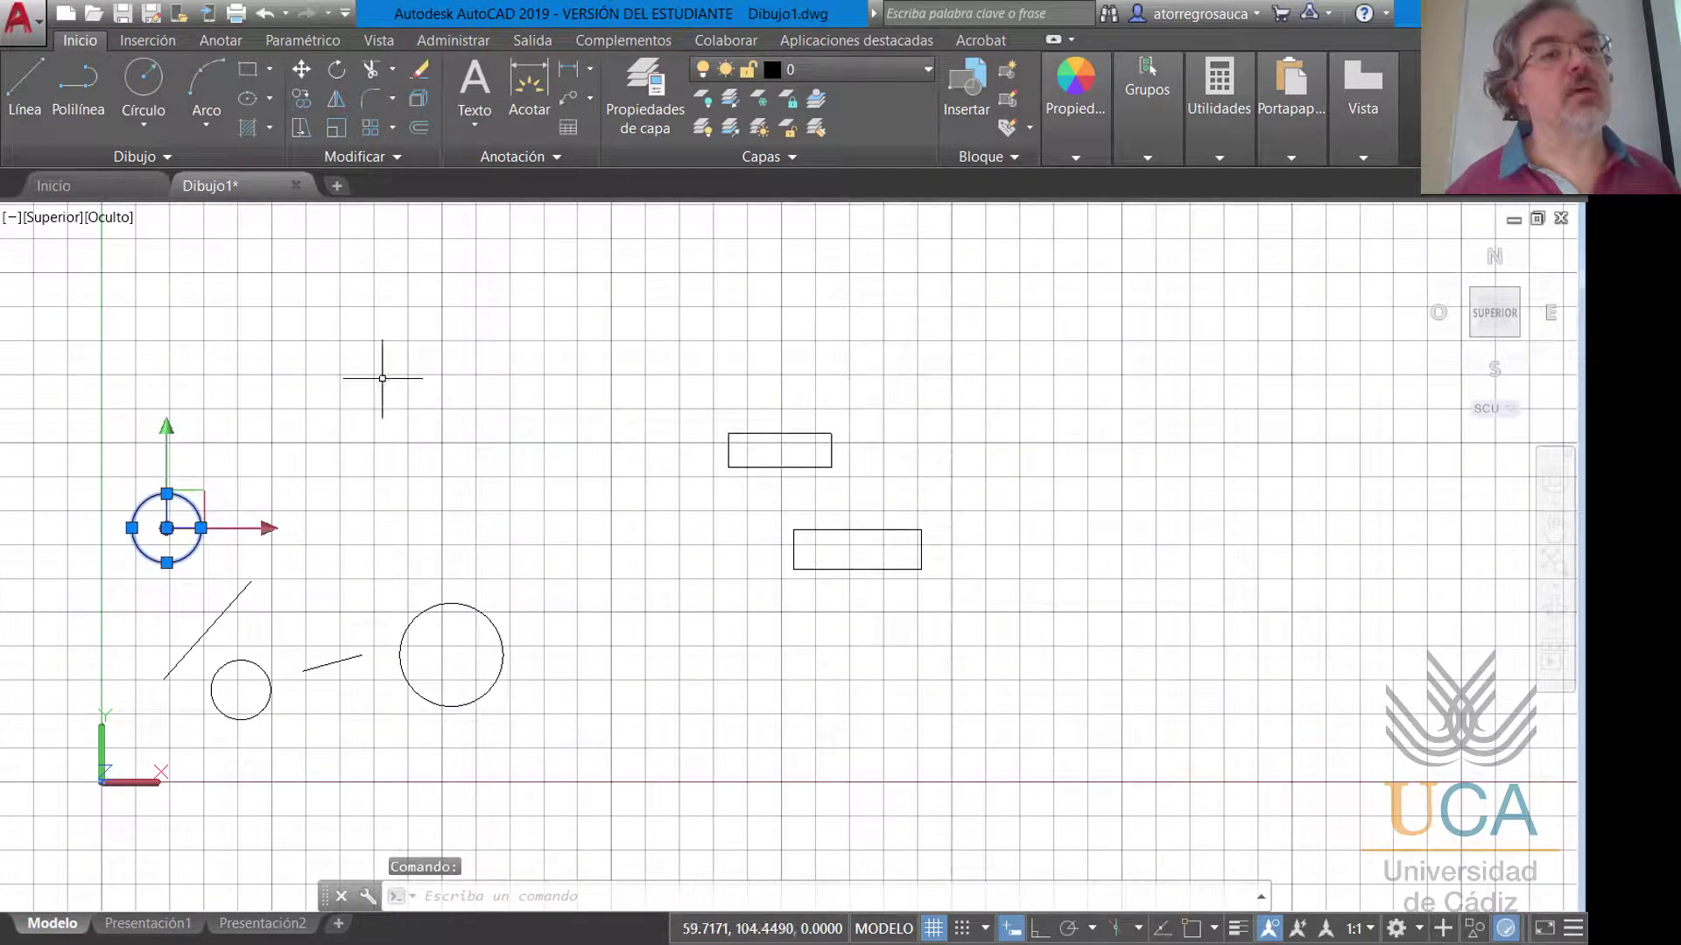
left_click(303, 98)
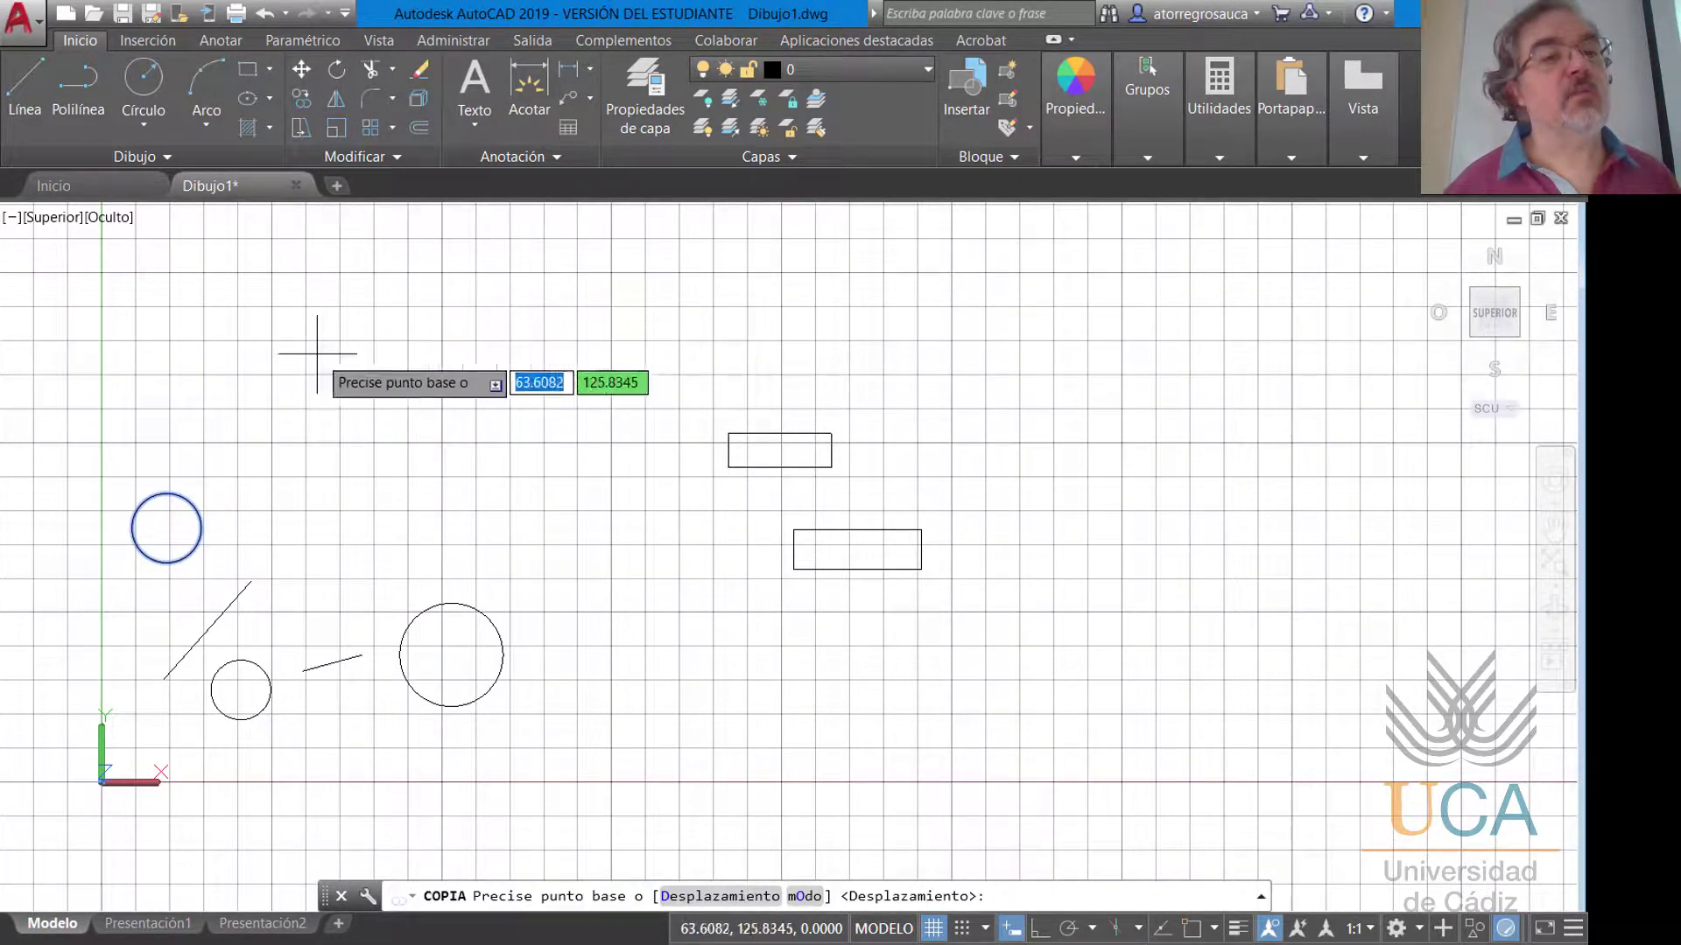
left_click(266, 495)
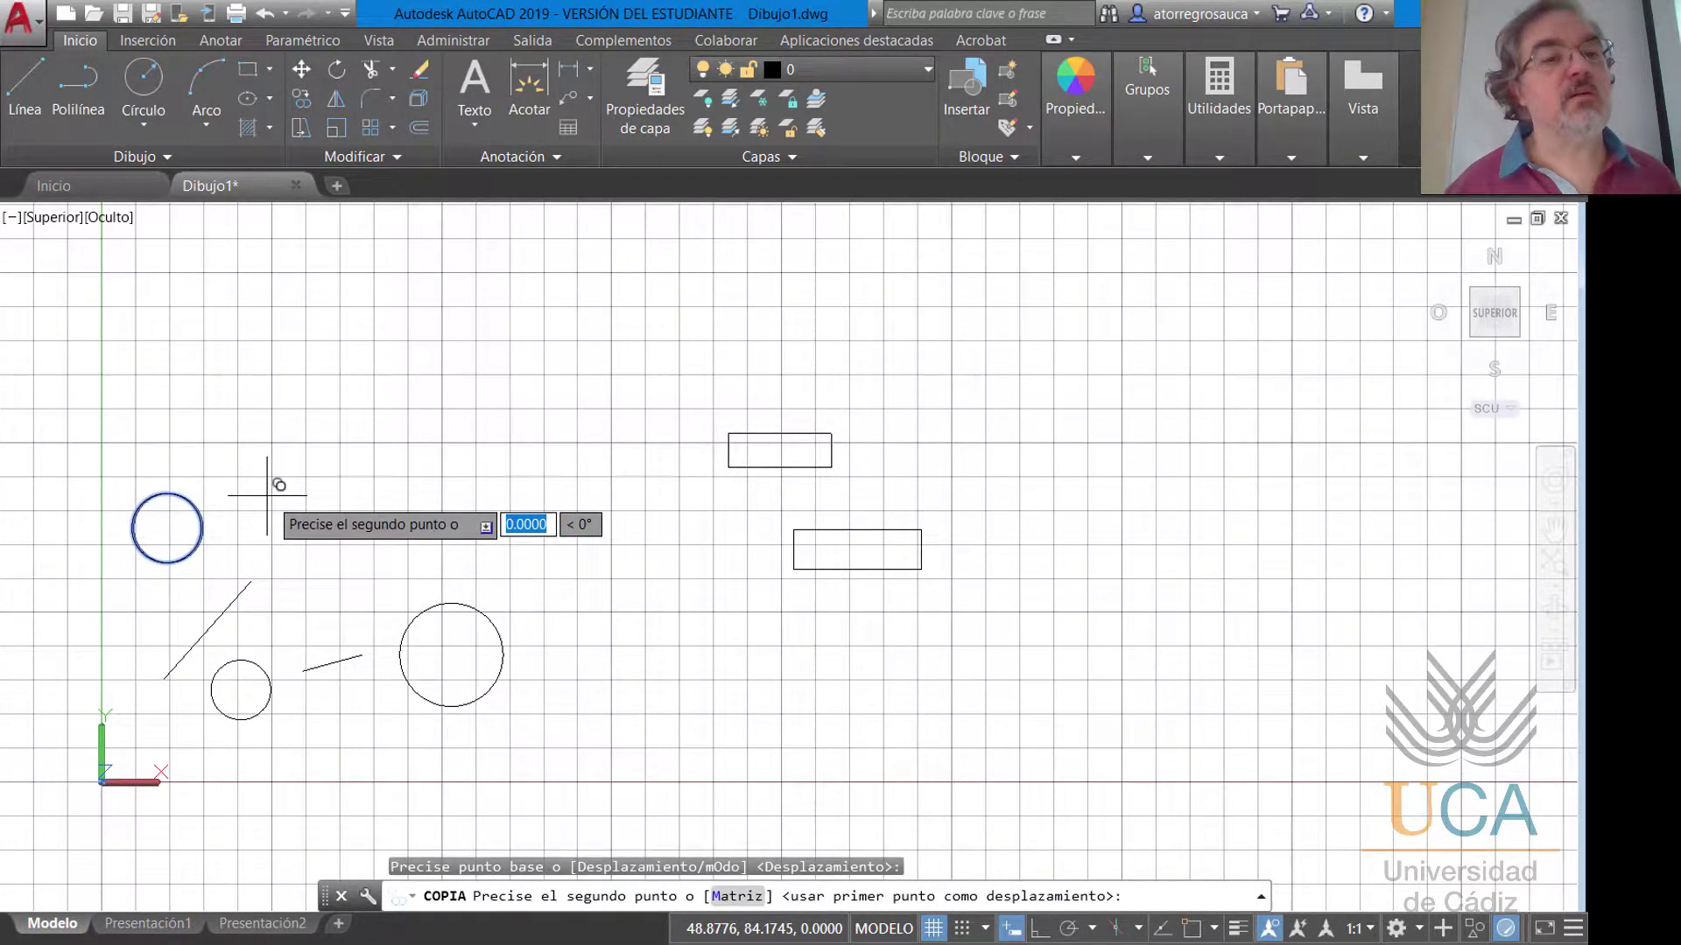
left_click(607, 377)
left_click(694, 469)
key("Return")
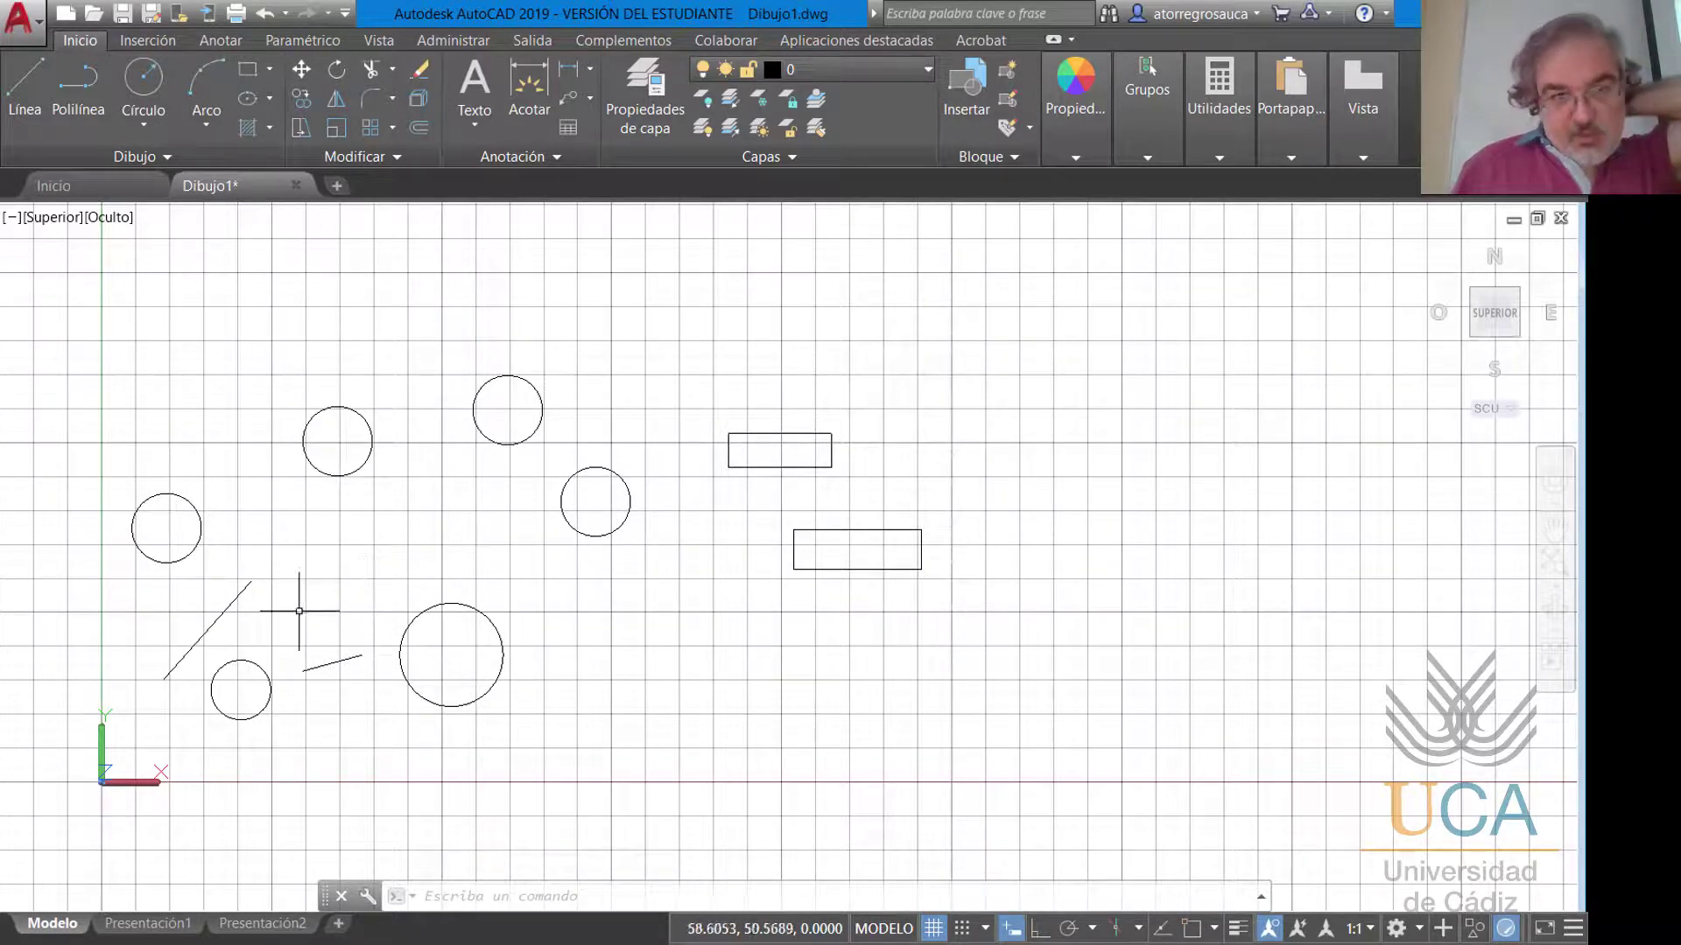
scroll(208, 613, "down", 2)
scroll(208, 613, "up", 1)
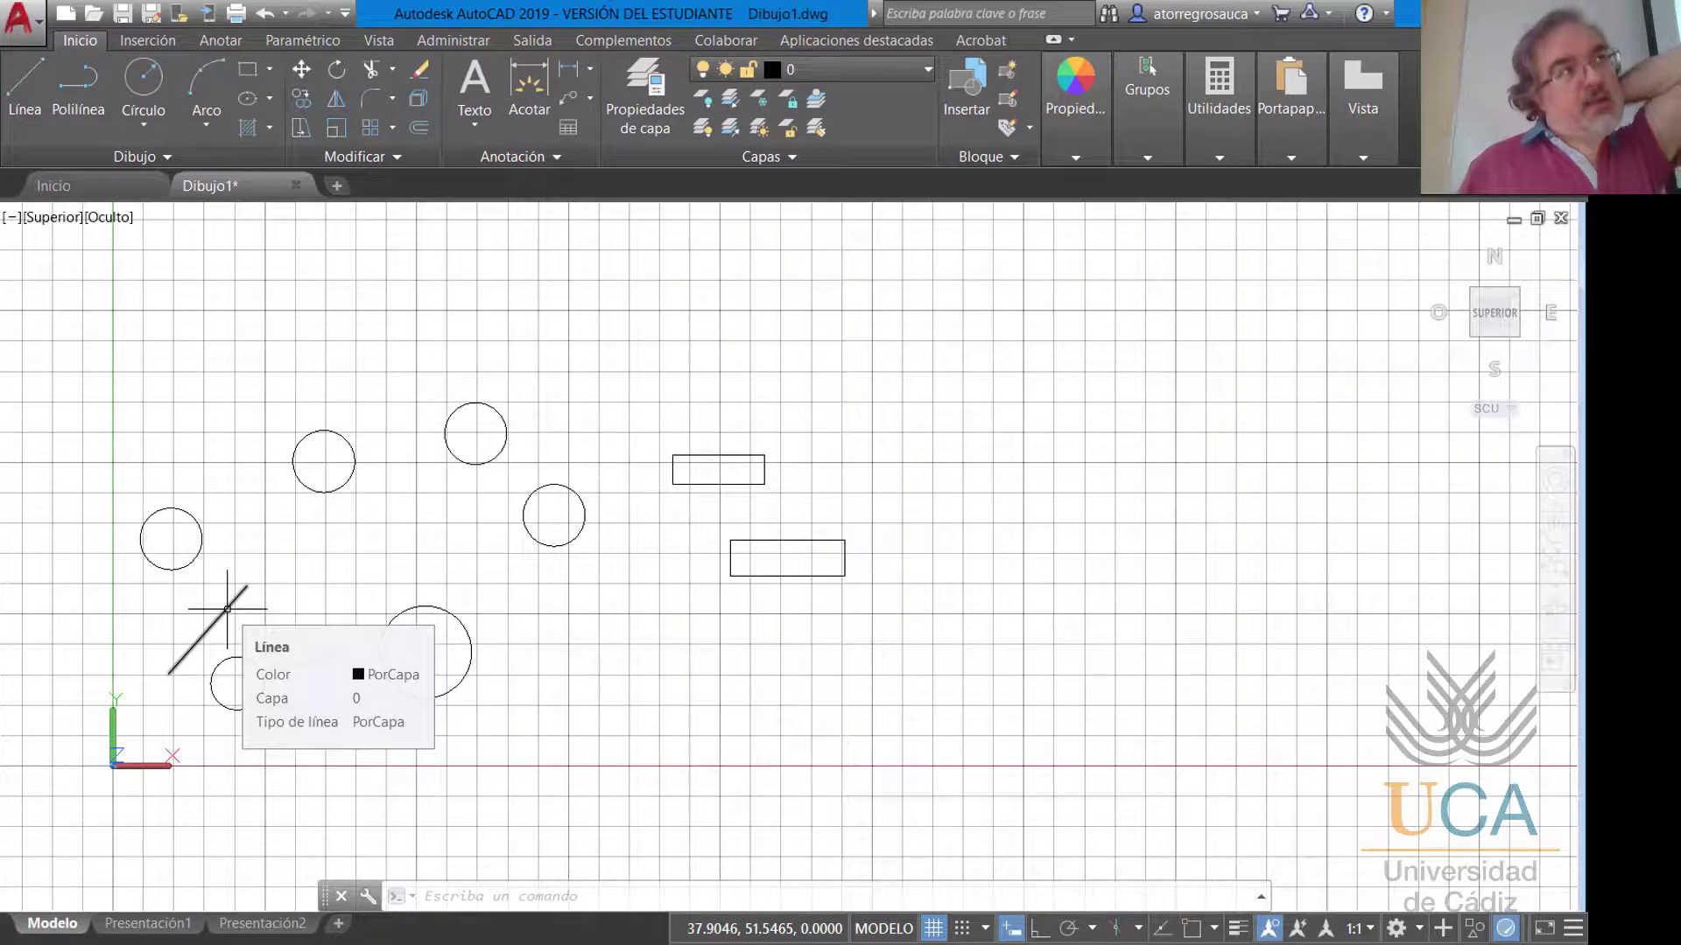
scroll(157, 694, "up", 4)
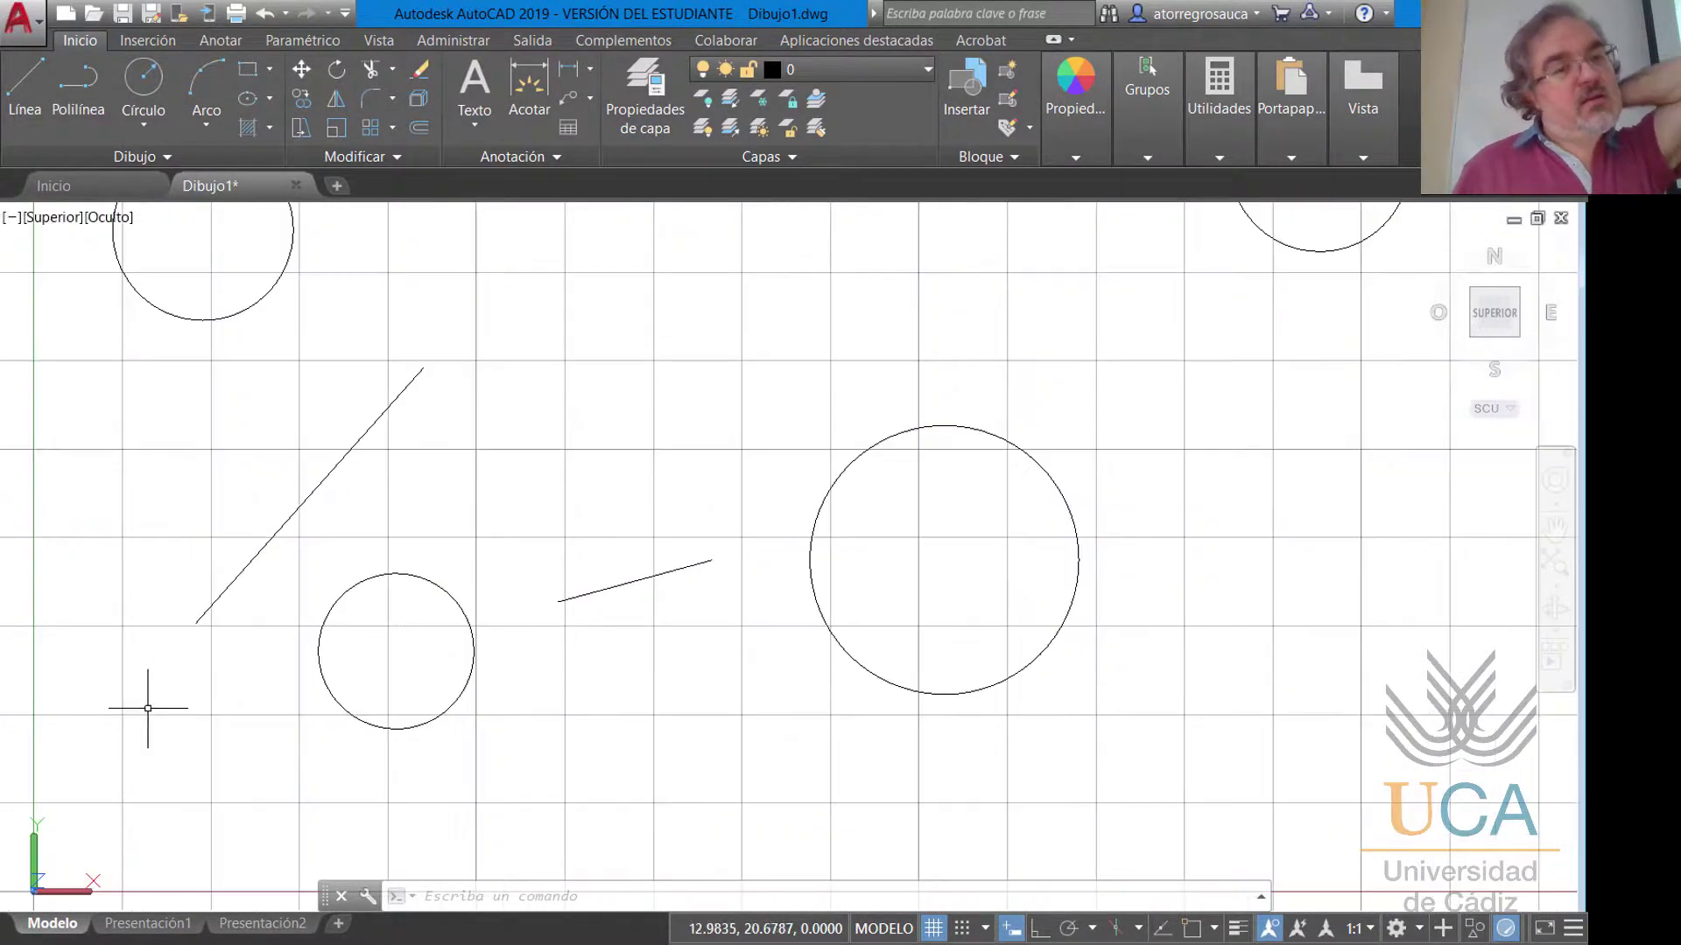
mouse_move(149, 701)
middle_mouse_down()
mouse_move(201, 632)
mouse_move(187, 618)
middle_mouse_up()
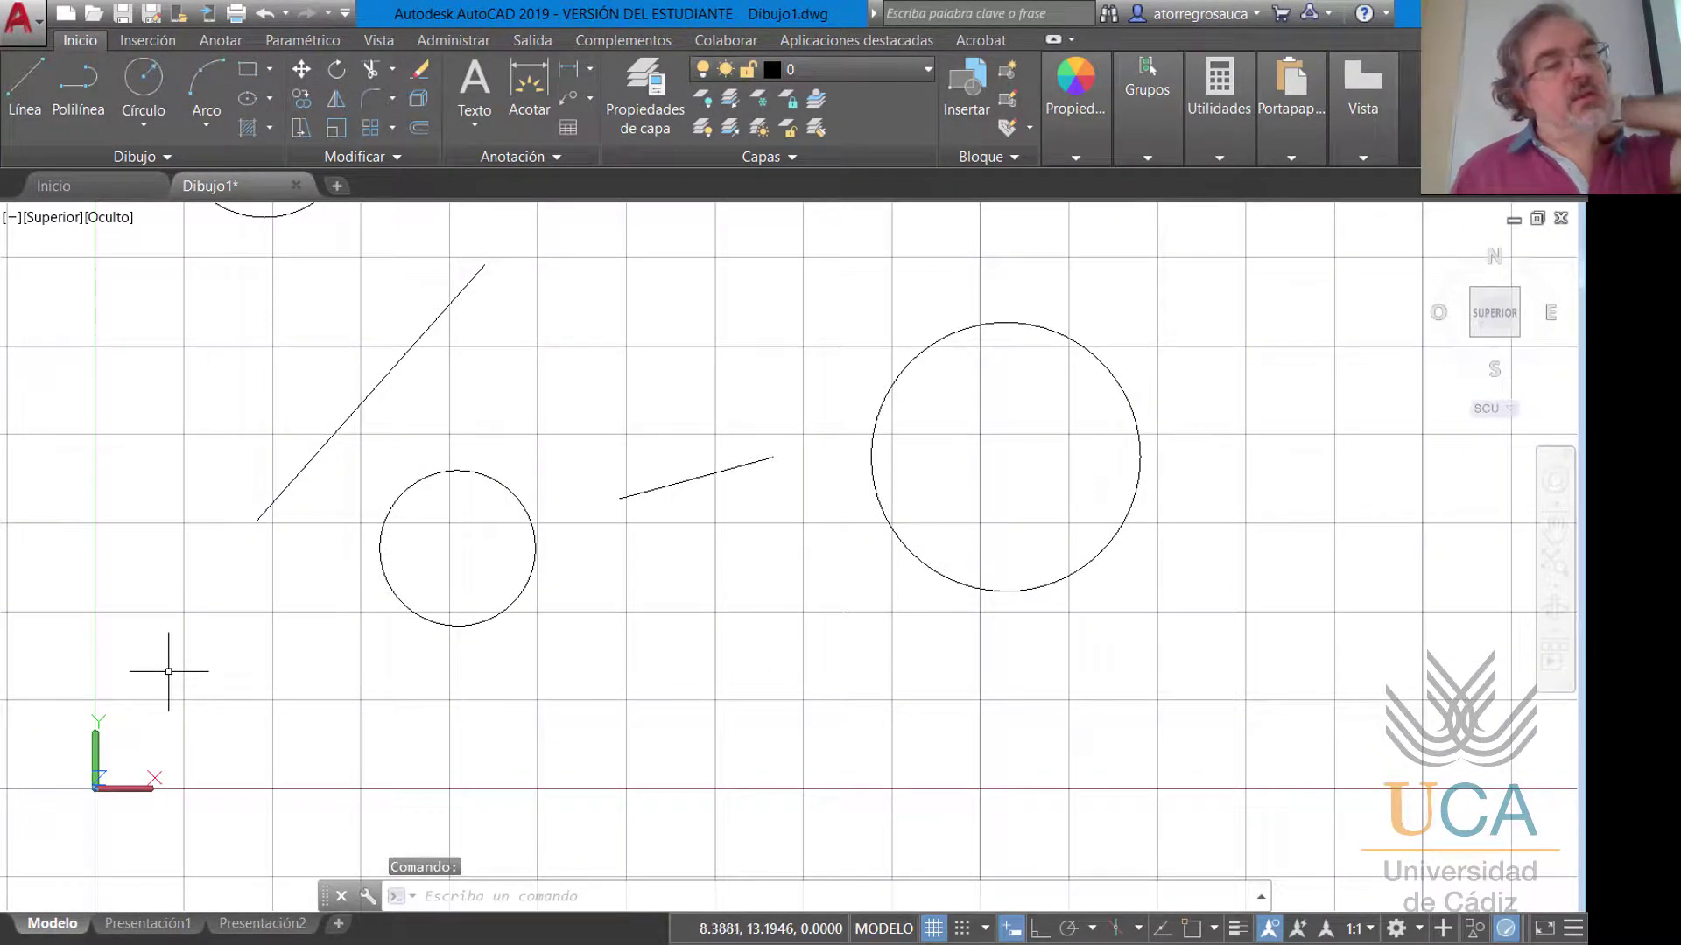
scroll(171, 697, "up", 3)
scroll(180, 695, "down", 4)
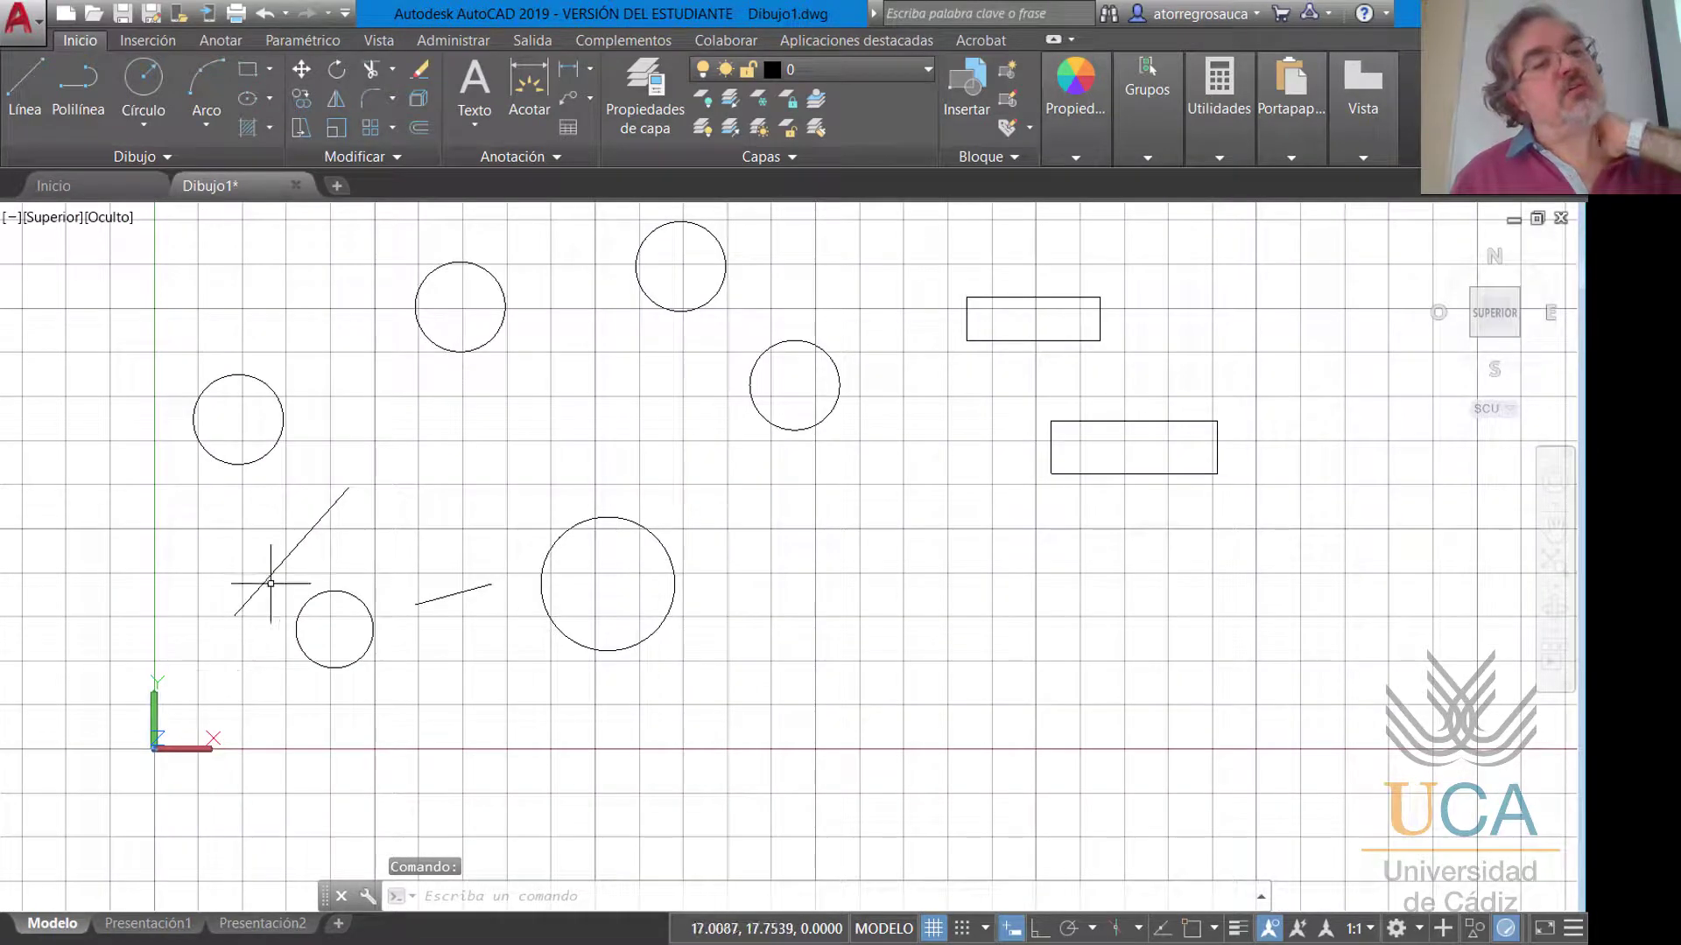
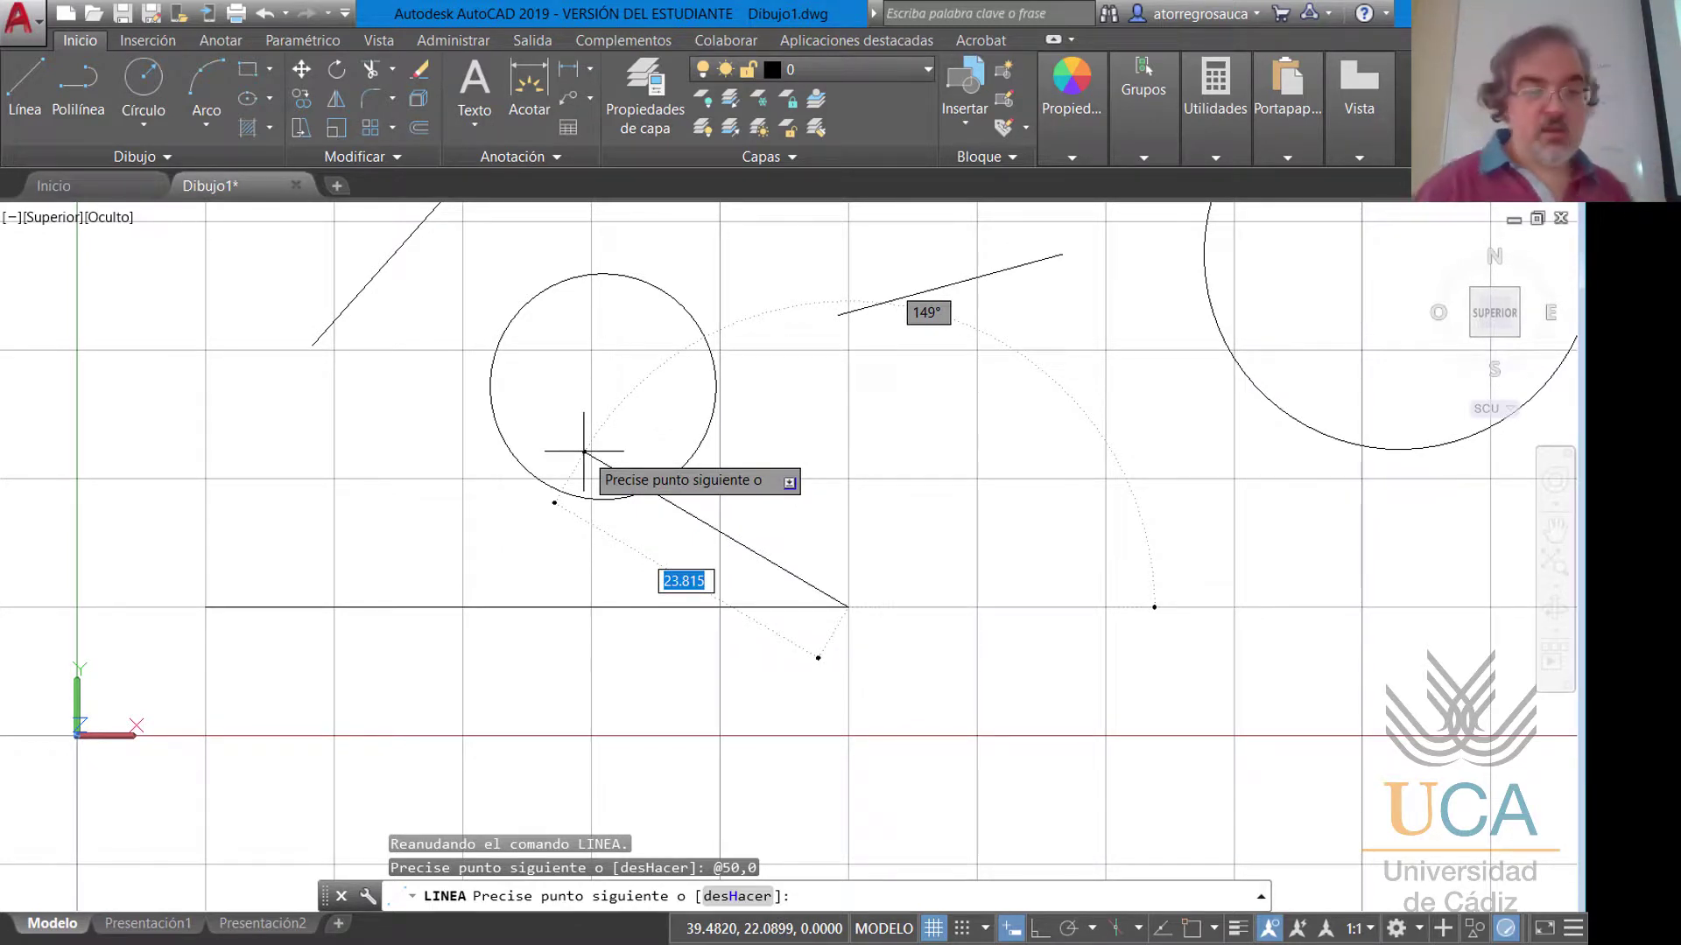
Complete the 50 by 30 rectangle from the end of its base with line segments at relative coordinates 0,30, then -50,0 and 0,-30.
type("0")
key("Tab")
type("30")
key("Return")
middle_click_drag(700, 335, 756, 429)
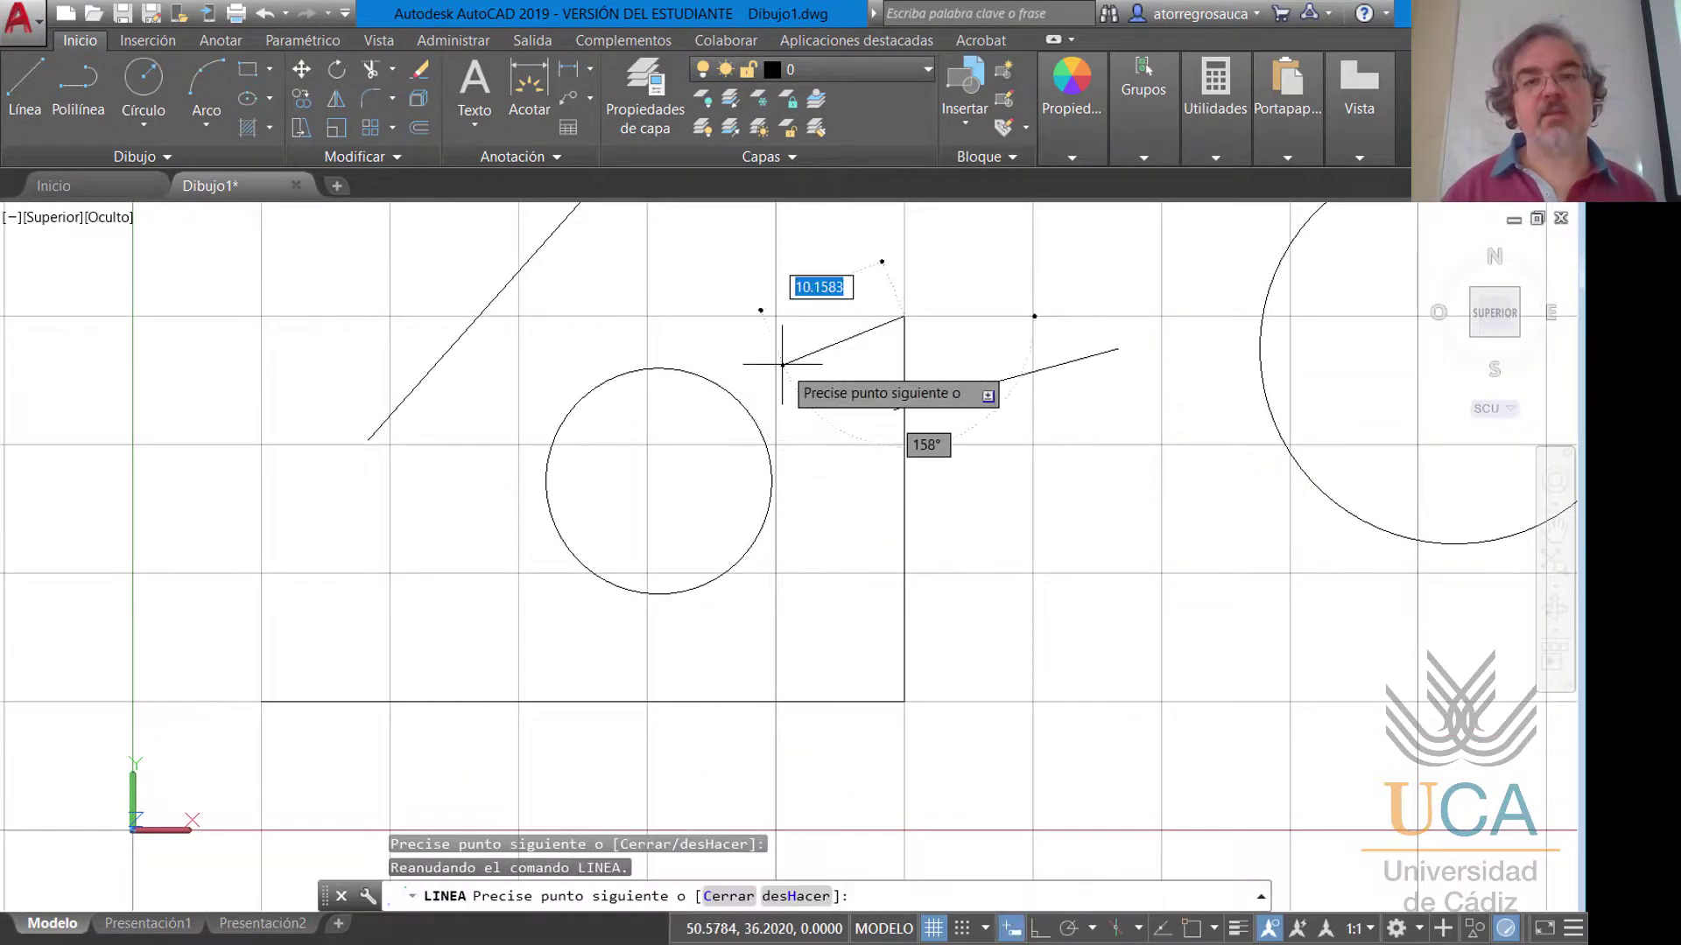
type("-50,0")
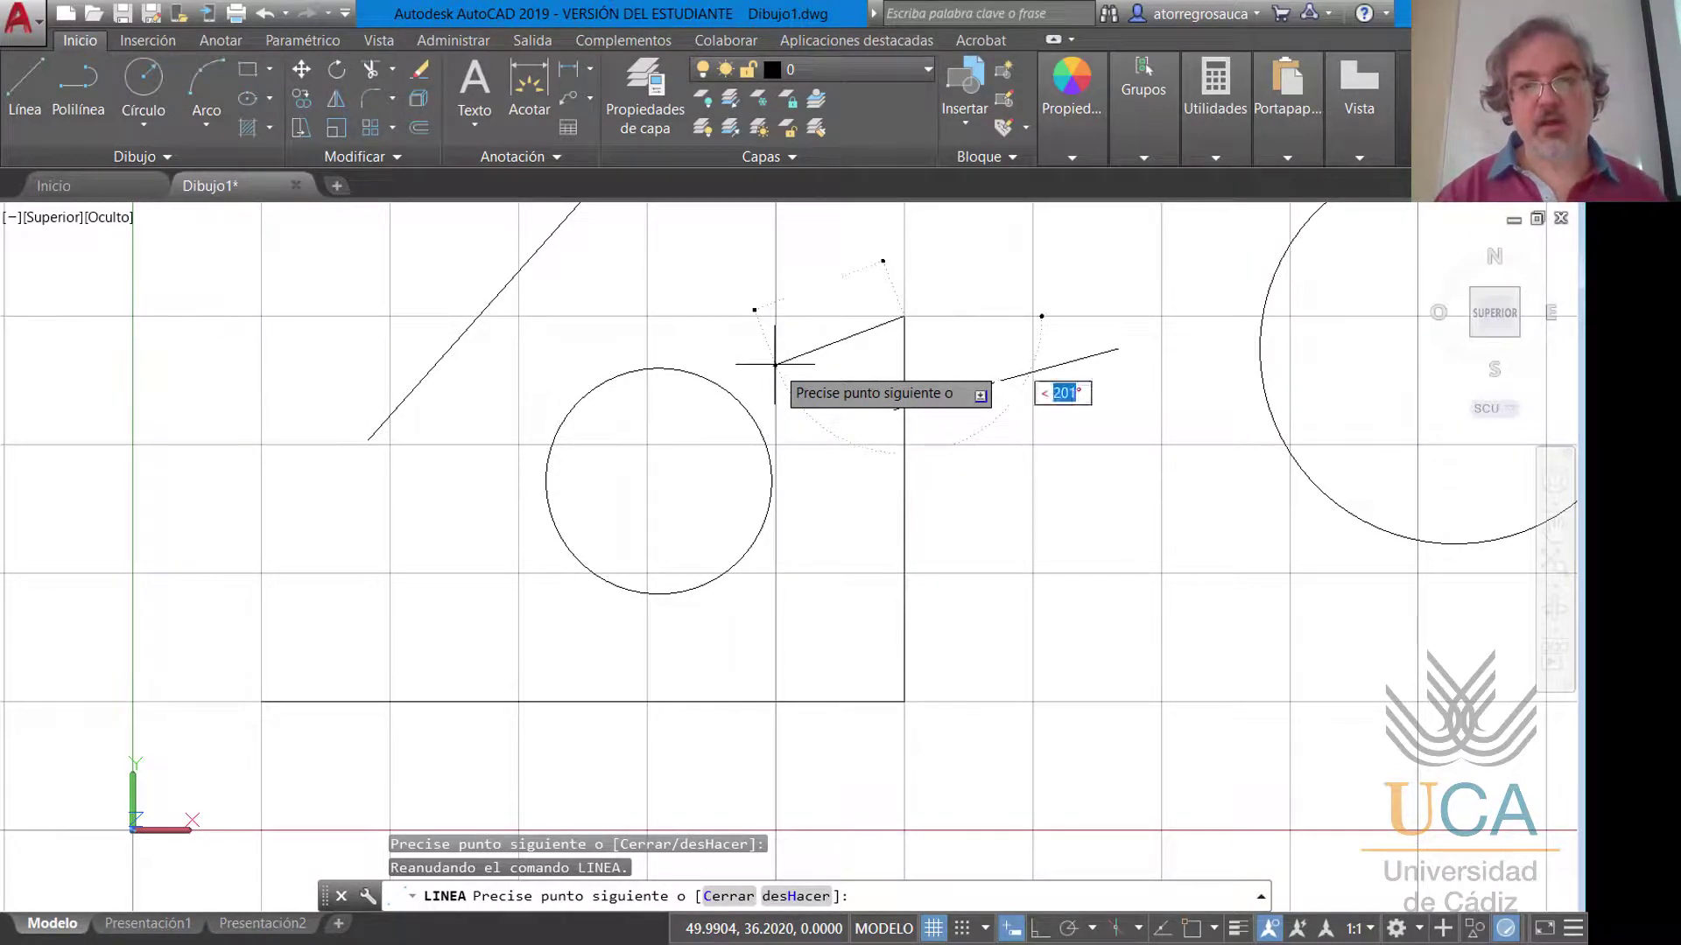
key("Return")
type("0,-30")
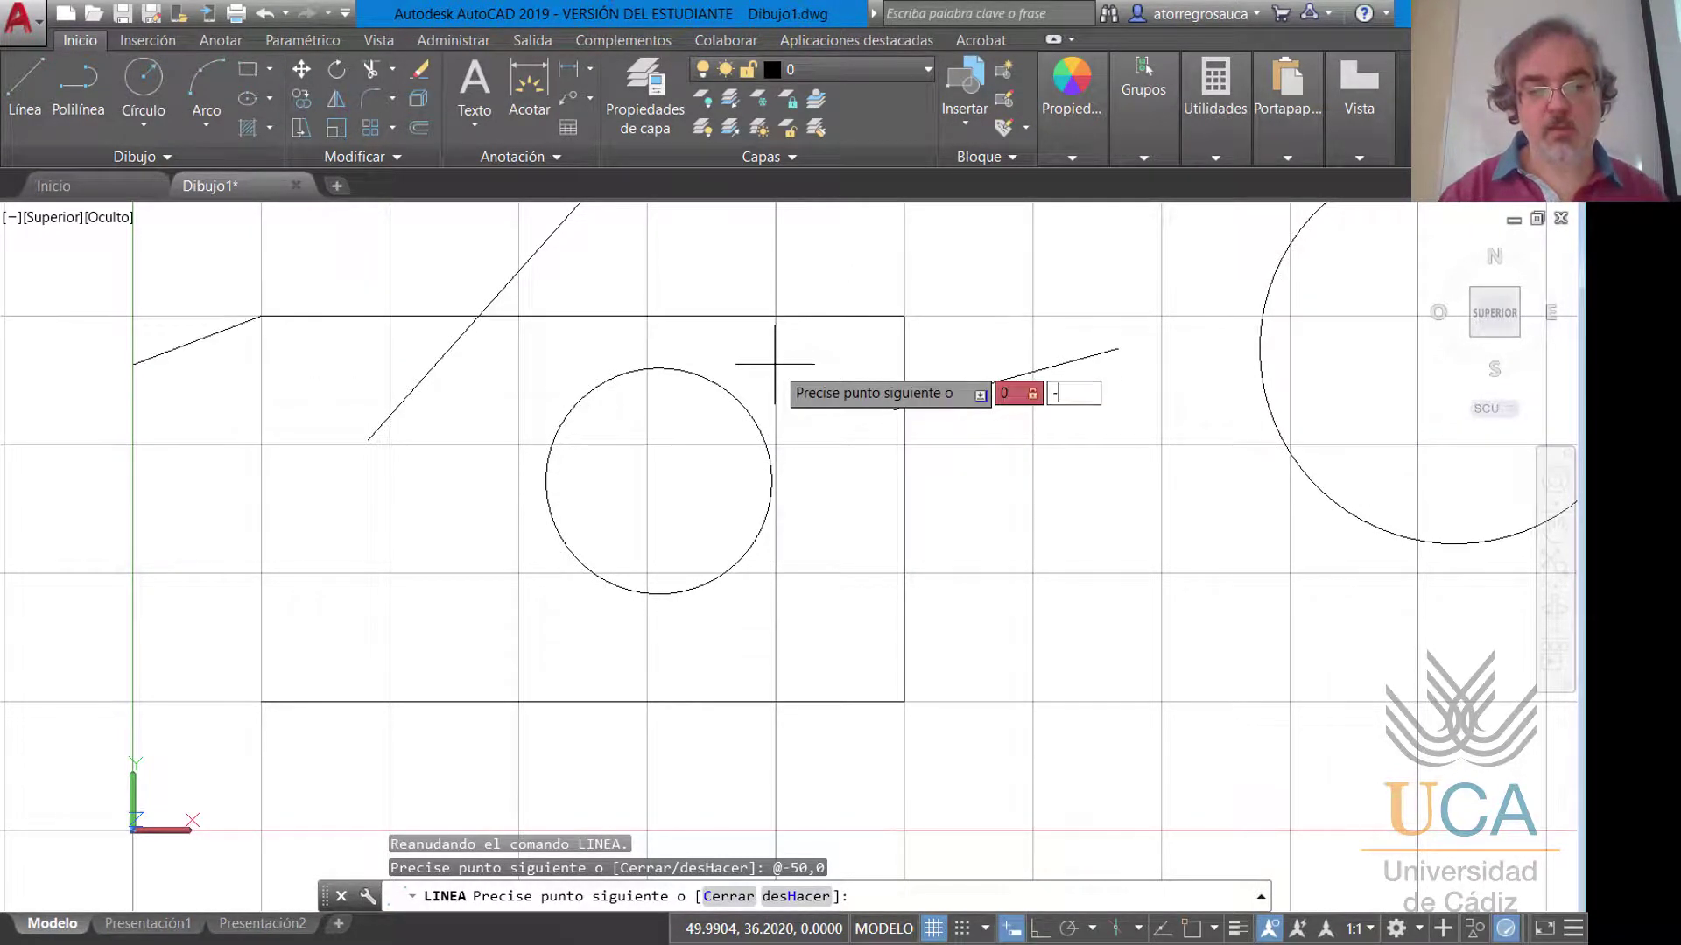
key("Return")
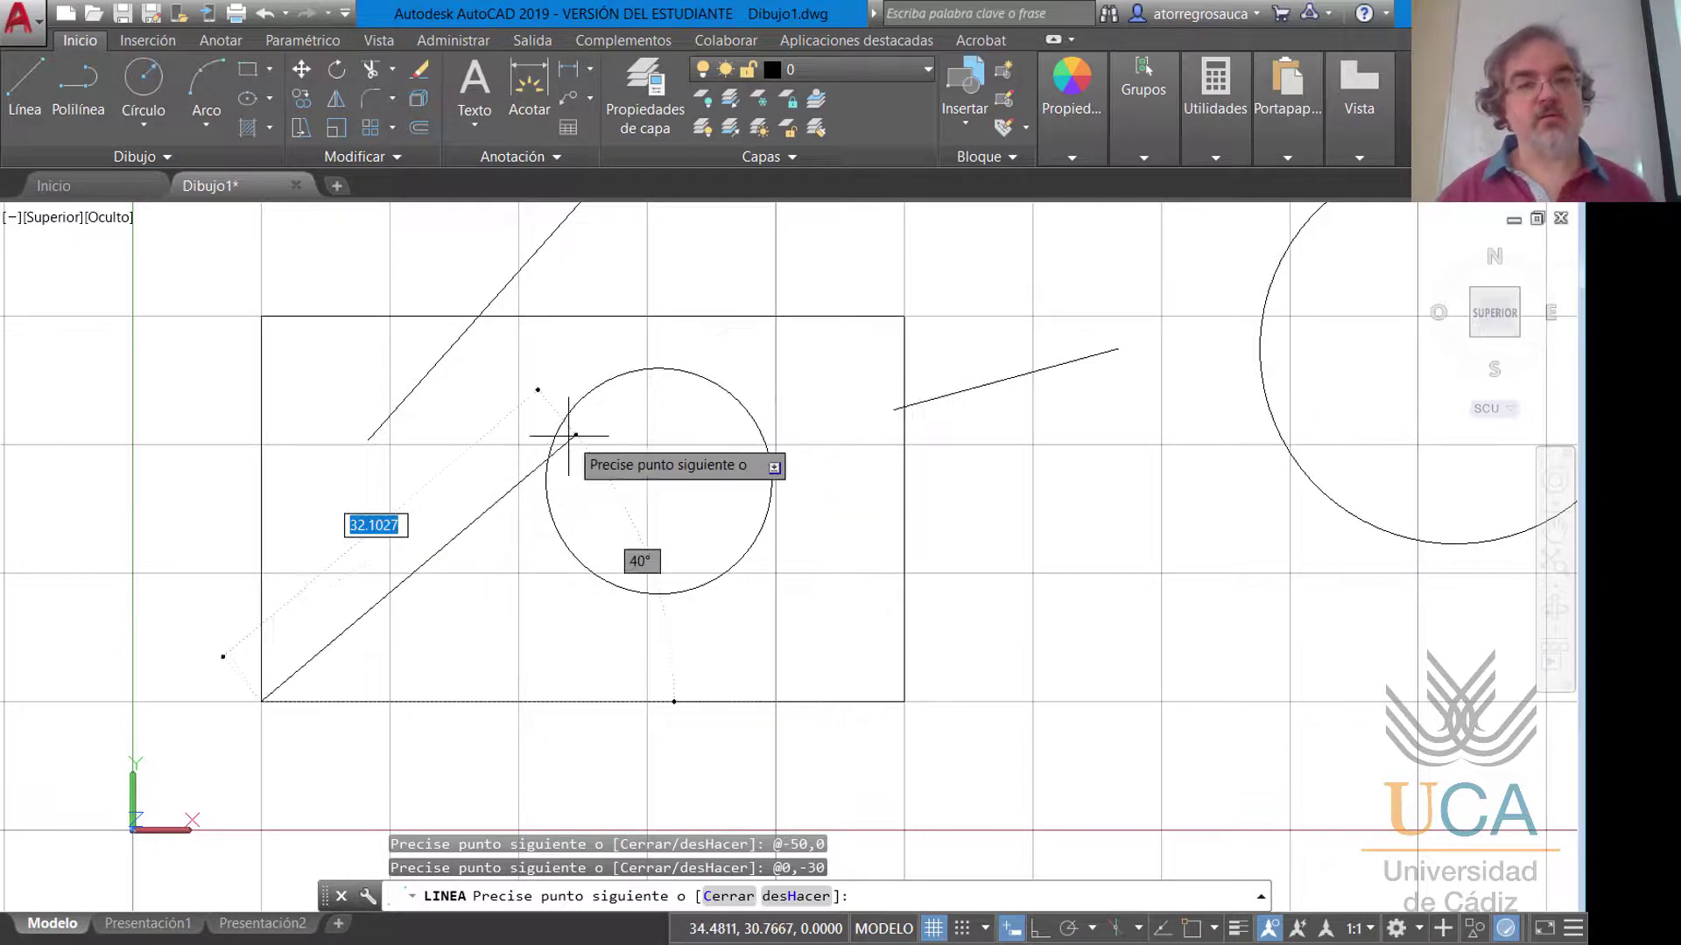
key("Return")
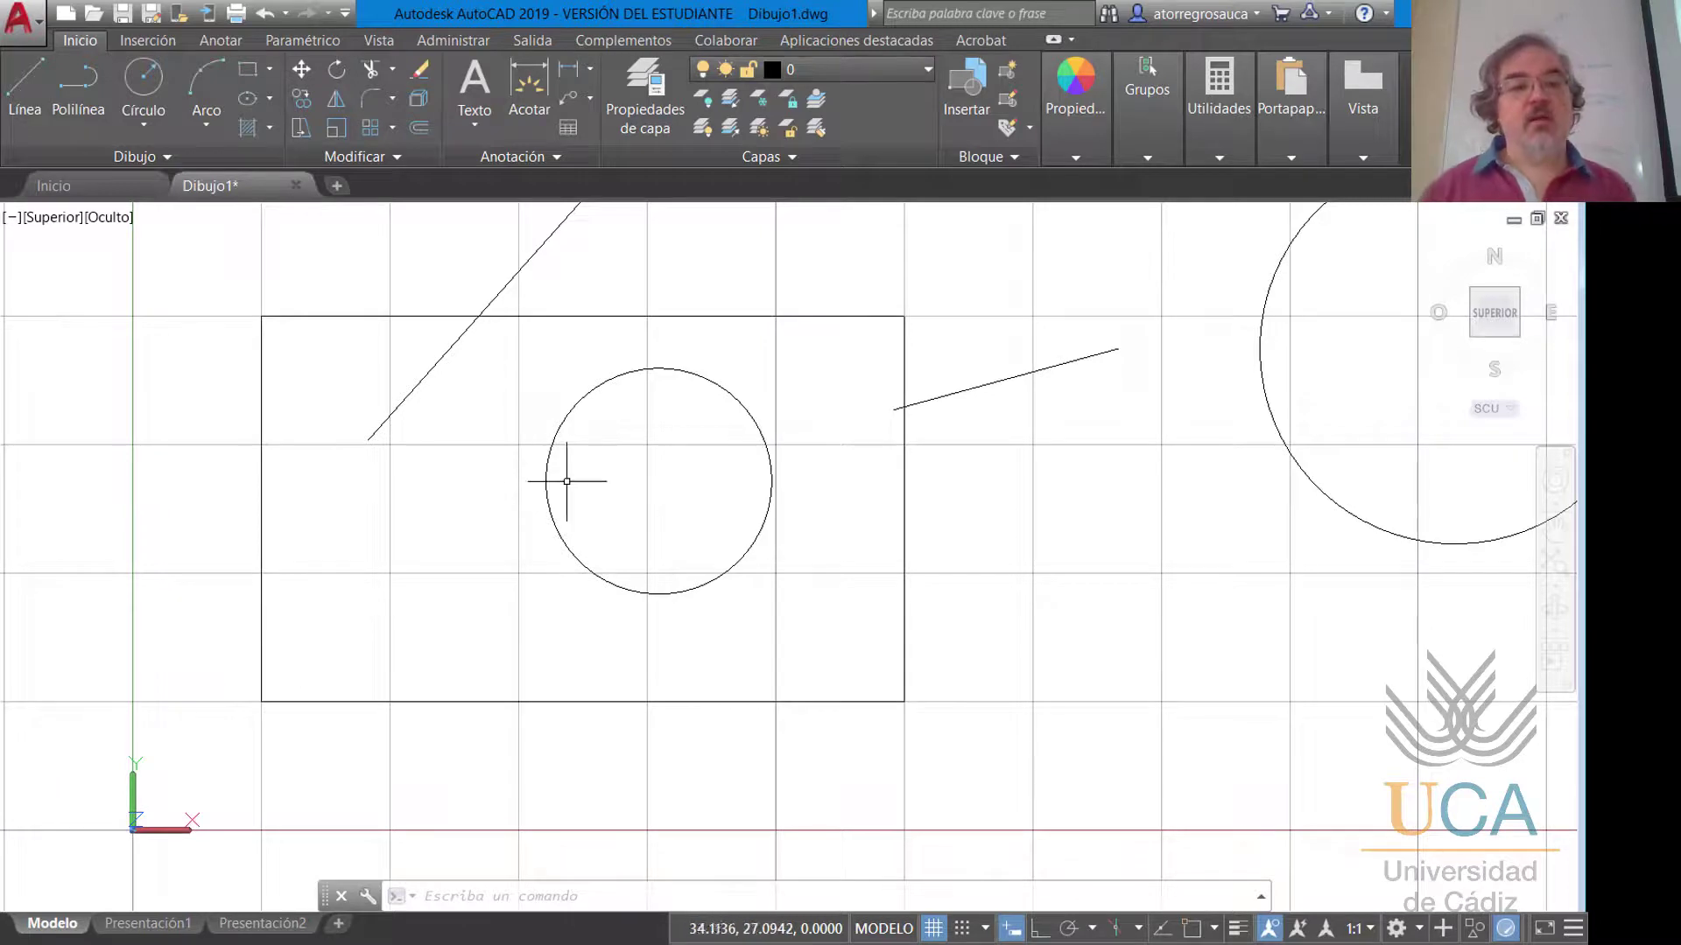
middle_click_drag(581, 477, 495, 567)
scroll(560, 516, "down", 2)
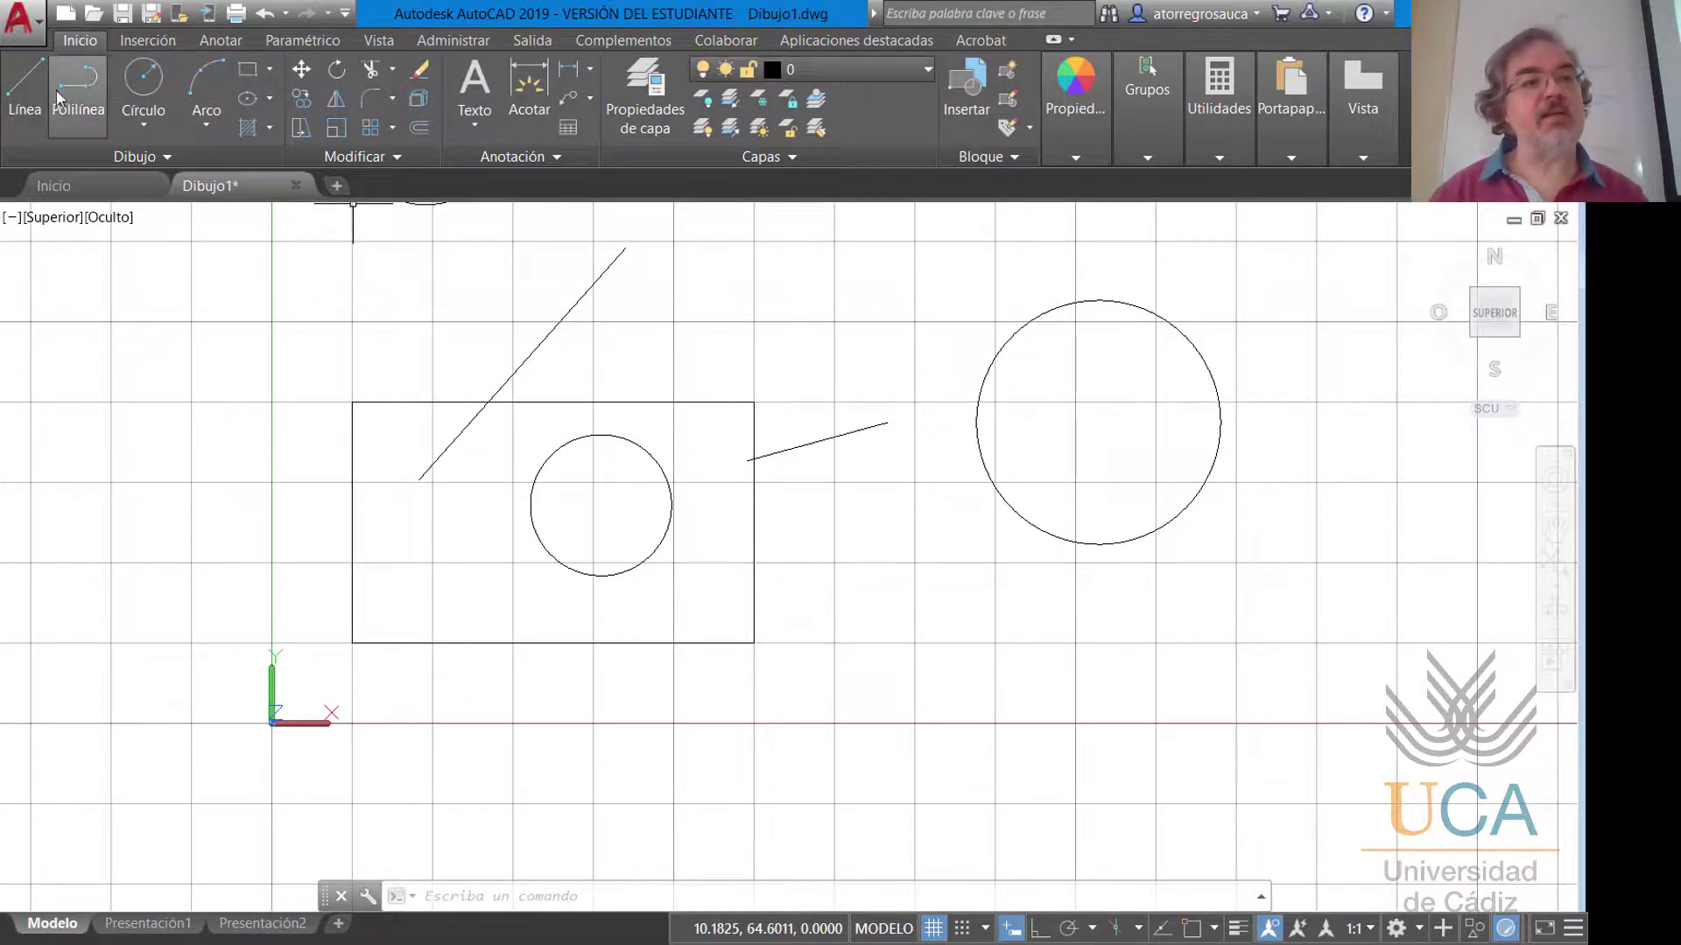
Draw the base of a new rectangle above the copied circles, from a free start point to relative coordinates 50,0.
left_click(24, 87)
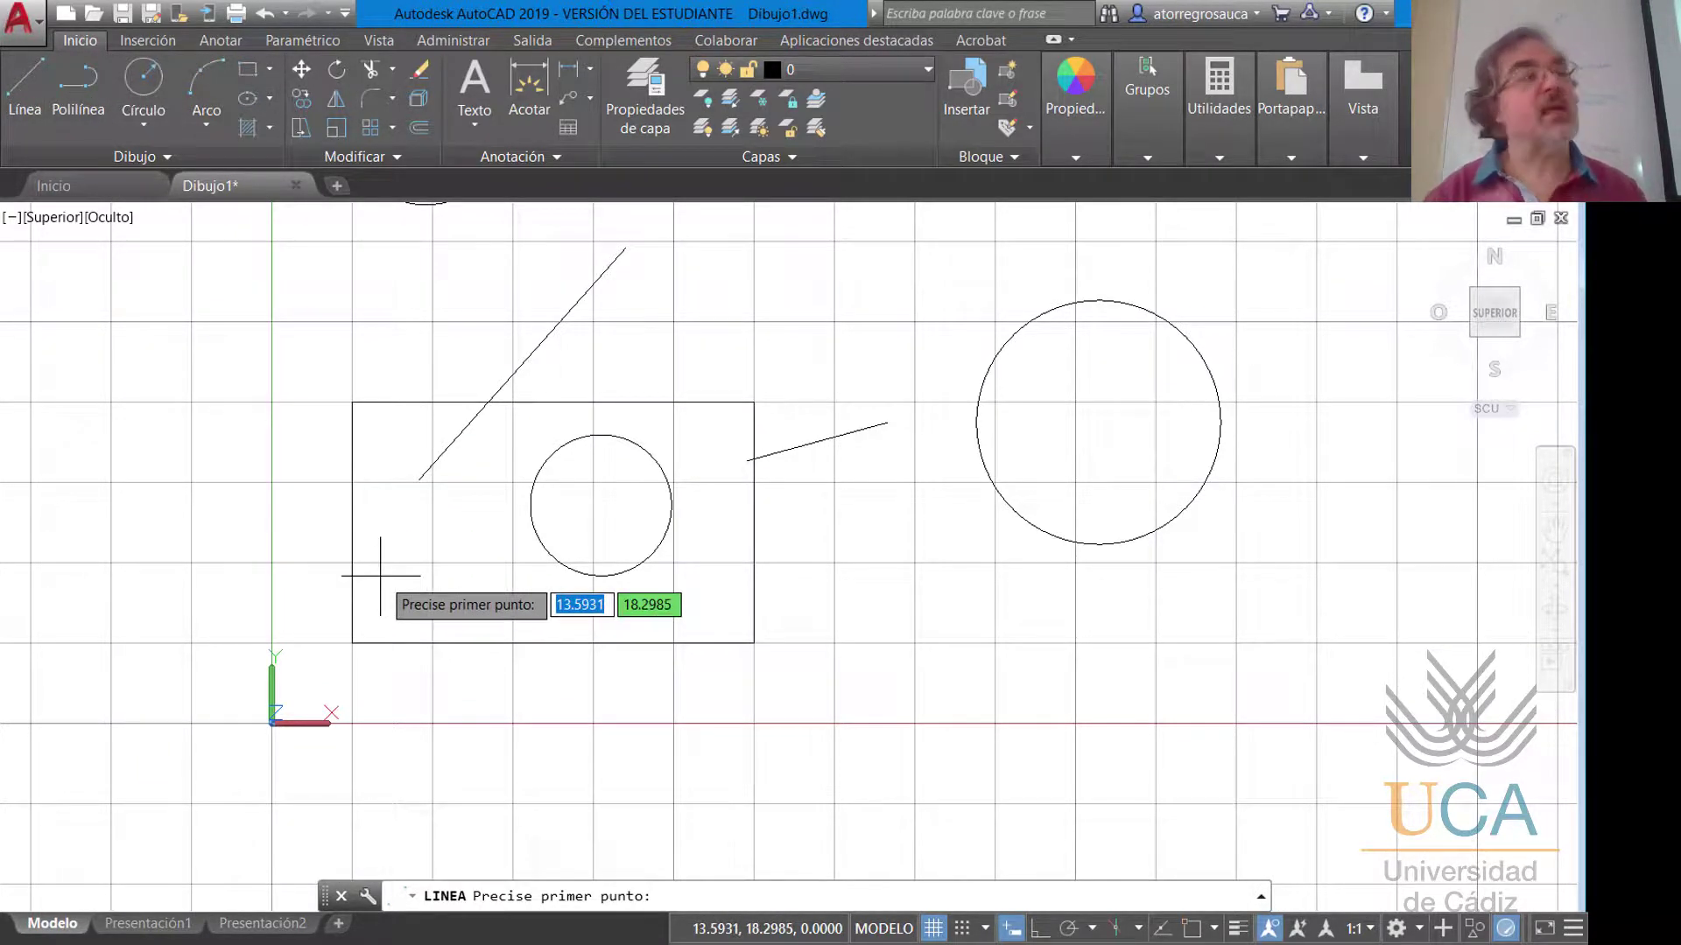
middle_click_drag(708, 465, 408, 635)
scroll(744, 420, "down", 6)
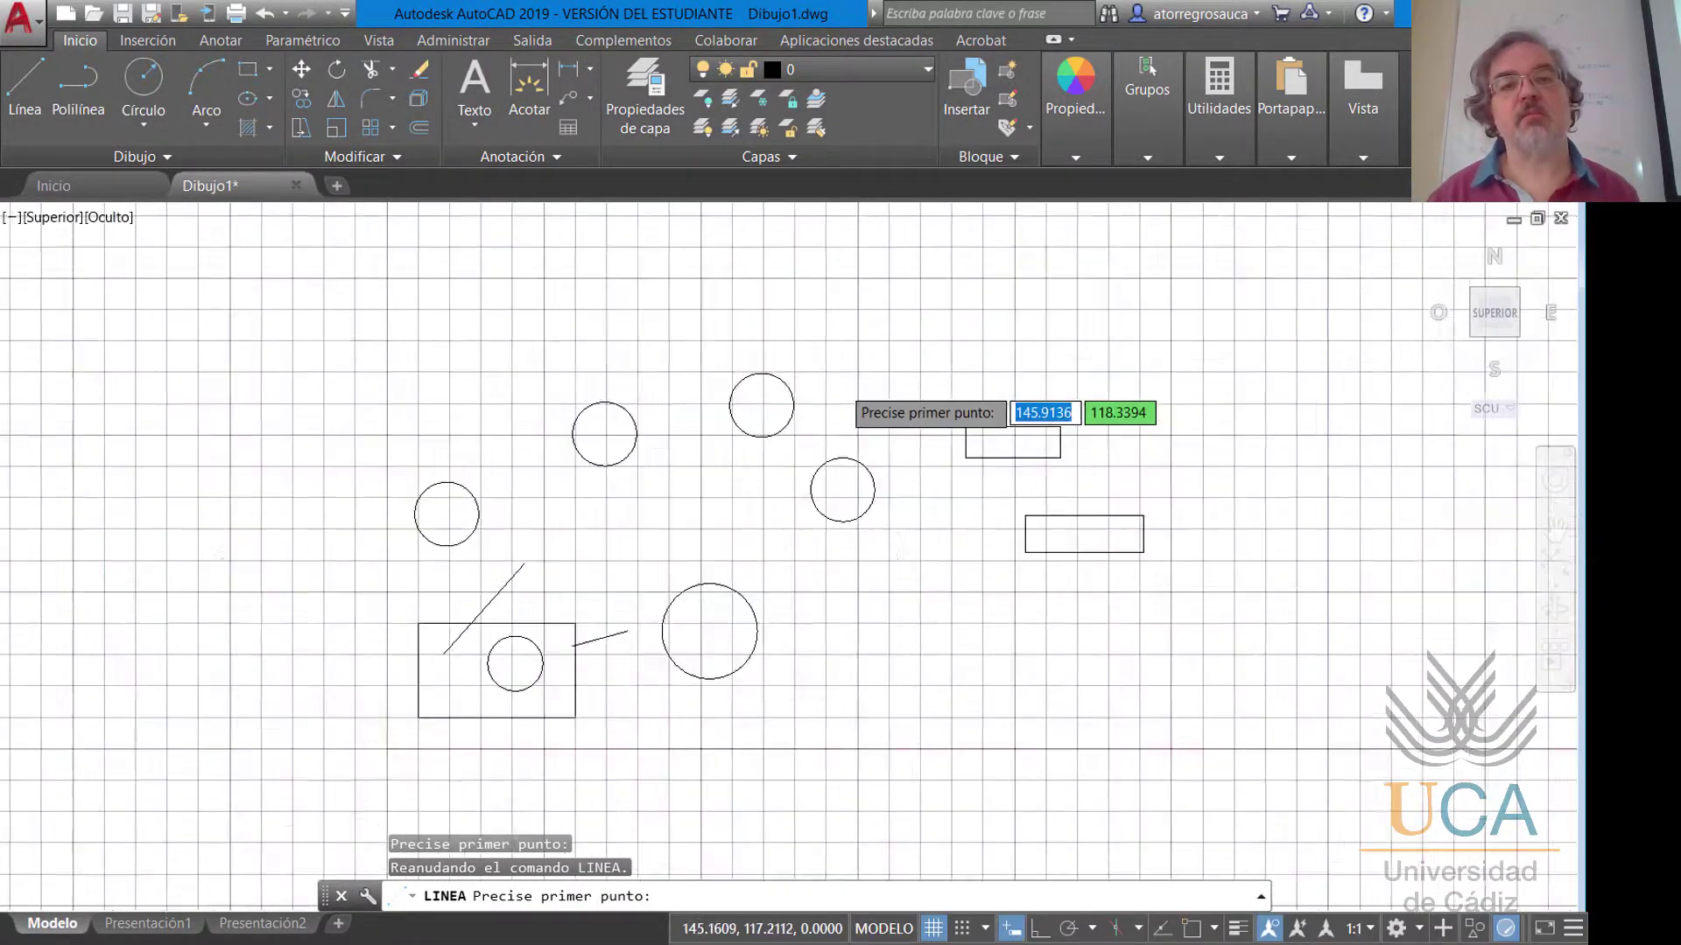
scroll(638, 481, "up", 5)
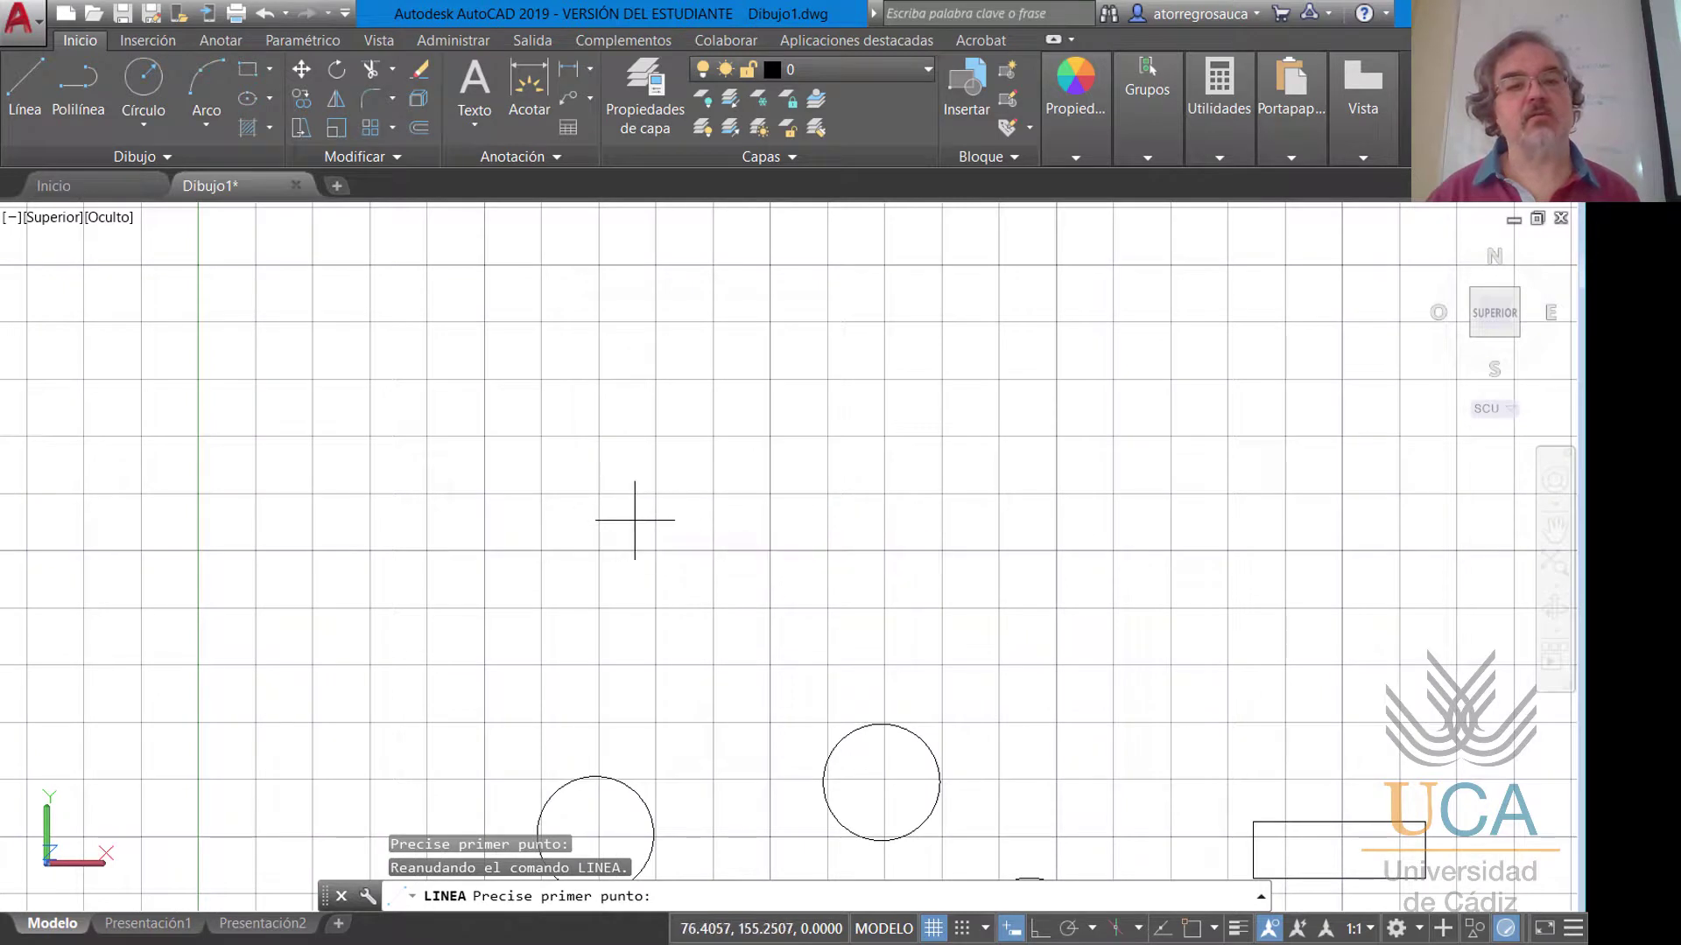
left_click(634, 520)
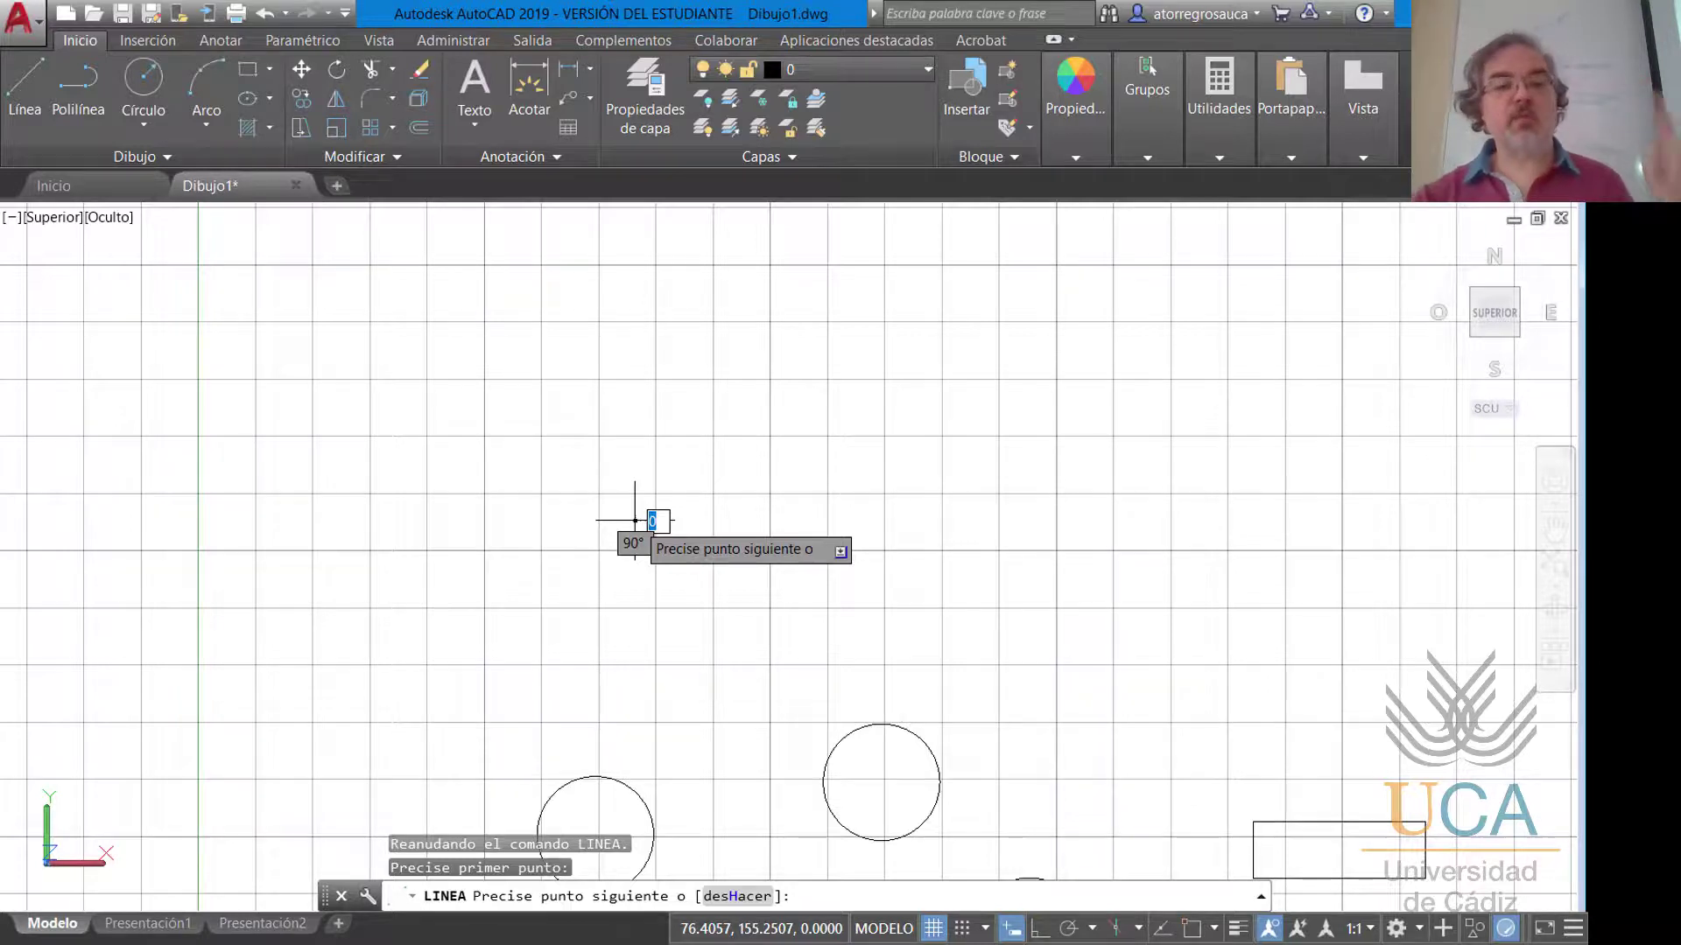
type("50")
key("Tab")
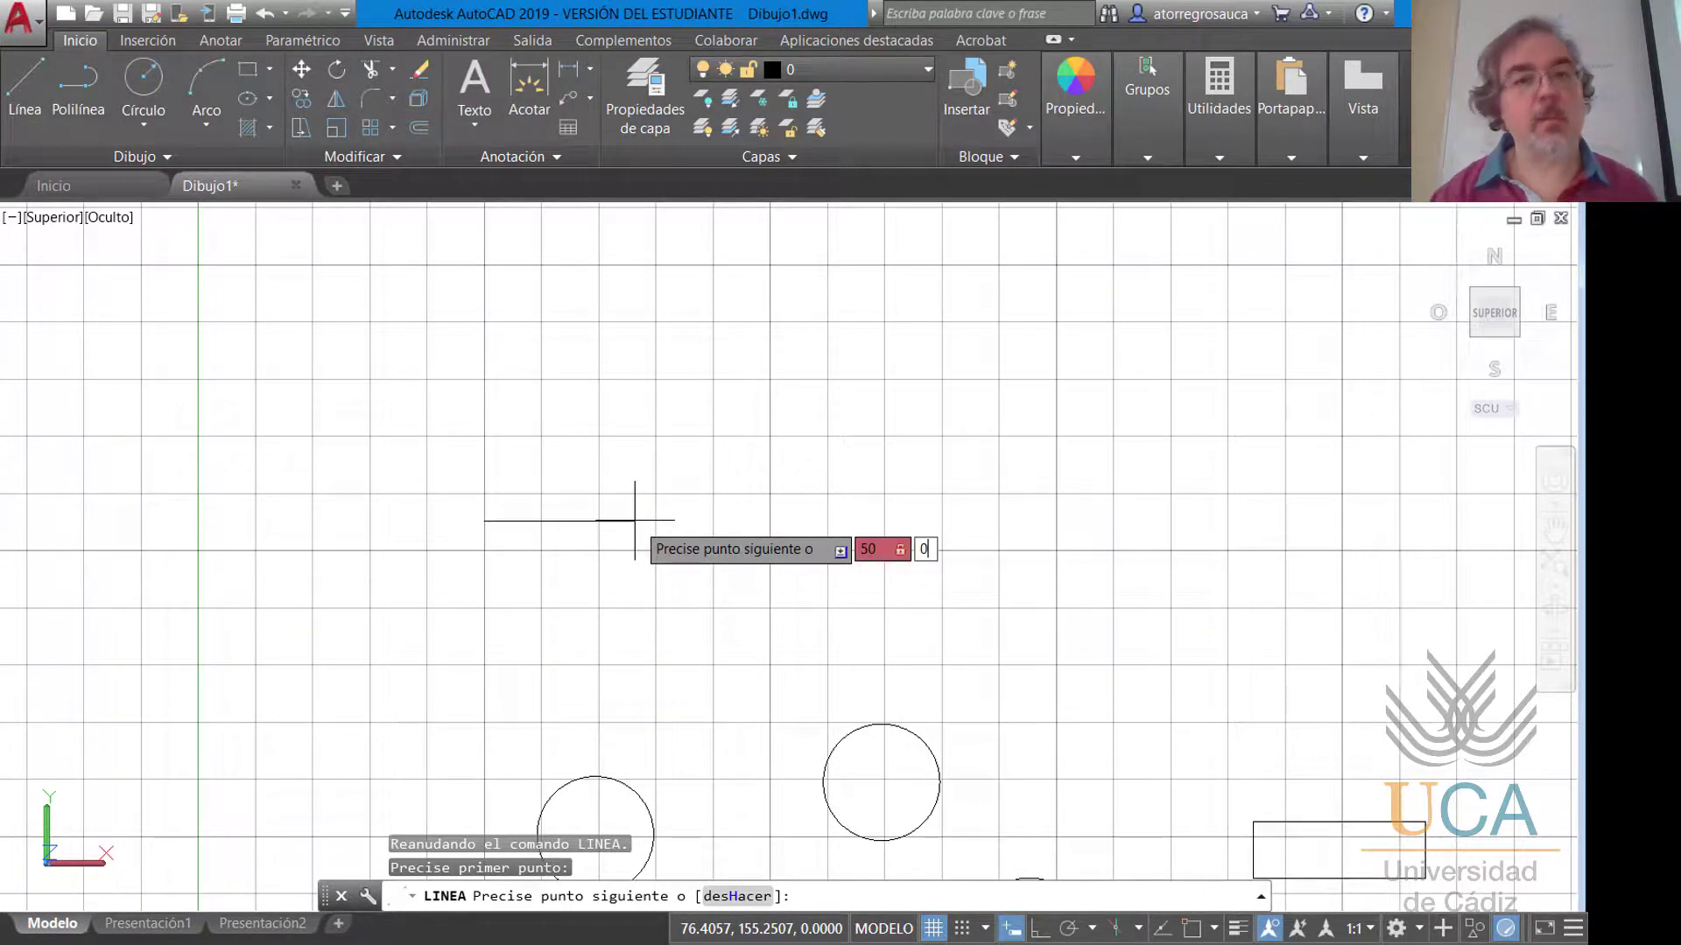
key("Return")
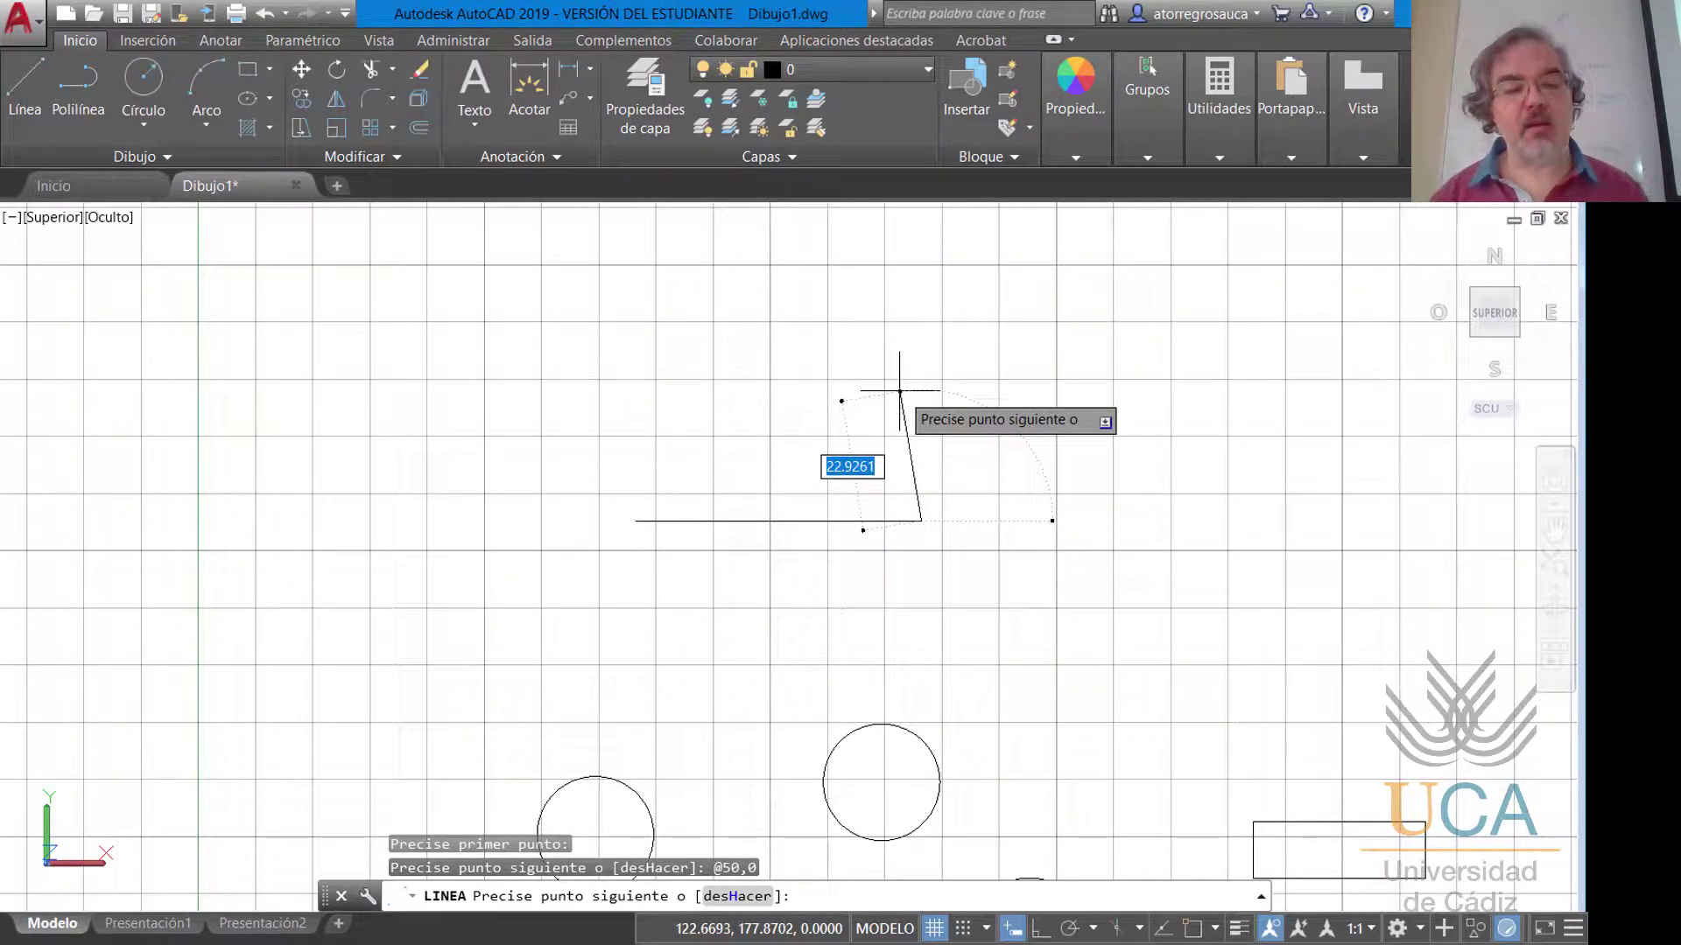
Complete the rectangle above the circles with line segments at relative coordinates 0,30, then -50,0 and 0,-30, and end the command.
type("0")
key("Tab")
type("30")
key("Return")
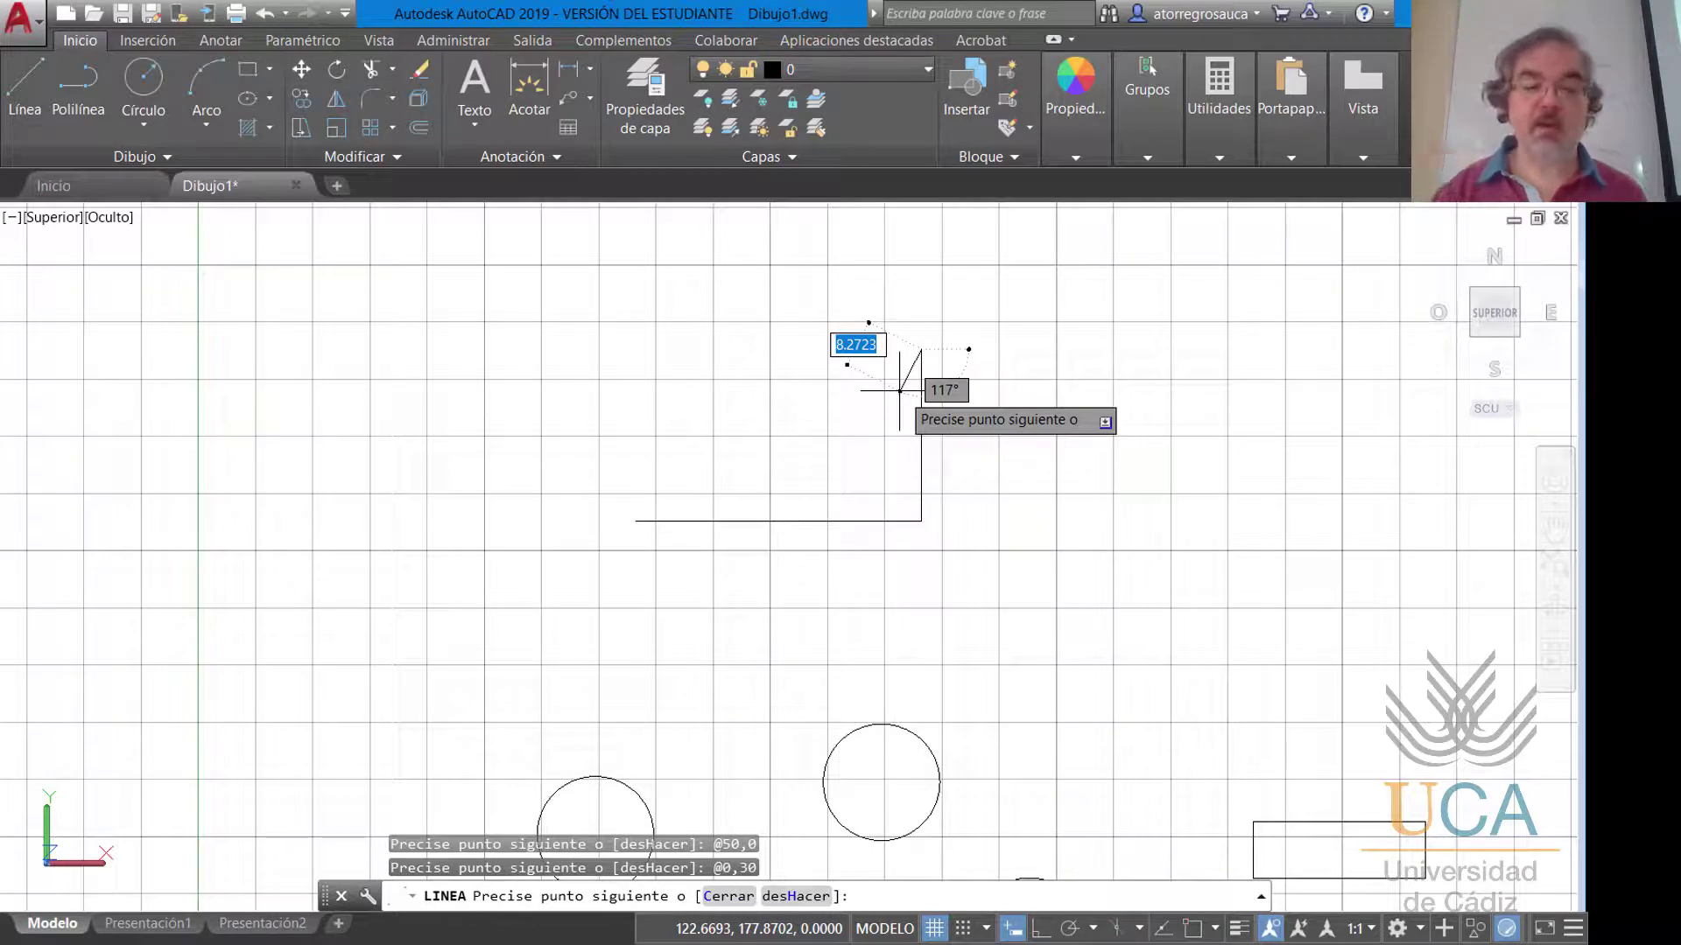
type("-50")
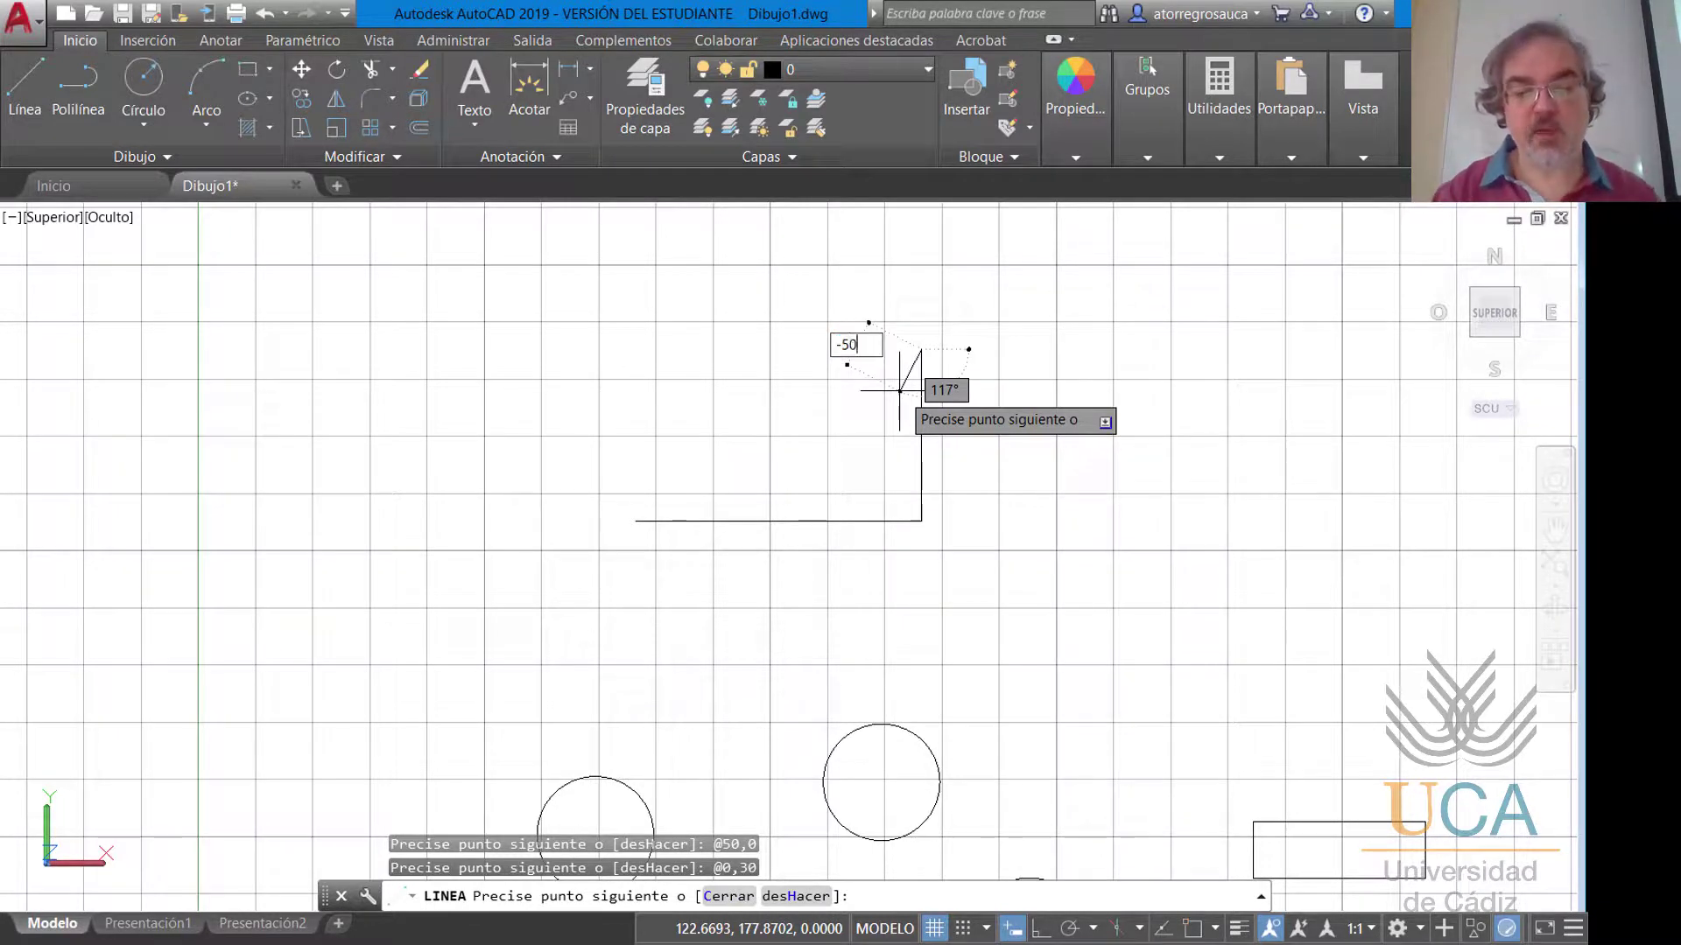
key("Tab")
type("0")
key("Return")
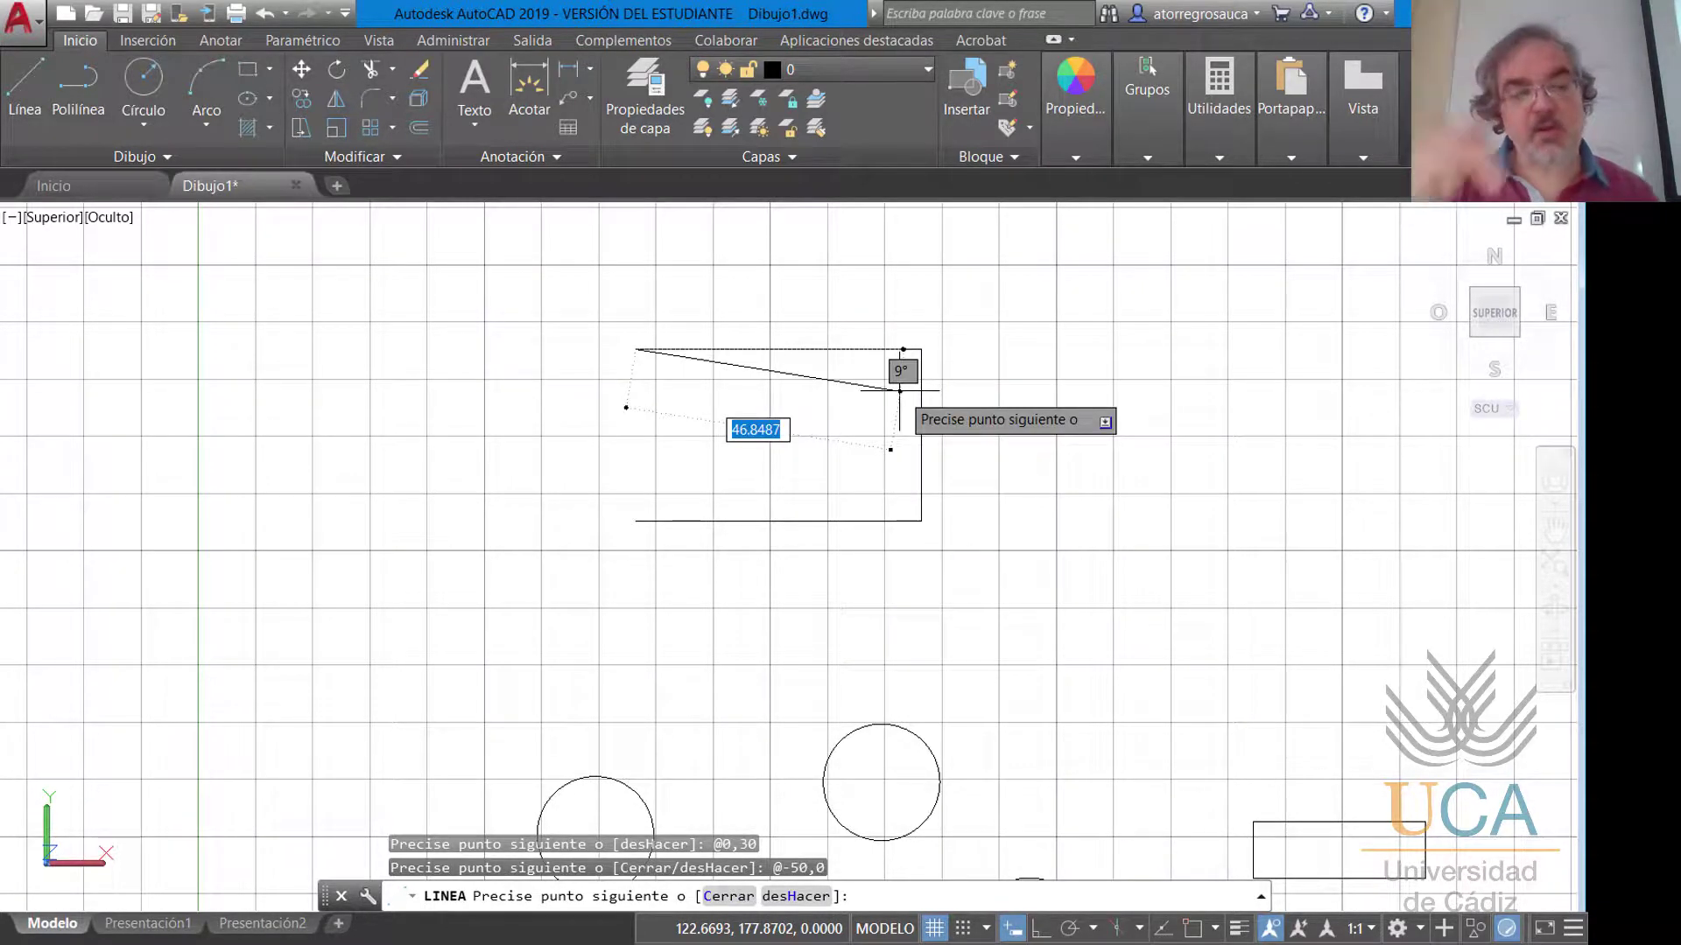
type("0")
key("Tab")
type("-30")
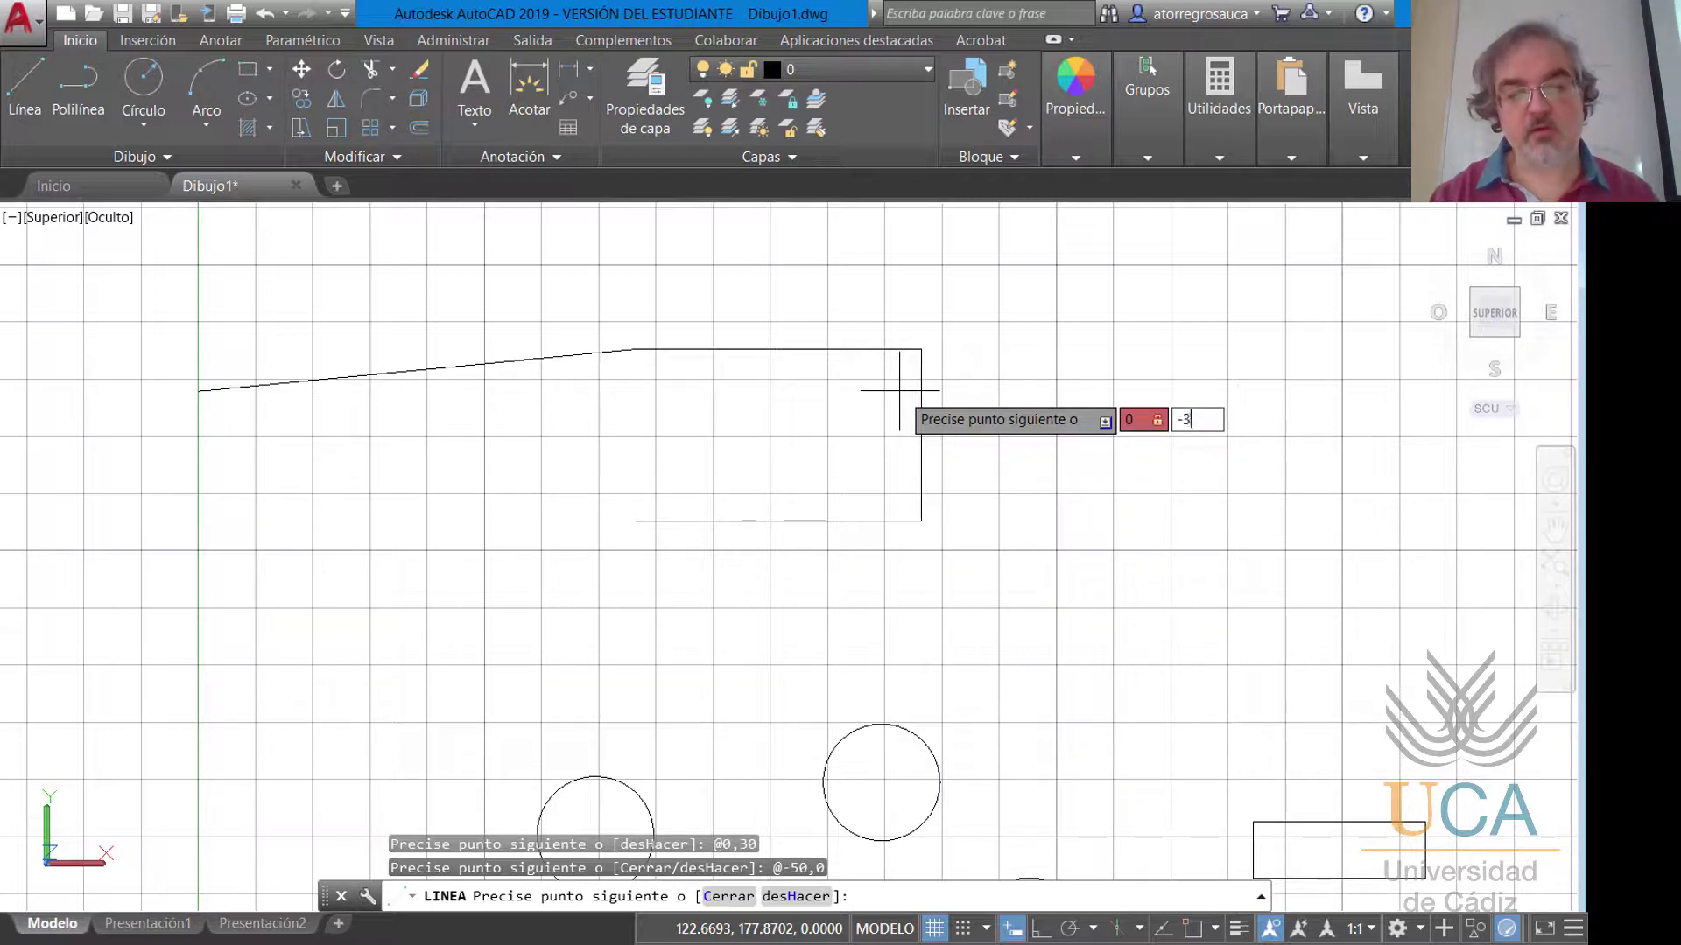
key("Return")
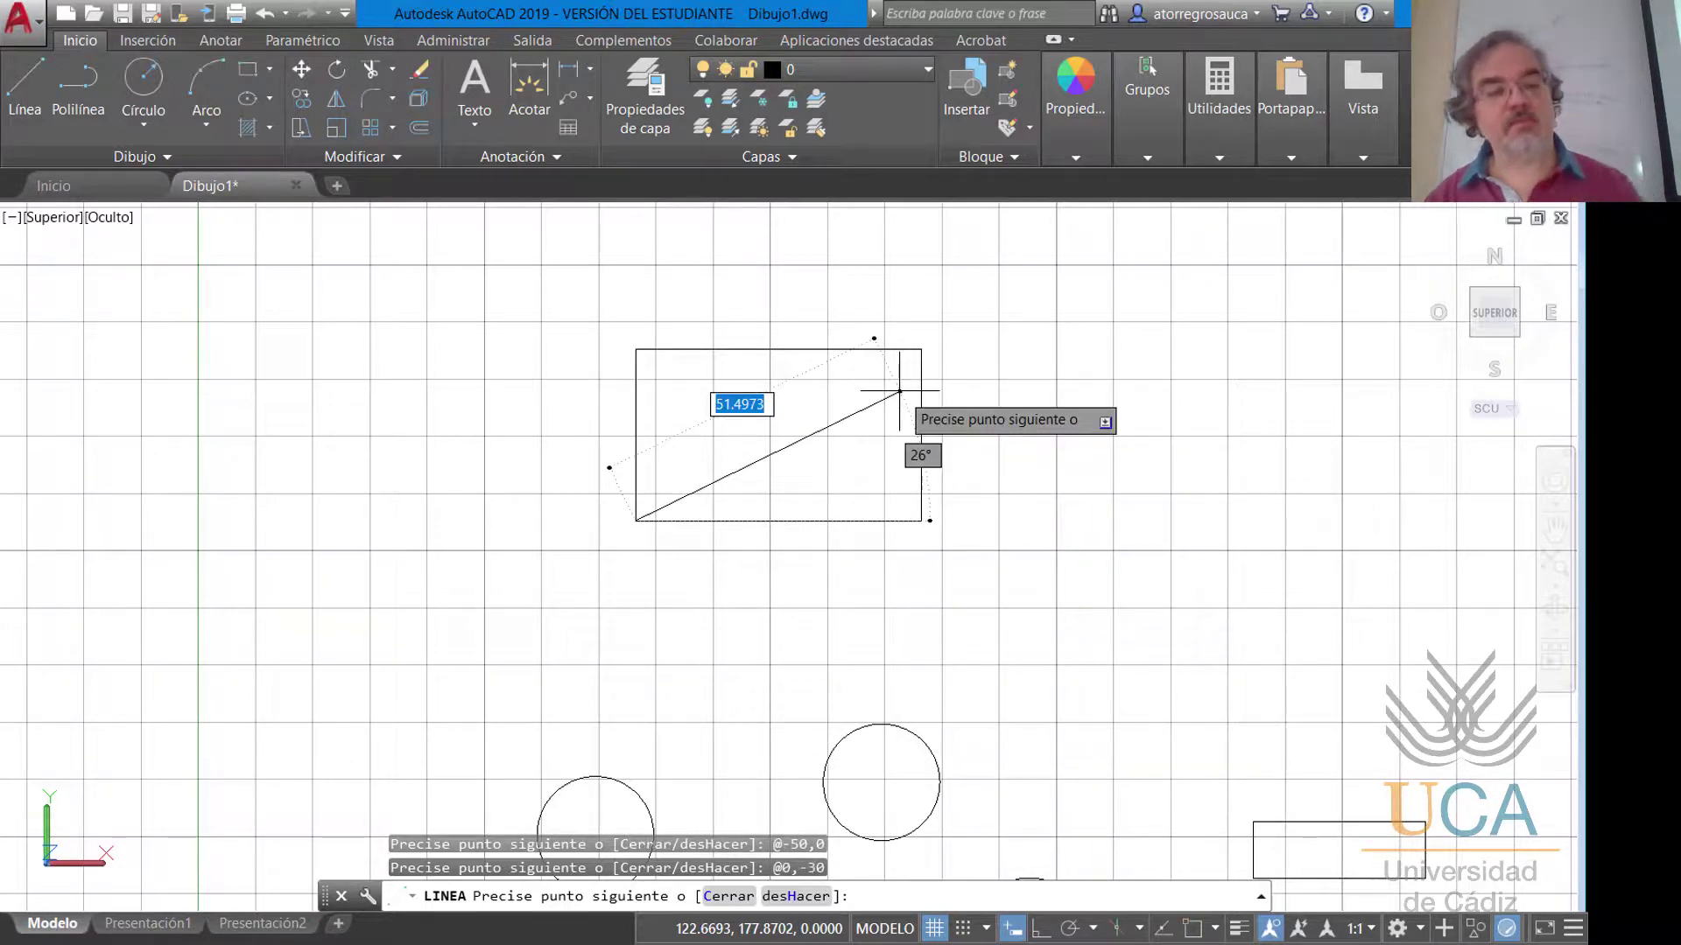
key("Escape")
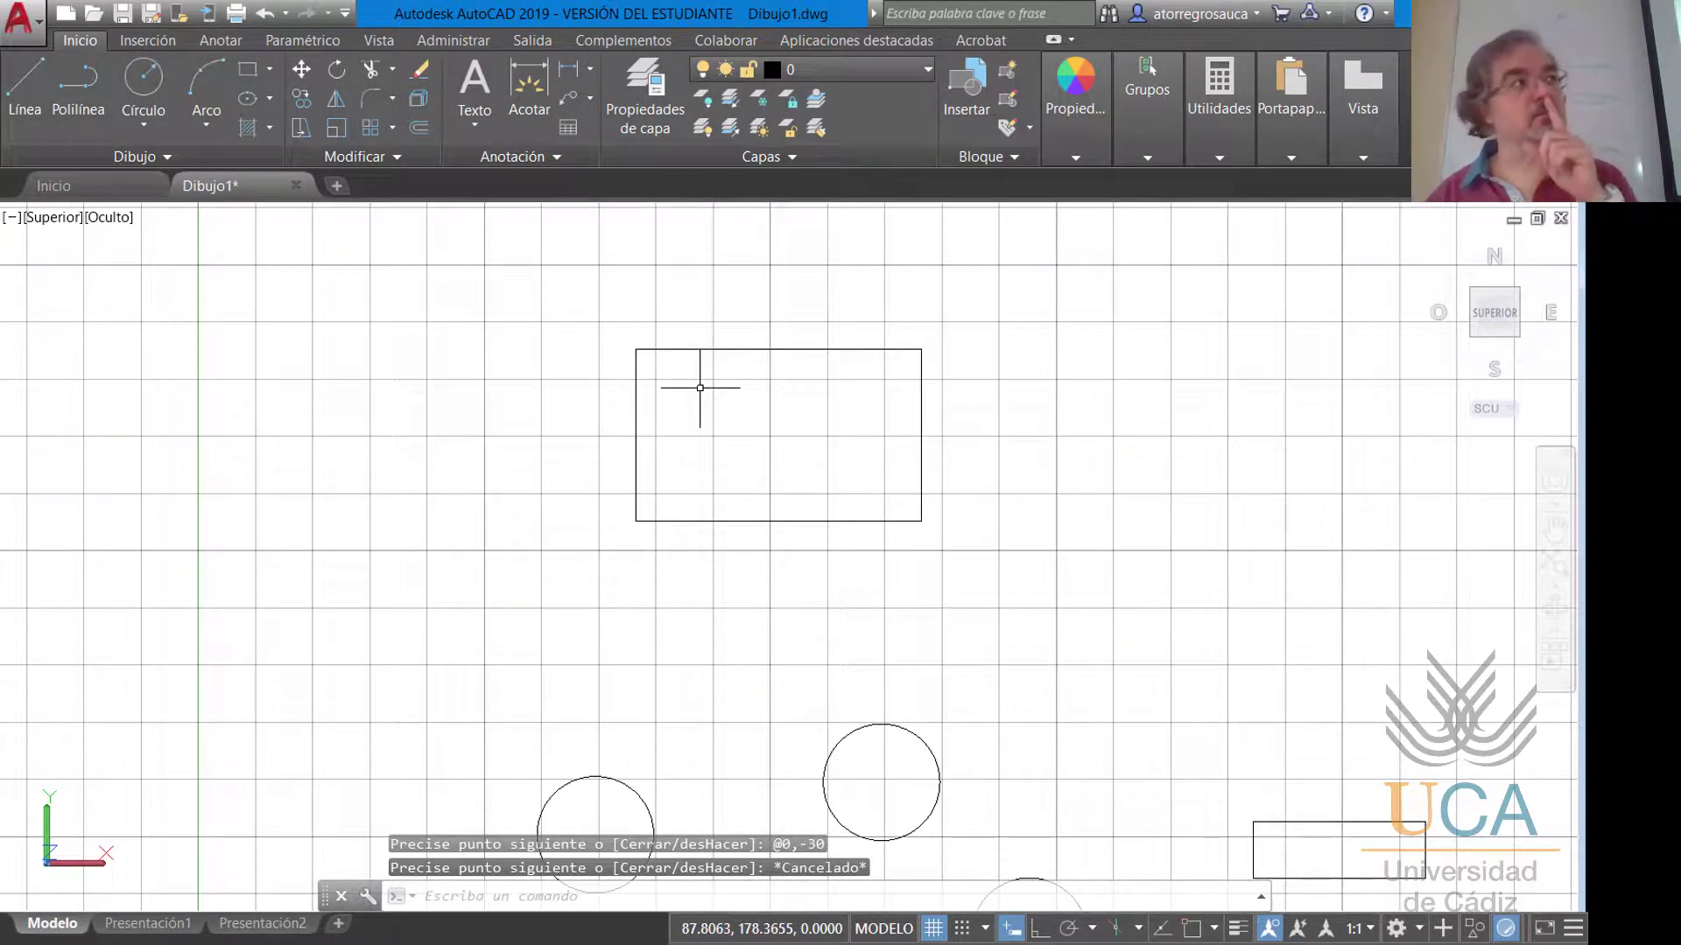
scroll(691, 395, "down", 2)
scroll(544, 486, "down", 4)
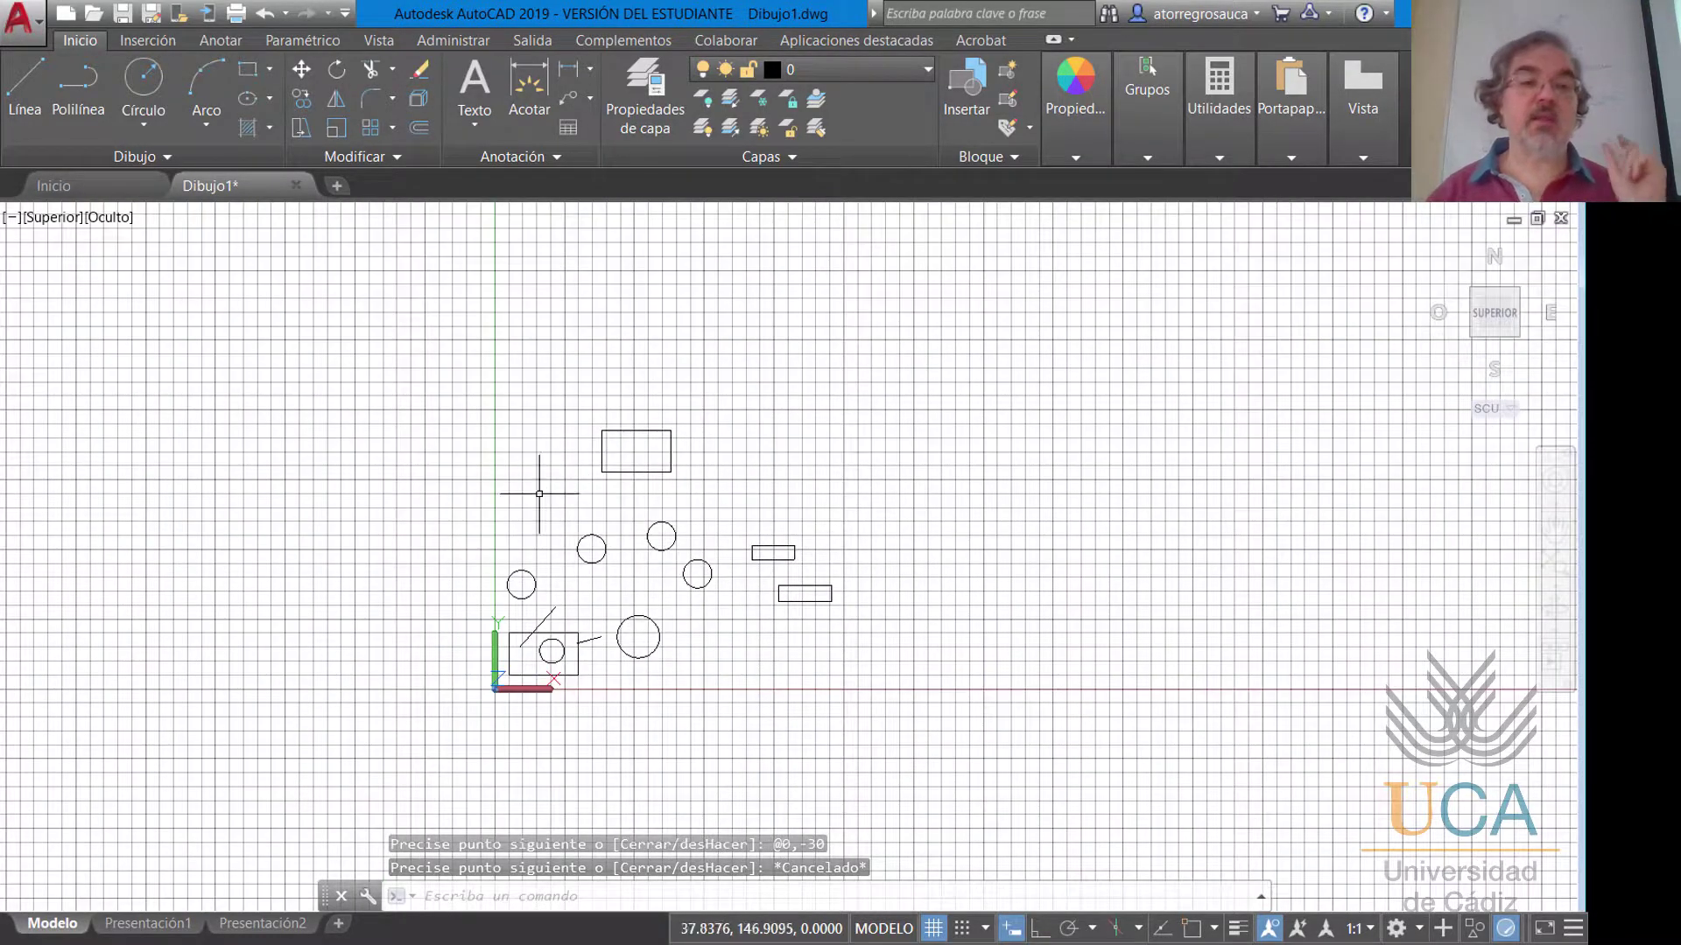
scroll(521, 658, "up", 3)
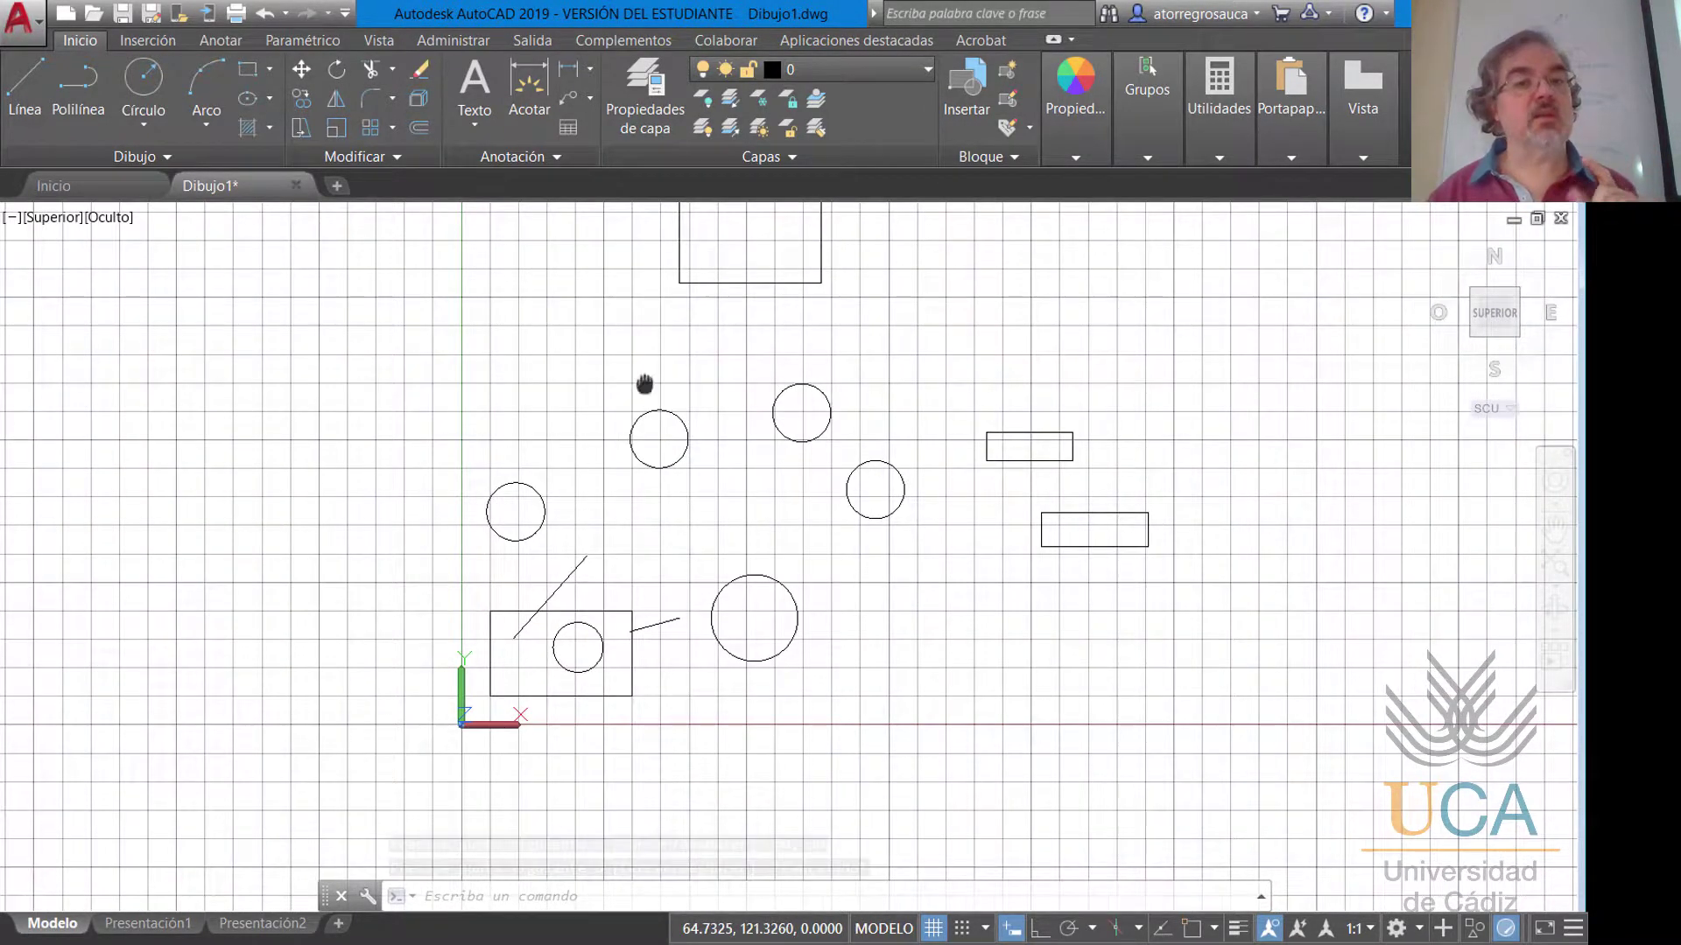
middle_click_drag(644, 384, 633, 469)
scroll(705, 311, "up", 5)
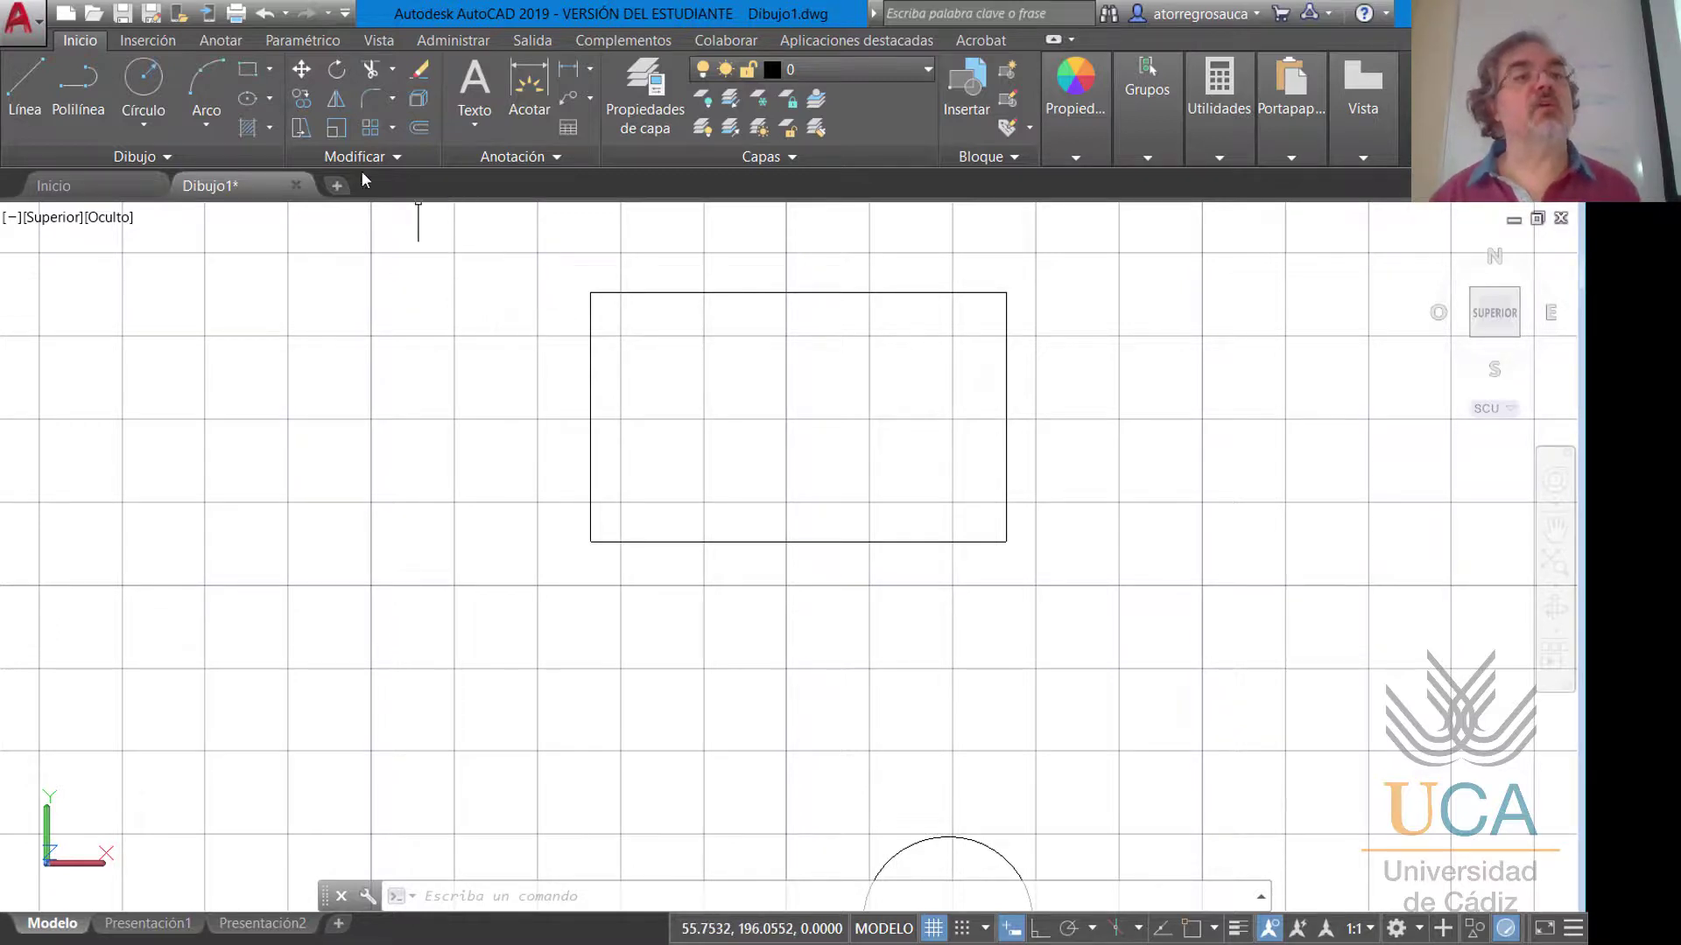
Draw a circle centred at absolute coordinates 50,50 with a radius of 20.
left_click(151, 96)
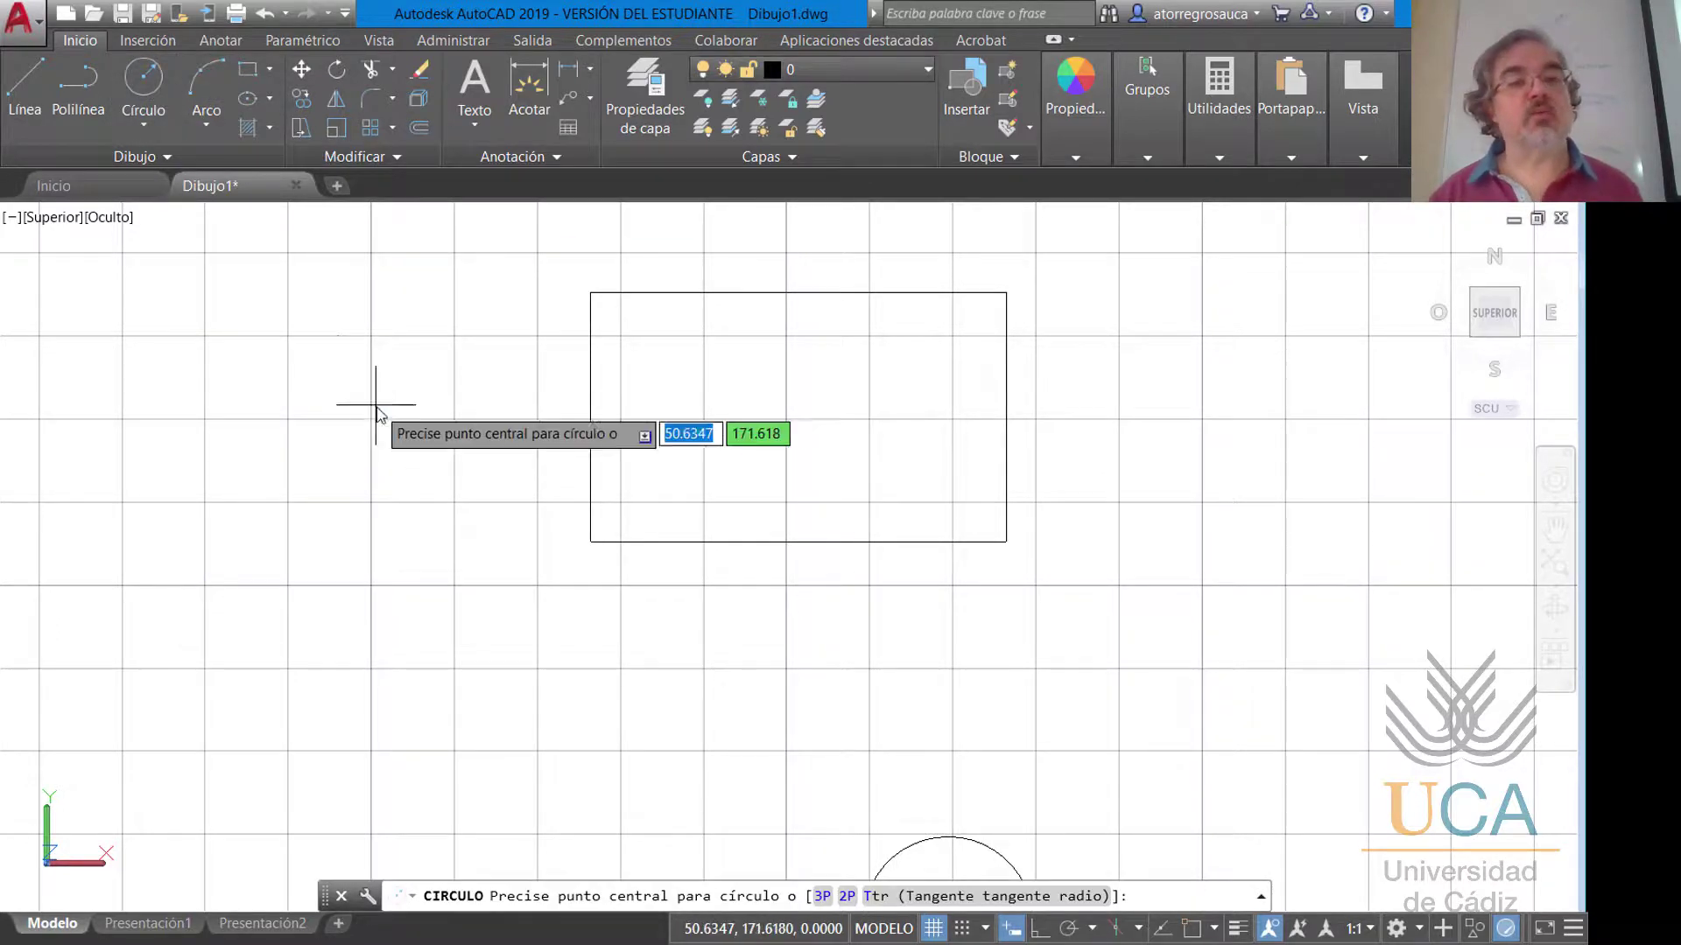
scroll(450, 483, "down", 2)
type("50")
key("Tab")
type("50")
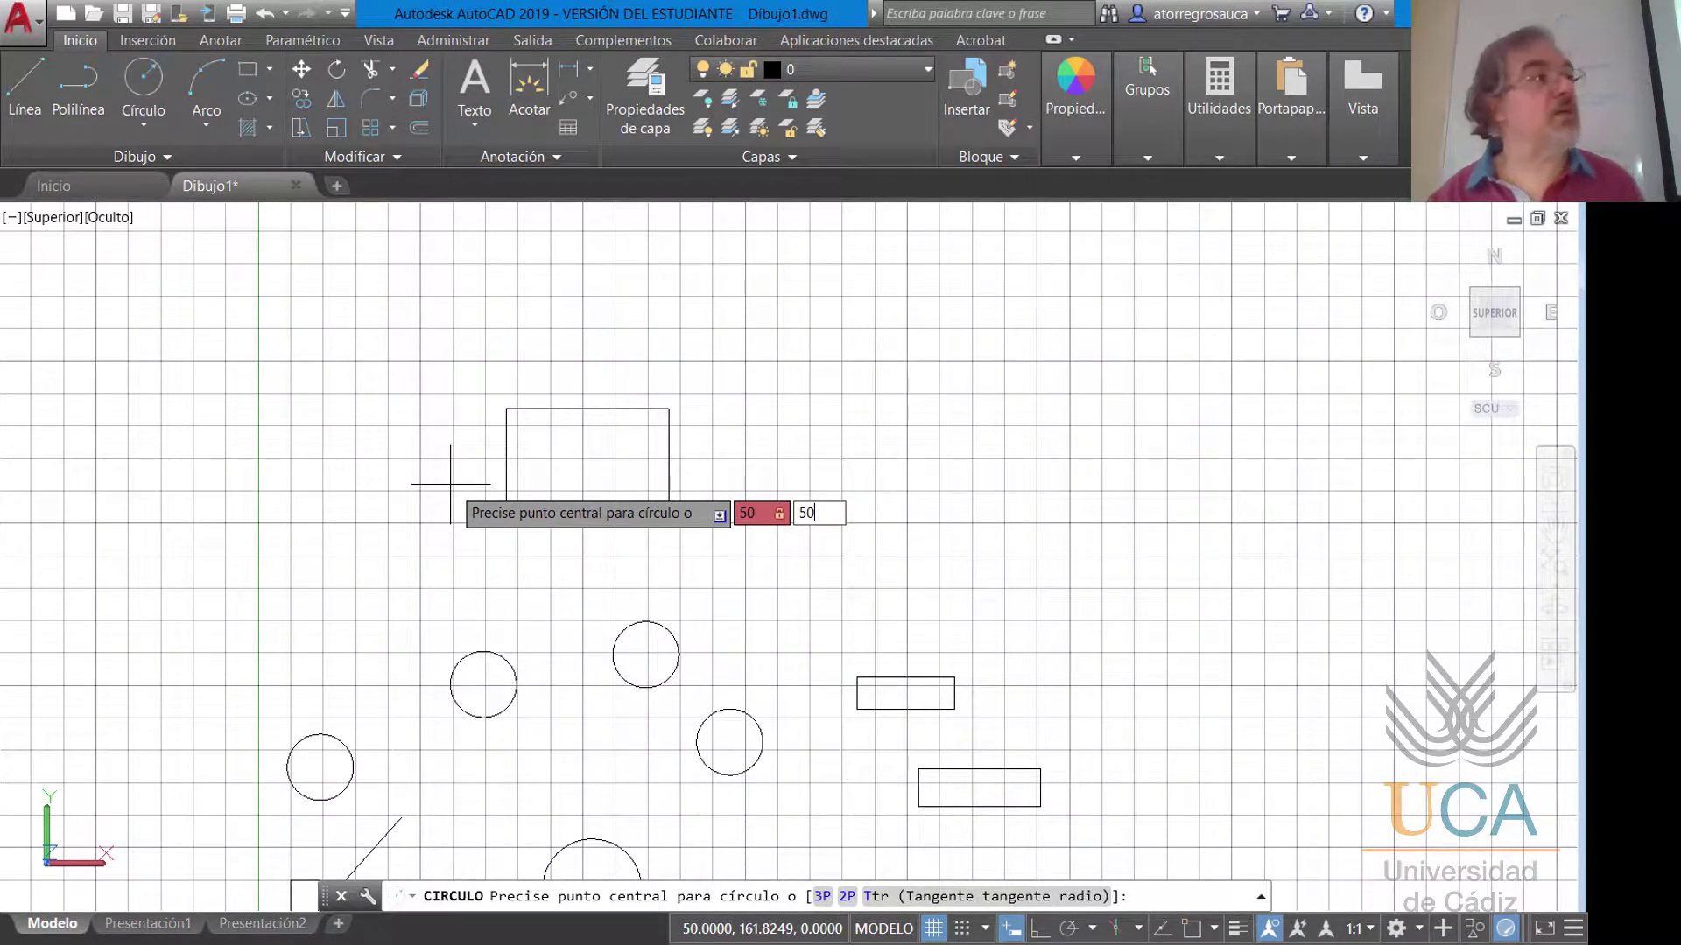
key("Return")
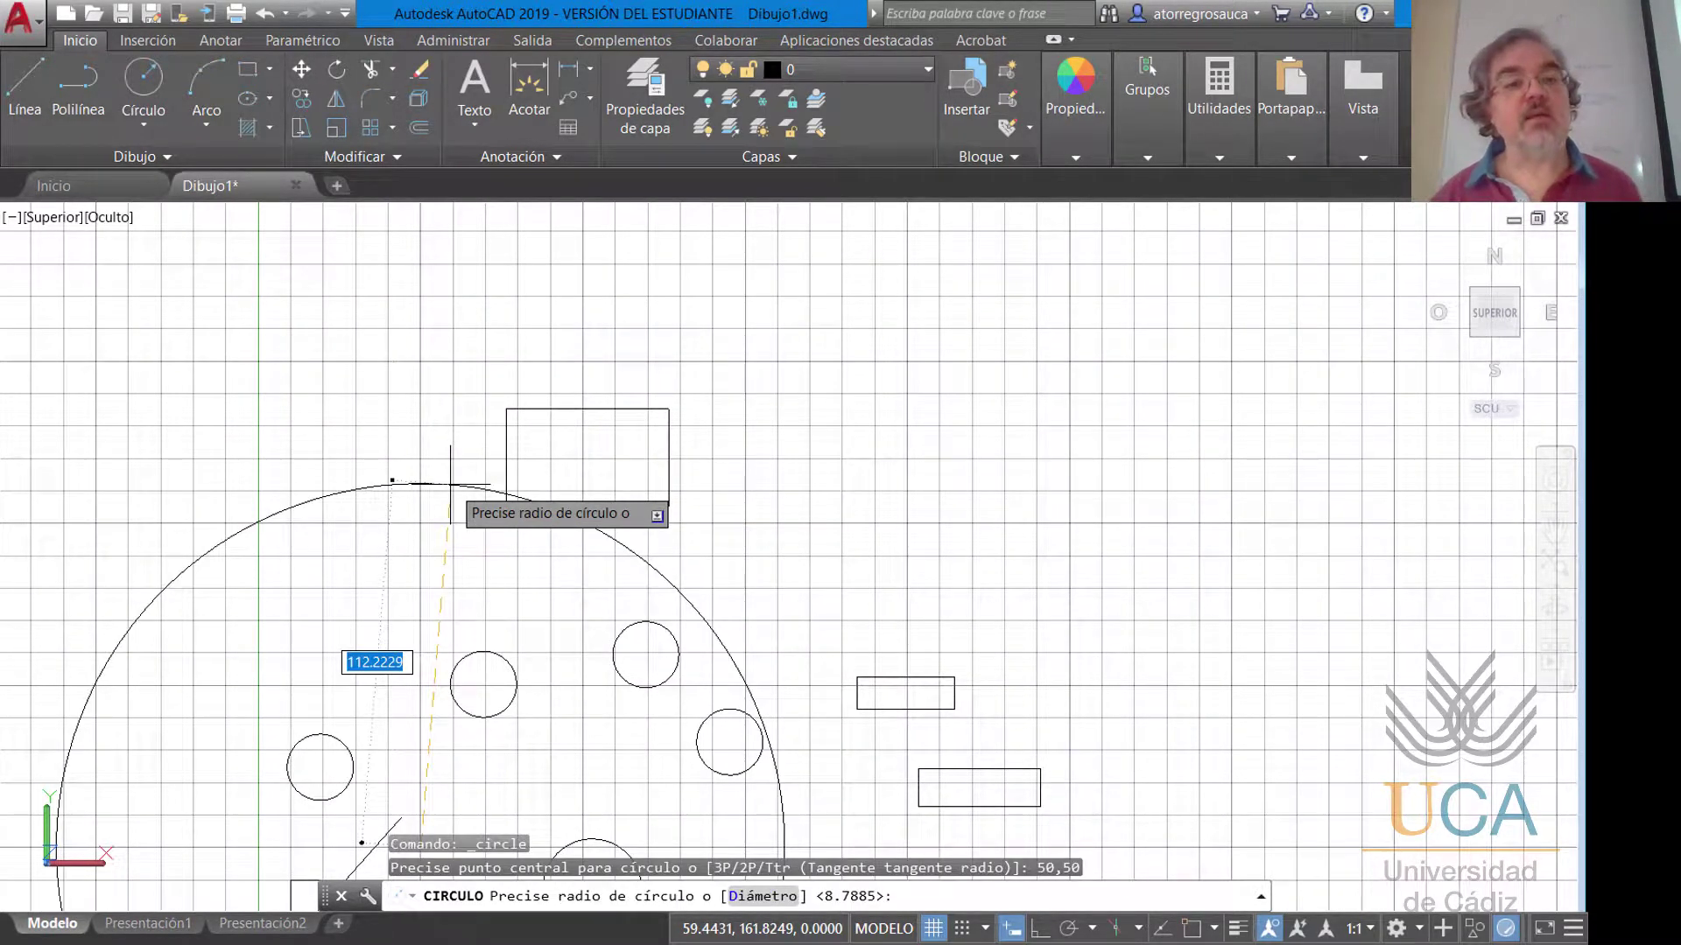
middle_click_drag(407, 638, 457, 533)
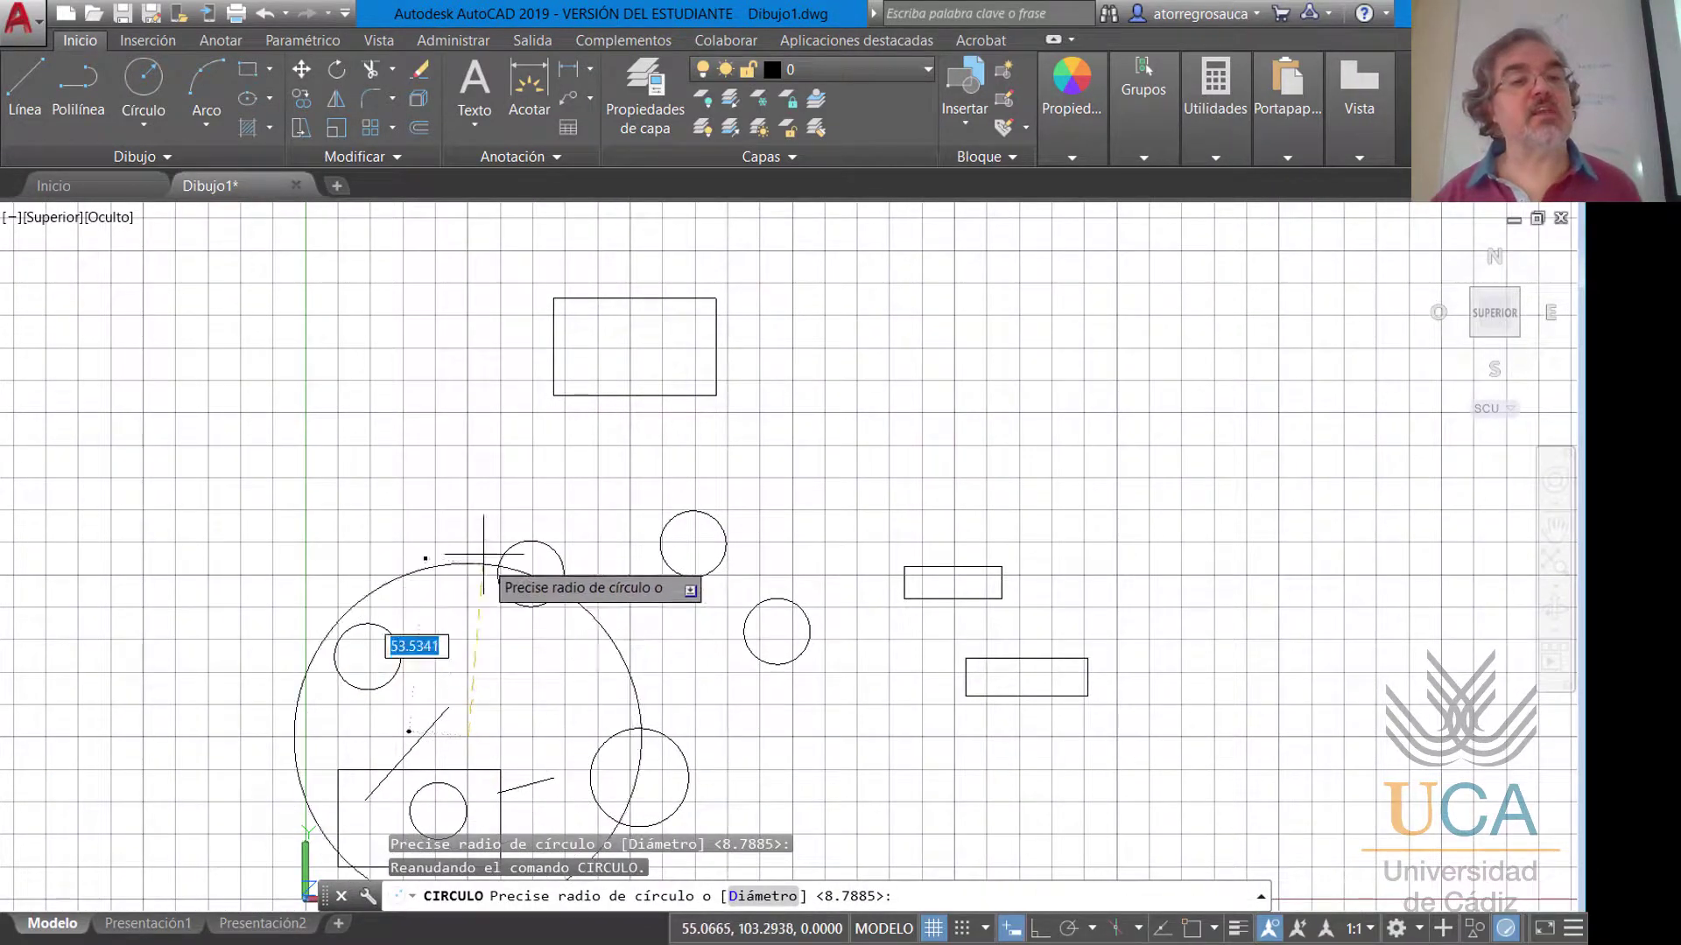
type("20")
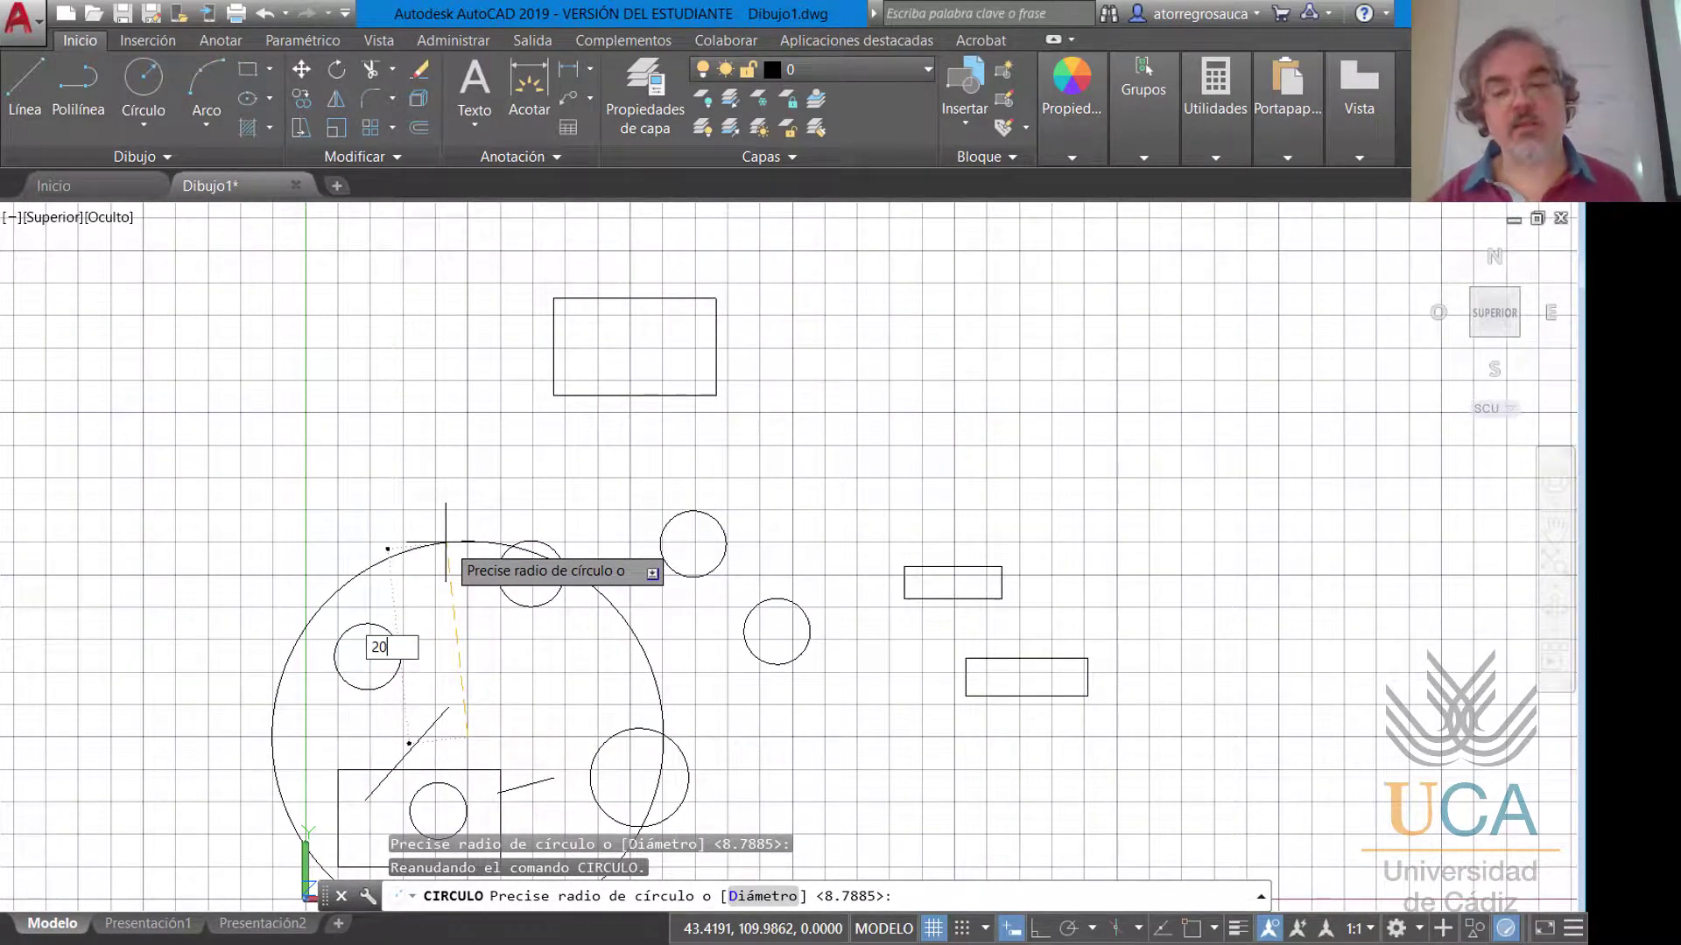
key("Return")
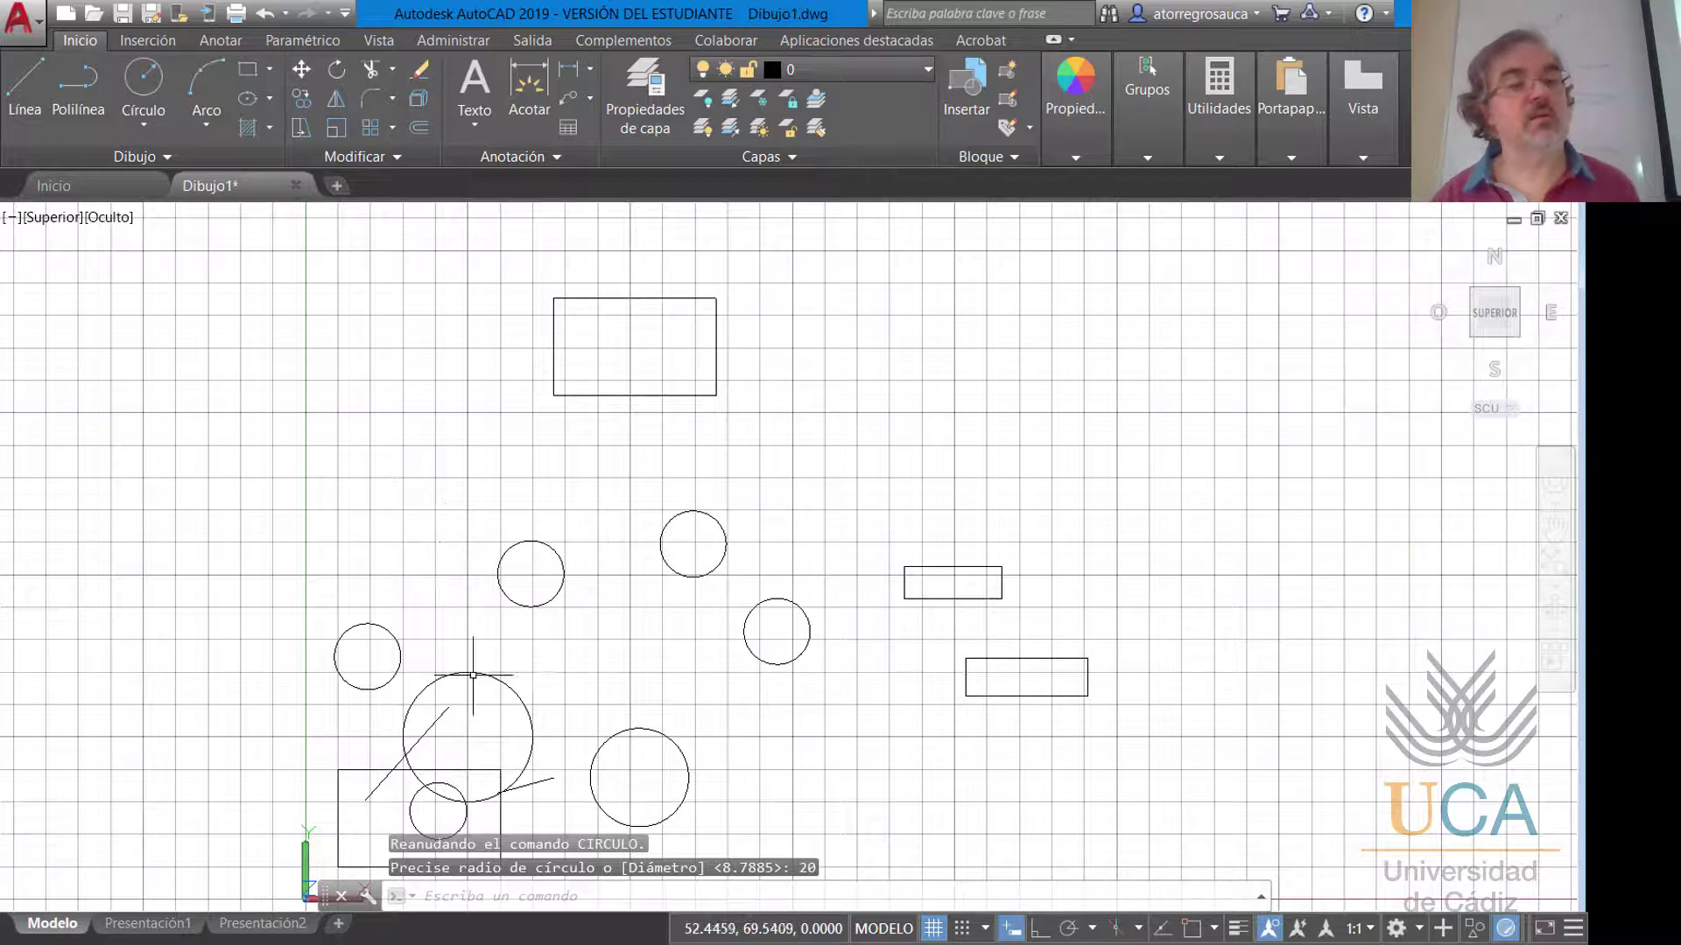
scroll(474, 710, "up", 2)
middle_click_drag(474, 710, 517, 593)
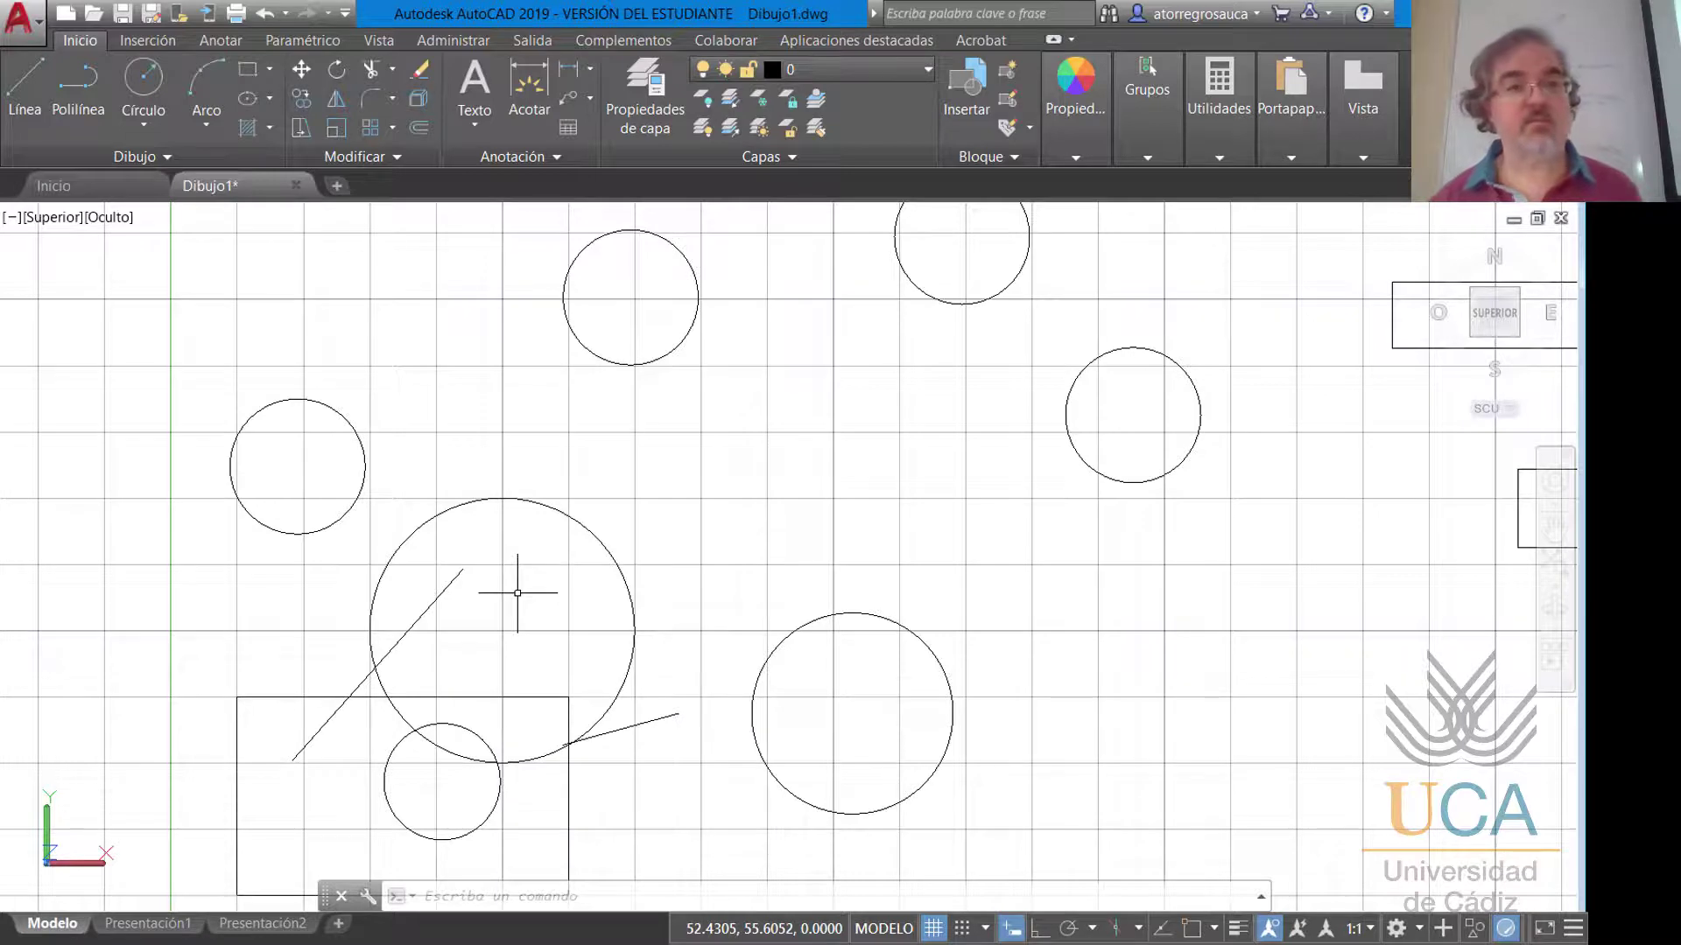
With Ortho mode on, draw a horizontal line of length 100 towards the right, starting to the right of the upper rectangle.
middle_click_drag(664, 398, 378, 446)
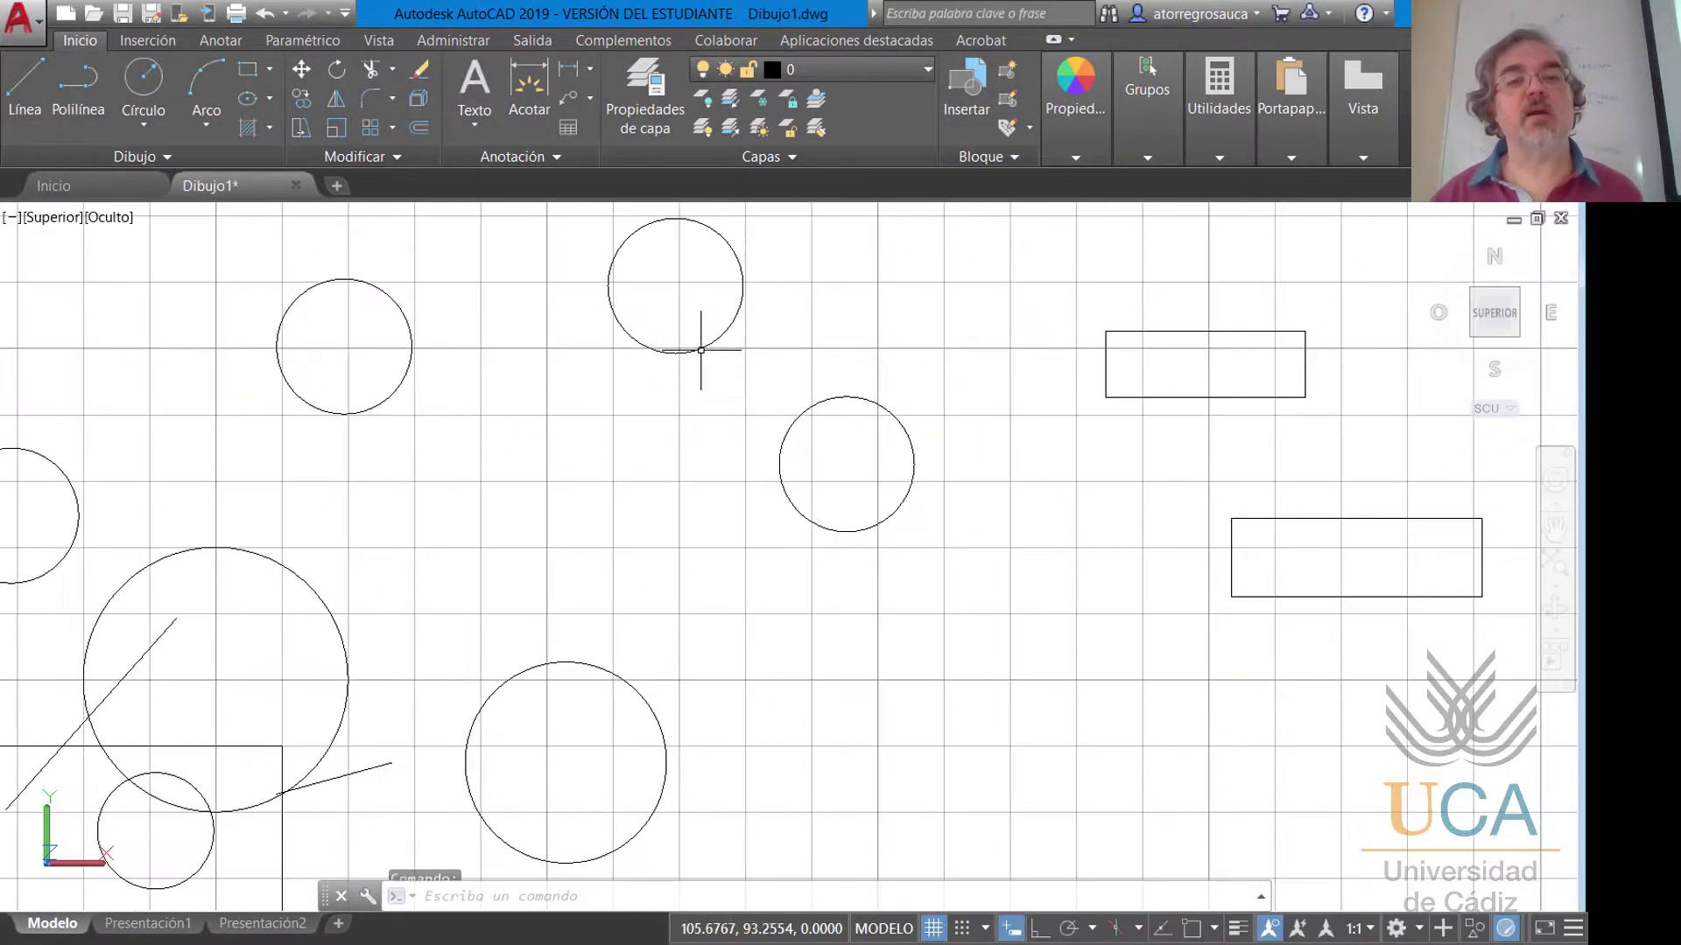
scroll(700, 353, "down", 6)
middle_click_drag(719, 350, 602, 547)
left_click(26, 96)
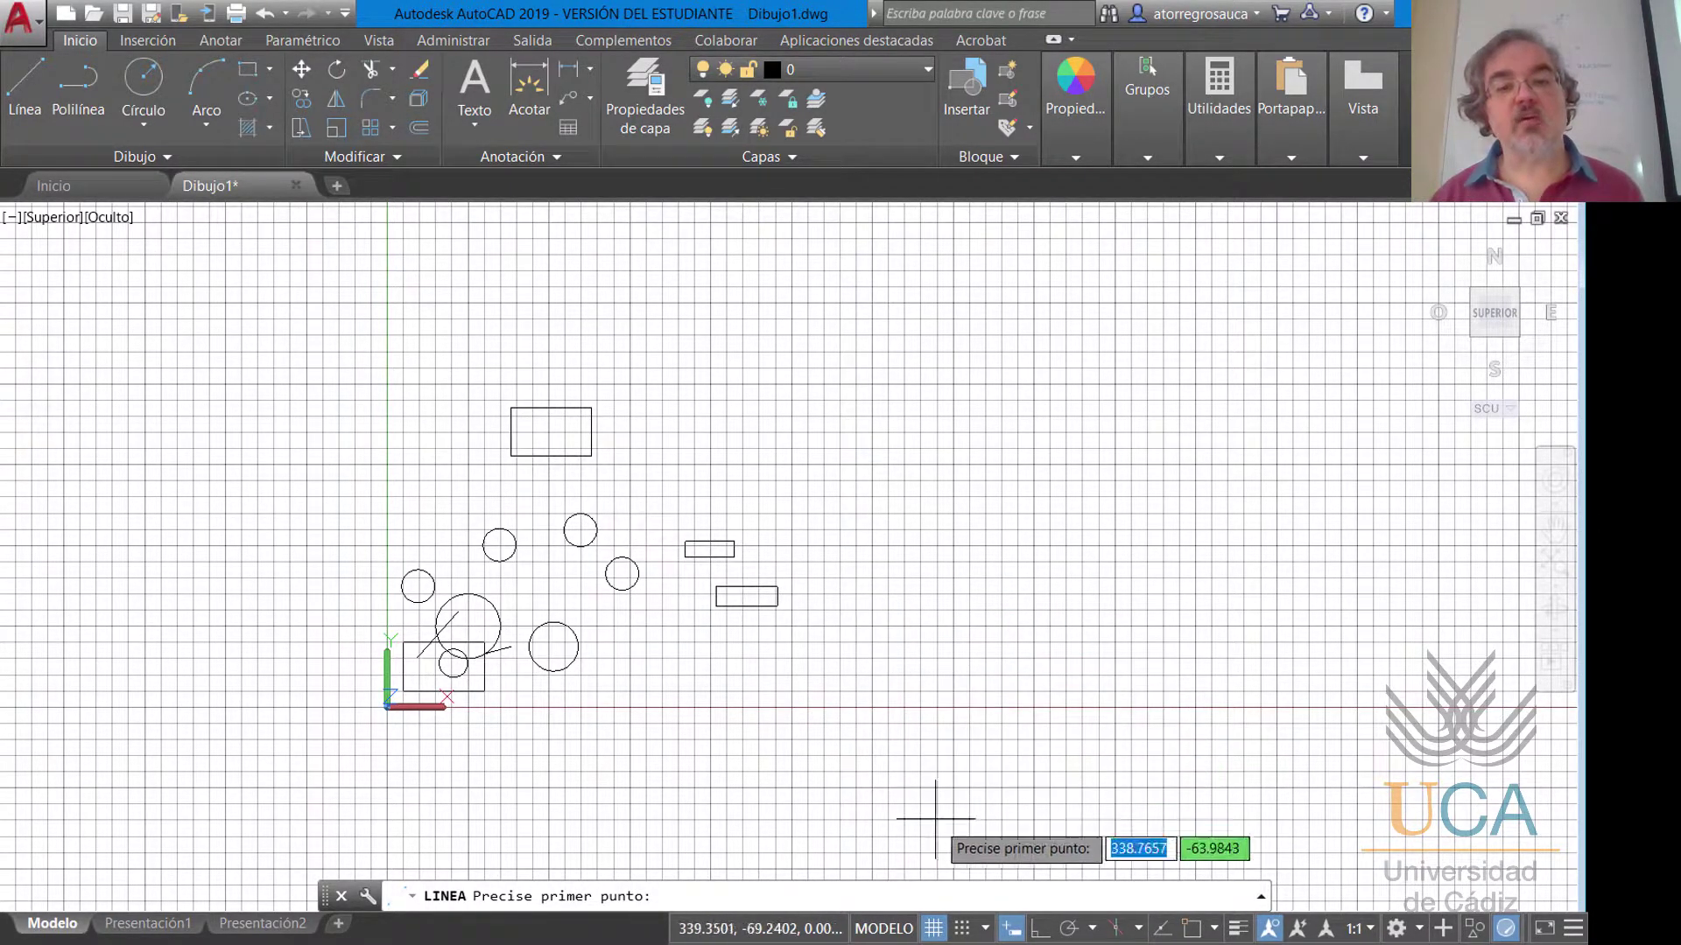
left_click(1047, 935)
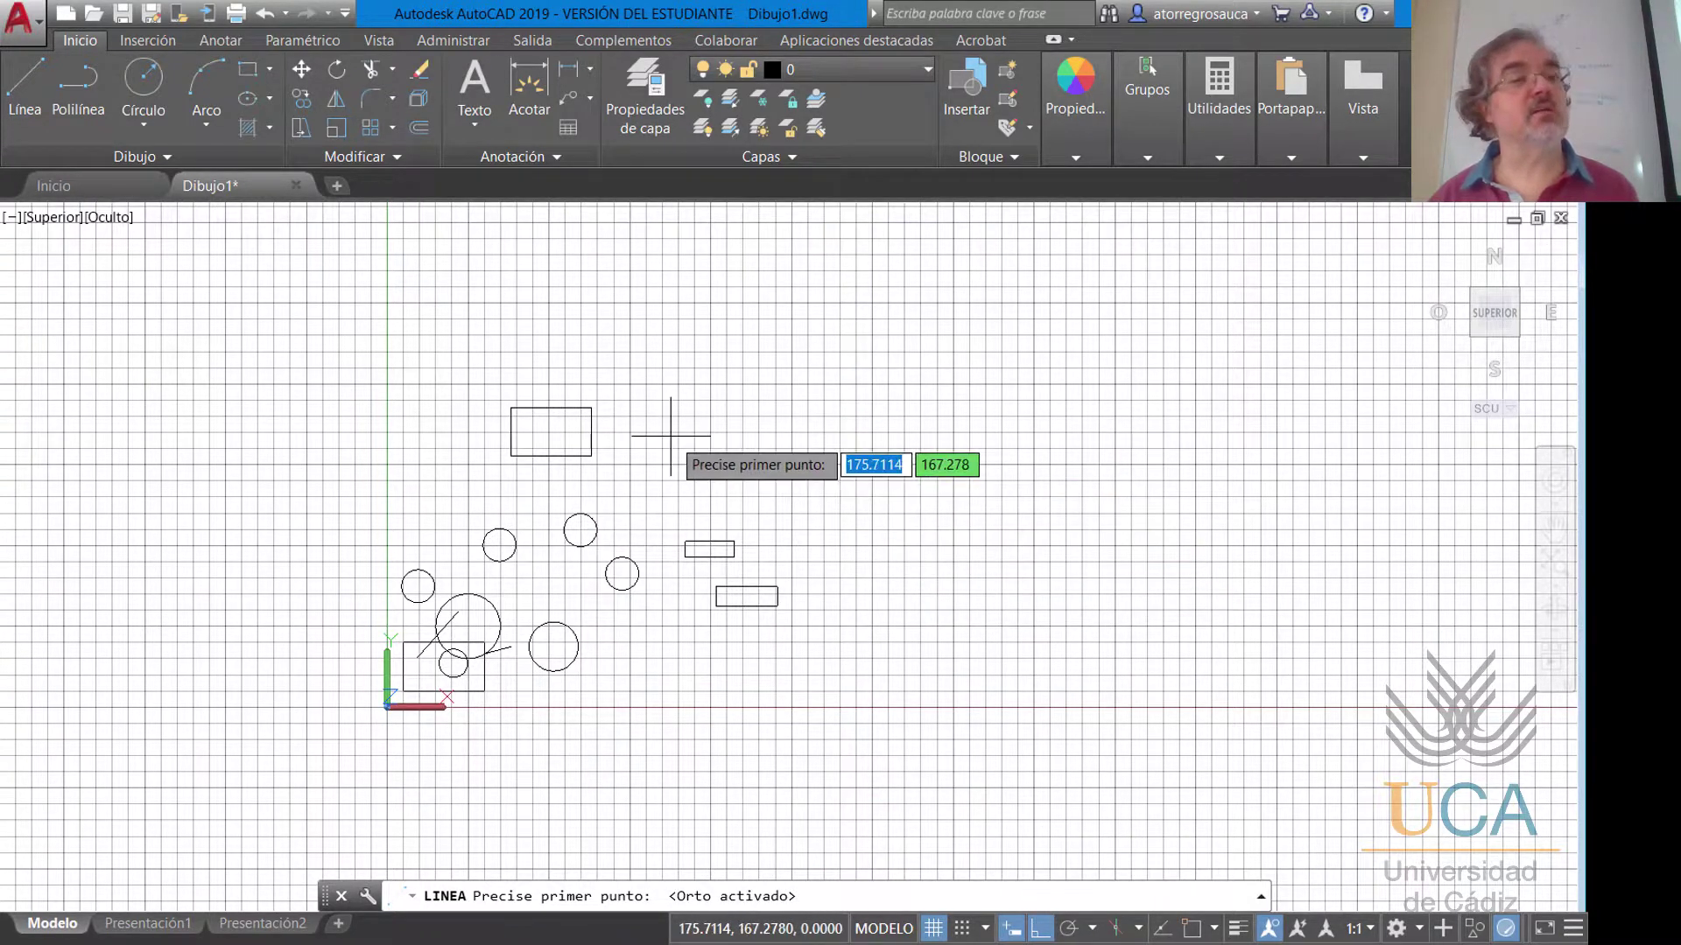
left_click(716, 429)
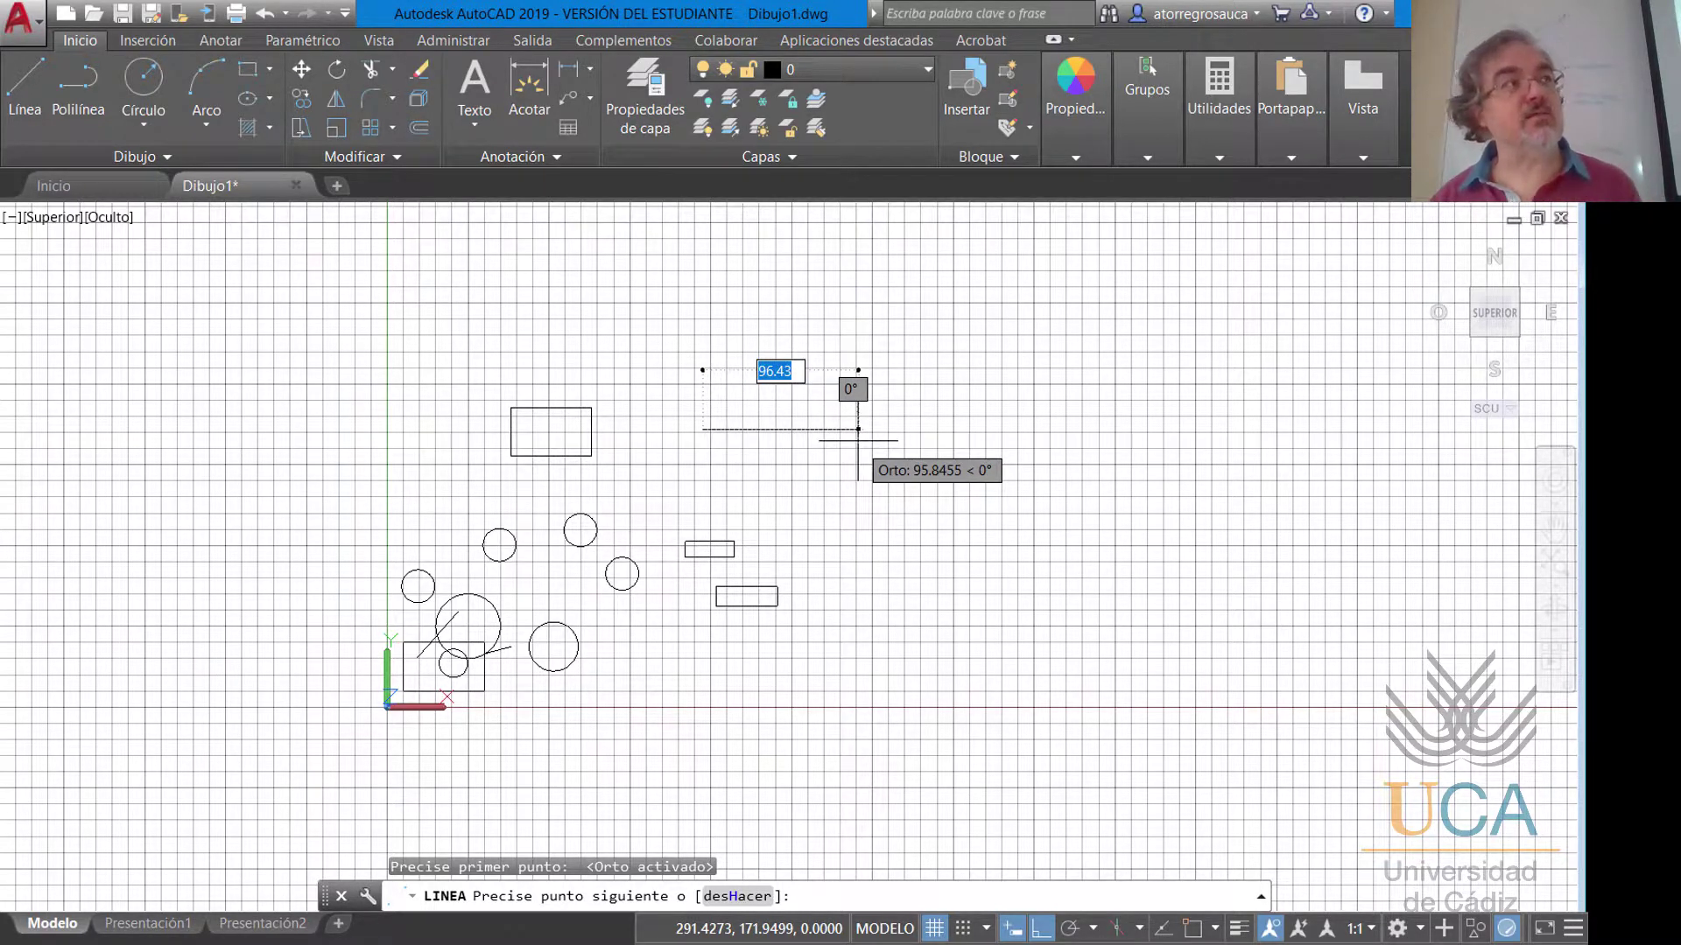
scroll(858, 440, "up", 1)
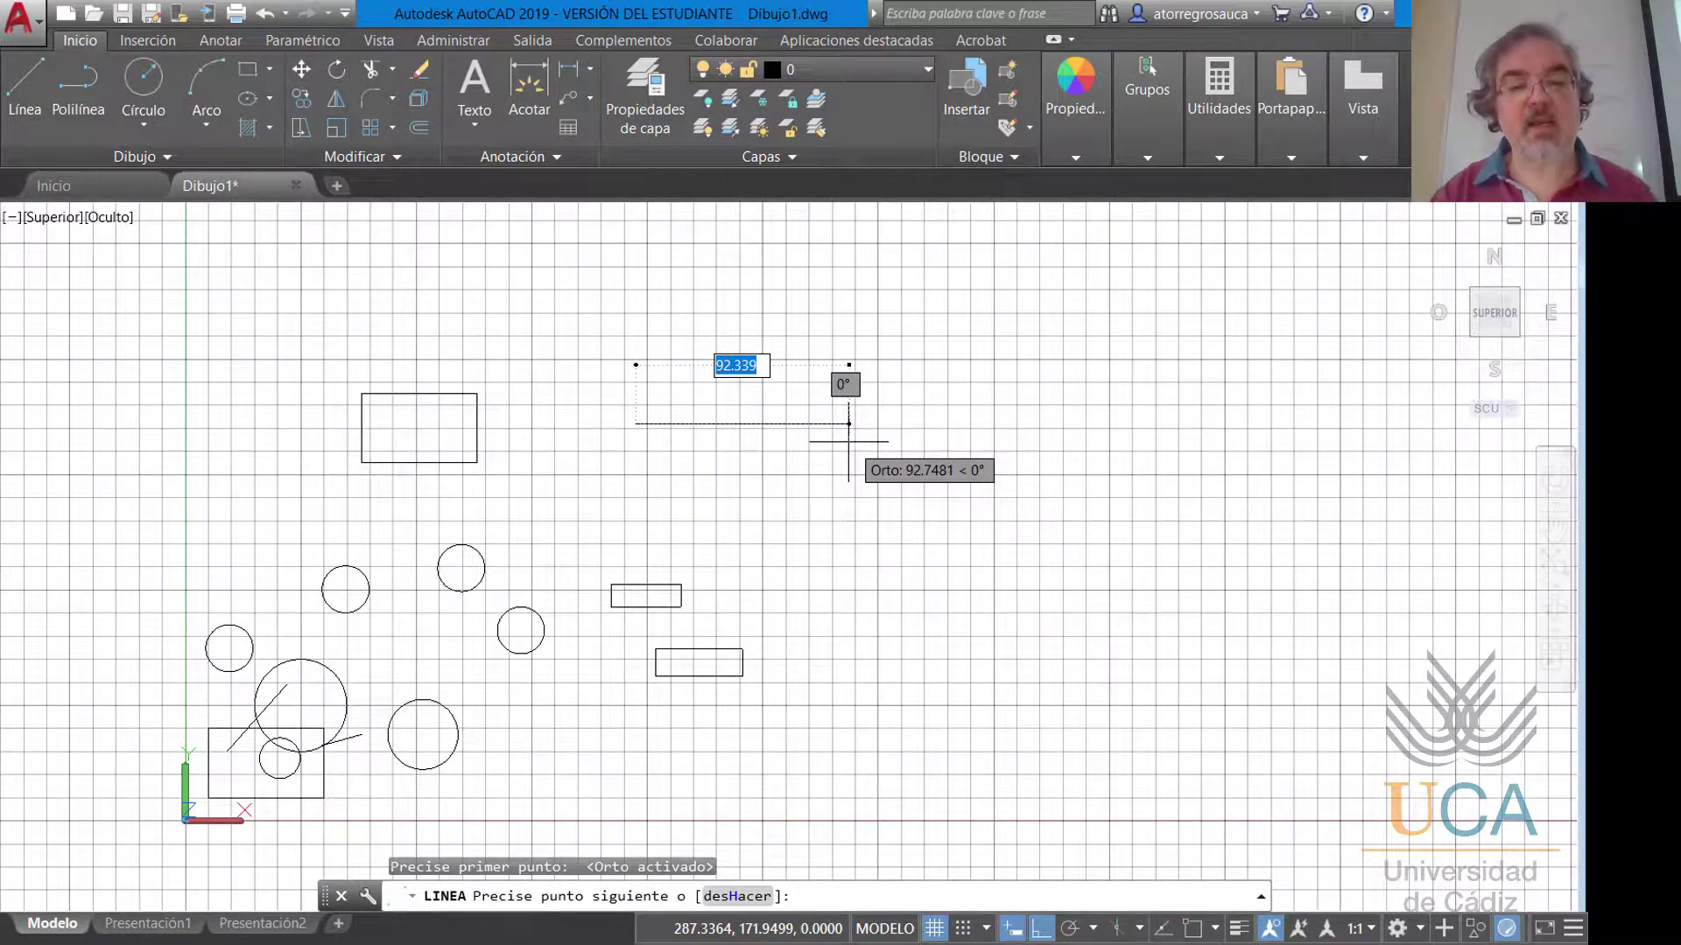
type("10")
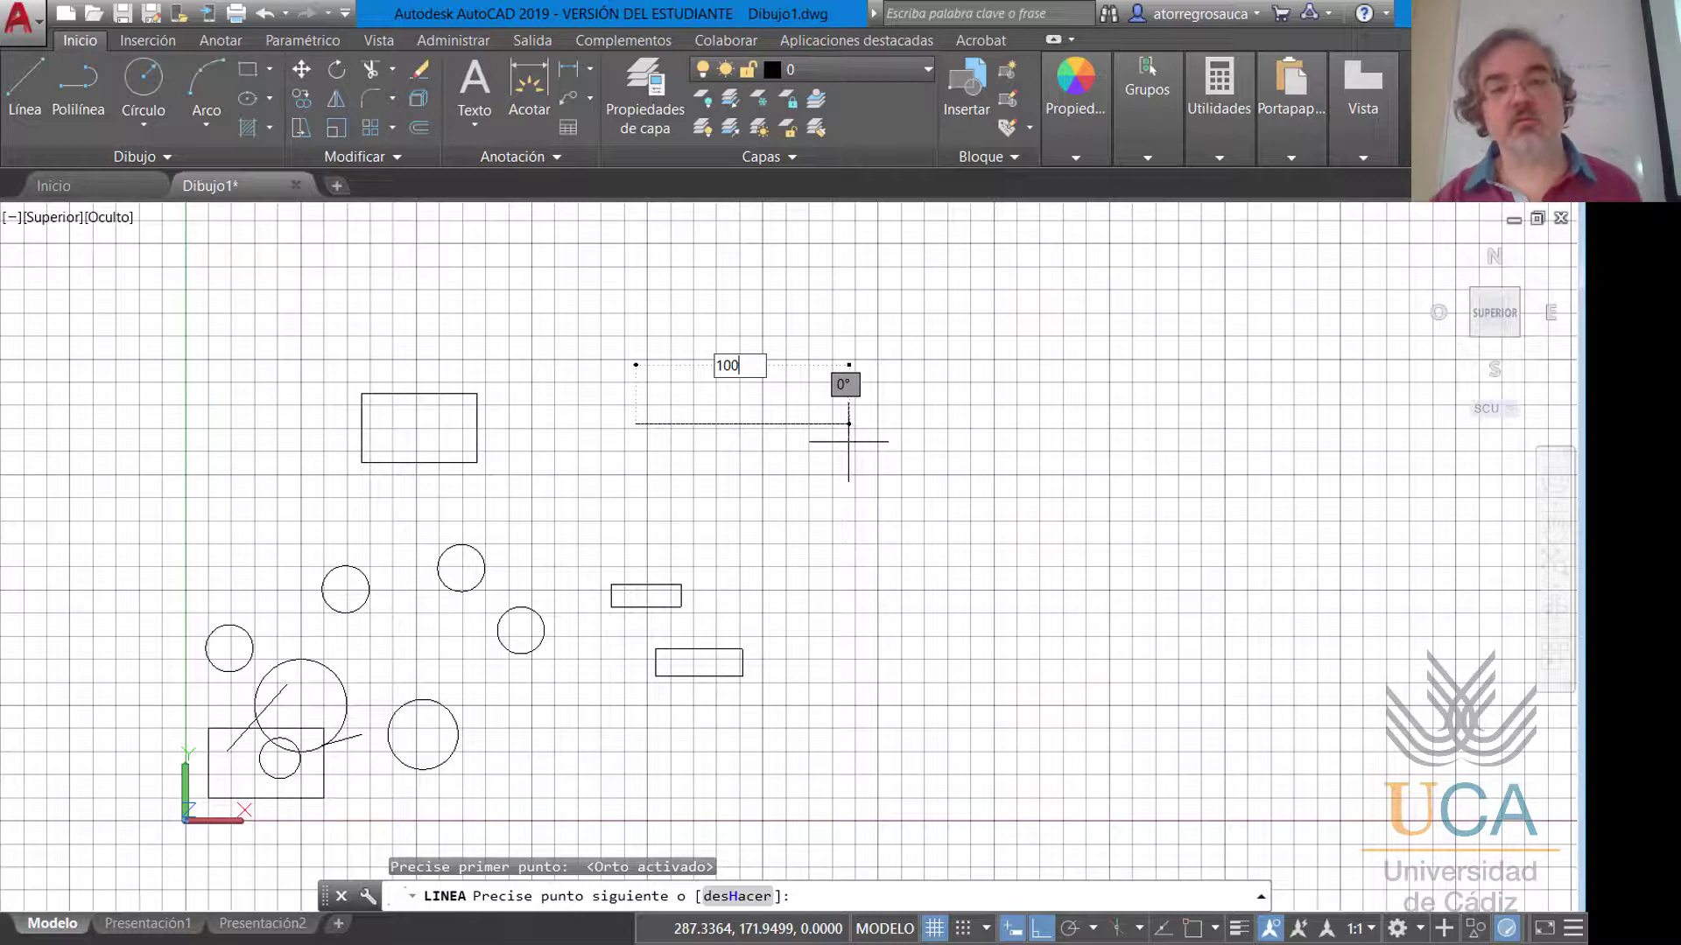
type("0")
key("Return")
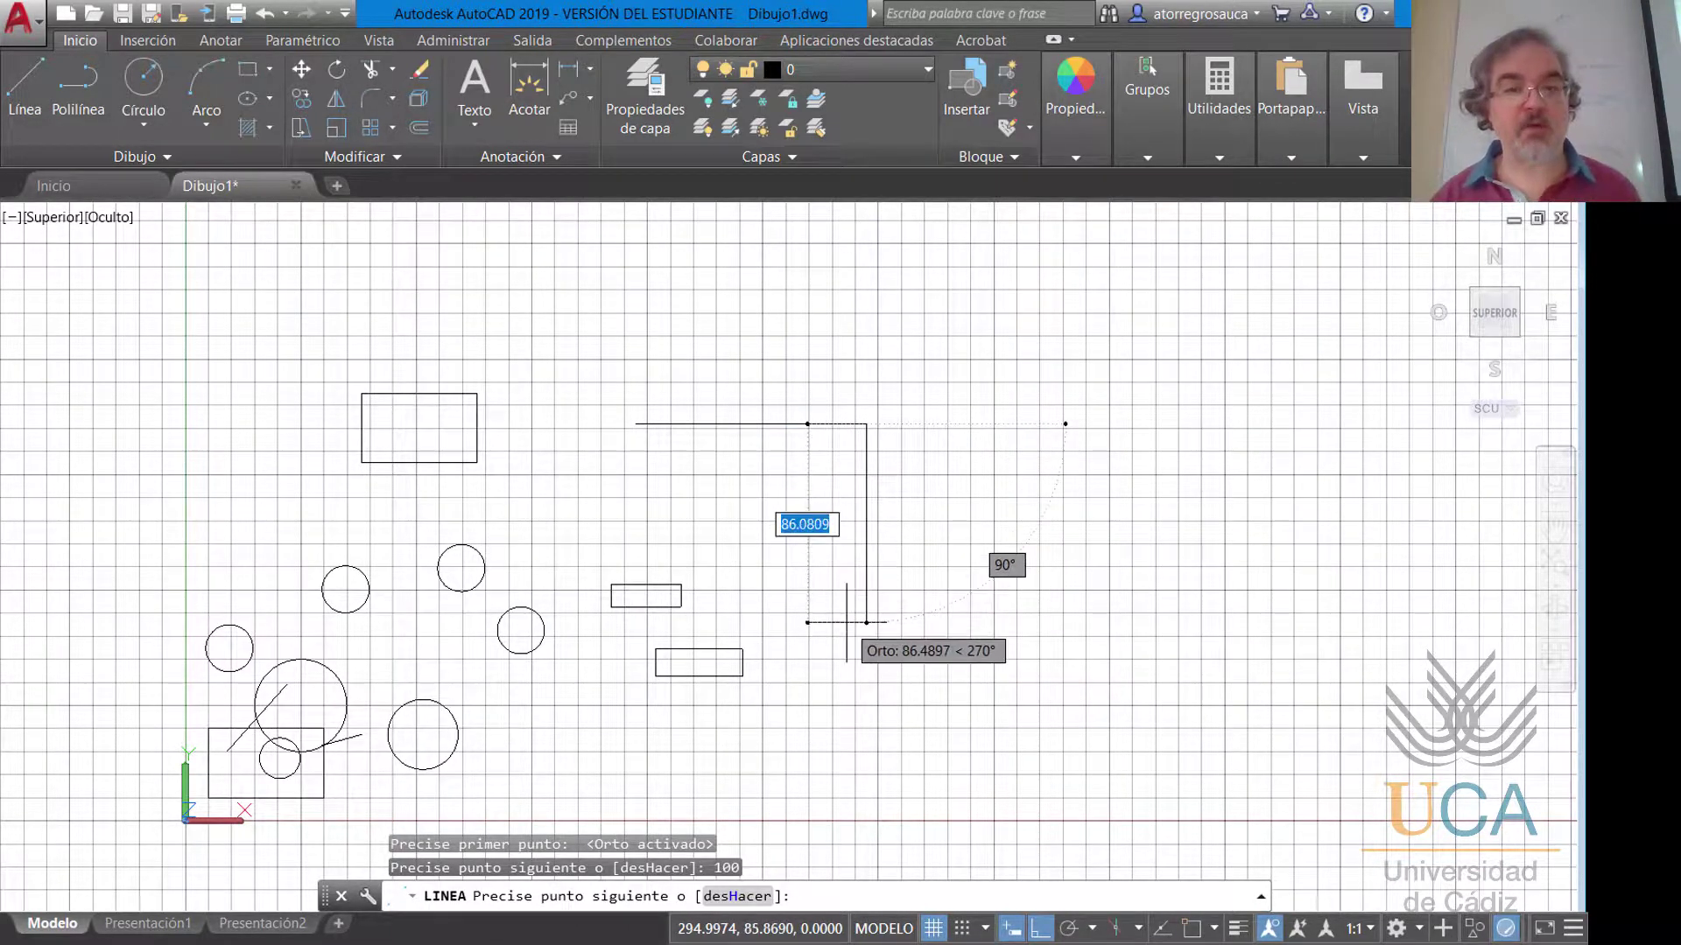
Complete the square with Ortho segments of length 100 going down, left and back up, and end the Line command.
type("100")
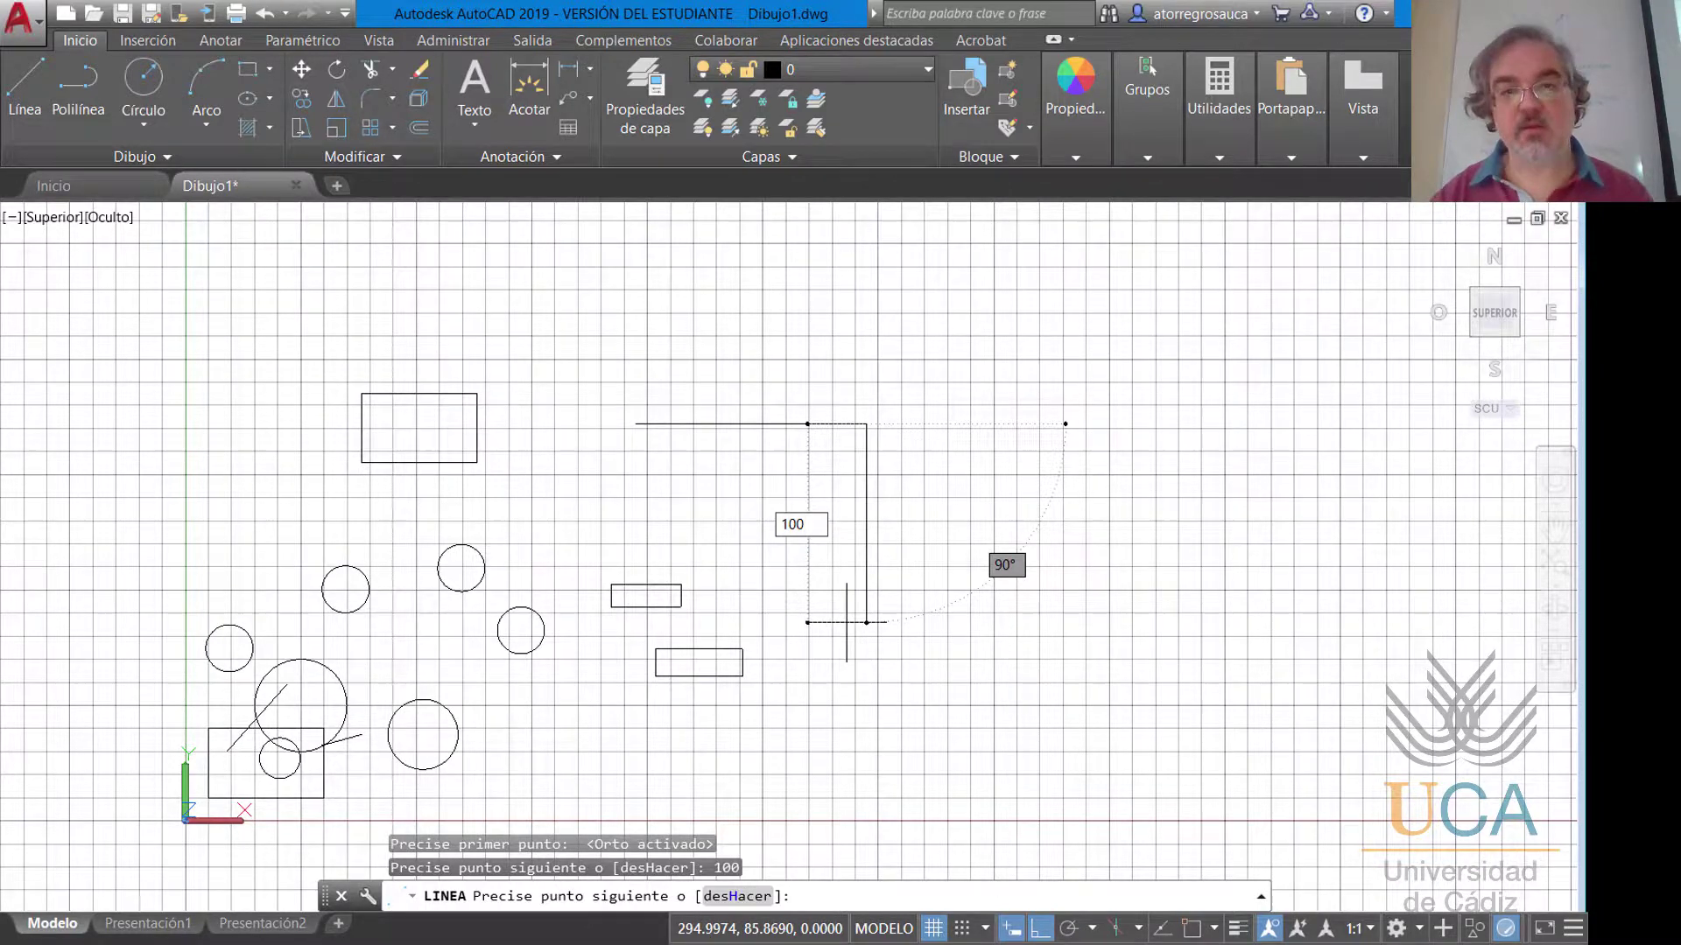
key("Return")
type("100")
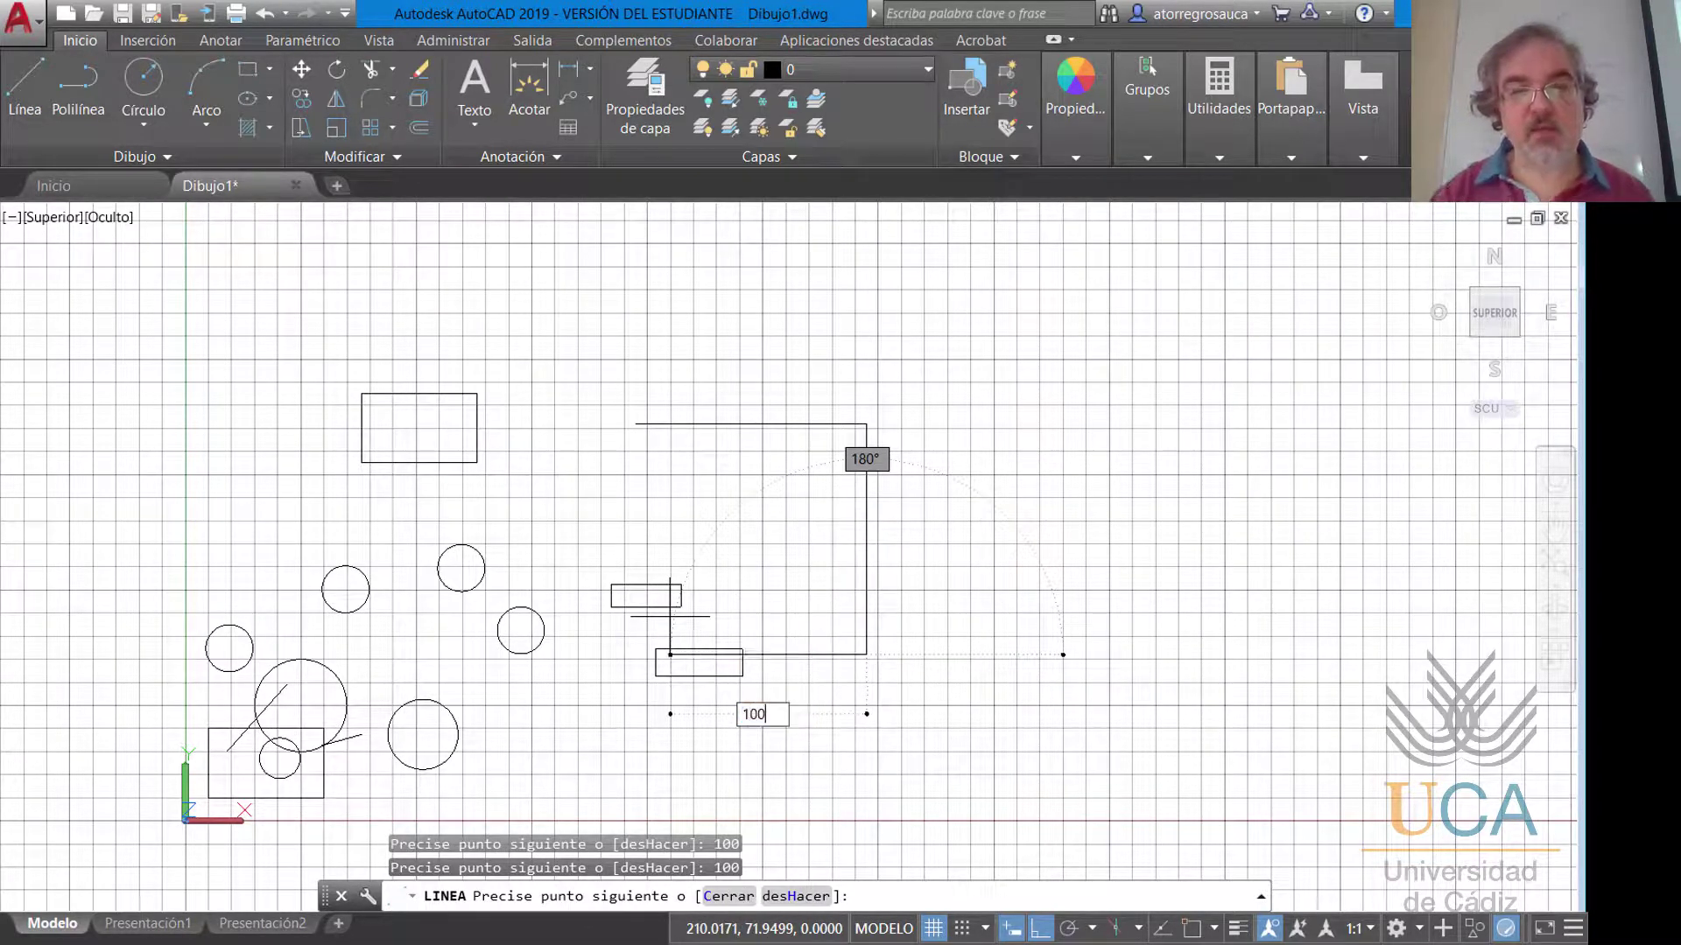
key("Return")
type("100")
key("Return")
key("Escape")
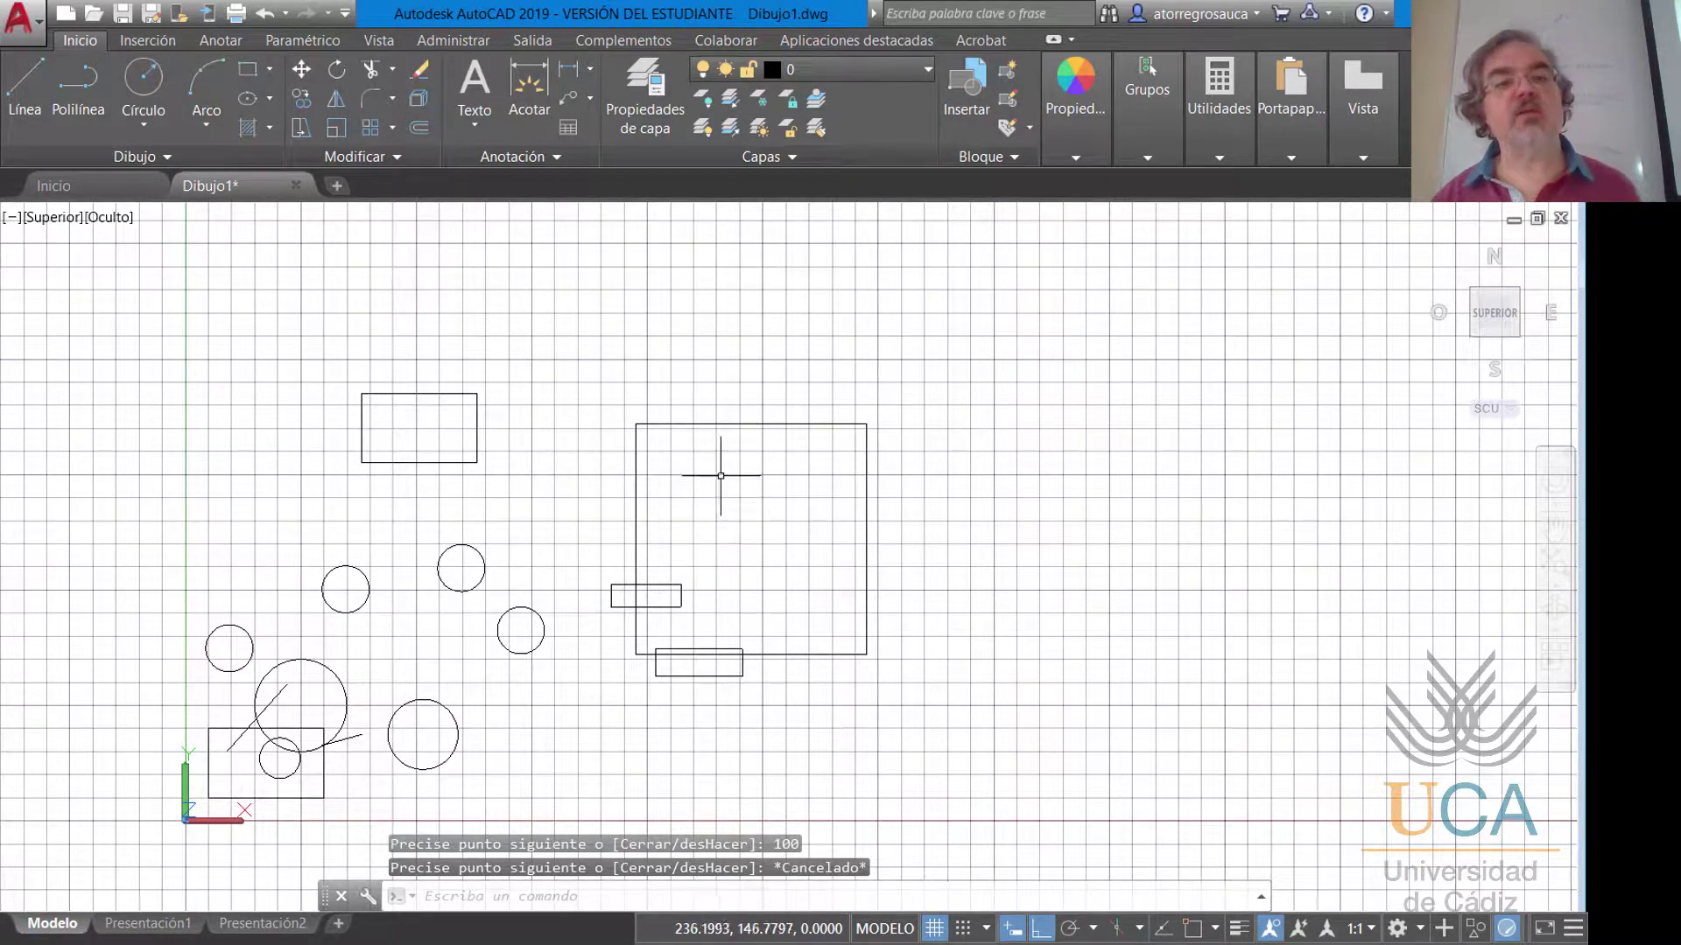
With Ortho mode off, draw a sloping line of length 100 at about 25° starting inside the large square.
scroll(787, 567, "up", 3)
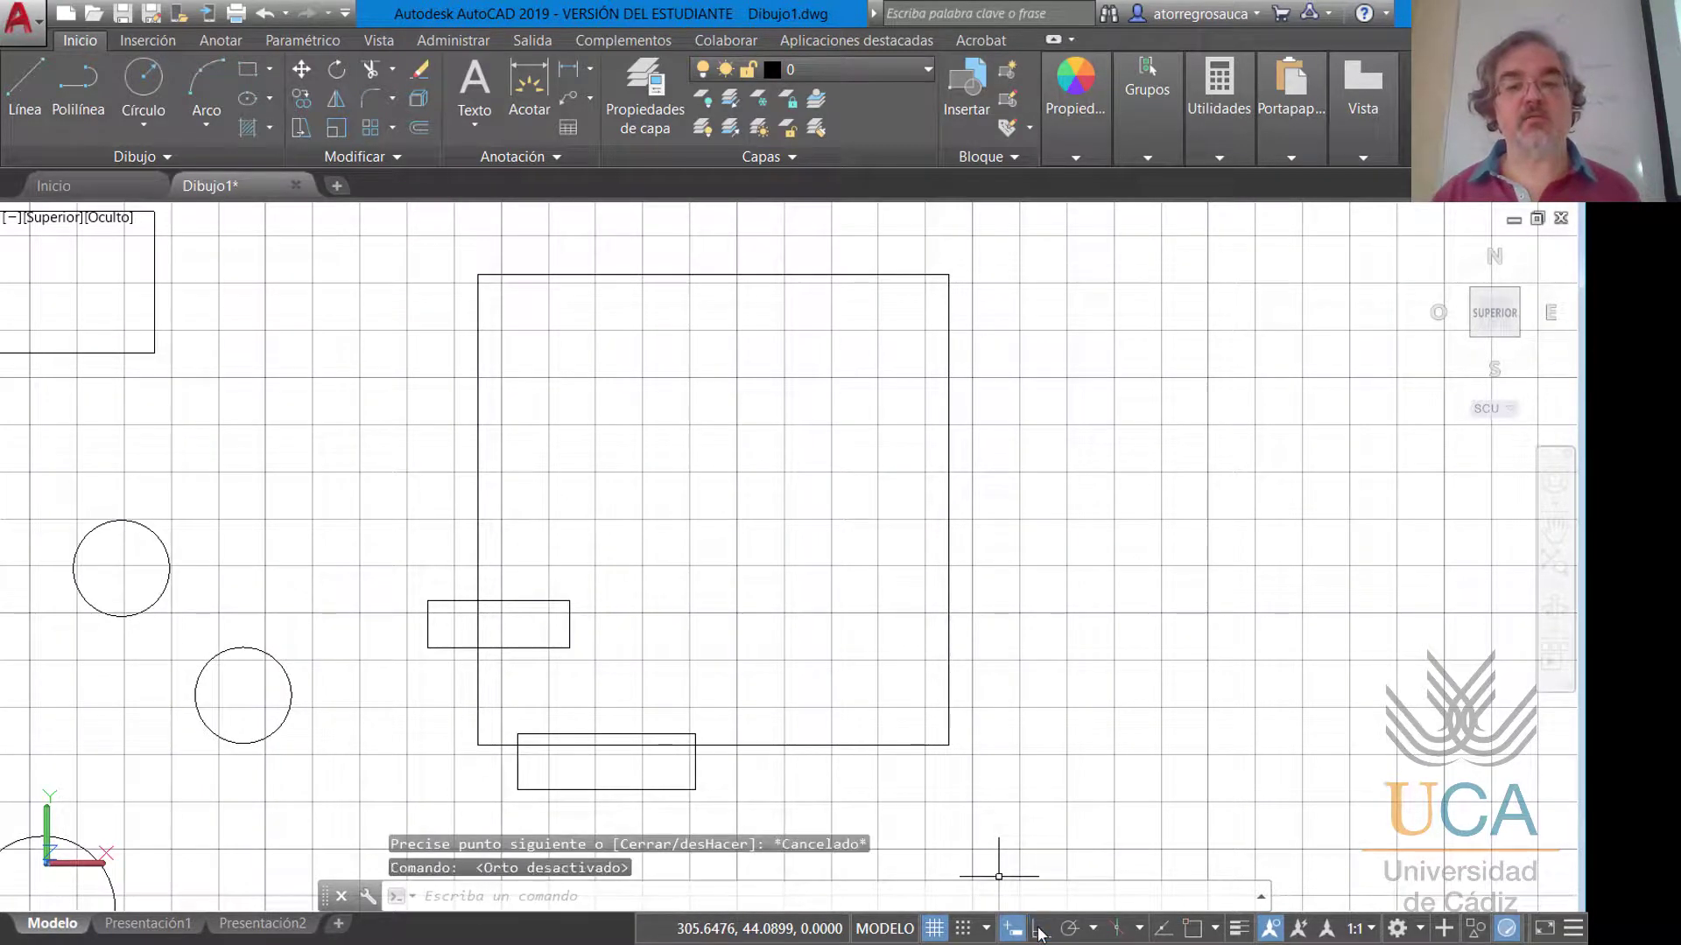
left_click(25, 87)
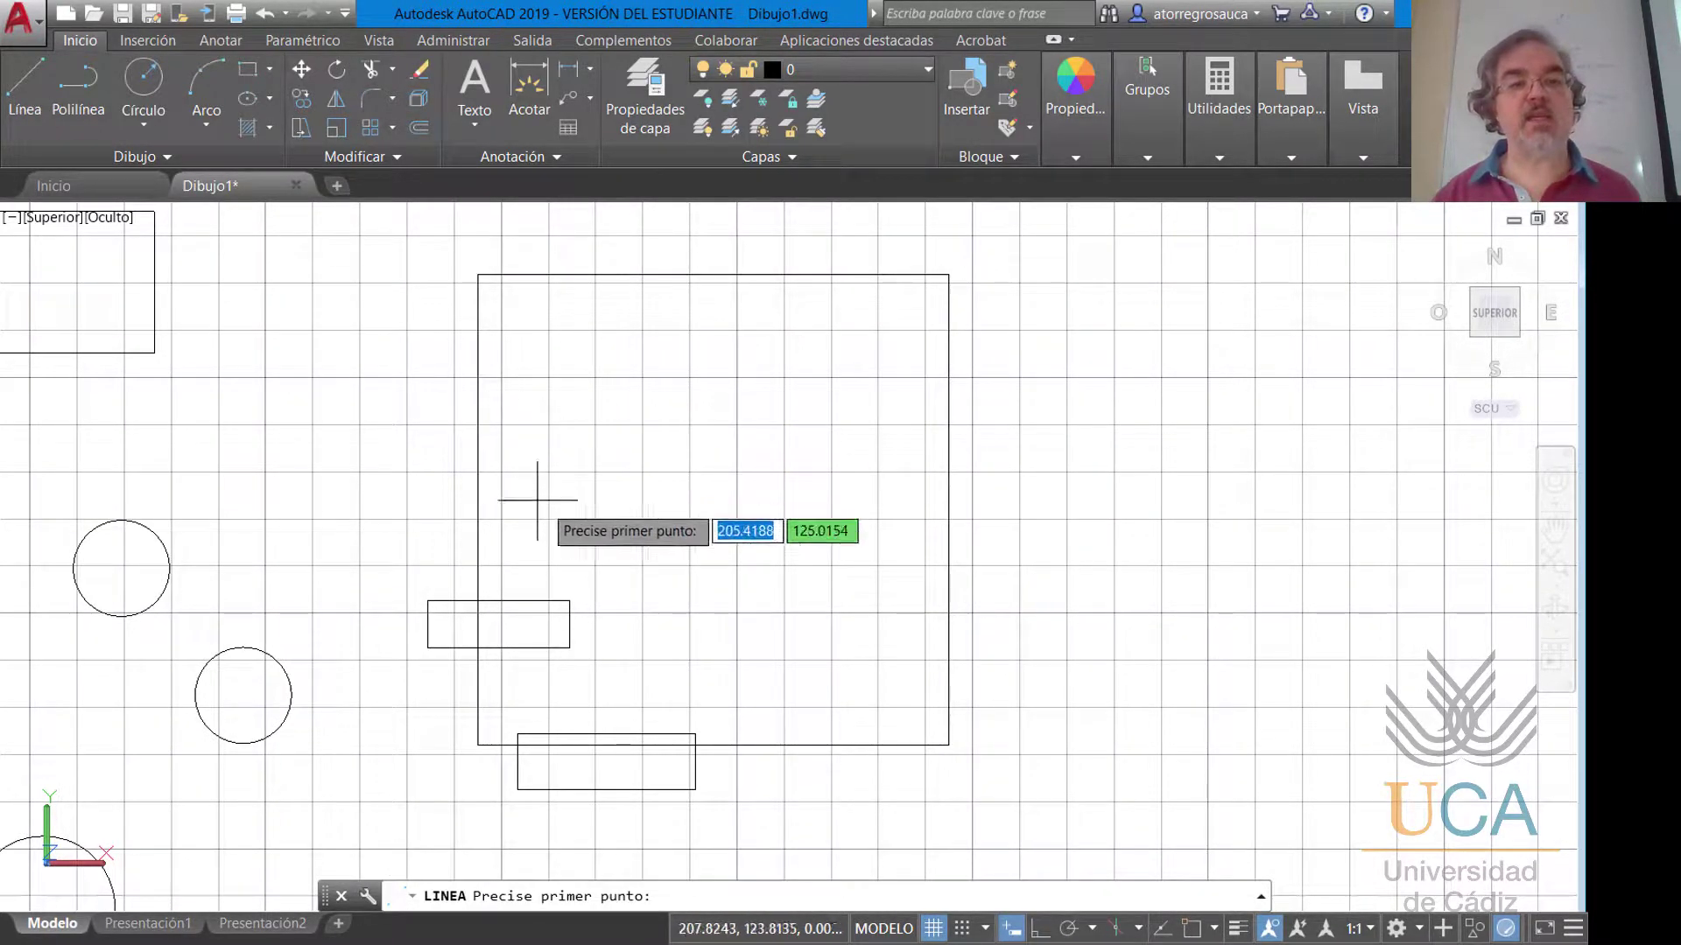
left_click(600, 523)
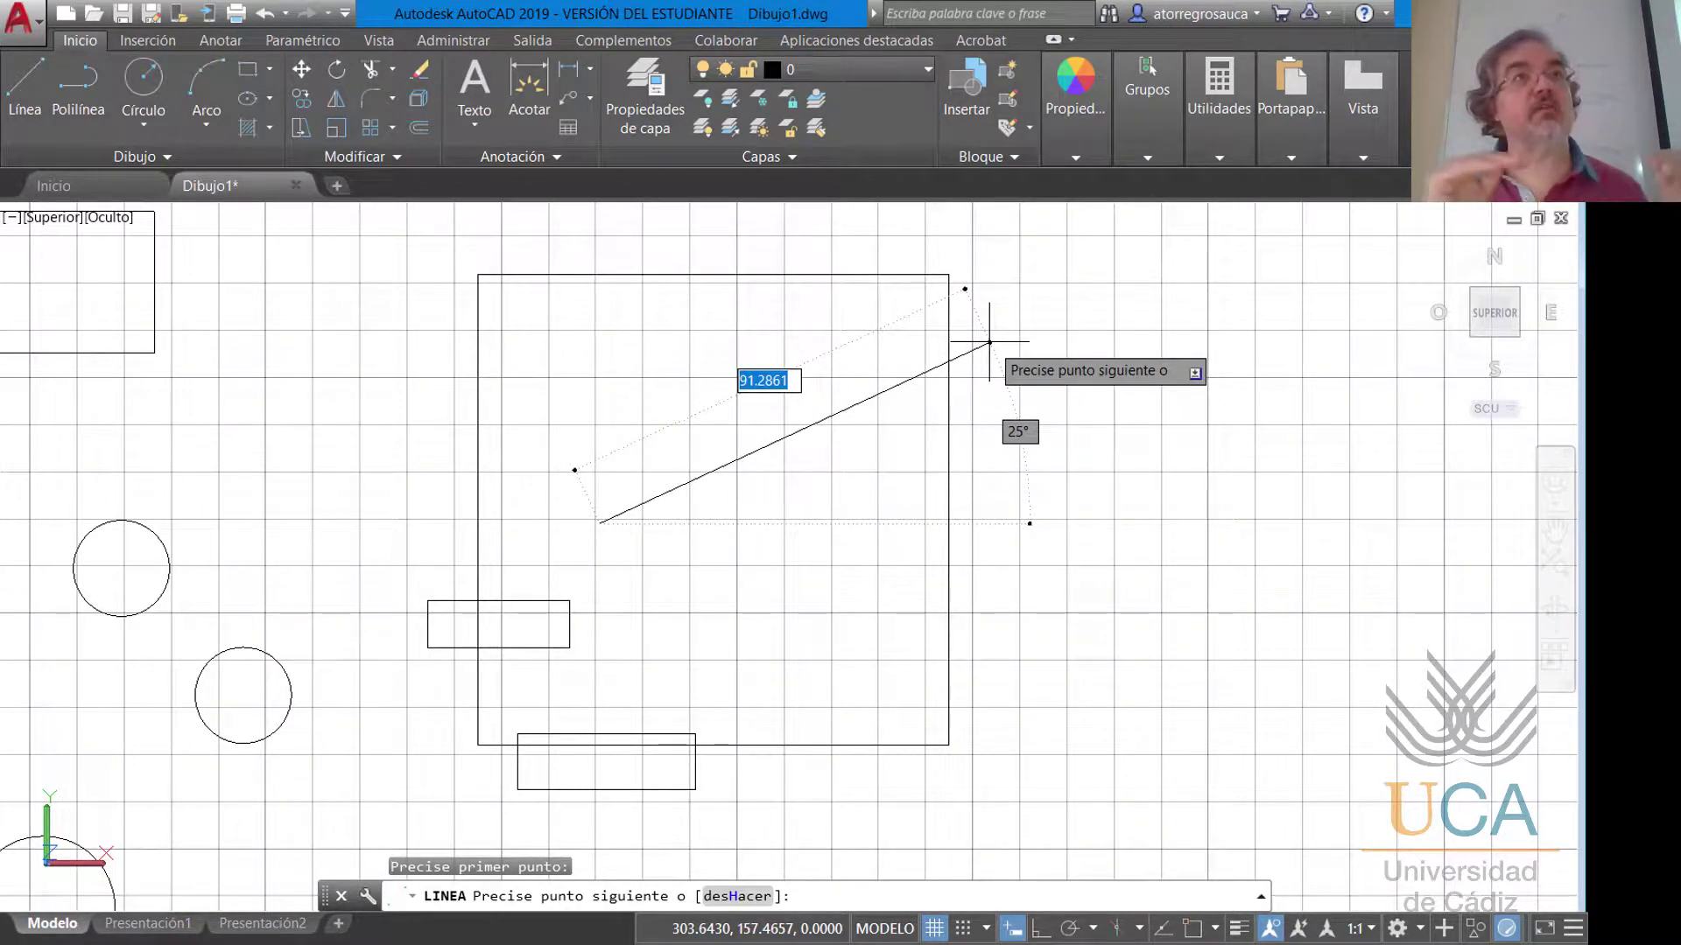
type("100")
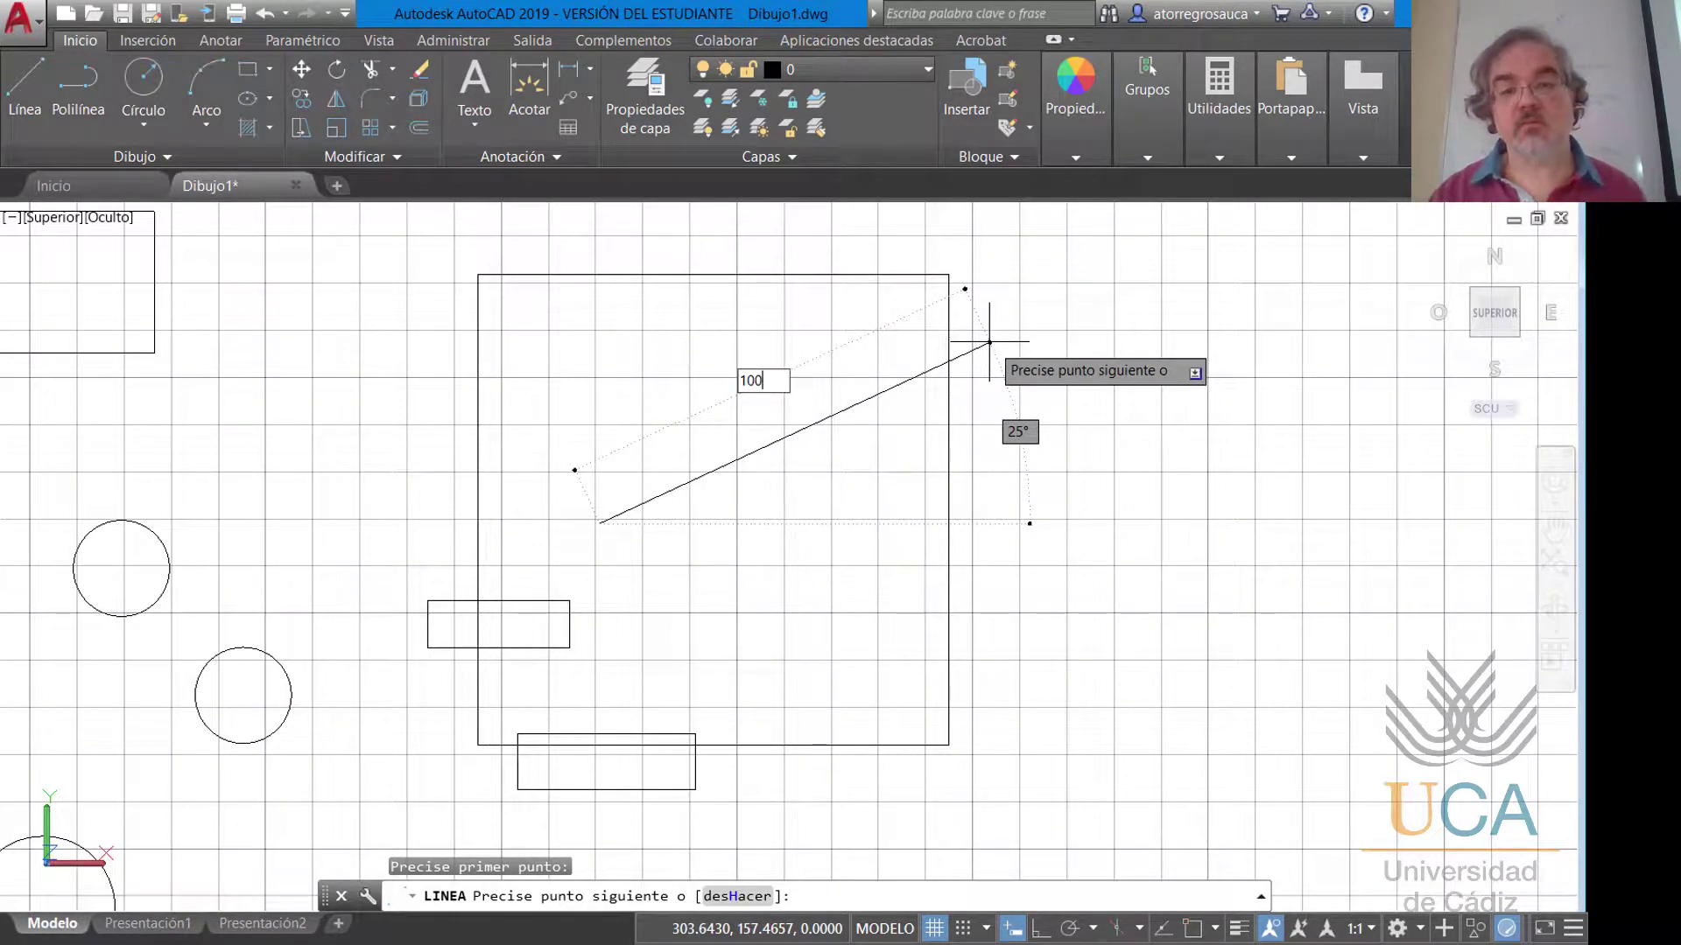
key("Return")
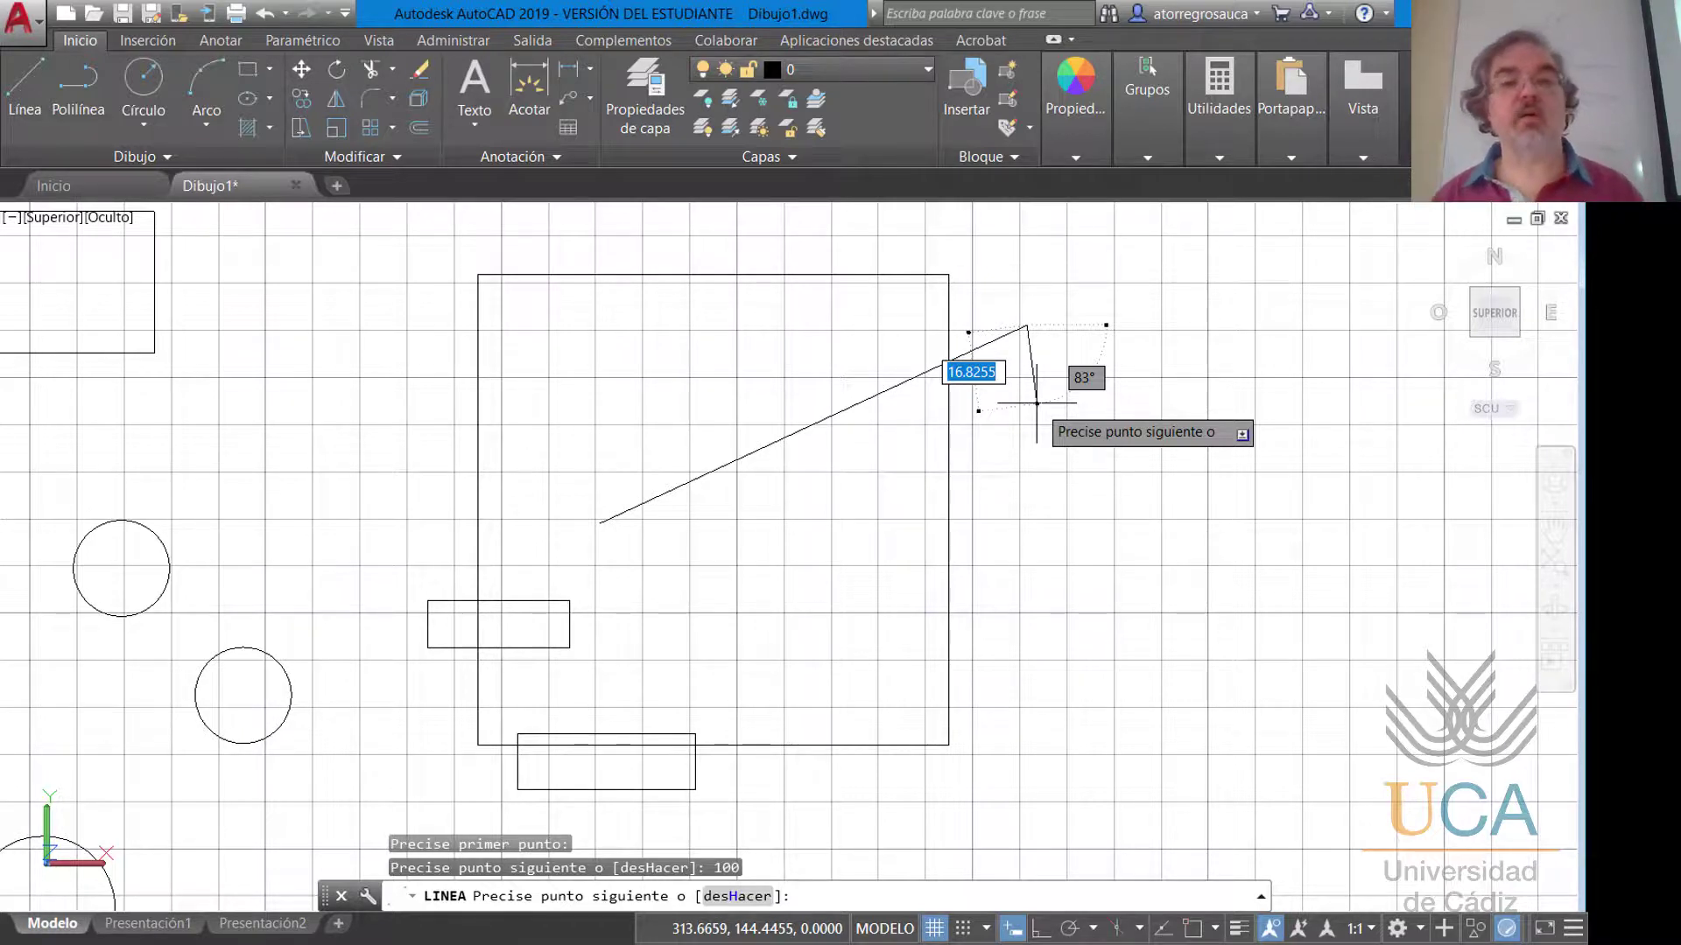
key("Escape")
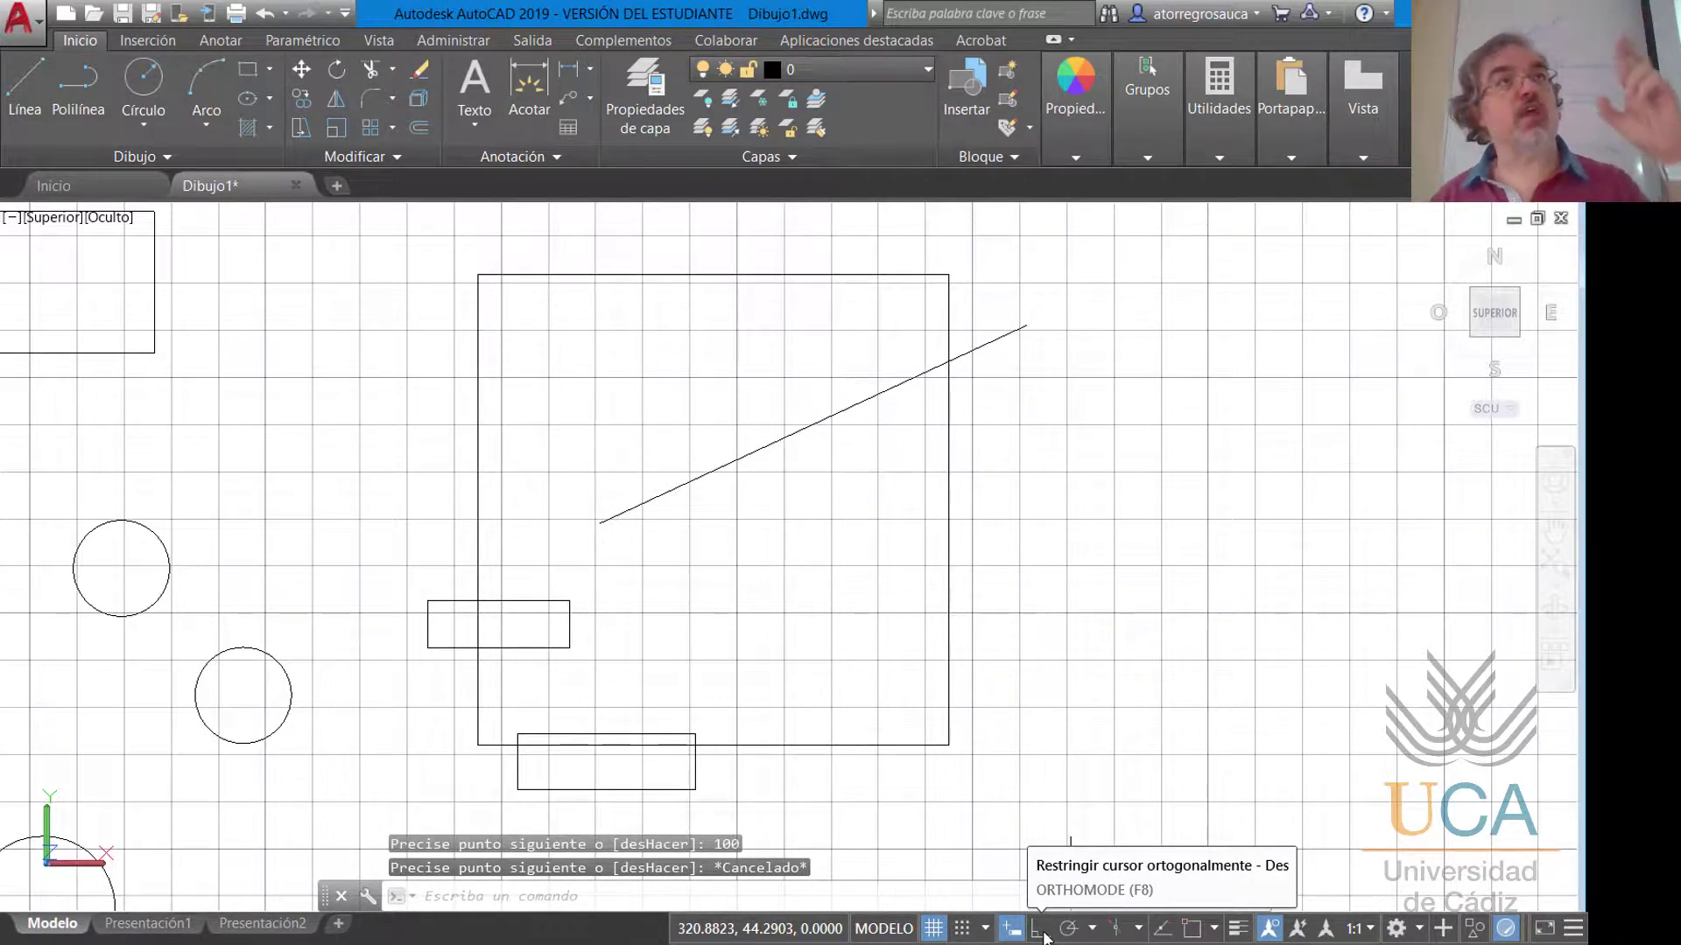
Check the available polar angle increments and turn on polar tracking.
left_click(1092, 930)
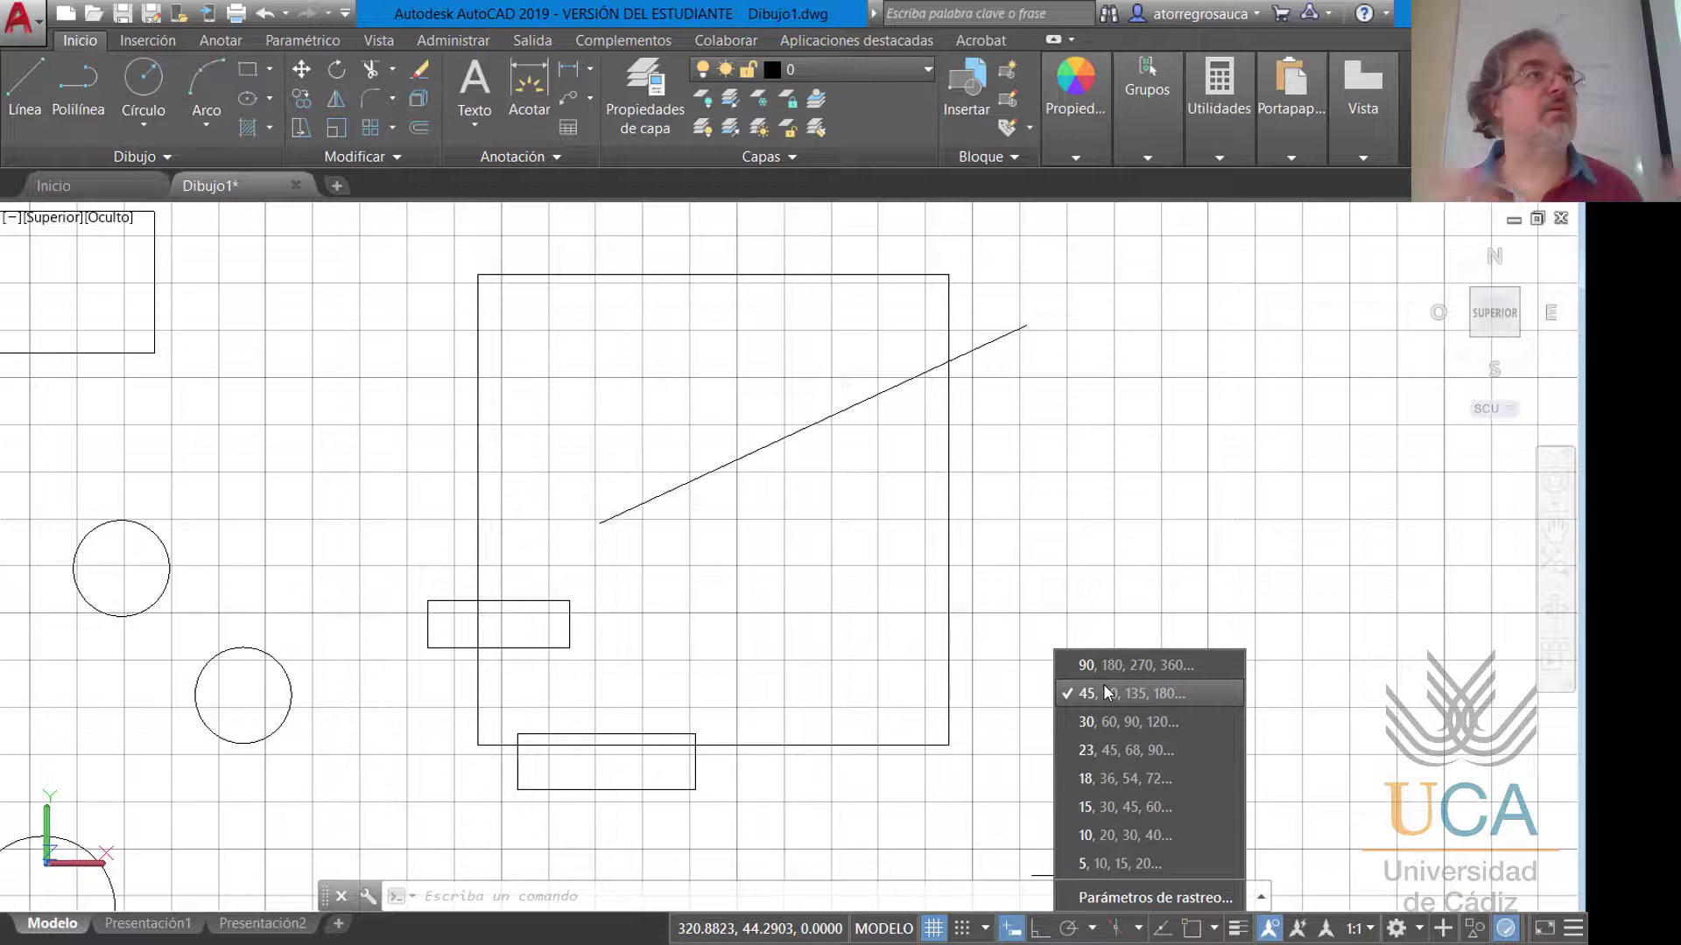
key("Escape")
left_click(1072, 929)
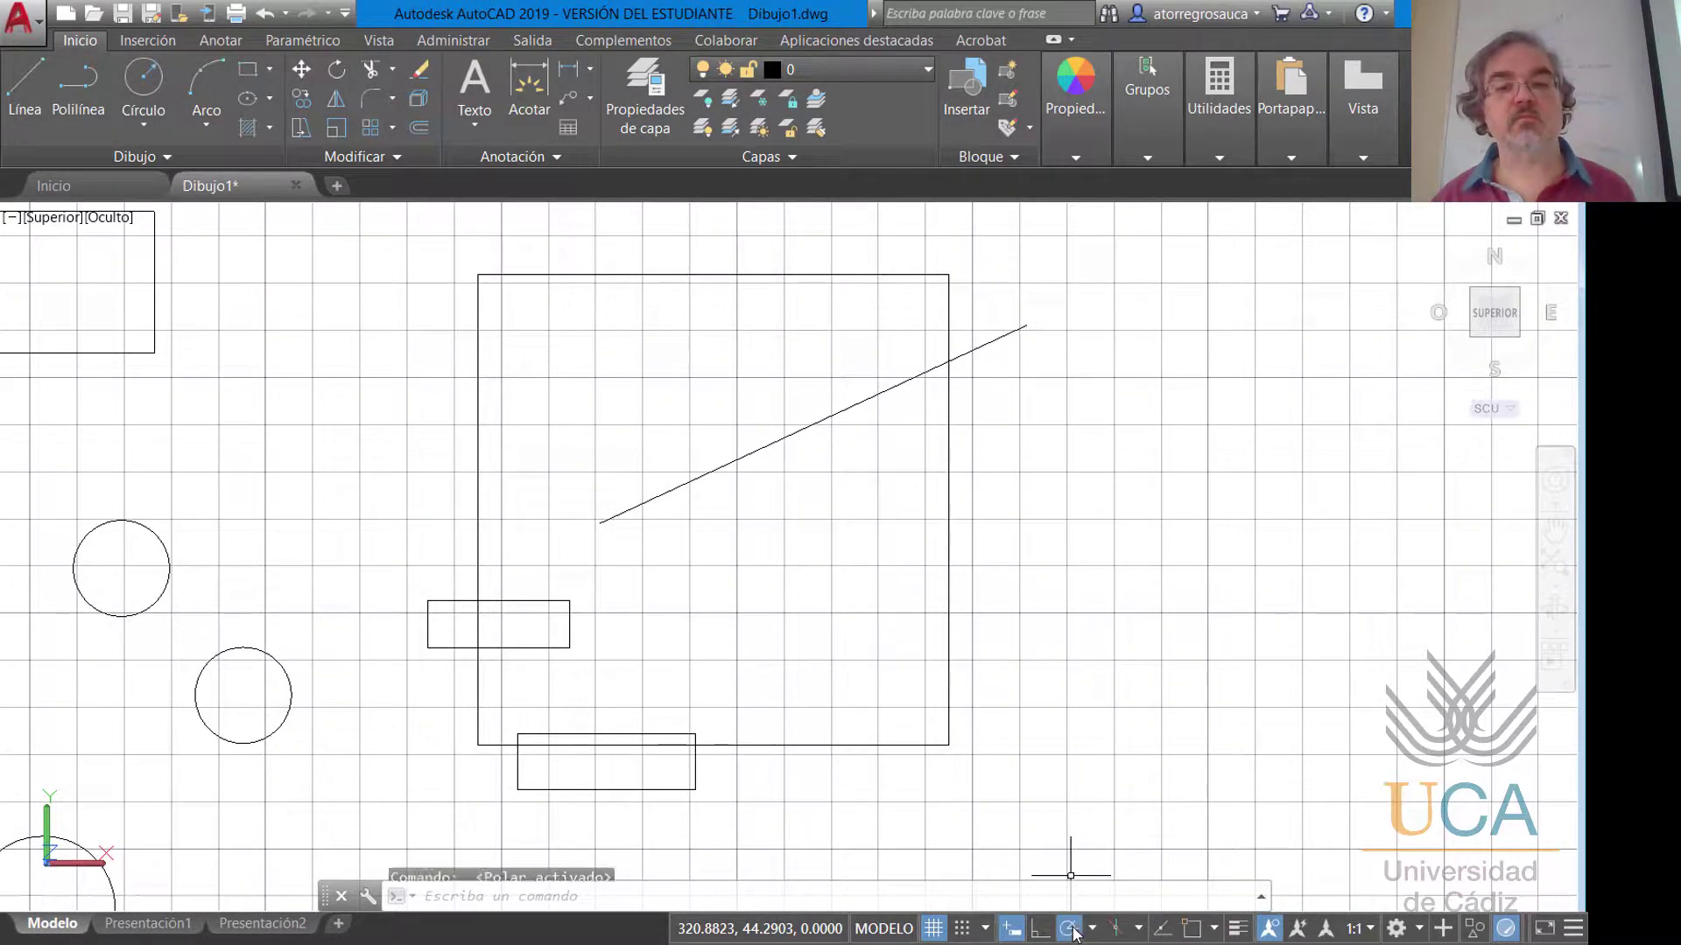
left_click(25, 83)
left_click(522, 448)
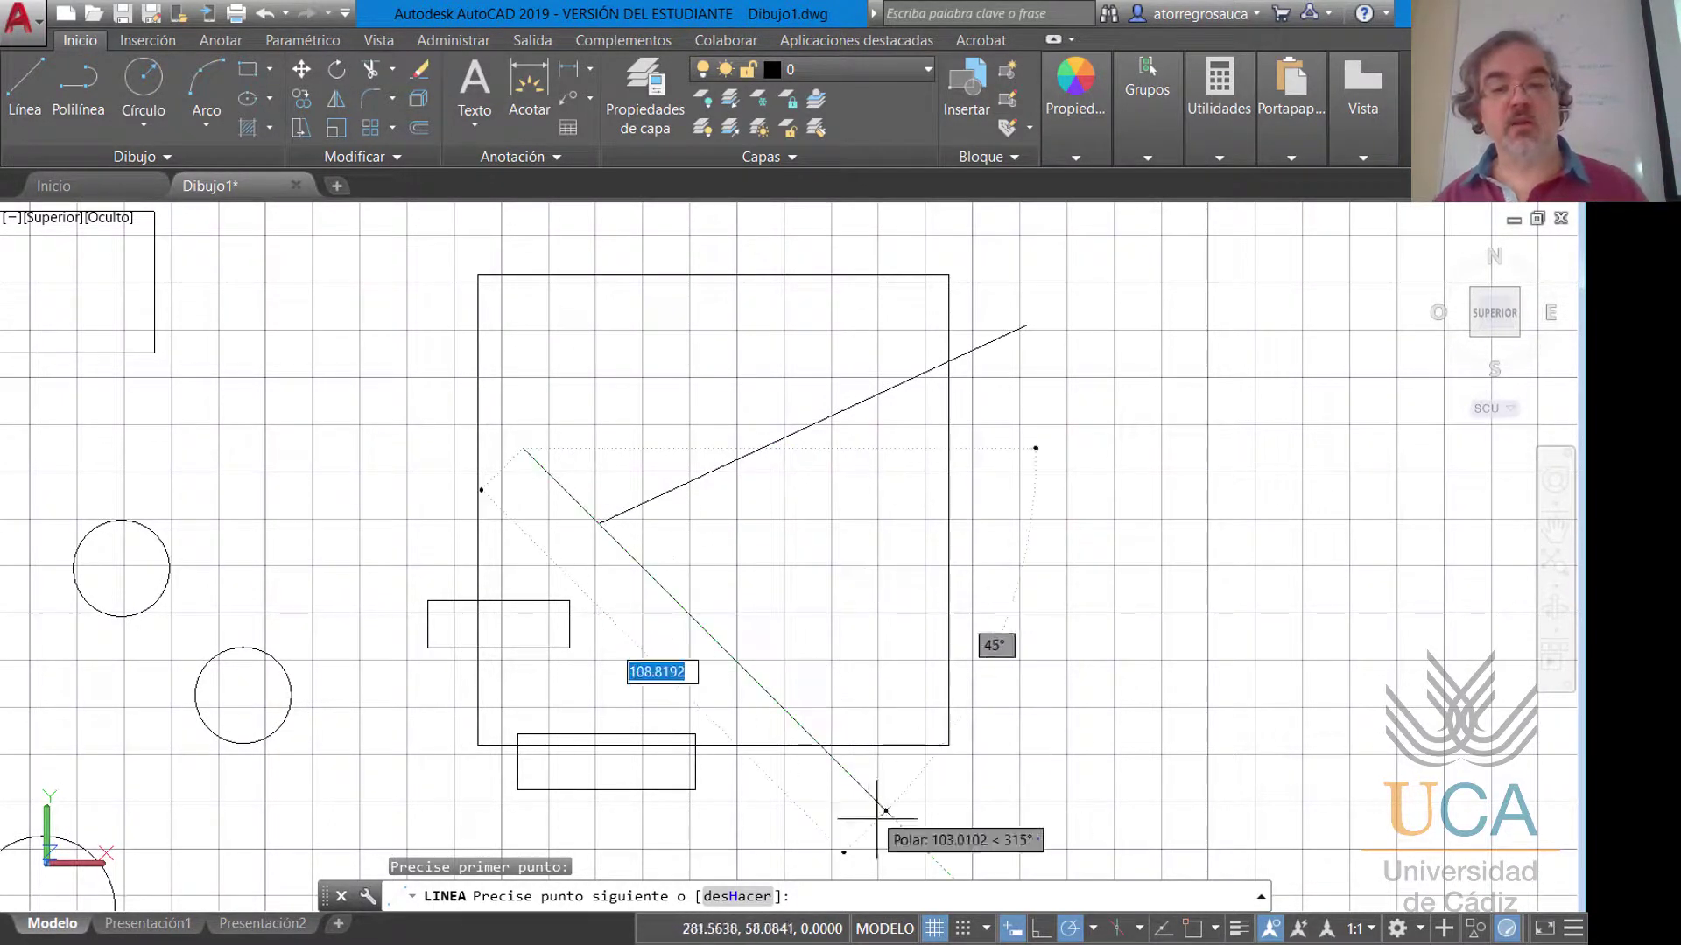
key("Escape")
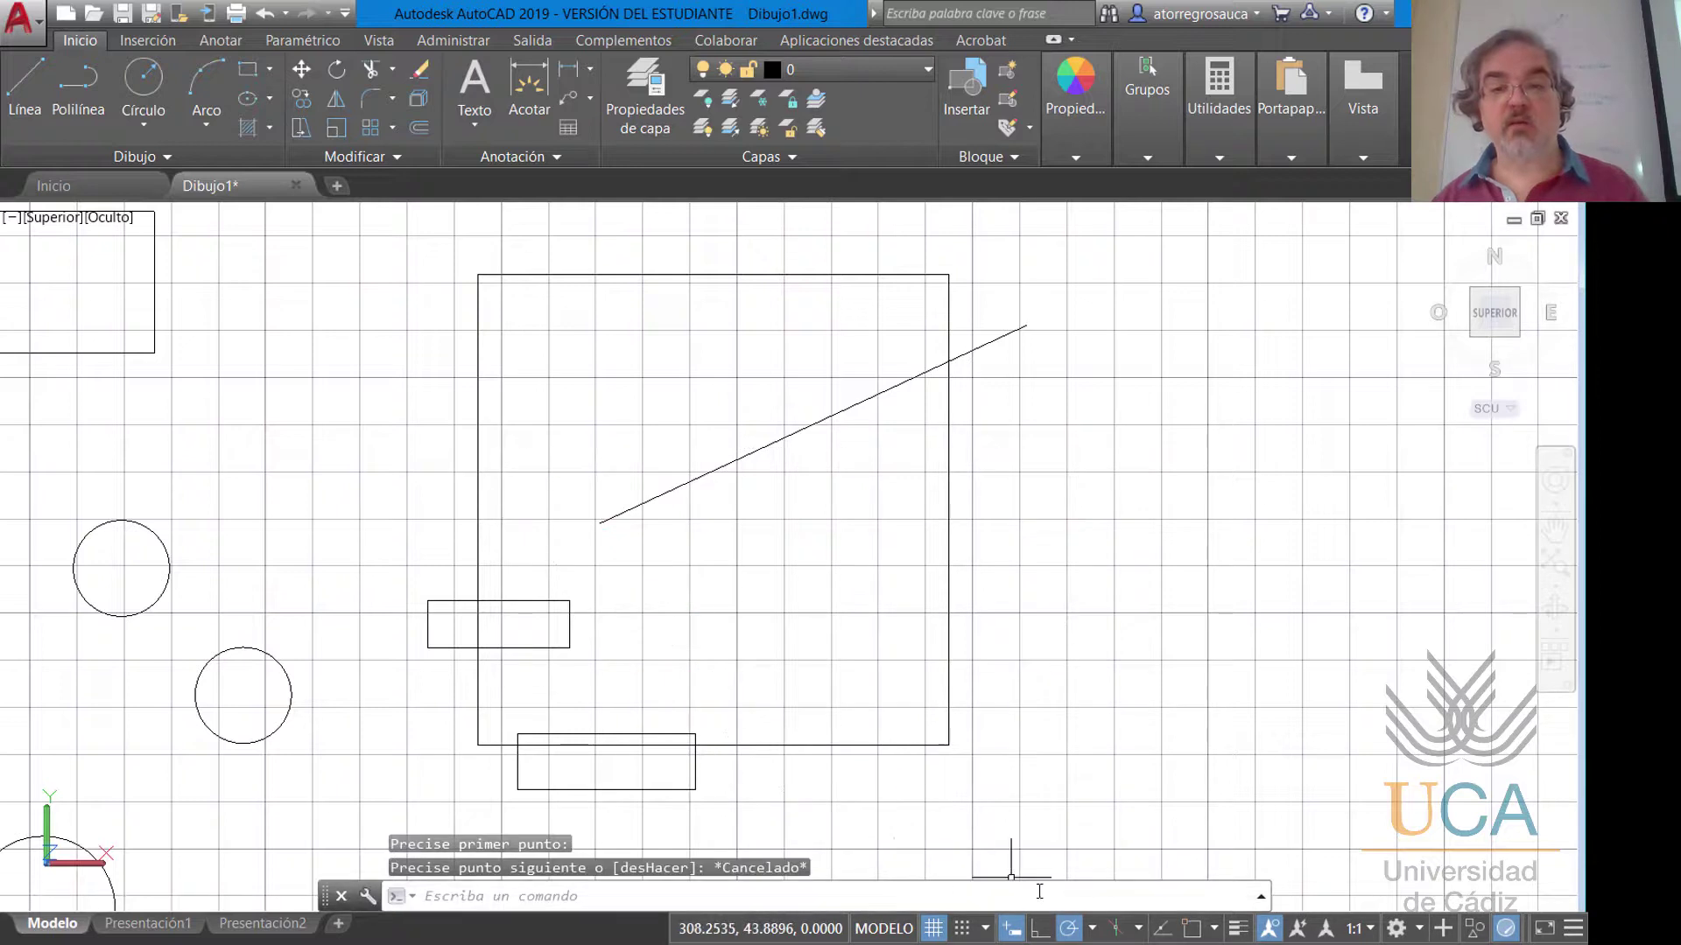
left_click(1093, 930)
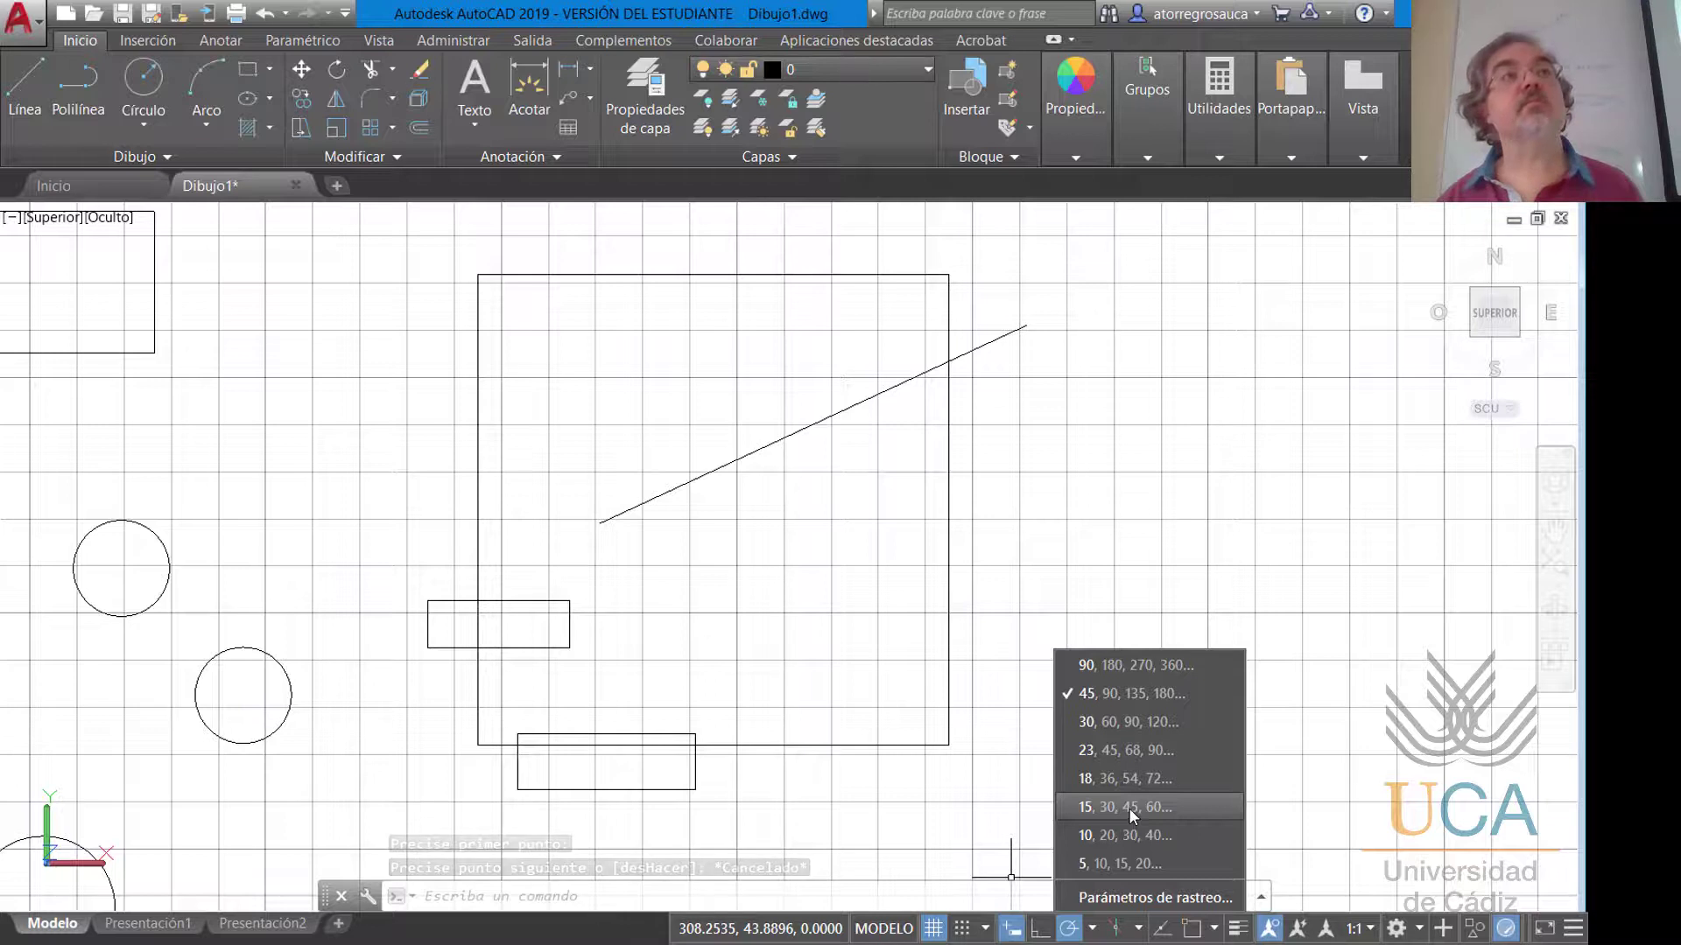
left_click(1127, 899)
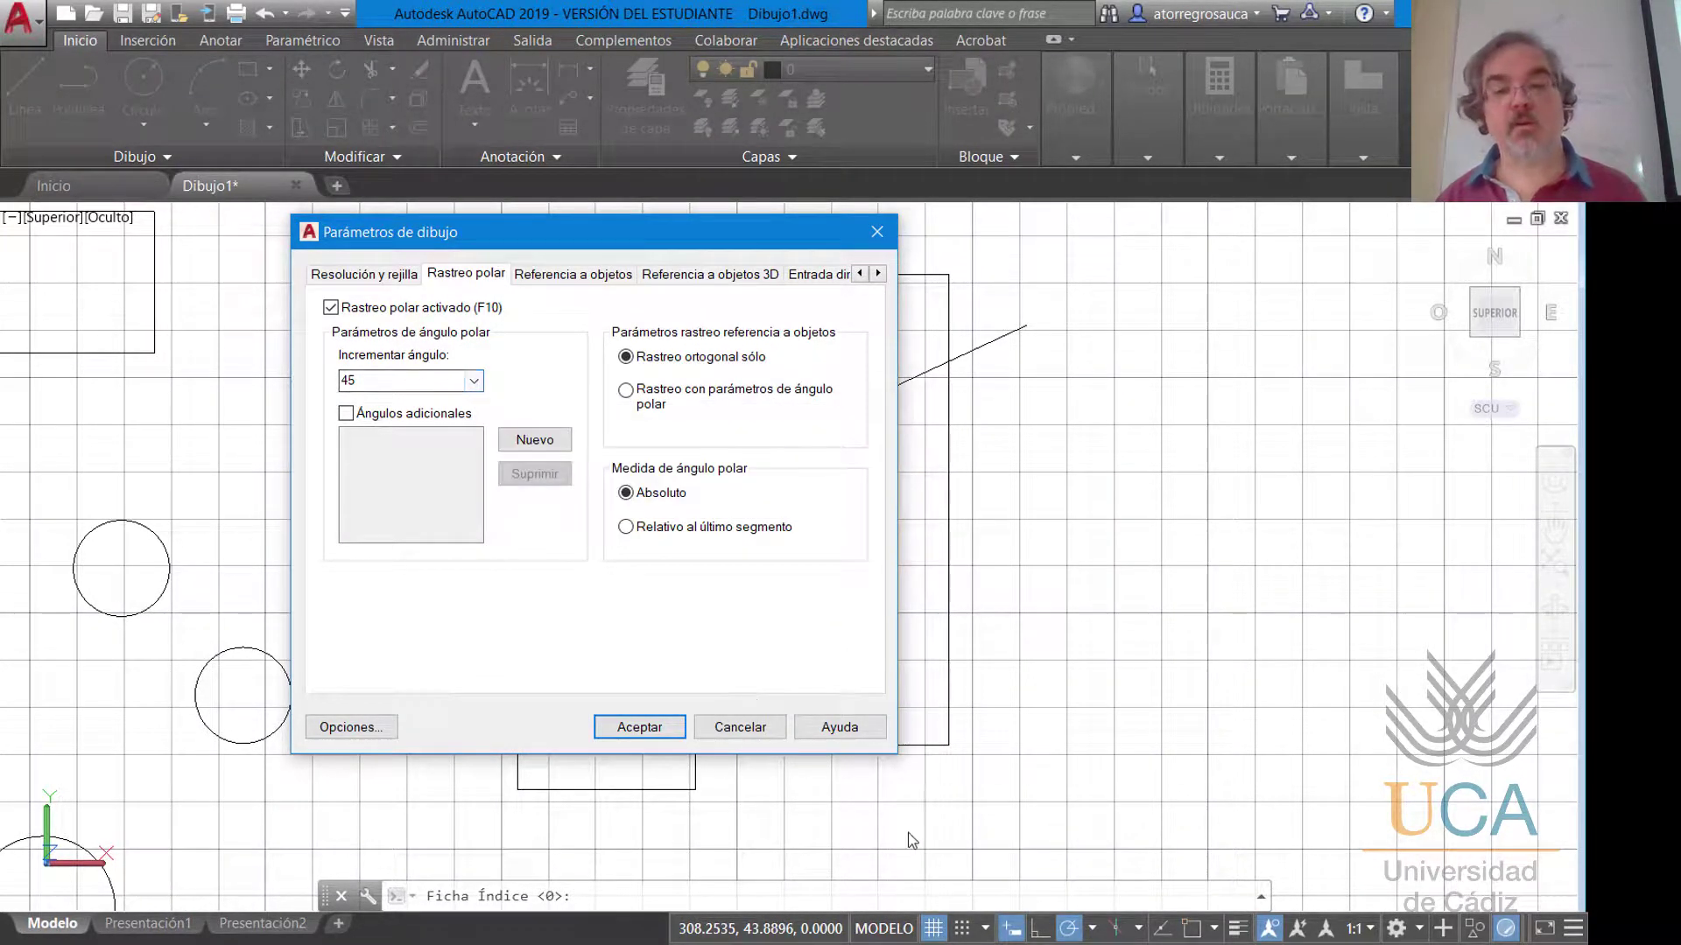
left_click(739, 726)
Review the polar increment angles in the tracking settings, enable additional angles and add an angle of 12.
right_click(1076, 935)
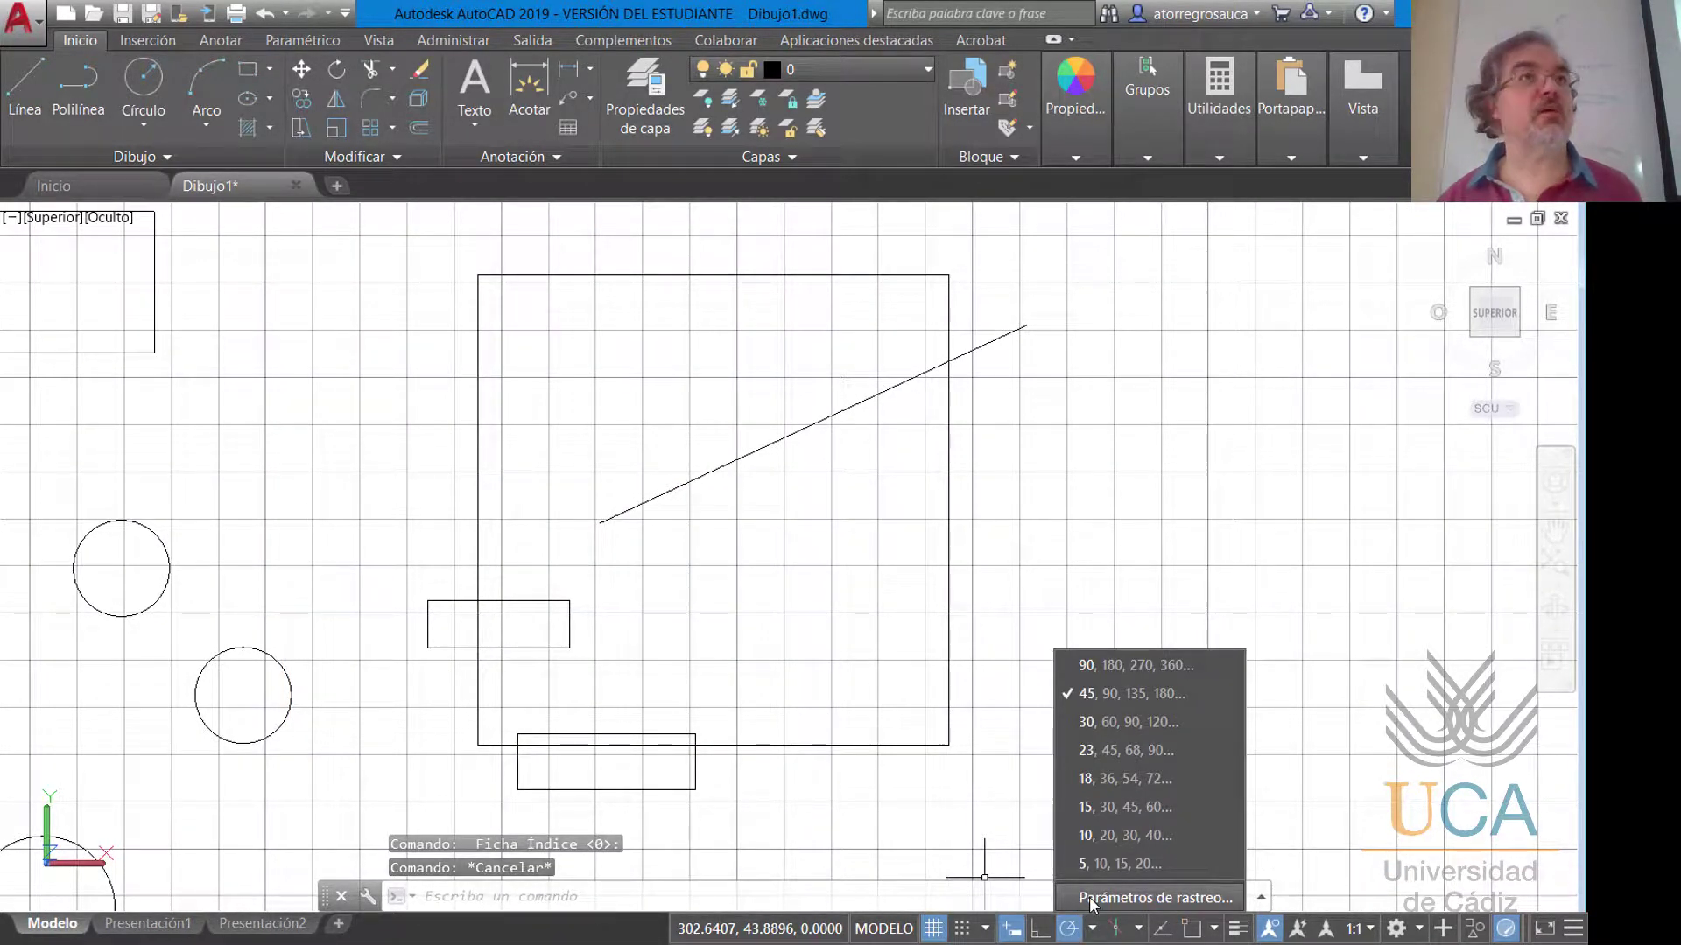
left_click(1089, 897)
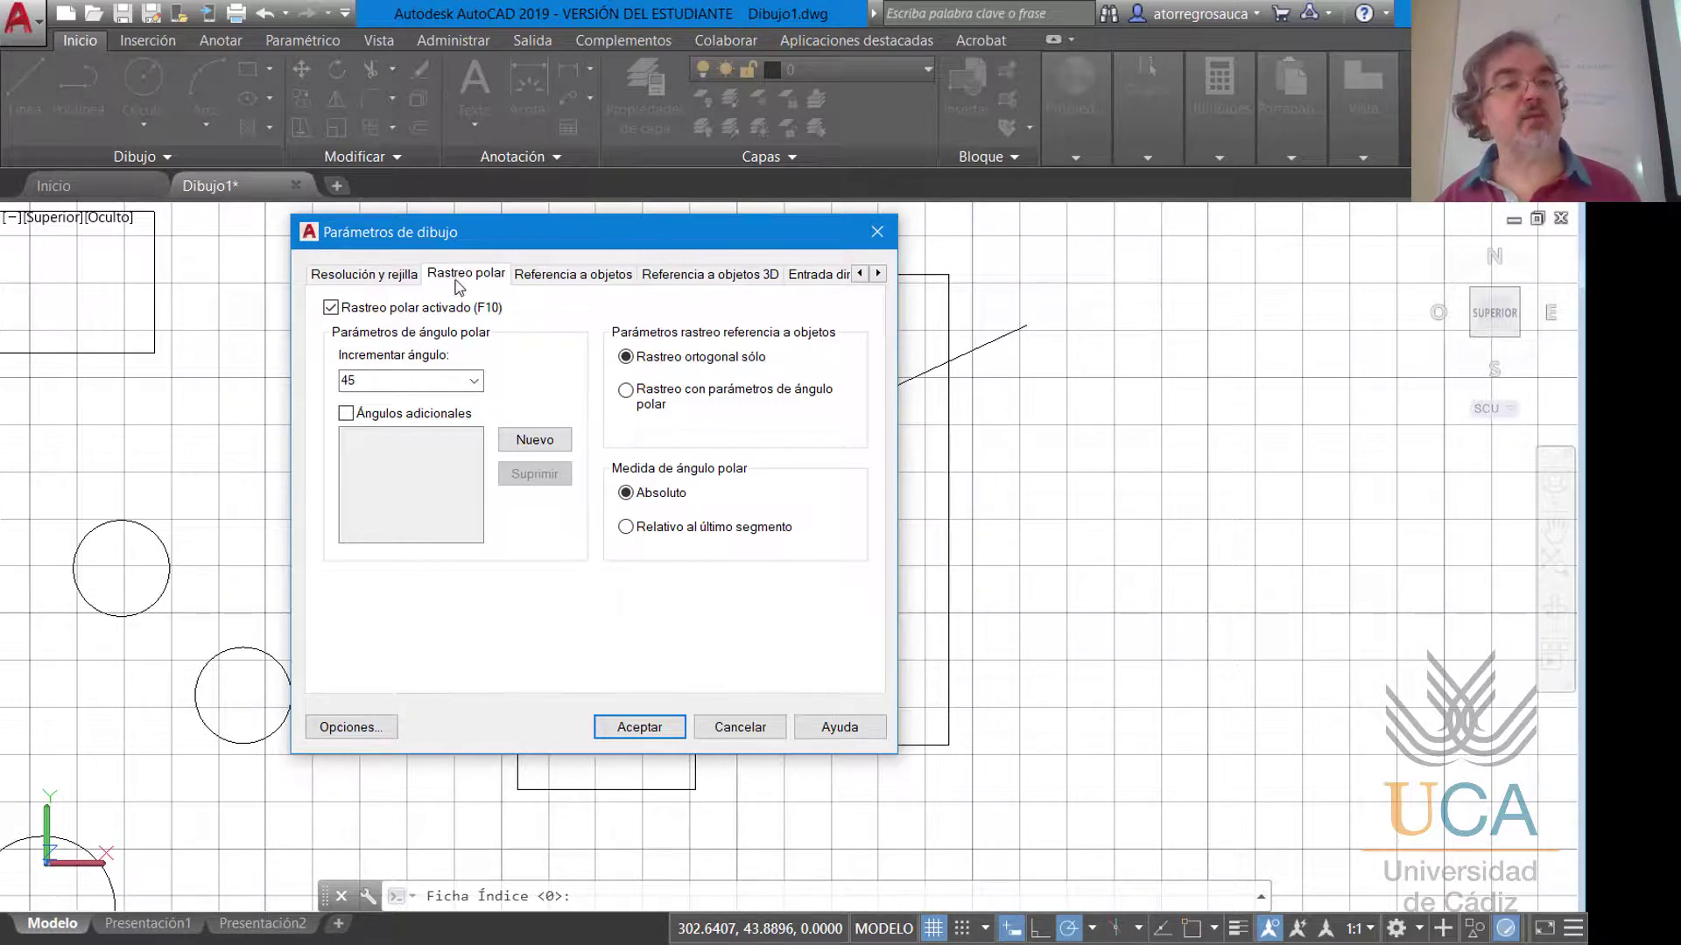
left_click(473, 380)
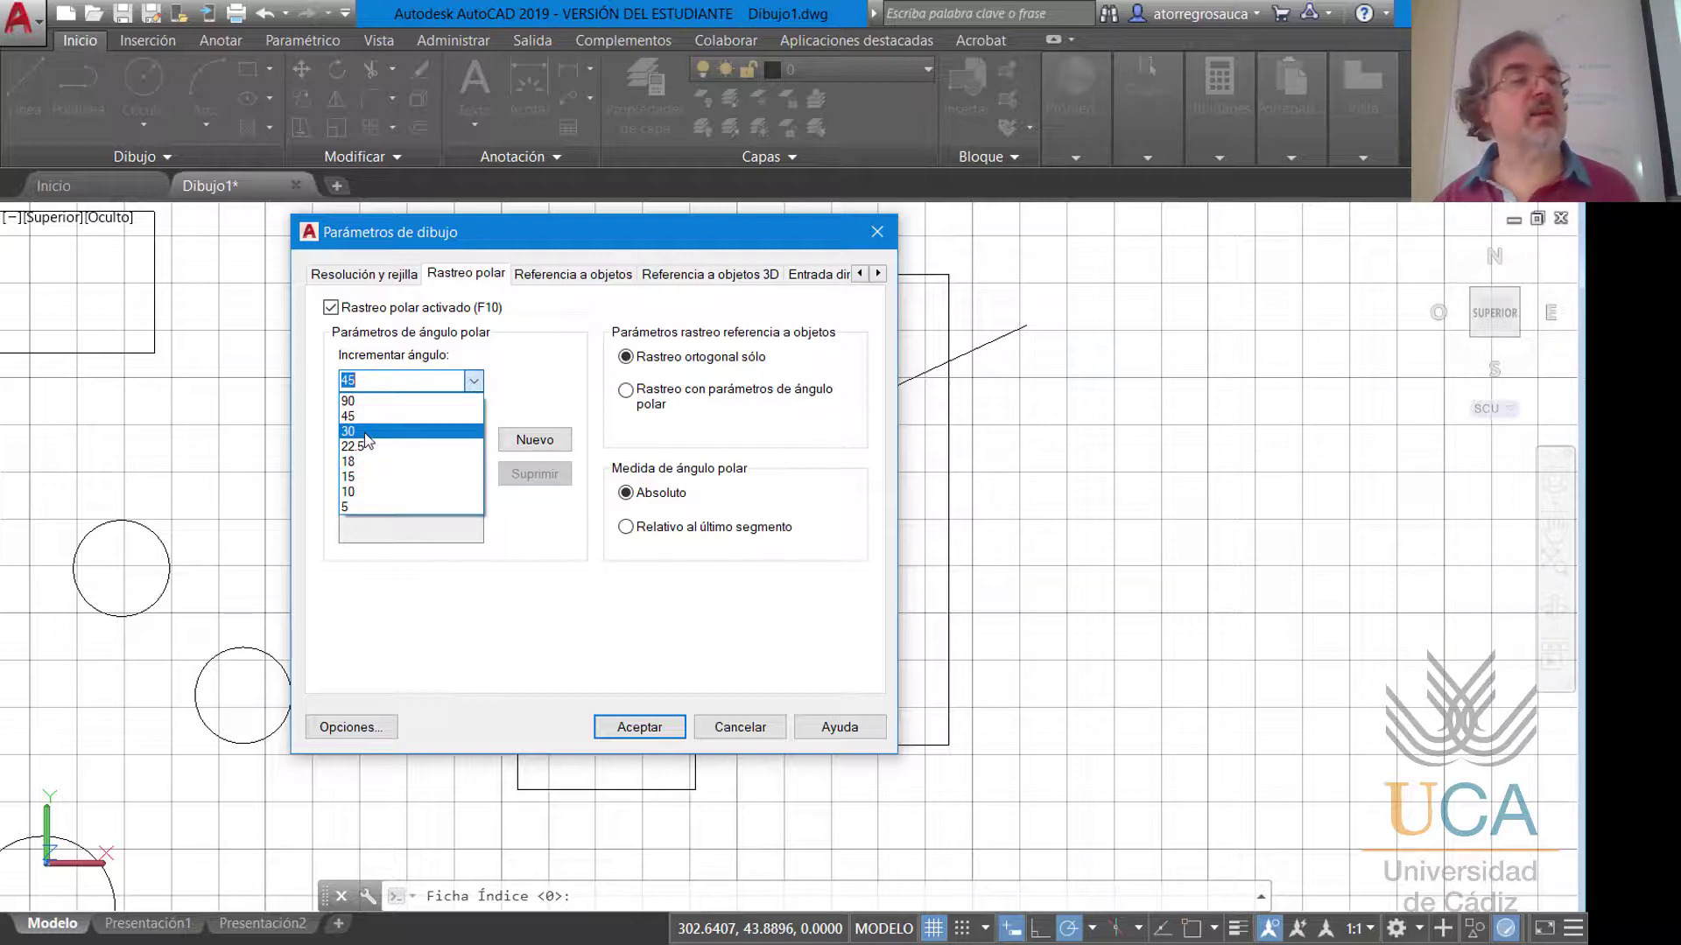
left_click(389, 379)
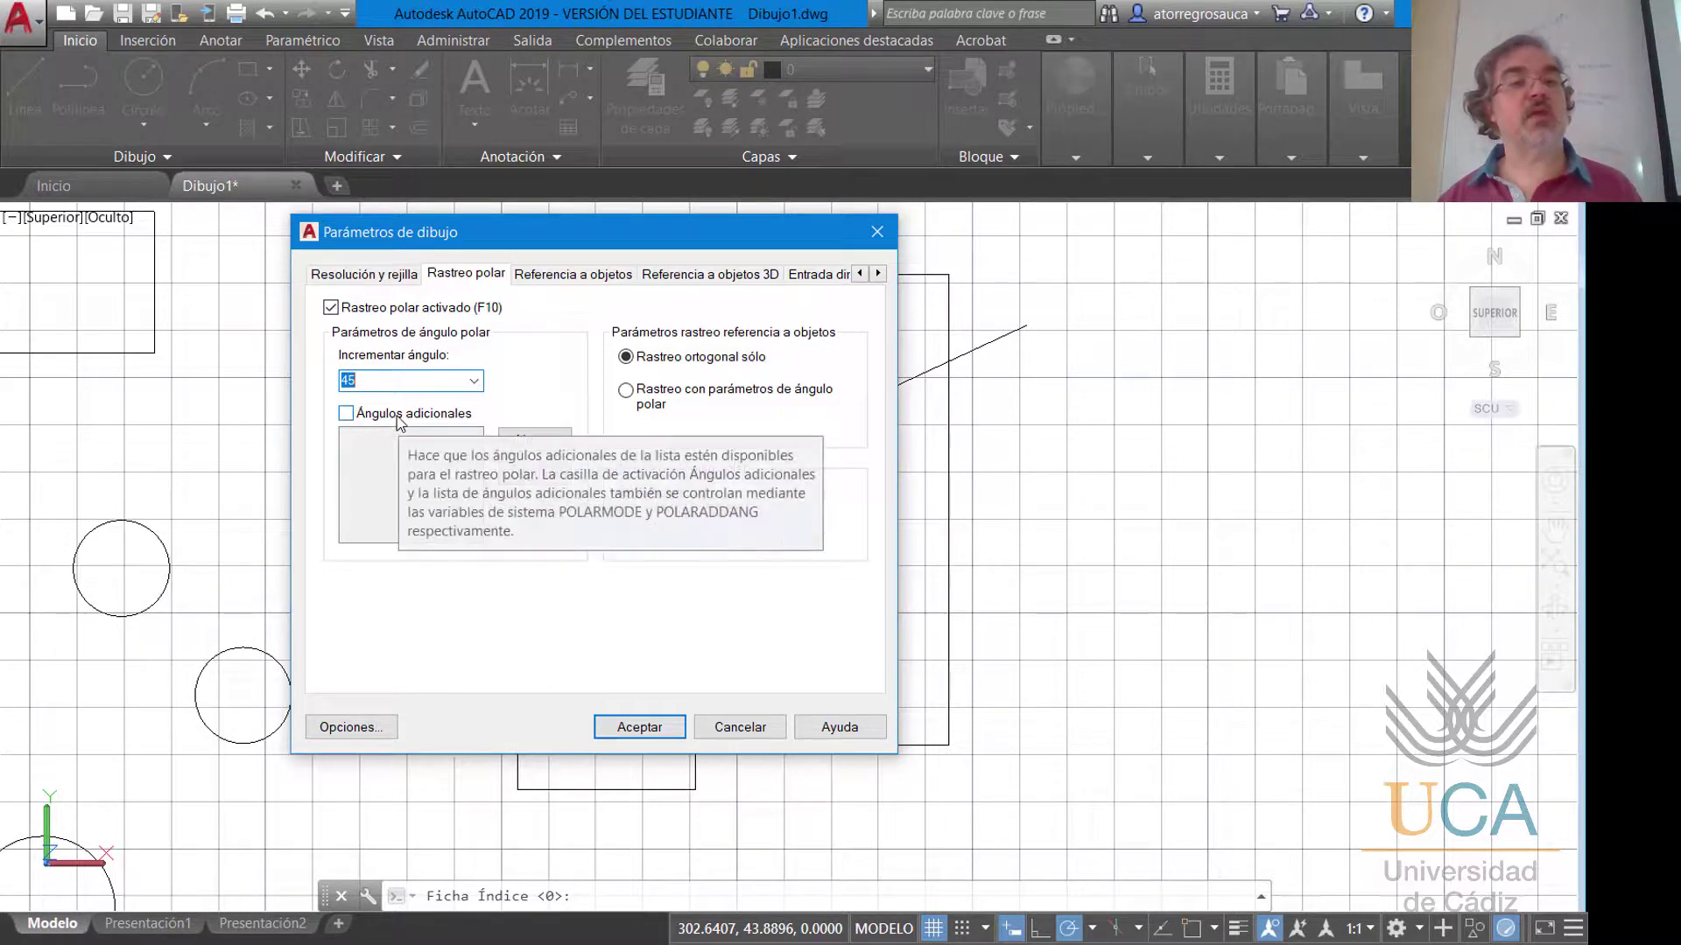
left_click(398, 417)
left_click(527, 434)
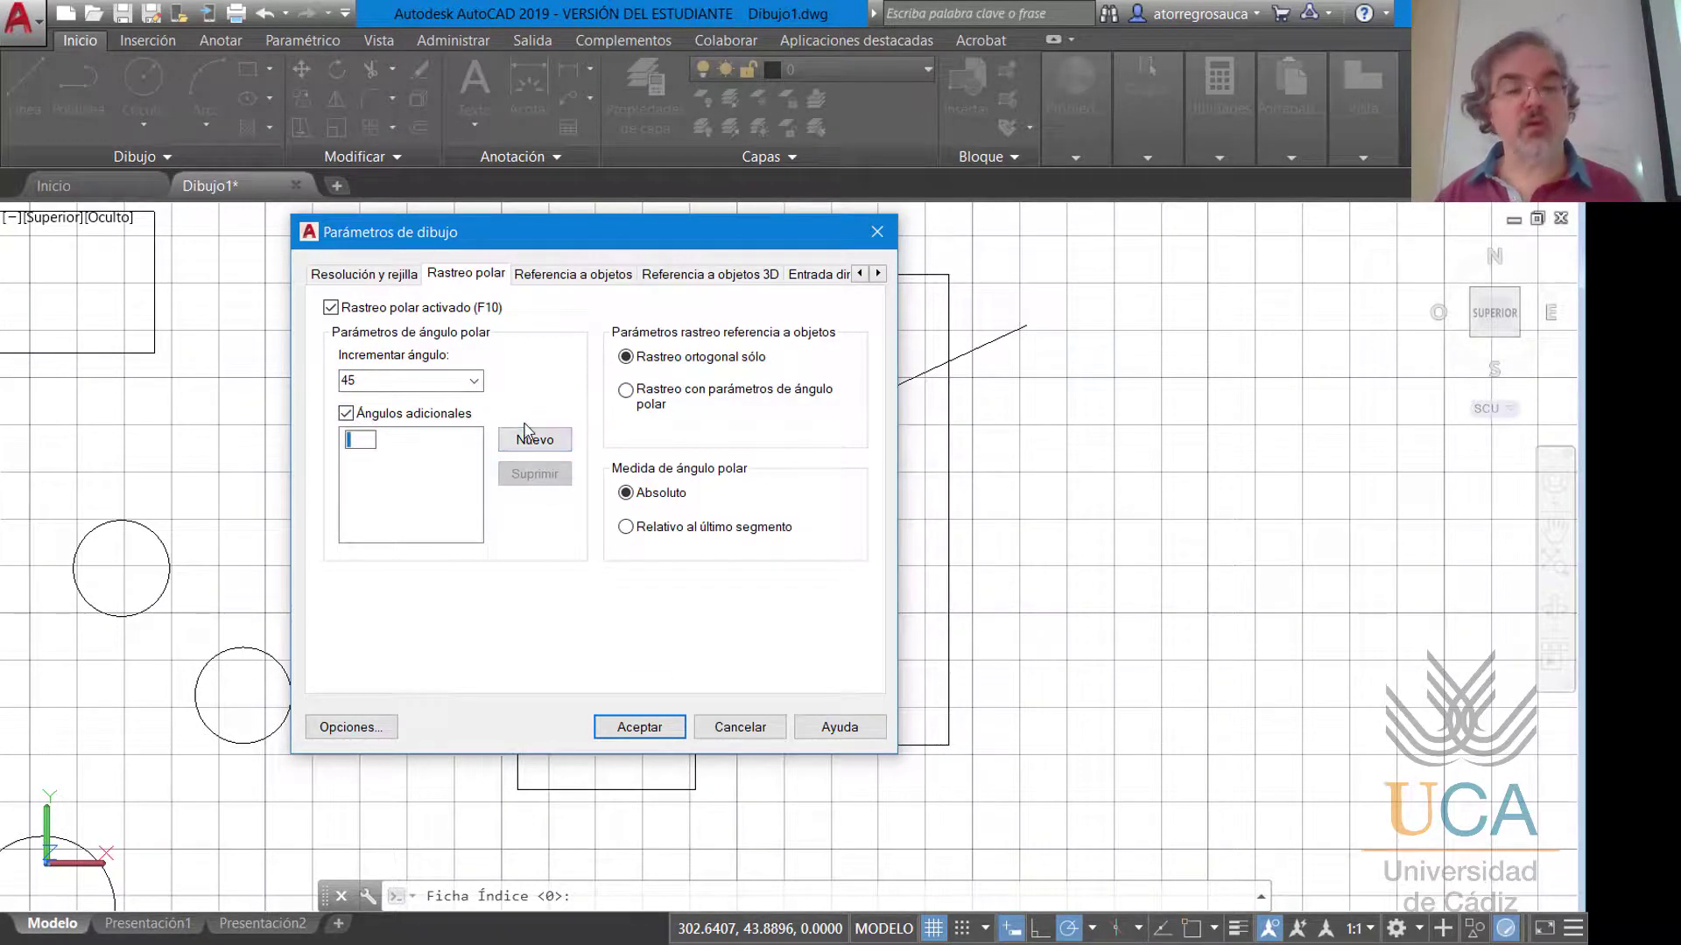
type("12")
key("Return")
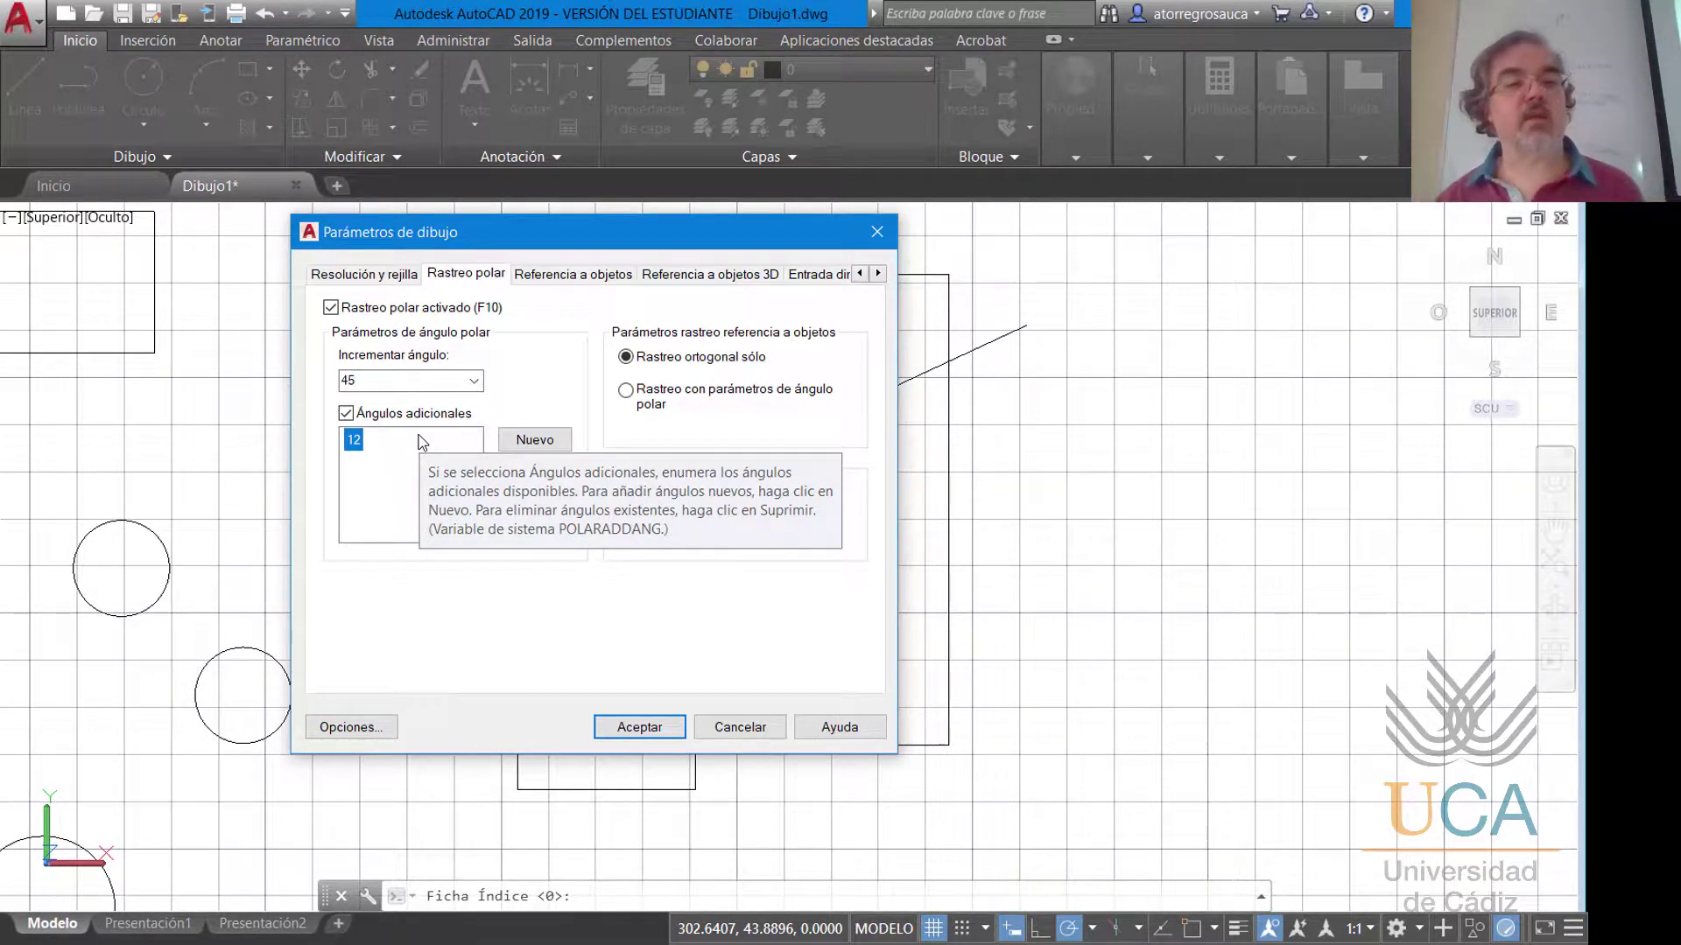
Delete the additional polar angle of 12, disable additional angles and accept the drafting settings.
left_click(433, 459)
left_click(353, 440)
left_click(534, 473)
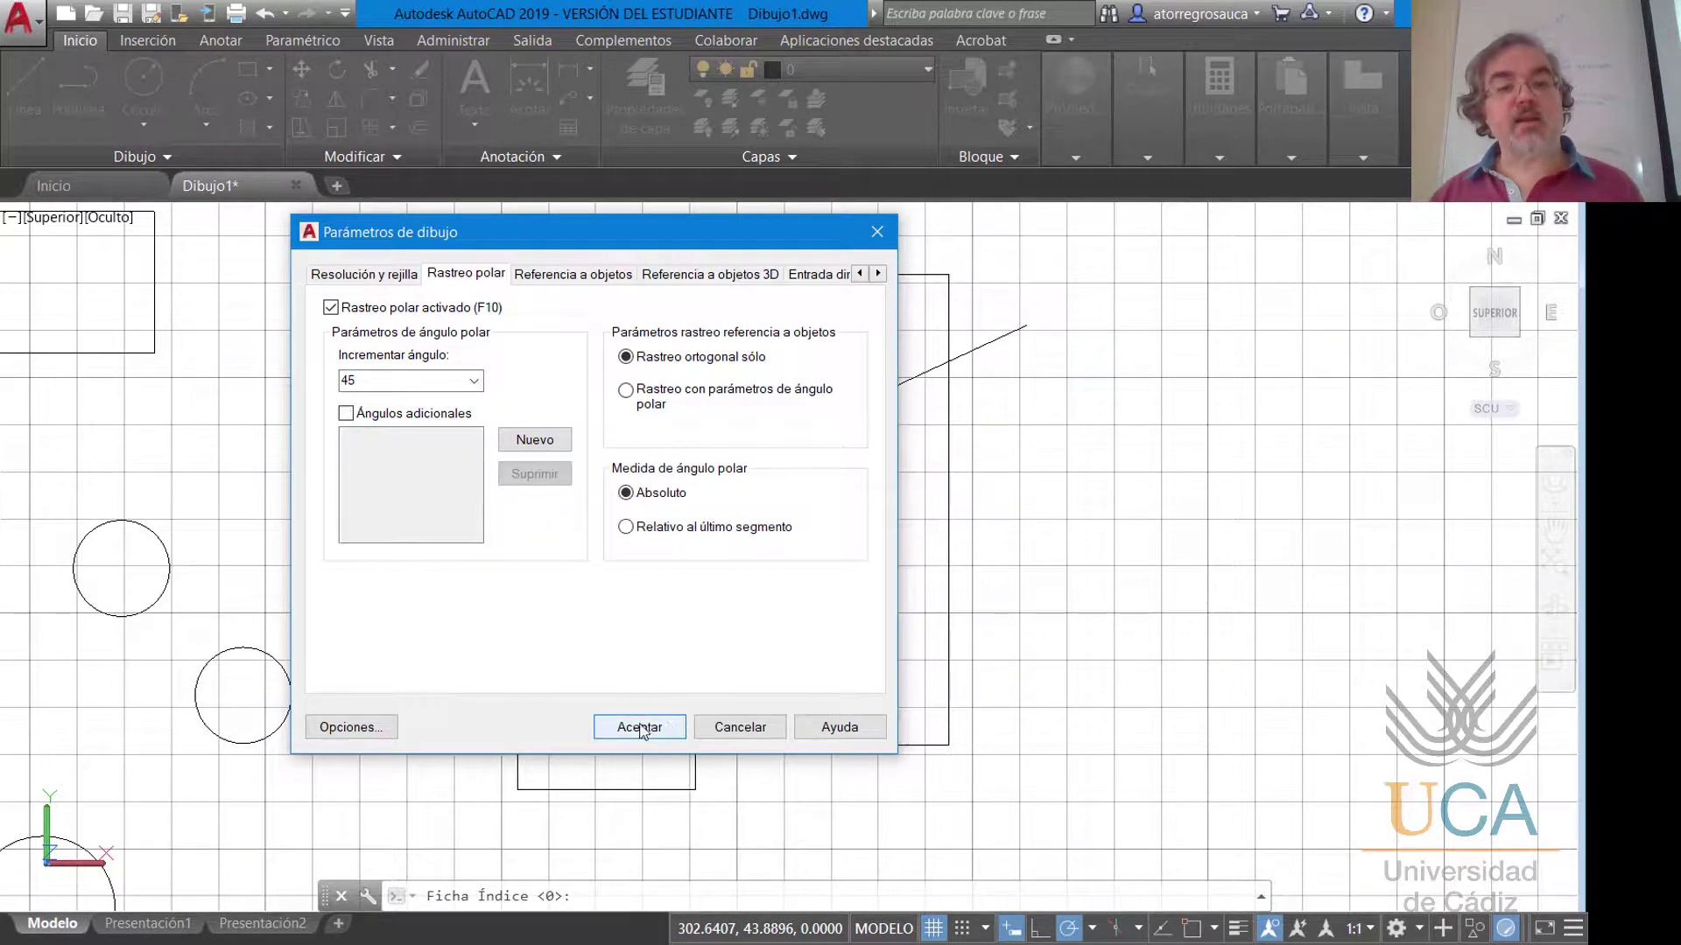
left_click(674, 729)
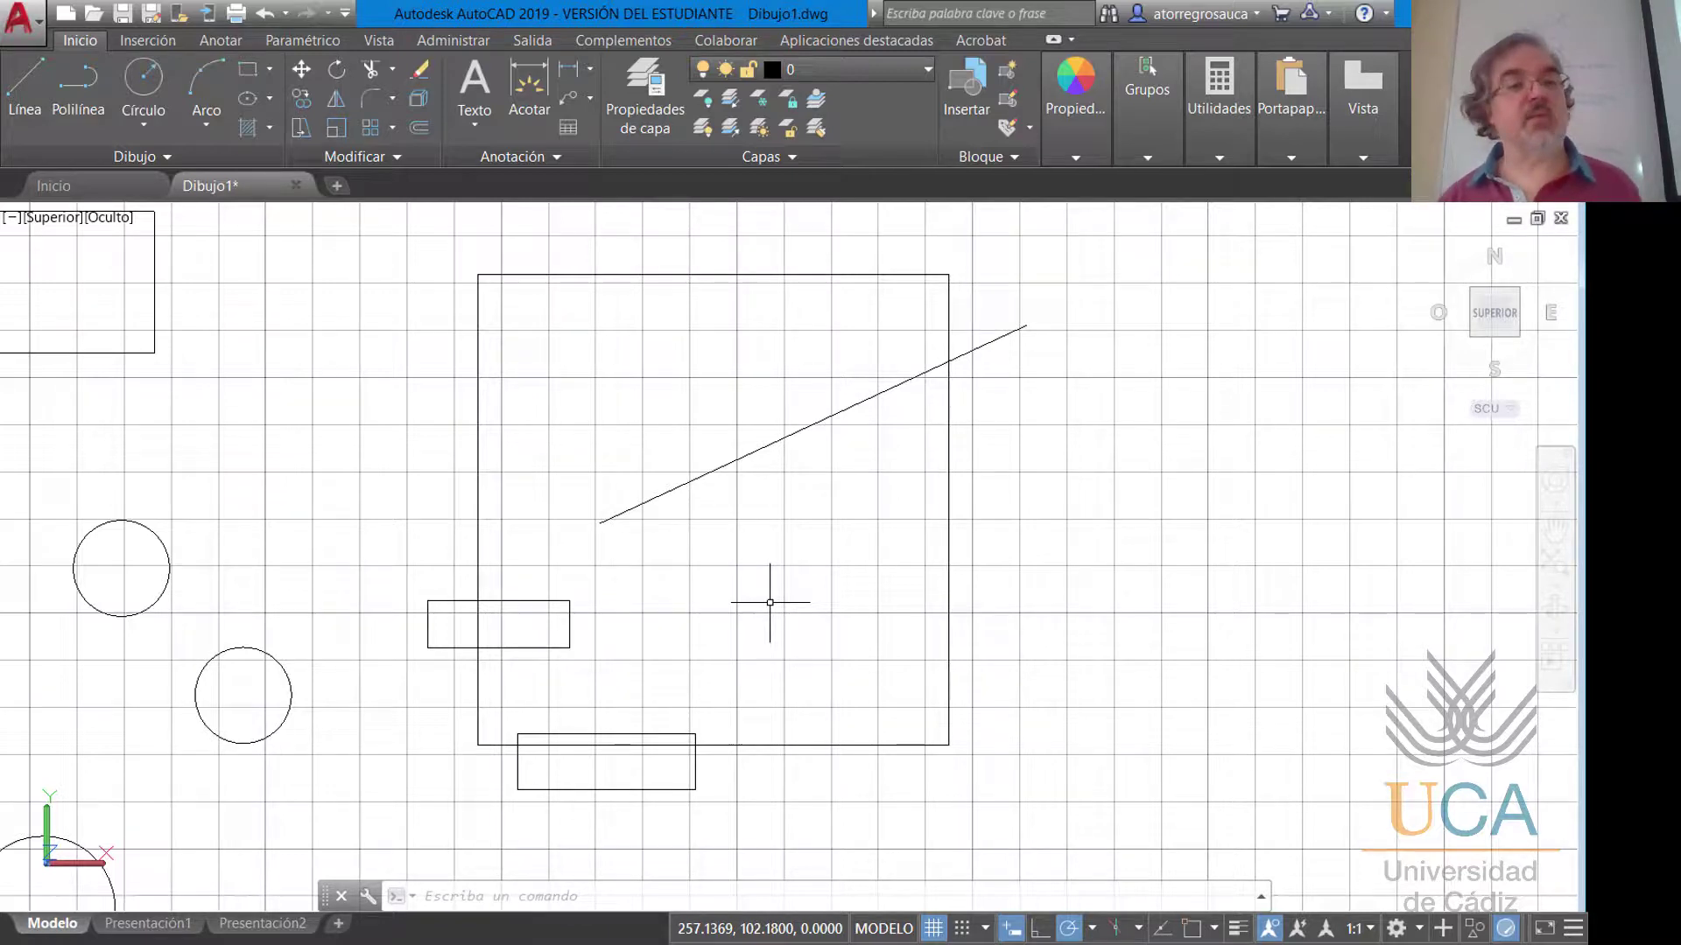
Using polar tracking at 45°, draw a line of length 100 upwards to the right from inside the large square.
left_click(24, 87)
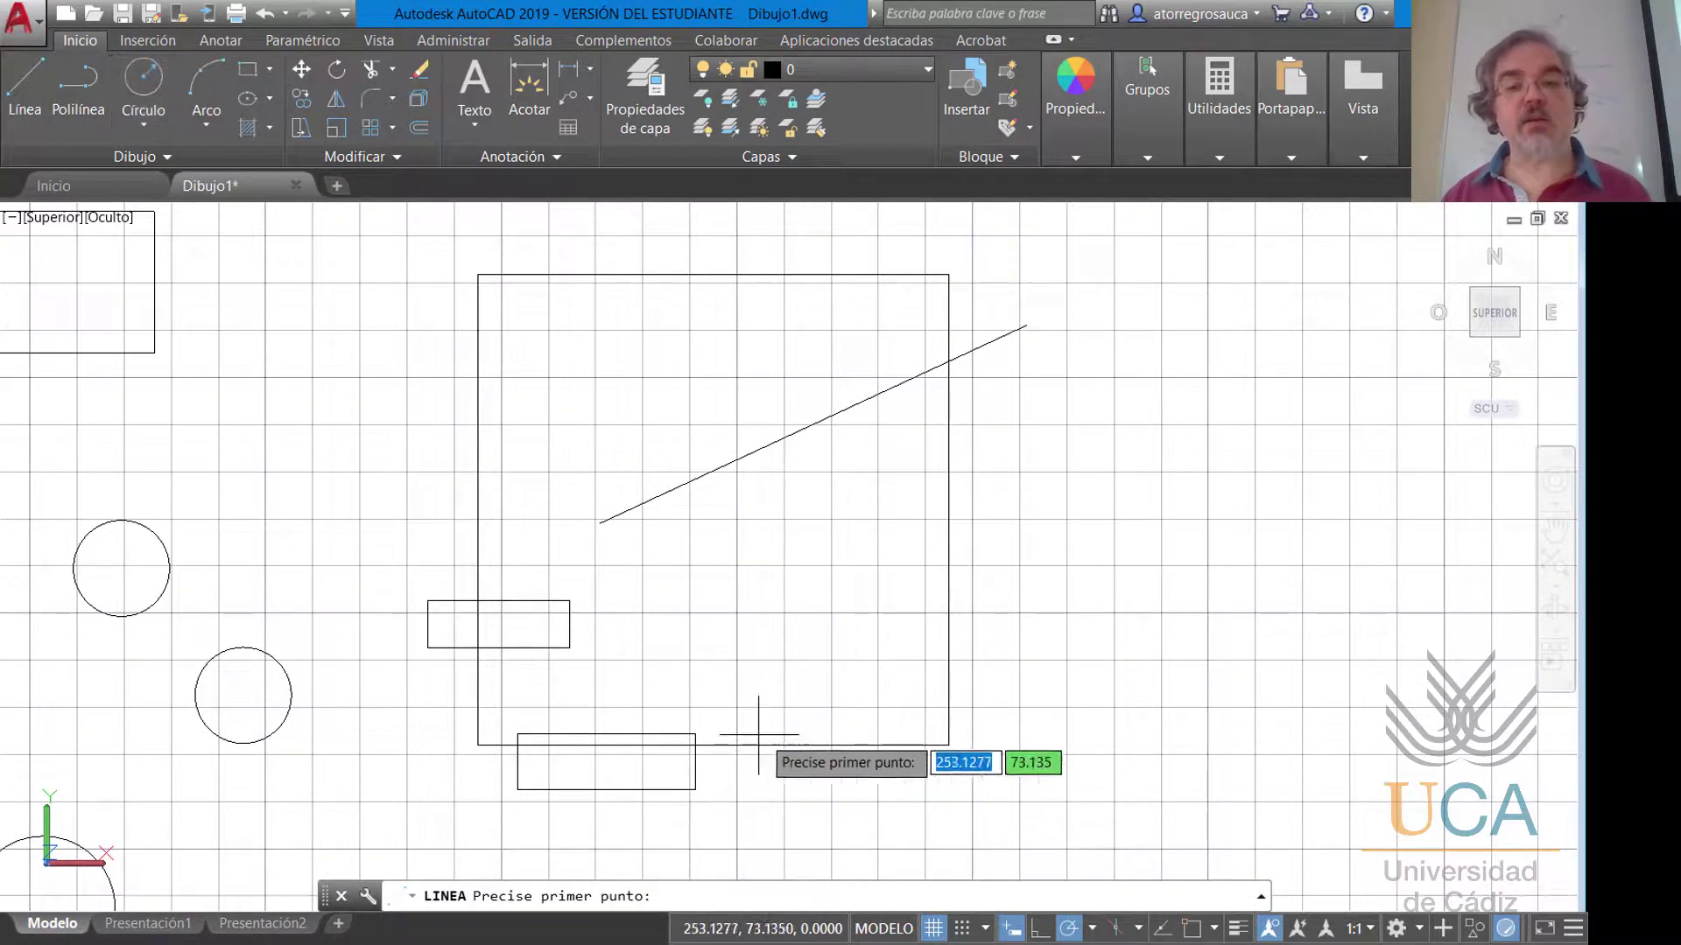
left_click(794, 659)
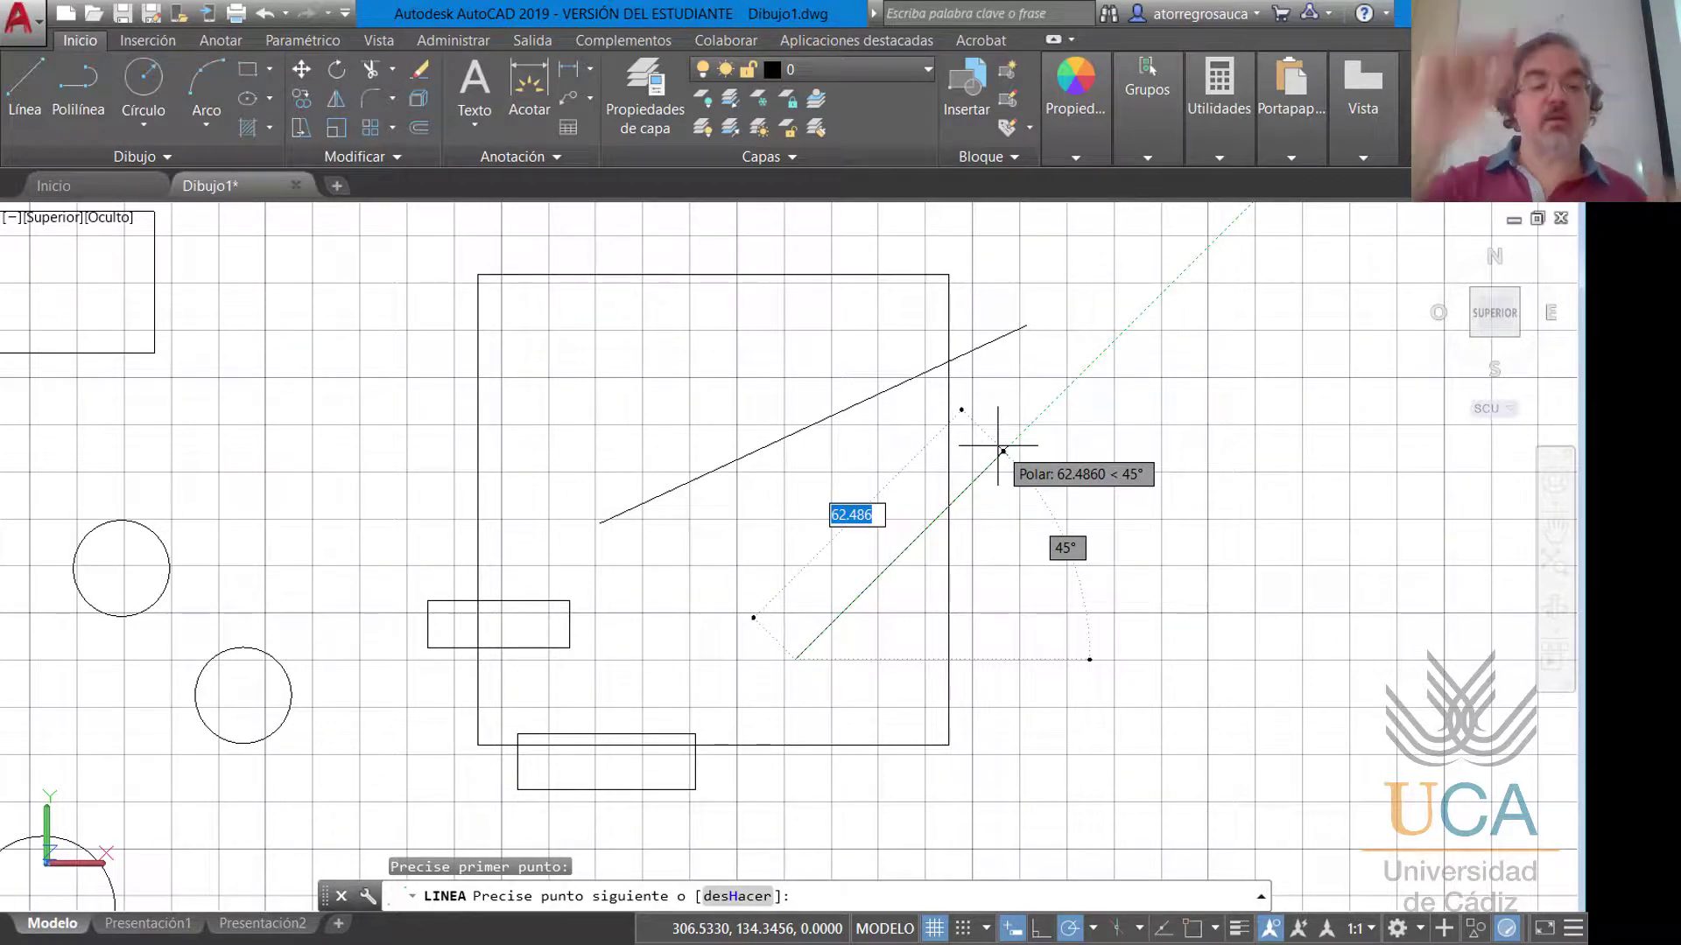
type("100")
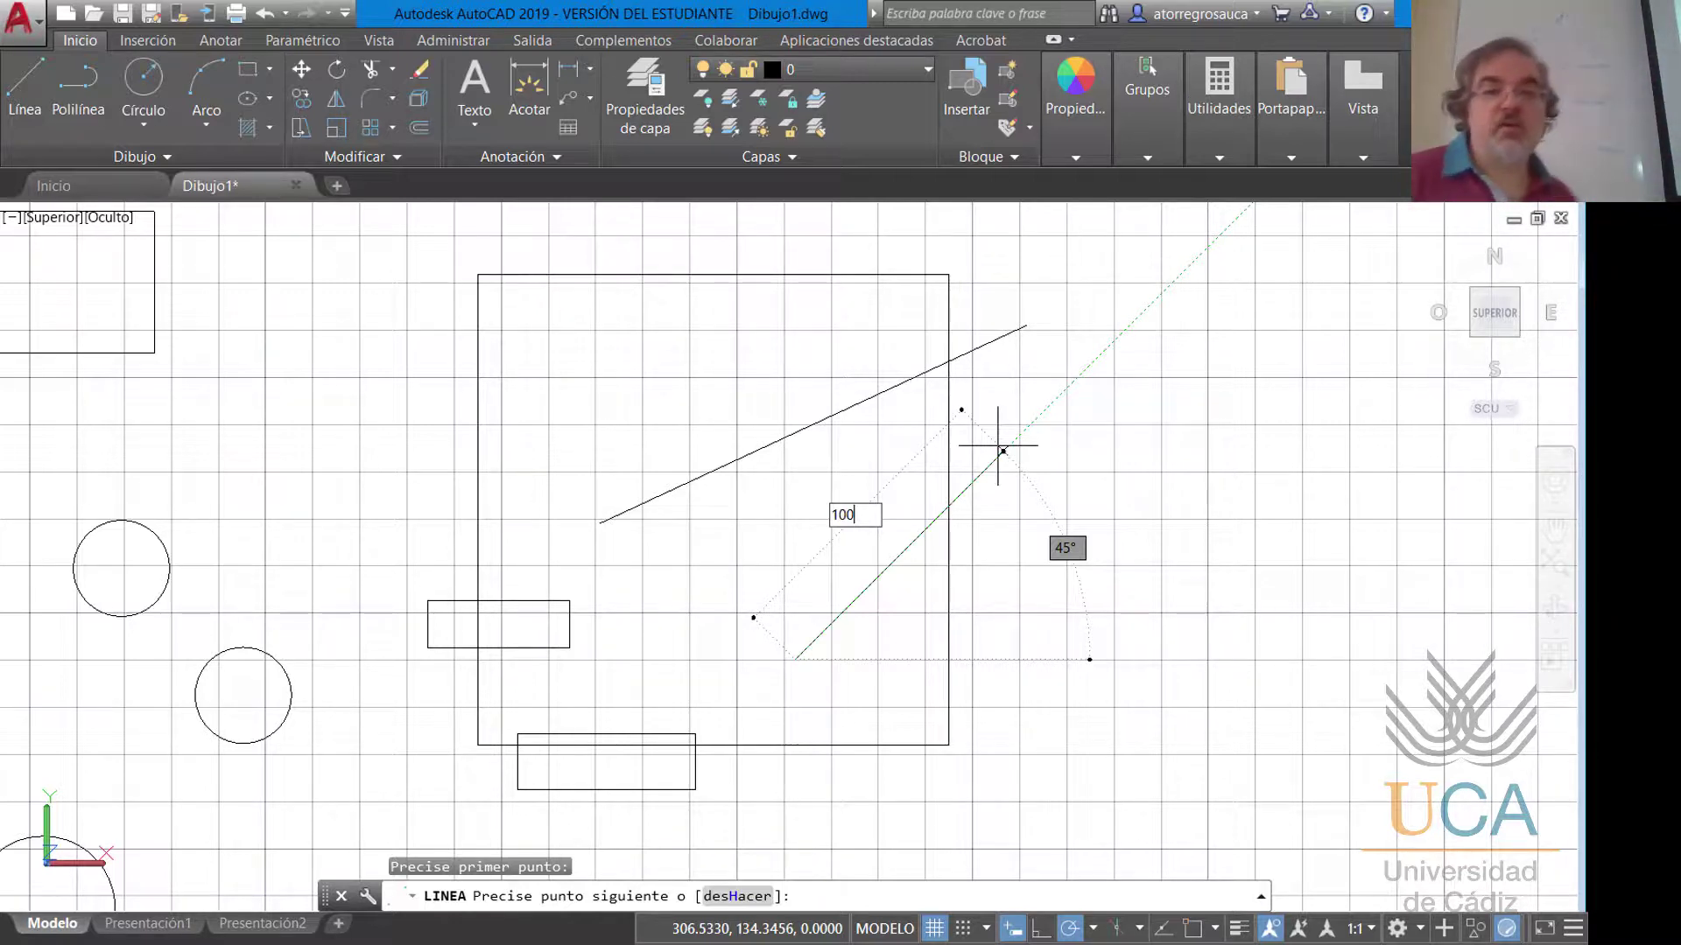
key("Return")
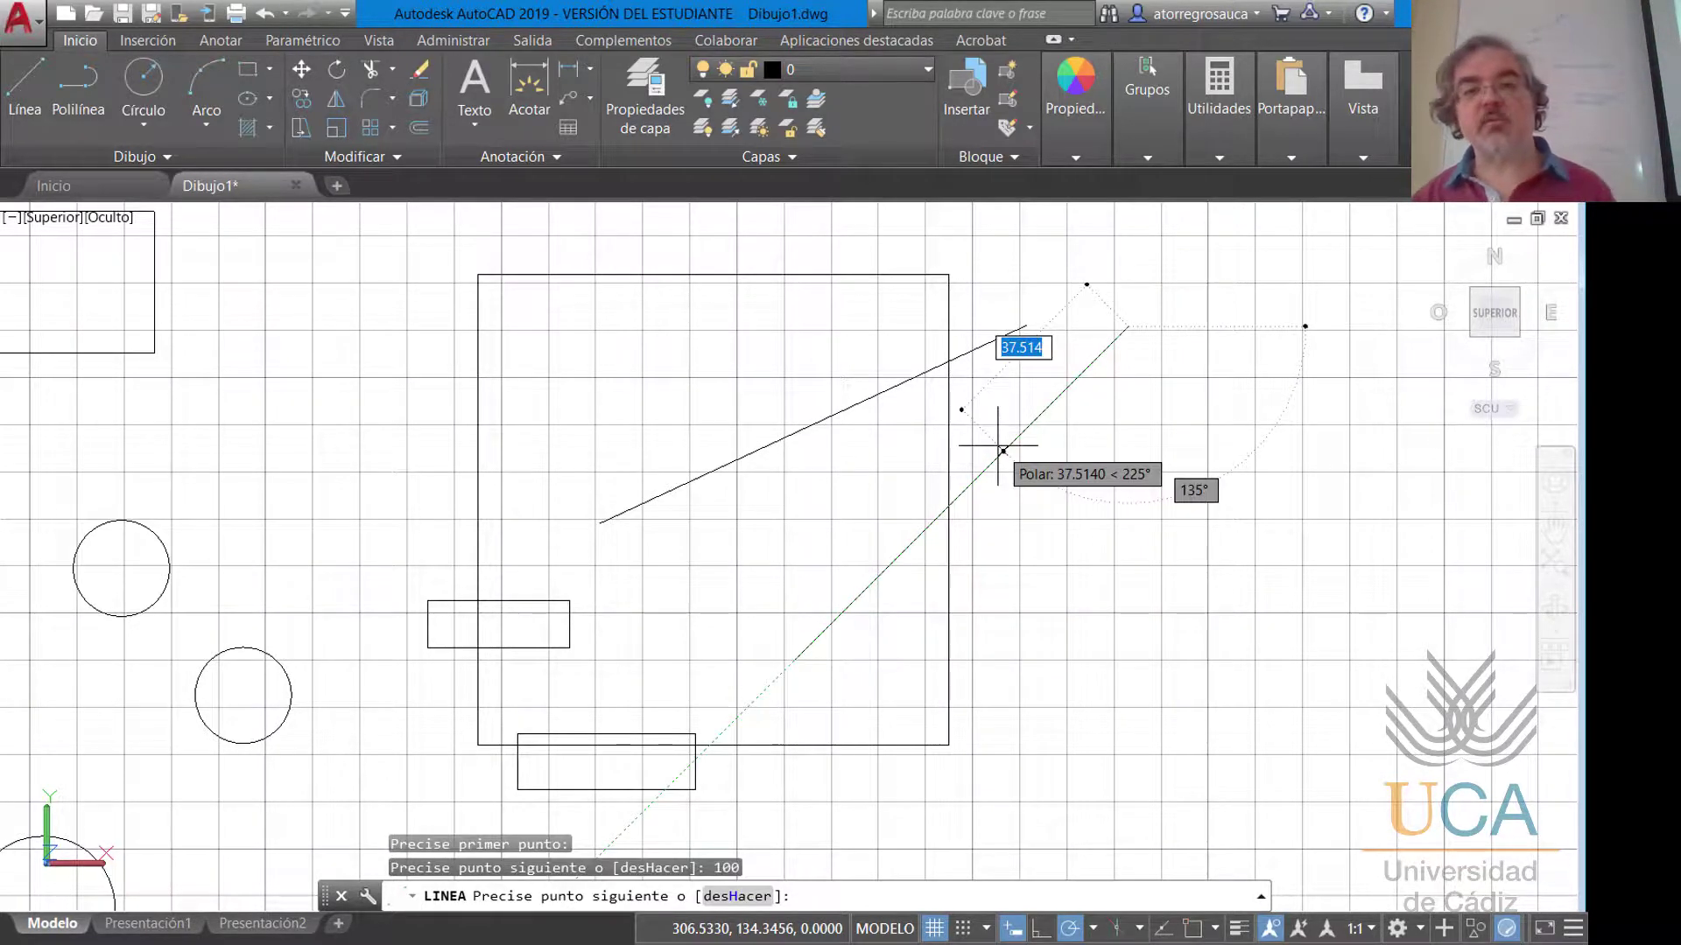
key("Escape")
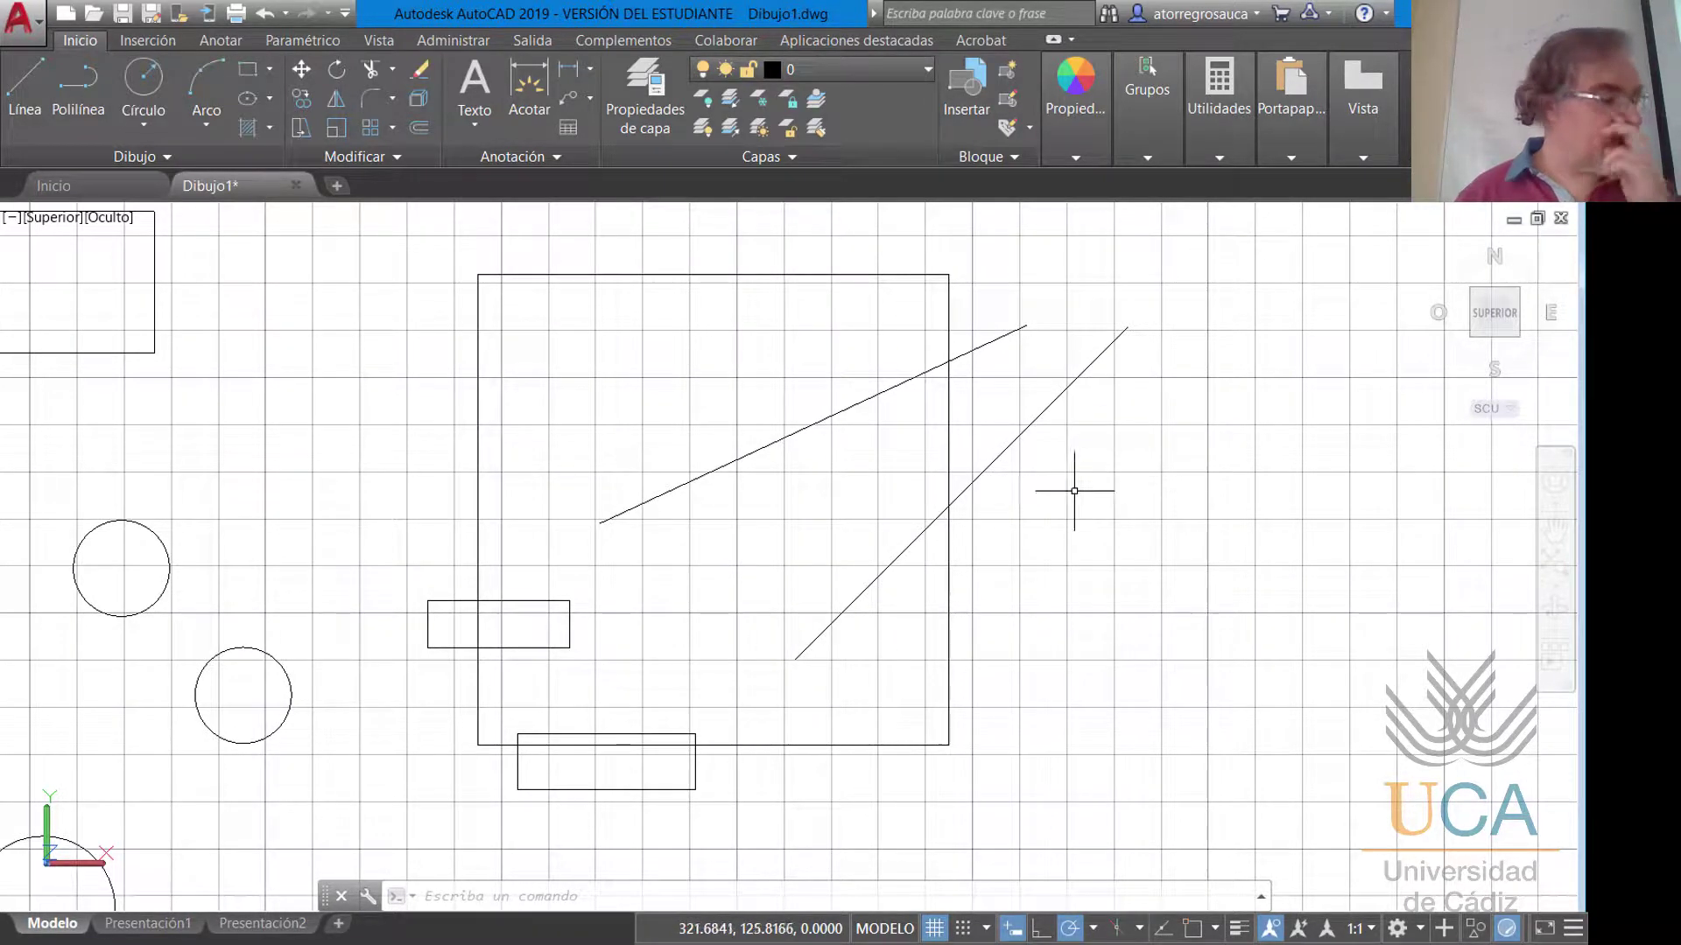
scroll(1074, 491, "down", 2)
scroll(657, 479, "down", 5)
scroll(477, 331, "up", 4)
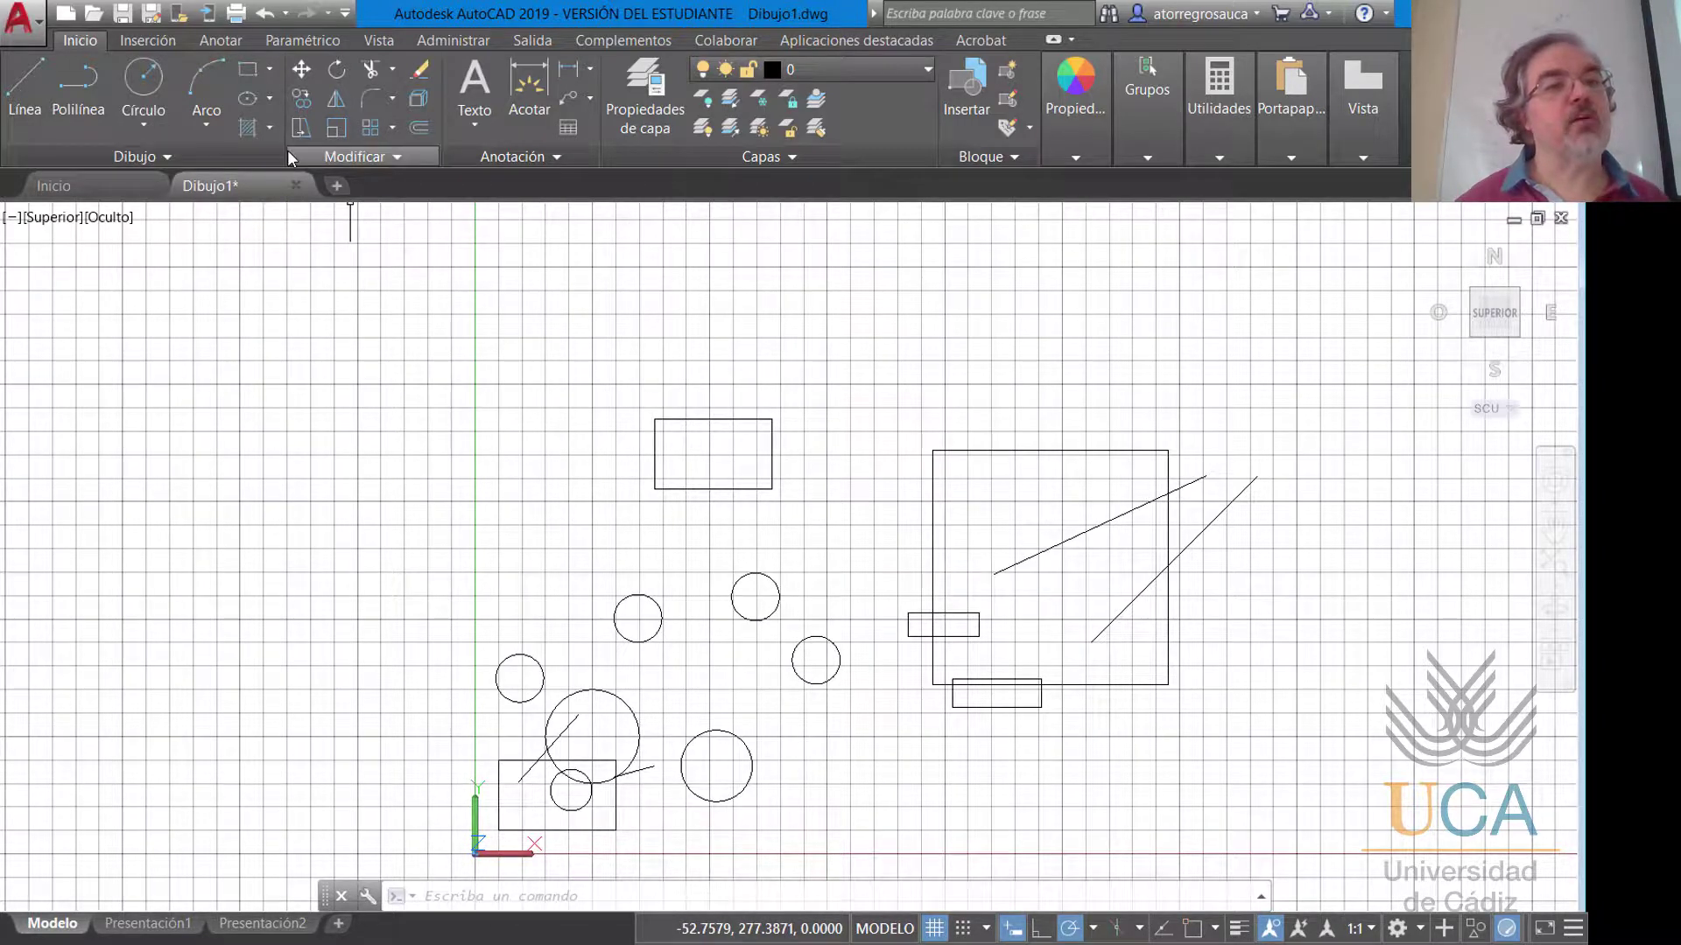
left_click(148, 125)
left_click(211, 133)
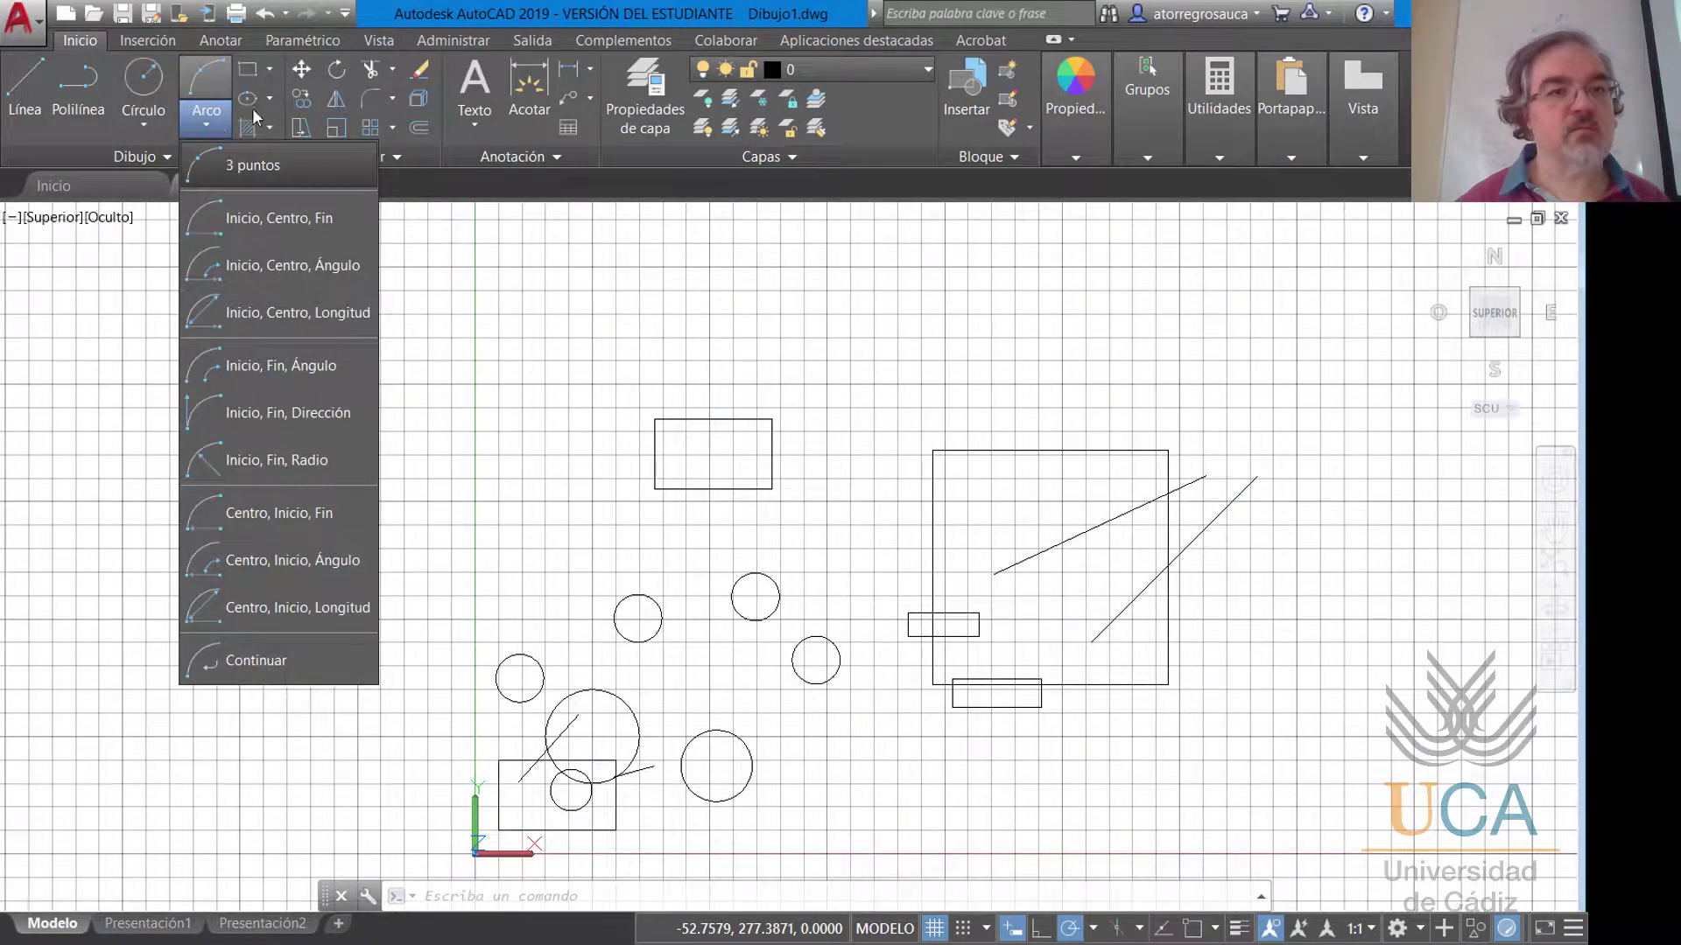
left_click(408, 174)
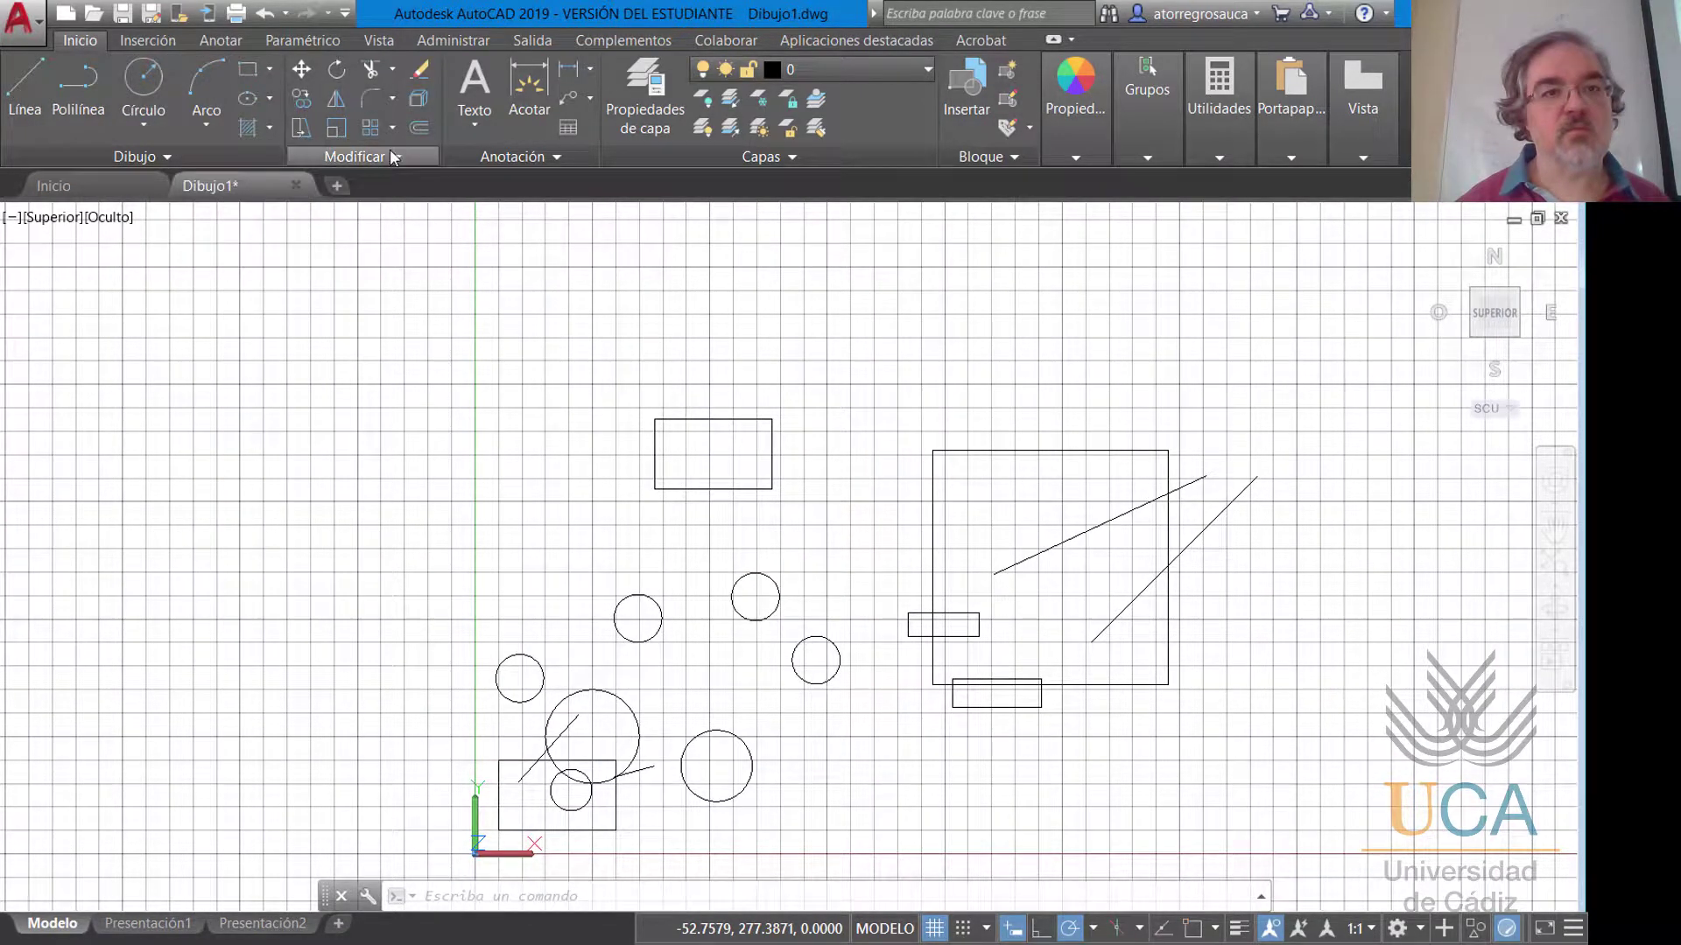
left_click(390, 153)
left_click(201, 154)
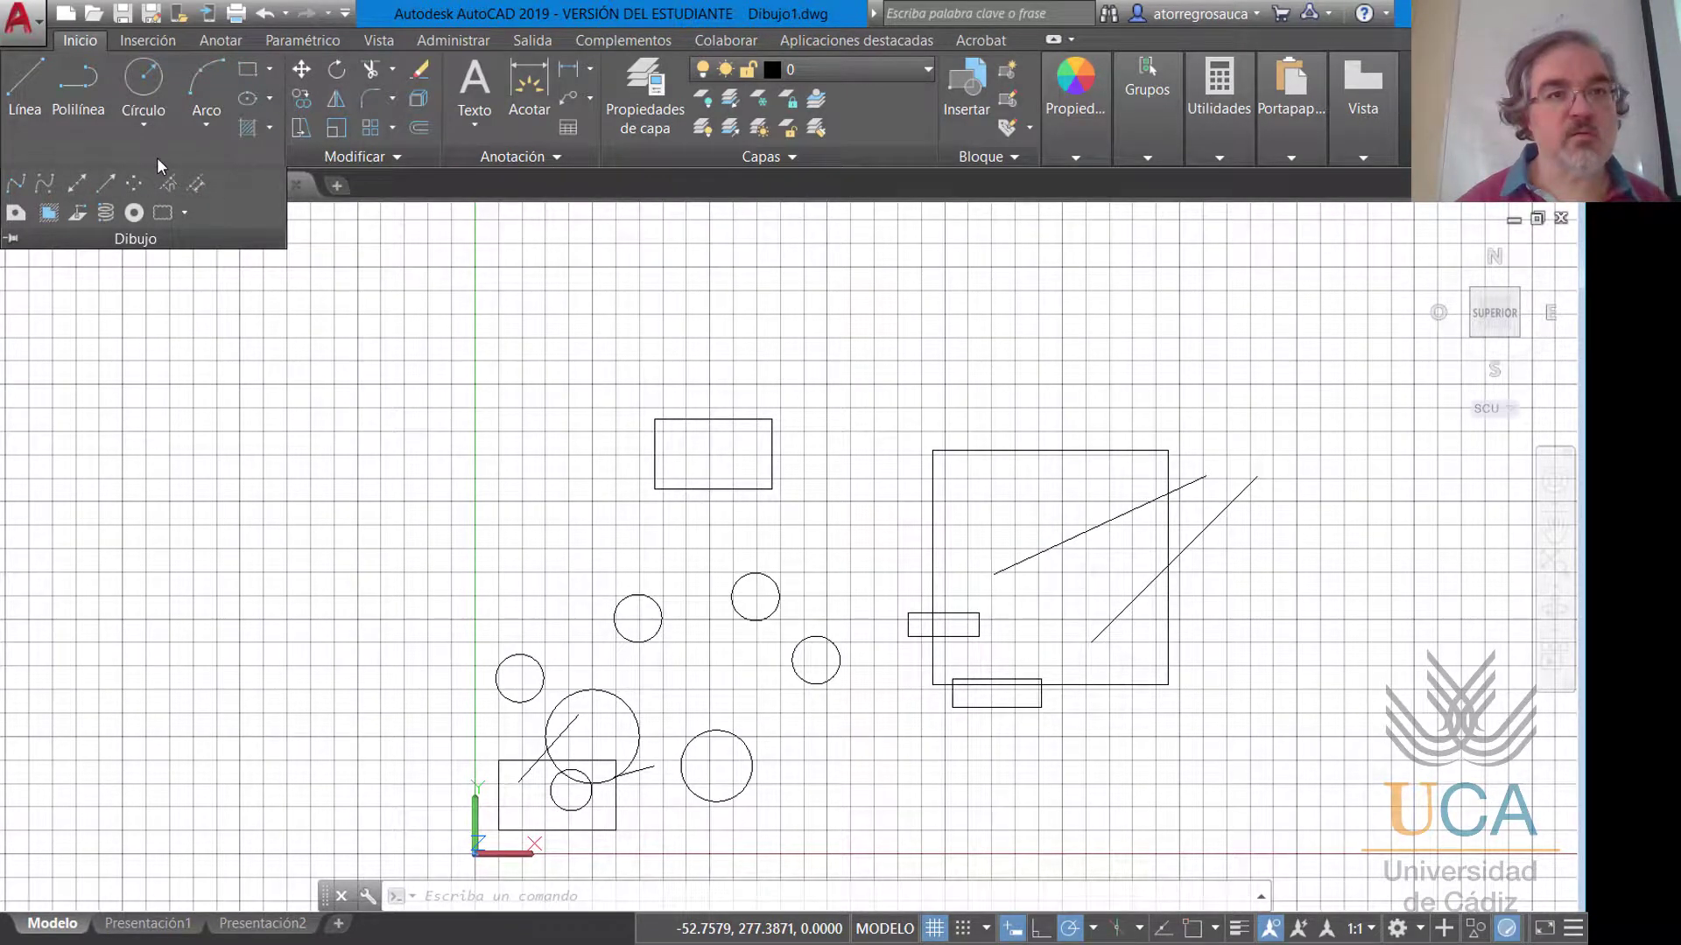
Draw a 7-sided polygon inscribed in a circle, centred at about (439, 133) to the right of the large square.
left_click(271, 76)
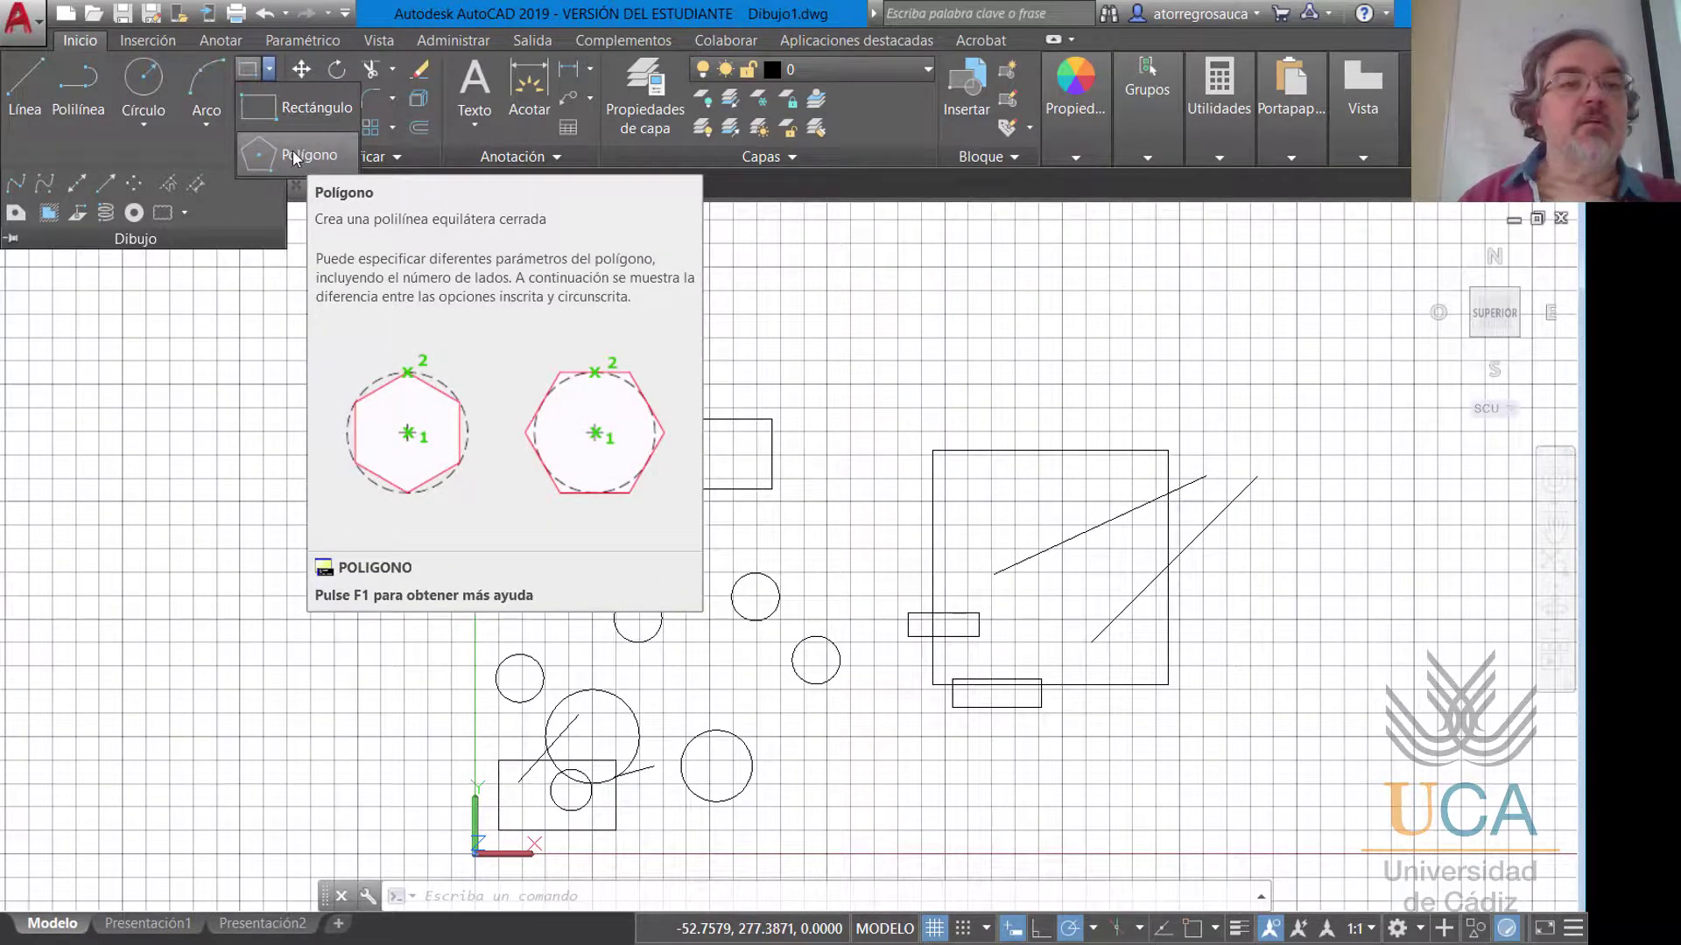
left_click(292, 154)
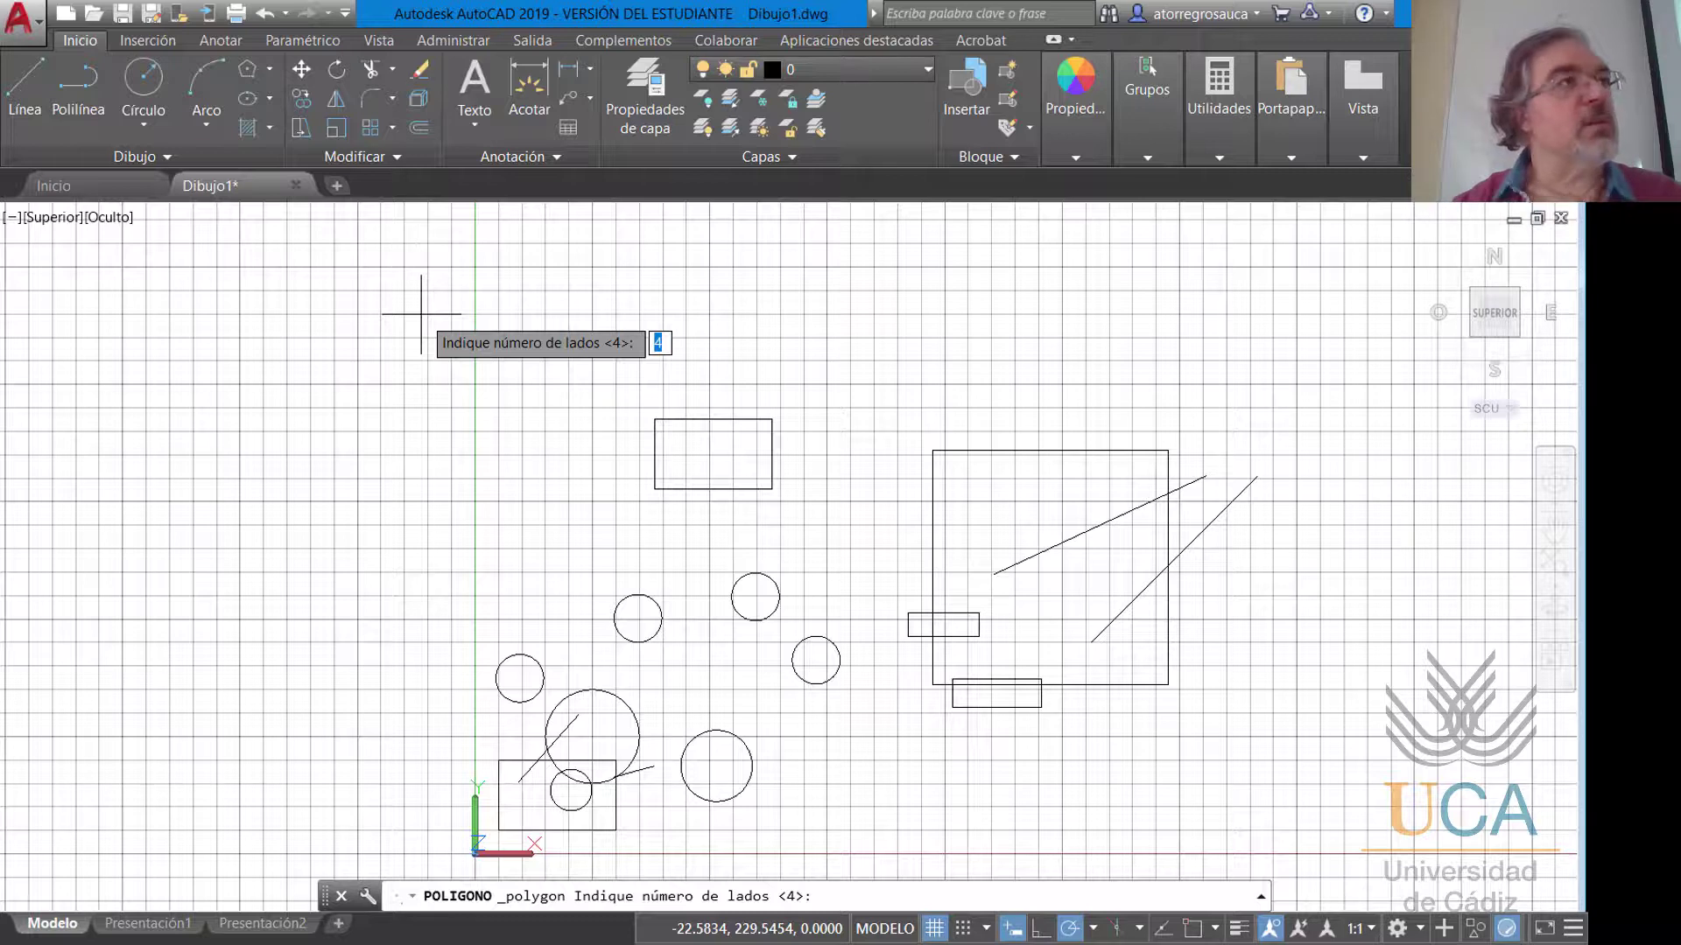
type("7")
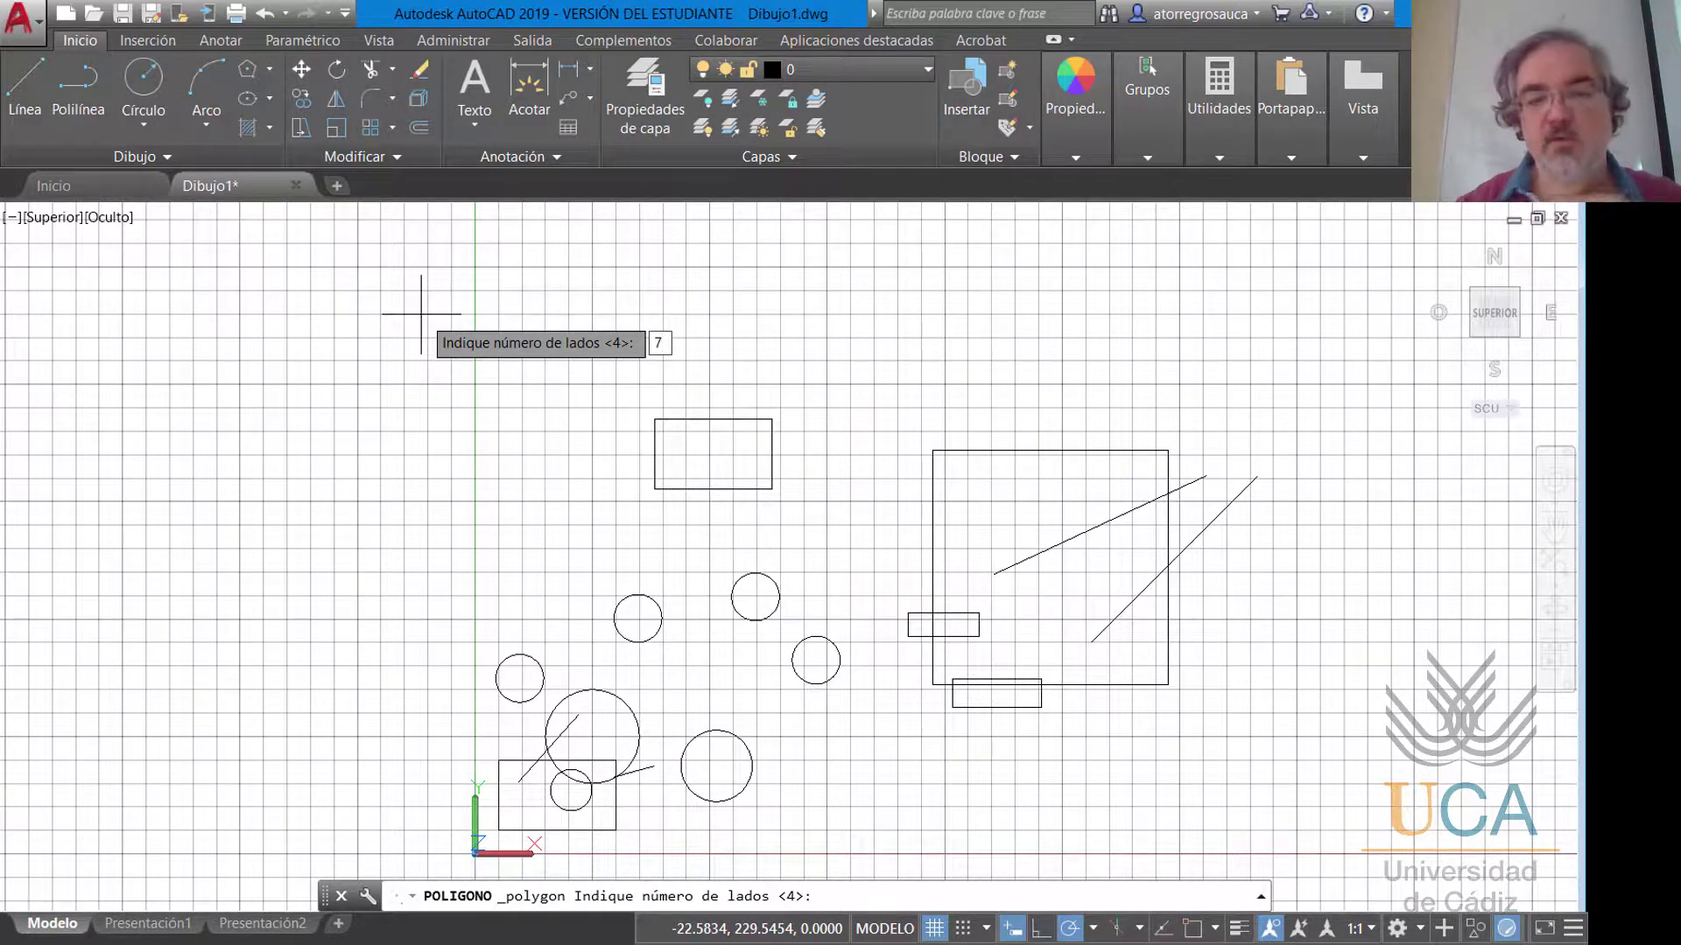
key("Return")
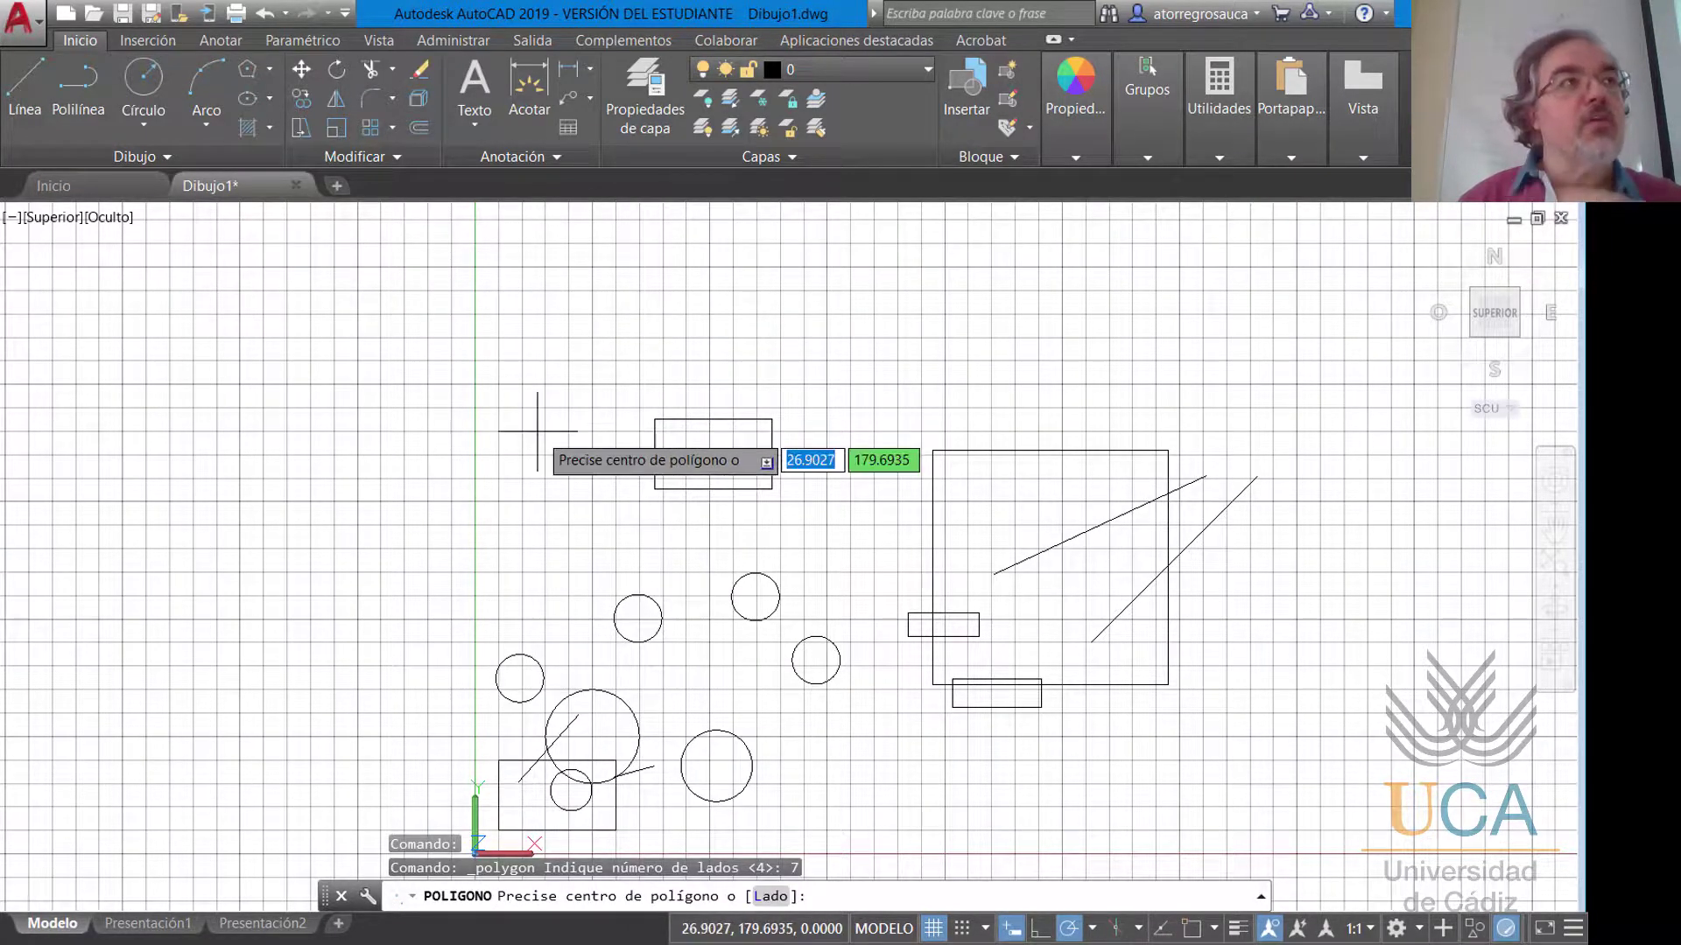
mouse_move(601, 469)
middle_mouse_down()
mouse_move(574, 416)
mouse_move(445, 427)
middle_mouse_up()
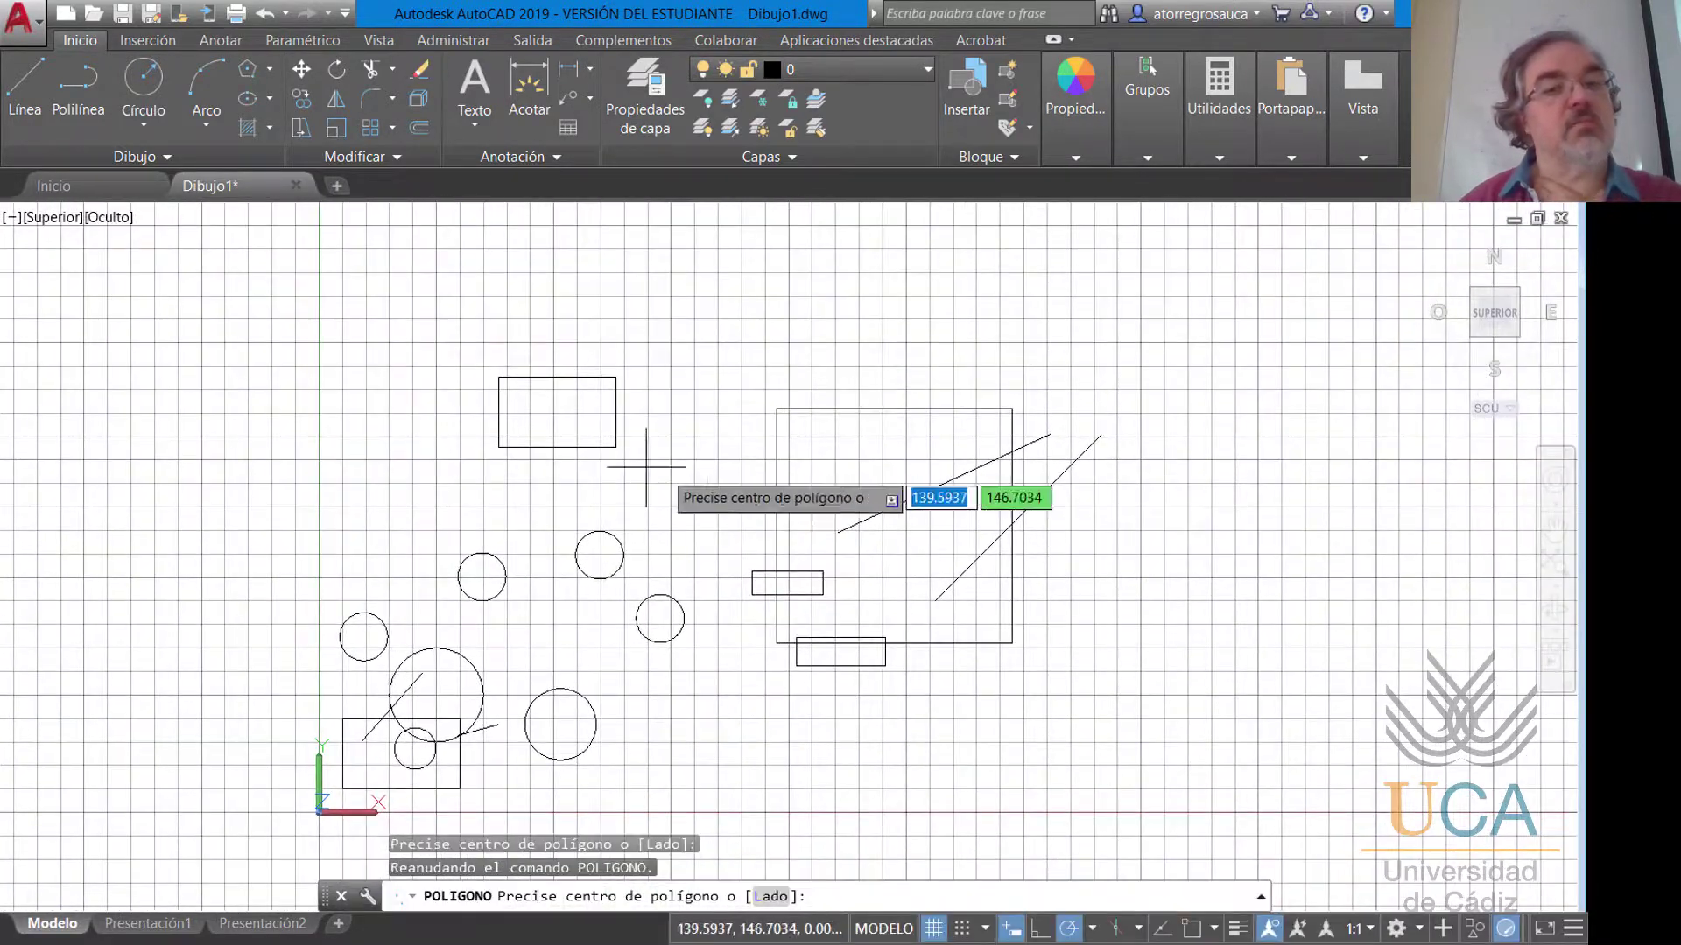
middle_click_drag(1019, 495, 607, 491)
middle_click_drag(763, 451, 493, 444)
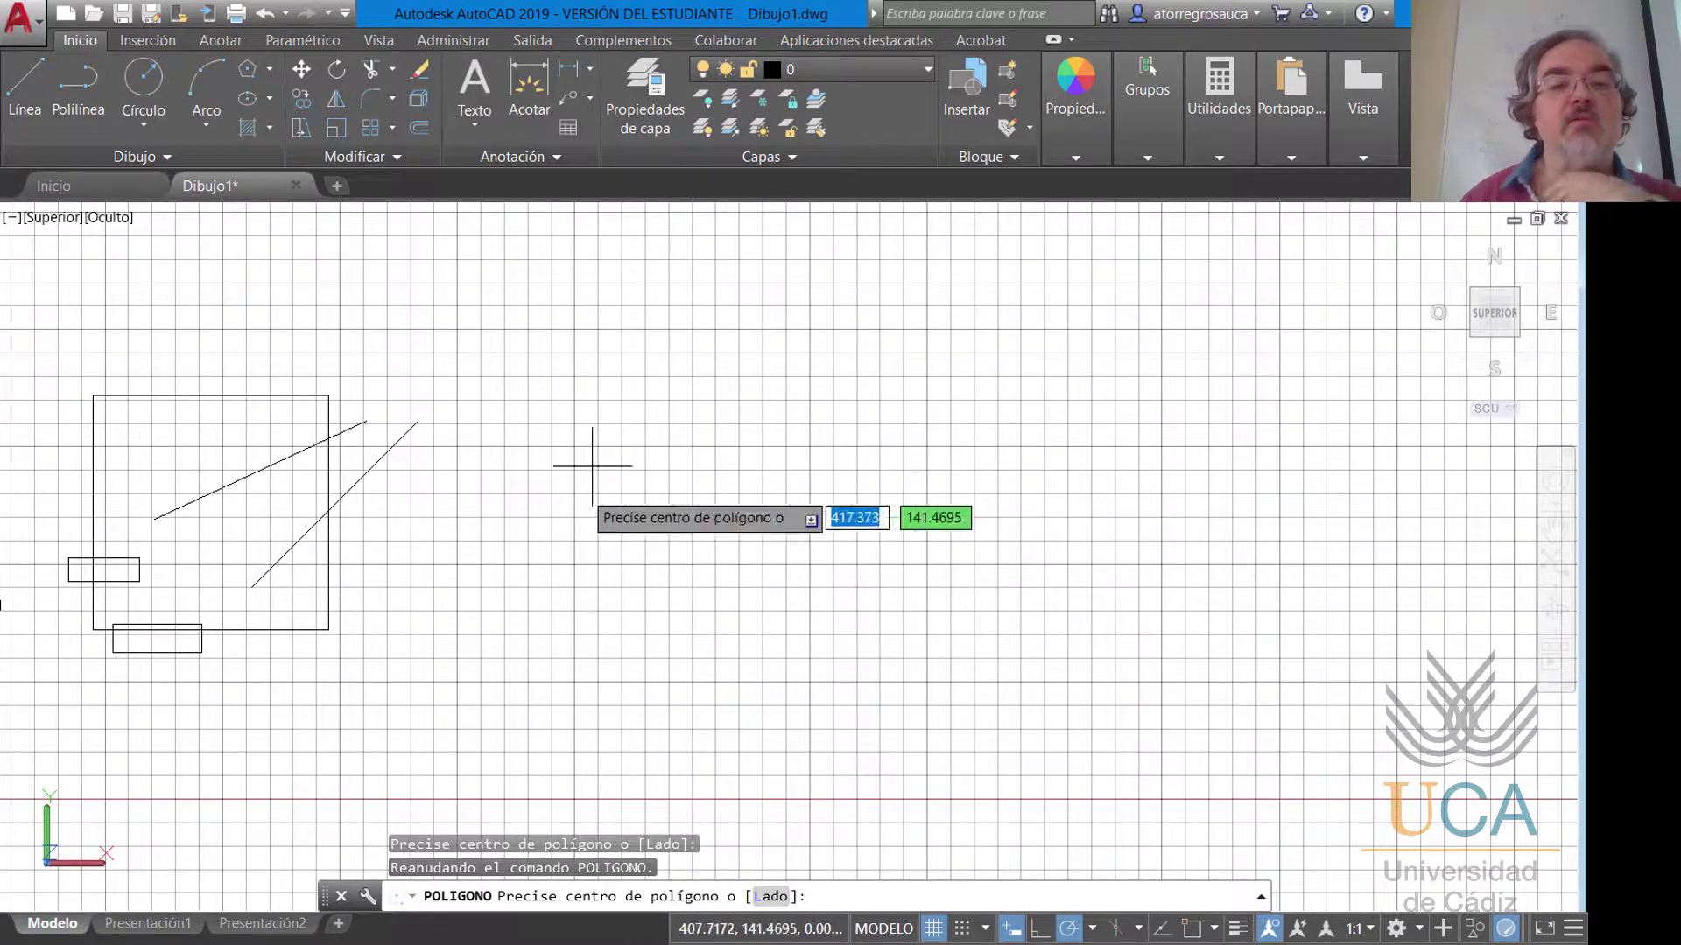
left_click(667, 486)
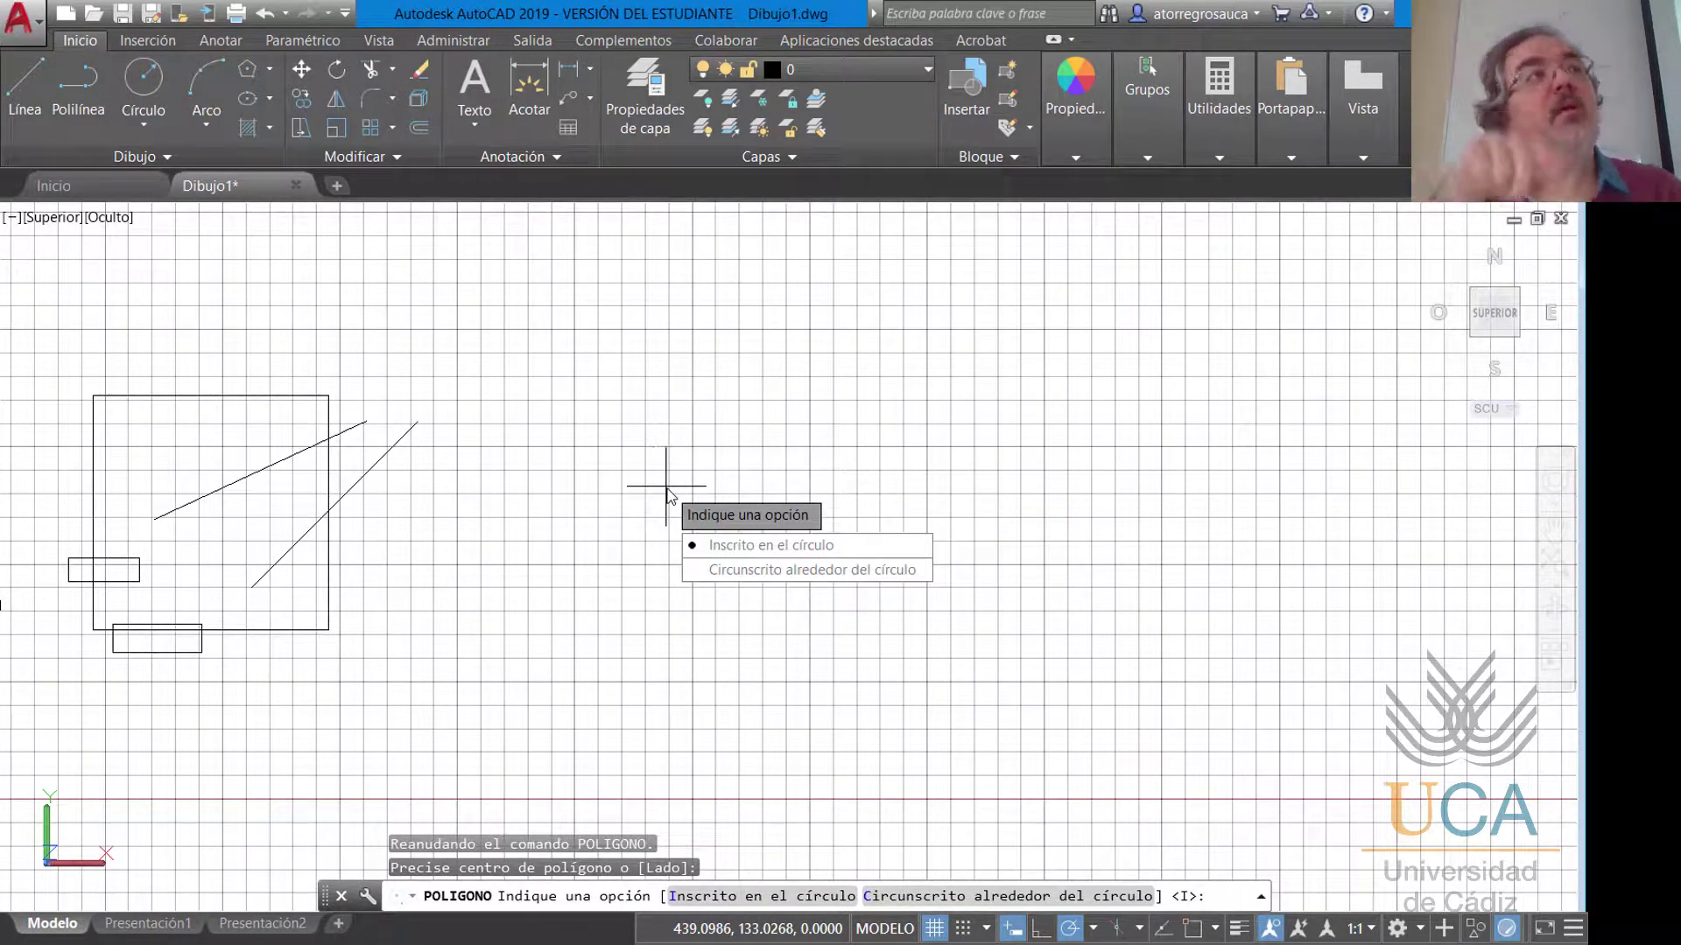
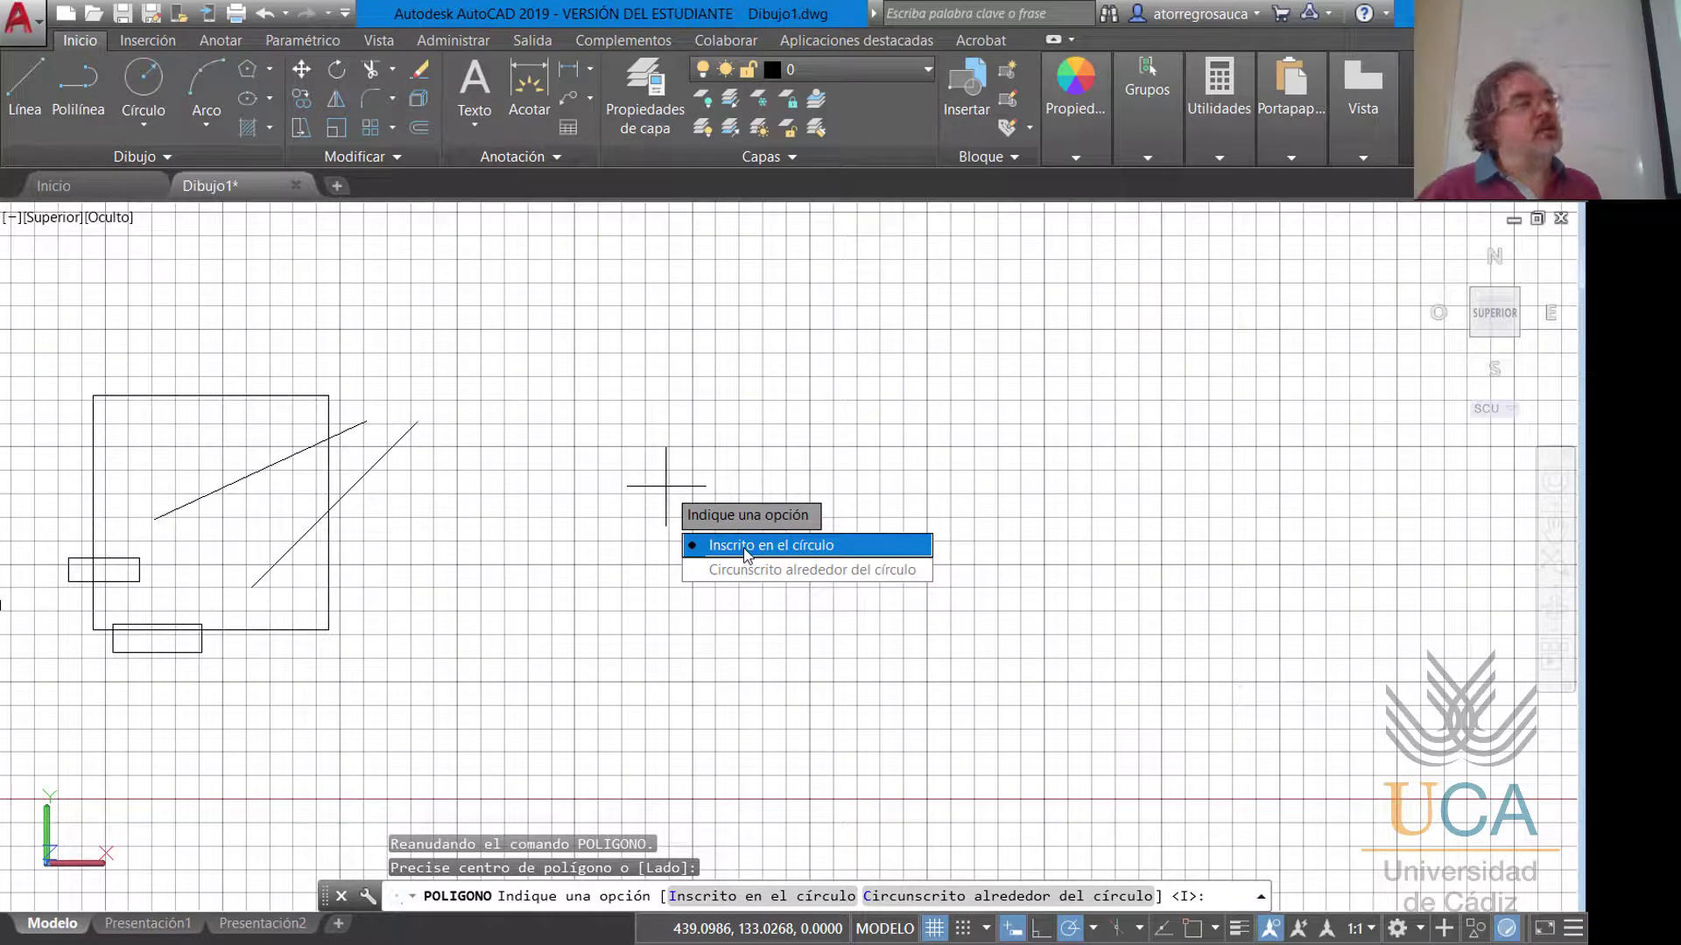
key("Return")
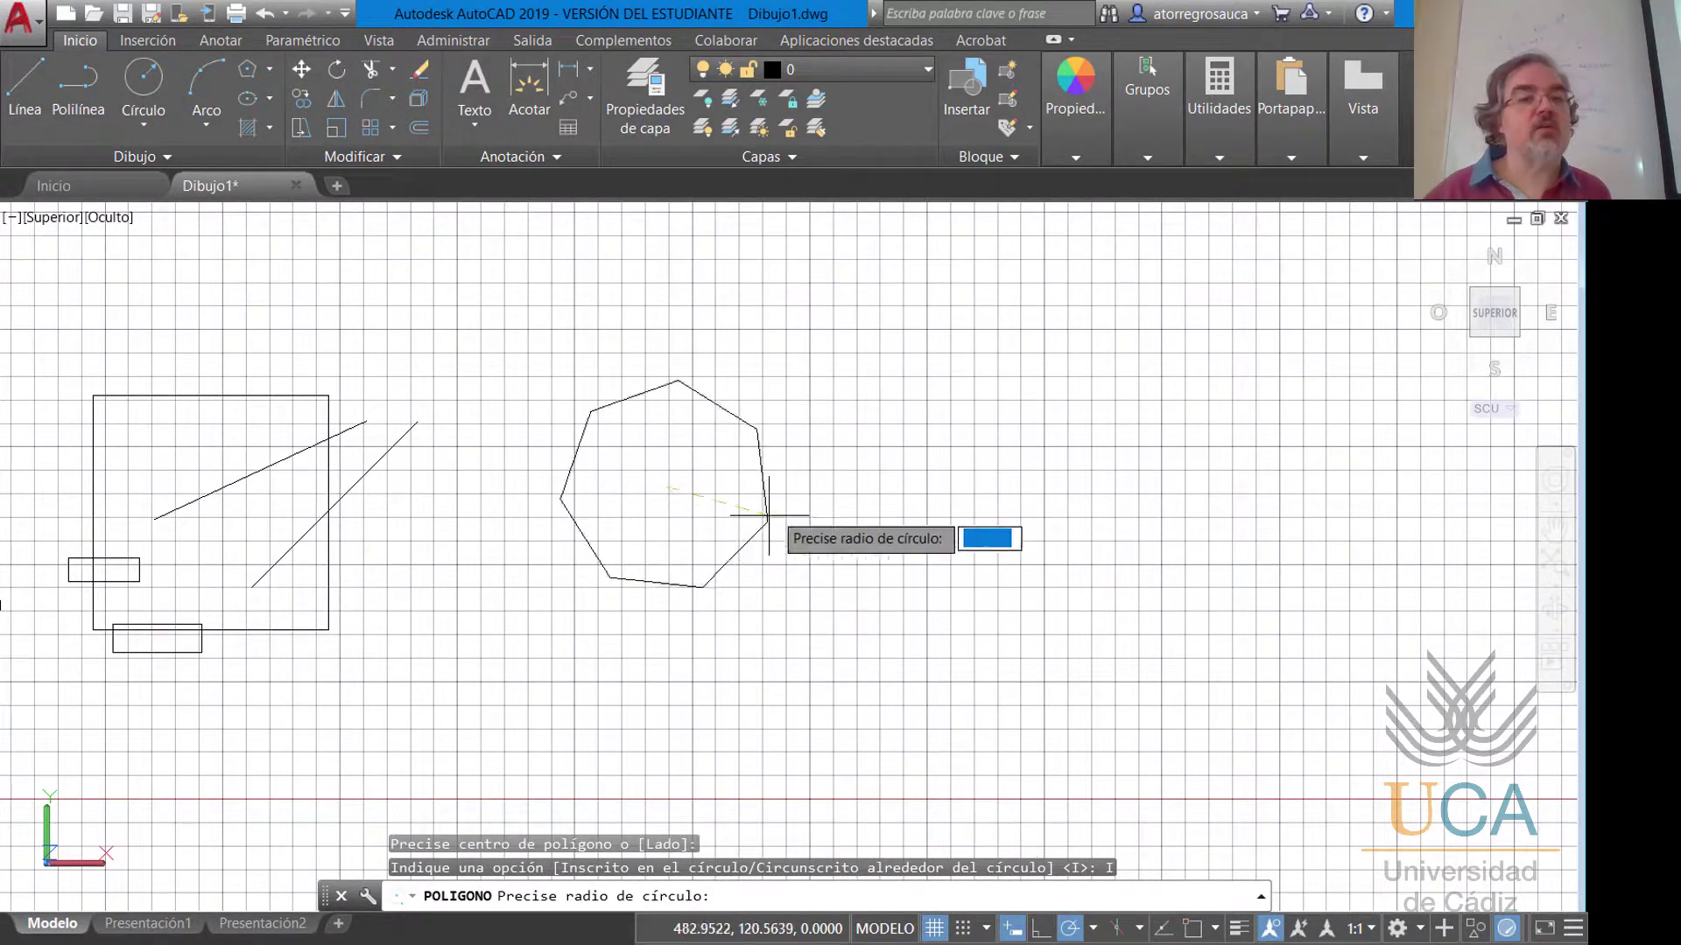
left_click(780, 592)
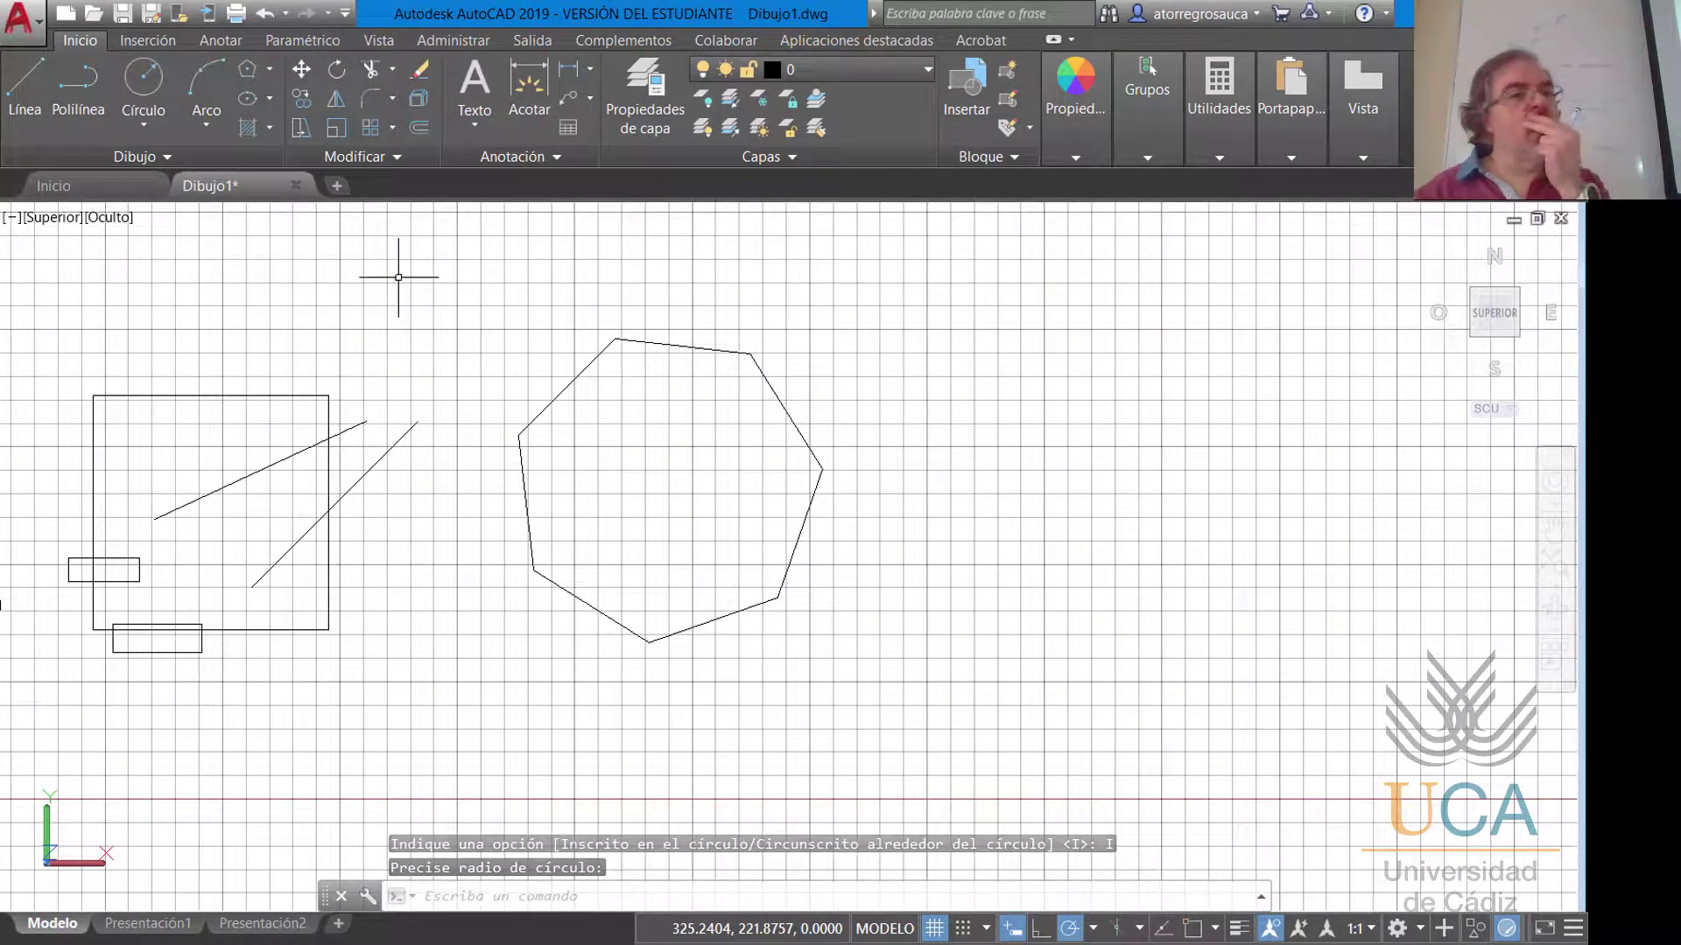
Draw a second 7-sided polygon, circumscribed about a circle centred at about (607, 135), to the right of the inscribed one.
left_click(249, 70)
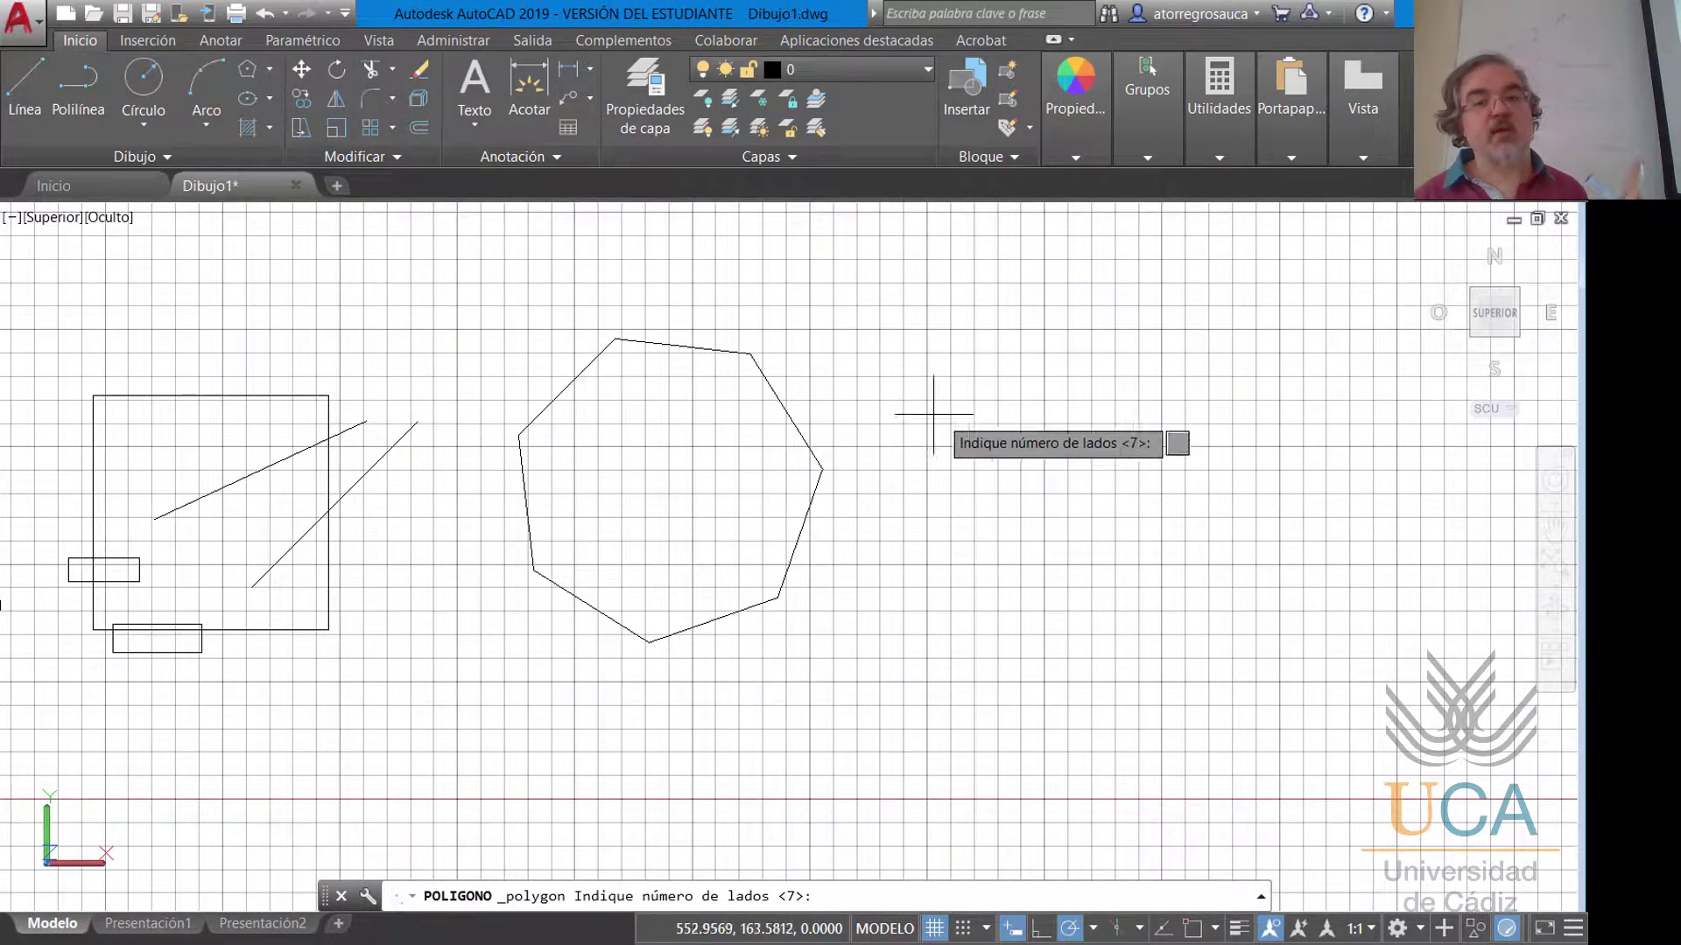
key("Return")
left_click(1059, 481)
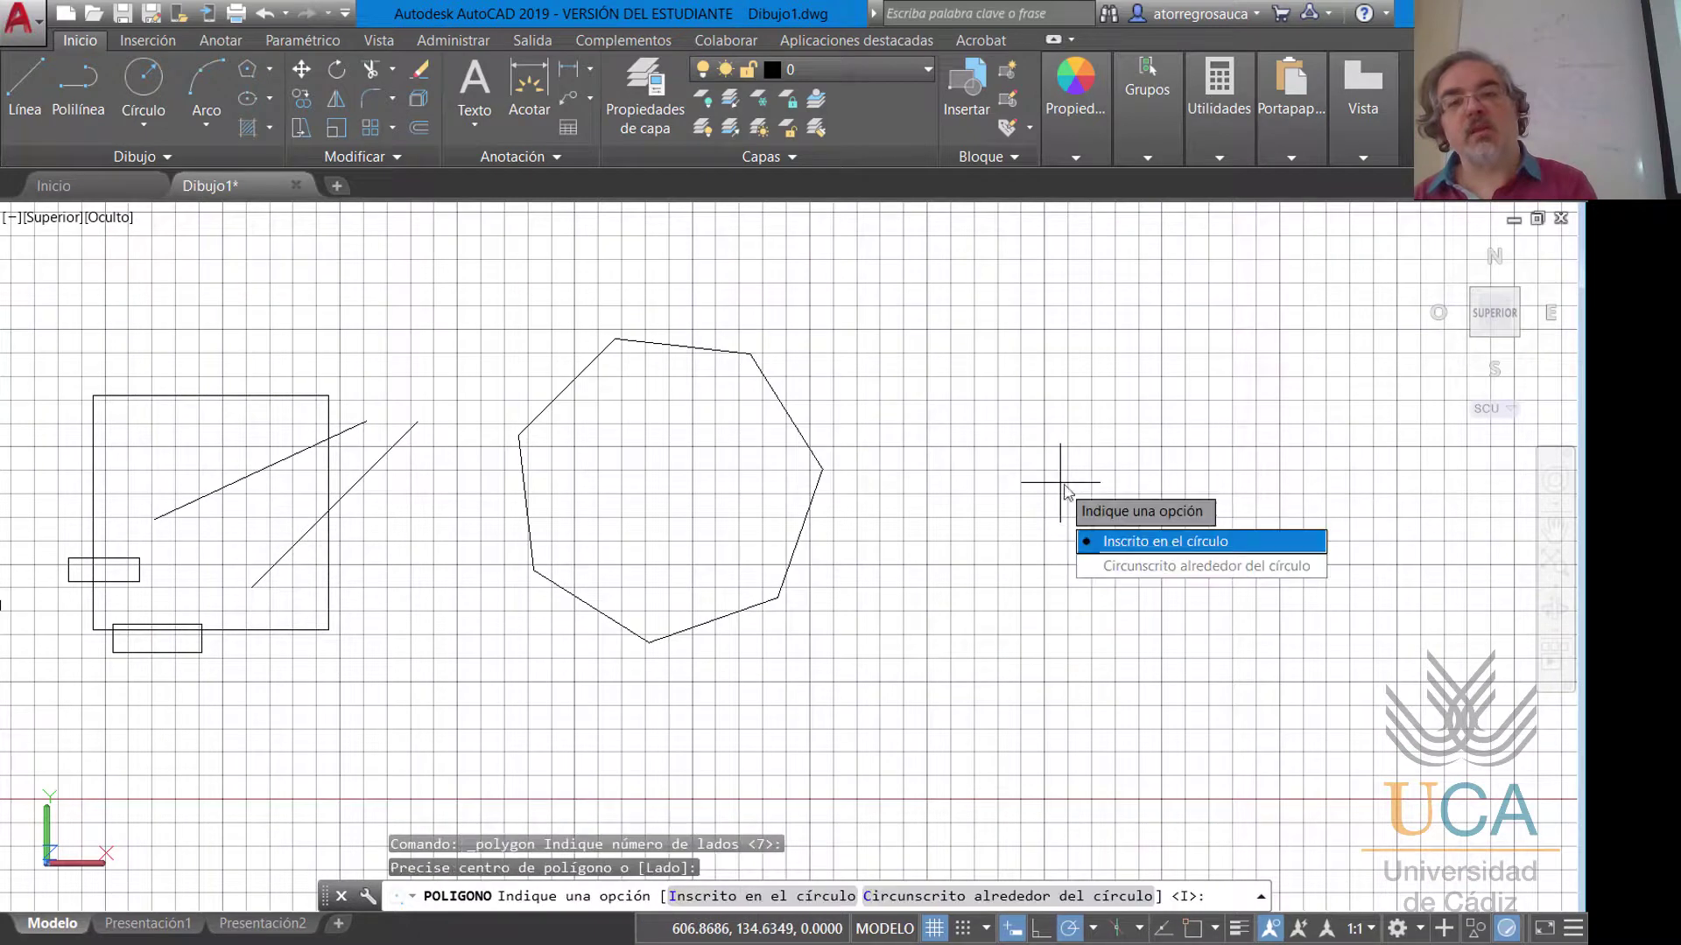
left_click(1161, 566)
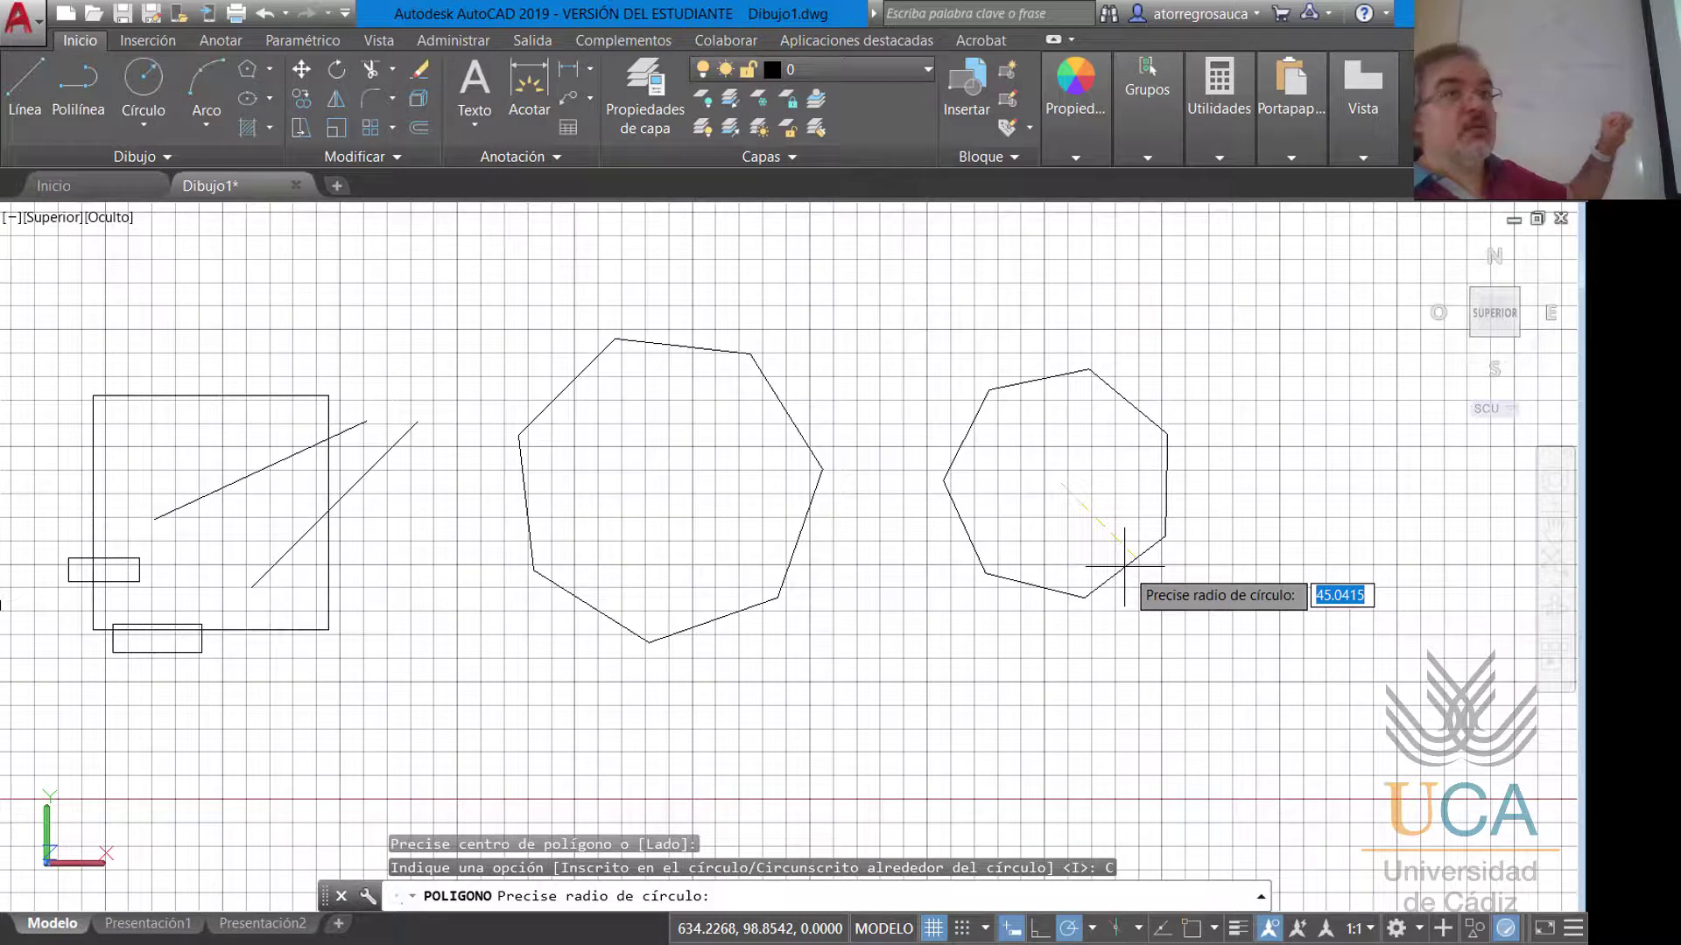
left_click(1089, 602)
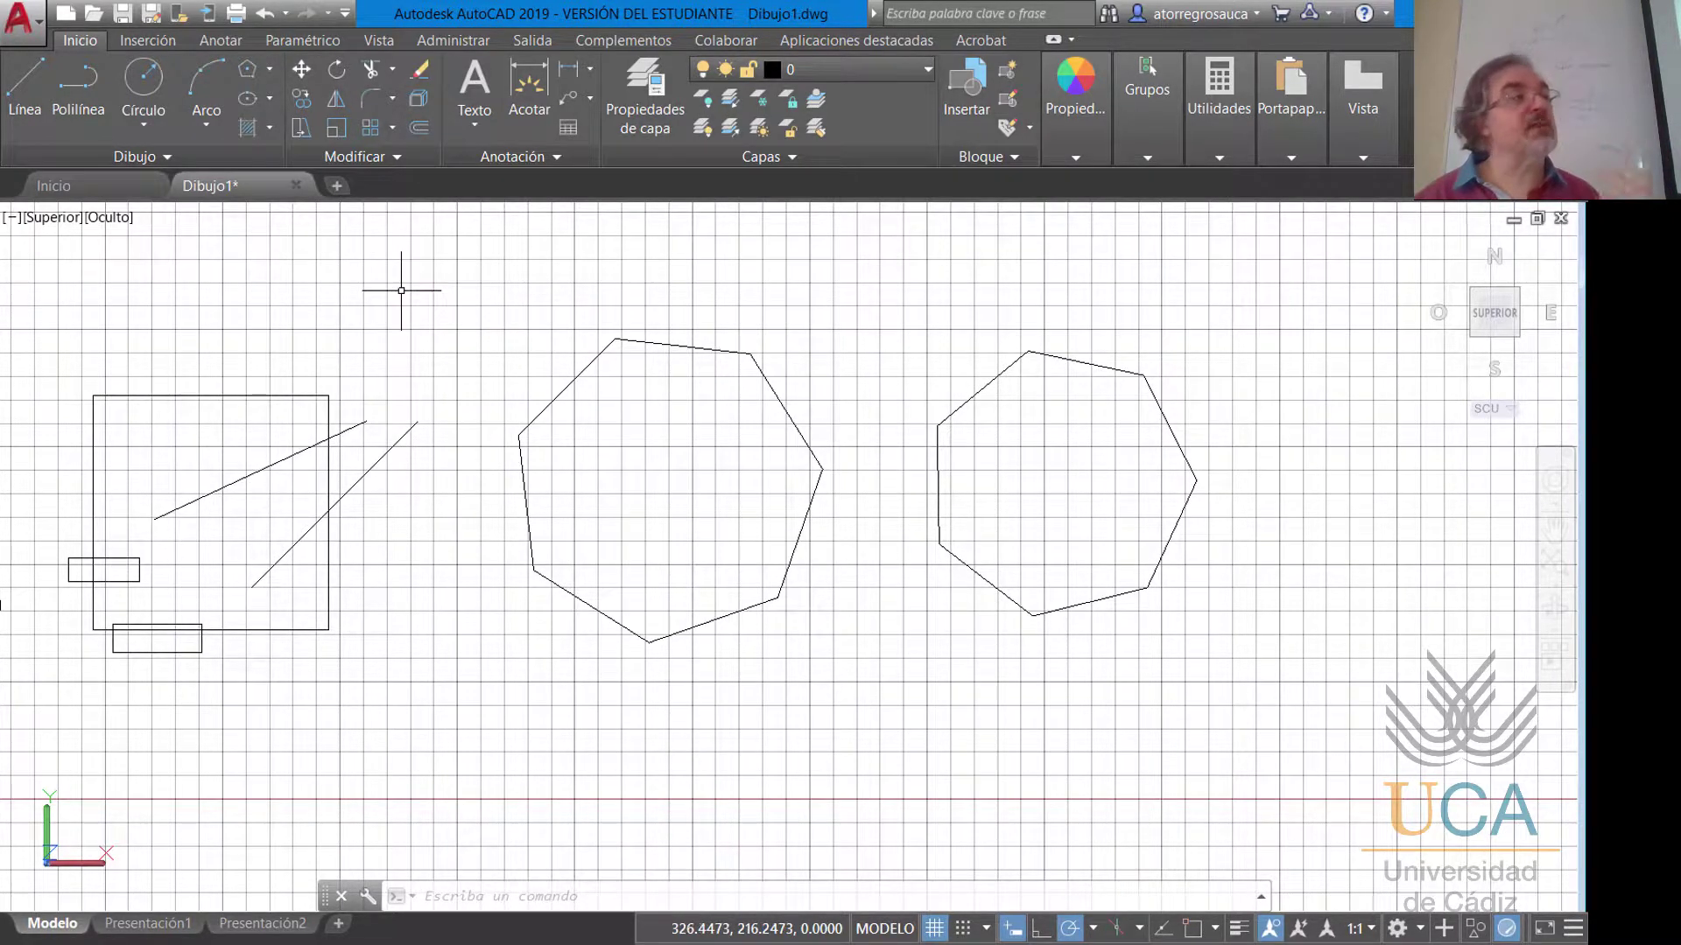
Draw a third 7-sided polygon with the Side (Lado) option, placing the side's first endpoint at about (753, 127) and the second slightly above and to its right.
left_click(249, 70)
middle_click_drag(881, 285, 474, 320)
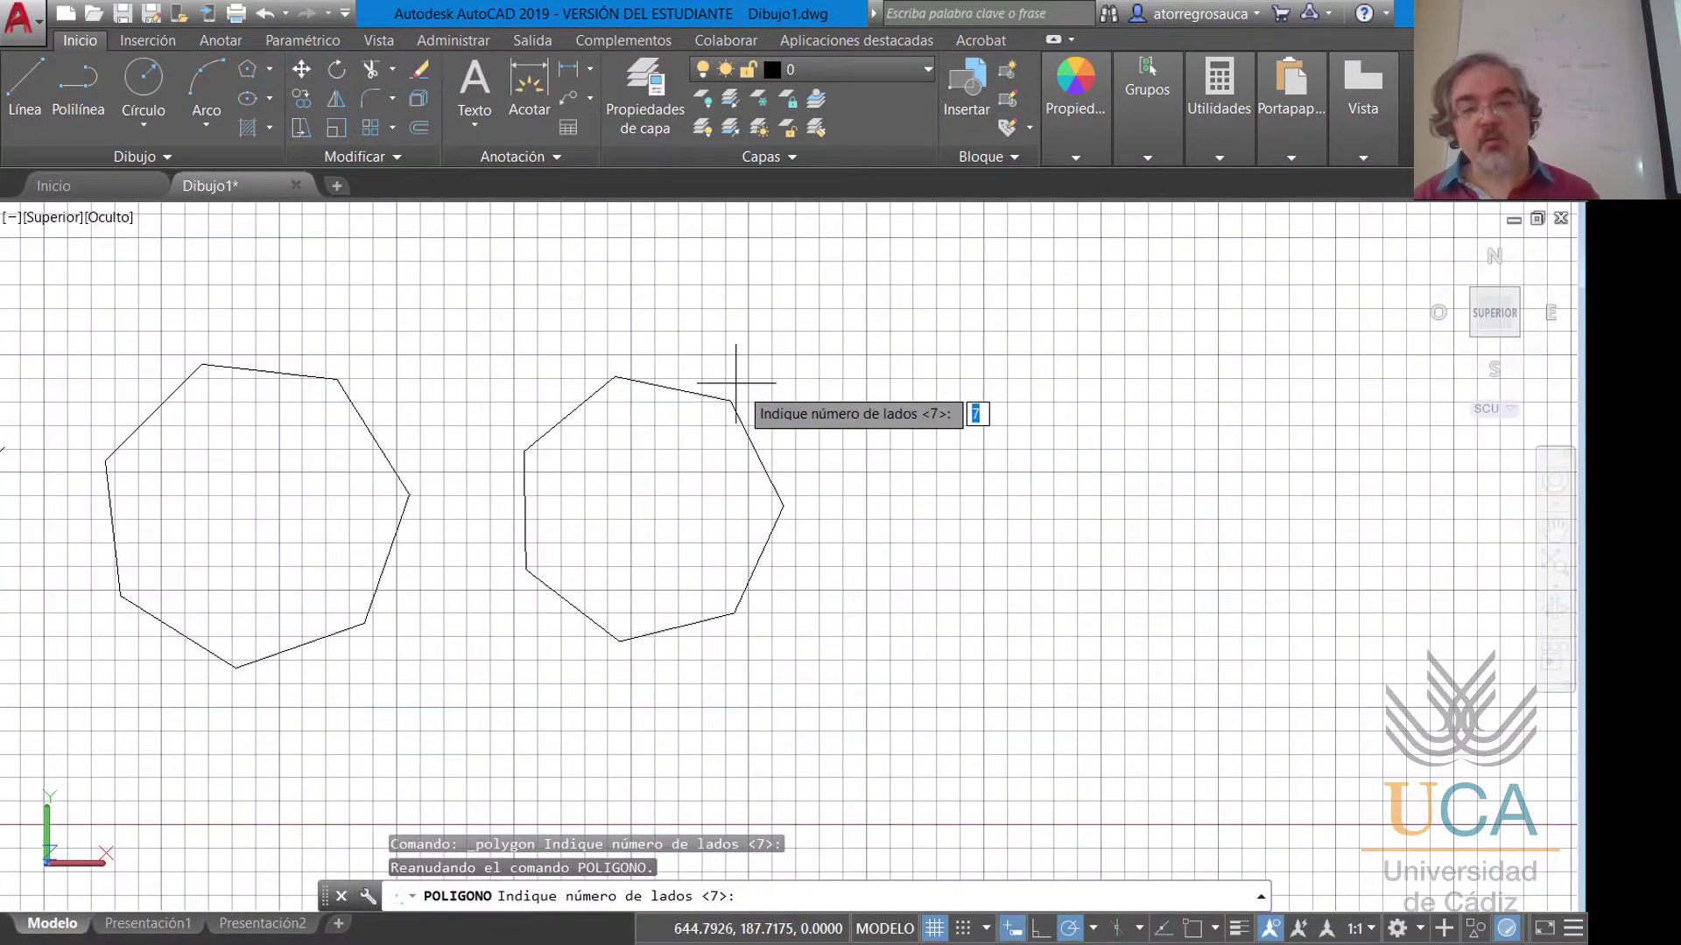
key("Return")
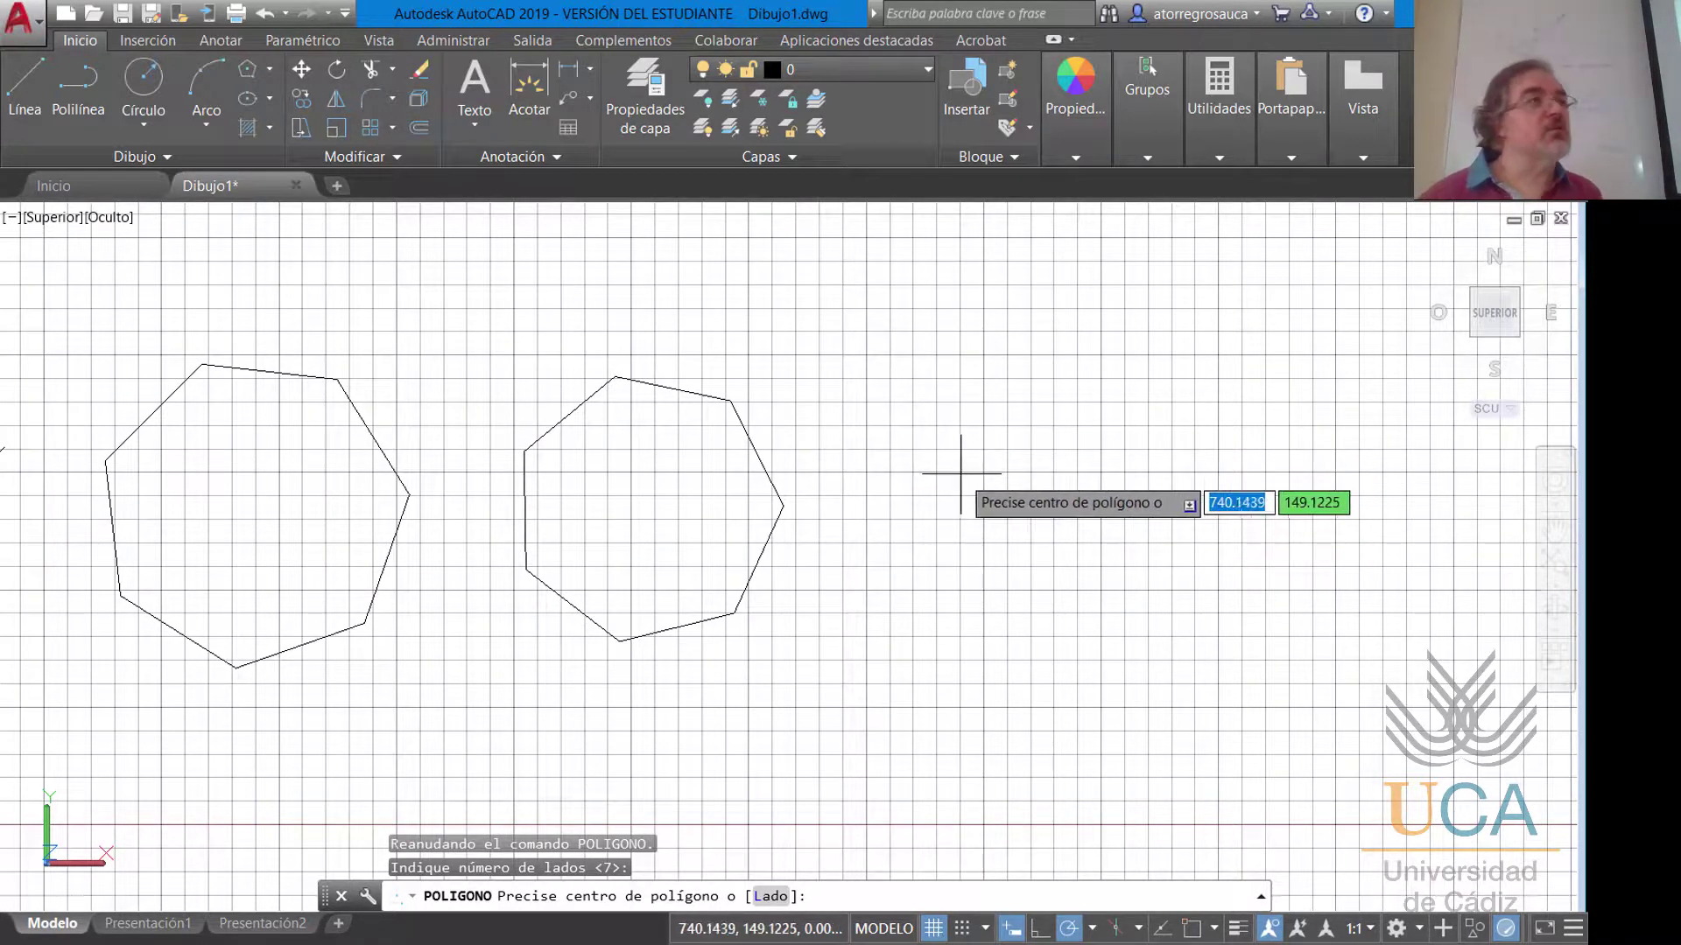
right_click(917, 467)
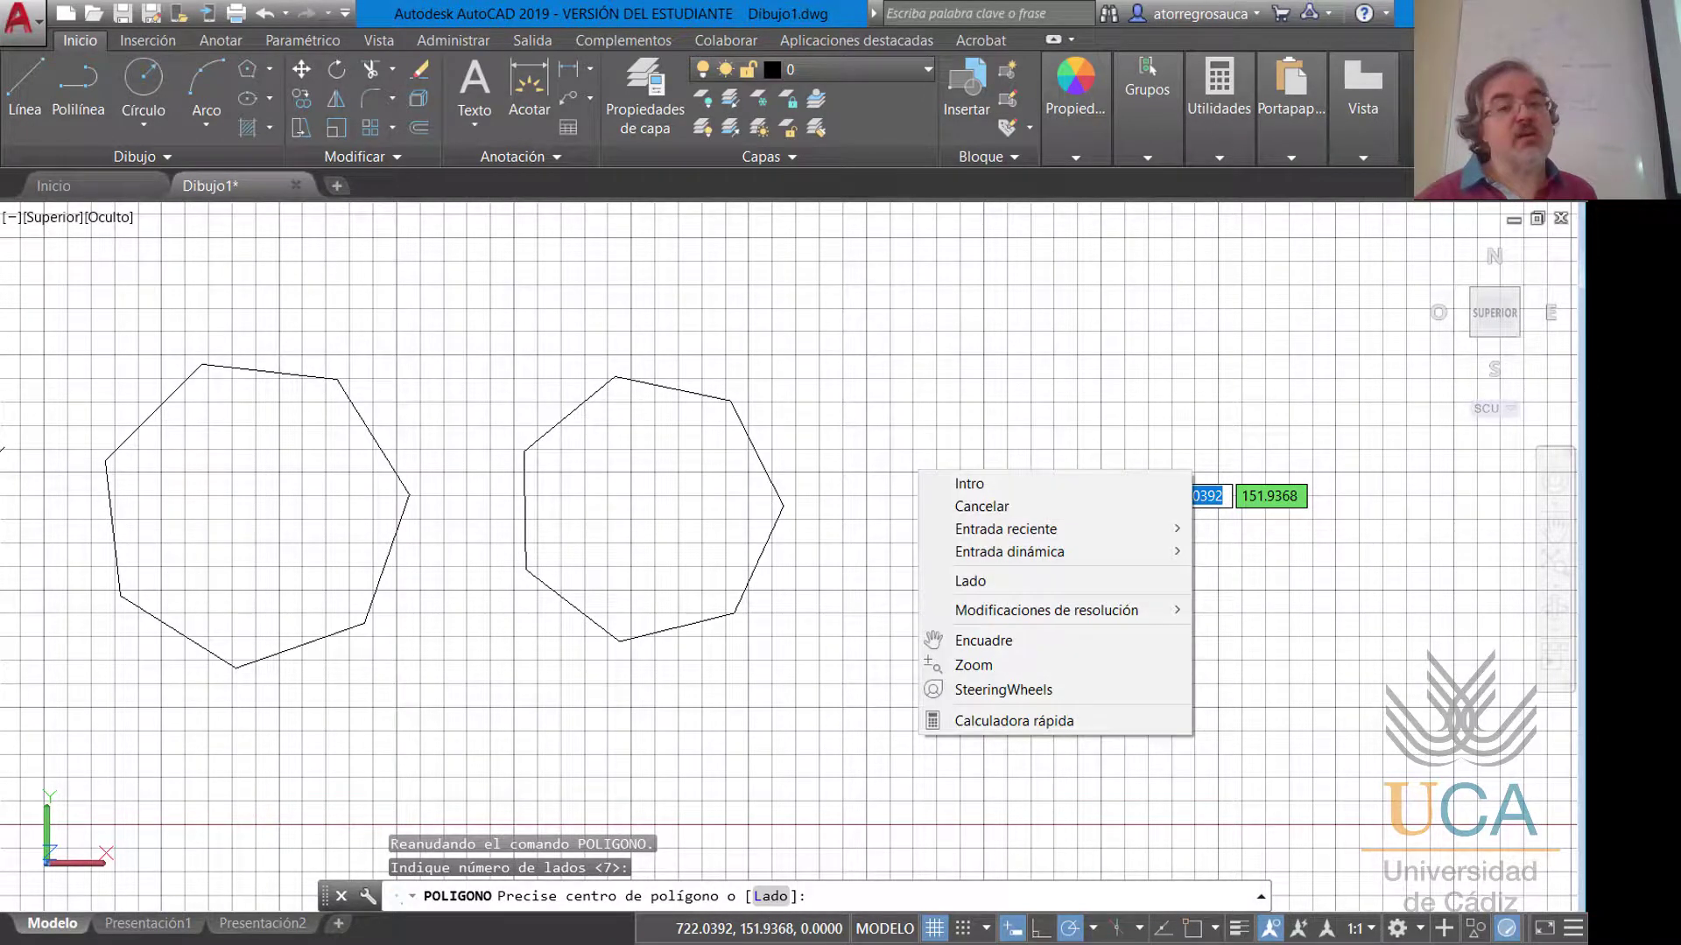
left_click(960, 583)
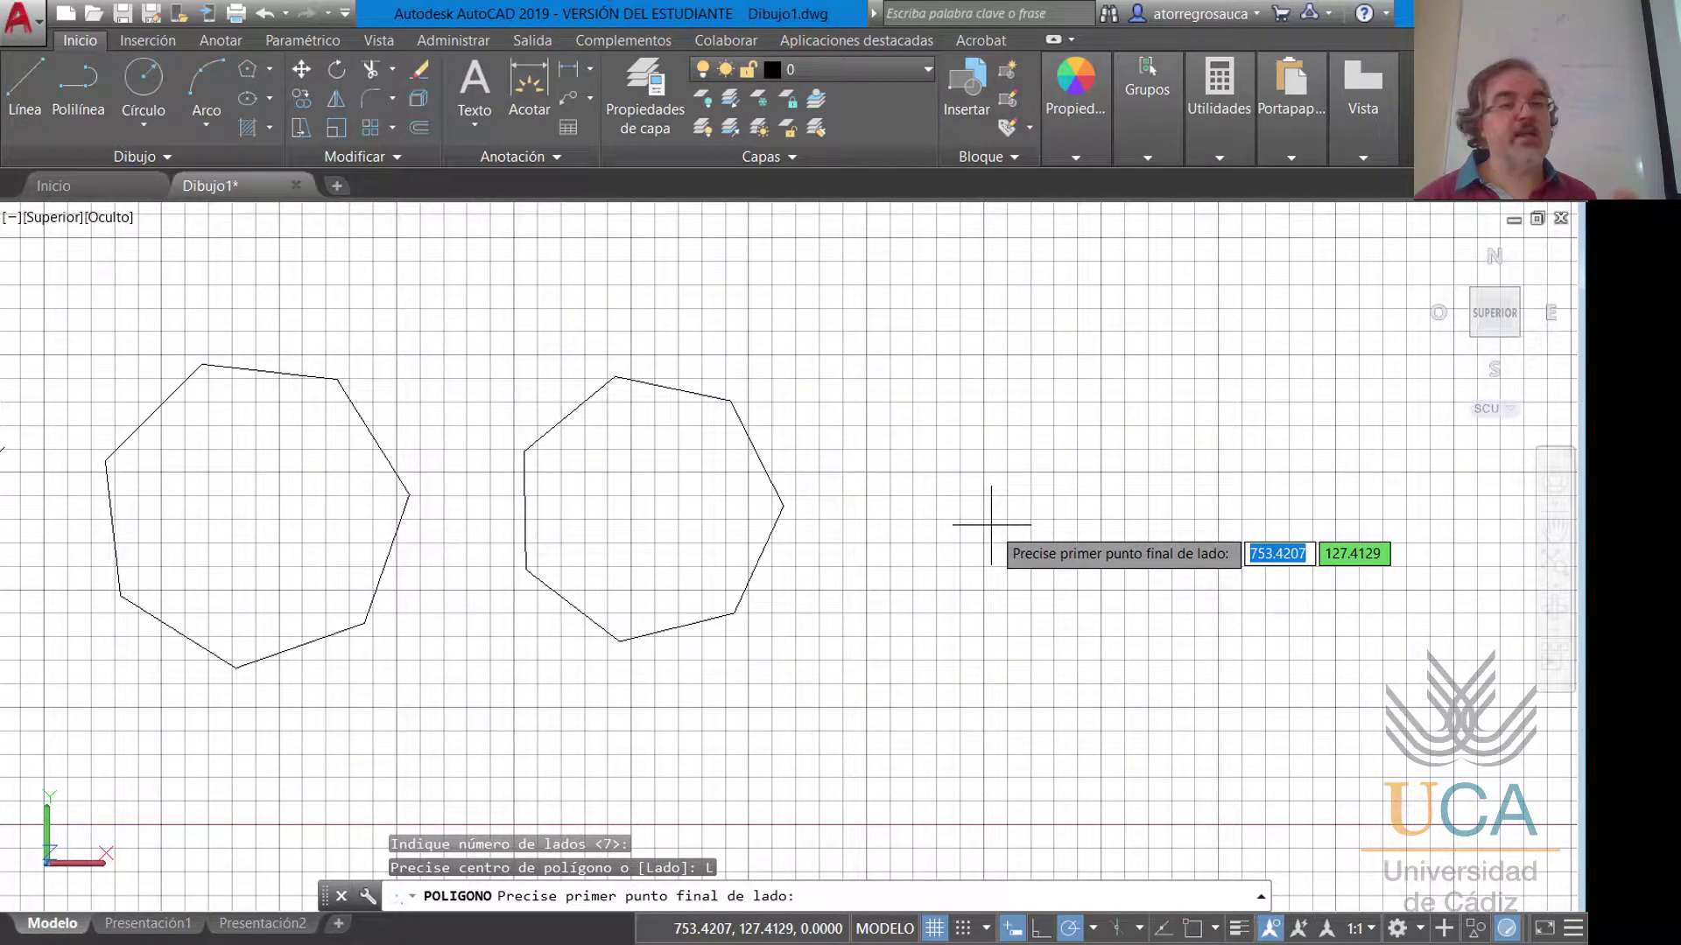
left_click(991, 525)
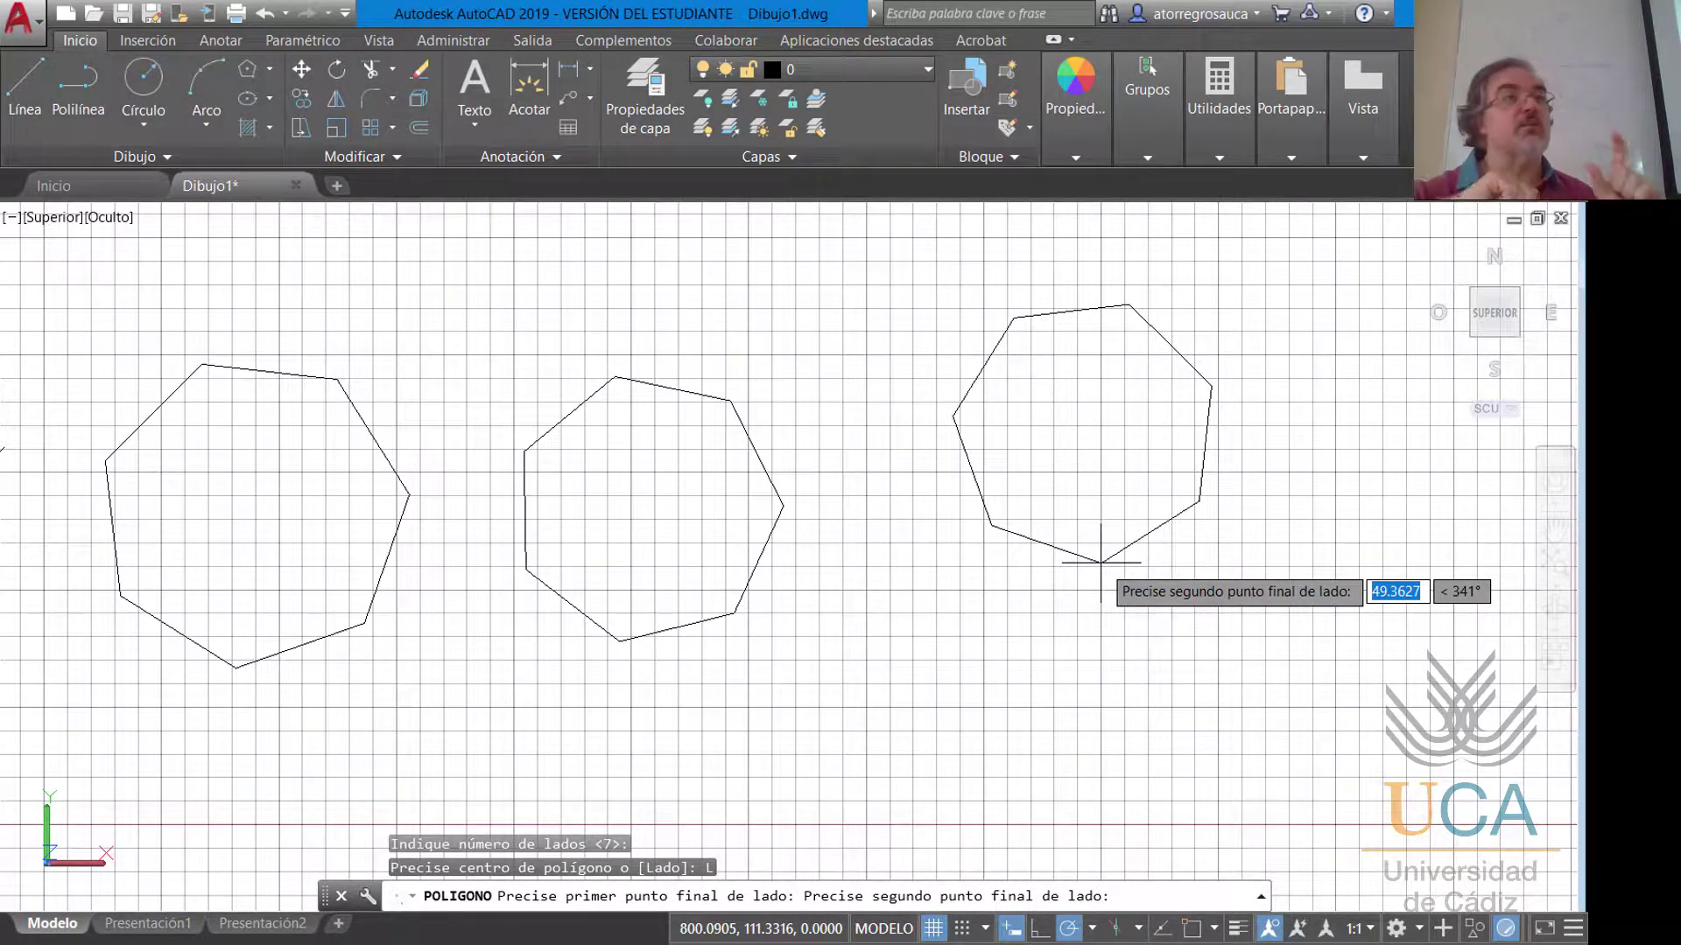
left_click(1113, 502)
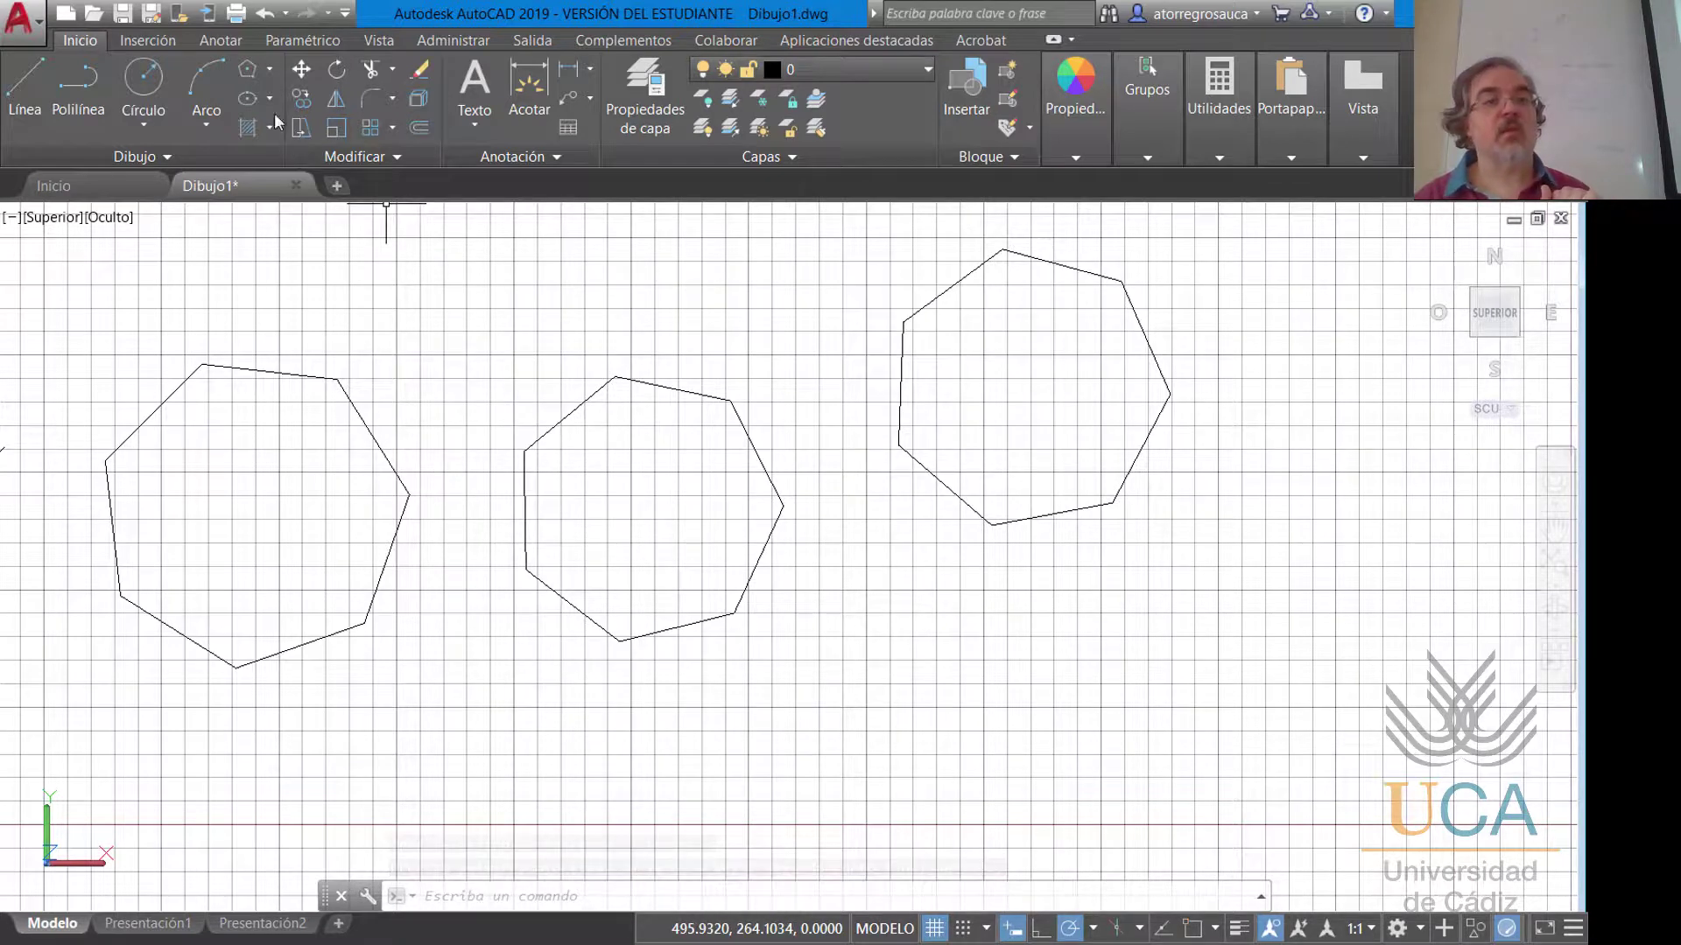
Draw a fourth 7-sided polygon by its side, running the side vertically downwards with polar tracking, and turn polar tracking off.
left_click(247, 69)
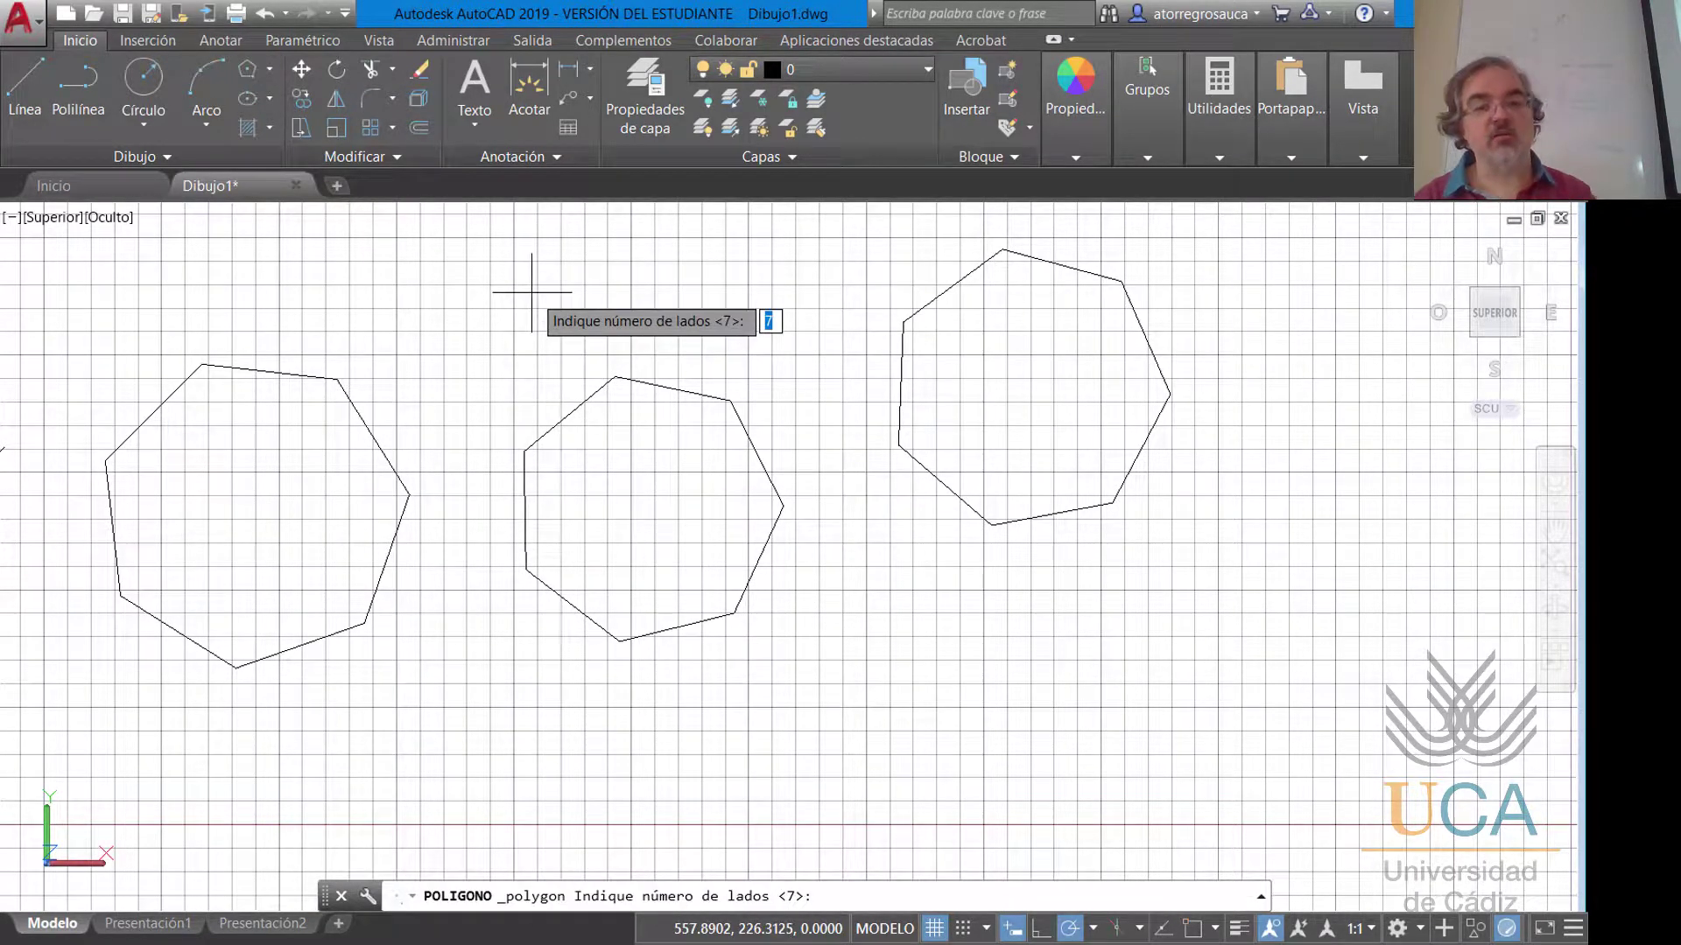
key("Return")
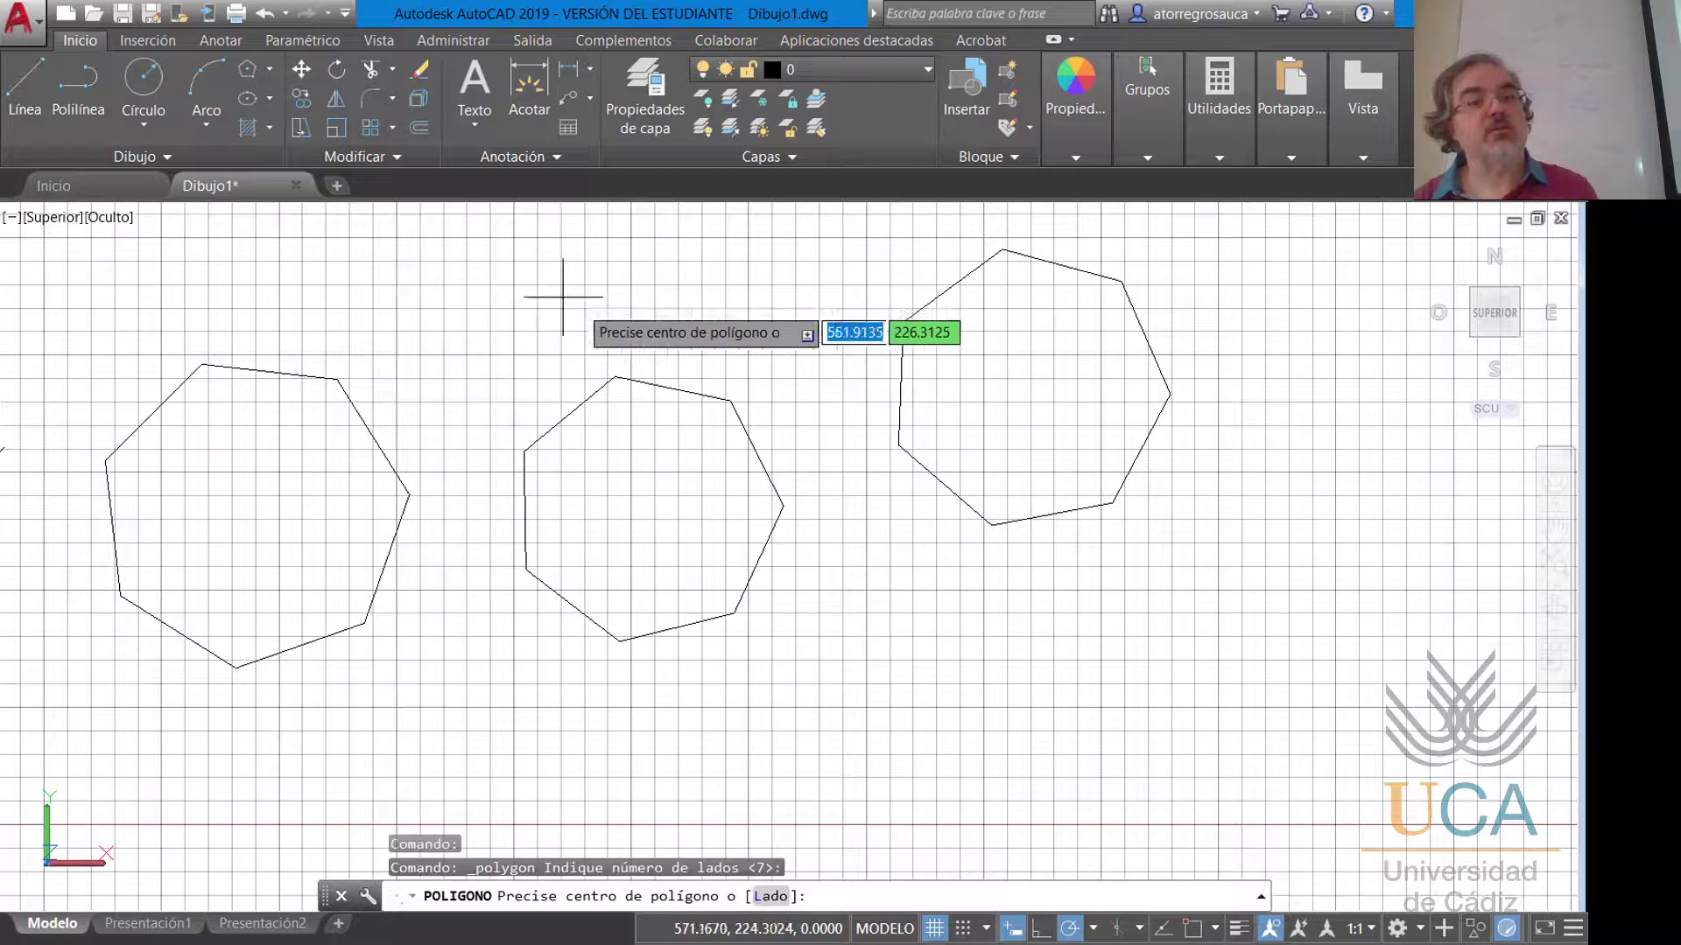
middle_click_drag(1237, 423, 829, 415)
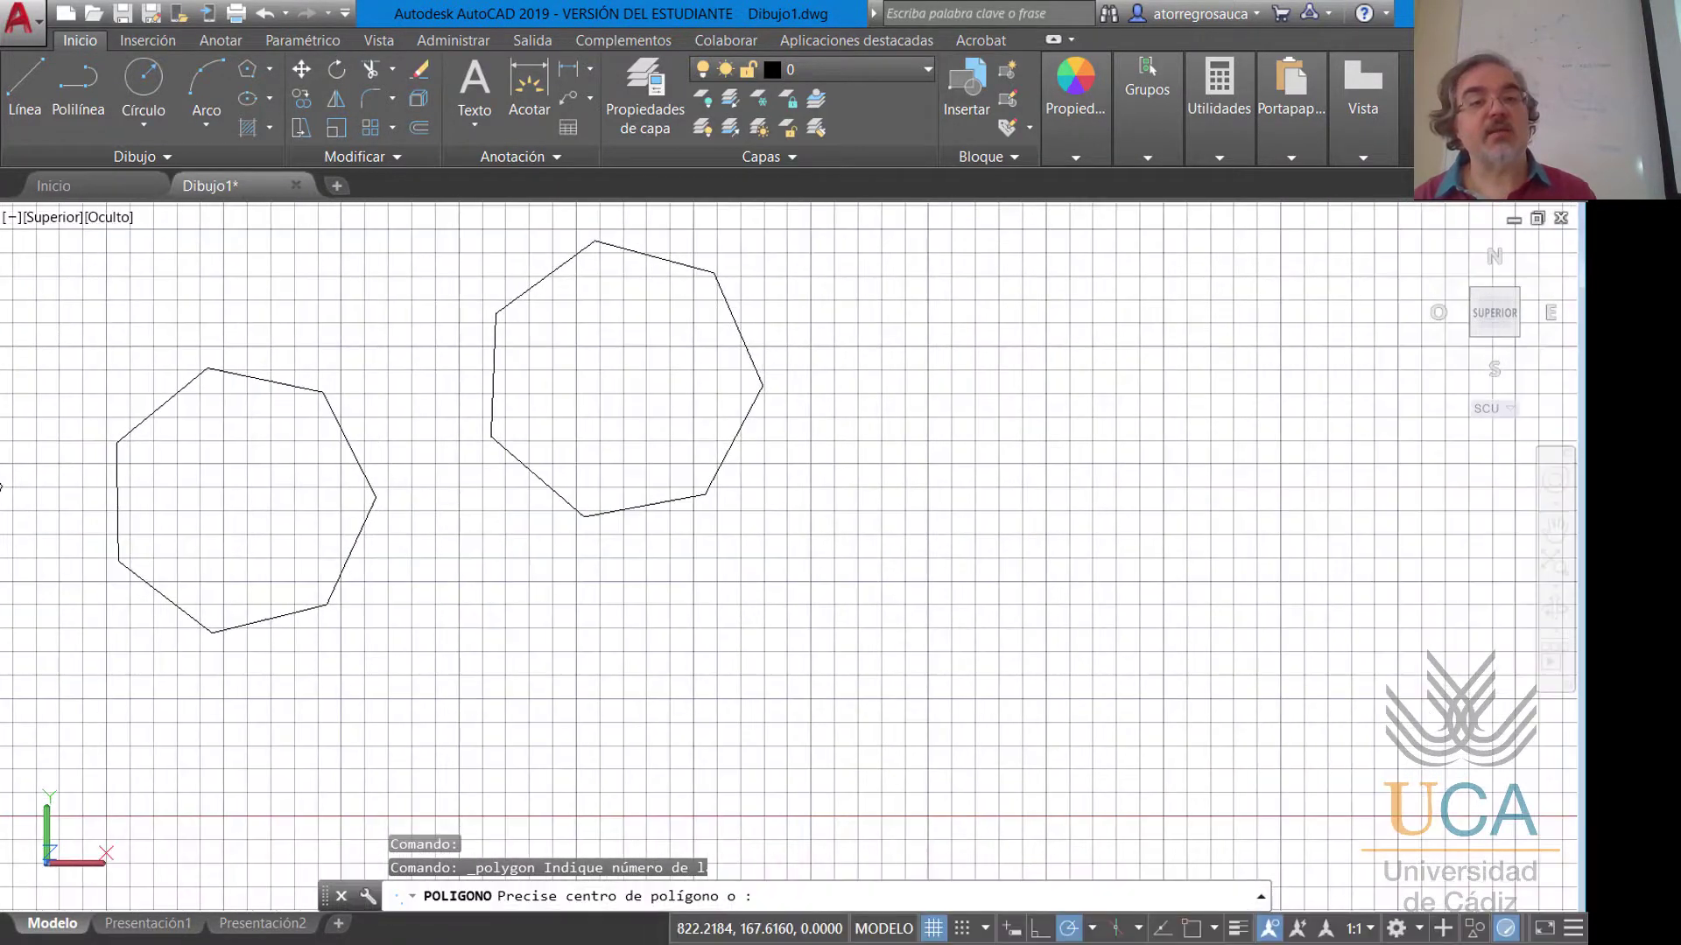
right_click(865, 463)
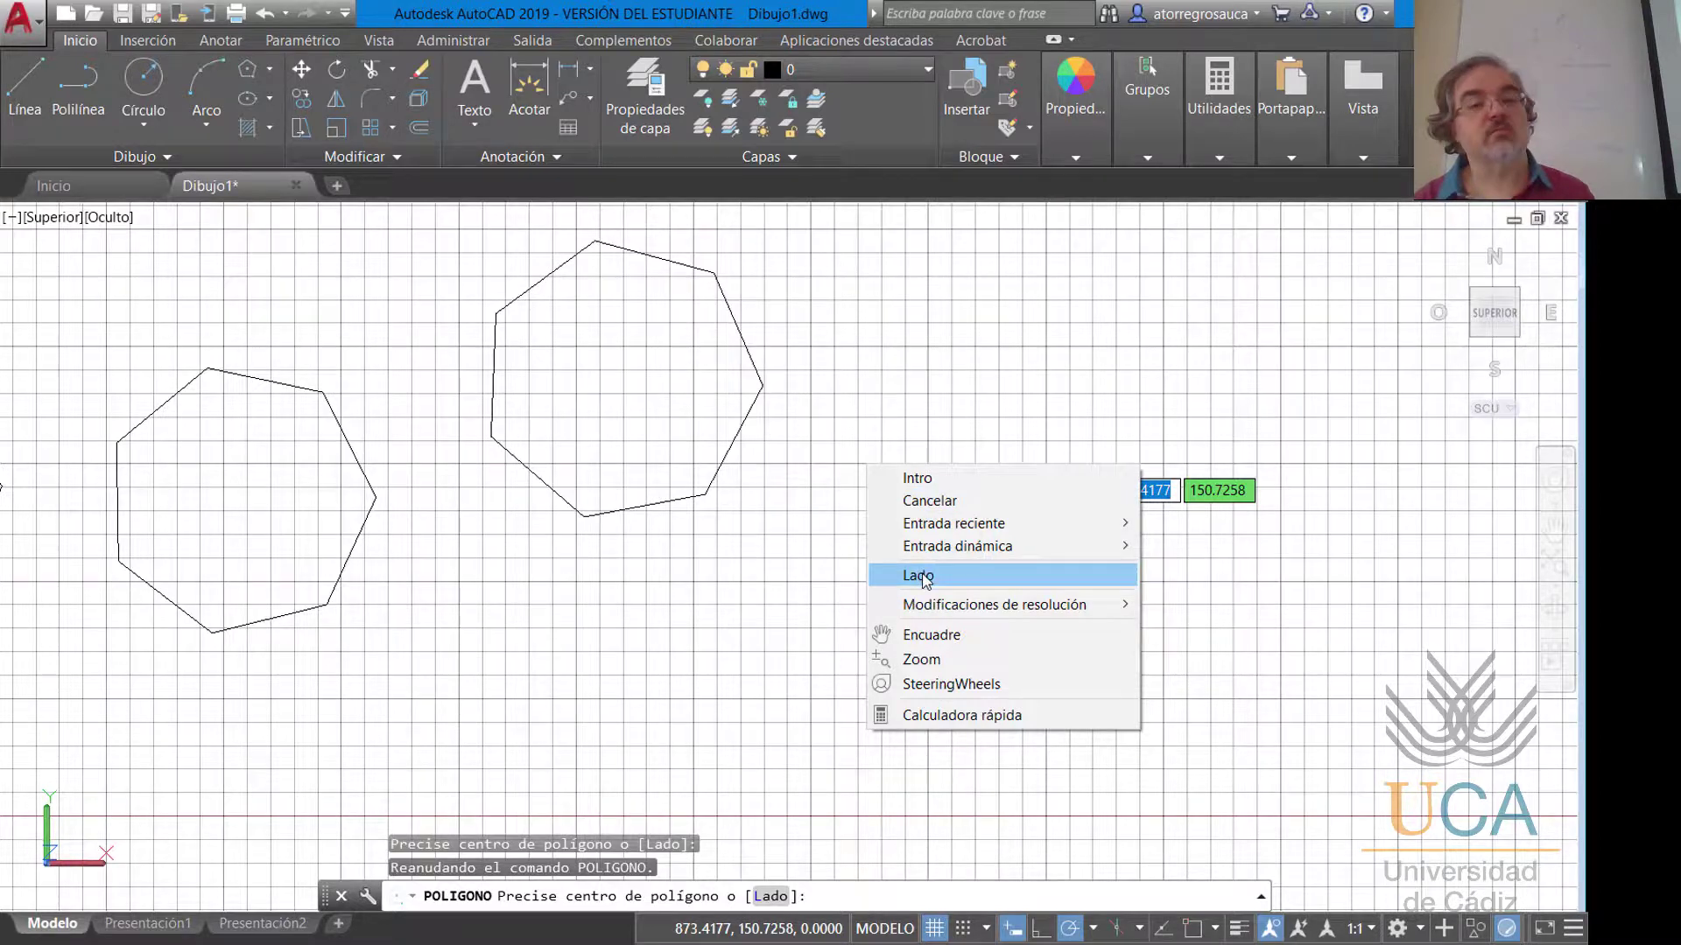
left_click(919, 576)
left_click(898, 408)
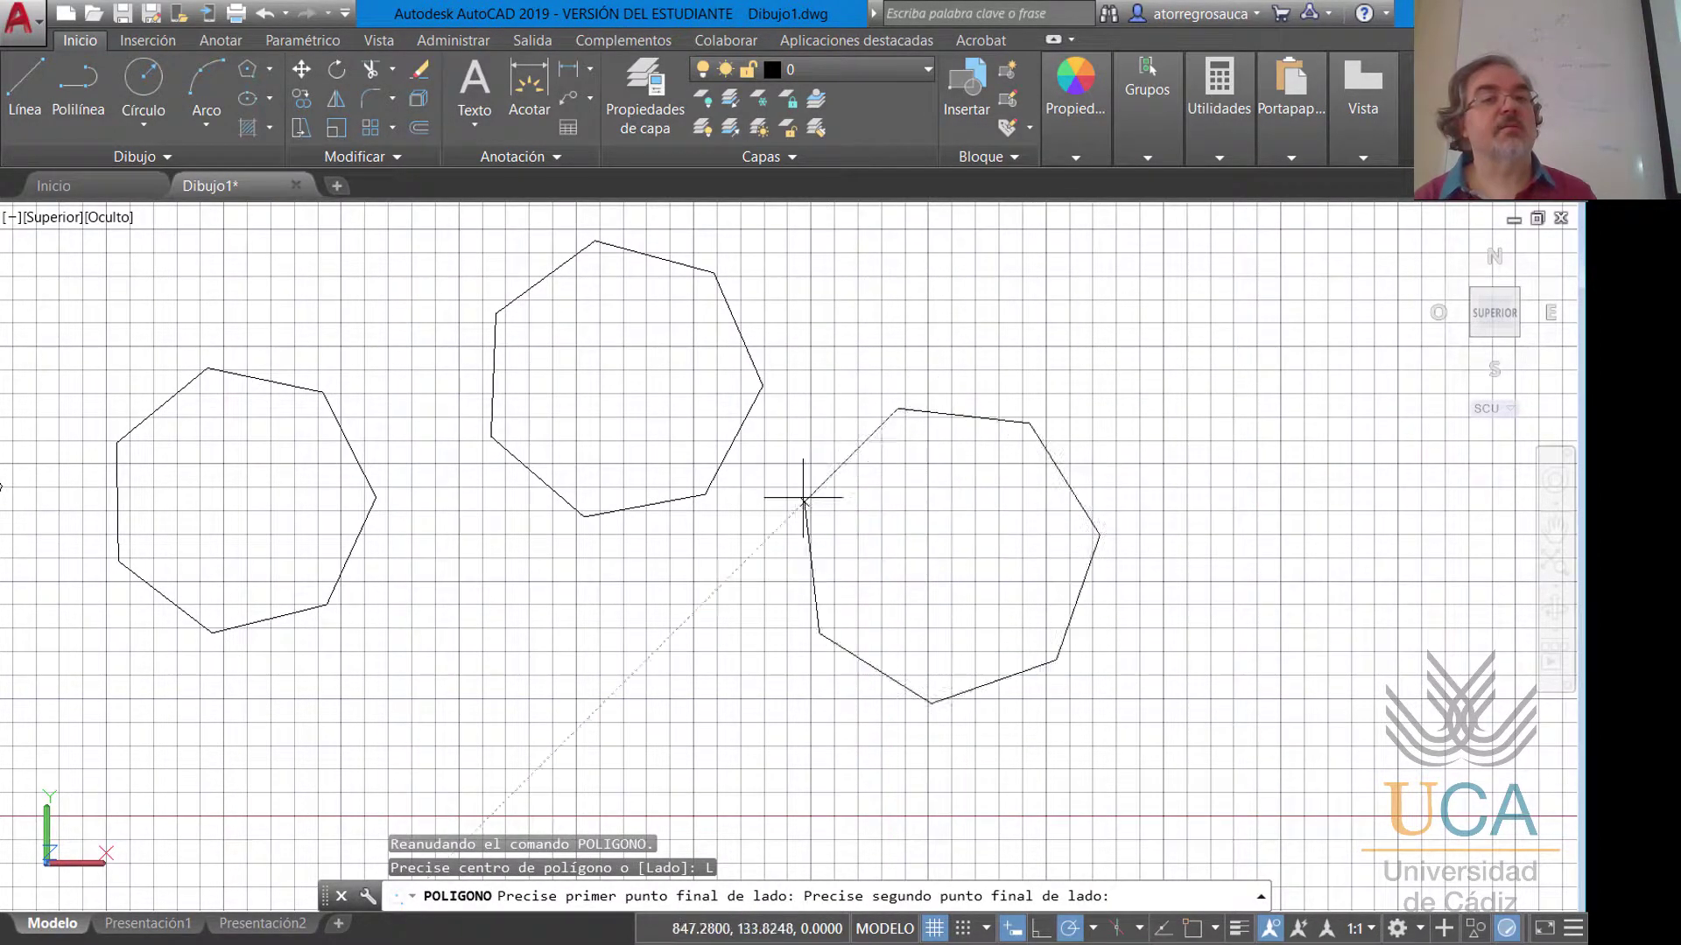
left_click(898, 524)
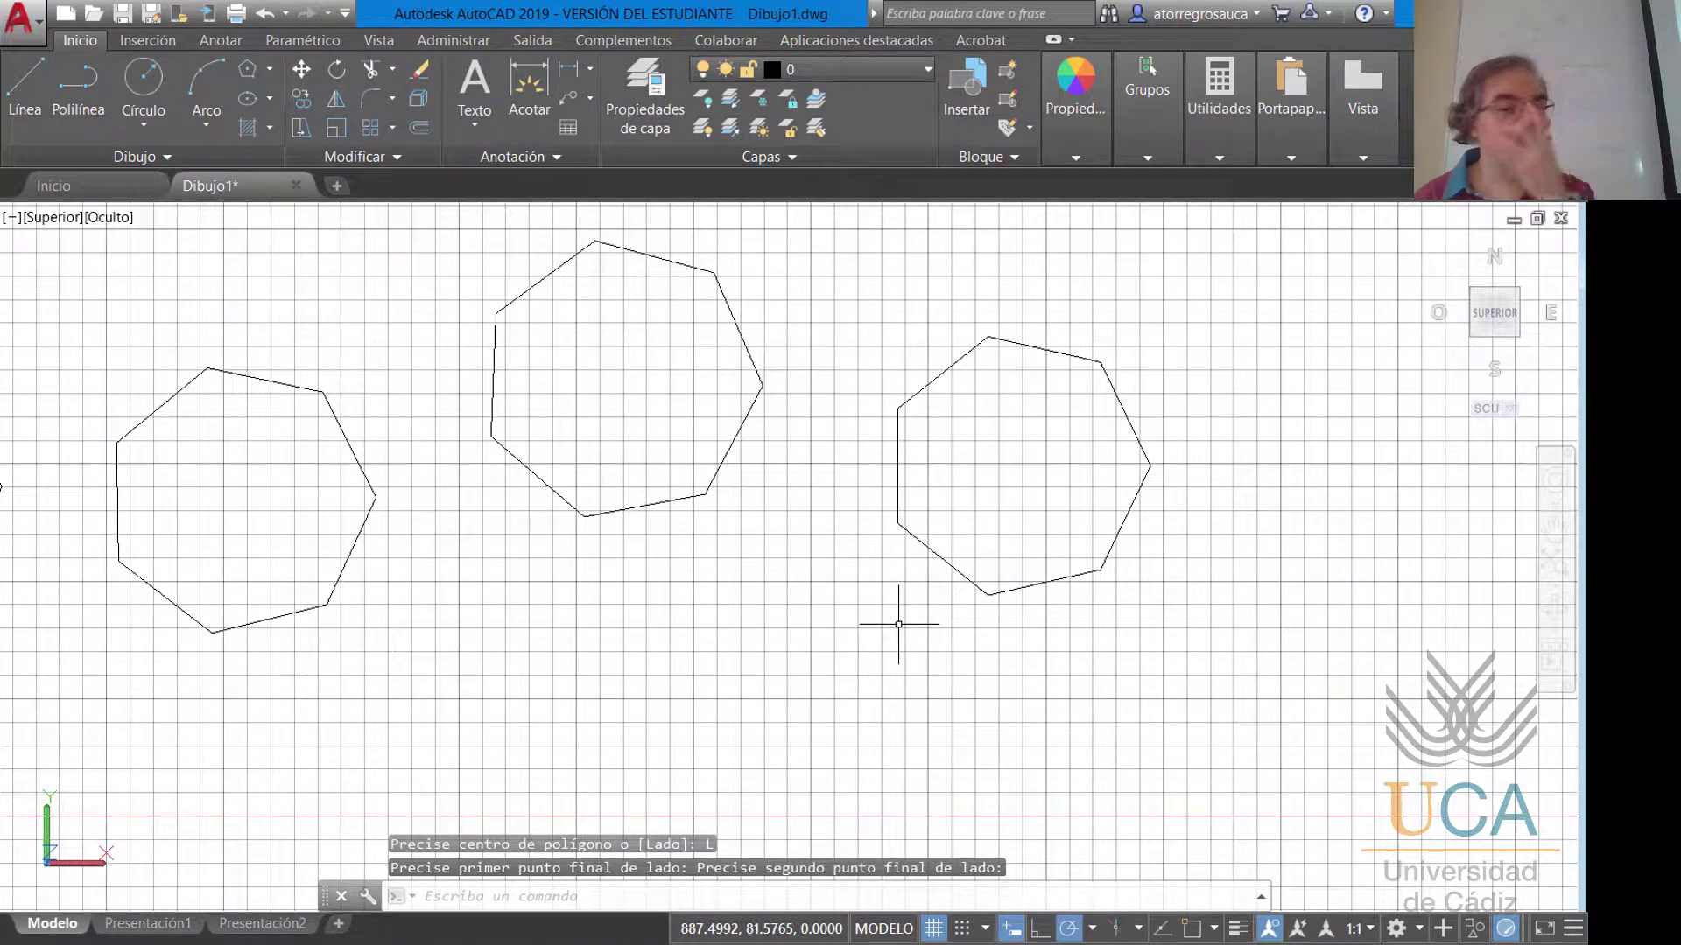
left_click(1063, 929)
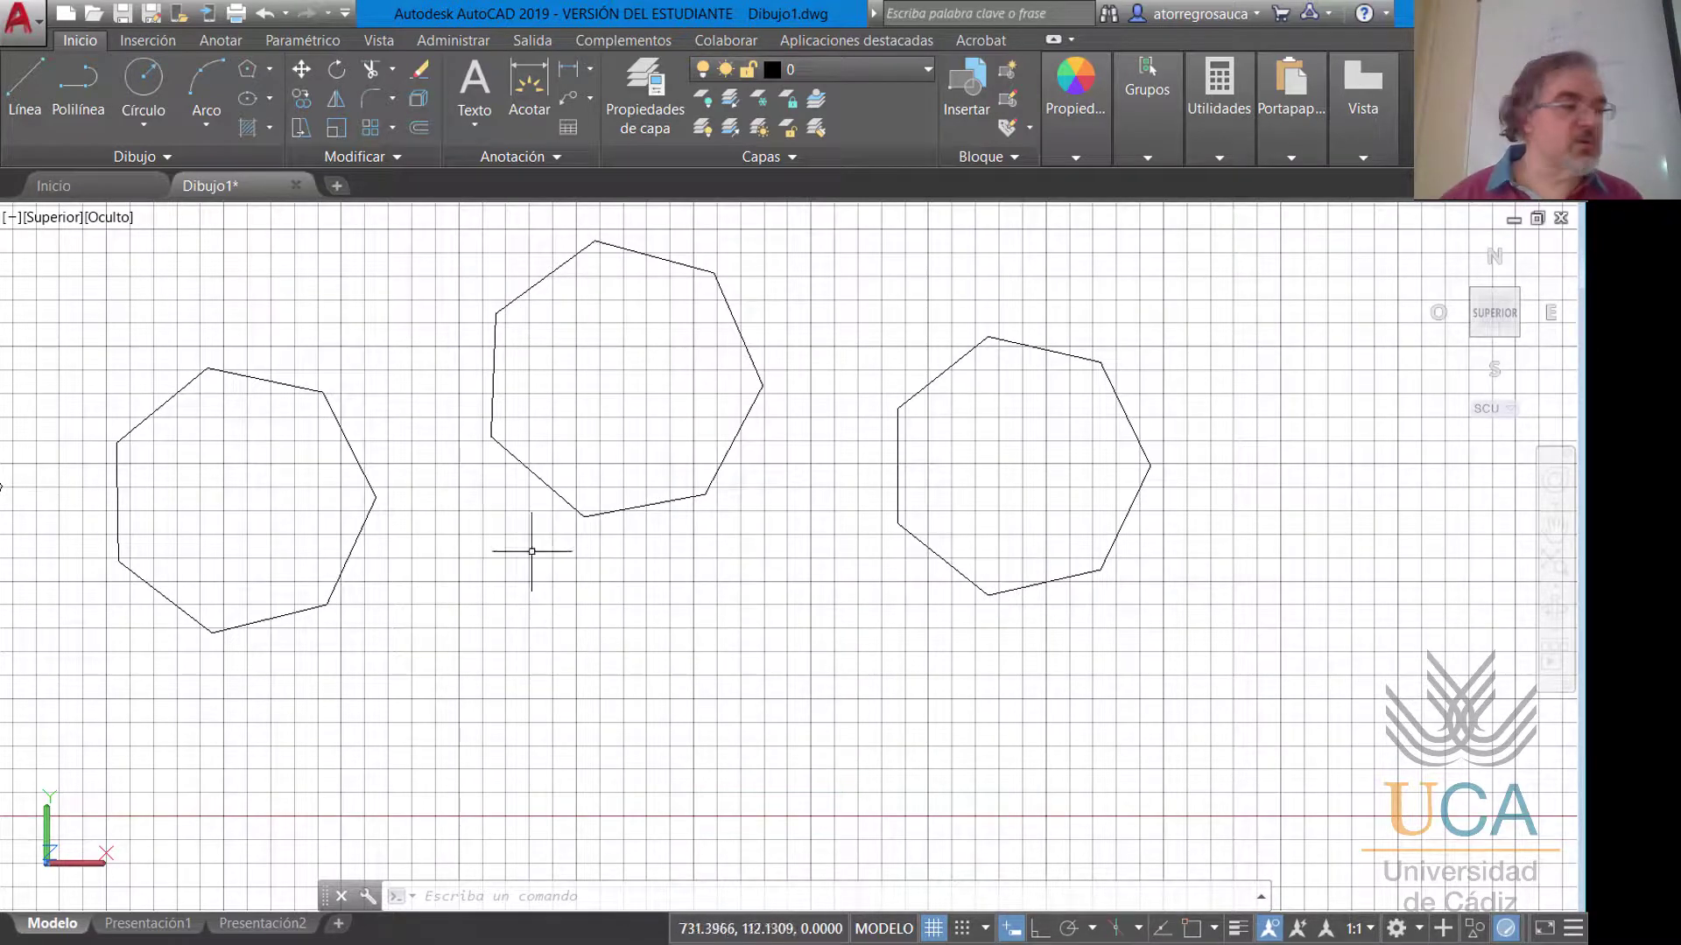
Review the whole drawing, examining the rectangles, circles, lines and seven-sided polygons drawn so far.
middle_click_drag(592, 487, 384, 693)
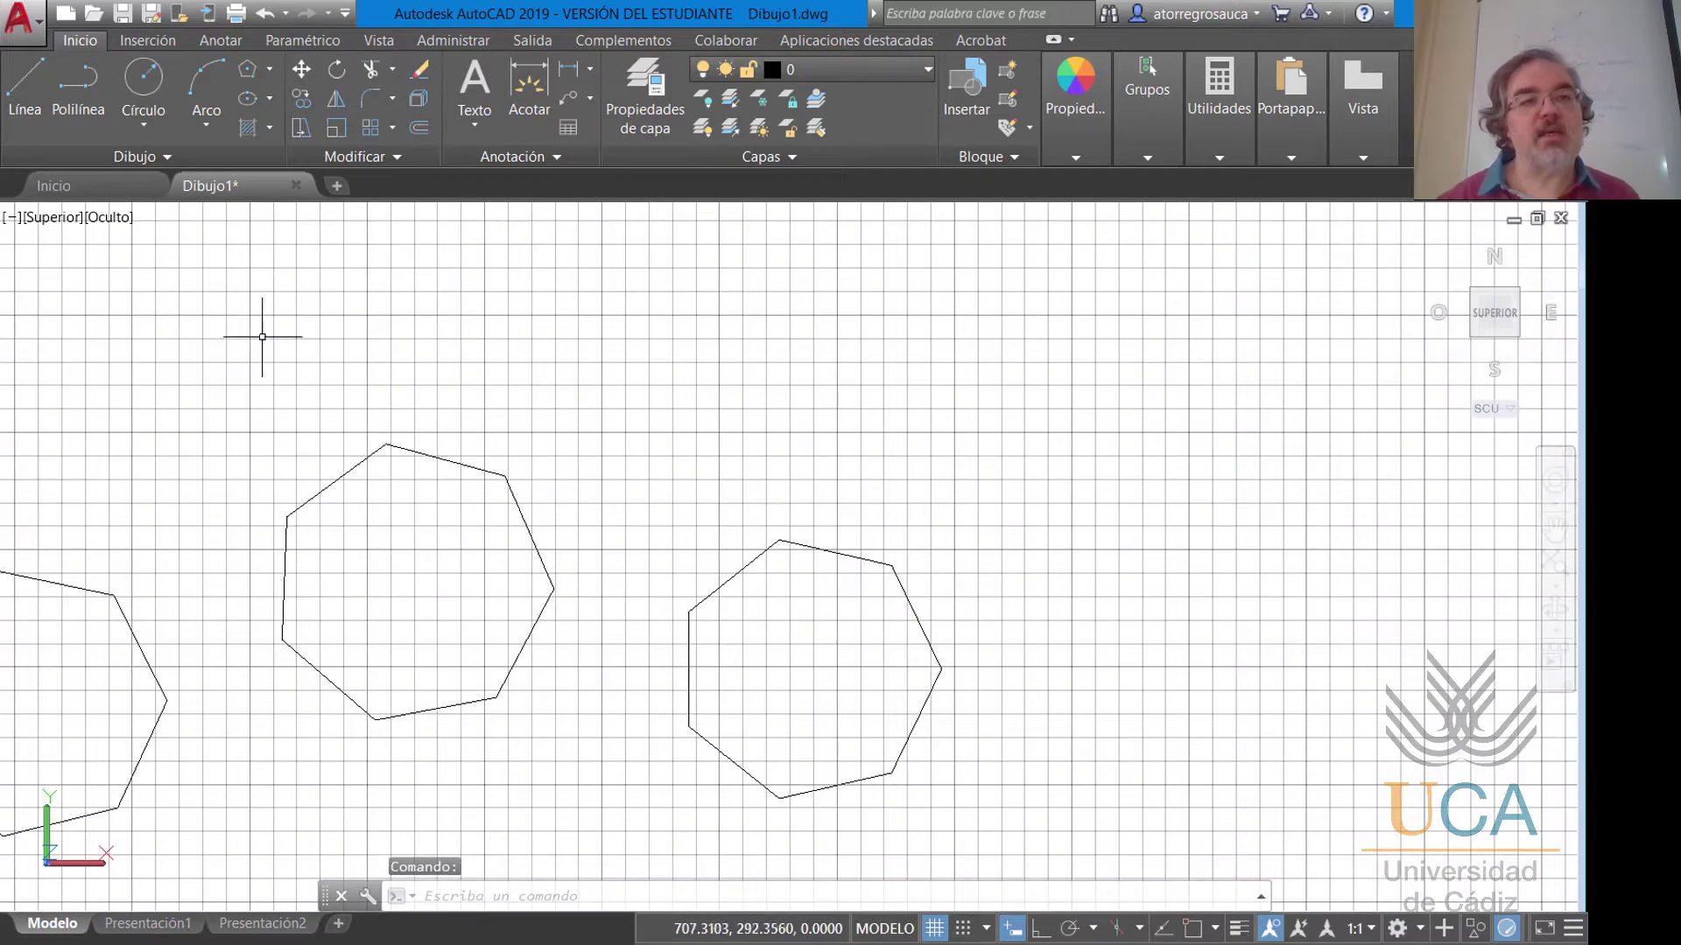
scroll(233, 360, "down", 6)
middle_click_drag(222, 361, 694, 458)
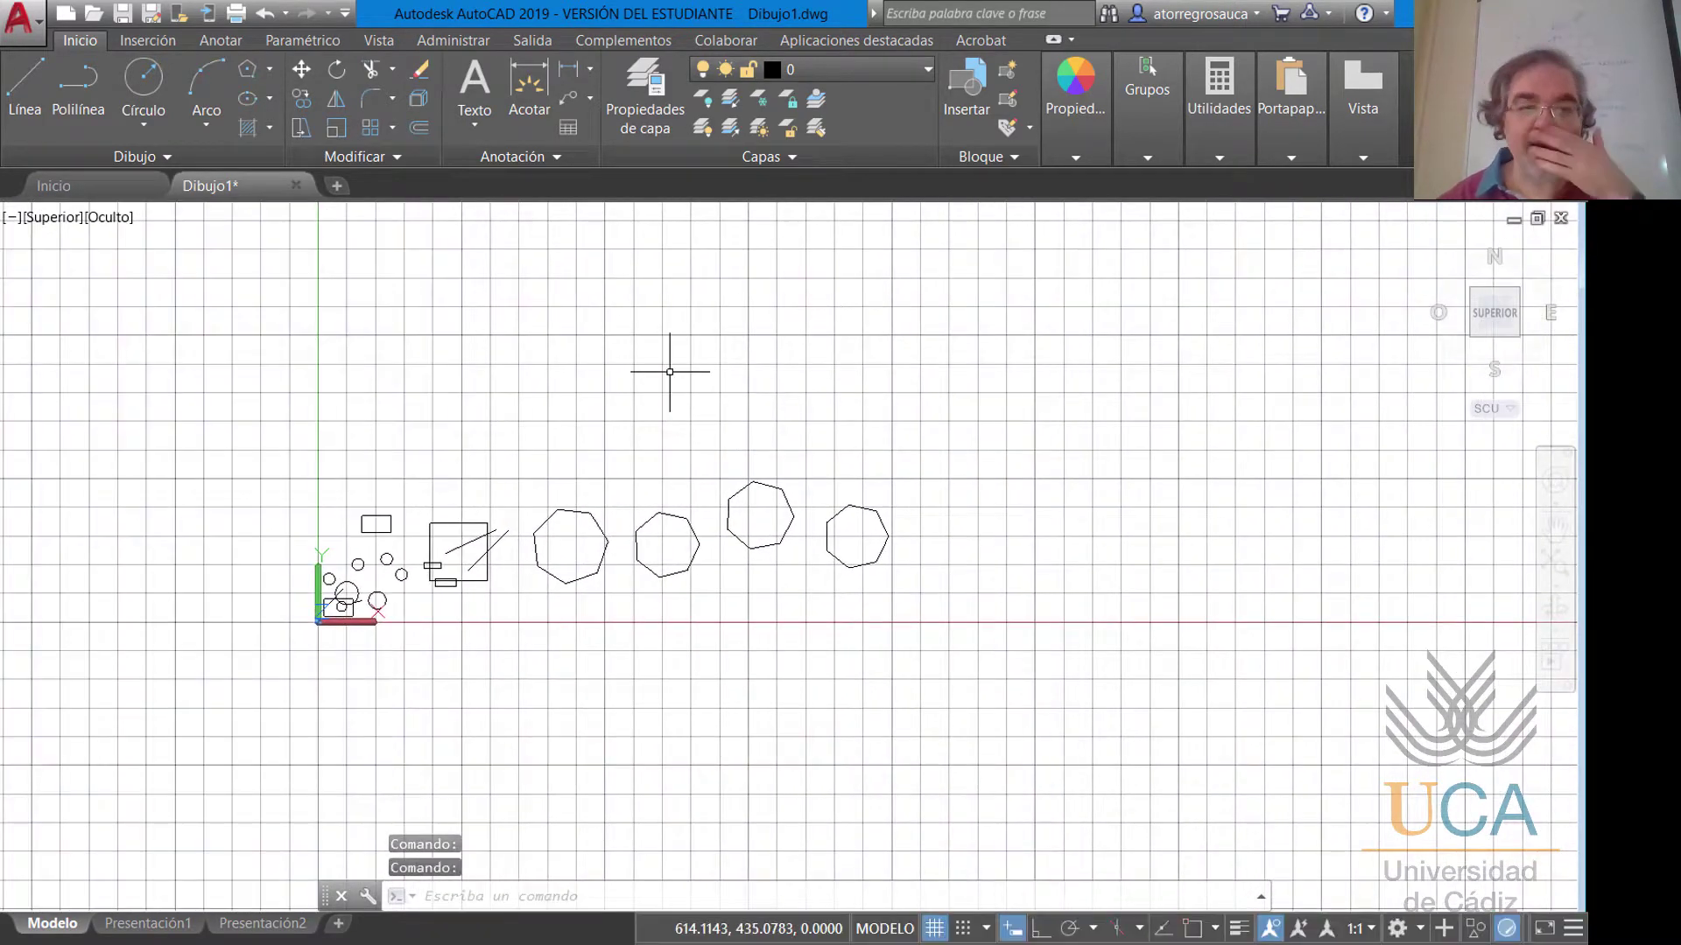
scroll(447, 401, "up", 5)
scroll(406, 510, "down", 2)
middle_click_drag(405, 510, 451, 434)
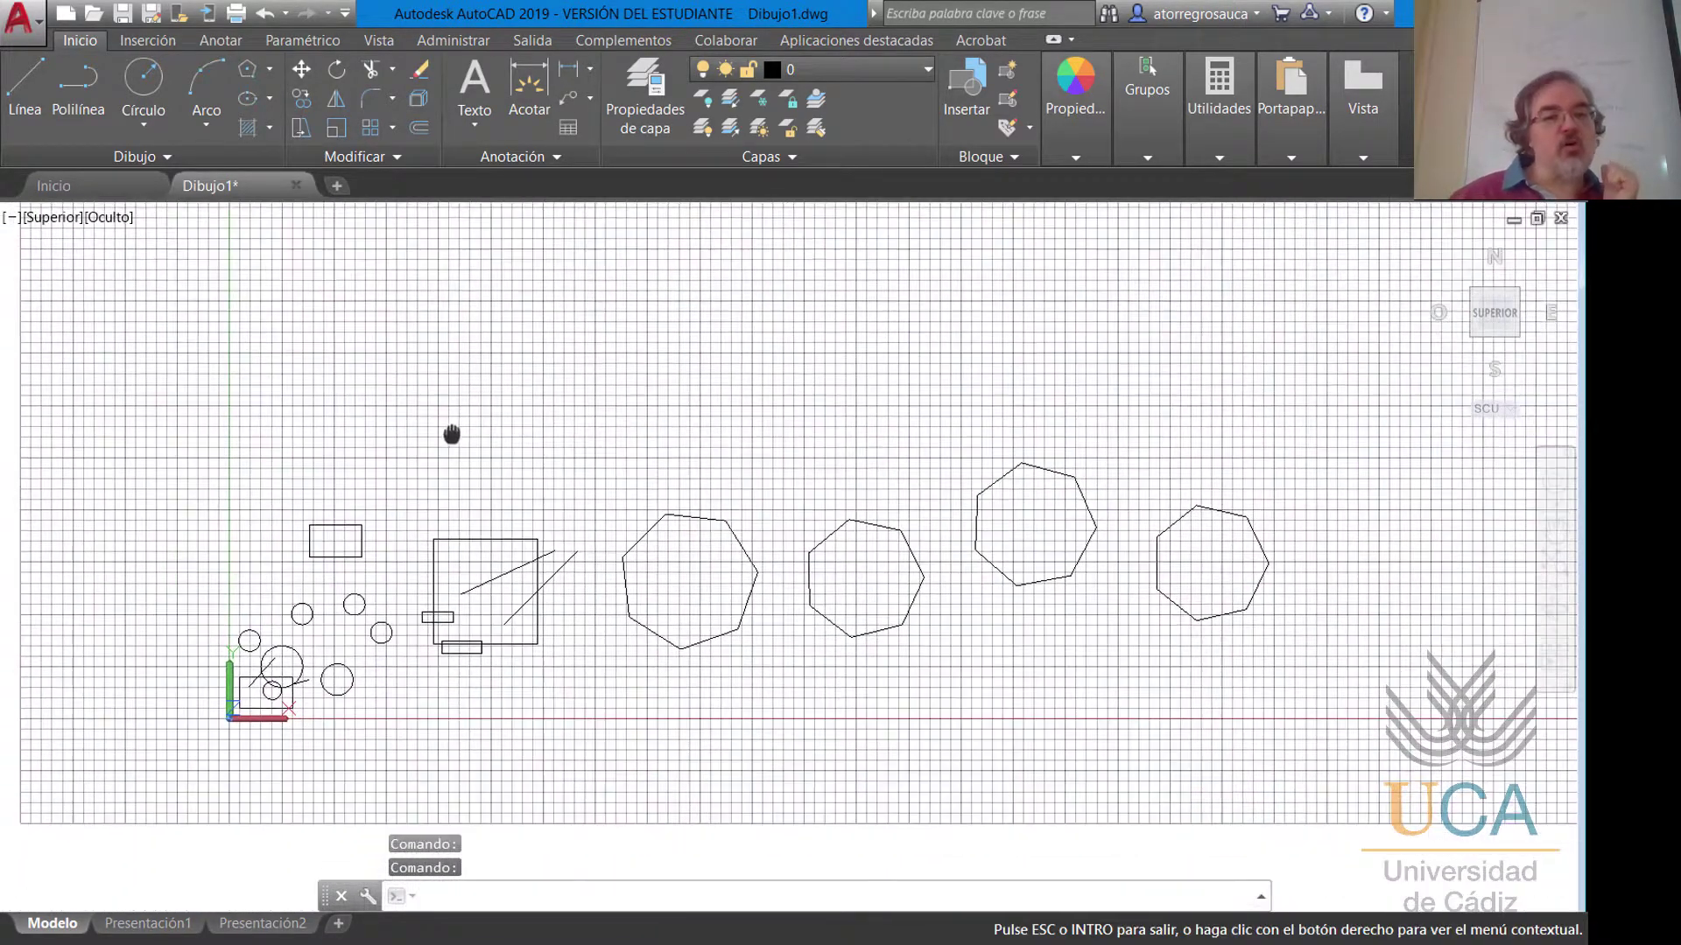
scroll(398, 464, "up", 3)
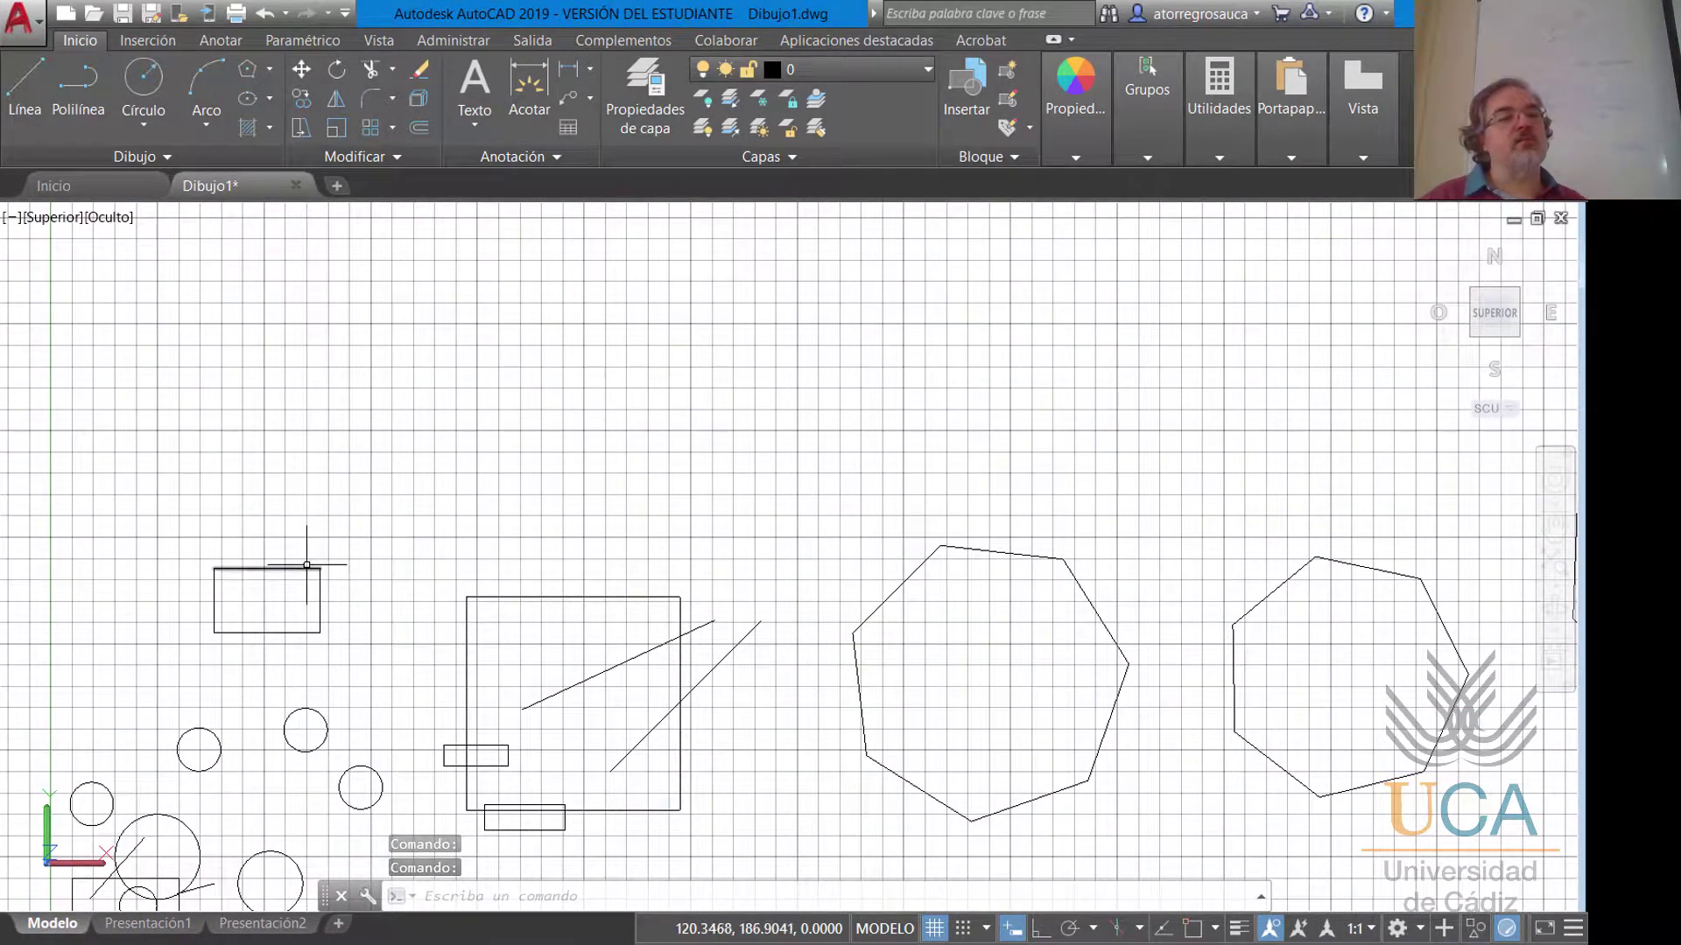
mouse_move(307, 564)
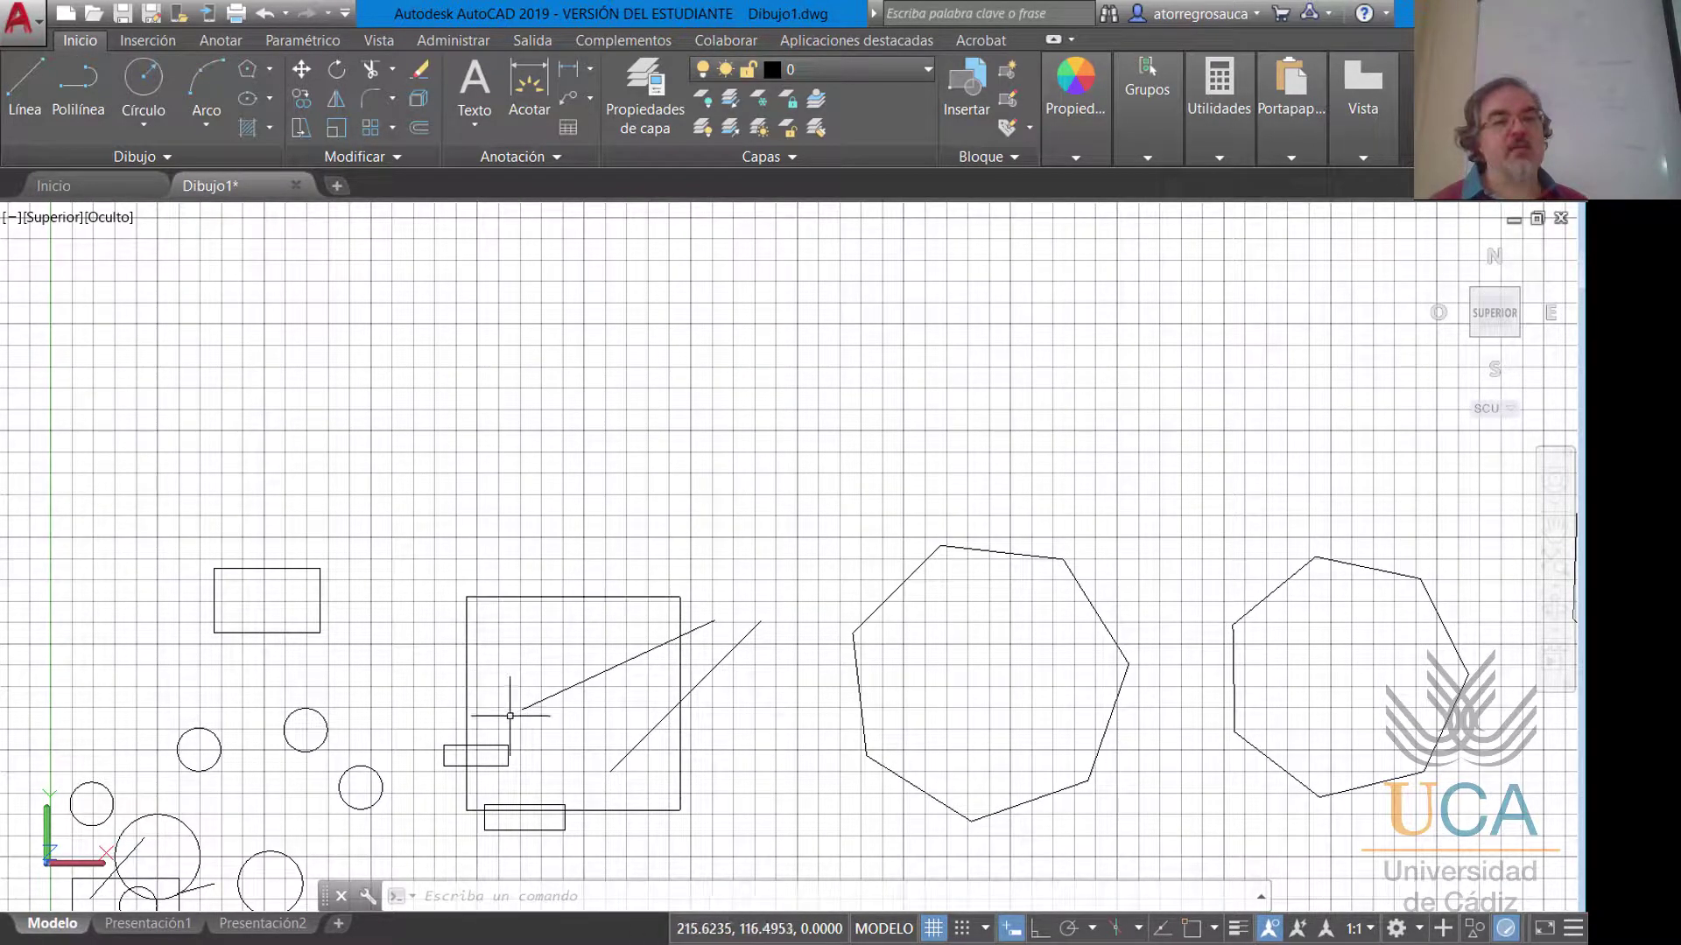
middle_click_drag(499, 683, 553, 577)
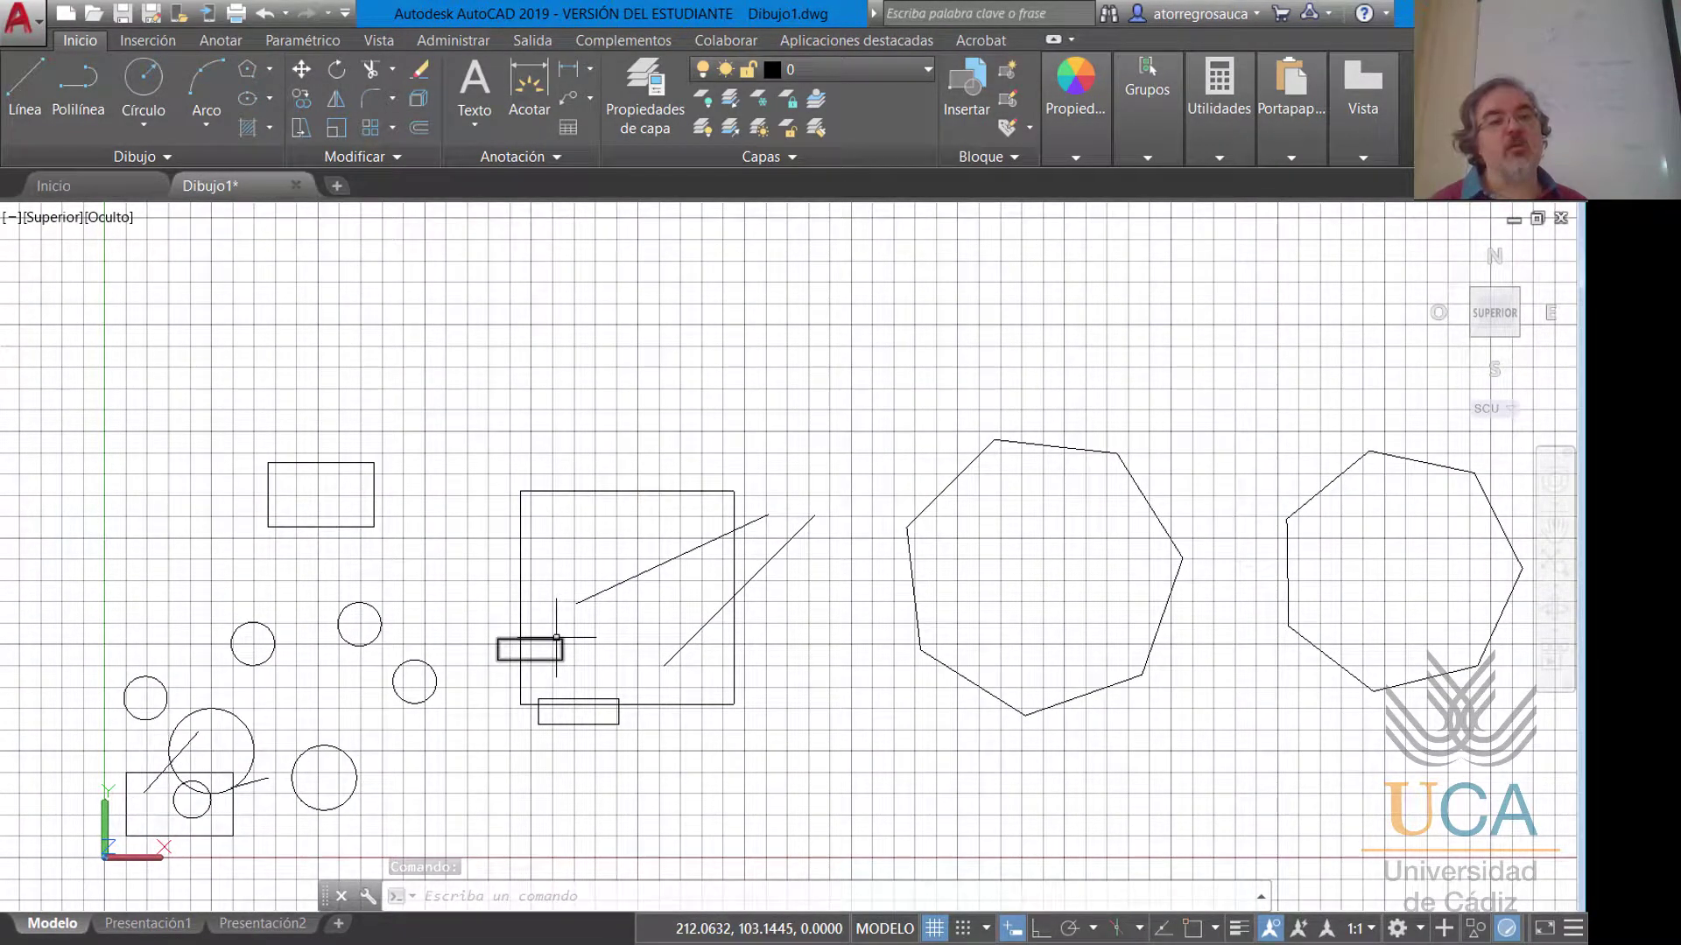
mouse_move(556, 638)
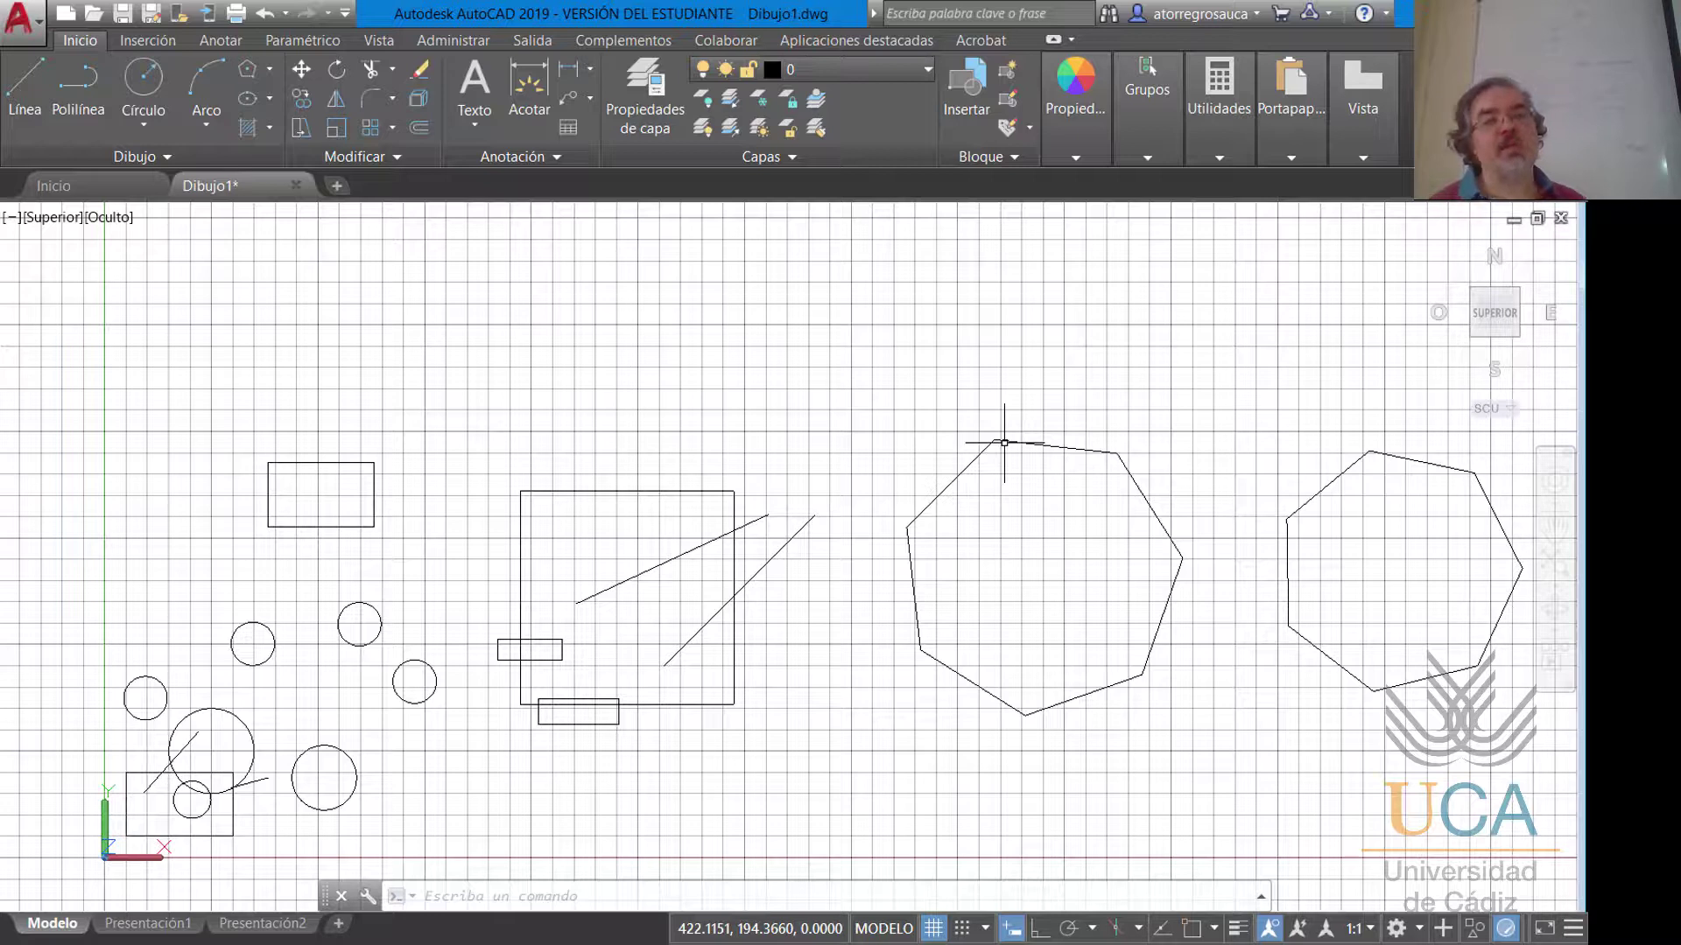
mouse_move(1014, 437)
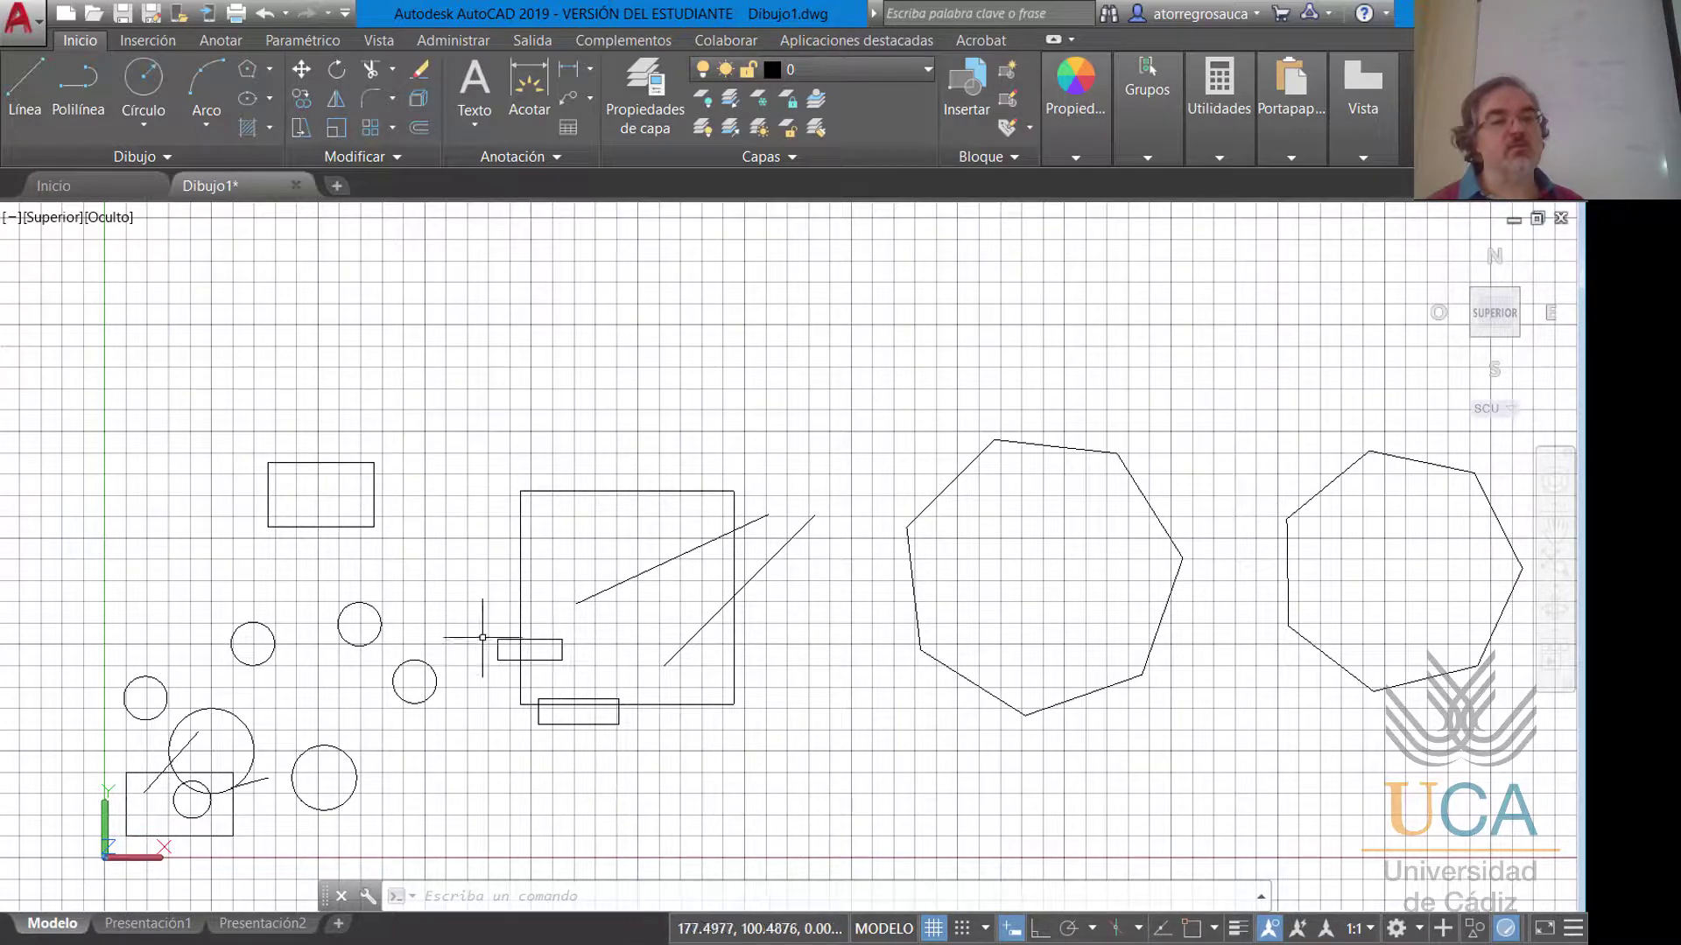
Examine the square, small rectangles, separate lines and first heptagon, comparing which ones are single polylines.
scroll(517, 641, "up", 5)
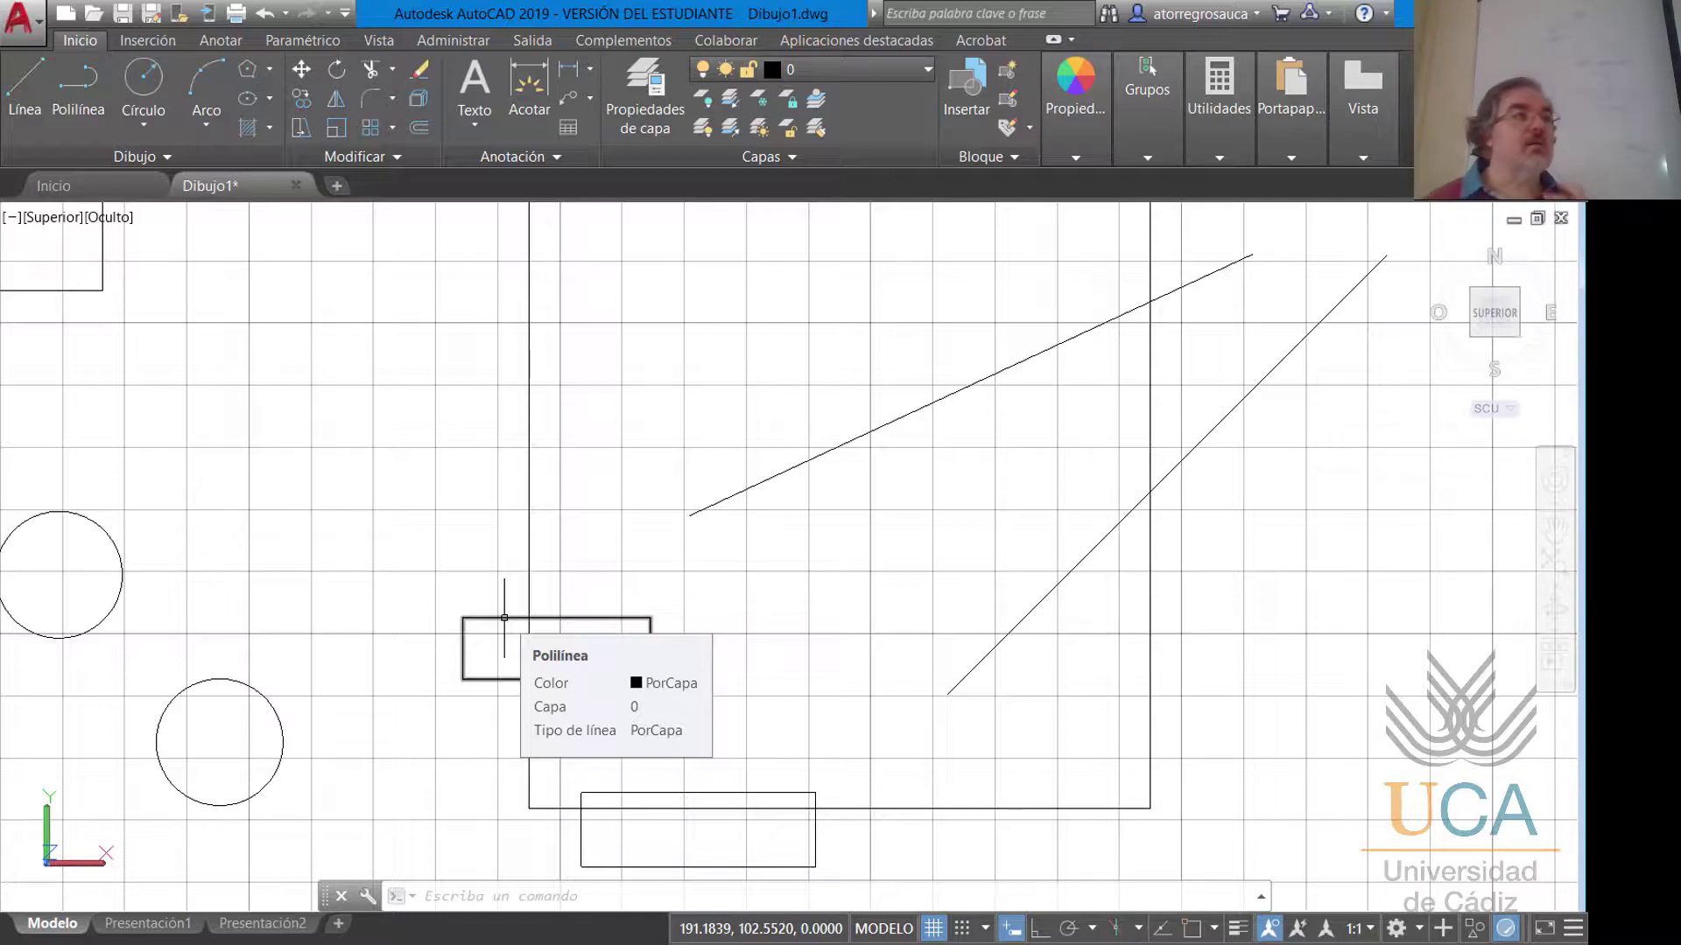
scroll(595, 547, "down", 2)
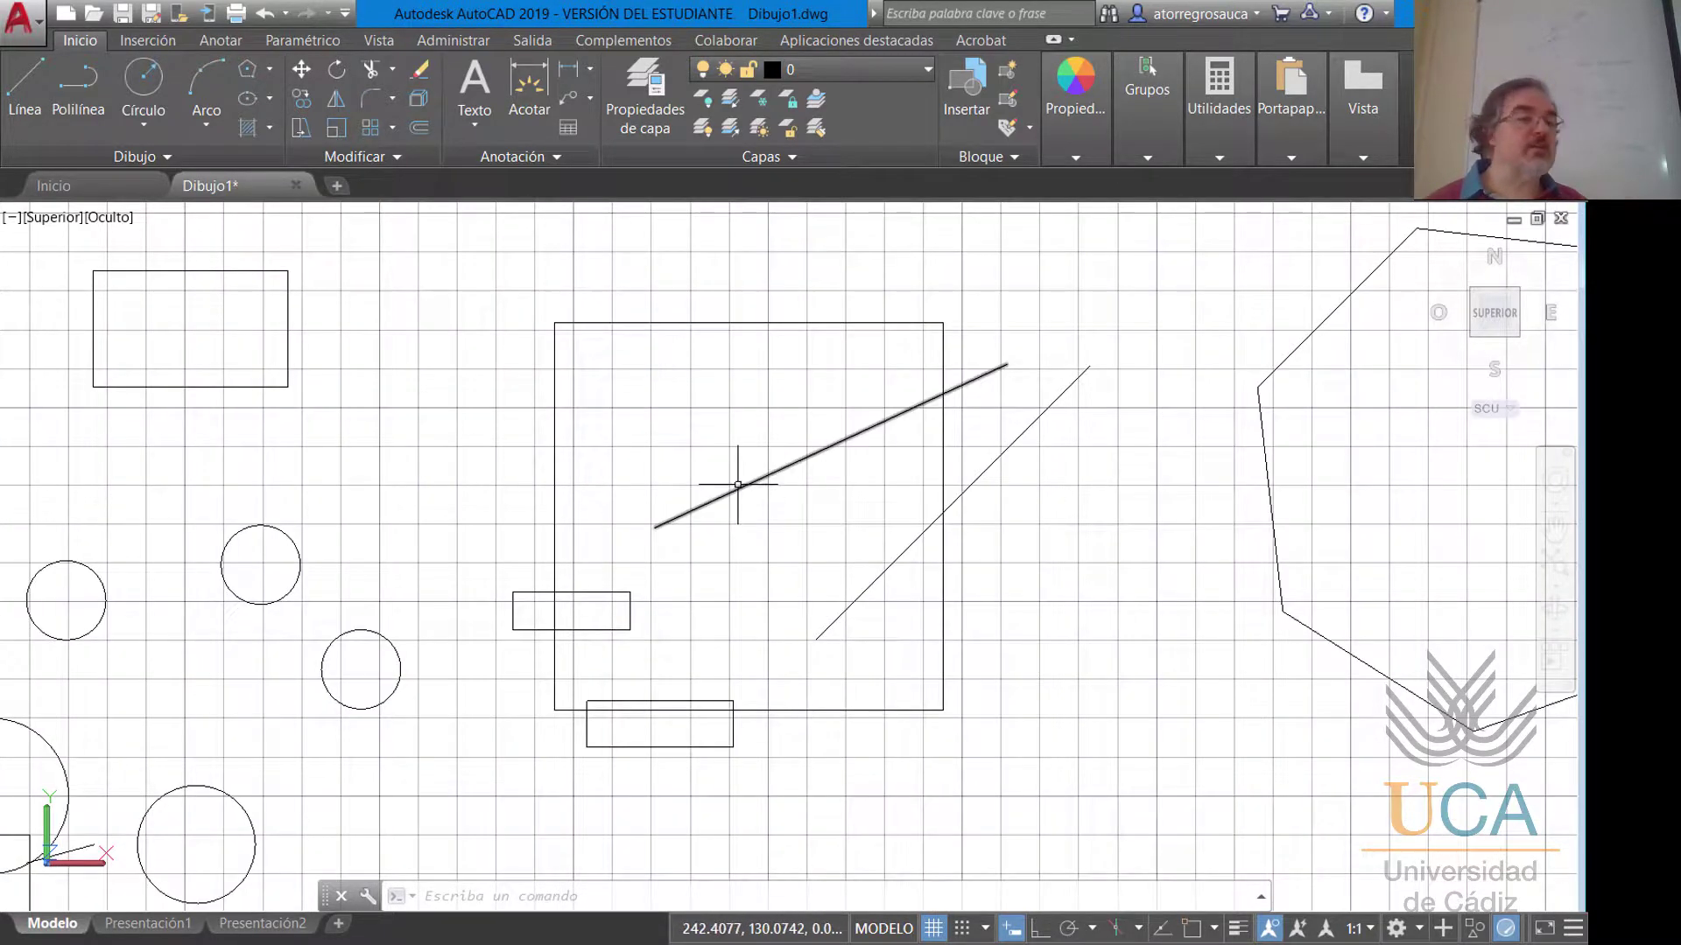
mouse_move(737, 484)
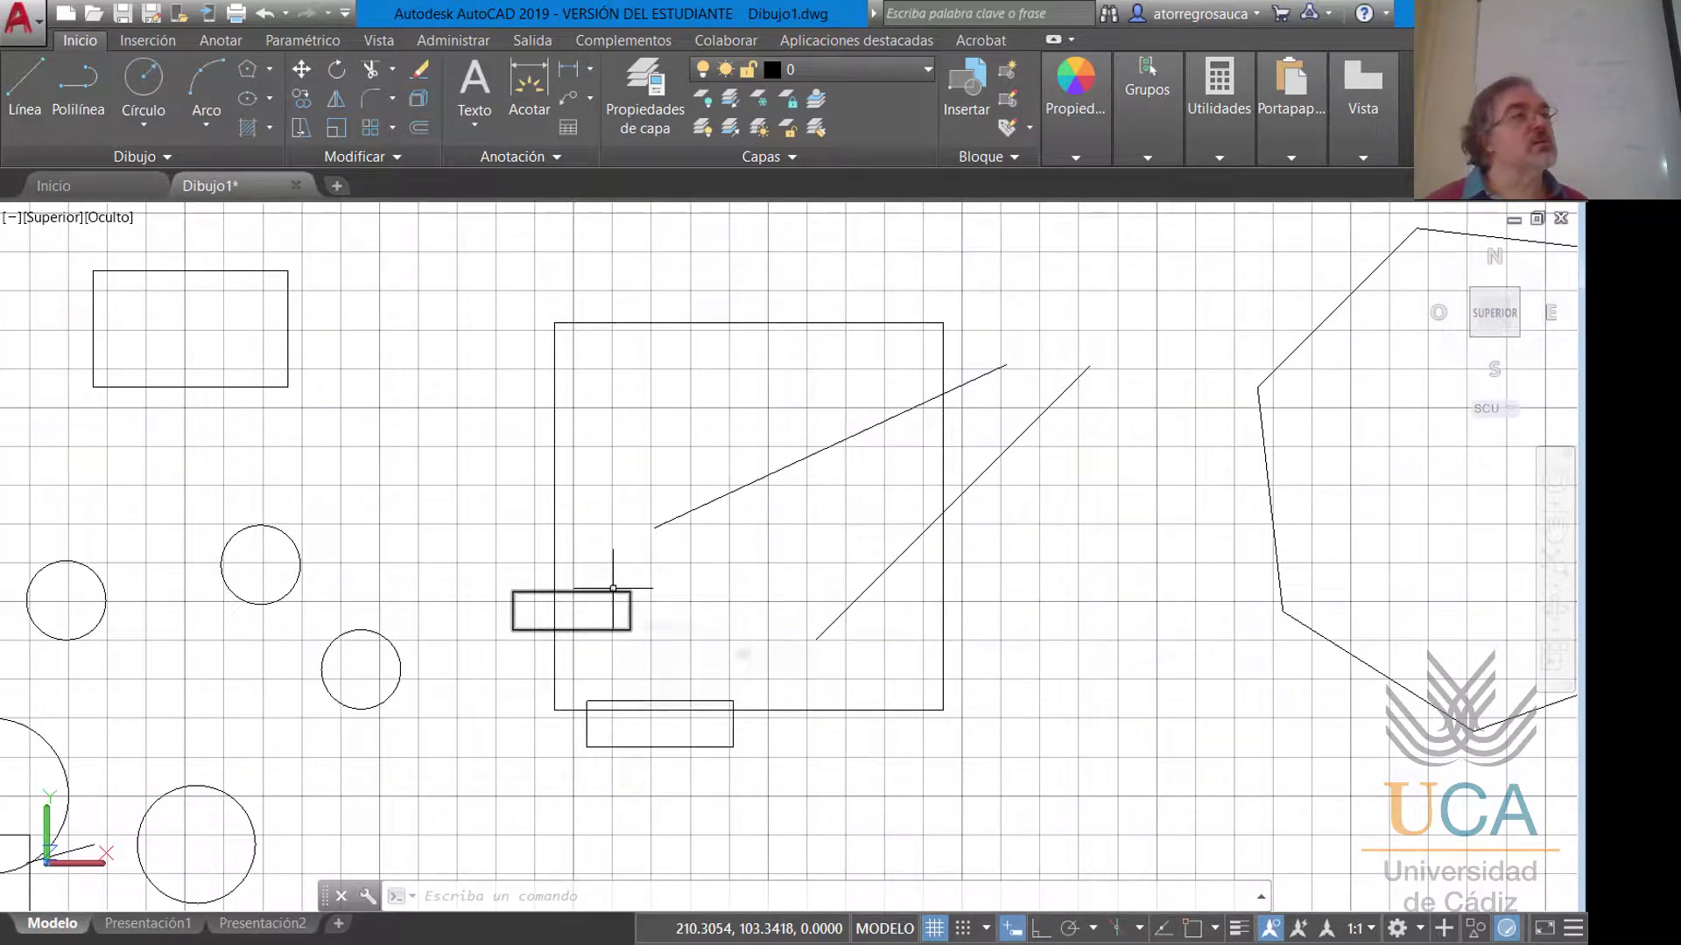
mouse_move(613, 588)
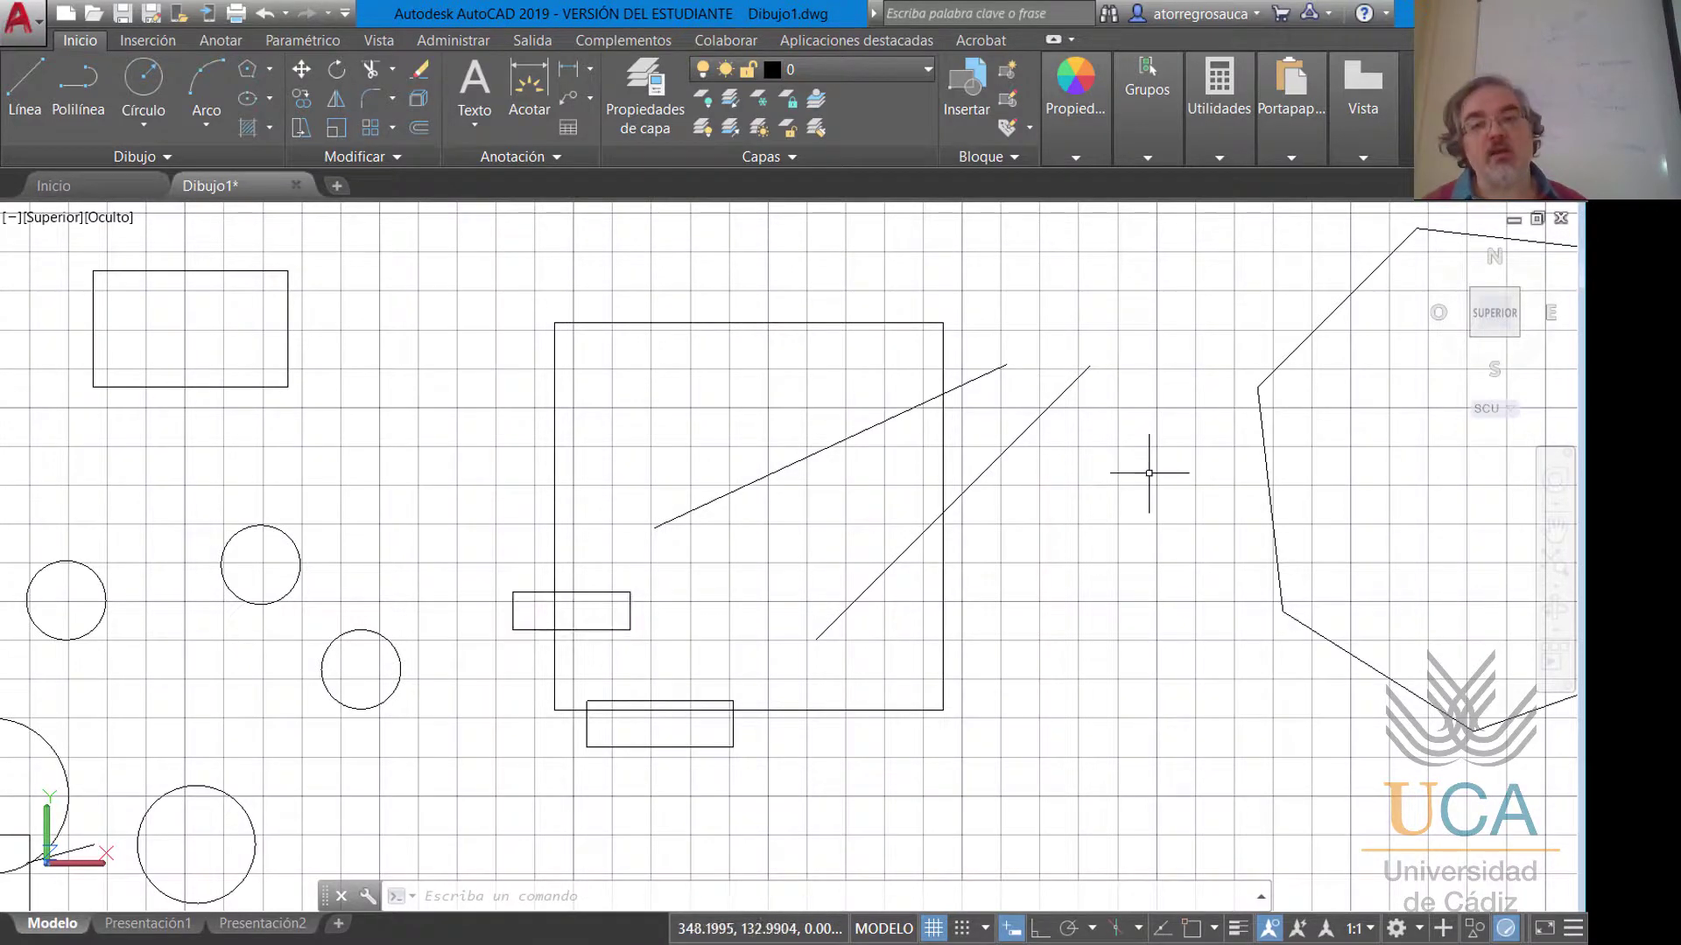
middle_click_drag(1152, 473, 895, 514)
mouse_move(1033, 399)
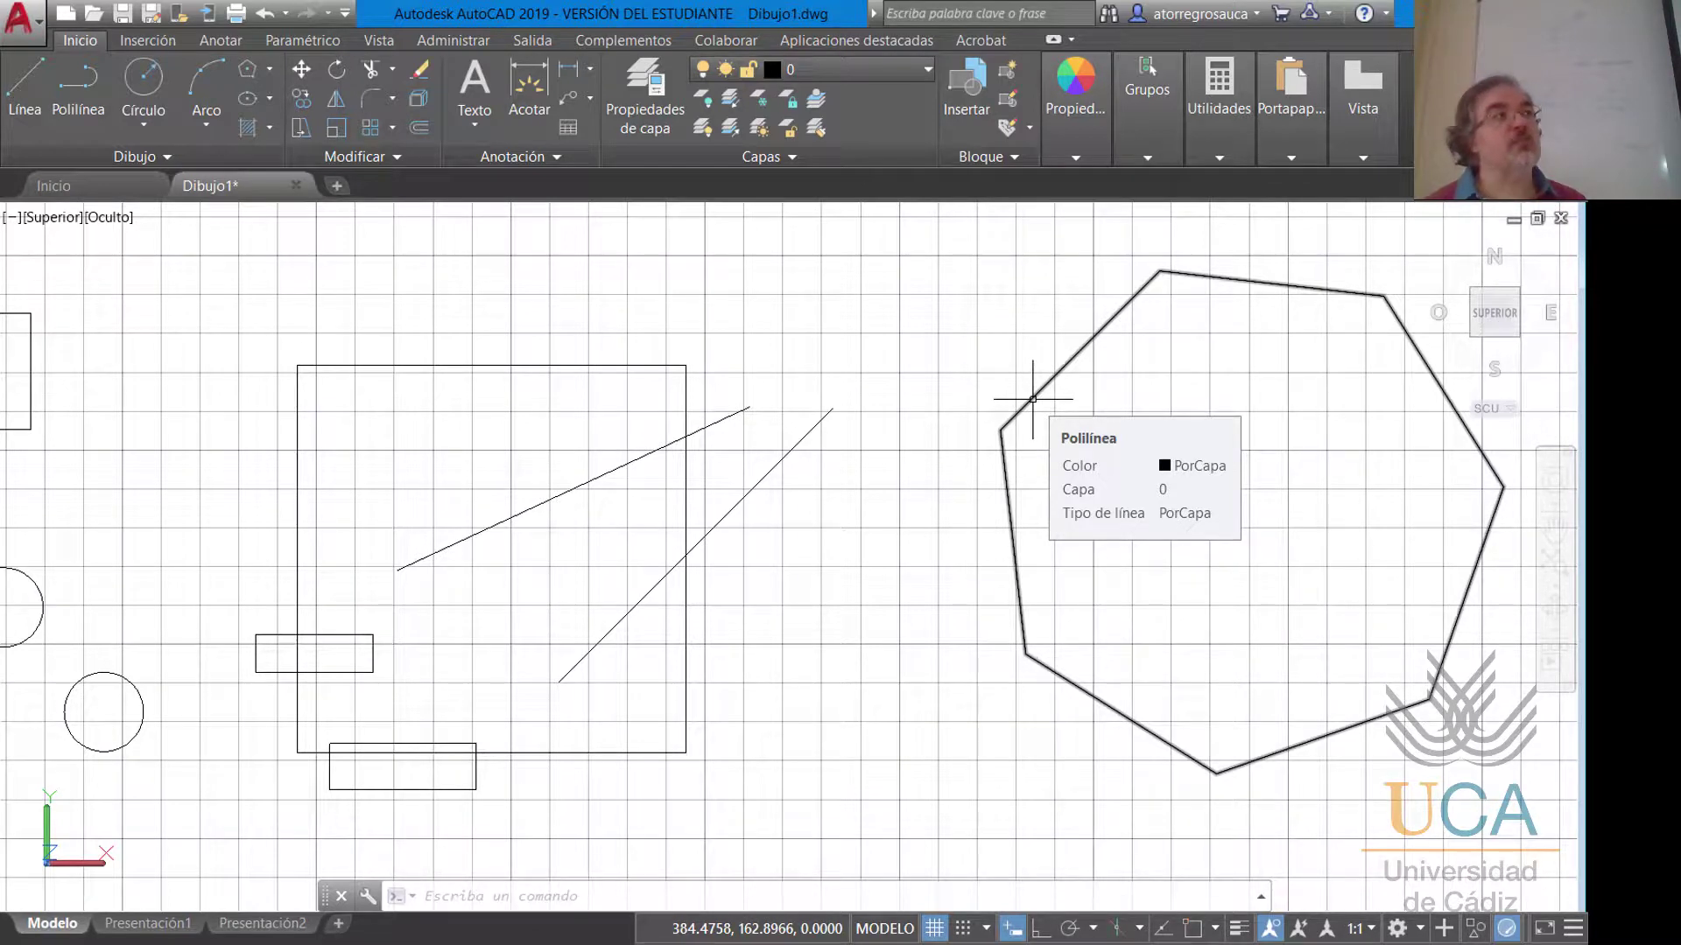
scroll(941, 425, "down", 5)
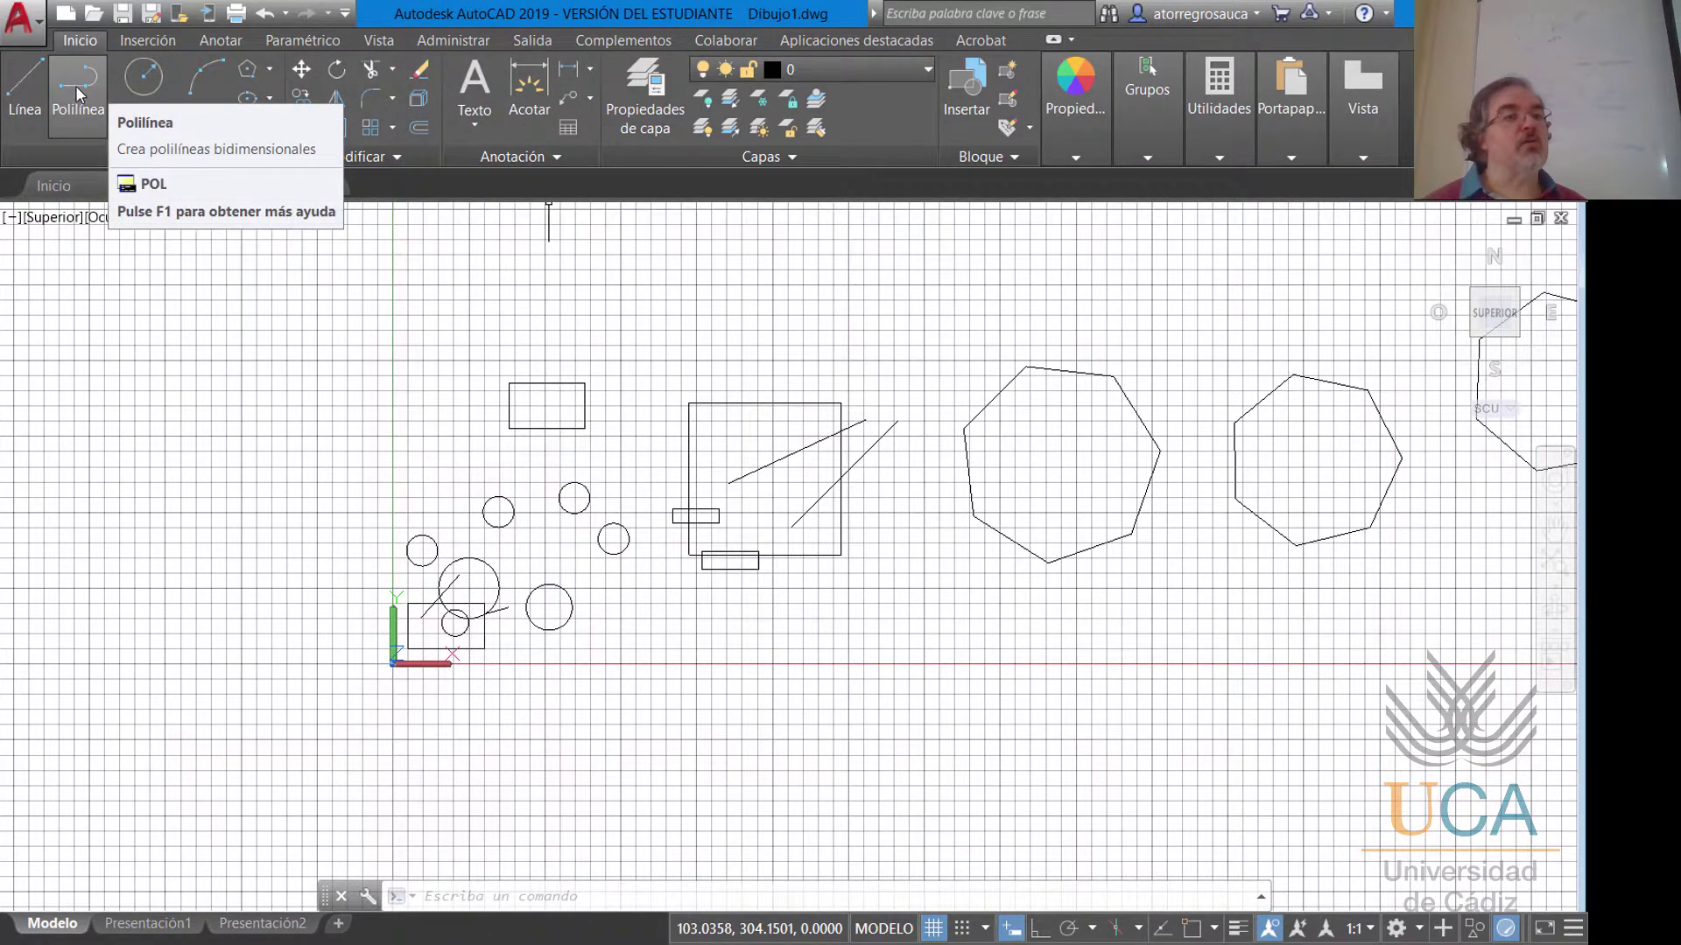
Draw an open polyline of eight straight segments, shaped like an irregular outline, in the empty area above the large square.
left_click(75, 93)
middle_click_drag(660, 328, 359, 529)
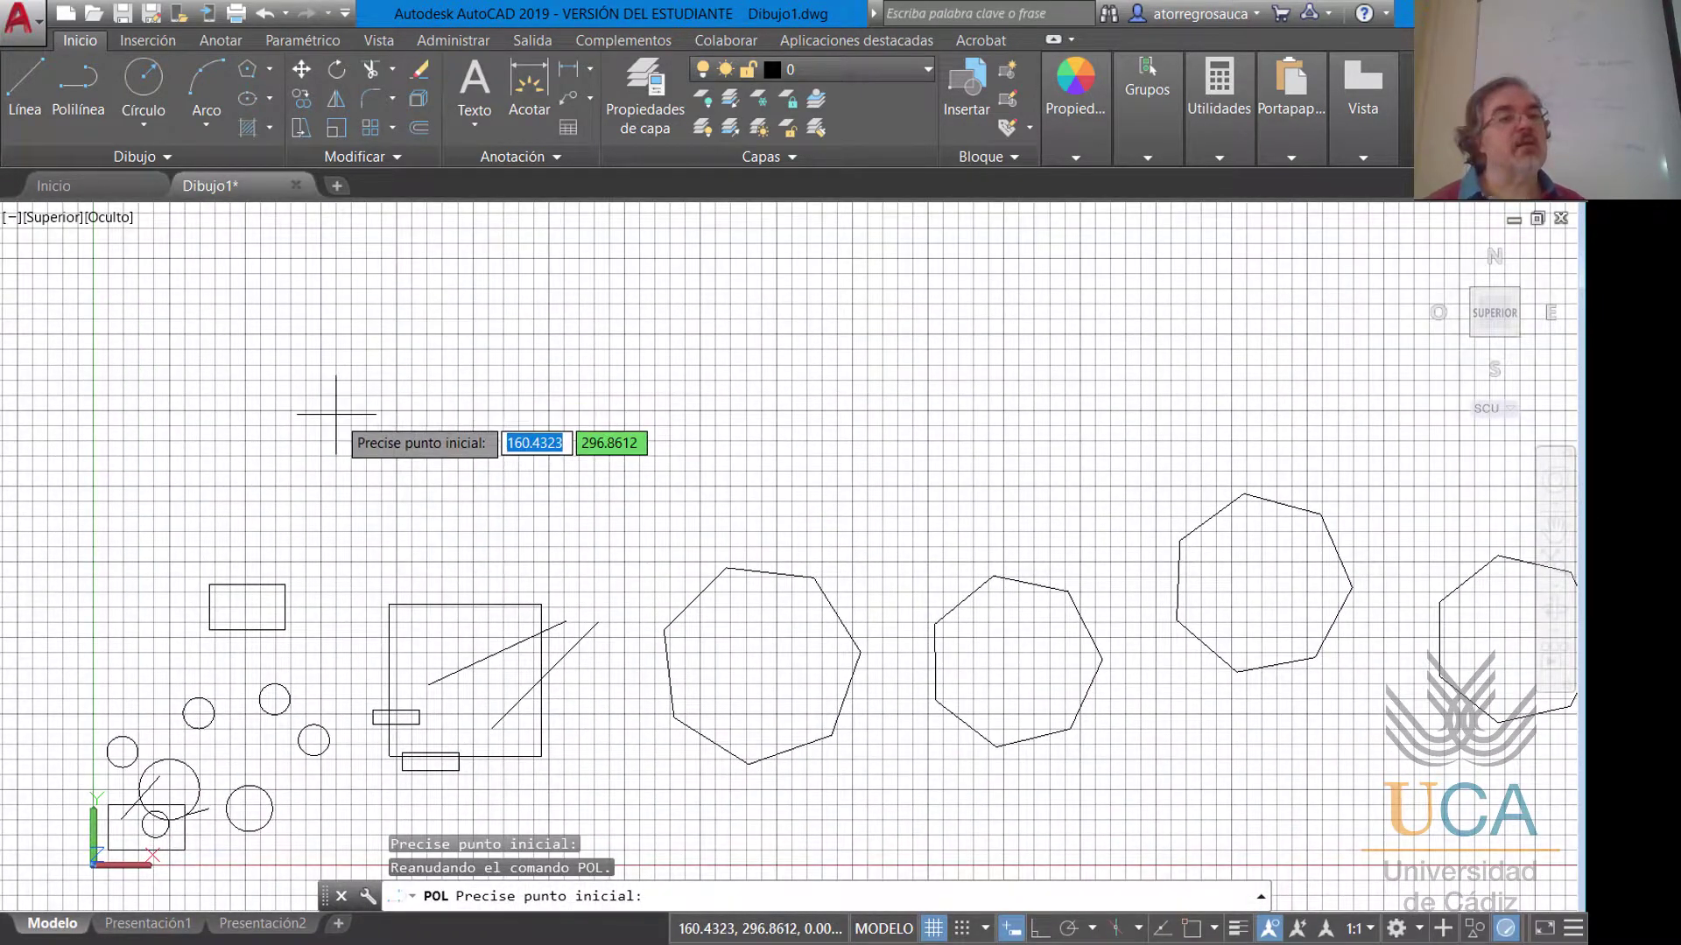
left_click(325, 417)
left_click(437, 327)
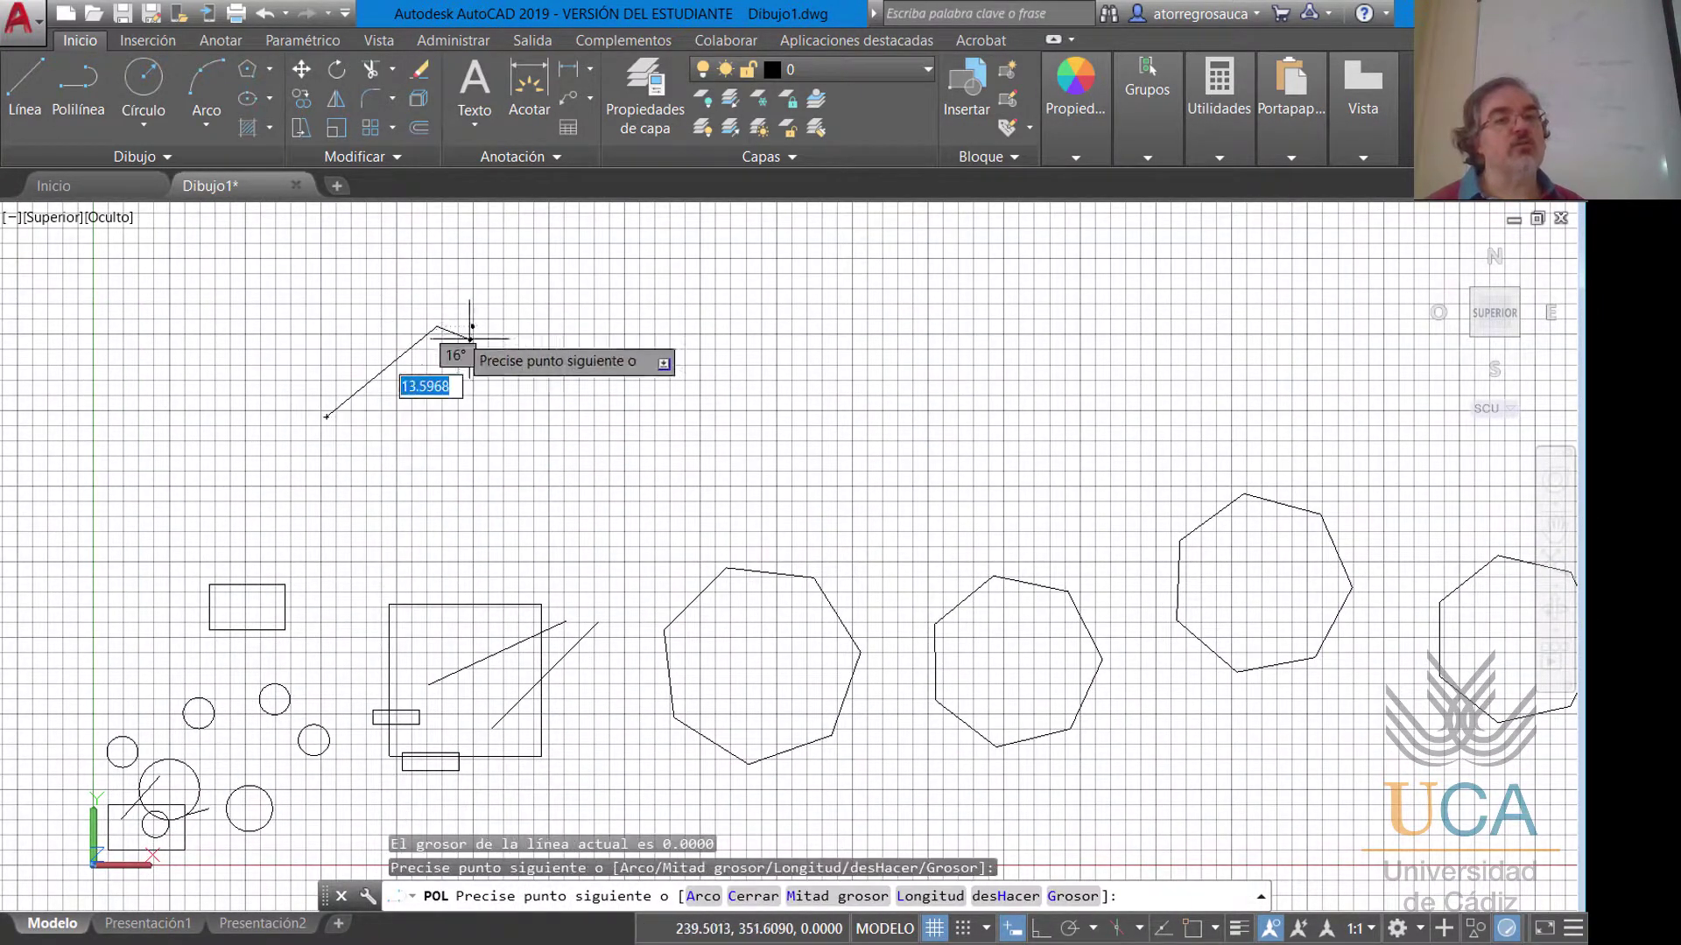
left_click(542, 377)
left_click(557, 478)
left_click(645, 480)
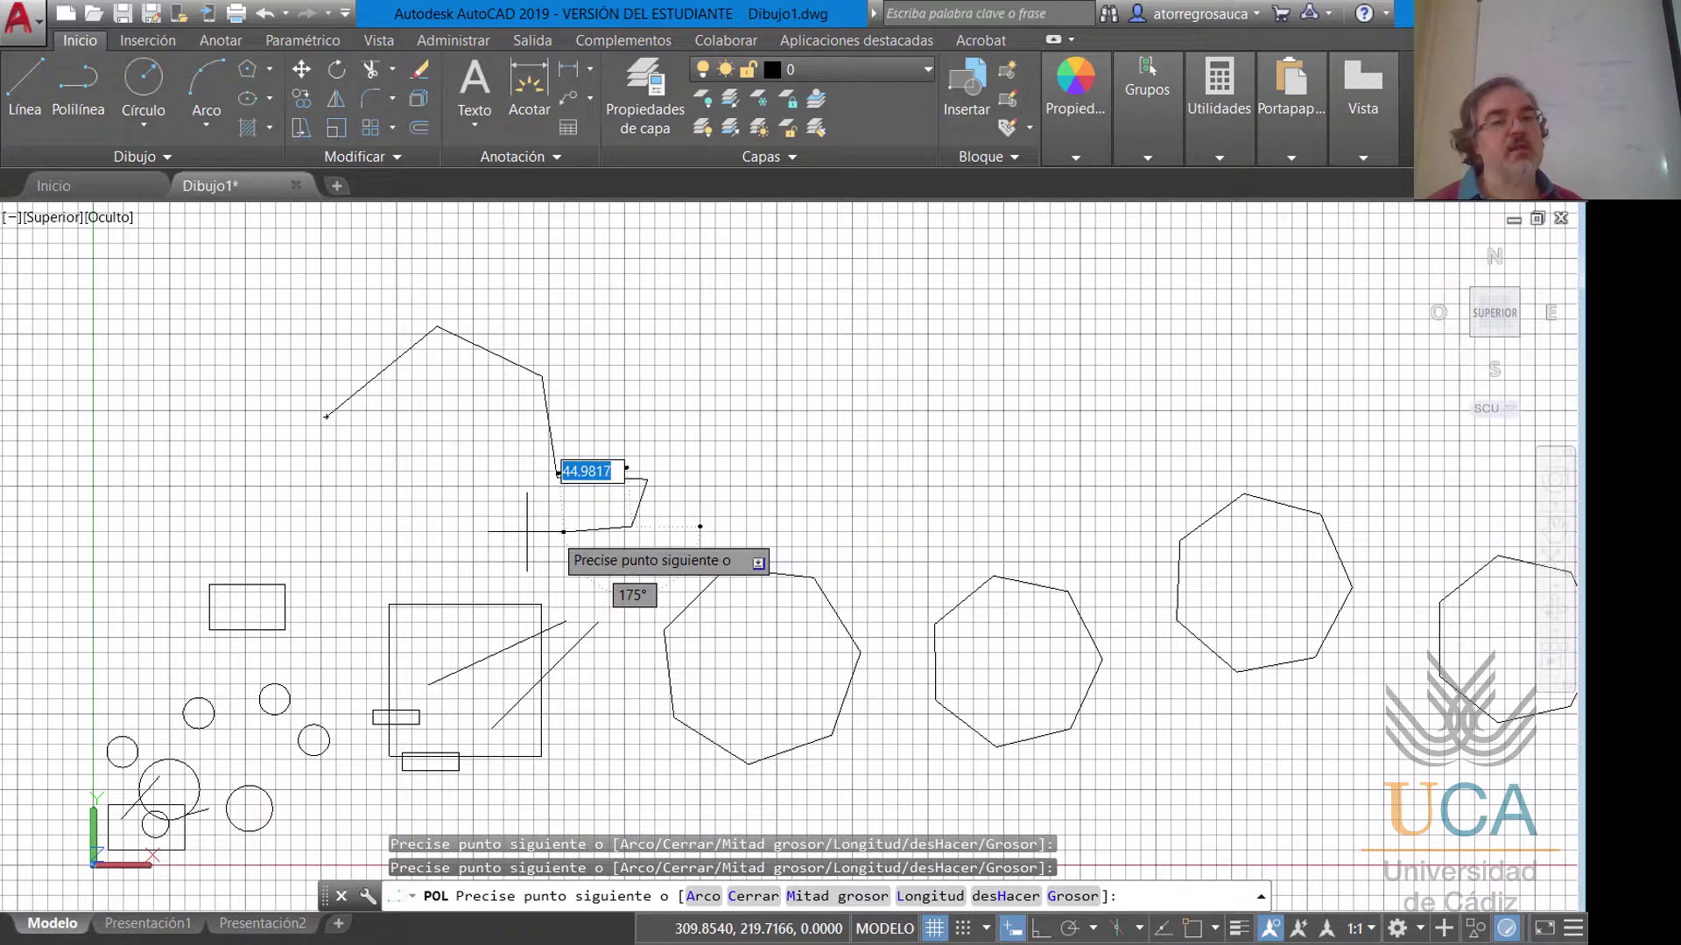
left_click(631, 527)
left_click(464, 530)
left_click(462, 497)
left_click(372, 522)
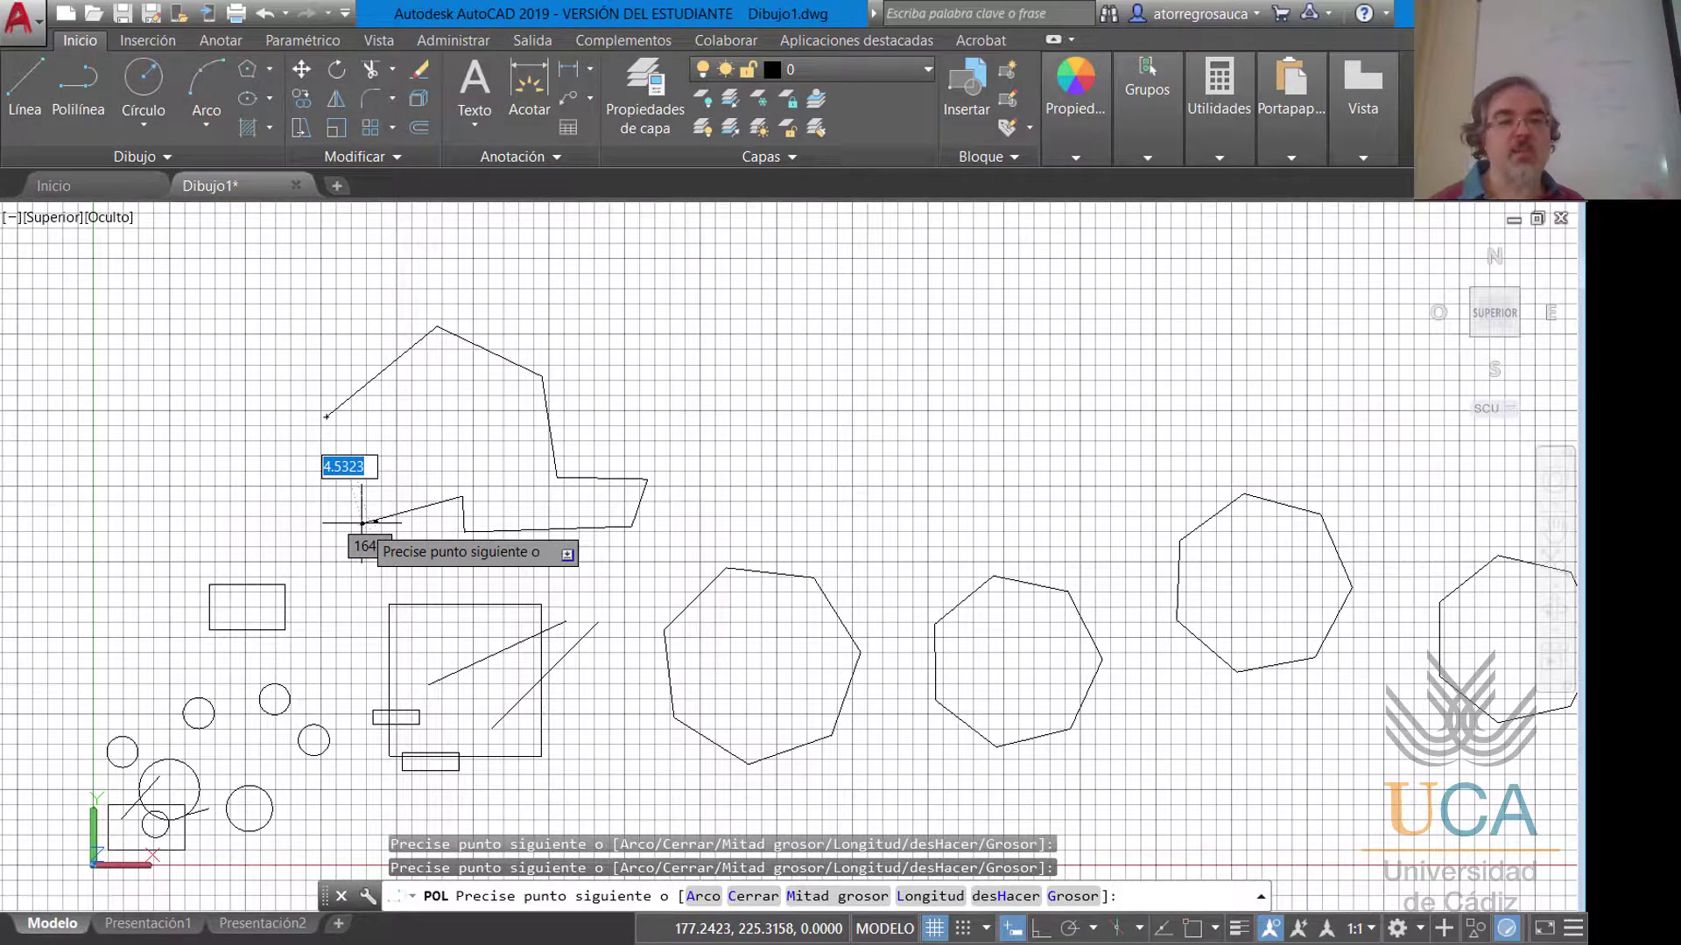
key("Return")
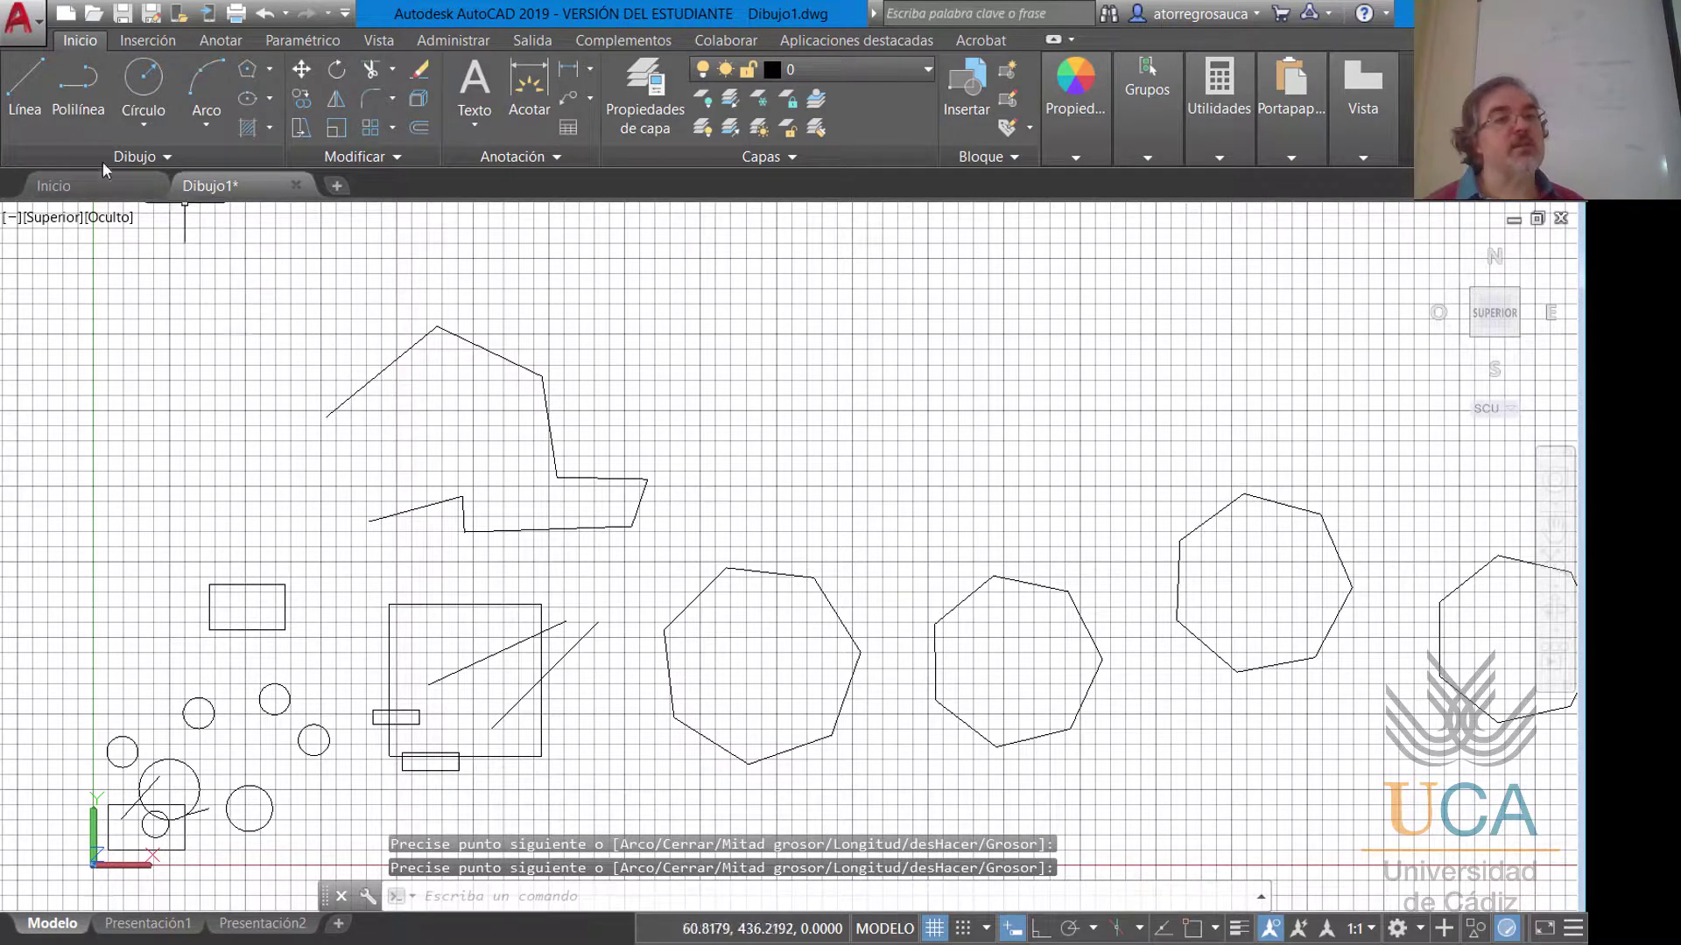
Draw a similar open outline of eight connected segments with the Line command, to the right of the polyline.
left_click(24, 86)
left_click(743, 418)
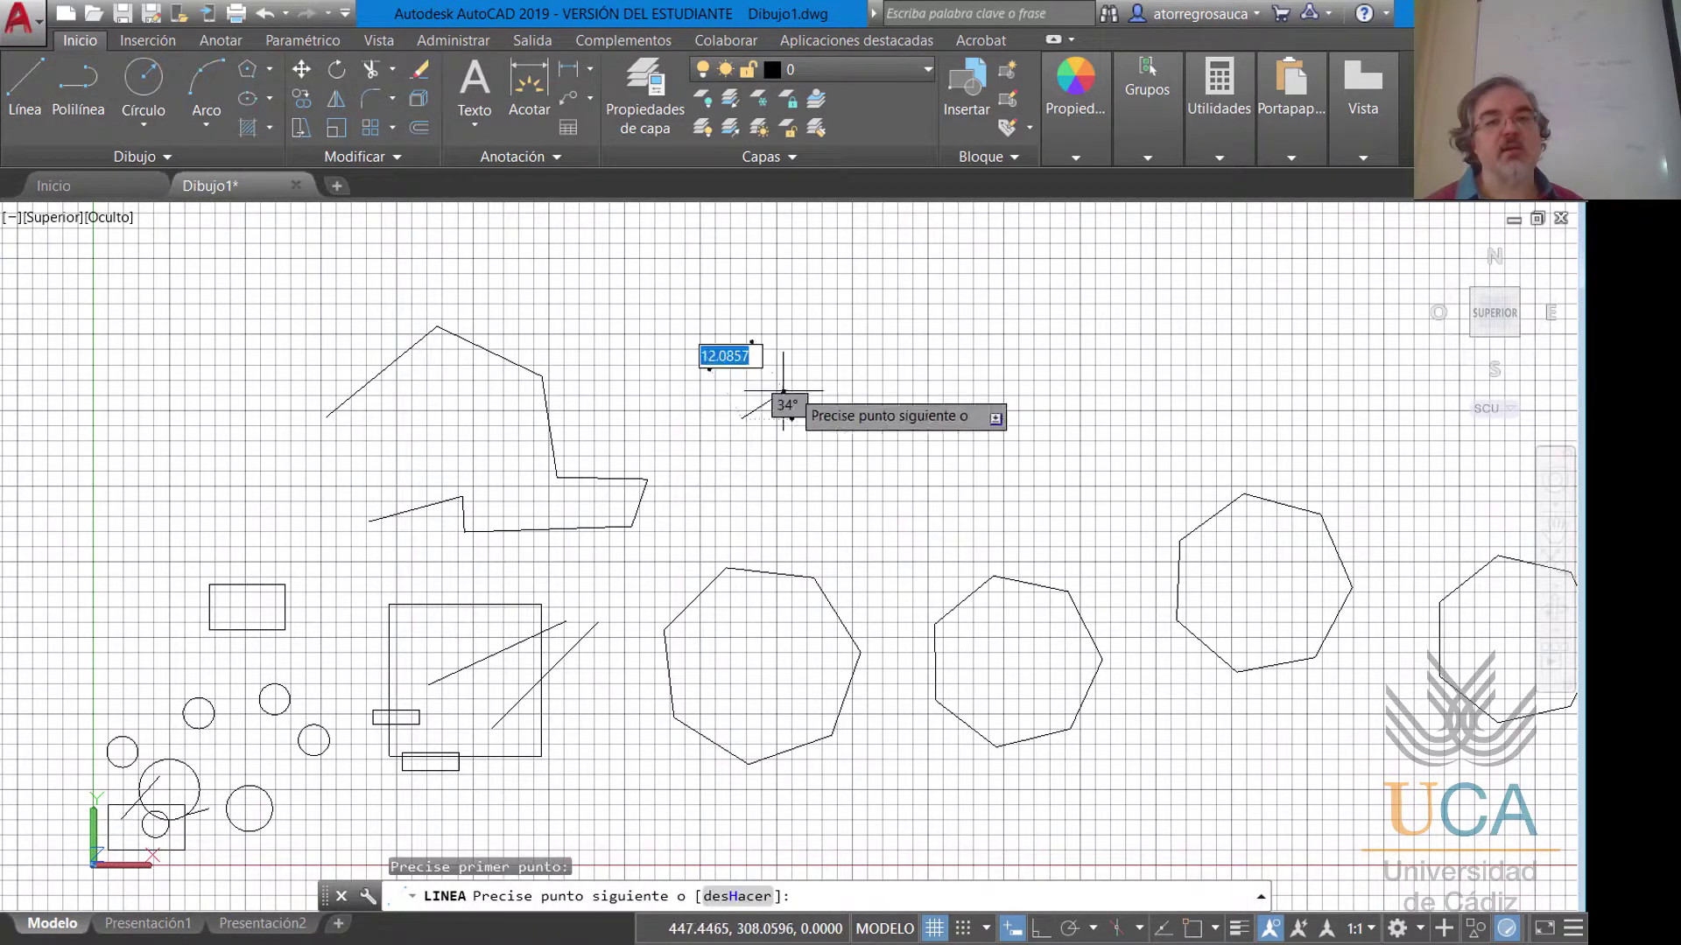
left_click(830, 331)
left_click(937, 353)
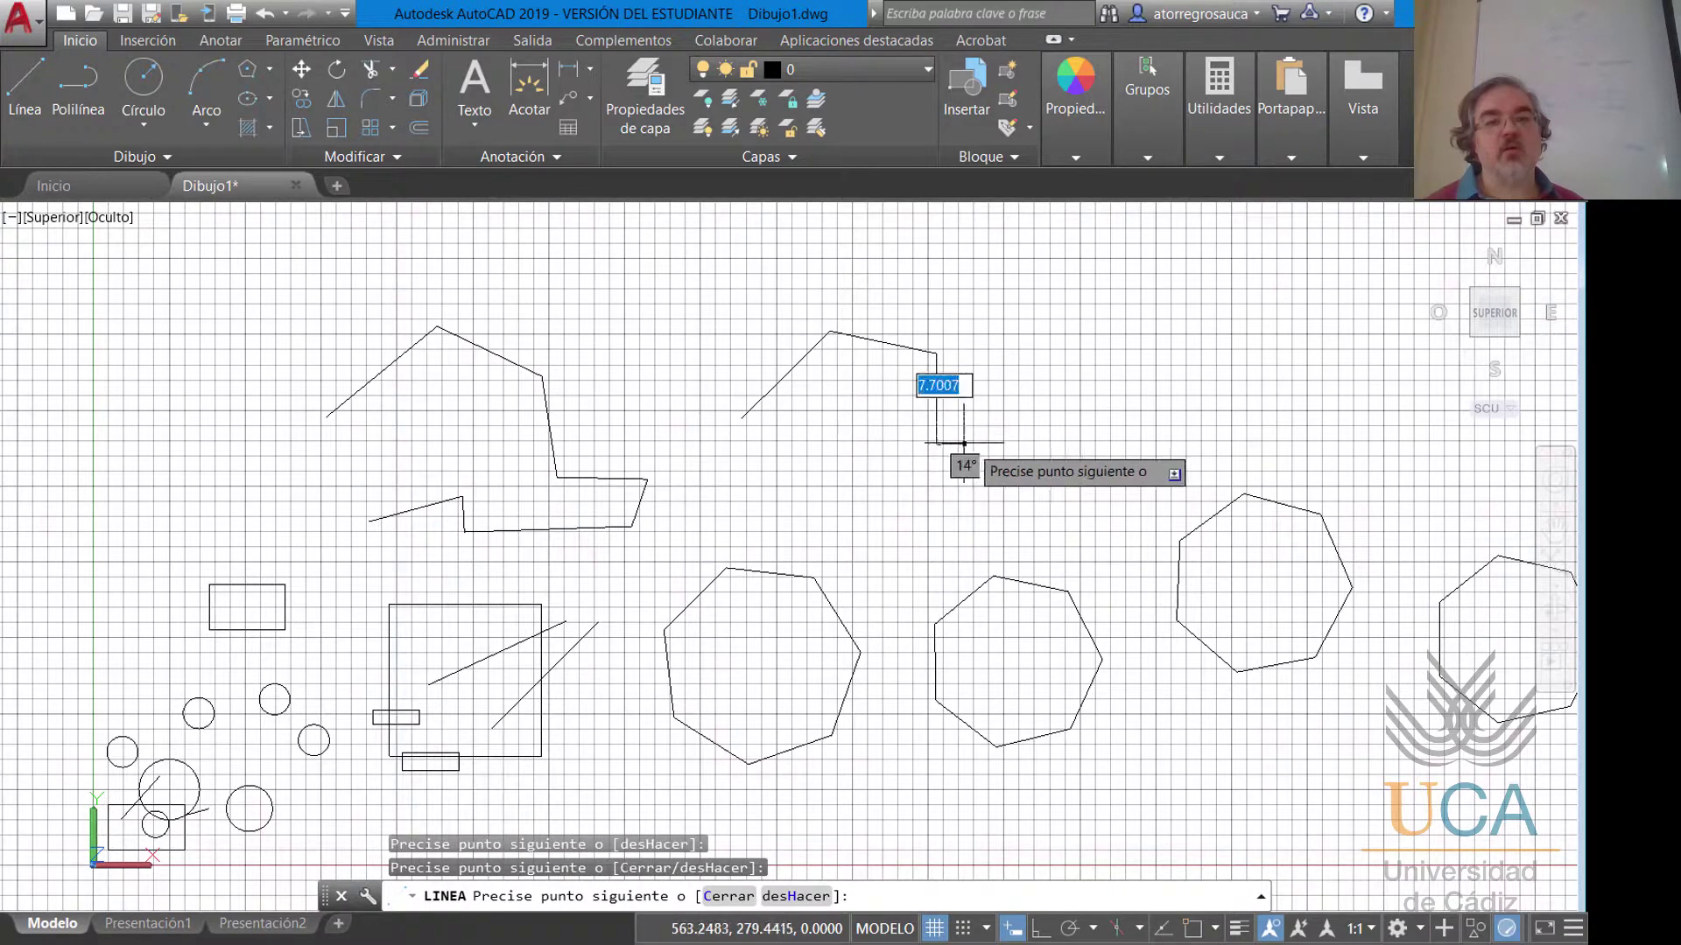
left_click(937, 444)
left_click(1017, 446)
left_click(865, 509)
left_click(865, 469)
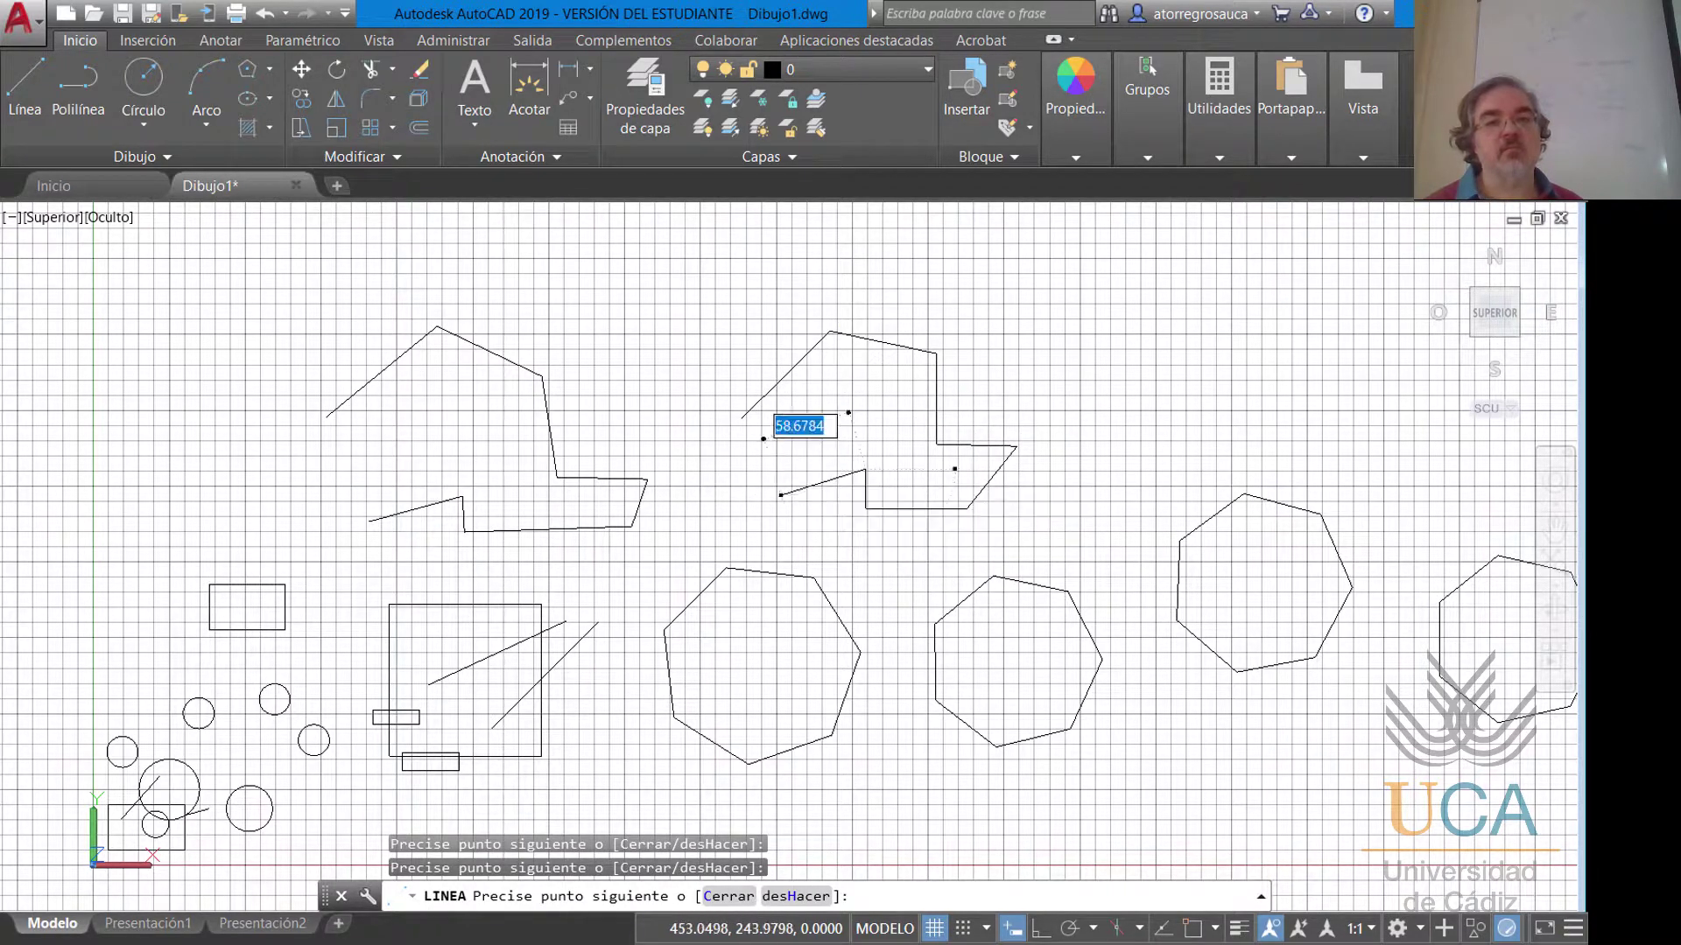
left_click(781, 495)
key("Return")
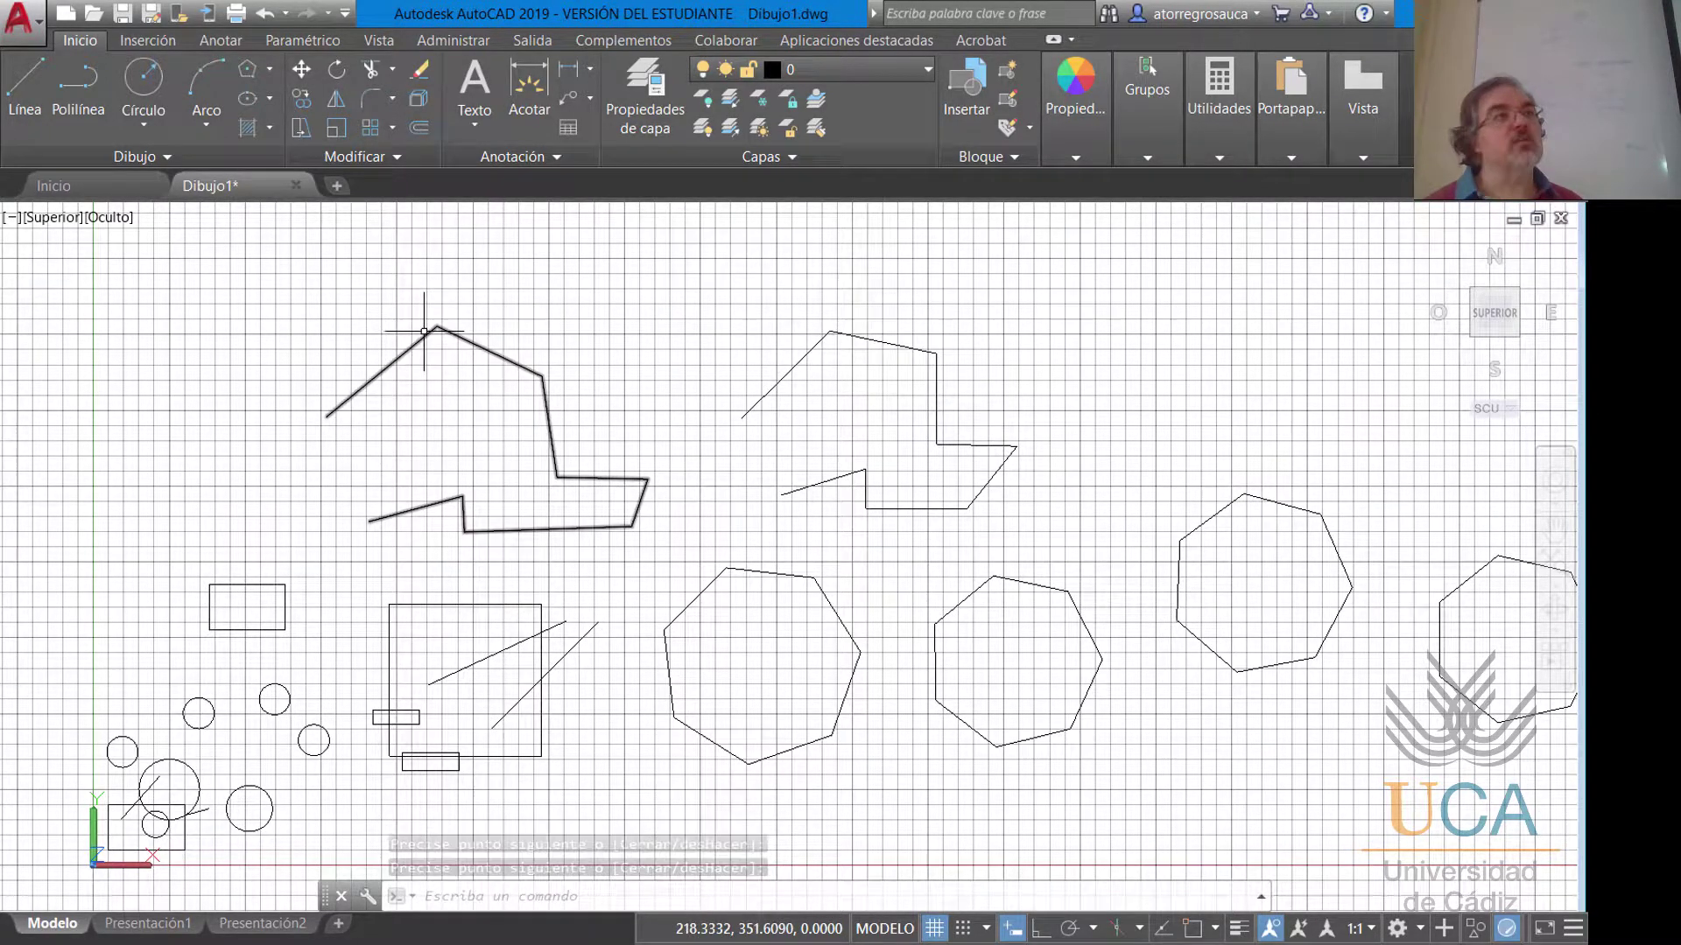
Start another polyline at about (672, 352), right of the line outline, with three straight zigzag segments.
mouse_move(424, 331)
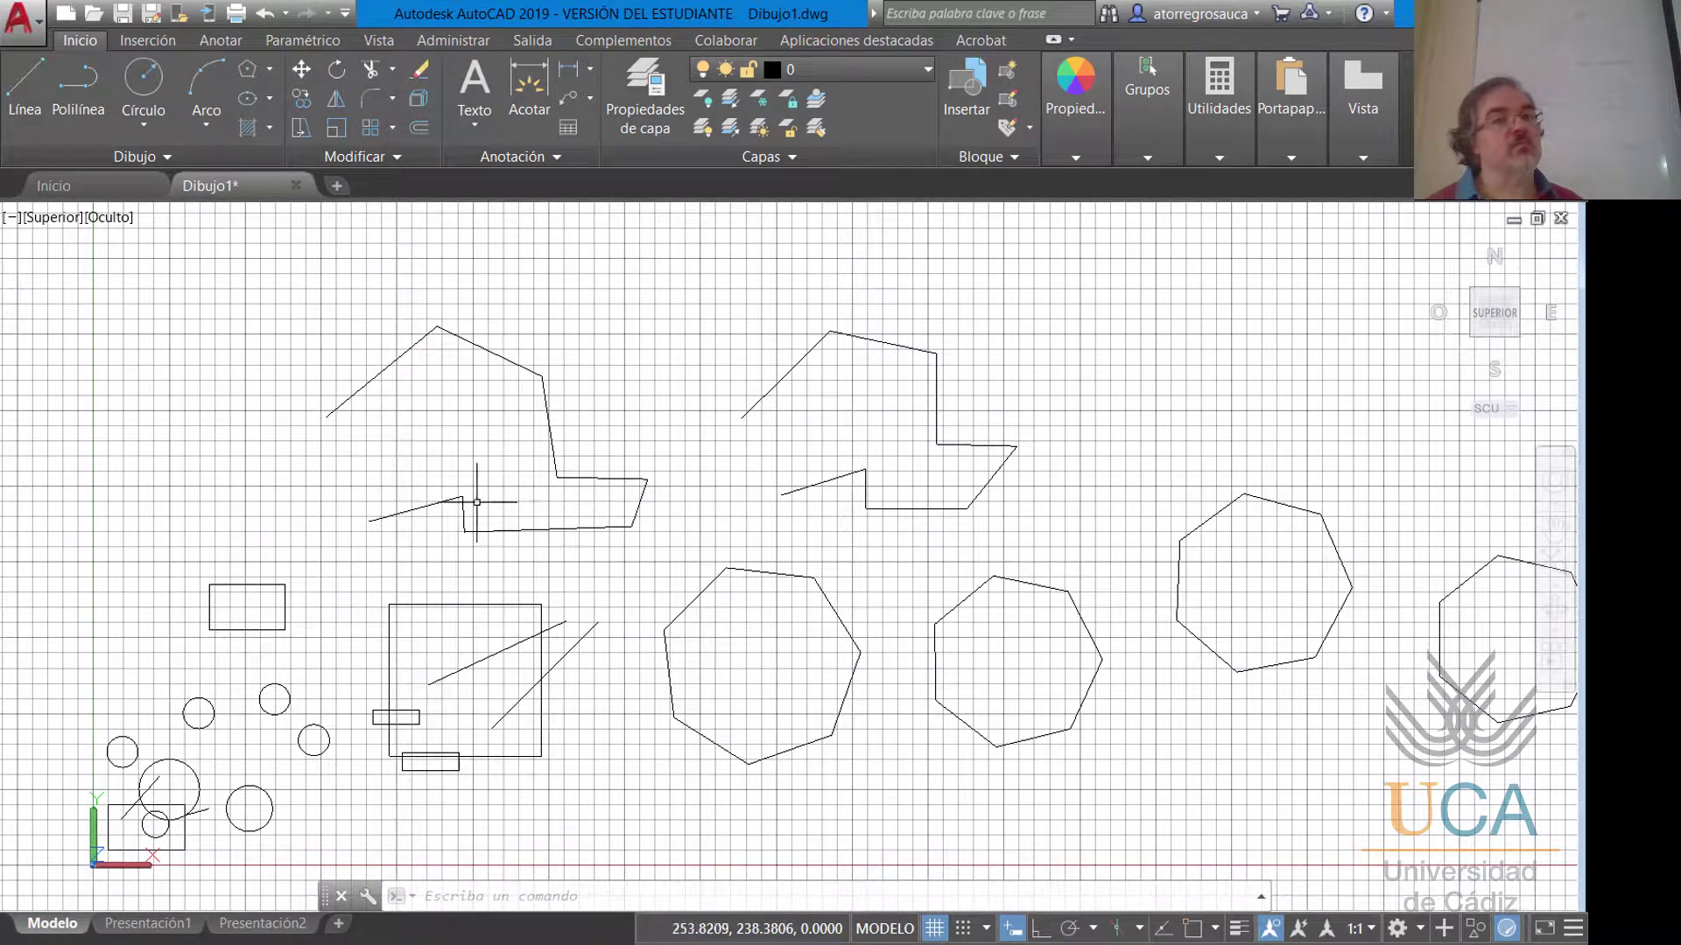
mouse_move(448, 502)
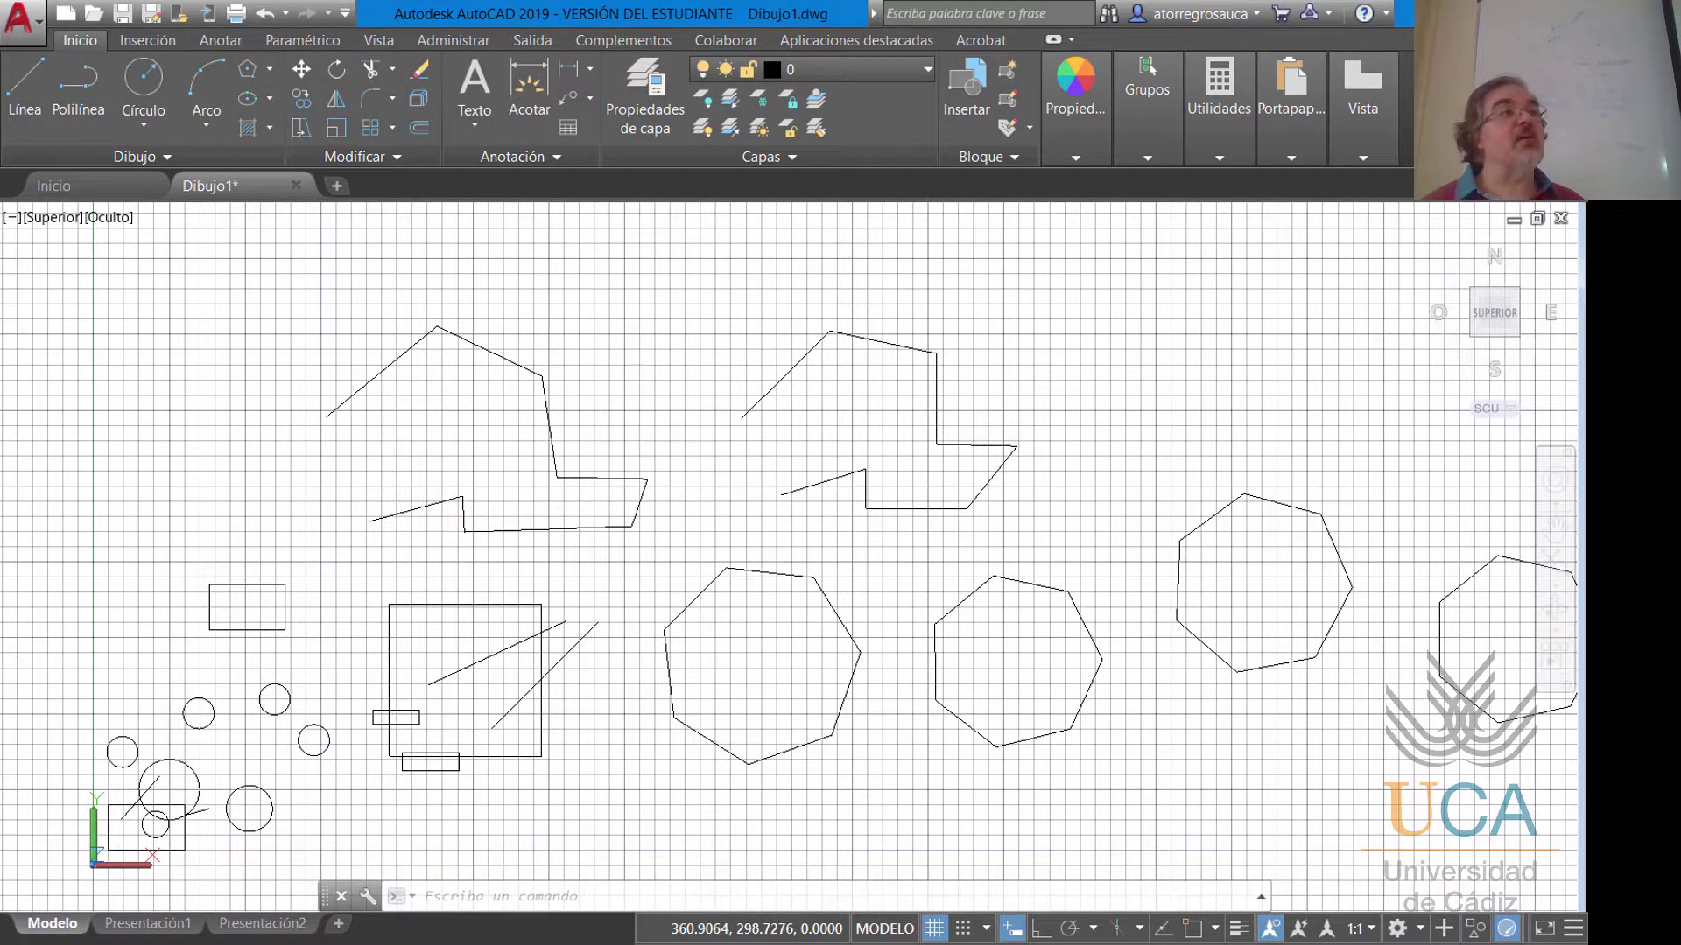
middle_click_drag(624, 411, 508, 413)
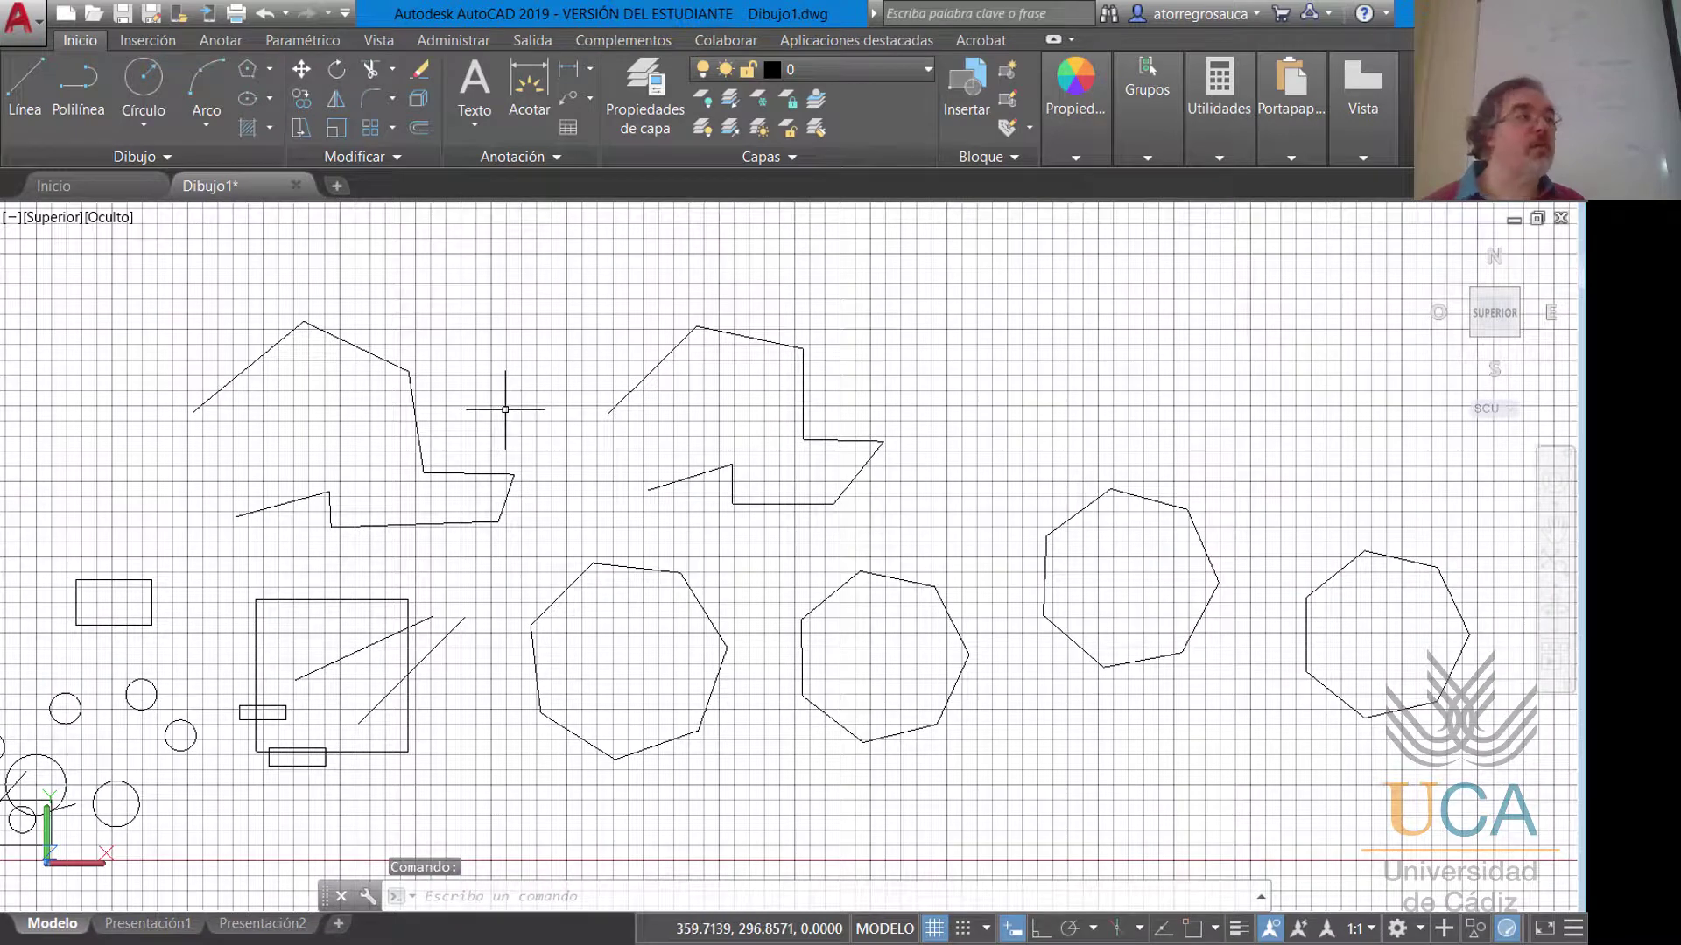
left_click(78, 87)
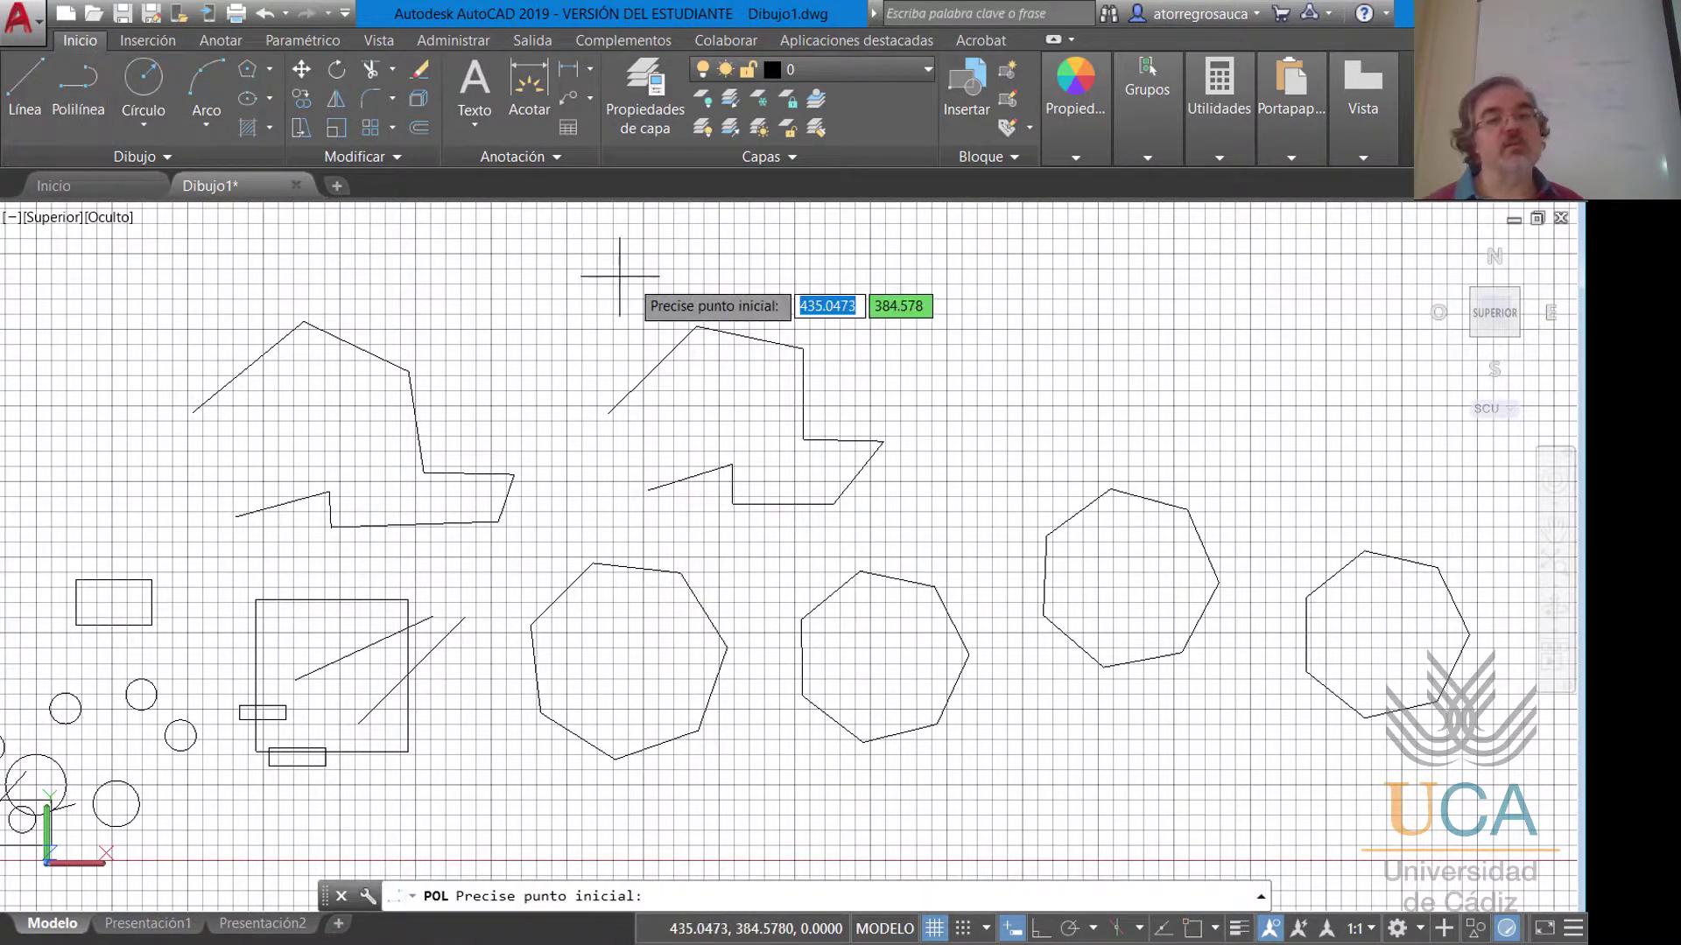
middle_click_drag(867, 324, 617, 371)
left_click(730, 373)
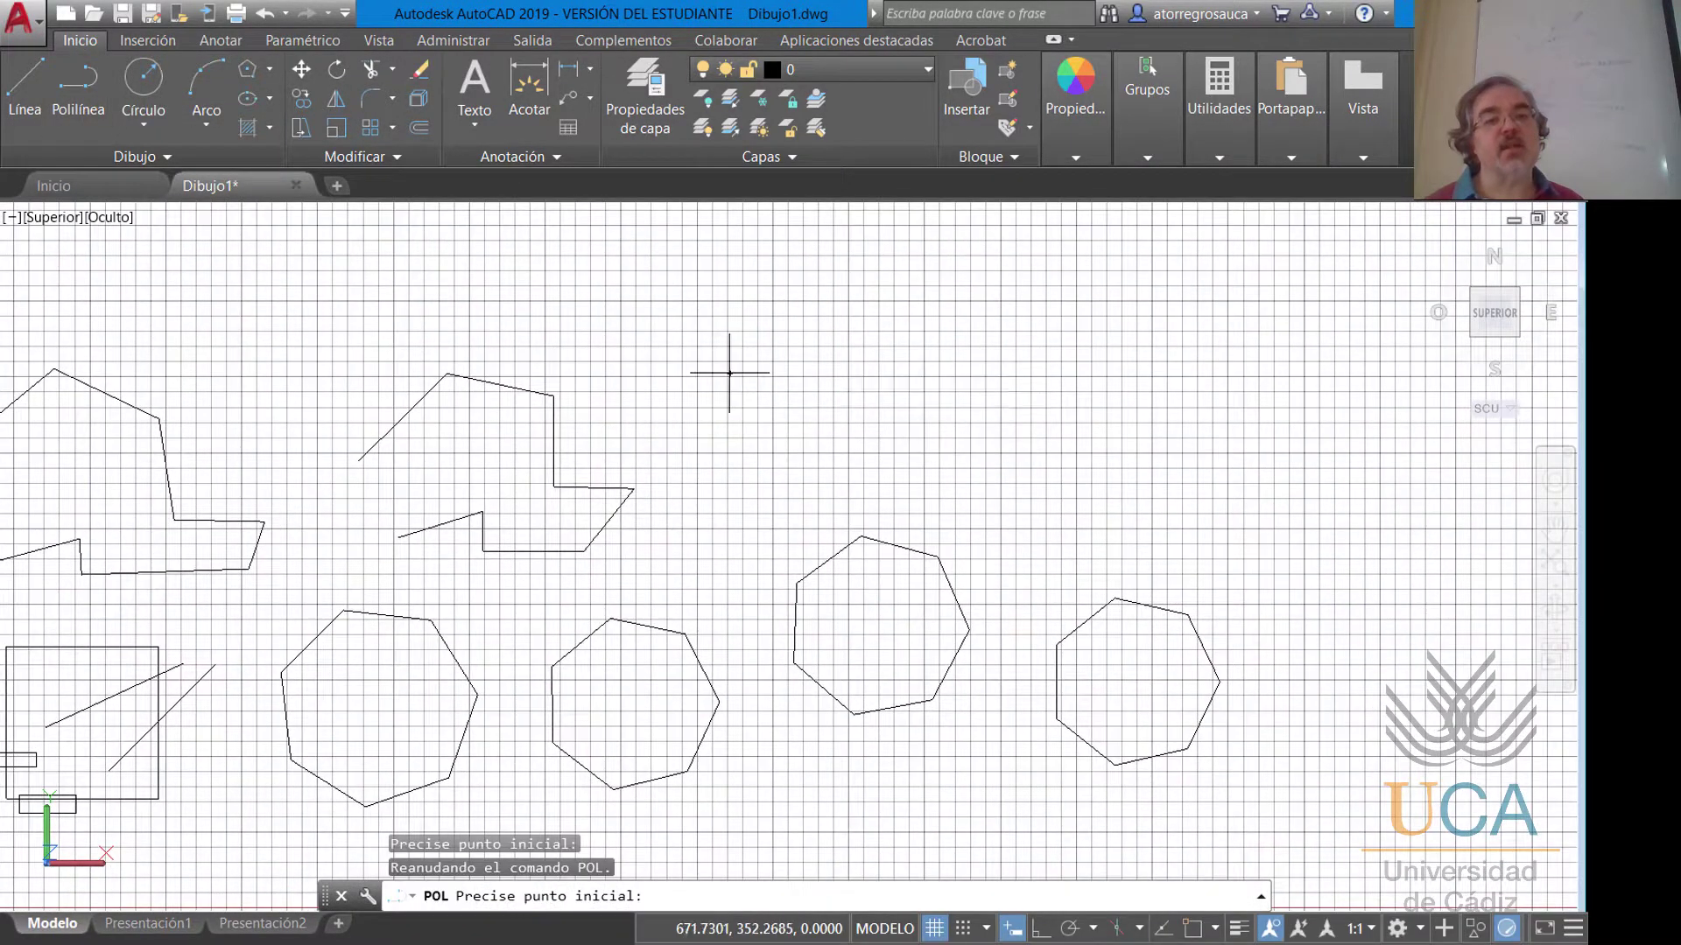
left_click(816, 306)
left_click(860, 372)
left_click(923, 332)
Continue the polyline with the Arc (Arco) option, adding a chain of tangent arcs that curves down and back towards its start.
right_click(982, 380)
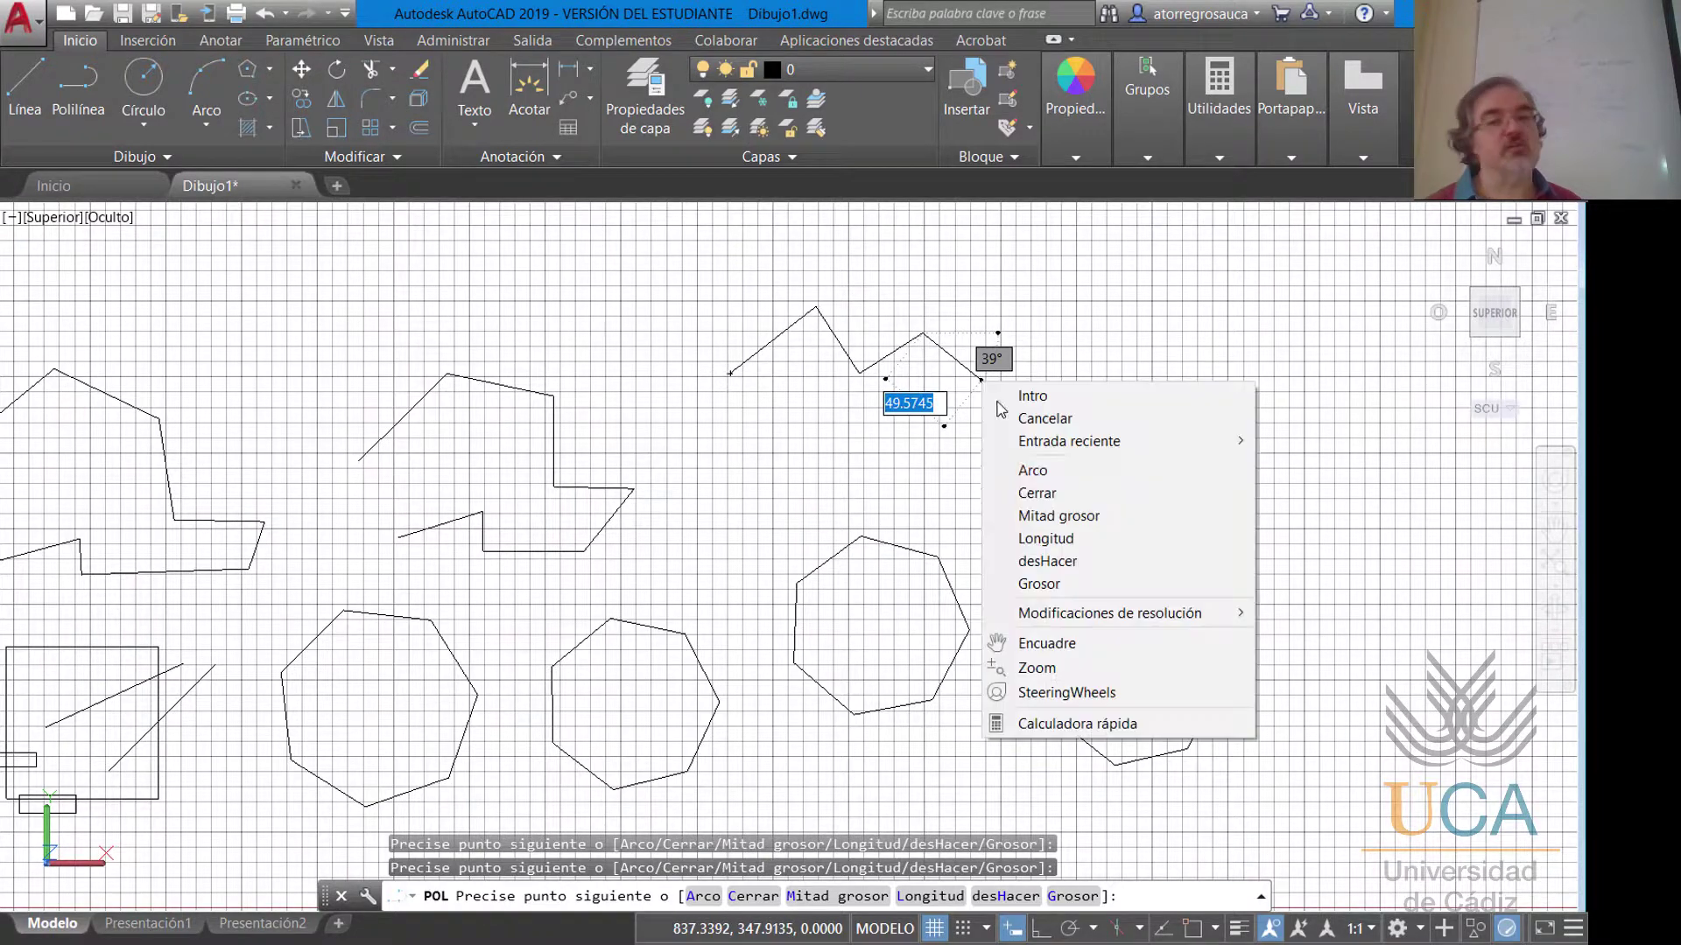
left_click(1035, 472)
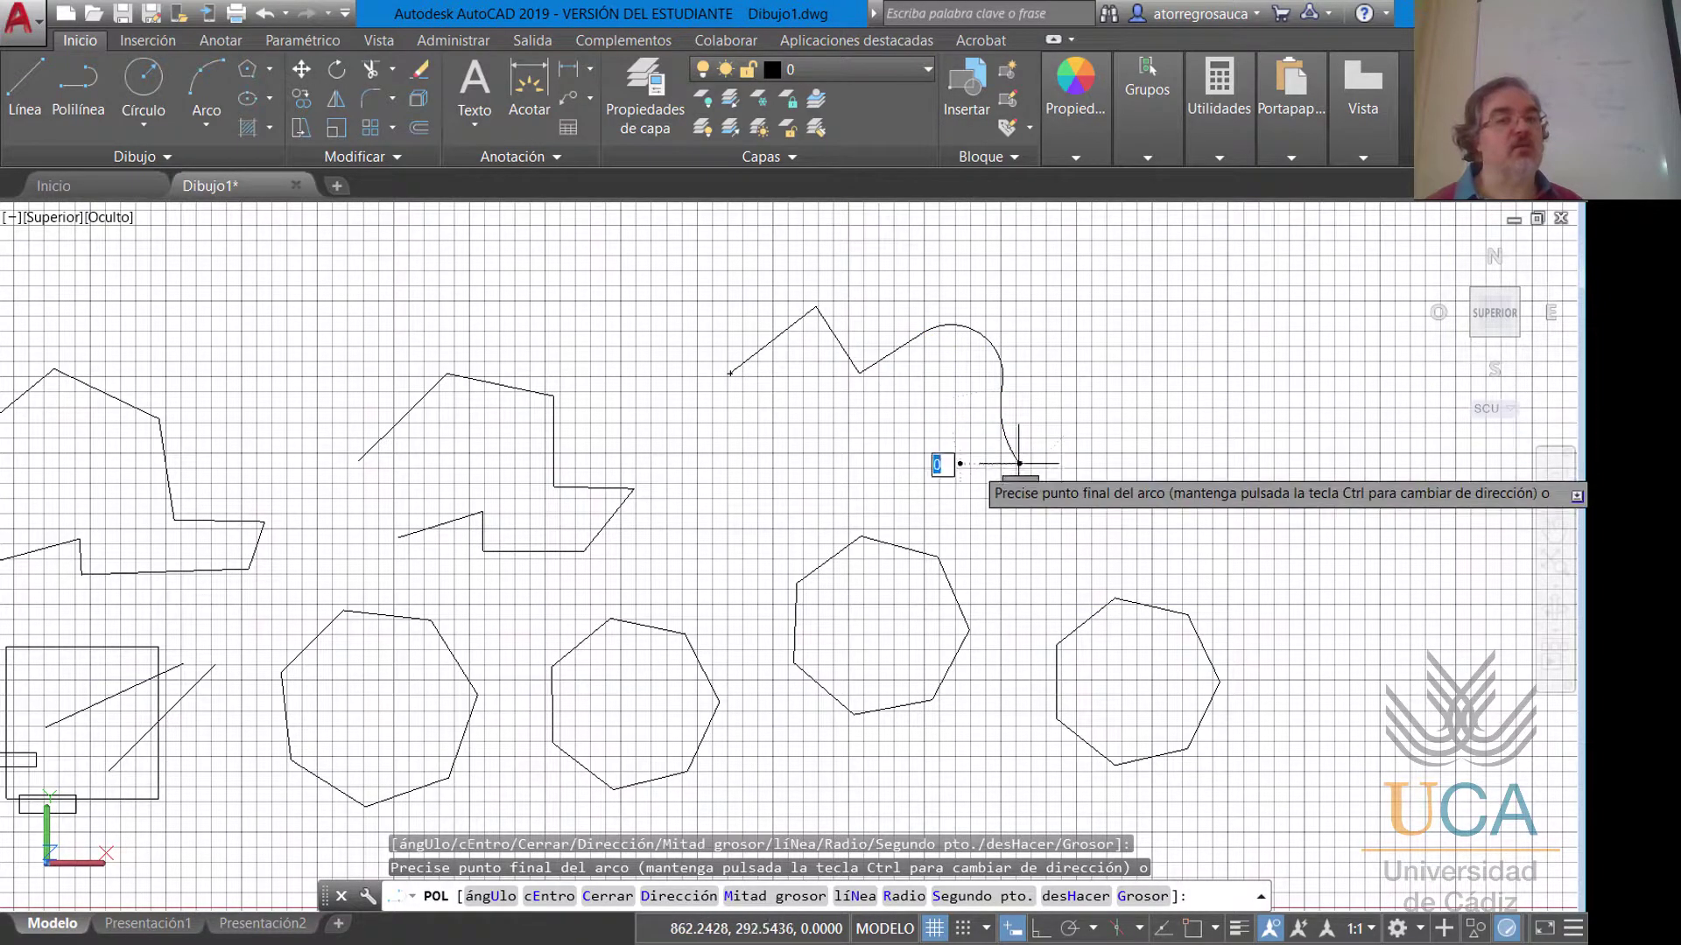
left_click(973, 515)
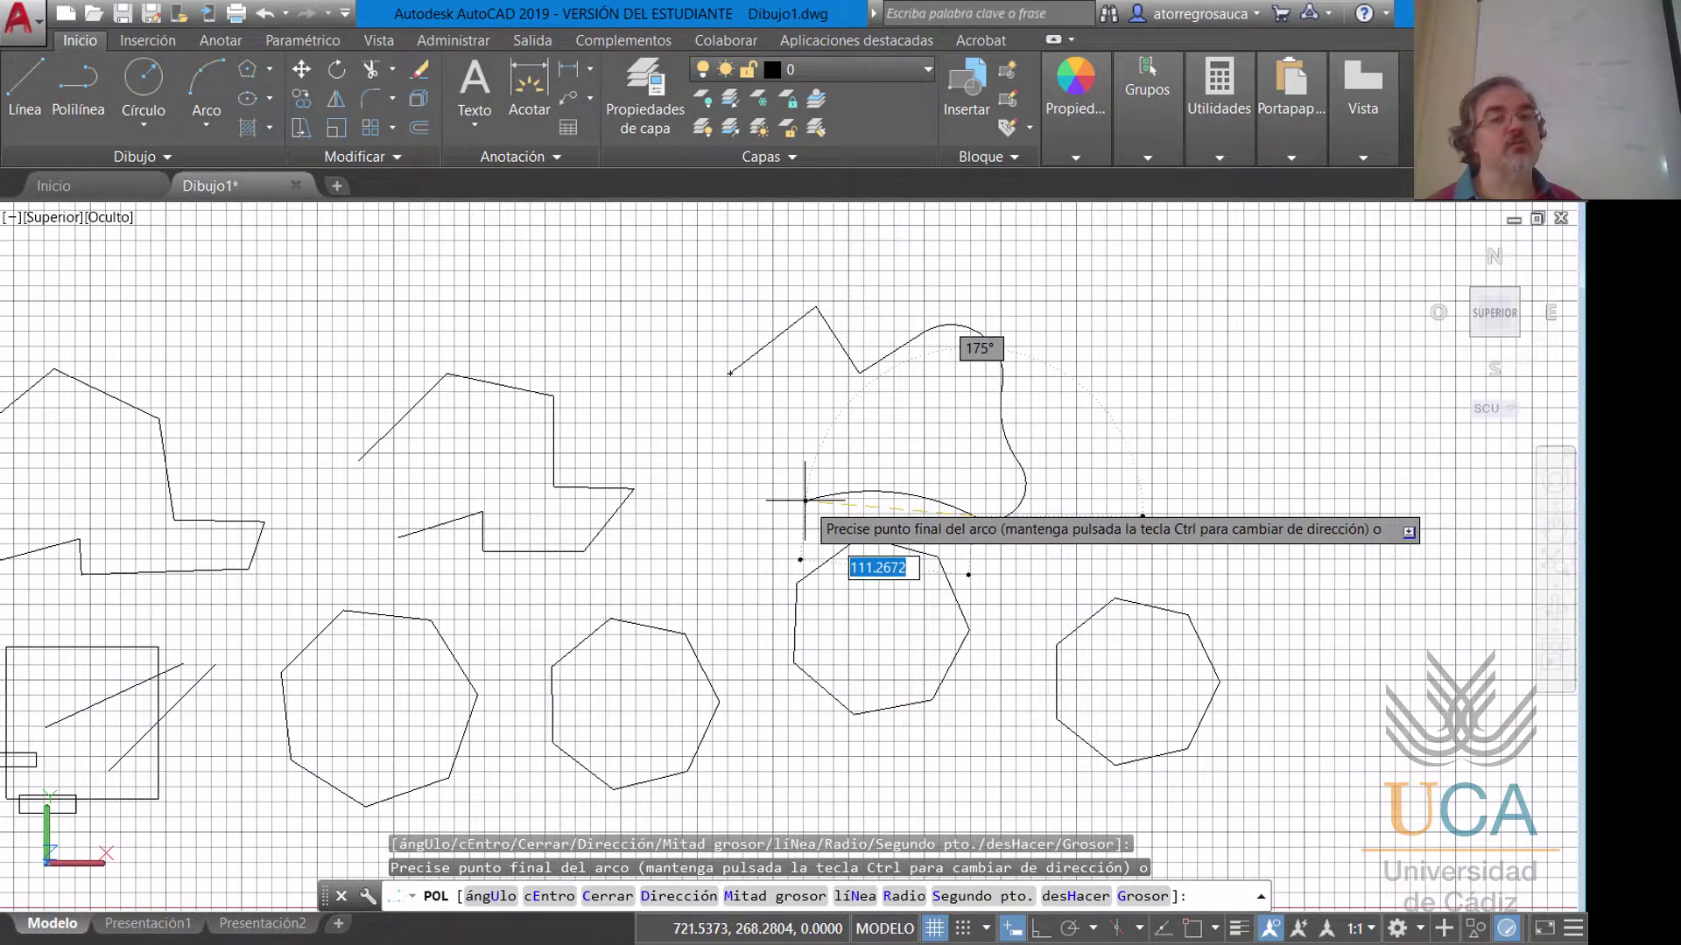
left_click(799, 500)
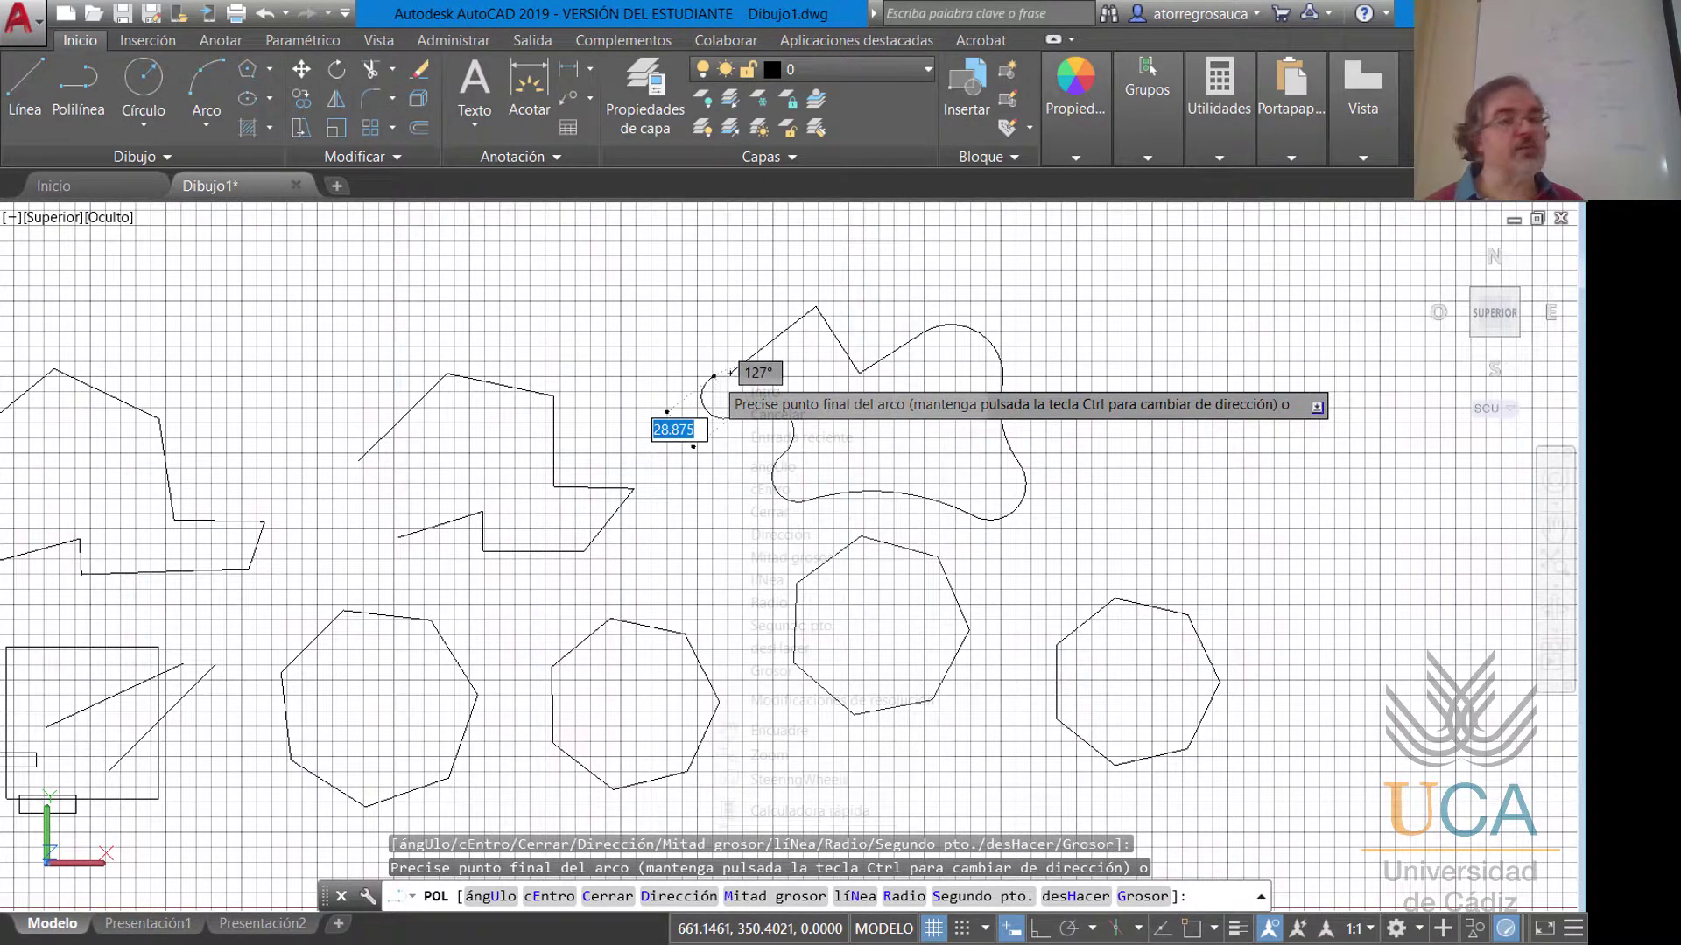
Switch the polyline back to straight segments with the Line (líNea) option and run them below and around the right side of the arcs.
right_click(713, 375)
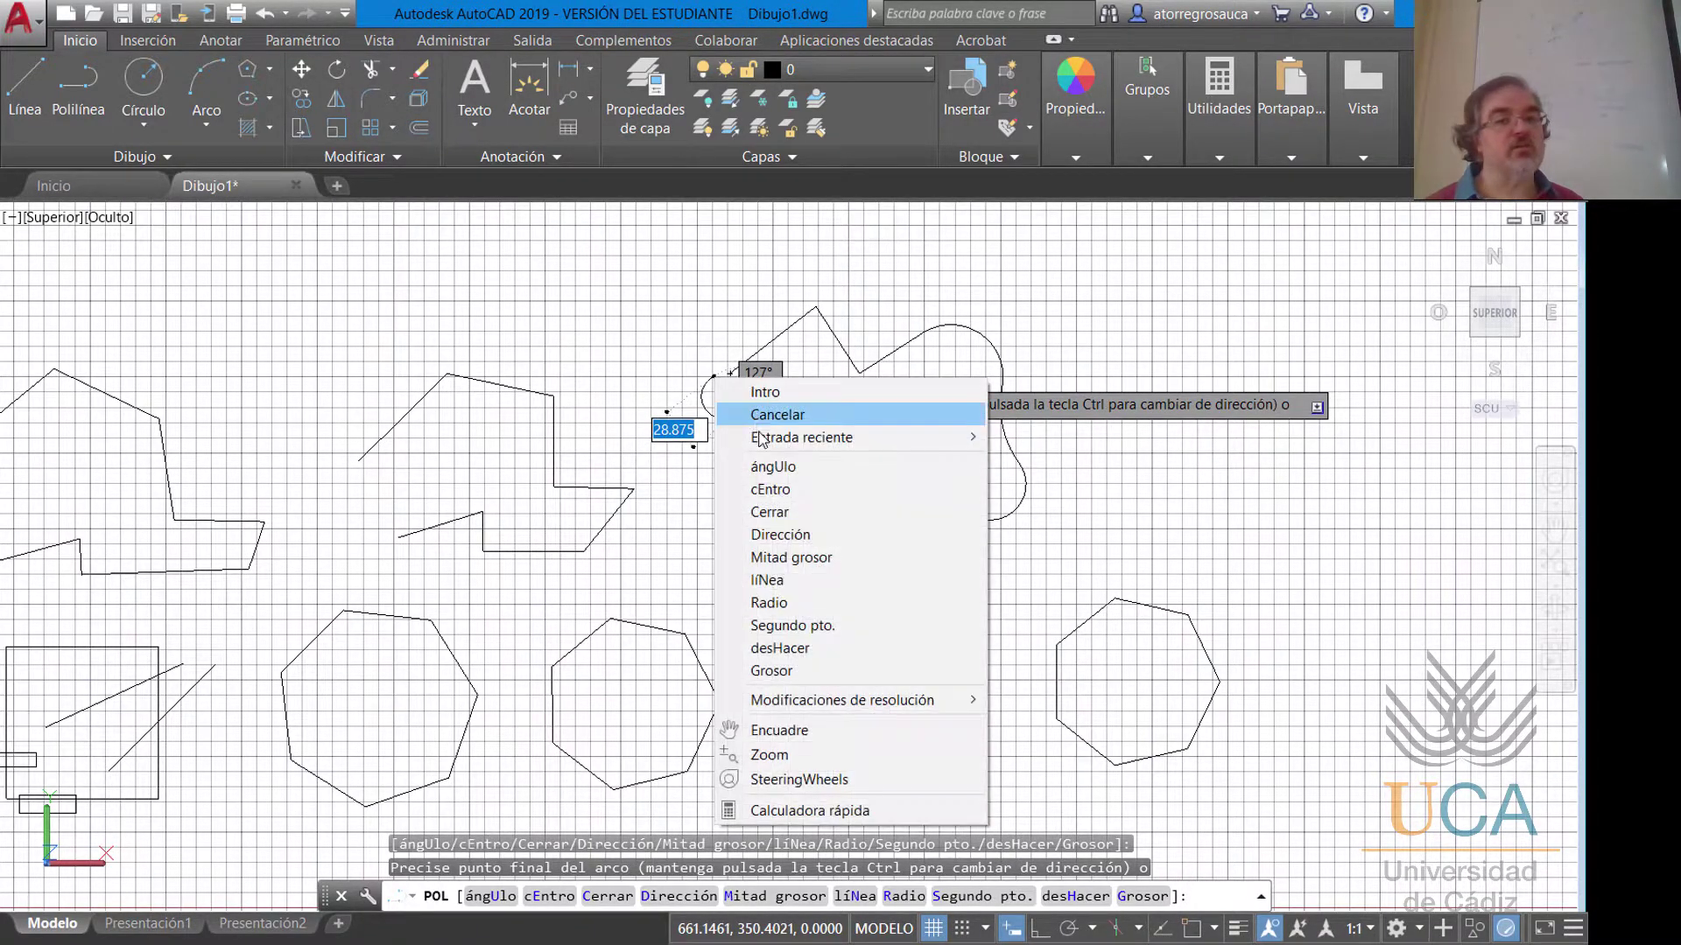
left_click(766, 580)
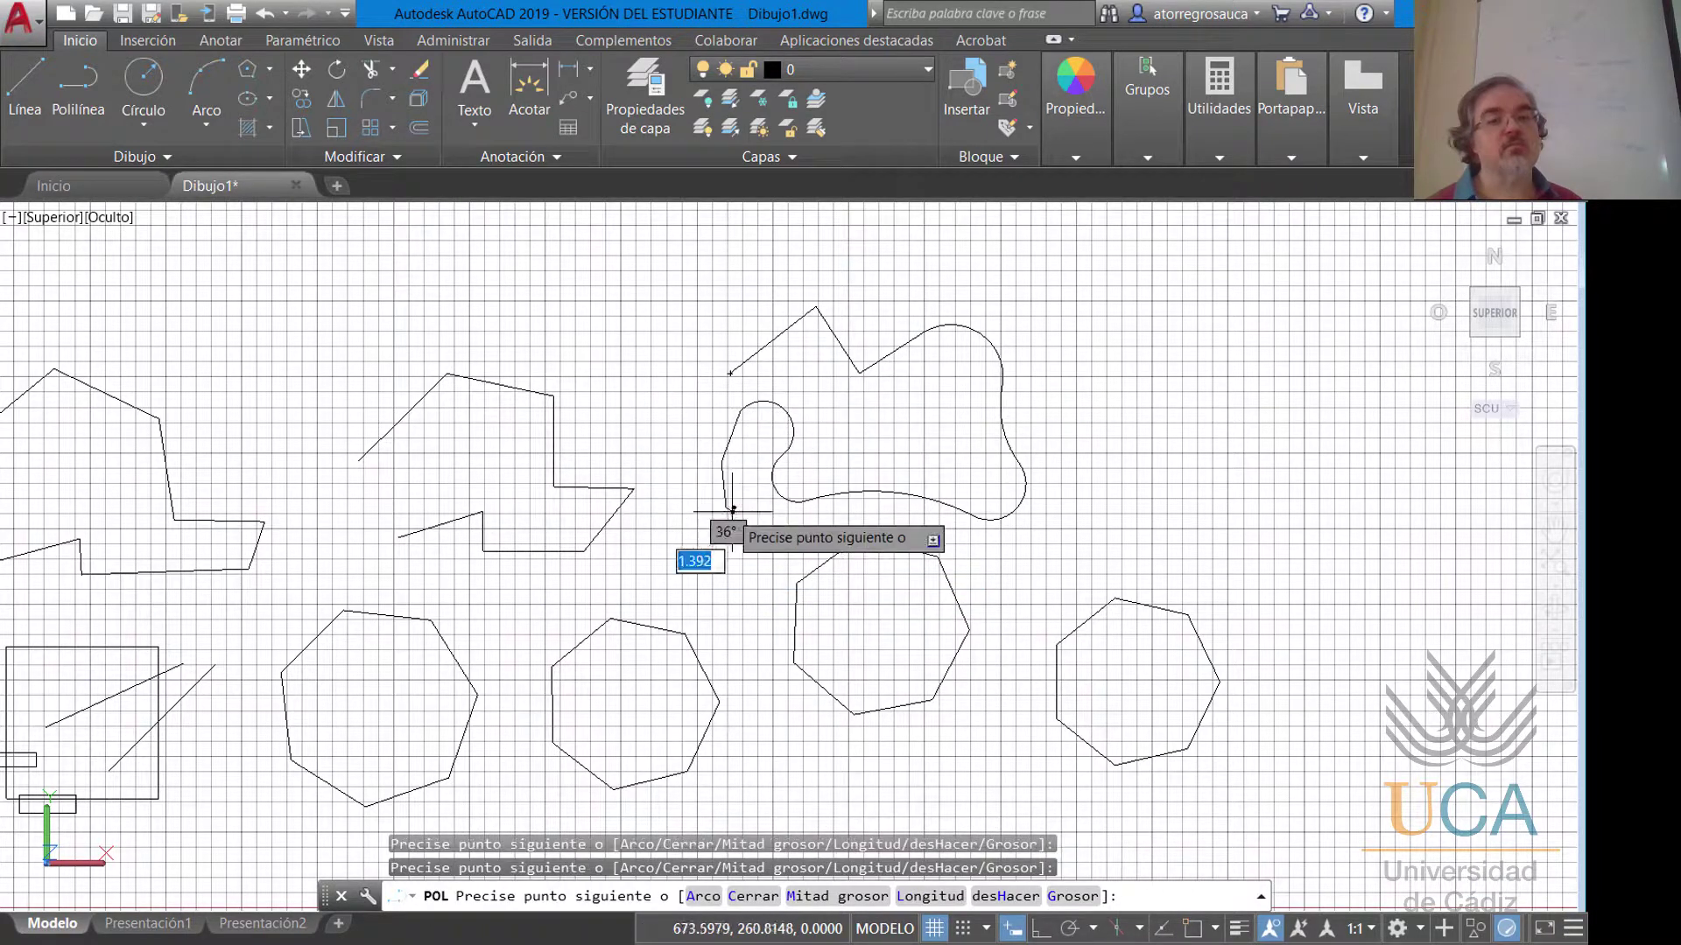
left_click(882, 519)
left_click(1031, 552)
left_click(1084, 486)
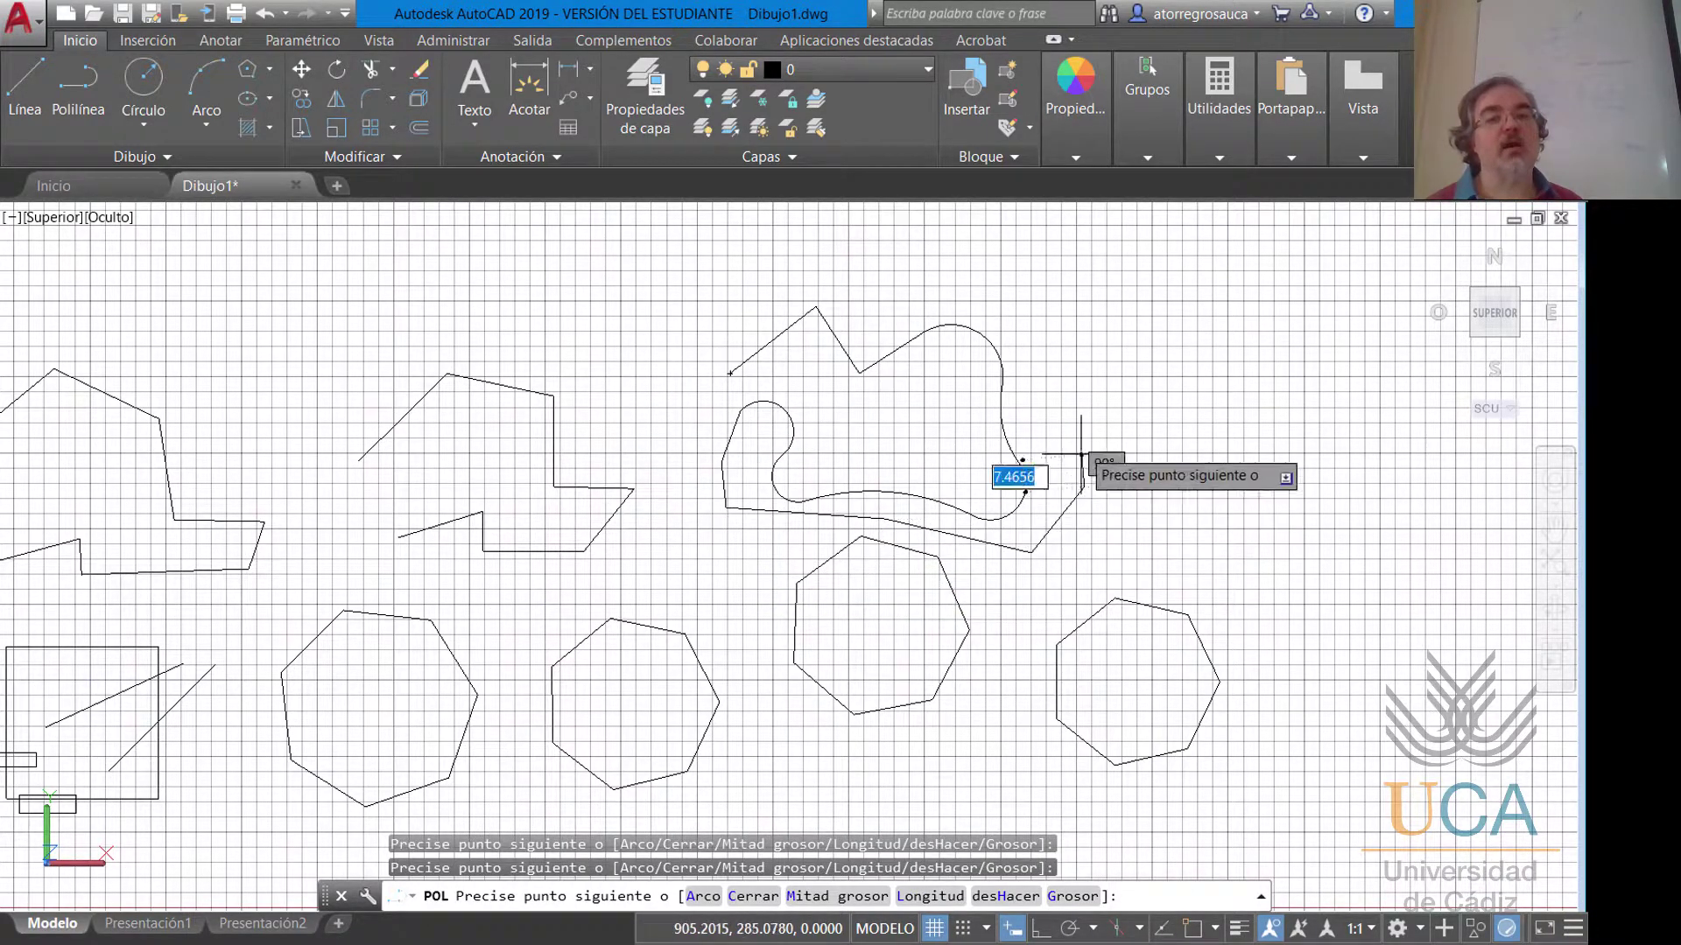
Add two more segments up and across above the outline, and remove both with the polyline's Undo (desHacer) option.
left_click(1048, 311)
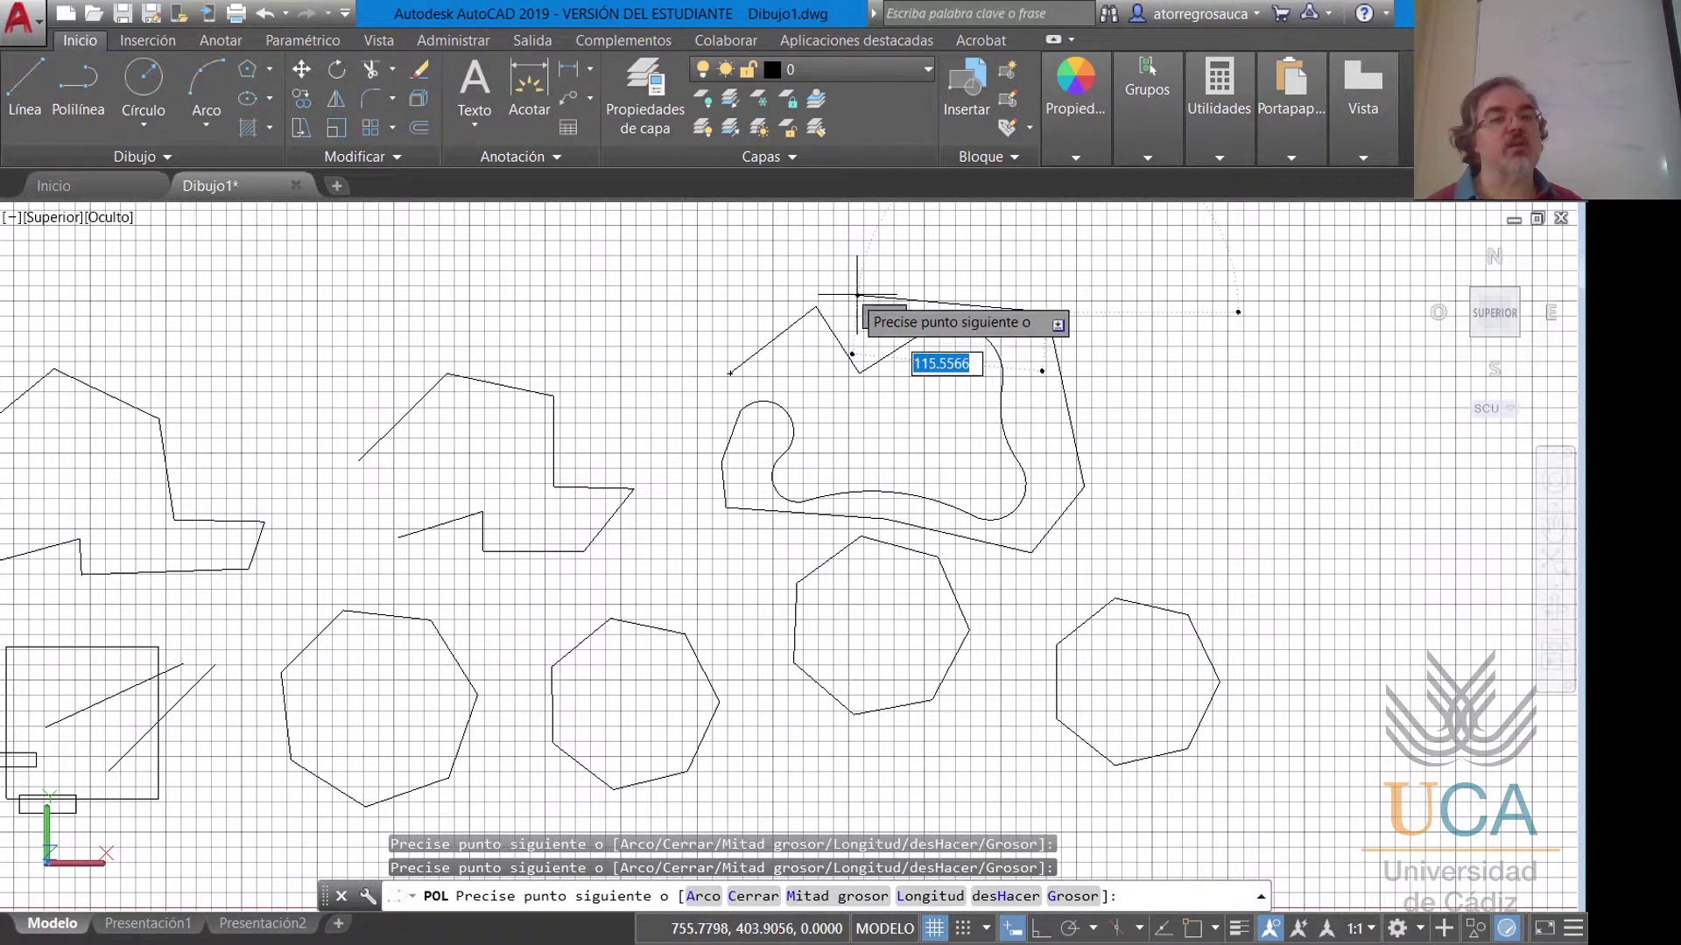
left_click(746, 265)
right_click(686, 279)
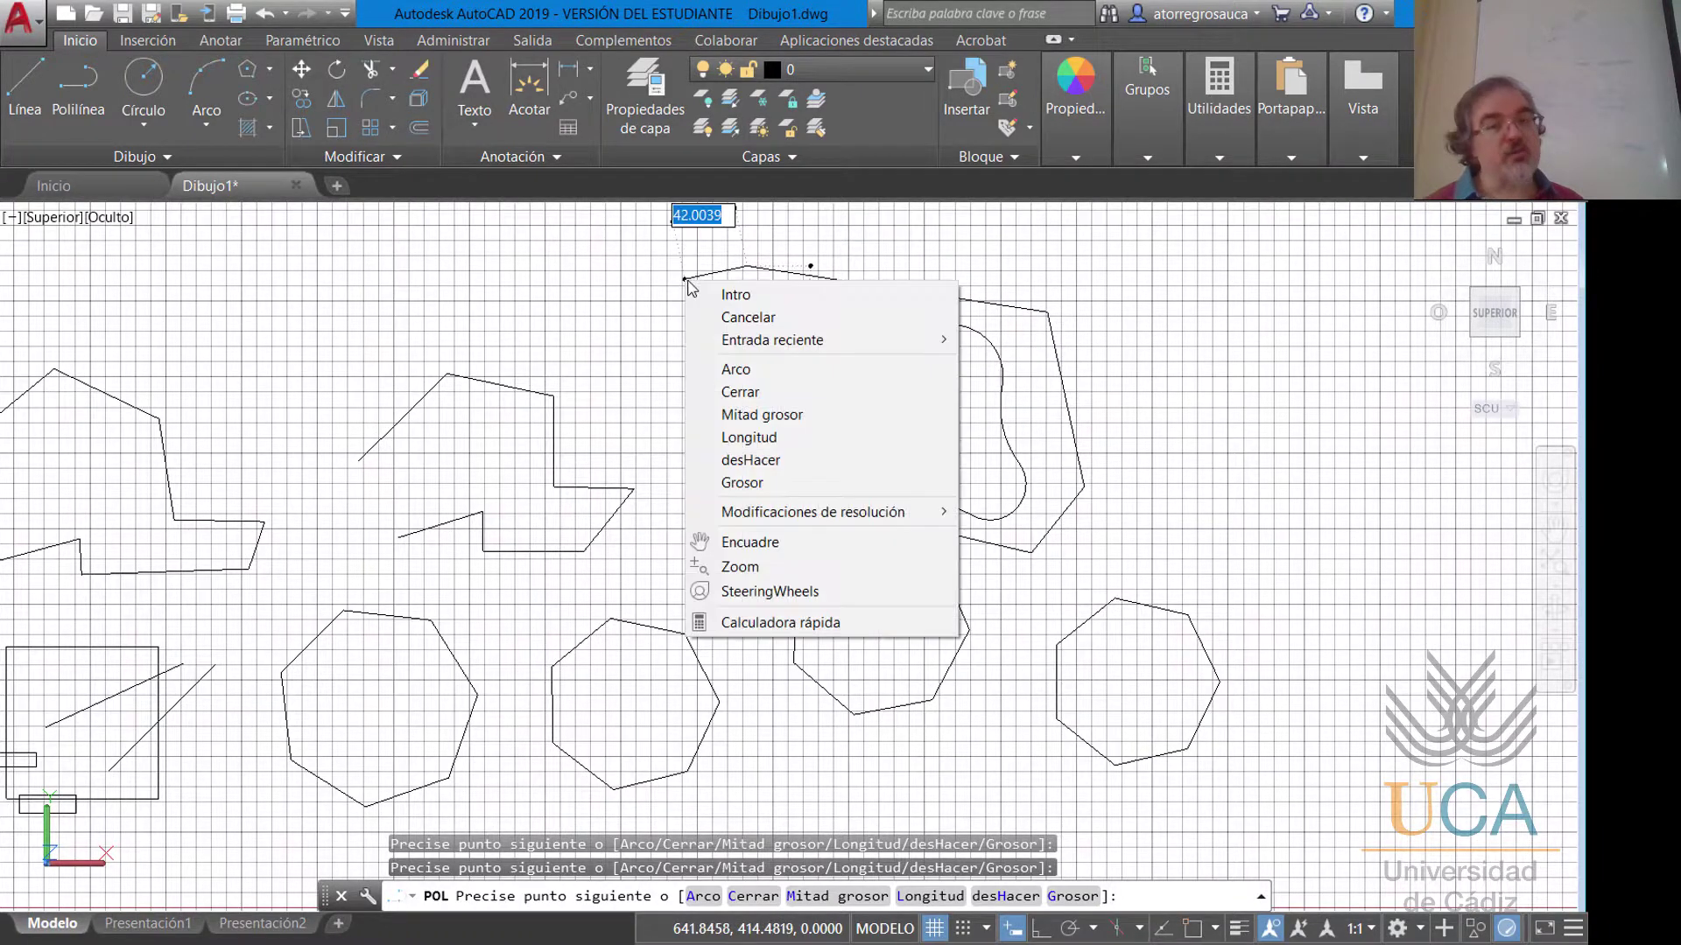
left_click(742, 460)
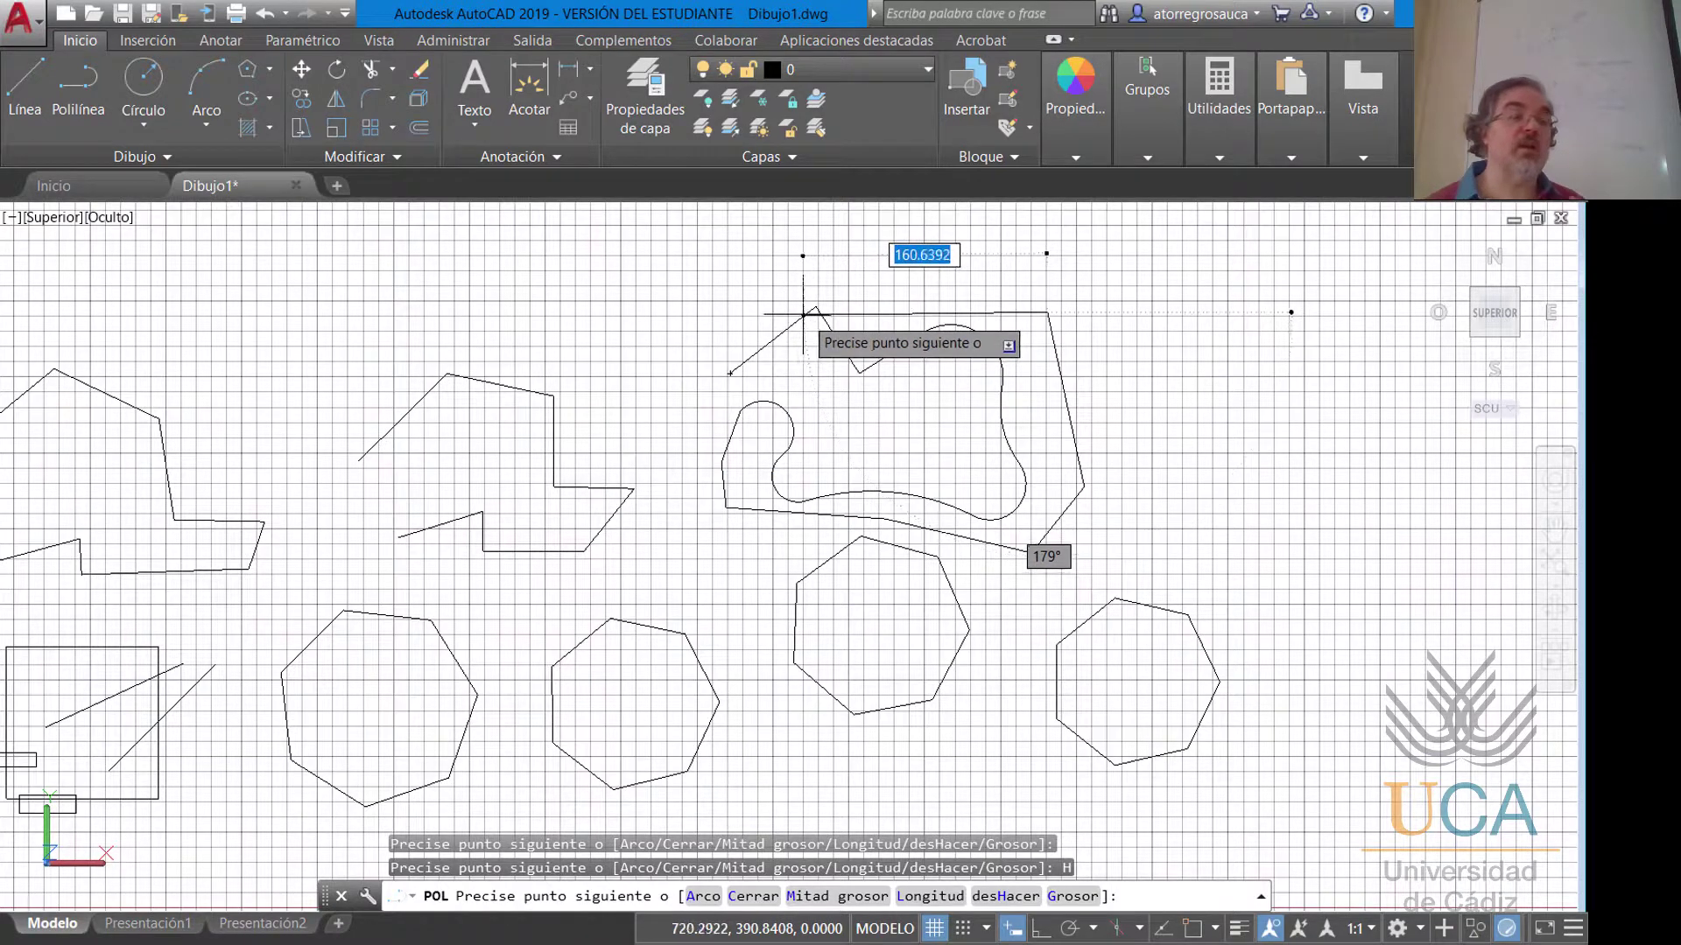
right_click(1085, 278)
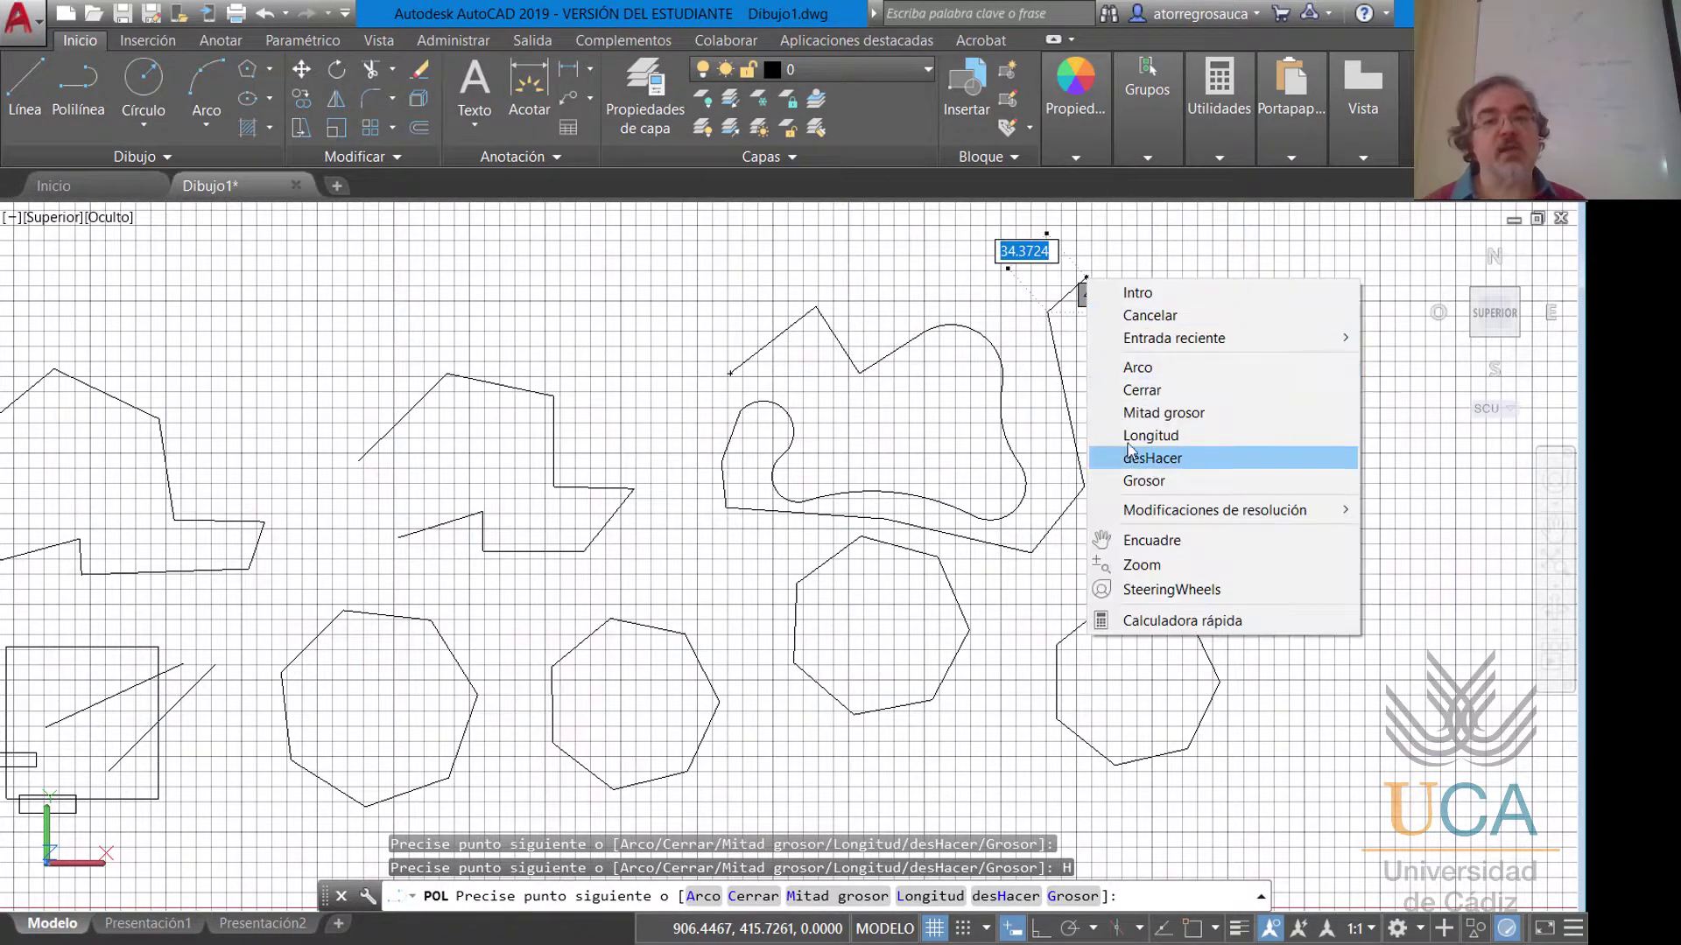
left_click(1133, 458)
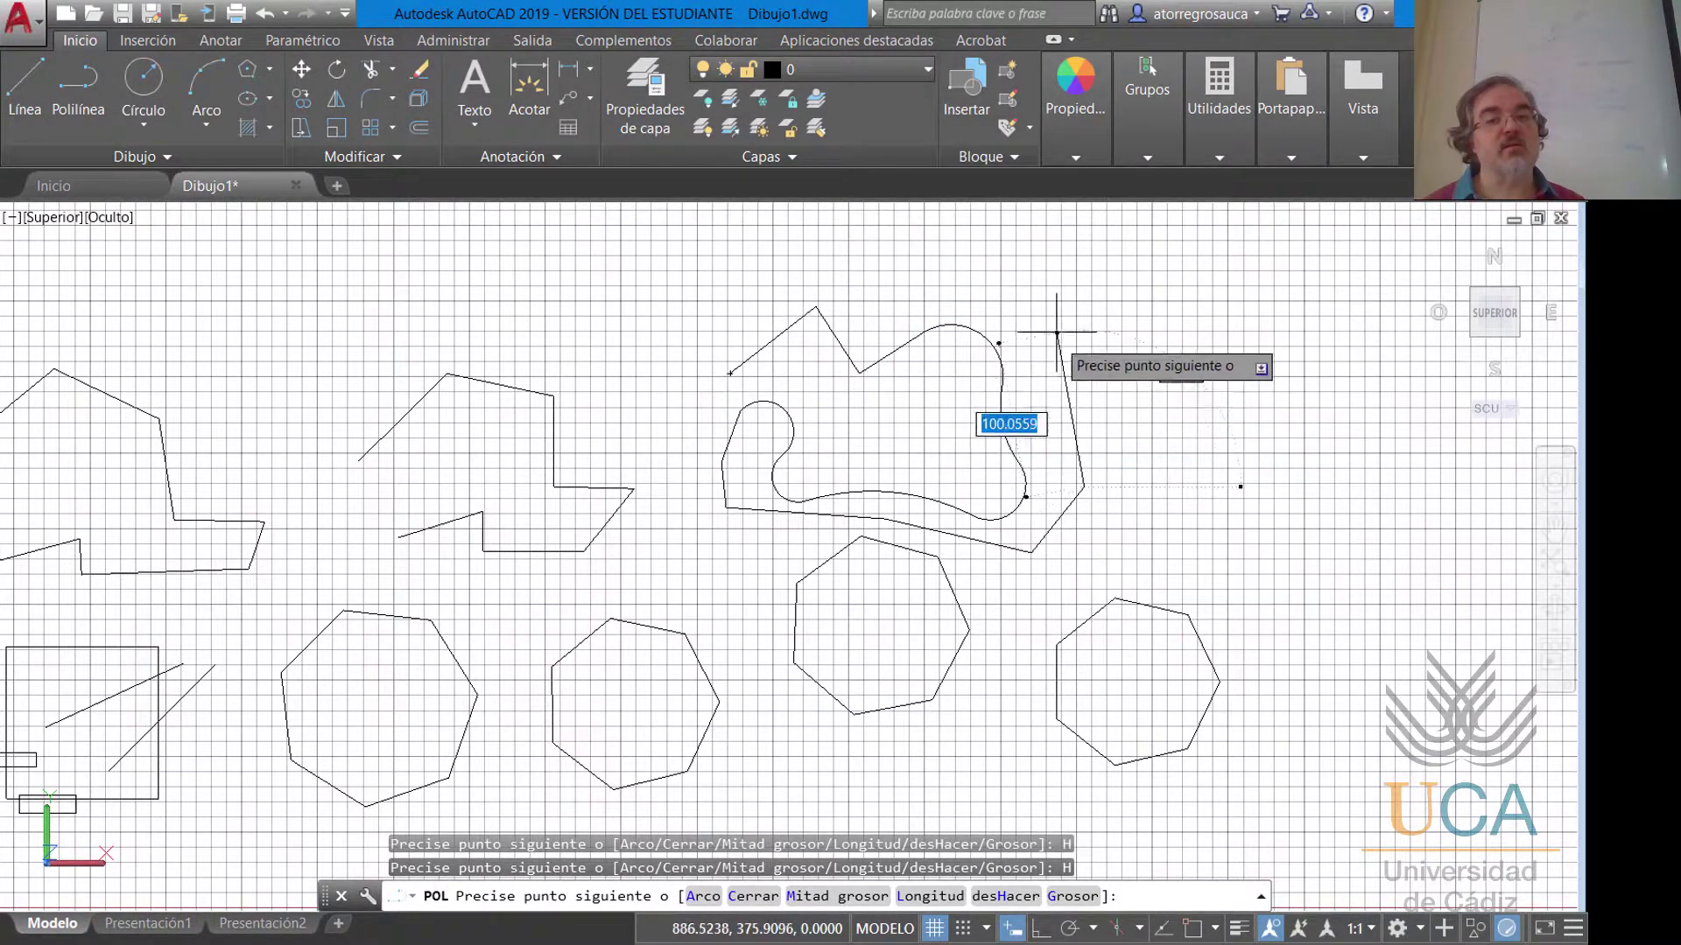
Add two segments up and across above the outline, and close the polyline with the Close (Cerrar) option.
left_click(1006, 284)
left_click(699, 274)
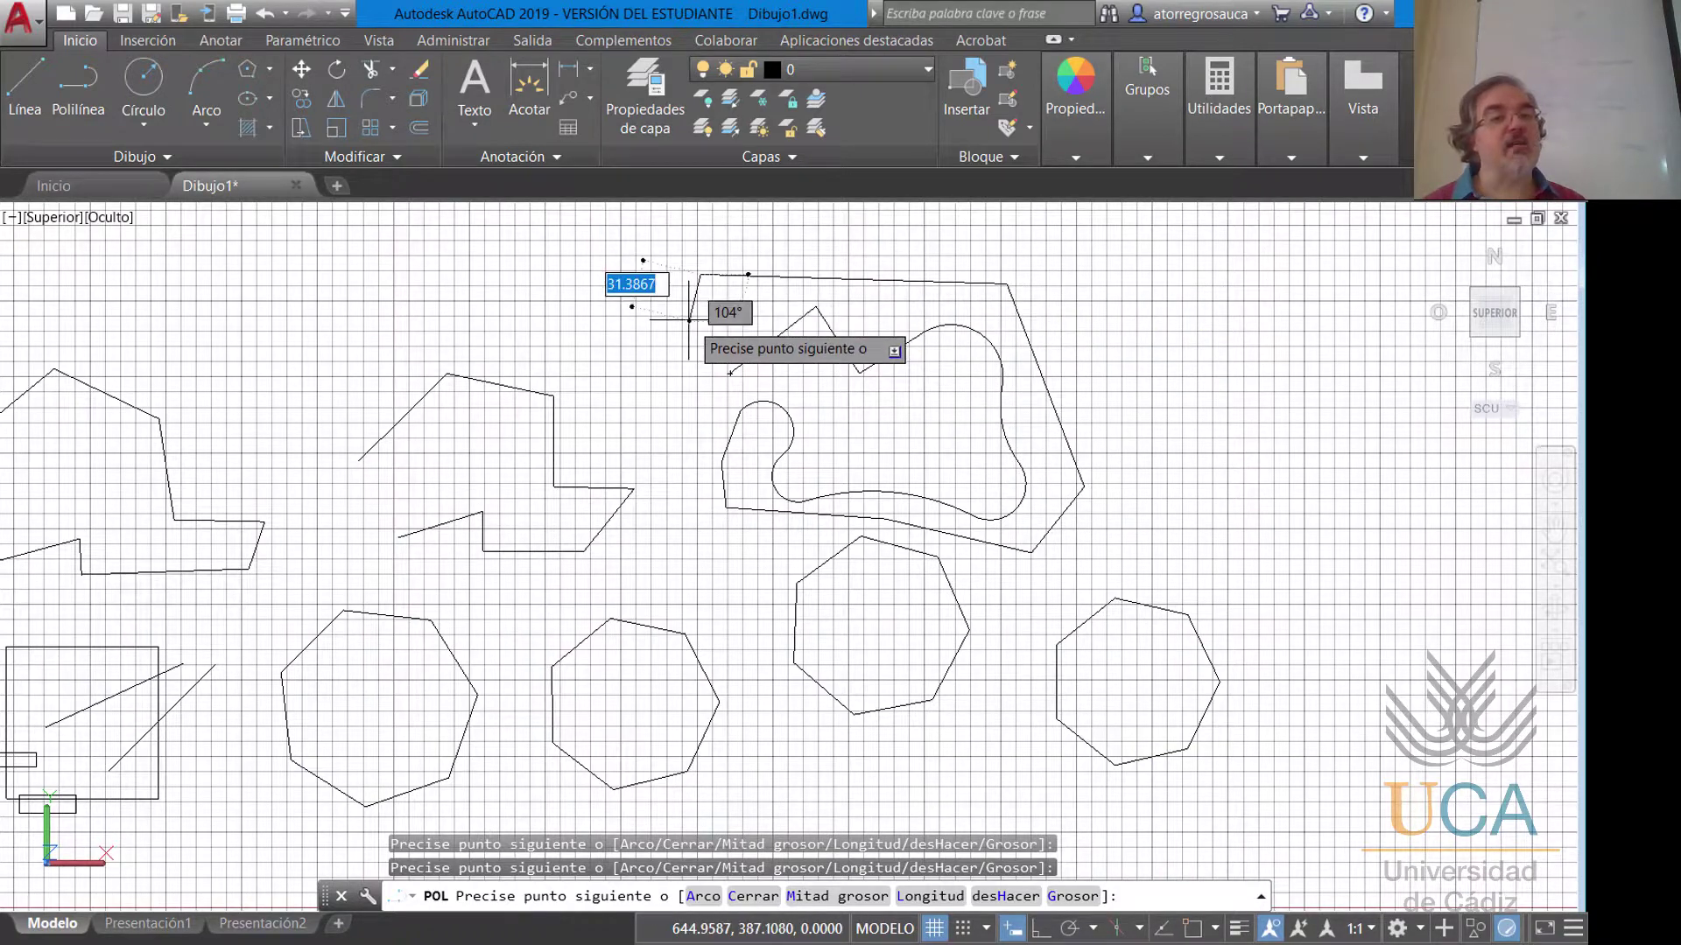
right_click(689, 320)
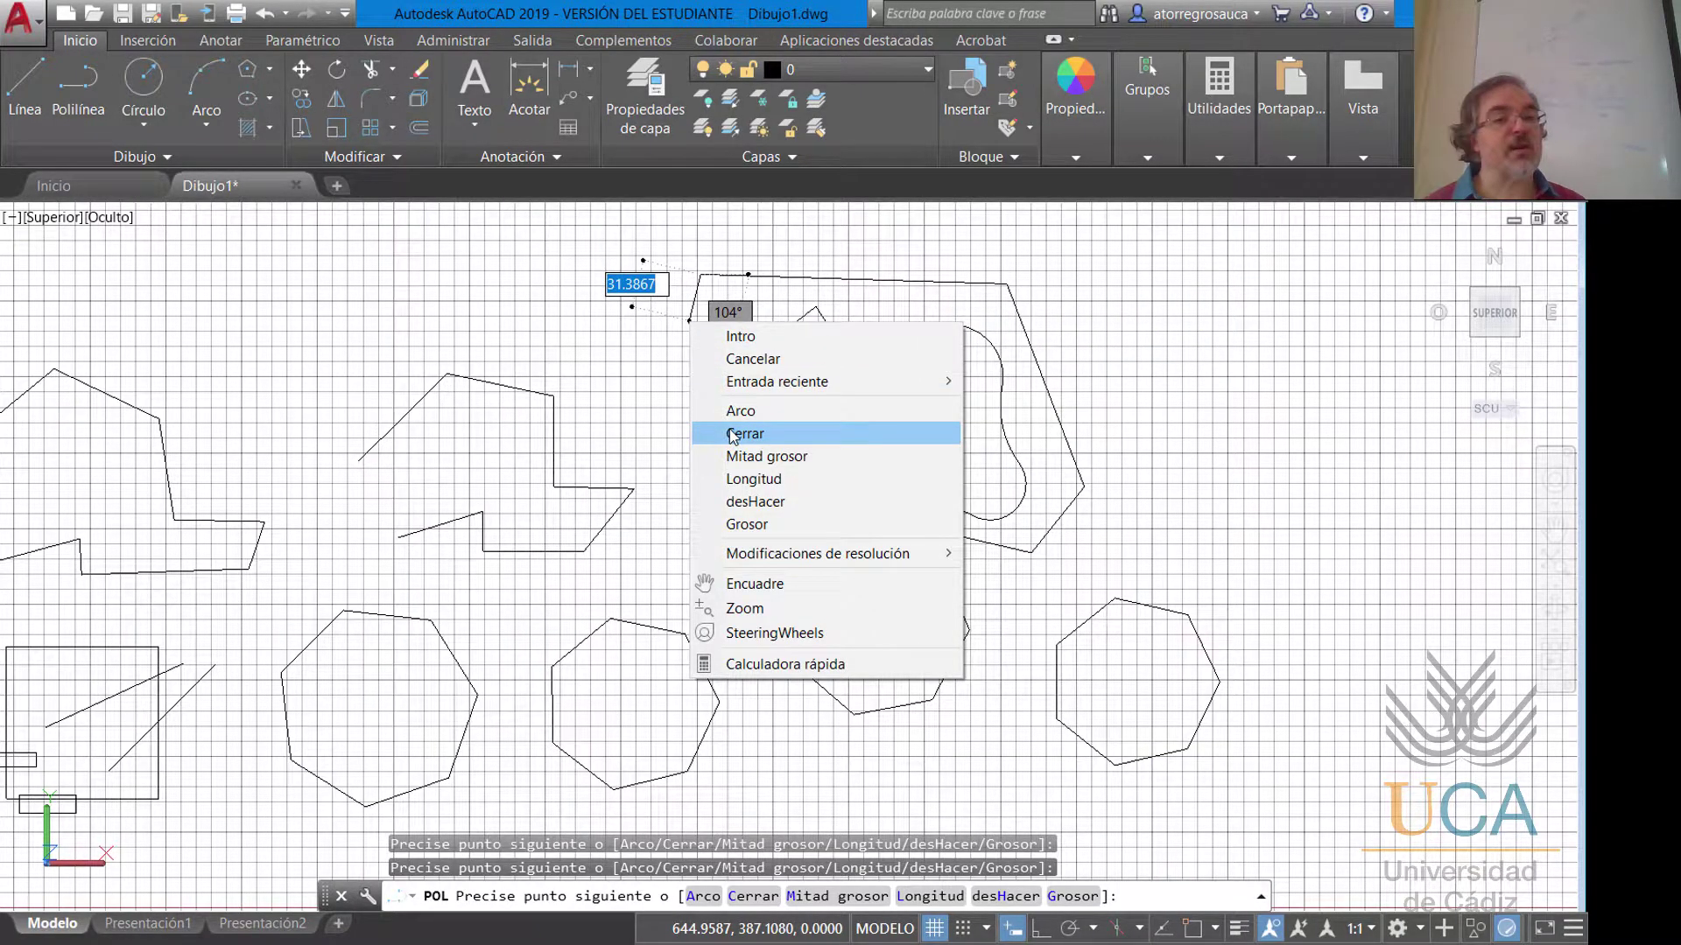
left_click(734, 436)
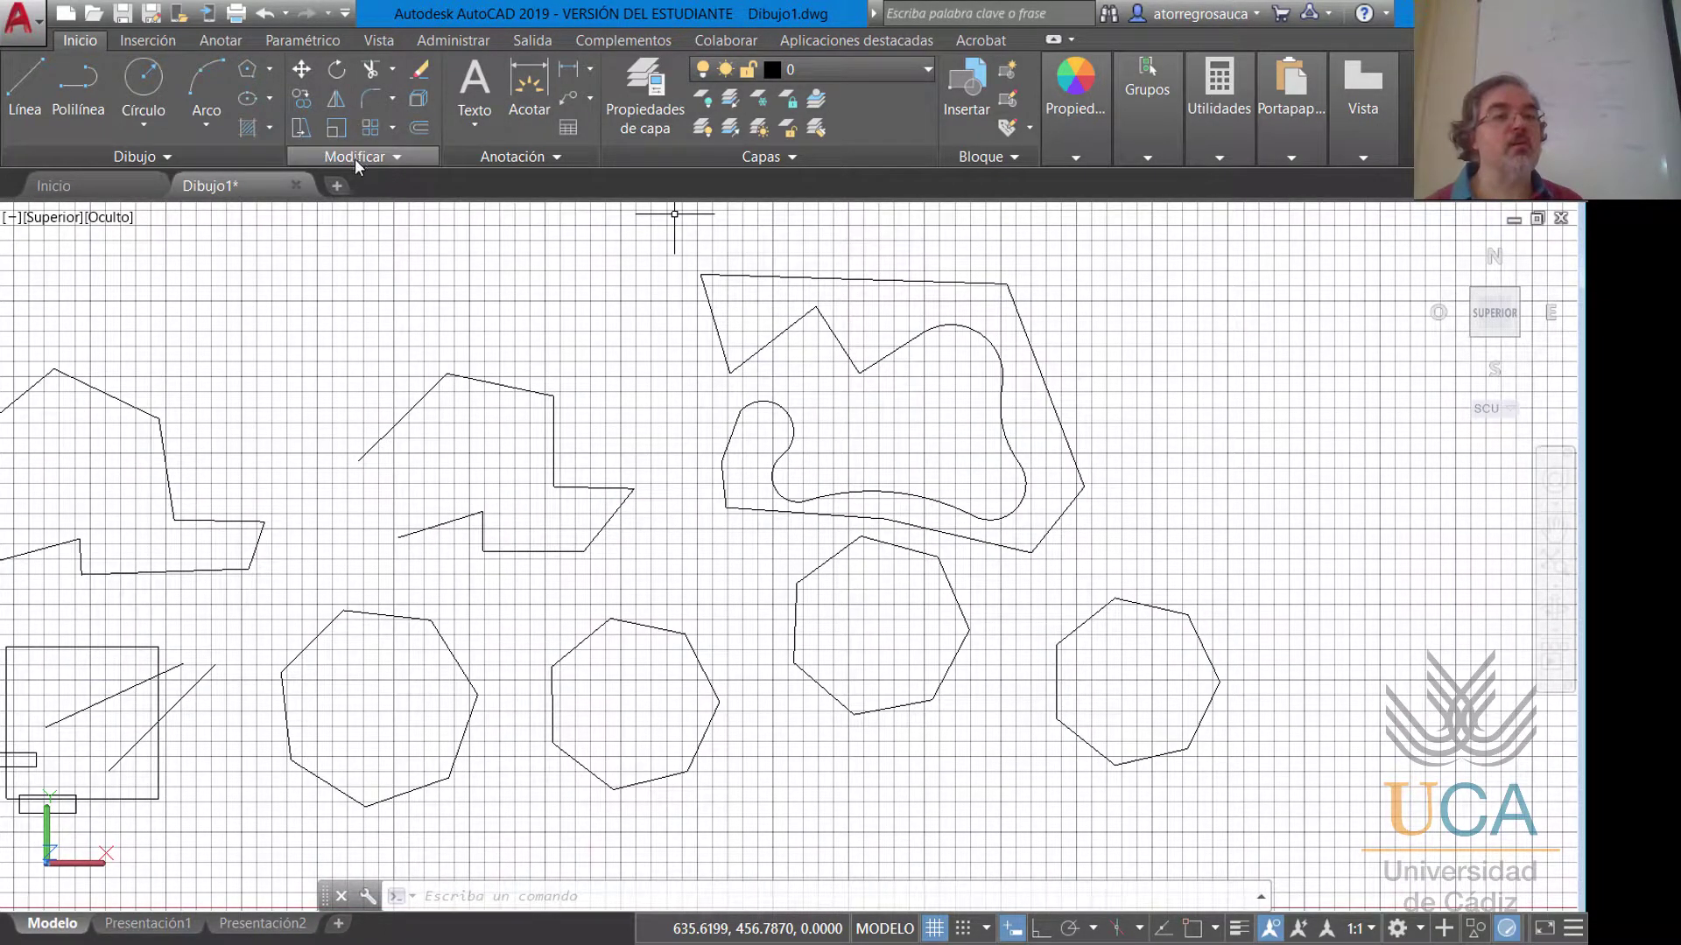
Explode the closed polyline outline with arcs into separate segments using Explode (Descomponer).
left_click(381, 159)
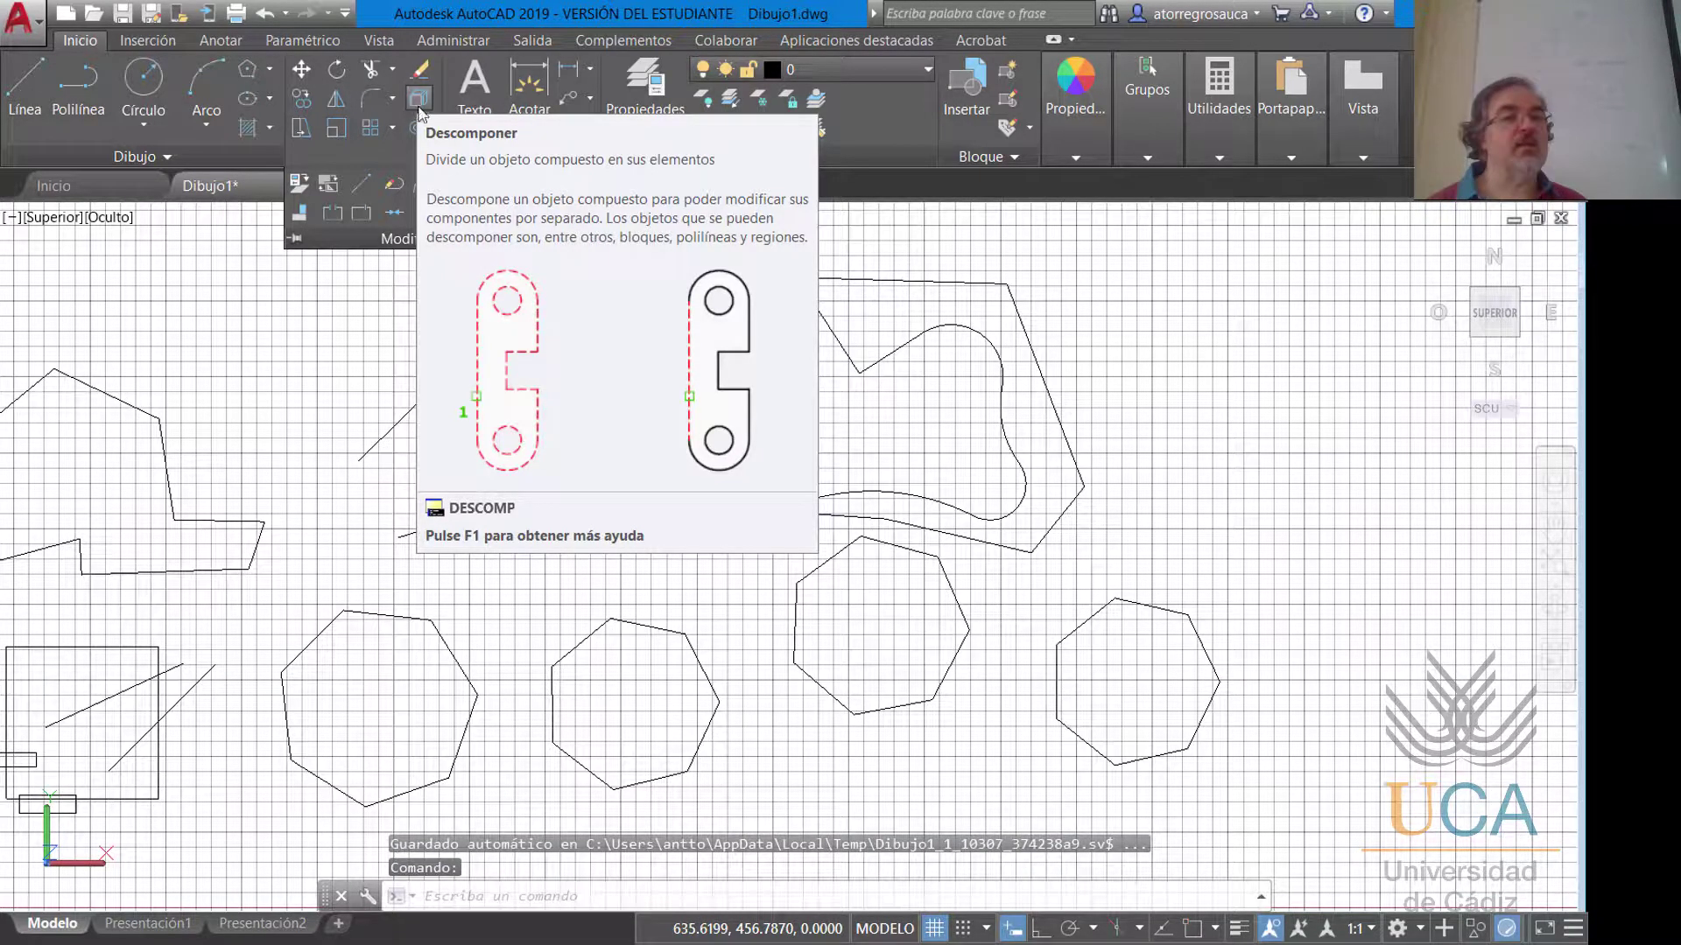
left_click(419, 99)
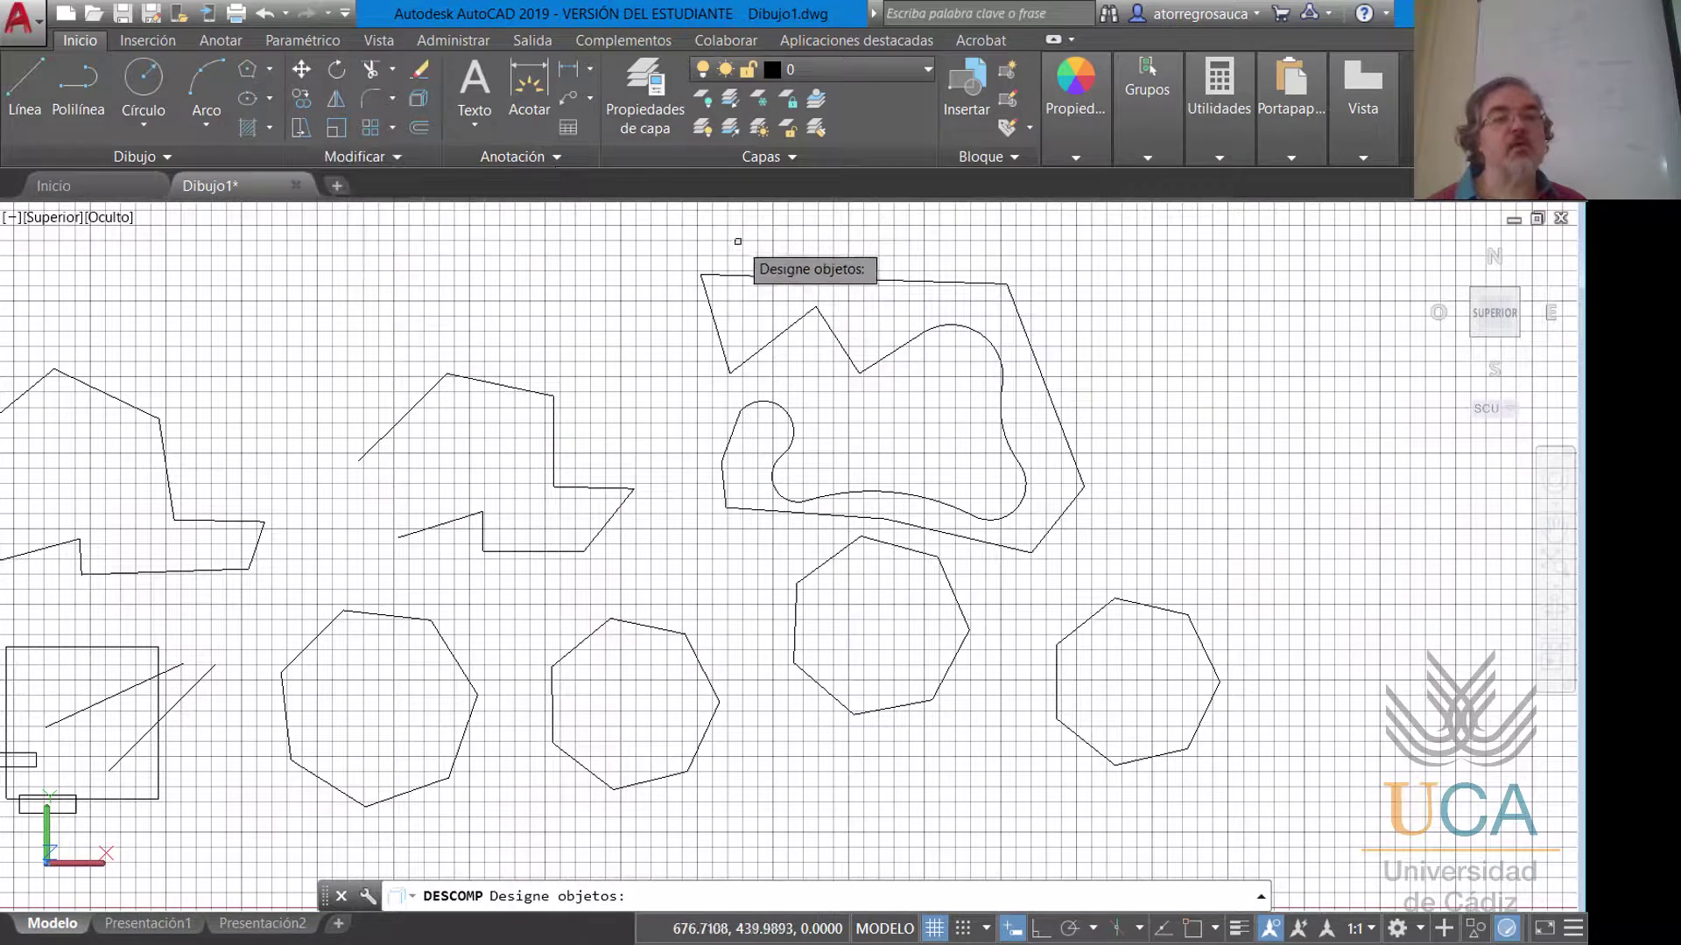
left_click(745, 274)
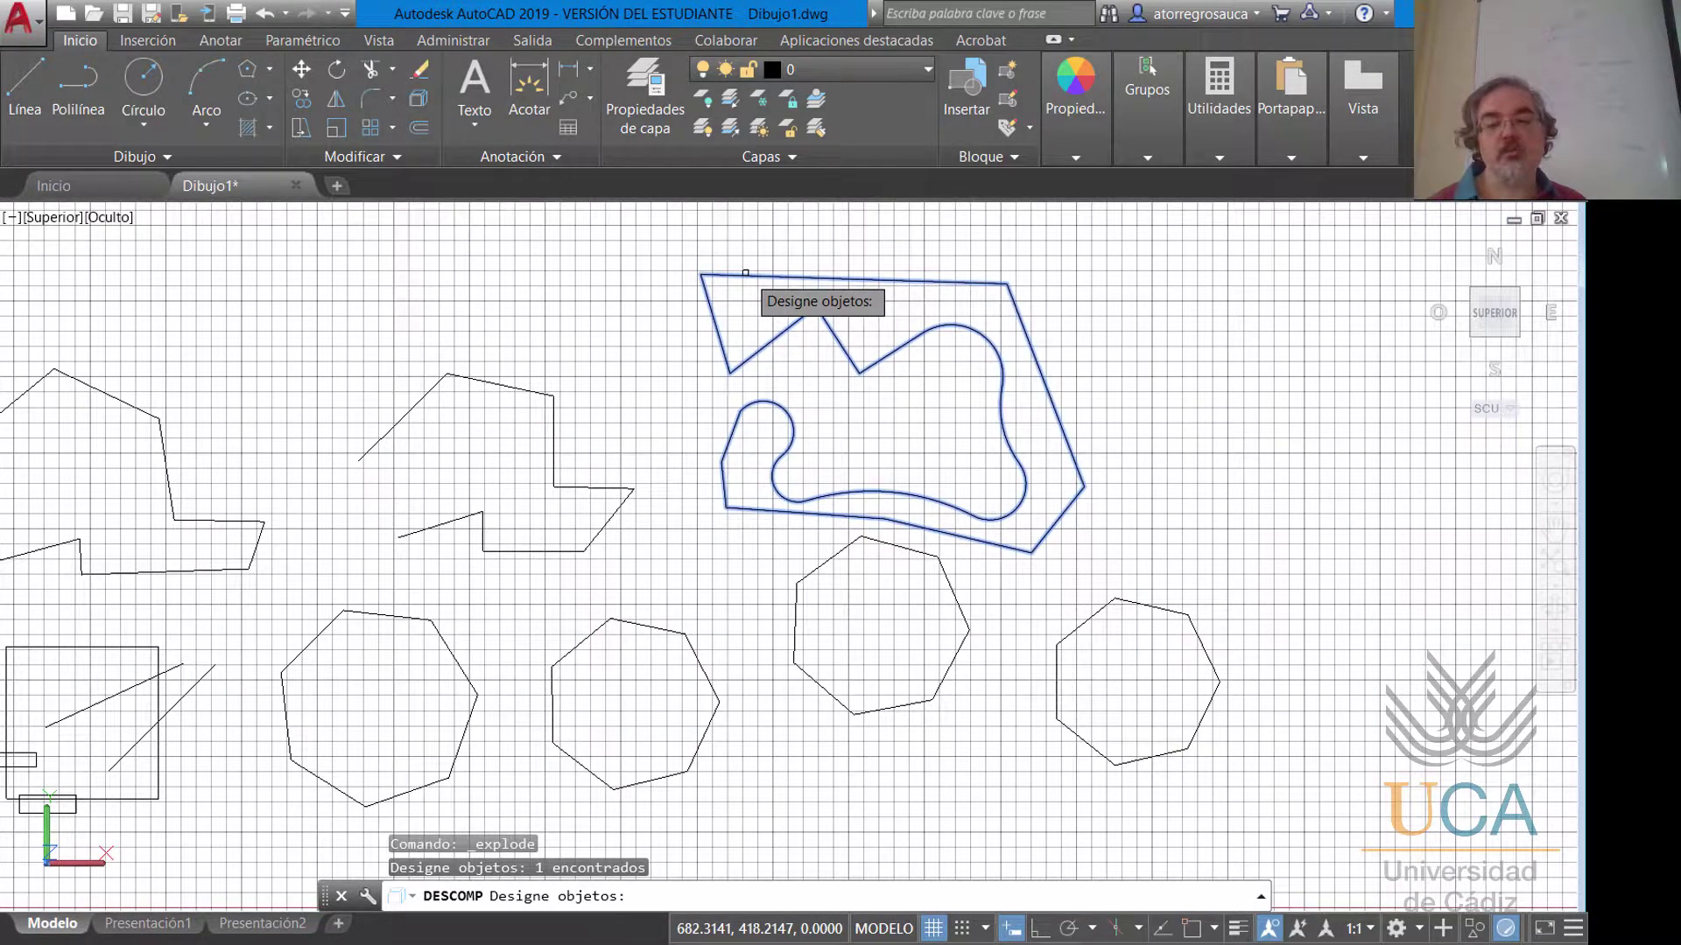
key("Return")
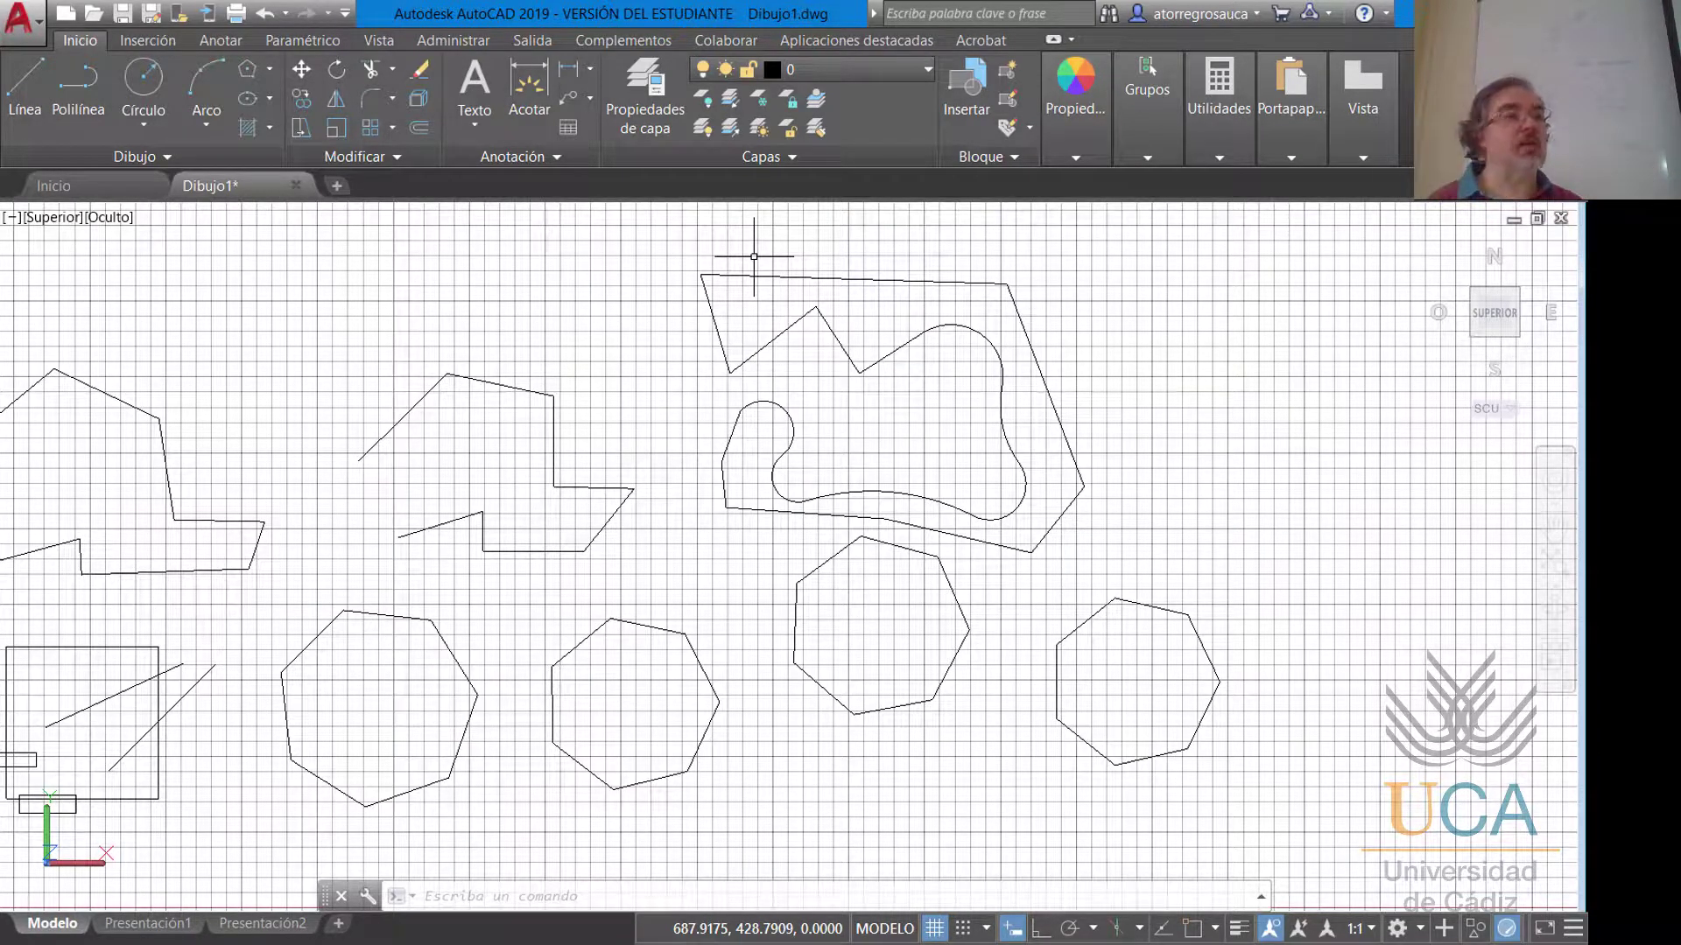
Erase the two small rectangles at the large square's lower-left corner and the two diagonal lines inside the square.
middle_click_drag(587, 486, 982, 364)
left_click(374, 619)
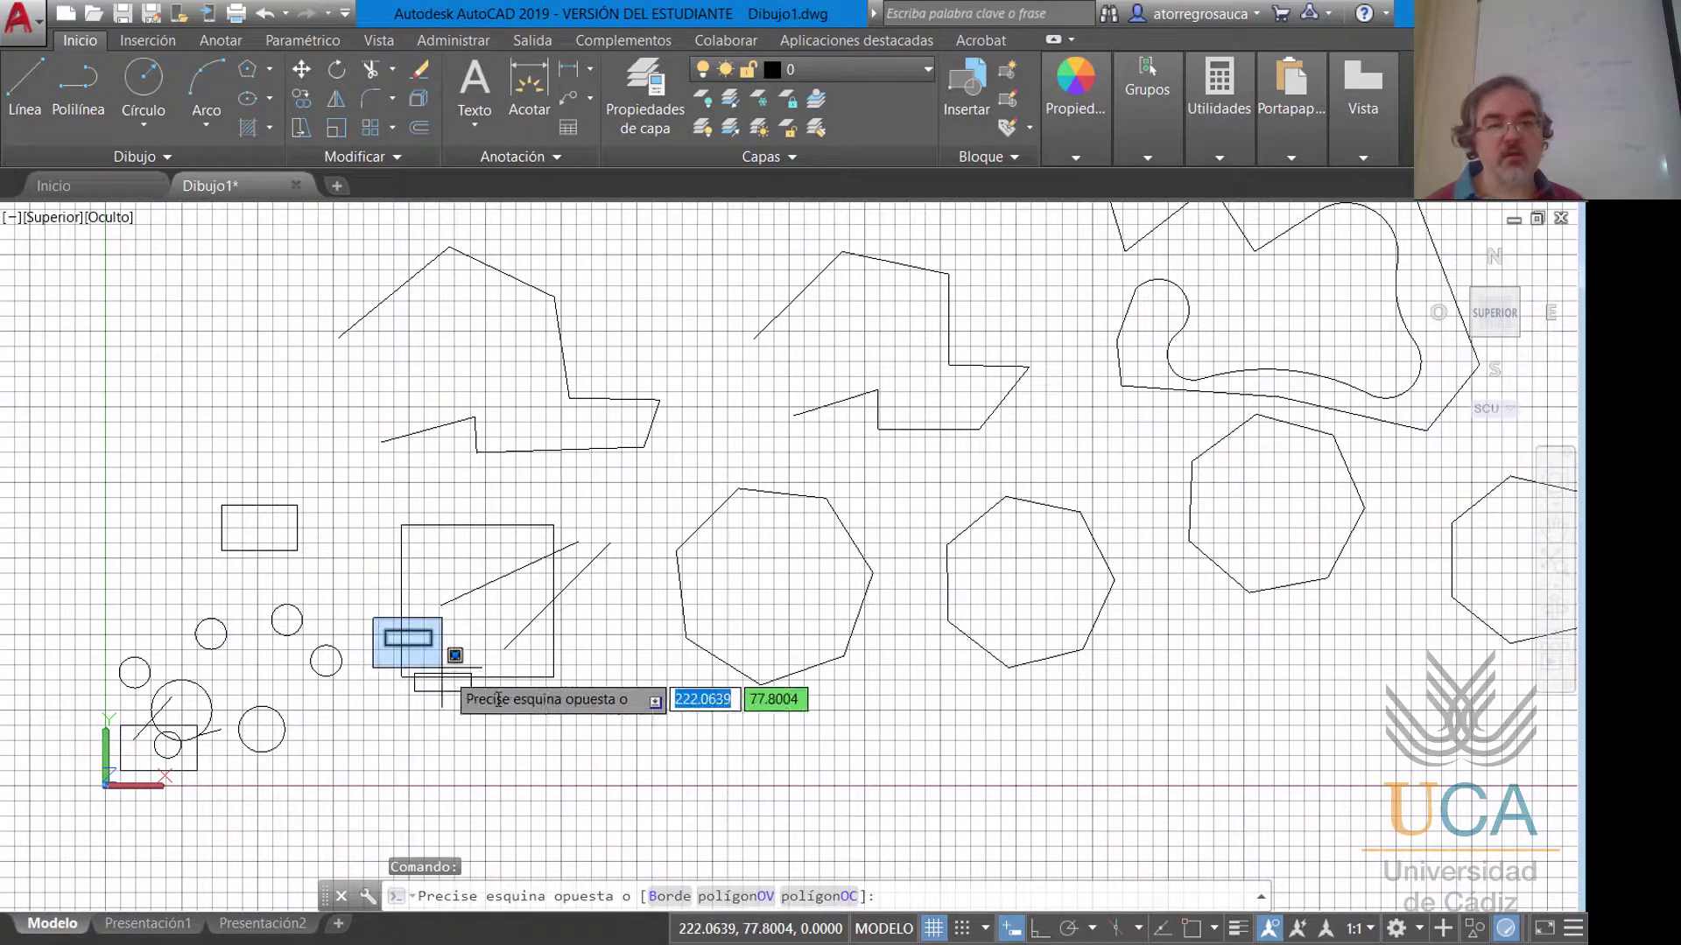
left_click(508, 704)
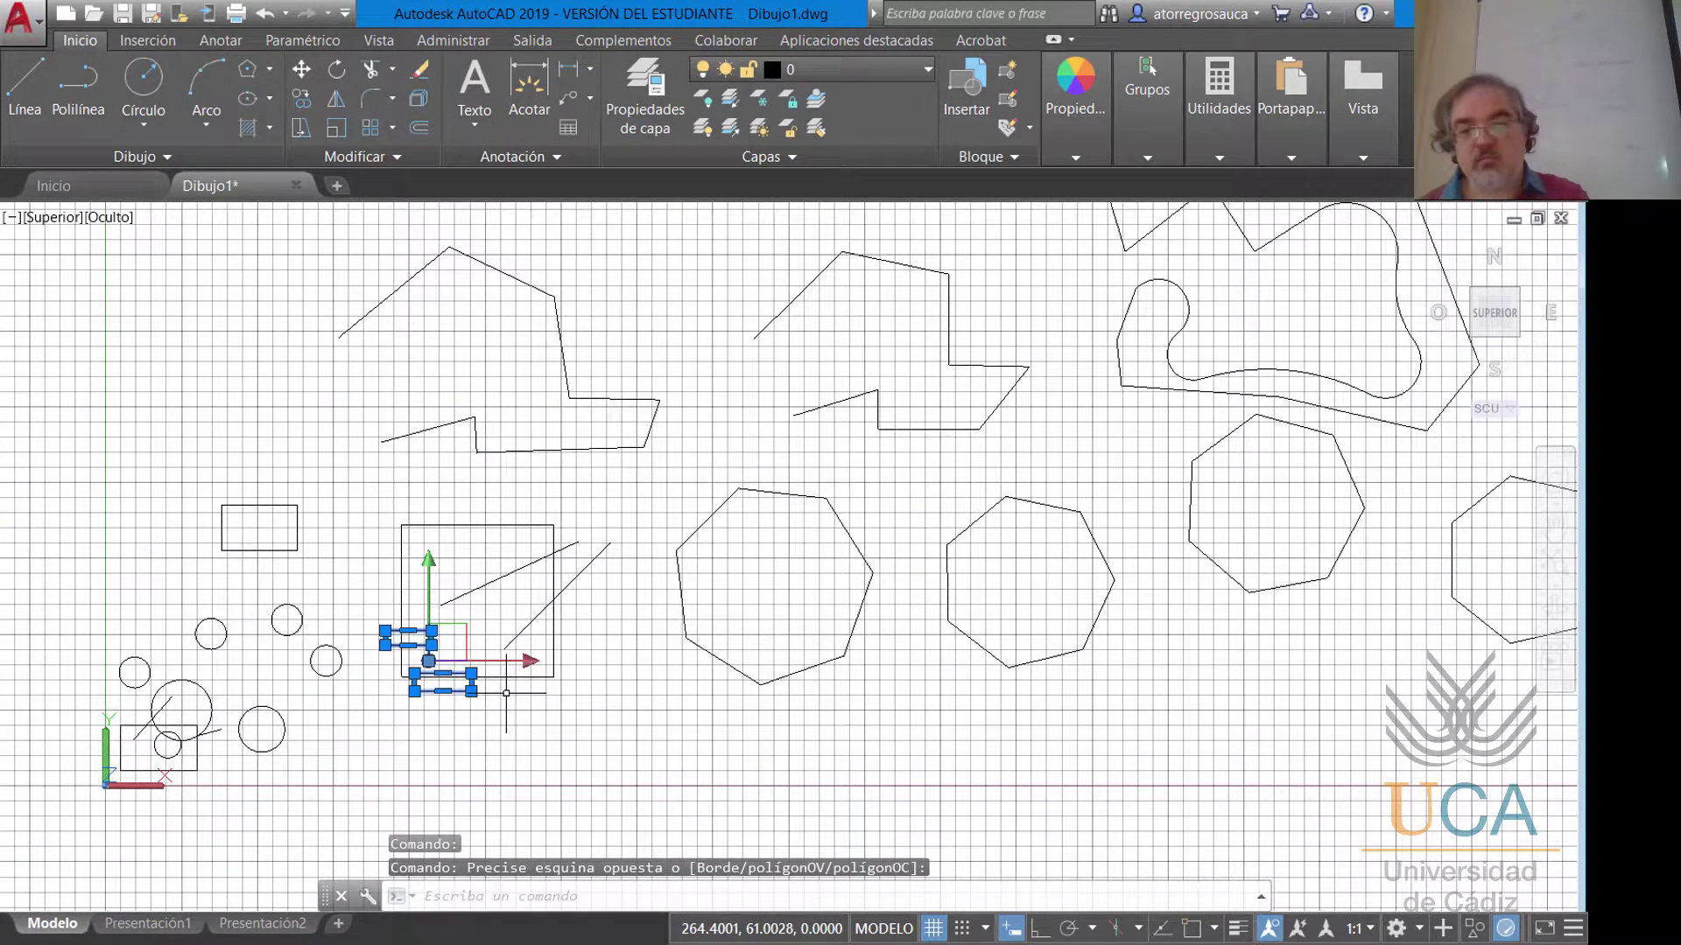
key("Delete")
left_click(435, 499)
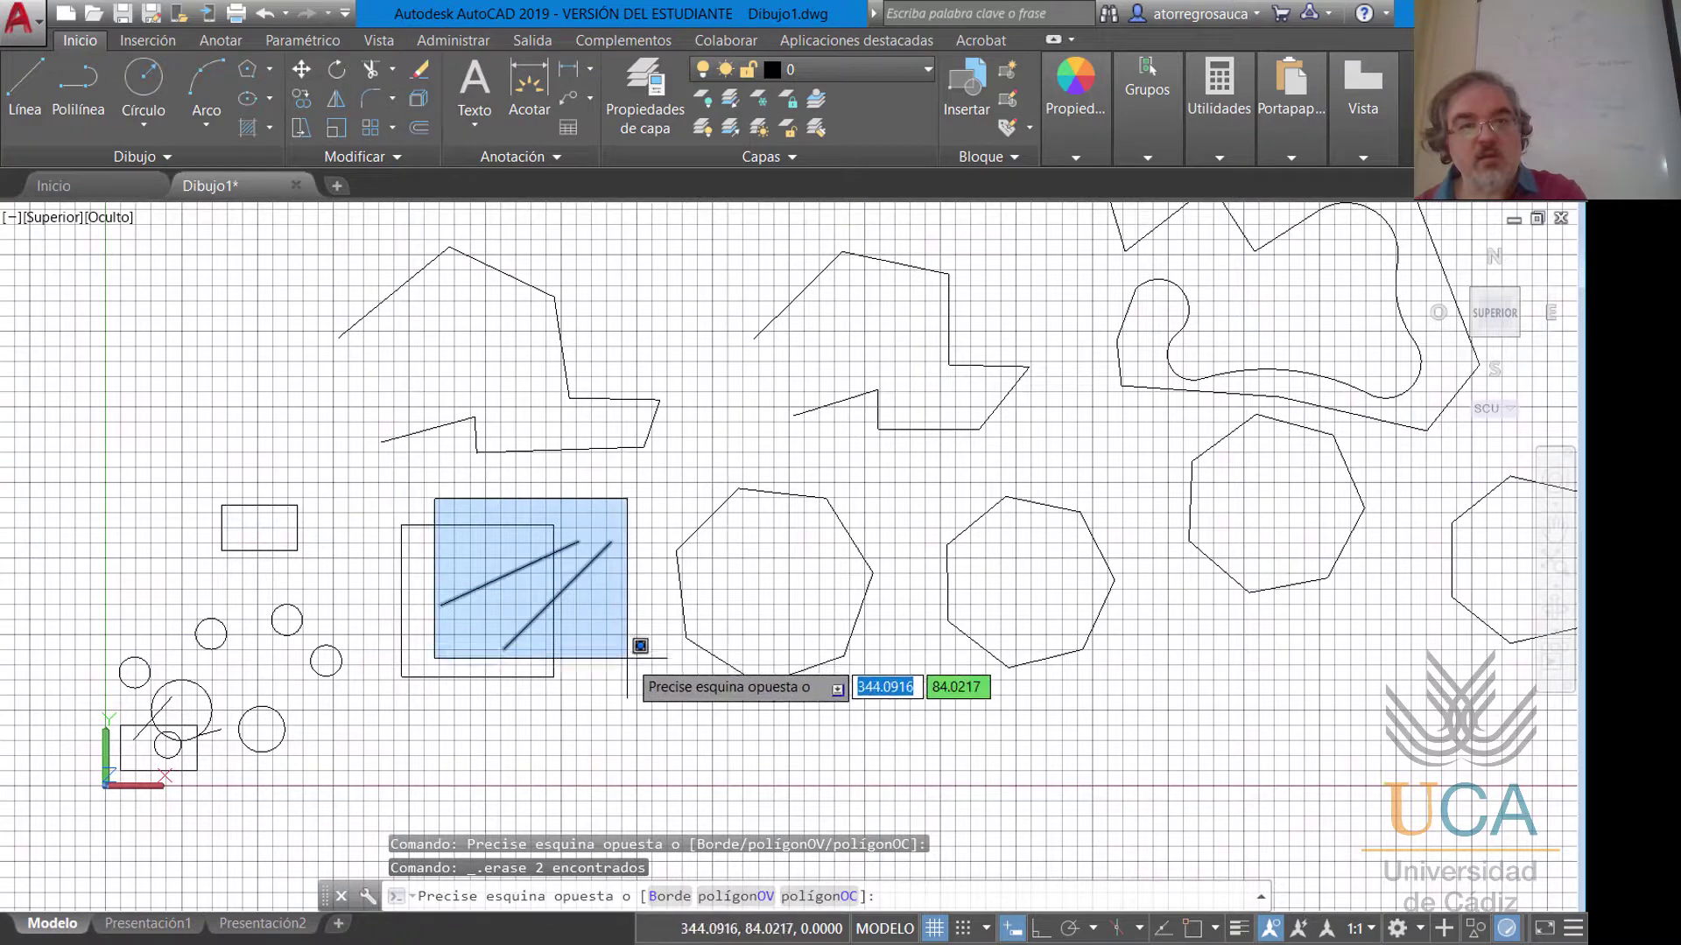
key("Escape")
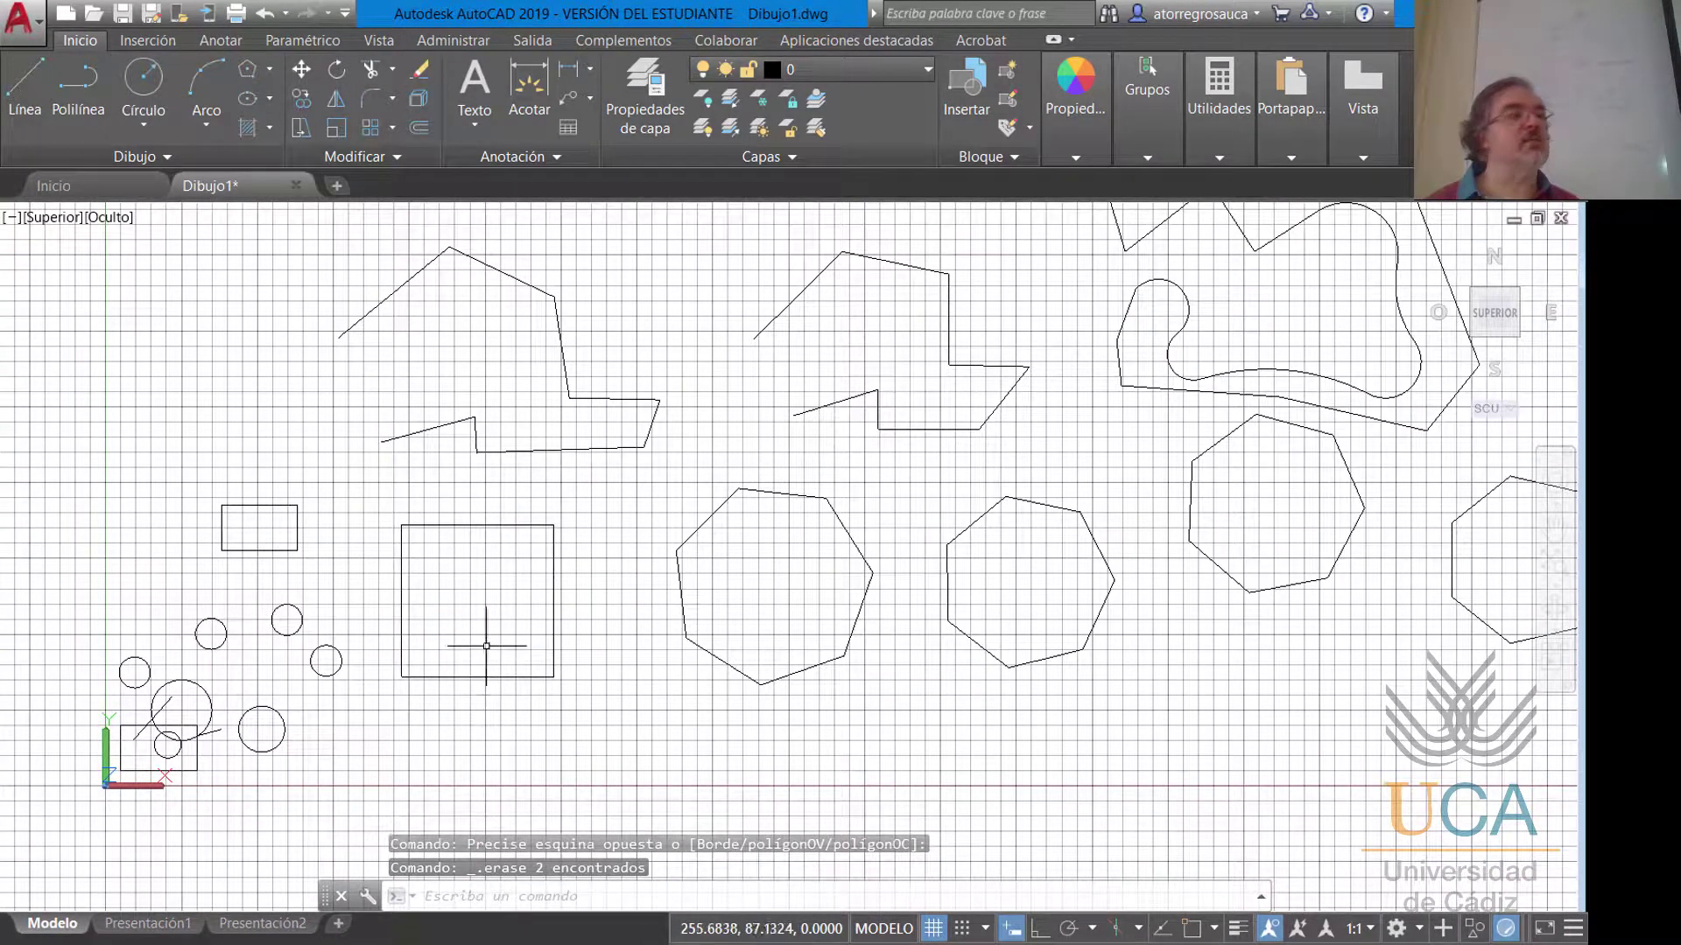
Join the four sides of the large square into a single object with Join (Juntar).
scroll(465, 641, "up", 3)
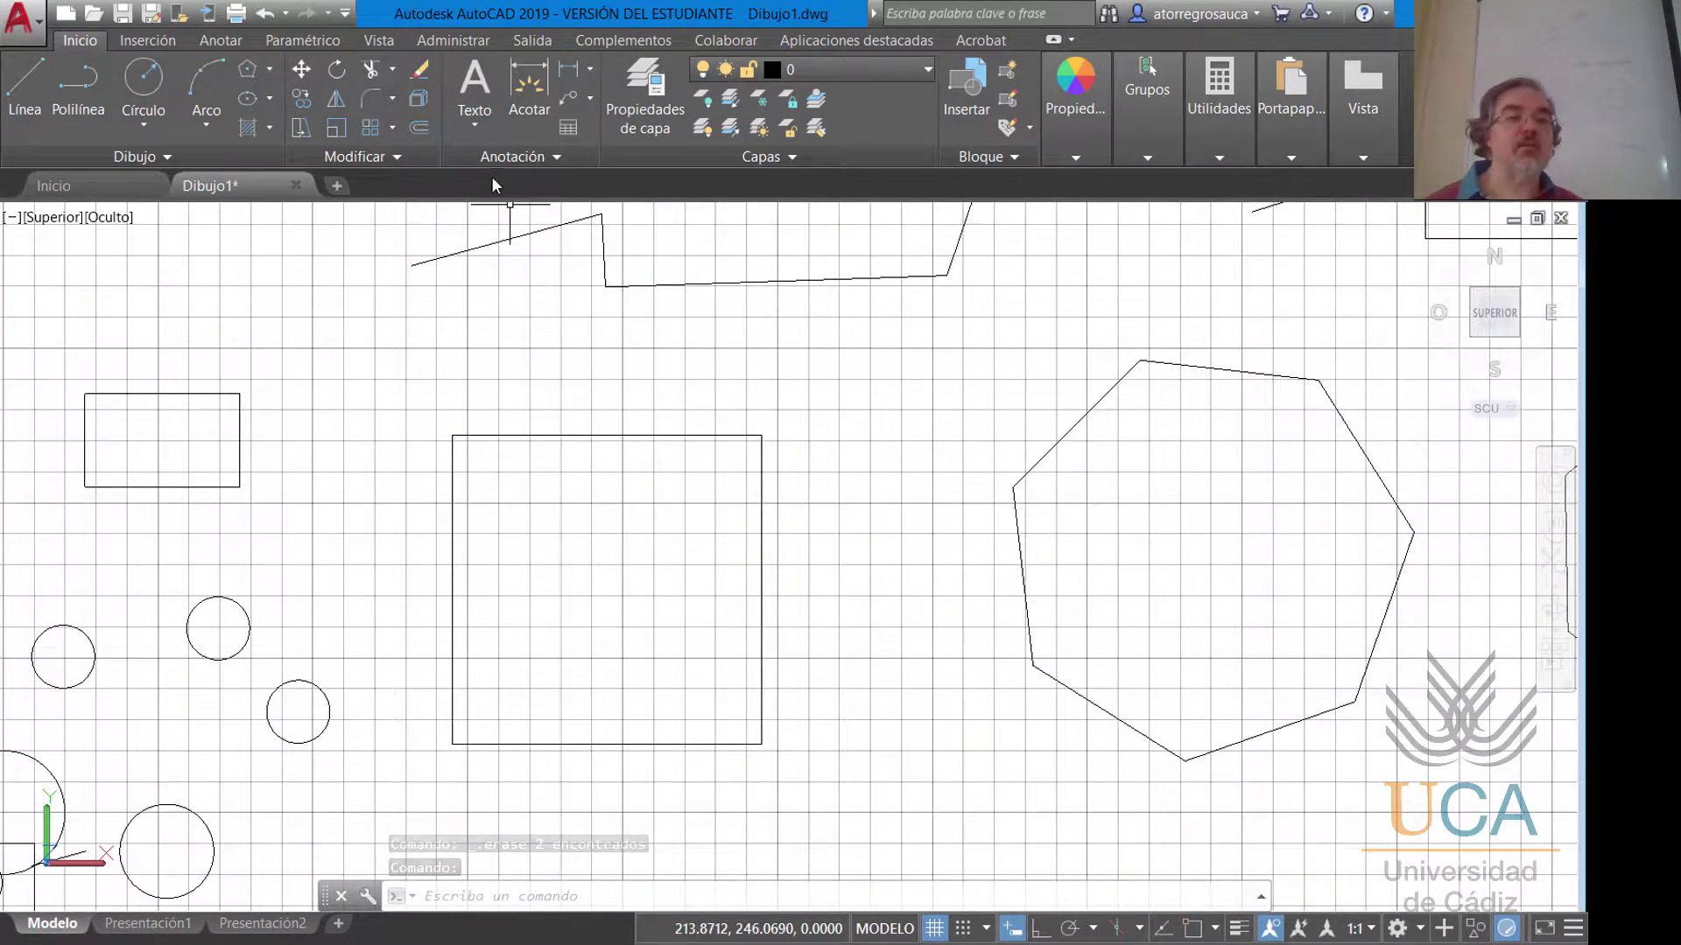
left_click(396, 161)
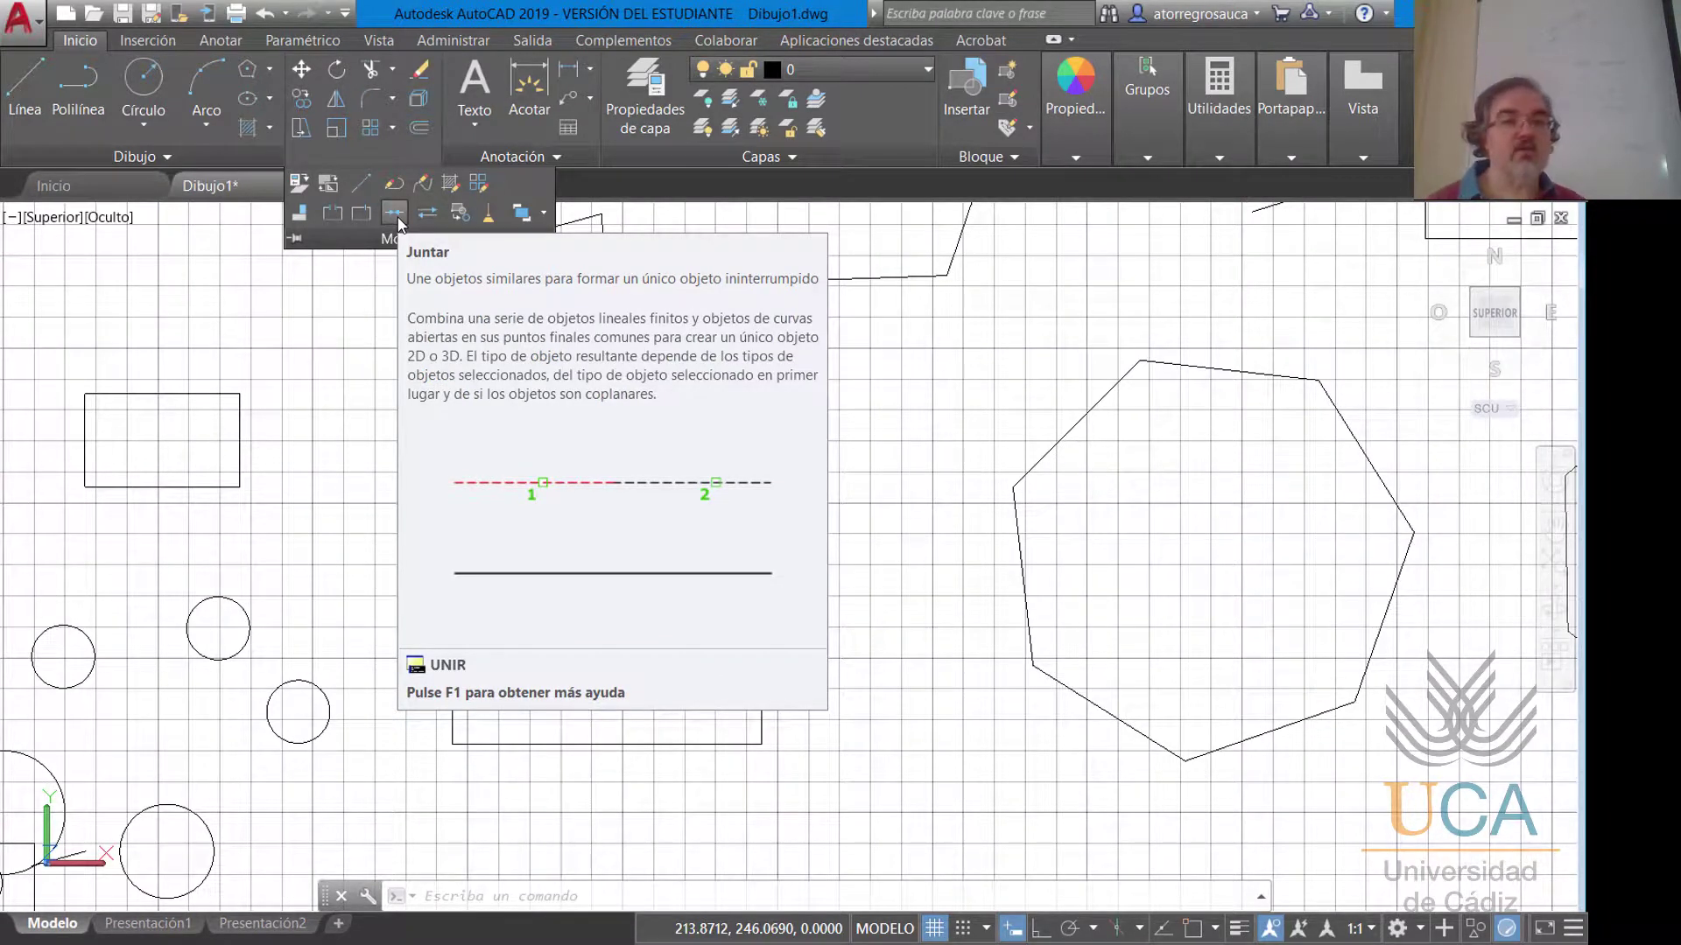
left_click(394, 214)
left_click(413, 367)
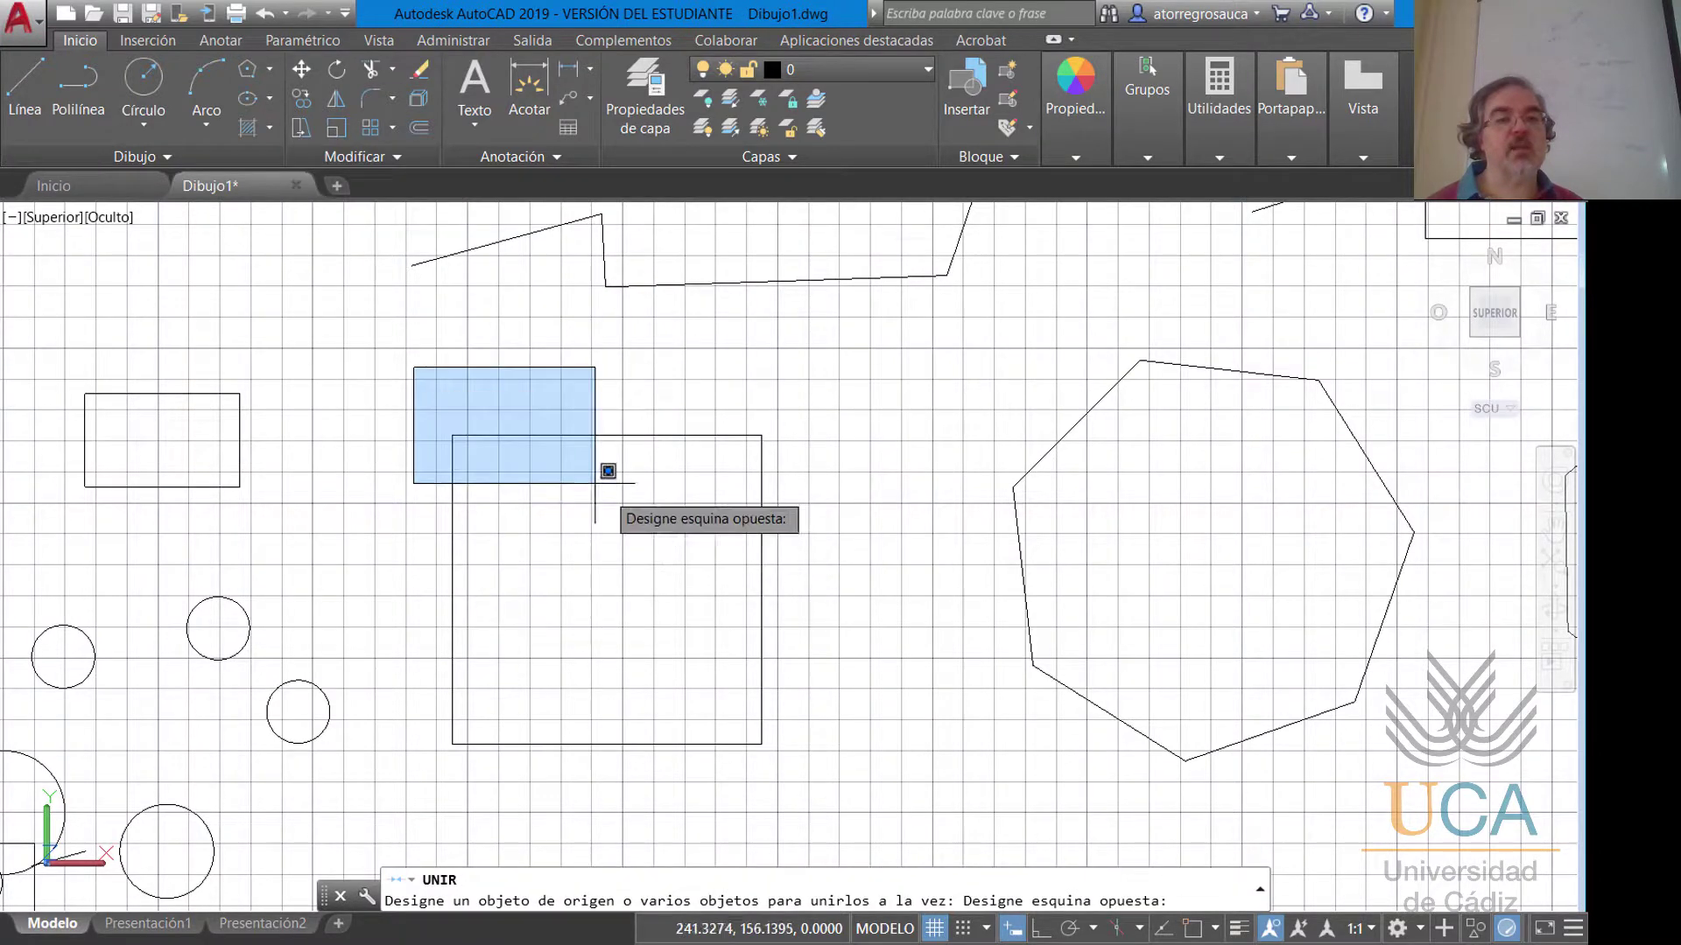
left_click(827, 767)
key("Return")
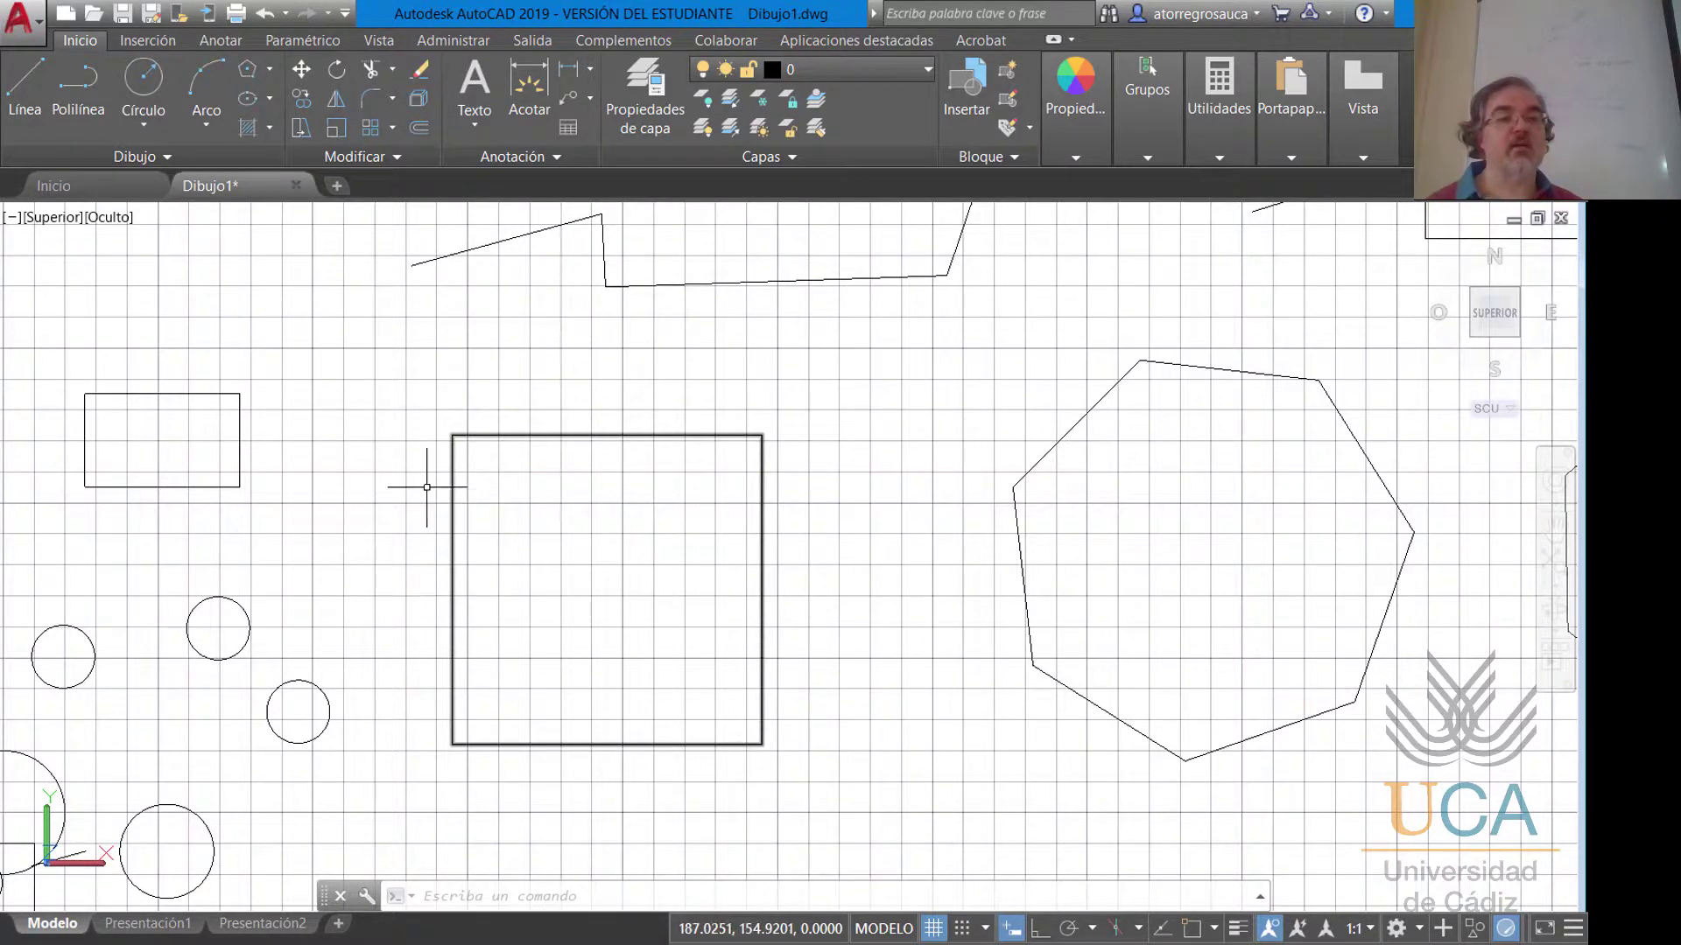
Try to join the two separate, non-touching lines crossing the large circle near the origin.
middle_click_drag(424, 479, 624, 552)
scroll(870, 537, "up", 2)
scroll(870, 536, "down", 5)
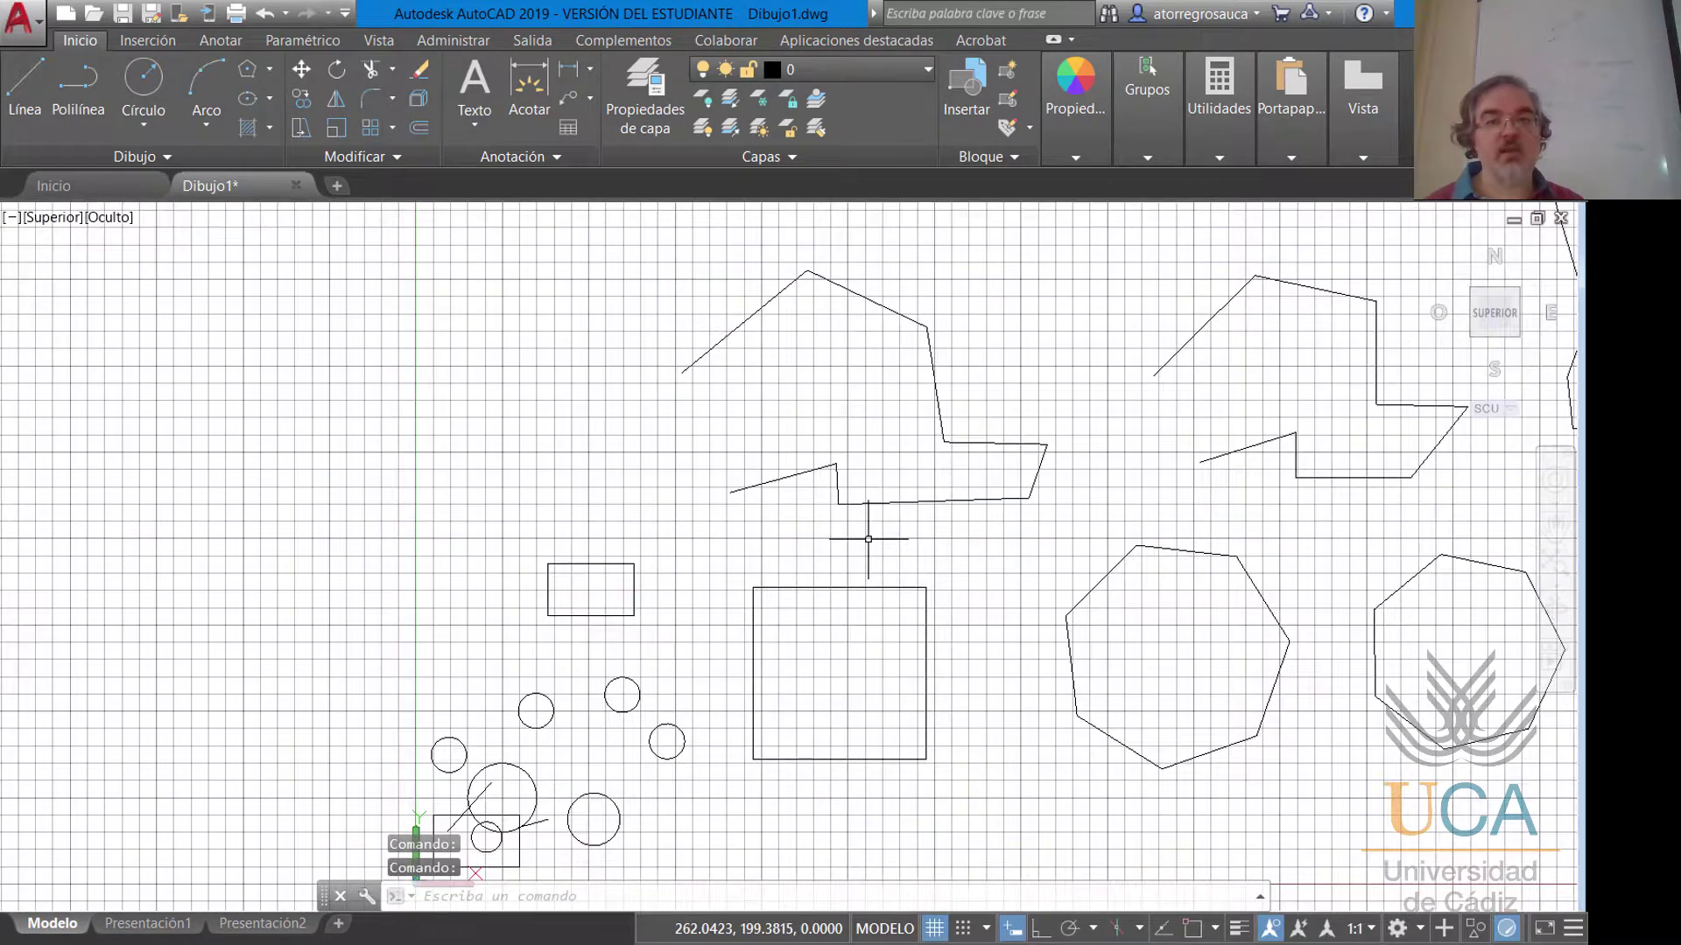
middle_click_drag(589, 645, 776, 442)
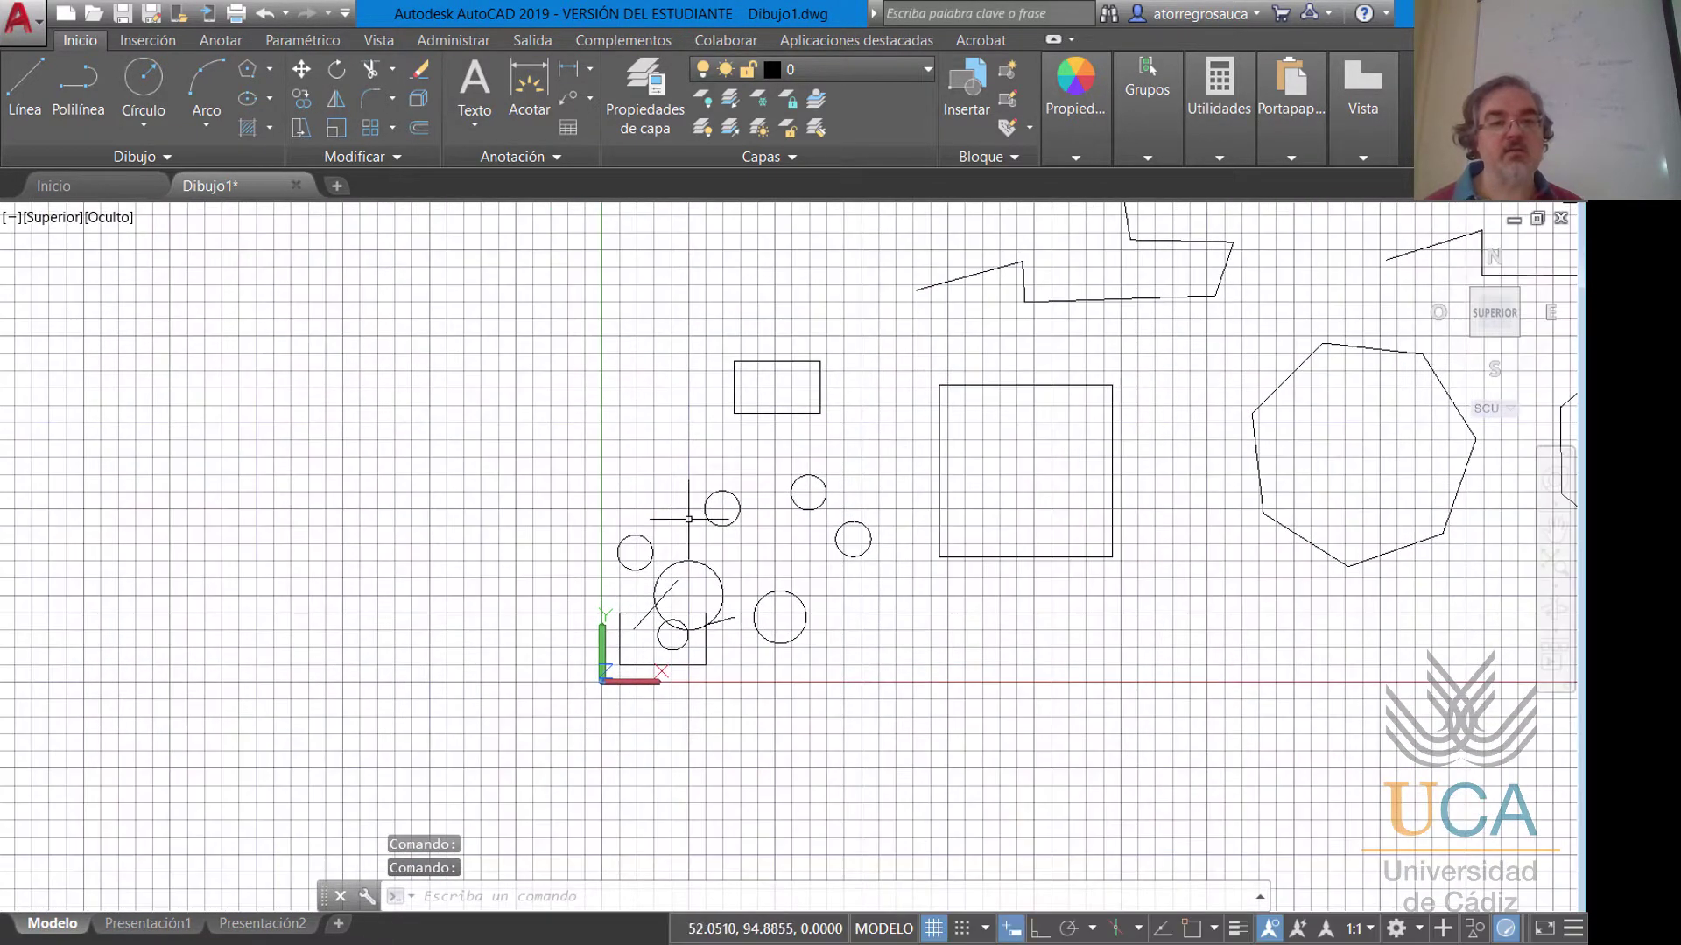
left_click(379, 157)
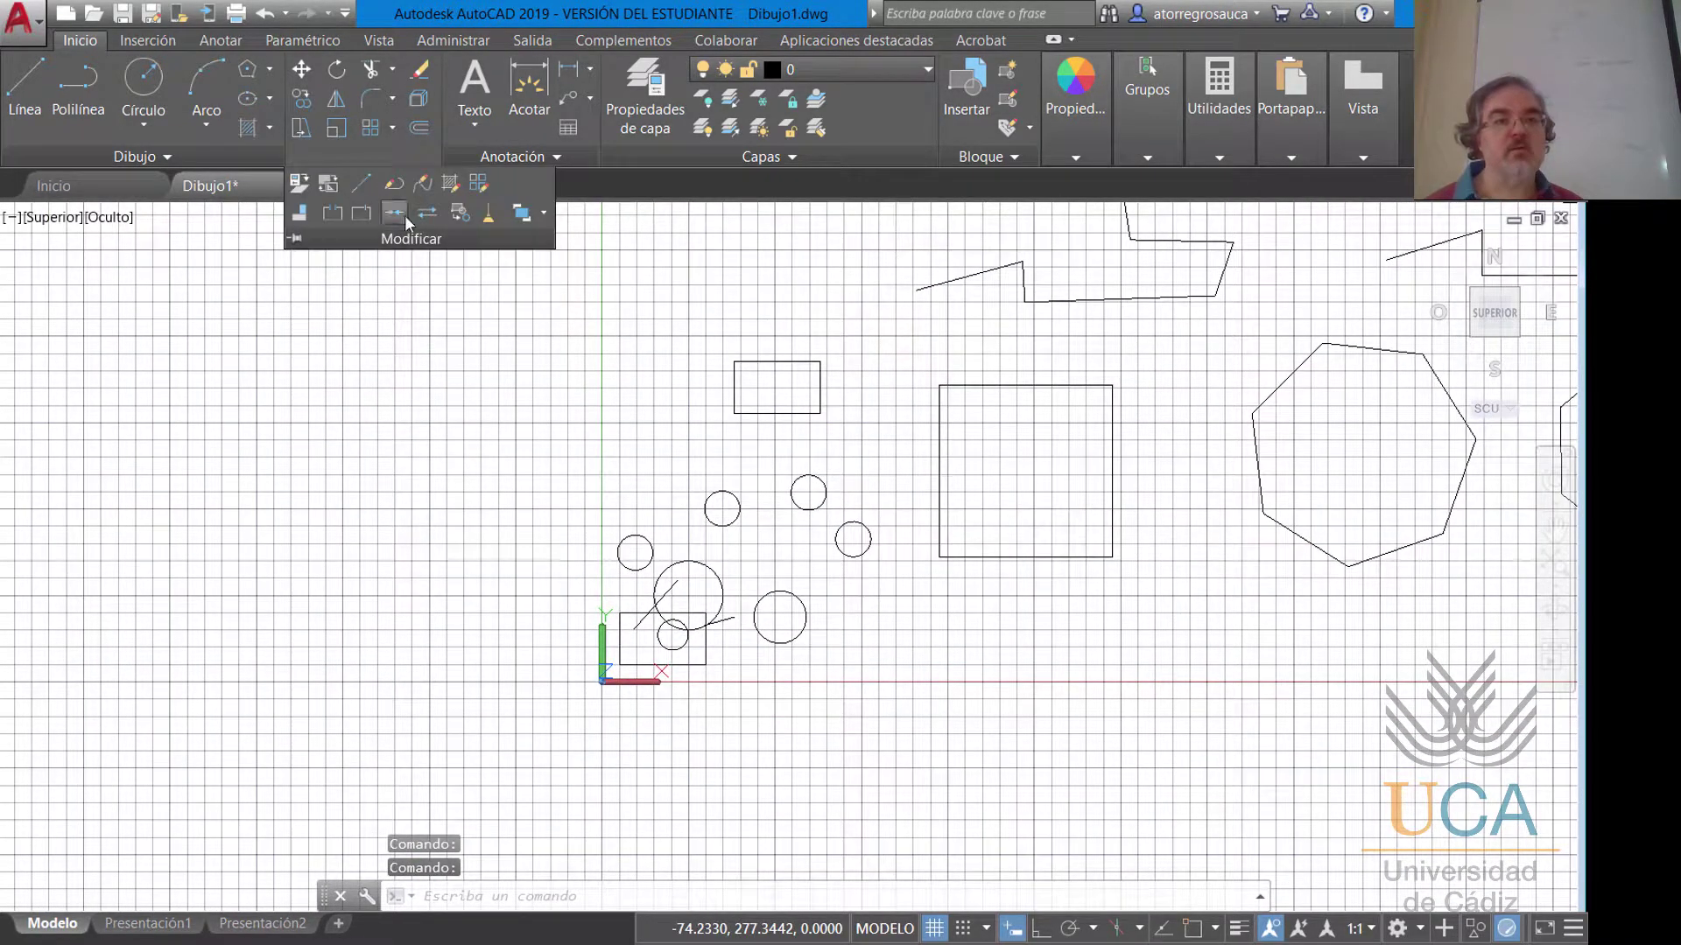
left_click(404, 215)
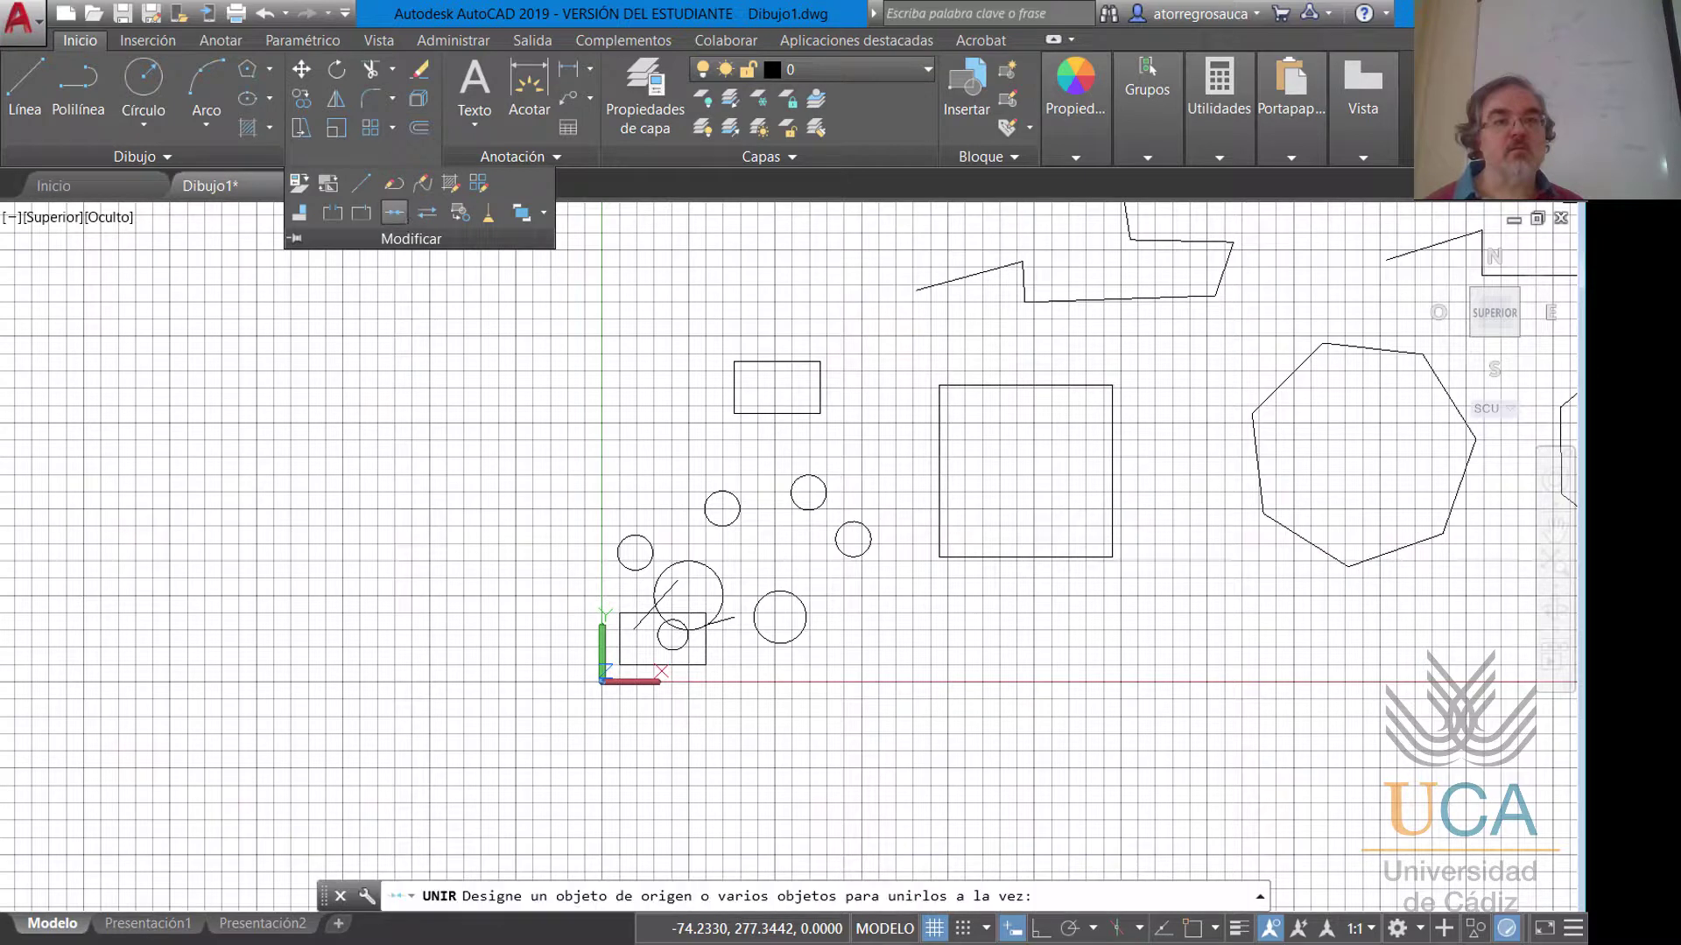
left_click(672, 586)
left_click(720, 621)
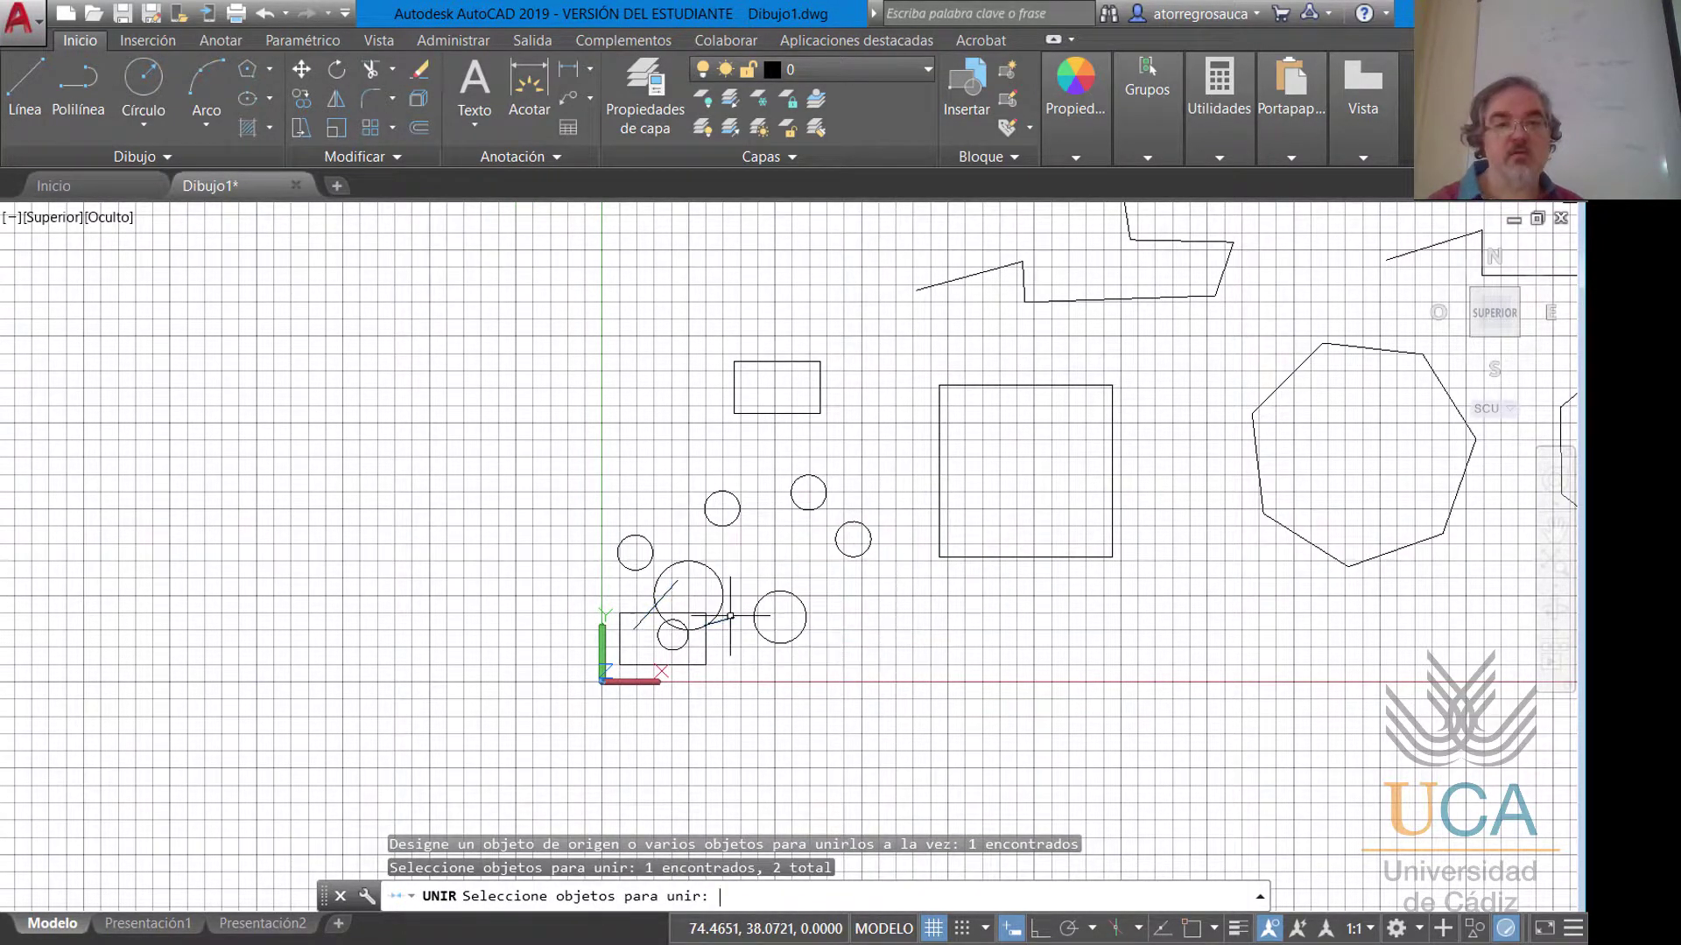
key("Return")
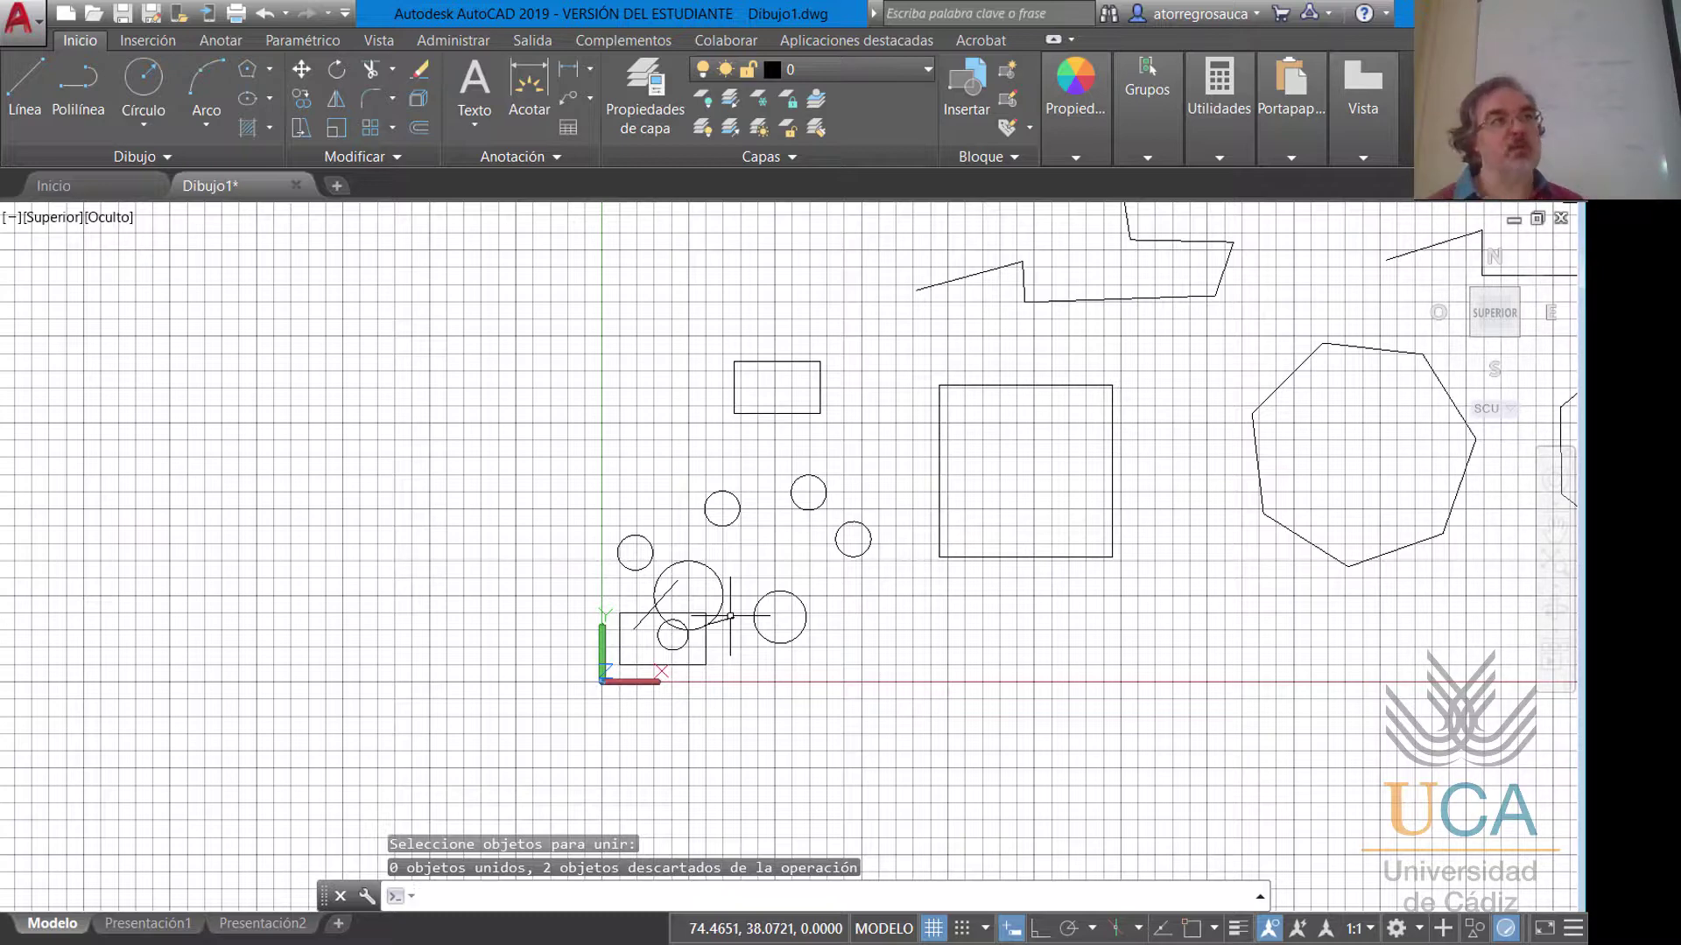
key("Escape")
Erase the short segment descending from the upper notch's peak in the exploded outline with arcs.
scroll(1111, 439, "down", 2)
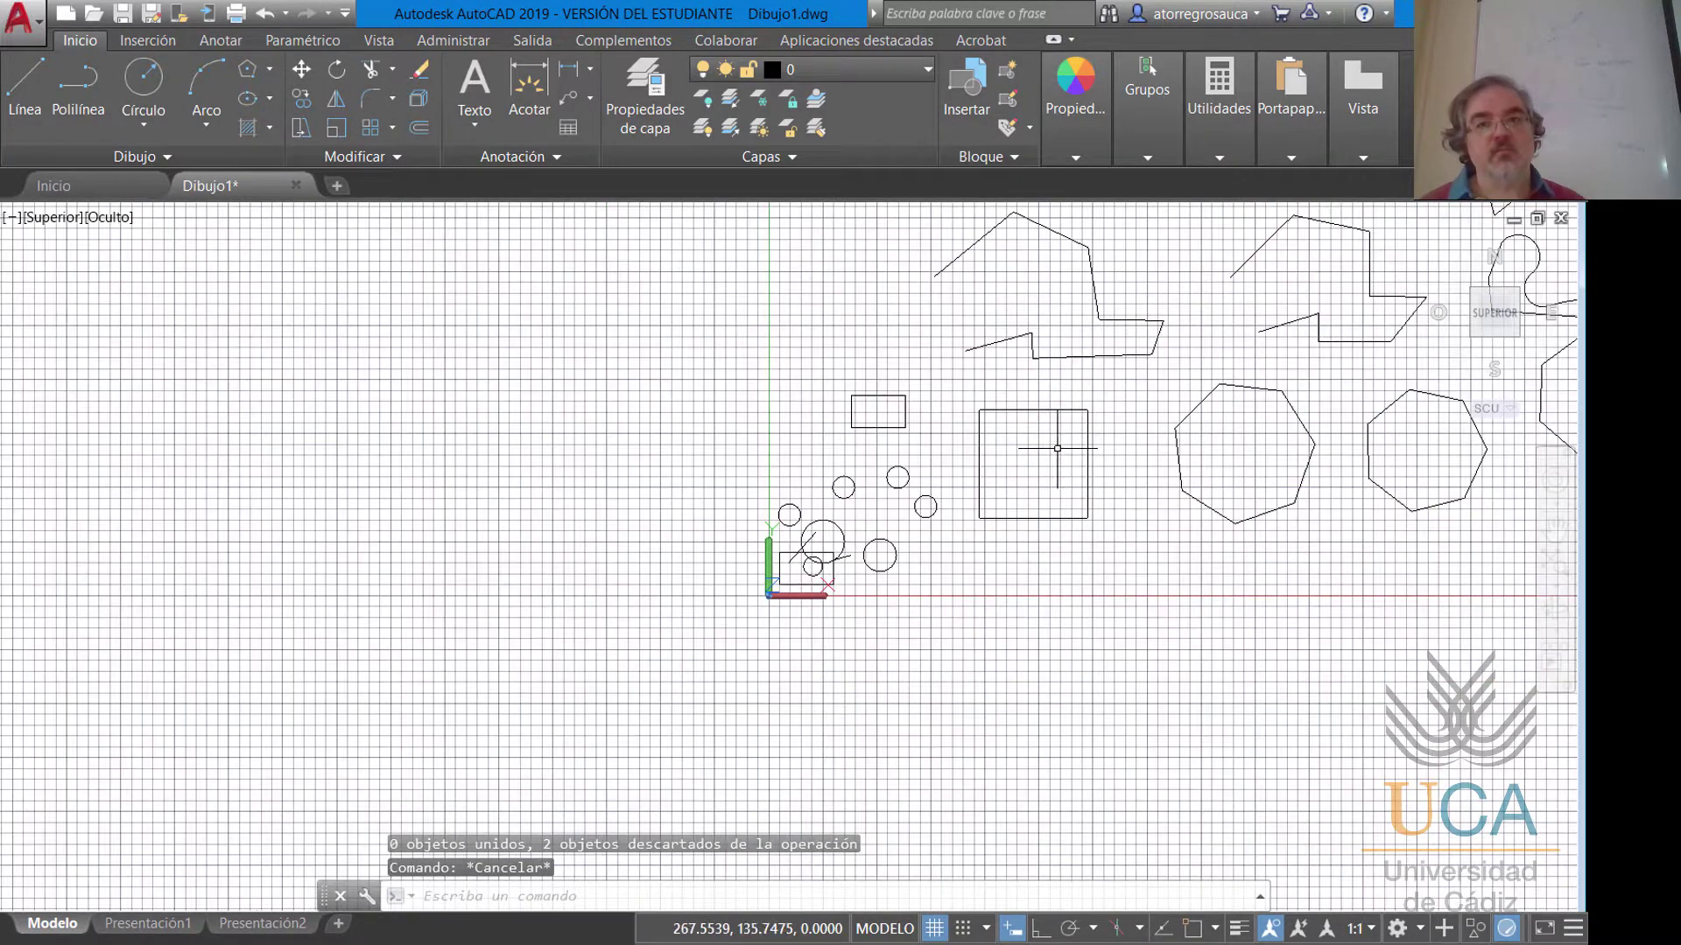
mouse_move(1062, 439)
middle_mouse_down()
mouse_move(1018, 496)
mouse_move(782, 526)
middle_mouse_up()
scroll(1075, 372, "up", 3)
middle_click_drag(1343, 376, 807, 473)
left_click(866, 369)
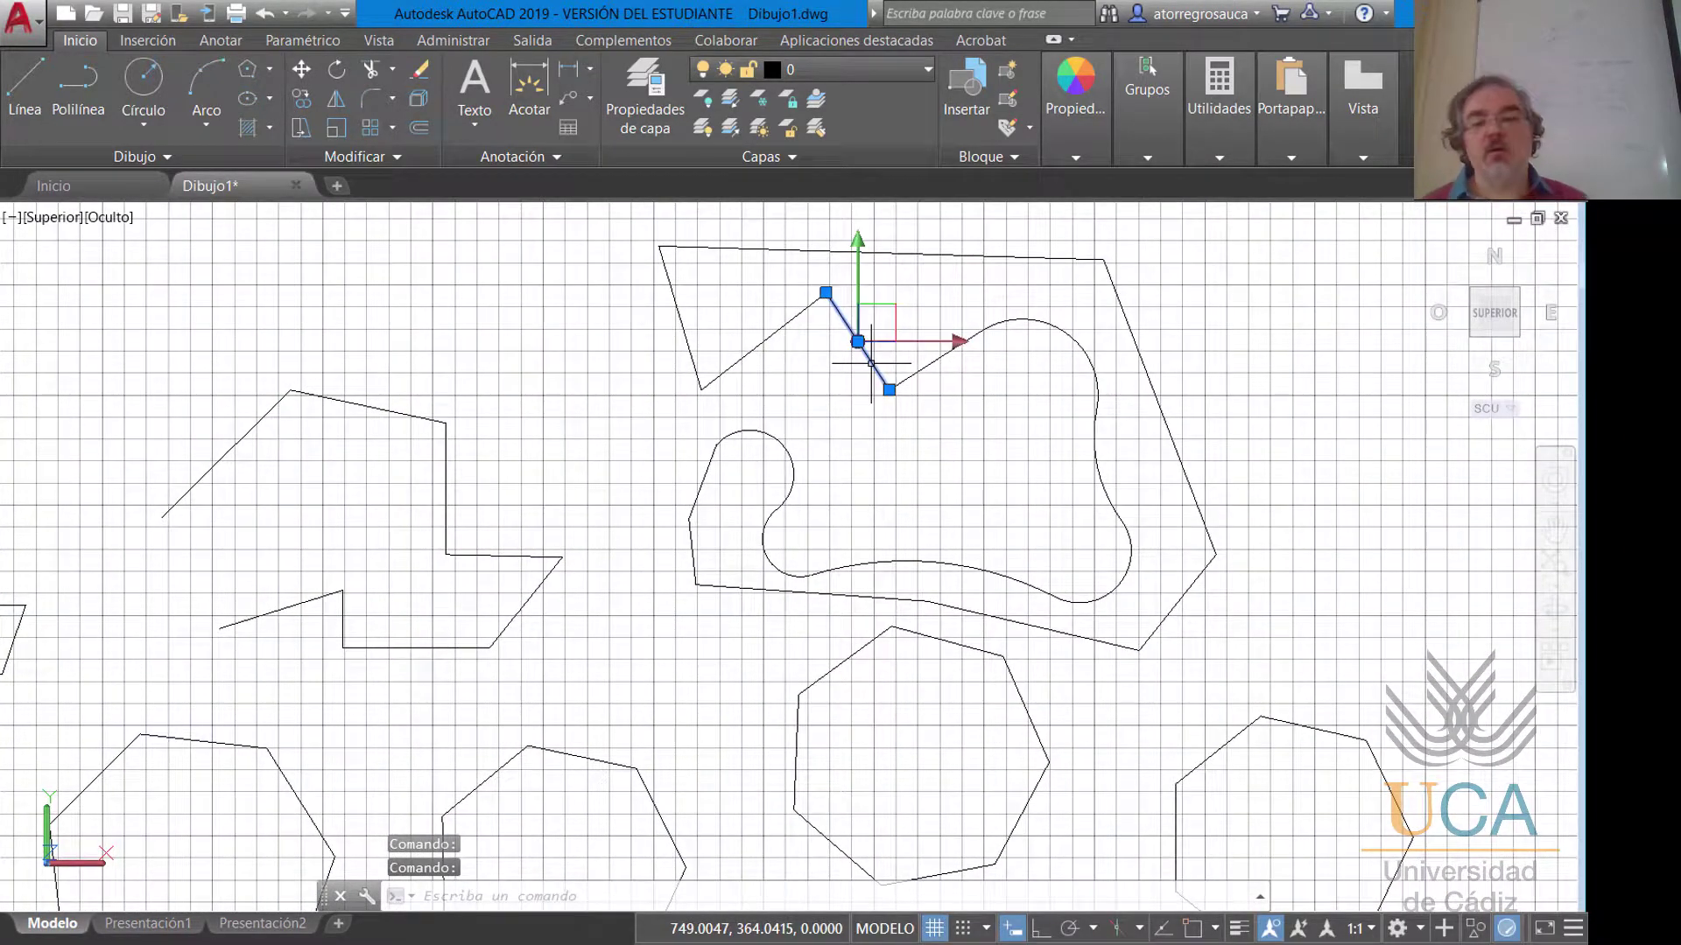
key("Delete")
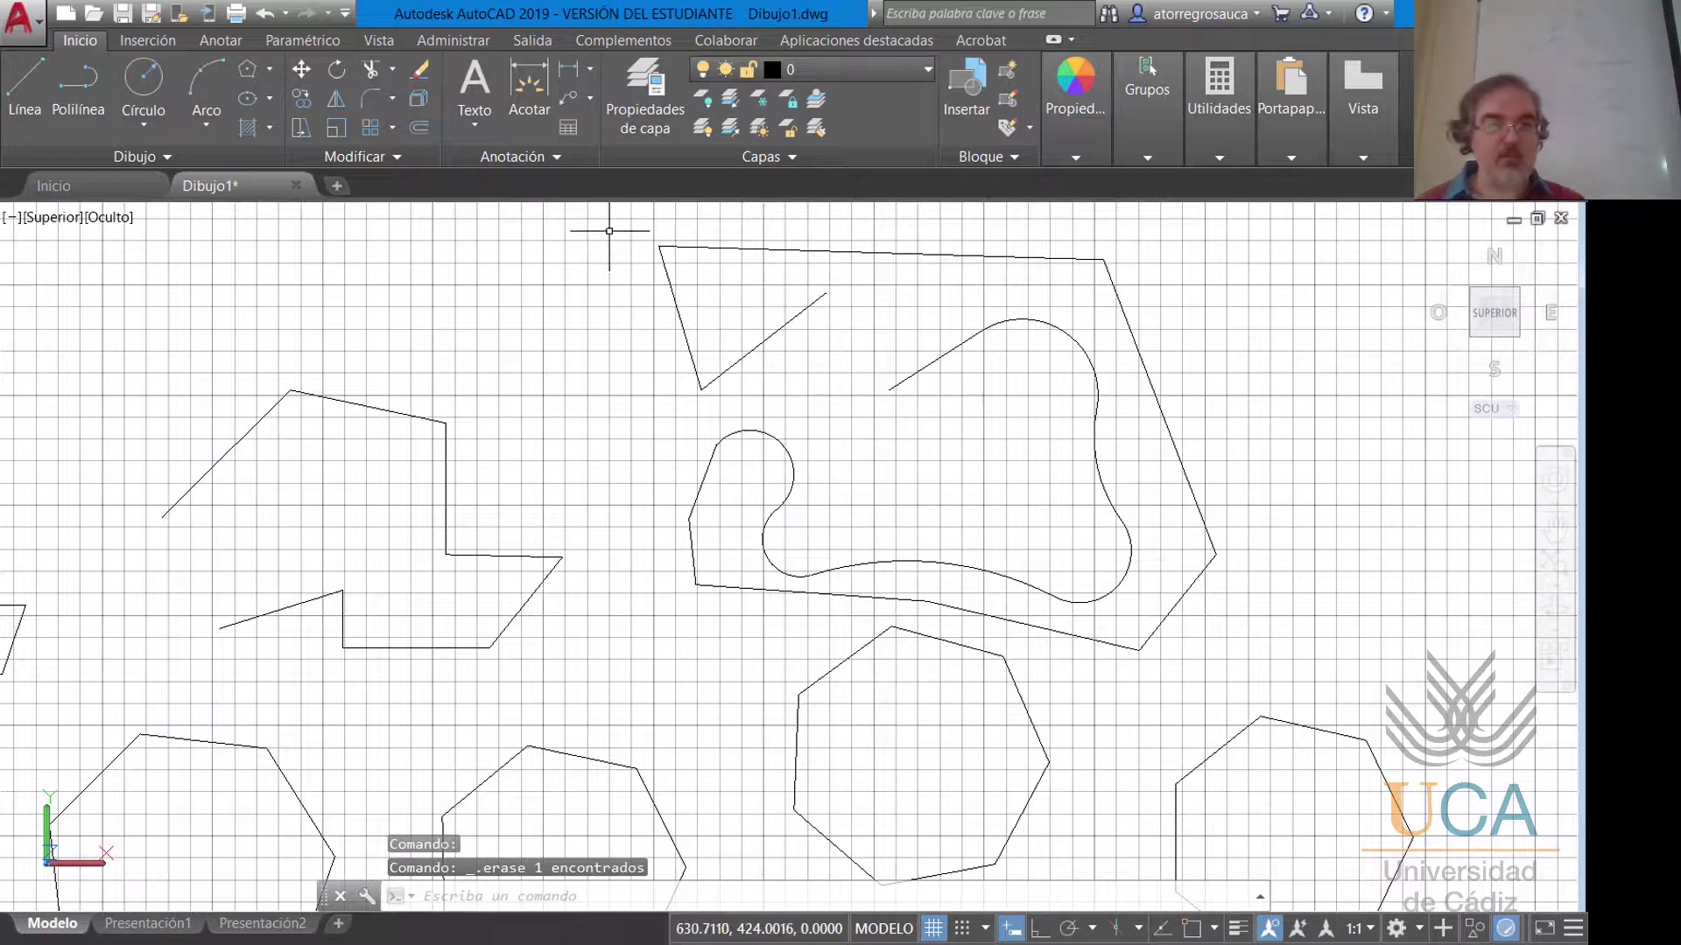
Join all remaining lines and arcs of the opened outline into one polyline with Join (Juntar).
left_click(333, 159)
left_click(401, 214)
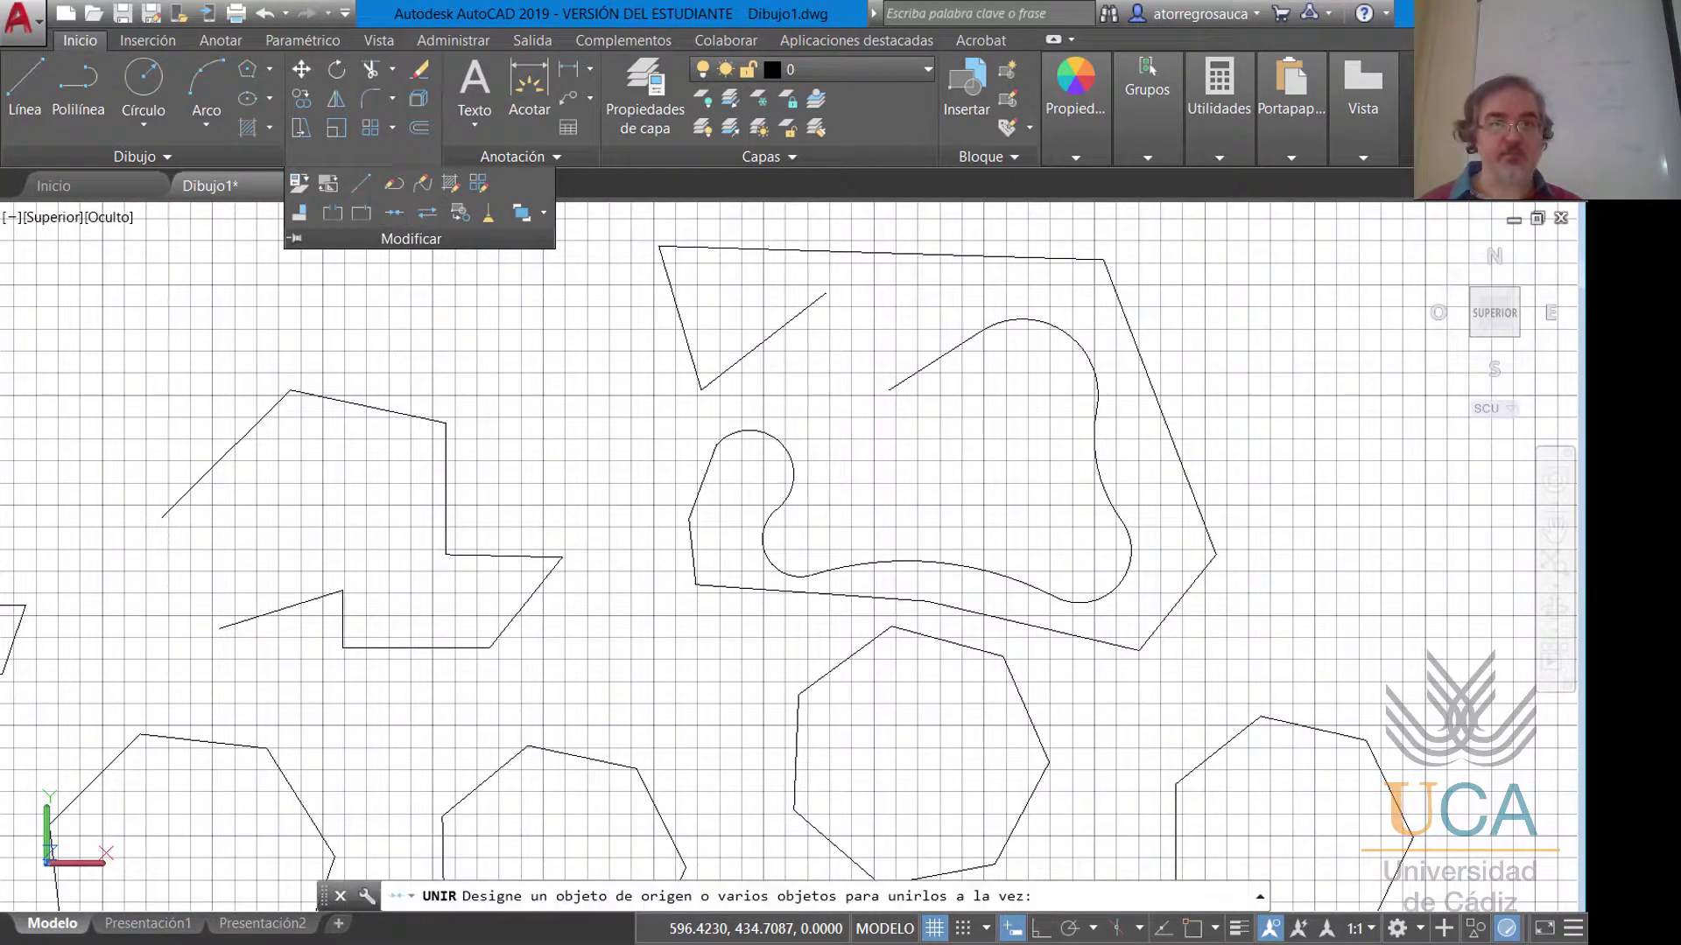
left_click(609, 218)
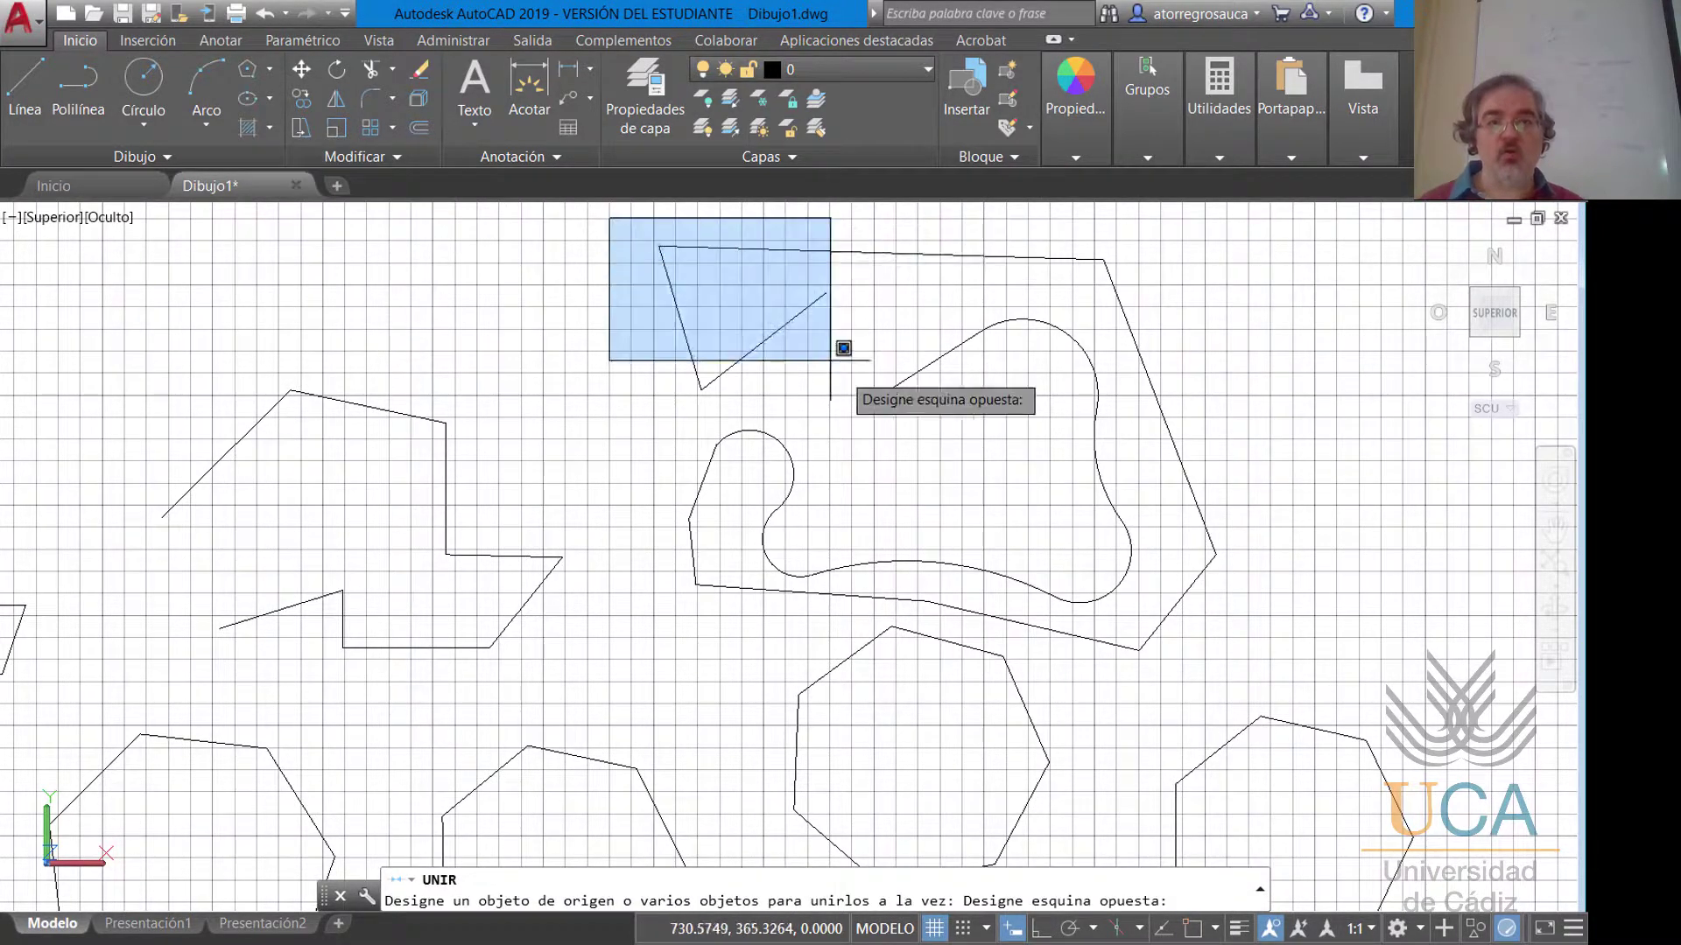
left_click(1271, 663)
key("Return")
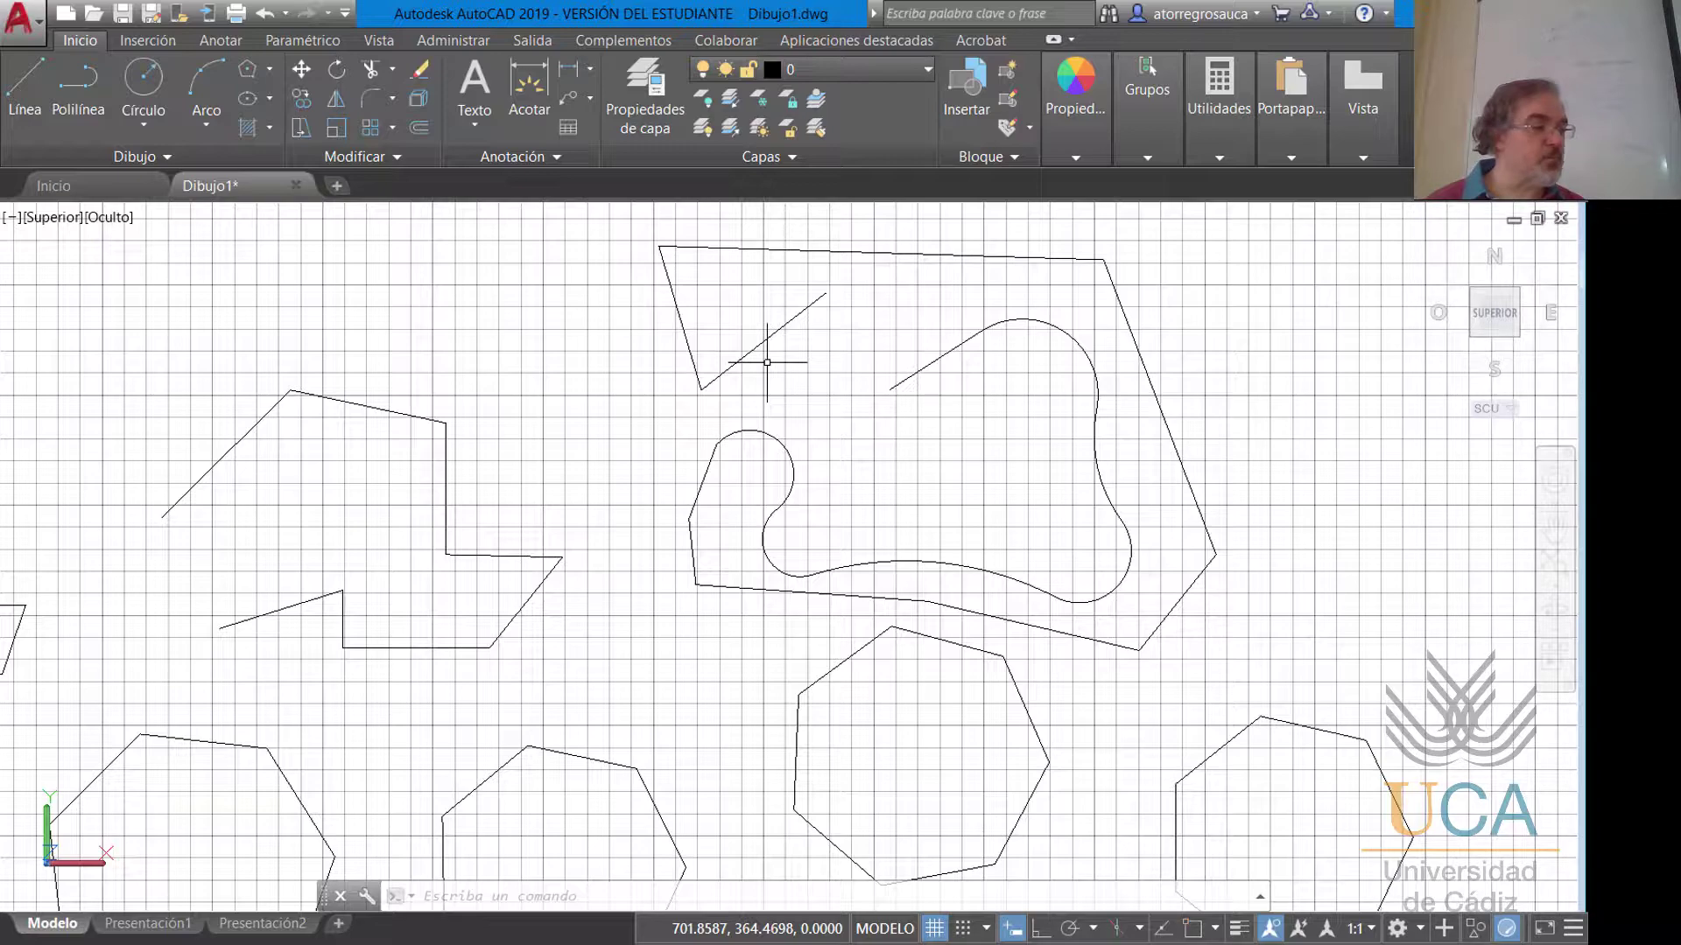
Draw a steeply tilted ellipse by its center (Centro) between the two open polylines, with a long semi-axis of about 92 units.
scroll(767, 350, "down", 5)
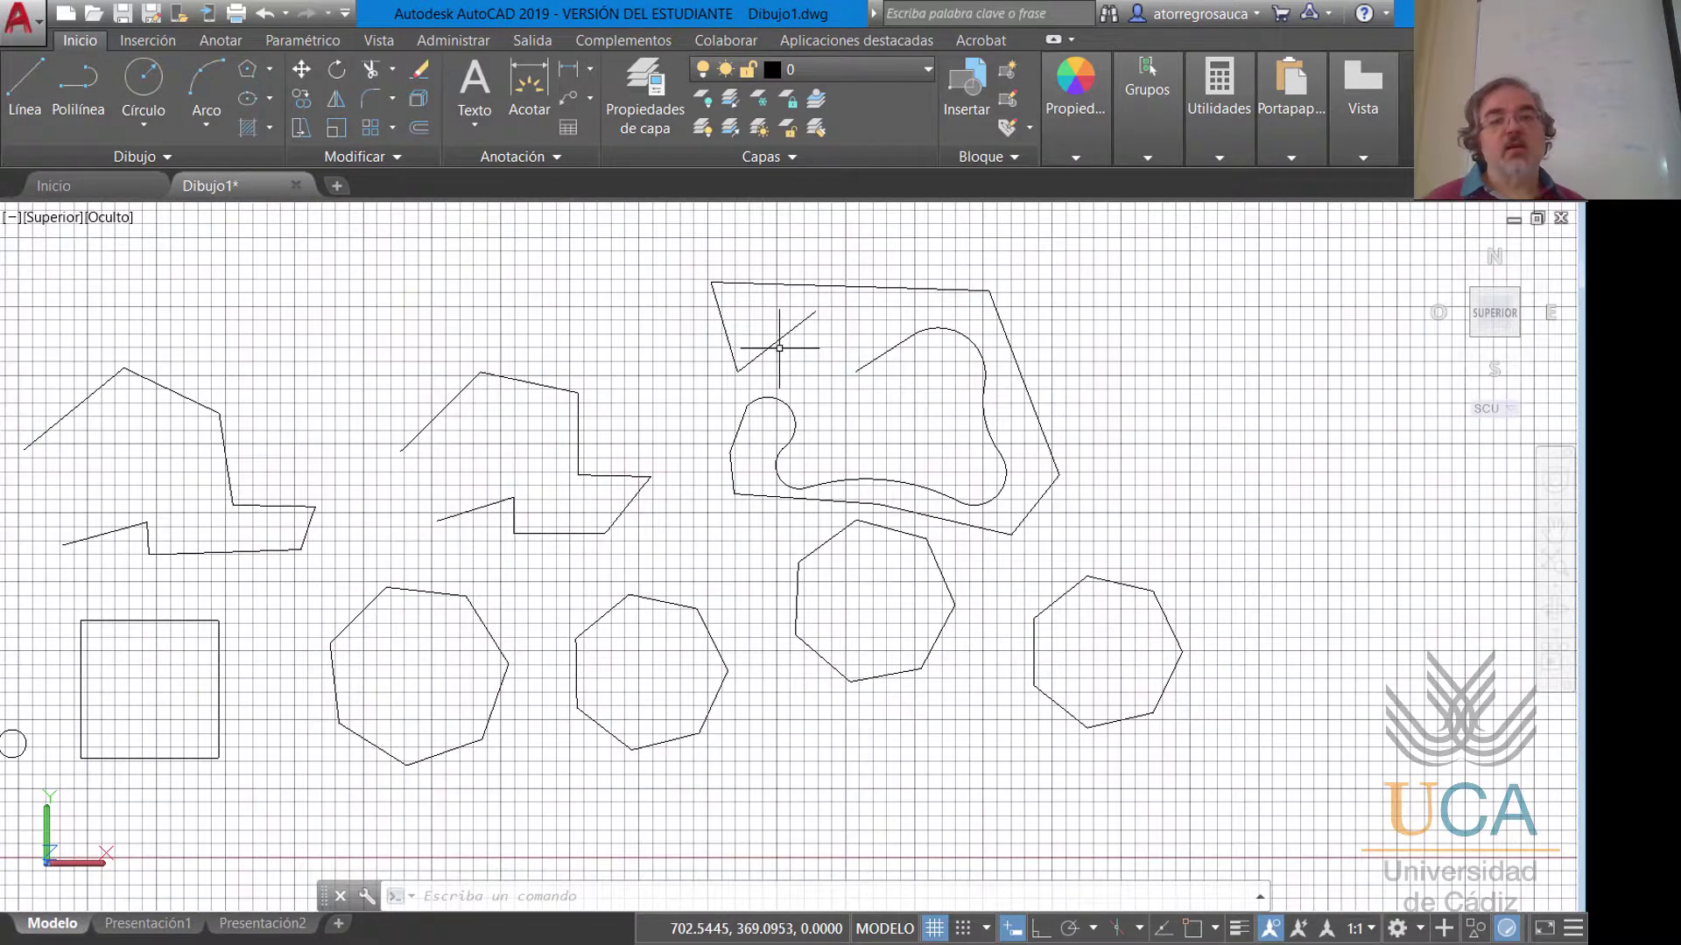
middle_click_drag(600, 368, 737, 361)
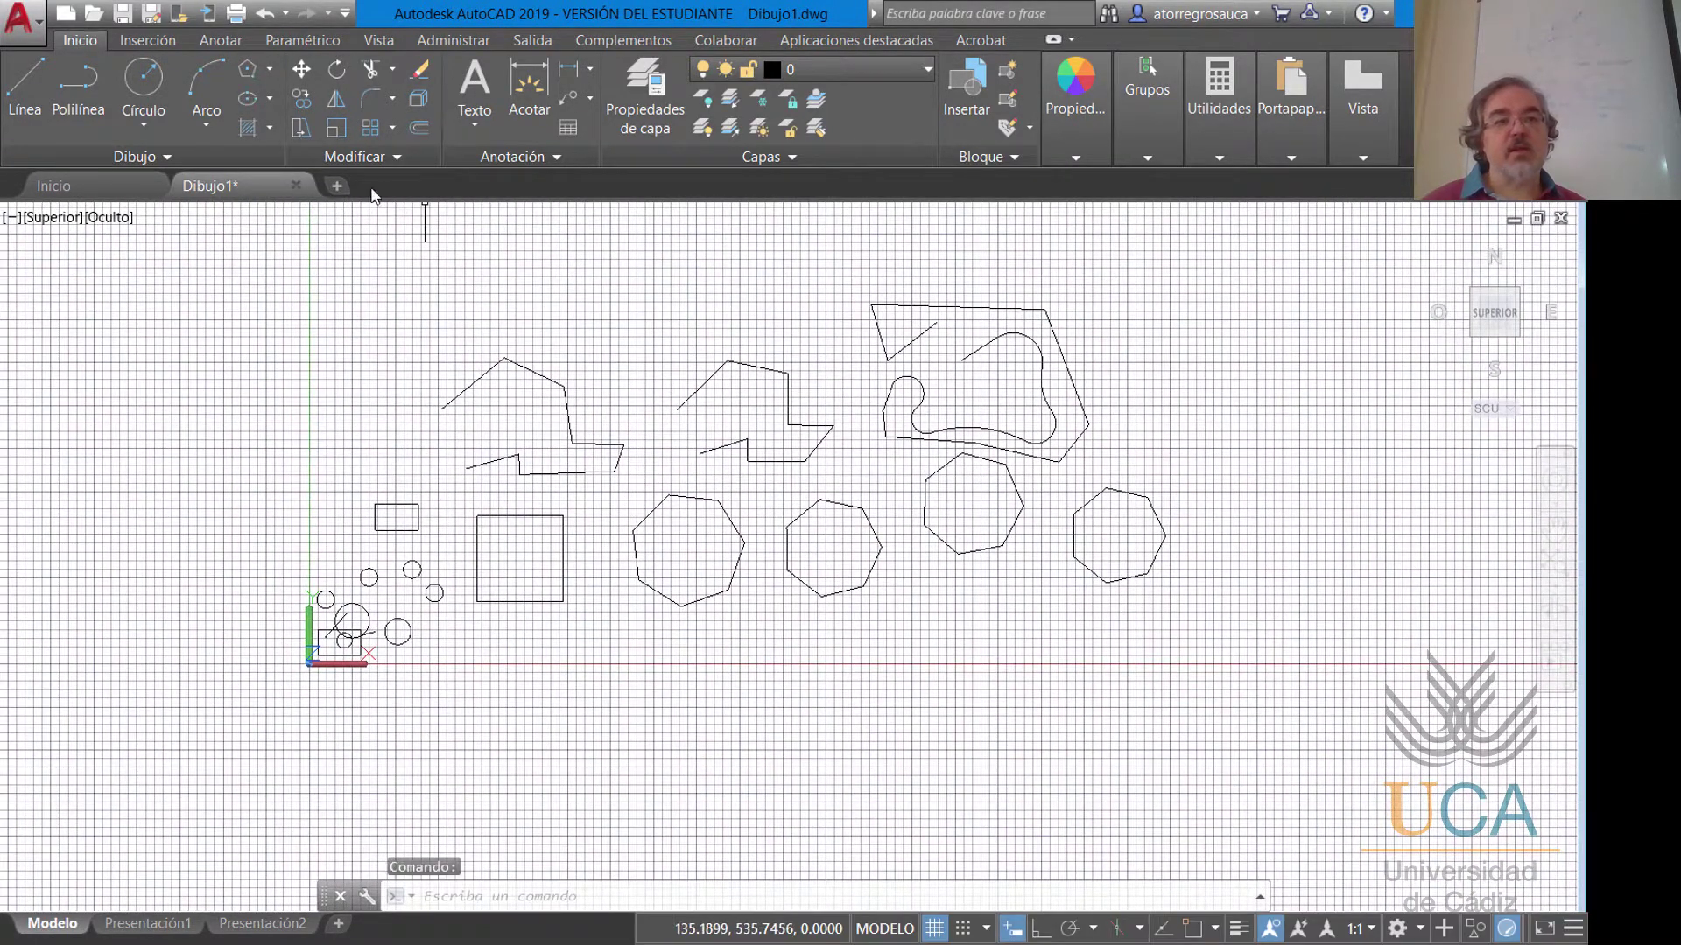
left_click(271, 100)
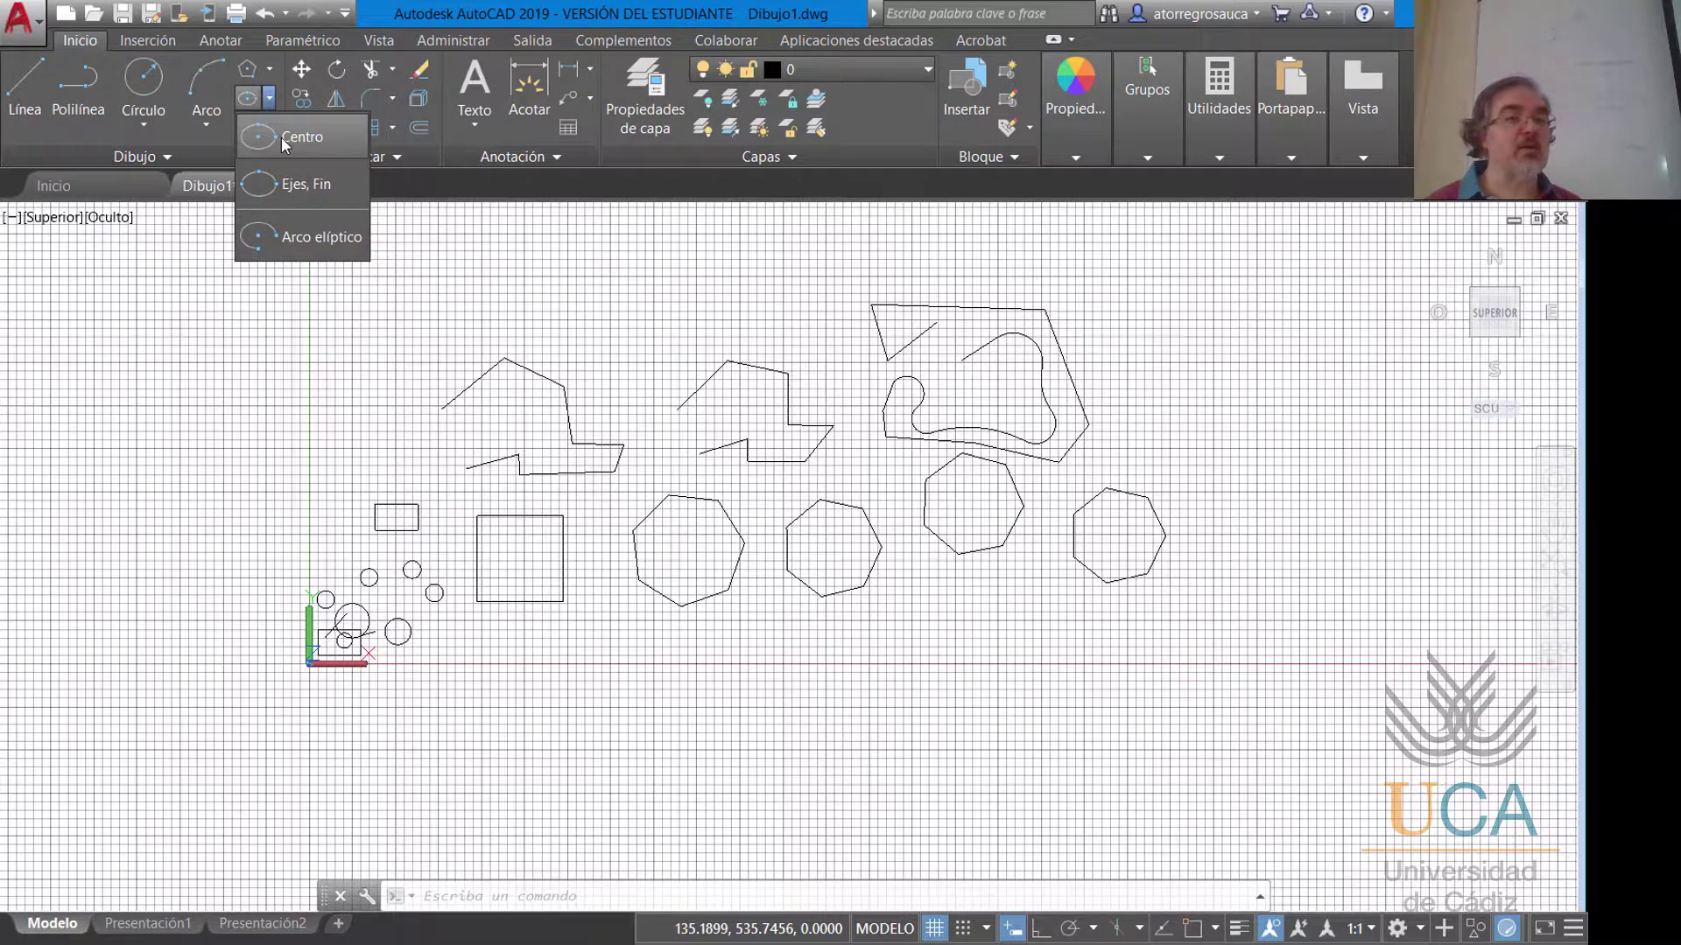
left_click(281, 138)
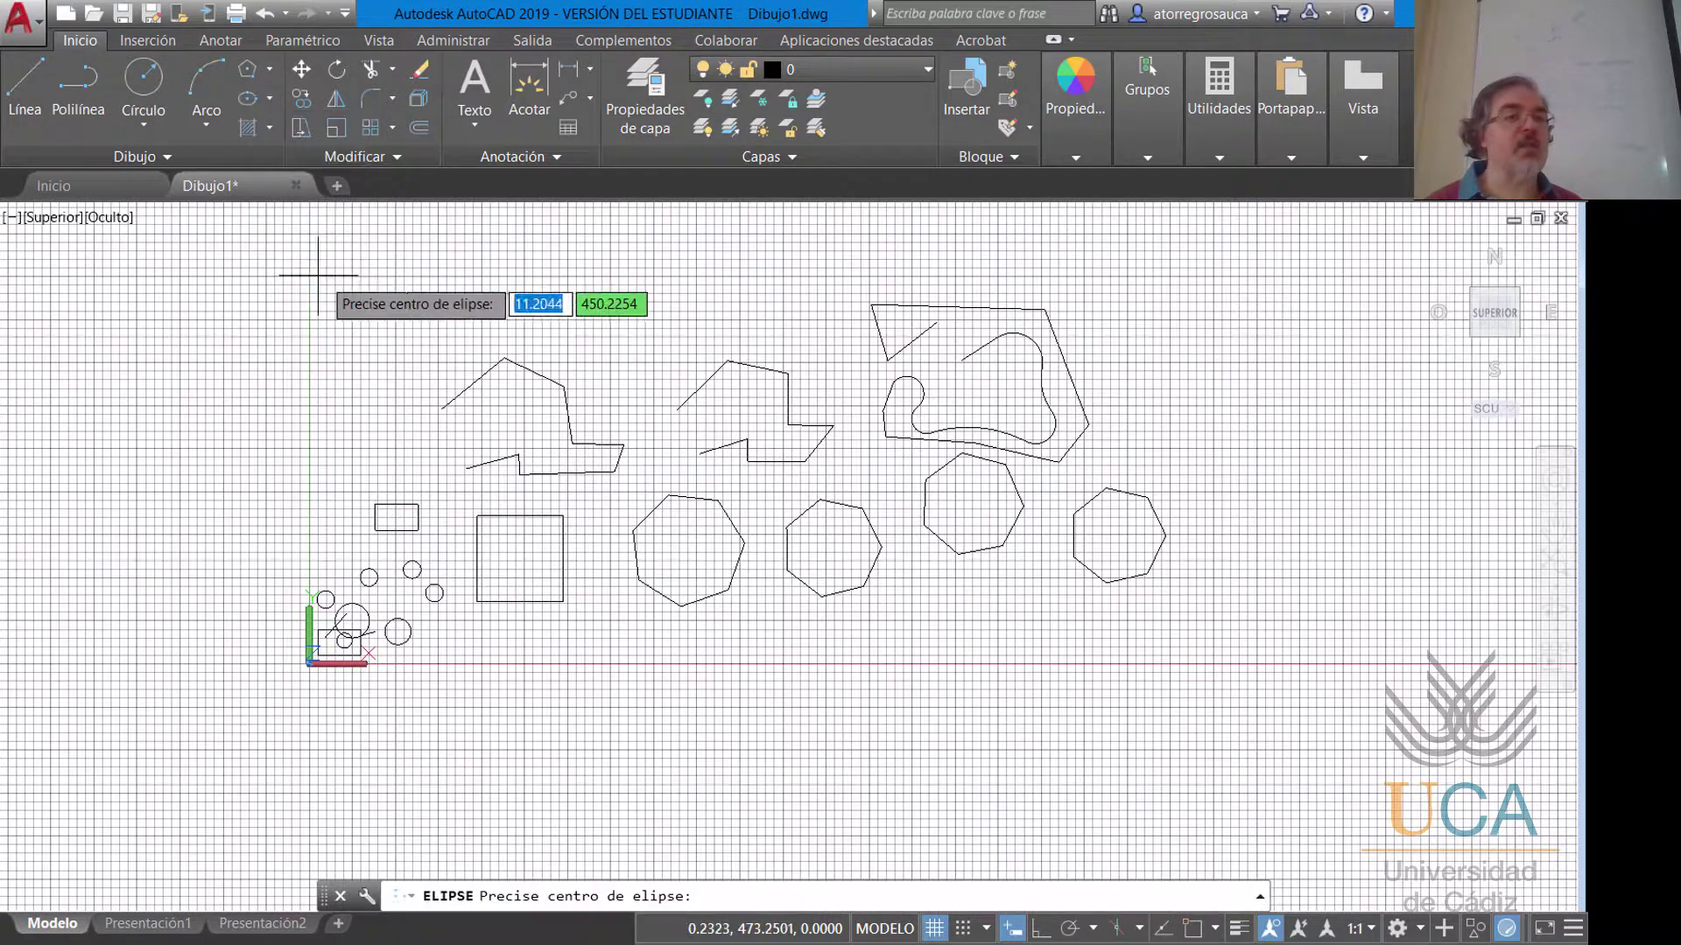
left_click(645, 349)
scroll(652, 350, "up", 5)
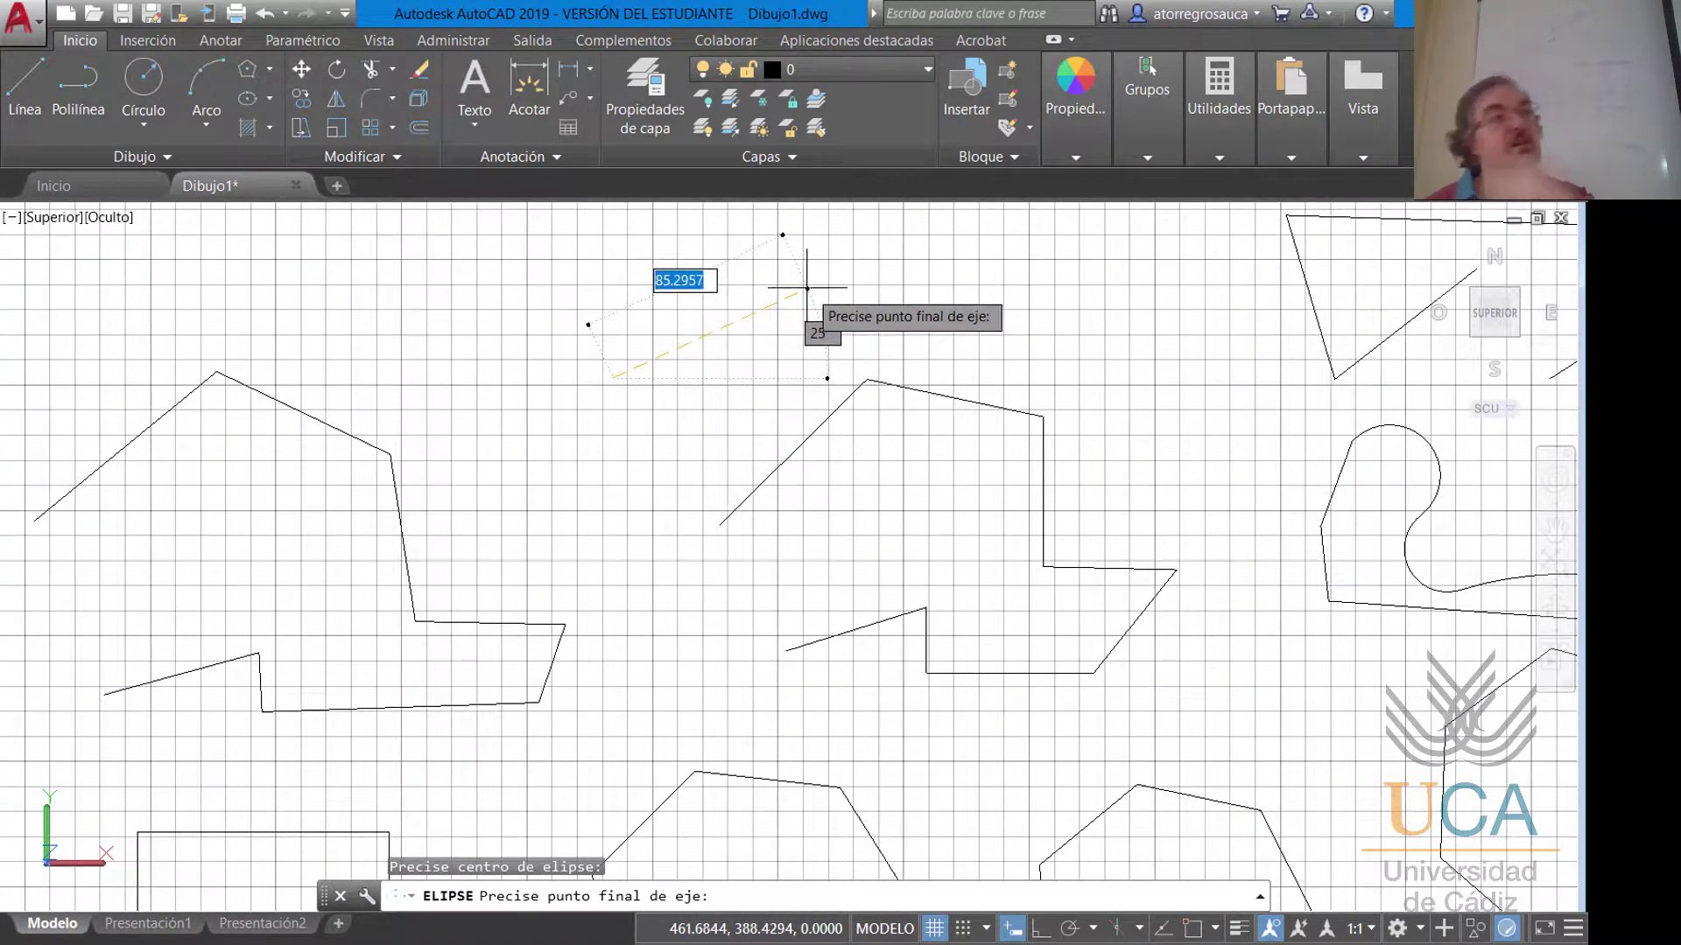
left_click(690, 321)
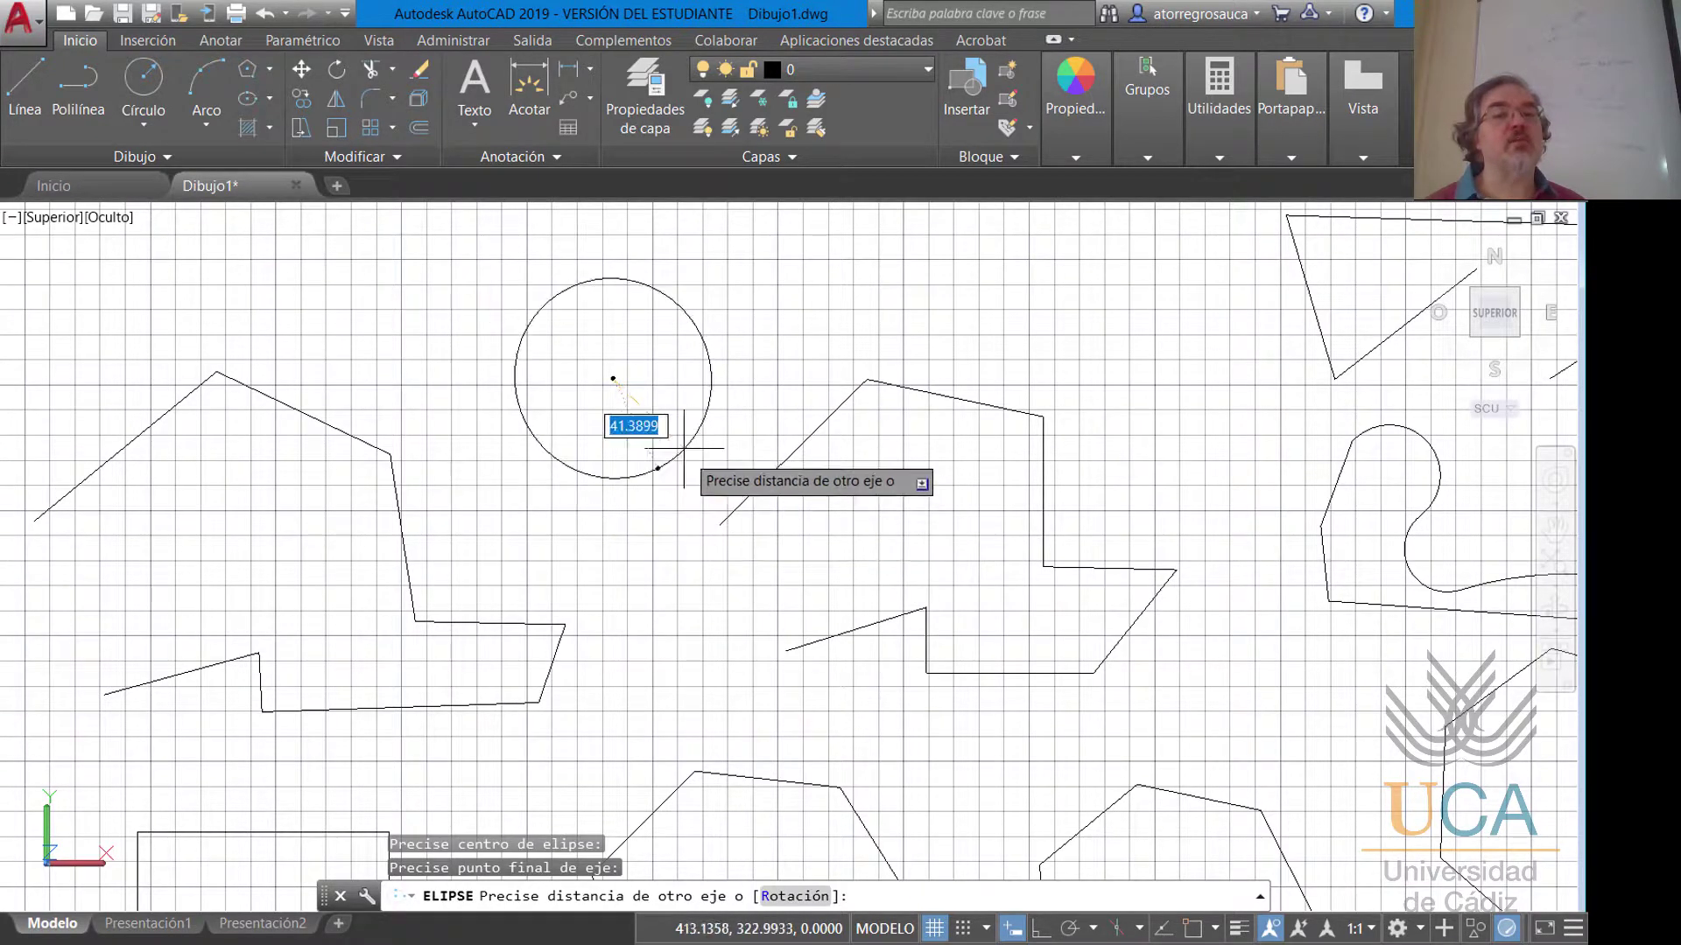
middle_click_drag(682, 451, 742, 527)
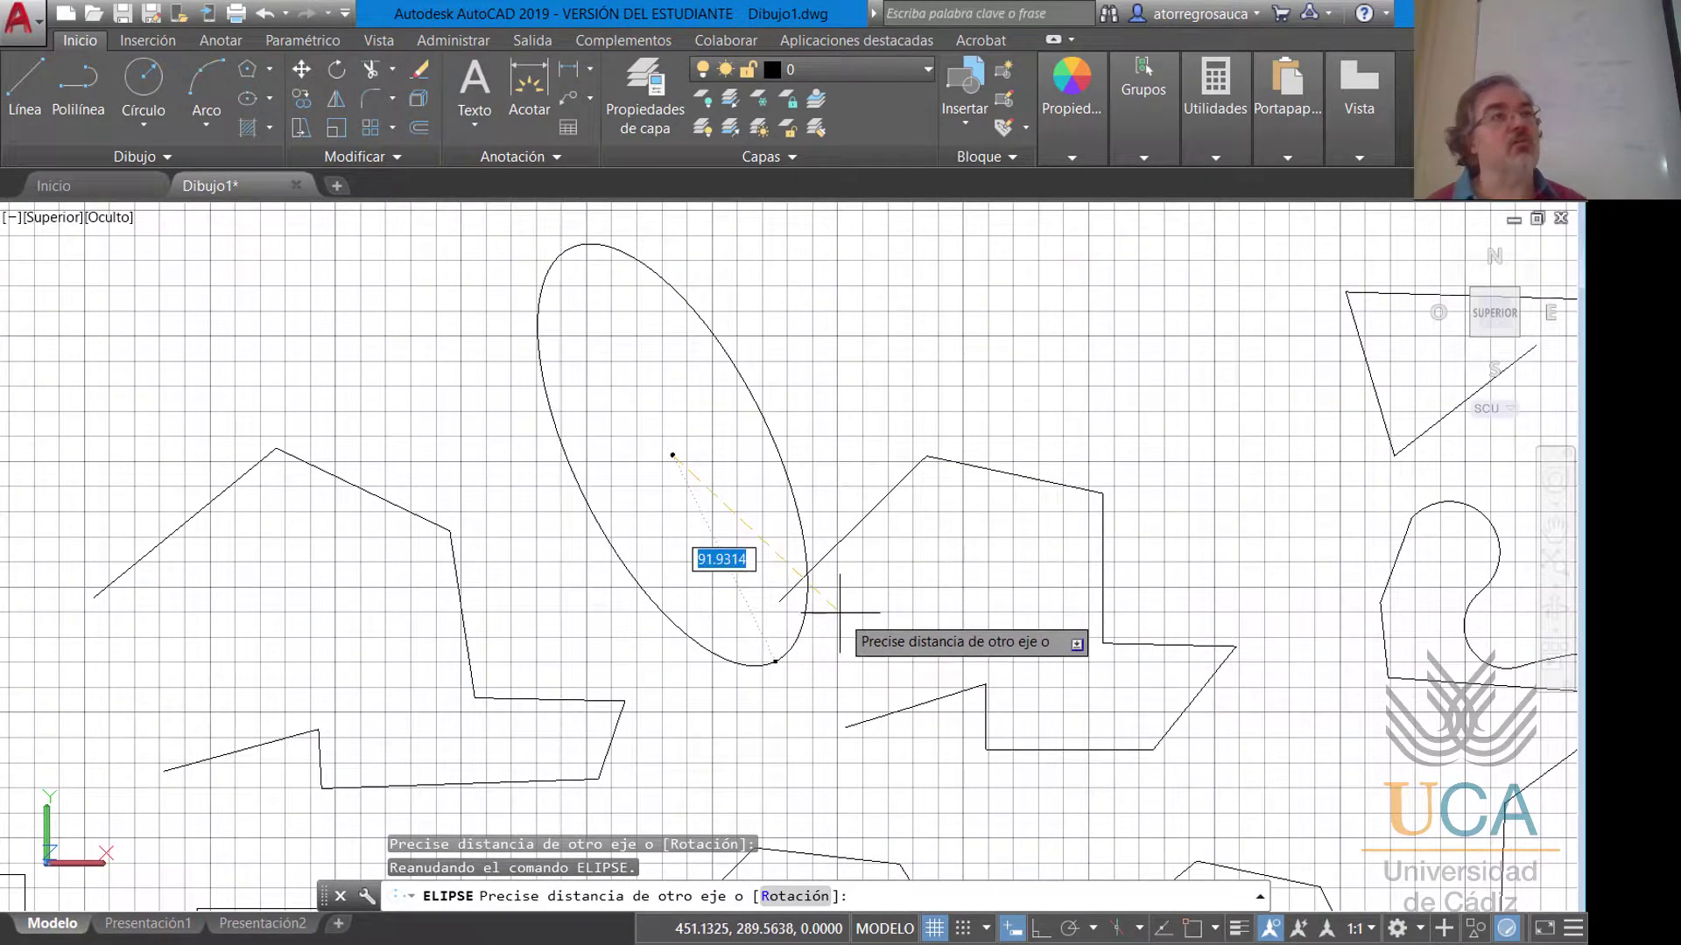
left_click(819, 635)
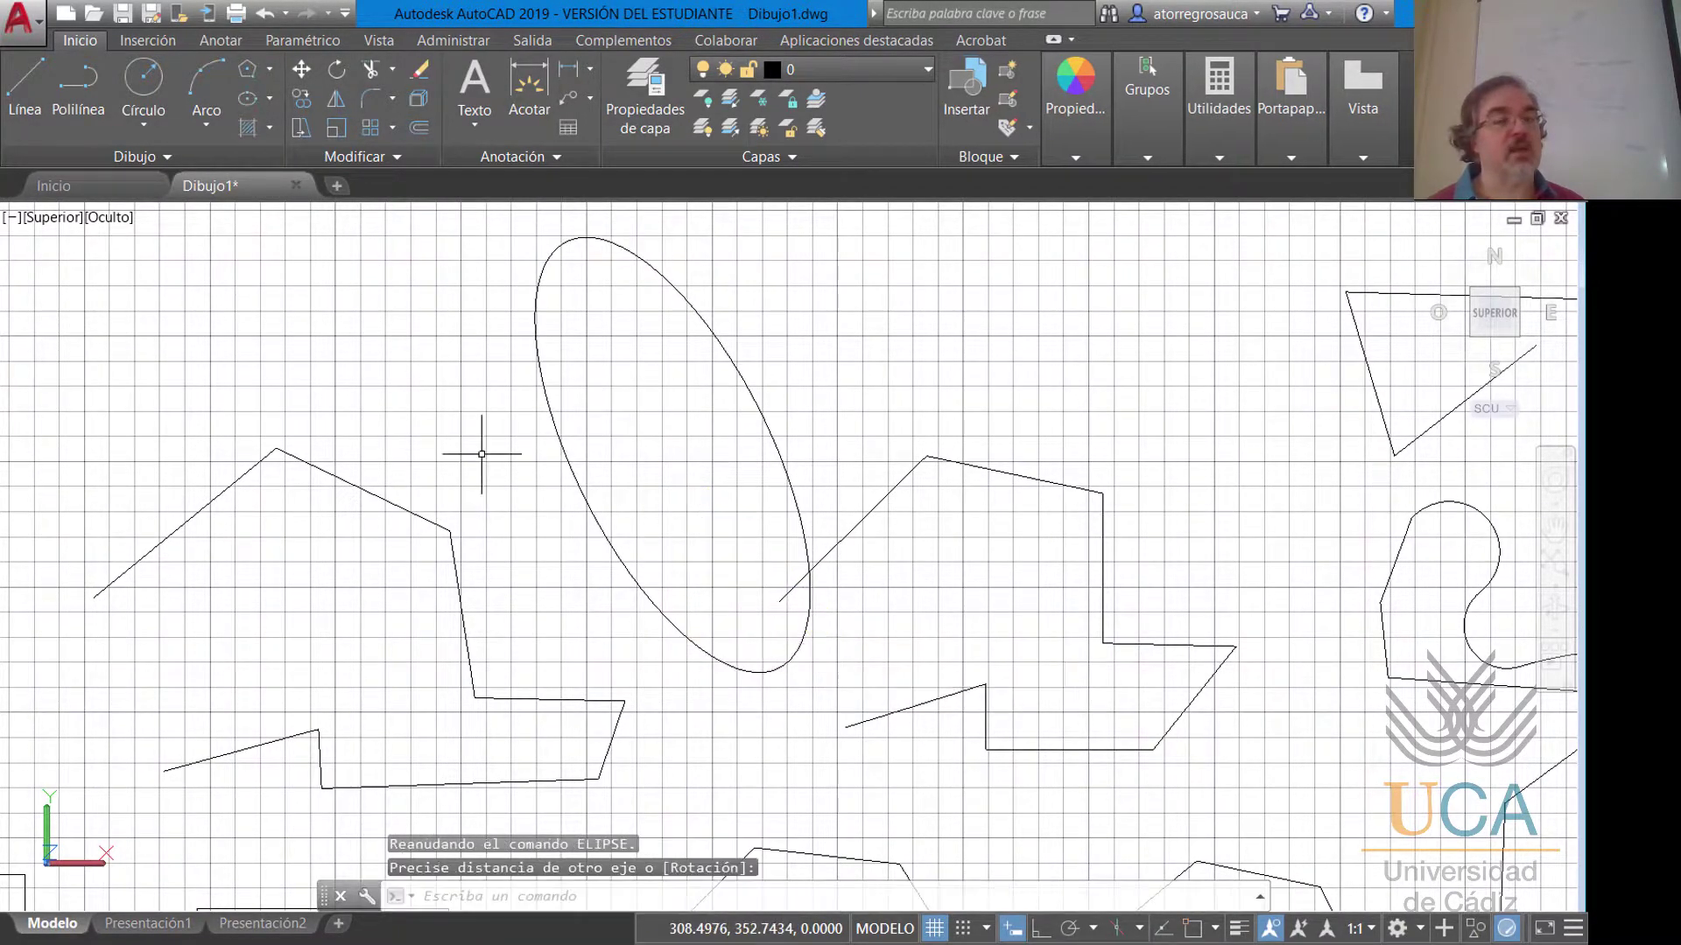
Draw a narrow tilted ellipse by its axis endpoints (Ejes, Fin) between the large ellipse and the polyline with arcs.
left_click(270, 98)
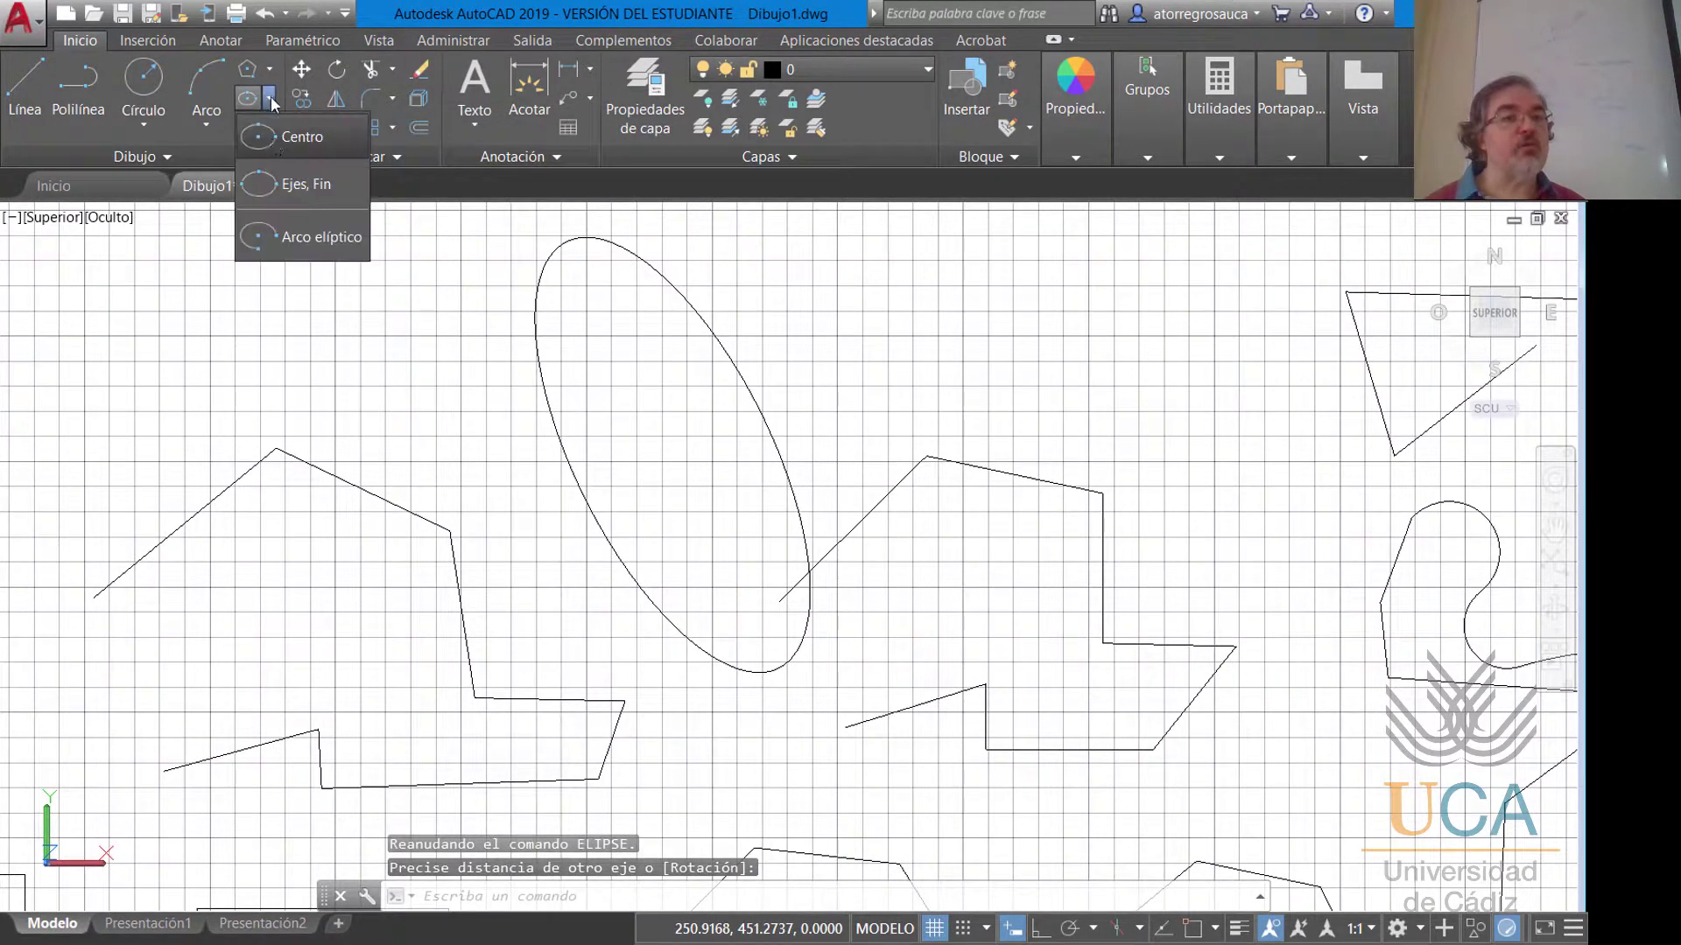
left_click(274, 187)
middle_click_drag(872, 348, 522, 403)
left_click(635, 410)
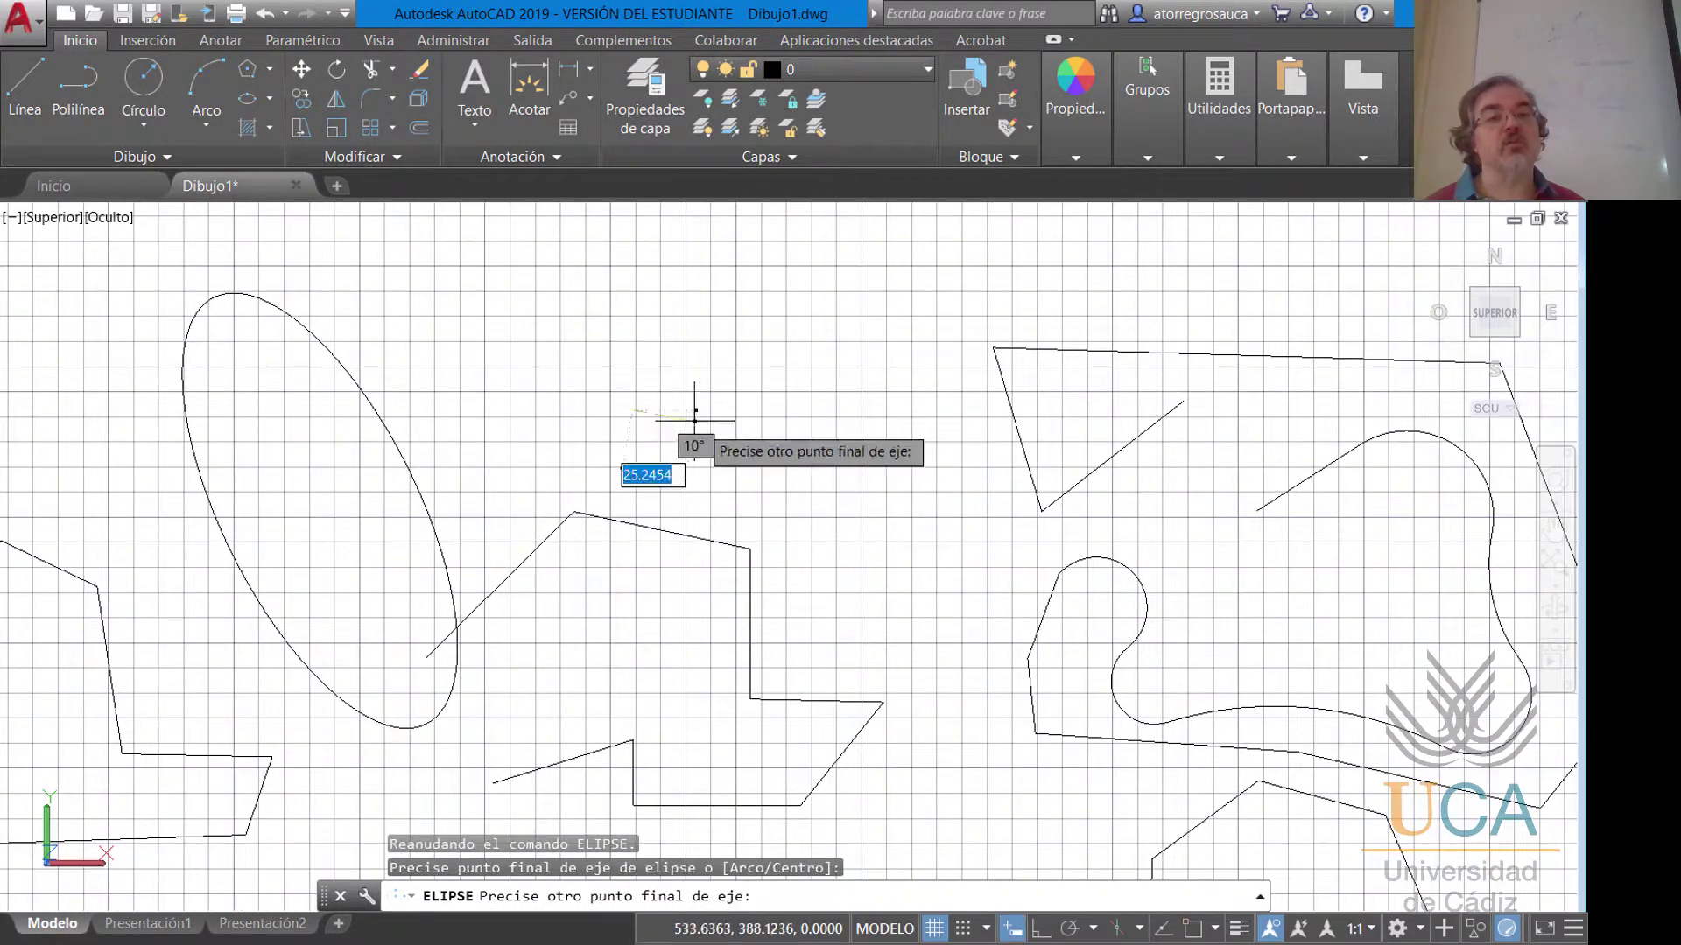
left_click(930, 547)
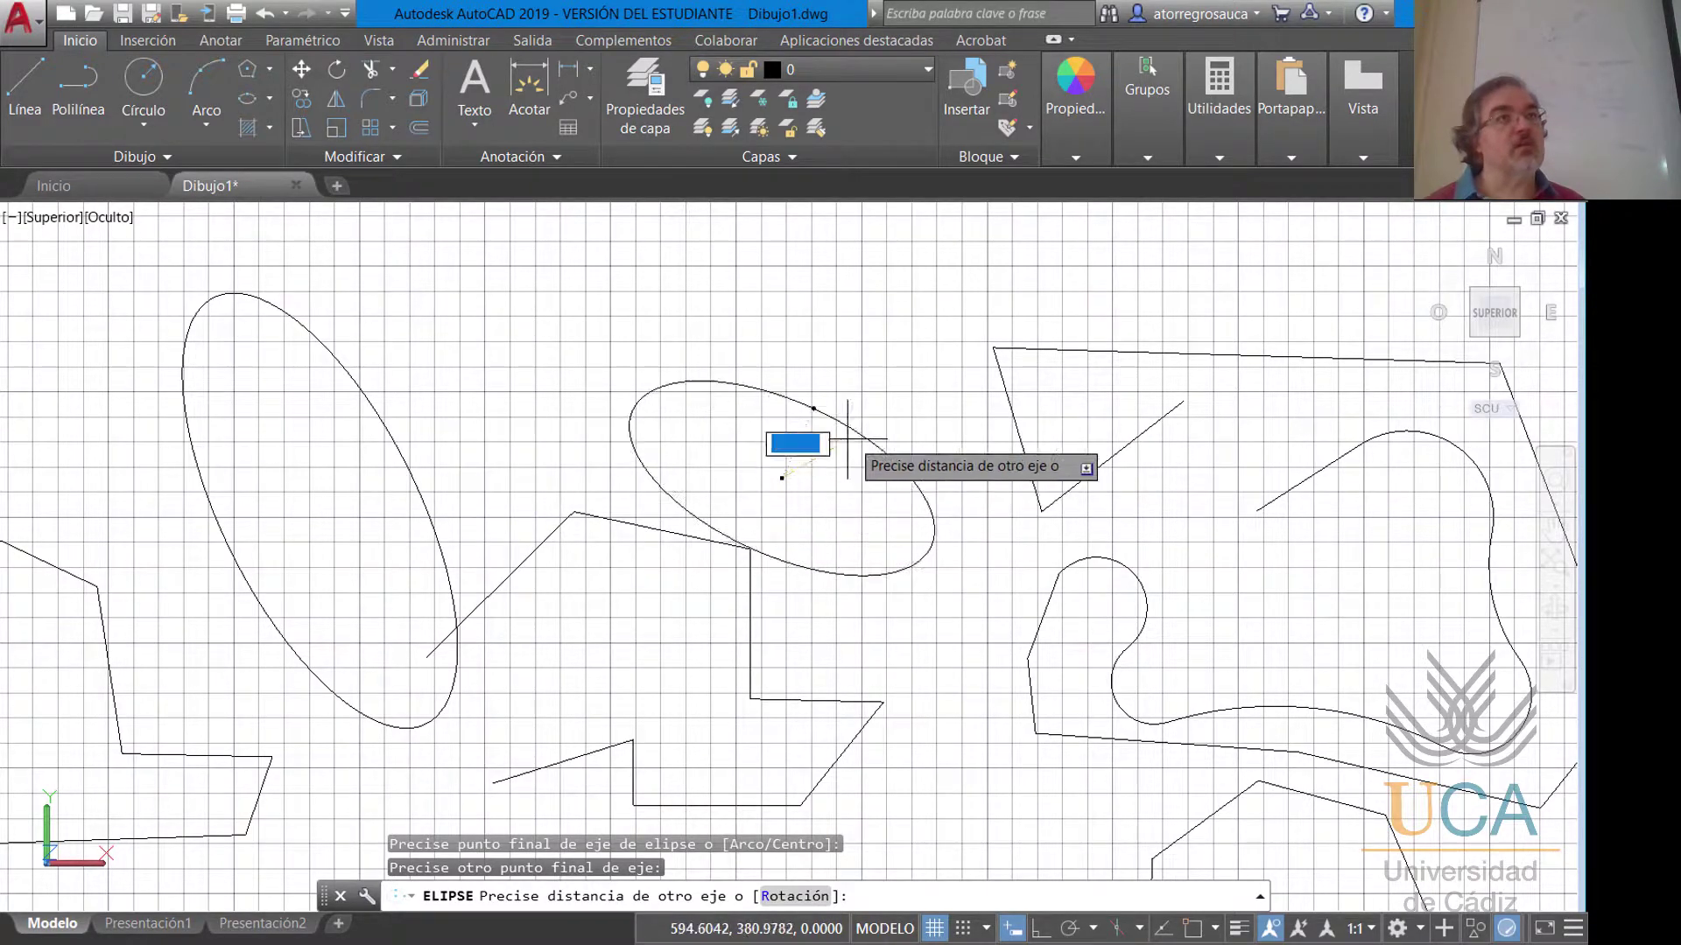
left_click(821, 460)
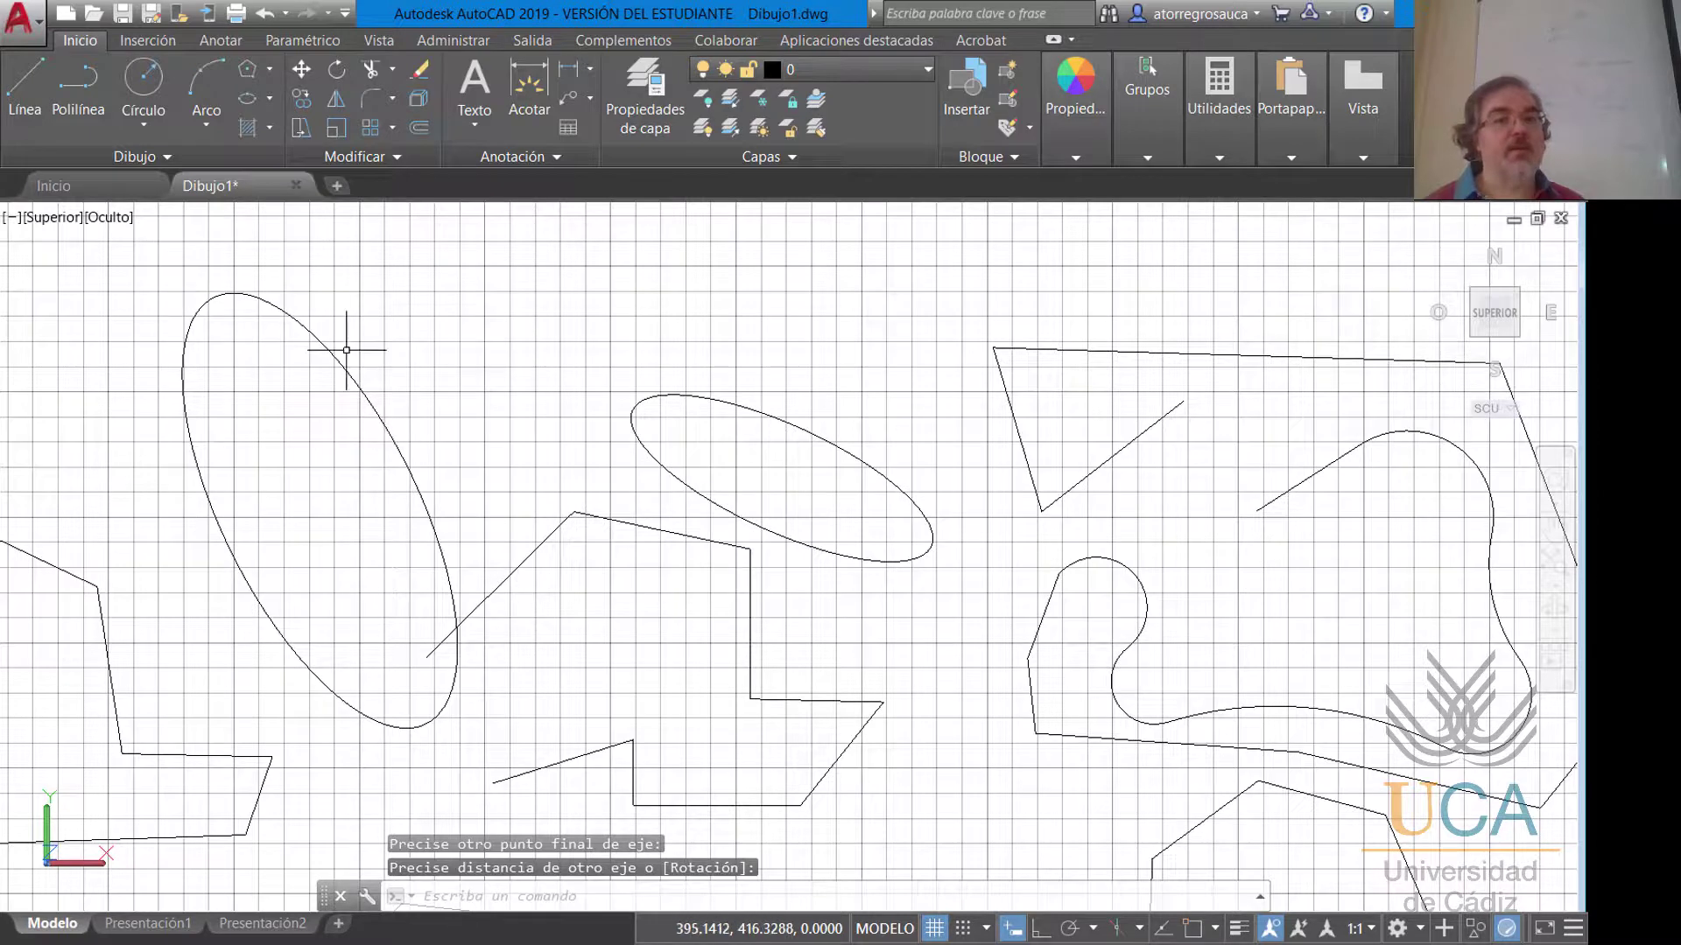
left_click(273, 102)
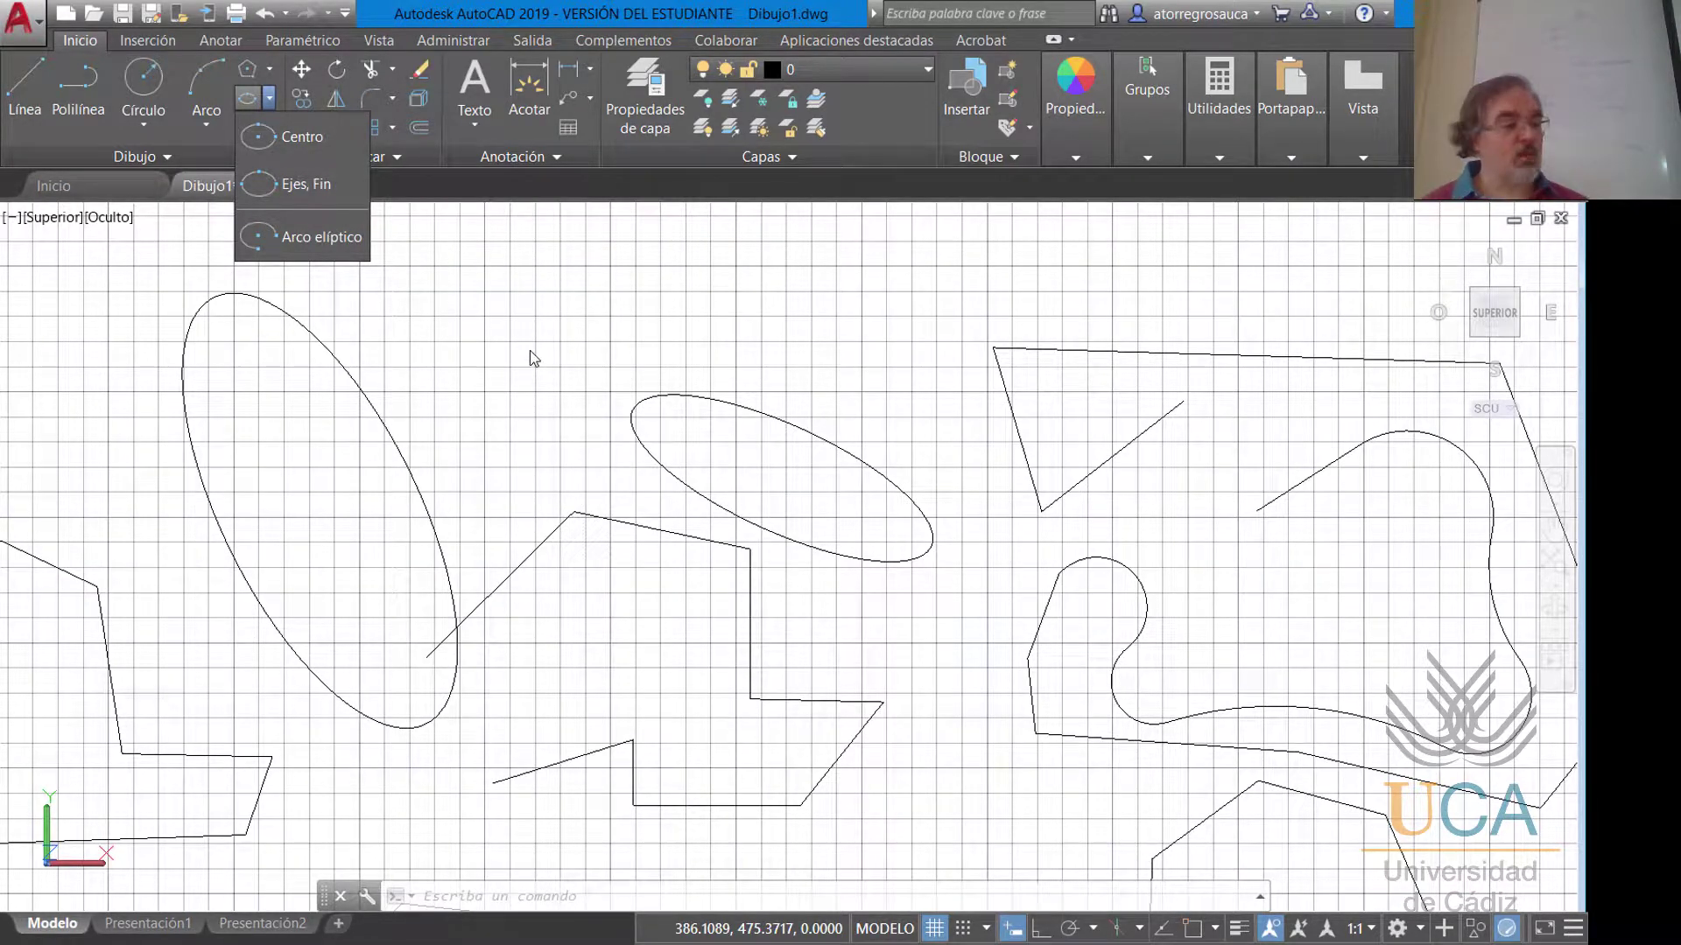
scroll(507, 385, "down", 4)
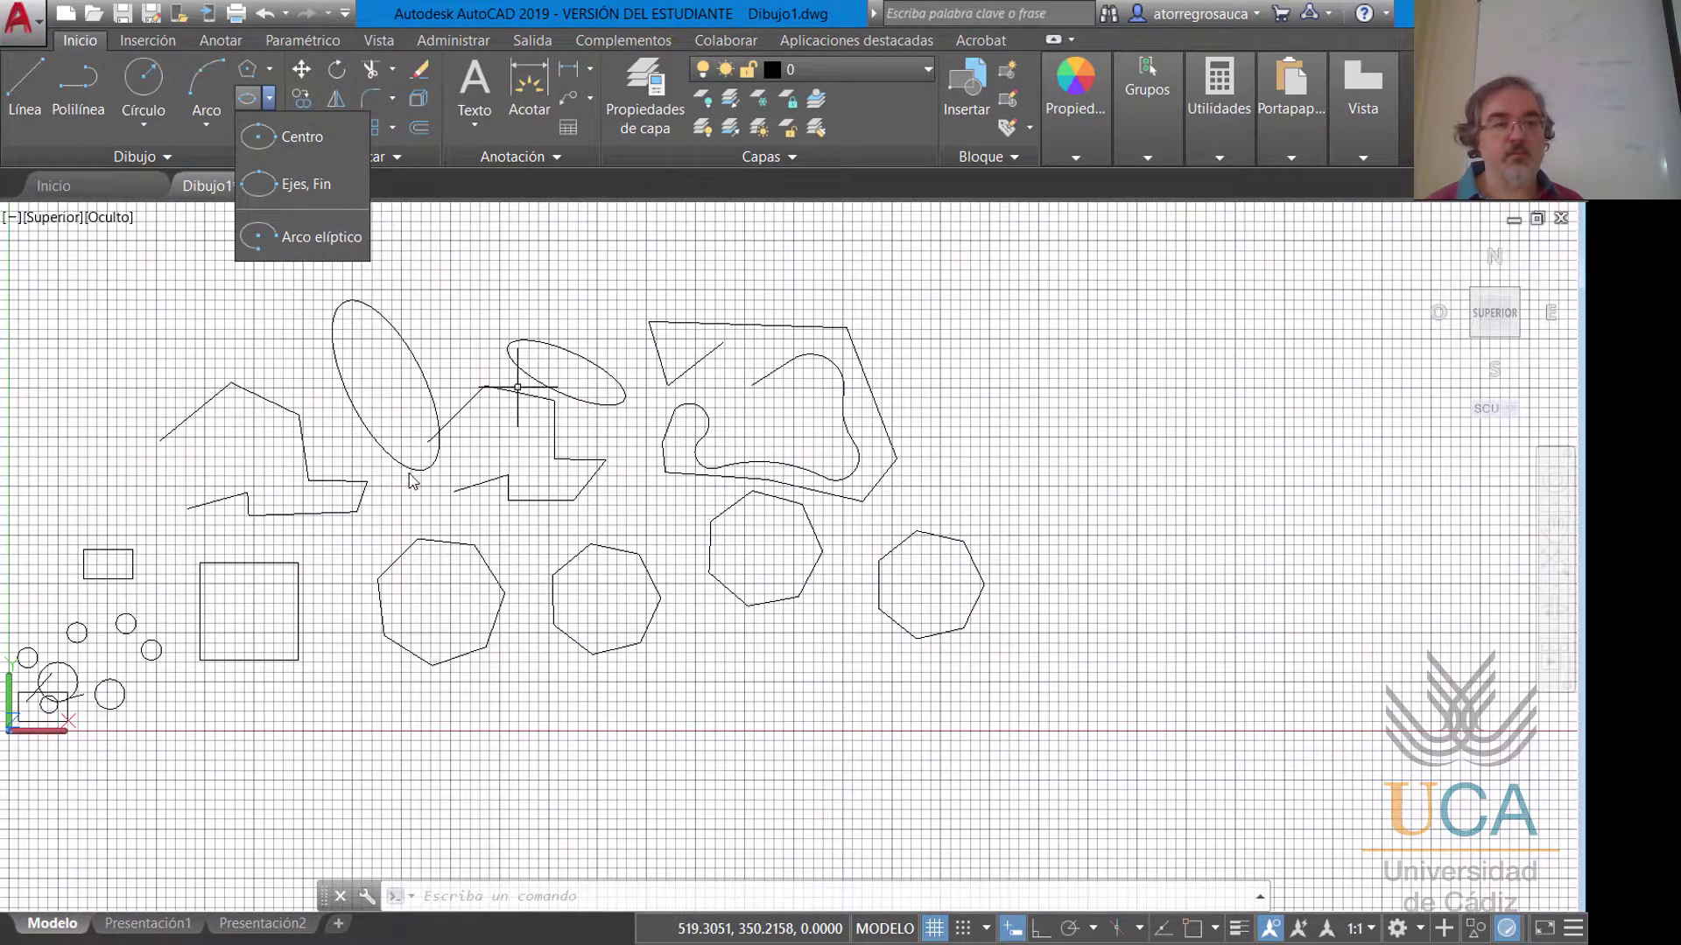
left_click(498, 478)
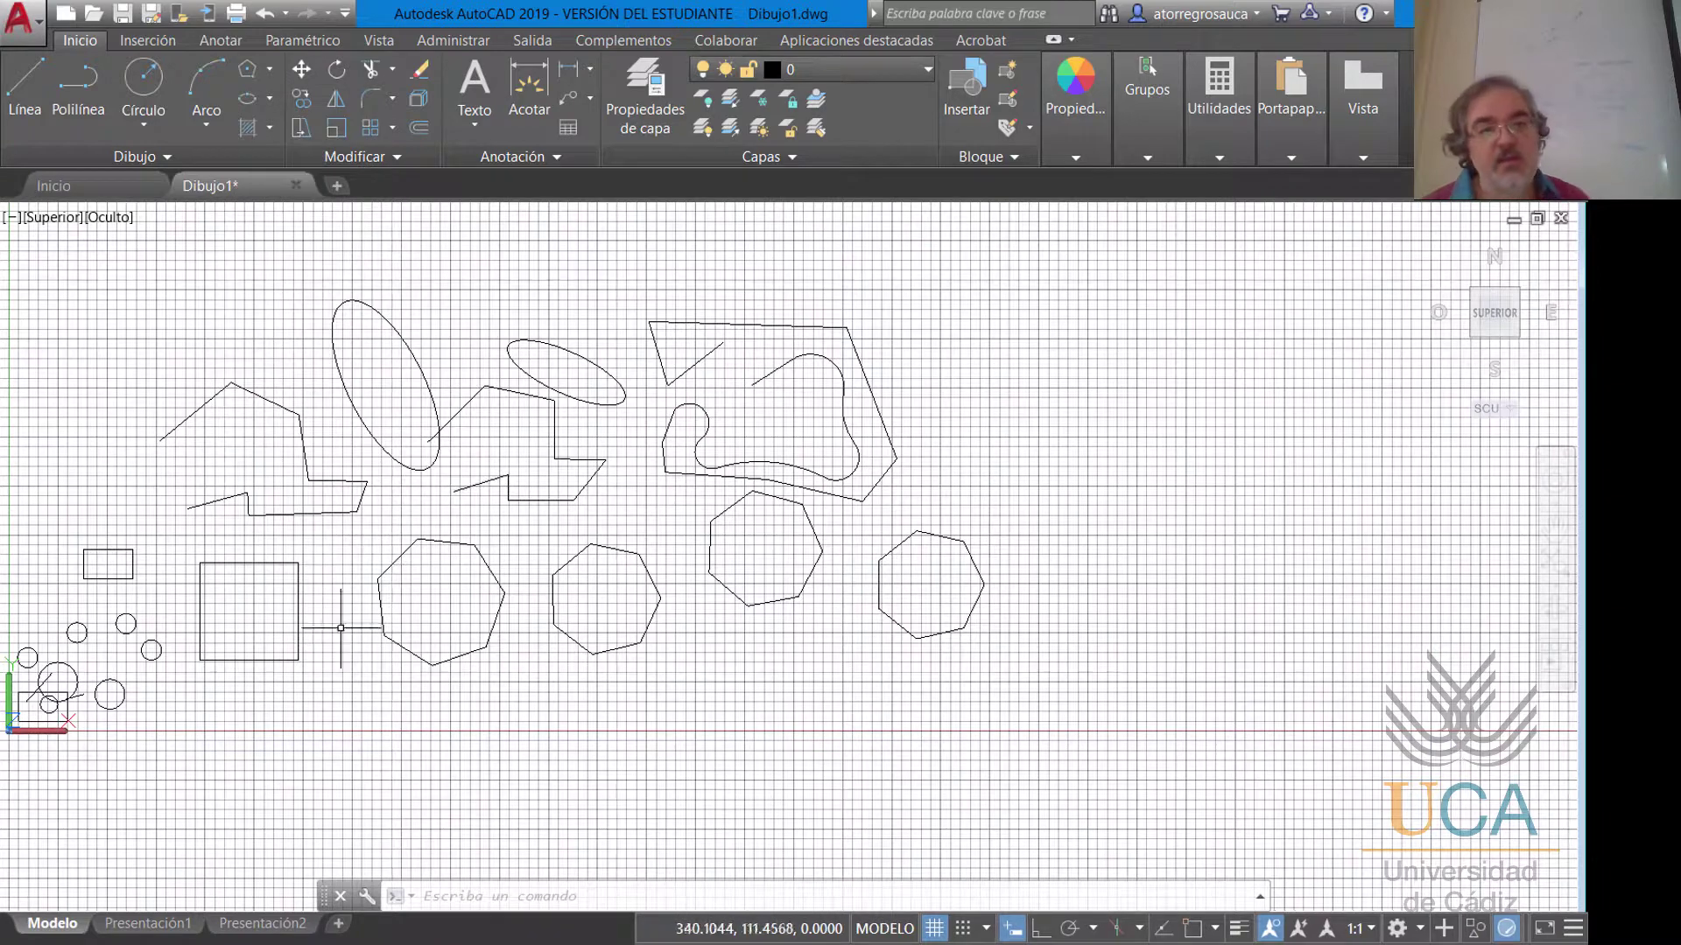
Turn off the drawing grid (Rejilla).
middle_click_drag(376, 704, 519, 673)
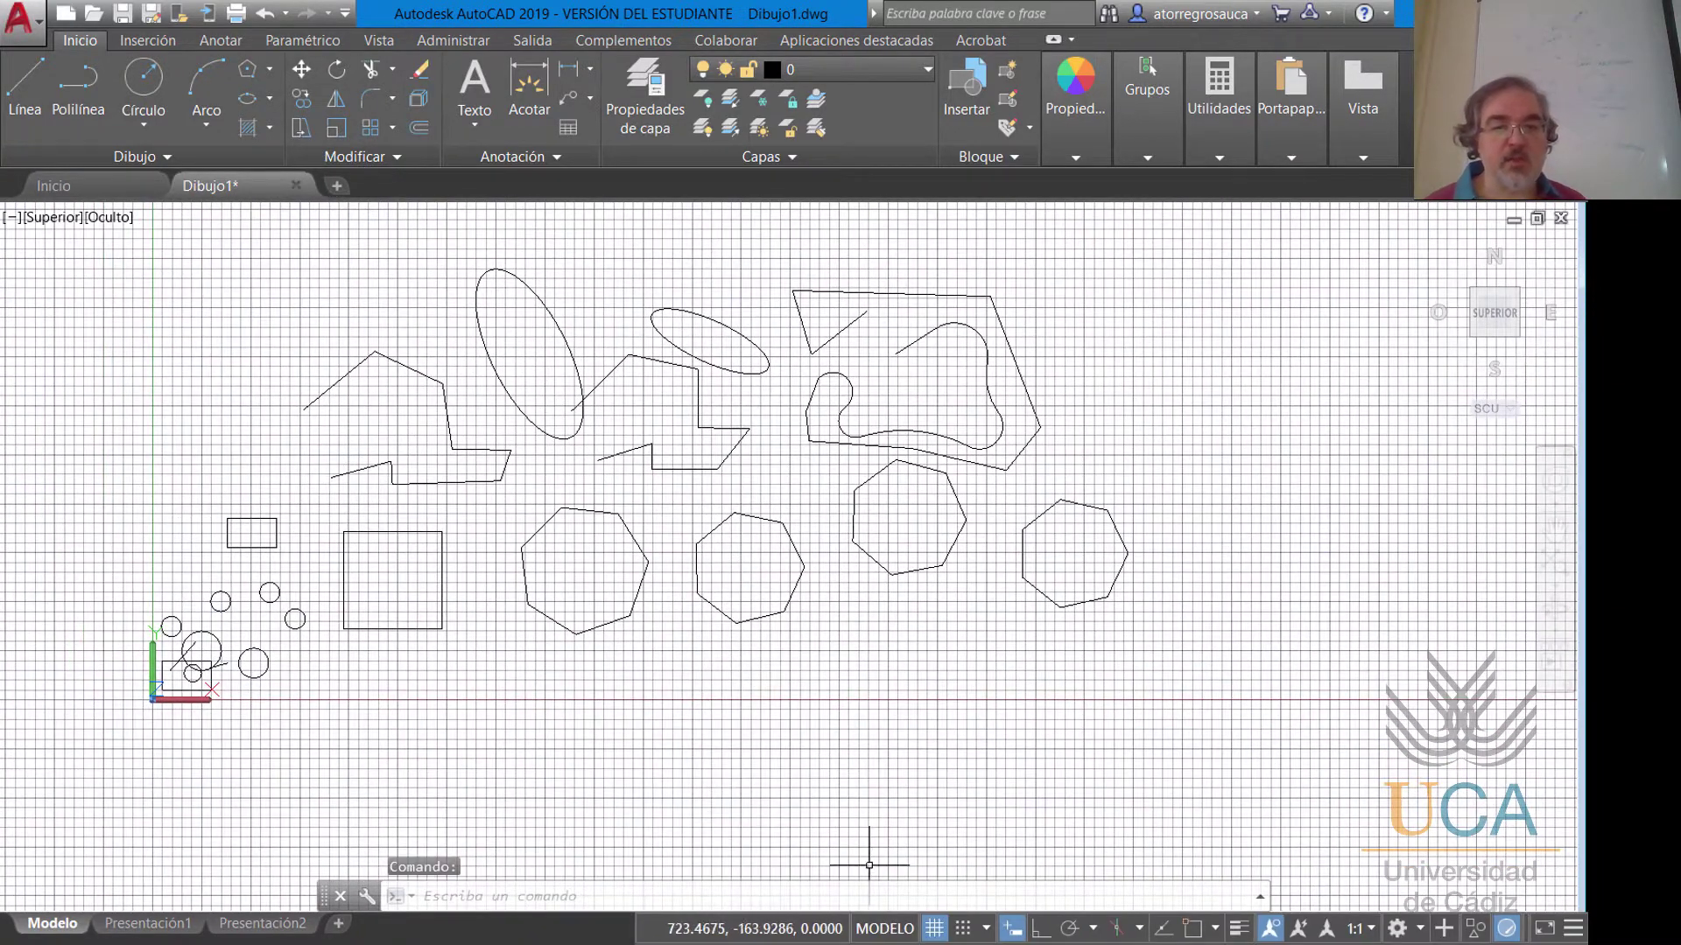
left_click(935, 929)
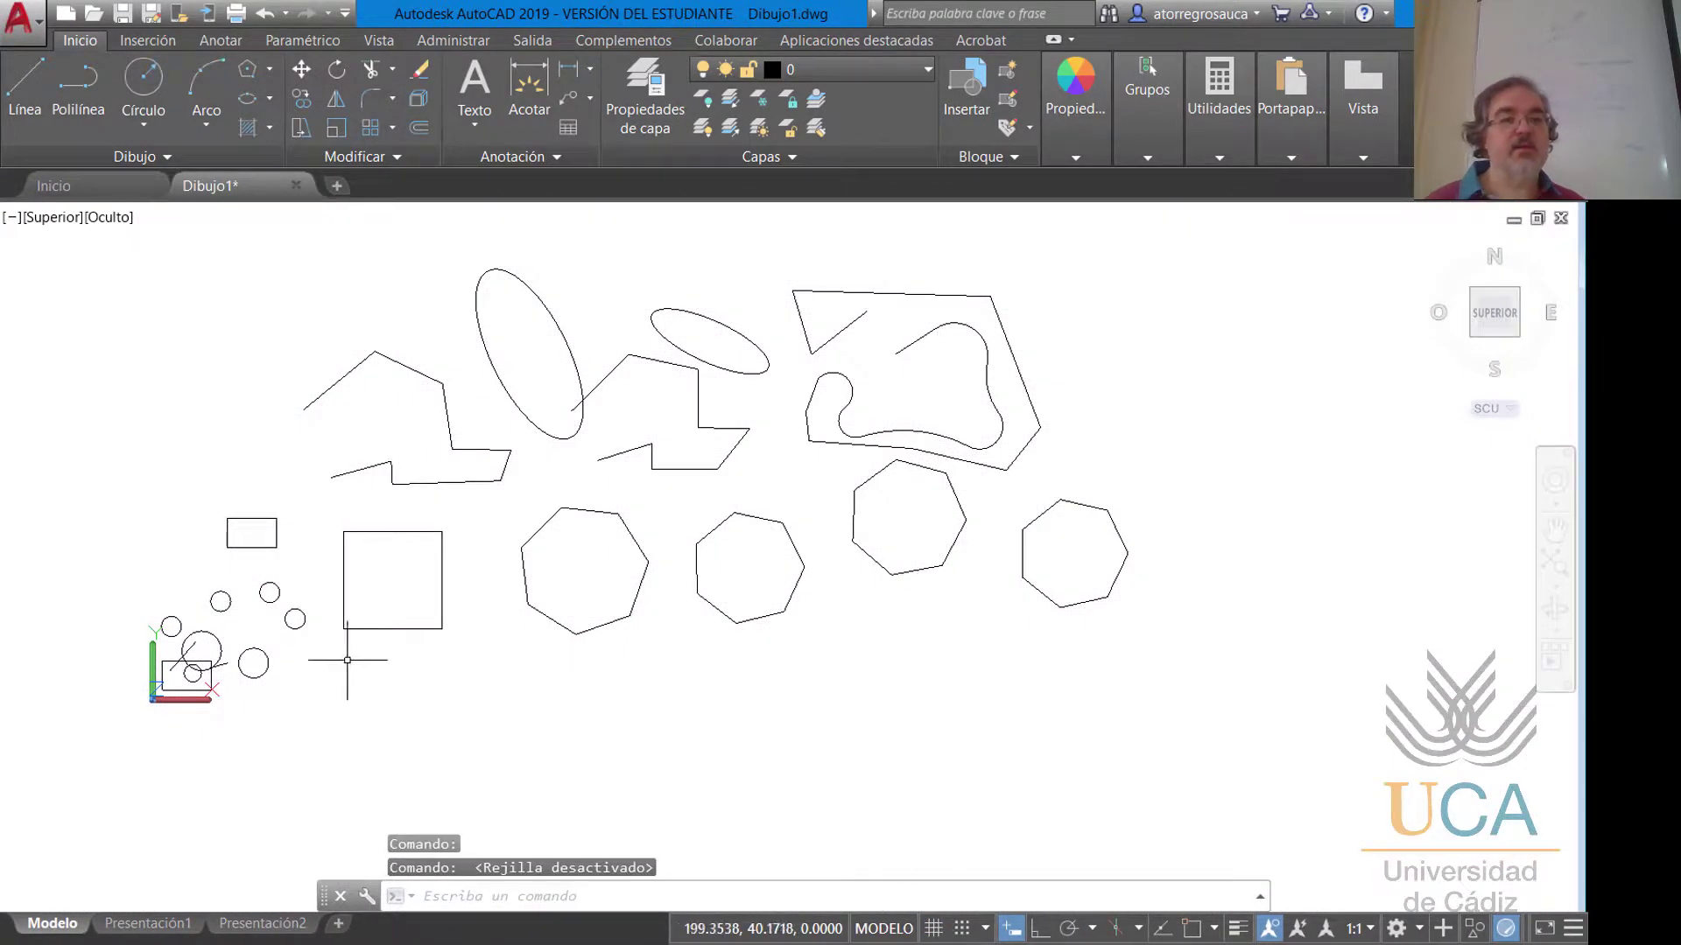
Select the leftmost open polyline, the heptagon beside the square and the small ellipse, and clear the selection.
scroll(333, 656, "up", 3)
middle_click_drag(216, 544, 494, 455)
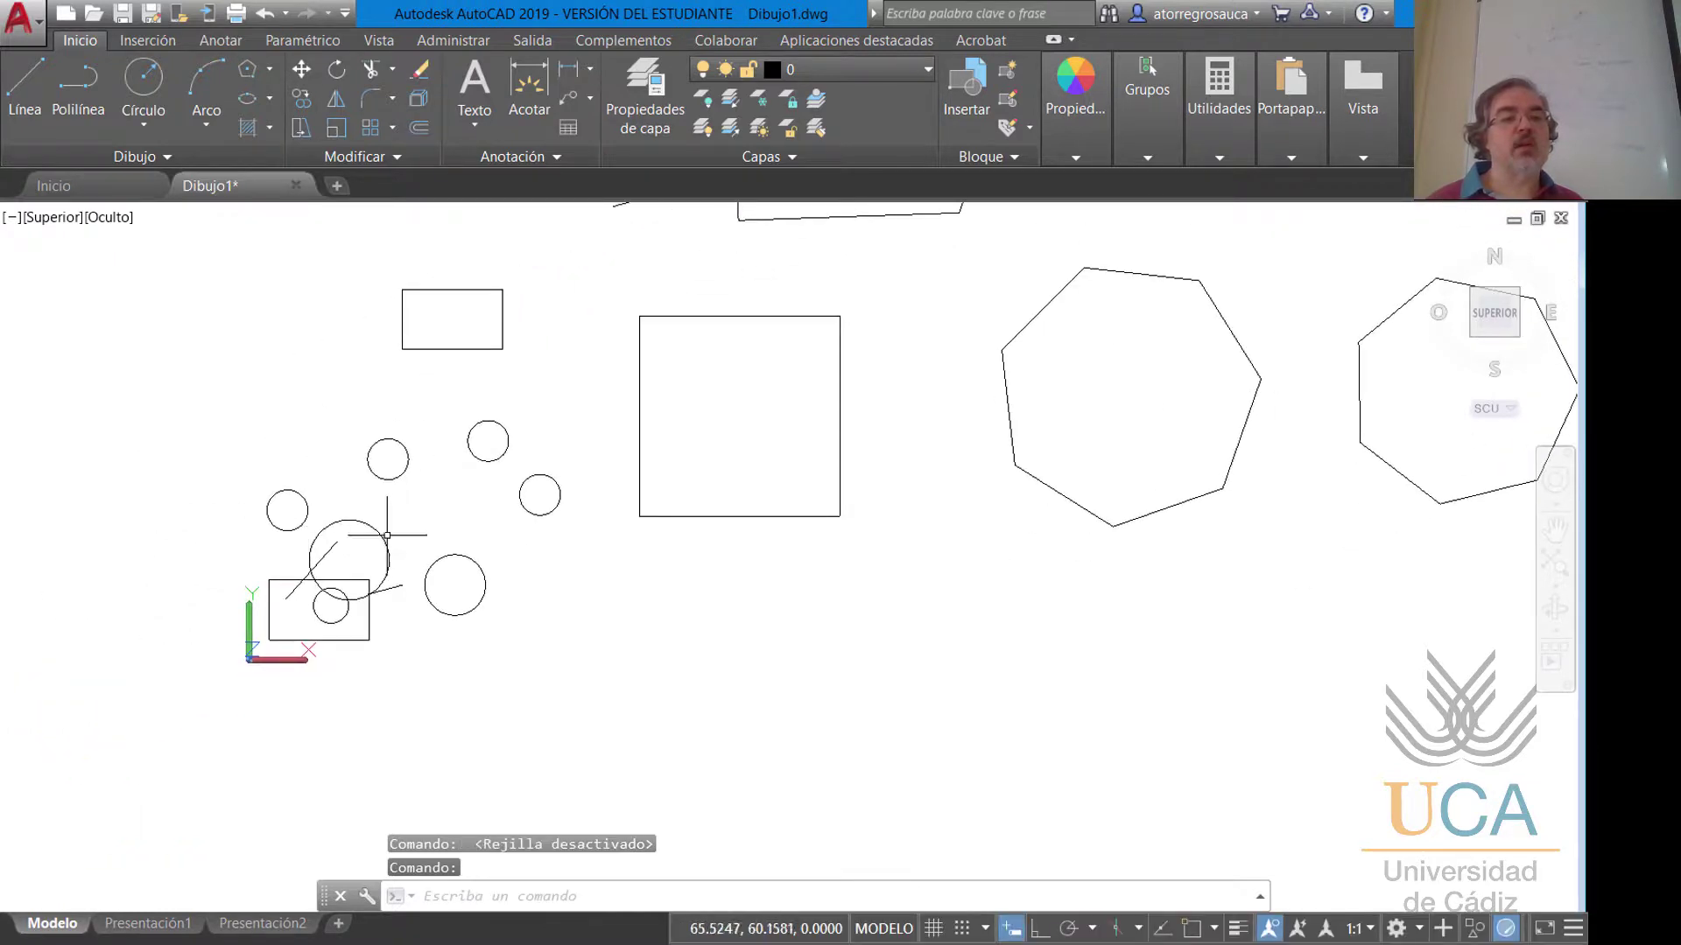
middle_click_drag(676, 391, 507, 551)
middle_click_drag(845, 333, 806, 552)
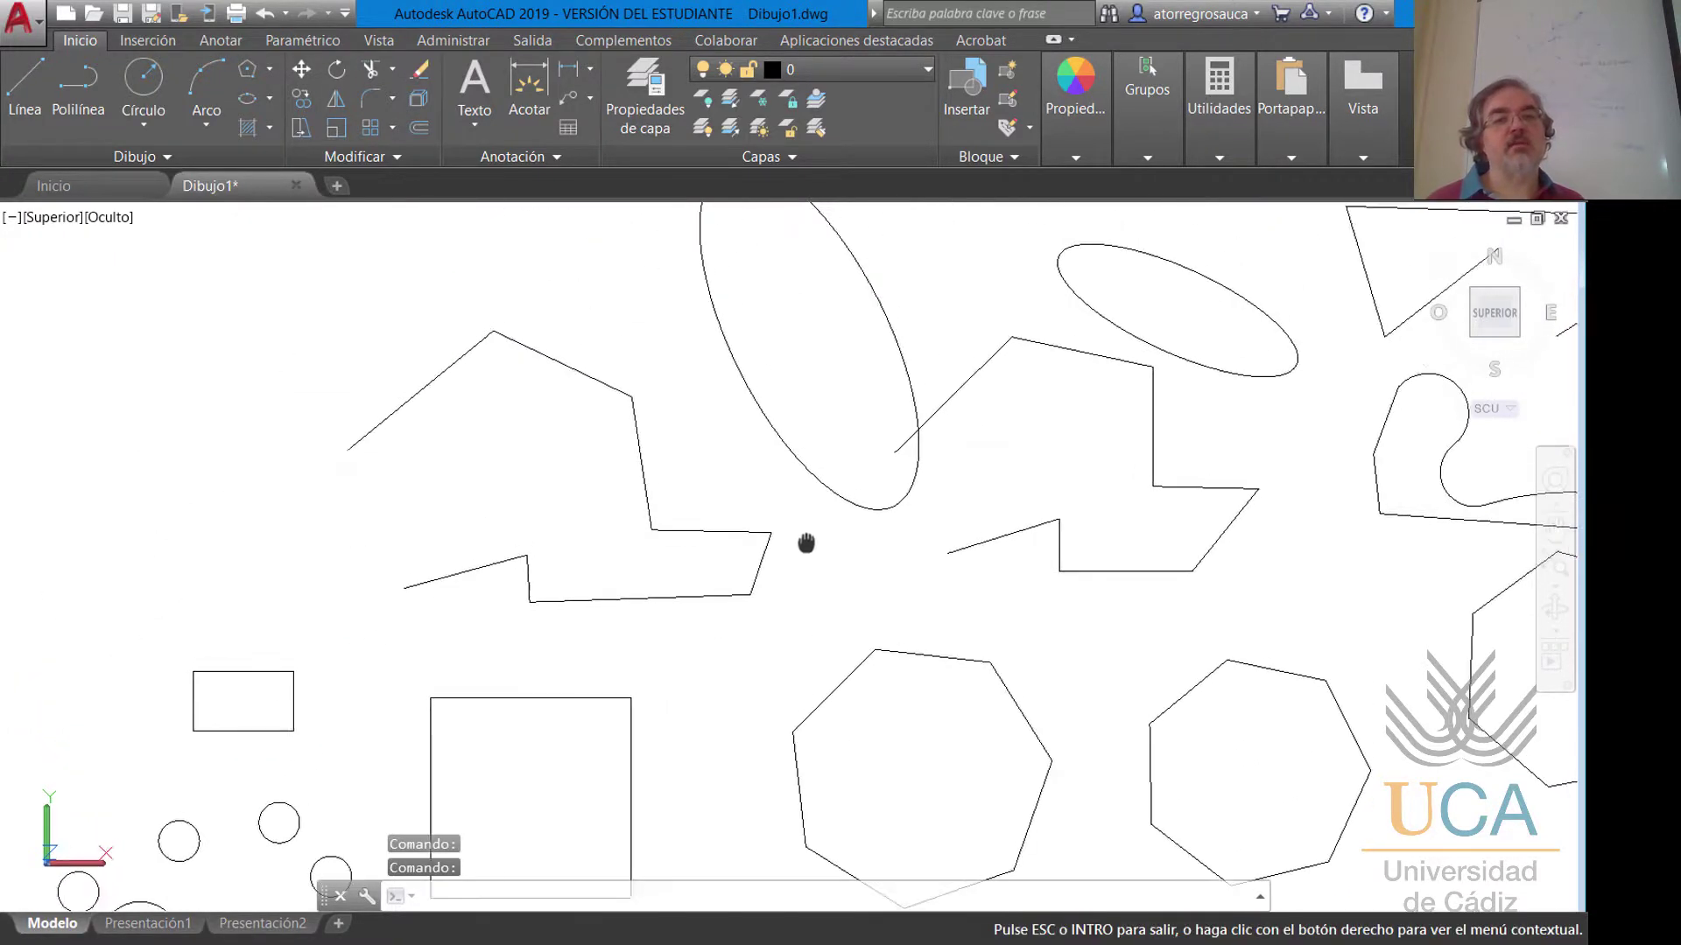
scroll(1094, 369, "down", 2)
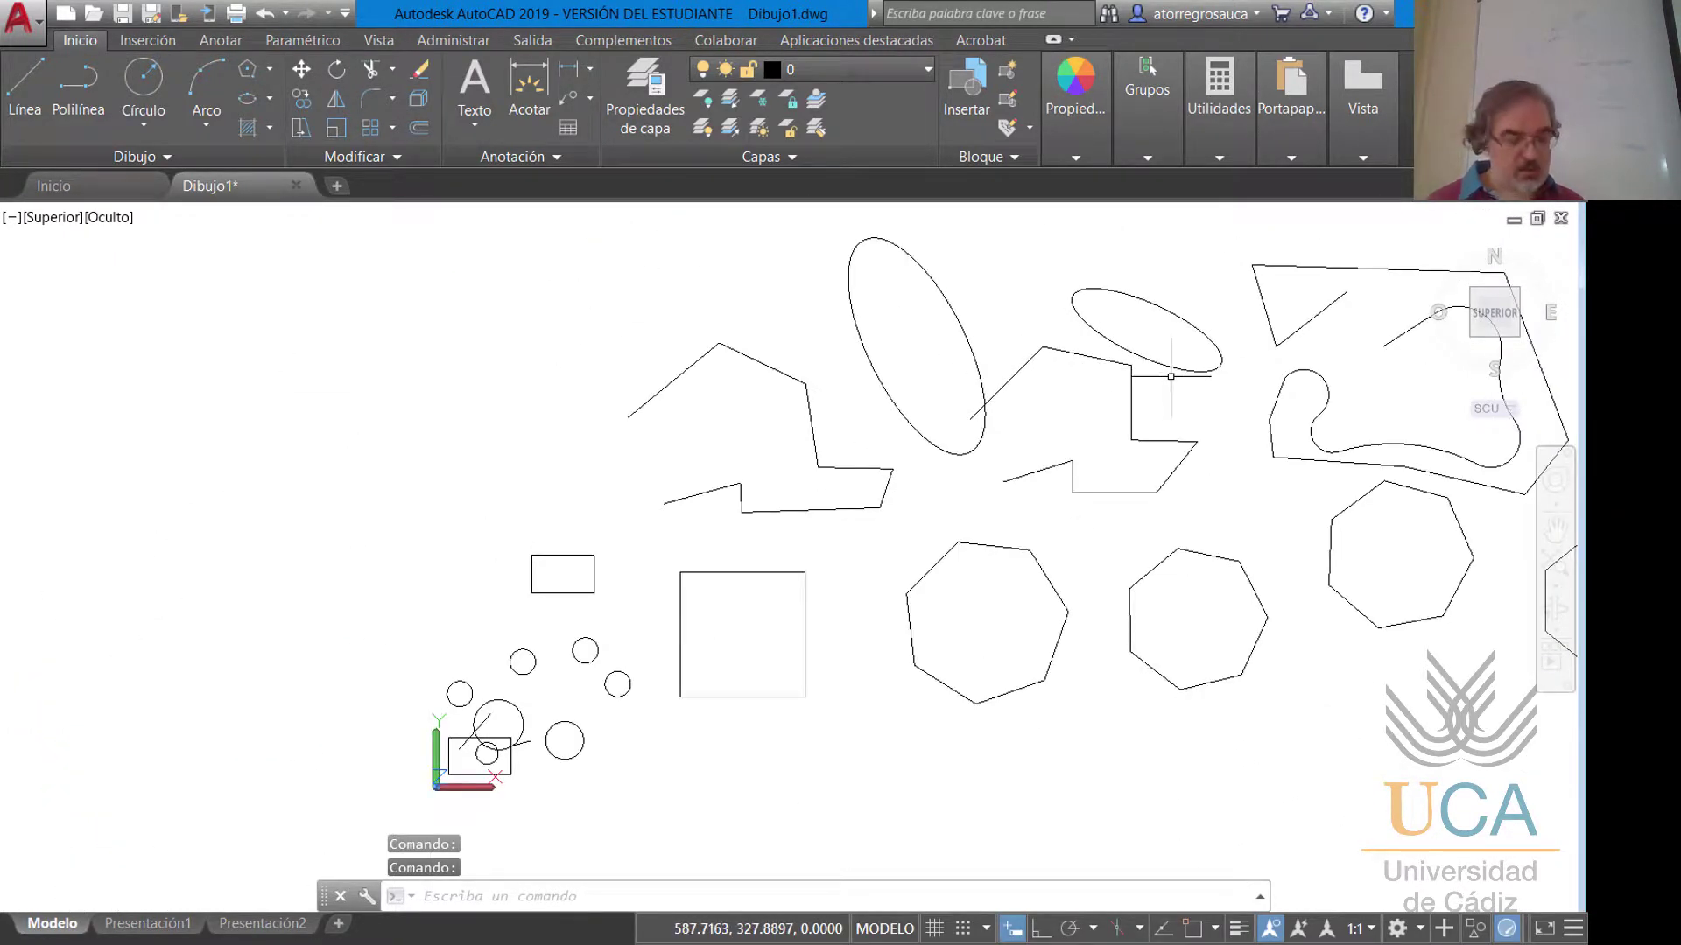
scroll(855, 365, "down", 2)
mouse_move(911, 395)
middle_mouse_down()
mouse_move(732, 481)
mouse_move(605, 470)
middle_mouse_up()
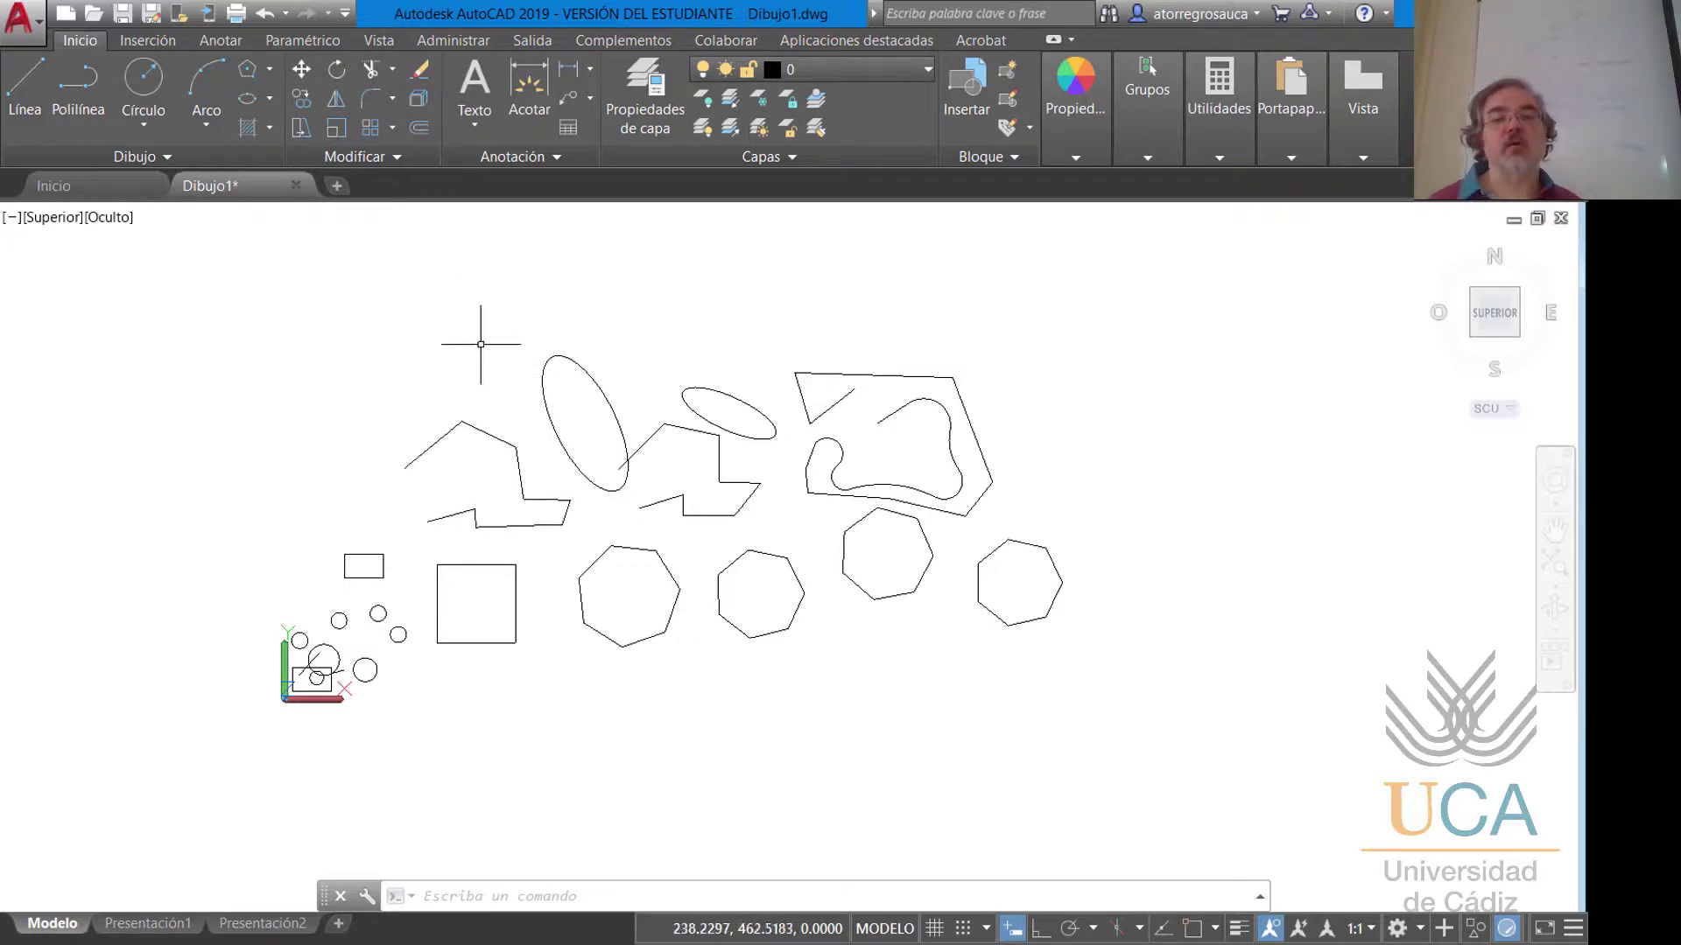
left_click(490, 433)
left_click(667, 568)
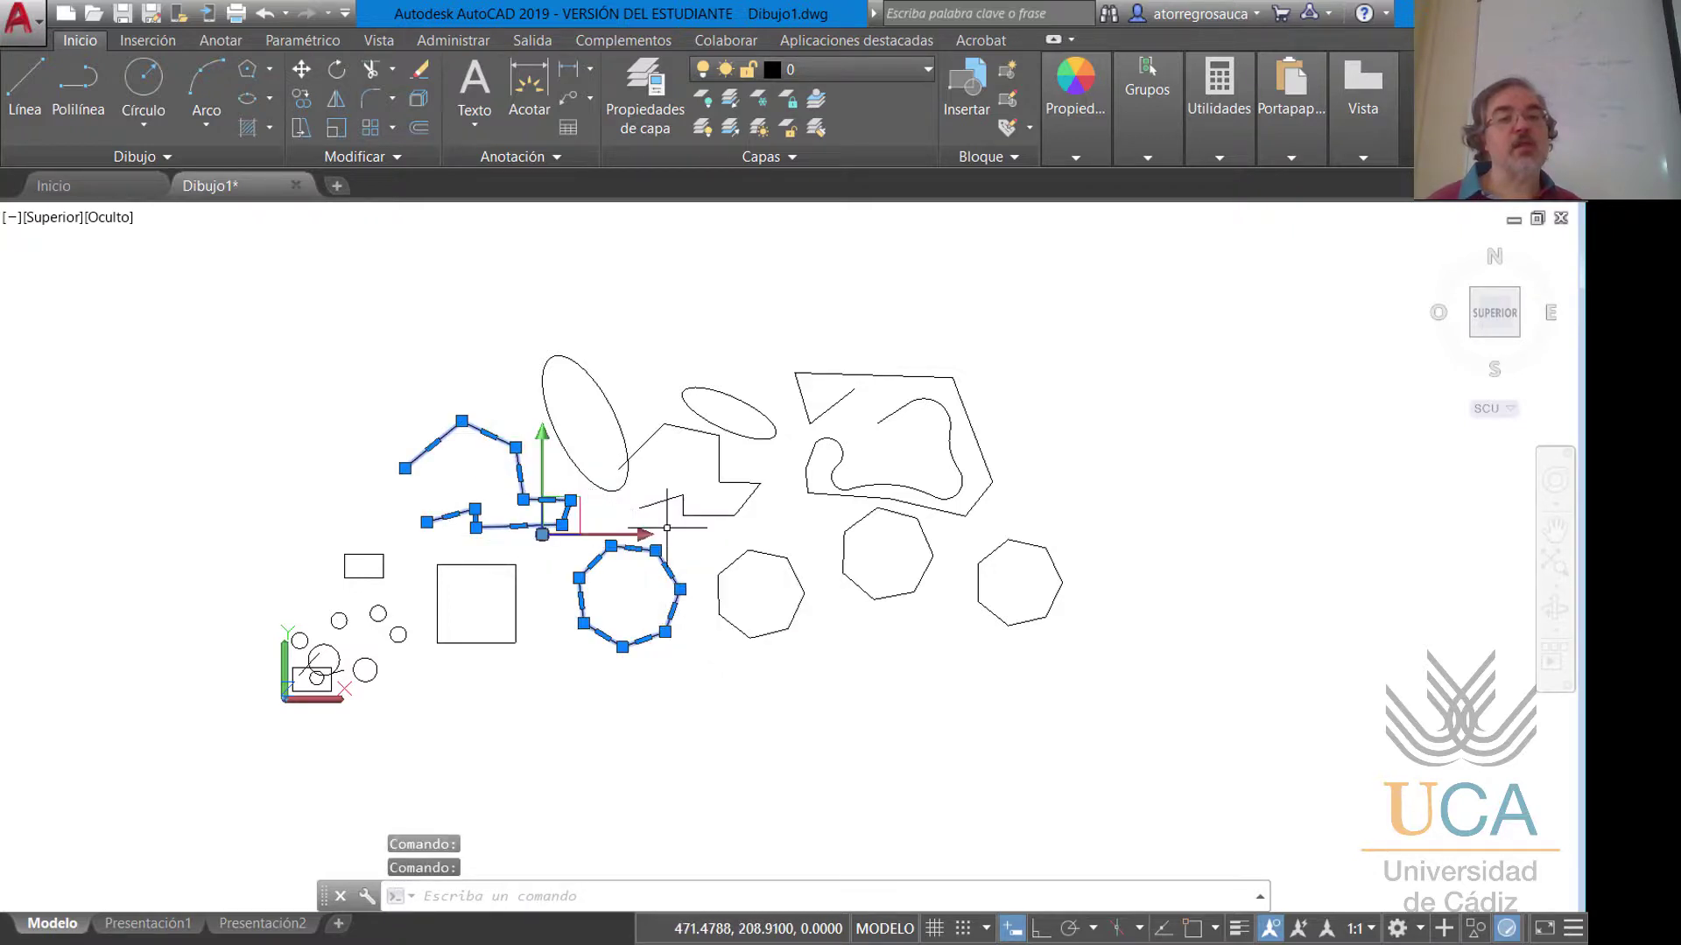
left_click(763, 412)
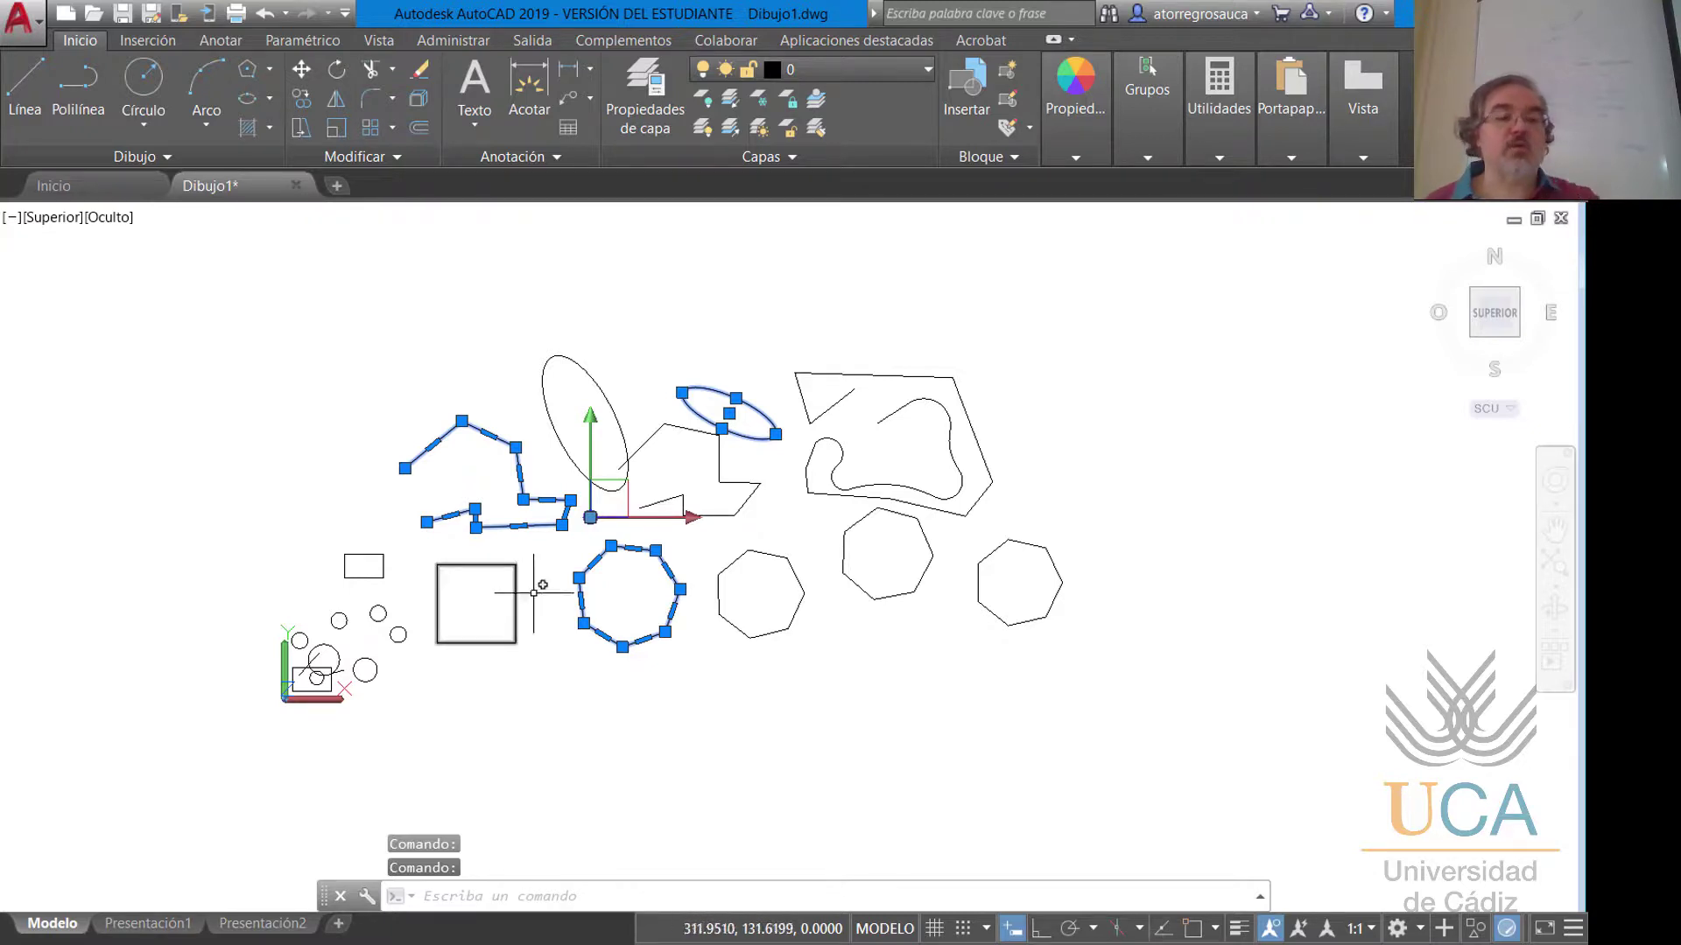
key("Escape")
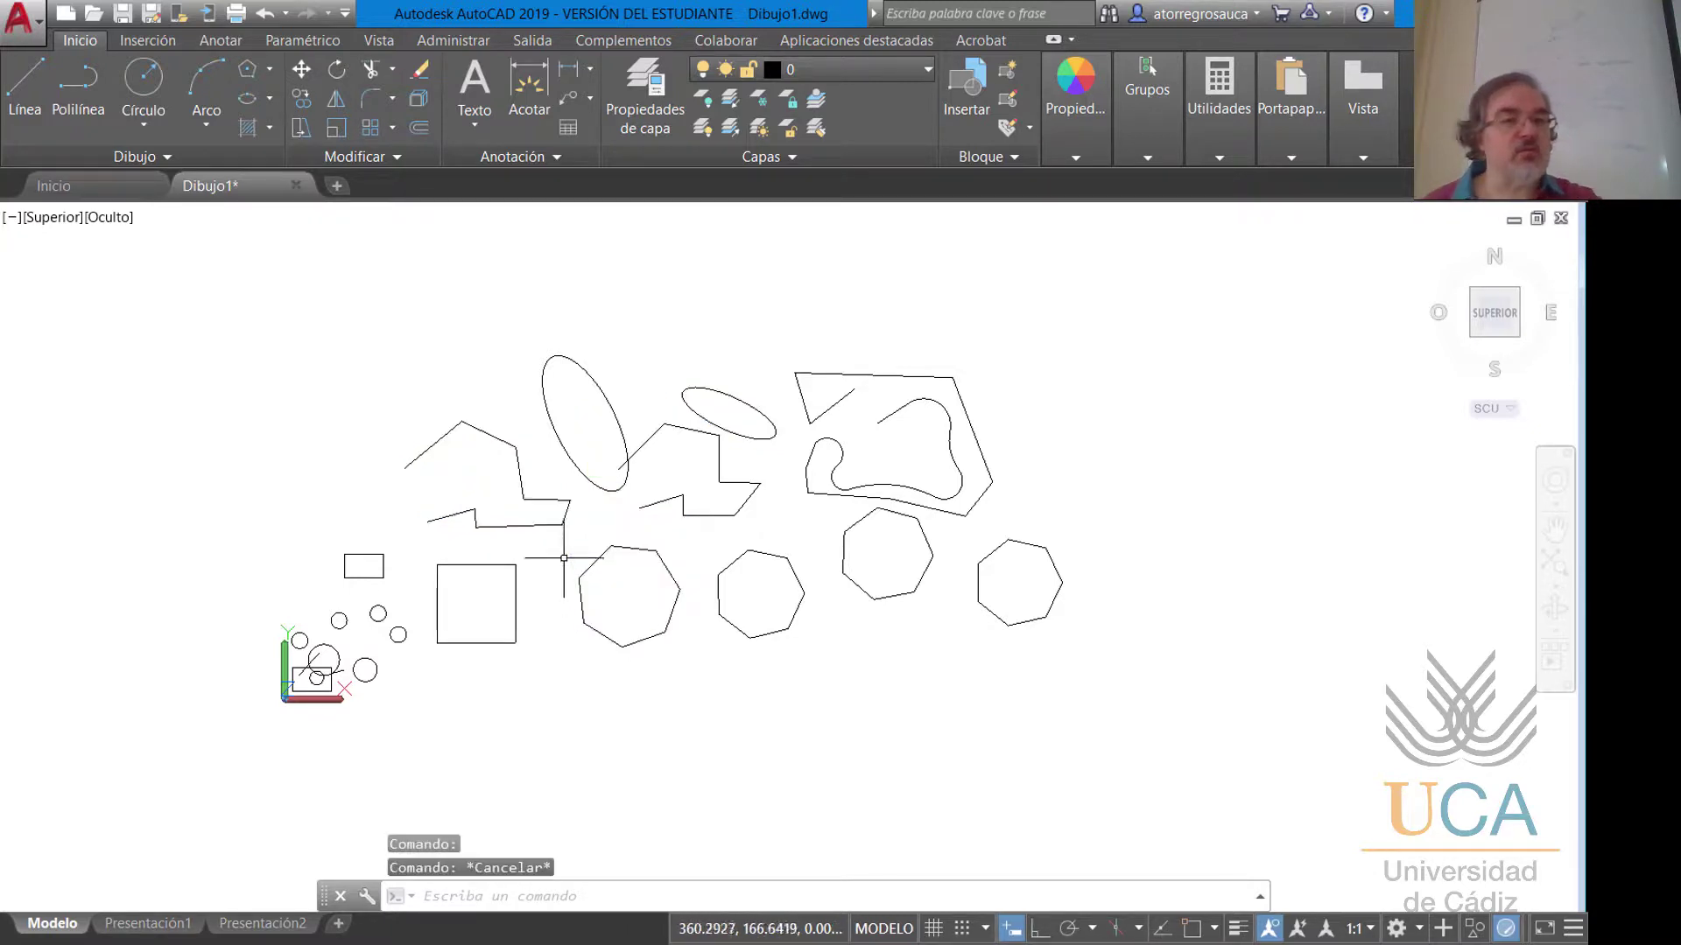
Start Move (Desplaza), window-select both ellipses, the exploded outline and the heptagon below it, and cancel the command.
left_click(300, 70)
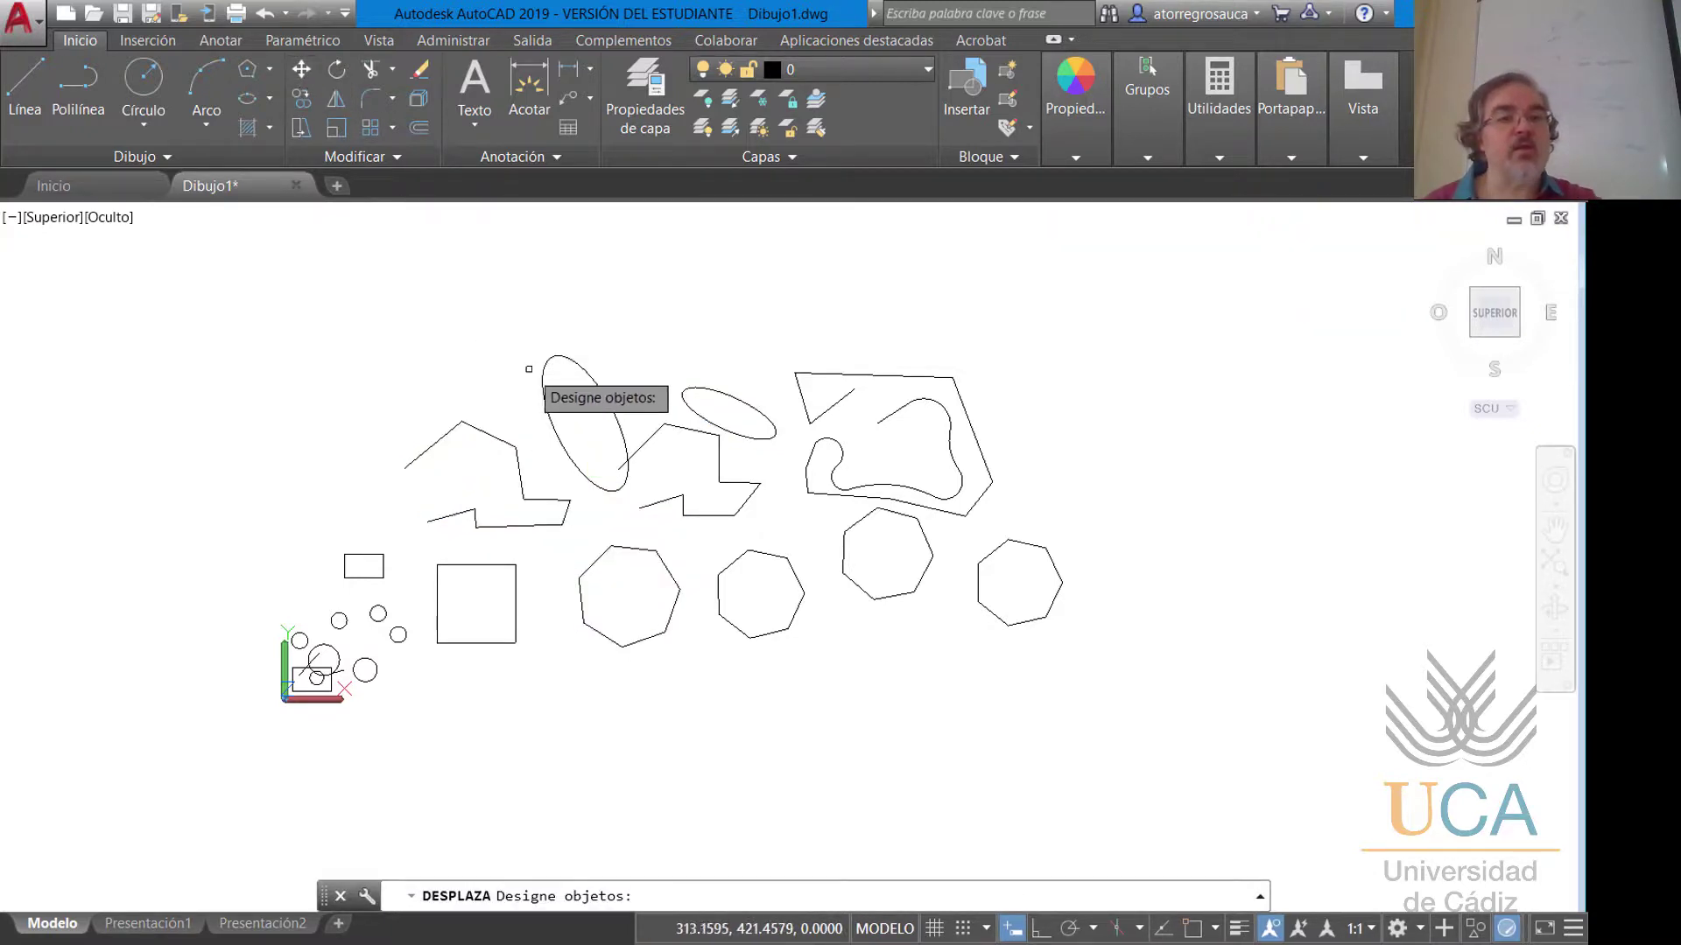
left_click(512, 328)
left_click(762, 662)
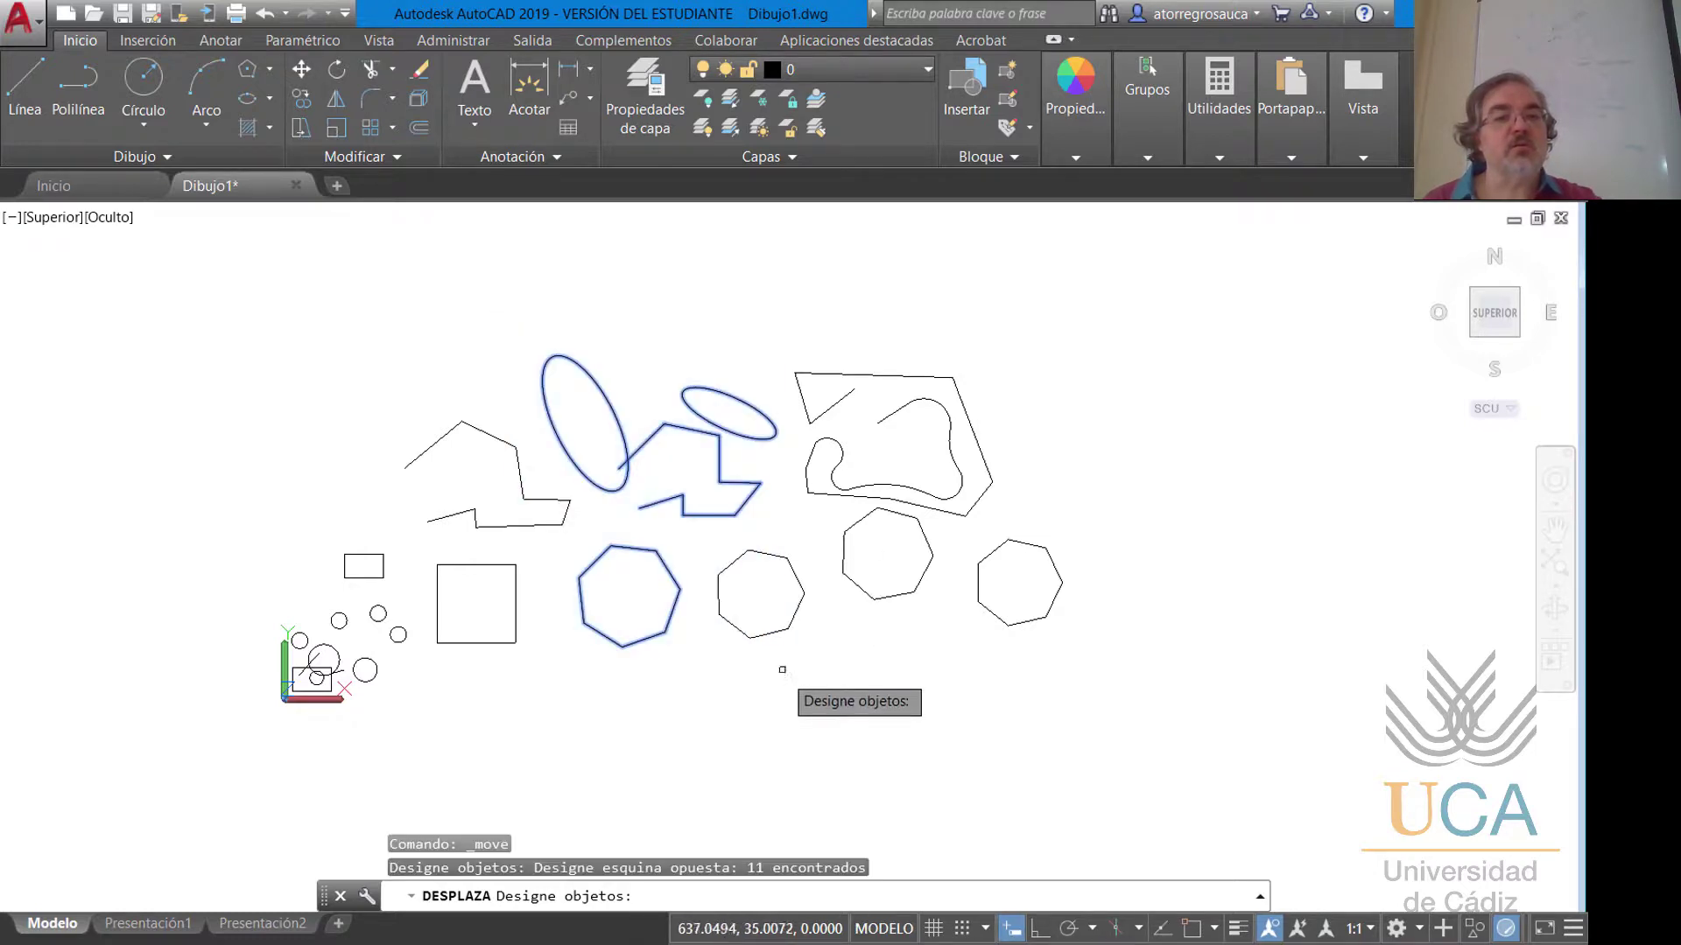
key("Escape")
key("Escape")
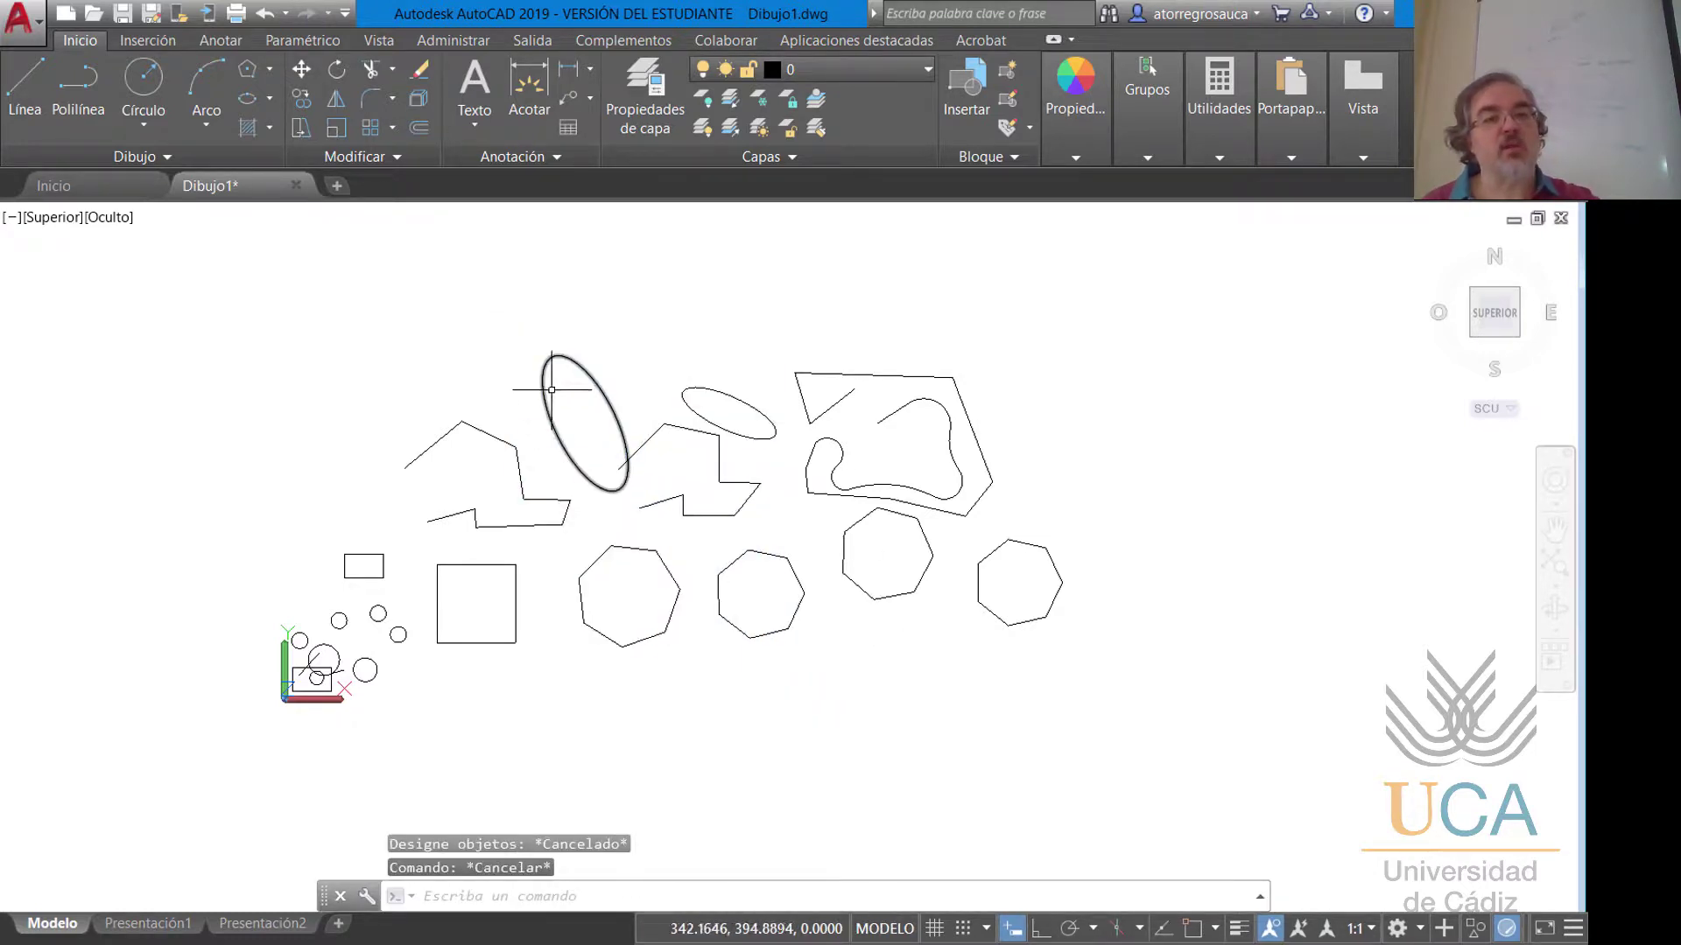
Select the small ellipse and the exploded outline's upper sloping line and adjoining vertical line to display their grips.
left_click(682, 407)
left_click(685, 426)
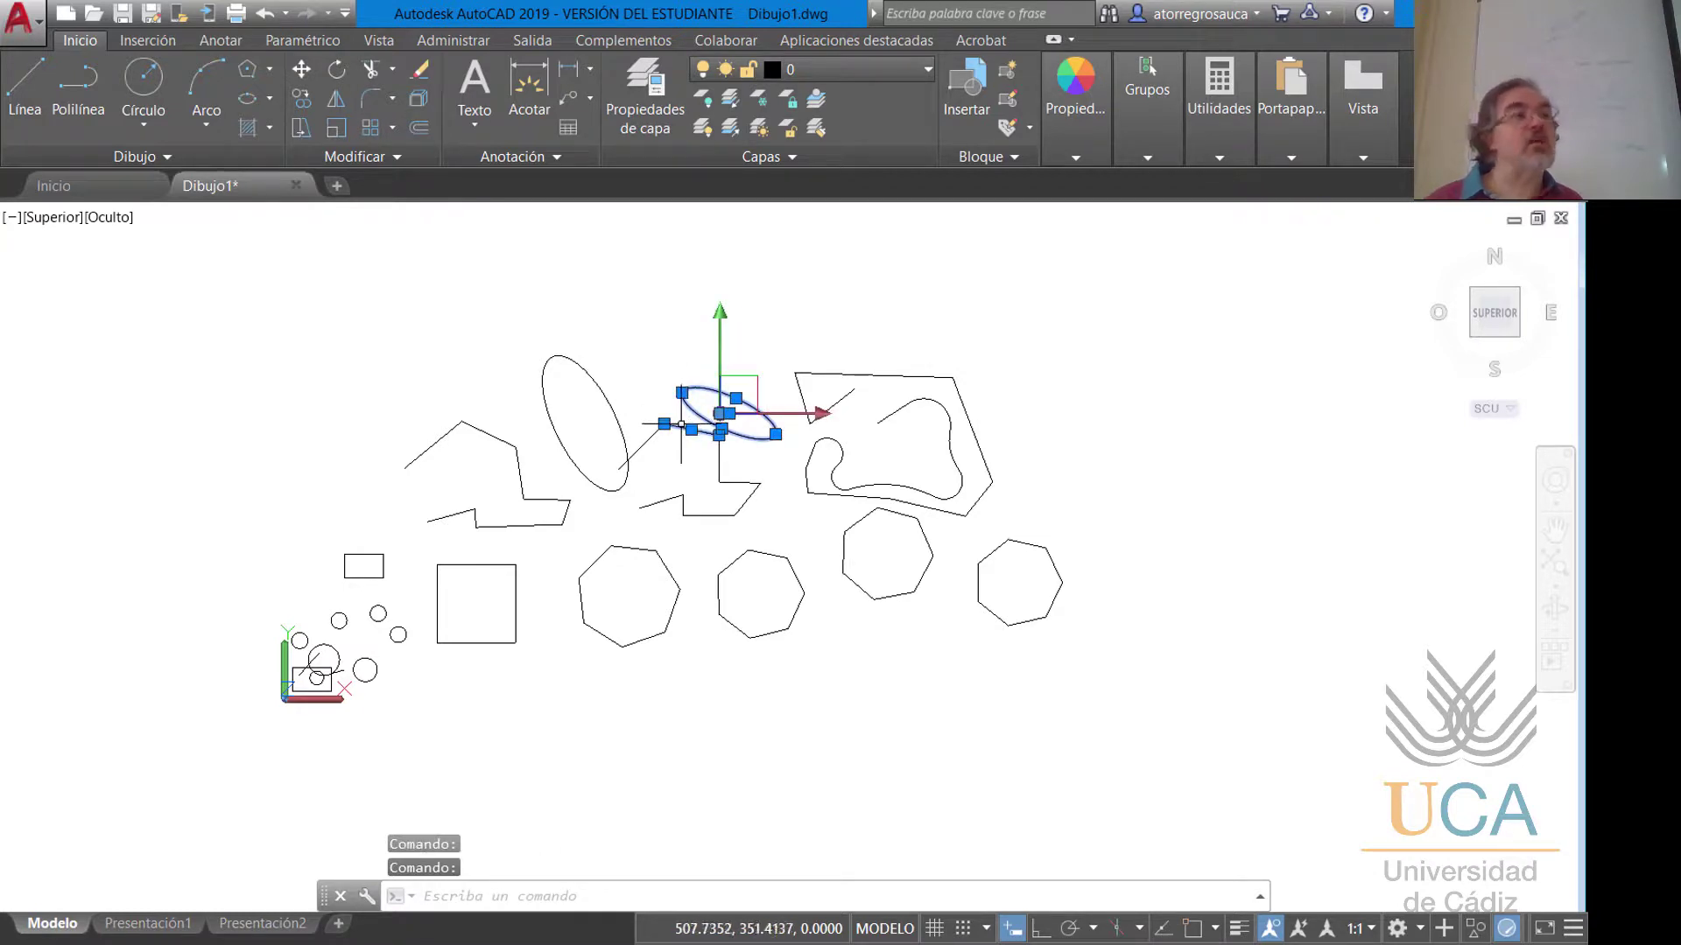
left_click(721, 467)
scroll(608, 455, "up", 3)
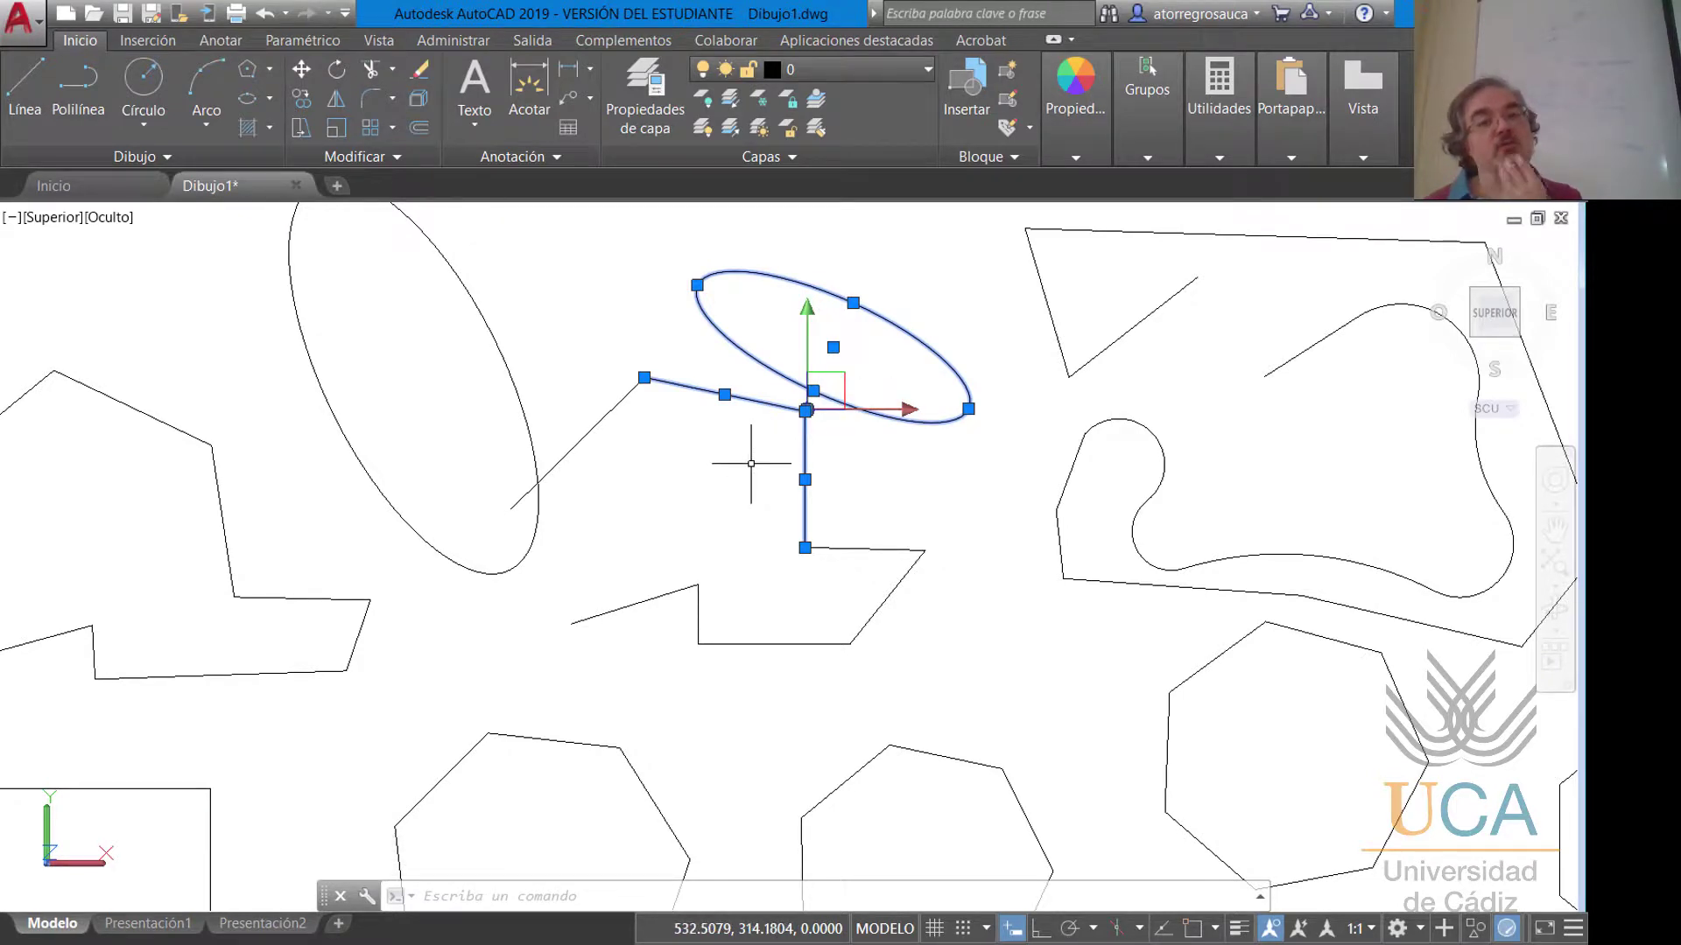
scroll(751, 463, "up", 1)
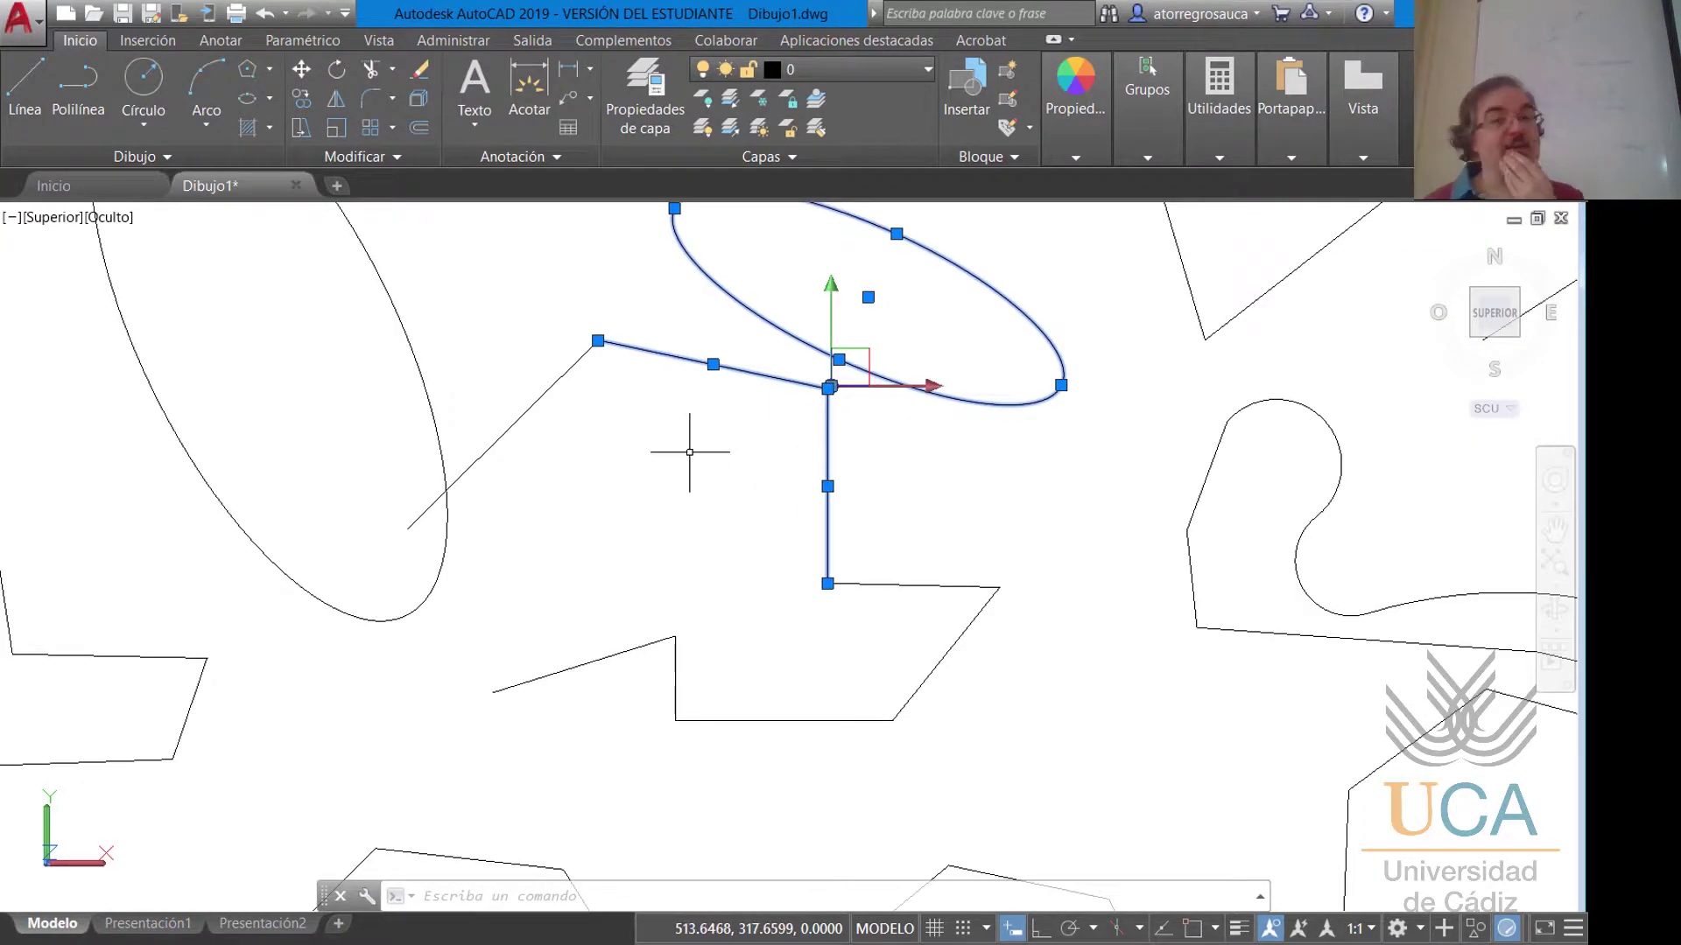
scroll(730, 450, "down", 2)
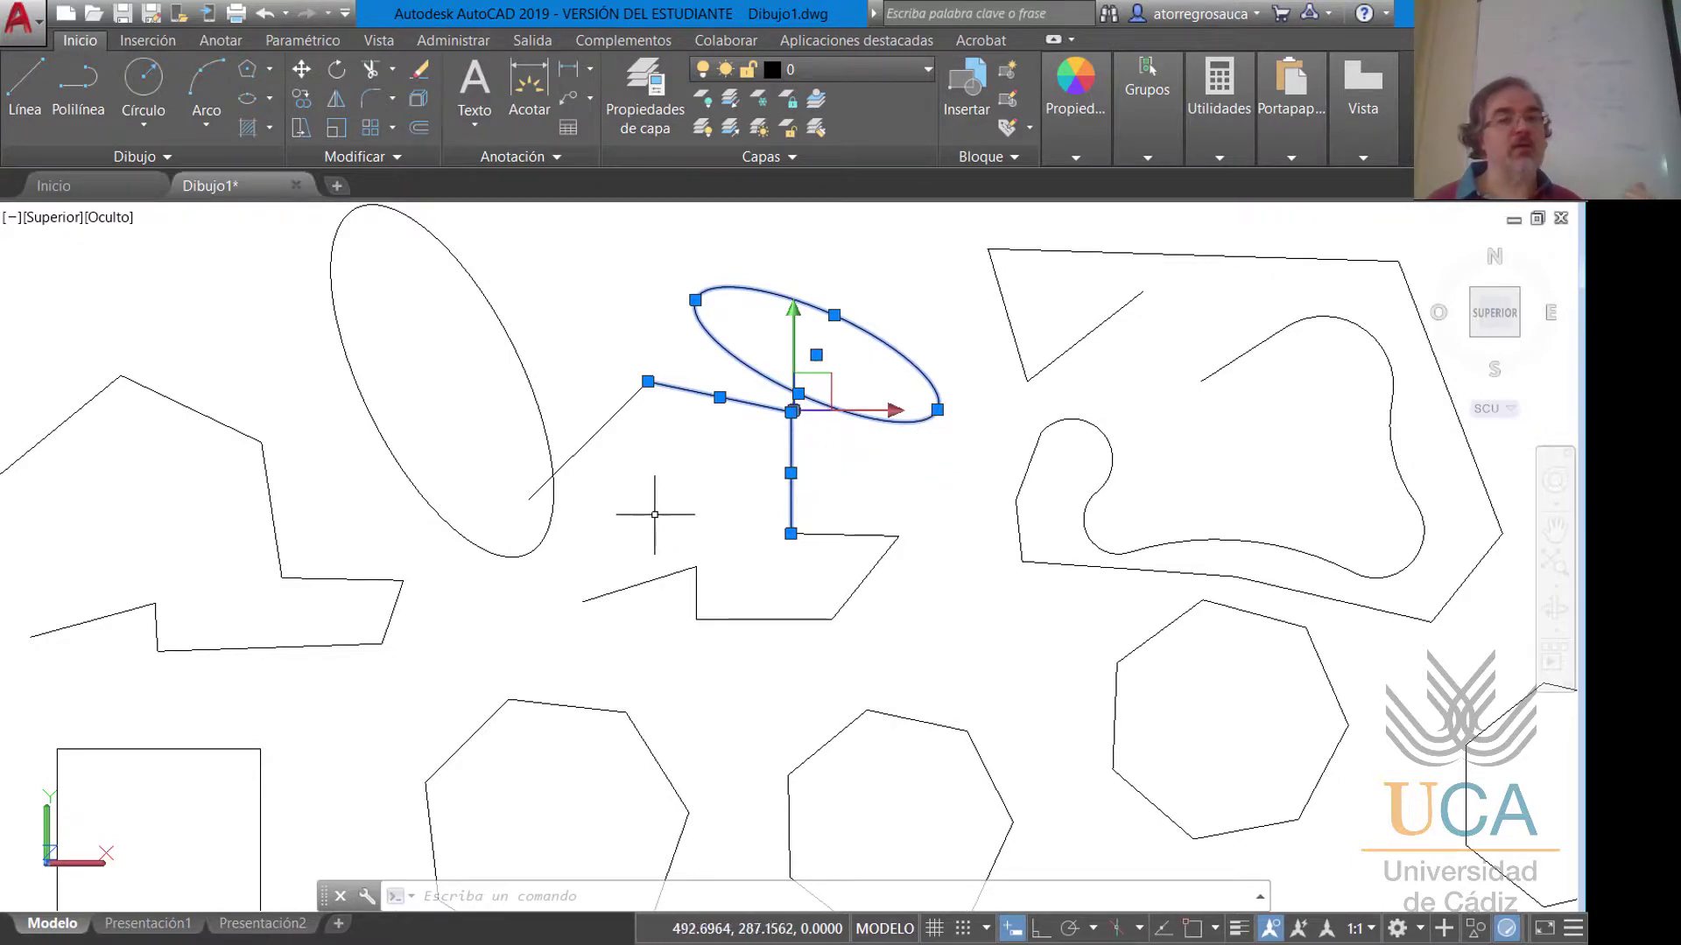
Add the small circle closest to the large square to the selection and examine its center and quadrant grips.
mouse_move(660, 514)
middle_mouse_down()
mouse_move(735, 368)
mouse_move(773, 341)
middle_mouse_up()
scroll(578, 451, "down", 4)
scroll(345, 750, "up", 8)
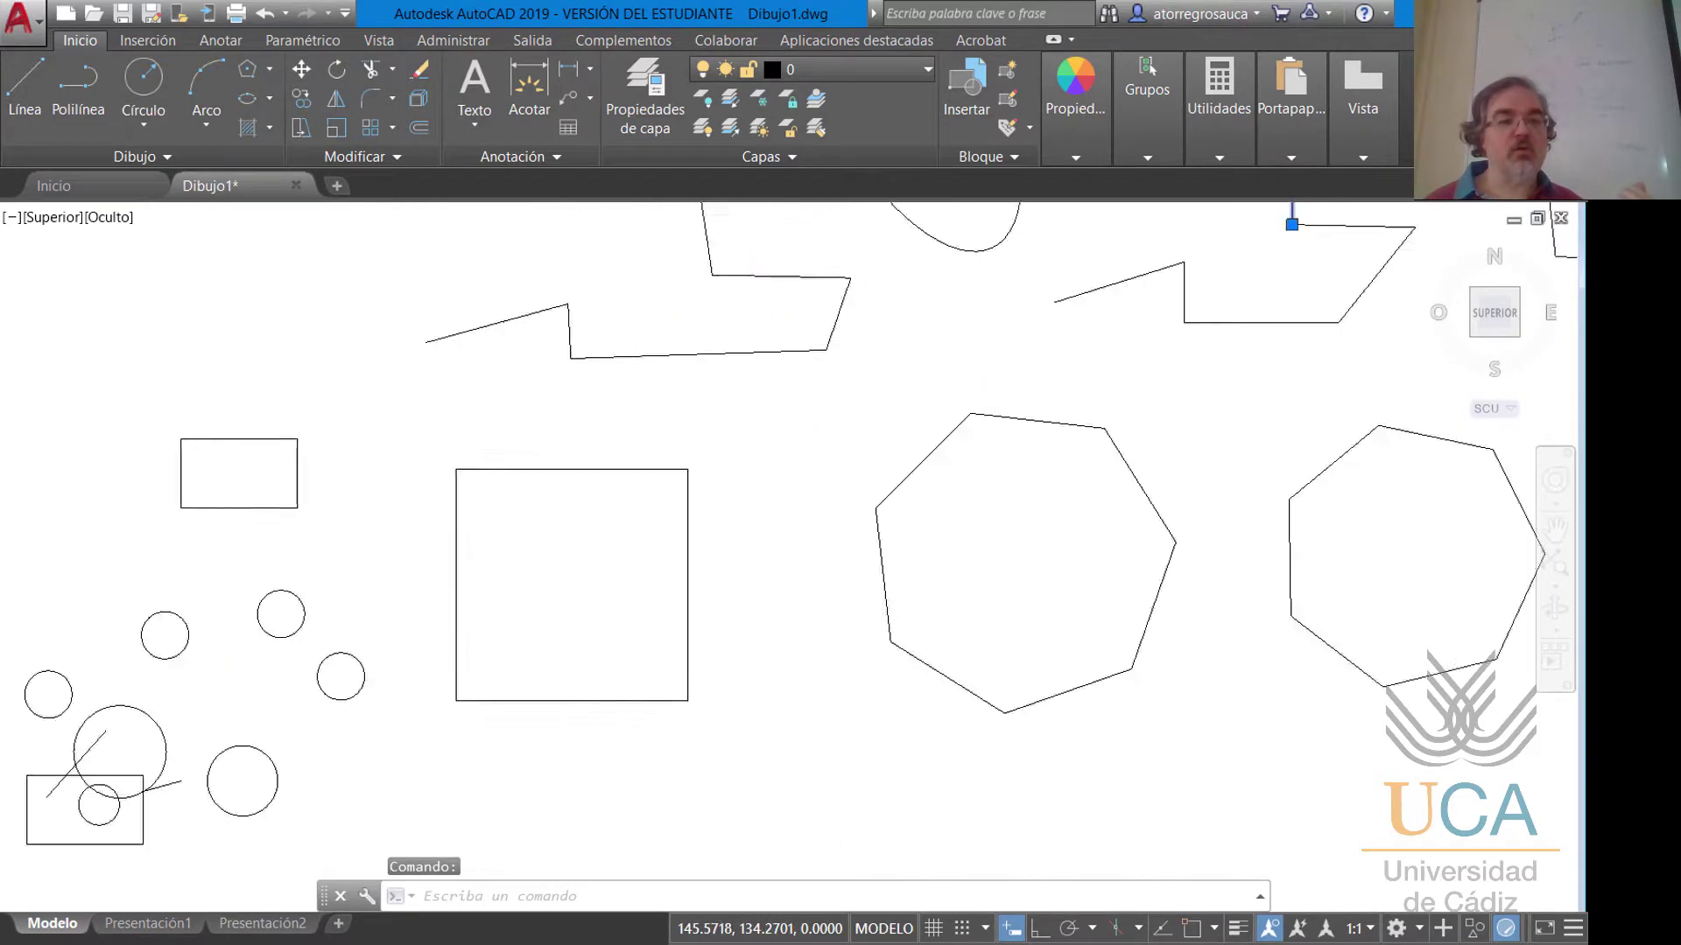
left_click(345, 751)
middle_click_drag(349, 739, 454, 582)
scroll(468, 549, "up", 3)
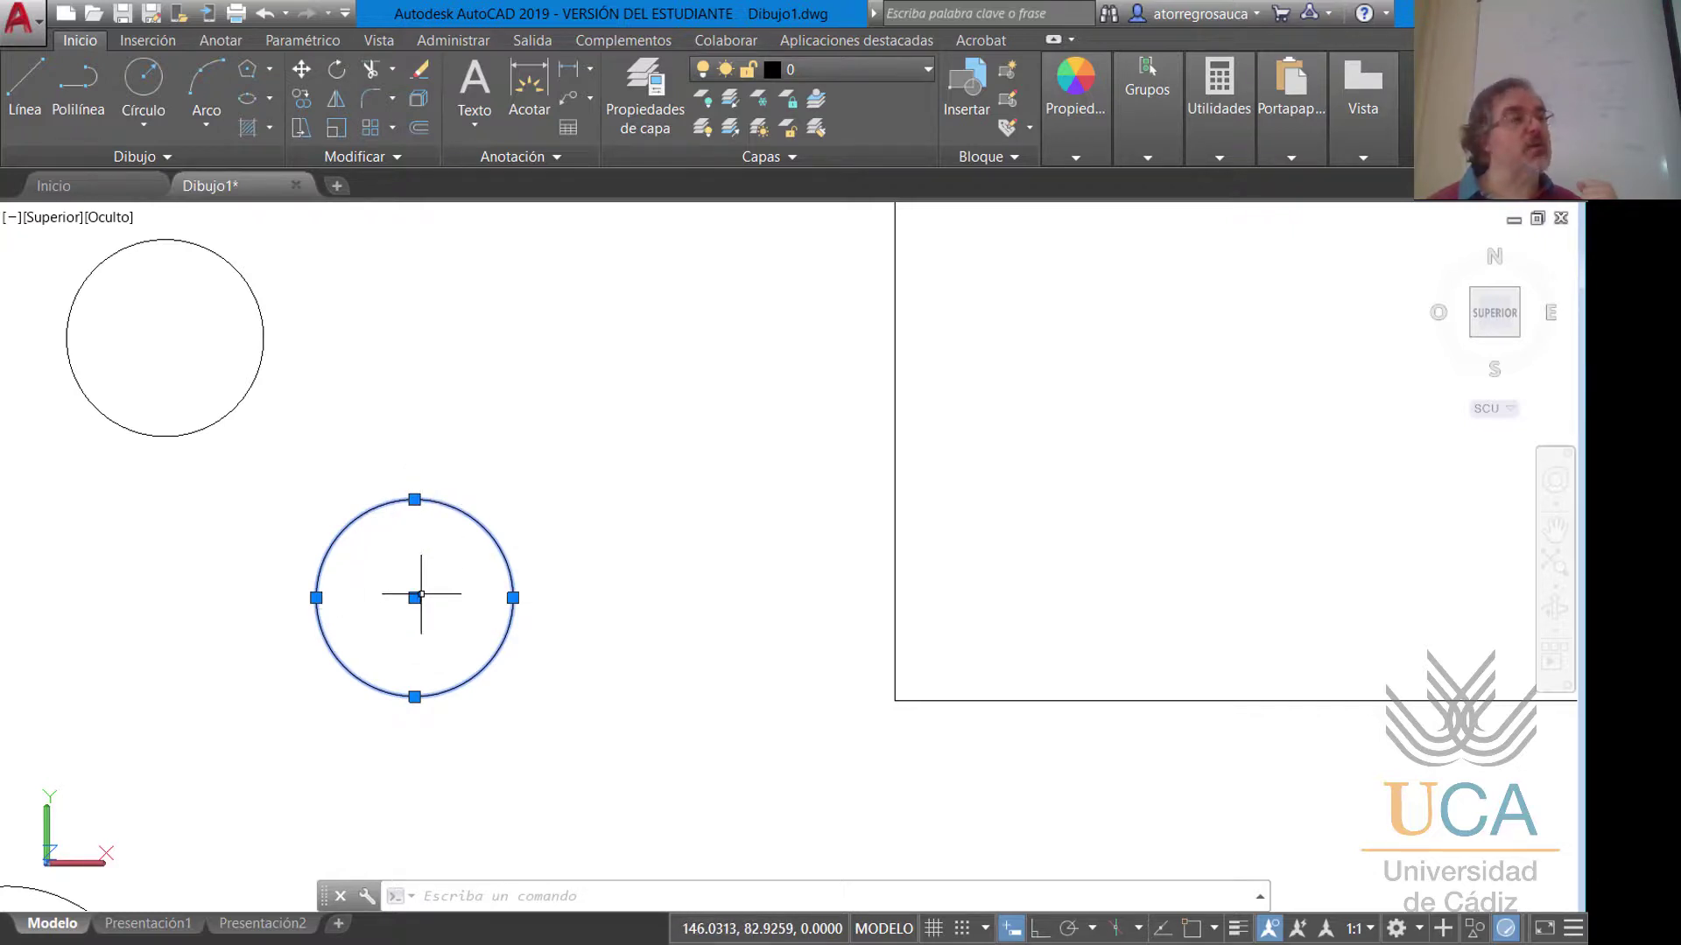
Add the exploded outline's lower sloping end line to the selection and examine its endpoint and midpoint grips.
scroll(420, 594, "down", 4)
middle_click_drag(481, 461, 691, 673)
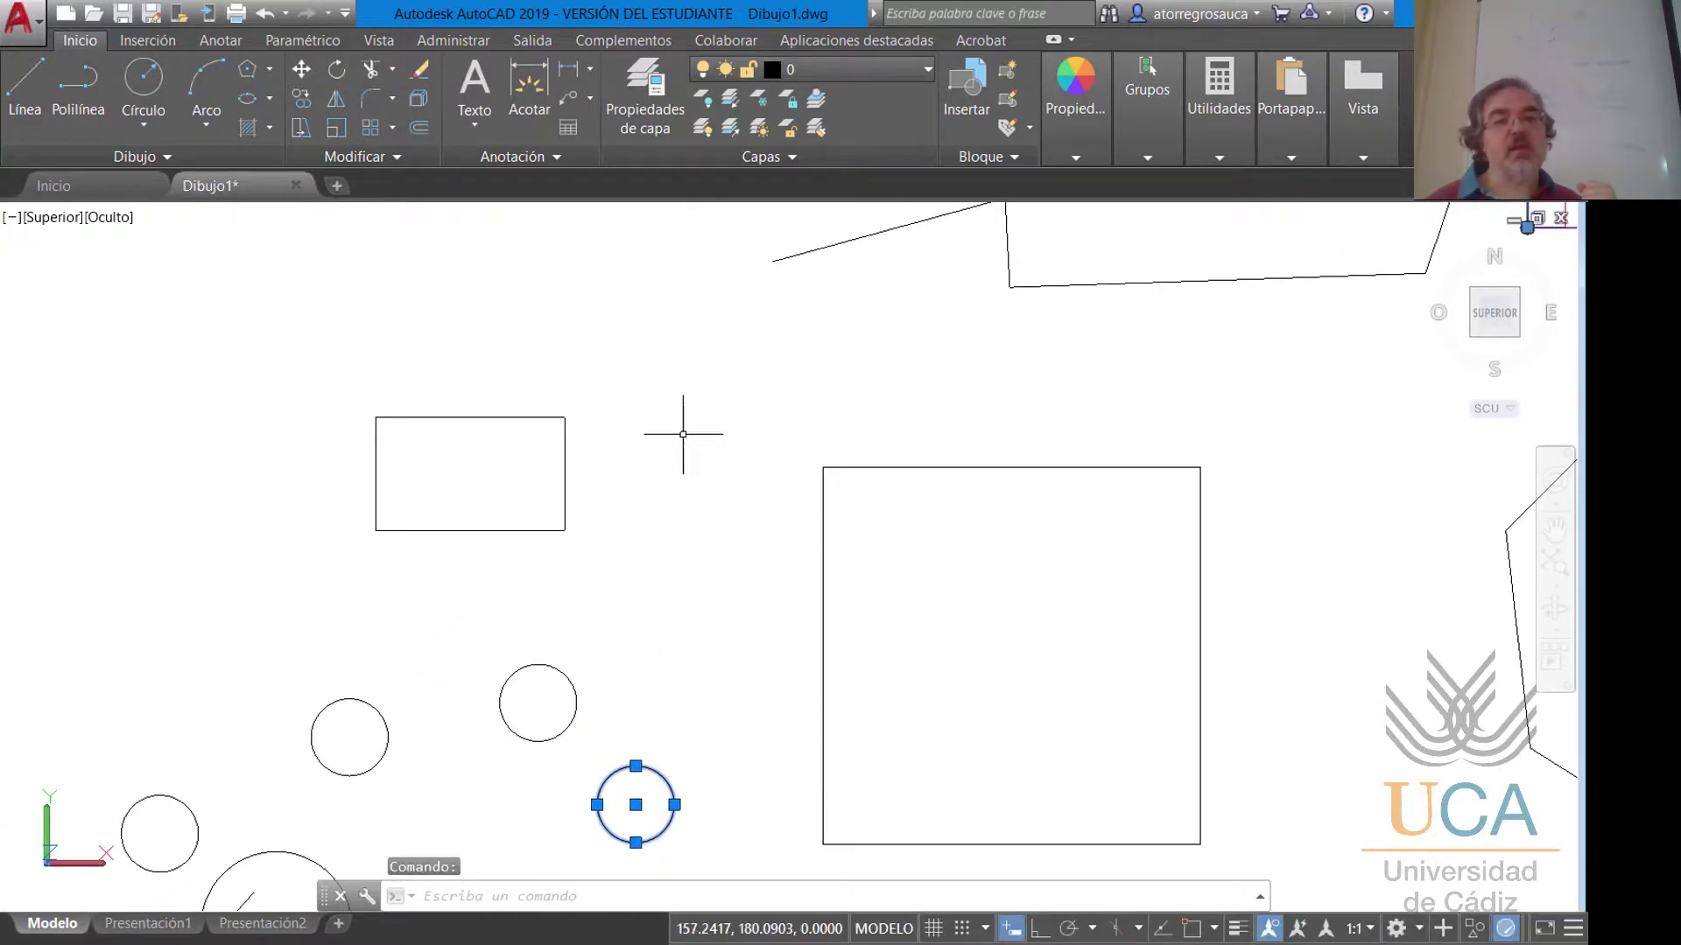
middle_click_drag(683, 434, 551, 749)
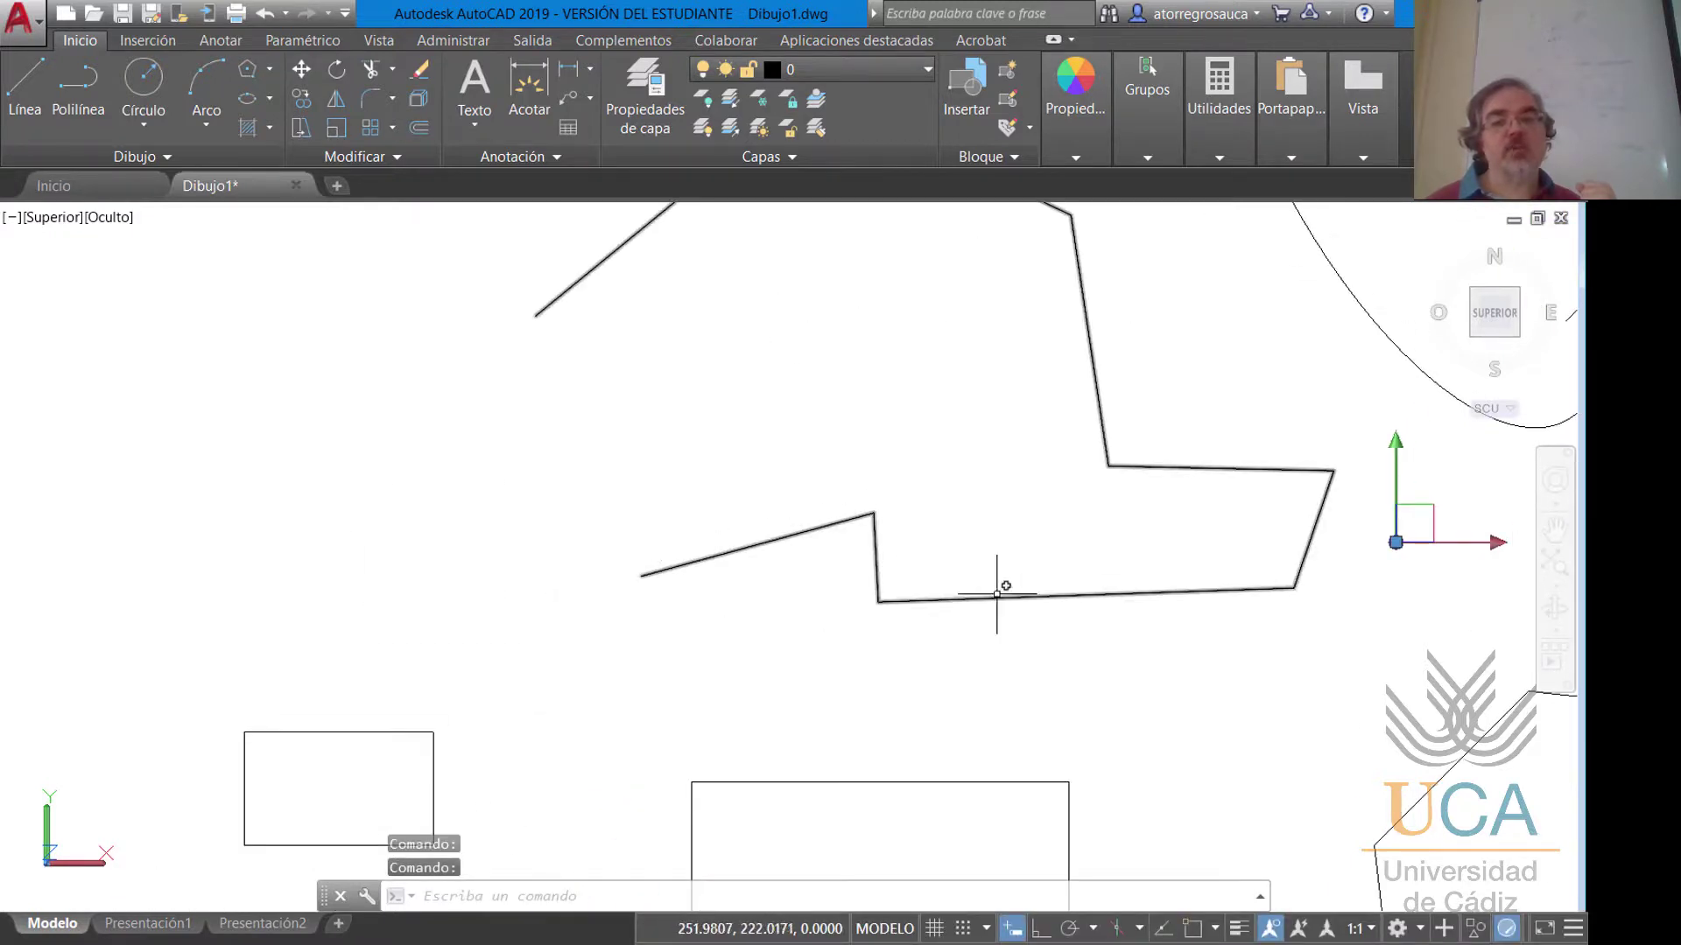
scroll(1130, 603, "down", 2)
mouse_move(1246, 621)
middle_mouse_down()
mouse_move(832, 663)
mouse_move(755, 691)
middle_mouse_up()
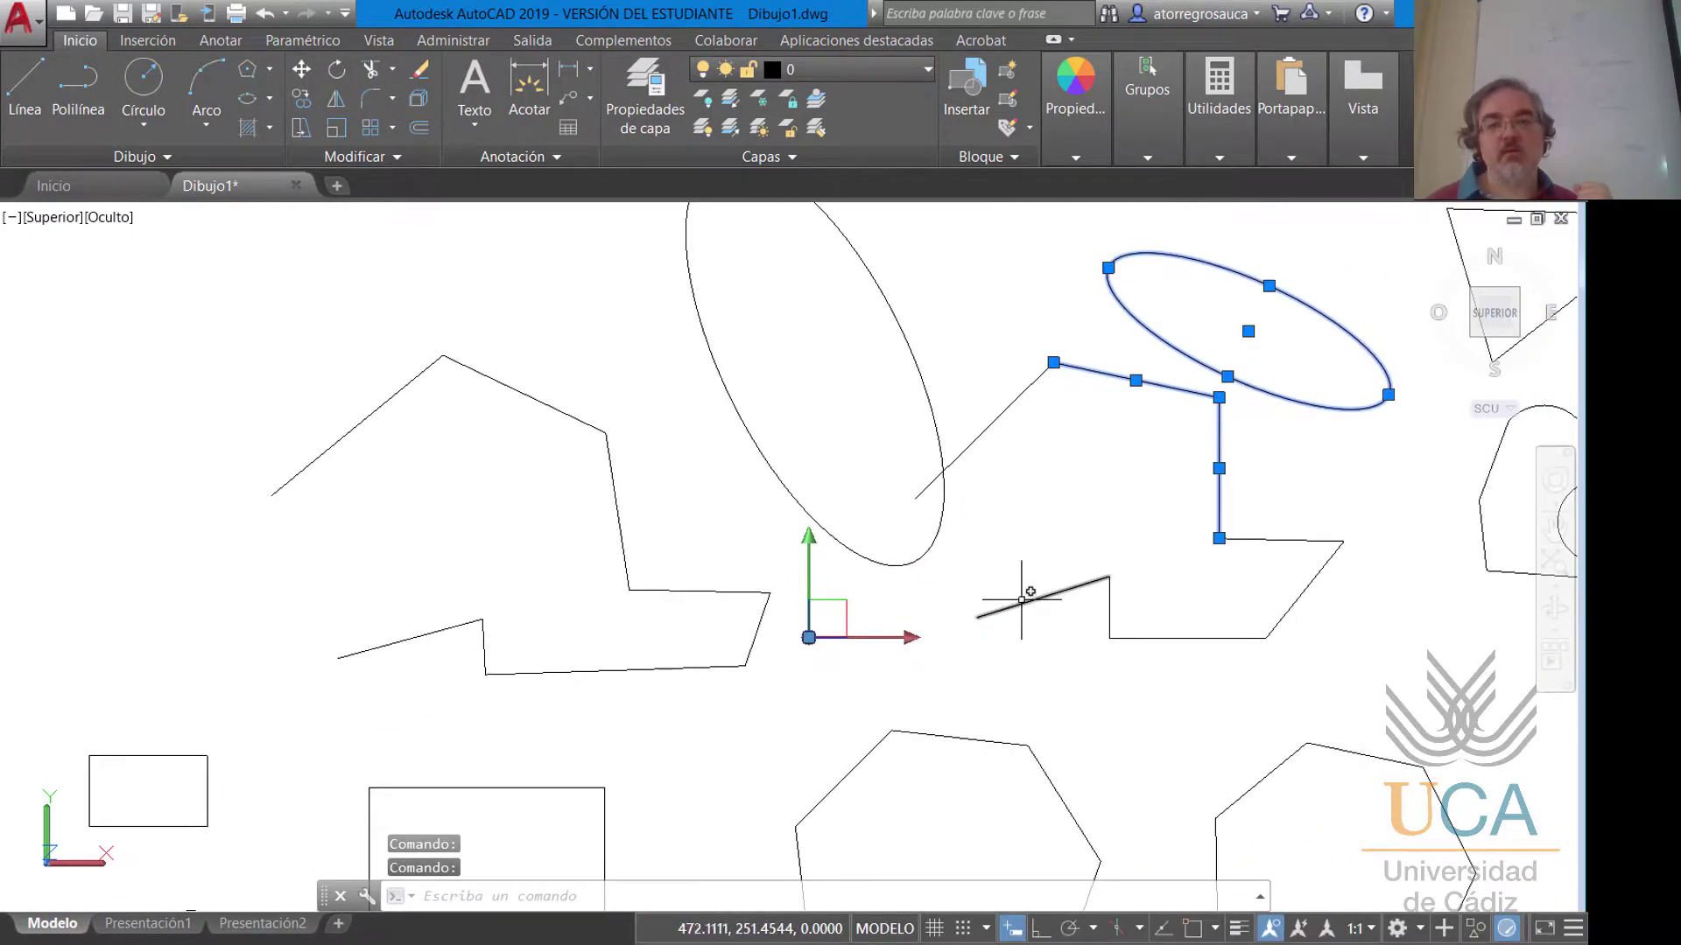
scroll(1067, 628, "up", 3)
scroll(1070, 579, "up", 2)
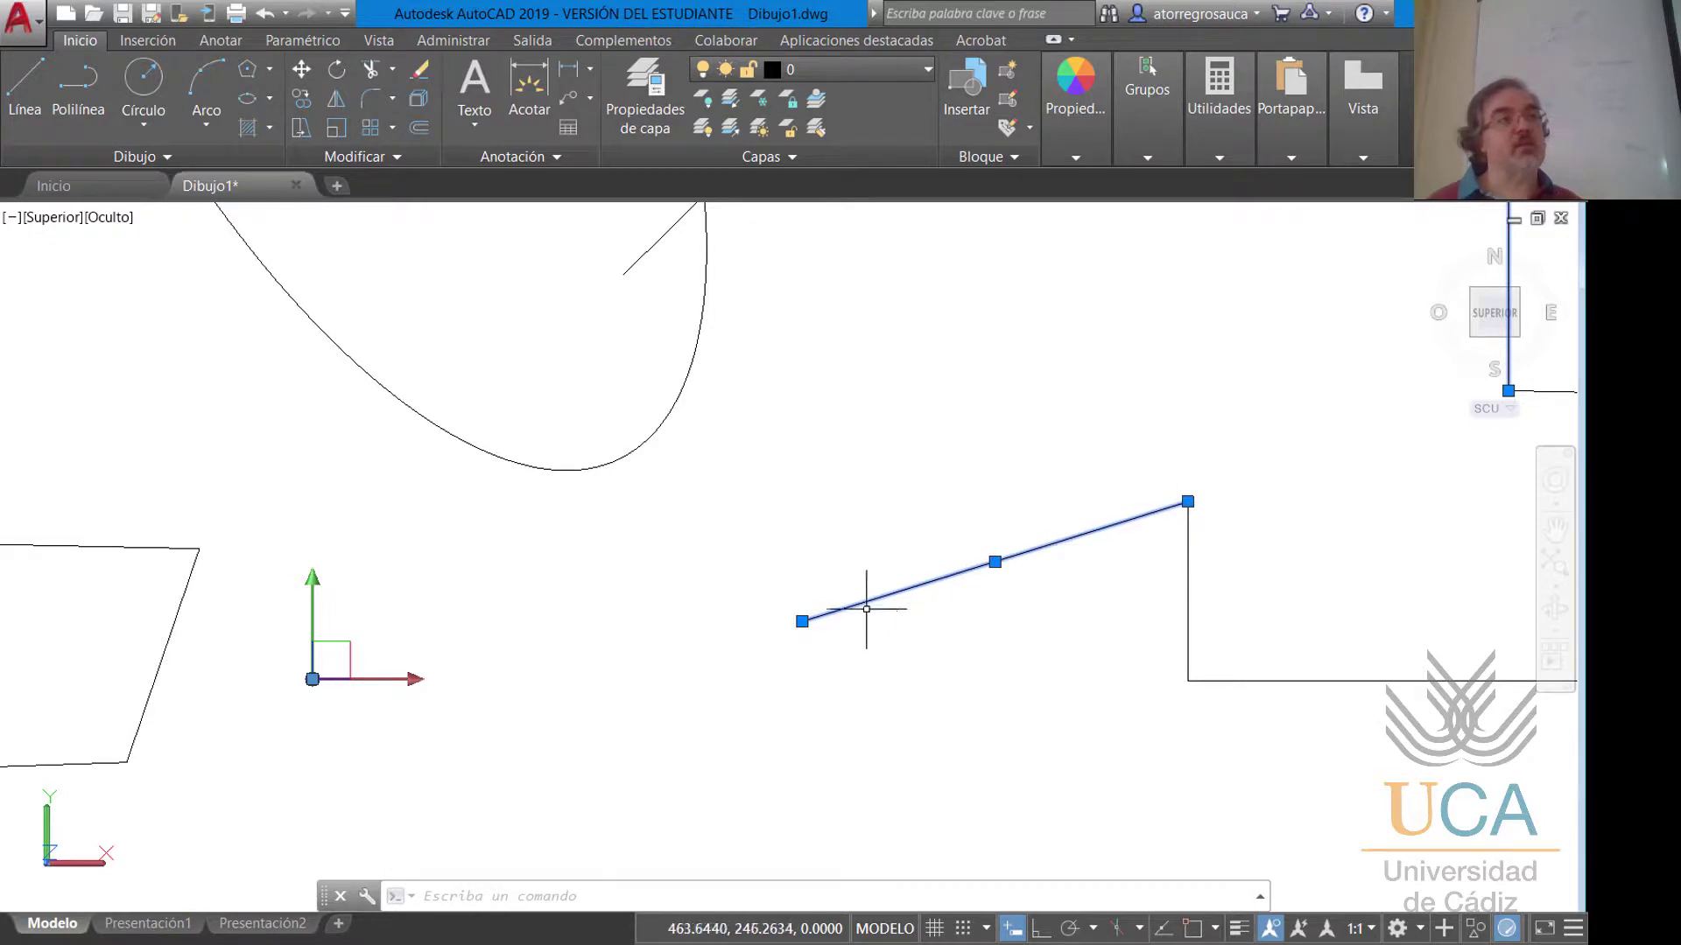
scroll(857, 610, "down", 4)
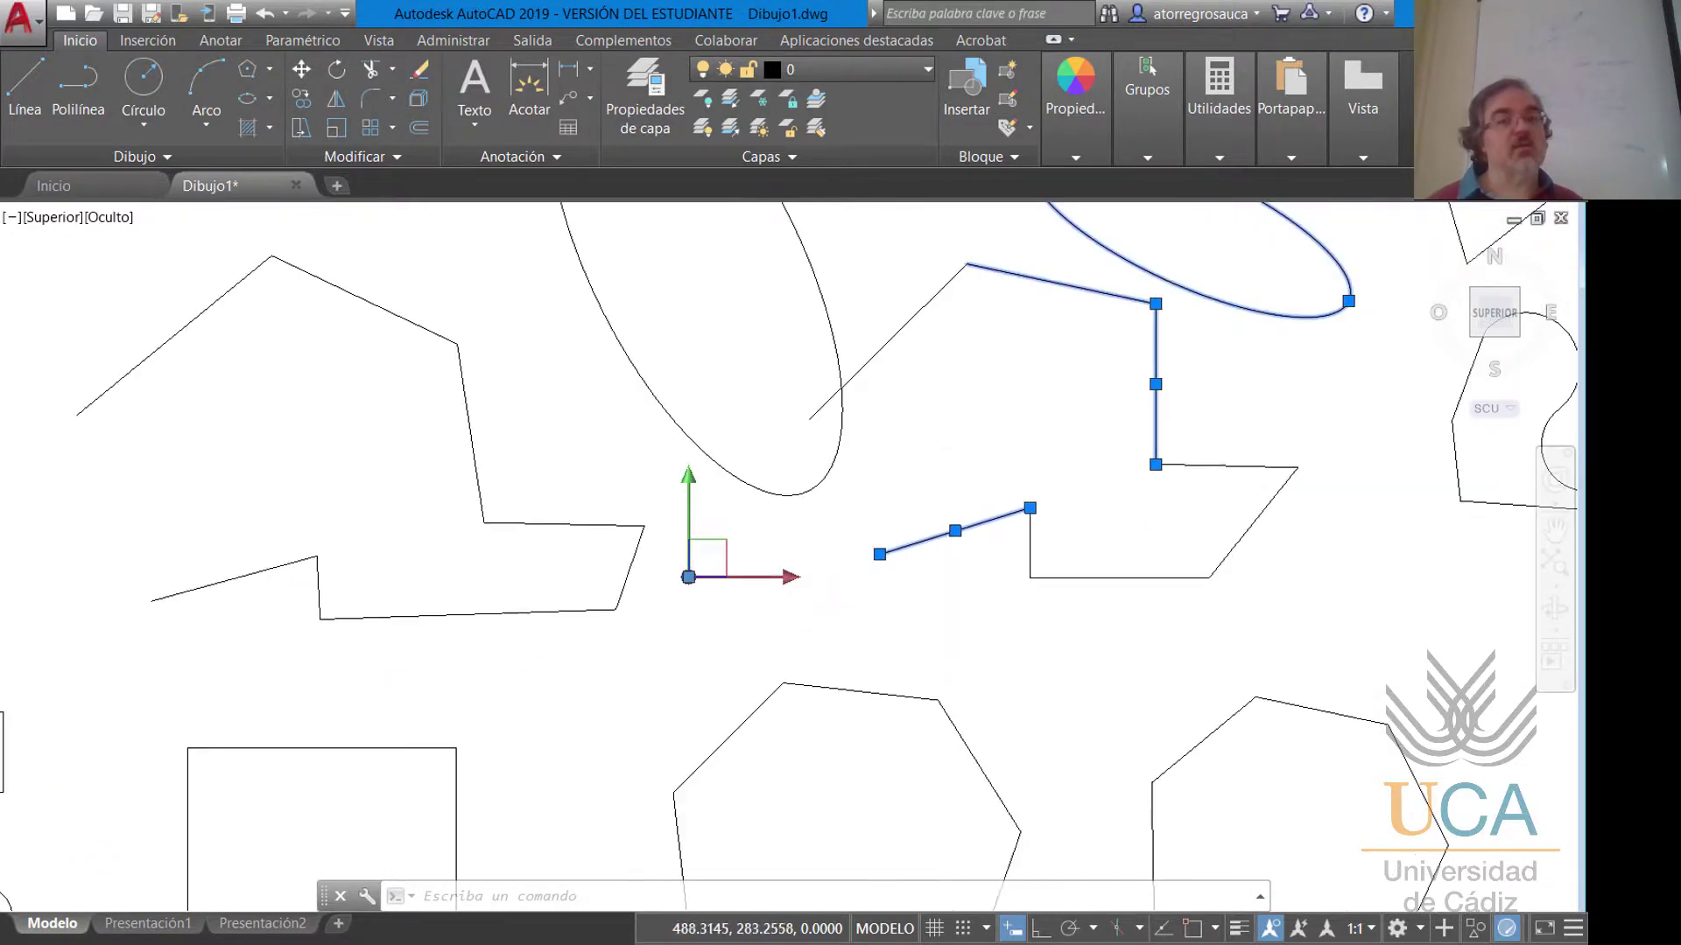
Examine the small ellipse's grips and add the open polyline with arcs to the selection to display its grips.
middle_click_drag(928, 403, 885, 615)
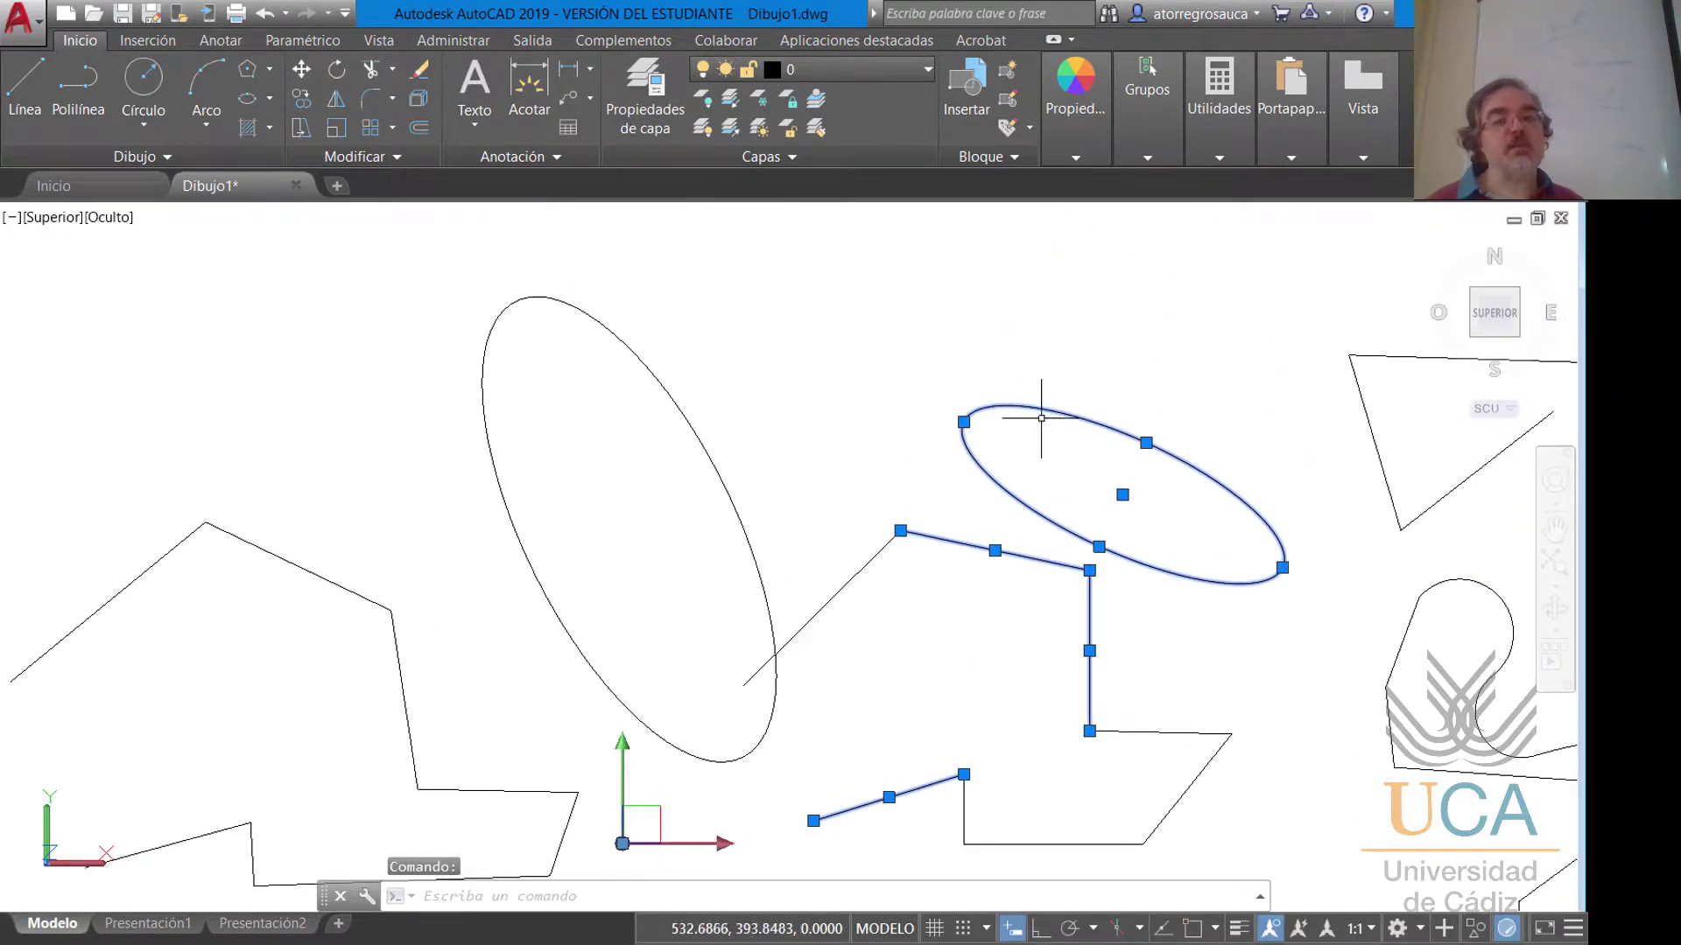
scroll(1170, 491, "up", 2)
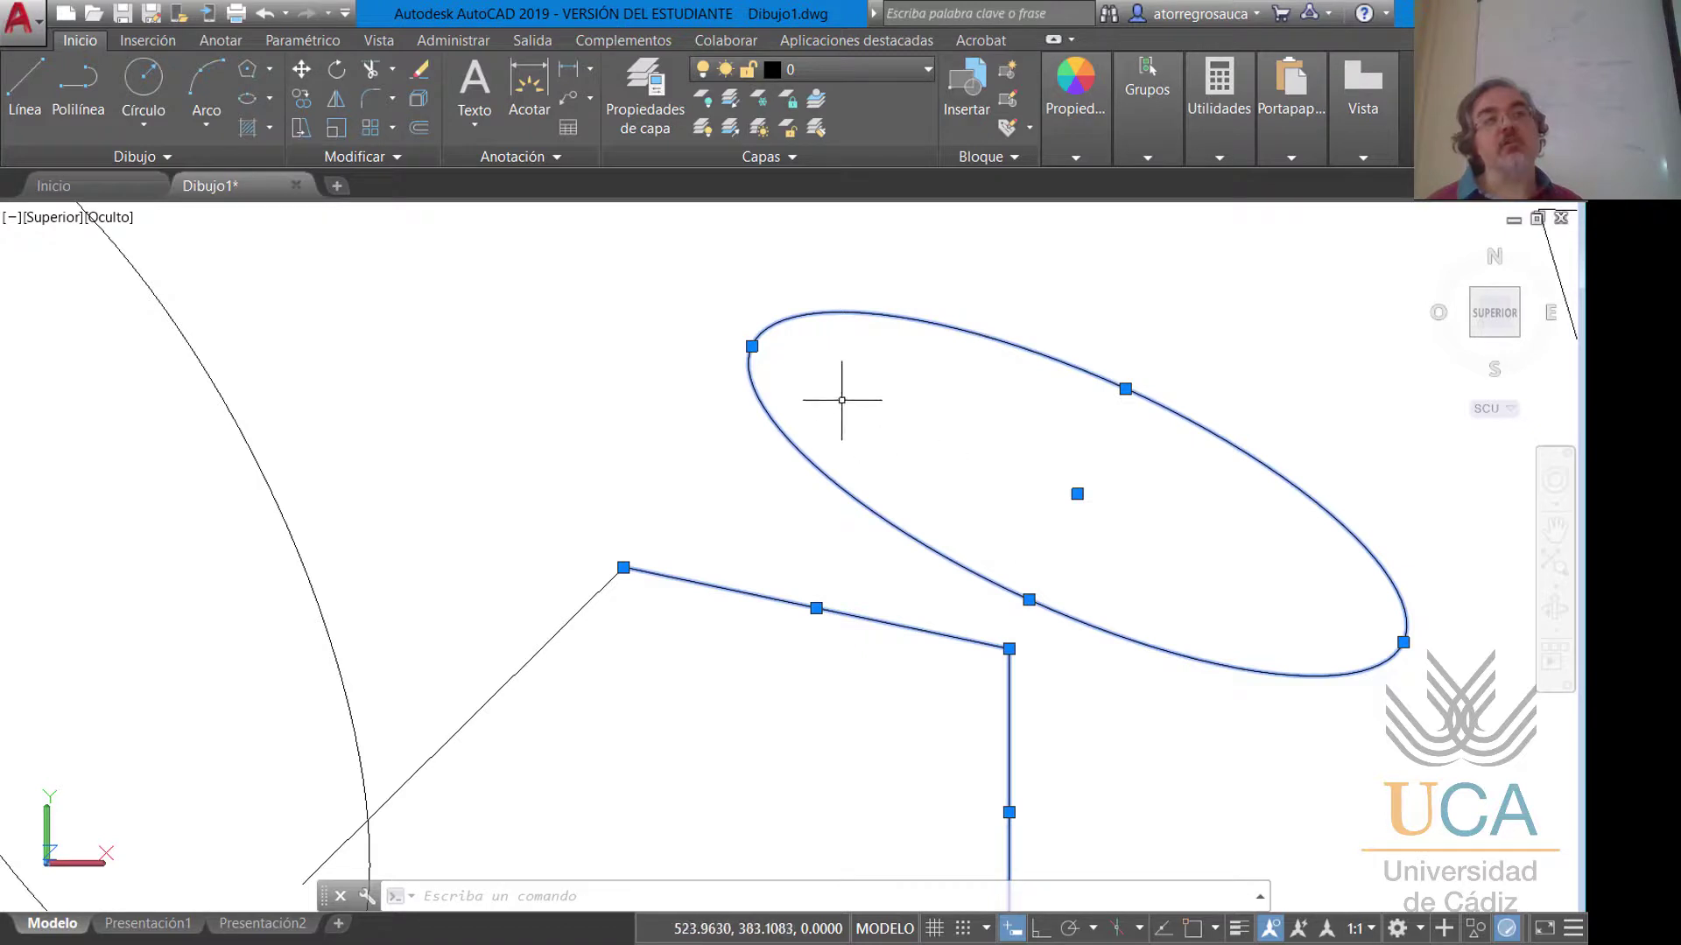
scroll(1217, 588, "down", 6)
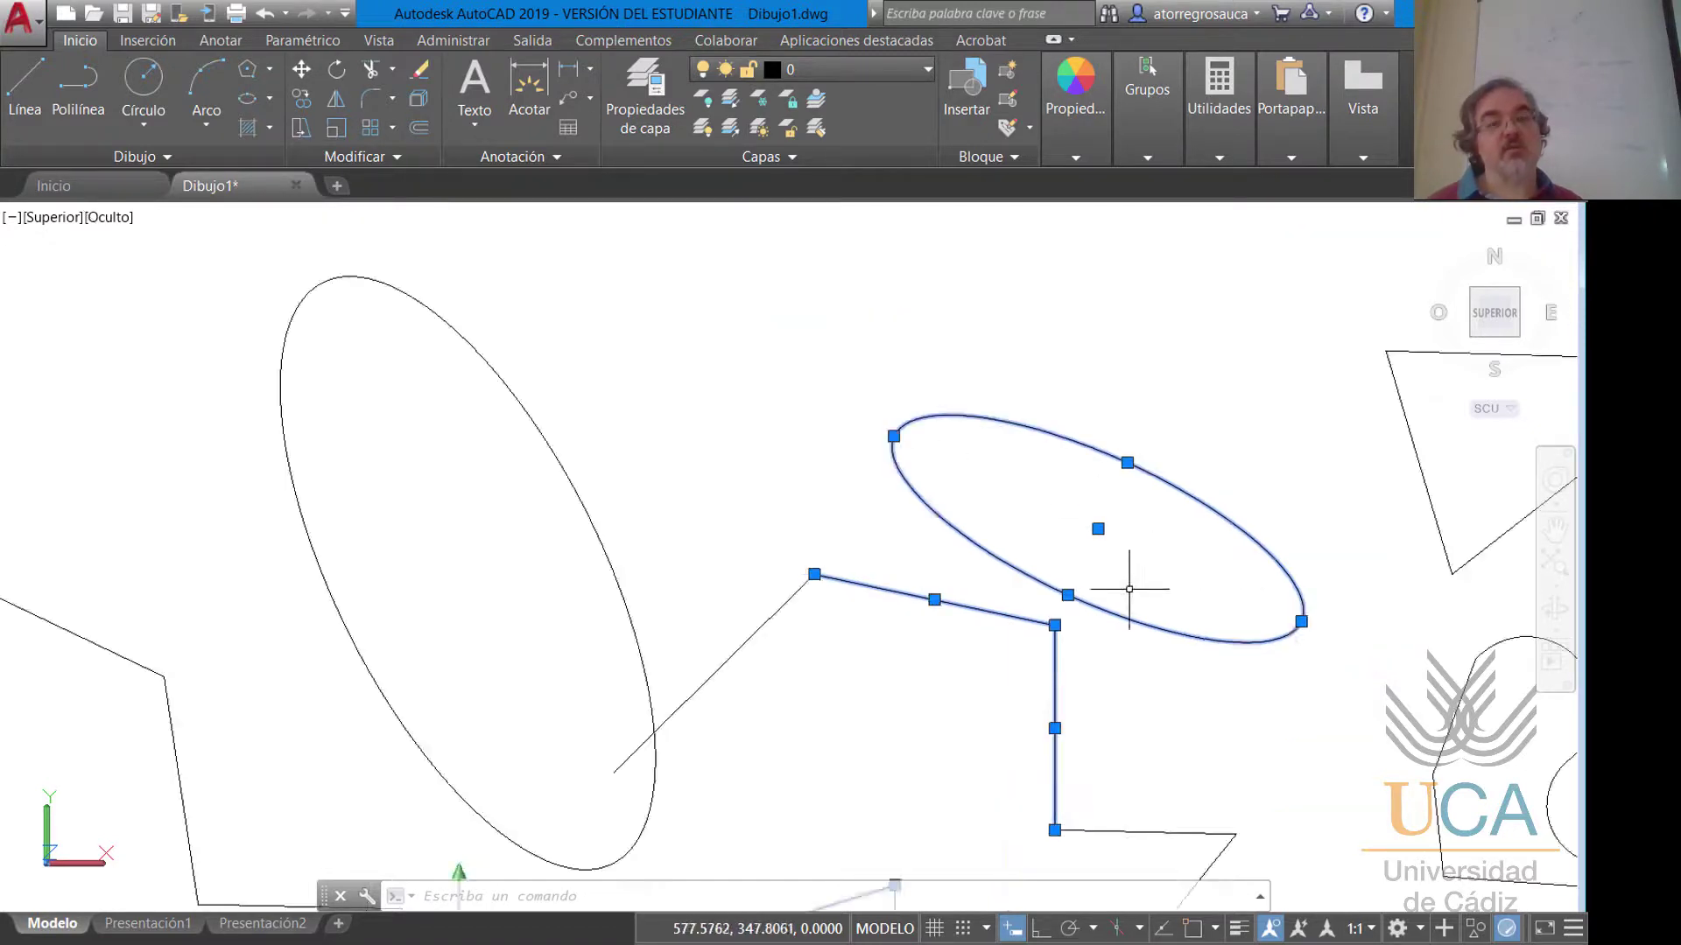
mouse_move(1127, 589)
middle_mouse_down()
mouse_move(976, 645)
mouse_move(755, 423)
middle_mouse_up()
scroll(893, 369, "up", 2)
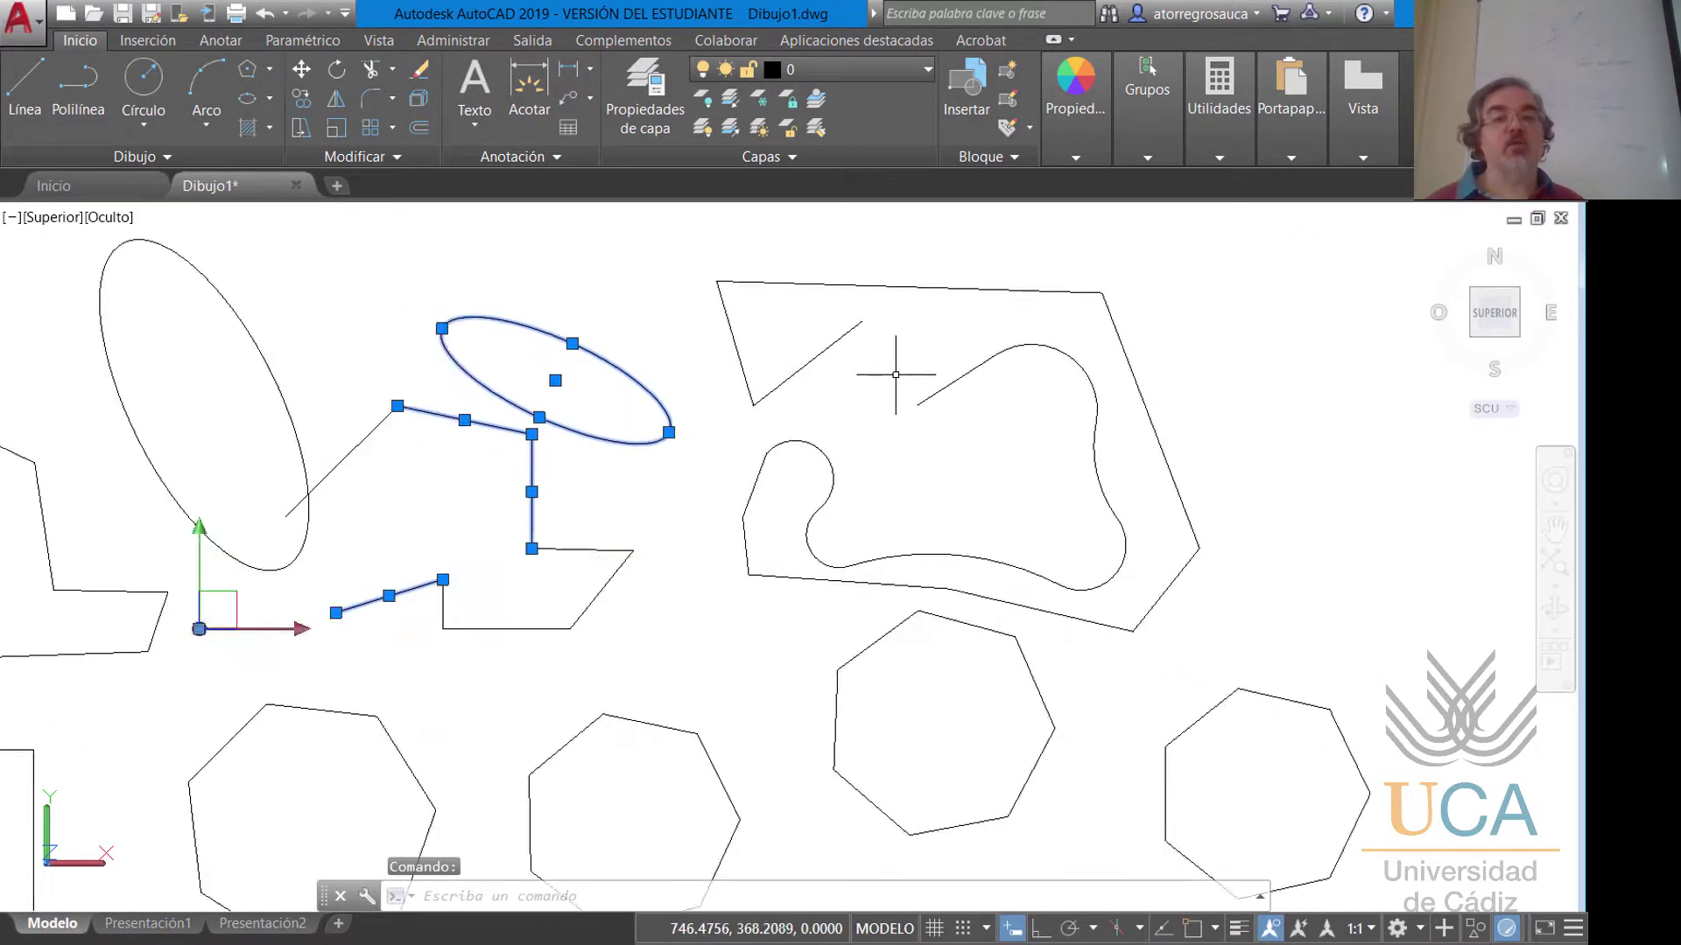
left_click(948, 623)
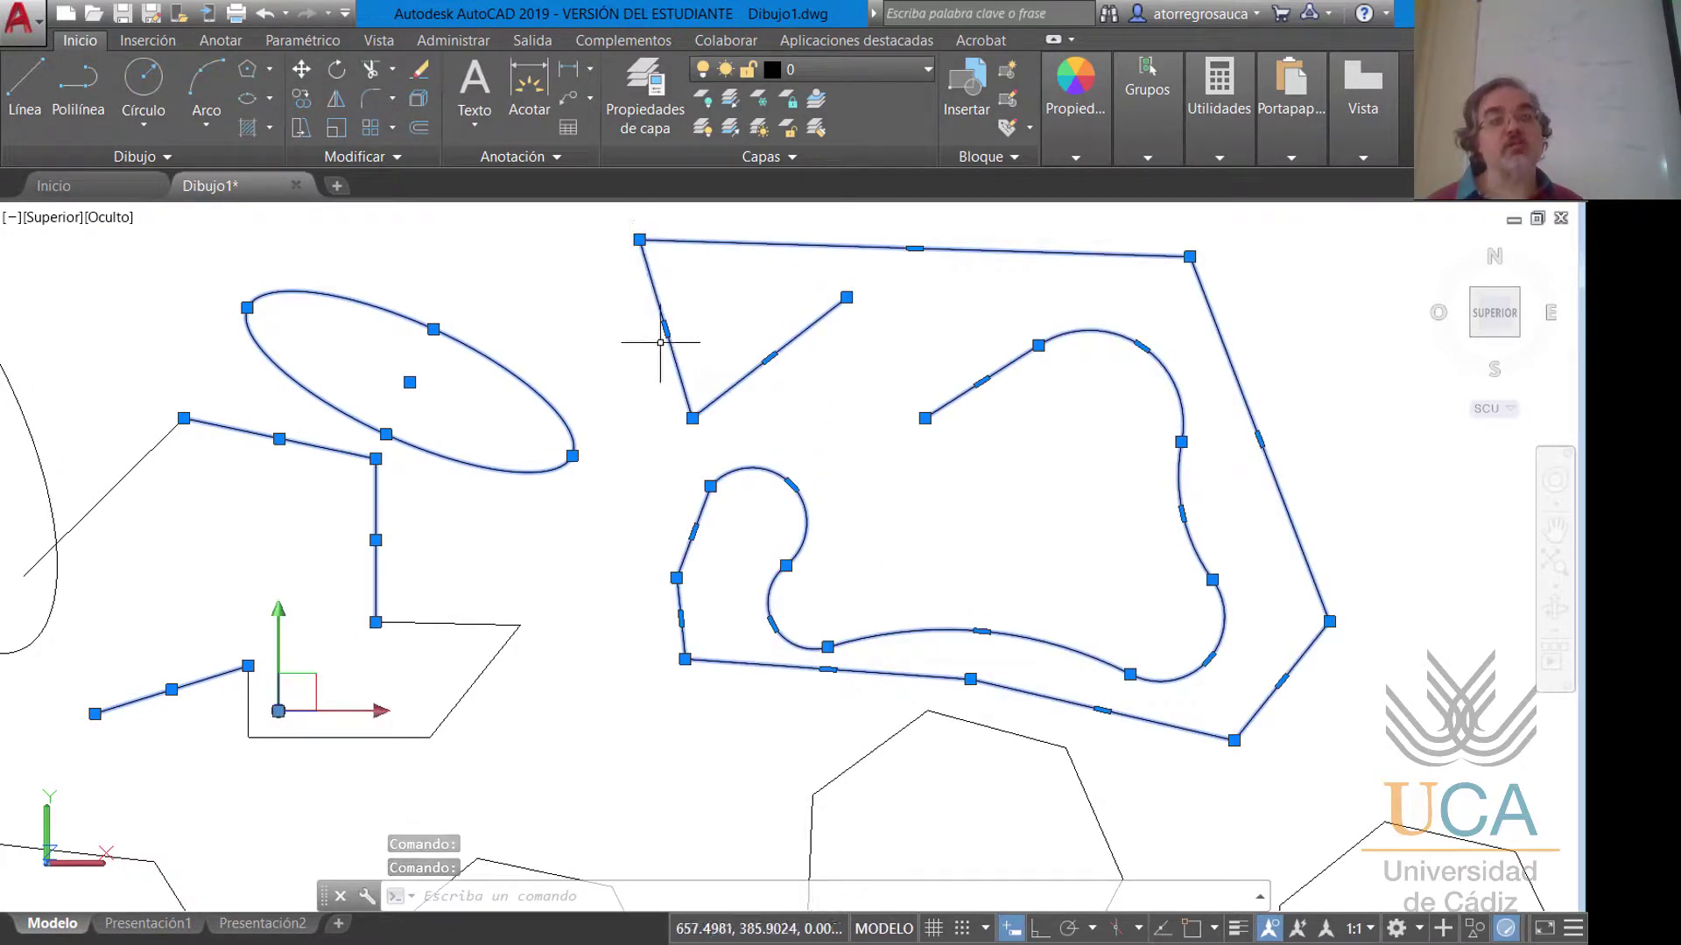
Examine the vertex and segment-midpoint grips along the open polyline with arcs.
mouse_move(691, 417)
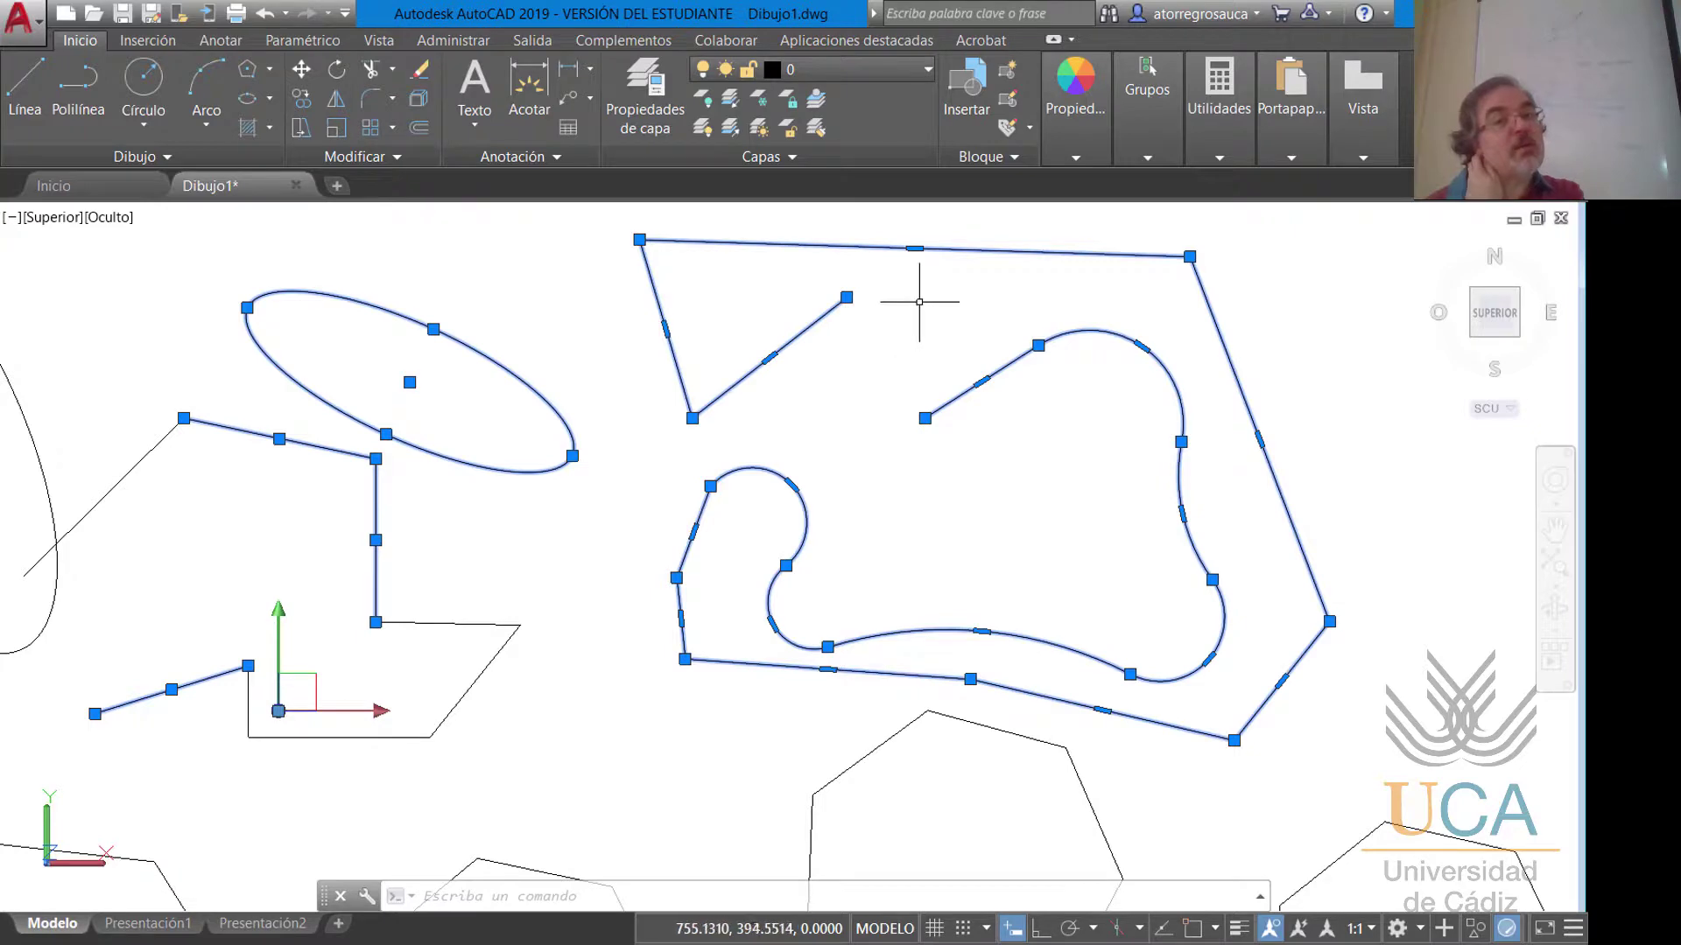
scroll(919, 302, "up", 4)
middle_click_drag(927, 255, 938, 435)
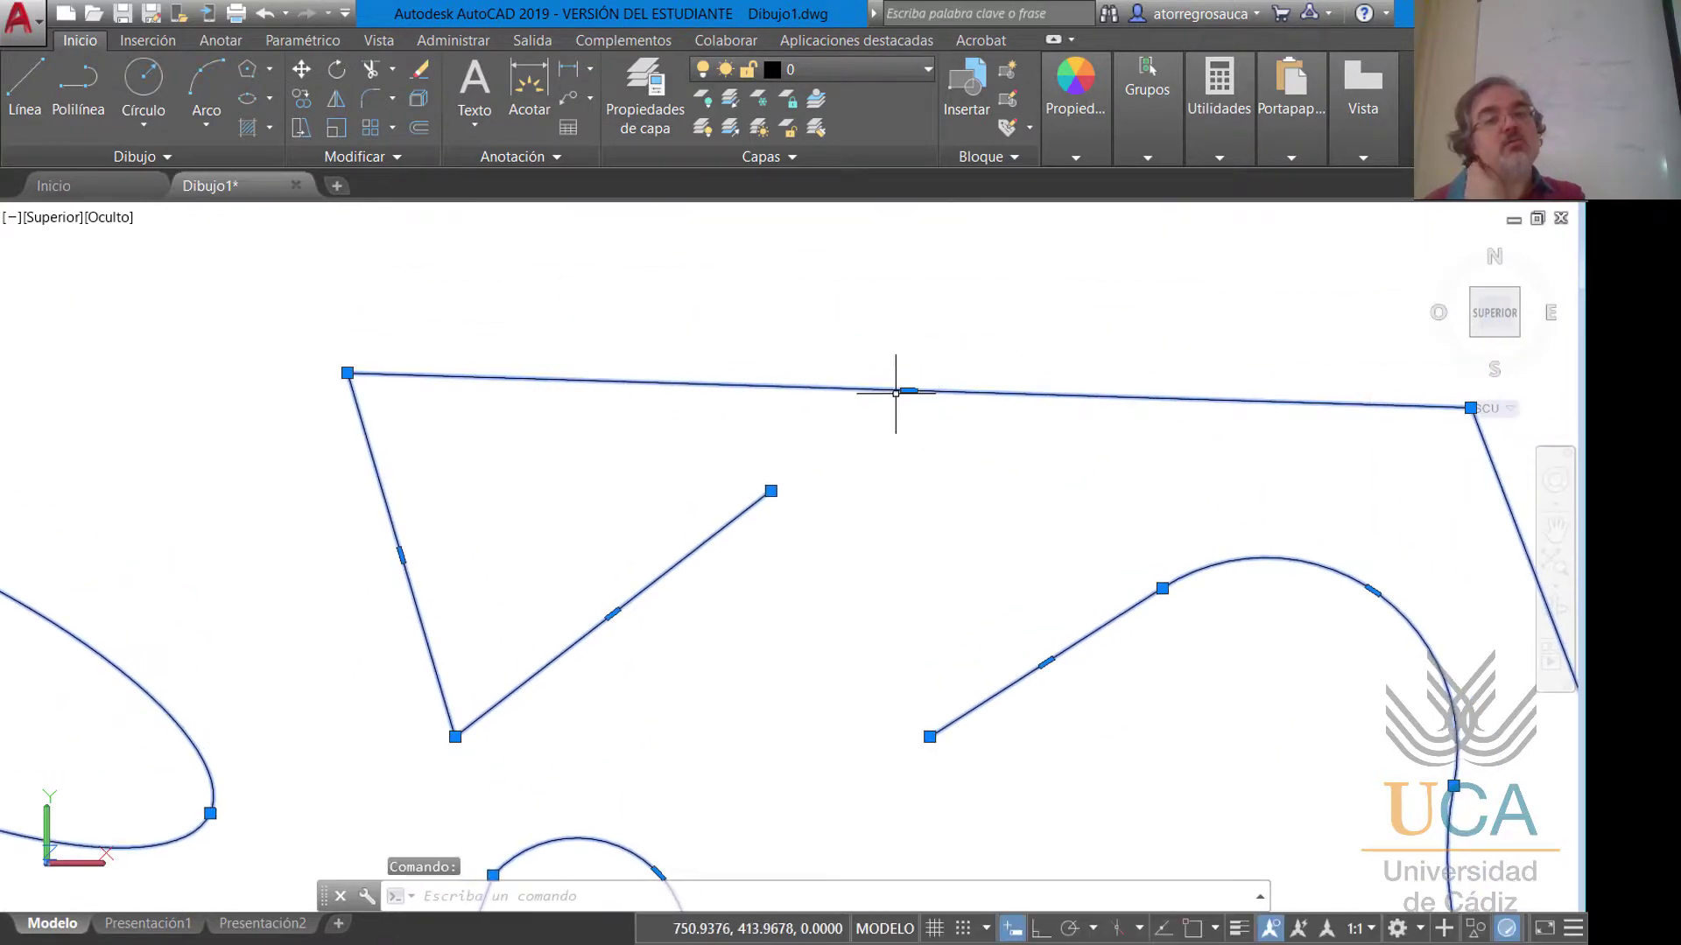
scroll(868, 501, "down", 3)
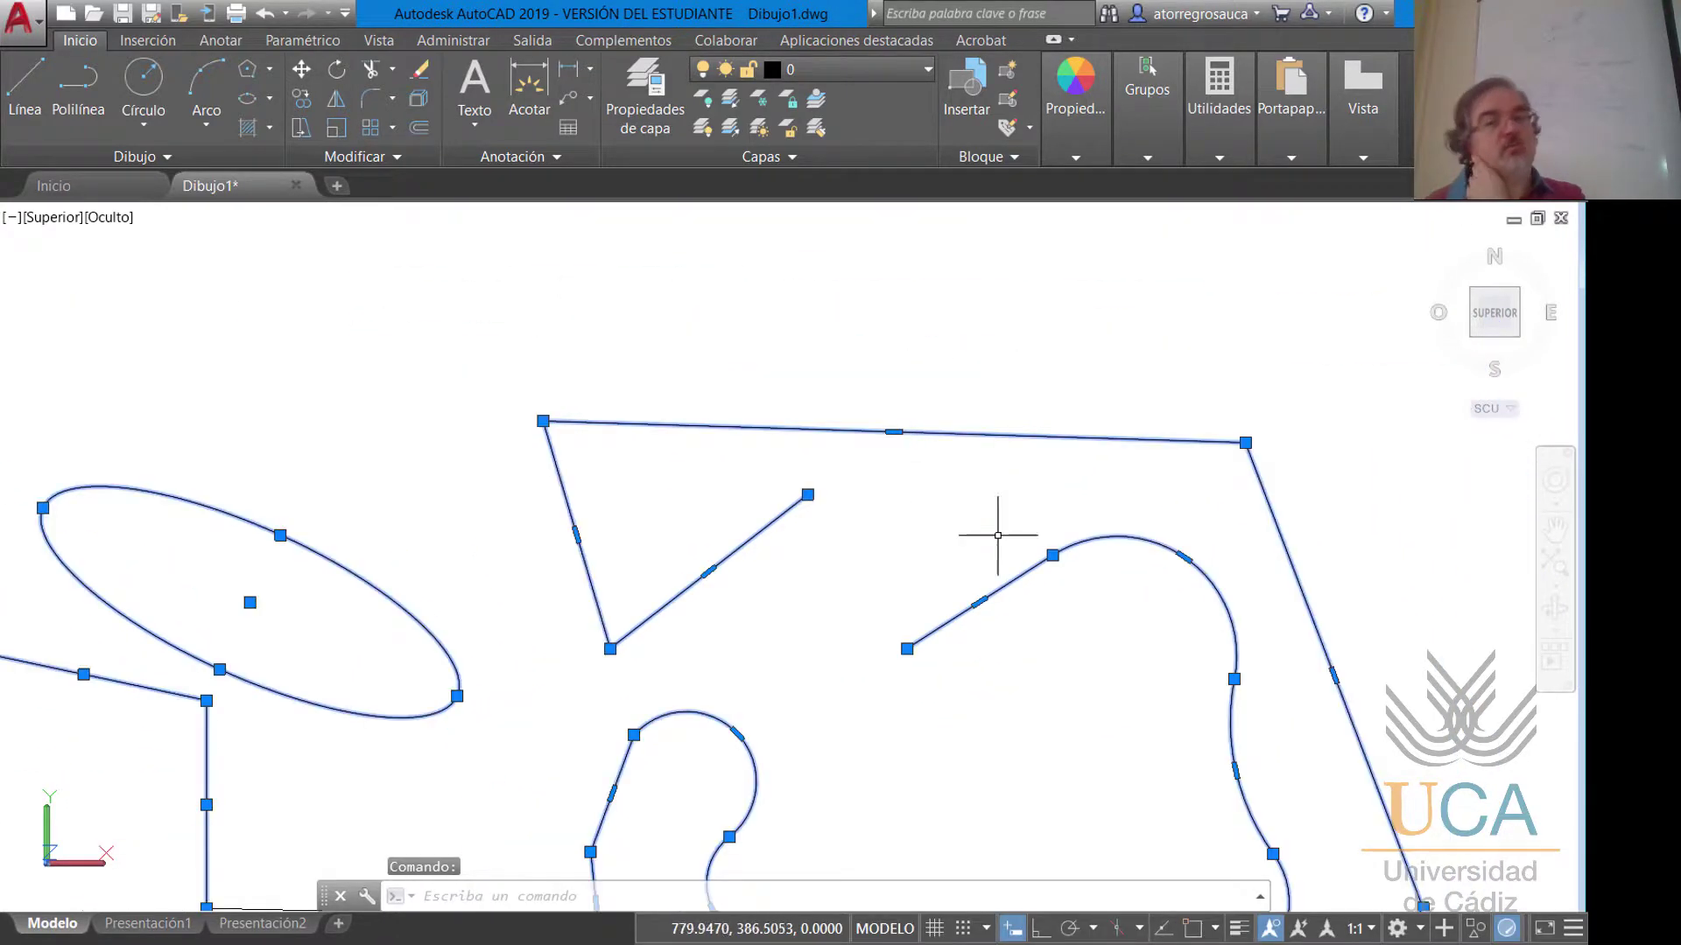
middle_click_drag(1062, 645, 1061, 492)
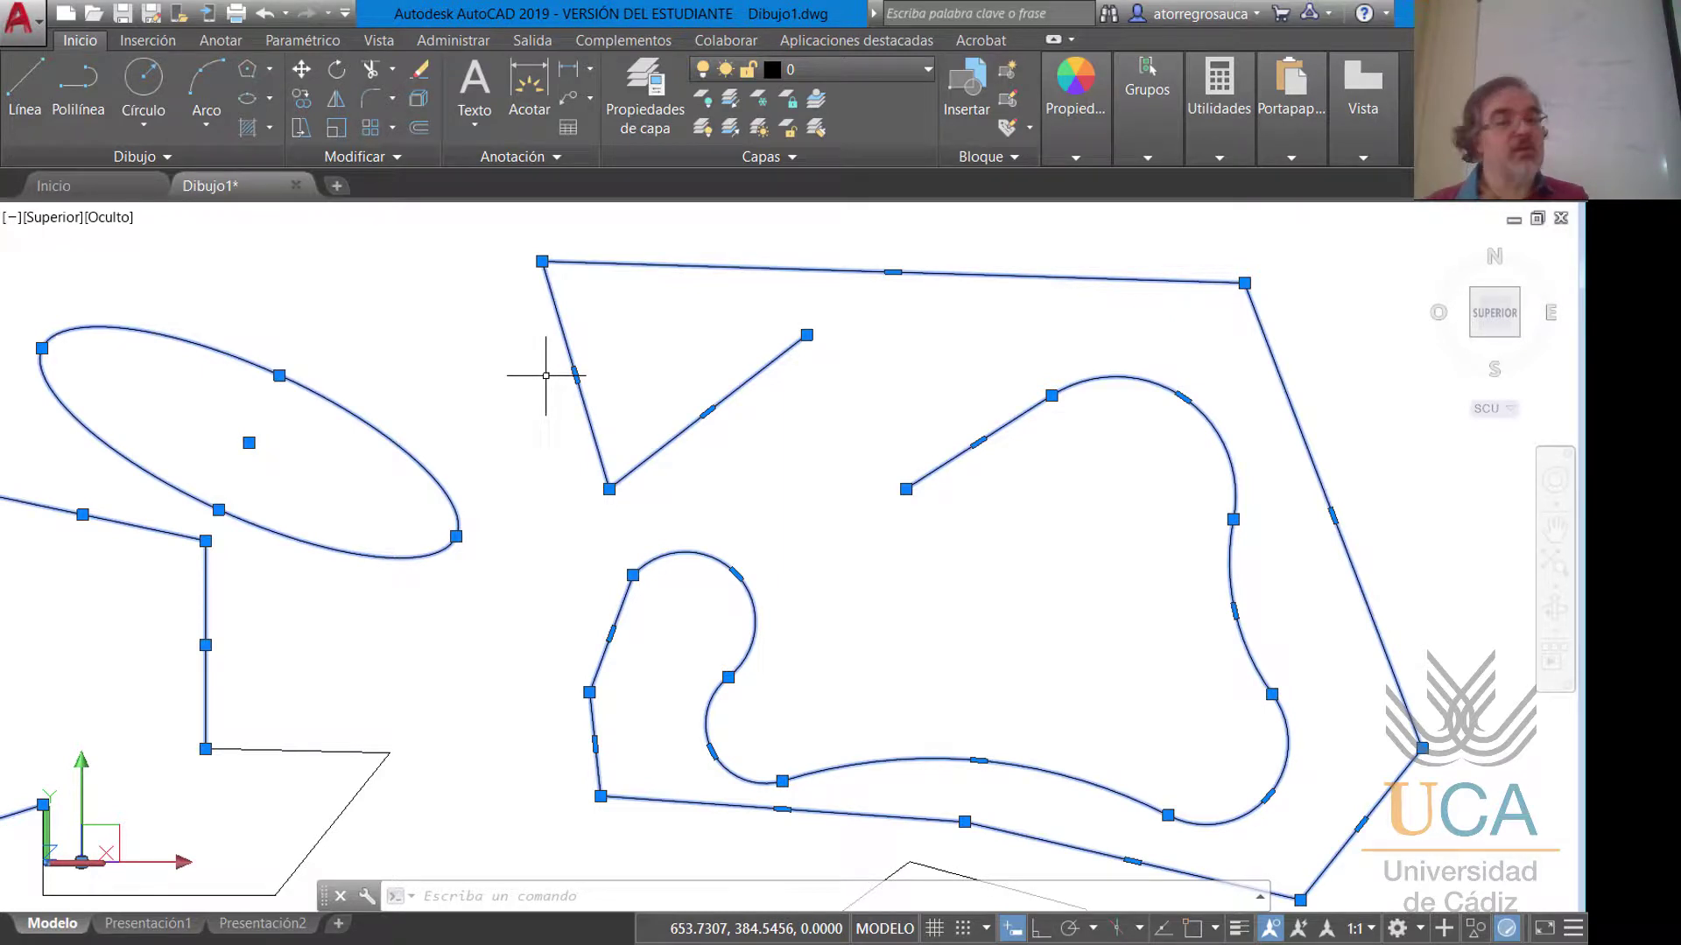
Use midpoint grips to move the exploded outline's upper sloping line above the small ellipse and the adjoining vertical line beyond its left end.
middle_click_drag(63, 593, 332, 486)
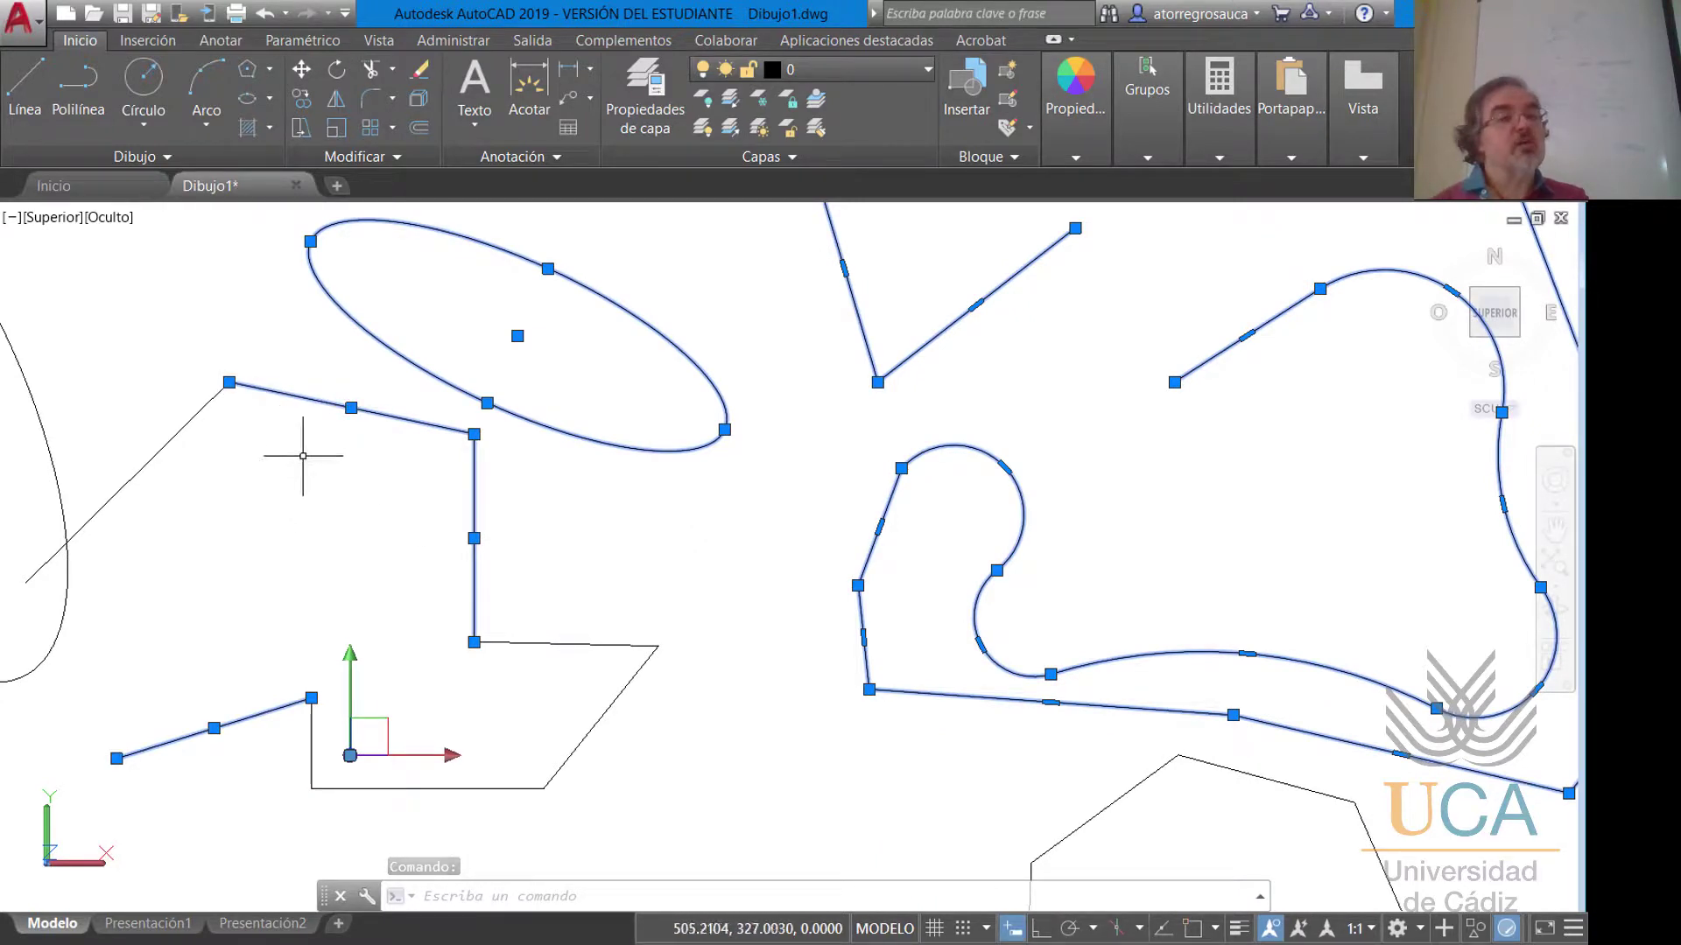
left_click(351, 408)
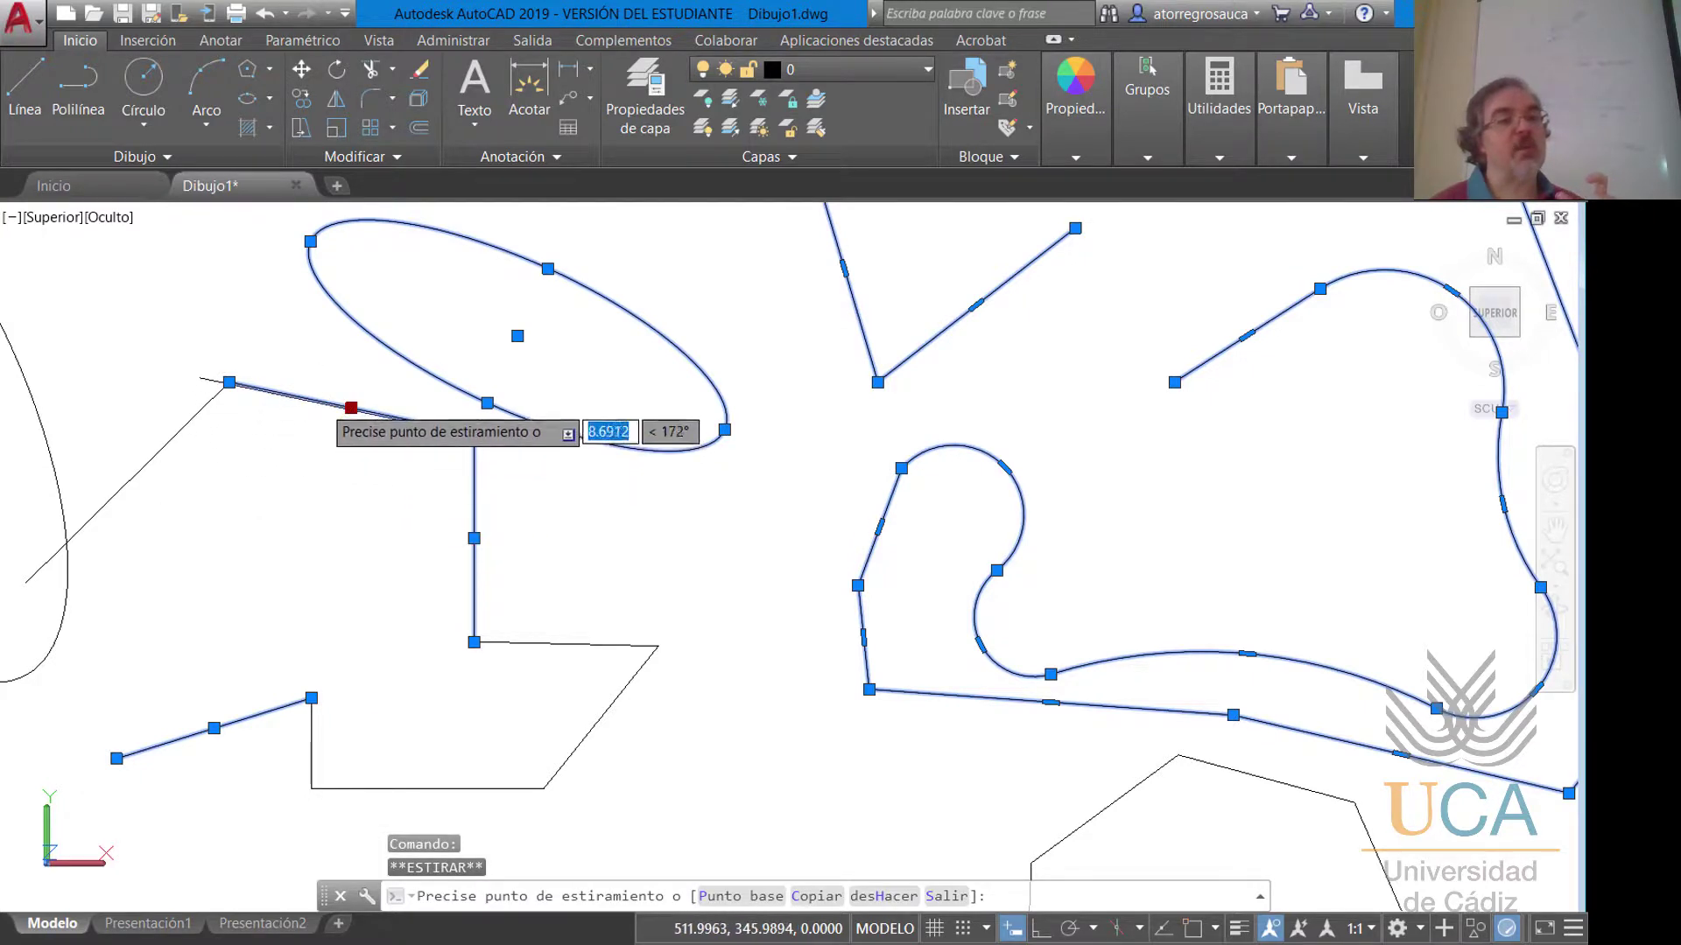
middle_click_drag(317, 405, 450, 529)
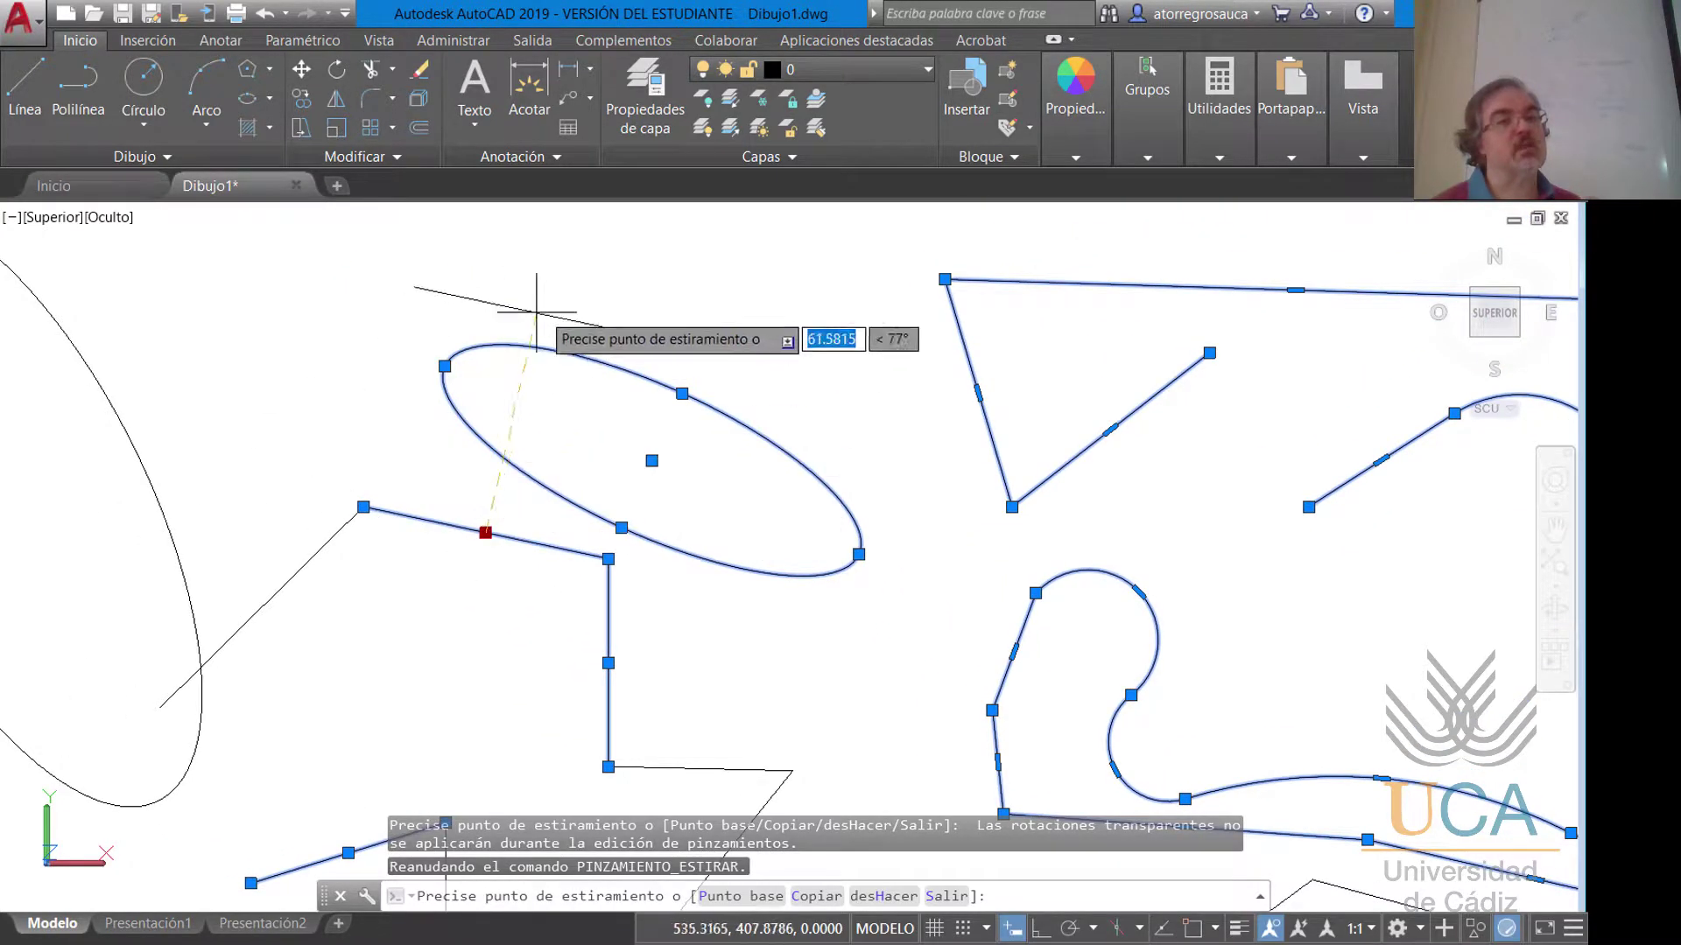
left_click(660, 277)
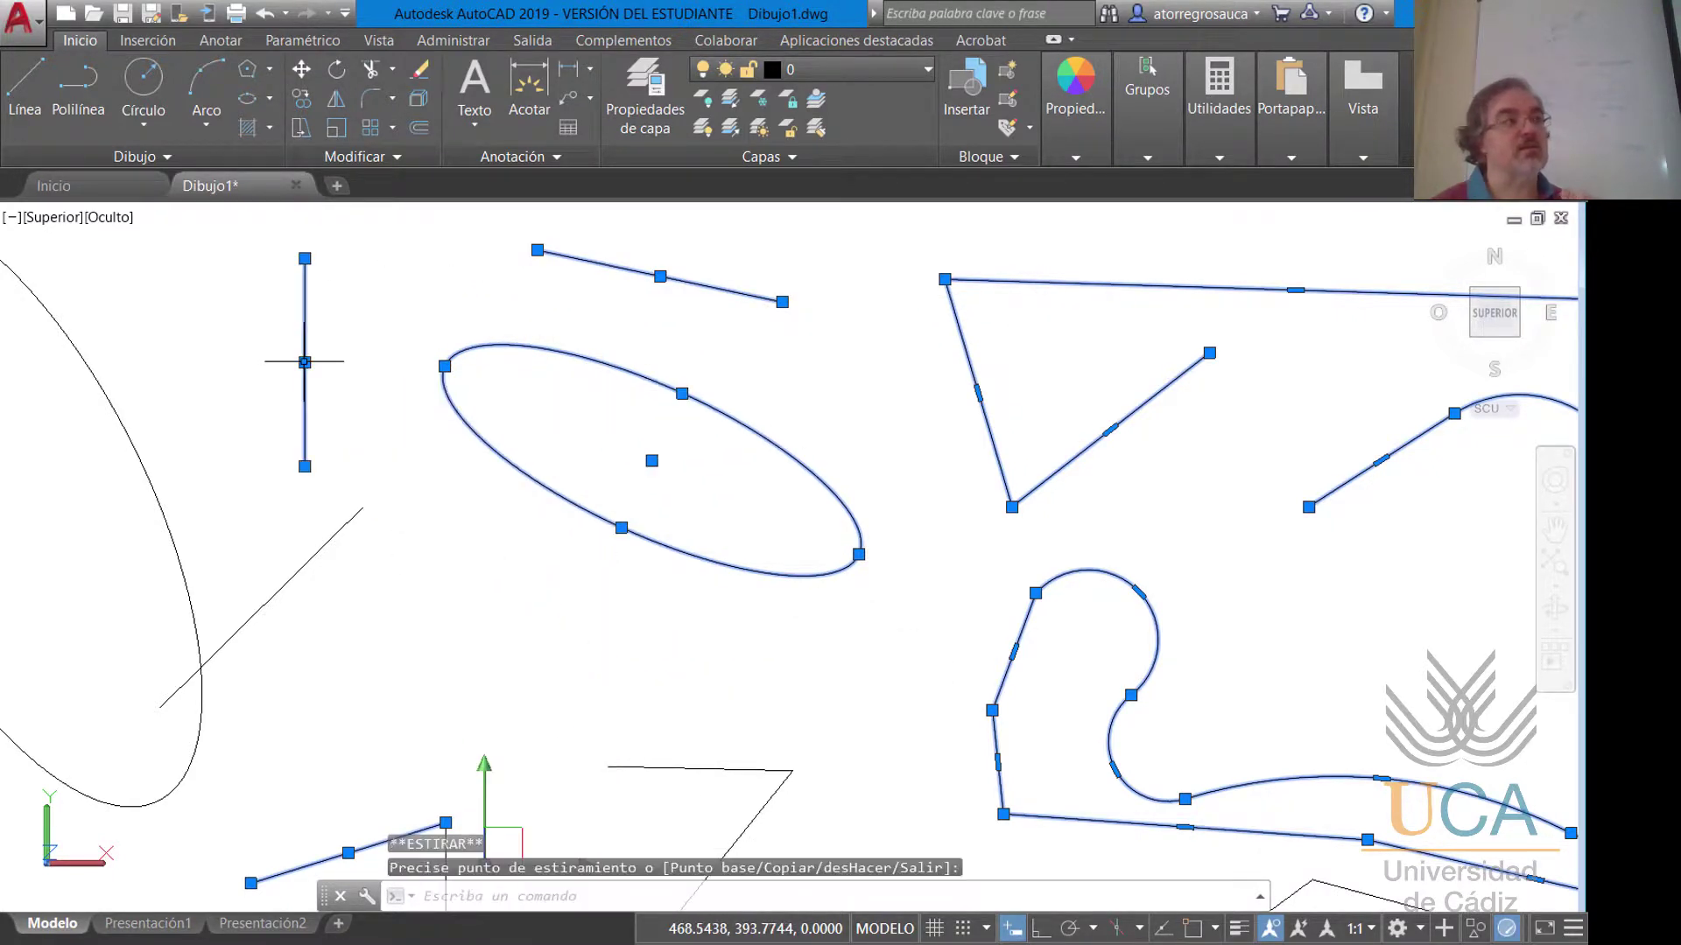
Stretch the vertical line's upper endpoint to a point below the small ellipse so the line slopes down to the right.
left_click(305, 259)
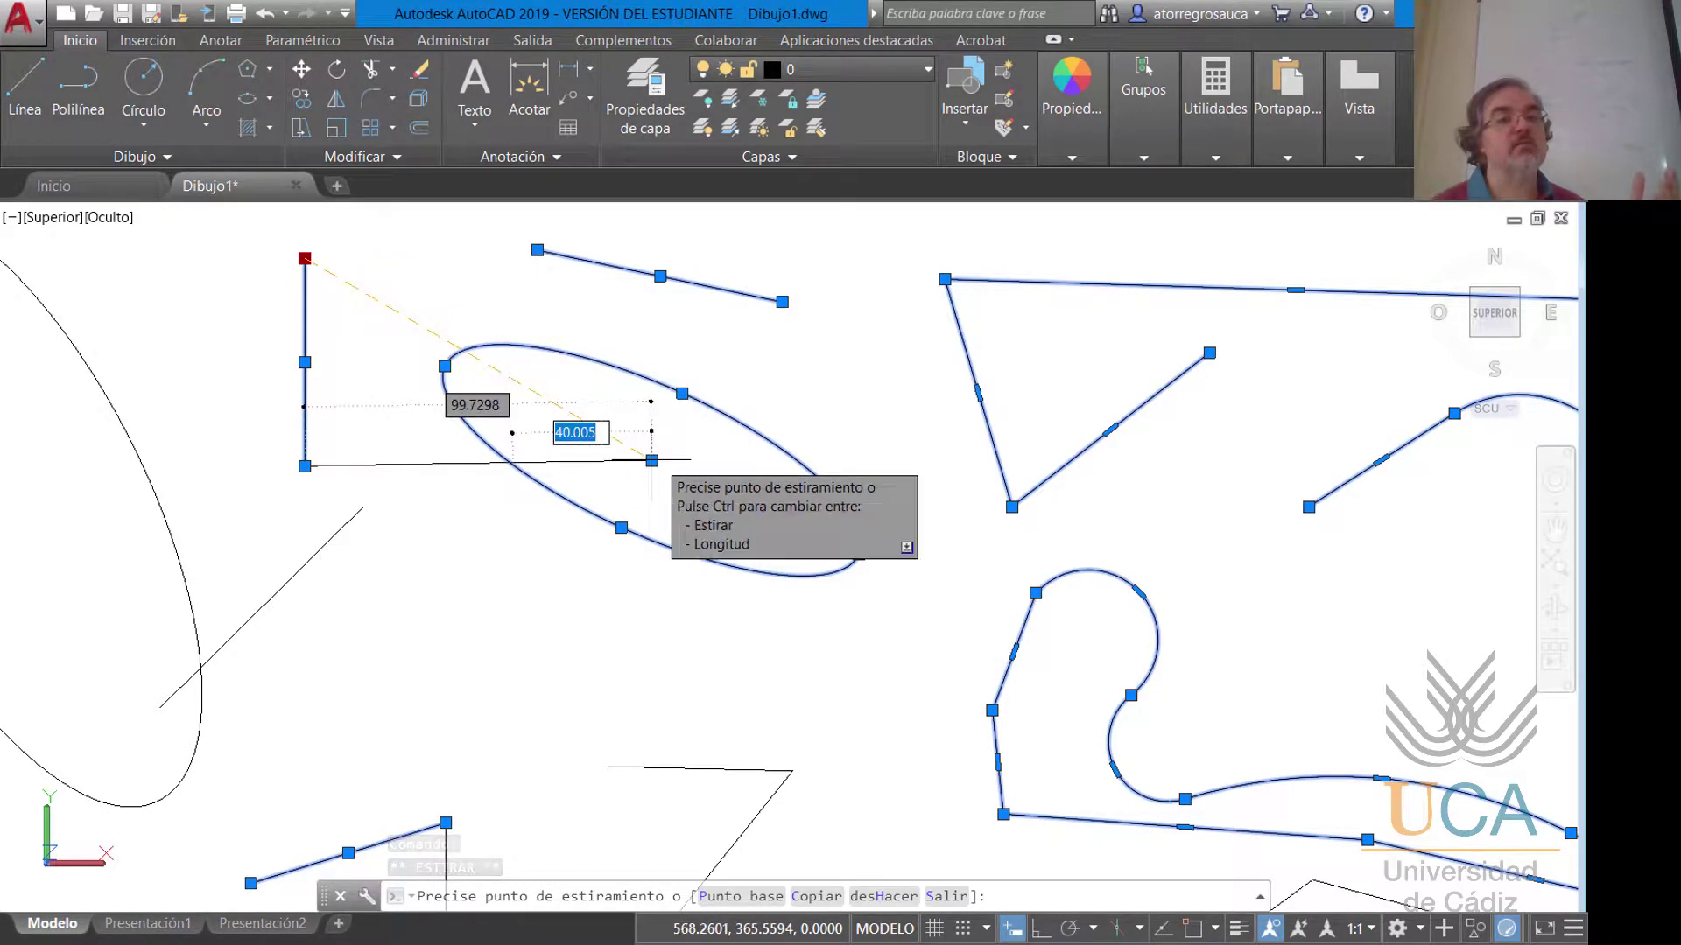
left_click(532, 566)
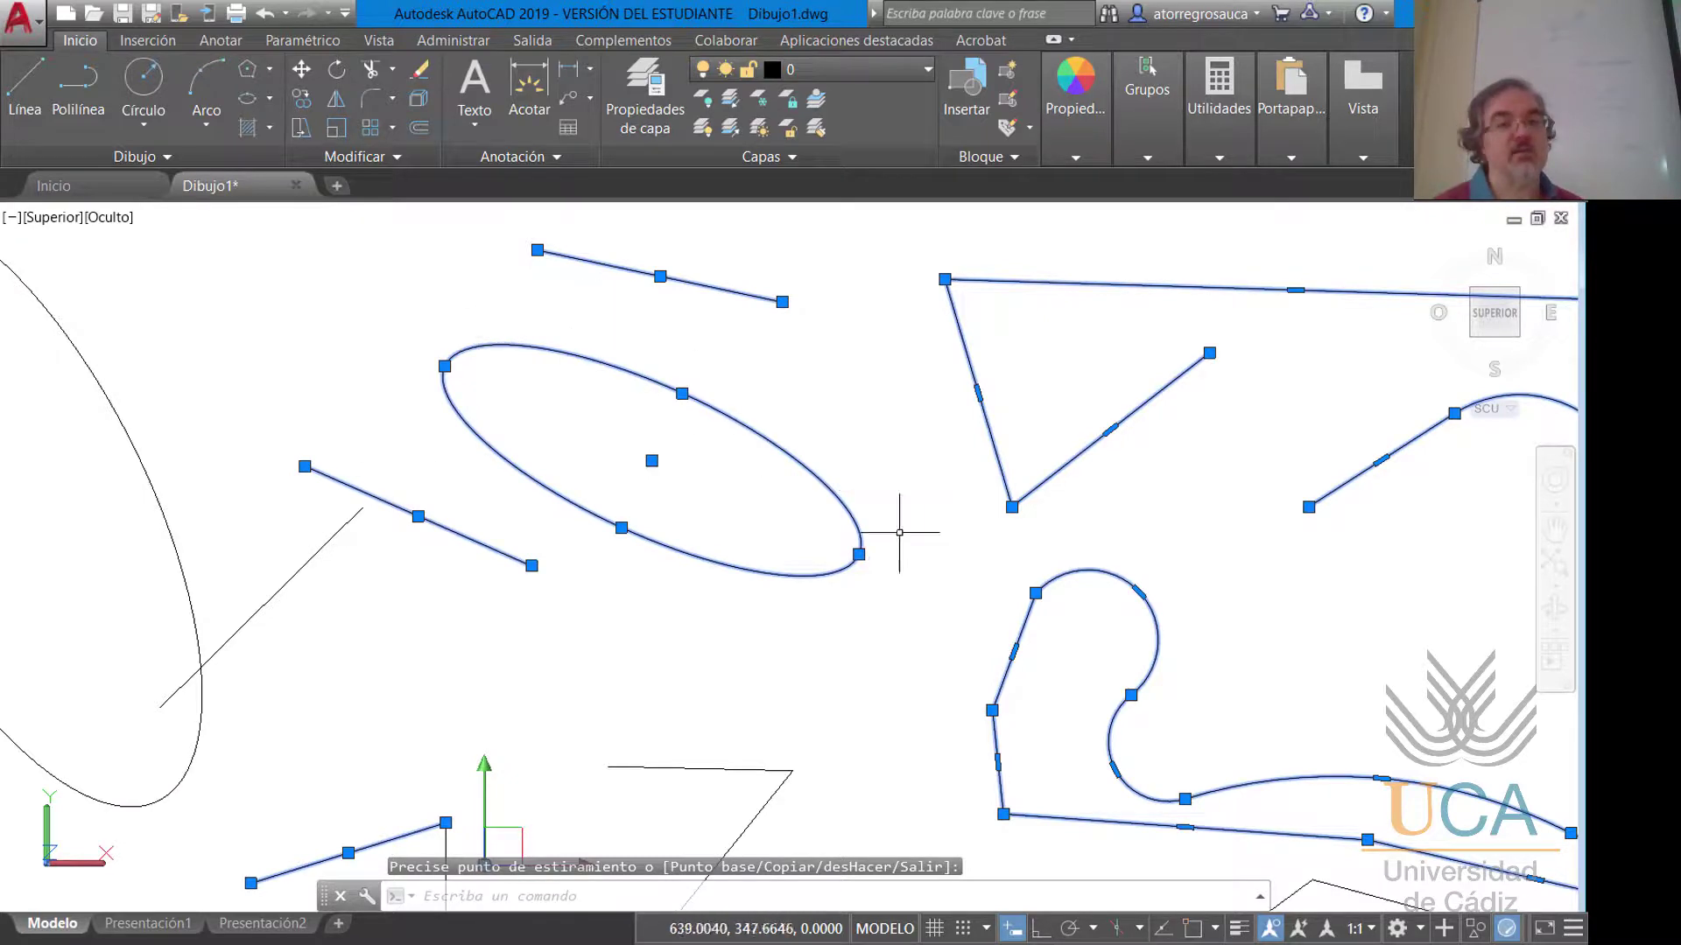
Move the selected small circle up and to the right by its center grip, keeping it beside the large square.
scroll(449, 666, "down", 2)
mouse_move(402, 688)
middle_mouse_down()
mouse_move(481, 665)
mouse_move(800, 476)
middle_mouse_up()
scroll(367, 727, "down", 4)
scroll(364, 722, "up", 4)
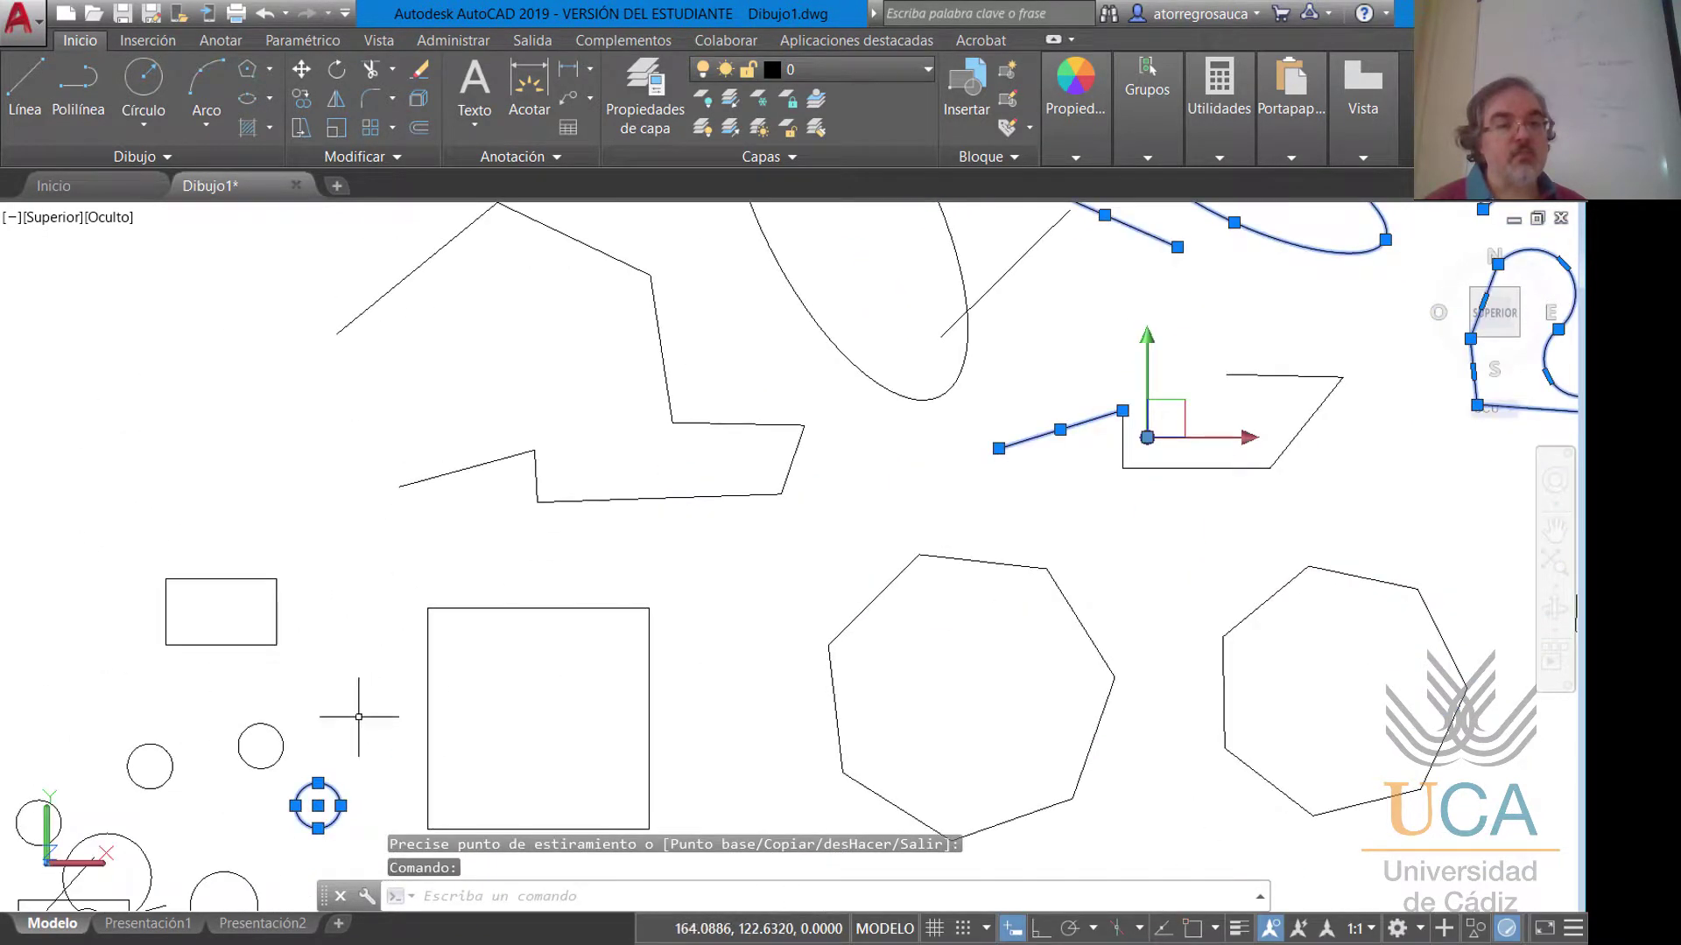
middle_click_drag(359, 716, 461, 633)
scroll(461, 634, "up", 5)
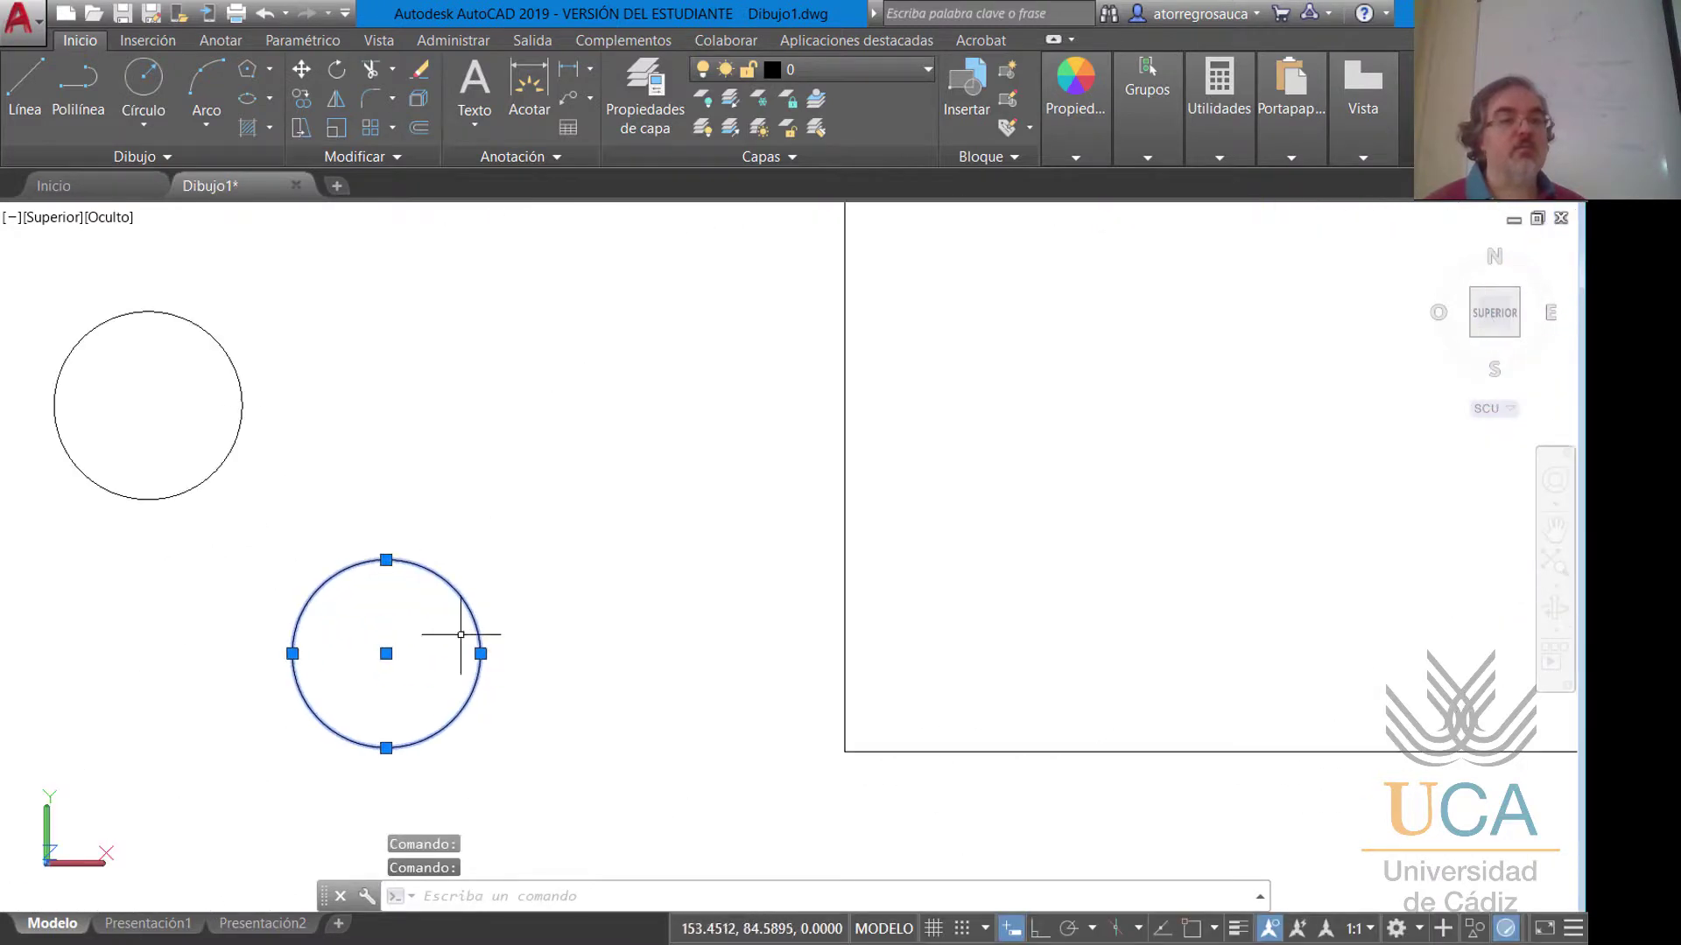
left_click(386, 653)
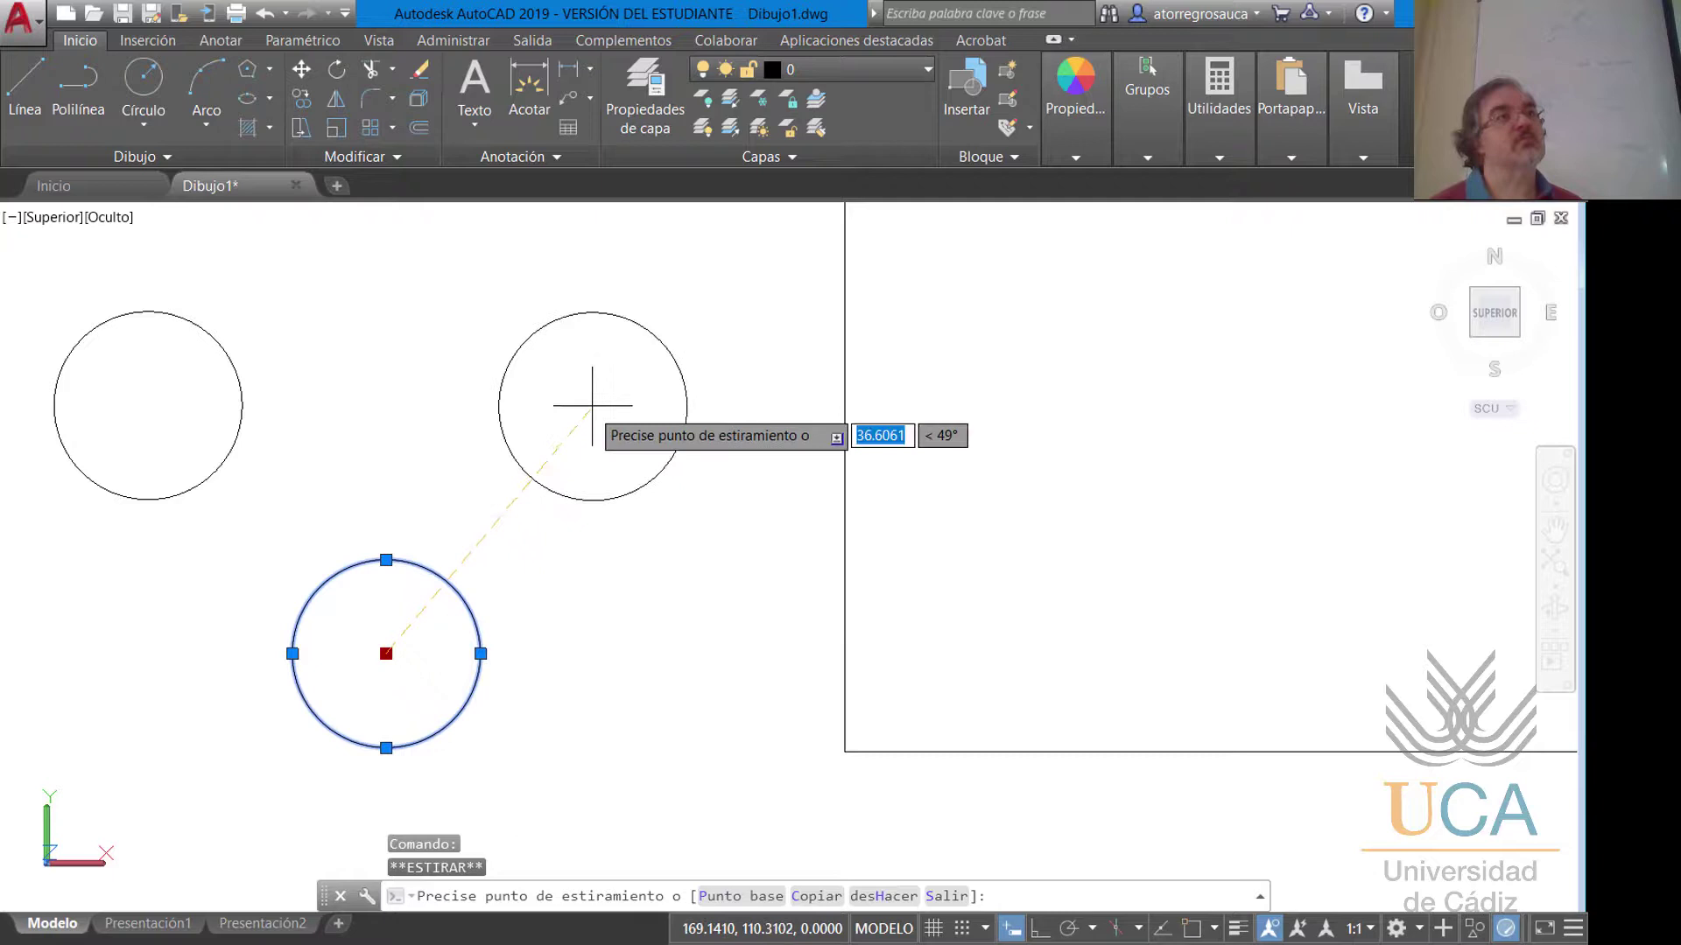
left_click(530, 420)
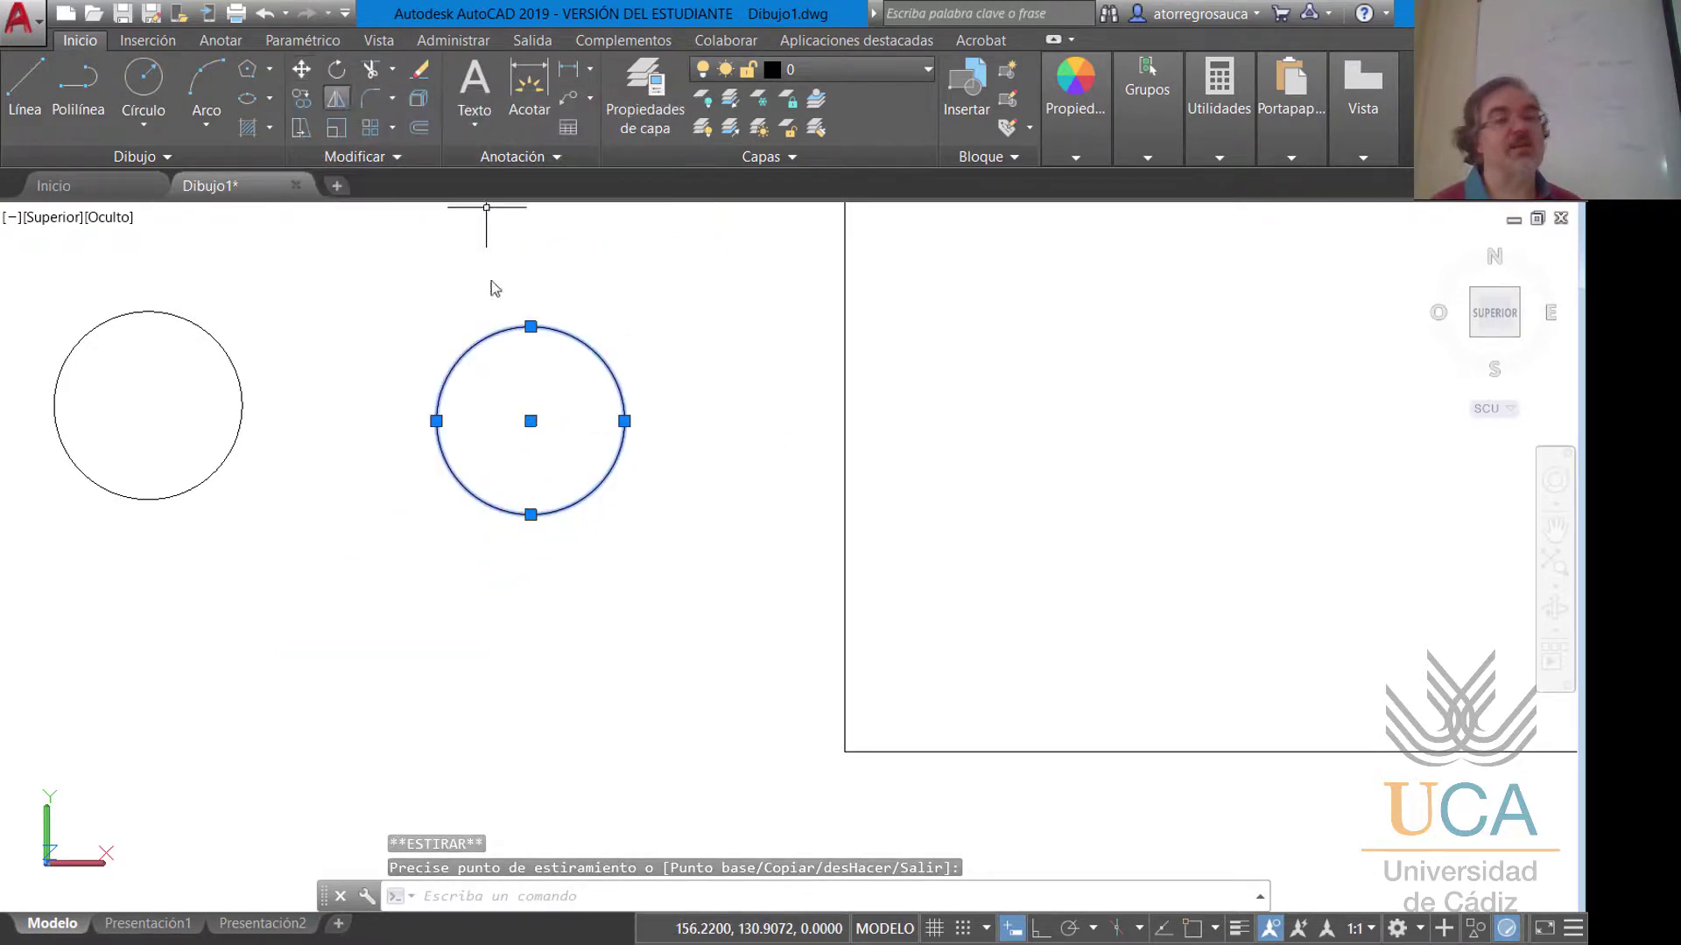
Stretch the circle by its right quadrant grip to set its radius to 40.
left_click(625, 421)
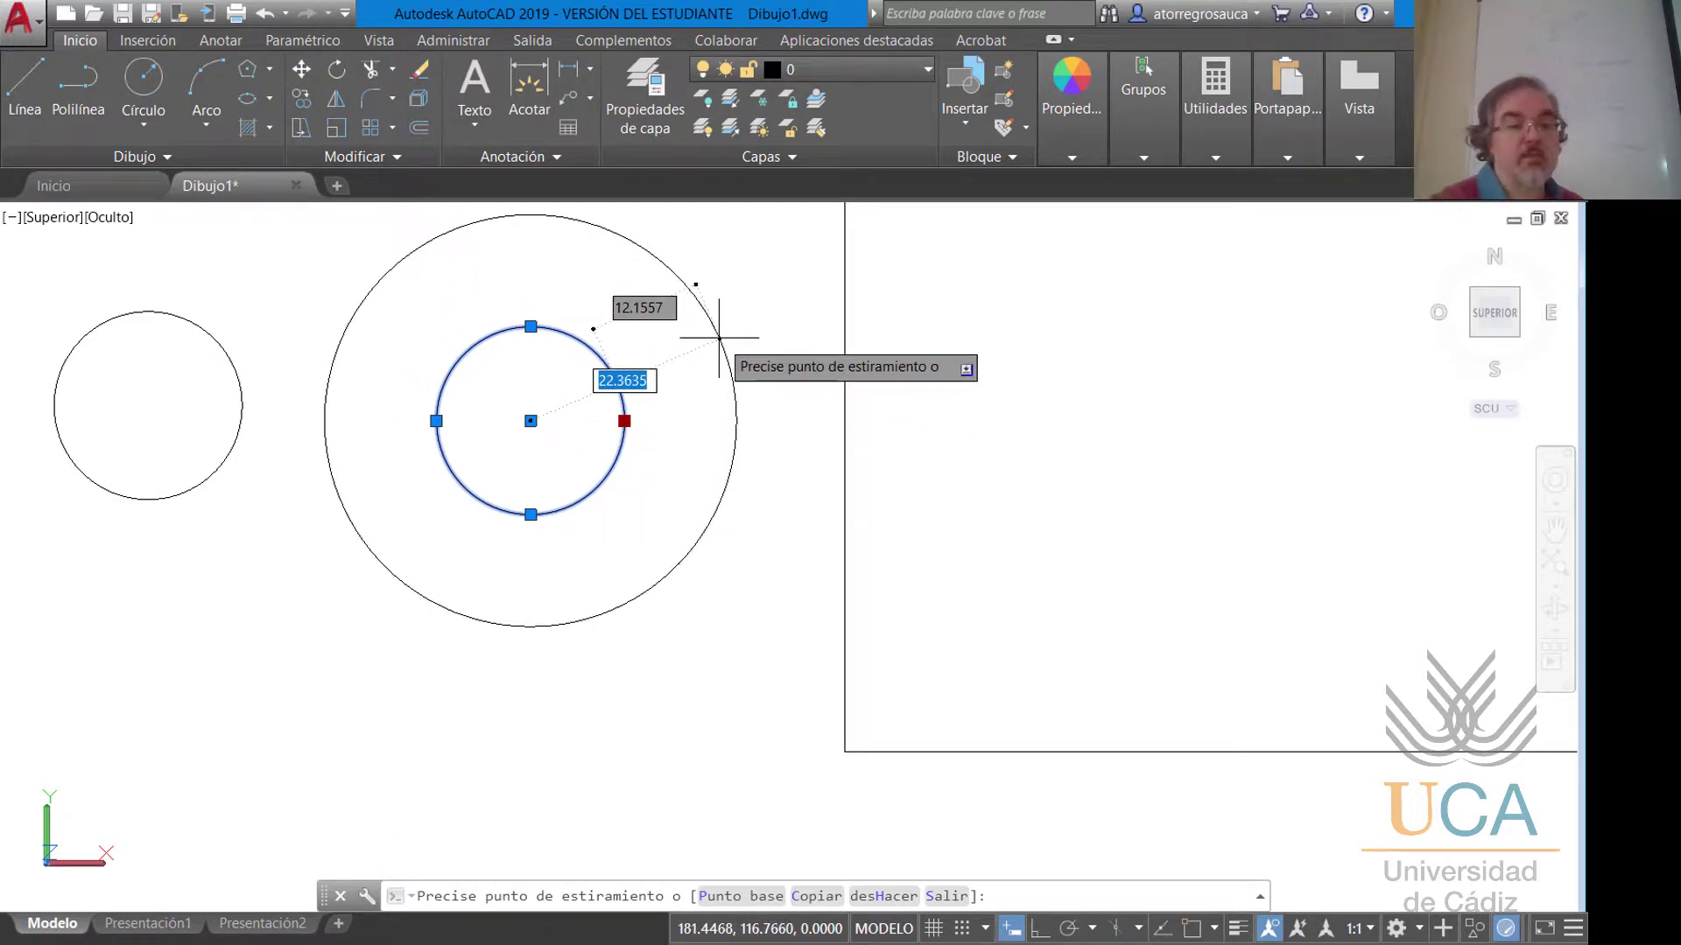
type("4")
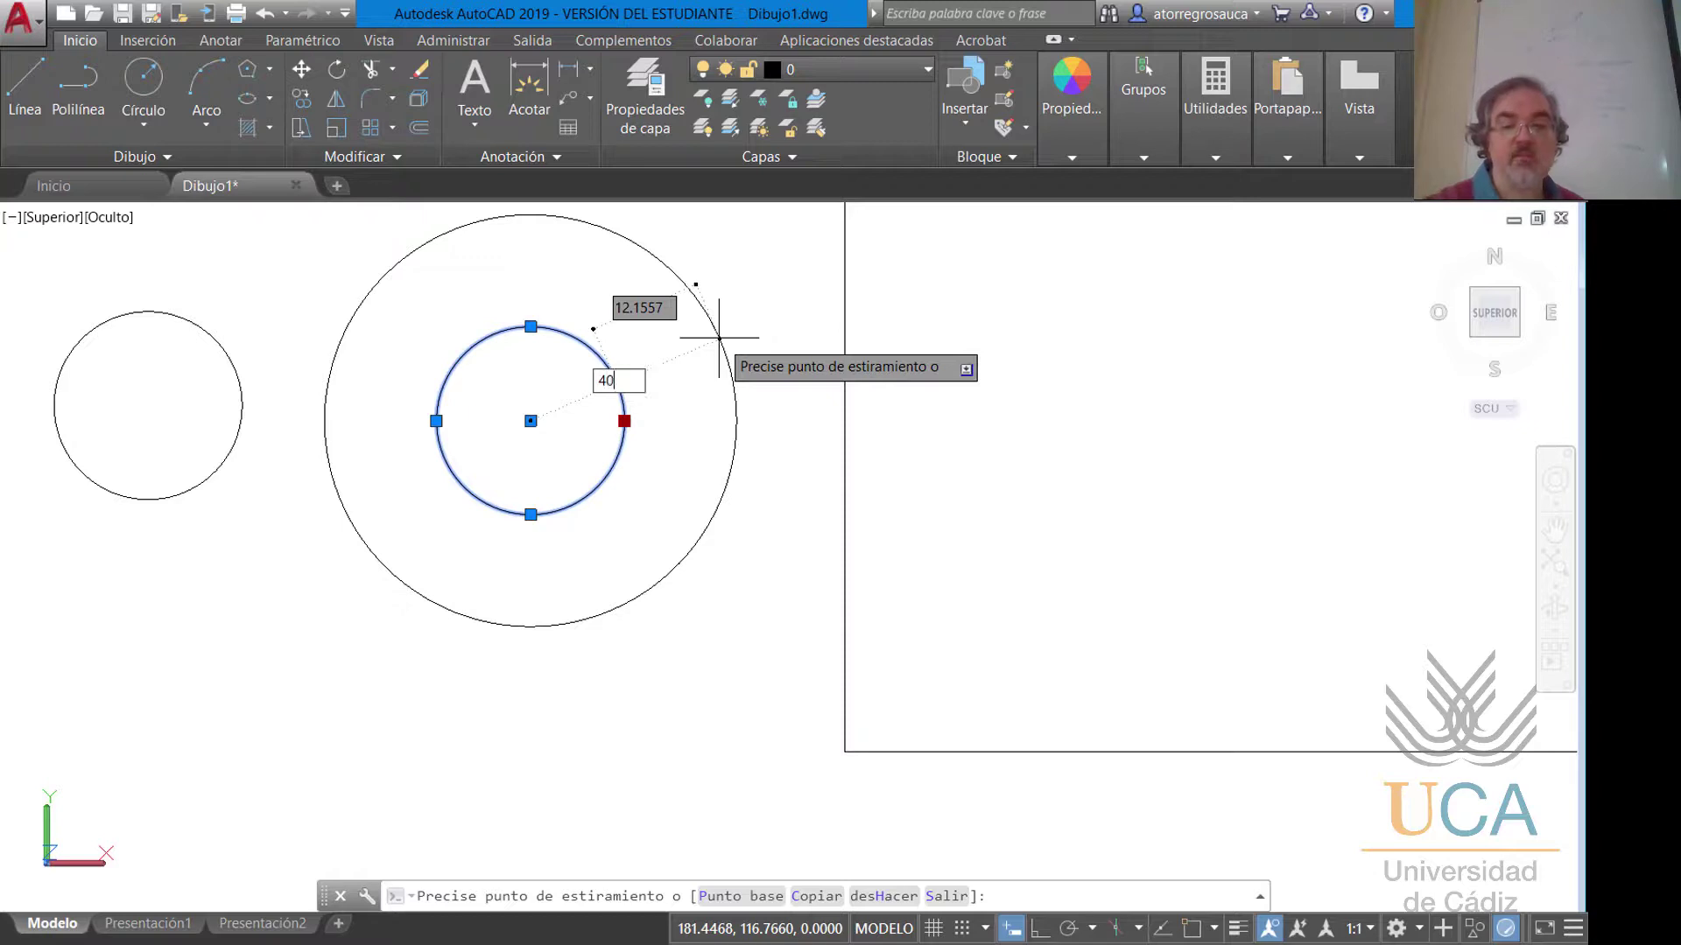
type("0")
key("Return")
Move the enlarged circle by its center grip a distance of 100 at an angle of 20°.
scroll(717, 342, "down", 2)
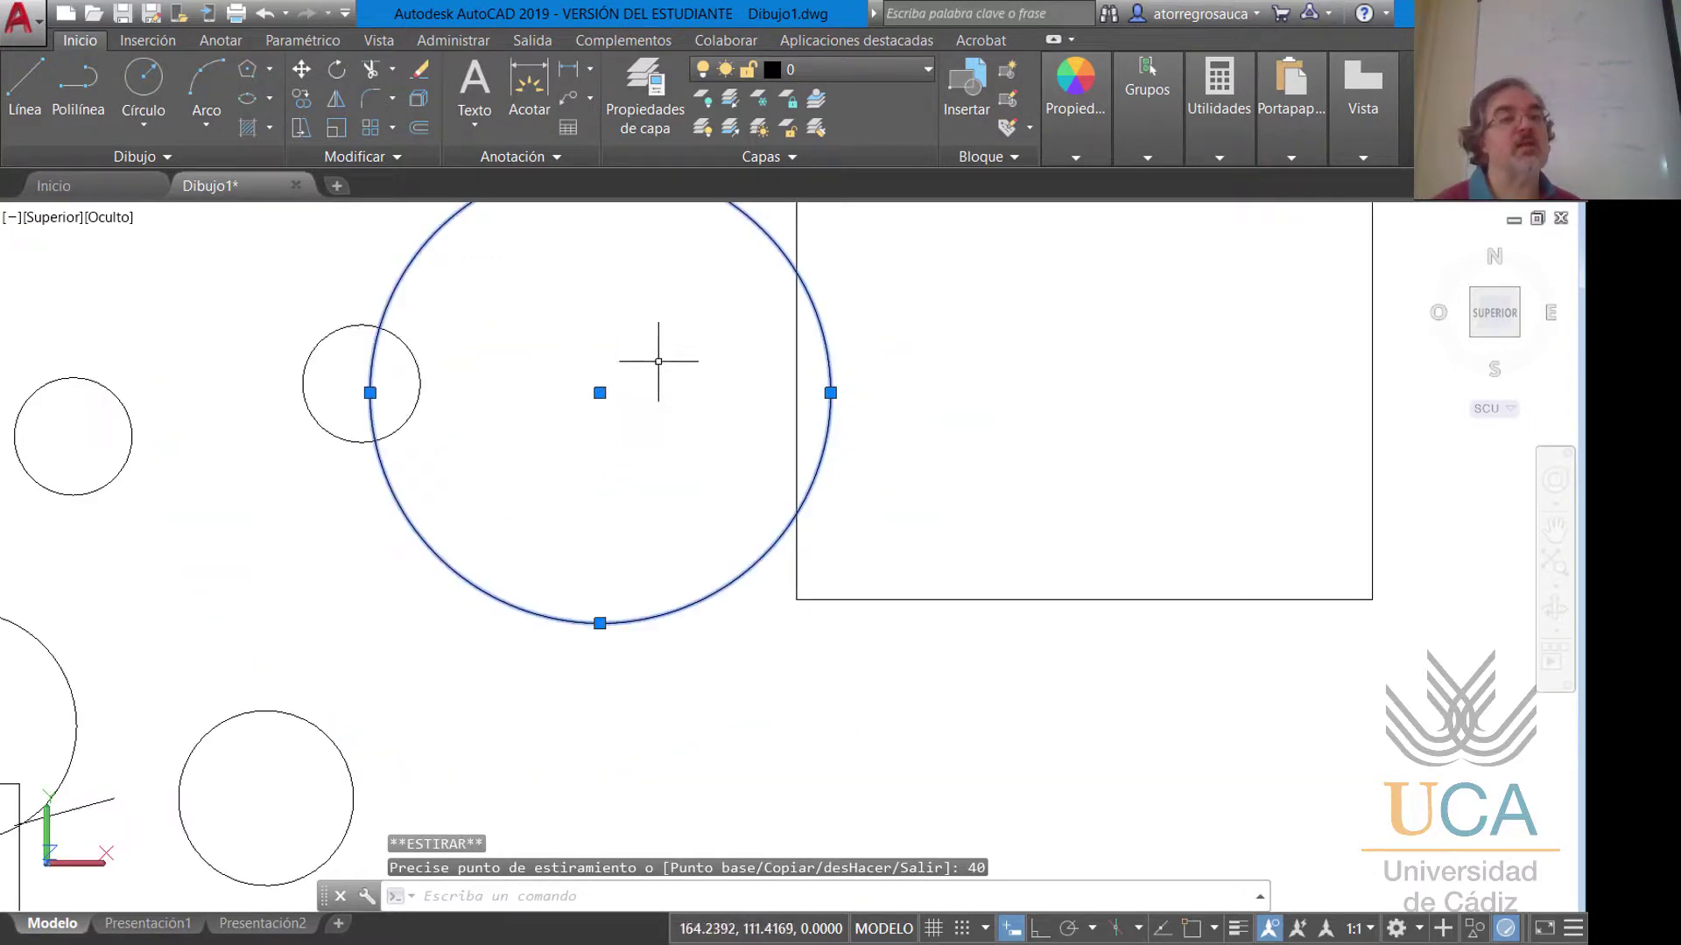
middle_click_drag(615, 355, 629, 471)
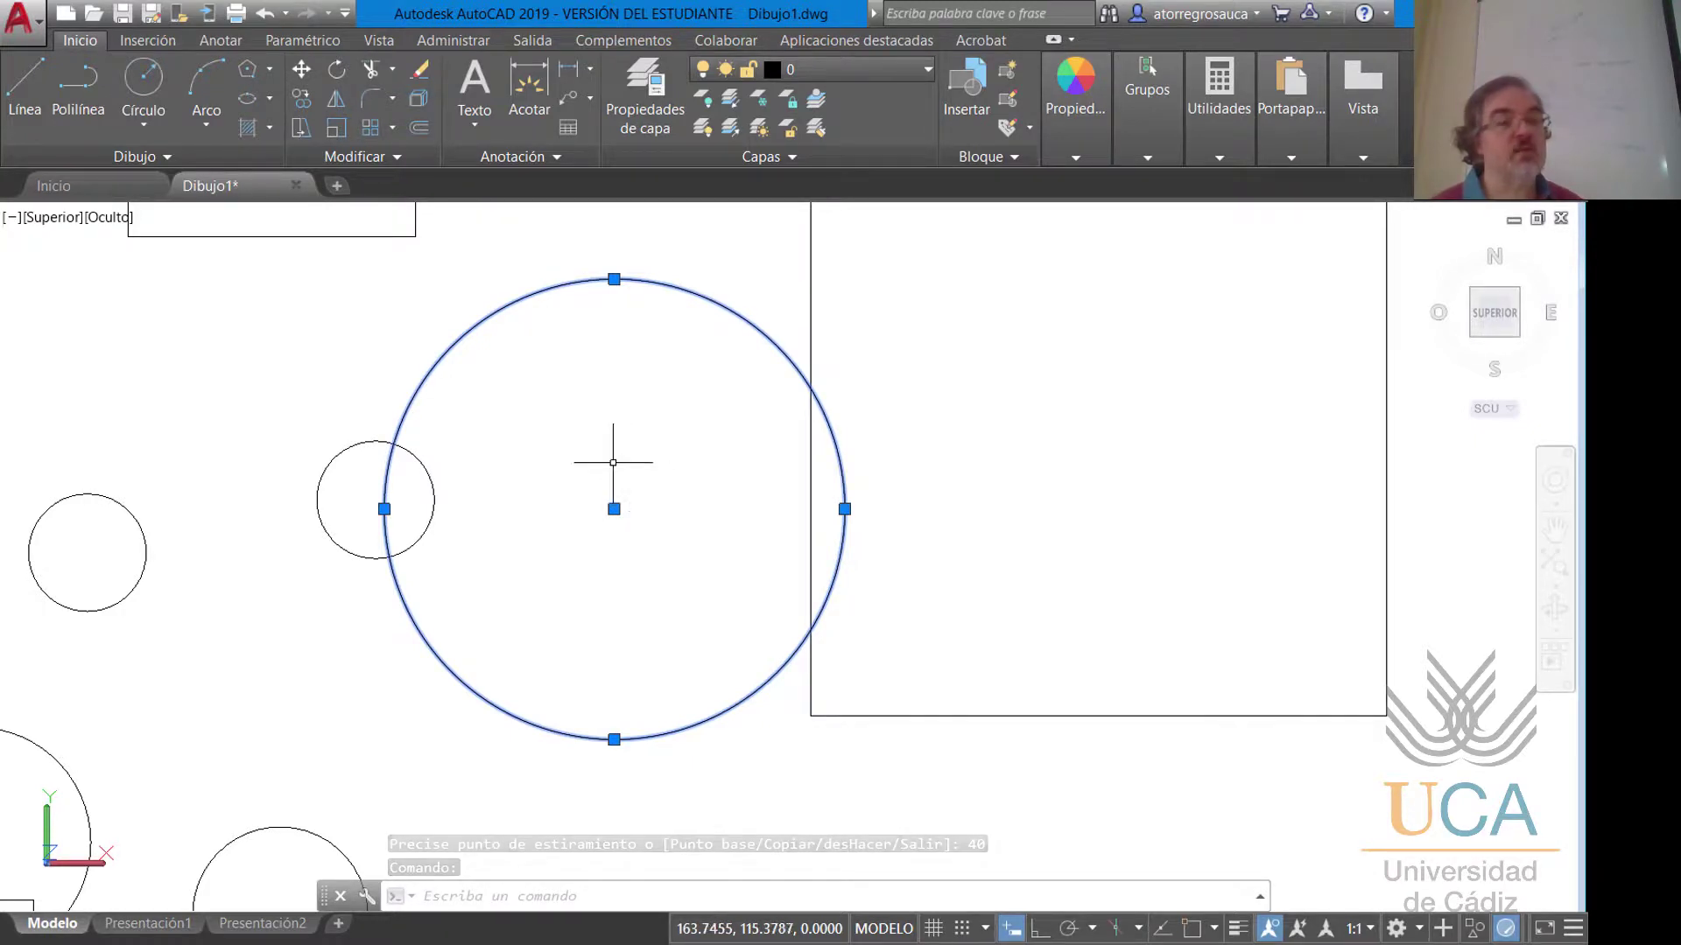
left_click(613, 509)
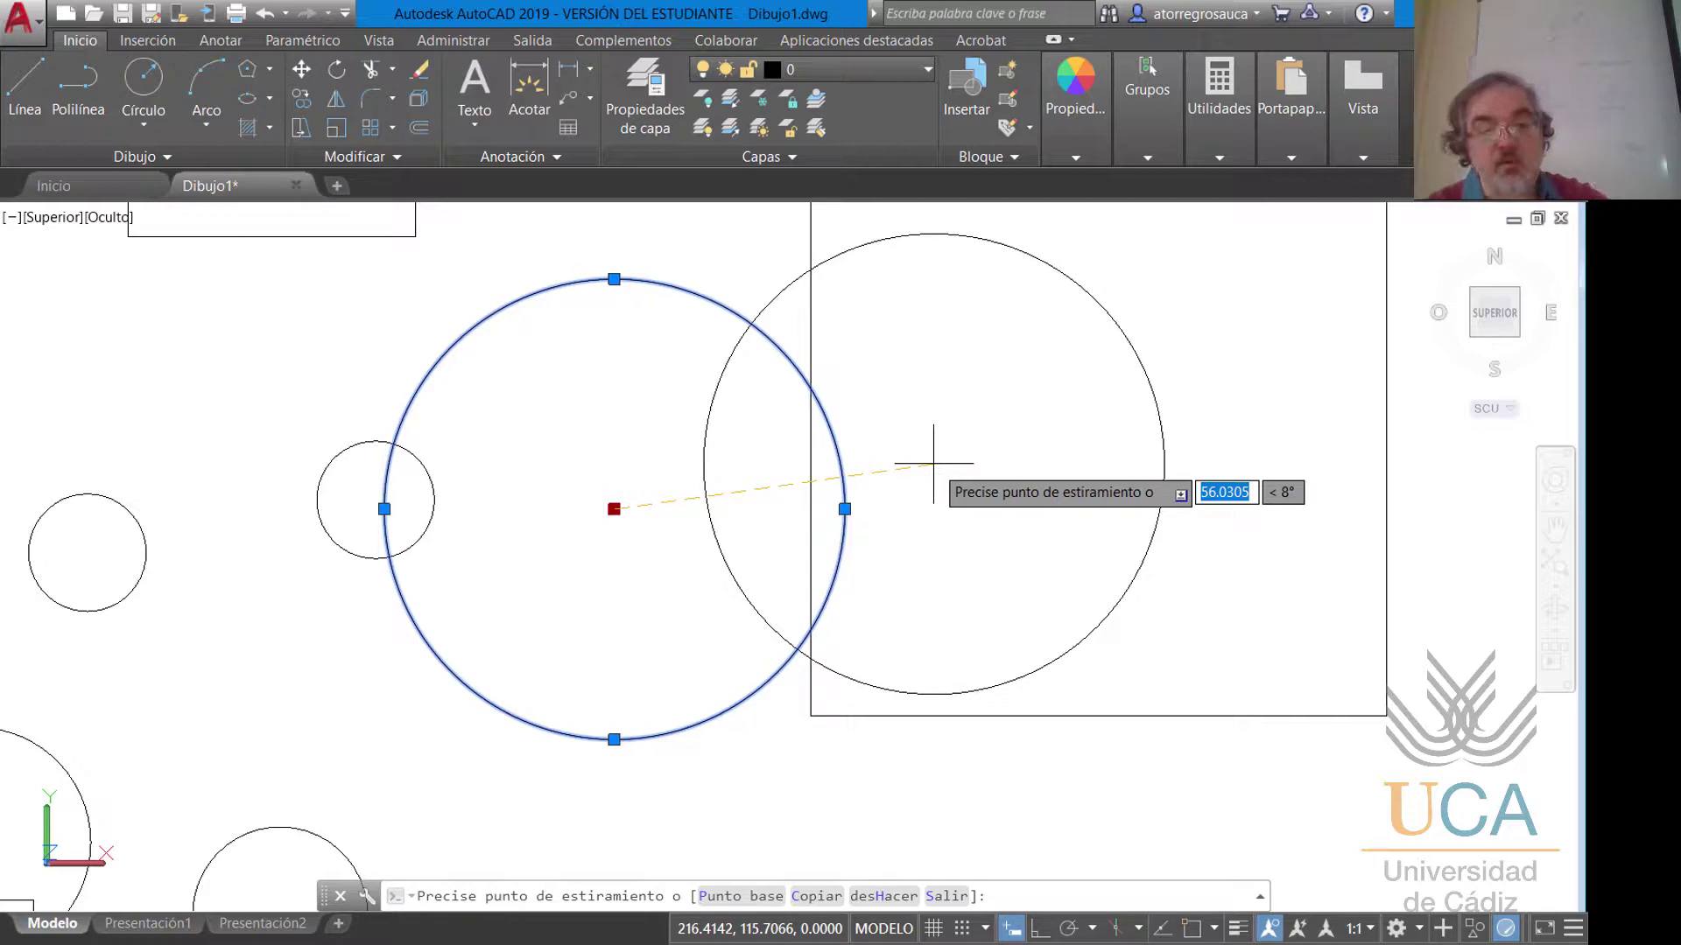
type("100")
key("Tab")
type("20")
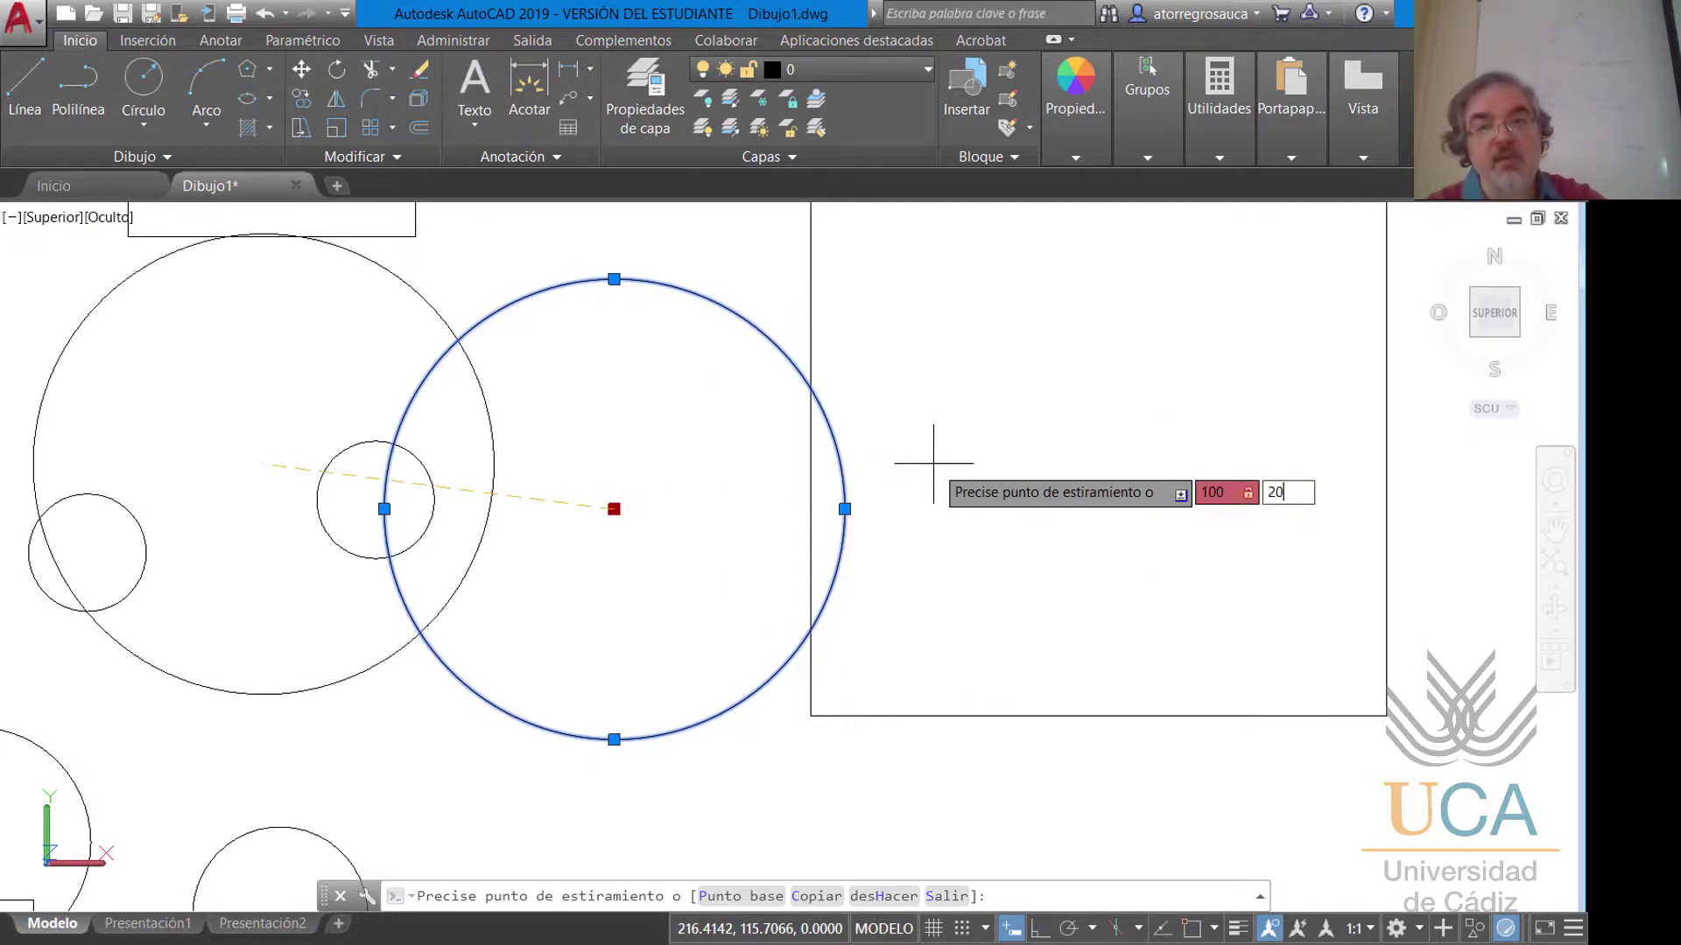
key("Return")
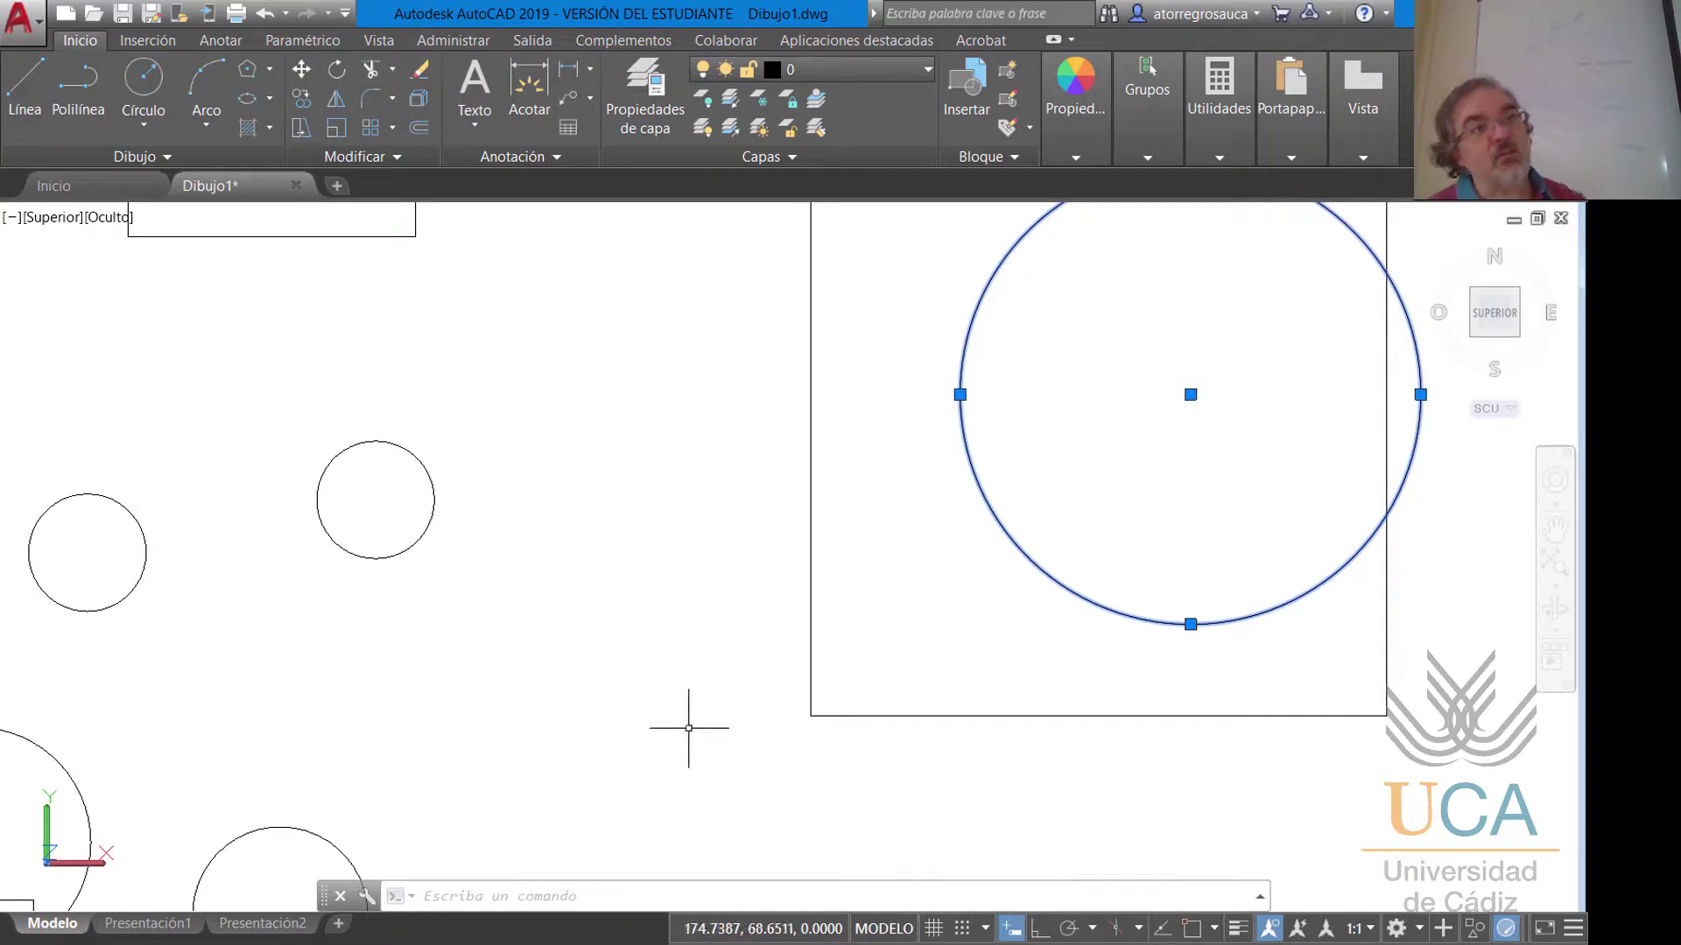
Turn on polar tracking and move the small circle nearest the large square 50 units along 45° by its center grip.
scroll(680, 595, "down", 4)
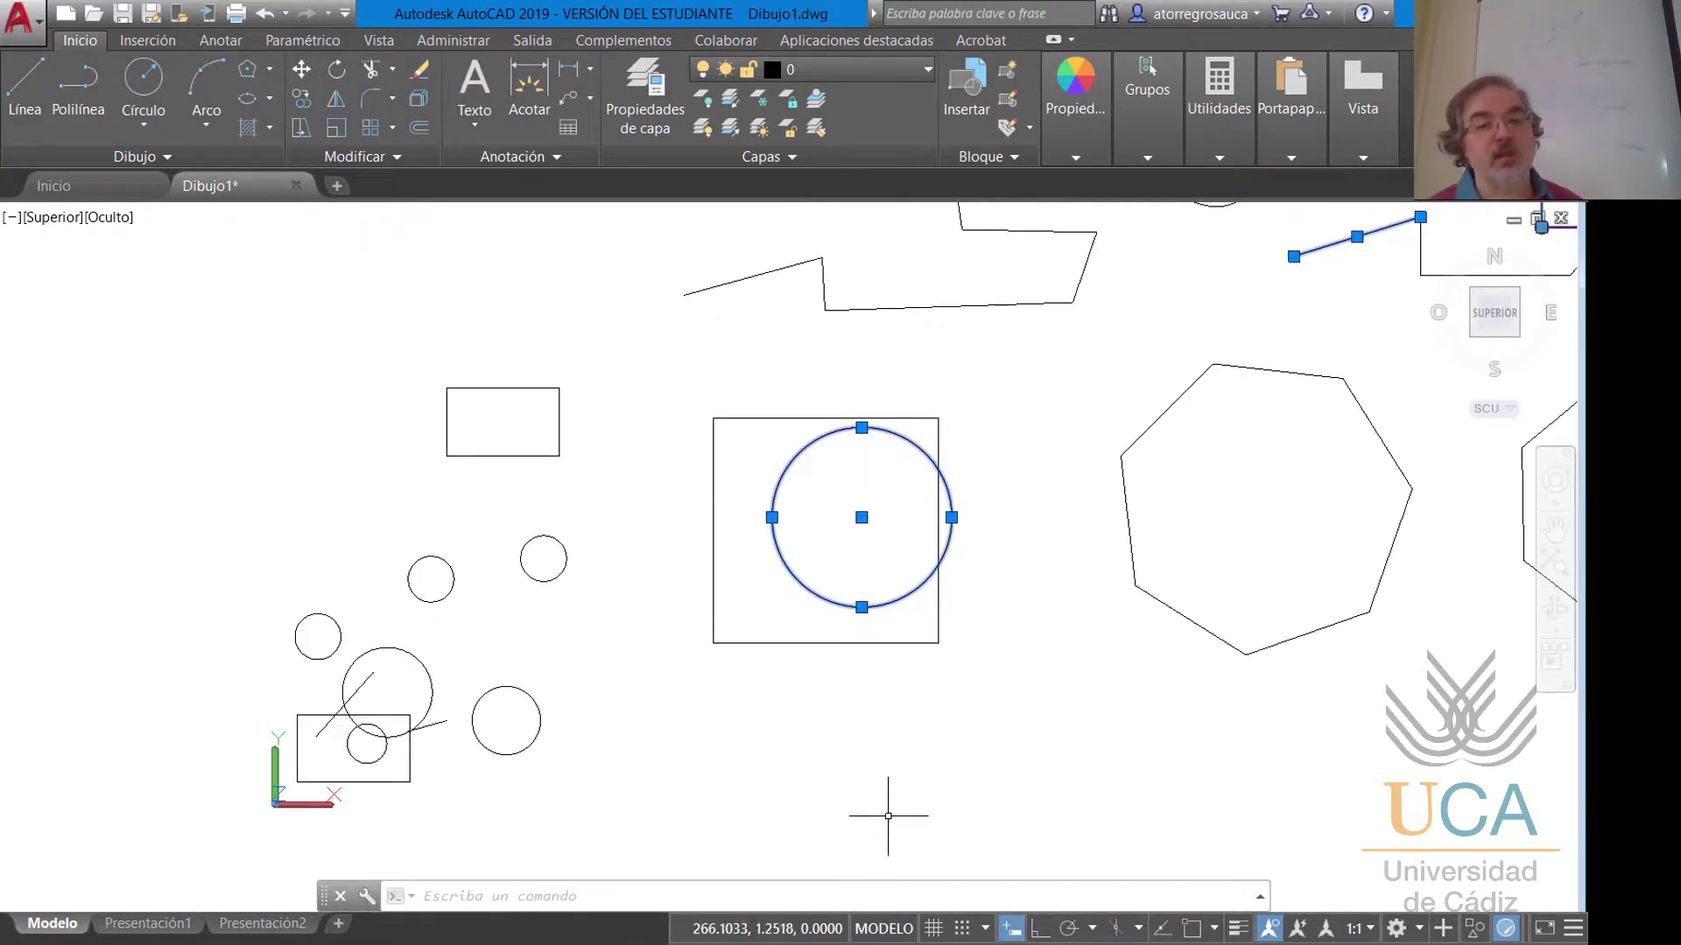
left_click(1075, 935)
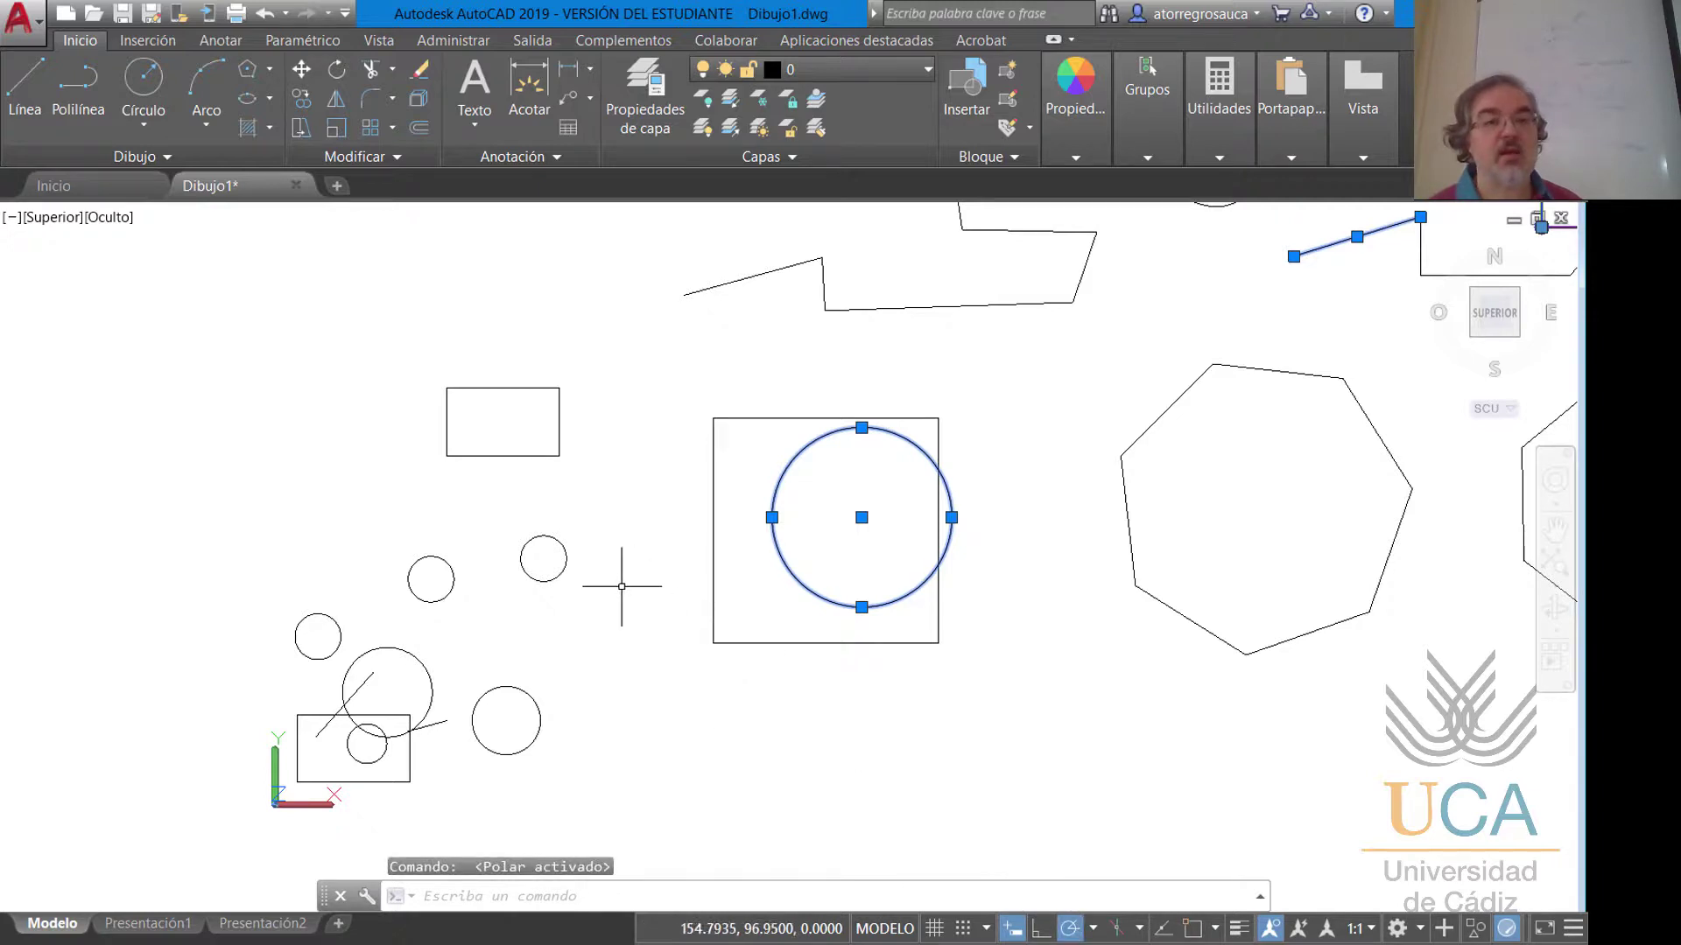
left_click(545, 565)
left_click(542, 558)
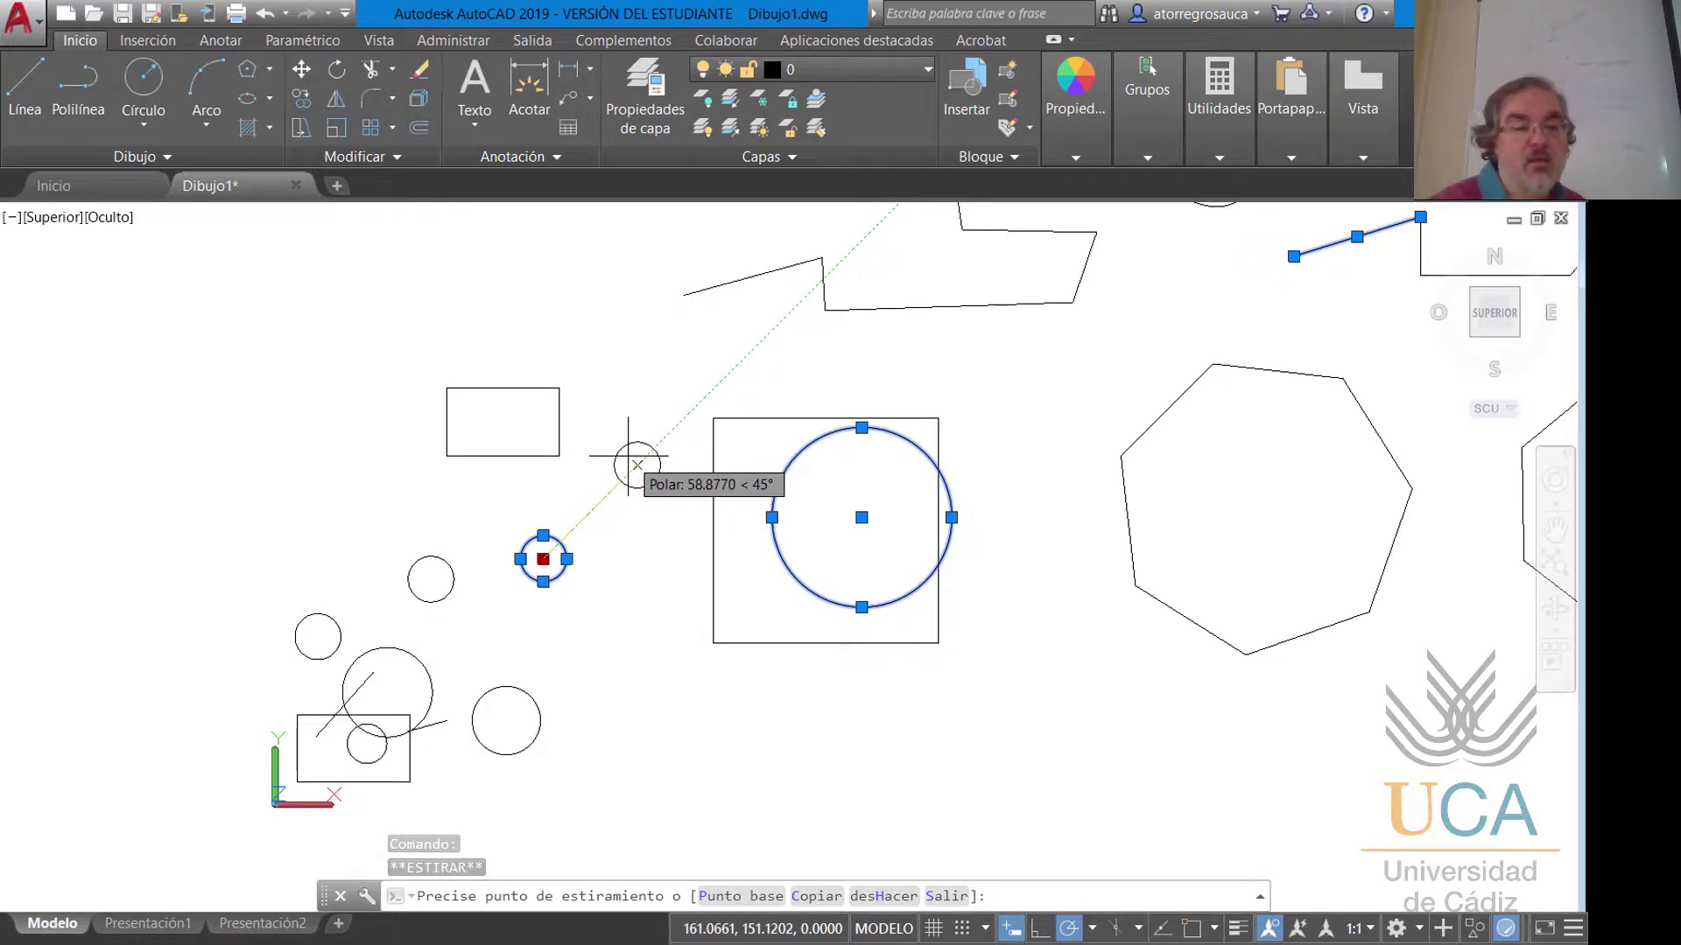
type("50")
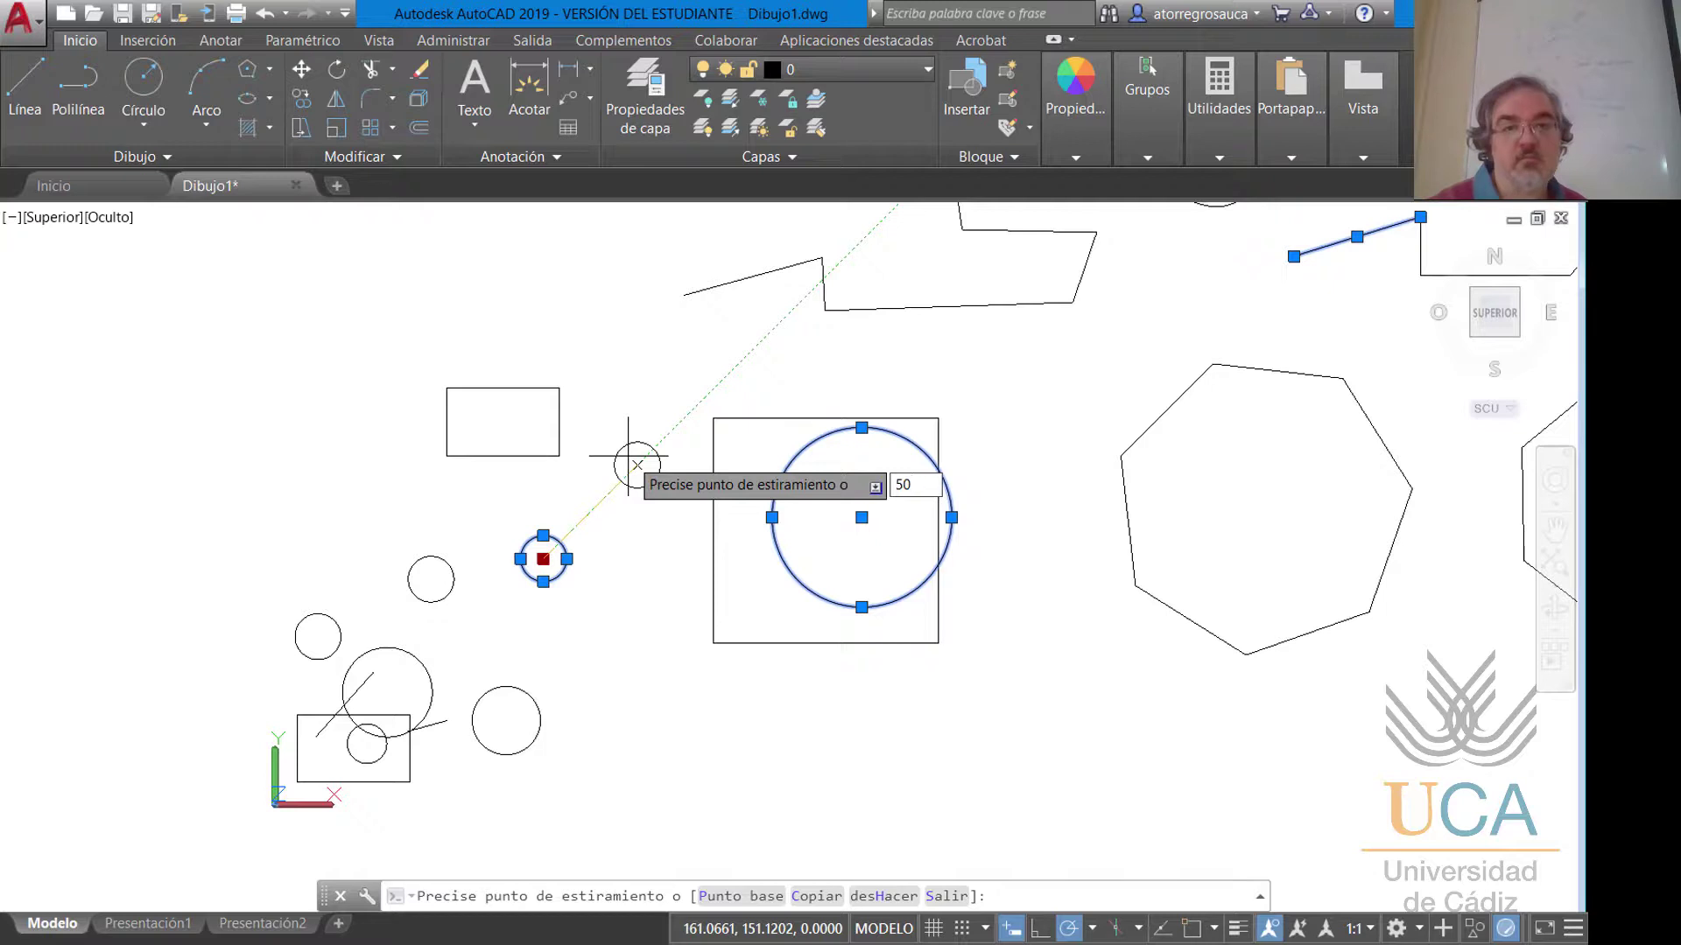
key("Return")
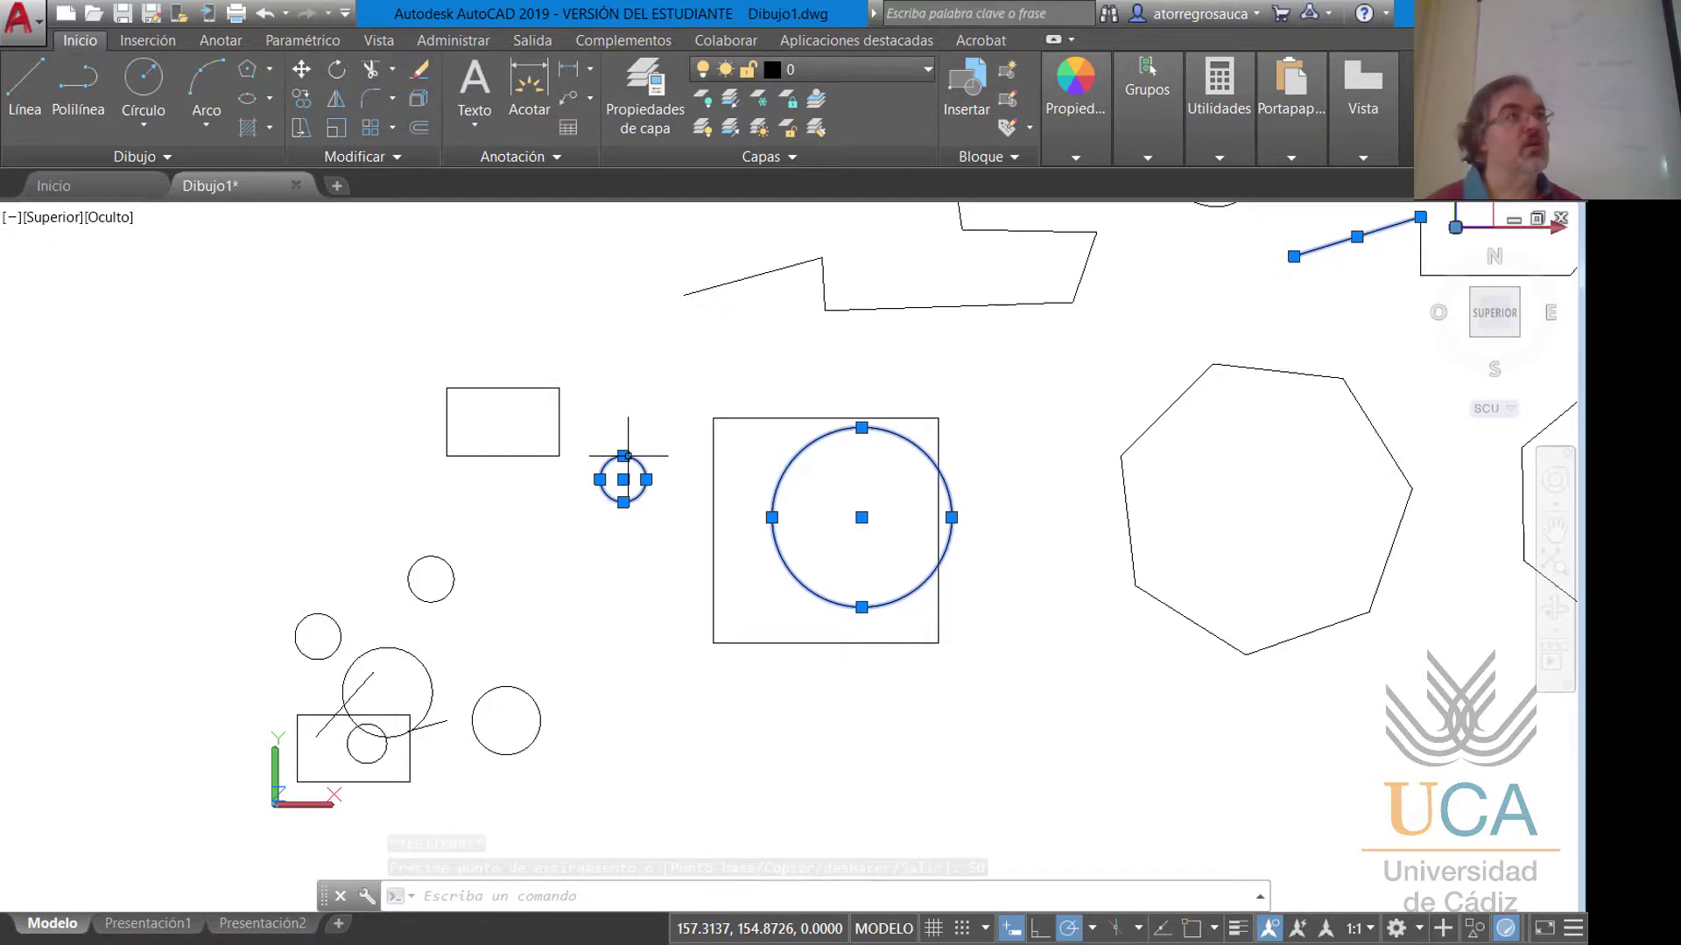
Stretch the open polyline's upper-left vertex up and inward, and its upper-right vertex up and outward.
scroll(957, 544, "down", 3)
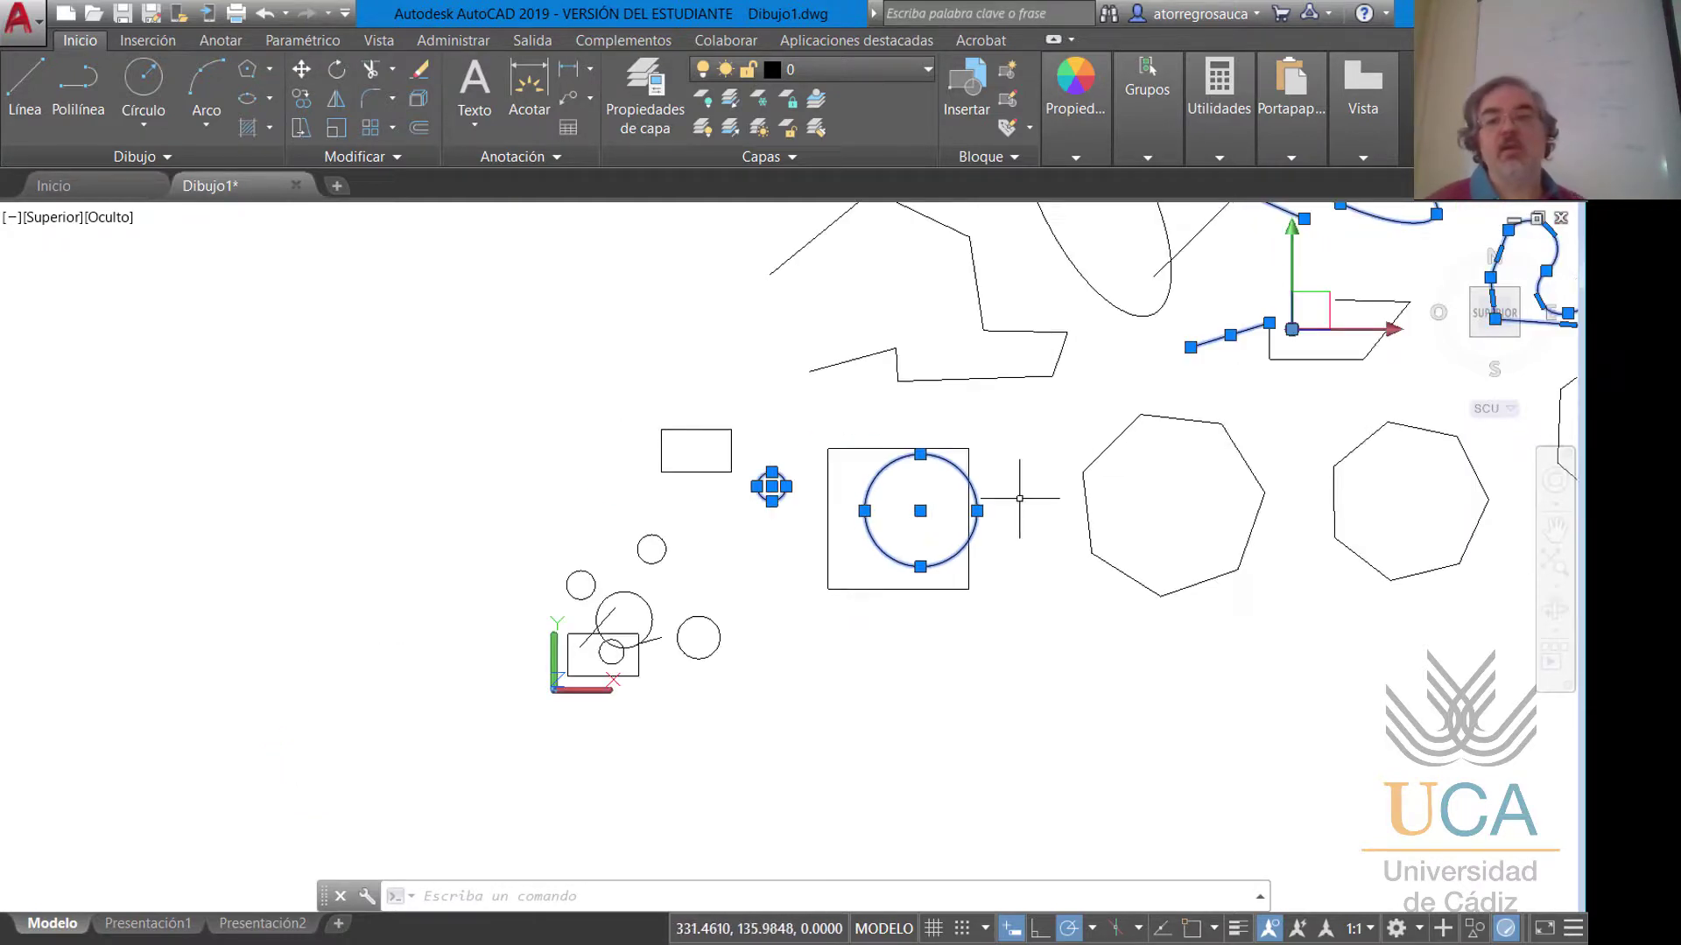
middle_click_drag(1360, 391, 796, 493)
middle_click_drag(1006, 346, 810, 522)
scroll(880, 516, "up", 2)
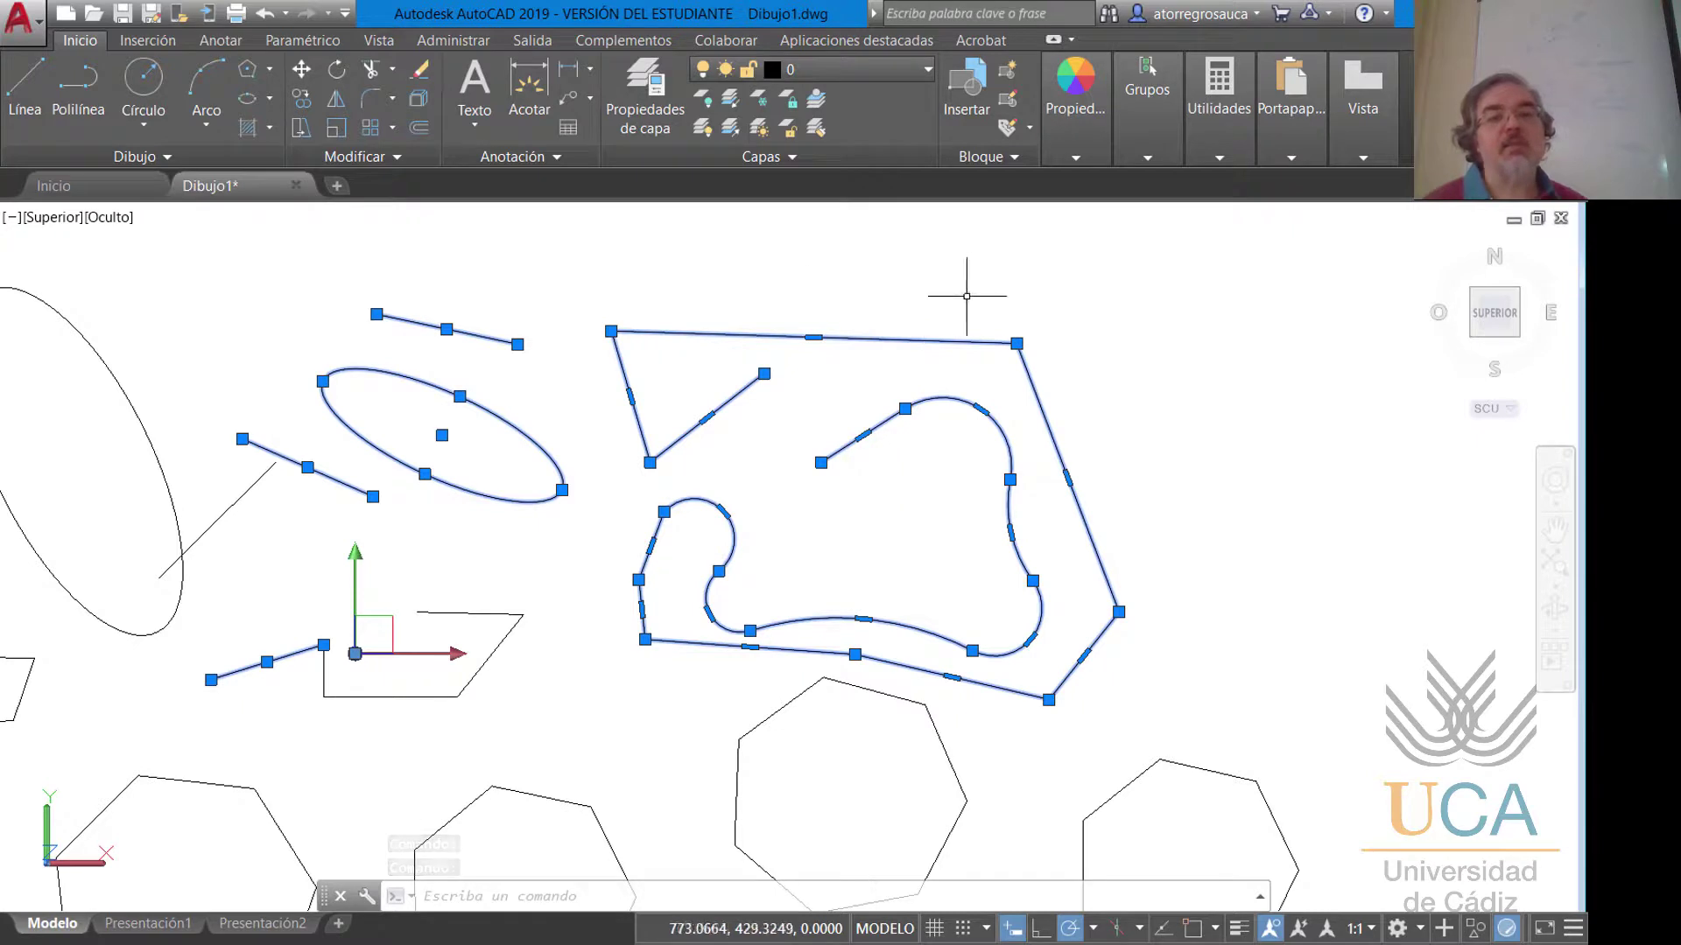
left_click(611, 331)
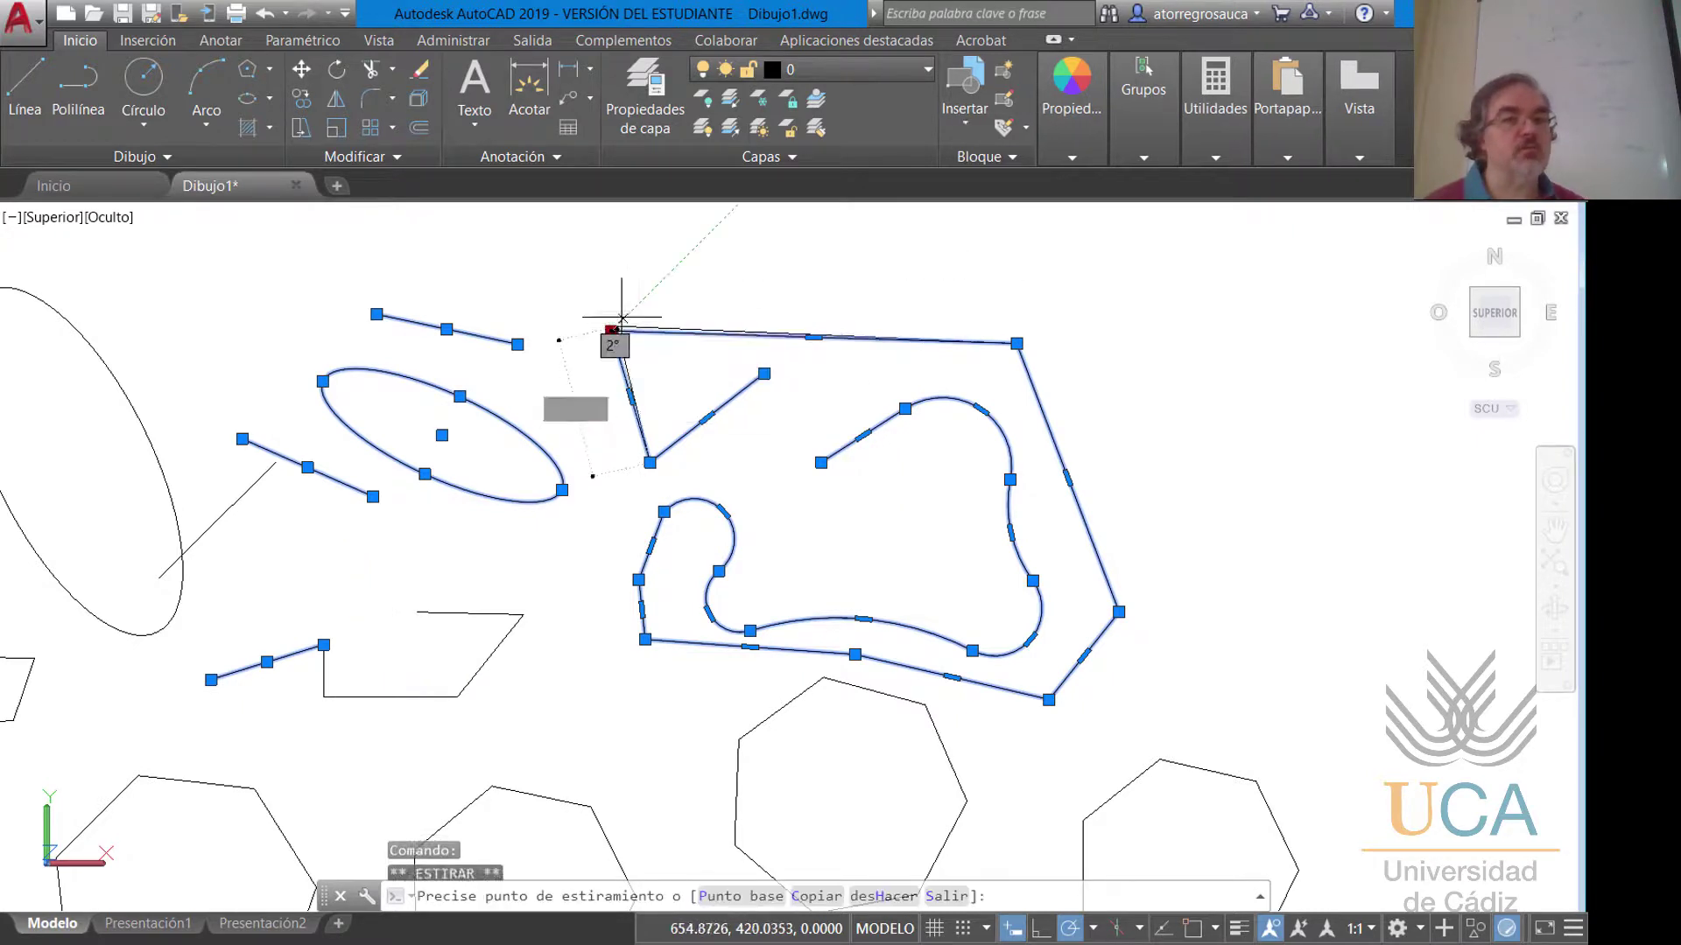
left_click(714, 280)
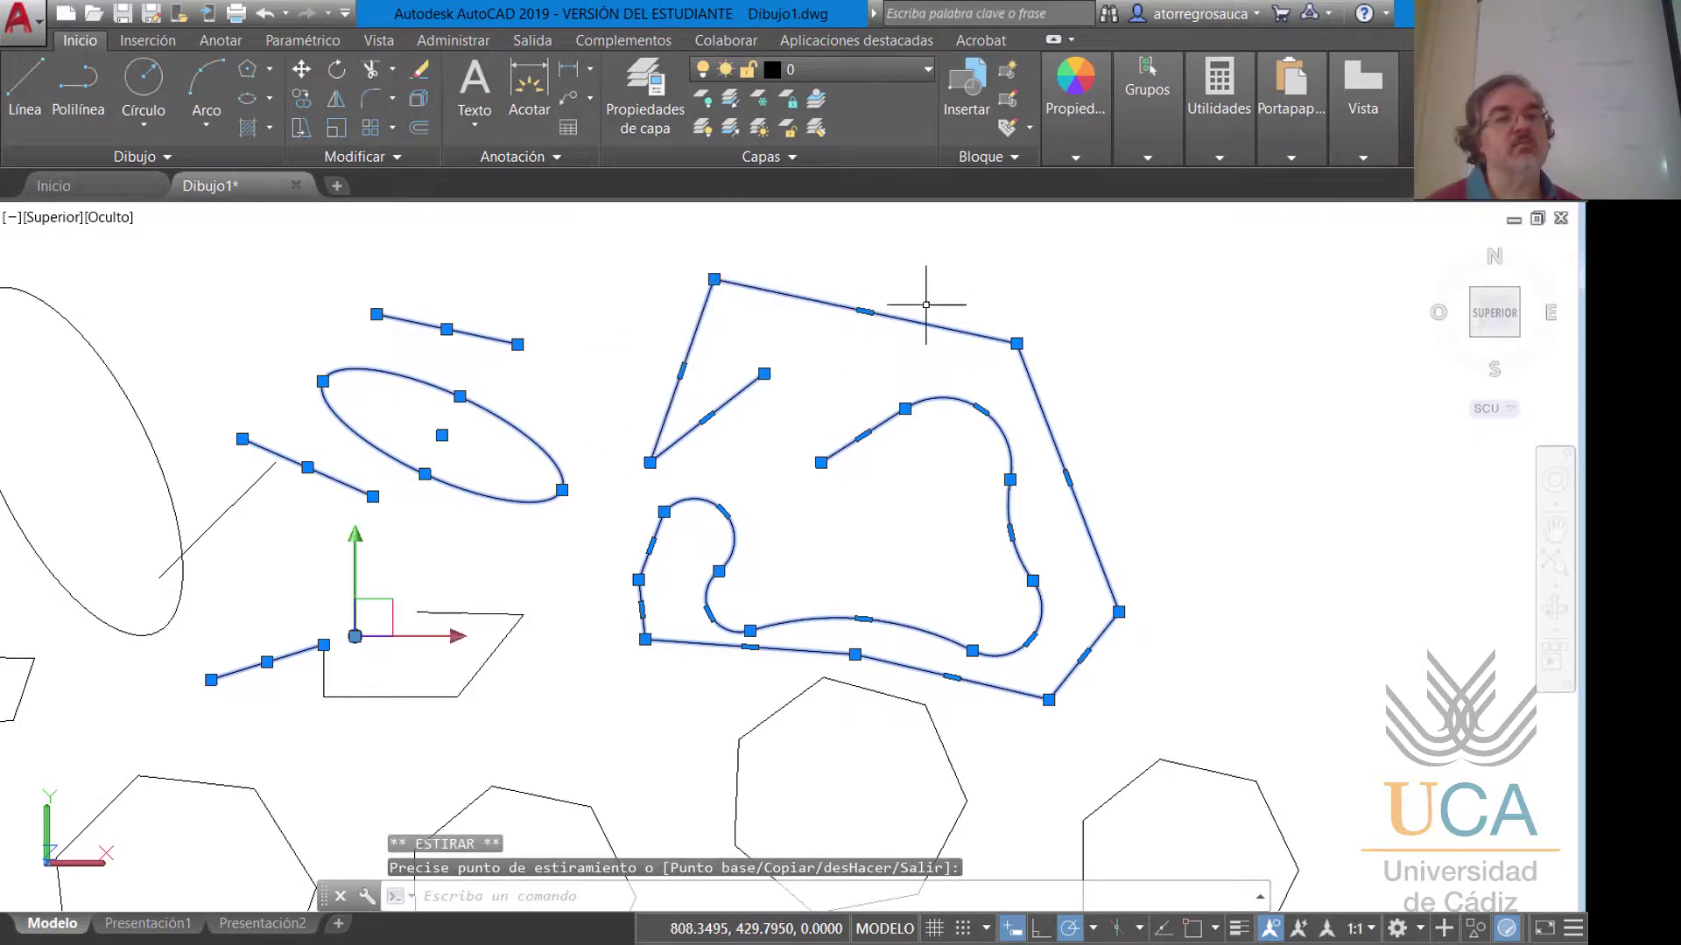
left_click(1016, 343)
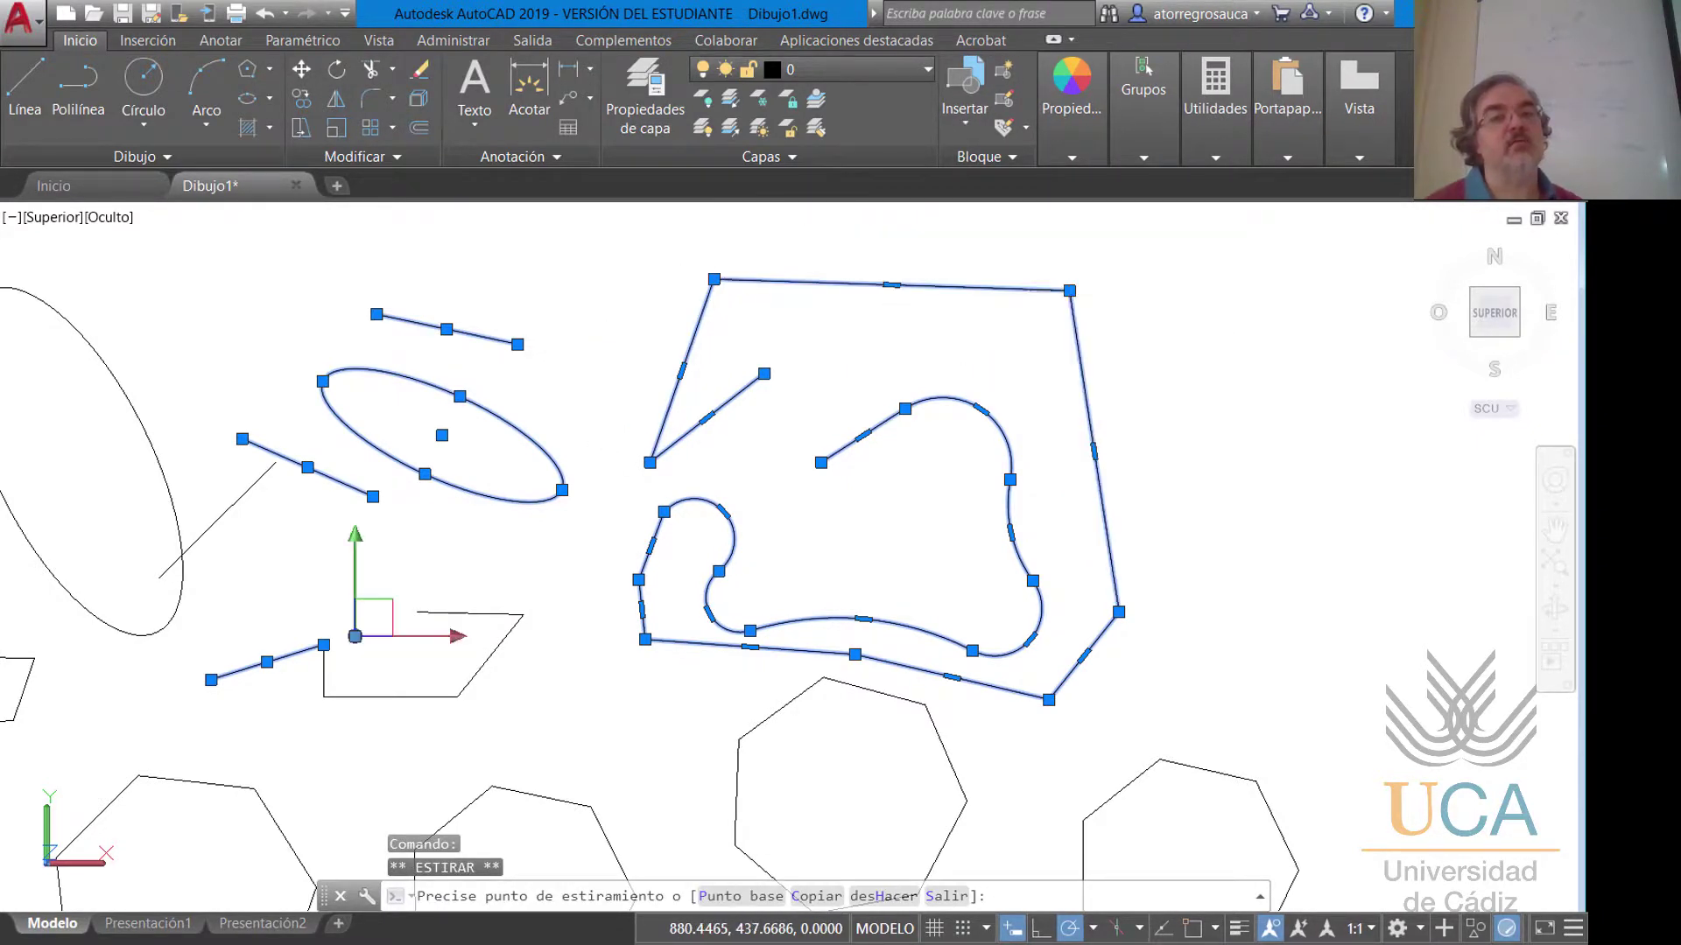
left_click(1069, 291)
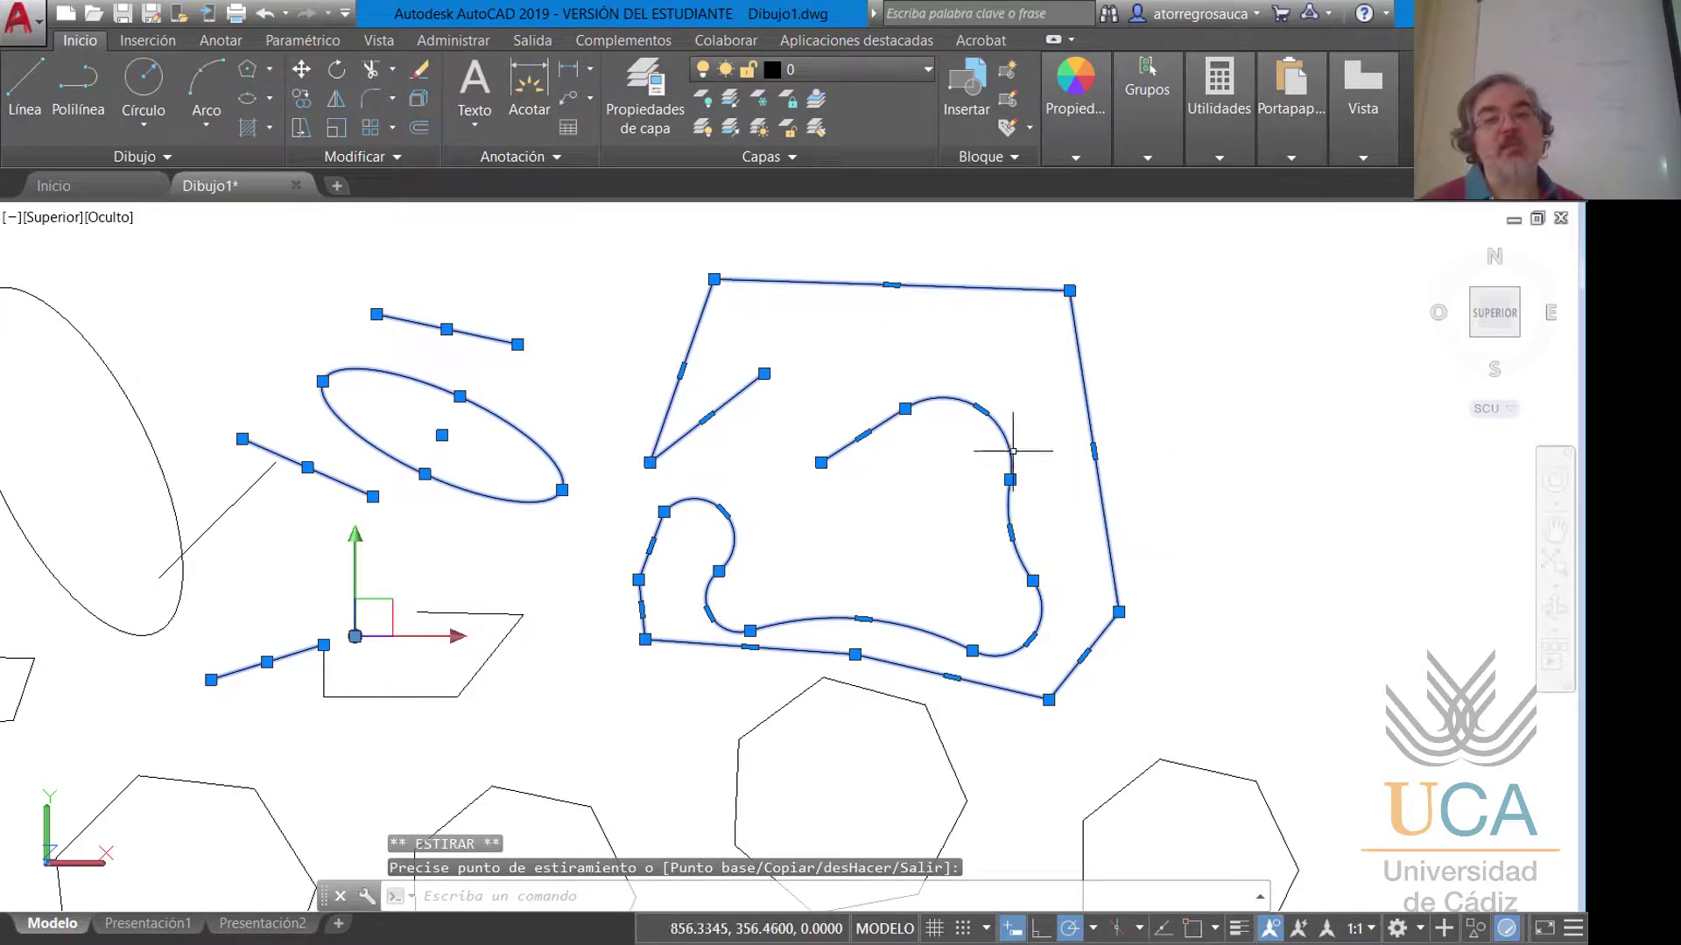
Stretch the vertex joining the open polyline's inner end line and first arc upward and to the left.
mouse_move(905, 409)
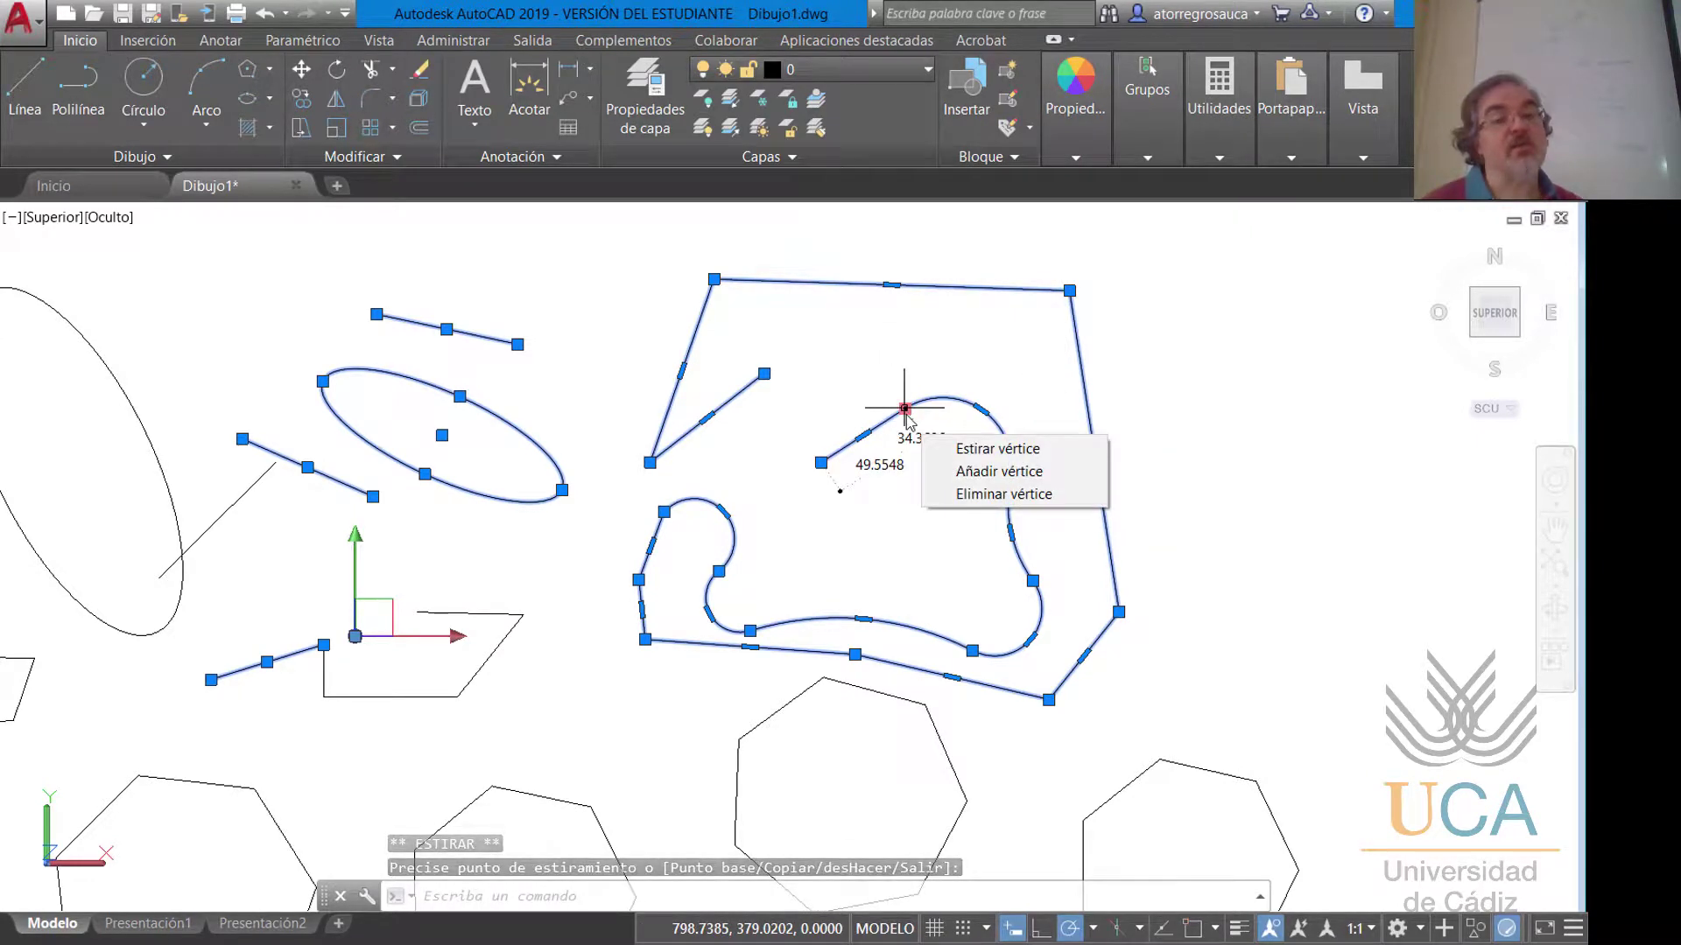
left_click(905, 409)
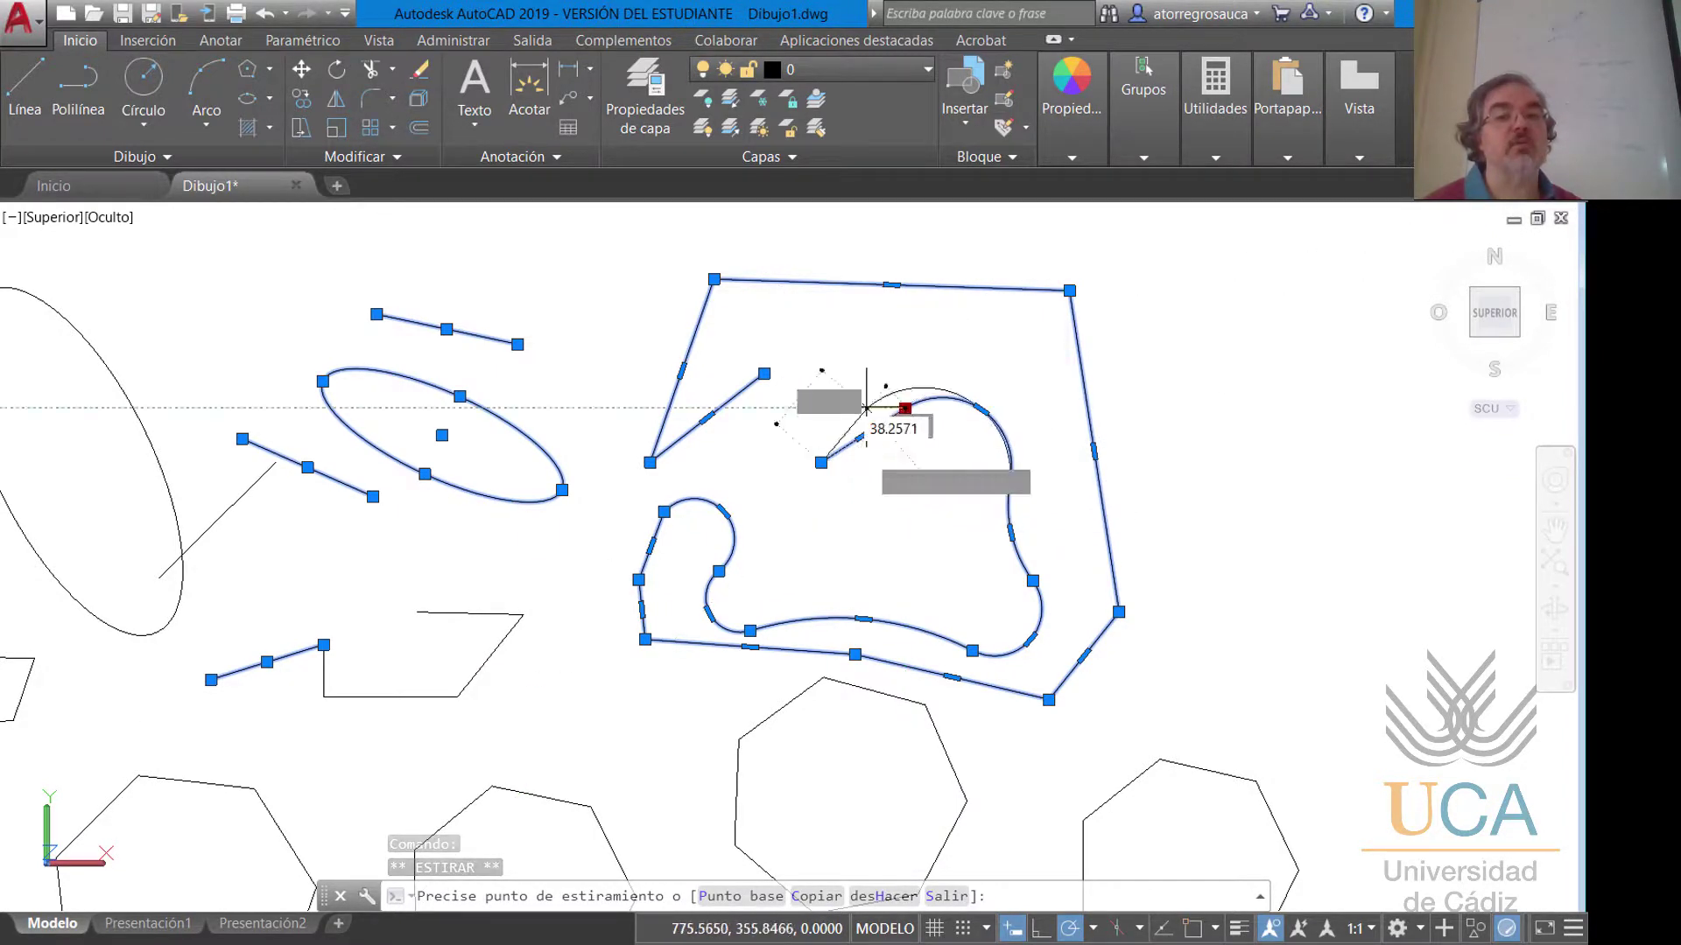
left_click(846, 315)
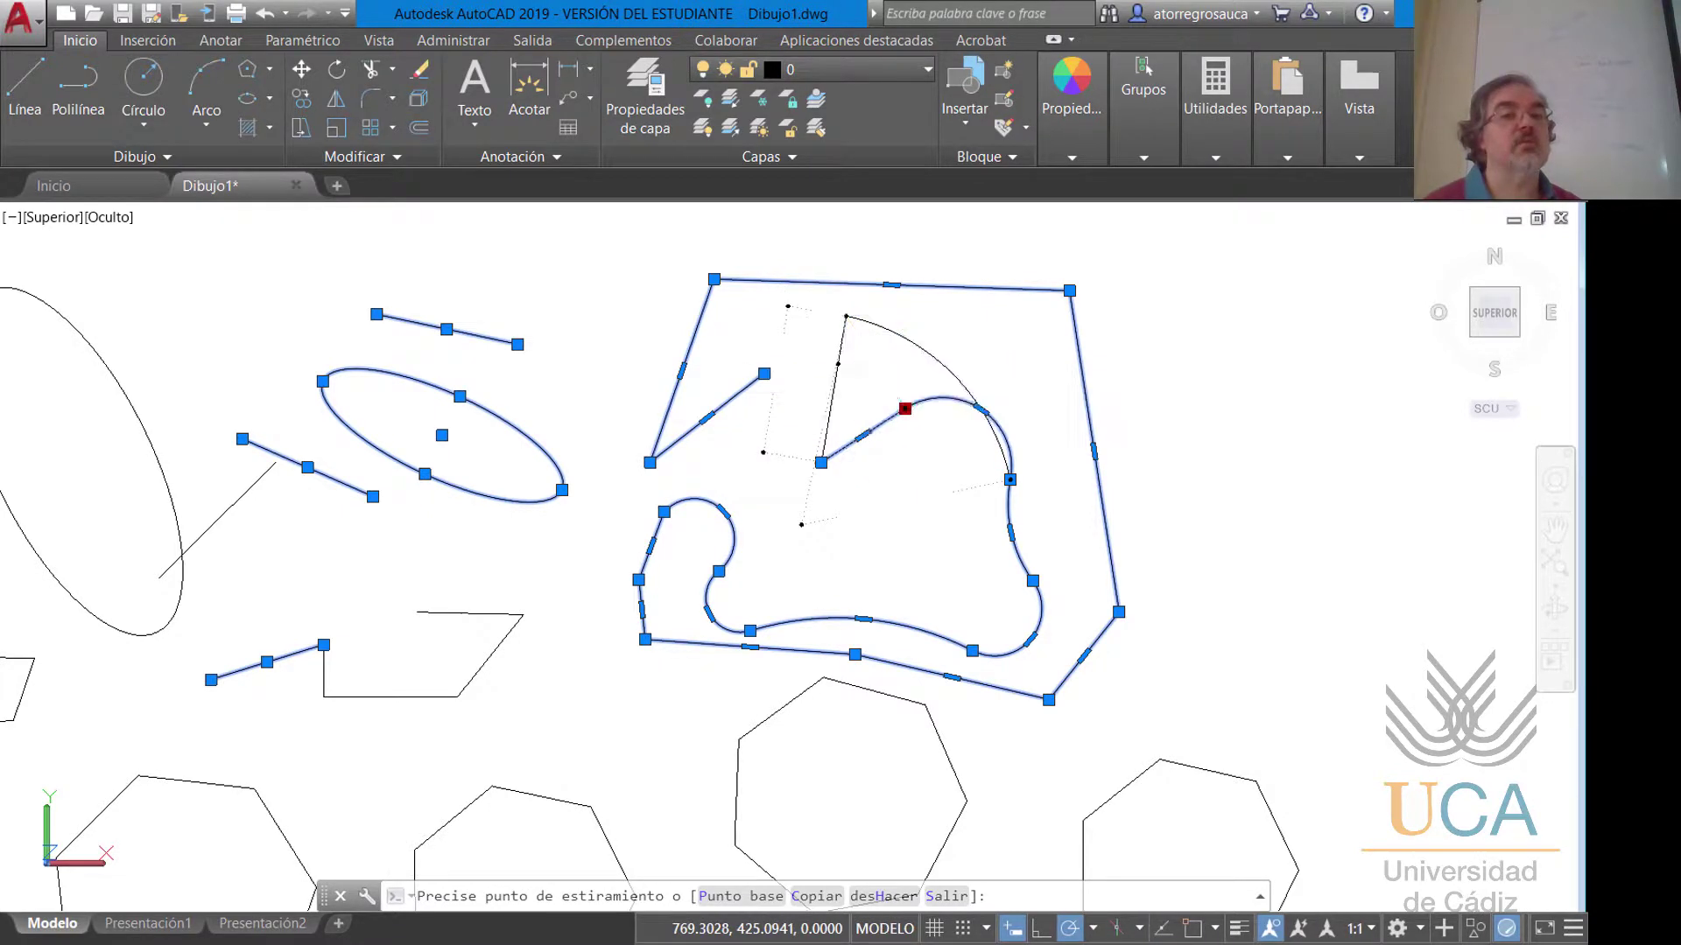
Stretch the vertex between the open polyline's first two arcs up and outward, and shift its top edge up and left by the midpoint grip.
left_click(1009, 479)
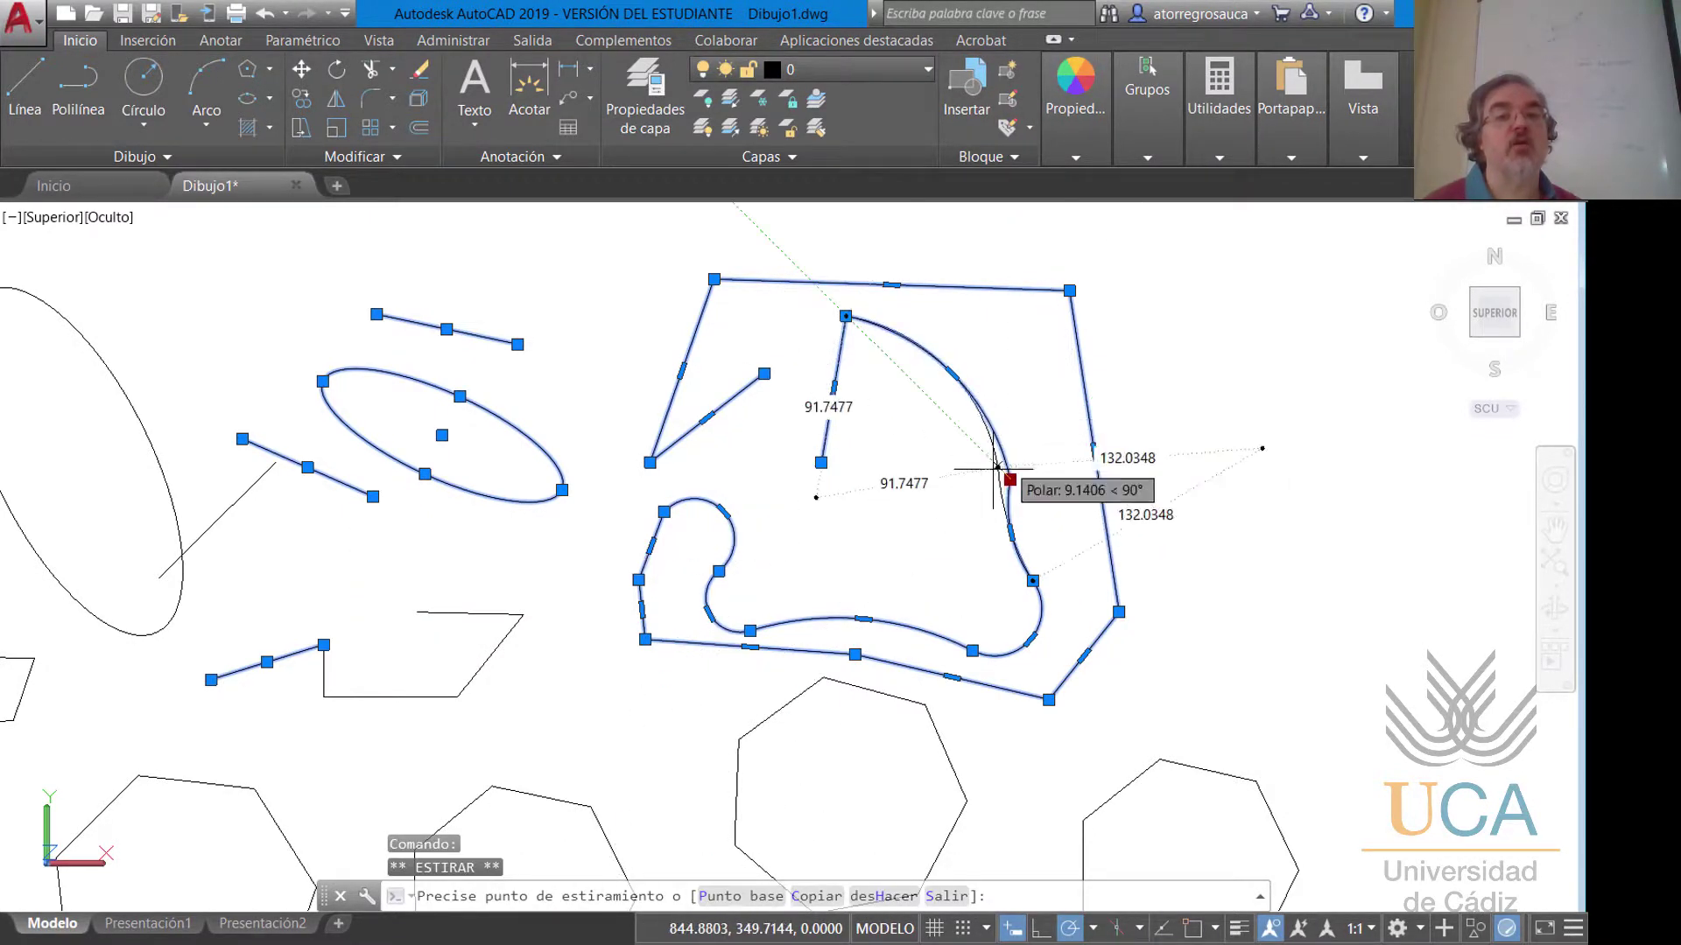
left_click(1040, 449)
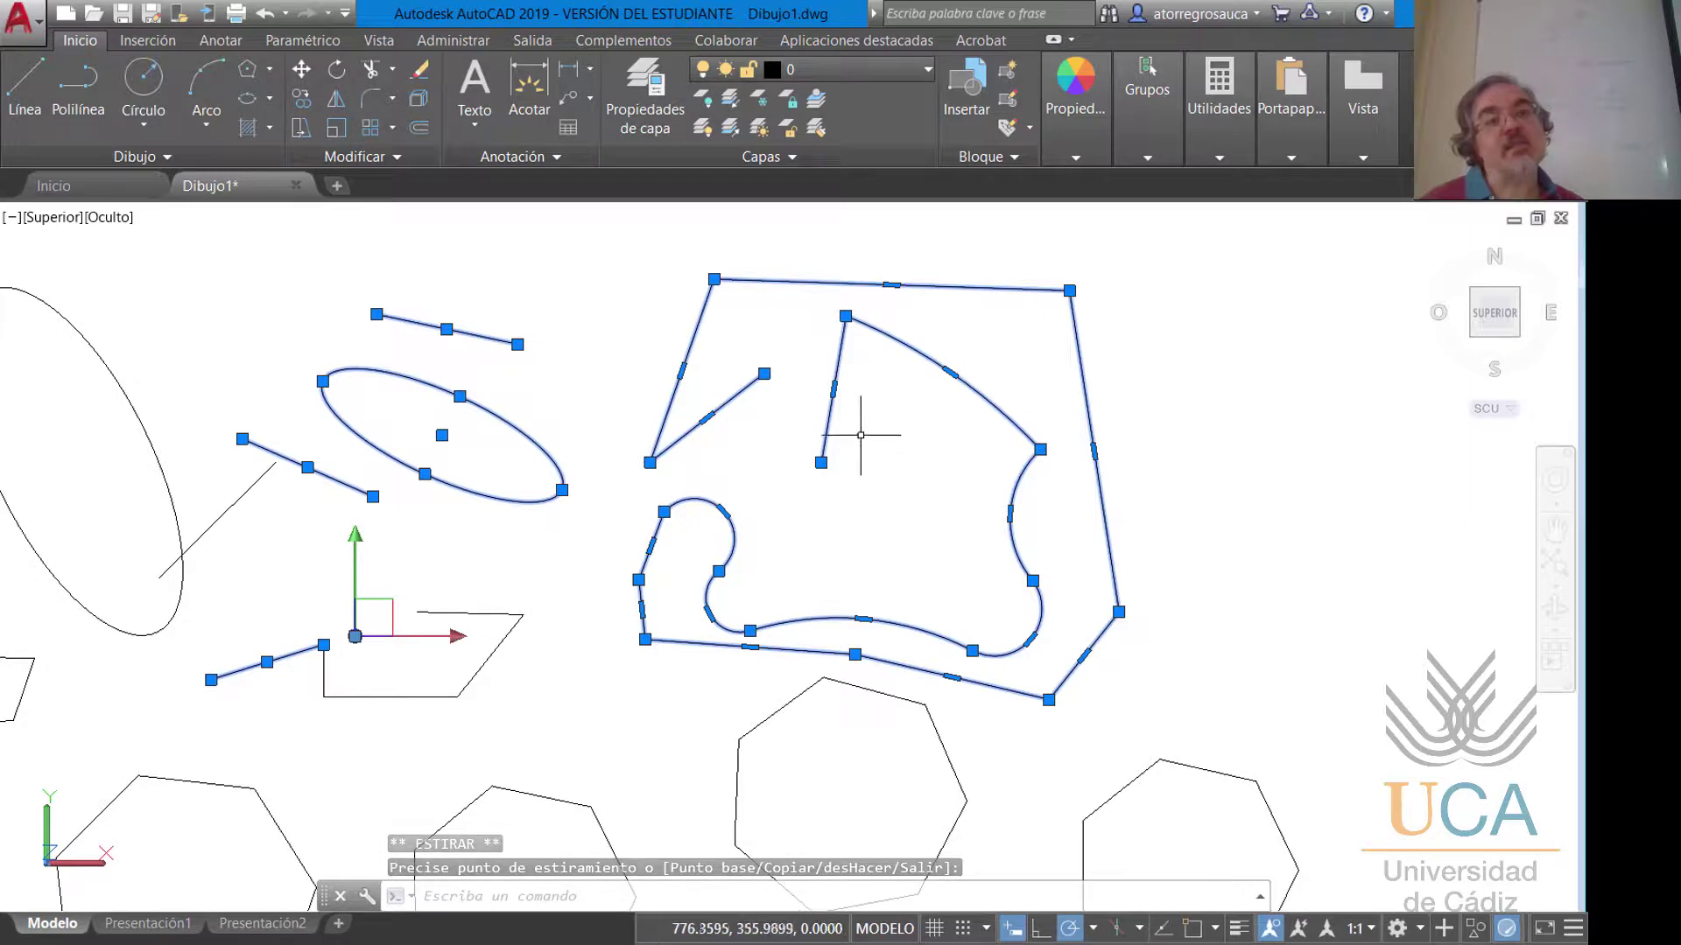
left_click(891, 285)
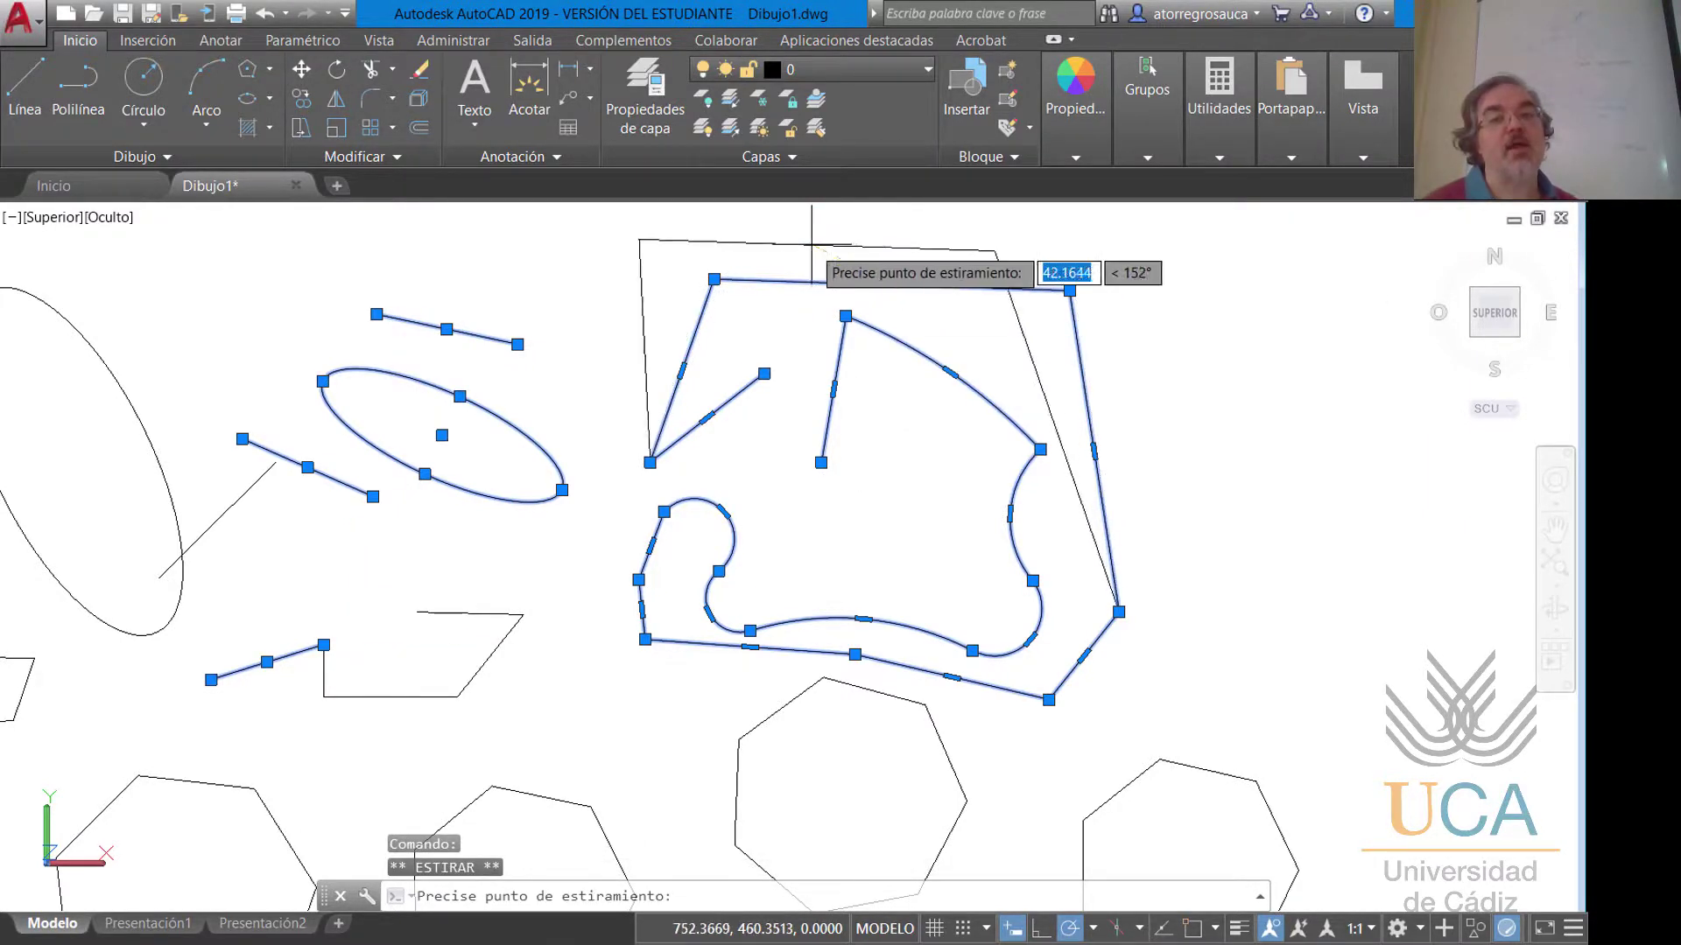
middle_click_drag(891, 244, 854, 325)
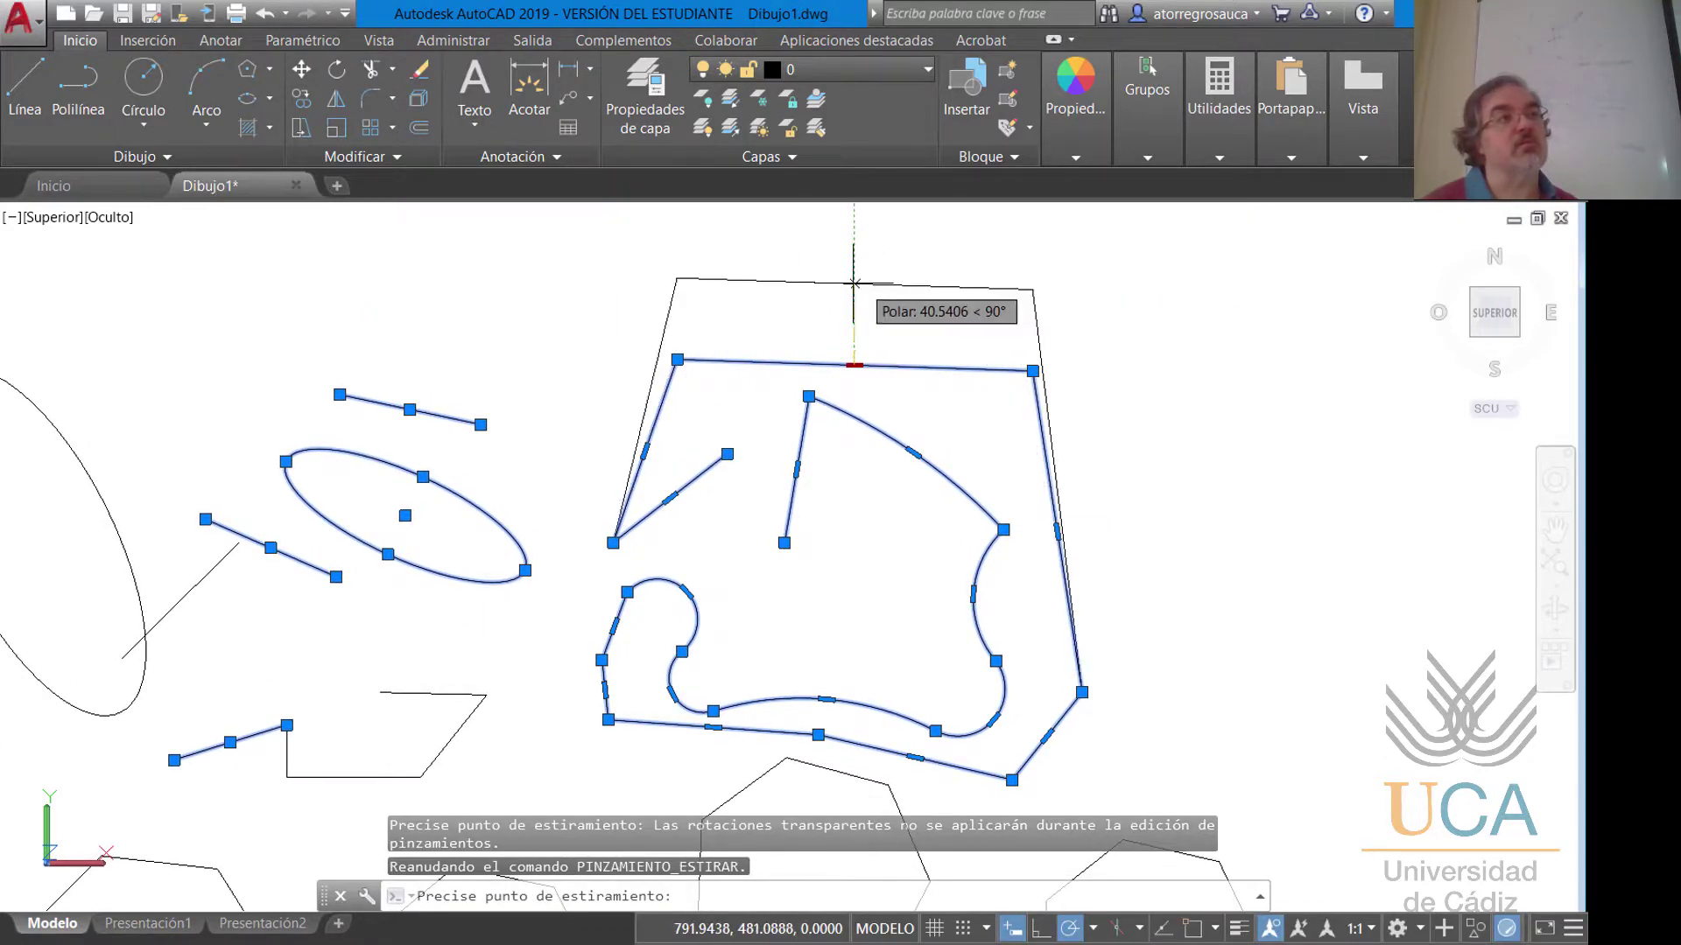
left_click(792, 300)
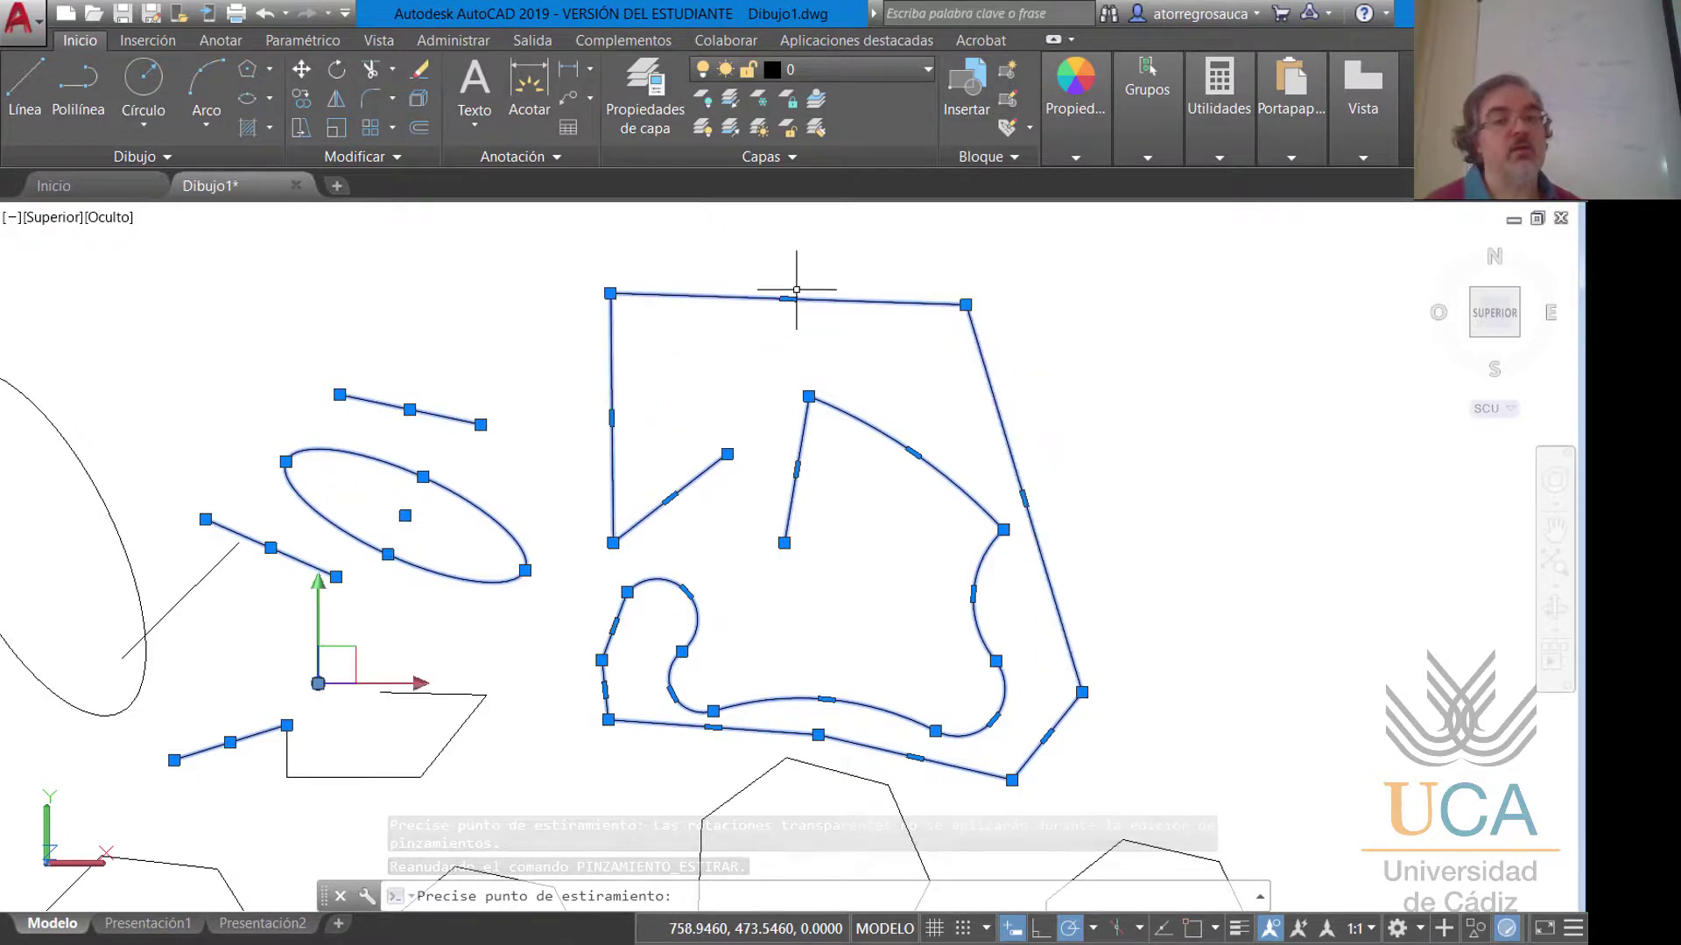
Bulge the open polyline's second inner arc farther into the shape by its midpoint grip.
left_click(973, 595)
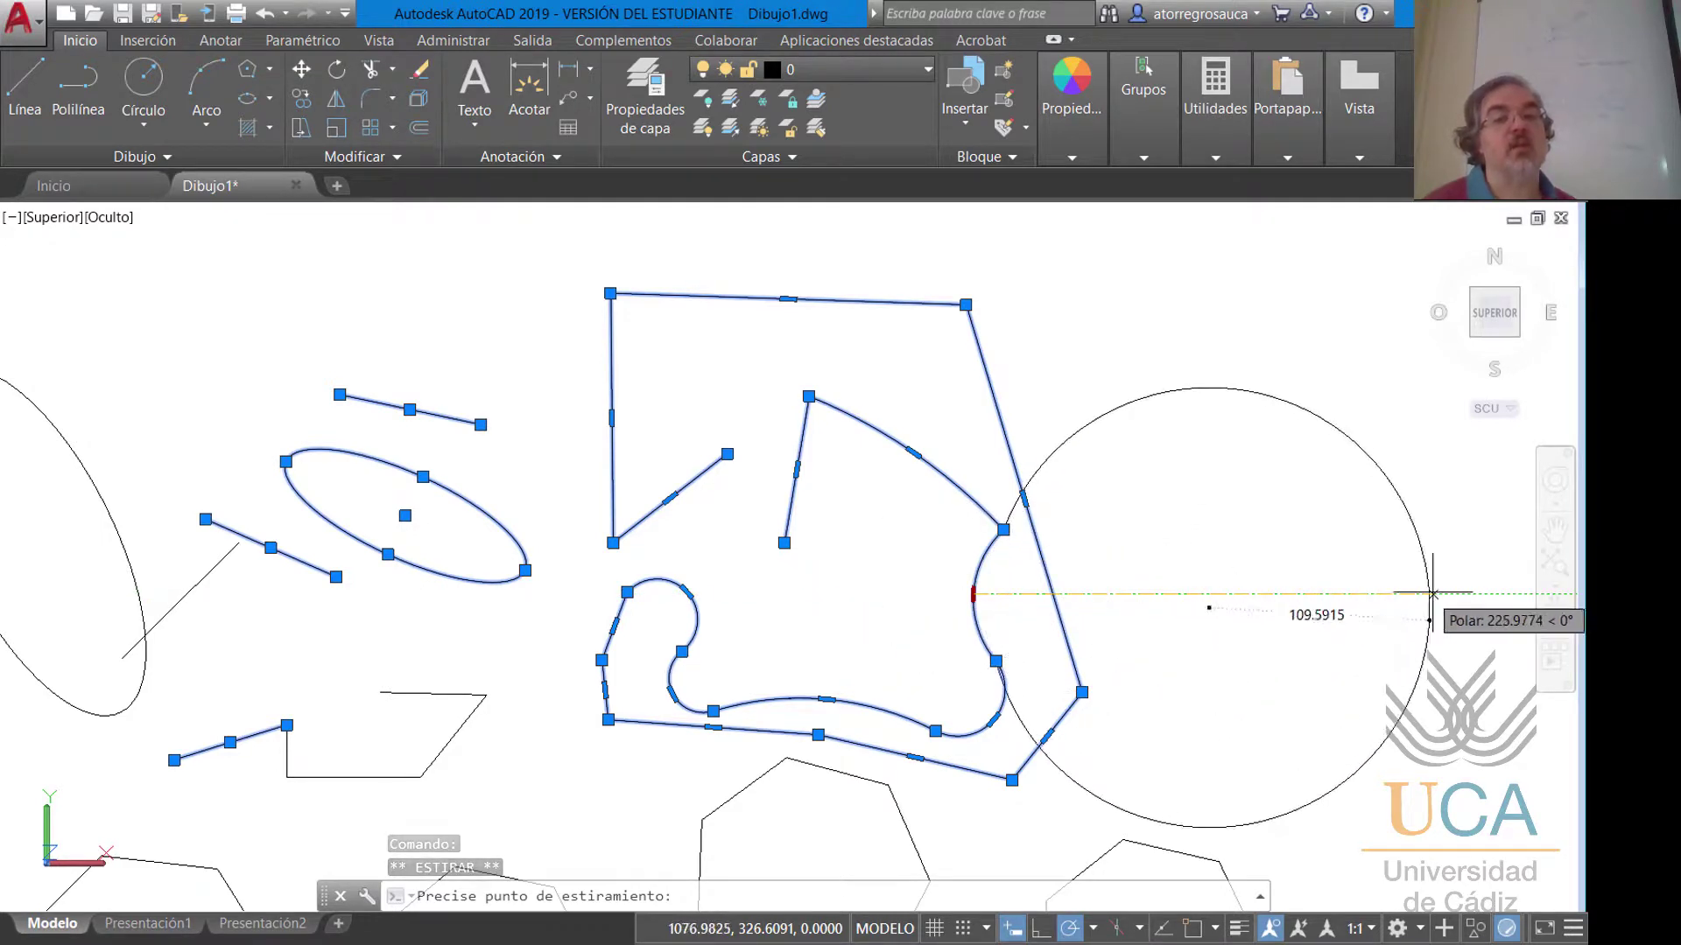
left_click(846, 604)
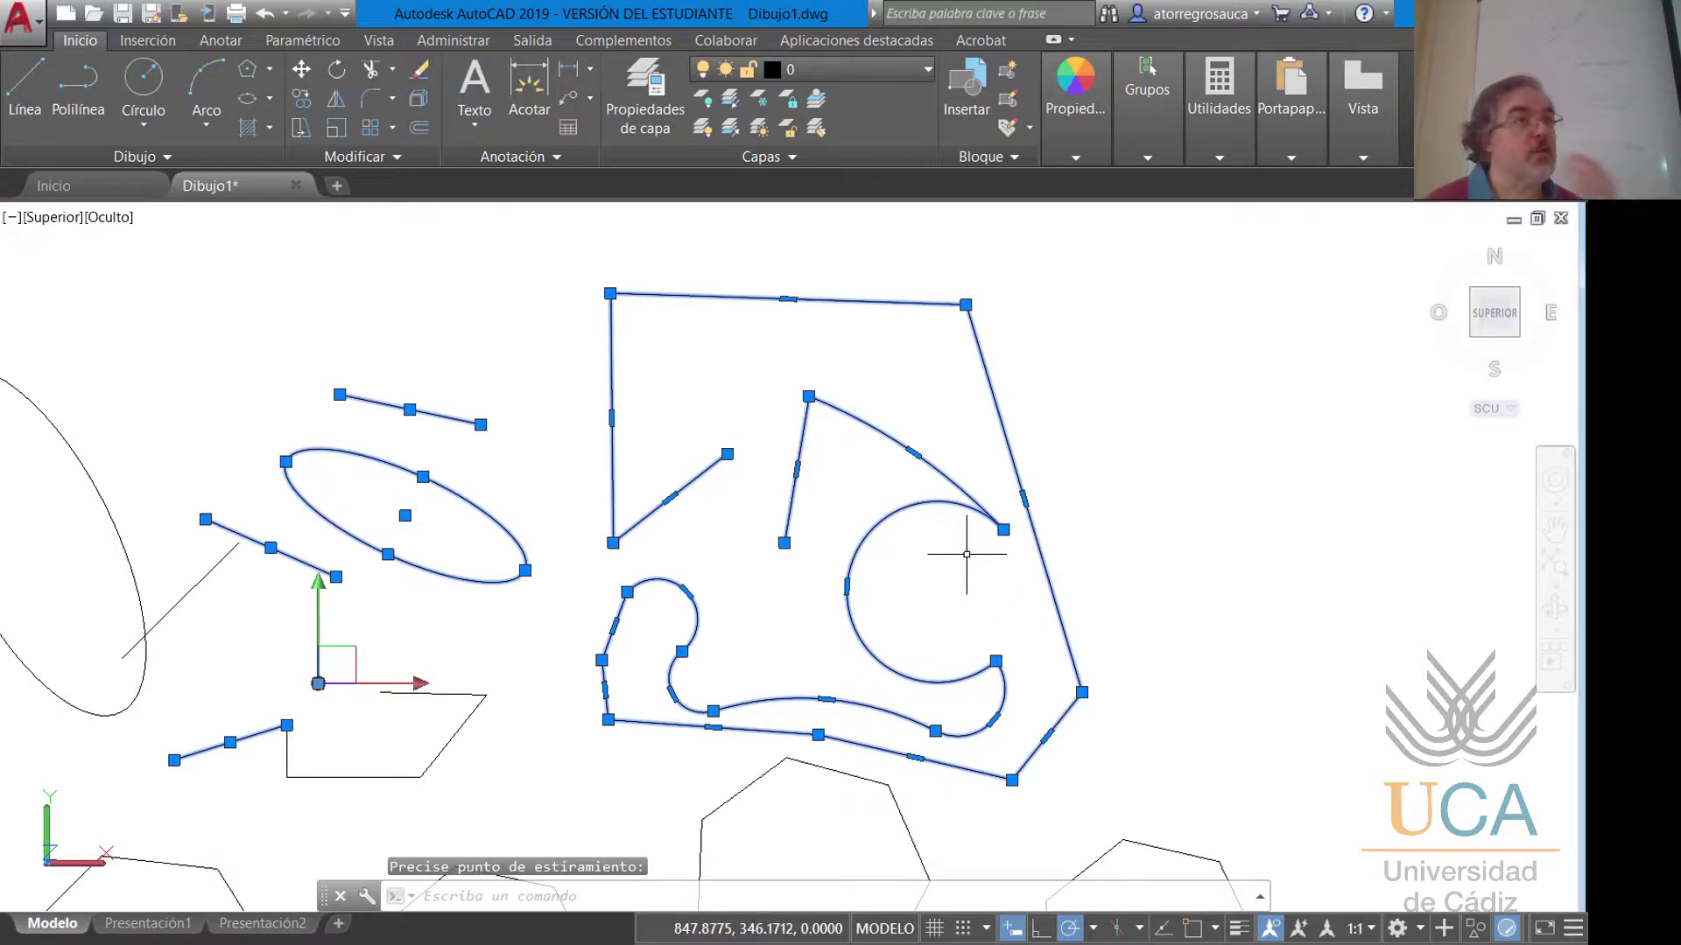
middle_click_drag(945, 581, 925, 481)
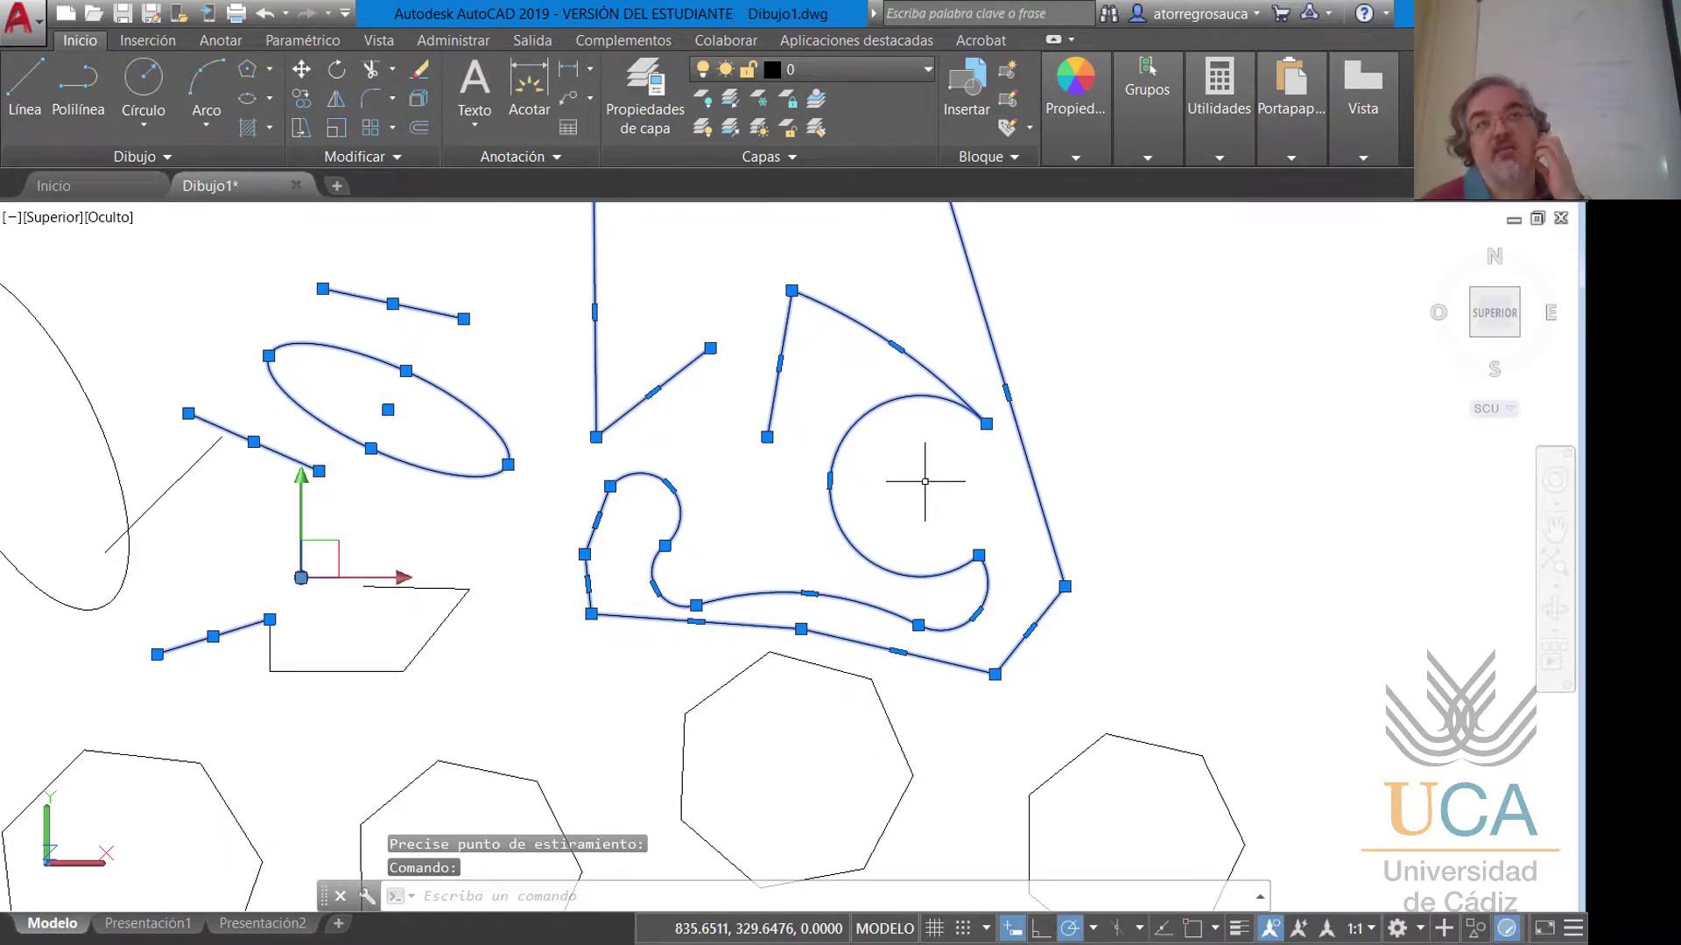
Select the heptagon directly below the open polyline and move its left side up and outward by the midpoint grip.
scroll(707, 512, "down", 2)
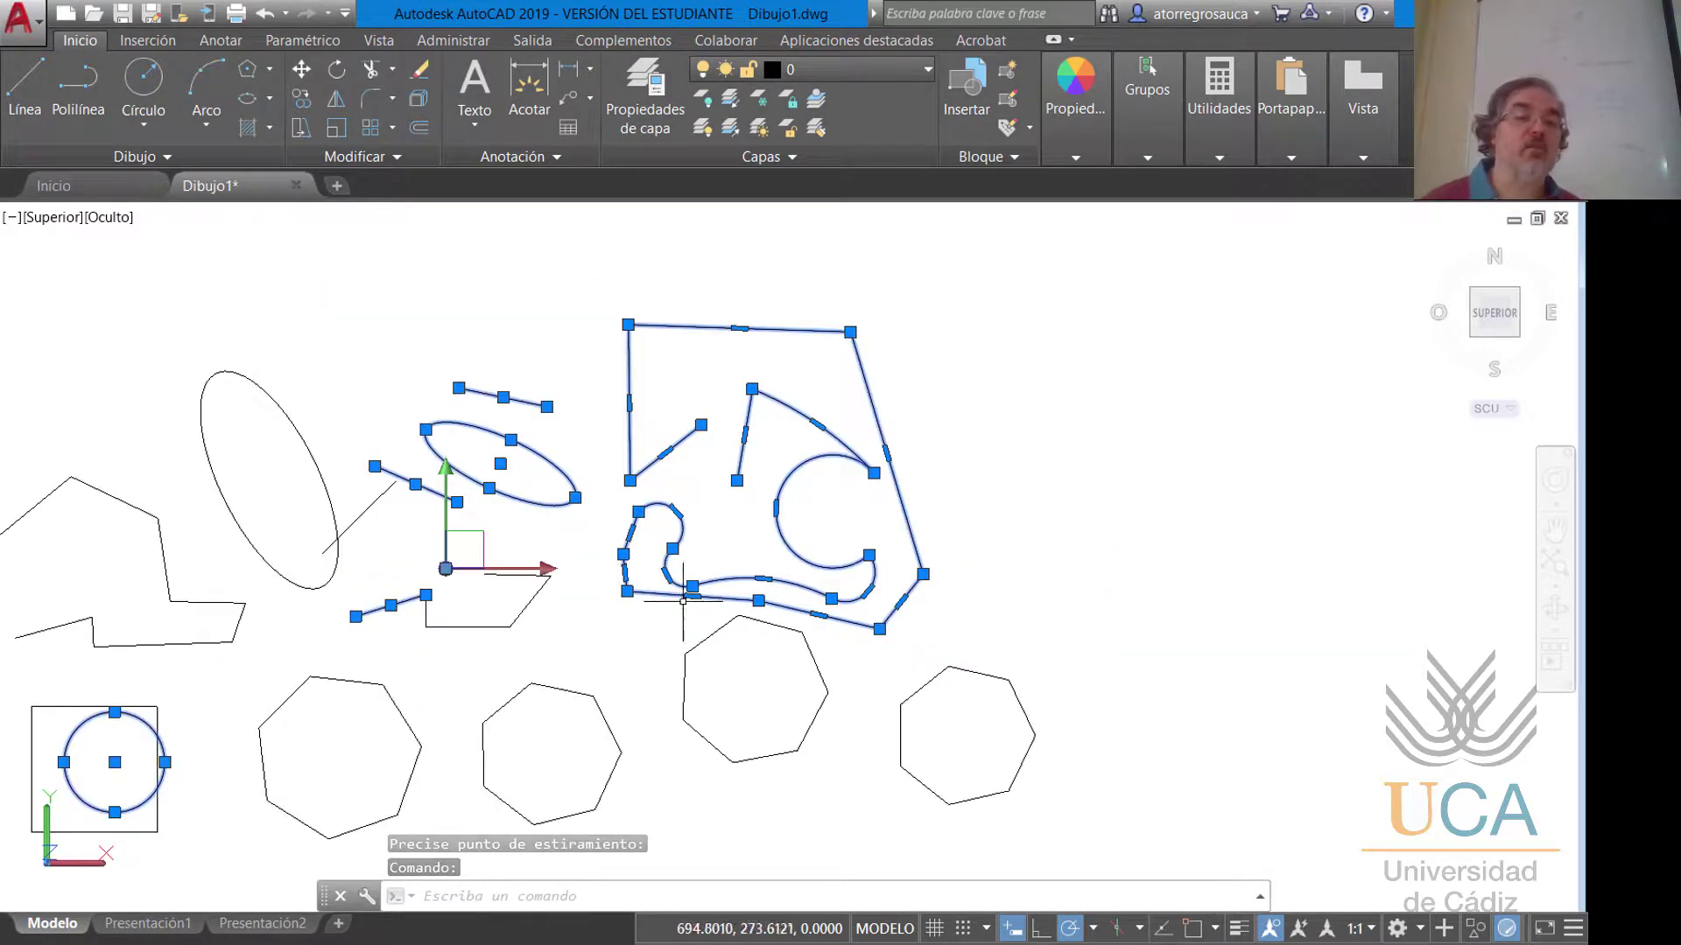
middle_click_drag(544, 618, 604, 543)
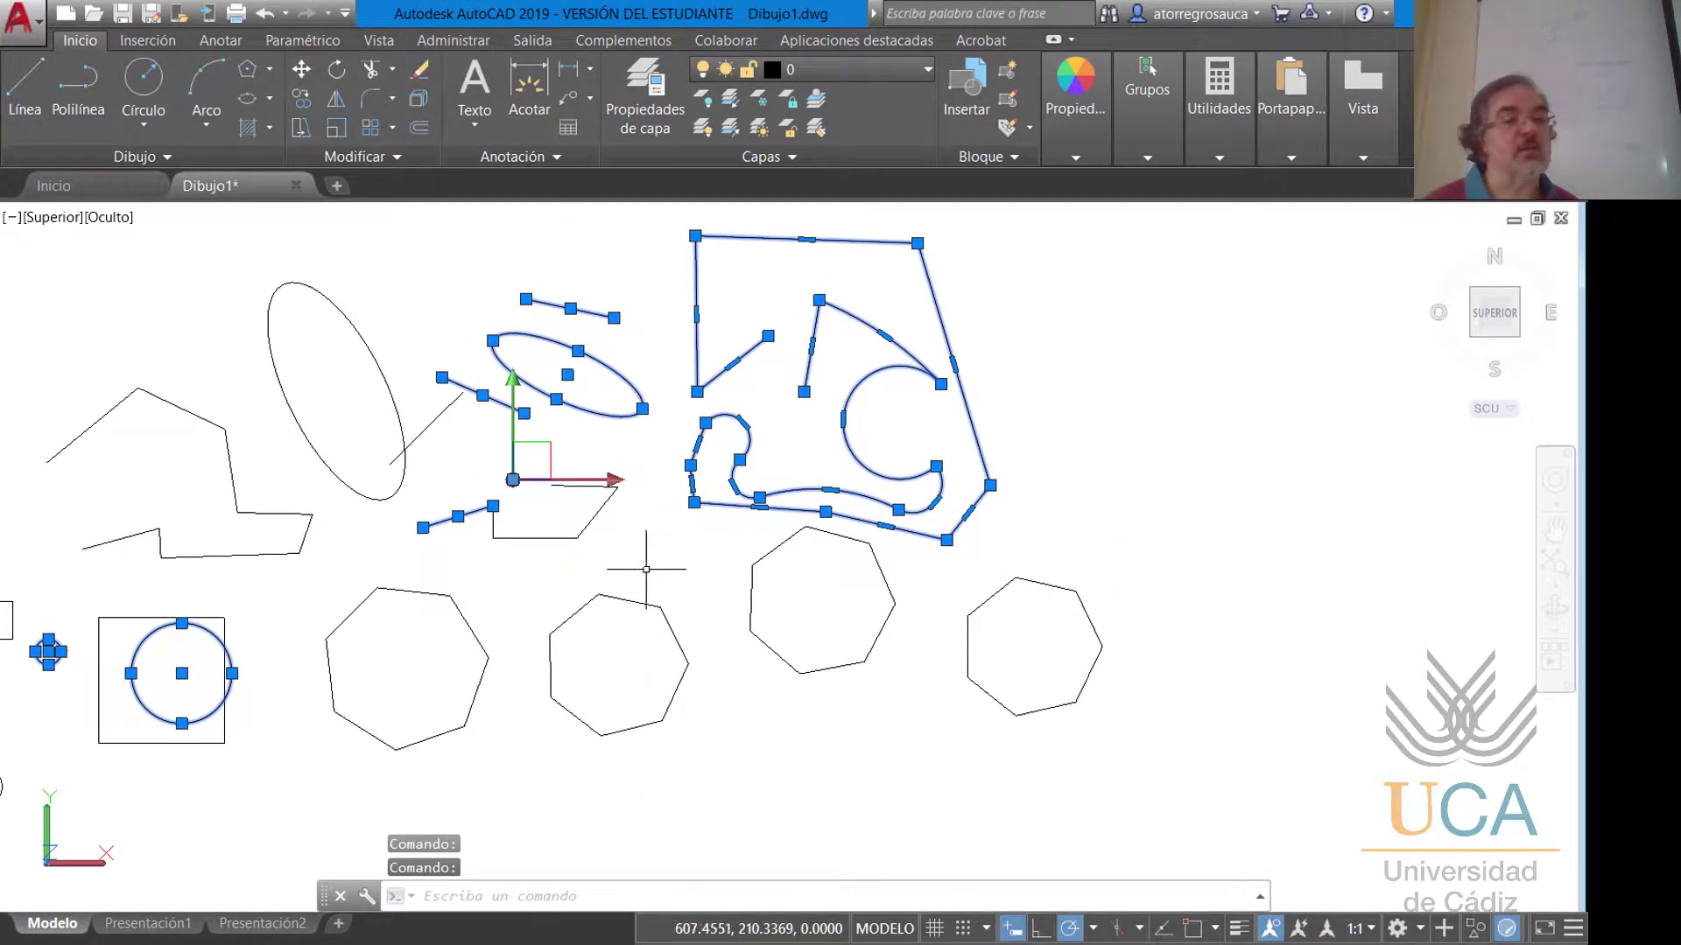
scroll(800, 569, "up", 2)
scroll(803, 564, "up", 3)
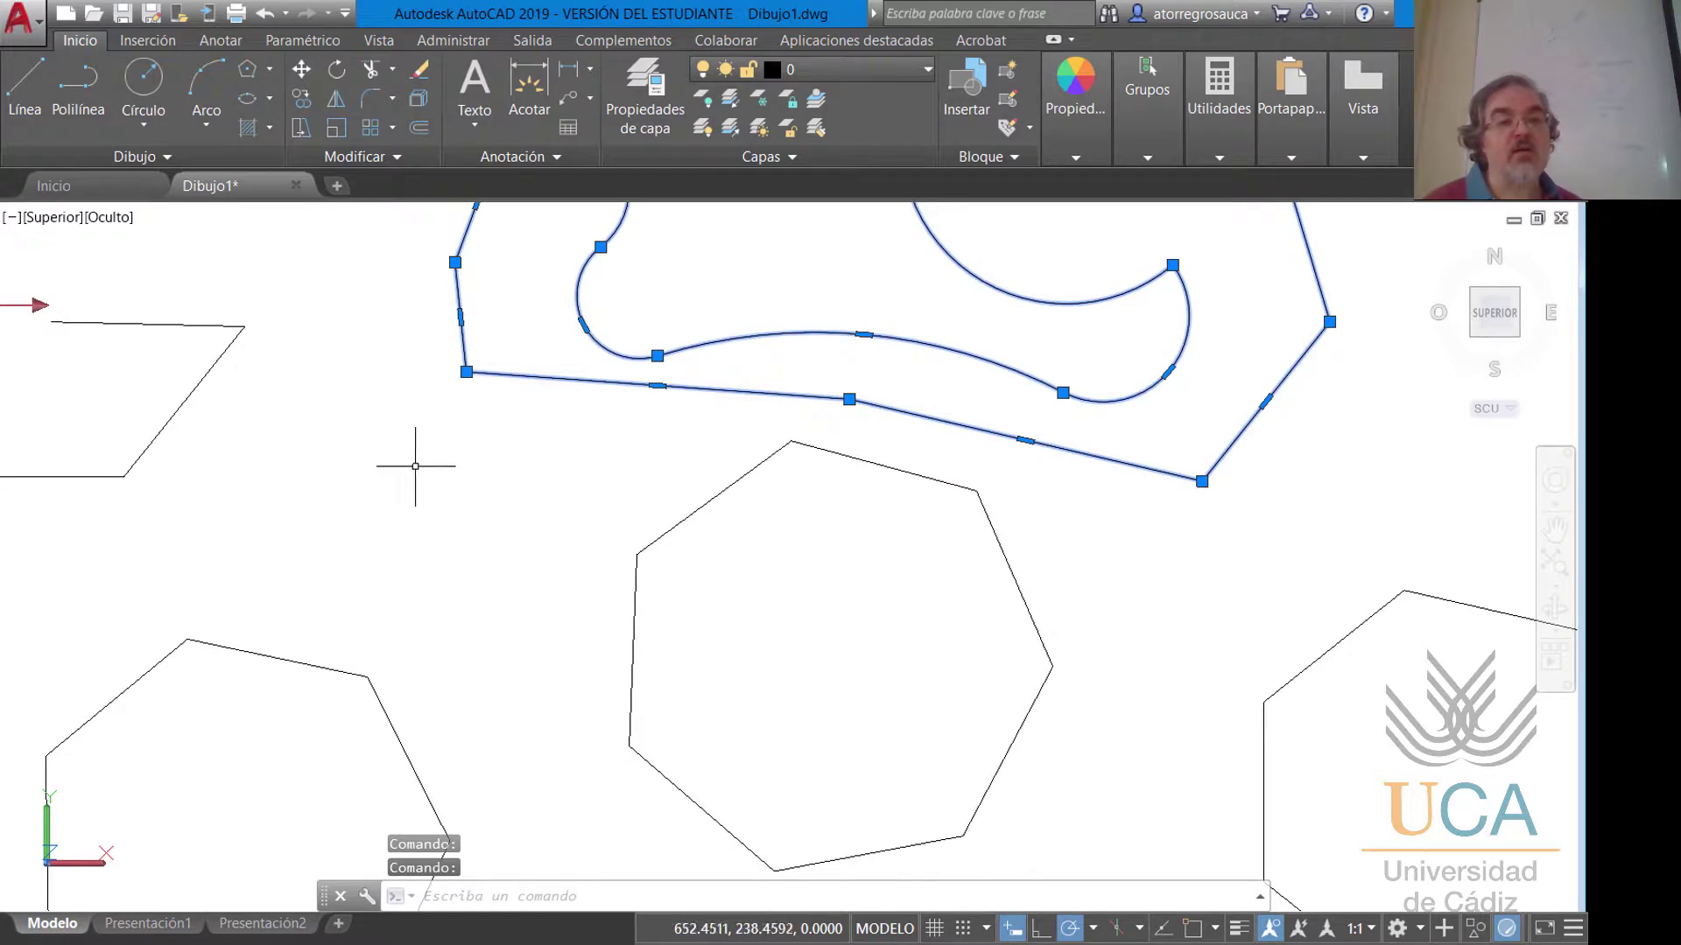
left_click(856, 466)
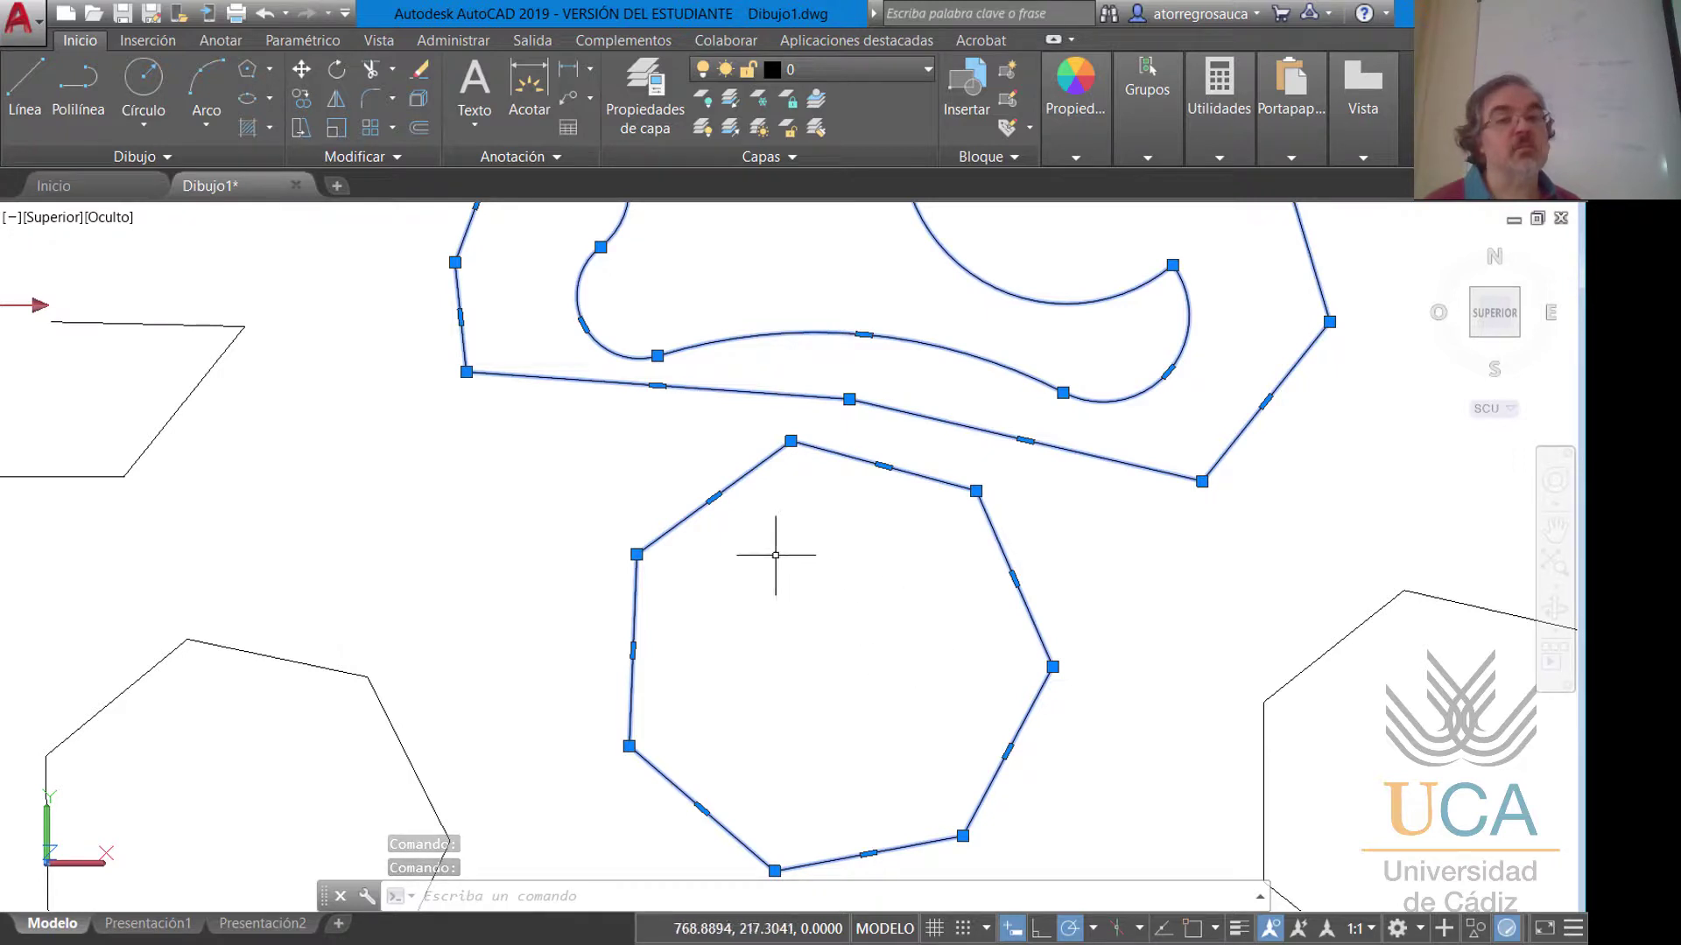
left_click(633, 650)
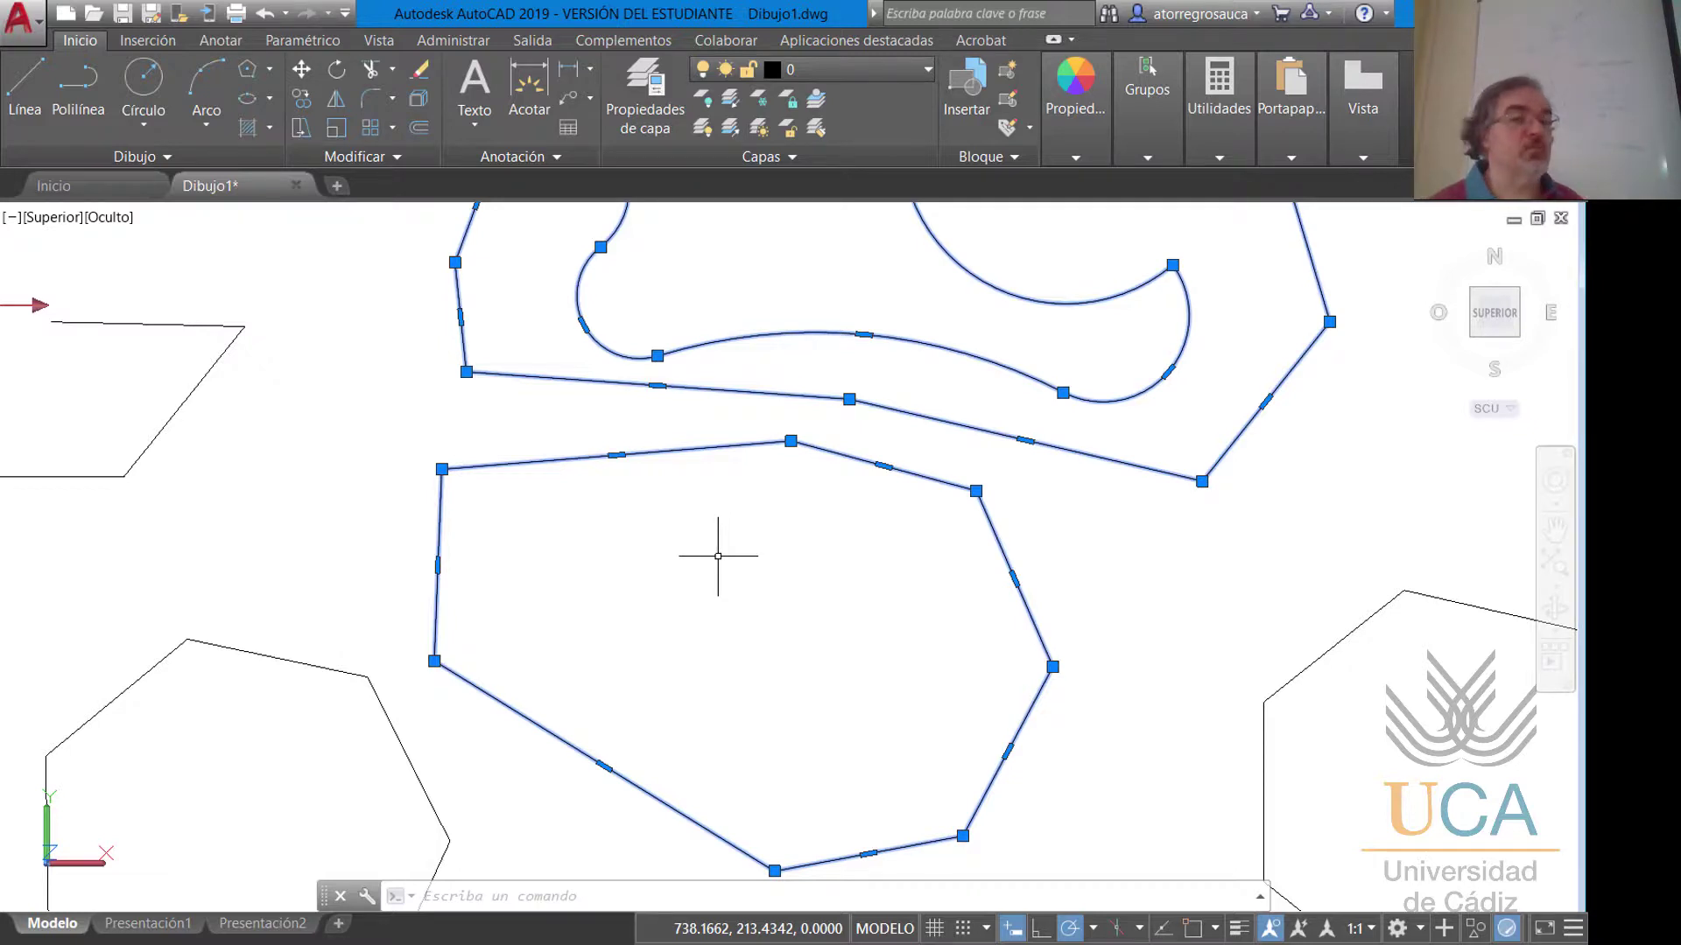
Stretch the free left endpoint of the selected slanted line horizontally to the left, making the line about 68.2 long.
scroll(736, 549, "down", 2)
scroll(760, 551, "down", 4)
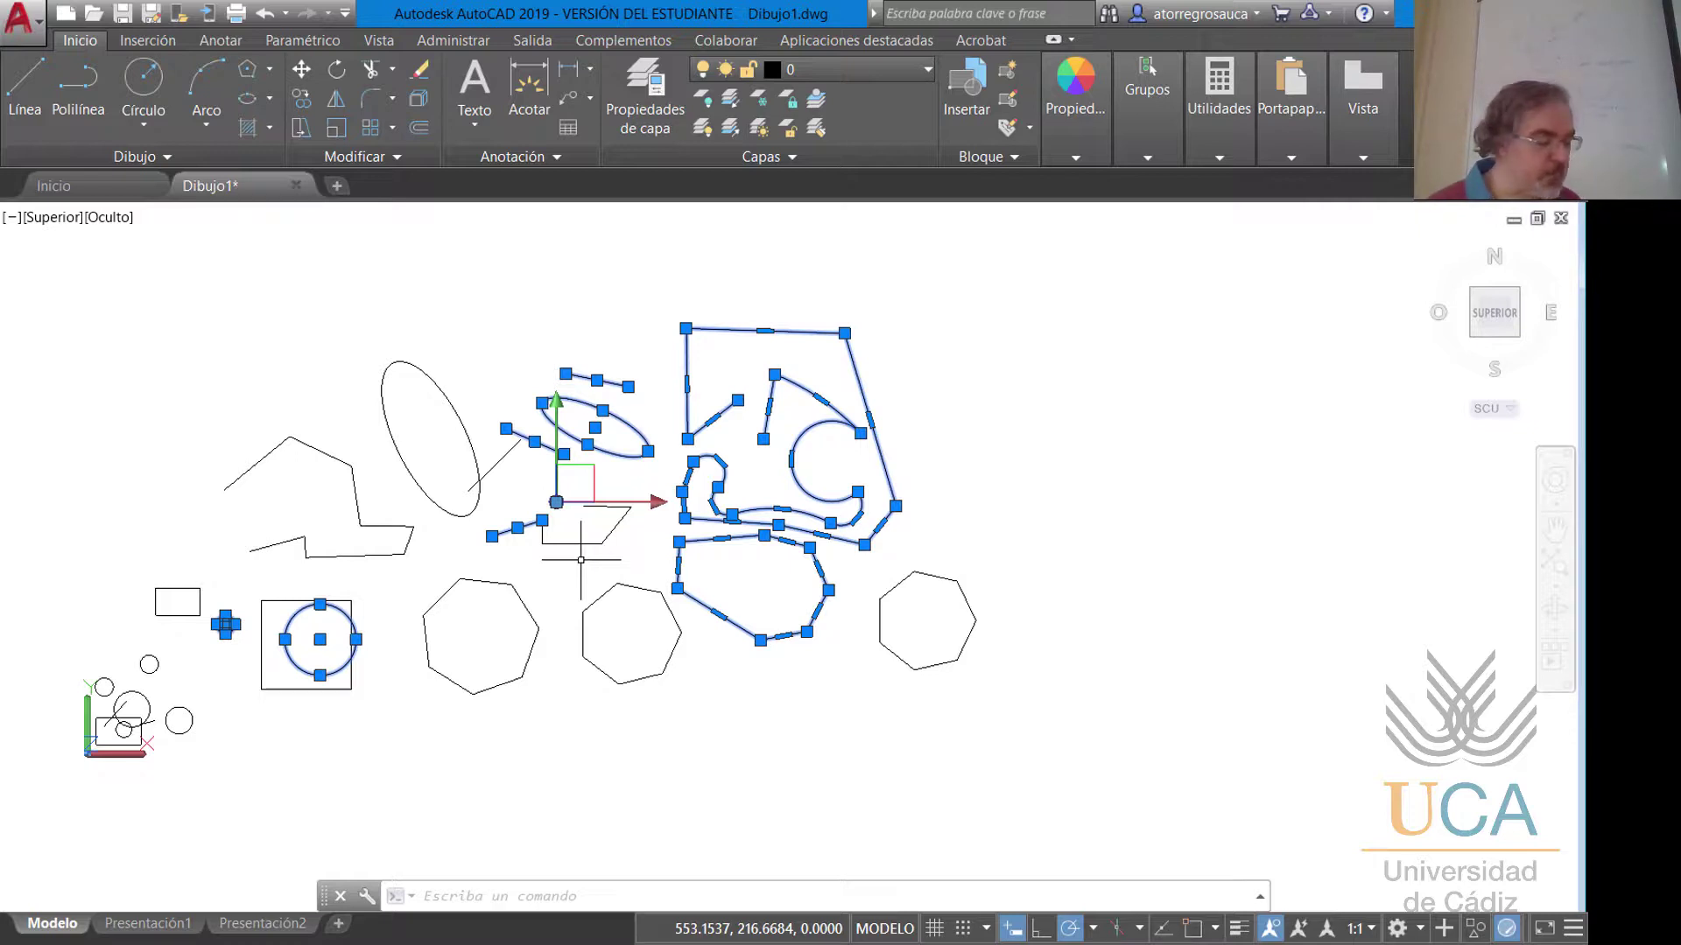
scroll(770, 608, "up", 3)
scroll(490, 526, "down", 4)
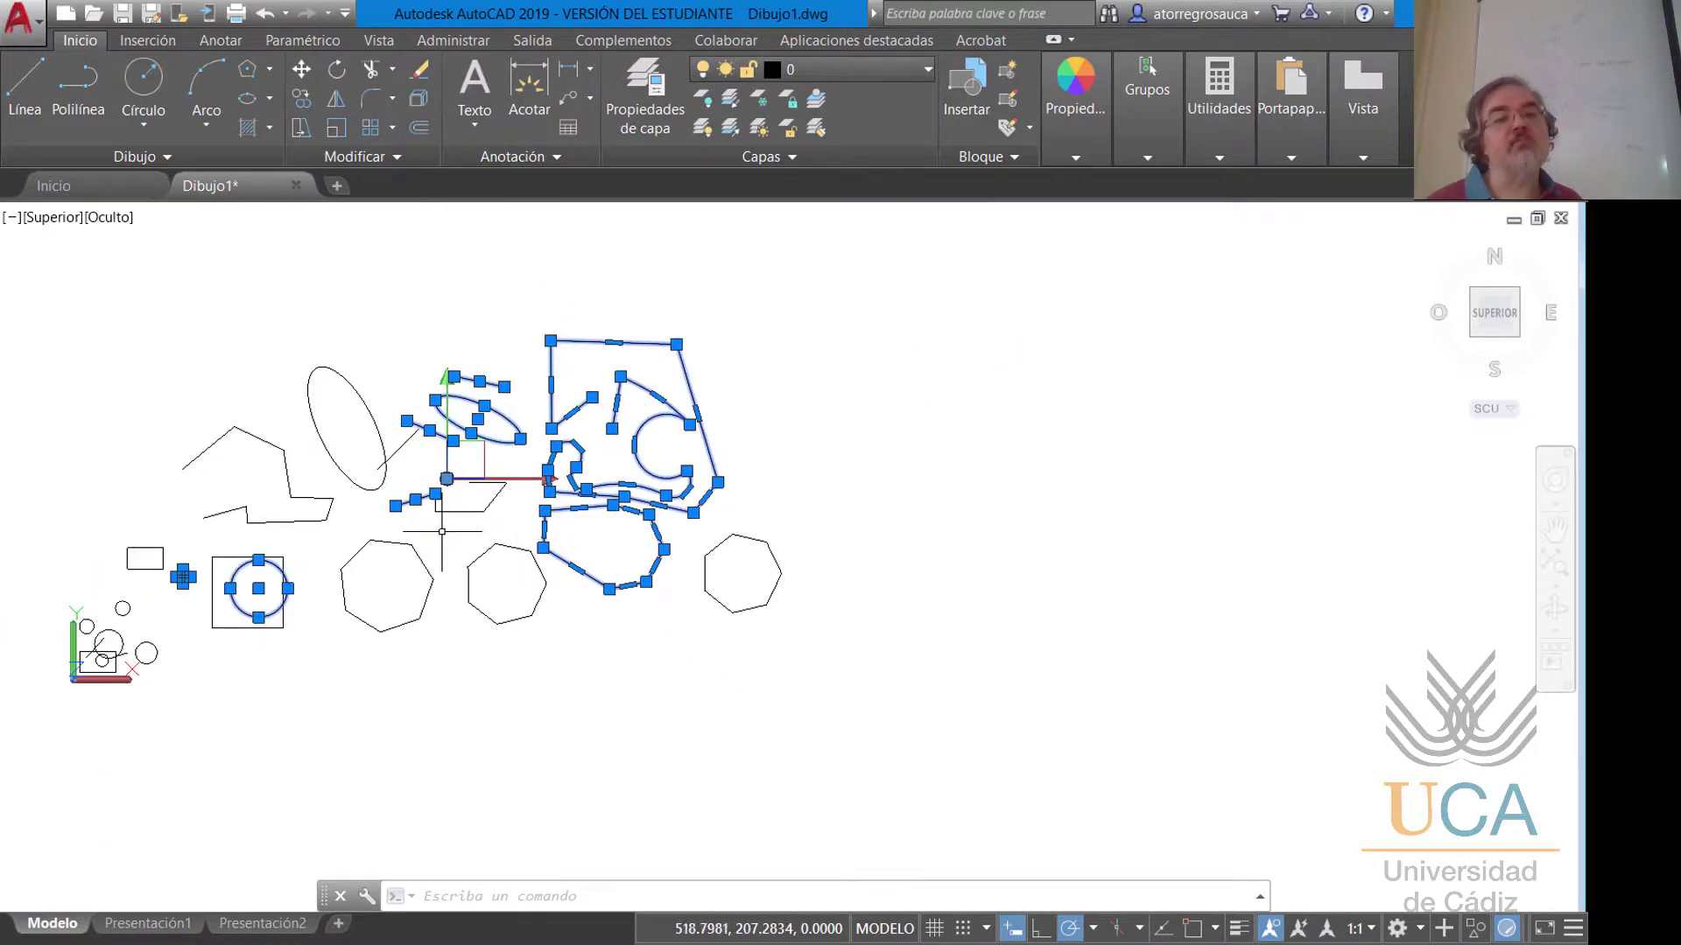
middle_click_drag(442, 532, 684, 549)
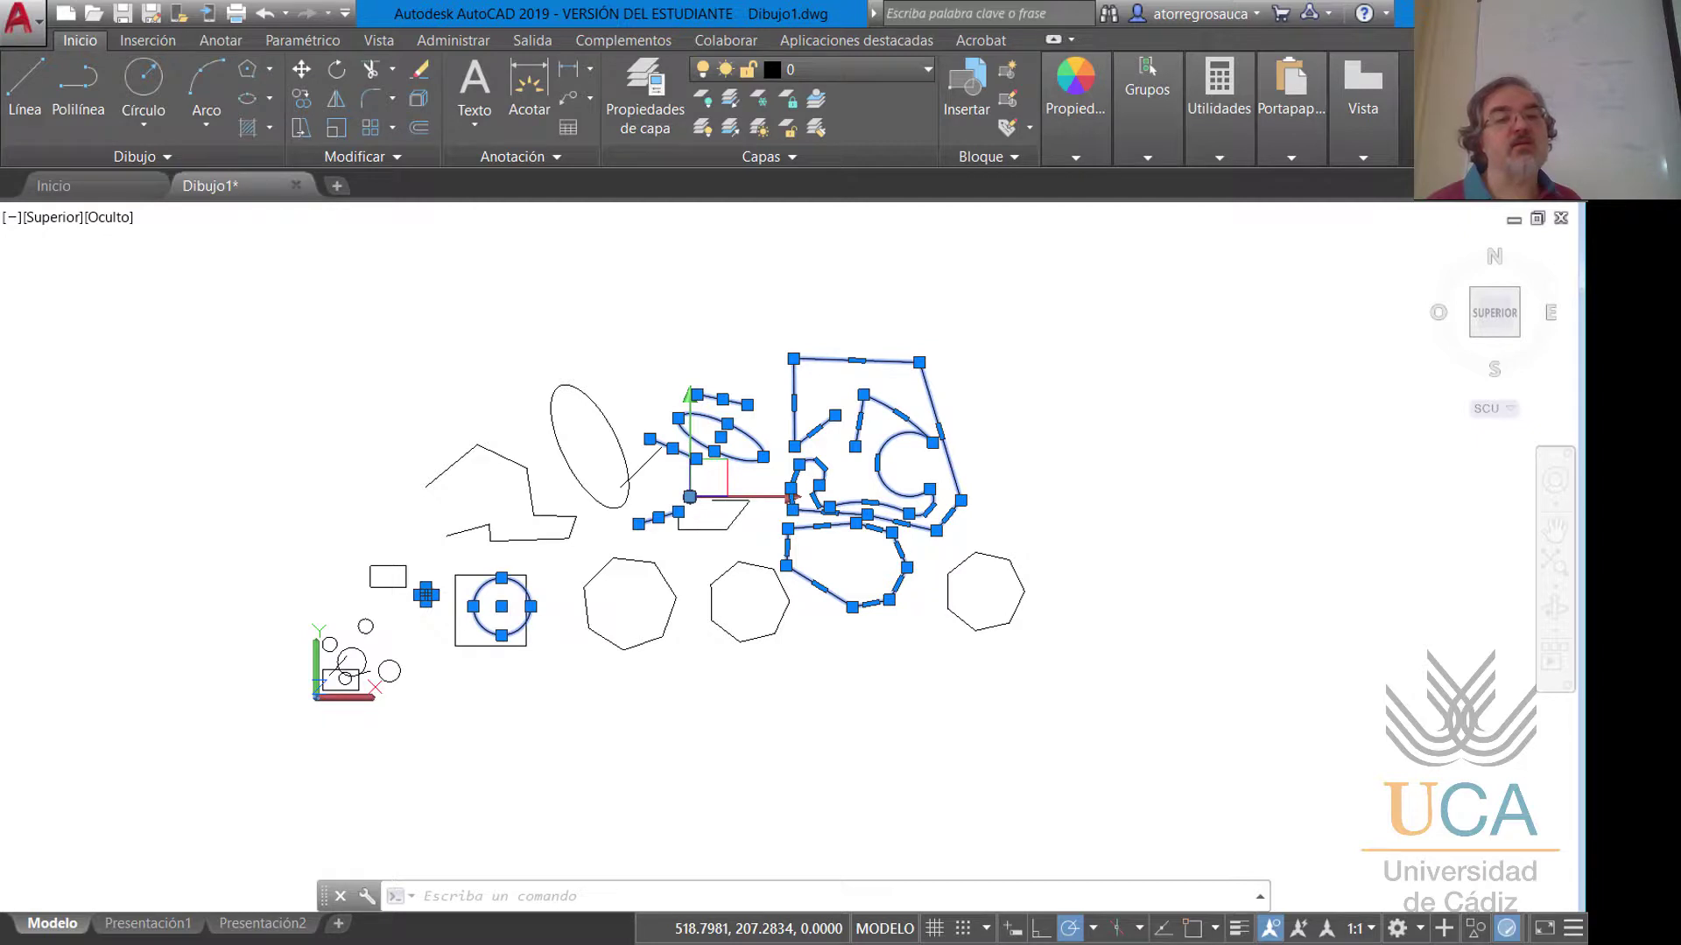
scroll(473, 600, "up", 6)
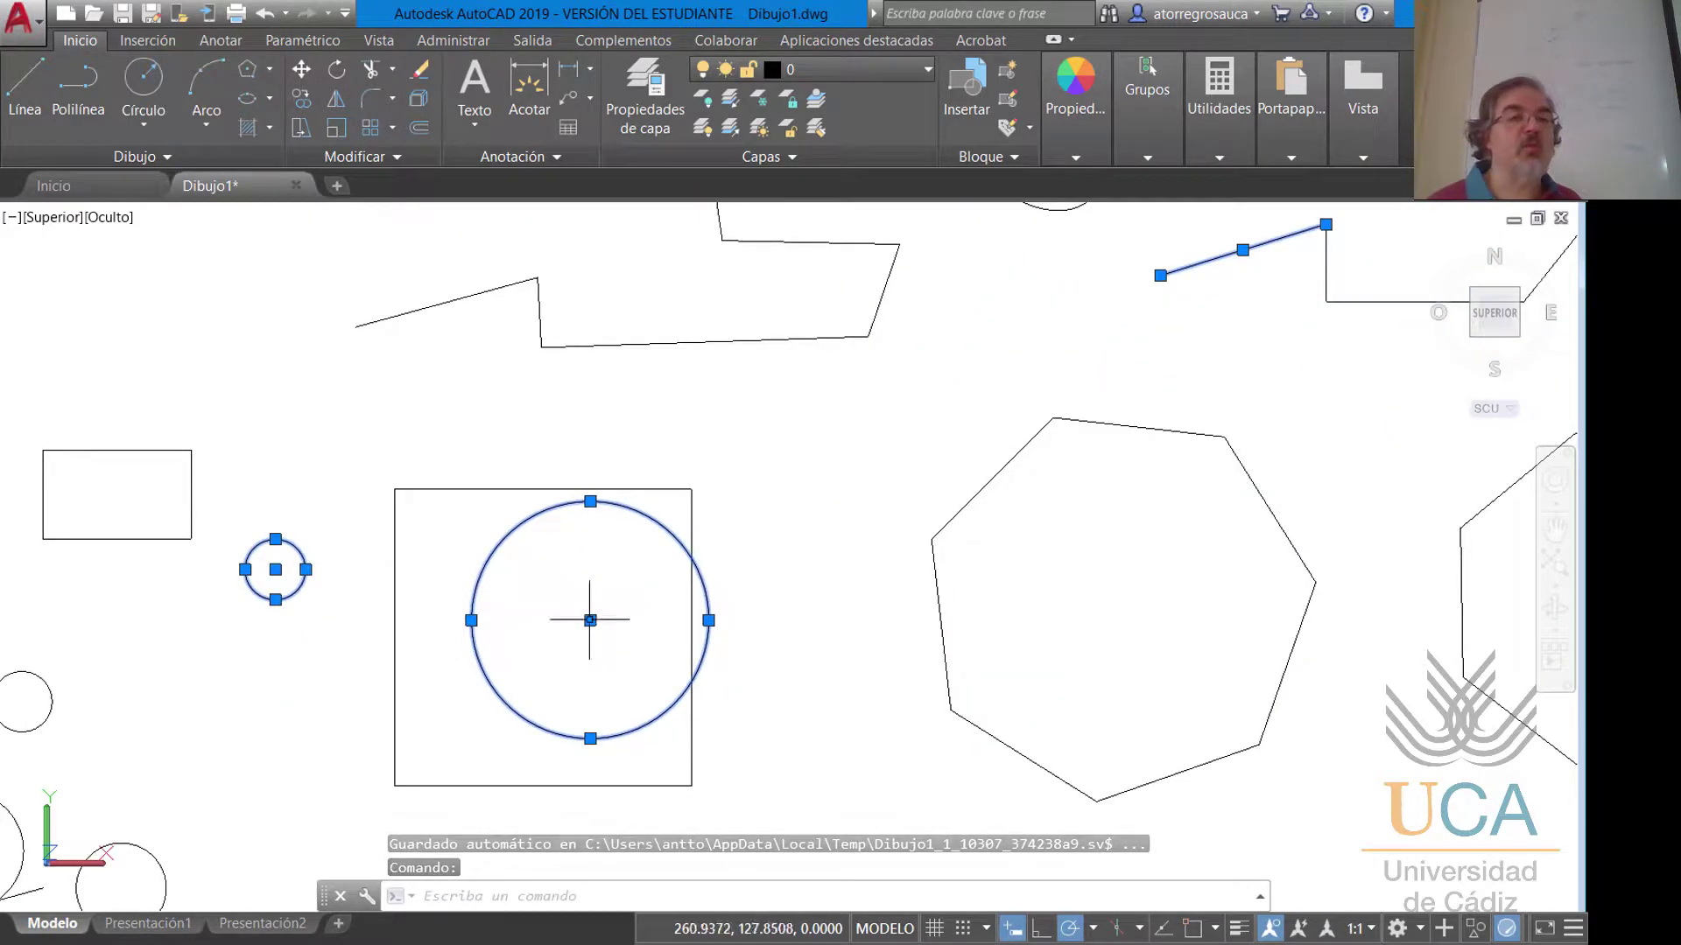
scroll(1007, 456, "down", 2)
middle_click_drag(1007, 456, 776, 589)
scroll(901, 507, "up", 1)
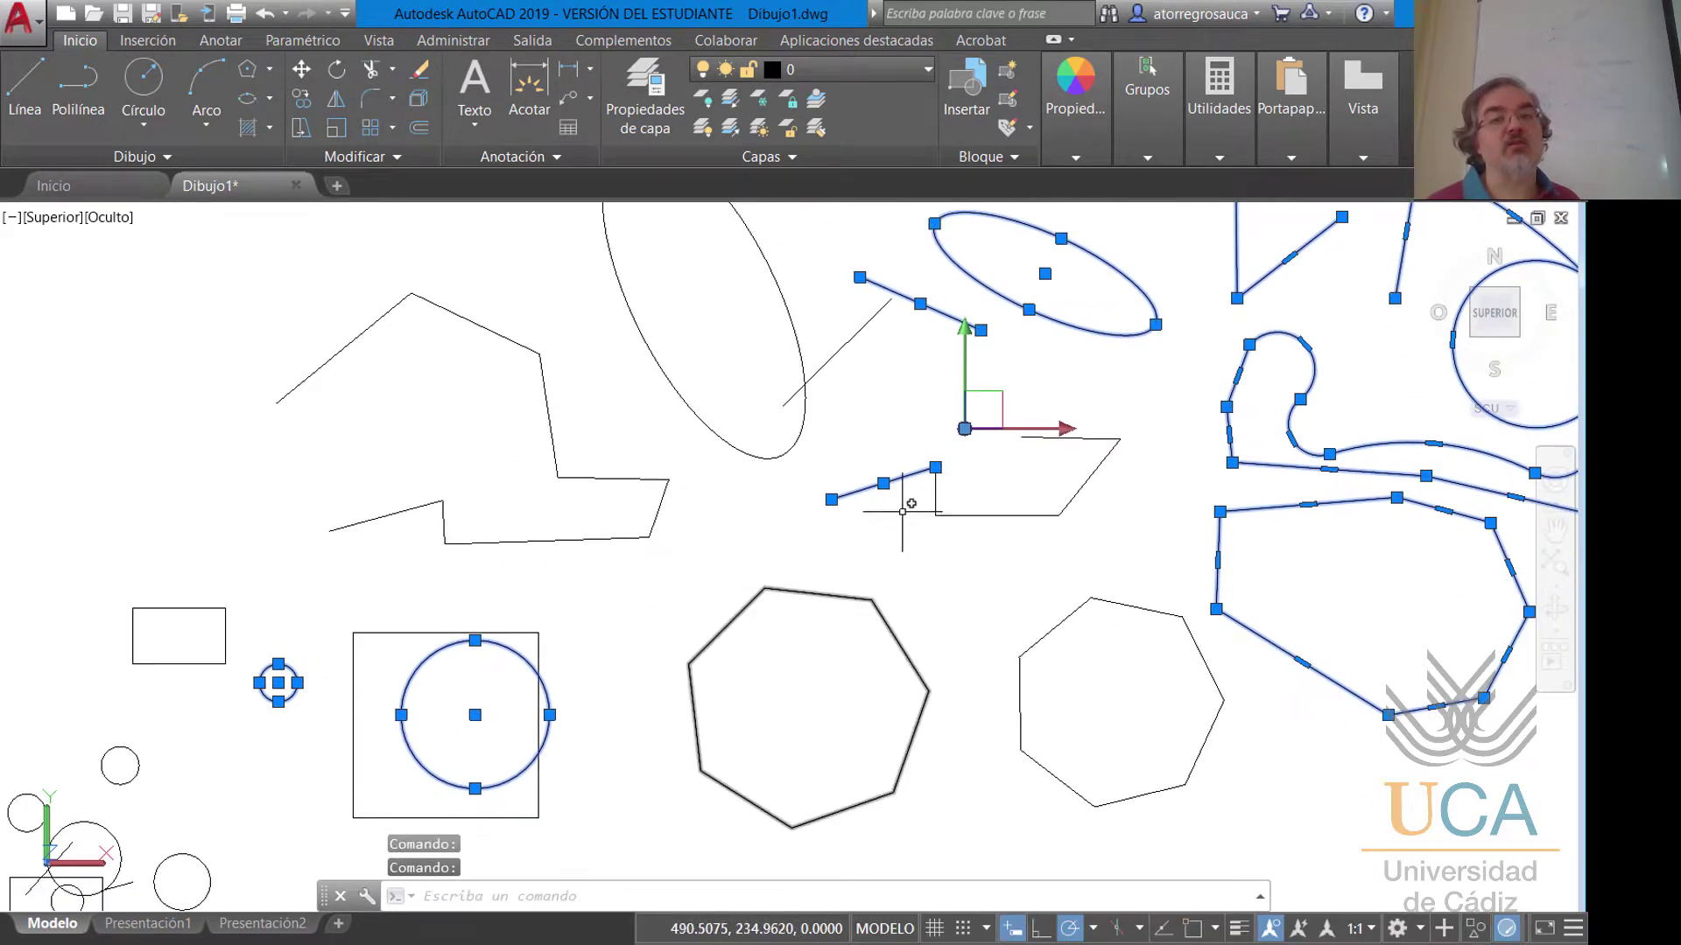
scroll(886, 492, "up", 5)
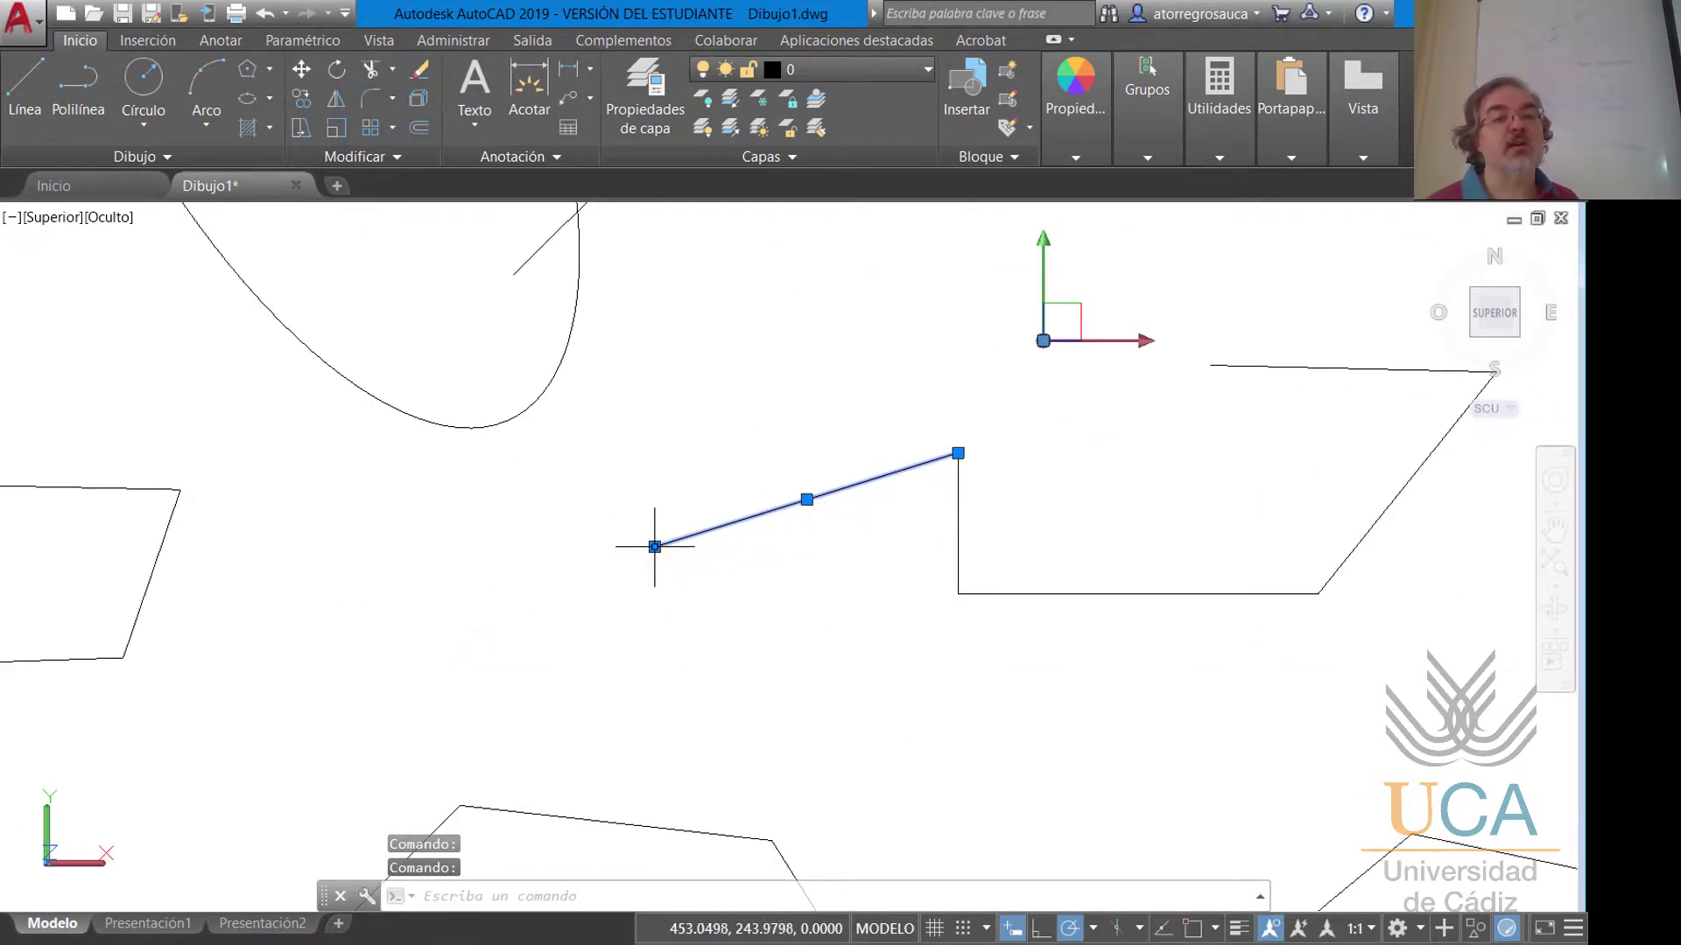
mouse_move(654, 547)
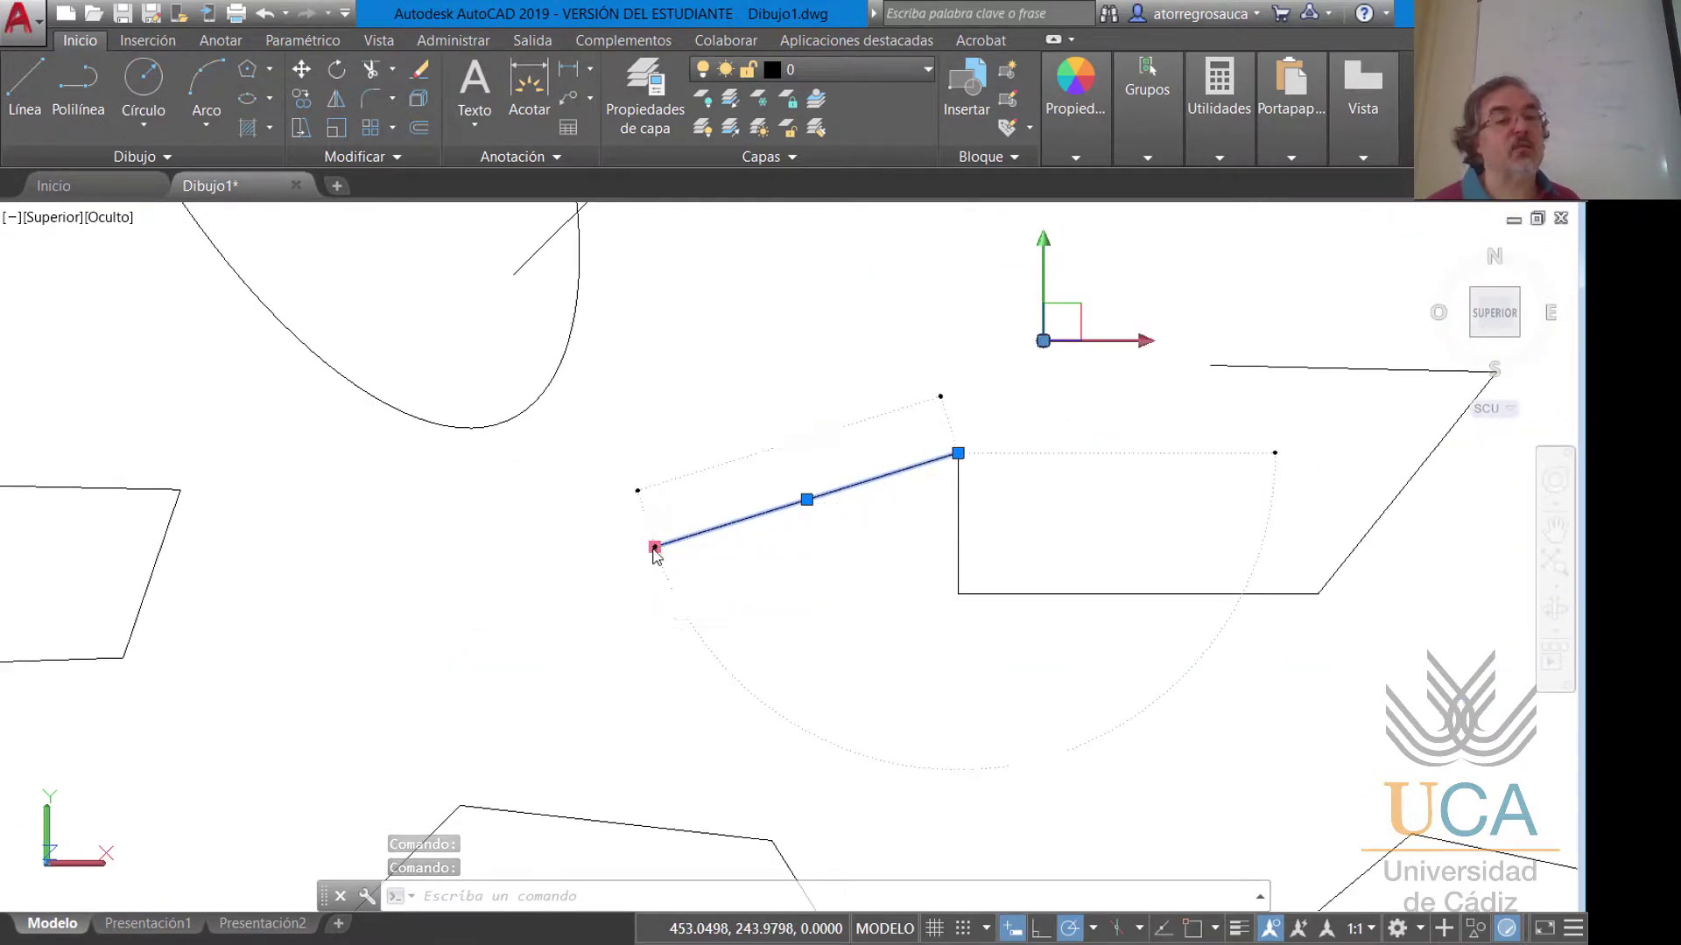
left_click(654, 547)
left_click(600, 546)
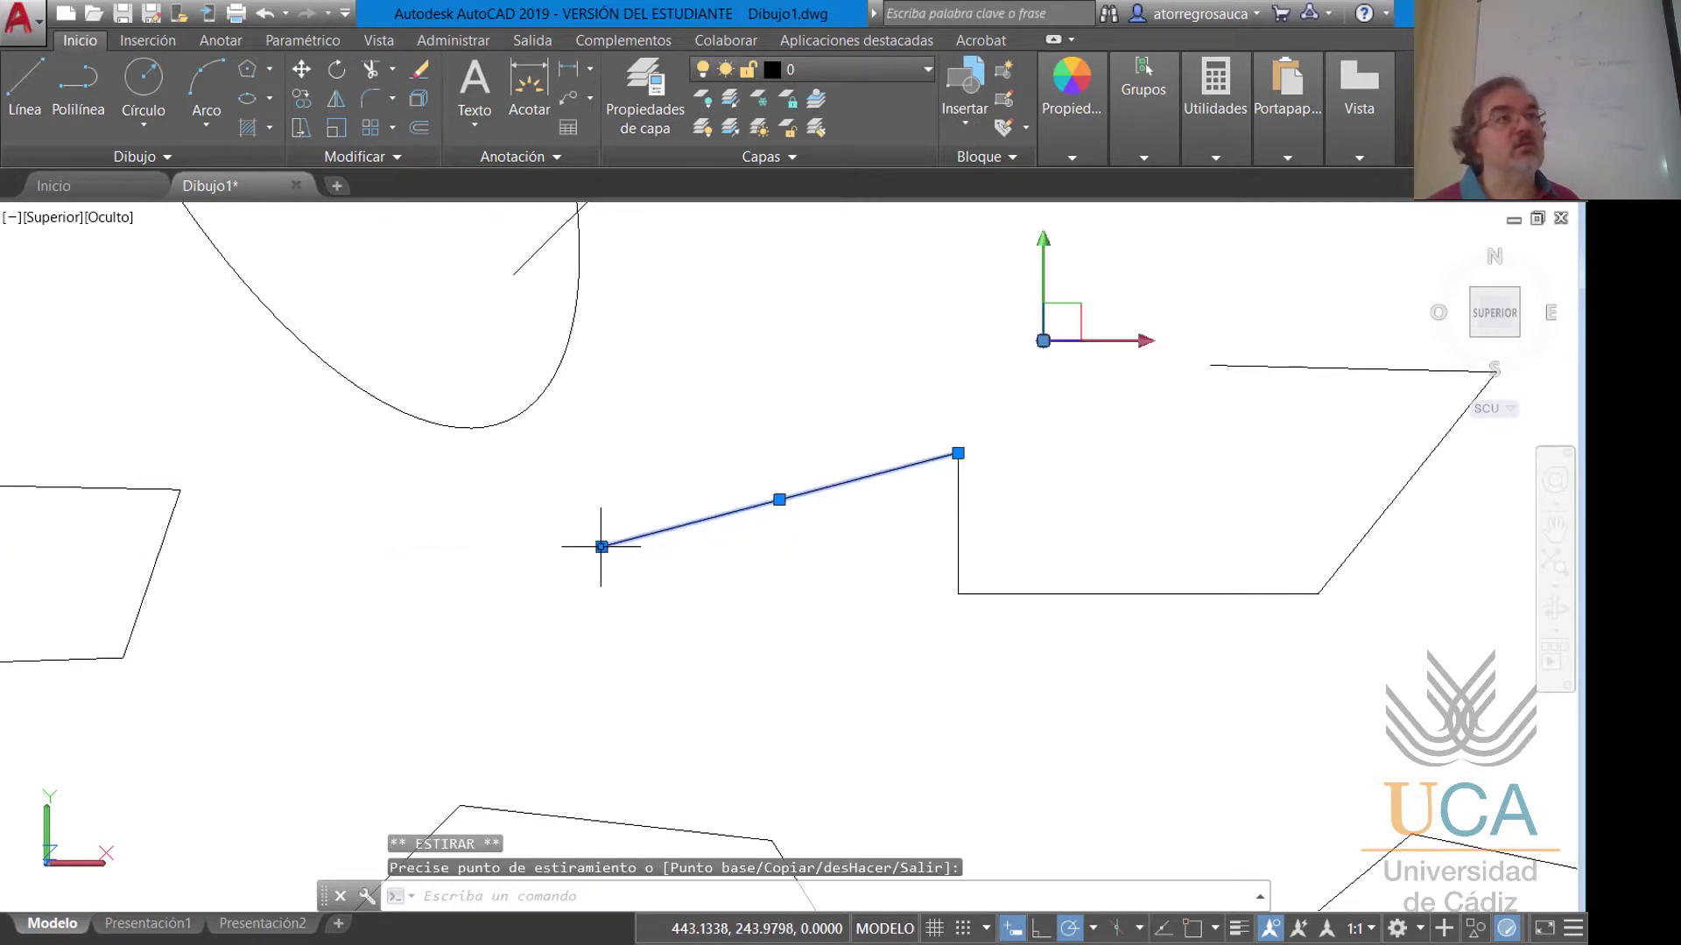
mouse_move(601, 548)
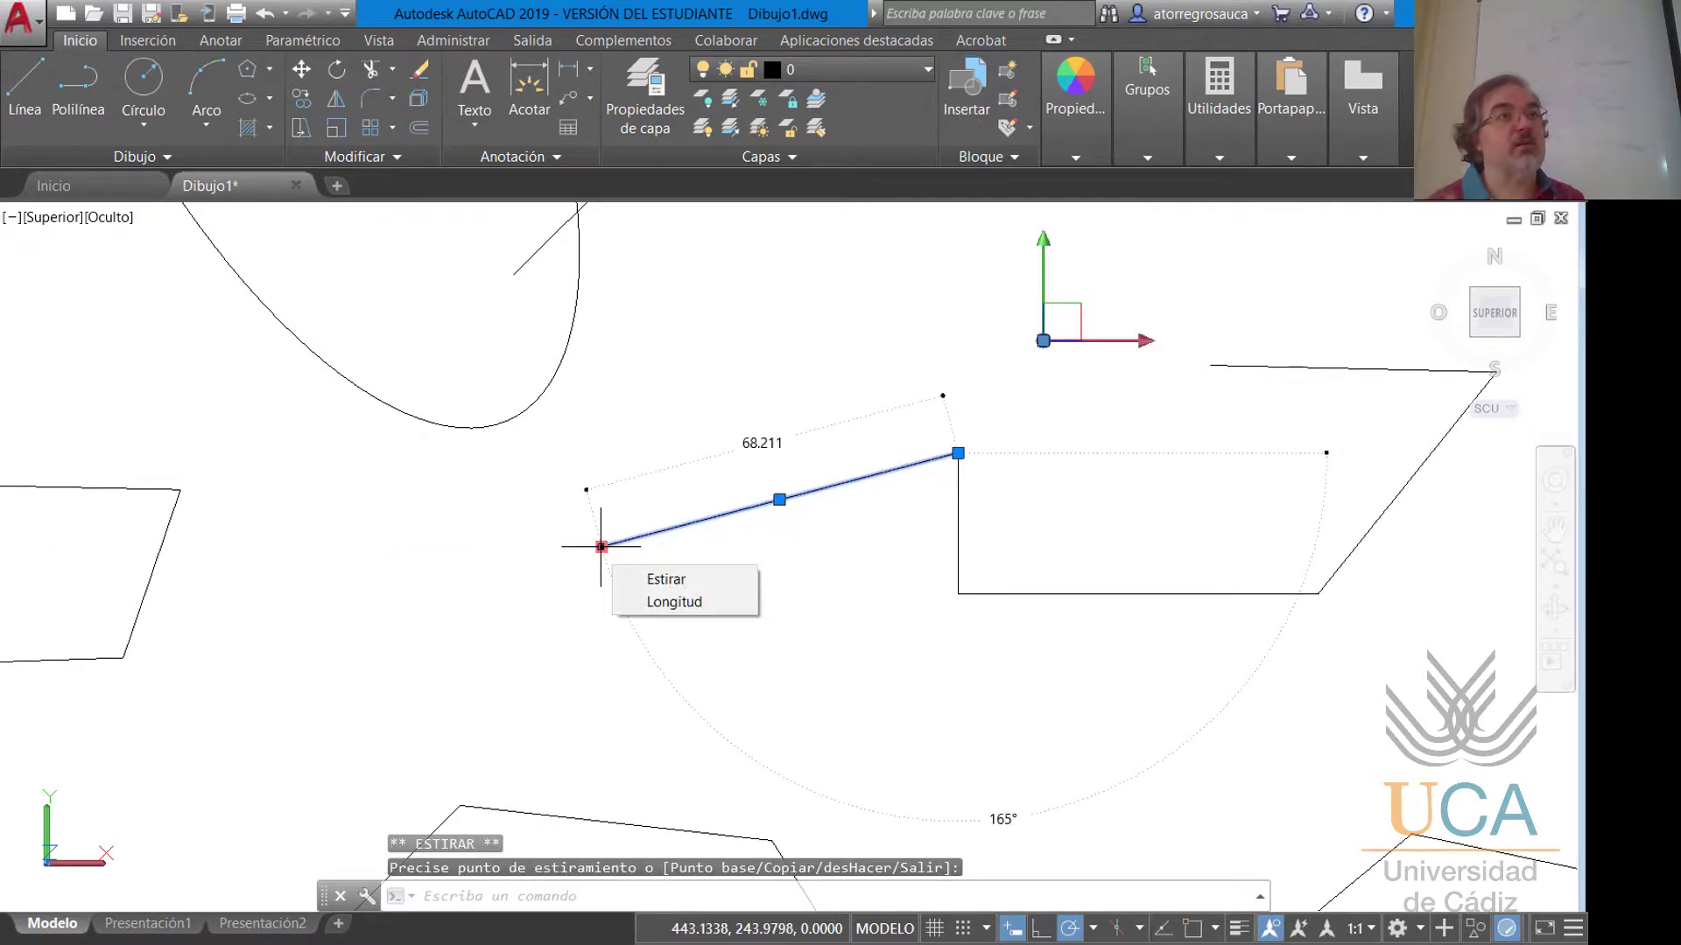
Try to move the circle overlapping the large square by its center grip, and clear the whole selection.
scroll(656, 525, "down", 4)
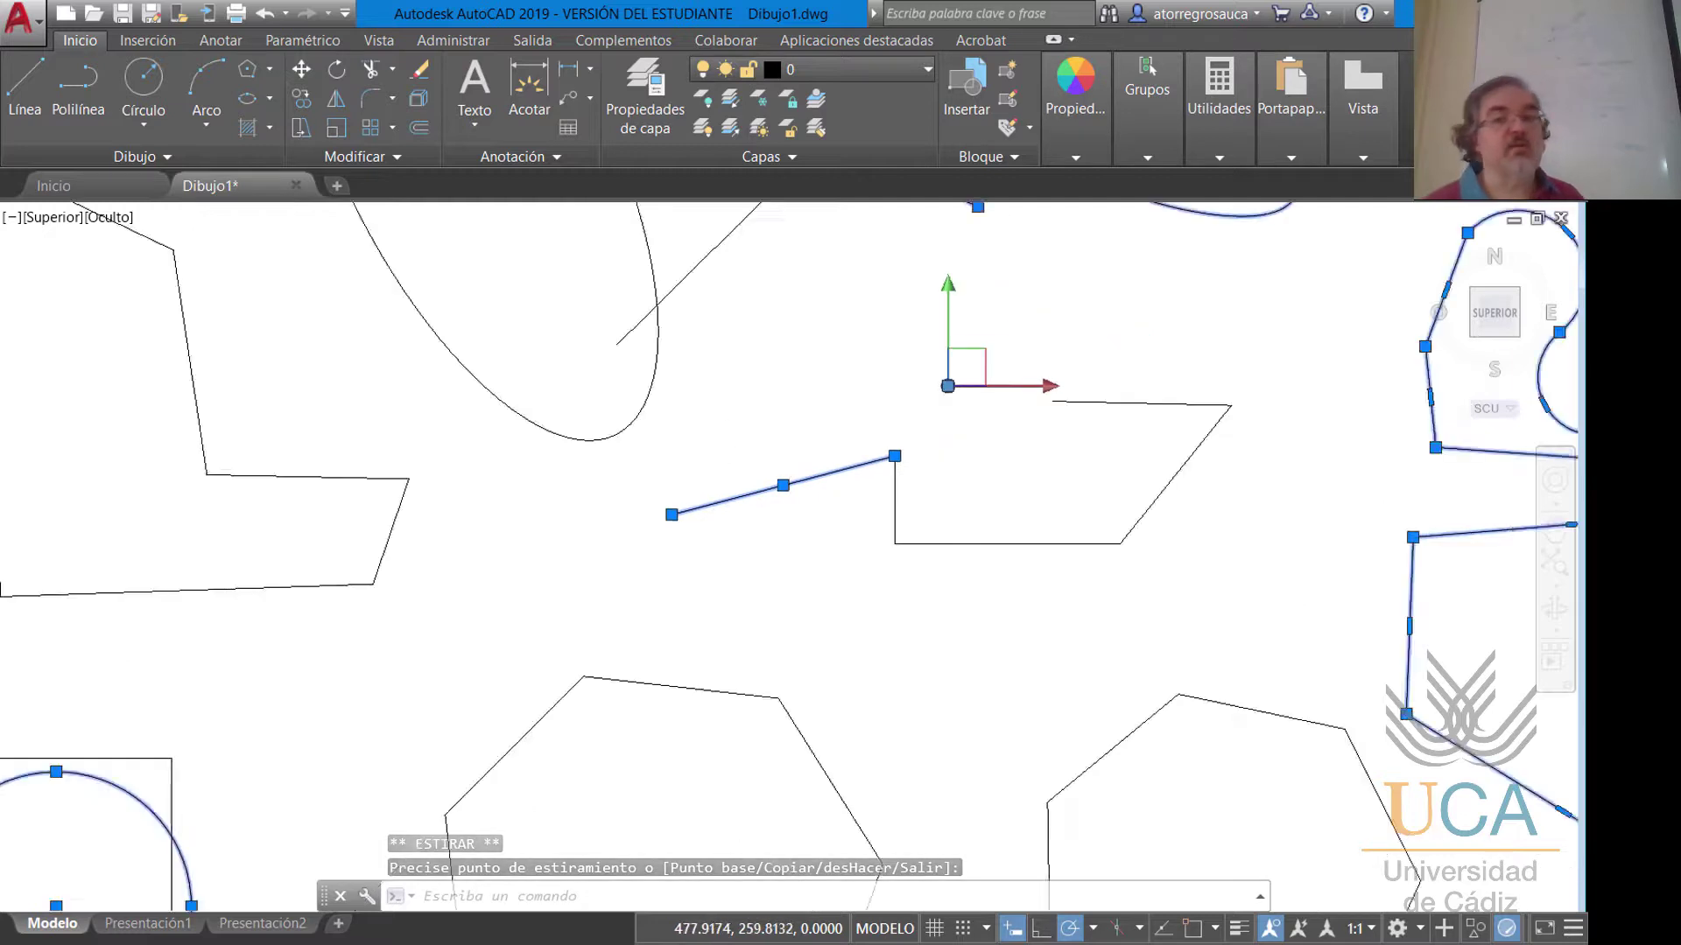
scroll(1144, 556, "down", 2)
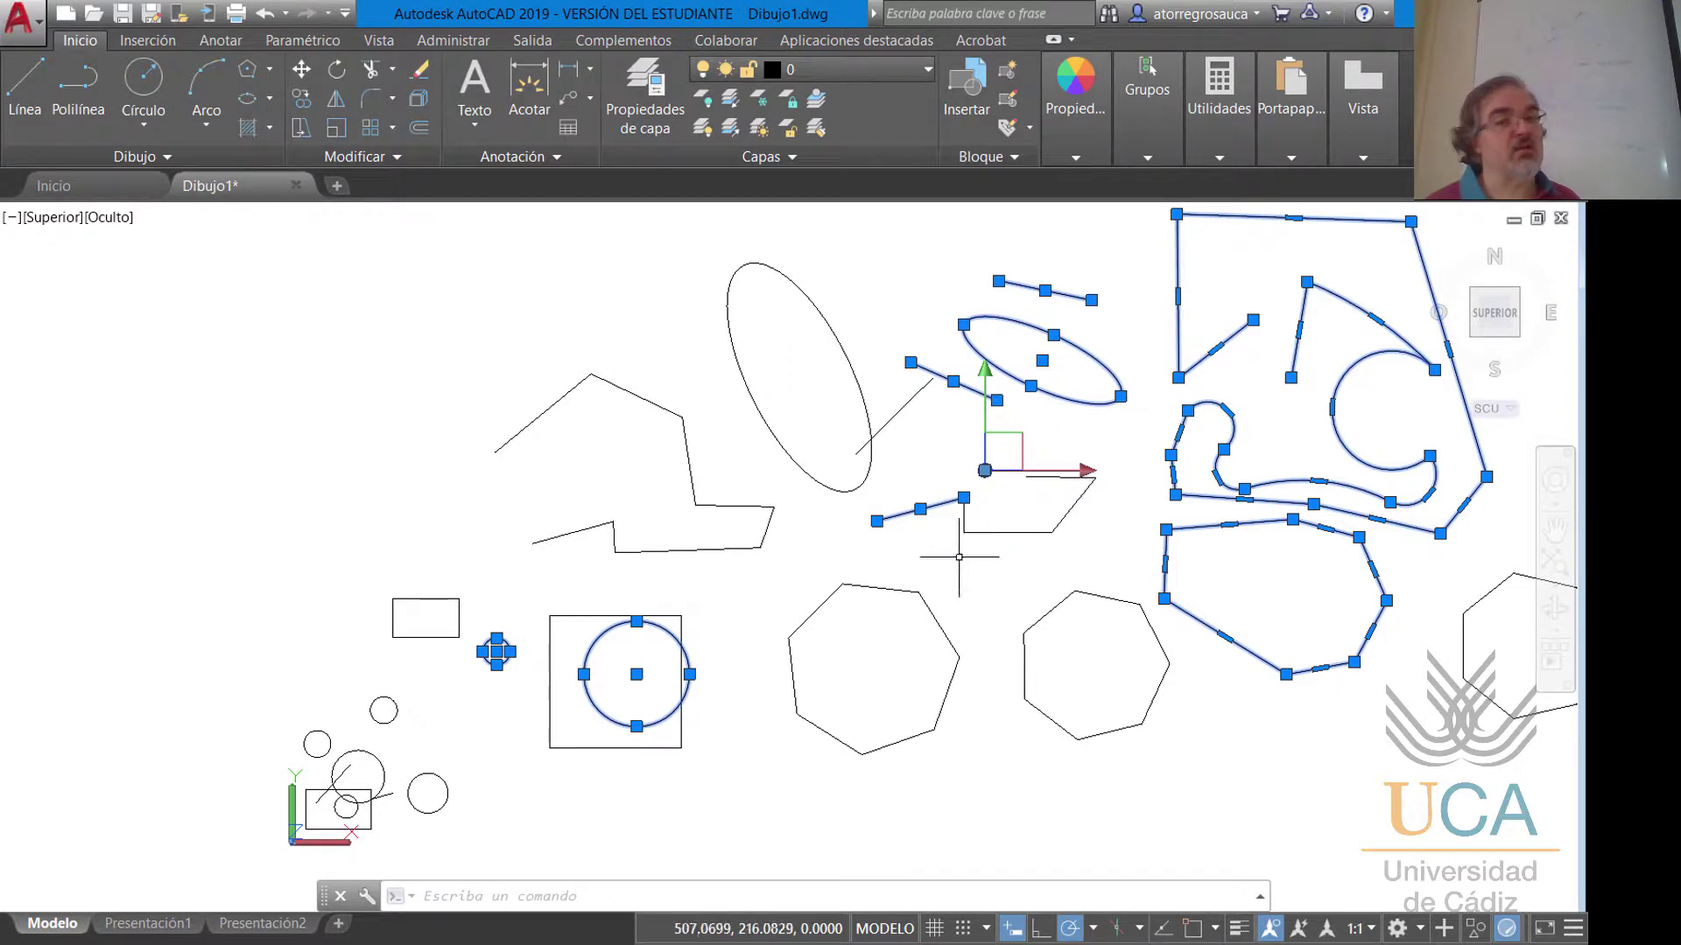
left_click(574, 595)
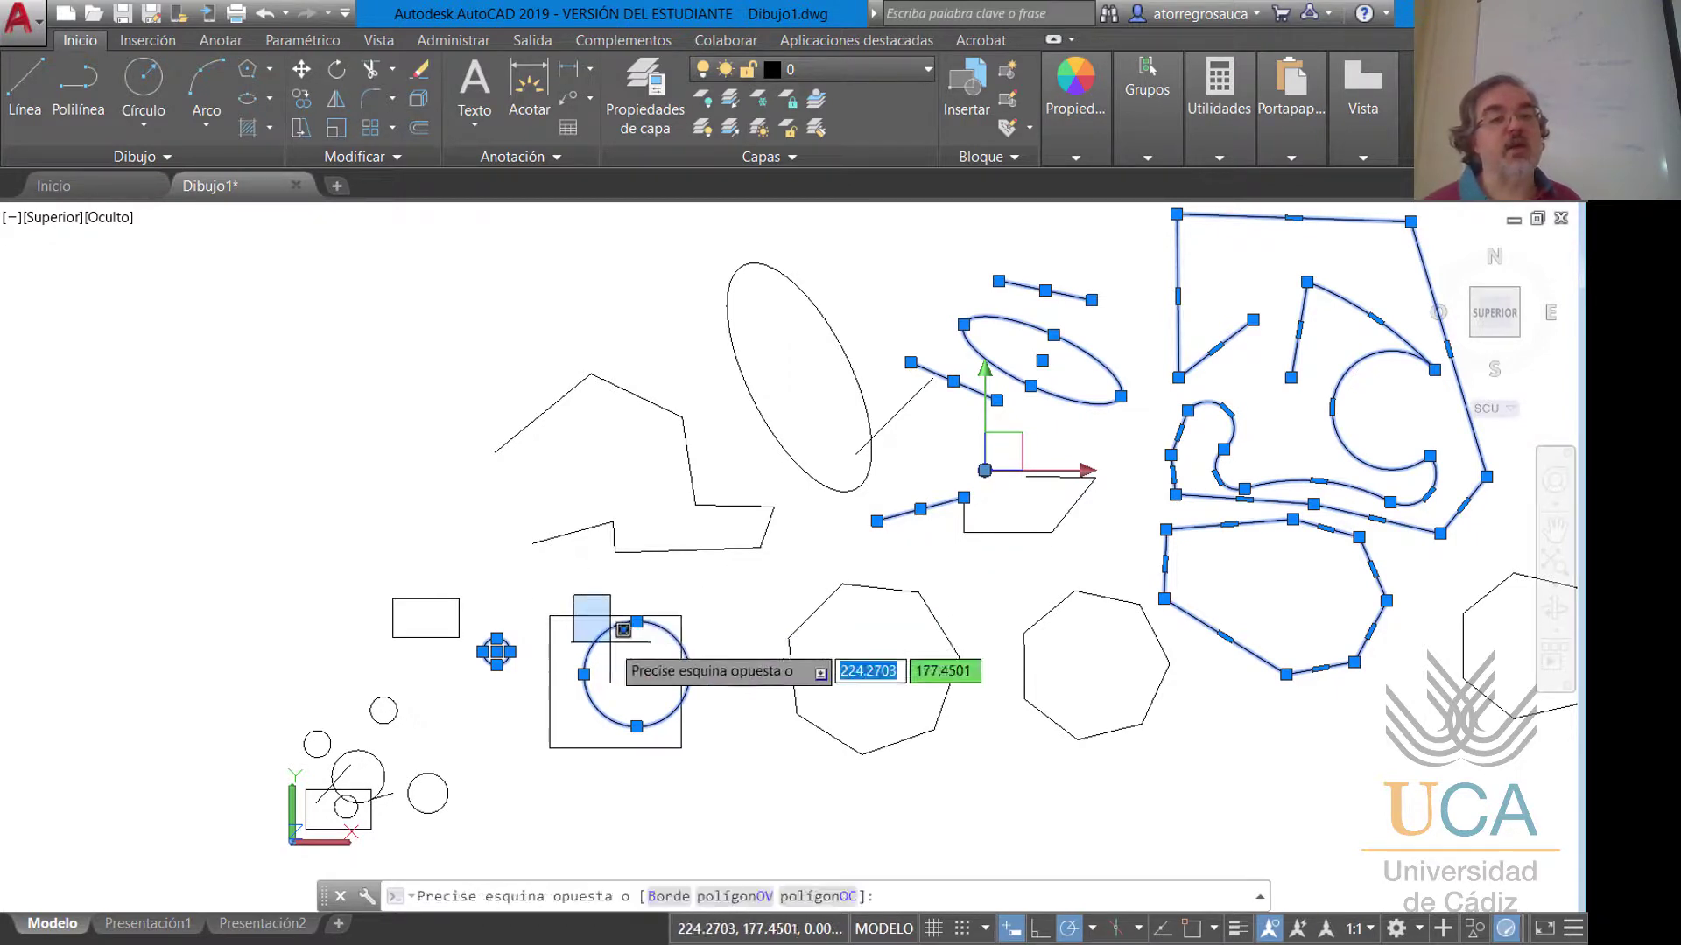
left_click(716, 719)
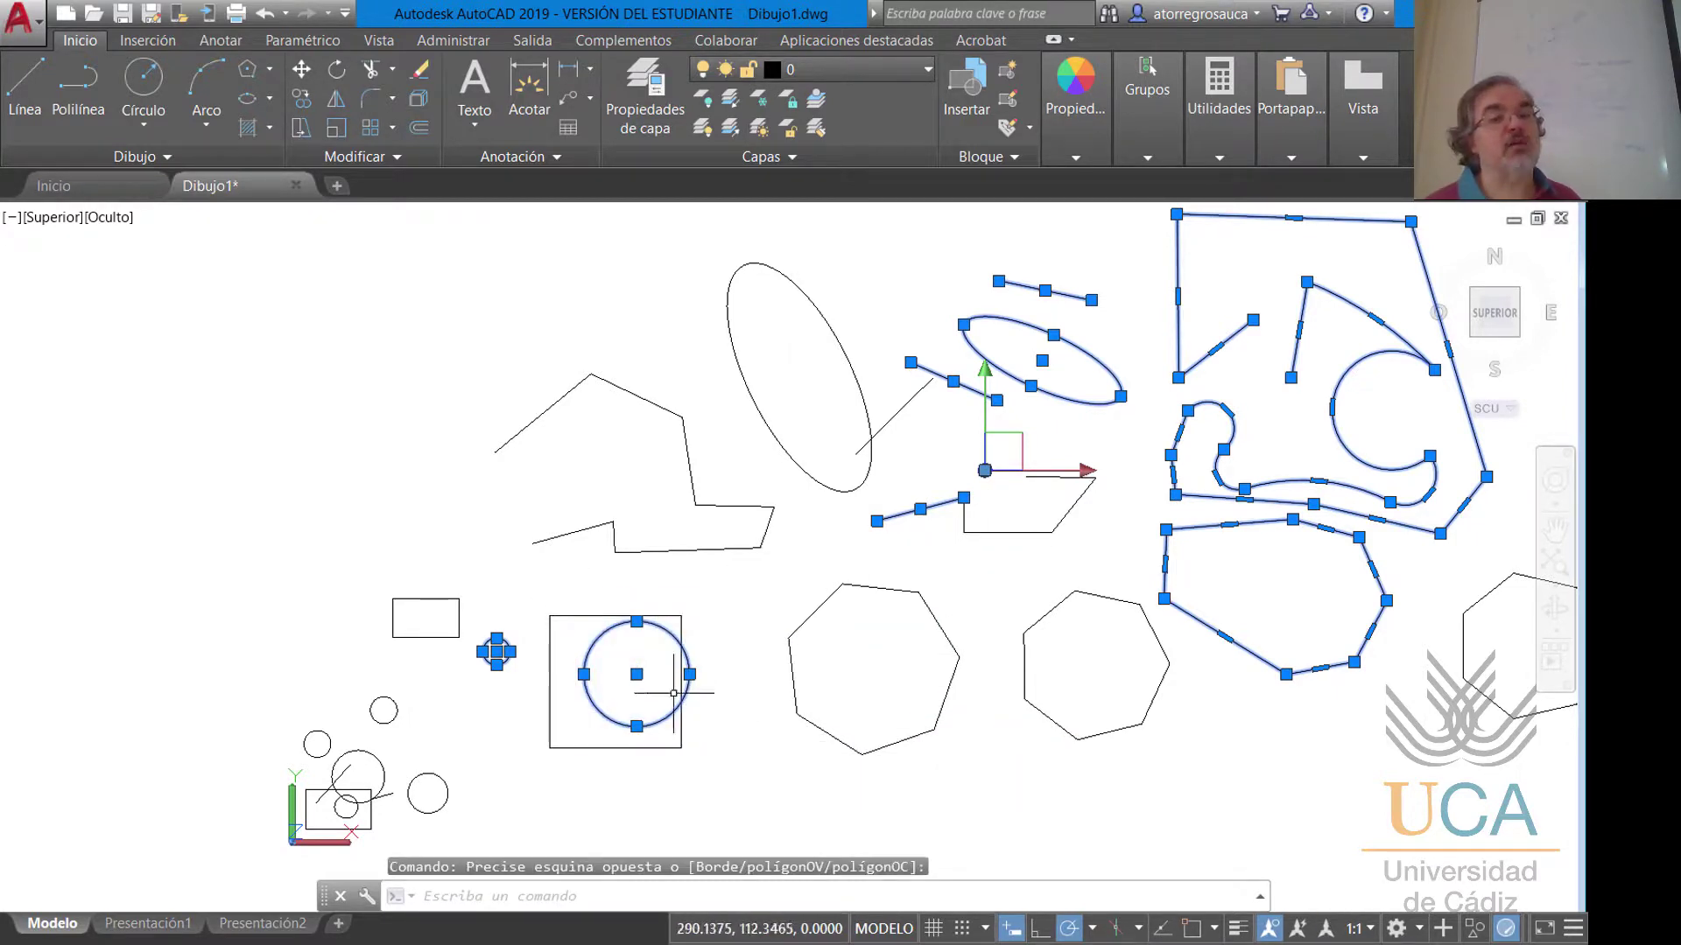
left_click(636, 674)
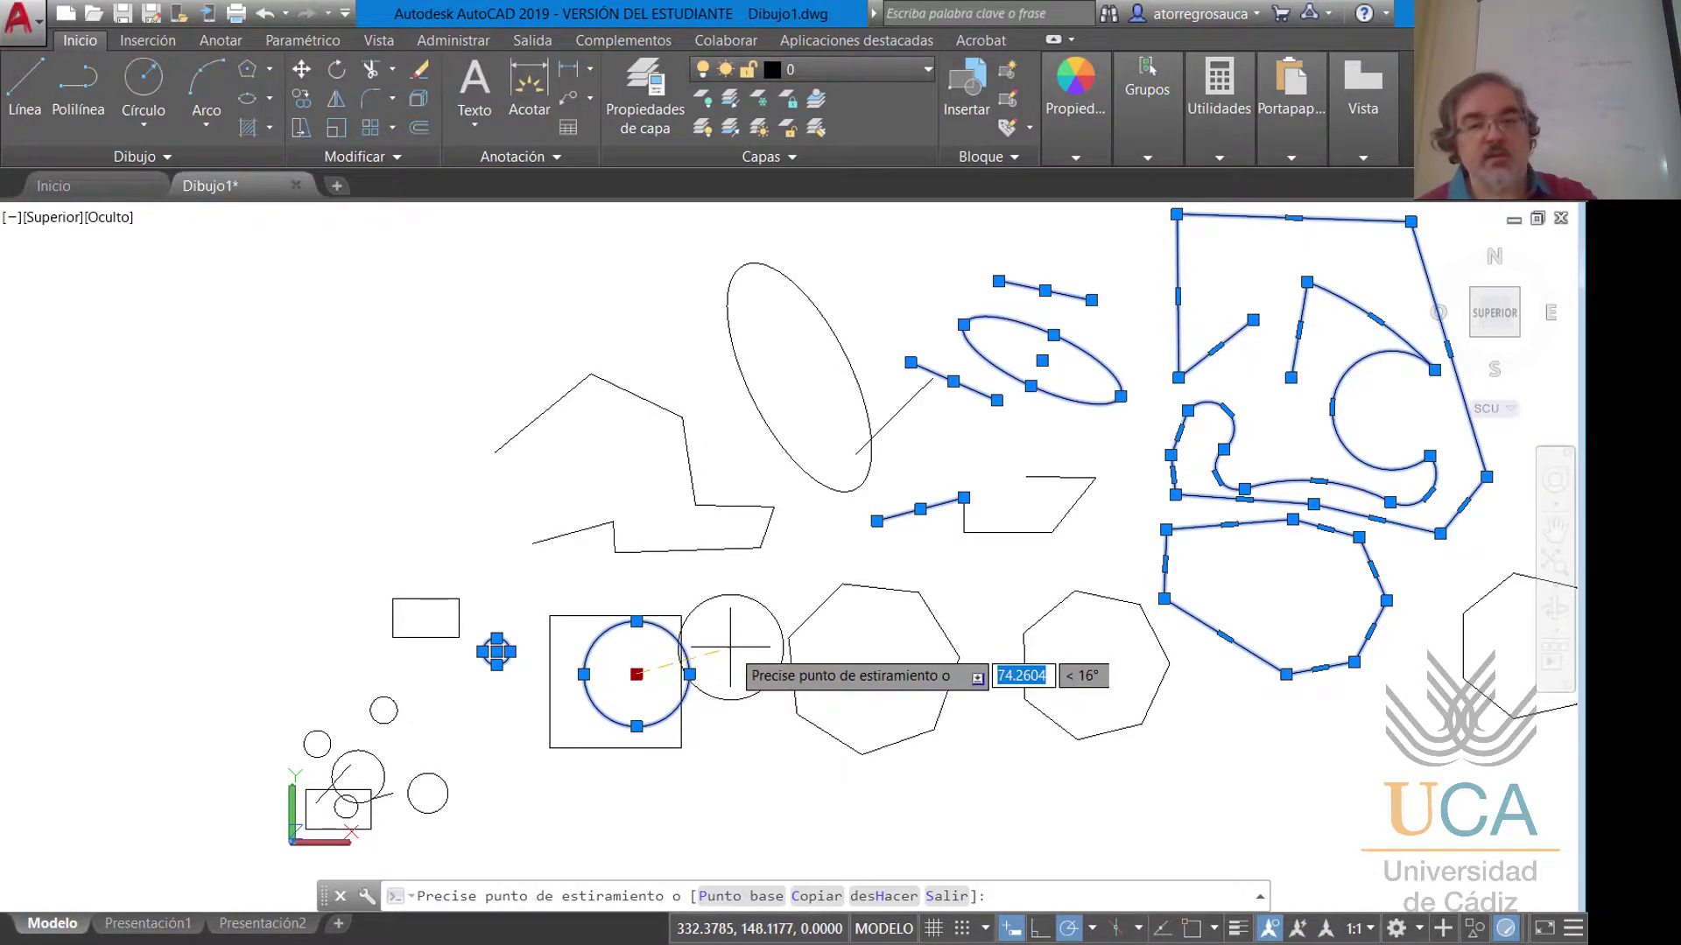
key("Escape")
key("Escape")
Turn on the drawing grid display and examine its spacing around the circle overlapping the large square.
scroll(1041, 523, "down", 2)
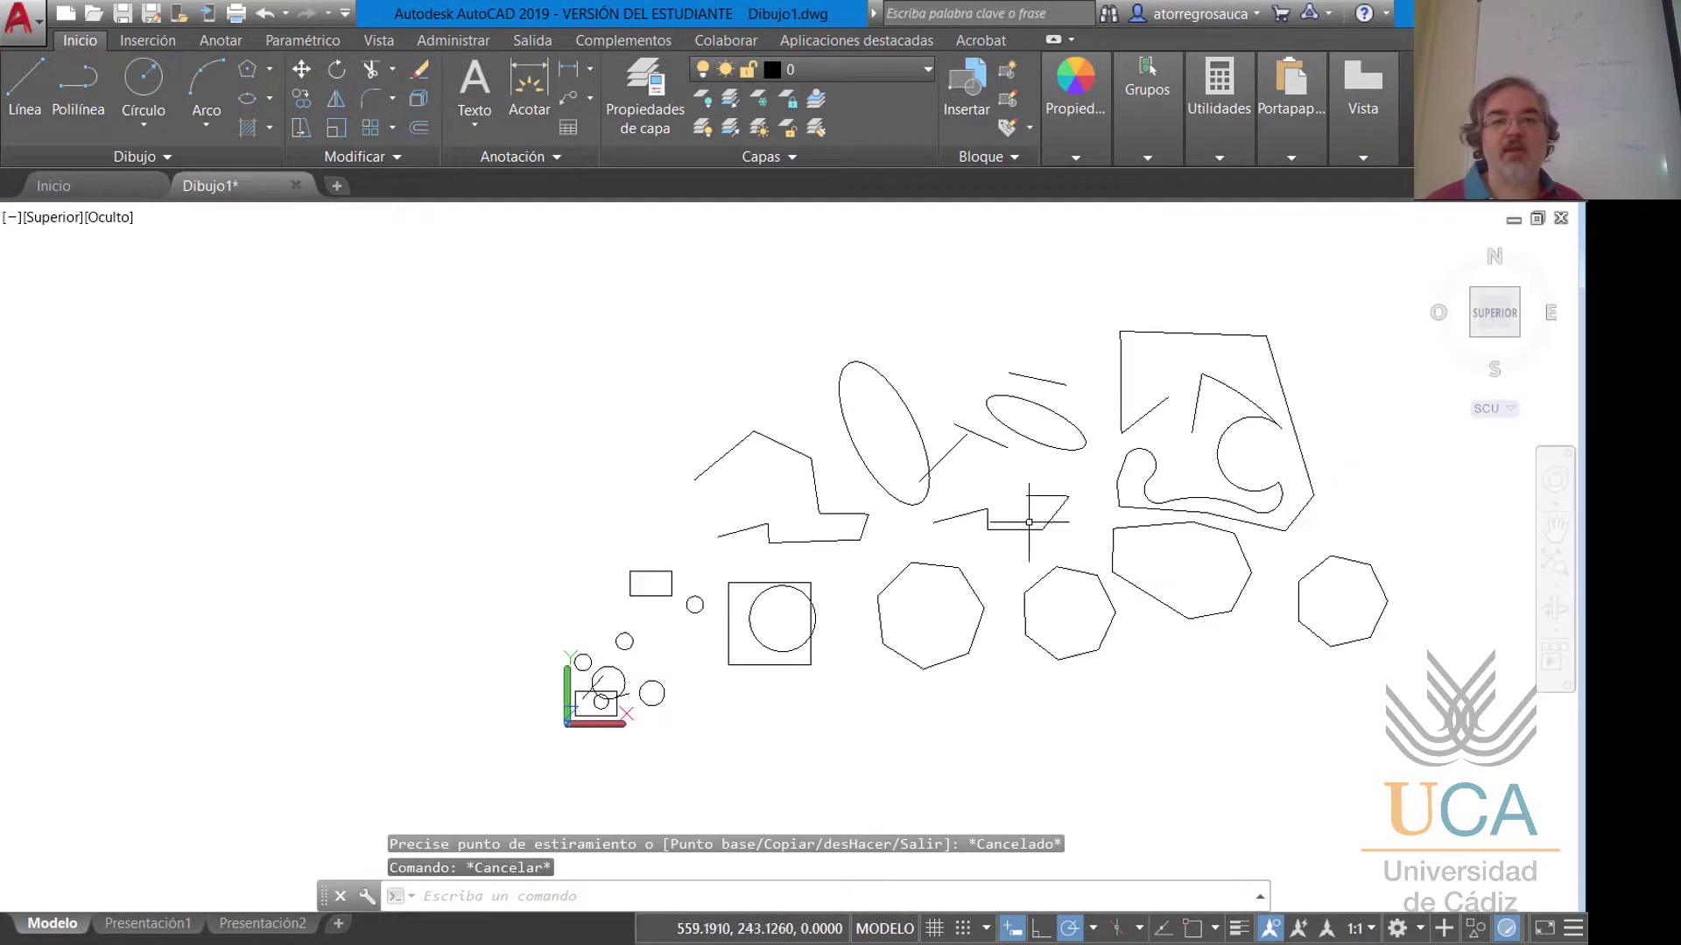
middle_click_drag(1099, 507, 874, 523)
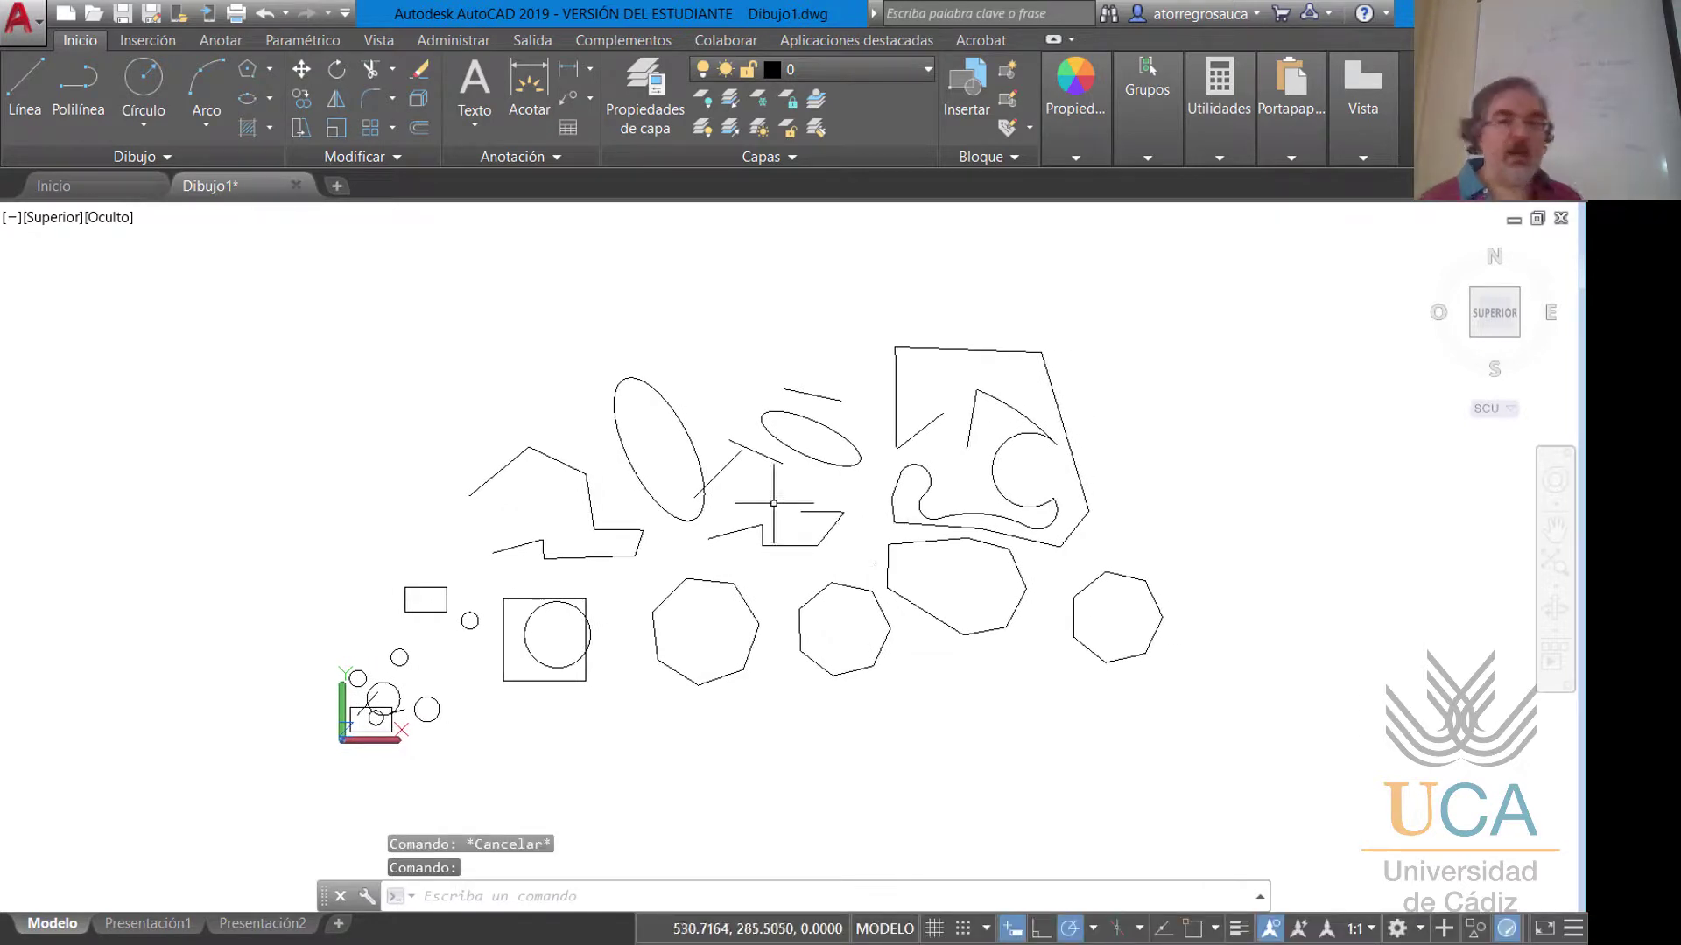
scroll(569, 485, "down", 2)
scroll(555, 480, "up", 2)
scroll(515, 477, "up", 2)
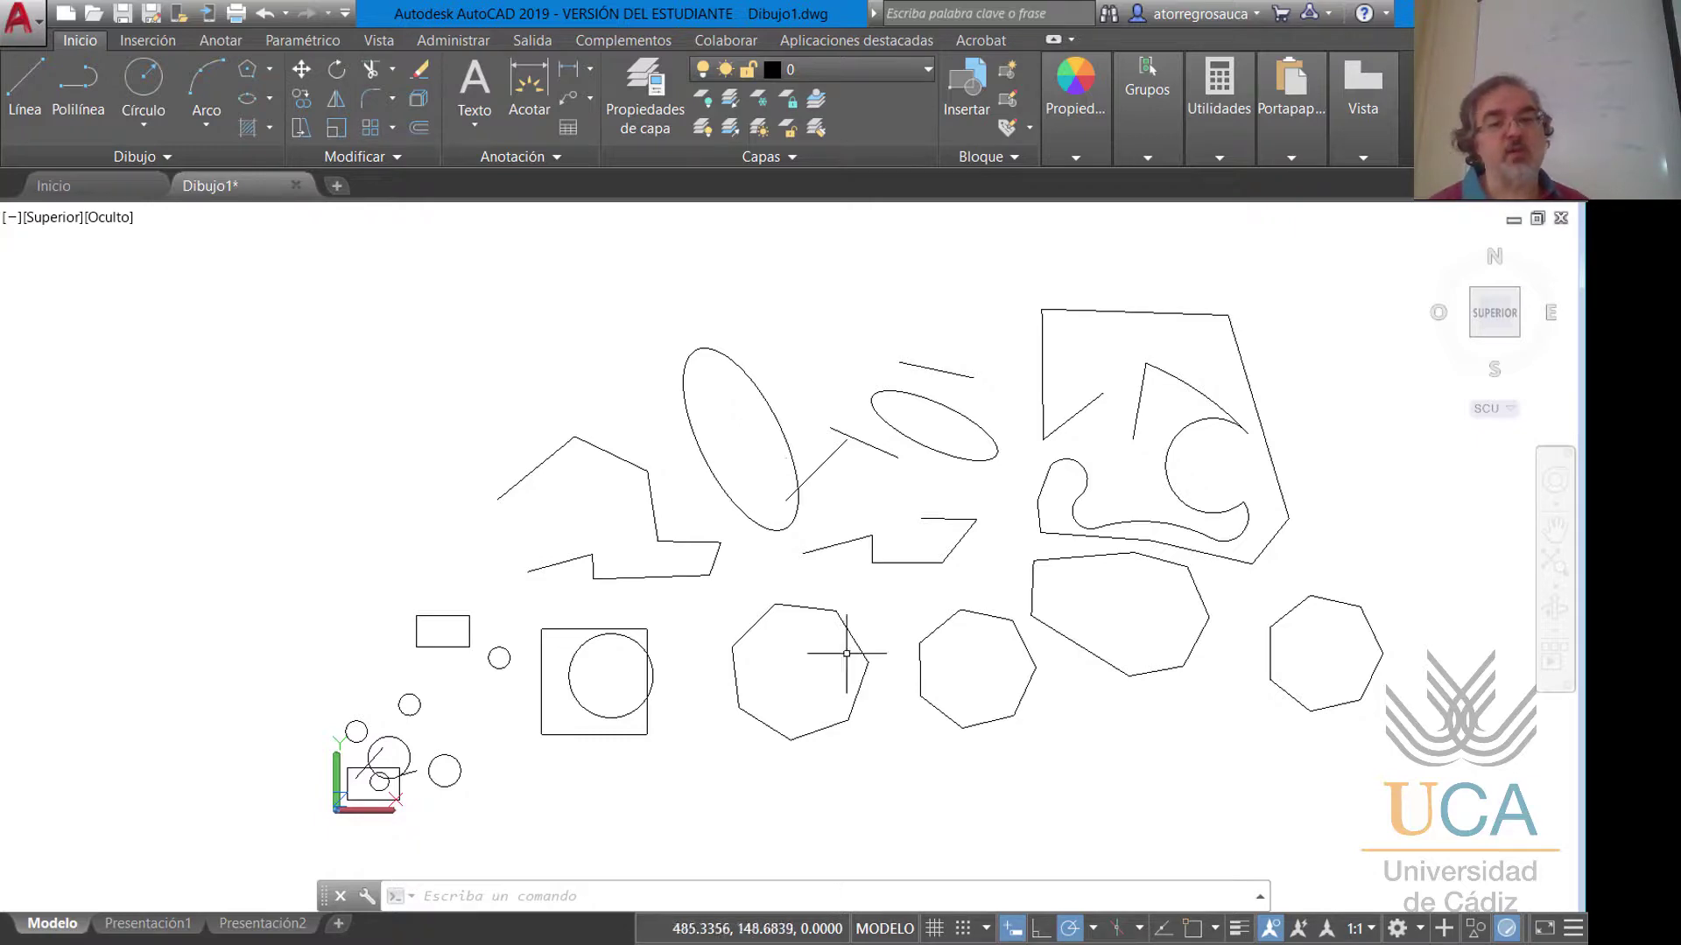
left_click(934, 928)
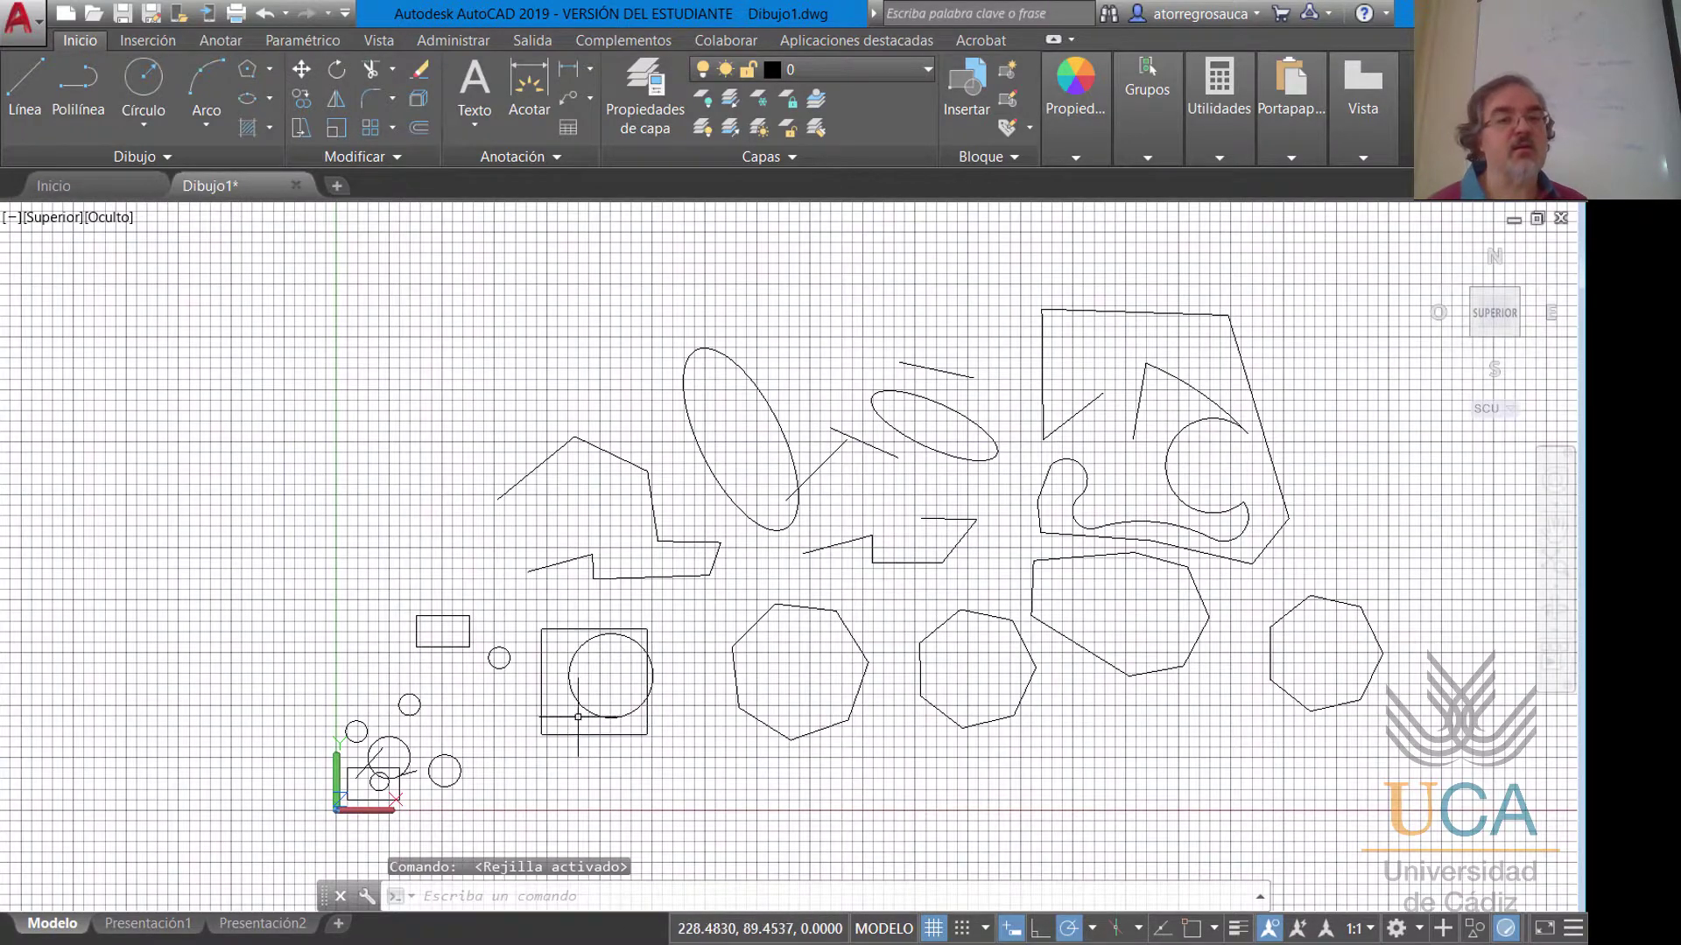
scroll(613, 722, "up", 2)
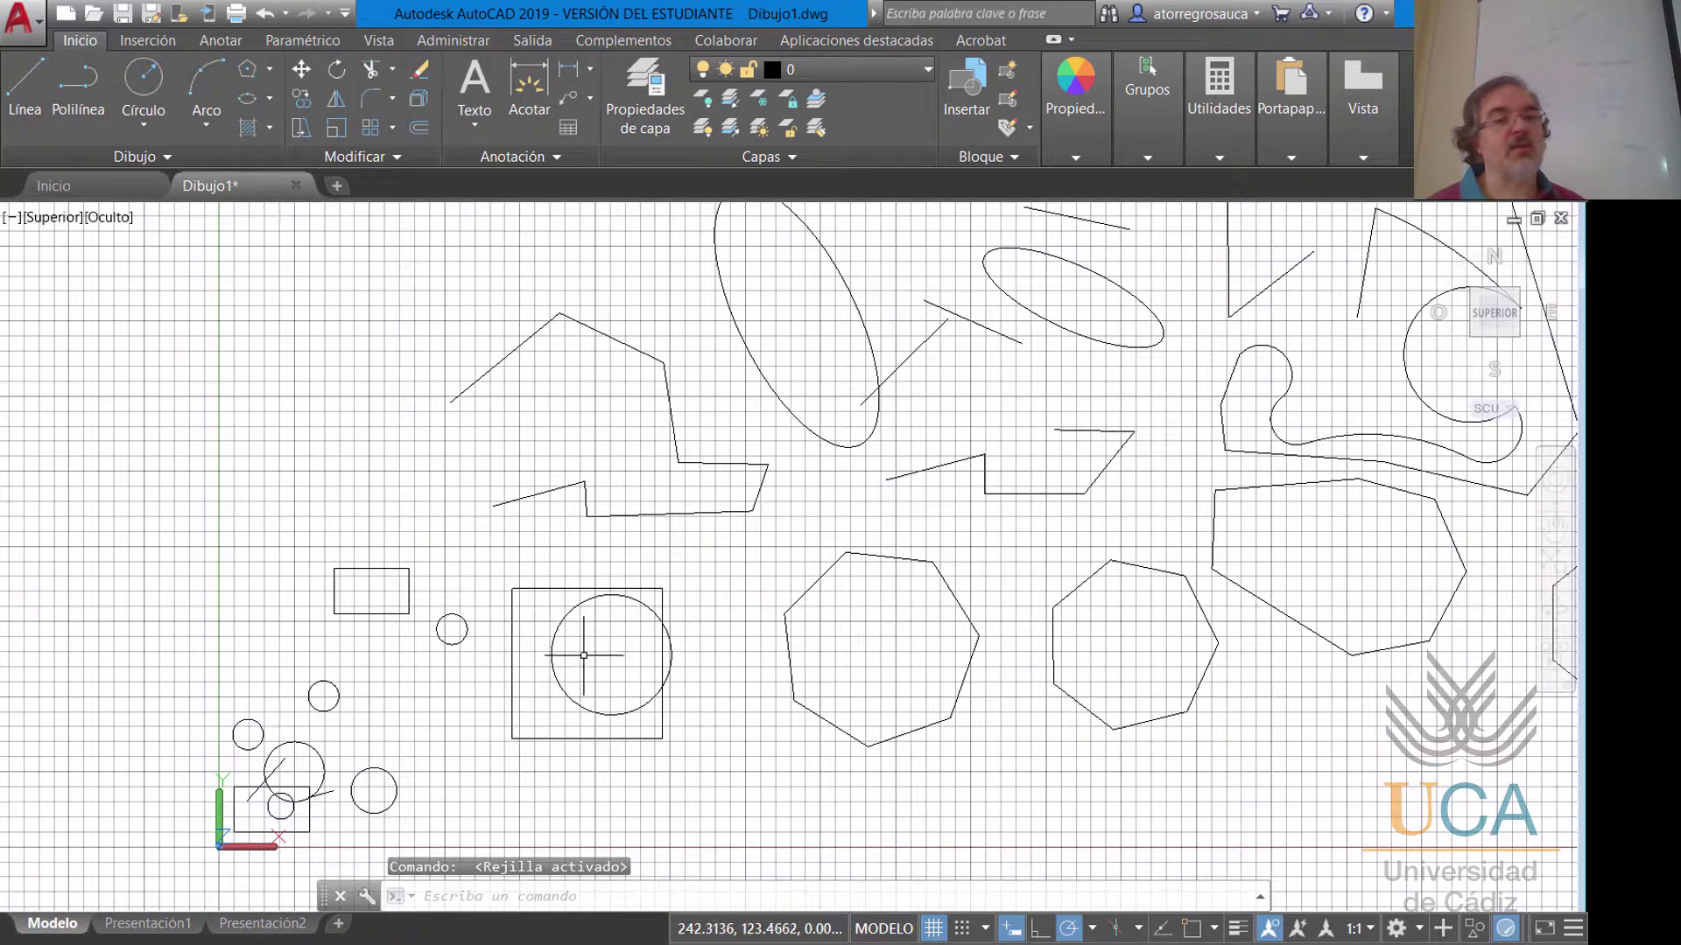
scroll(746, 558, "down", 2)
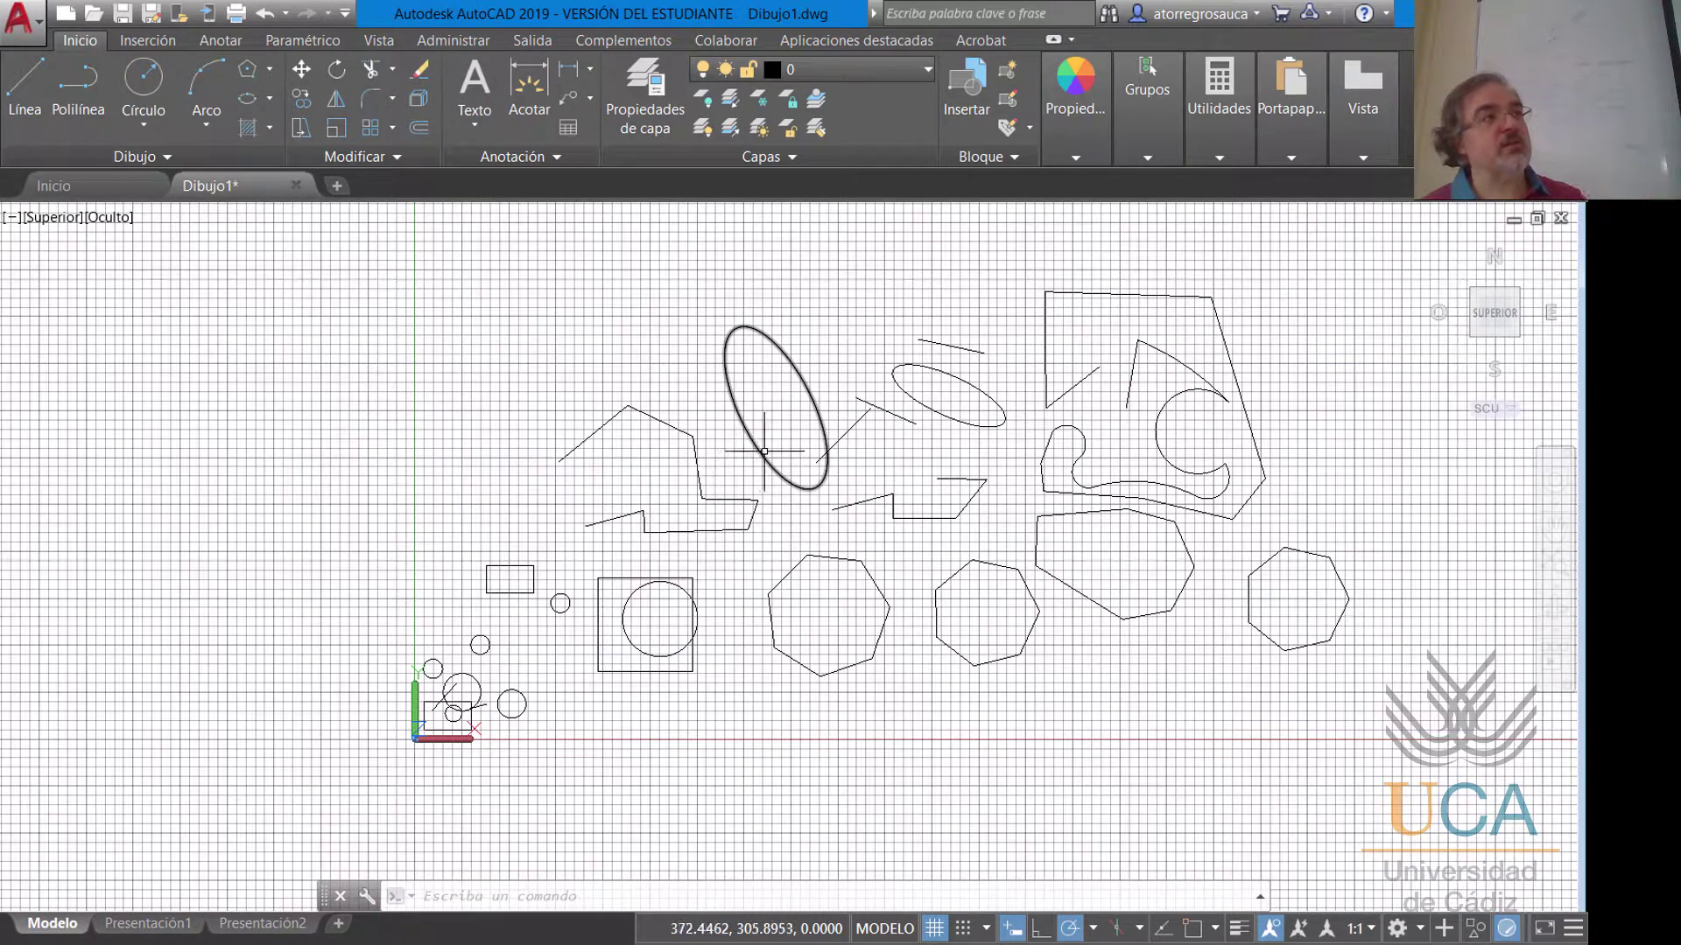
mouse_move(764, 454)
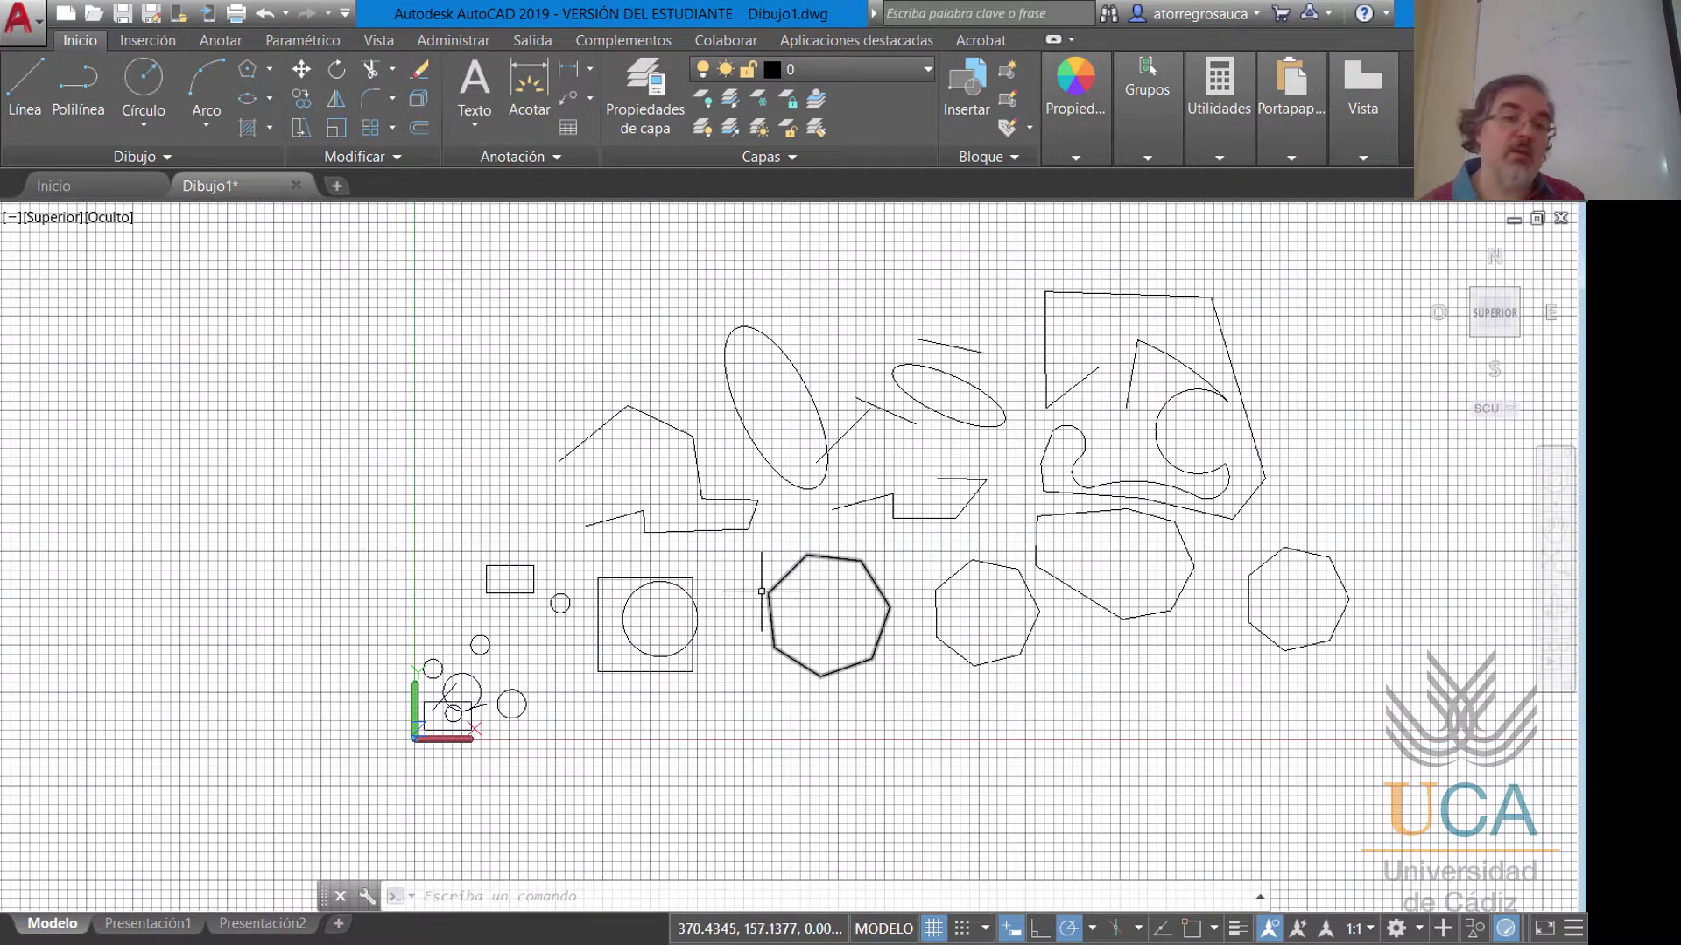
scroll(712, 630, "up", 8)
middle_click_drag(394, 550, 643, 489)
scroll(603, 429, "up", 3)
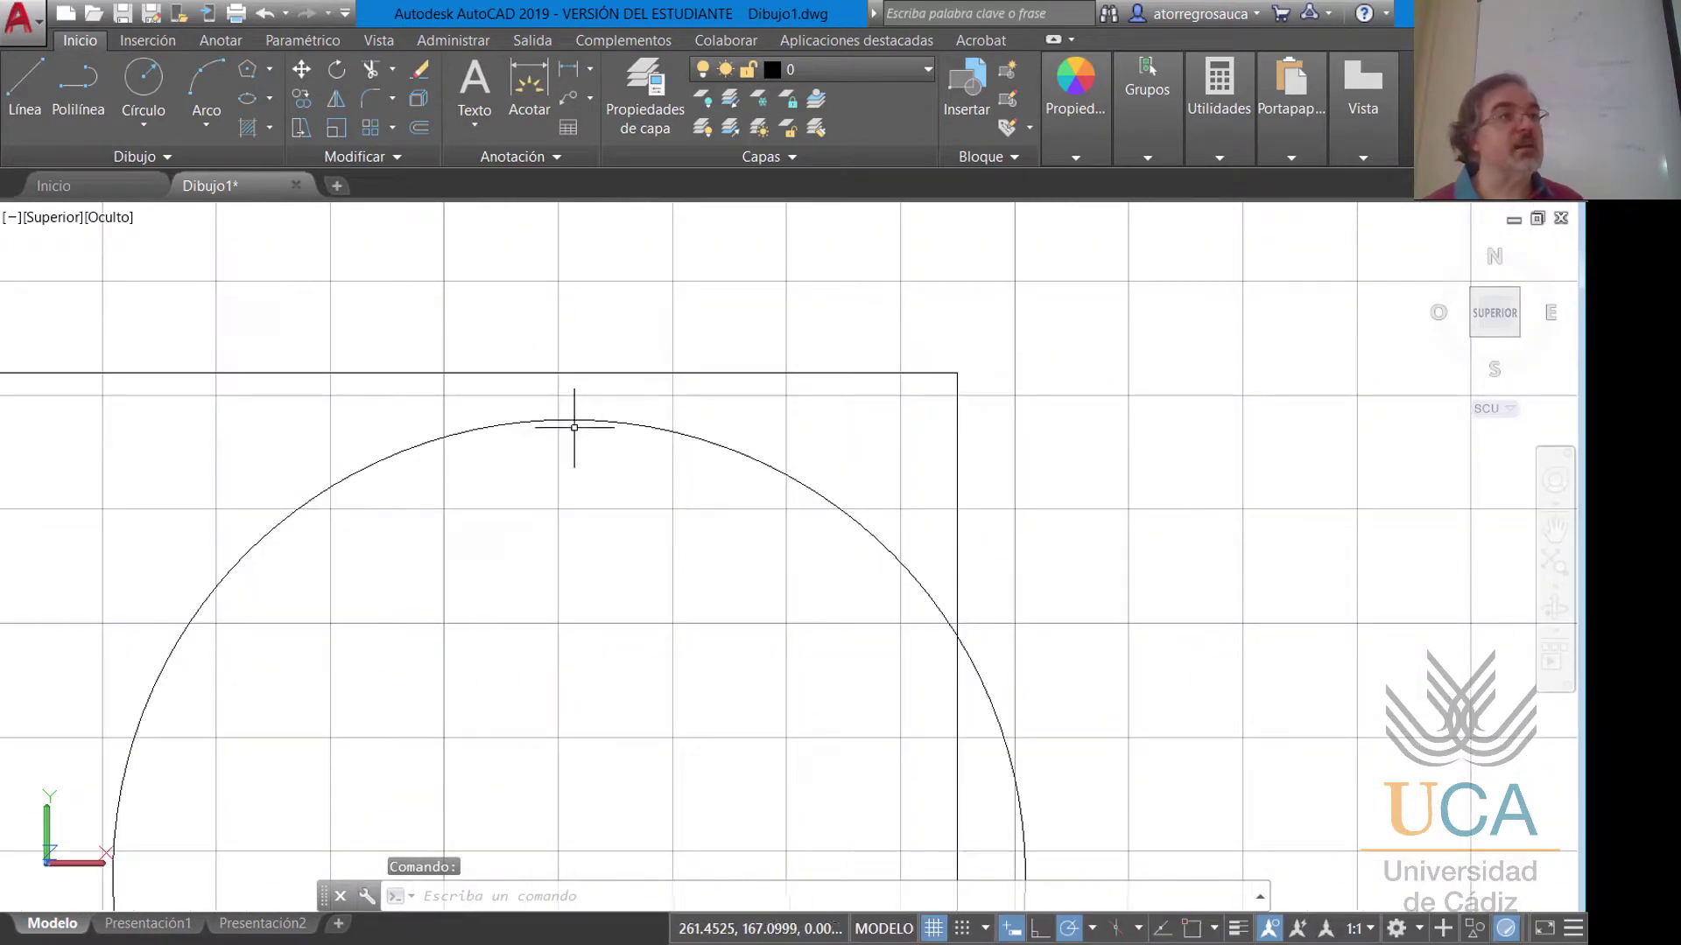
Examine how the grid spacing adapts to different magnifications around the upper edge of the circle overlapping the large square.
scroll(575, 427, "up", 4)
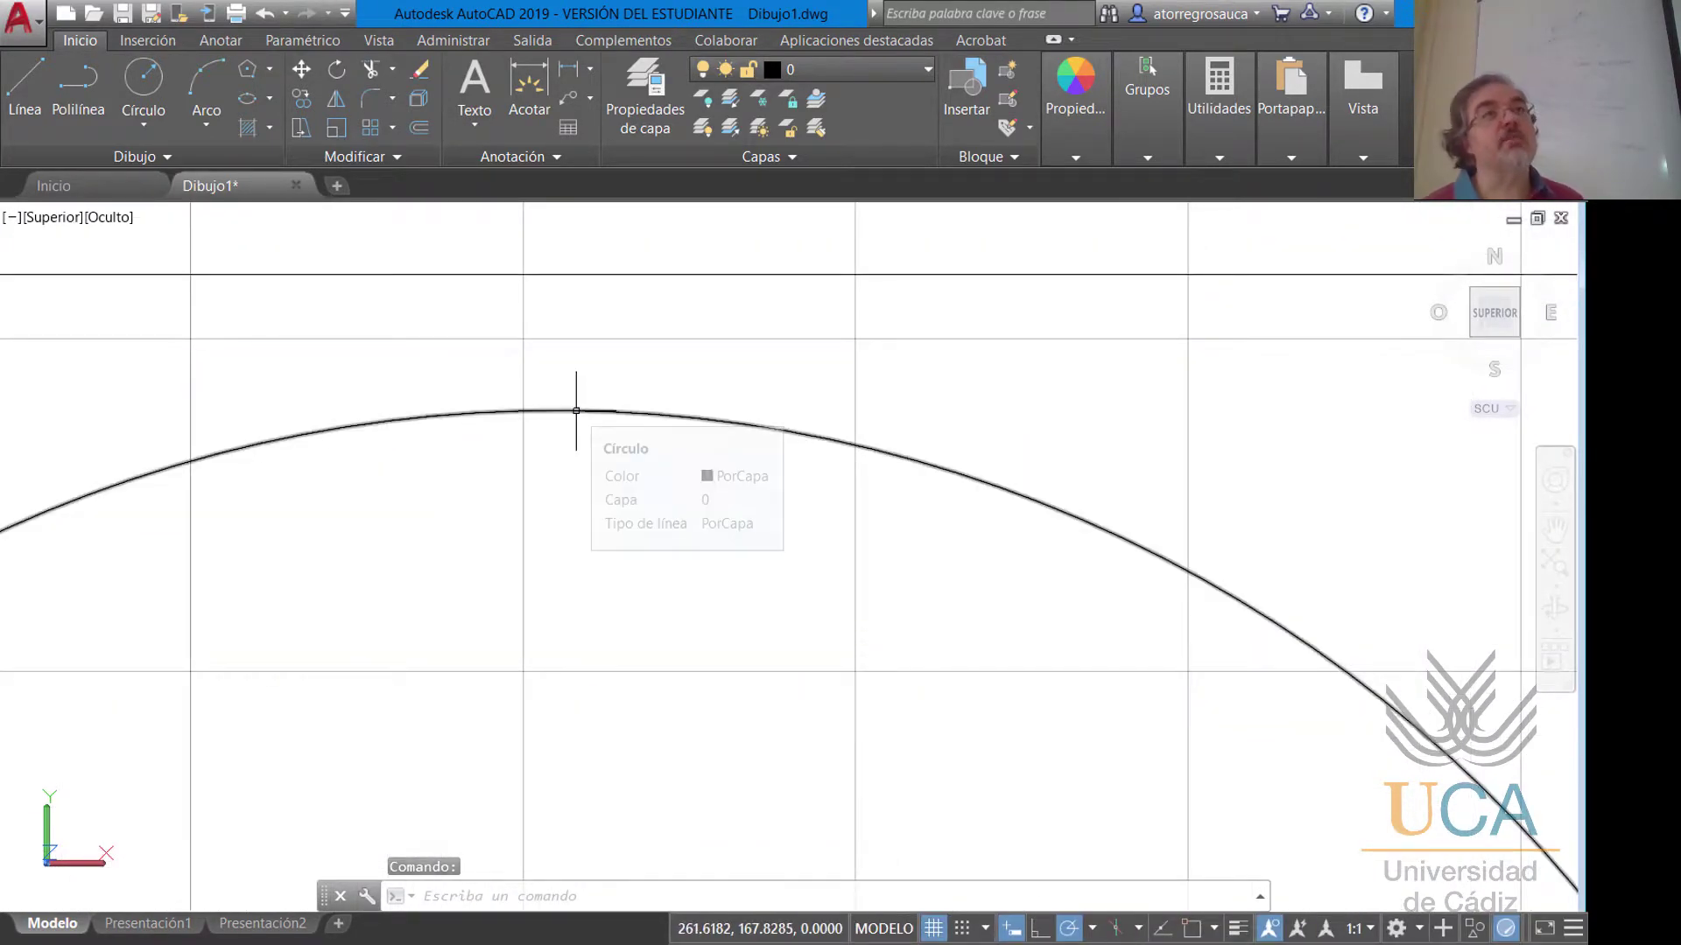
scroll(582, 414, "down", 1)
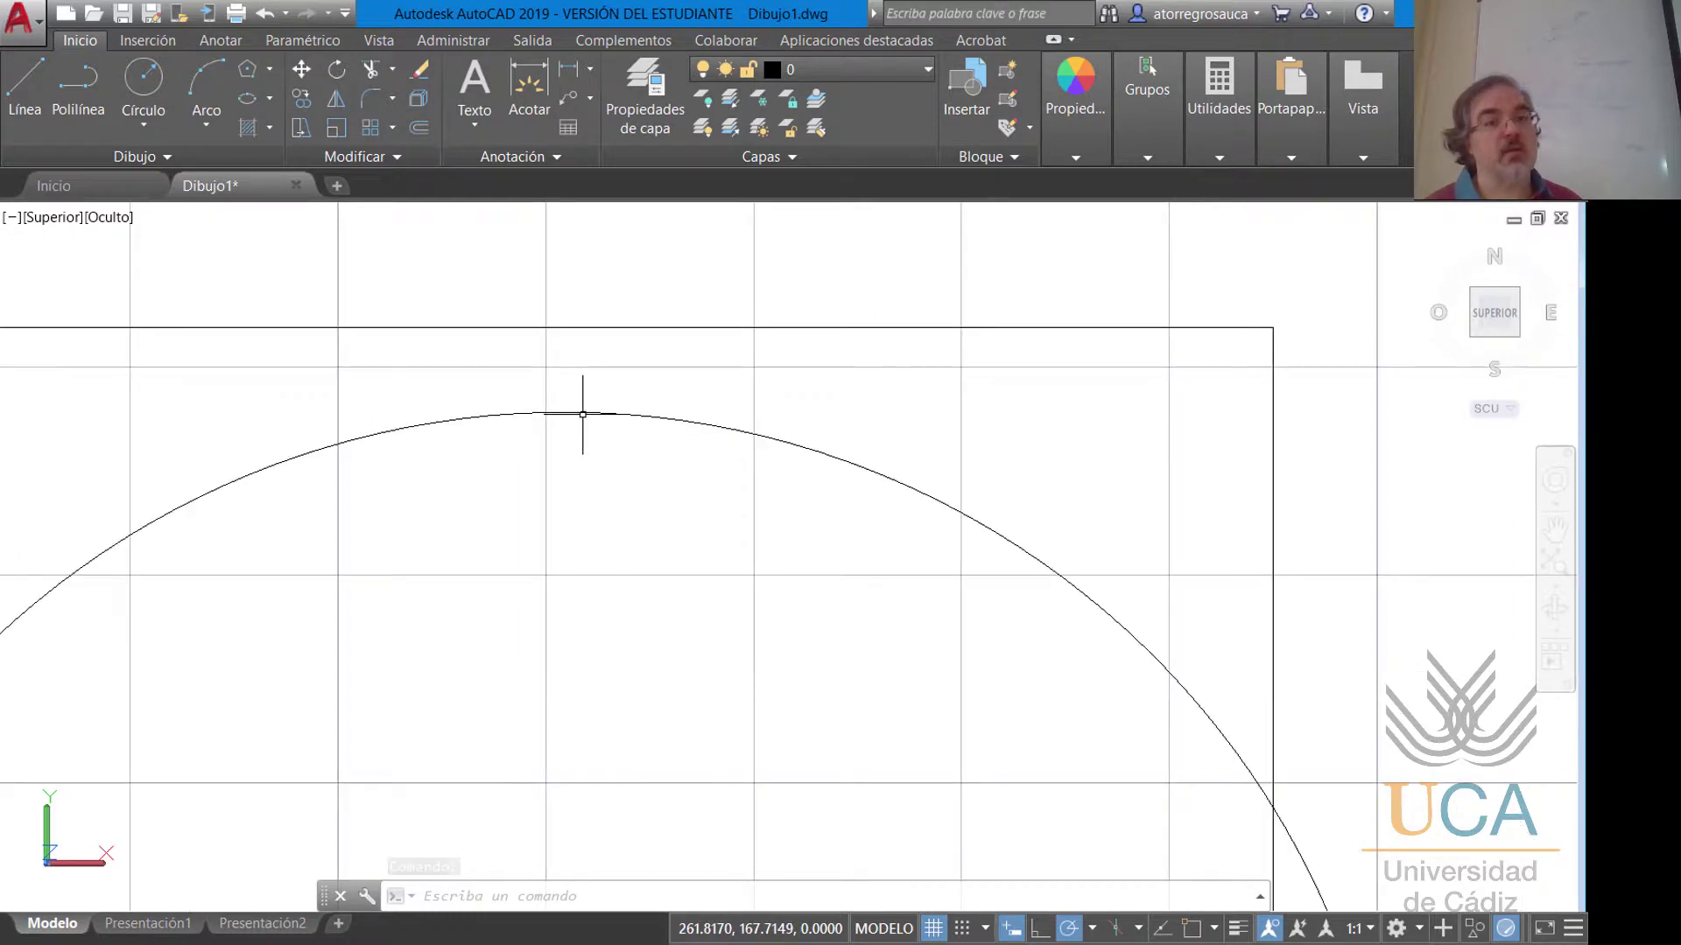
scroll(581, 386, "up", 3)
scroll(876, 433, "up", 2)
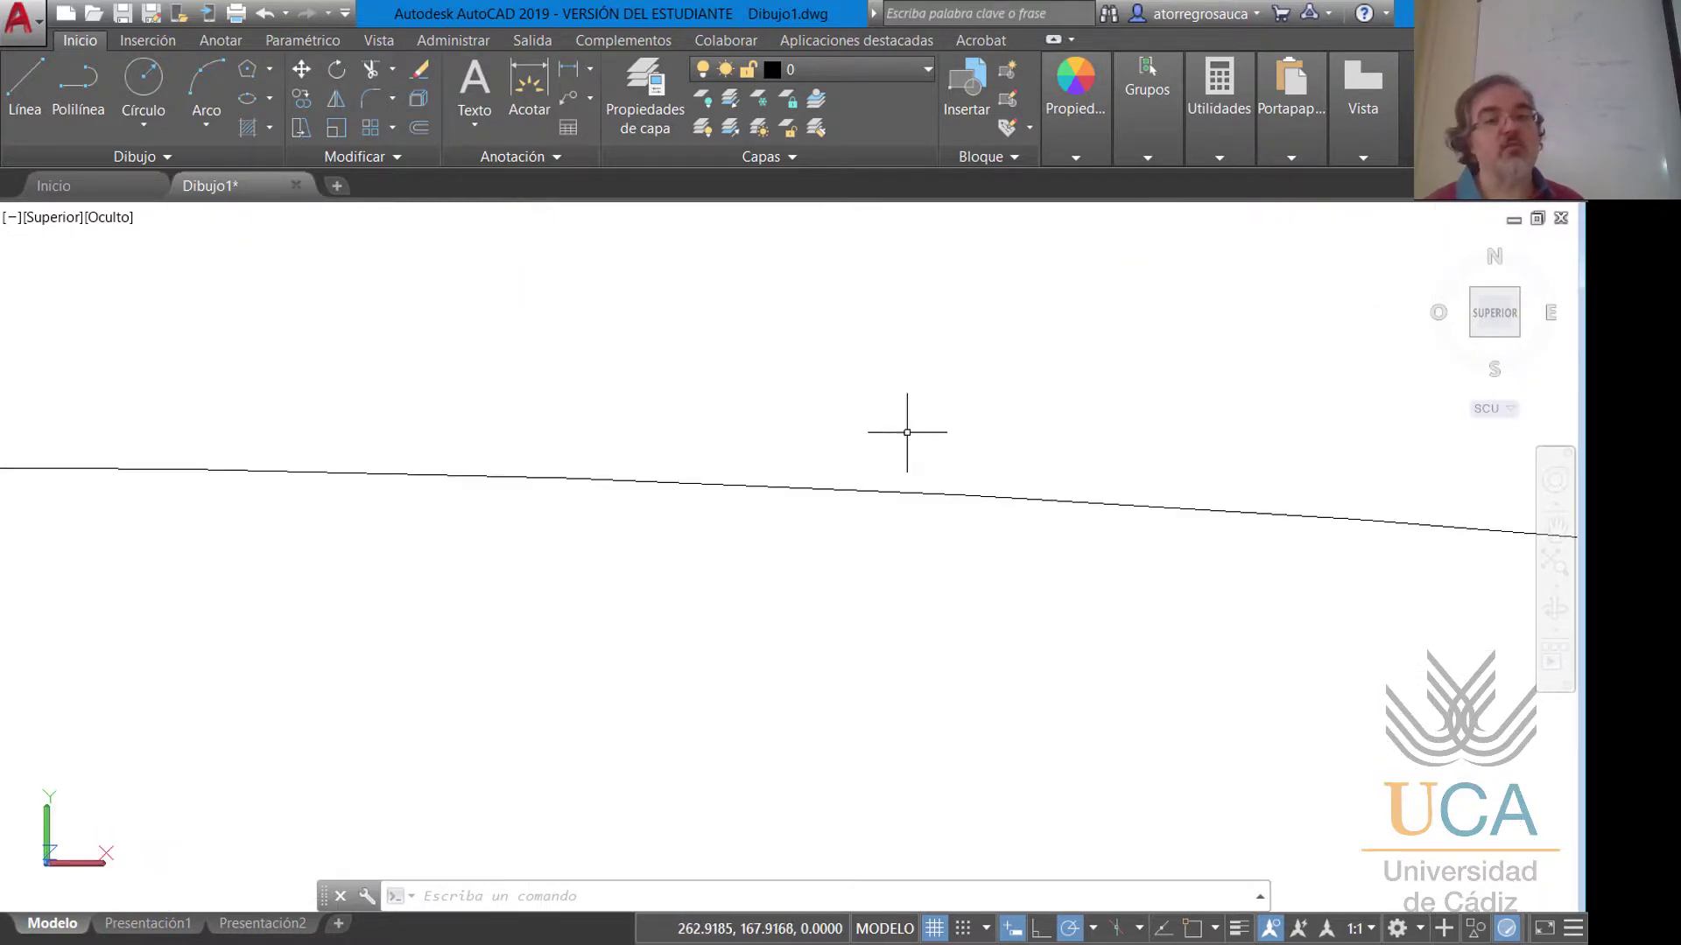
scroll(682, 481, "down", 8)
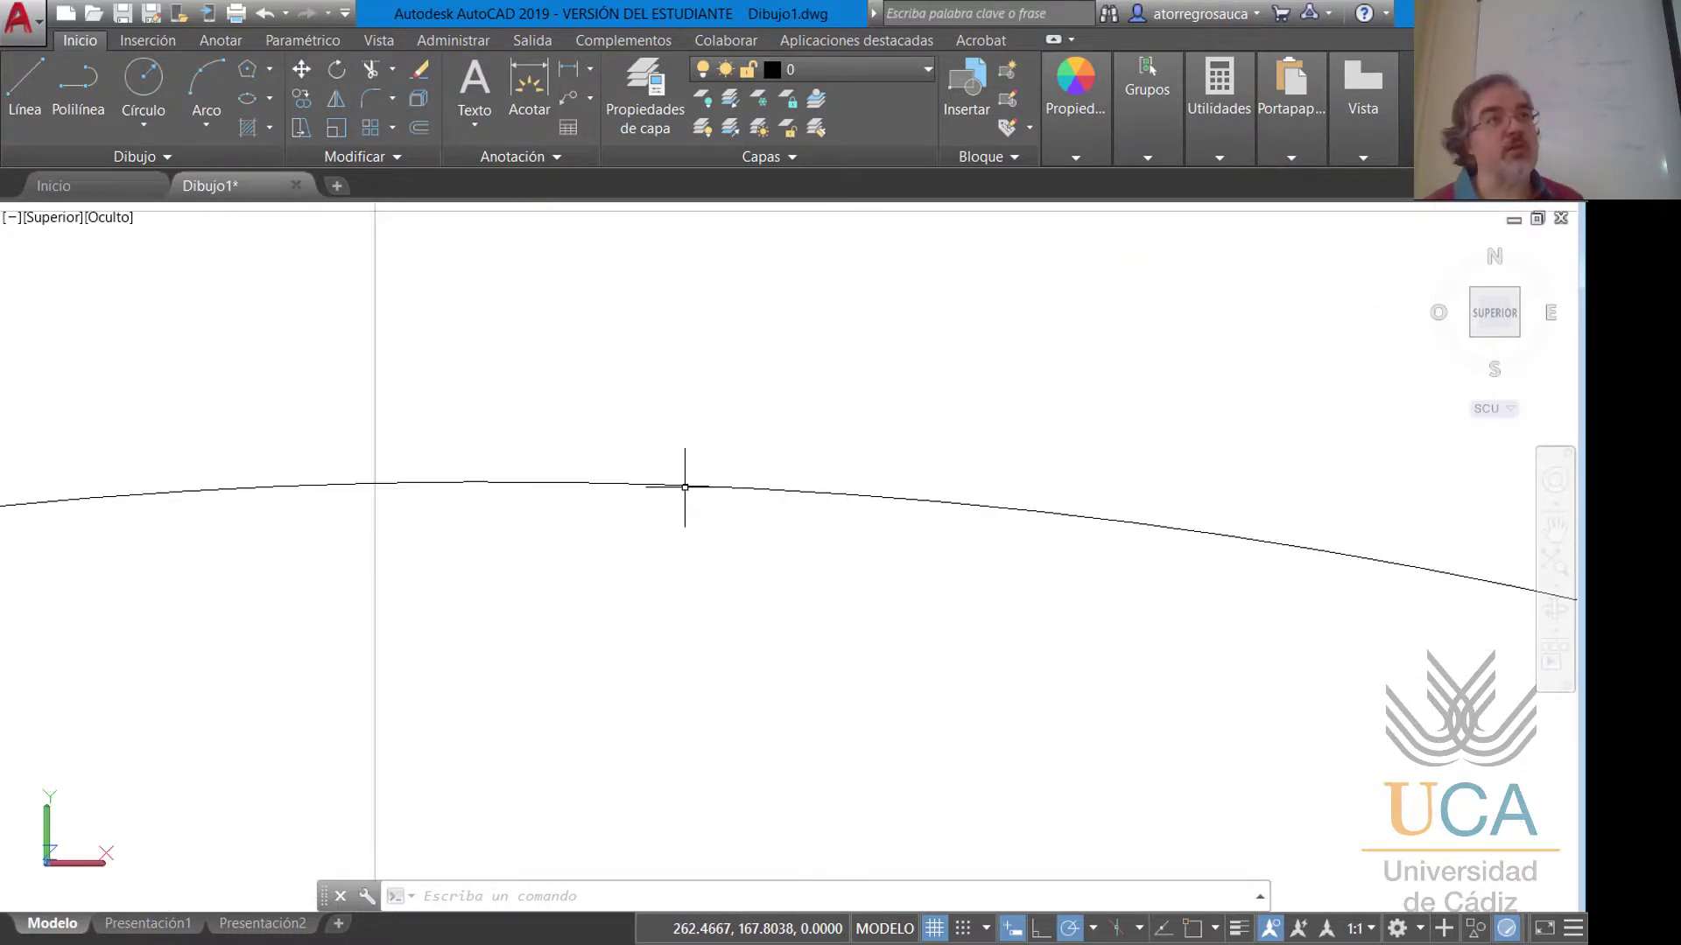
scroll(682, 480, "down", 2)
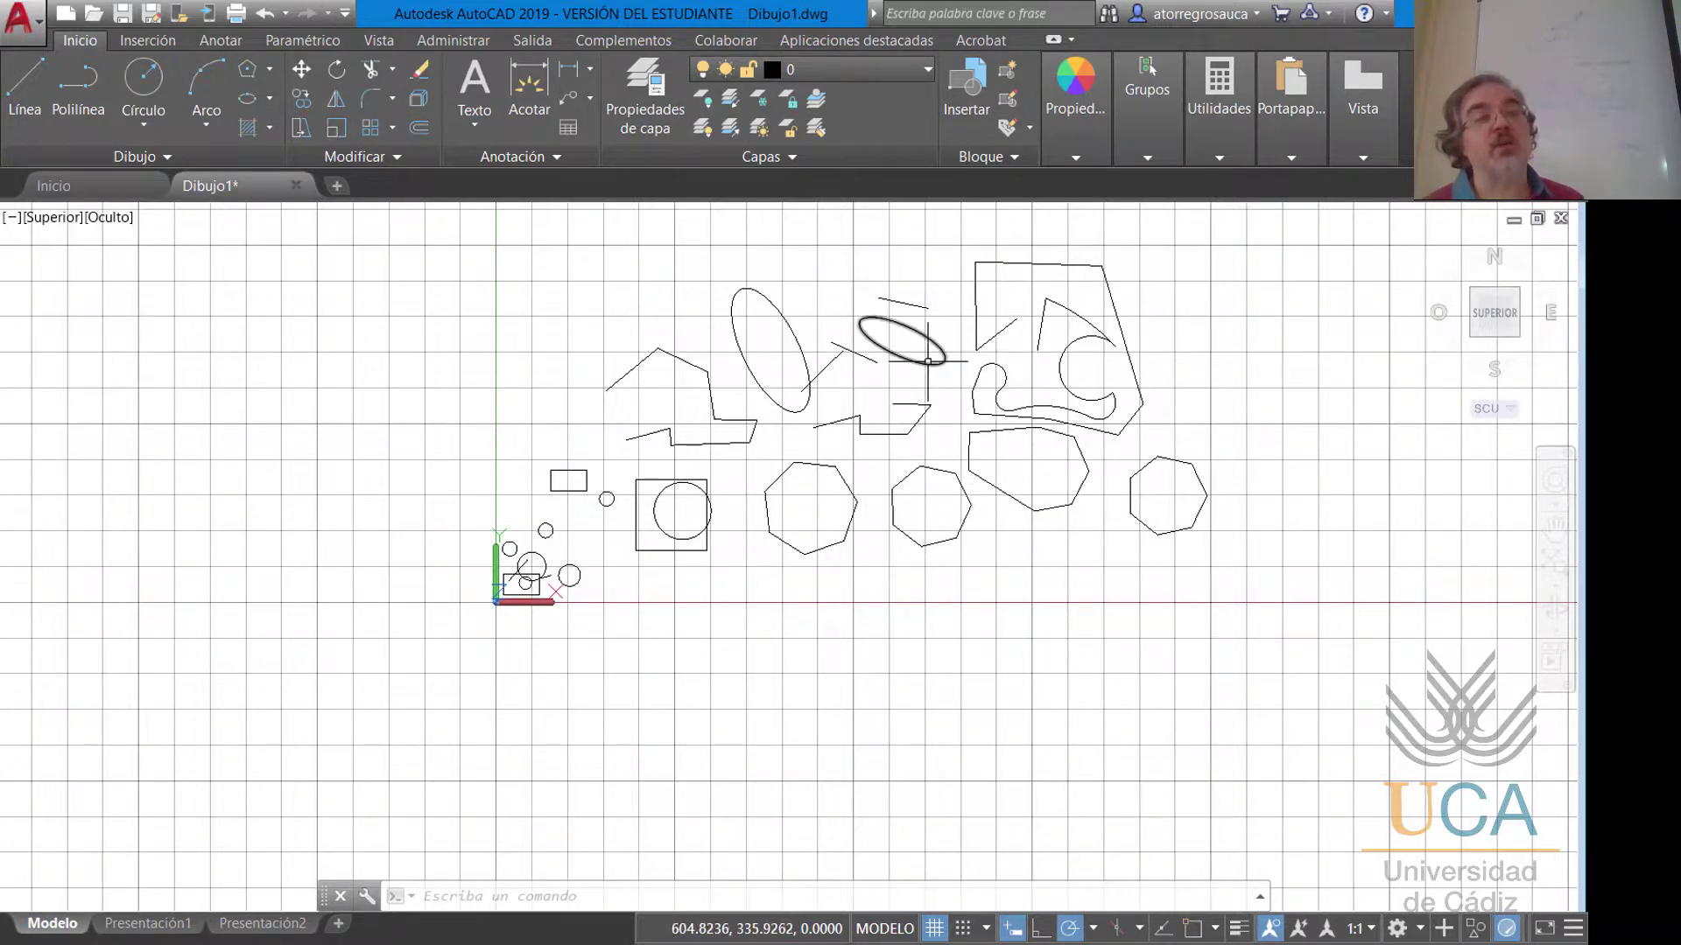
mouse_move(943, 360)
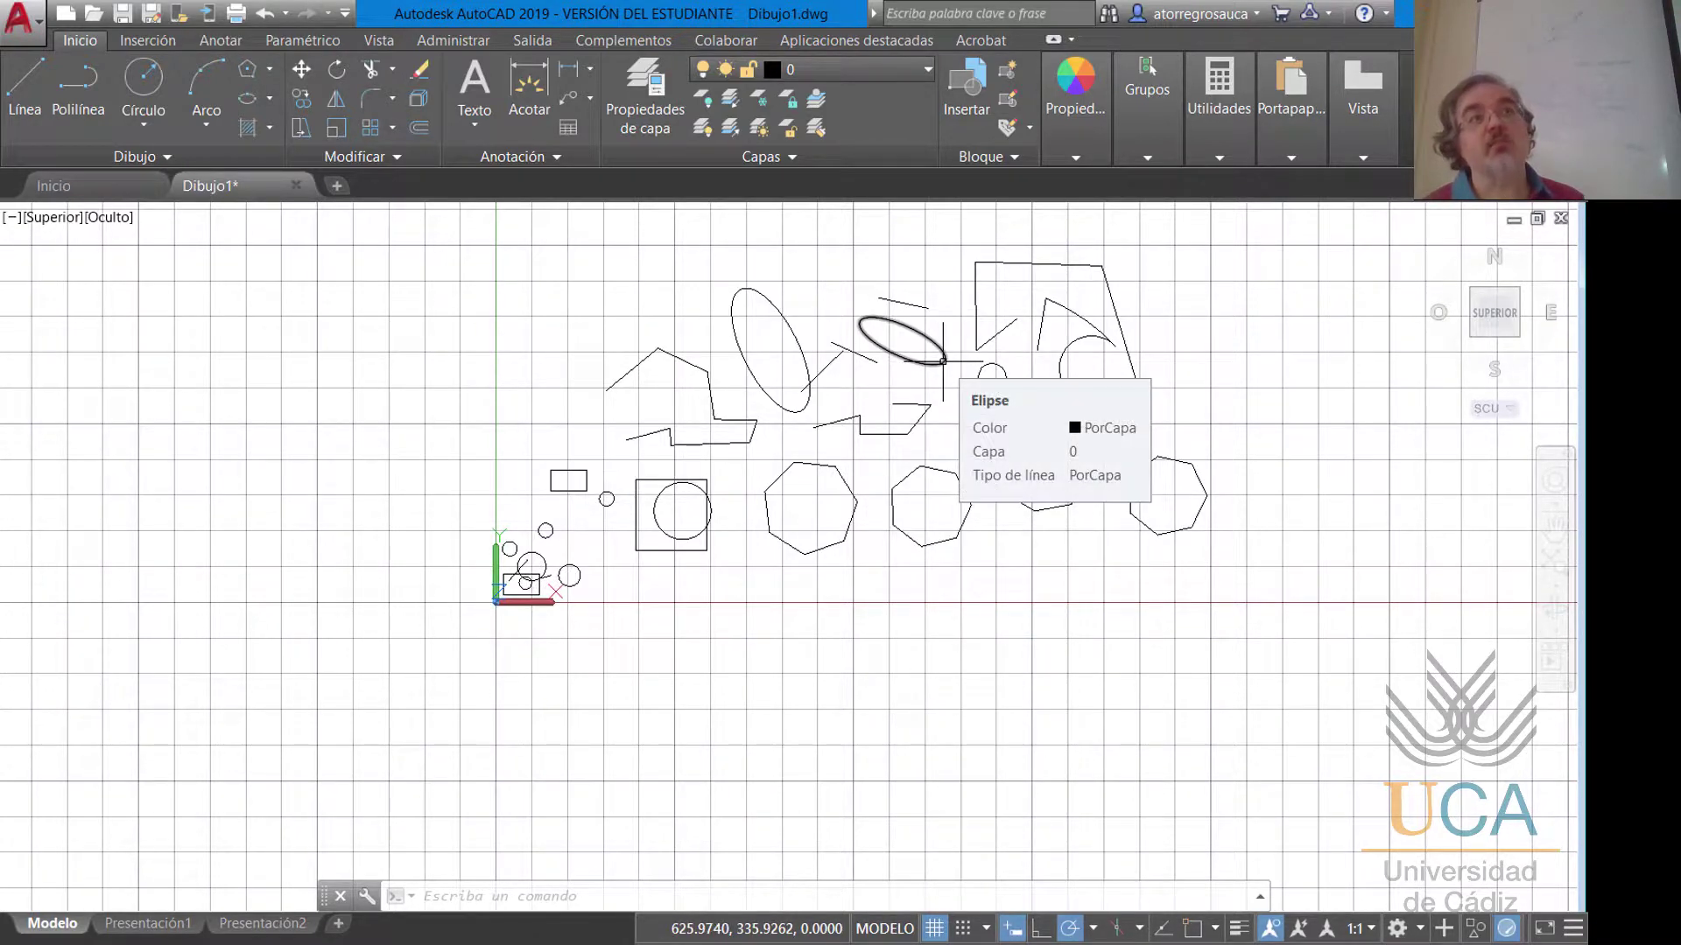
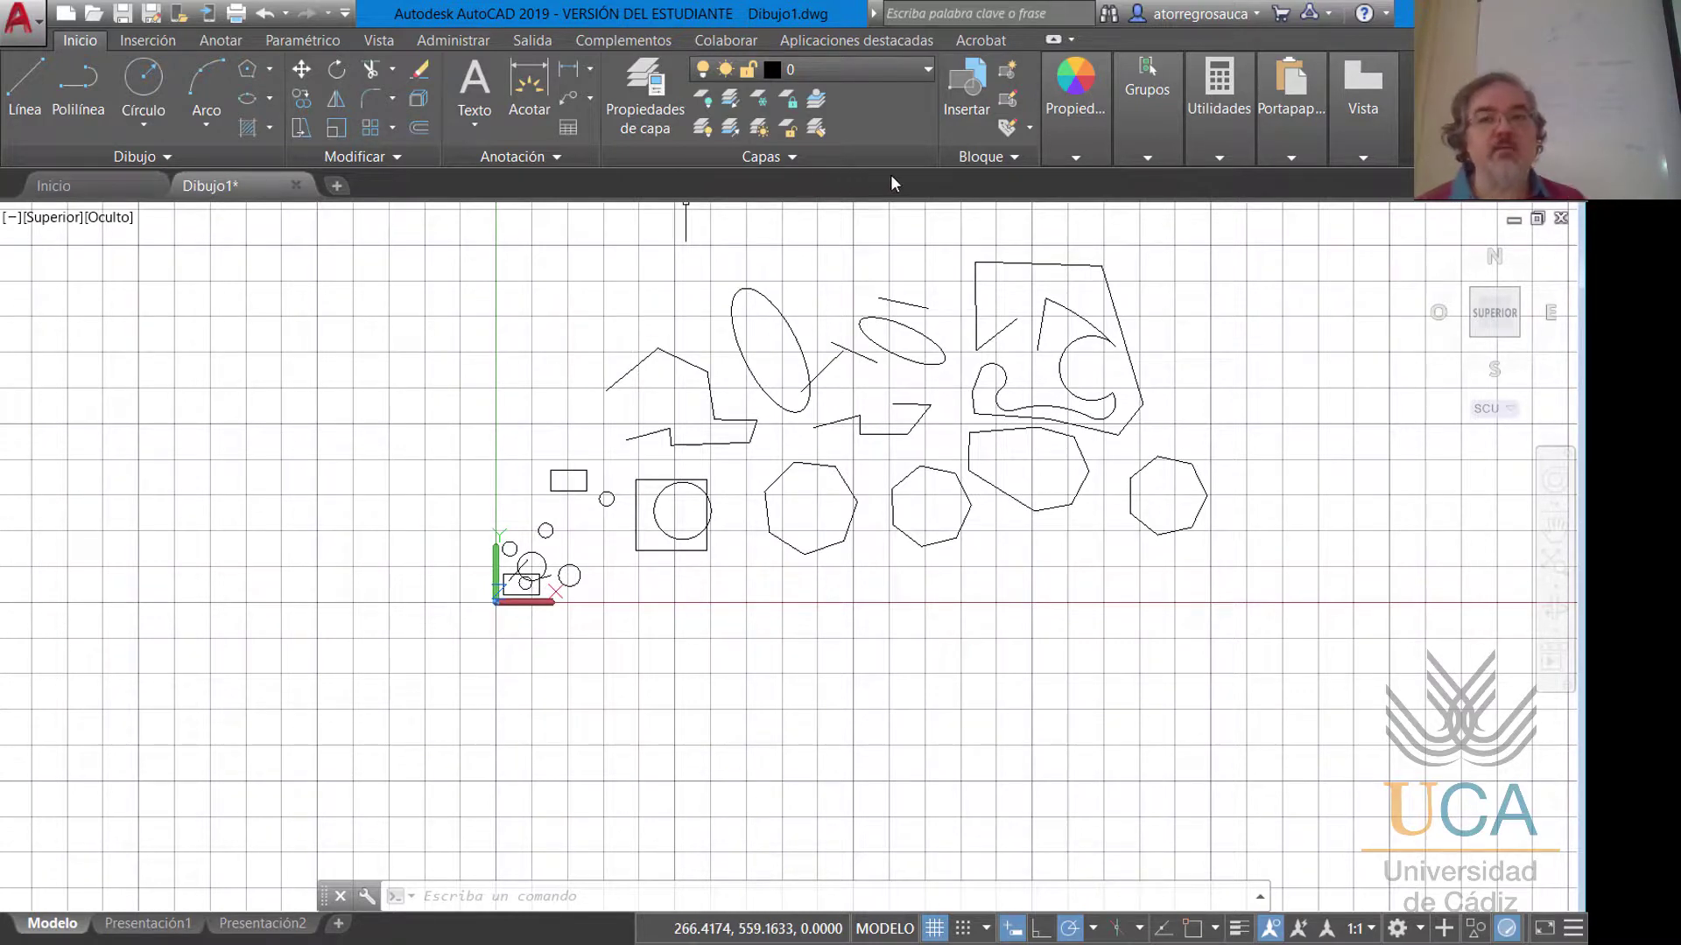
Display the Properties palette, try it floating over the drawing, and dock it along the drawing area's left edge.
left_click(1071, 140)
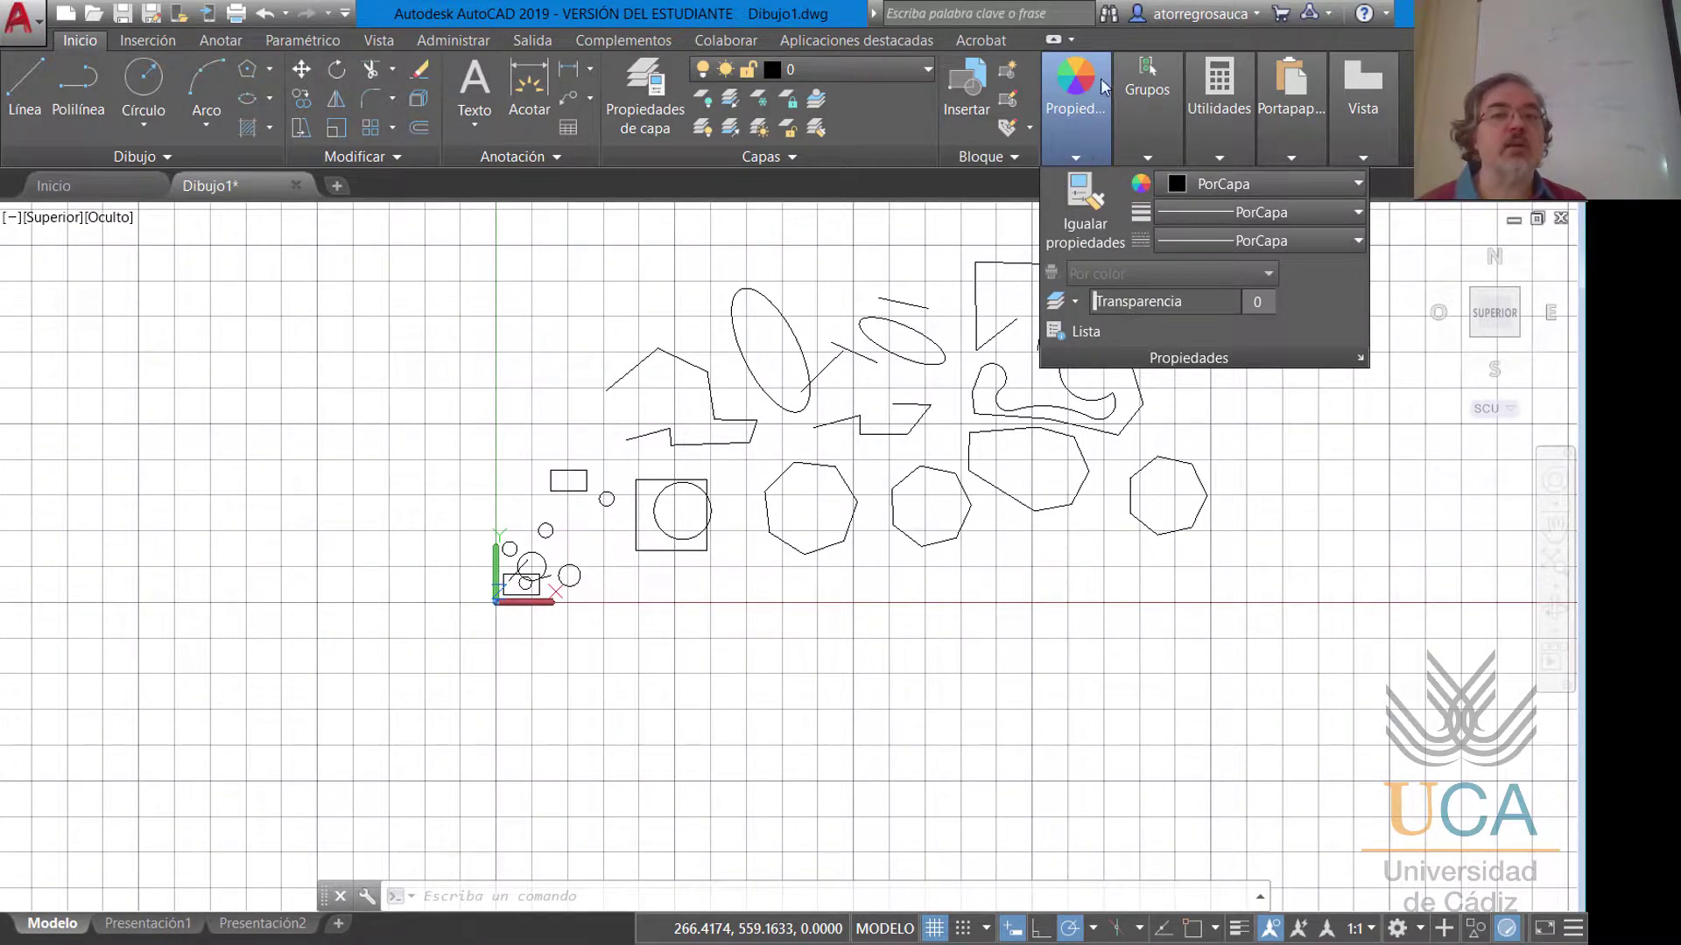
left_click(1361, 358)
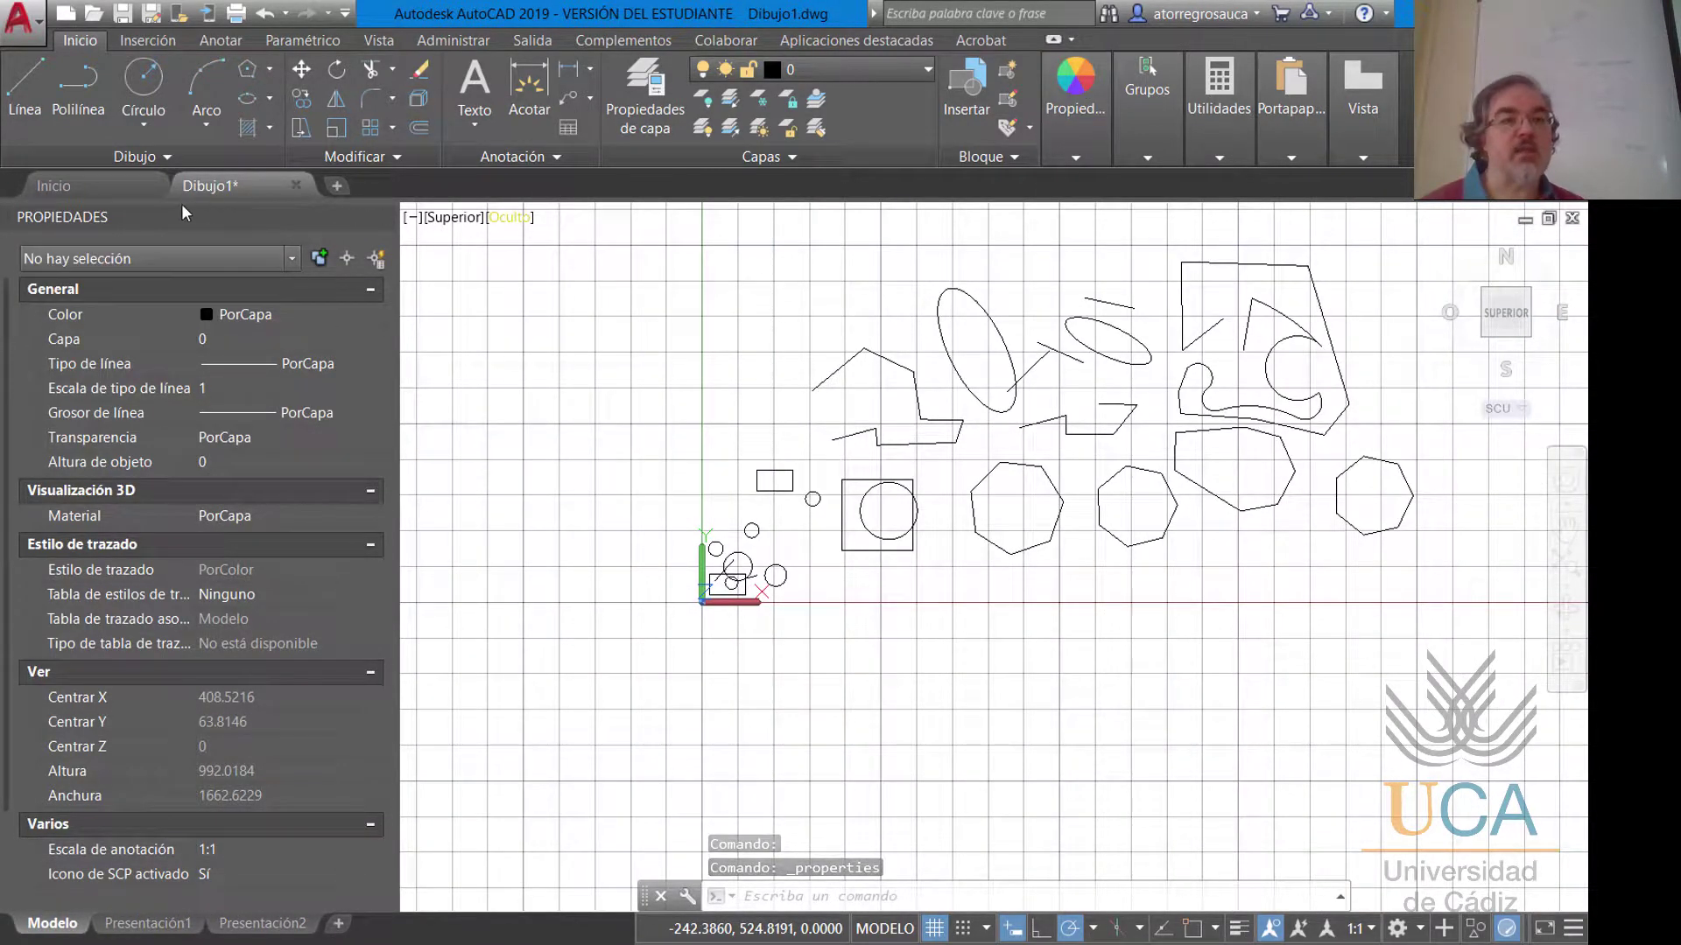
mouse_move(81, 220)
left_mouse_down()
mouse_move(250, 226)
mouse_move(734, 327)
left_mouse_up()
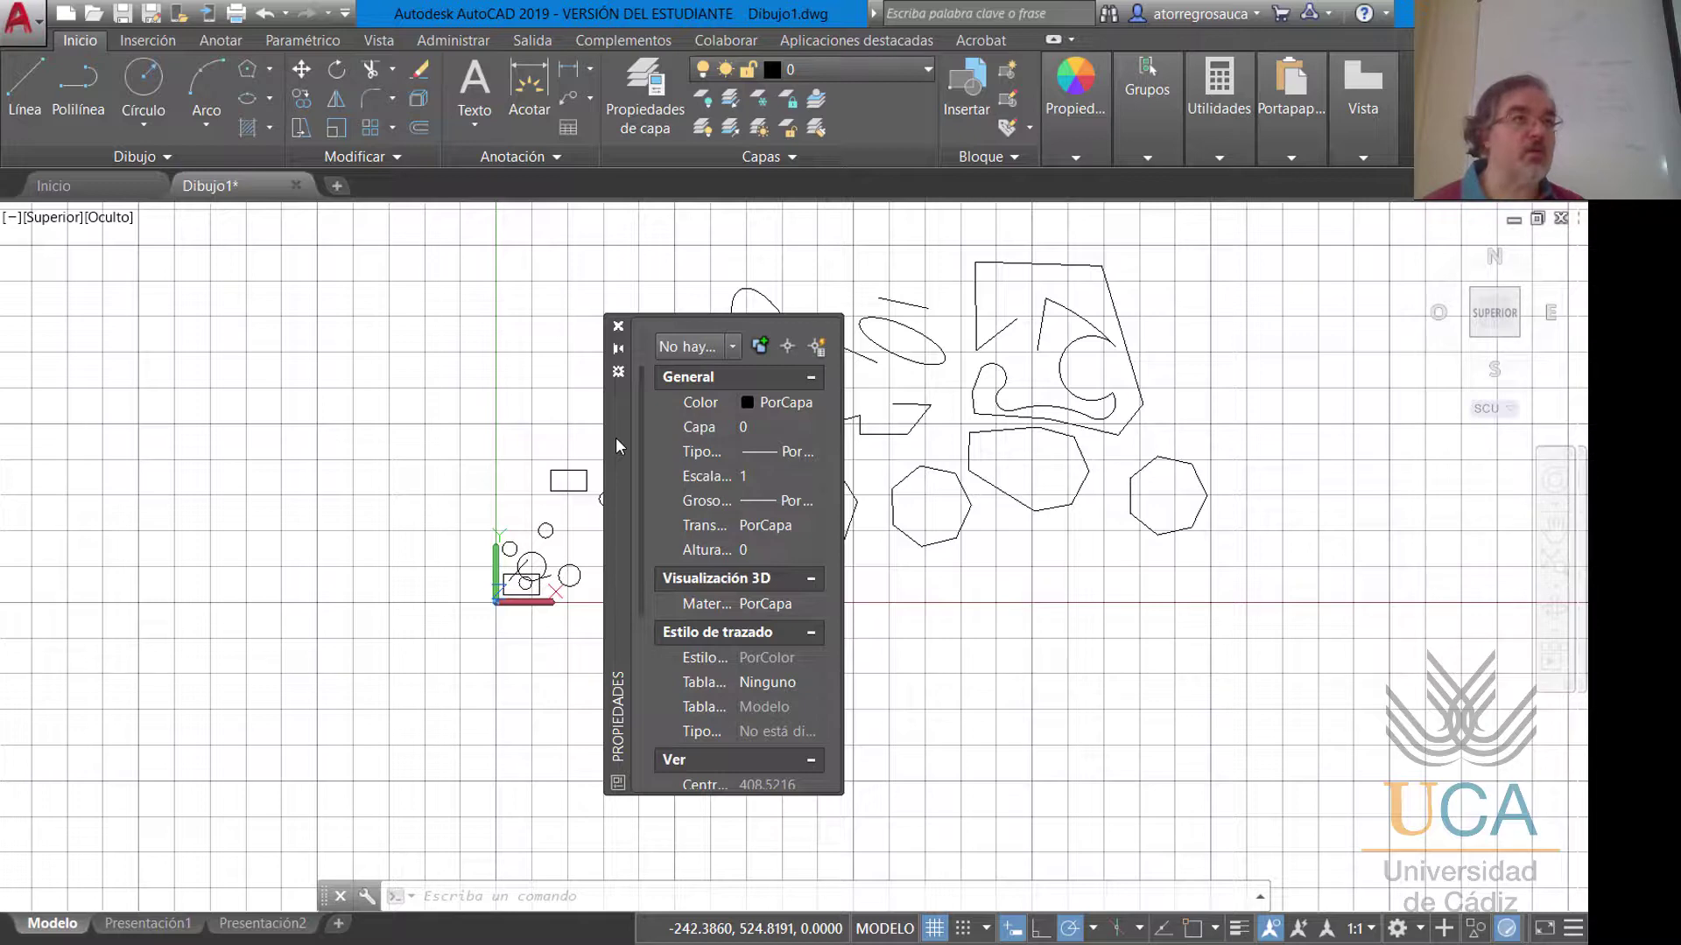
mouse_move(616, 437)
left_mouse_down()
mouse_move(255, 376)
mouse_move(3, 392)
left_mouse_up()
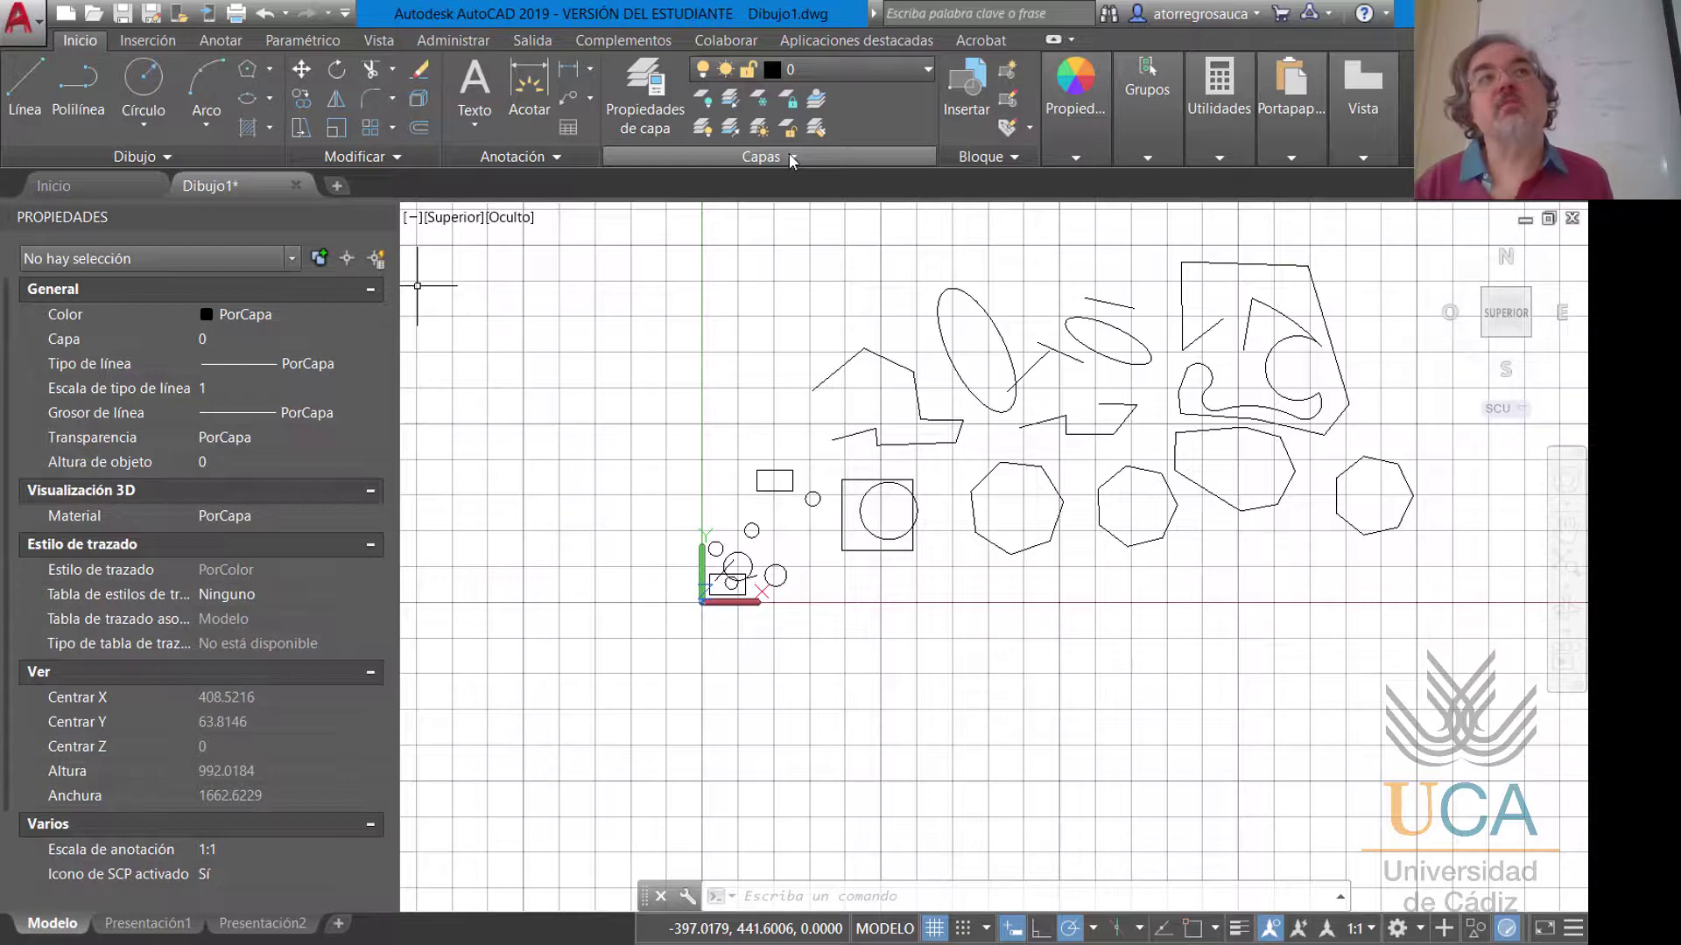
Select the small circle just below and left of the small upper rectangle to show its geometry properties.
scroll(765, 498, "up", 5)
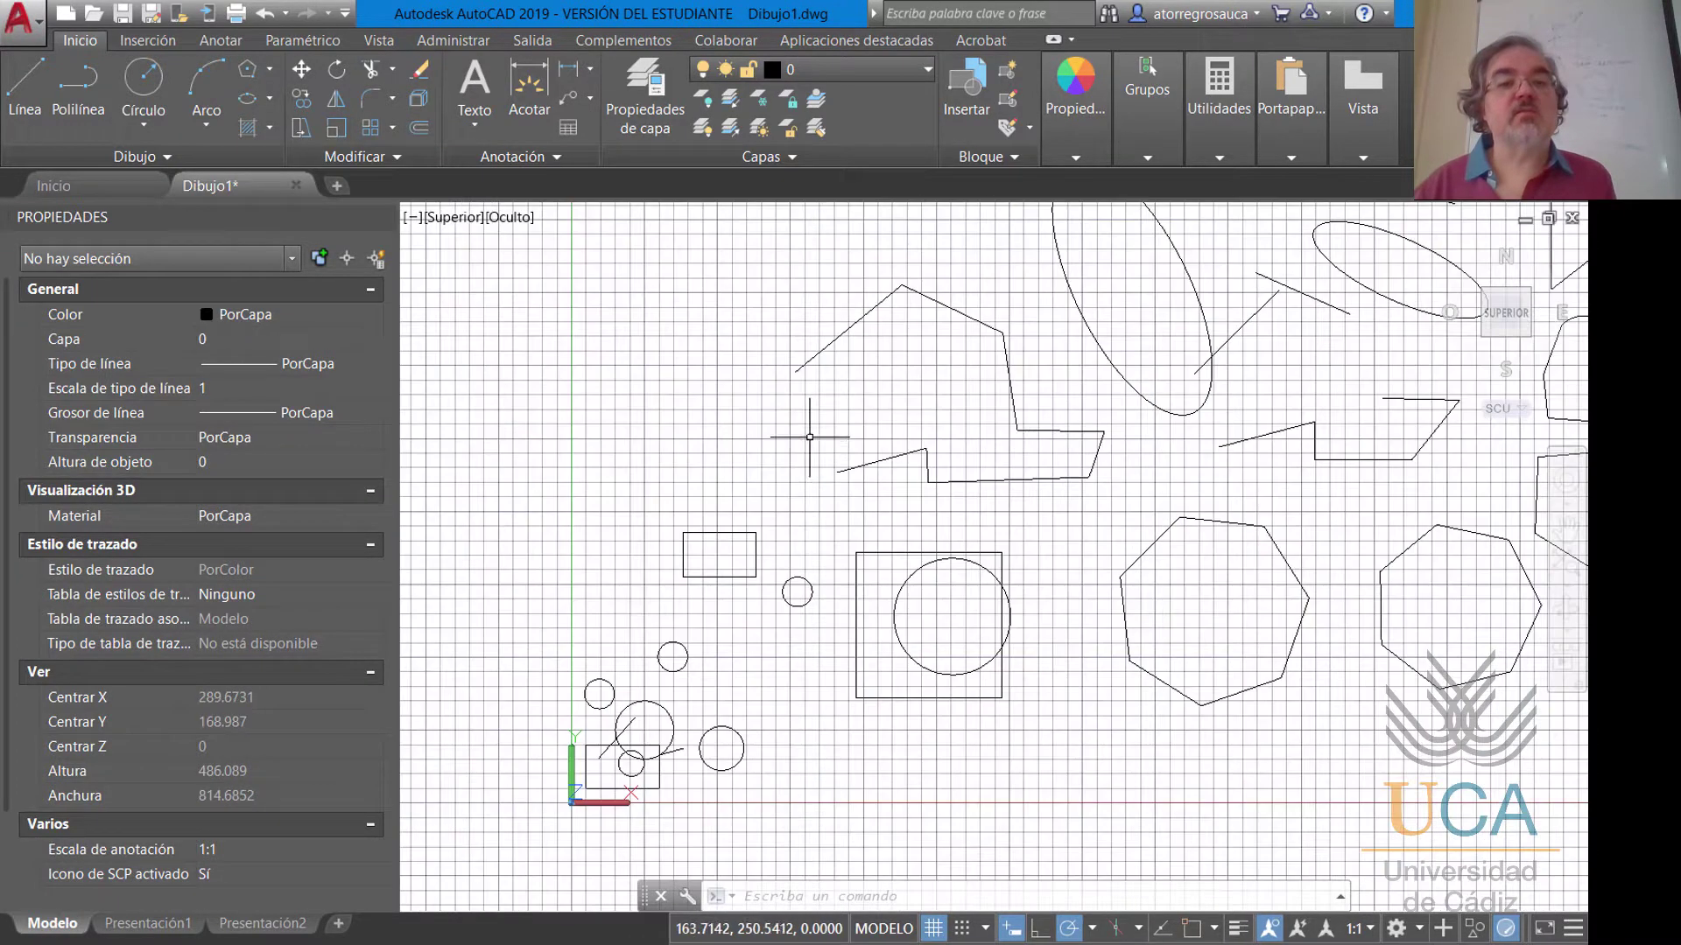
scroll(689, 615, "up", 3)
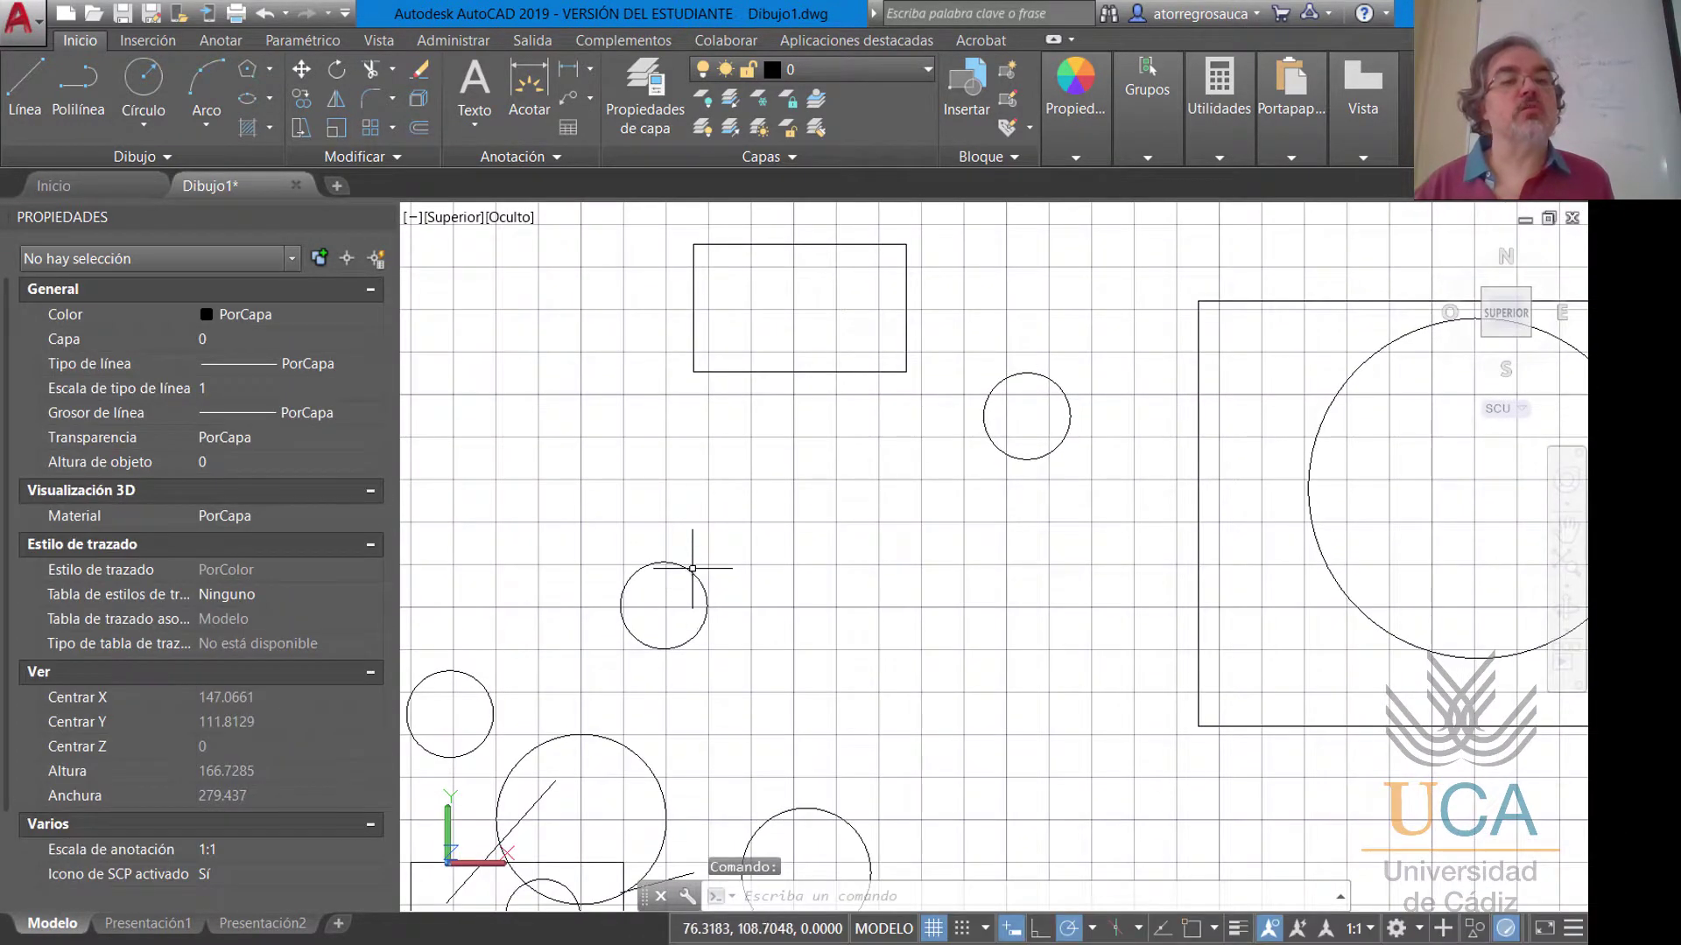
mouse_move(691, 569)
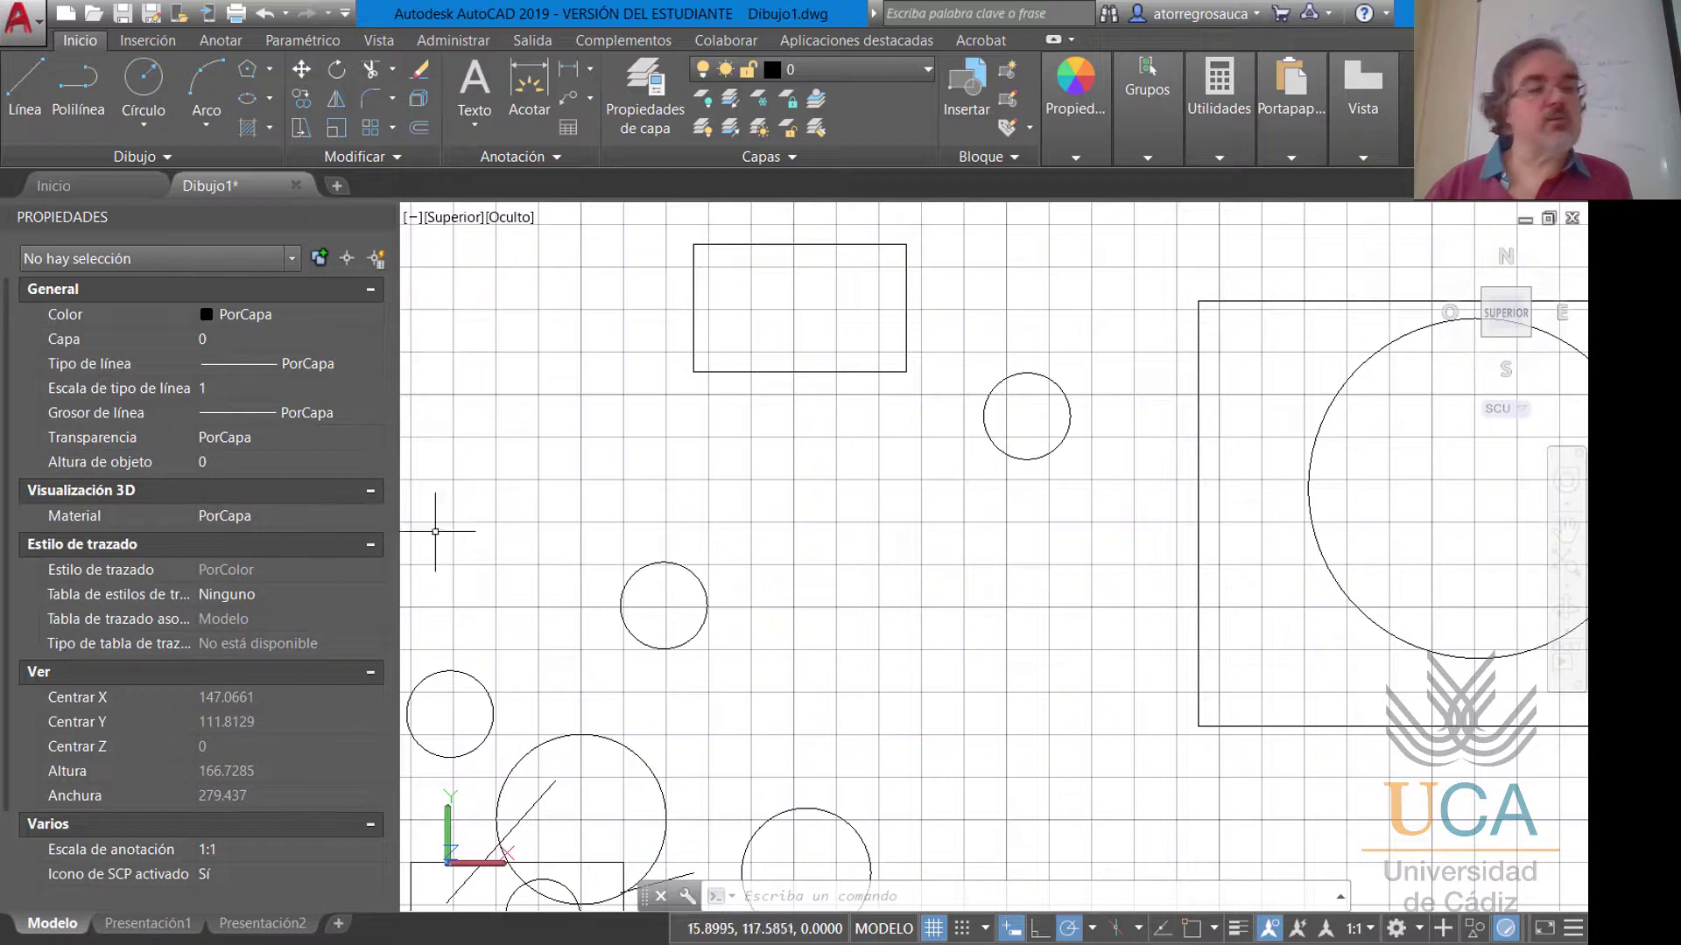
left_click(678, 562)
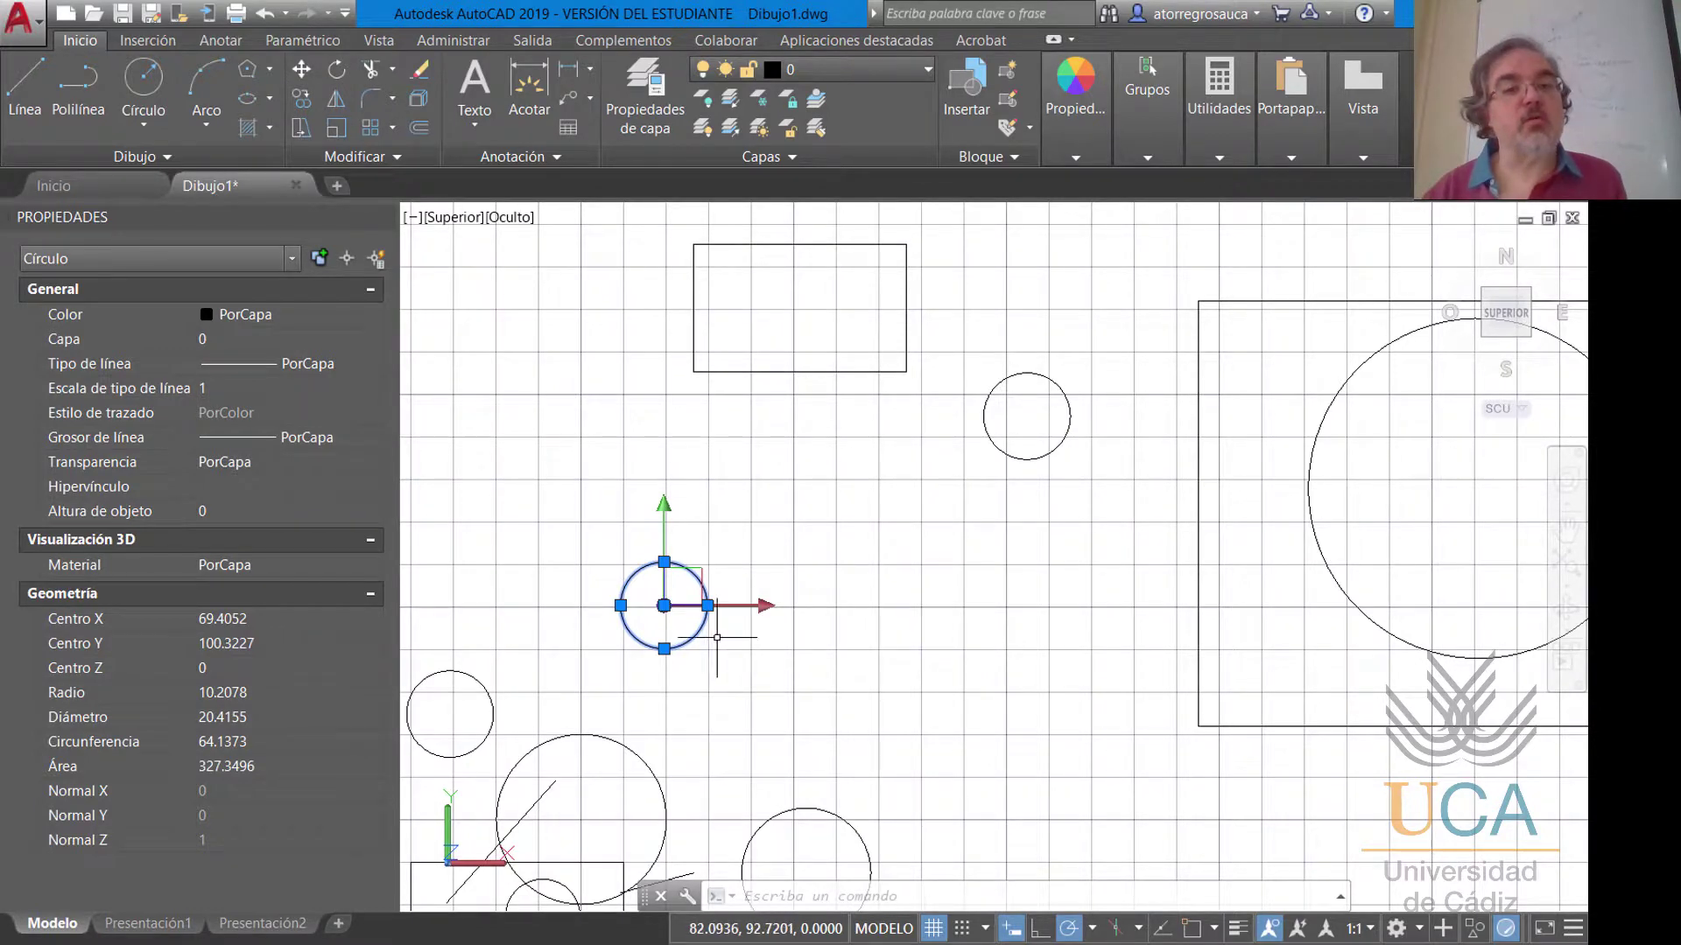
scroll(717, 637, "up", 3)
mouse_move(582, 596)
middle_mouse_down()
mouse_move(769, 552)
mouse_move(793, 529)
middle_mouse_up()
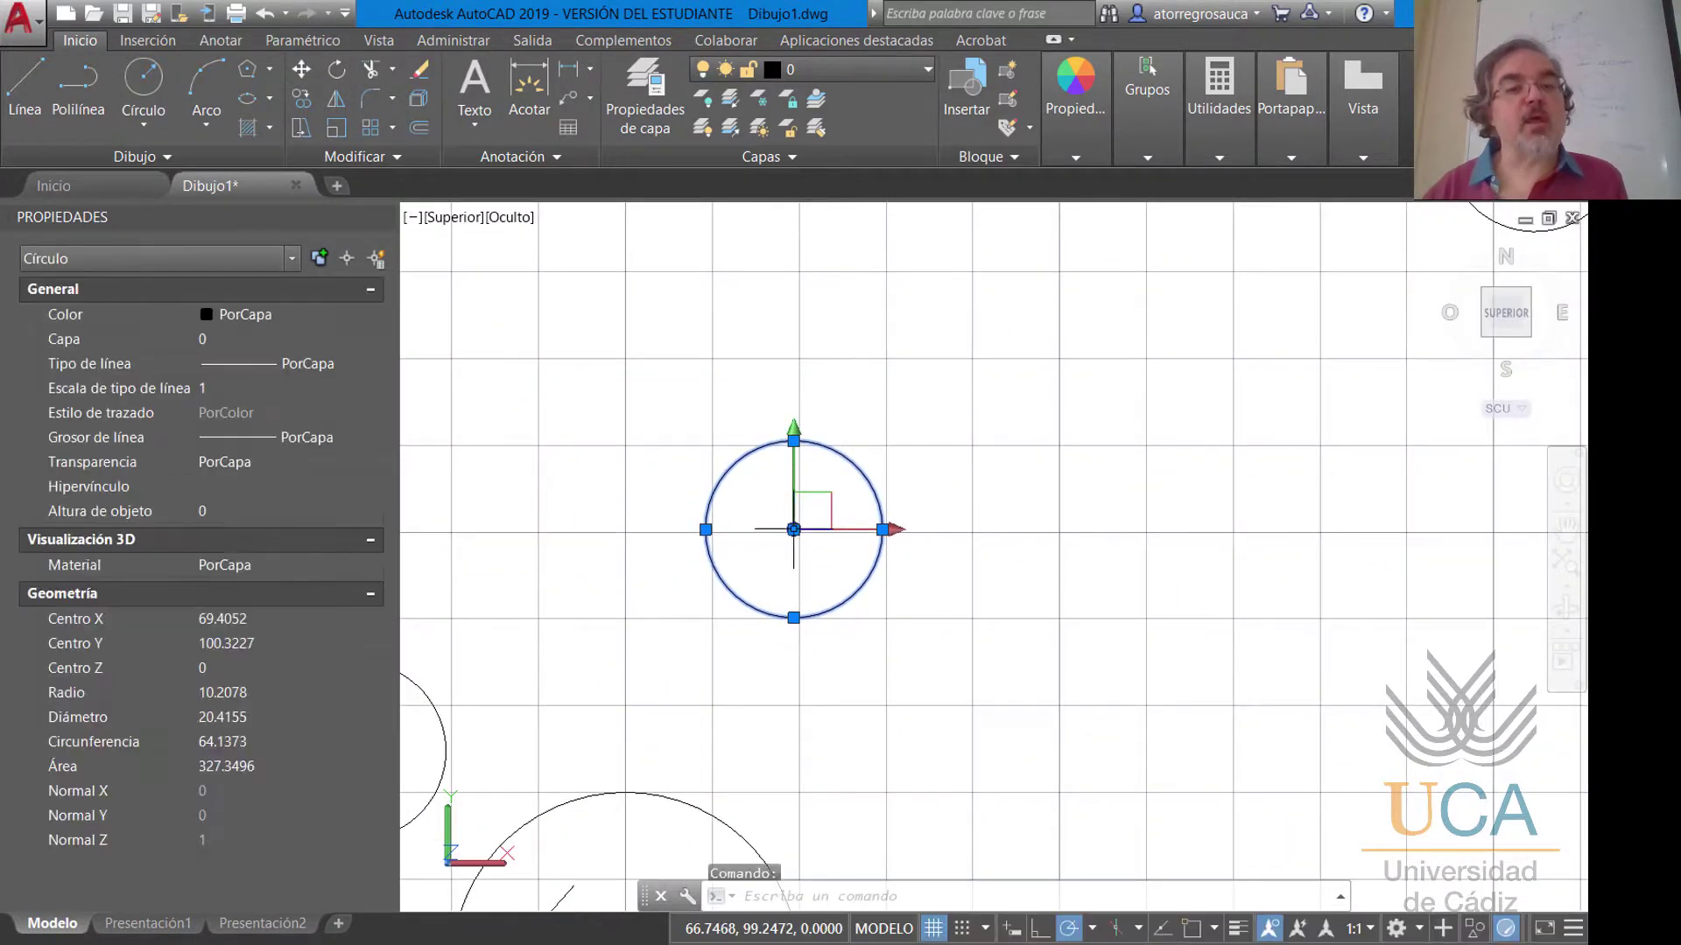
left_click(251, 617)
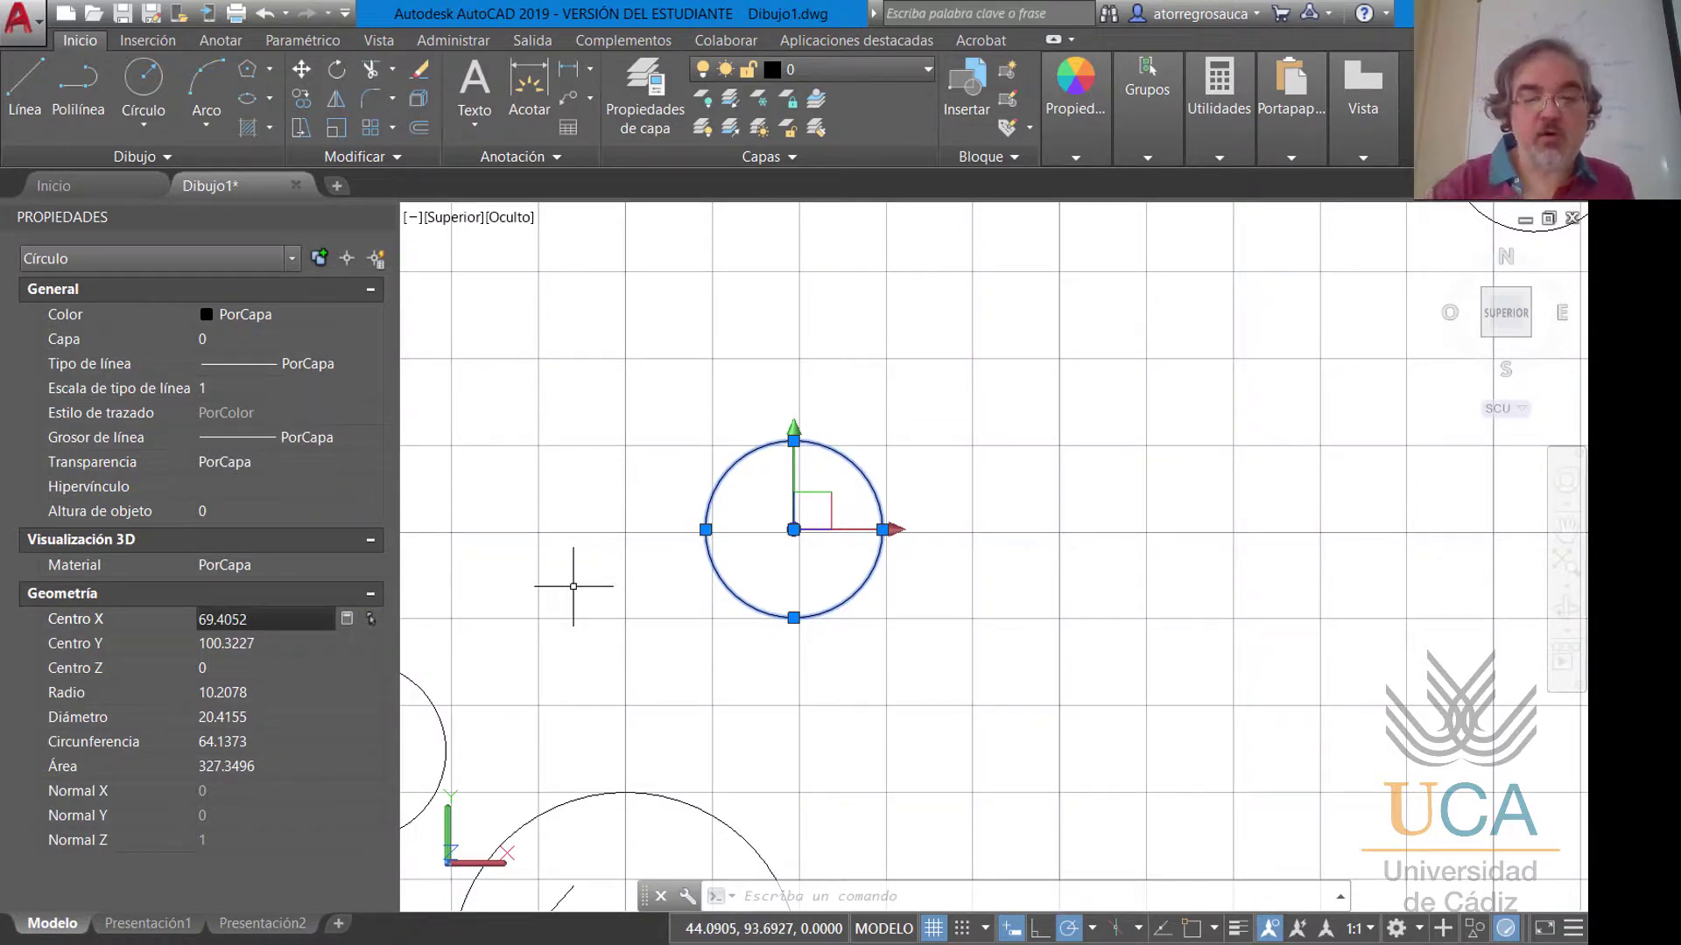
type("70")
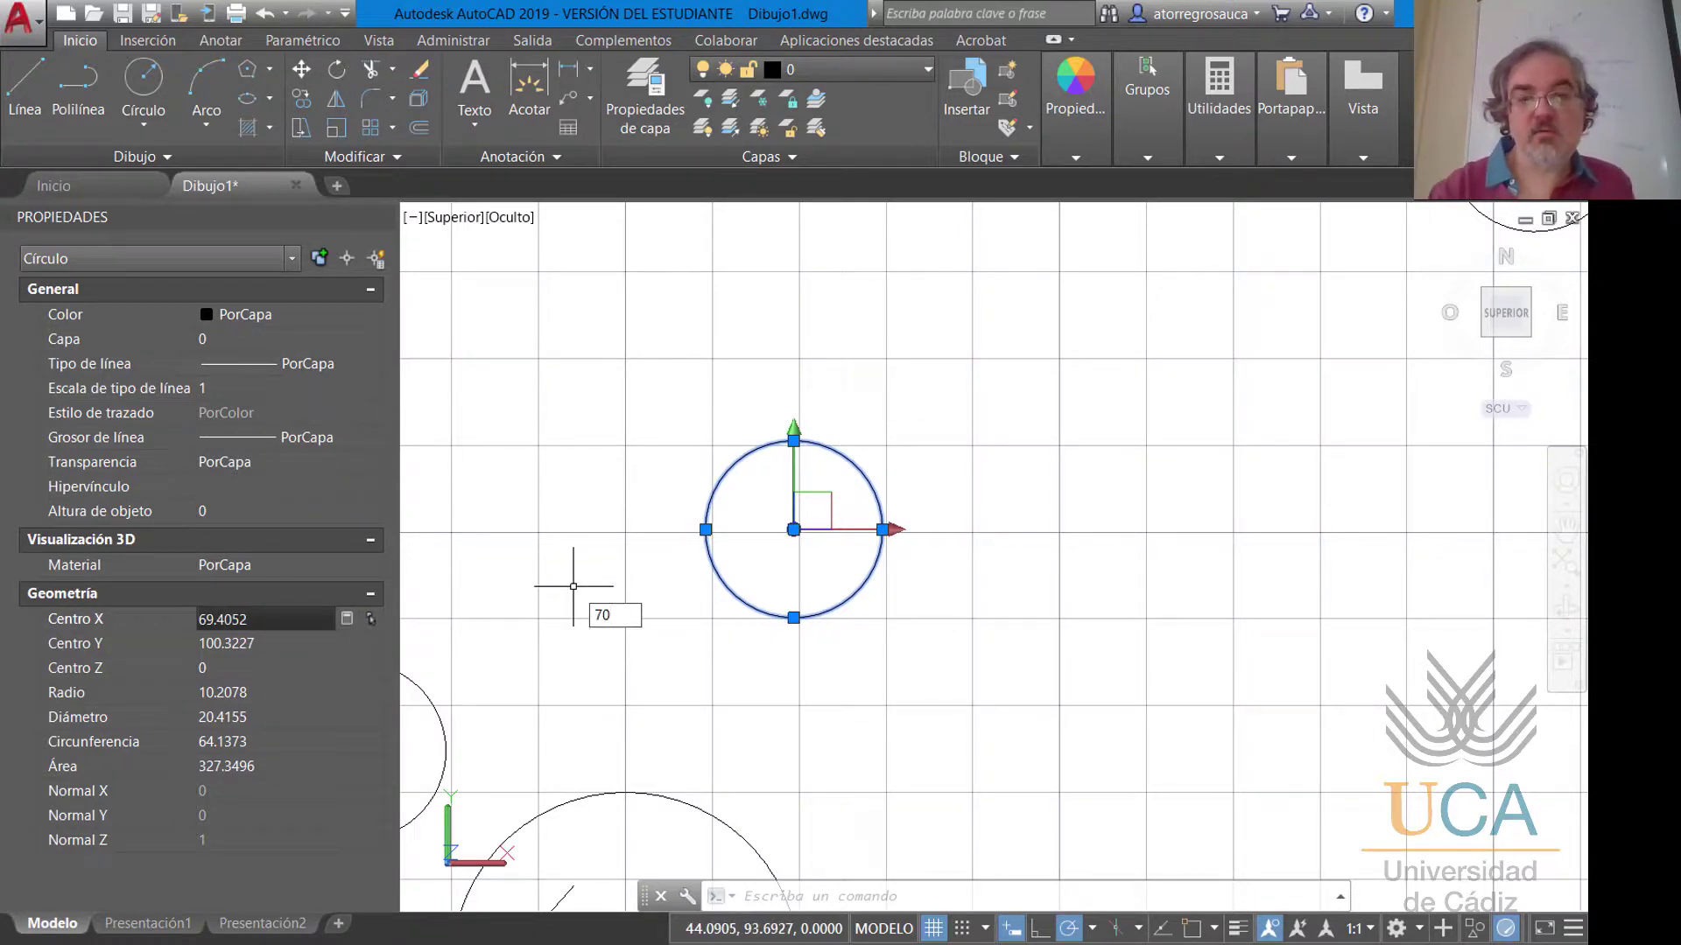
key("Return")
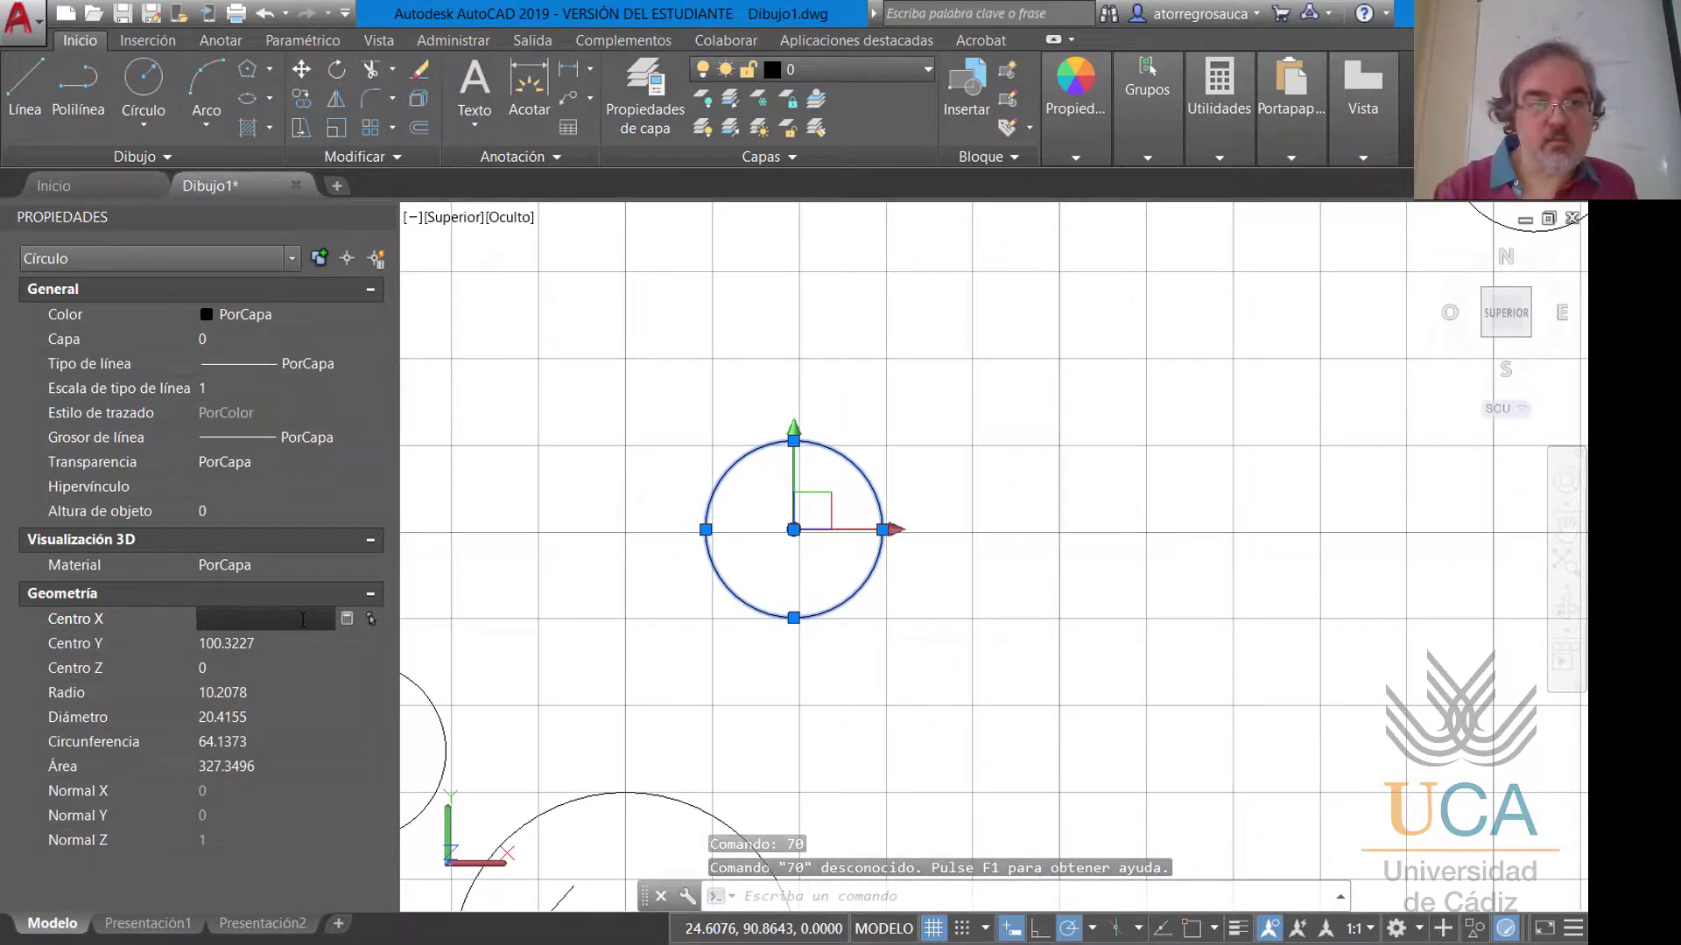
Set the selected circle's center coordinates to X 70 and Y 100 in its geometry properties.
left_click(303, 620)
type("7")
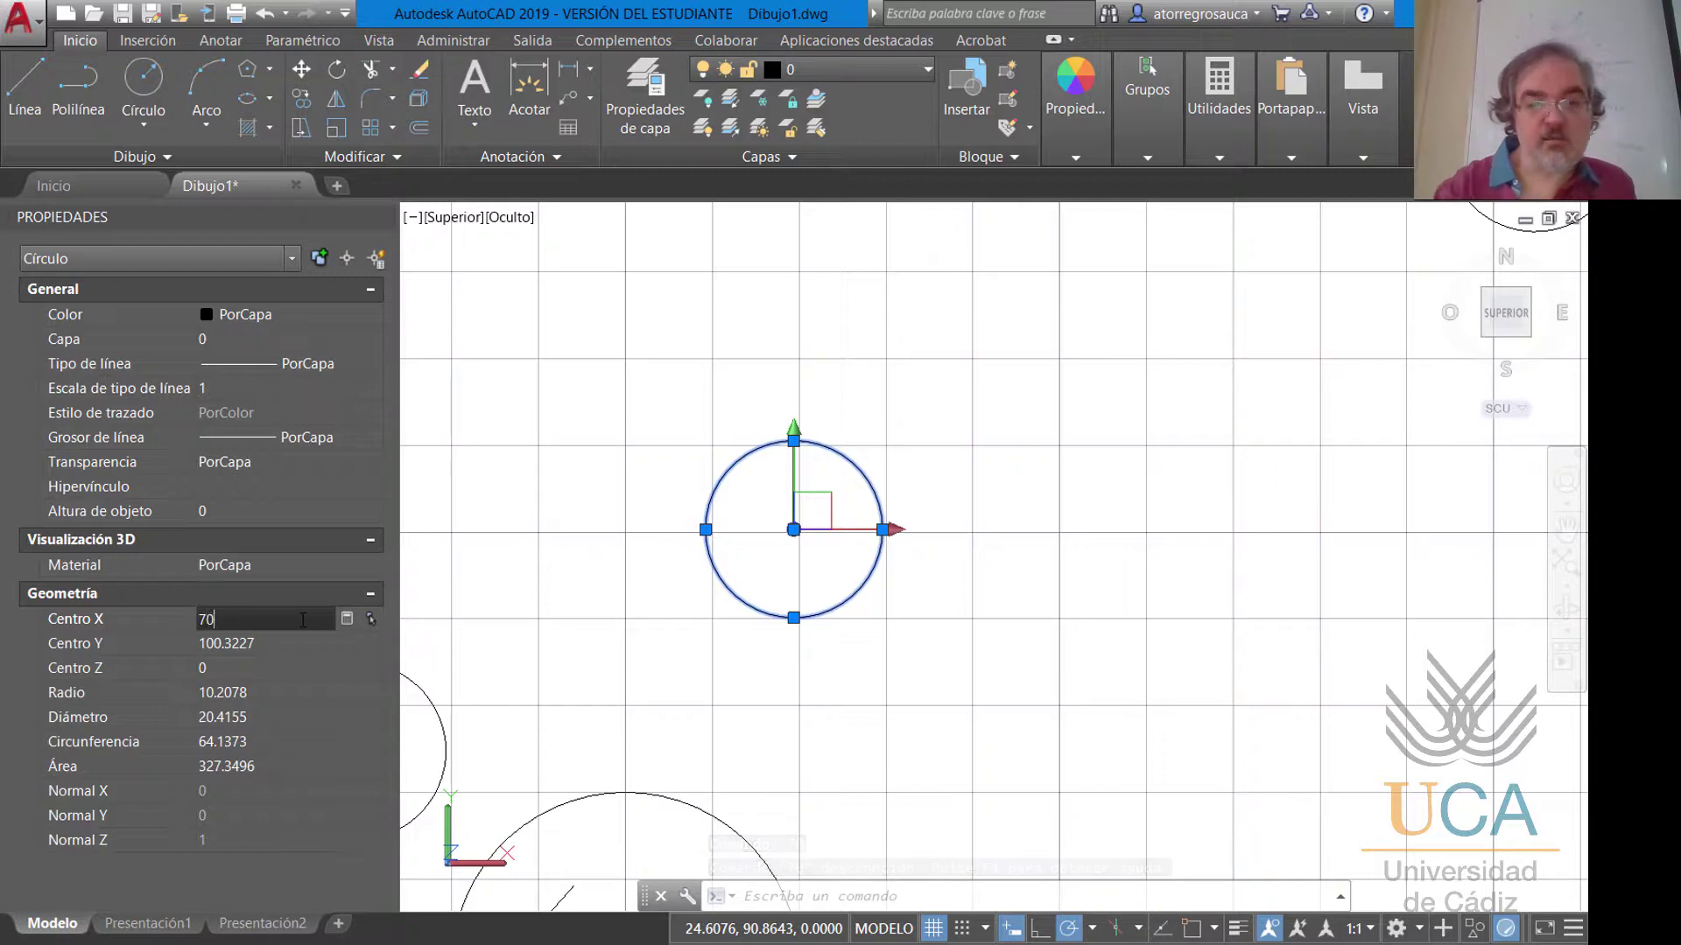
type("0")
key("Tab")
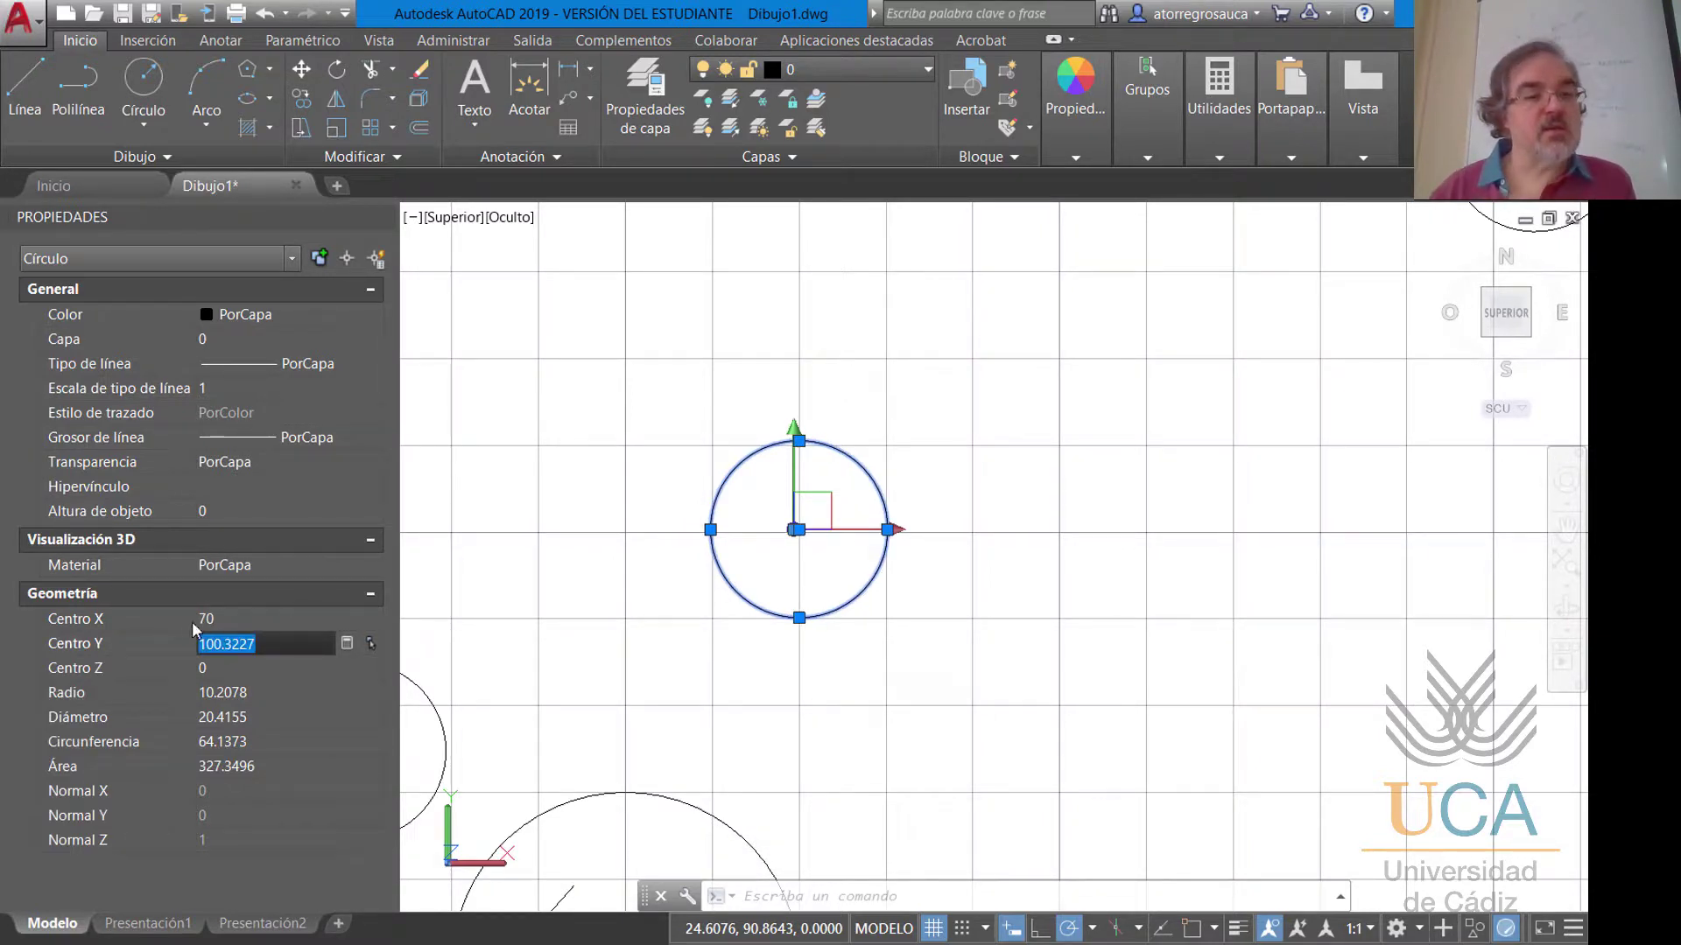
left_click(263, 643)
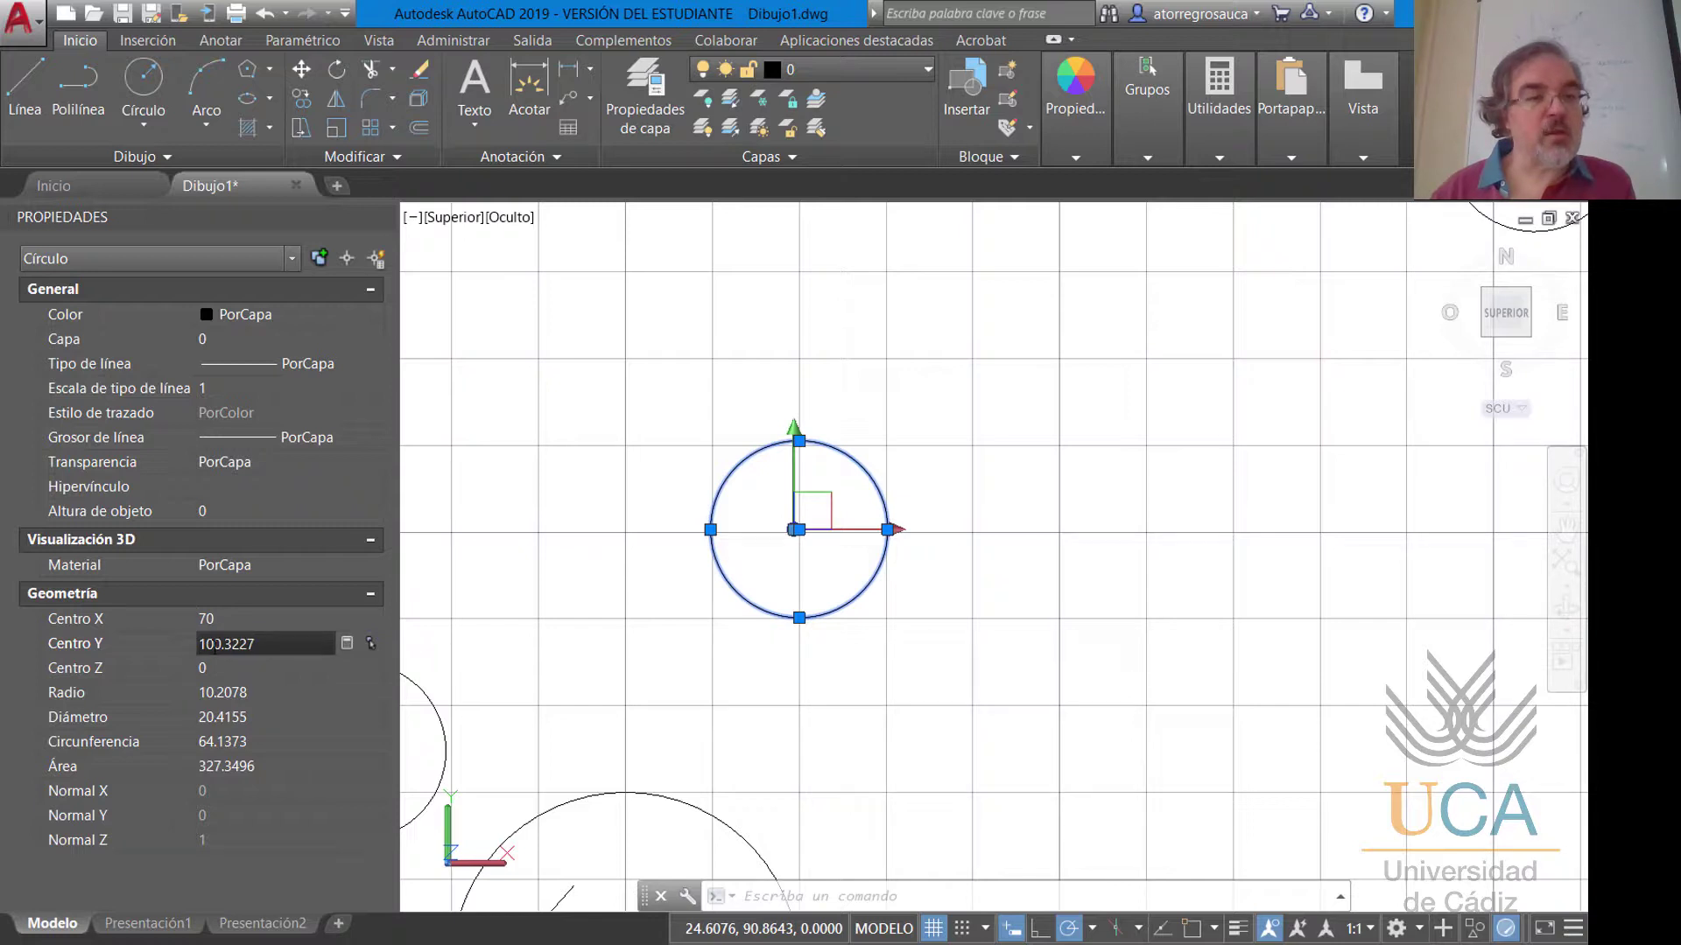
left_click_drag(222, 646, 307, 649)
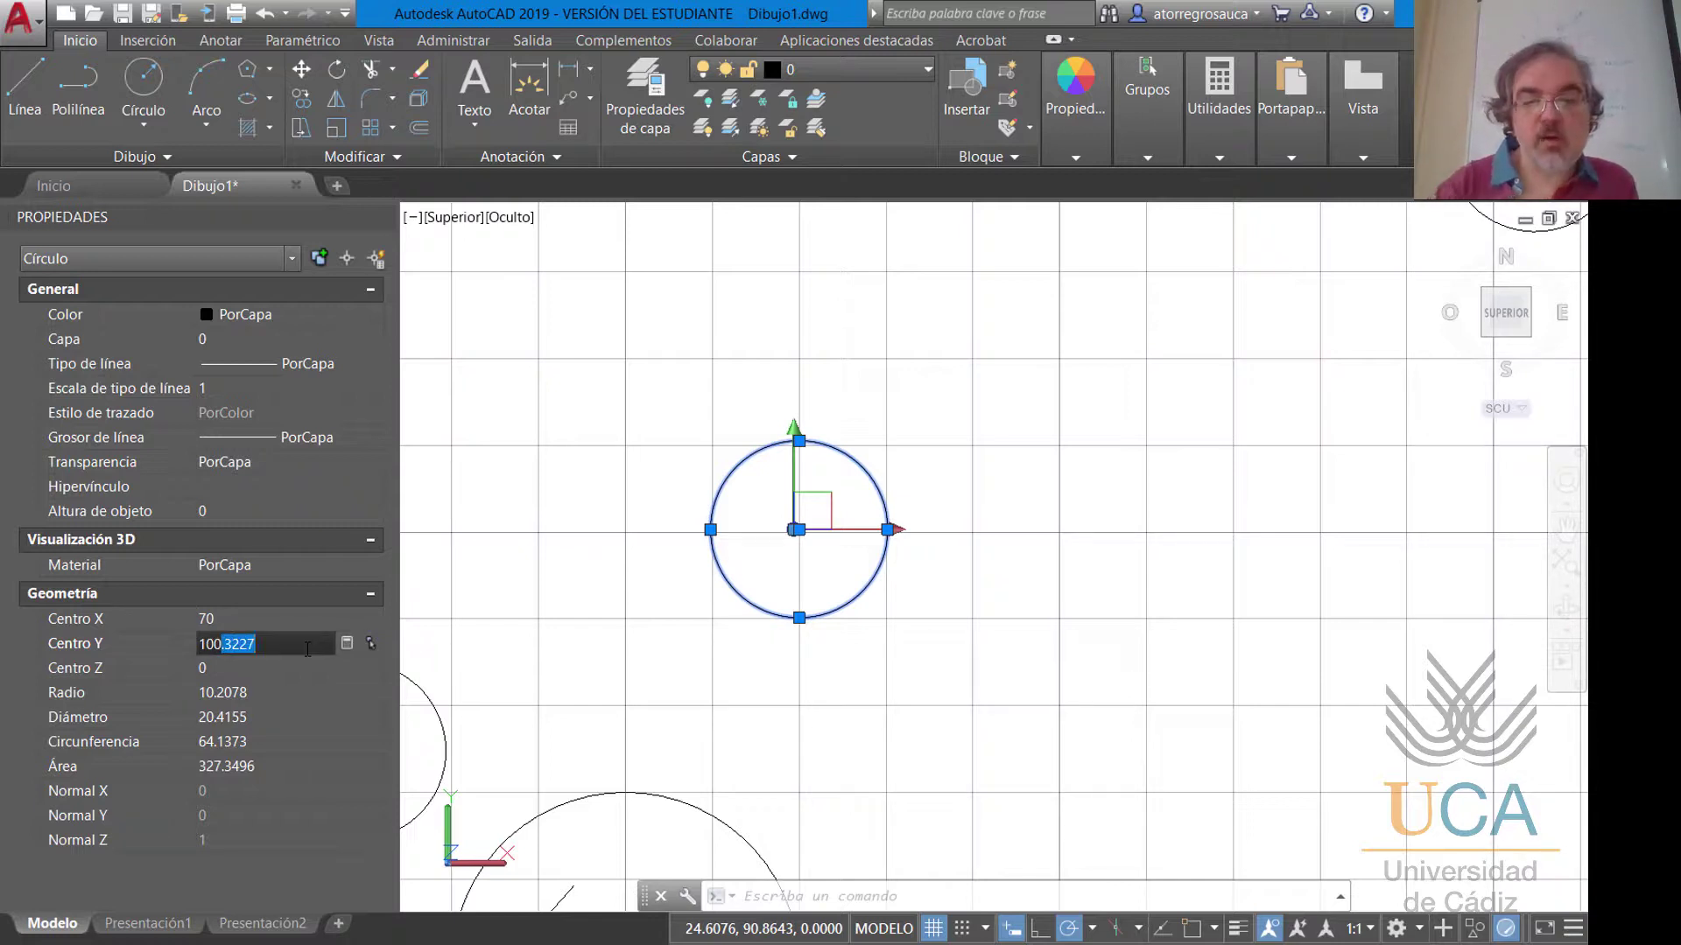
key("BackSpace")
key("Tab")
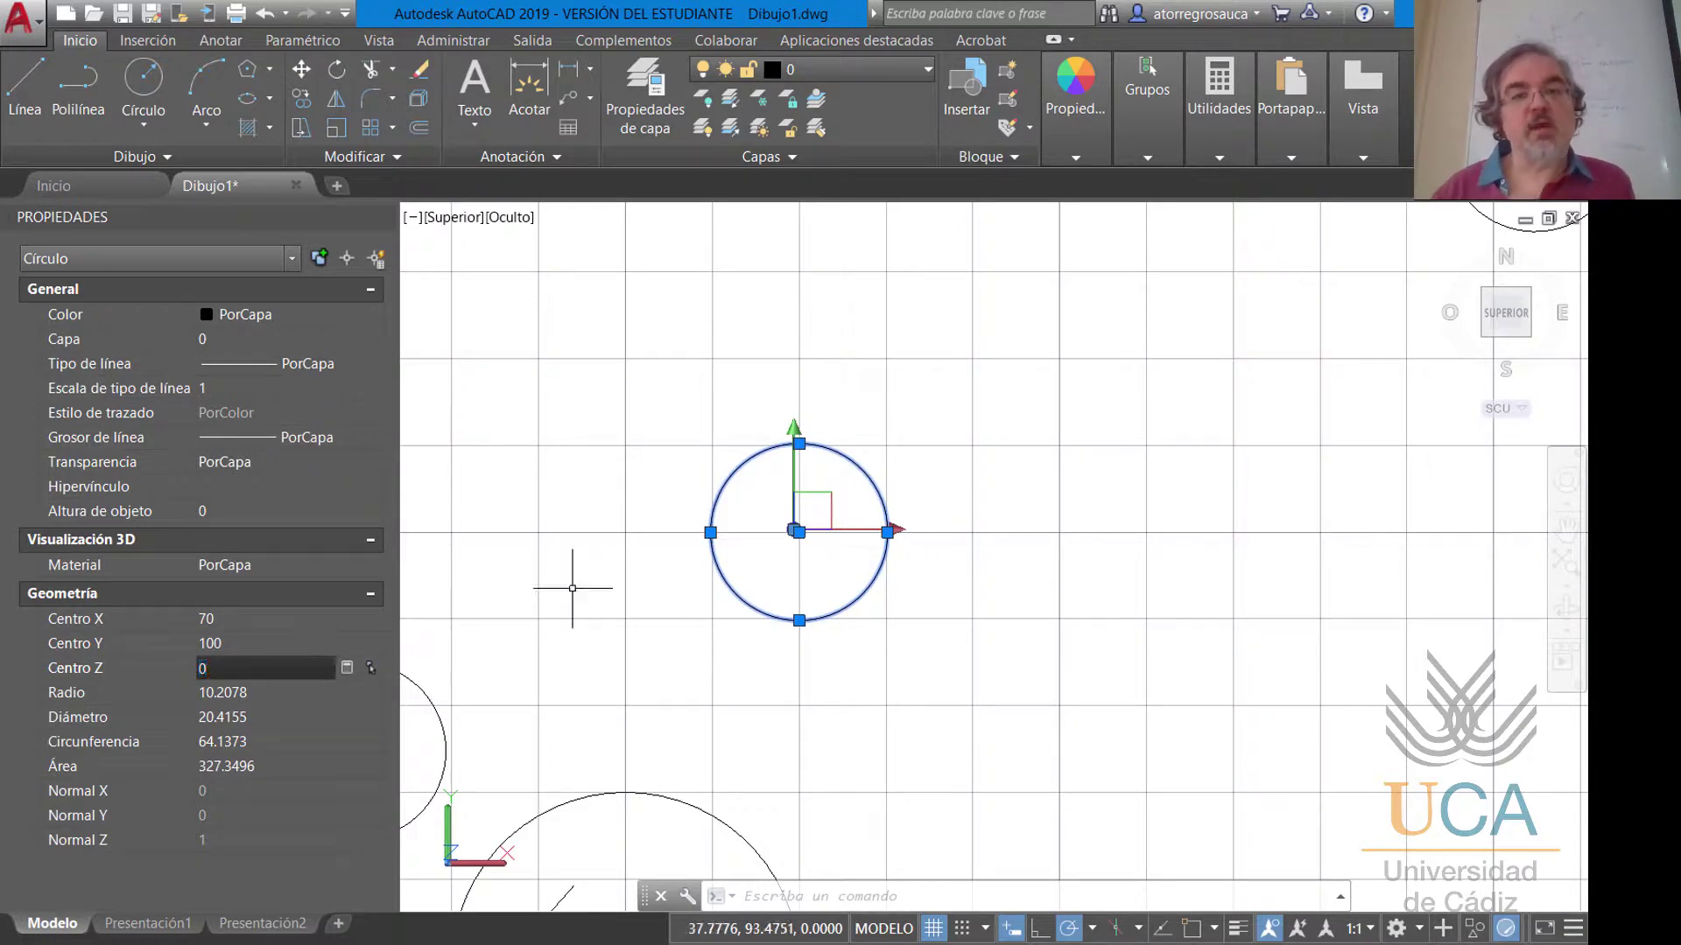
Check the circle's new center against the grid and set its radius to 5.
scroll(806, 525, "up", 8)
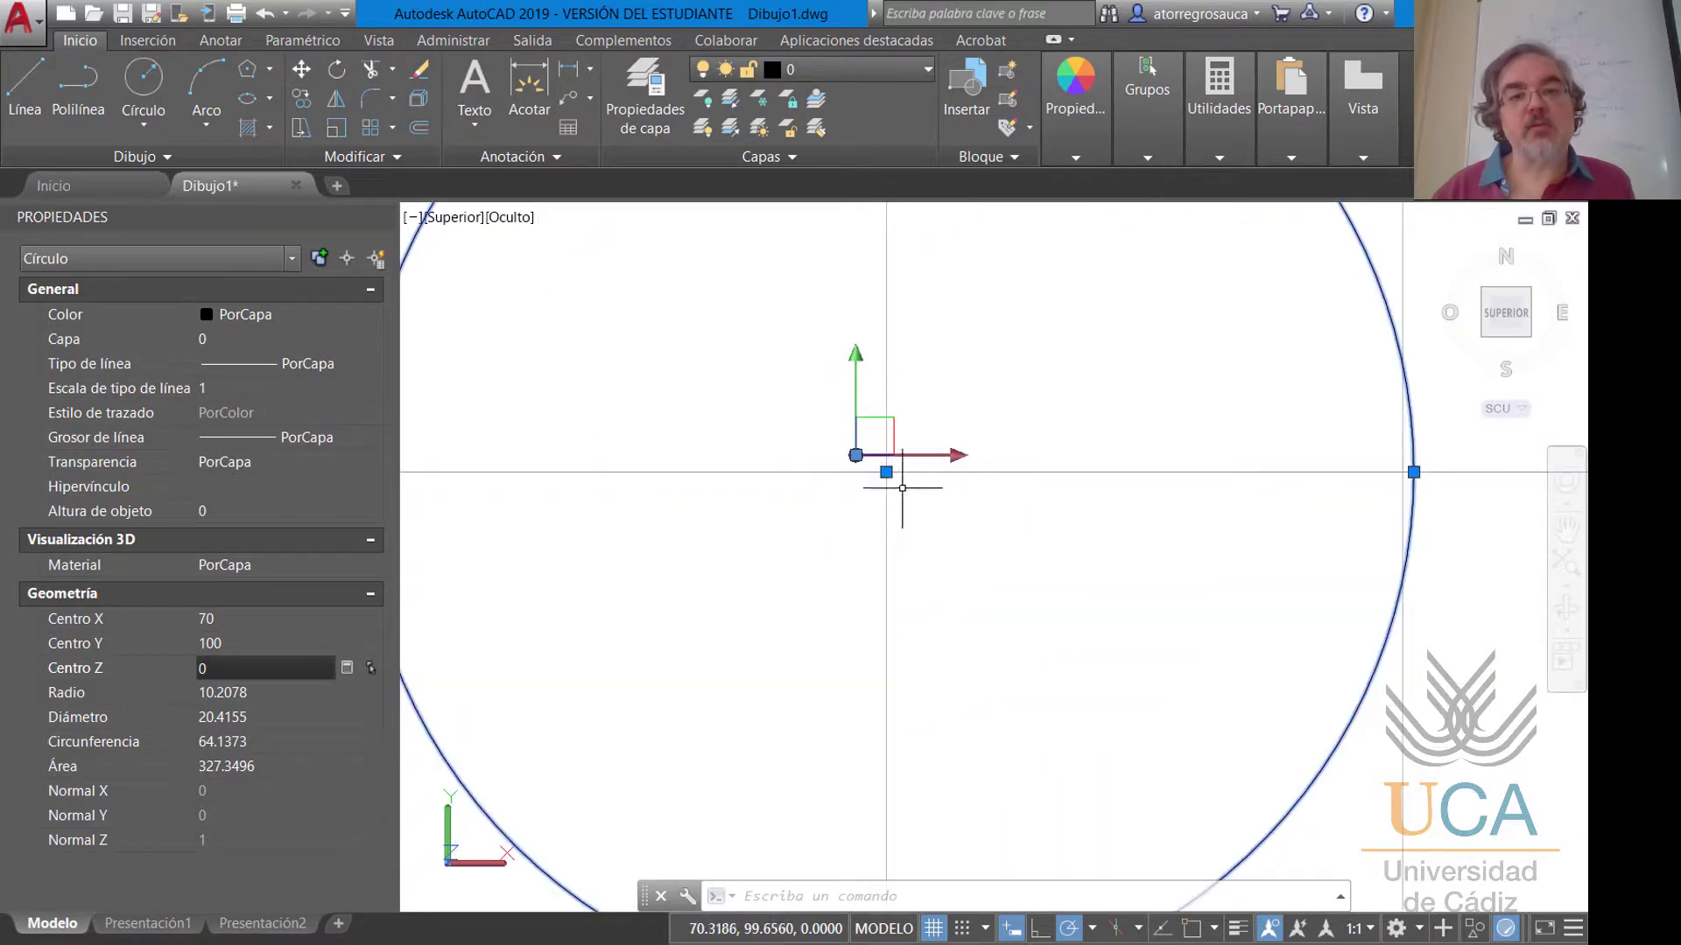
scroll(897, 484, "up", 3)
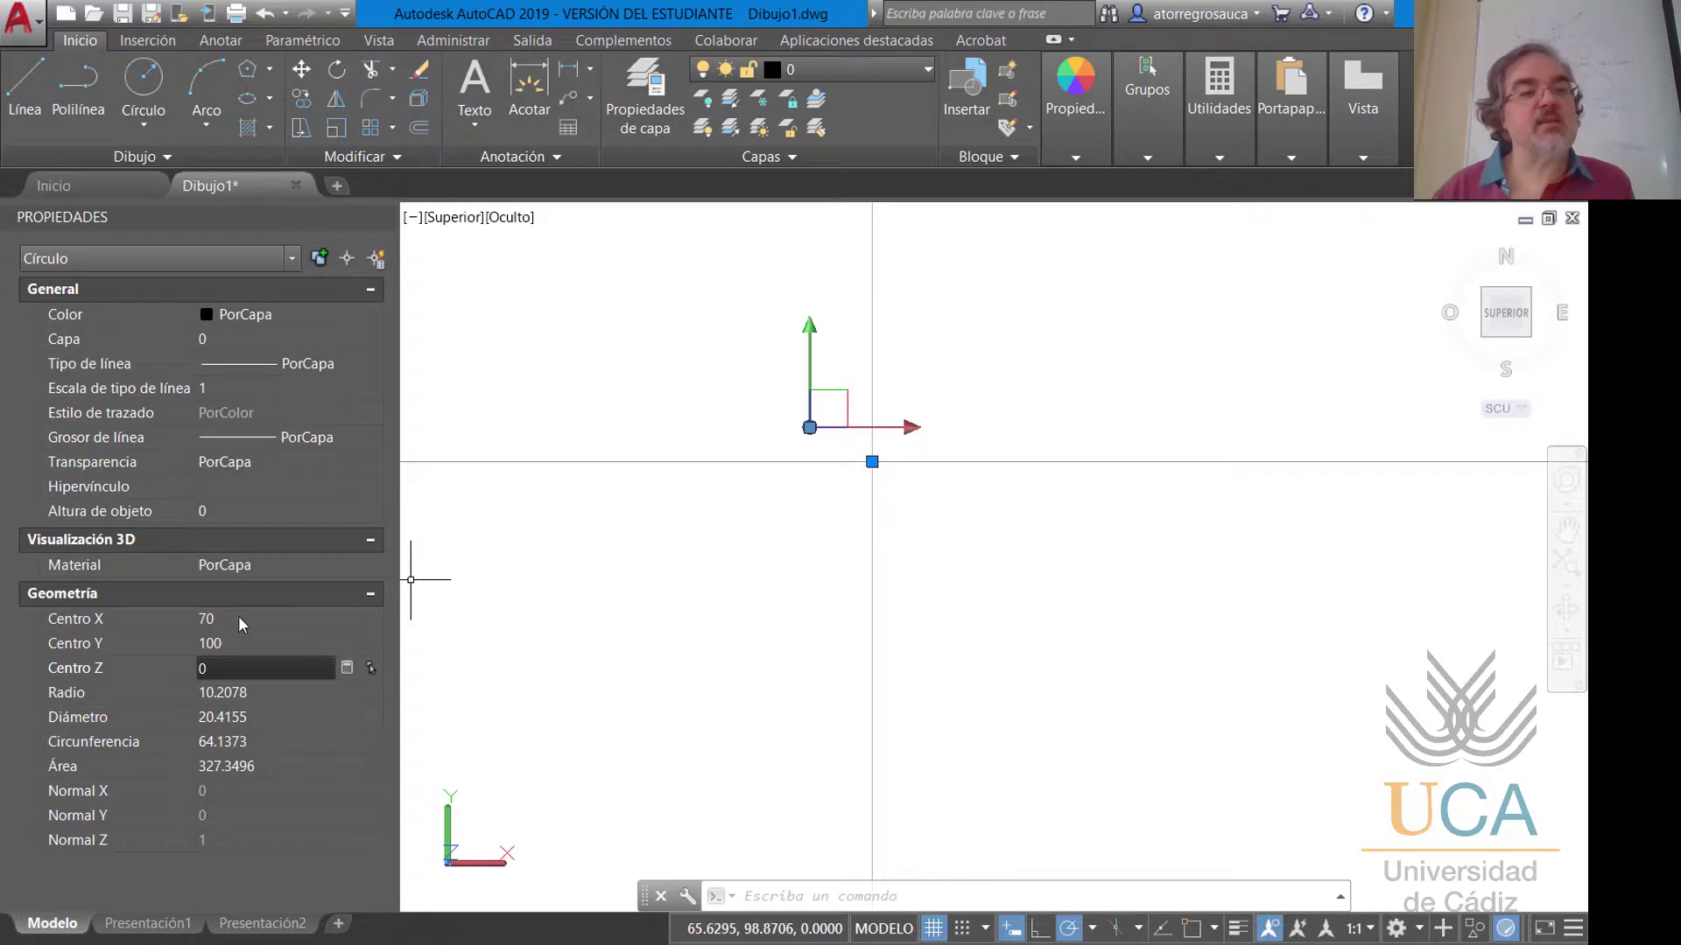
scroll(569, 626, "down", 5)
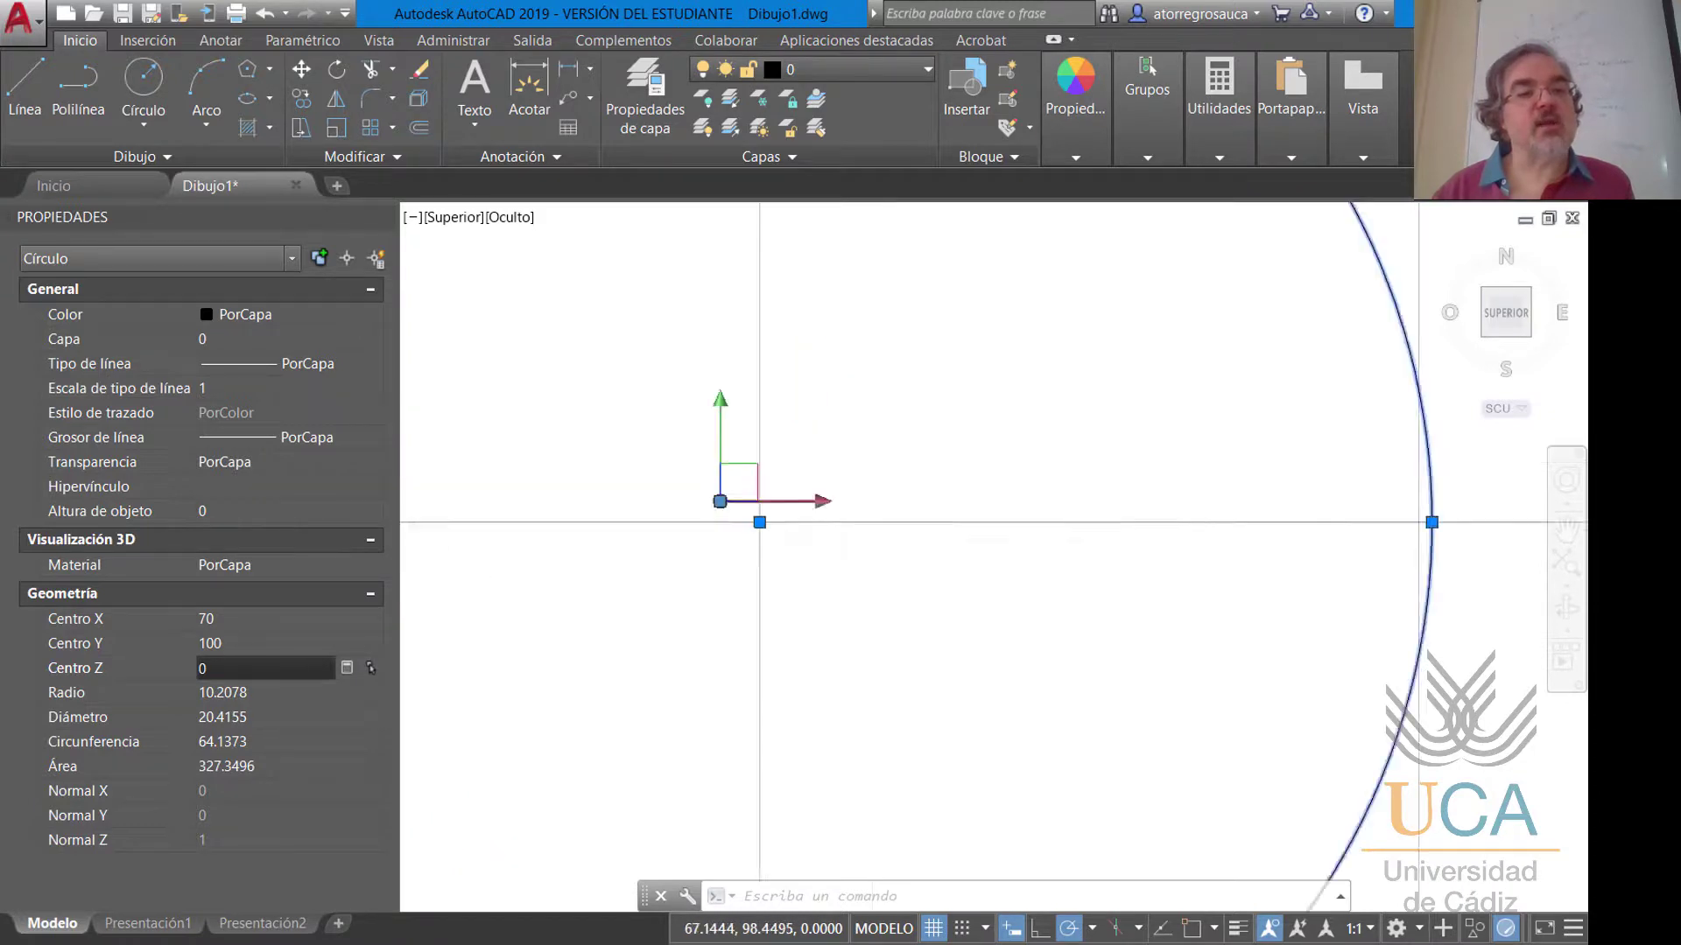
left_click(255, 693)
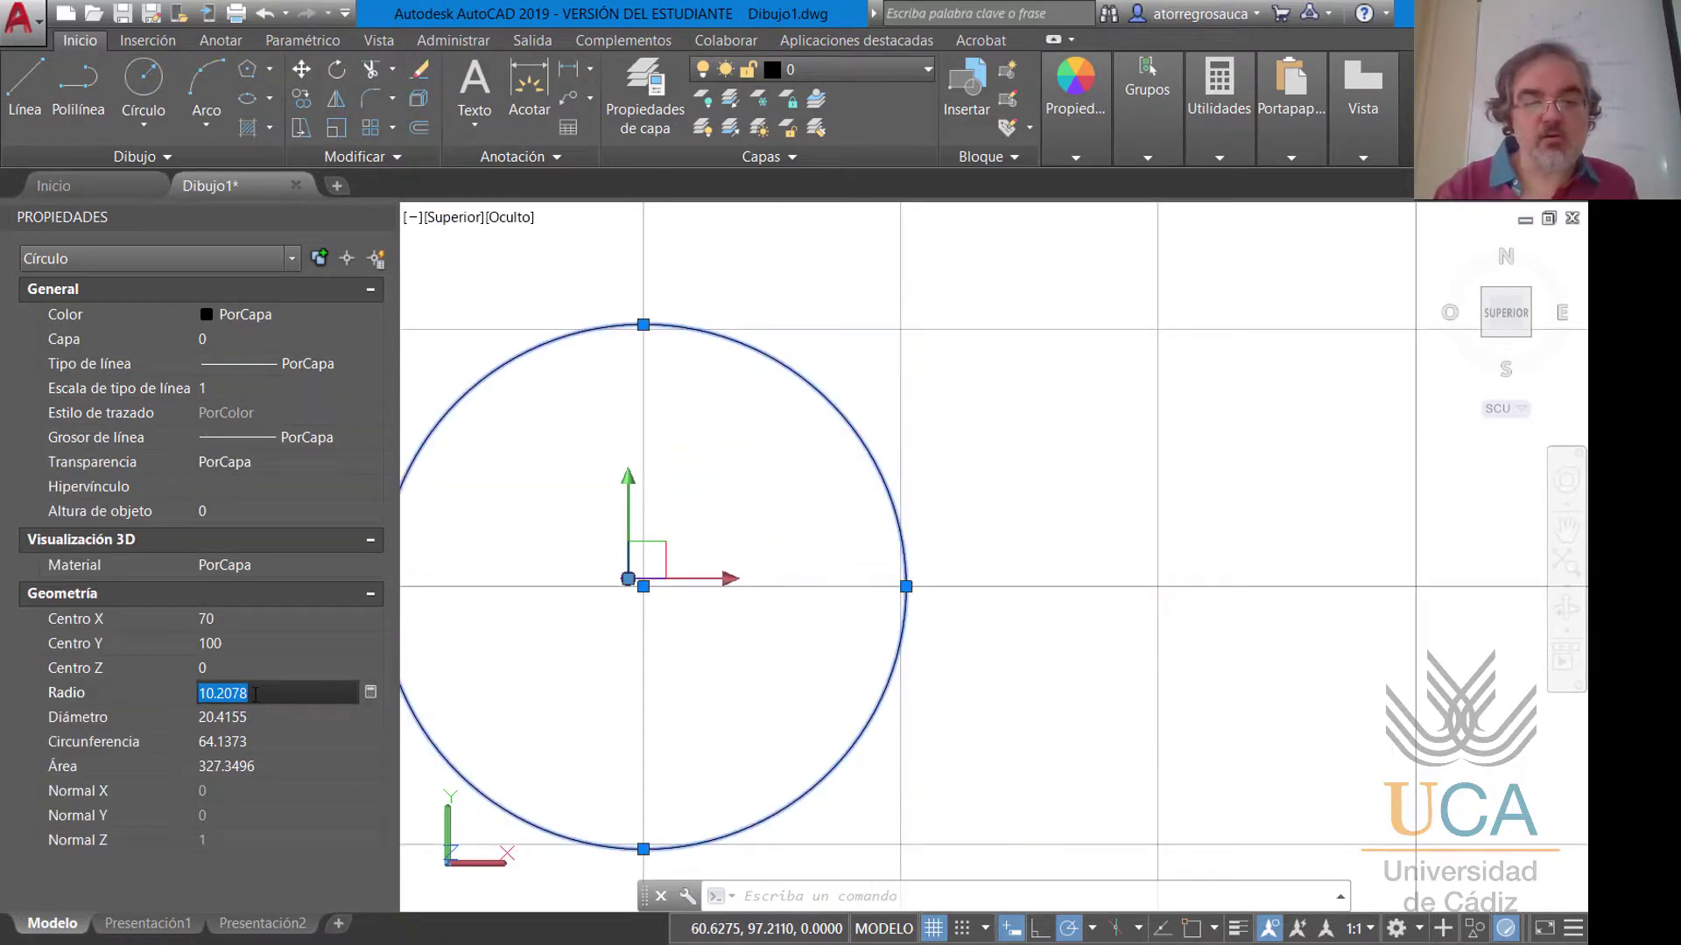
type("5")
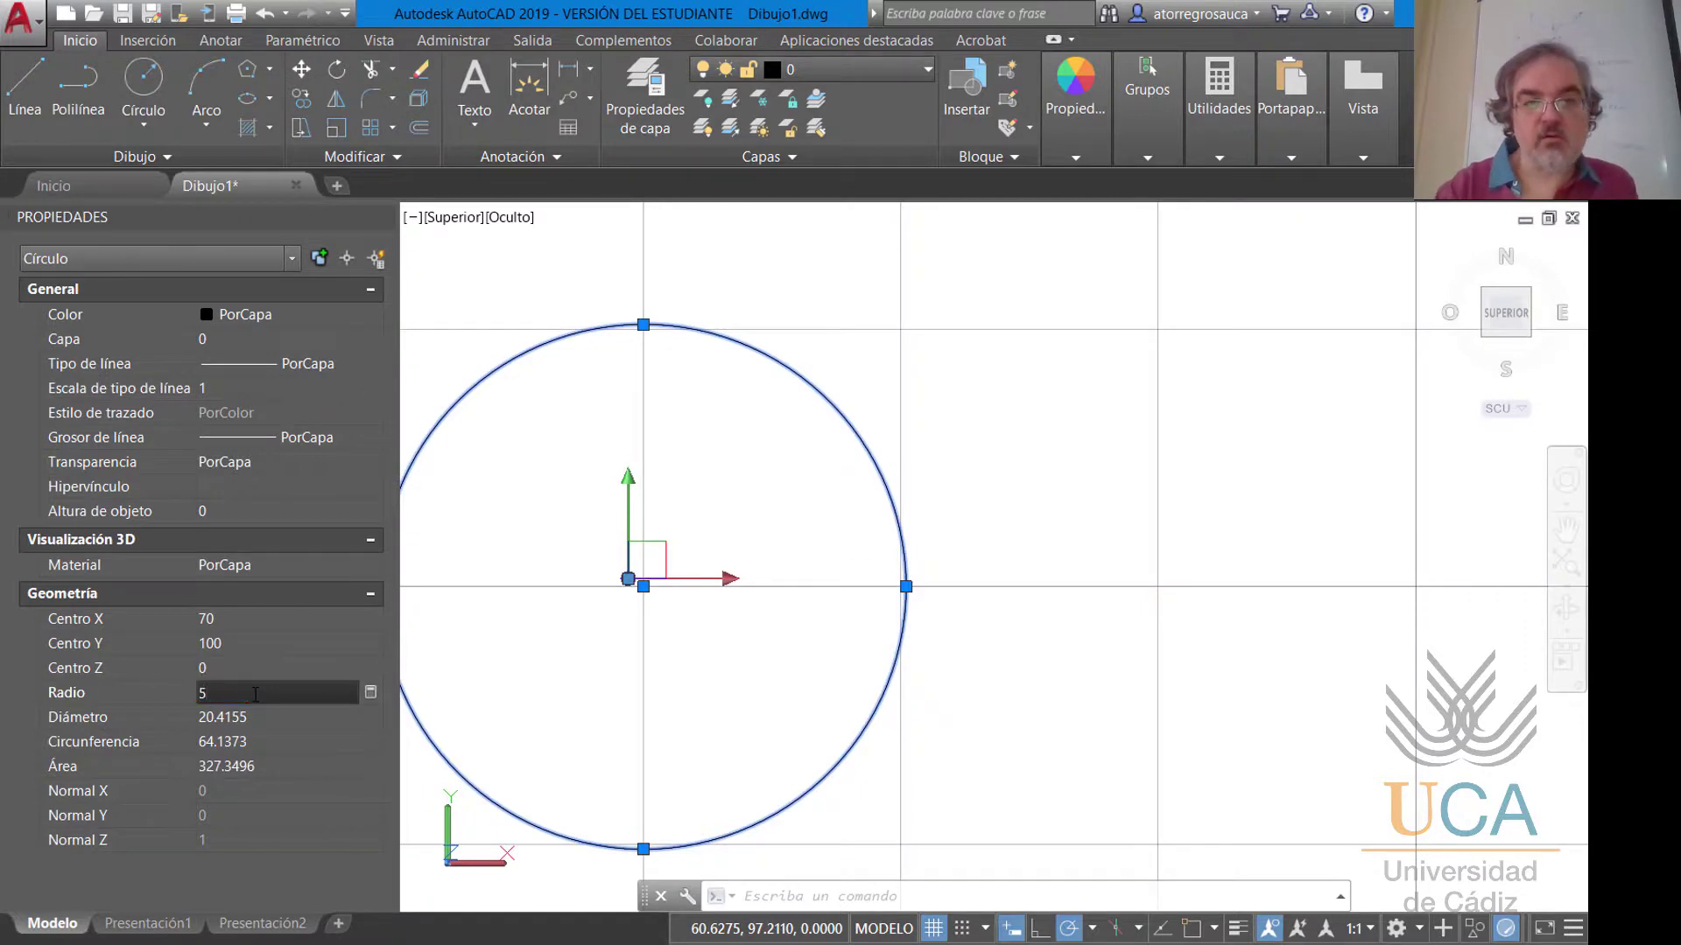
key("Return")
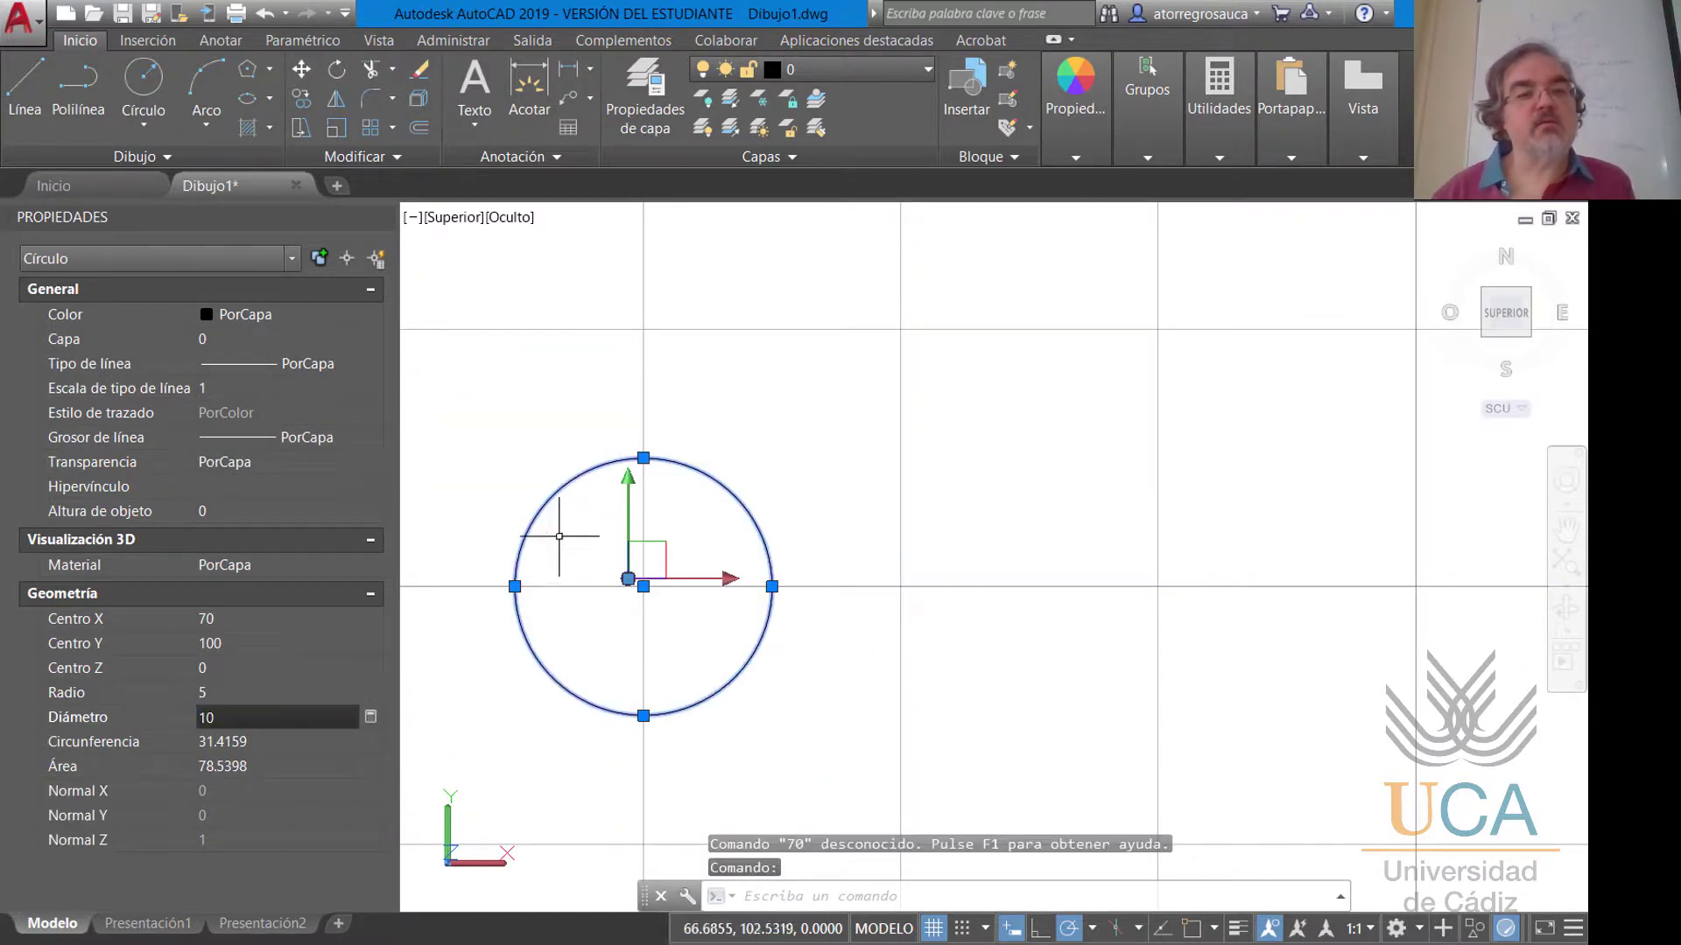
Set the selected circle's area to 100 and clear the selection.
mouse_move(648, 588)
middle_mouse_down()
mouse_move(763, 594)
mouse_move(788, 532)
middle_mouse_up()
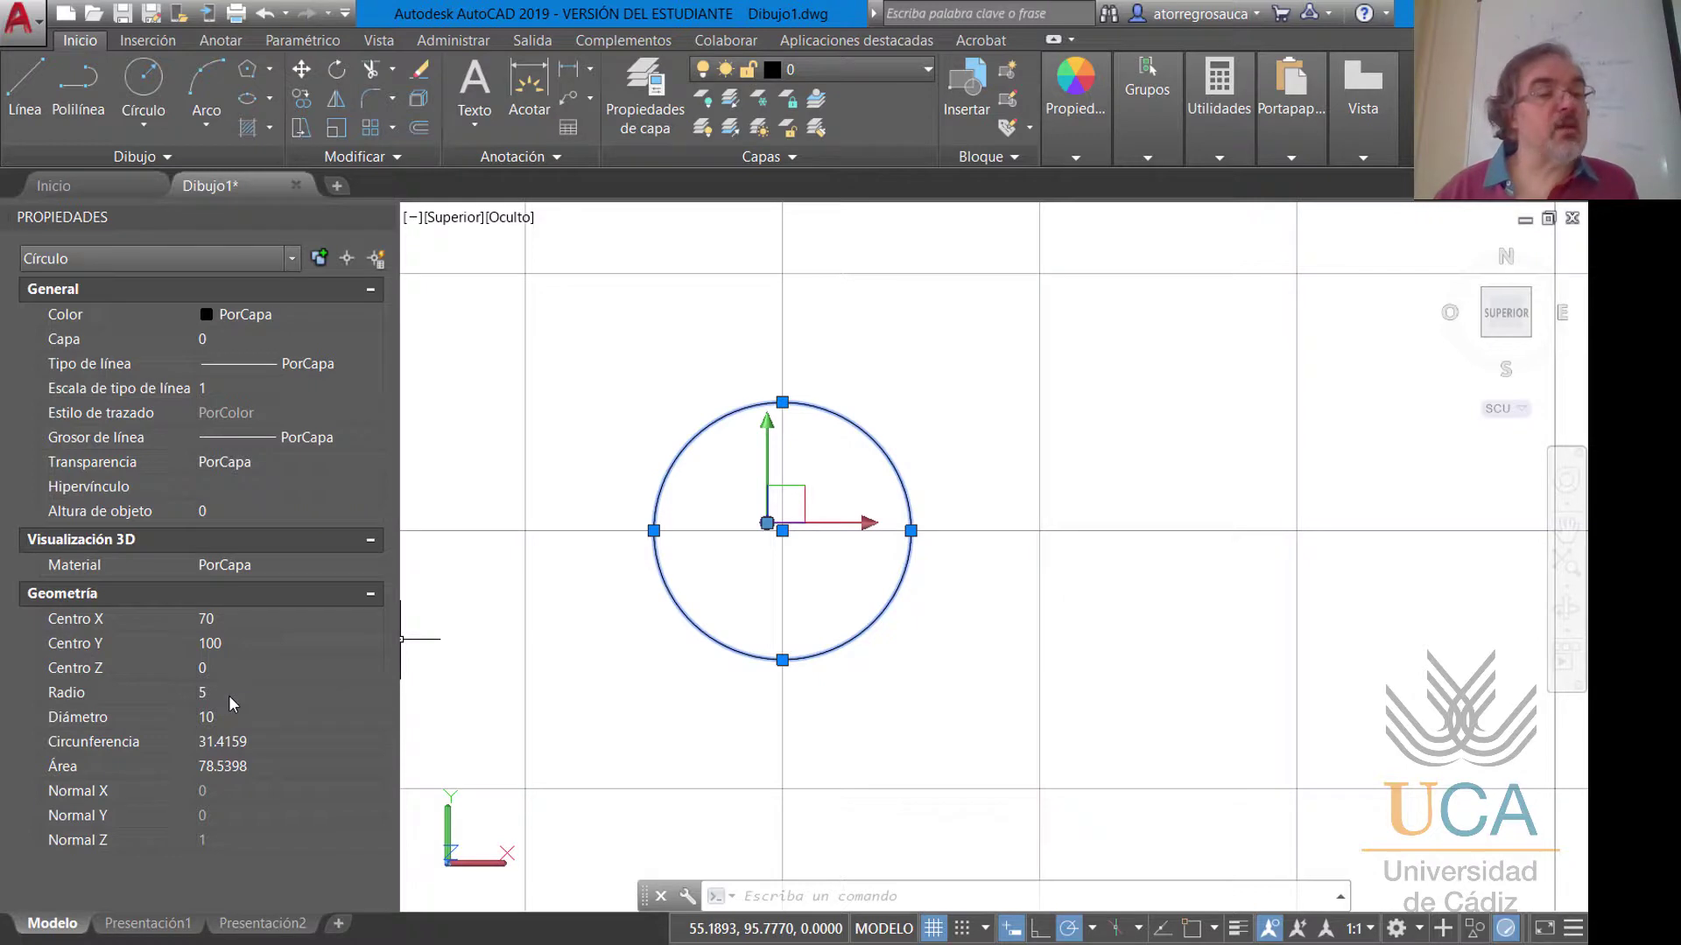
left_click(254, 767)
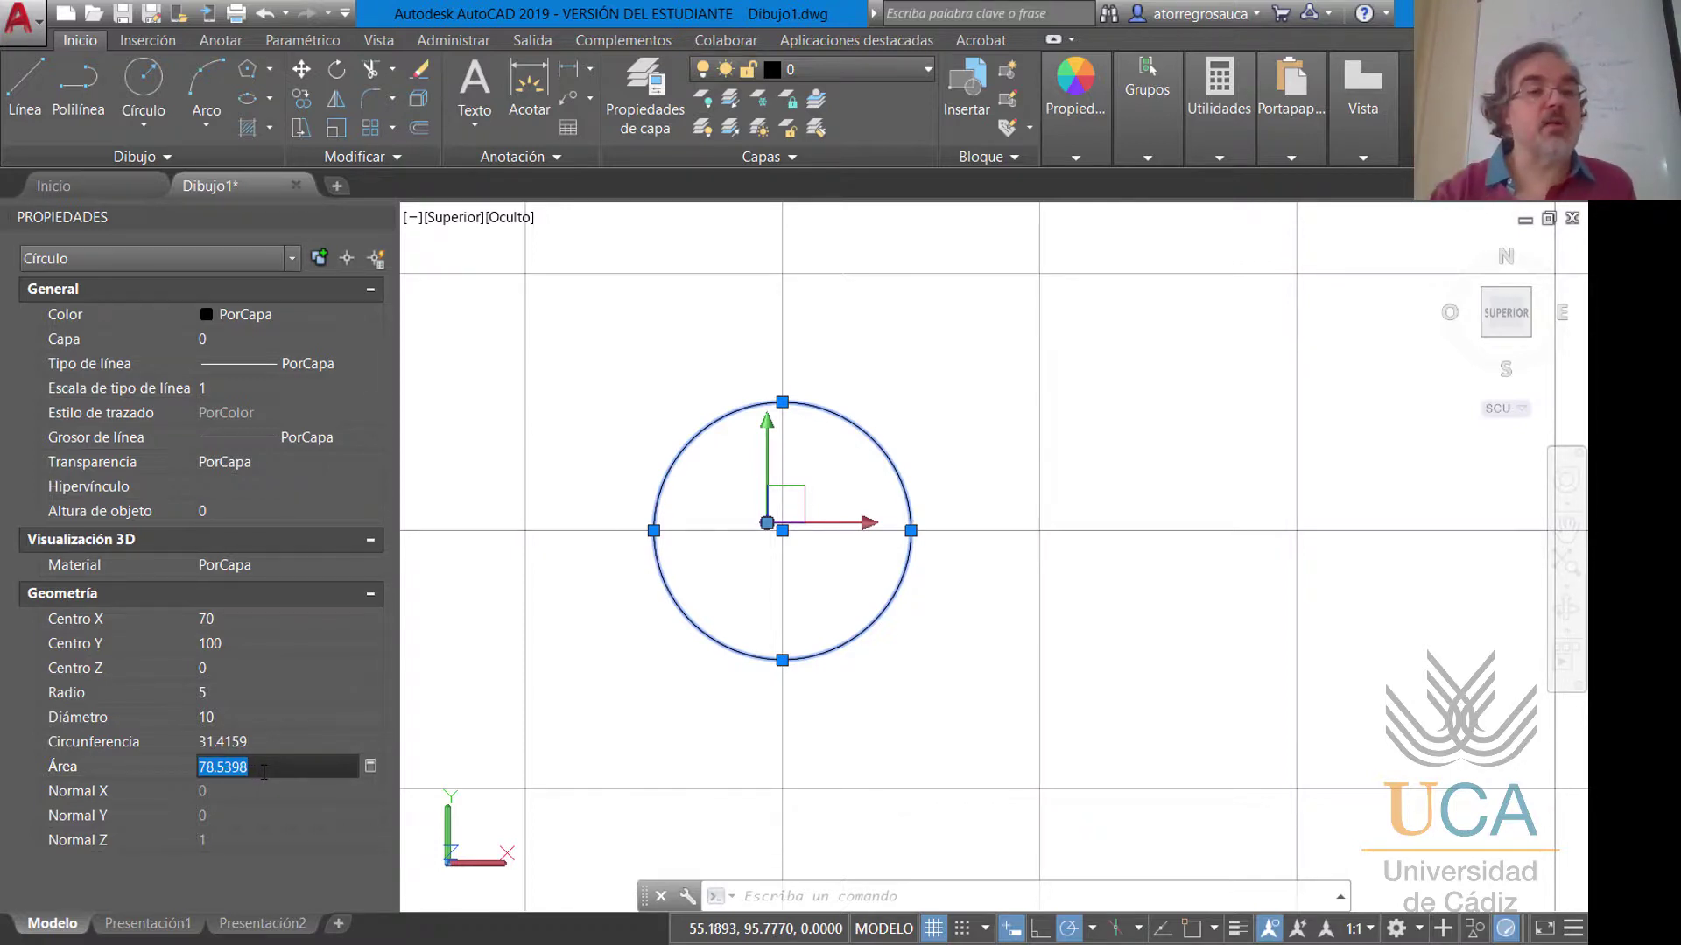
type("100")
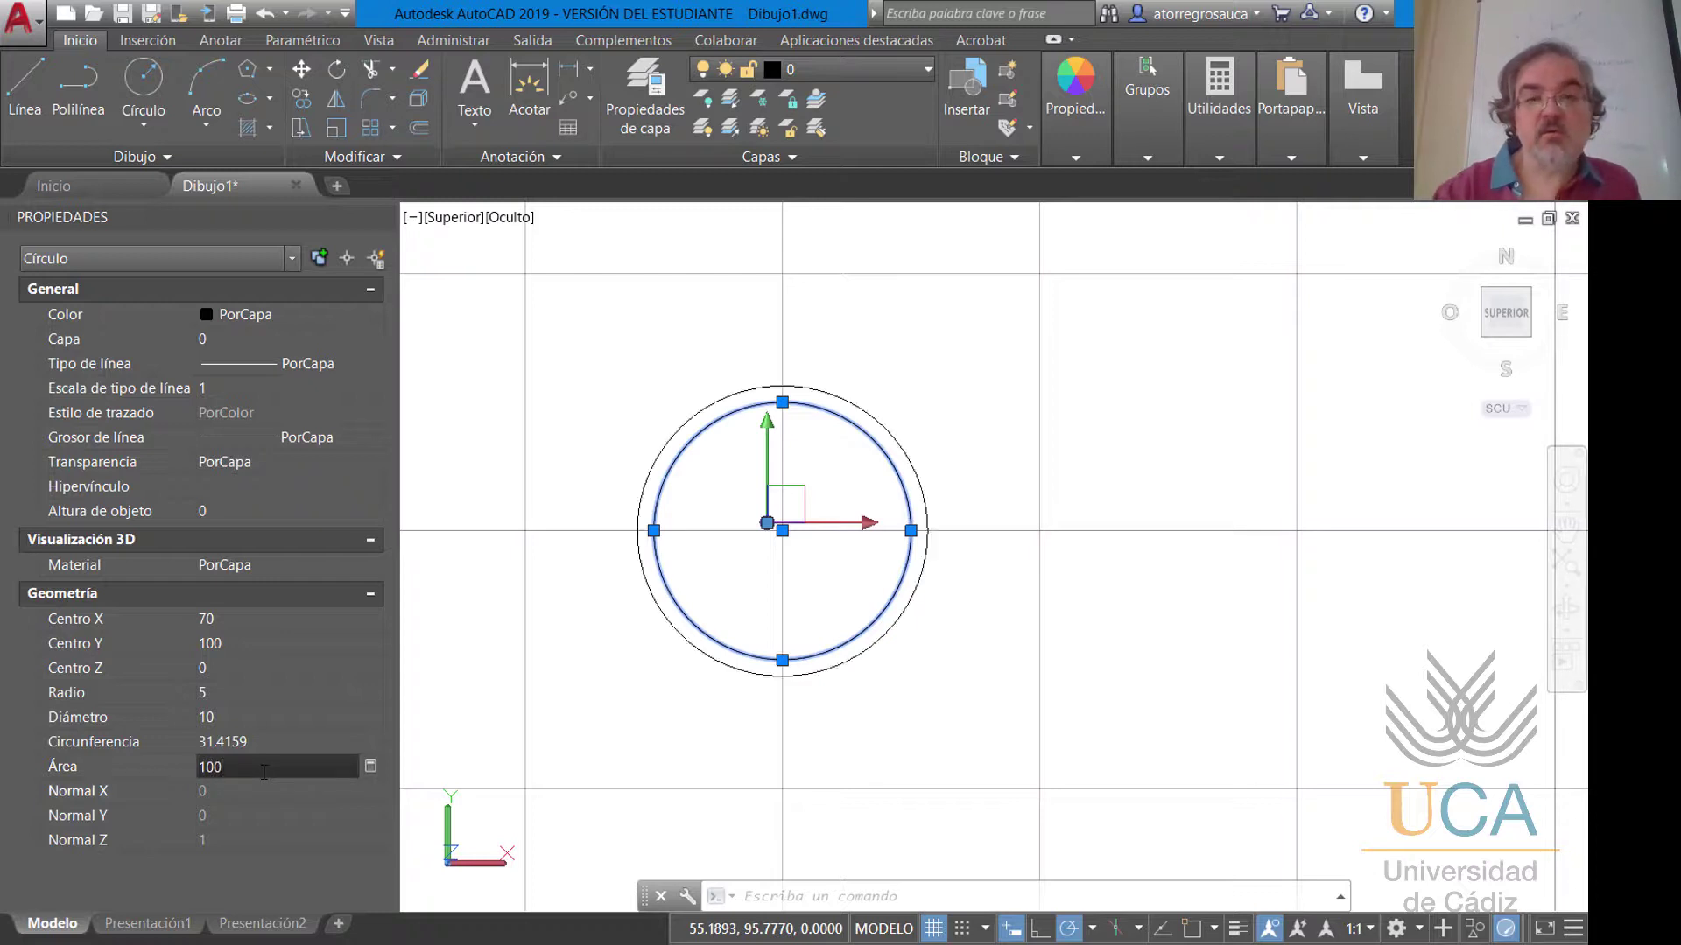
key("Return")
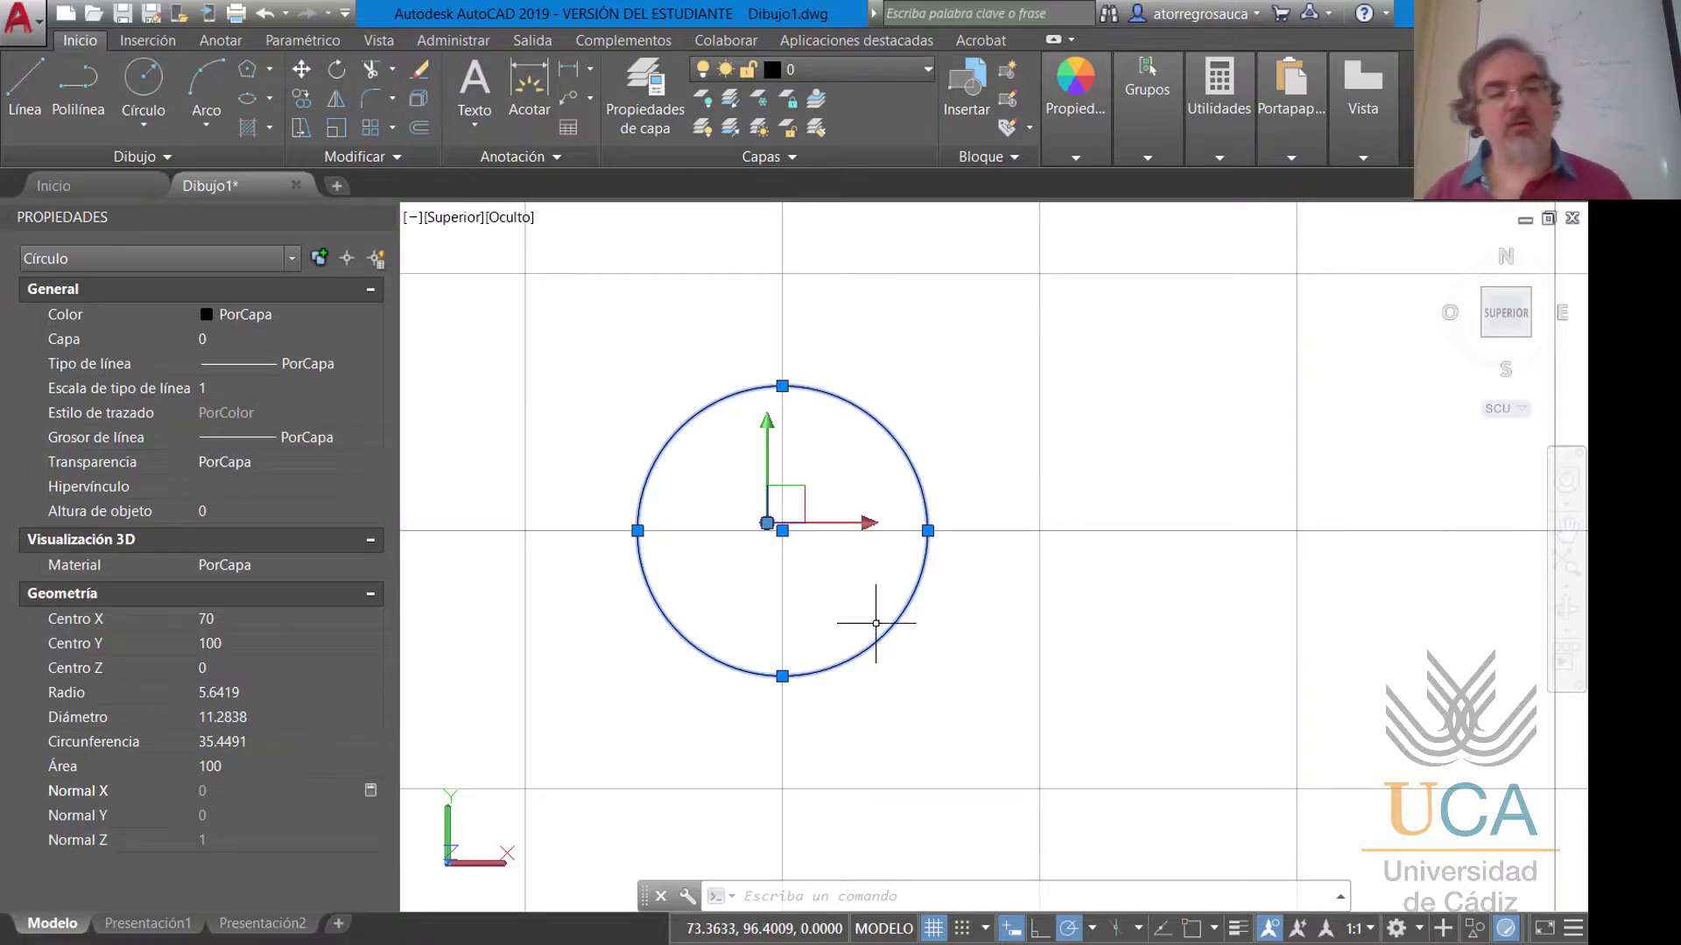
key("Escape")
key("Escape")
scroll(987, 604, "down", 3)
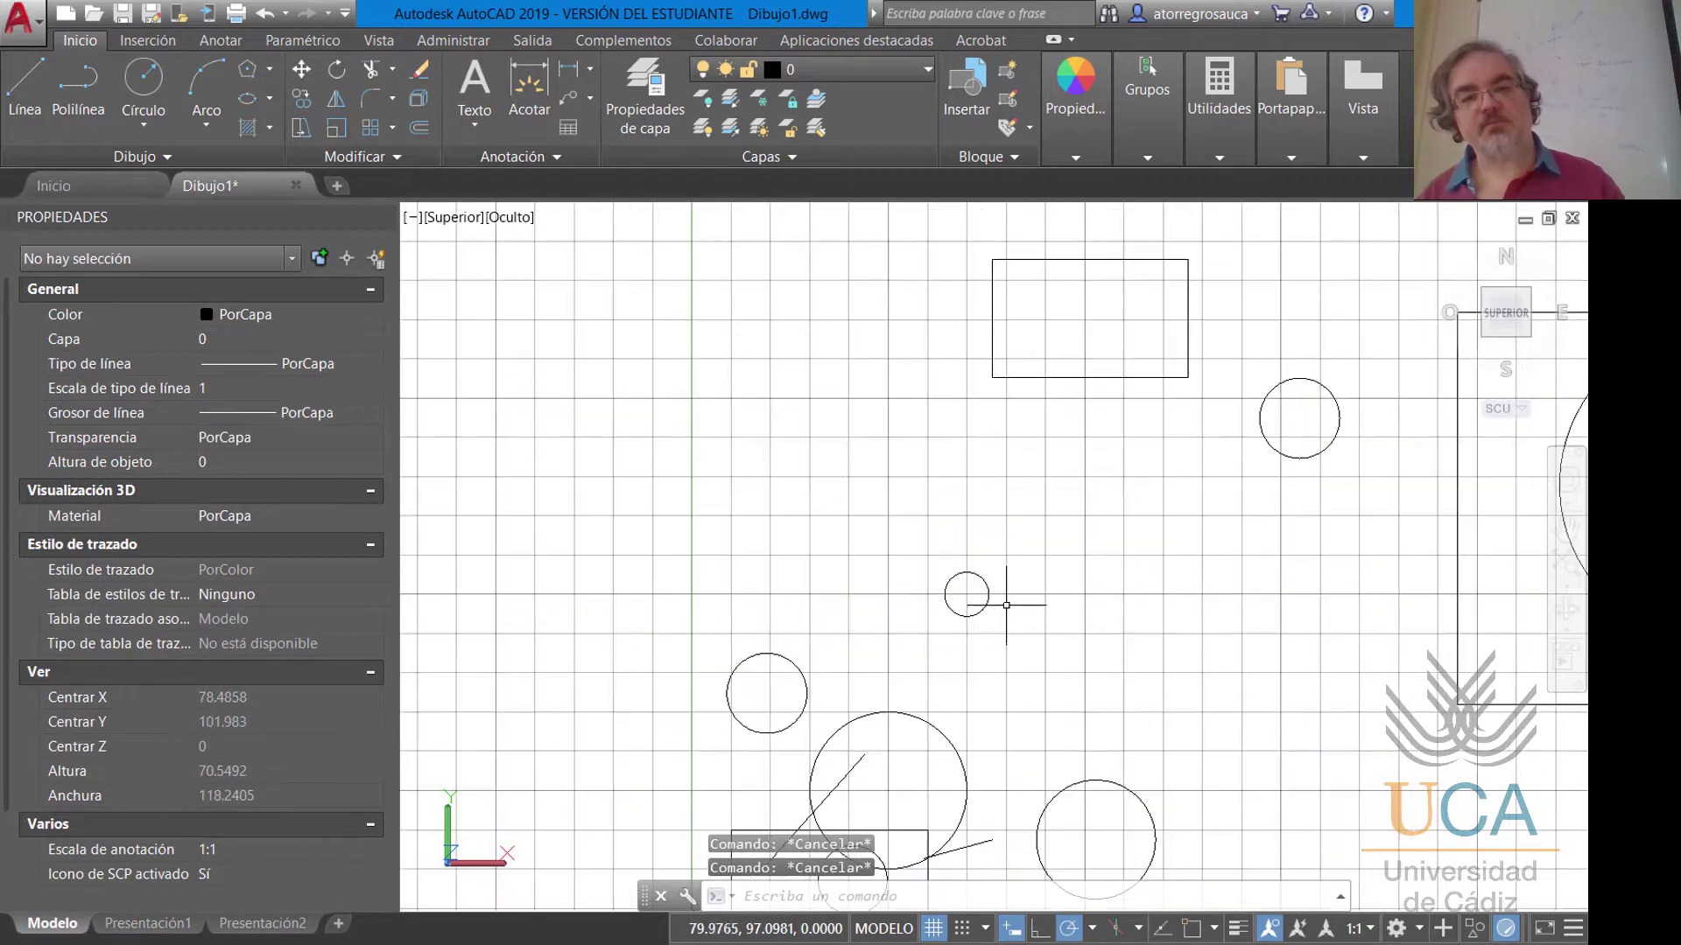
Inspect the geometry properties of the diagonal line crossing the large lower circle, and clear the selection.
mouse_move(998, 592)
middle_mouse_down()
mouse_move(1069, 608)
mouse_move(969, 709)
middle_mouse_up()
middle_click_drag(731, 674, 713, 477)
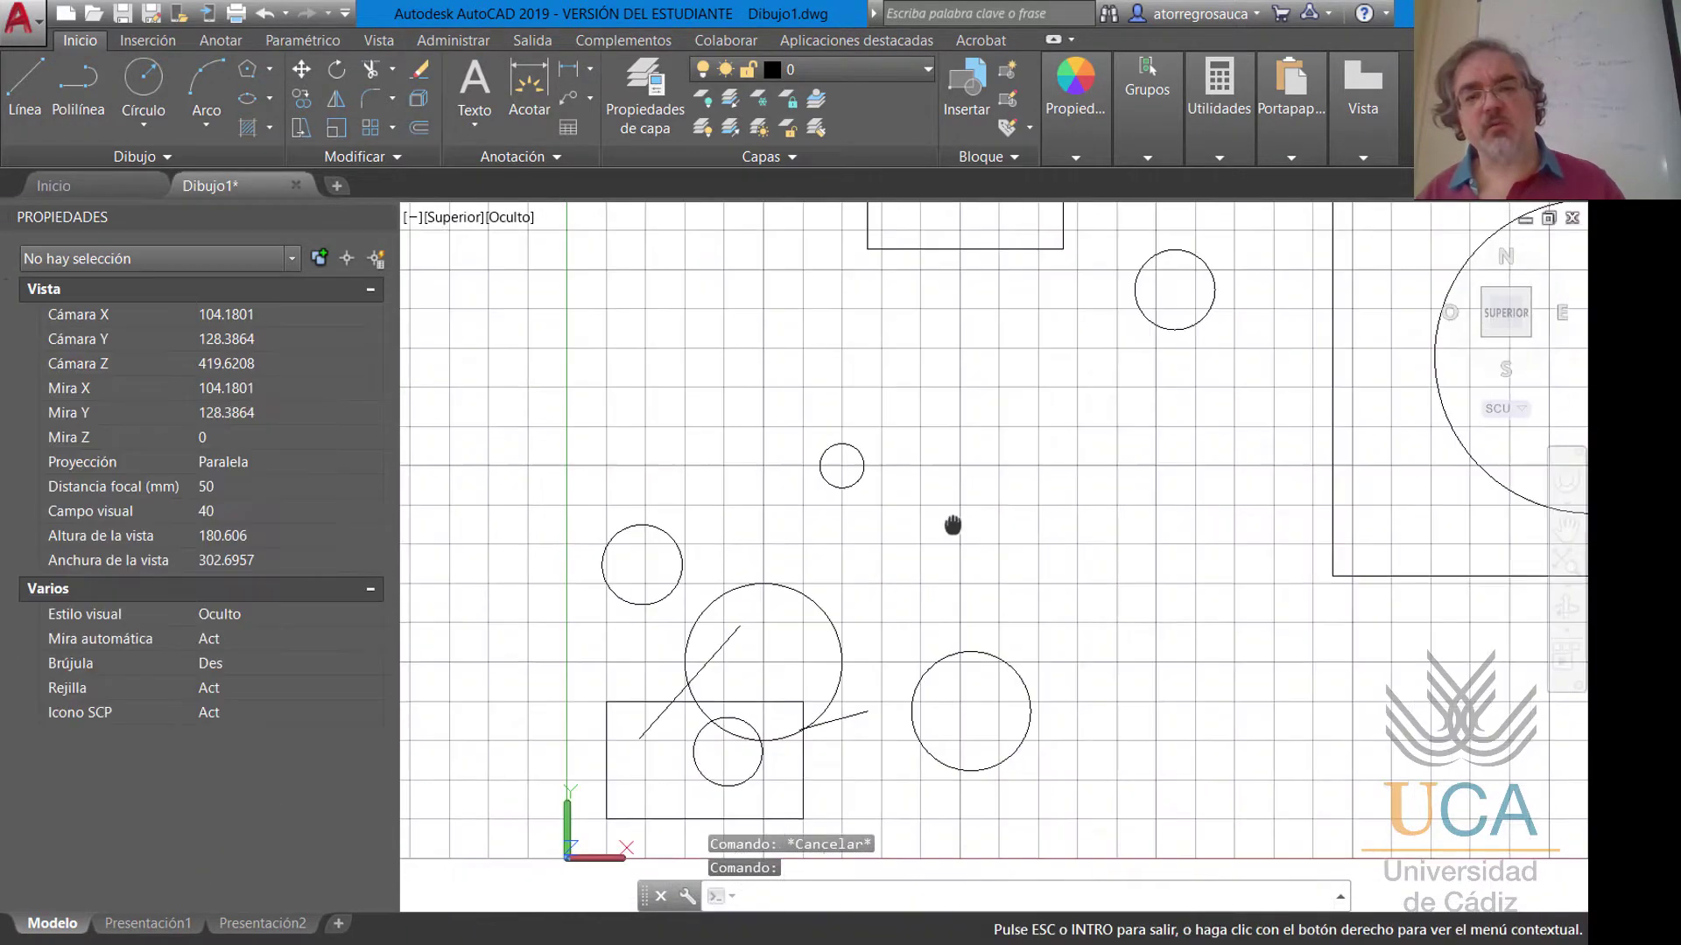
left_click(727, 641)
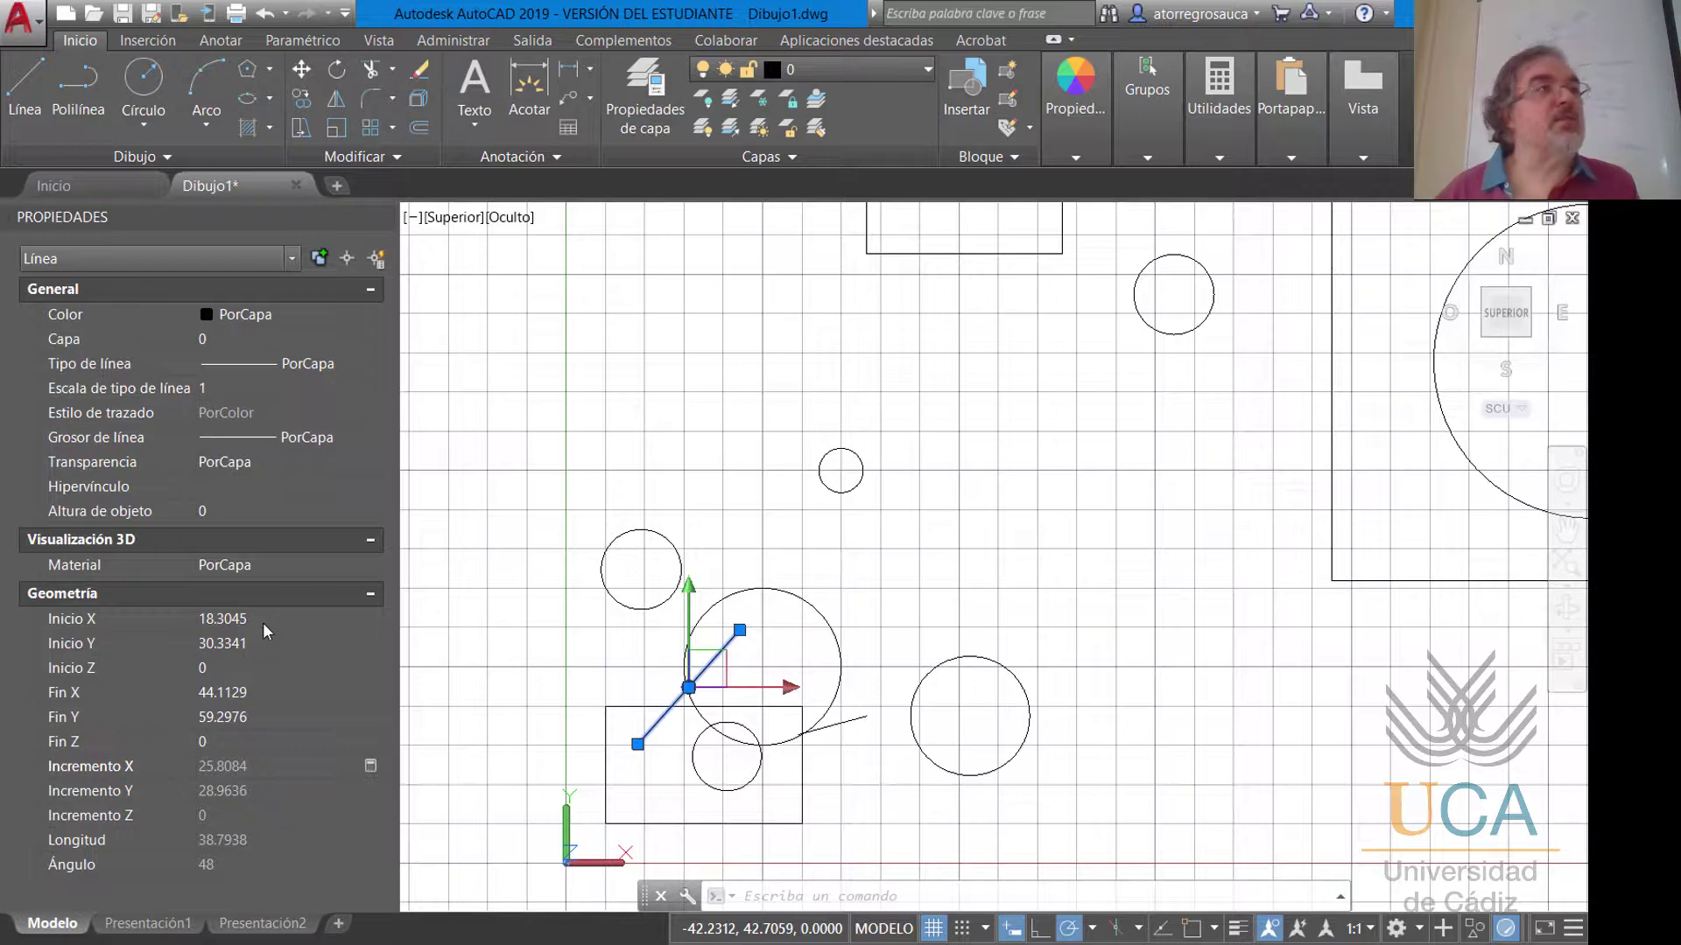
key("Escape")
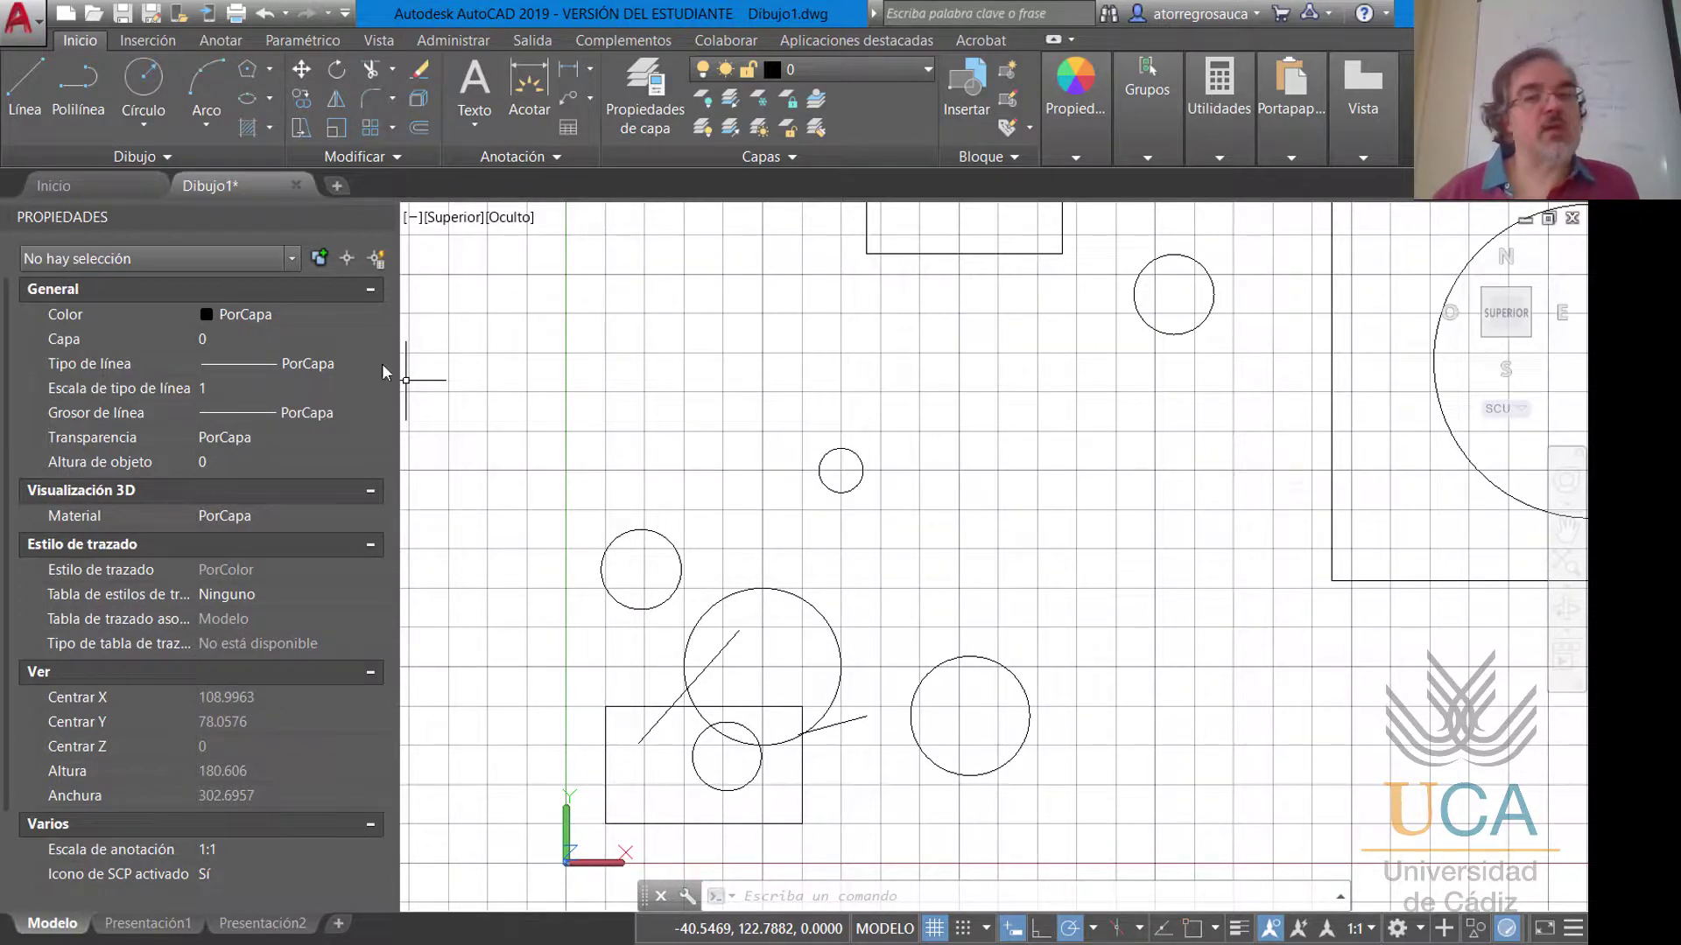
Compare the properties of the small central circle, the upper rectangle's bottom edge and the lower rectangle's top edge, and clear the selection.
left_click(839, 491)
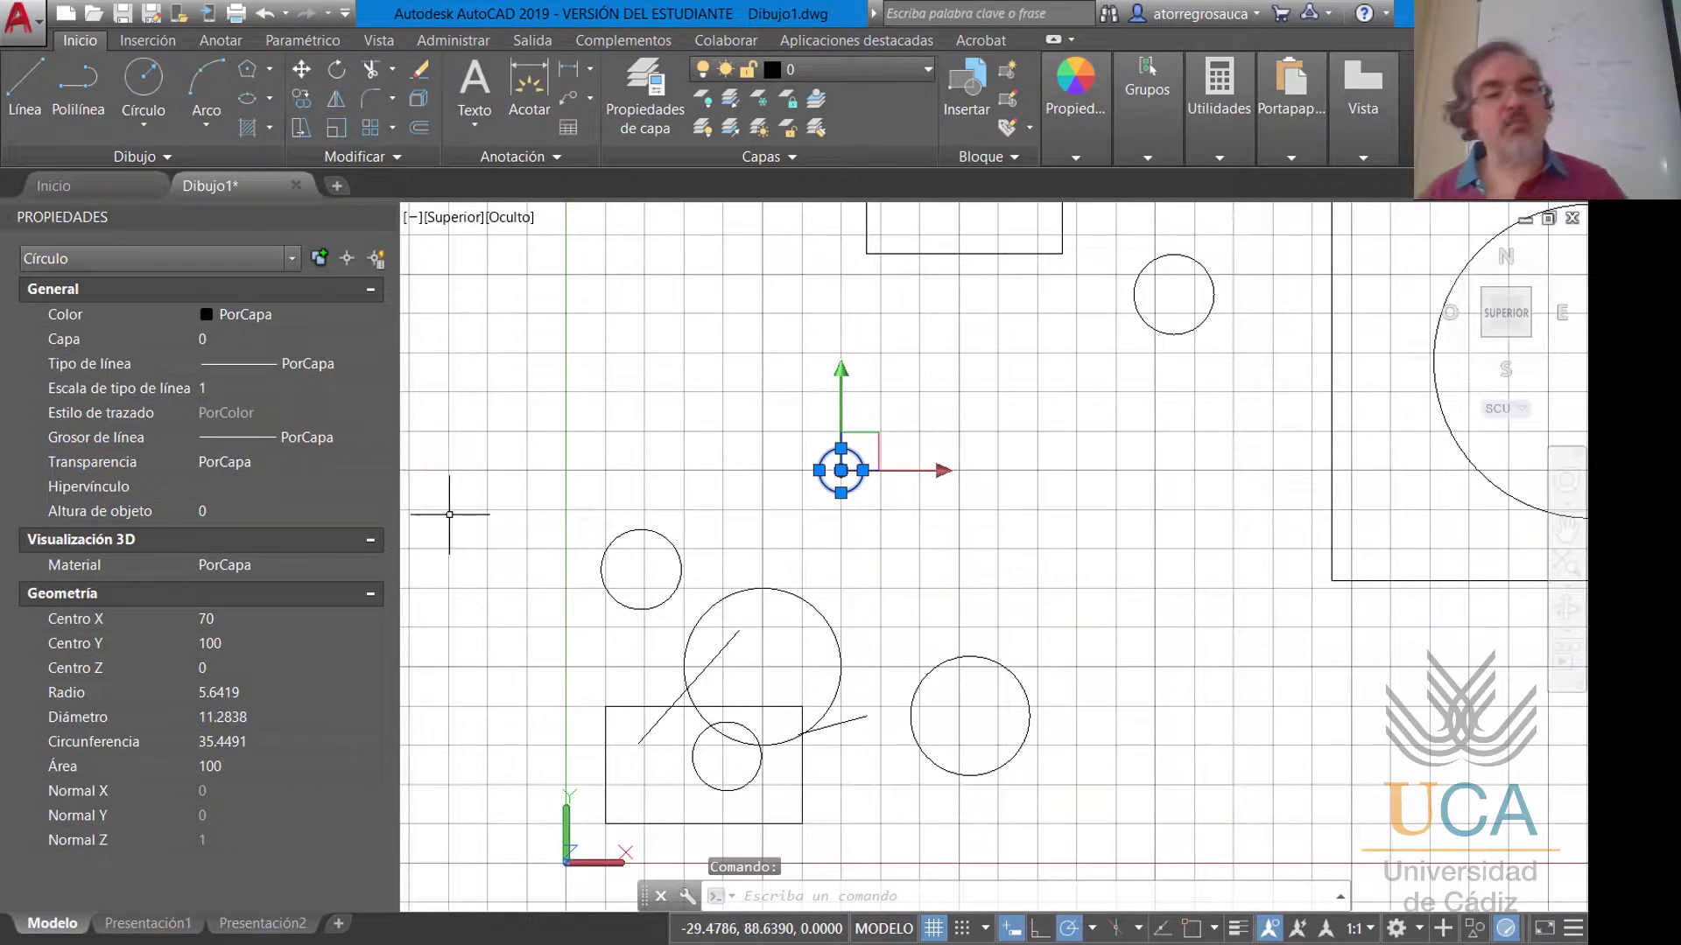
key("Escape")
key("Escape")
left_click(975, 254)
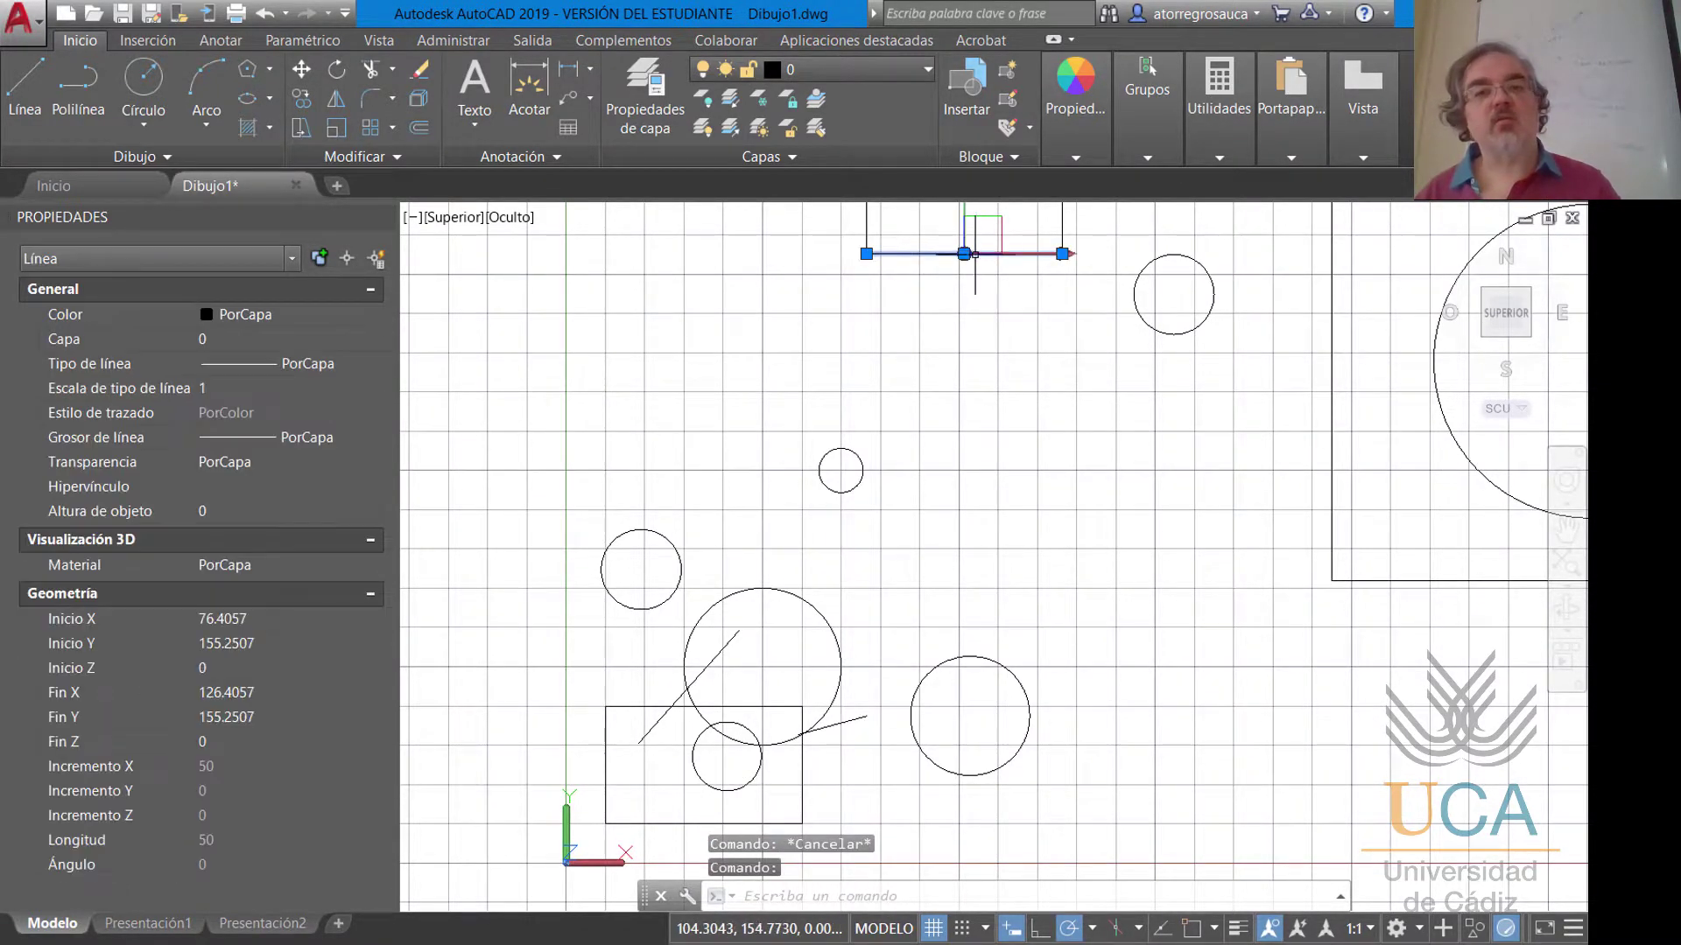
key("Escape")
left_click(689, 704)
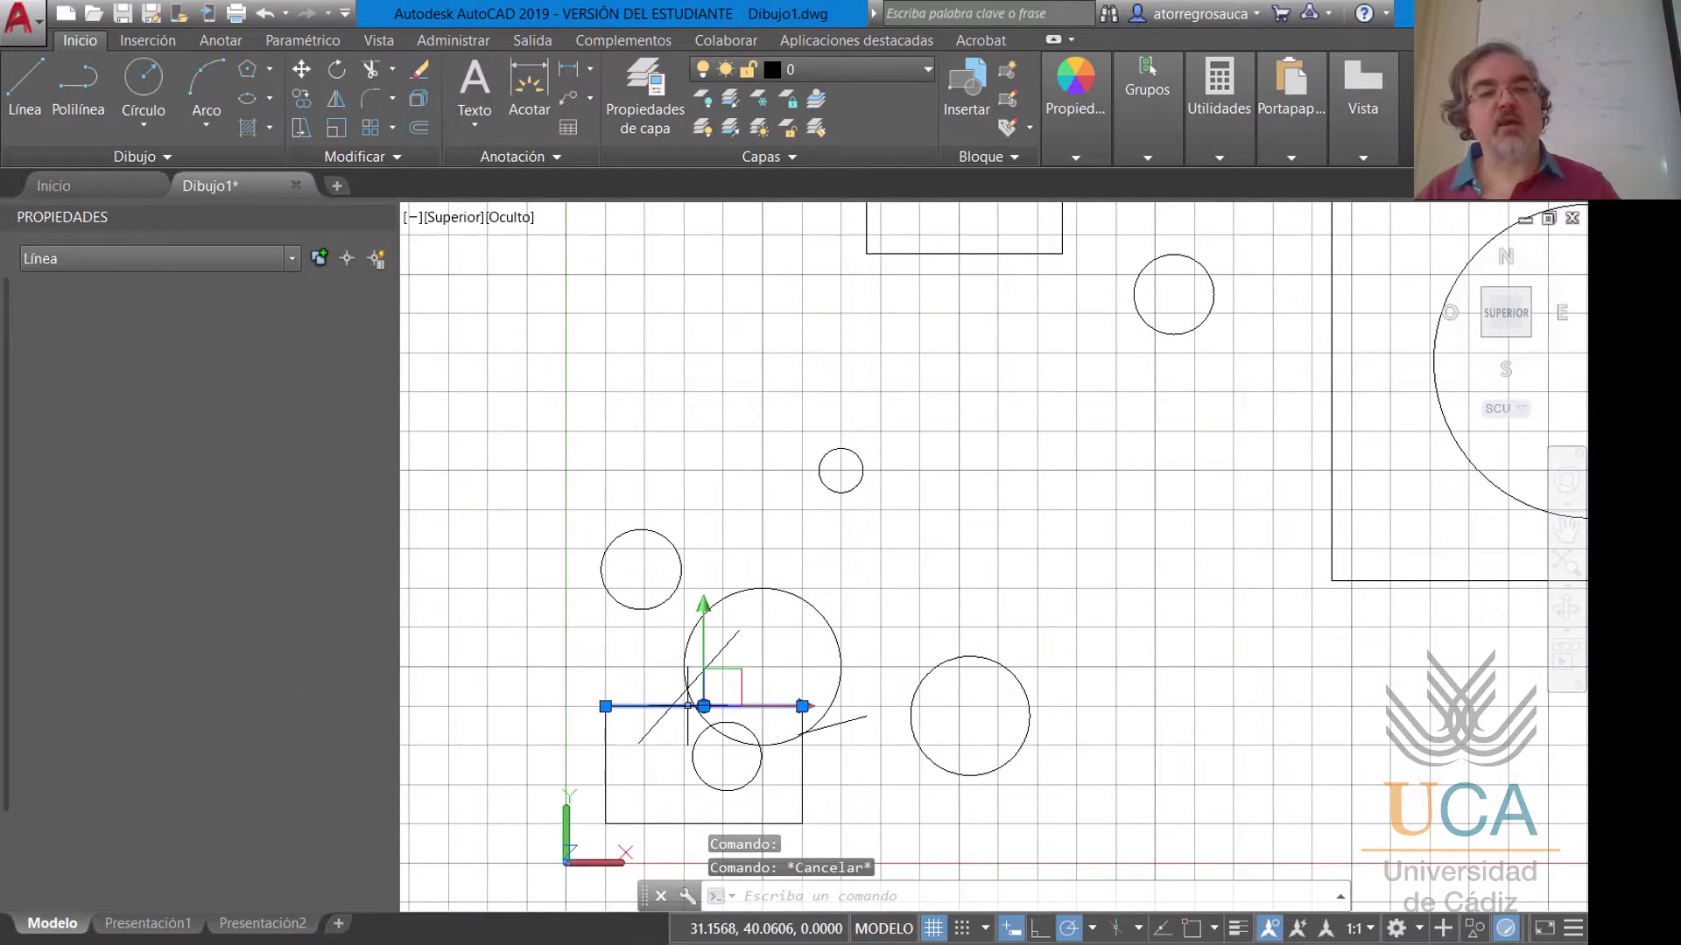
key("Escape")
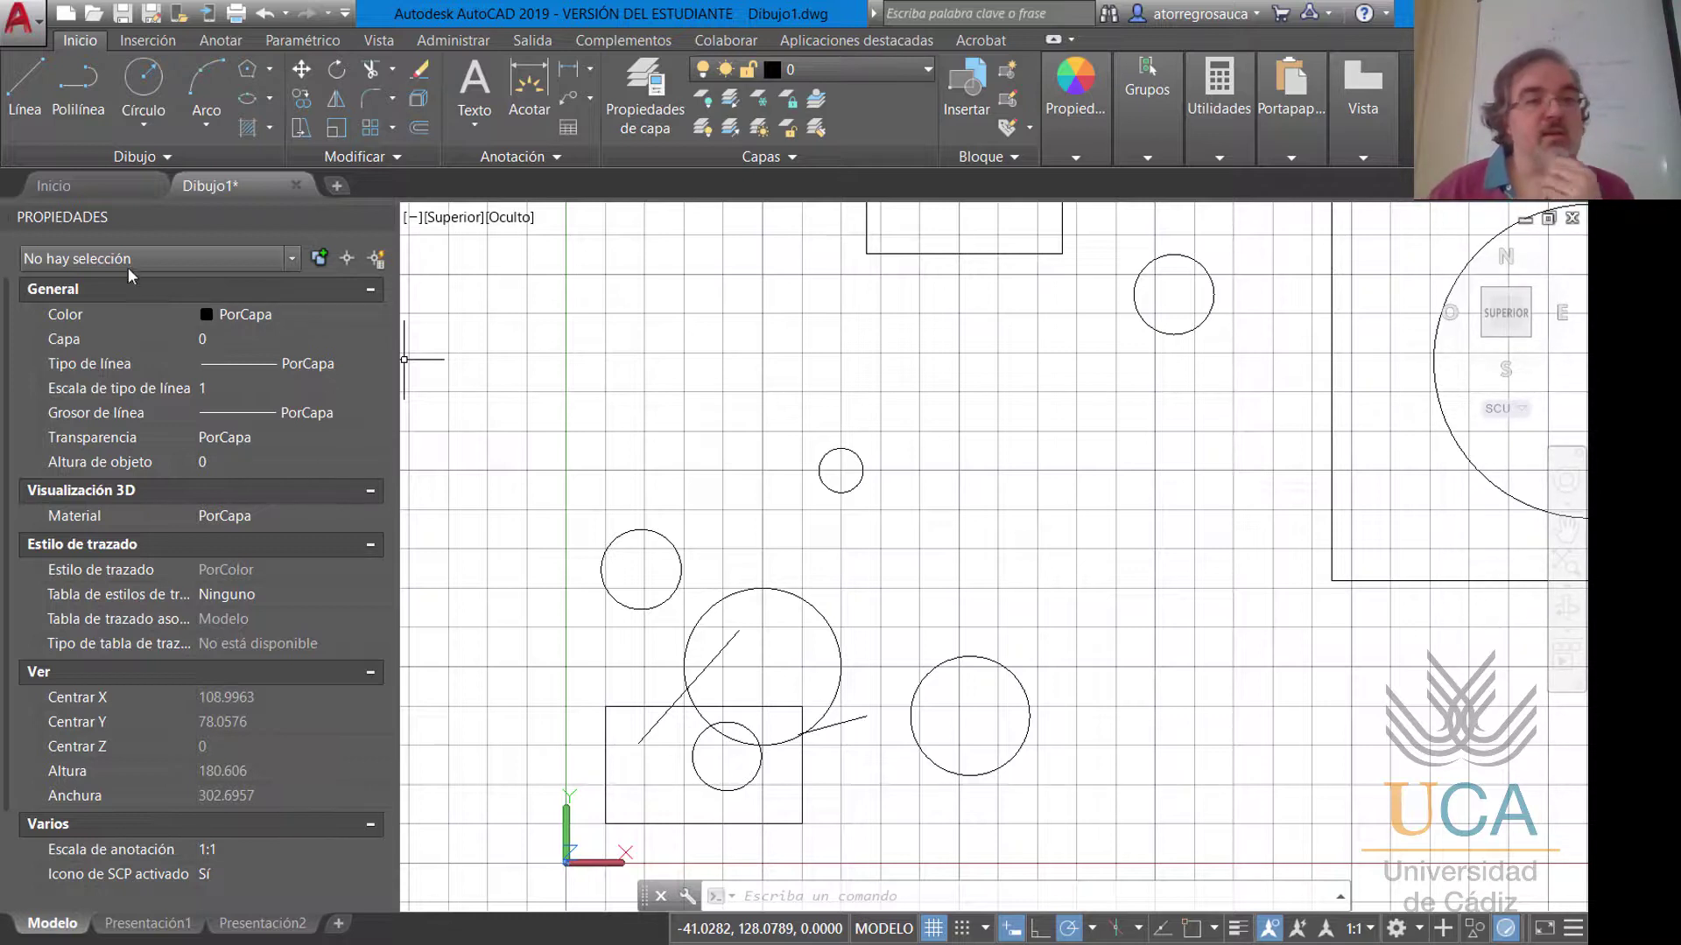
Select the upper small rectangle's top edge and review its general properties, such as color, layer and linetype.
scroll(731, 437, "down", 2)
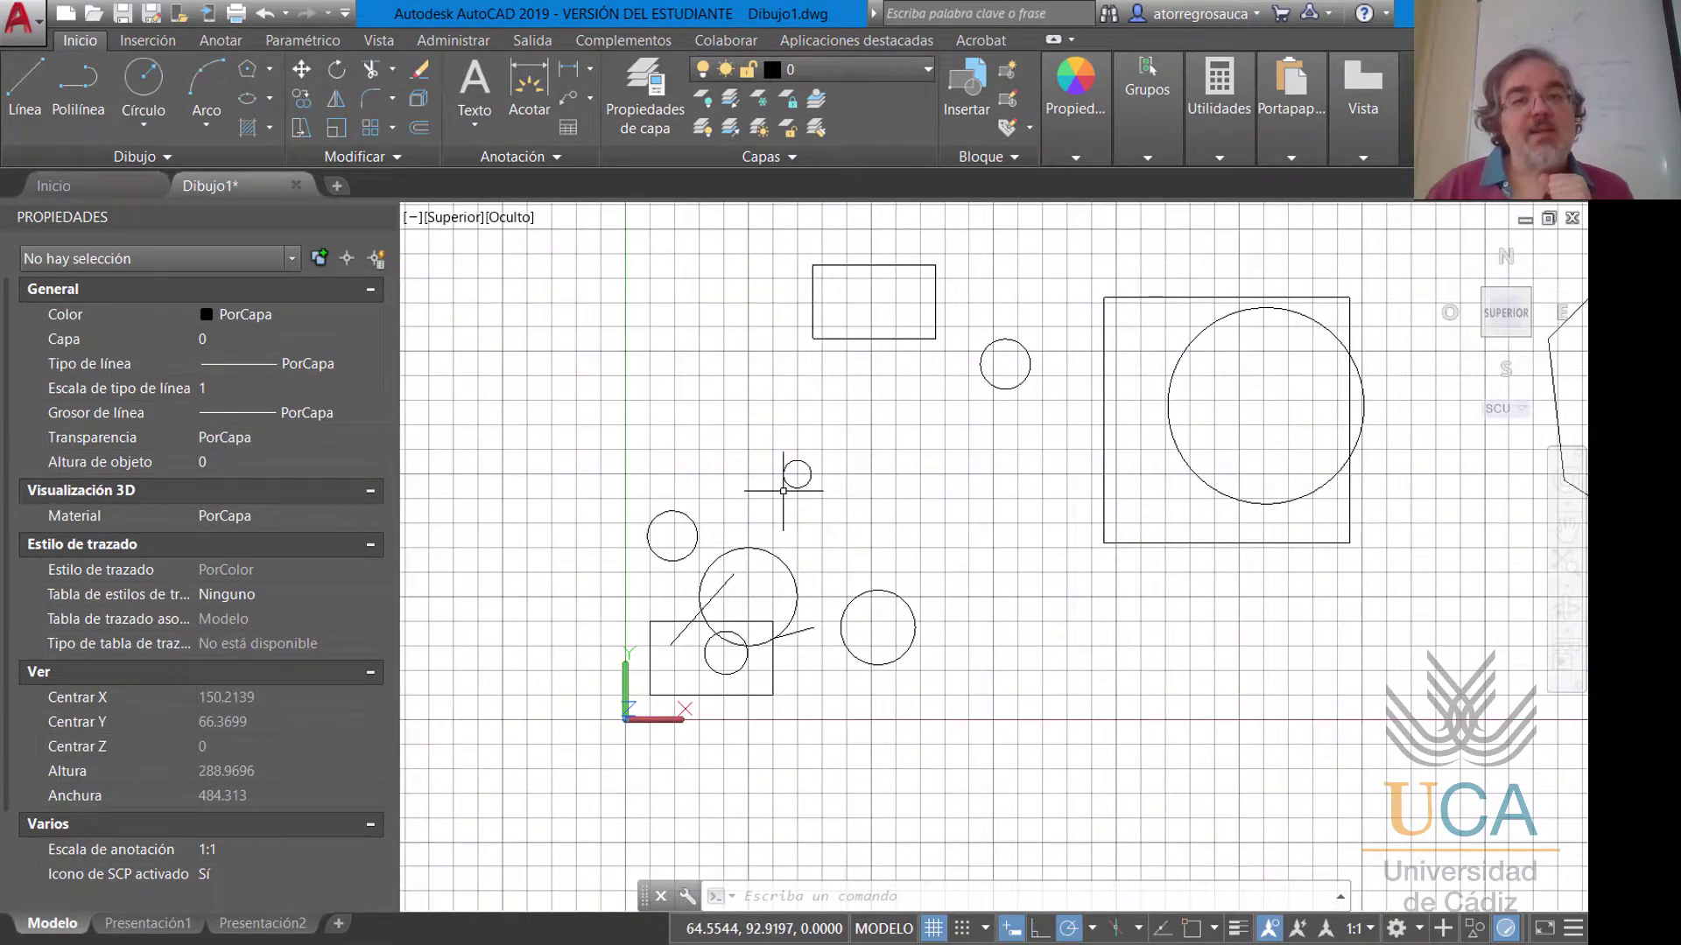
mouse_move(833, 432)
middle_mouse_down()
mouse_move(739, 508)
mouse_move(738, 480)
middle_mouse_up()
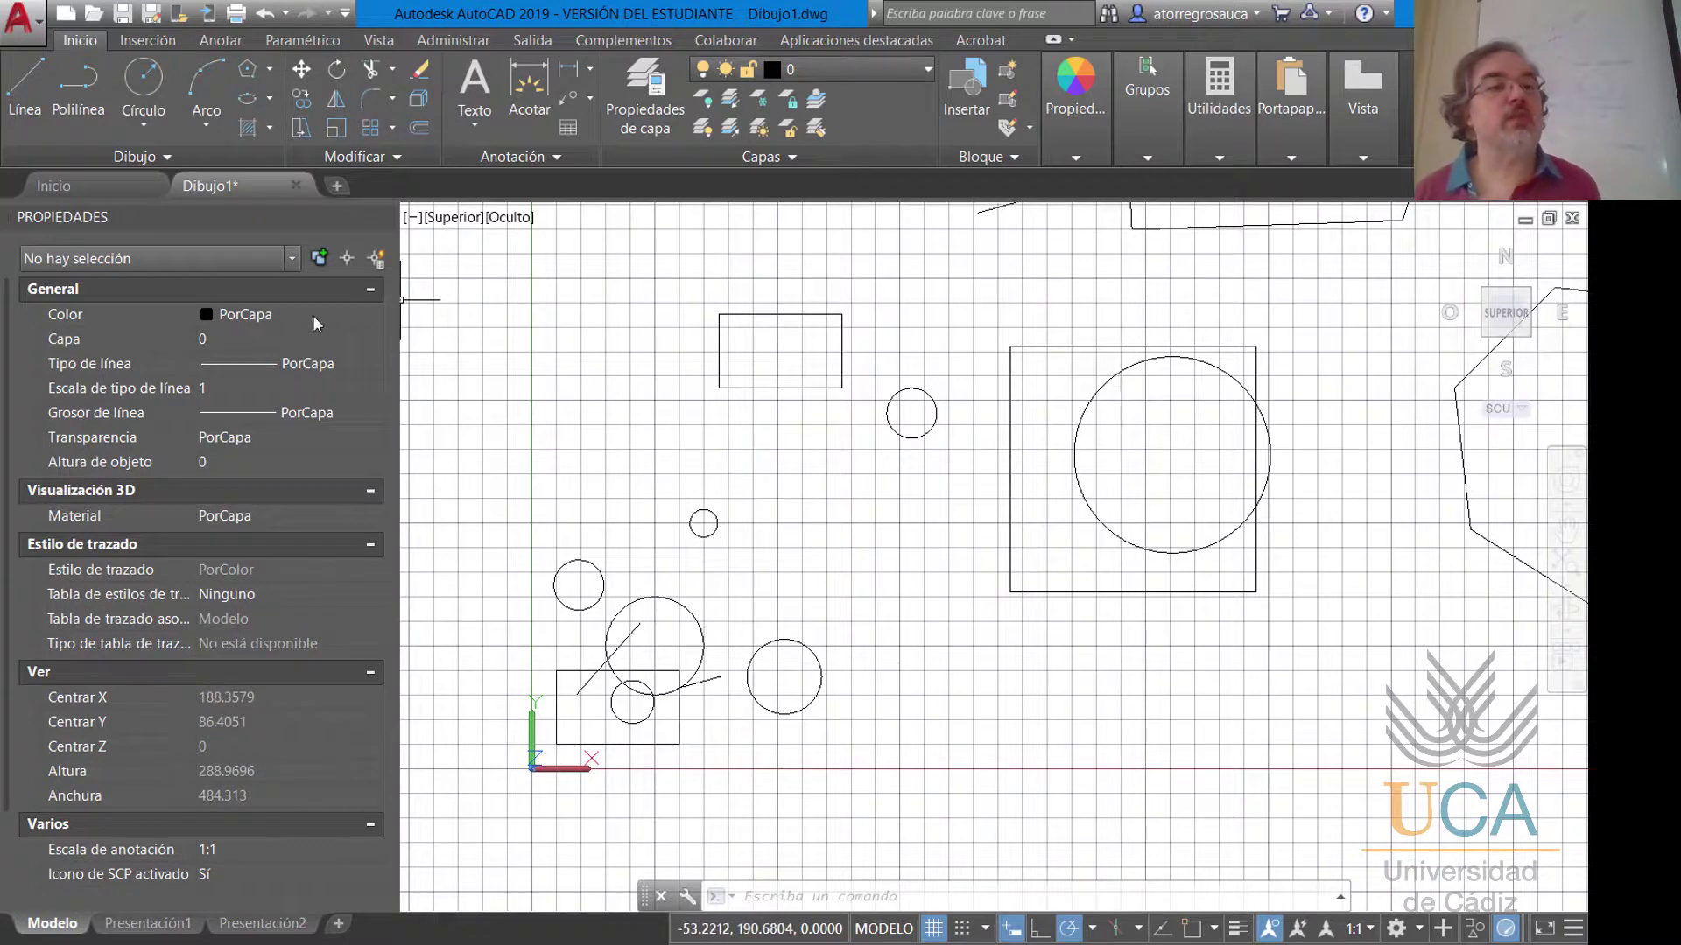
left_click(280, 317)
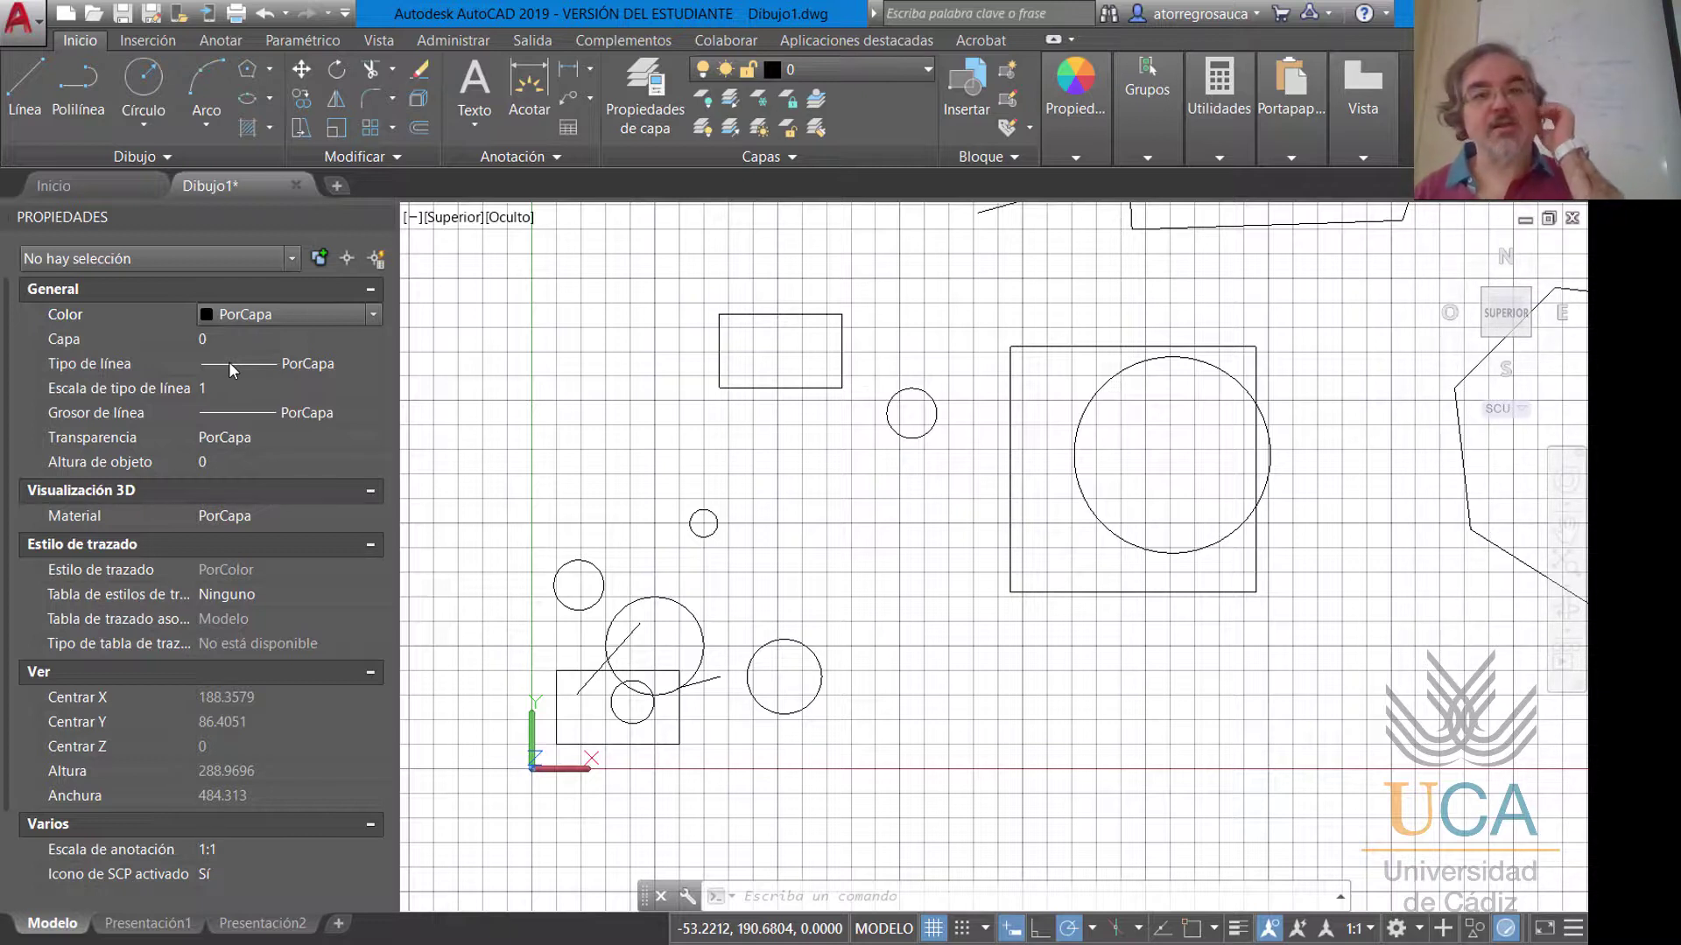
left_click(815, 312)
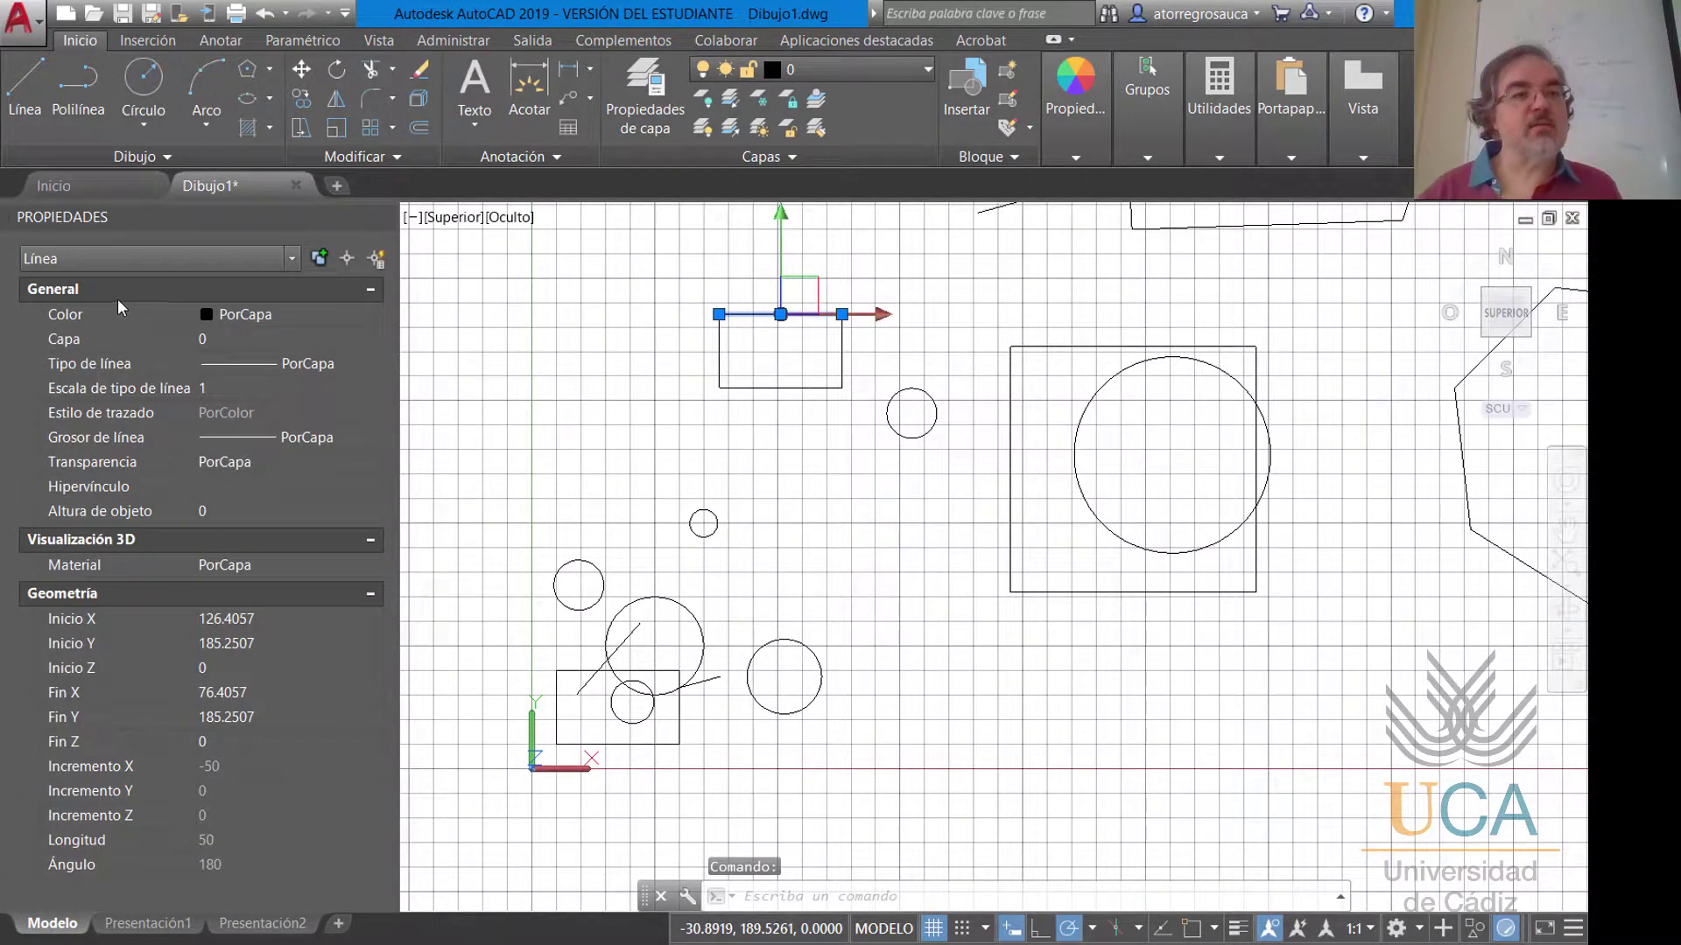
left_click(1100, 154)
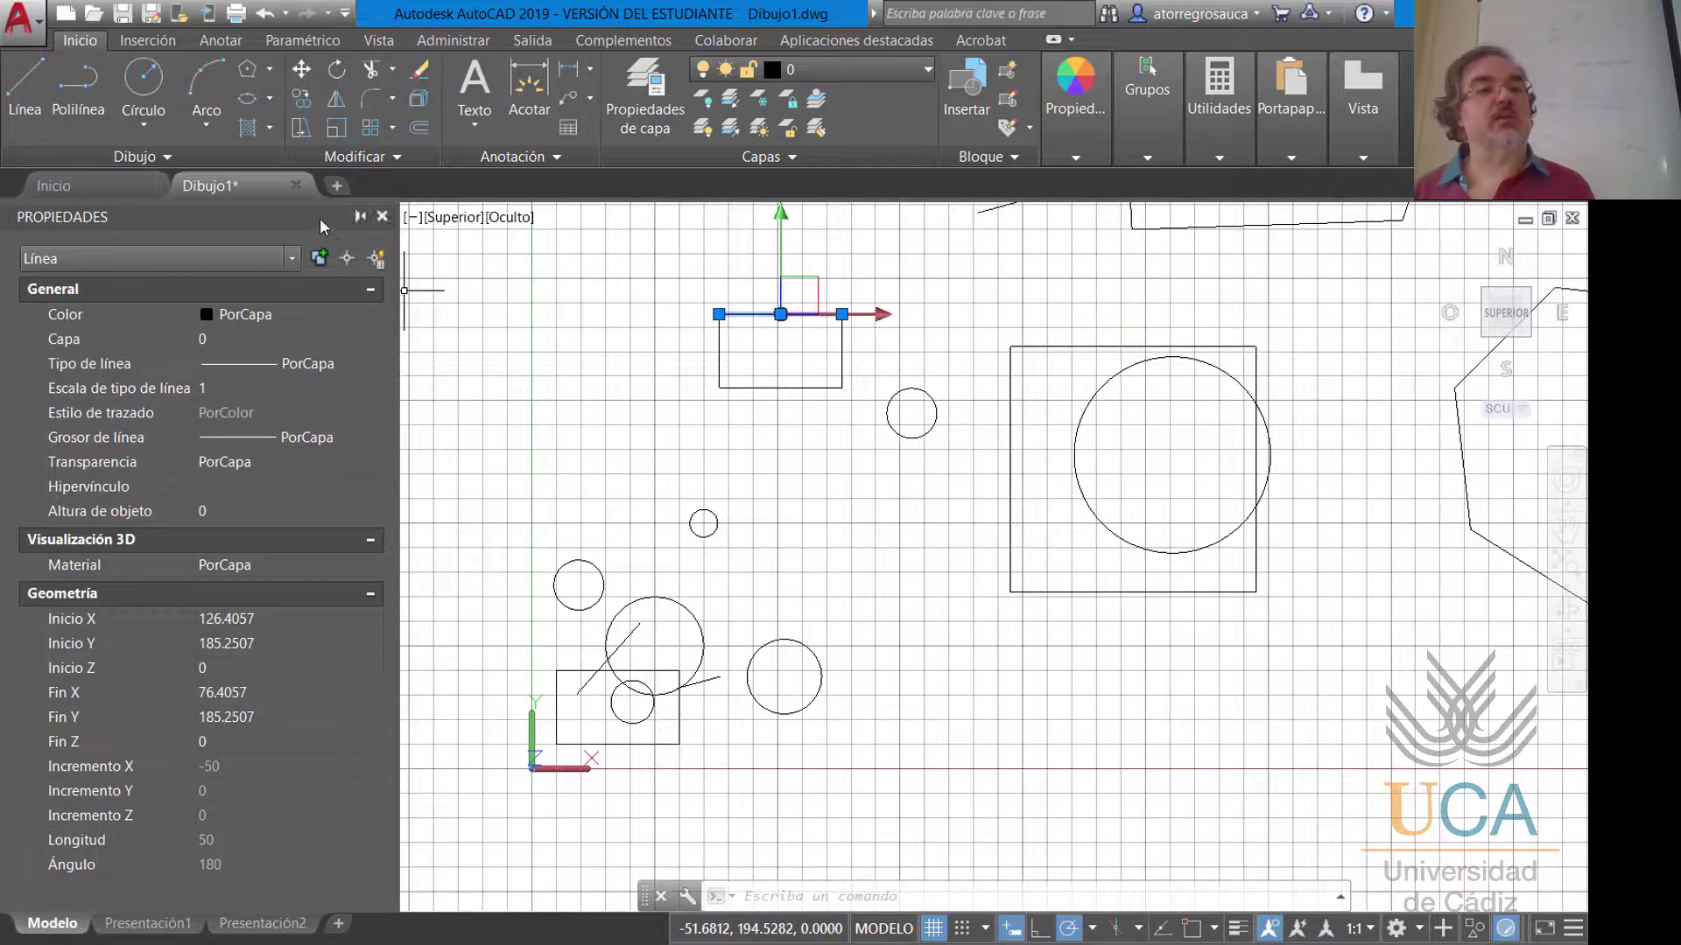
Close the Properties palette, reopen it for the selected line, close it again and clear the selection.
left_click(383, 216)
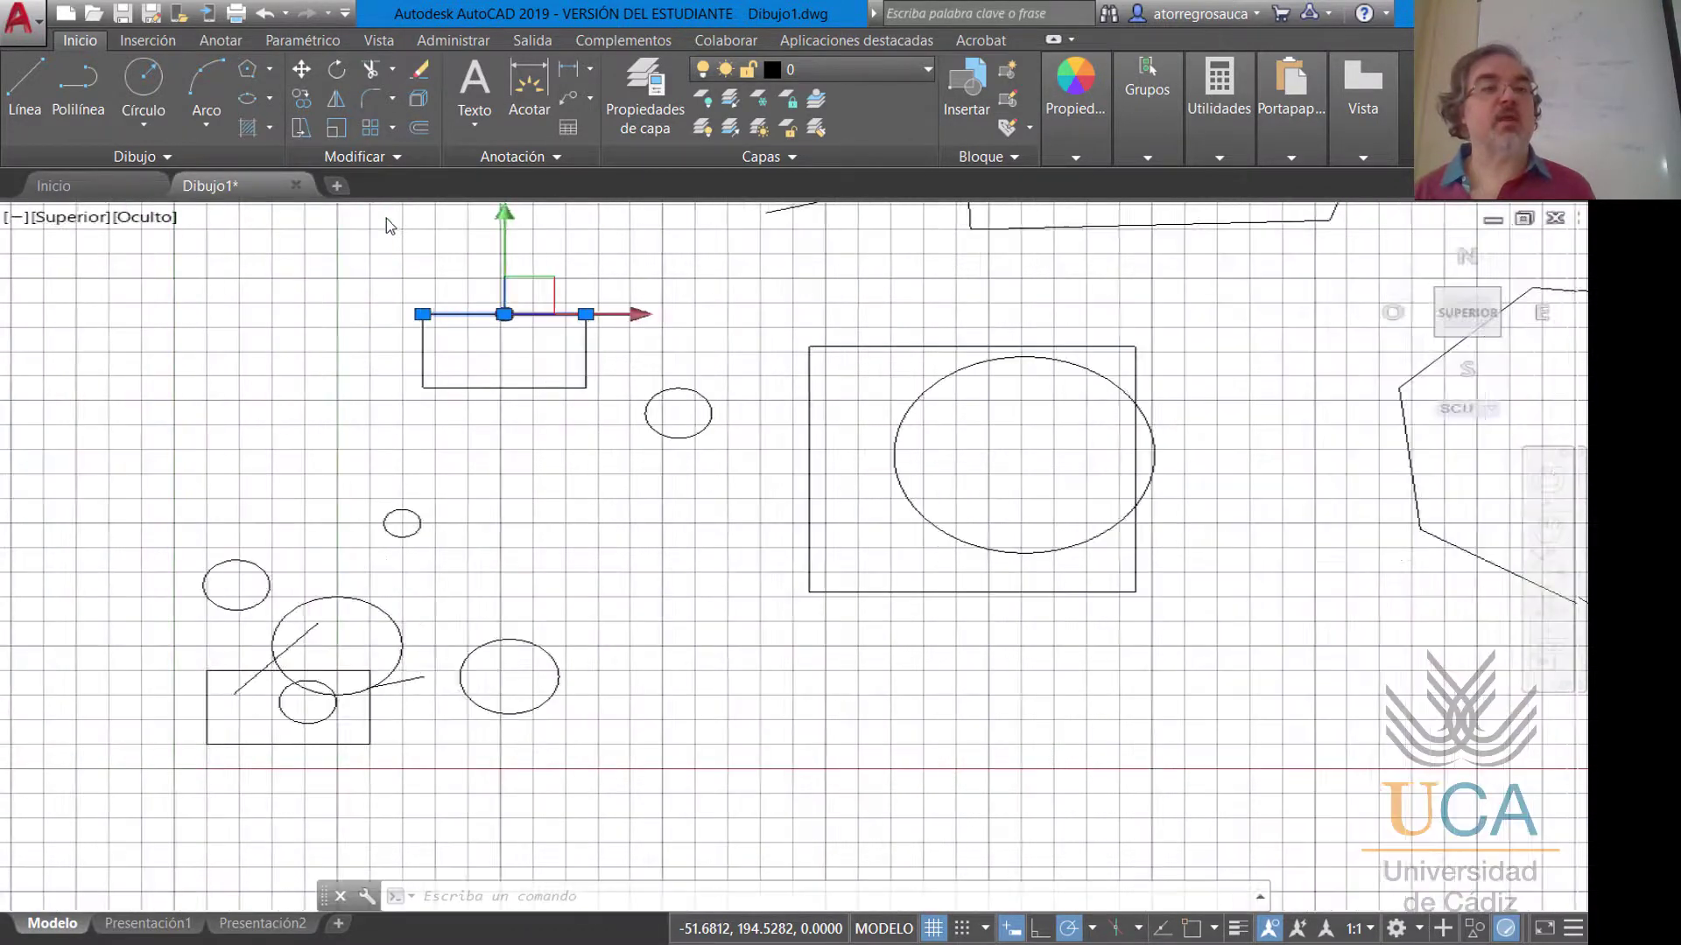
left_click(1061, 151)
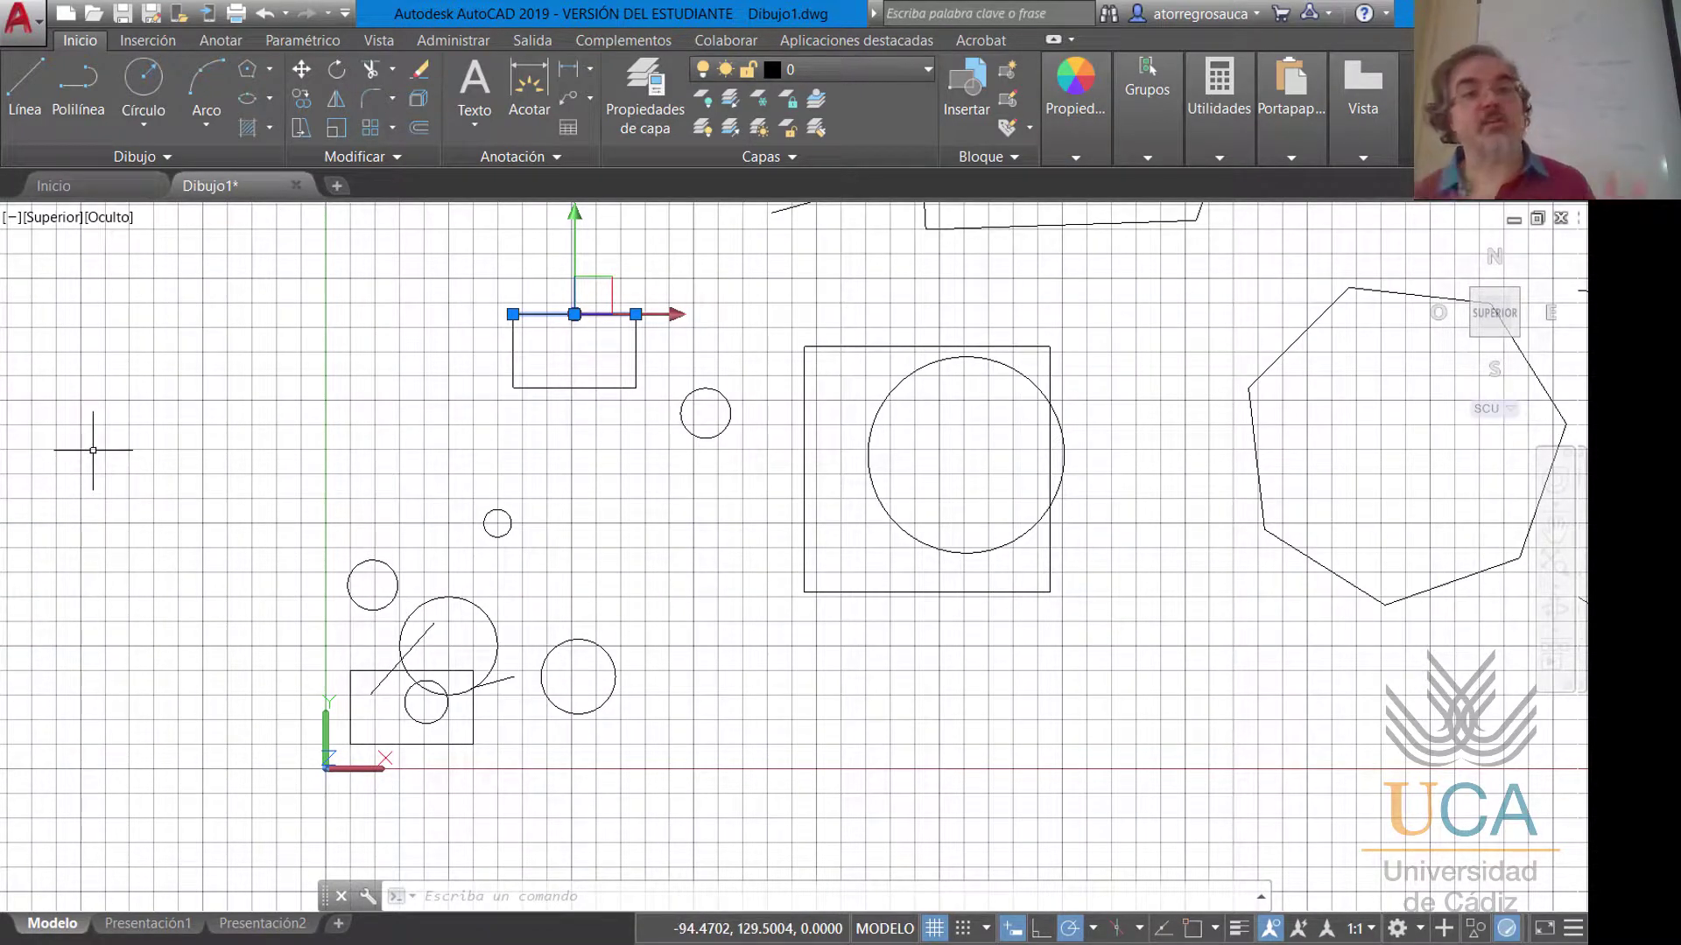
mouse_move(1080, 152)
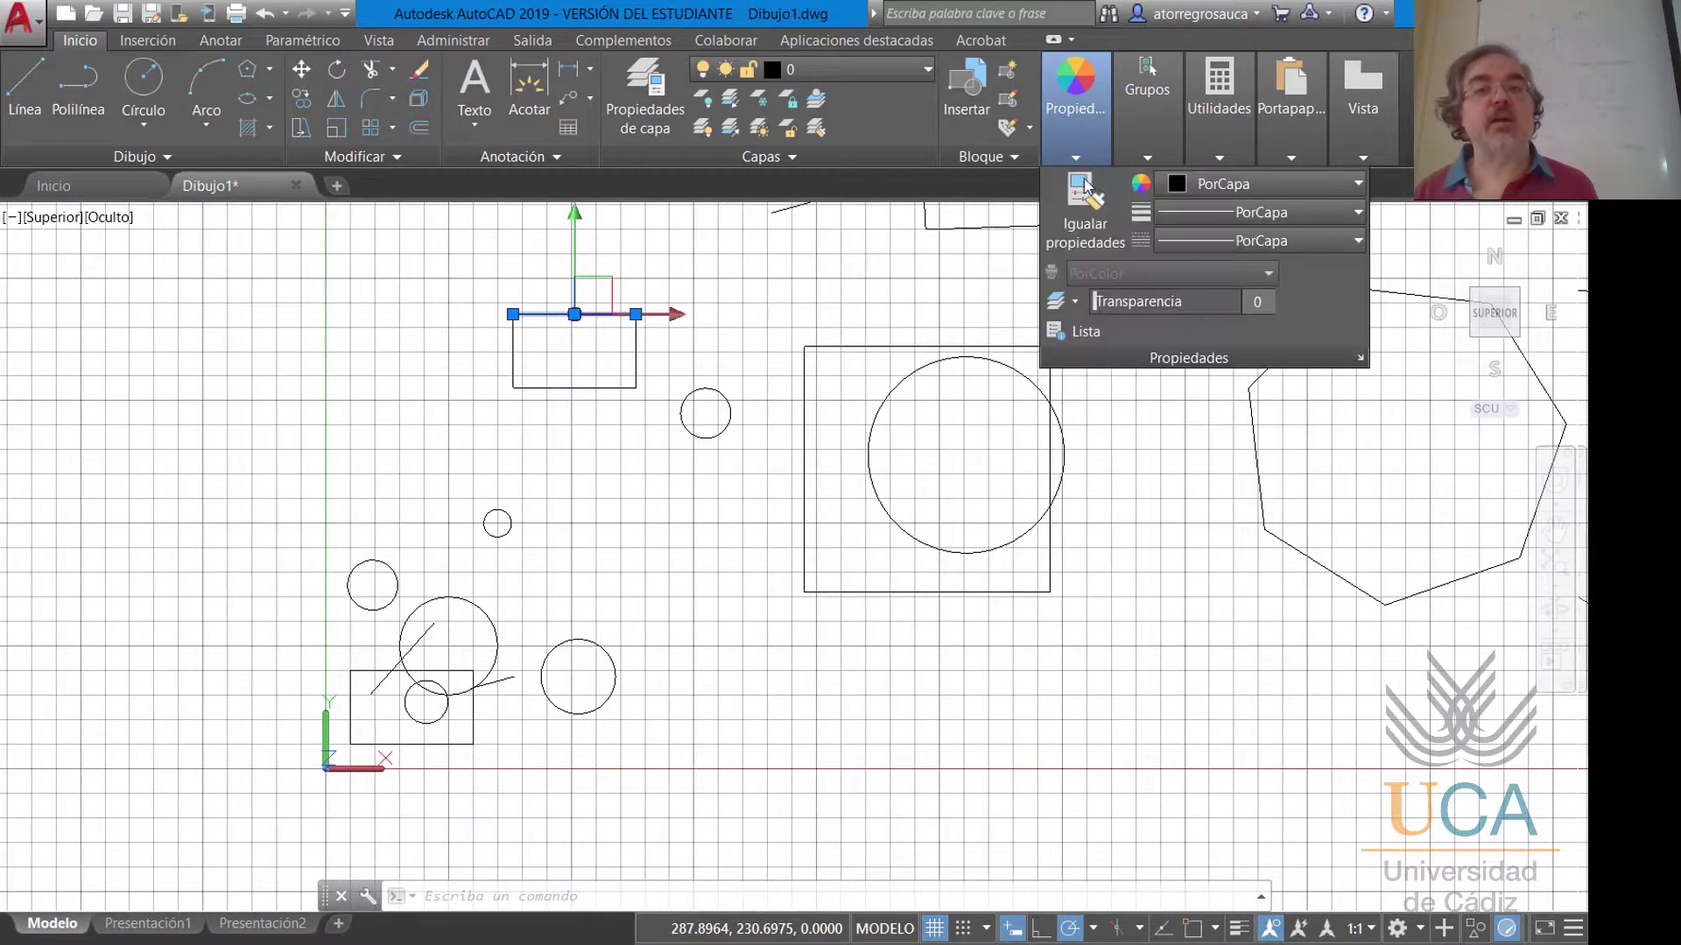
left_click(1083, 184)
key("ctrl+1")
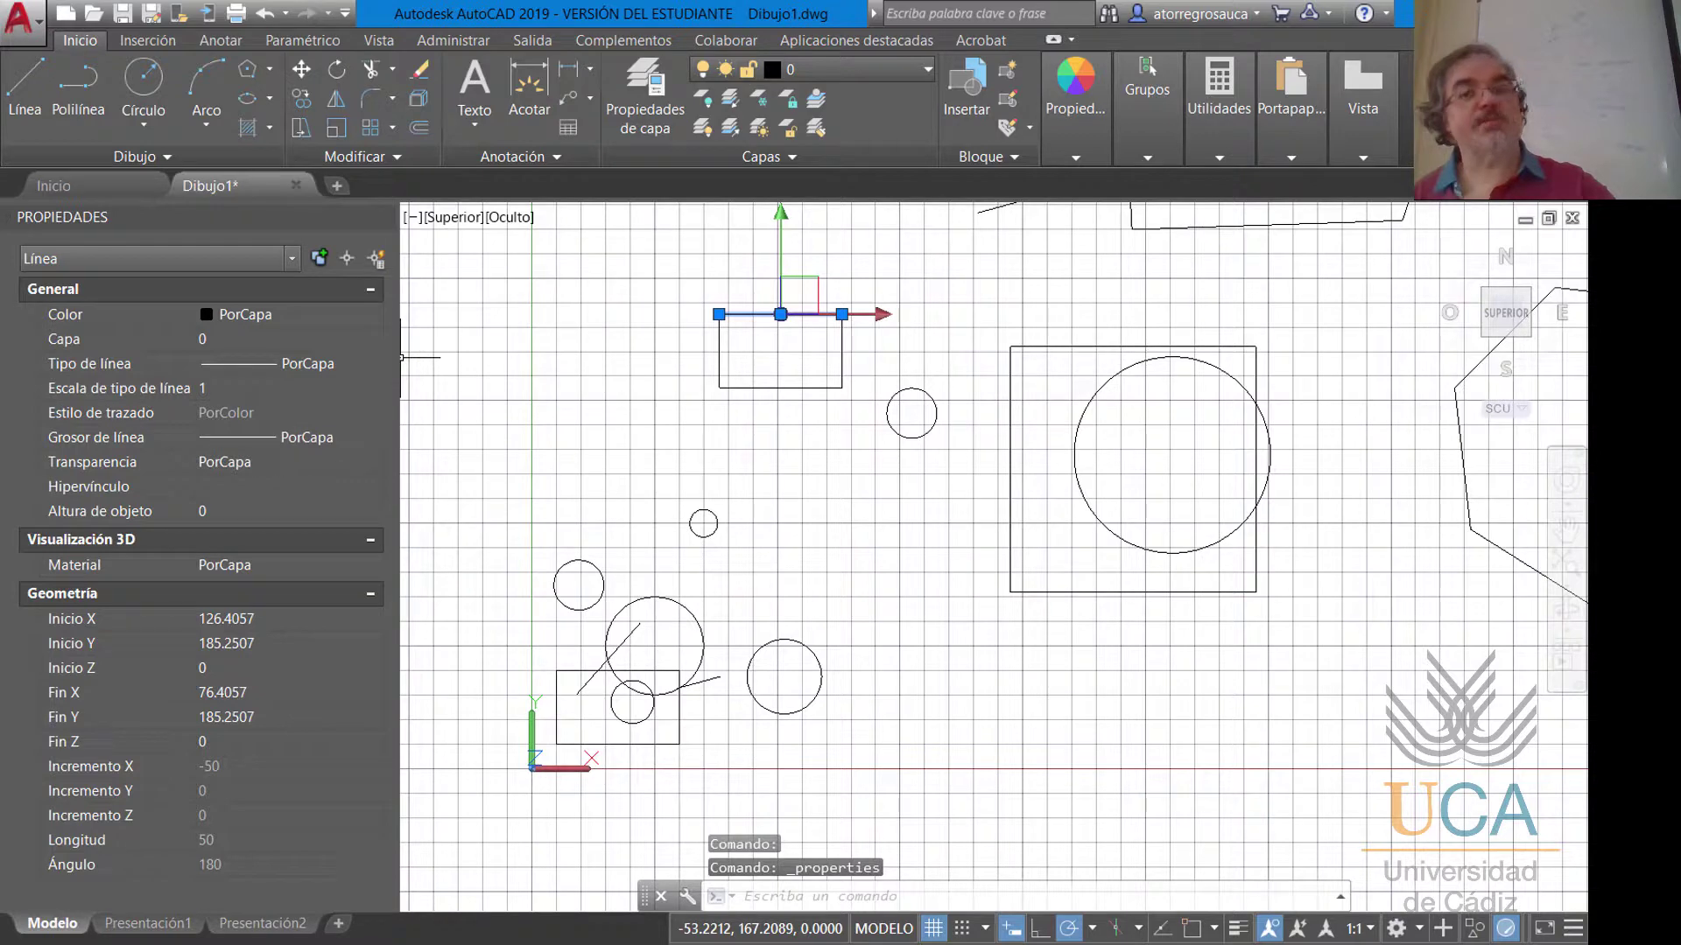
key("ctrl+1")
key("Escape")
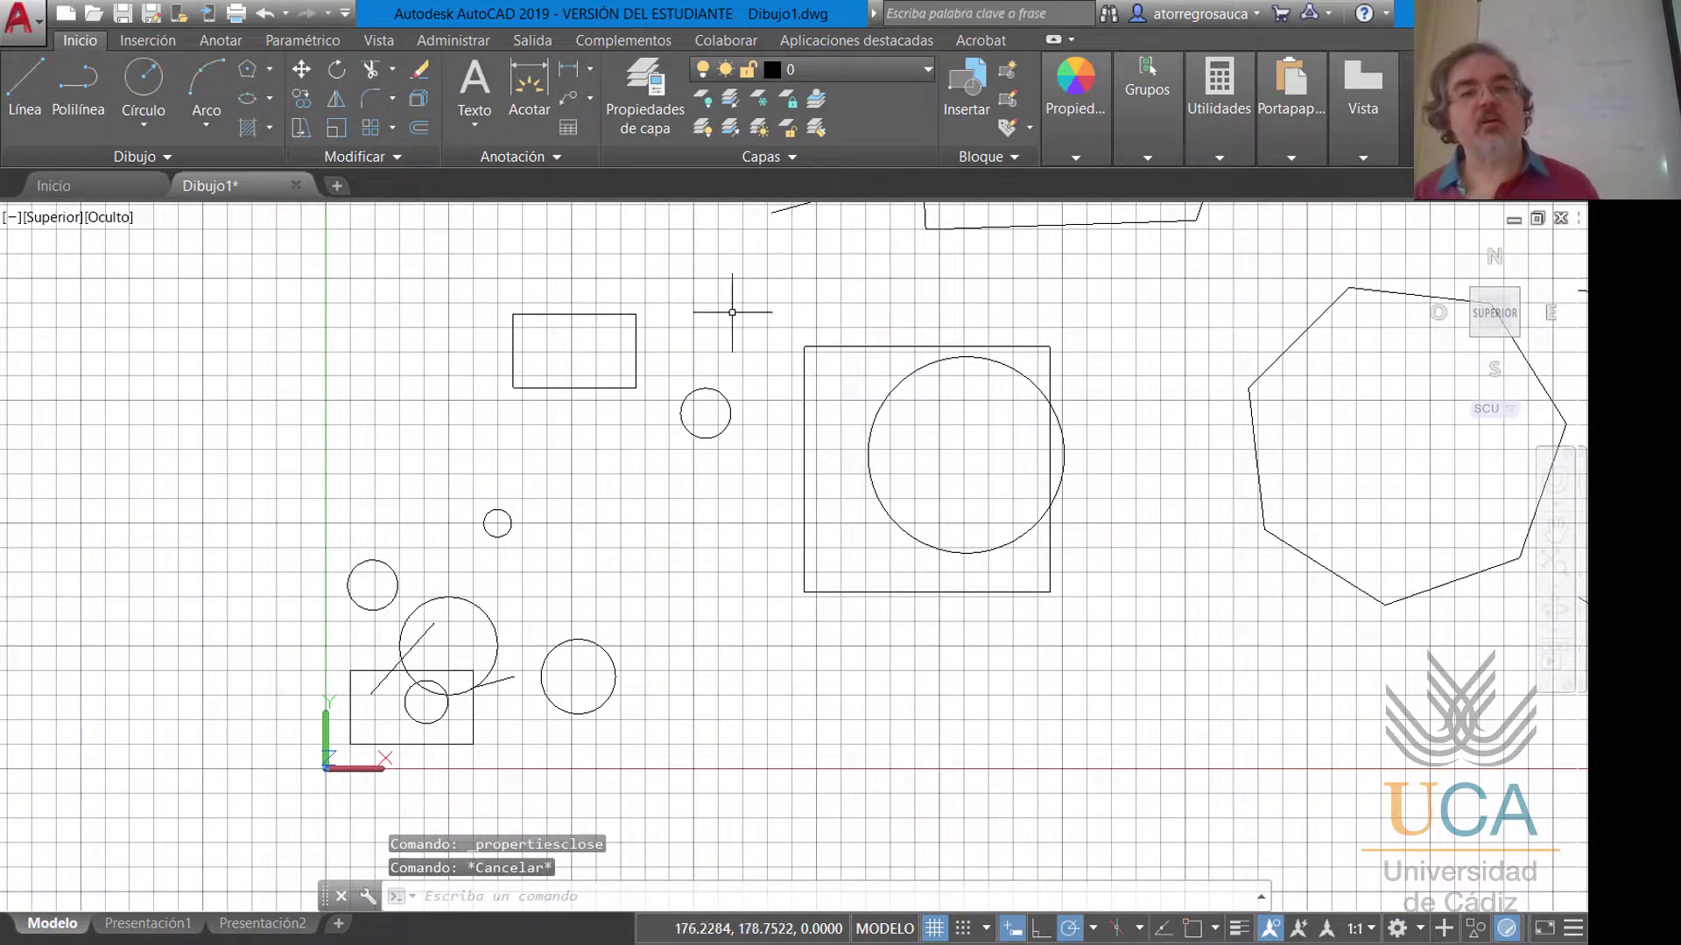
Open the full color selection for the upper small rectangle's top edge and show the true color options.
left_click(604, 314)
mouse_move(1073, 162)
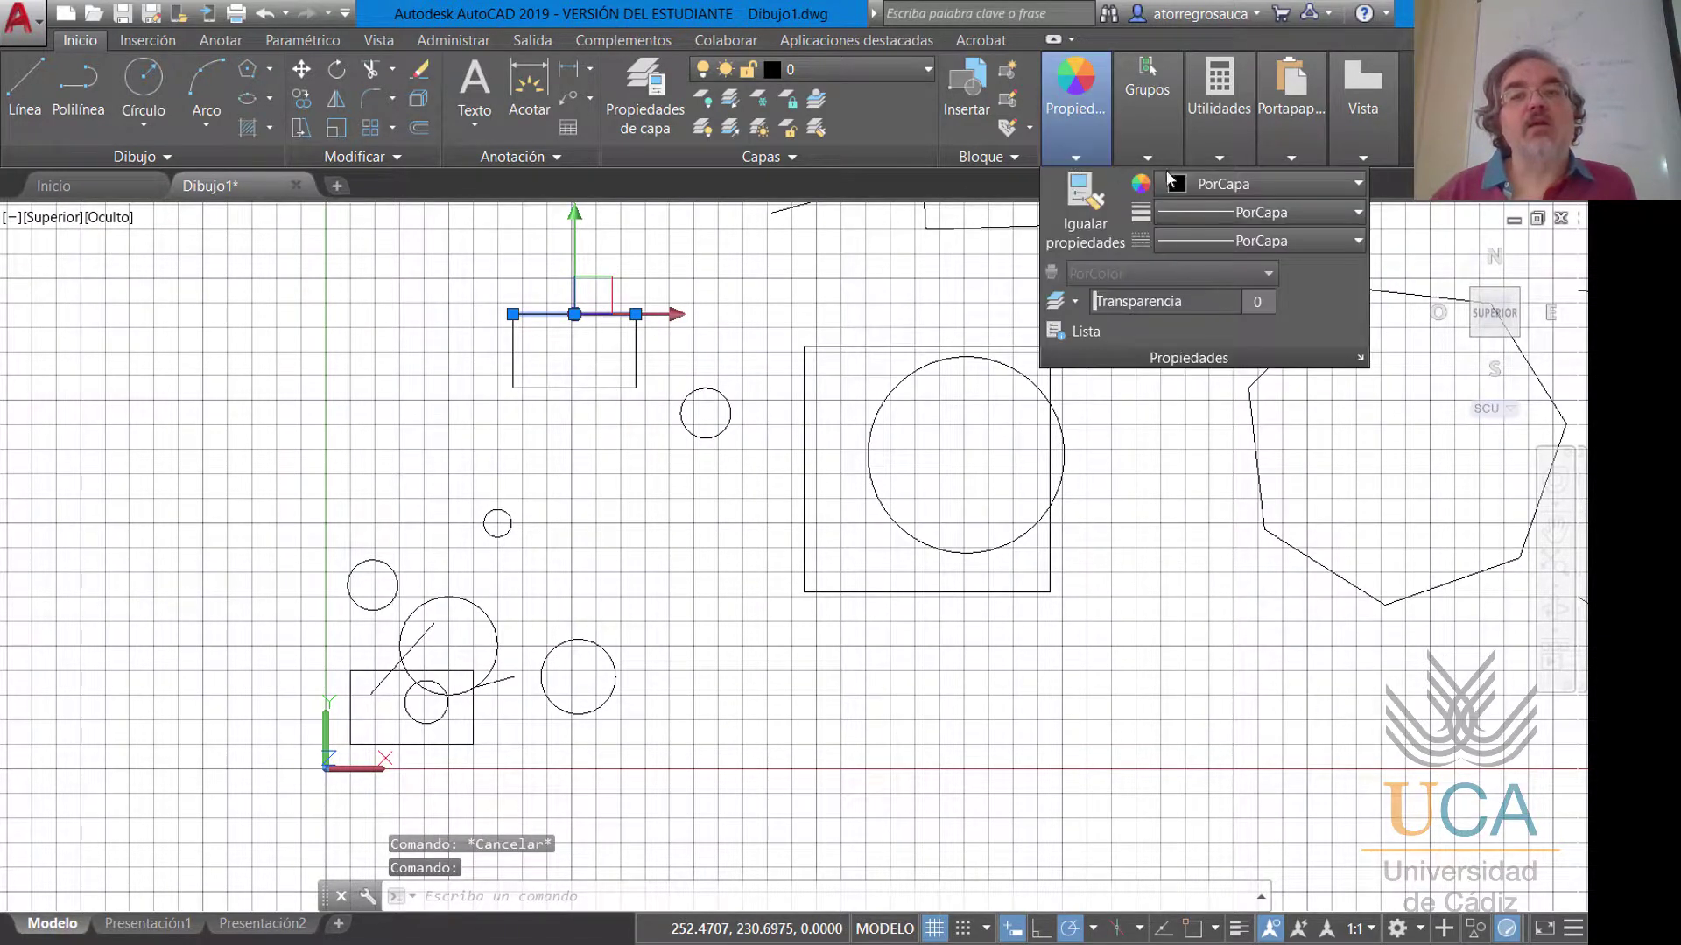
left_click(1220, 186)
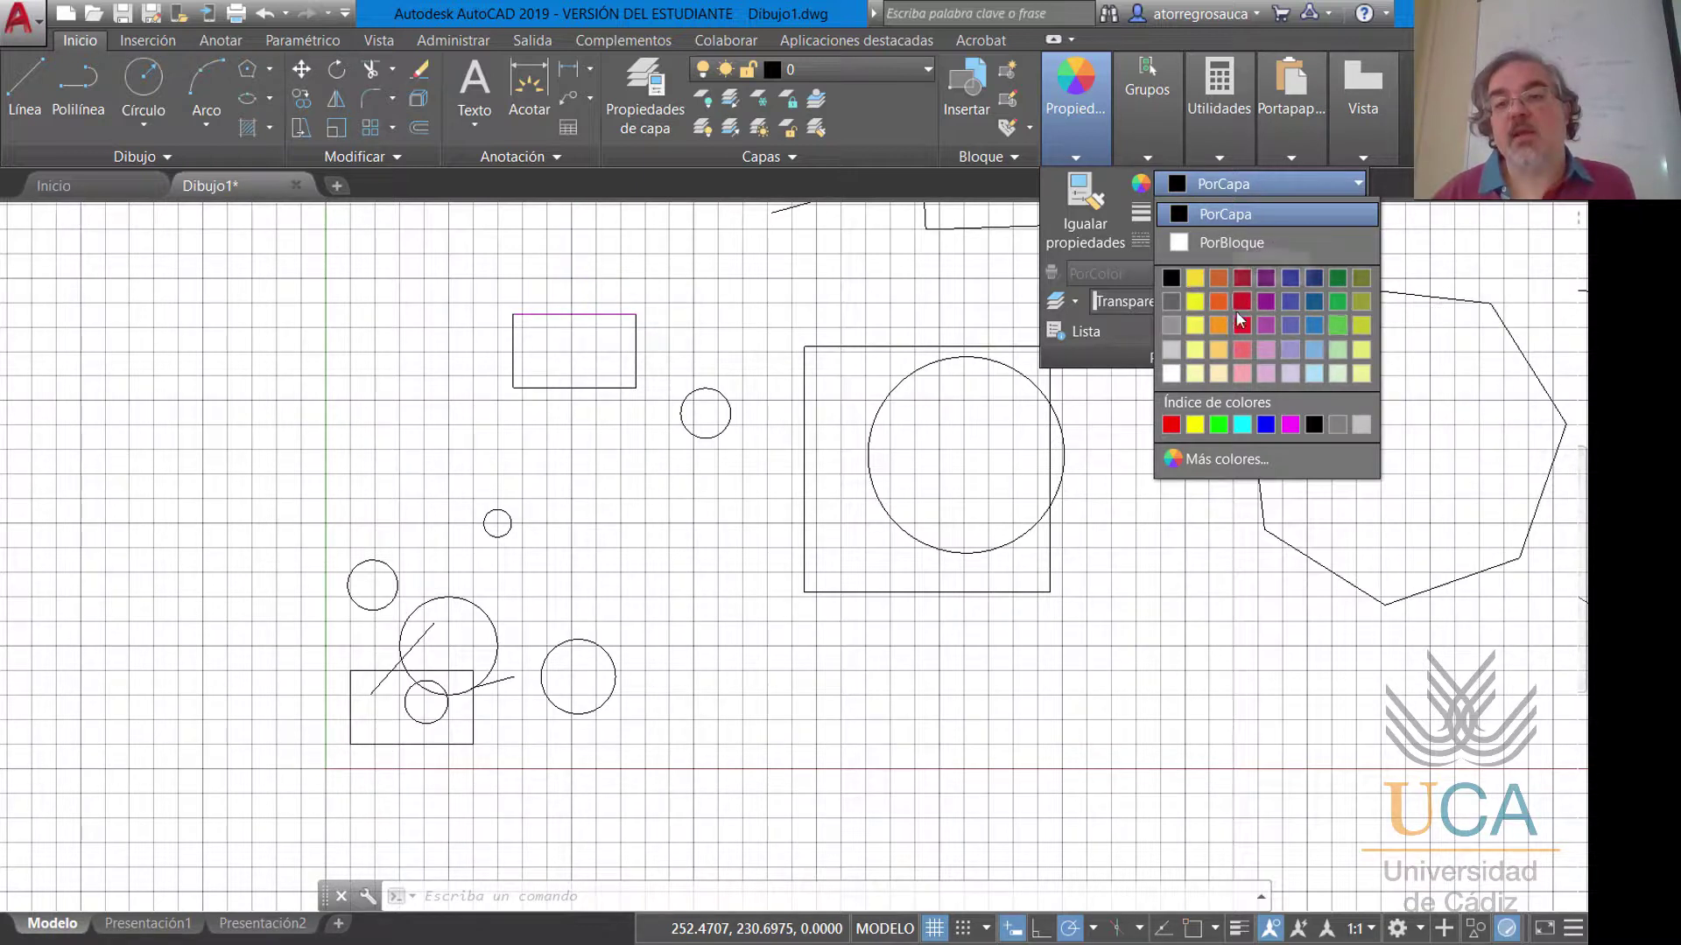
left_click(1227, 460)
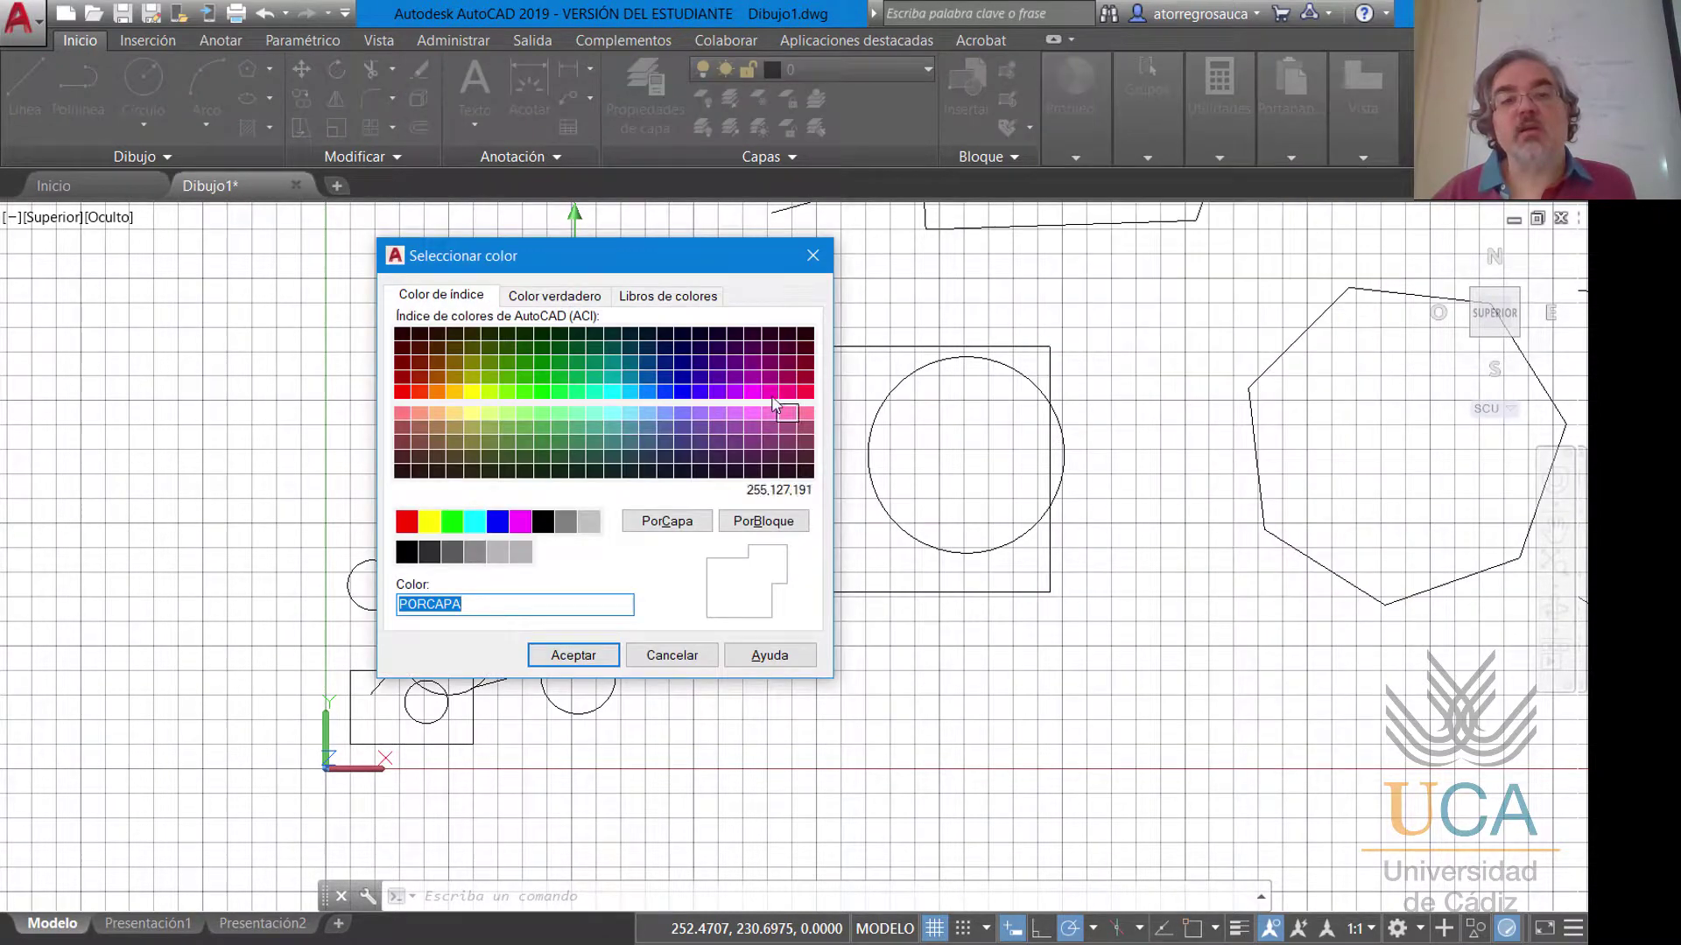
left_click(539, 303)
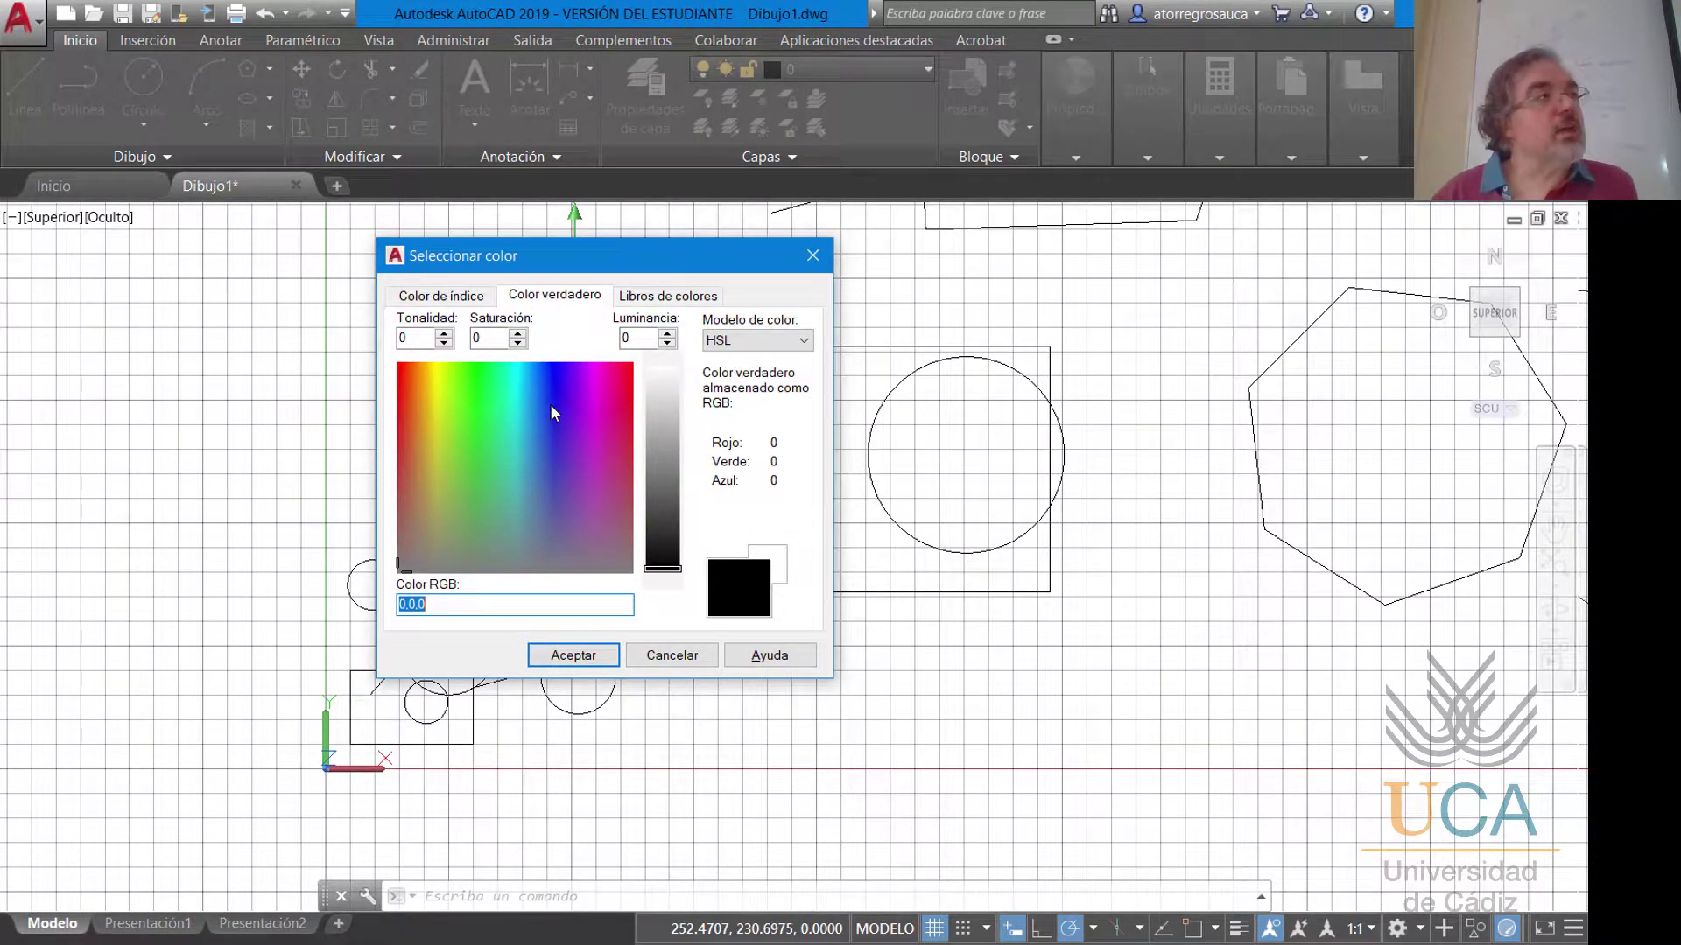
Assign the red index colour to the small rectangle's upper line after viewing the colour books.
left_click(668, 296)
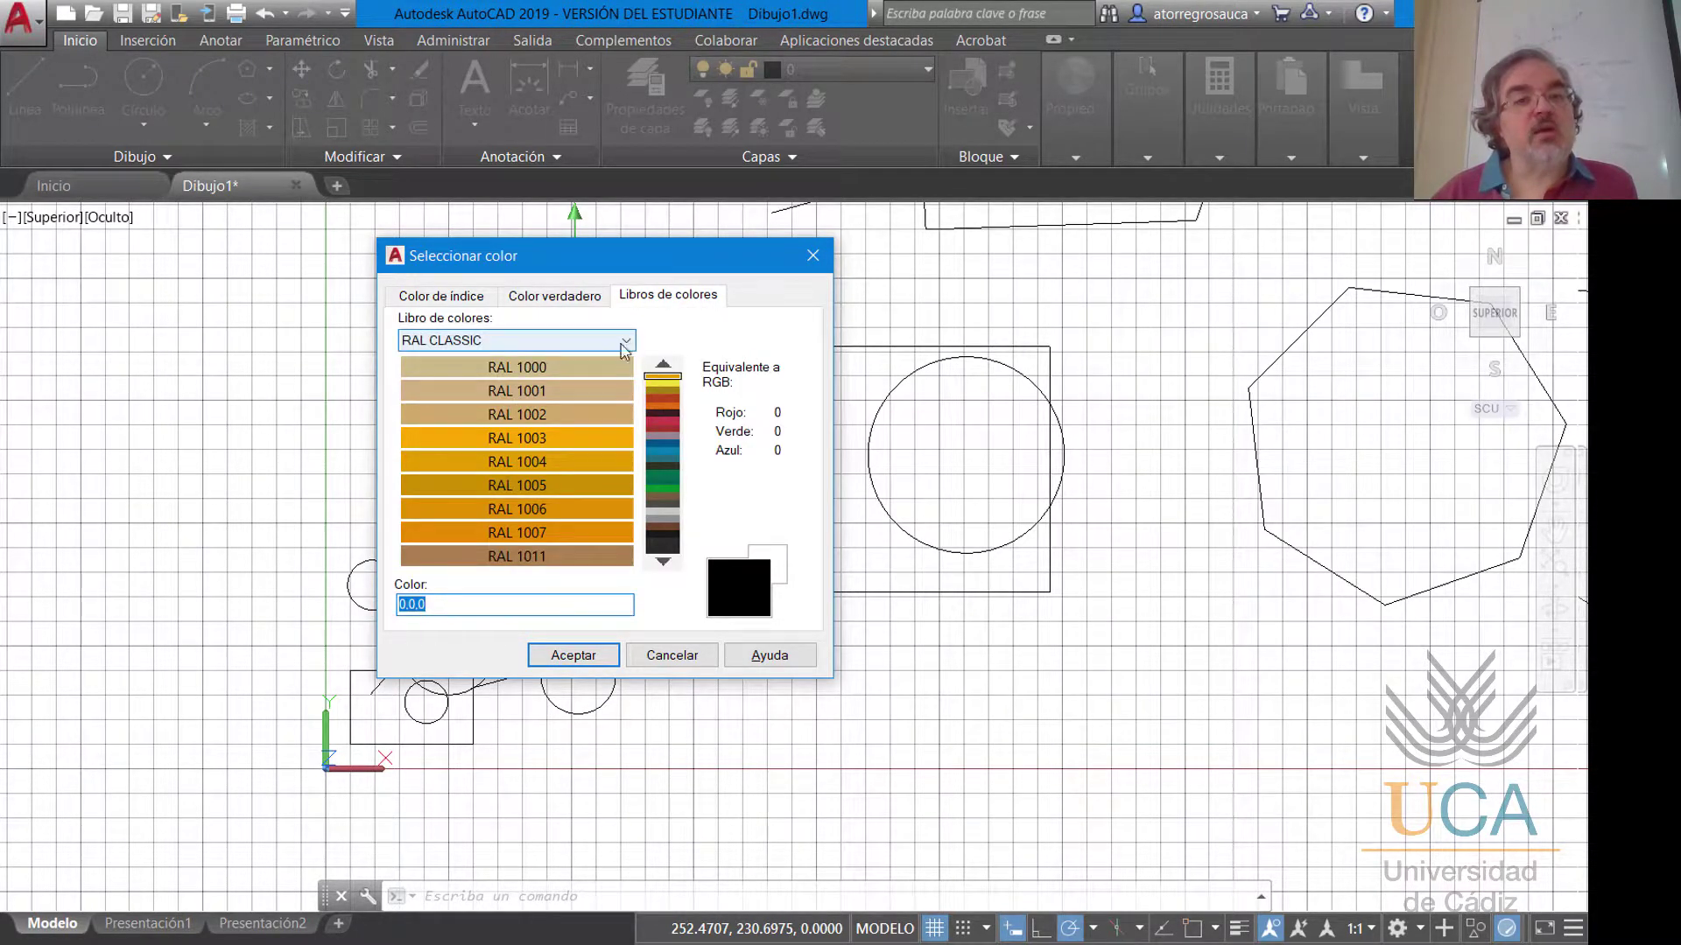
left_click(454, 302)
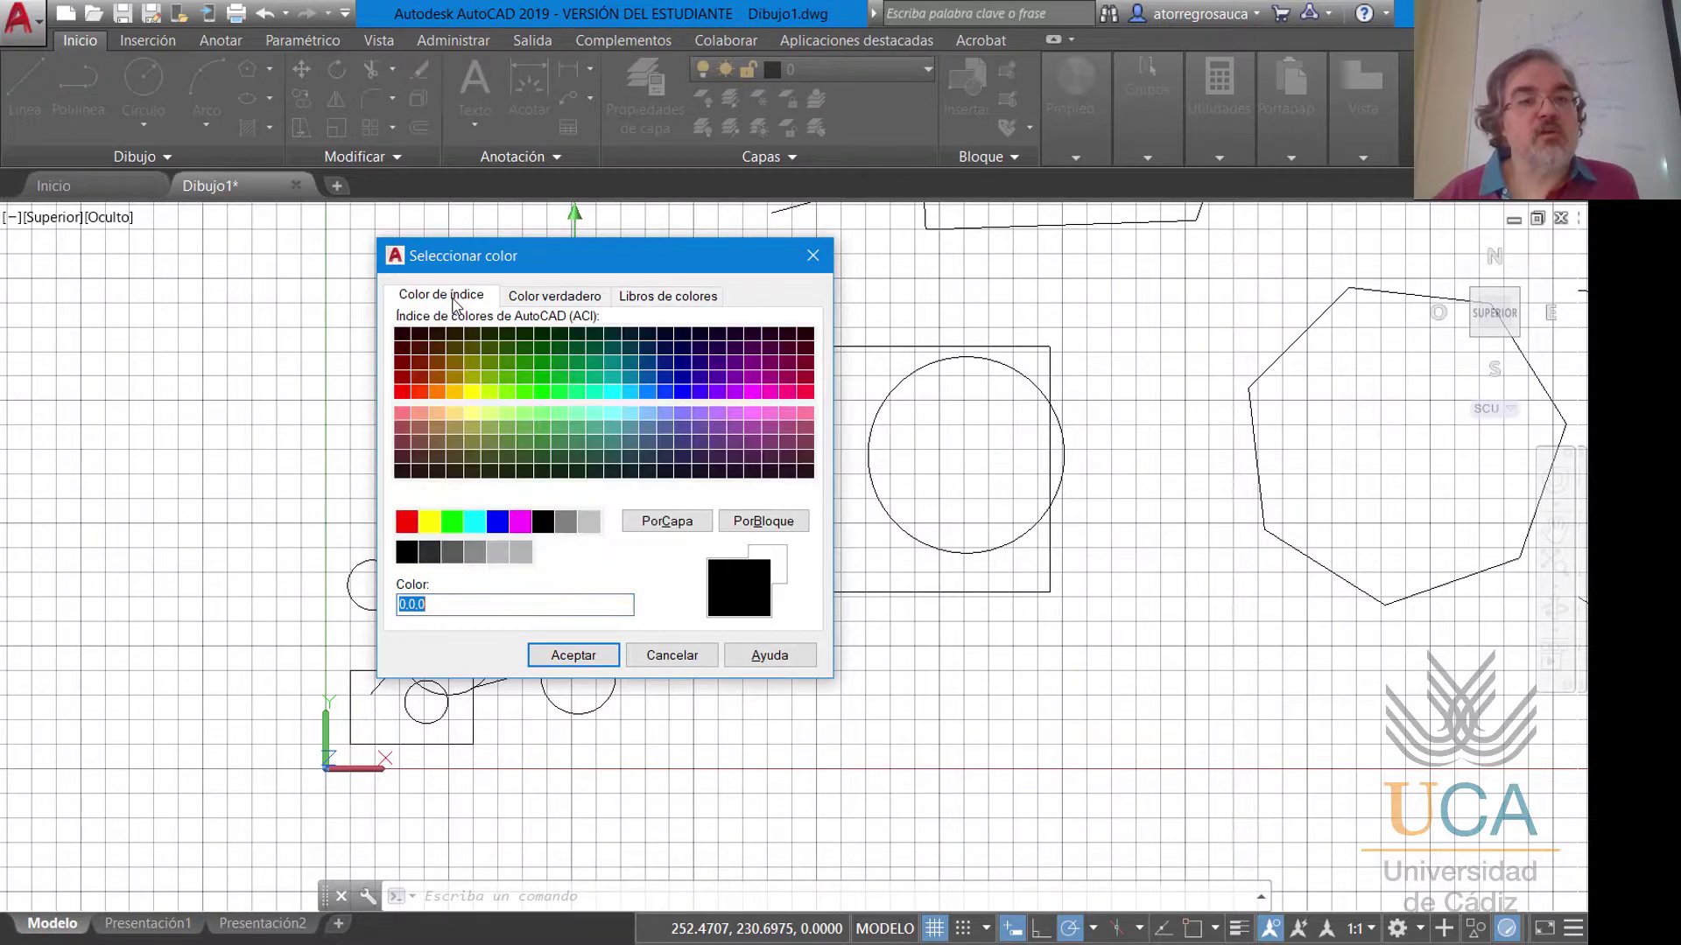
left_click(411, 524)
left_click(571, 655)
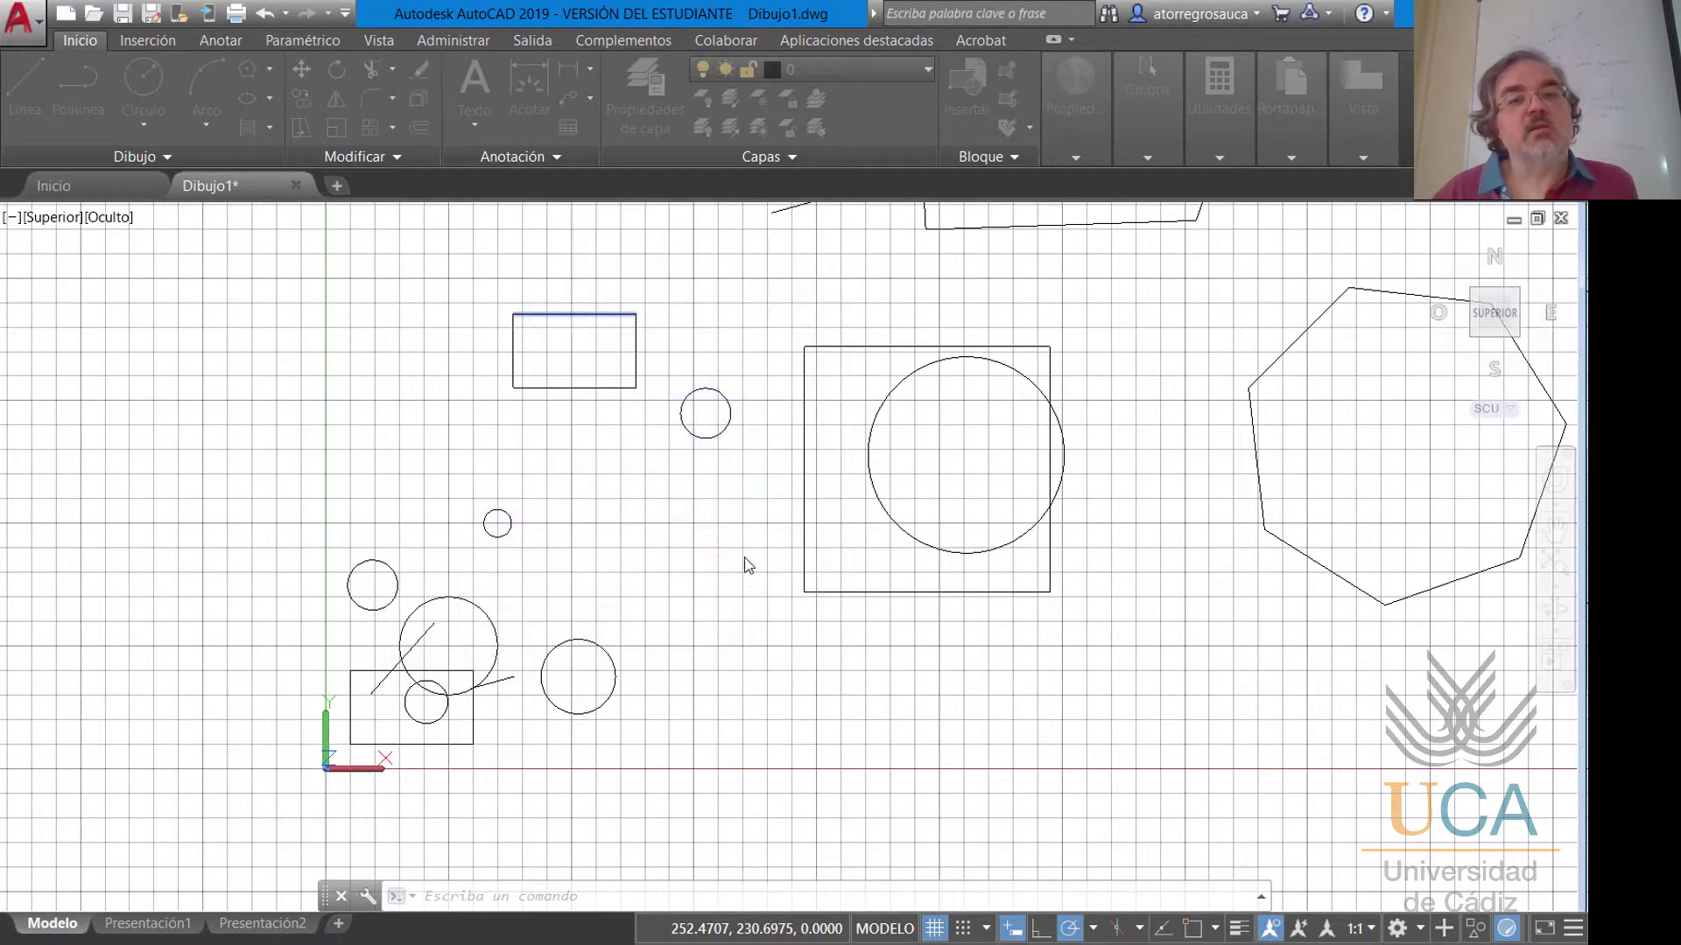
key("Escape")
Show the object properties and change the colour of the small rectangle's upper line to Azul.
scroll(551, 298, "up", 3)
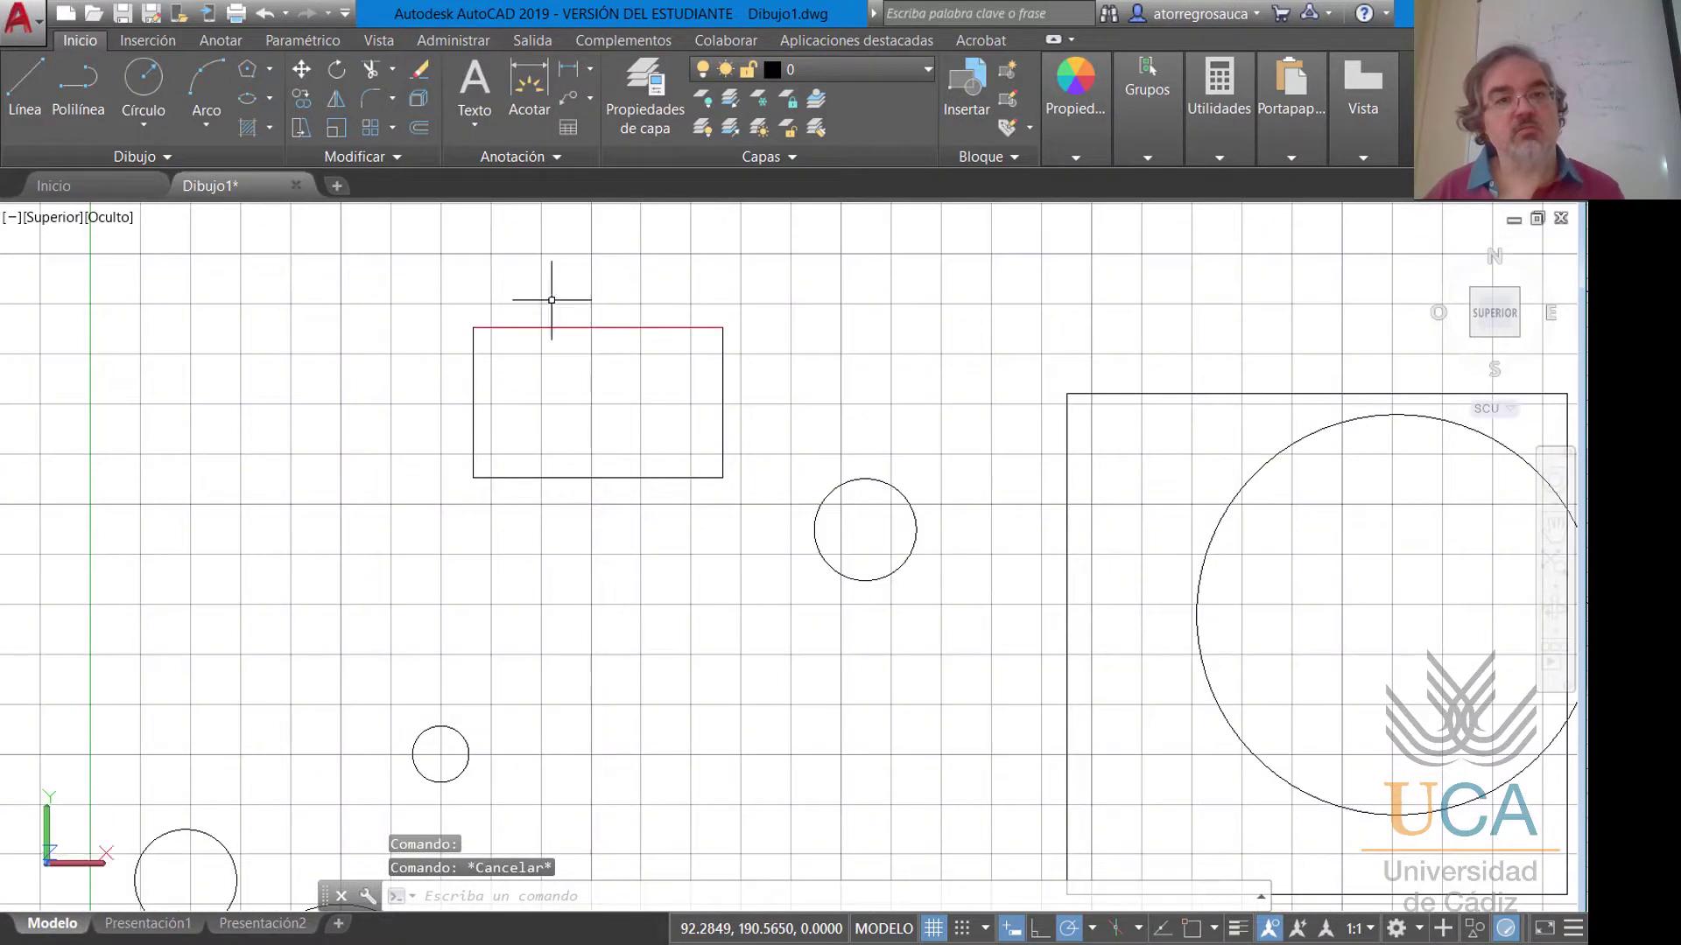
scroll(552, 301, "up", 3)
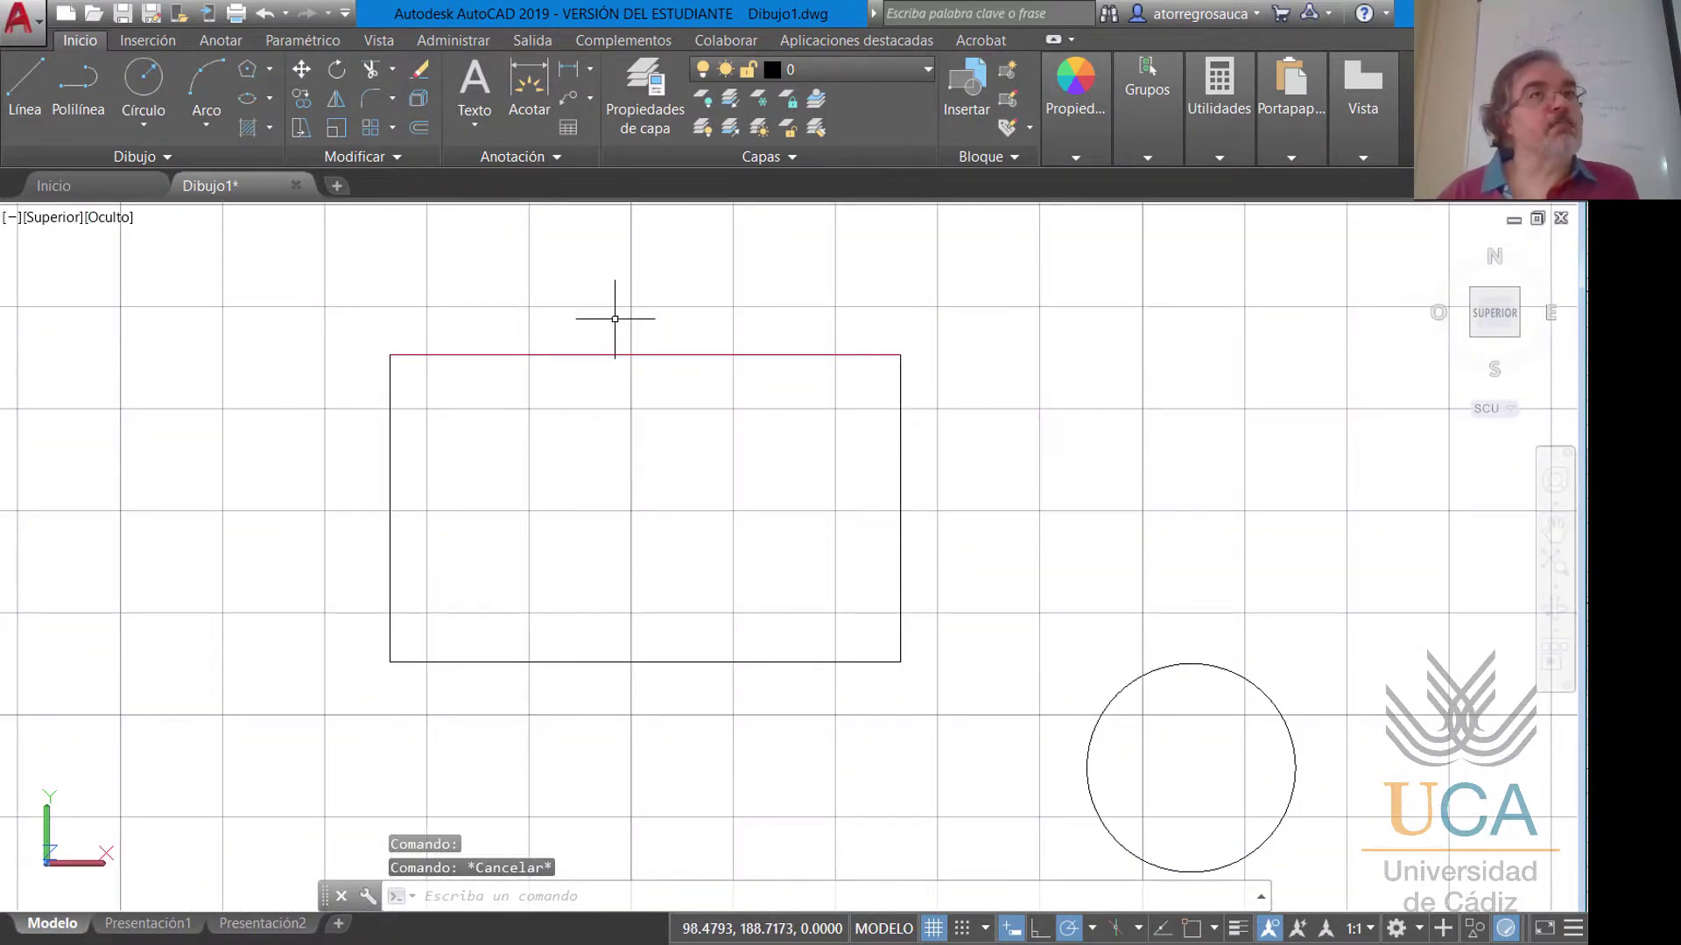
key("ctrl+1")
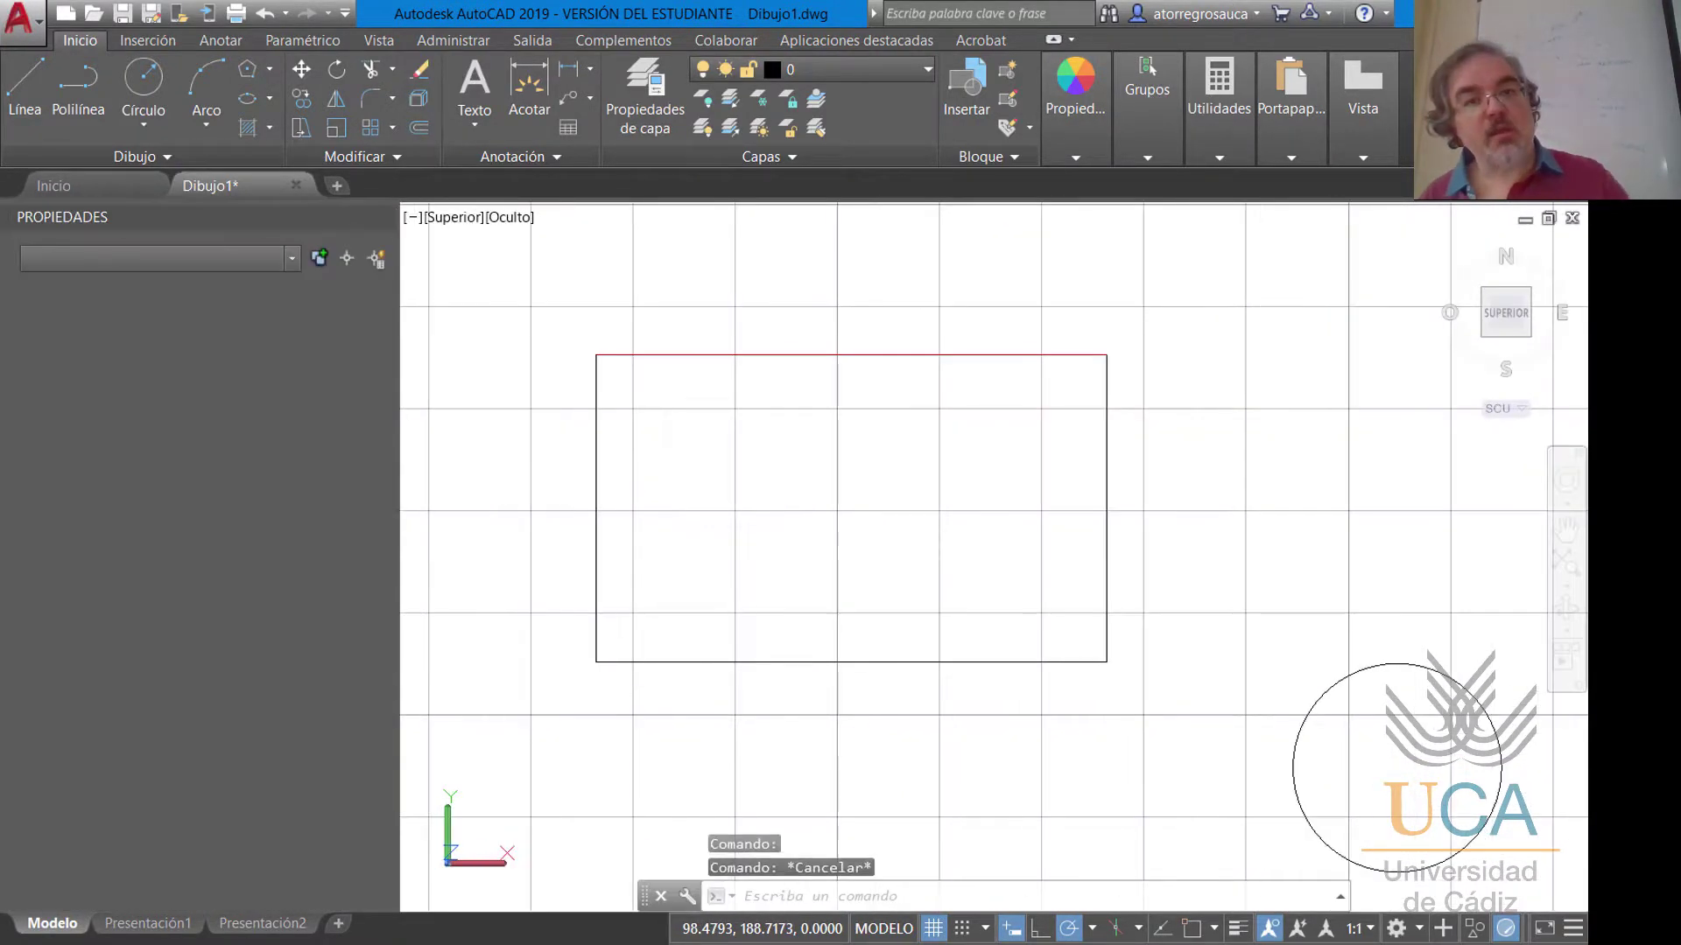
left_click(680, 354)
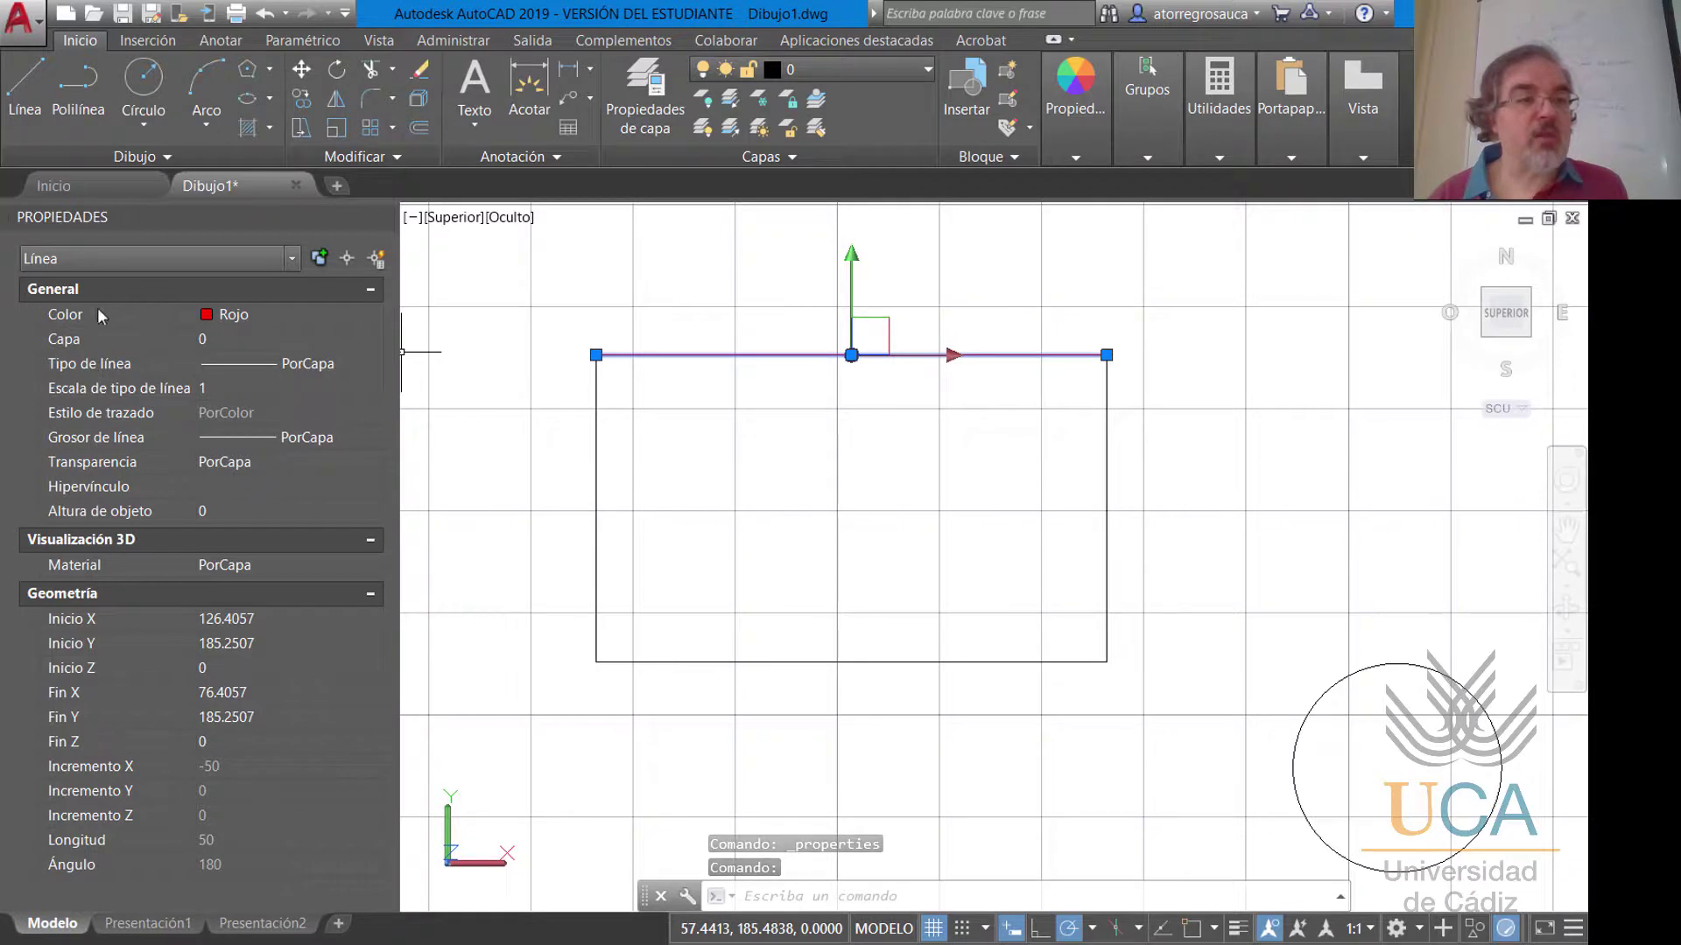
left_click(245, 314)
left_click(371, 312)
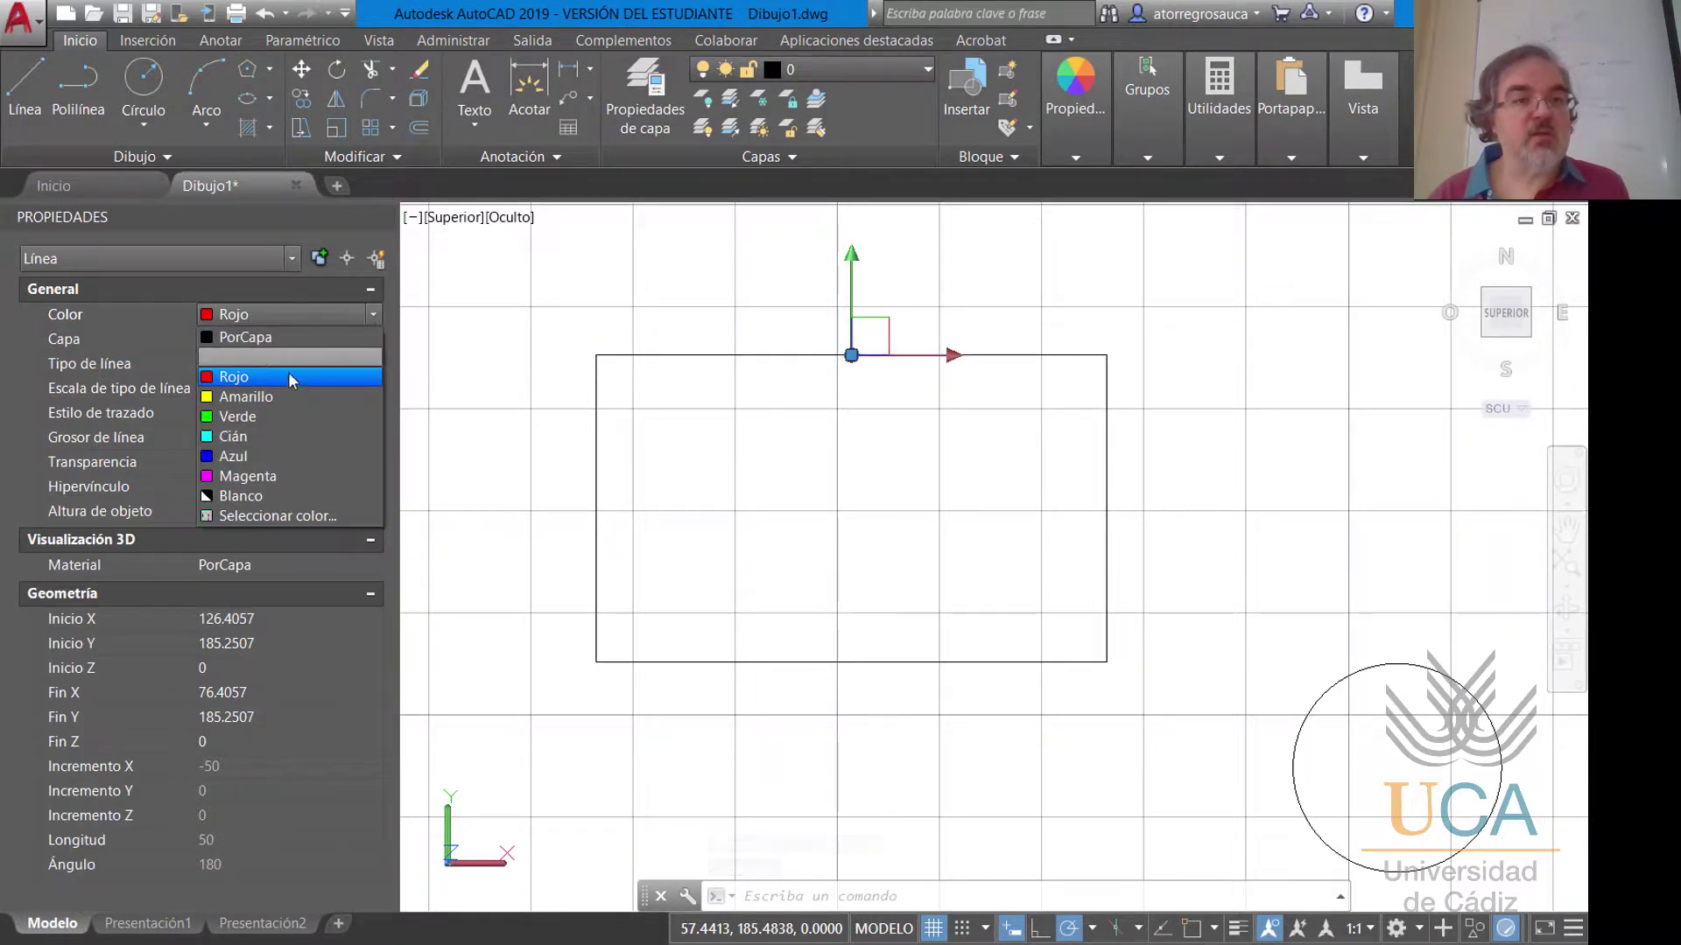
left_click(249, 455)
key("Escape")
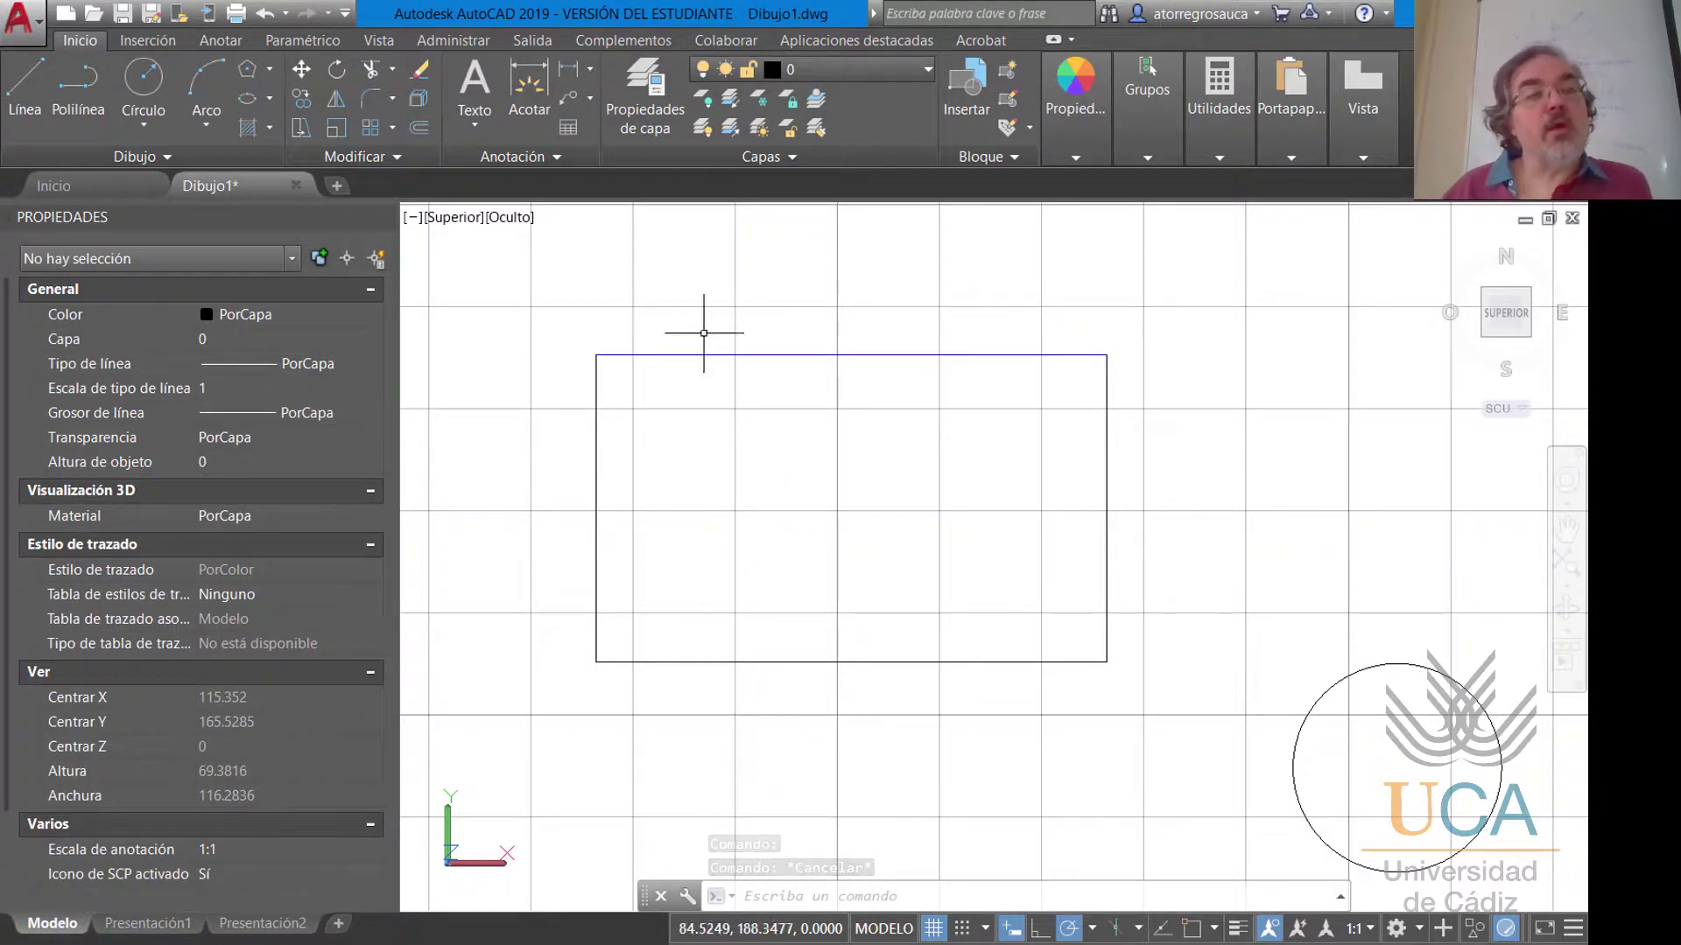
Window-select the small rectangle's four lines and the two circles near it, and set their colour to Rojo.
scroll(703, 333, "down", 4)
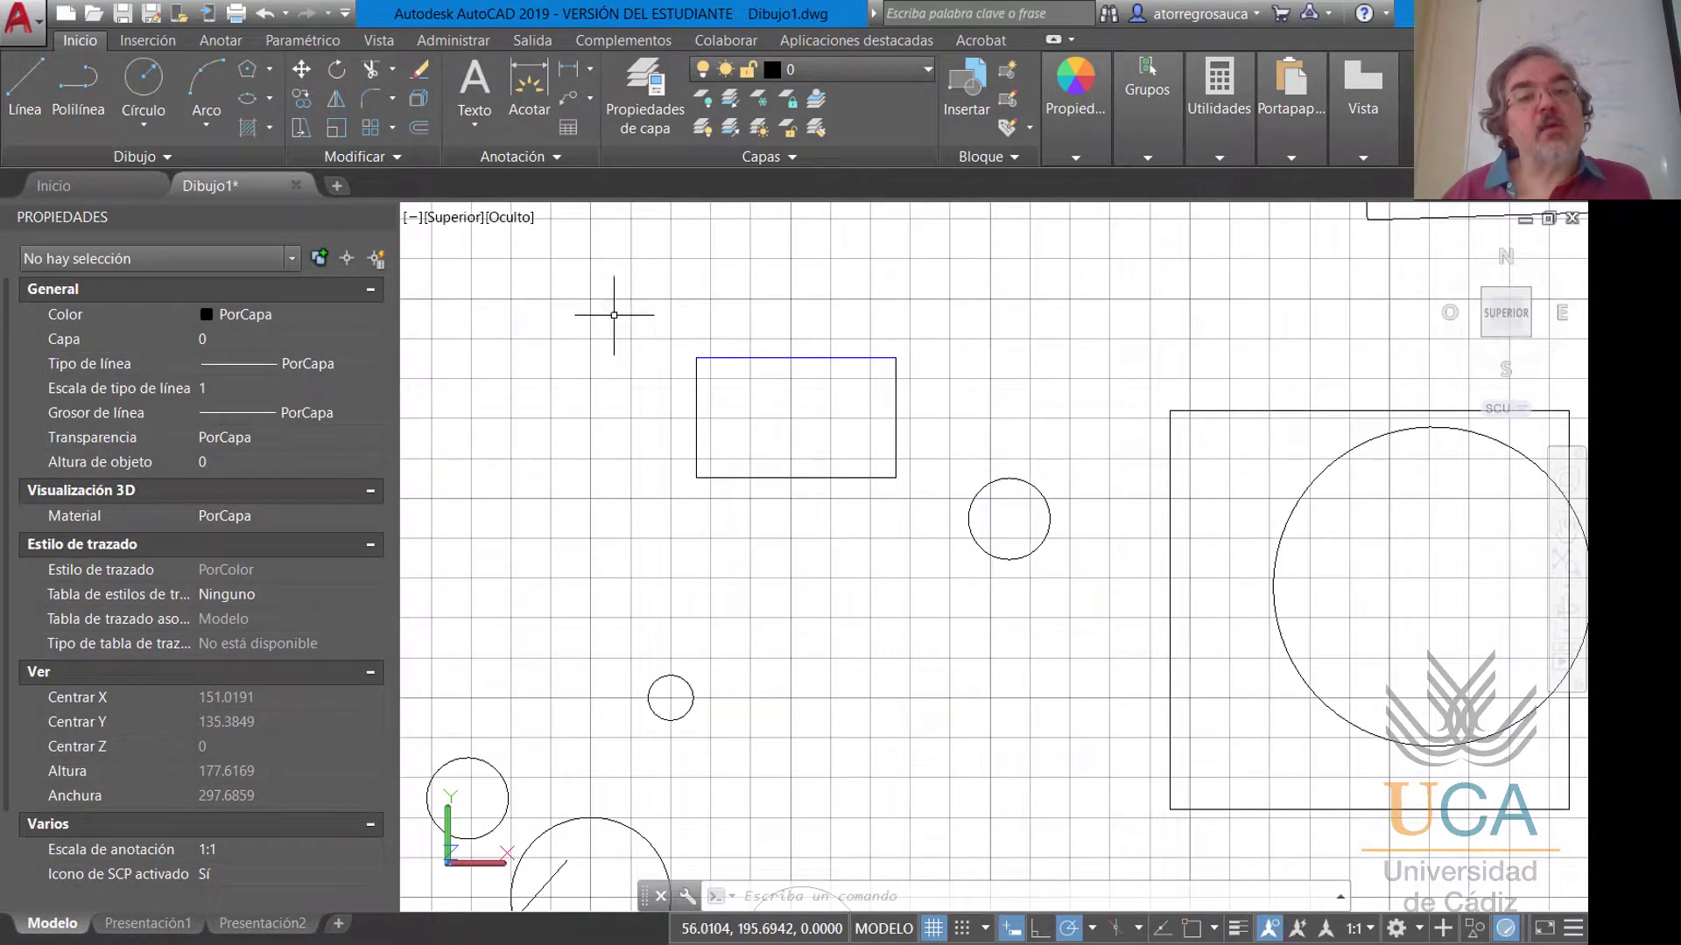
left_click(582, 314)
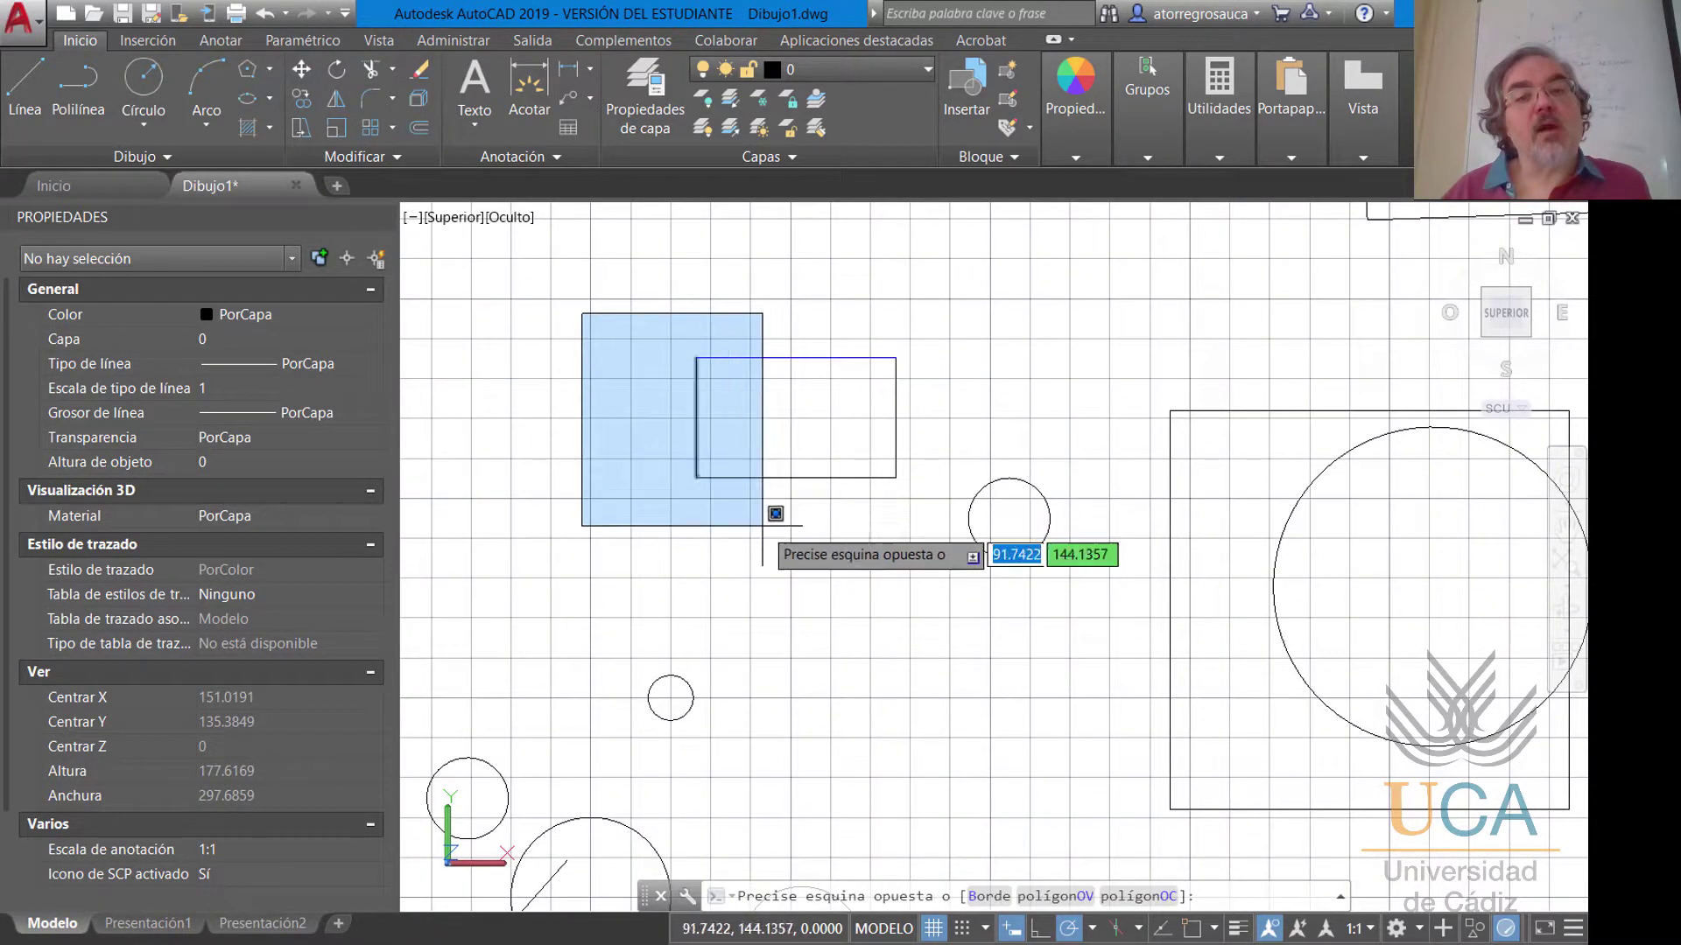
left_click(1083, 747)
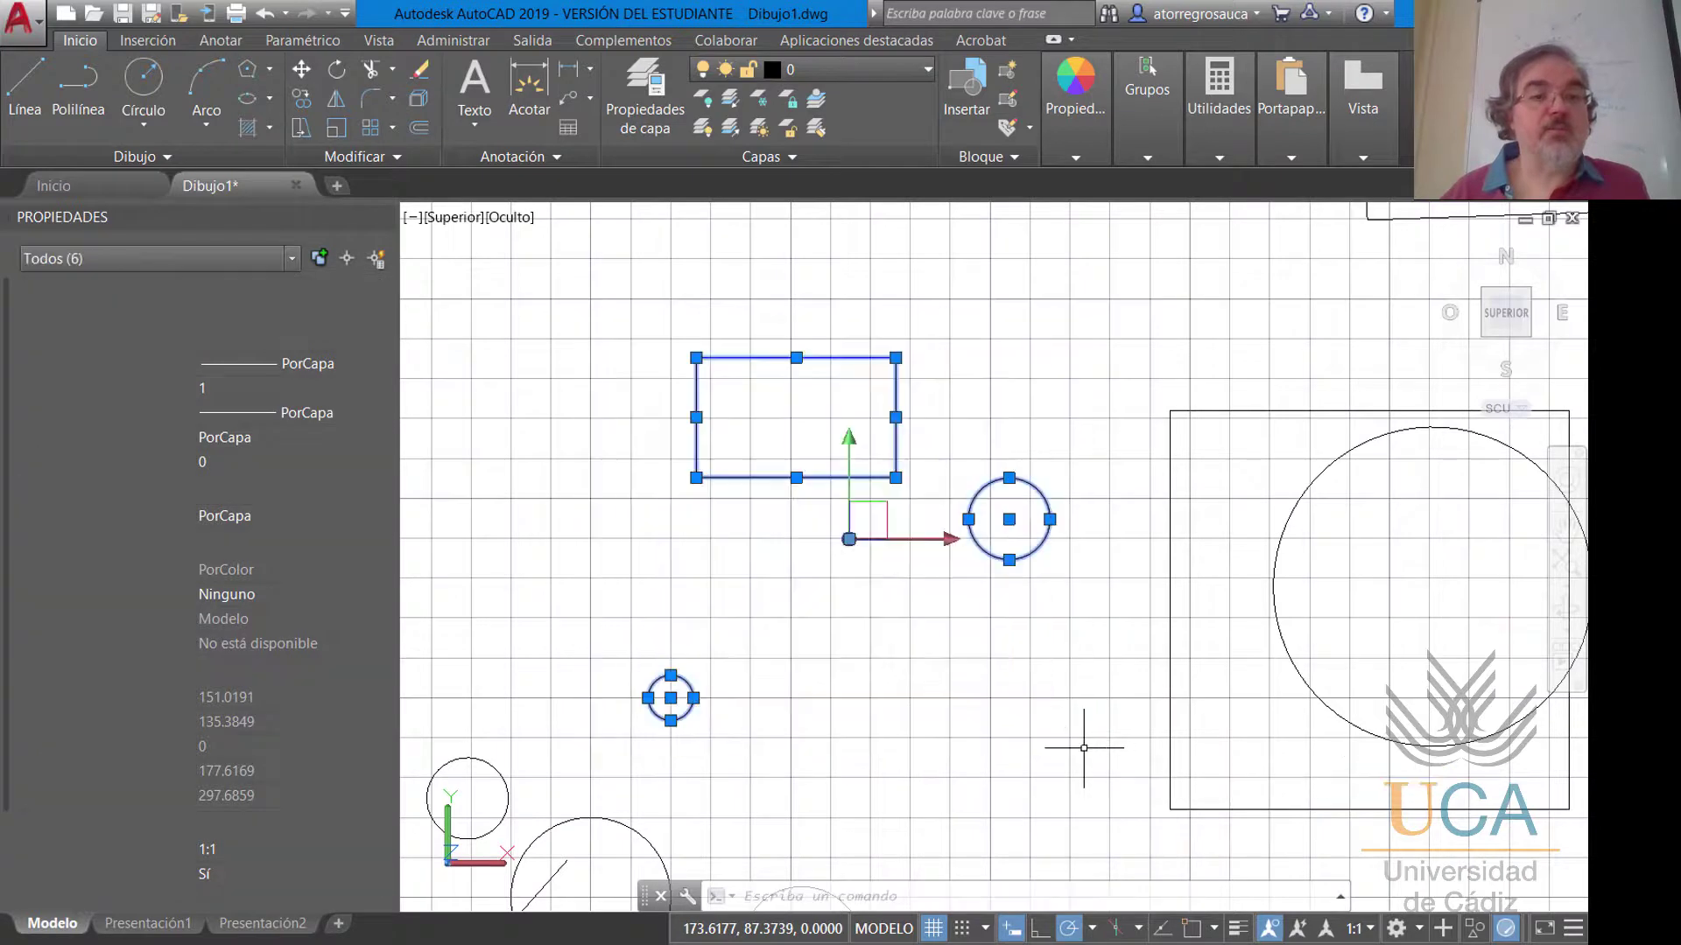
left_click(350, 323)
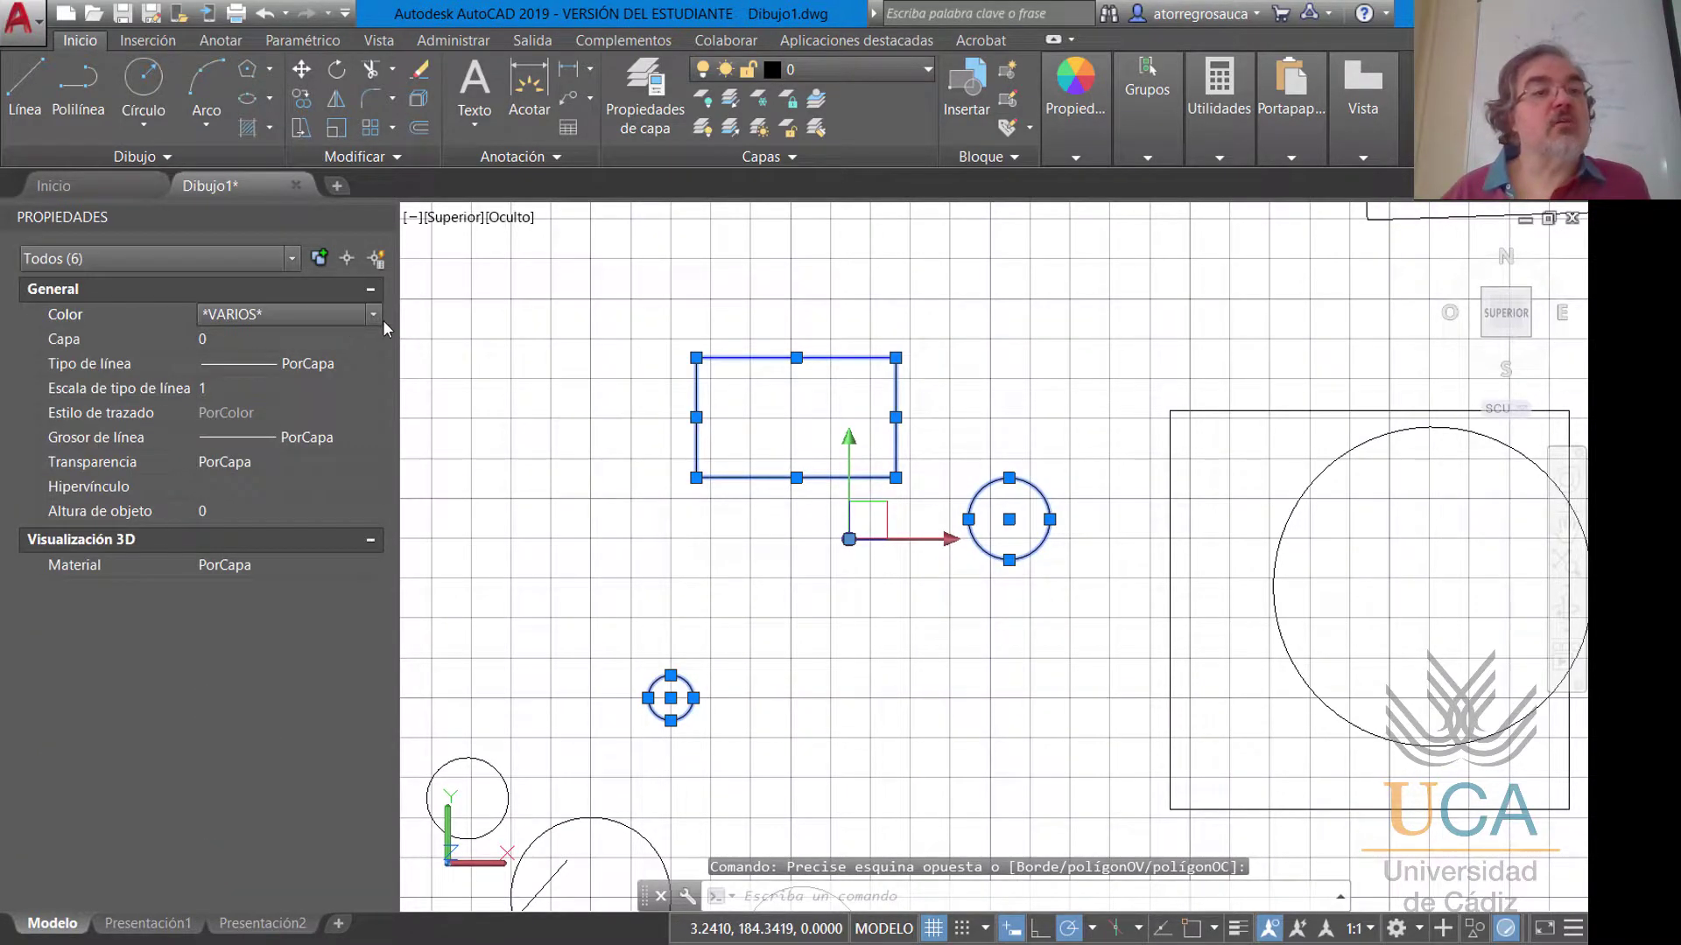
left_click(374, 314)
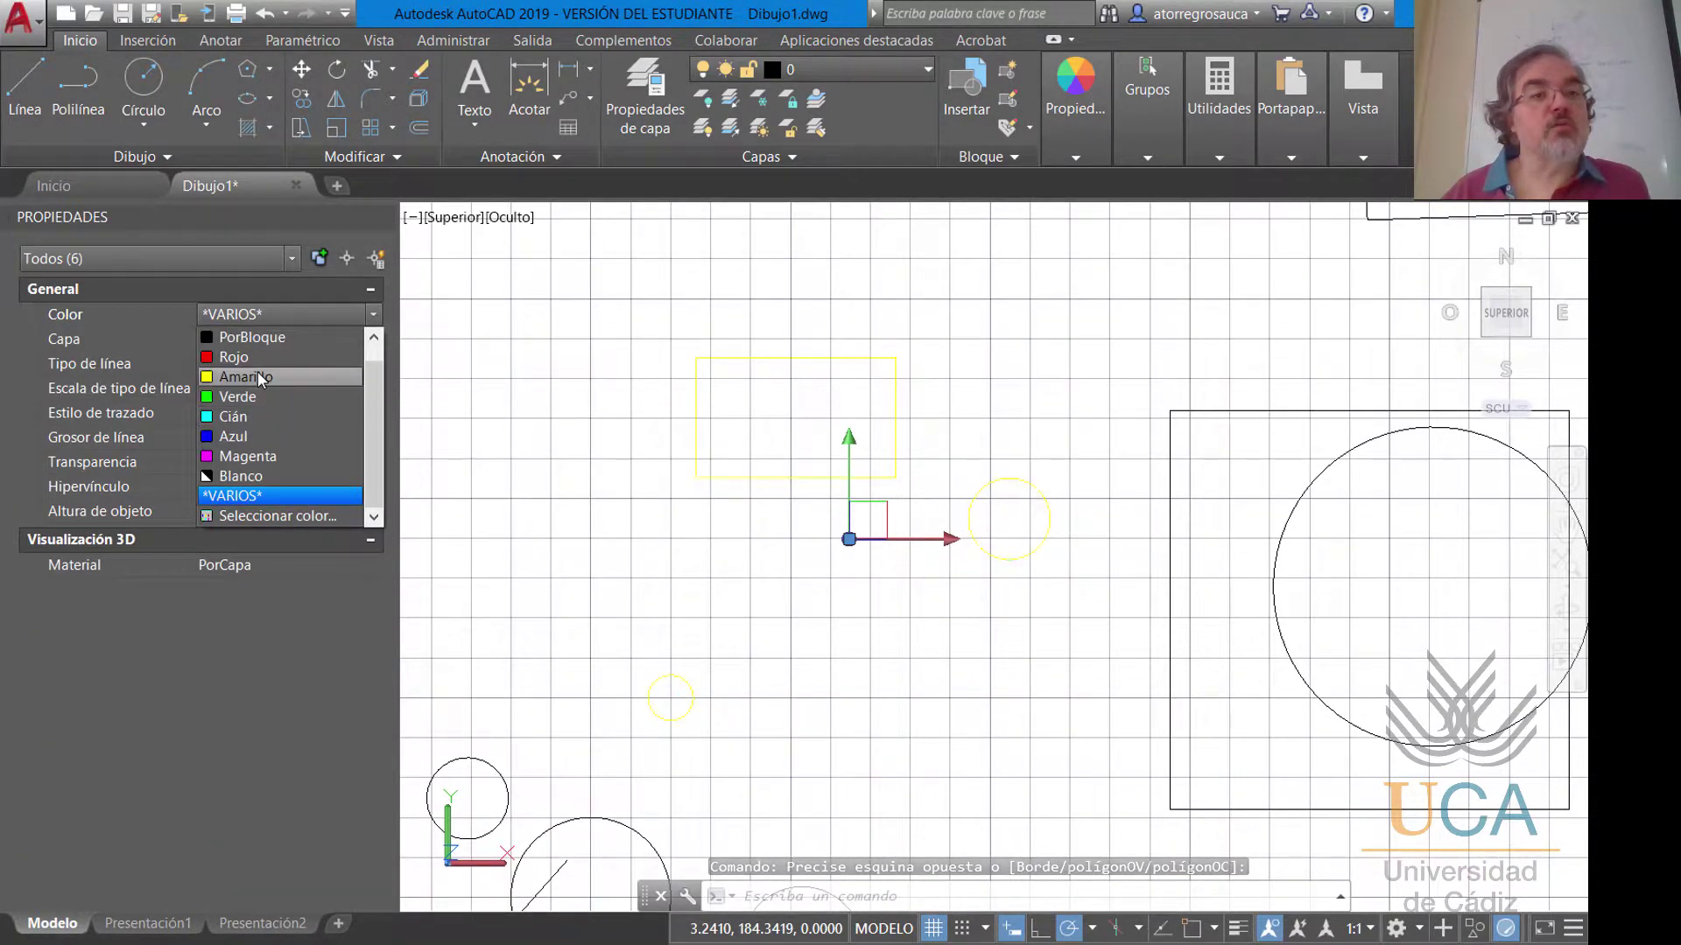
left_click(278, 361)
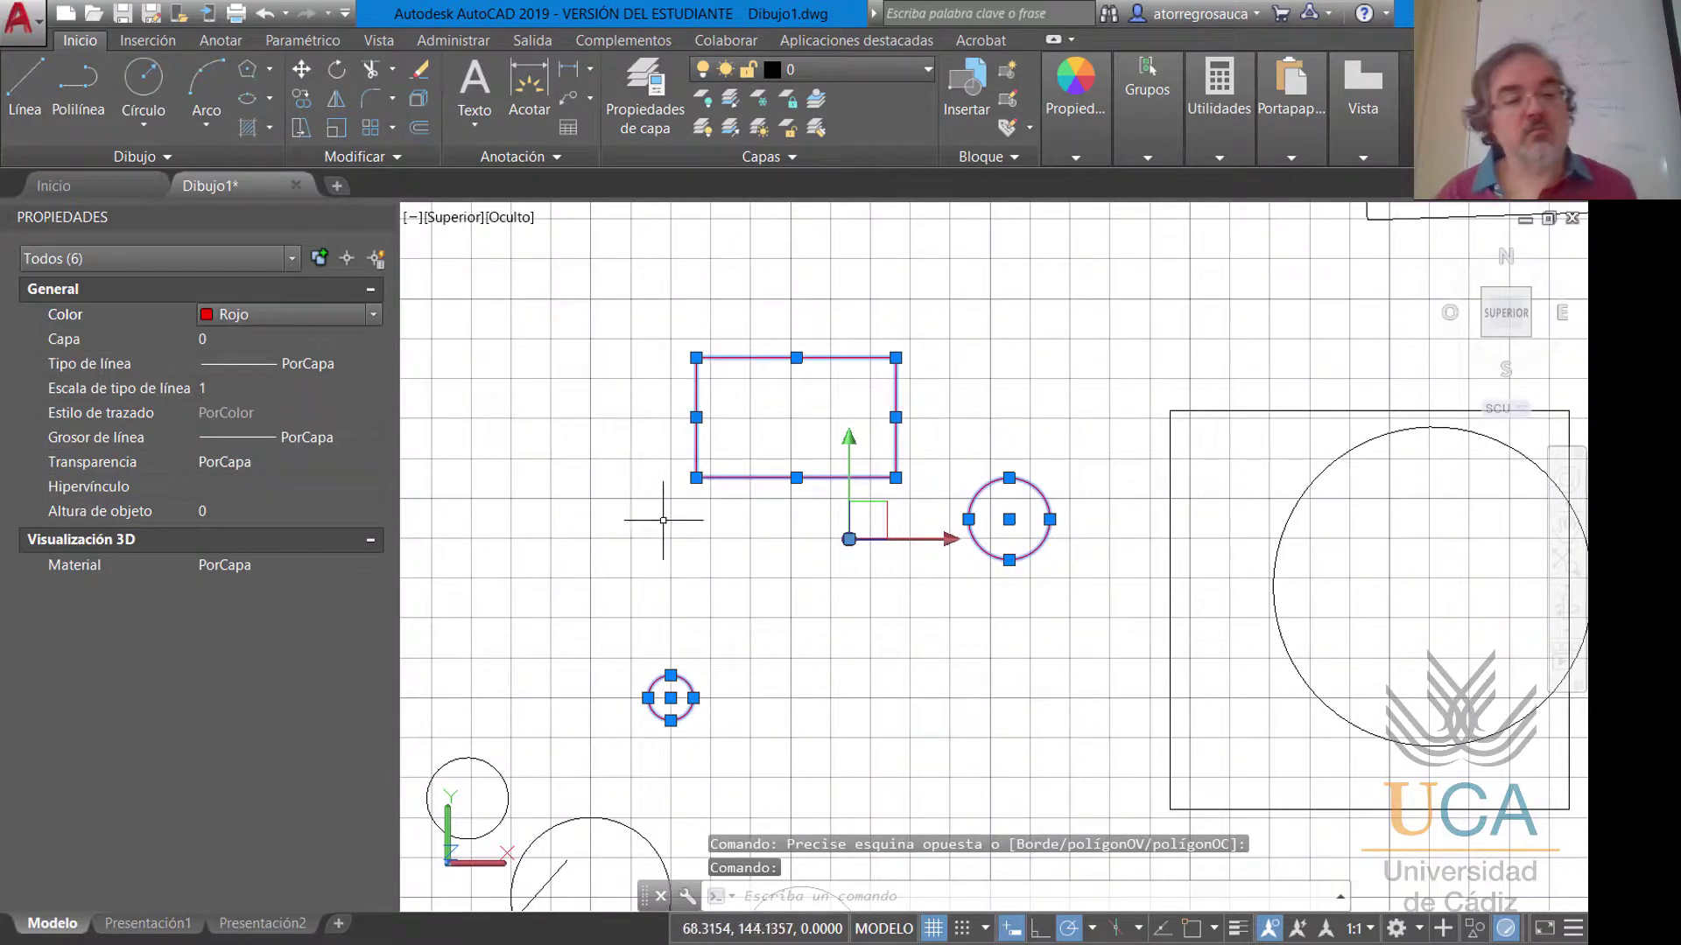
key("Escape")
Draw an open chain of three line segments above the red rectangle using the PorCapa colour.
scroll(813, 543, "down", 2)
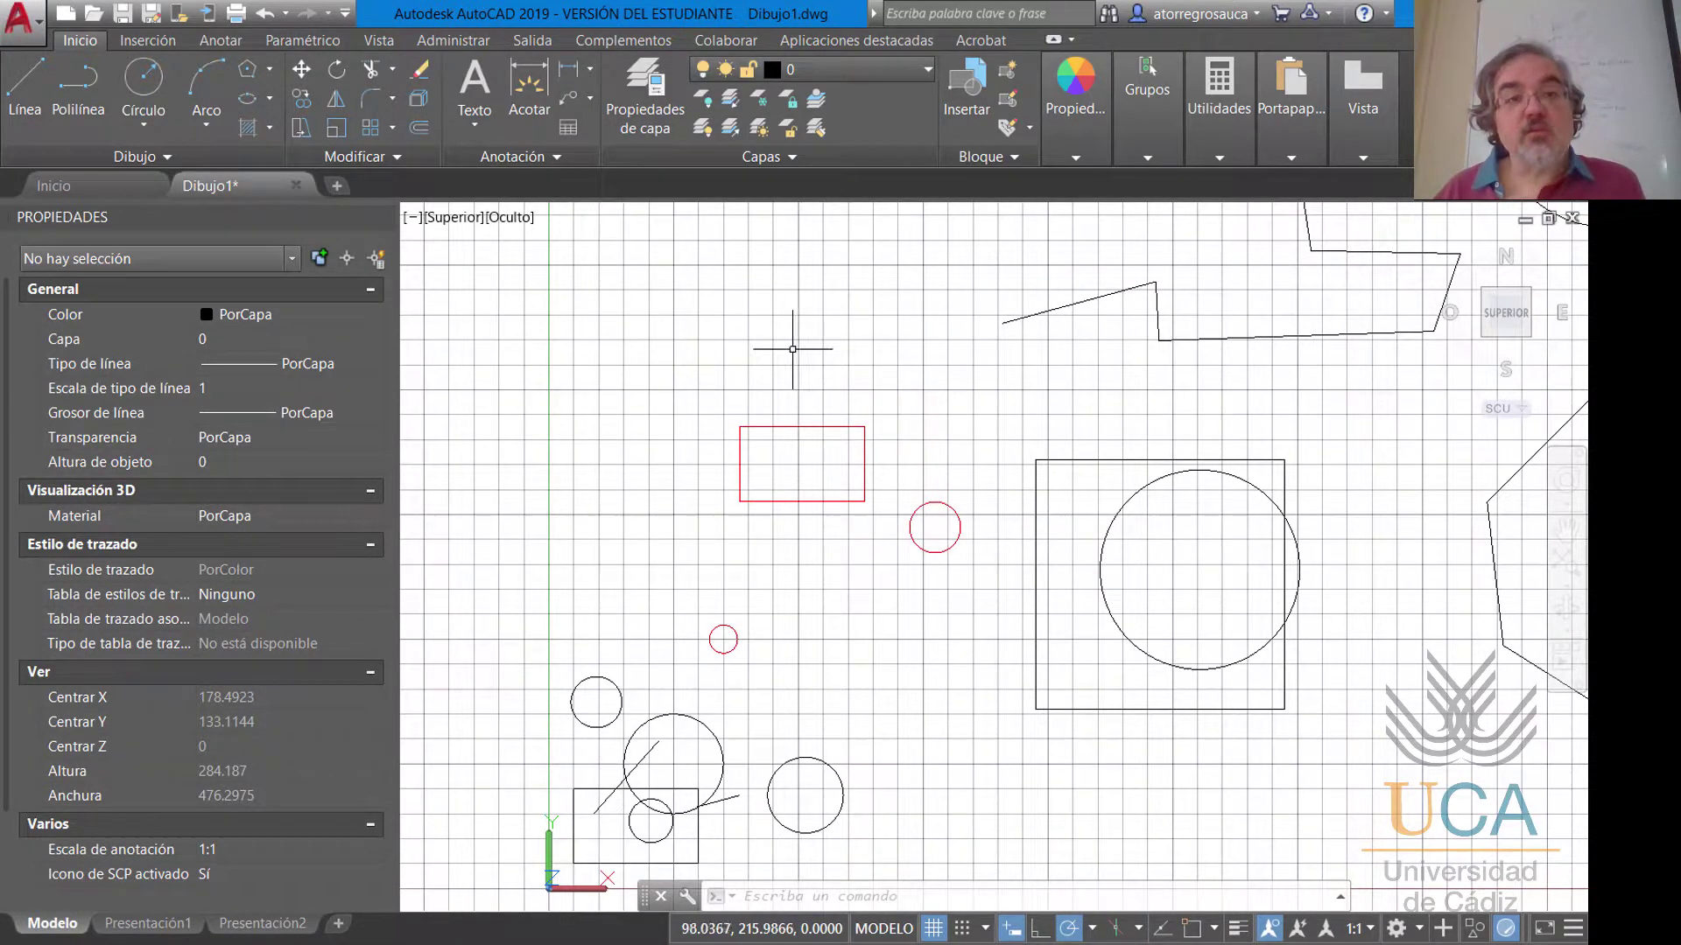
left_click(1073, 157)
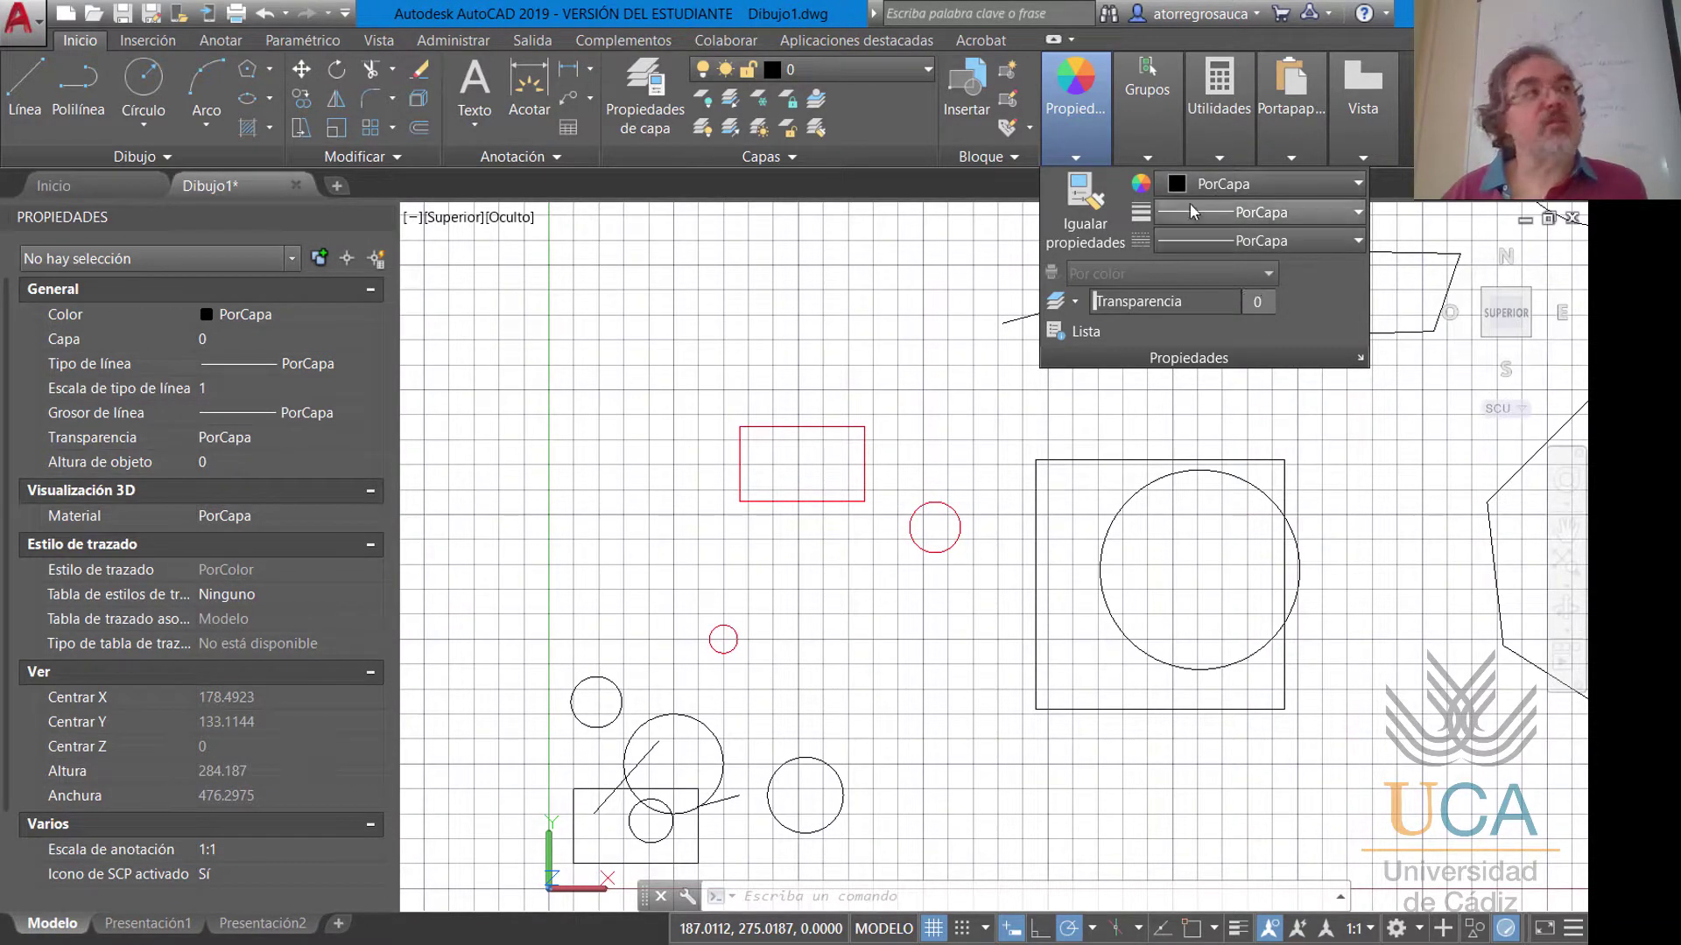
left_click(30, 109)
left_click(594, 390)
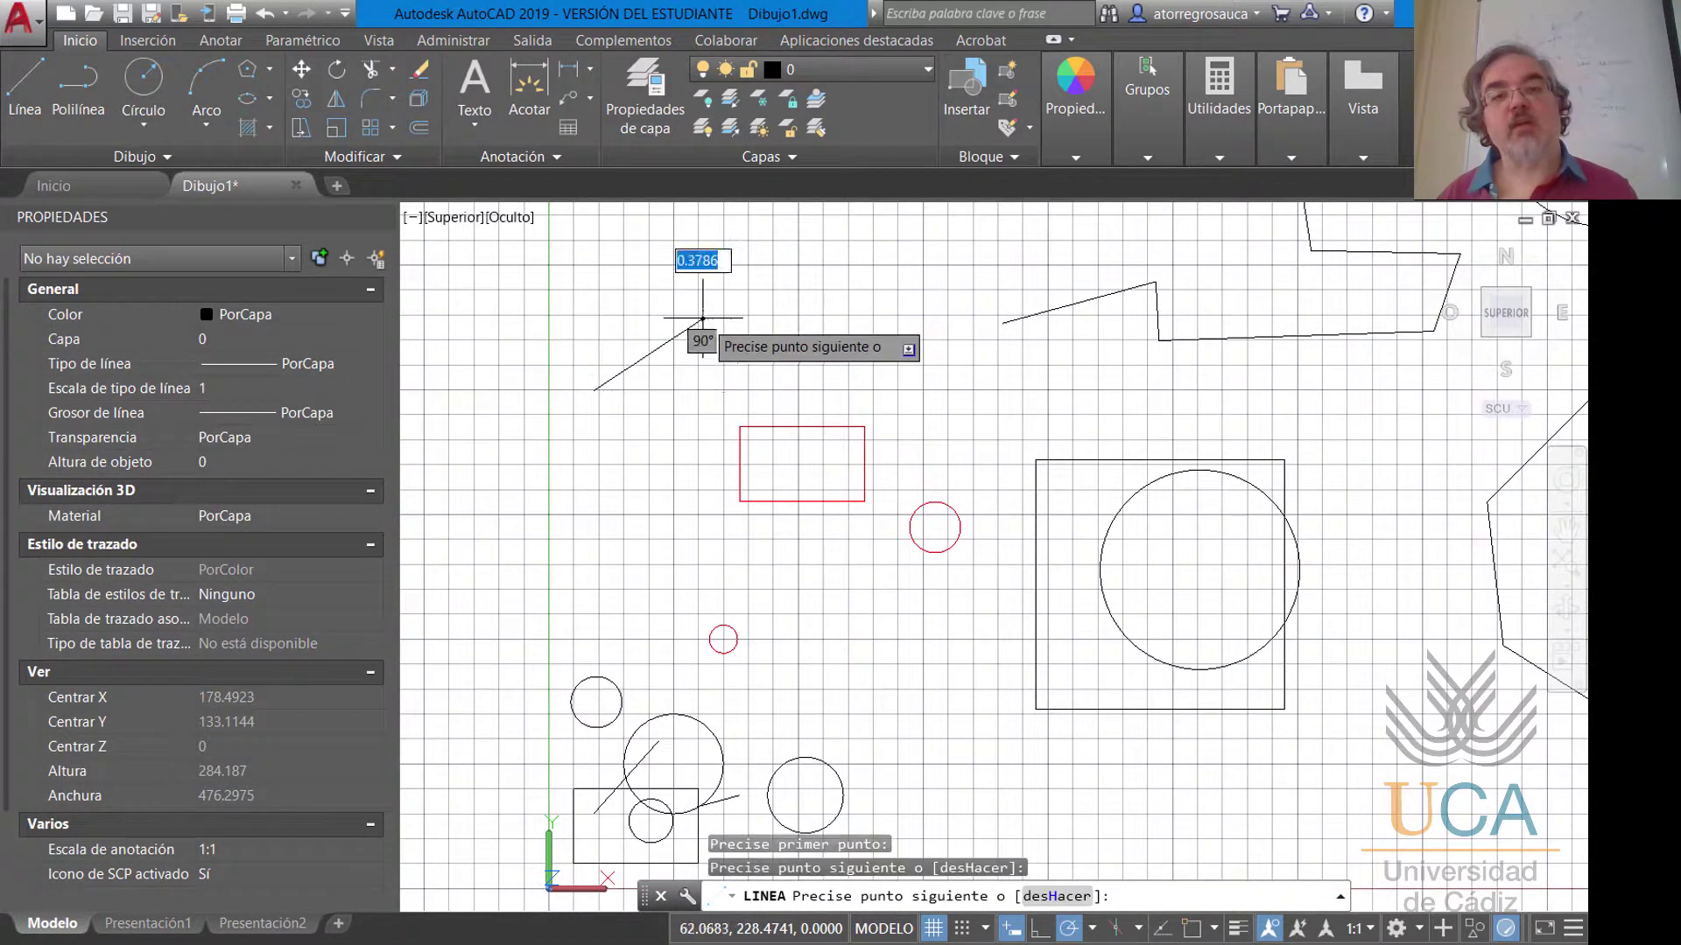
left_click(702, 319)
left_click(812, 353)
key("Escape")
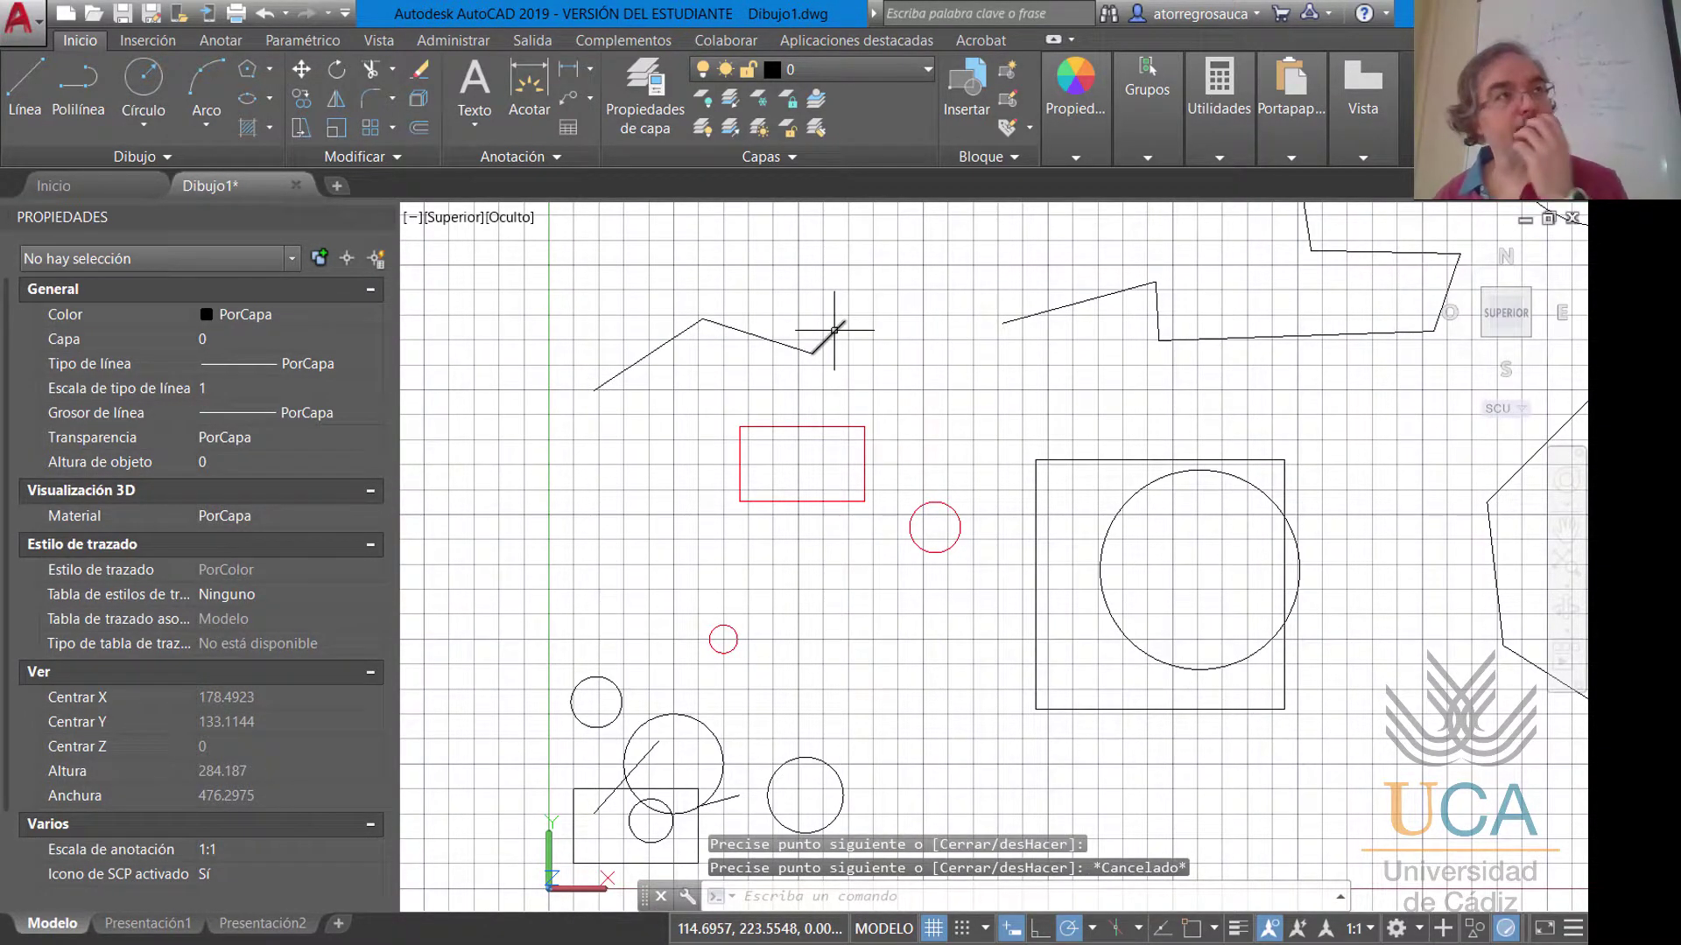
key("Escape")
key("Escape")
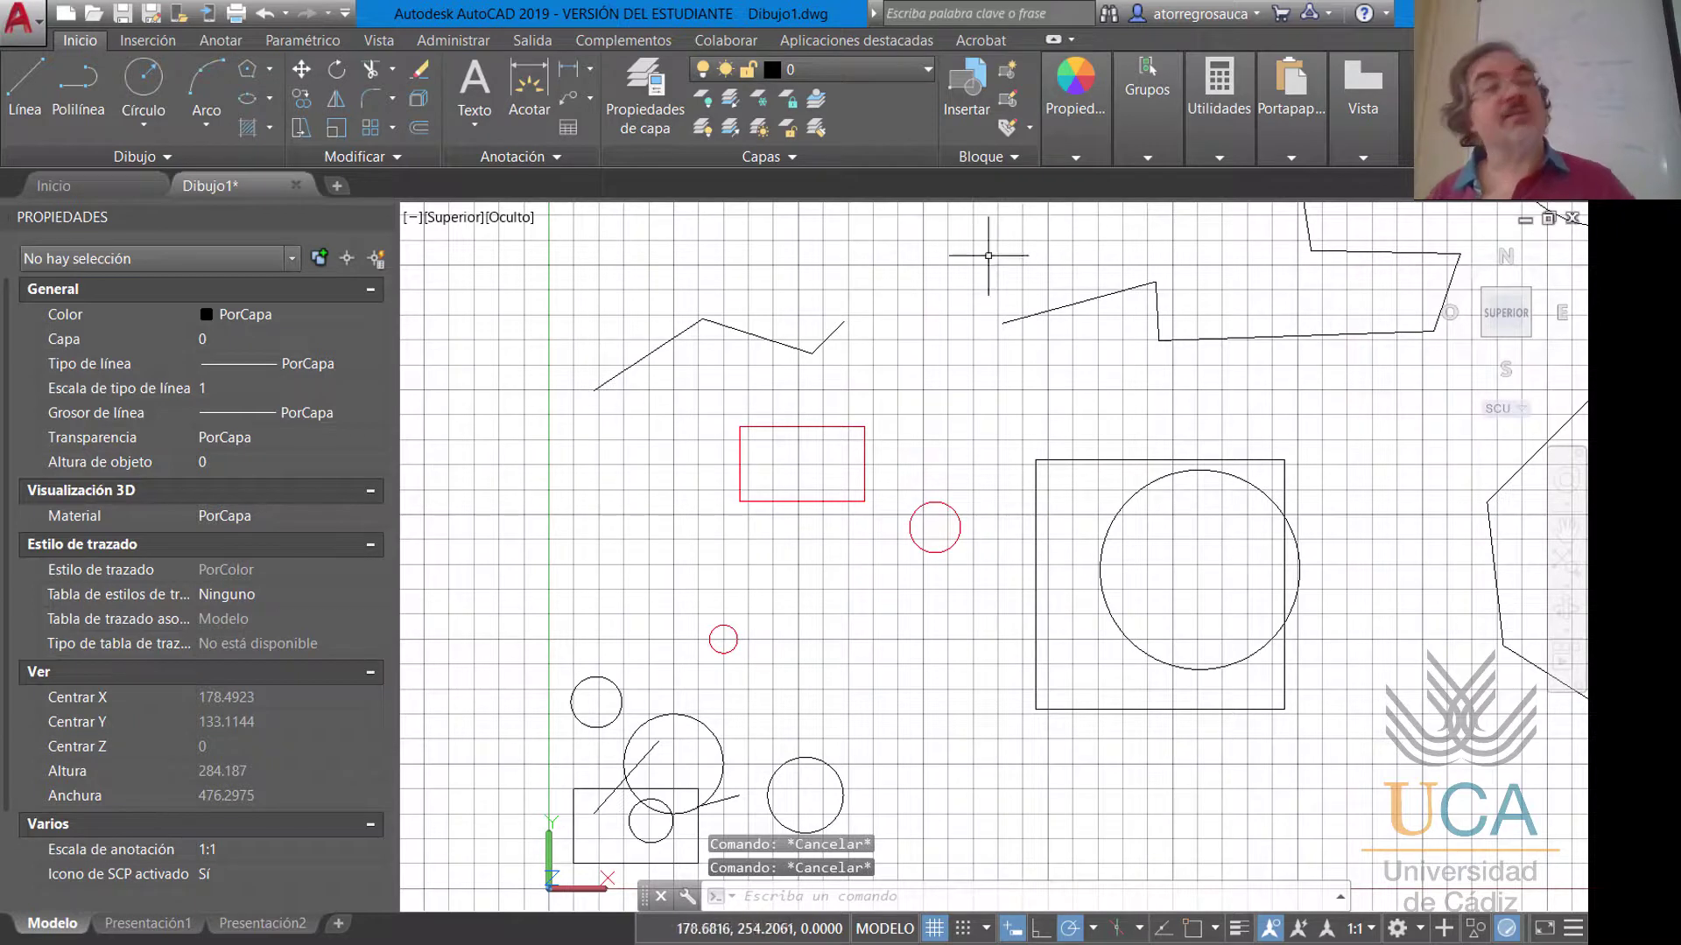
Set the current colour for new objects to the dark green 19,103,52 with nothing selected.
left_click(1064, 161)
left_click(1224, 185)
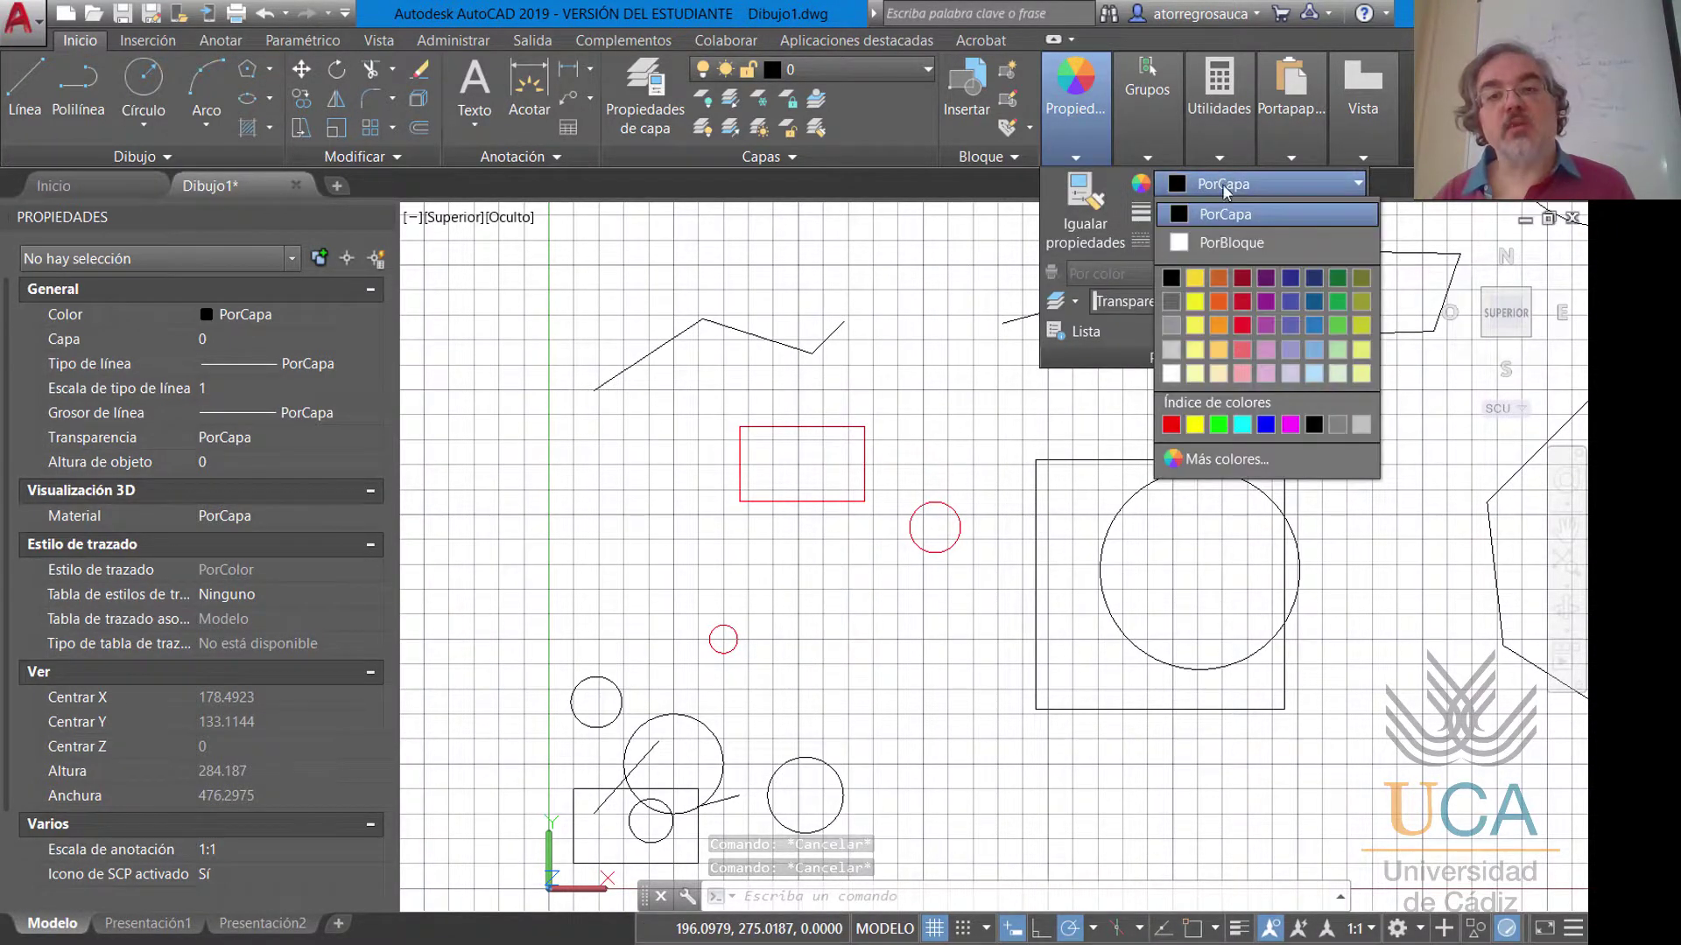
left_click(1341, 276)
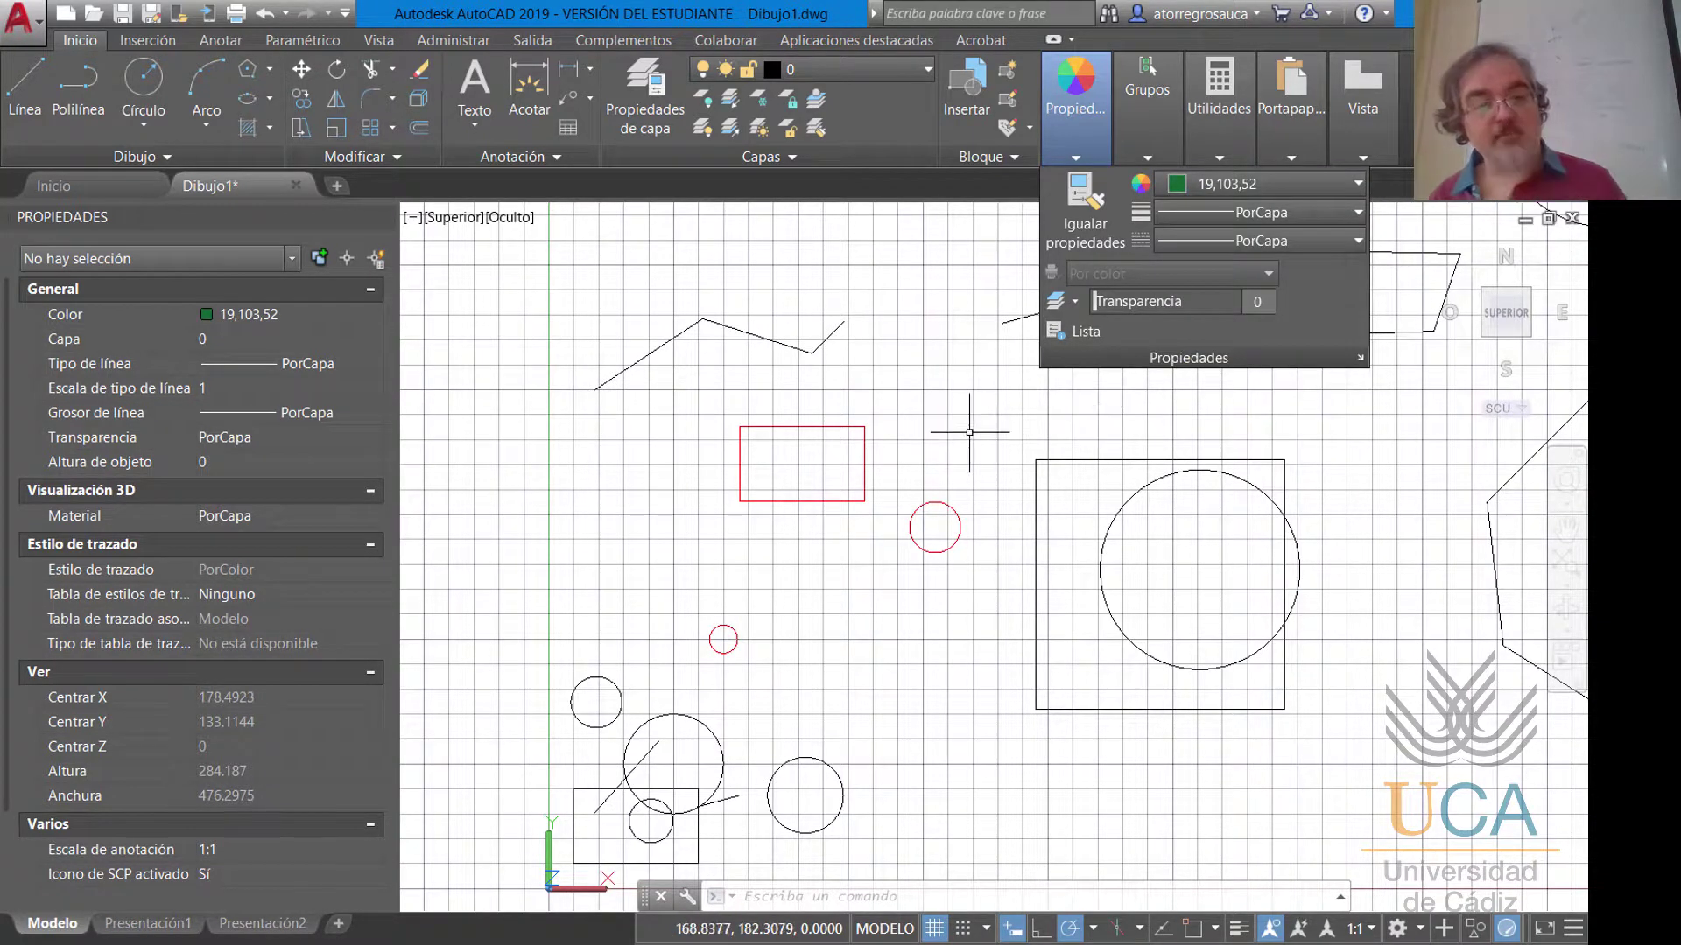
key("Escape")
key("Escape")
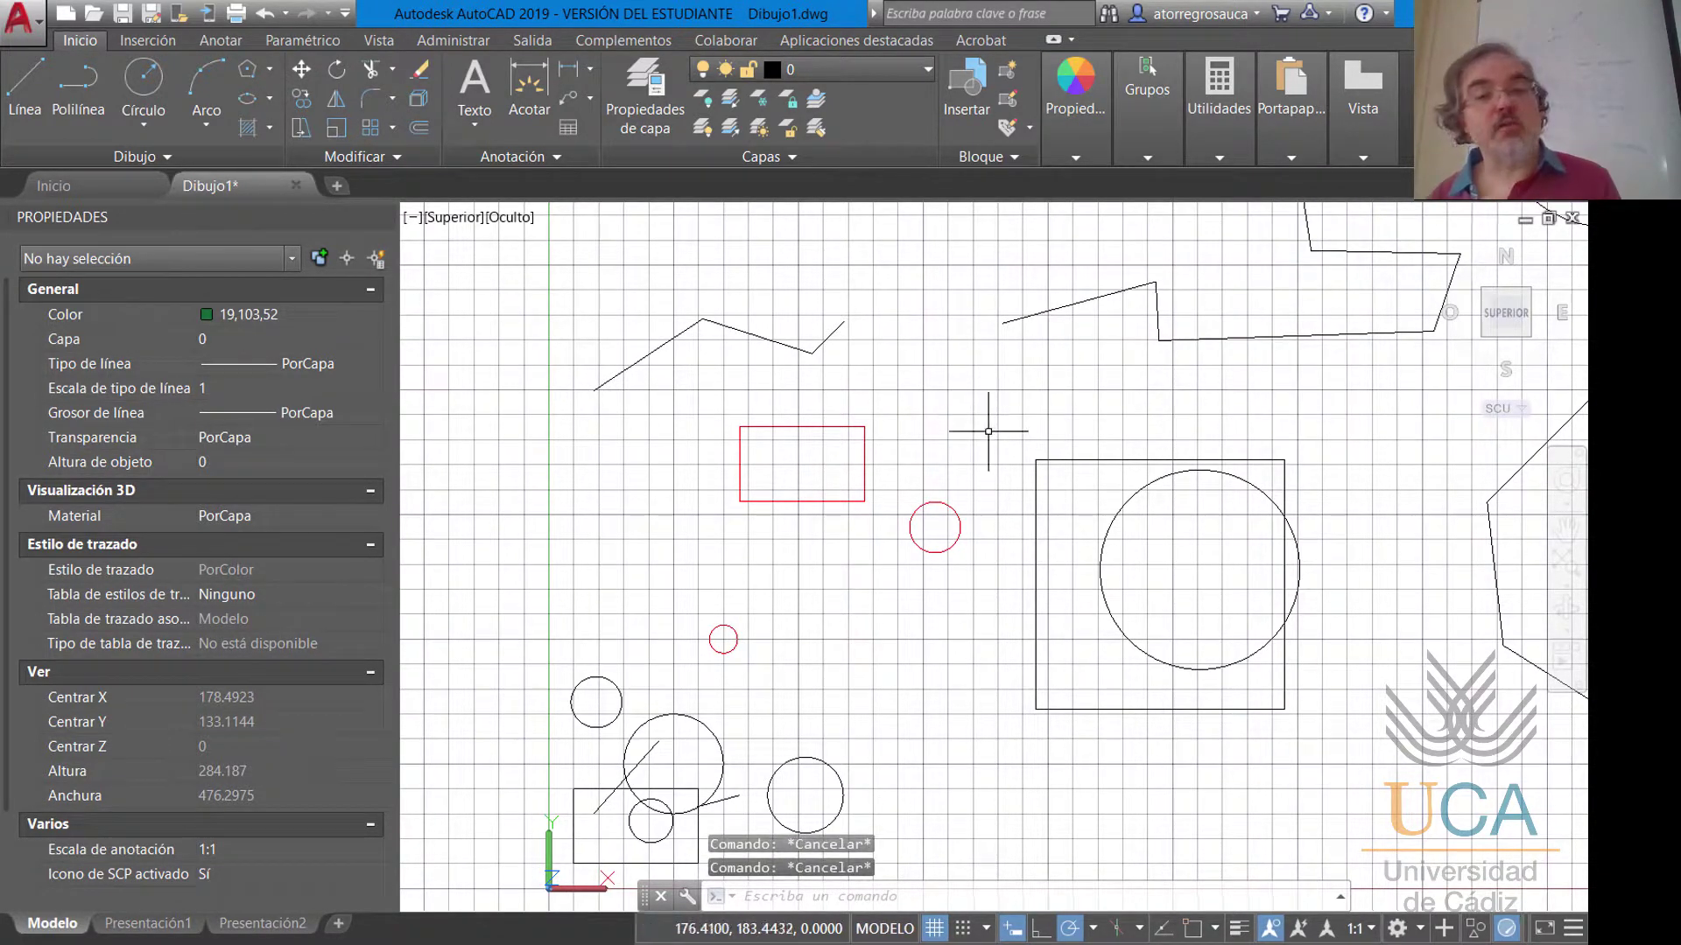
Draw a zigzag of five line segments in the current green colour beside the red rectangle, near the Y axis.
left_click(23, 103)
left_click(555, 505)
left_click(590, 478)
left_click(612, 514)
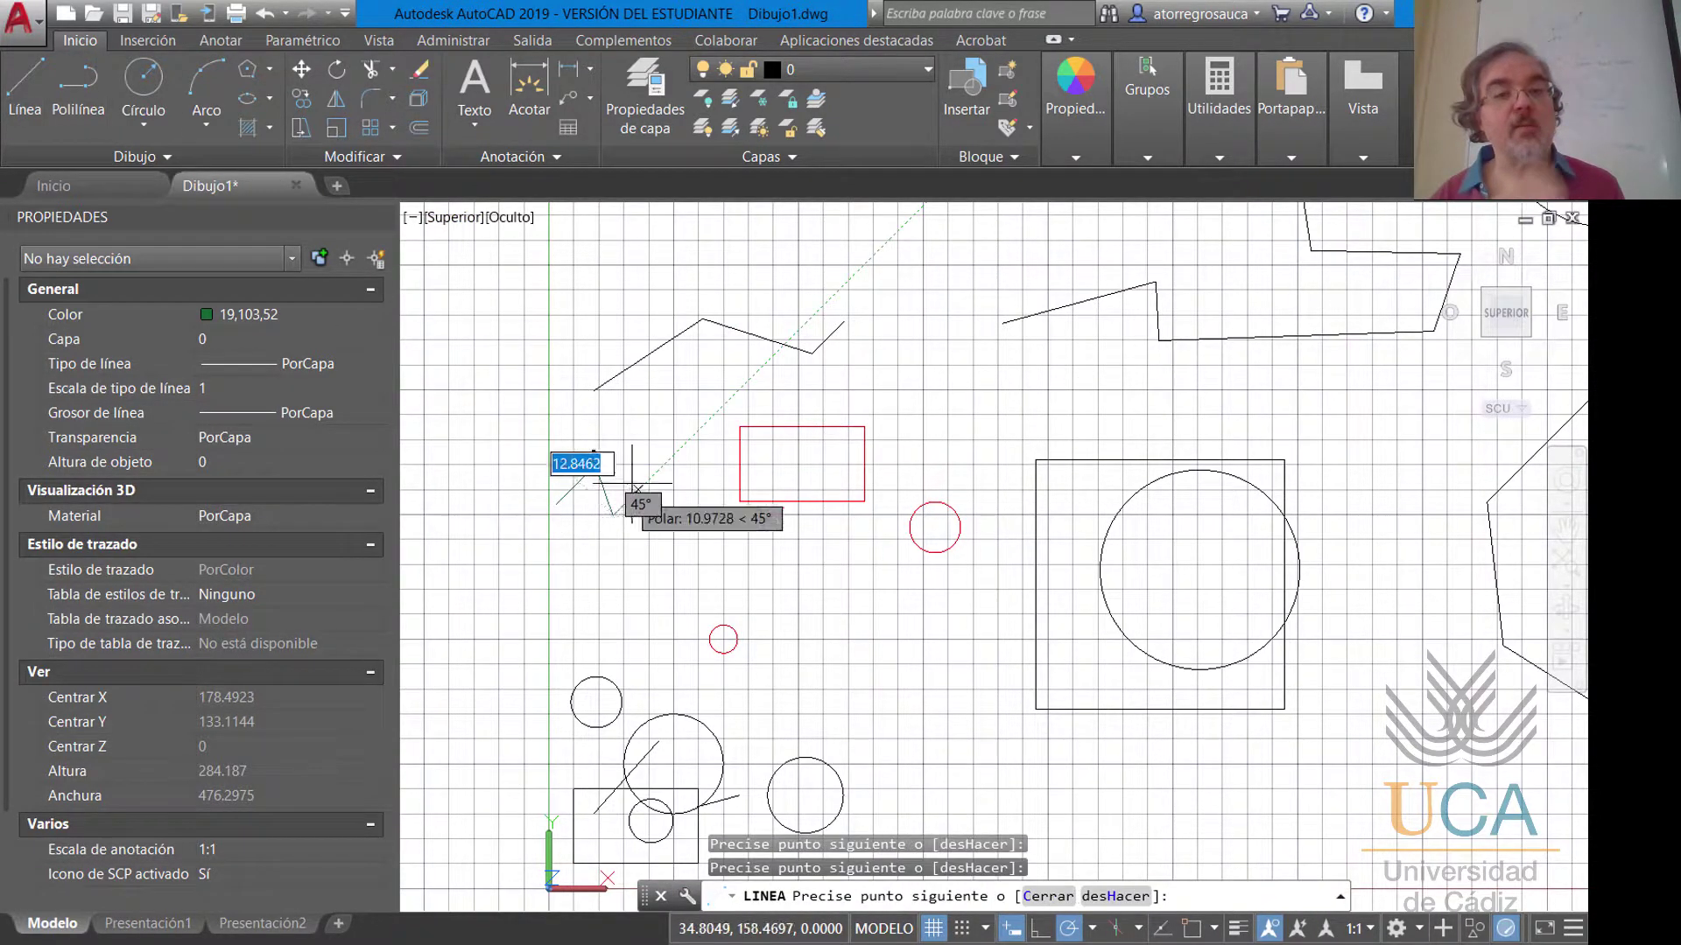
left_click(639, 490)
left_click(665, 517)
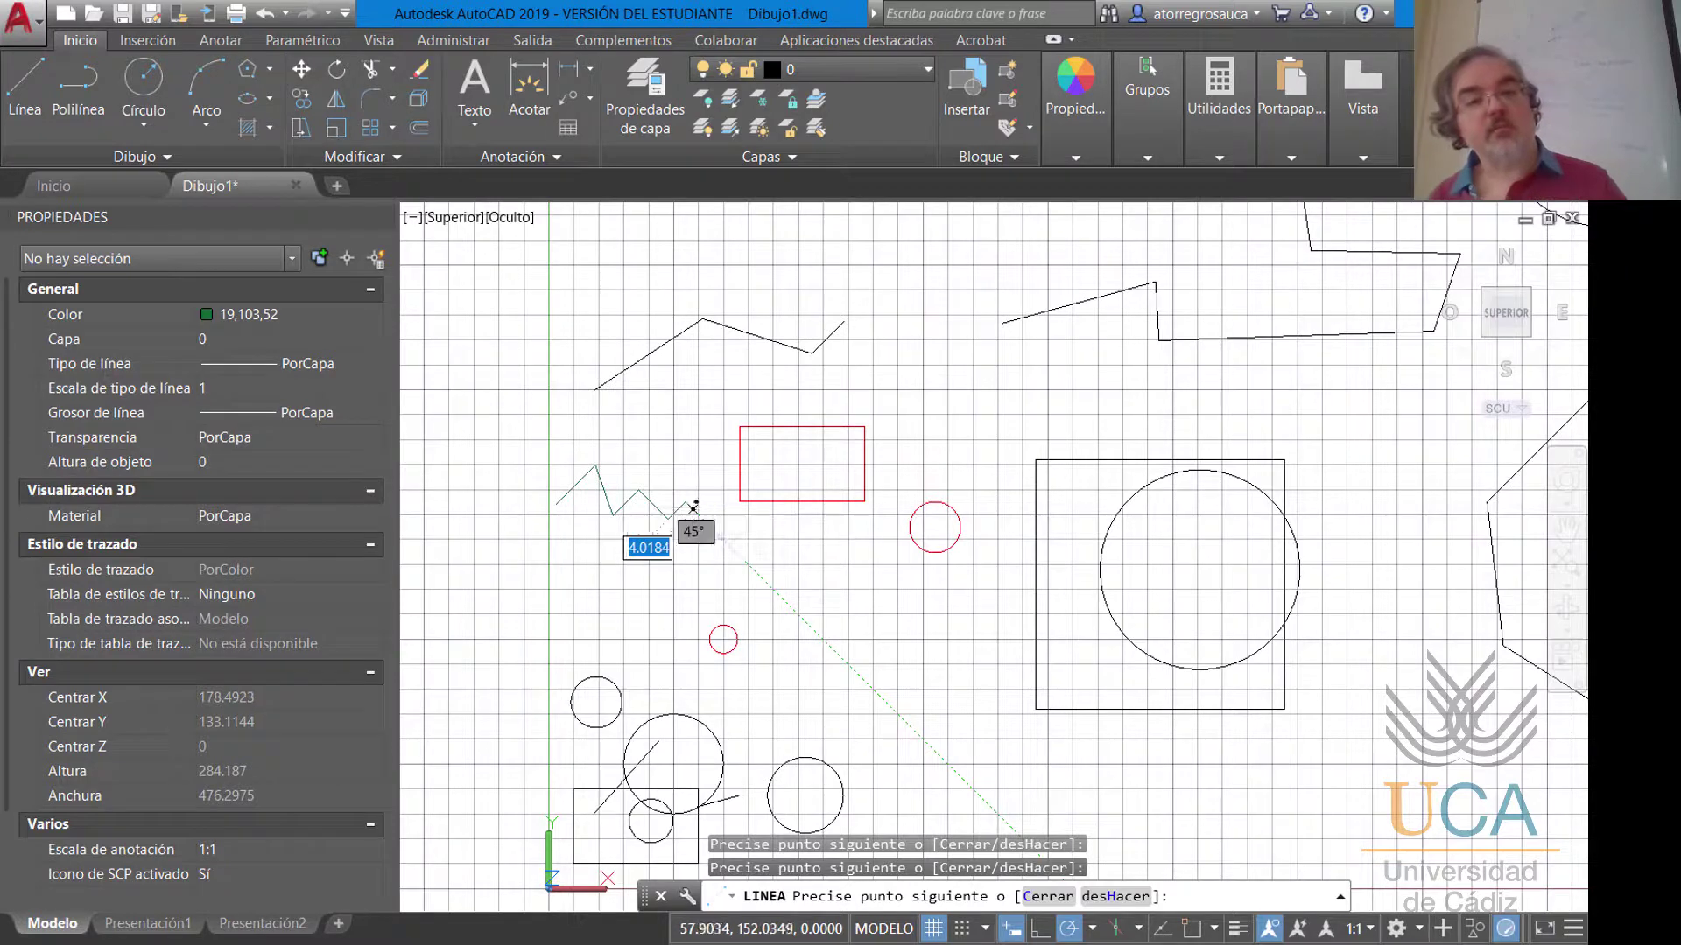
key("Escape")
scroll(634, 529, "up", 3)
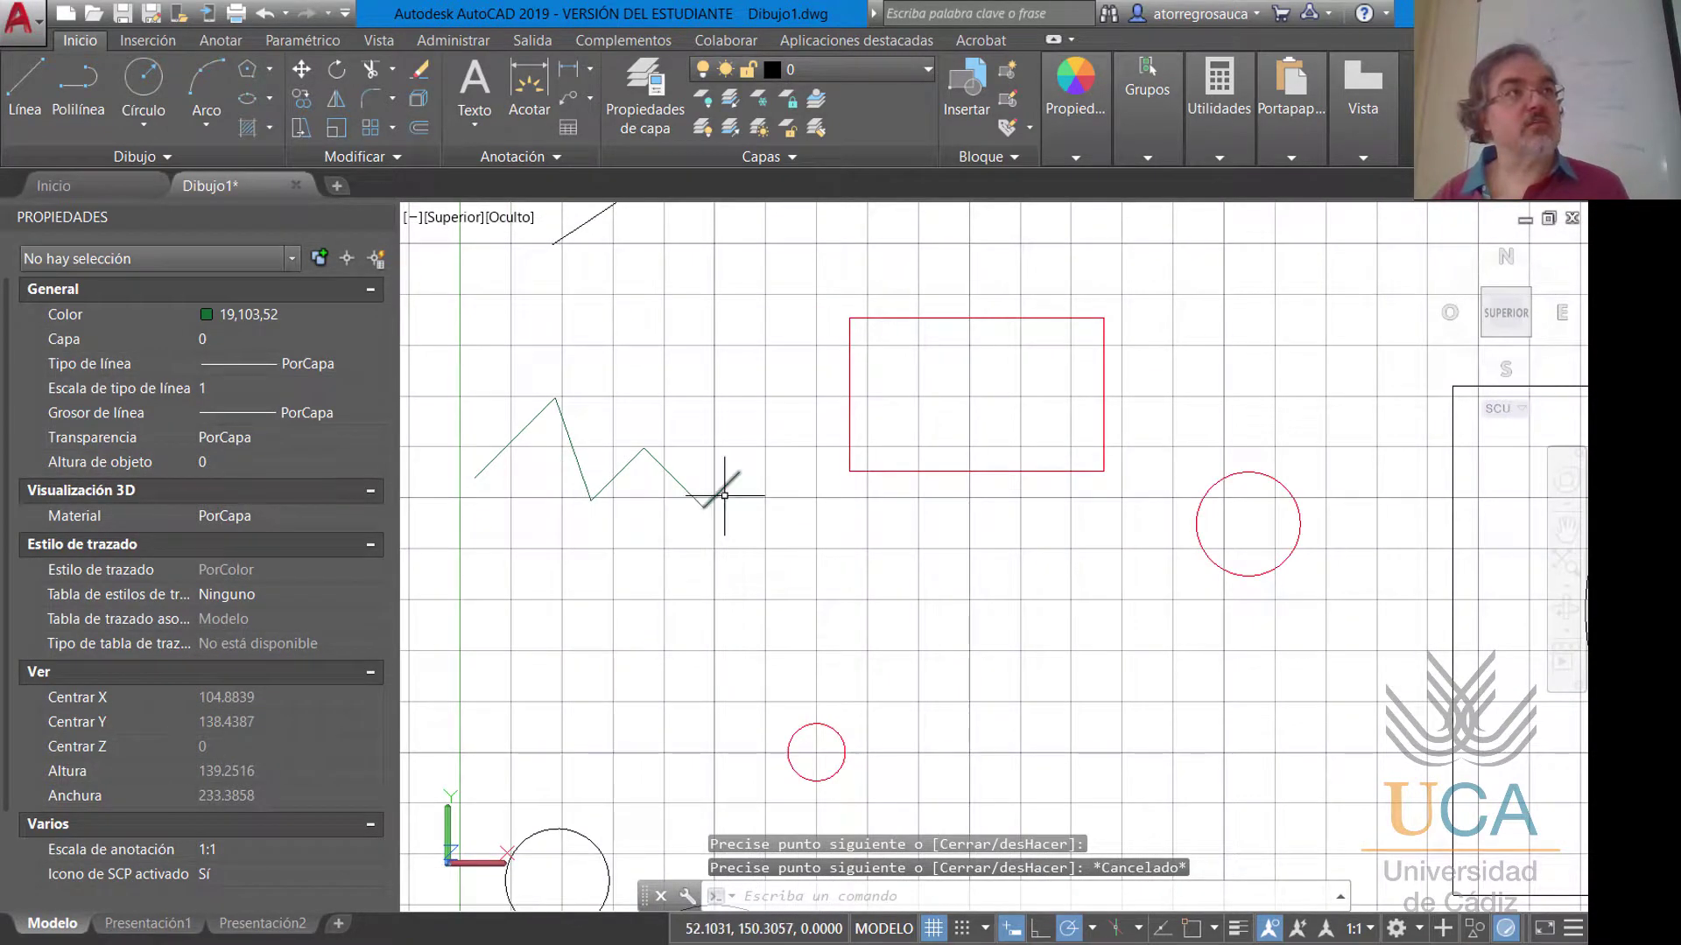
middle_click_drag(724, 495, 811, 497)
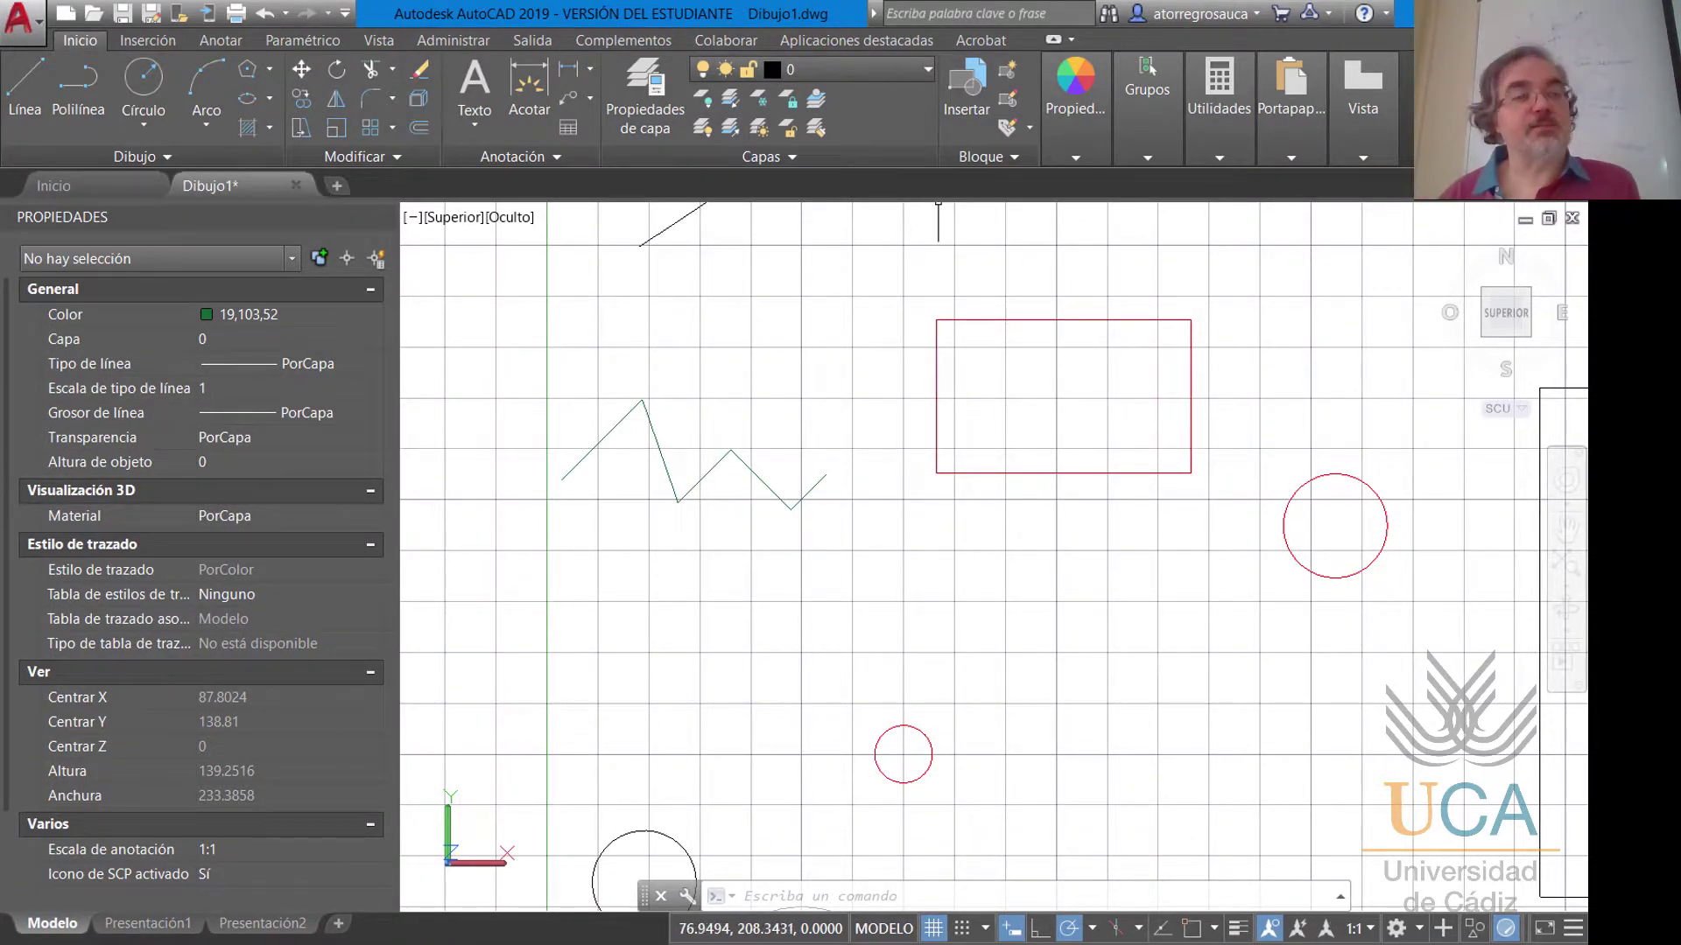
scroll(851, 278, "down", 2)
scroll(846, 378, "up", 1)
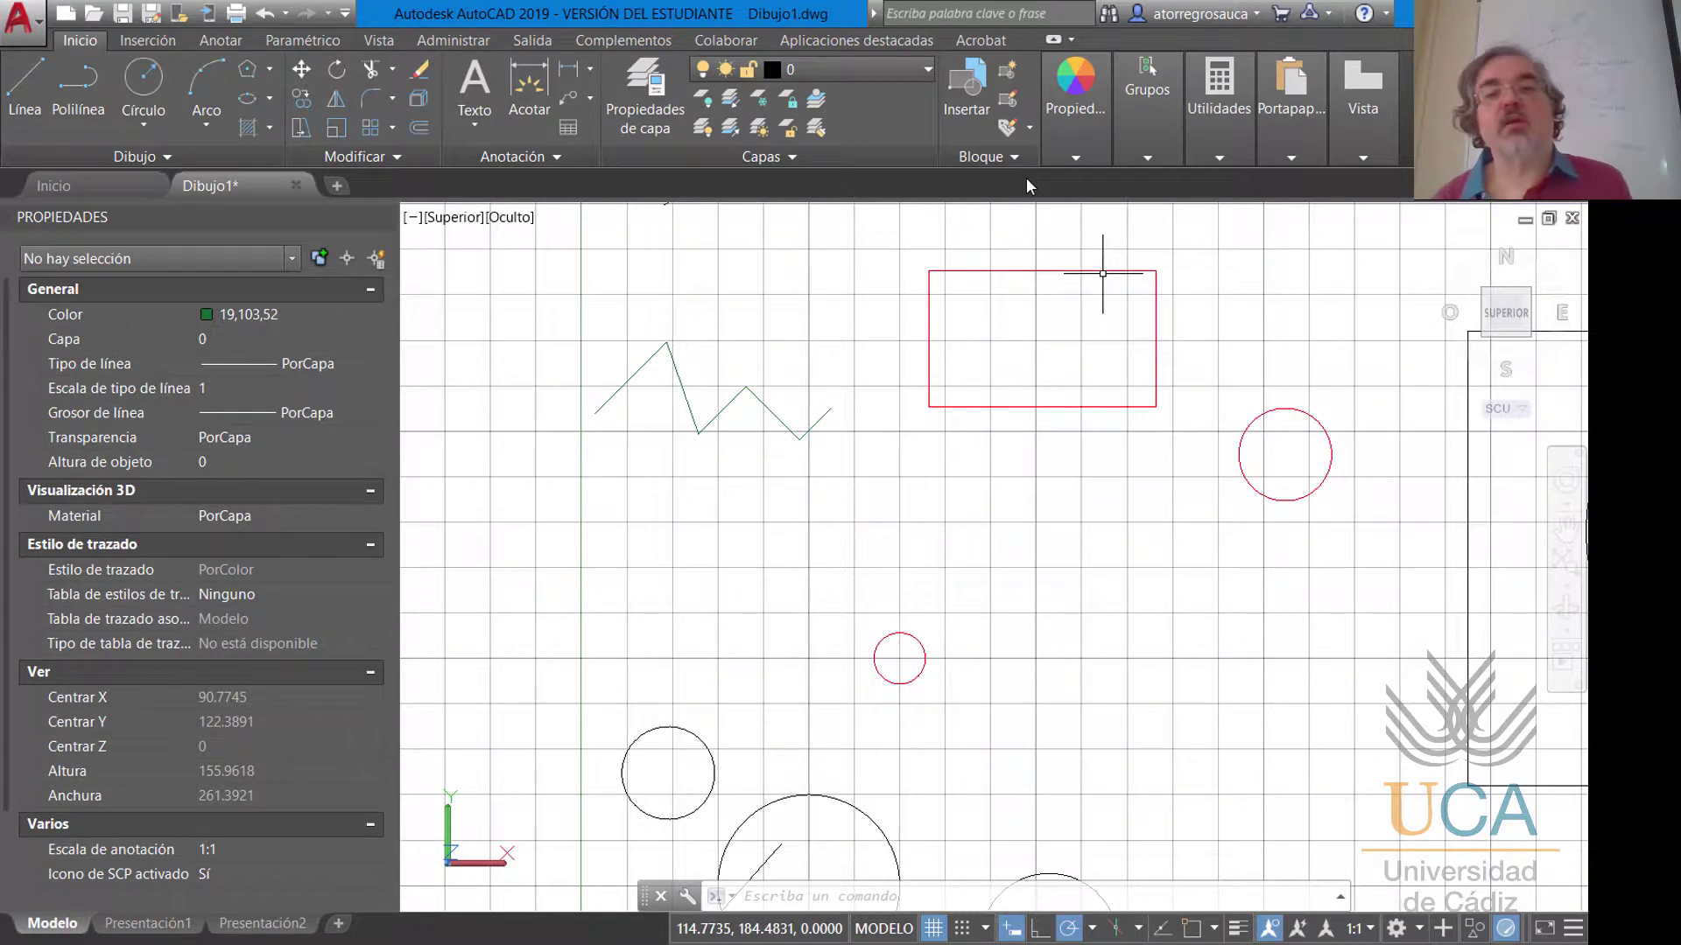
scroll(994, 321, "down", 2)
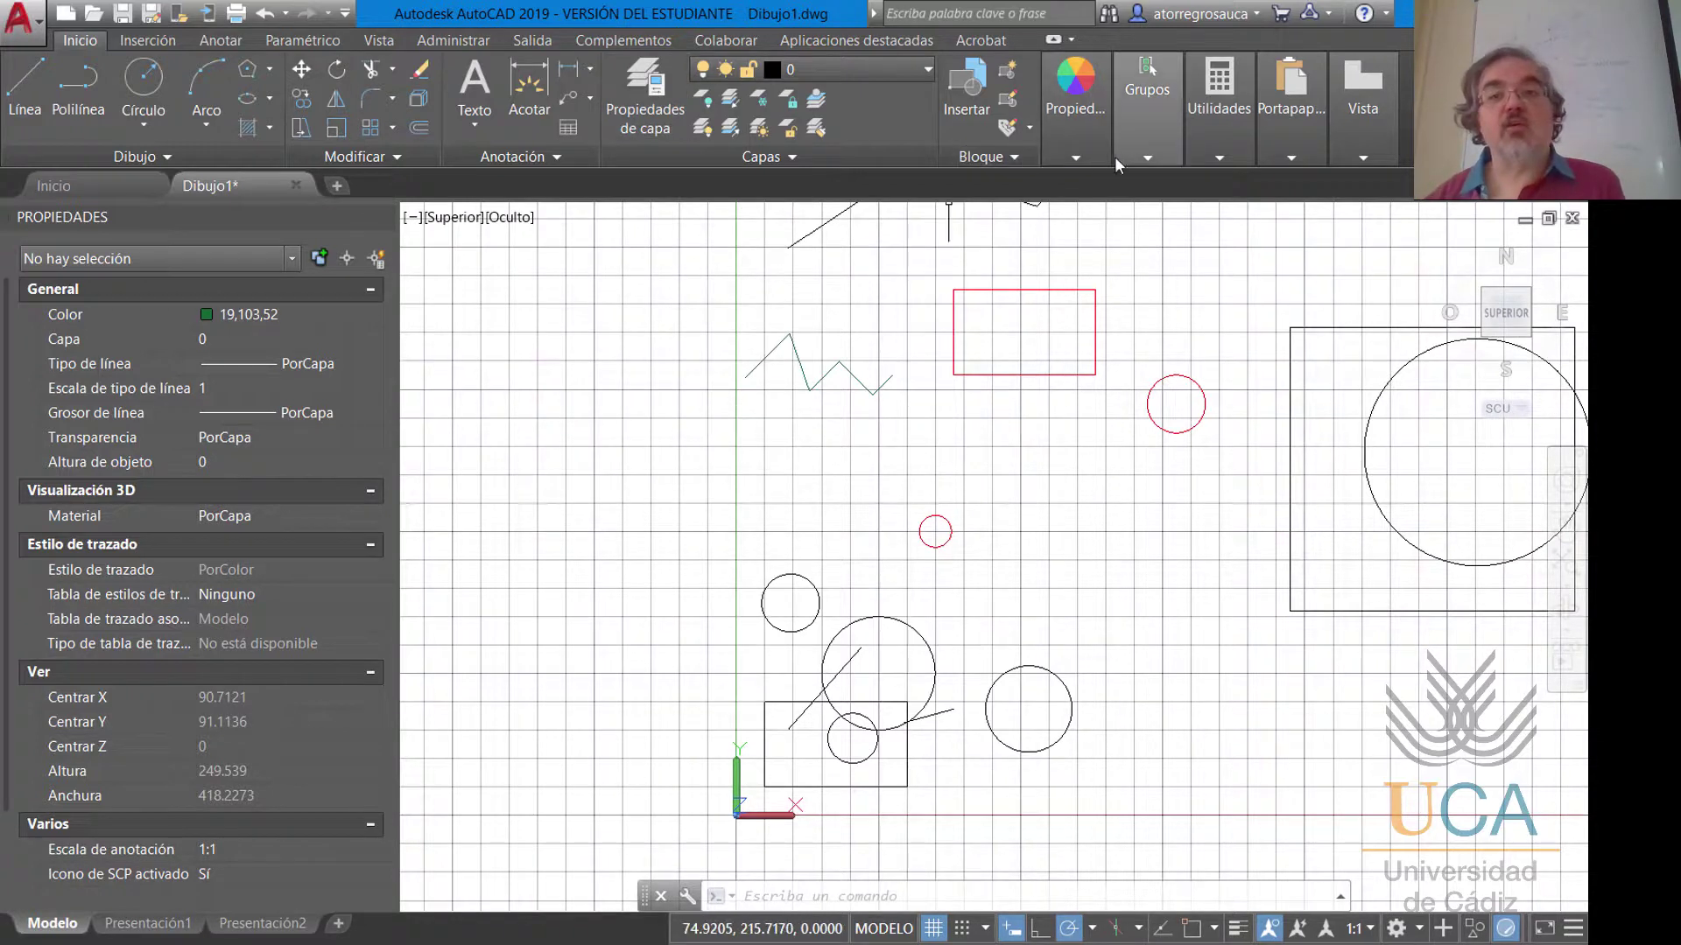
left_click(1076, 160)
left_click(1208, 182)
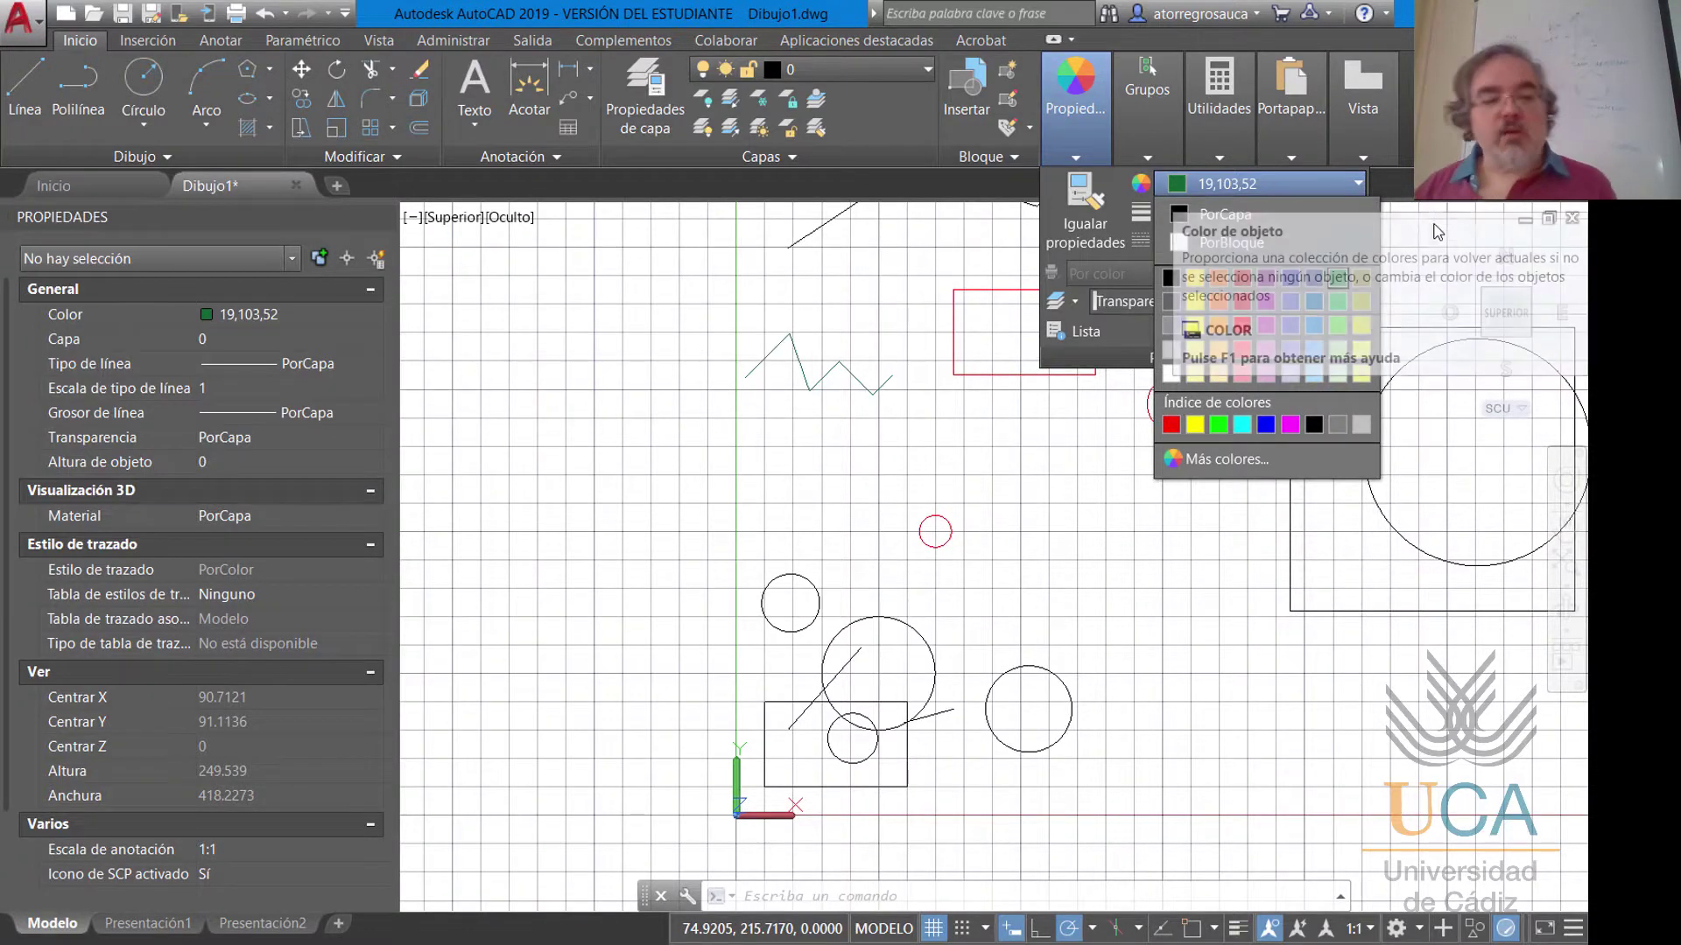
key("Escape")
key("Escape")
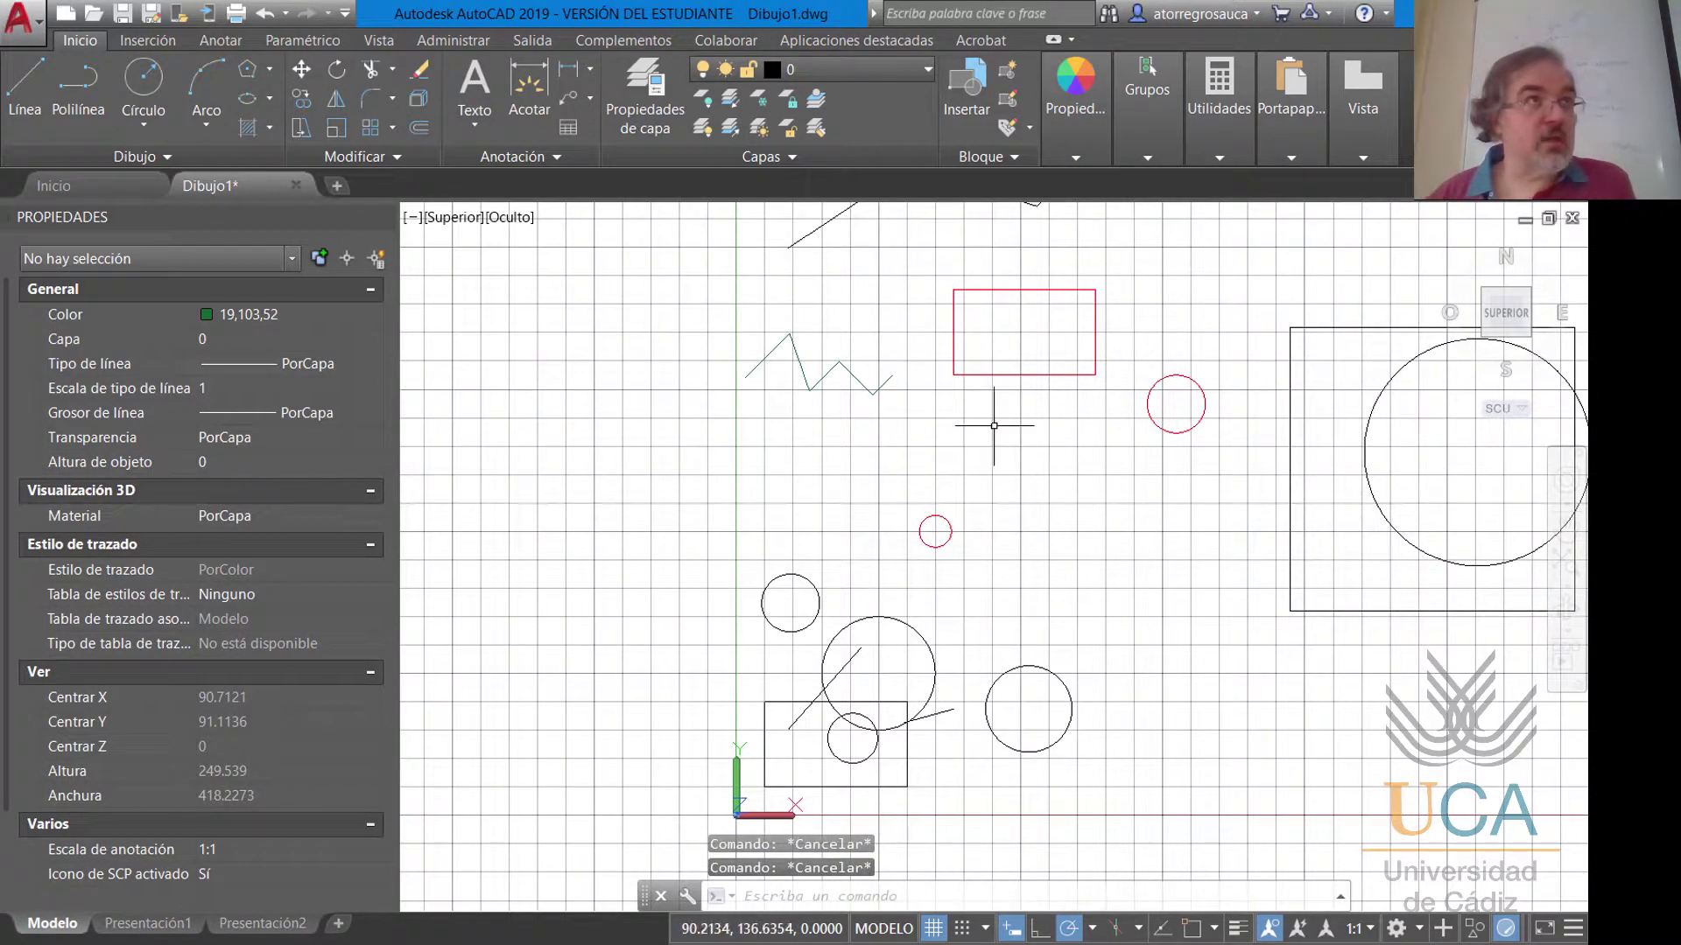
scroll(1123, 313, "down", 2)
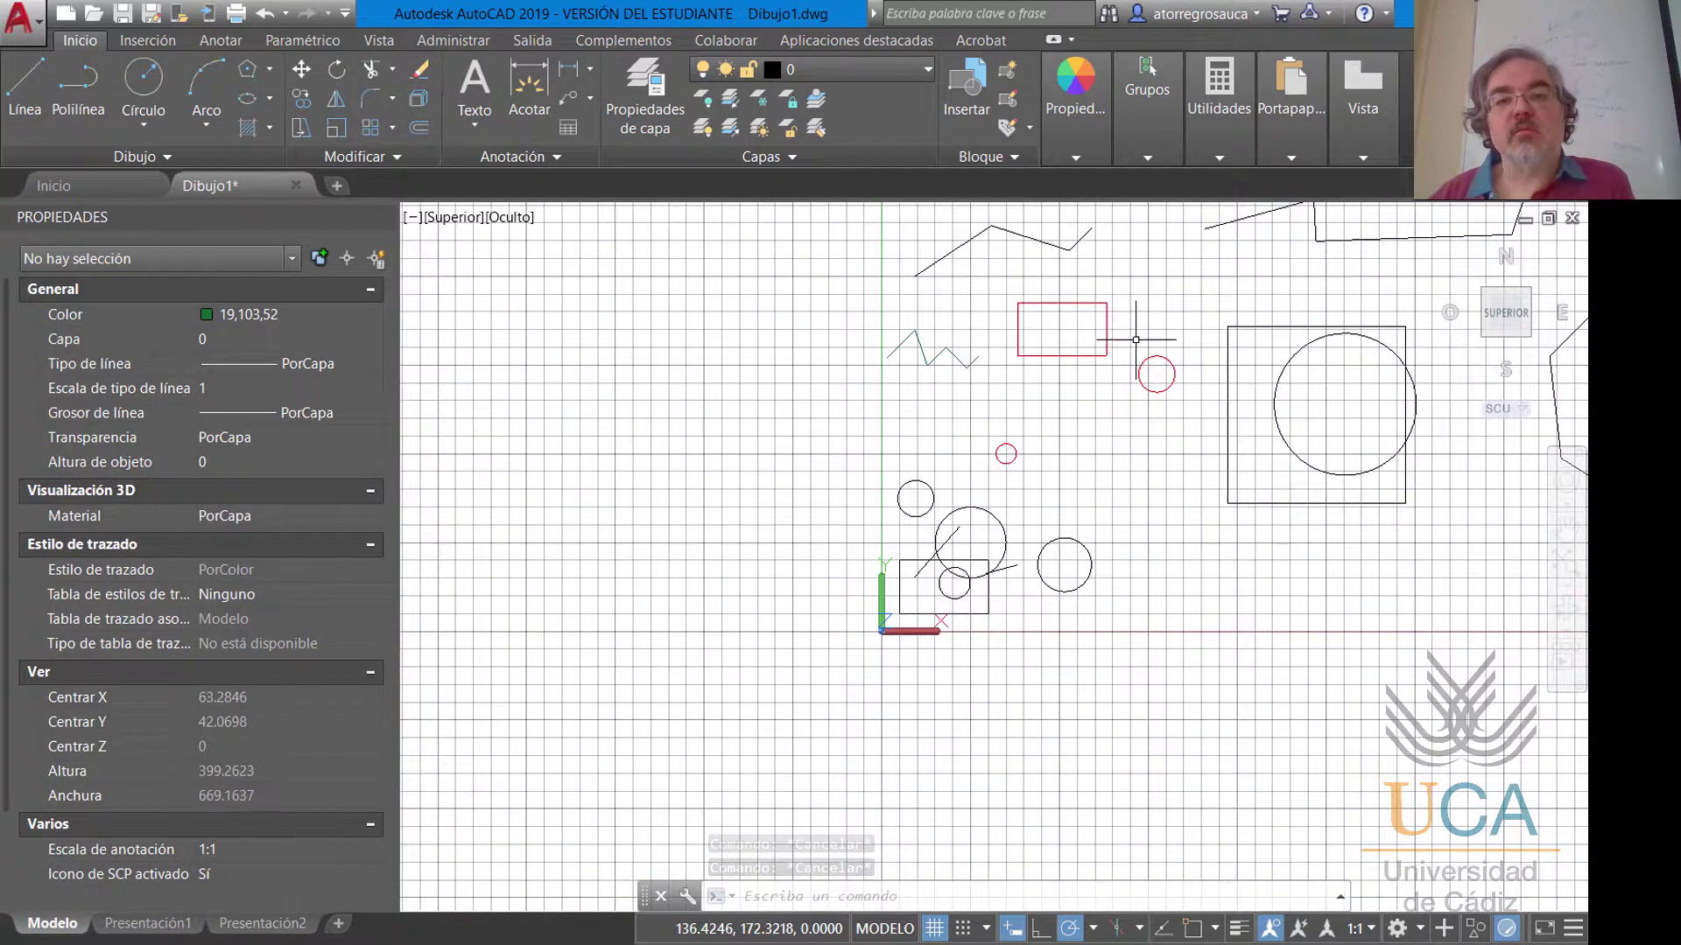
middle_click_drag(1132, 343, 843, 461)
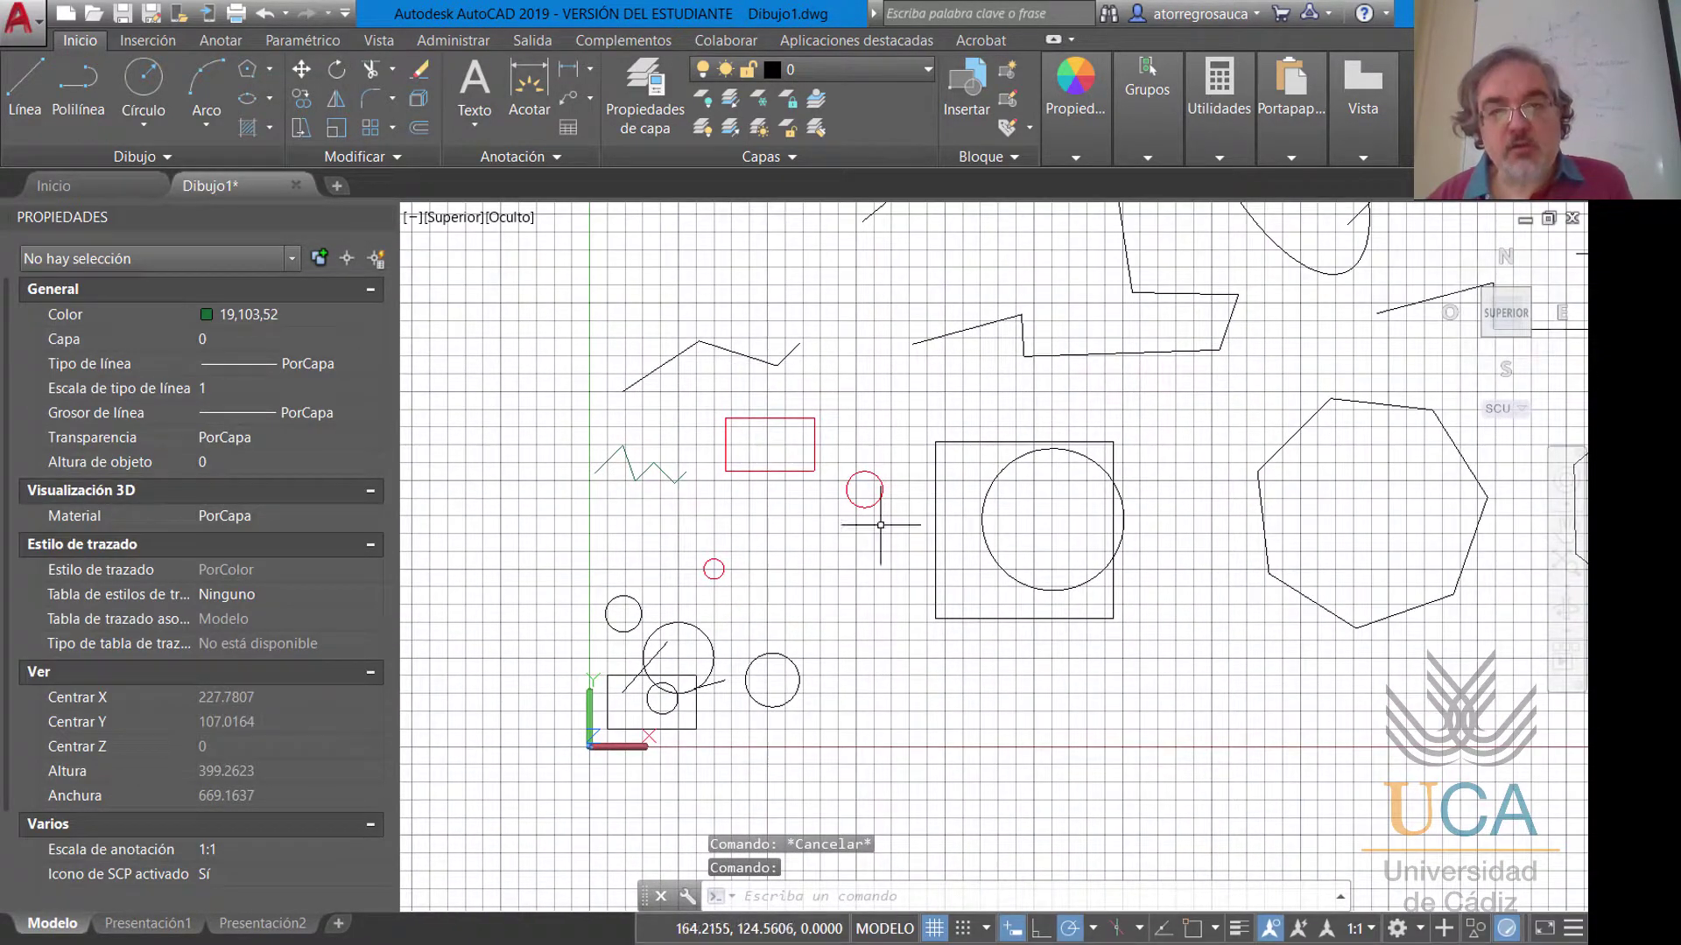
scroll(841, 485, "down", 2)
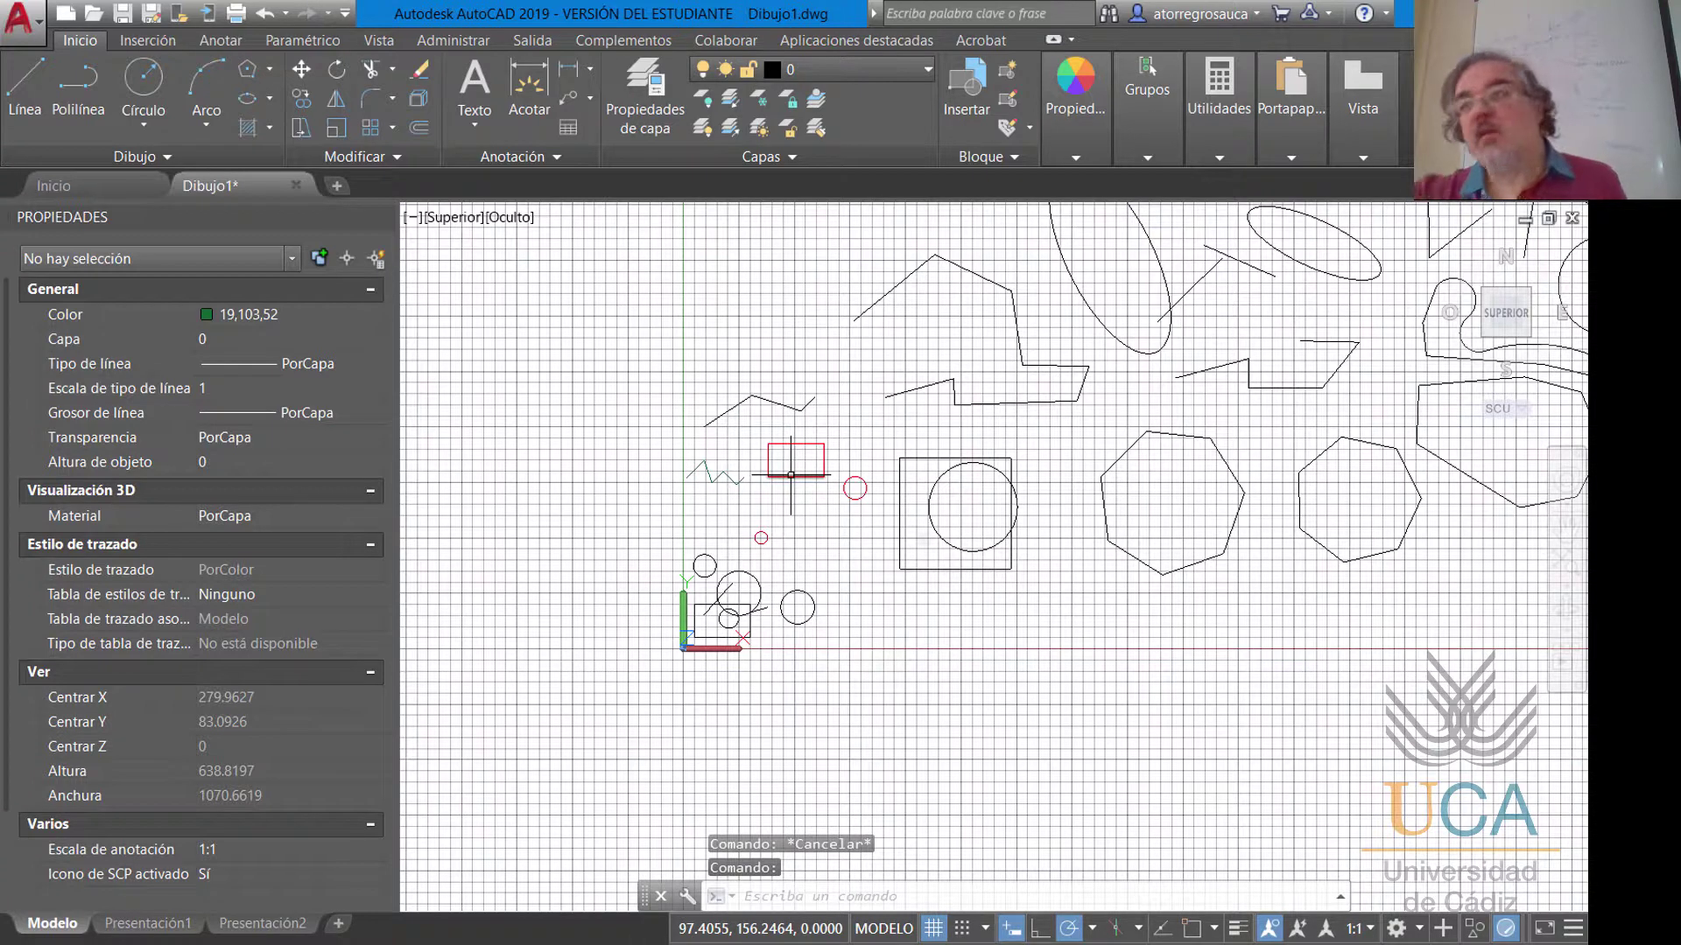
mouse_move(790, 474)
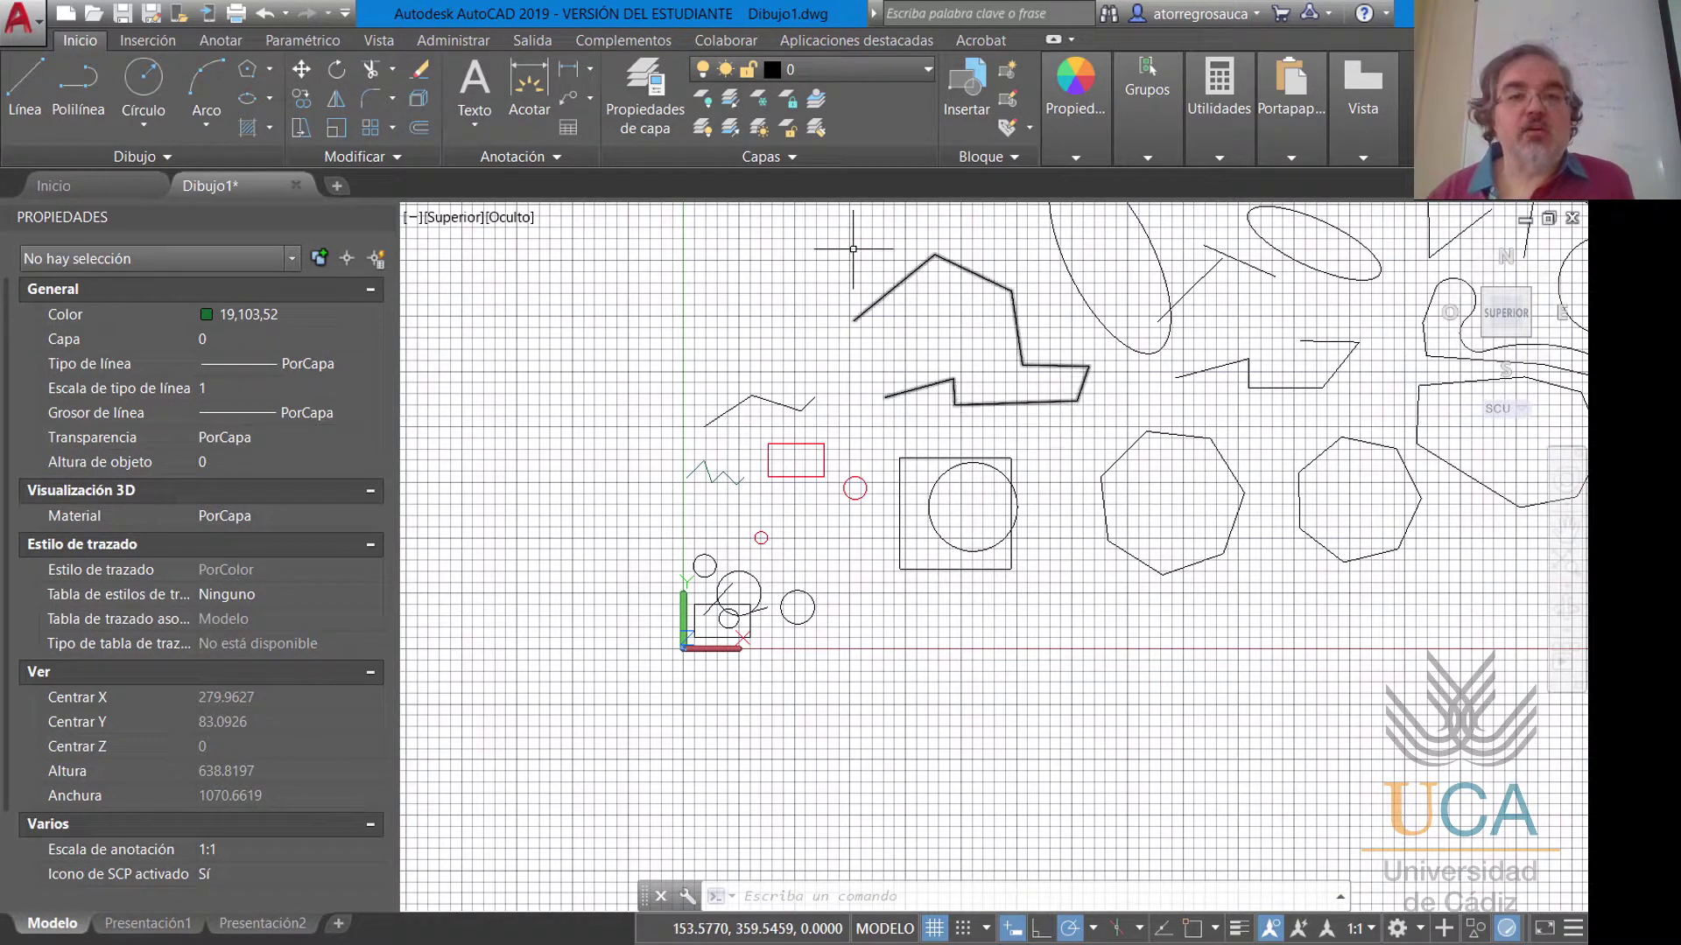
Set the line weight of the open polyline above the square and circle to 0.20 mm, then clear the selection.
left_click(950, 260)
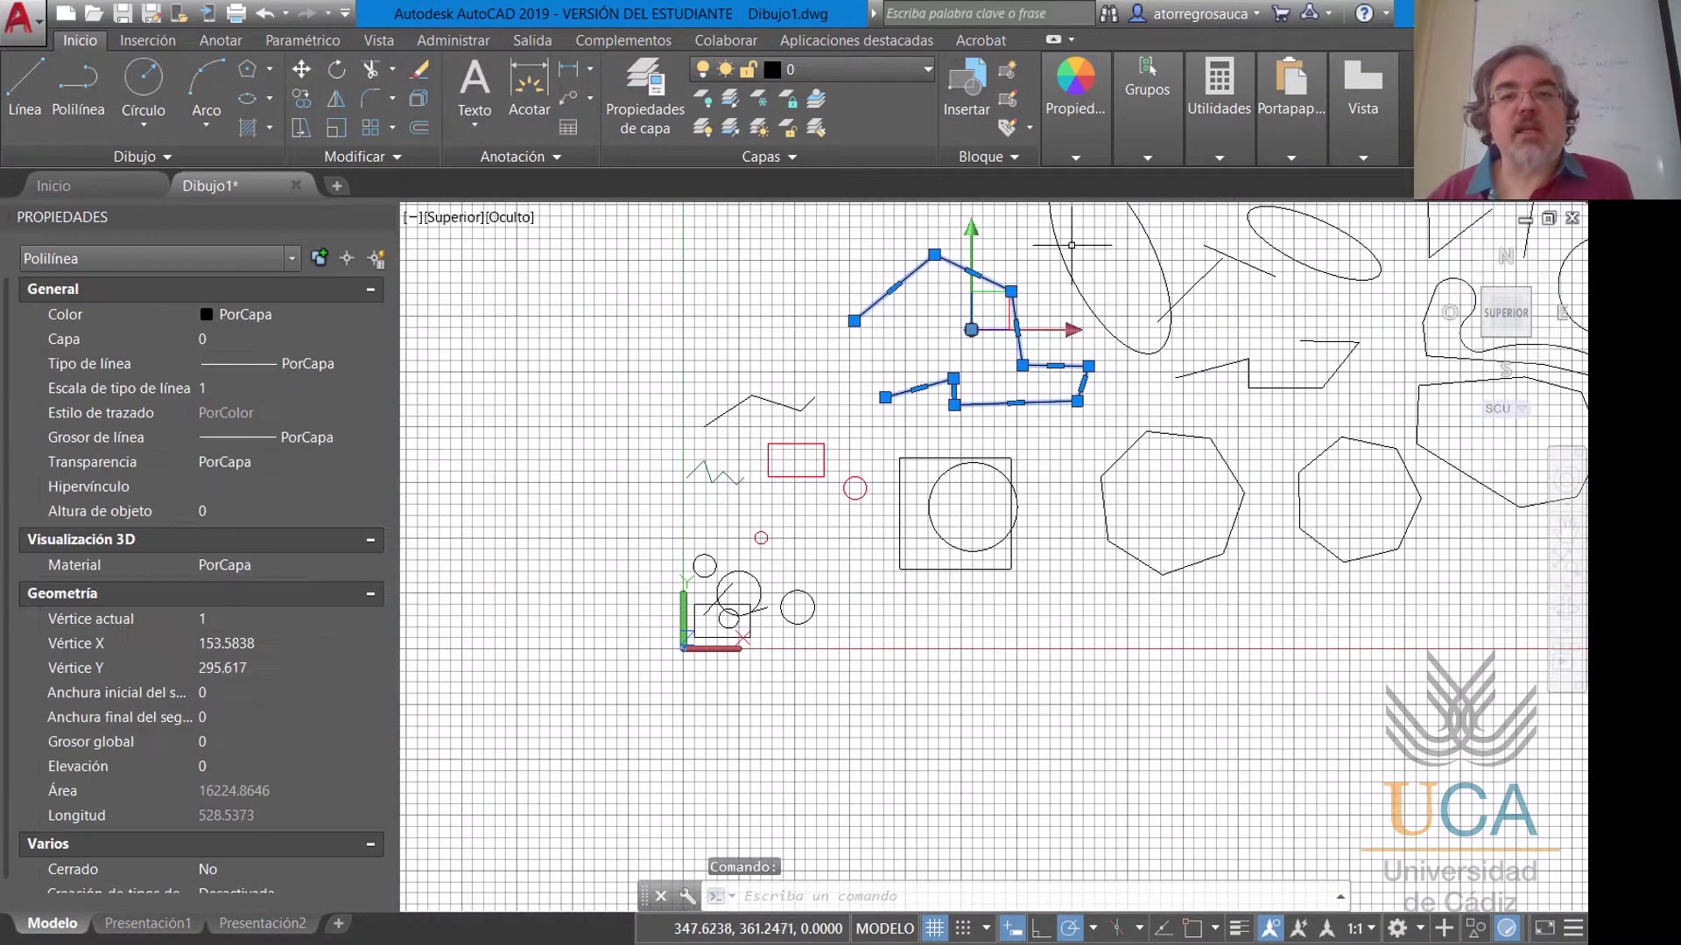
left_click(1094, 159)
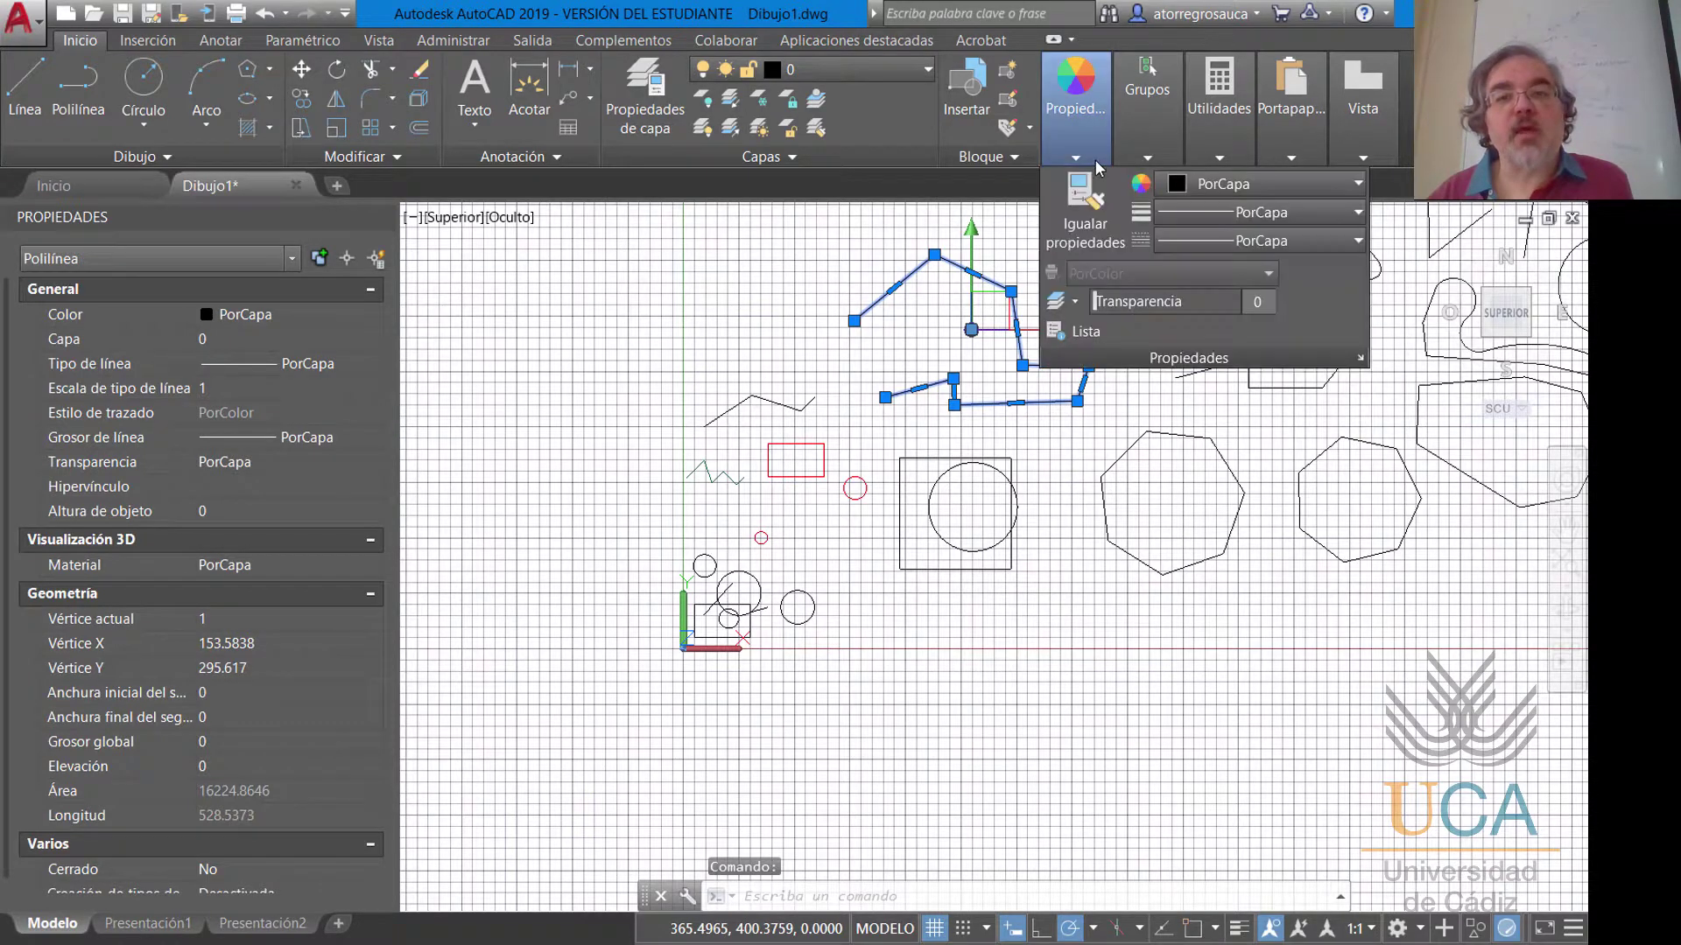
left_click(1187, 212)
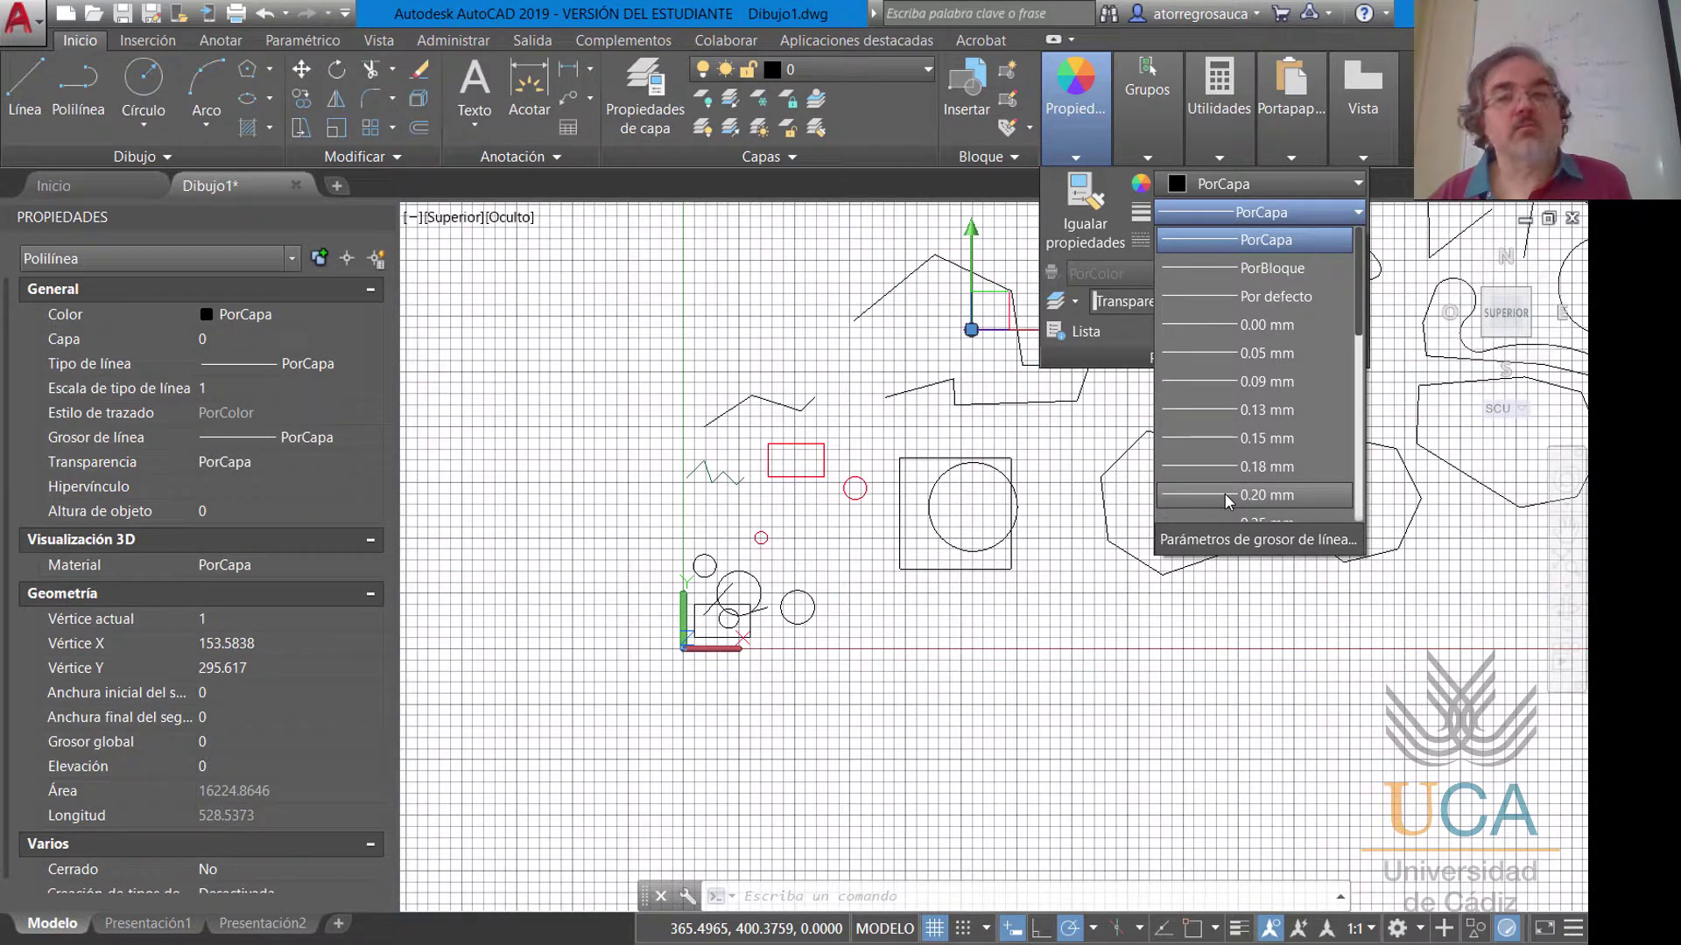
key("Escape")
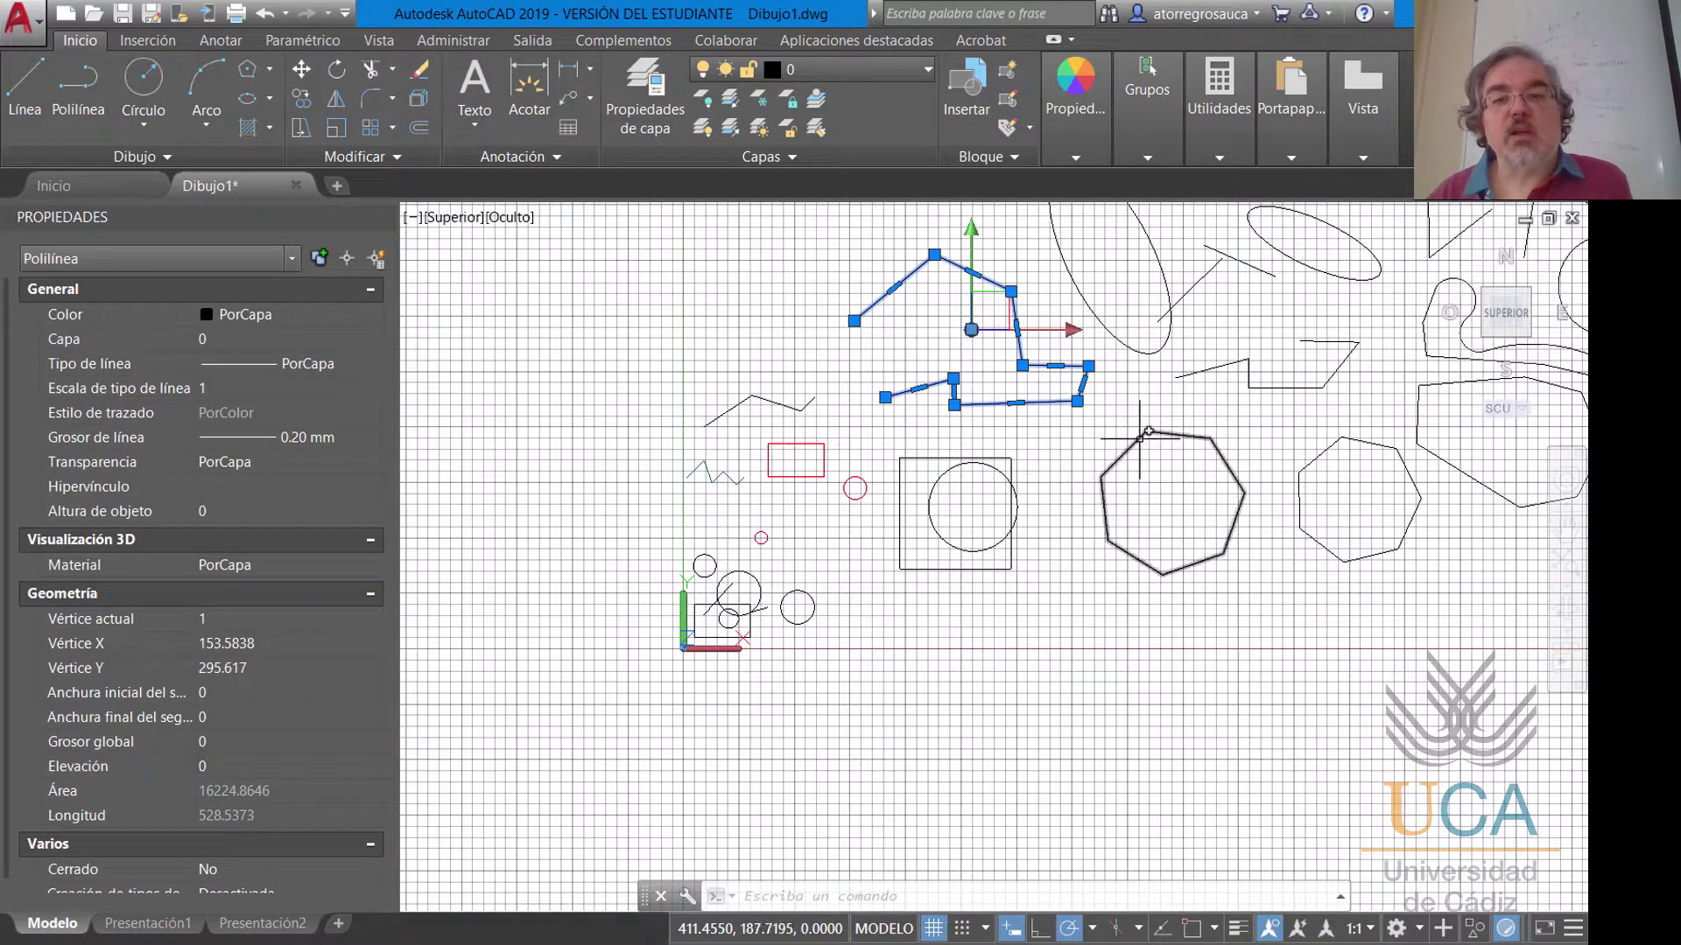
key("Escape")
Set the line weight of the heptagon beside the square and circle to 0.50 mm and deselect it.
left_click(1140, 435)
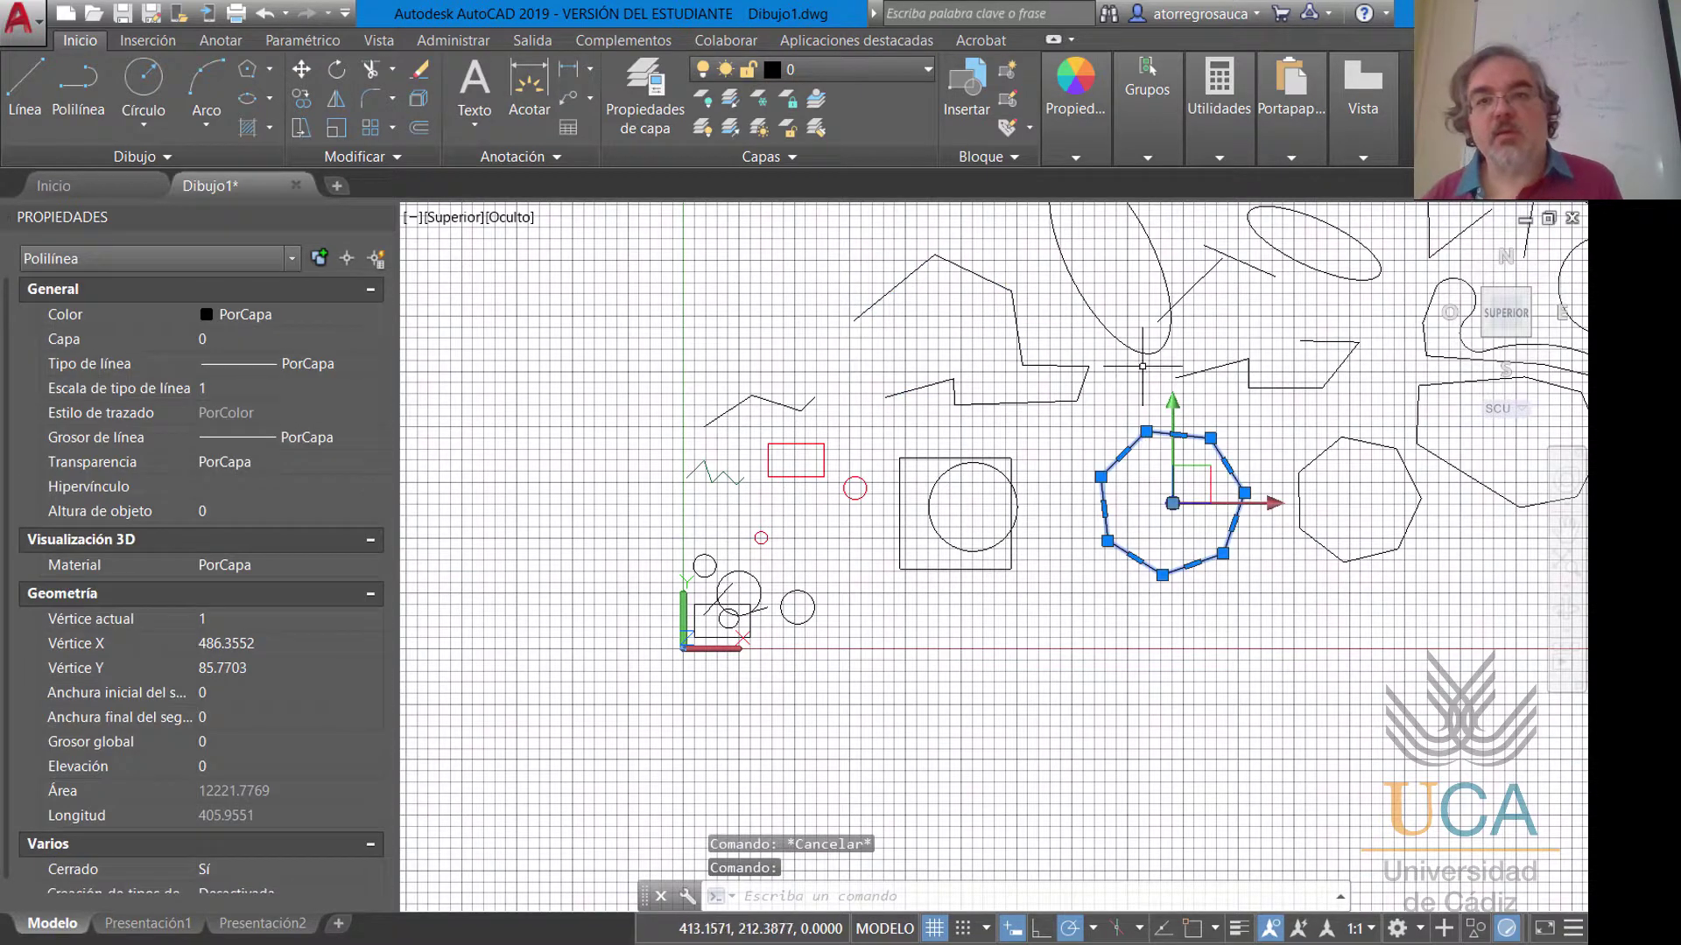
mouse_move(1075, 122)
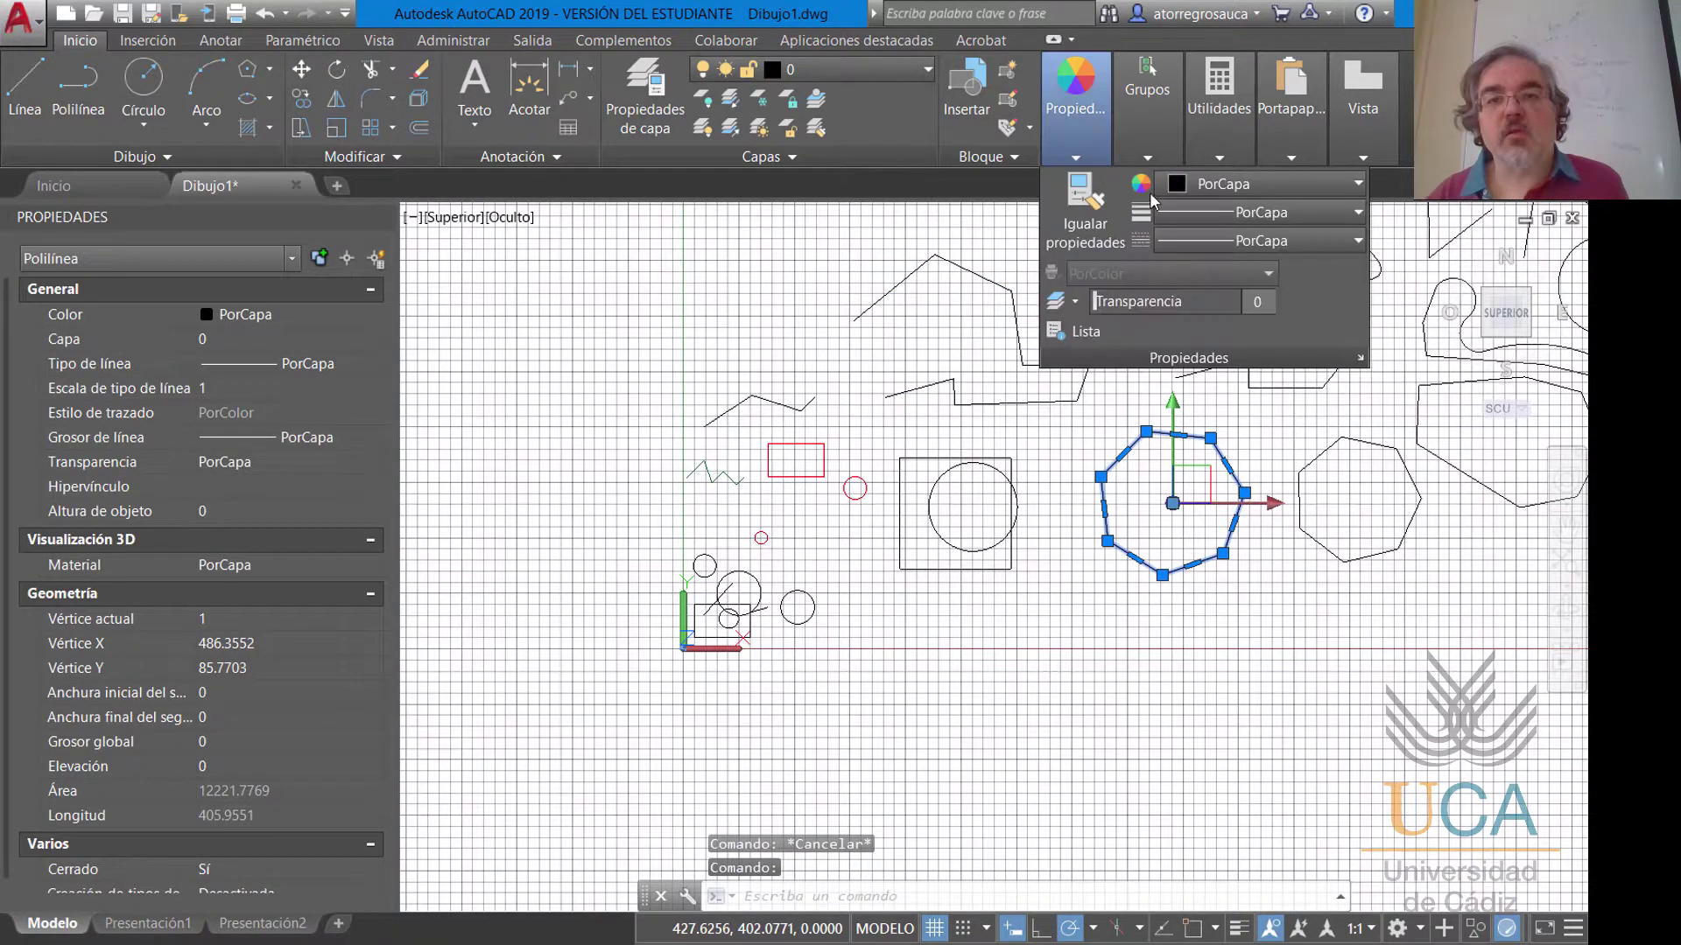
left_click(1250, 217)
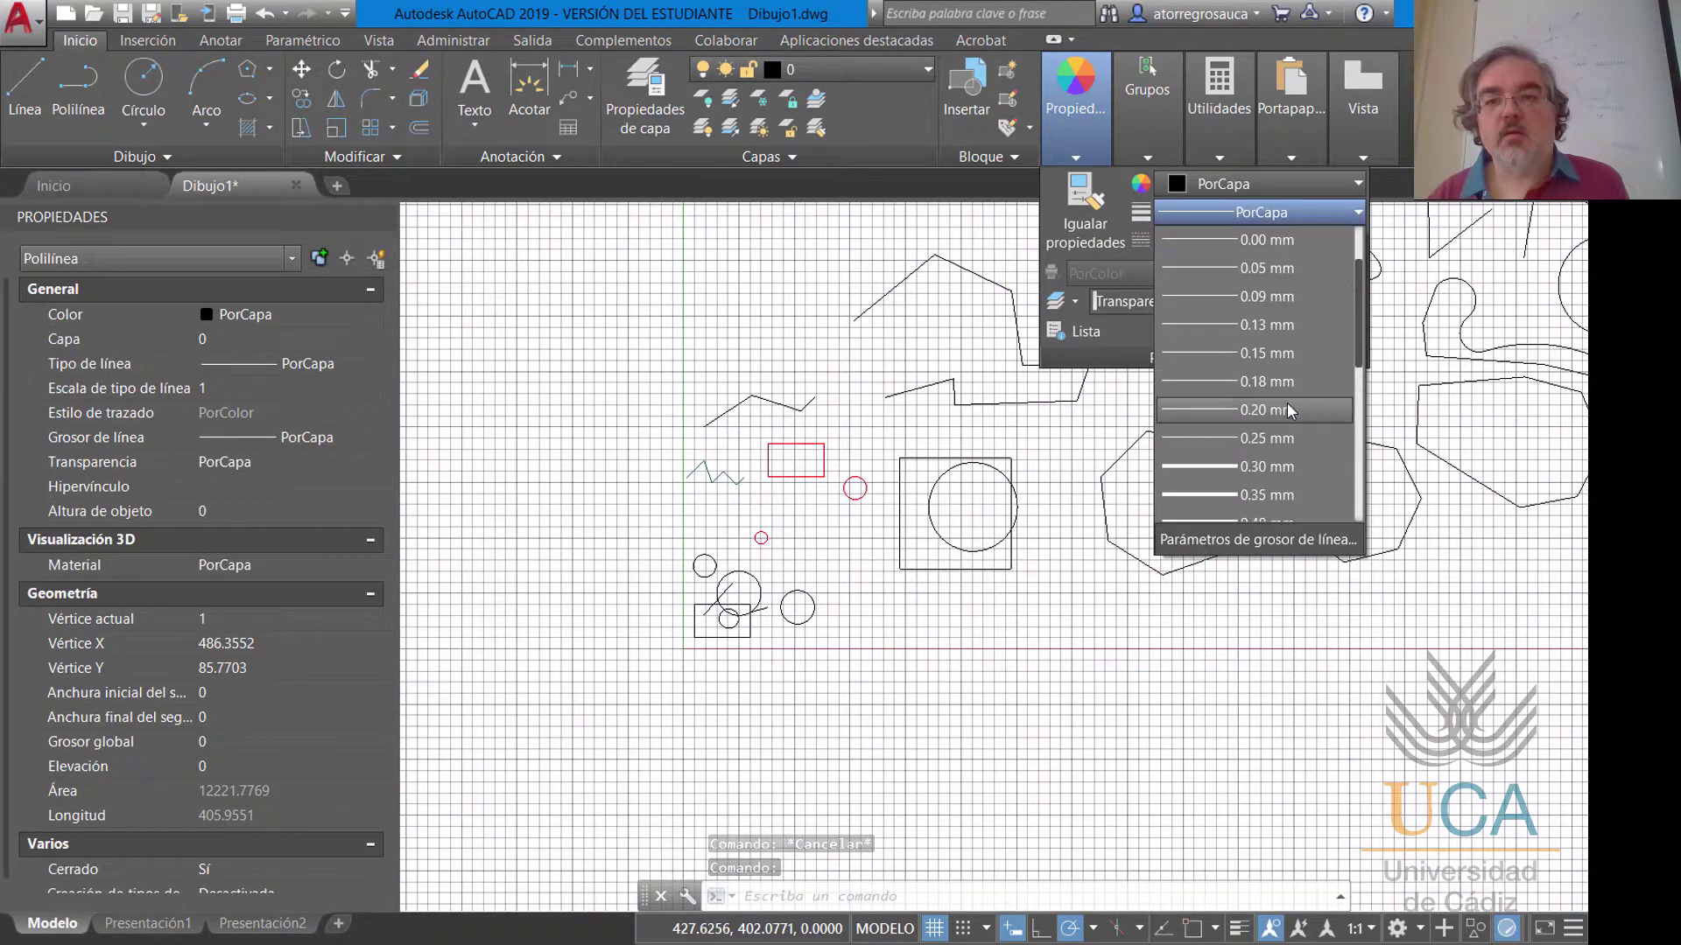
left_click(1266, 467)
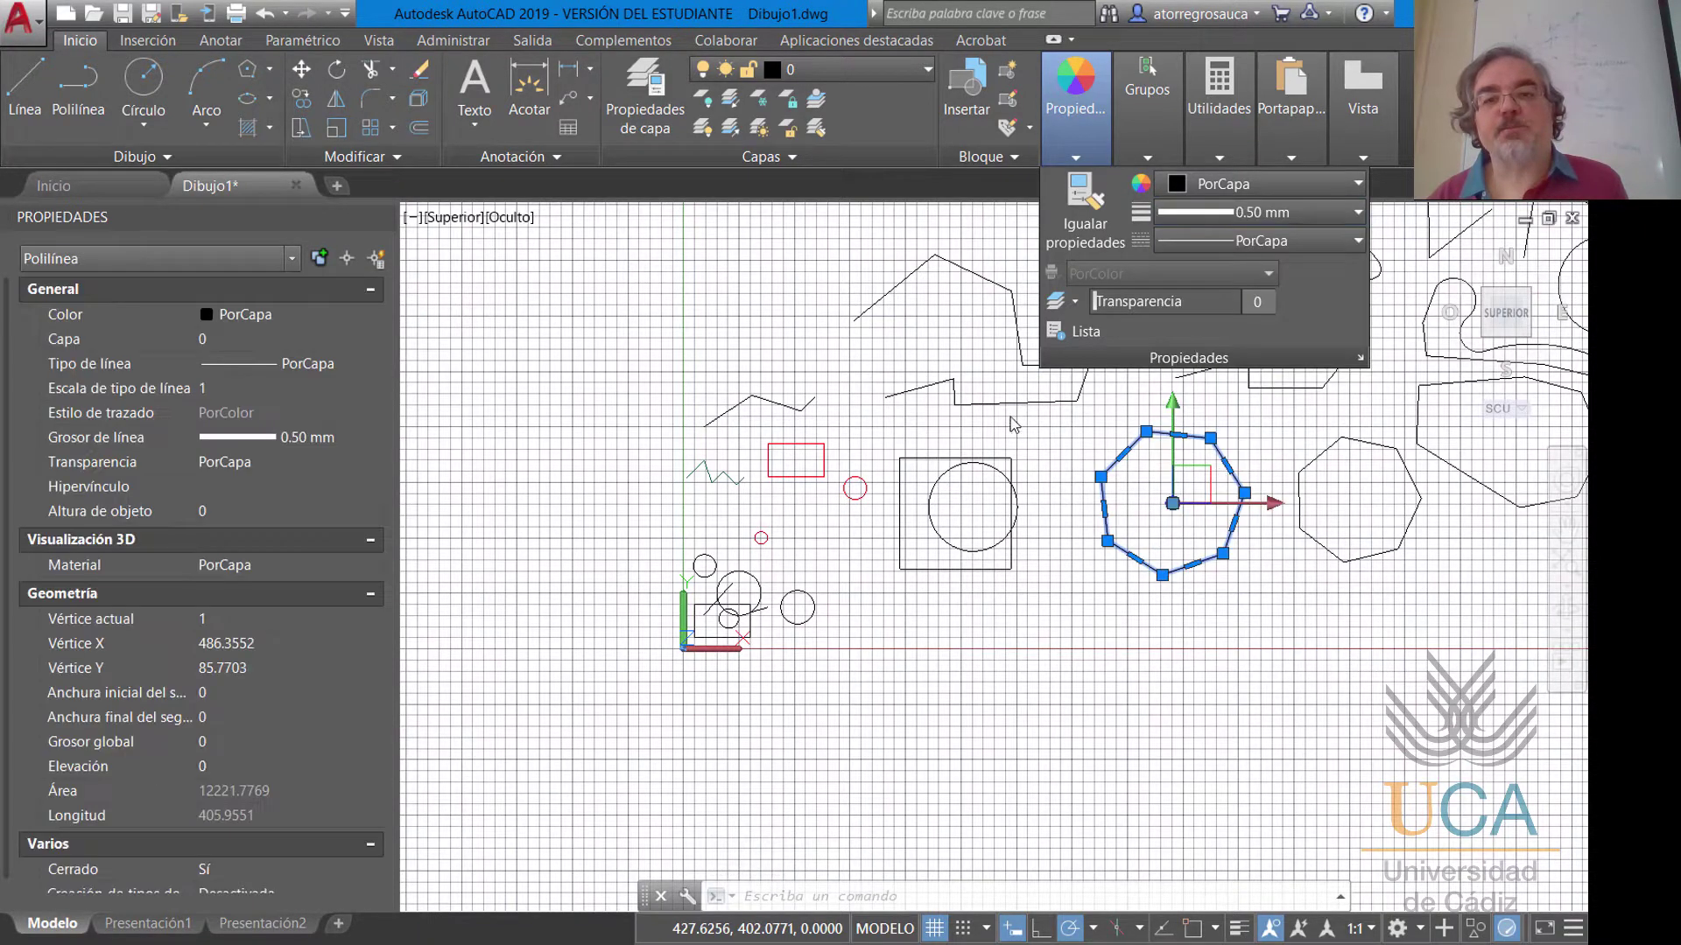
key("Escape")
key("Escape")
Check the line weight property of the open polyline and of the heptagon below it.
middle_click_drag(1011, 378, 882, 455)
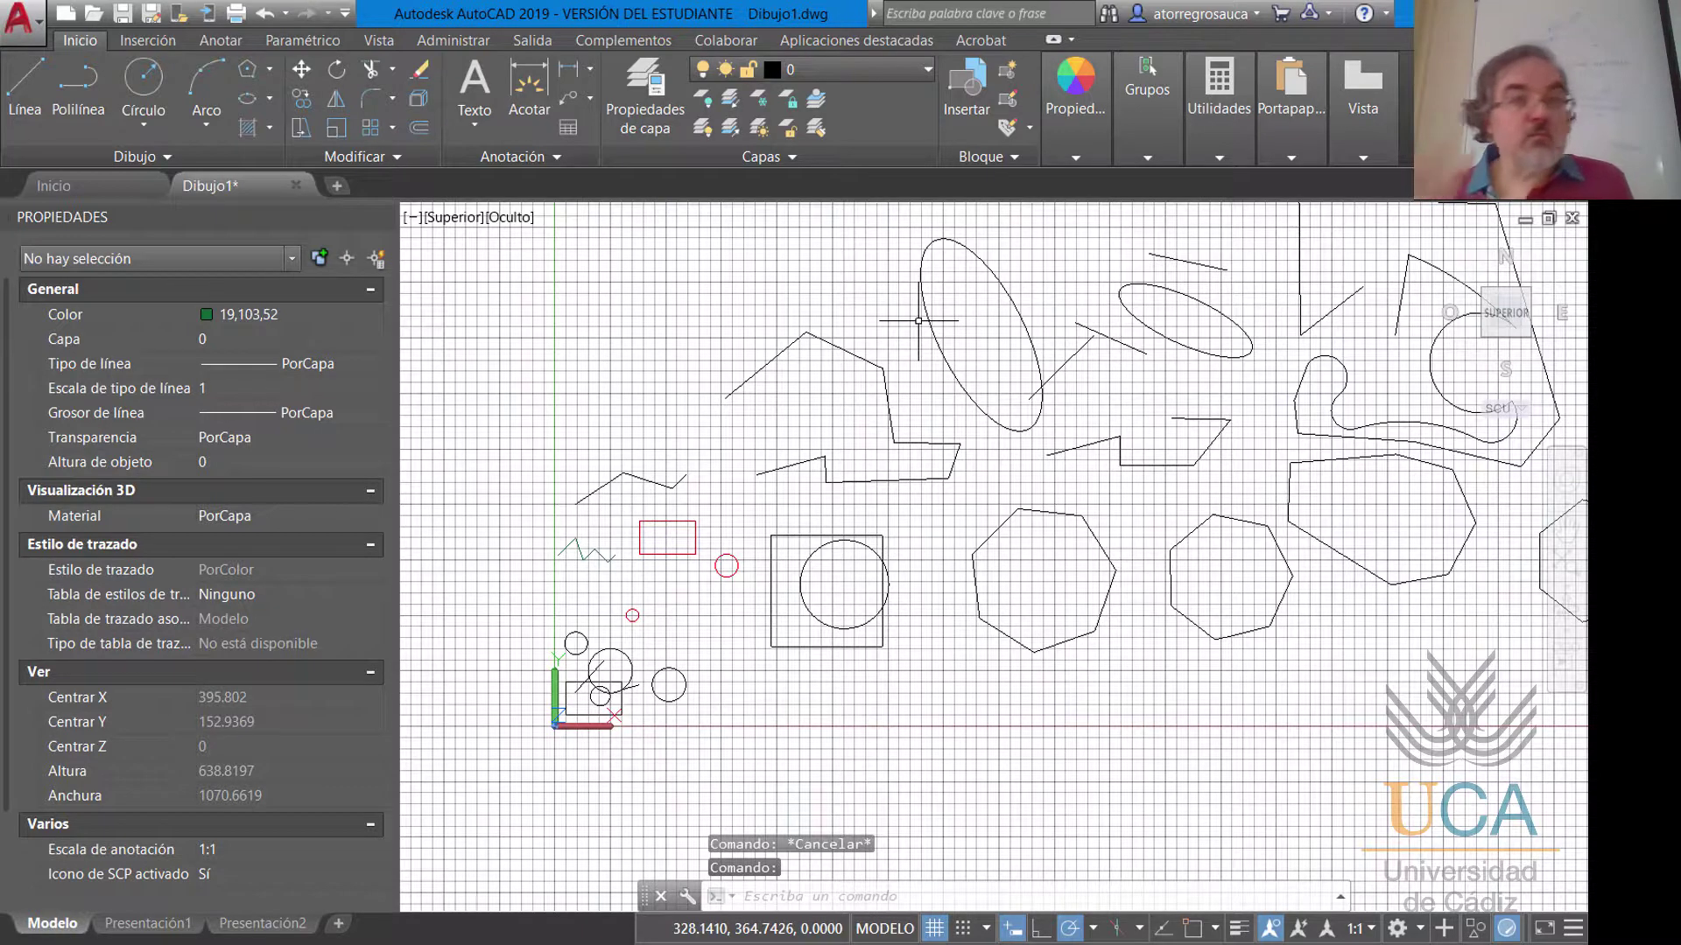
left_click(836, 346)
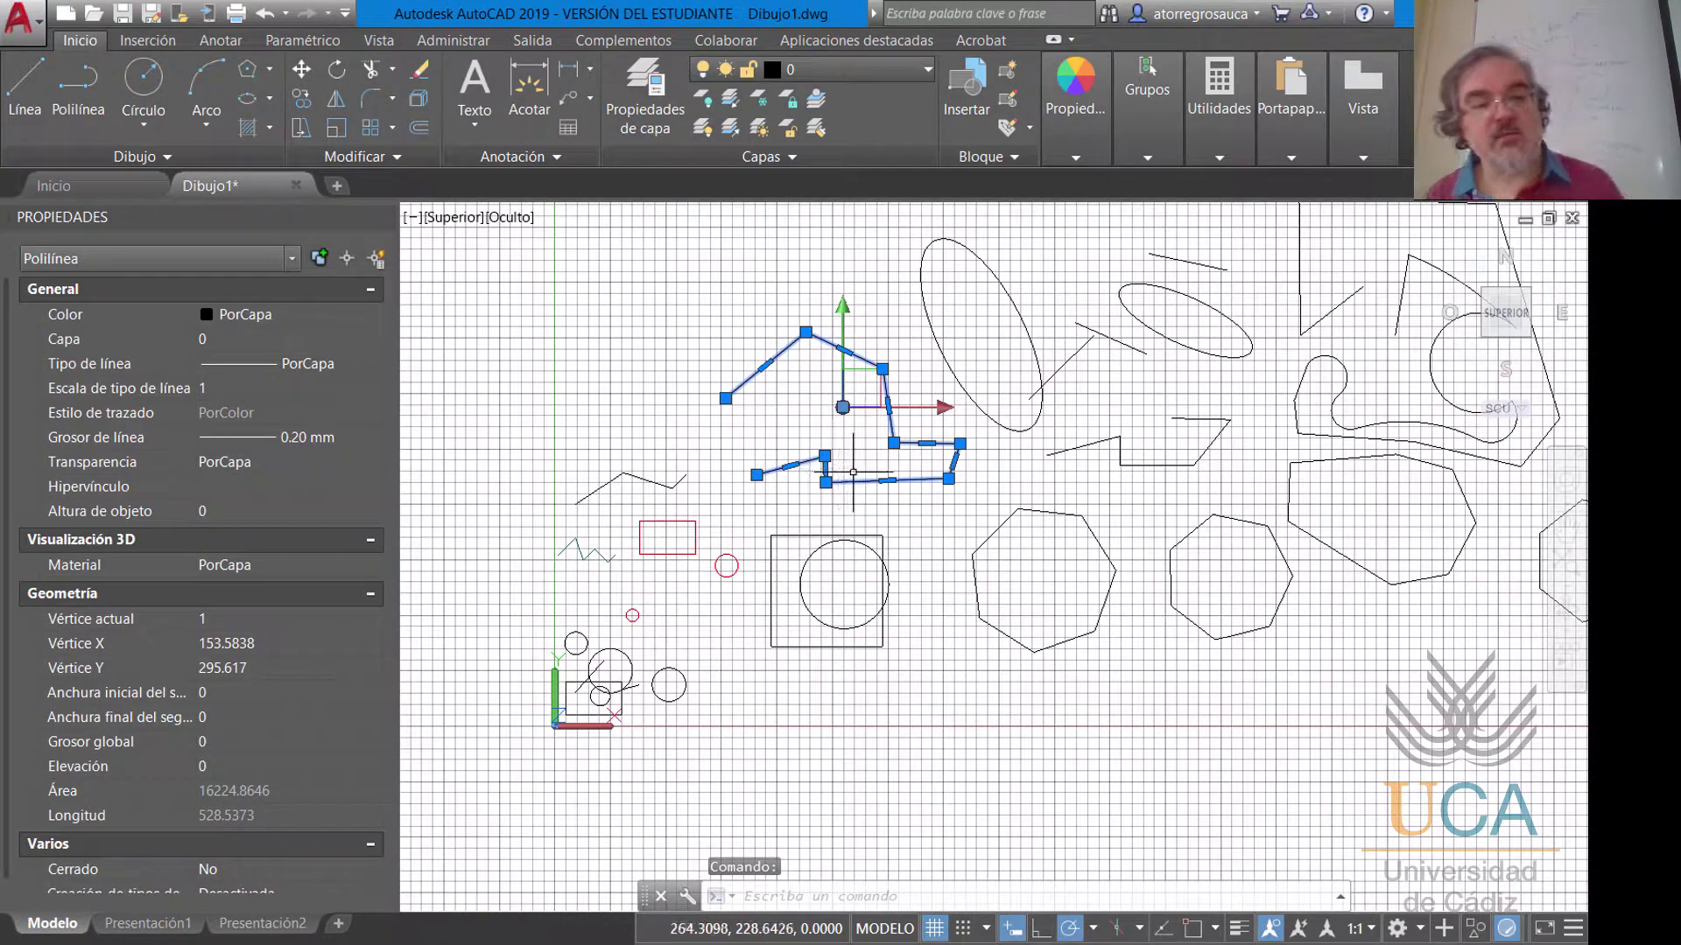
key("Escape")
left_click(1045, 510)
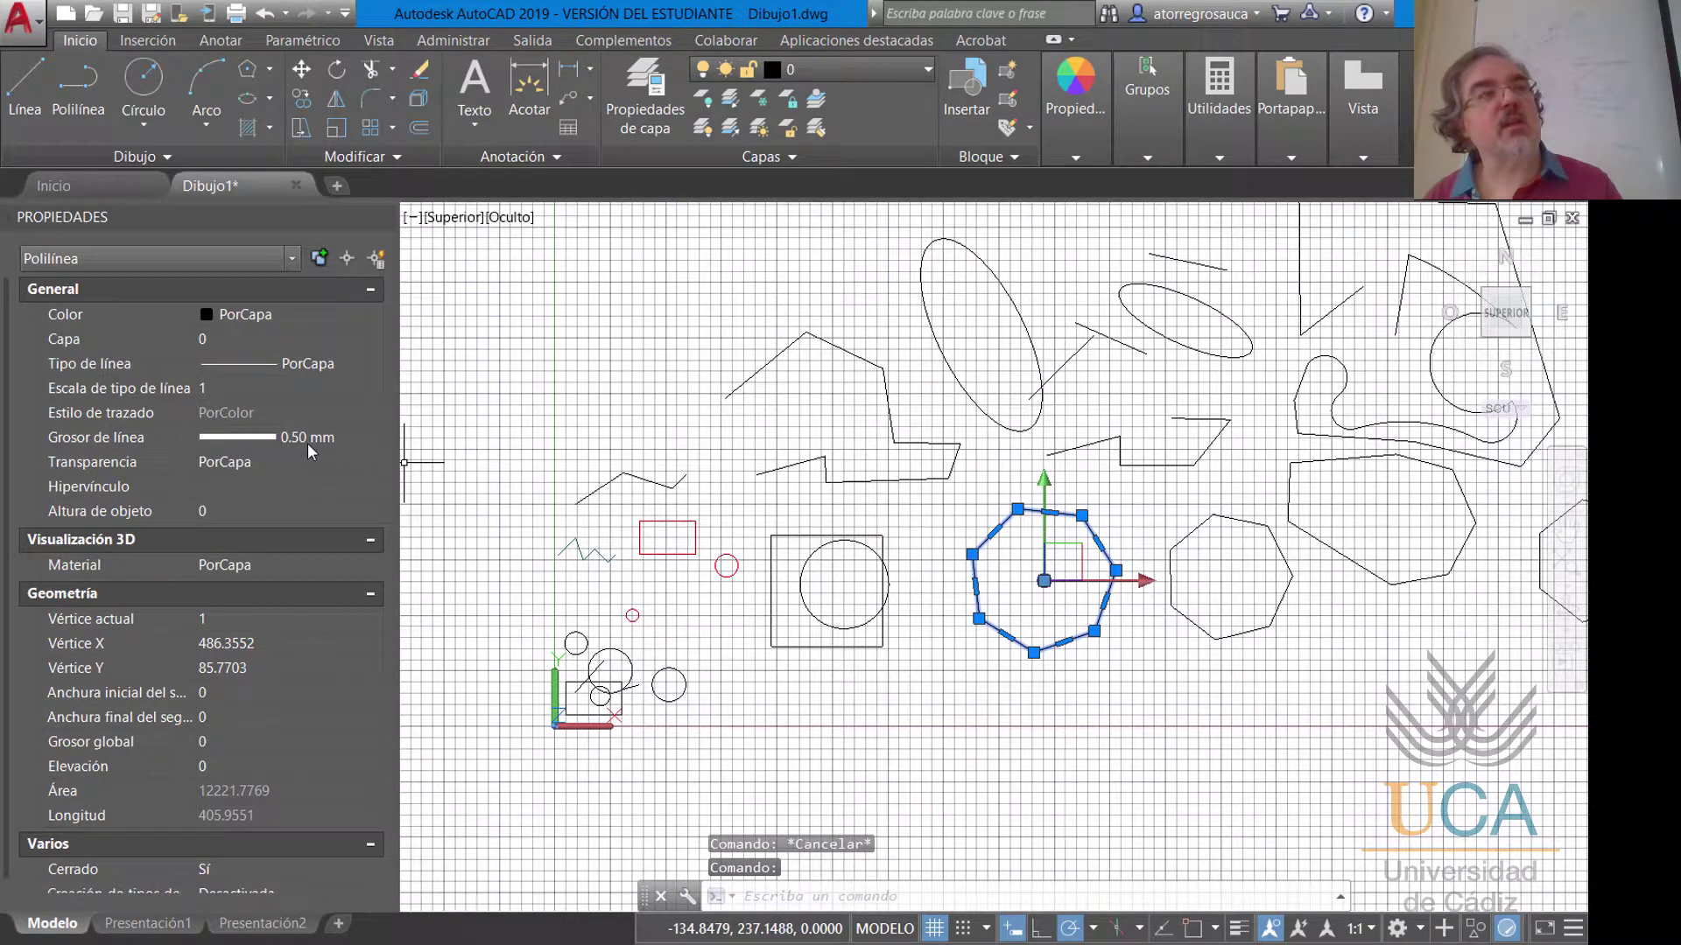
key("Escape")
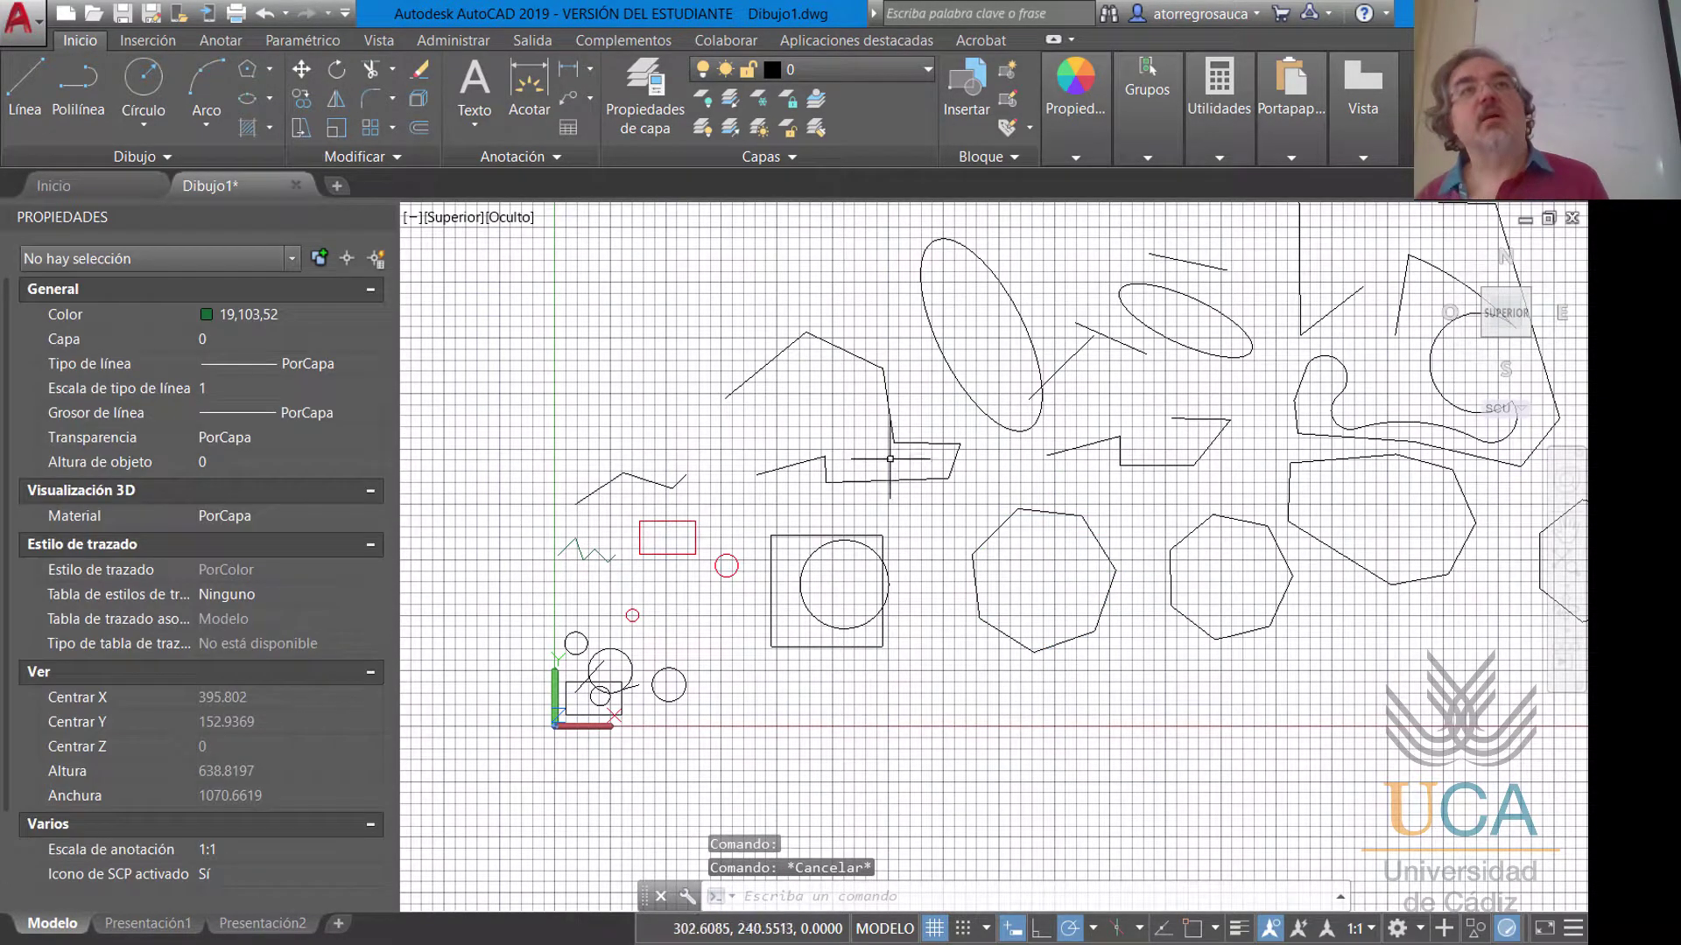
Turn on the line weight display and compare the heptagon's outline with the neighbouring open polyline.
scroll(971, 450, "up", 3)
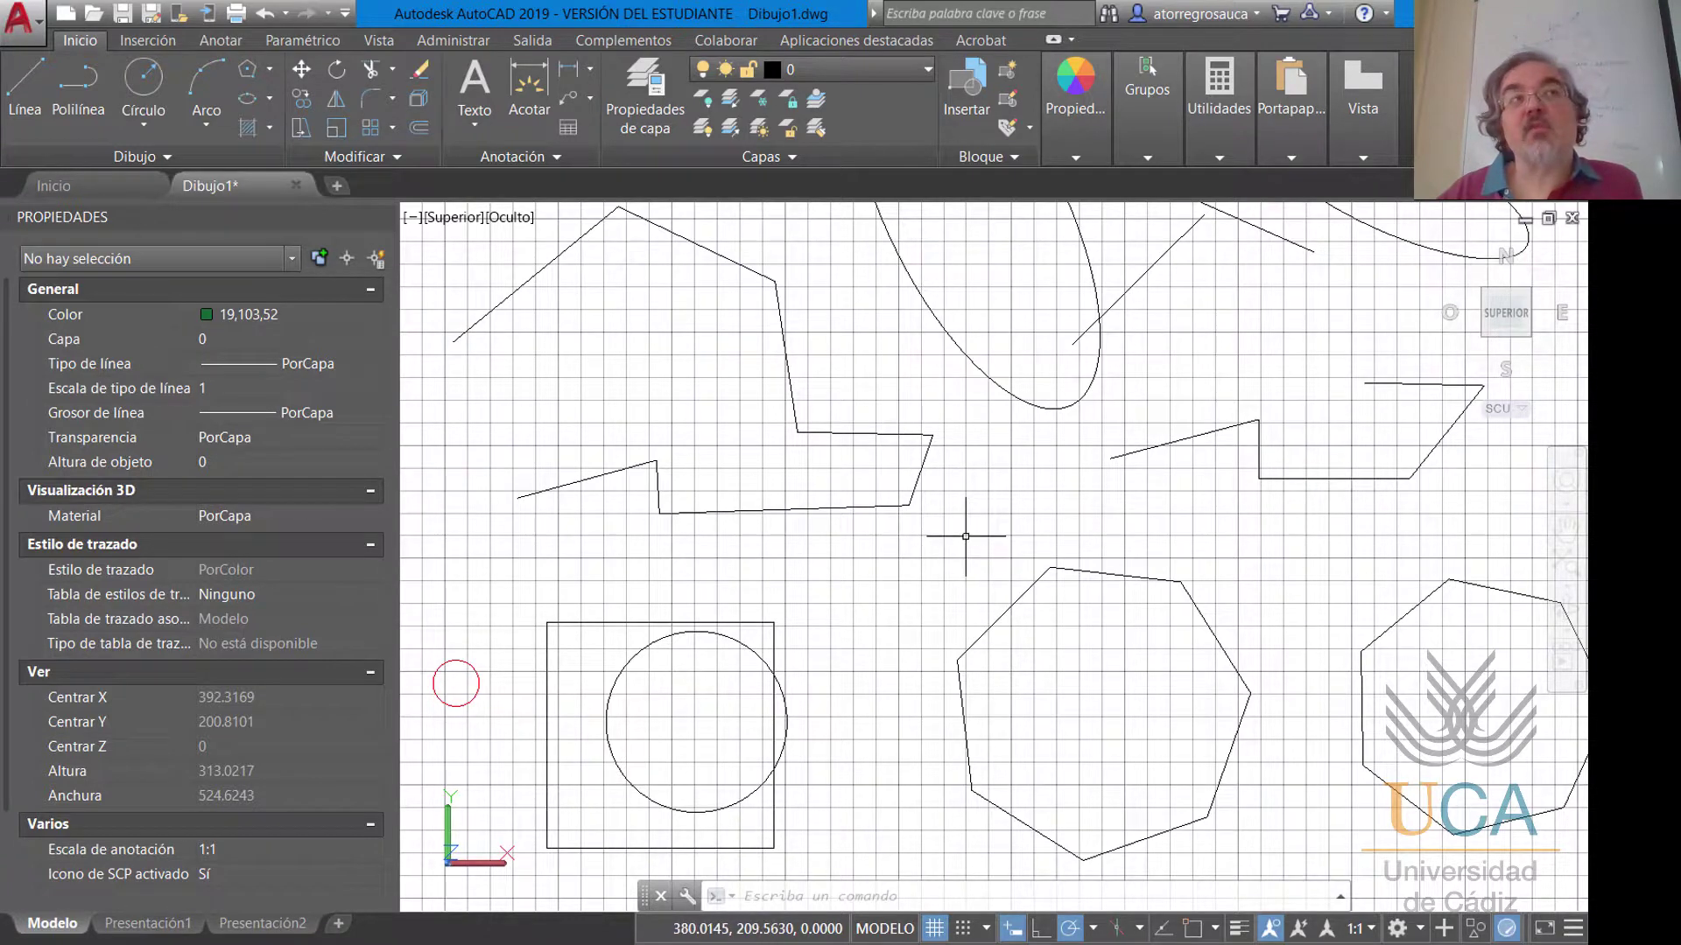
scroll(966, 537, "up", 2)
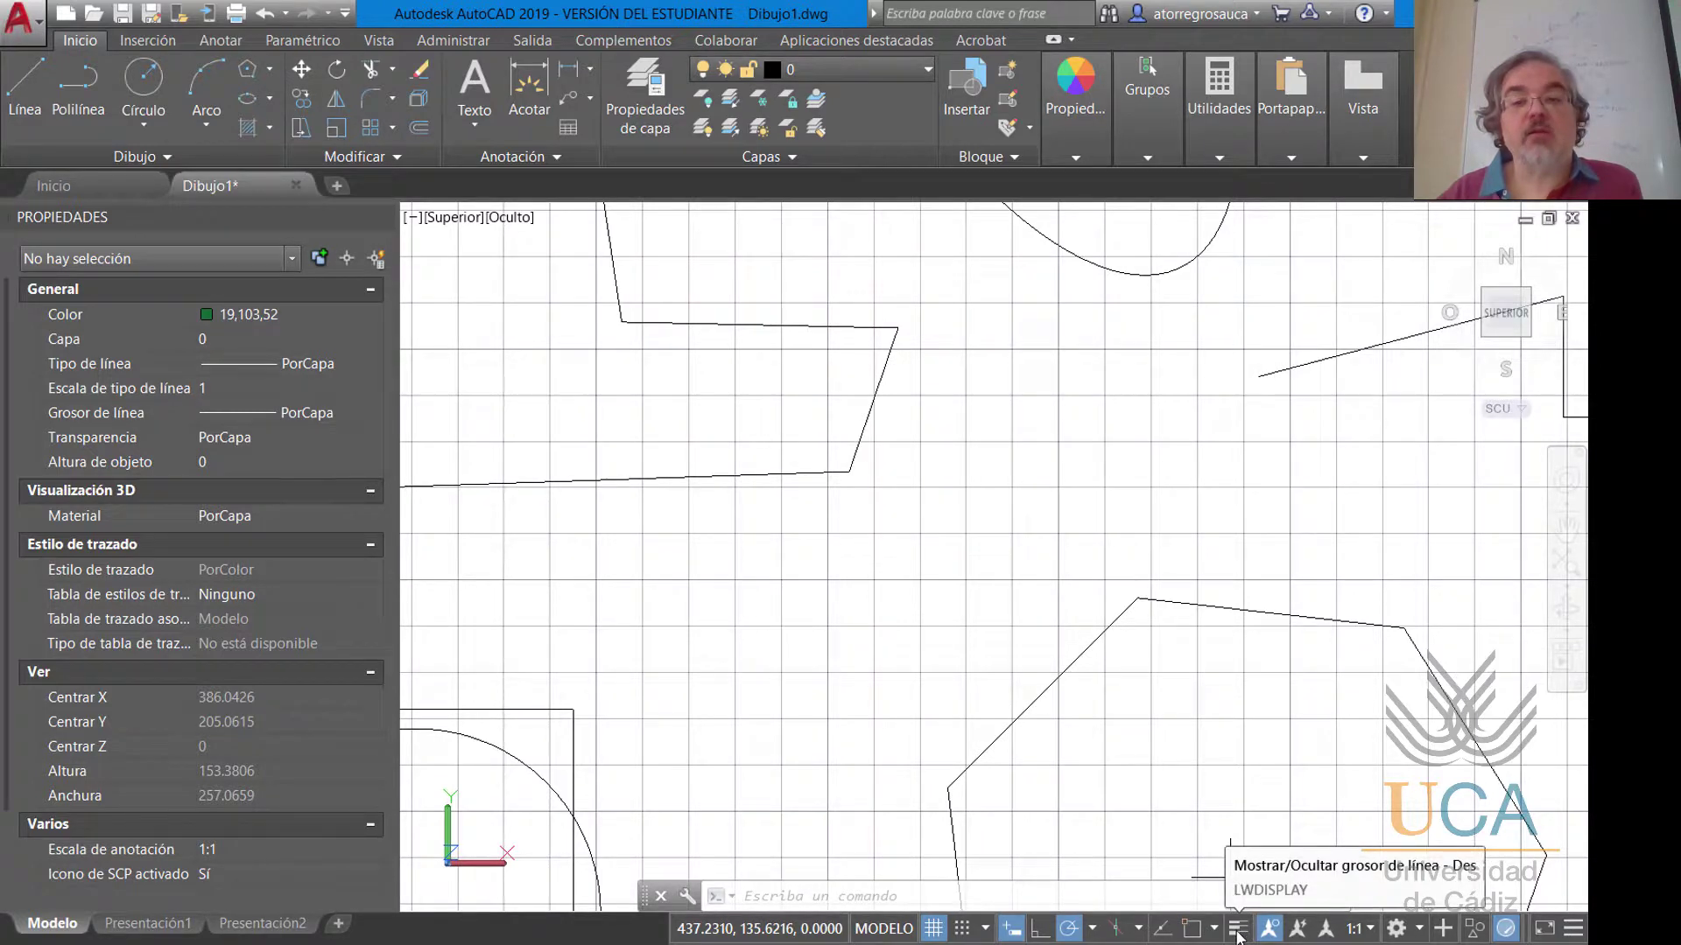
left_click(1238, 932)
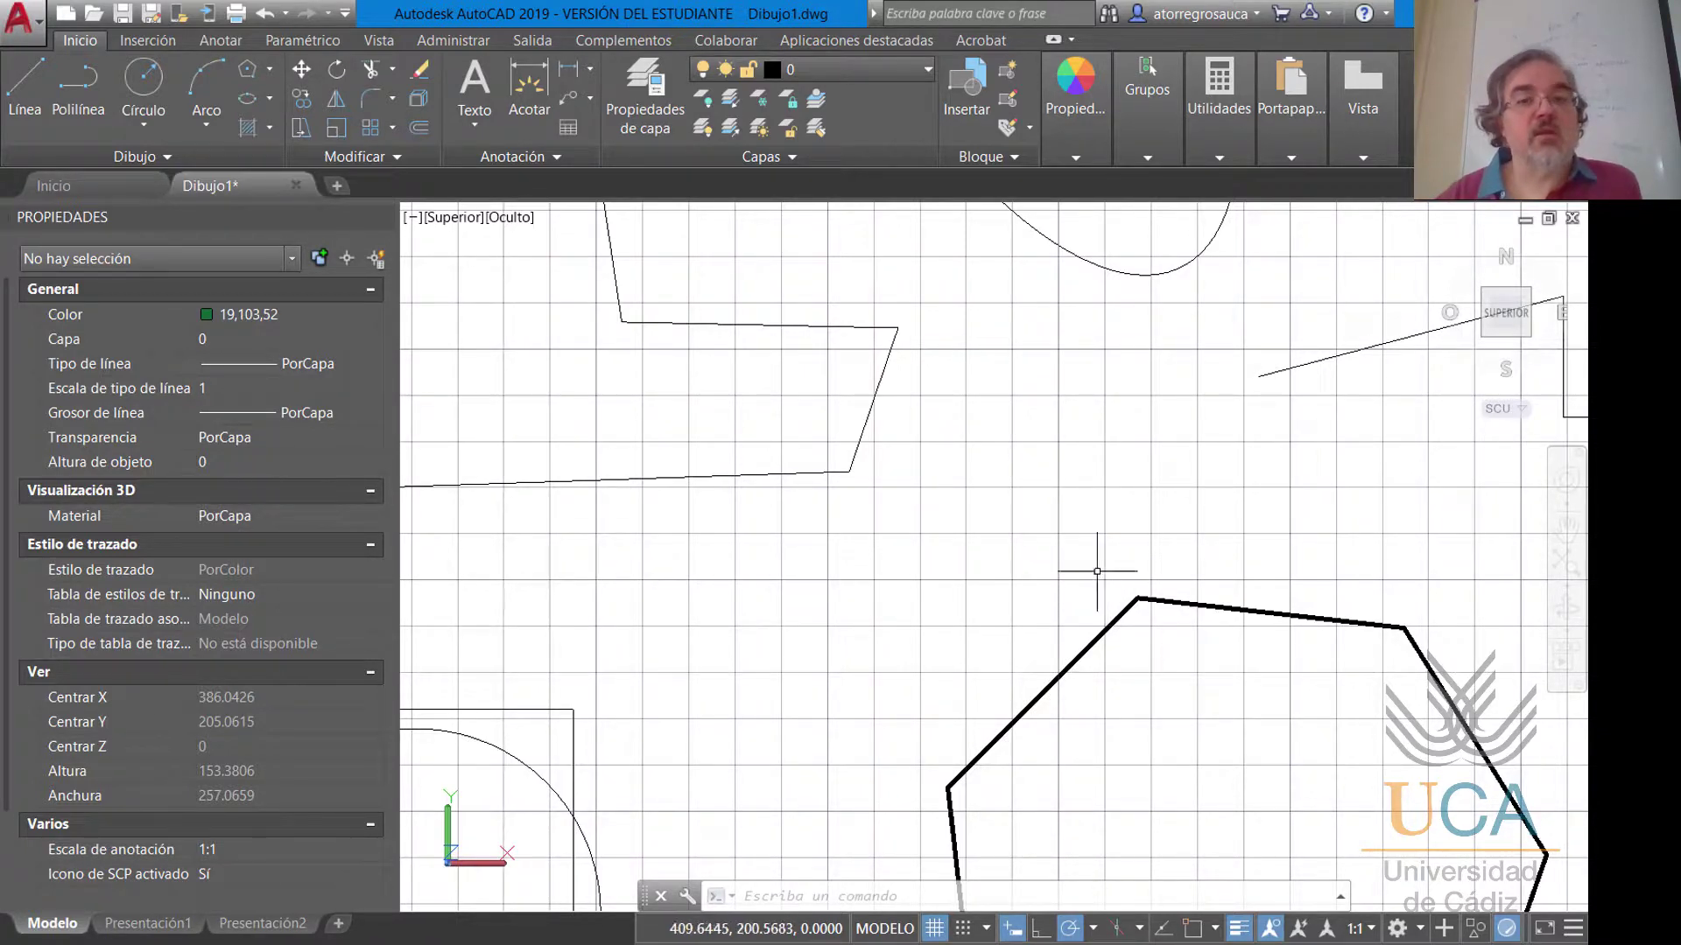
scroll(1006, 469, "down", 5)
scroll(967, 418, "up", 5)
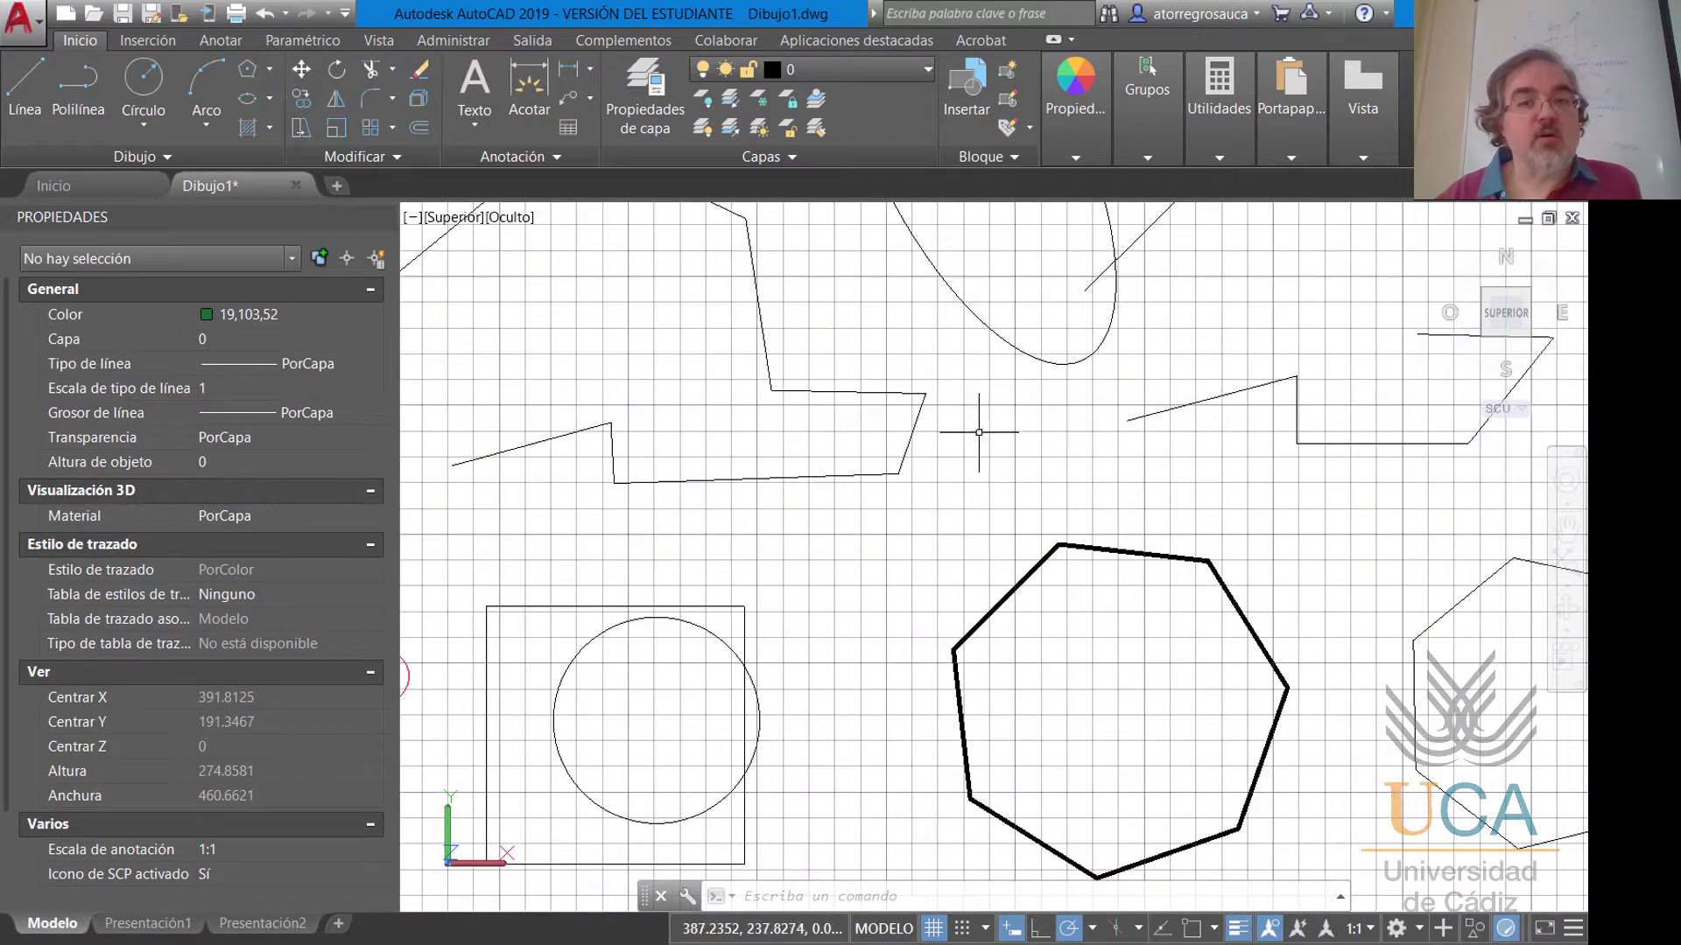
scroll(968, 419, "up", 2)
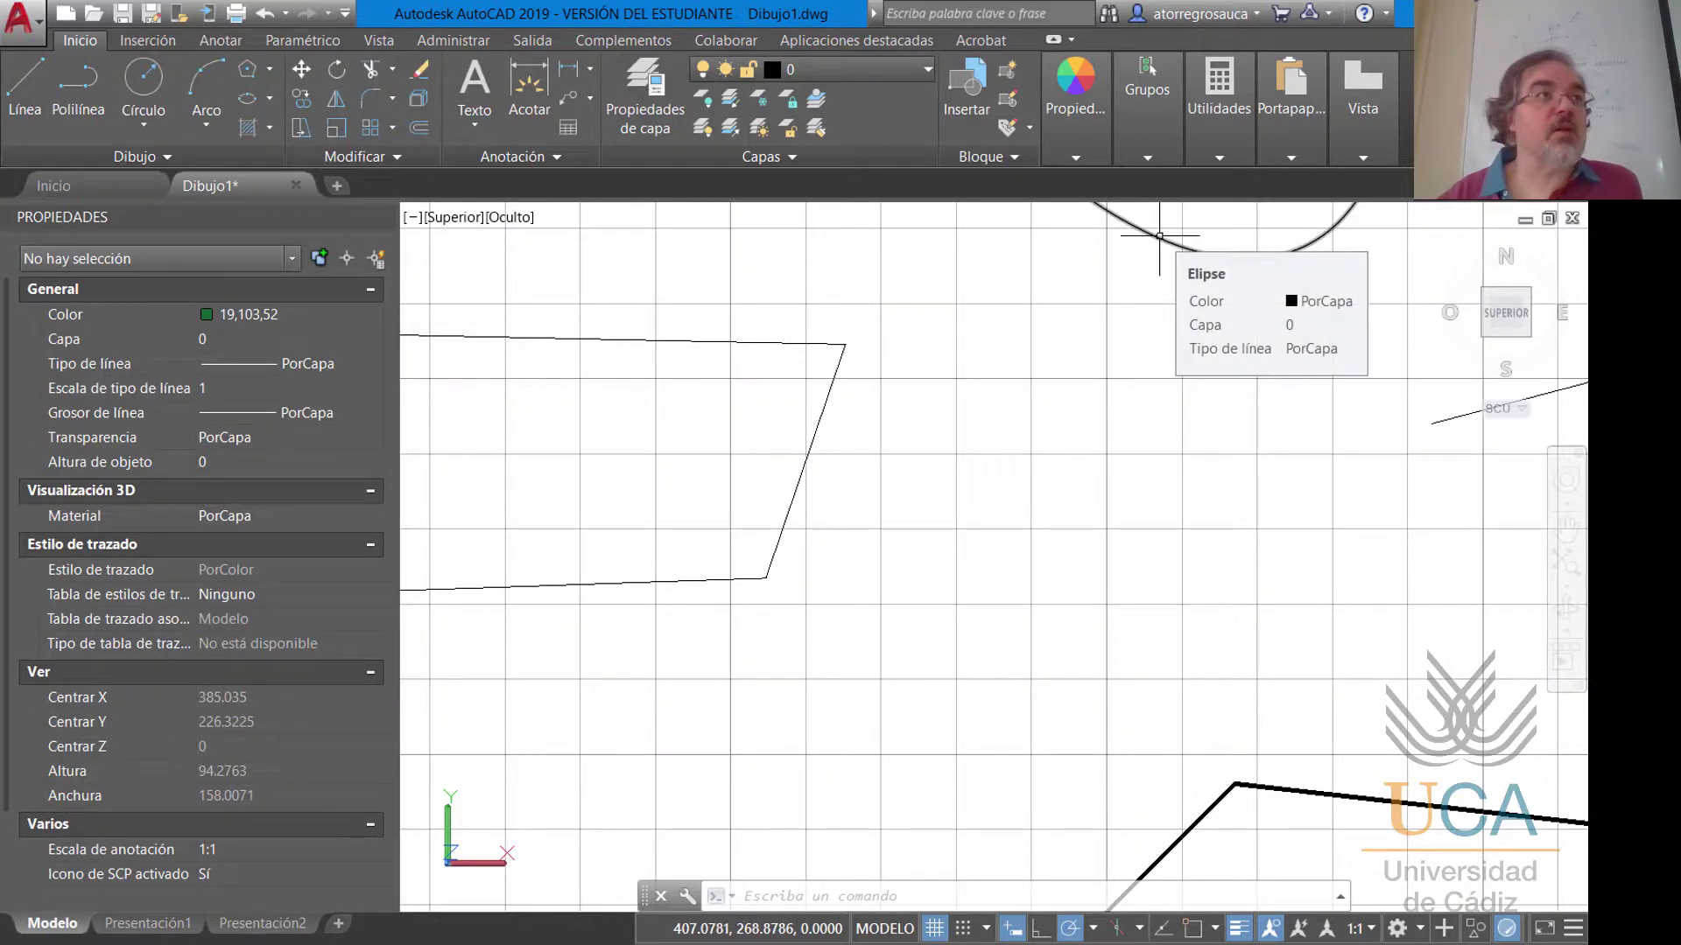
mouse_move(1261, 802)
middle_mouse_down()
mouse_move(1215, 702)
mouse_move(1107, 602)
middle_mouse_up()
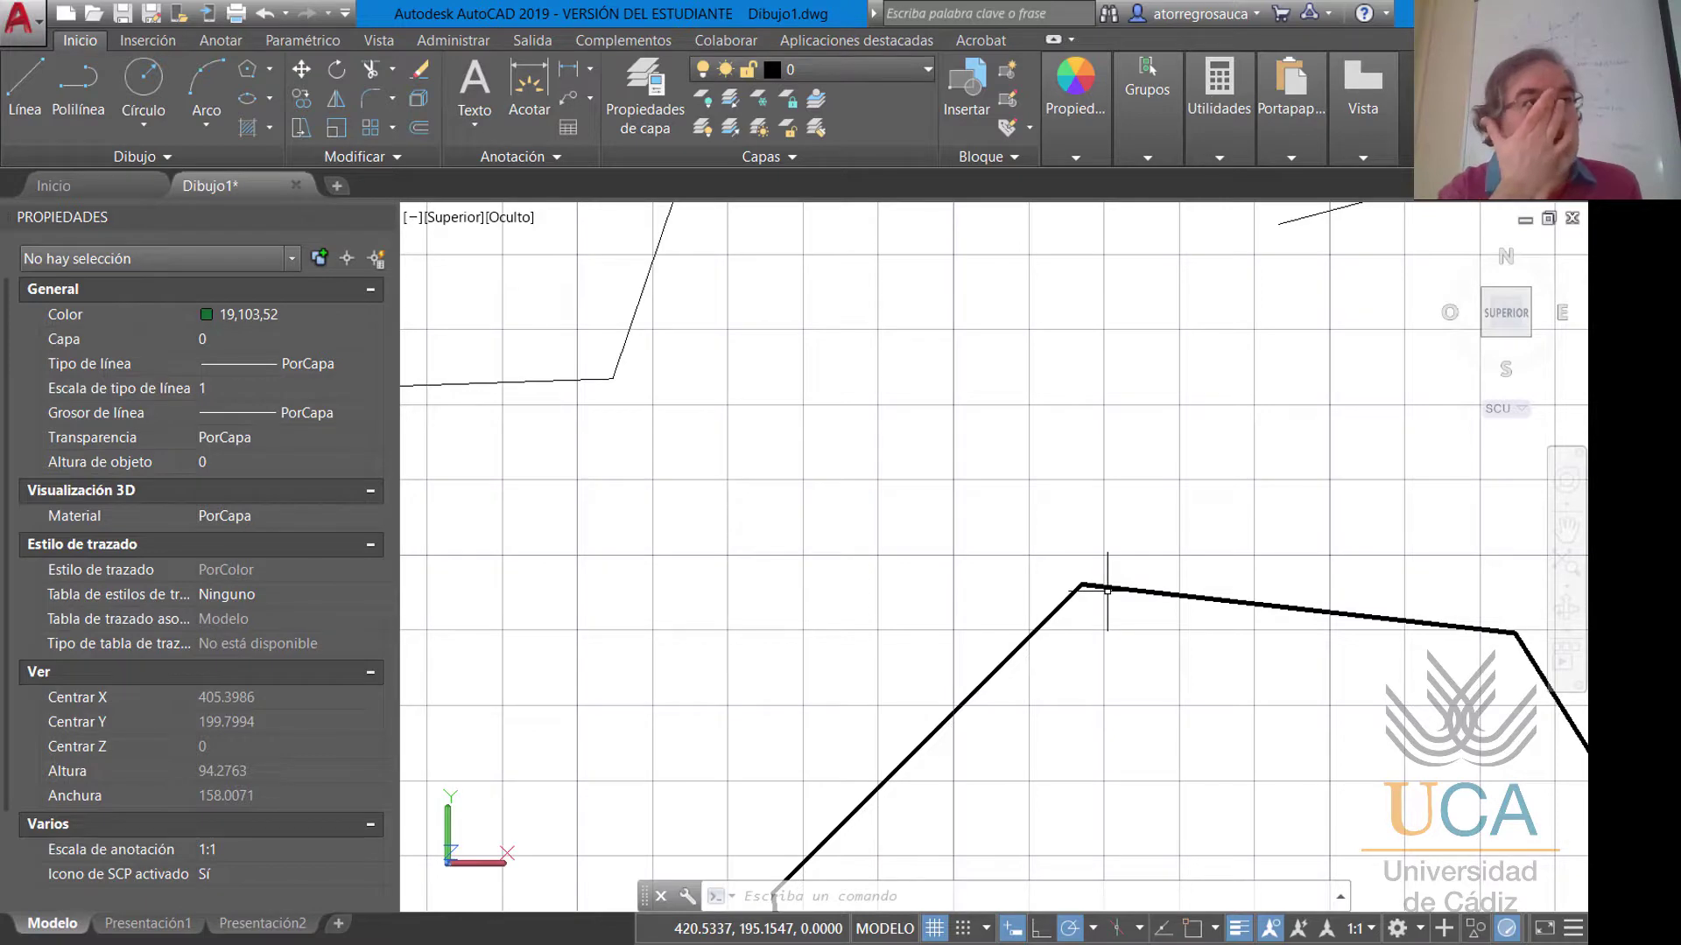
scroll(1013, 472, "down", 6)
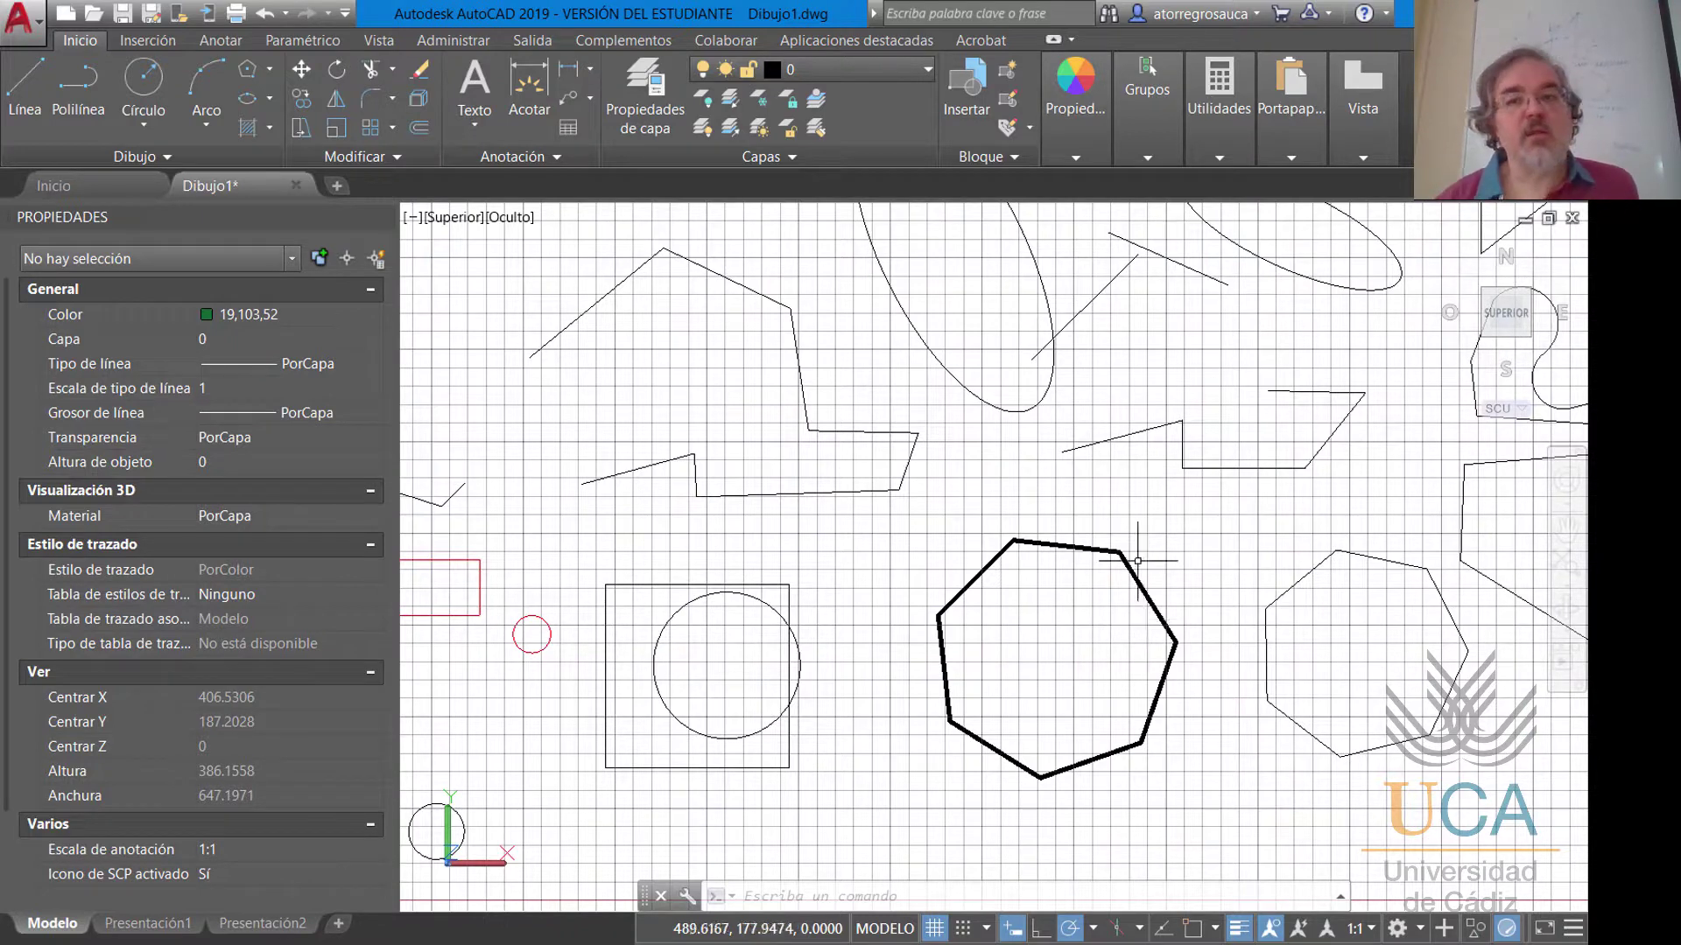
scroll(998, 490, "down", 2)
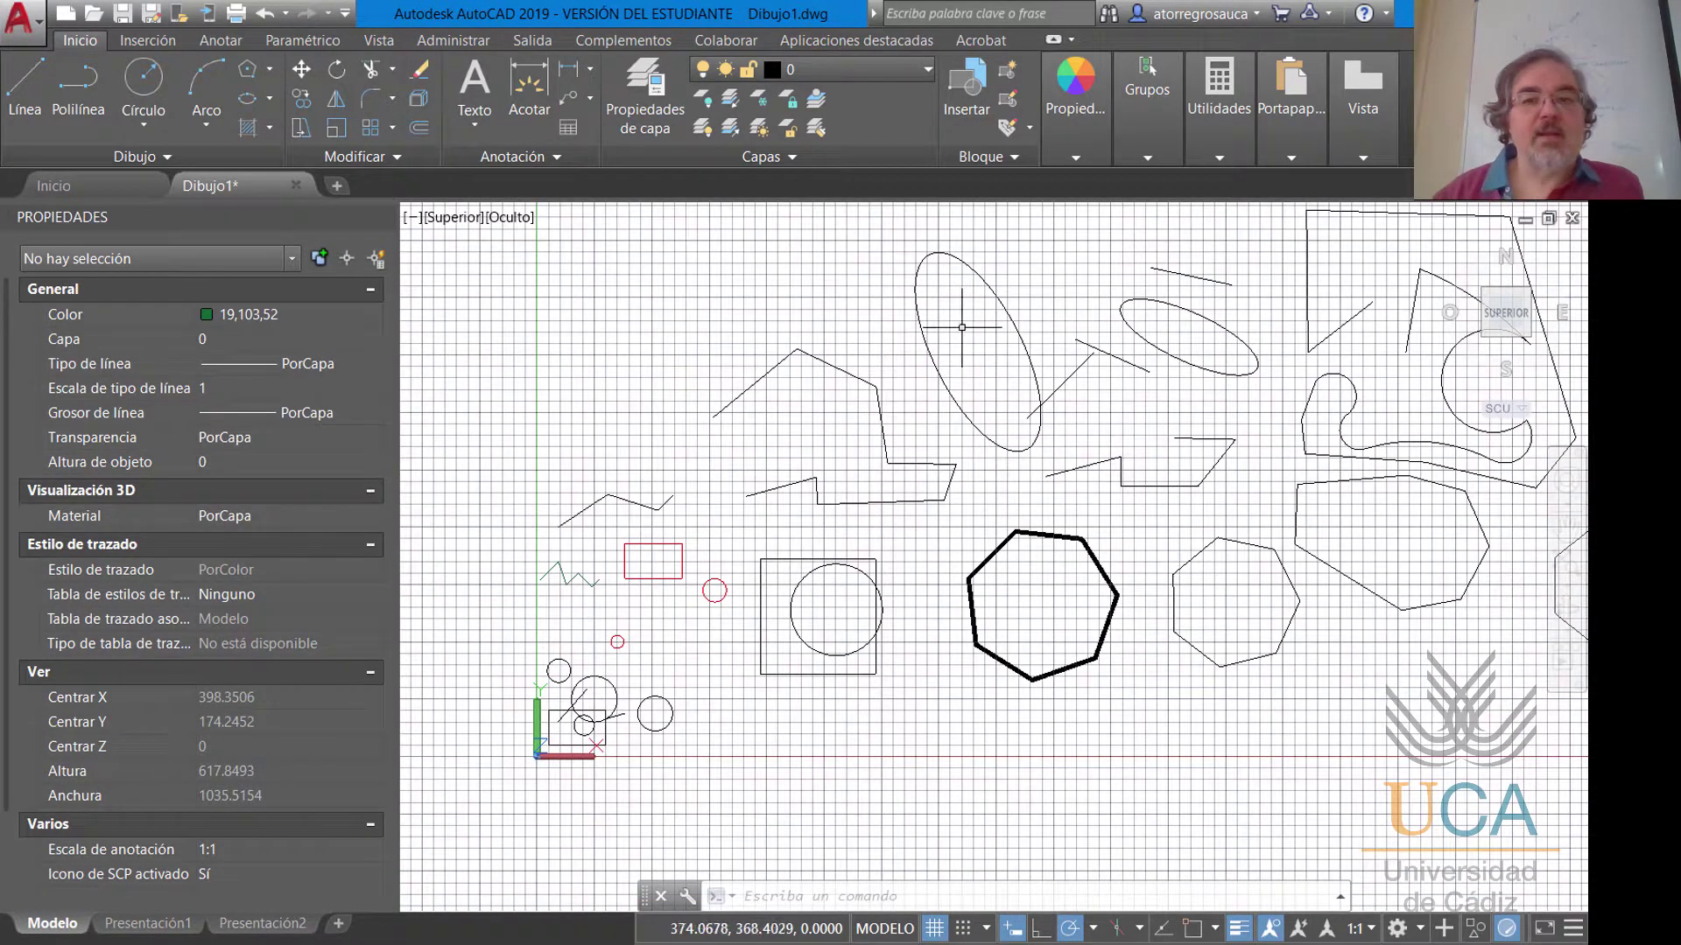
Open the linetype manager with nothing selected and bring up the list of linetypes available for loading.
left_click(1072, 162)
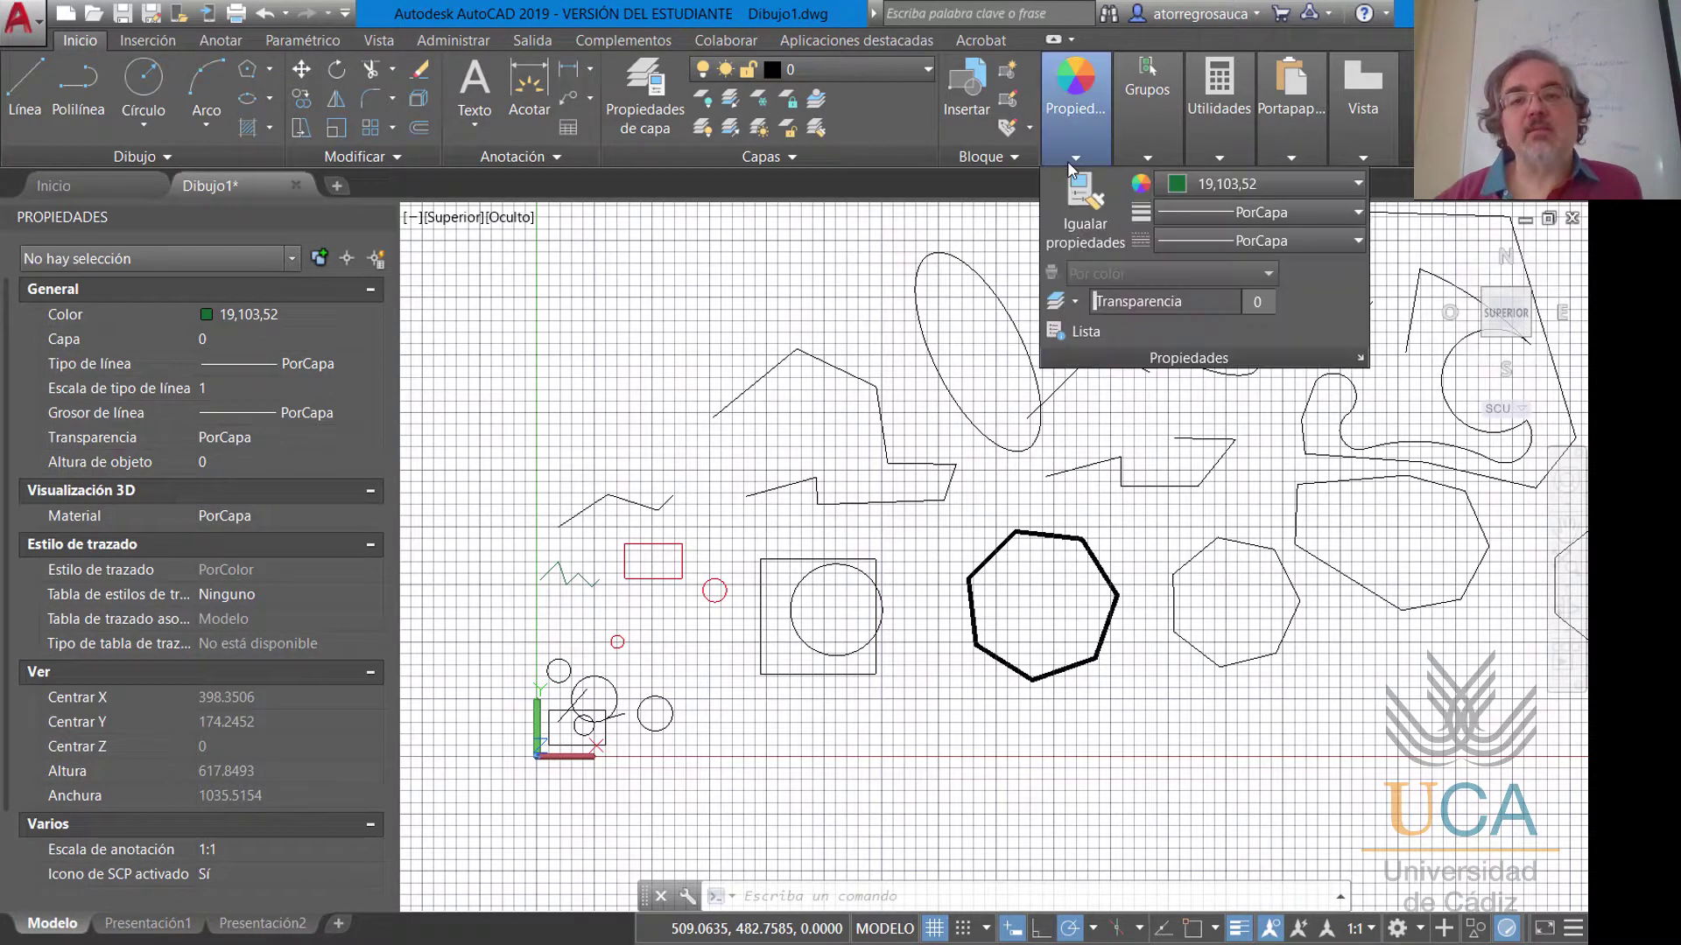
left_click(1192, 242)
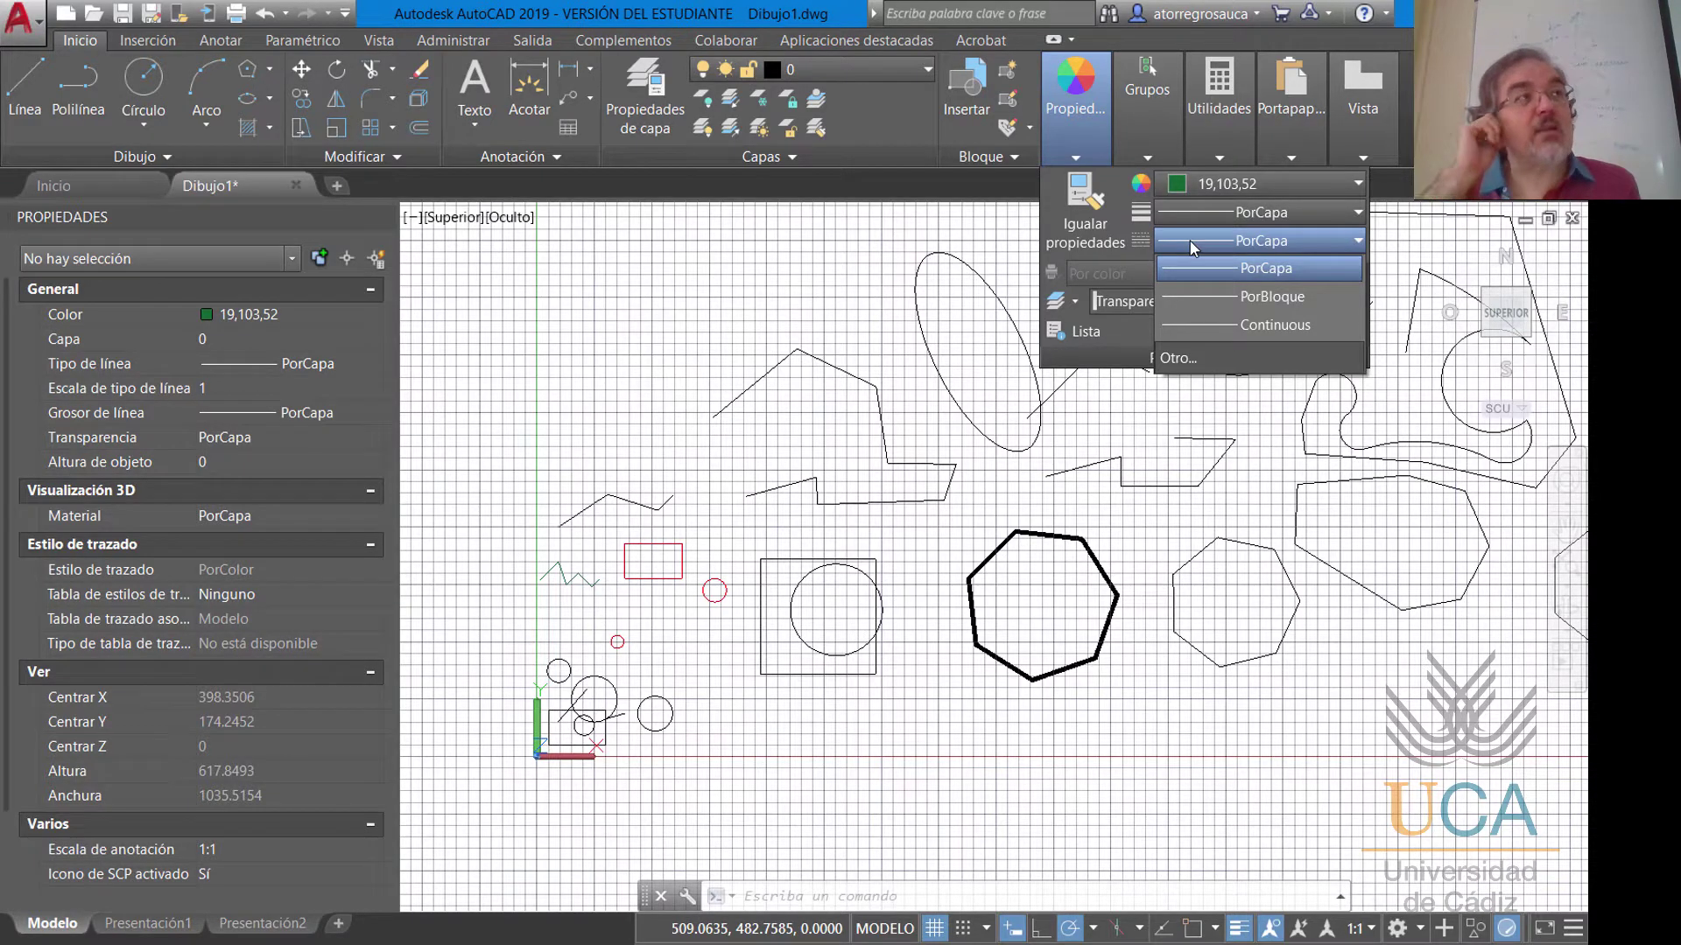
left_click(1193, 246)
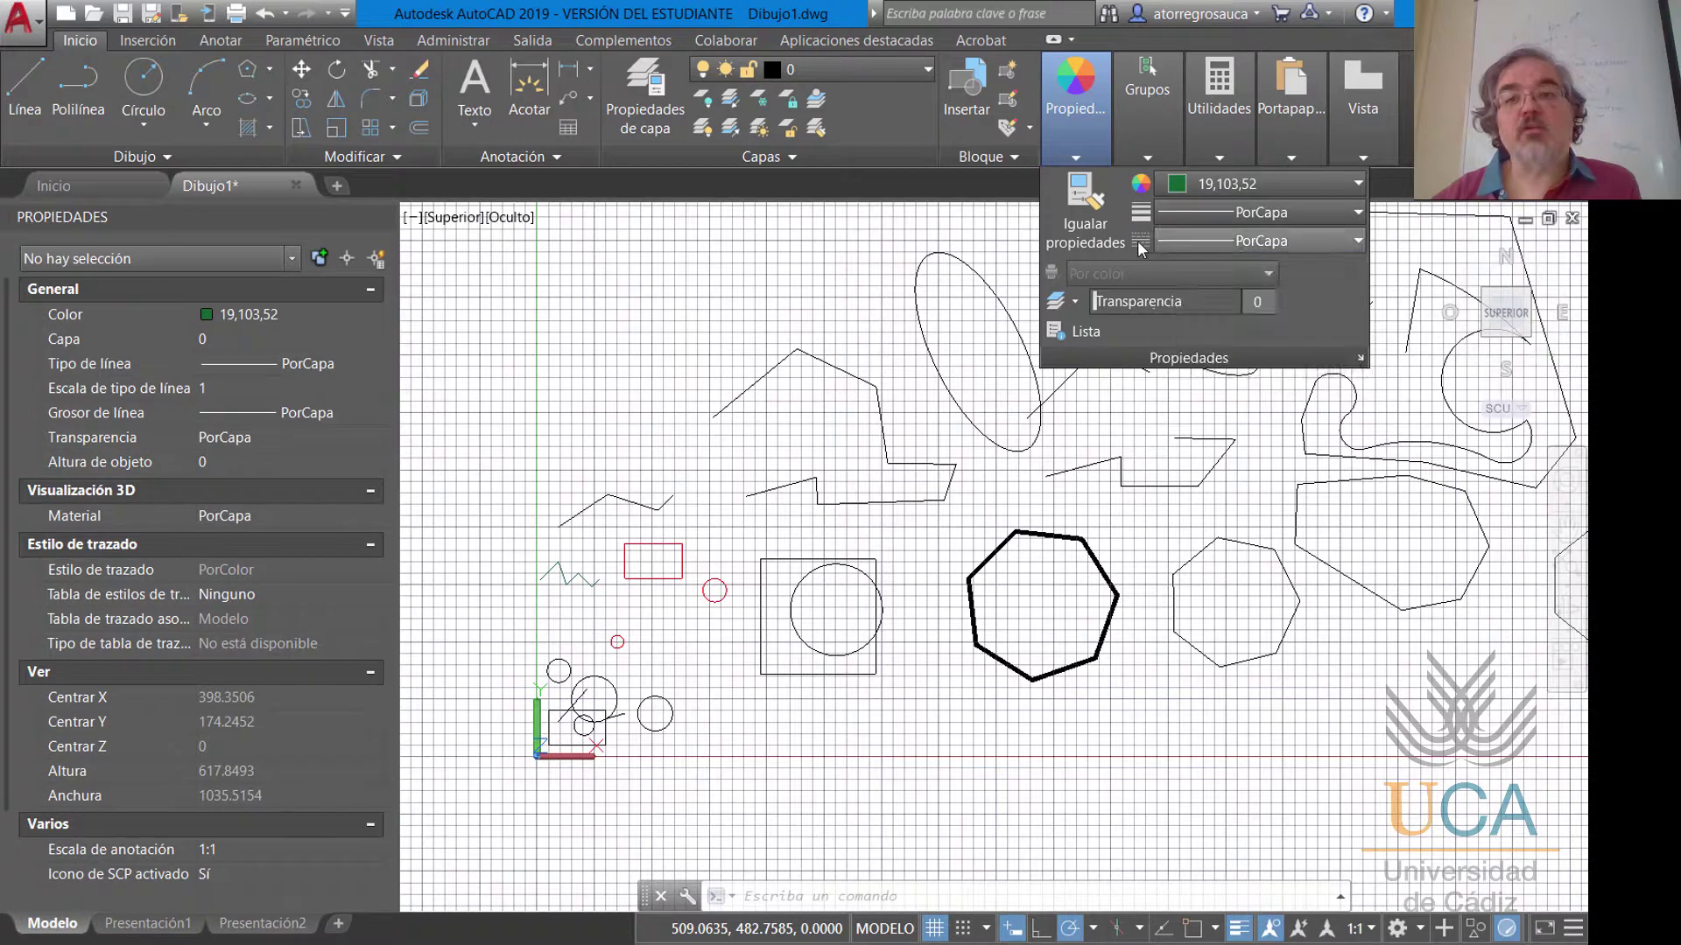
left_click(1196, 242)
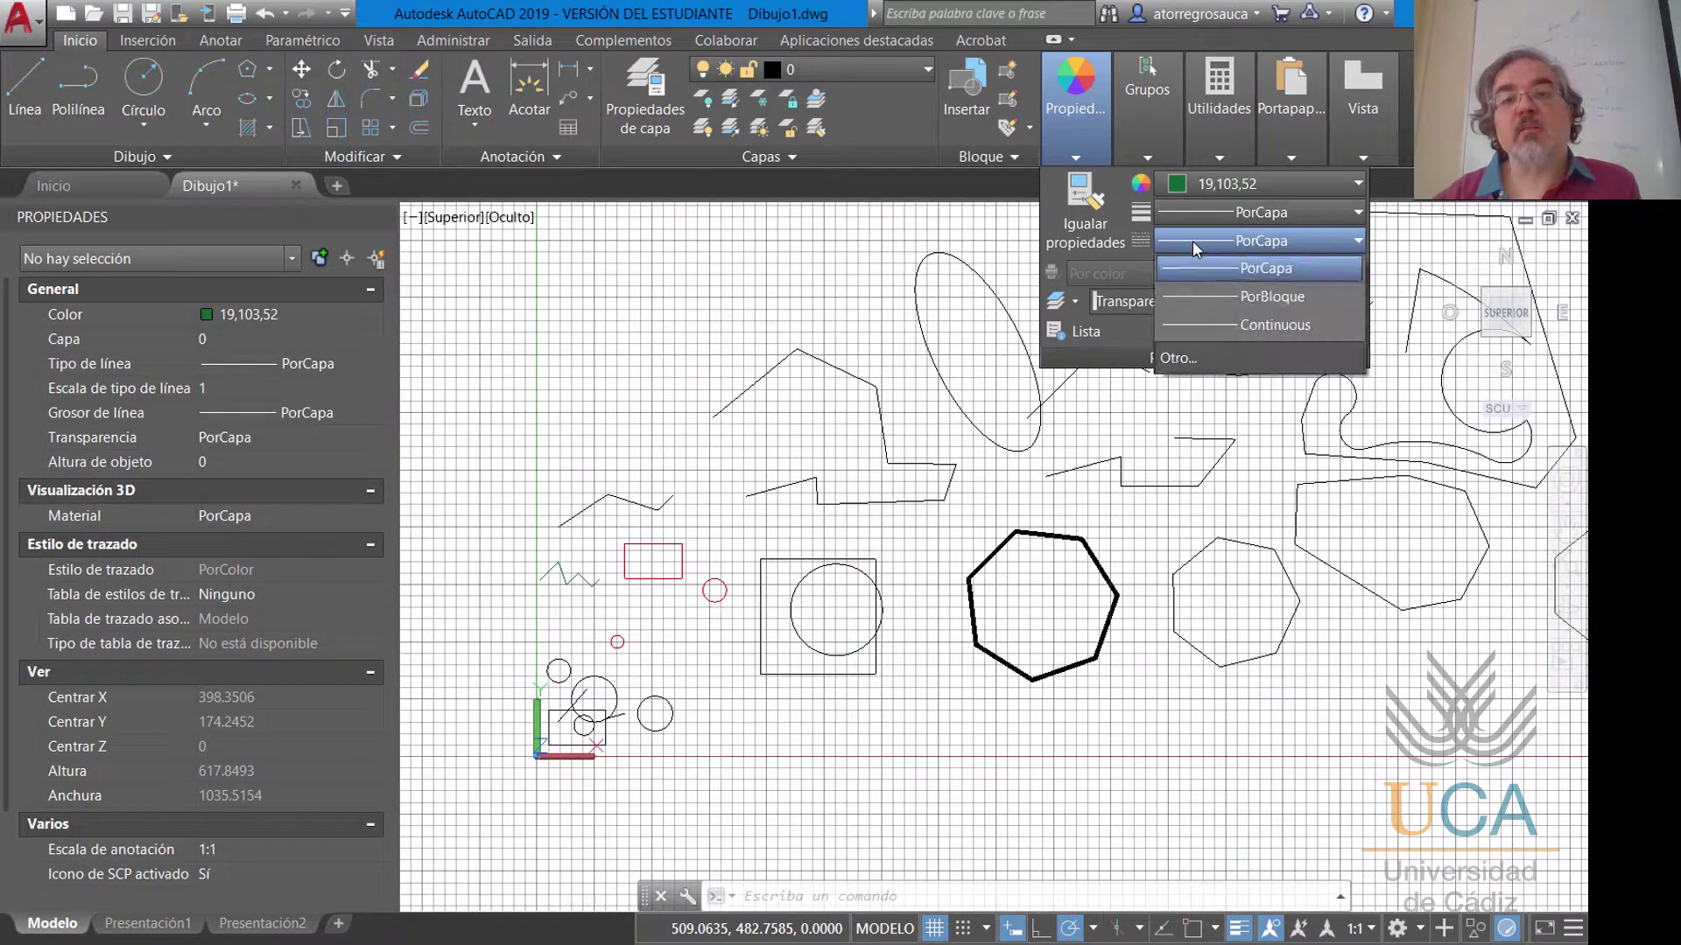
left_click(1182, 358)
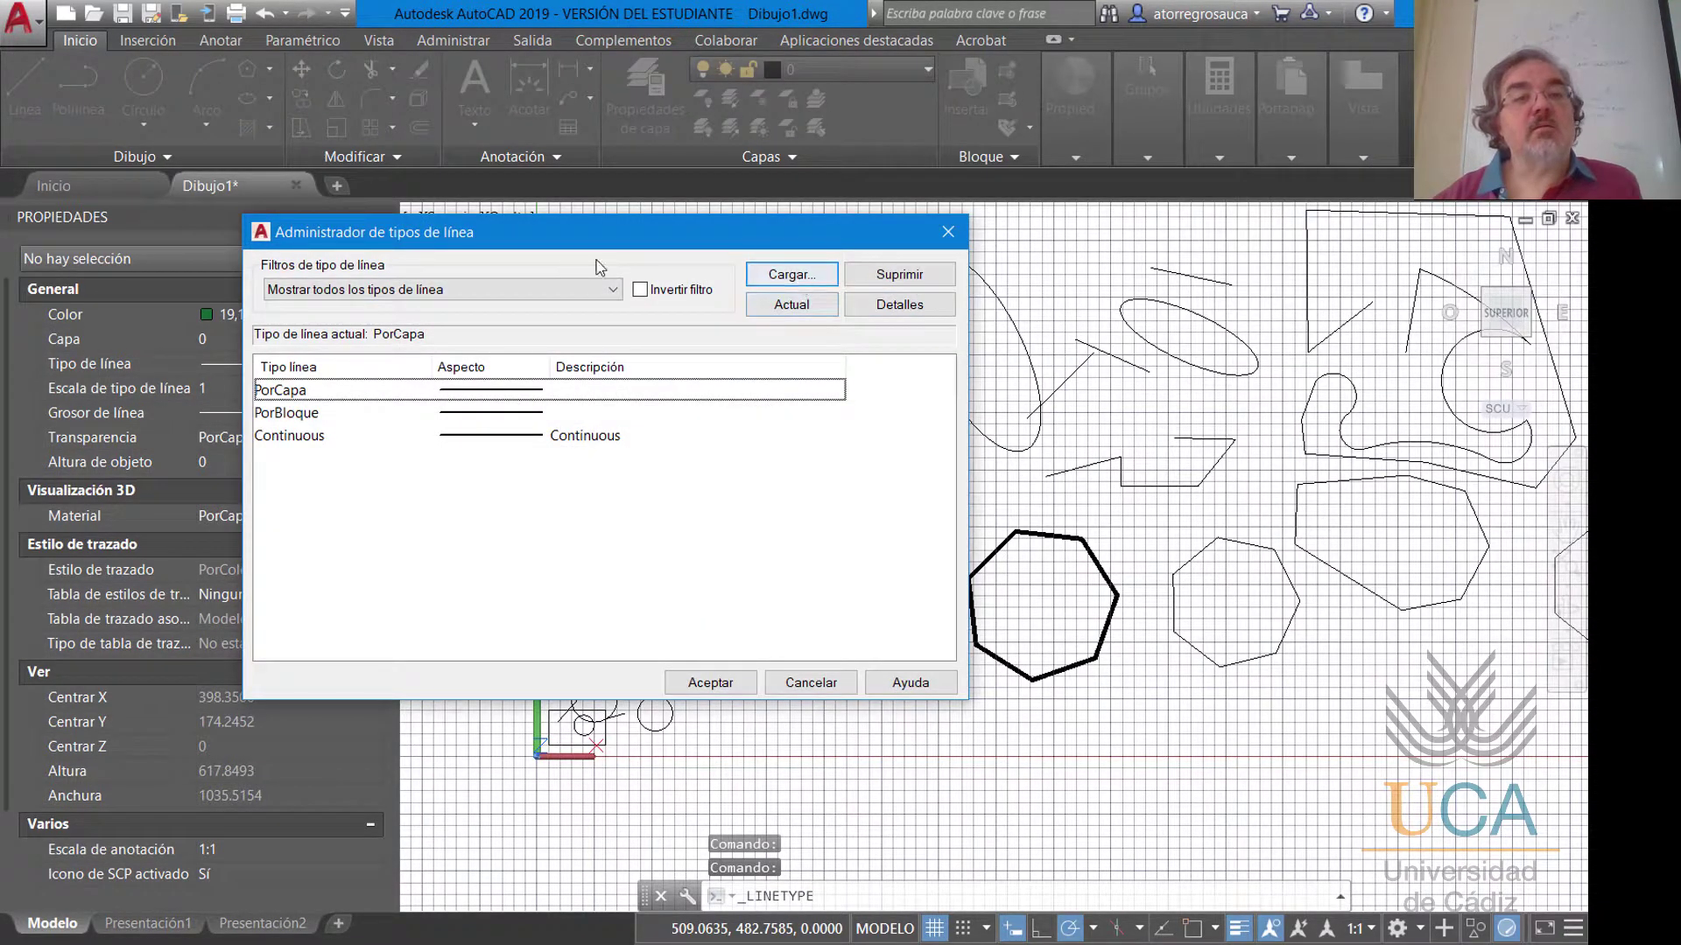
left_click_drag(549, 246, 700, 251)
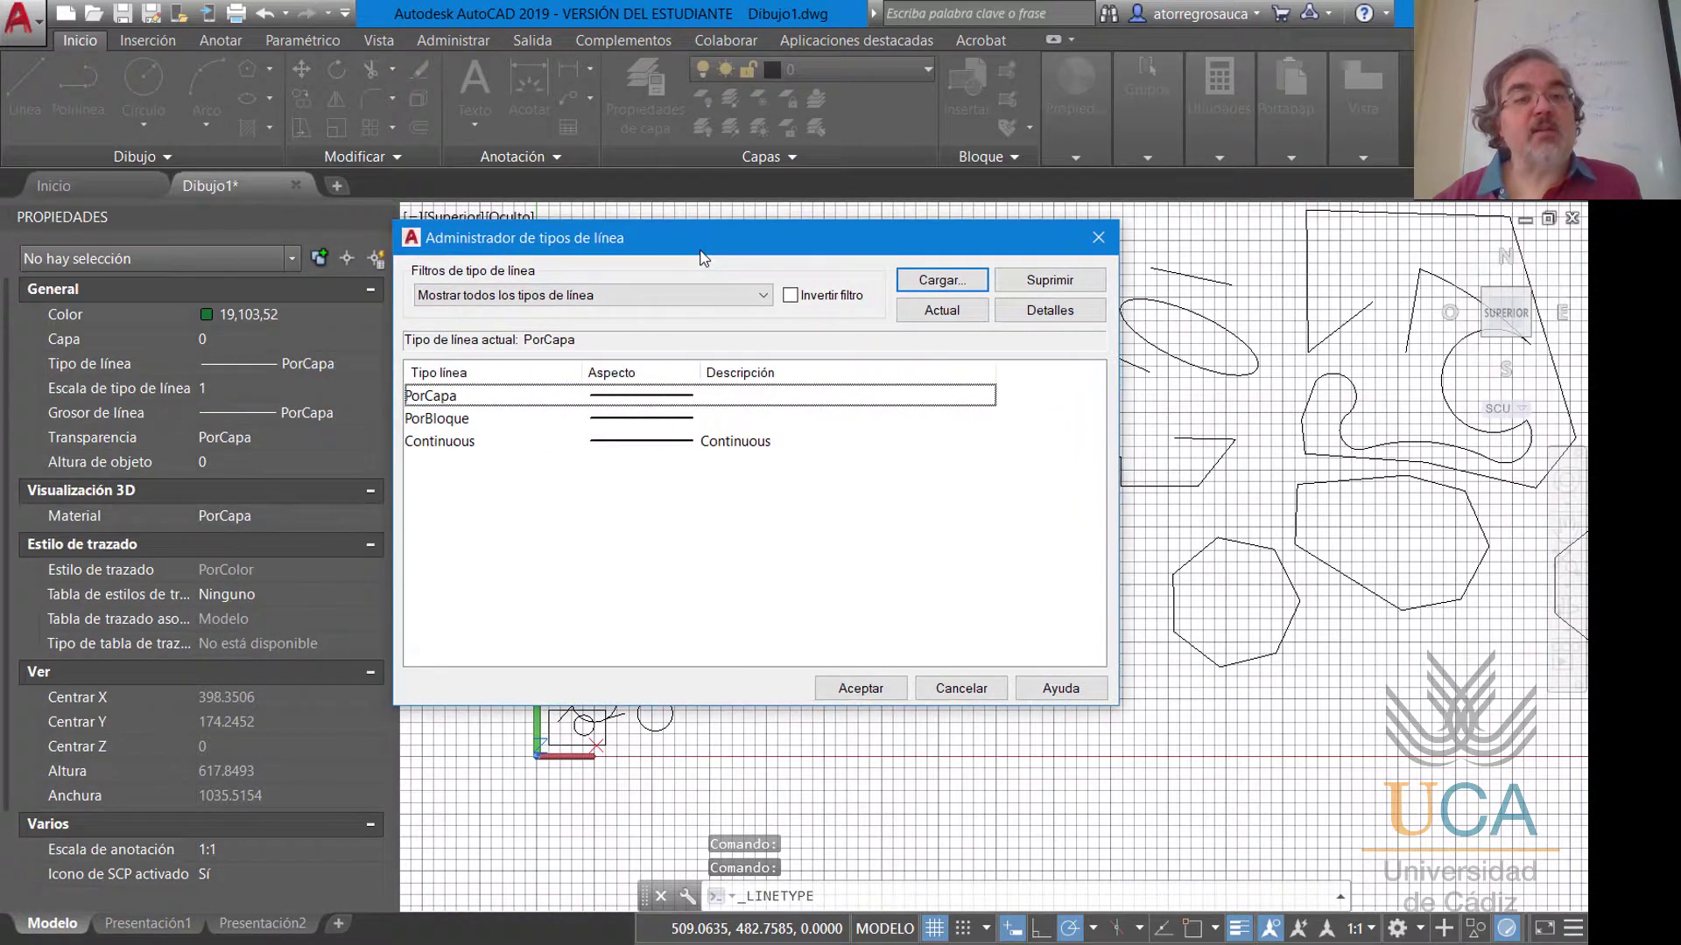
left_click(939, 281)
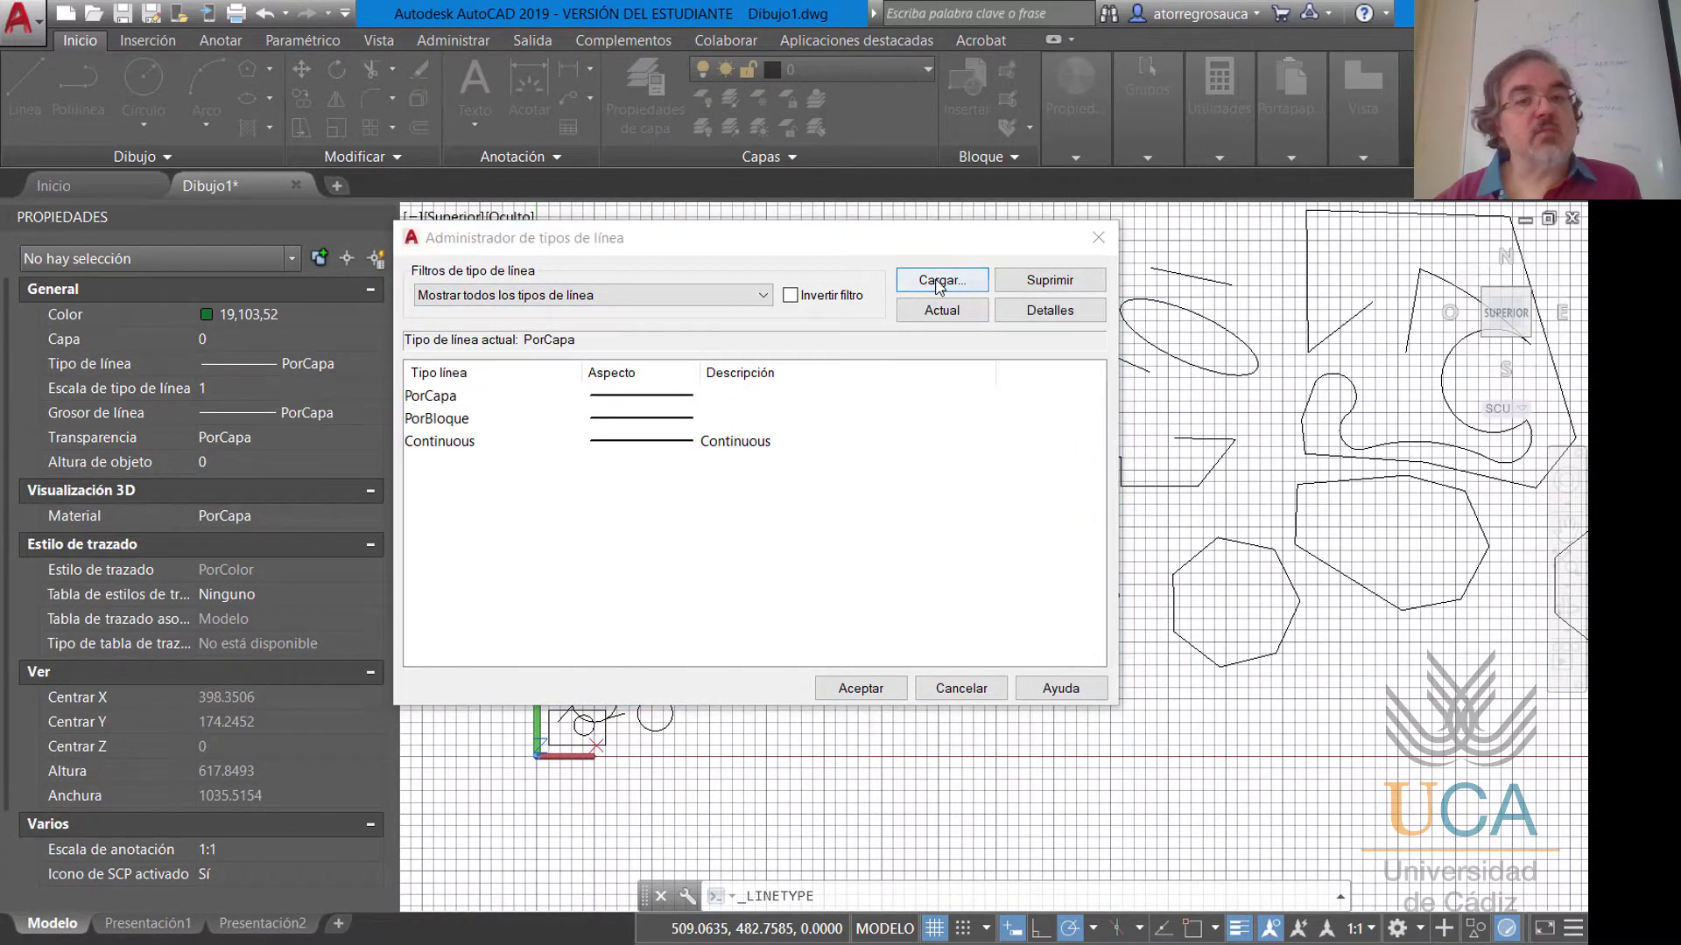
Browse the available linetypes in acadiso.lin and mark LÍNEAS_OCULTAS for loading.
left_click(848, 560)
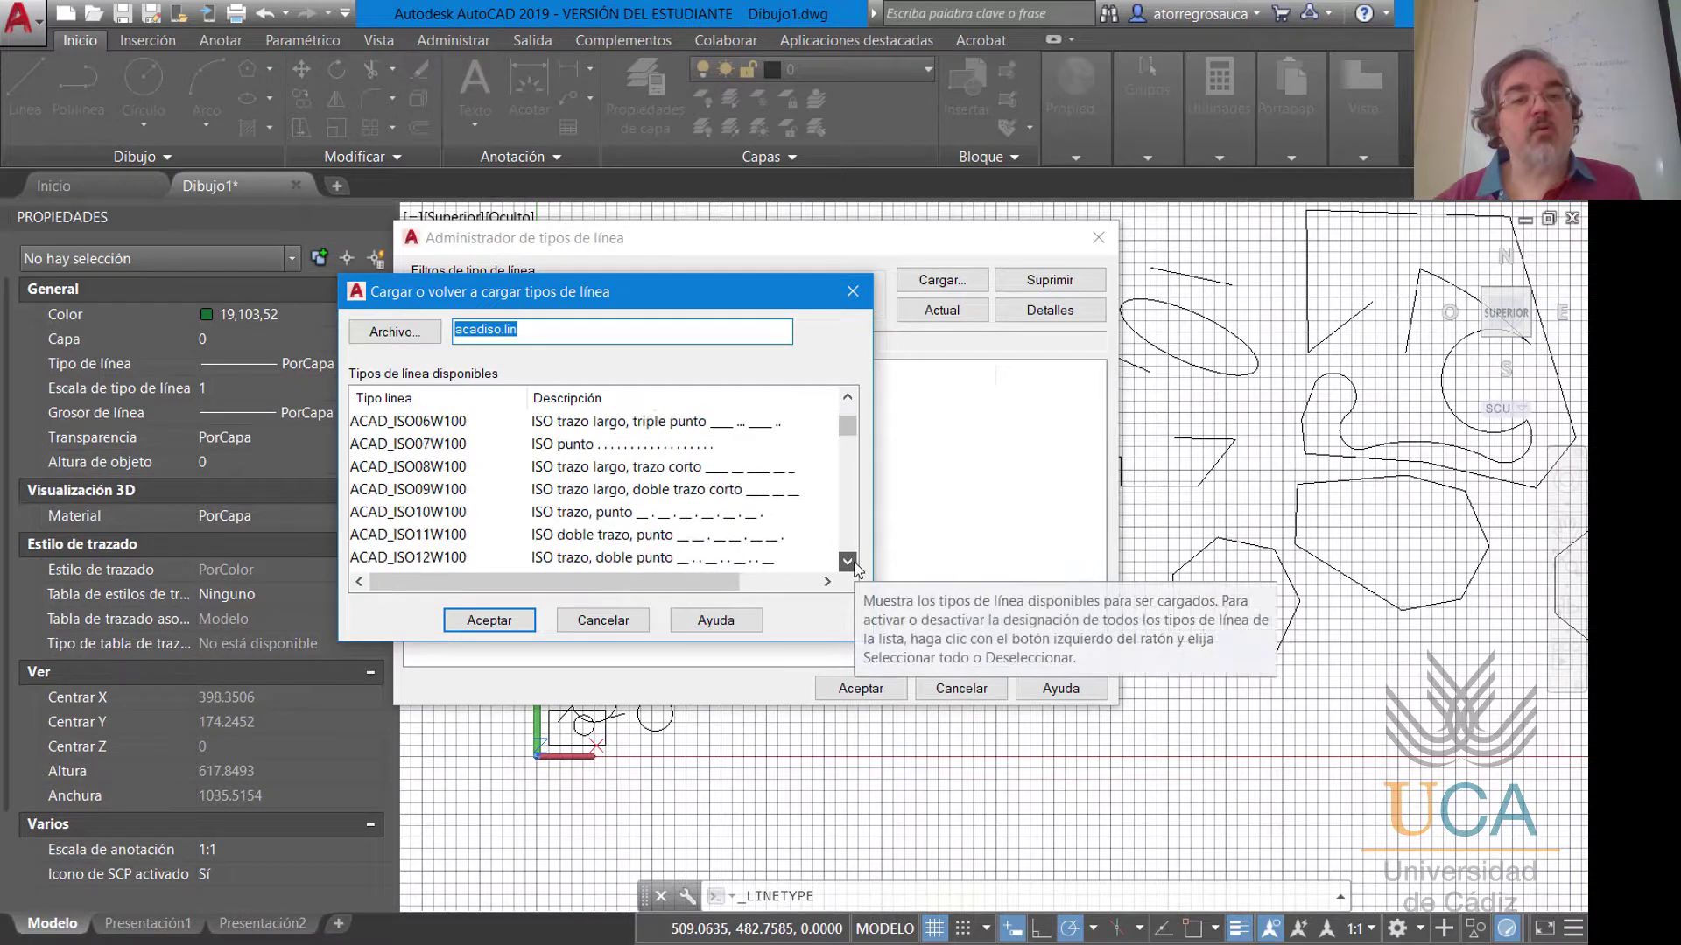
left_click_drag(853, 450, 859, 404)
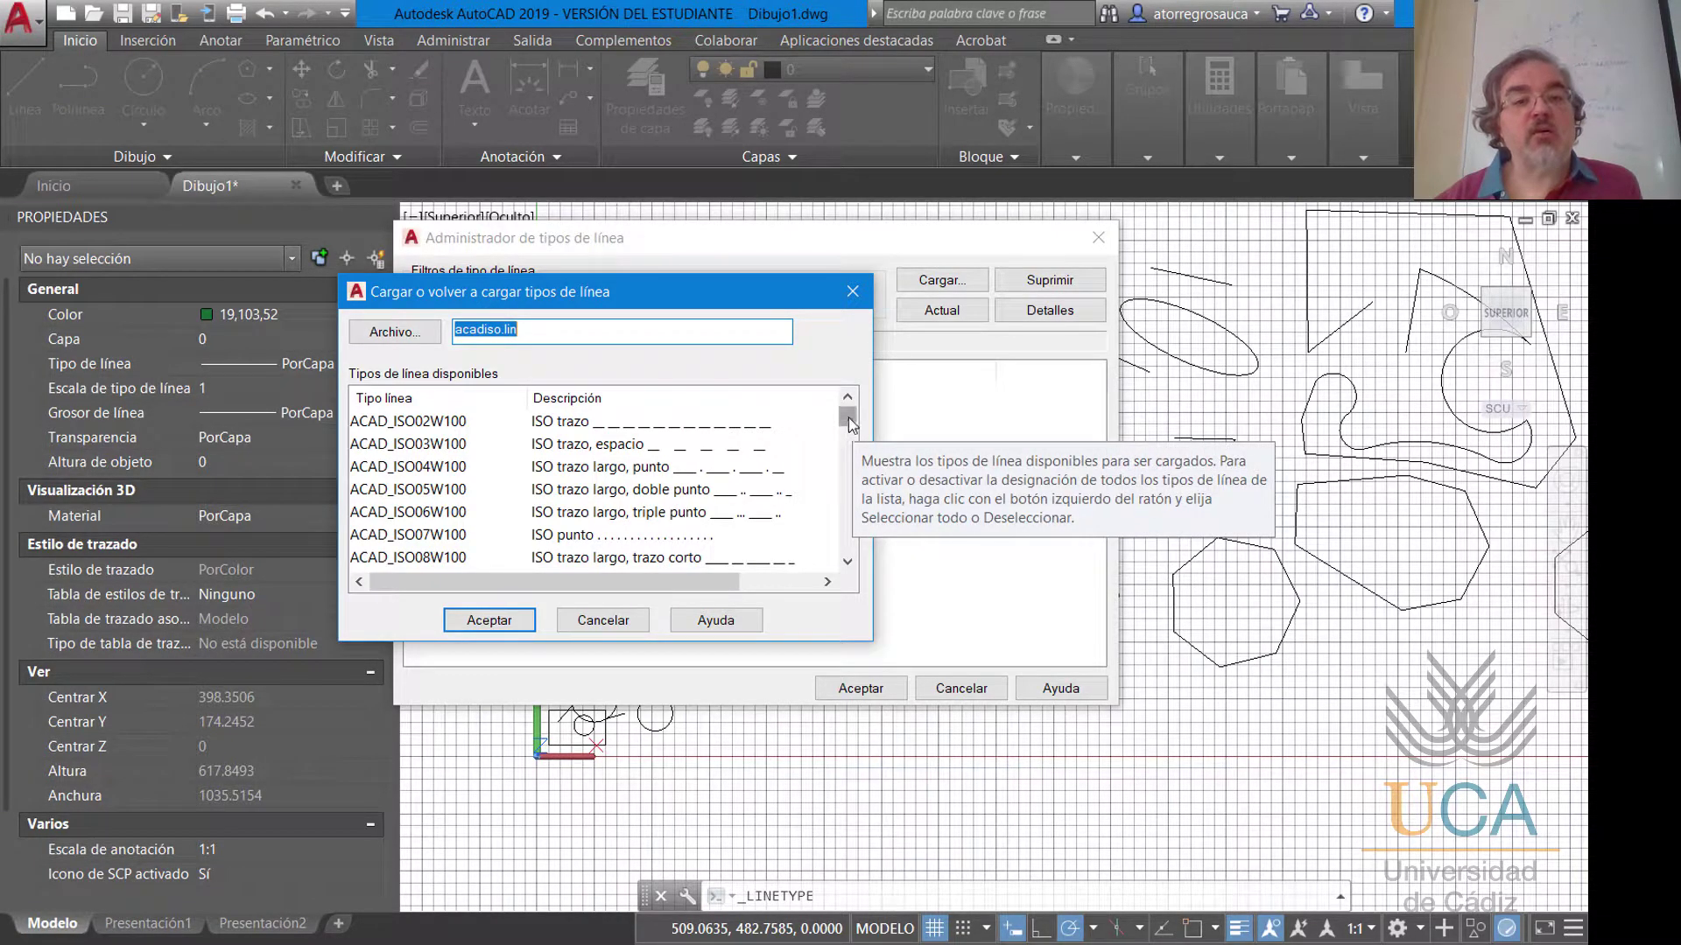
left_click_drag(849, 418, 850, 506)
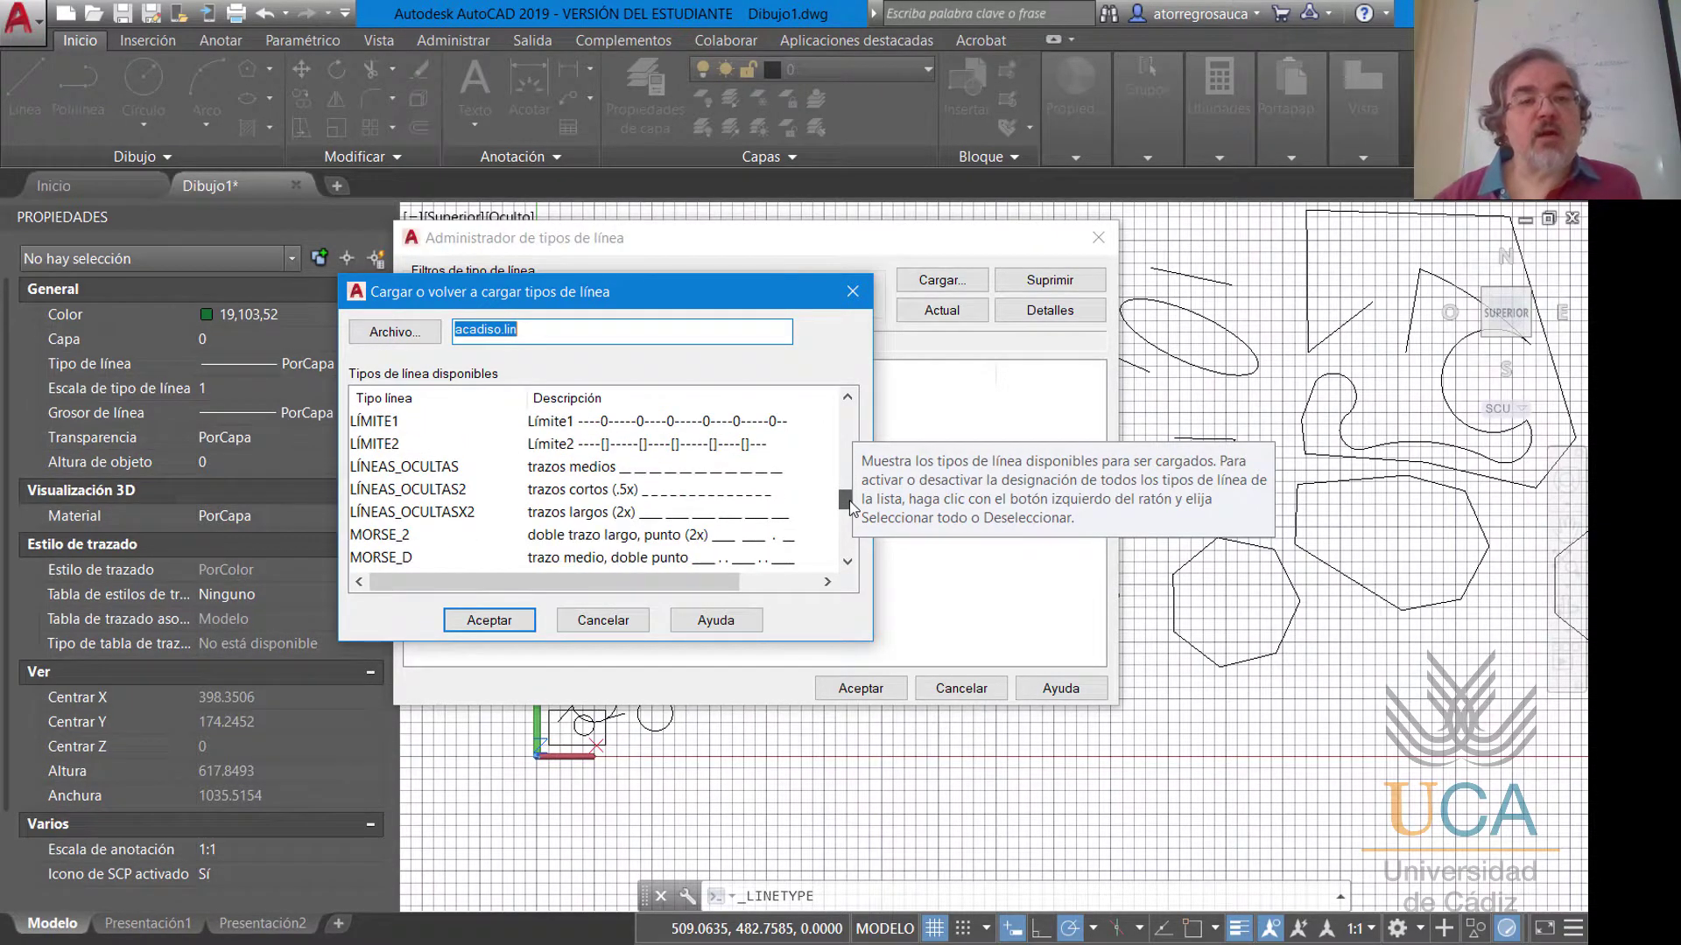
left_click(464, 475)
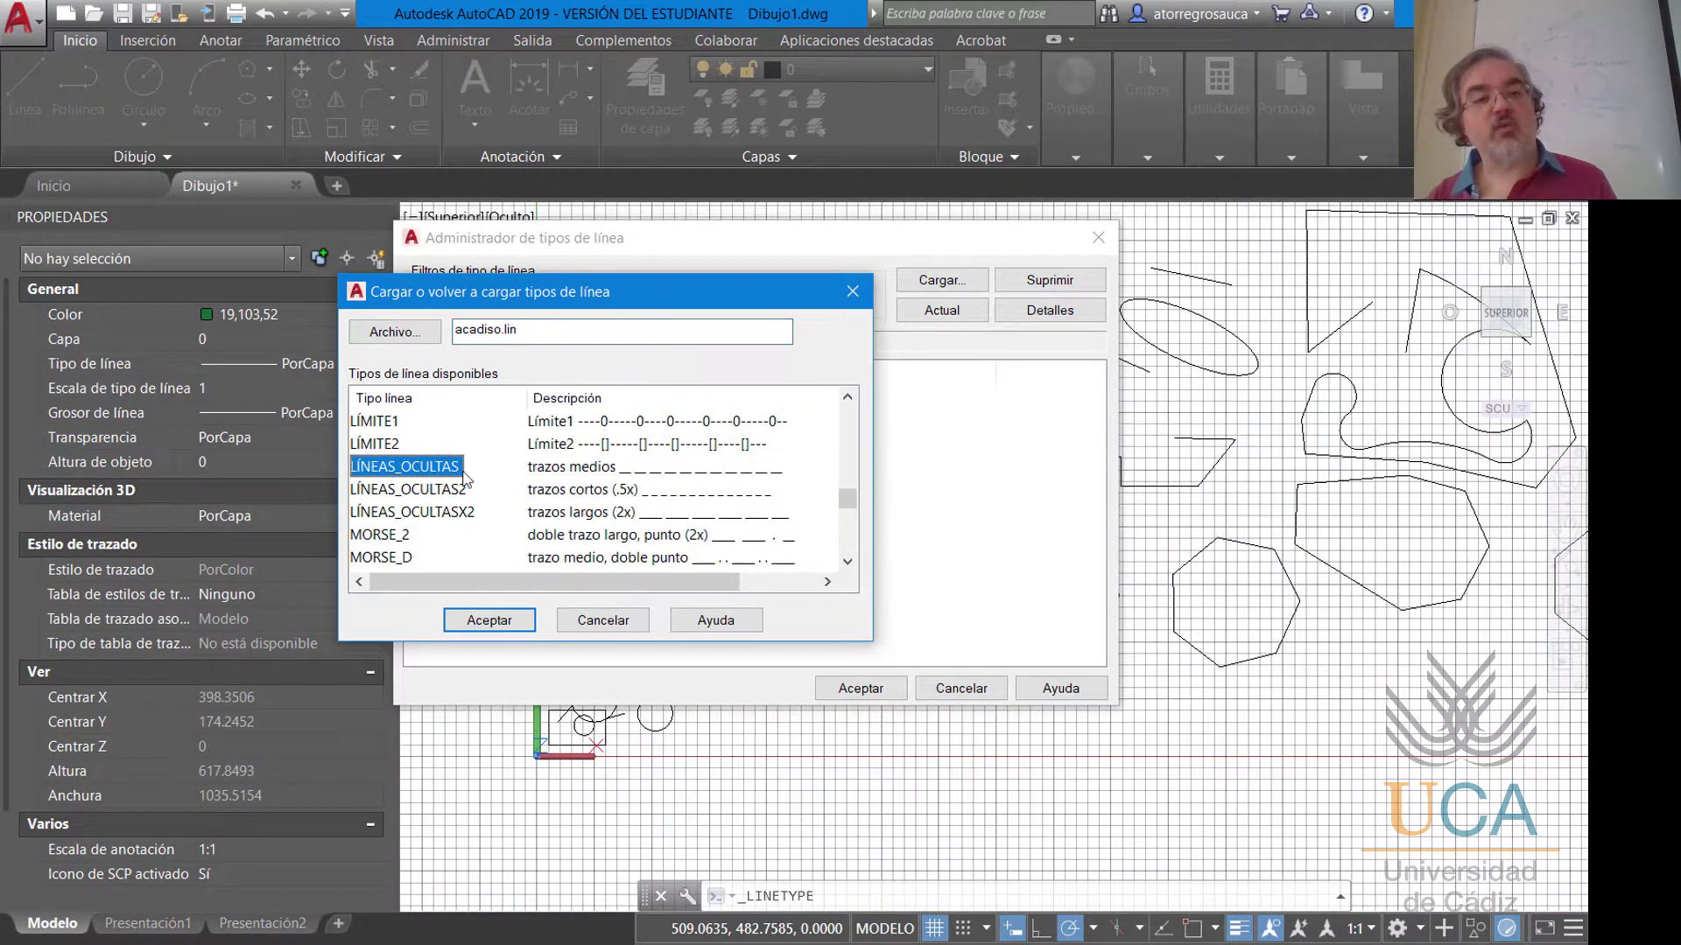
Find the dash-dot linetypes in the list and mark MORSE_G2 and TRAZO_Y_PUNTO for loading.
scroll(616, 512, "down", 1)
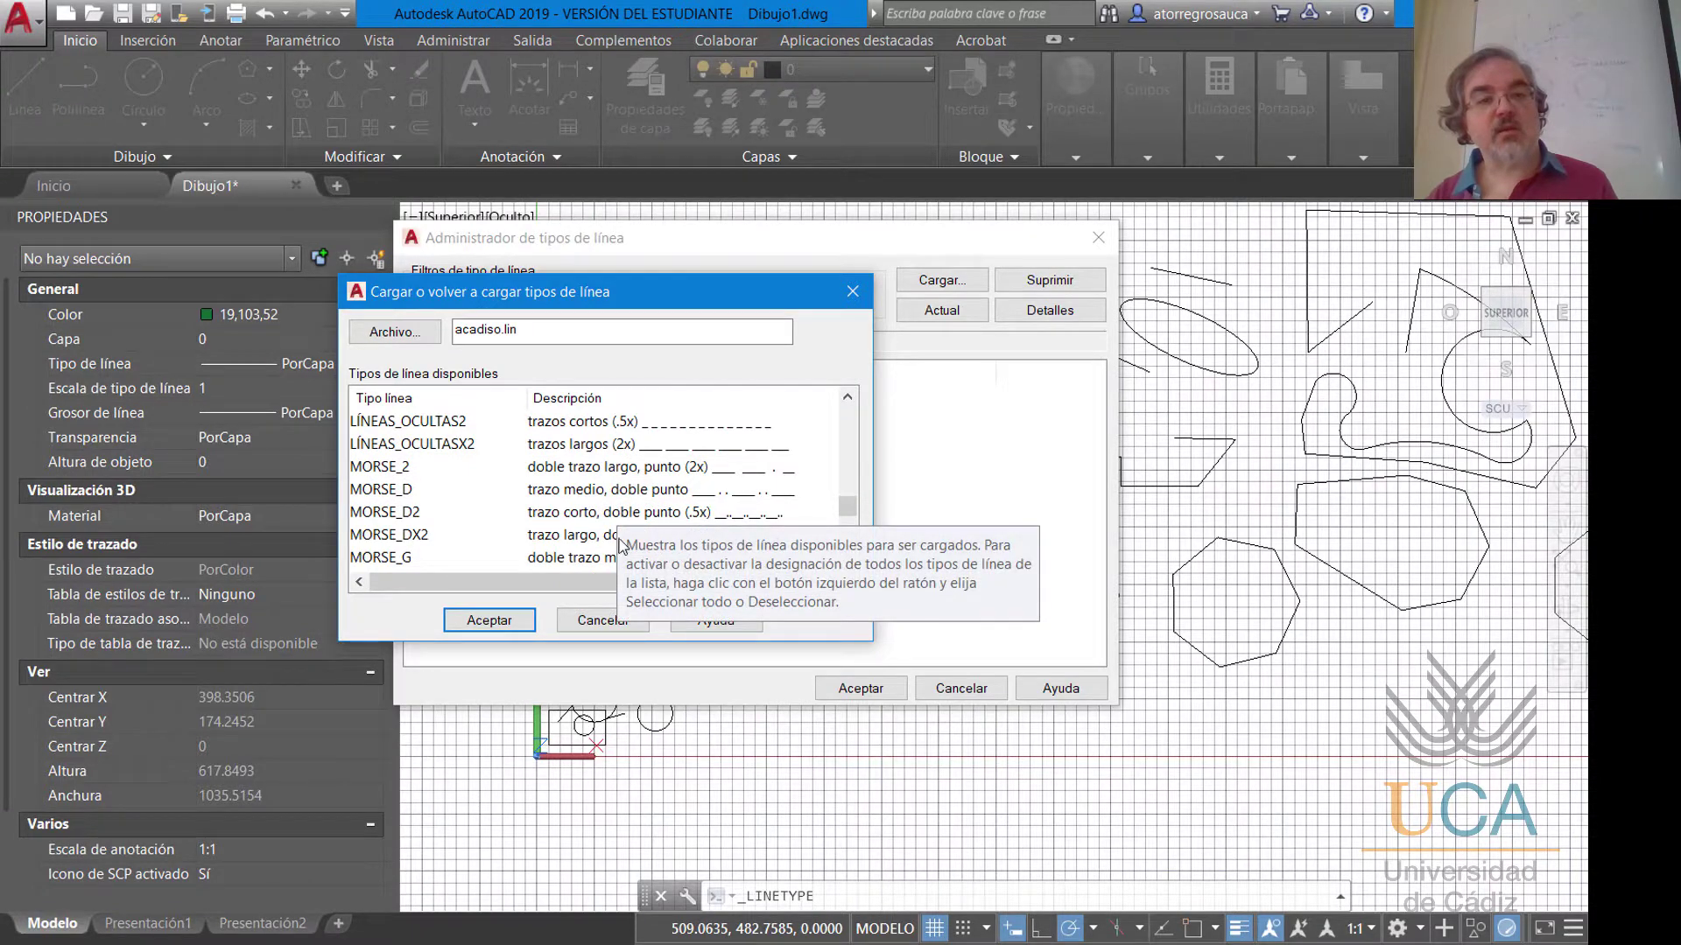
scroll(569, 525, "up", 4)
scroll(433, 503, "down", 4)
scroll(694, 488, "down", 1)
scroll(709, 502, "down", 1)
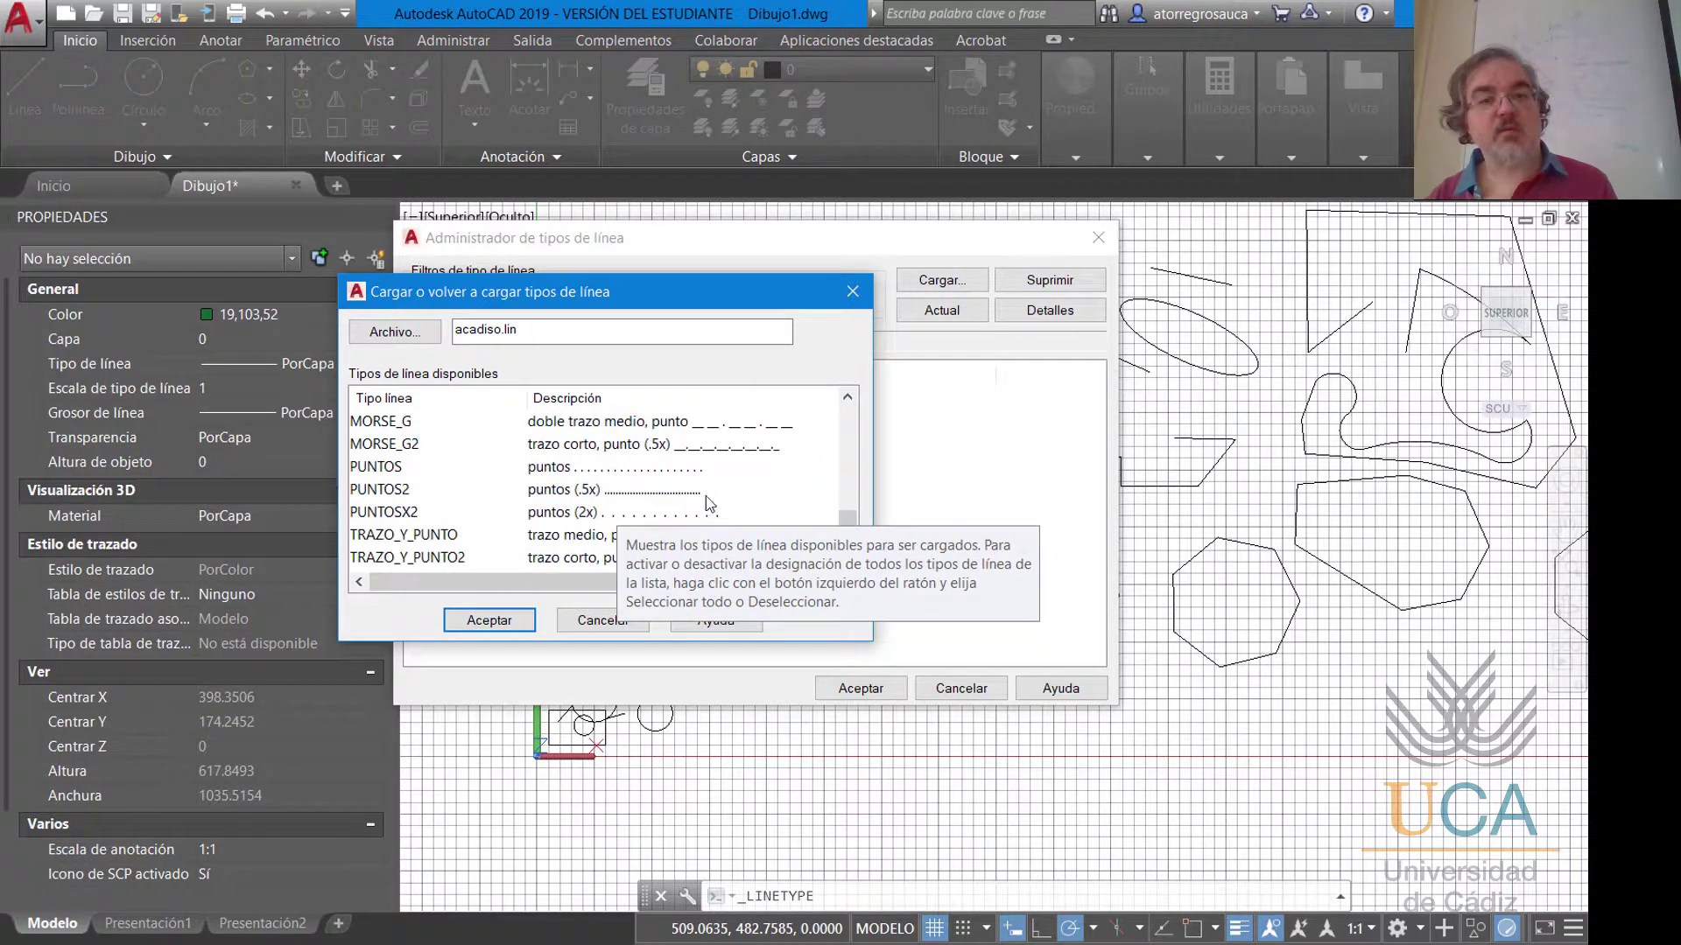
left_click(398, 443)
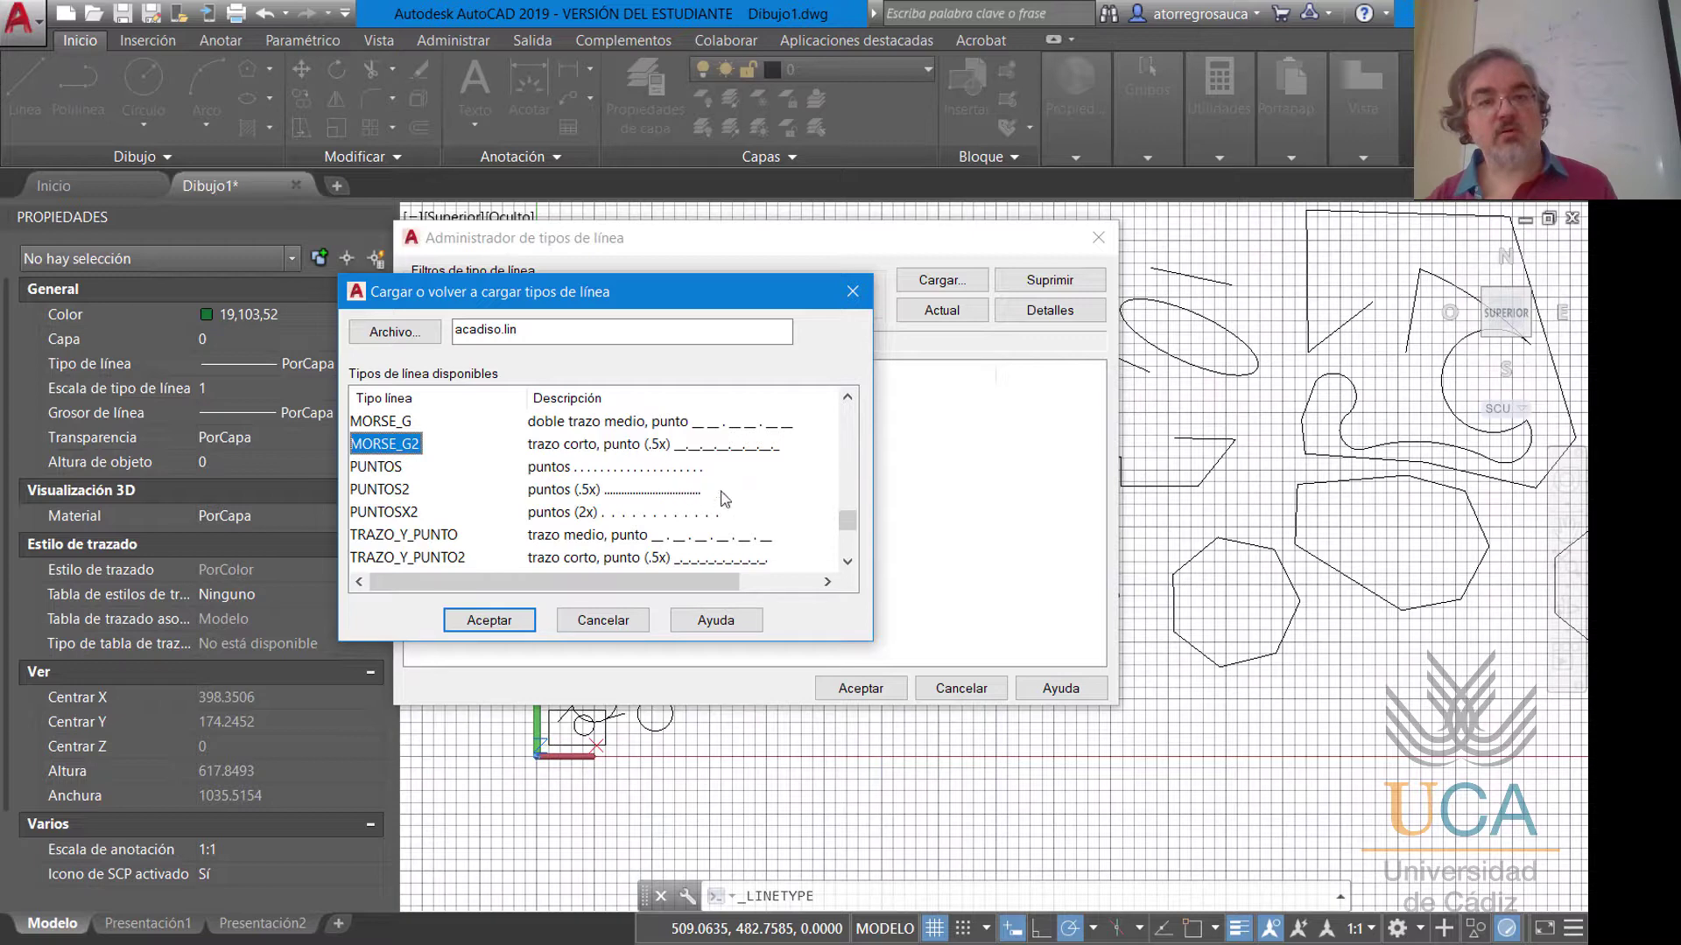
left_click(439, 544, "ctrl")
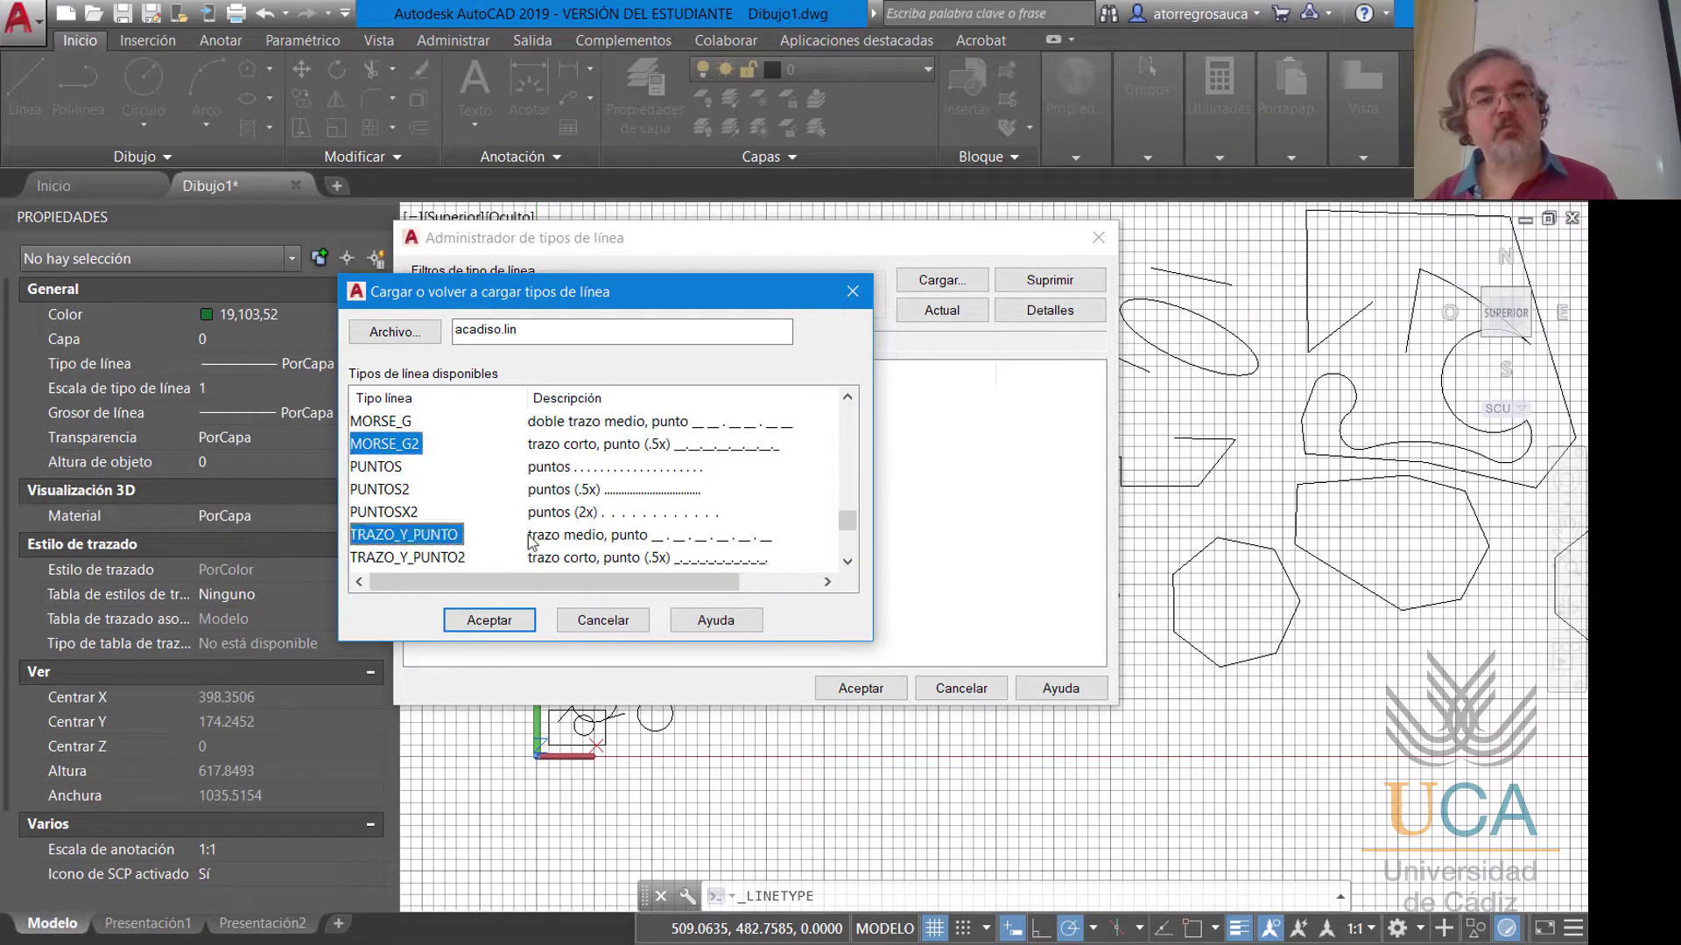
Add TRAZOSX2 to the linetypes marked for loading and include LÍNEAS_OCULTAS again.
scroll(529, 543, "down", 1)
scroll(529, 543, "up", 1)
scroll(529, 543, "down", 2)
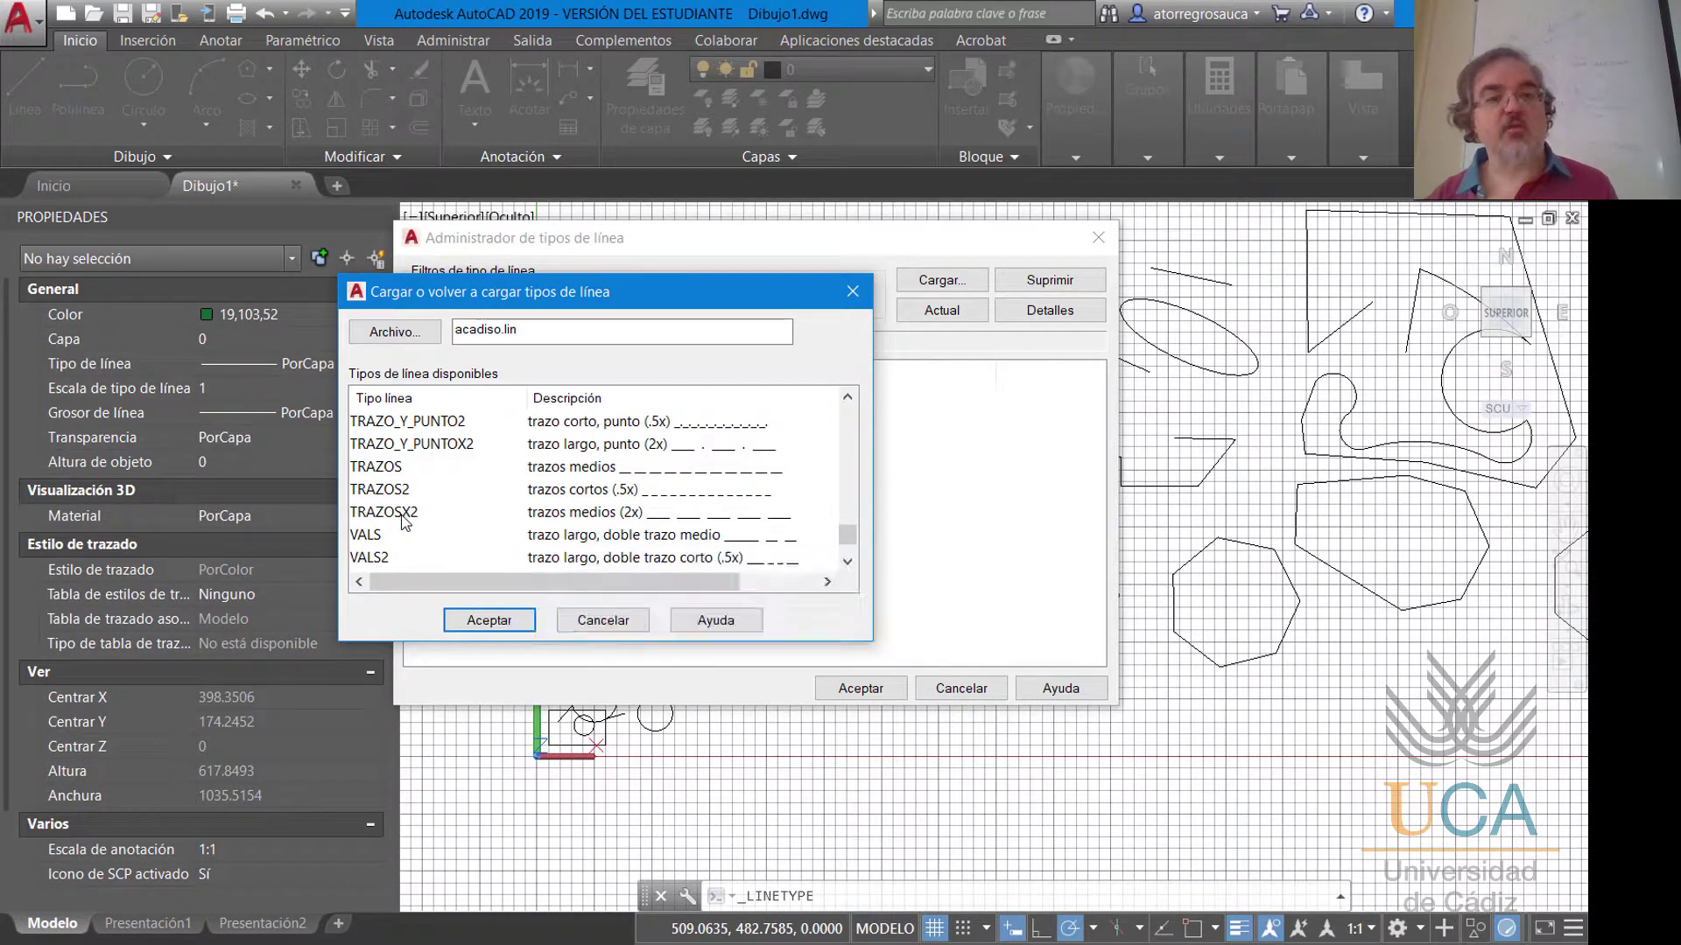
scroll(491, 516, "up", 7)
left_click(444, 512, "ctrl")
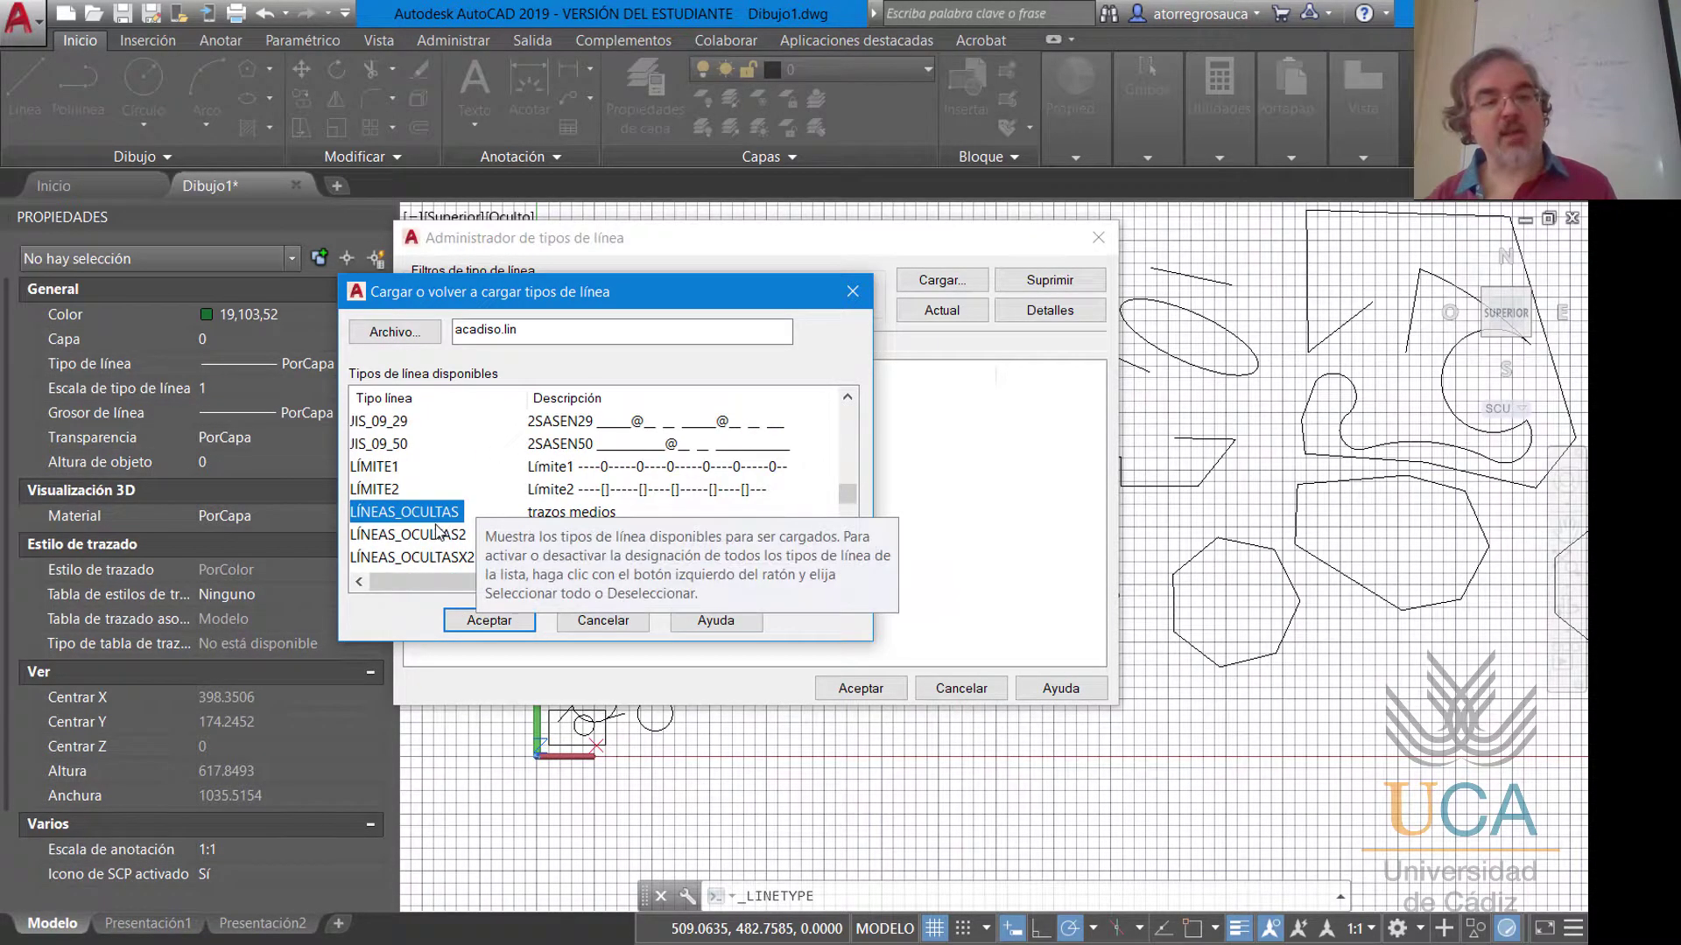
scroll(438, 517, "down", 2)
scroll(420, 504, "up", 1)
left_click(410, 490, "ctrl")
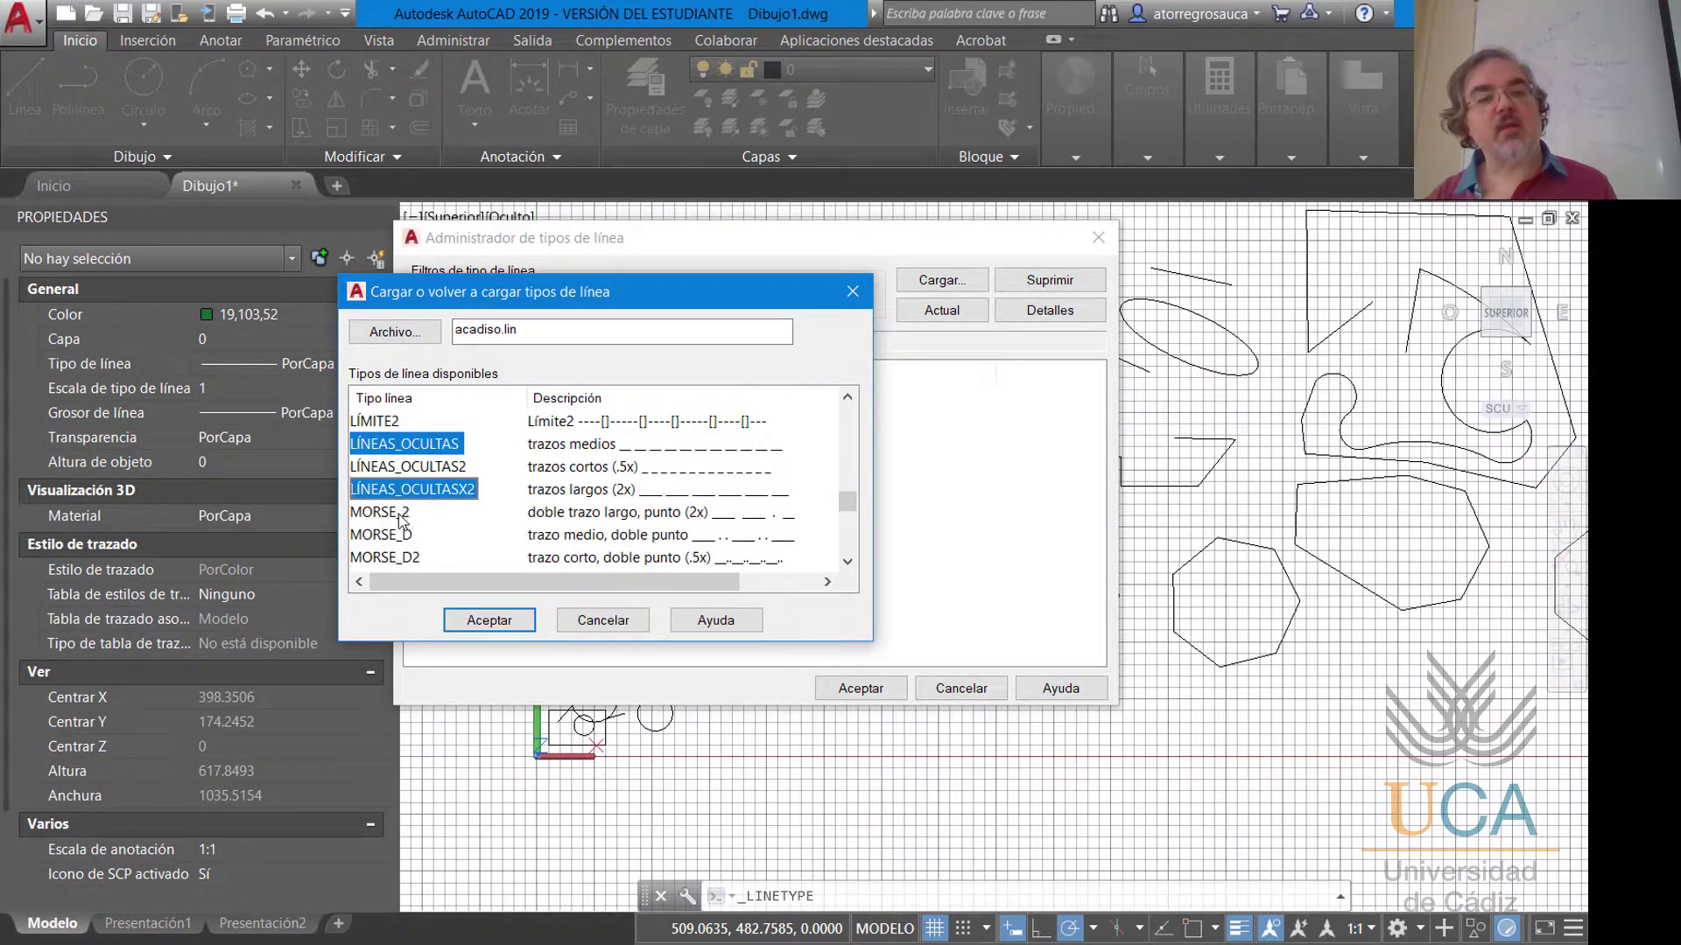
left_click(400, 509, "ctrl")
left_click(408, 495, "ctrl")
left_click(403, 510, "ctrl")
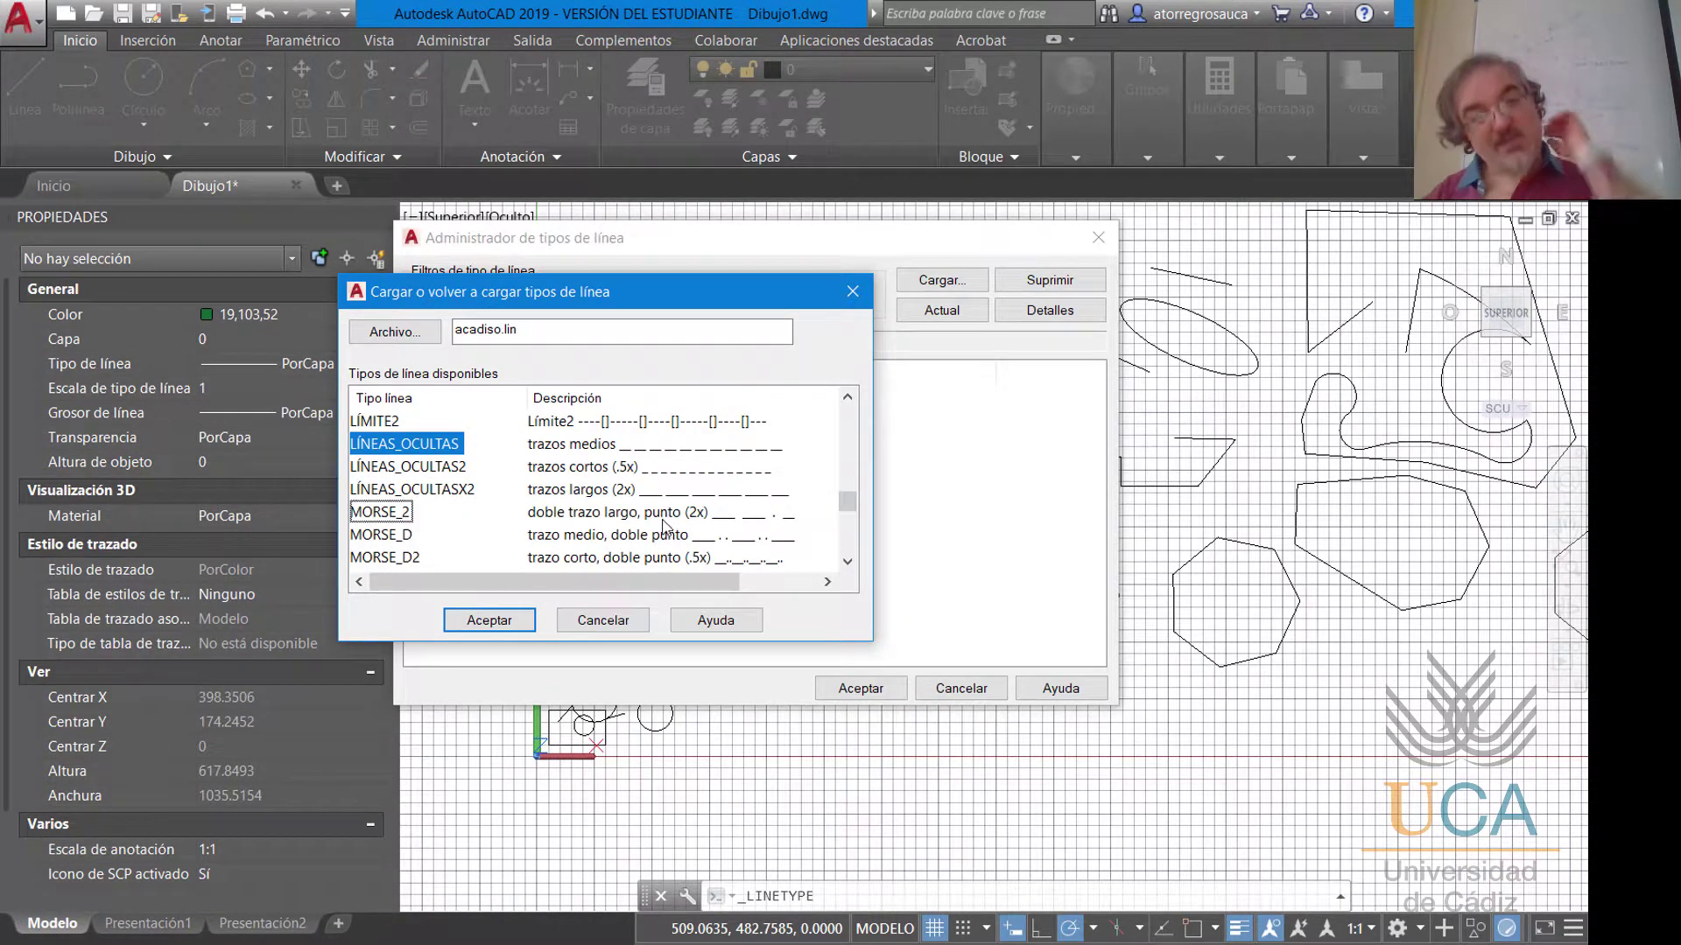
Review the marked linetypes, load them into the drawing, and accept the linetype manager.
scroll(524, 477, "down", 2)
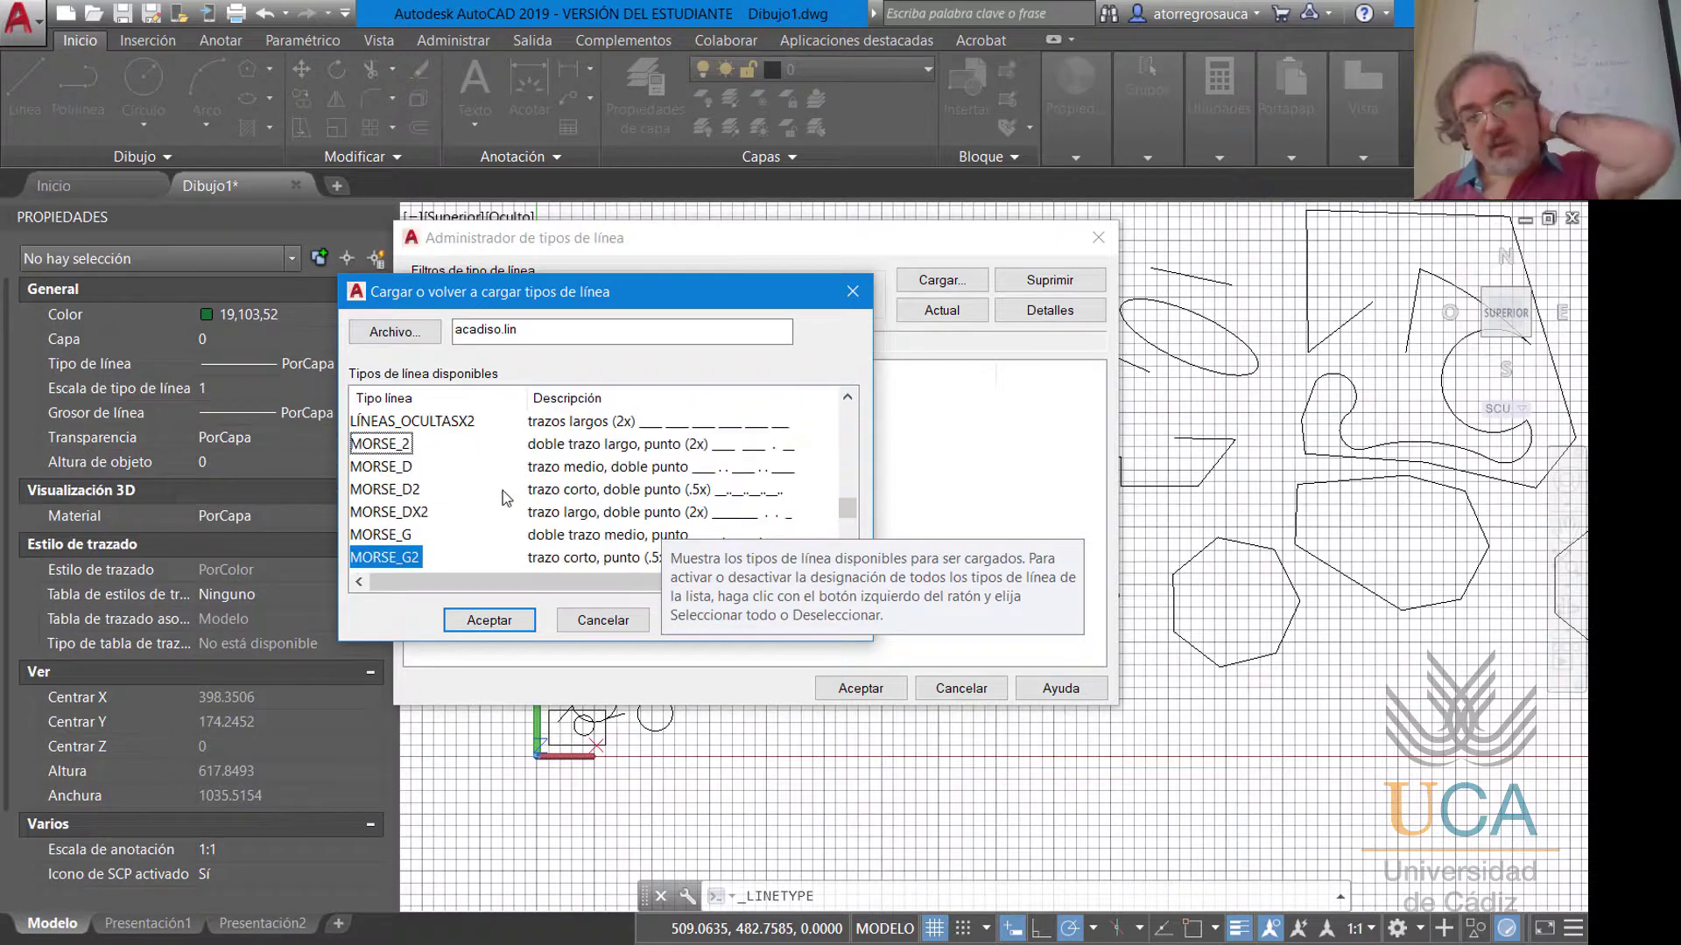
scroll(508, 481, "up", 2)
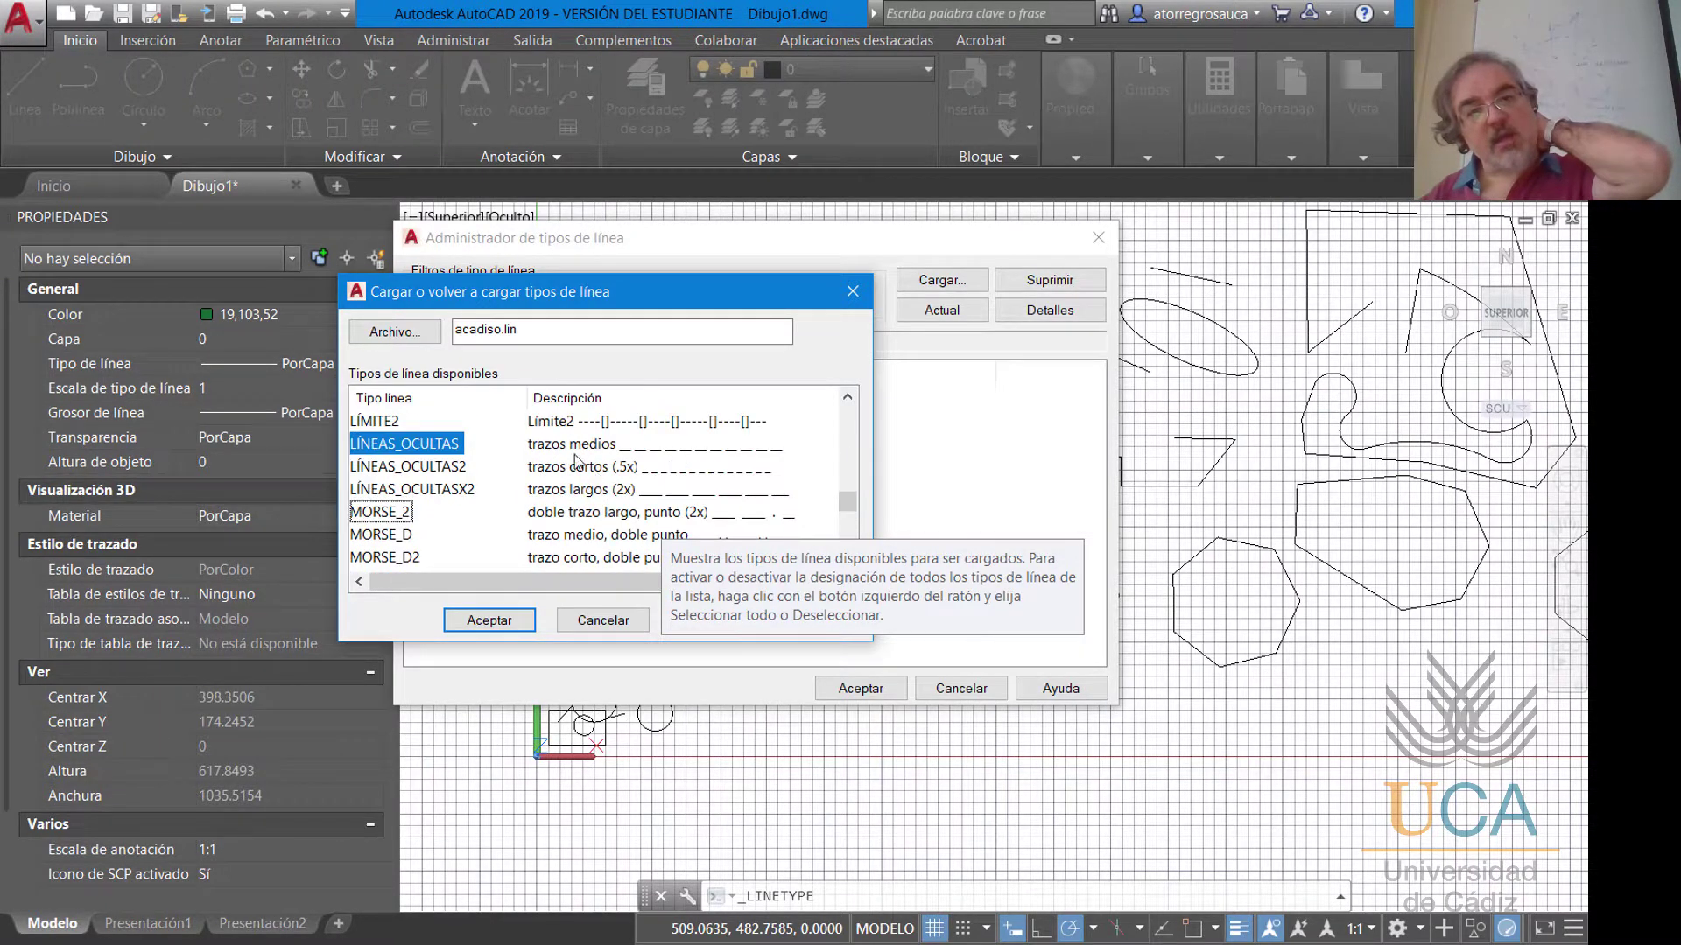
scroll(579, 468, "down", 2)
scroll(587, 515, "down", 1)
left_click(585, 514, "ctrl")
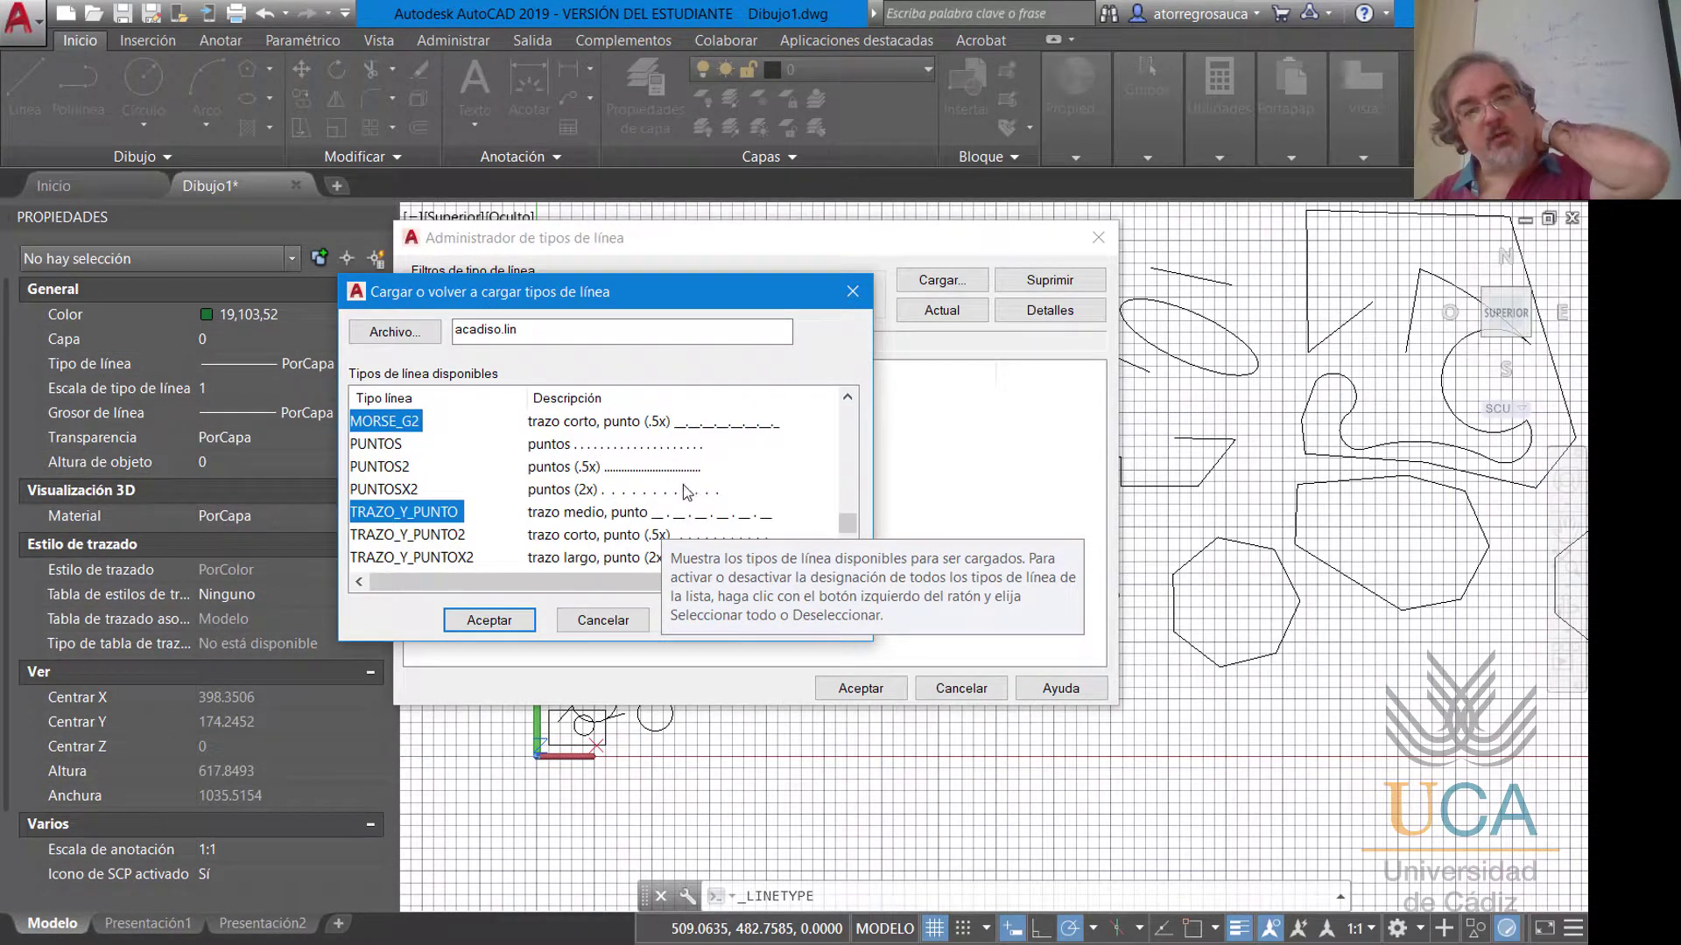
scroll(664, 515, "down", 1)
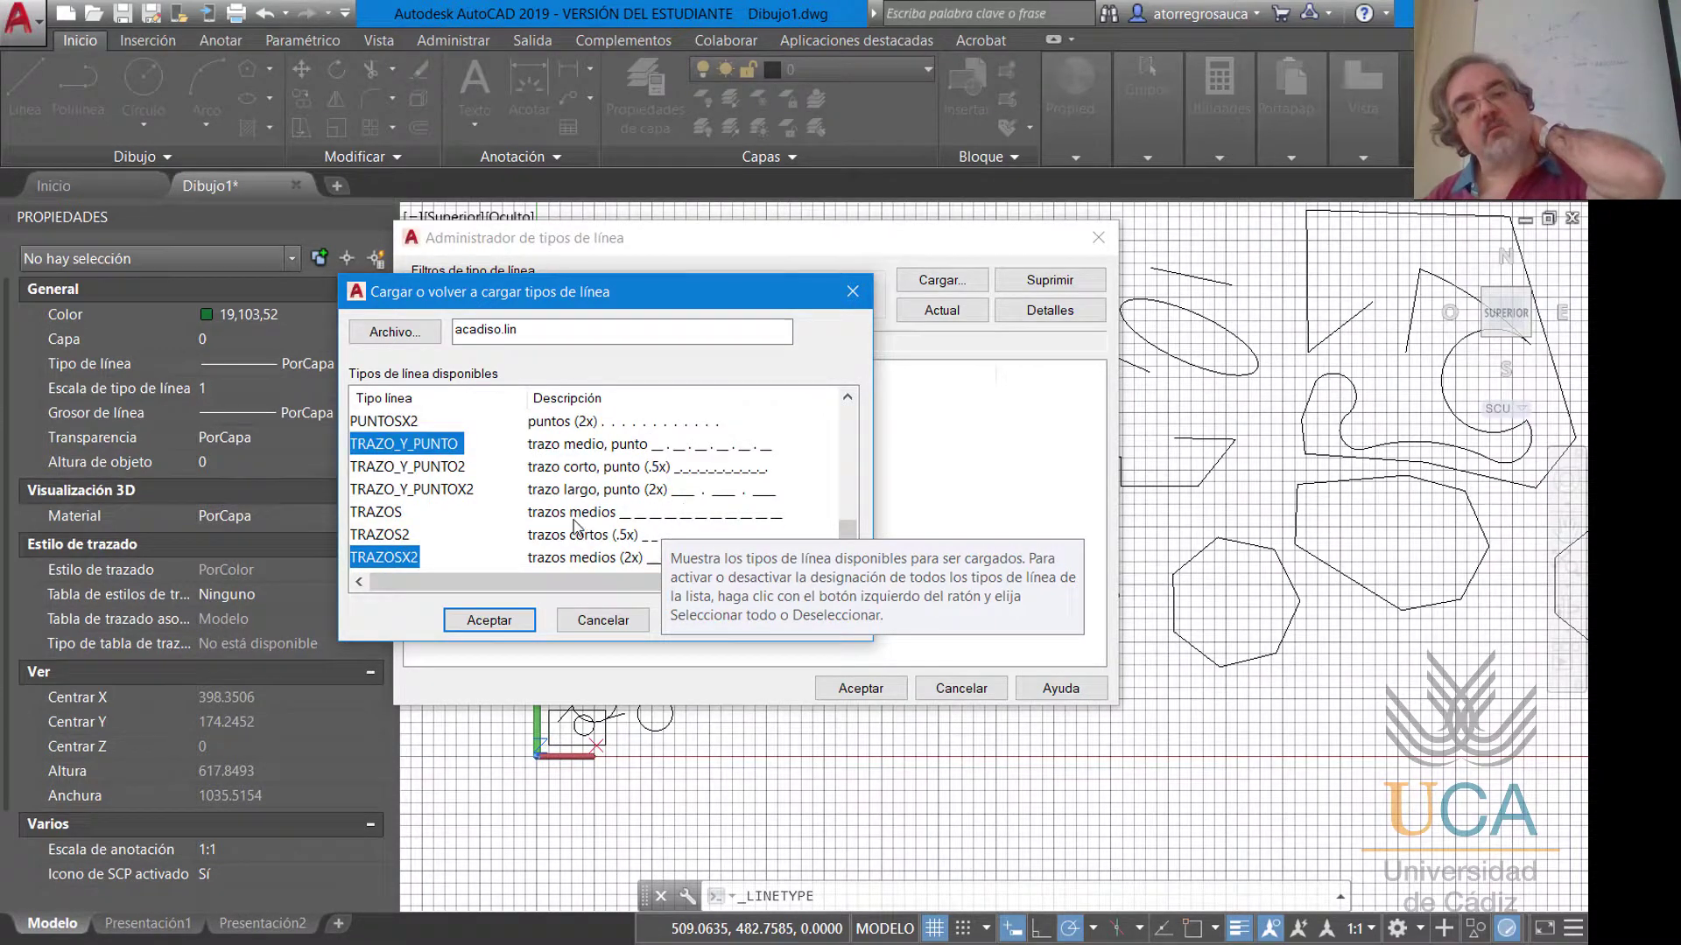
scroll(558, 526, "down", 1)
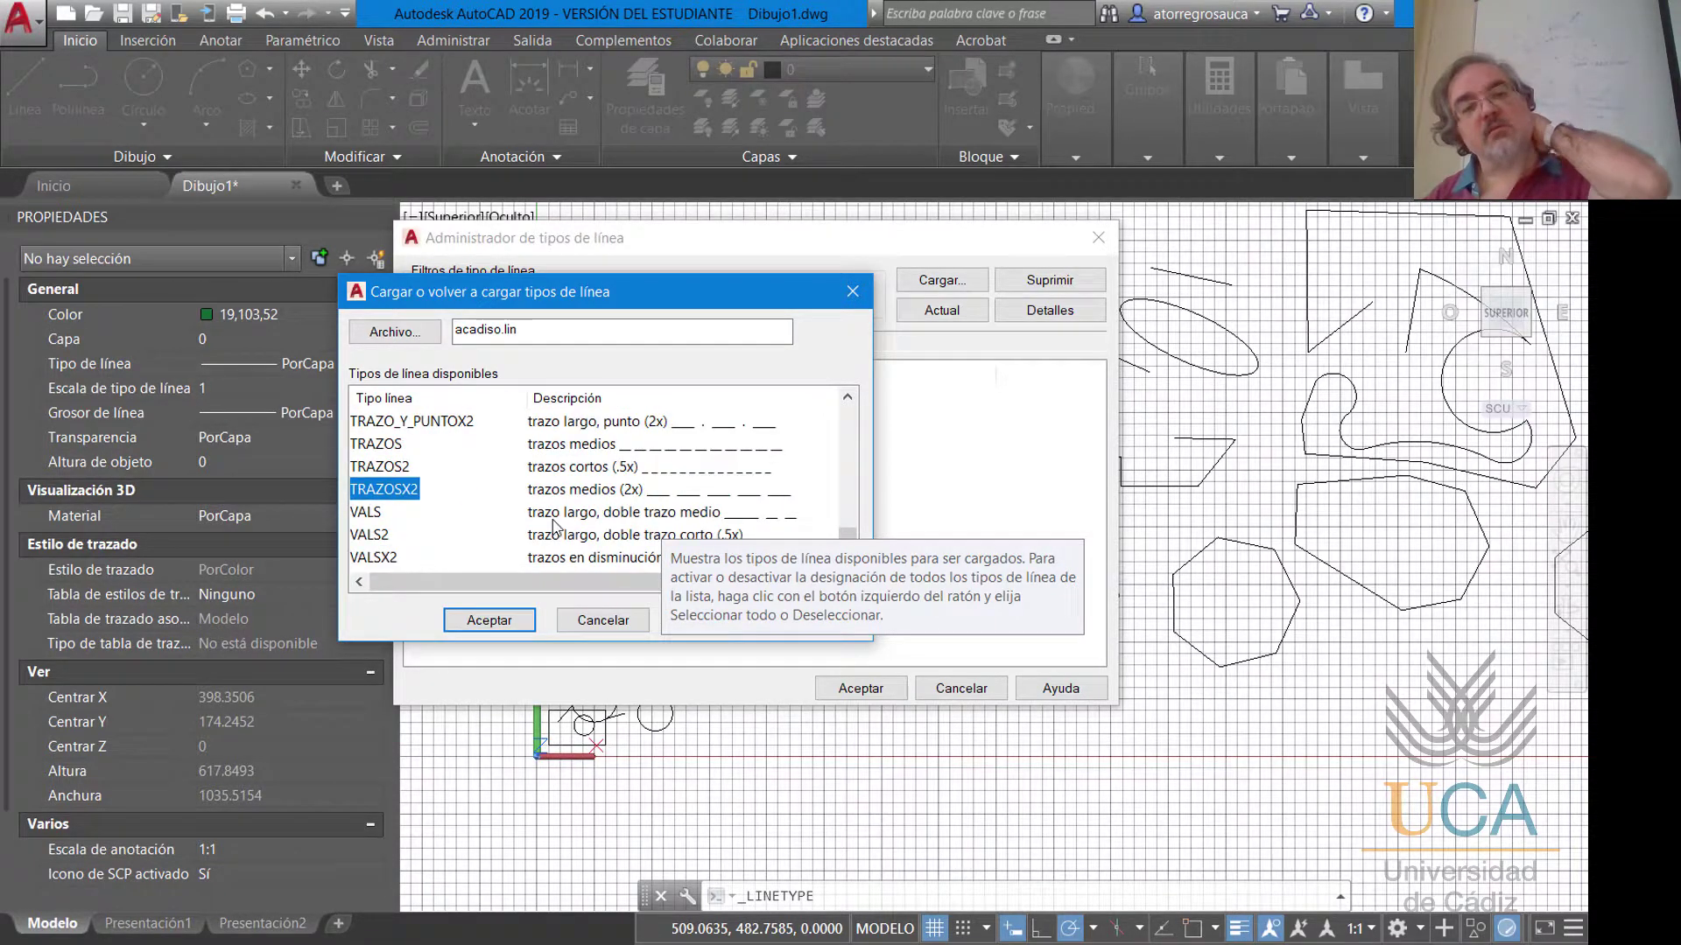
left_click(483, 624)
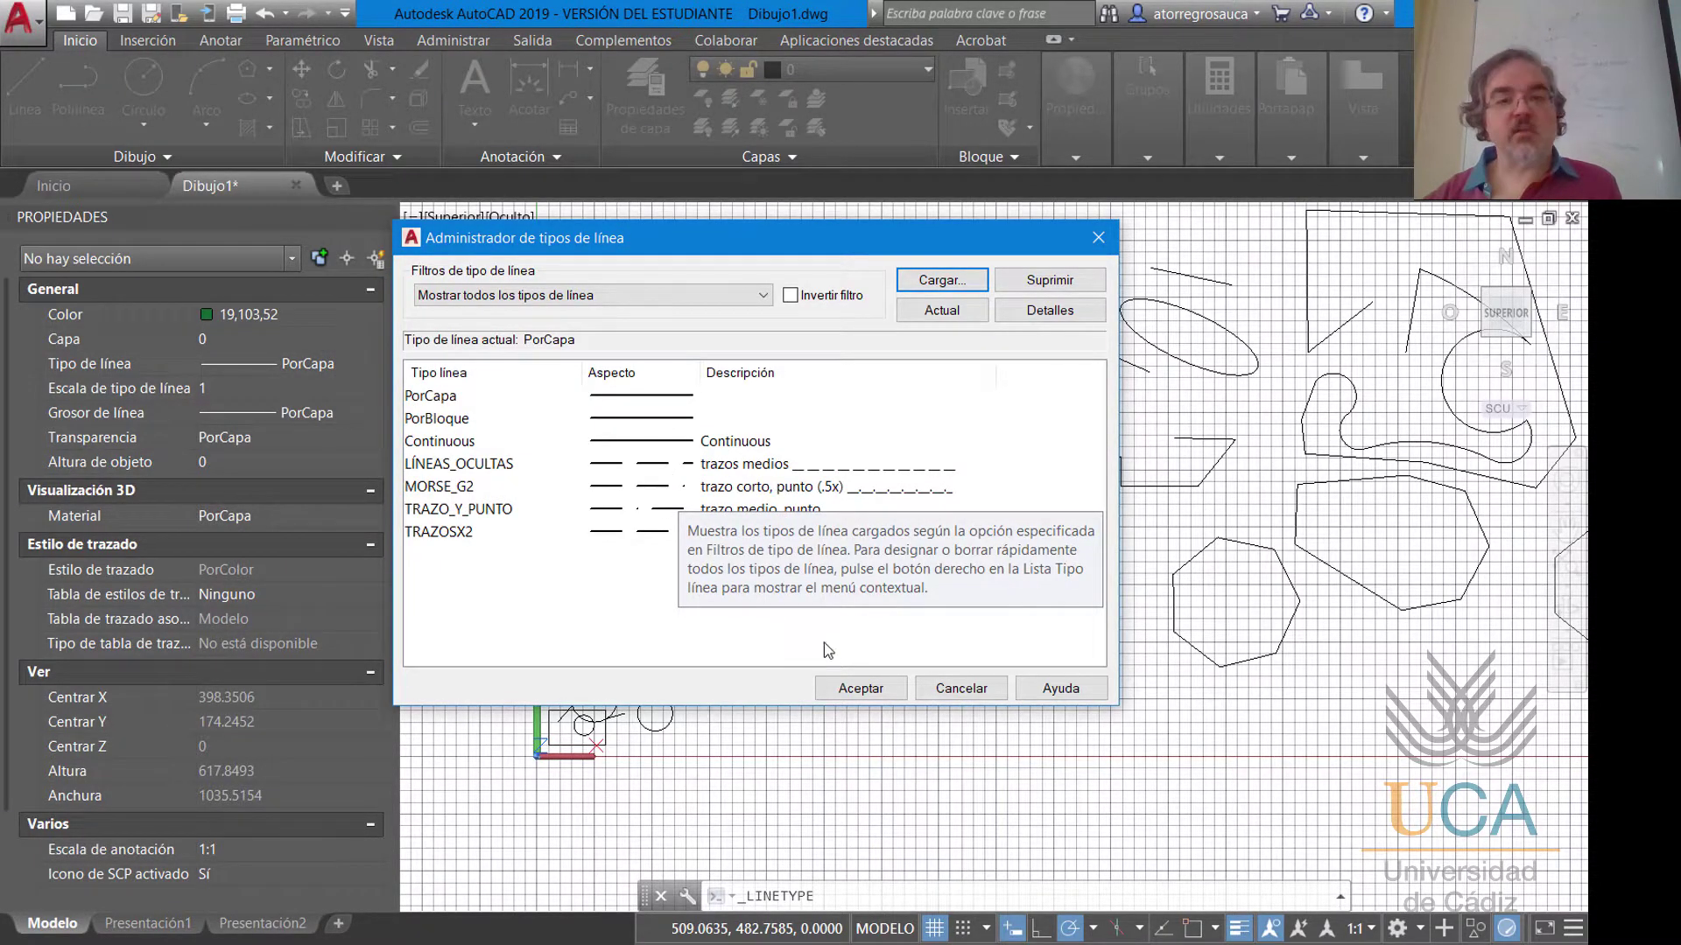
left_click(849, 695)
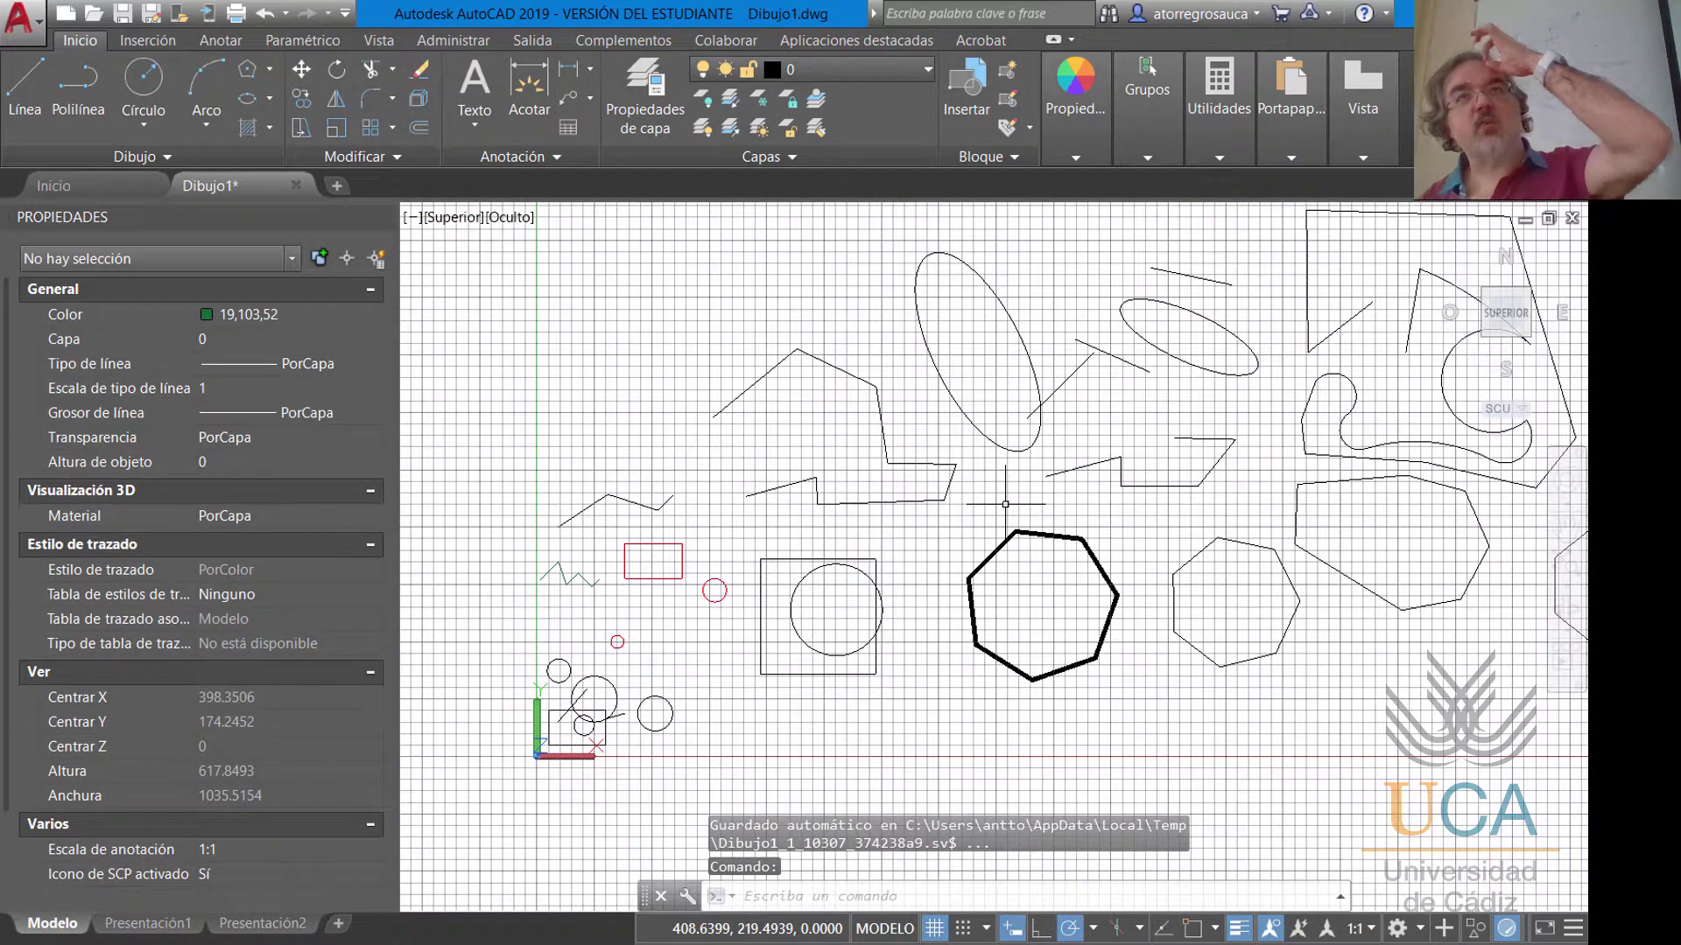
Assign the LÍNEAS_OCULTAS linetype to the large, steeply inclined ellipse and deselect it.
left_click(976, 422)
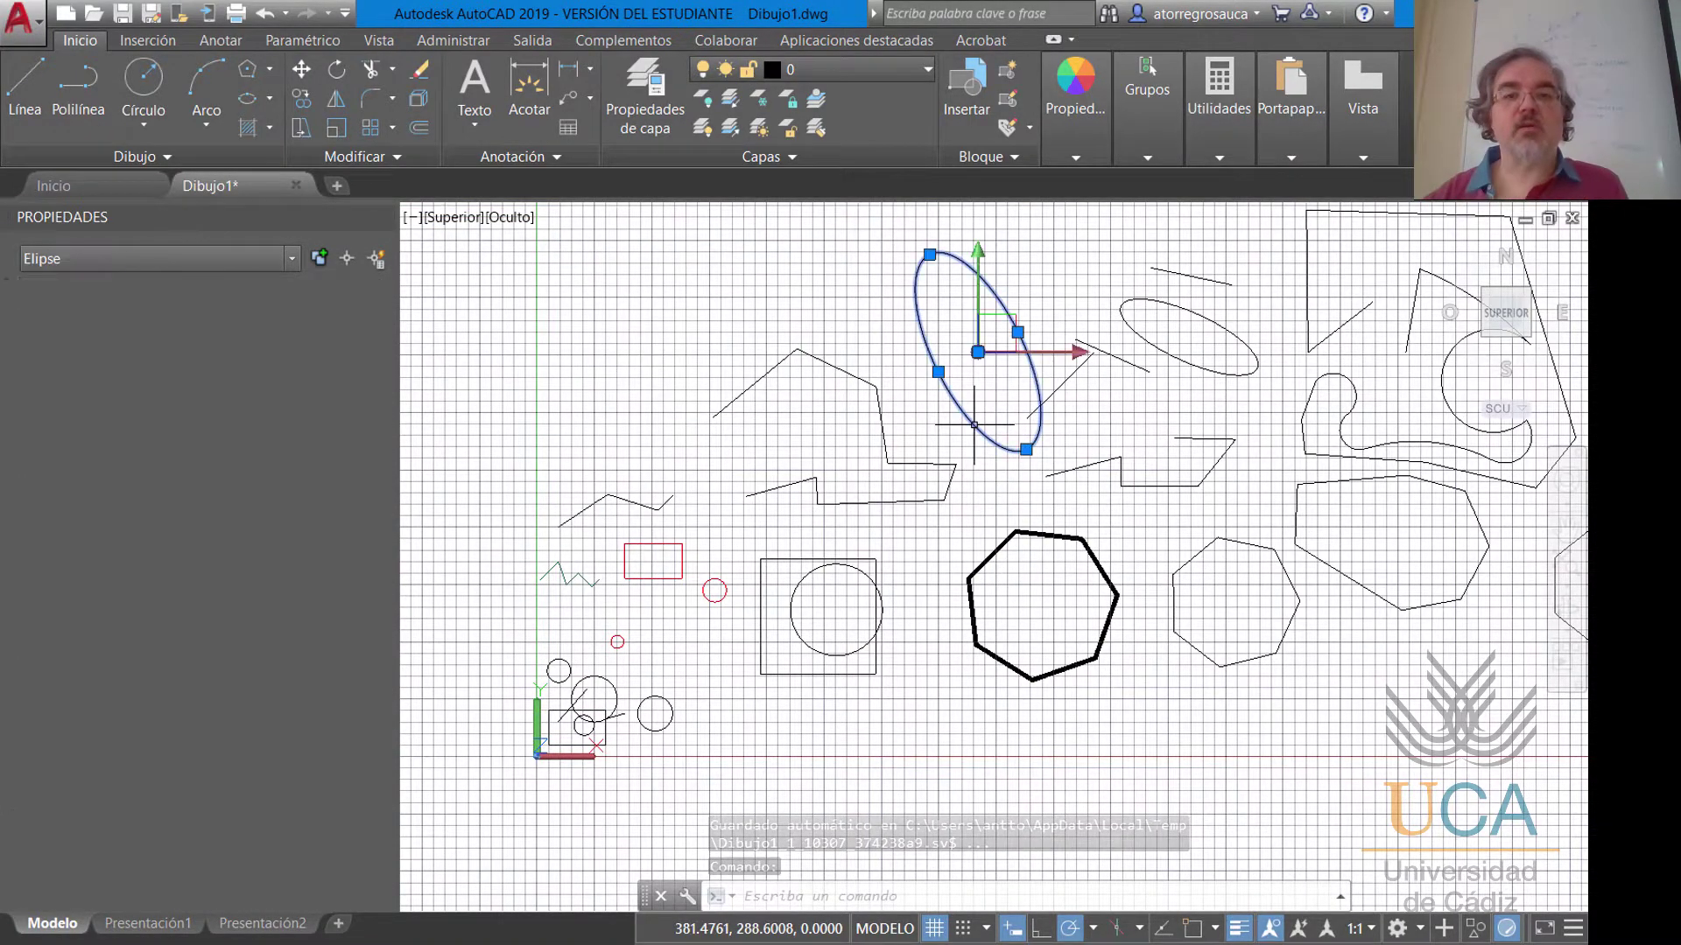
left_click(1098, 159)
left_click(1188, 243)
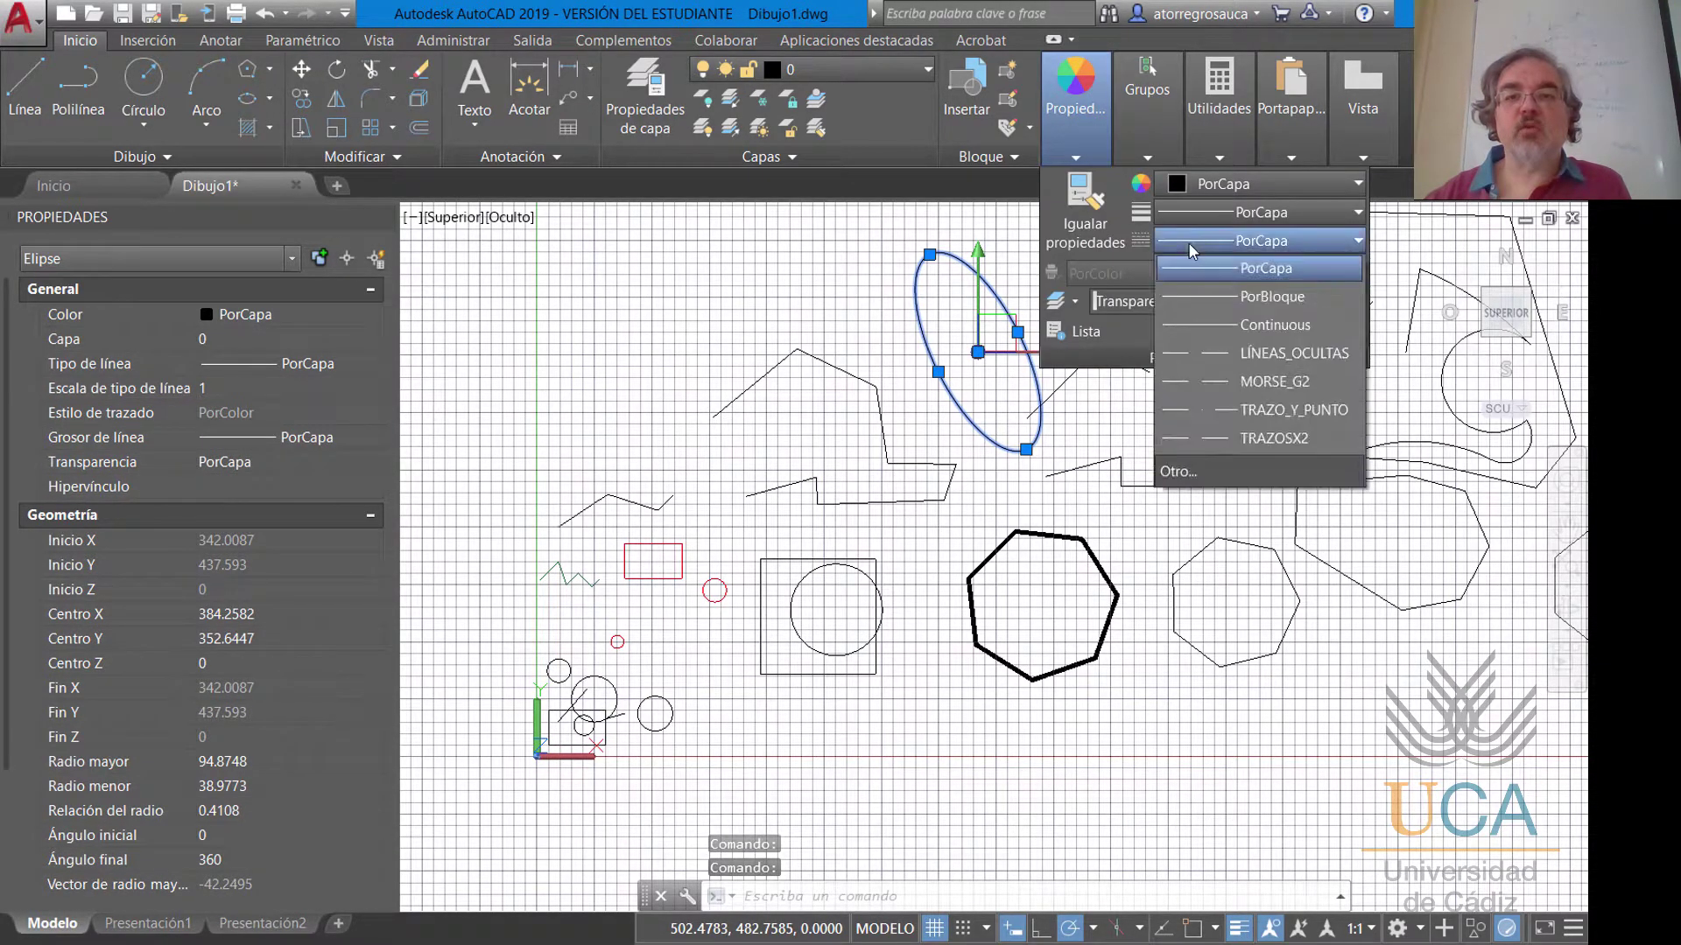
left_click(1209, 359)
key("Escape")
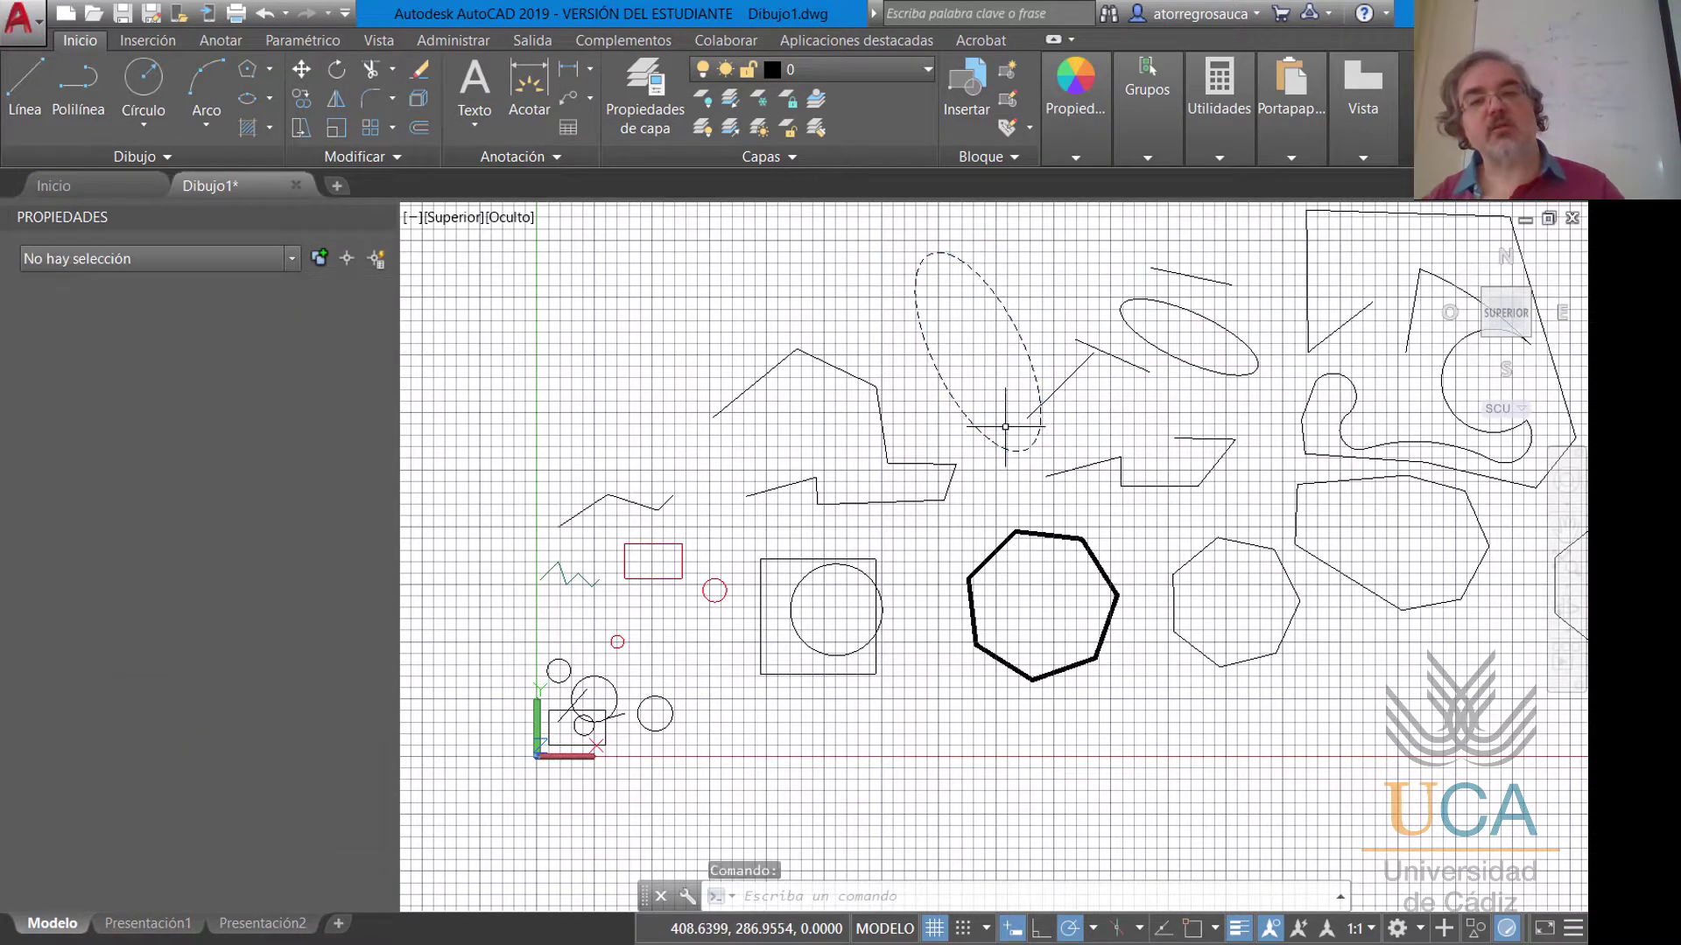
Assign the TRAZO_Y_PUNTO linetype to the large polyline with straight and arc segments and deselect it.
scroll(981, 390, "up", 6)
middle_click_drag(975, 345, 879, 588)
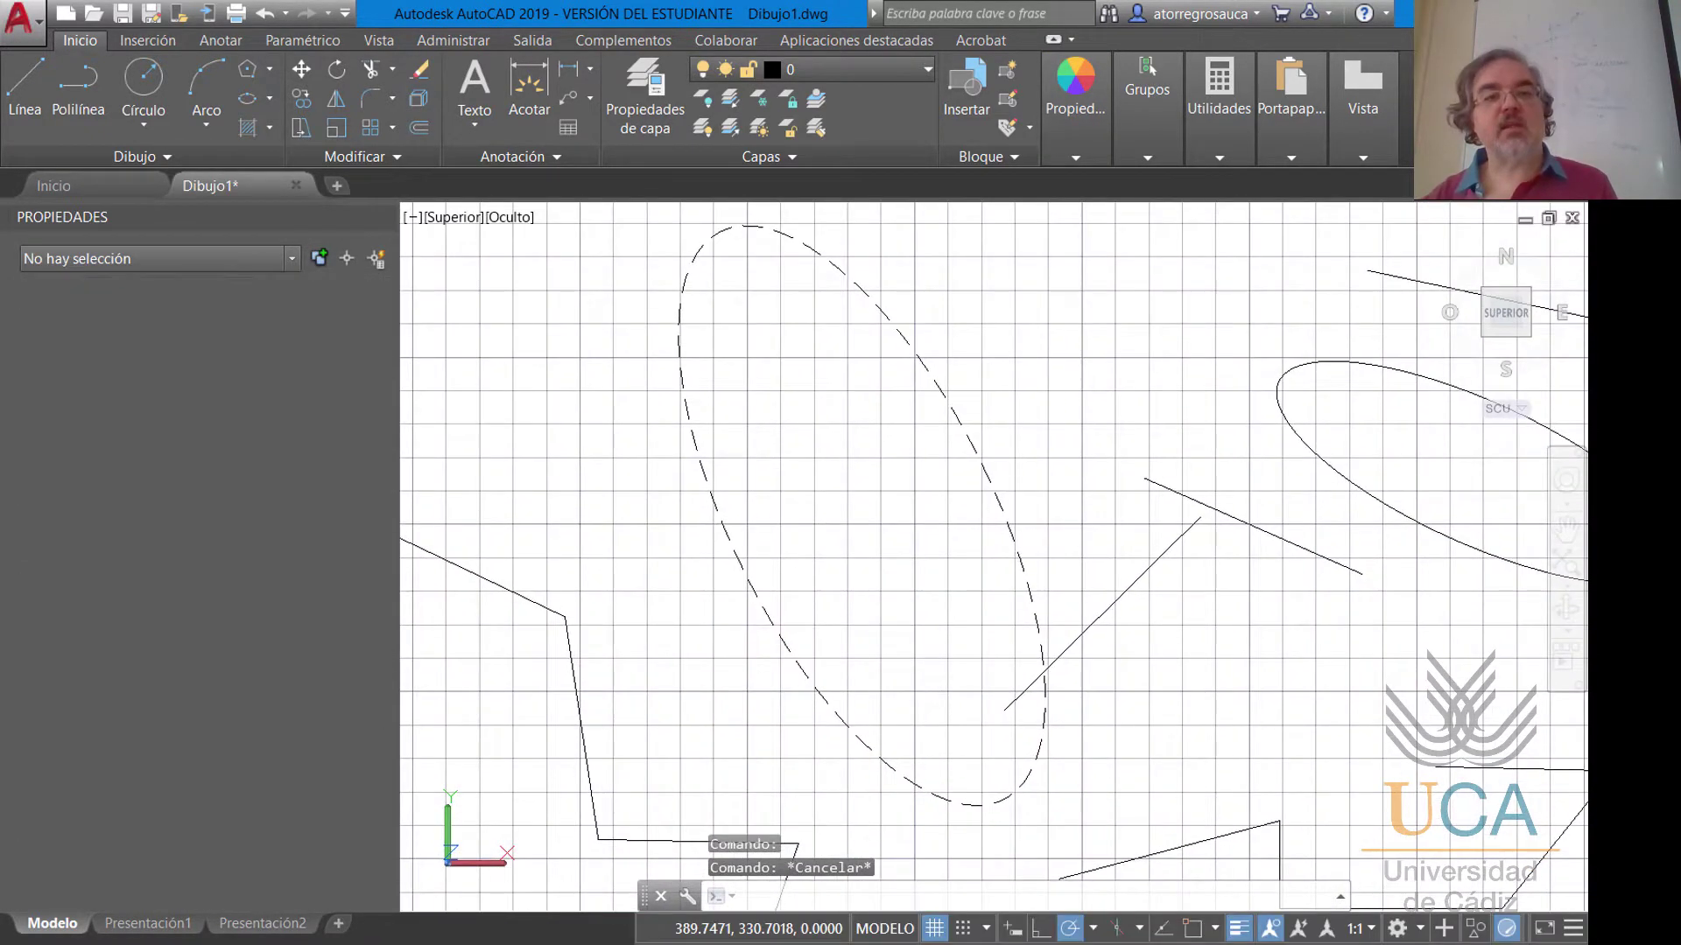
scroll(862, 486, "down", 2)
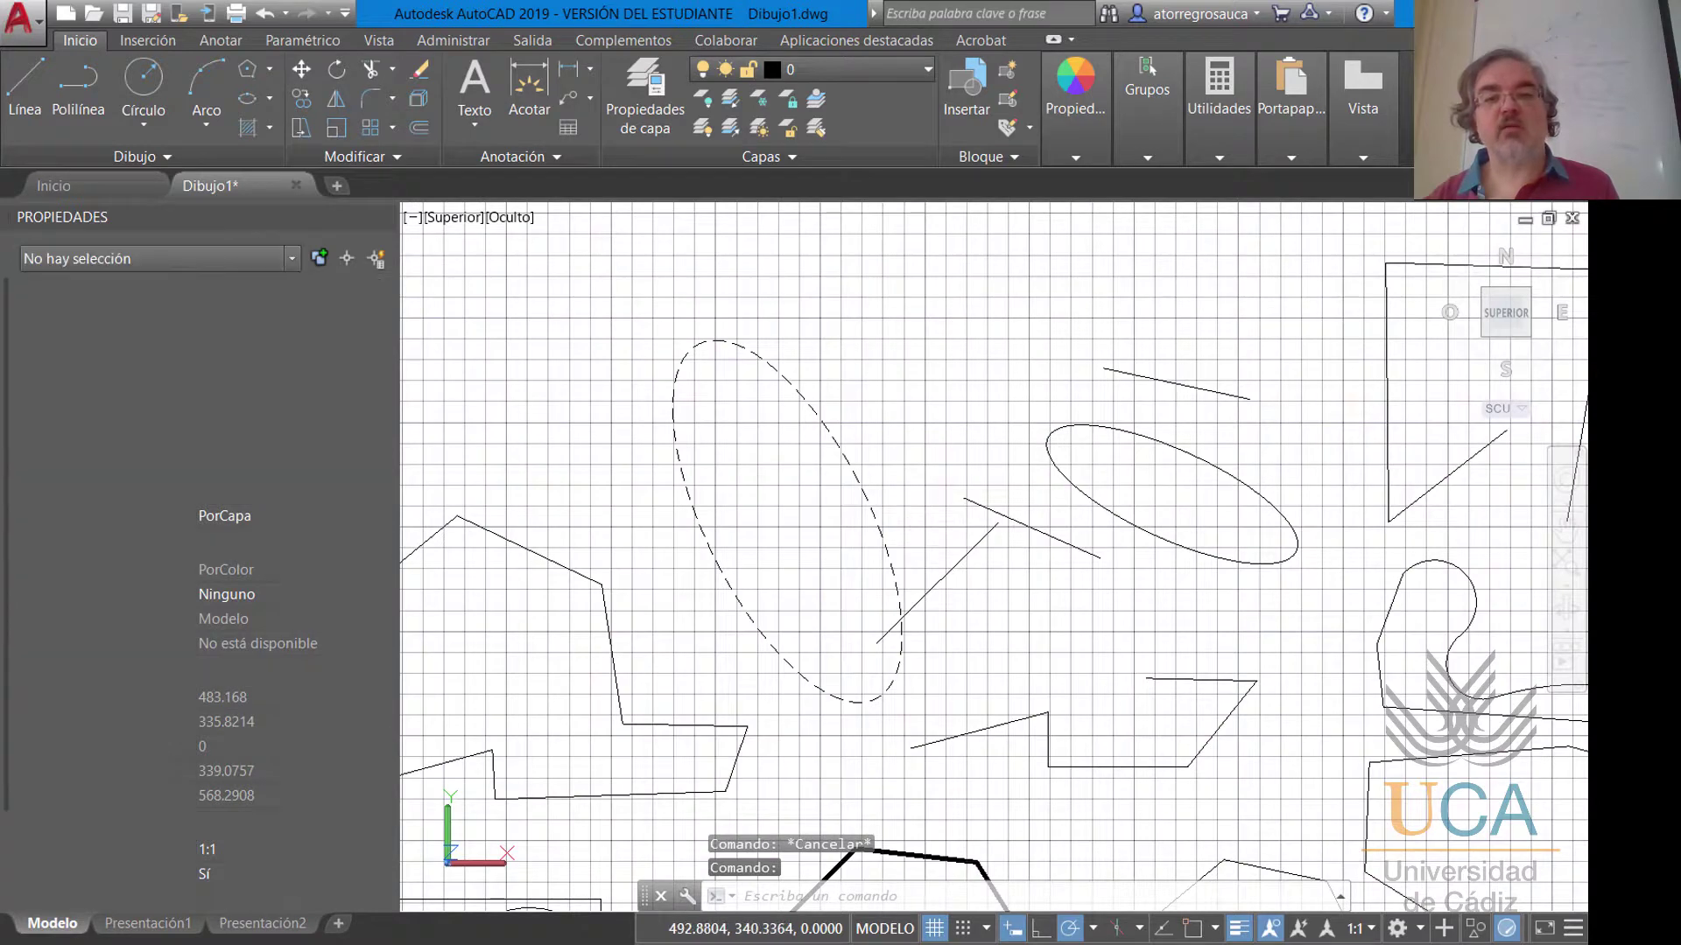
middle_click_drag(1049, 542, 724, 517)
left_click(1062, 405)
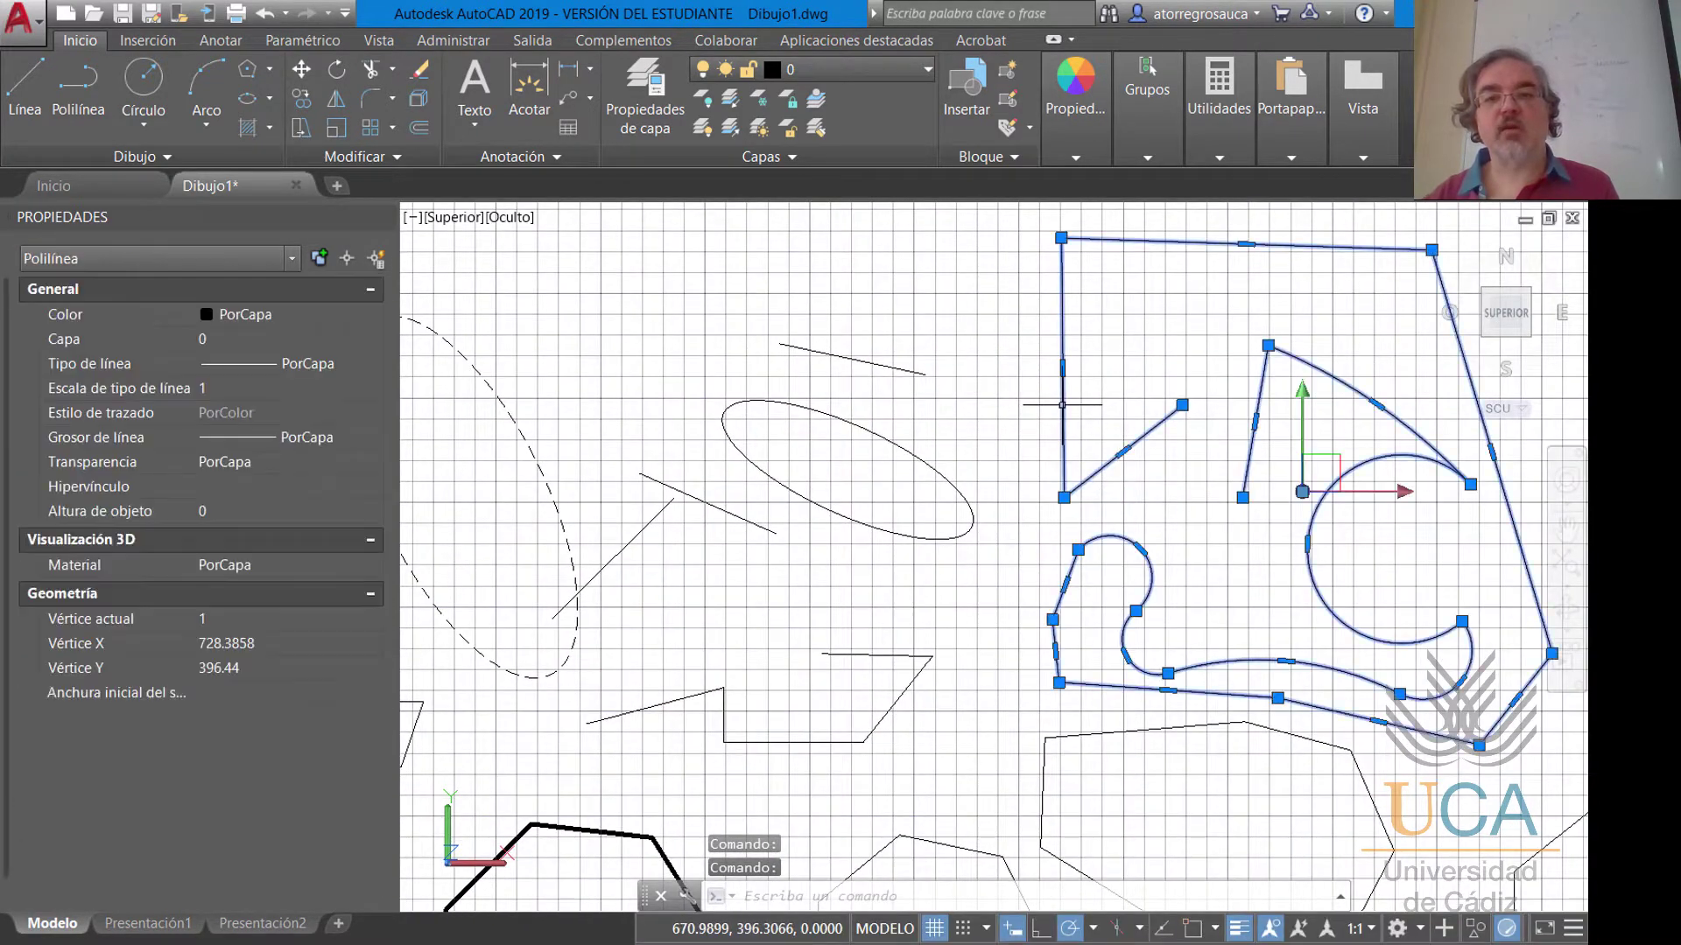
left_click(1066, 153)
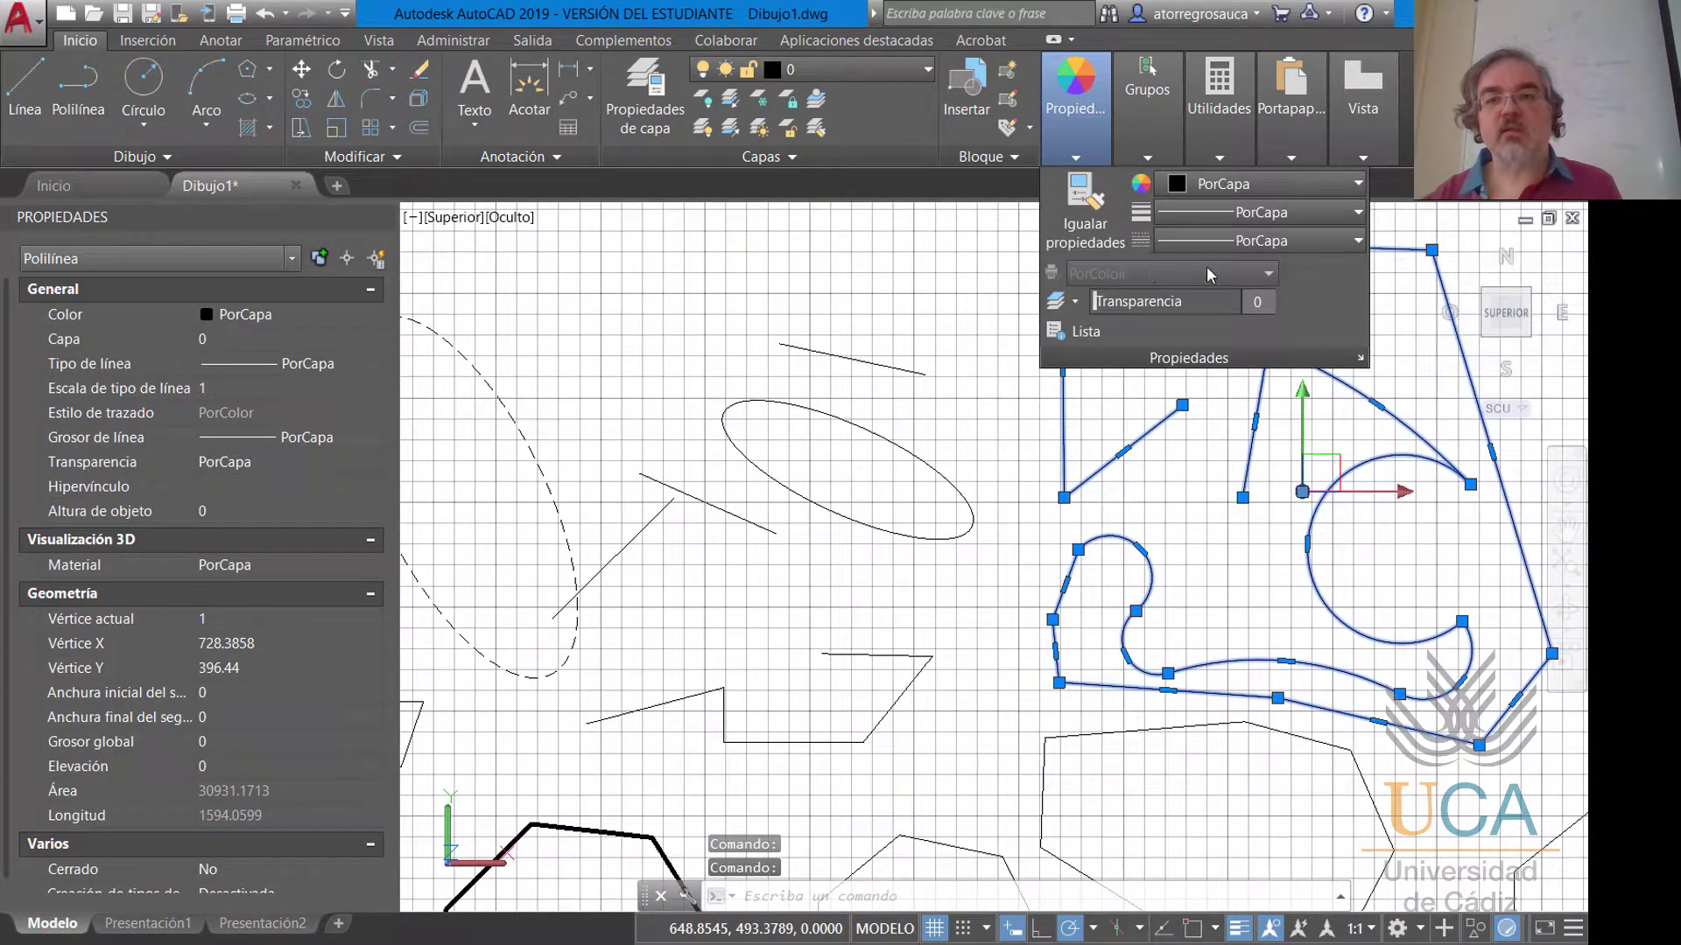
left_click(1261, 241)
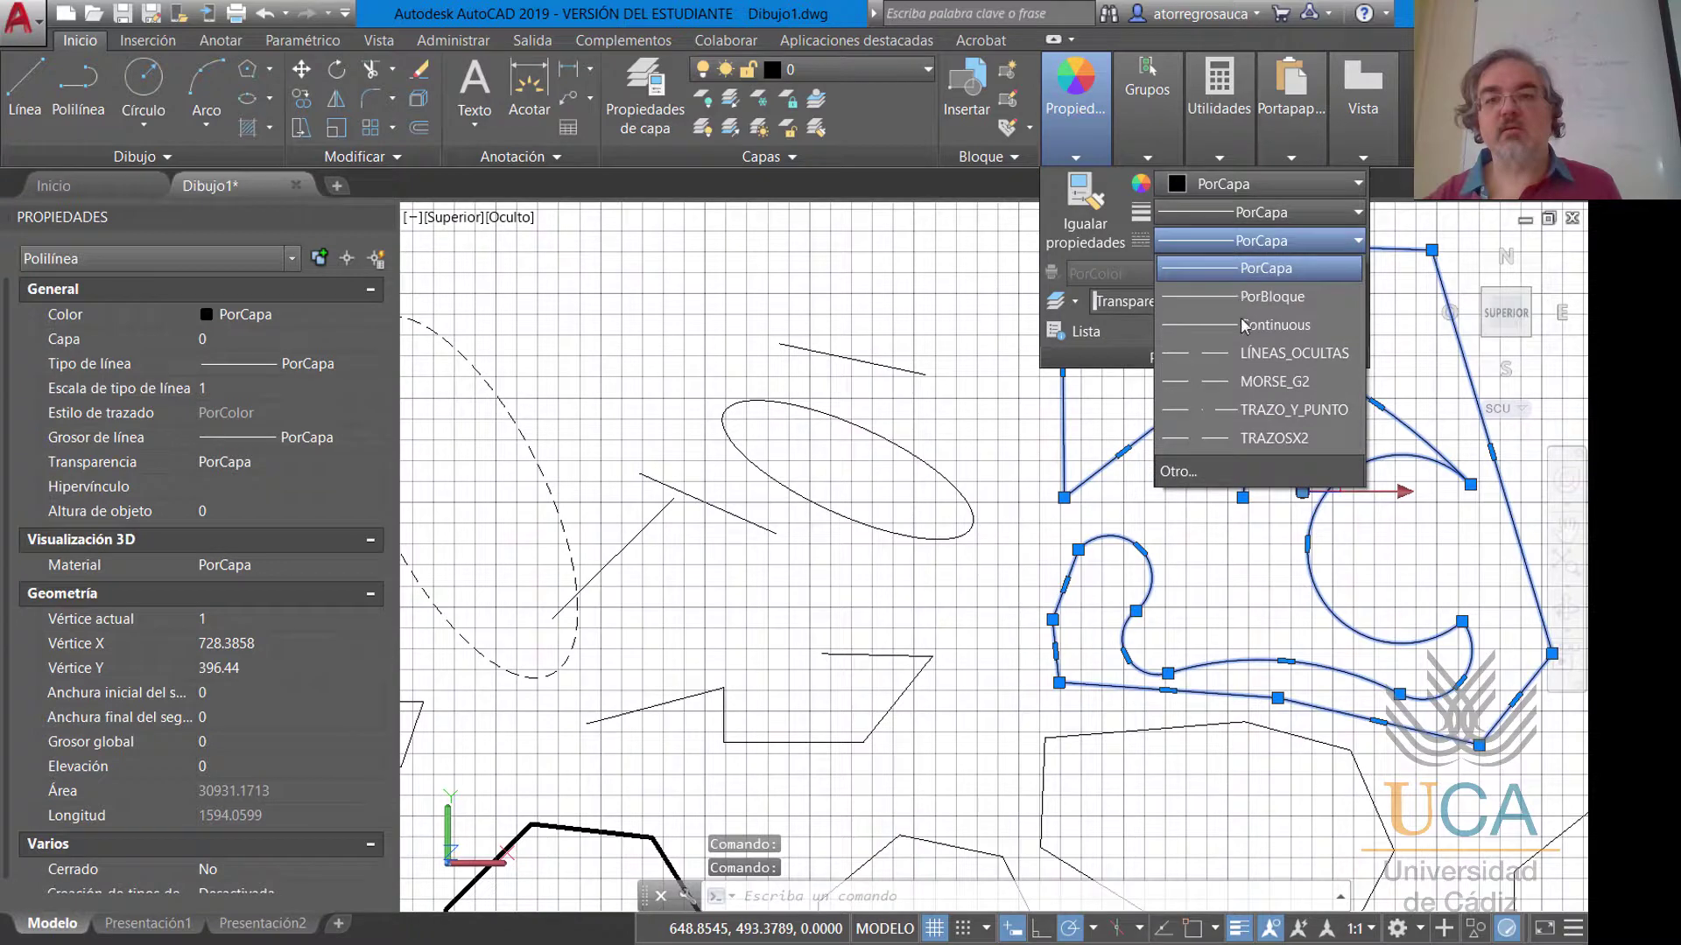
left_click(1234, 413)
key("Escape")
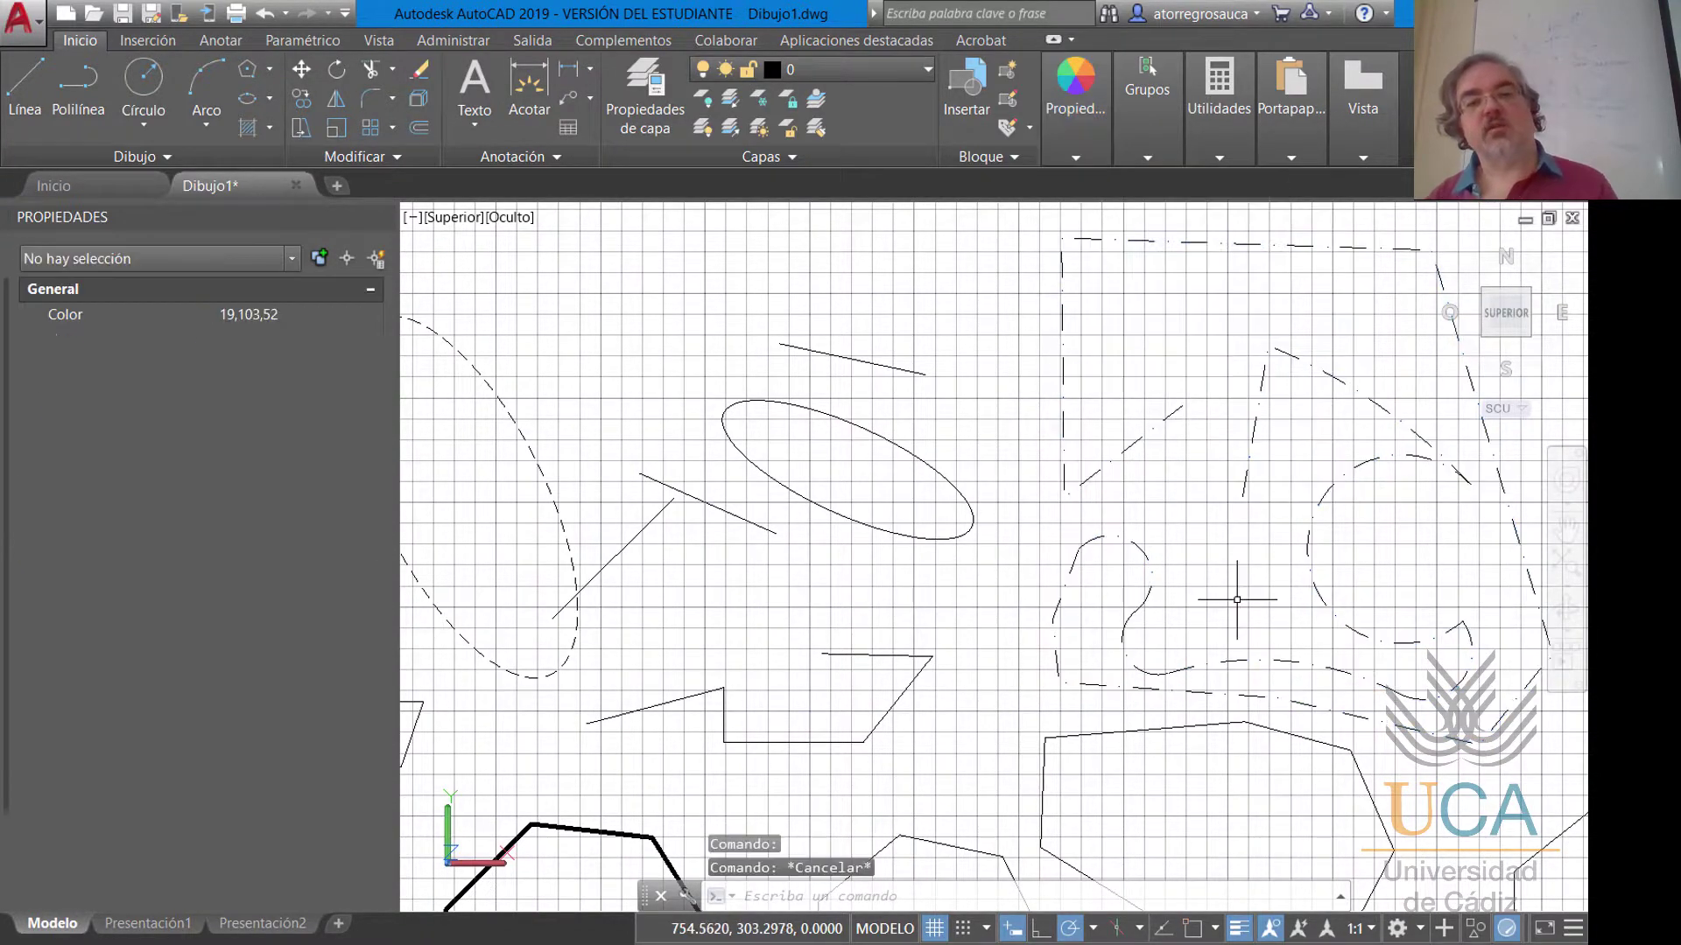
Assign the TRAZOSX2 linetype to the thick-outlined heptagon beside the square and circle, and deselect it.
scroll(1124, 598, "up", 3)
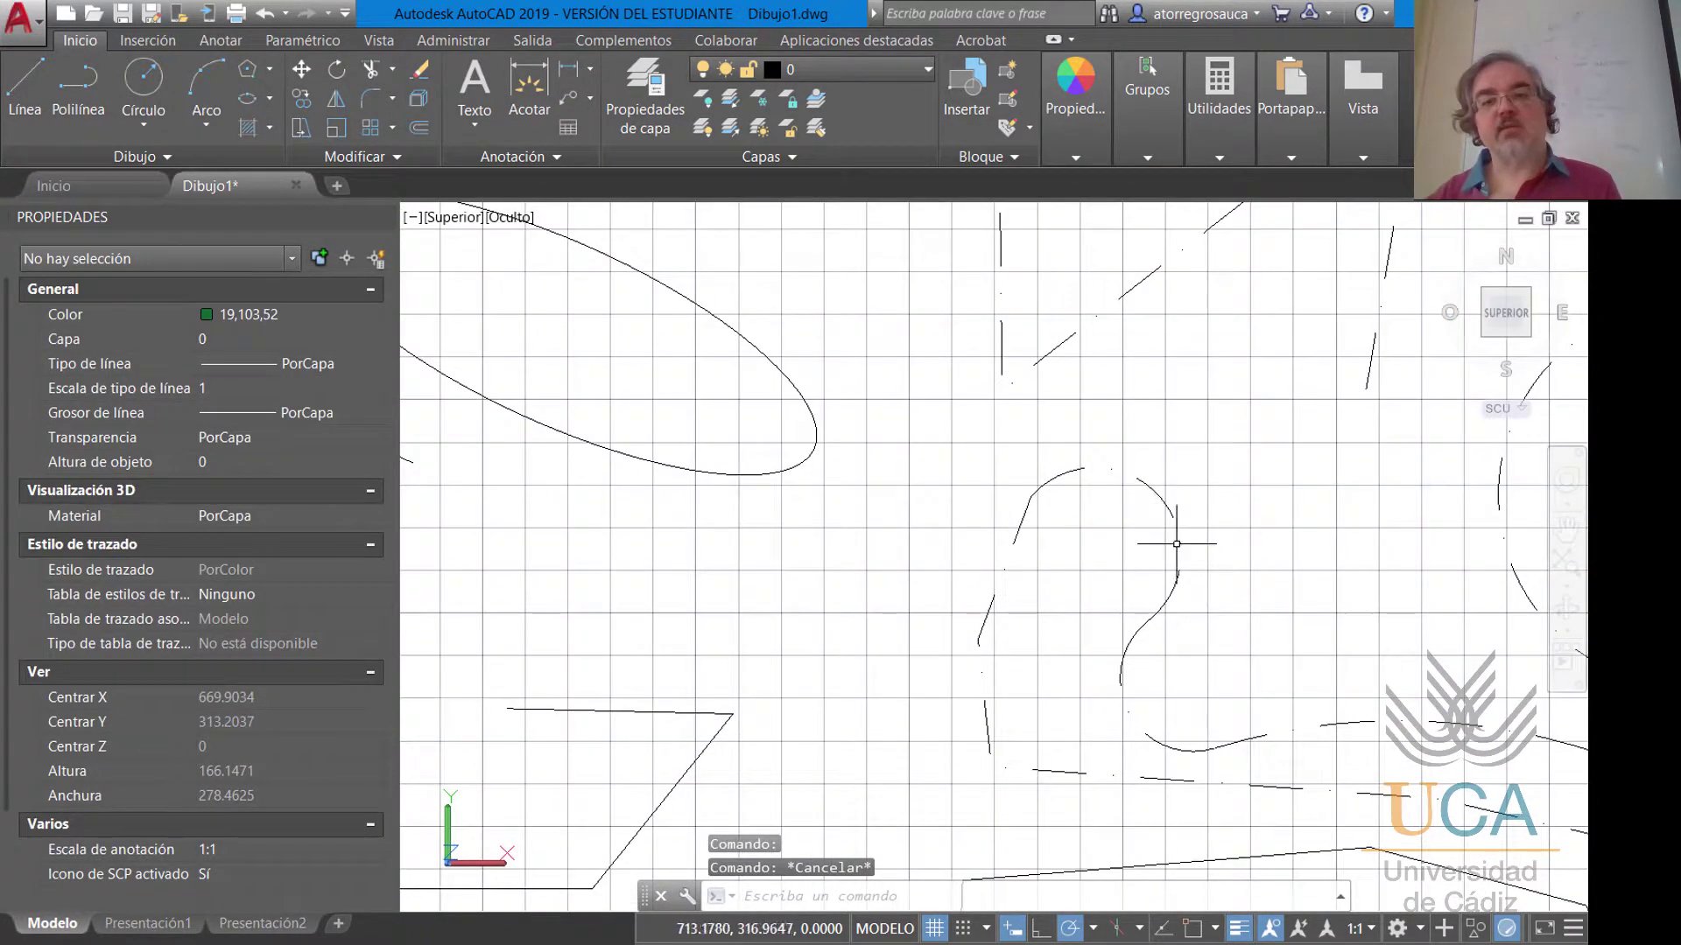
scroll(1020, 651, "down", 2)
middle_click_drag(928, 695, 995, 497)
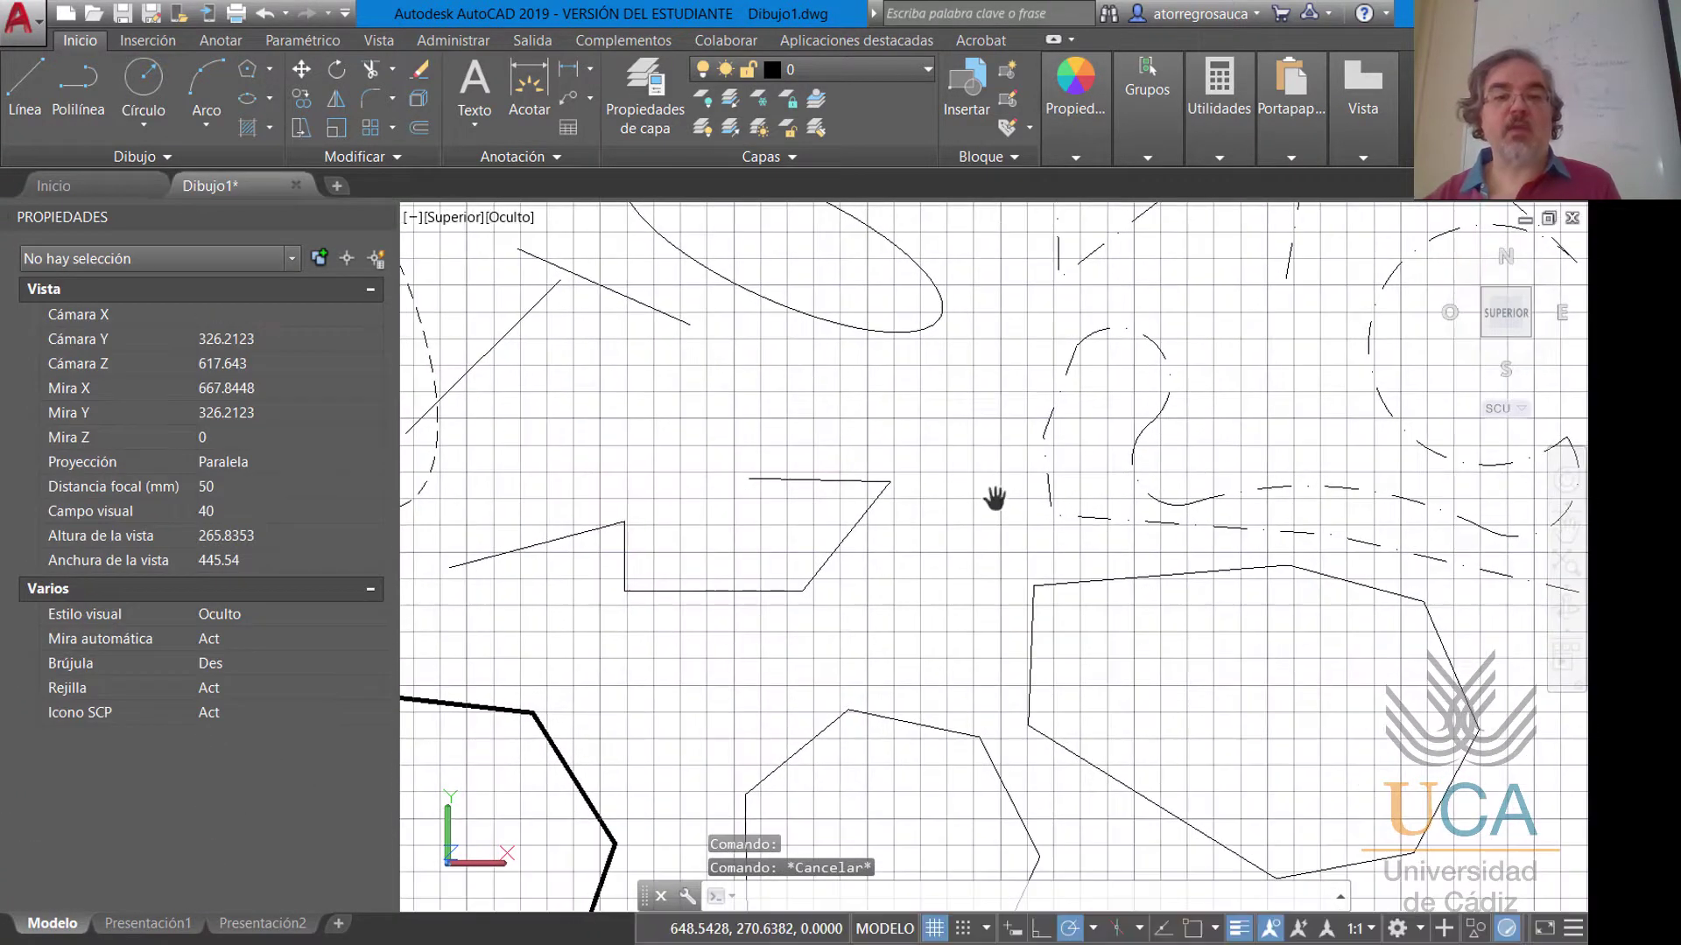
scroll(994, 497, "down", 2)
middle_click_drag(782, 614, 926, 585)
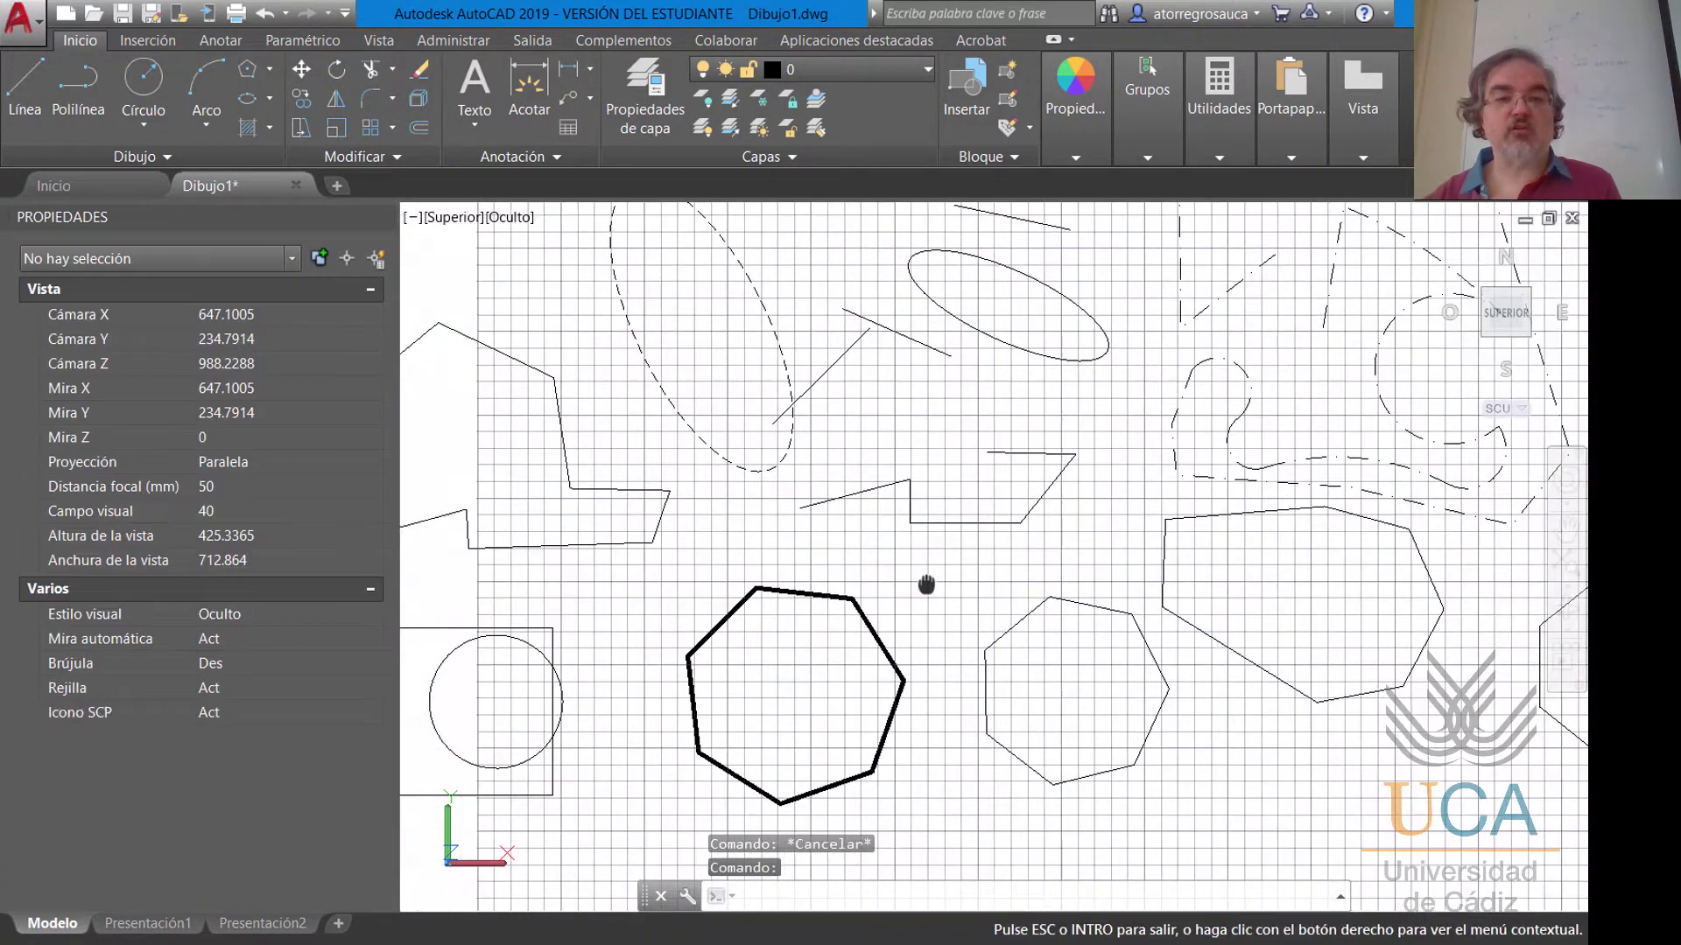
left_click(820, 592)
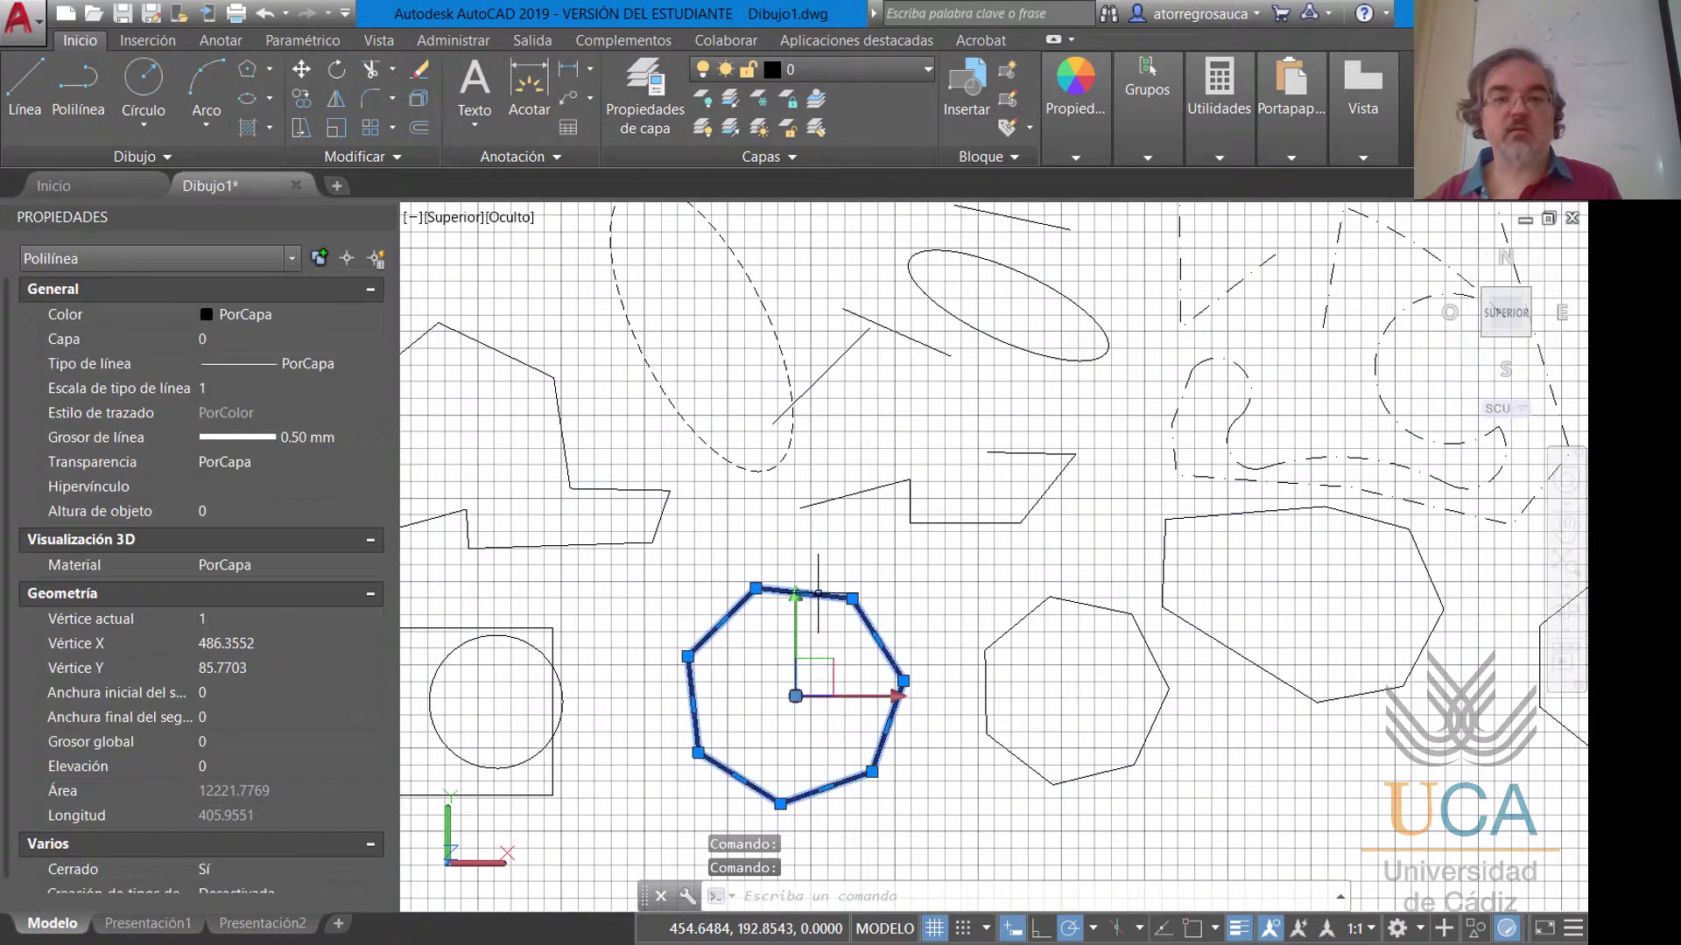
left_click(1063, 160)
left_click(1226, 240)
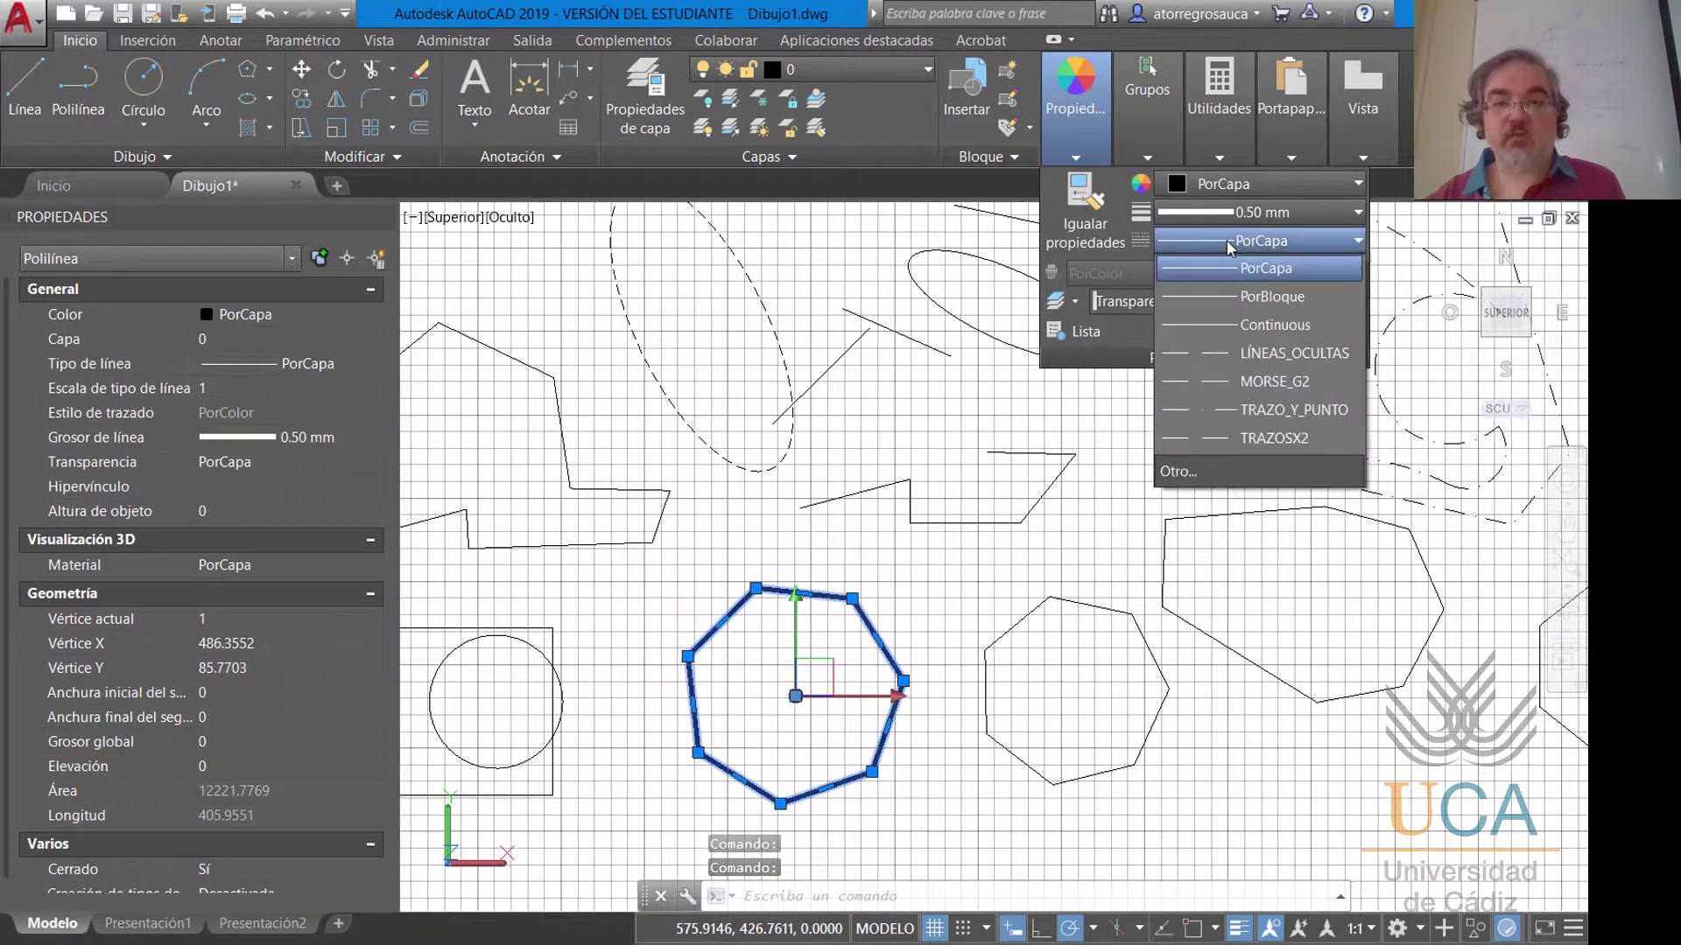
left_click(1253, 442)
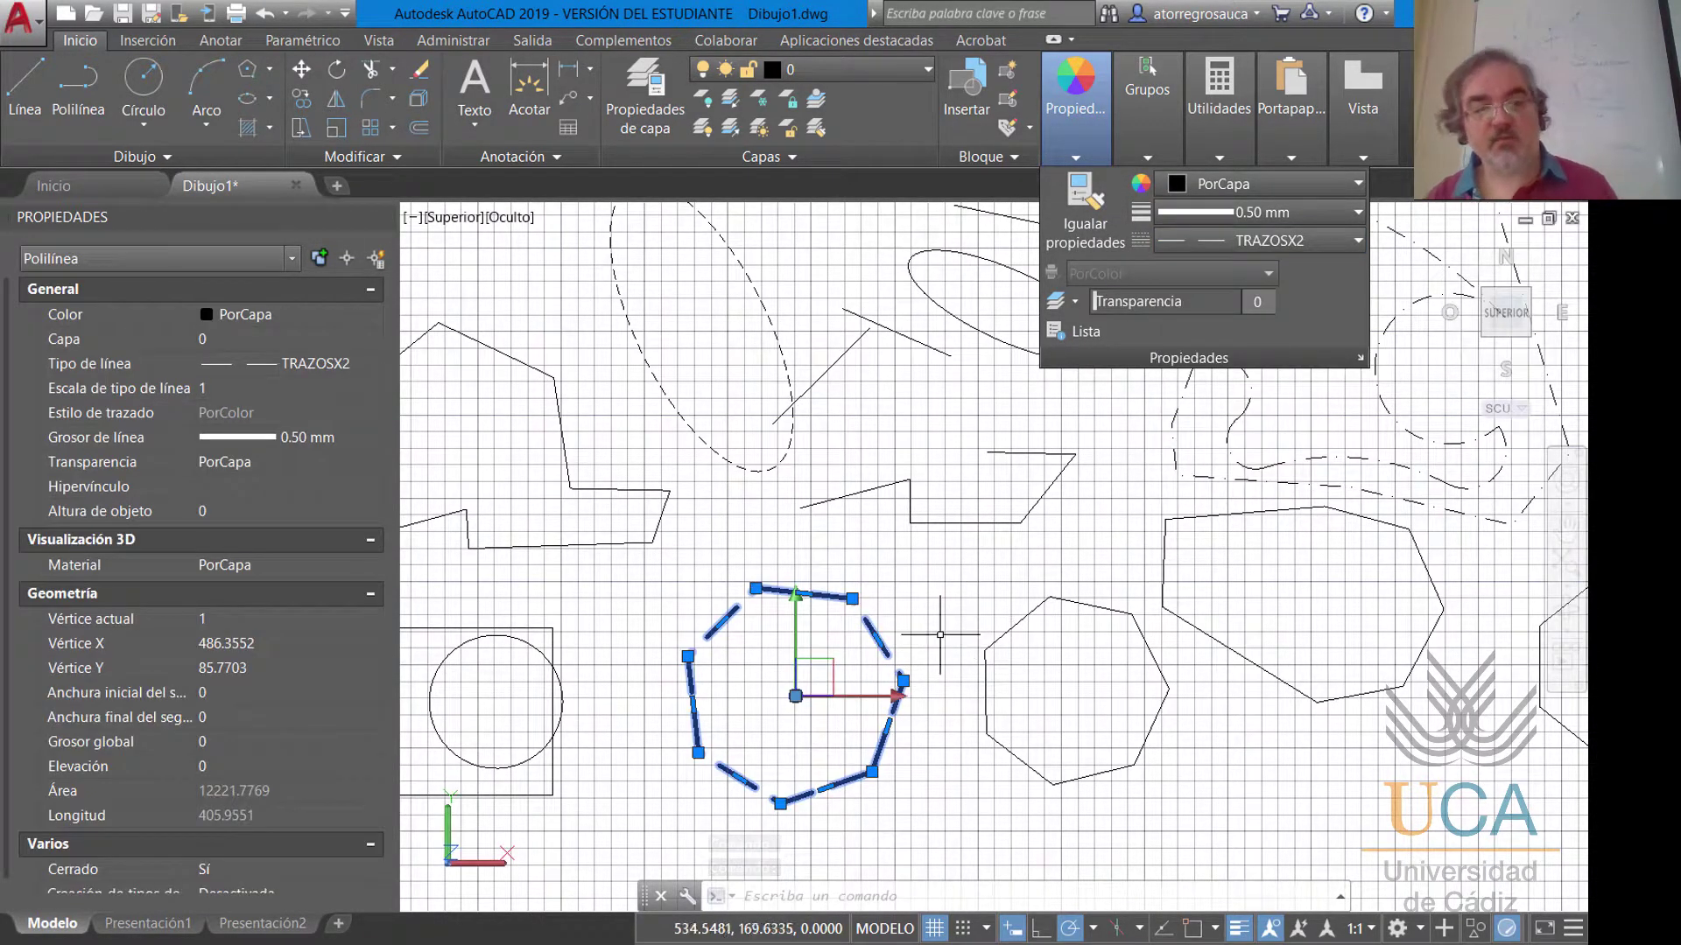
key("Escape")
key("Escape")
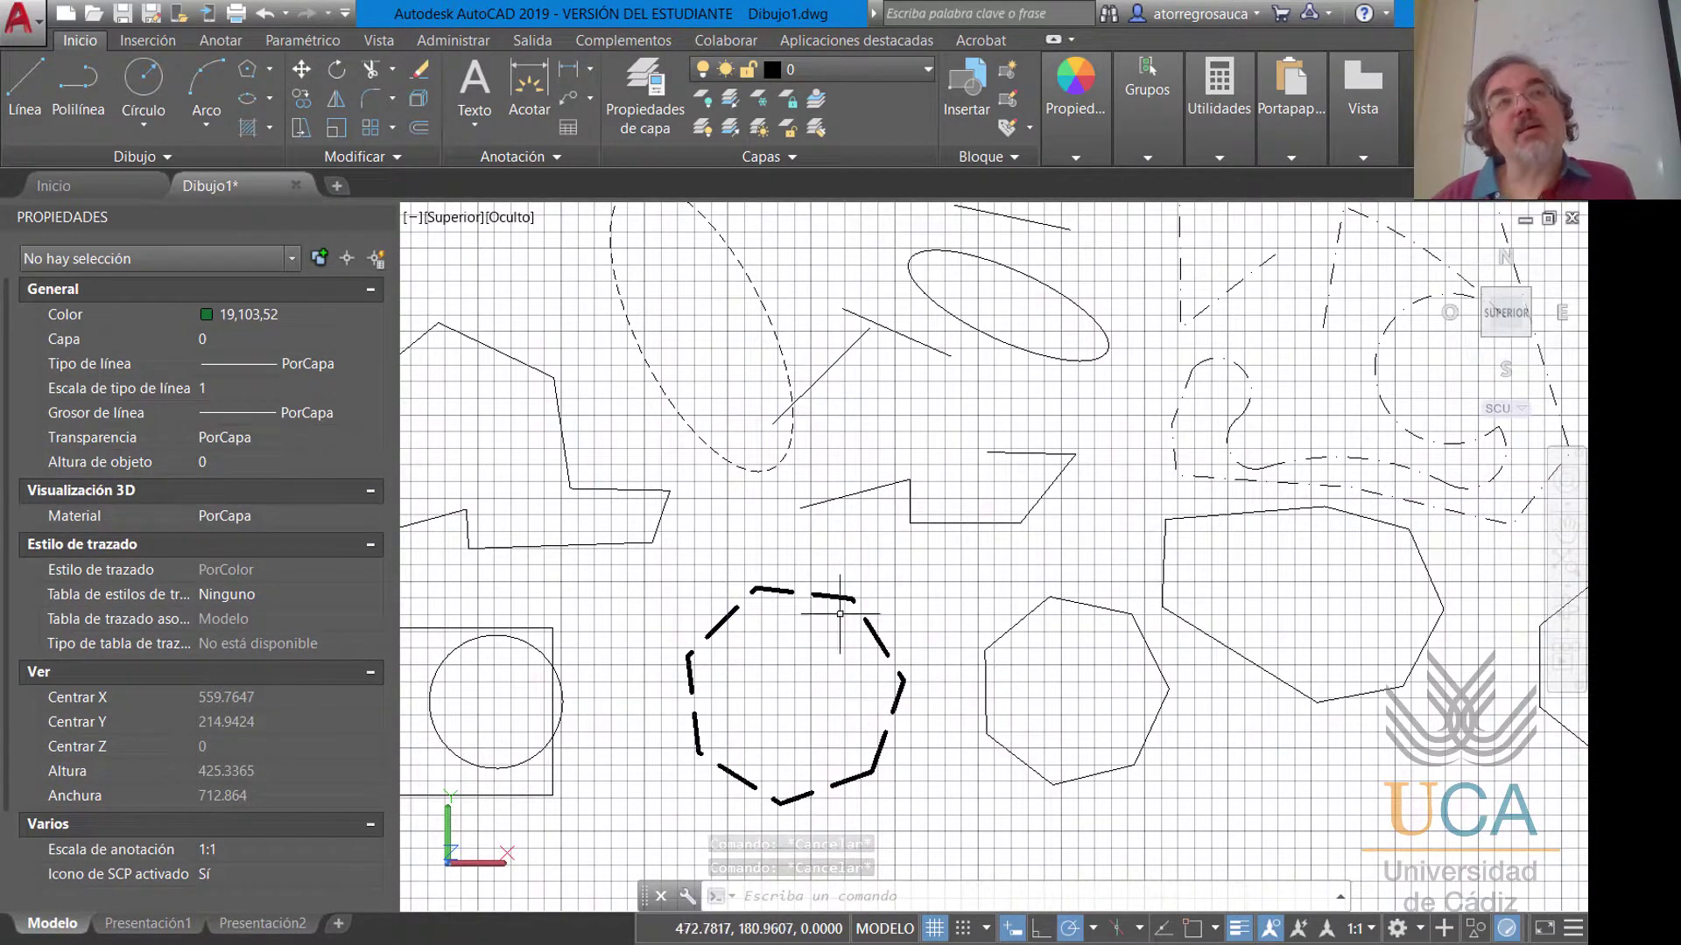
Set the linetype scale of the thick dashed heptagon to 0.5 and deselect it.
scroll(840, 612, "down", 4)
scroll(525, 805, "up", 8)
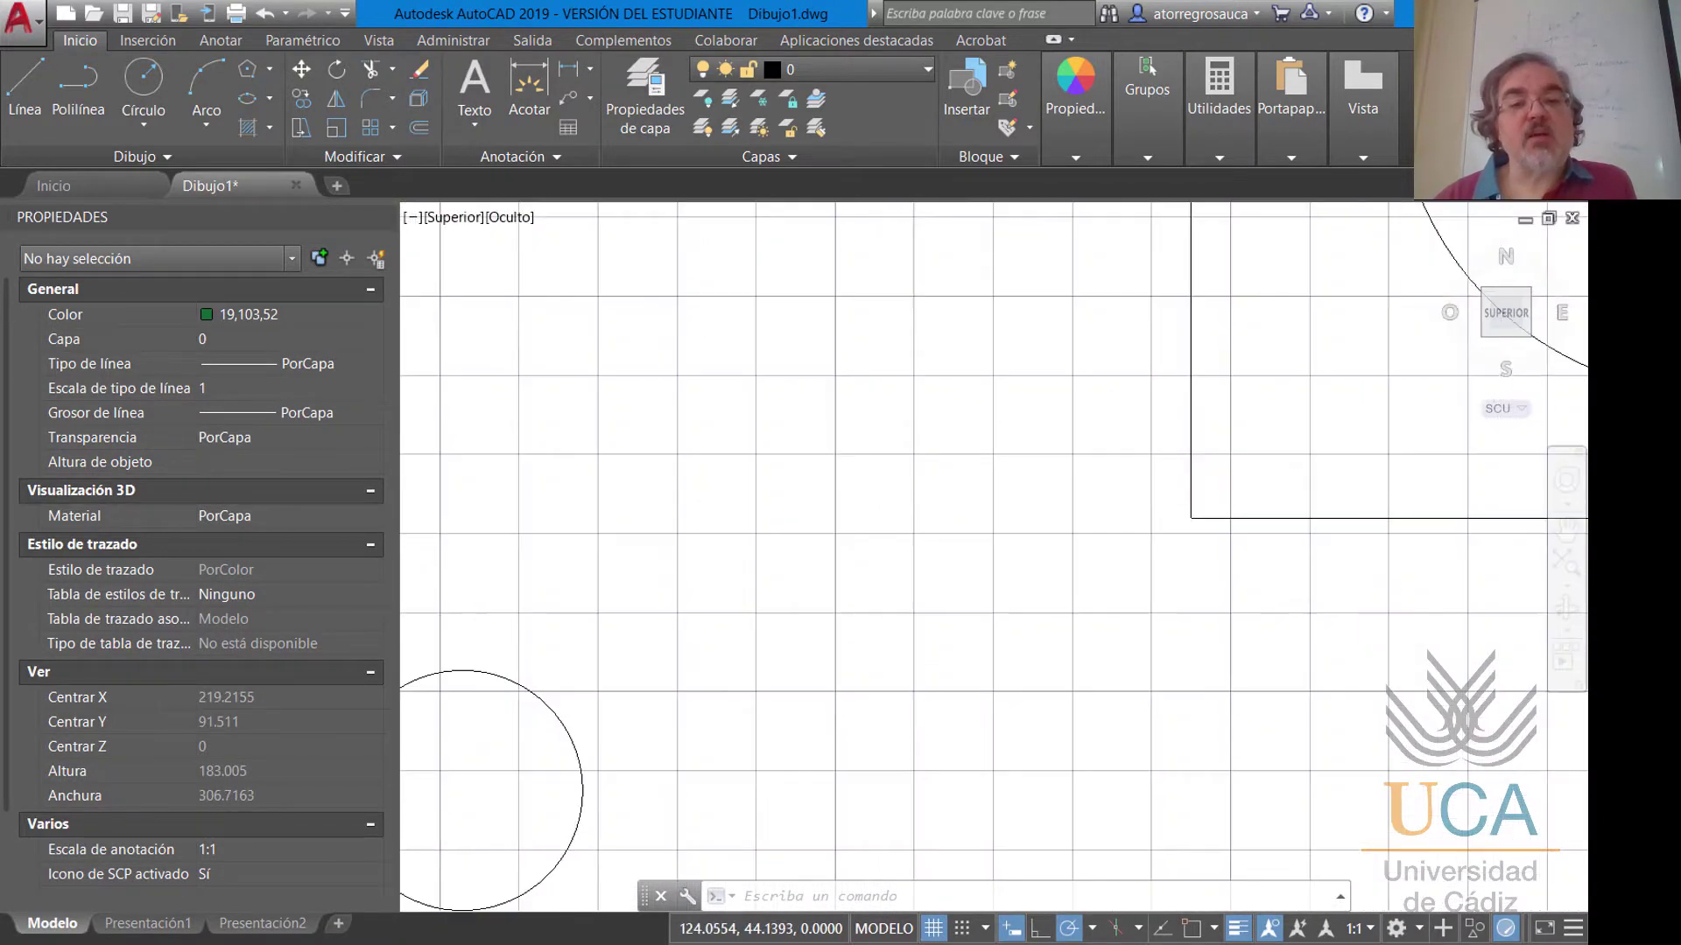
scroll(993, 618, "down", 5)
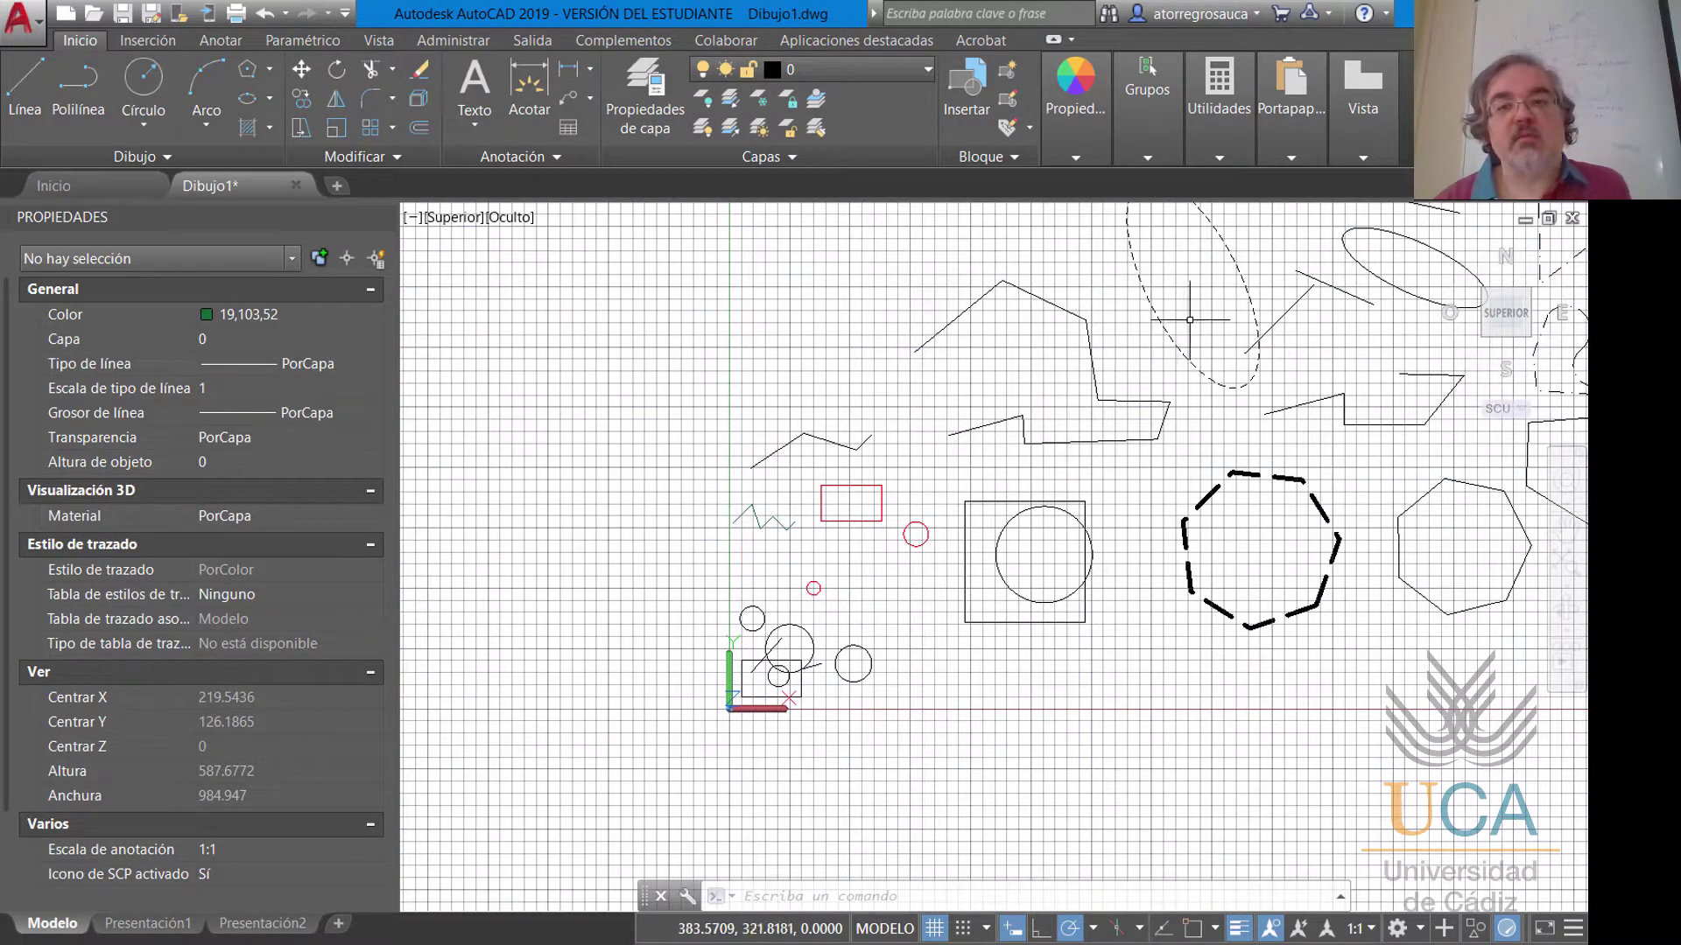
scroll(1191, 315, "up", 2)
middle_click_drag(1193, 301, 1074, 412)
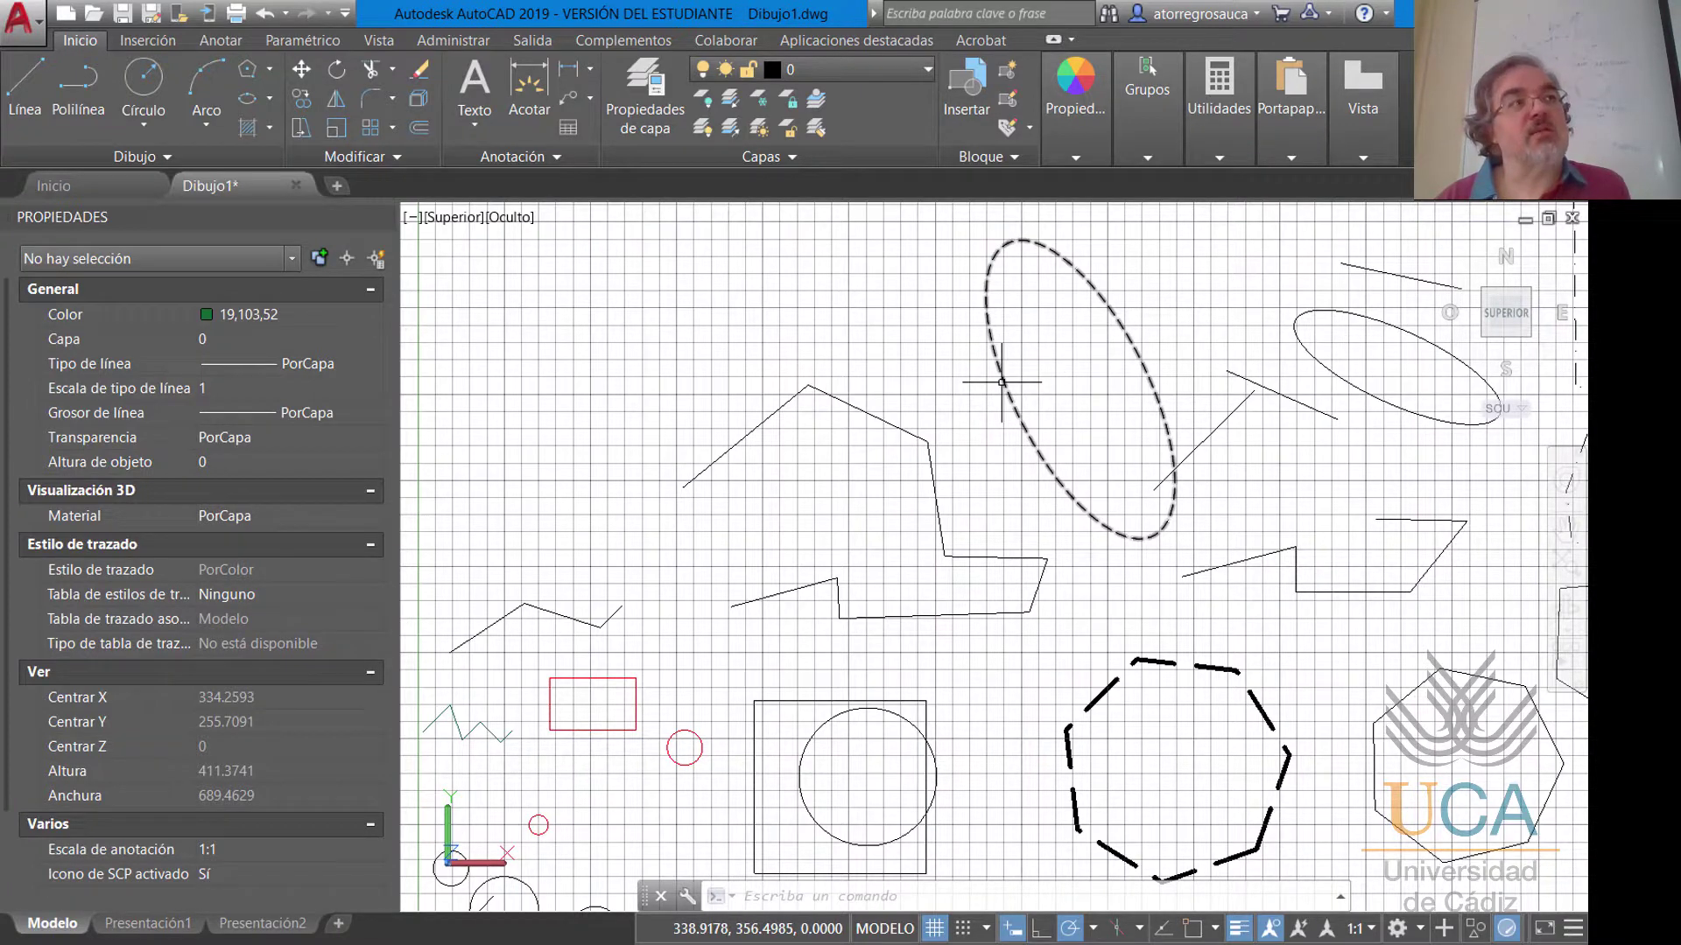
middle_click_drag(1138, 672, 1070, 553)
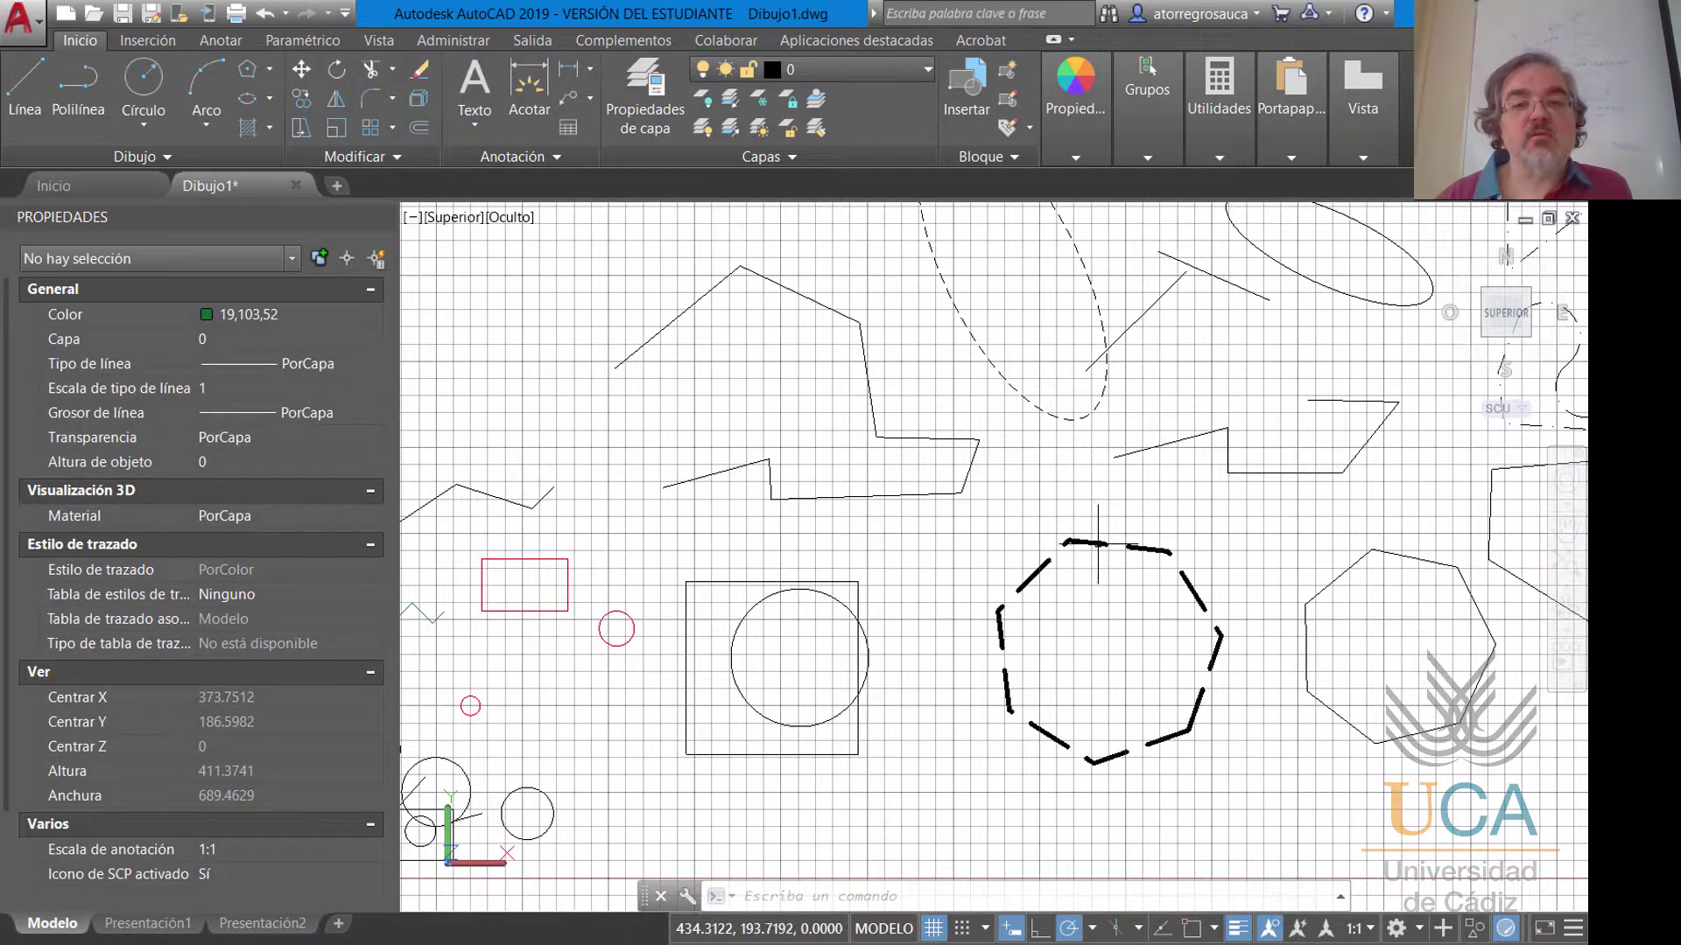
left_click(1098, 543)
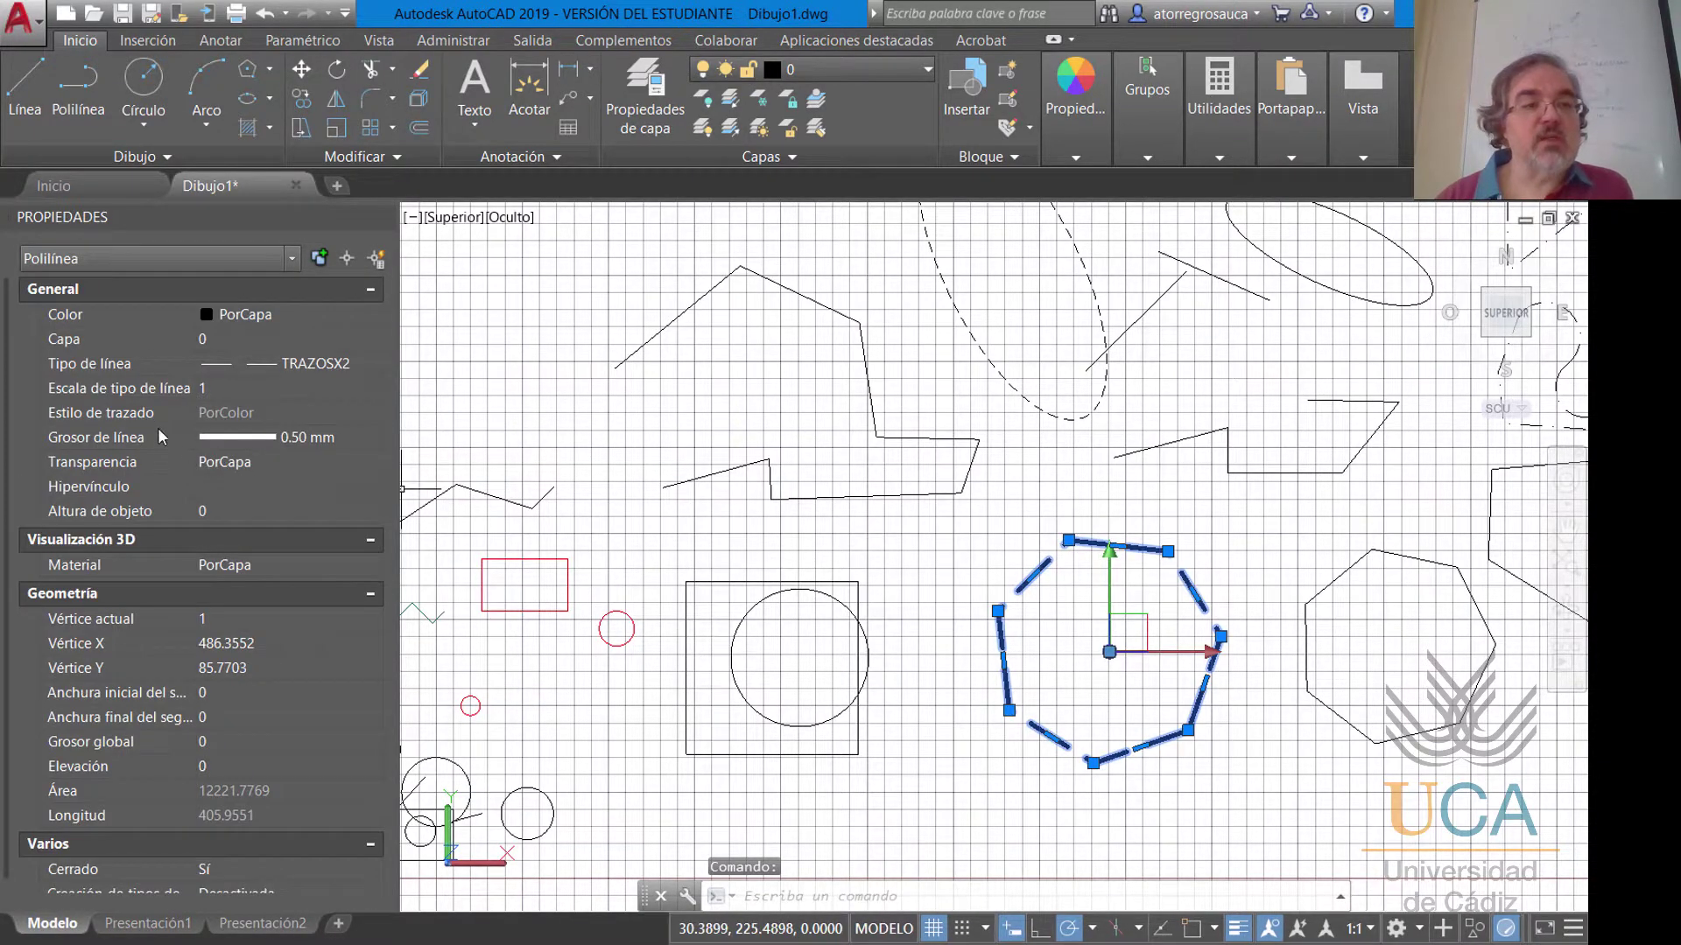
left_click(100, 390)
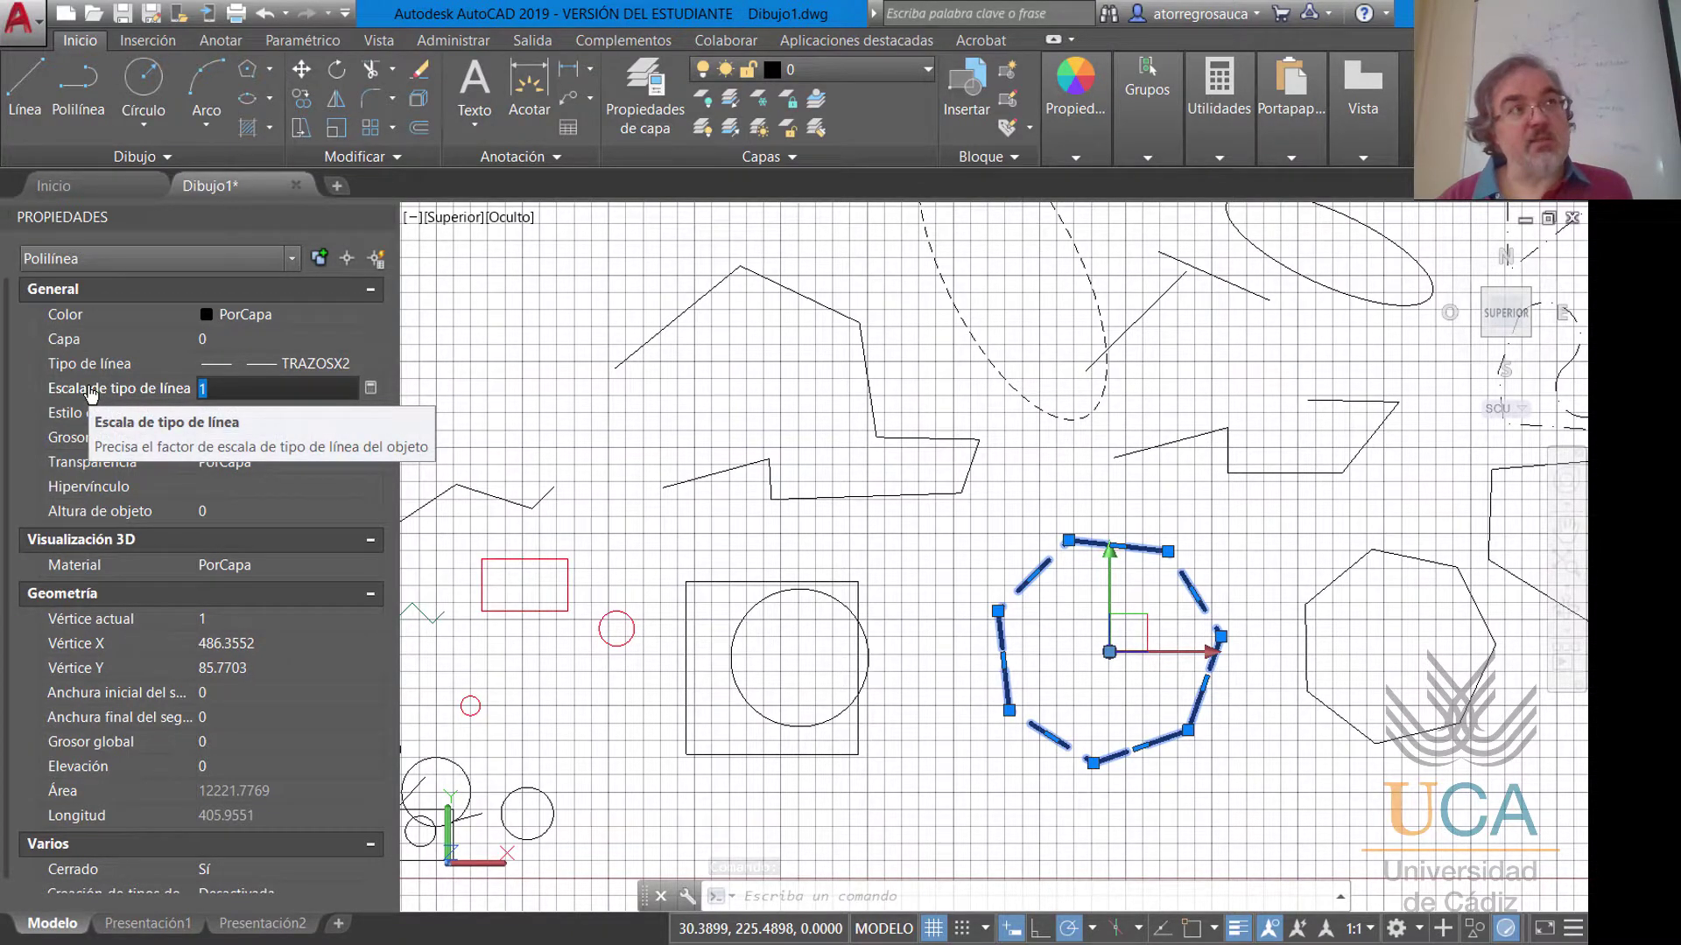
left_click(268, 392)
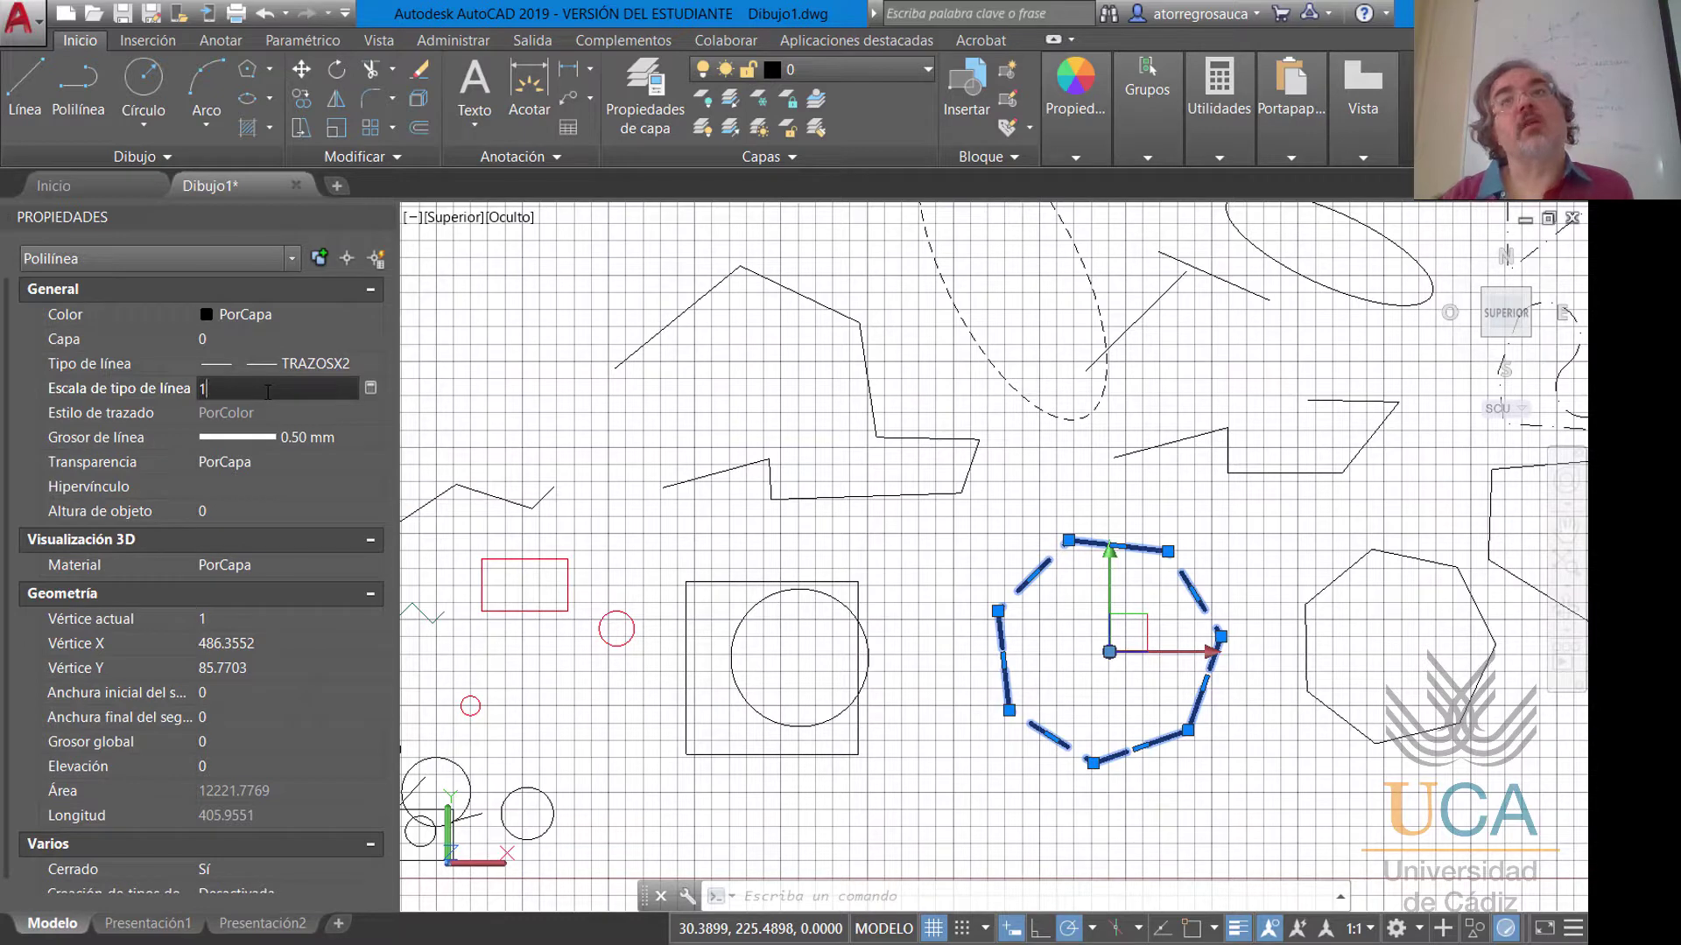
key("BackSpace")
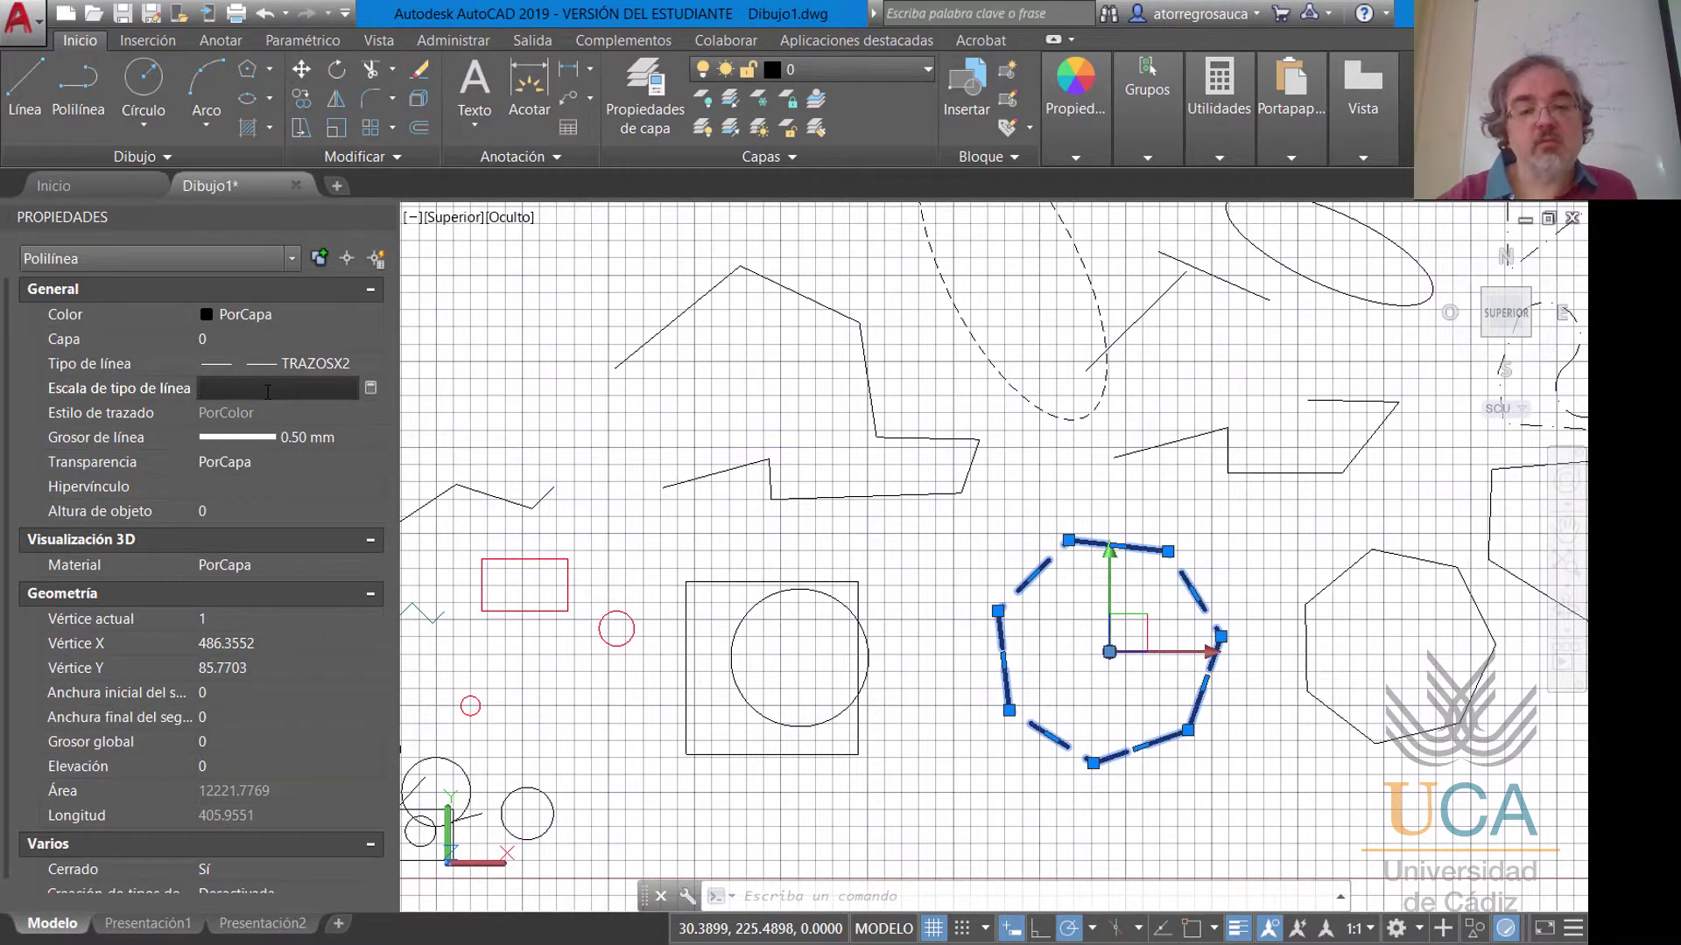
type("05")
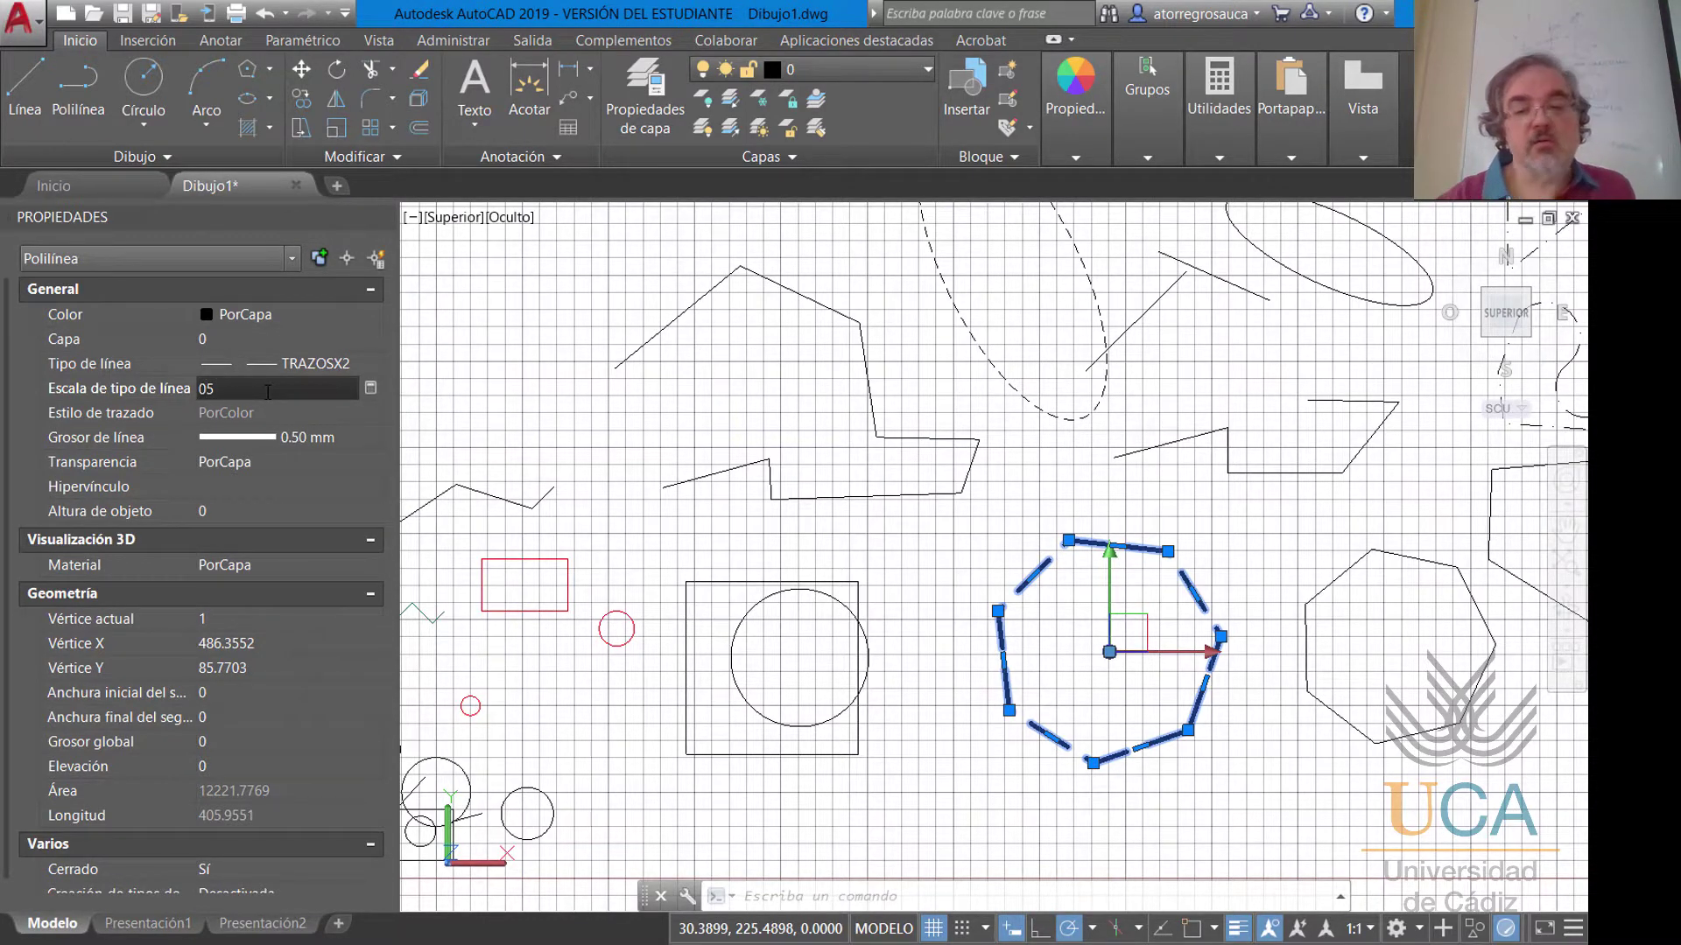
key("BackSpace")
type(".5")
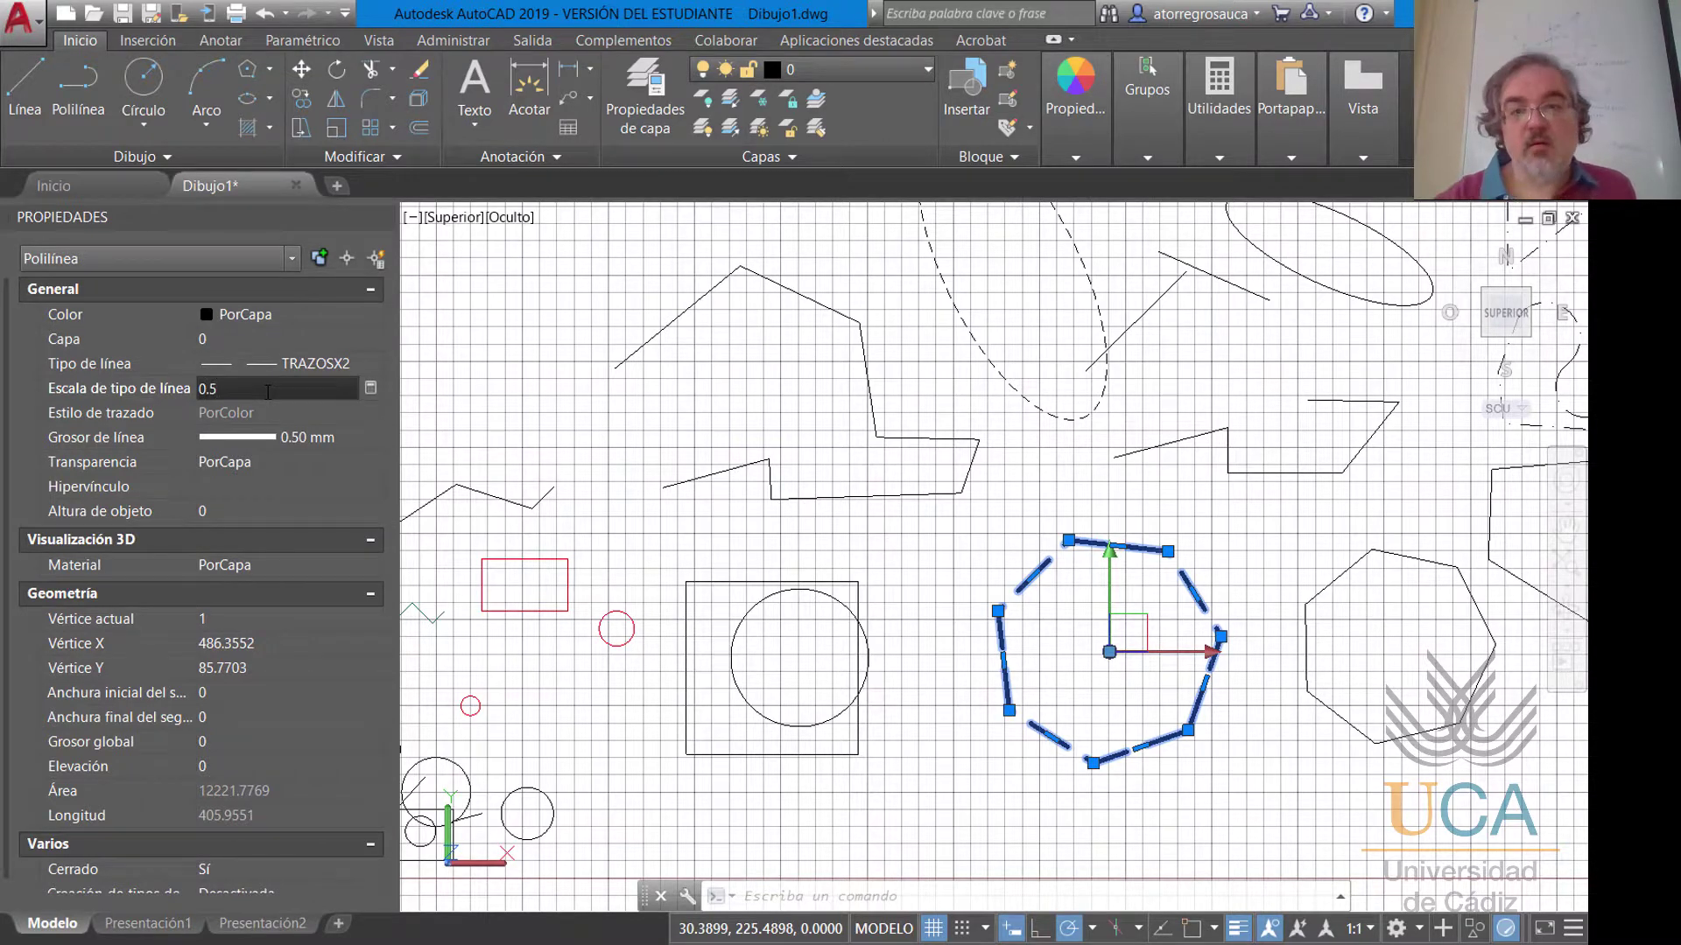
key("Return")
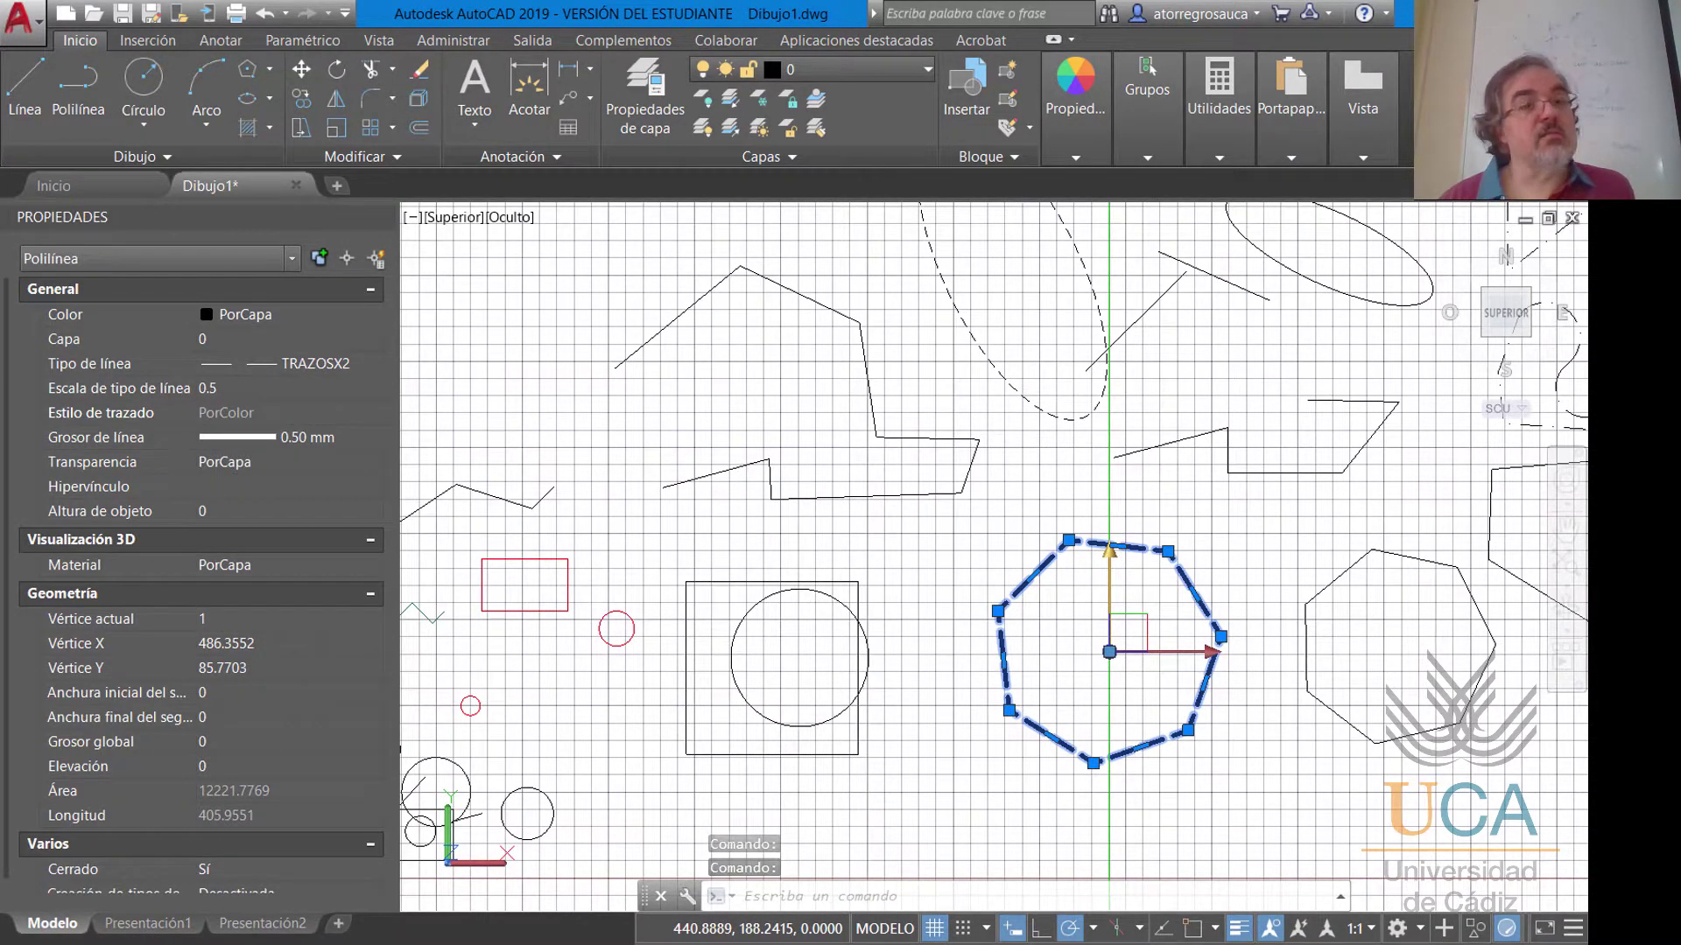
key("Escape")
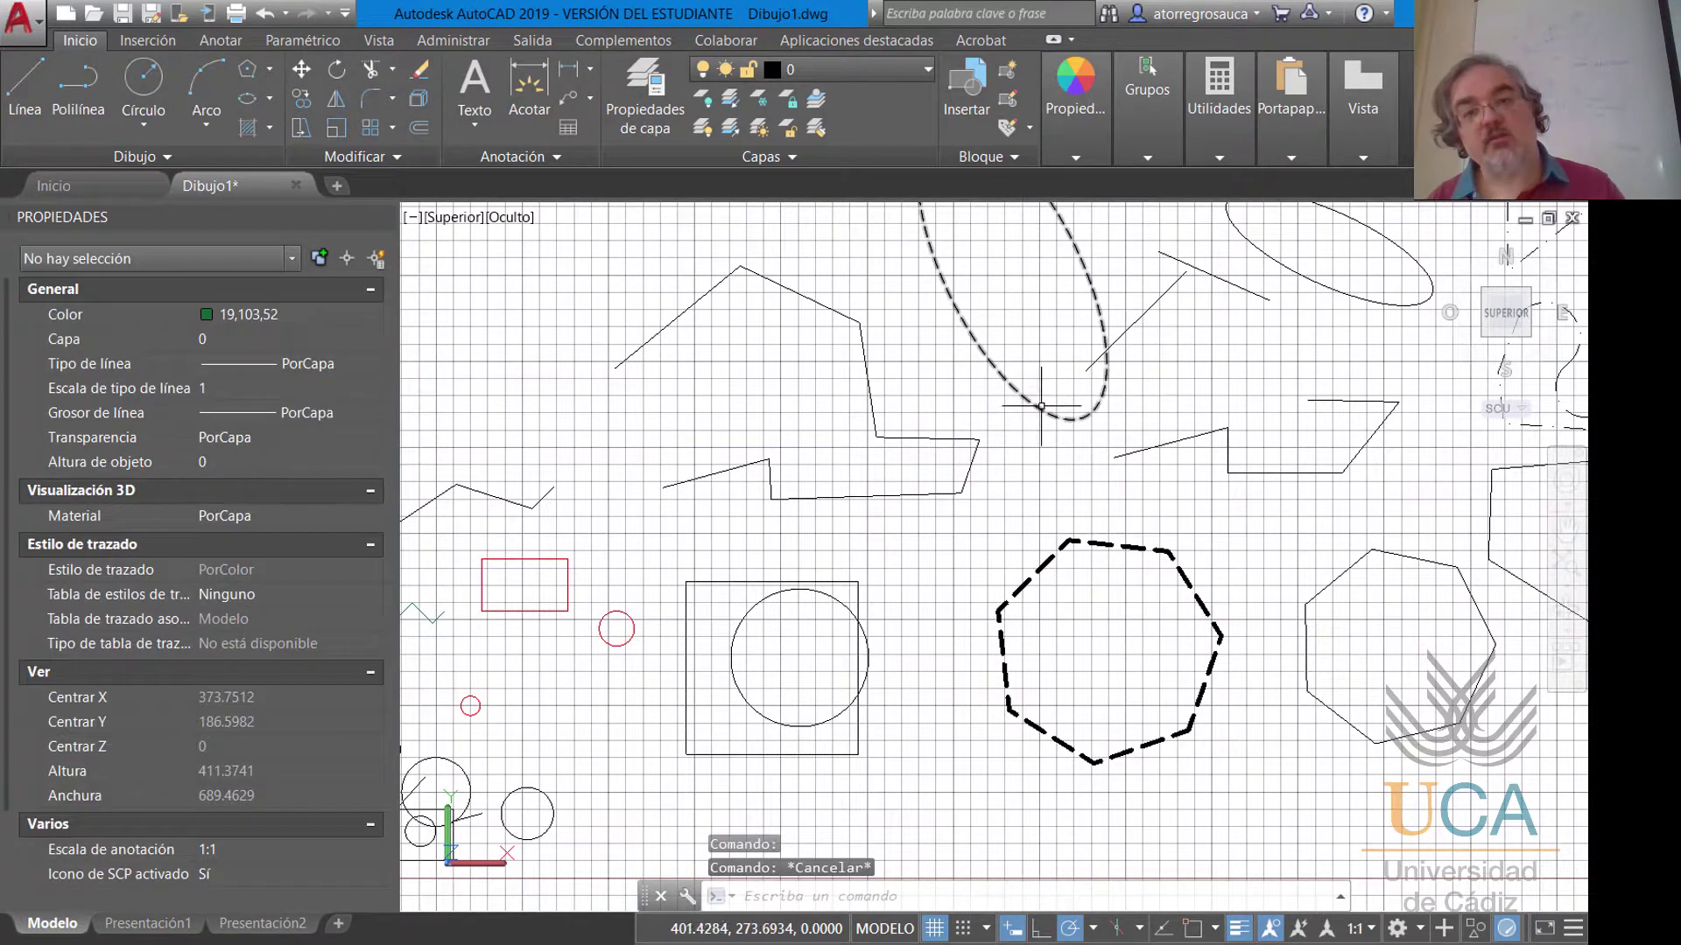
Set the linetype scale of the large, steeply inclined dashed ellipse to 3 and deselect it.
left_click(1040, 404)
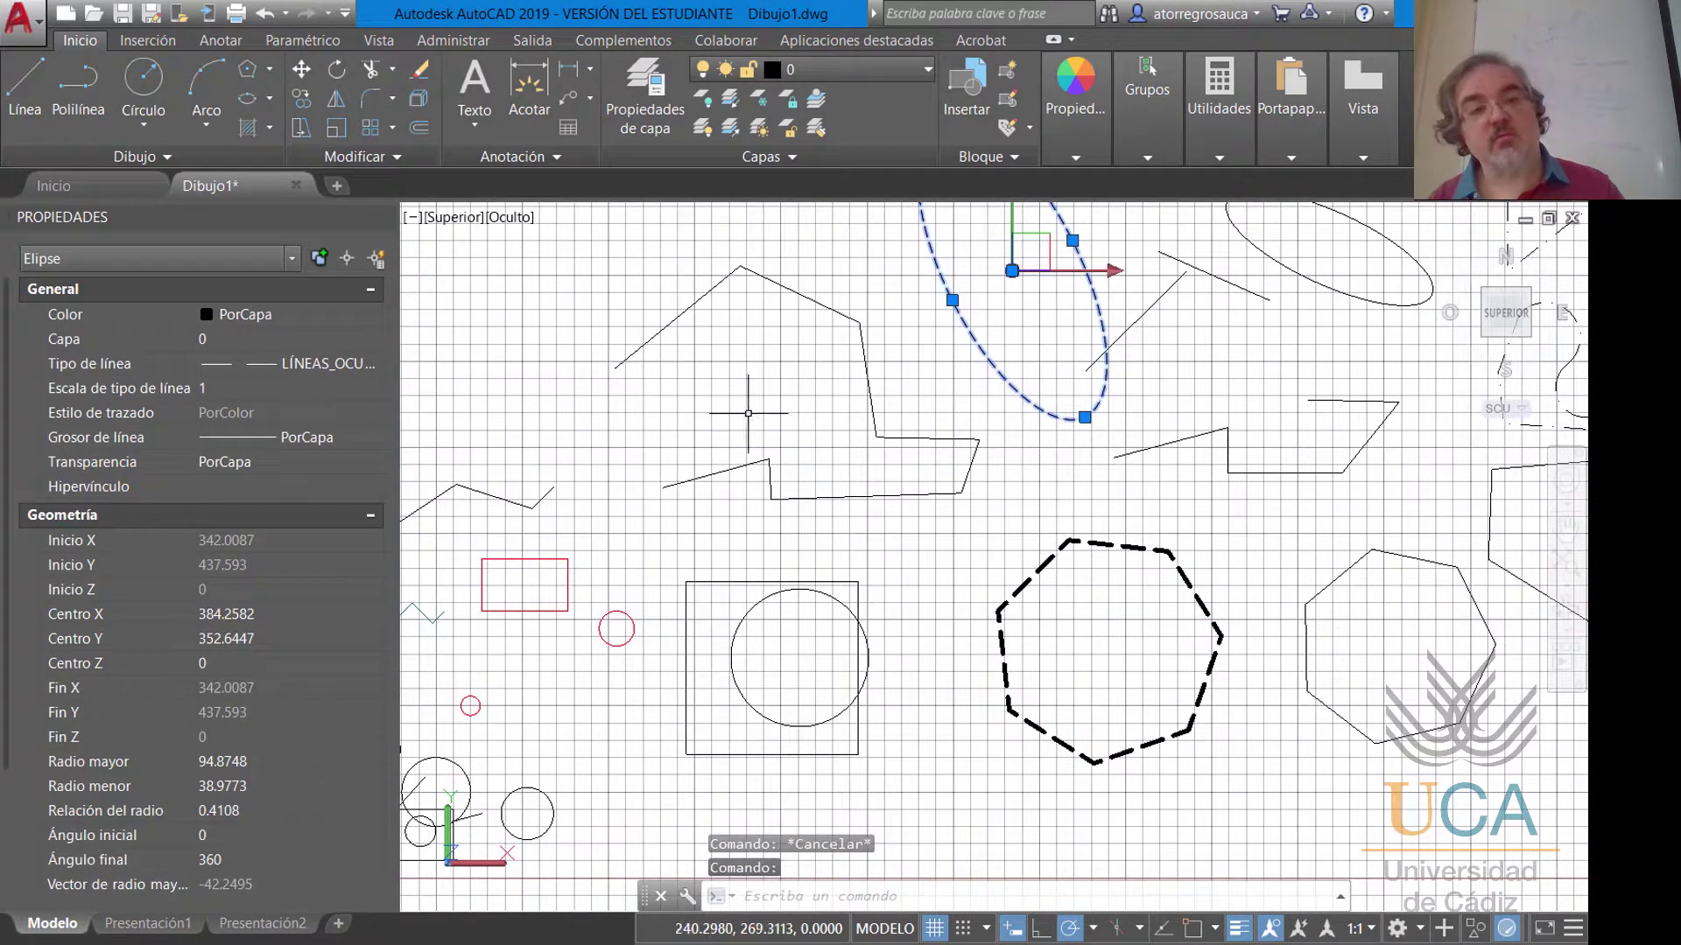
left_click(292, 394)
type("3")
key("Return")
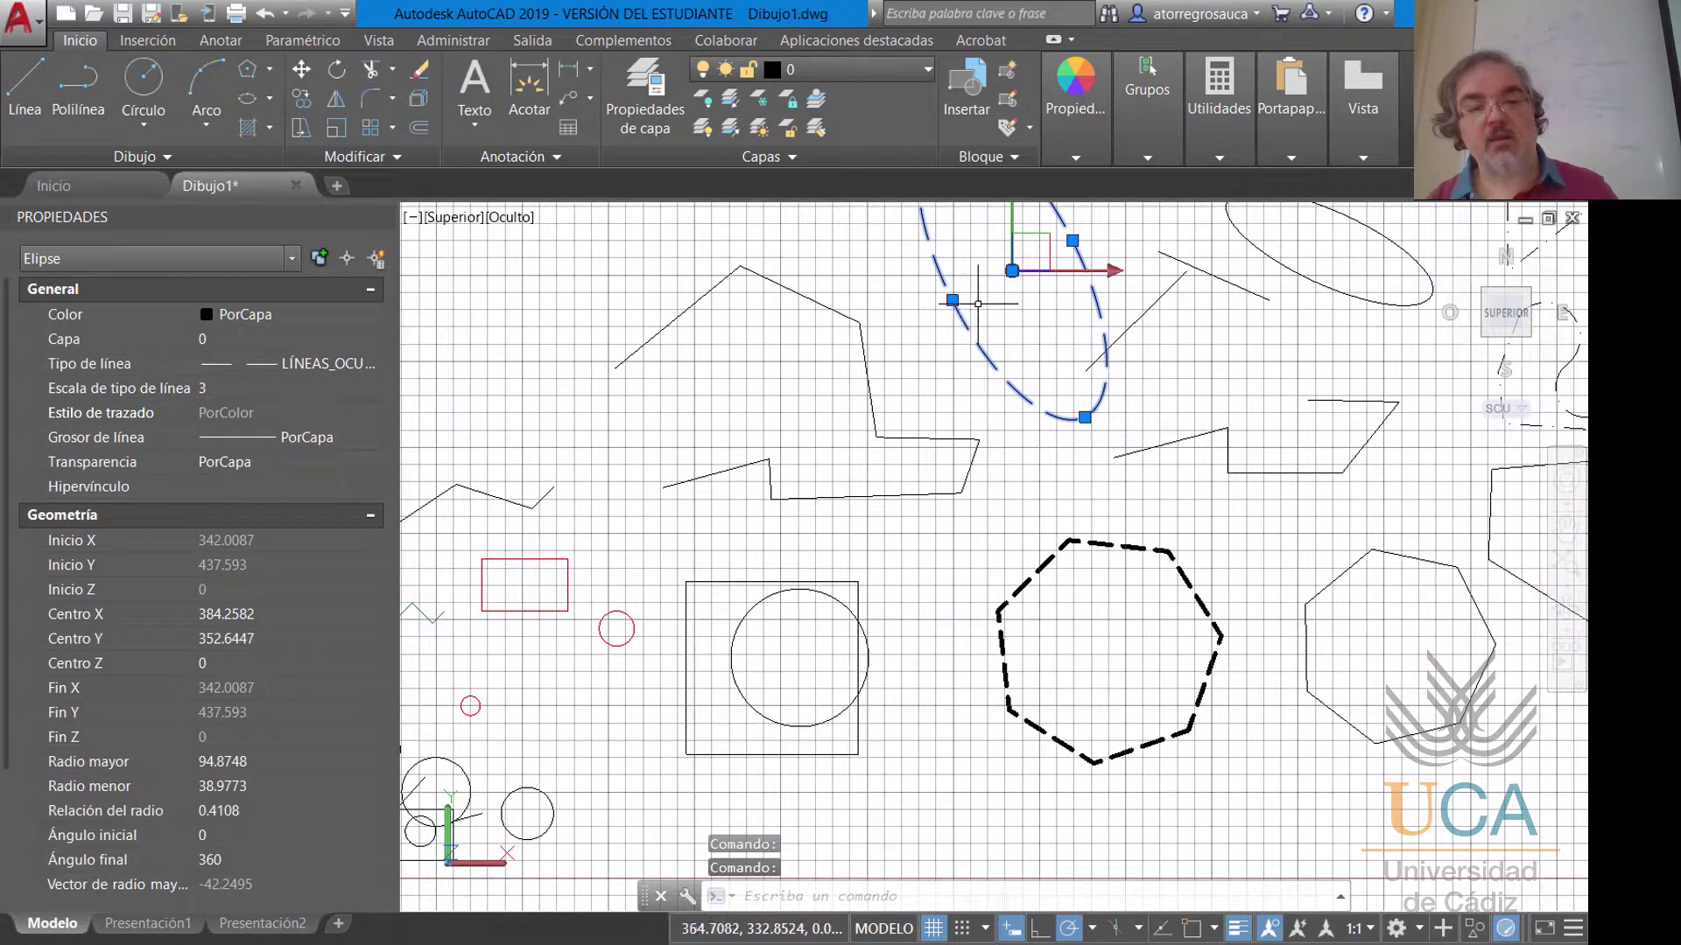
key("Escape")
middle_click_drag(963, 289, 900, 431)
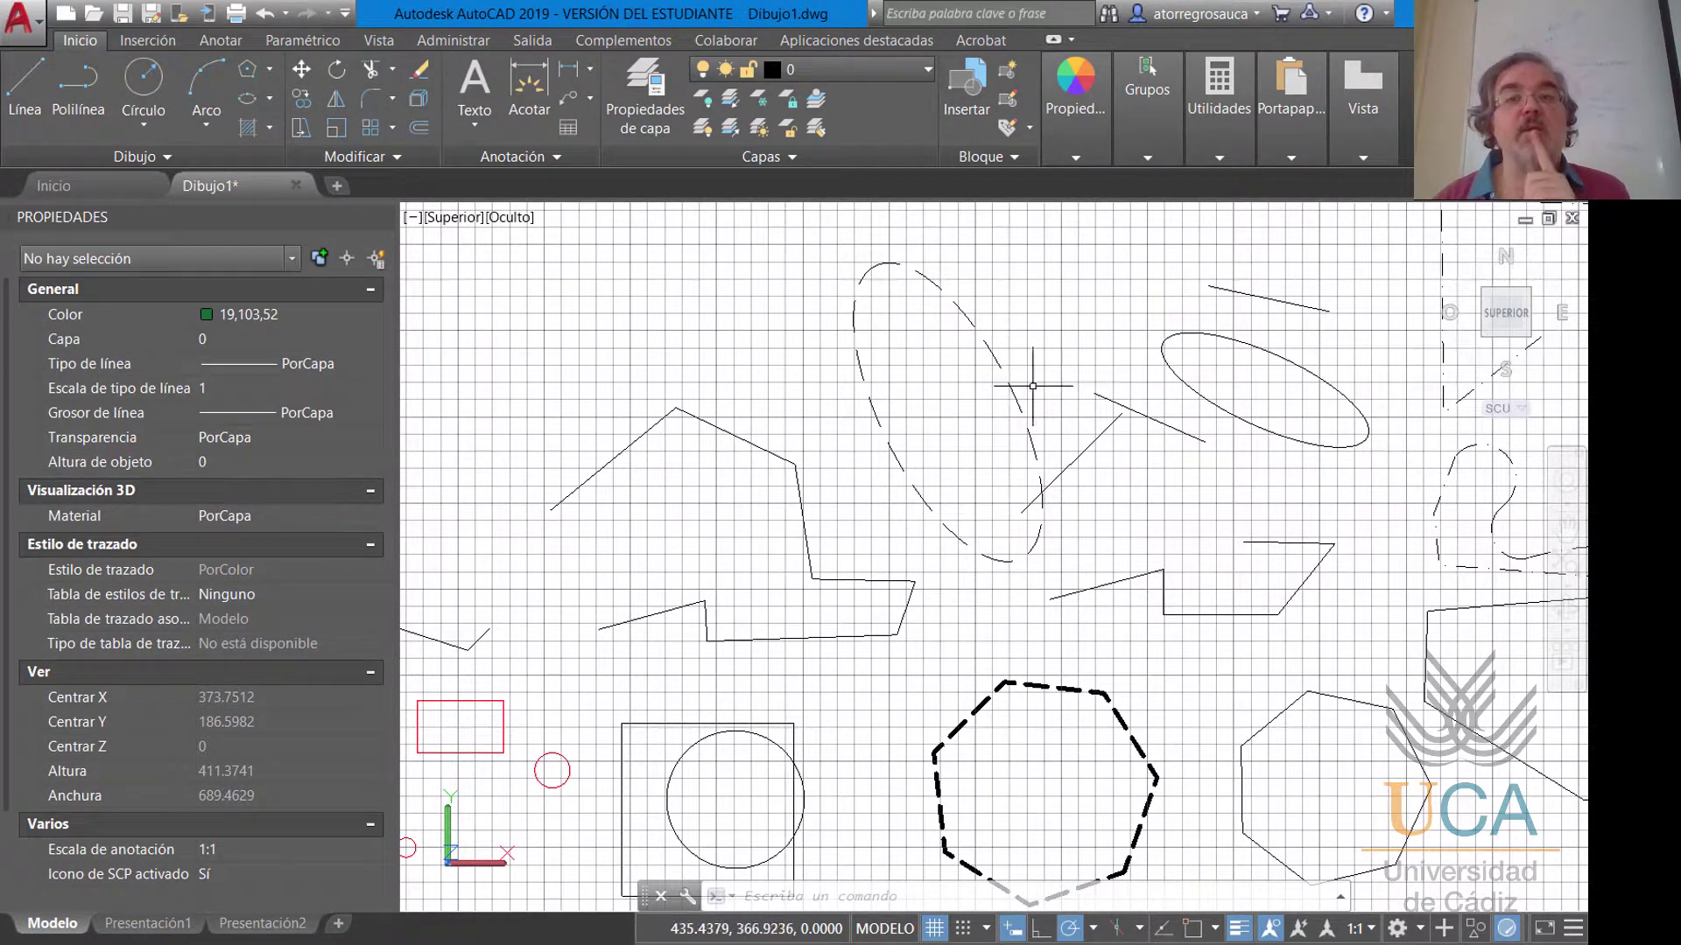
Examine the linetypes loaded in the drawing without choosing one, as well as the current layer property.
left_click(1086, 157)
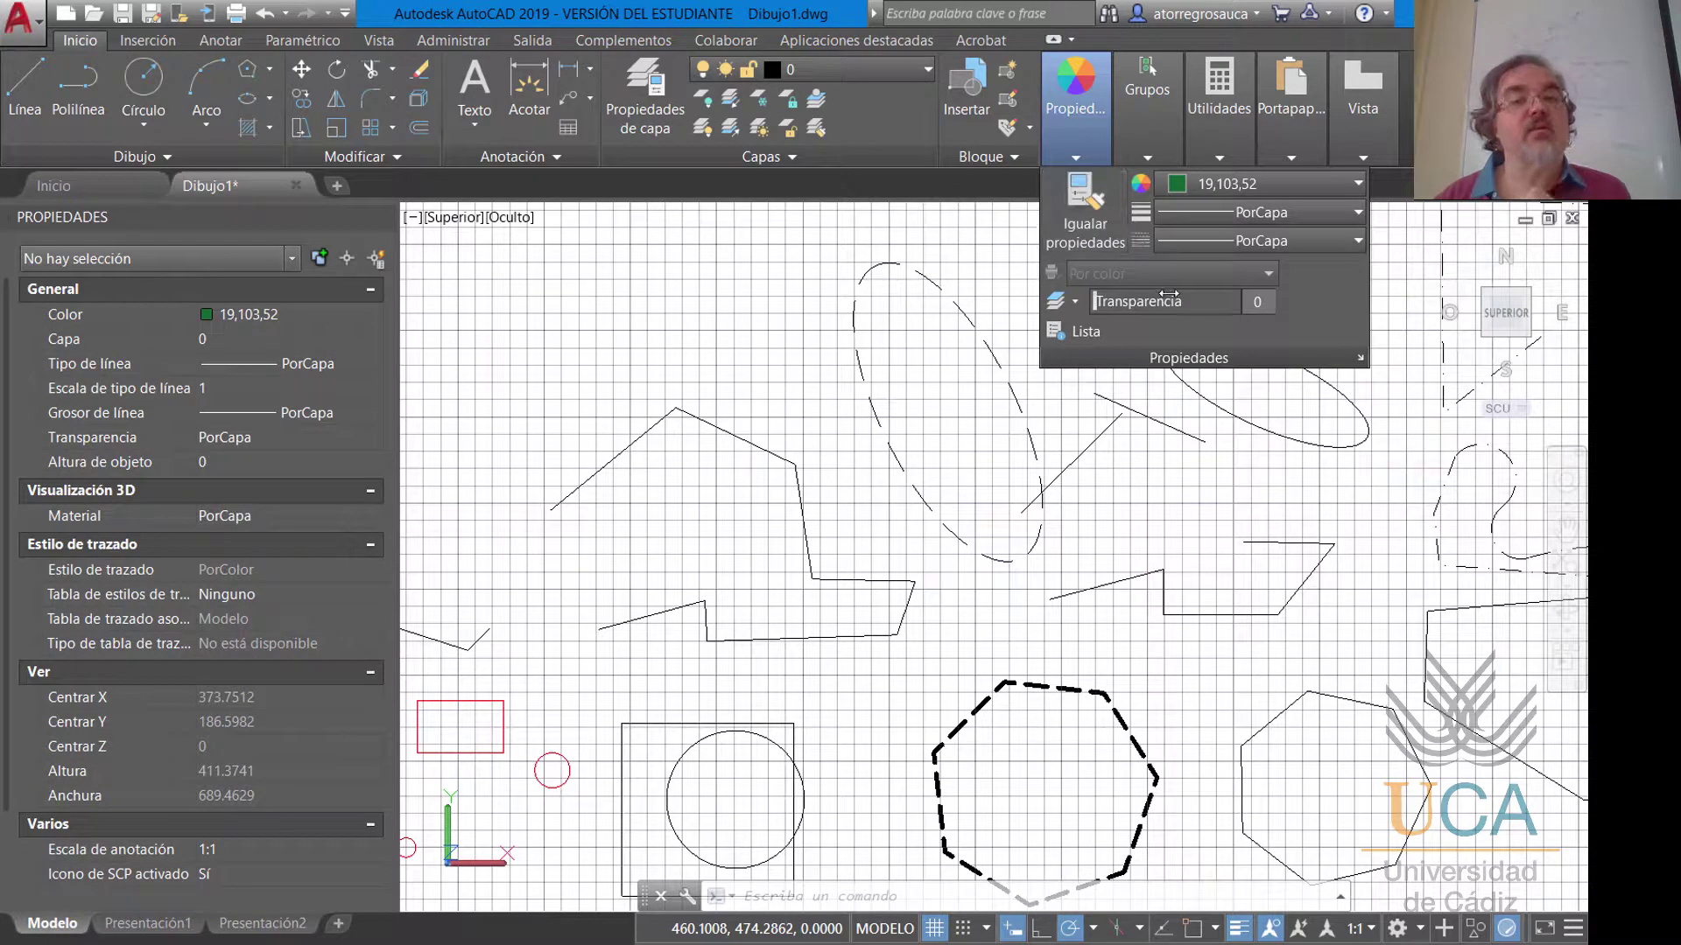
left_click(1252, 240)
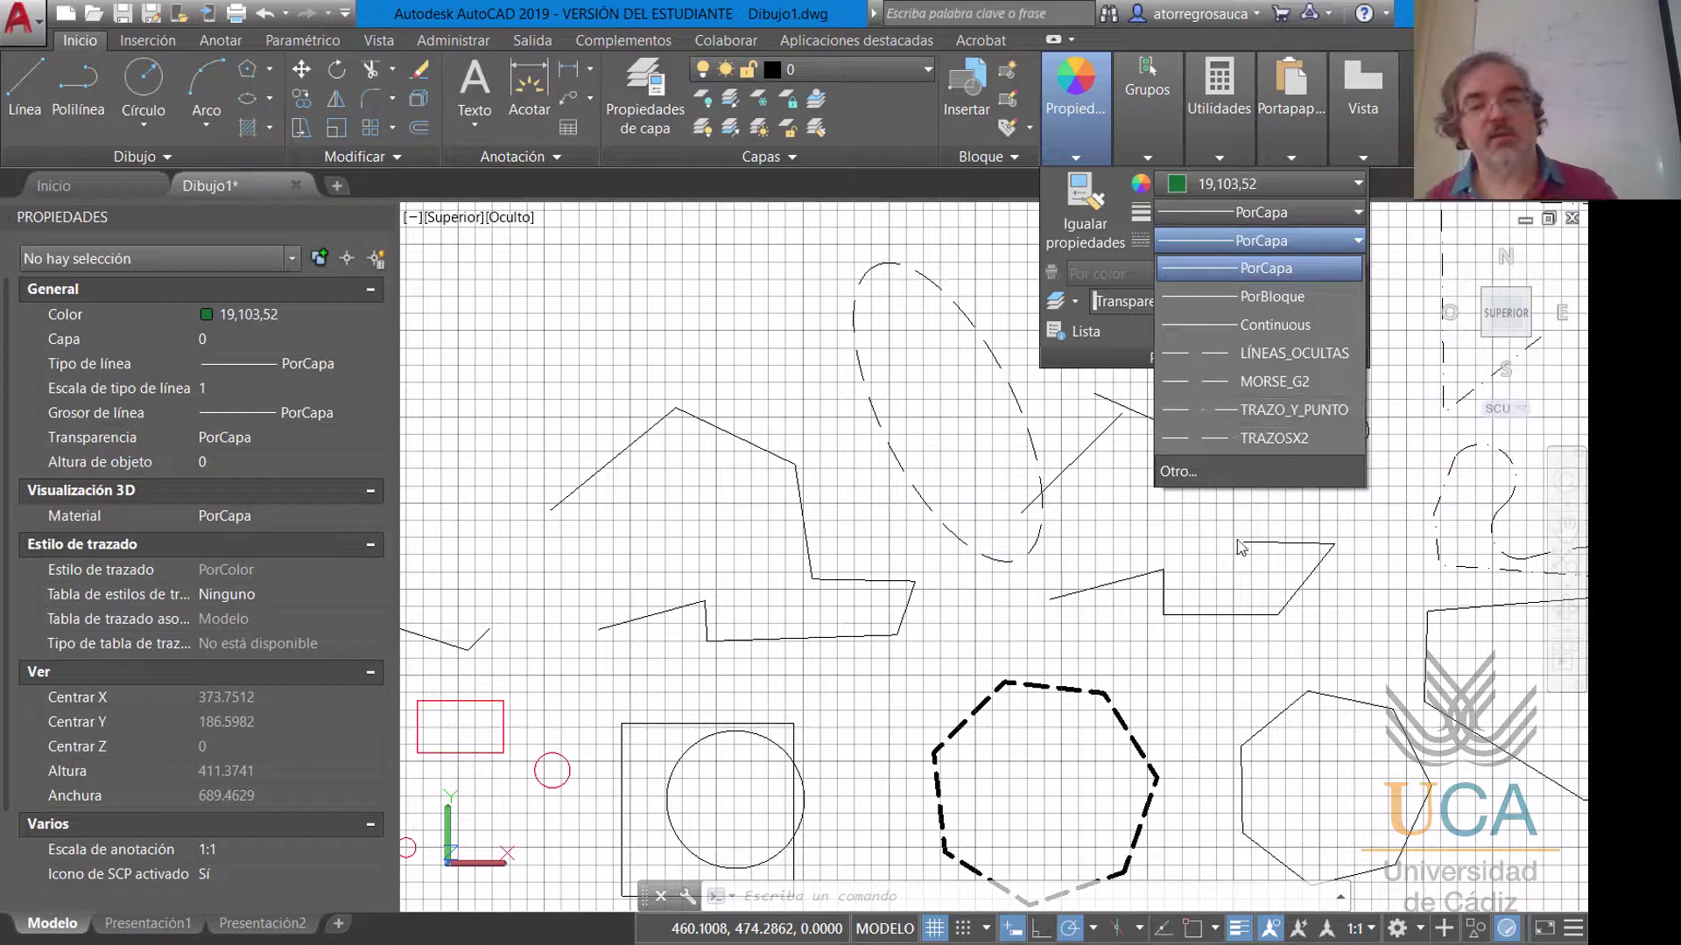
key("Escape")
key("Escape")
key("Escape")
scroll(1109, 569, "down", 2)
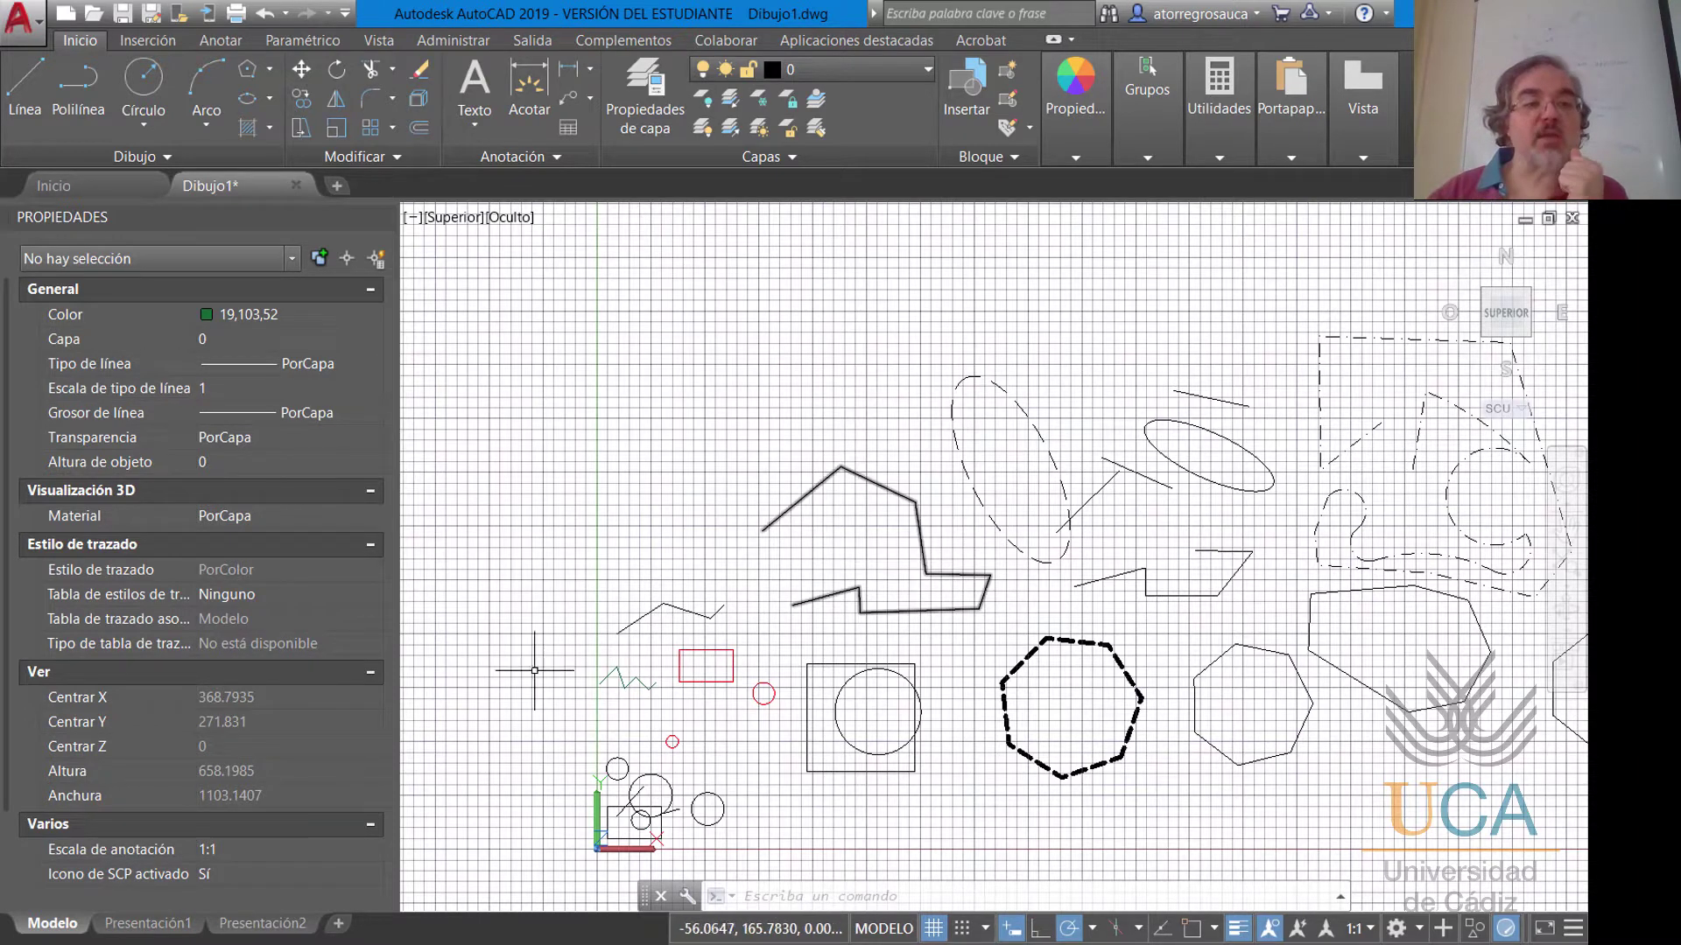
left_click(269, 337)
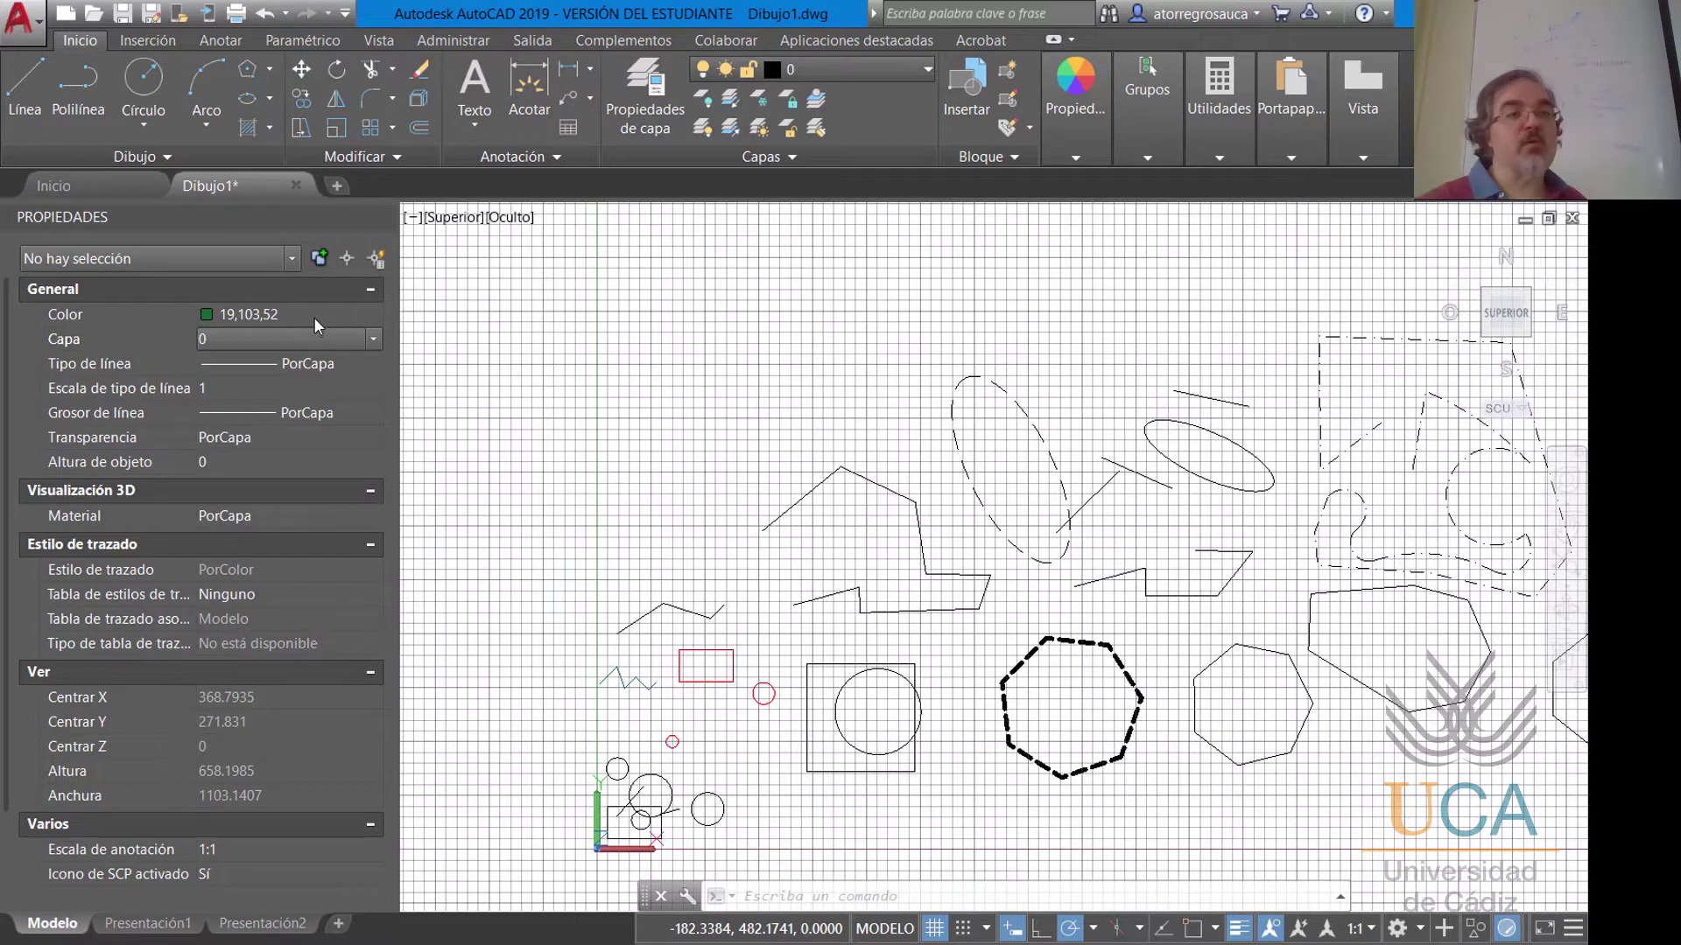
Try to open the upper Data Extraction and Multileaders Sample.dwg entry among the recent documents, and cancel the file selection.
left_click(39, 26)
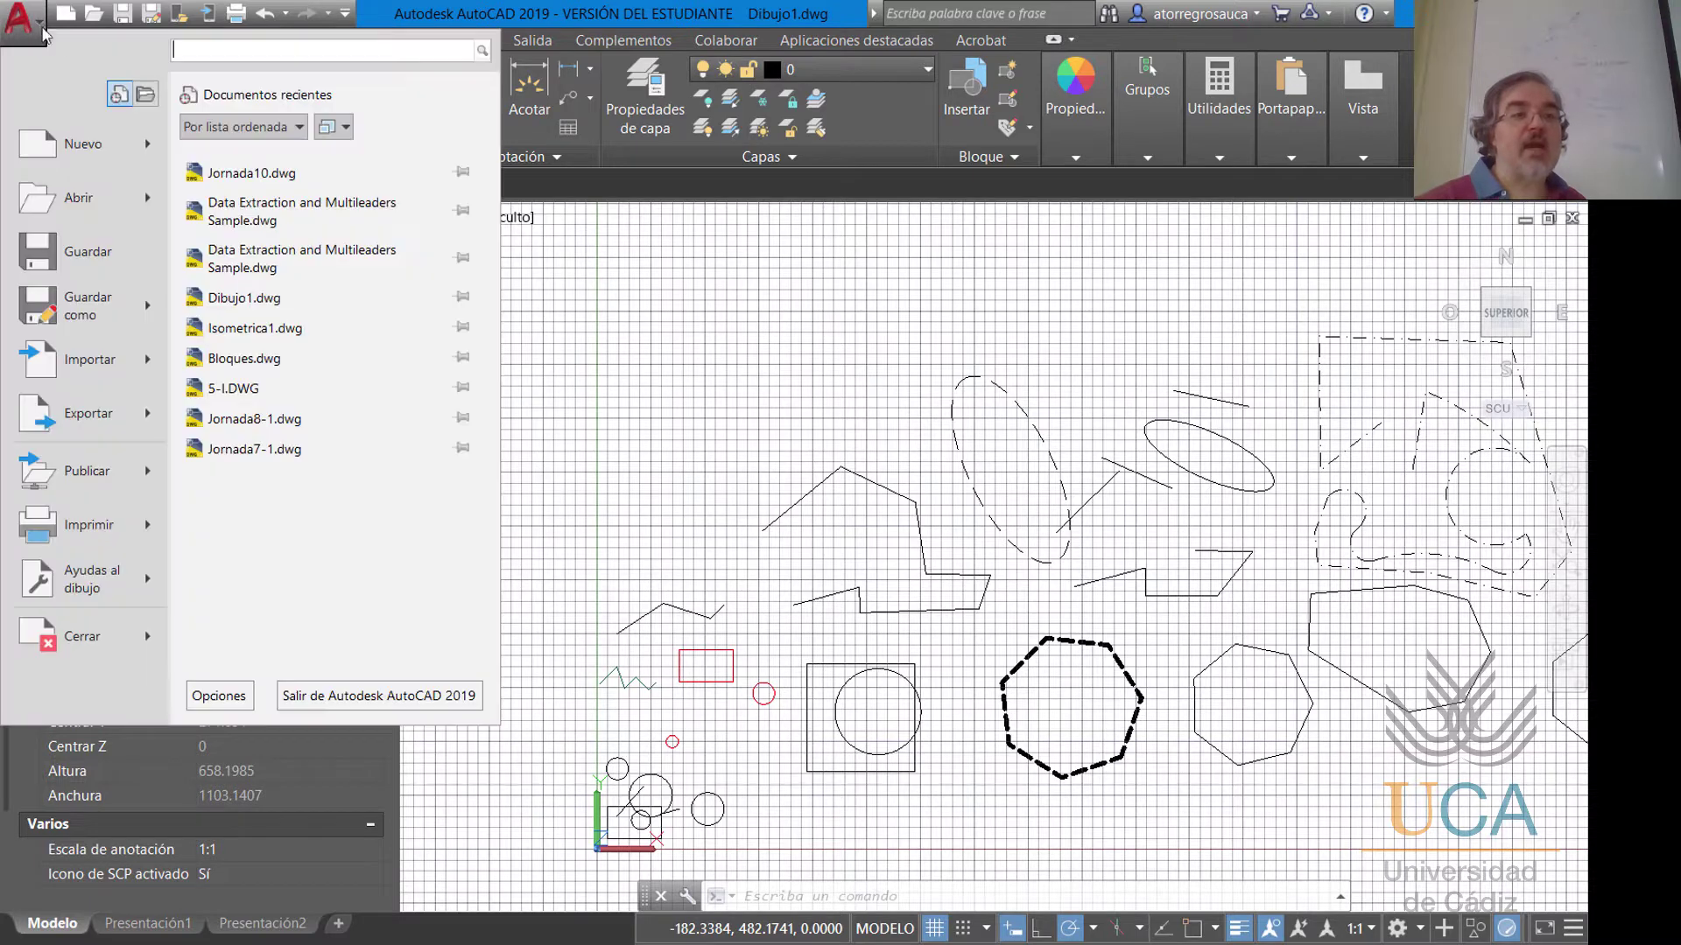
left_click(265, 219)
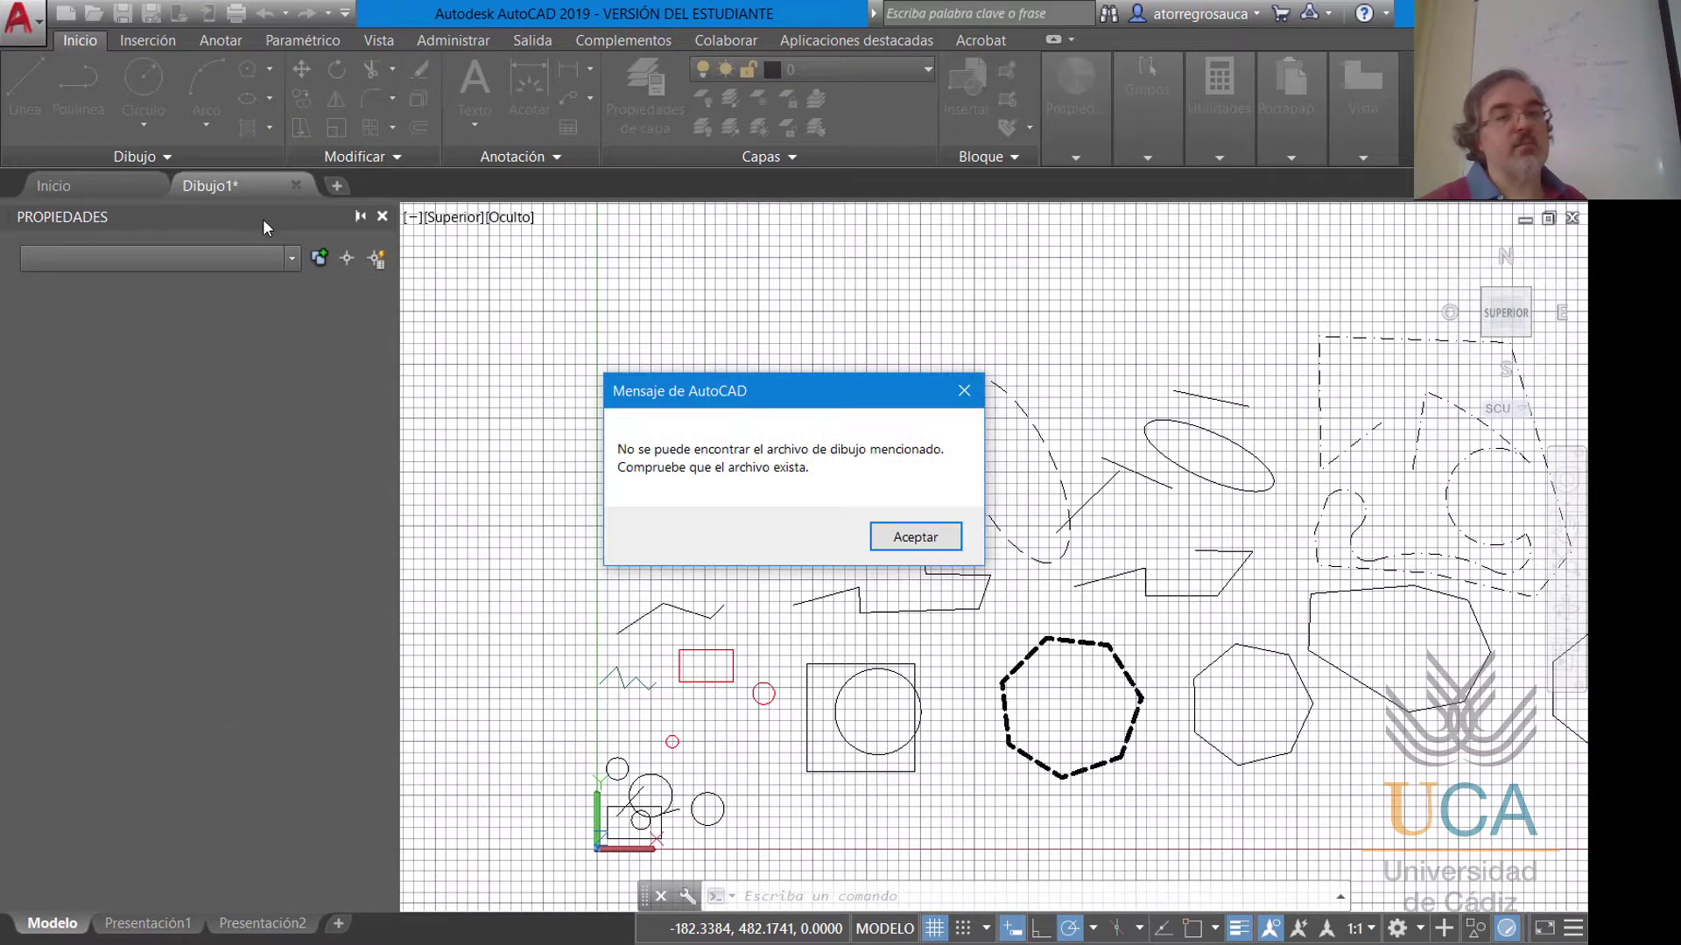
left_click(910, 536)
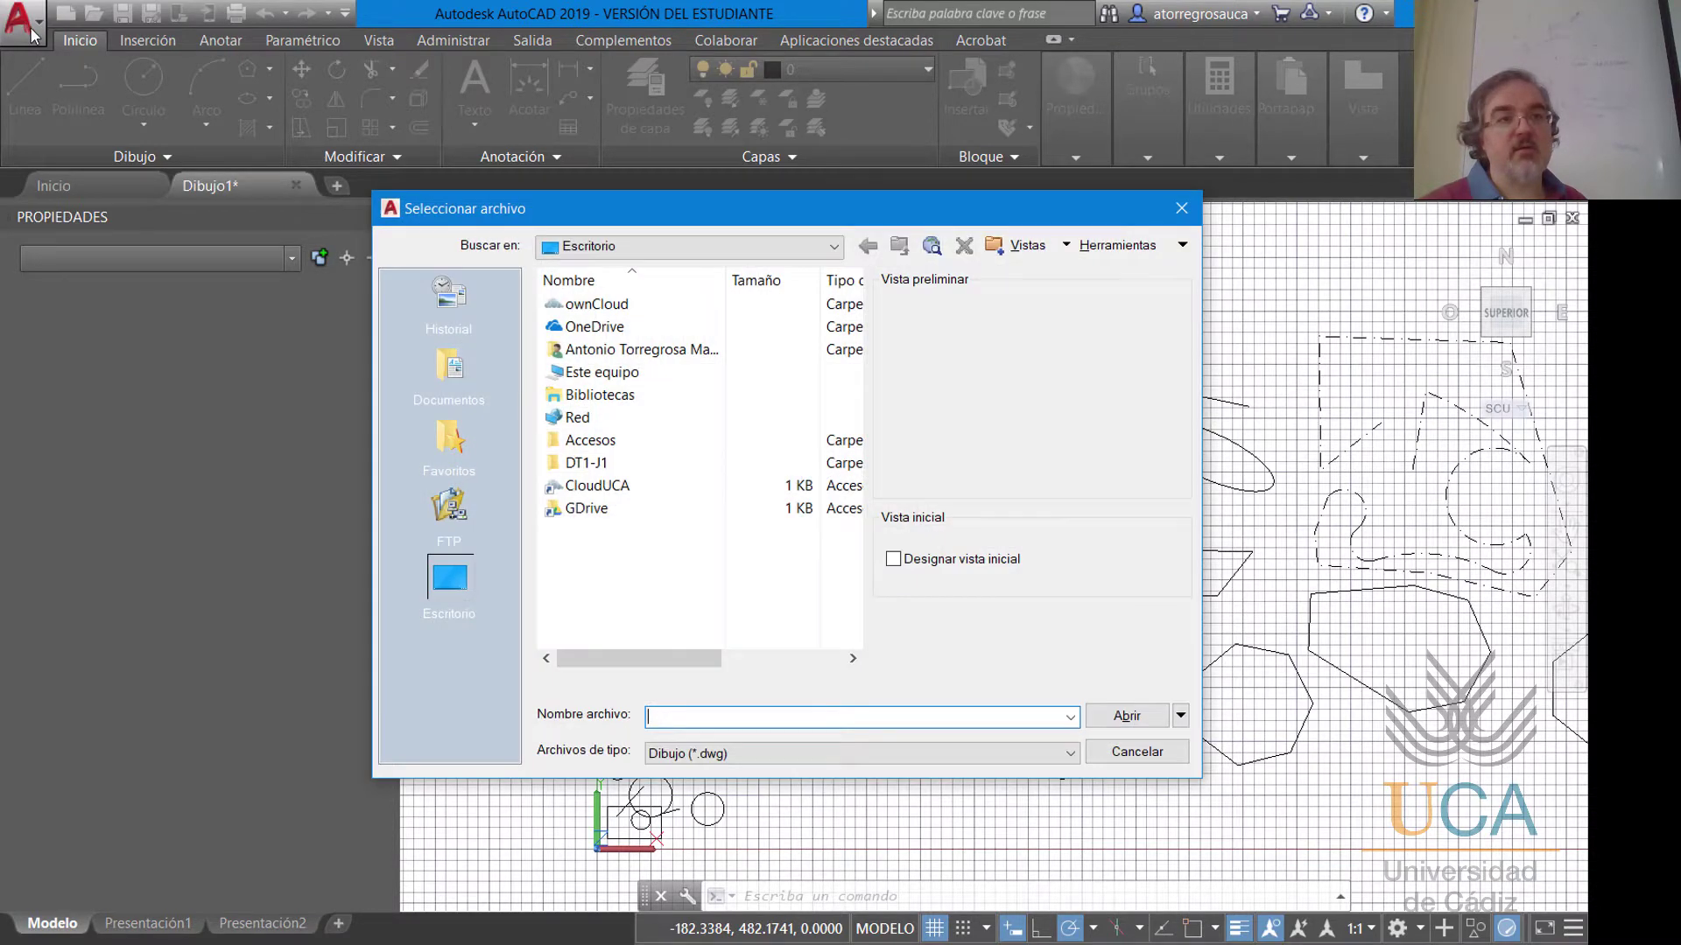
key("Escape")
left_click(17, 17)
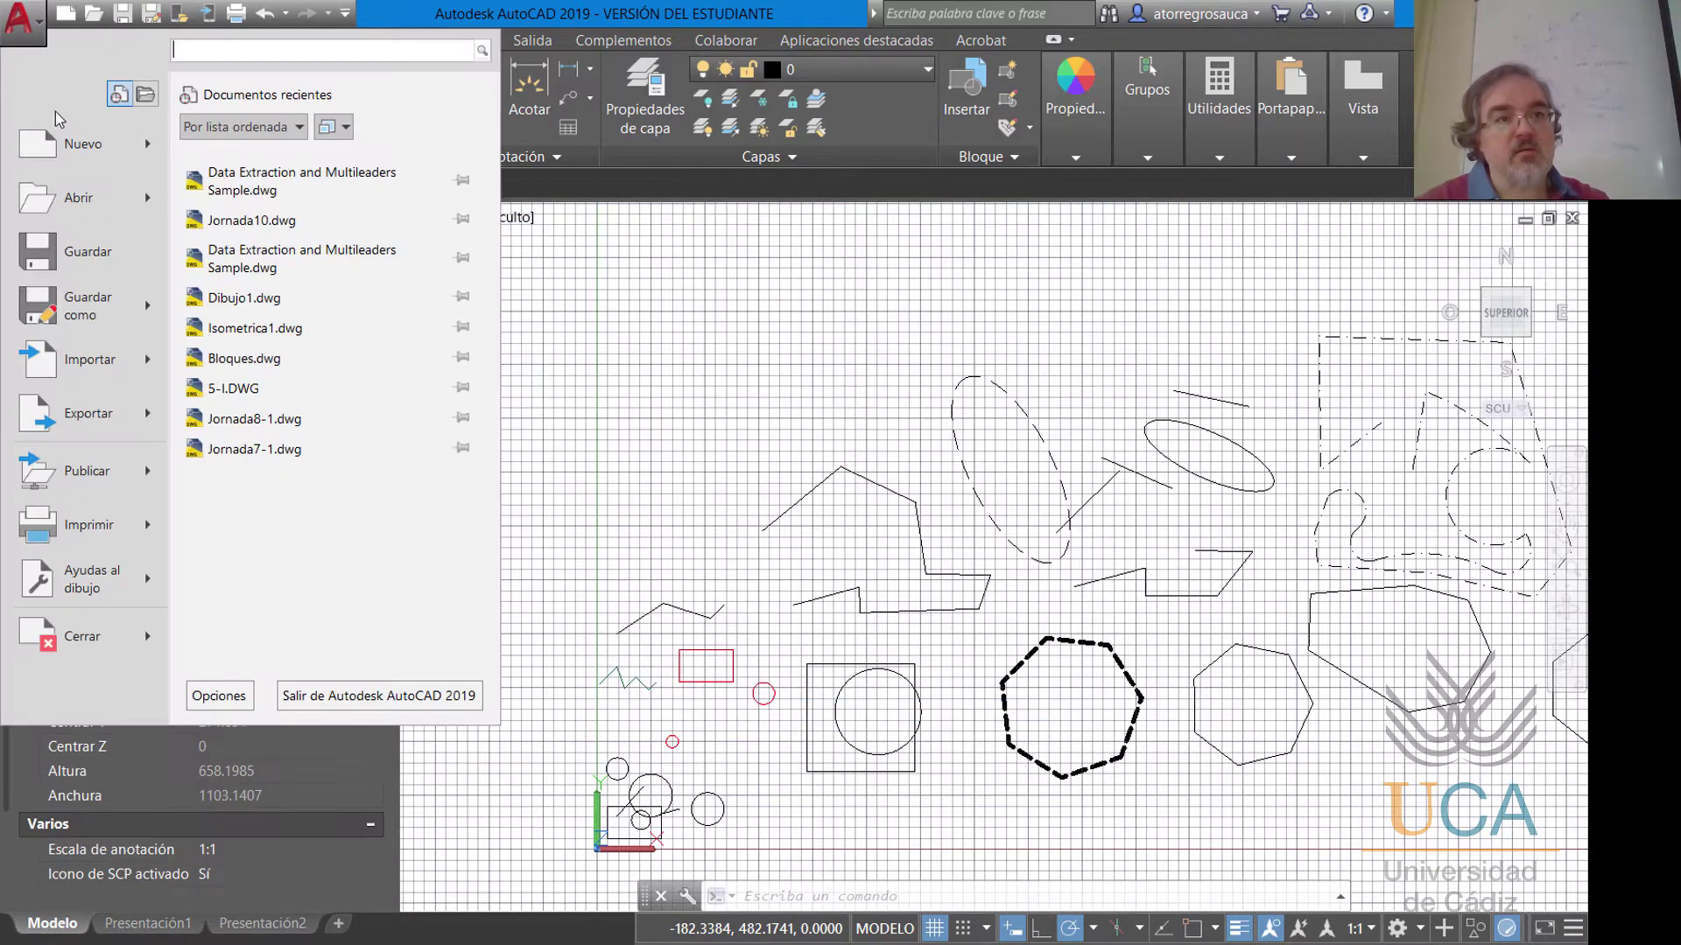
key("Escape")
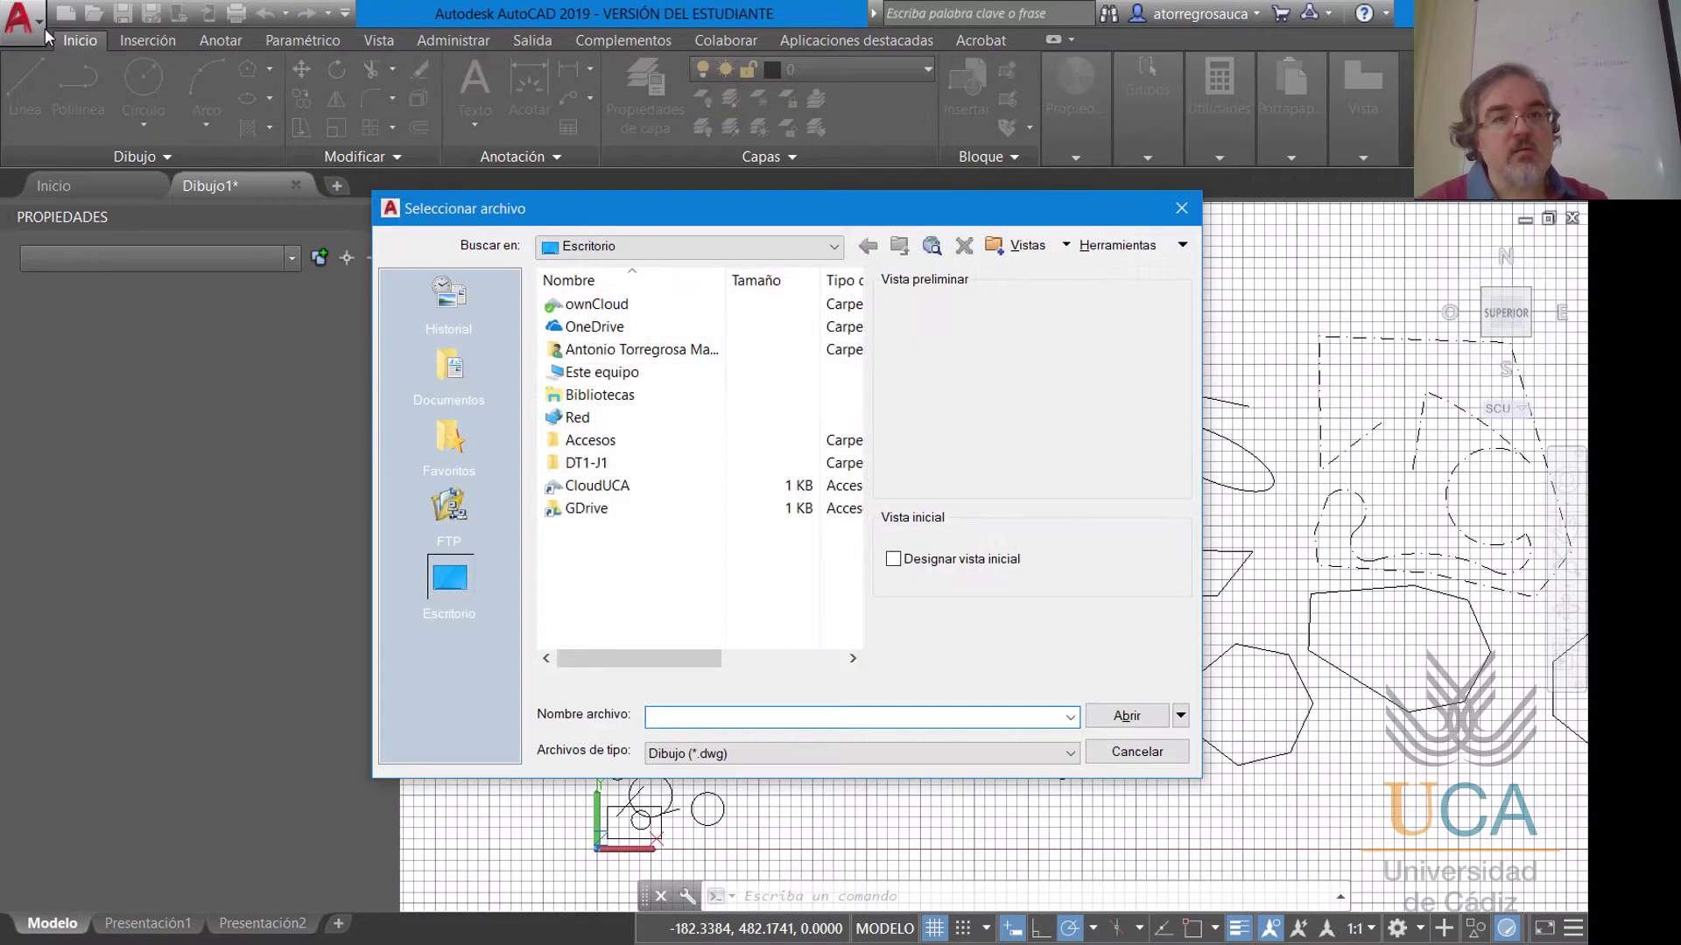
key("Escape")
Open the lower recent entry for Data Extraction and Multileaders Sample.dwg as read-only, accepting the non-student-version notice.
left_click(42, 25)
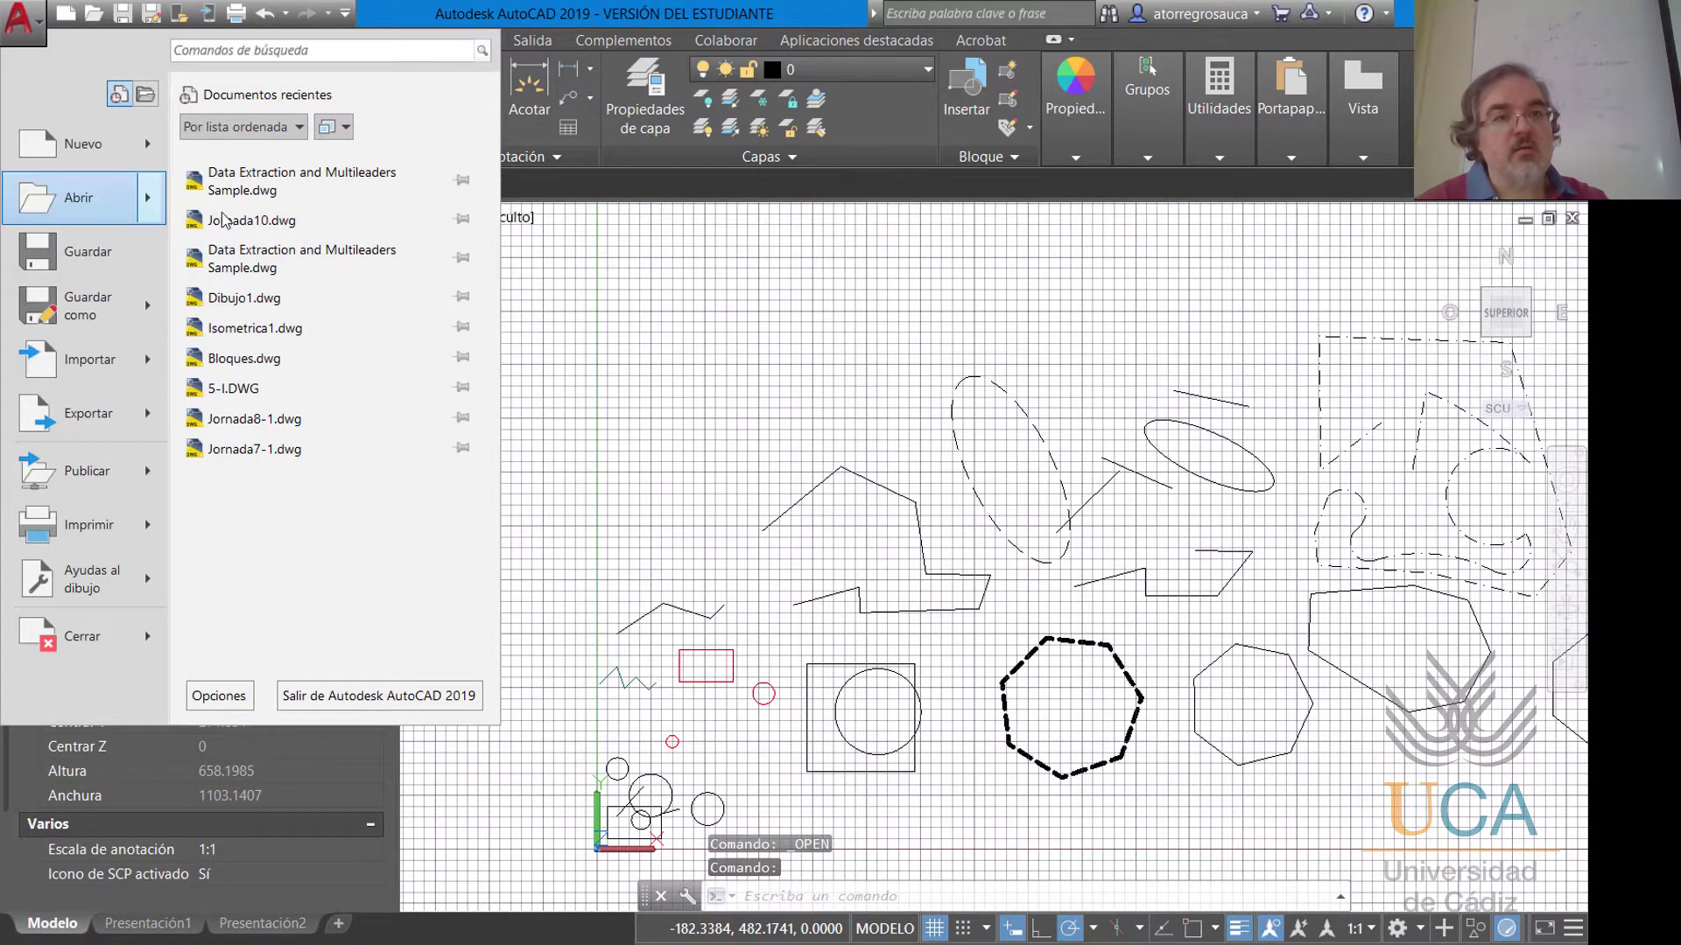
mouse_move(151, 198)
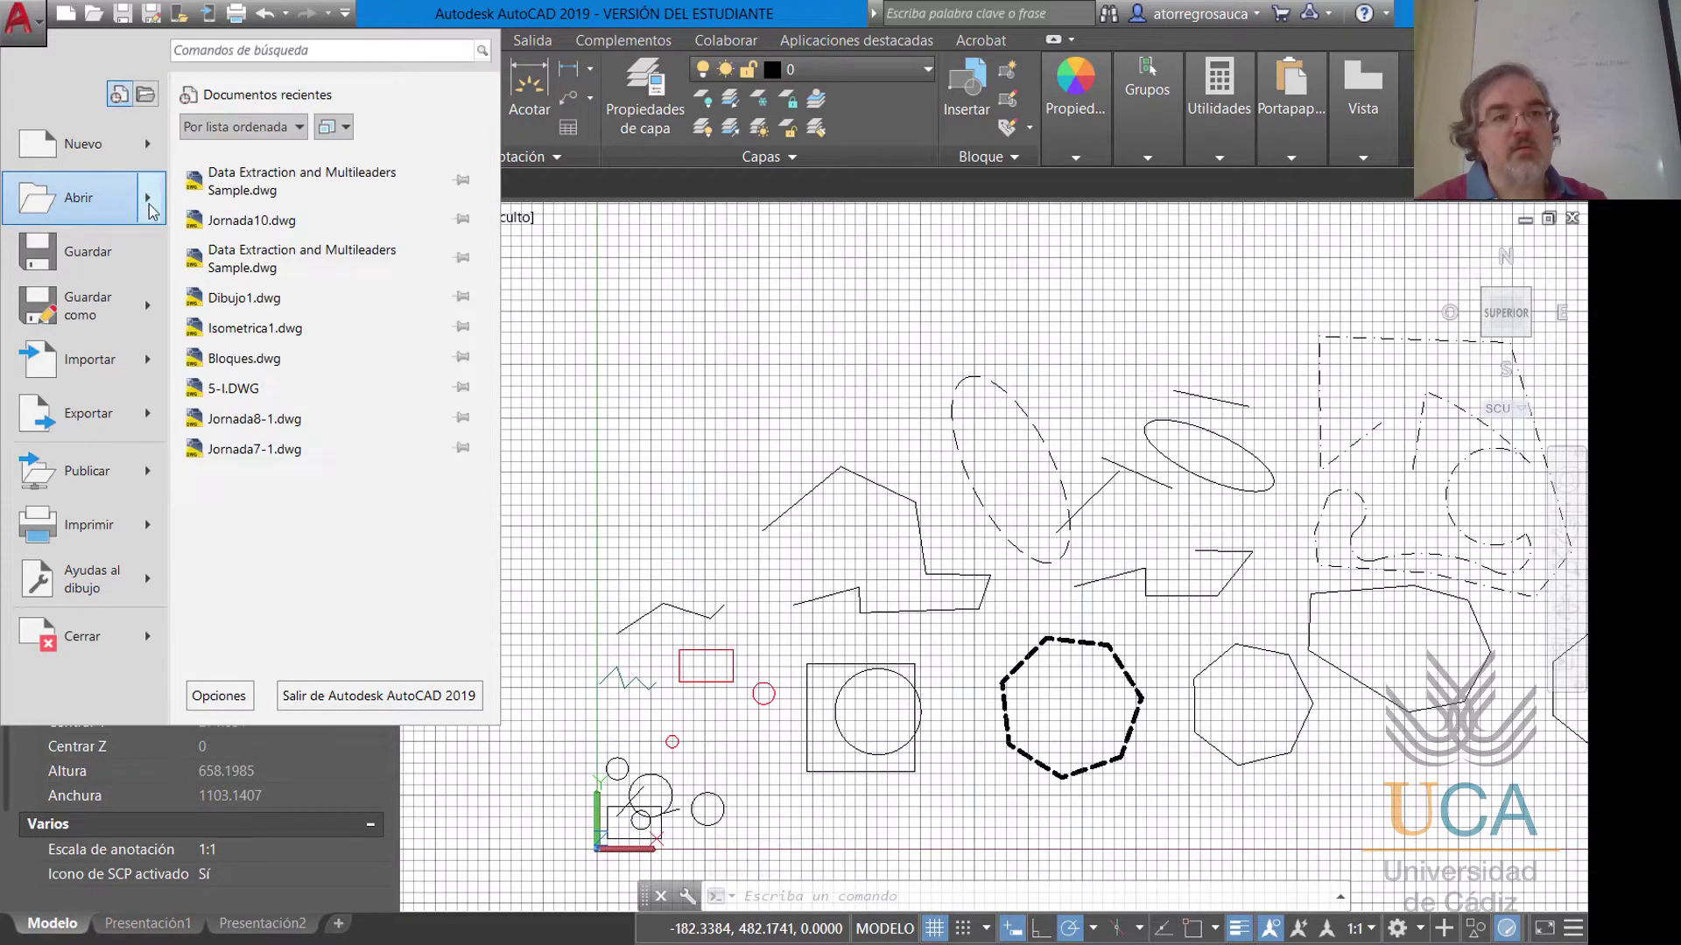
left_click(224, 266)
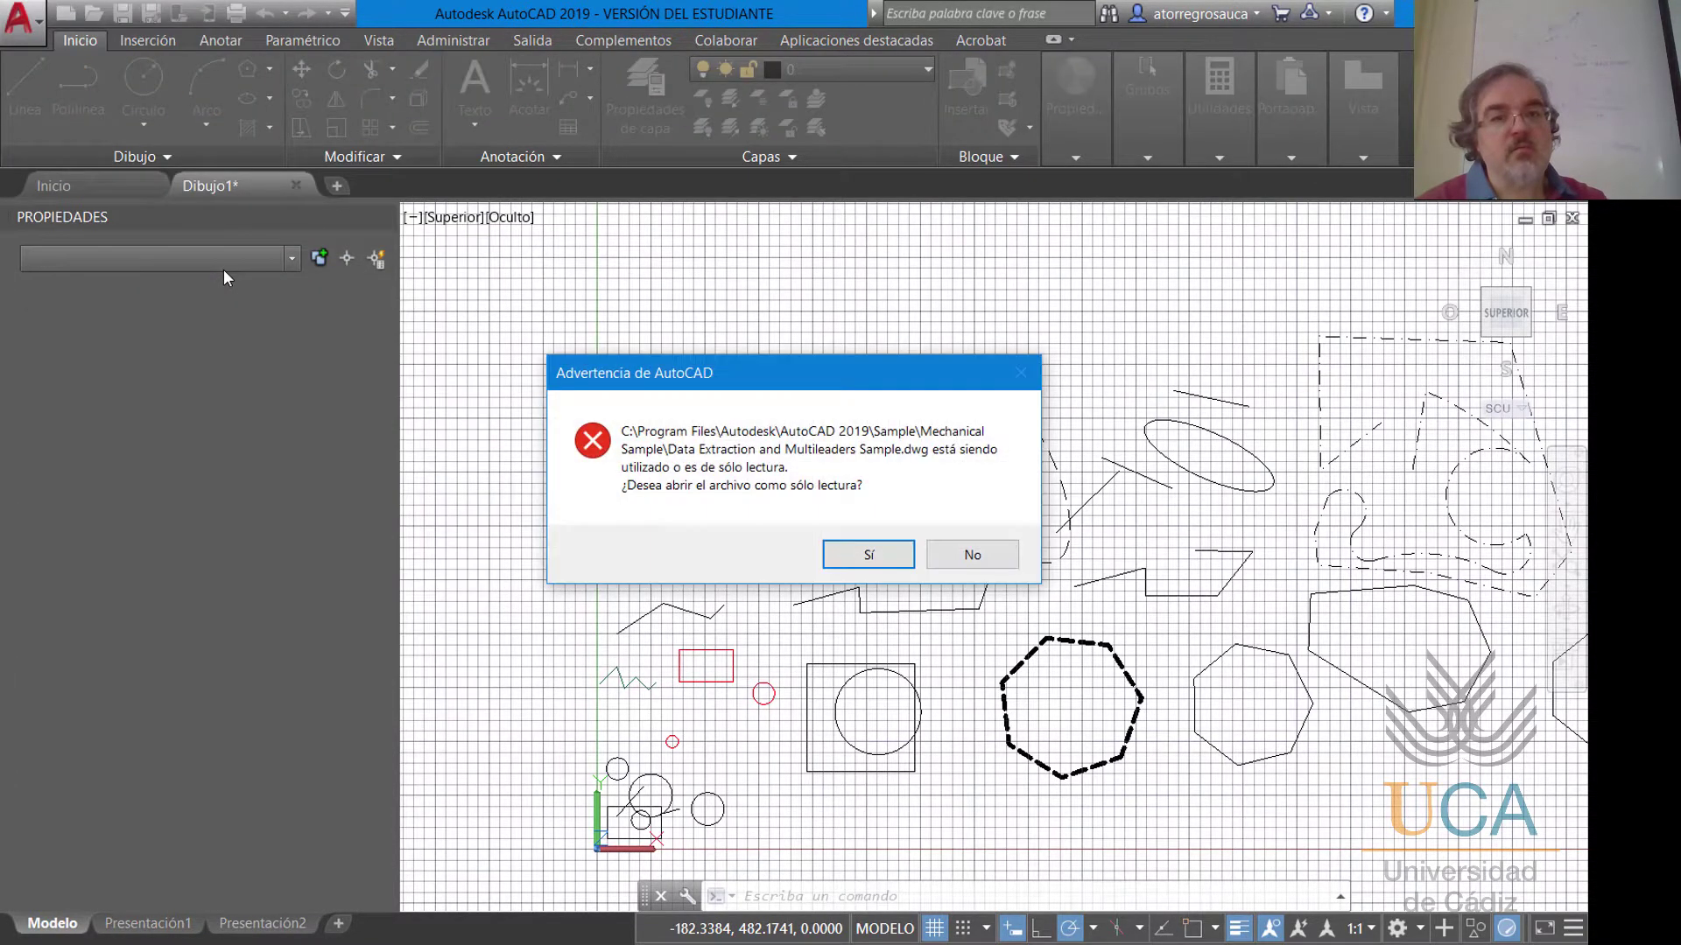
left_click(869, 555)
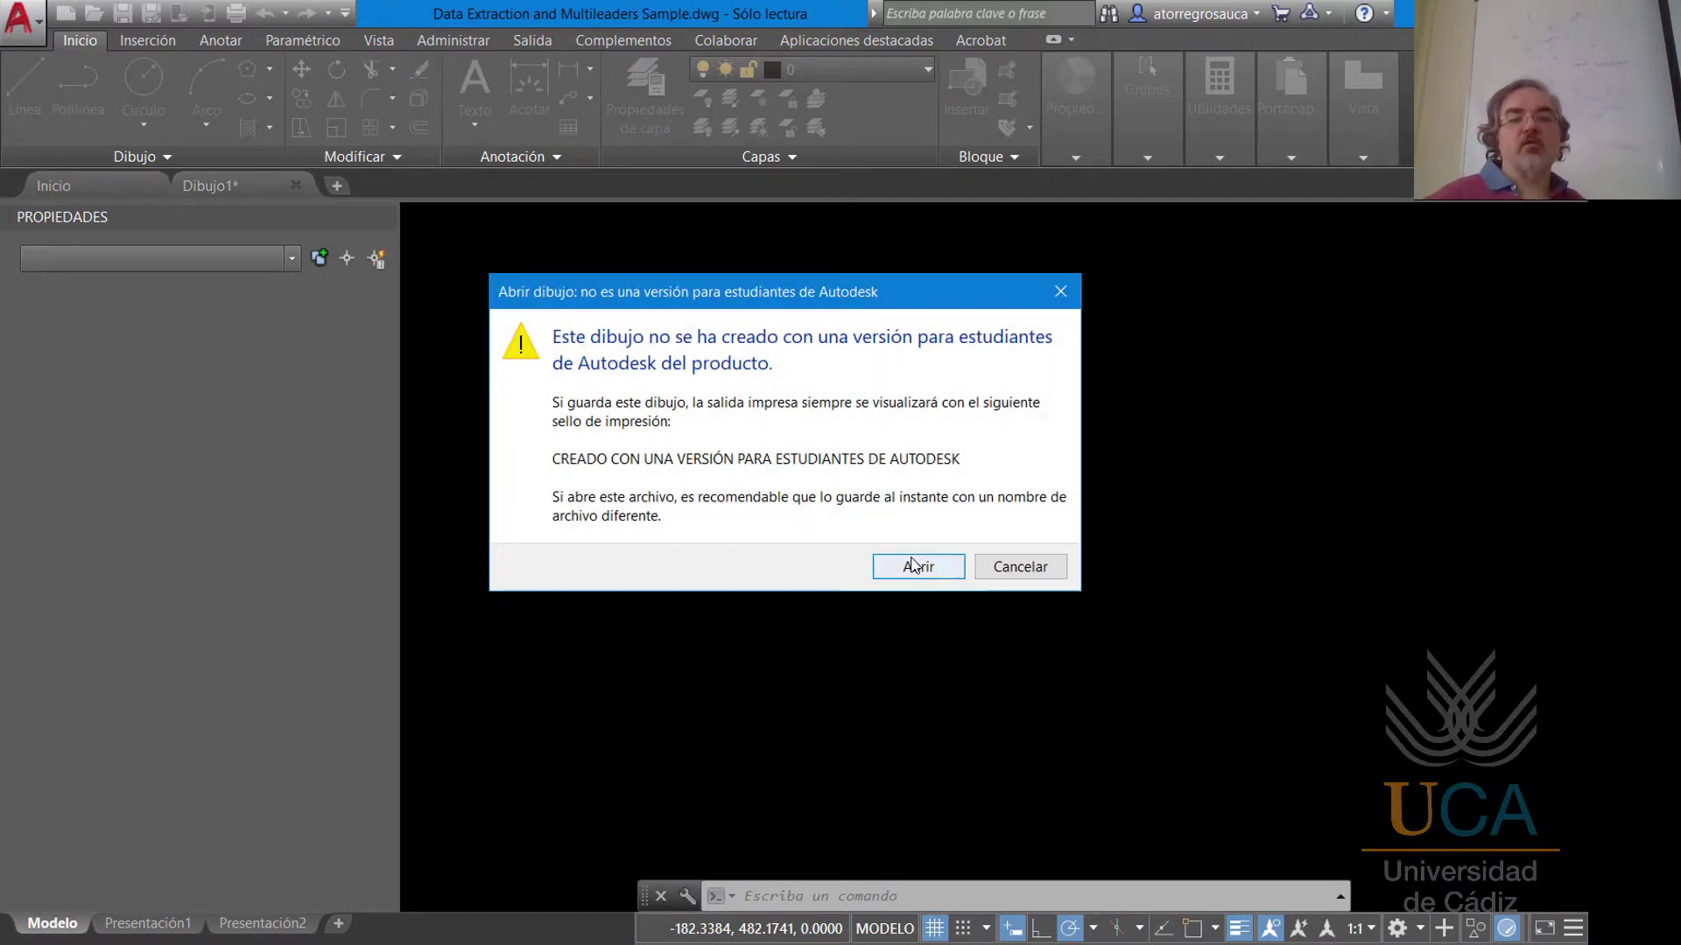
left_click(910, 568)
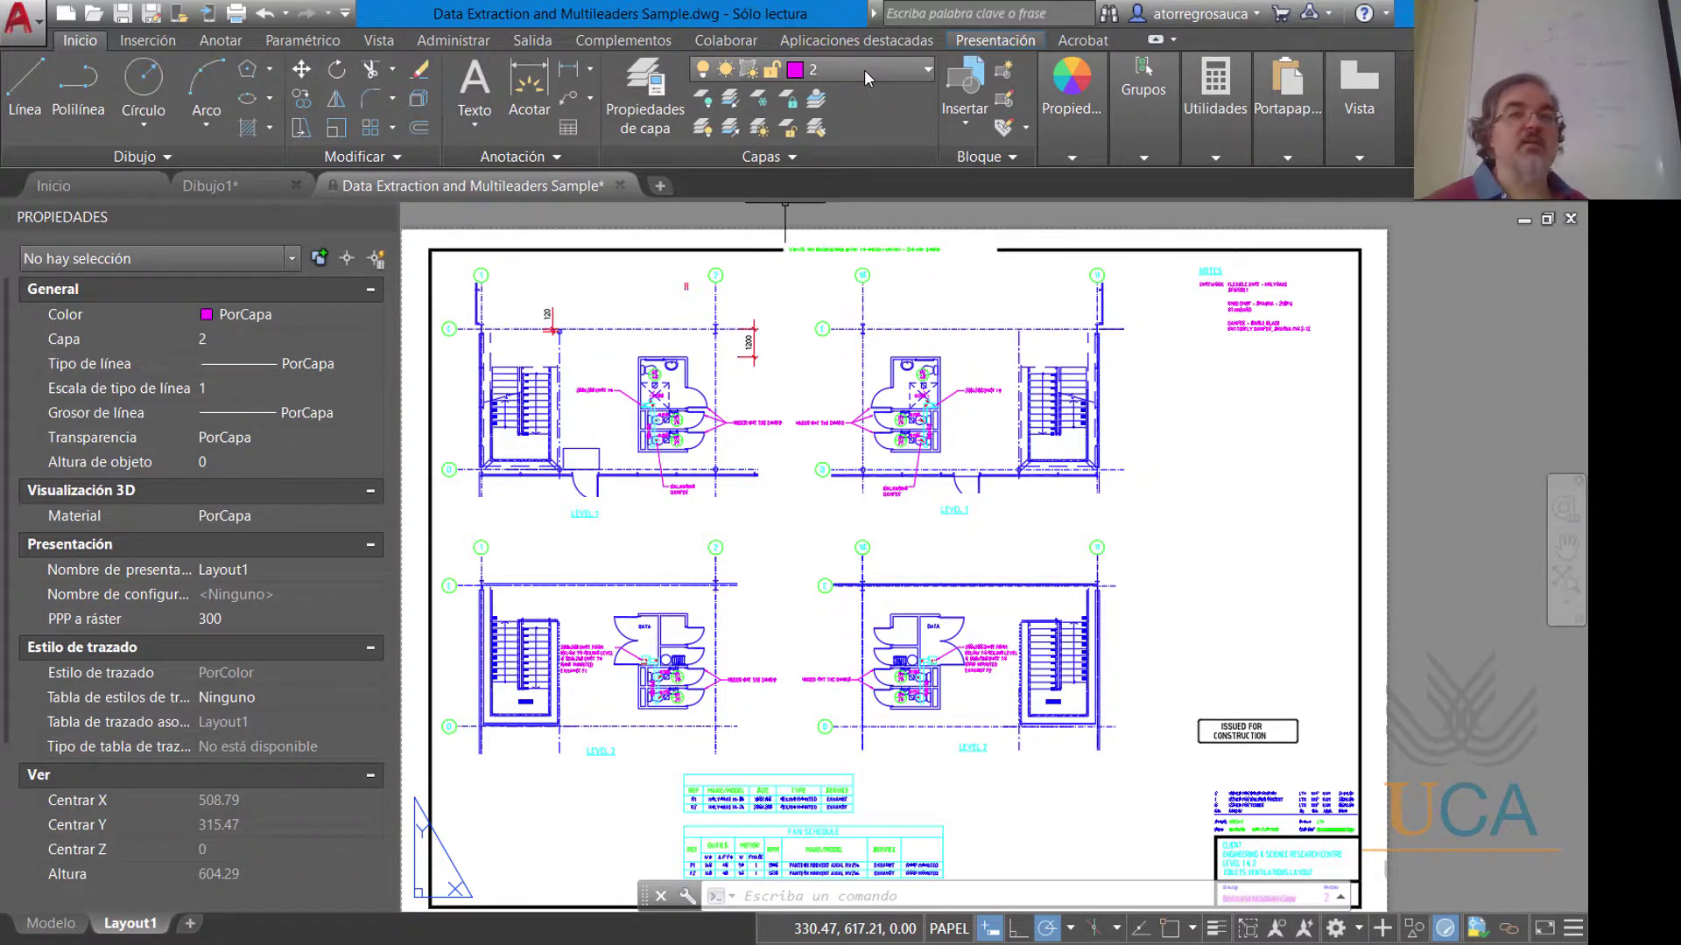
Examine the list of layers in the sample drawing without changing the current layer.
left_click(928, 70)
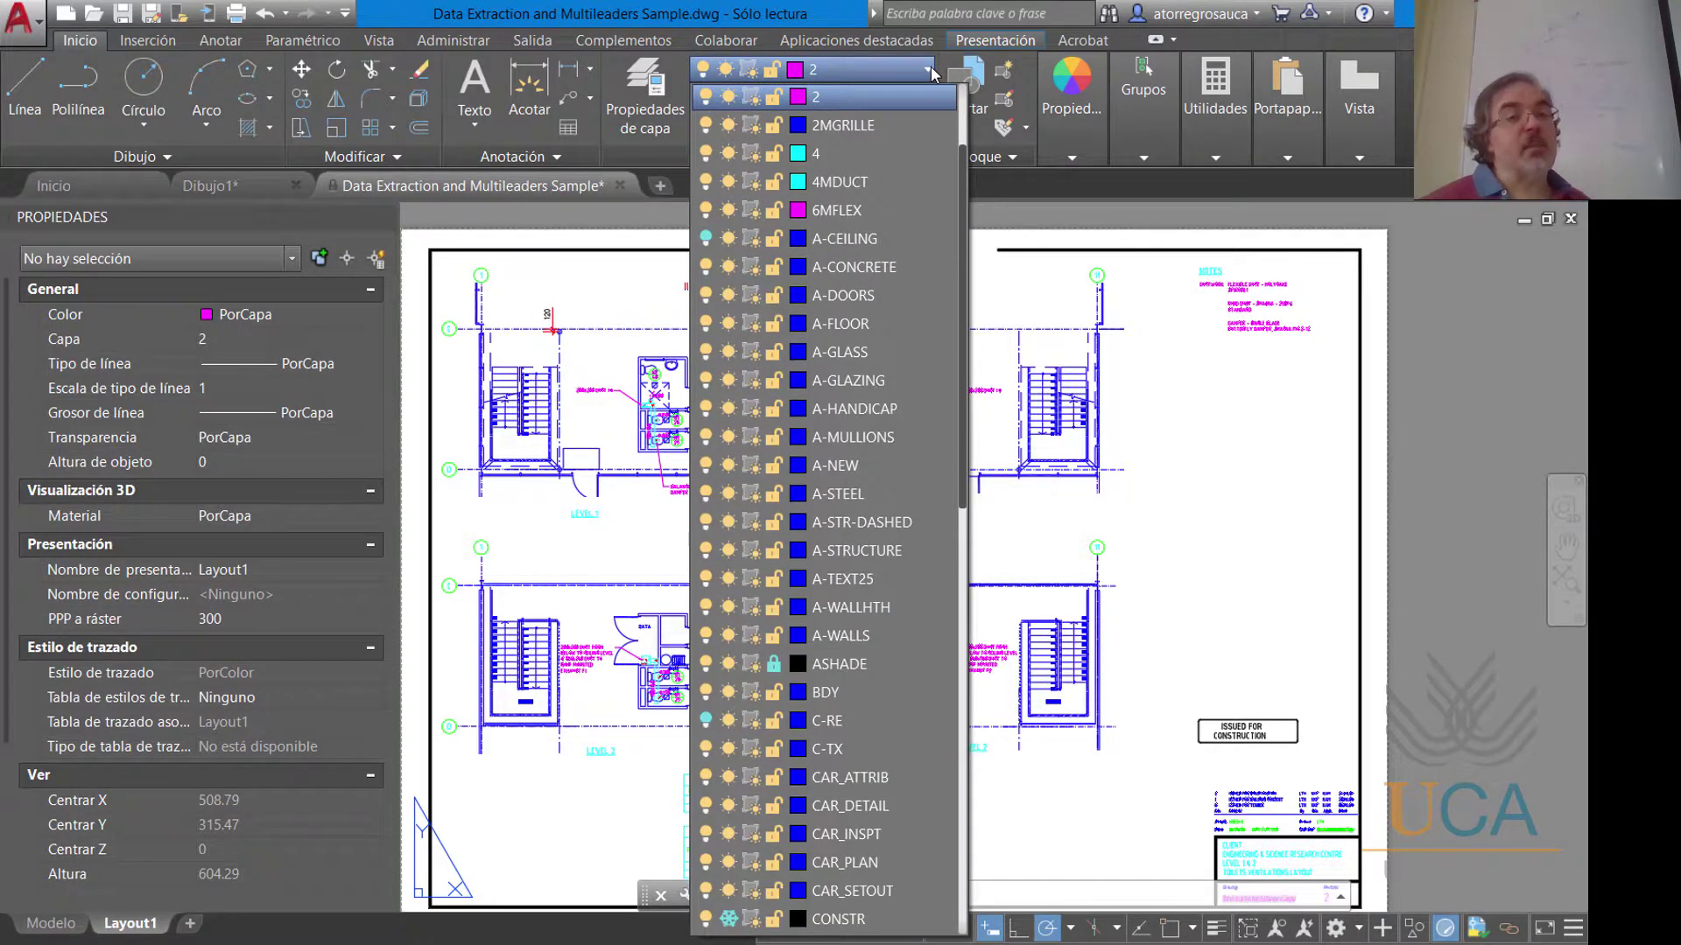
left_click(963, 532)
left_click(965, 243)
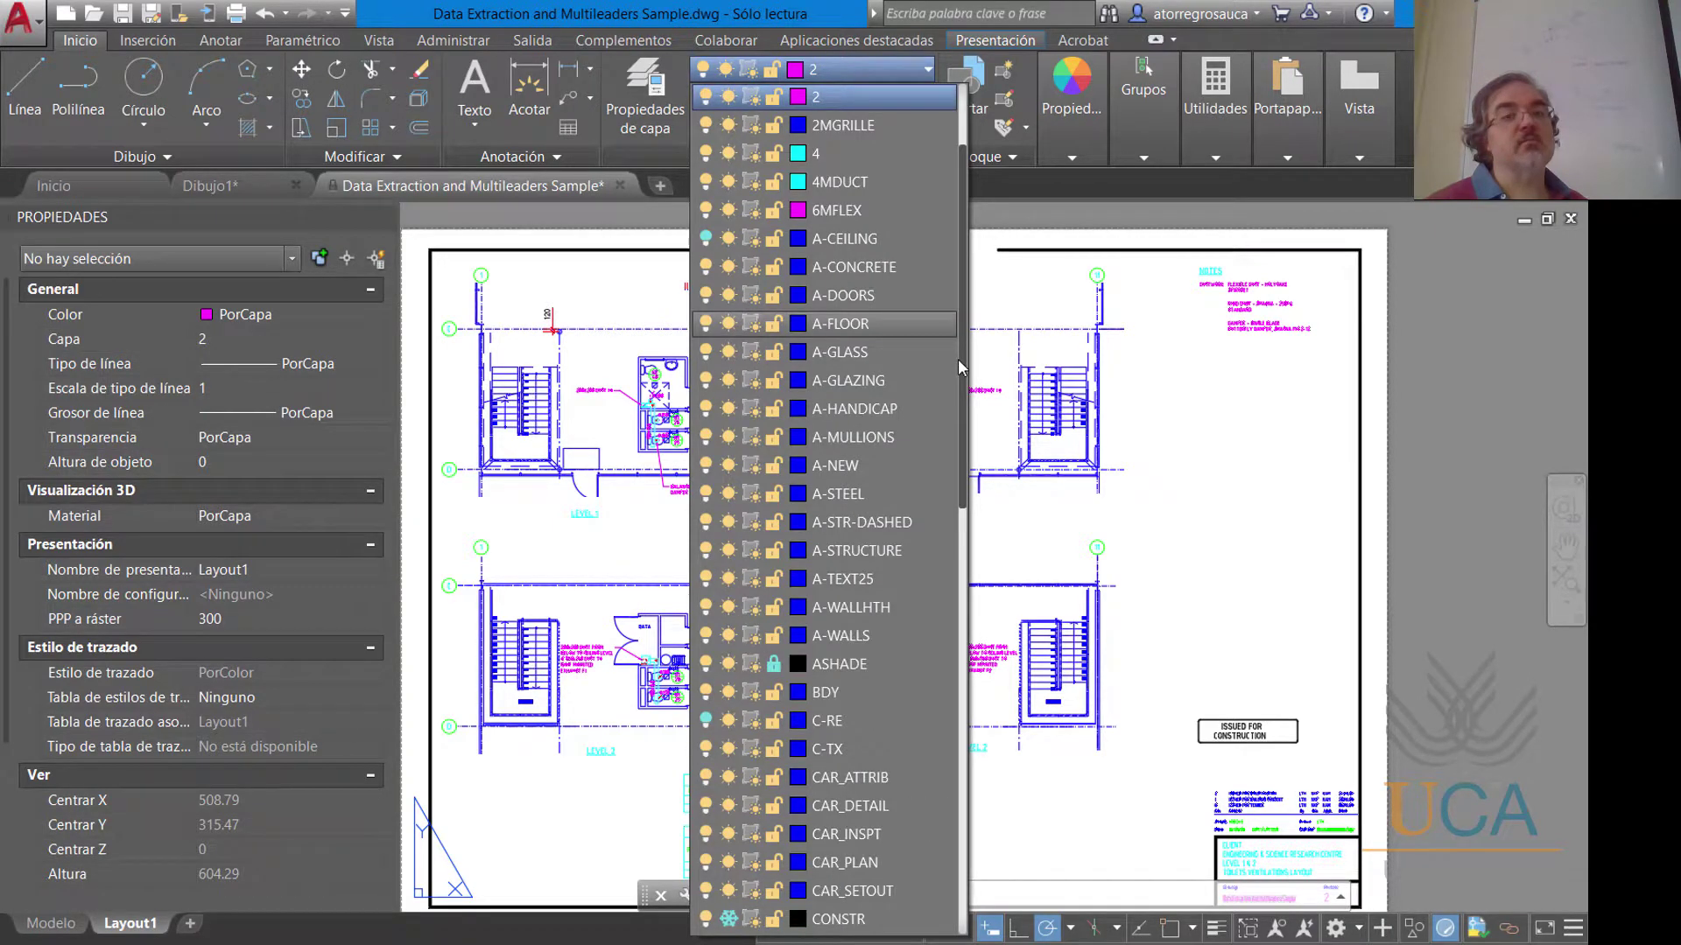
scroll(963, 516, "up", 3)
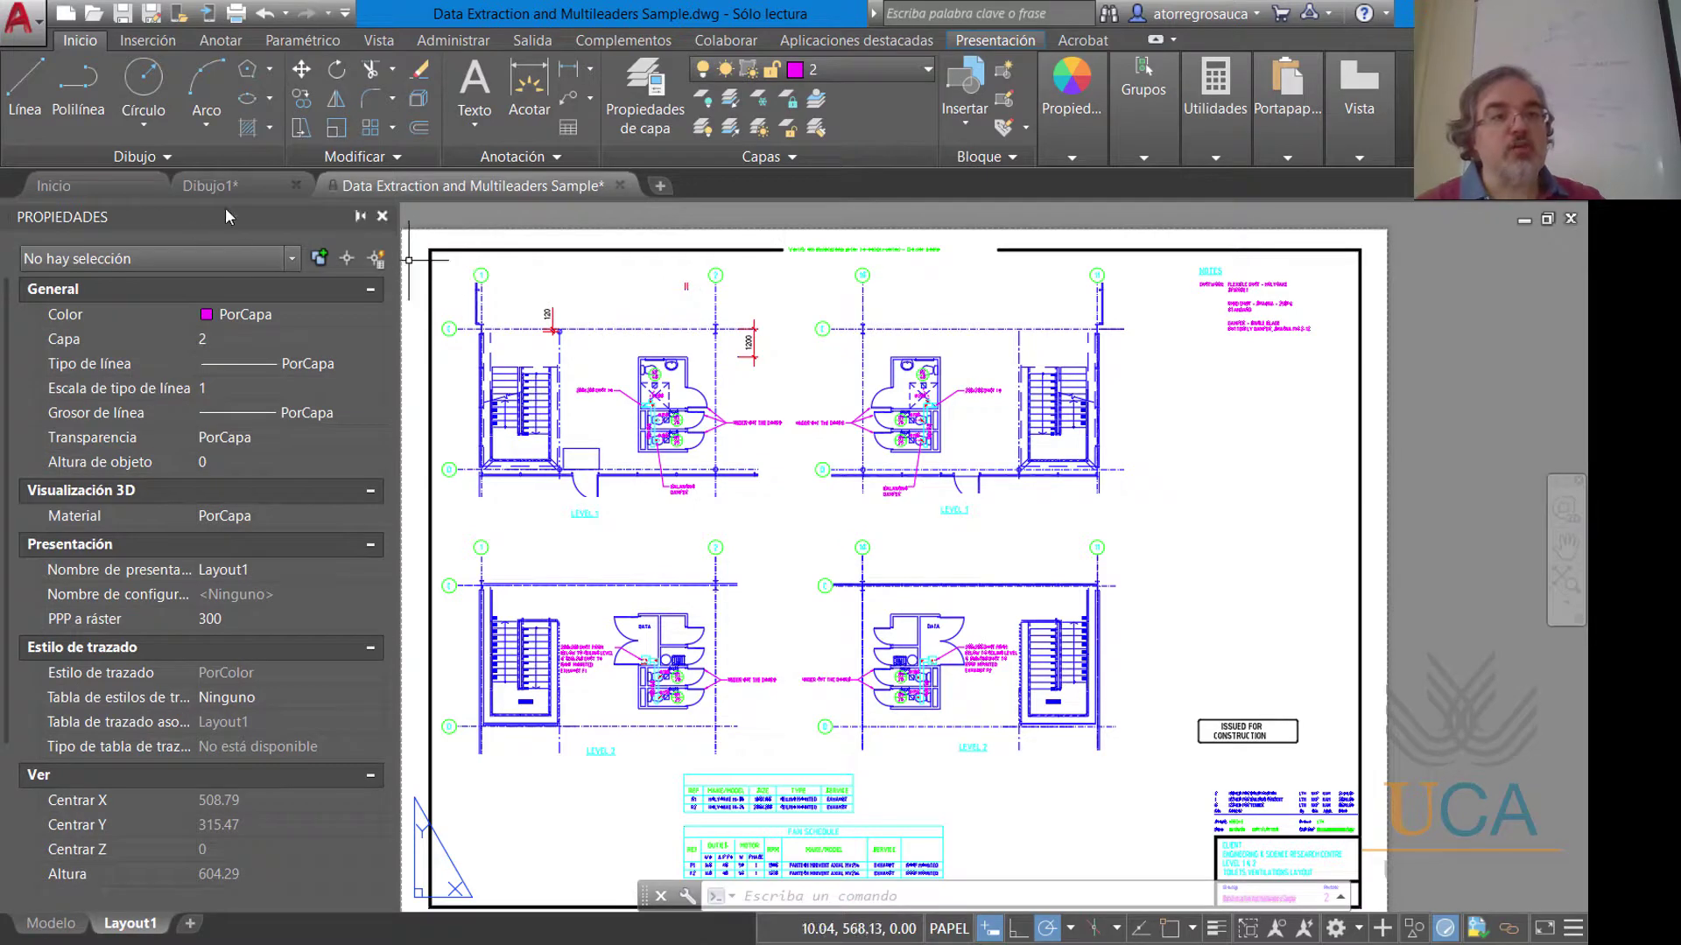
Switch to the Dibujo1 drawing and create six new layers, Capa1 to Capa6, in the layer properties manager.
left_click(234, 191)
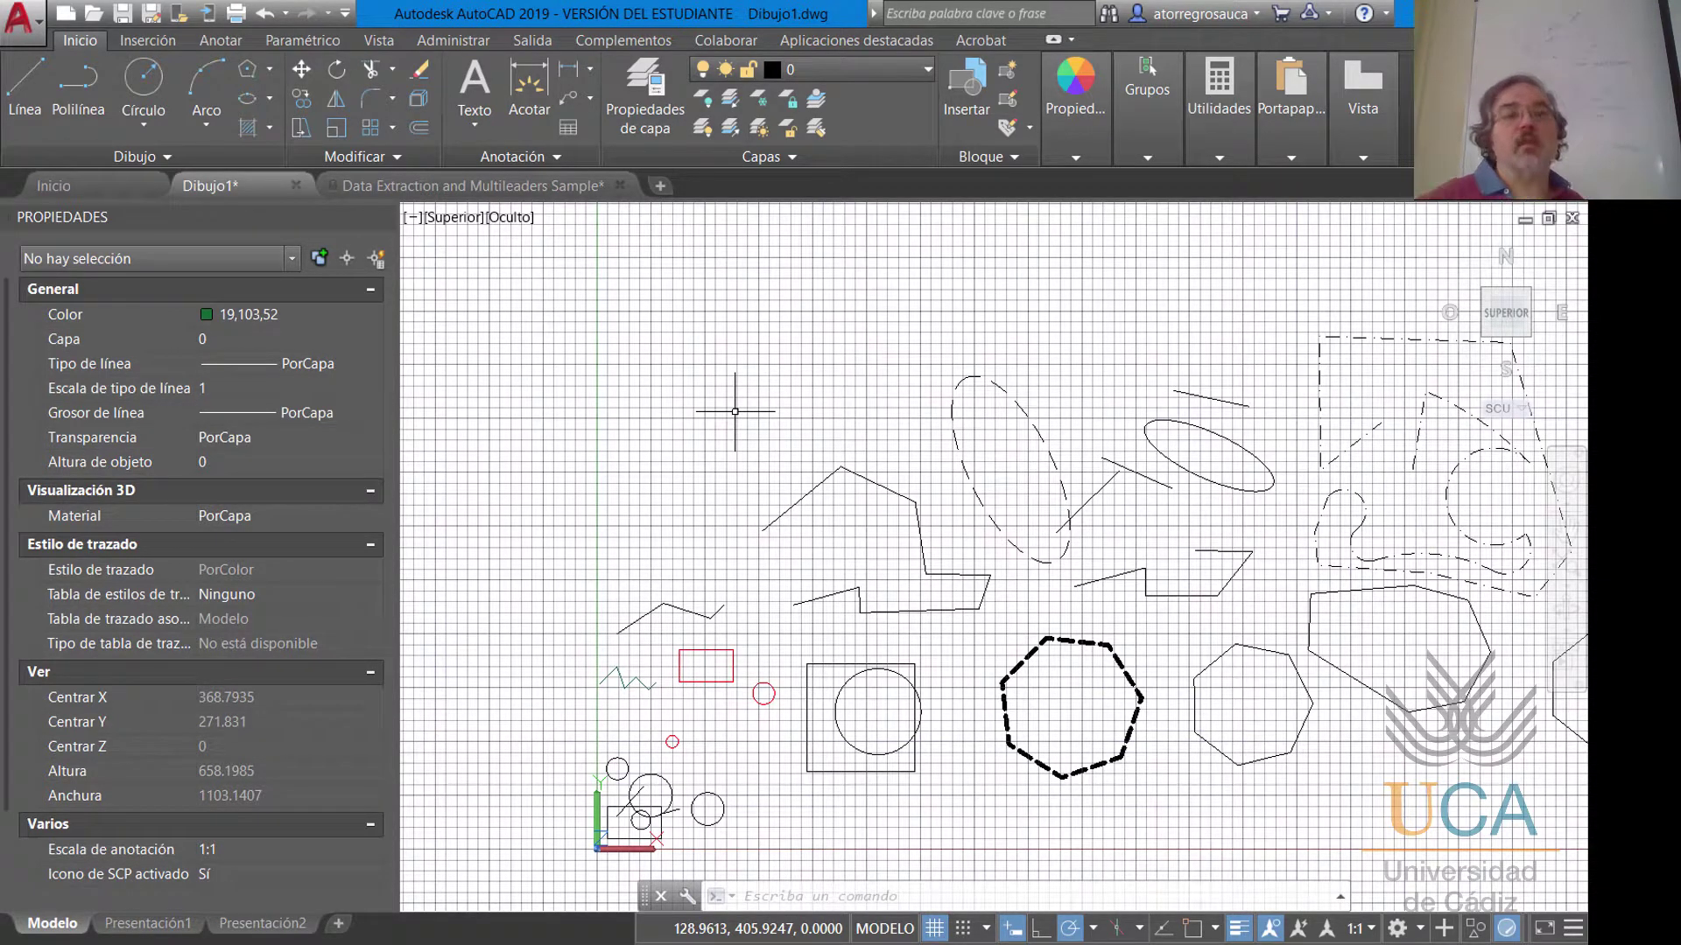
left_click(664, 82)
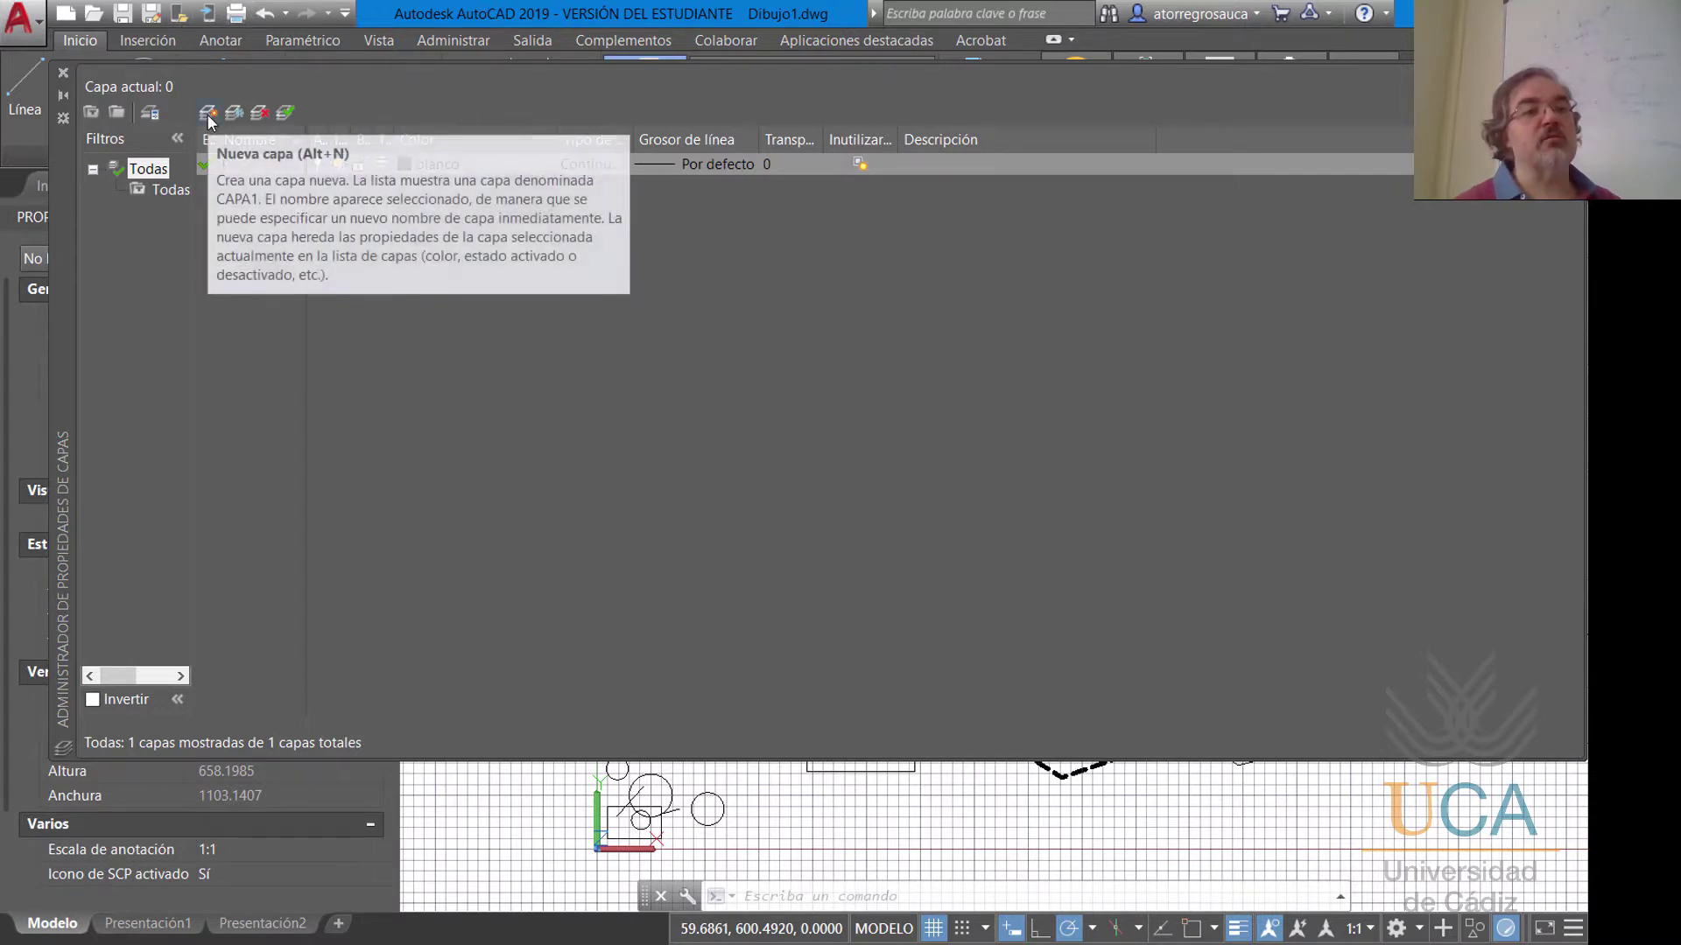
right_click(362, 217)
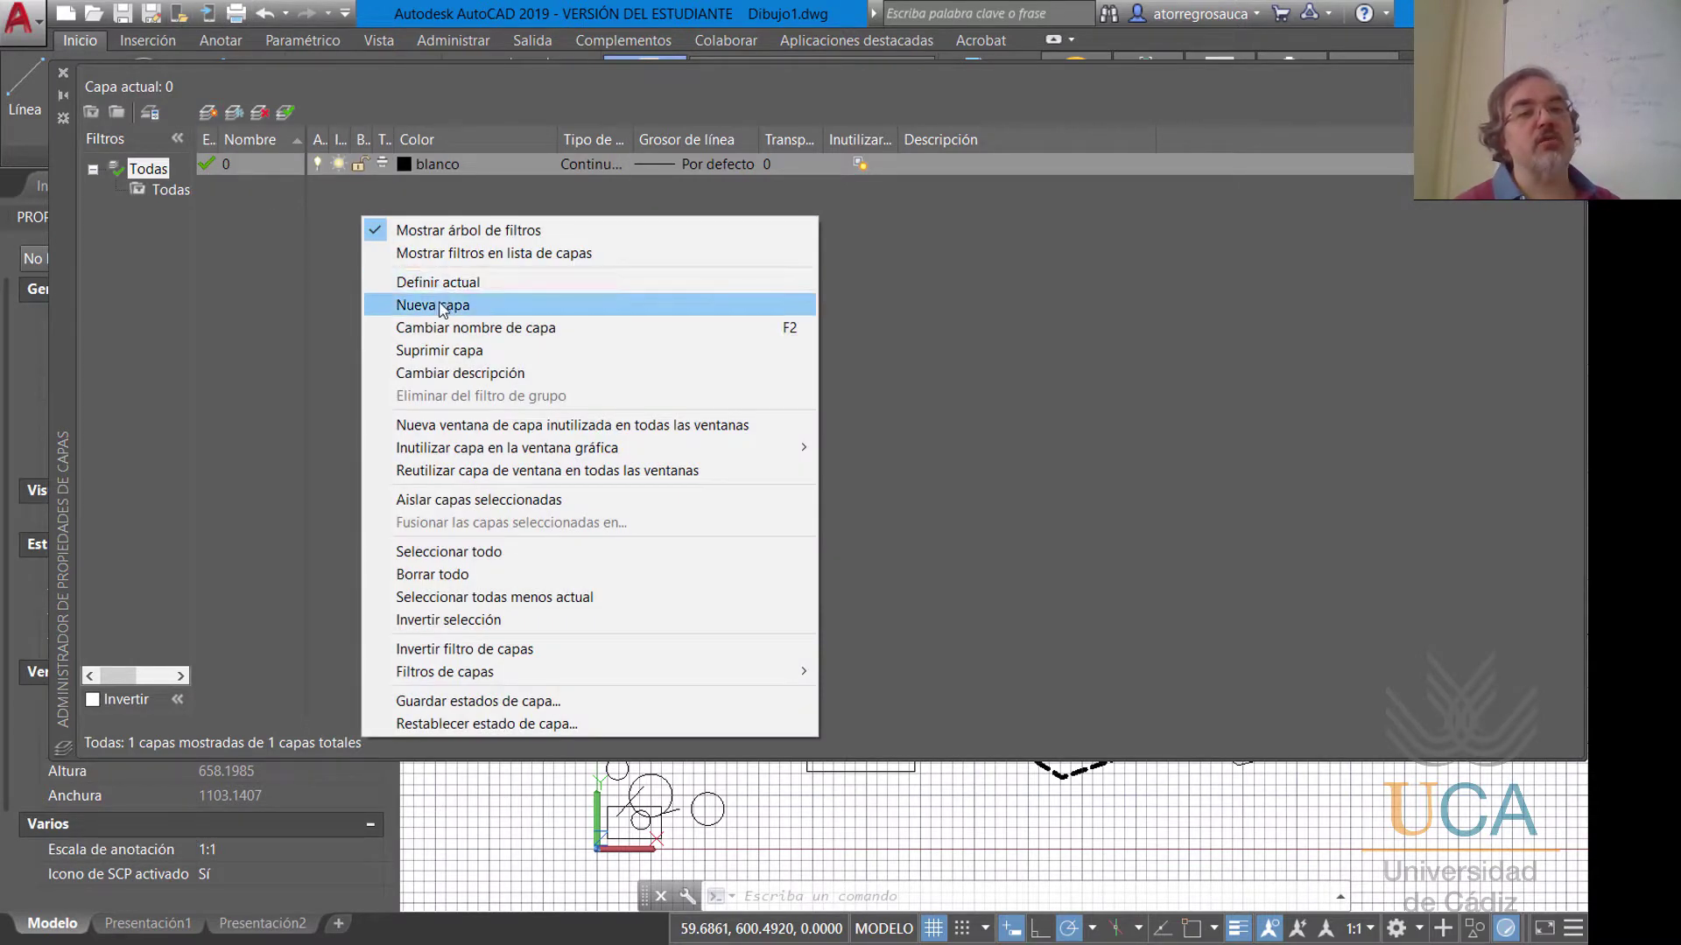
left_click(442, 305)
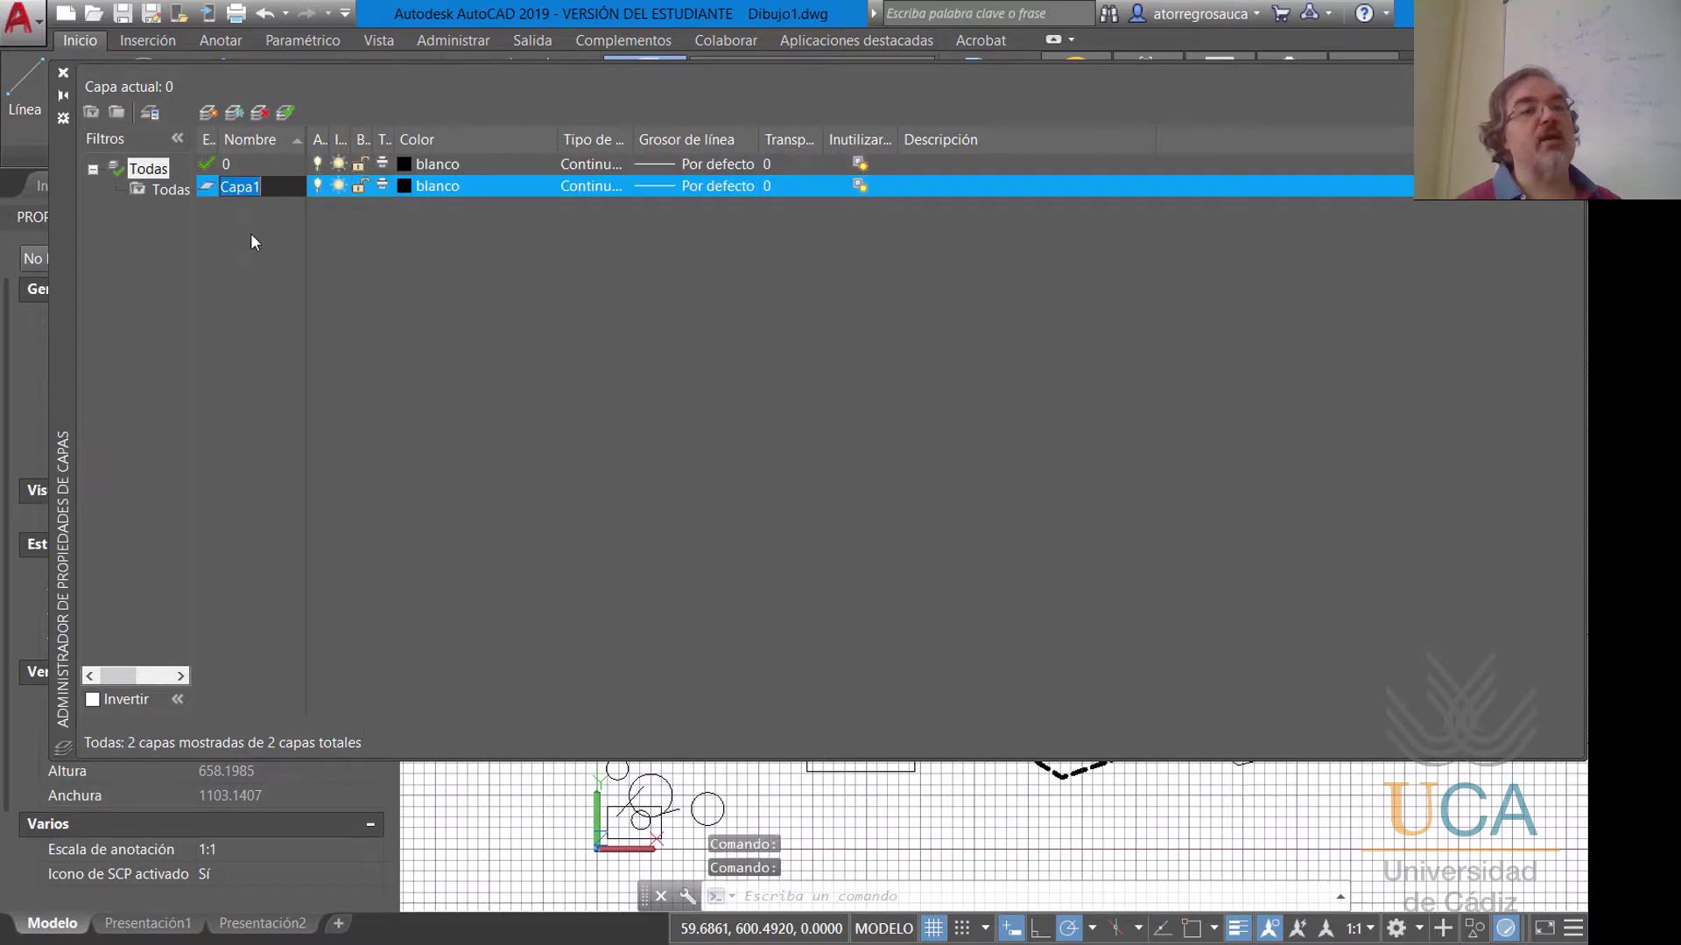
left_click(210, 113)
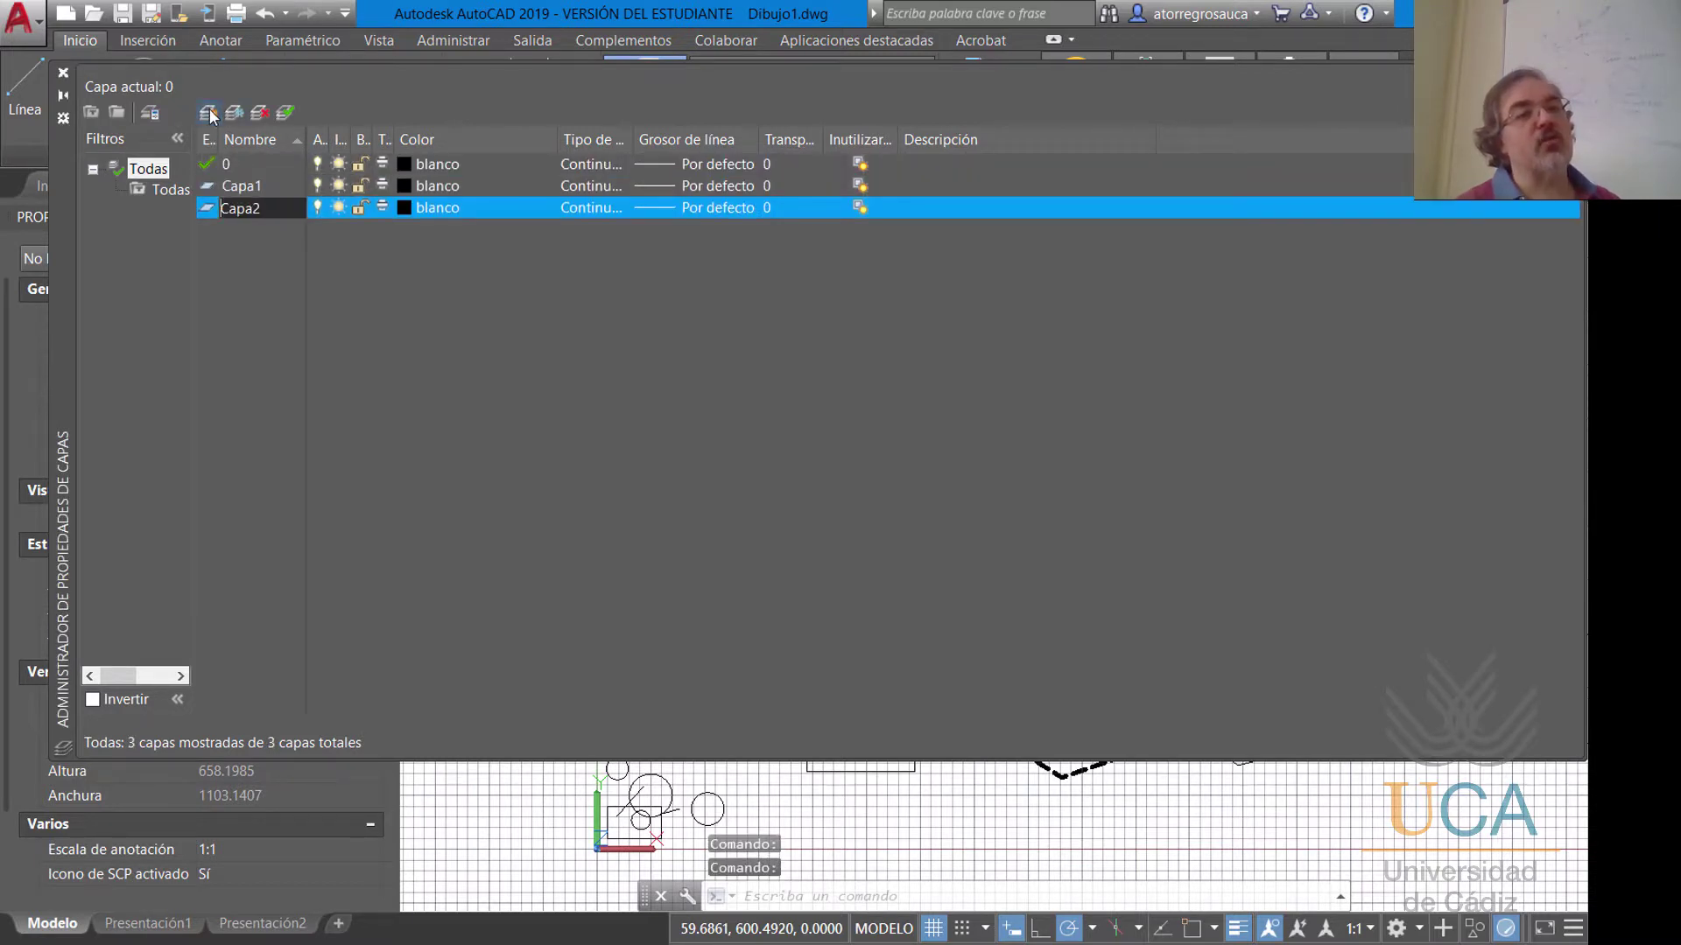
left_click(209, 113)
left_click(210, 113)
left_click(209, 113)
left_click(210, 113)
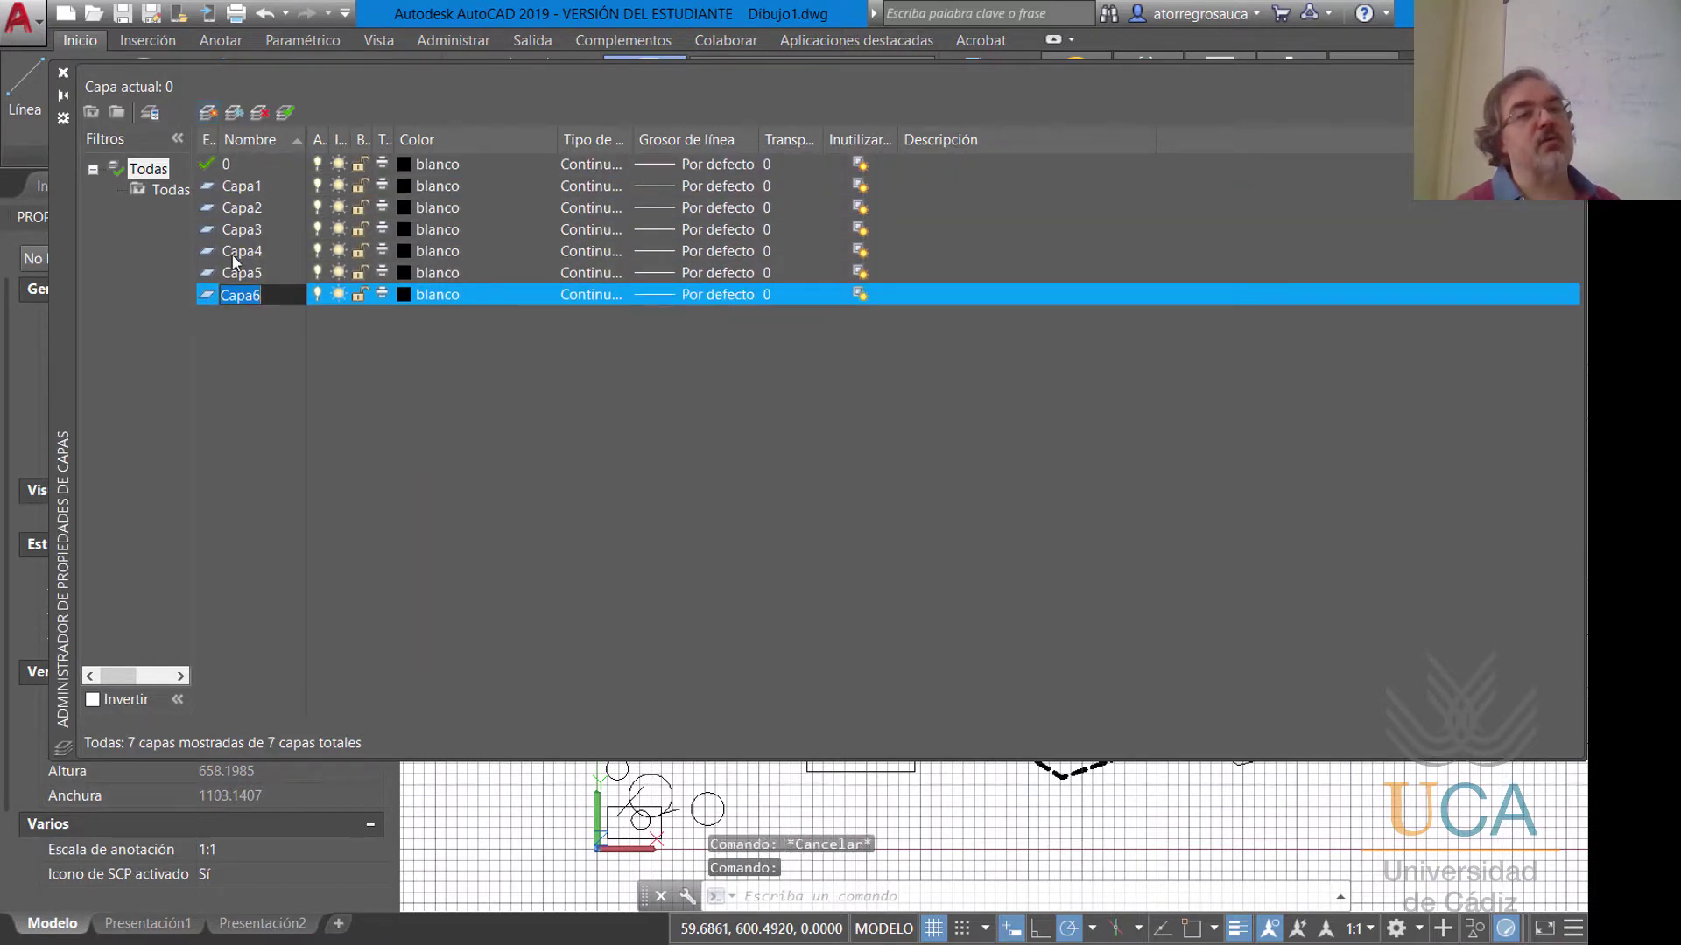
Make Capa1 the current layer and rename it Plano BAse.
left_click(275, 197)
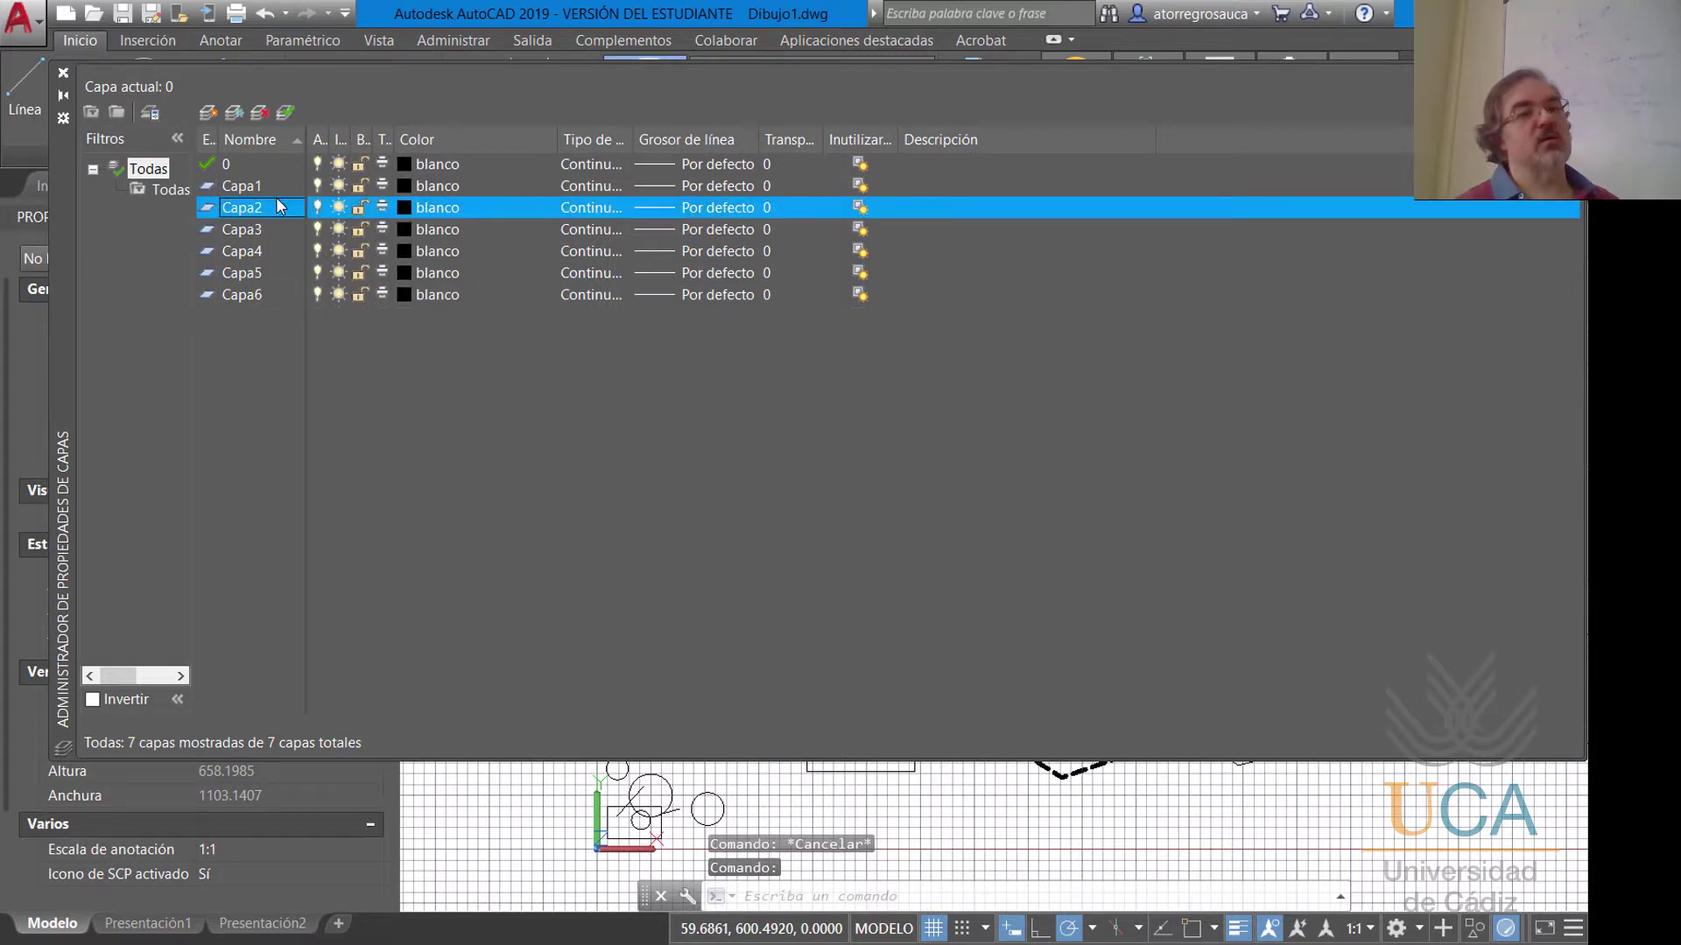
left_click(275, 186)
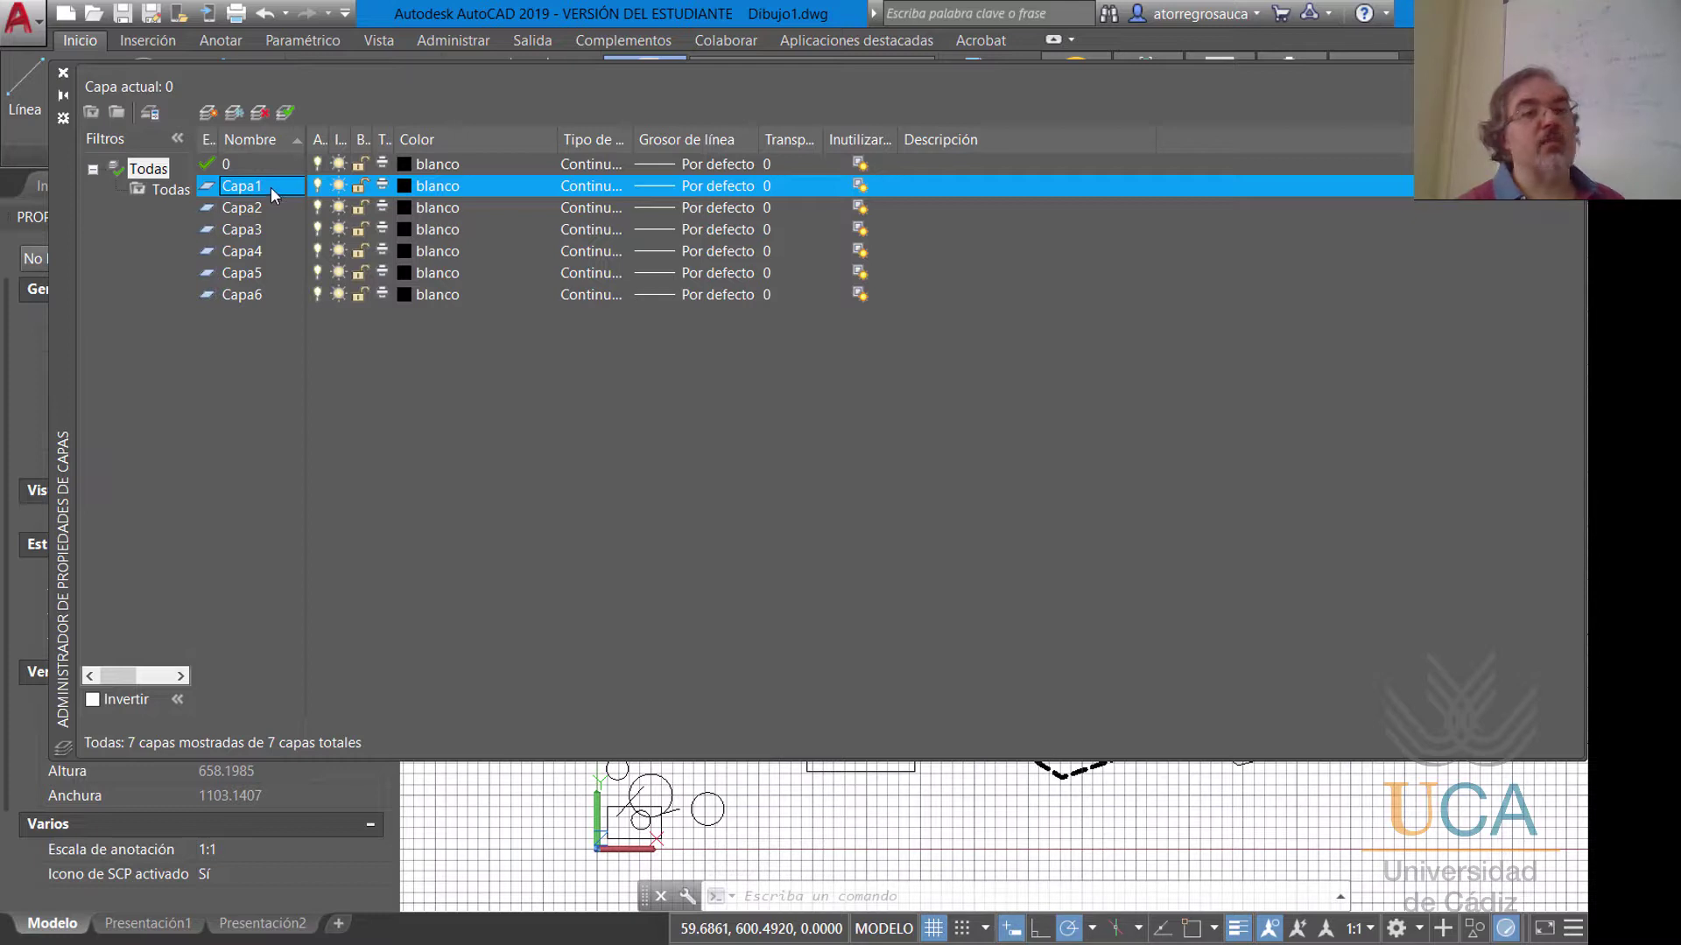
double_click(270, 187)
right_click(270, 188)
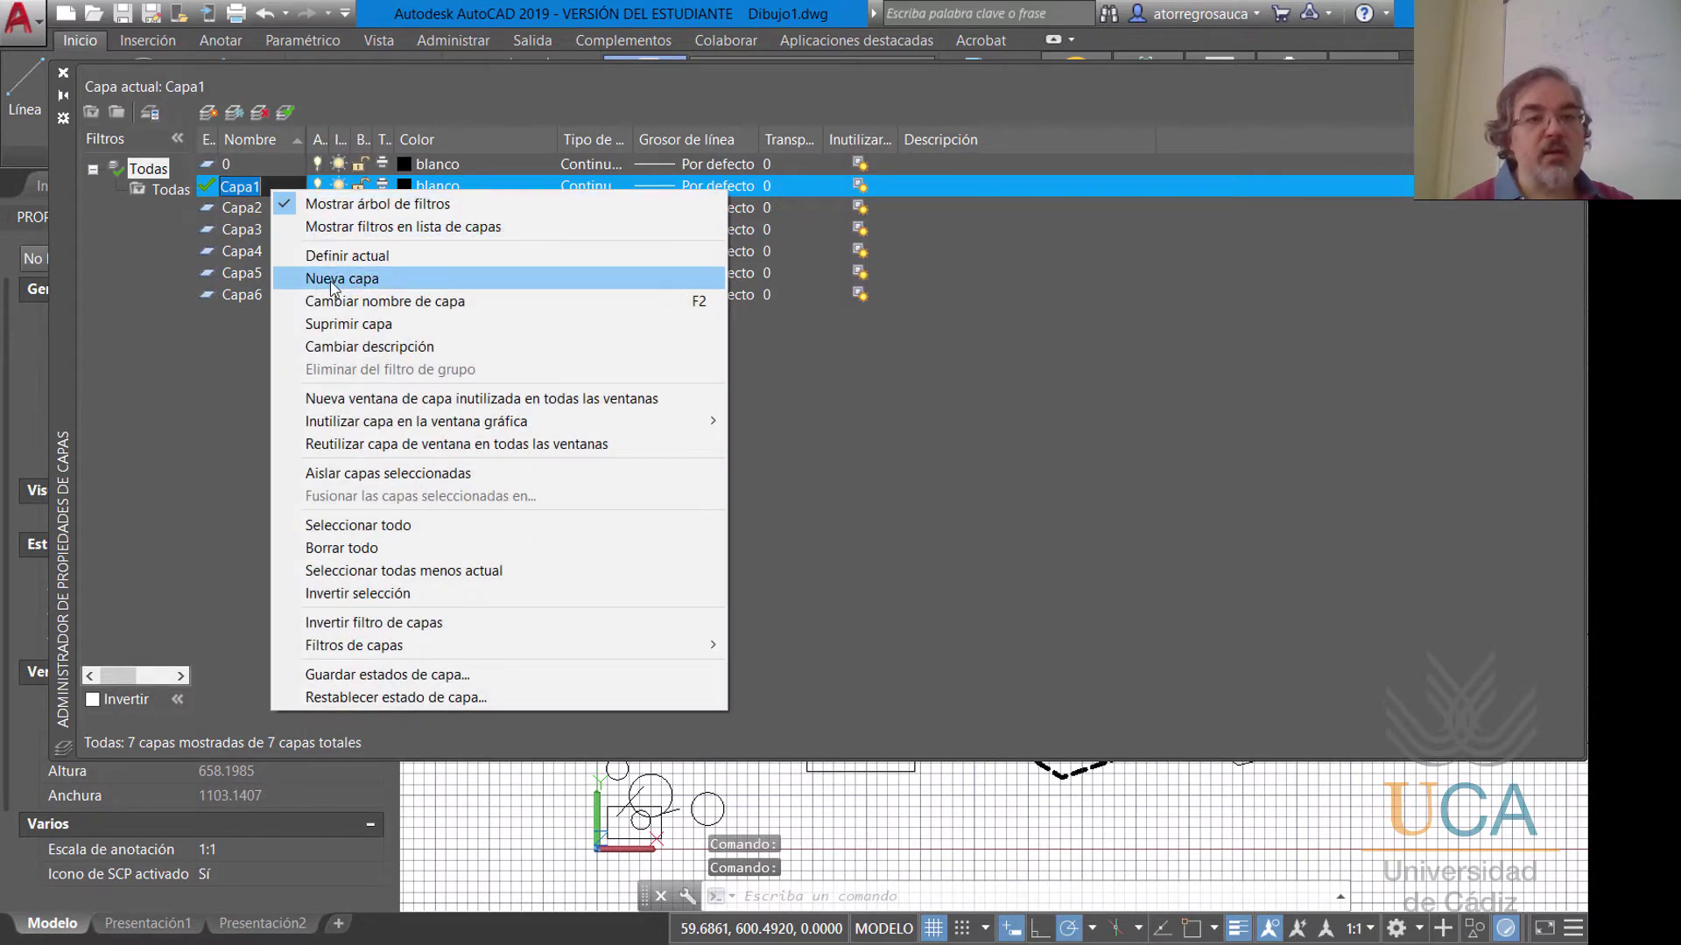
key("Escape")
type("º")
key("BackSpace")
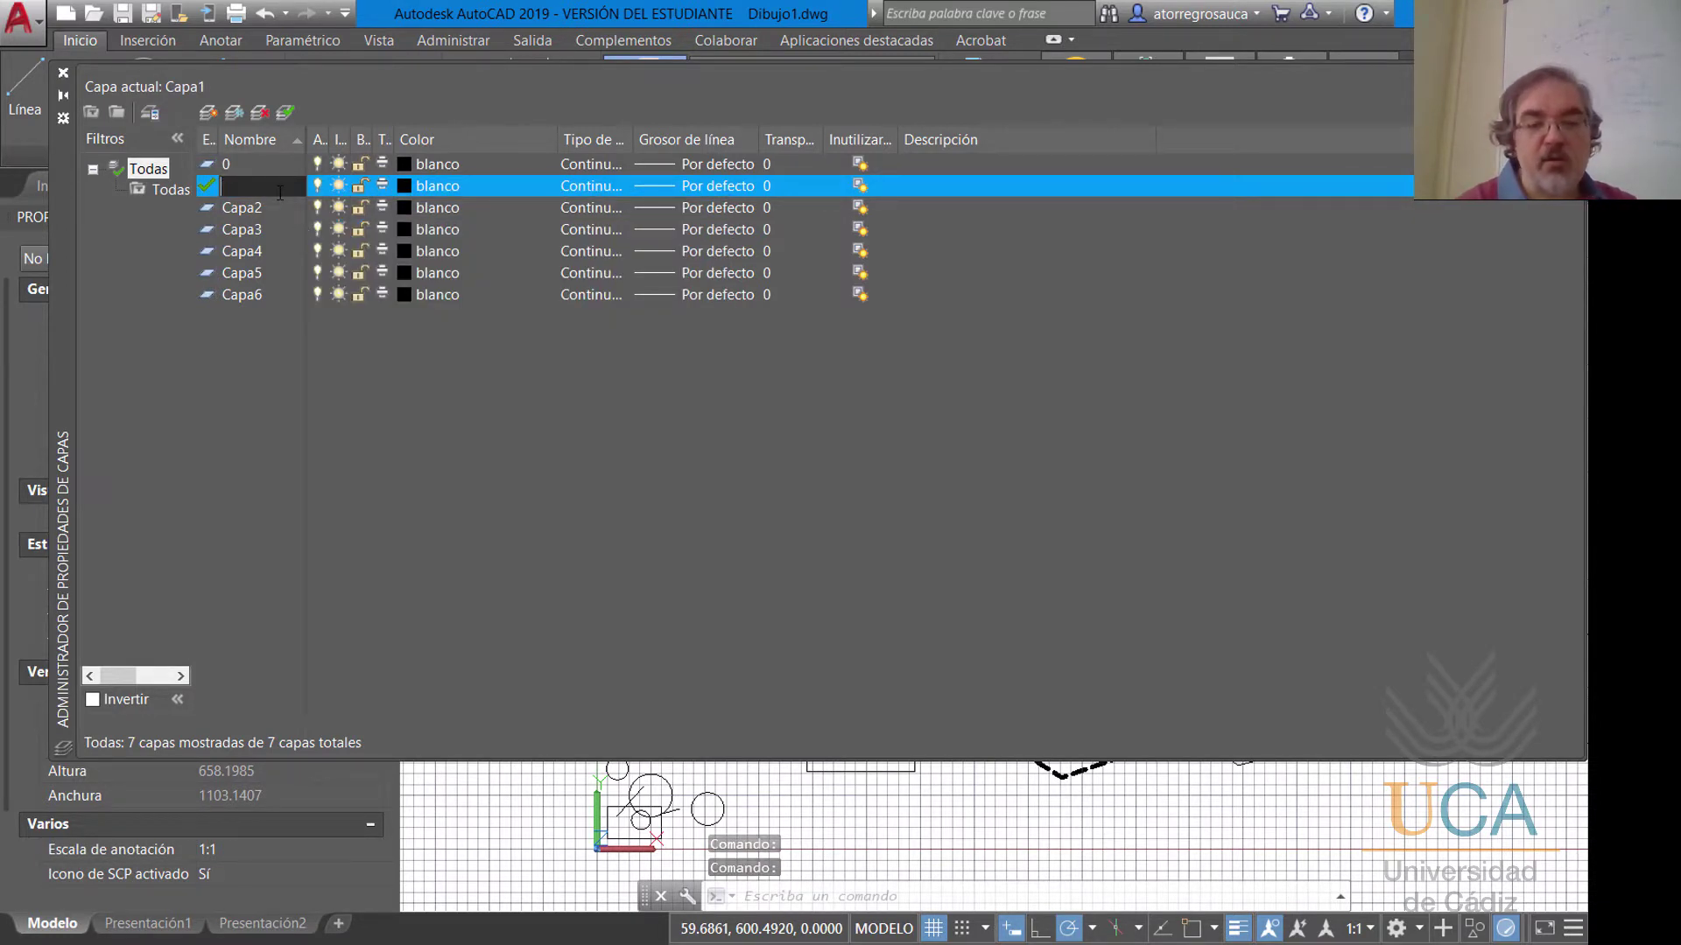
type("Plano ")
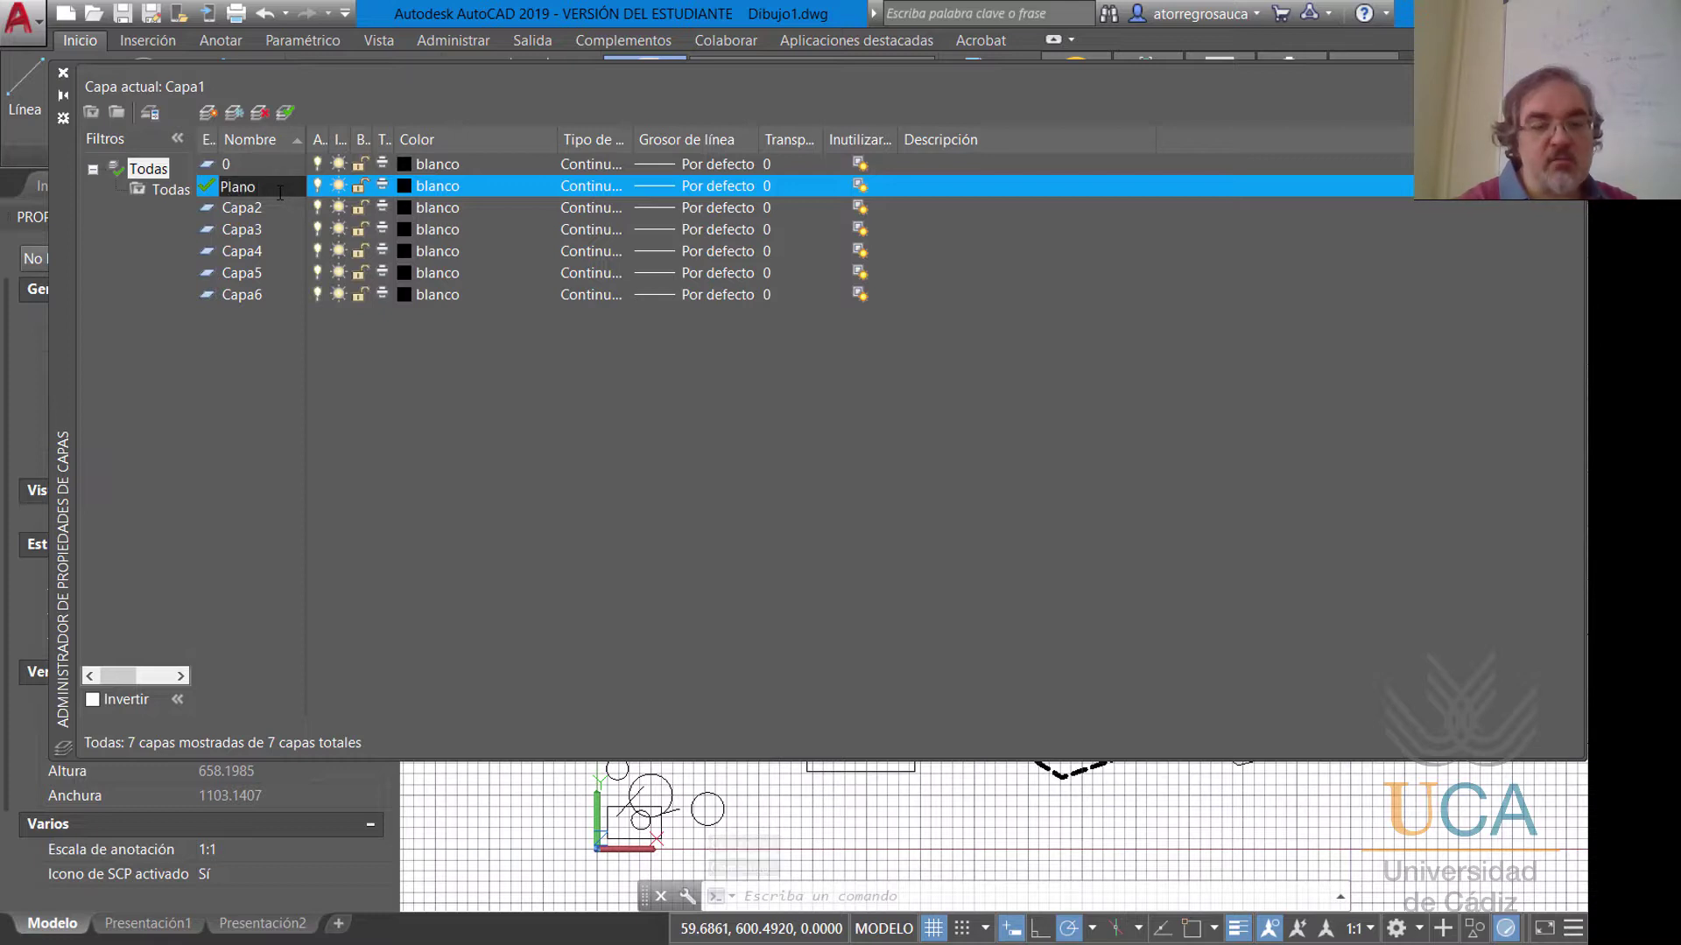
type("BAse")
Rename layer Capa2 as Fontaneria and layer Capa3 as Electricidad.
left_click(281, 207)
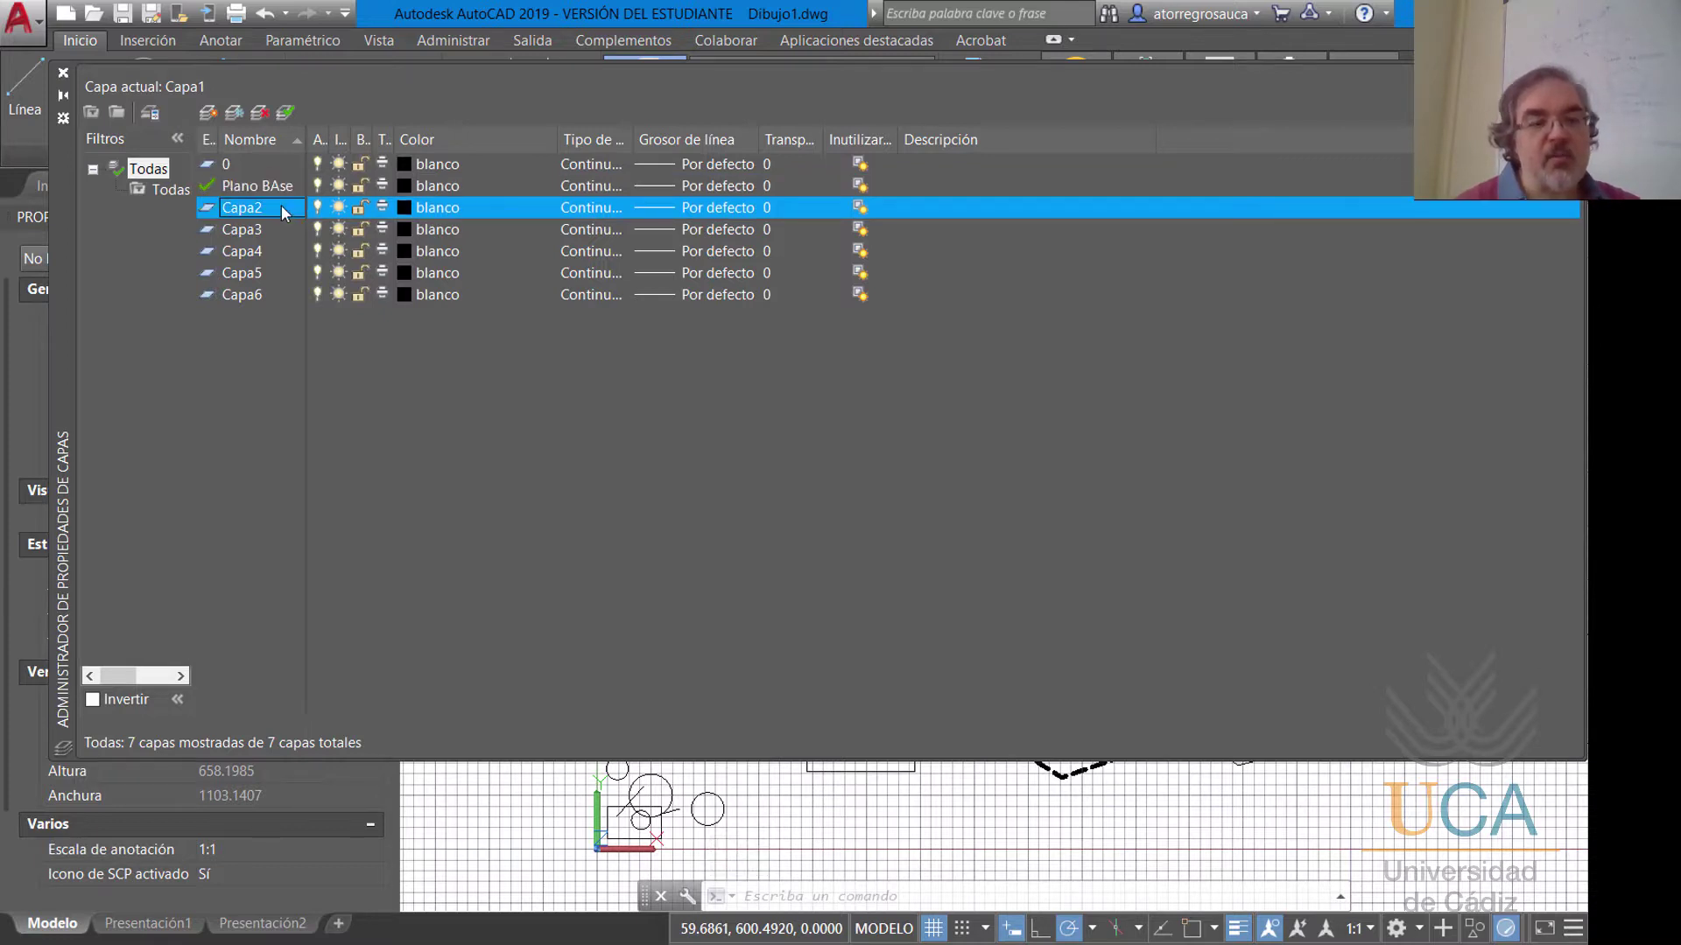
left_click(281, 207)
type("Fon")
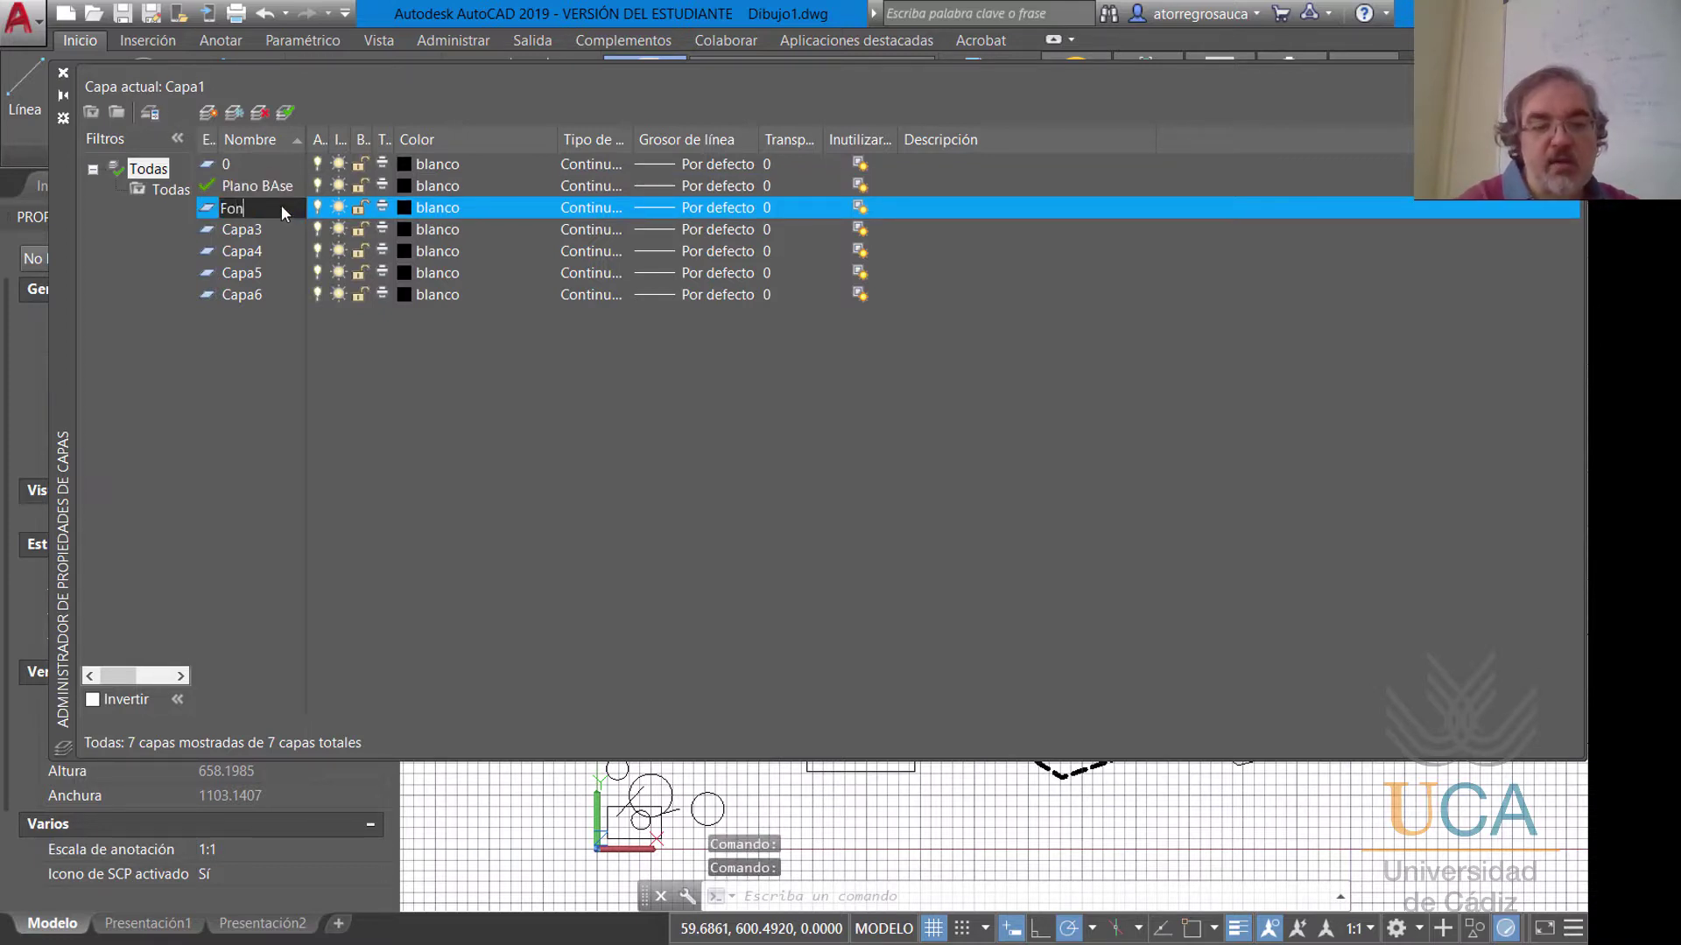
type("taneria")
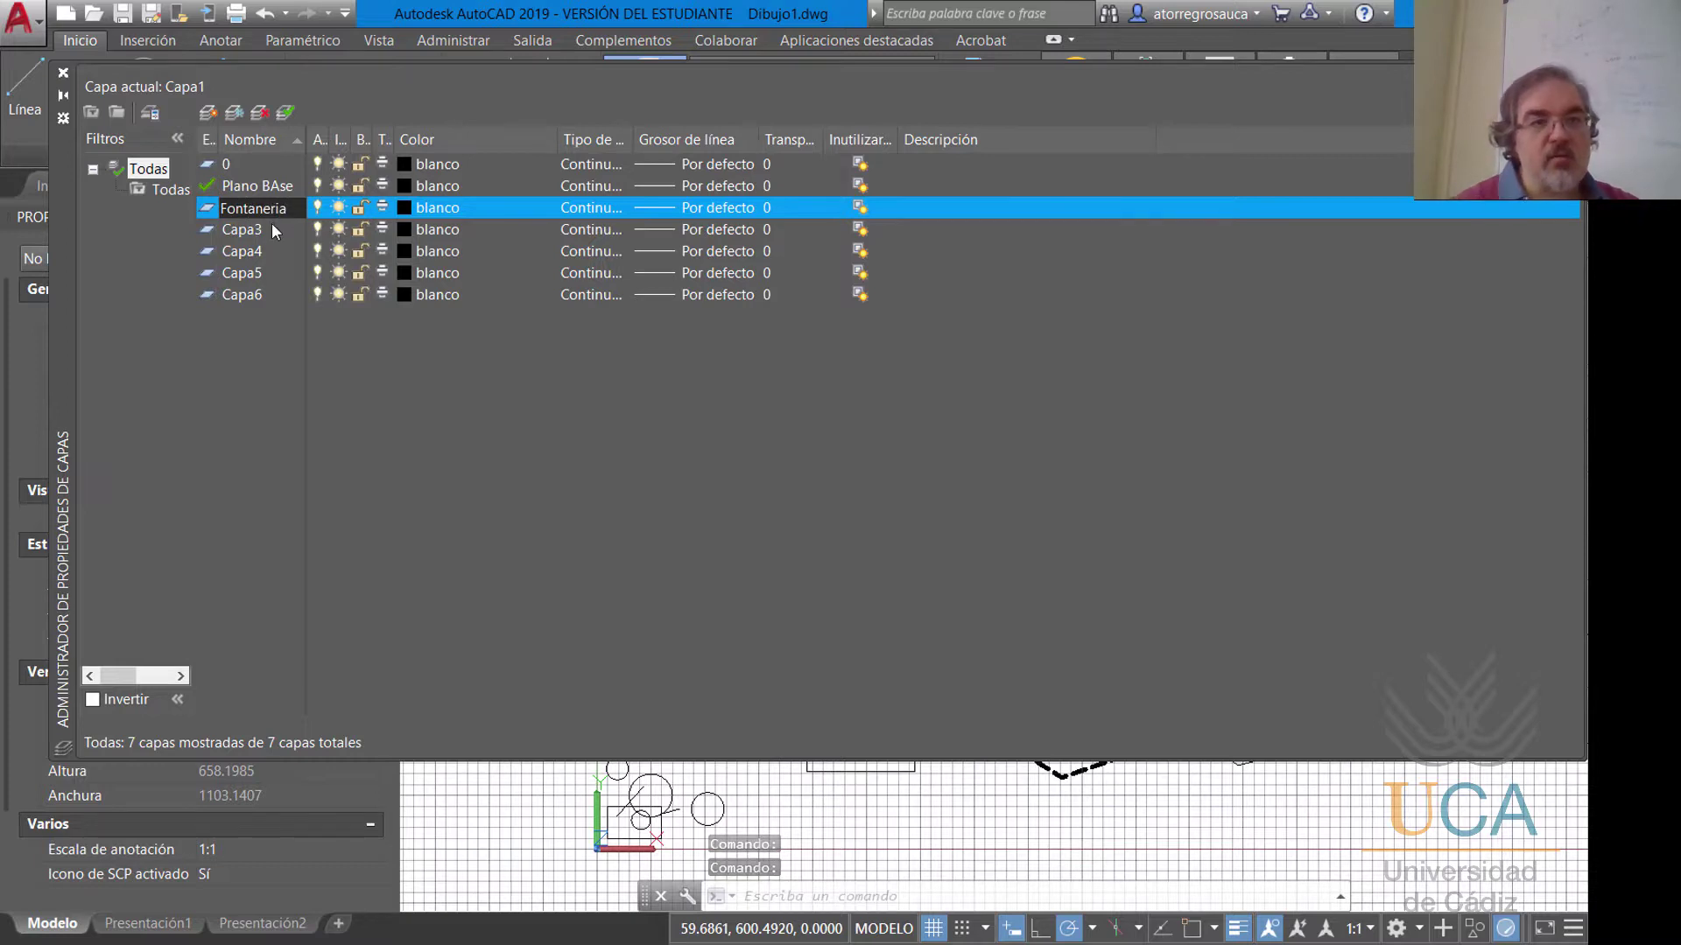
left_click(273, 229)
left_click(273, 229)
type("Elec")
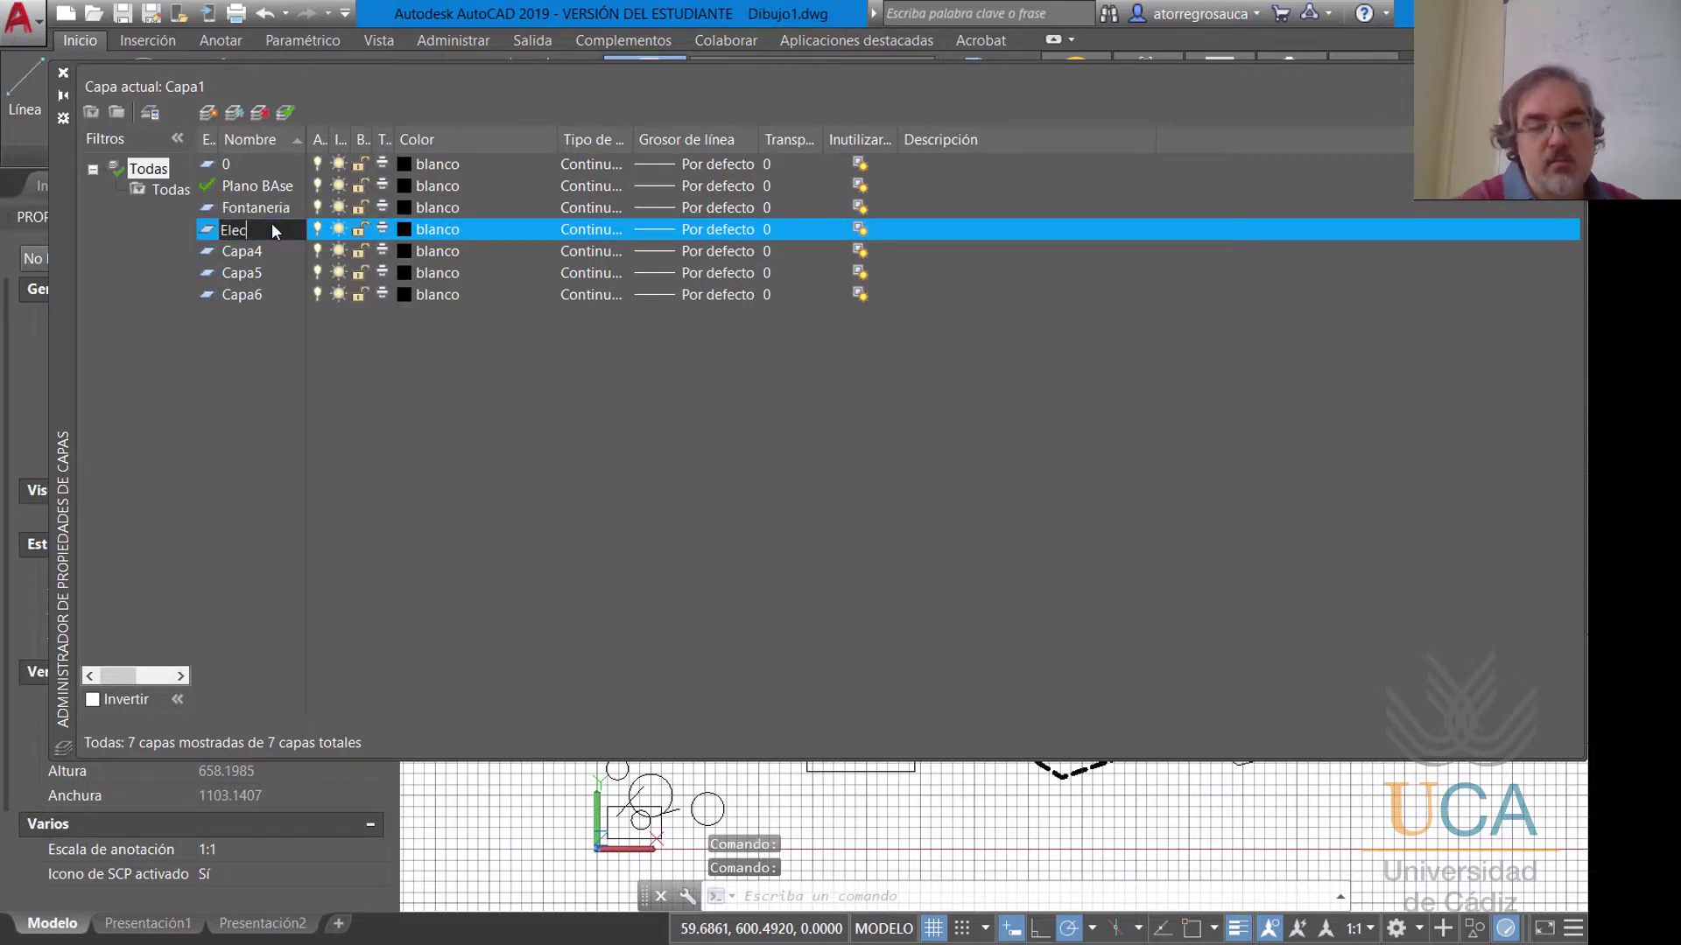
type("tricidad")
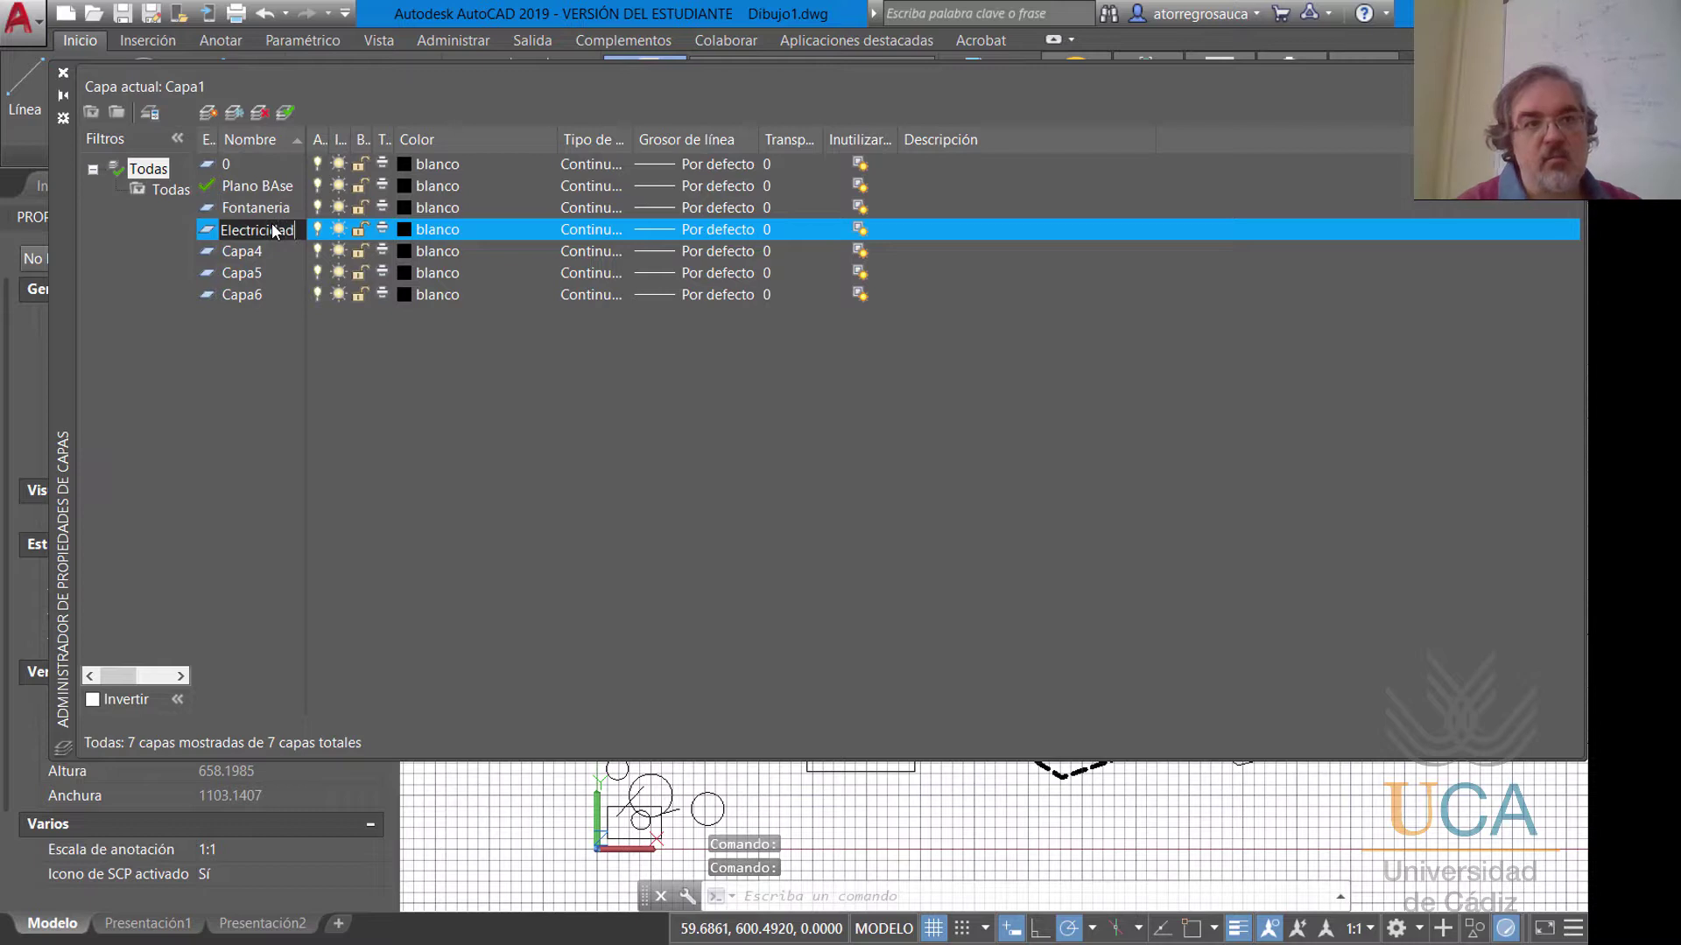
Rename layer Capa4 as Cotas and close the layer properties manager.
left_click(282, 251)
type("Cotas")
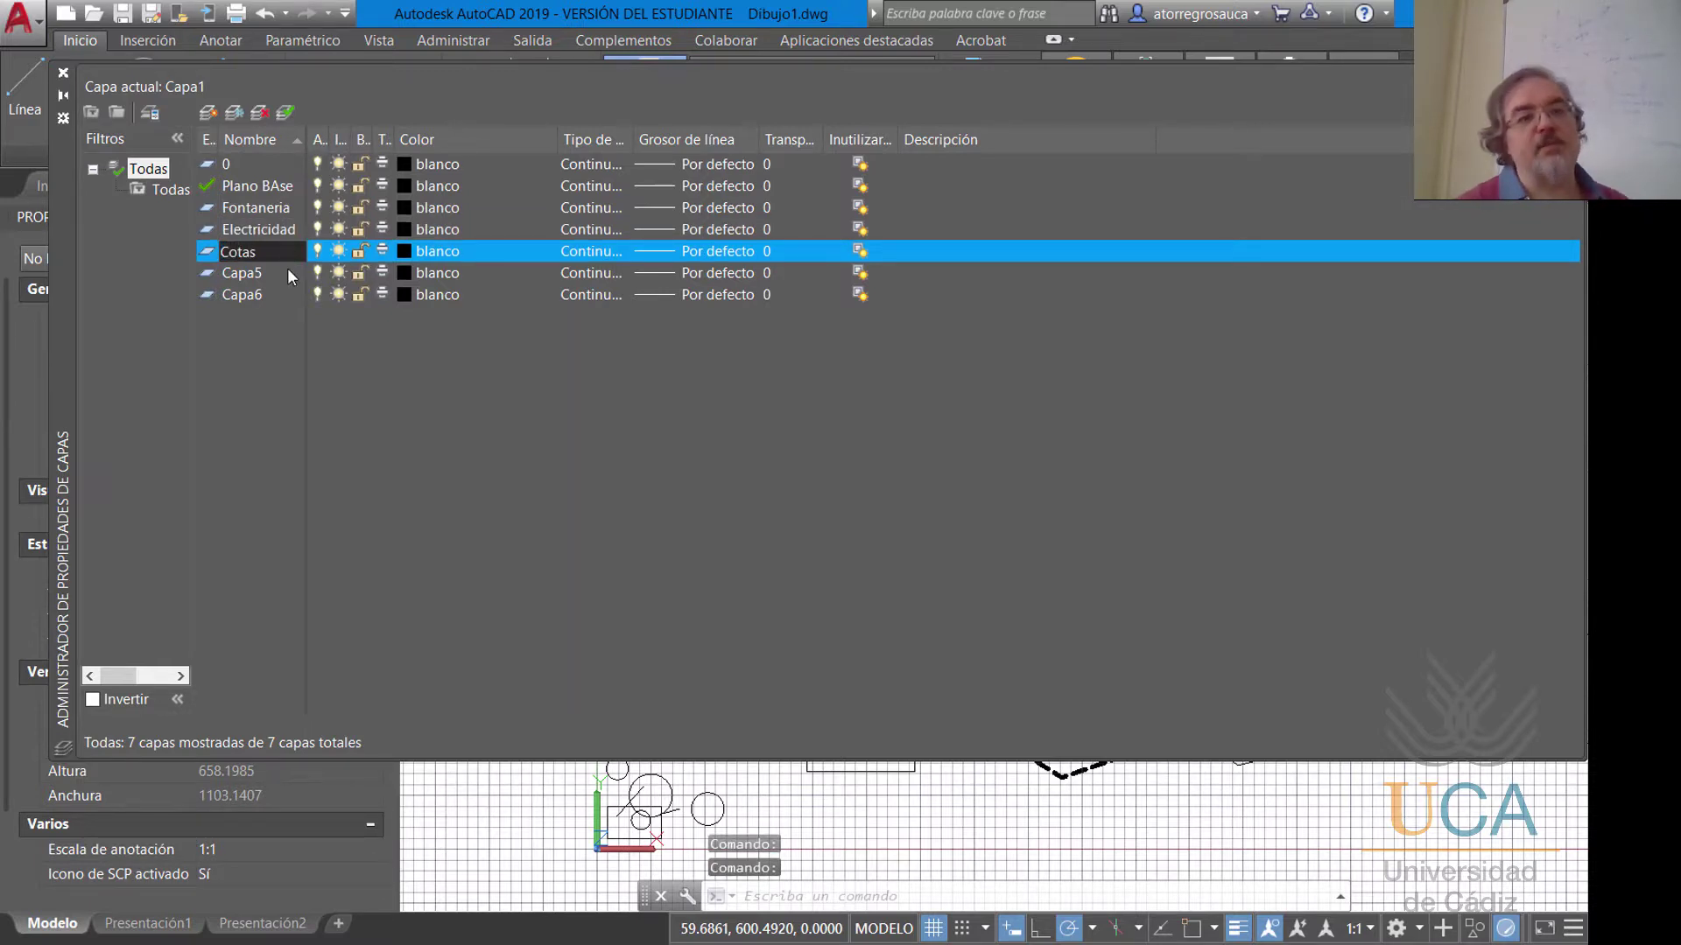
left_click(287, 270)
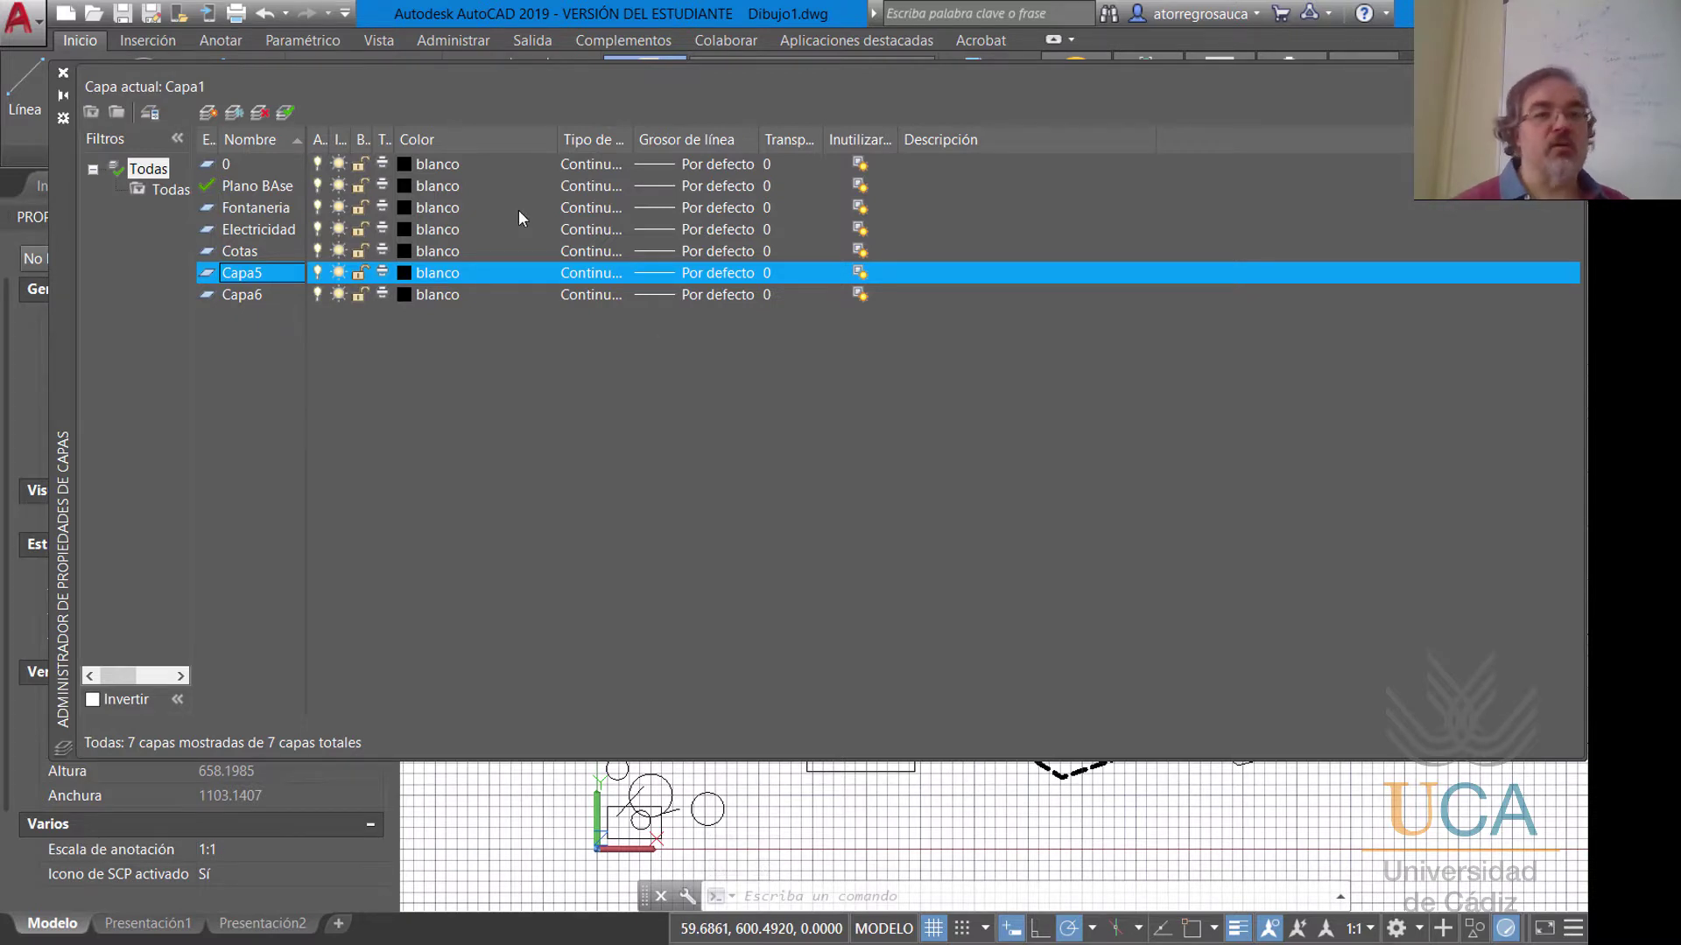
left_click(62, 72)
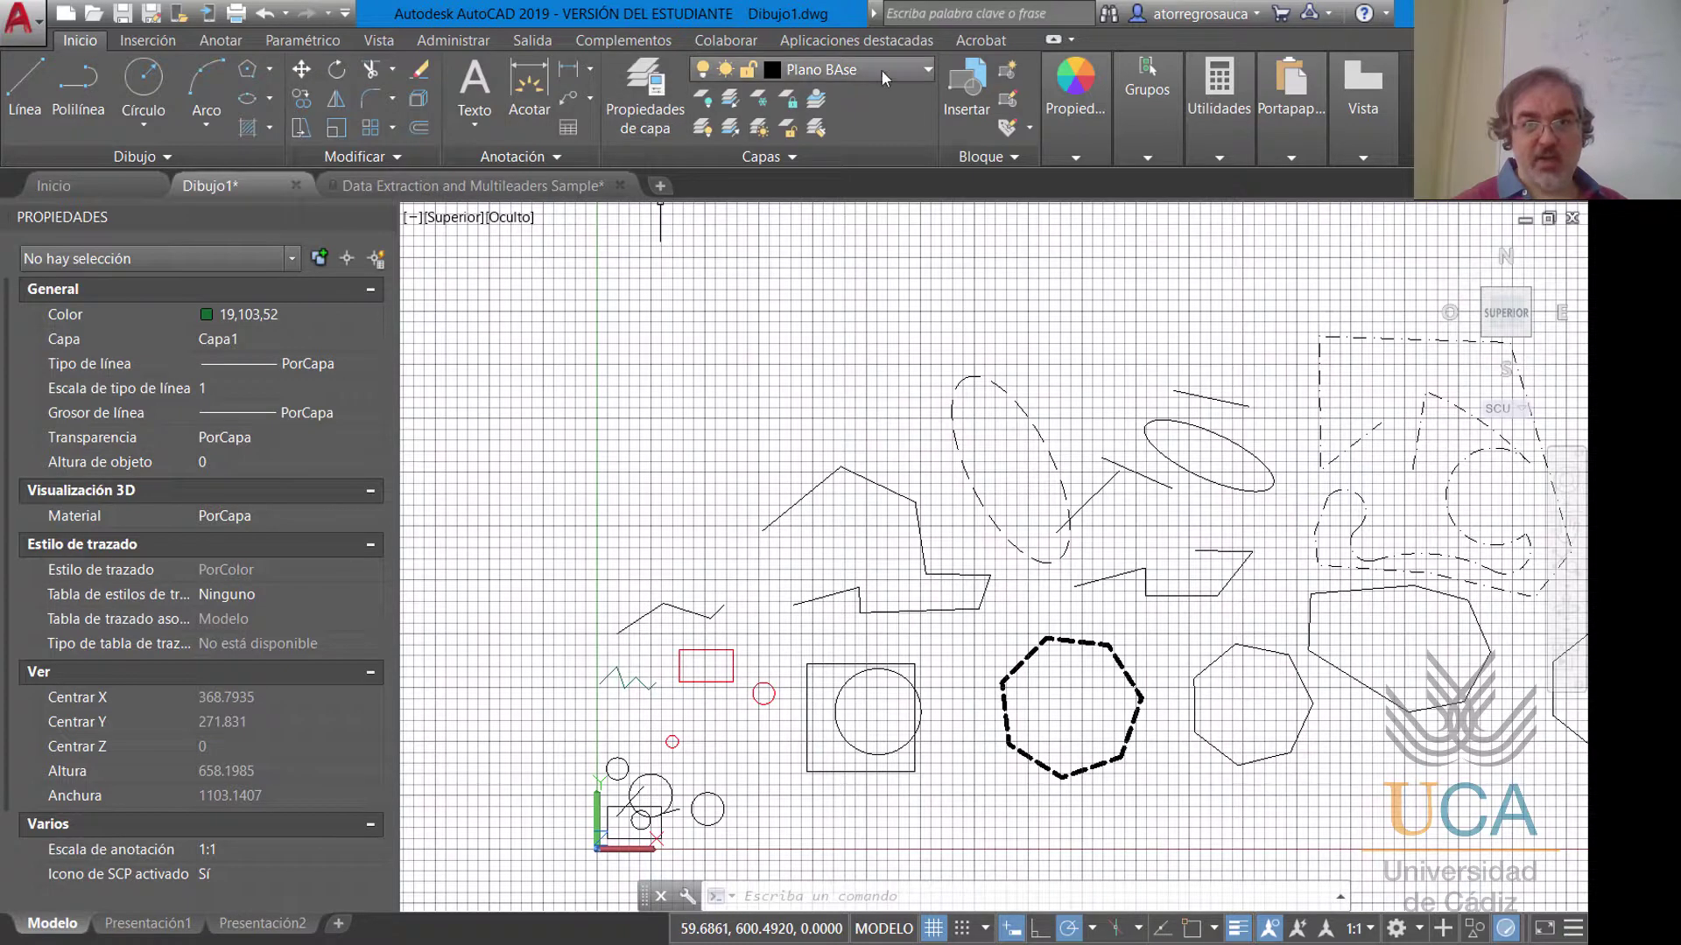
Move the thick dashed heptagon to layer Capa5 and check the polyline's layer.
left_click(927, 75)
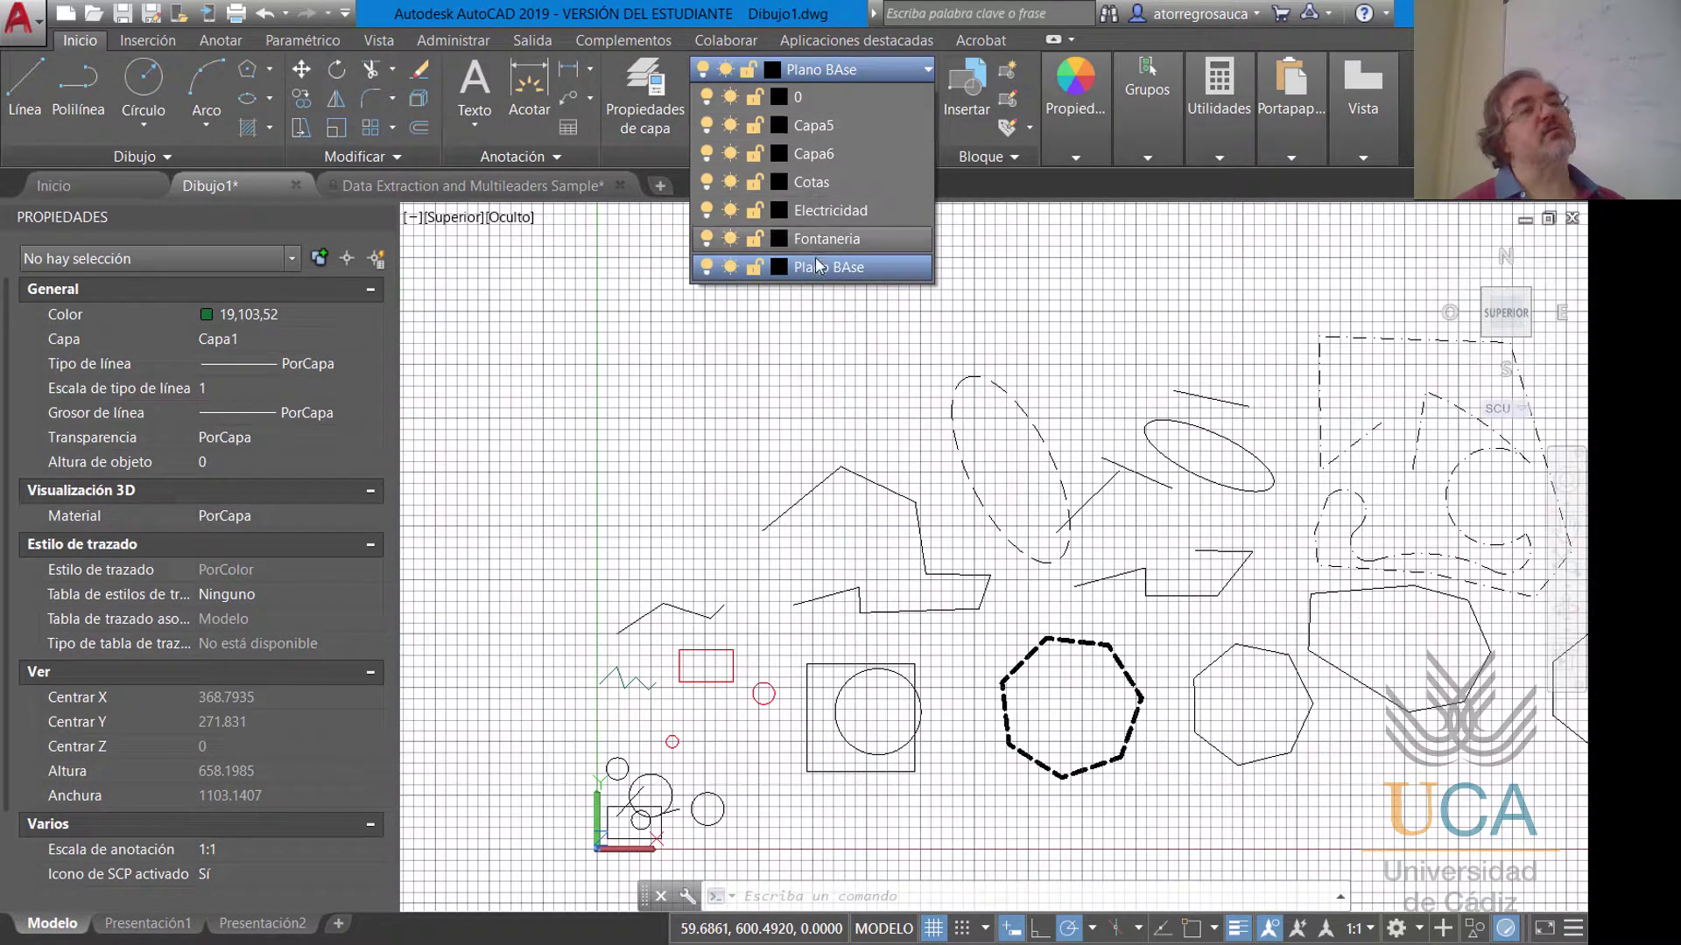
left_click(856, 343)
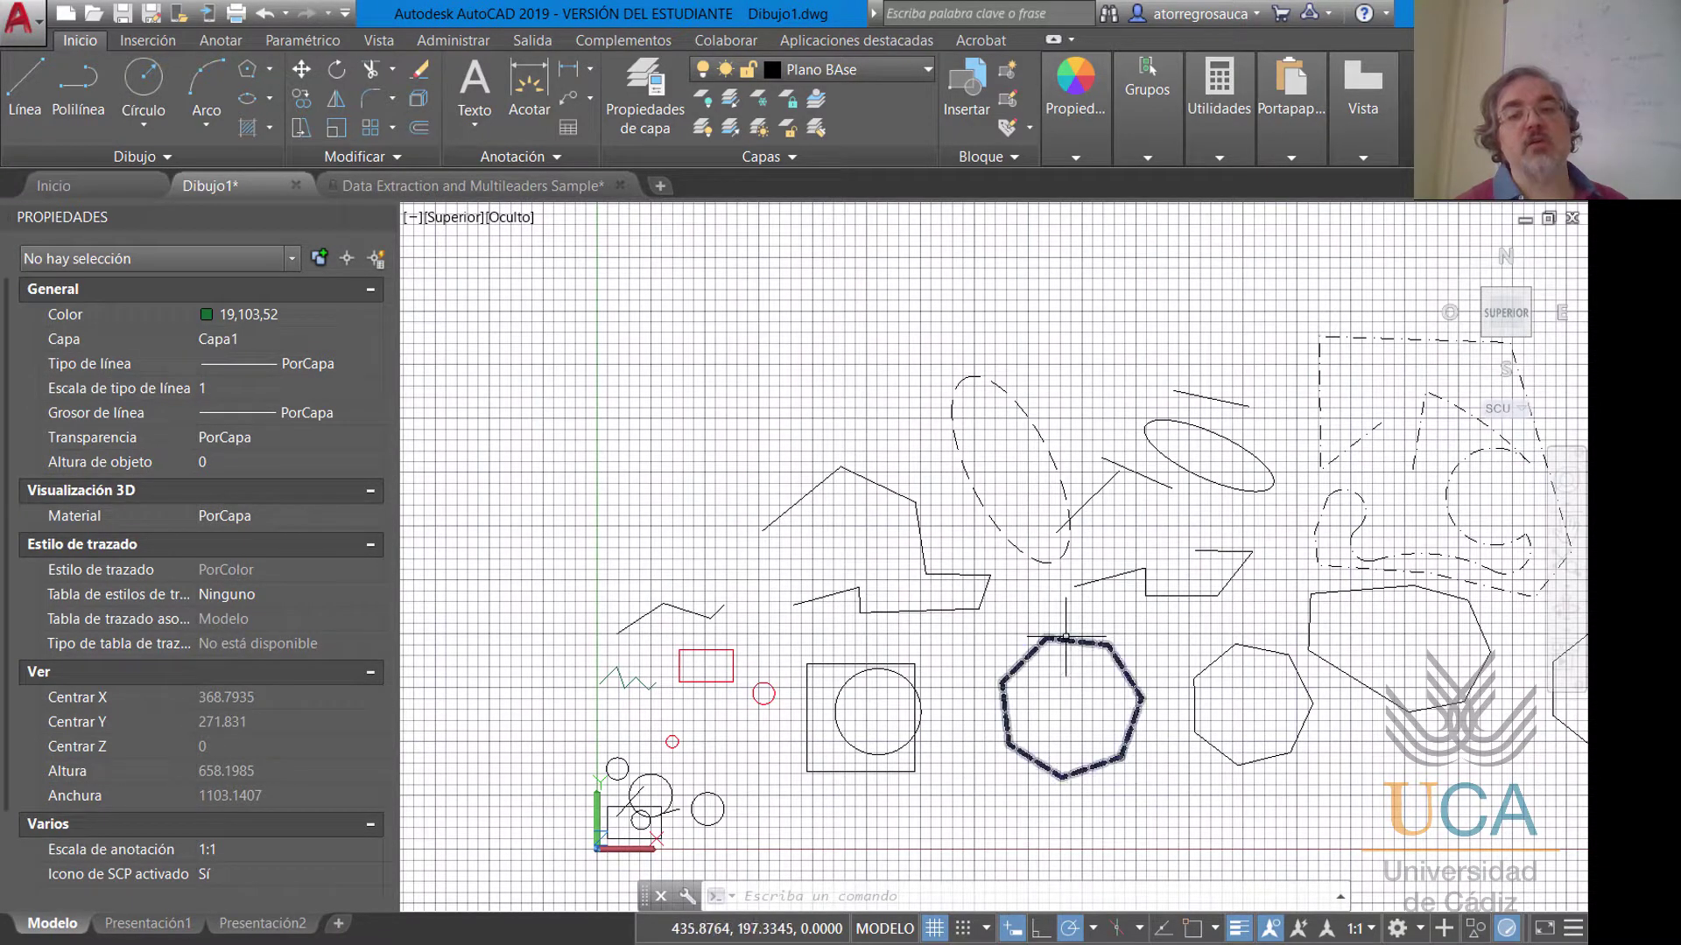
left_click(1062, 636)
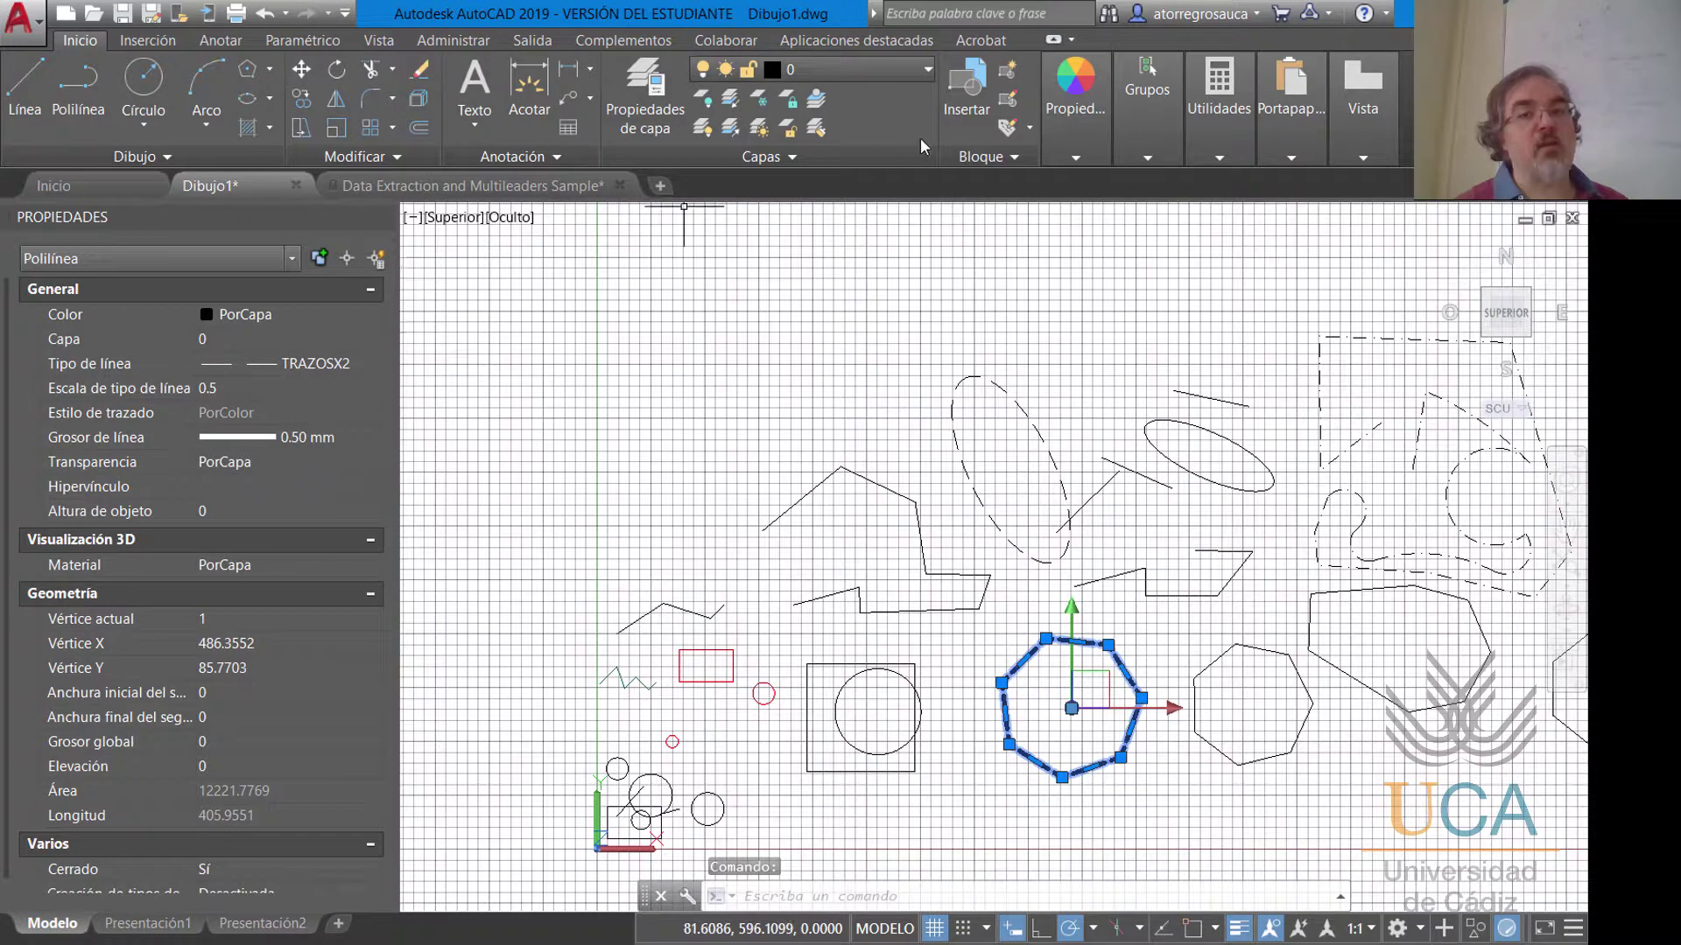
left_click(928, 74)
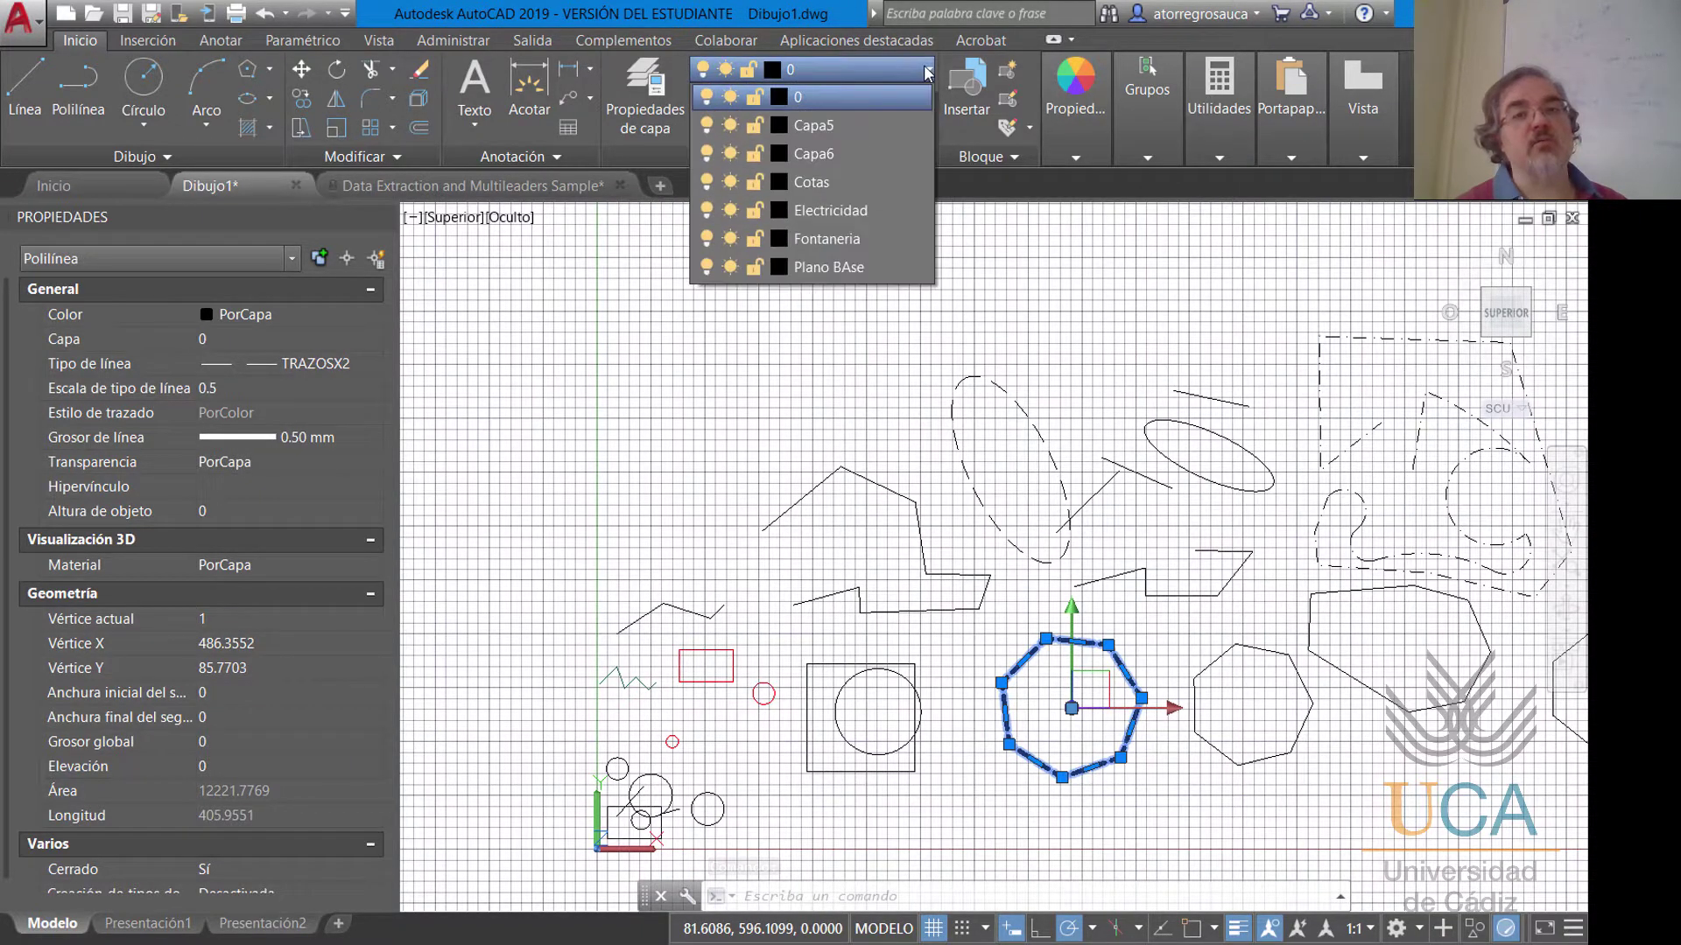
left_click(827, 127)
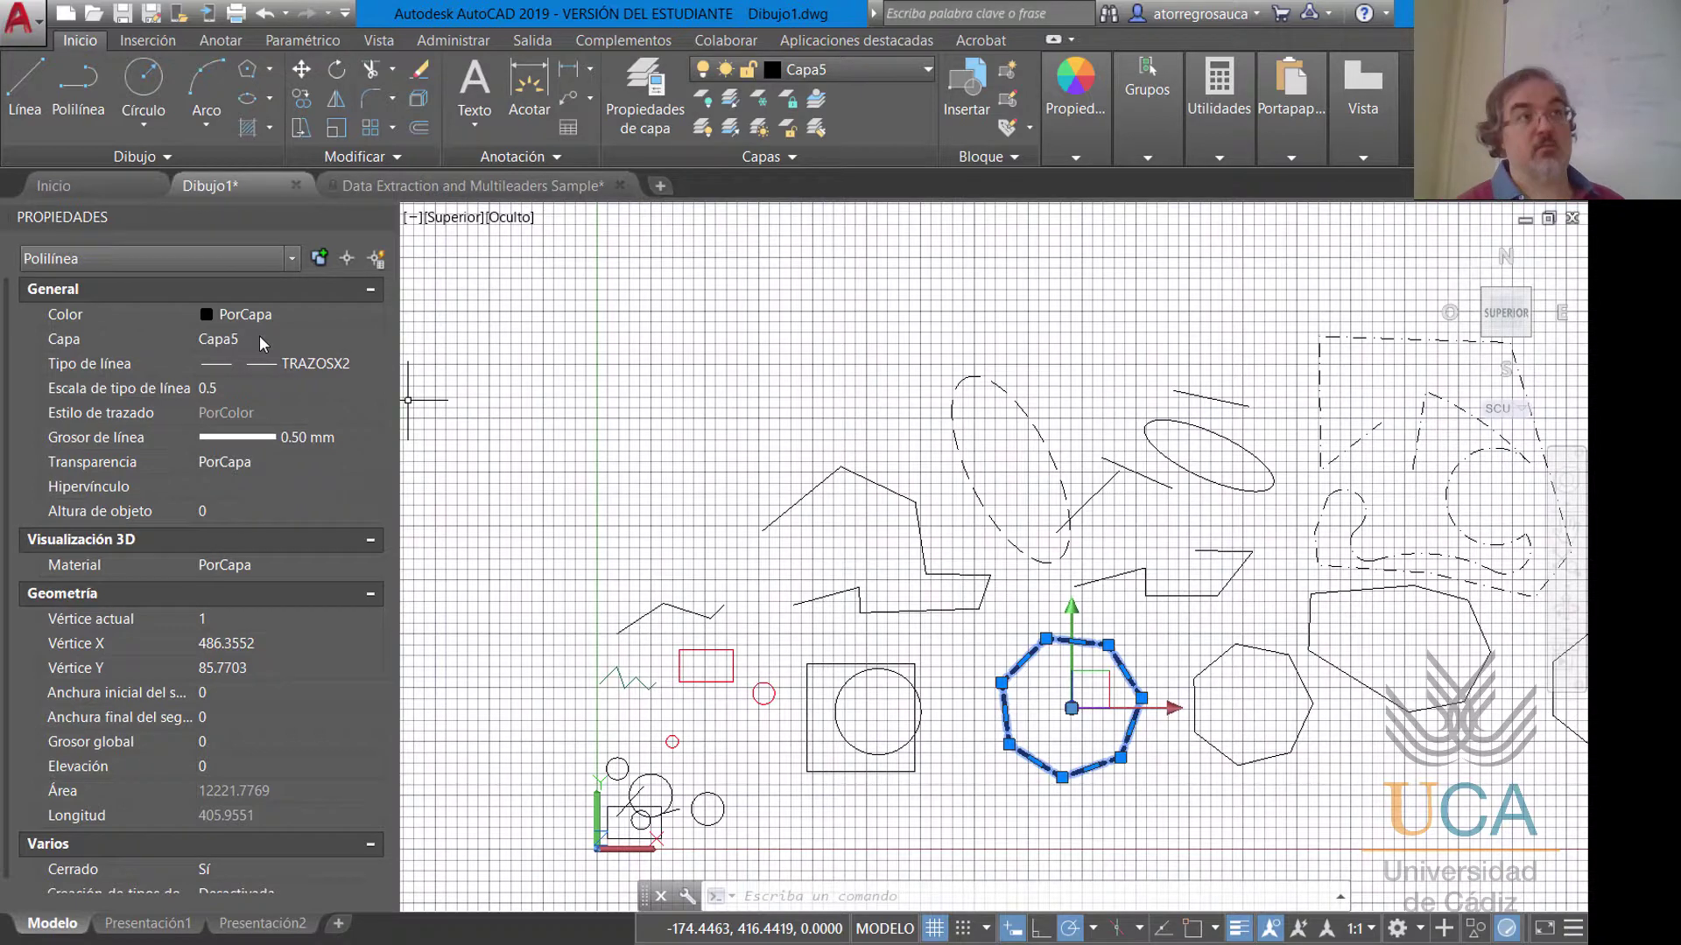
key("Escape")
key("Escape")
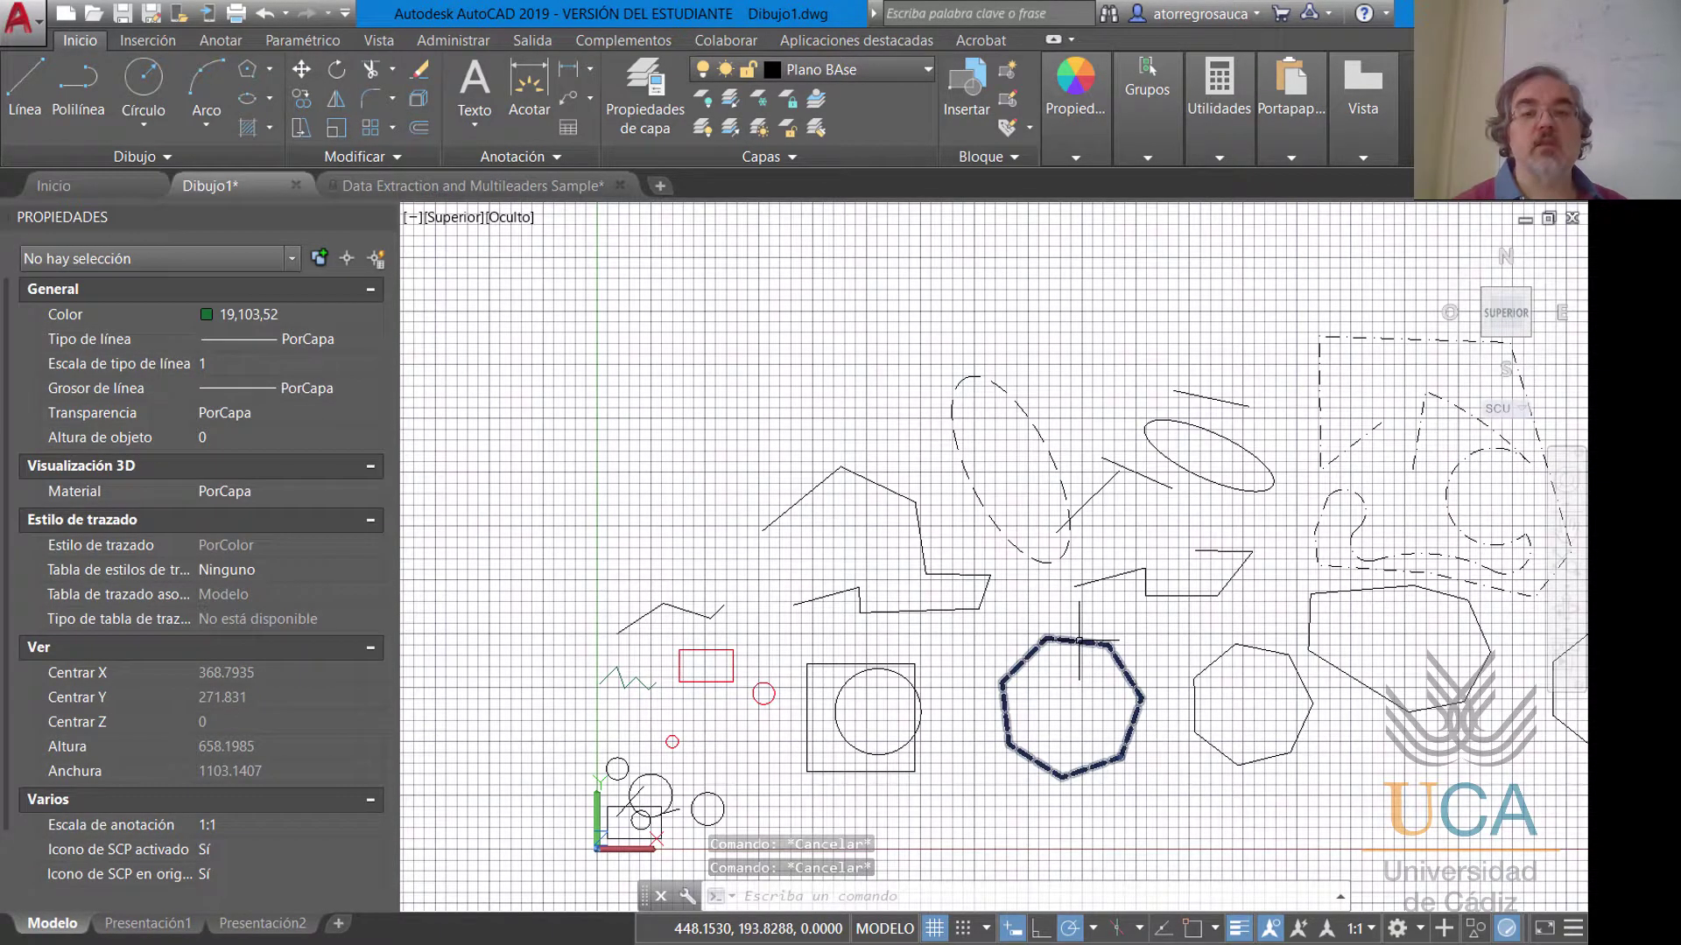
mouse_move(1078, 640)
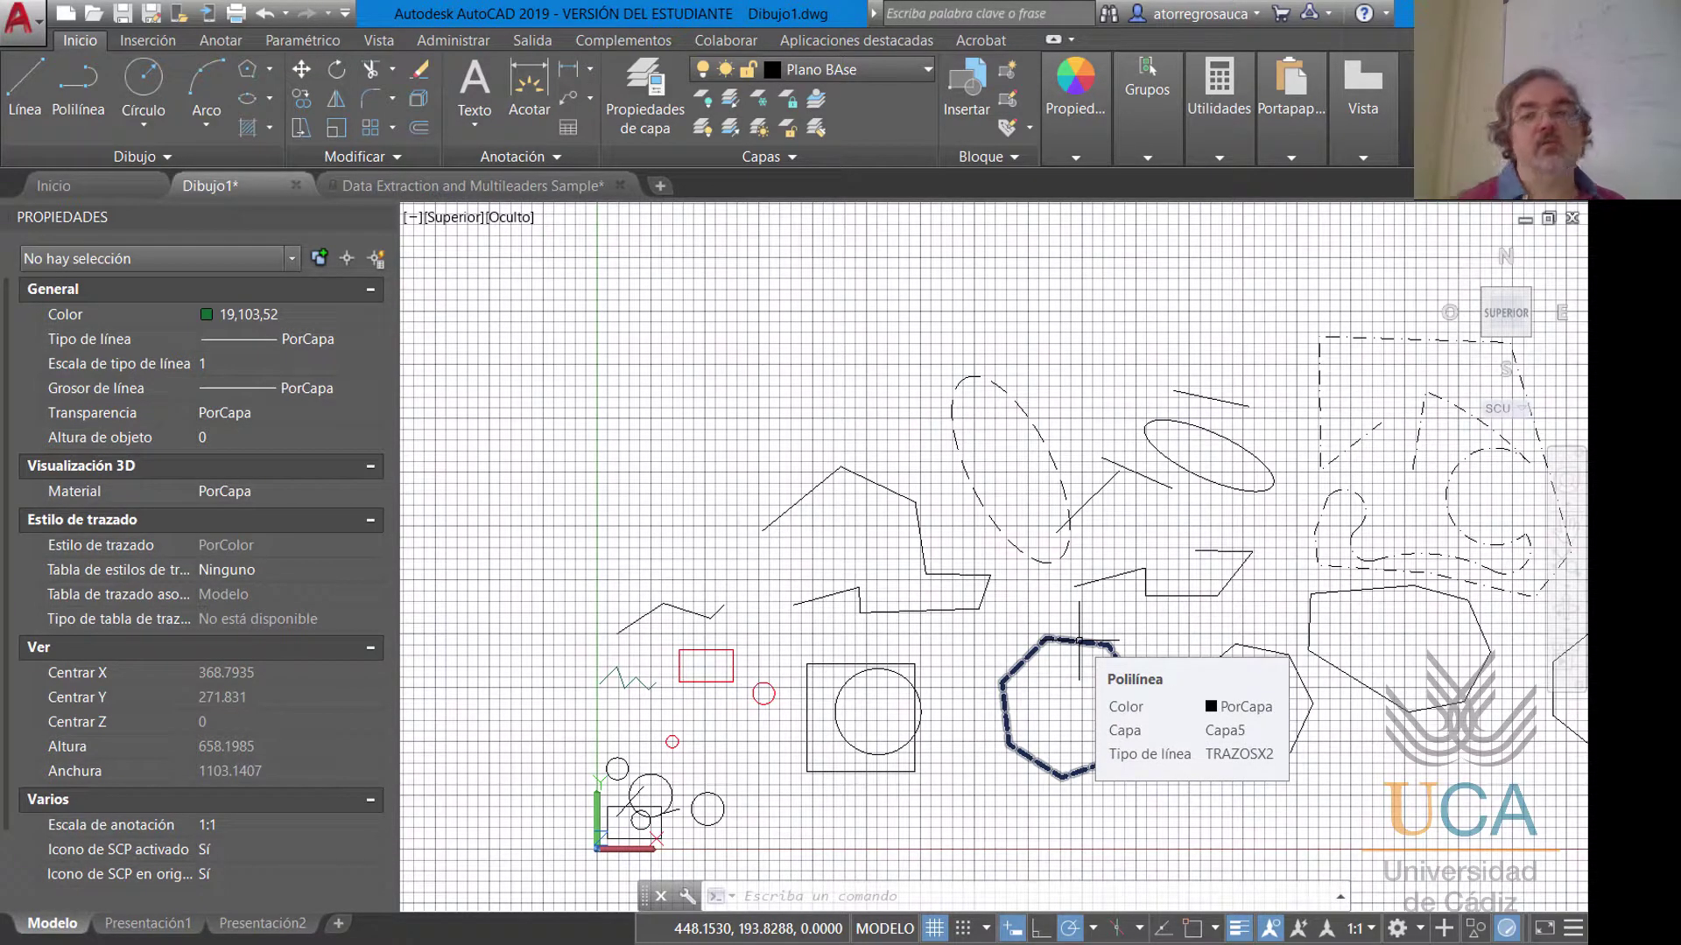
Select the group of small shapes around the origin and assign them all to layer Cotas.
left_click(574, 490)
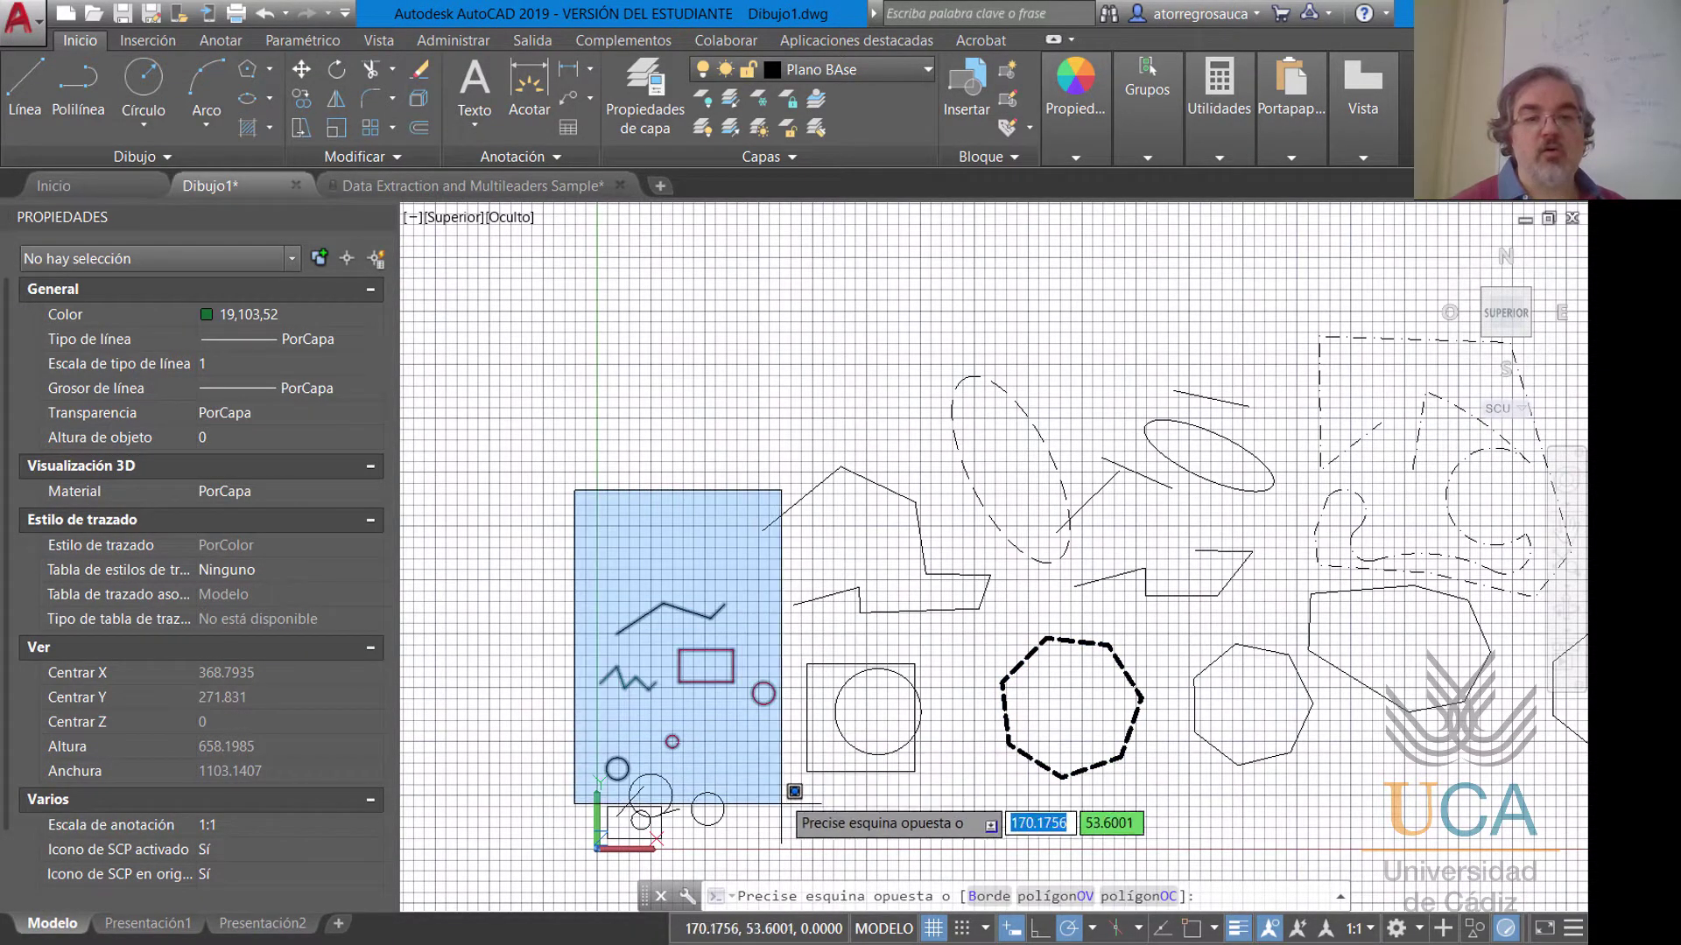
left_click(788, 858)
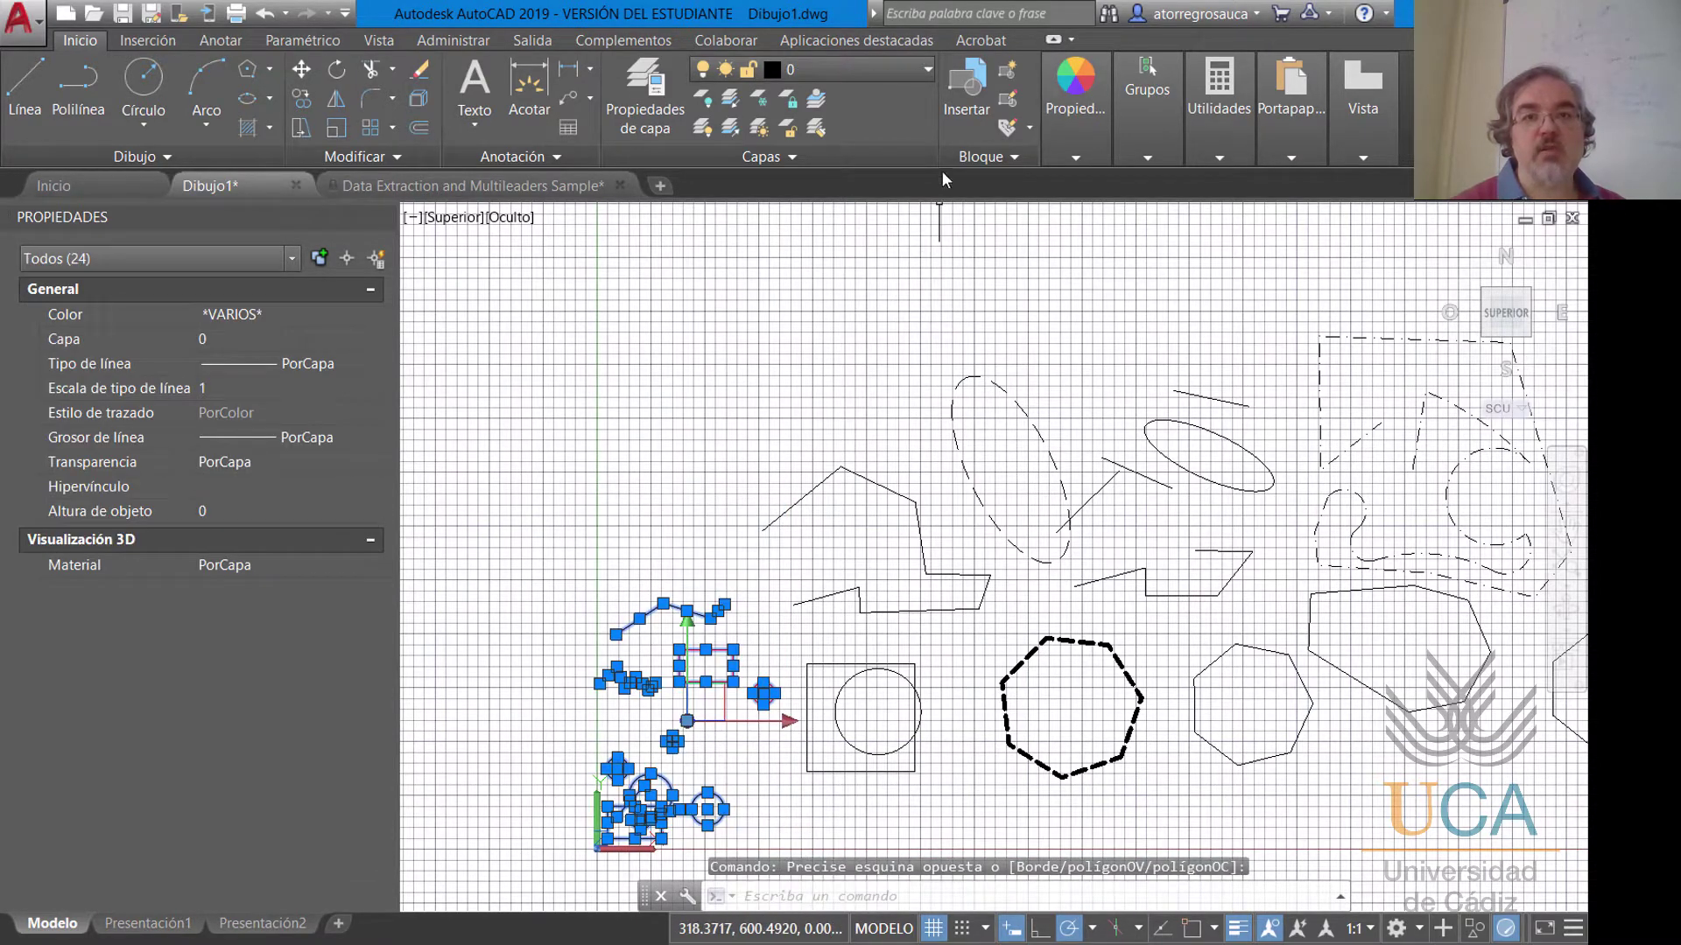
left_click(929, 70)
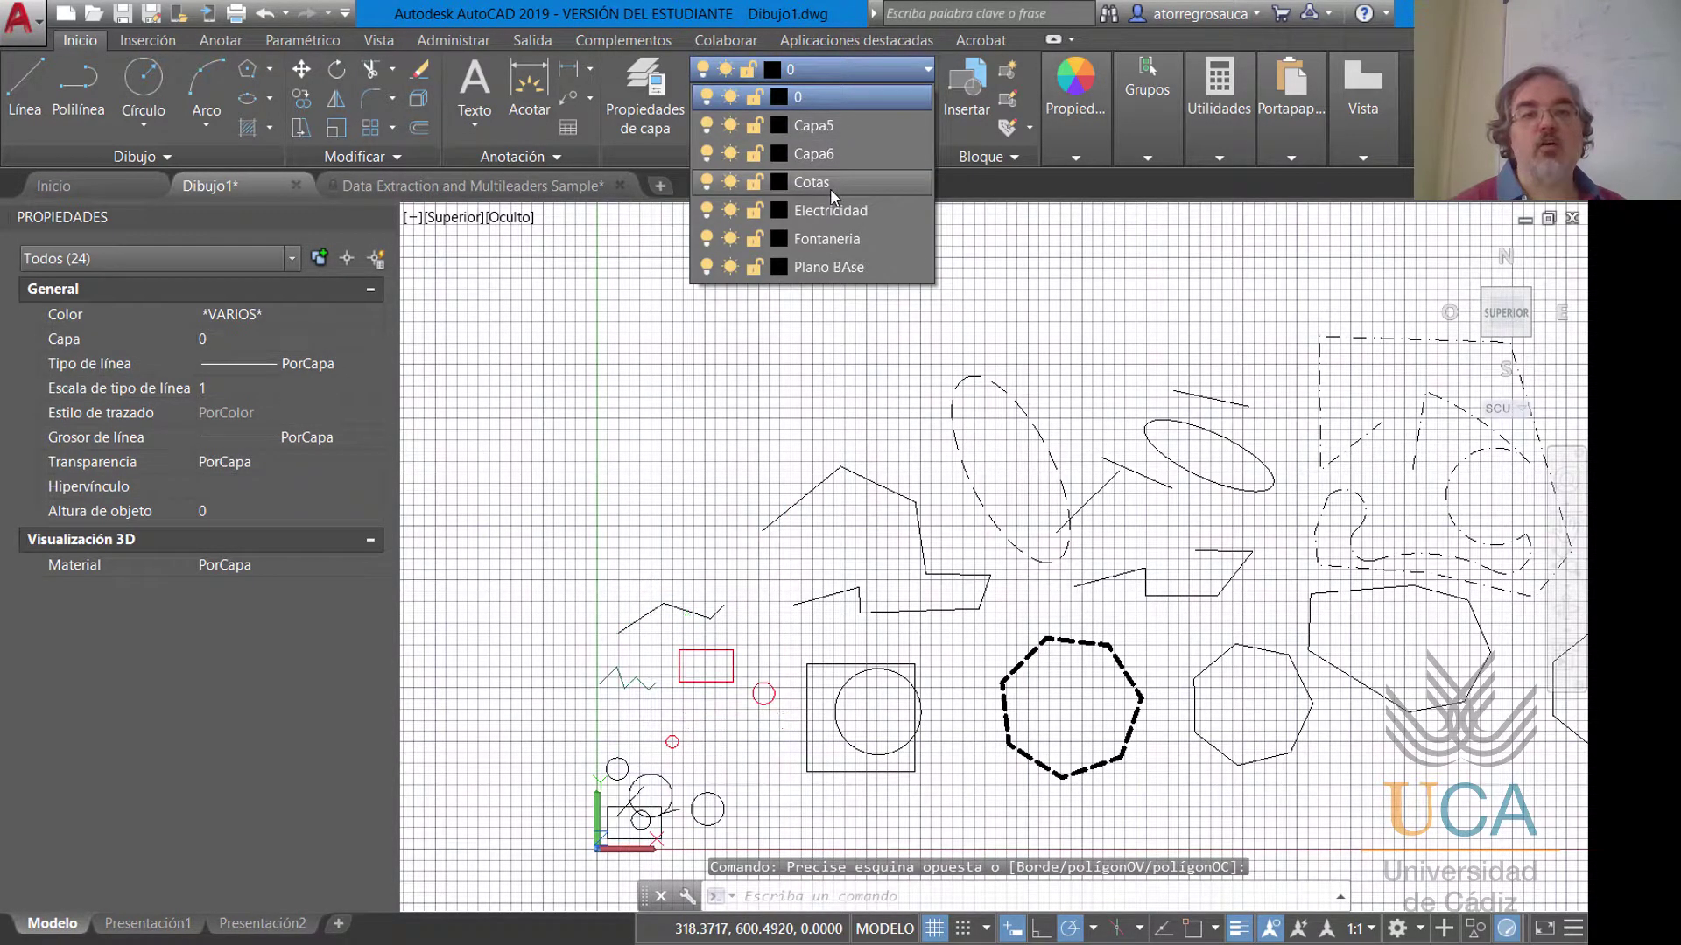
left_click(830, 182)
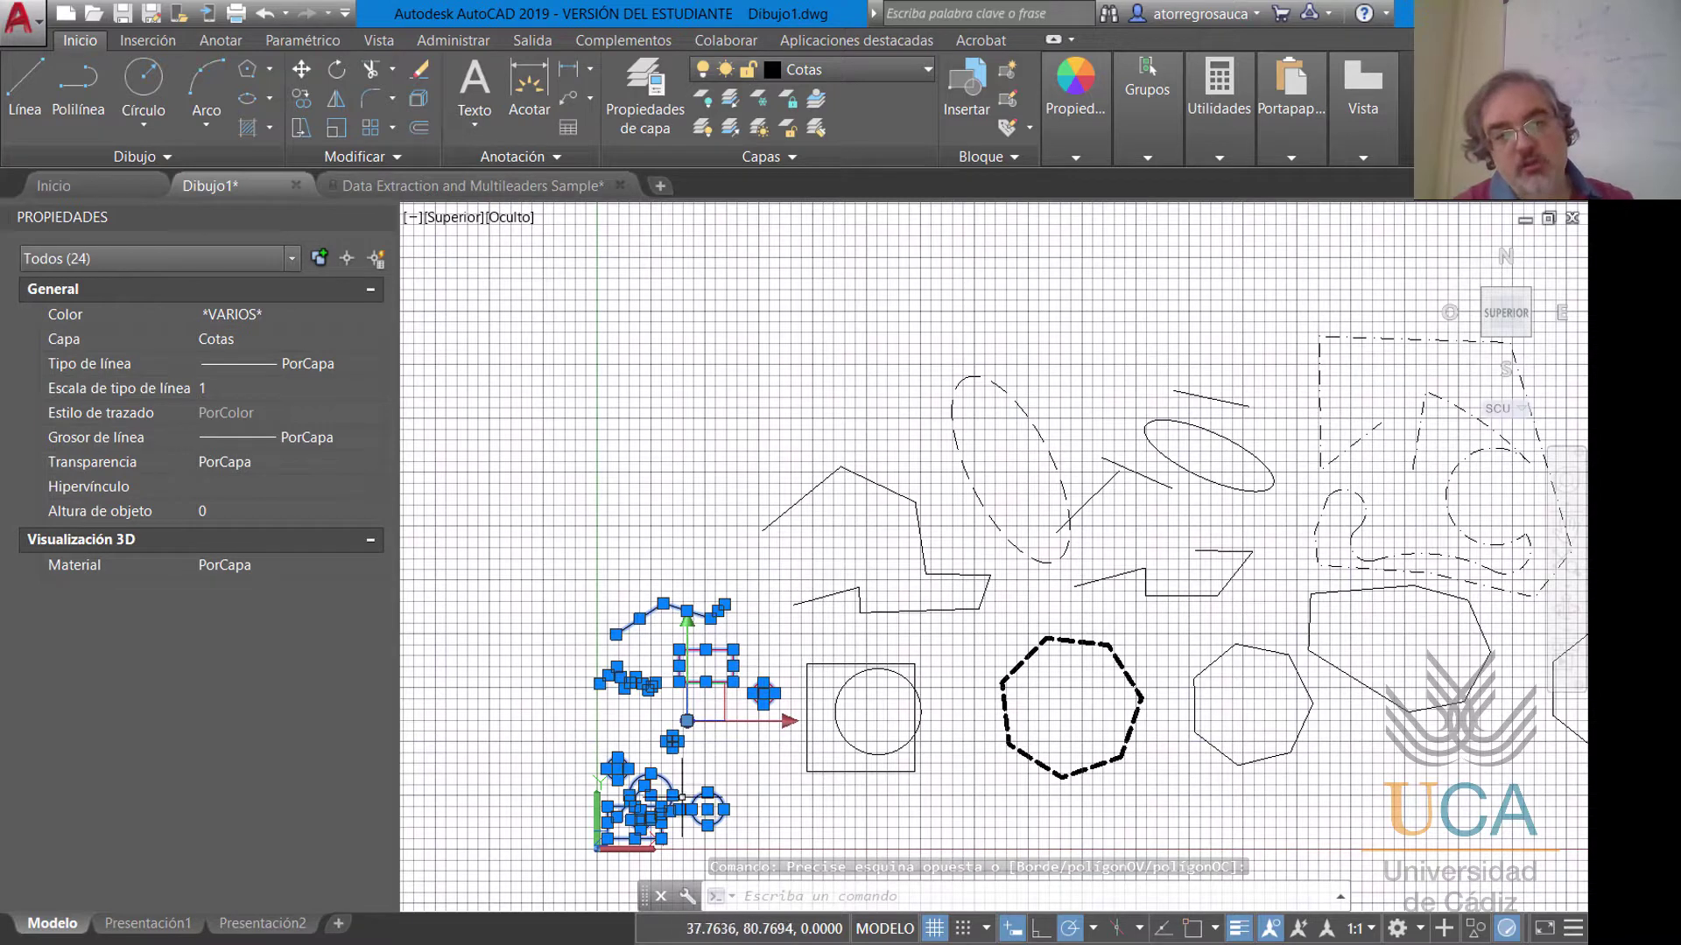
key("Escape")
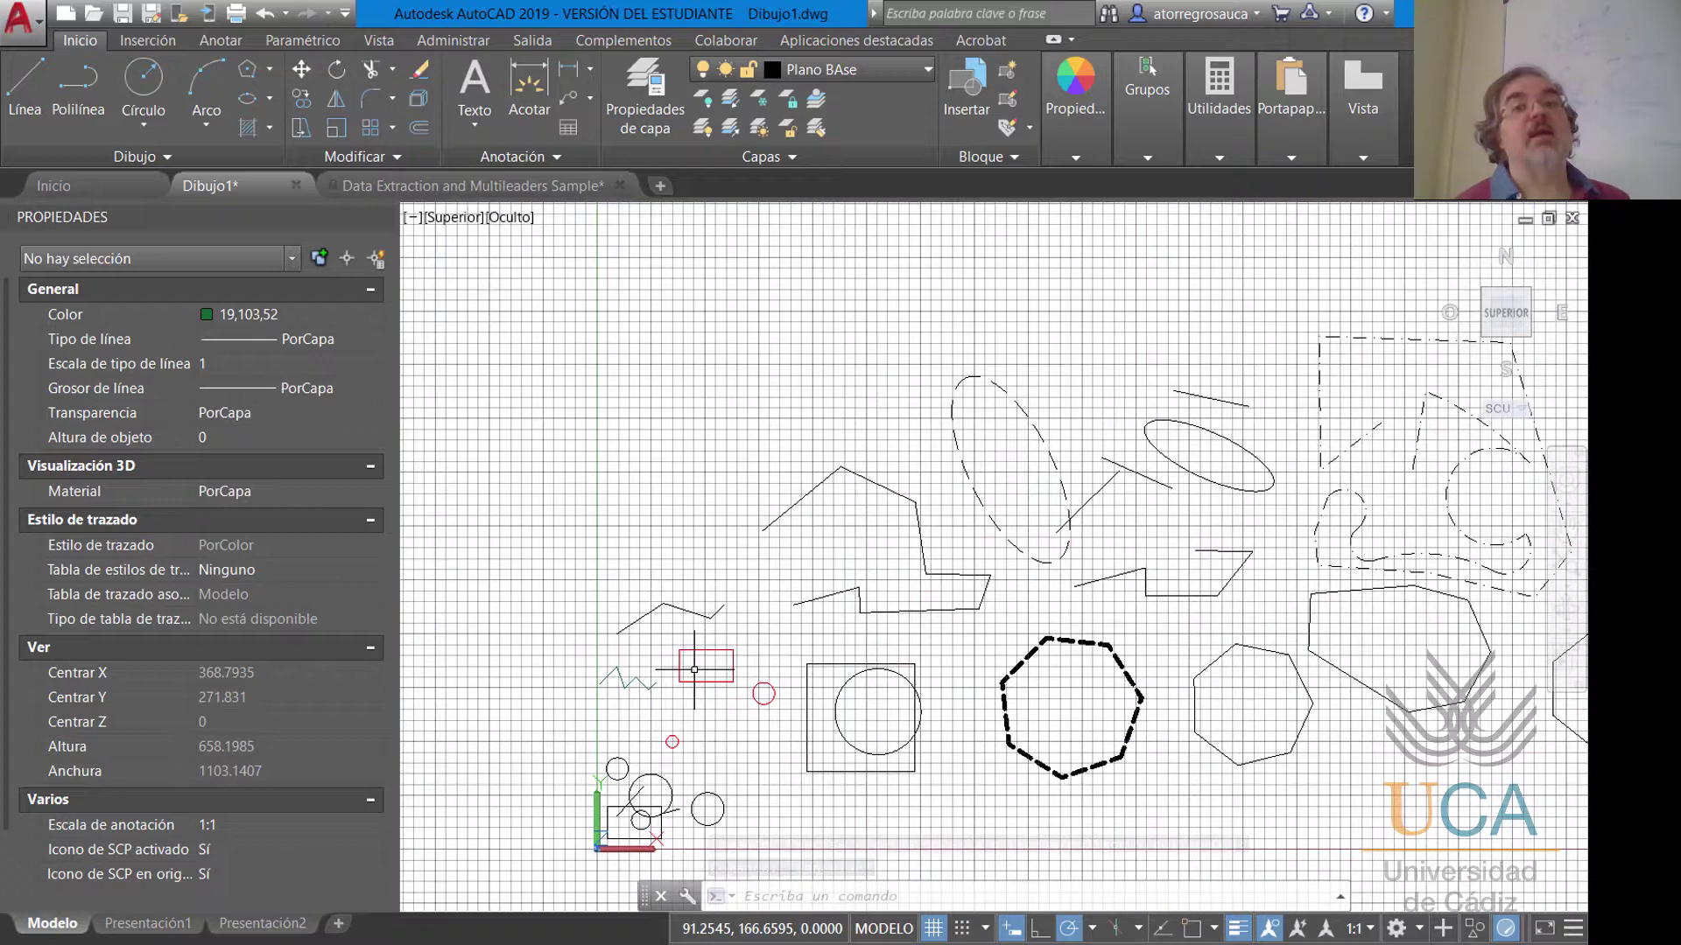
key("Escape")
key("Escape")
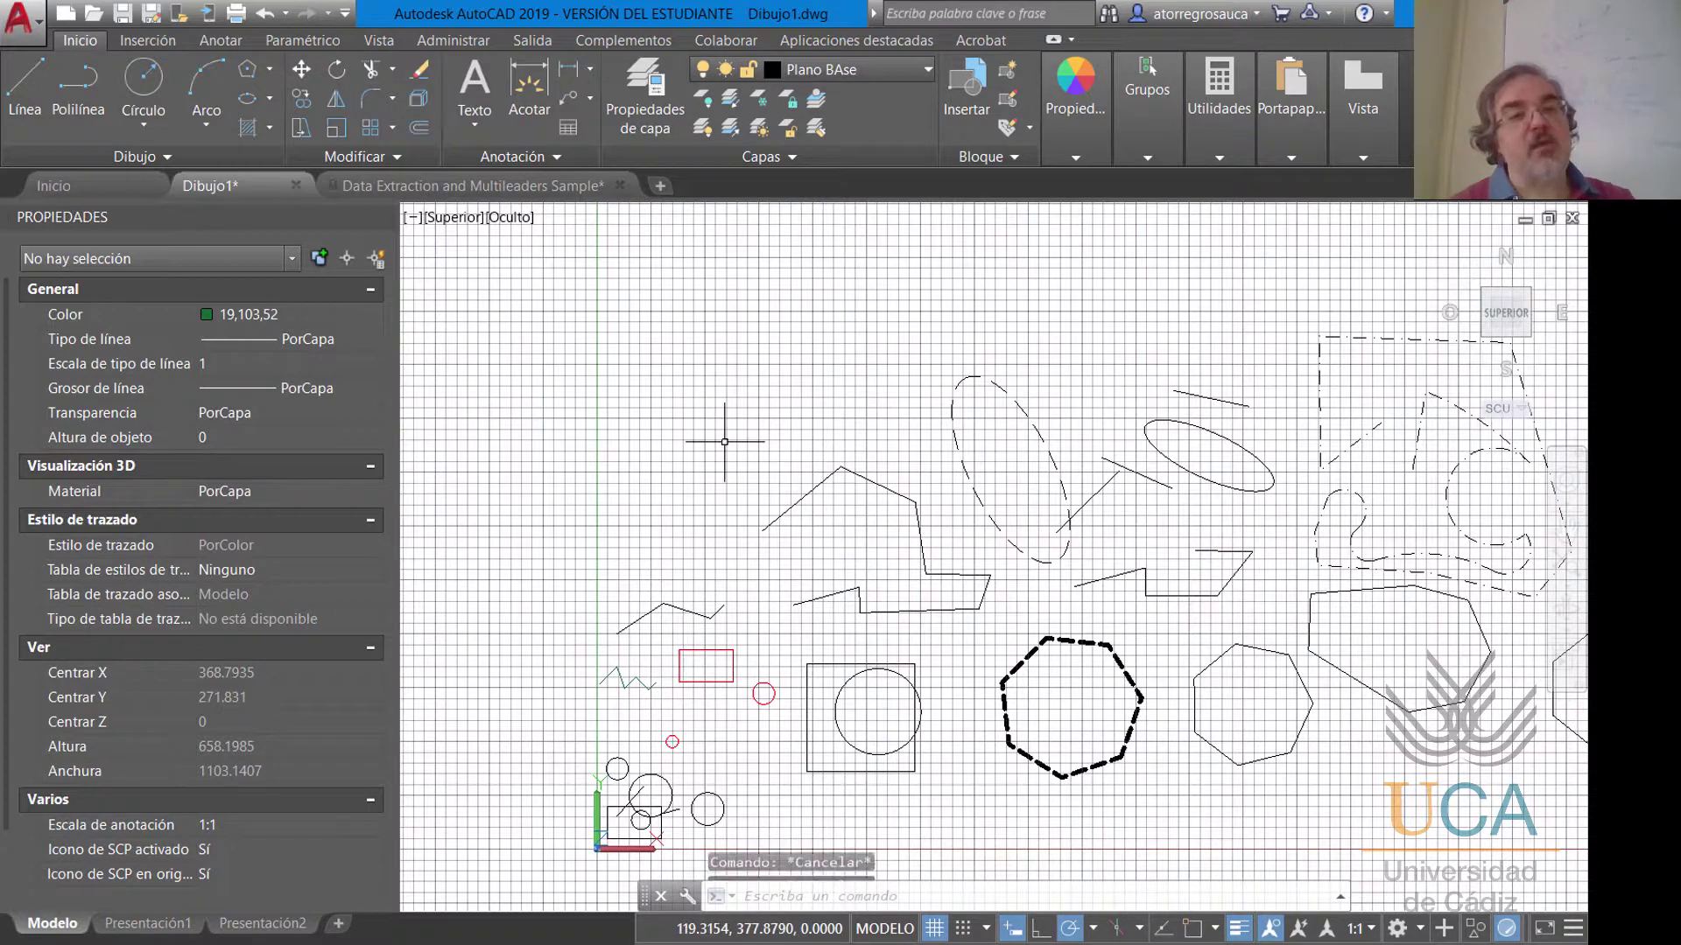
Make Fontaneria the current layer and draw a five-segment zigzag line in the empty area above the small shapes near the origin.
left_click(928, 70)
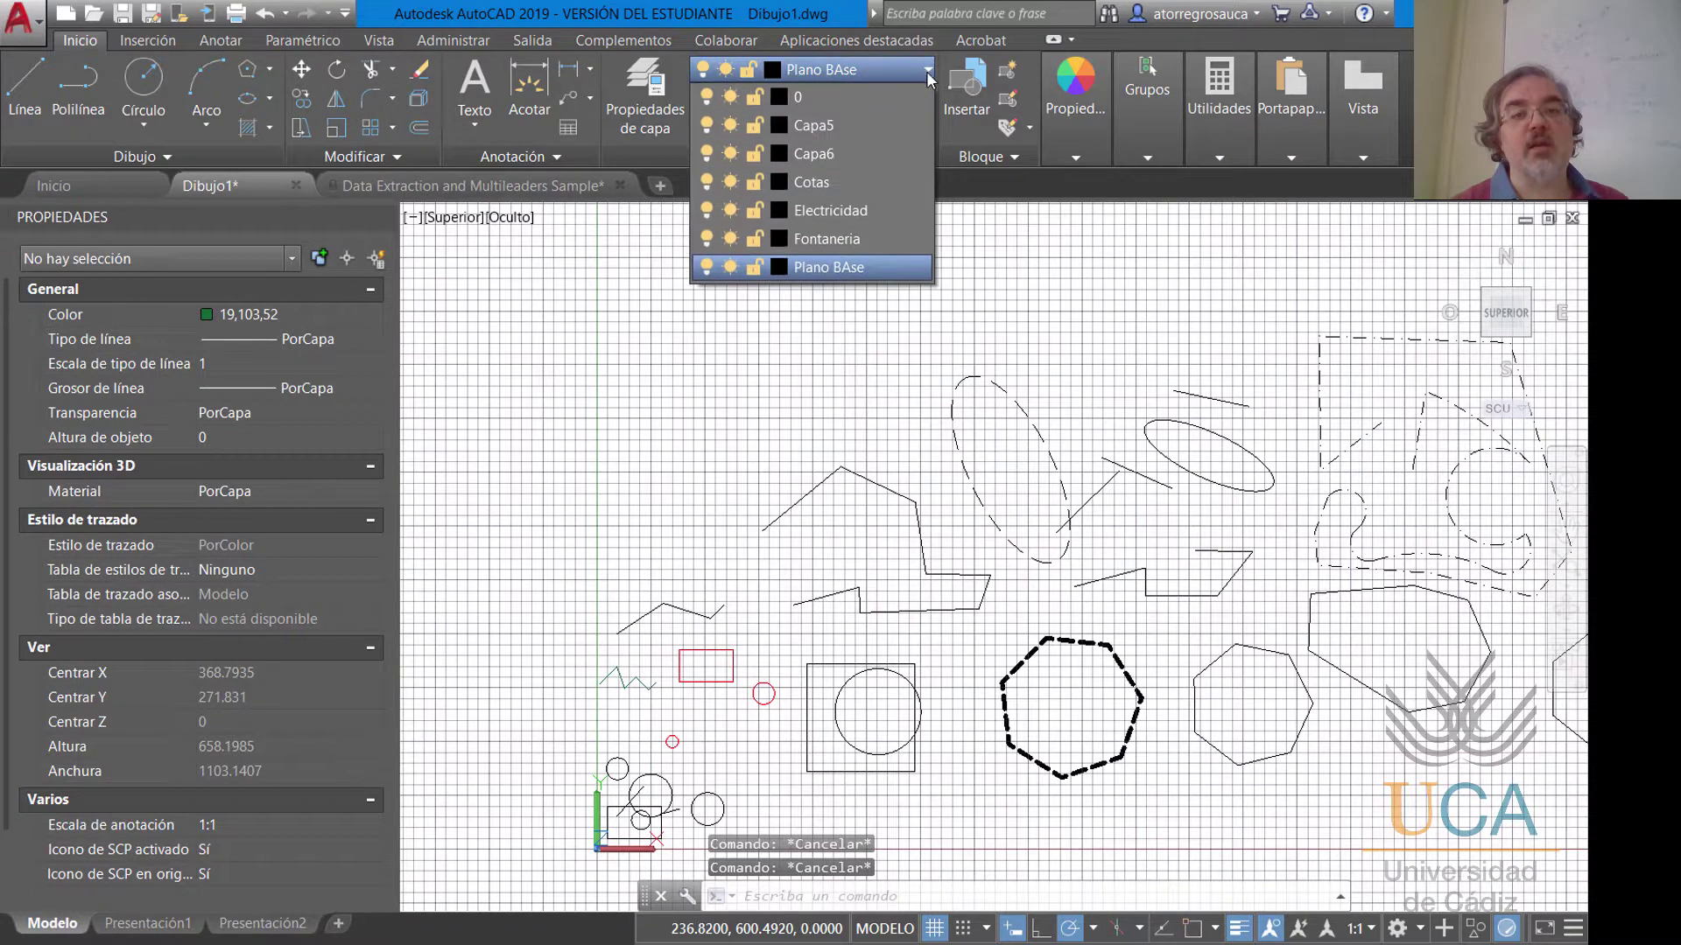
left_click(826, 239)
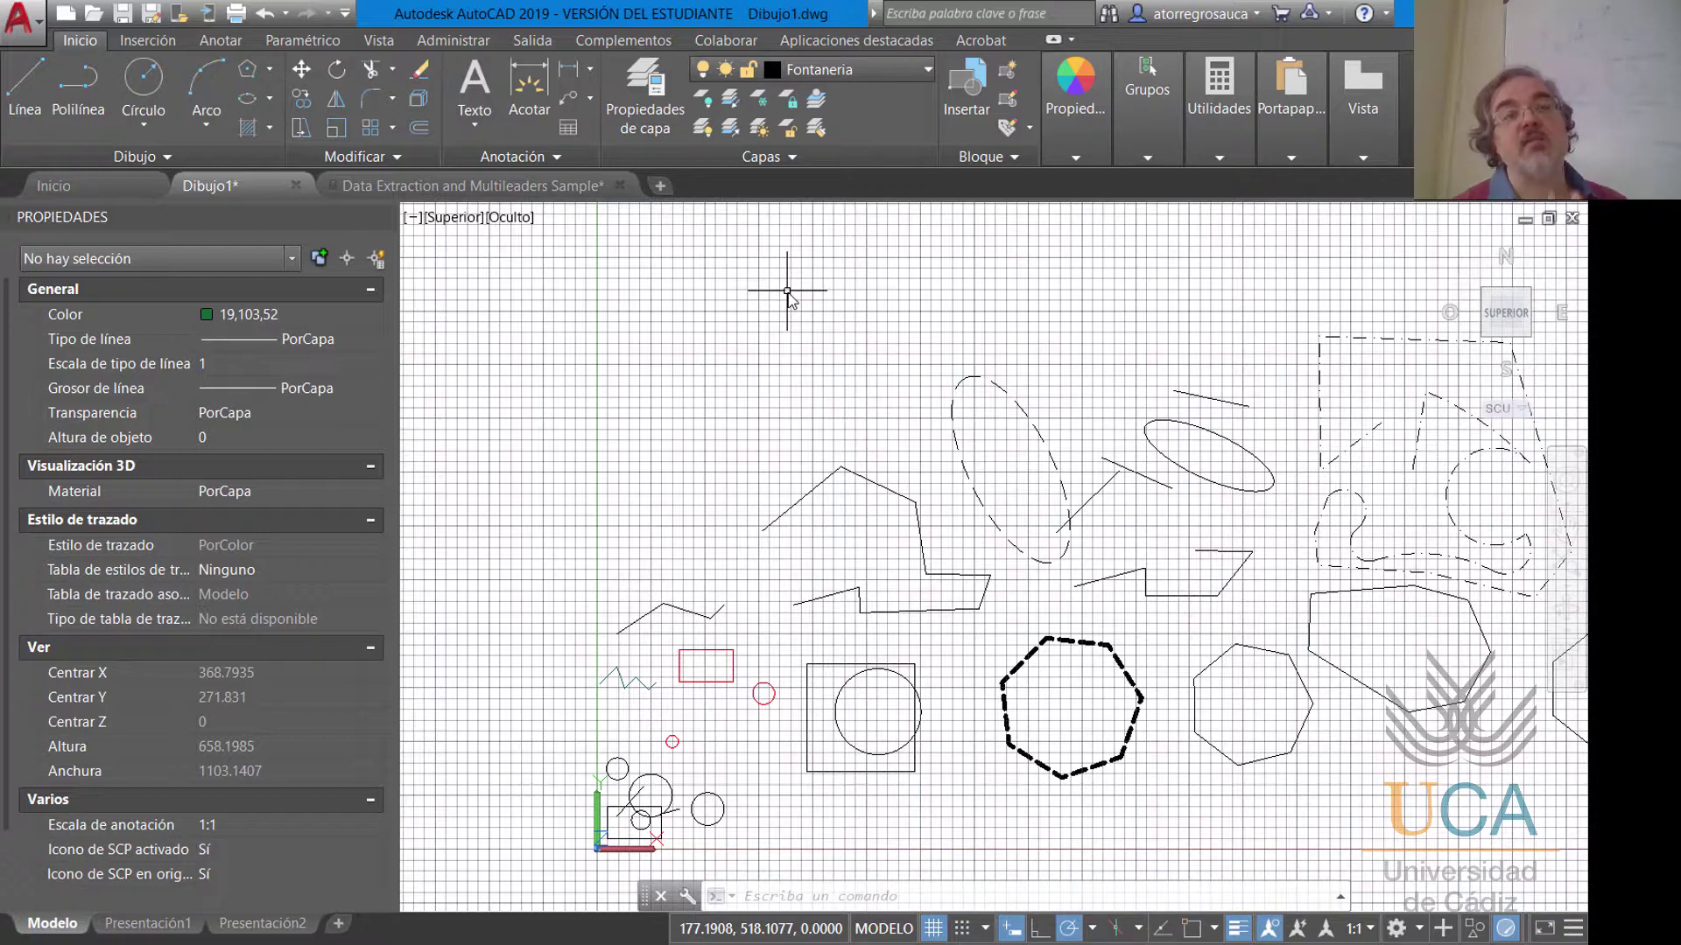
left_click(23, 91)
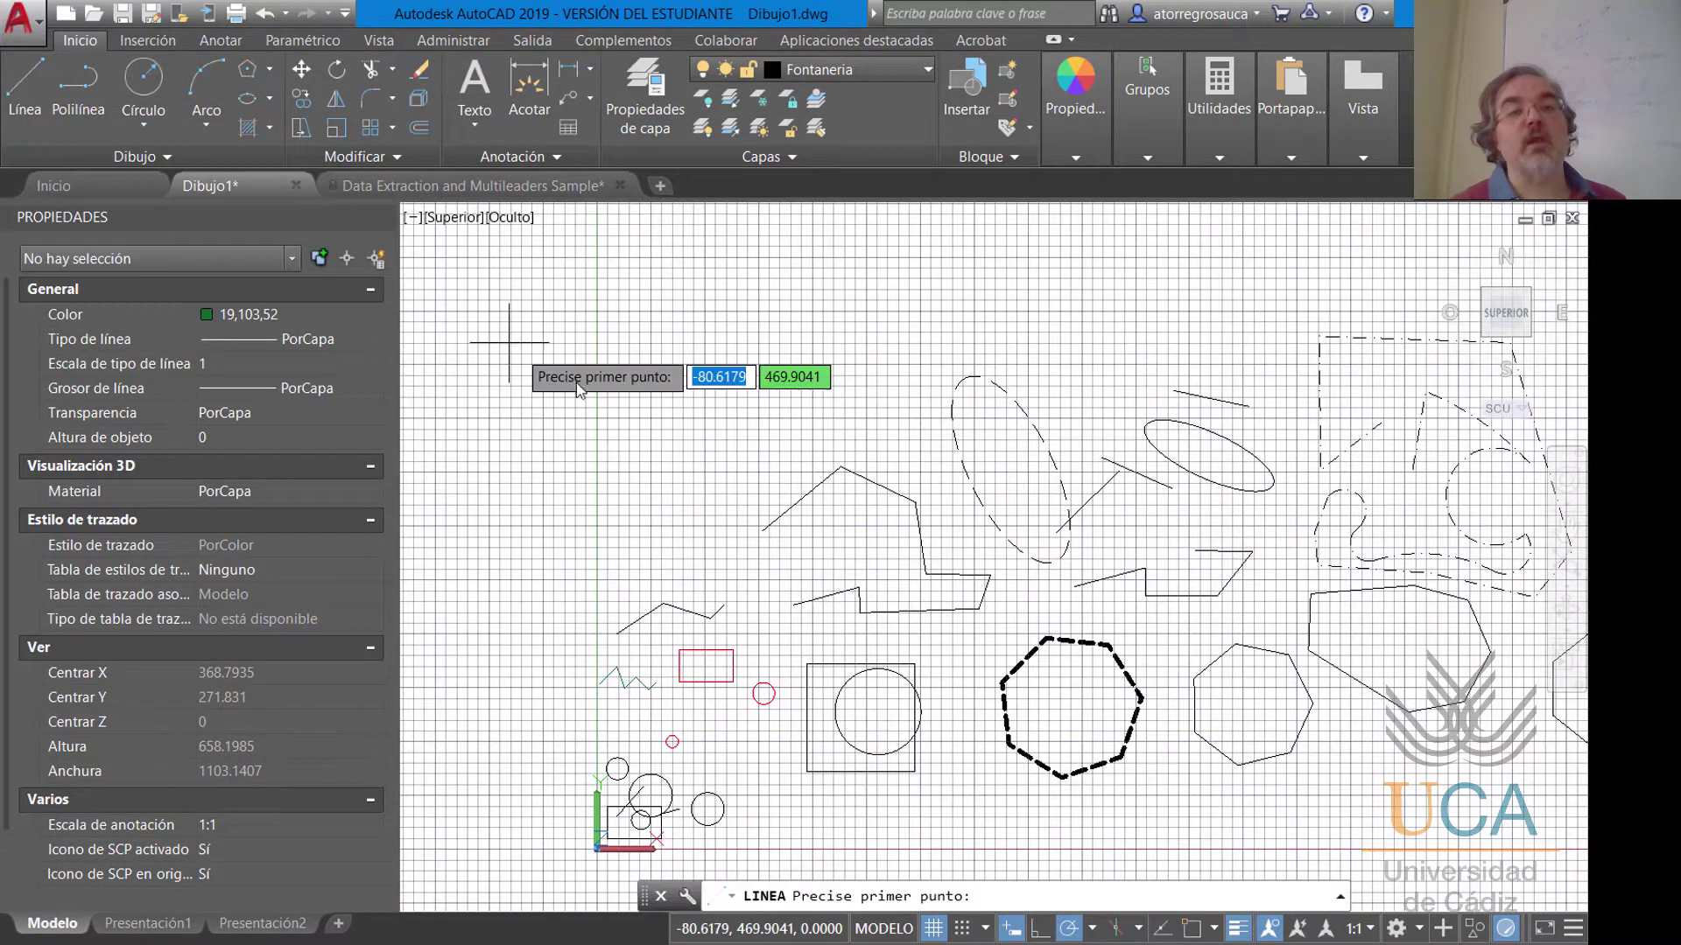
left_click(585, 417)
left_click(671, 333)
left_click(688, 391)
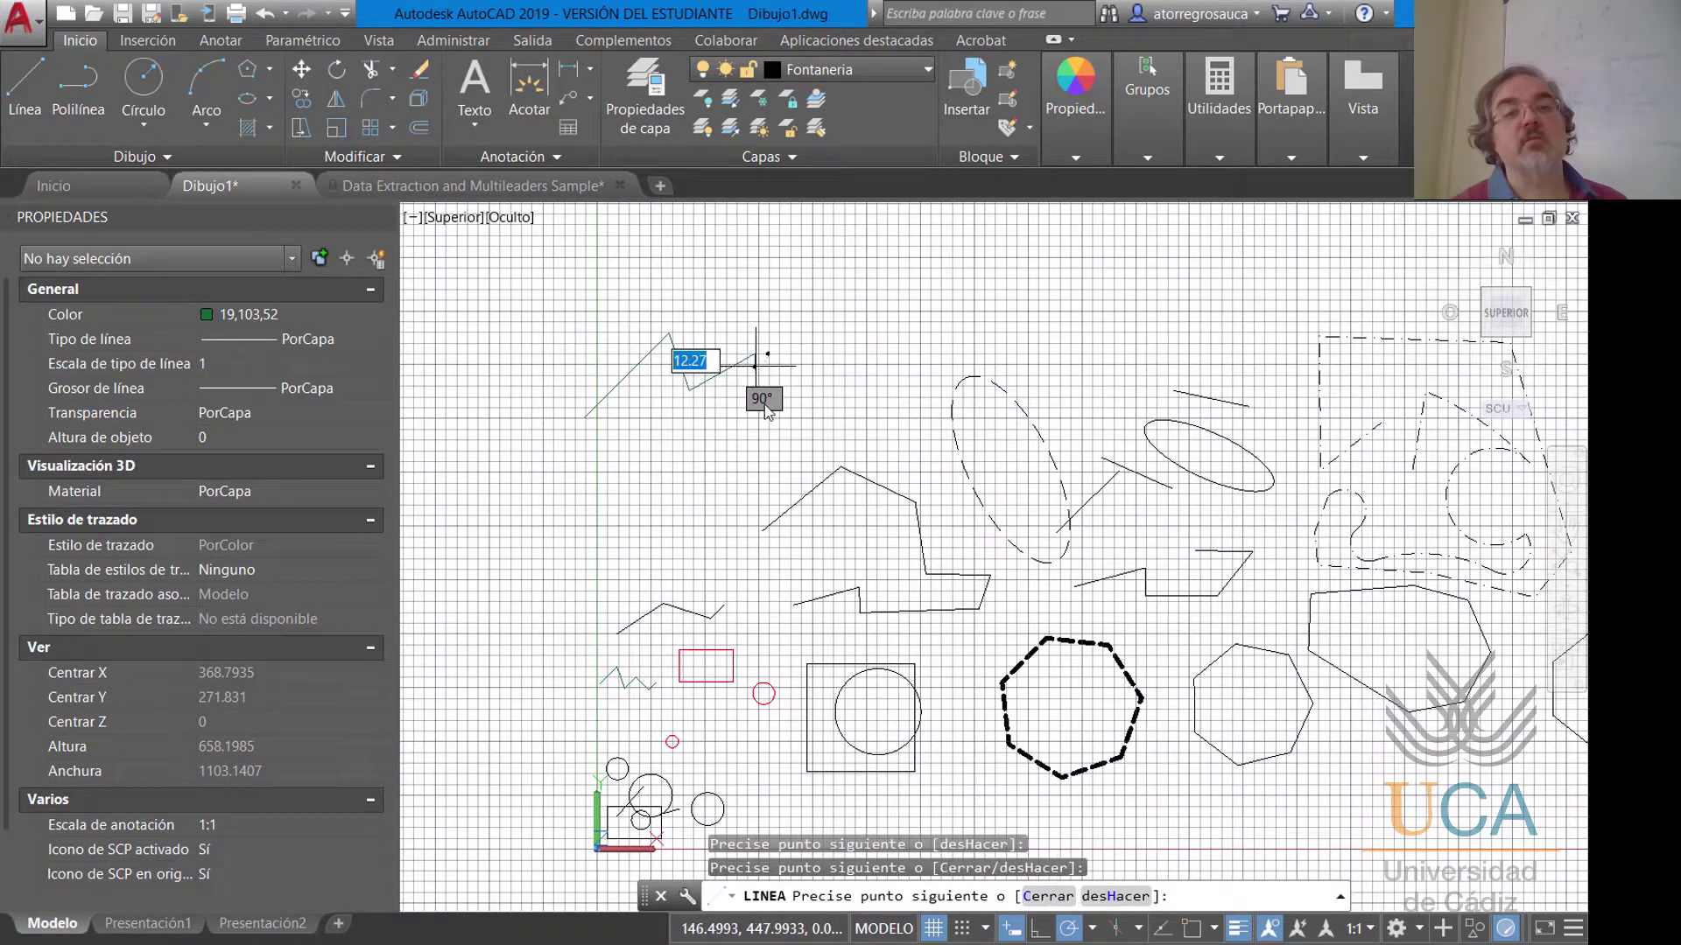
left_click(754, 354)
left_click(834, 377)
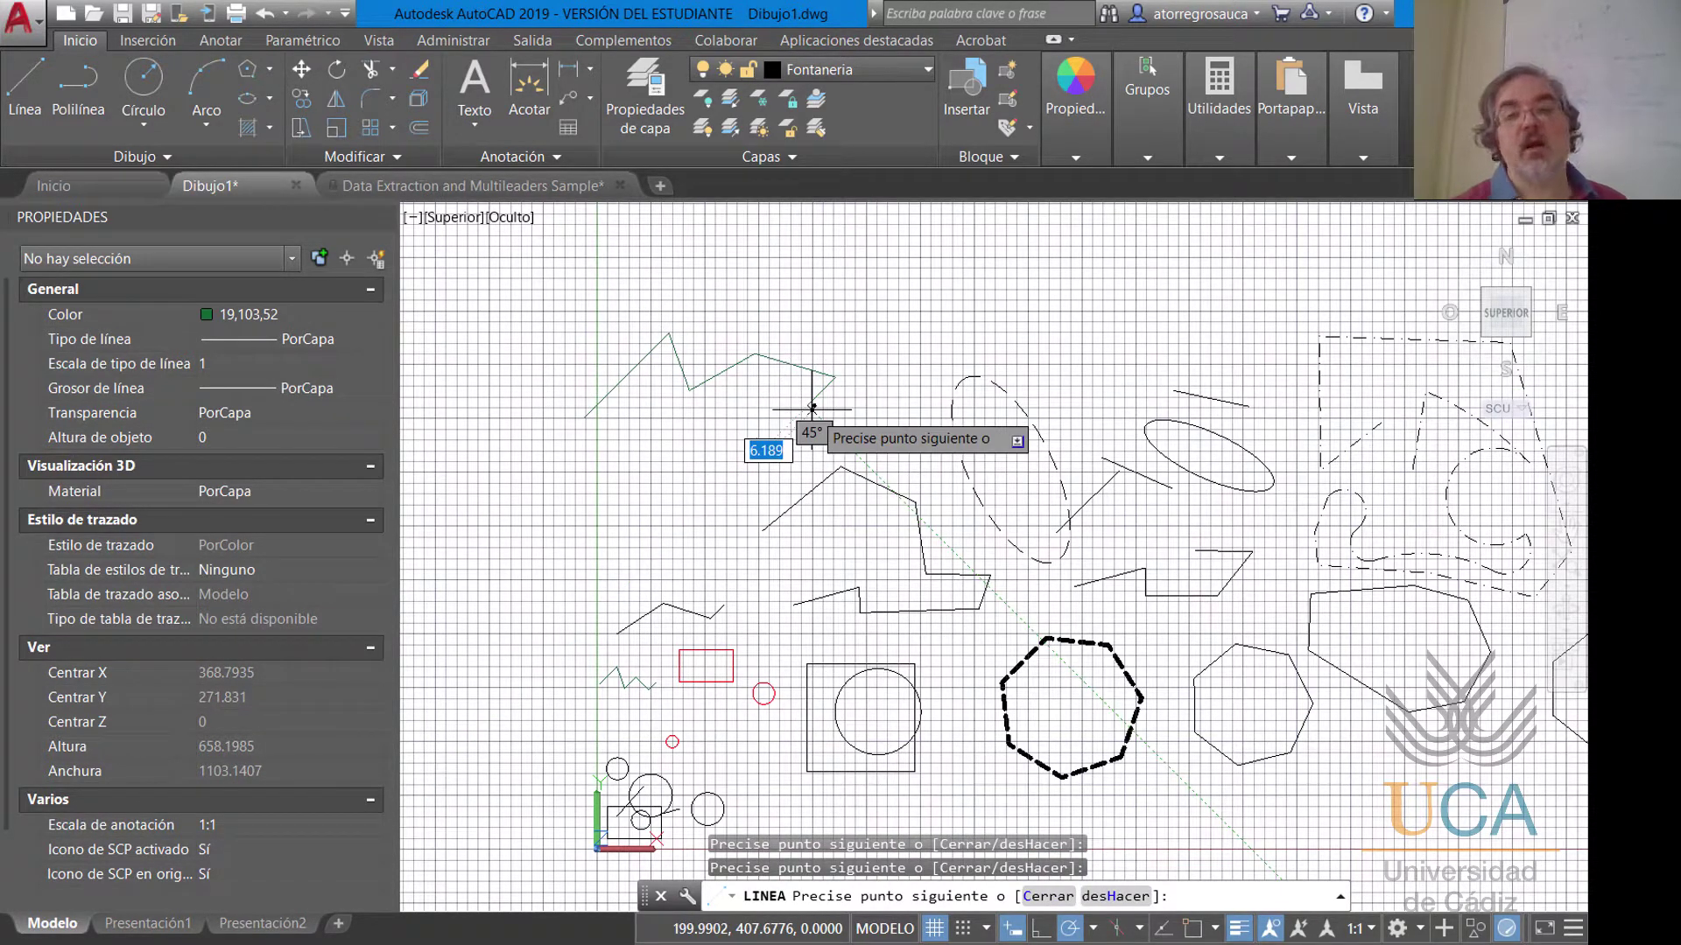
left_click(811, 409)
key("Return")
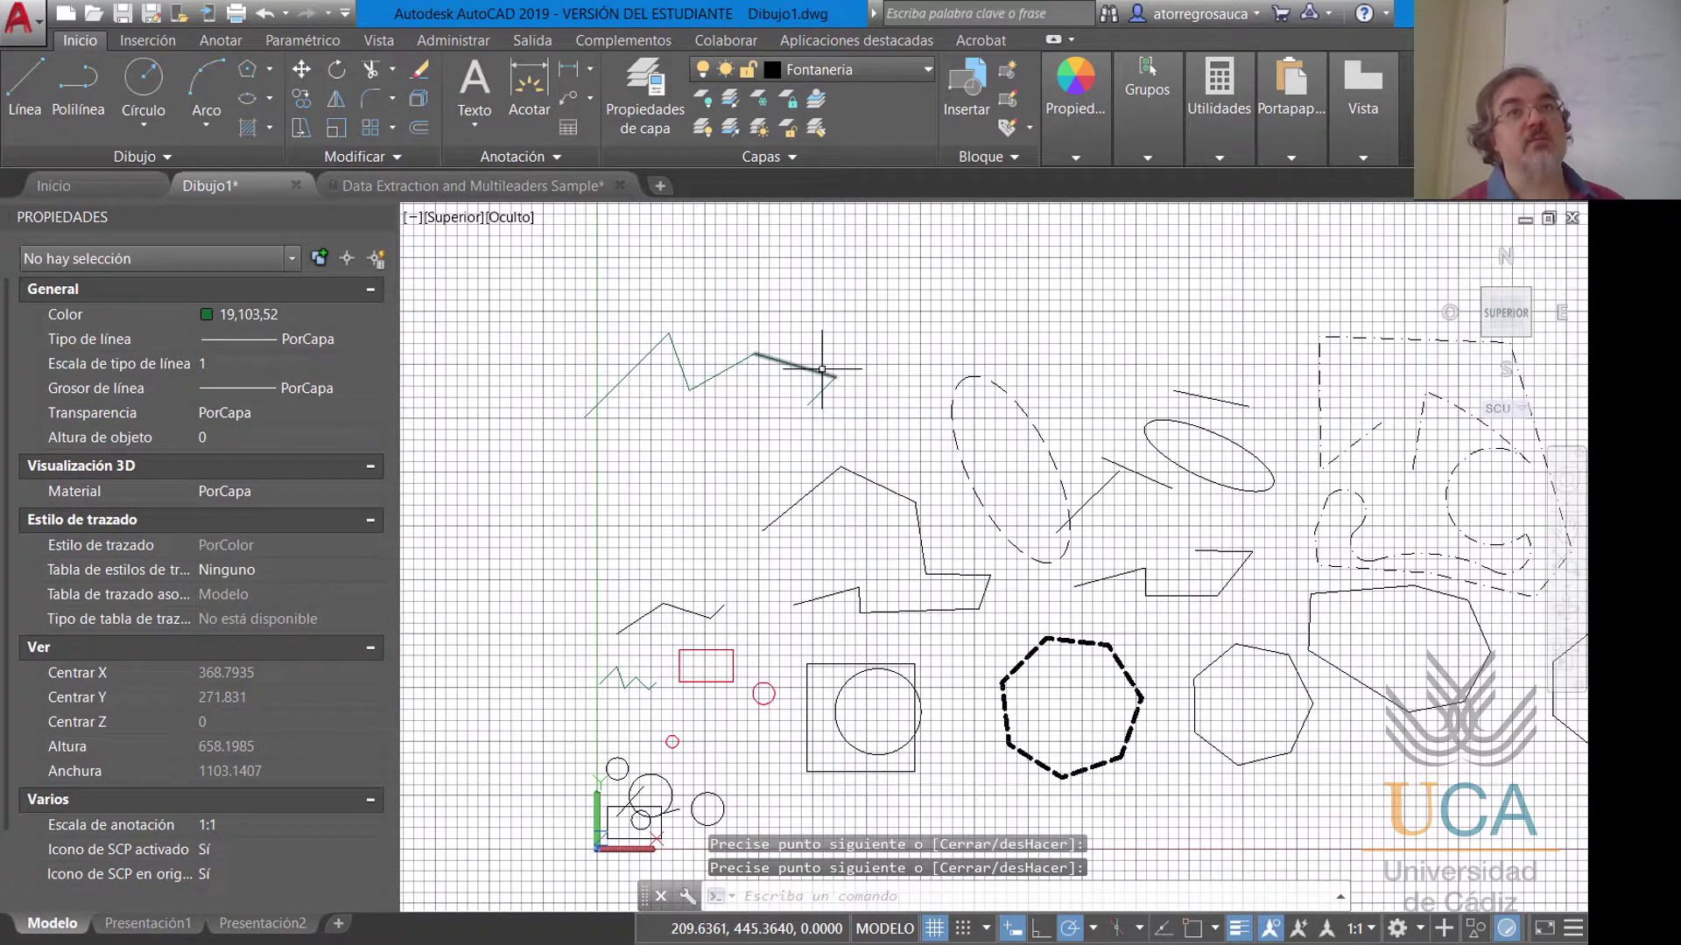
mouse_move(822, 370)
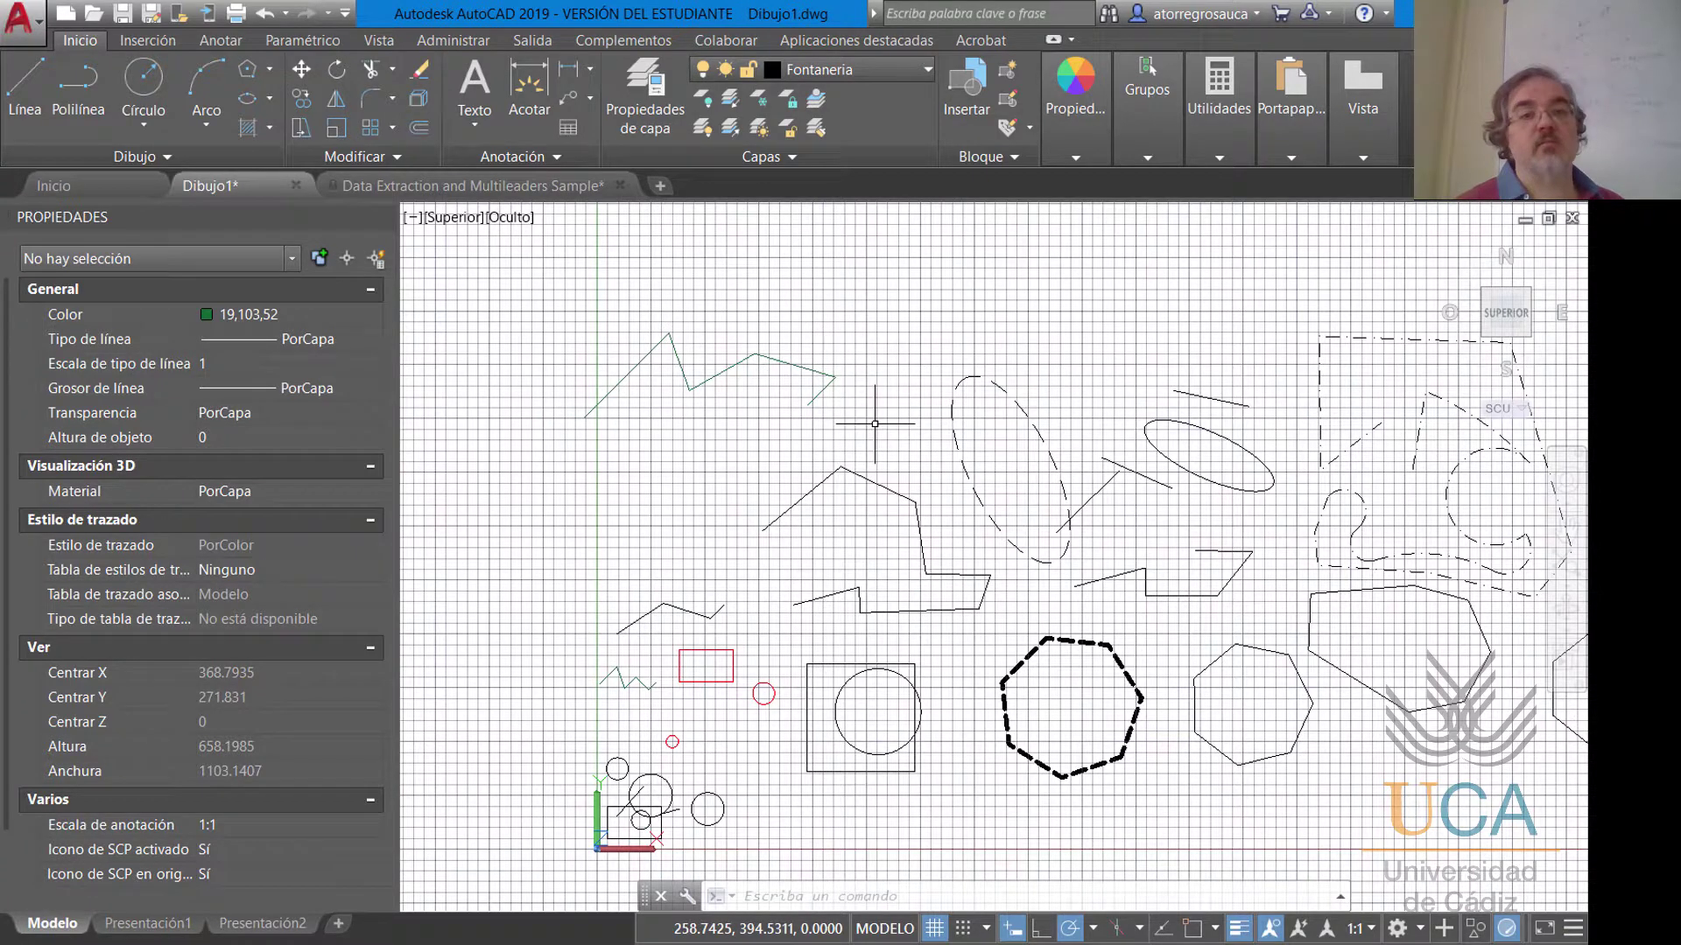
Turn layer Cotas off to hide its objects, and turn it back on.
scroll(874, 420, "down", 2)
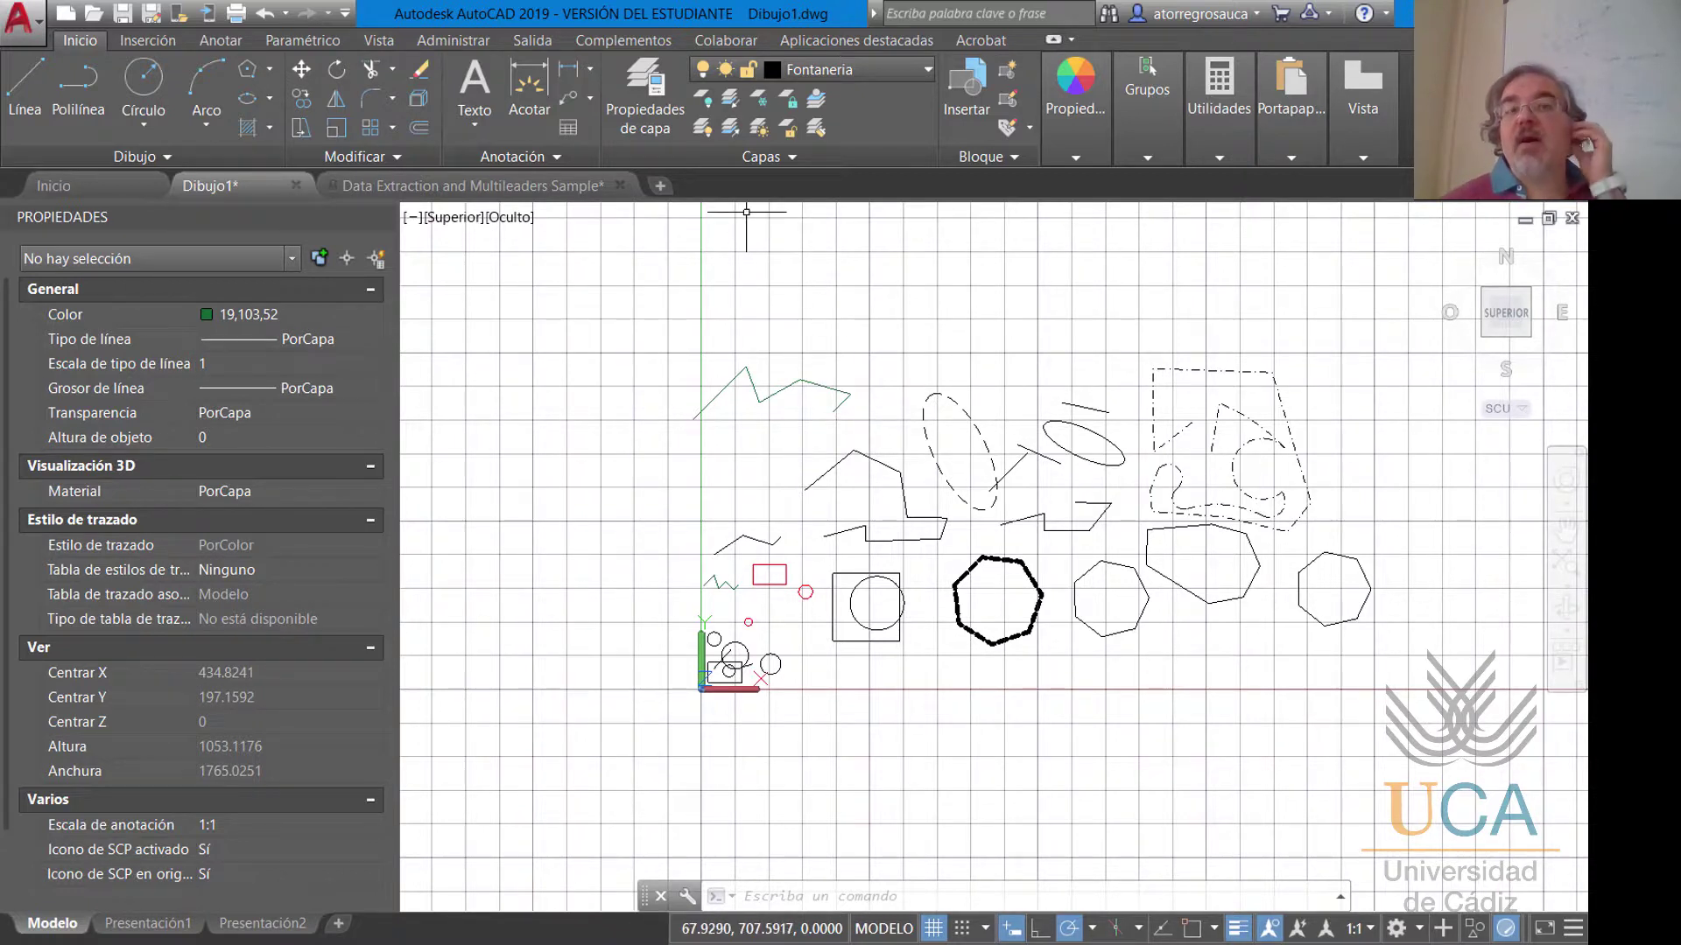
left_click(928, 70)
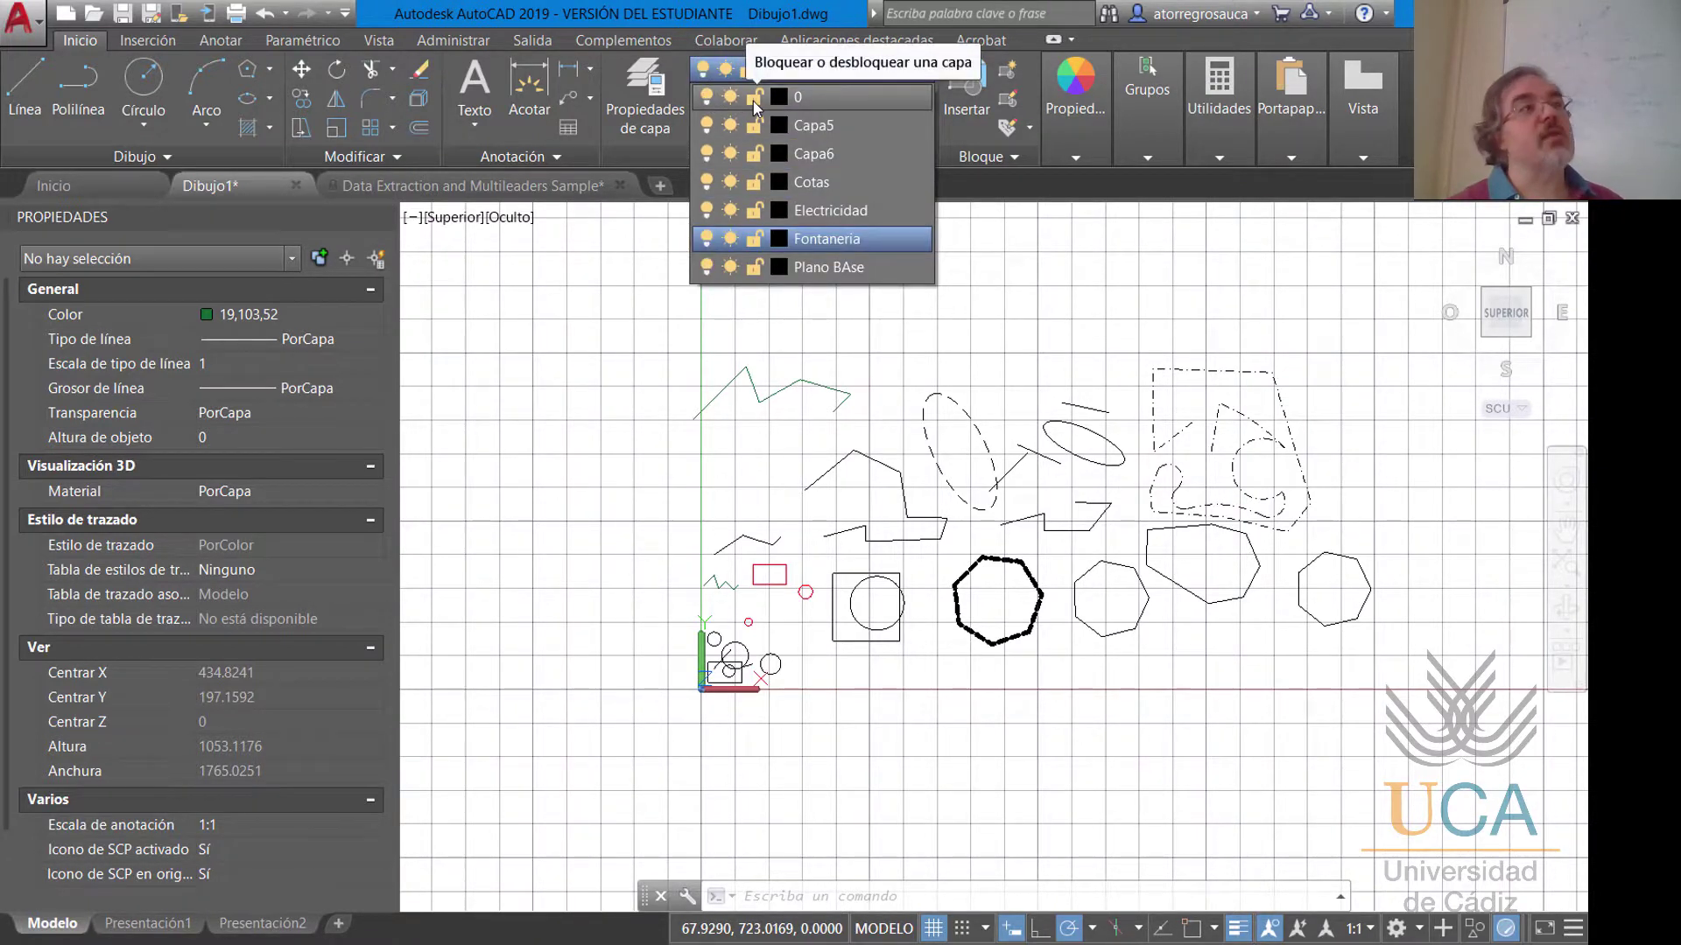
left_click(706, 182)
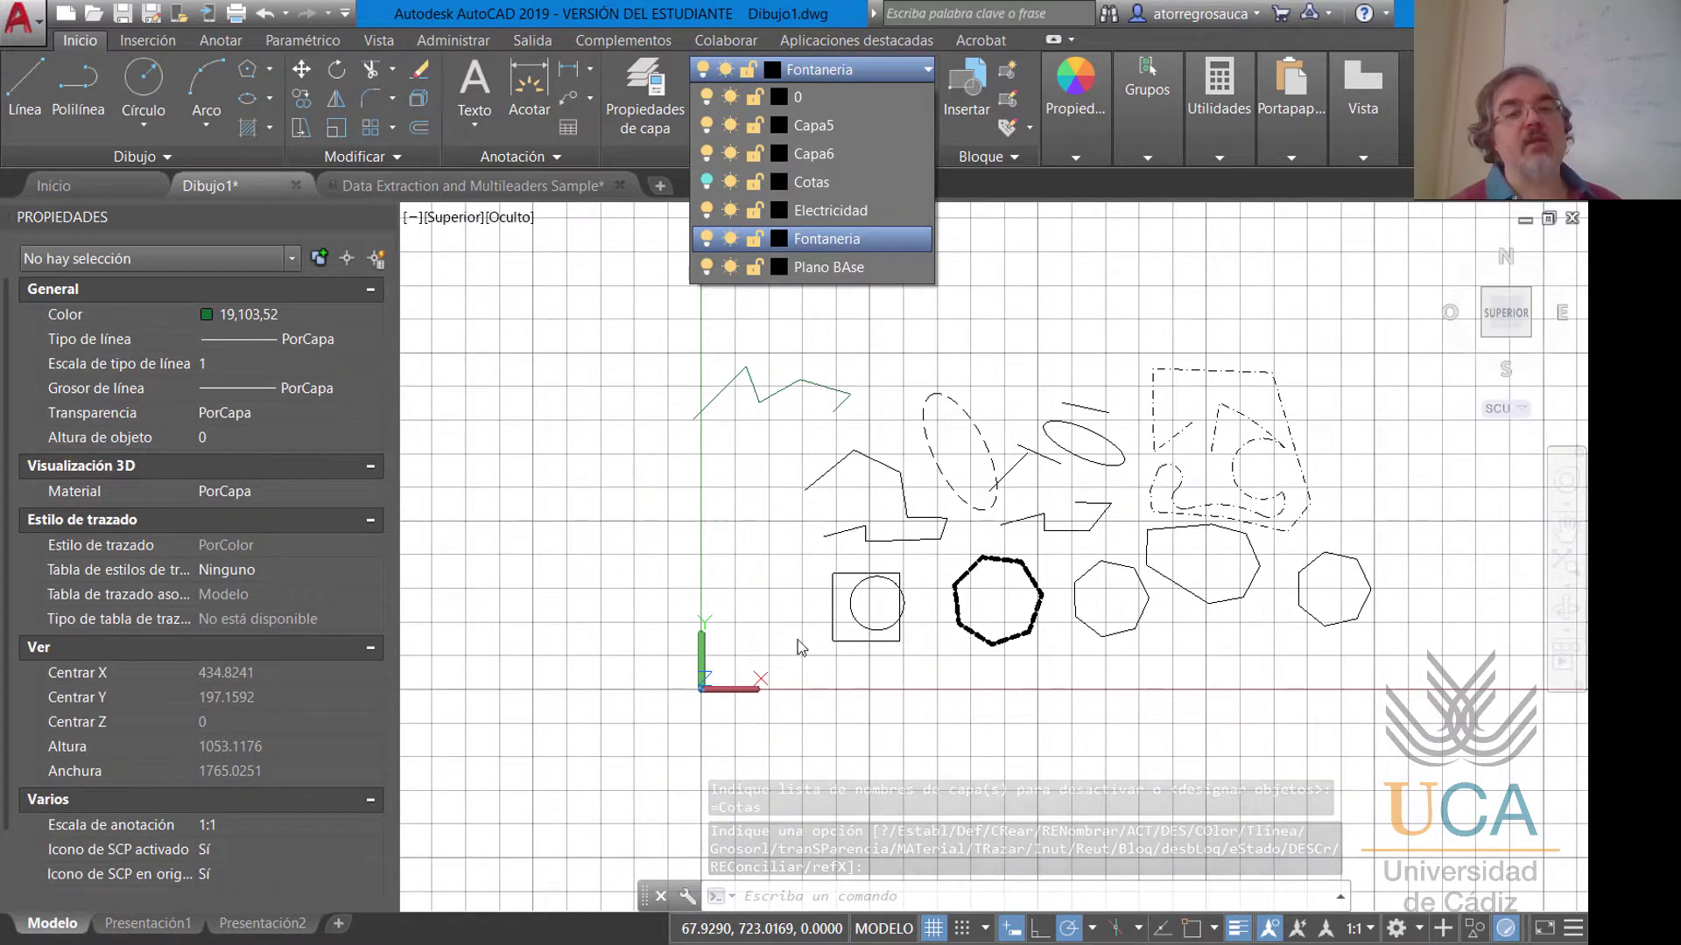
left_click(706, 182)
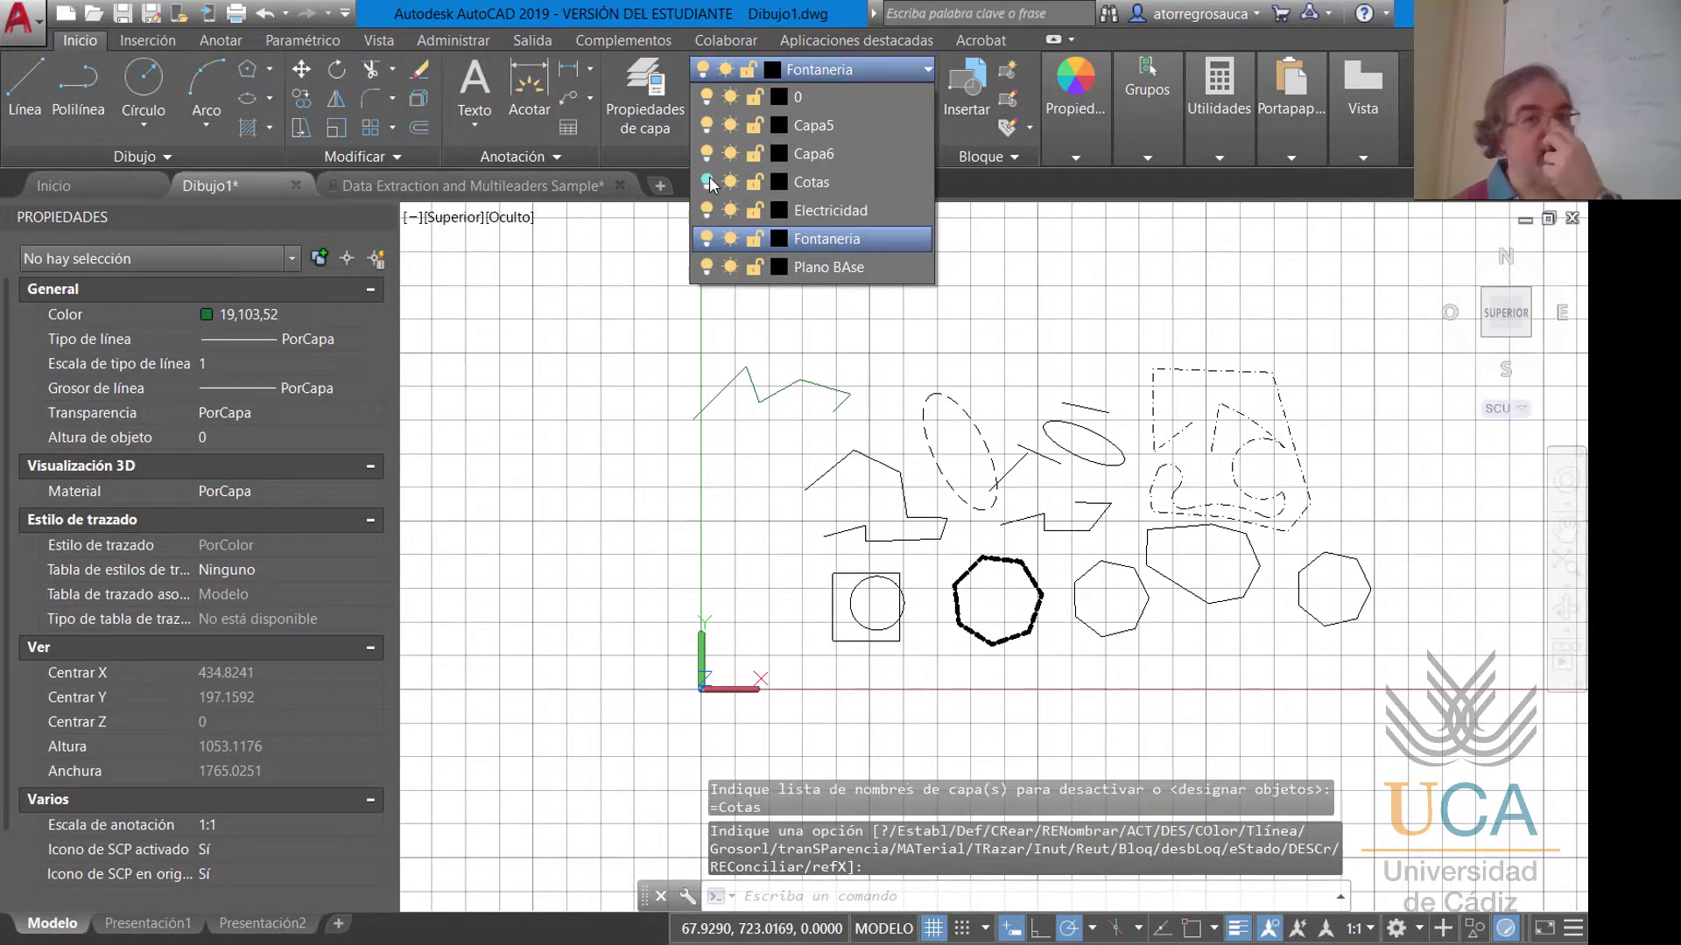
left_click(706, 181)
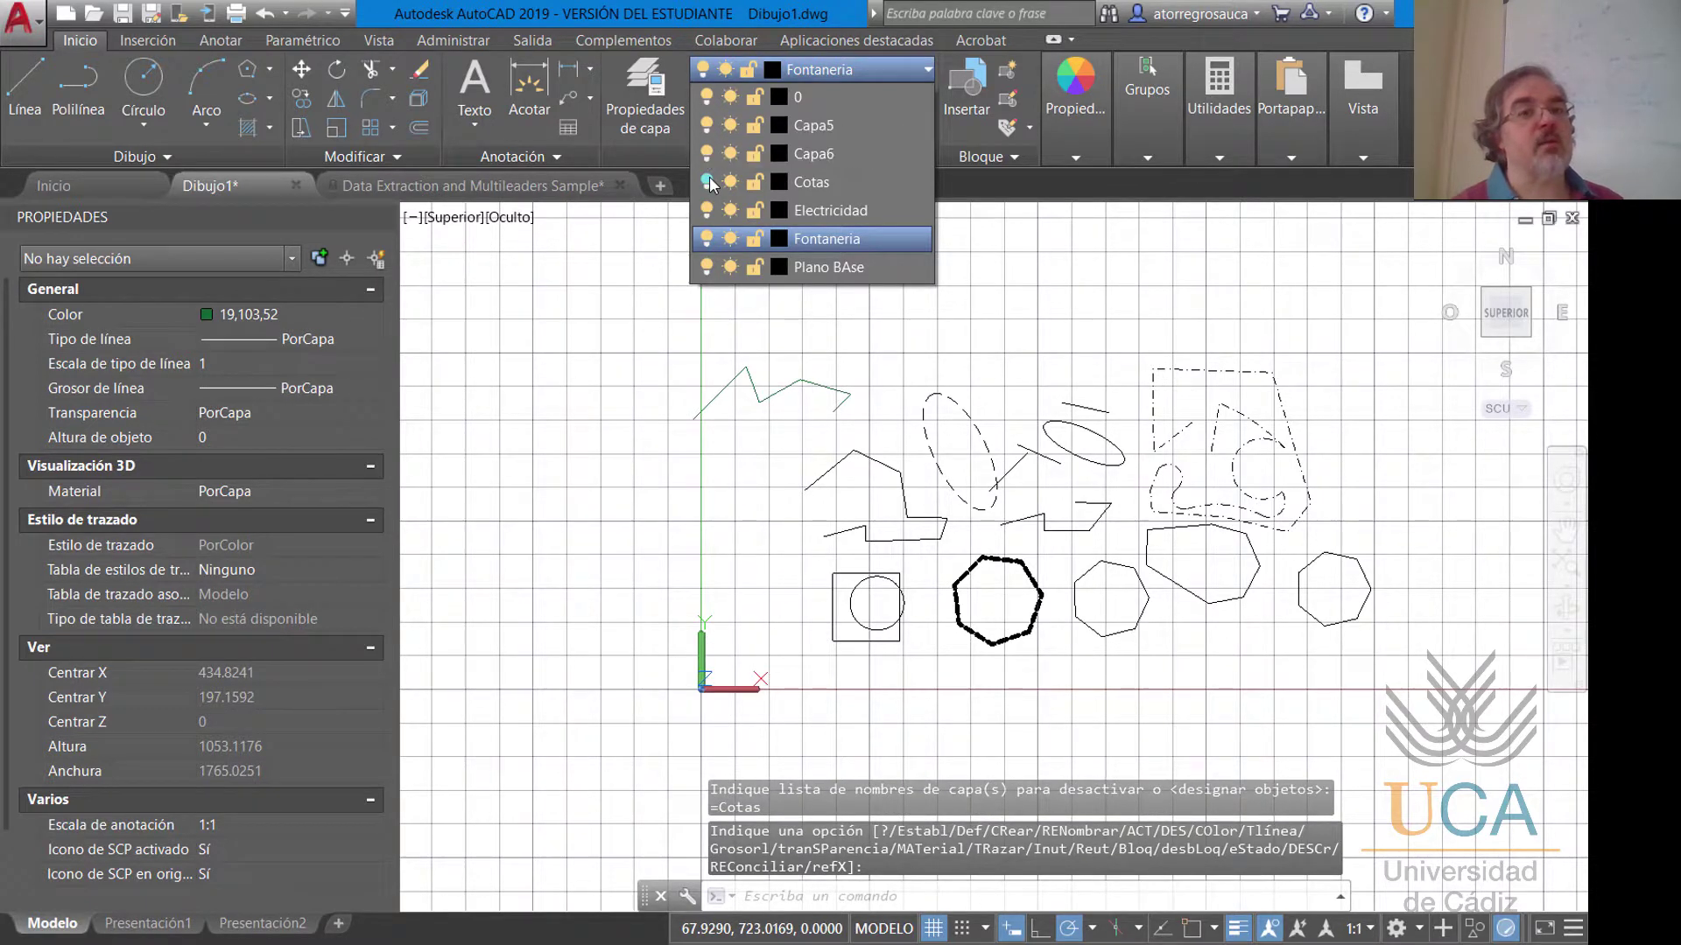
left_click(706, 181)
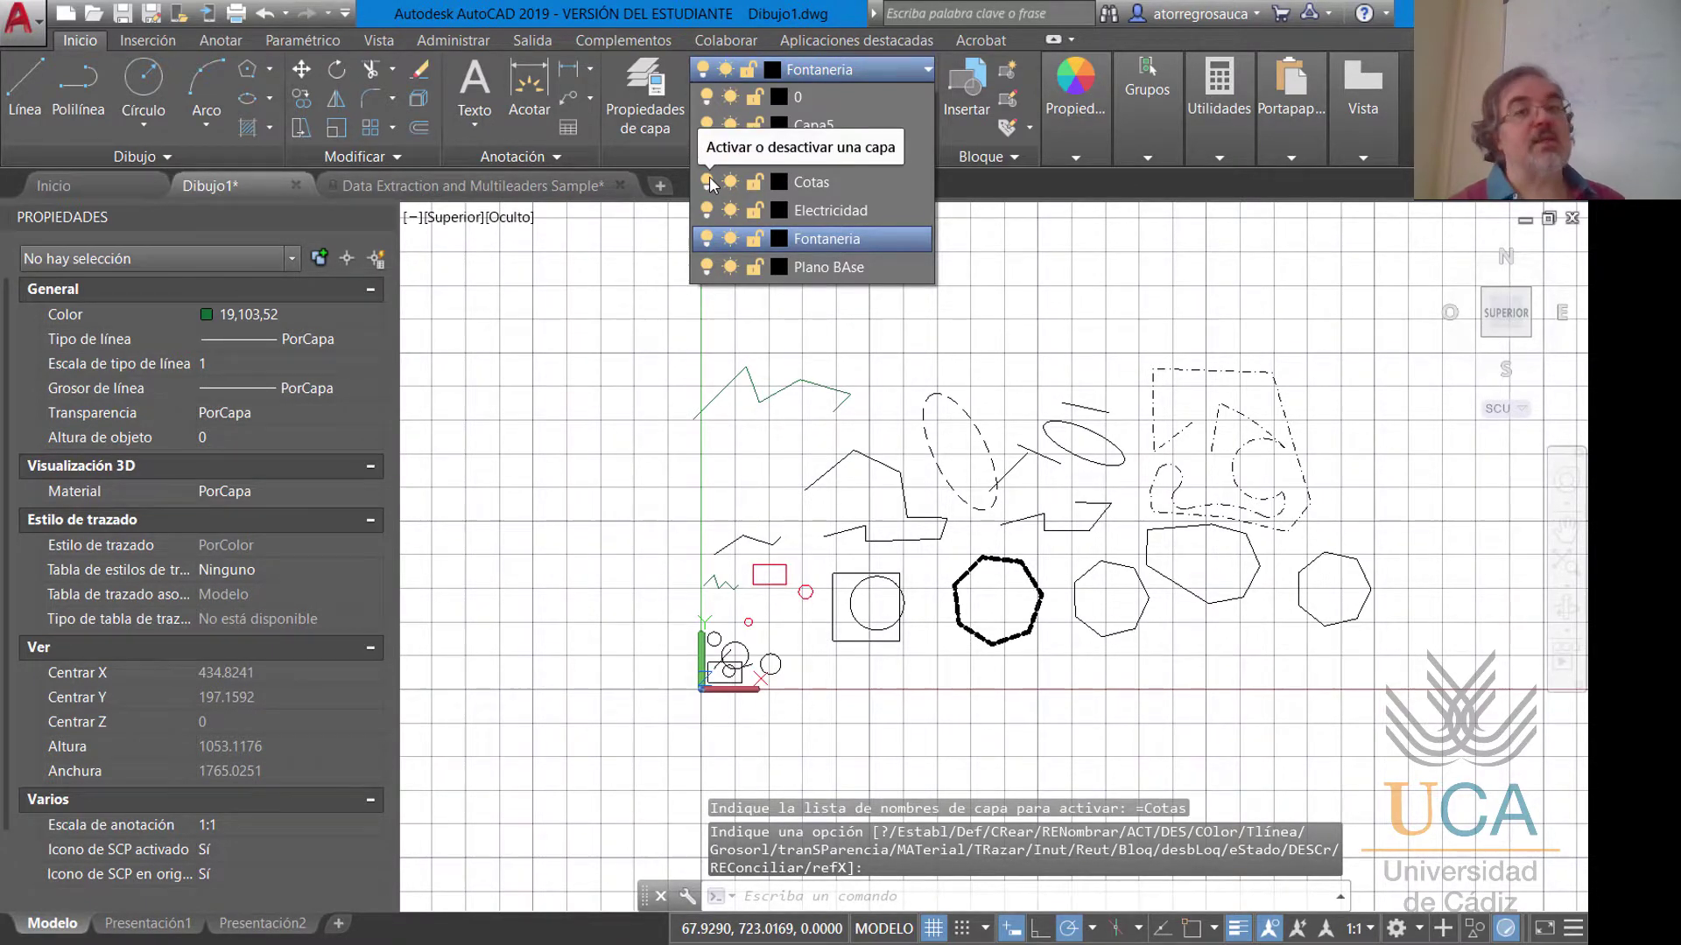
Lock layer Cotas and try to erase the red rectangle that belongs to it.
left_click(757, 181)
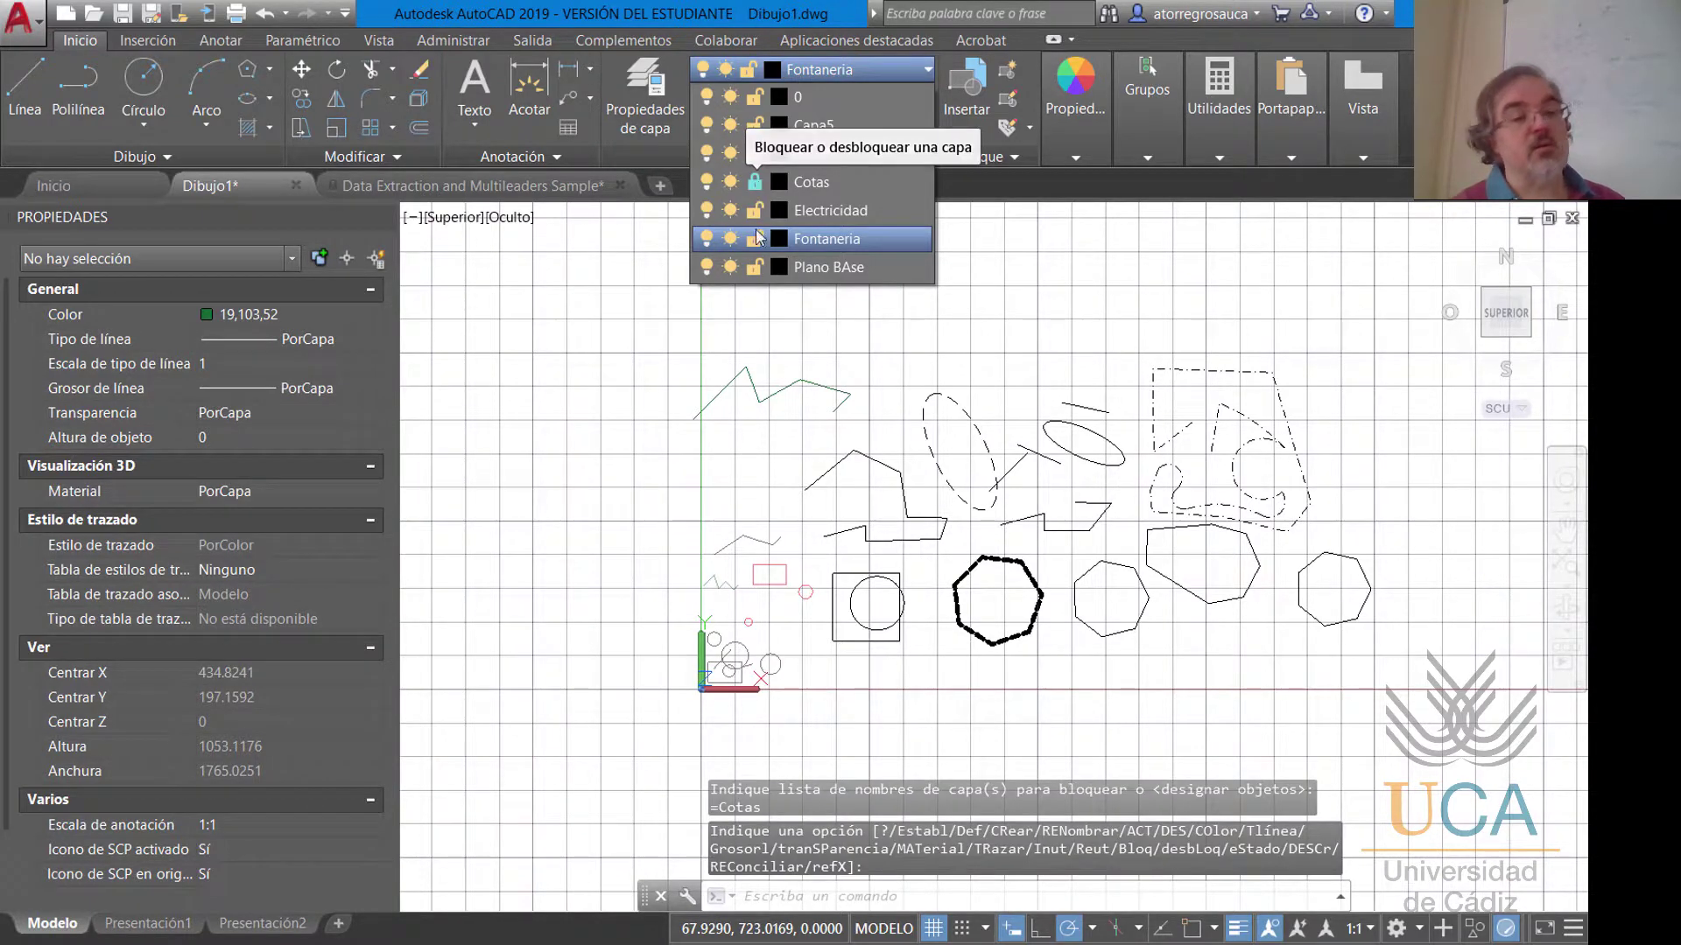
scroll(770, 617, "up", 2)
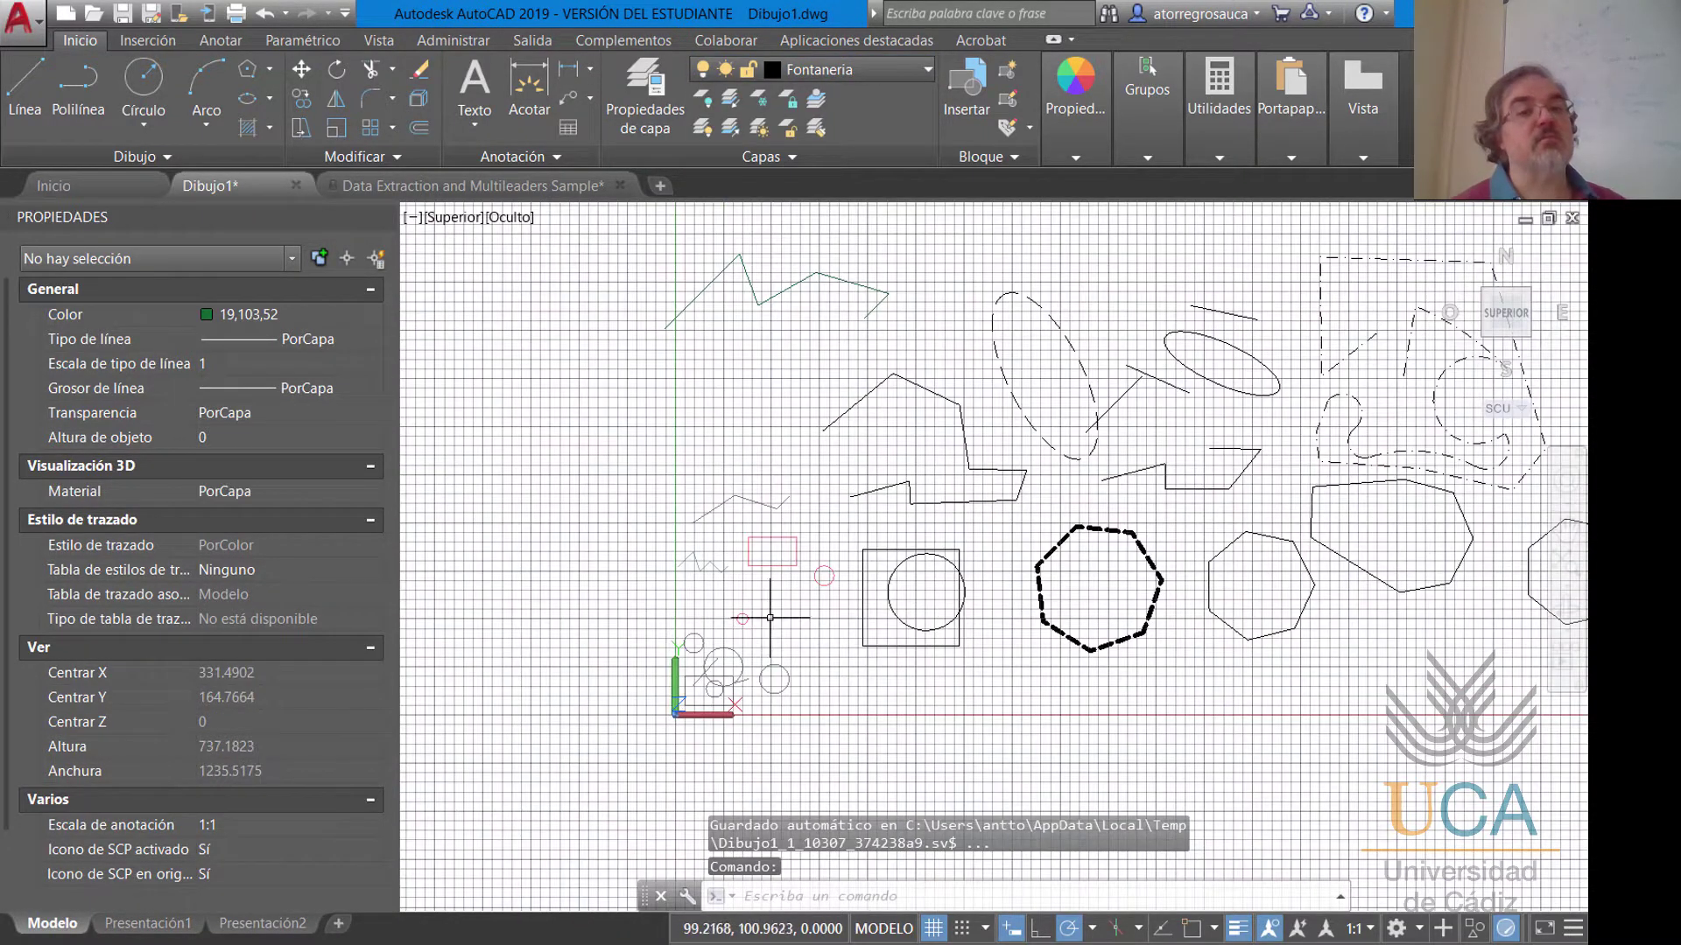
scroll(770, 604, "up", 2)
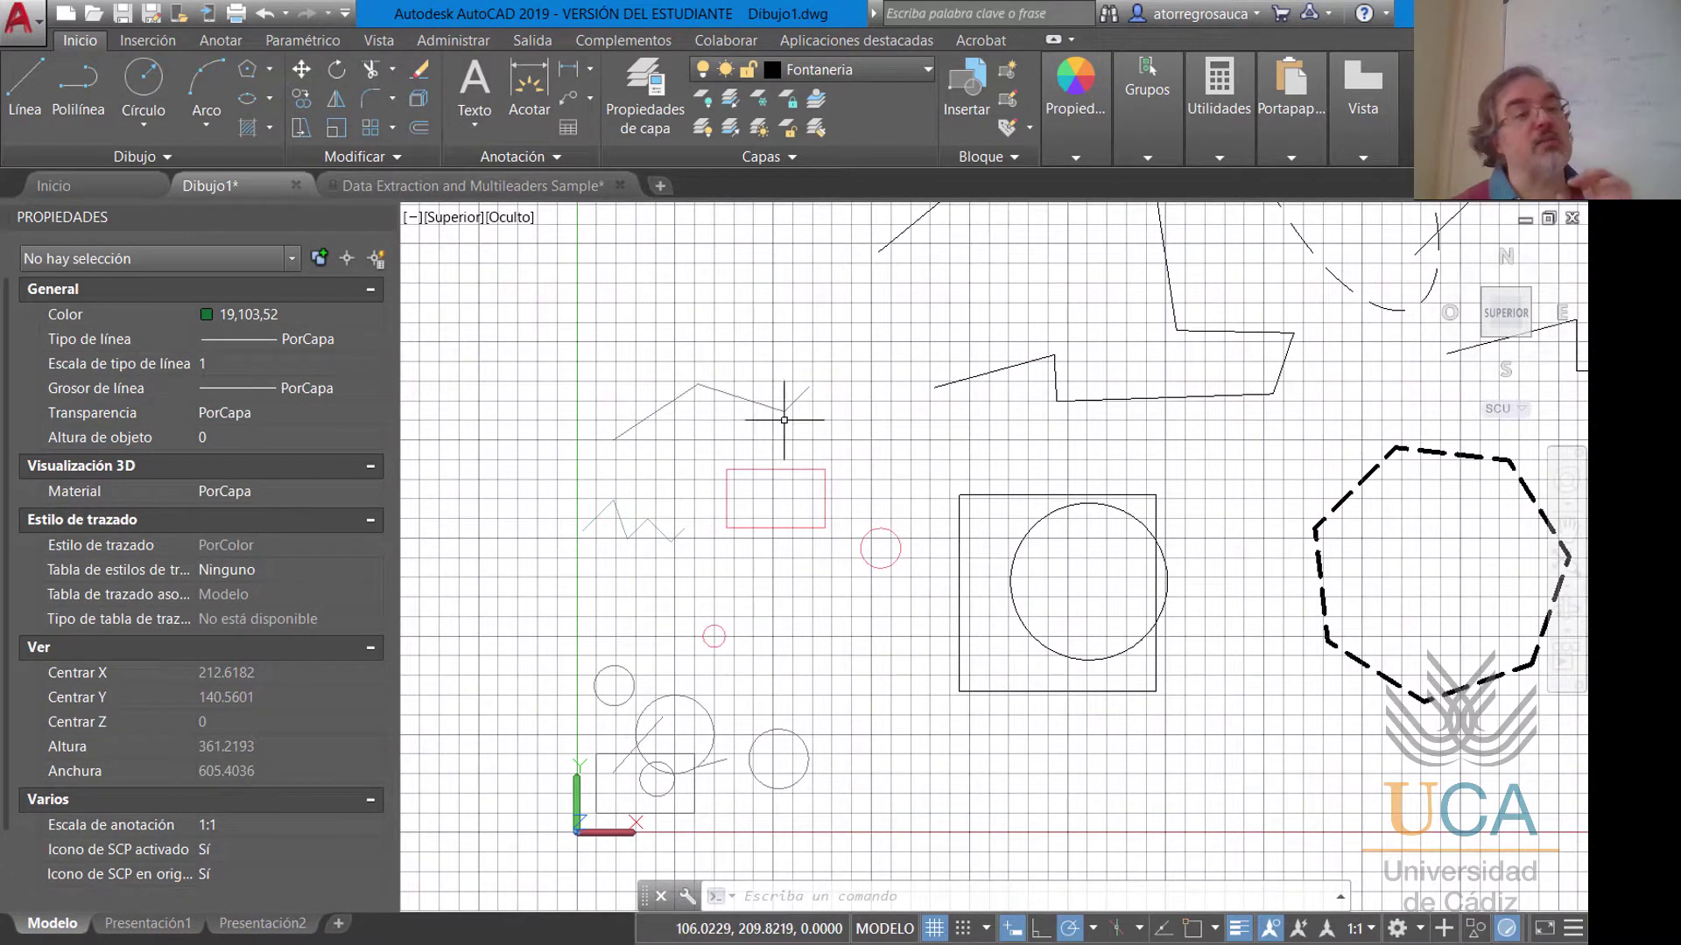
left_click(783, 469)
key("Delete")
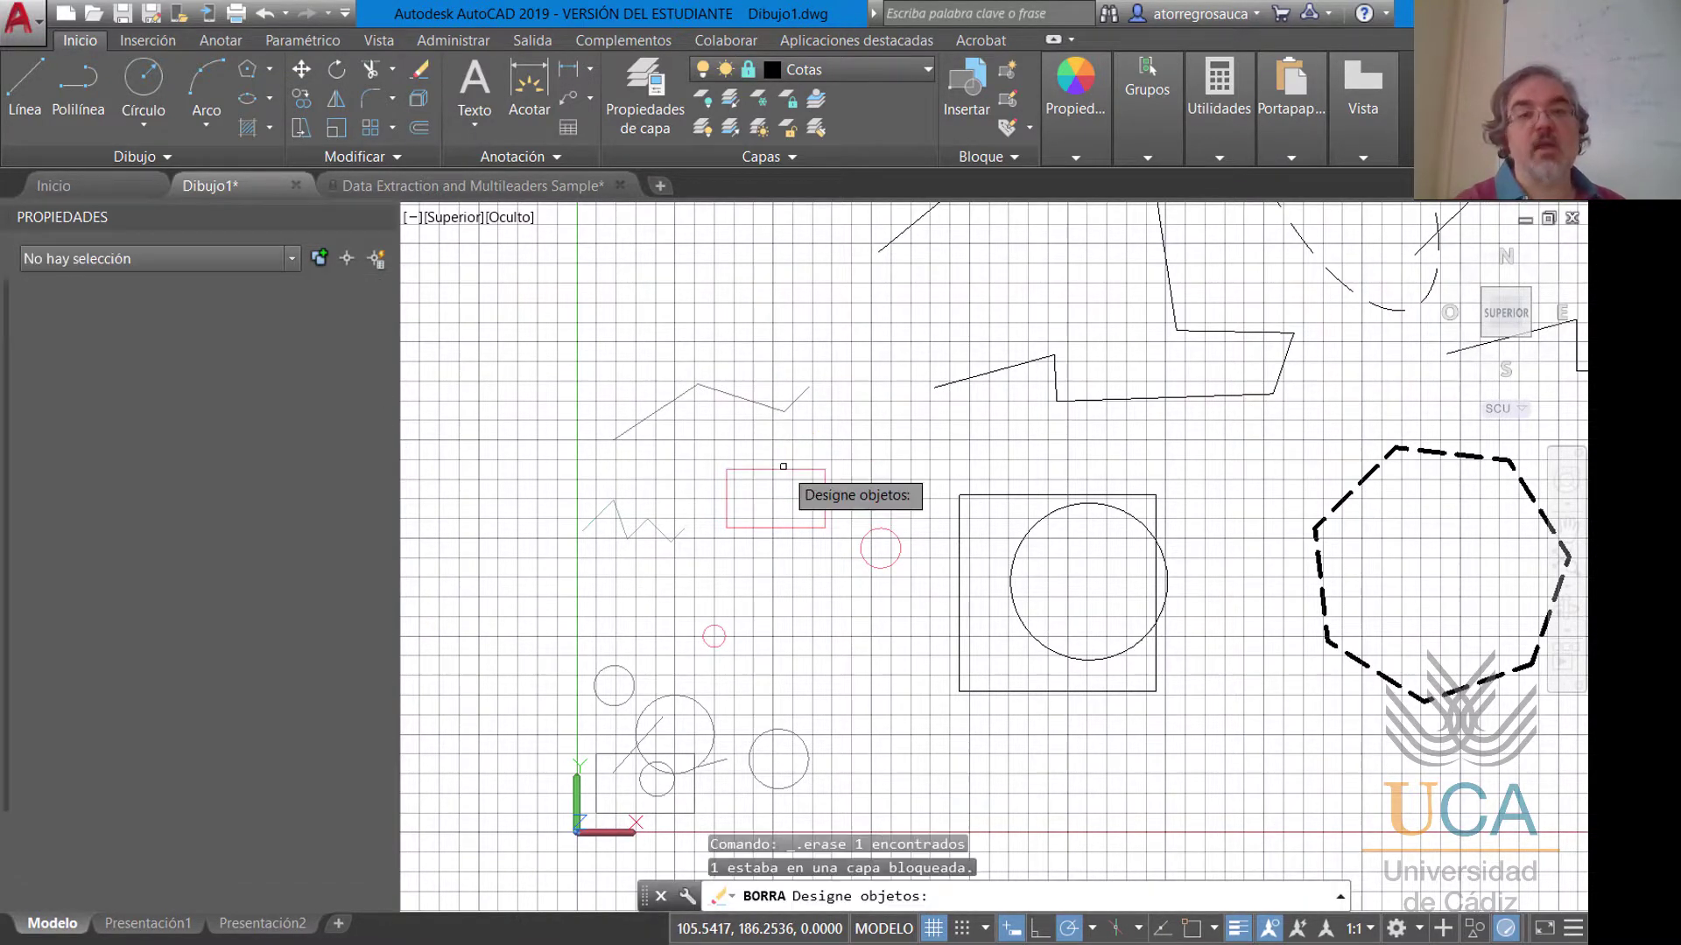
key("Escape")
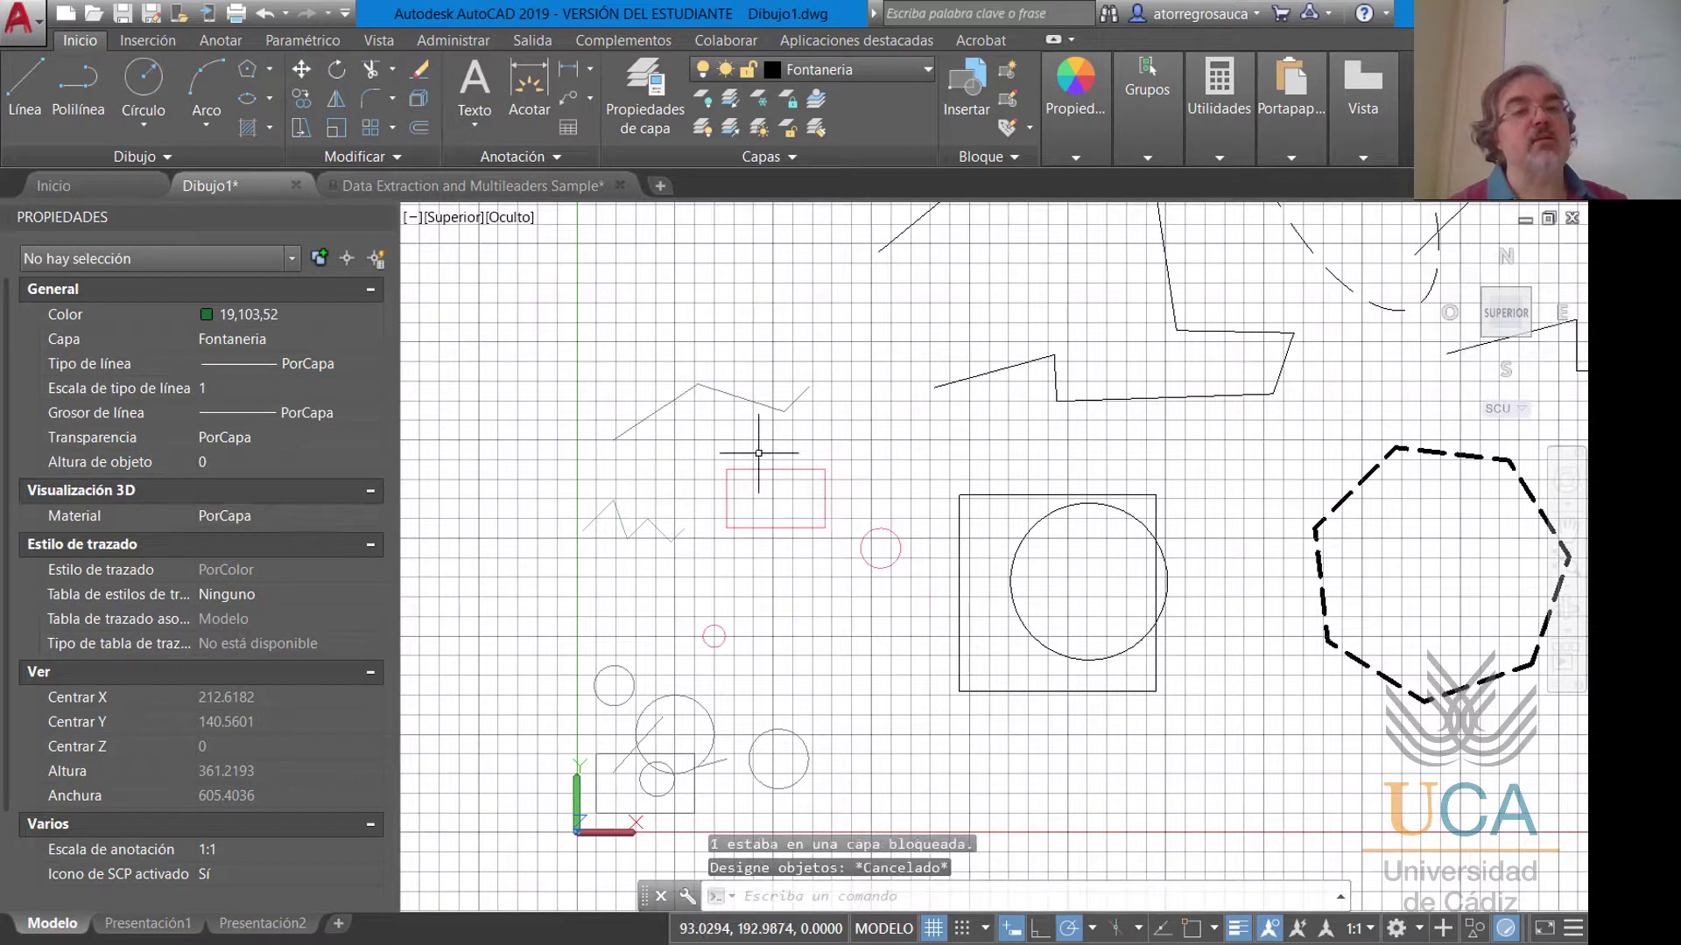
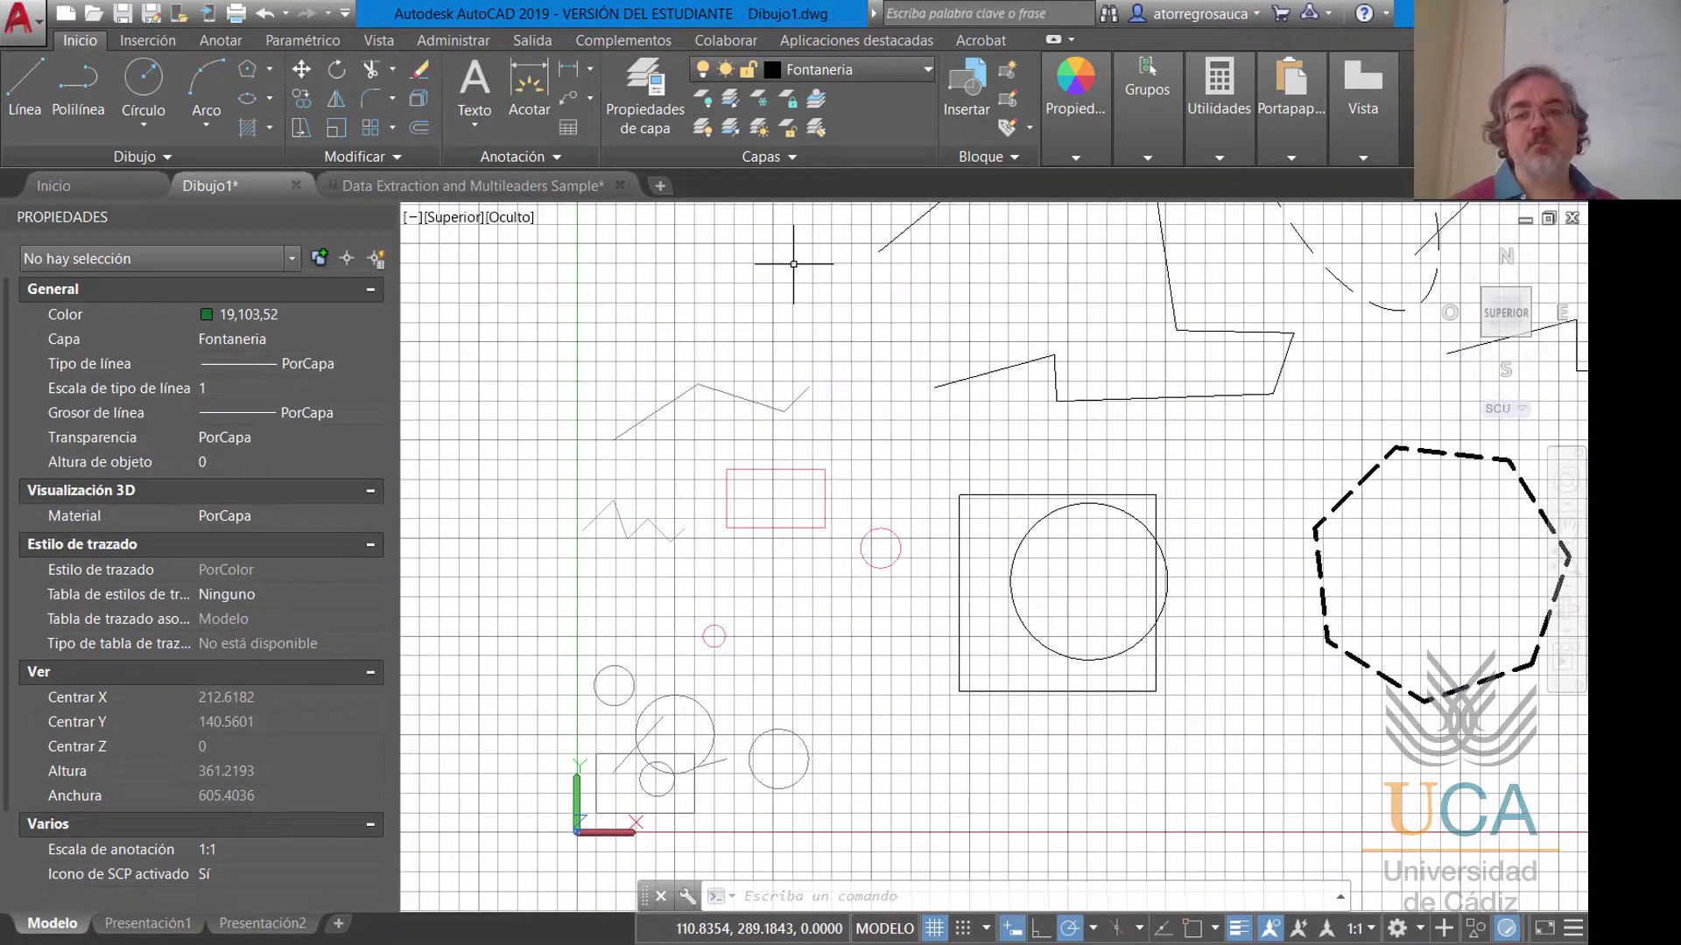
Open the layer properties manager and set the colour of layer Electricidad to red, index 10.
scroll(967, 364, "down", 3)
mouse_move(977, 374)
middle_mouse_down()
mouse_move(994, 376)
mouse_move(788, 465)
mouse_move(768, 494)
middle_mouse_up()
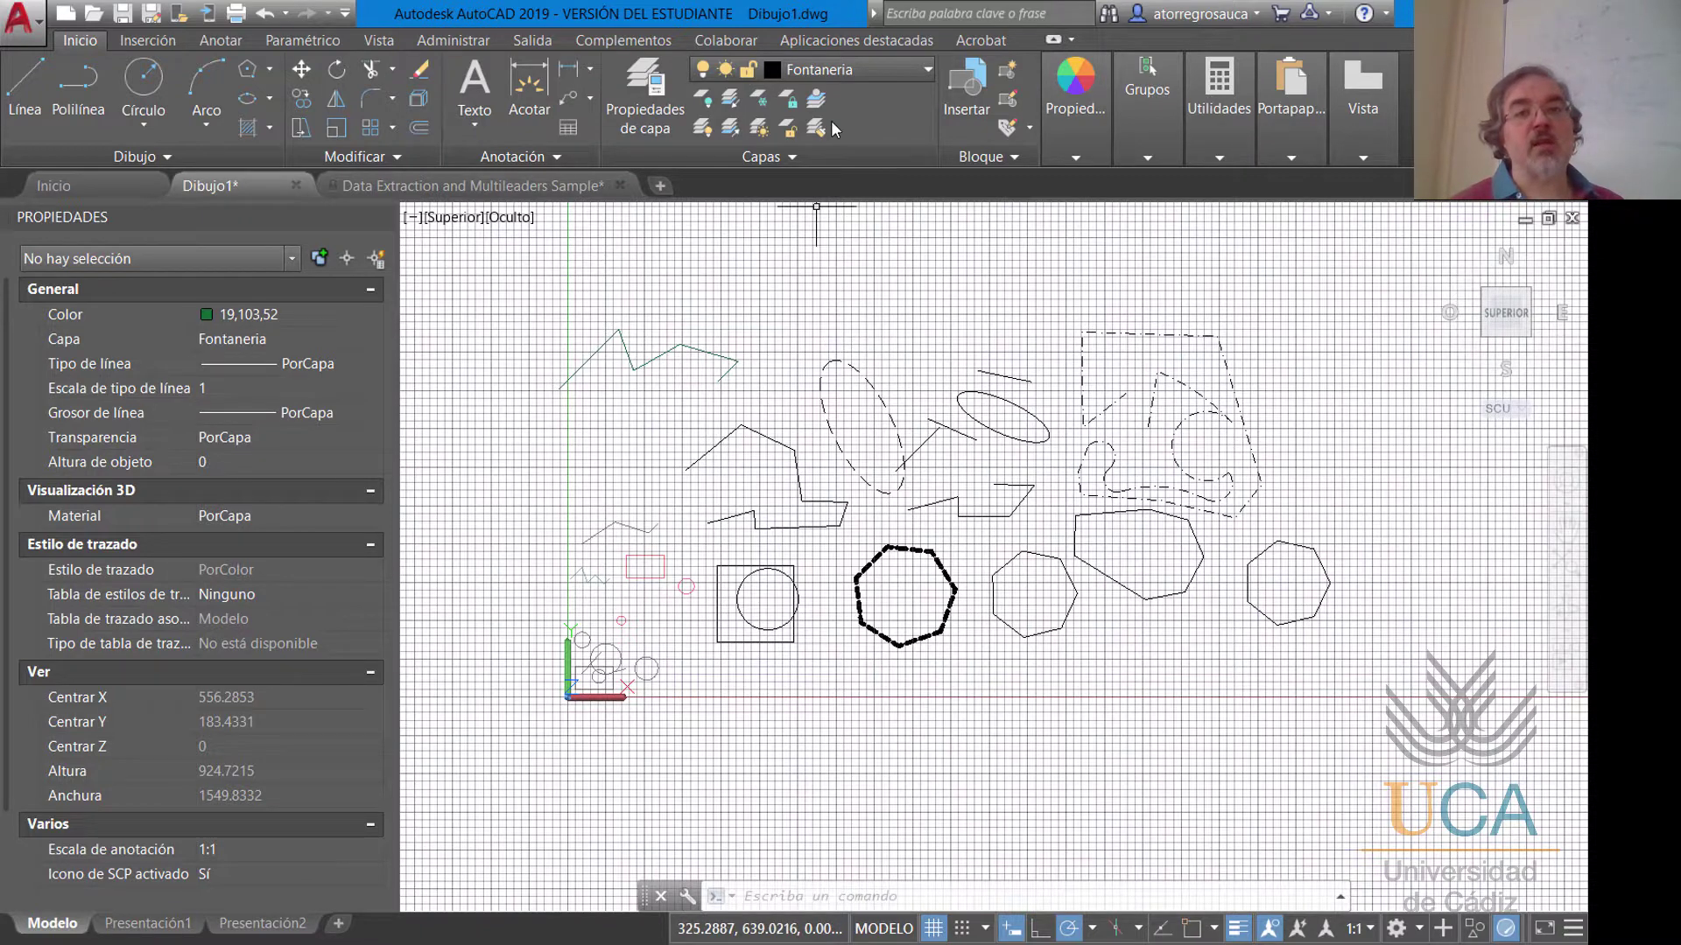
left_click(644, 85)
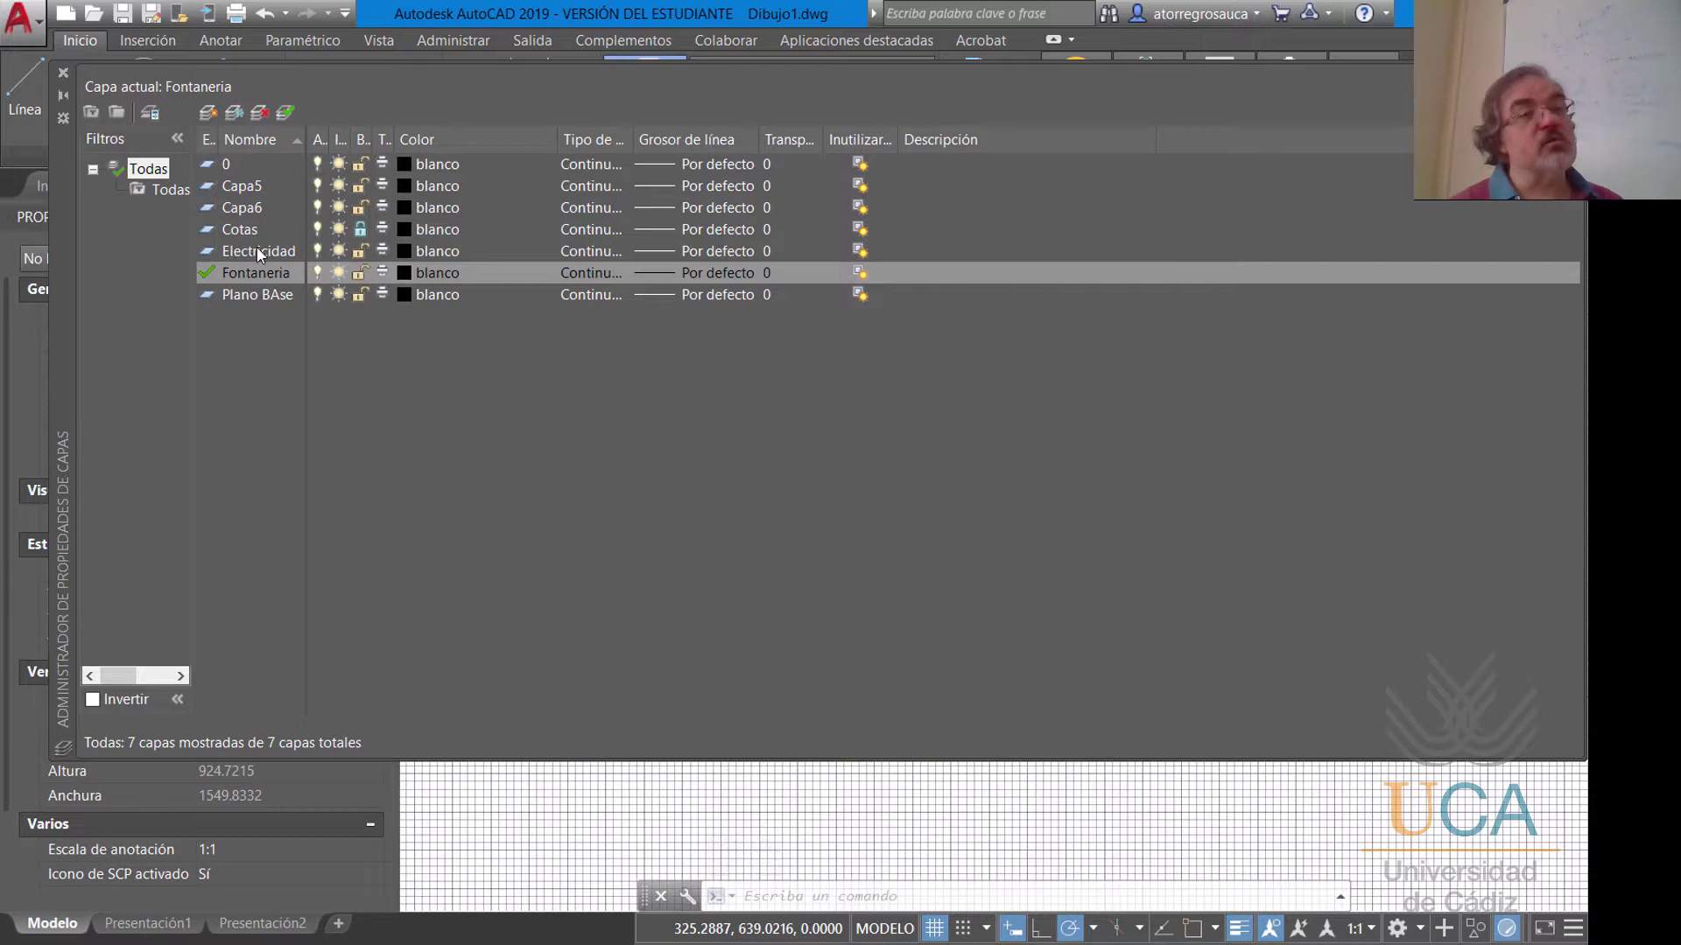
left_click(405, 251)
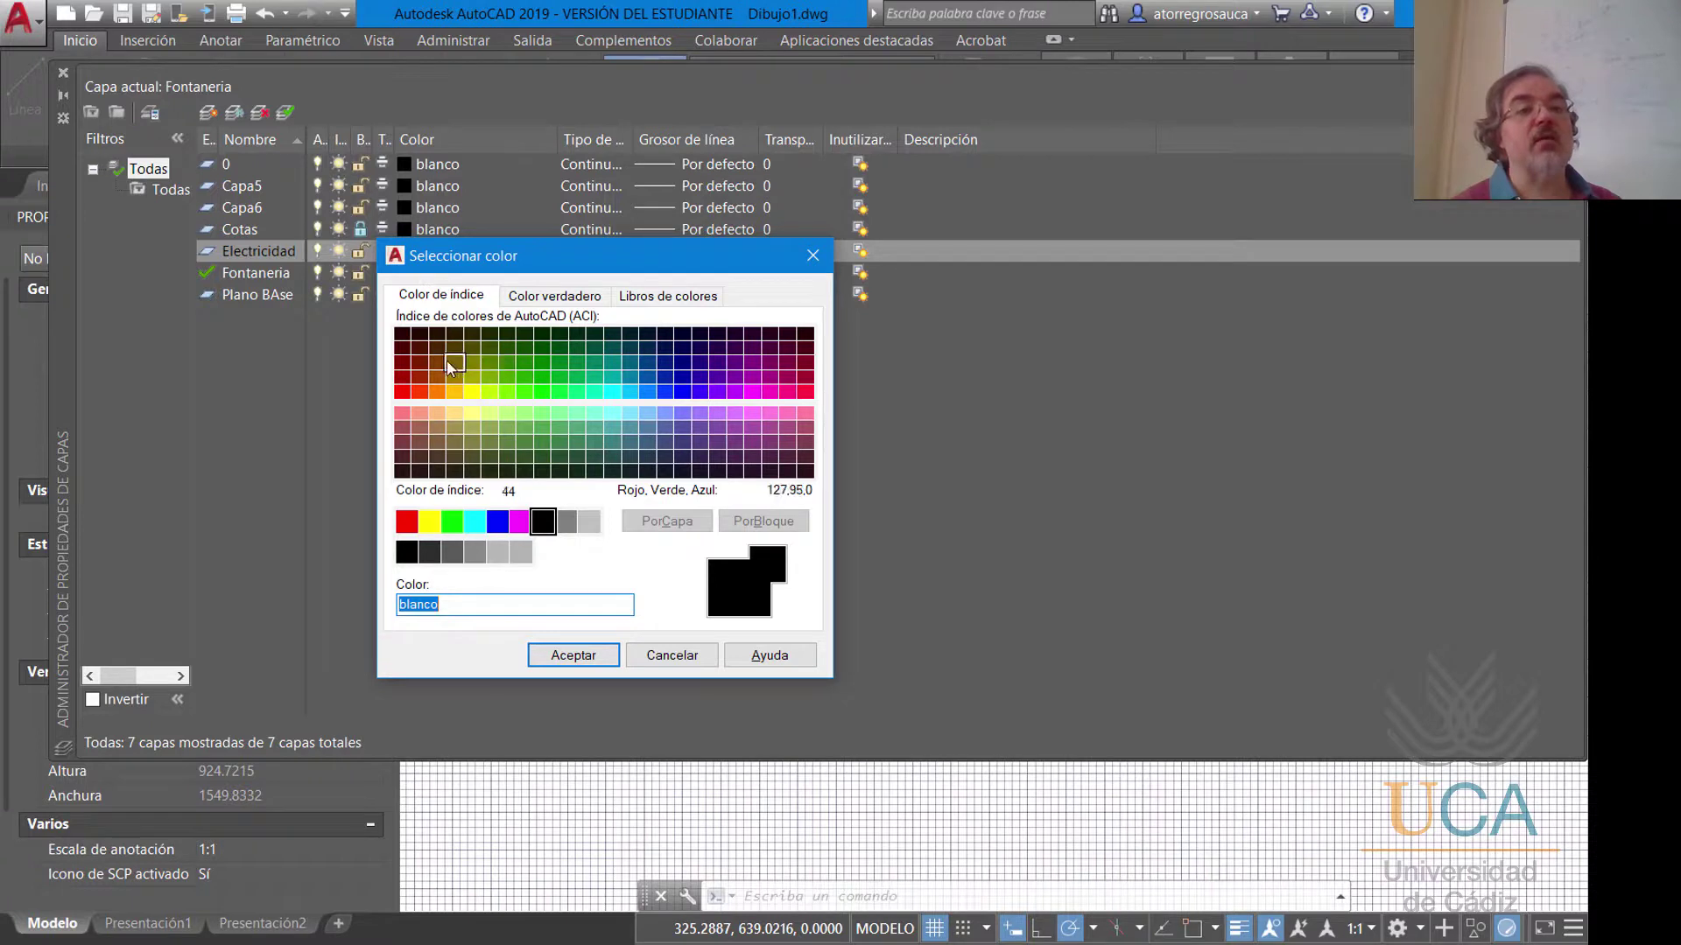
left_click(404, 392)
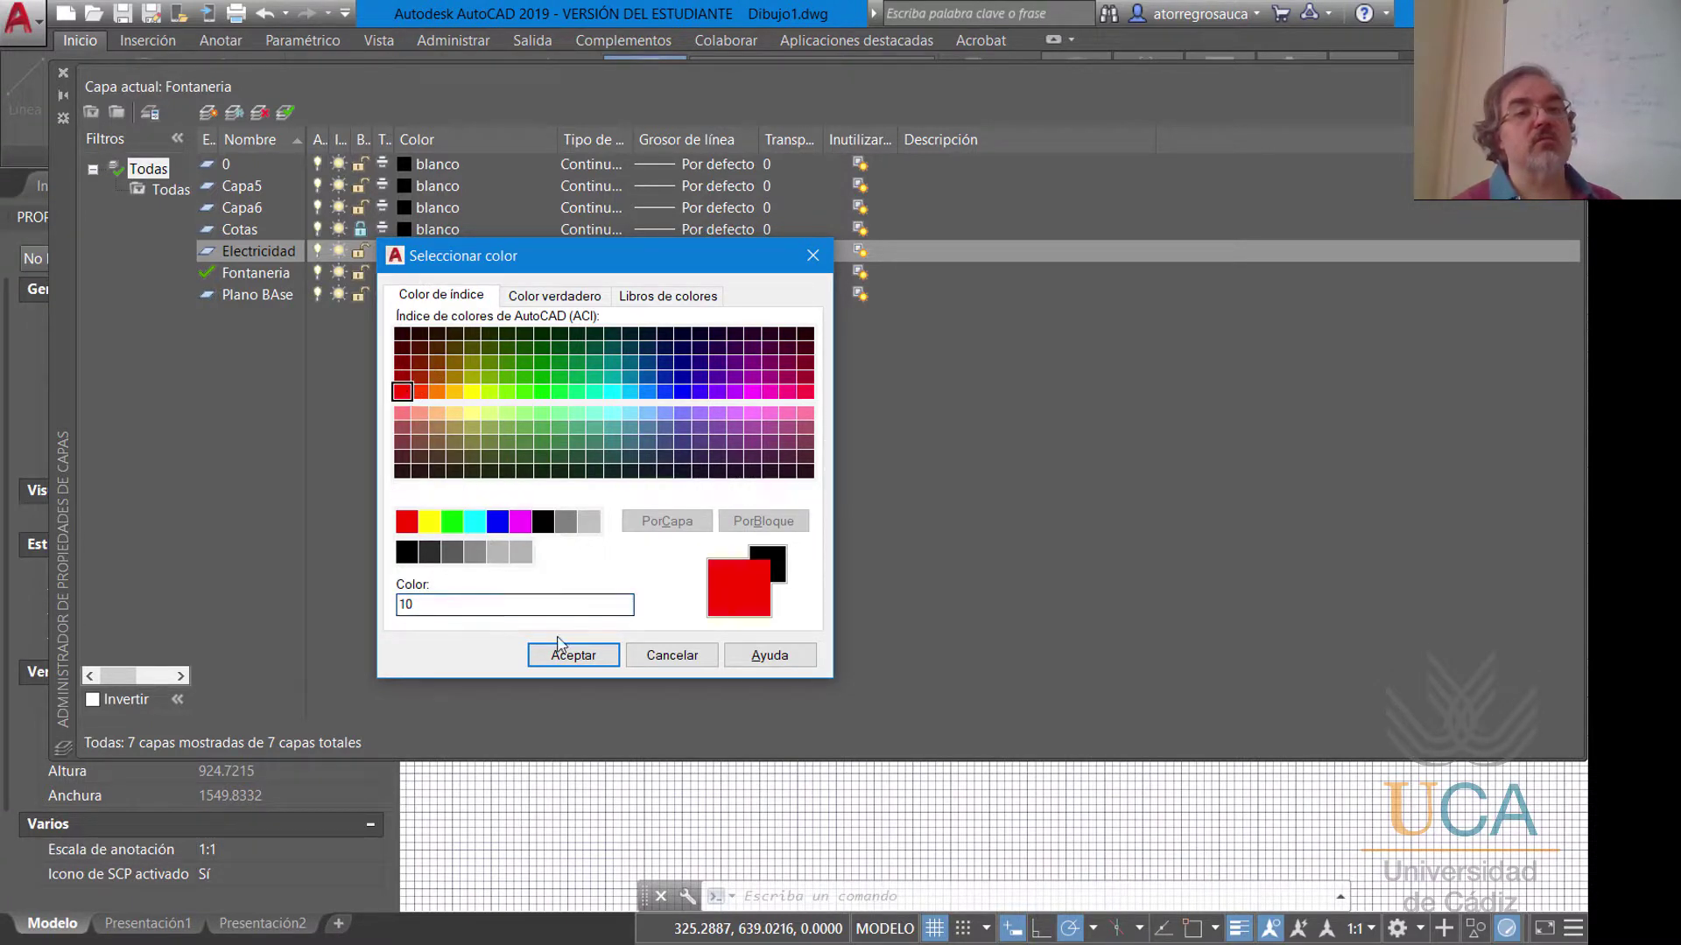
left_click(572, 655)
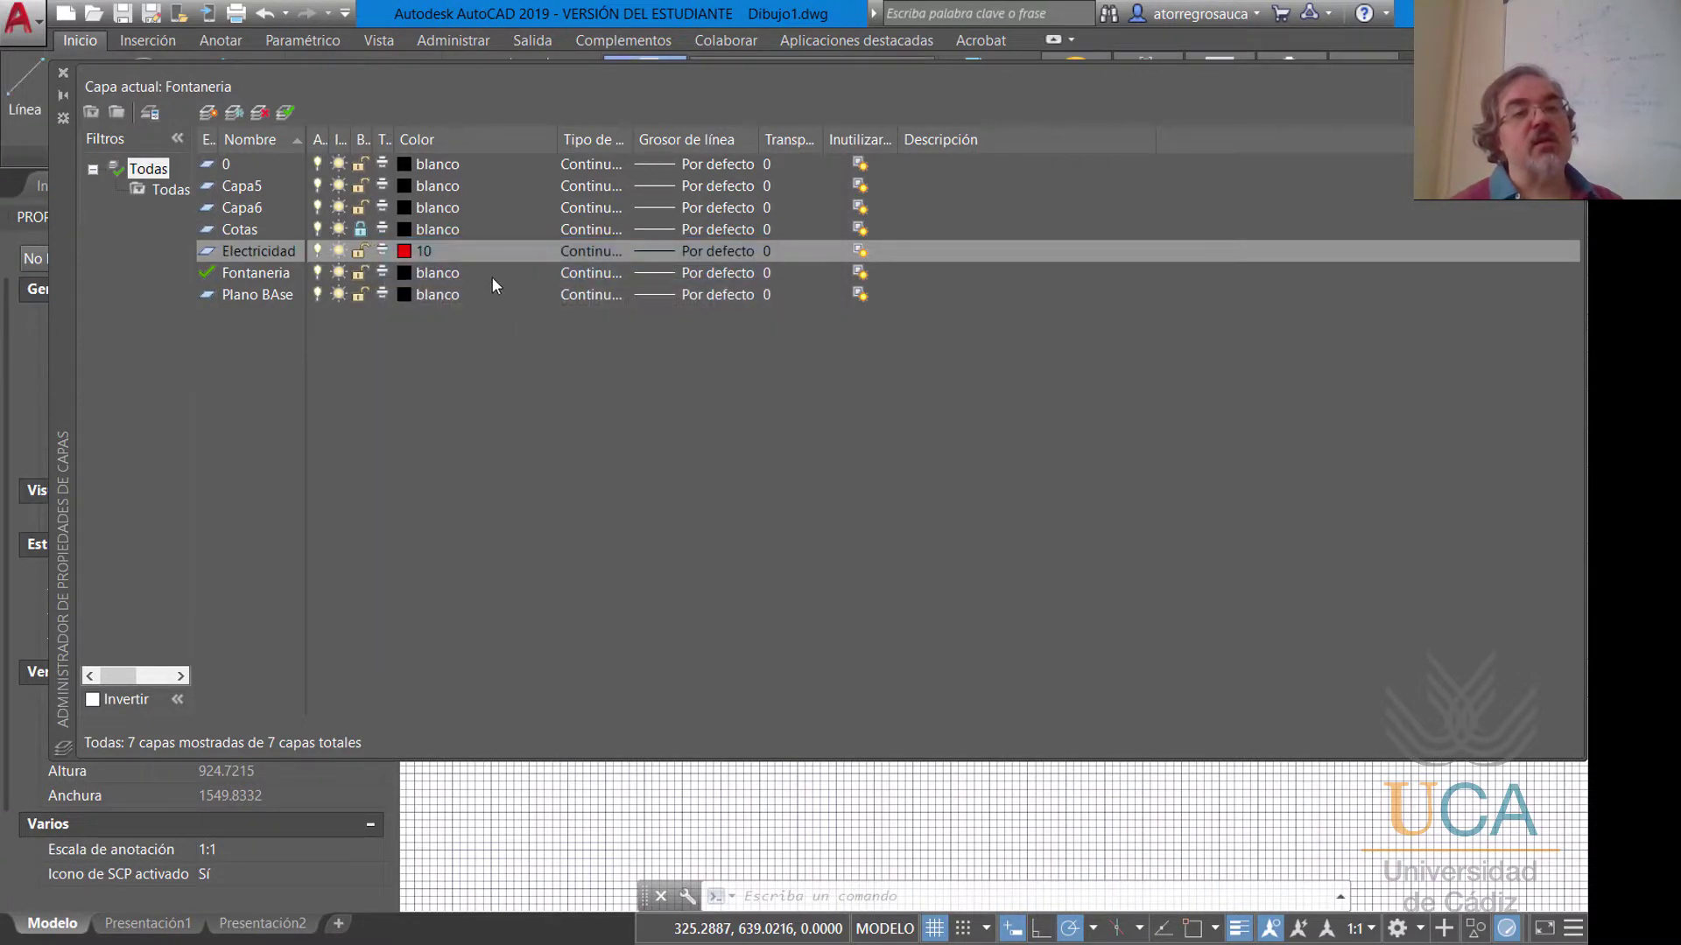
Set the colour of layer Cotas to dark brown, index 26, and that of layer Fontaneria to green, index 82.
left_click(412, 233)
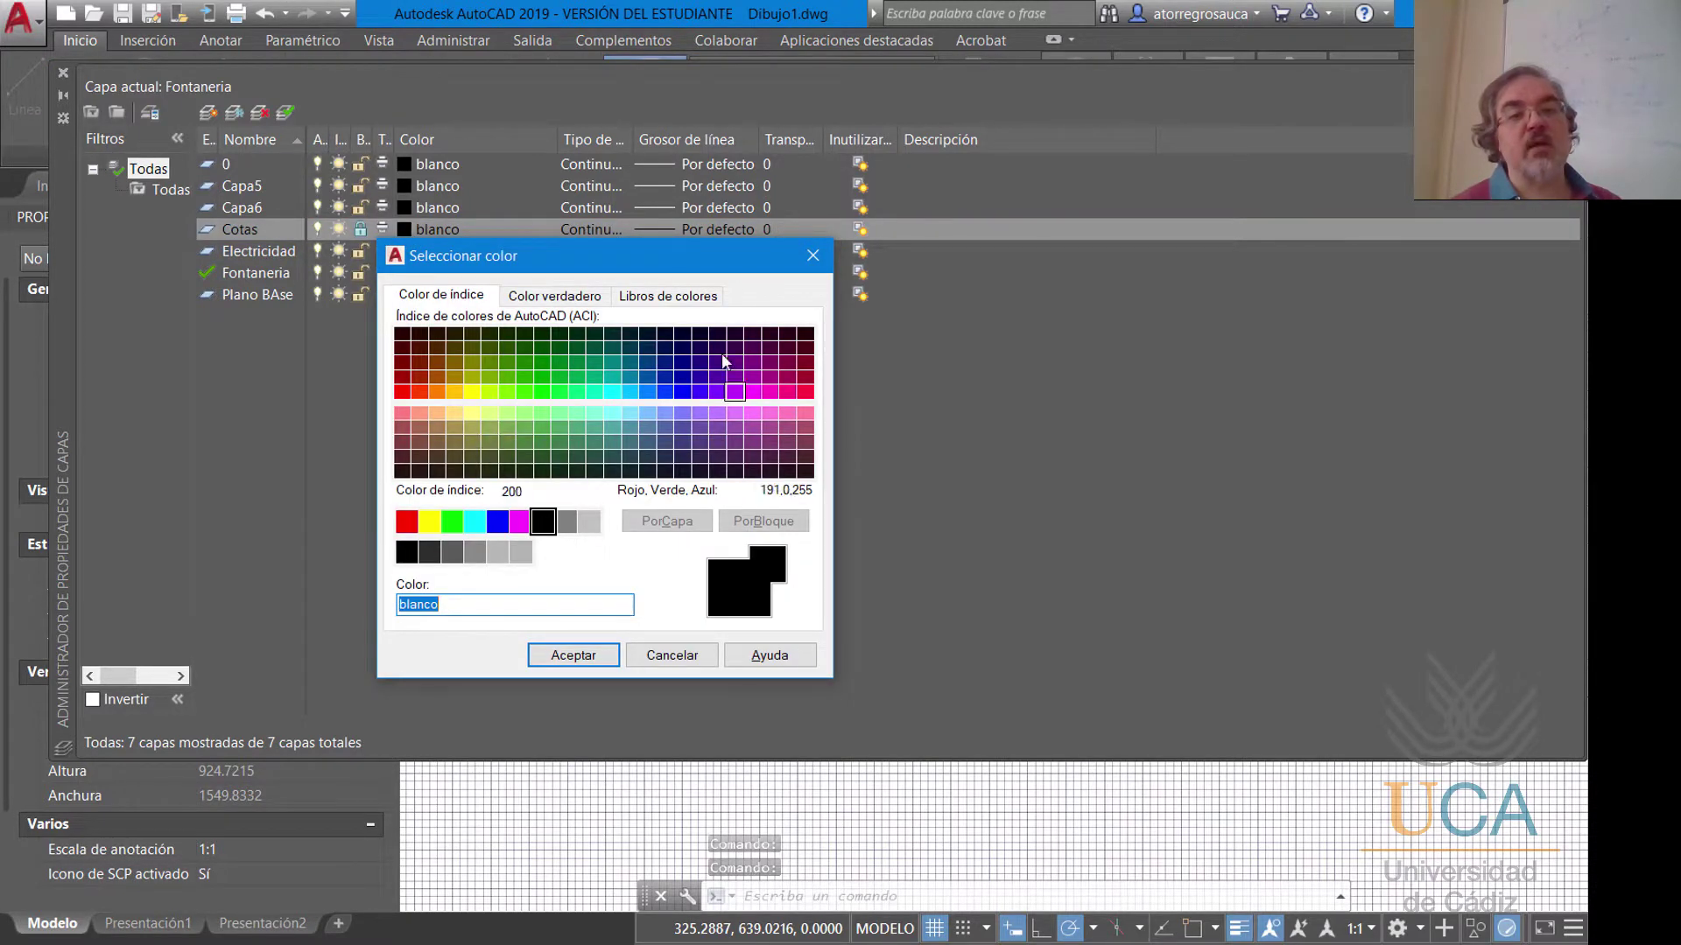
left_click(417, 347)
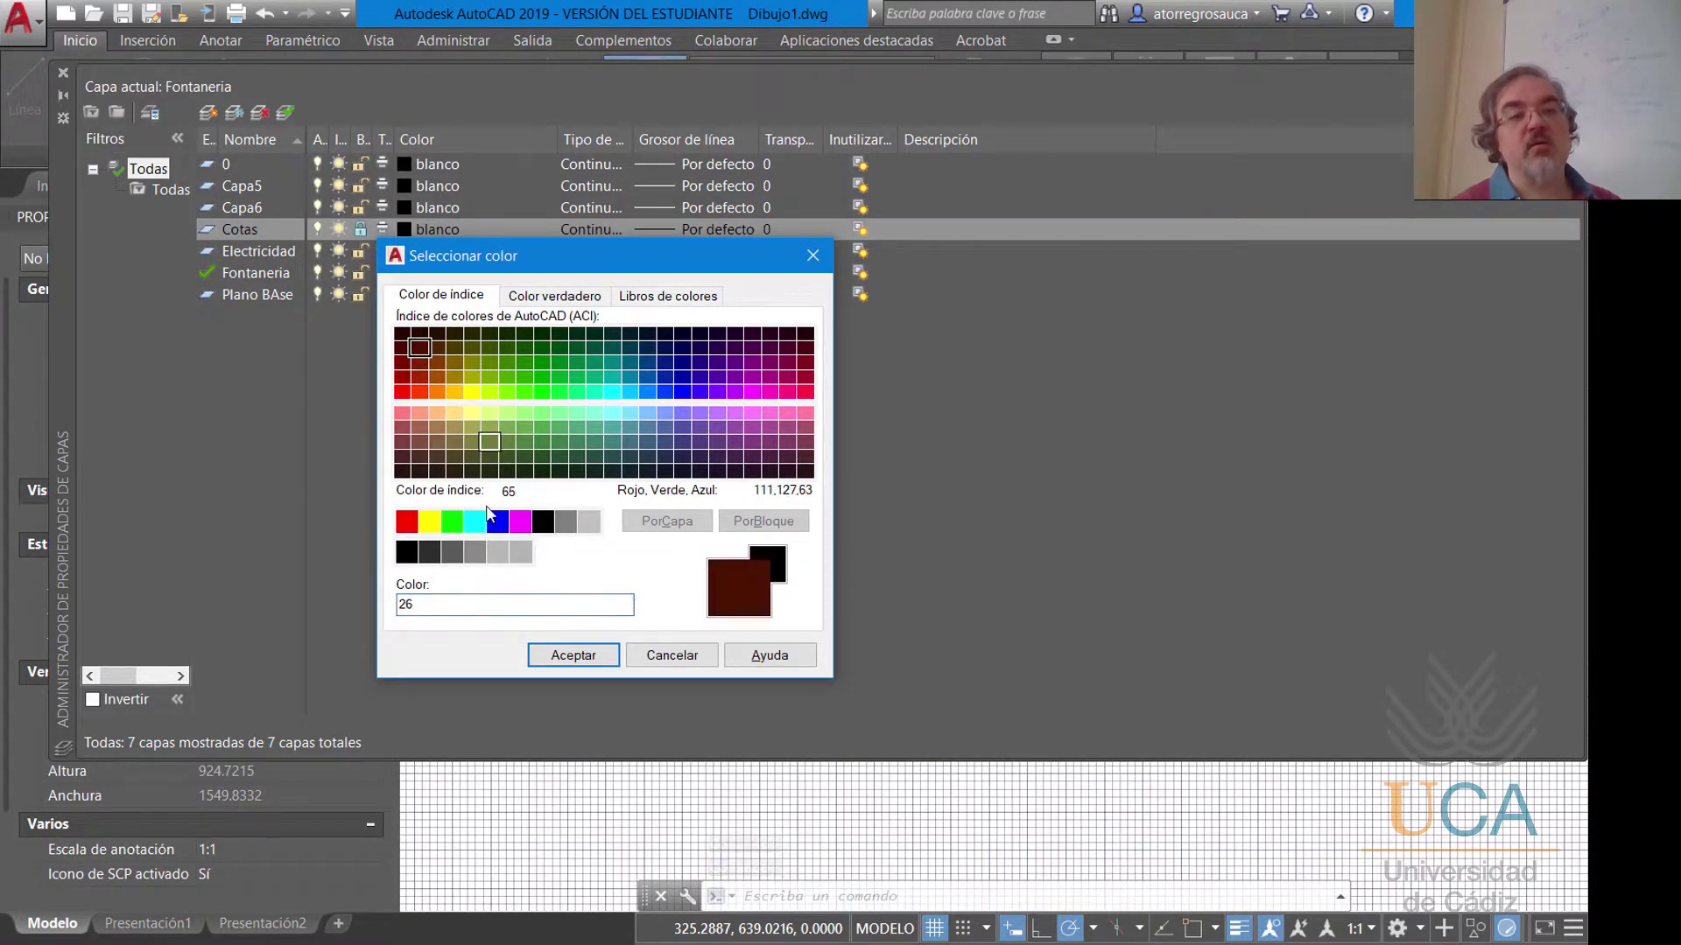
left_click(574, 654)
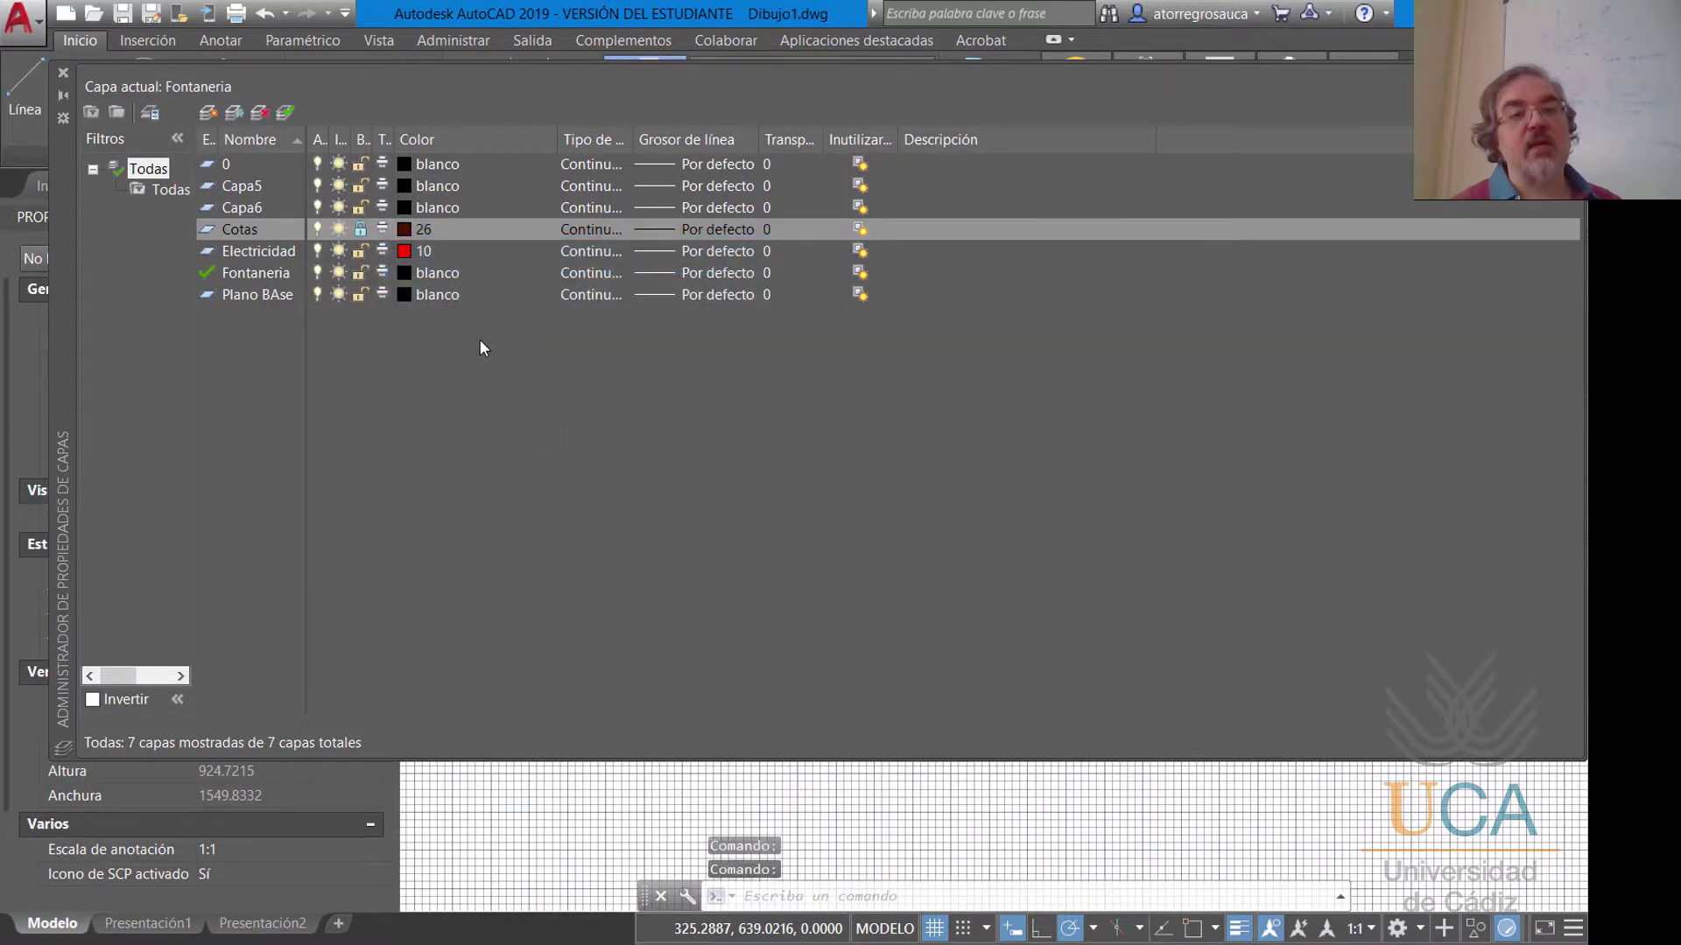
left_click(397, 268)
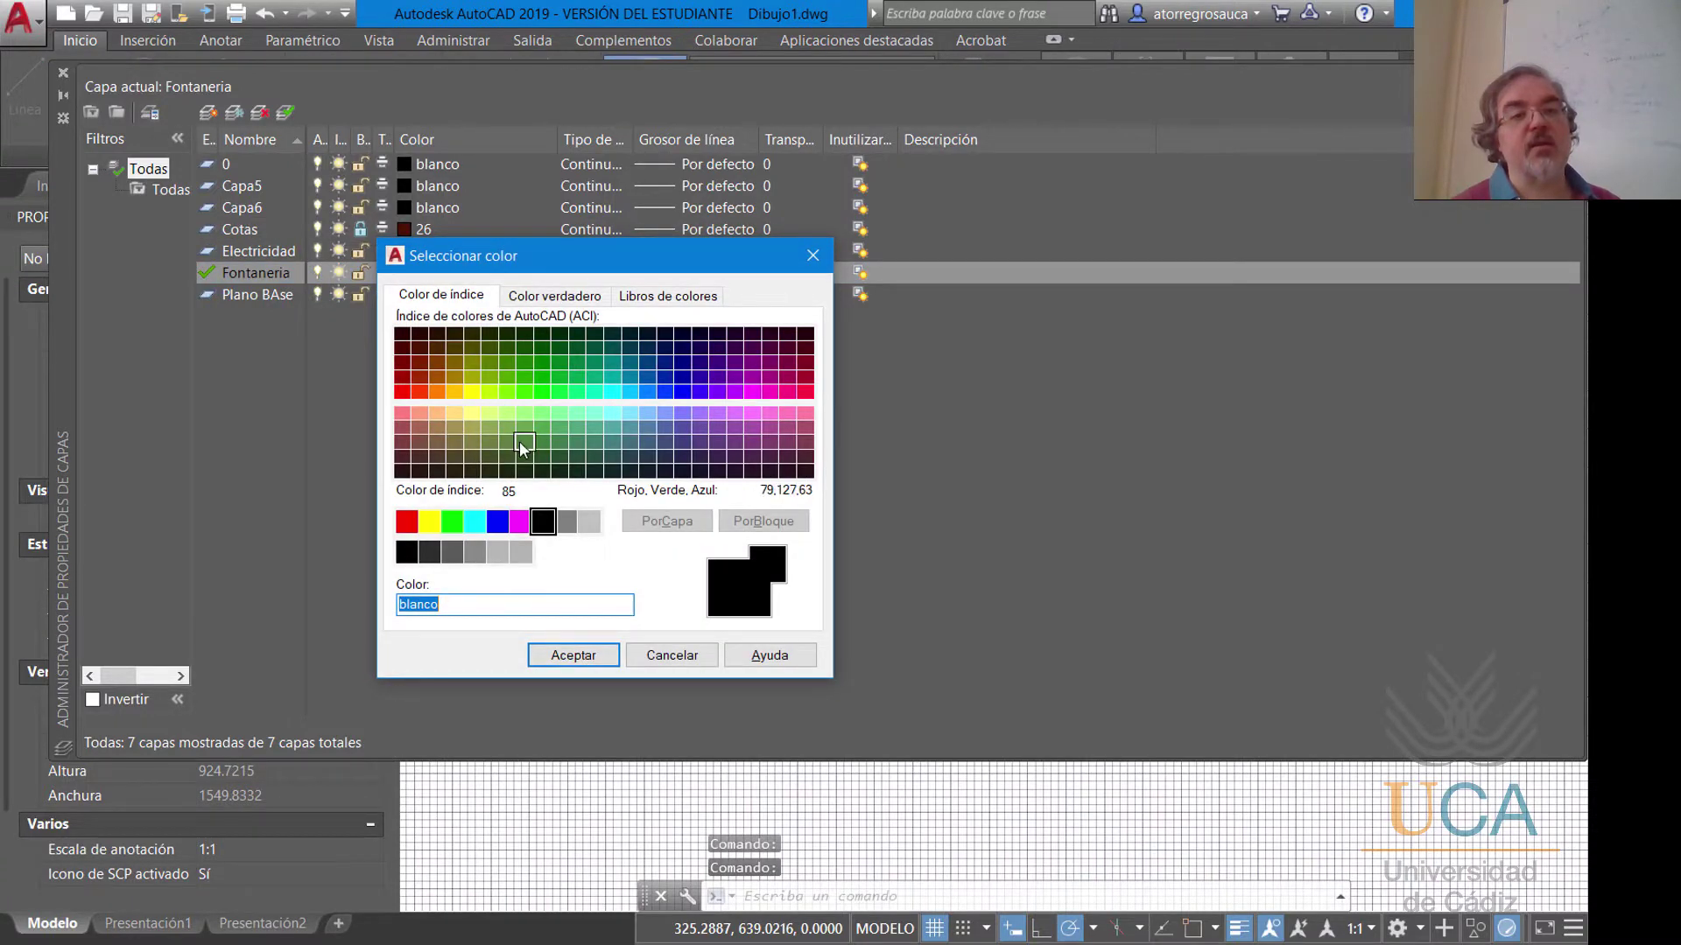
left_click_drag(582, 271, 739, 267)
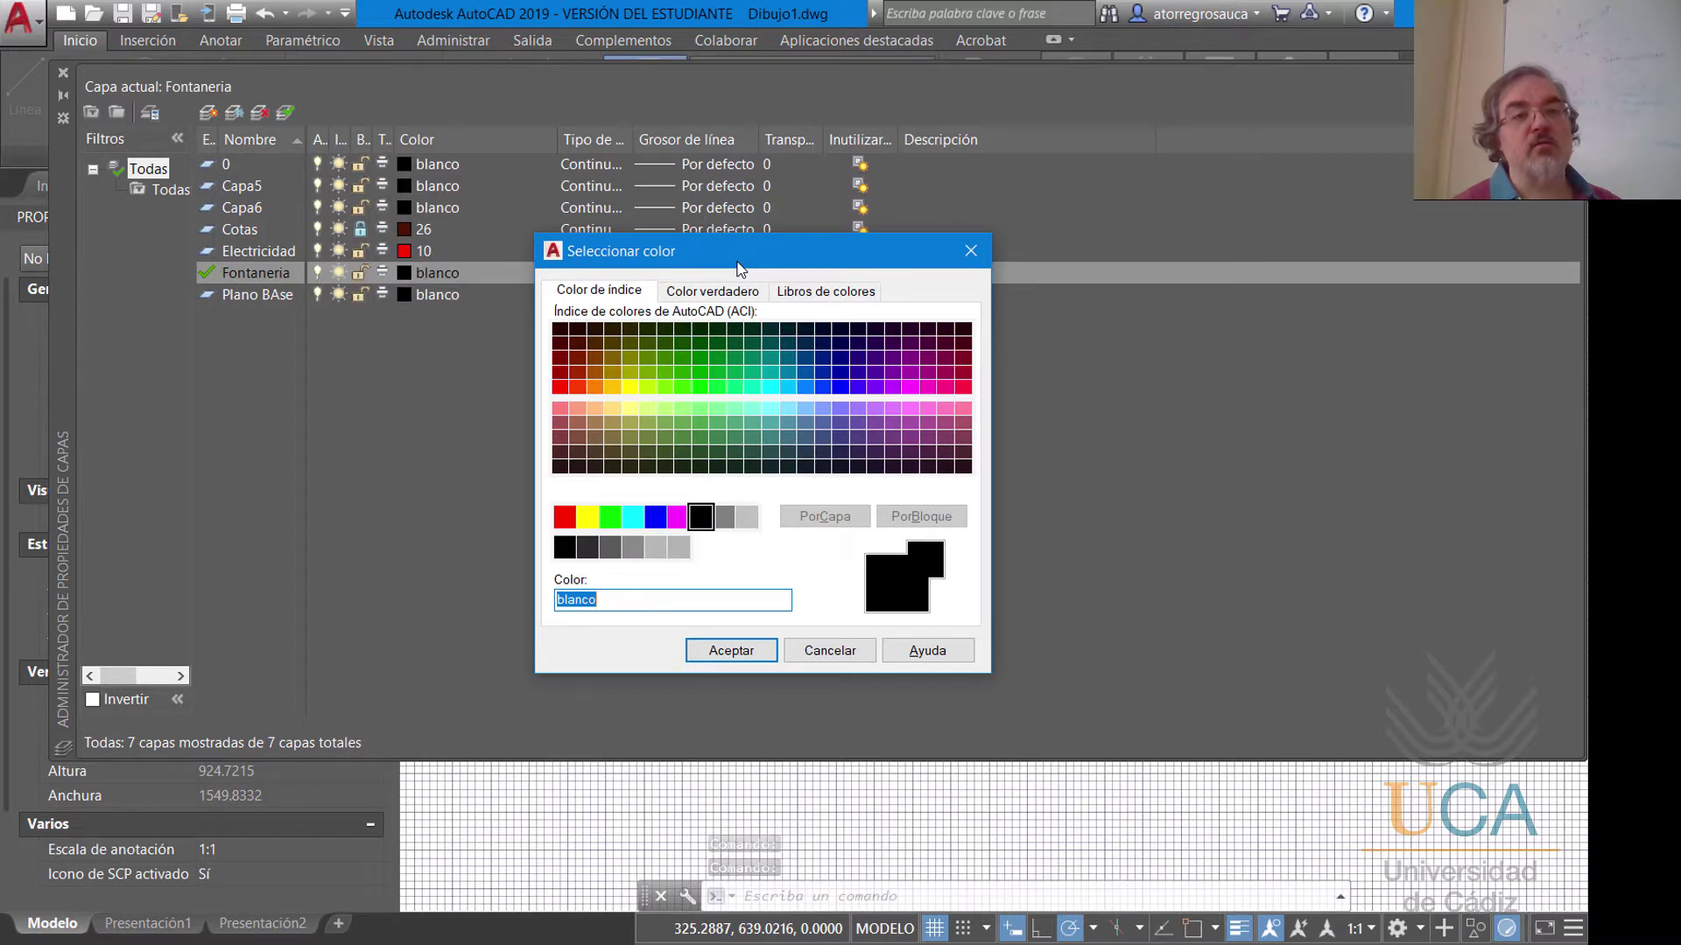
left_click(682, 373)
left_click(731, 650)
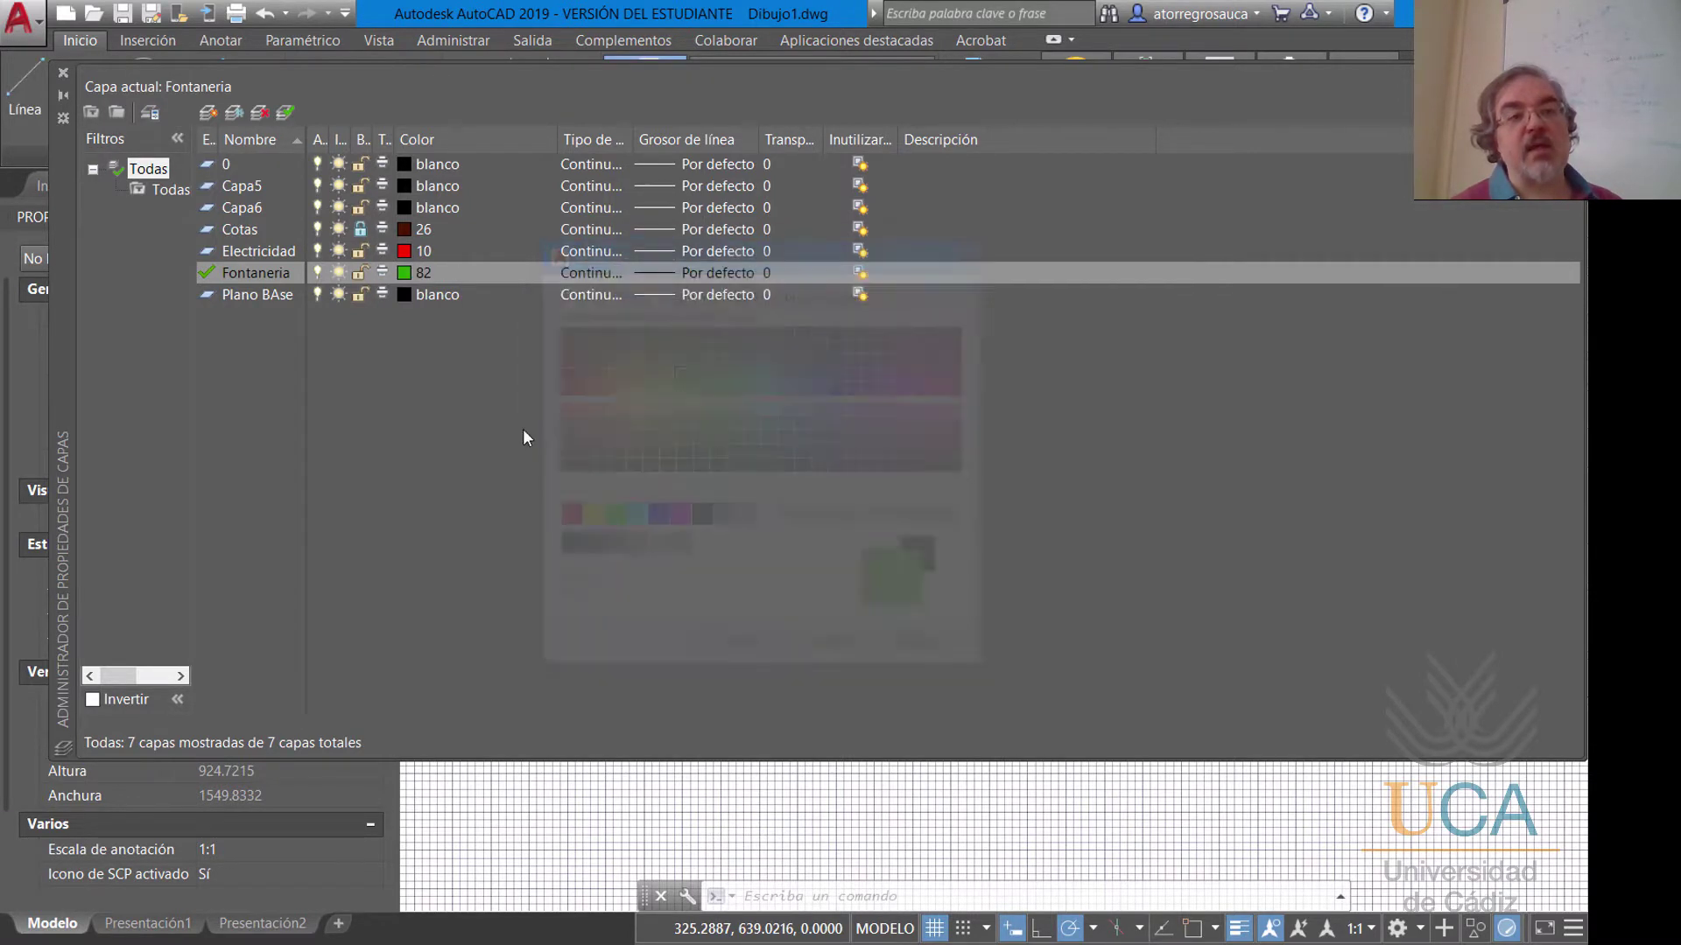
Set the colour of layer Plano BAse to blue, index 150, and close the layer properties manager.
left_click(401, 296)
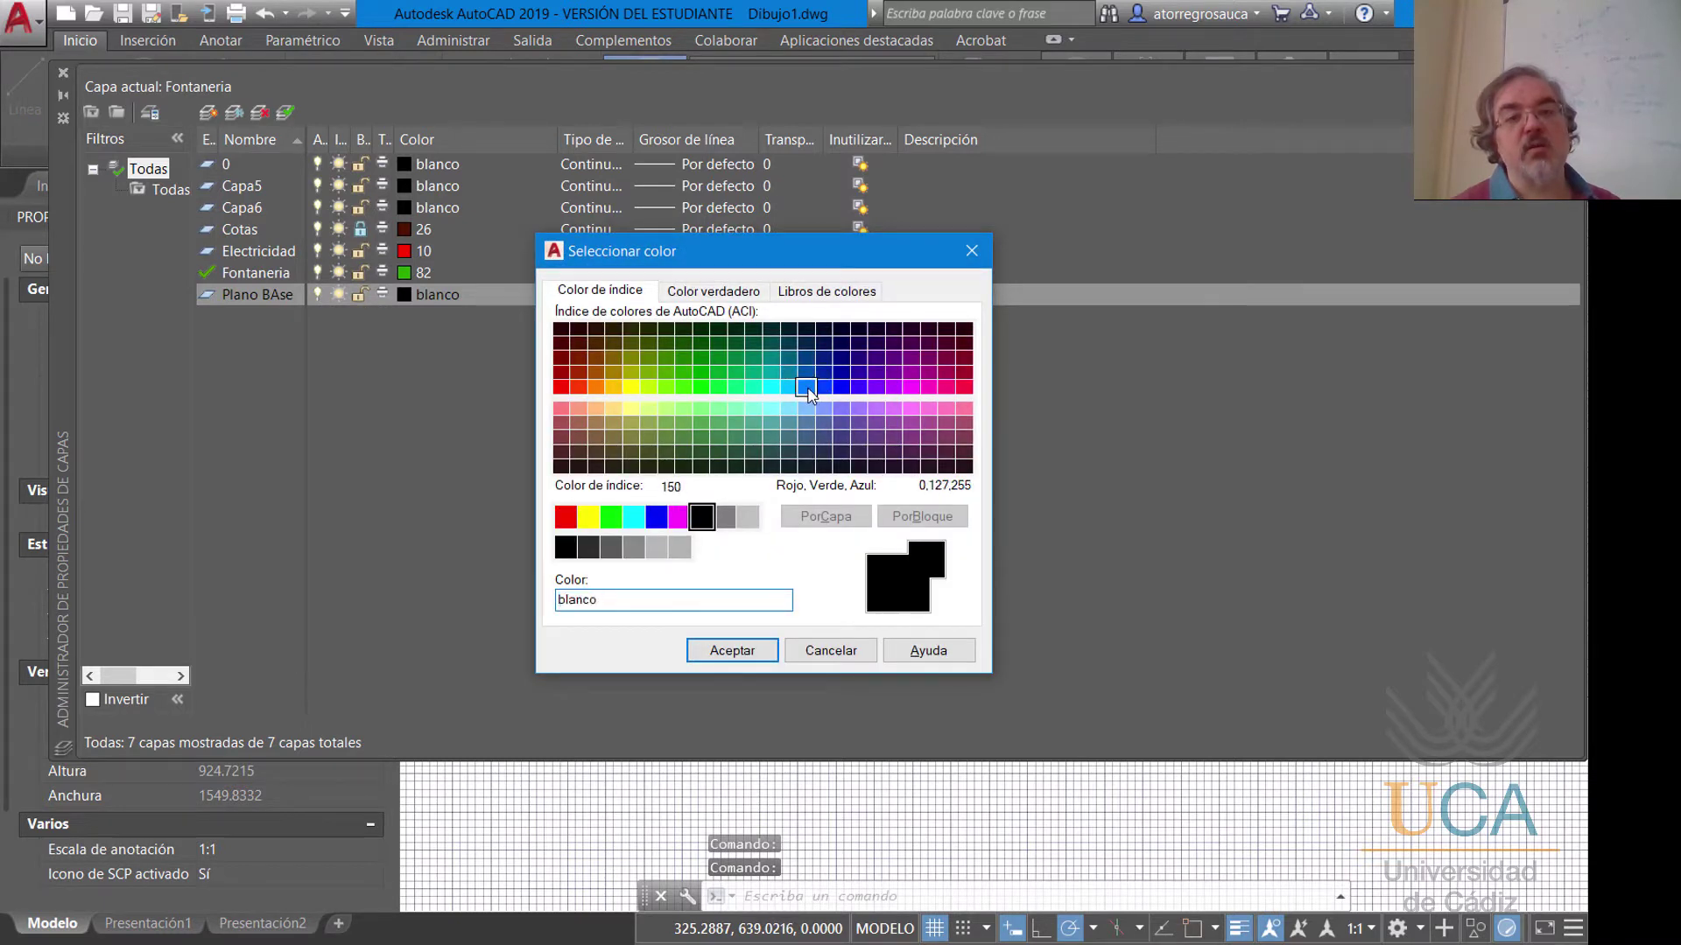
left_click(806, 390)
left_click(740, 655)
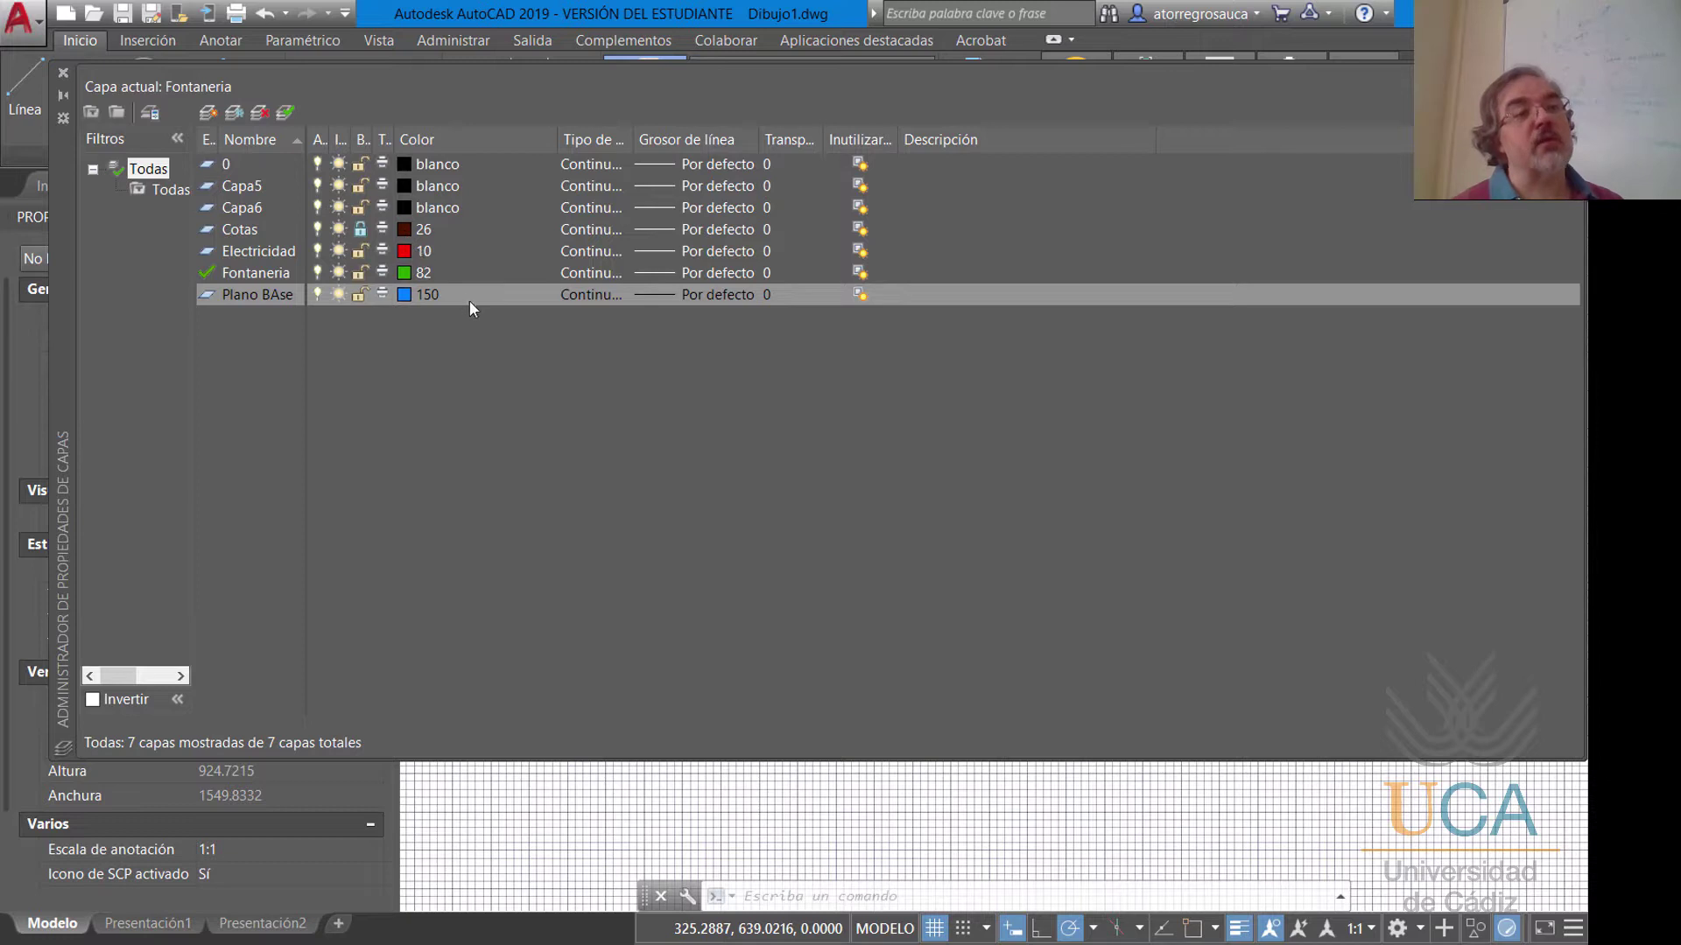
left_click(64, 74)
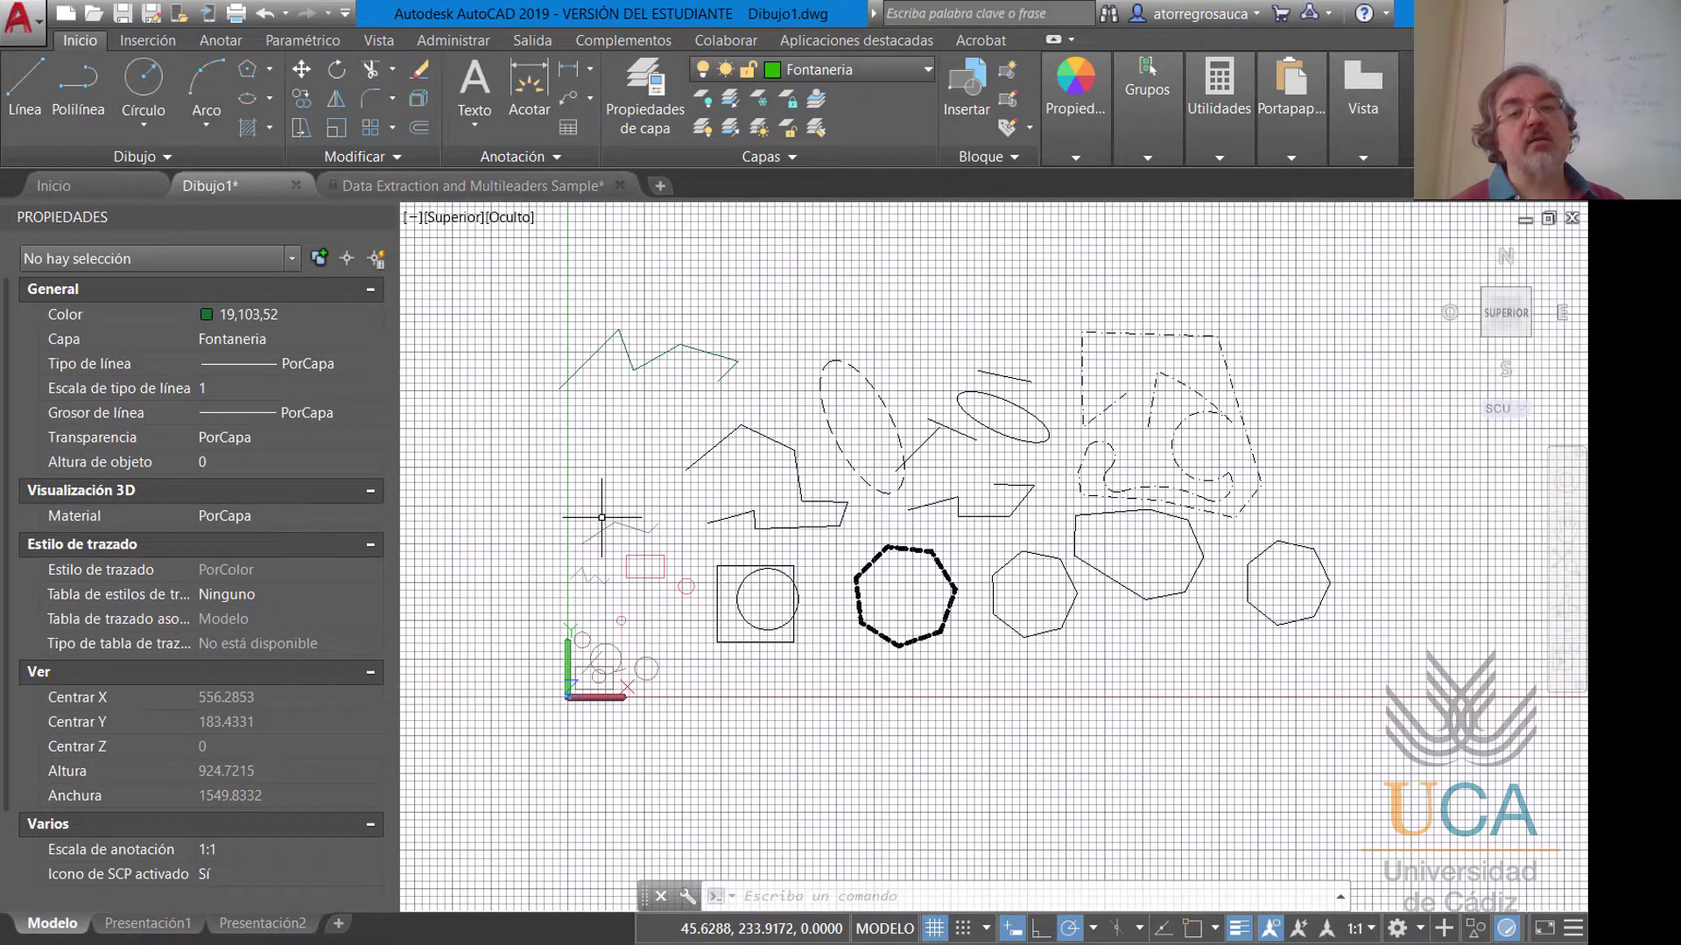
Unlock layer Cotas.
scroll(755, 517, "up", 2)
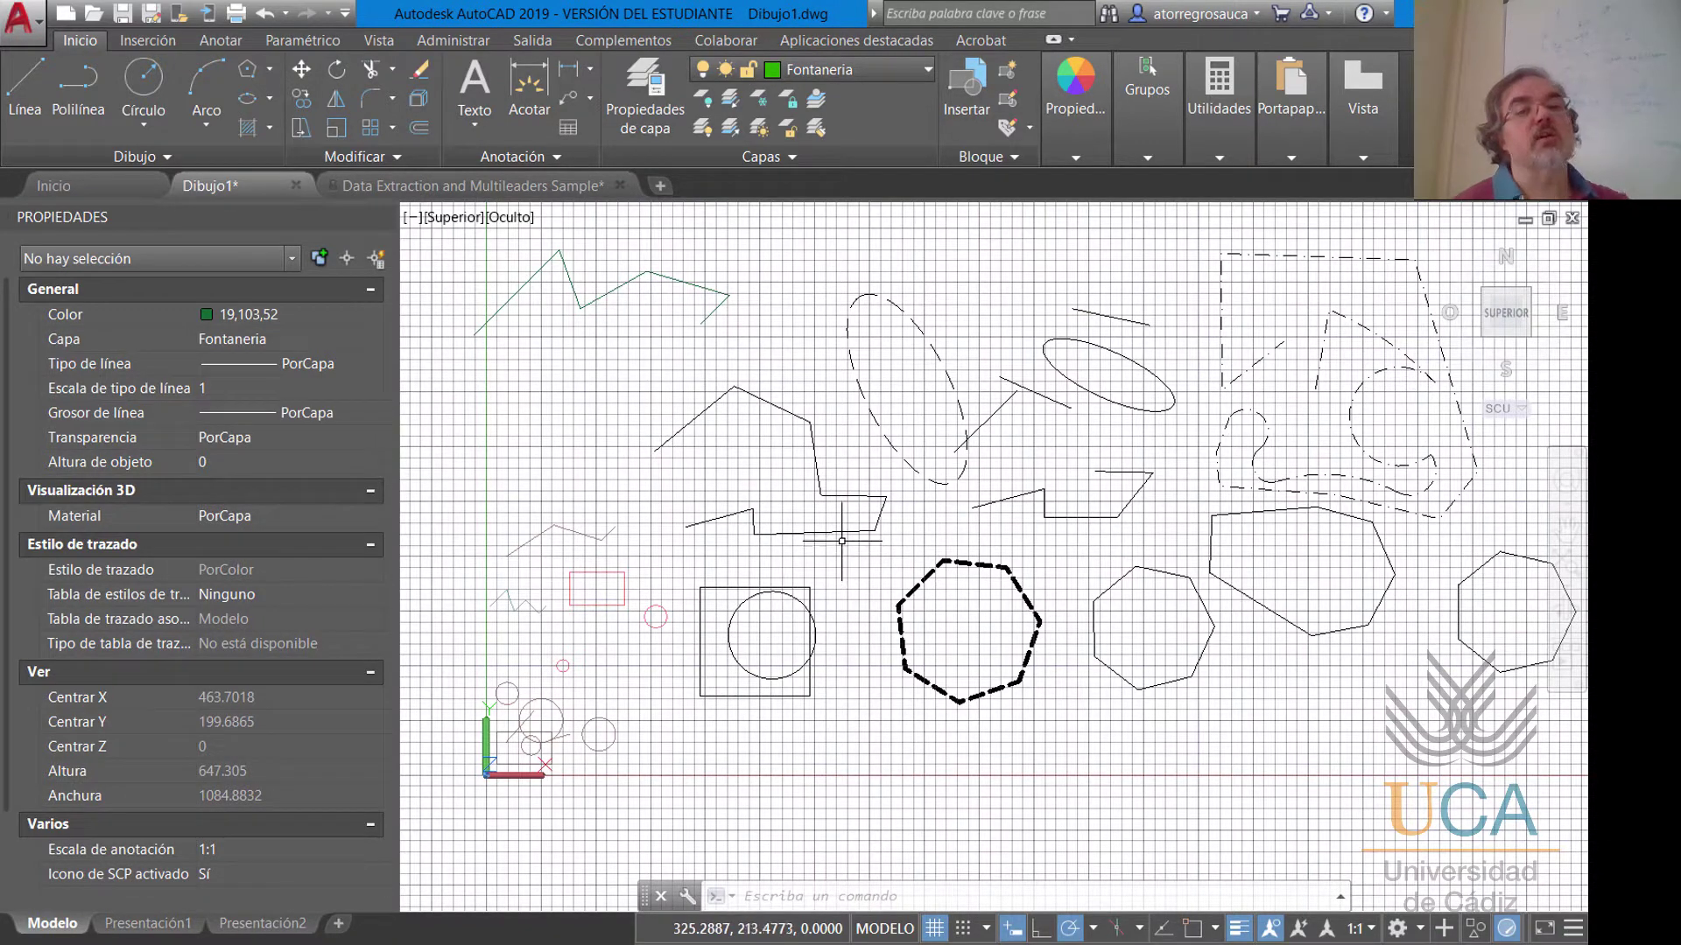
left_click(929, 69)
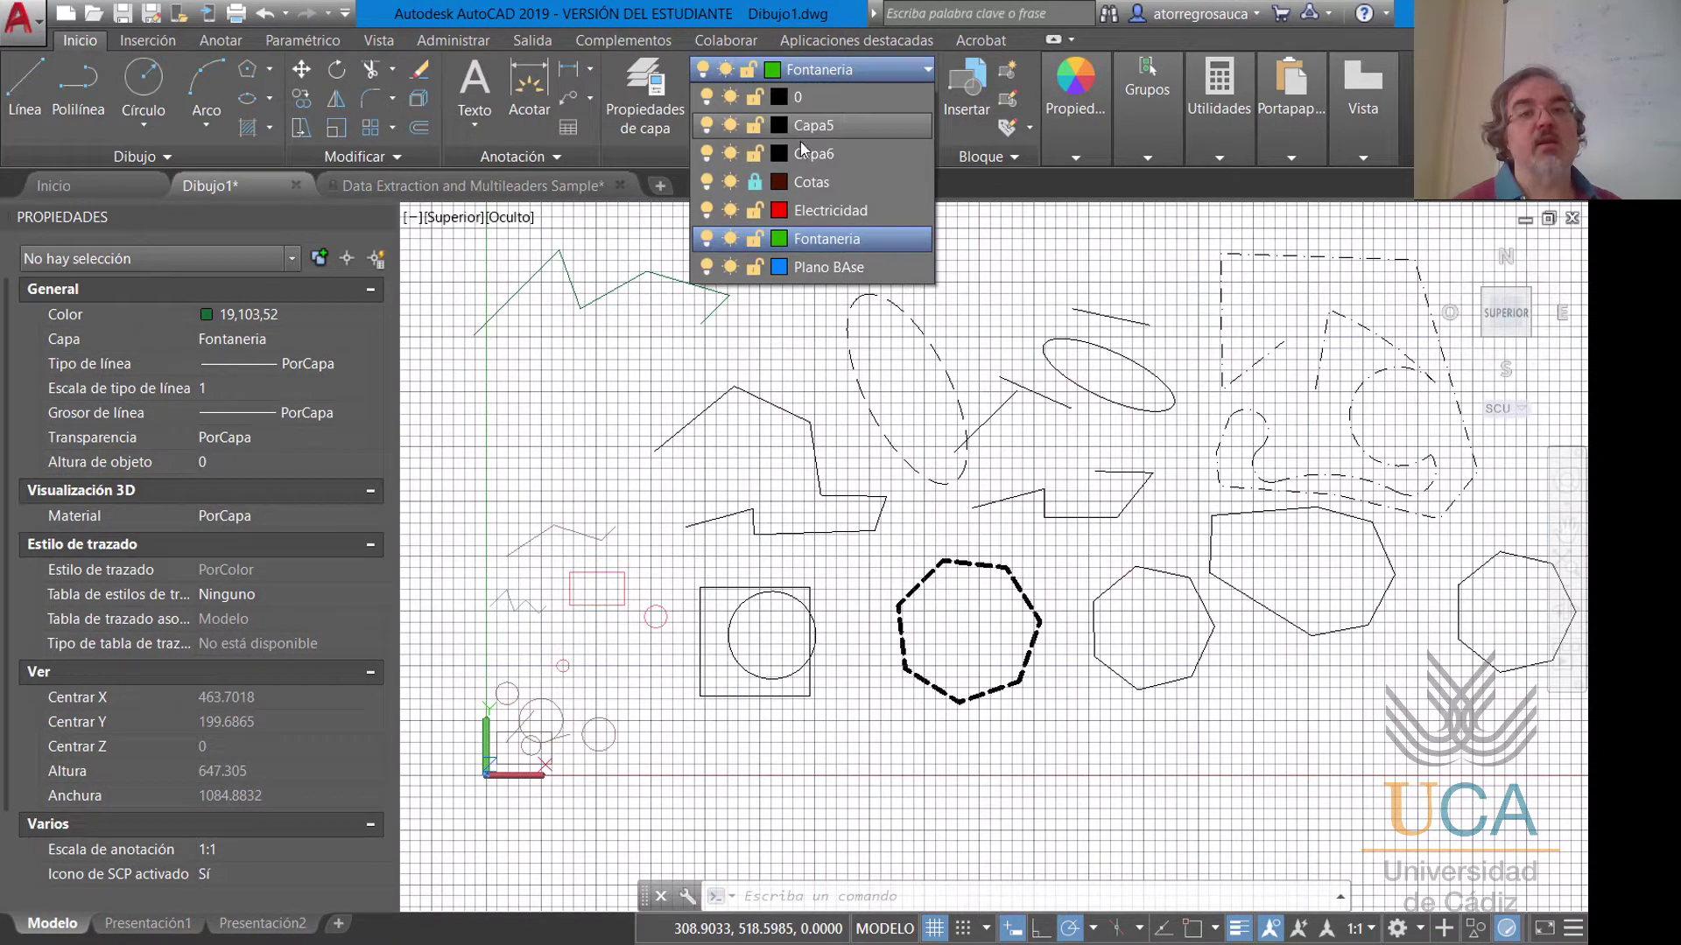
left_click(756, 183)
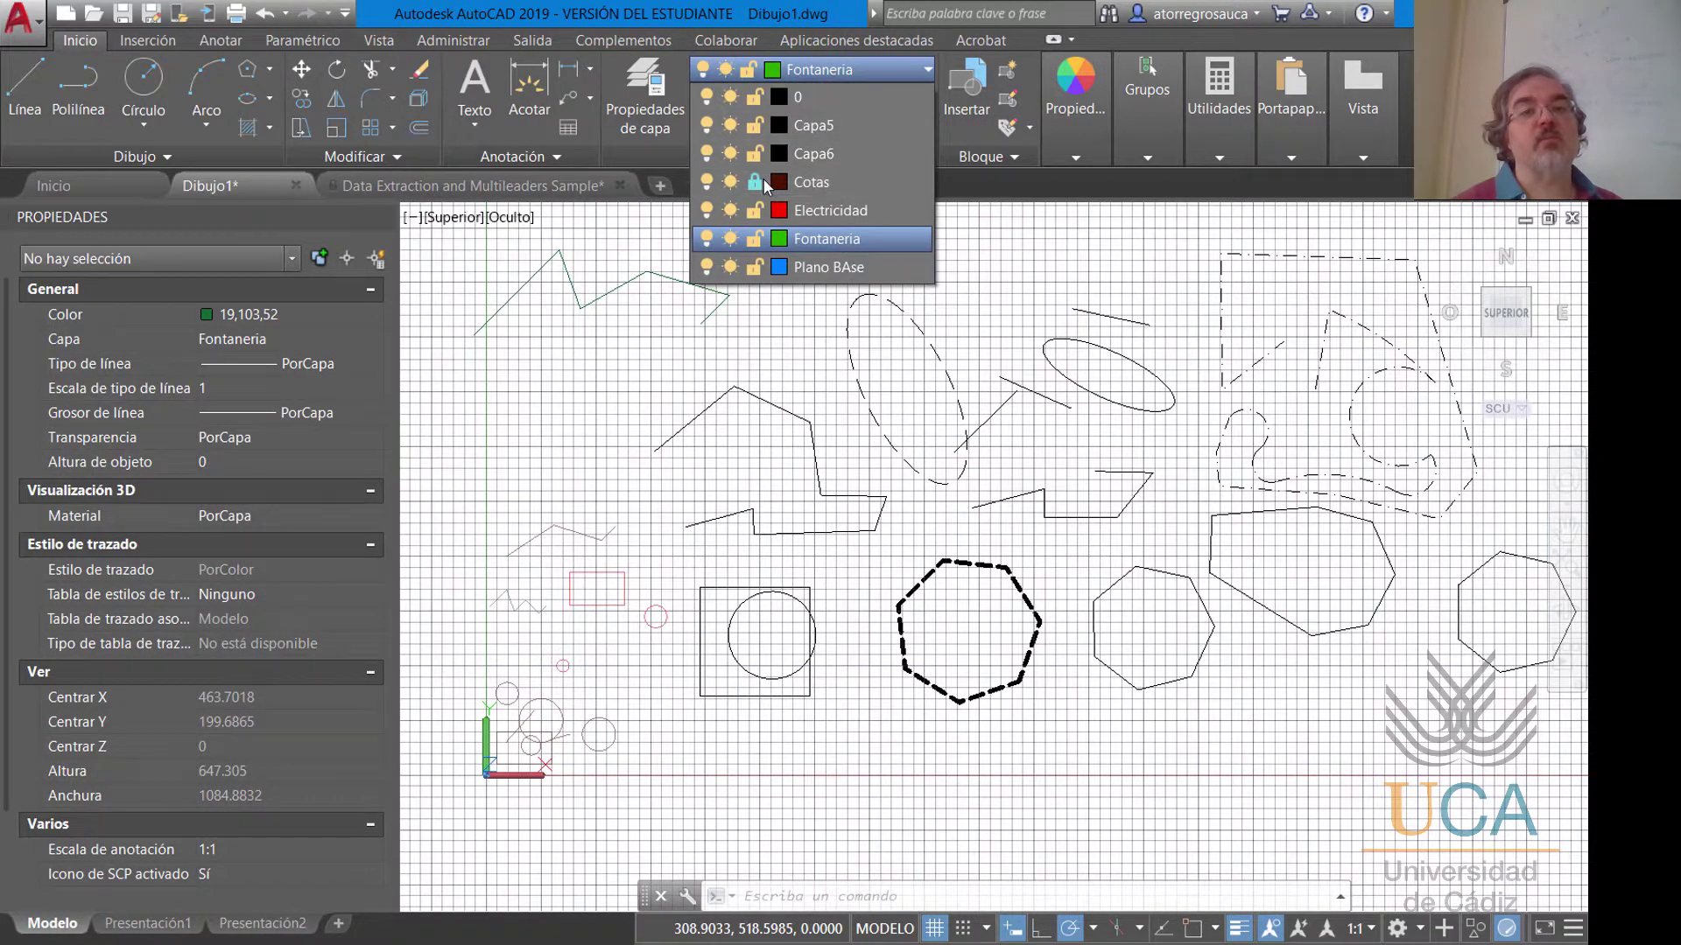
left_click(1006, 466)
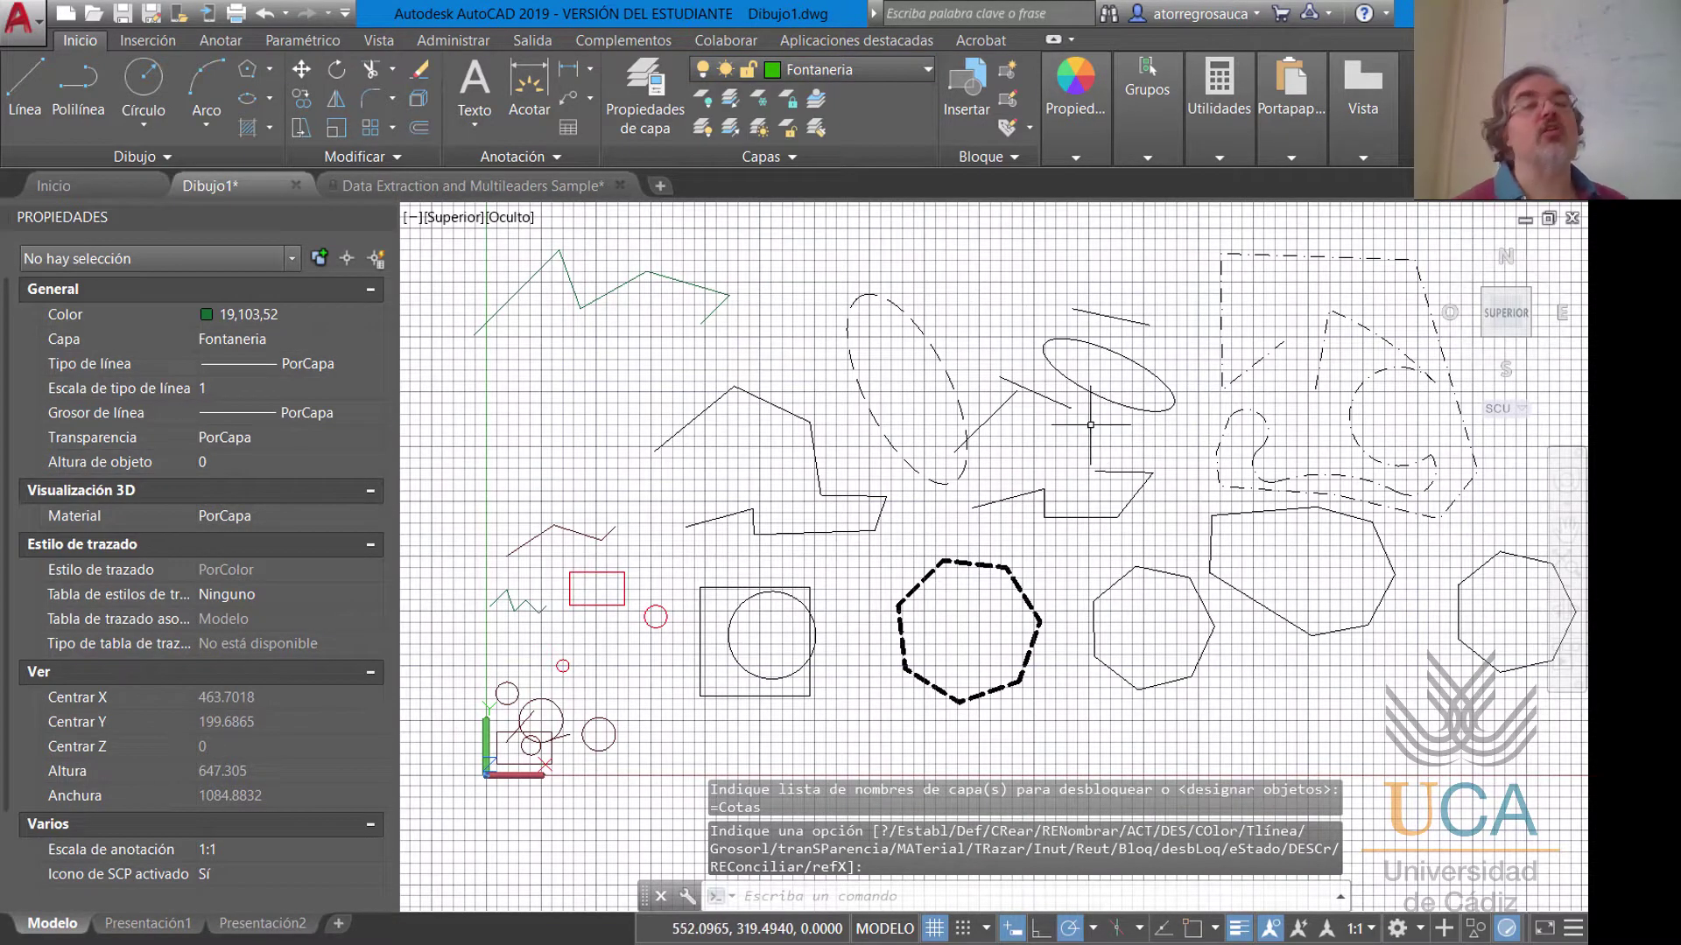
Assign the dash-dot polyline, the irregular polygon below it and the rightmost heptagon to layer Electricidad, and clear the selection.
middle_click_drag(1129, 420, 901, 439)
left_click(986, 263)
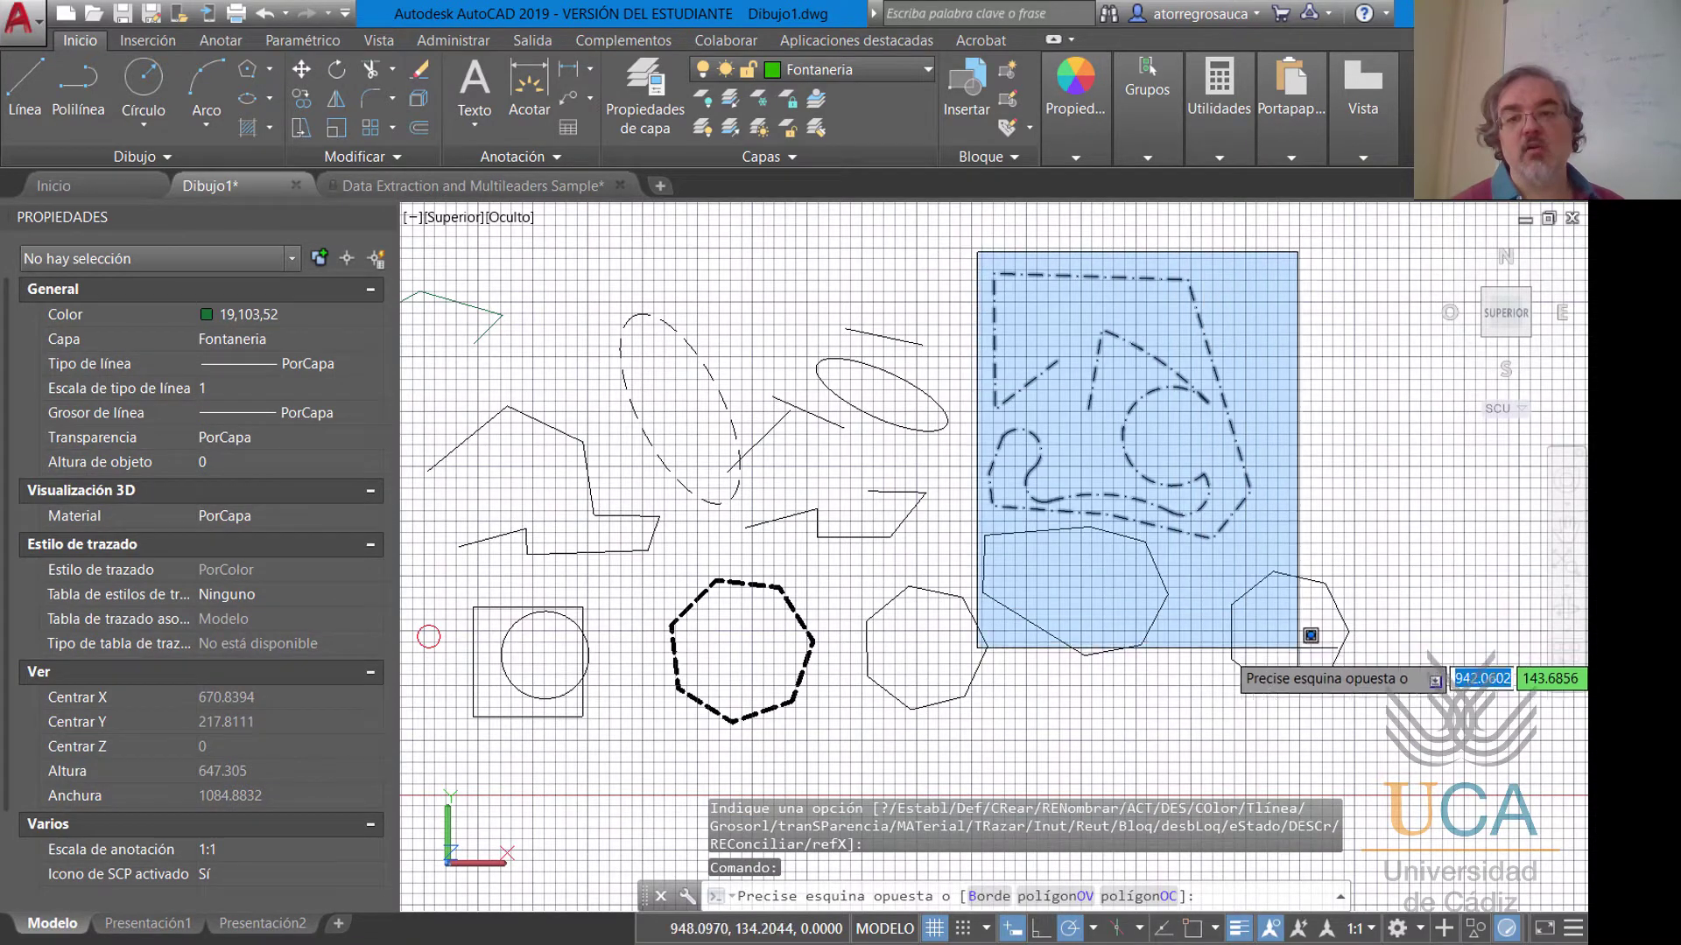
left_click(1479, 692)
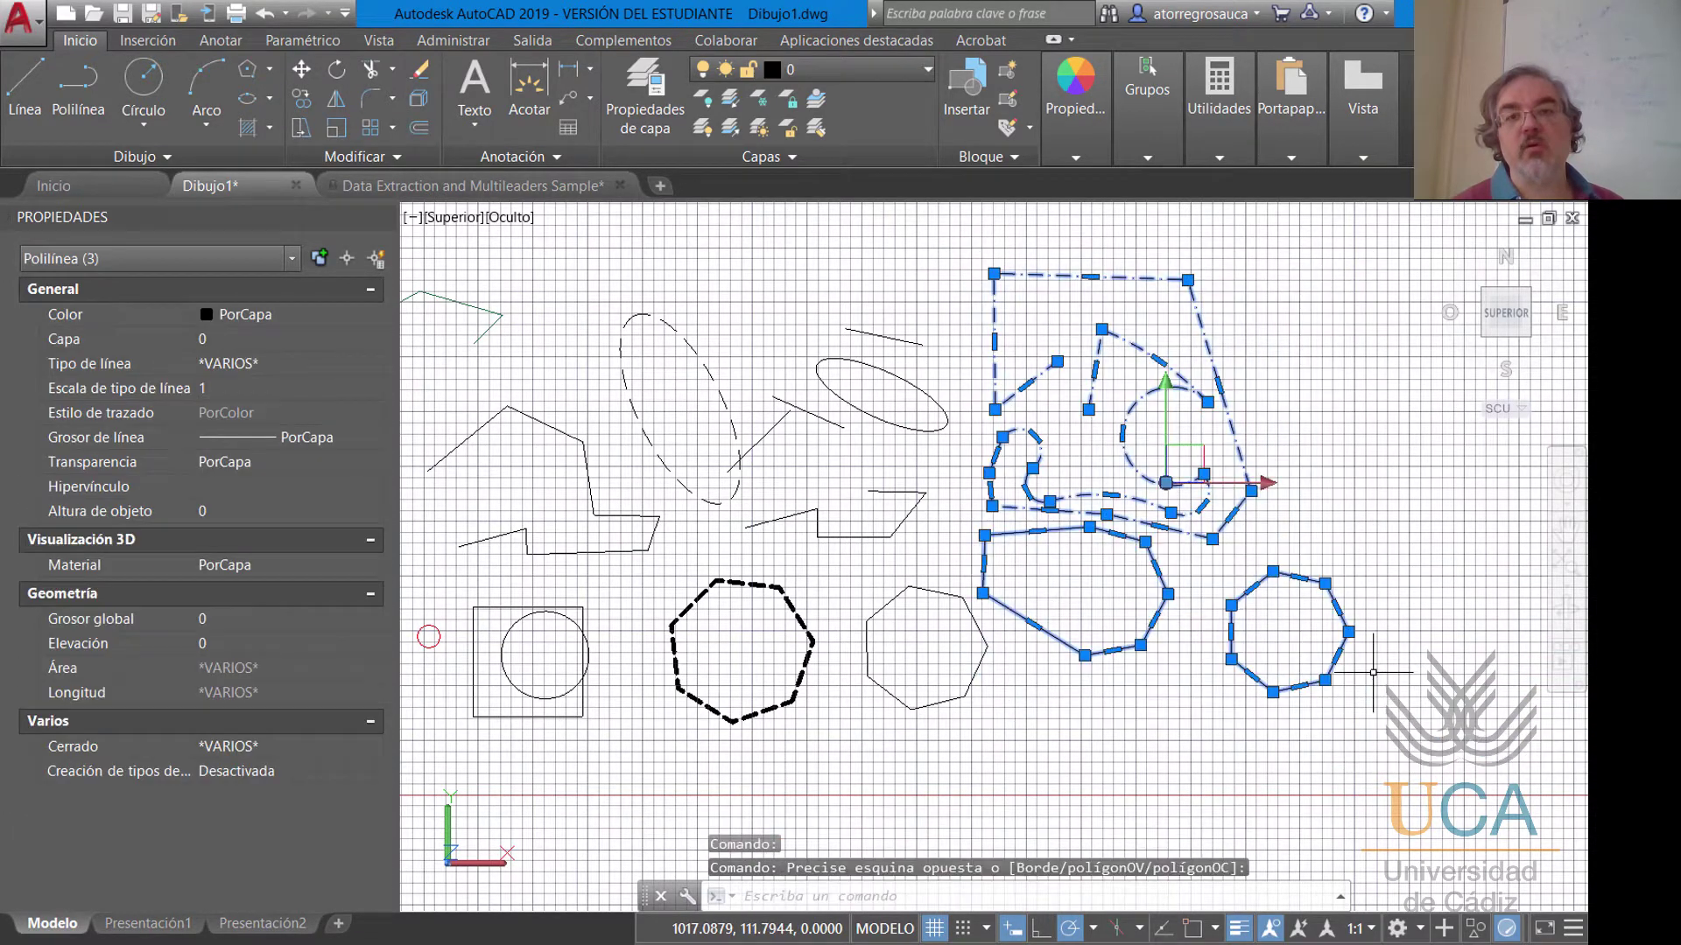
left_click(926, 70)
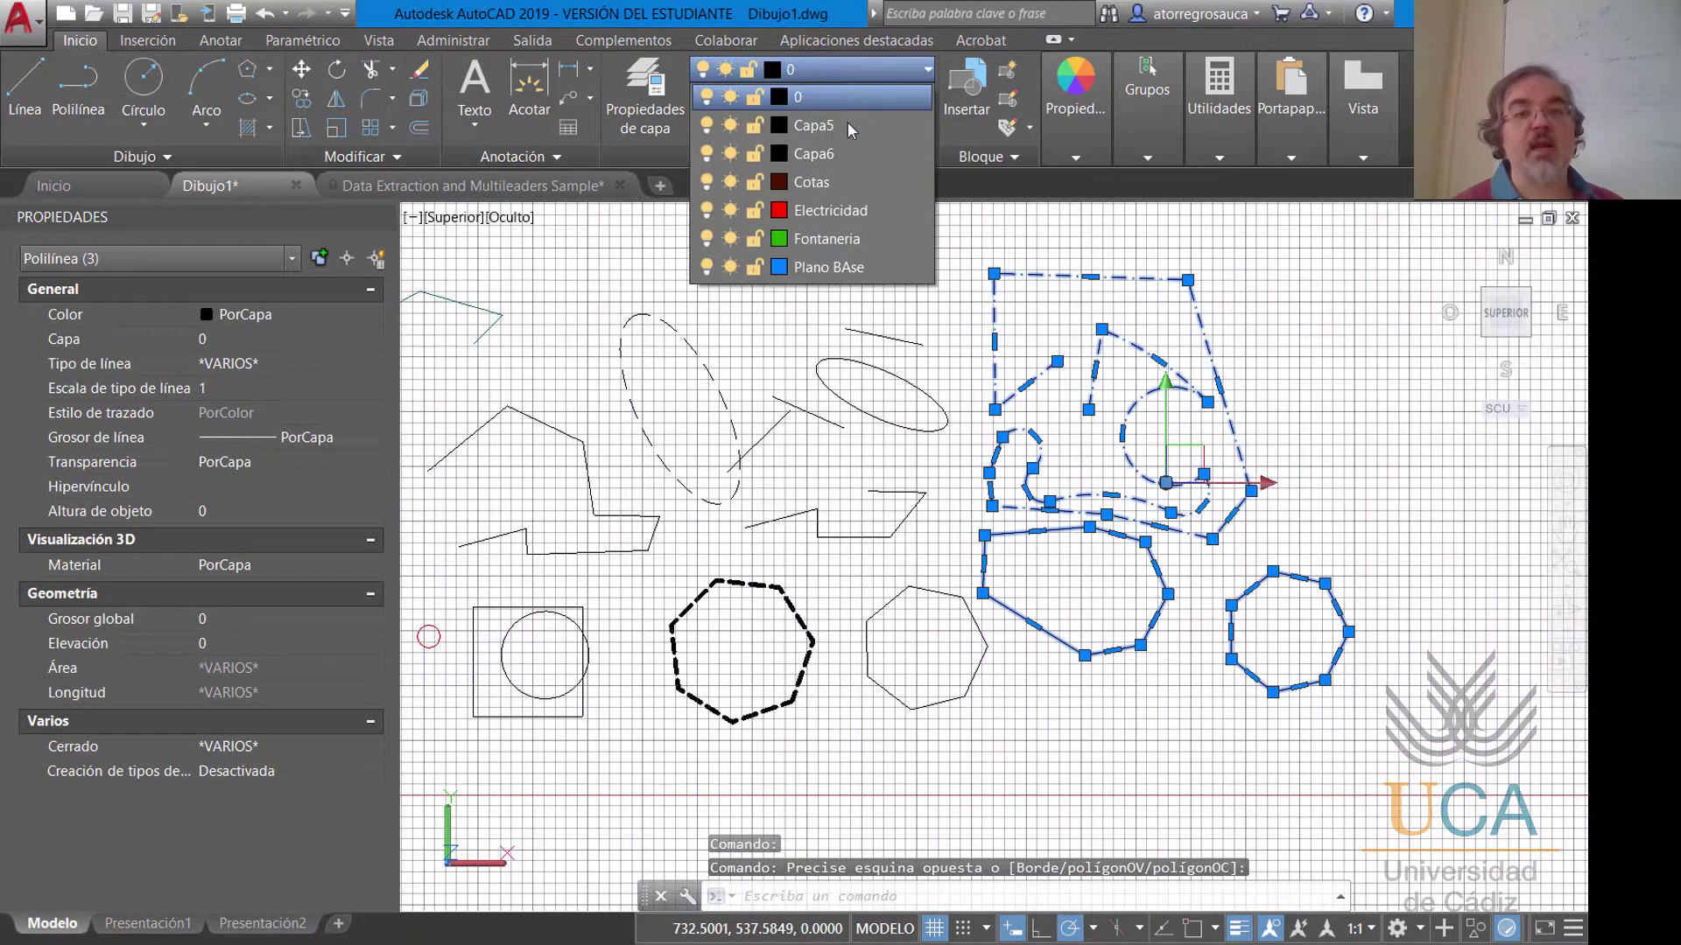
left_click(807, 211)
key("Escape")
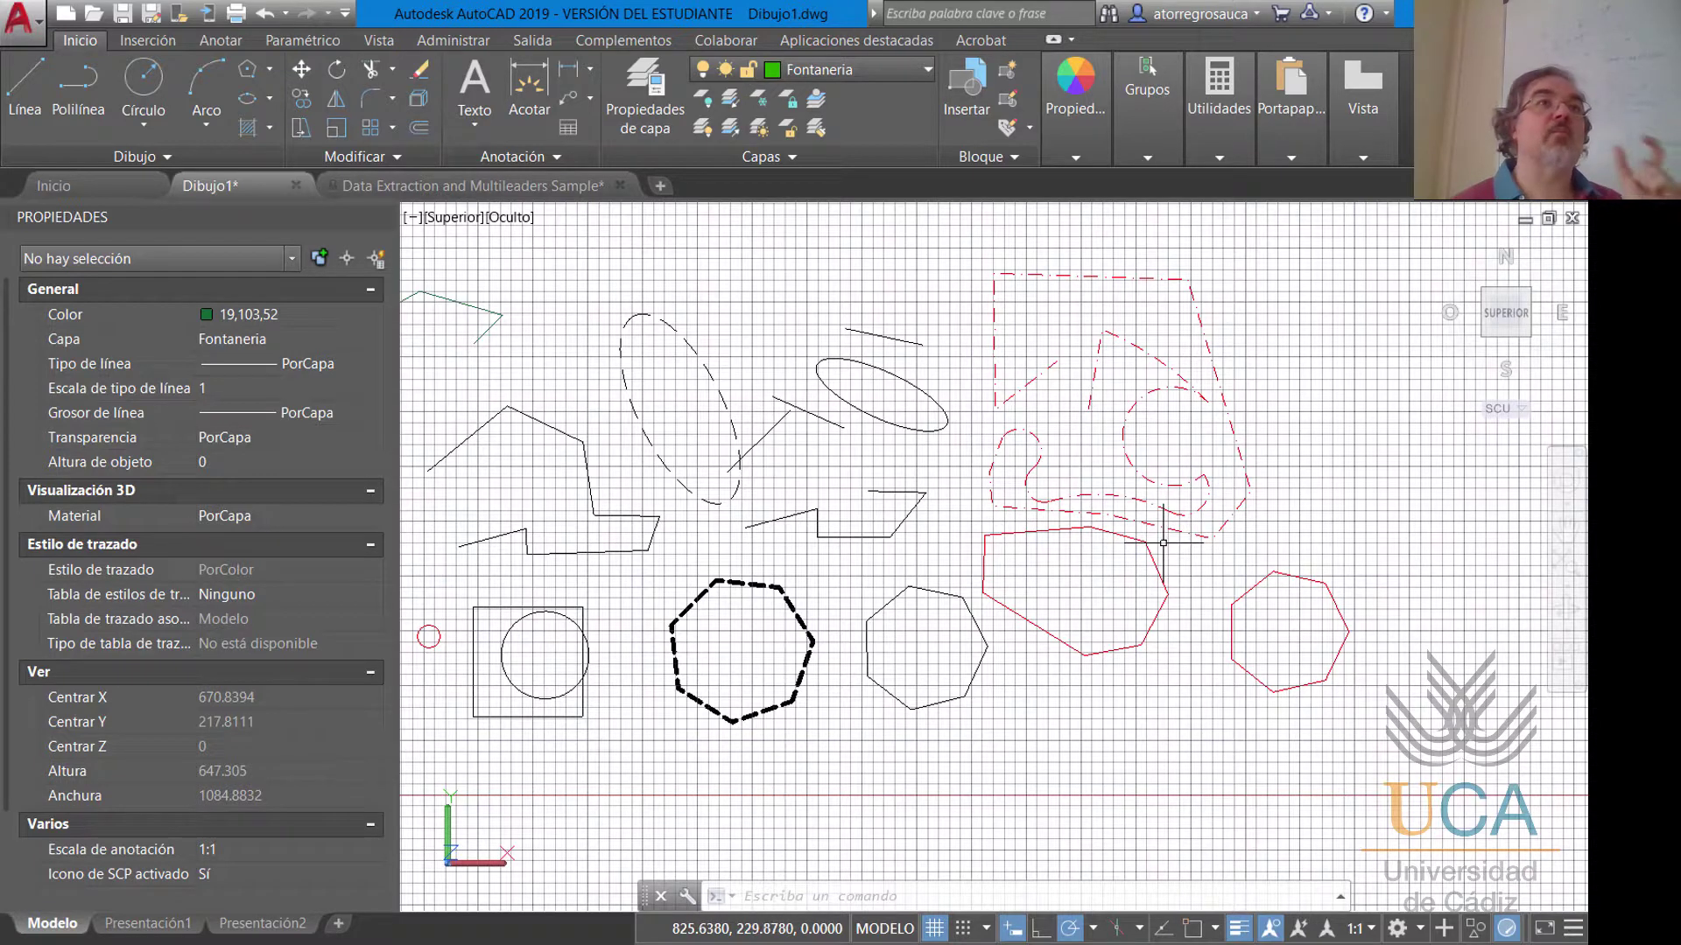
Set the colour of the five lines of the small green zigzag to PorCapa and clear the selection.
scroll(976, 477, "down", 2)
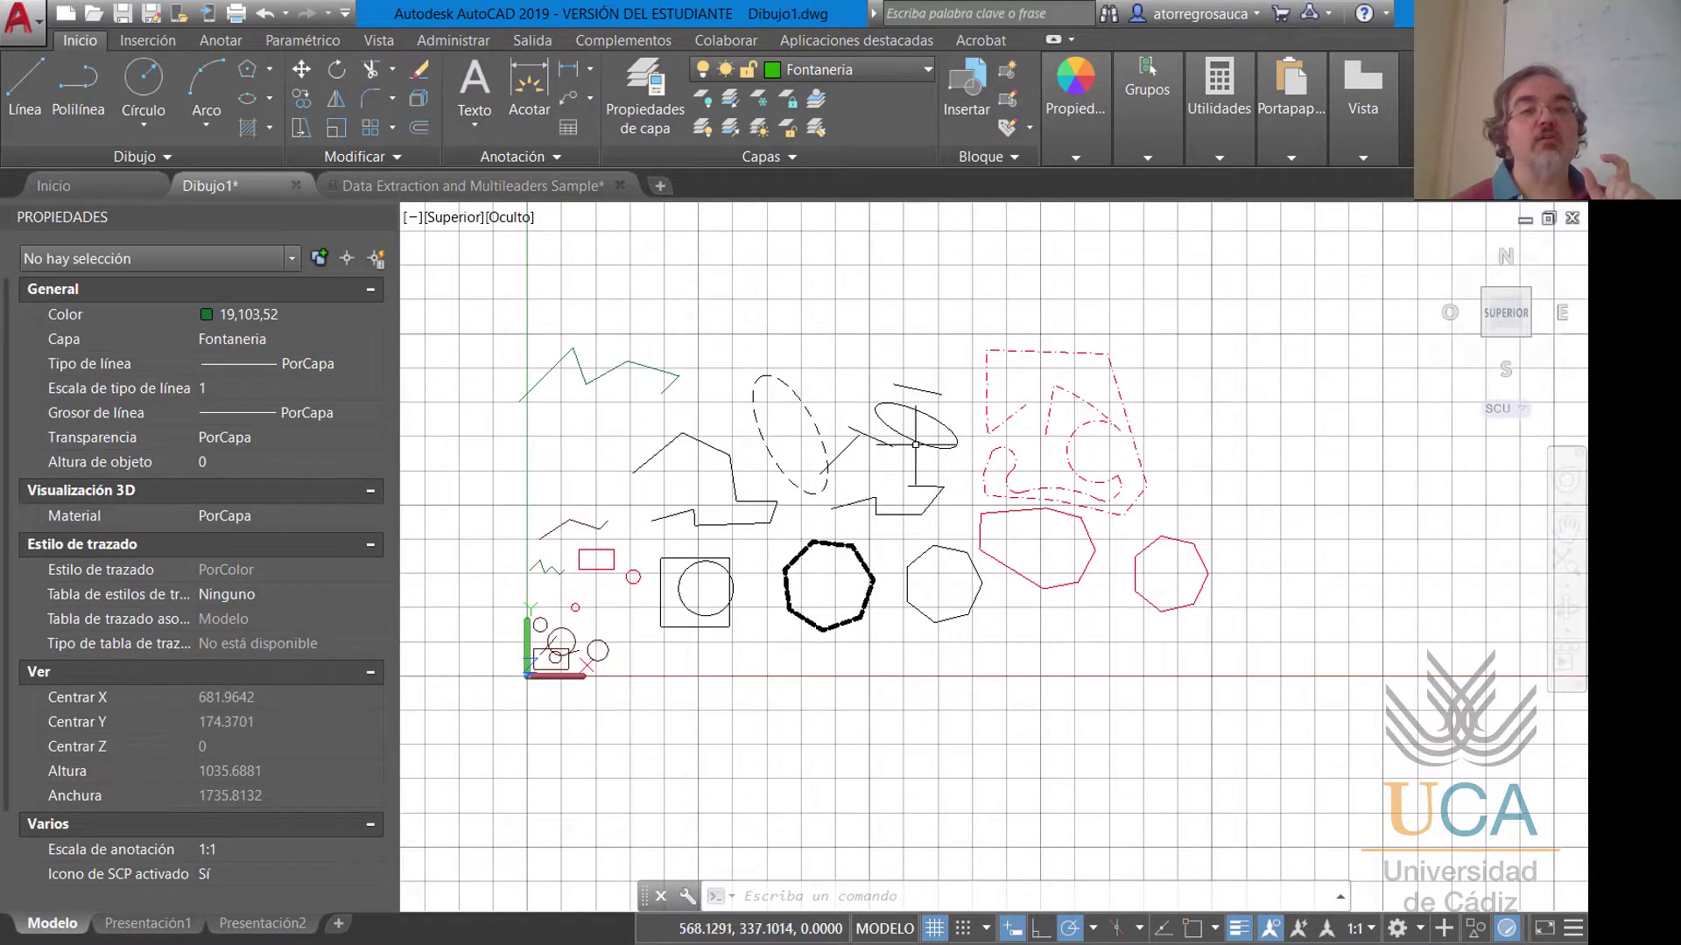
mouse_move(916, 440)
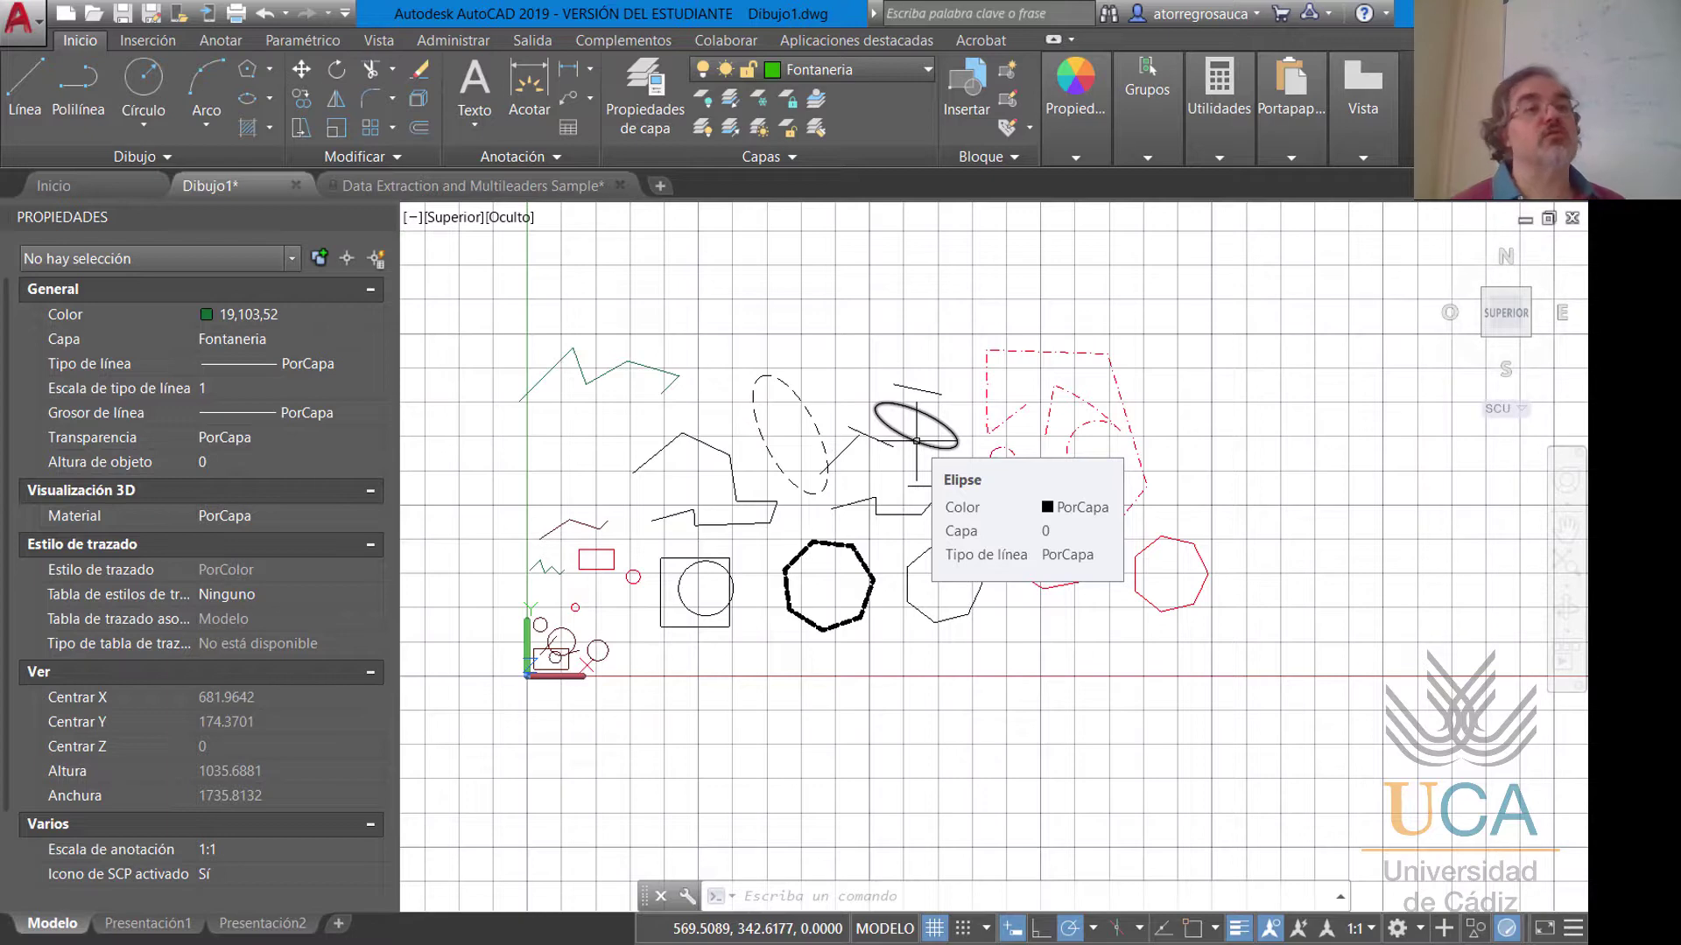
scroll(639, 547, "up", 2)
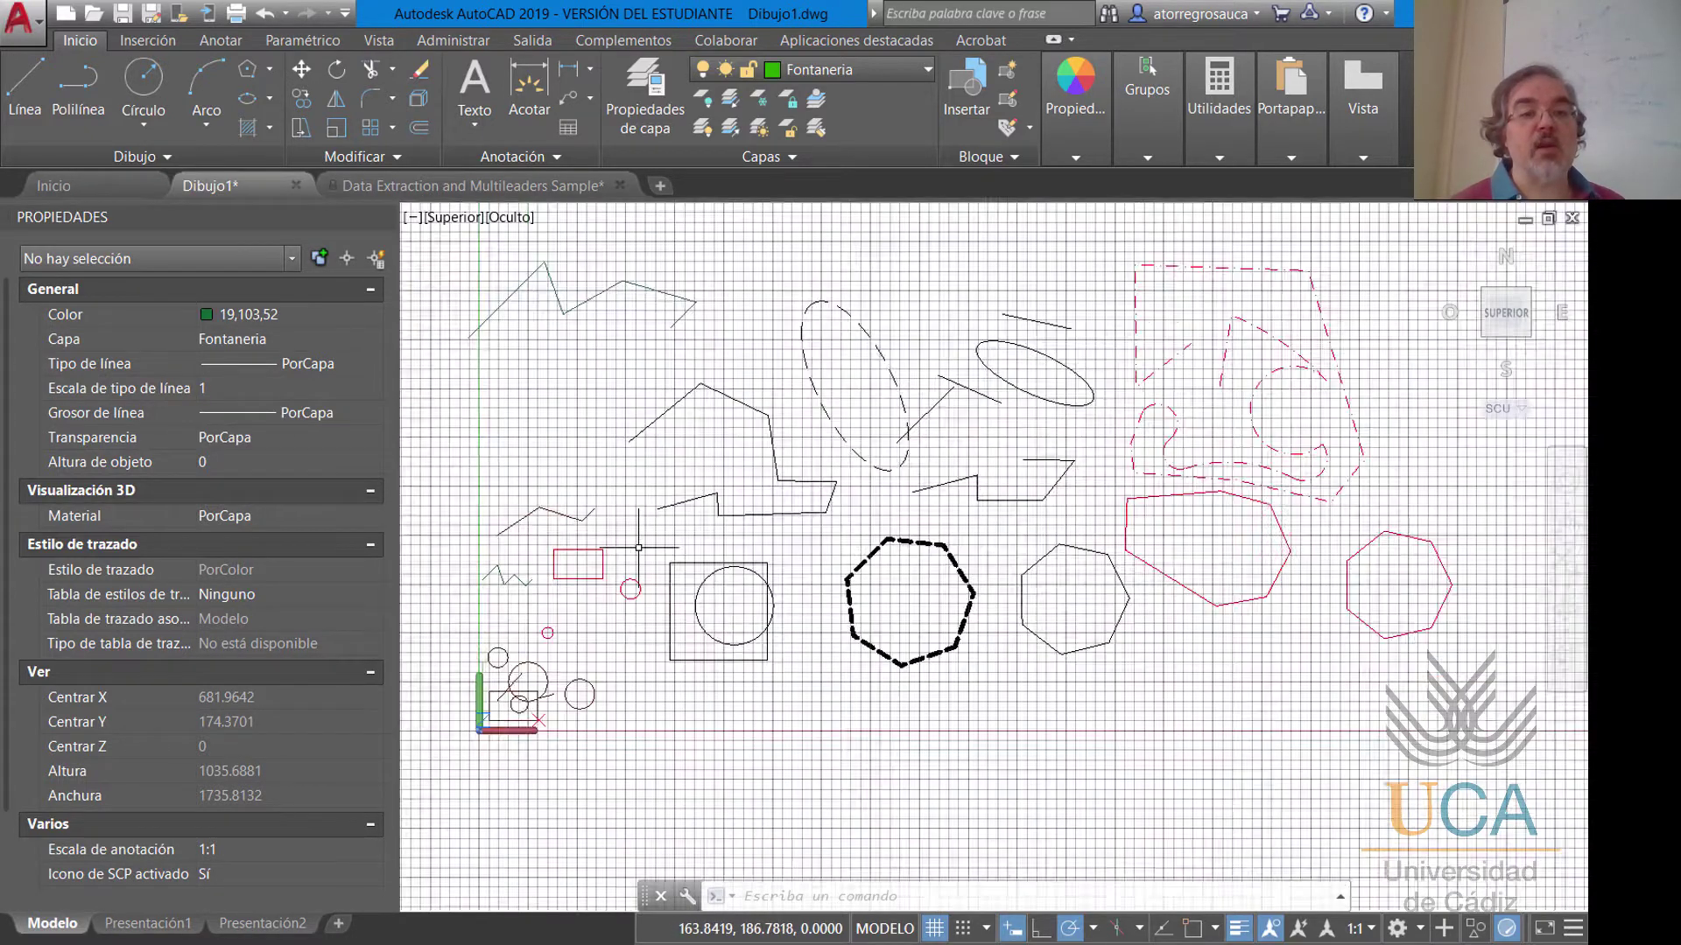
scroll(639, 547, "up", 4)
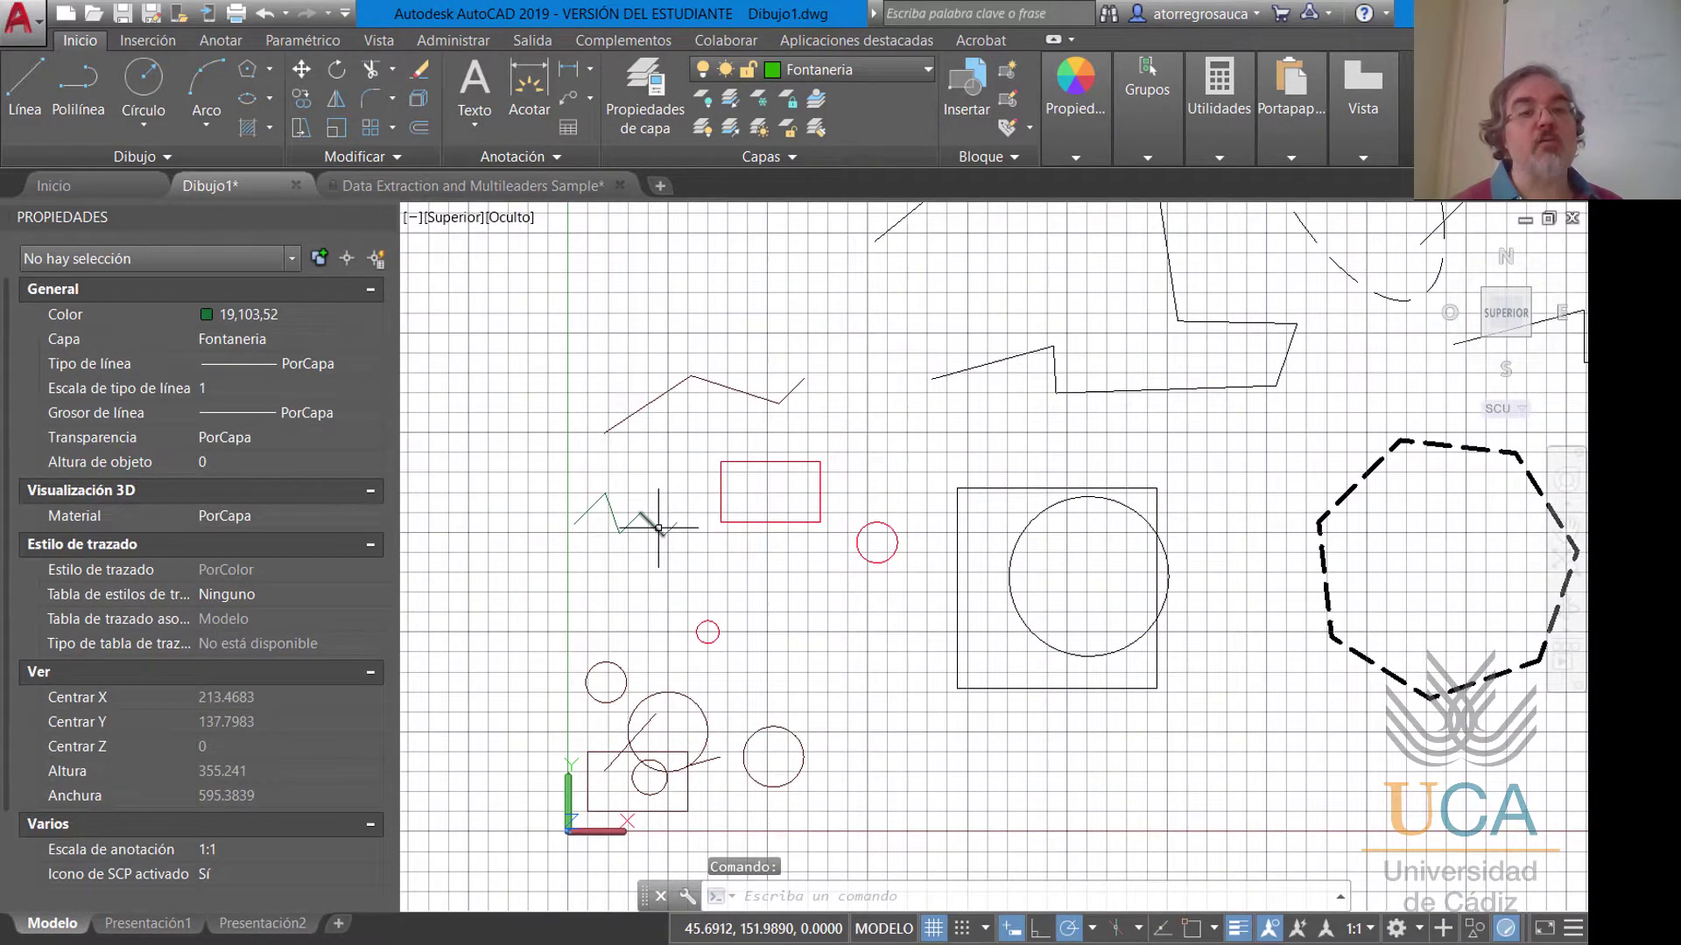
mouse_move(657, 528)
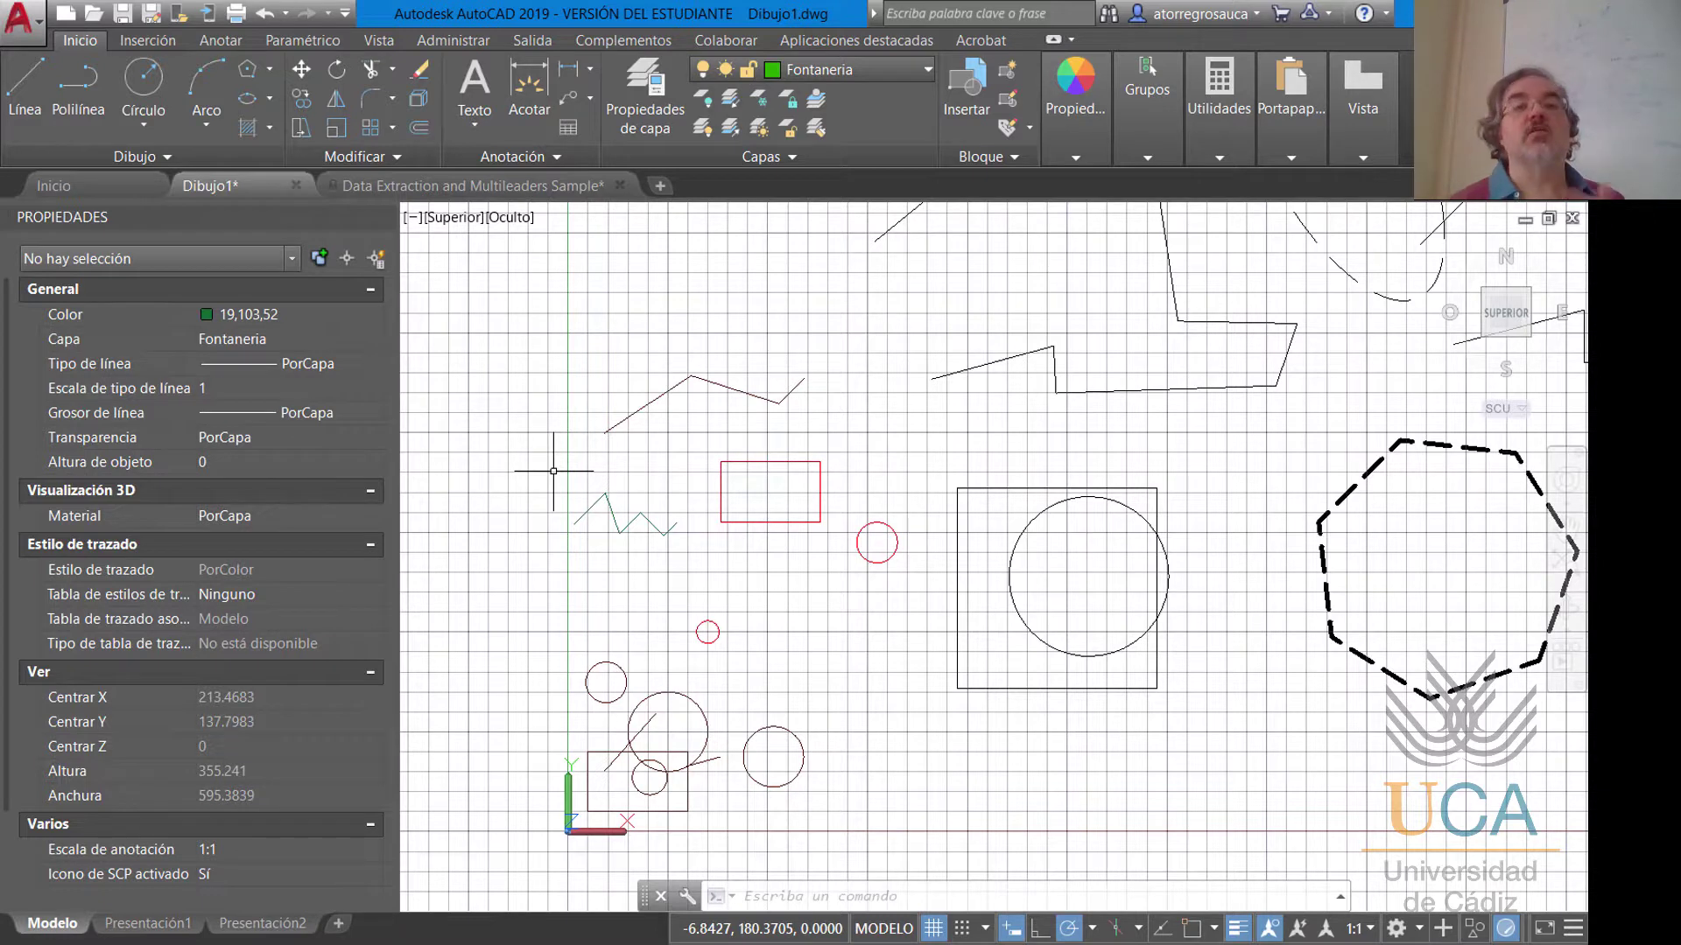
left_click(517, 458)
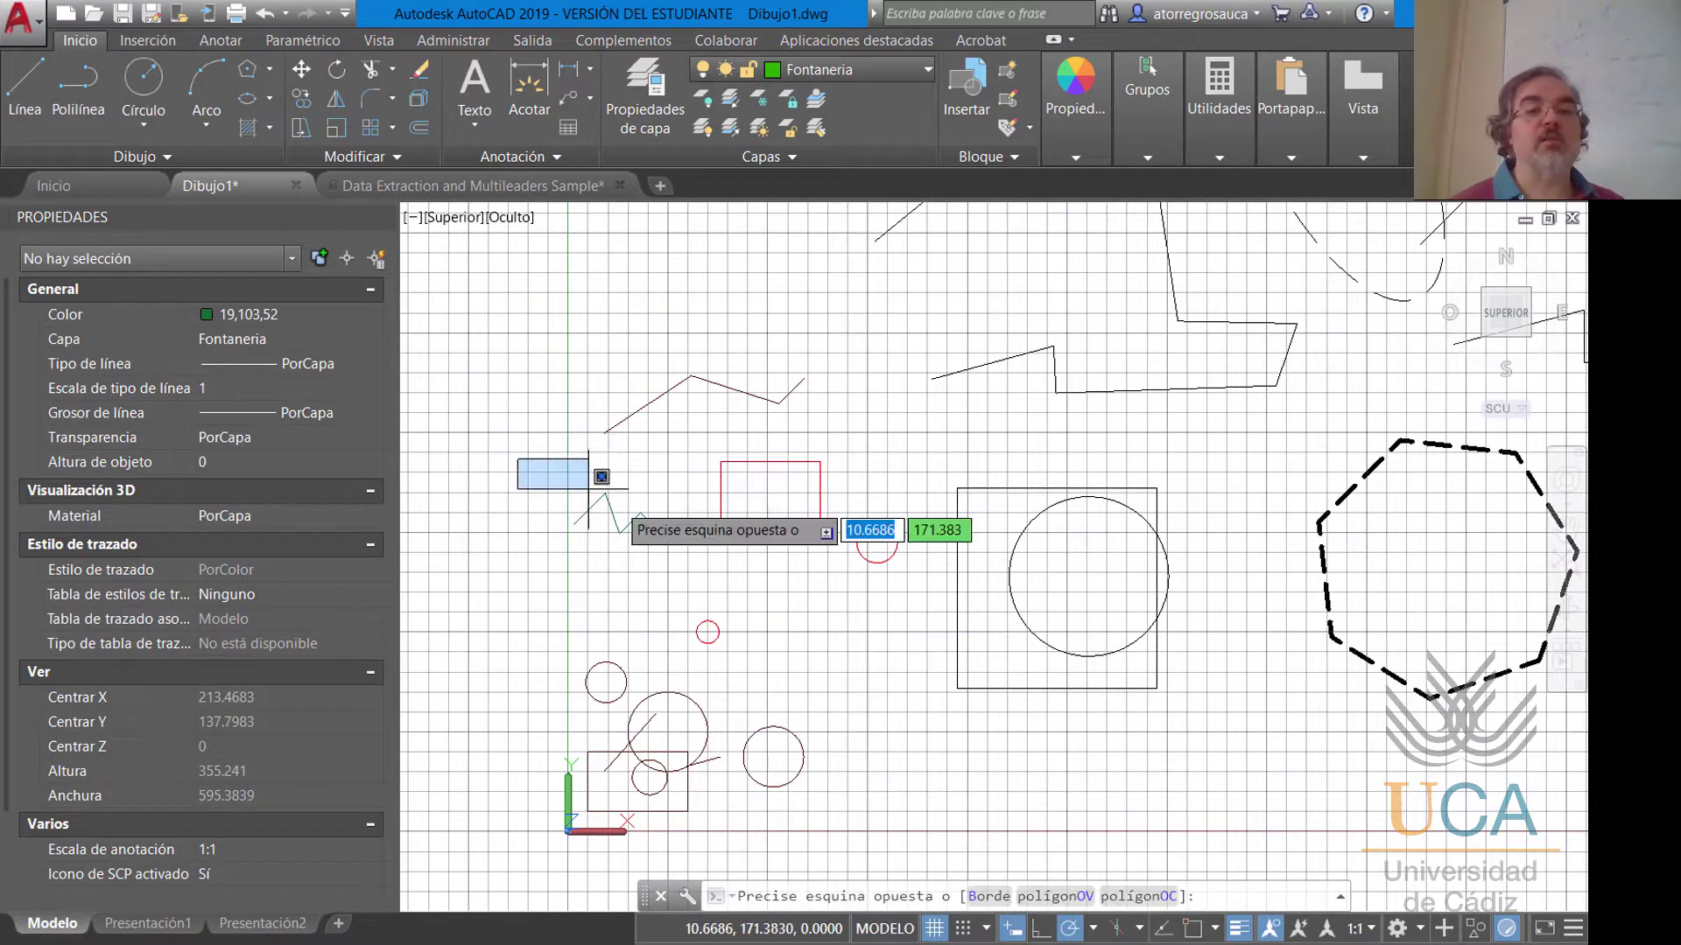
left_click(701, 582)
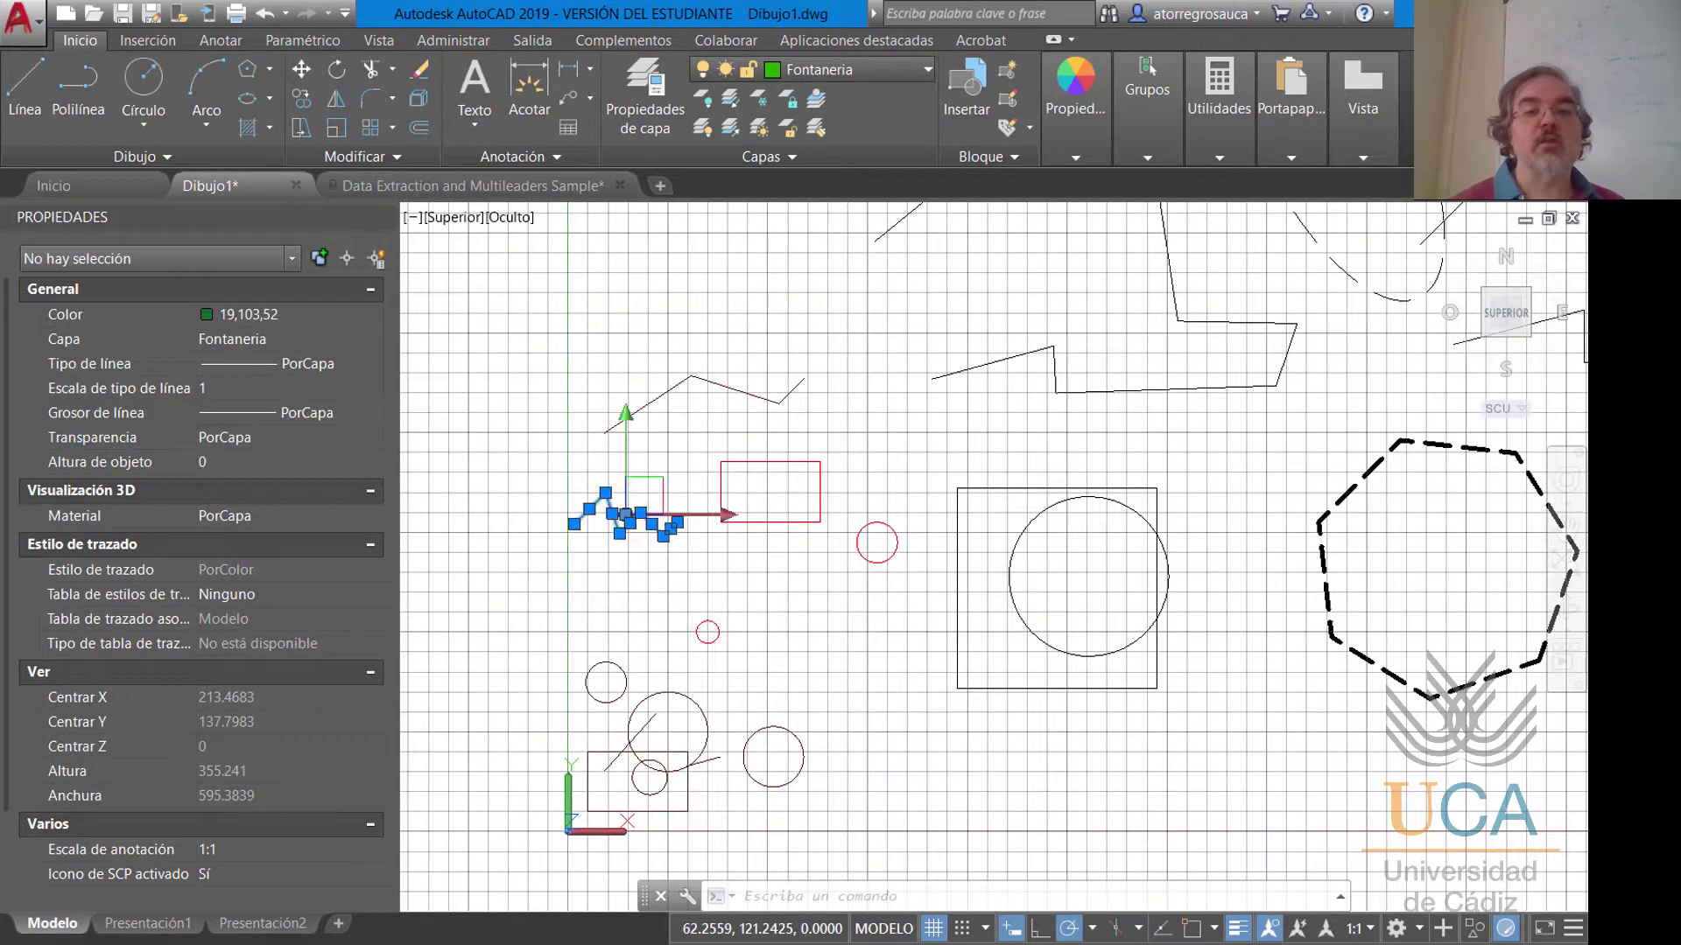
left_click(1100, 149)
left_click(1215, 183)
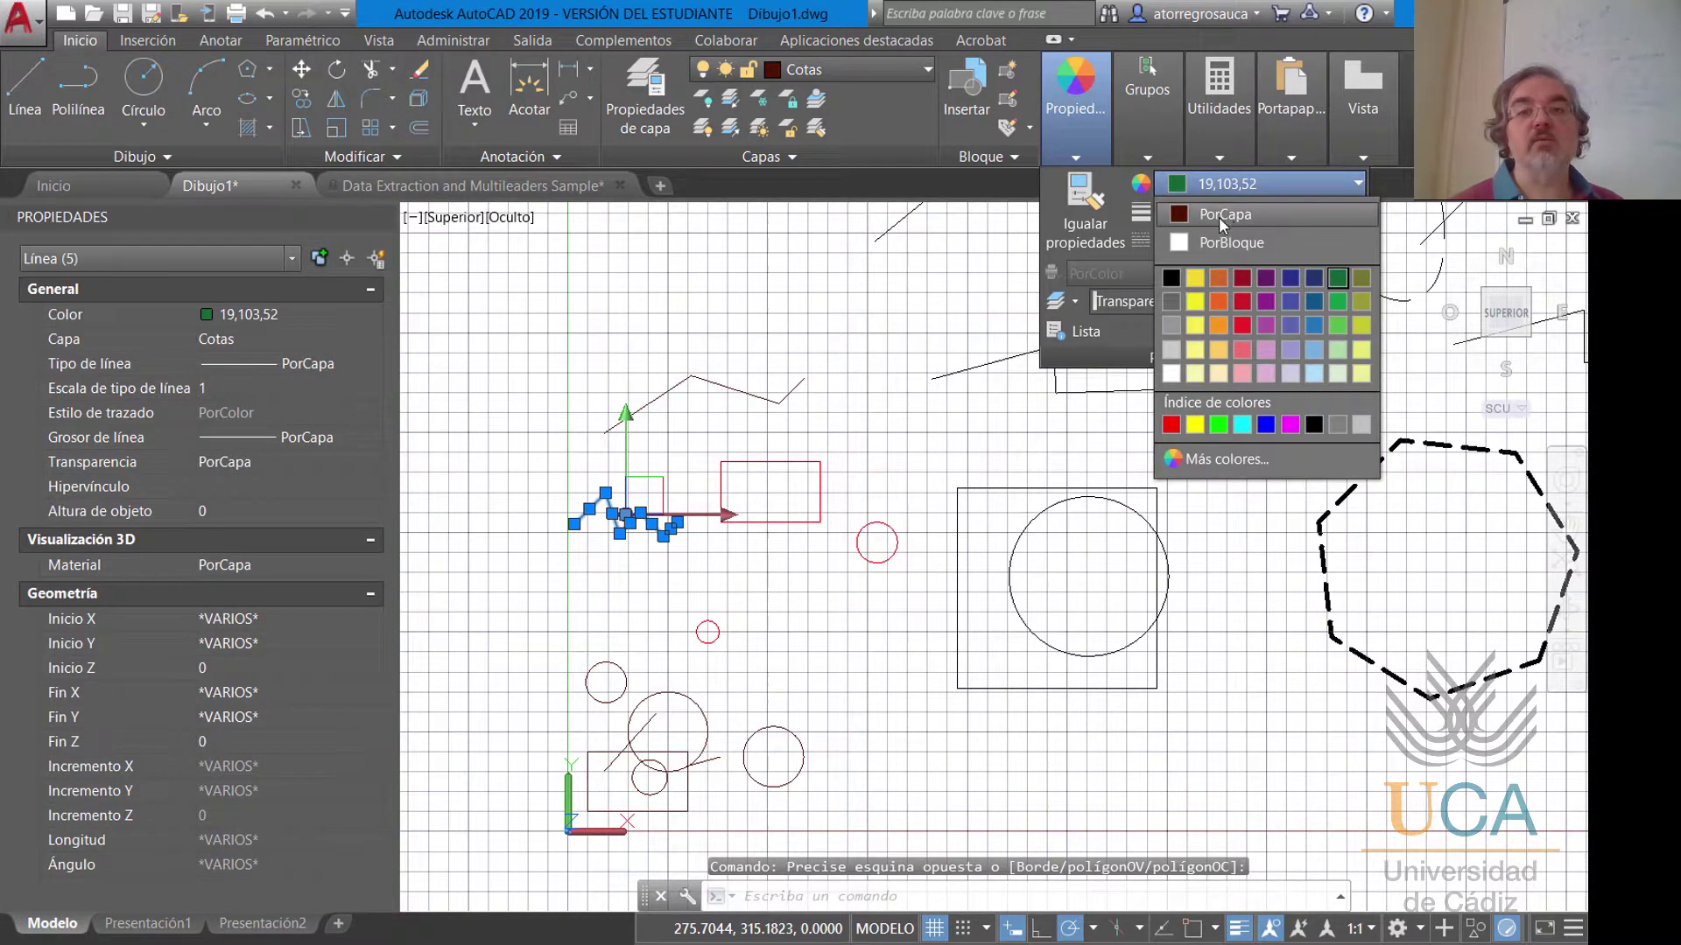
left_click(1223, 214)
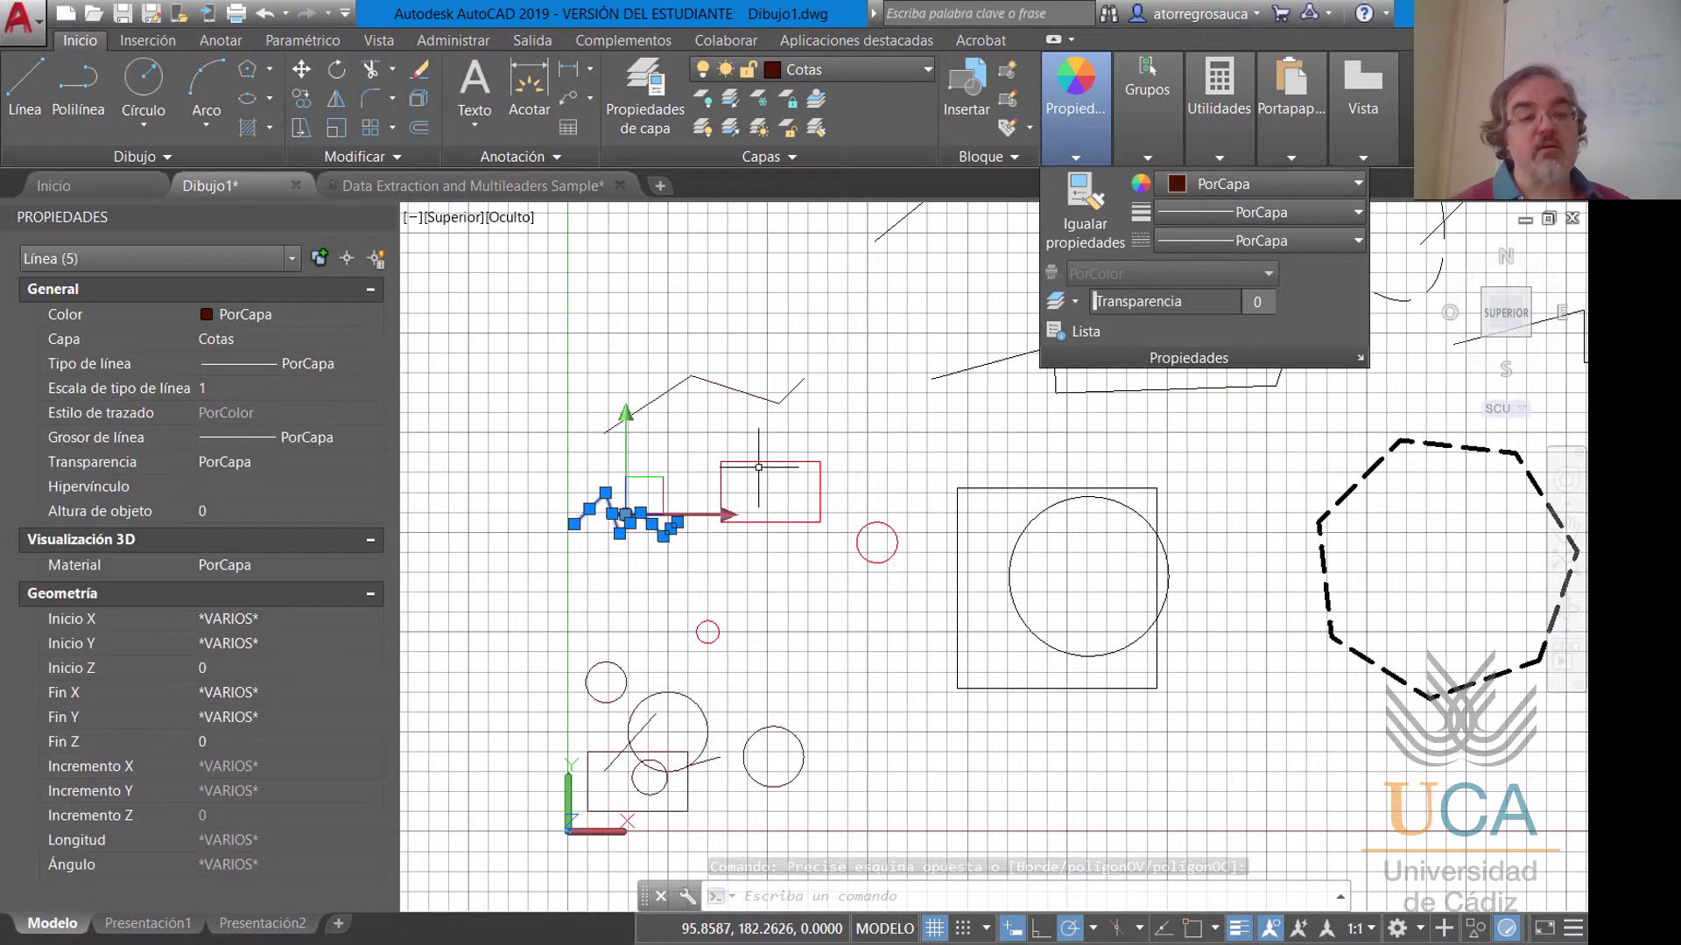
key("Escape")
key("Escape")
scroll(639, 520, "up", 2)
mouse_move(570, 531)
middle_mouse_down()
mouse_move(627, 491)
mouse_move(775, 509)
middle_mouse_up()
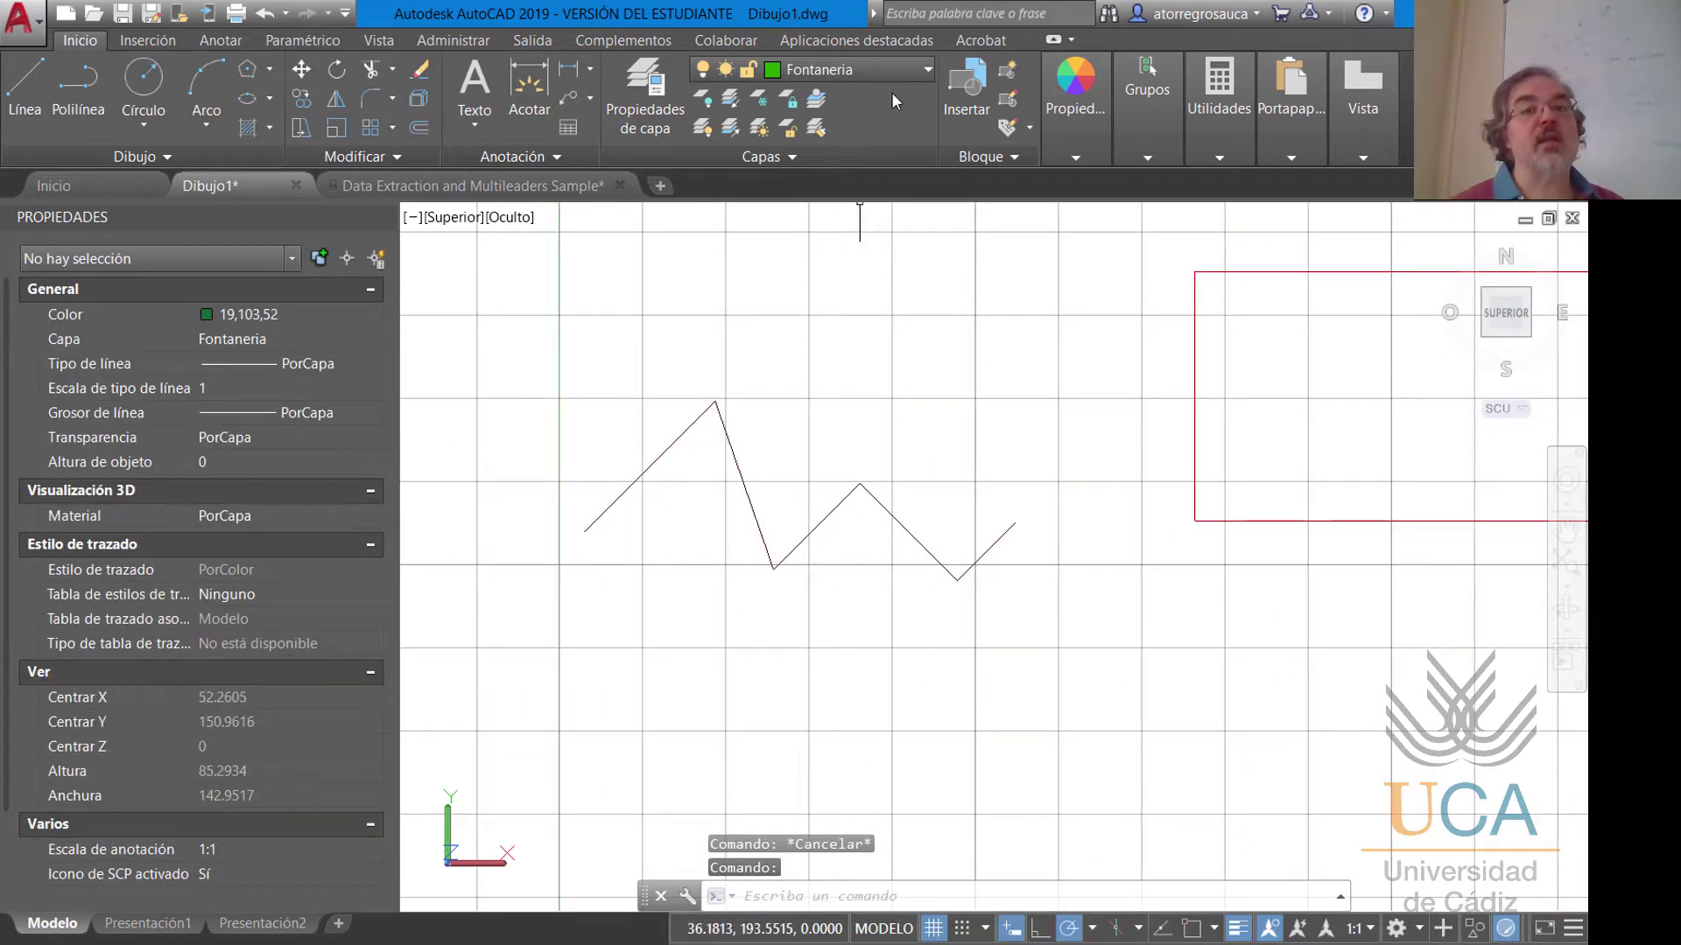
left_click(853, 70)
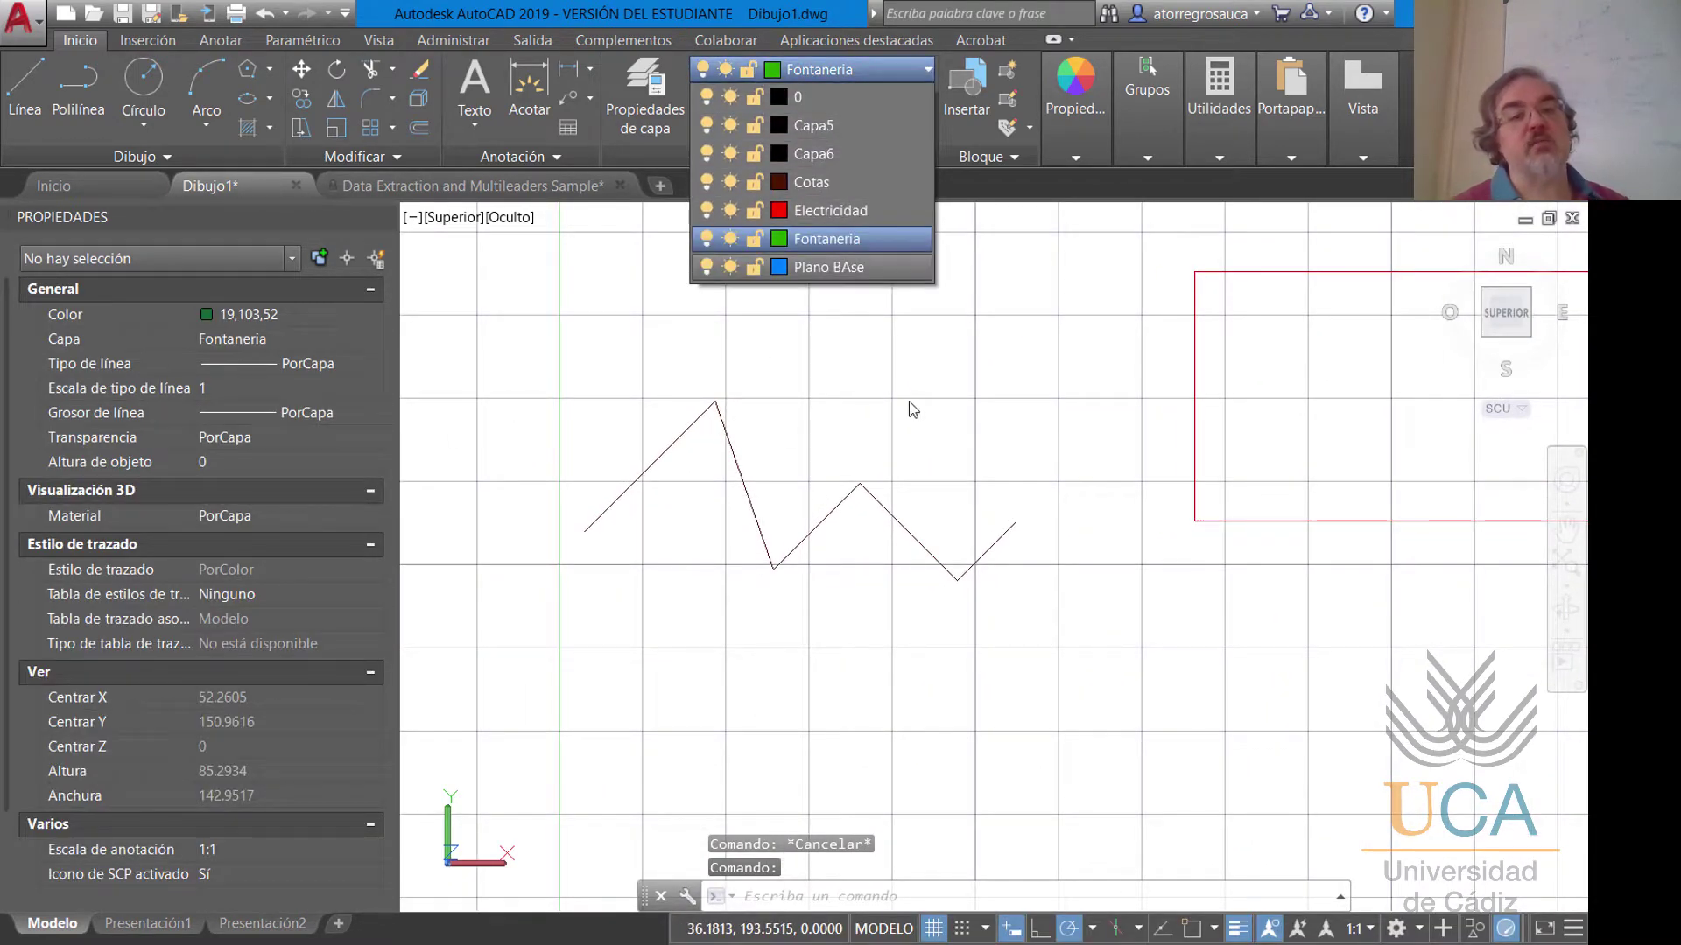
key("Escape")
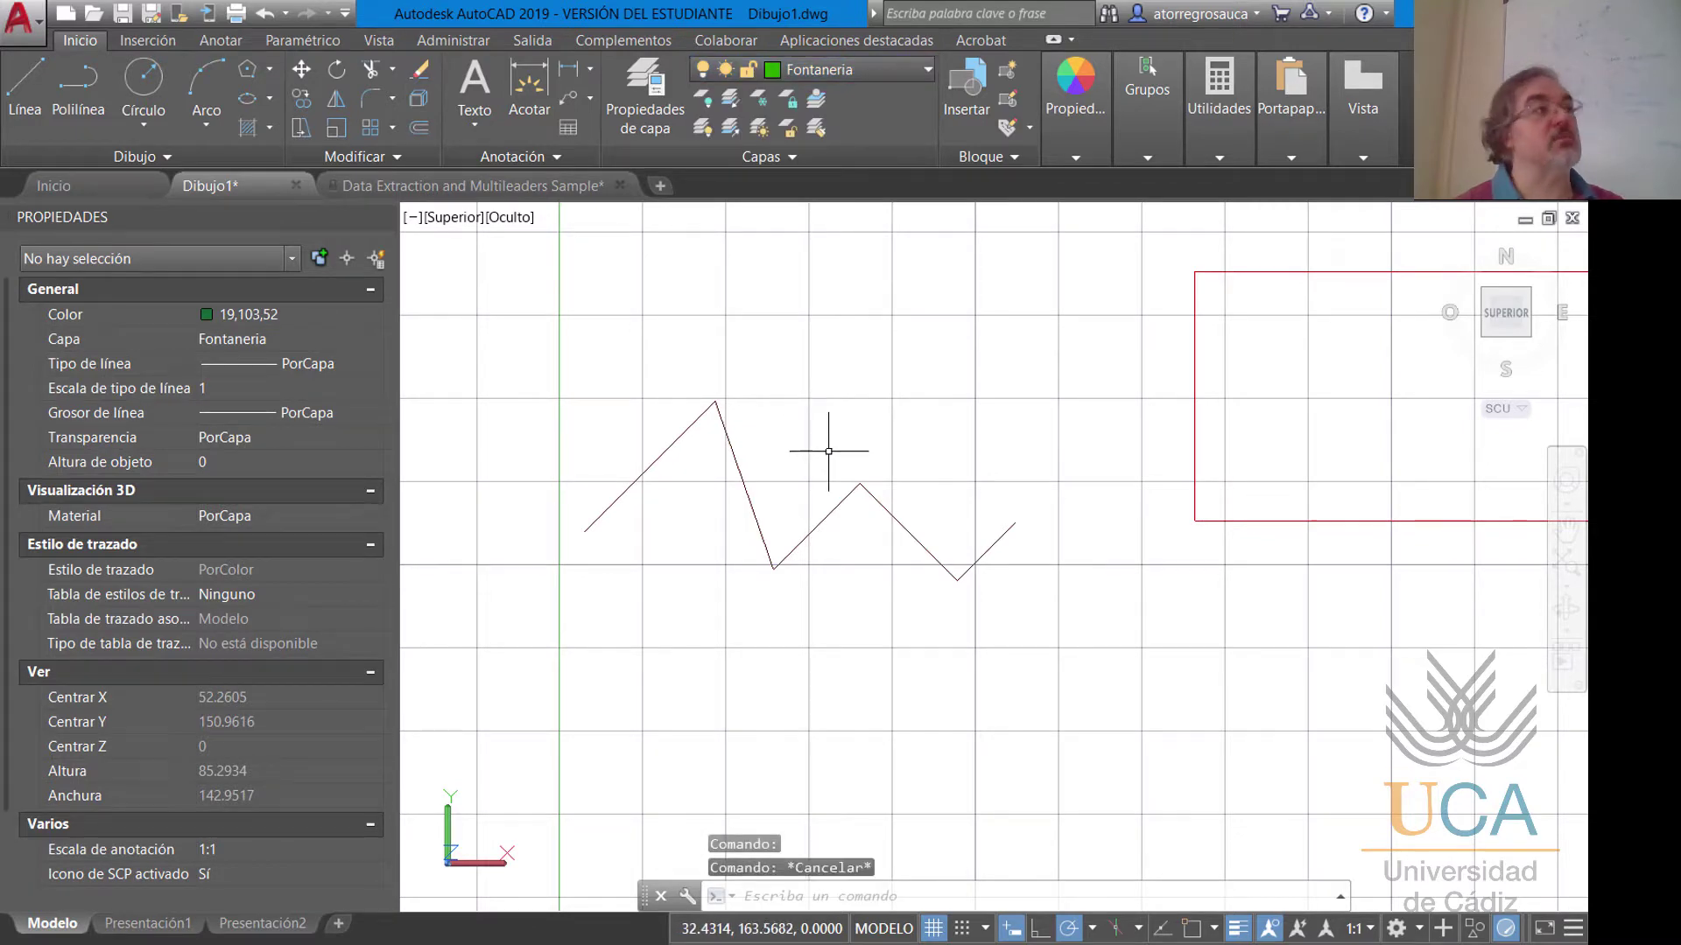
scroll(828, 450, "down", 4)
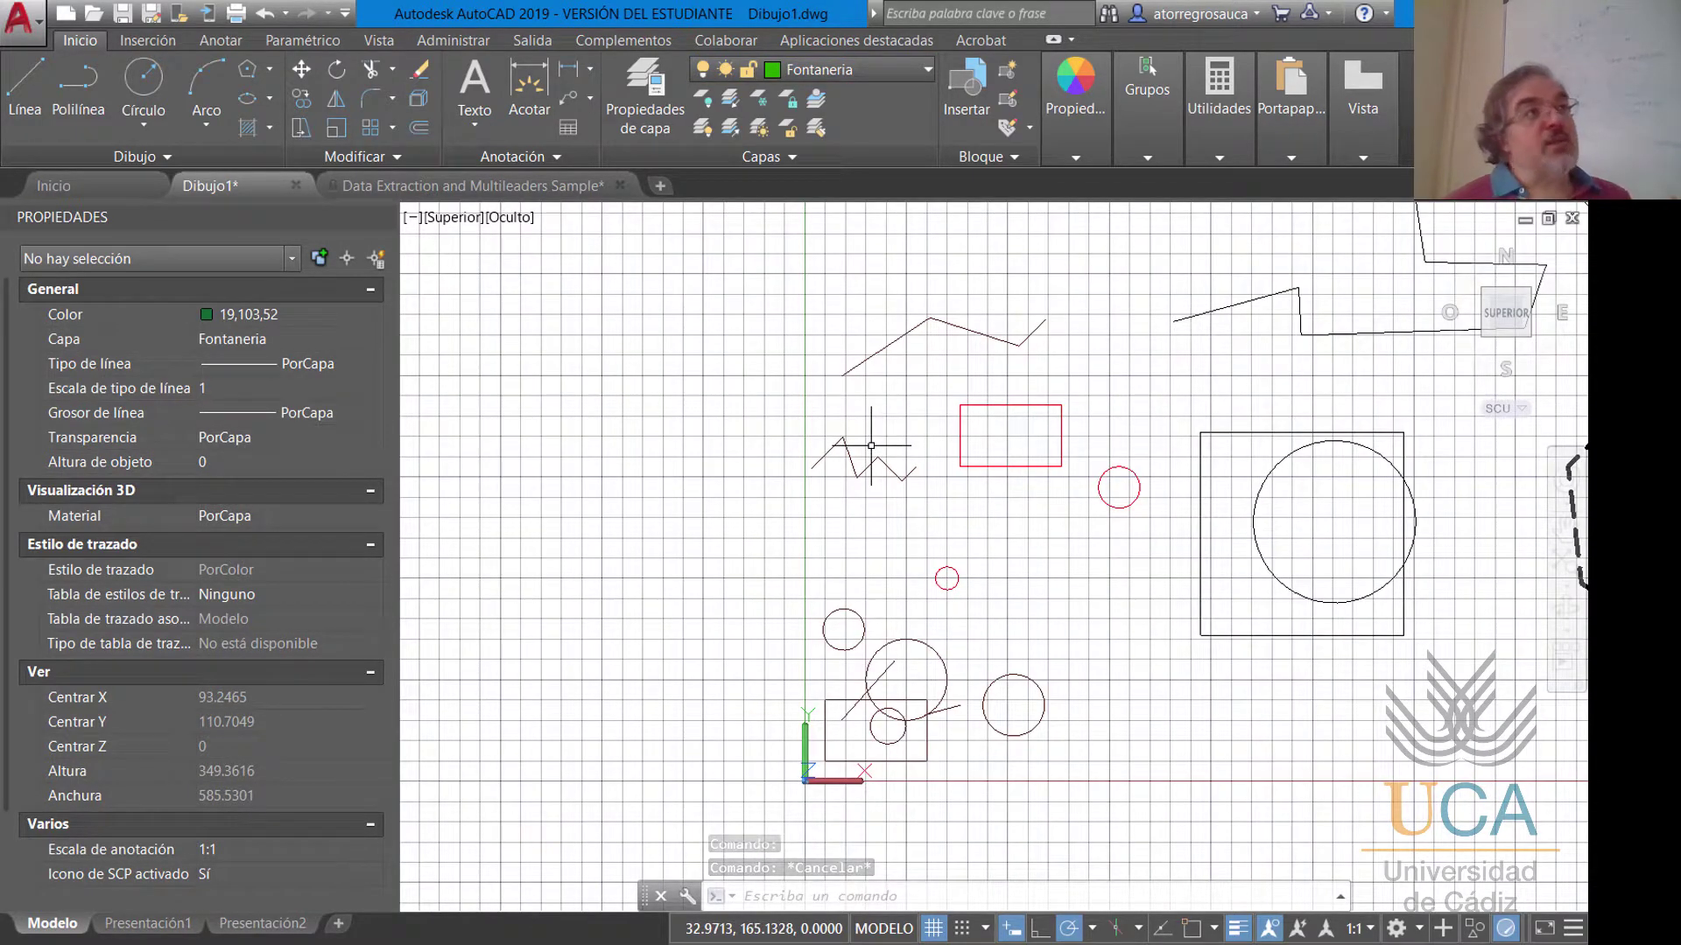
scroll(982, 468, "down", 2)
middle_click_drag(995, 504, 769, 491)
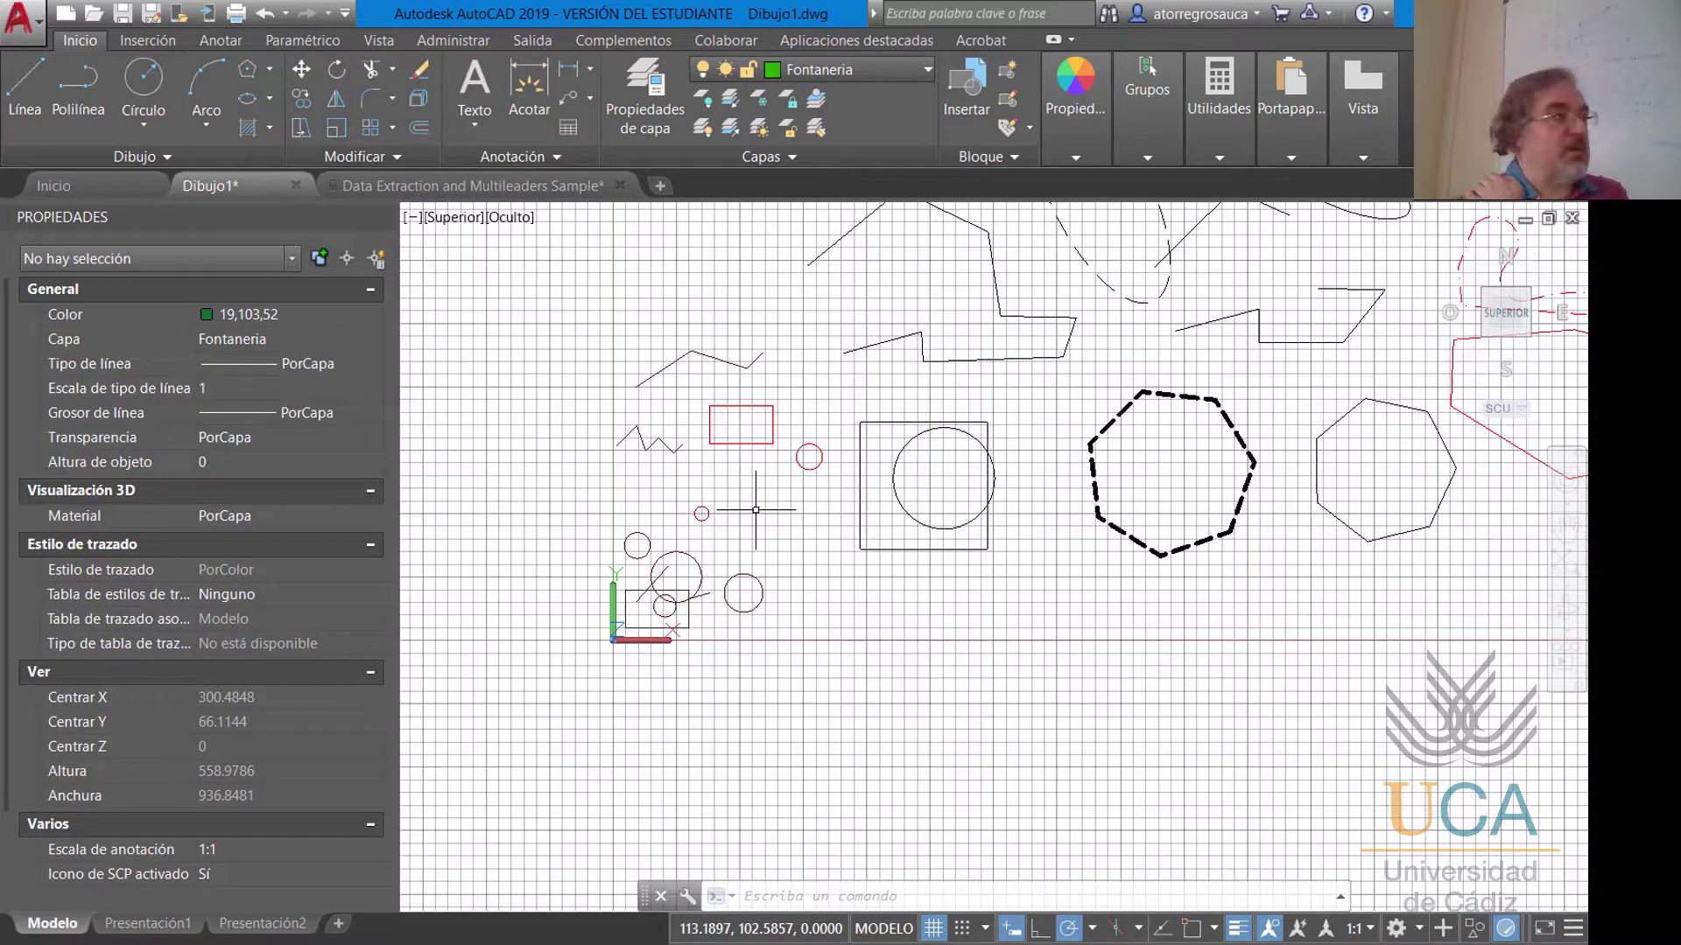
scroll(859, 520, "up", 2)
mouse_move(860, 521)
middle_mouse_down()
mouse_move(829, 536)
mouse_move(882, 558)
middle_mouse_up()
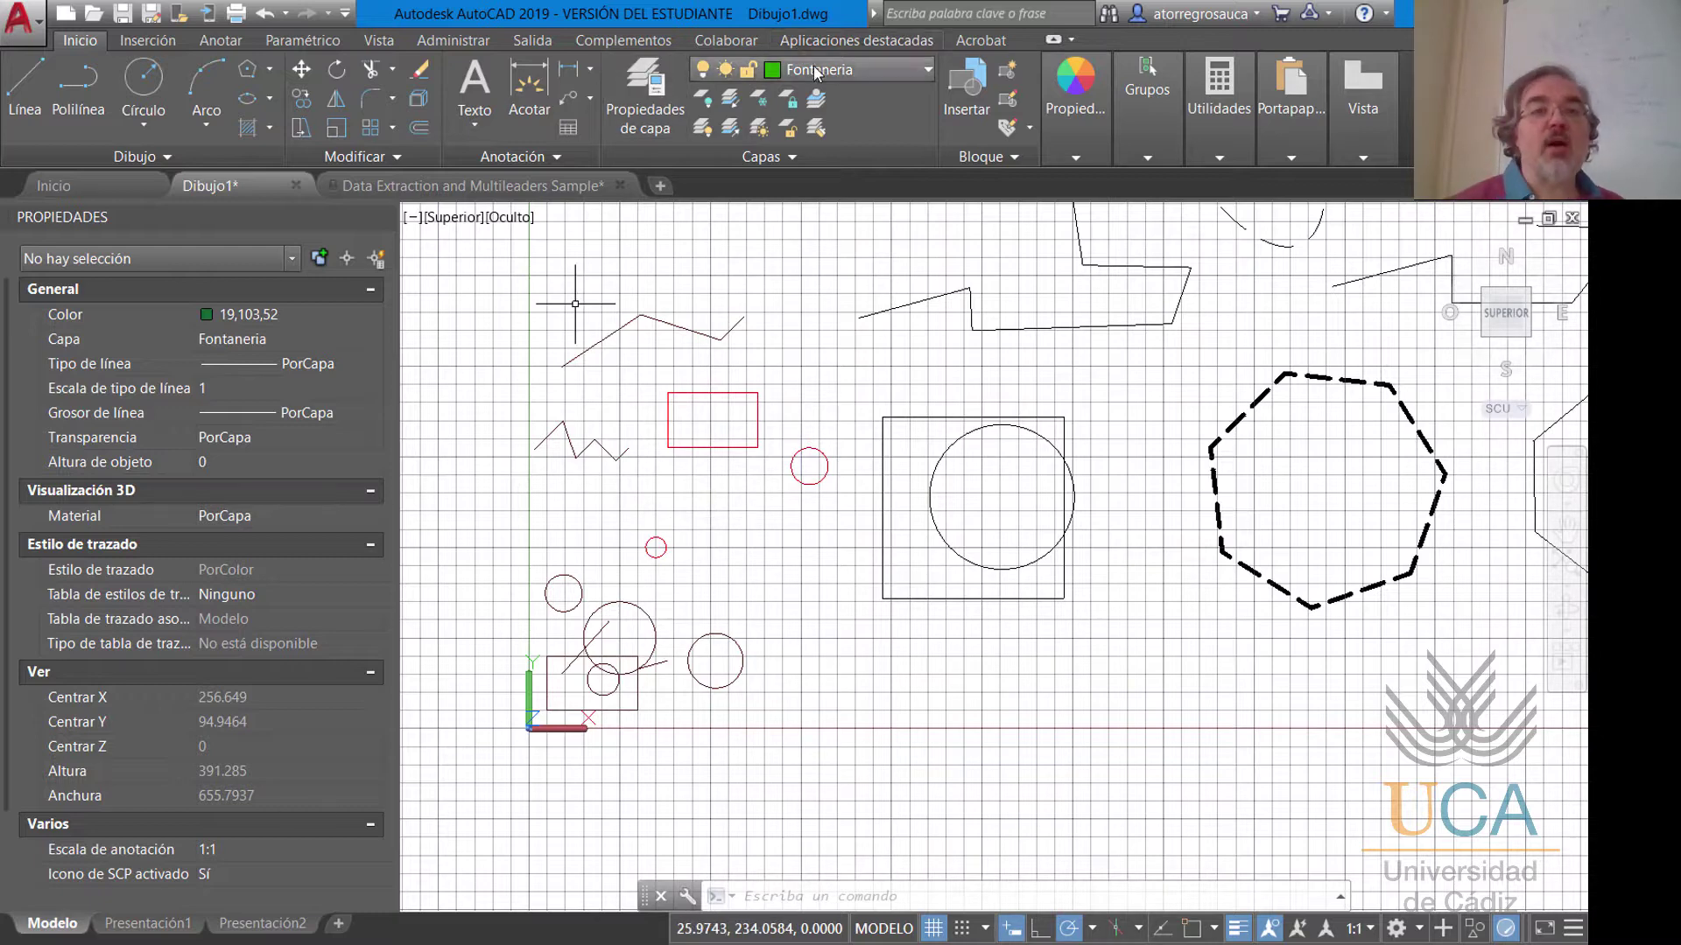
Open the layer properties manager and set the lineweight of all layers to 0.20 mm.
left_click(660, 93)
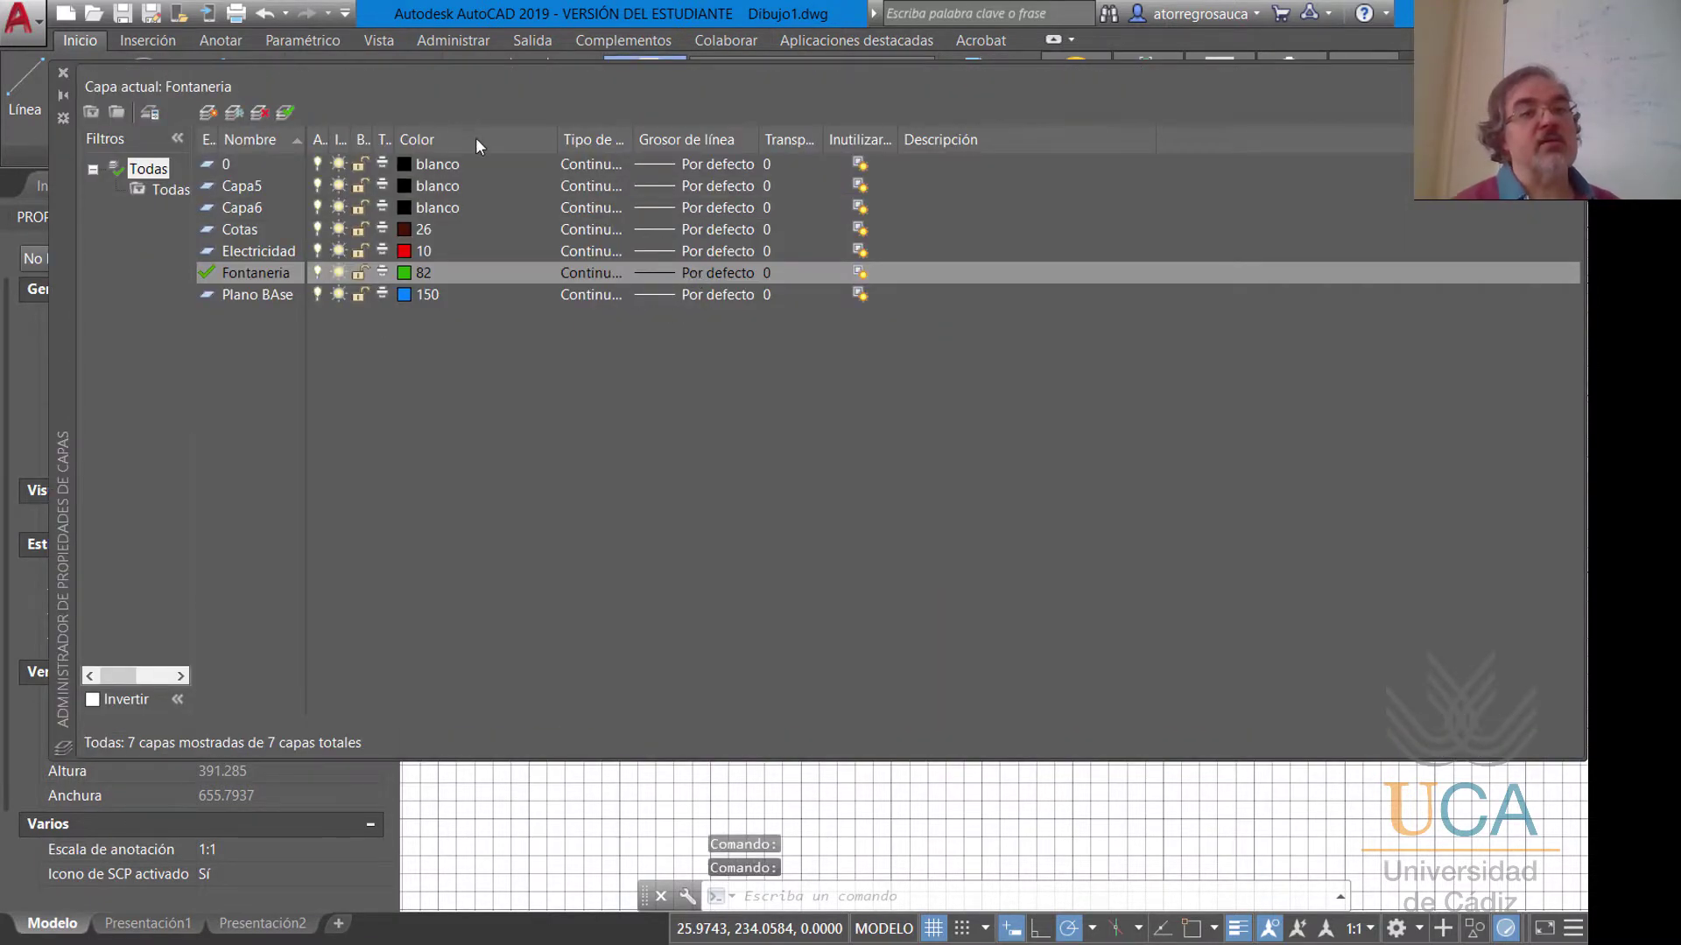
left_click(587, 164)
key("Escape")
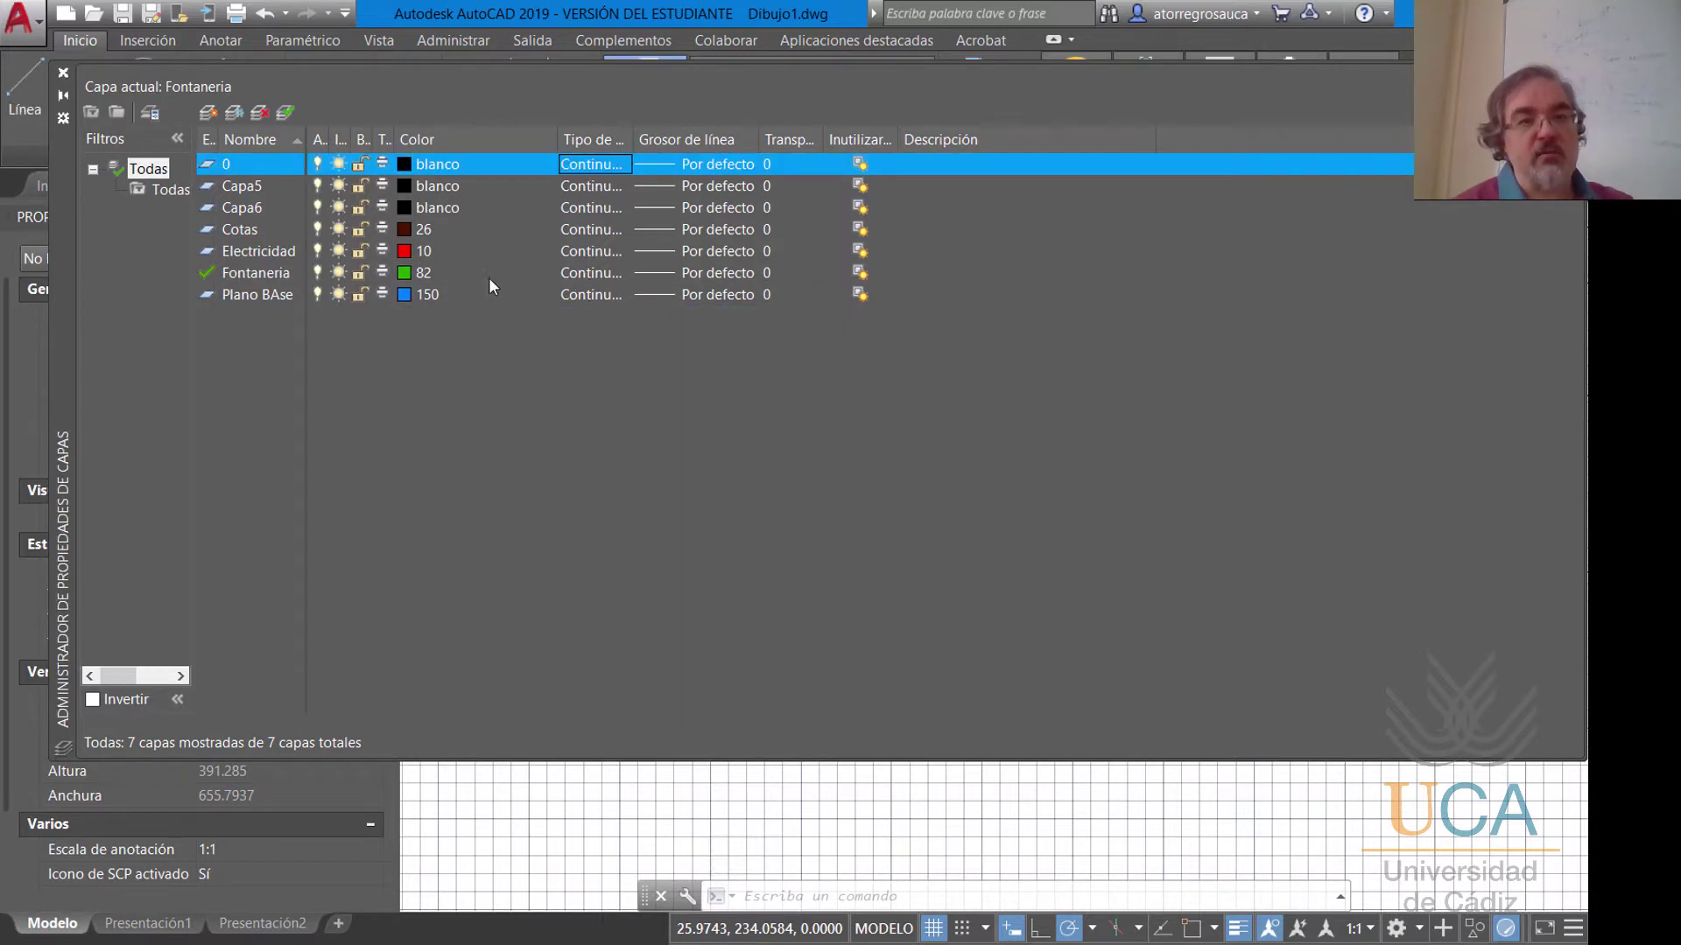
key("ctrl+a")
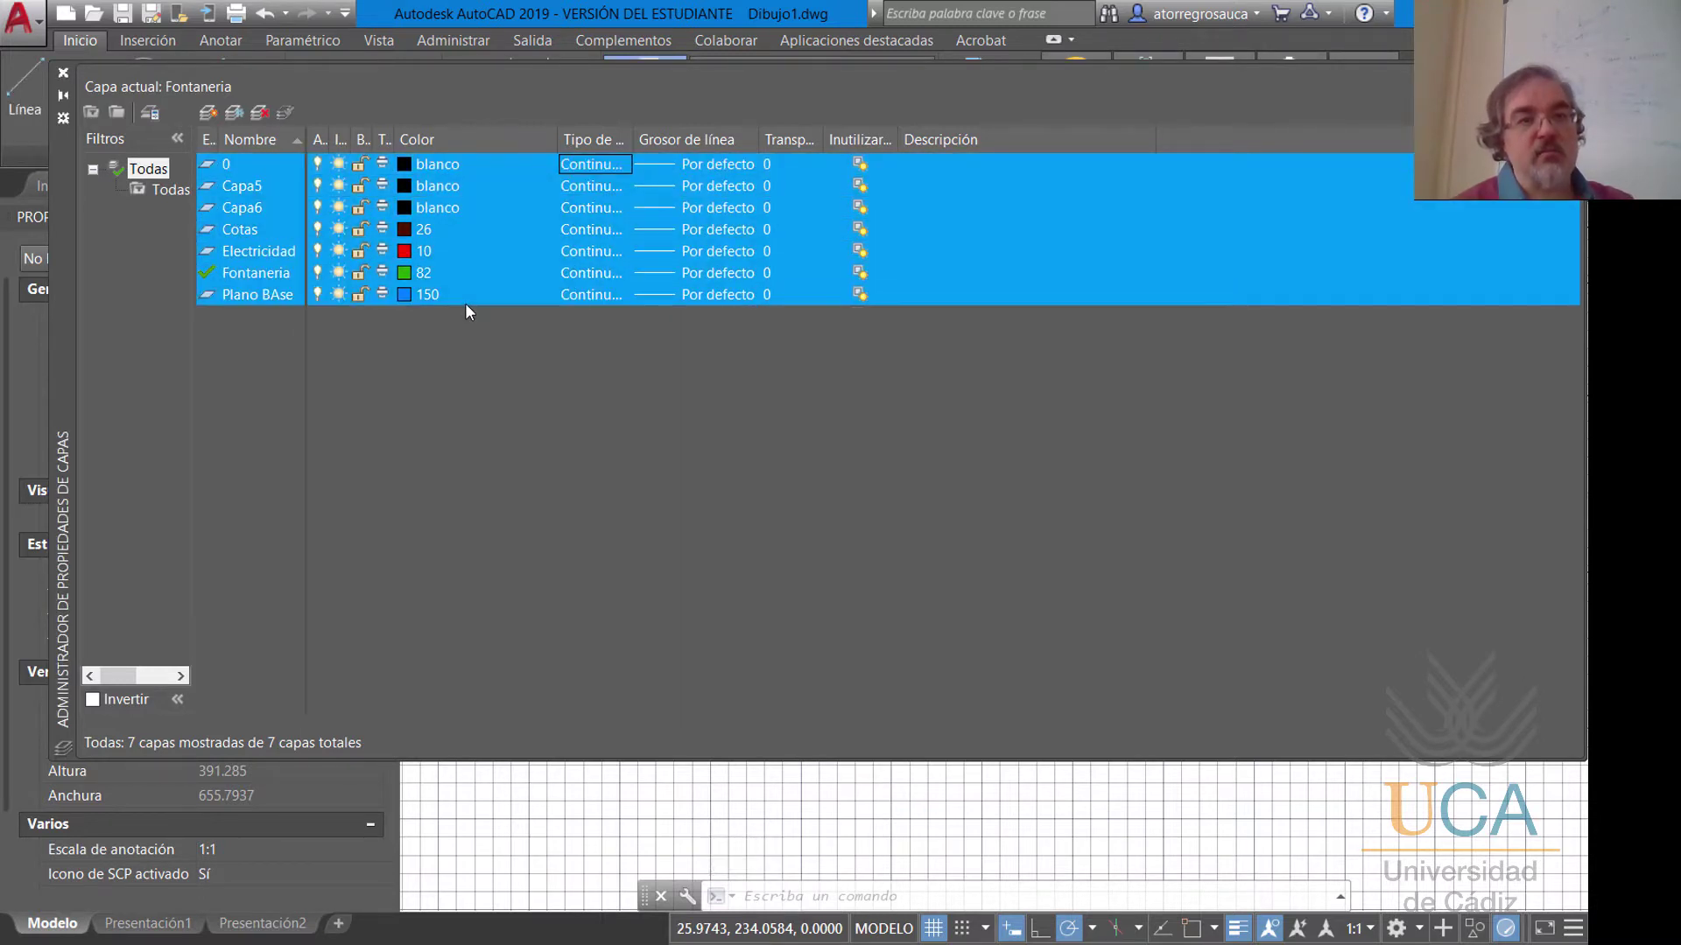
left_click(592, 165)
key("Escape")
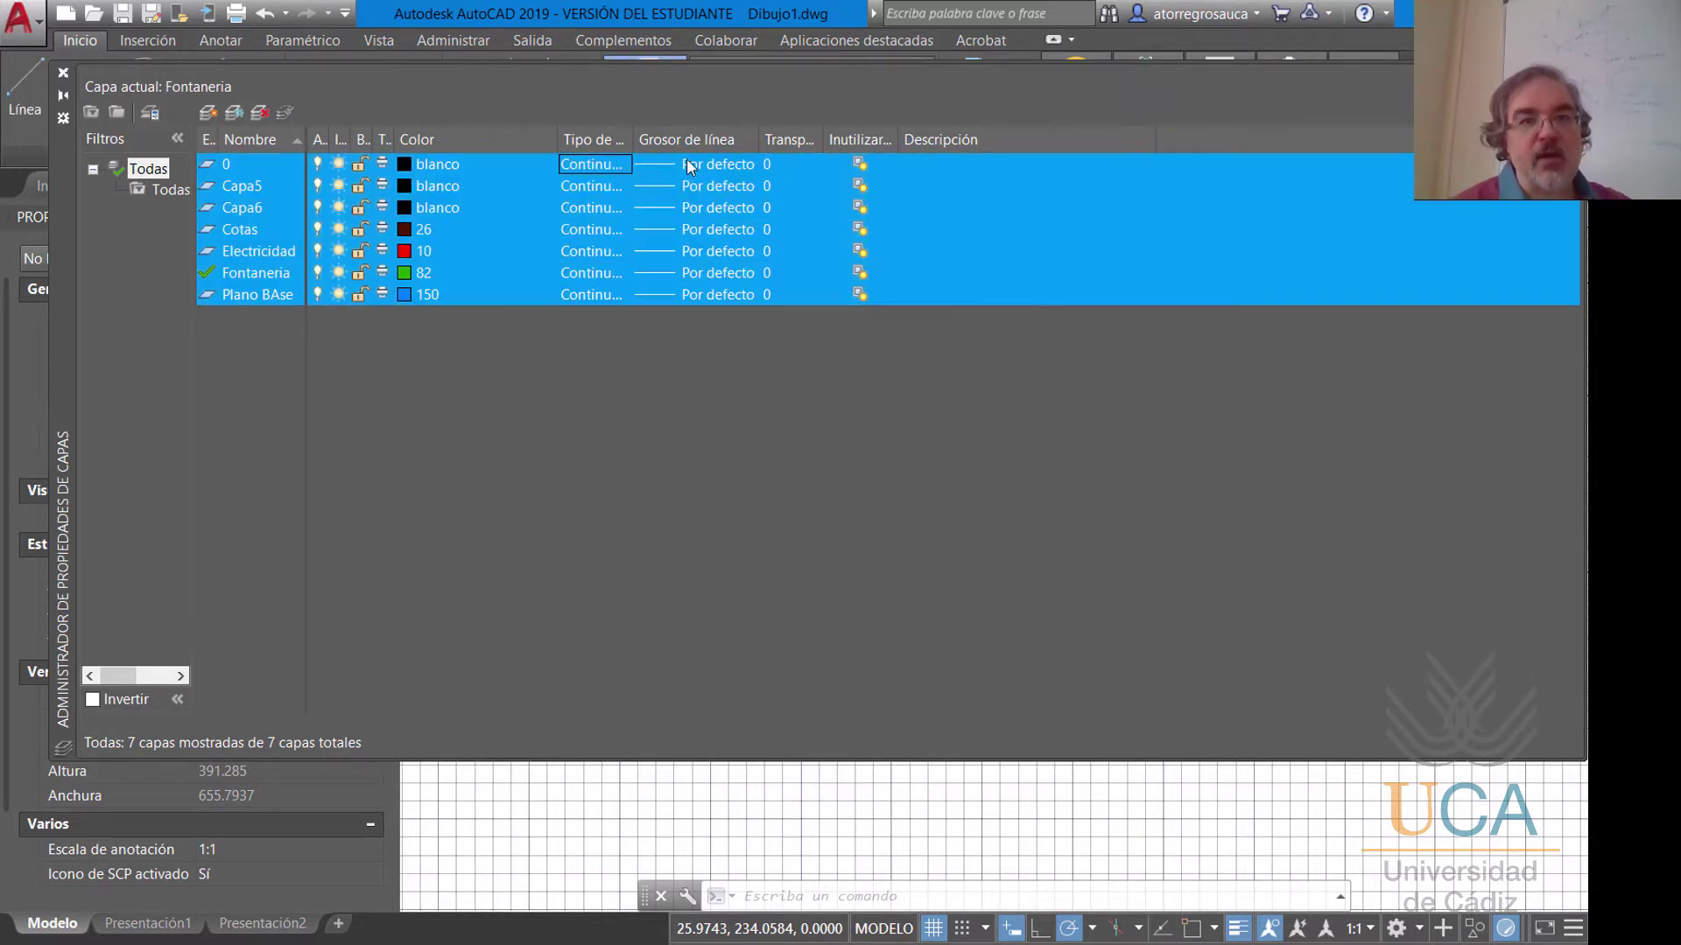
left_click(698, 252)
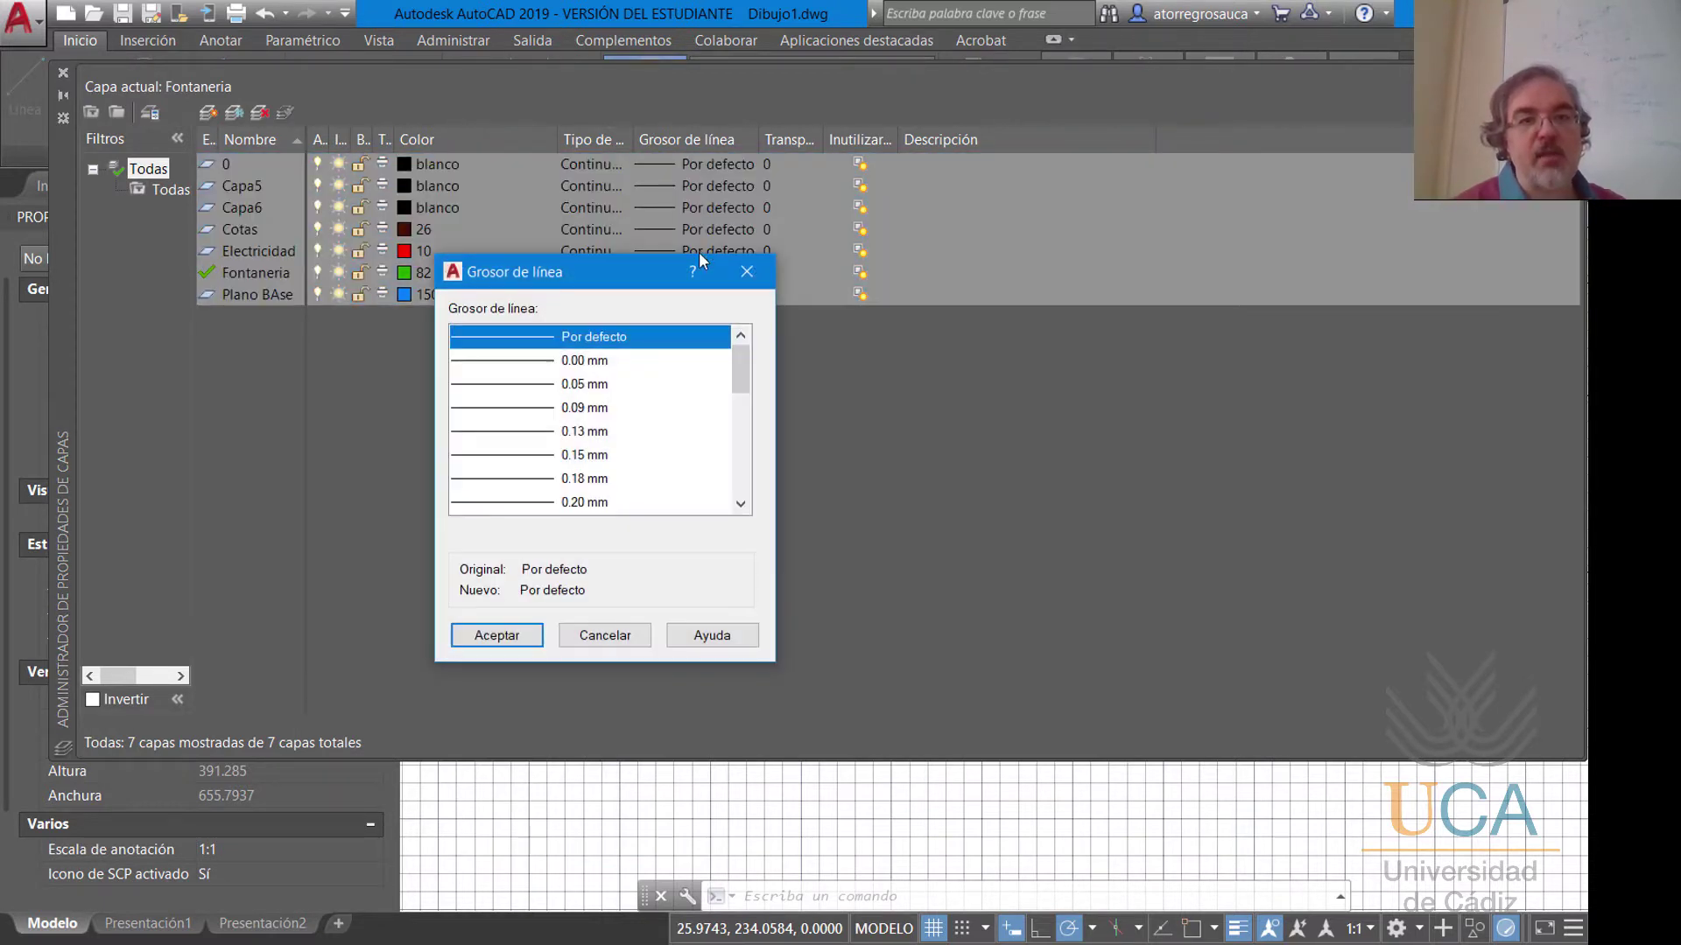
left_click(573, 501)
left_click(526, 626)
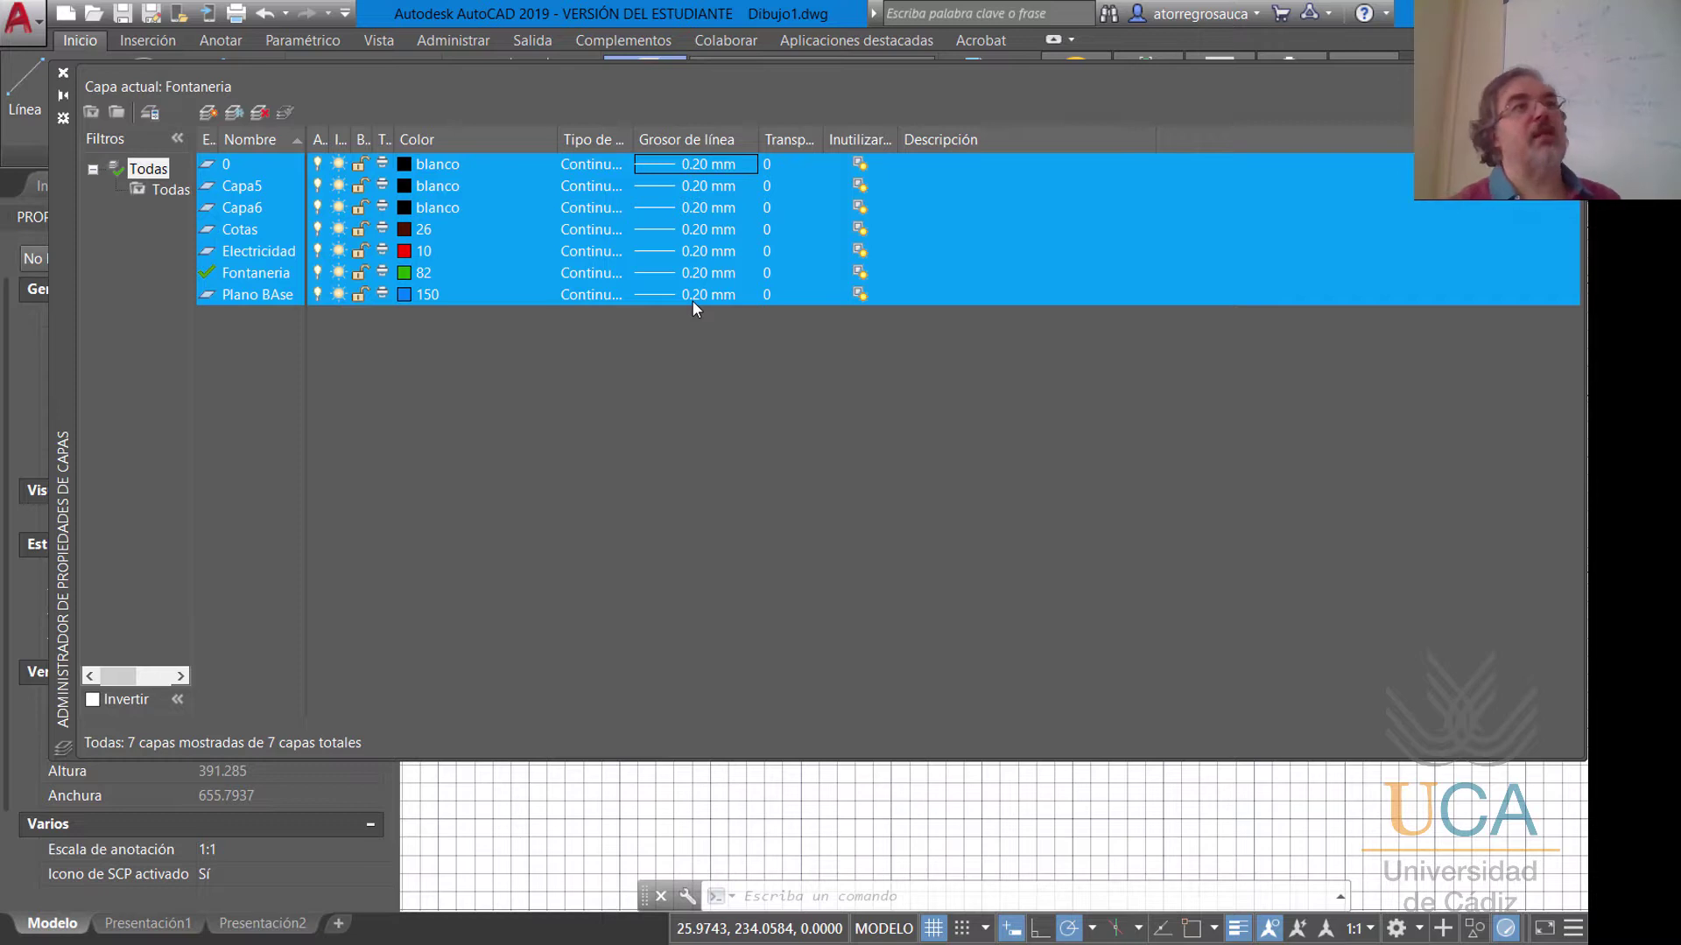
Set the lineweight of layer Fontaneria to 0.50 mm and close the layer properties manager.
left_click(597, 334)
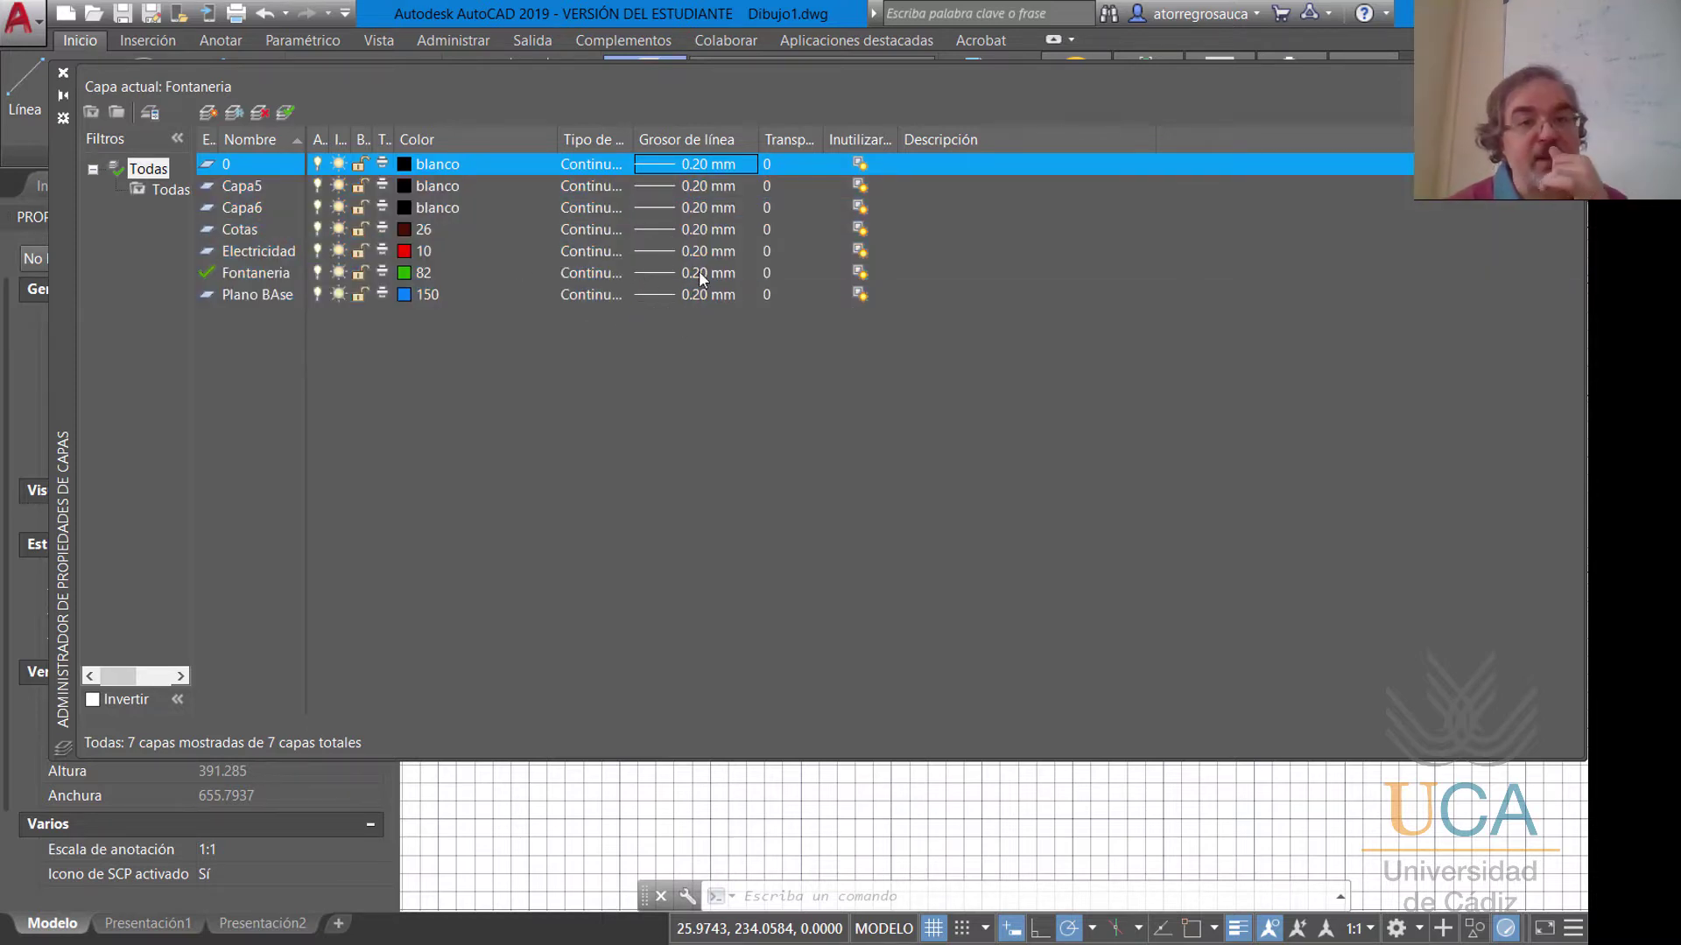
left_click(722, 270)
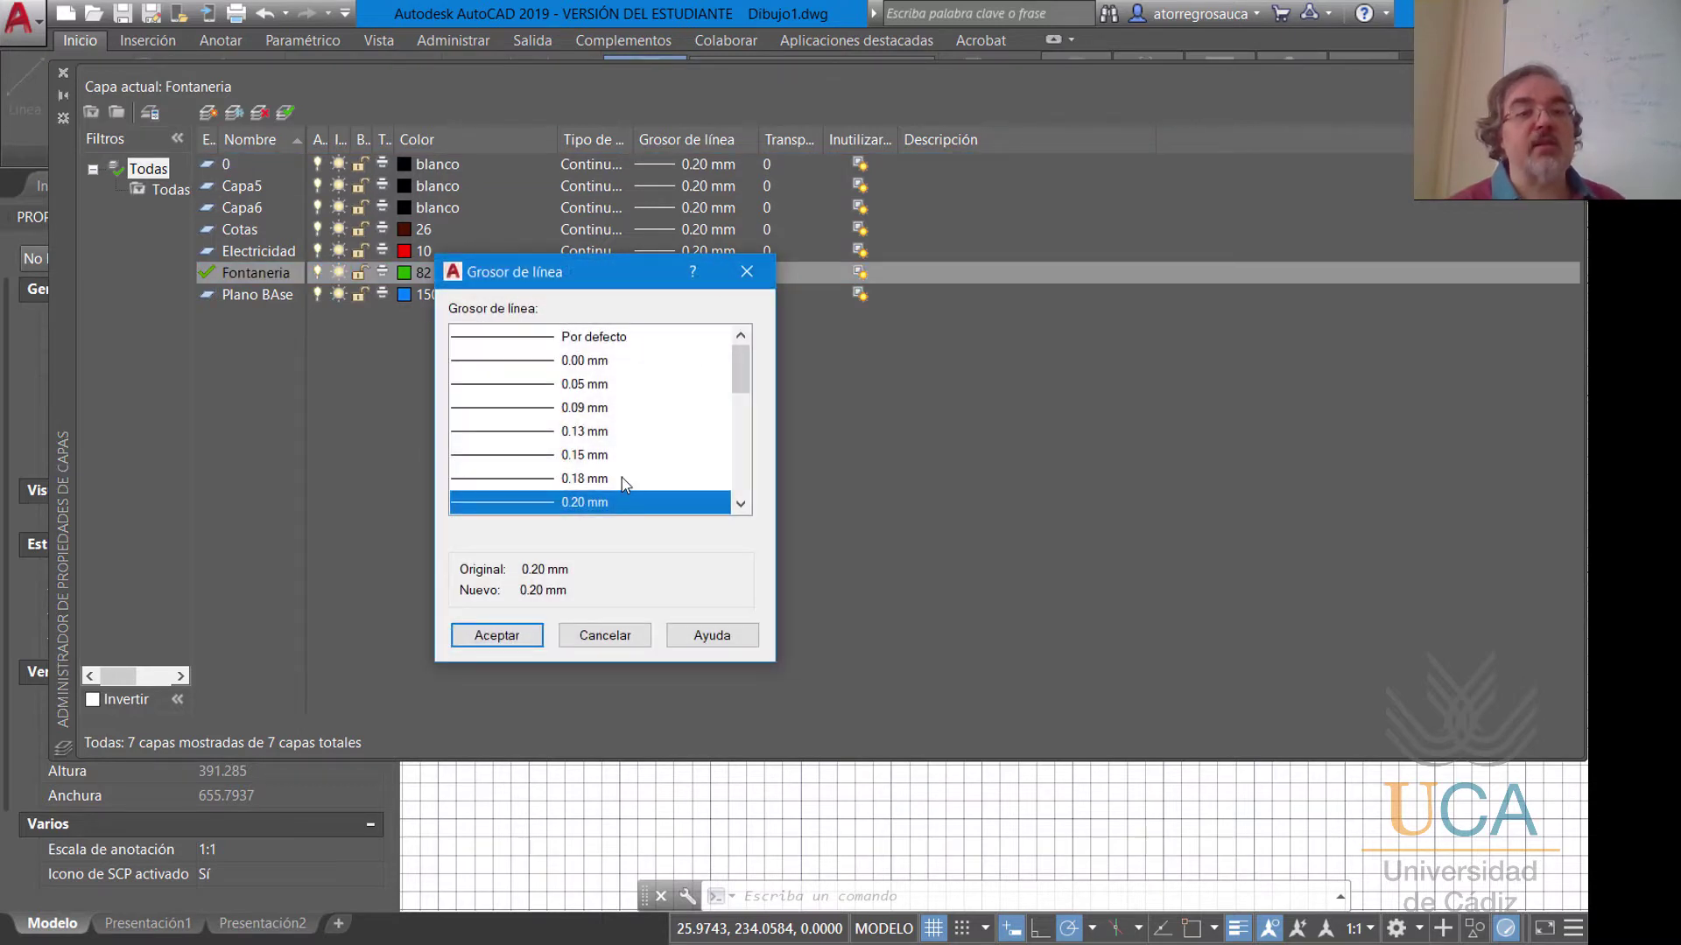
scroll(664, 479, "down", 2)
left_click(663, 478)
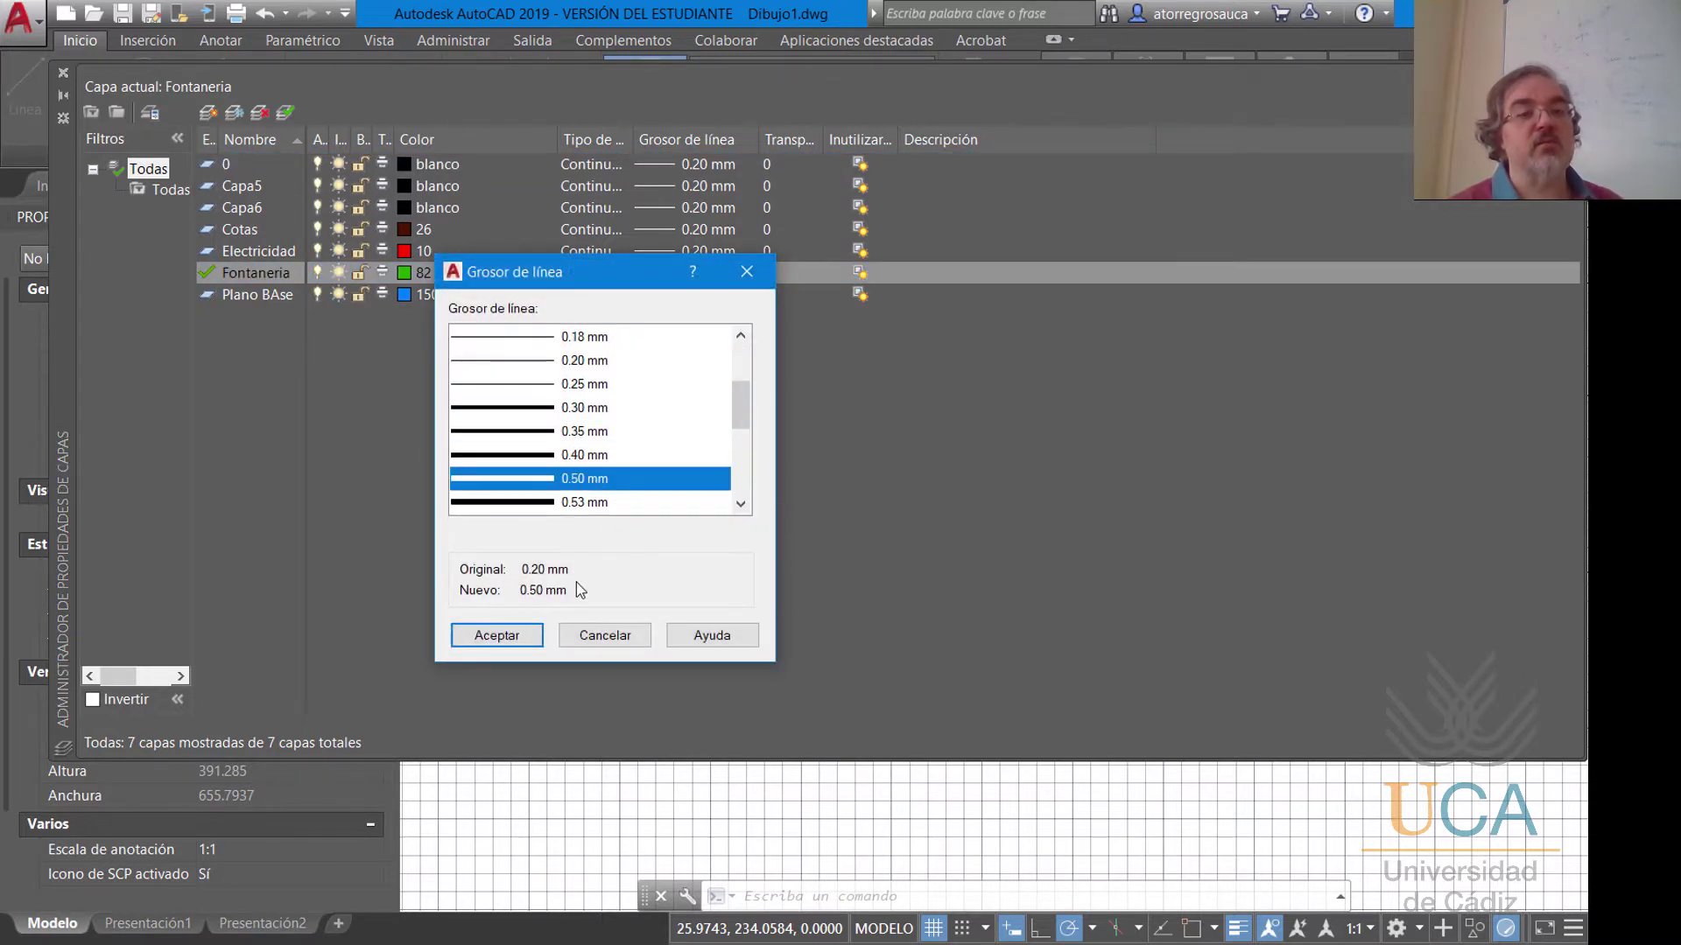
left_click(496, 634)
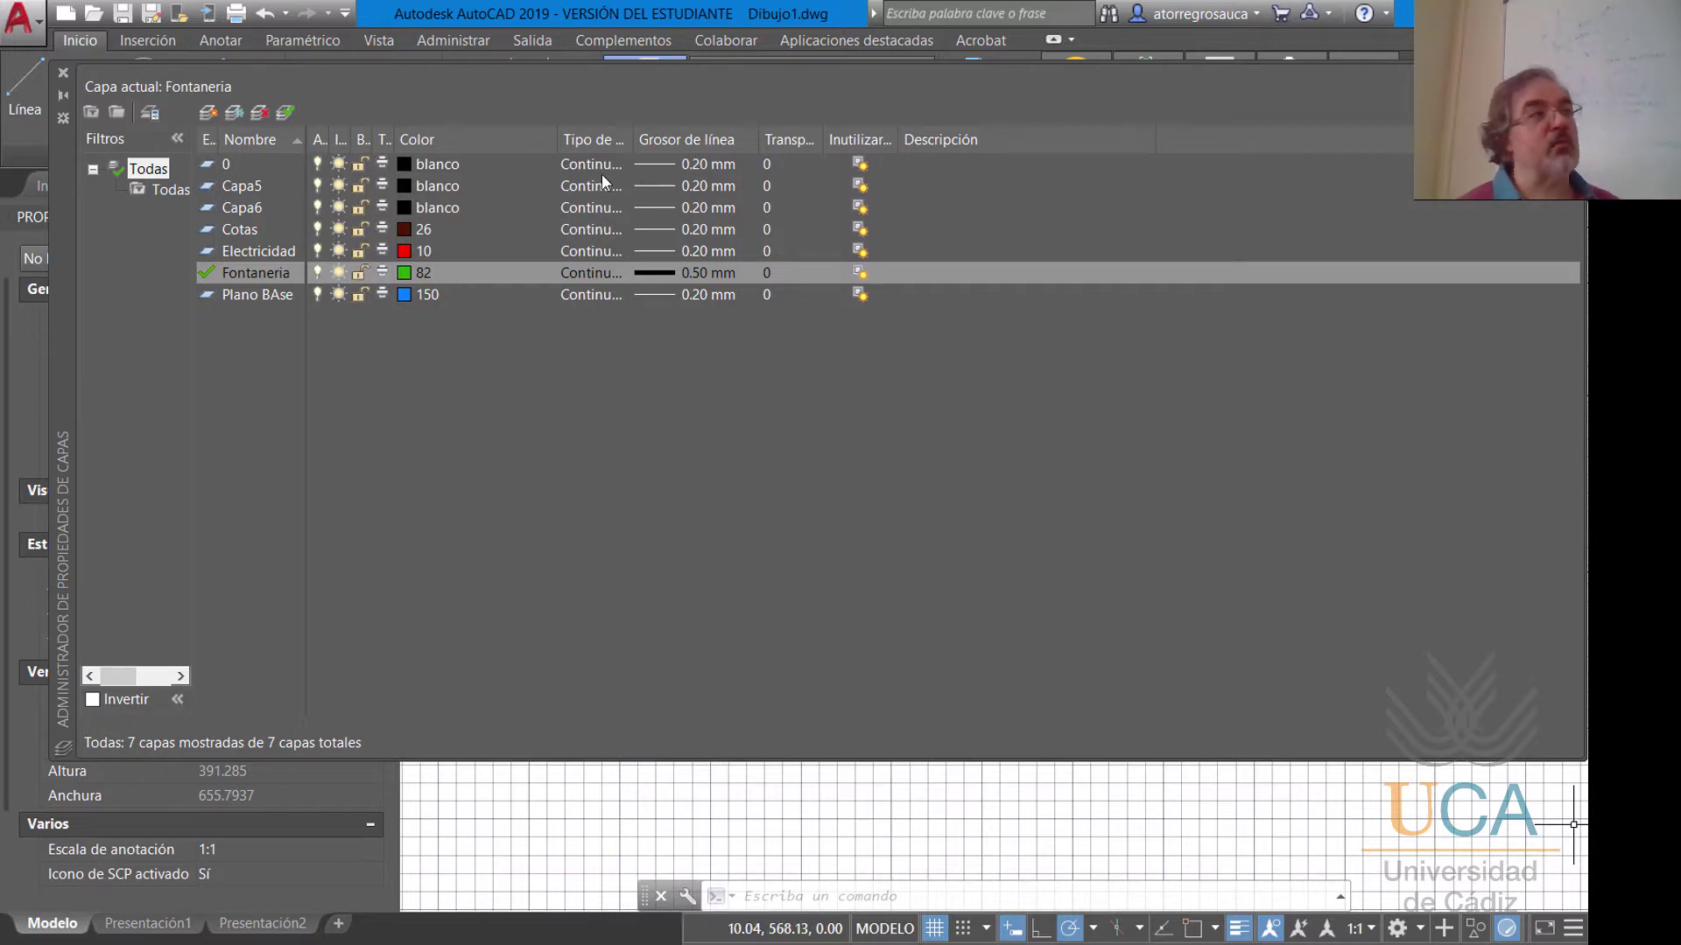
left_click(63, 73)
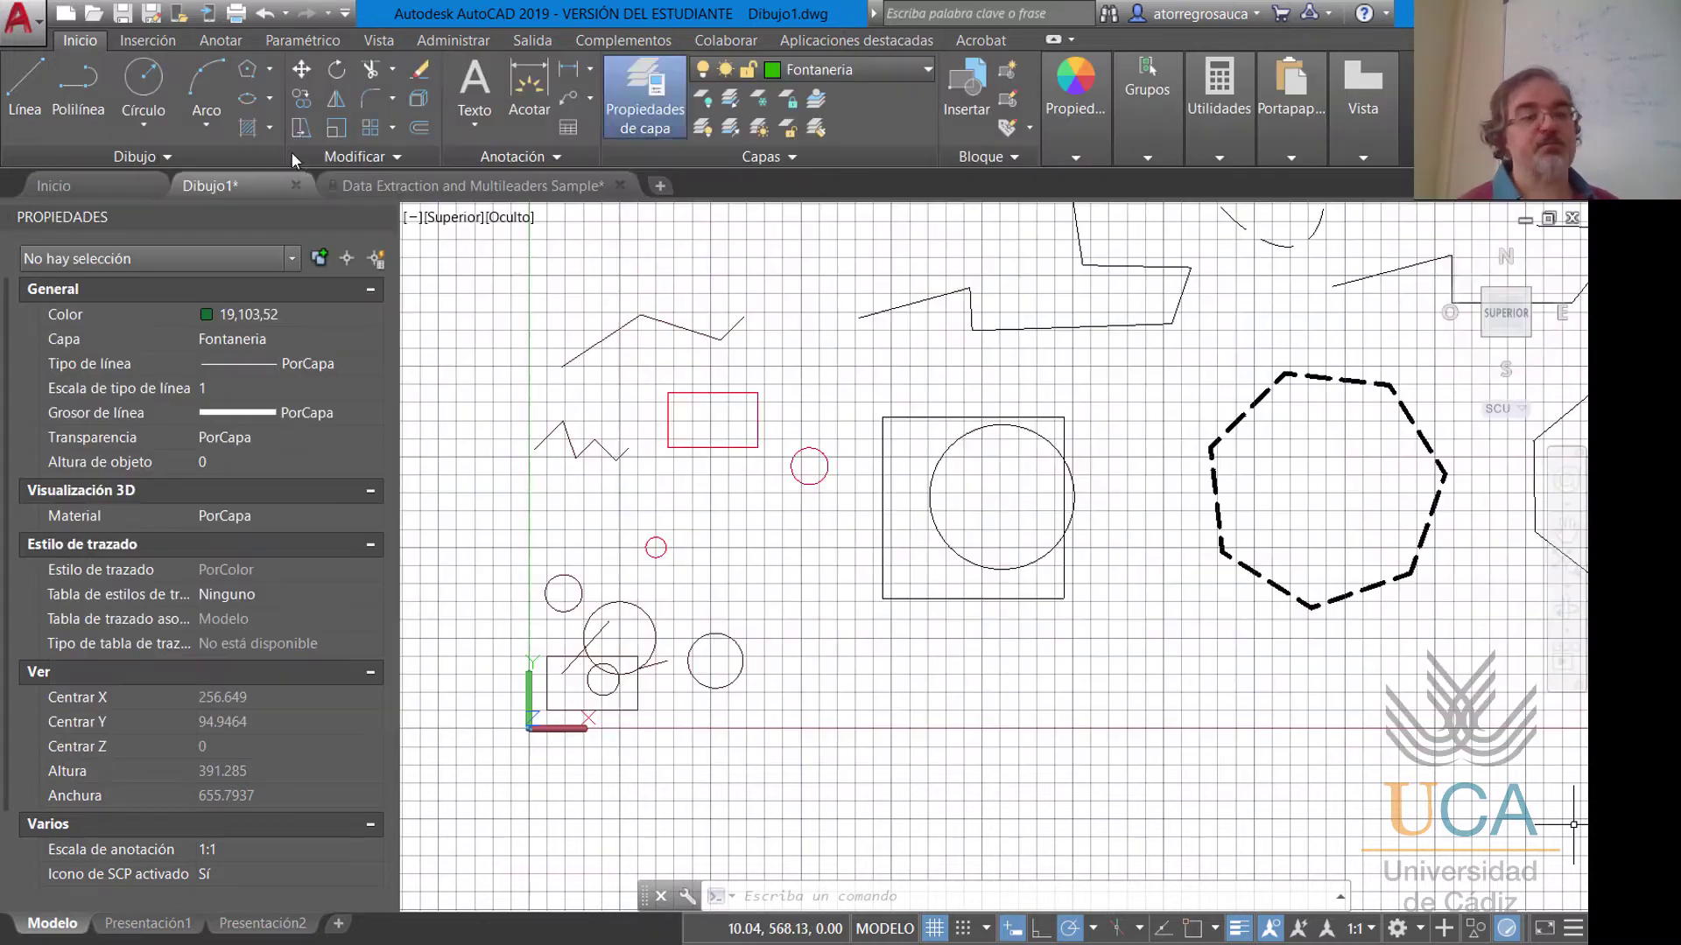
mouse_move(341, 187)
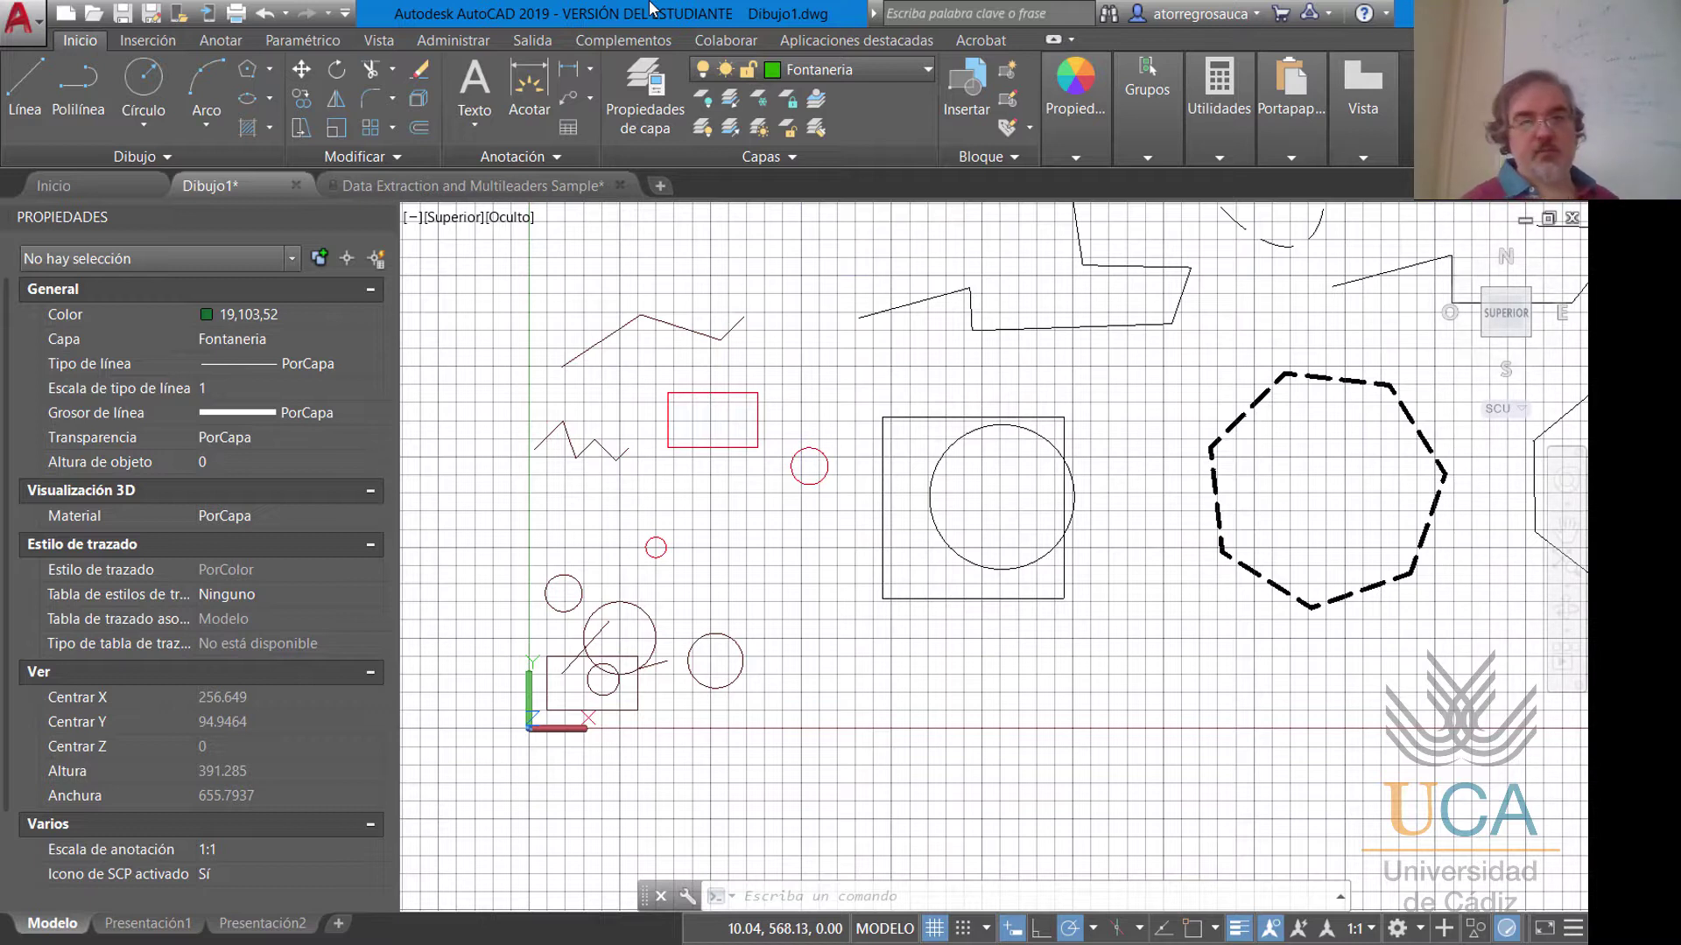
Close the Data Extraction and Multileaders Sample drawing and Dibujo1, and start a new drawing.
scroll(931, 335, "down", 6)
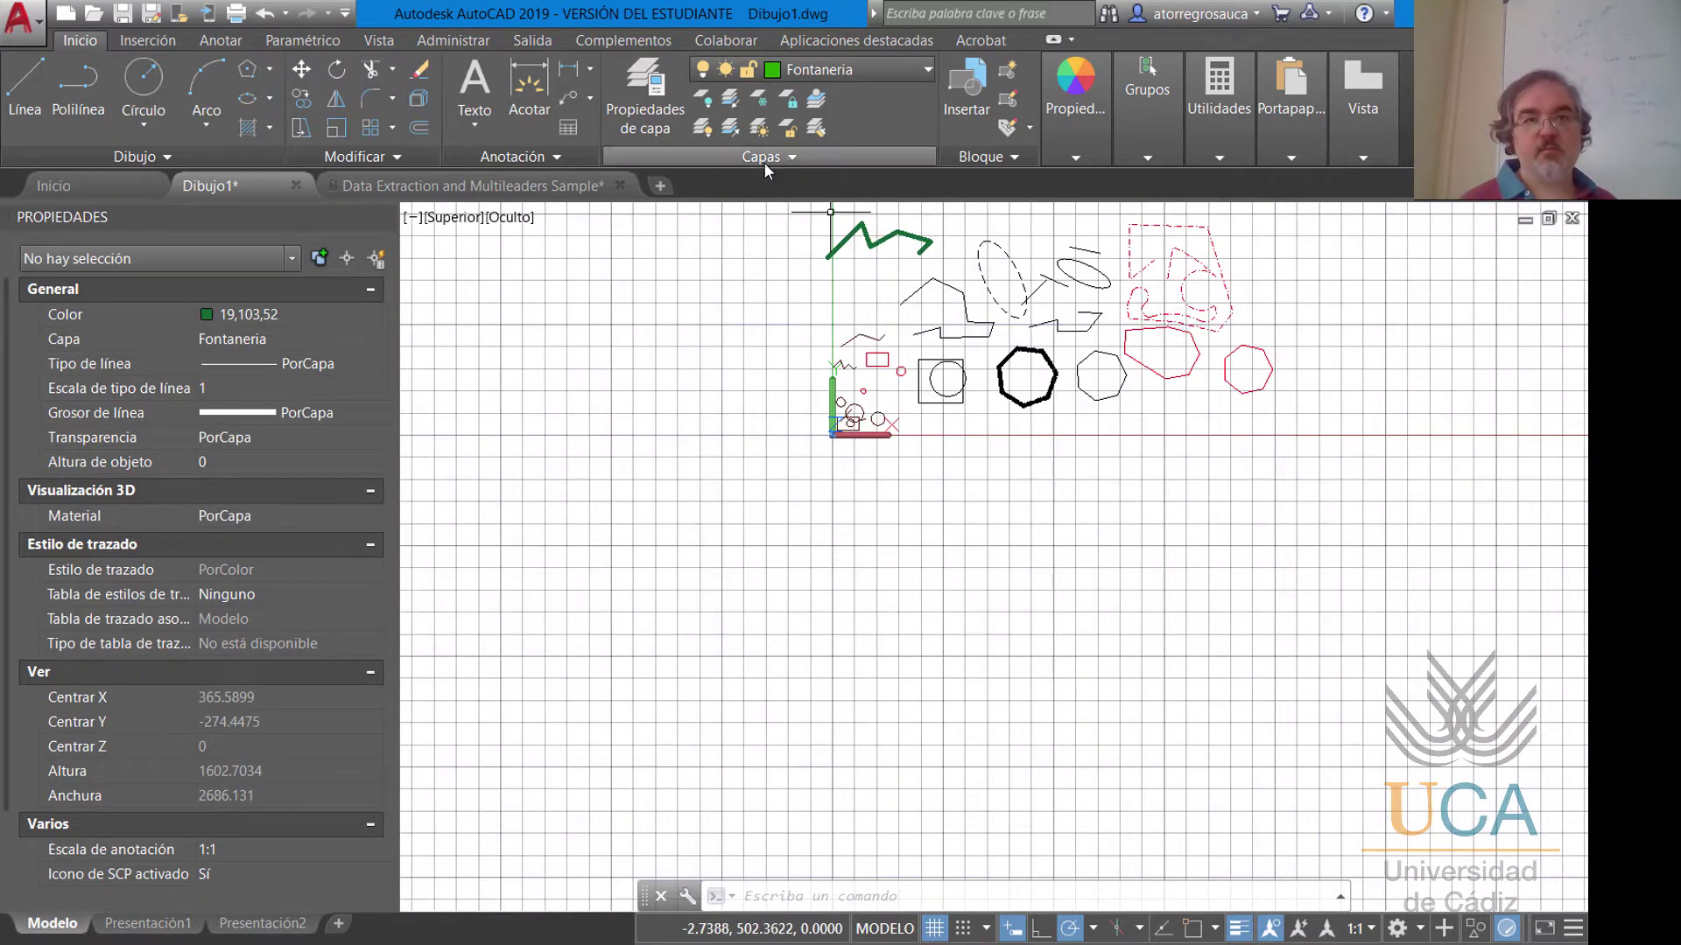
left_click(619, 186)
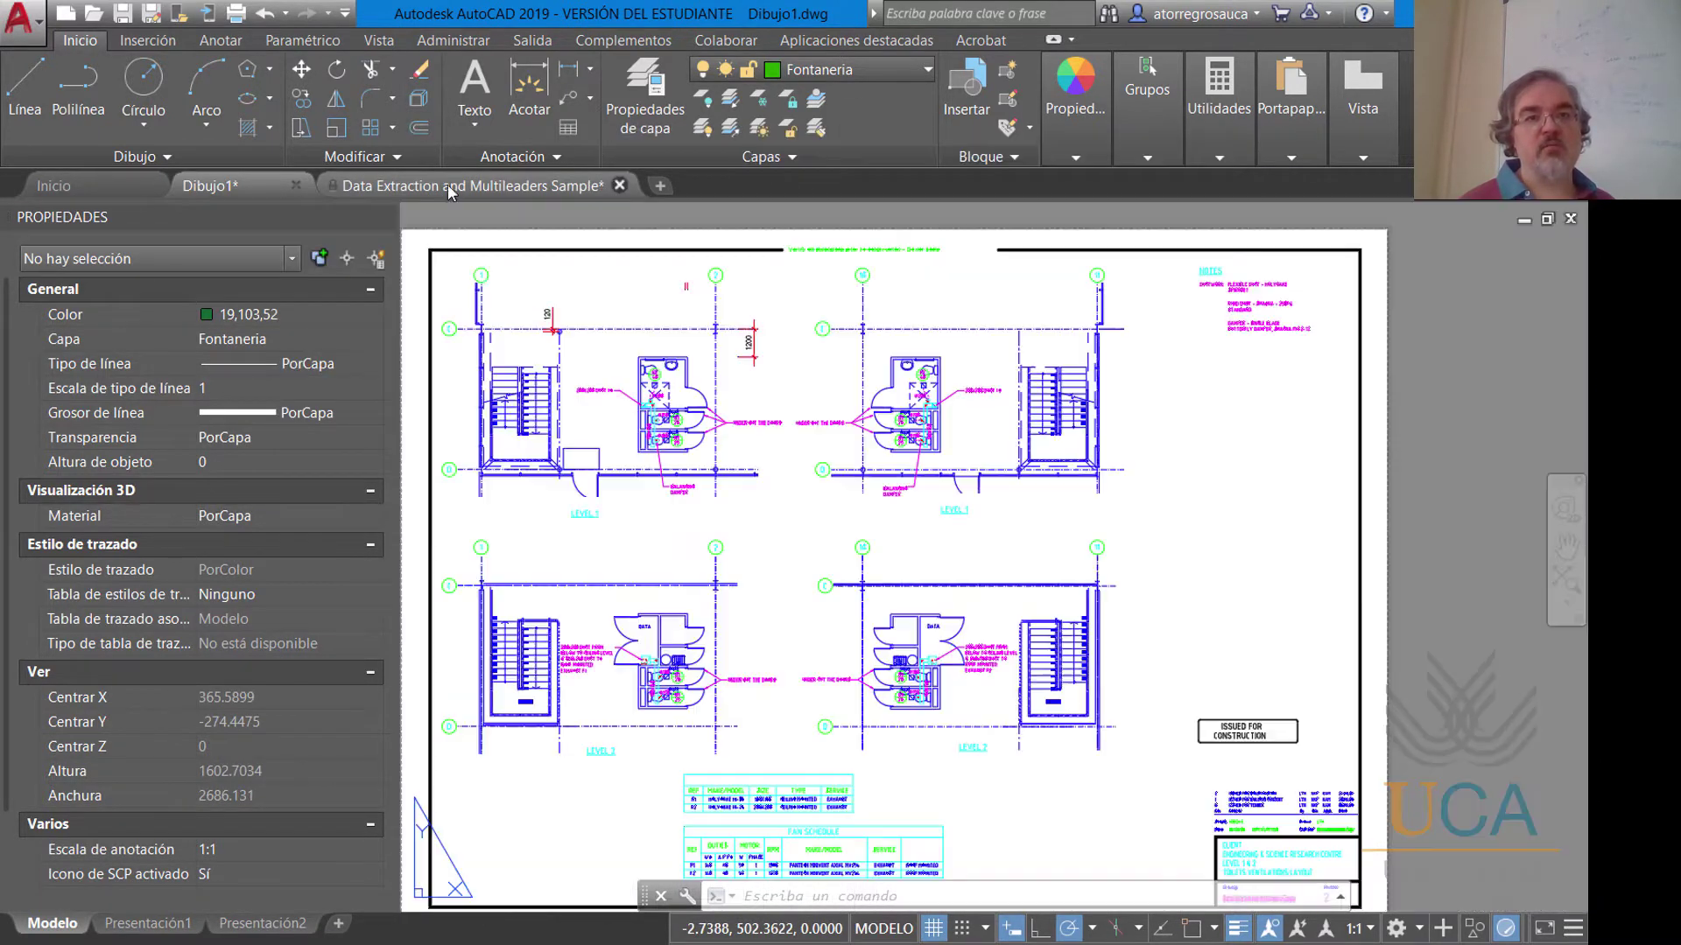
left_click(875, 552)
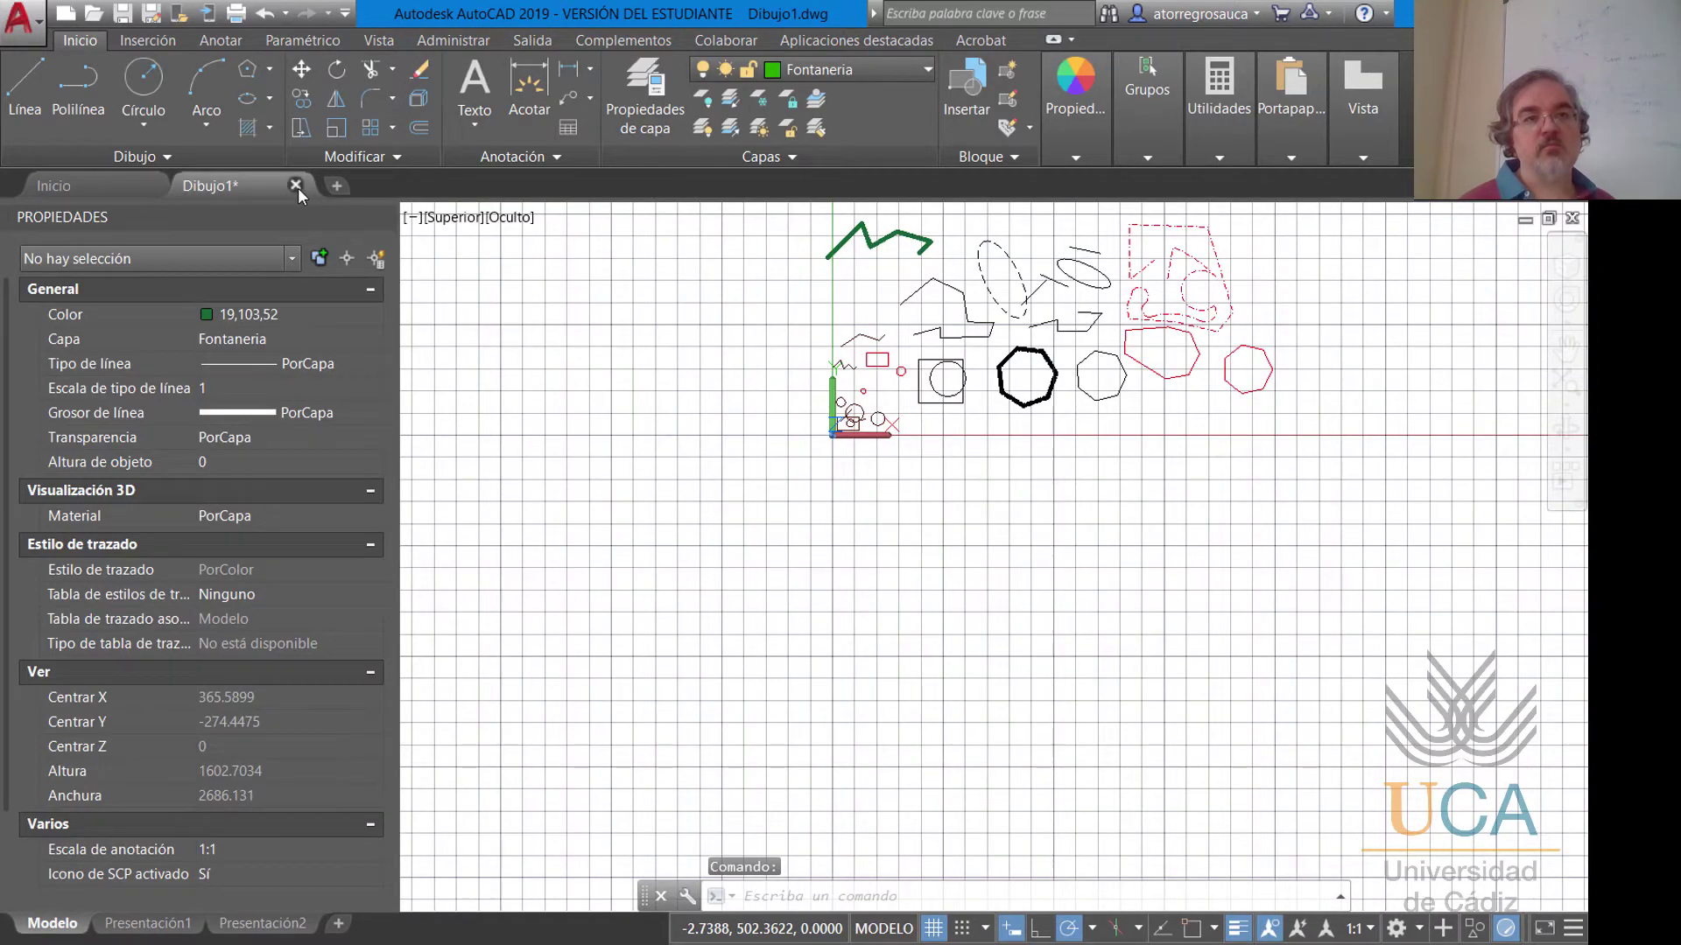
left_click(296, 186)
left_click(801, 536)
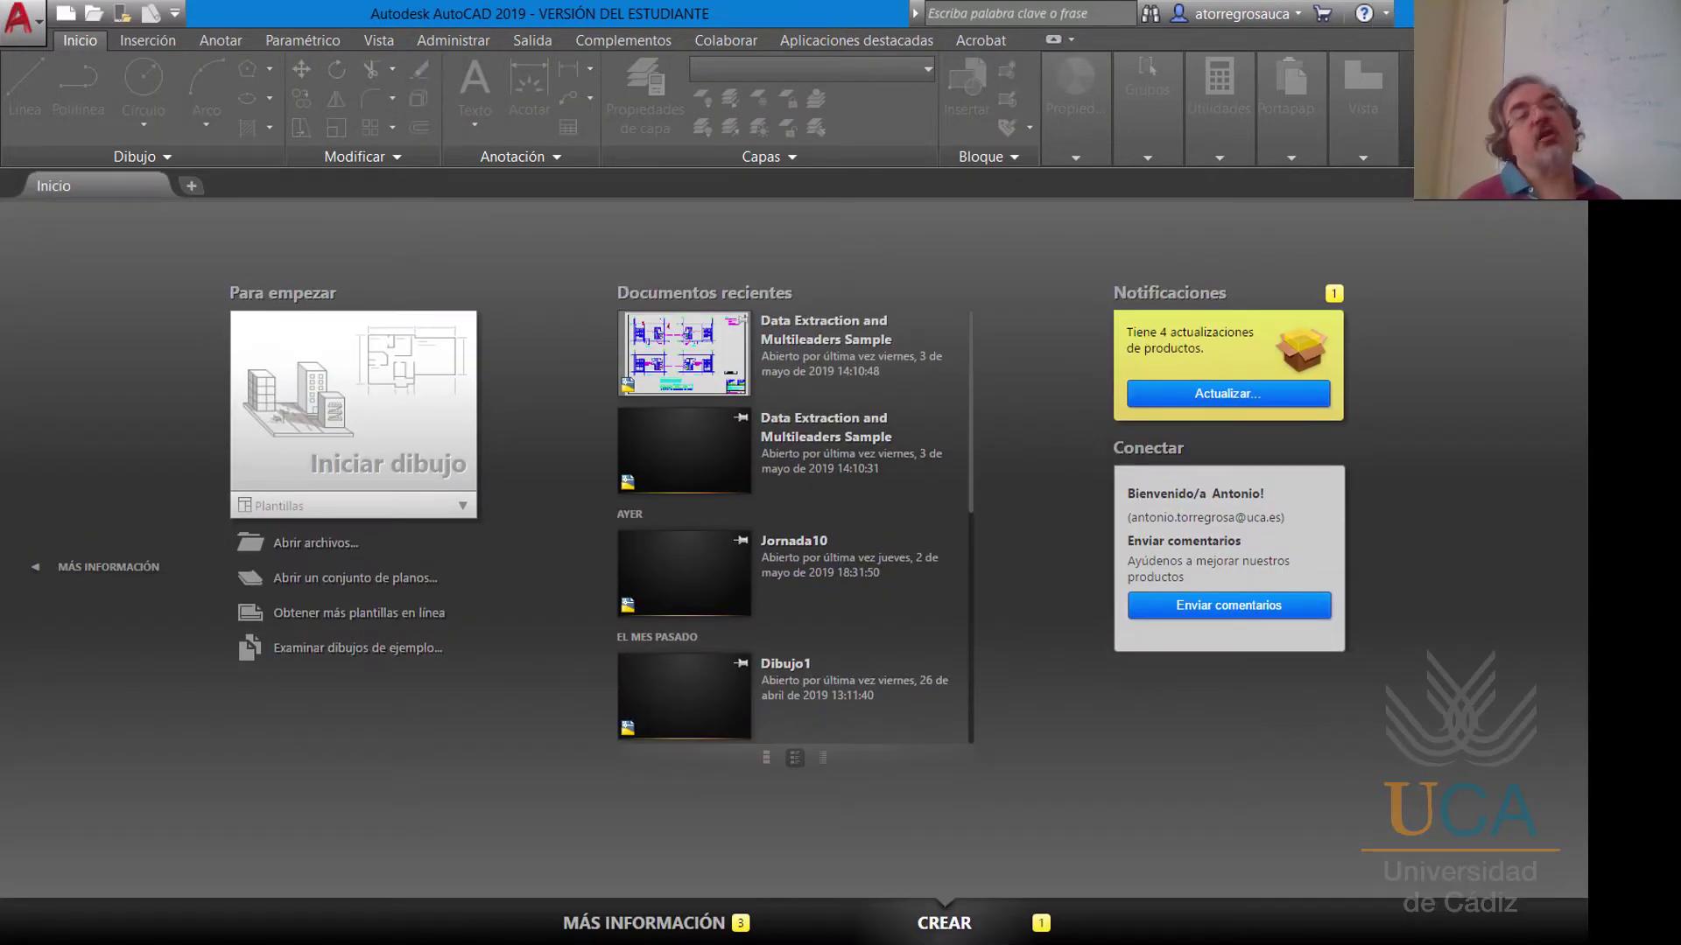
left_click(361, 409)
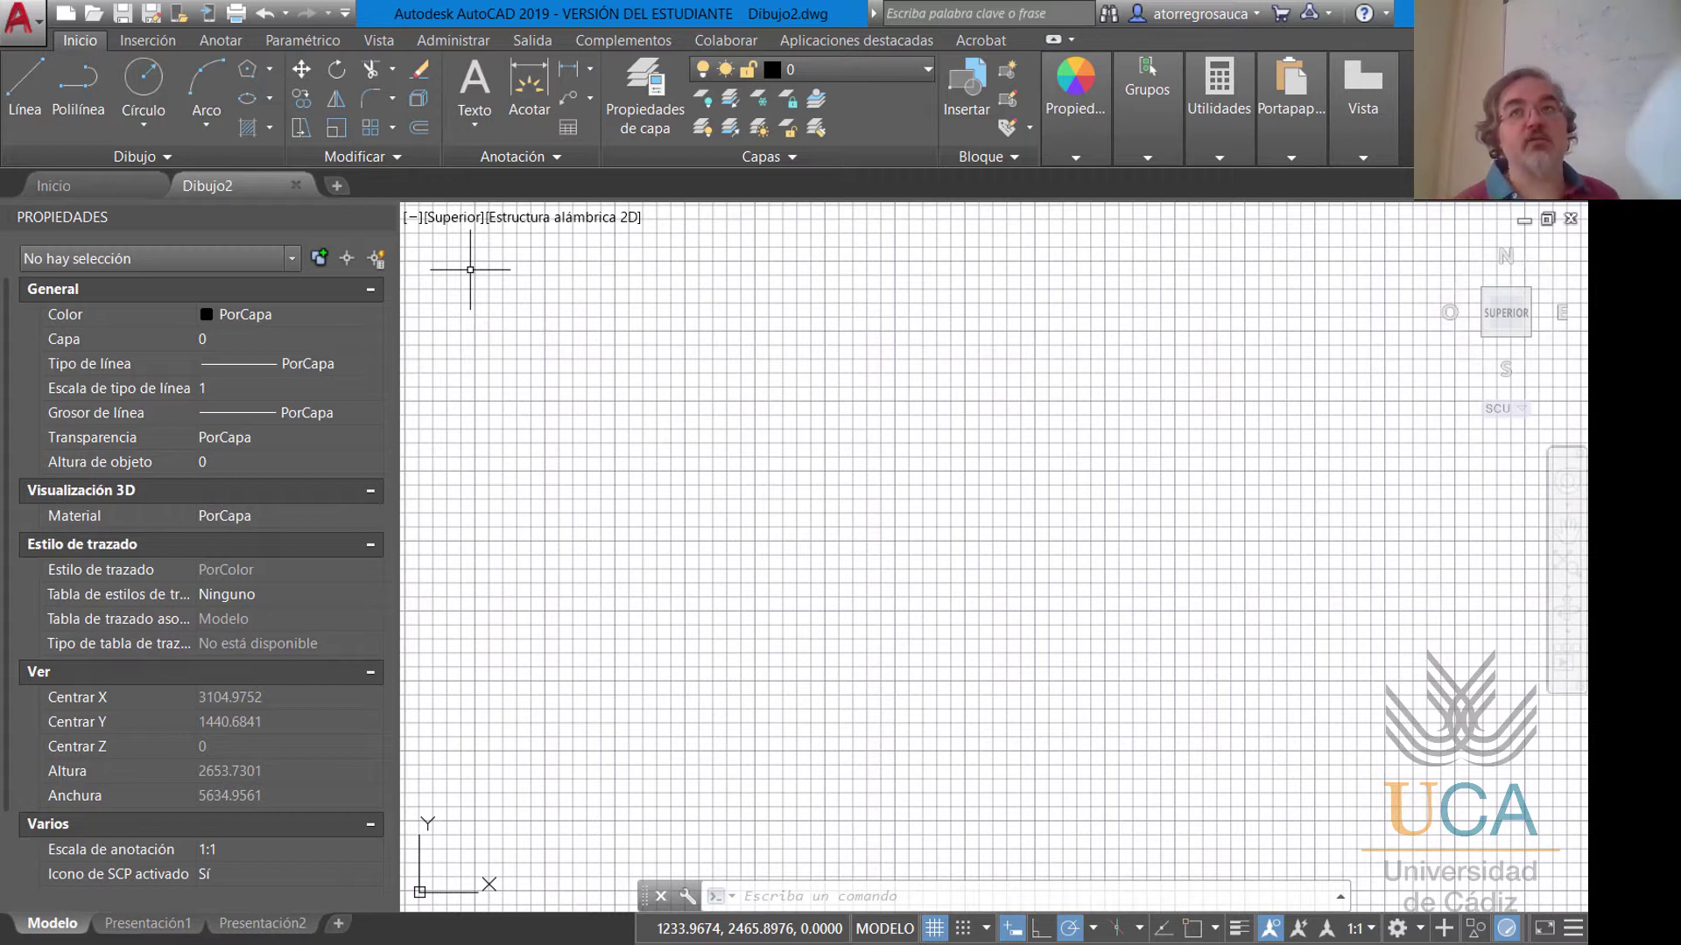
Switch to the web browser and open the site campusvirtual.uca.es.
left_click(1481, 13)
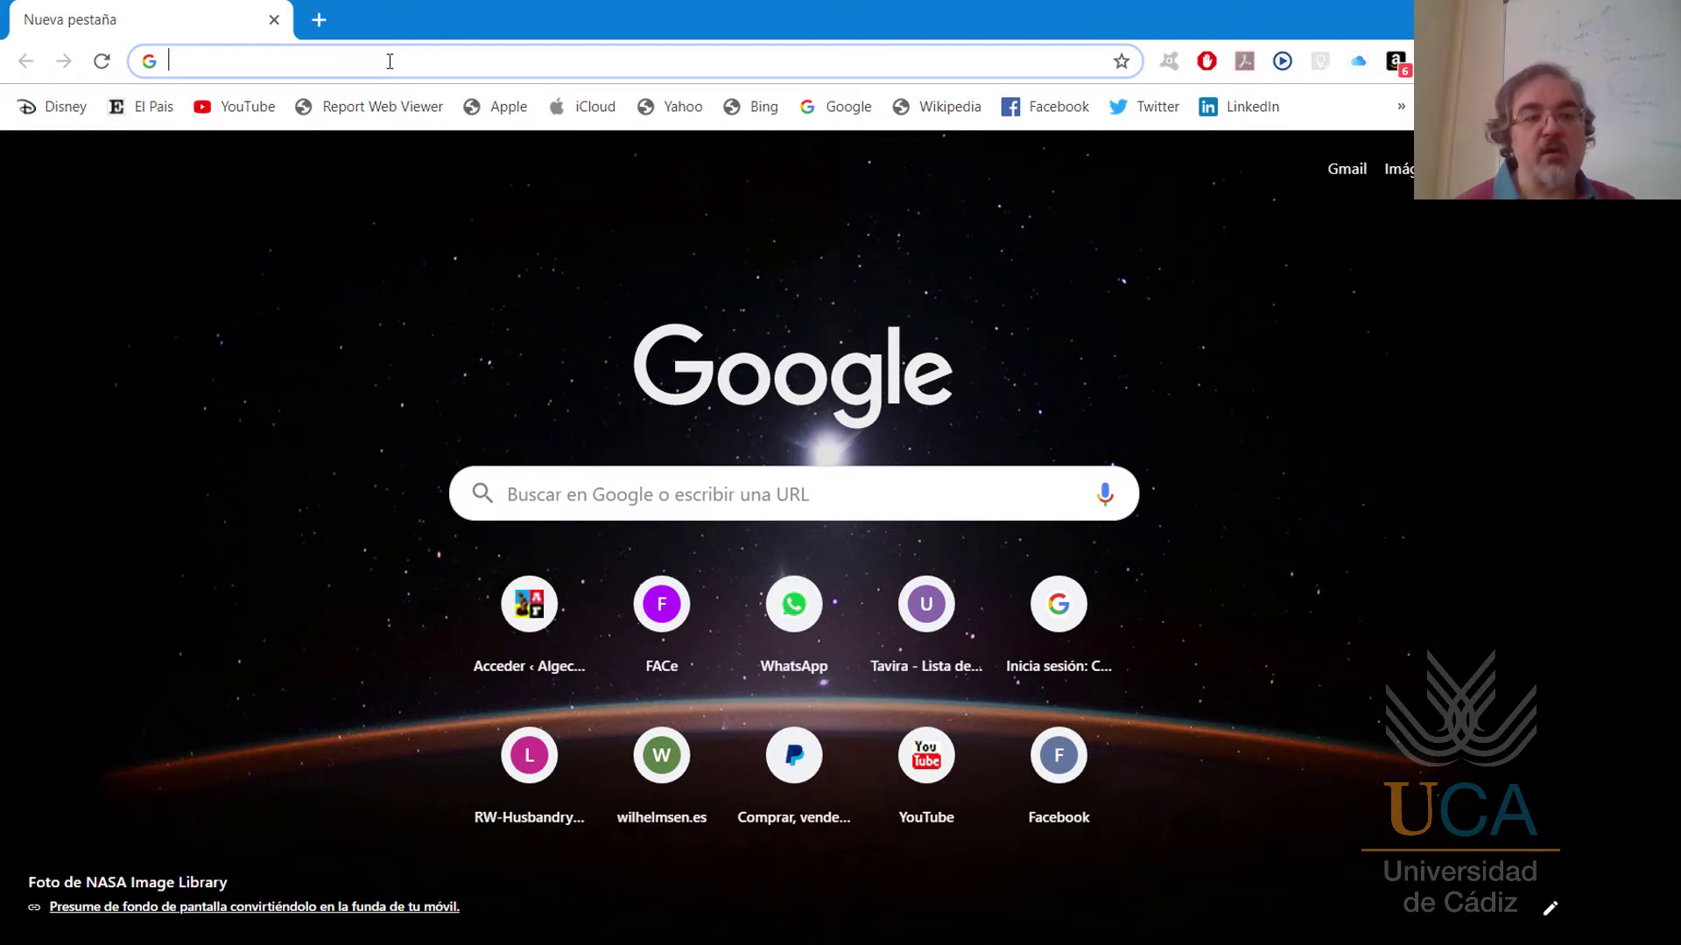
type("cap")
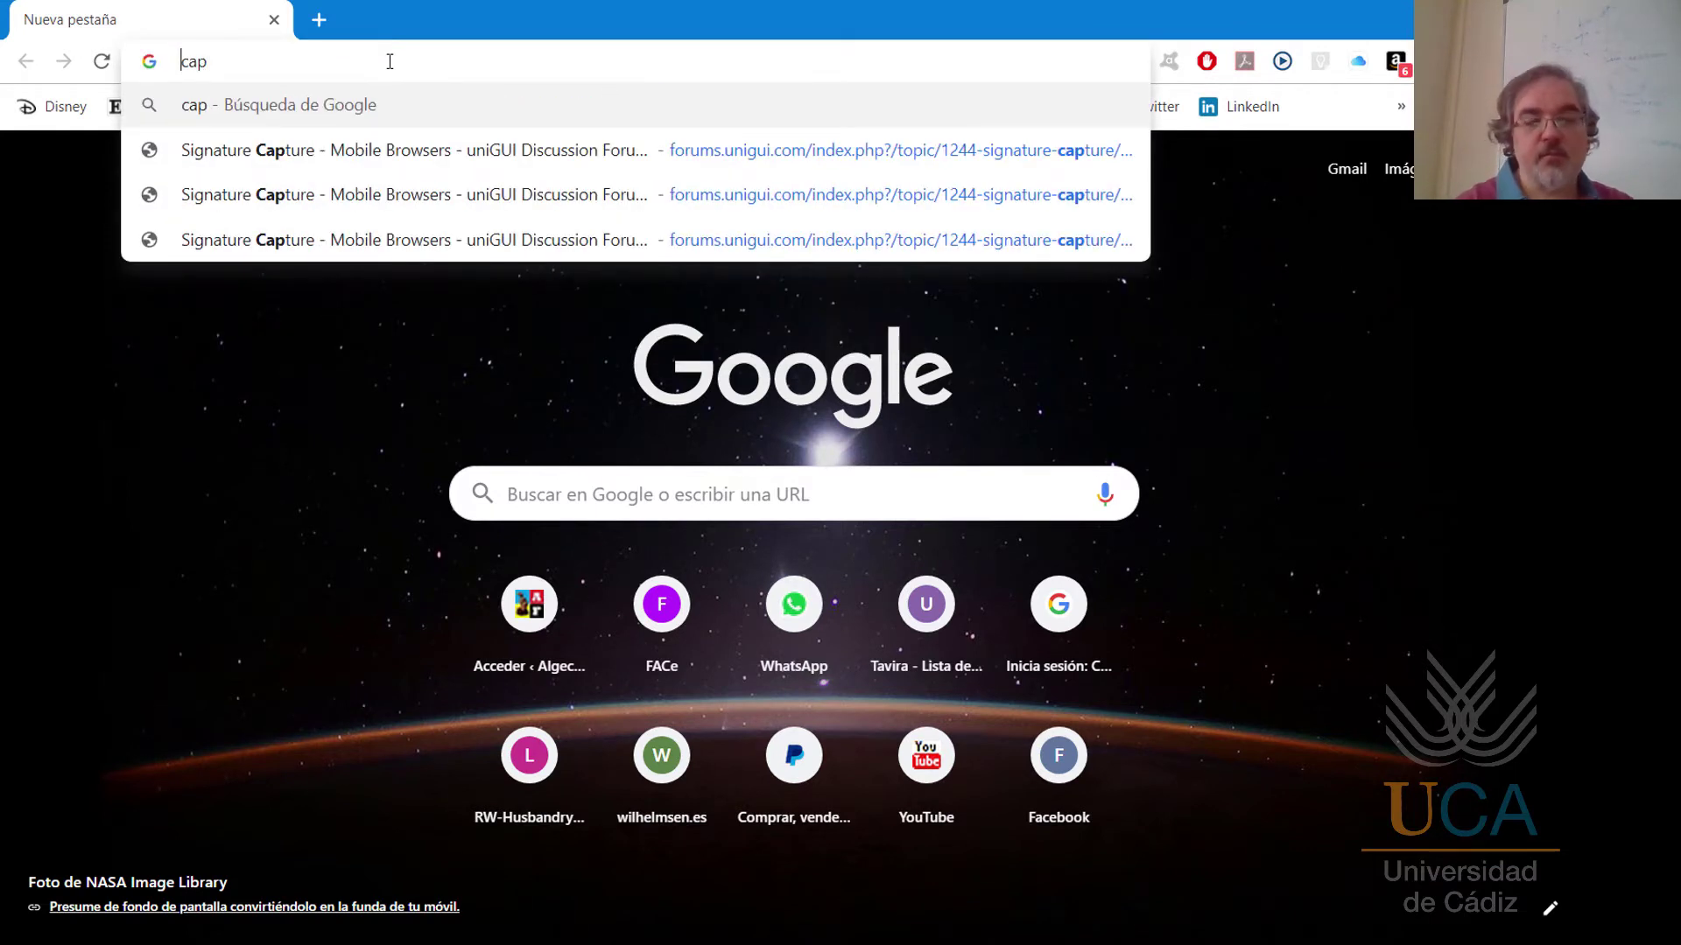
key("BackSpace")
type("m")
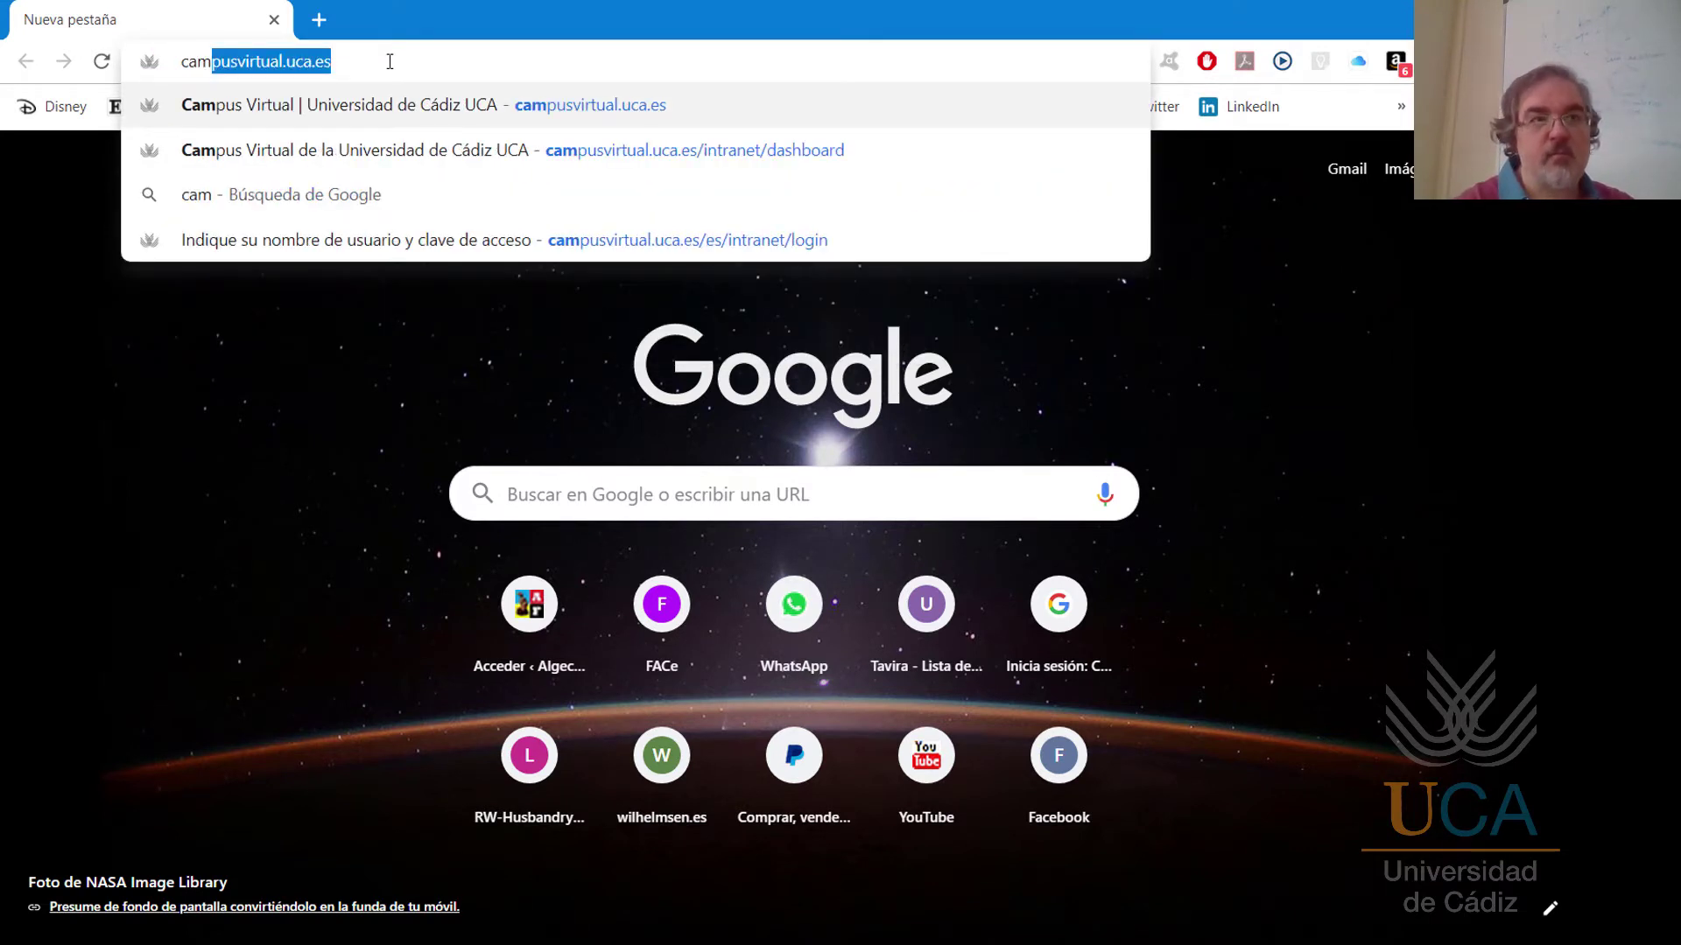
key("Return")
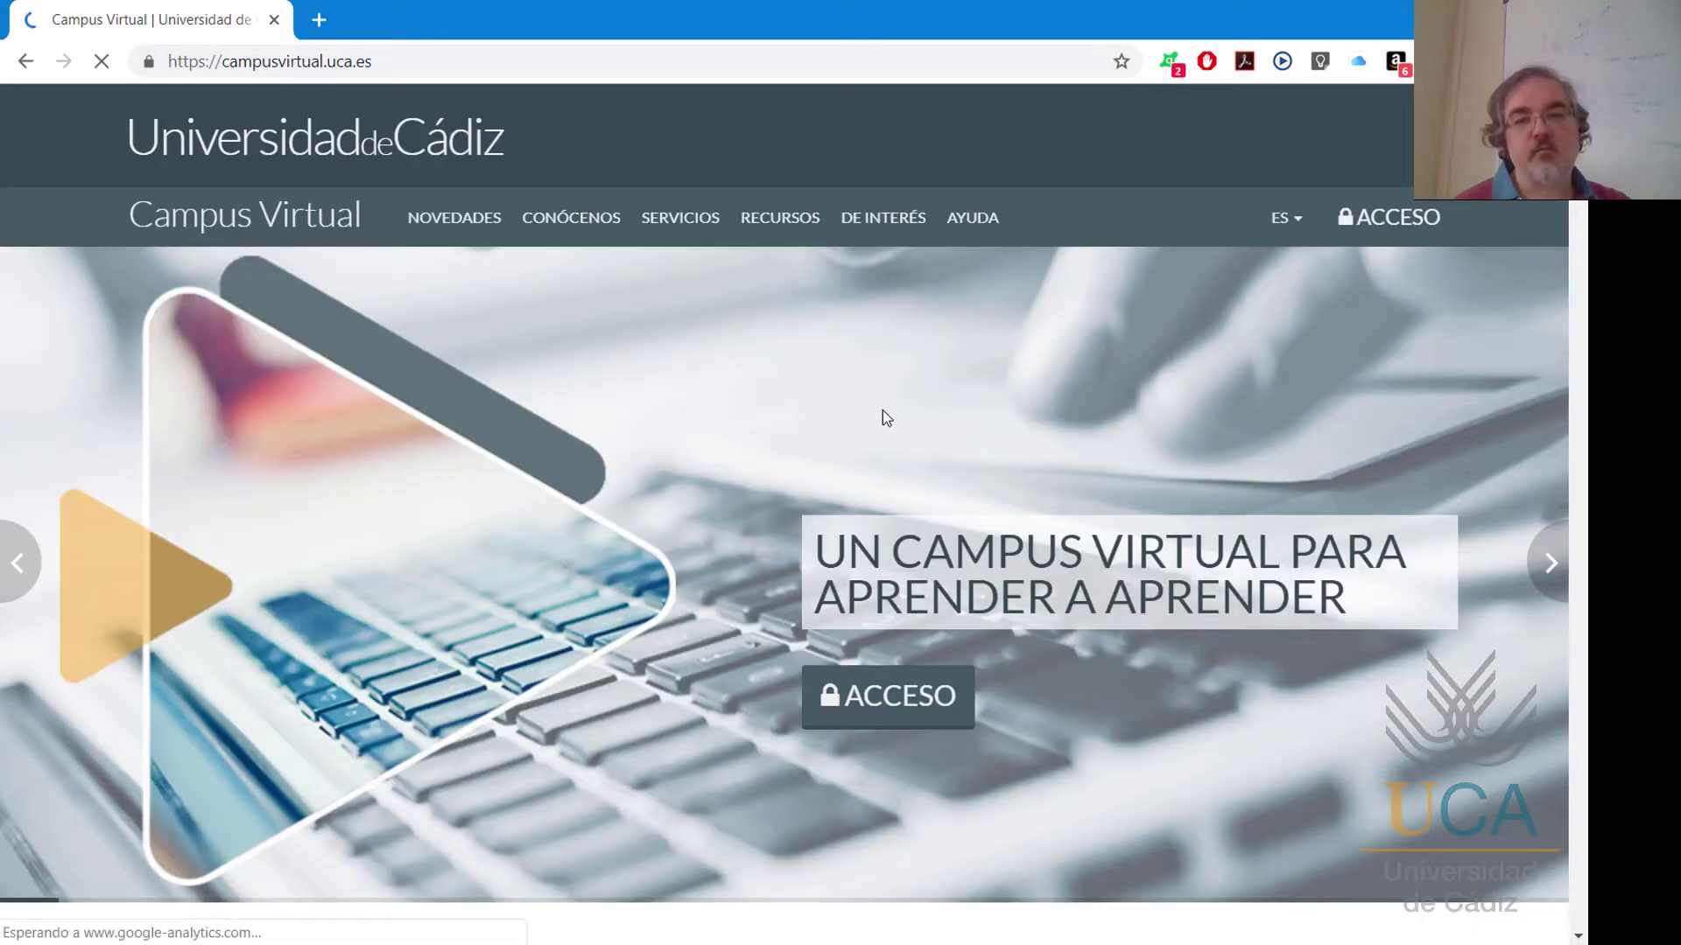
Sign in to the Campus Virtual with the prefilled credentials and close the extra ad-blocker page.
left_click(886, 696)
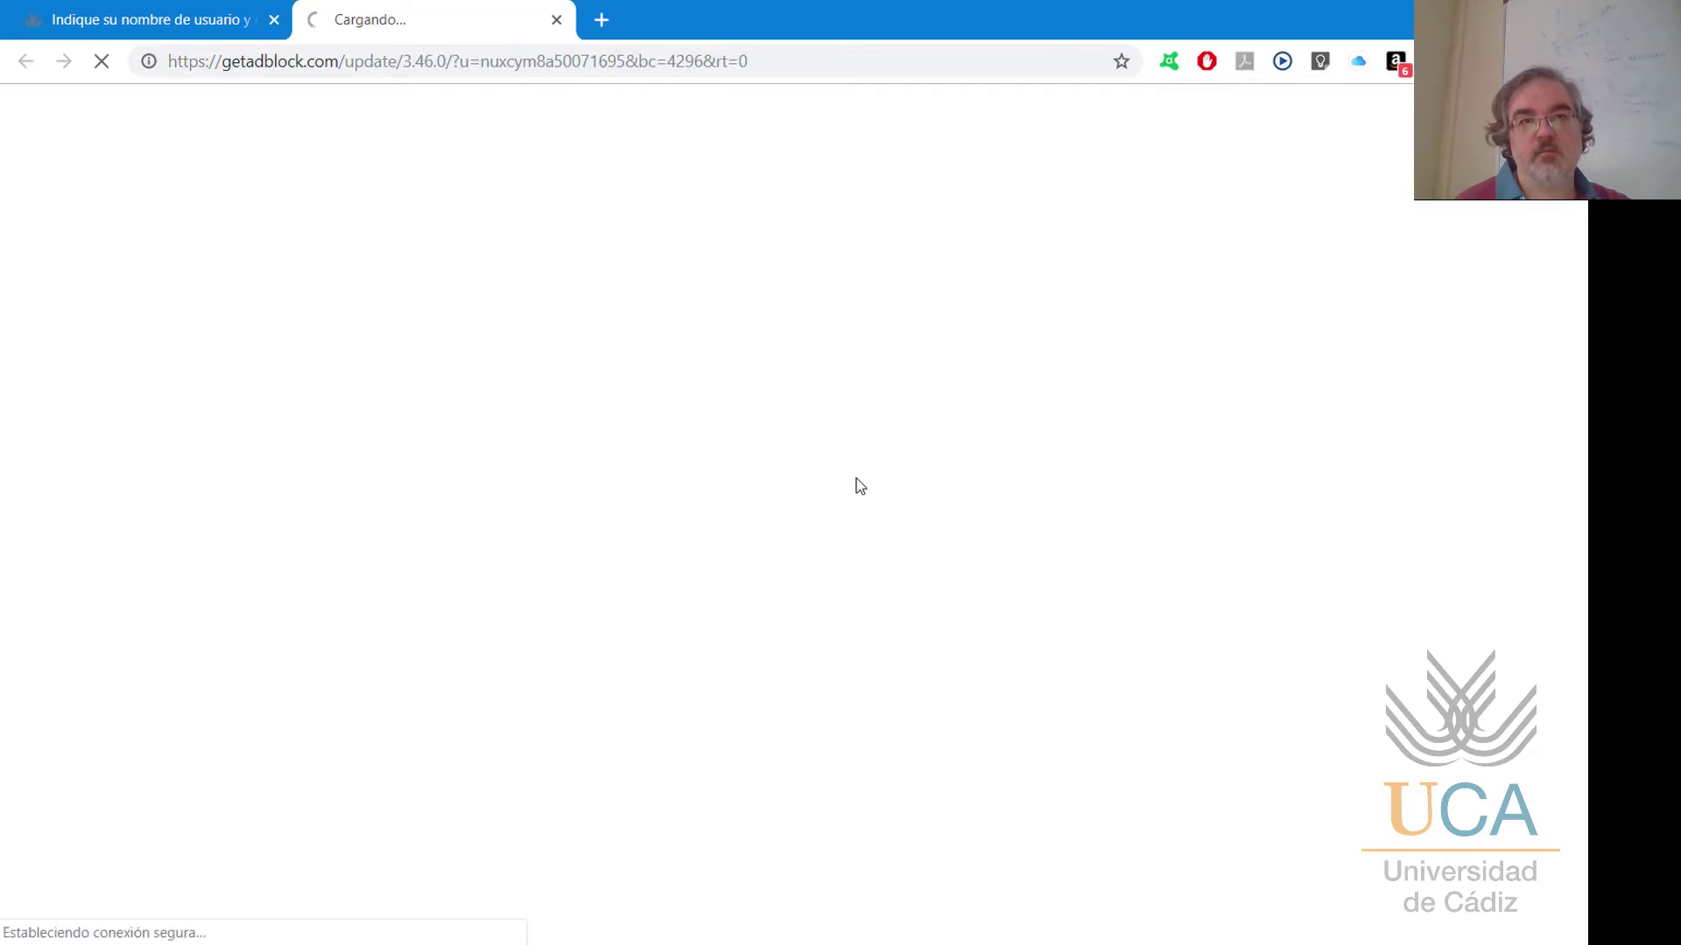
left_click(127, 7)
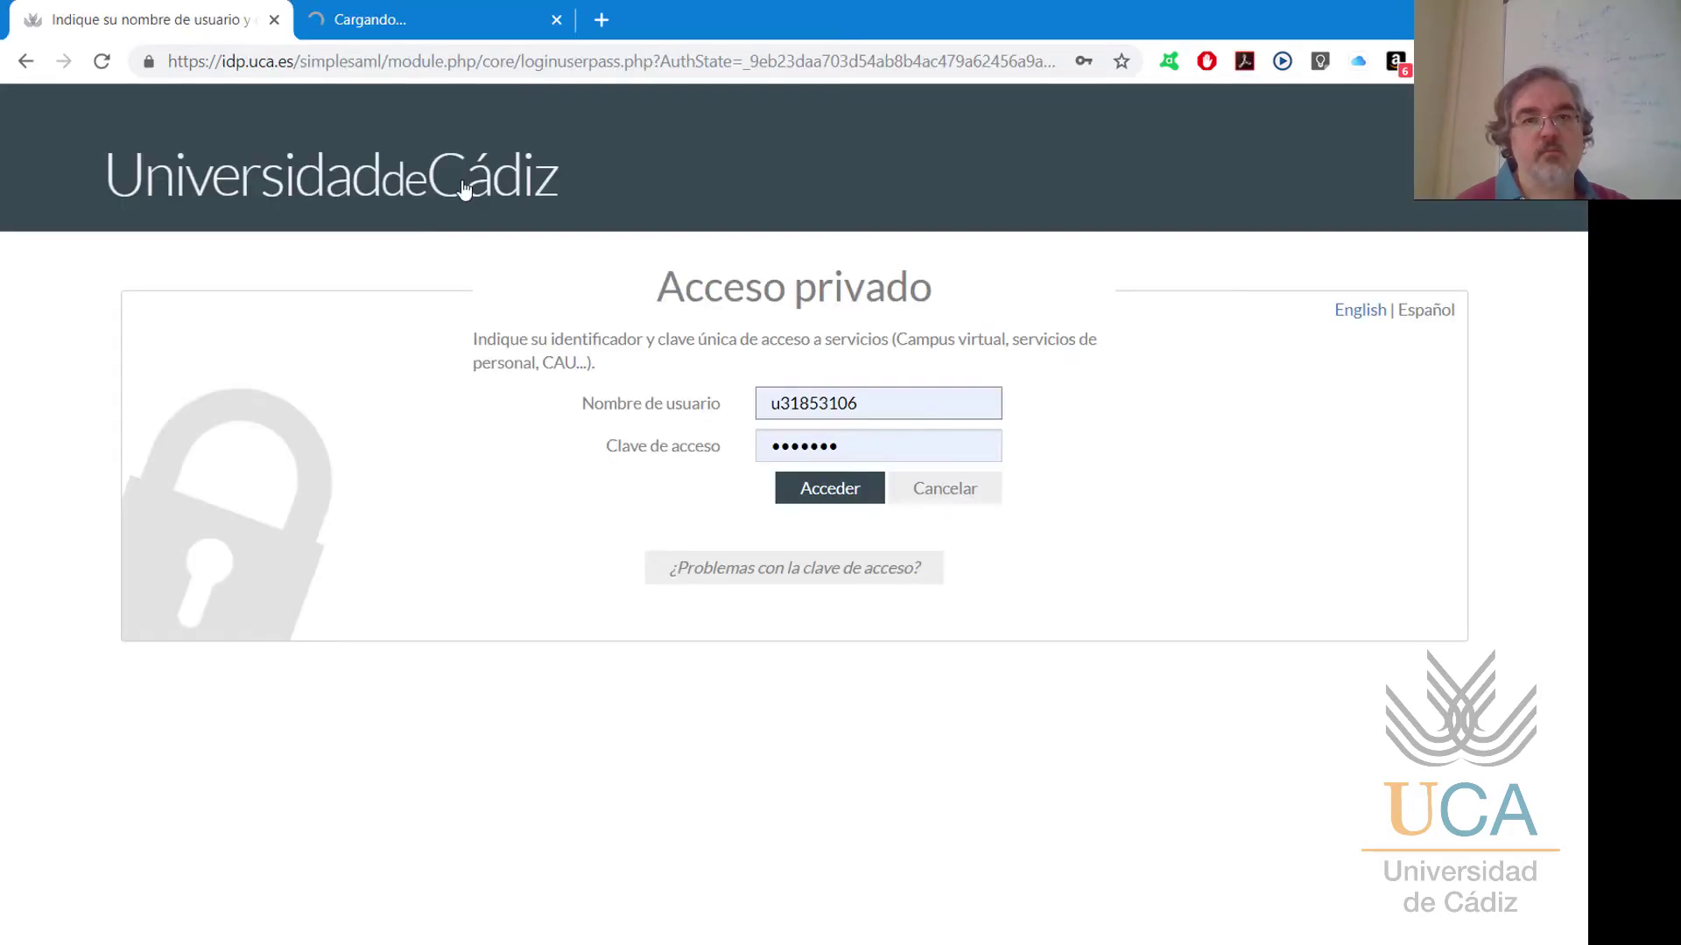
left_click(814, 483)
left_click(557, 19)
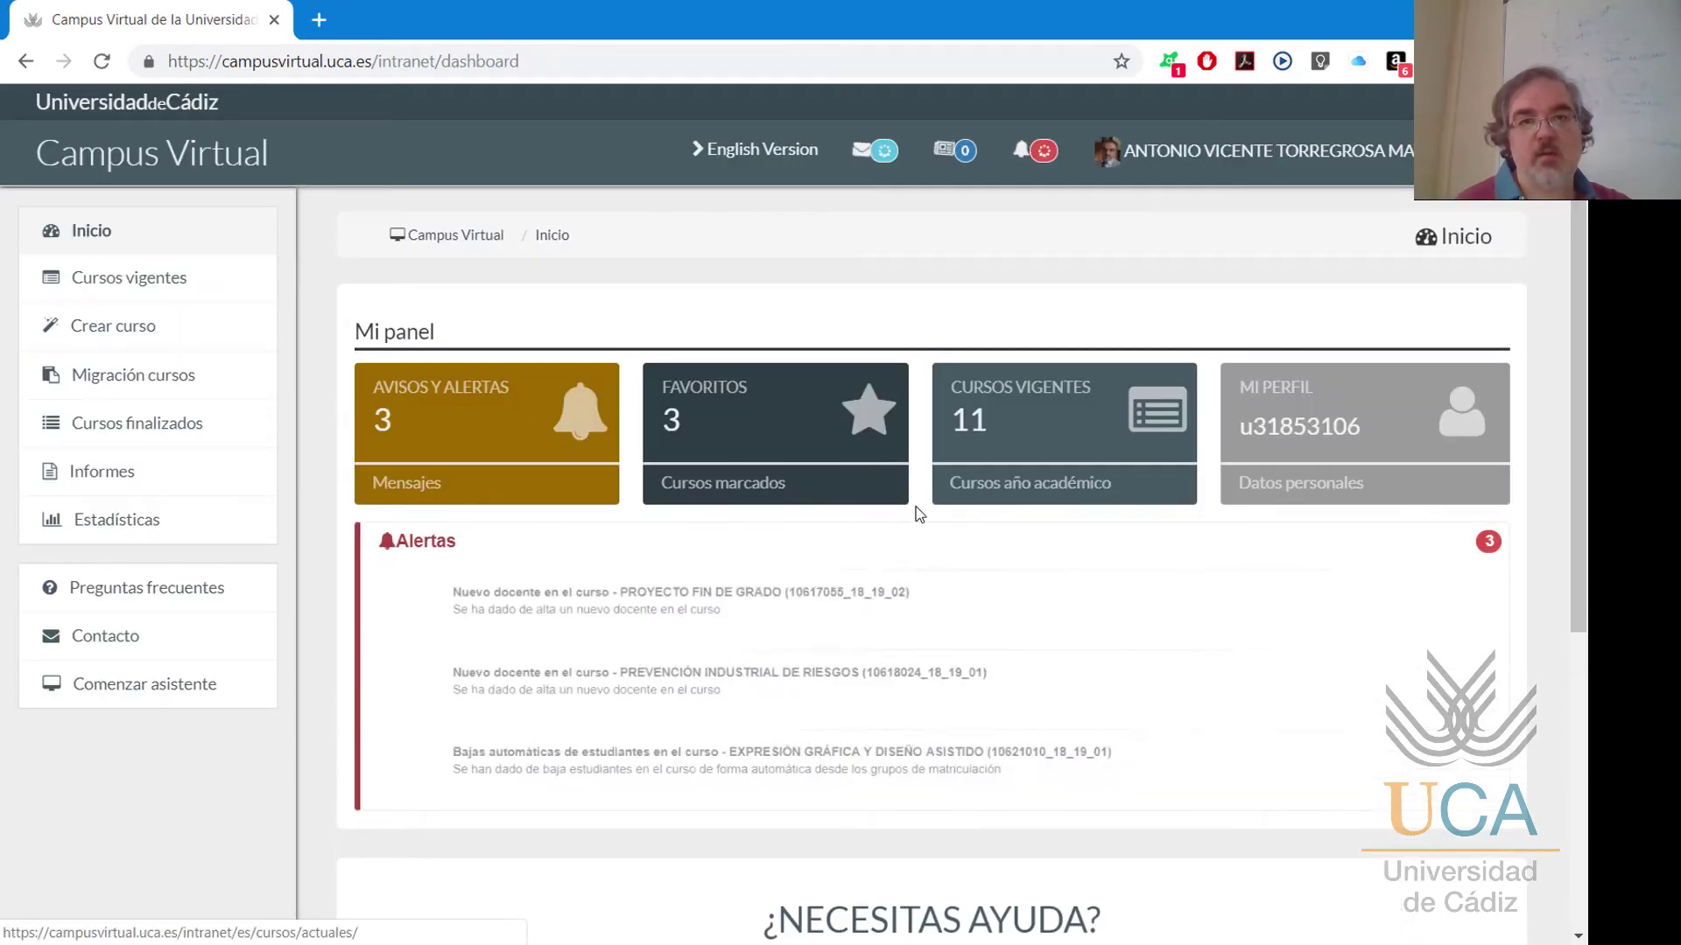
Open the PDF "Guión de las prácticas y ejercicios" from the DIBUJO TÉCNICO I course and examine the dimensioned rounded plate on page 2.
left_click(740, 429)
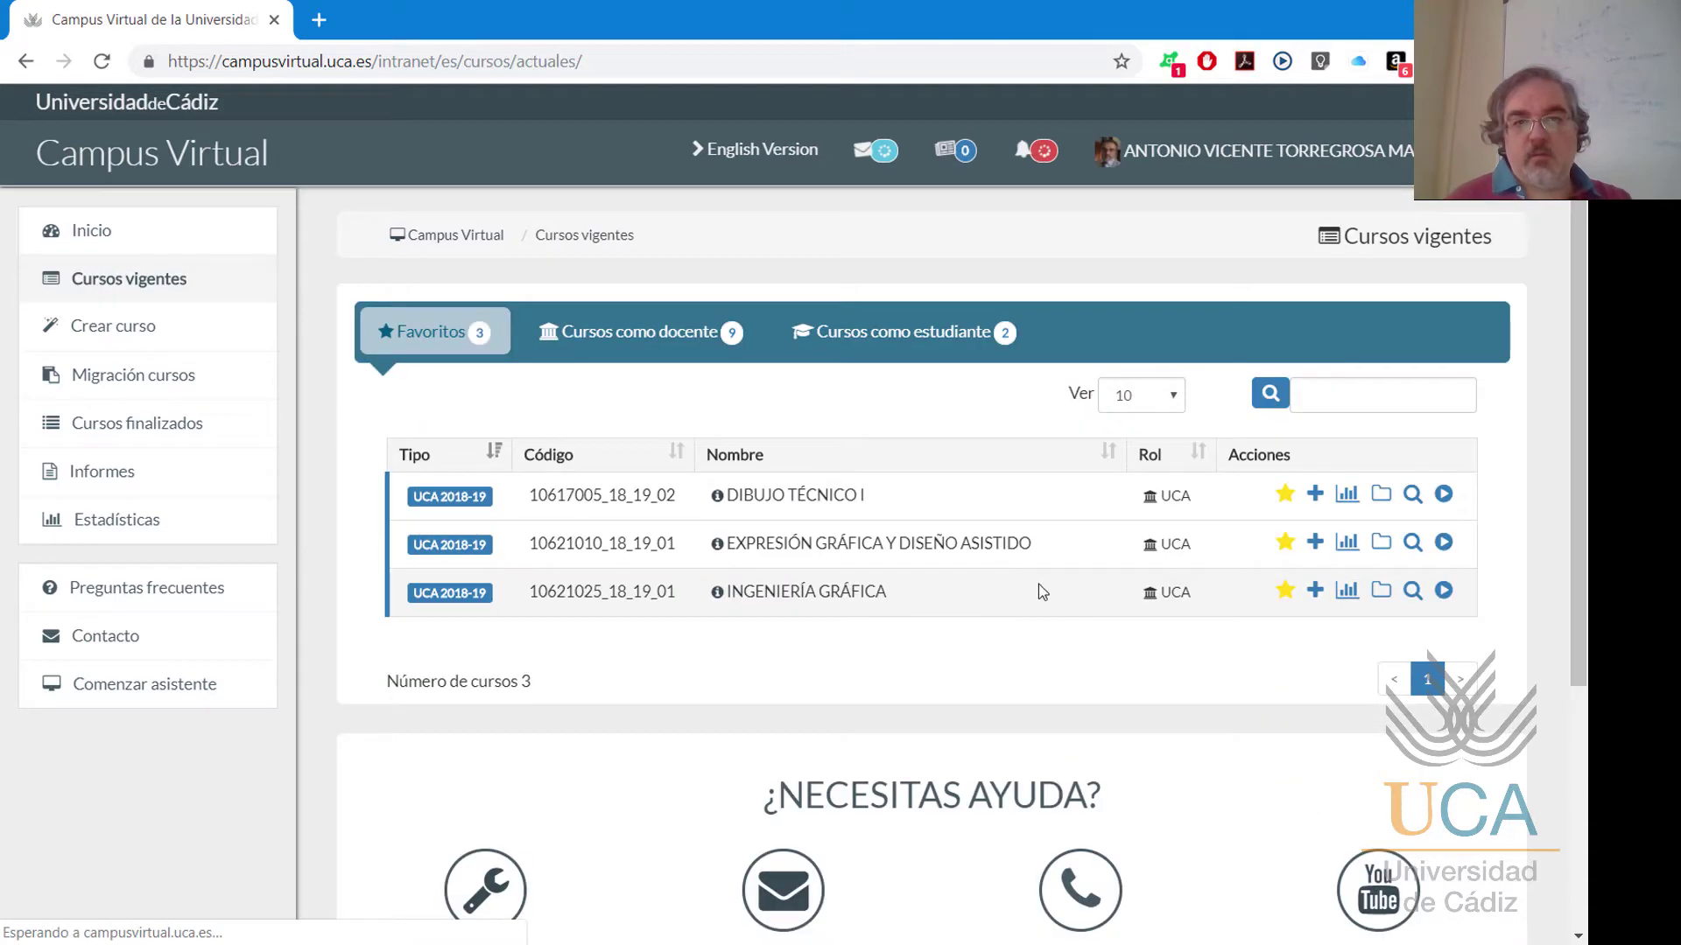
left_click(1443, 493)
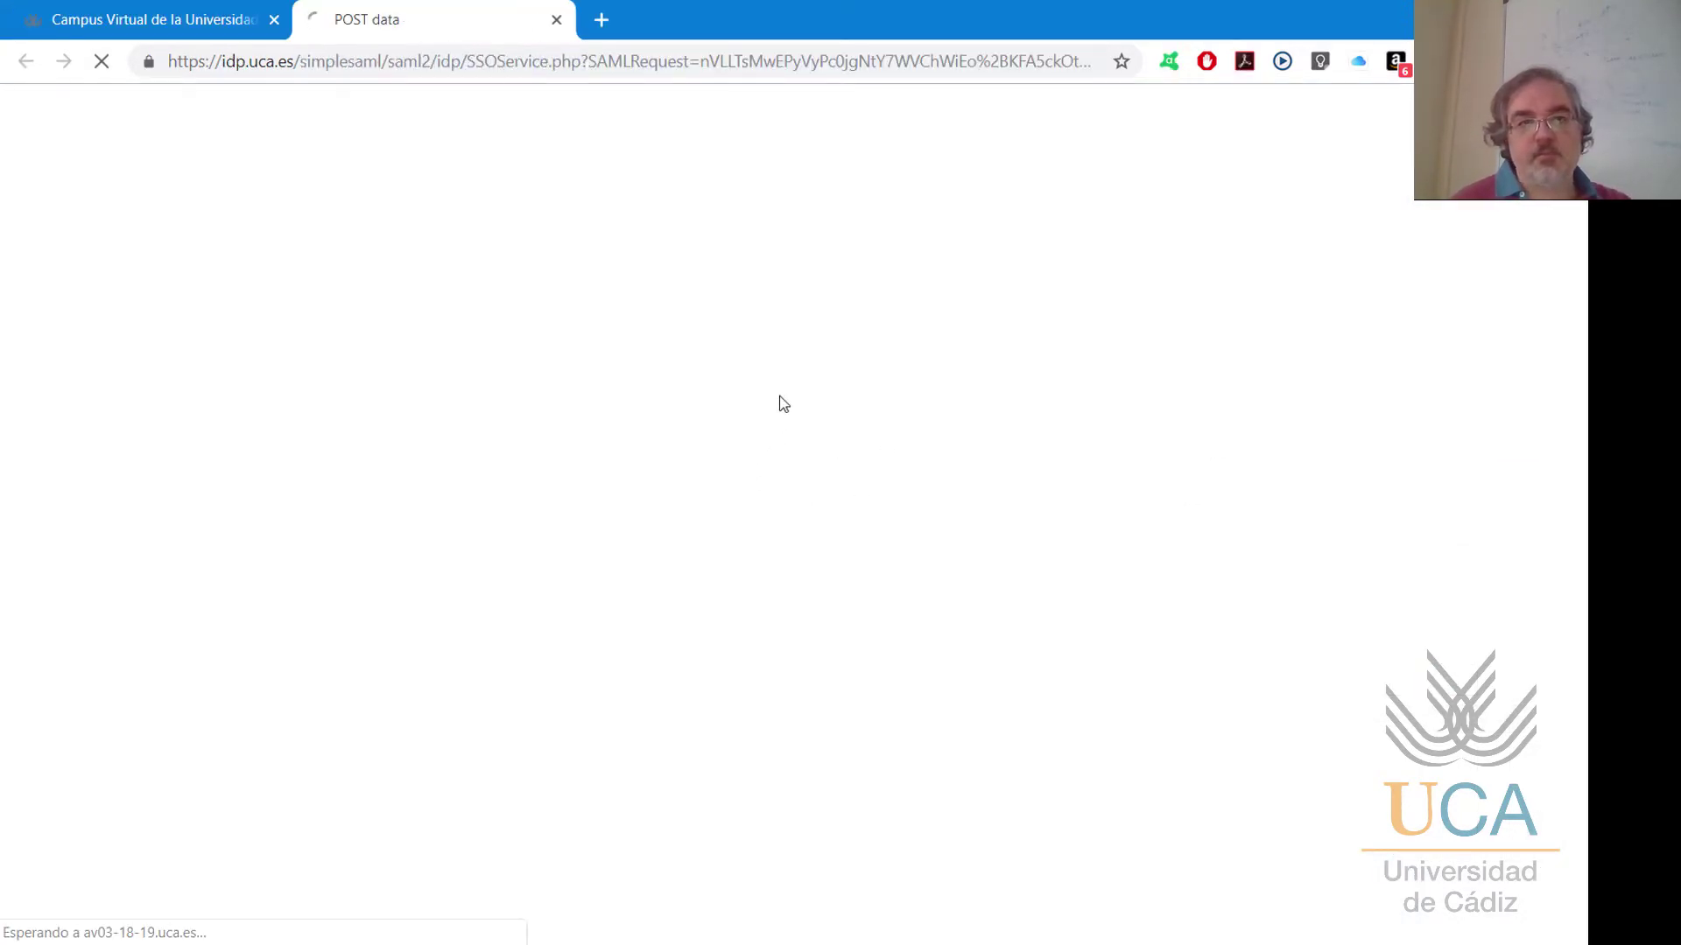
scroll(674, 477, "down", 3)
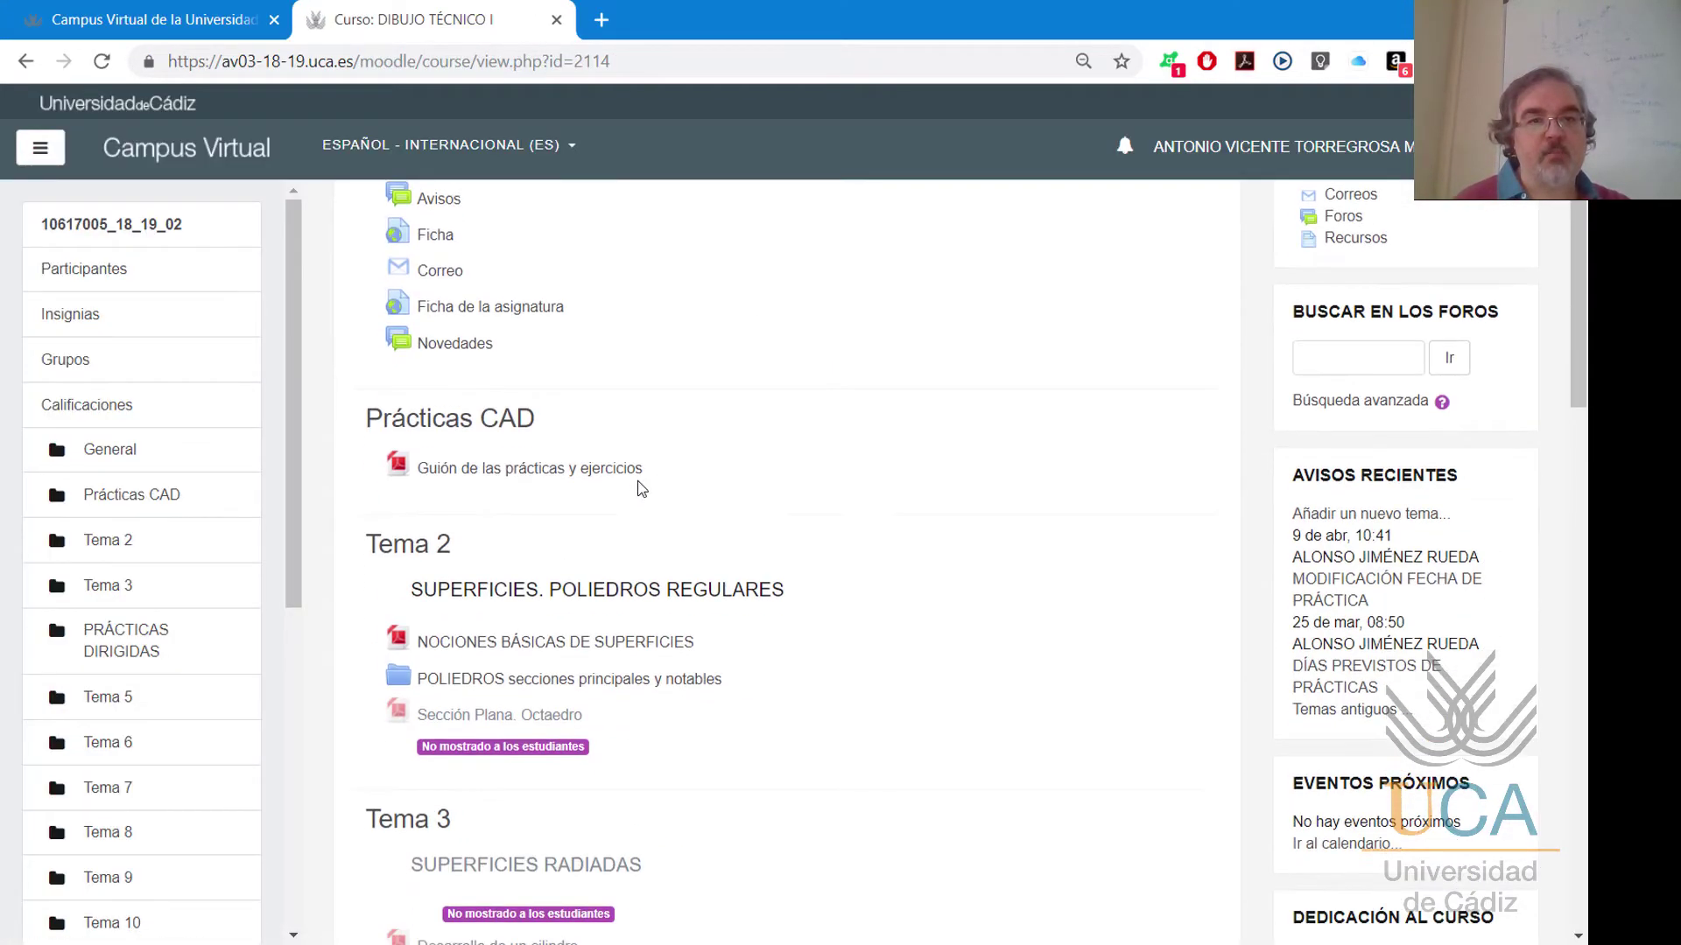
left_click(494, 471)
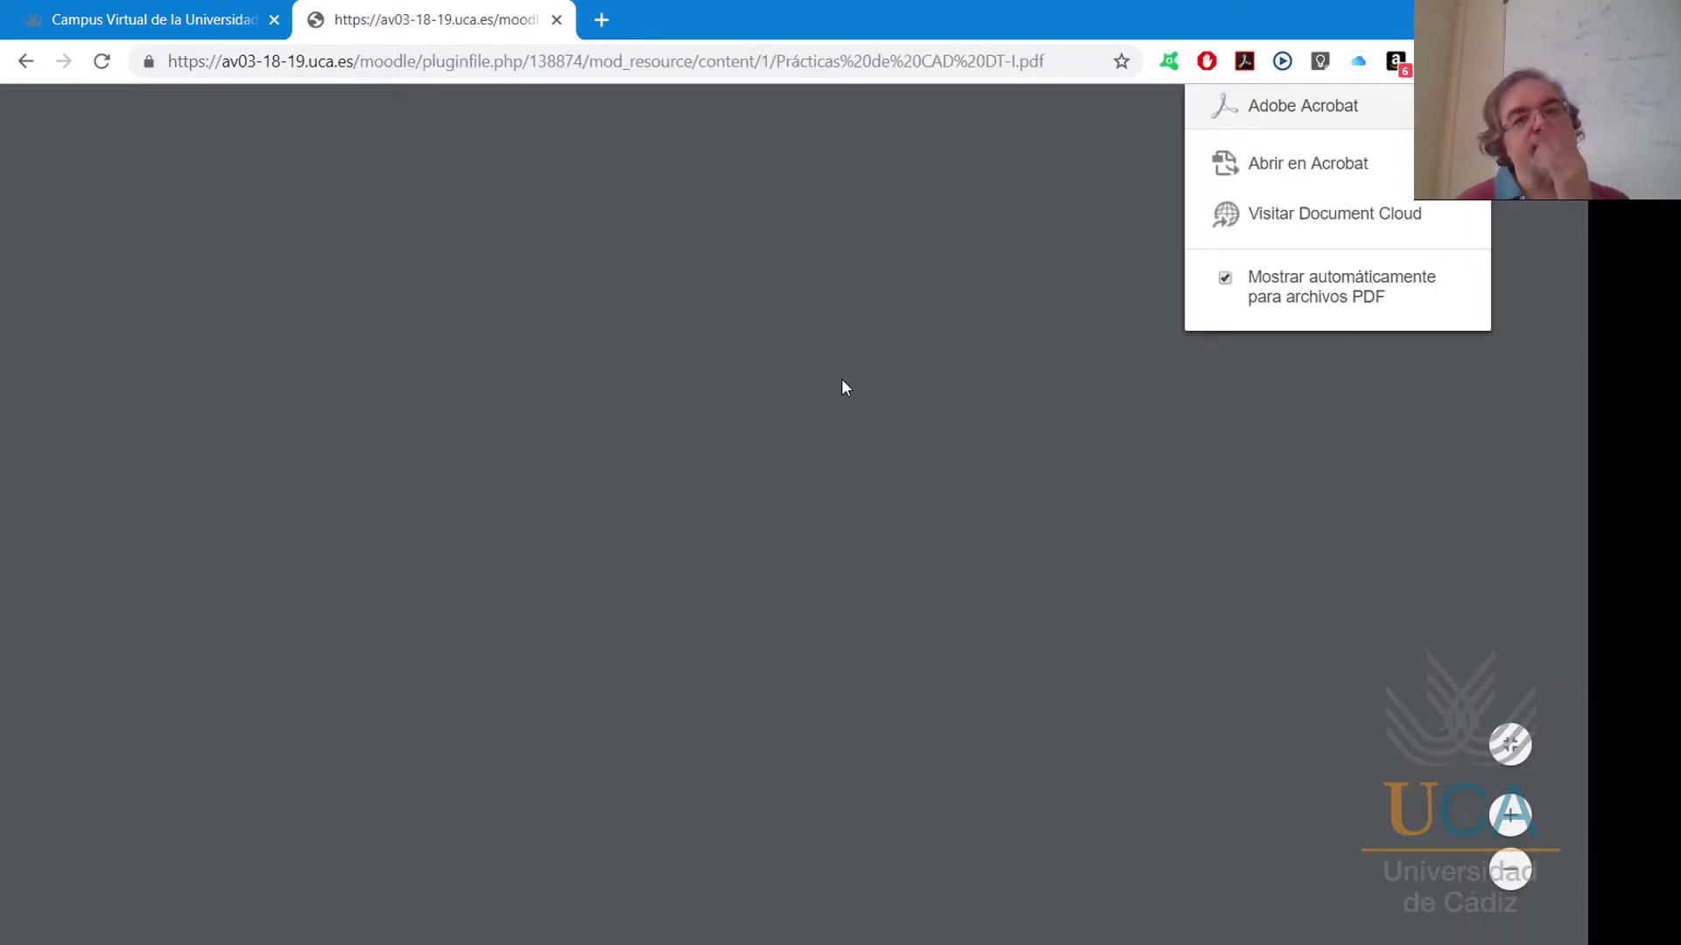
scroll(796, 387, "down", 13)
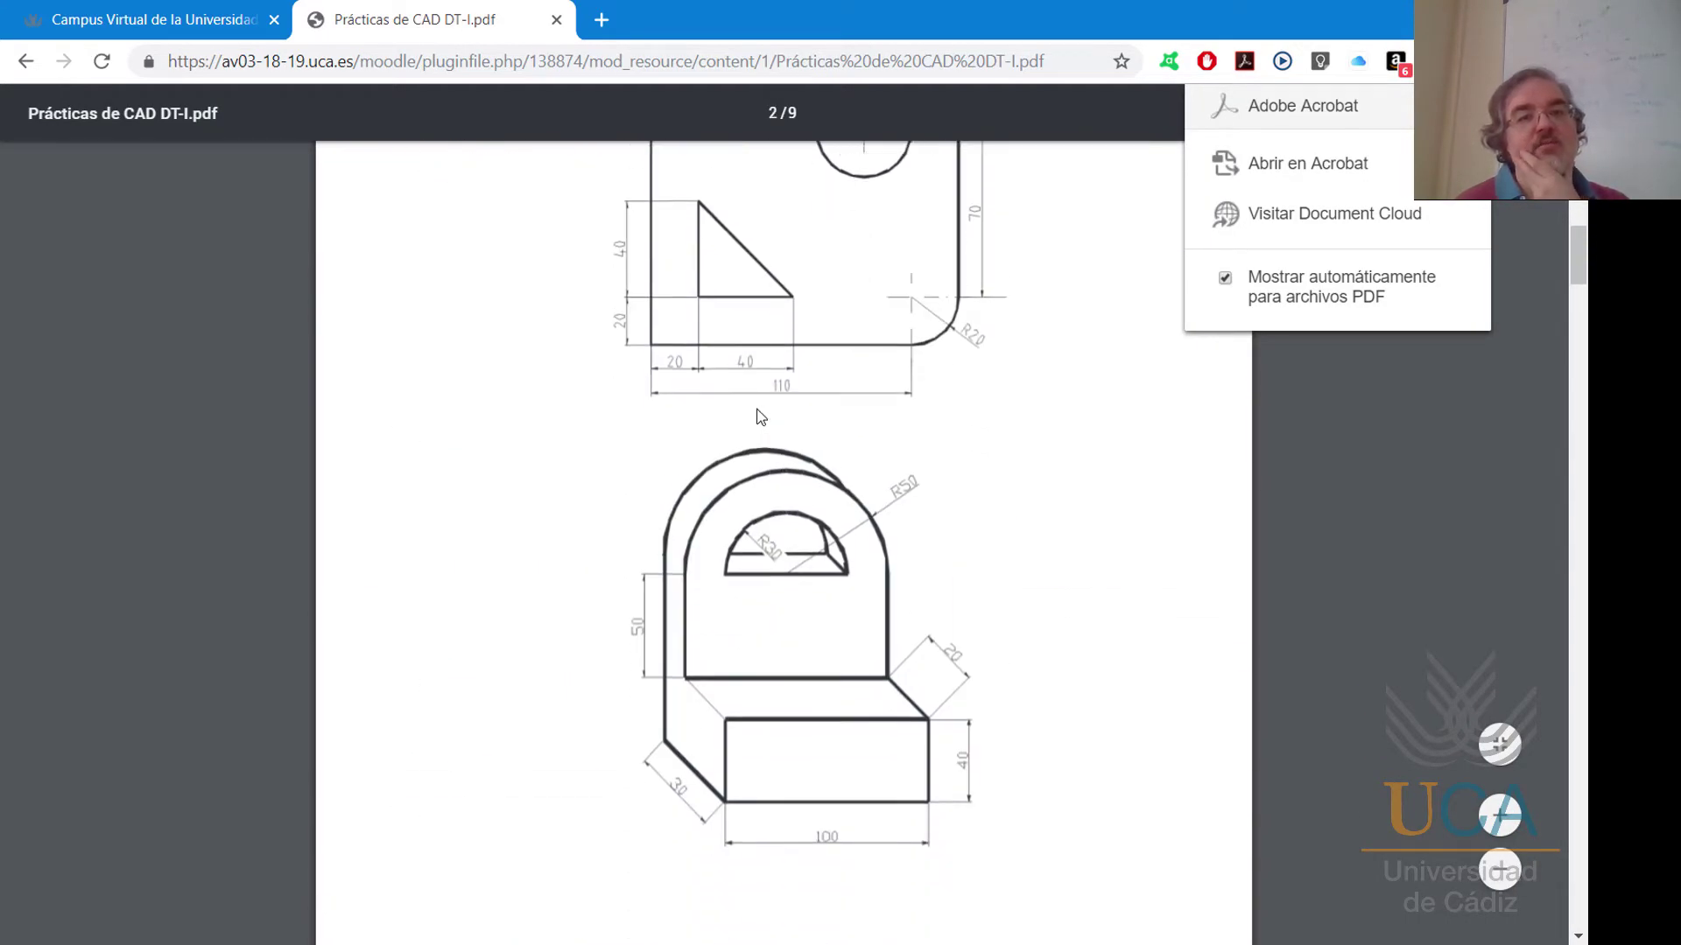
scroll(841, 591, "down", 1)
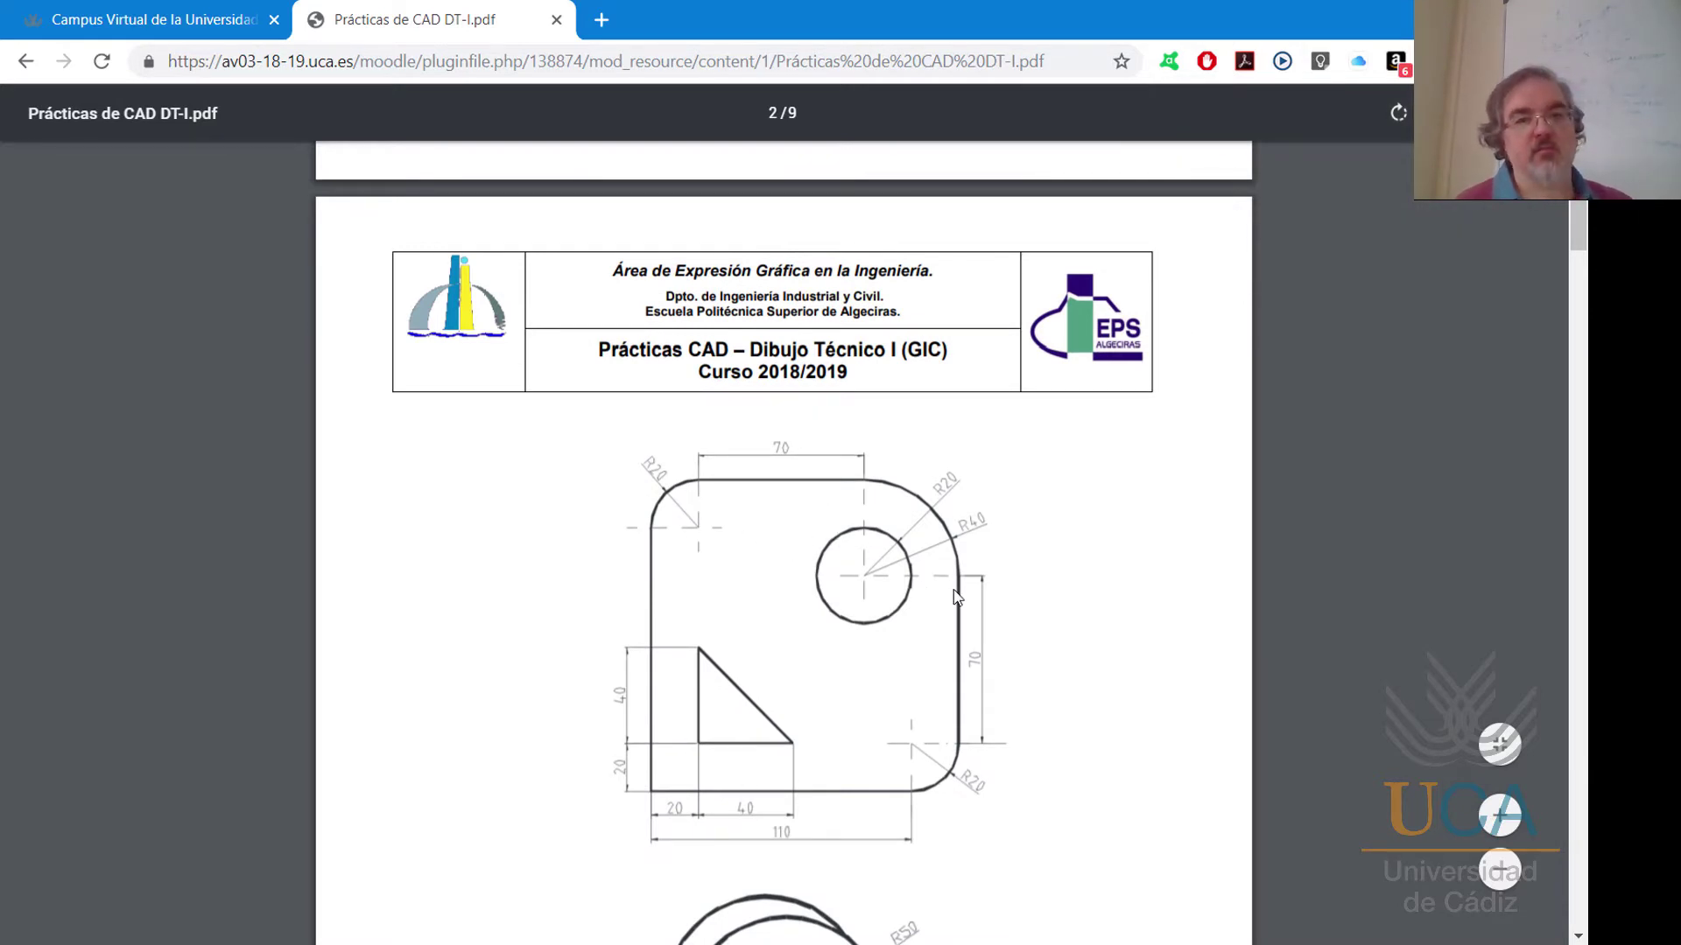
scroll(959, 597, "up", 2, "ctrl")
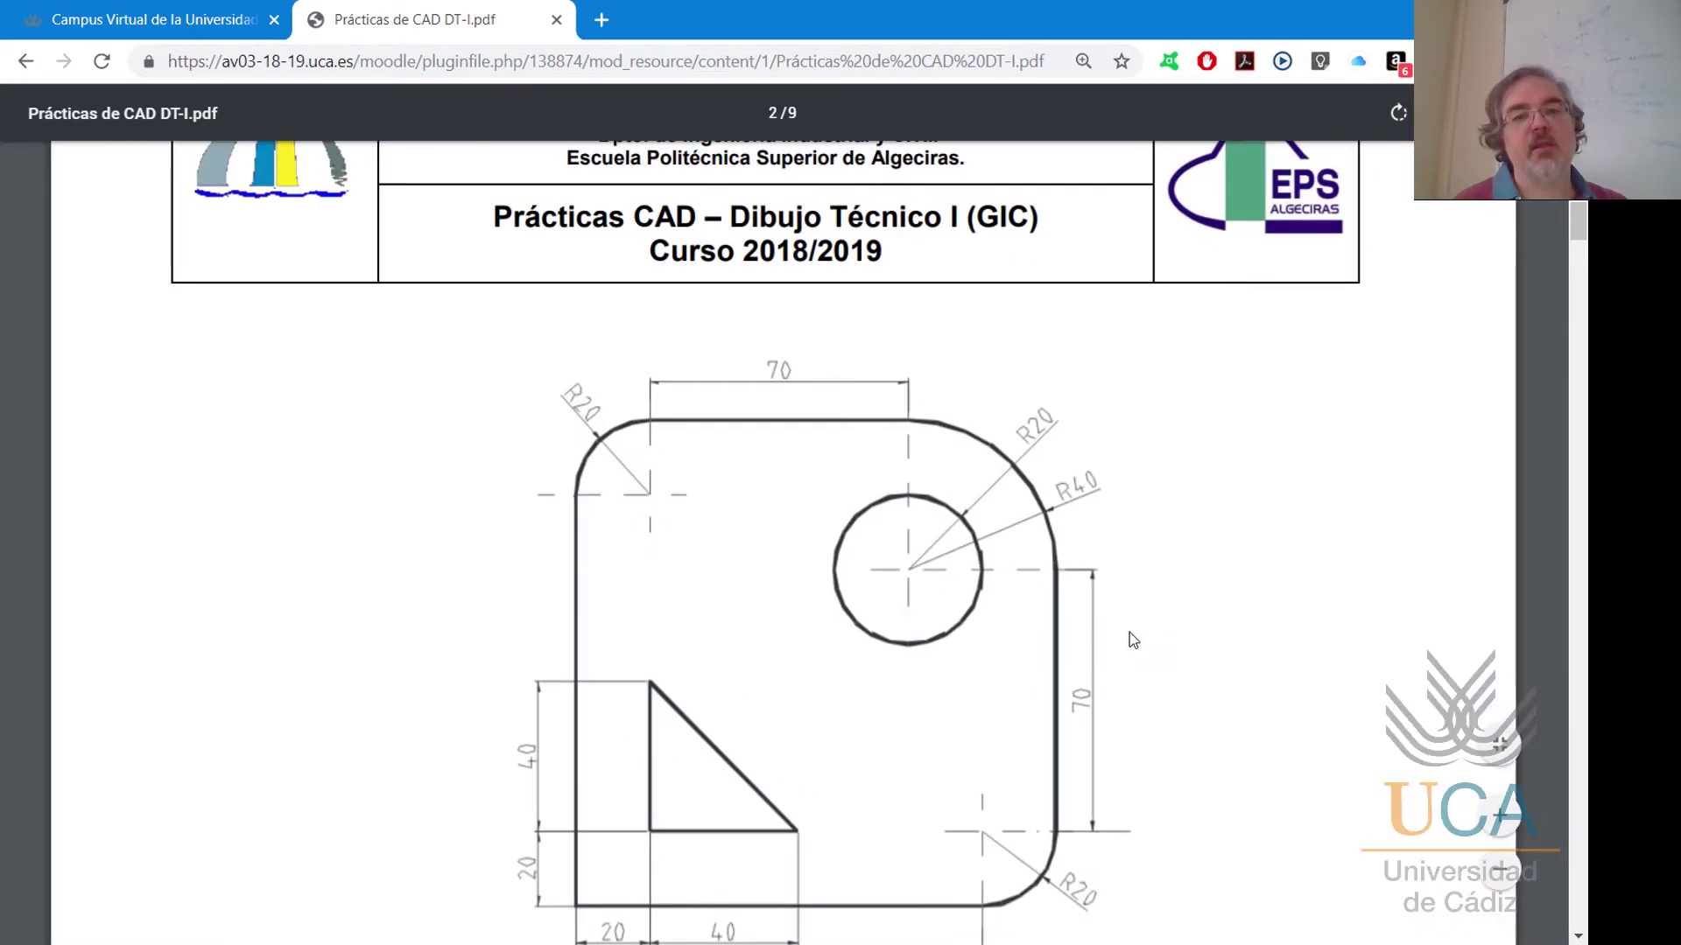
scroll(1129, 632, "down", 1)
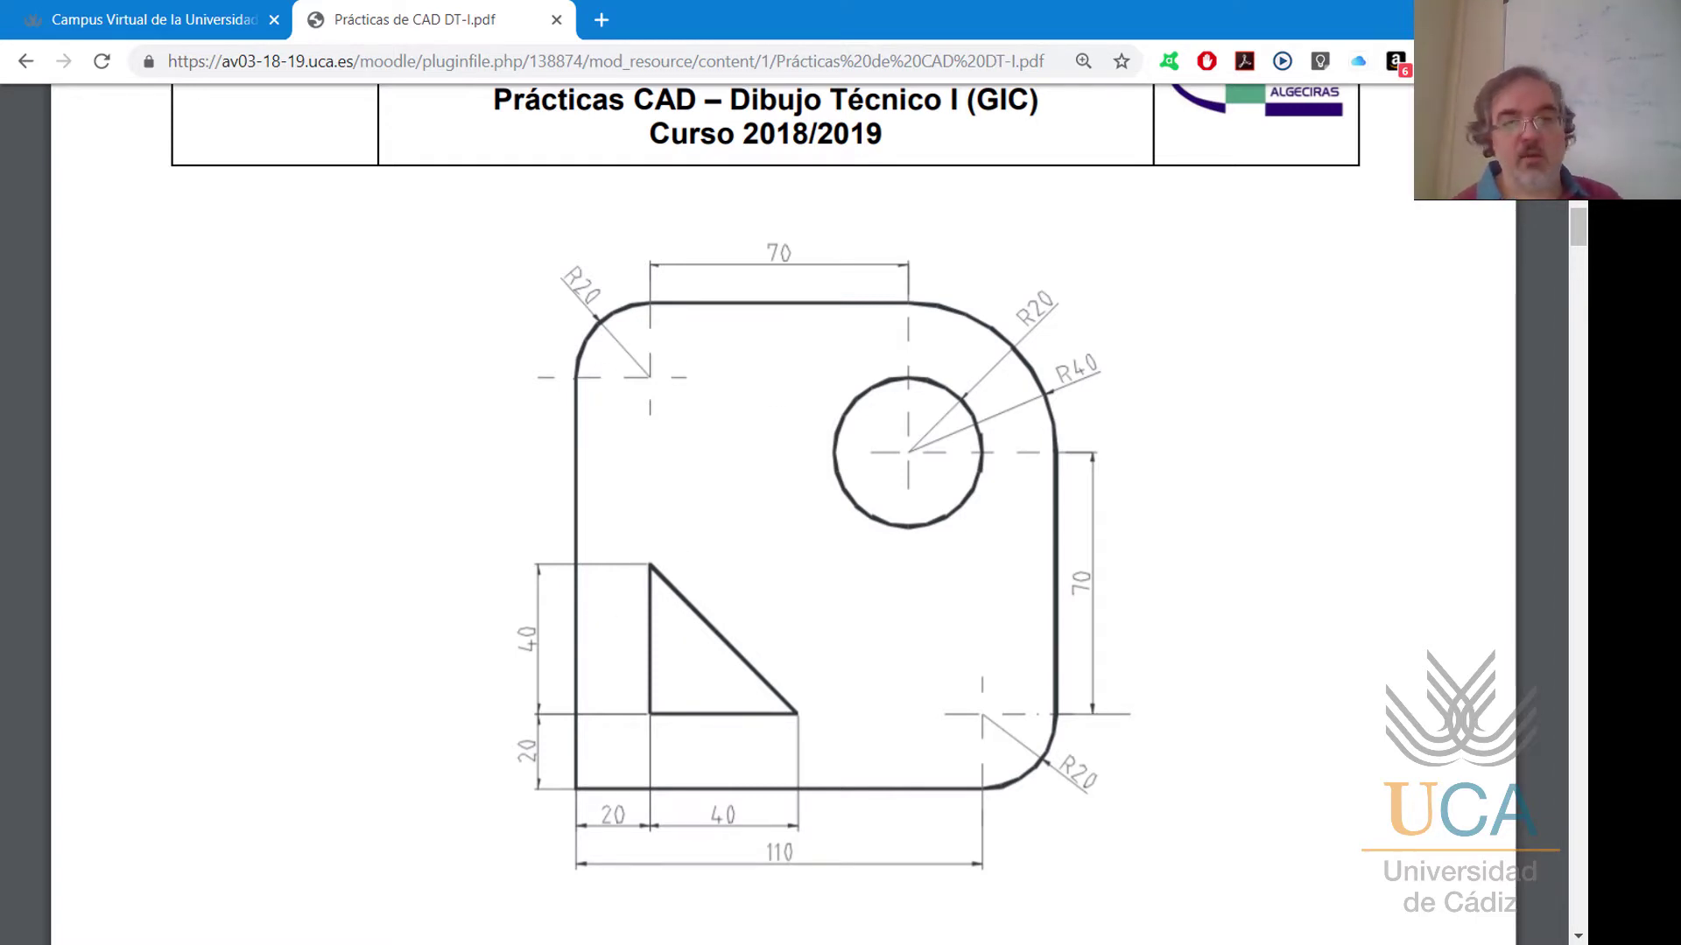
Switch back to AutoCAD and close the Properties palette, bringing the origin into view in the empty drawing.
key("alt+Tab")
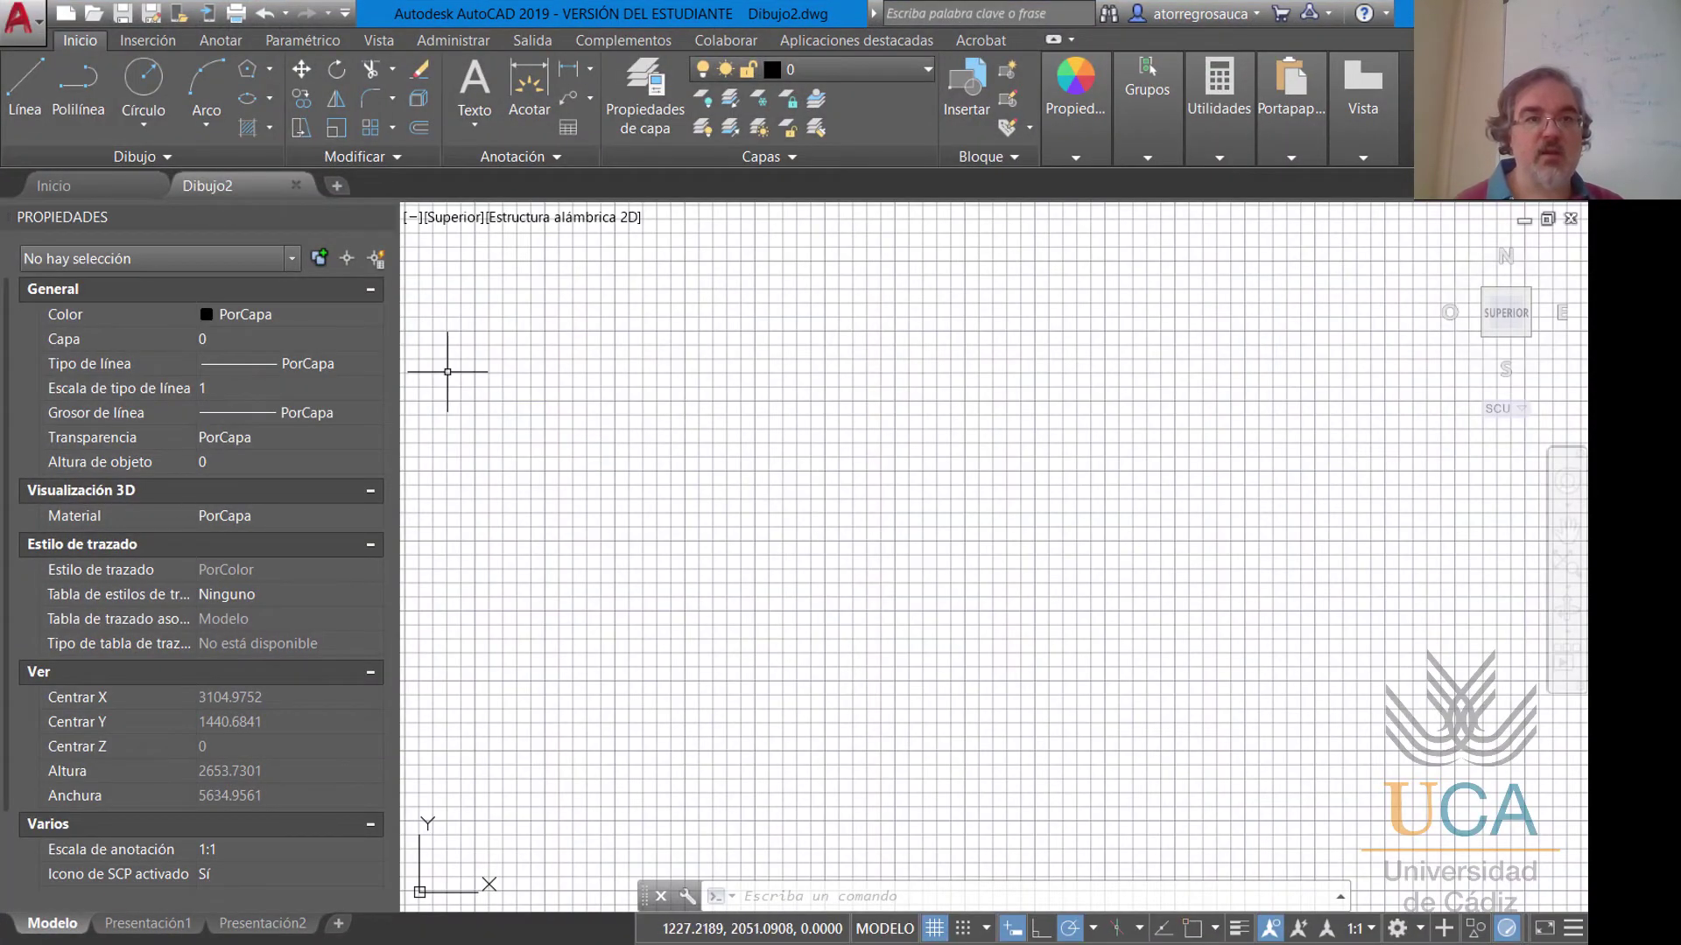
key("ctrl+1")
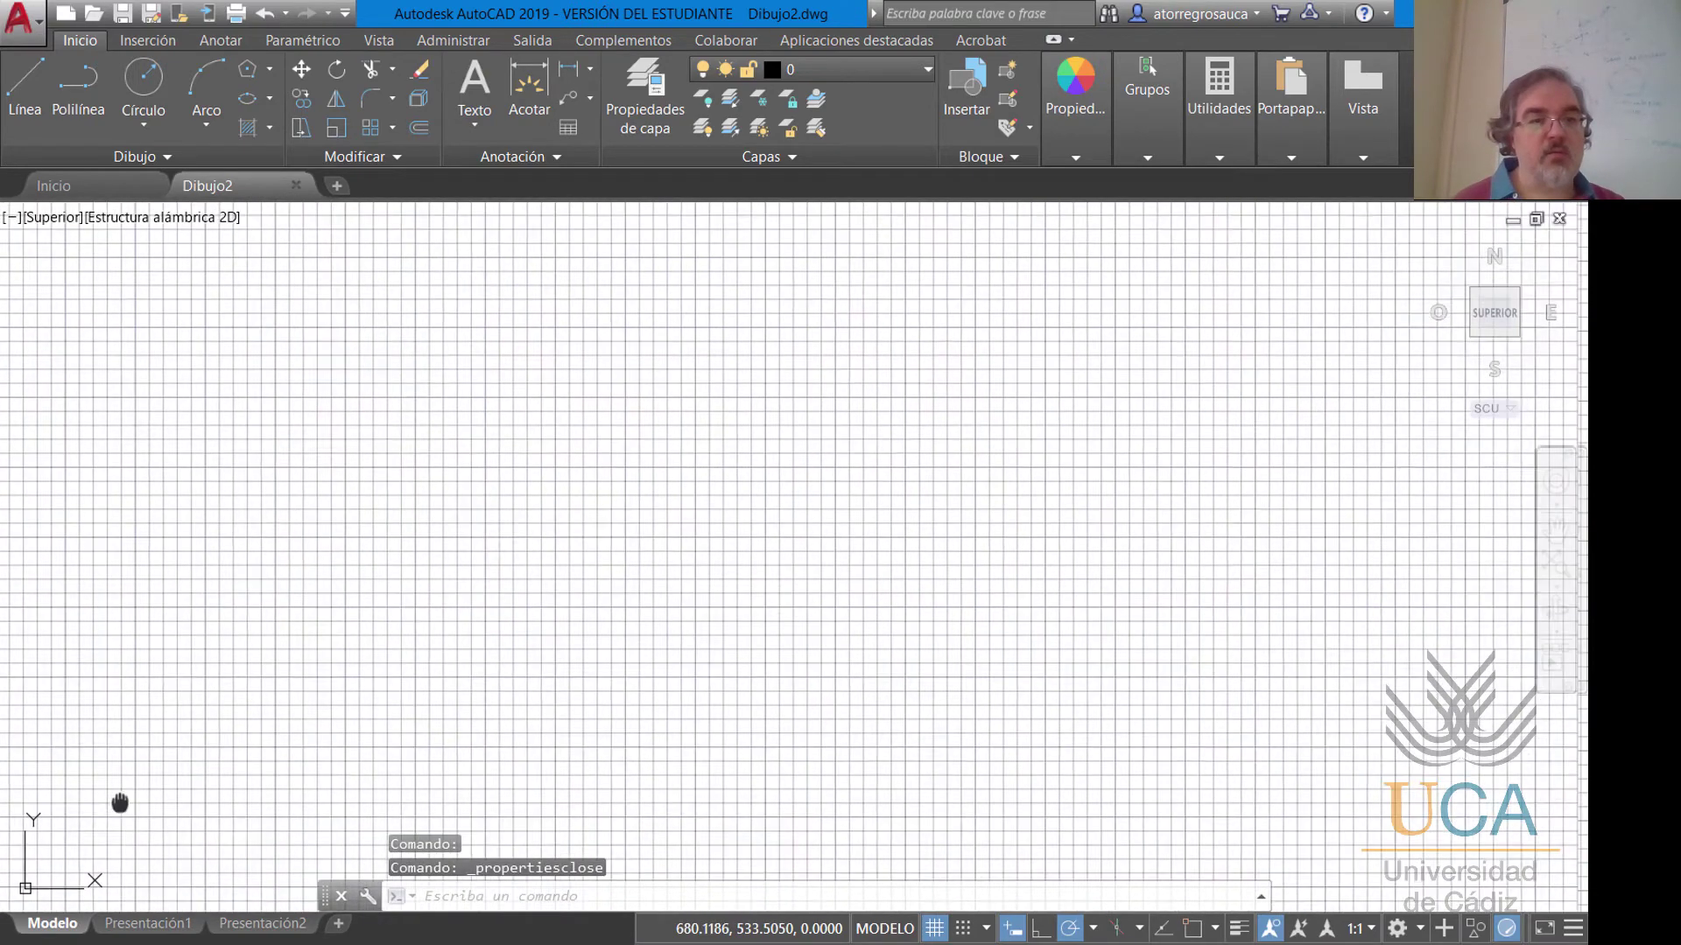
middle_click_drag(120, 799, 292, 686)
scroll(193, 744, "up", 6)
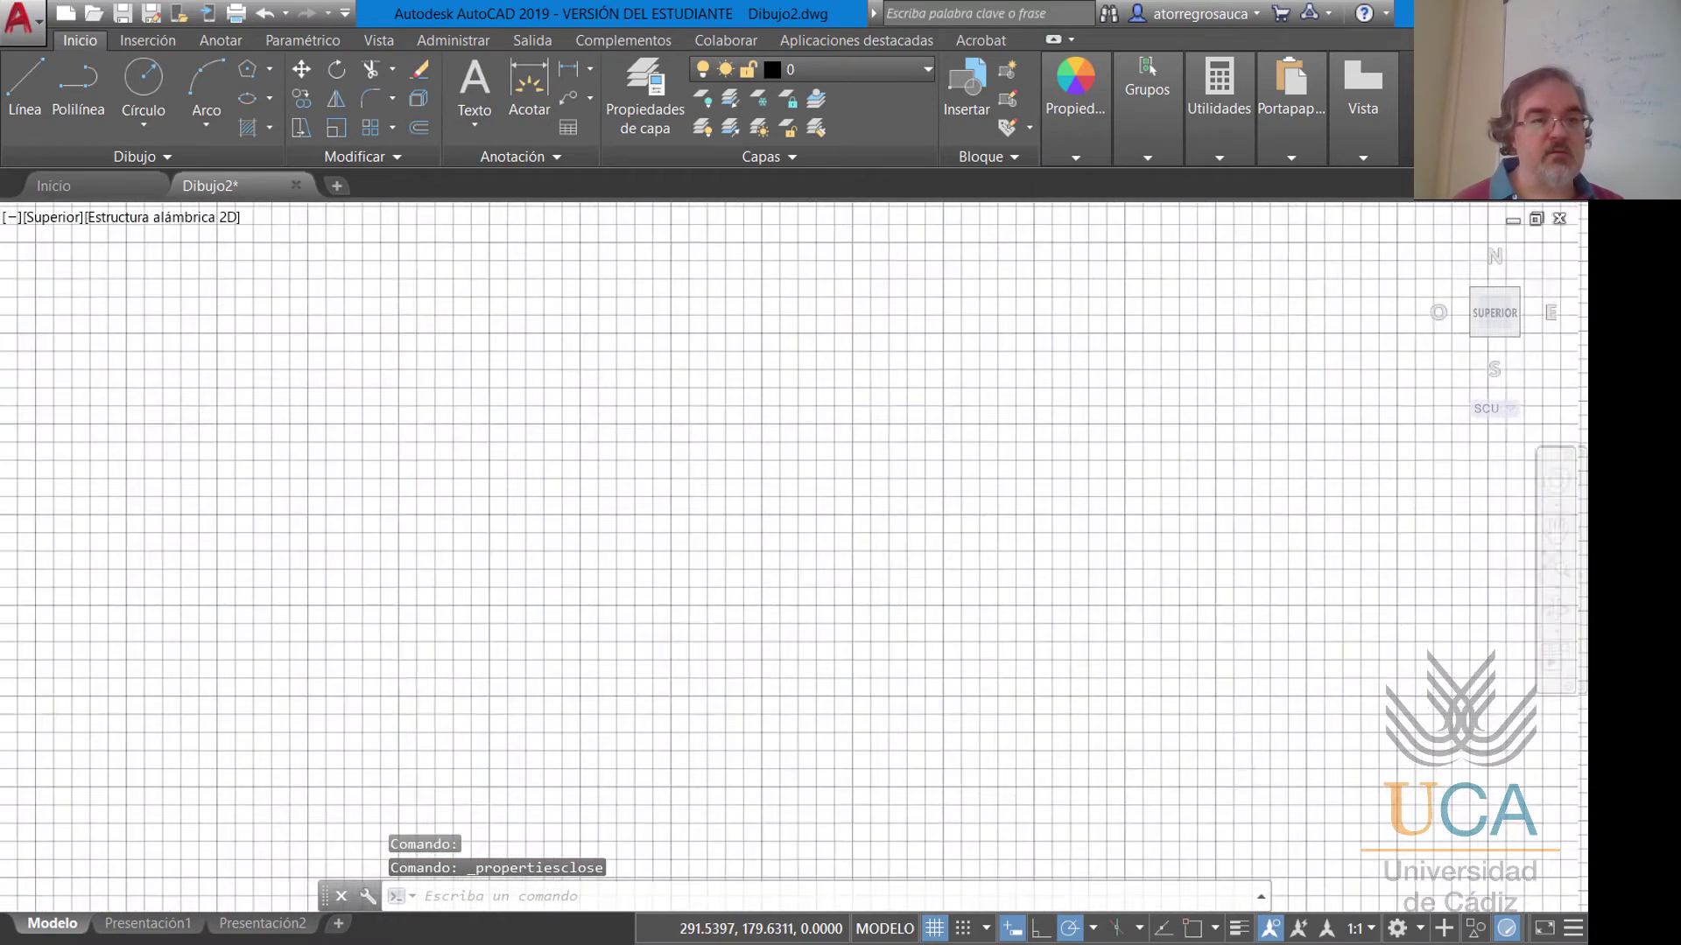
middle_click_drag(221, 772, 773, 491)
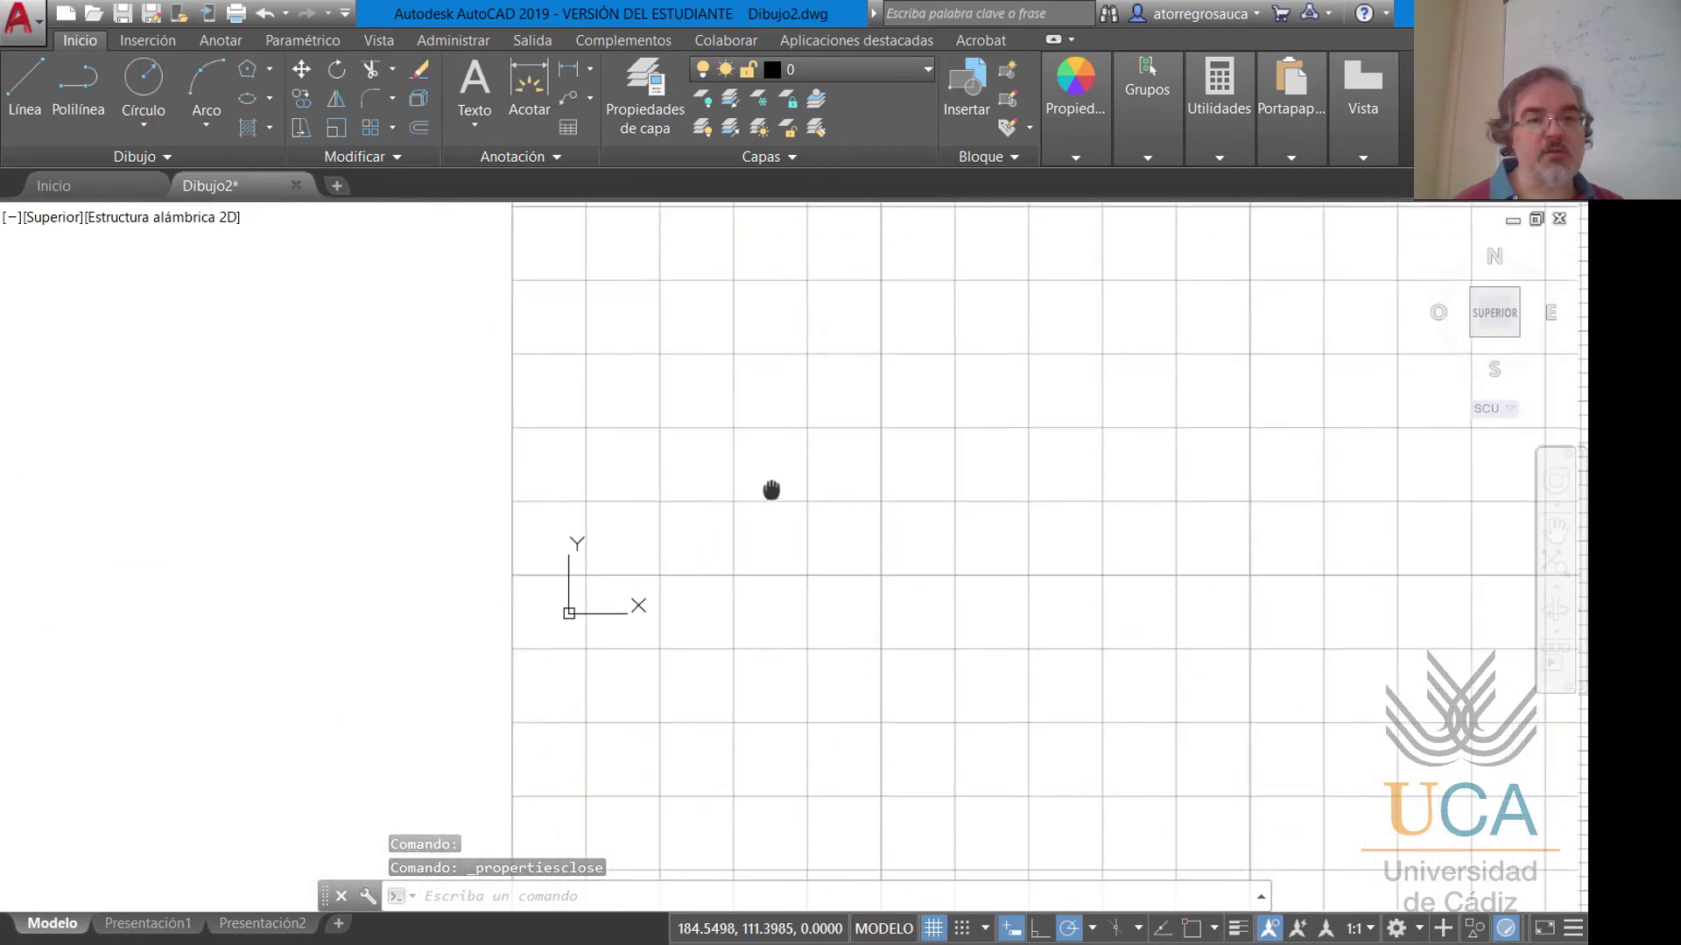
middle_click_drag(385, 657, 802, 439)
scroll(379, 644, "up", 2)
middle_click_drag(423, 637, 555, 553)
scroll(476, 631, "down", 6)
scroll(627, 581, "up", 8)
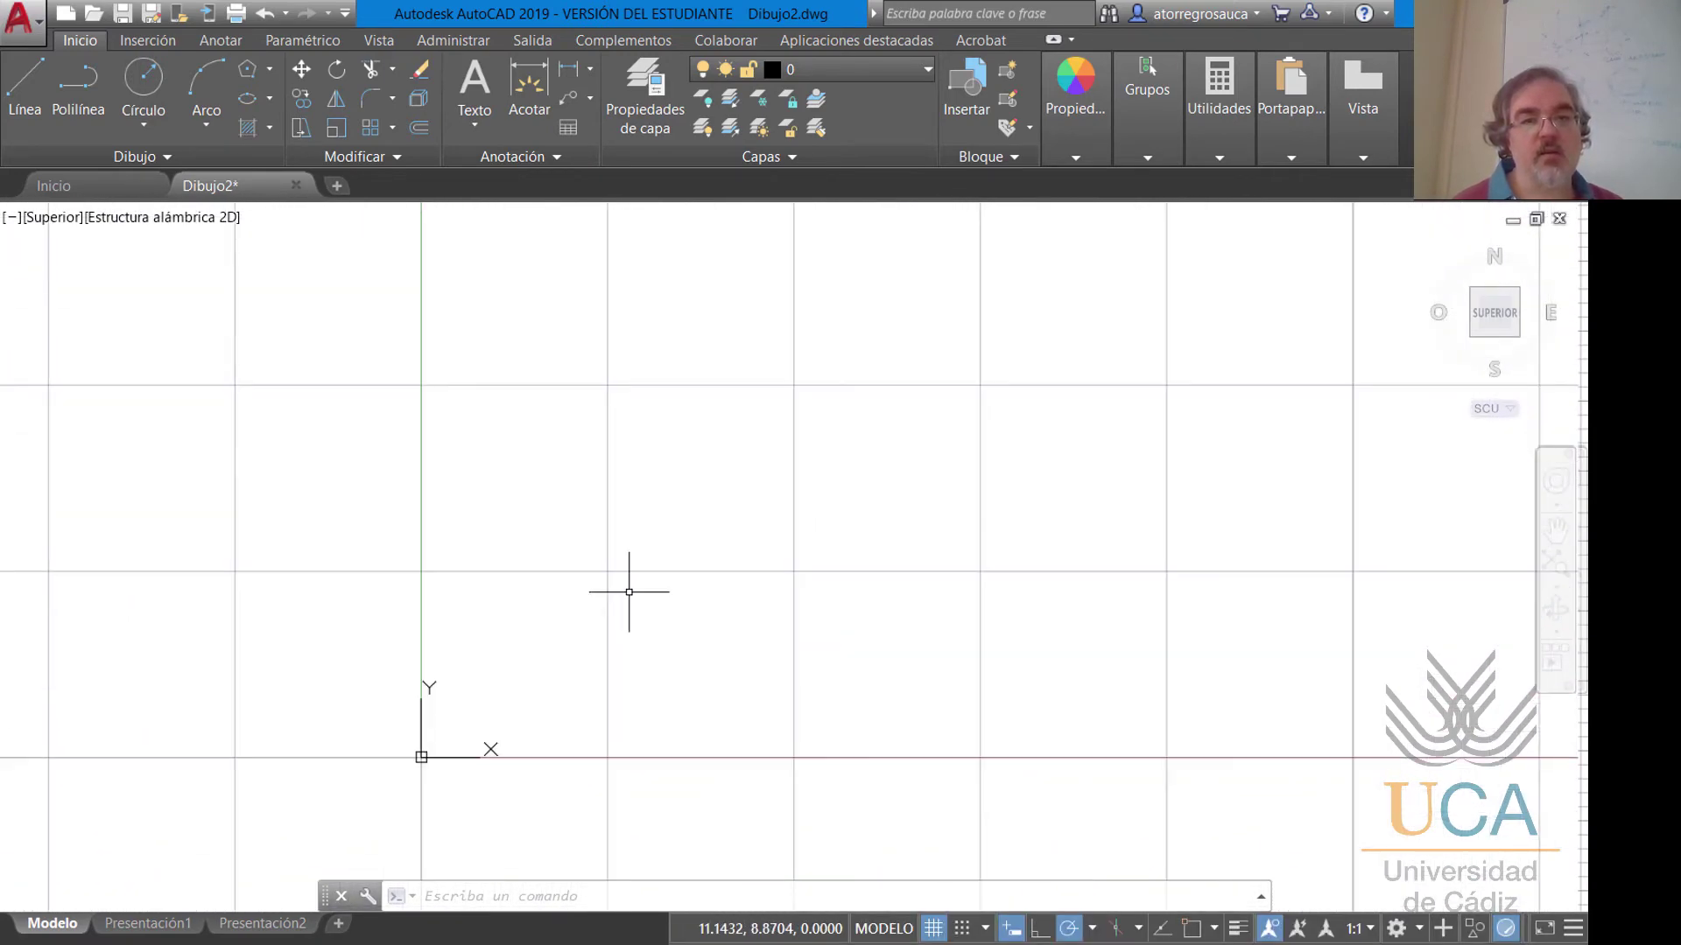
Turn on snapping to the drawing grid.
left_click(962, 929)
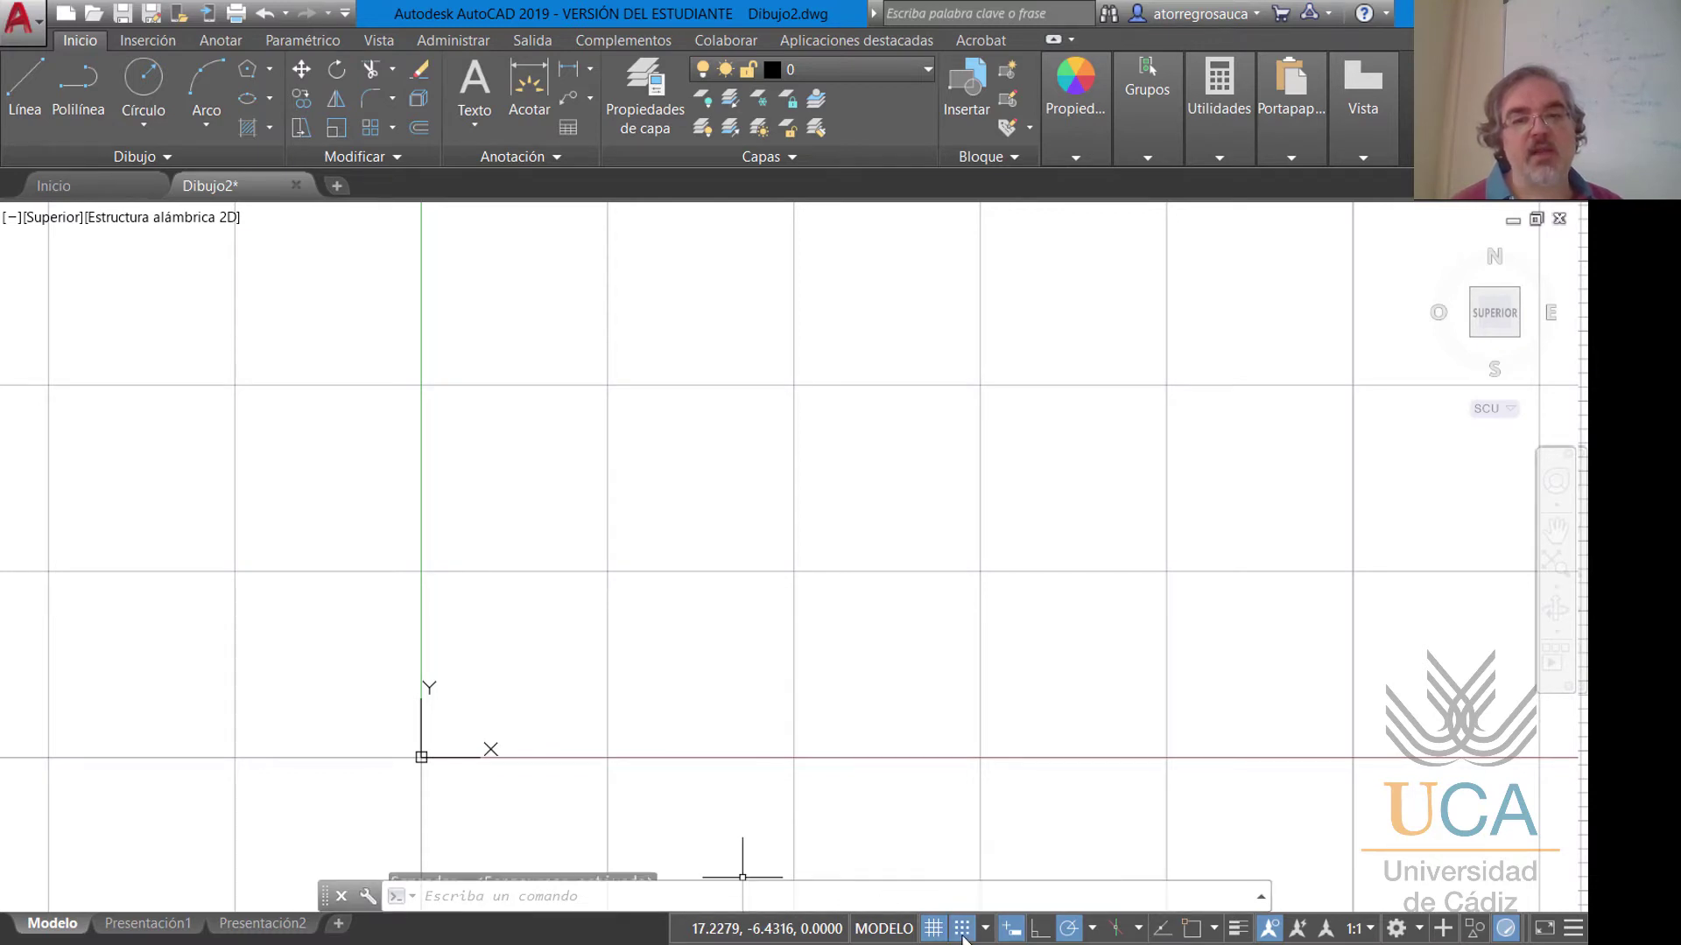
scroll(694, 562, "down", 4)
middle_click_drag(749, 509, 517, 600)
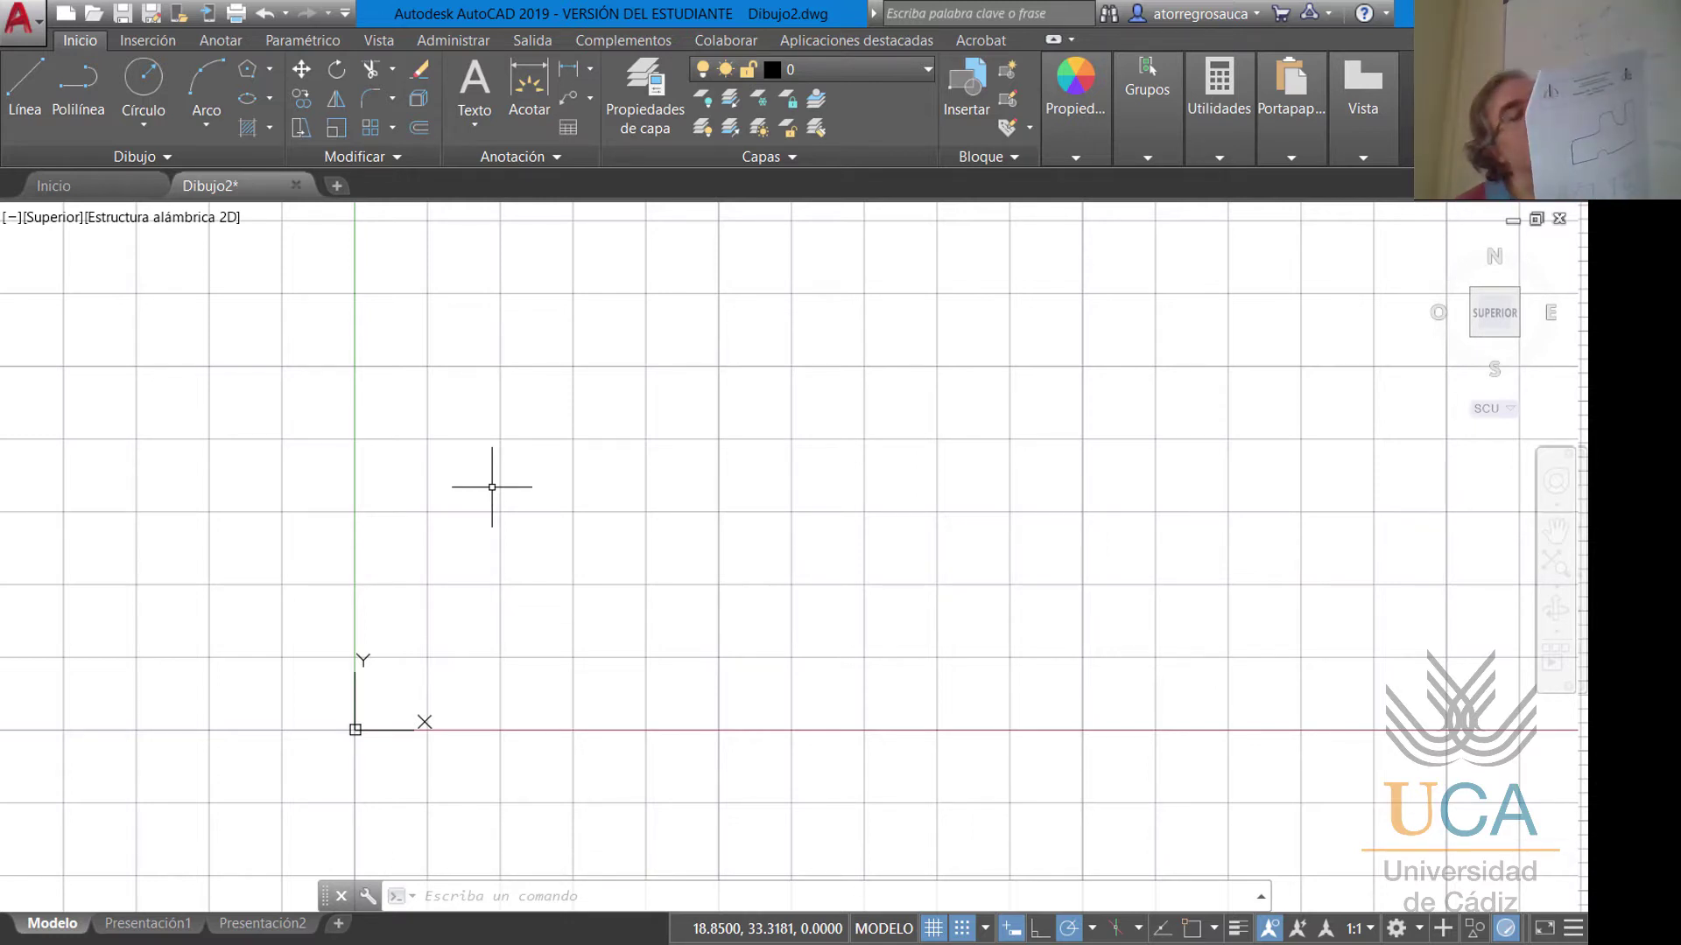
Draw a horizontal line 110 units long from point 50,50 to point 160,50 as the plate's bottom edge.
left_click(25, 87)
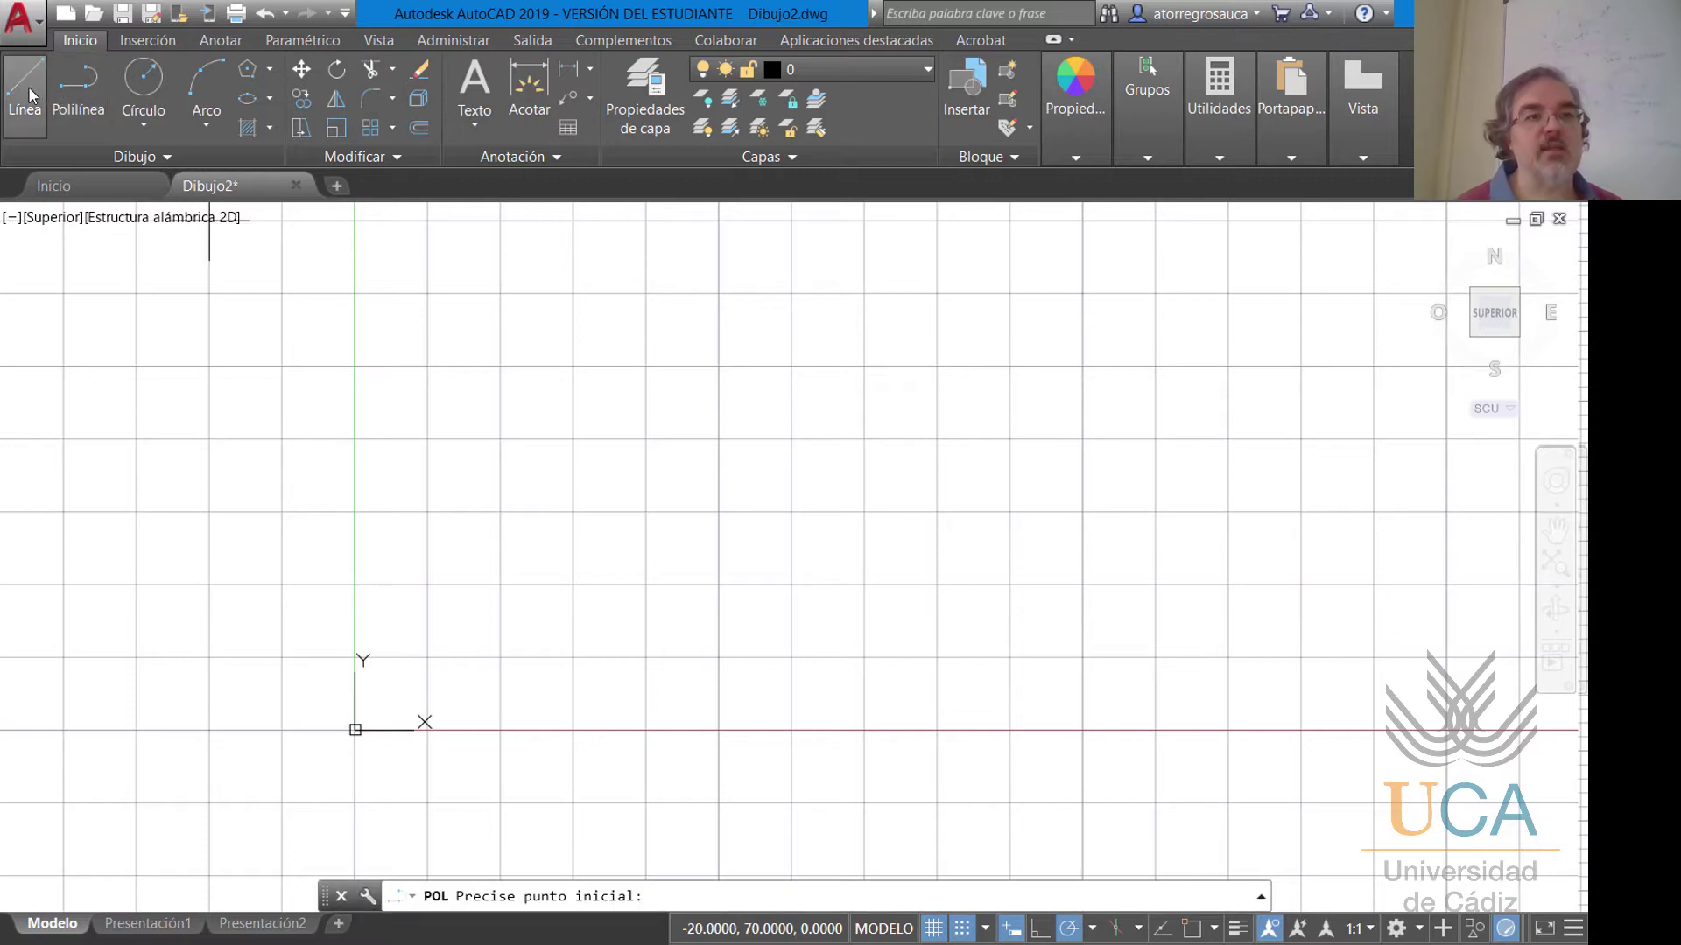
left_click(719, 366)
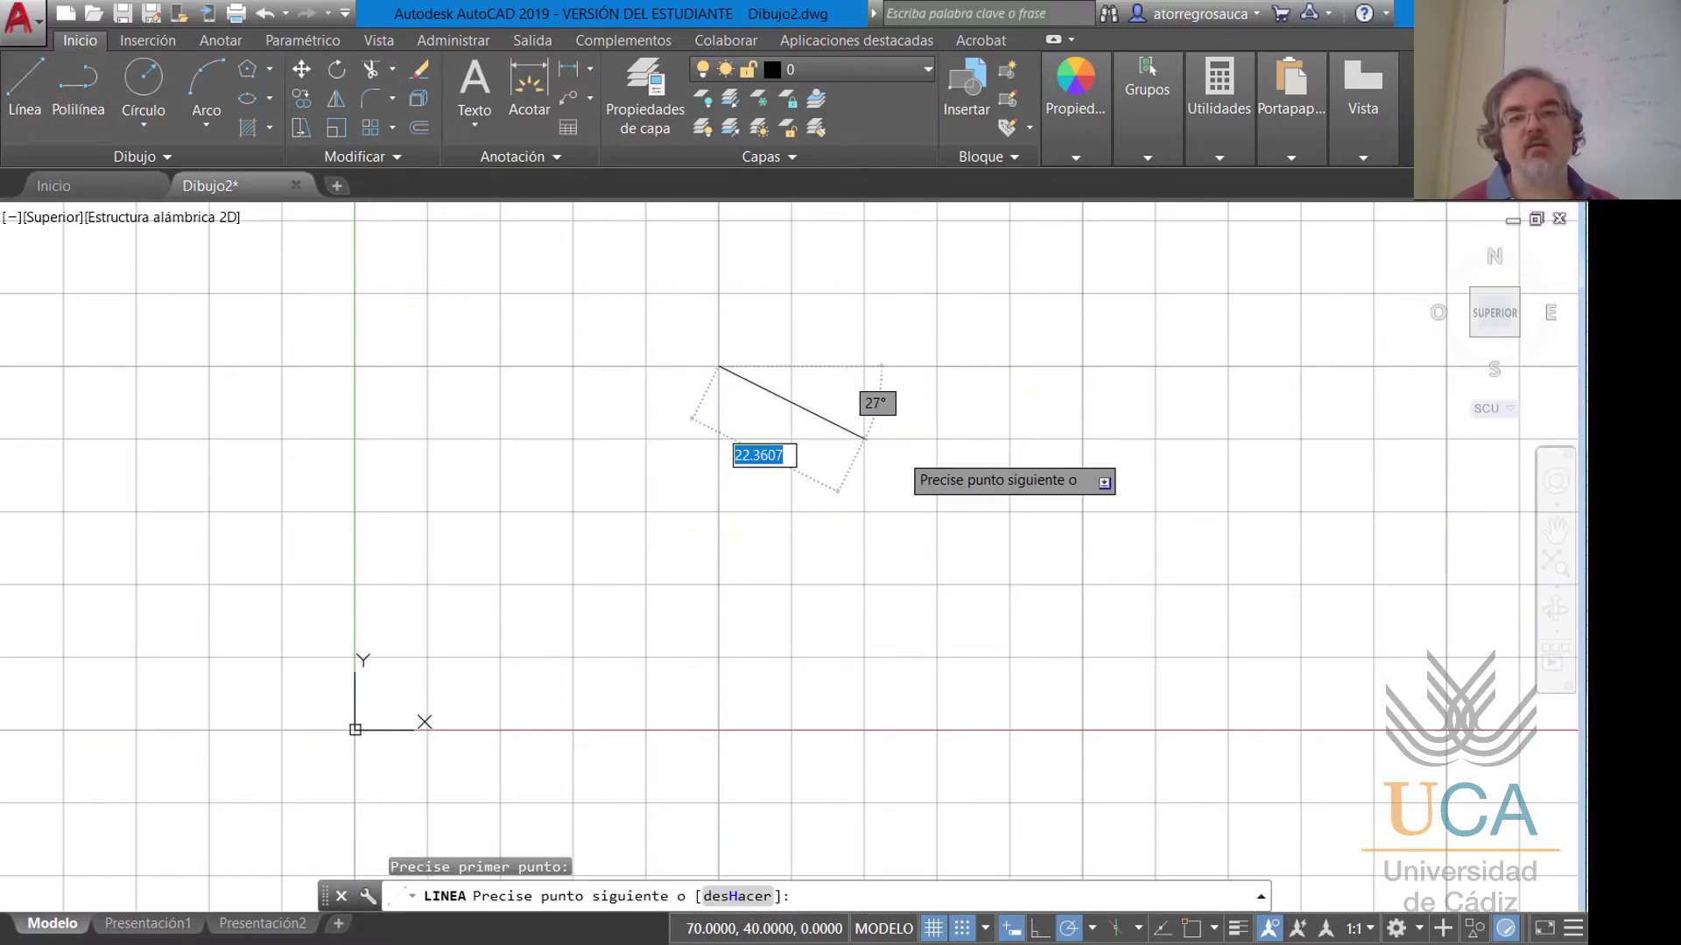
mouse_move(1181, 369)
middle_mouse_down()
mouse_move(1158, 393)
mouse_move(742, 529)
mouse_move(840, 534)
middle_mouse_up()
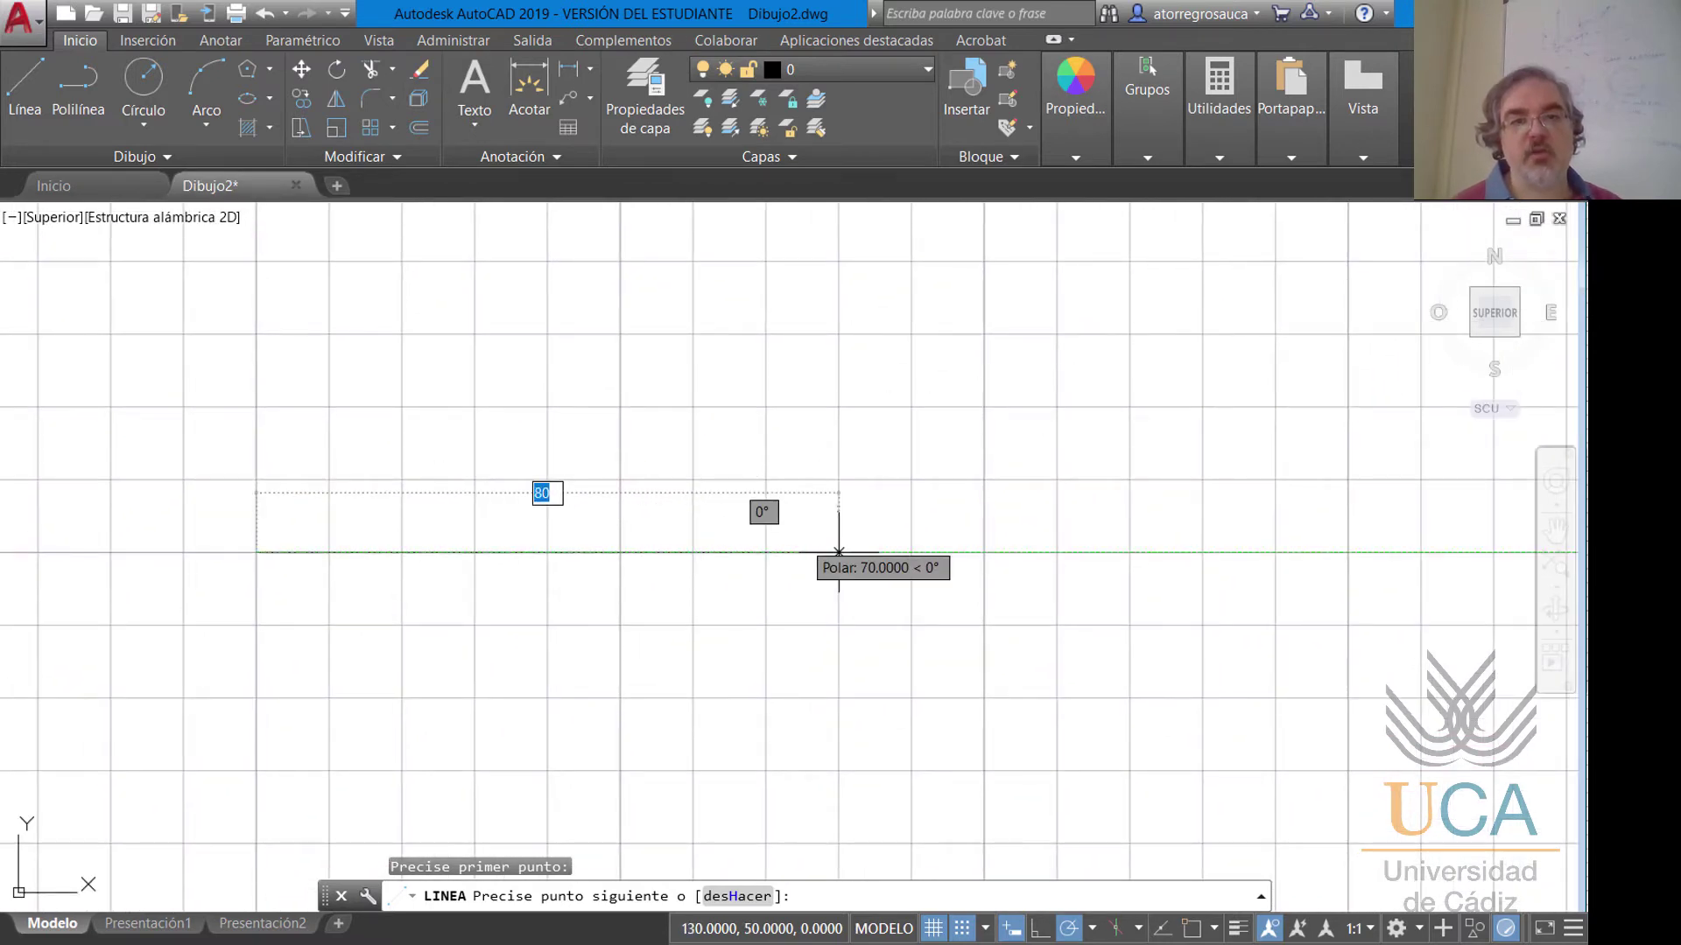
left_click(1057, 551)
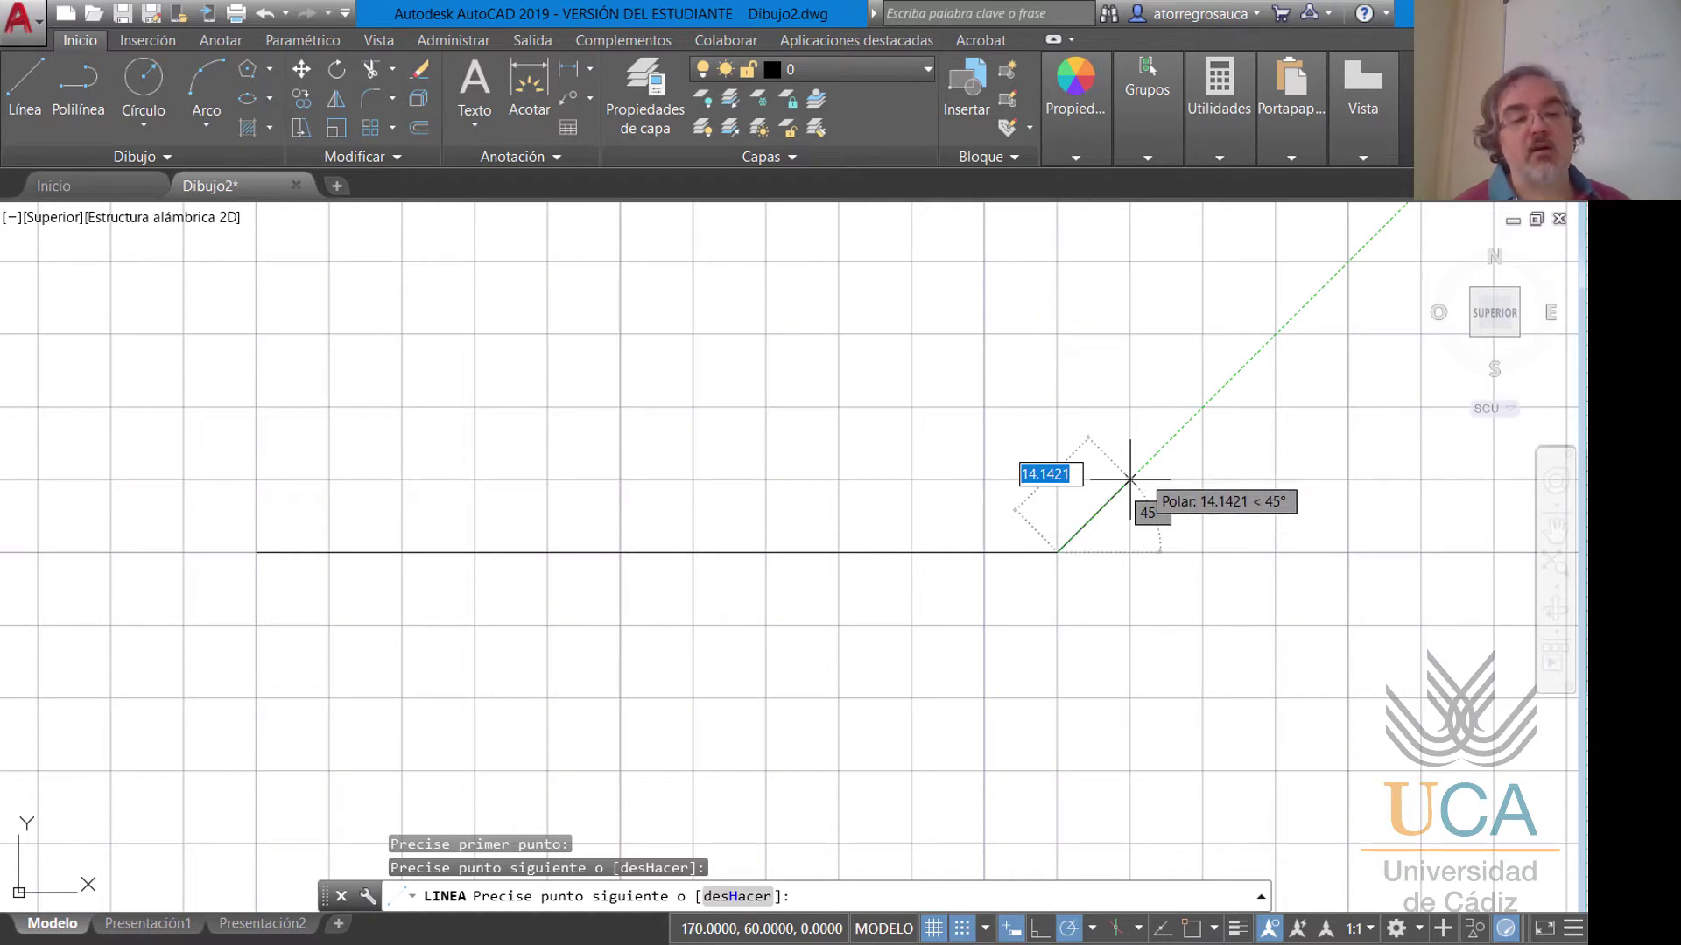
key("Escape")
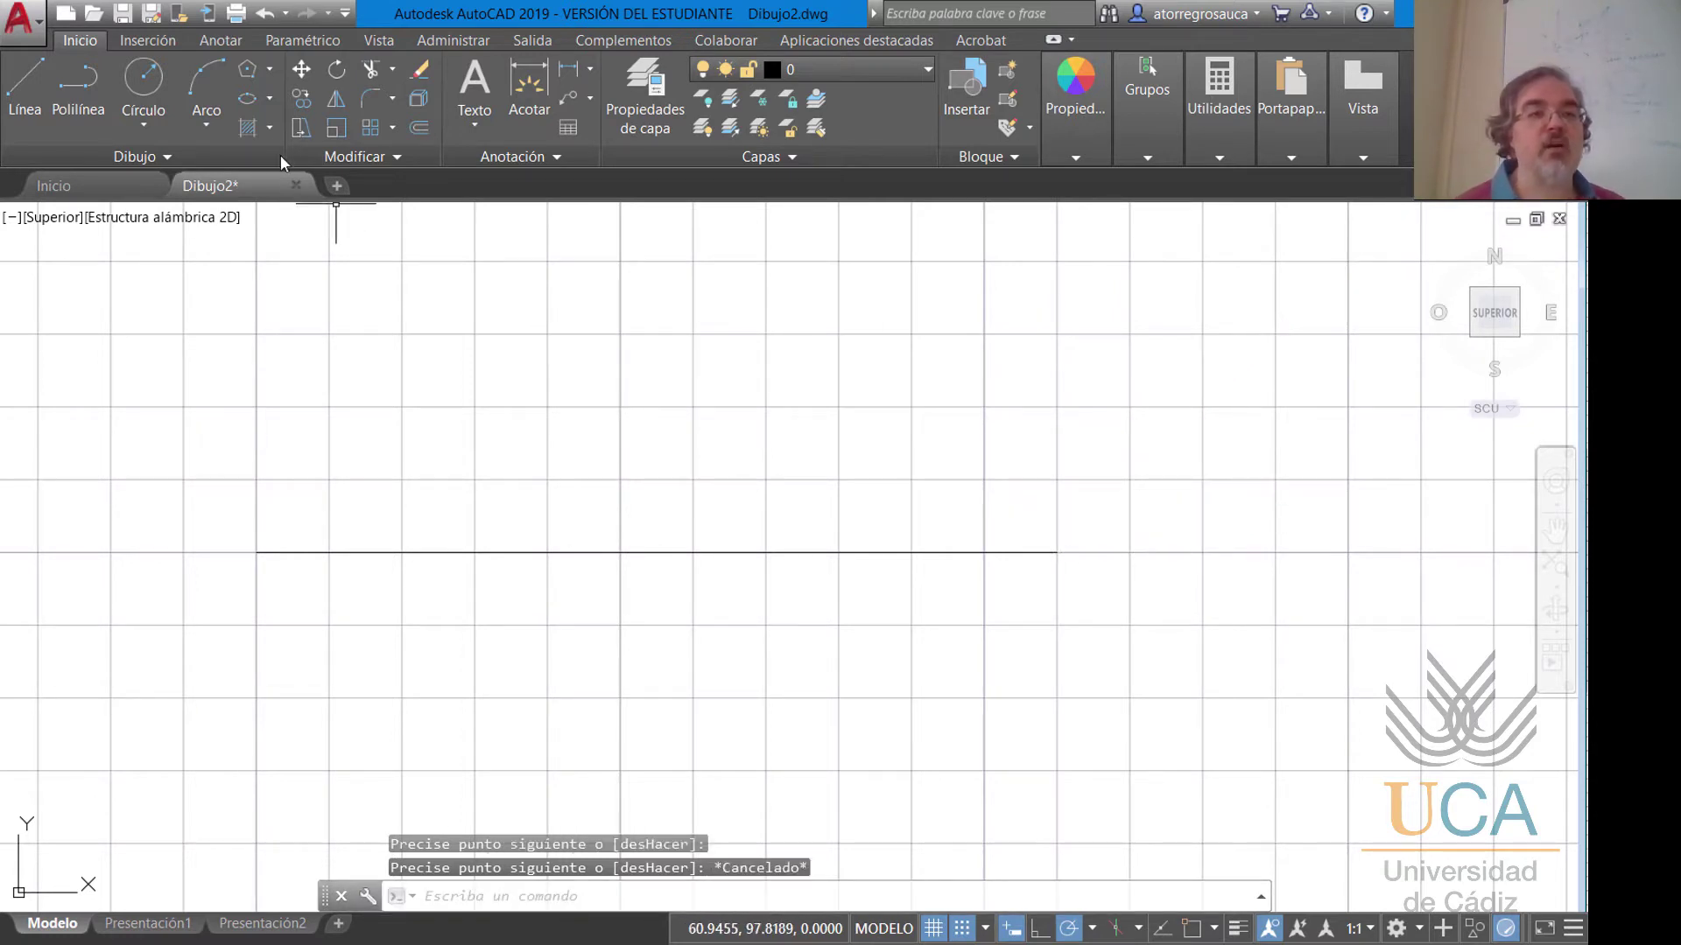
Draw the lower-right corner as a centre-start-end arc of radius 20, centred at 160,70, from 160,50 to 180,70.
left_click(217, 117)
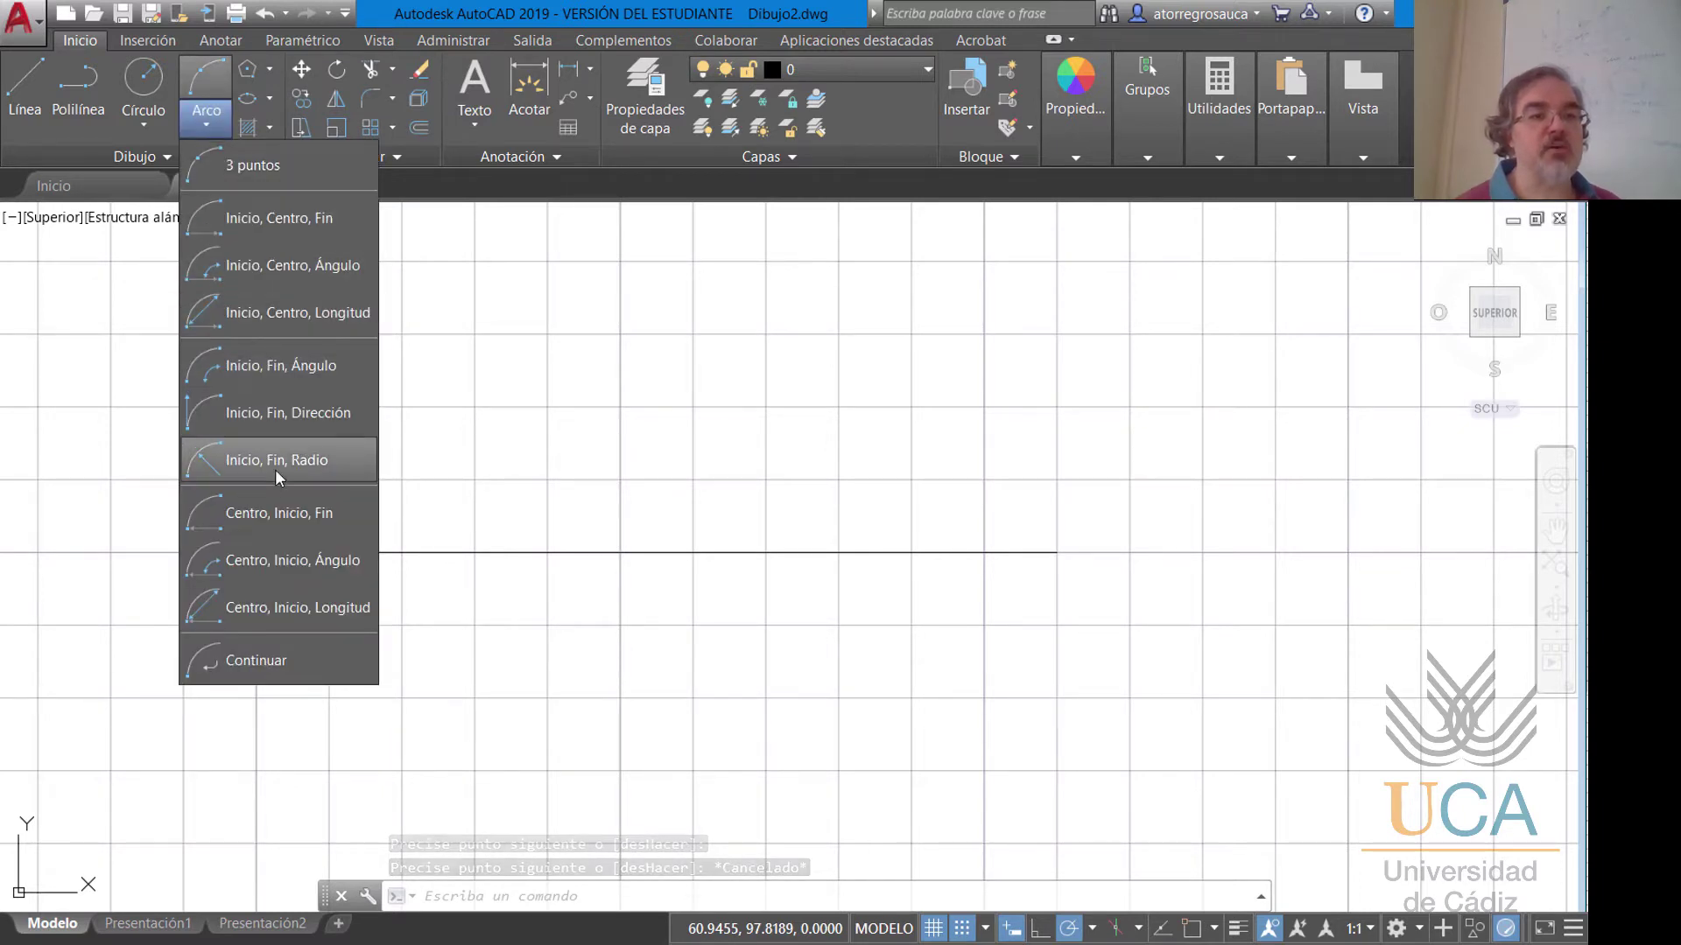
left_click(298, 511)
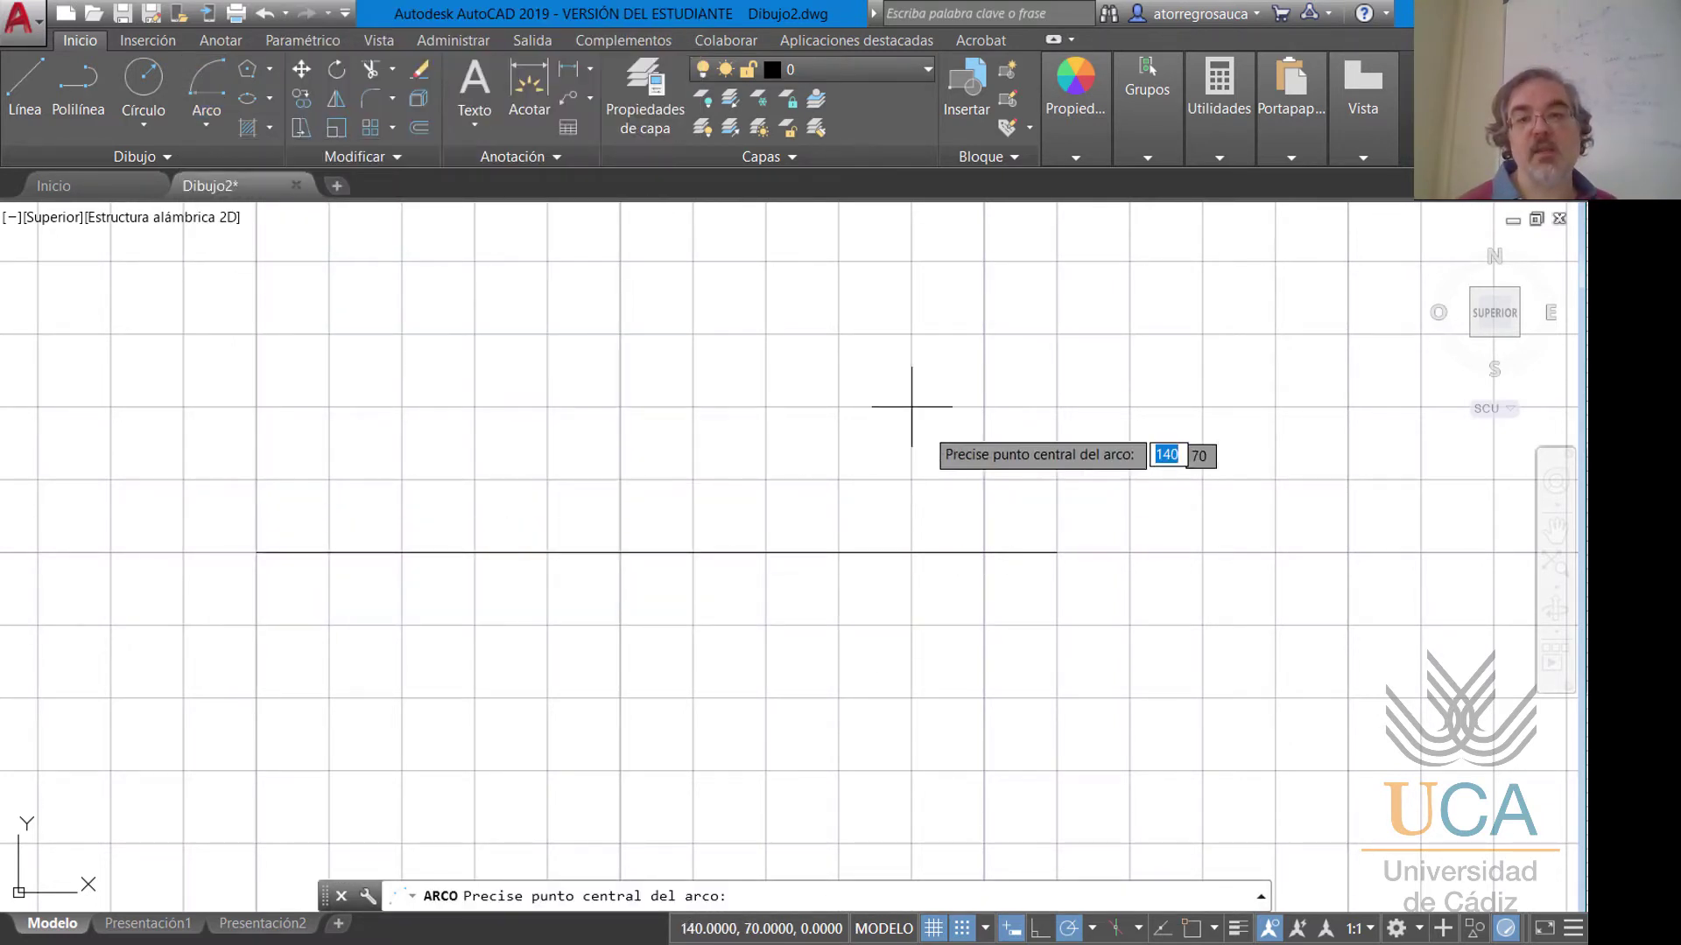
left_click(1056, 406)
left_click(1057, 552)
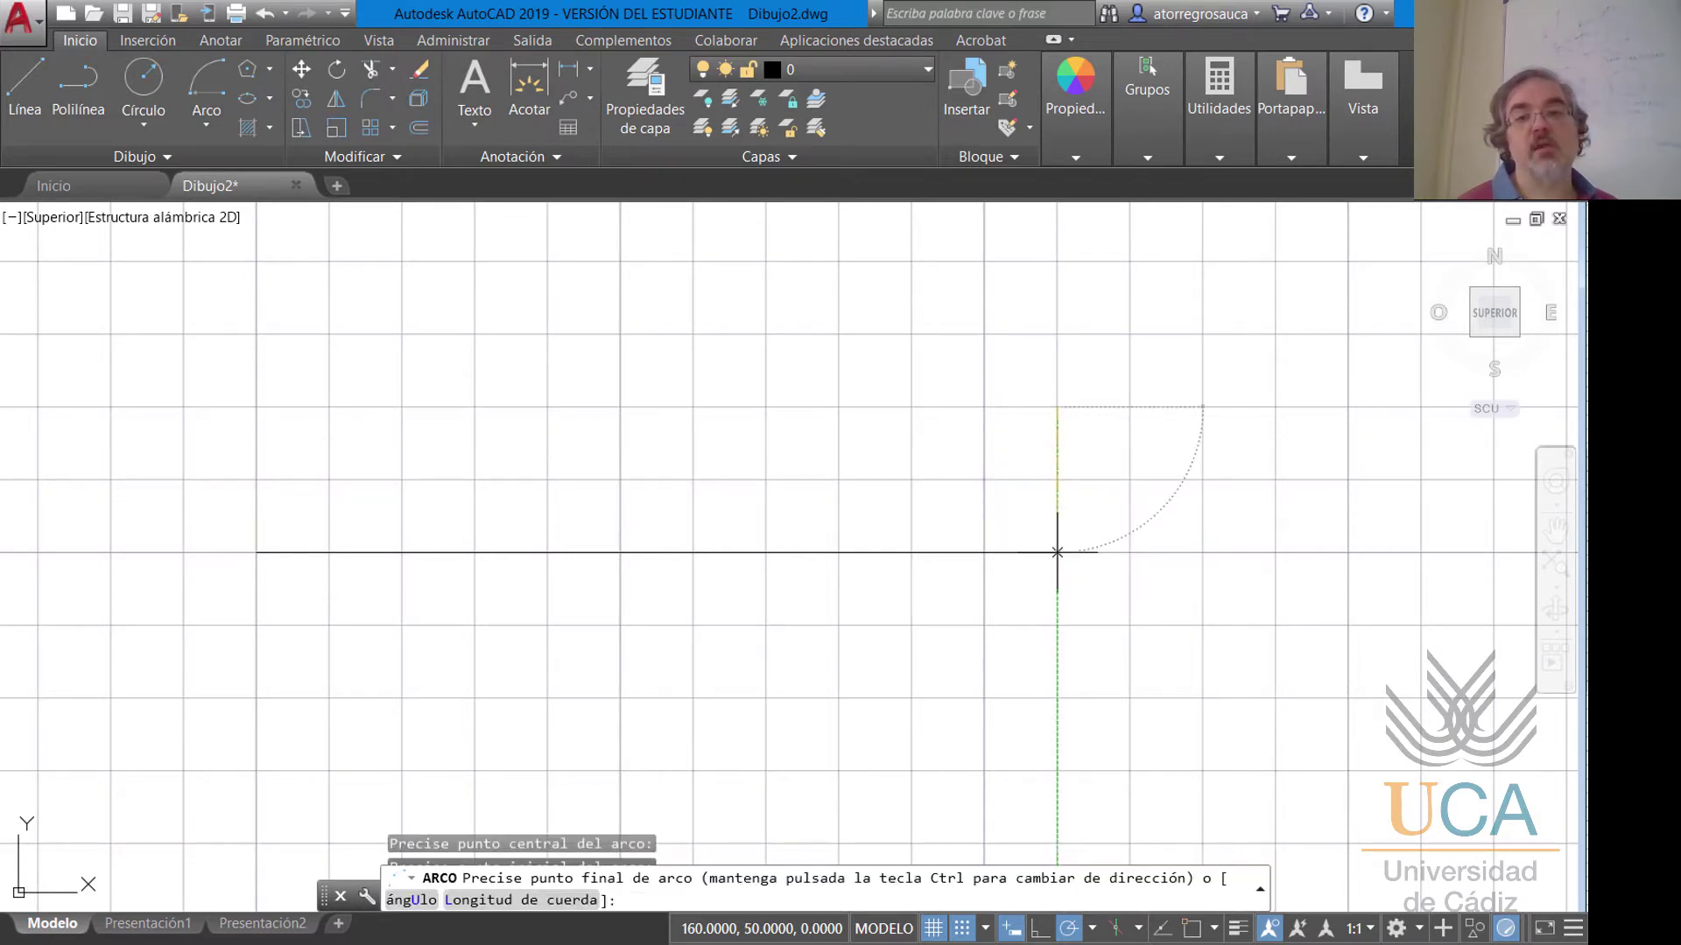
left_click(1201, 406)
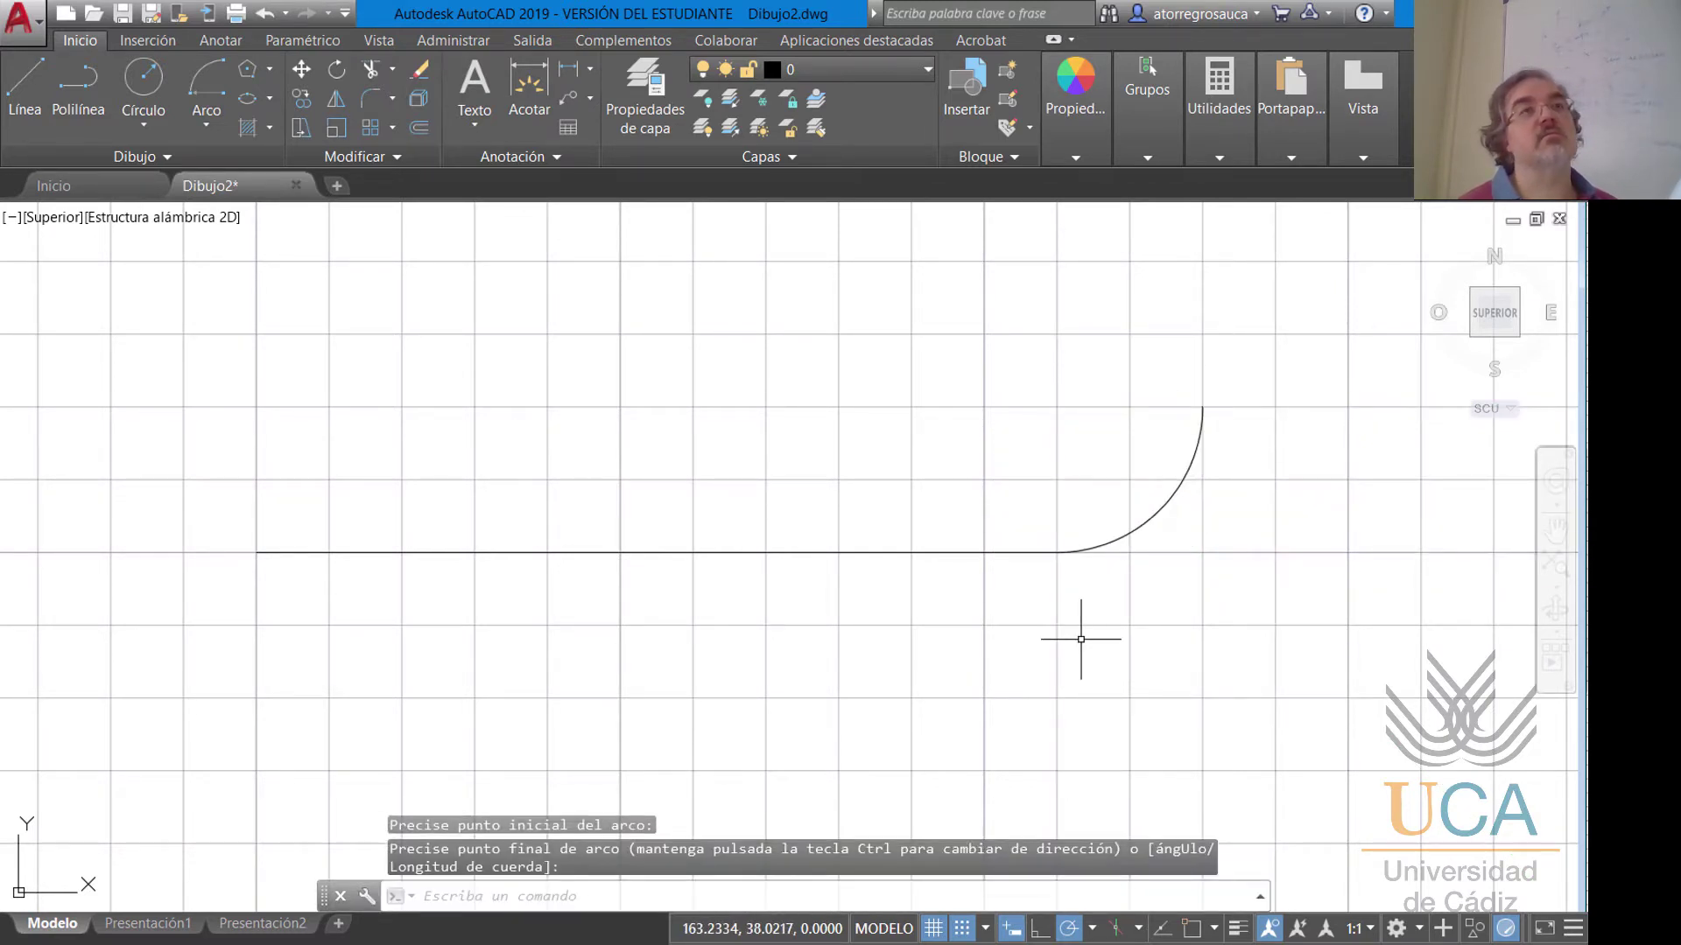
Draw a vertical line 70 units long from the corner arc's end at 180,70 up to 180,140 as the plate's right edge.
middle_click_drag(938, 489, 678, 637)
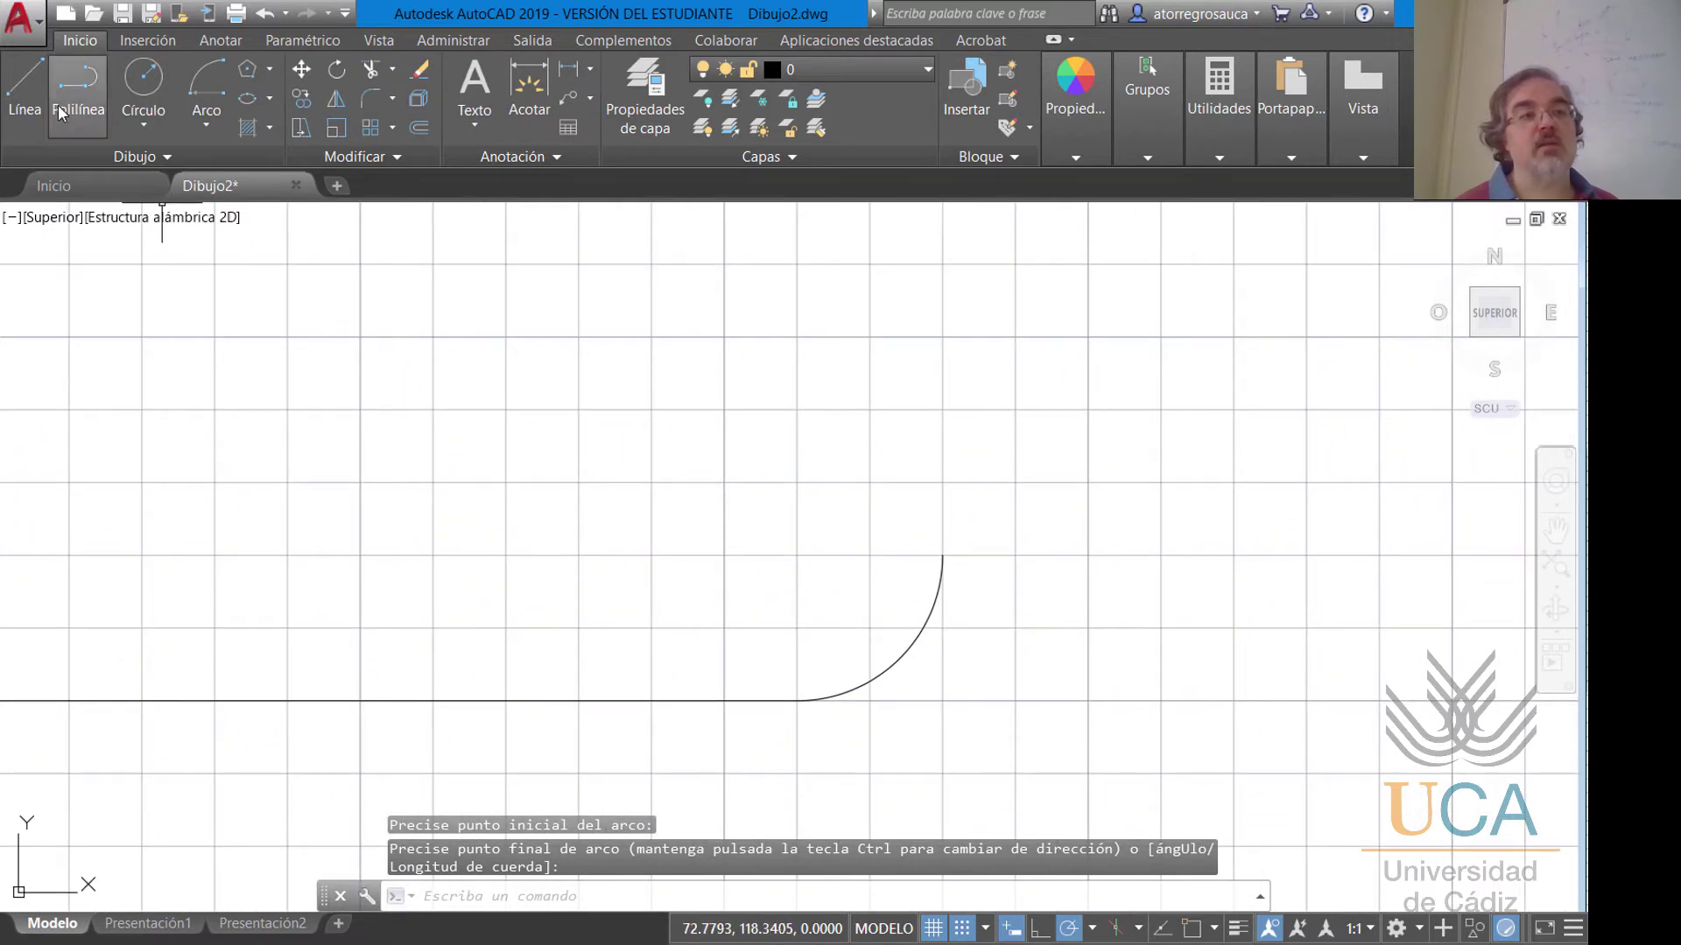
left_click(30, 87)
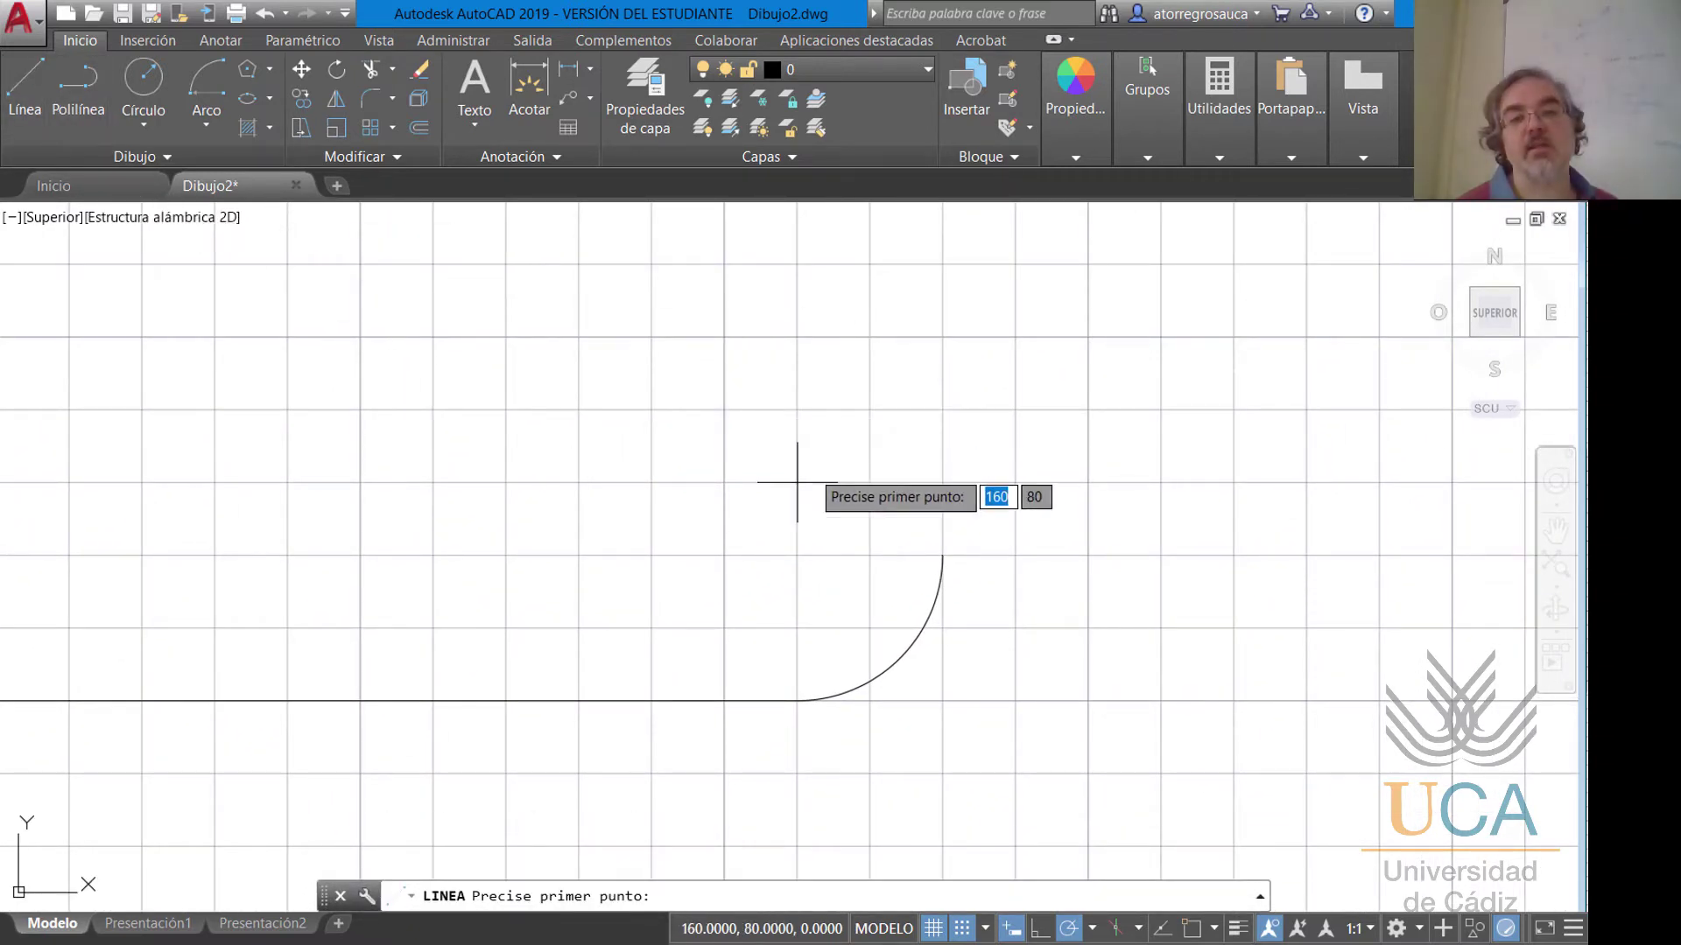
left_click(943, 555)
middle_click_drag(1006, 425, 1007, 667)
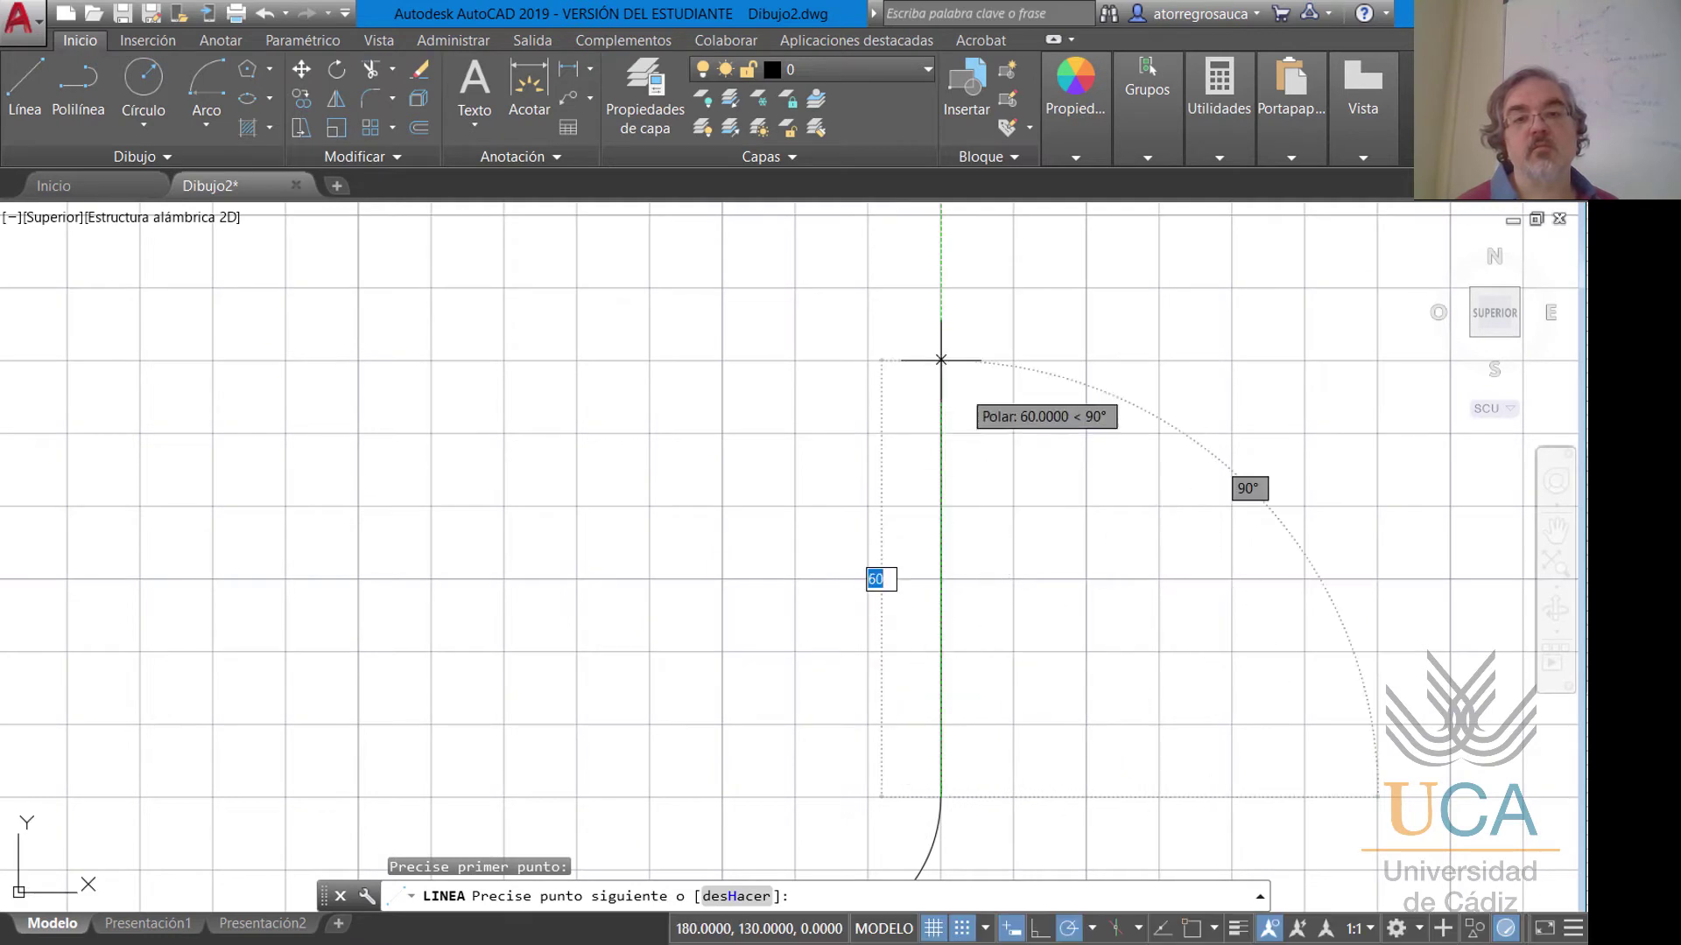
left_click(941, 287)
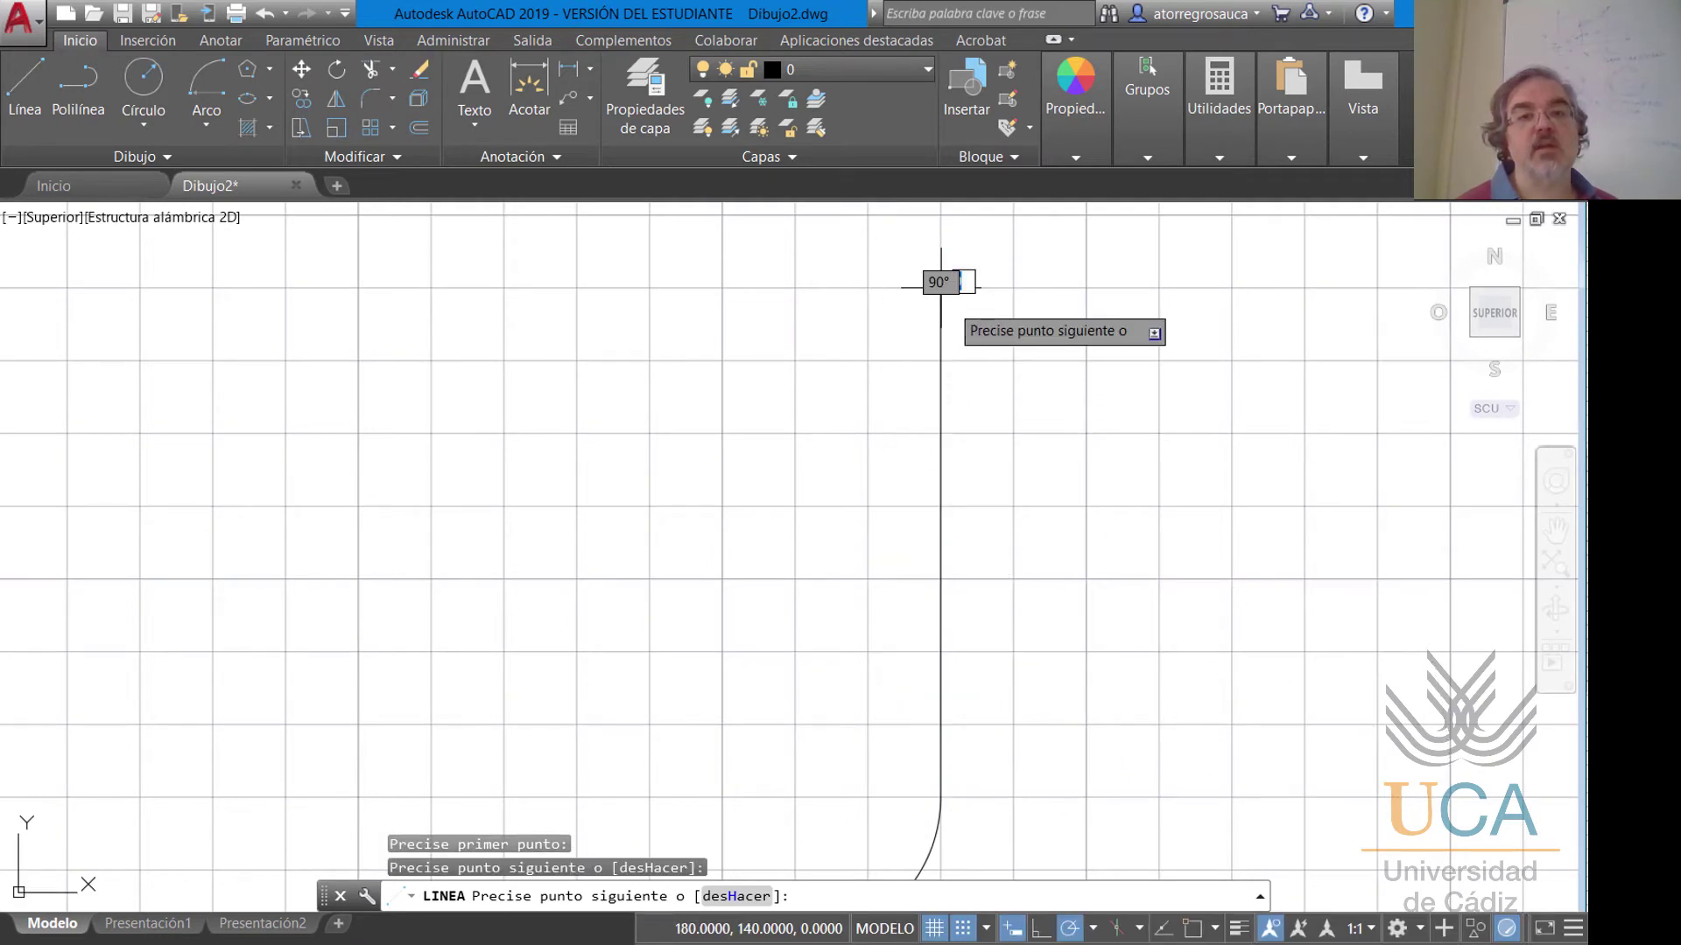
key("Escape")
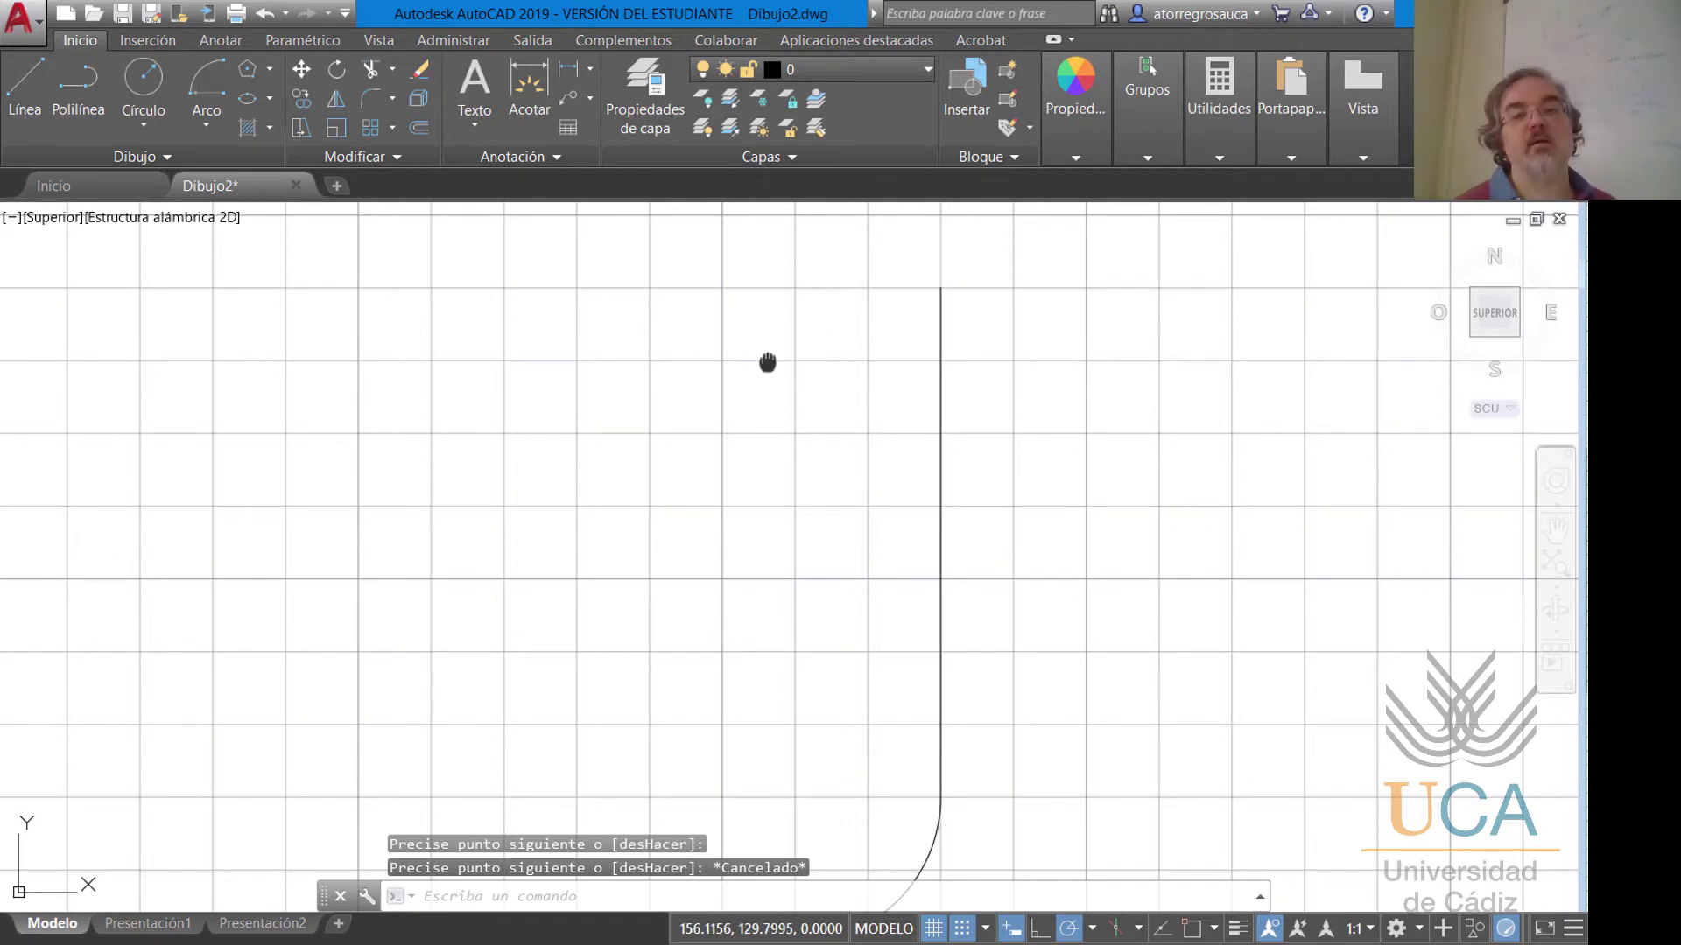
Draw the upper-right corner as a centre-start-end arc of radius 40, centred at 140,140, from 180,140 to 140,180.
middle_click_drag(770, 364, 798, 662)
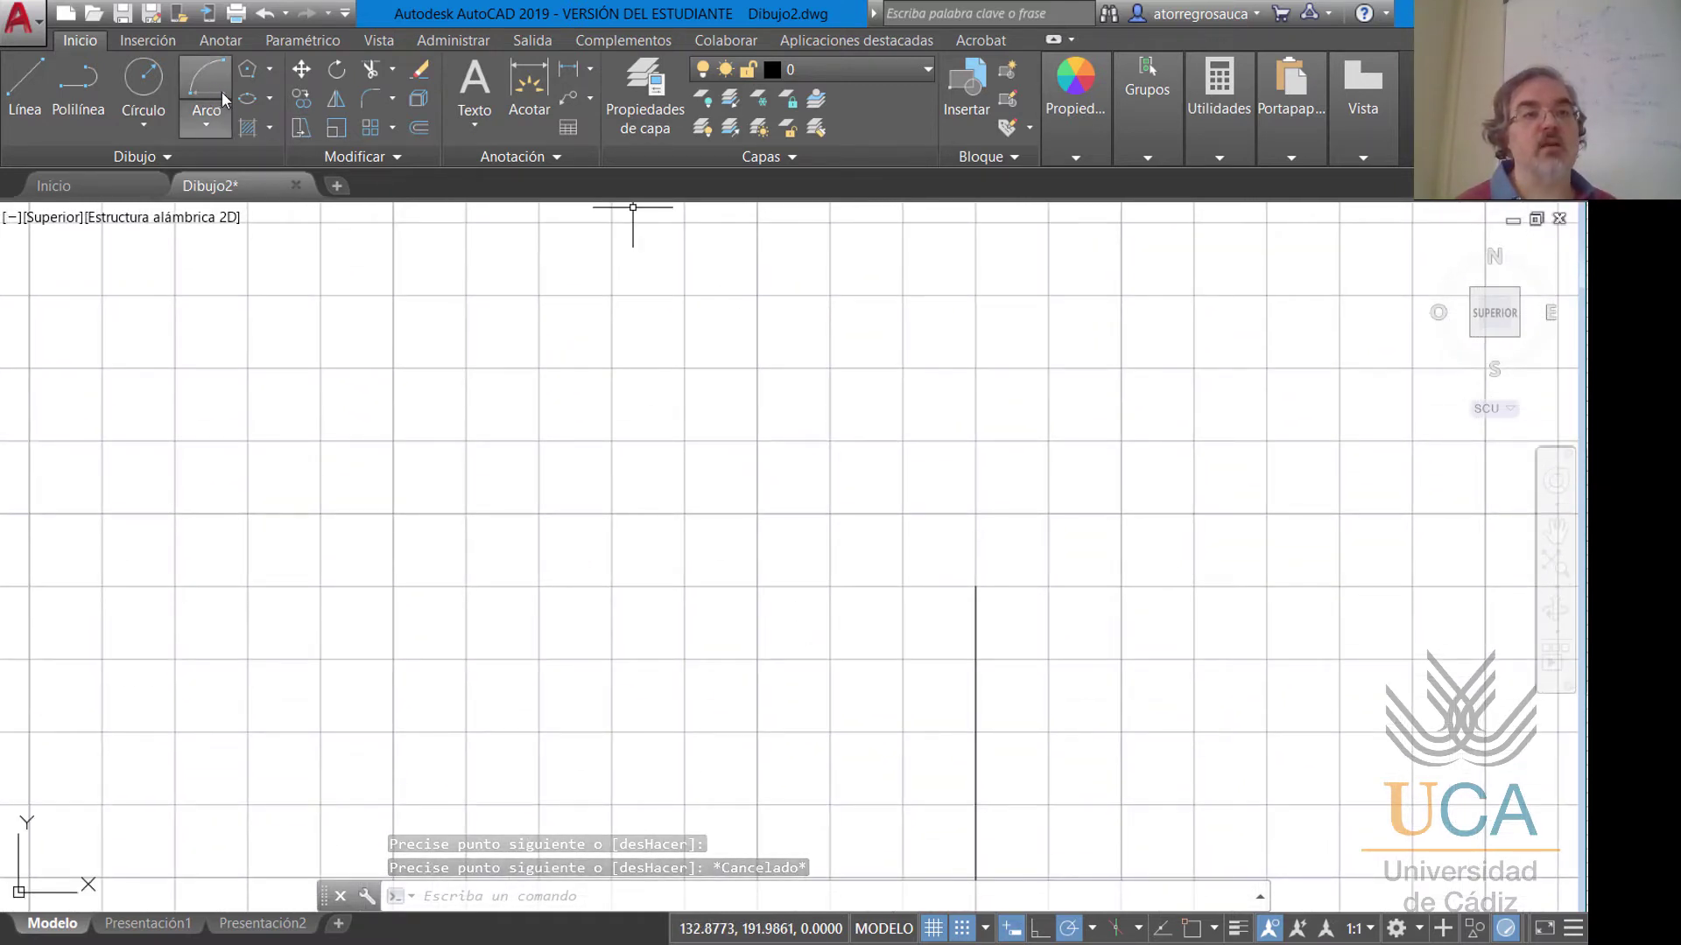
left_click(206, 118)
left_click(277, 513)
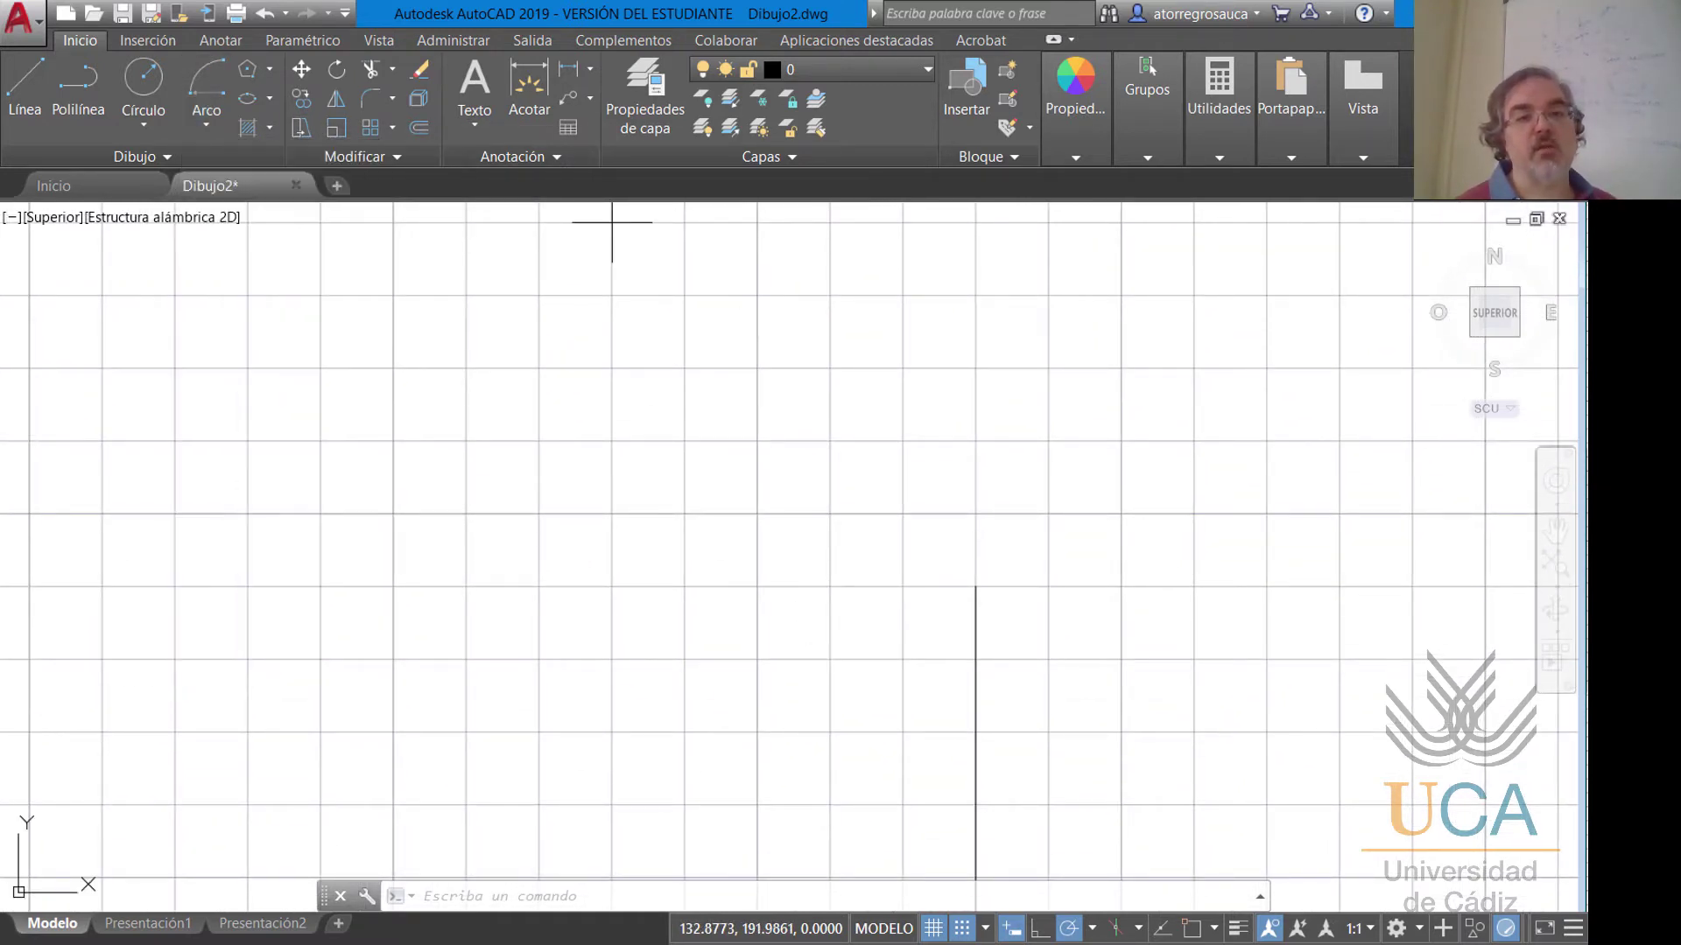
left_click(684, 585)
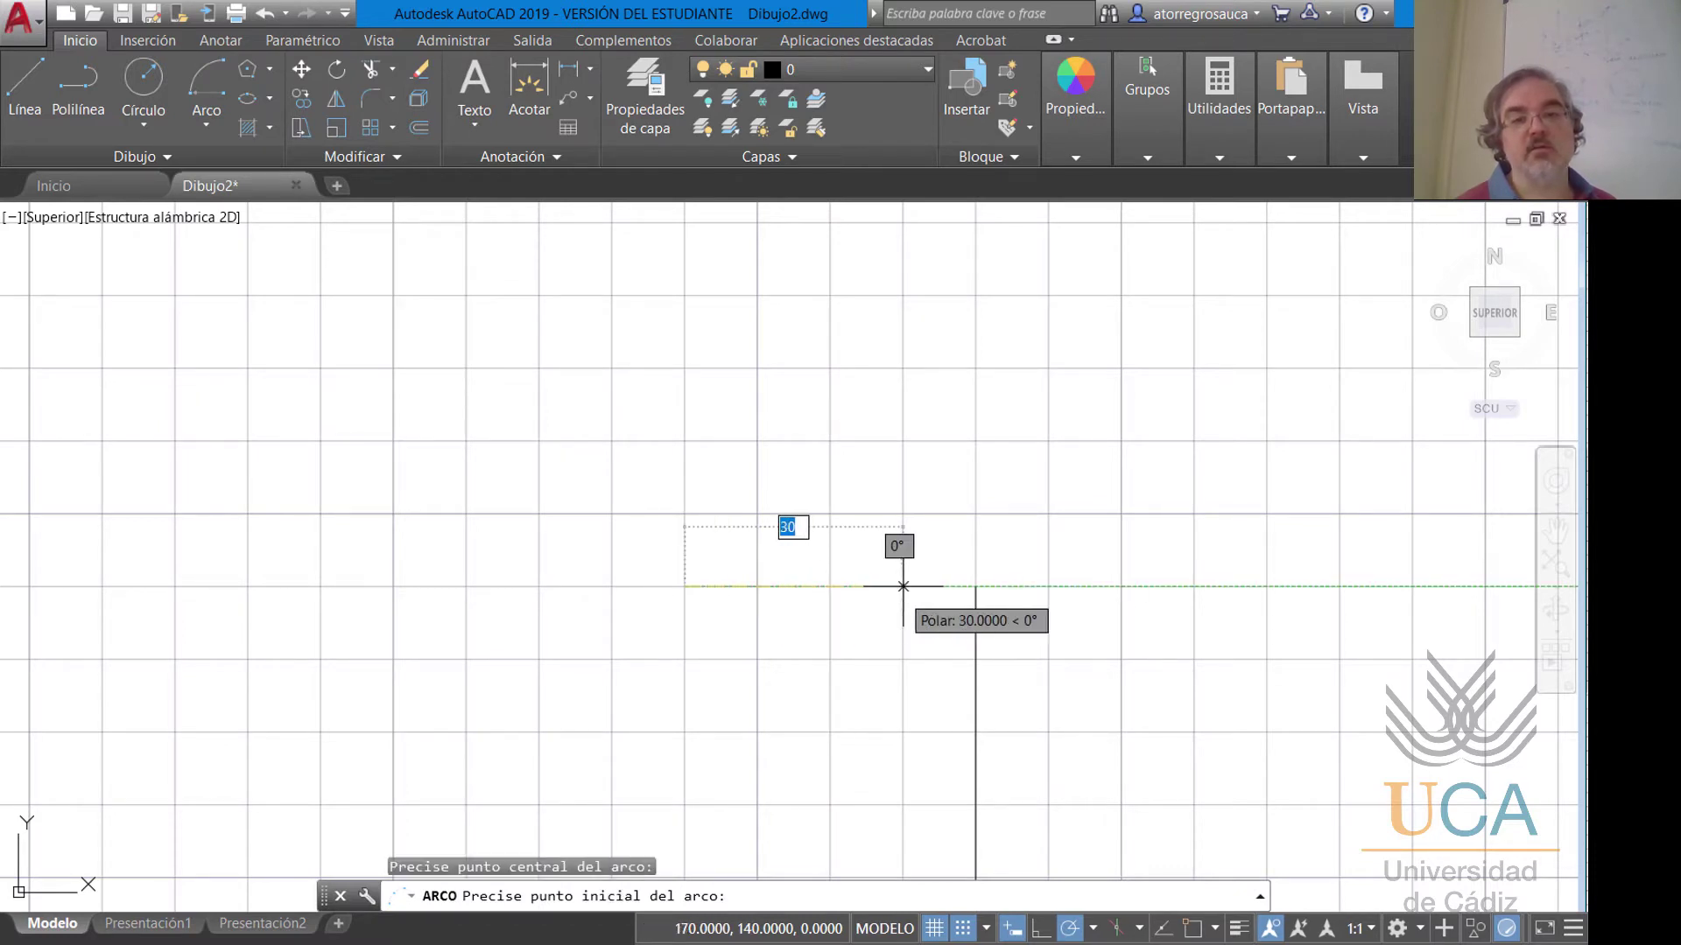
left_click(975, 585)
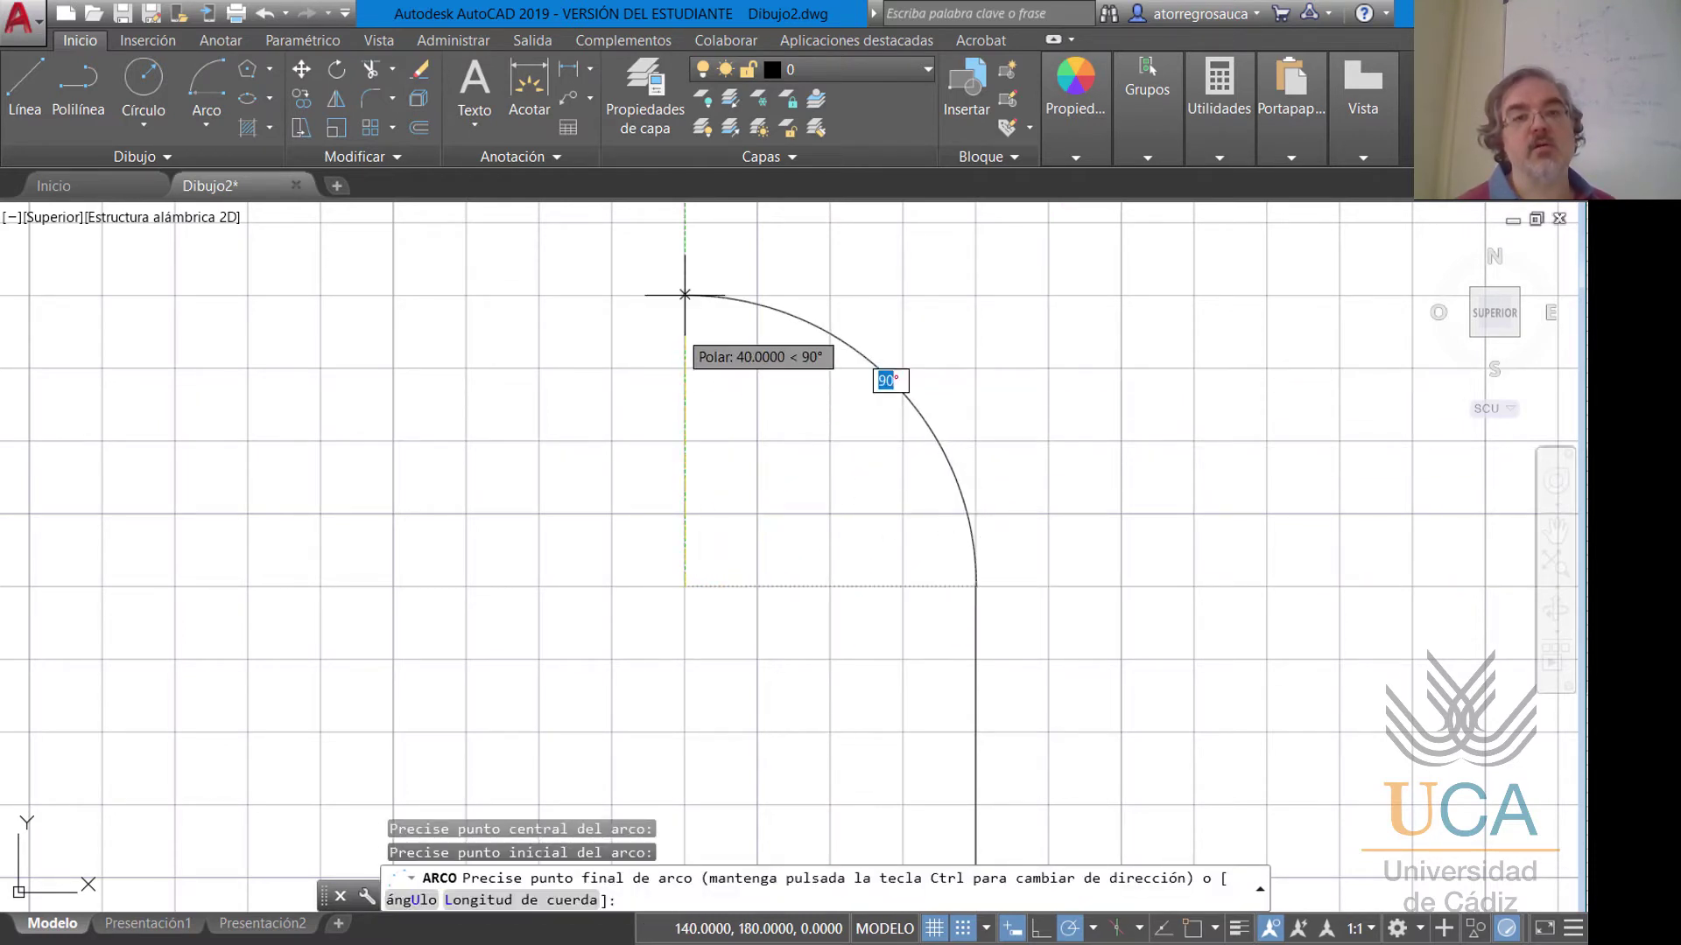
left_click(682, 346)
Draw a horizontal line 70 units long from 140,180 to 70,180 as the plate's top edge.
middle_click_drag(506, 469, 915, 473)
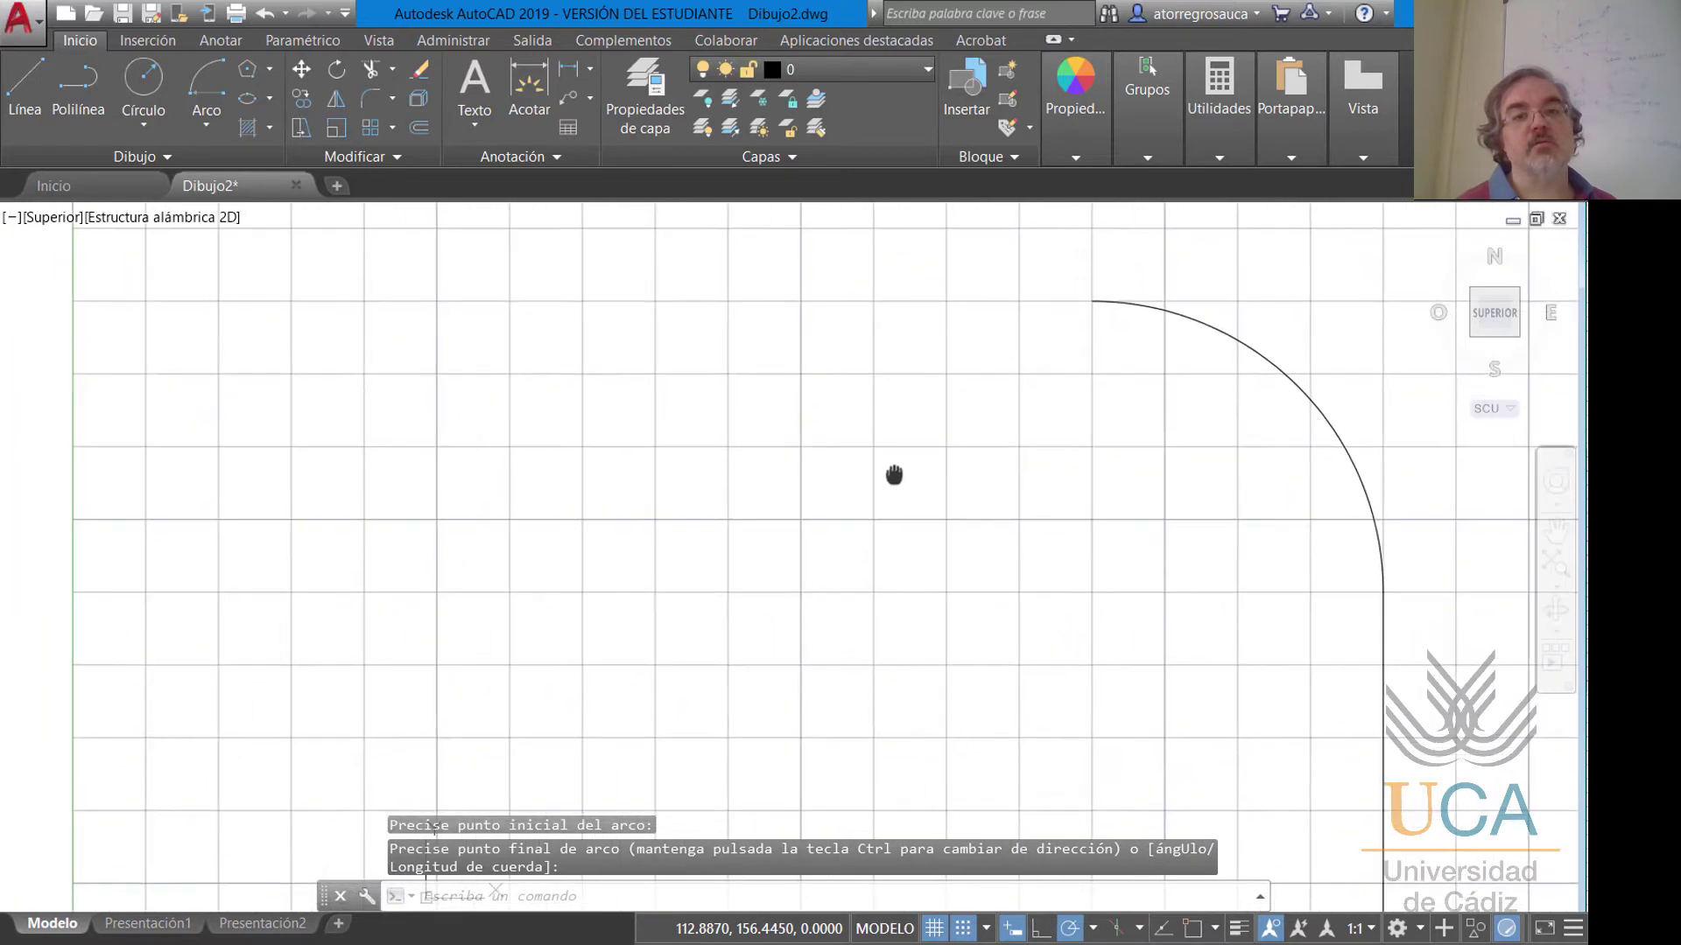
left_click(35, 96)
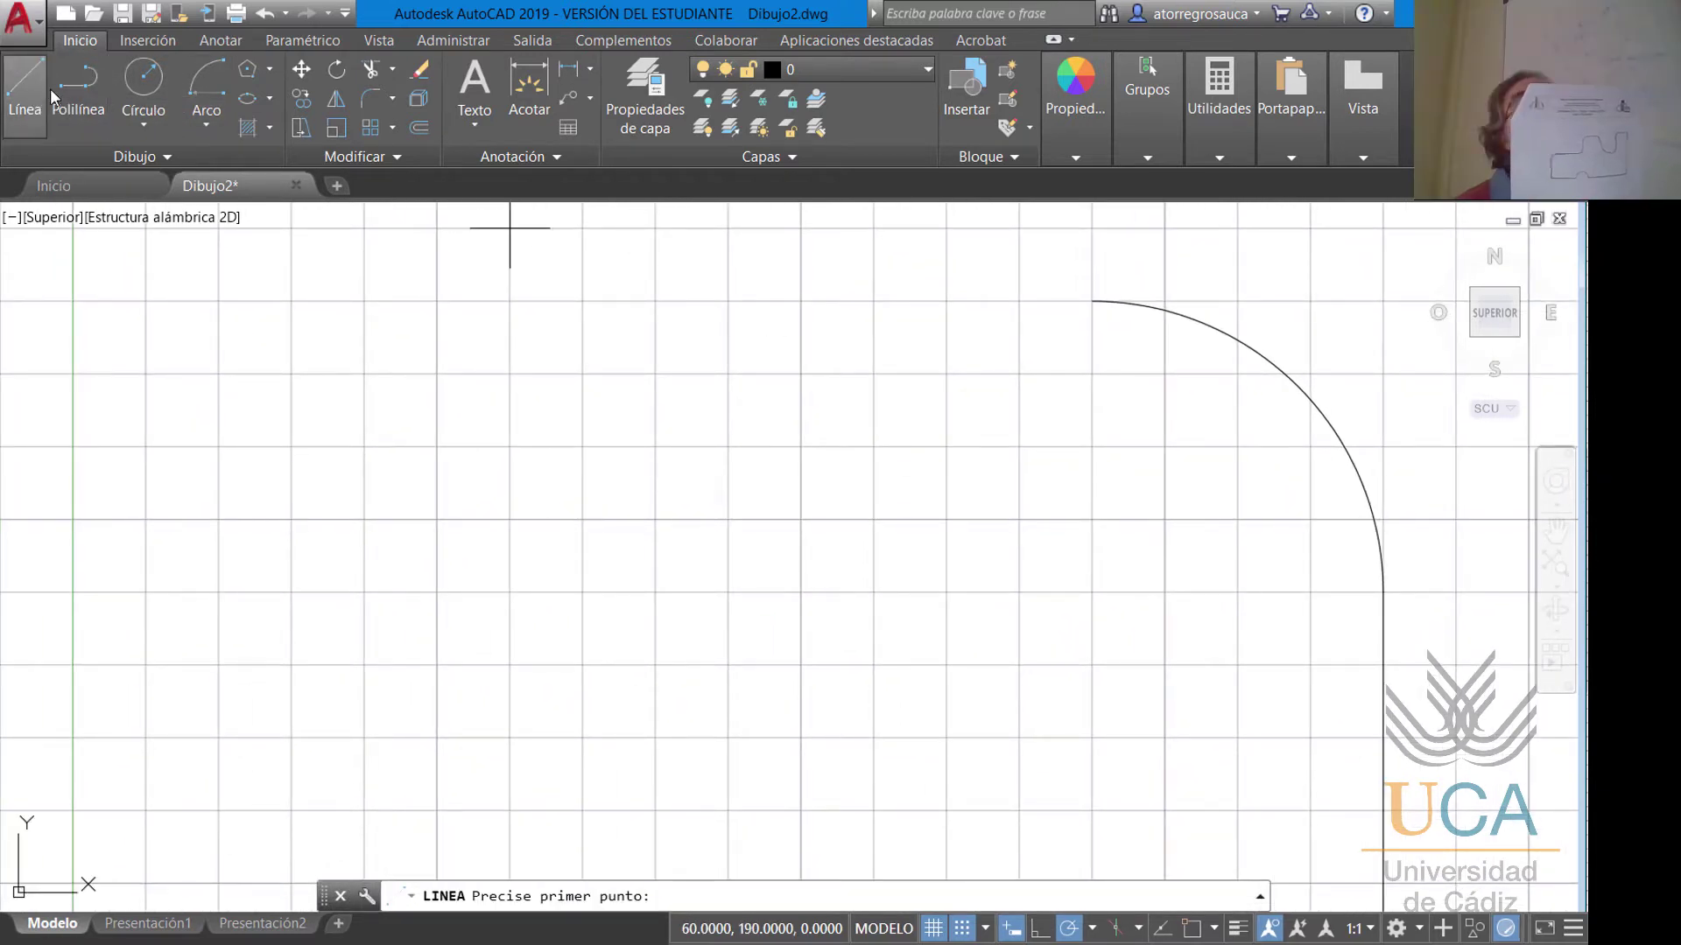
left_click(1091, 300)
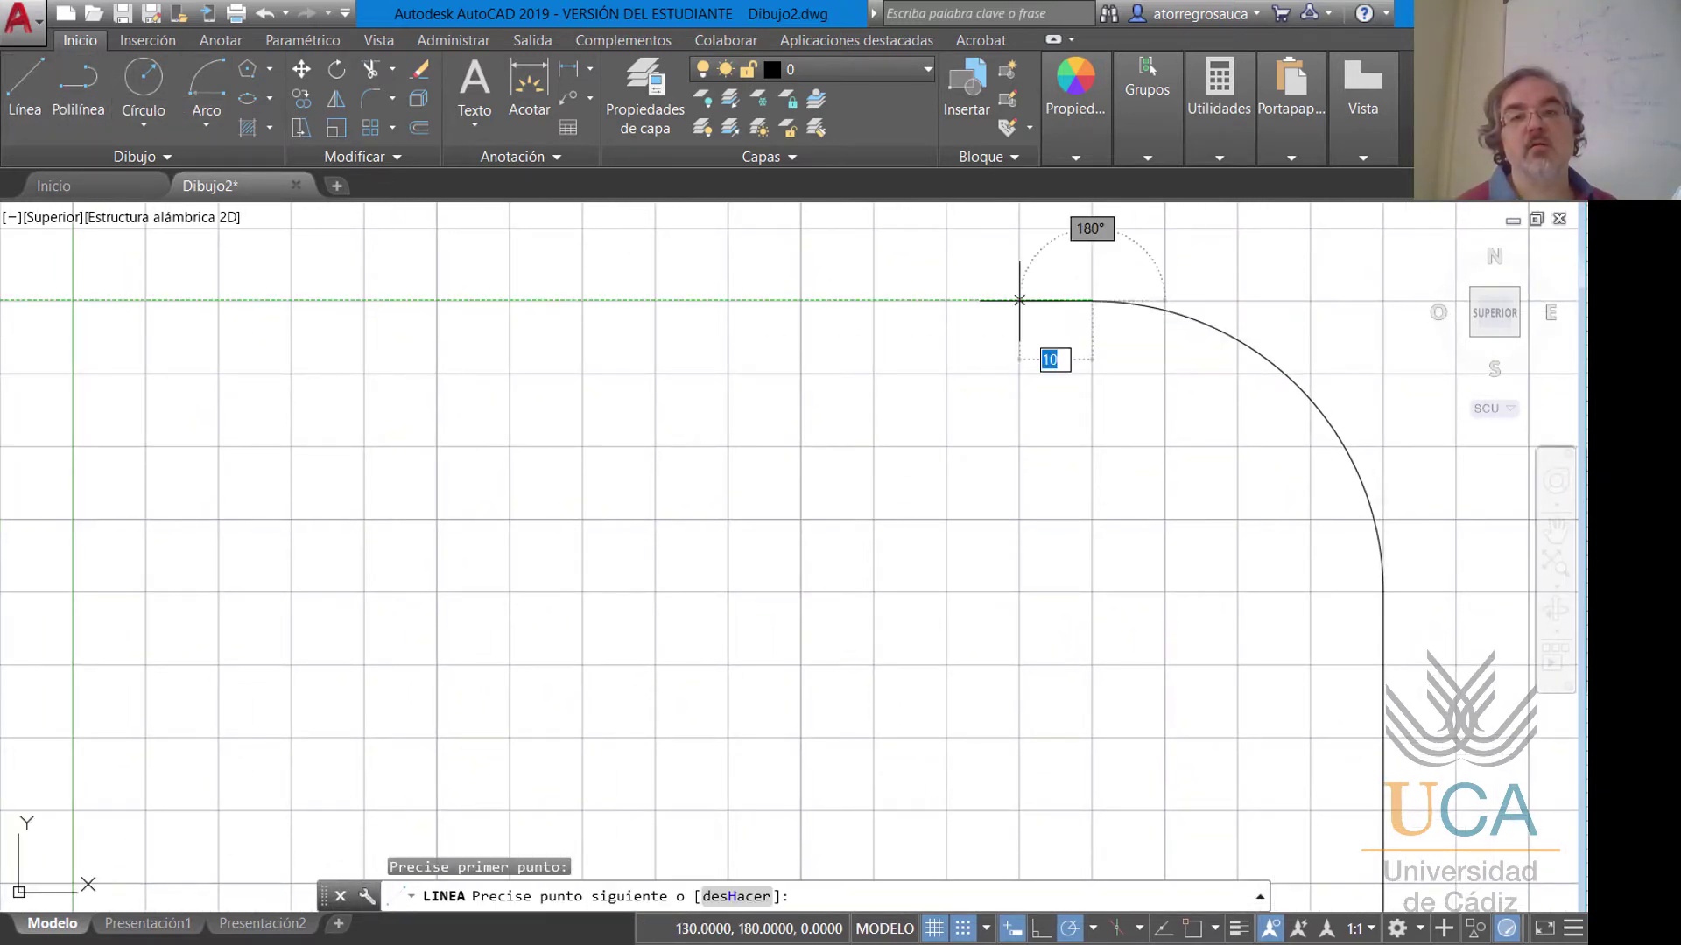
left_click(582, 300)
key("Escape")
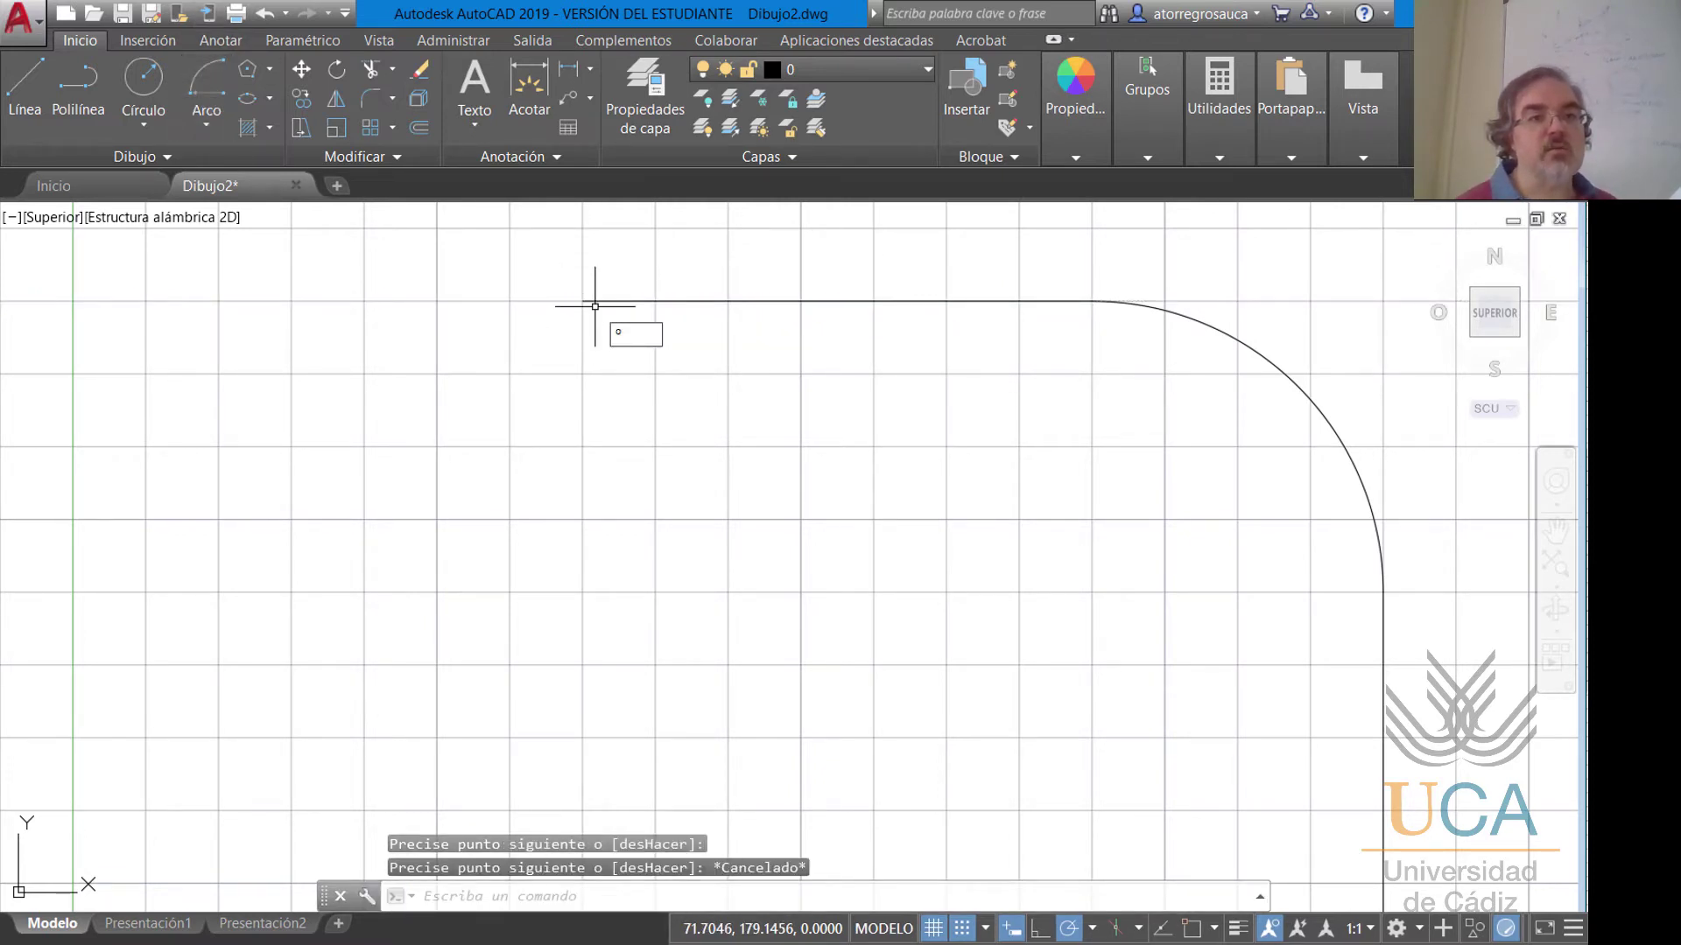
Draw the upper-left corner as a centre-start-end arc of radius 20, centred at 70,160, from 70,180 to 50,160.
left_click(204, 132)
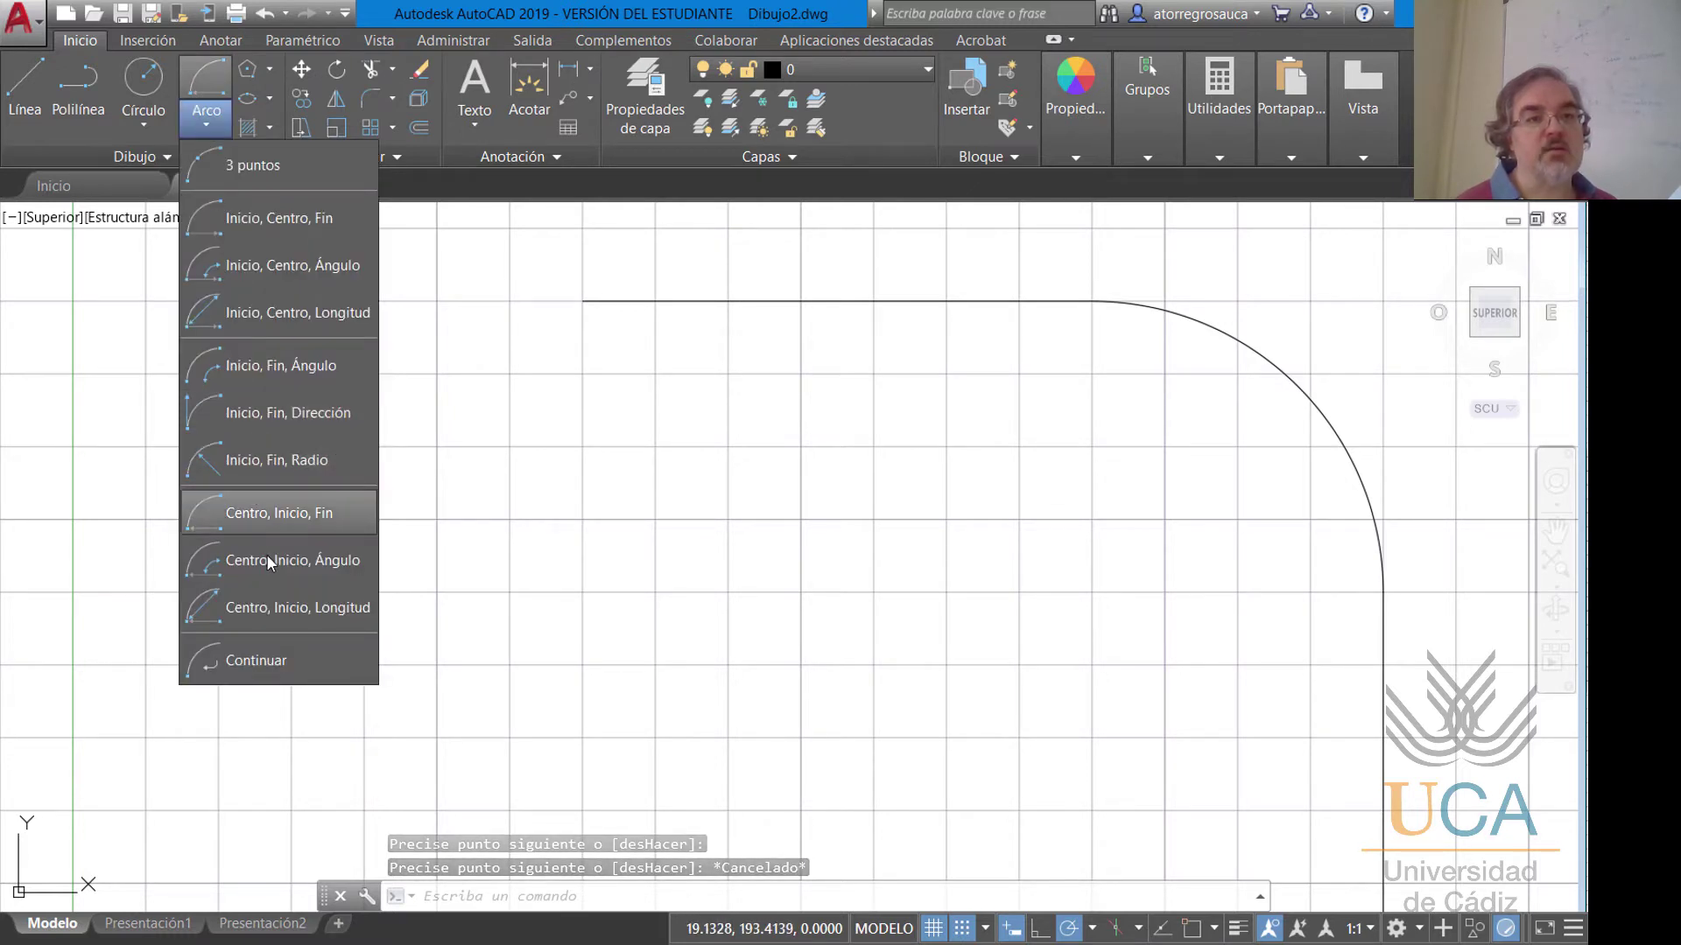
left_click(264, 522)
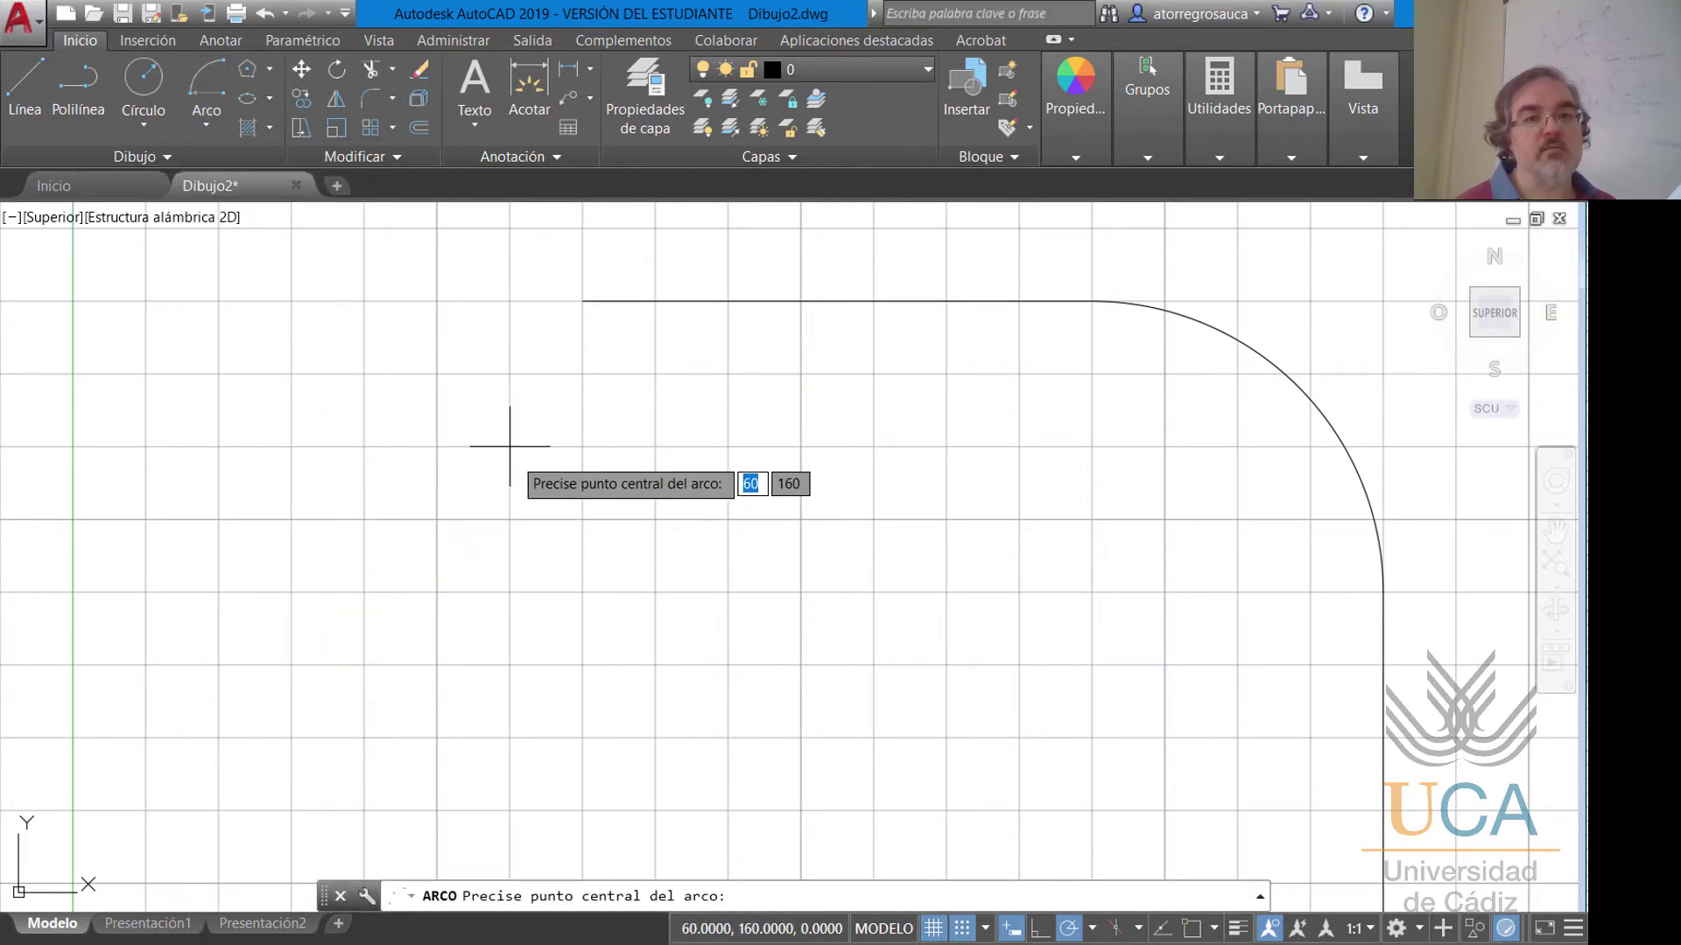
left_click(583, 447)
left_click(582, 302)
left_click(468, 440)
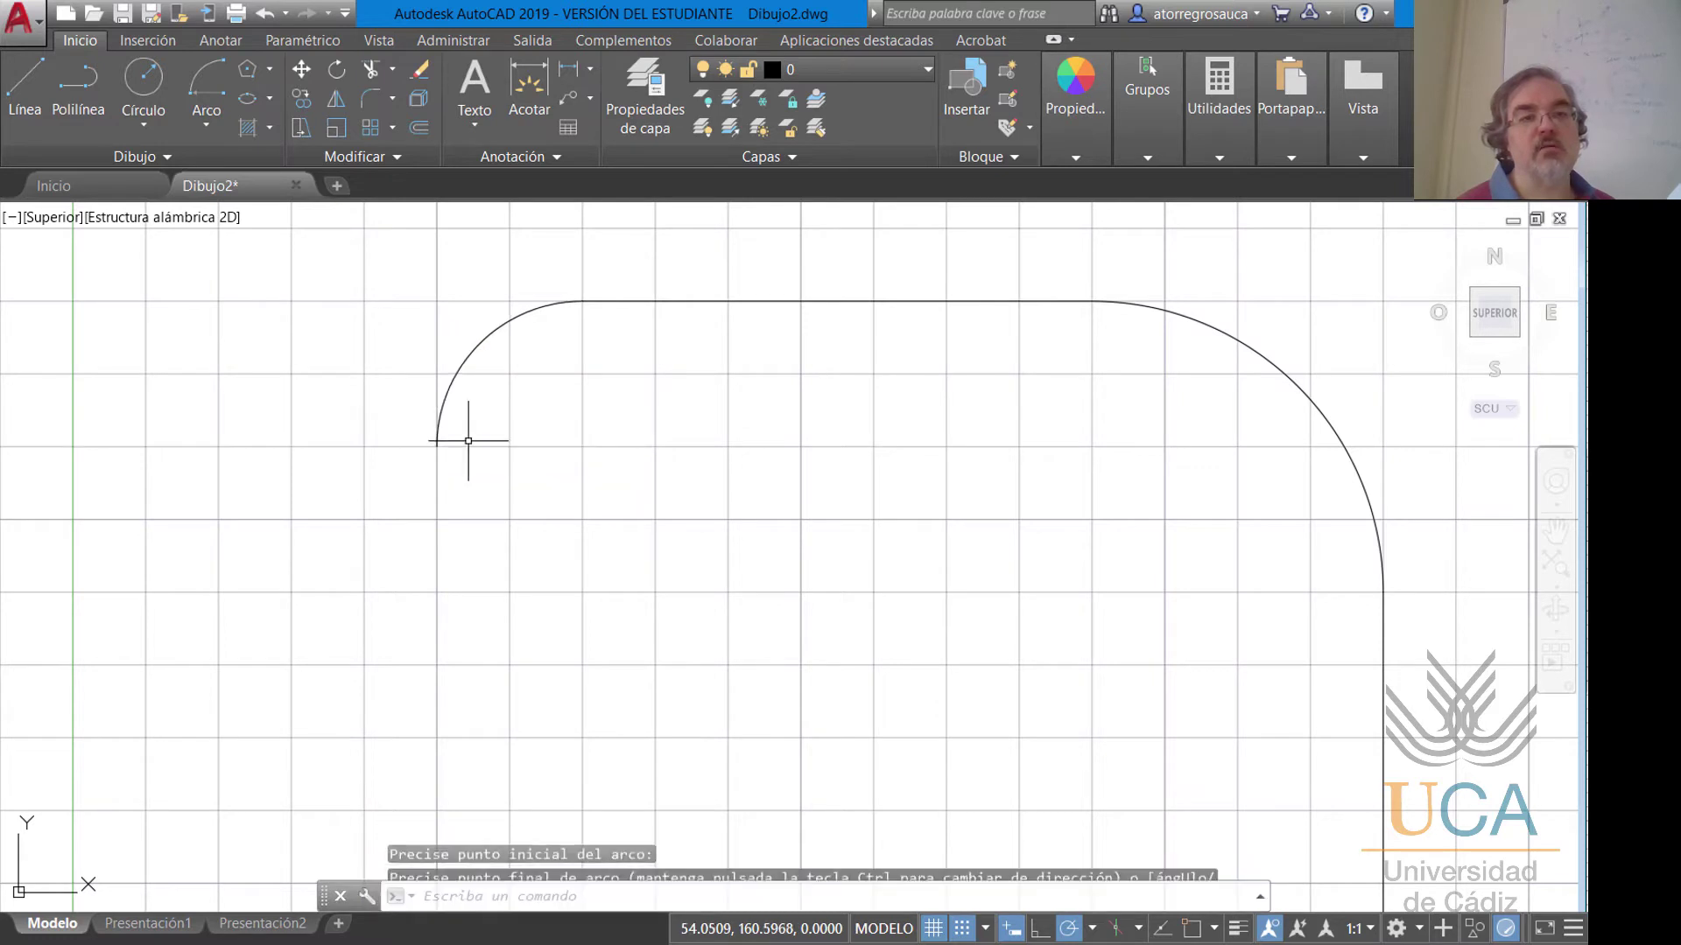
Close the outline with a vertical line from the upper-left arc's end at 50,160 down to the bottom edge's start at 50,50.
middle_click_drag(731, 588, 682, 438)
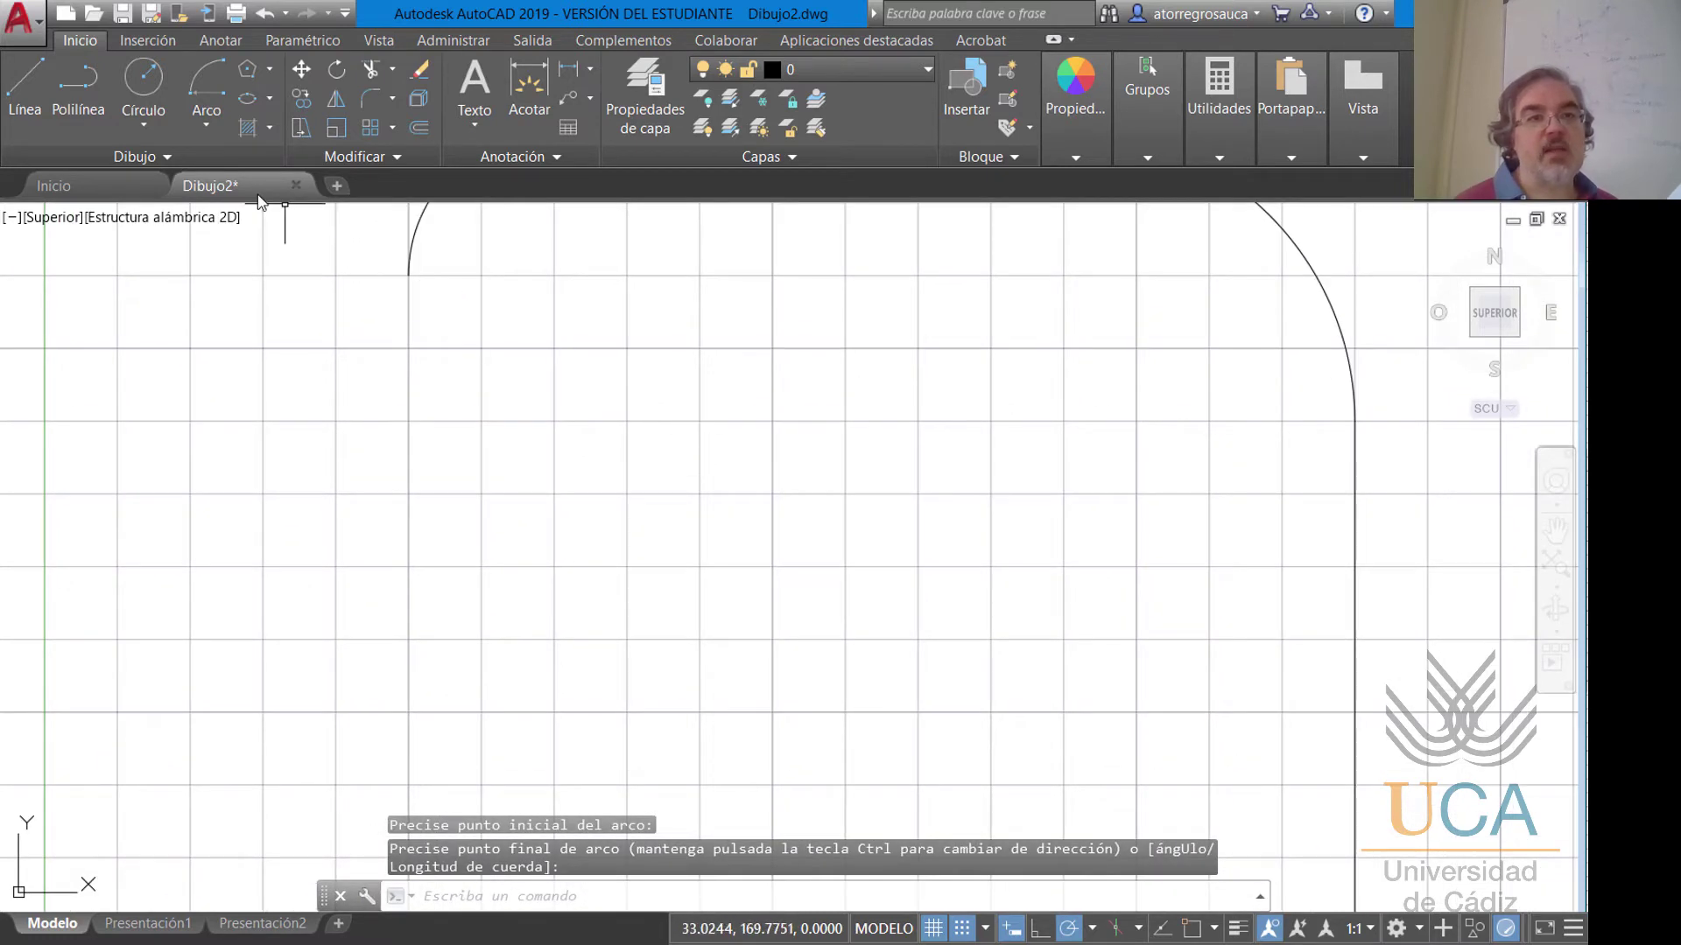
type("l")
key("Return")
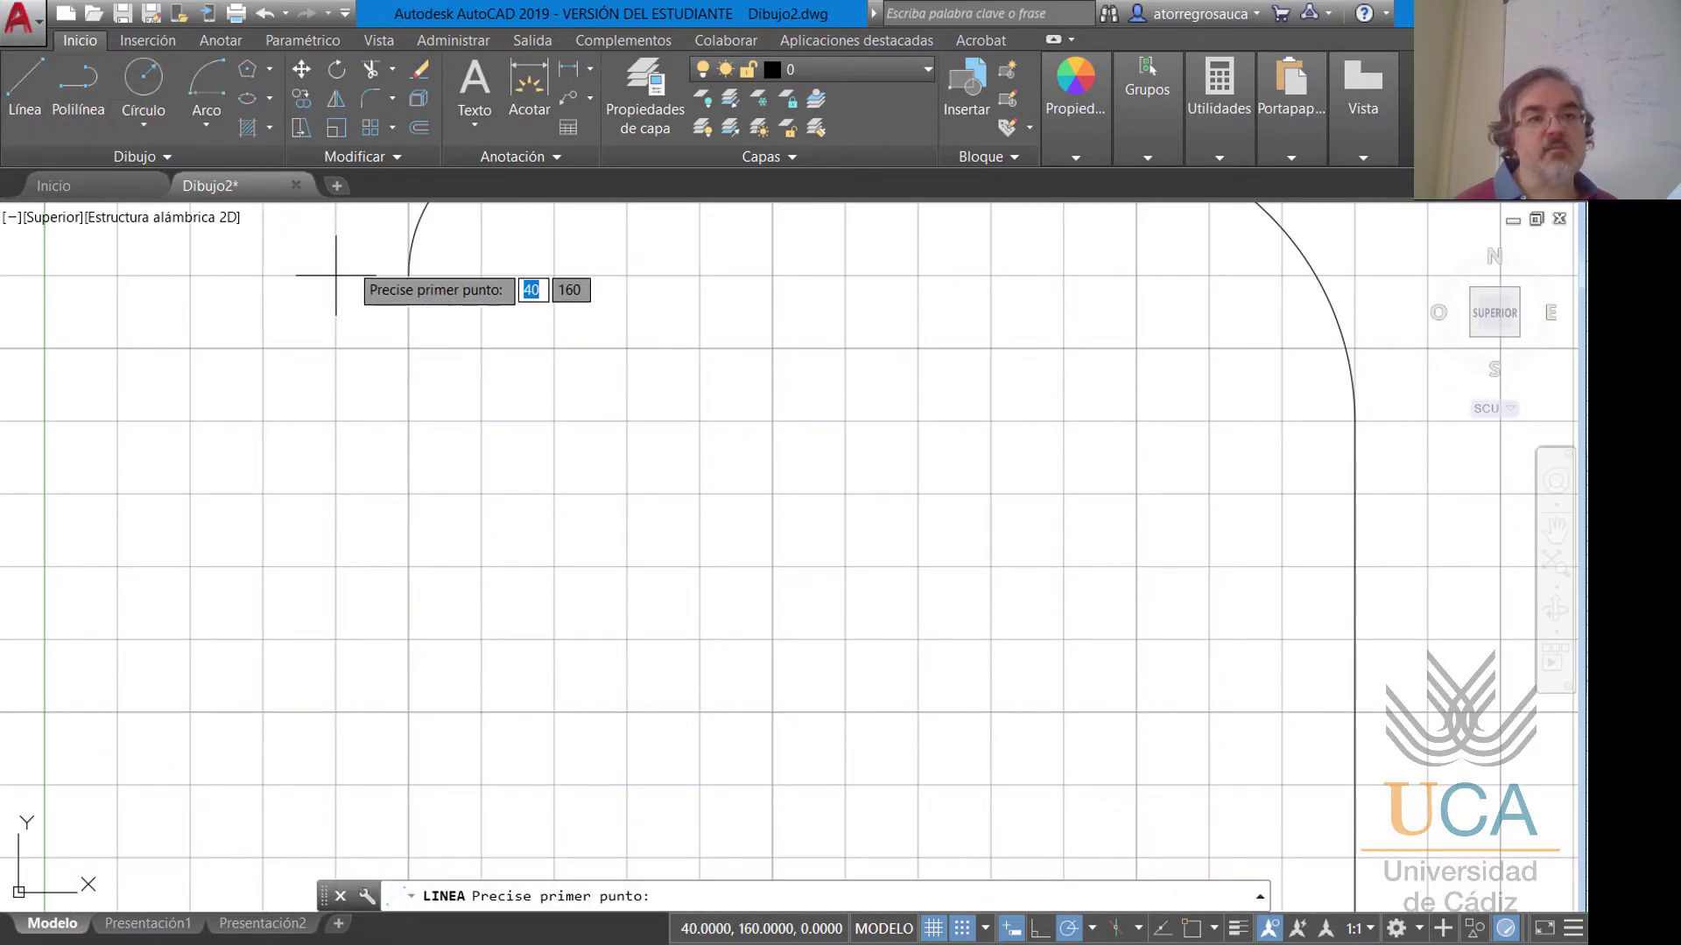
left_click(408, 275)
middle_click_drag(443, 294, 505, 401)
middle_click_drag(510, 699, 514, 477)
left_click(472, 672)
scroll(739, 560, "down", 4)
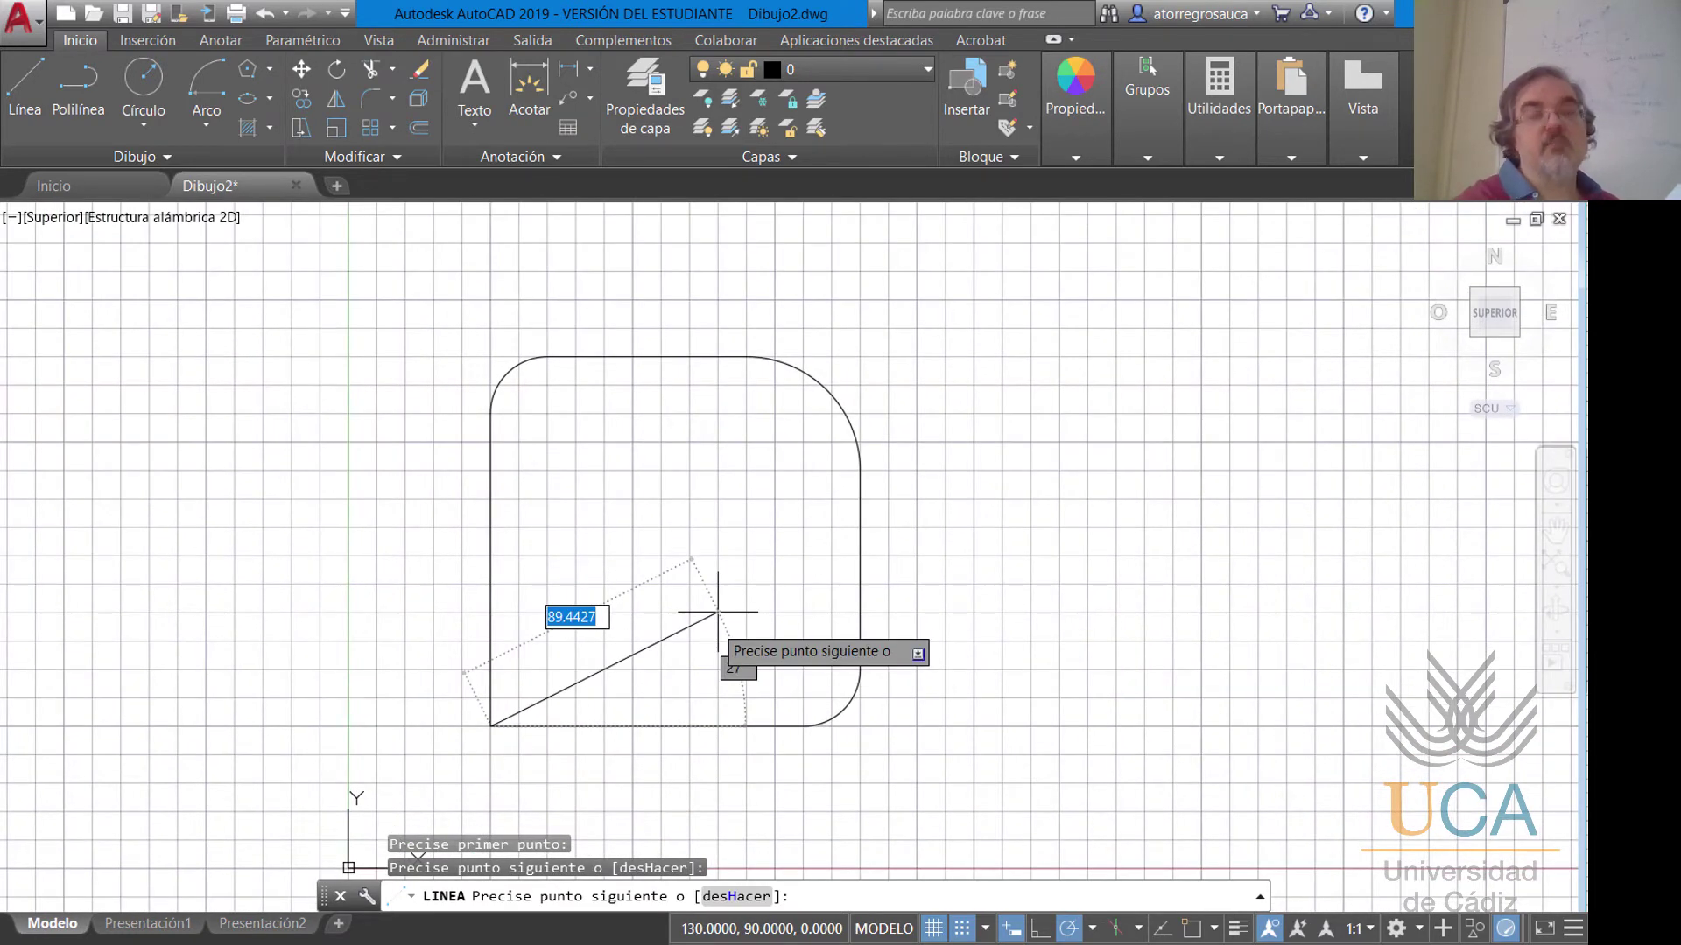
key("Escape")
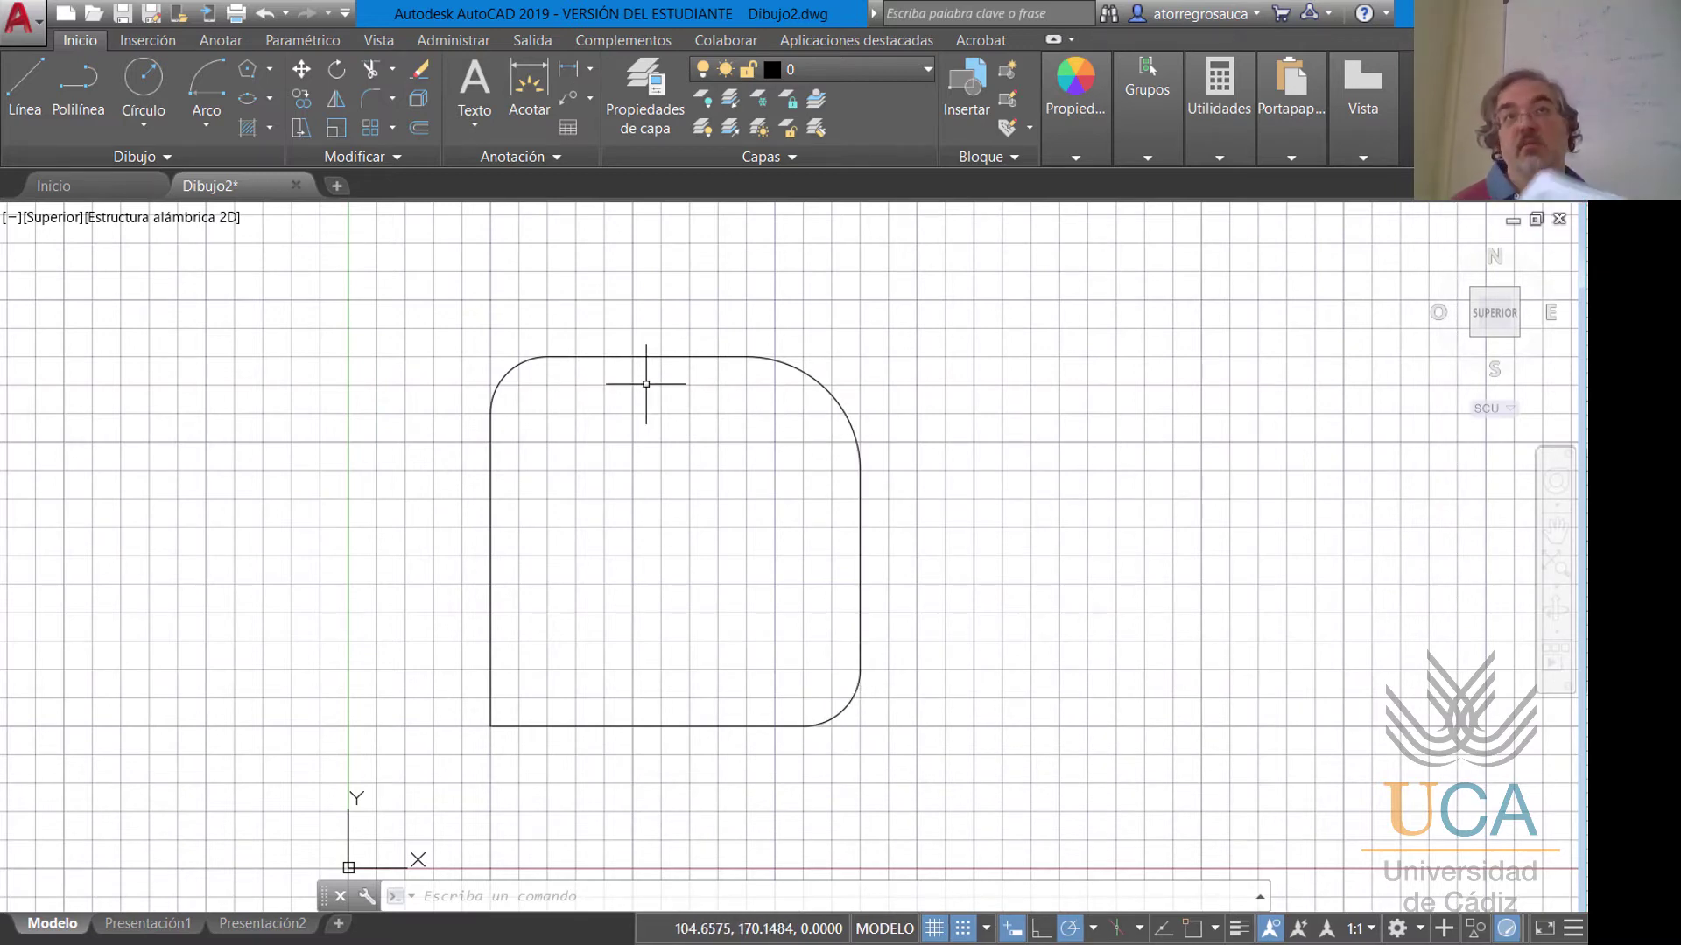
Draw a circle of radius 20 centred at 140,140, concentric with the large upper-right corner arc.
middle_click_drag(875, 396, 710, 381)
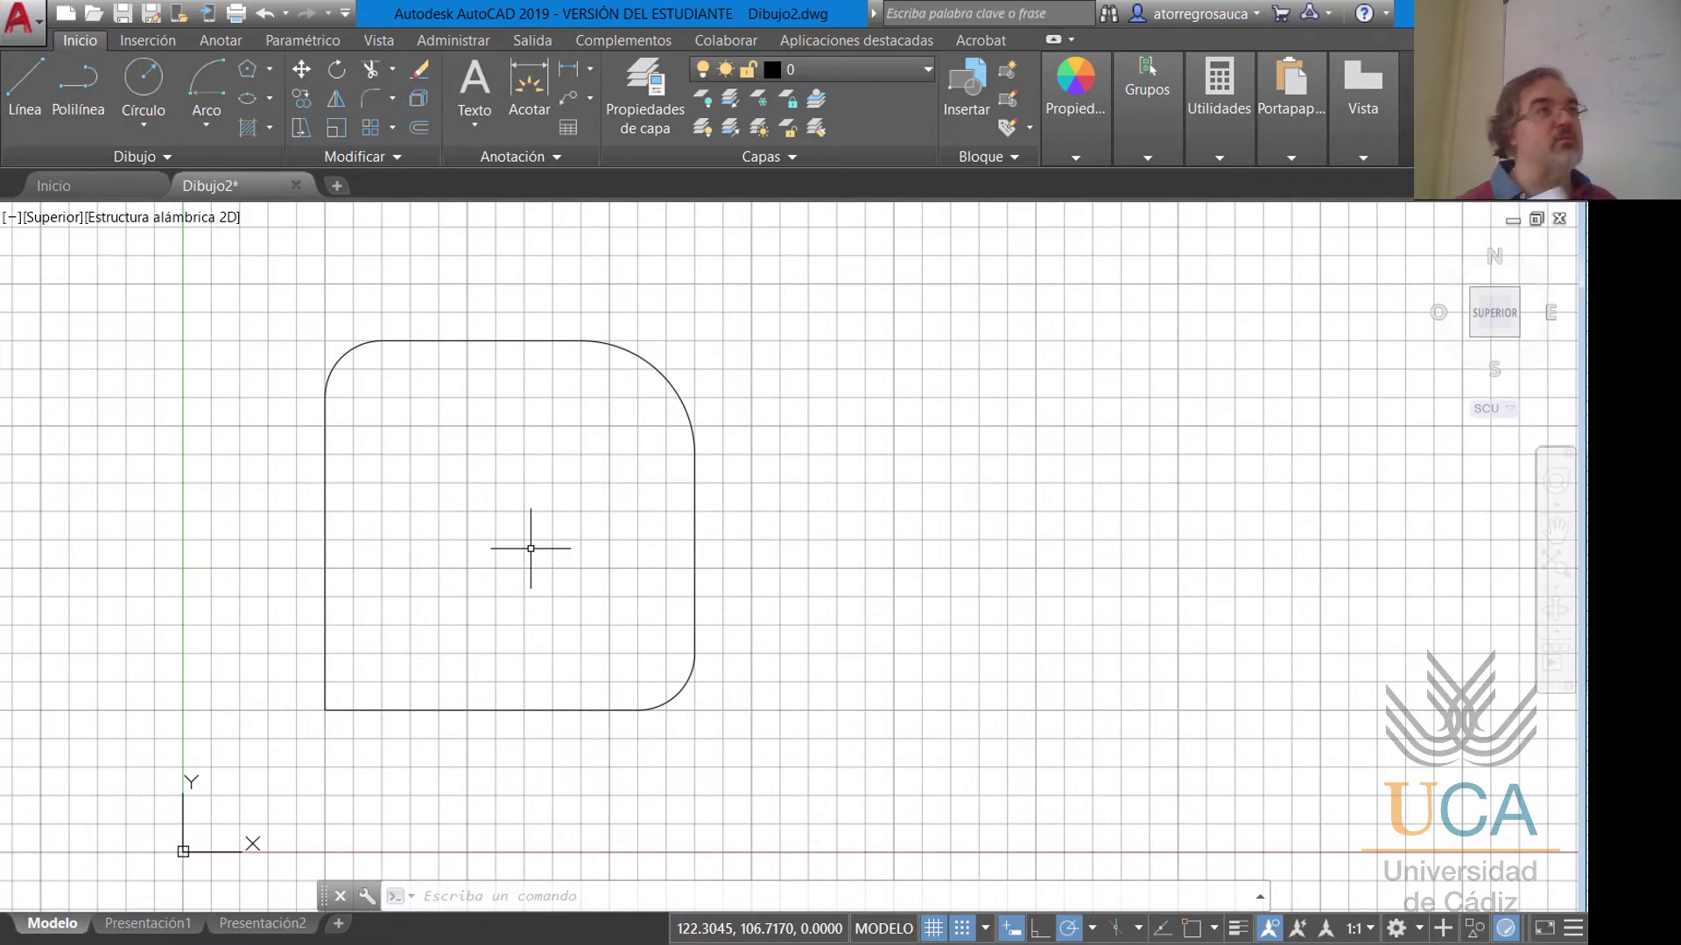
left_click(143, 81)
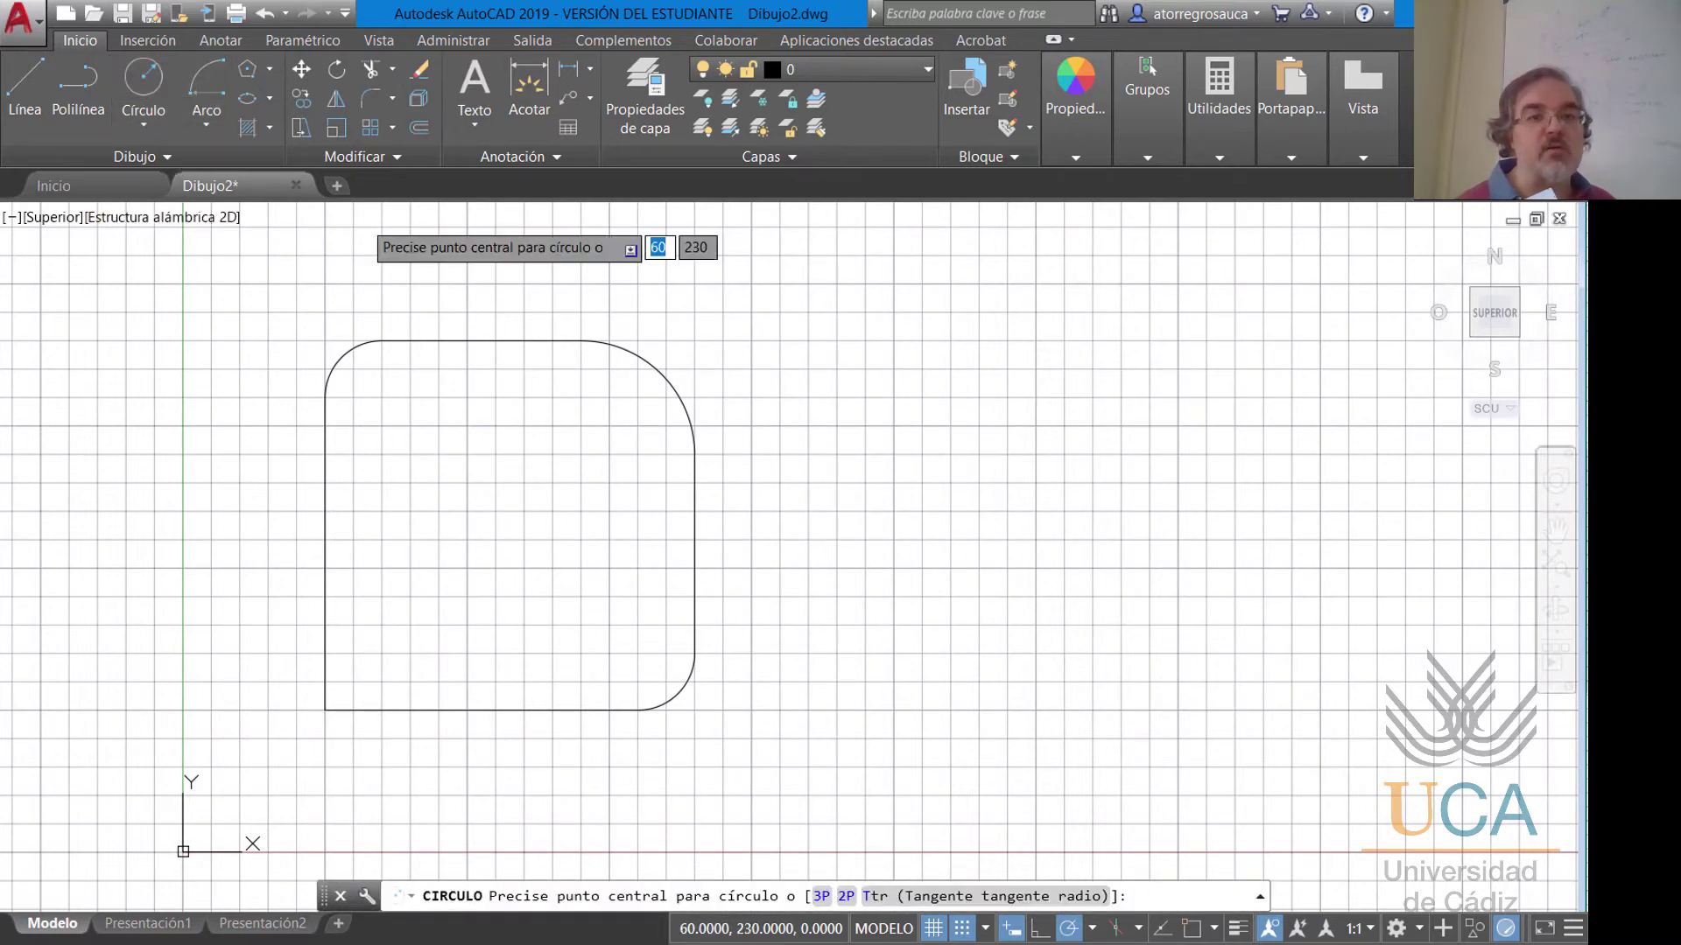
left_click(580, 454)
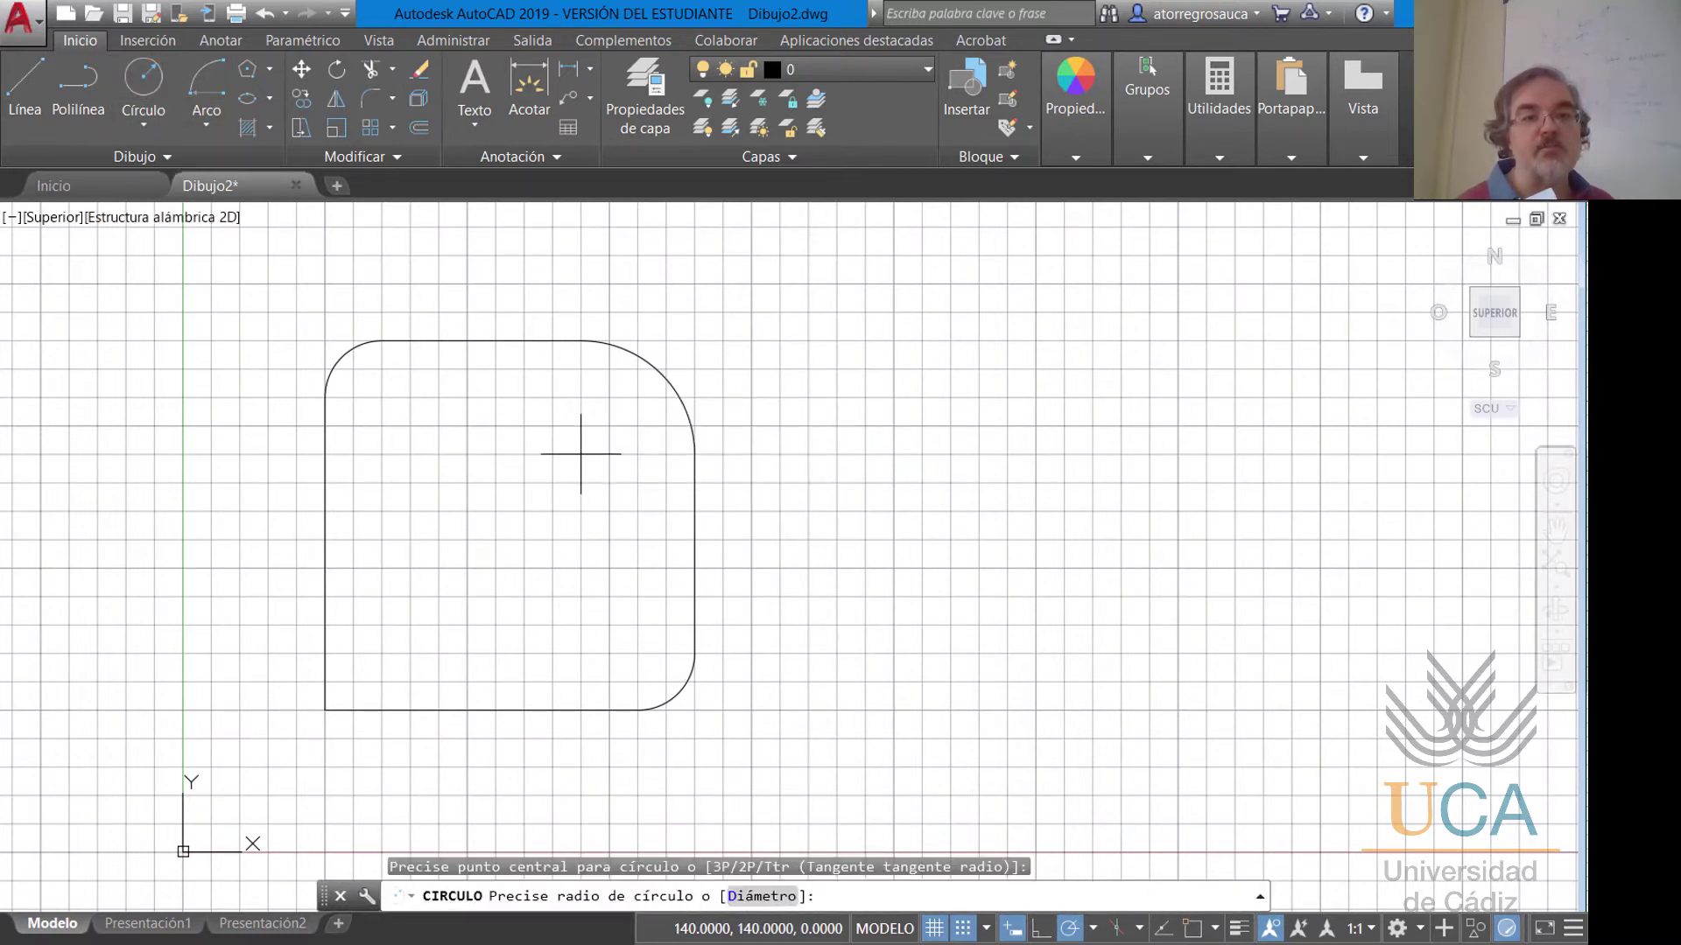
left_click(634, 449)
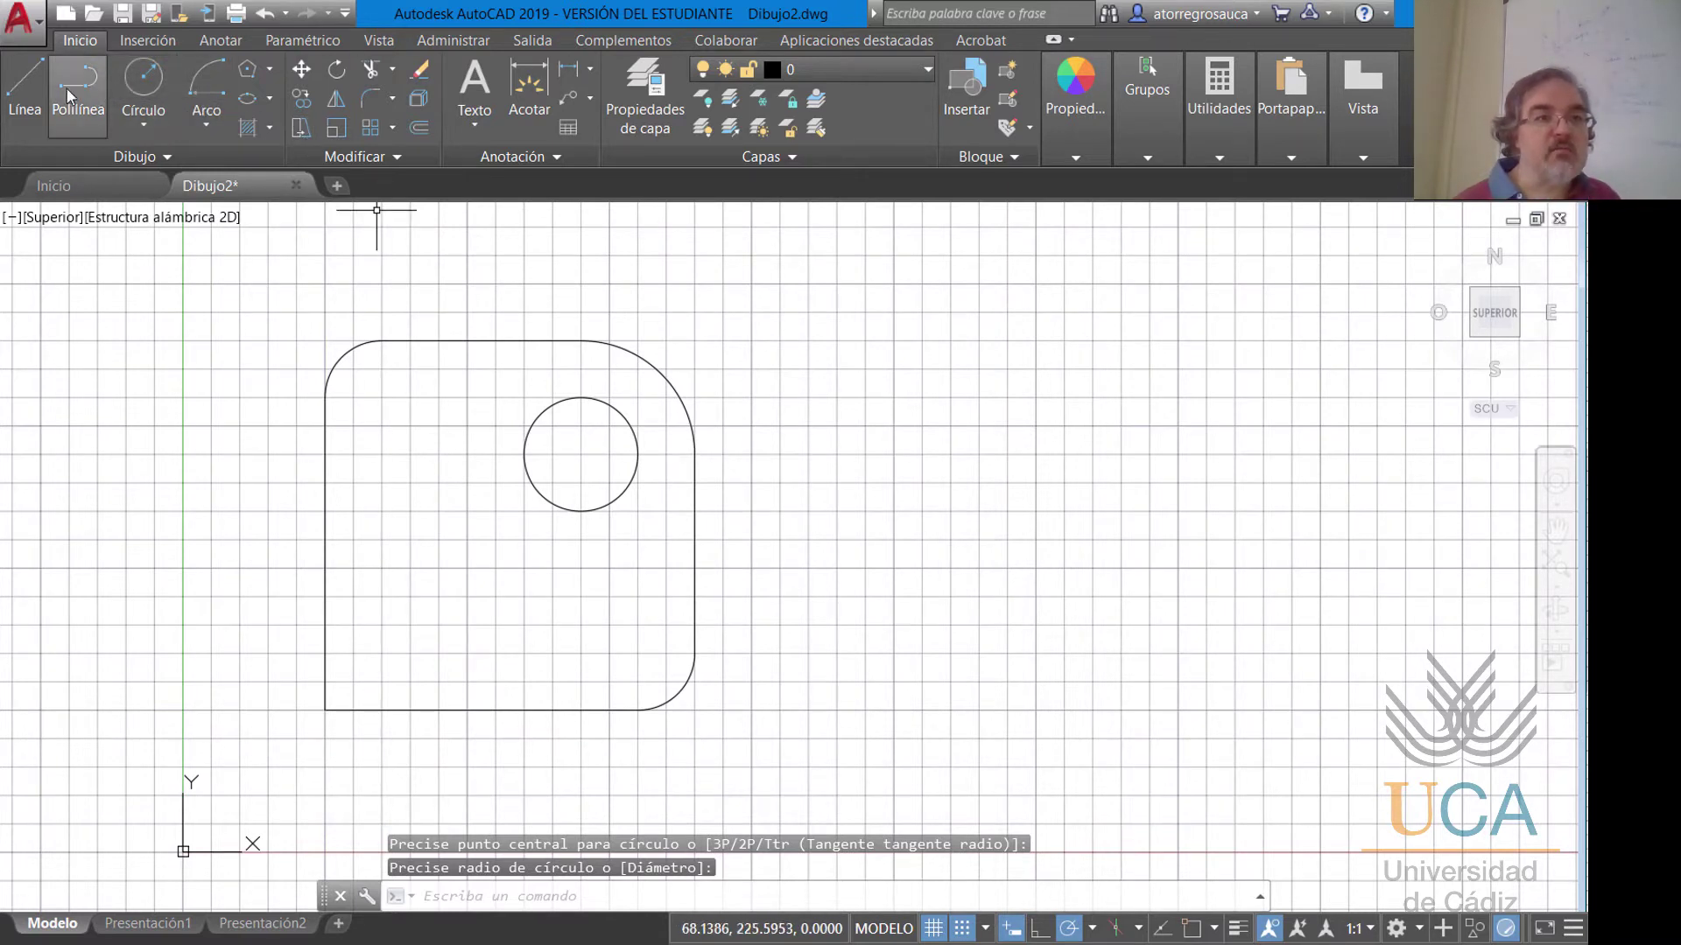
Draw a closed right triangle with lines through 70,70, 110,70 and 70,110 inside the plate's lower-left area.
left_click(24, 83)
left_click(382, 653)
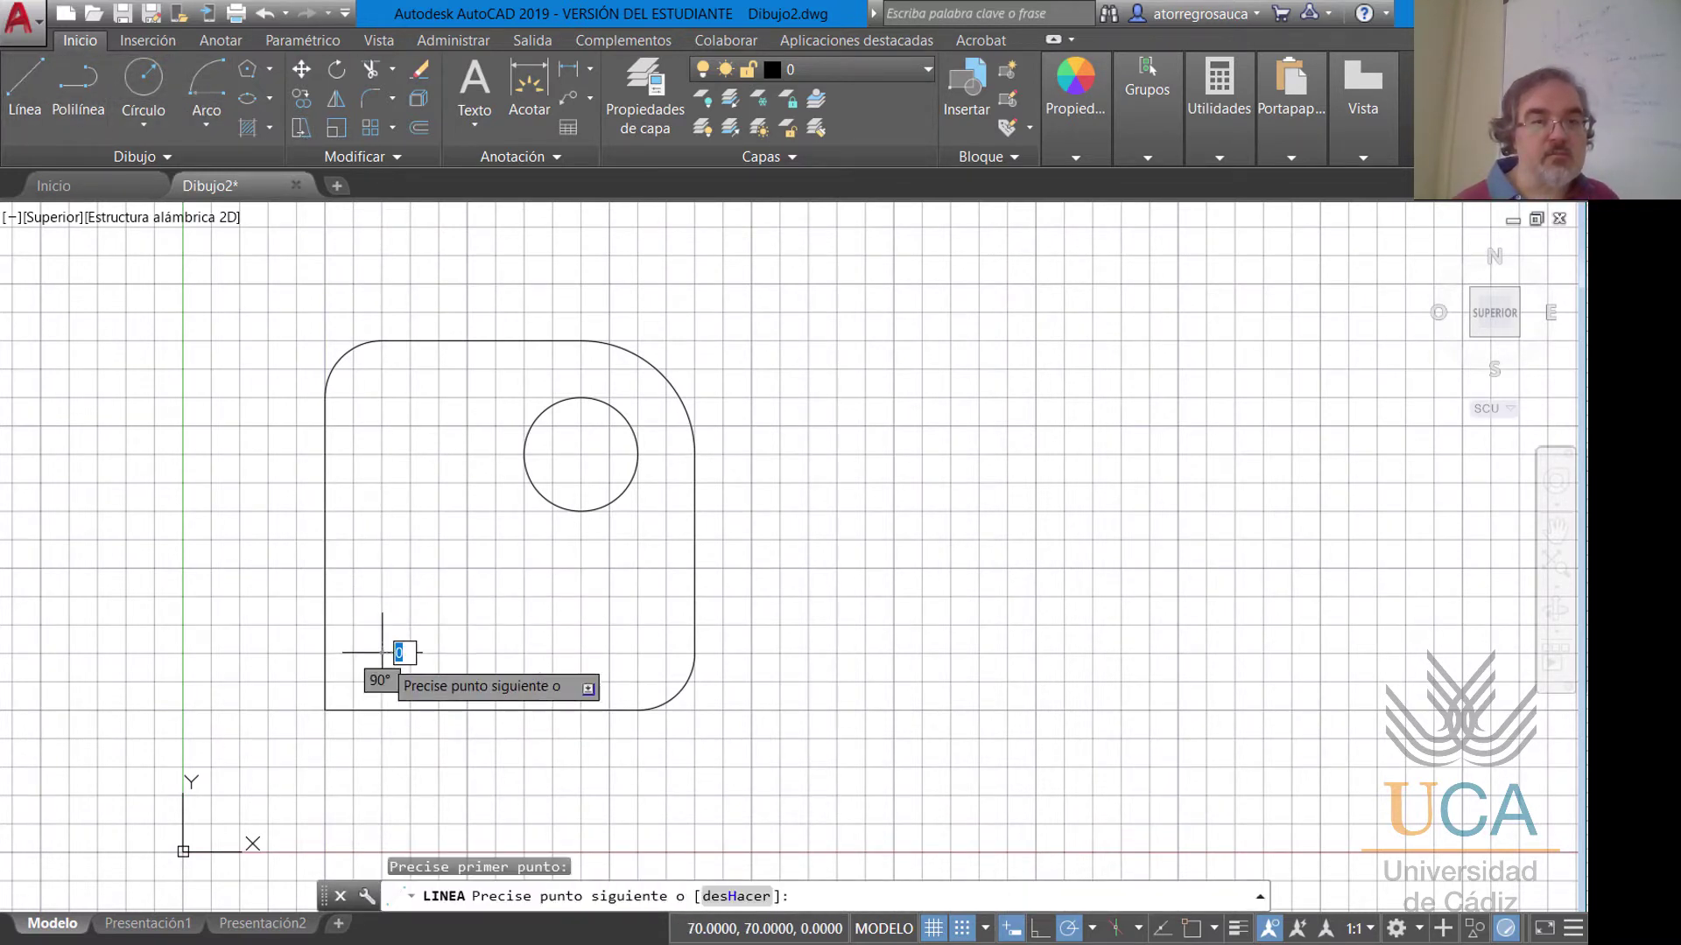
left_click(495, 653)
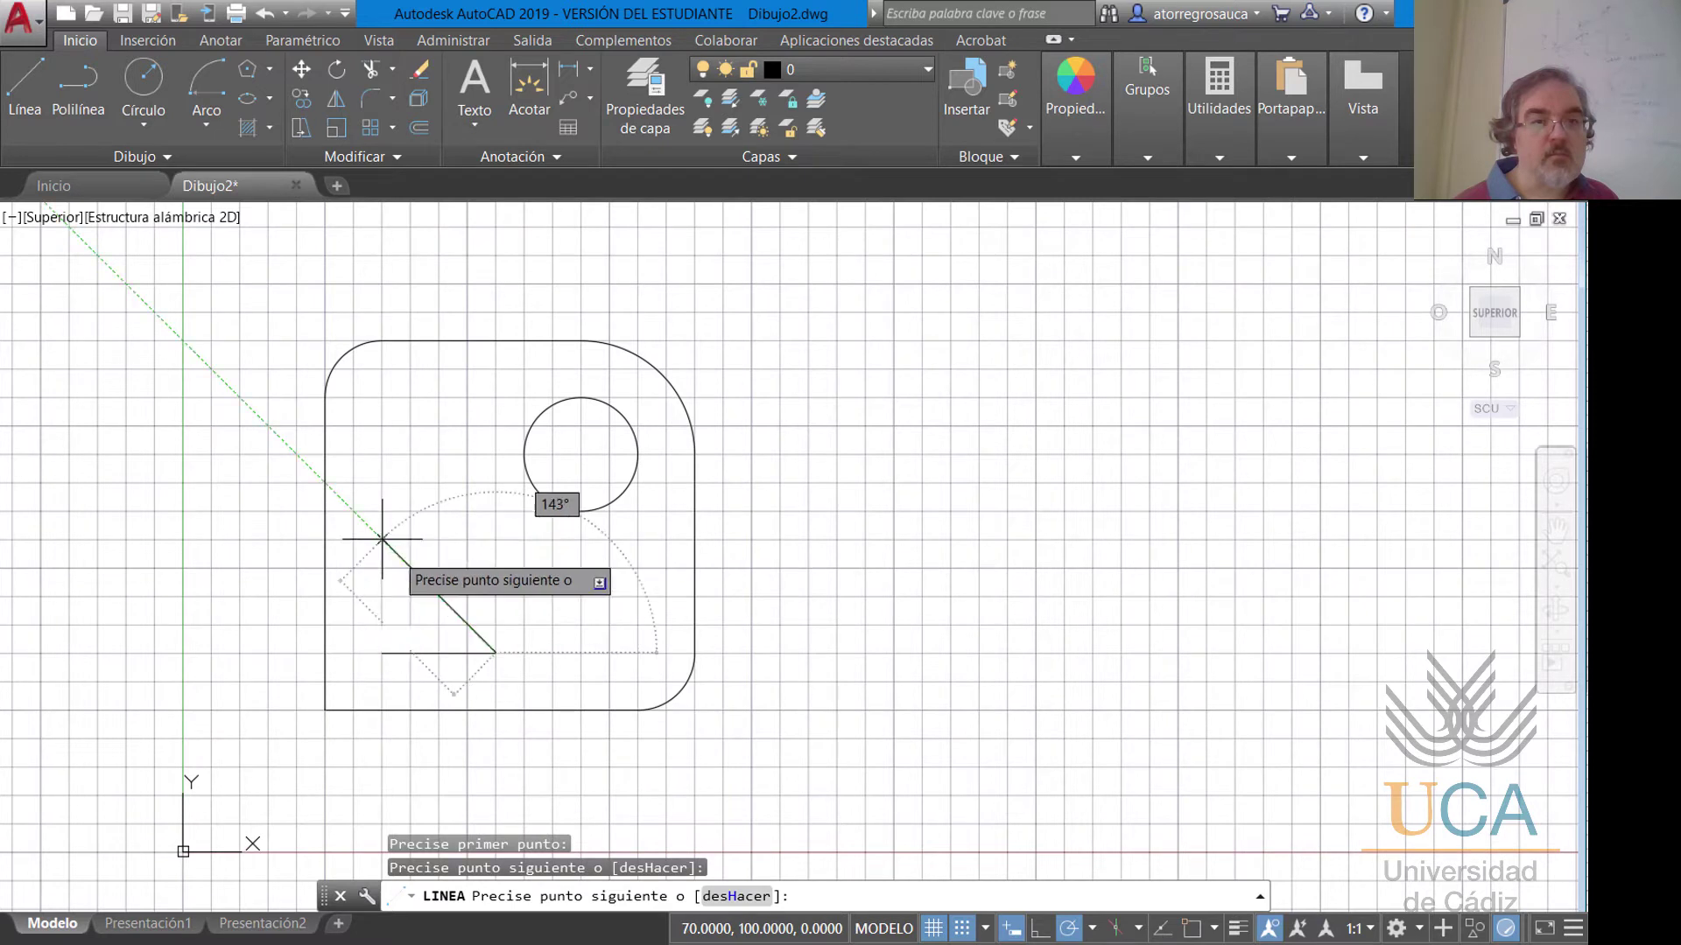
left_click(382, 540)
left_click(382, 653)
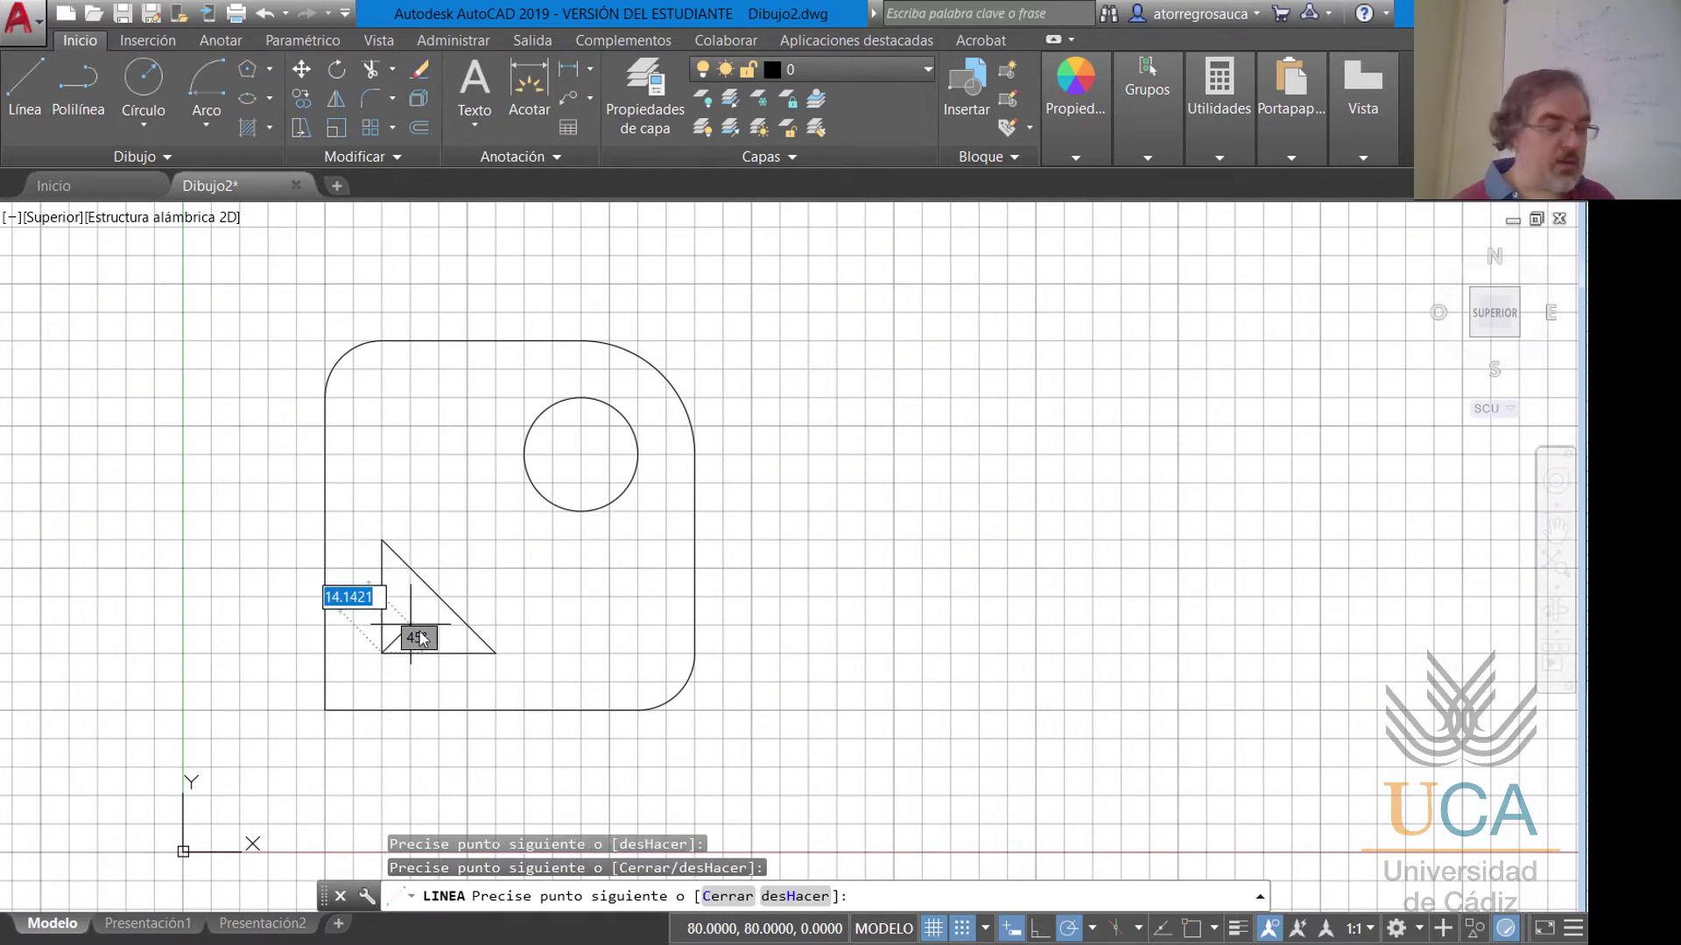
key("Escape")
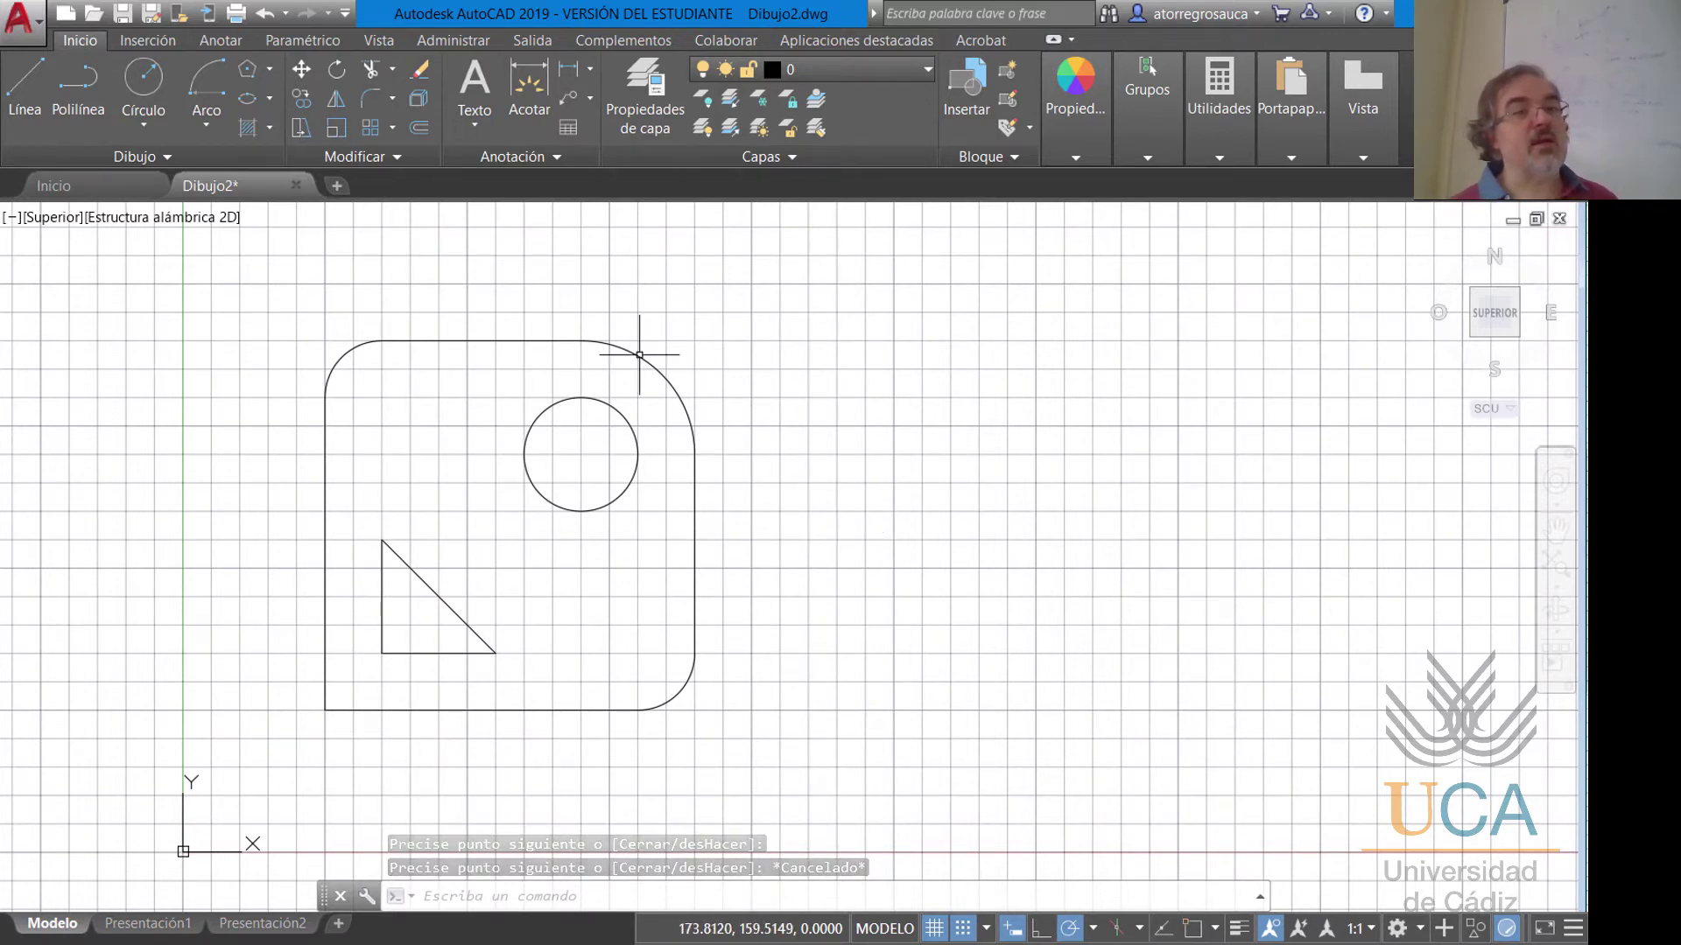
Start a polyline at 230,50 with a straight bottom edge to 340,50 and a tangent arc up to 360,70.
left_click(77, 96)
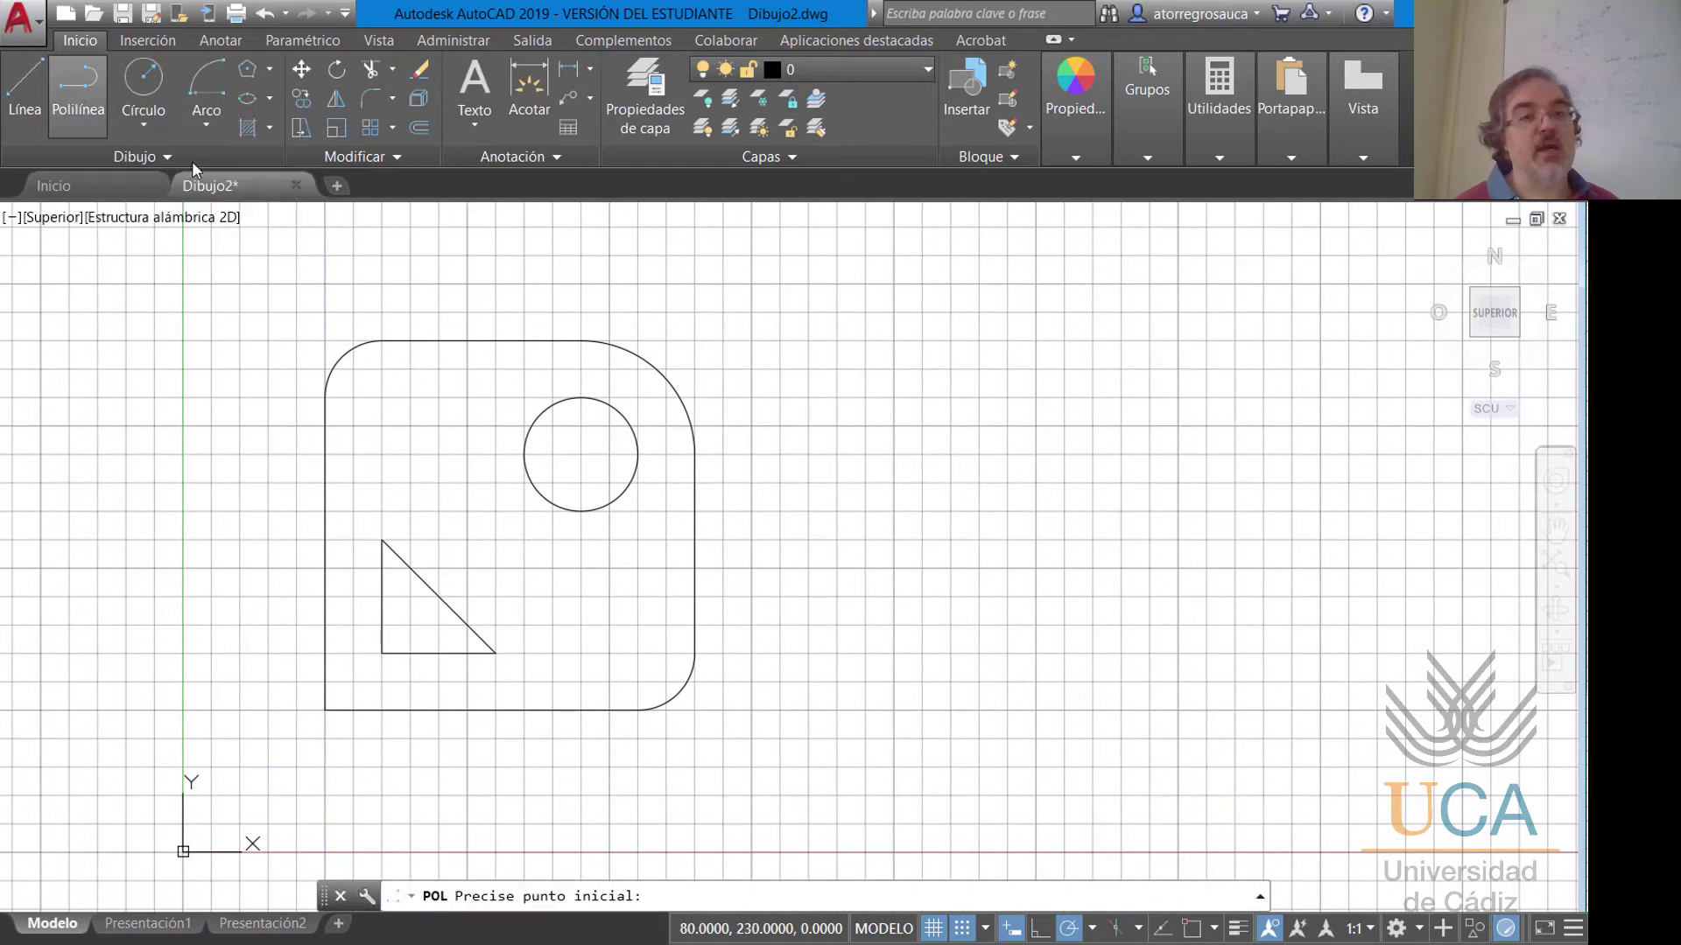
left_click(836, 710)
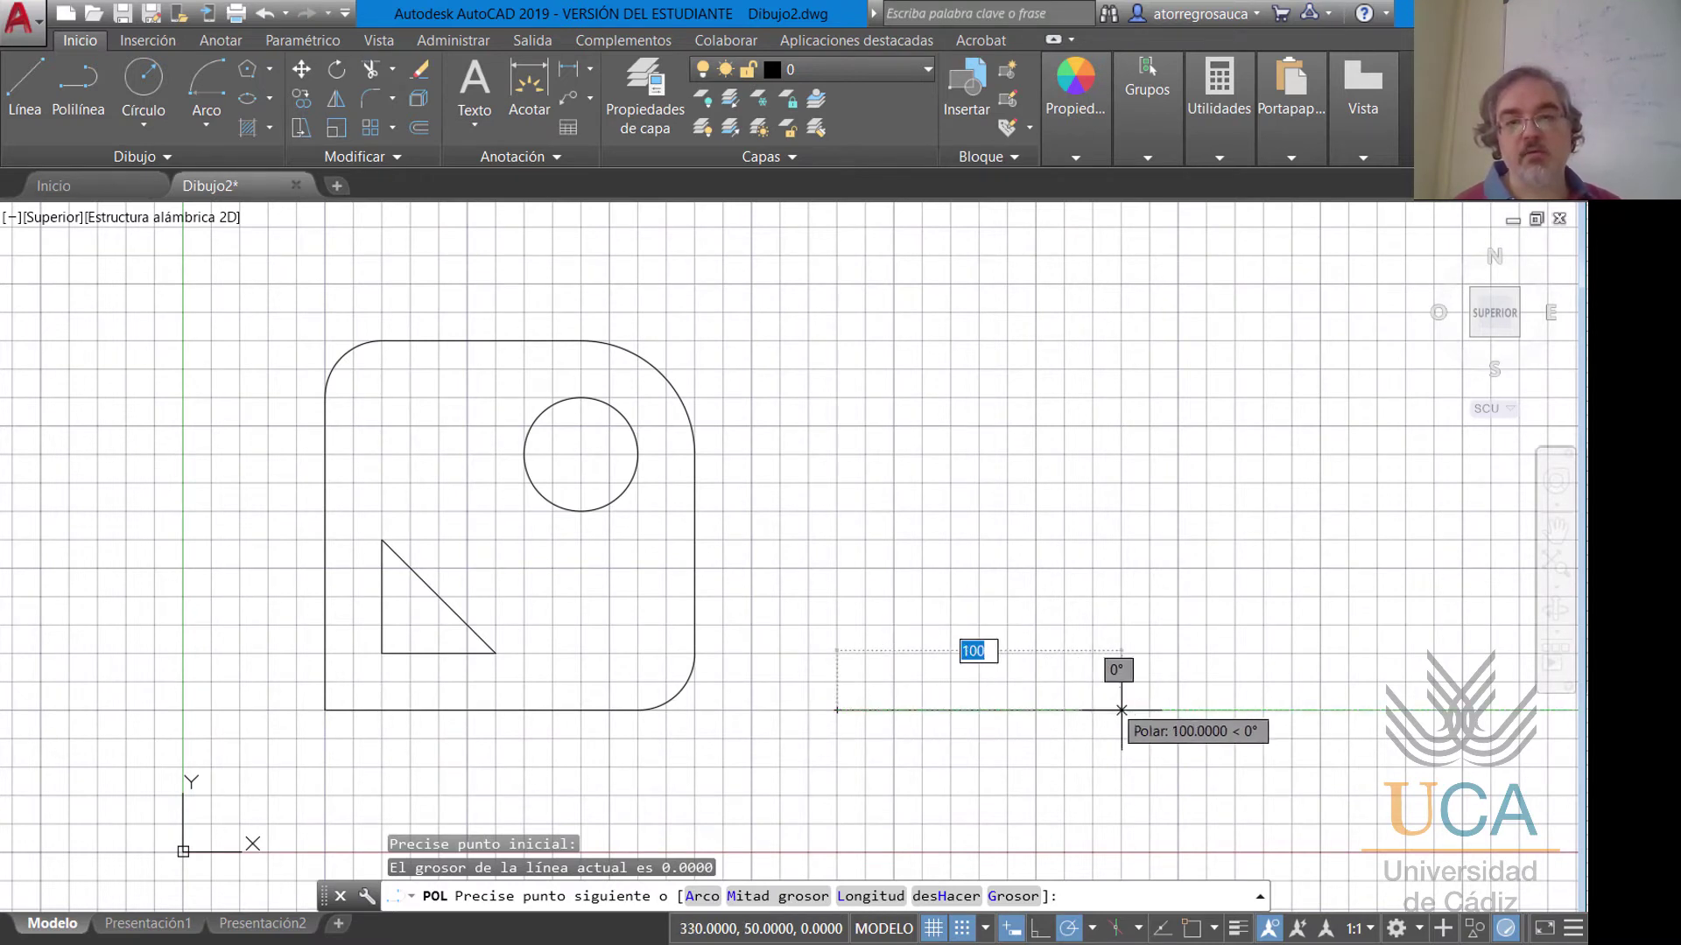
left_click(1149, 710)
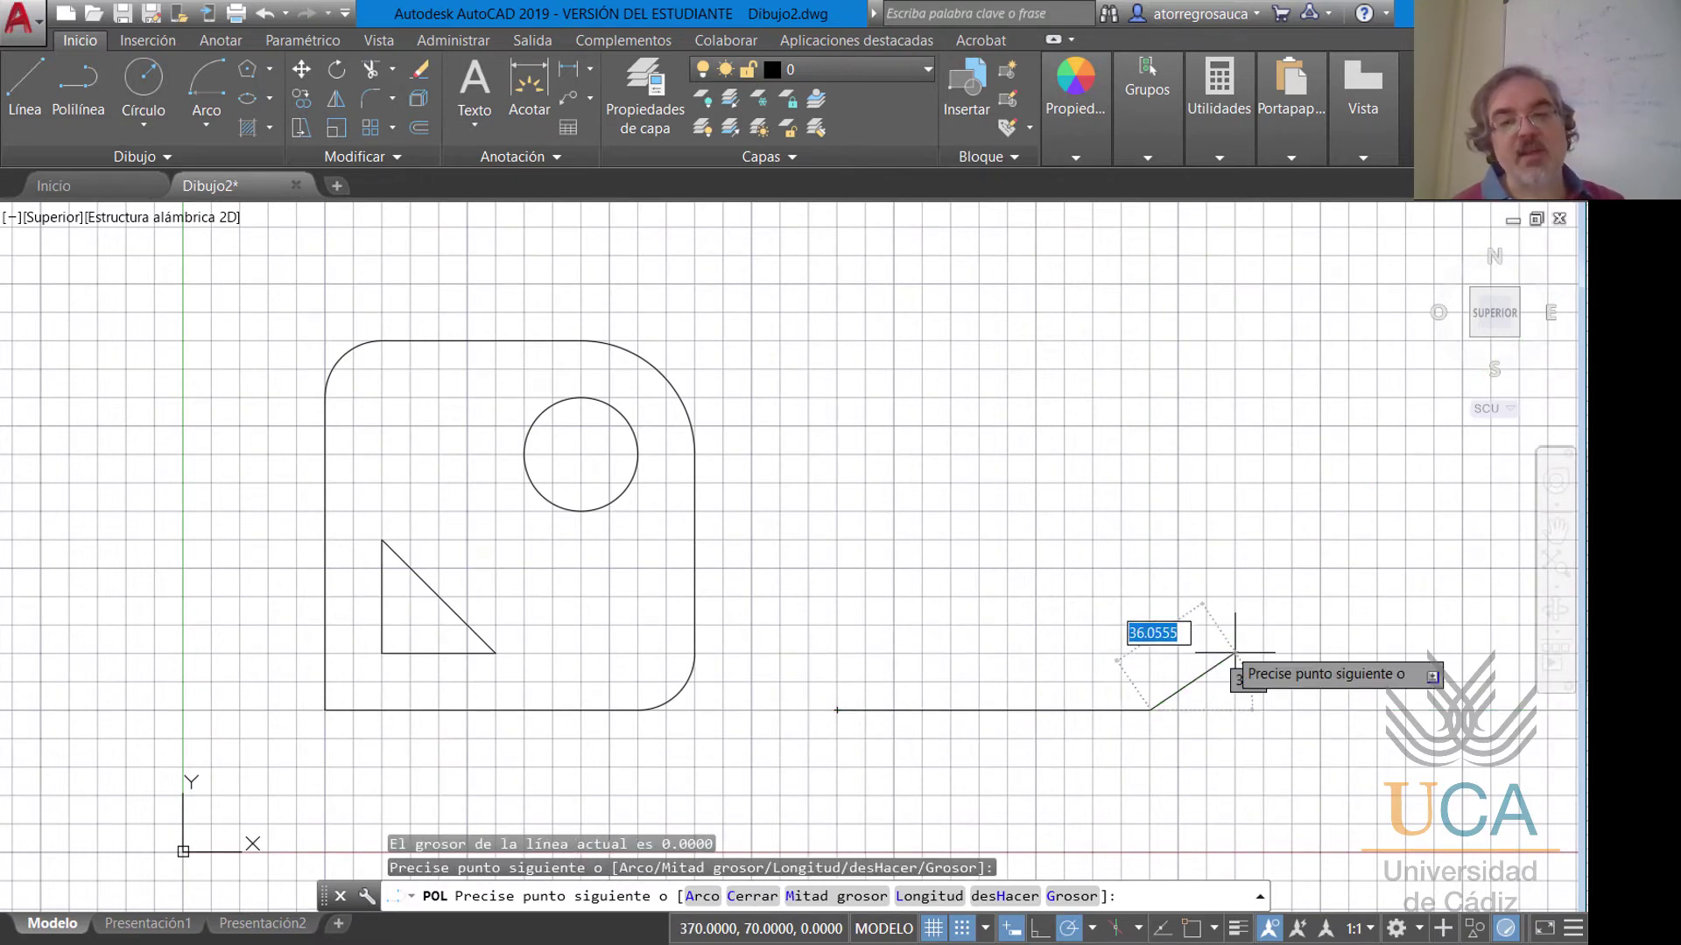
right_click(1206, 624)
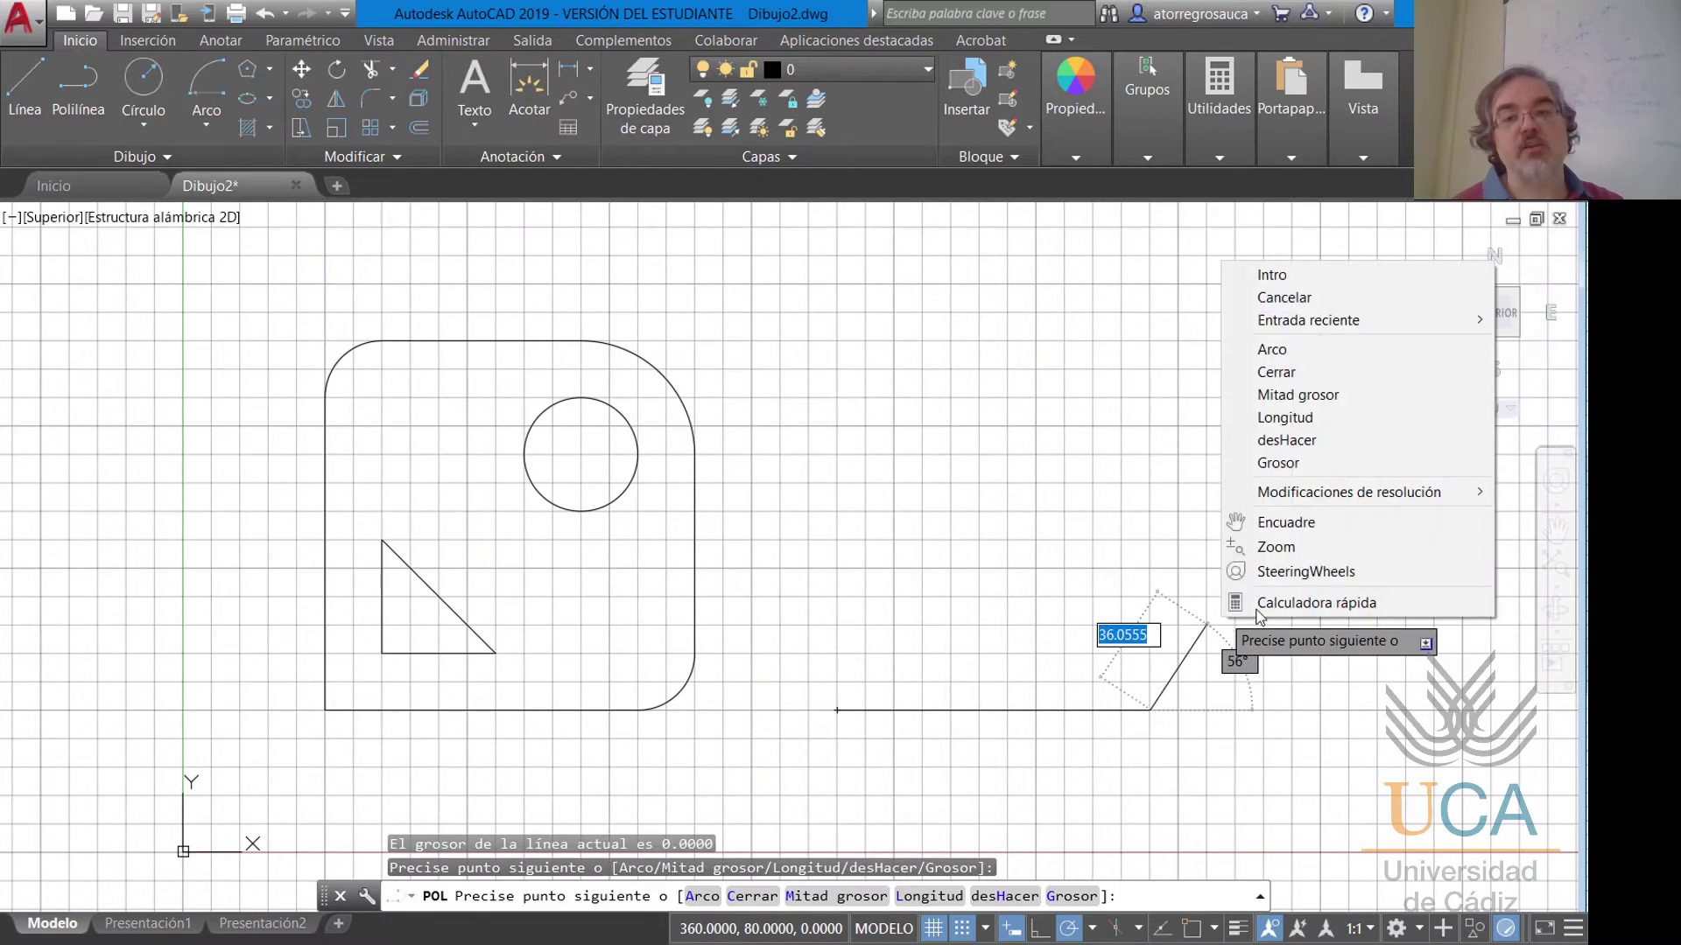
left_click(1265, 347)
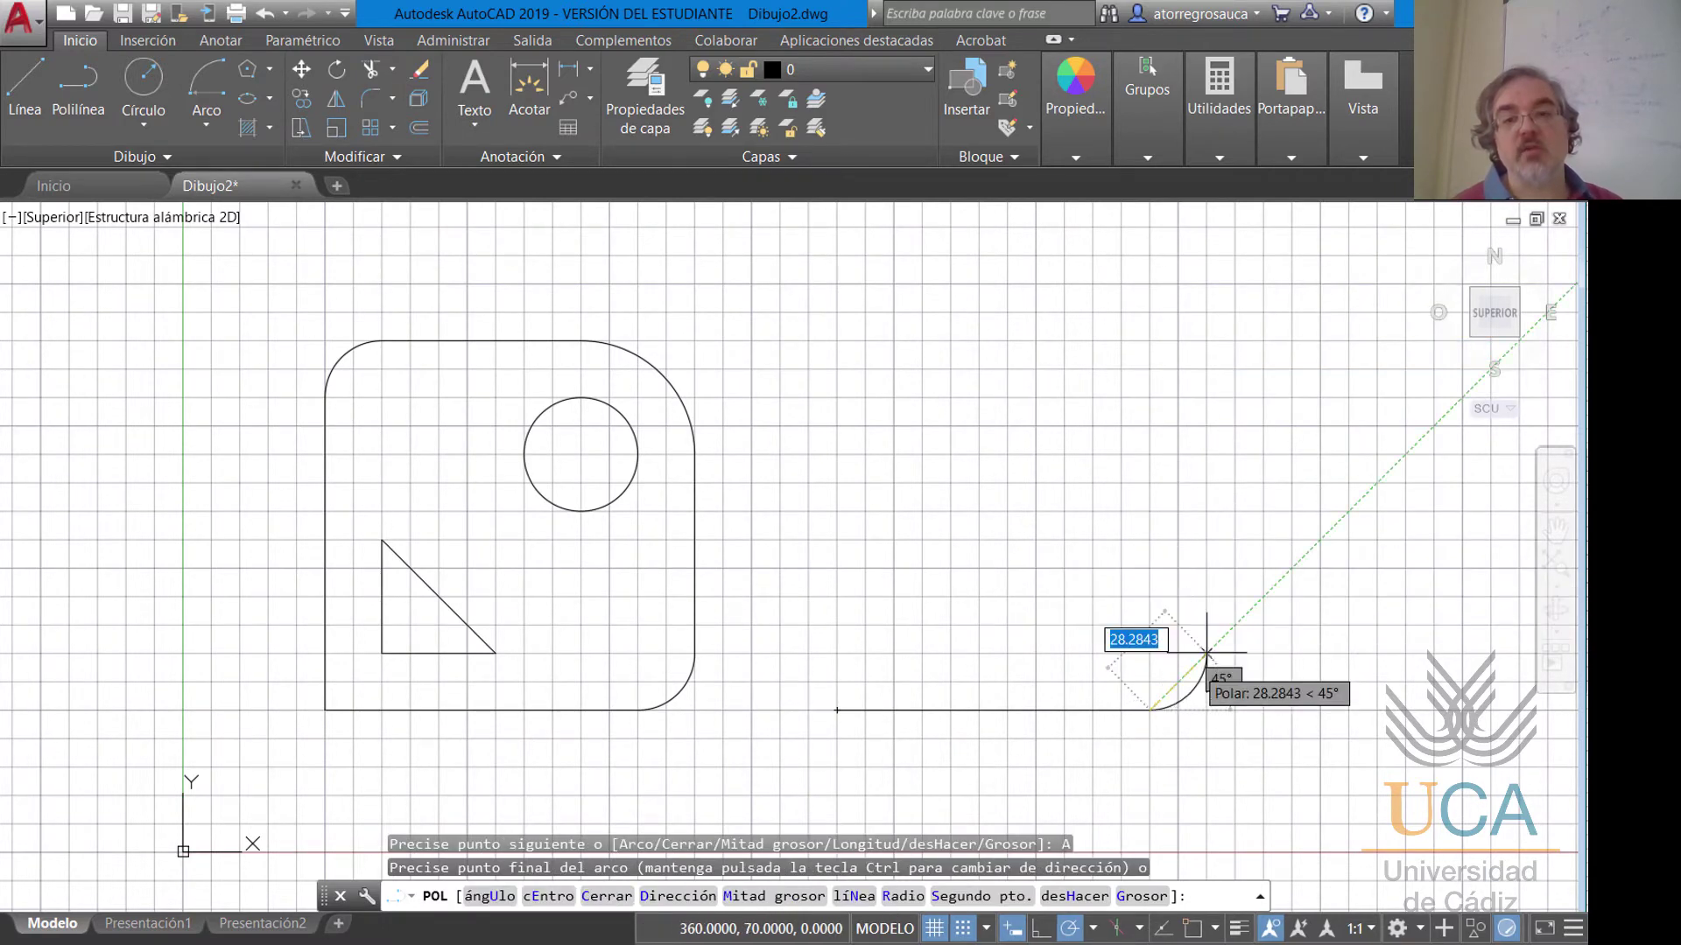
Continue the polyline with a vertical line up to 360,140 and a large tangent corner arc to 320,180.
right_click(1247, 499)
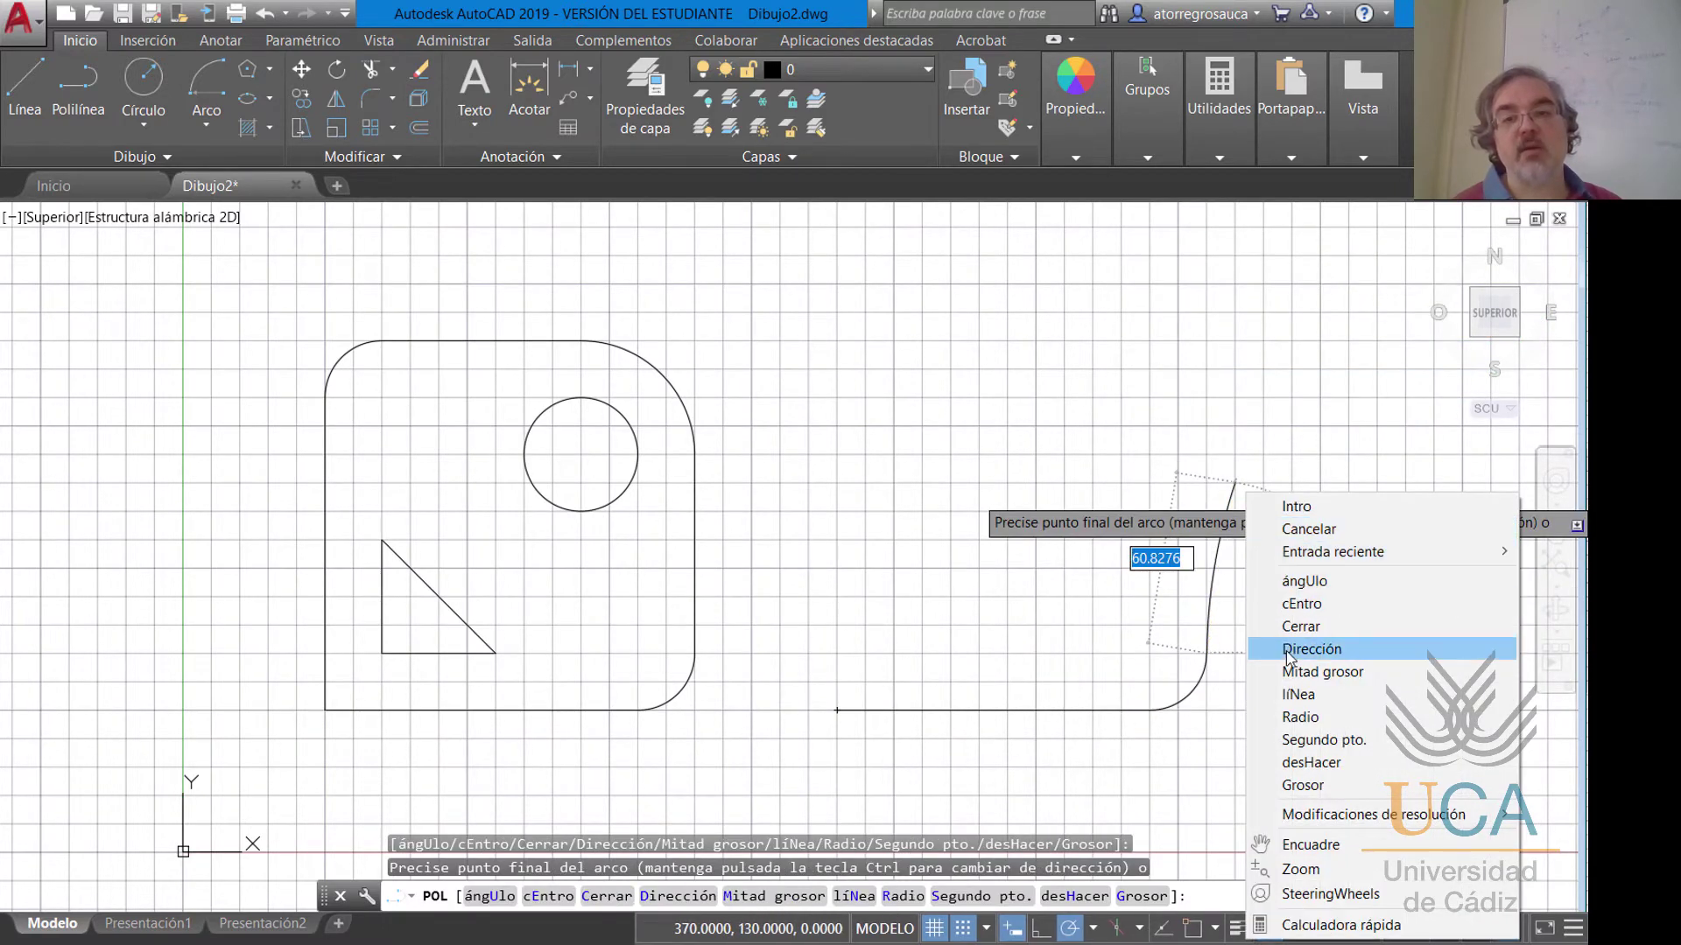
left_click(1298, 694)
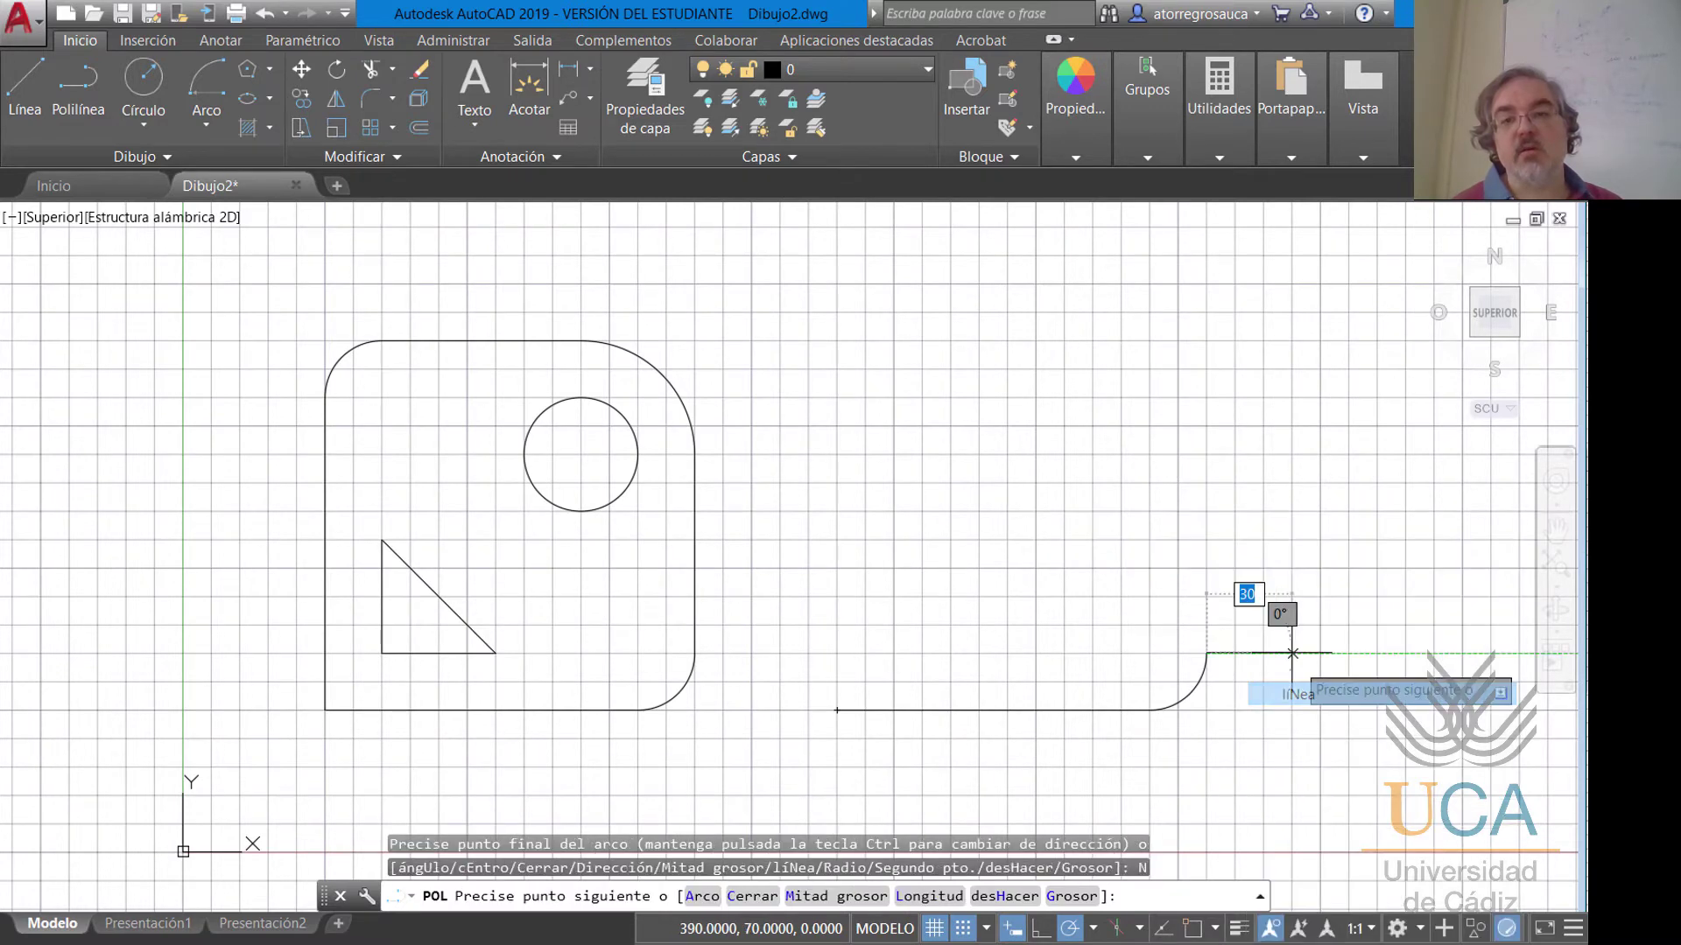
left_click(1206, 453)
right_click(1234, 399)
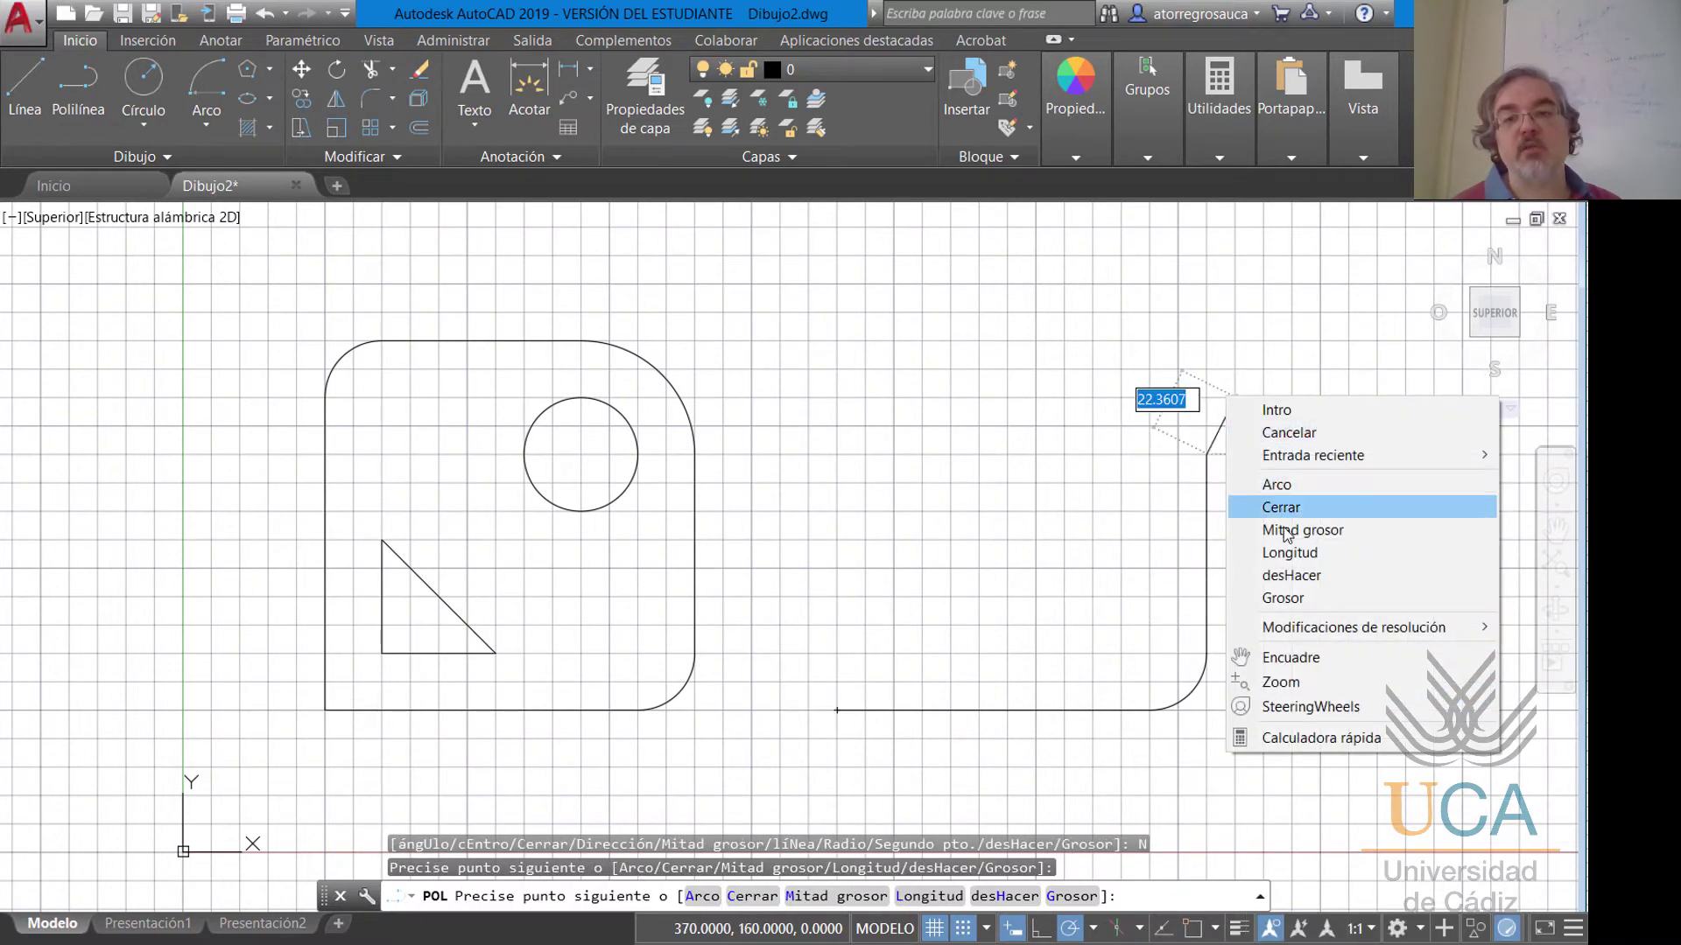
left_click(1283, 490)
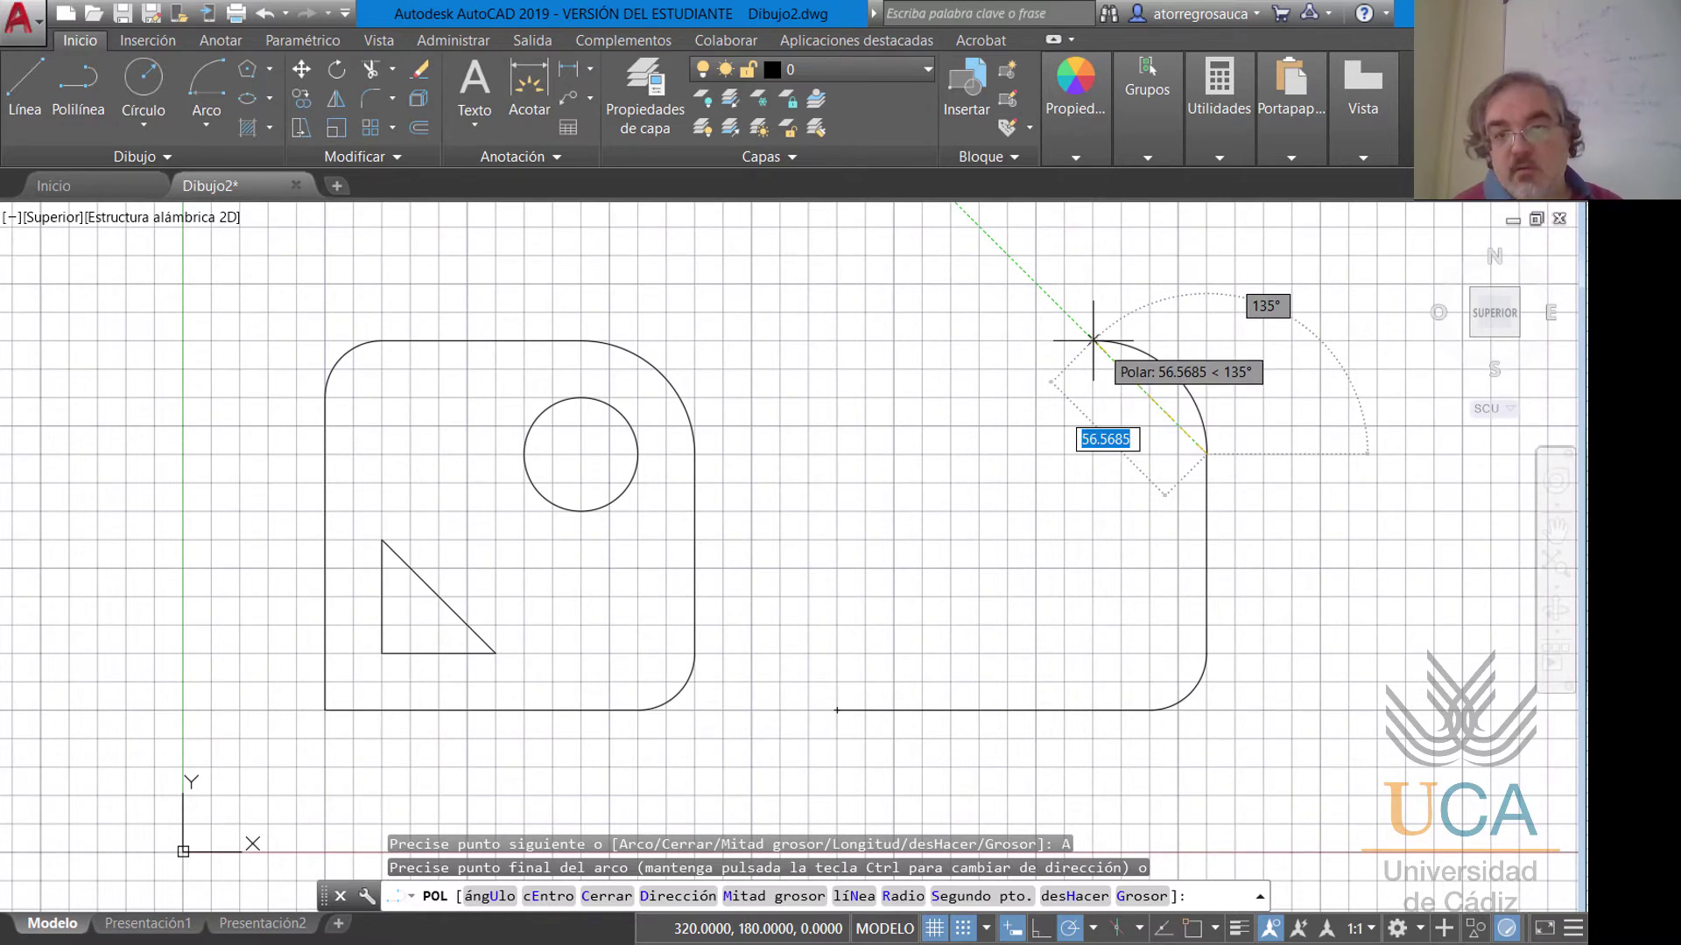
Continue the polyline with a horizontal top edge to 250,180 and a tangent corner arc to 230,160.
right_click(980, 340)
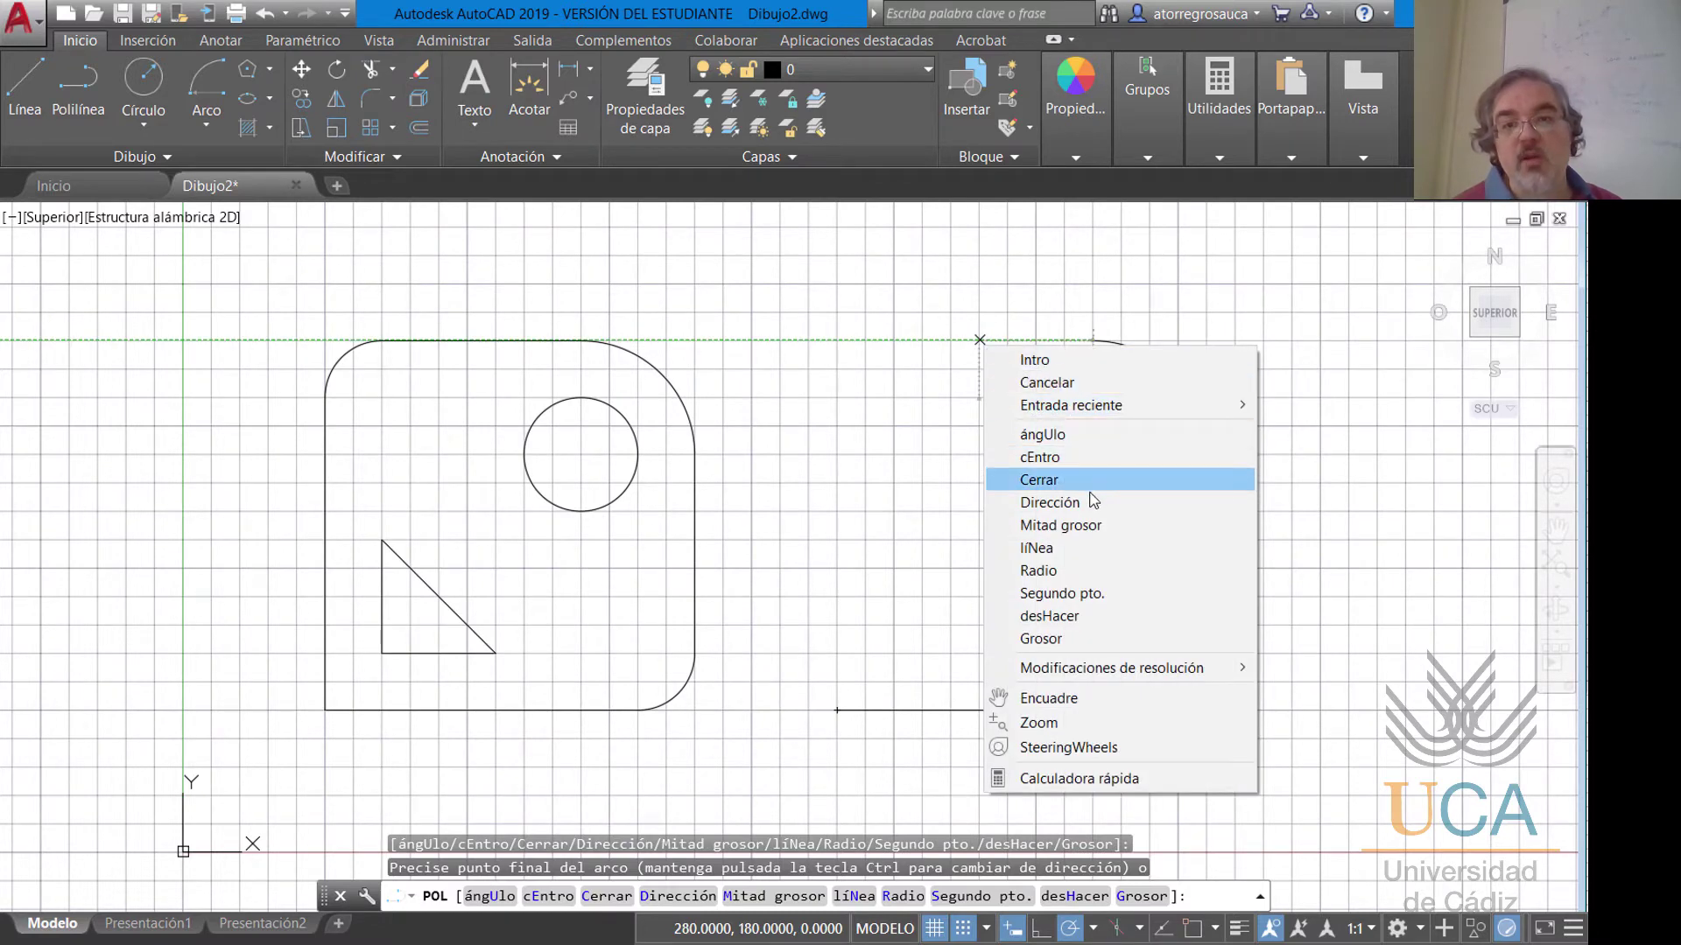
left_click(1041, 548)
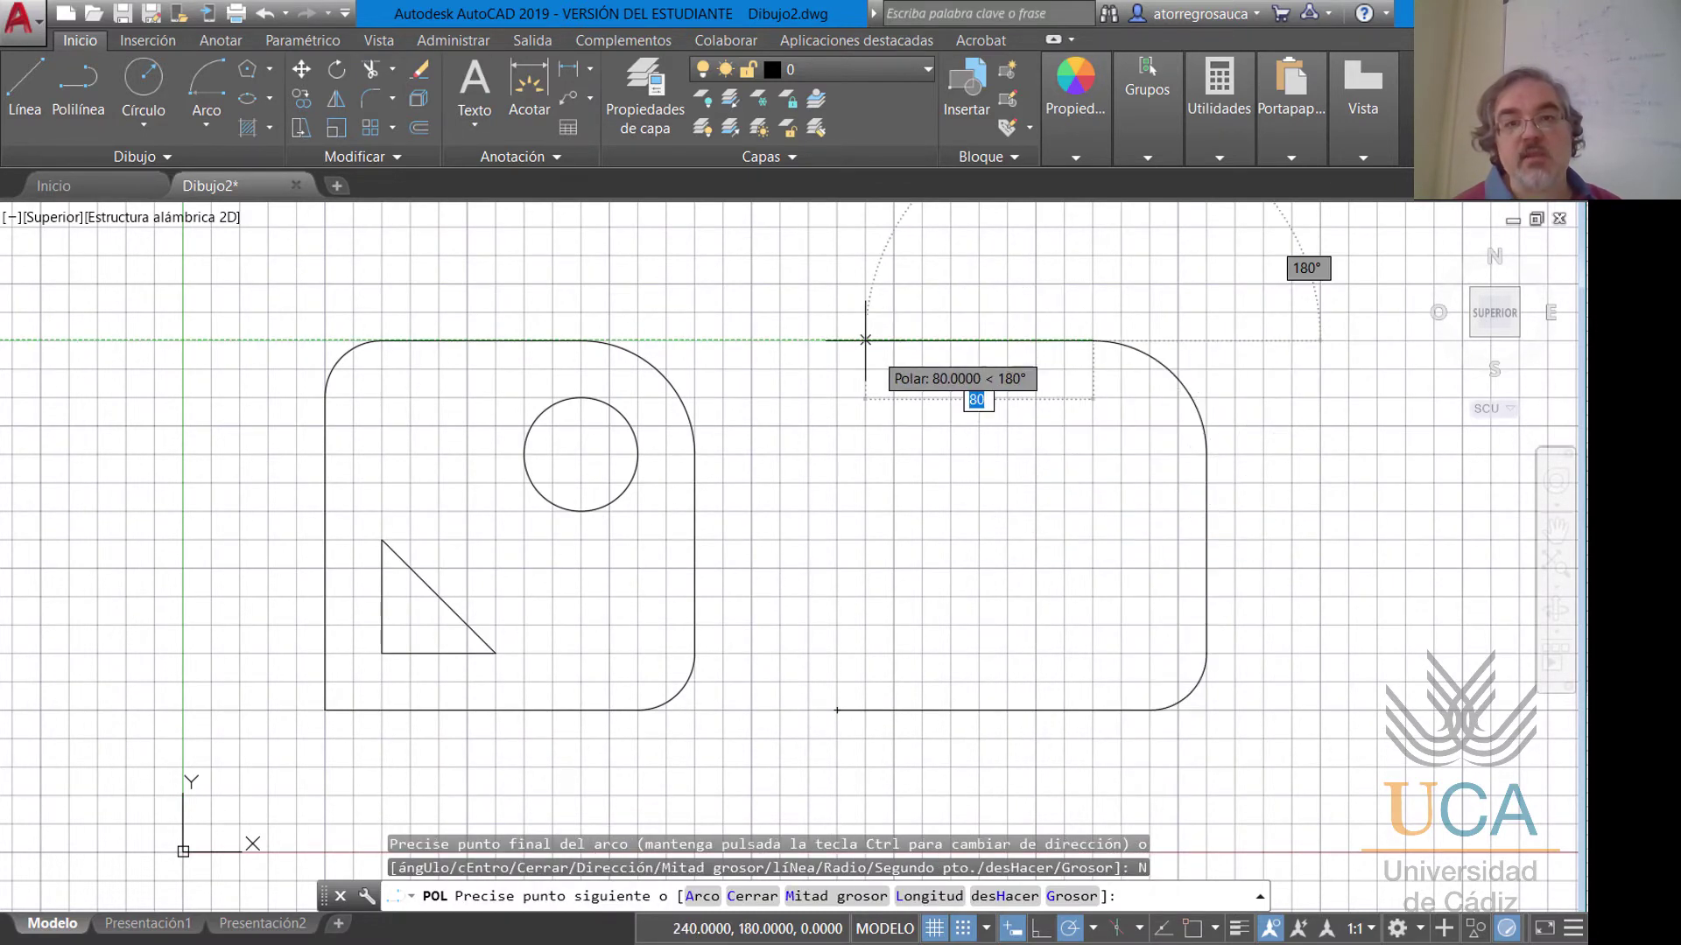
left_click(893, 340)
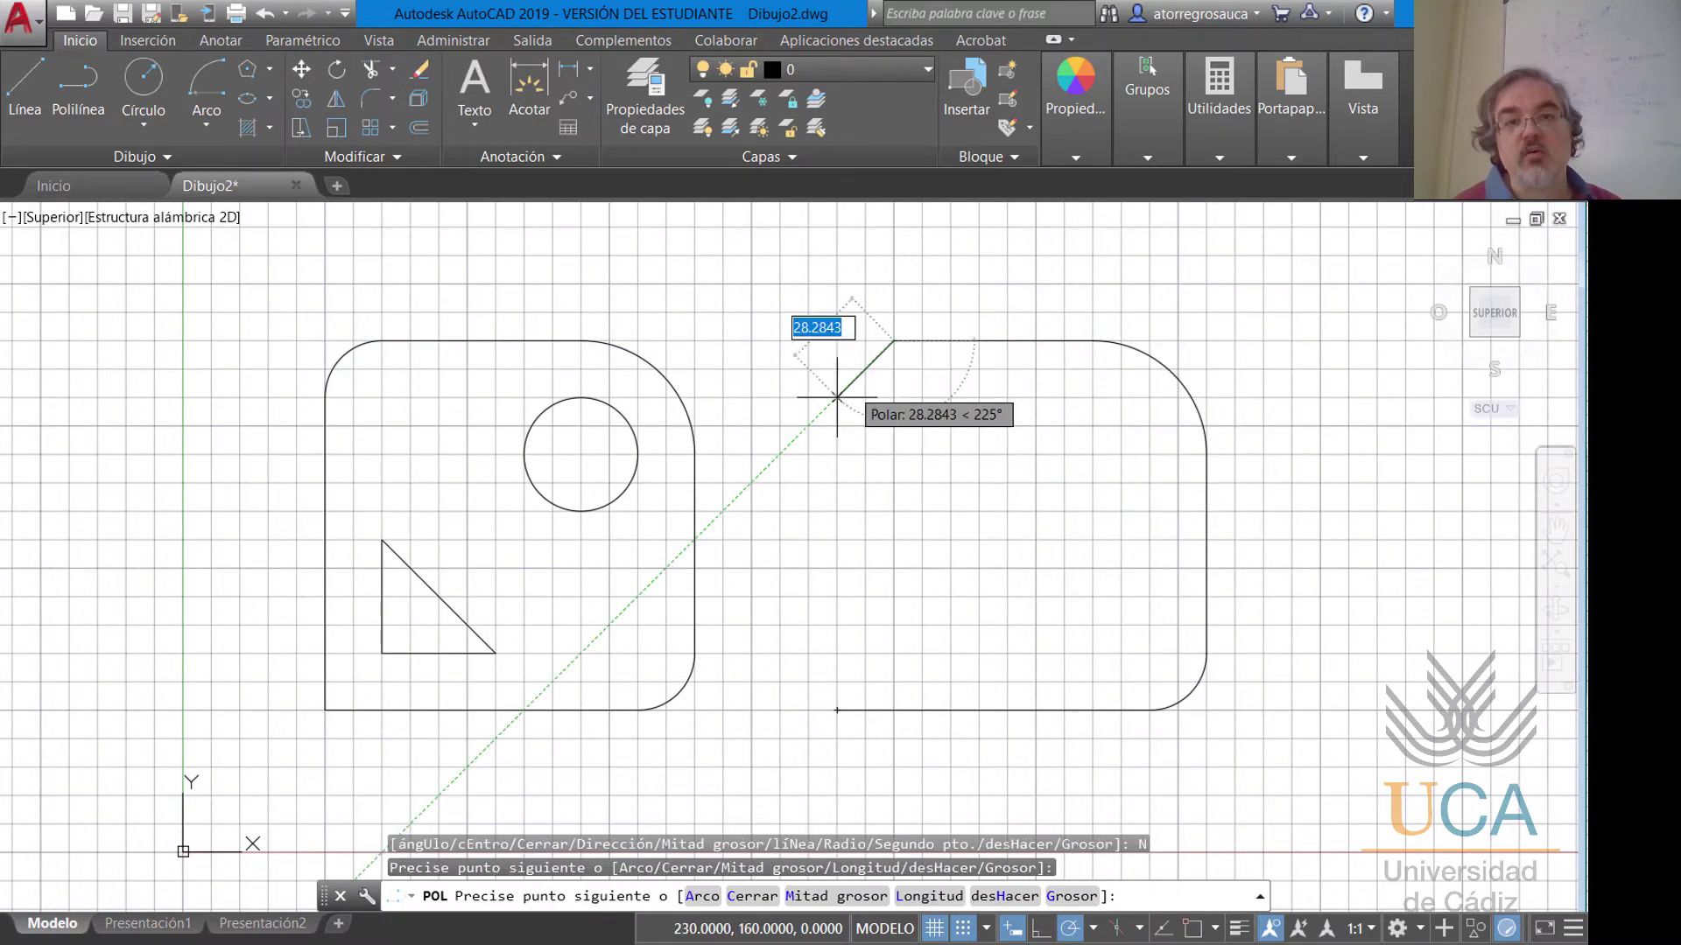
right_click(838, 396)
left_click(902, 474)
left_click(838, 397)
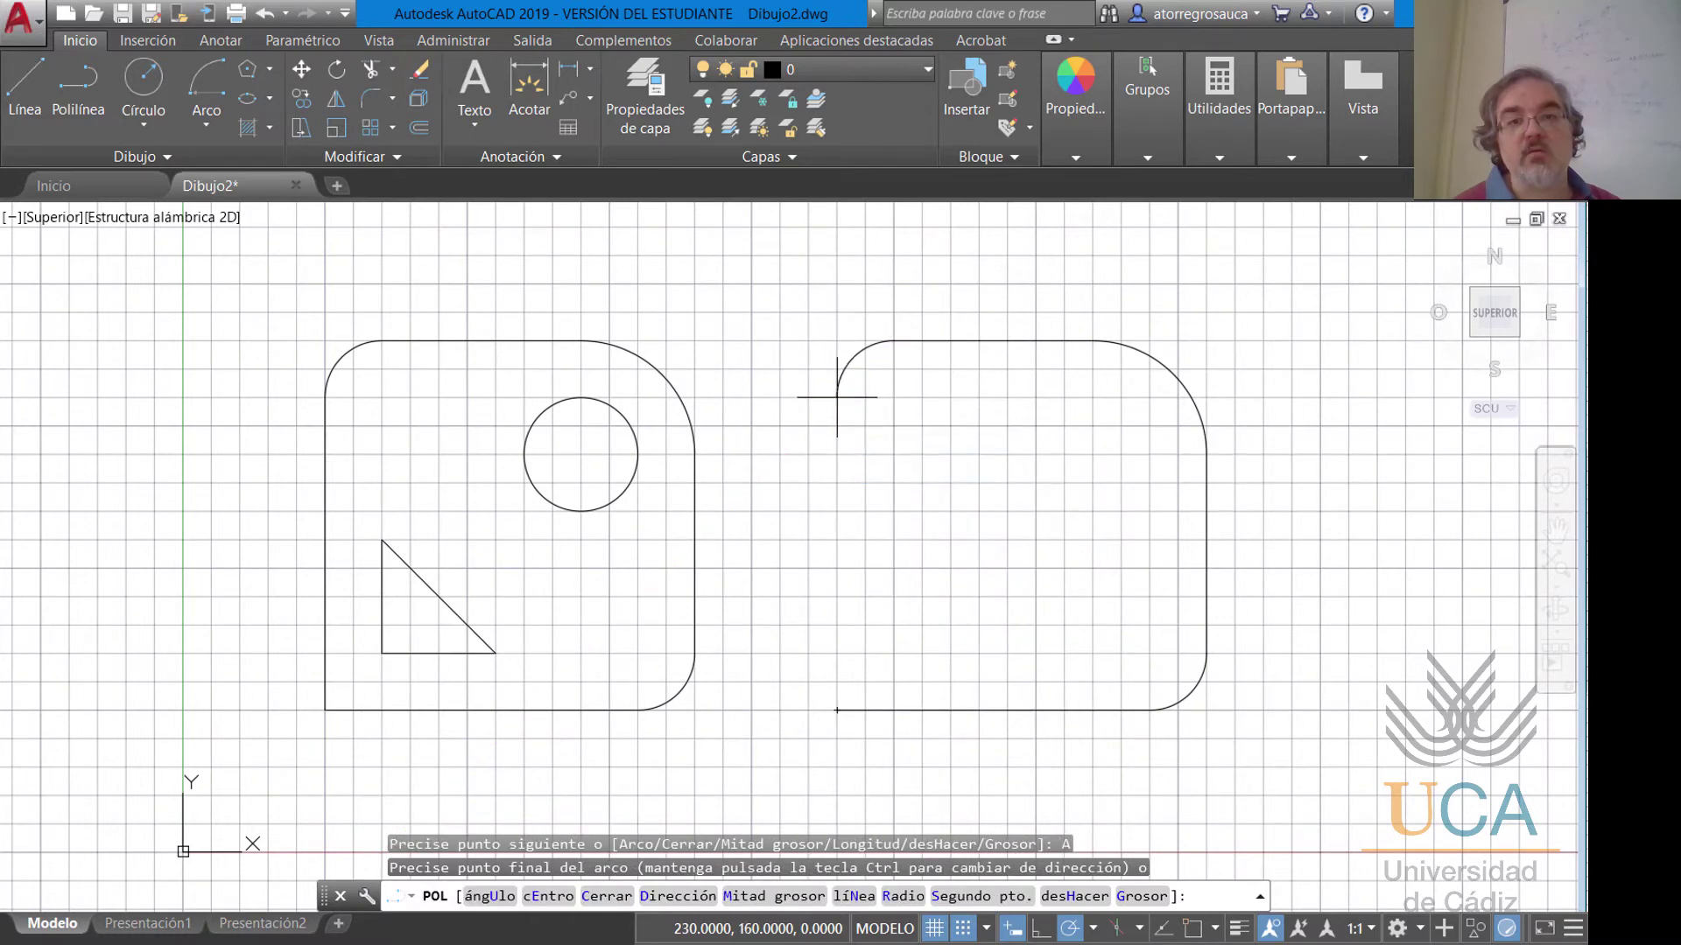
Return the polyline to line mode and close it with a straight vertical edge down to its start at 230,50.
right_click(838, 457)
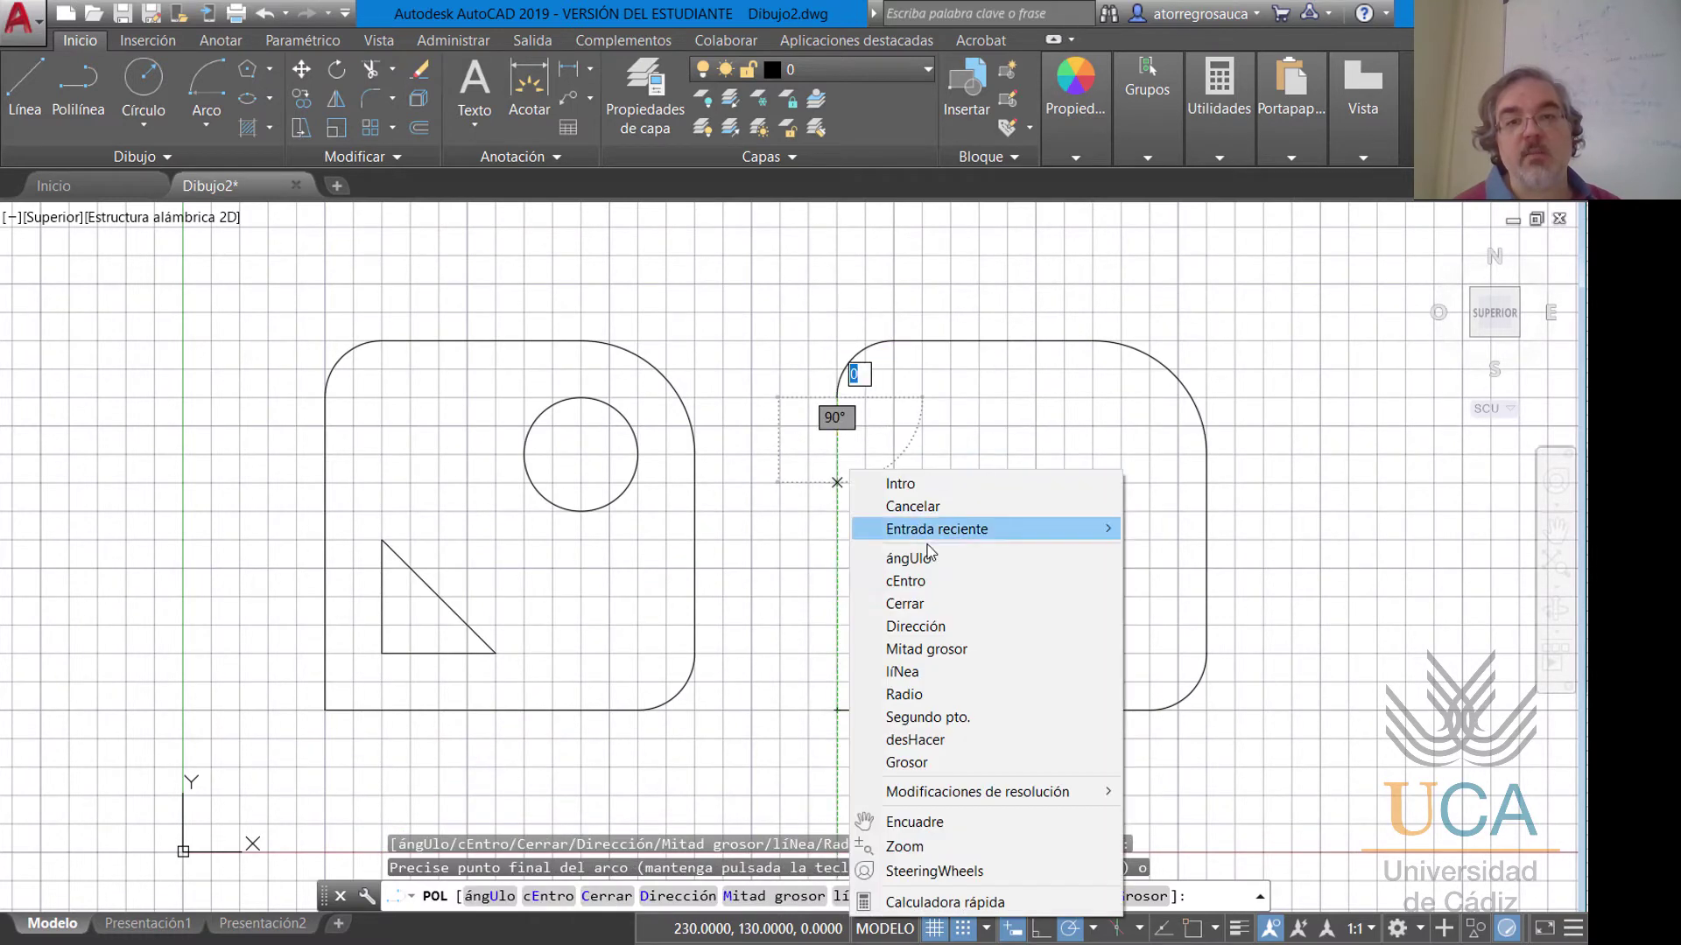
left_click(902, 672)
type("c")
key("Return")
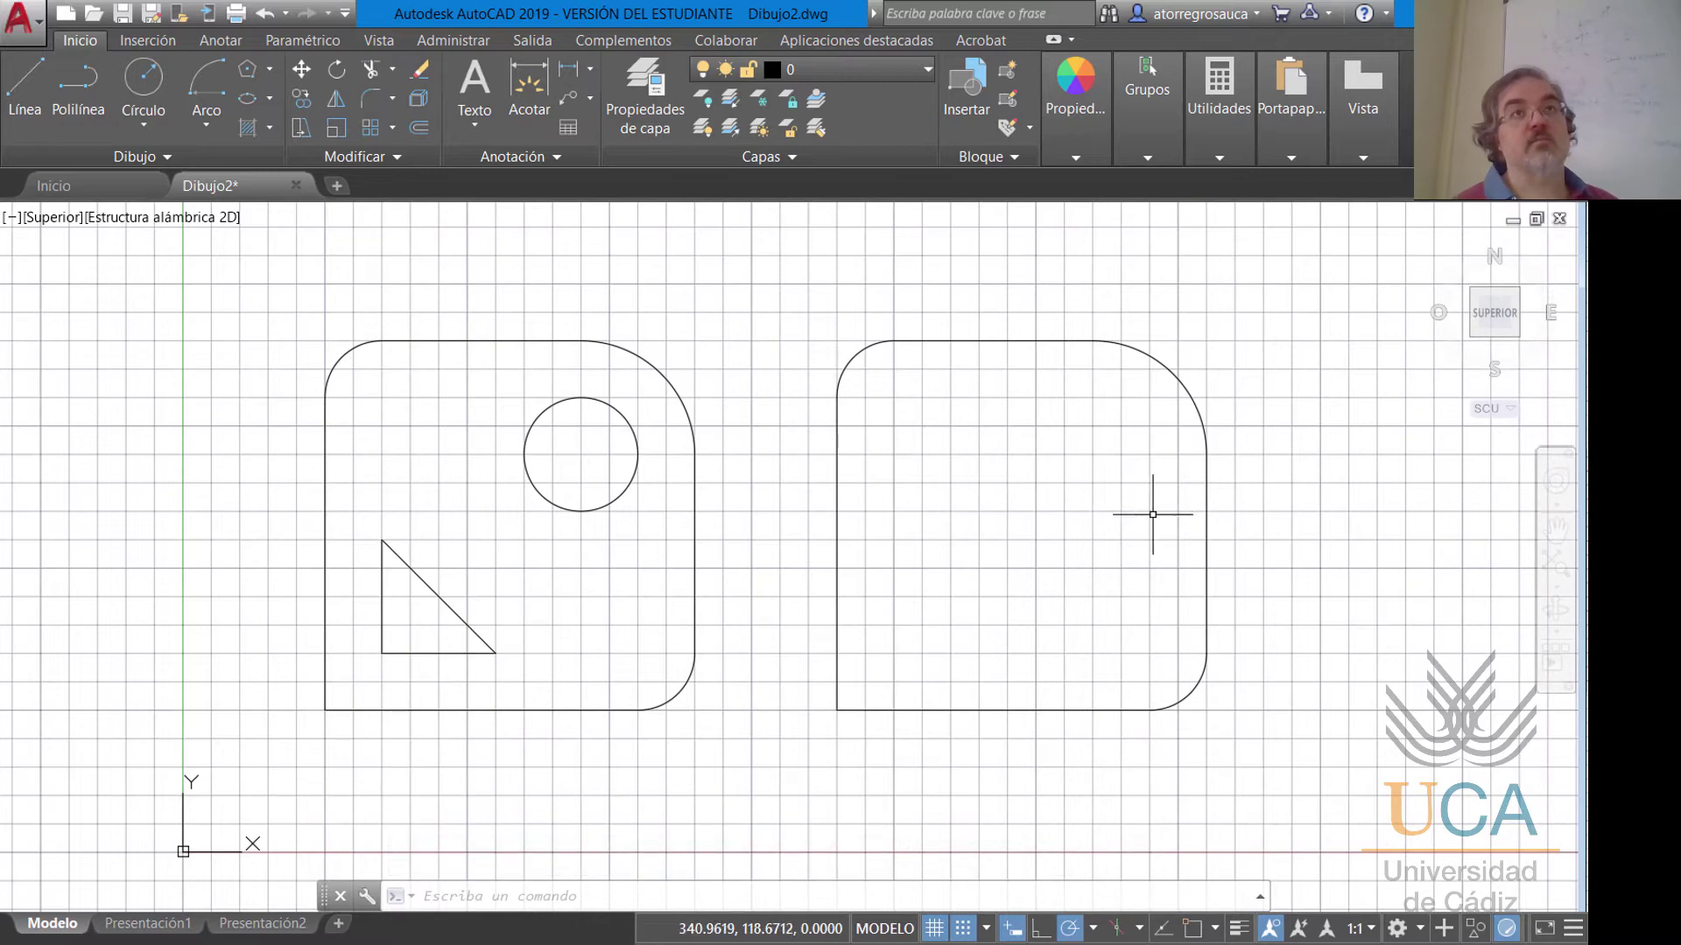
middle_click_drag(1114, 515, 903, 520)
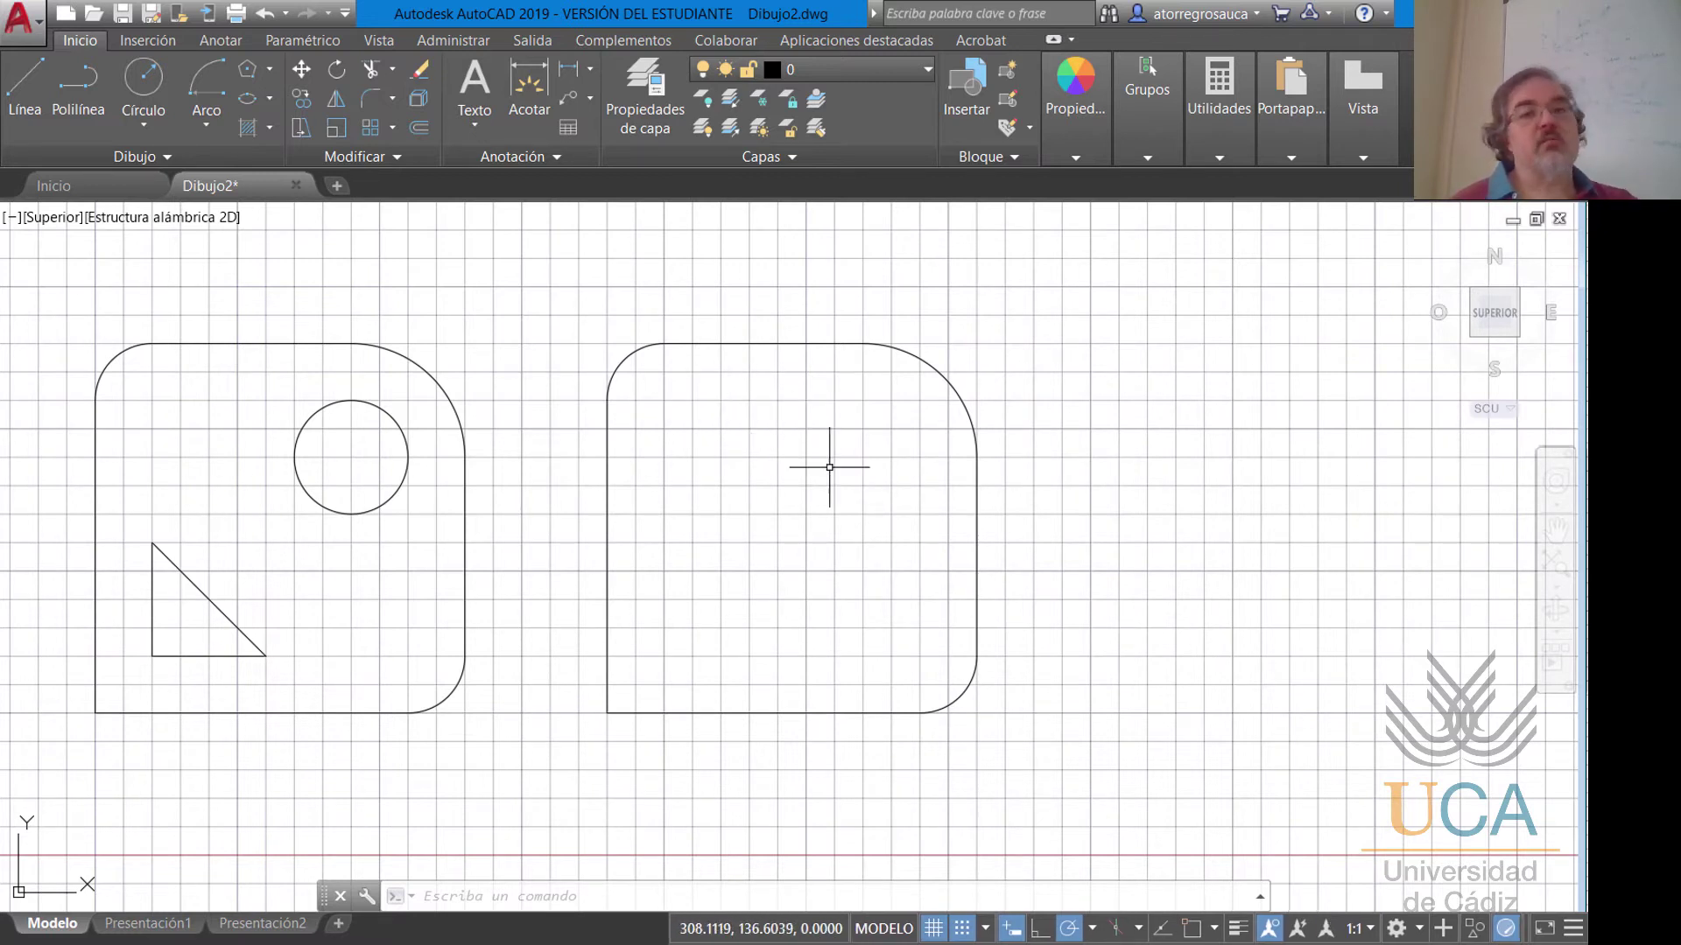
scroll(807, 438, "up", 2)
scroll(706, 468, "down", 2)
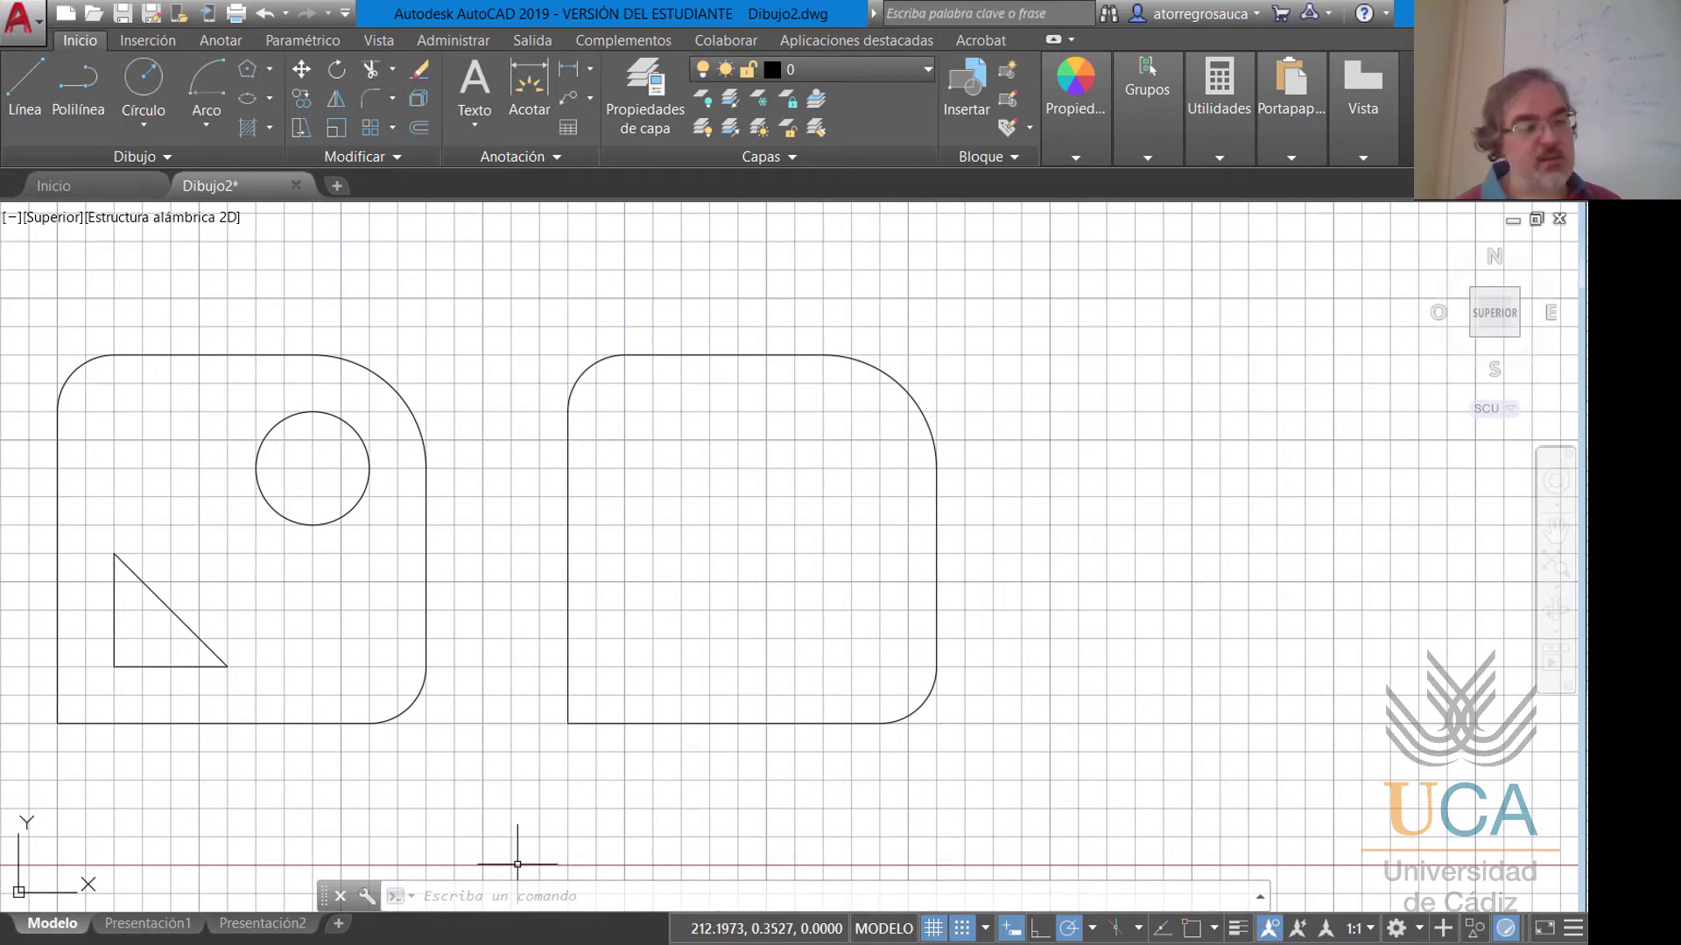
Switch to the practice PDF in the browser and examine the dimensions of the floppy disk drawing on page 3.
key("alt+Tab")
scroll(1050, 709, "down", 10)
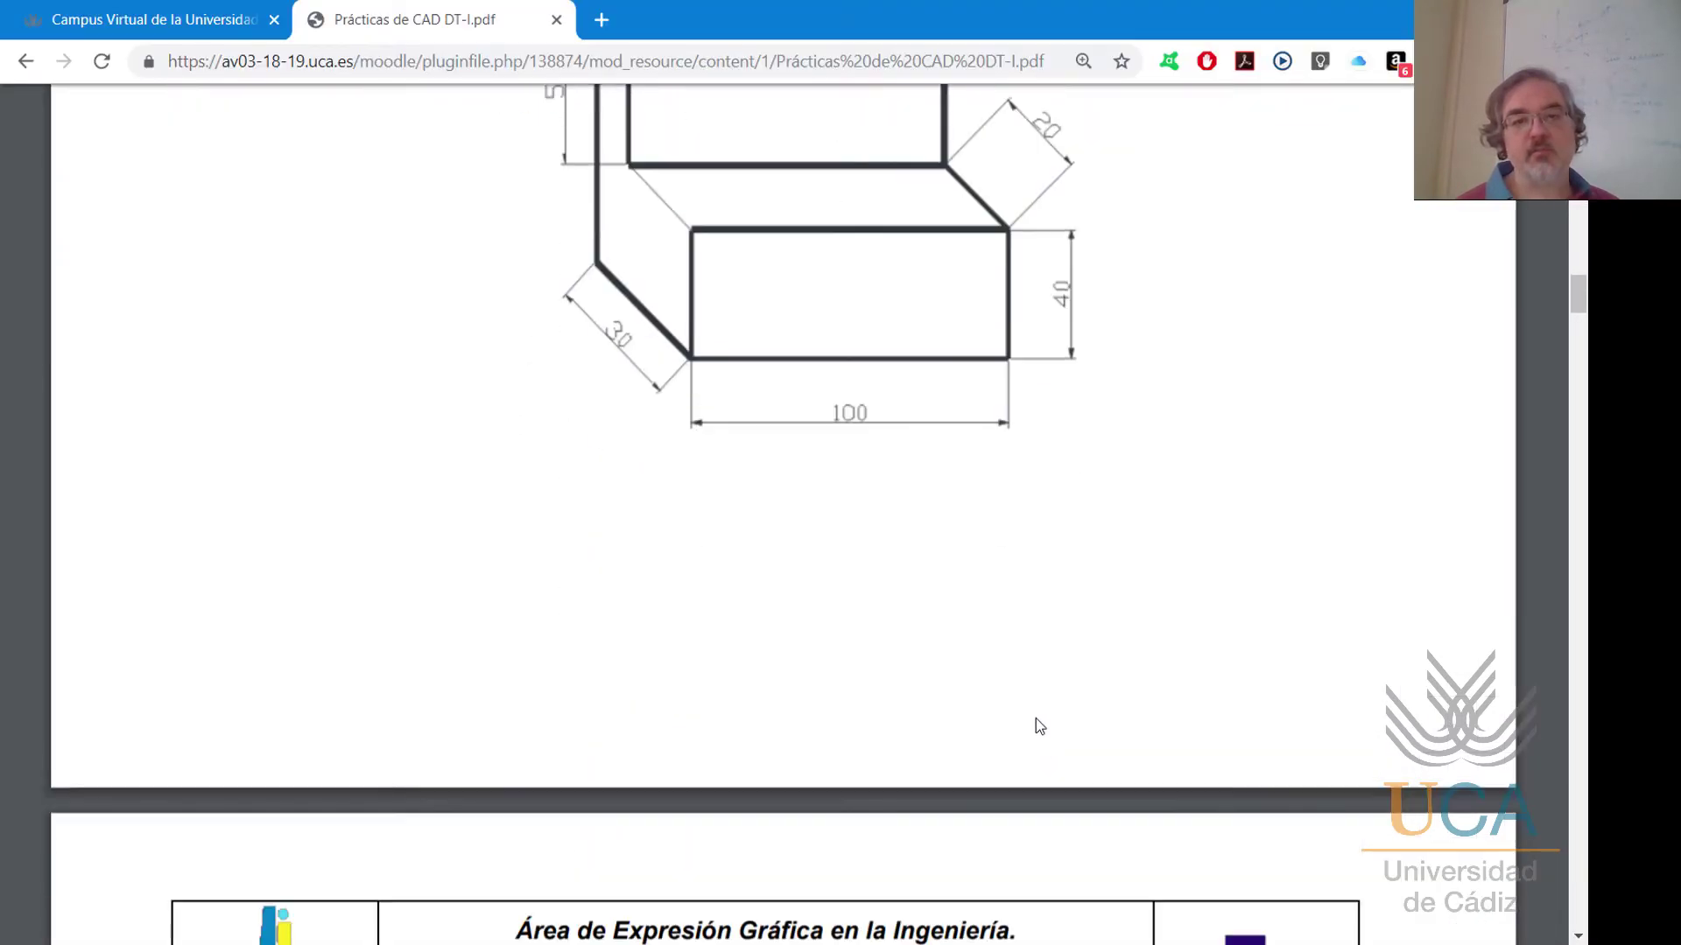
scroll(1036, 722, "down", 5)
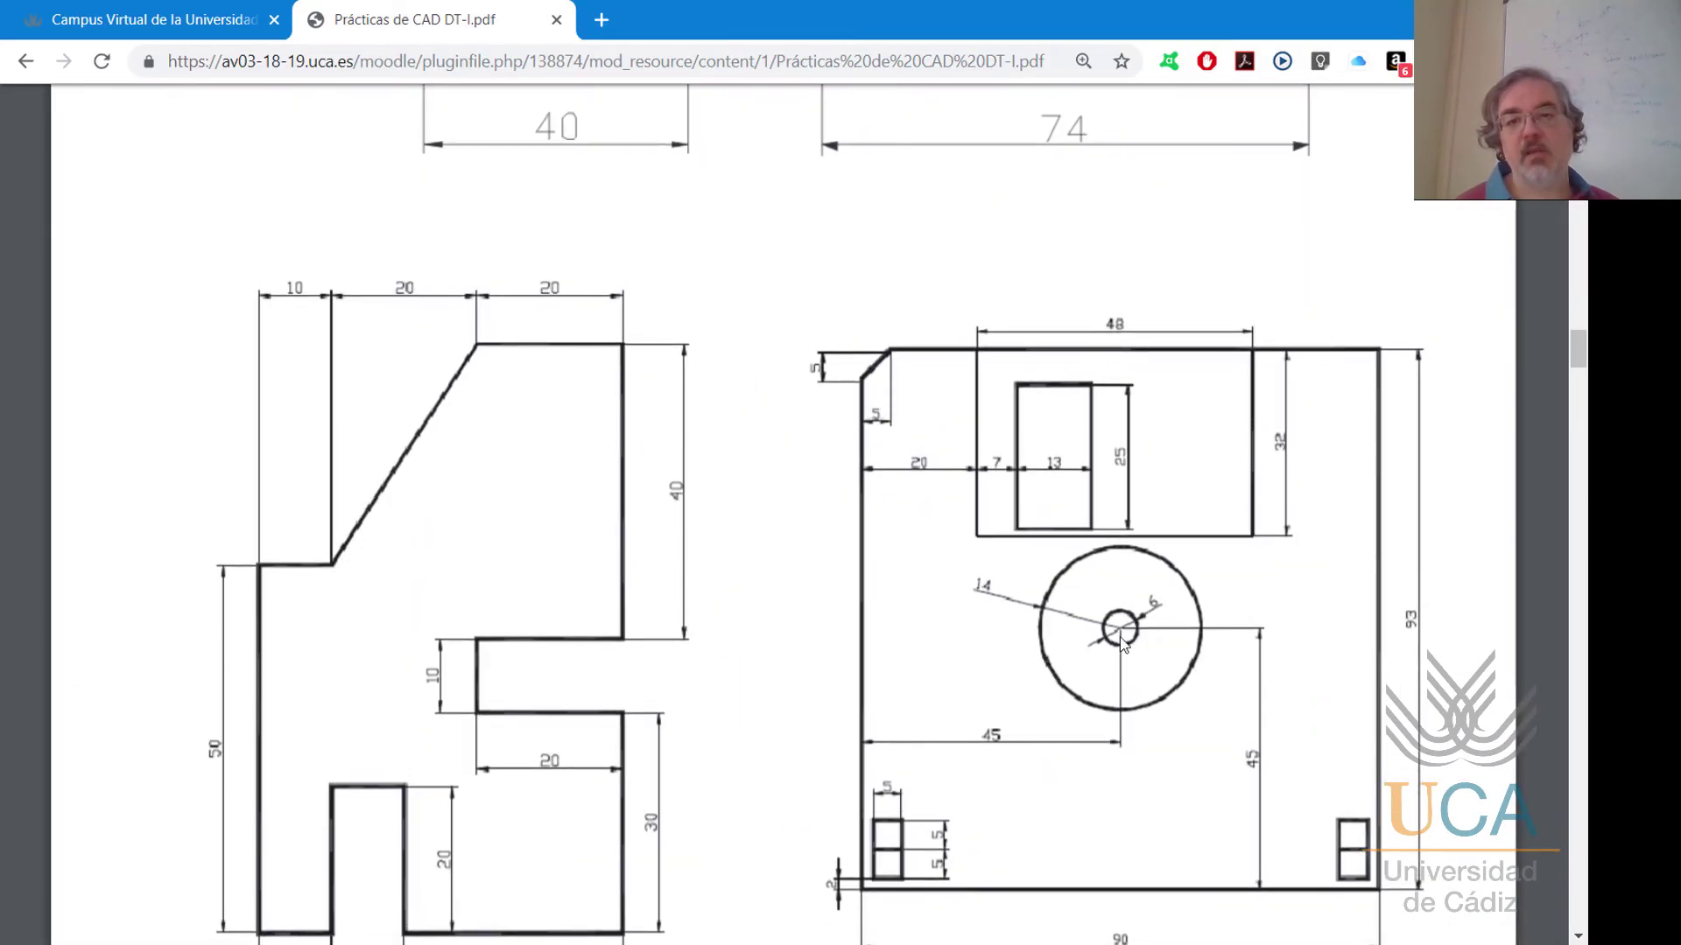
scroll(1124, 643, "down", 1)
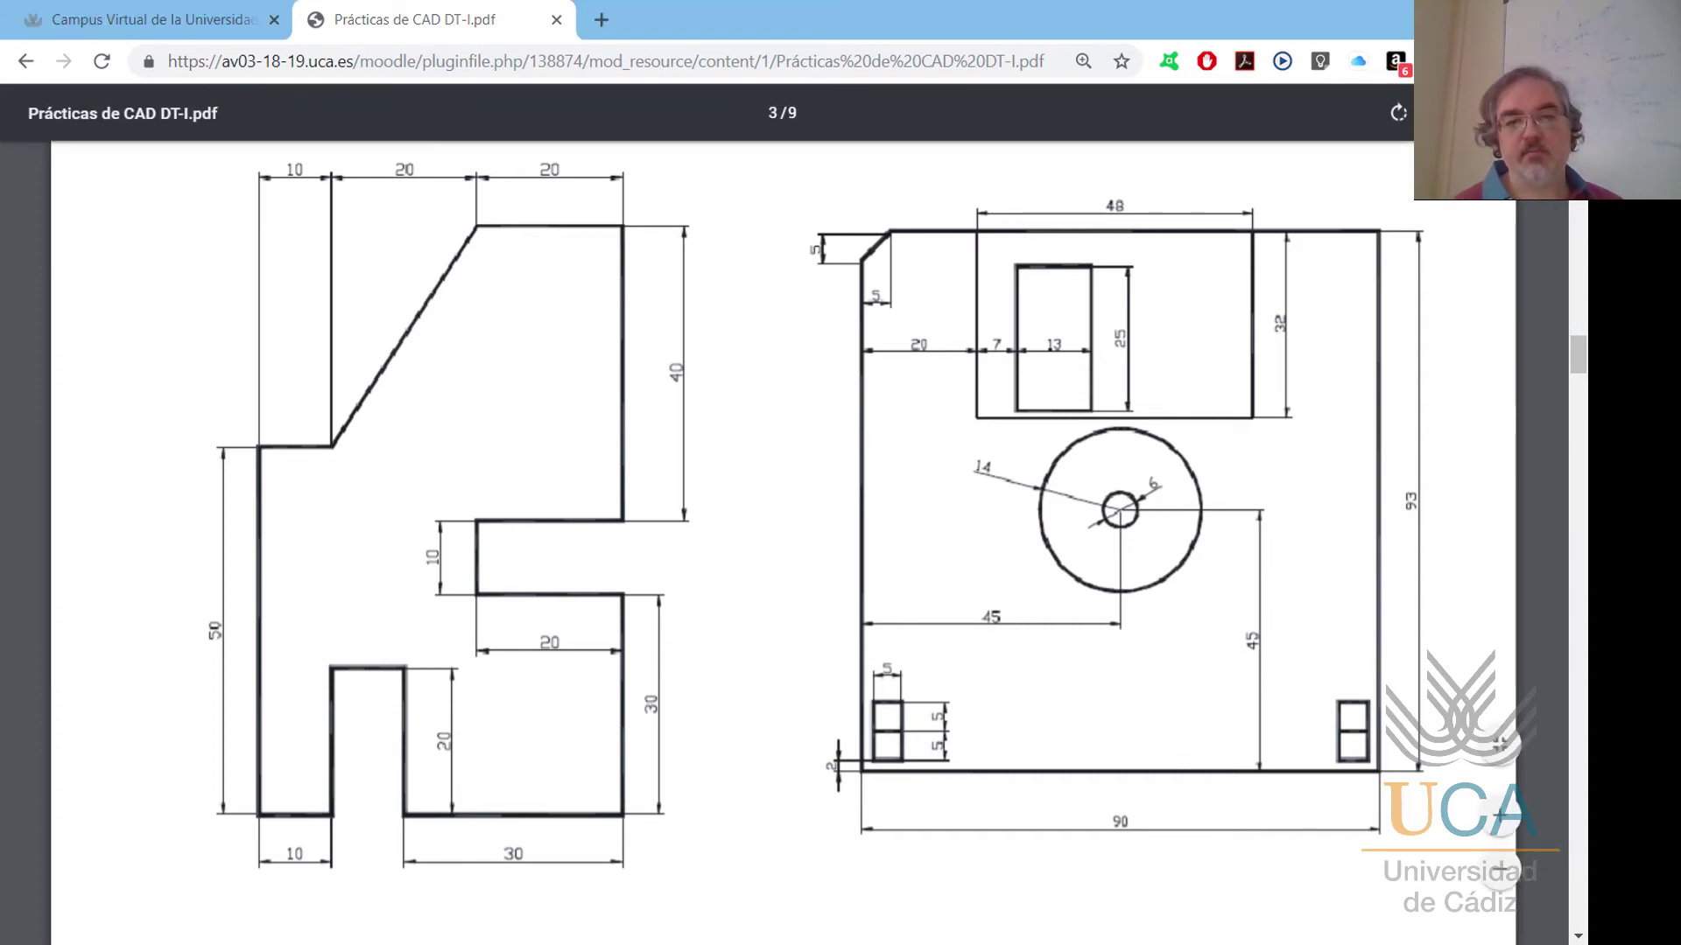
Switch back to AutoCAD and set the snap spacing to 1 in both X and Y.
key("alt+Tab")
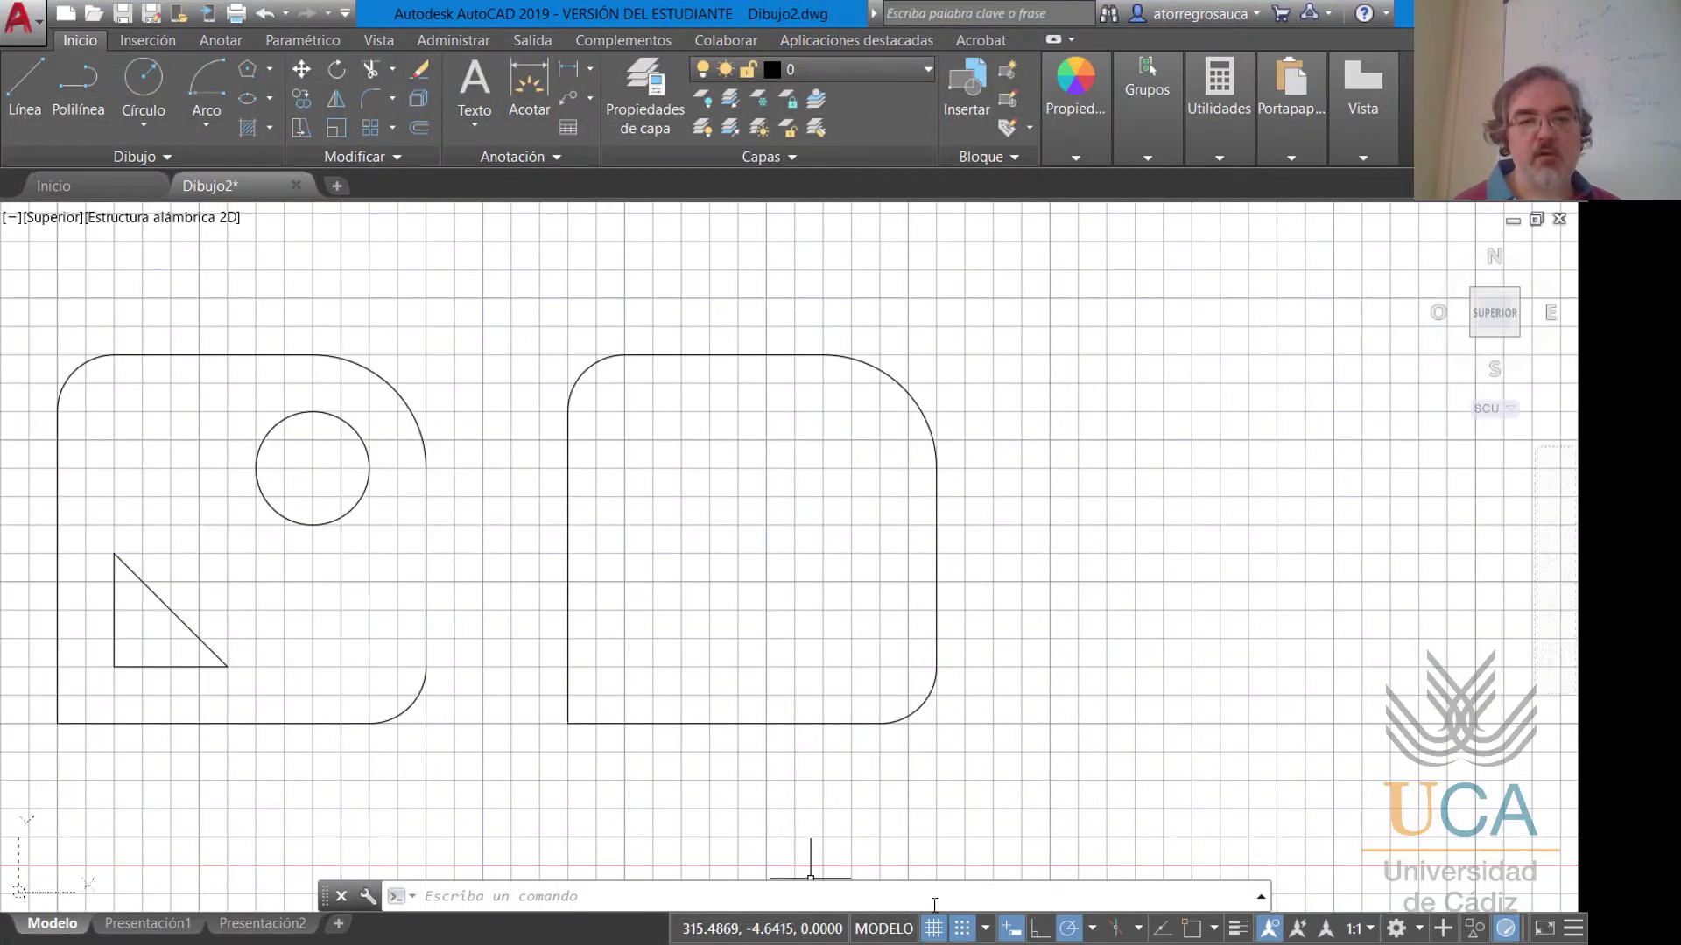
left_click(983, 929)
left_click(996, 902)
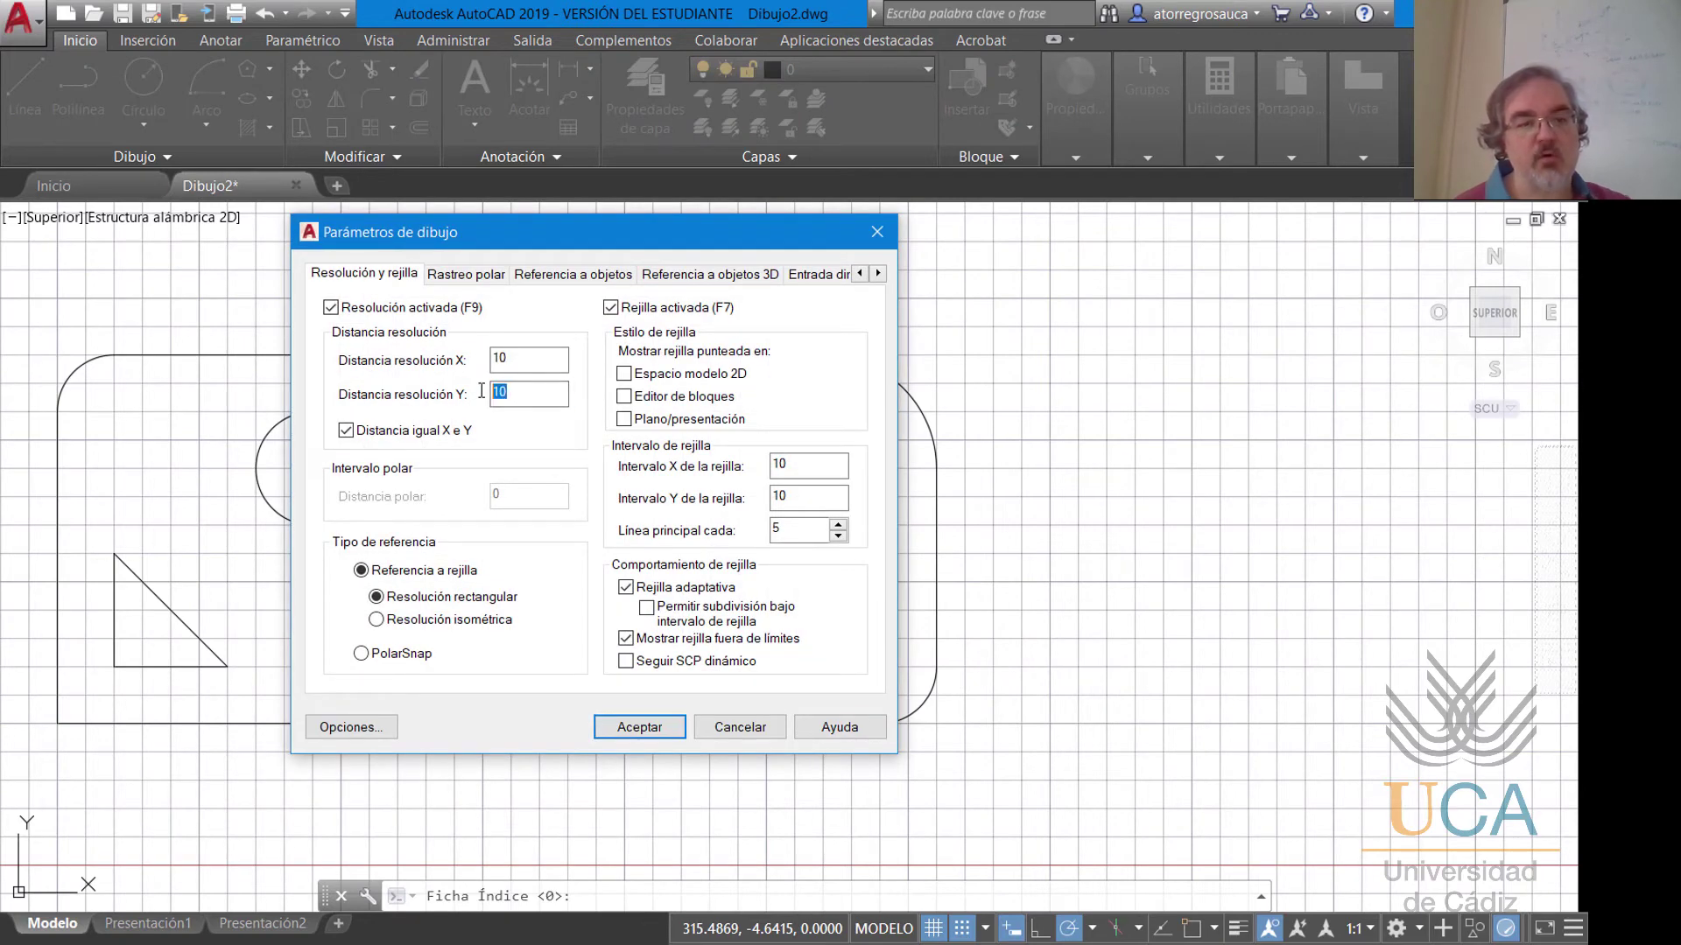
left_click(643, 725)
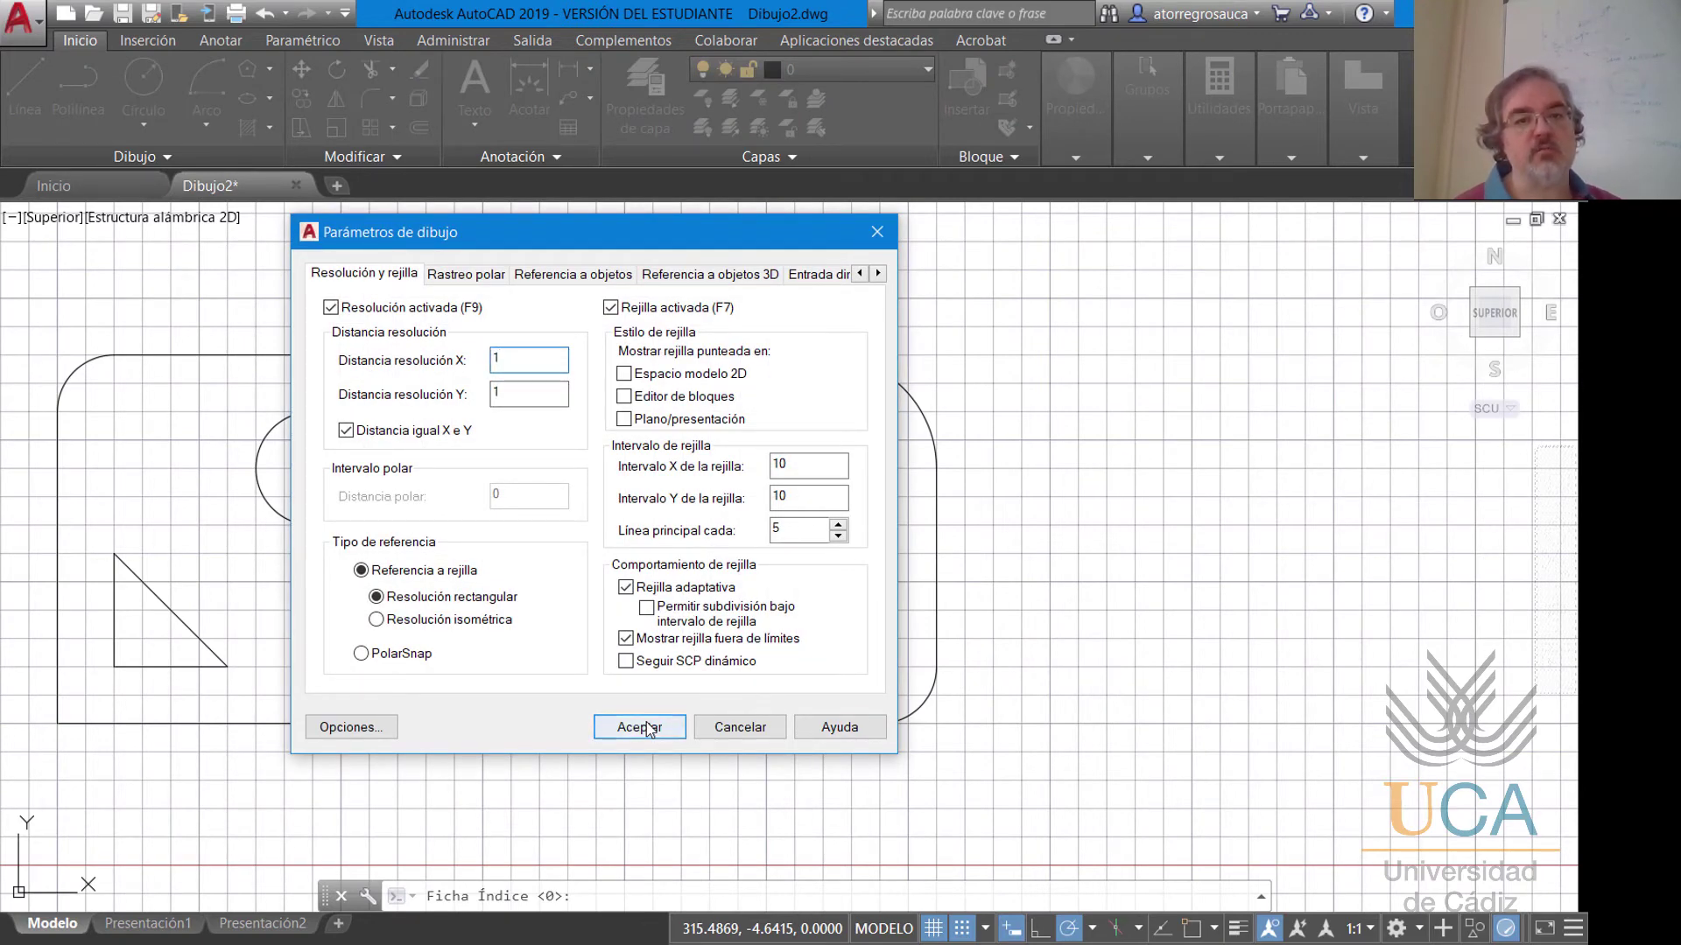
Draw the floppy disk's bottom edge as a horizontal line 90 long from 400,50 to 490,50.
mouse_move(1041, 694)
middle_mouse_down()
mouse_move(885, 630)
mouse_move(729, 598)
middle_mouse_up()
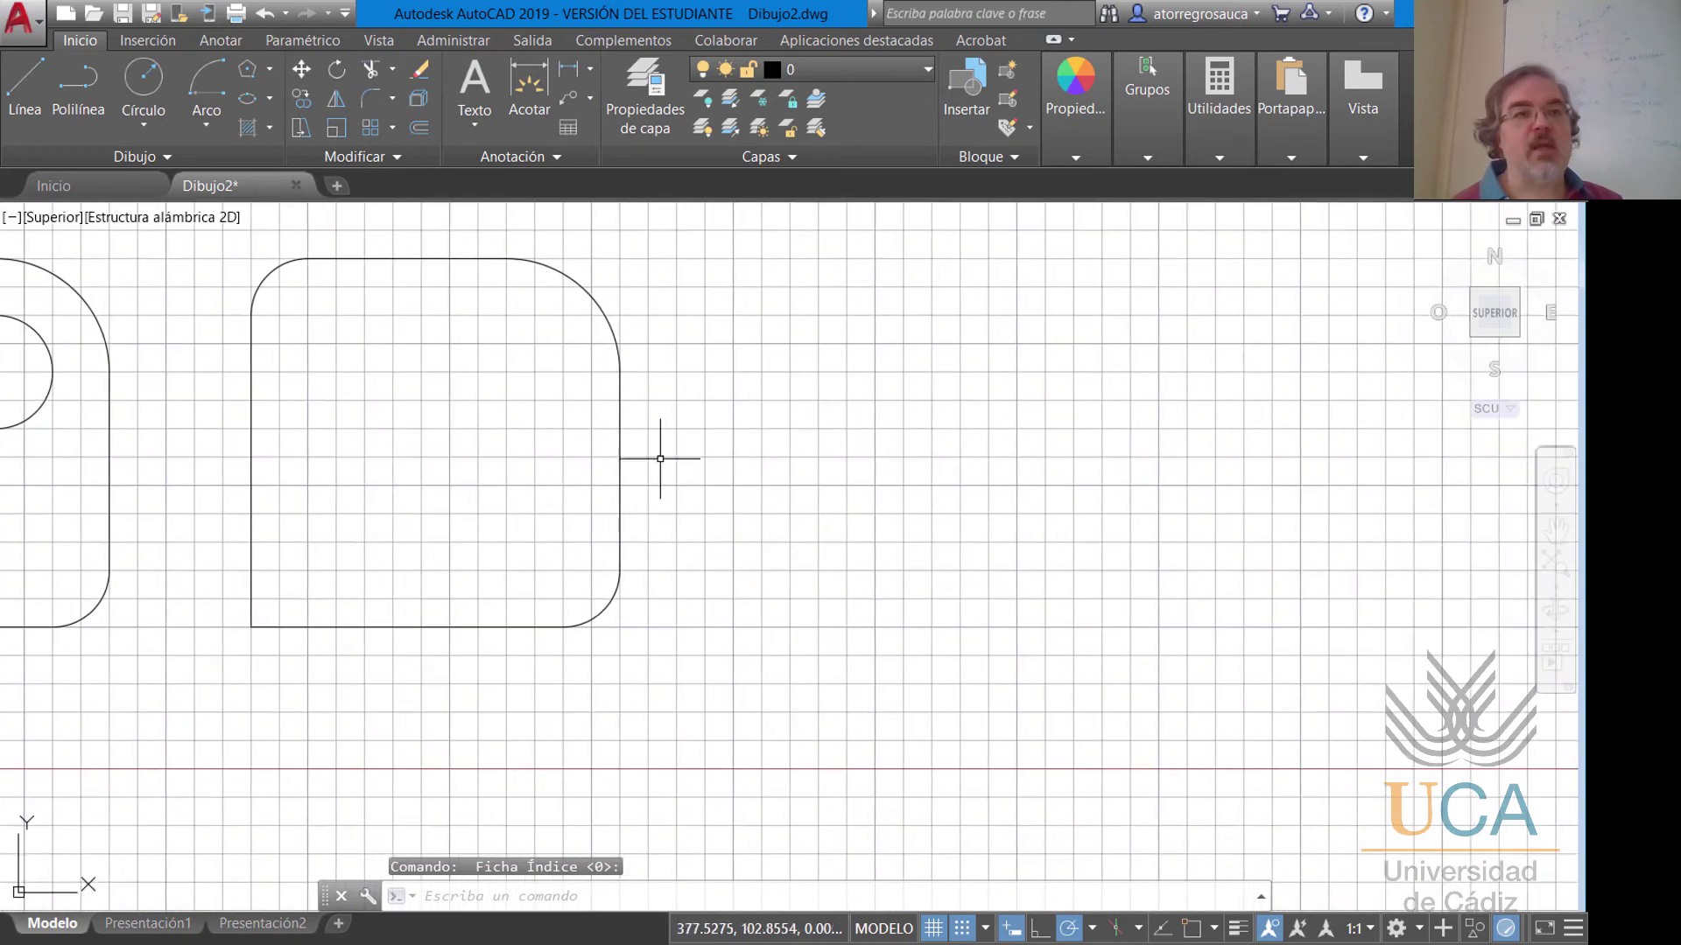
left_click(19, 97)
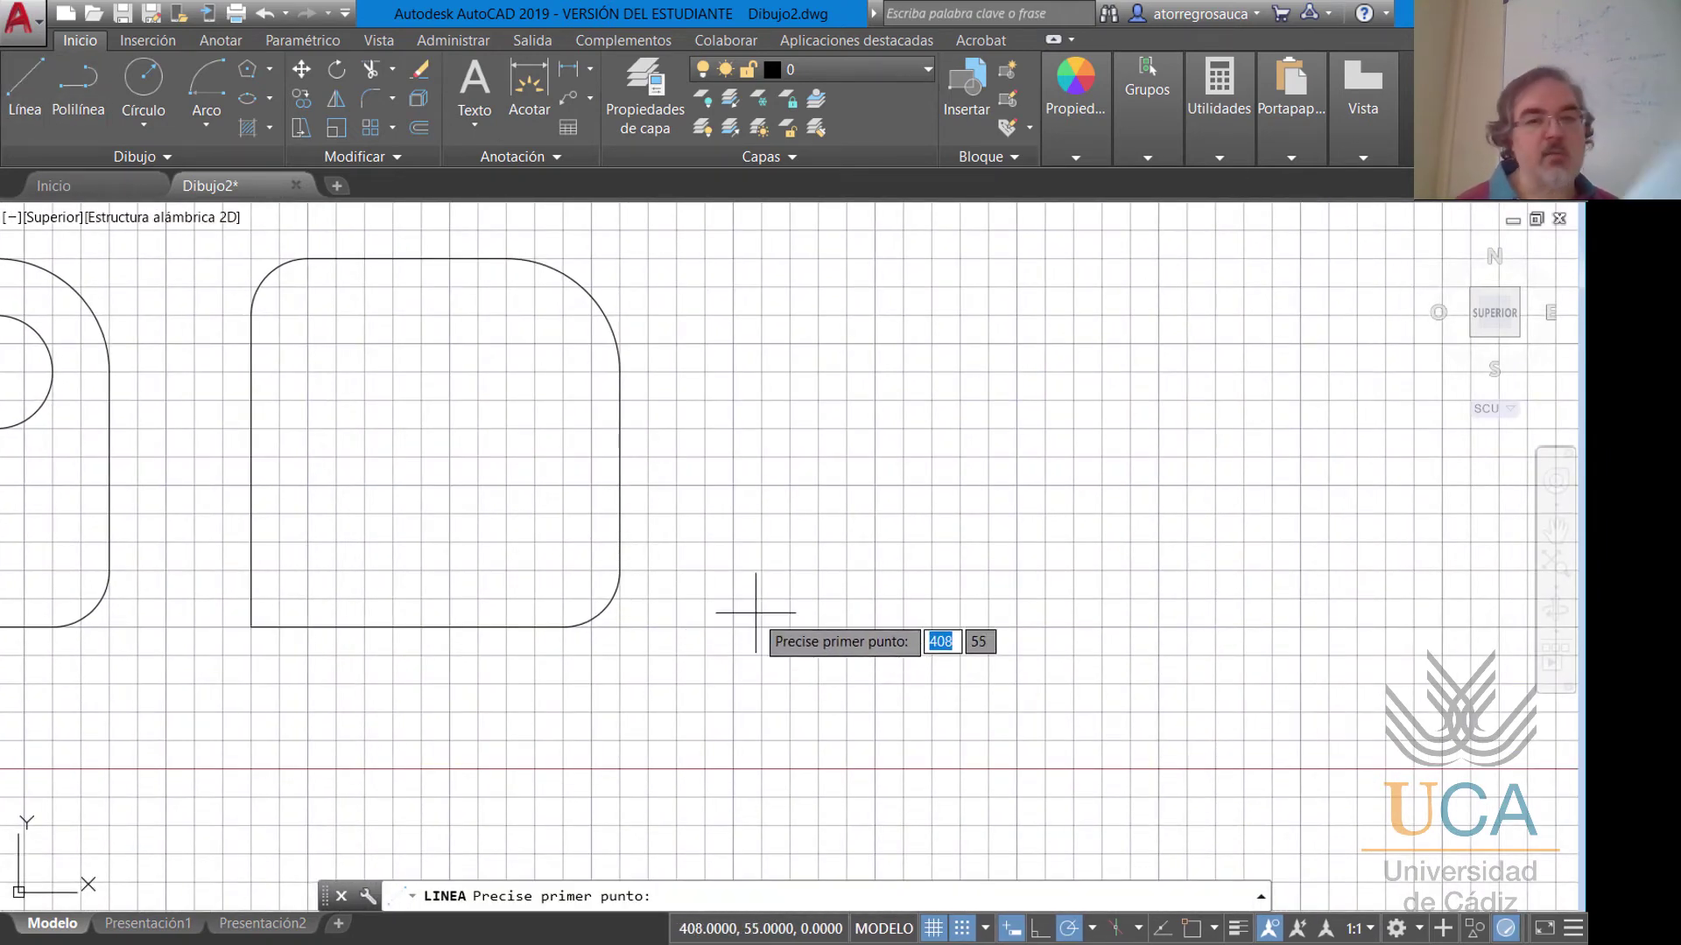
scroll(739, 627, "up", 4)
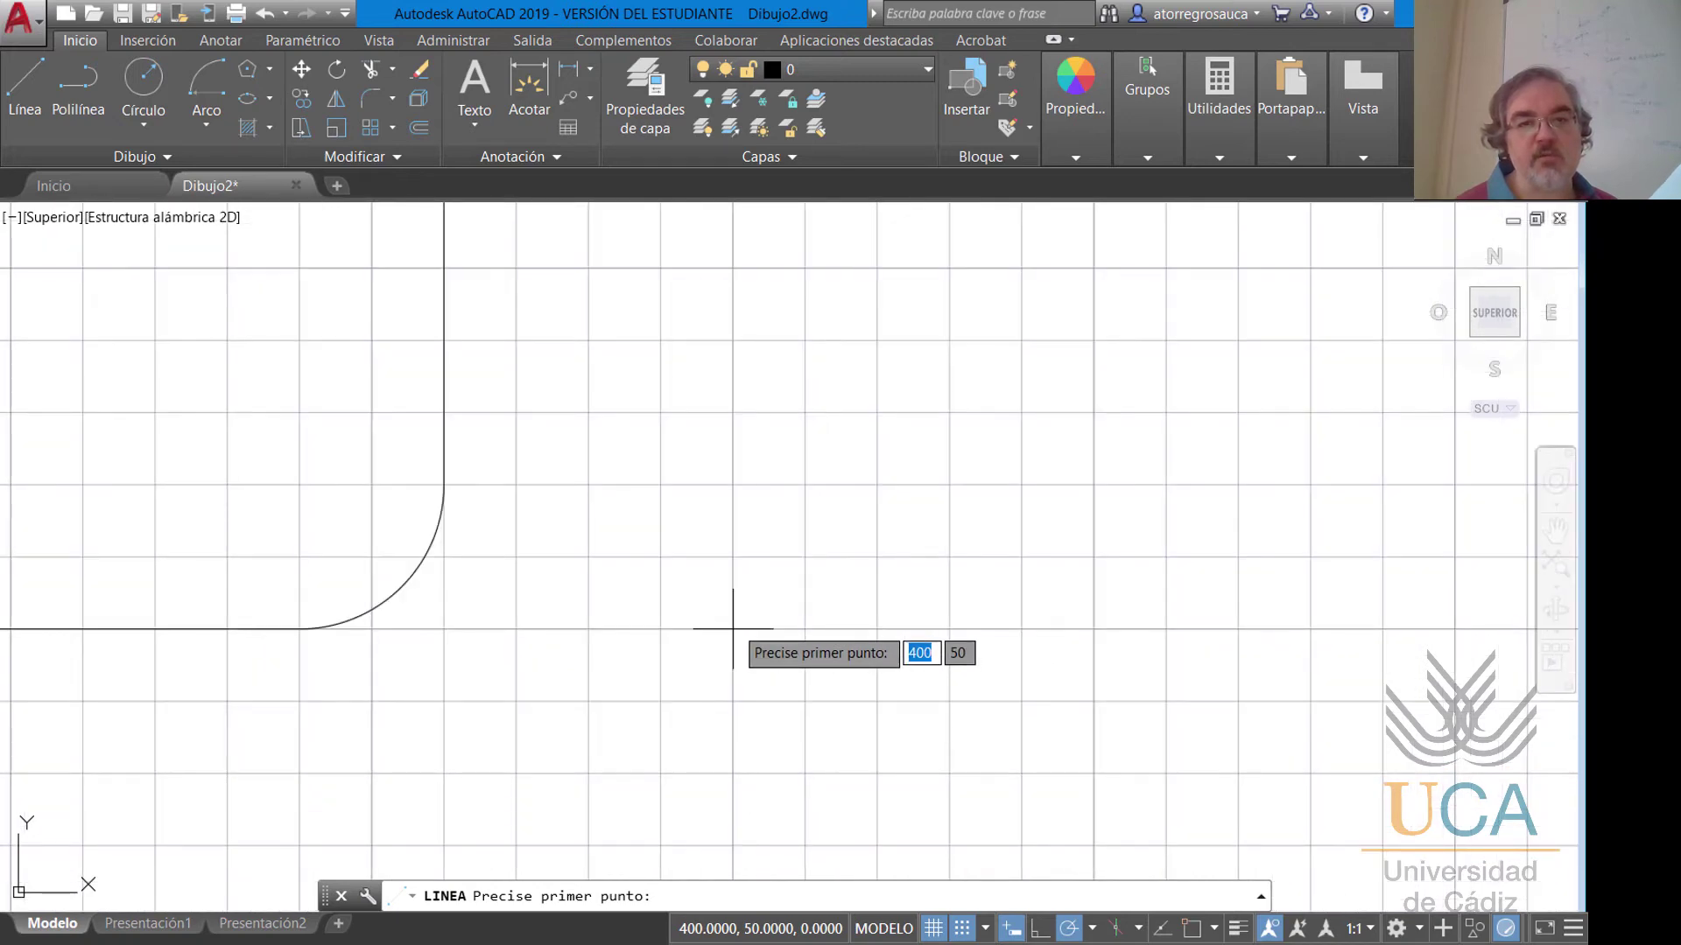
left_click(733, 628)
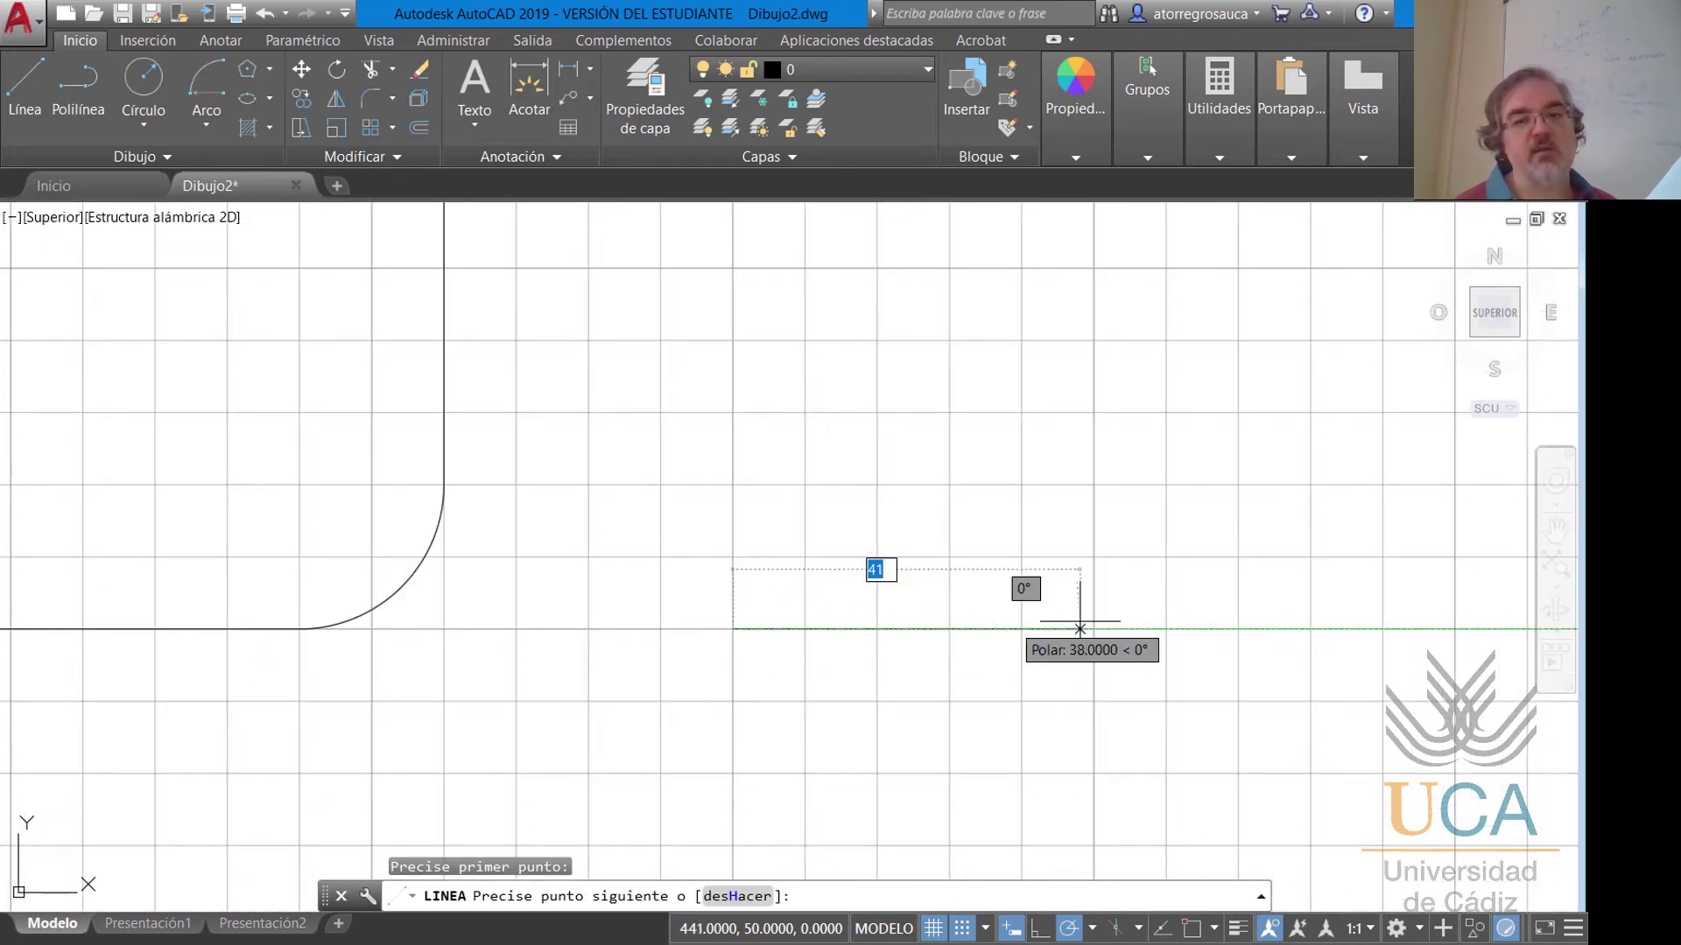
middle_click_drag(1368, 616, 1126, 593)
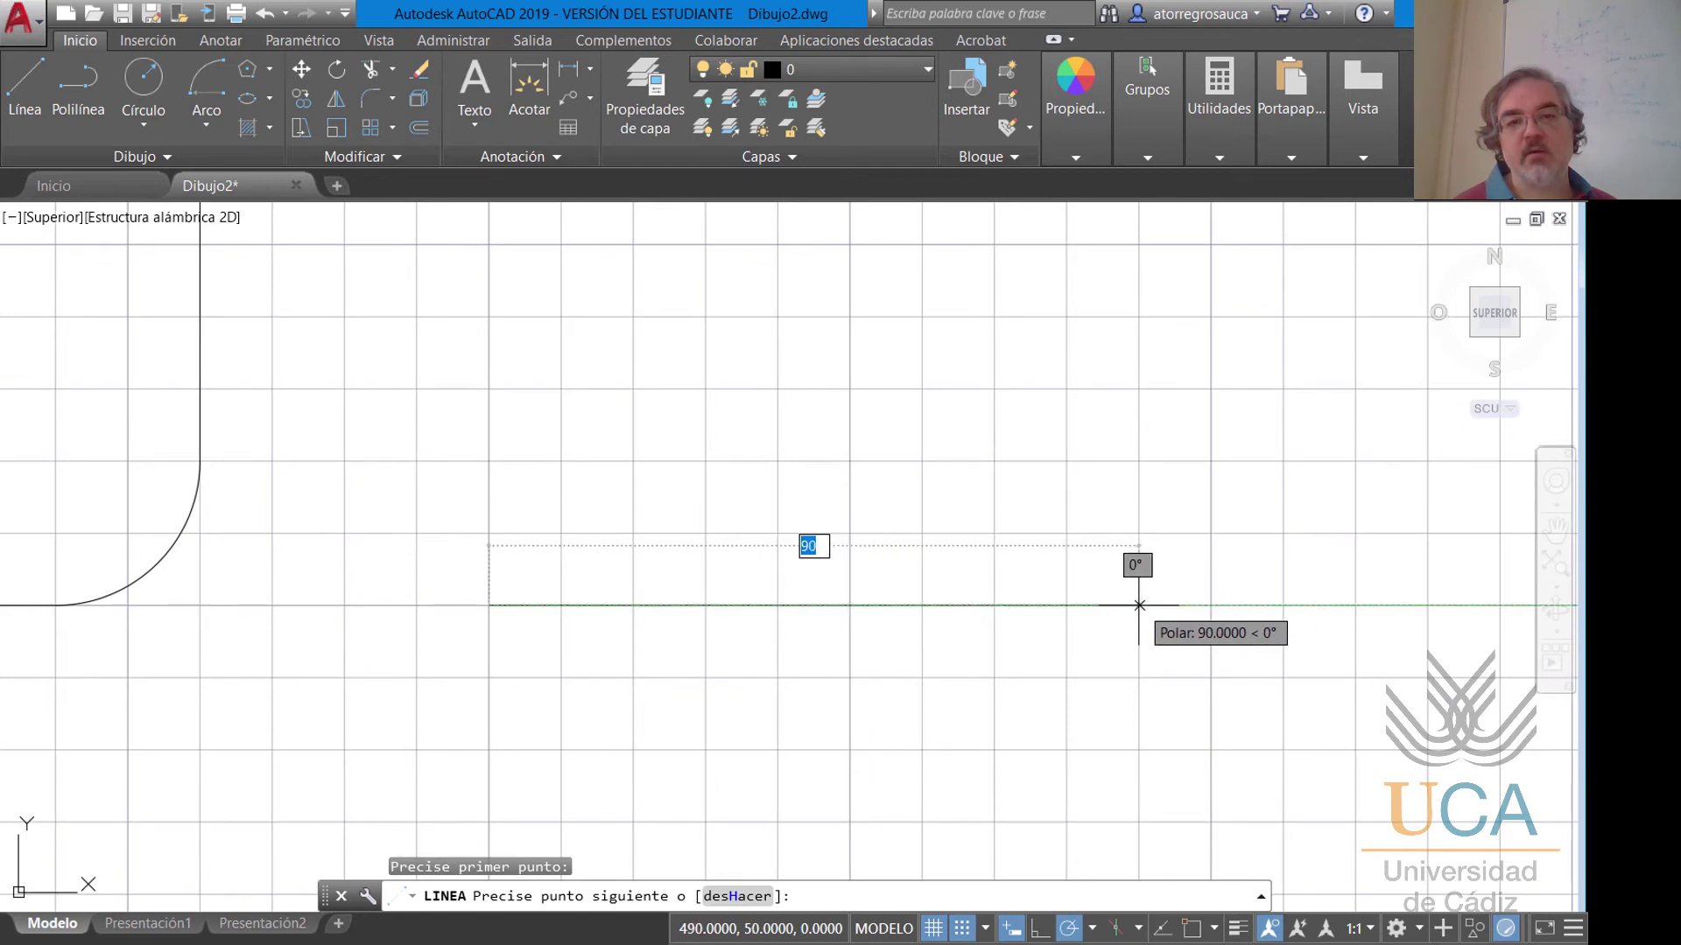
left_click(1139, 605)
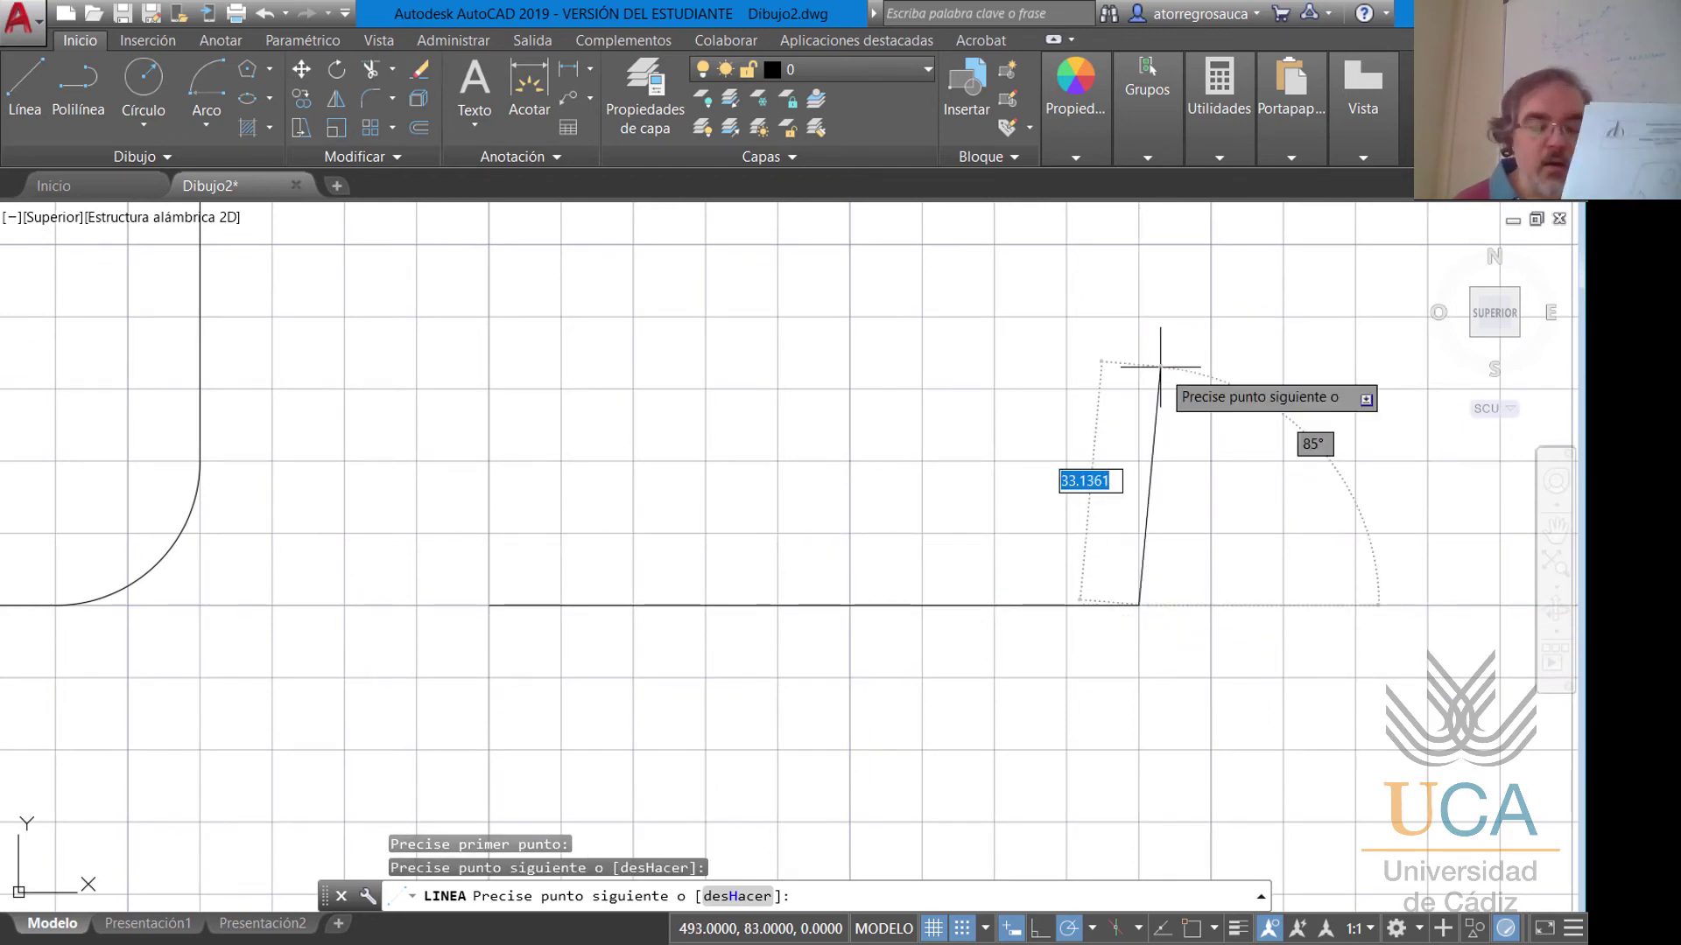
Continue the outline with a 93-long vertical edge up to 490,143 and an 85-long top edge back to 405,143.
middle_click_drag(1132, 375, 1117, 596)
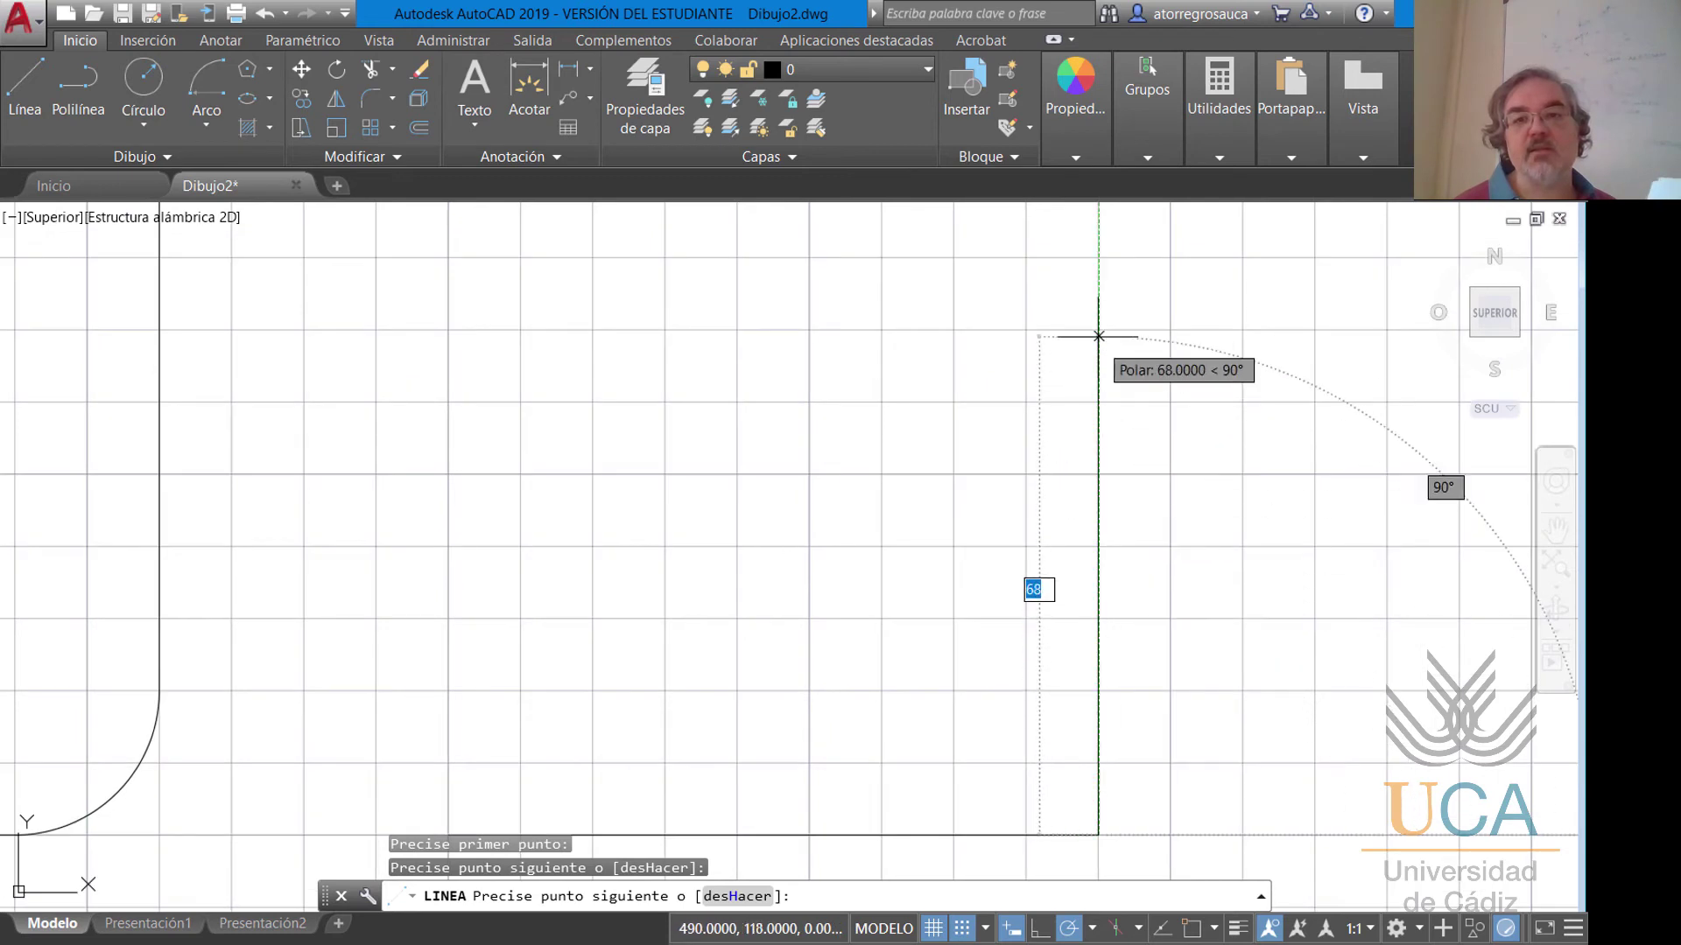
middle_click_drag(1093, 314, 1088, 469)
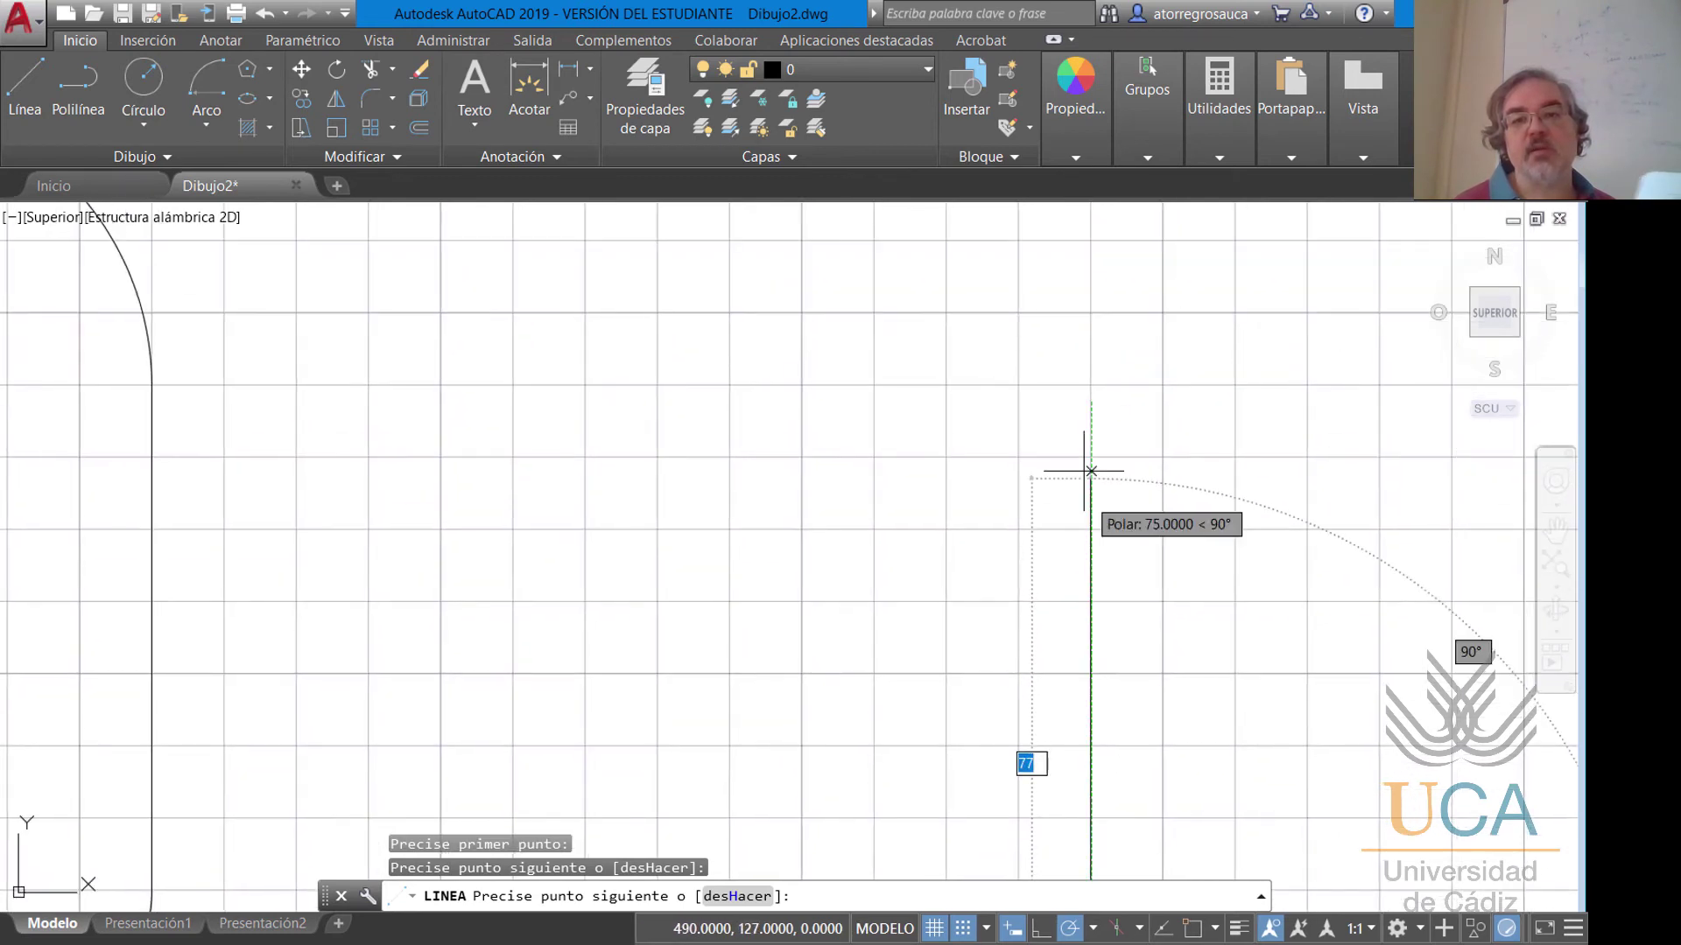
left_click(1090, 361)
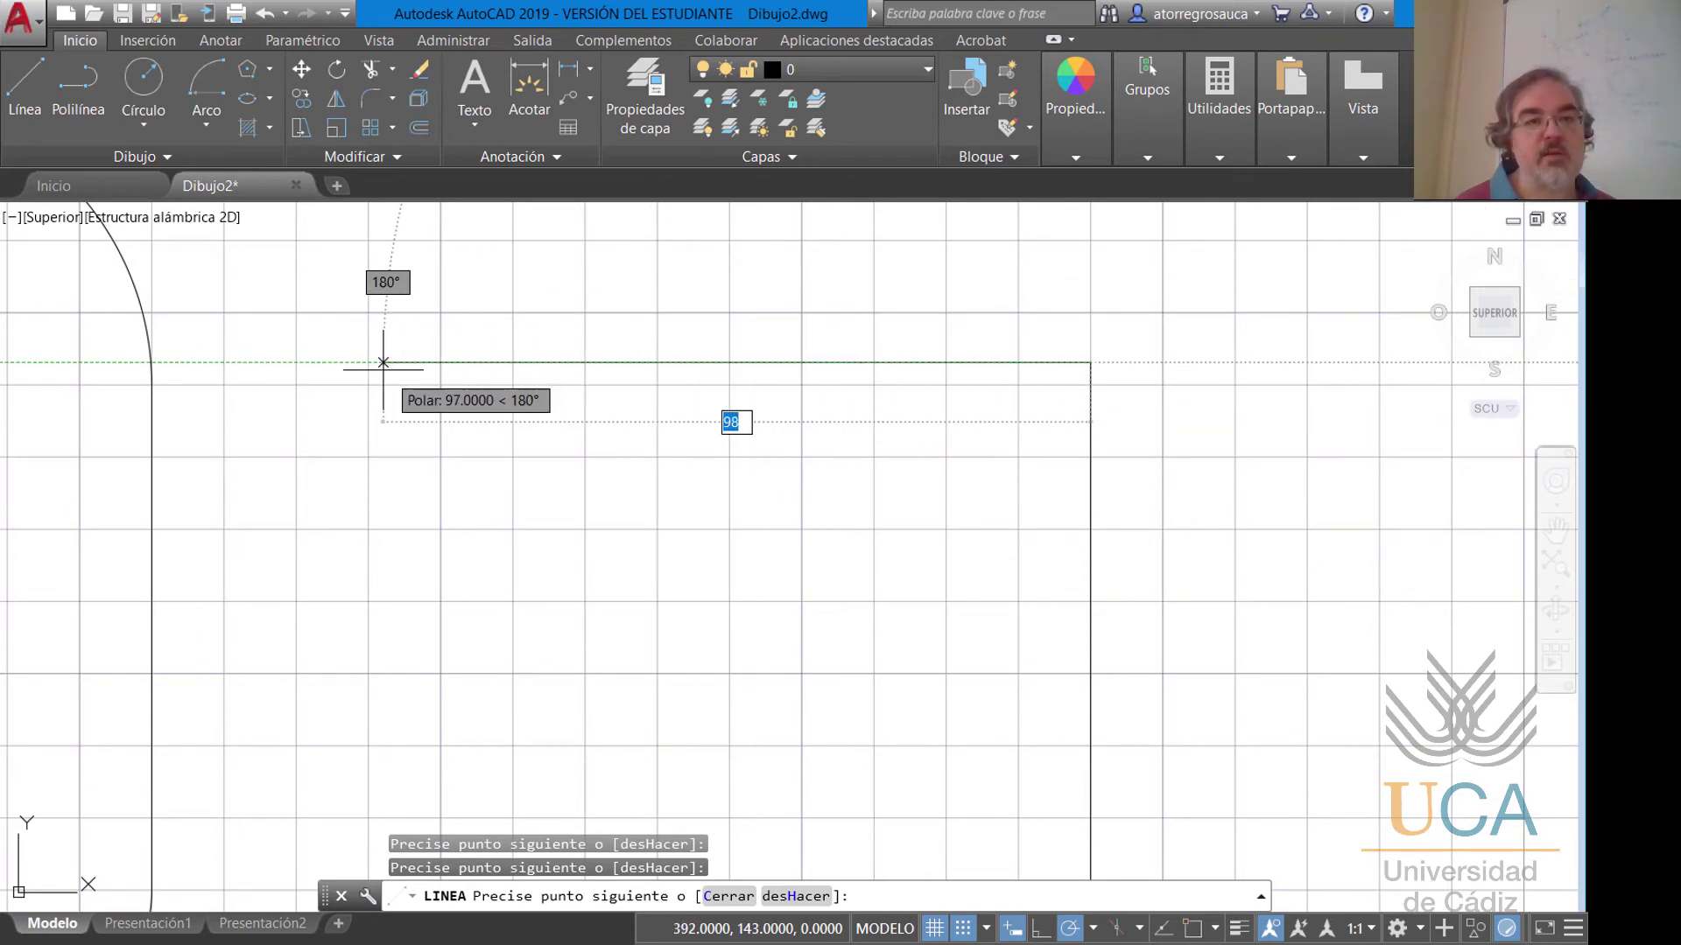
middle_click_drag(383, 369, 643, 368)
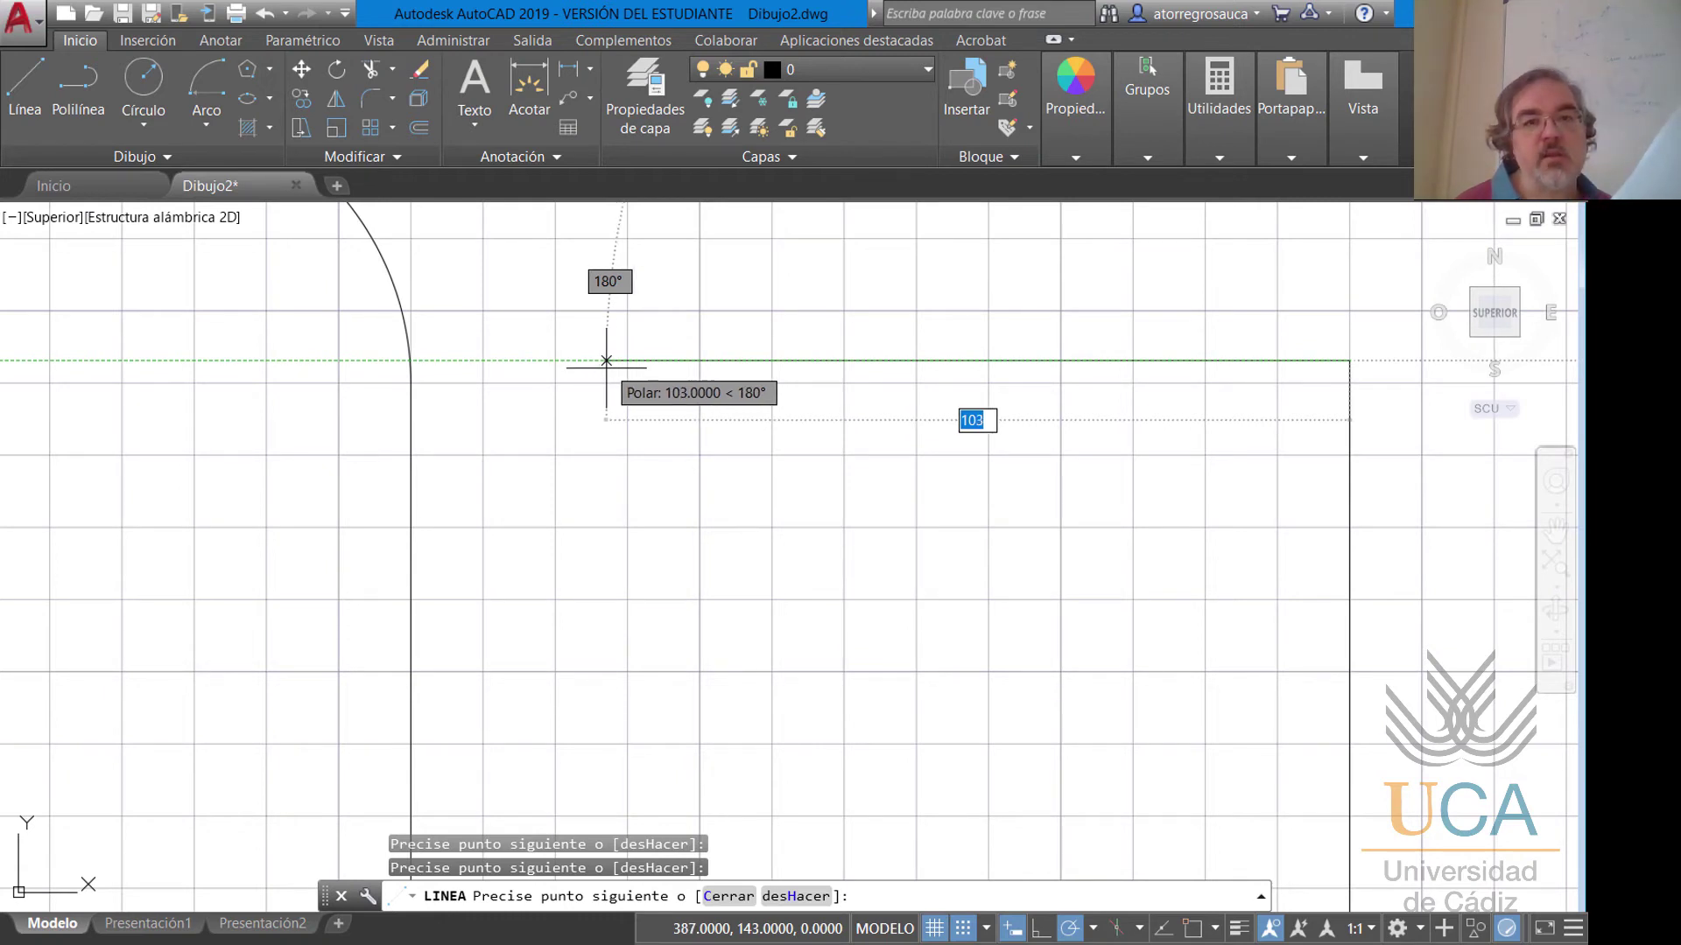
left_click(736, 361)
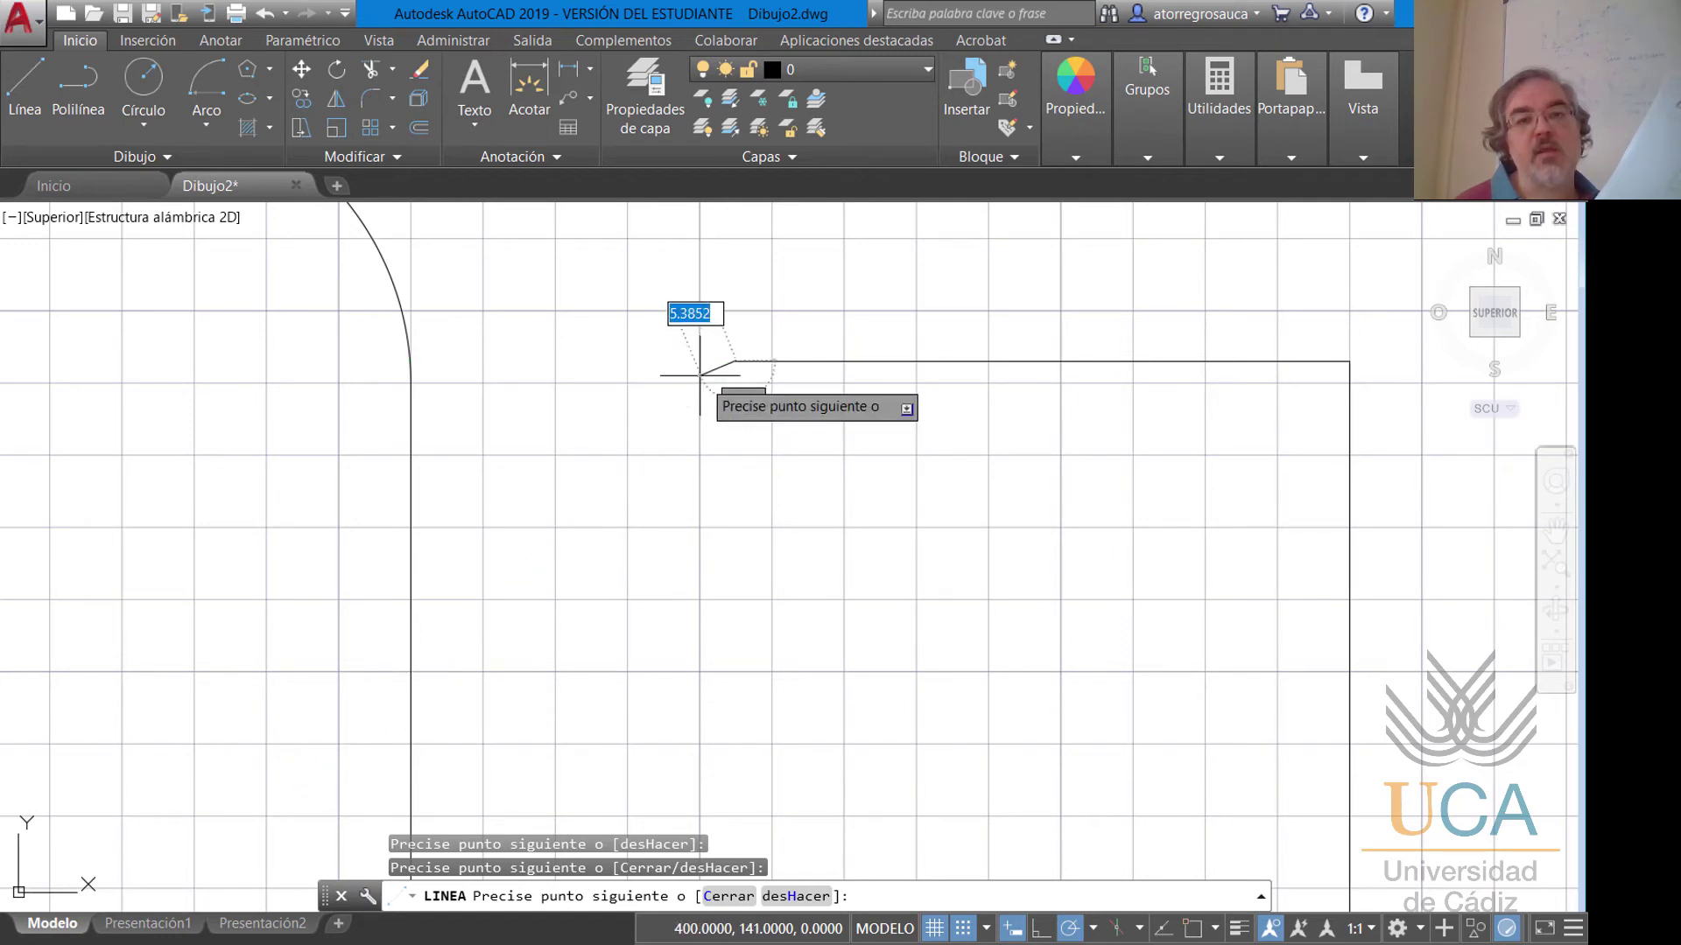
Finish the floppy disk outline with the chamfer from 405,143 to 400,138 and the vertical edge down to 400,50.
scroll(705, 383, "up", 4)
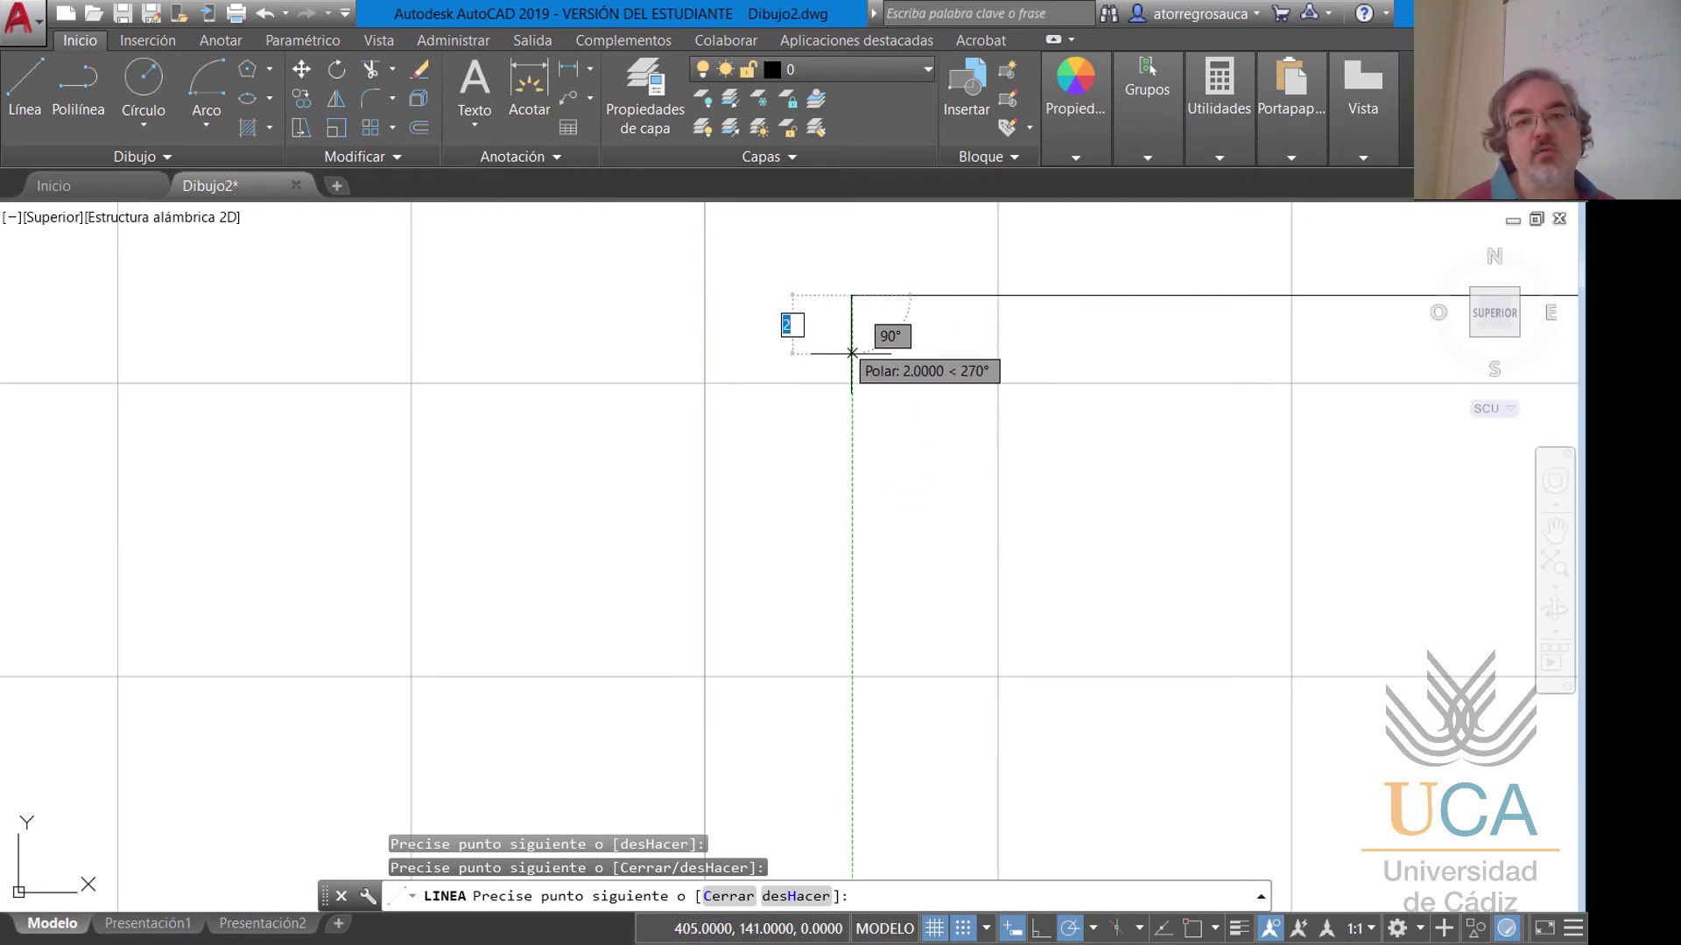
left_click(705, 442)
scroll(787, 490, "down", 4)
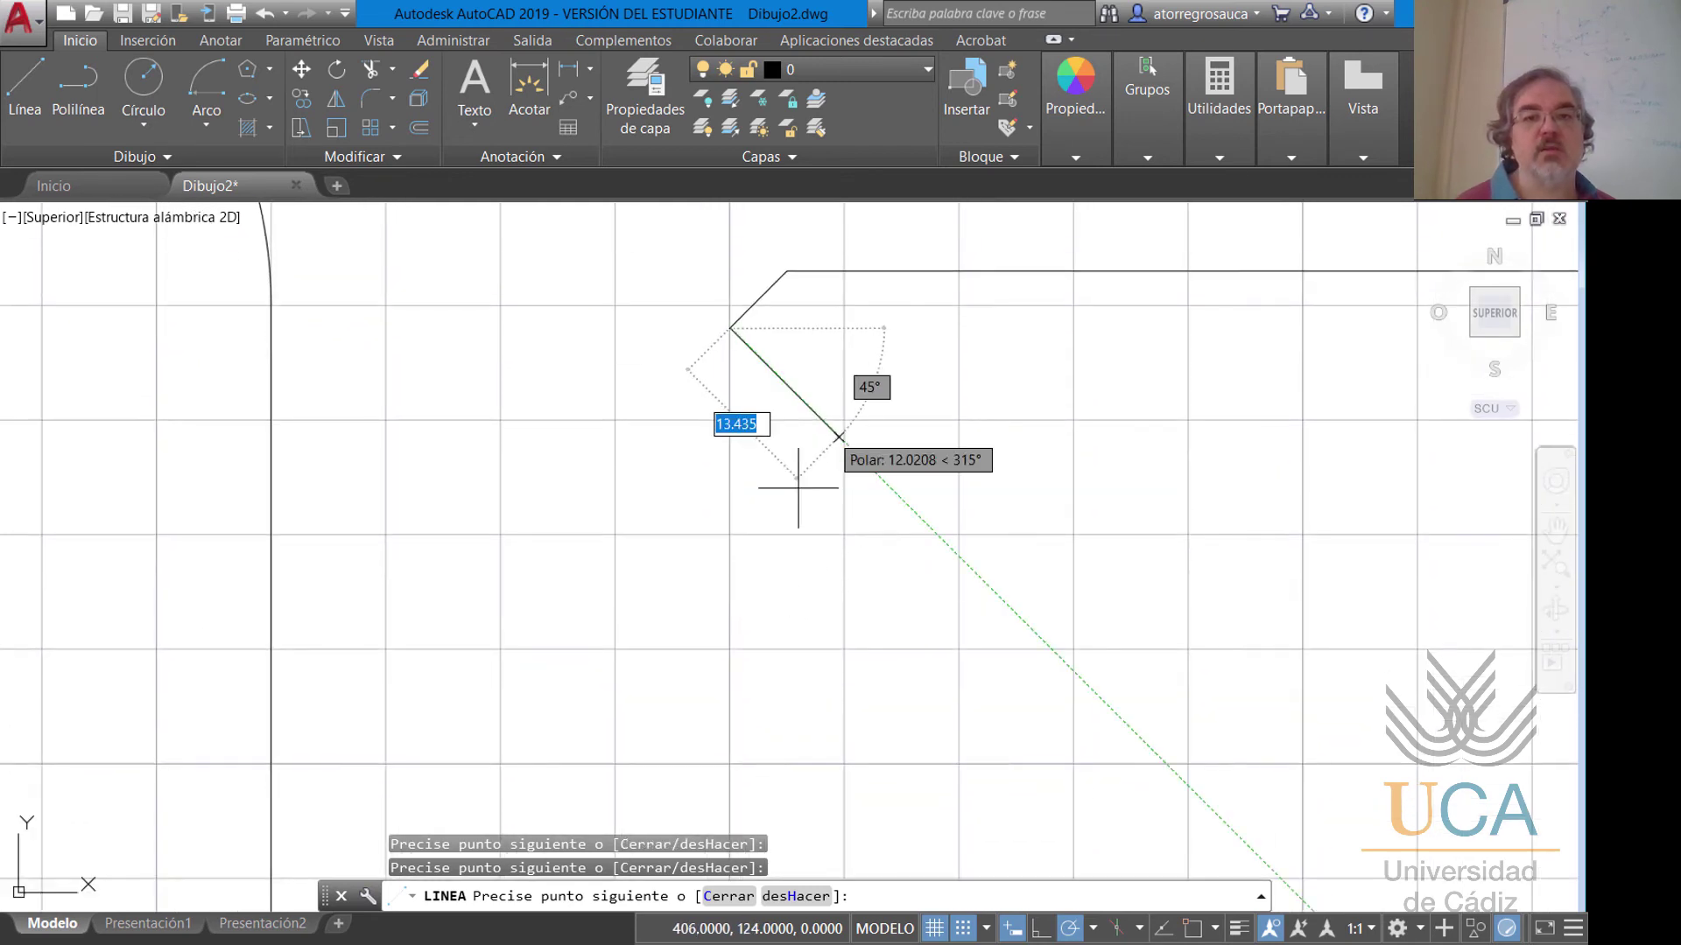
scroll(798, 488, "down", 5)
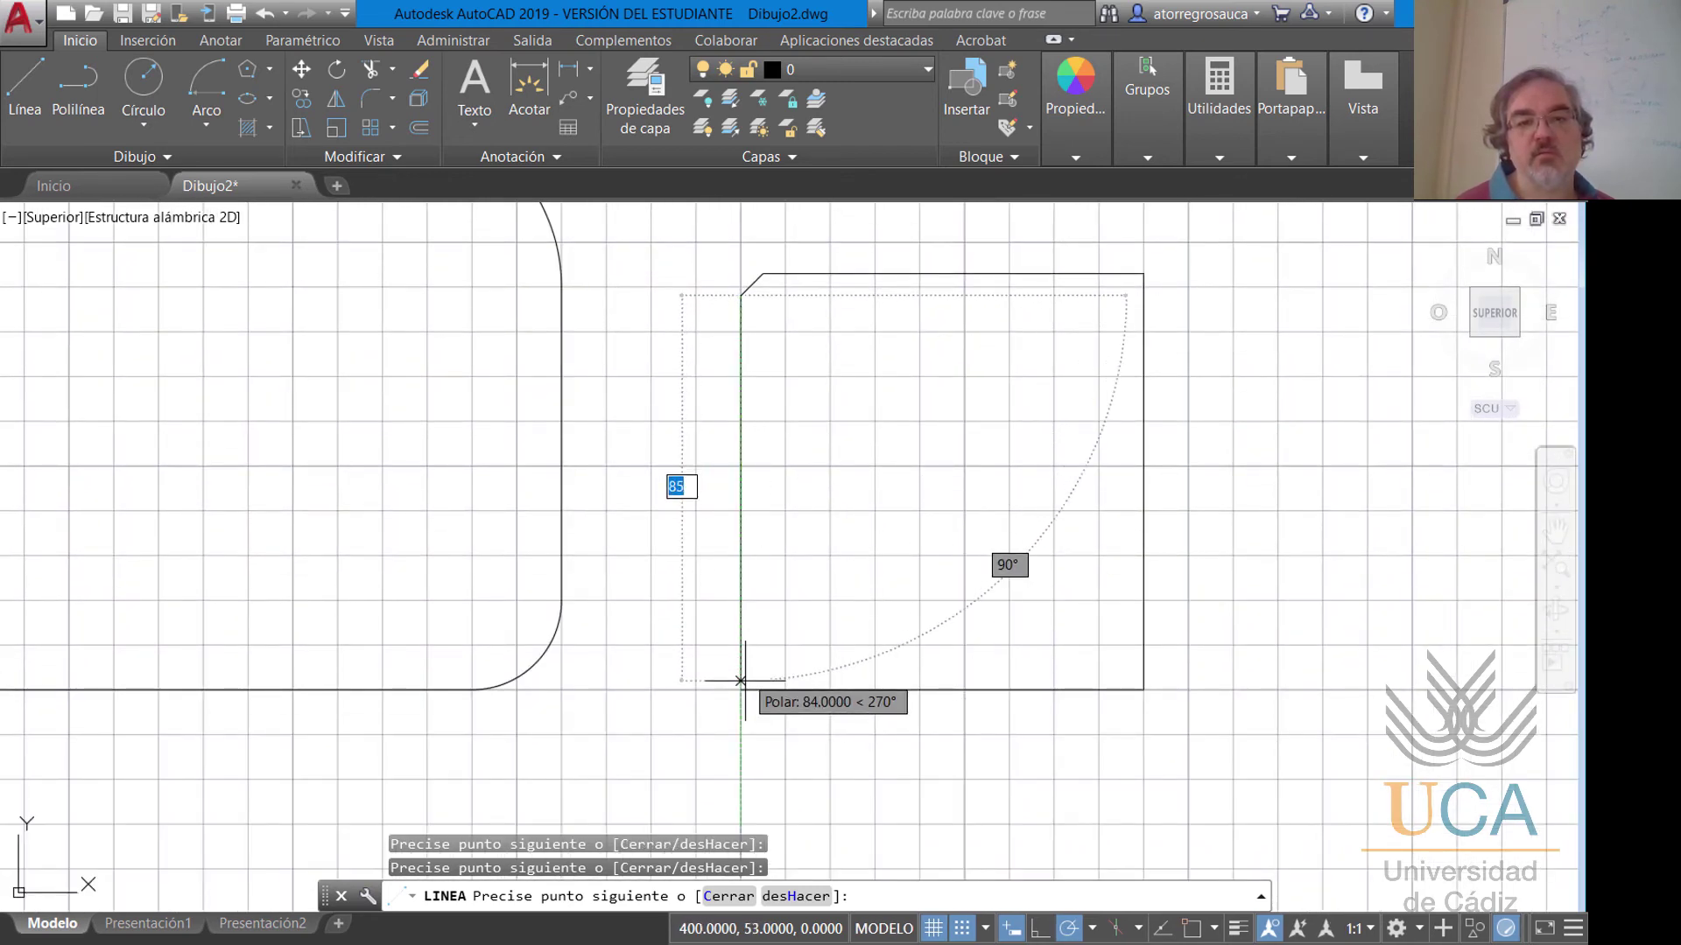
left_click(740, 689)
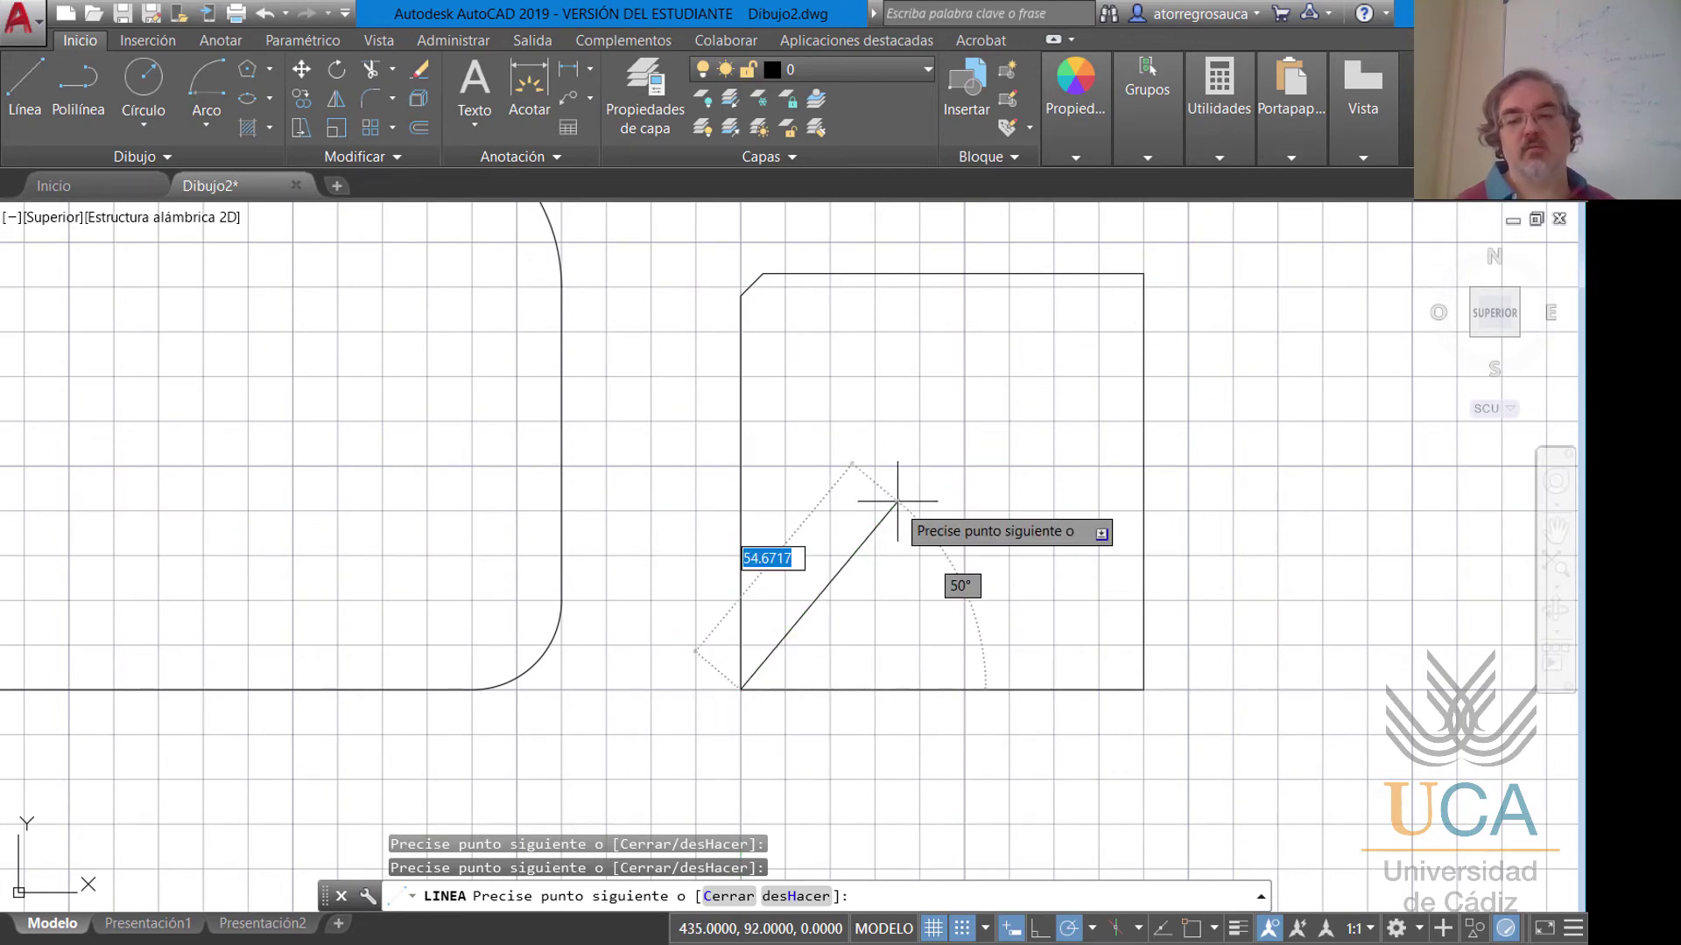
key("Escape")
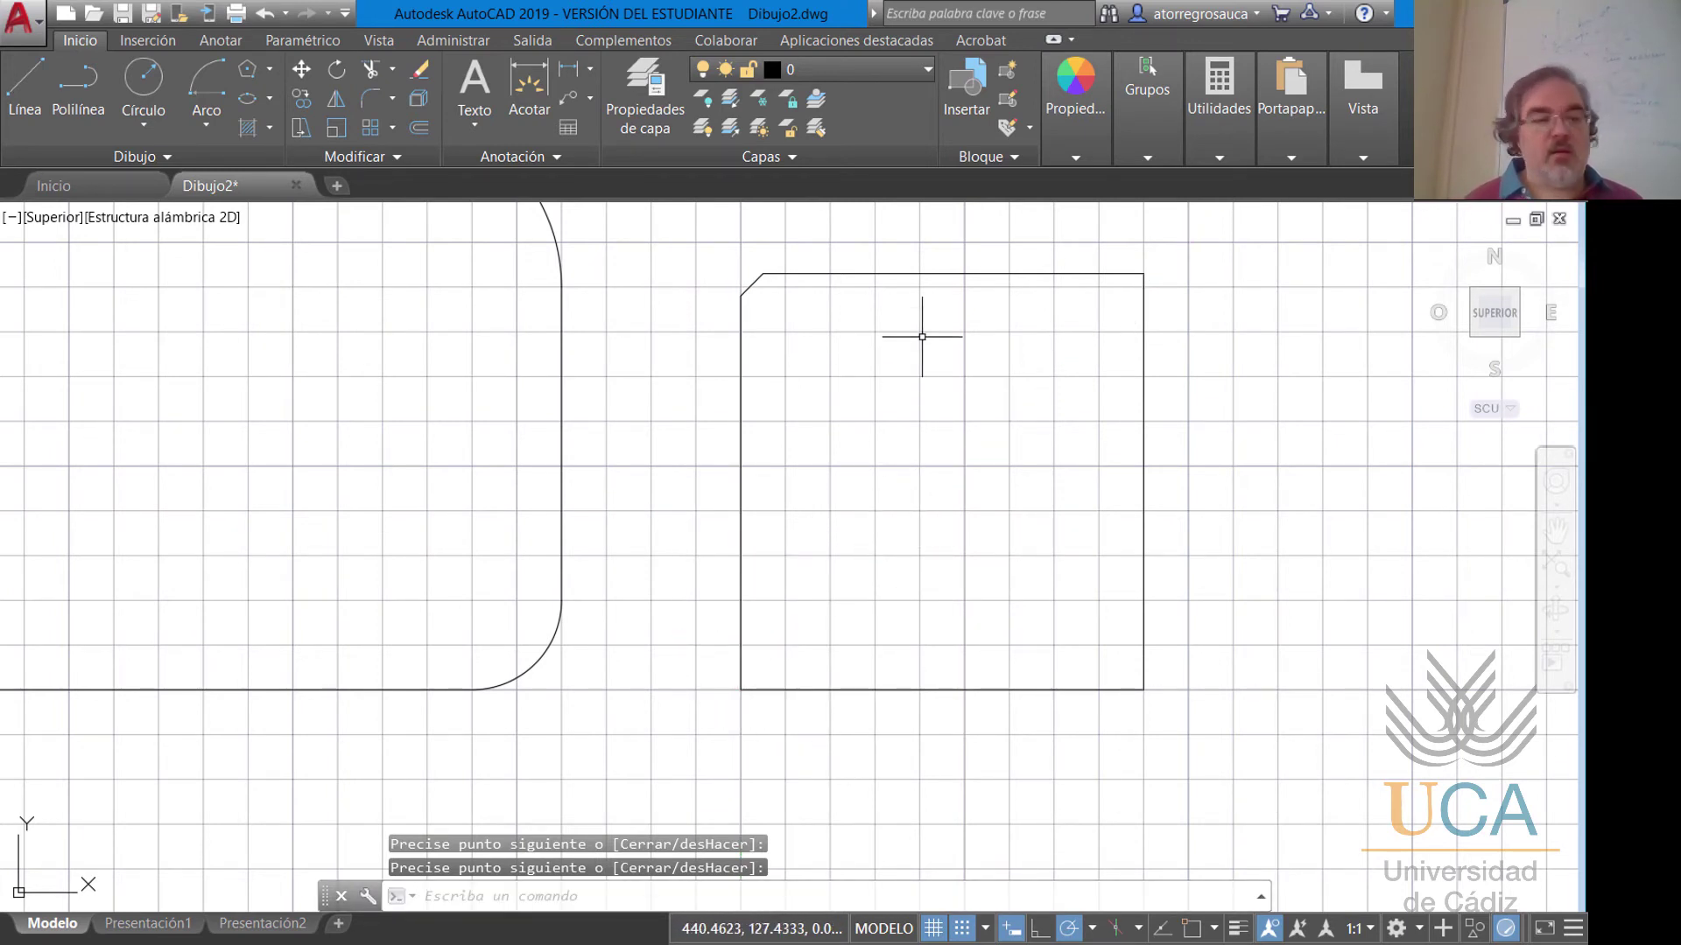
Draw a 5 by 5 square inside the disk's lower-left corner, starting at 402,52, 2 units in from both edges.
scroll(793, 706, "up", 6)
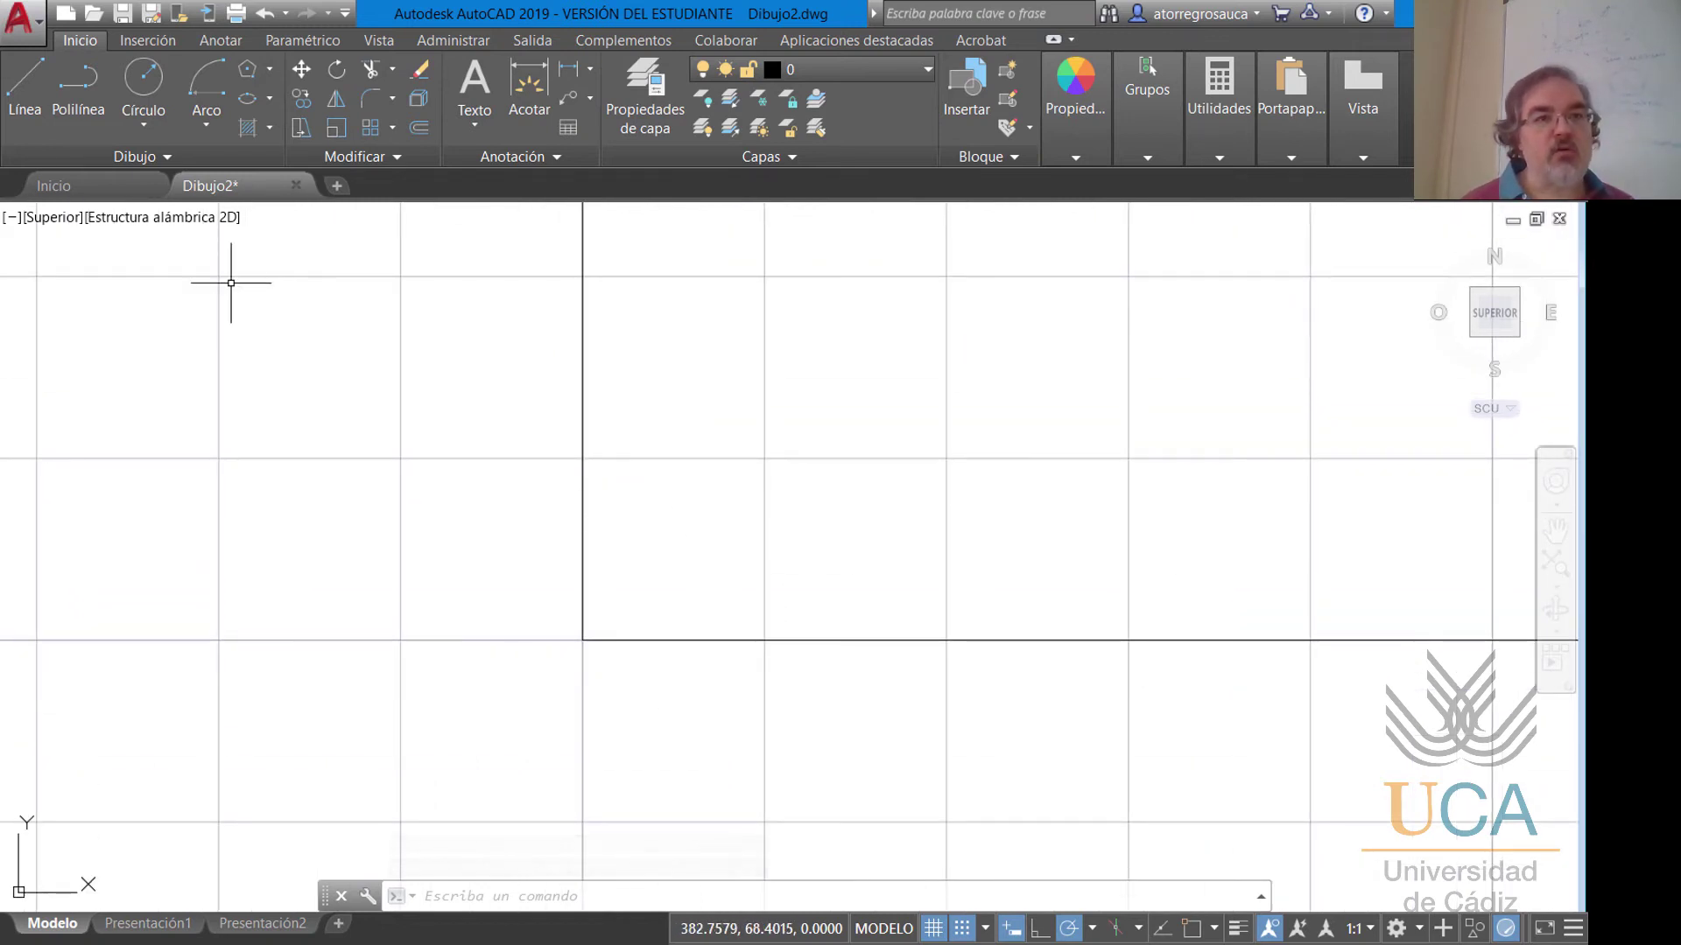
left_click(267, 75)
left_click(284, 107)
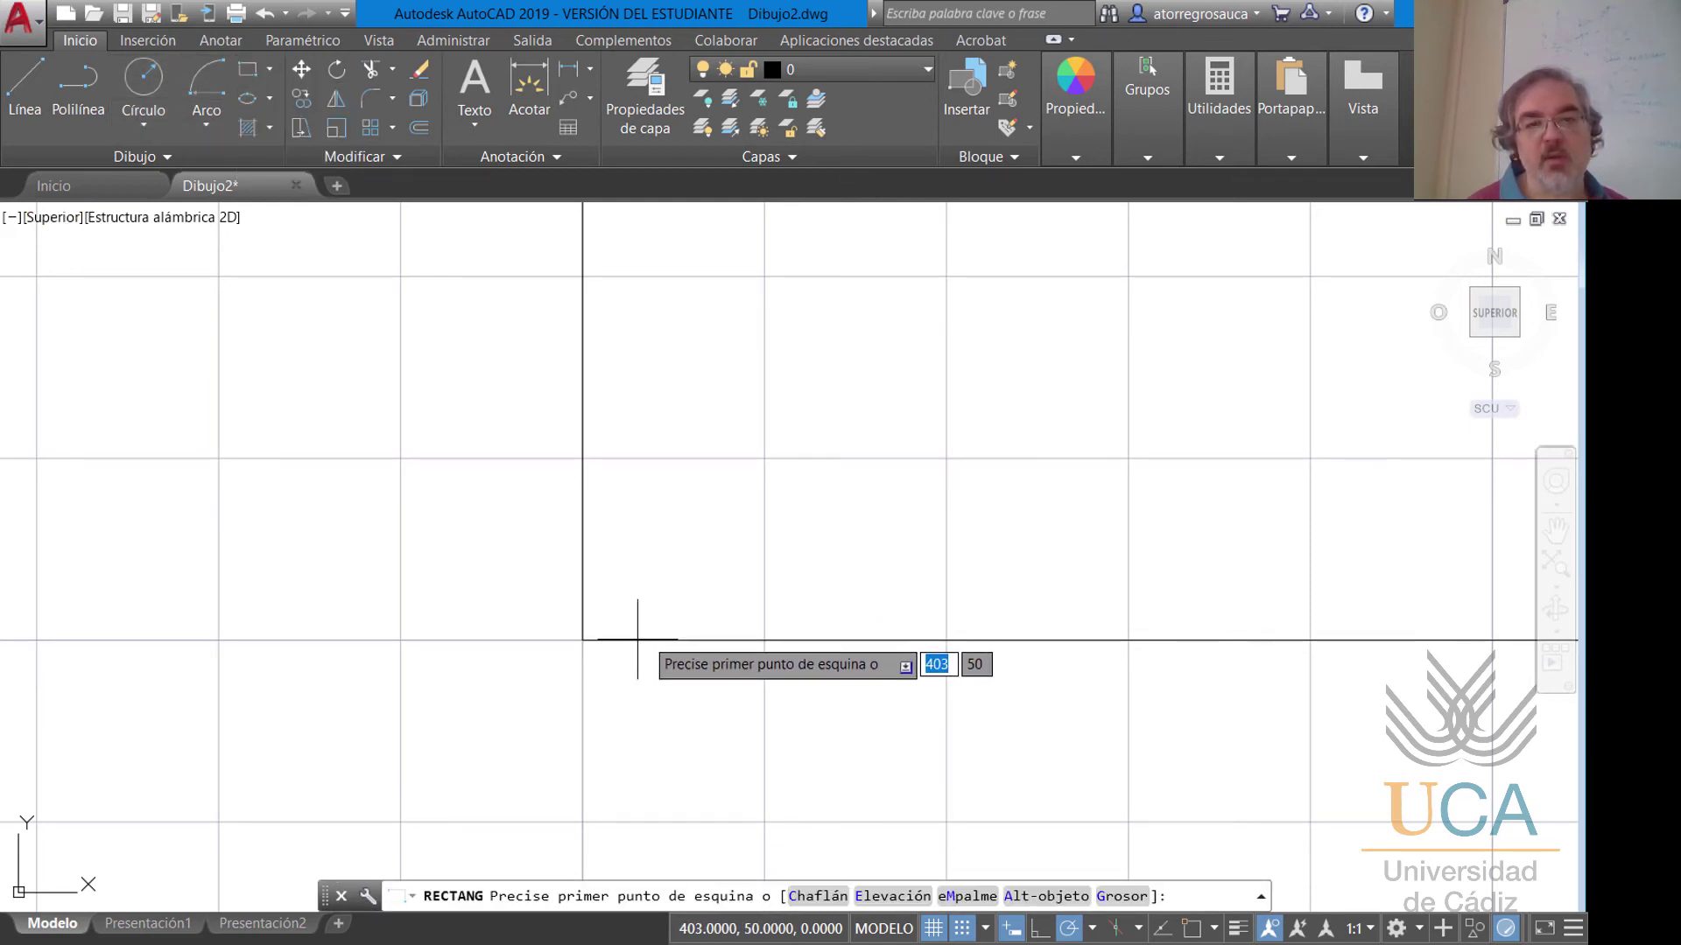
left_click(620, 604)
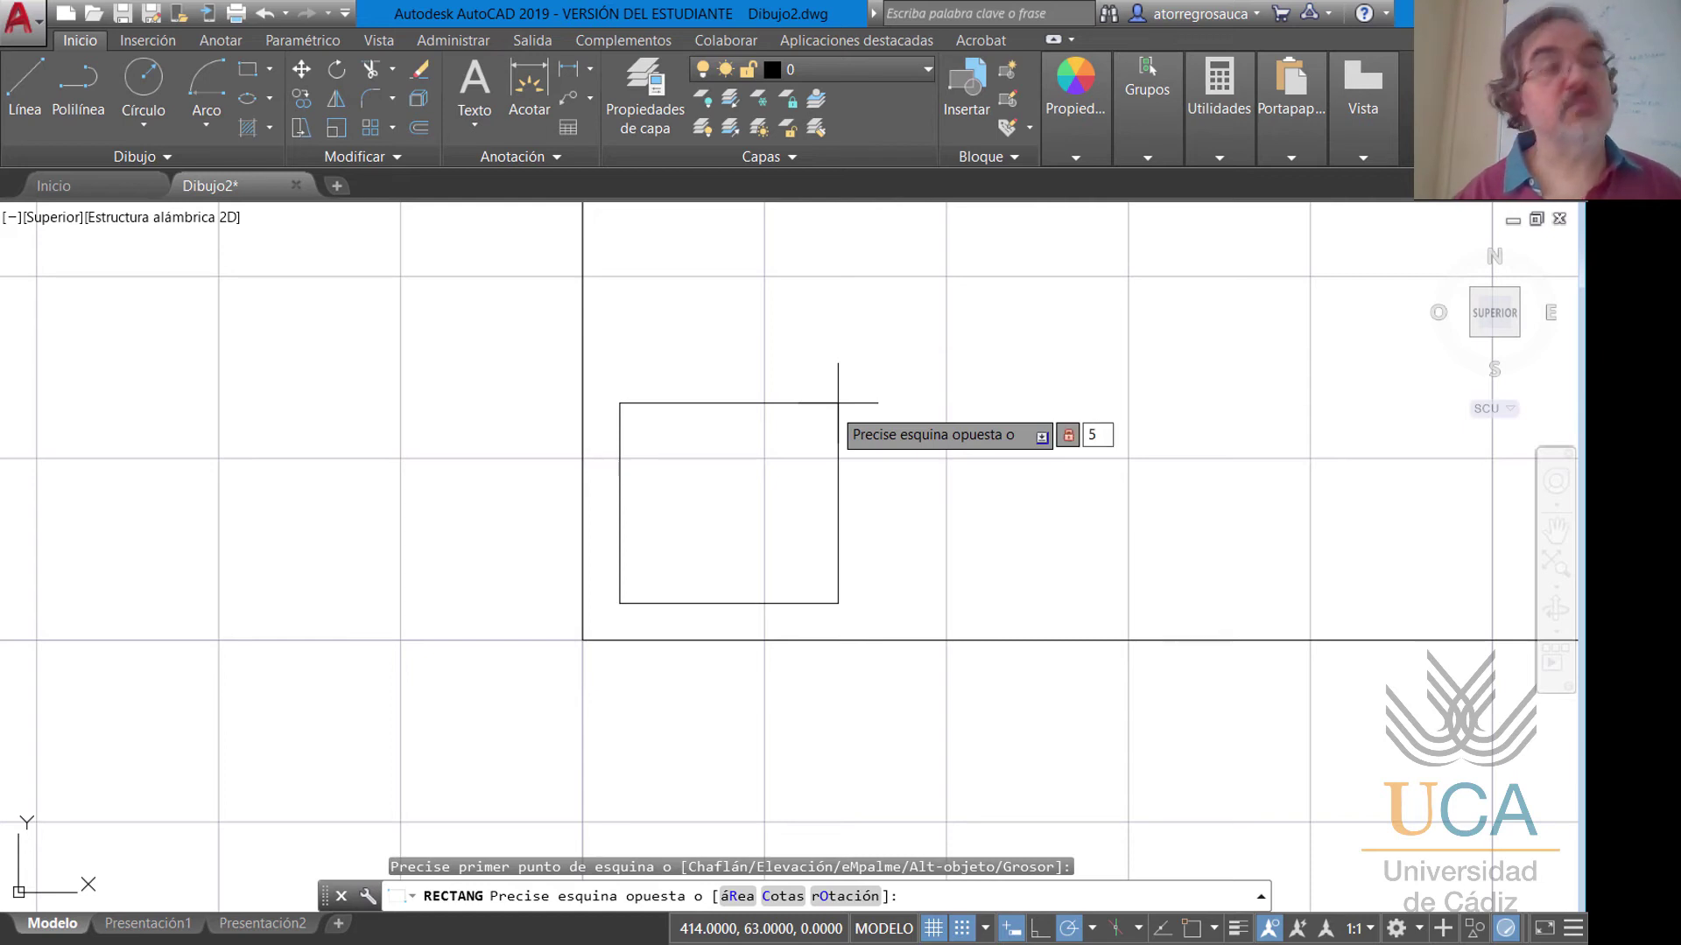
type("5,5")
key("Return")
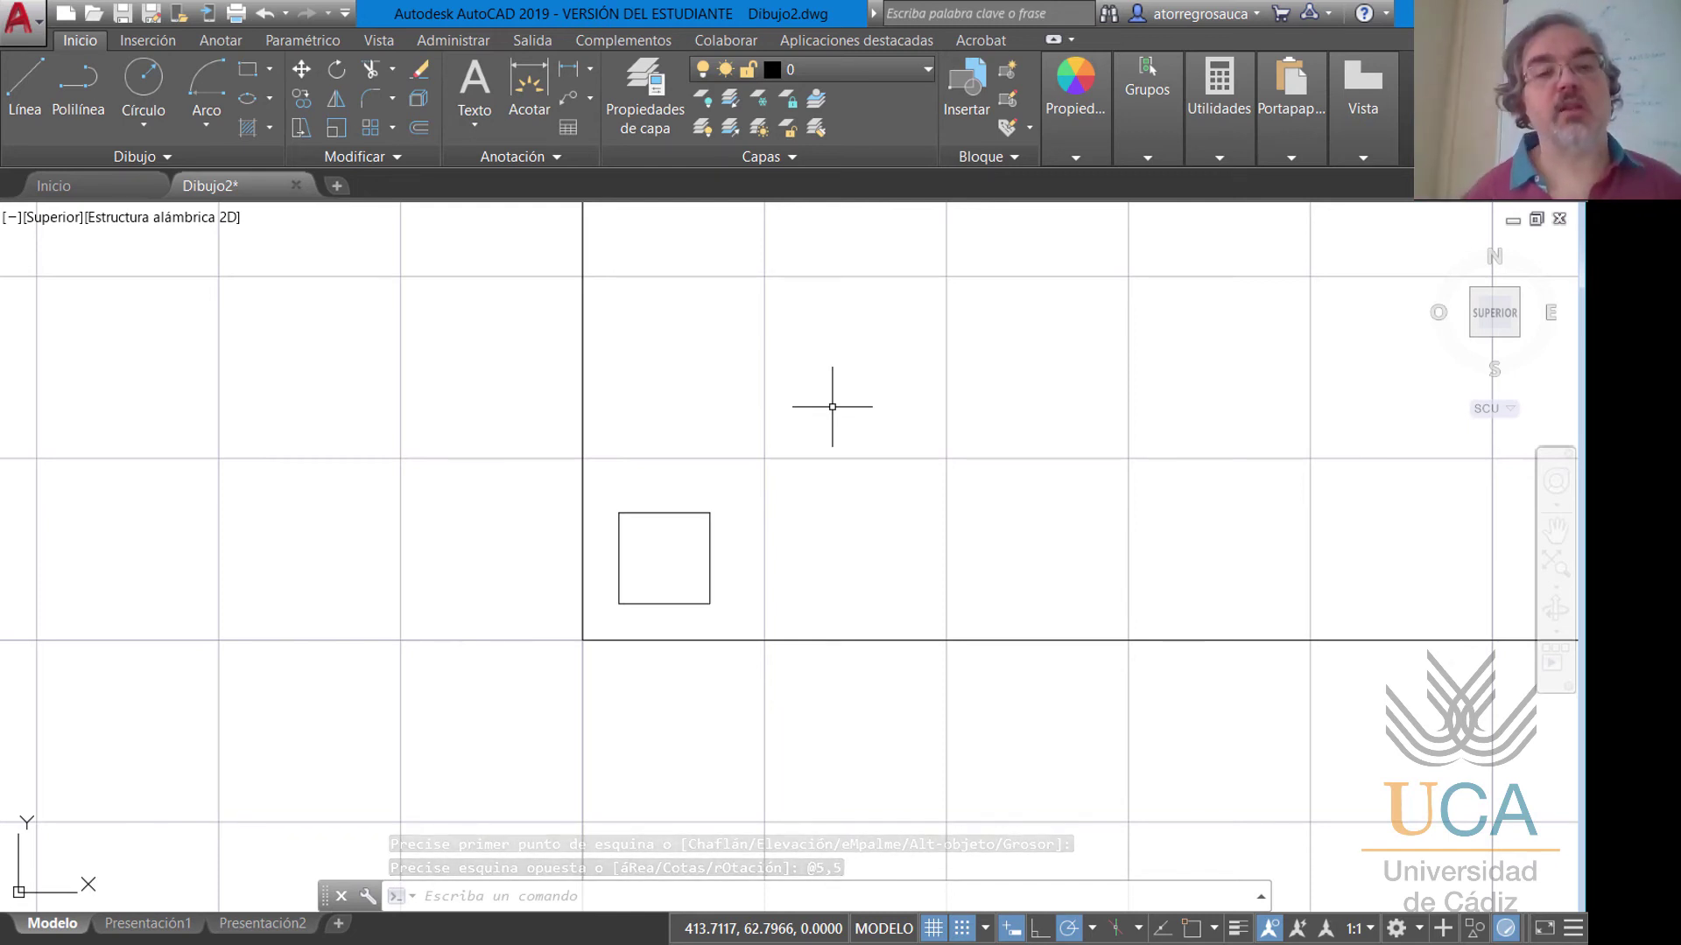
Stack a second 5 by 5 square directly on top of the lower-left square.
left_click(252, 72)
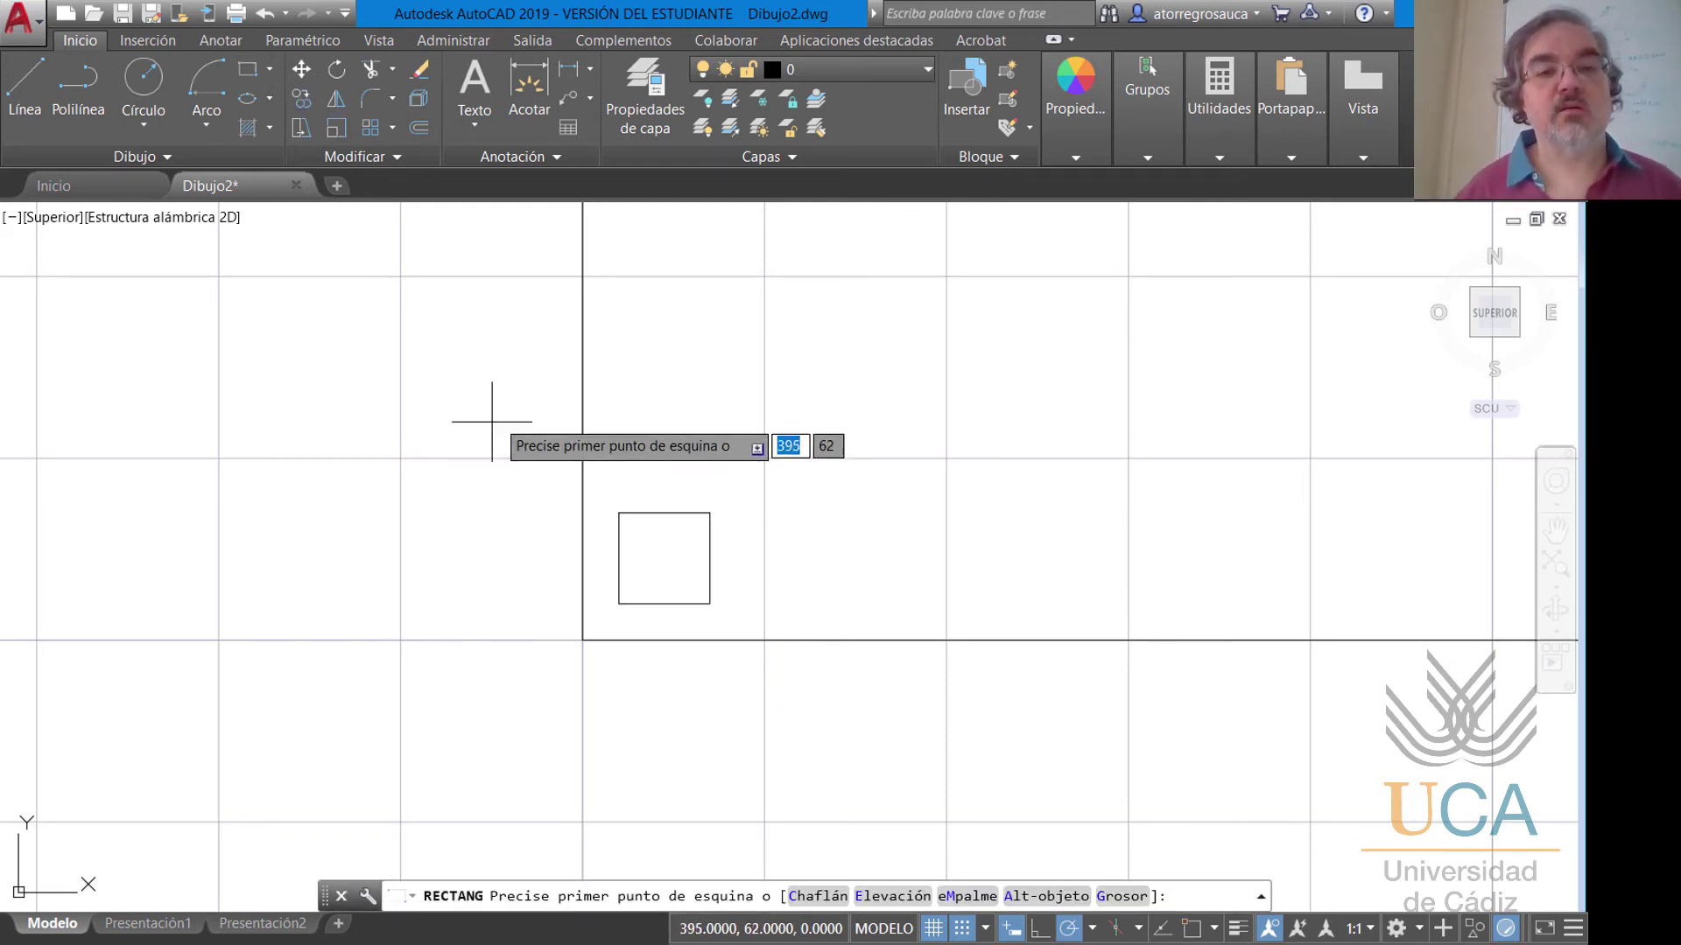
left_click(619, 513)
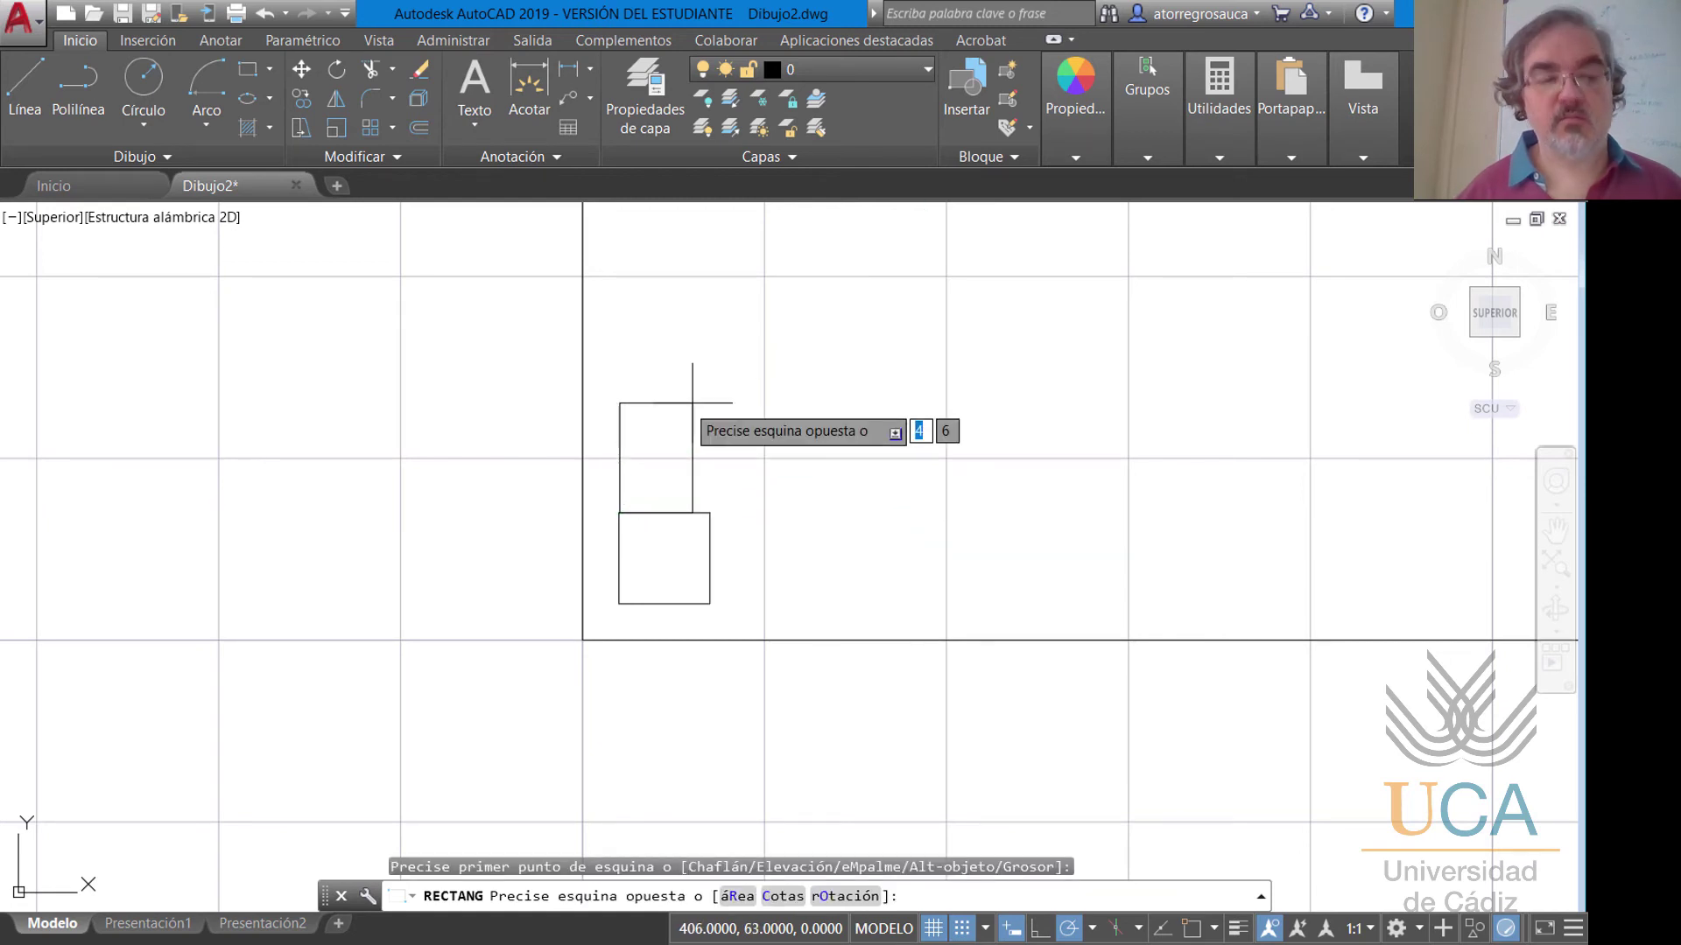
type("5")
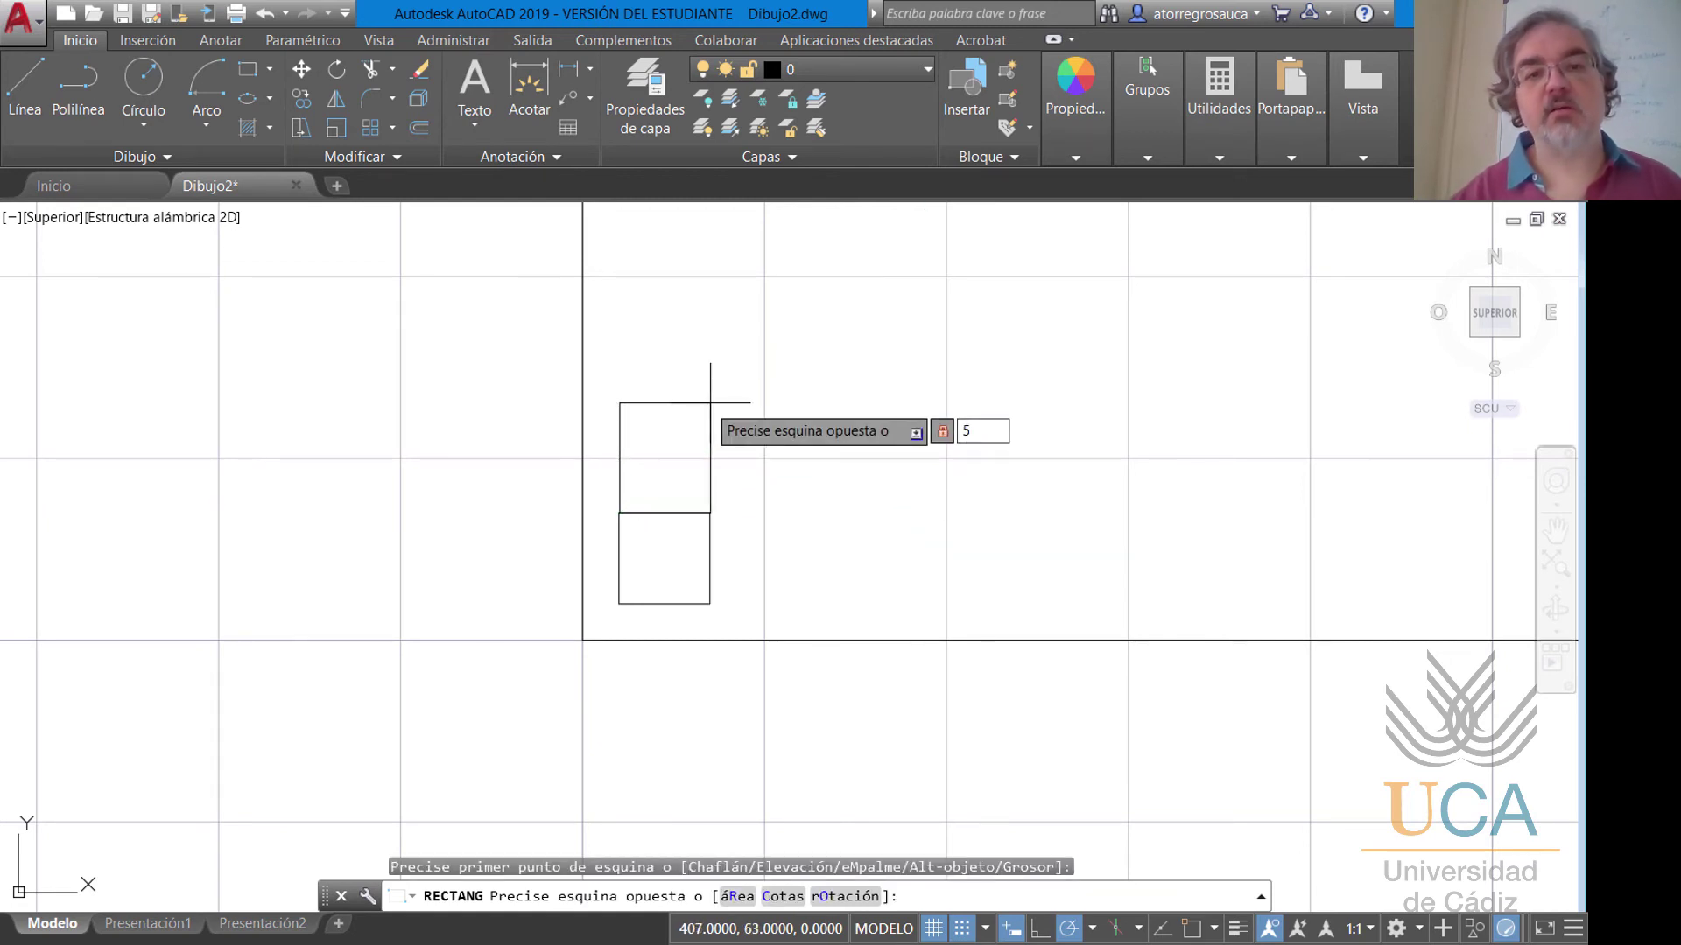
type(",5")
key("Return")
Draw a 5 by 5 square inside the disk's lower-right corner, from 488,52 to the relative opposite corner -5,5.
scroll(788, 437, "down", 5)
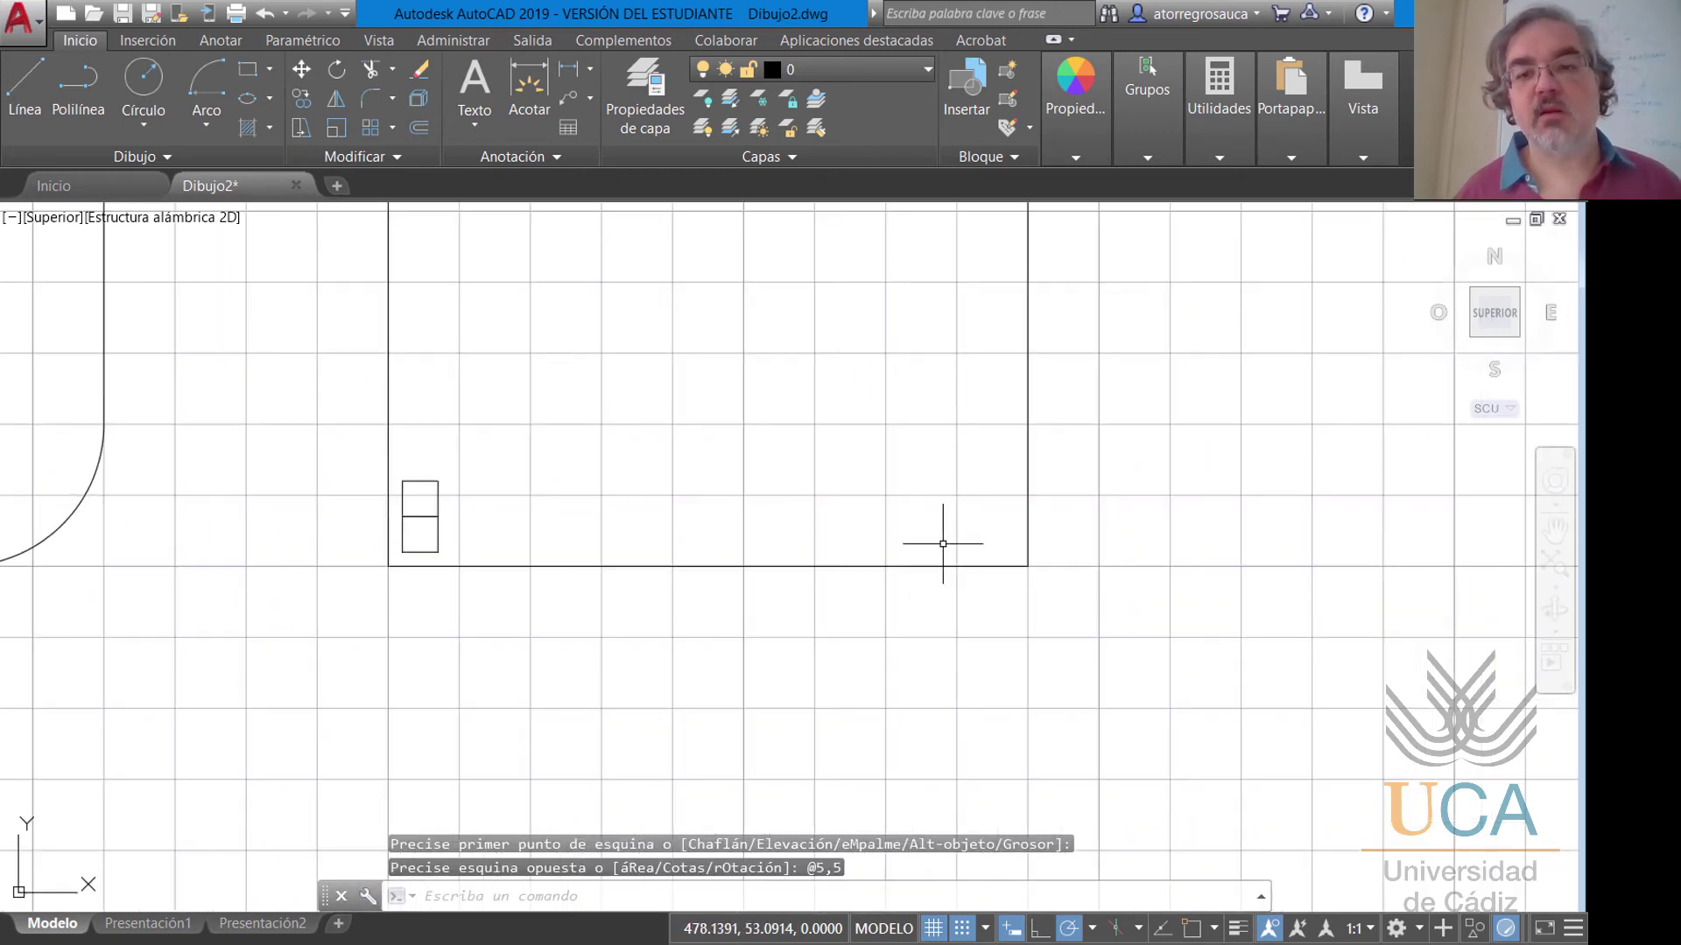
scroll(941, 544, "up", 6)
left_click(248, 72)
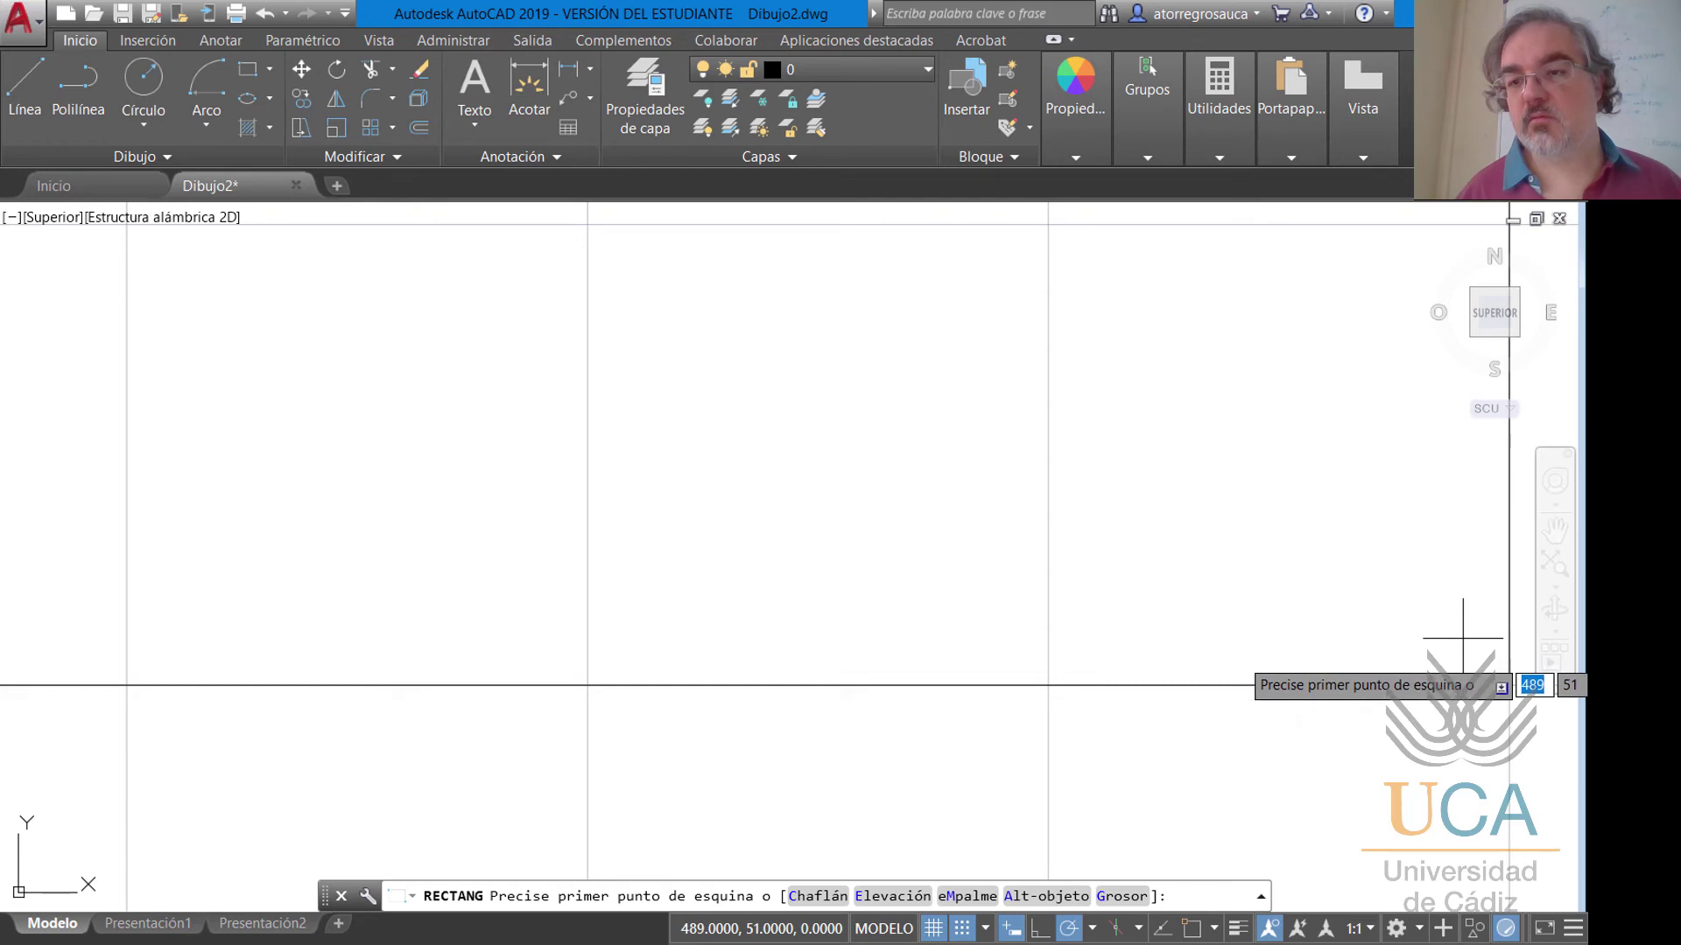
scroll(1460, 630, "up", 2)
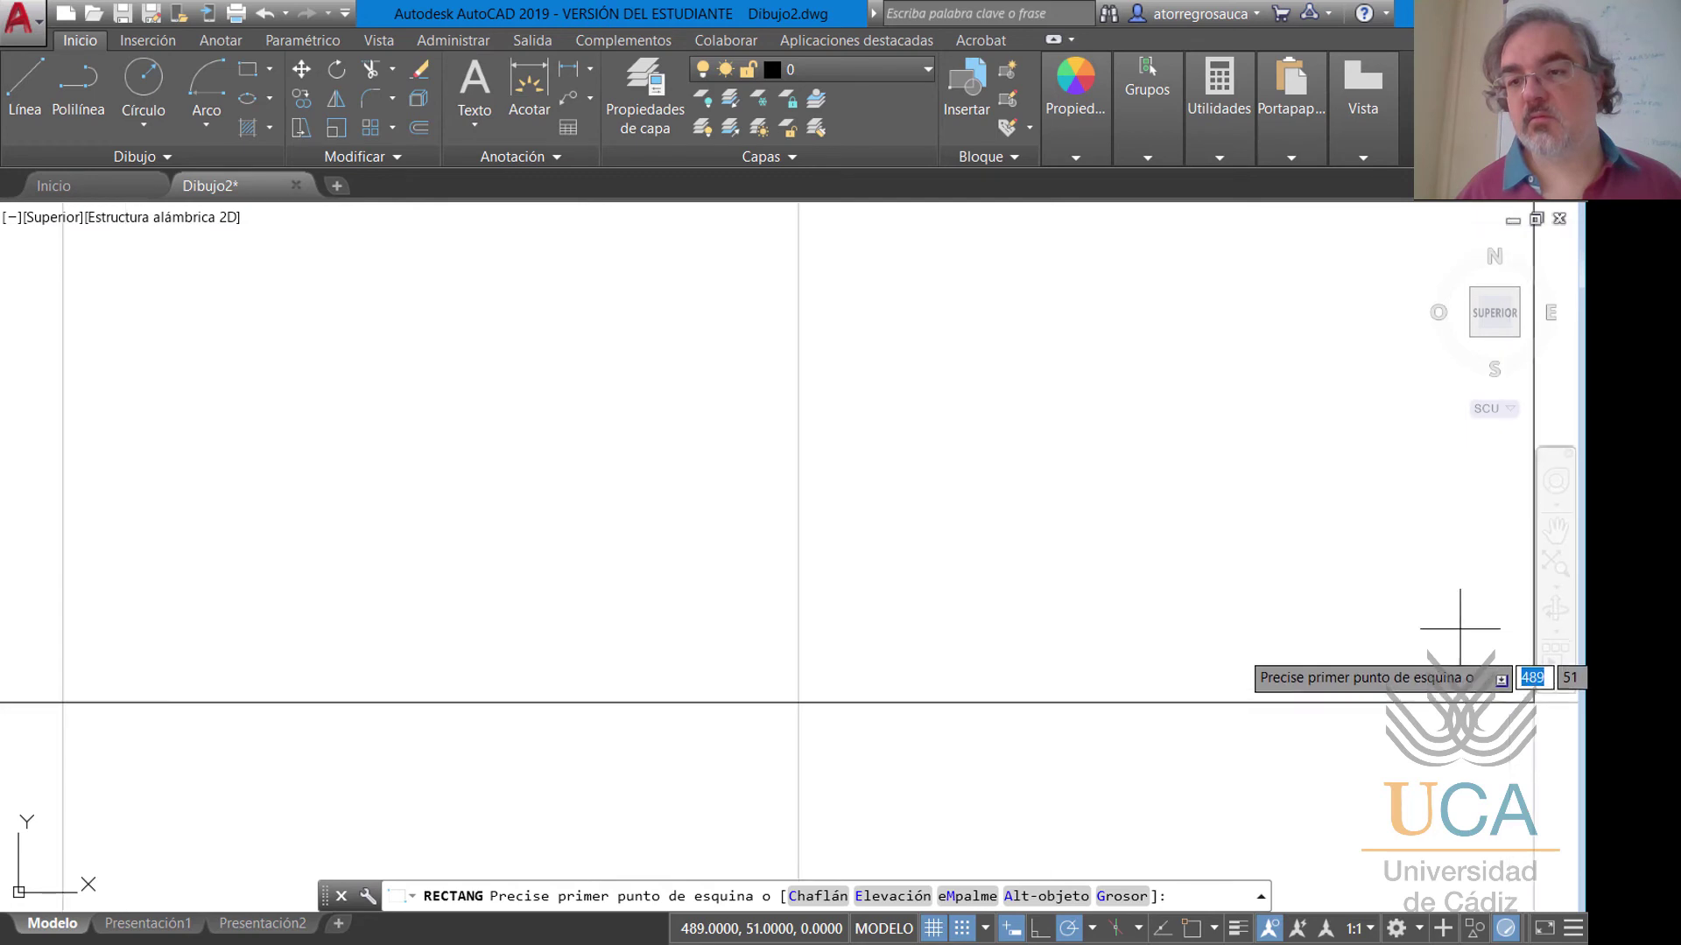
left_click(1387, 555)
scroll(1195, 442, "down", 1)
mouse_move(1258, 503)
middle_mouse_down()
mouse_move(1092, 576)
mouse_move(818, 570)
middle_mouse_up()
type("-")
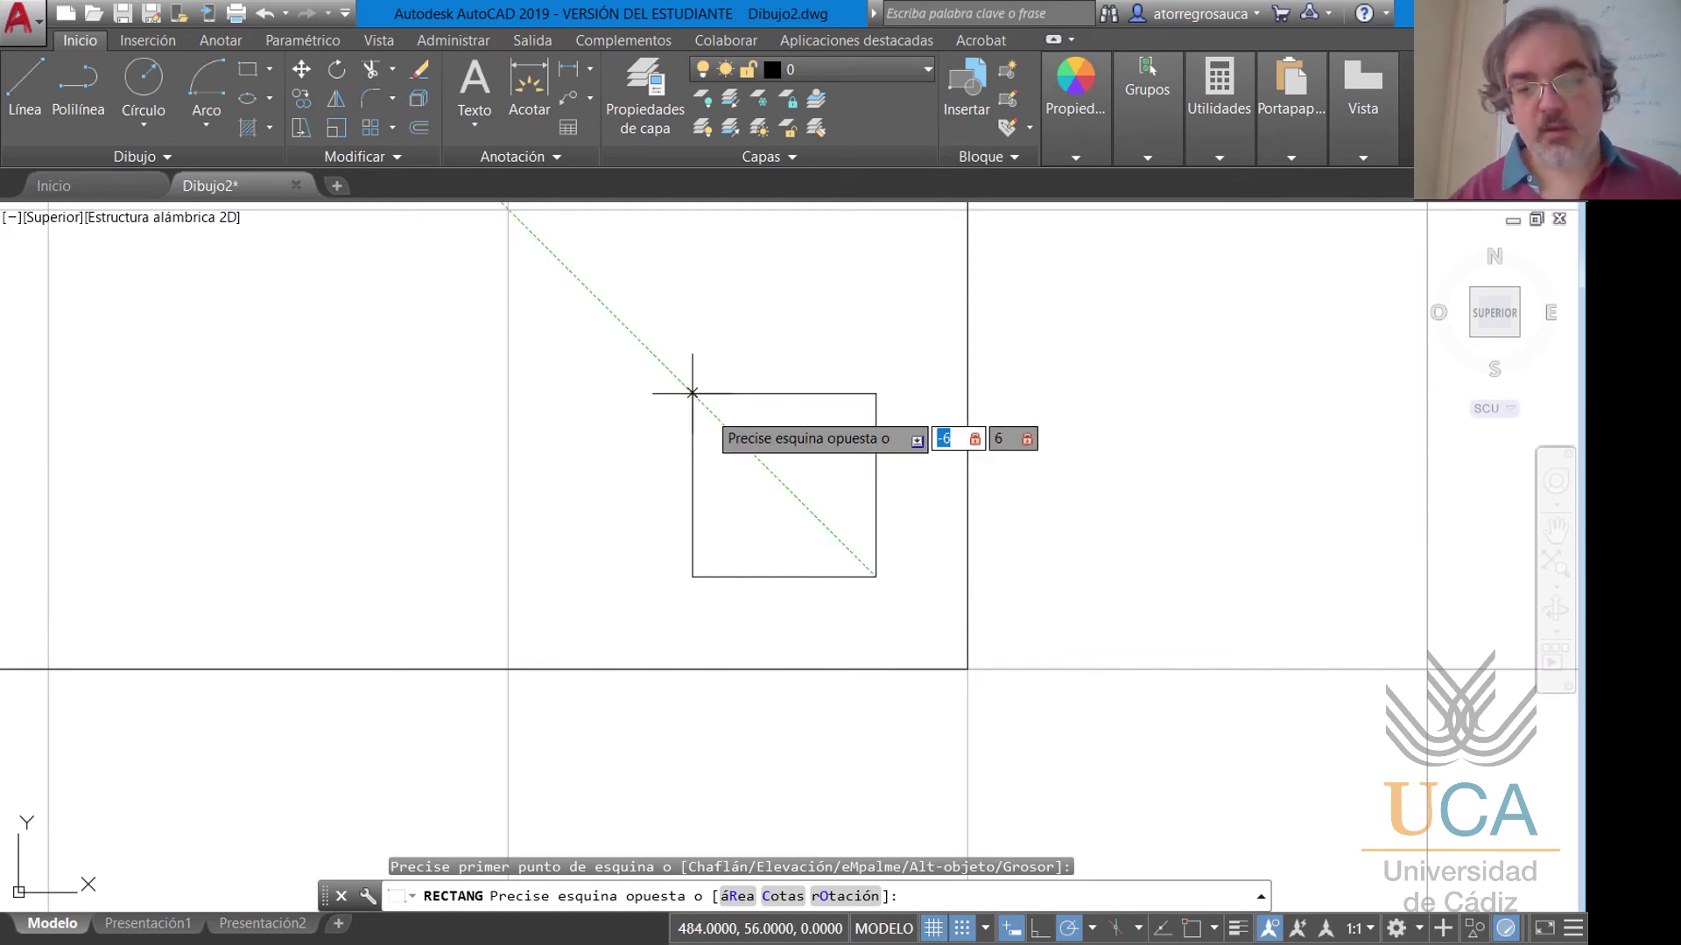
type("5")
key("Tab")
type("5")
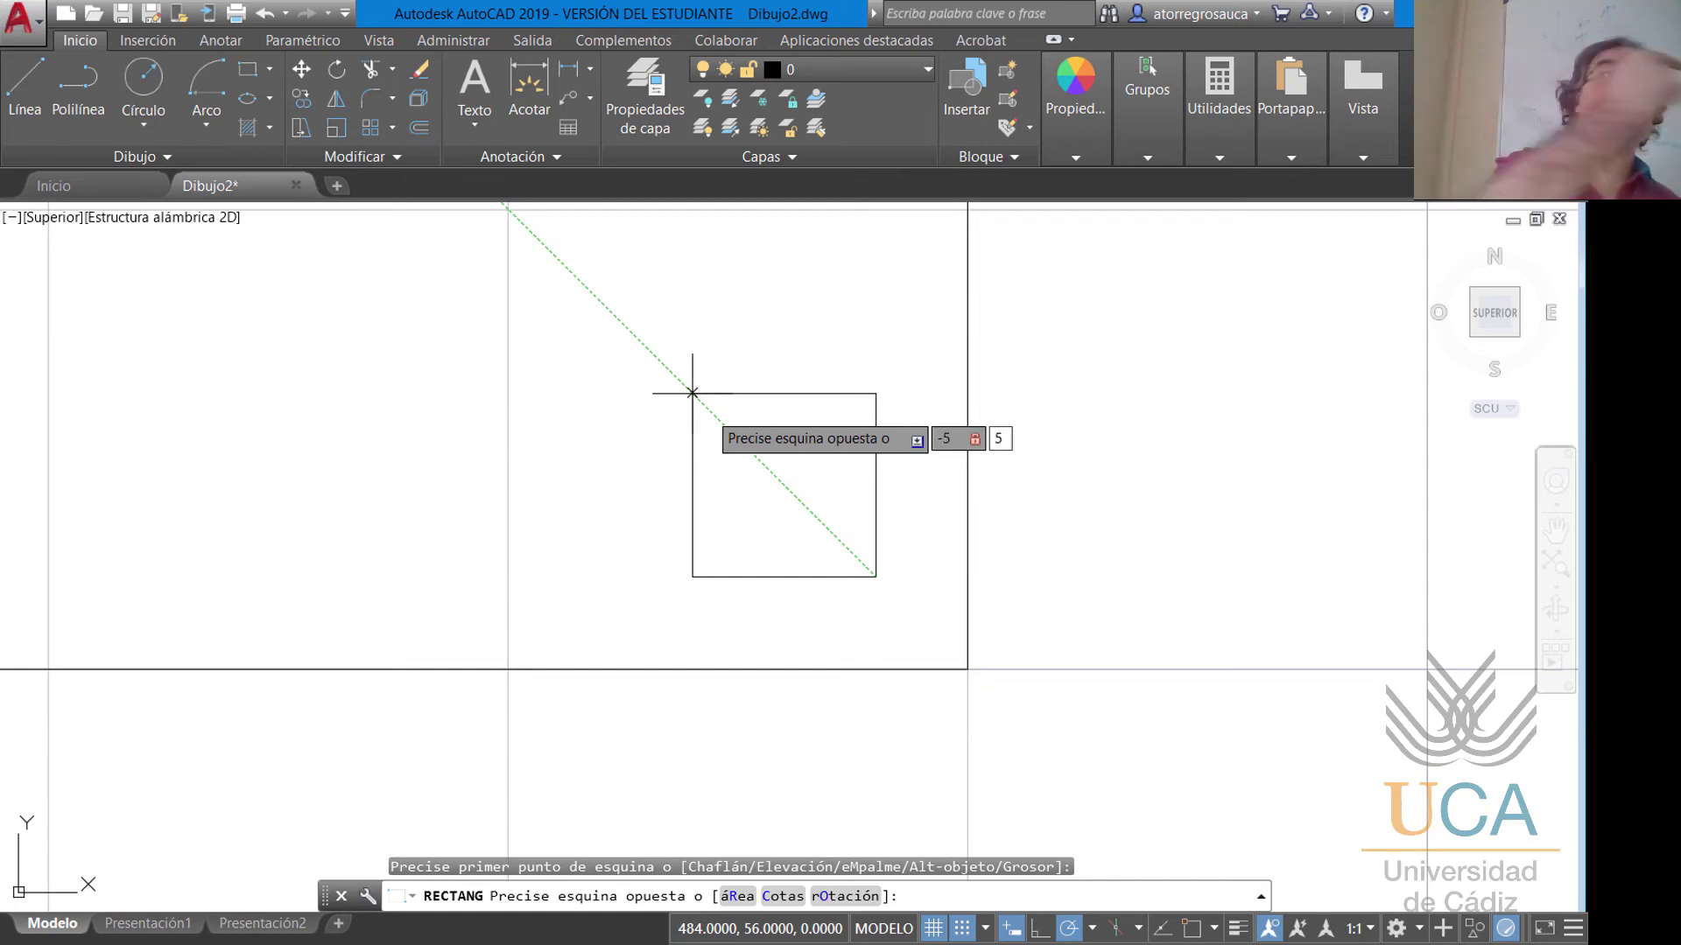
key("Return")
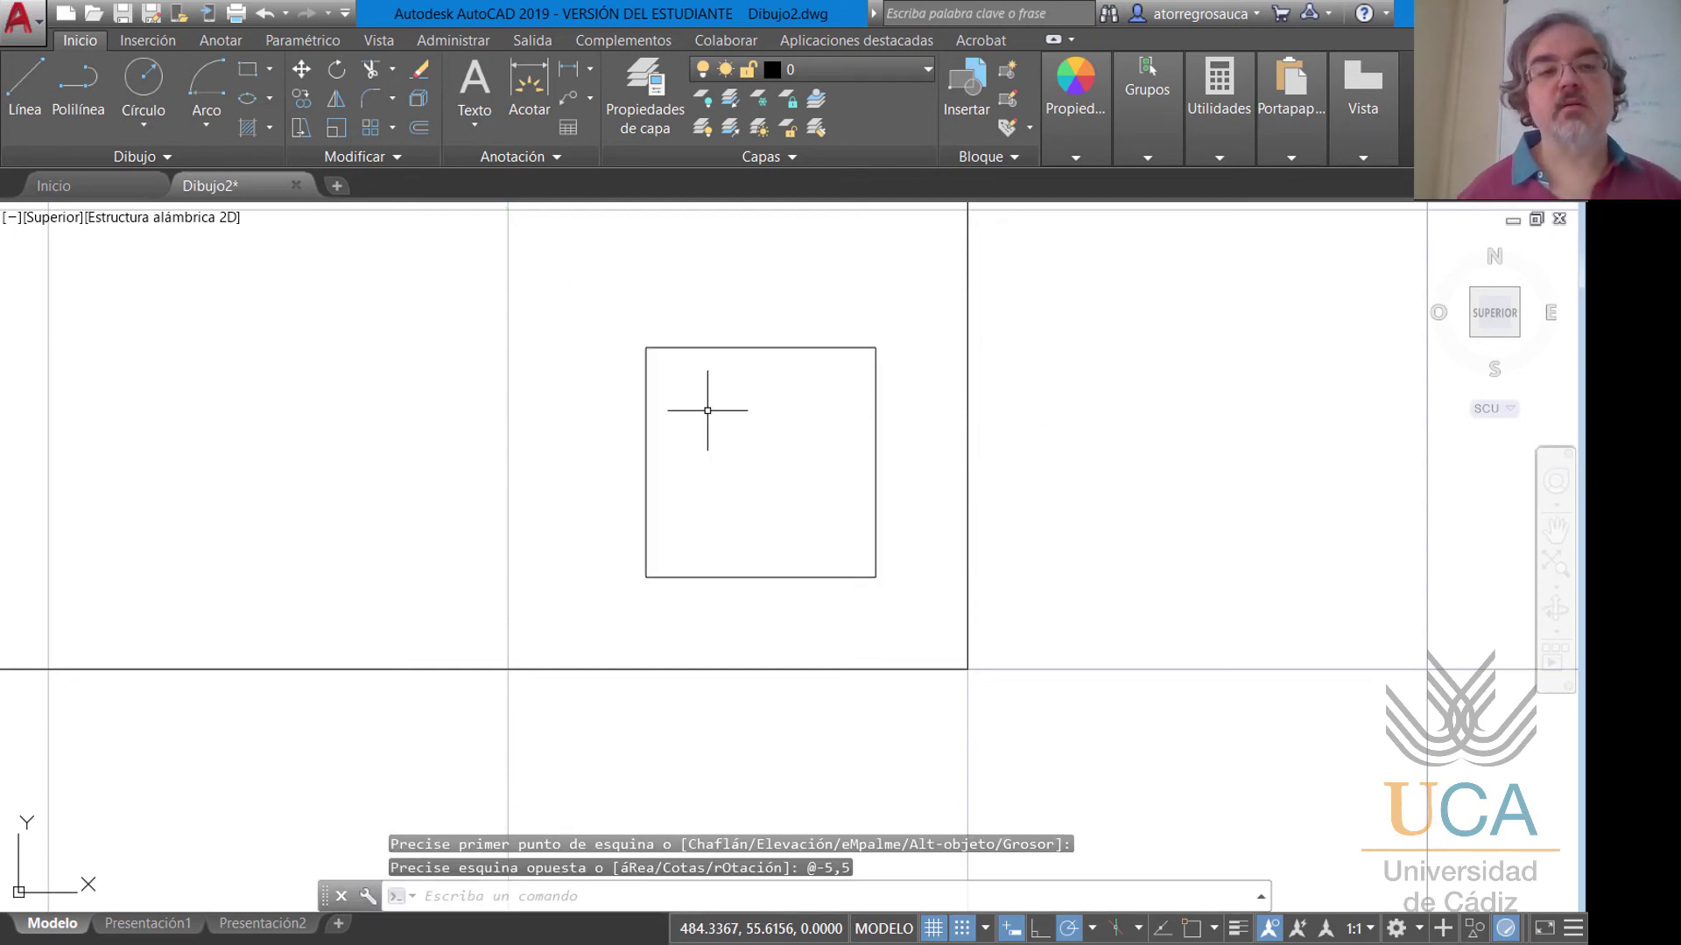
Stack another 5 by 5 square directly on top of the lower-right square.
left_click(247, 70)
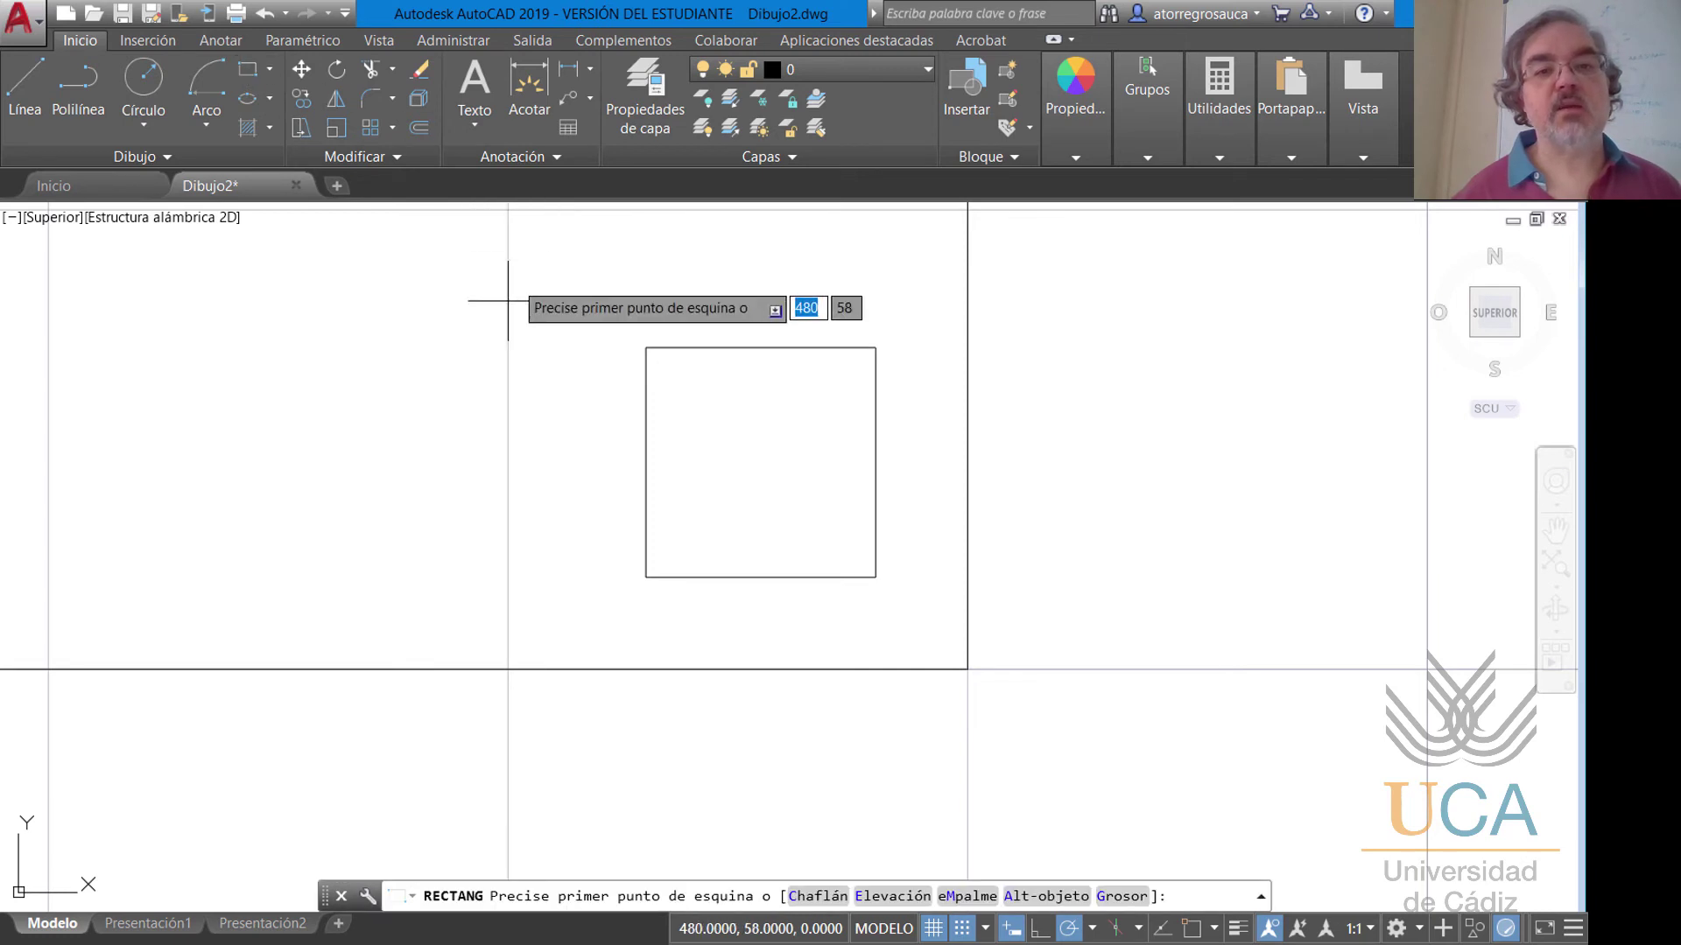
left_click(645, 347)
middle_click_drag(735, 254, 721, 418)
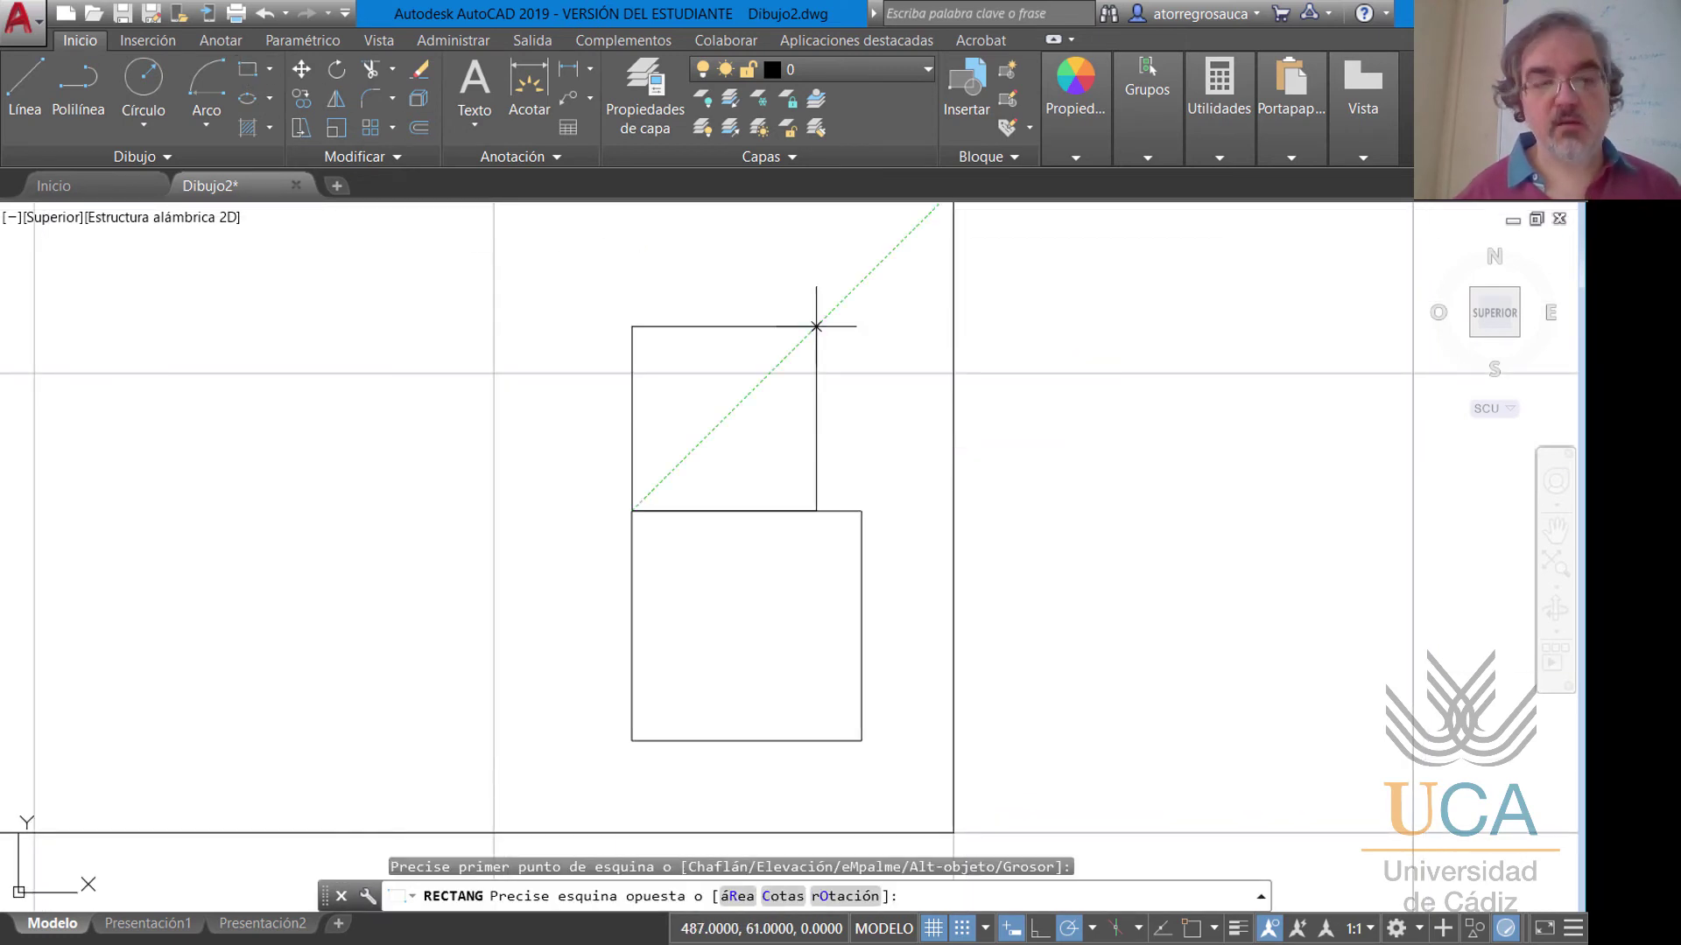
type("5,5")
key("Return")
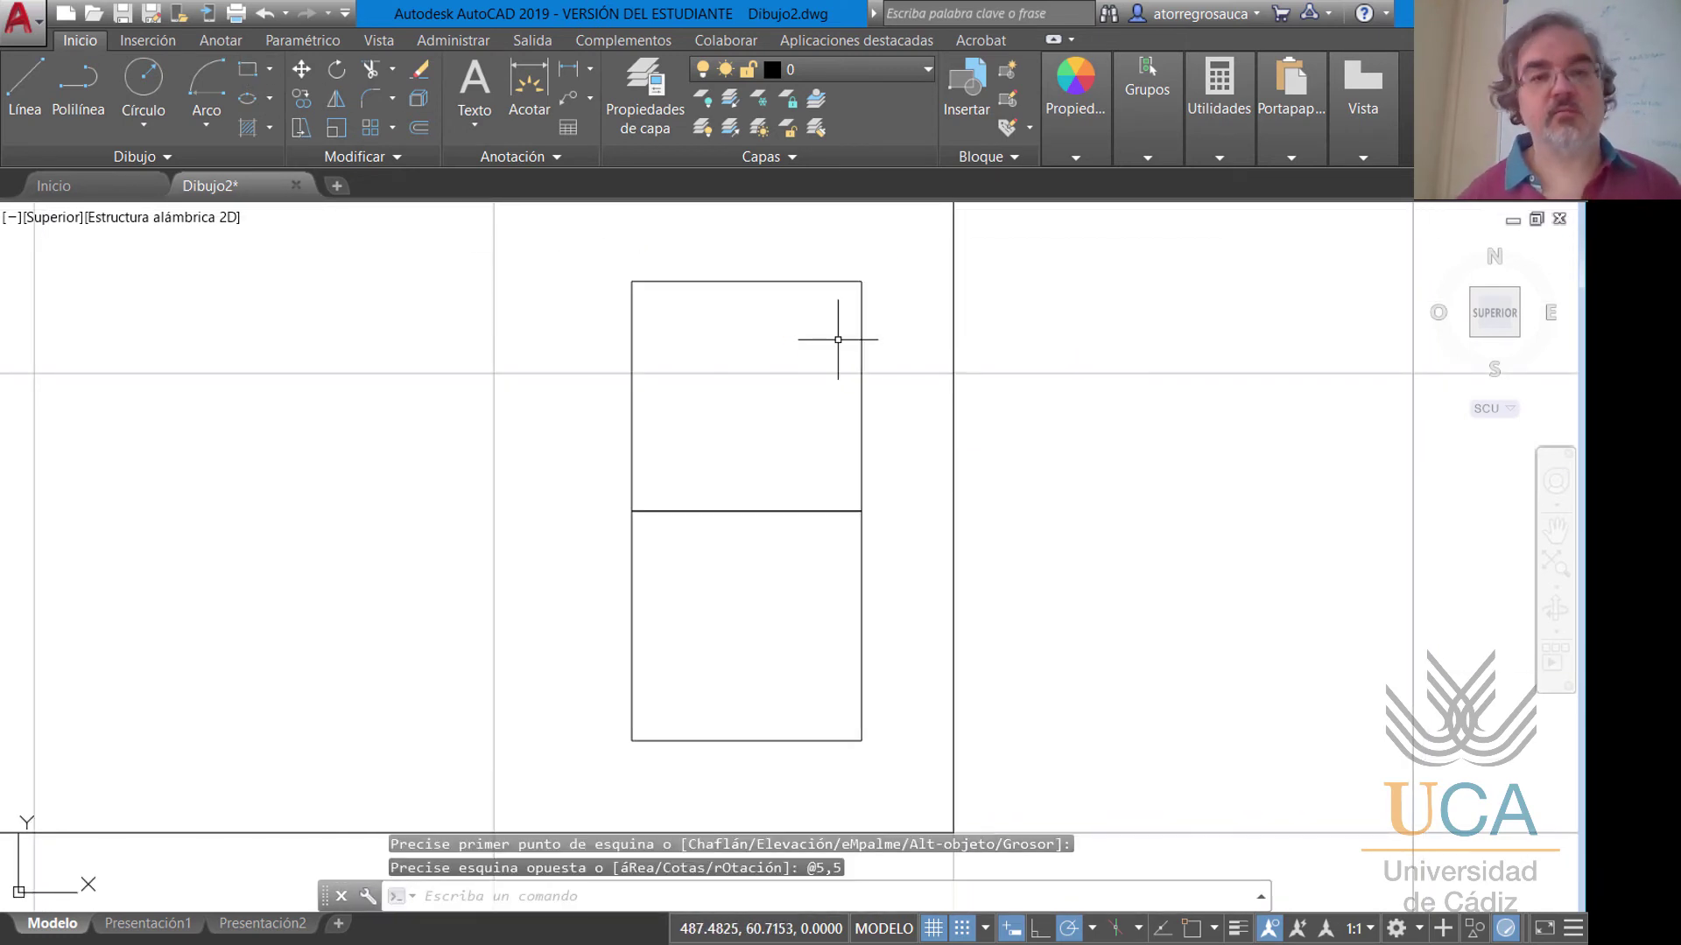
Examine the position dimensions of the floppy disk's central circles in the practice PDF and return to AutoCAD.
scroll(863, 405, "down", 8)
mouse_move(555, 360)
middle_mouse_down()
mouse_move(618, 495)
mouse_move(772, 574)
middle_mouse_up()
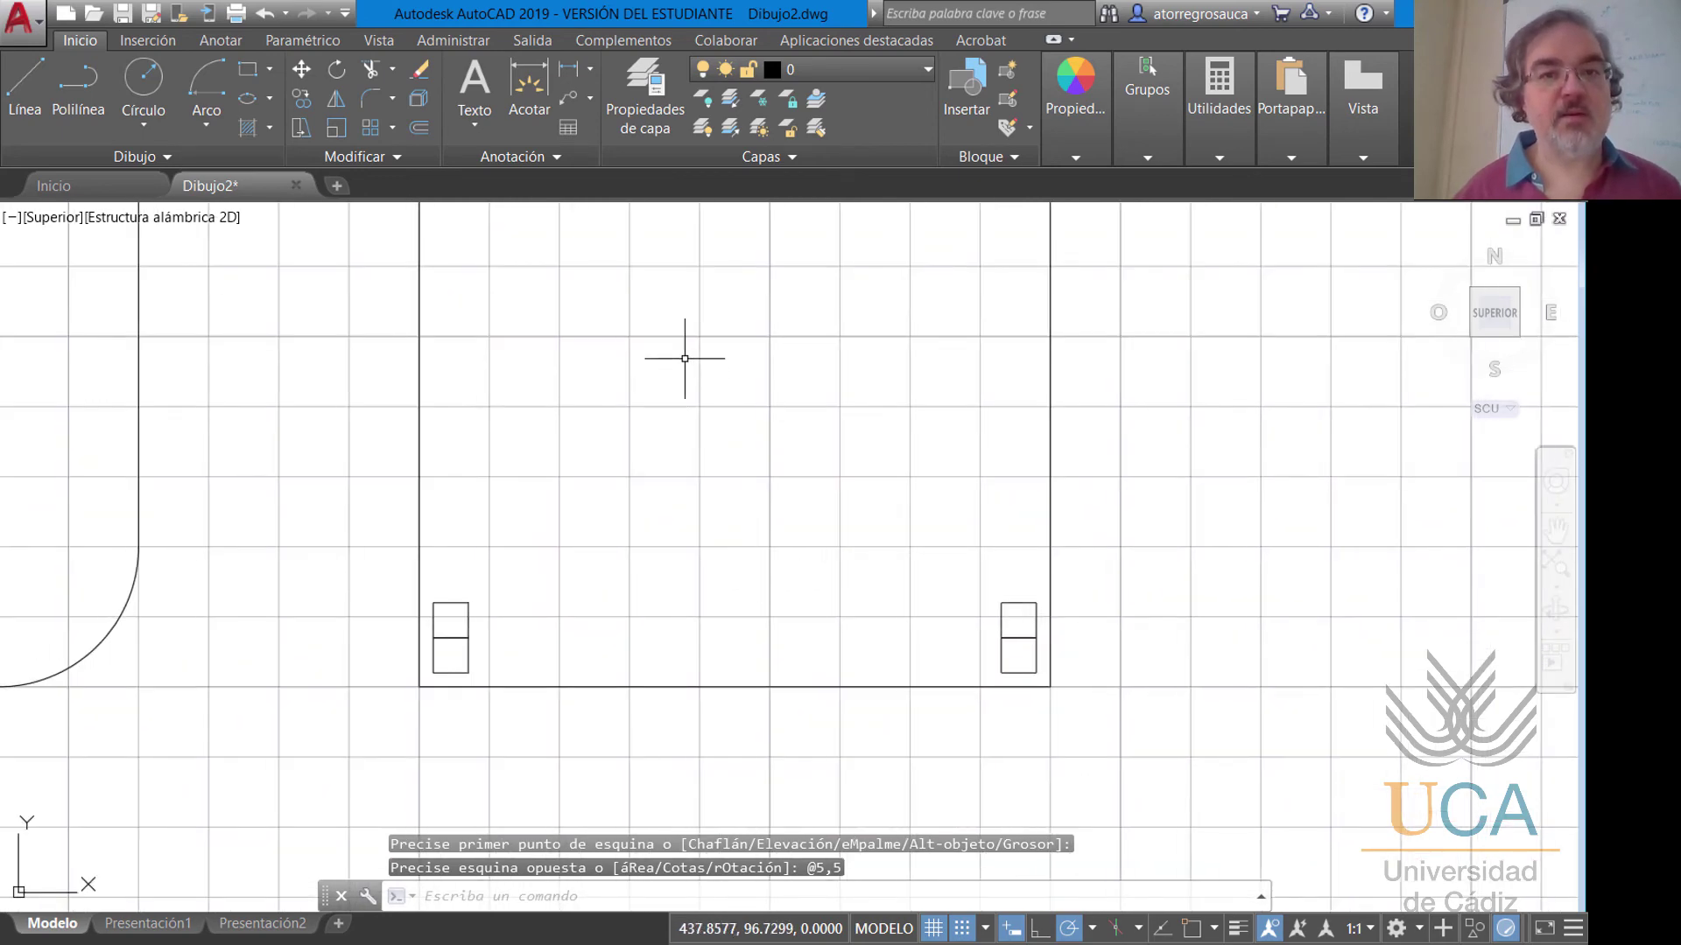
scroll(686, 356, "down", 2)
middle_click_drag(747, 344, 687, 481)
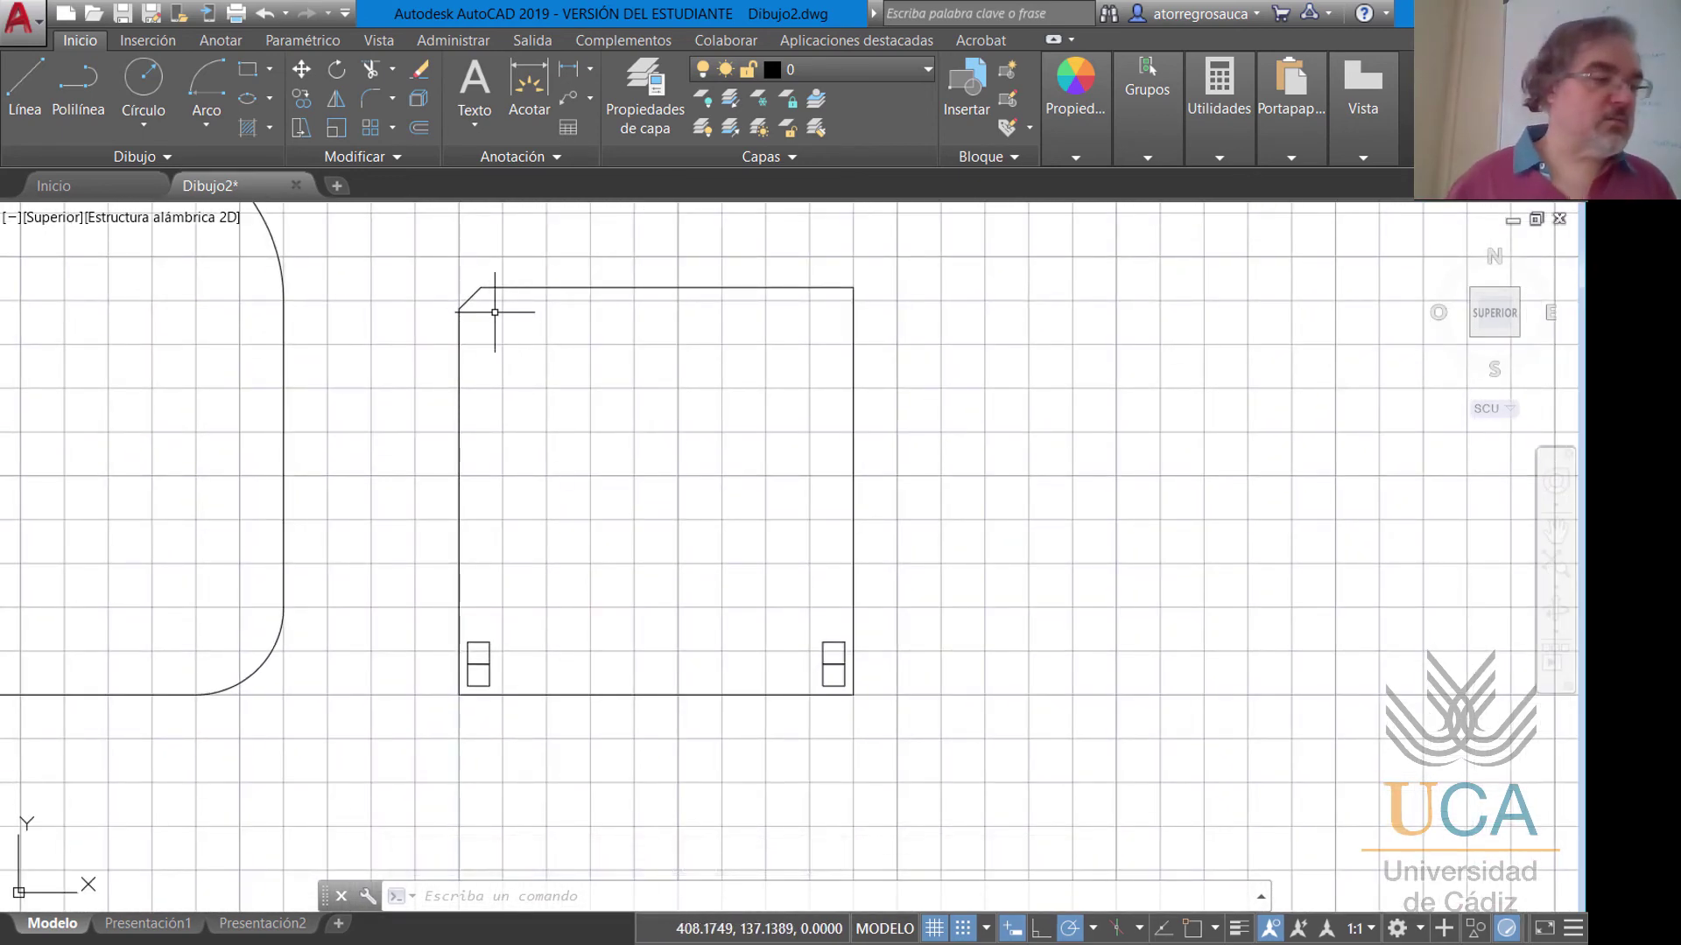
scroll(596, 485, "up", 4)
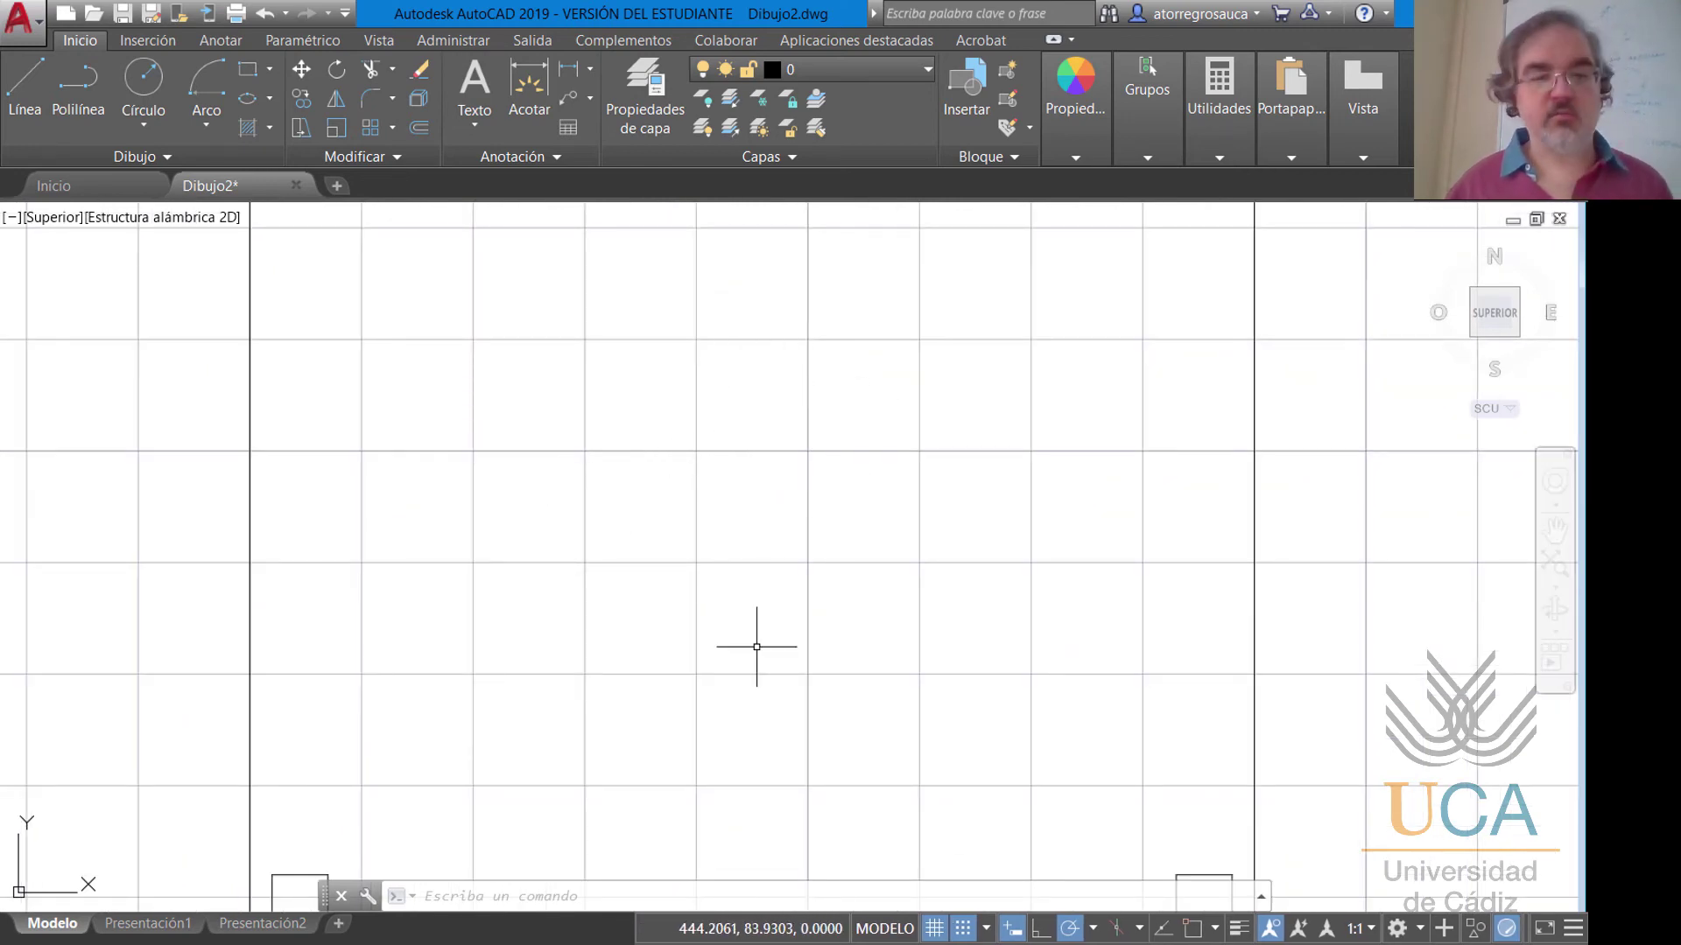
key("alt+Tab")
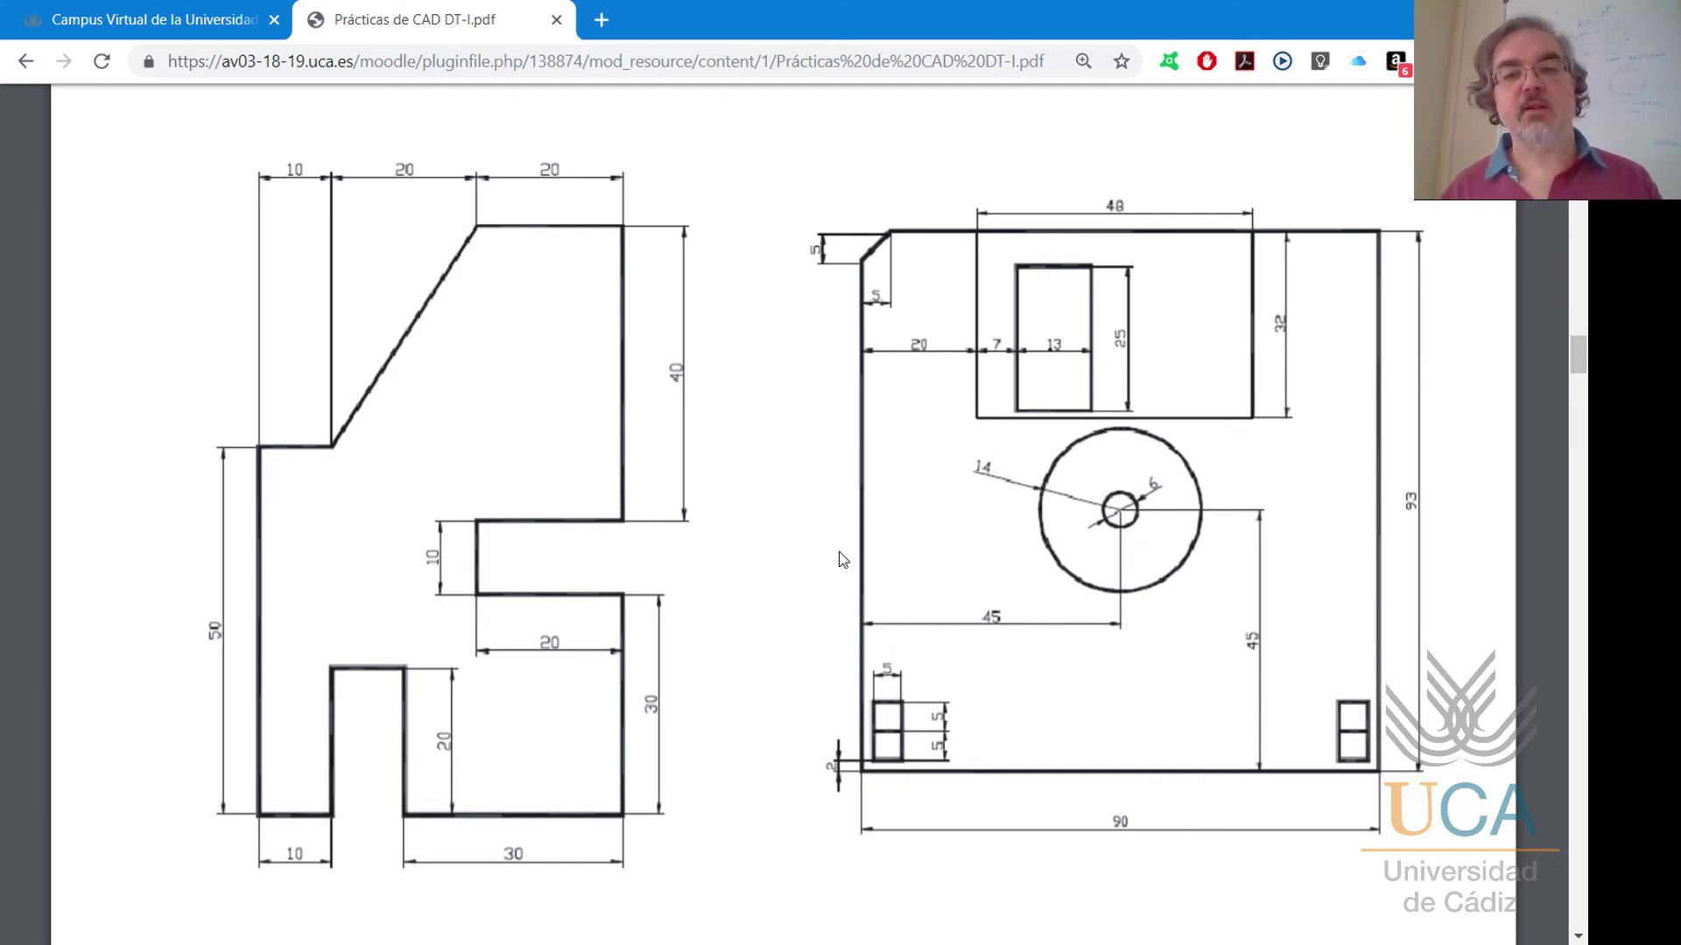
key("alt+Tab")
mouse_move(751, 571)
middle_mouse_down()
mouse_move(766, 611)
mouse_move(769, 523)
middle_mouse_up()
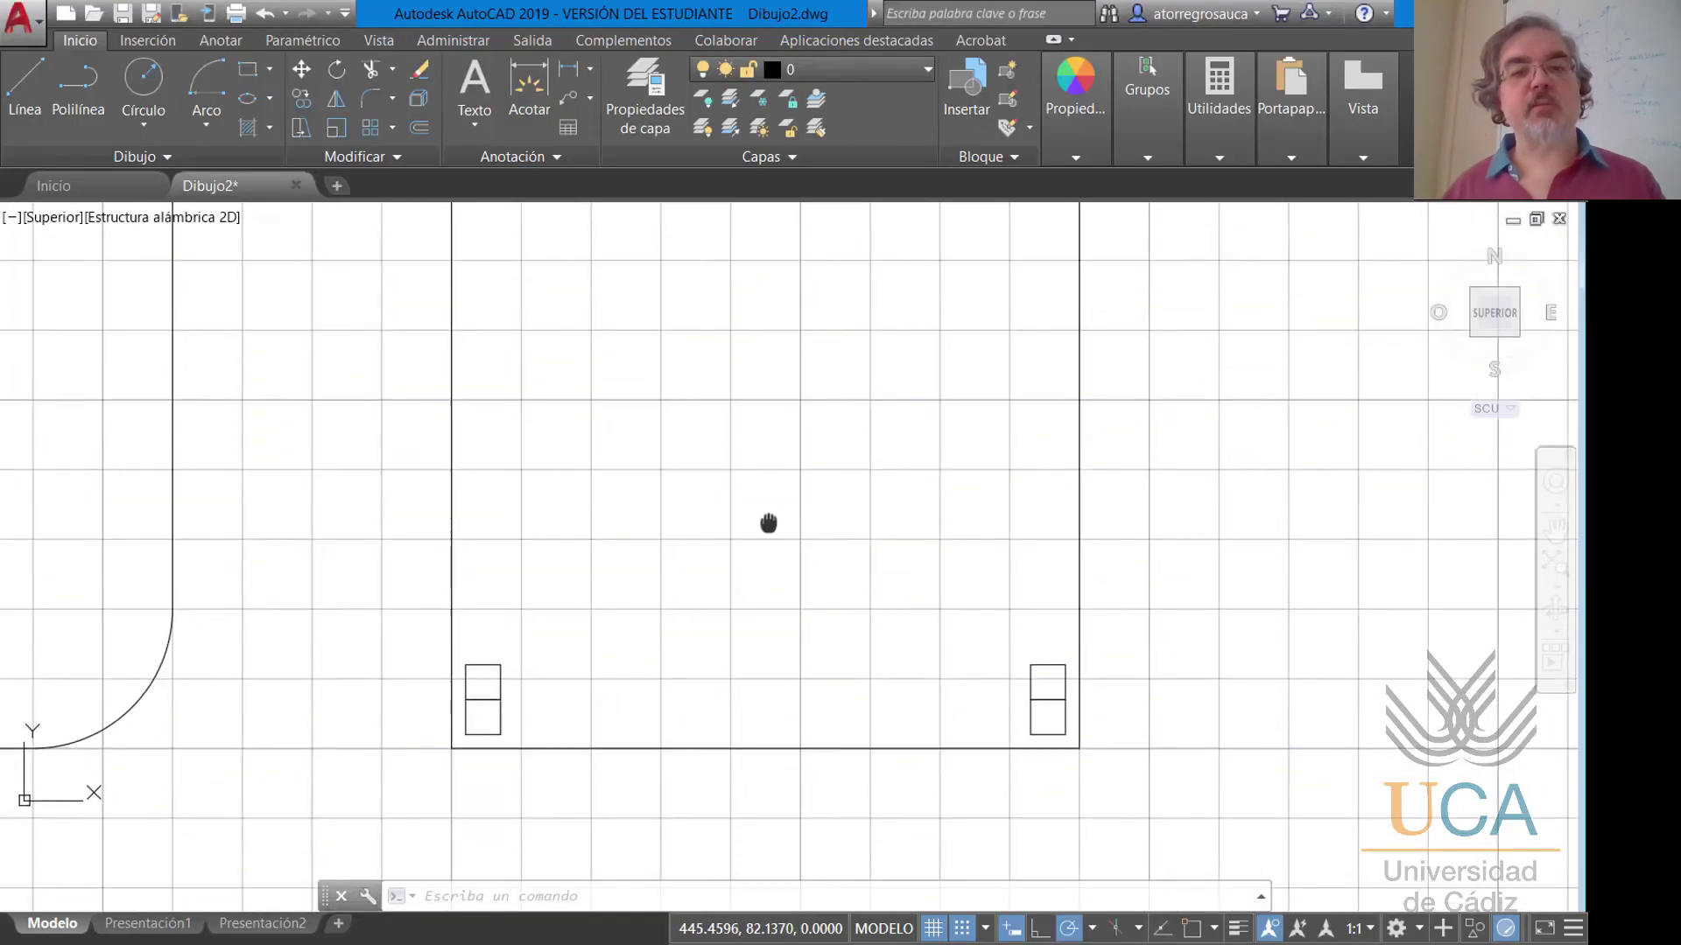
scroll(769, 524, "down", 3)
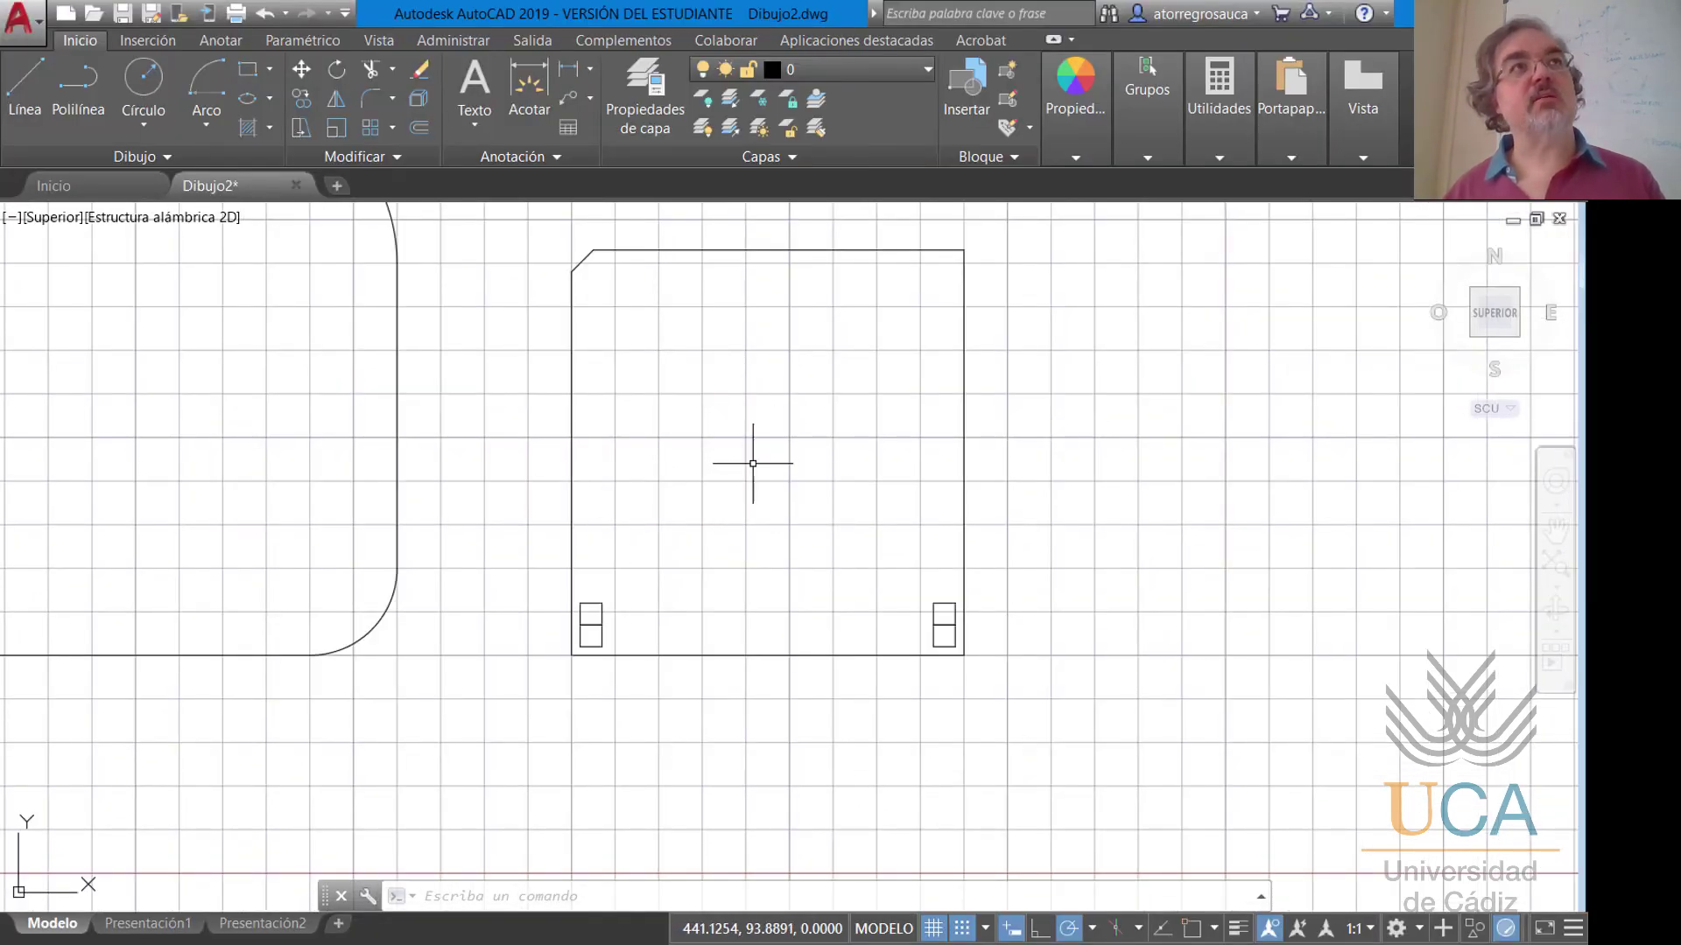
key("alt+Tab")
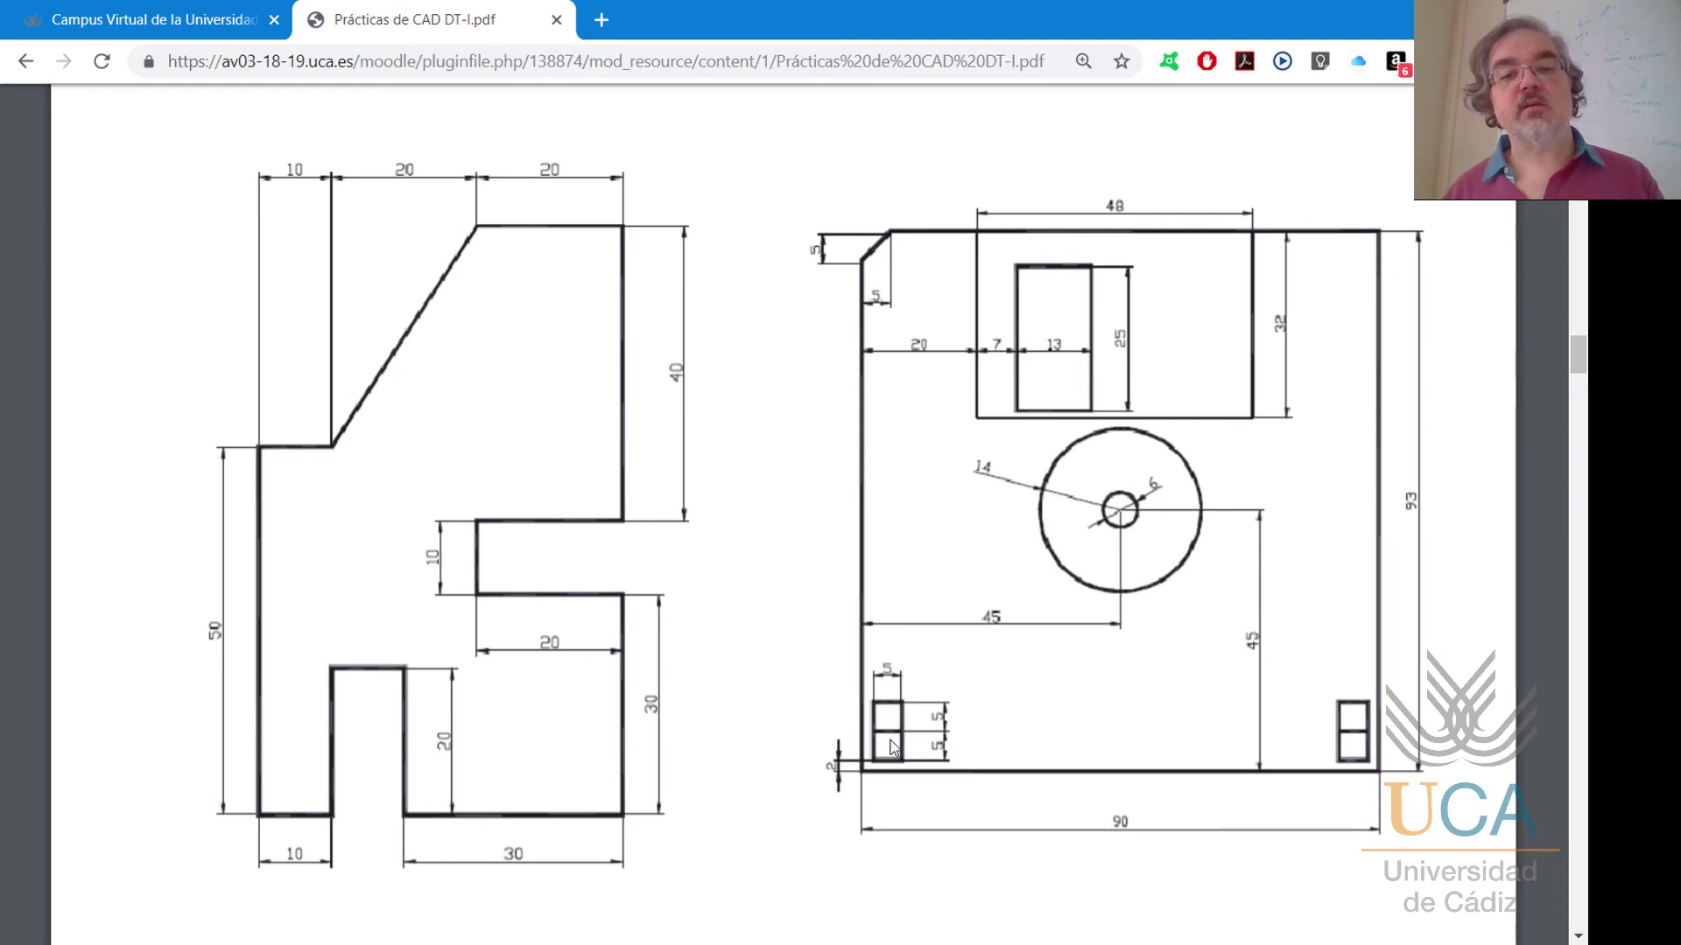
key("alt+Tab")
Draw a 45 by 45 auxiliary rectangle from the disk outline's lower-left corner to locate the centre of the circles.
left_click(248, 70)
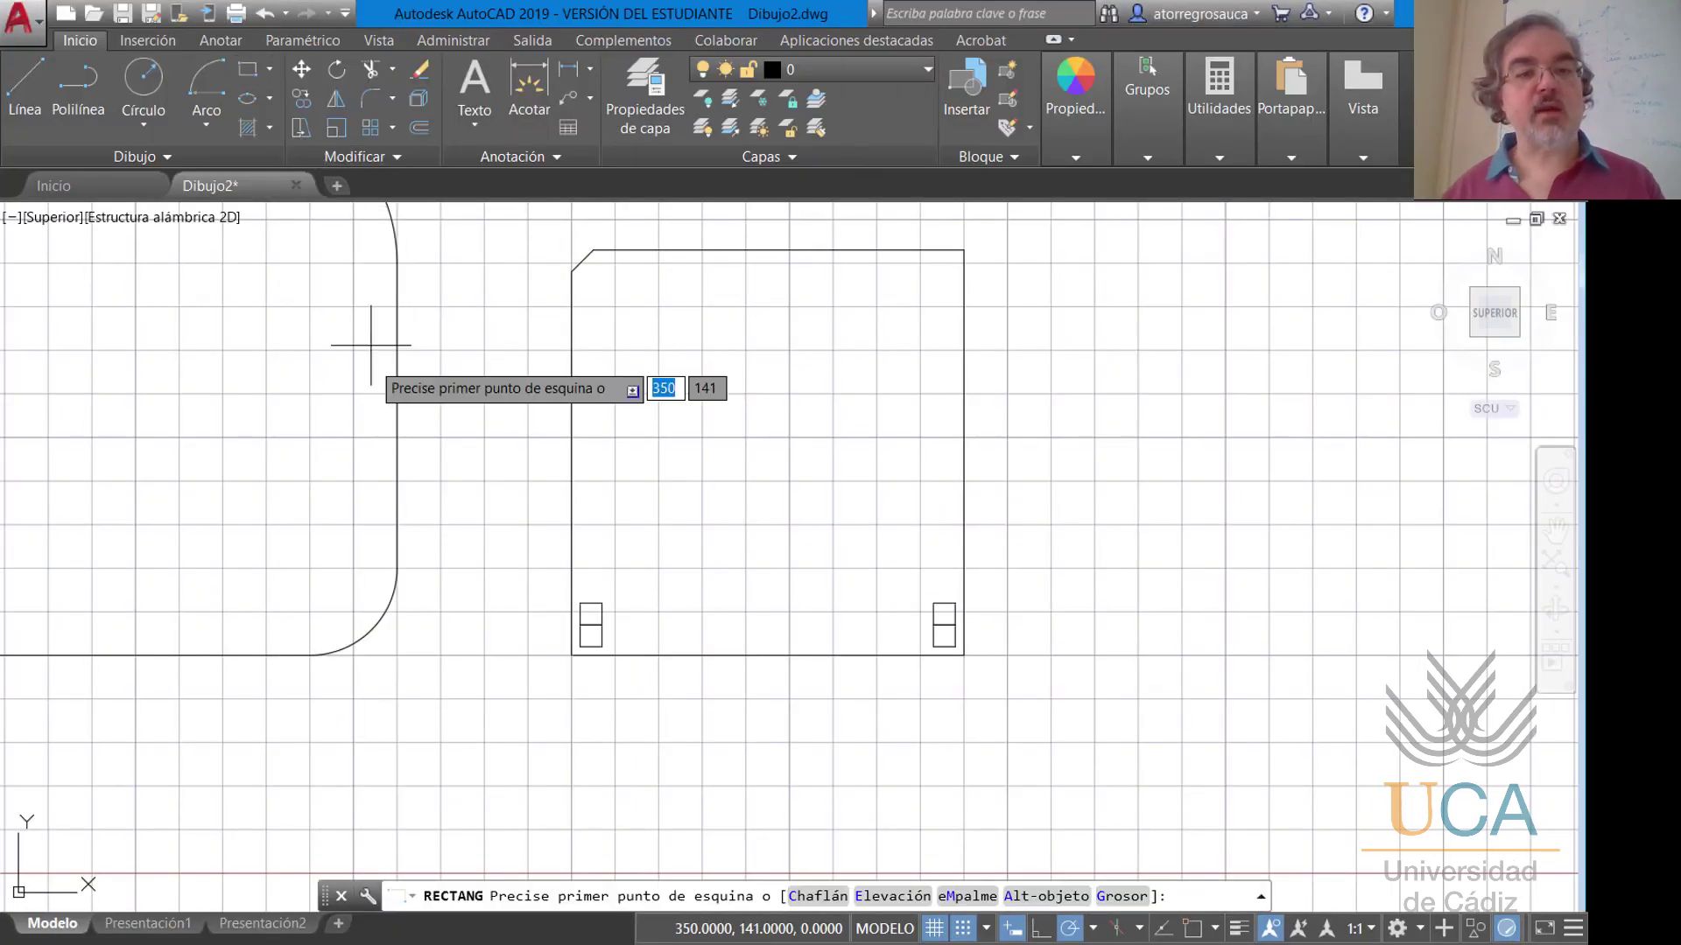
left_click(571, 653)
type("4")
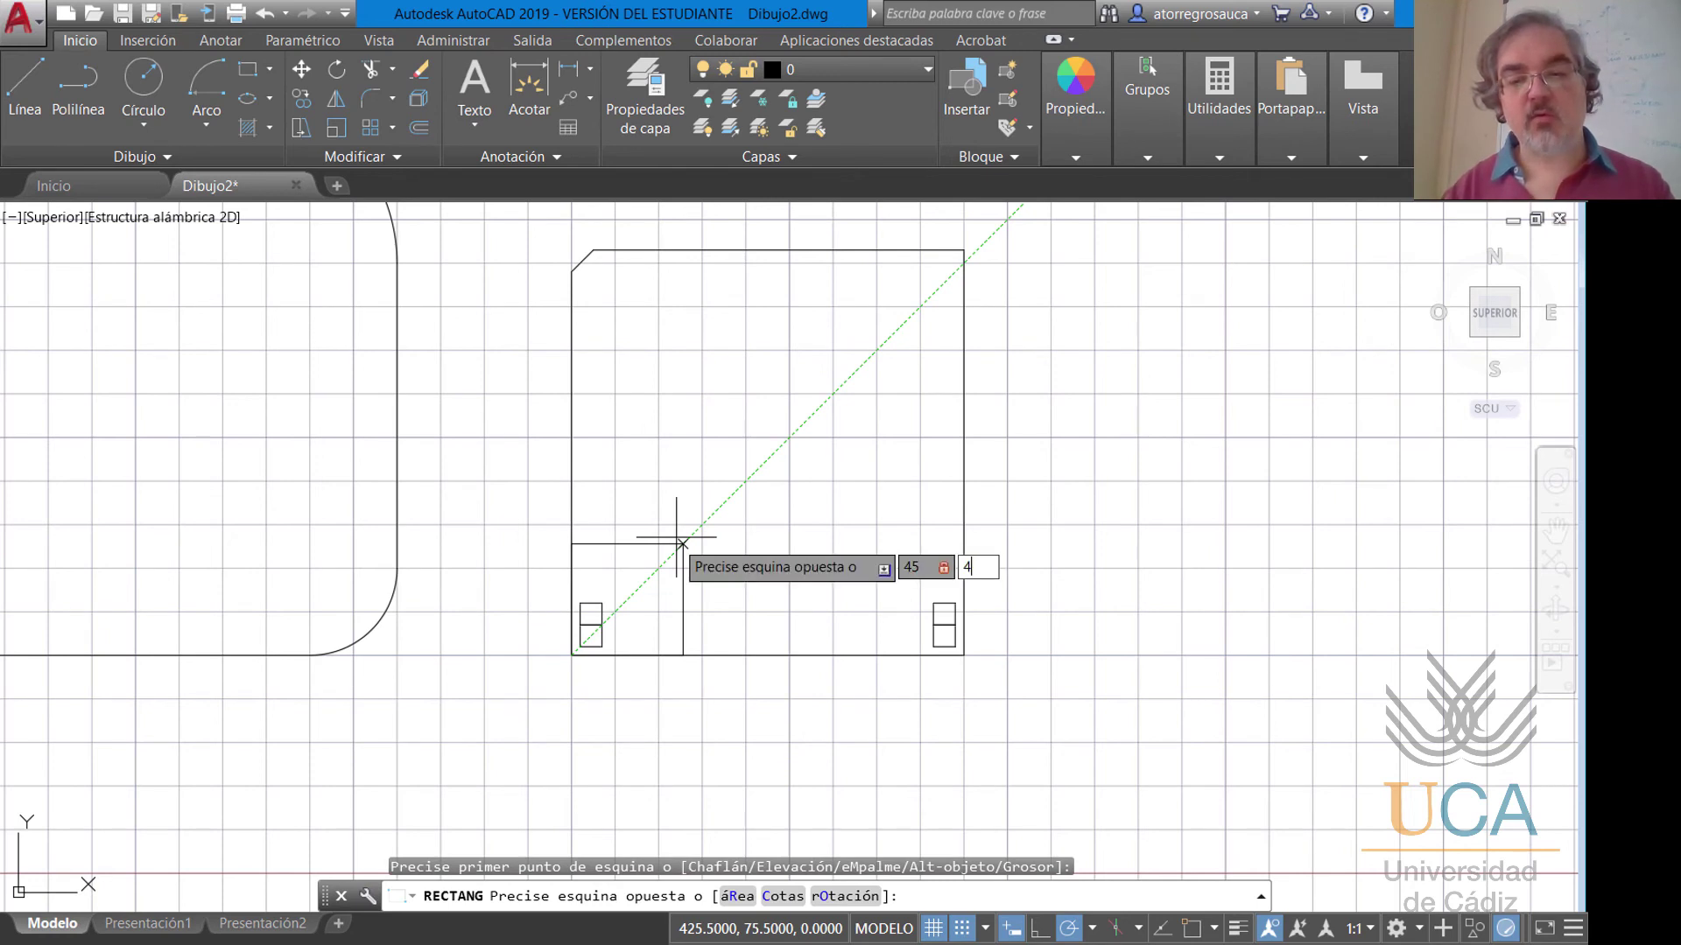
type("5,45")
key("Return")
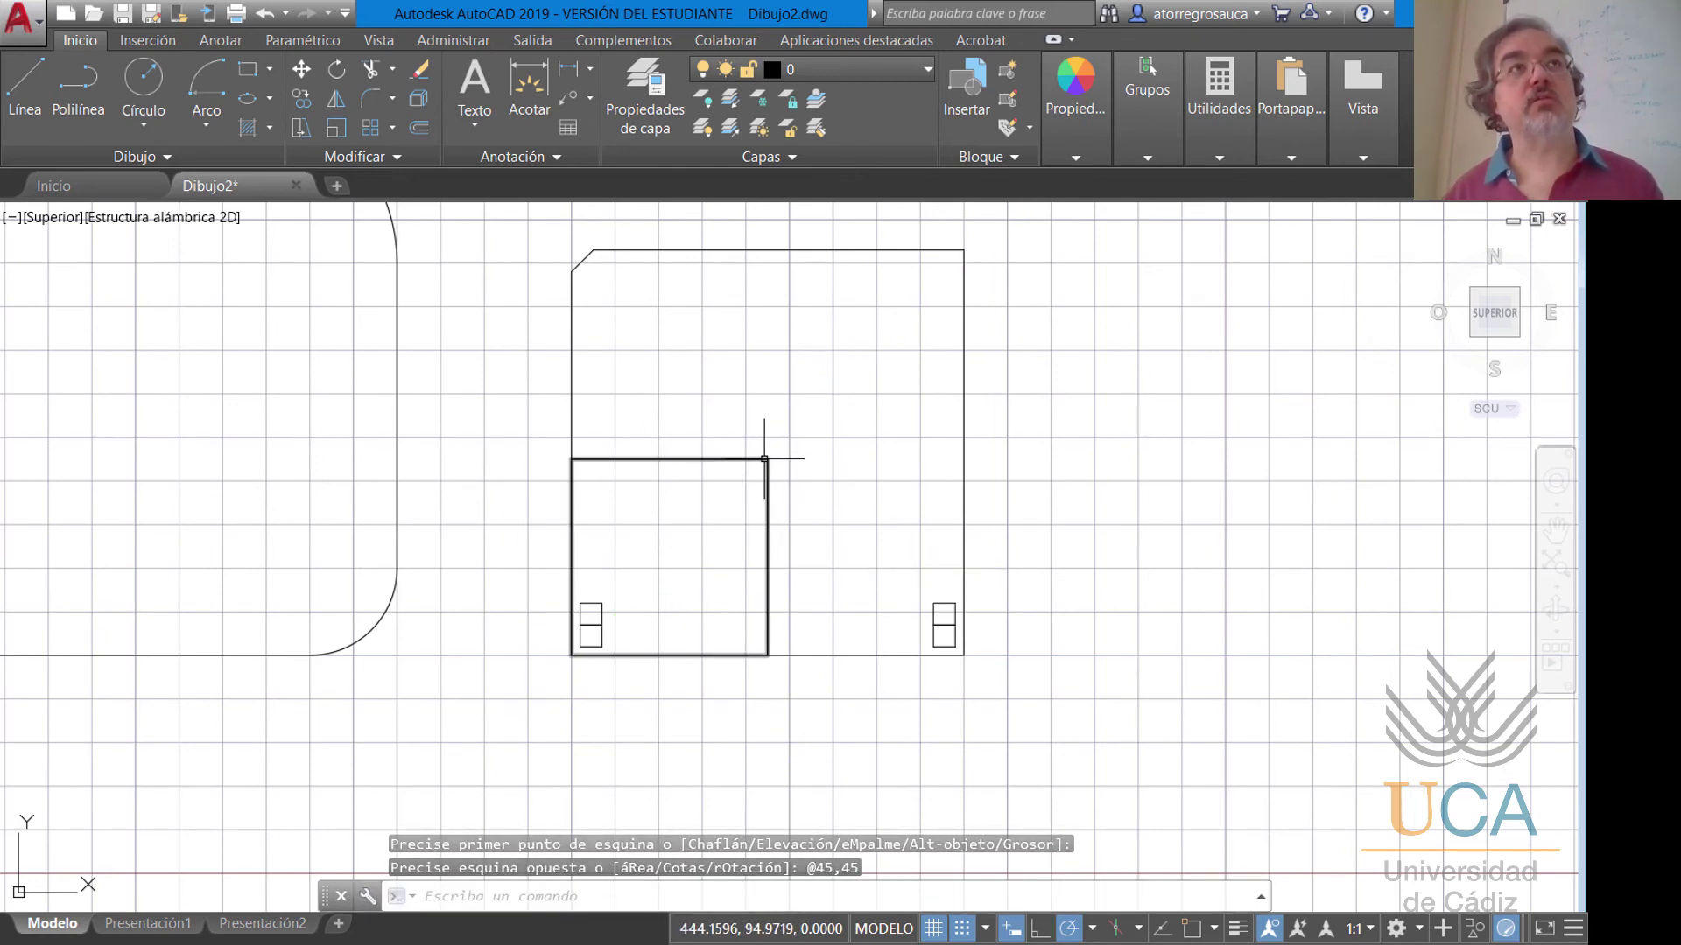
Check the circle dimensions in the practice PDF and draw a radius 3 circle centred on the auxiliary rectangle's upper-right corner.
key("alt+Tab")
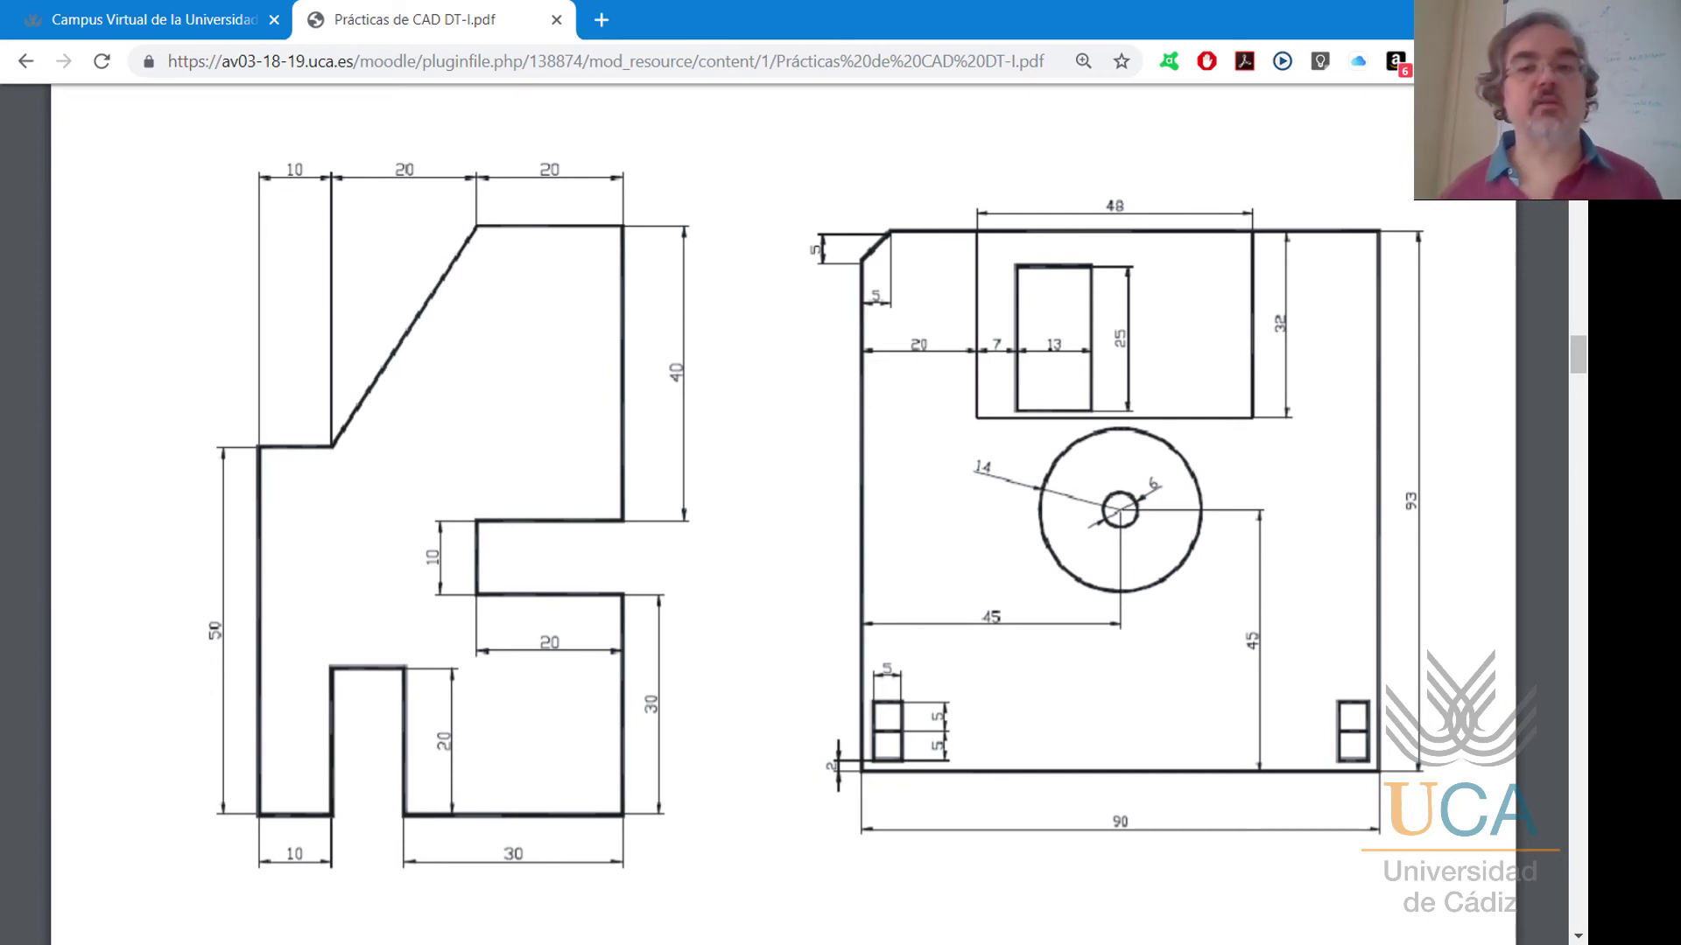
key("alt+Tab")
scroll(750, 438, "up", 5)
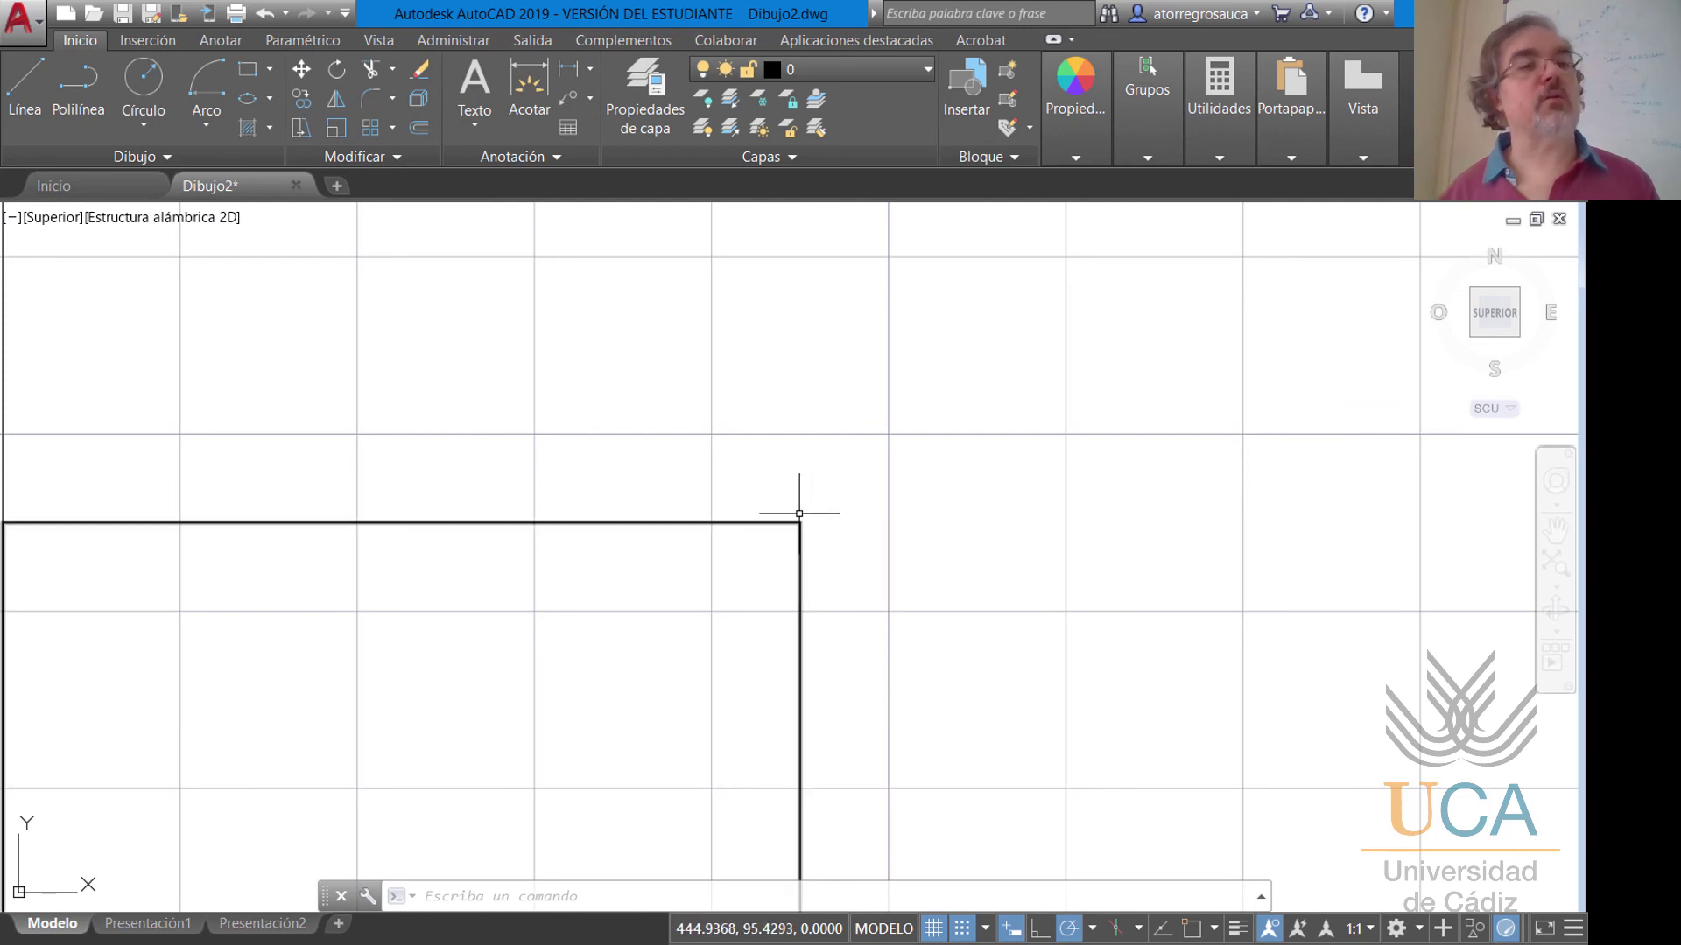
left_click(144, 80)
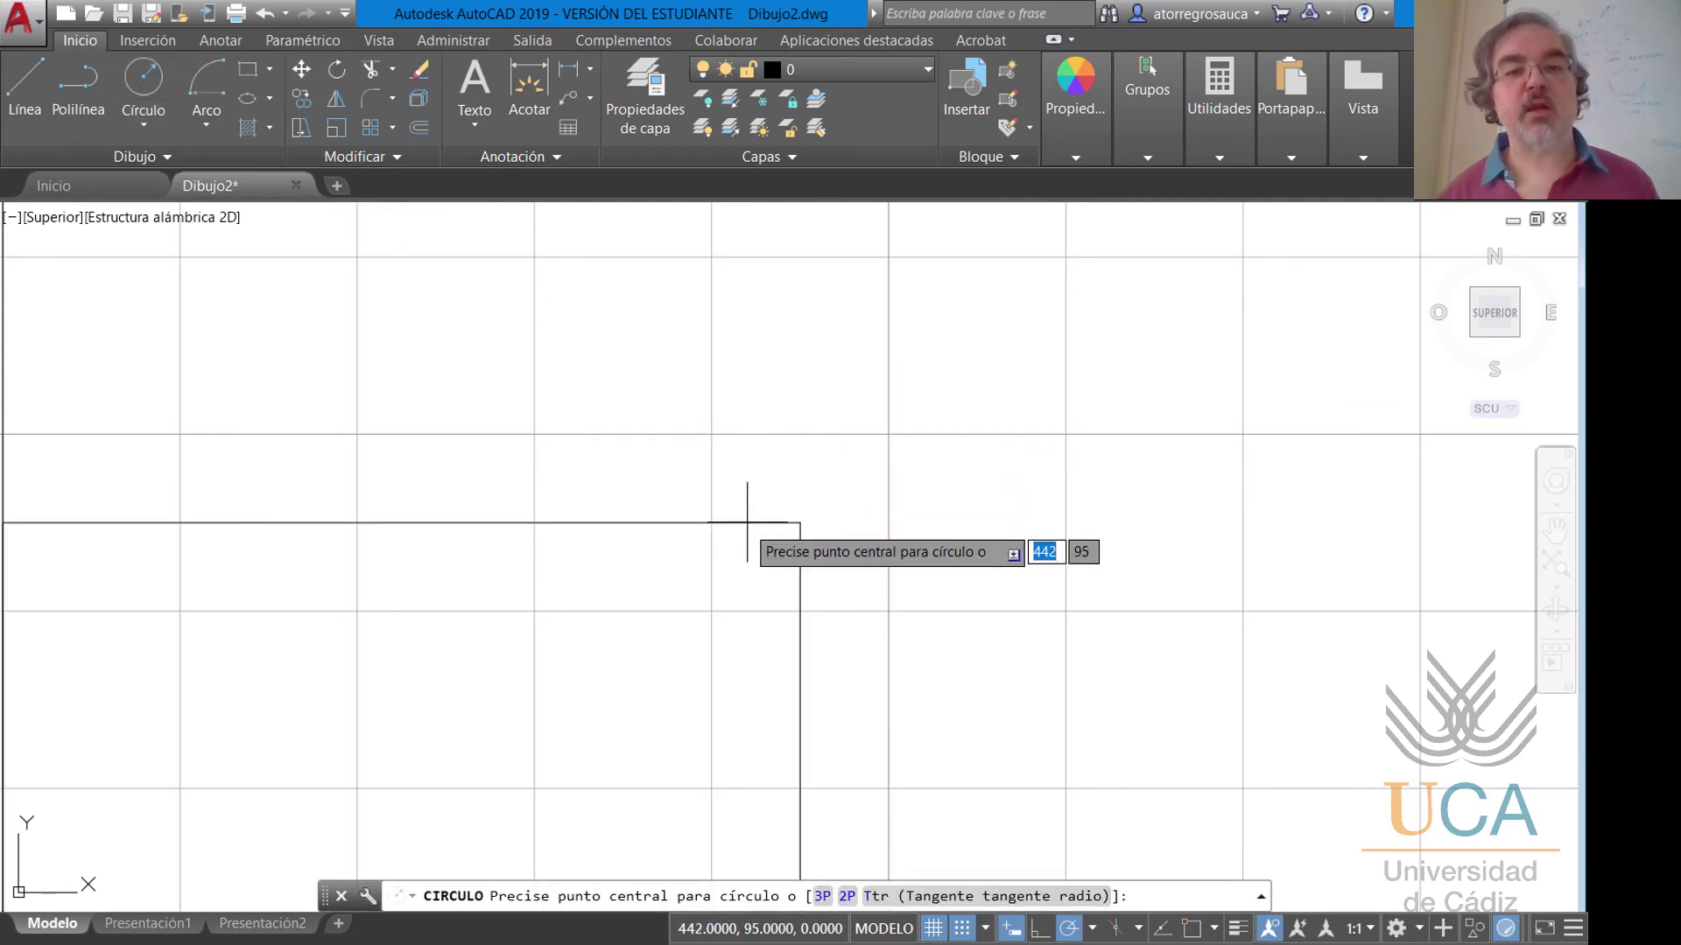
left_click(799, 523)
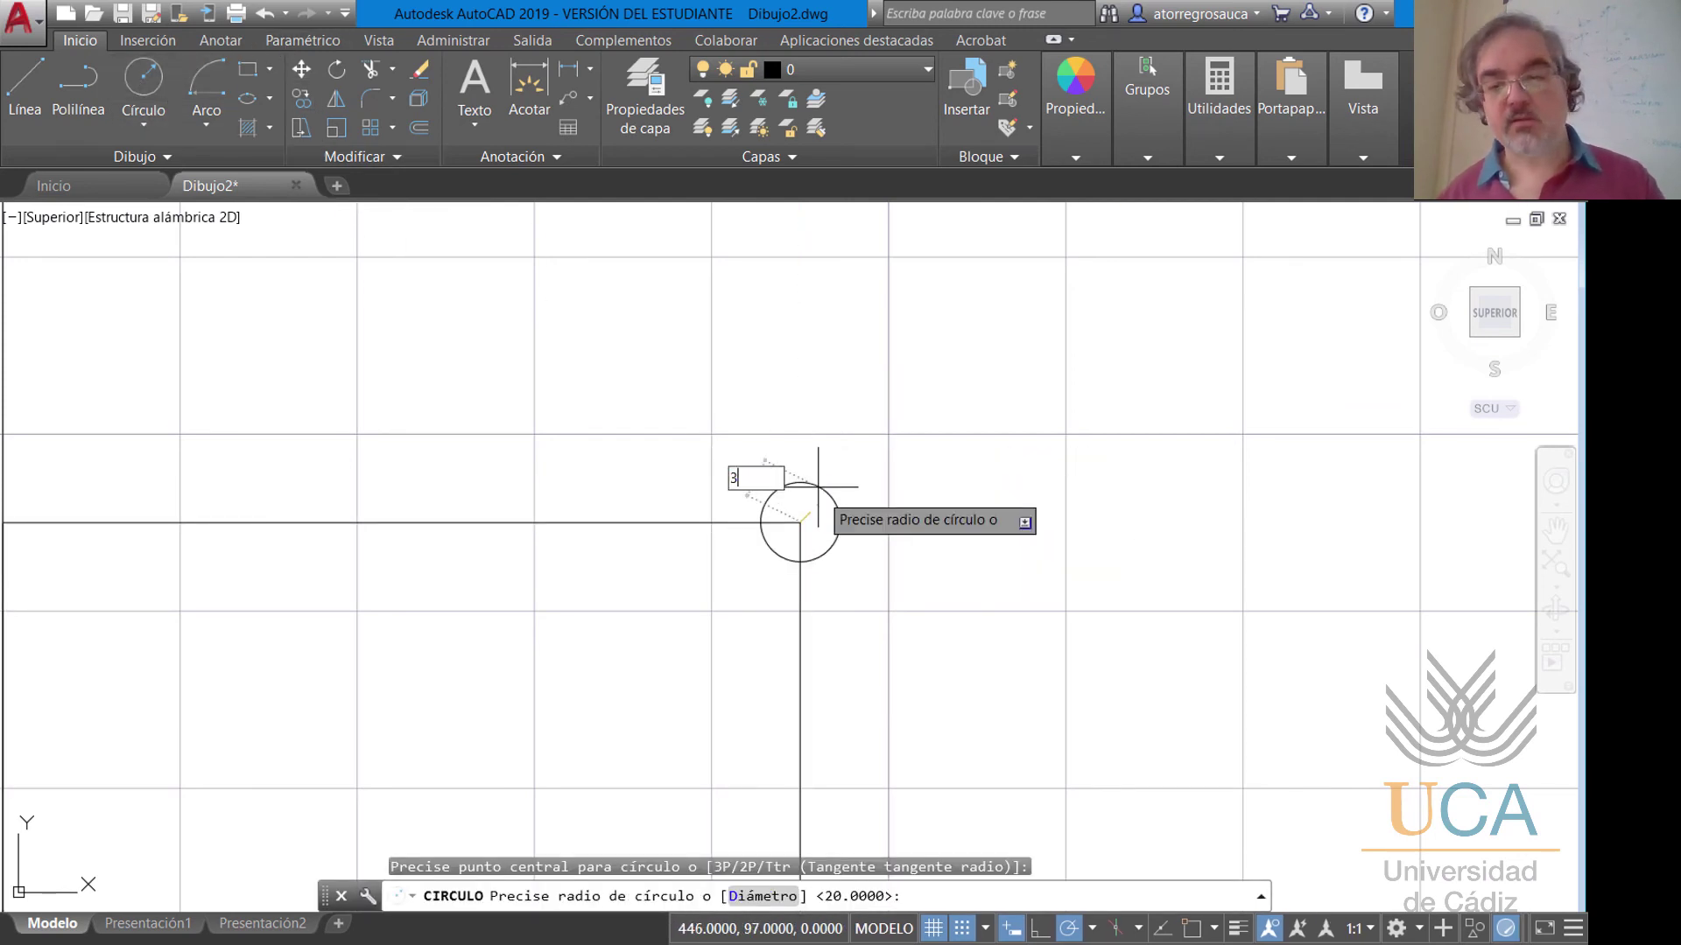
key("Return")
Draw a radius 14 circle concentric with the small central circle, following the practice PDF.
key("alt+Tab")
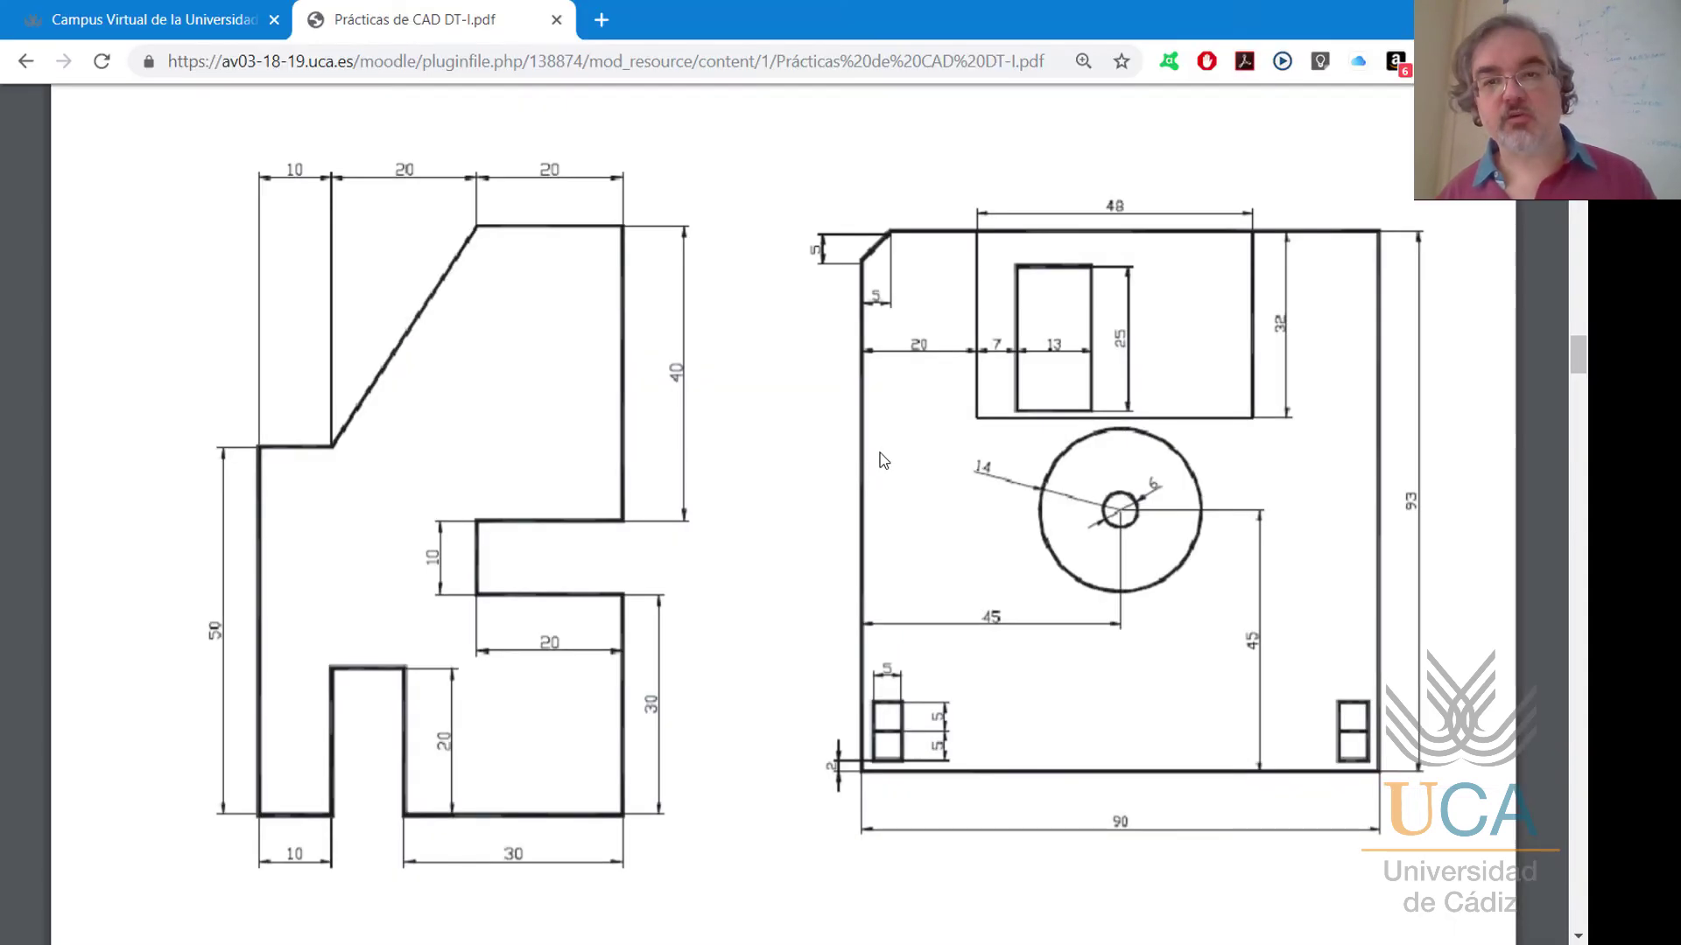
key("alt+Tab")
left_click(144, 83)
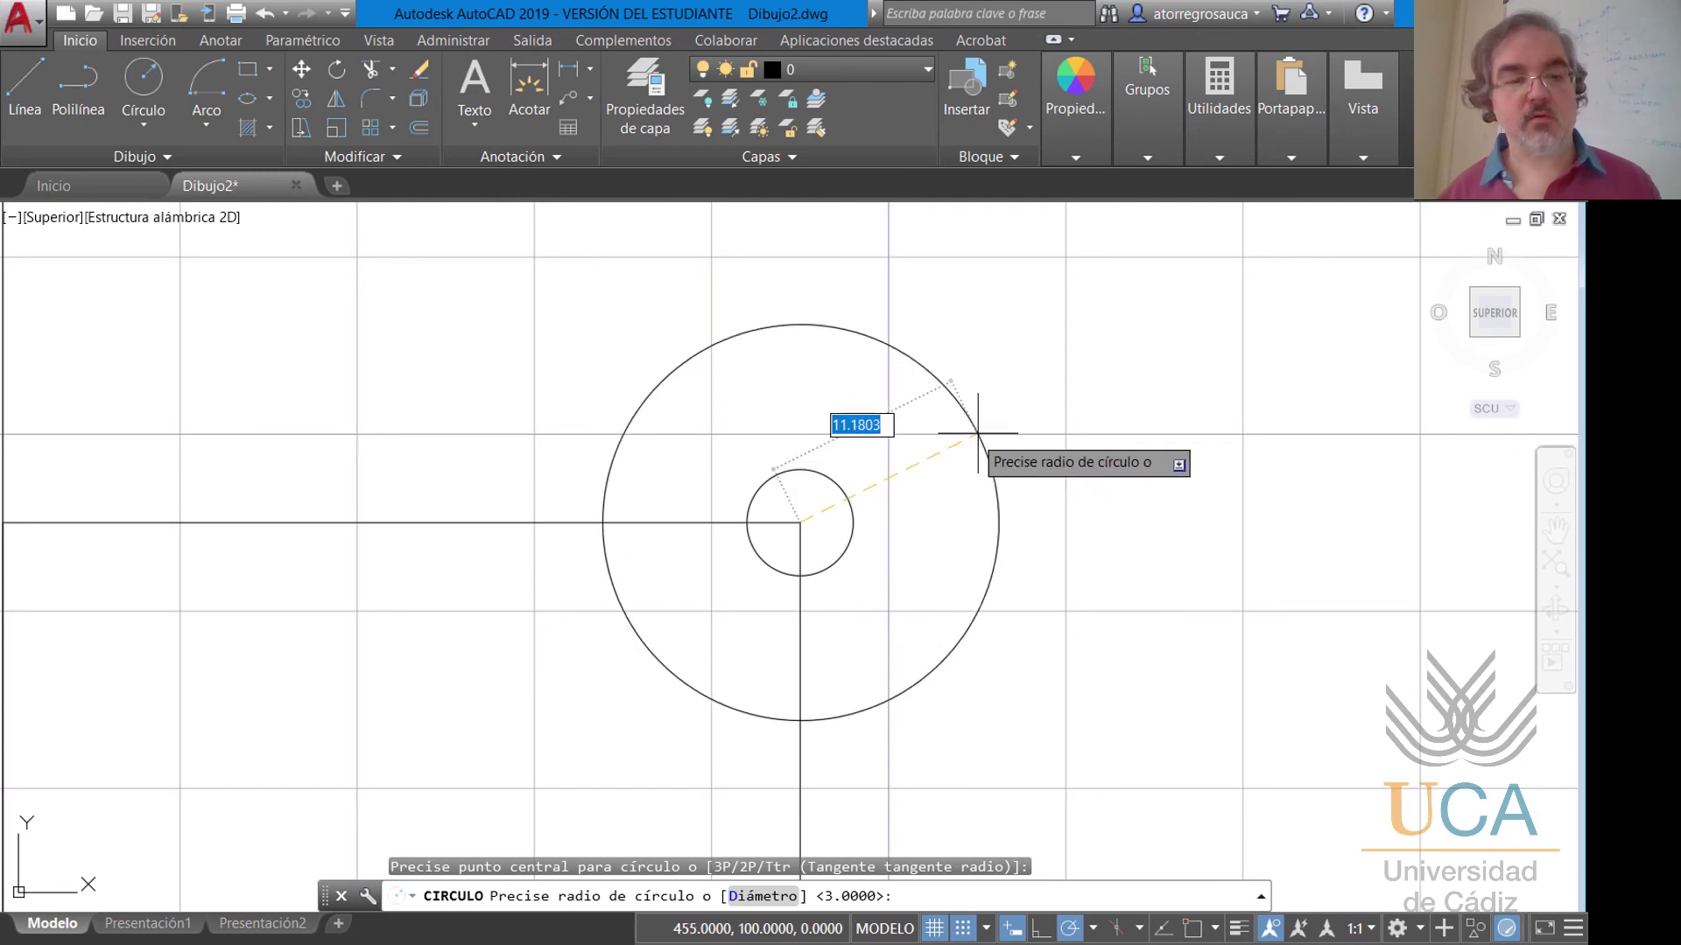
type("1")
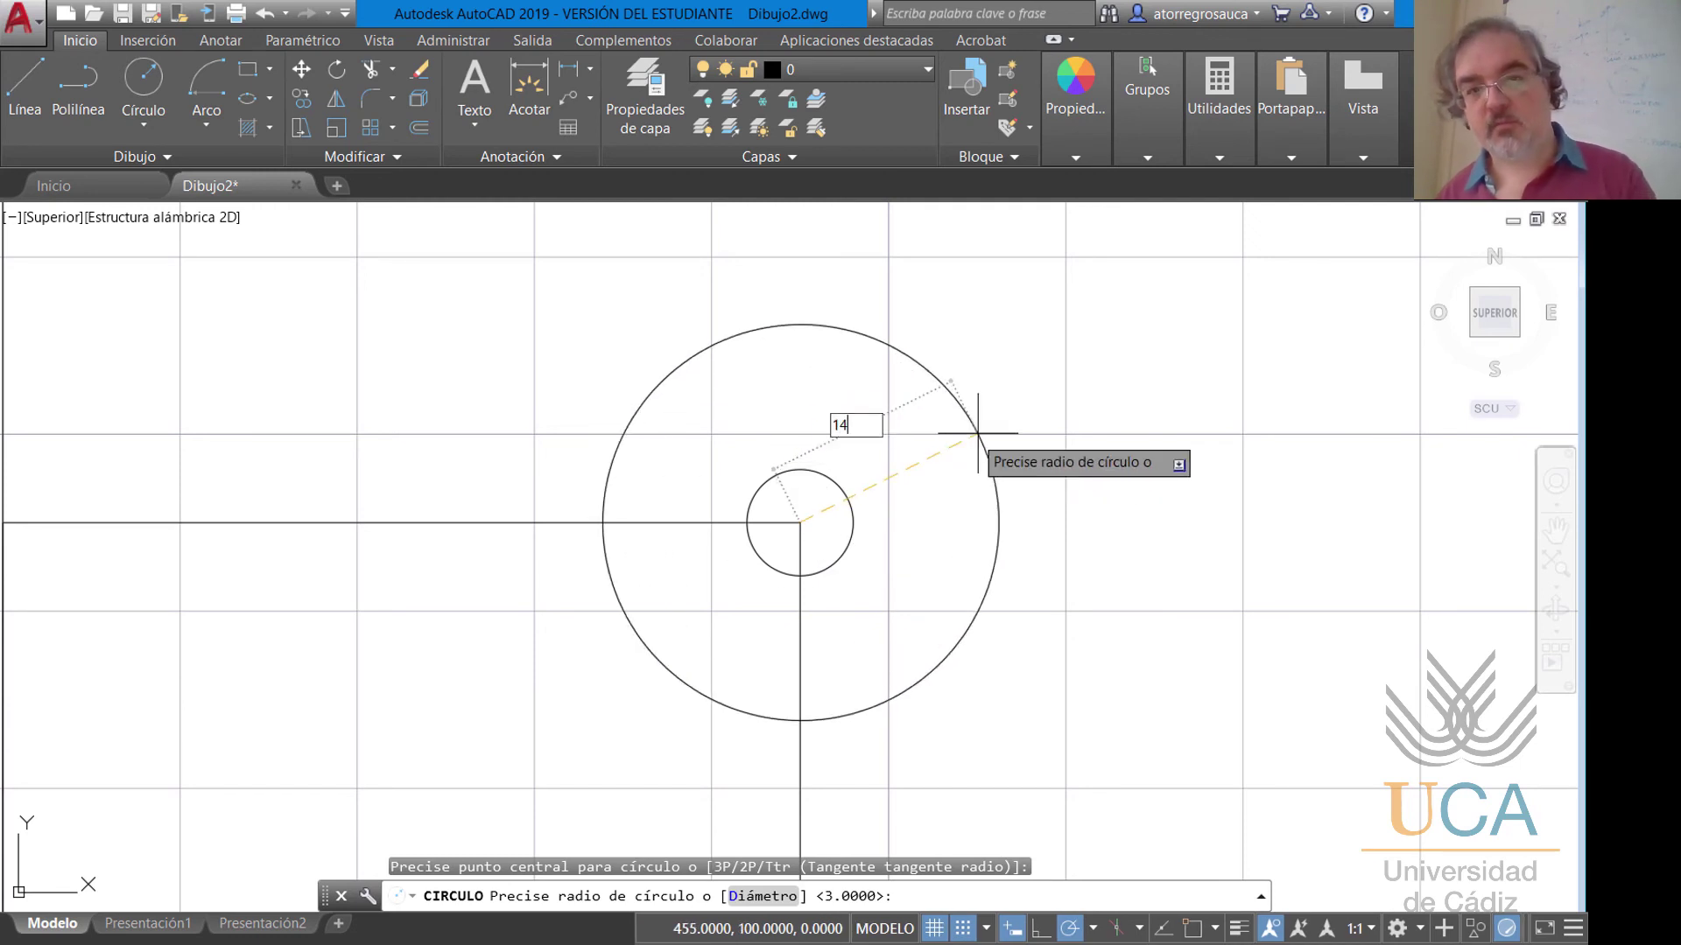
type("4")
key("Return")
Delete the 45 by 45 auxiliary rectangle.
scroll(989, 442, "down", 3)
left_click(769, 480)
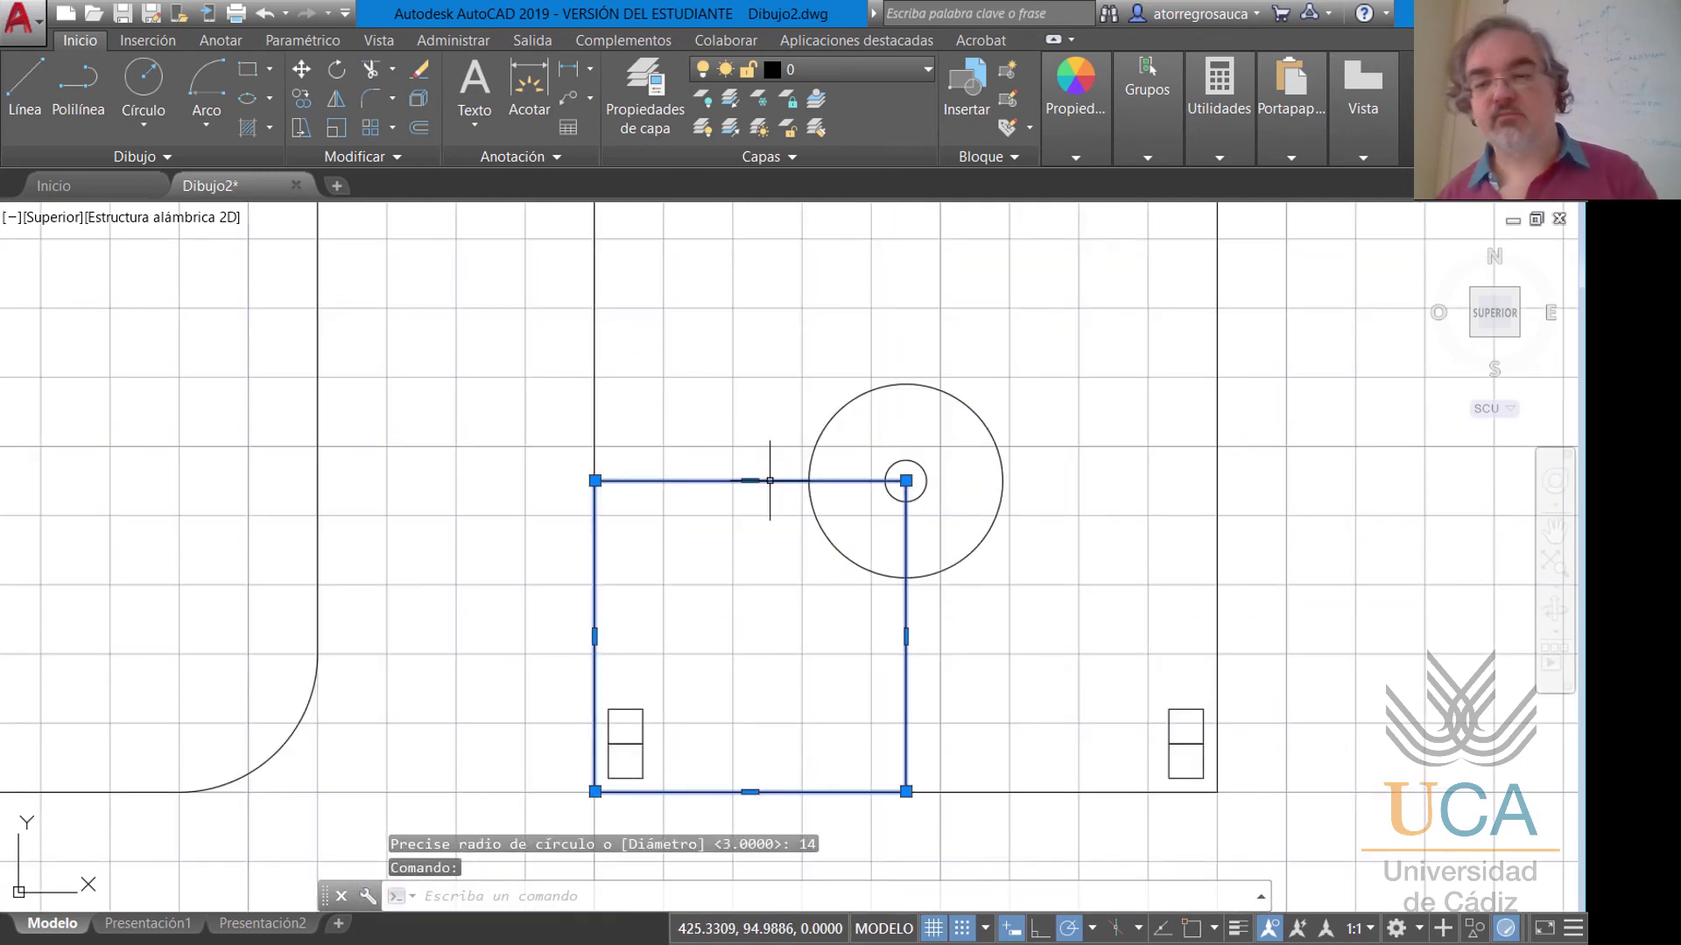
key("Delete")
Draw the shutter rectangle from 420,143 on the disk's top edge to the relative opposite corner 48,-32, following the practice PDF.
middle_click_drag(938, 456, 907, 596)
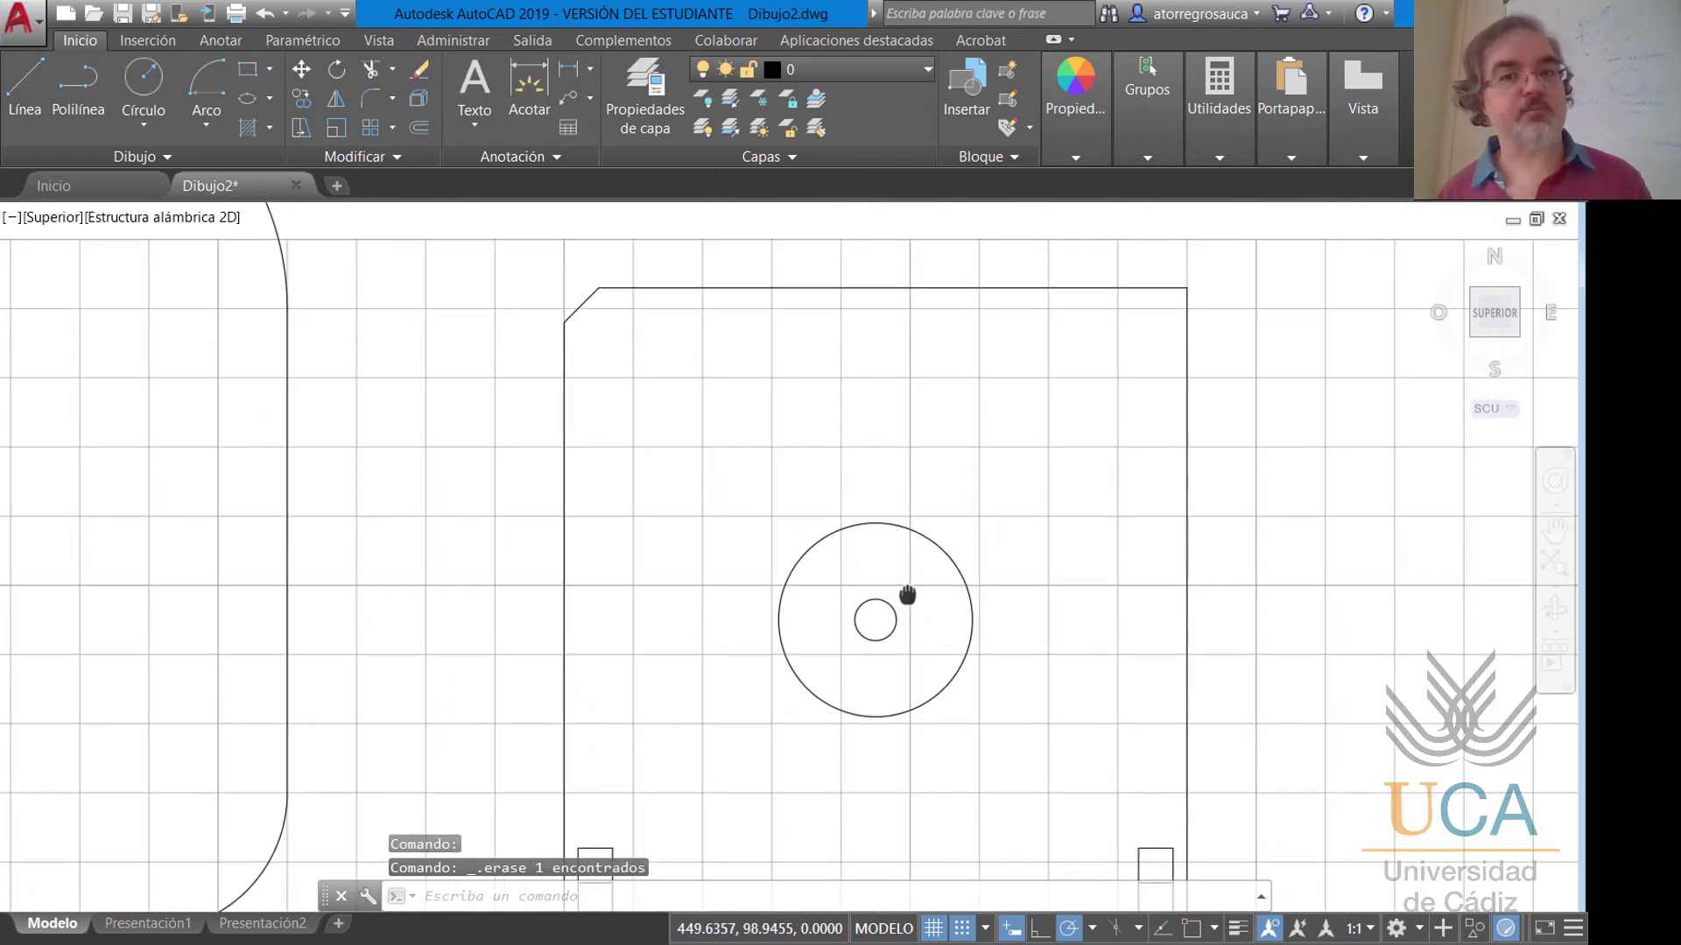
key("alt+Tab")
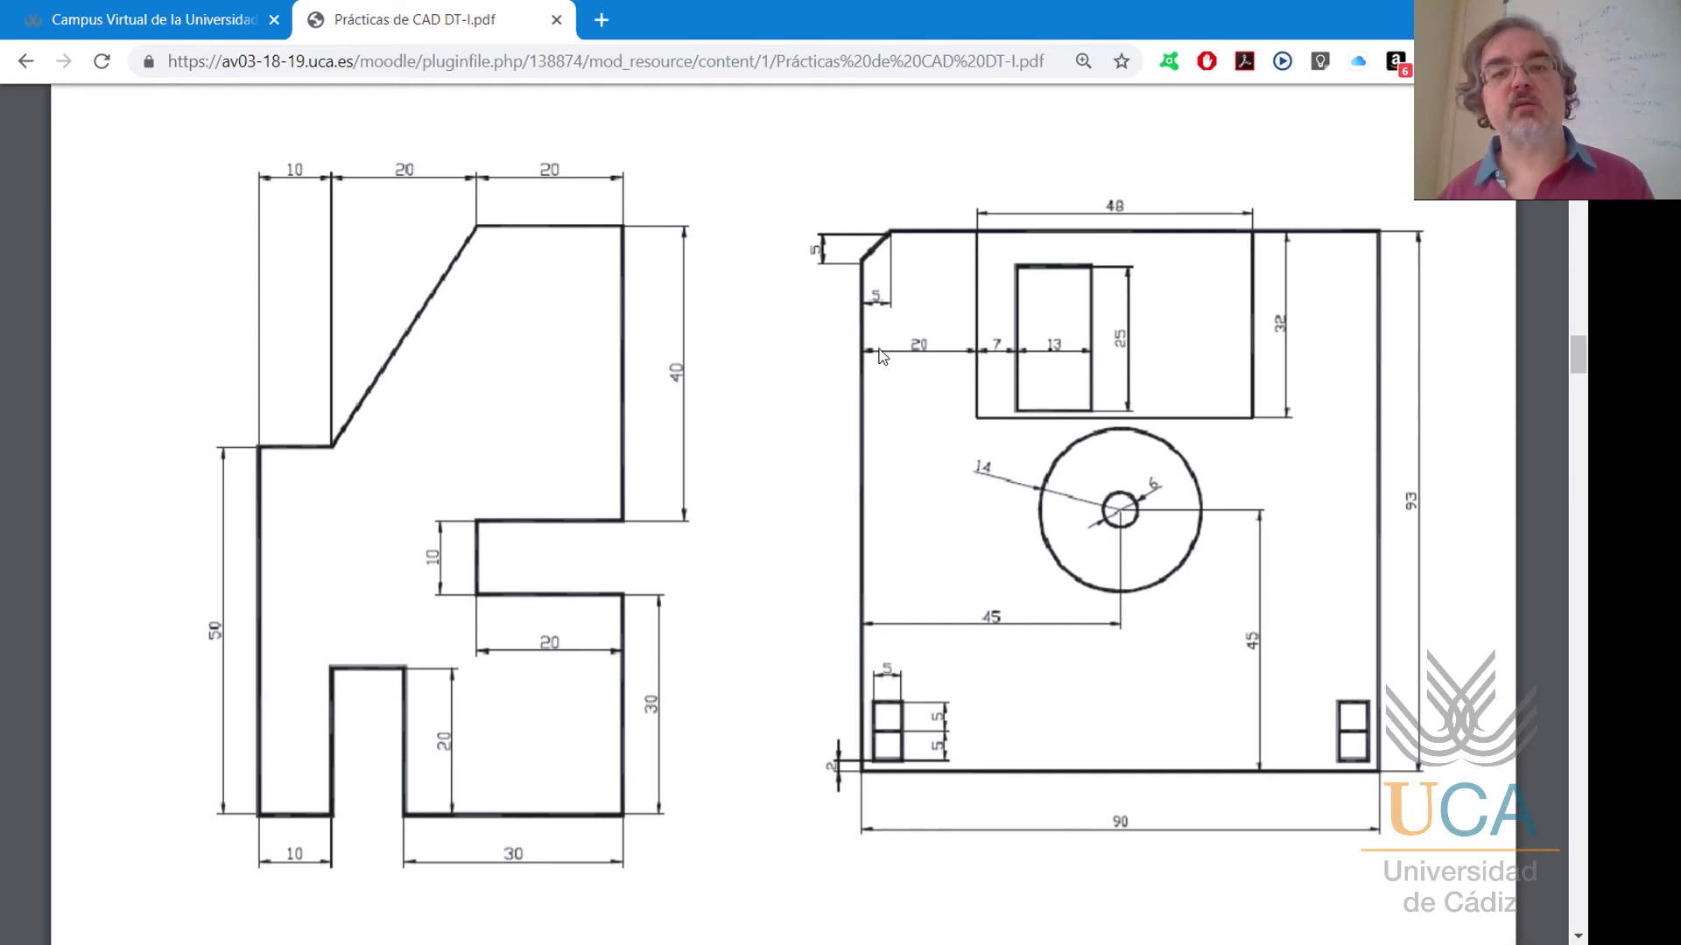
key("alt+Tab")
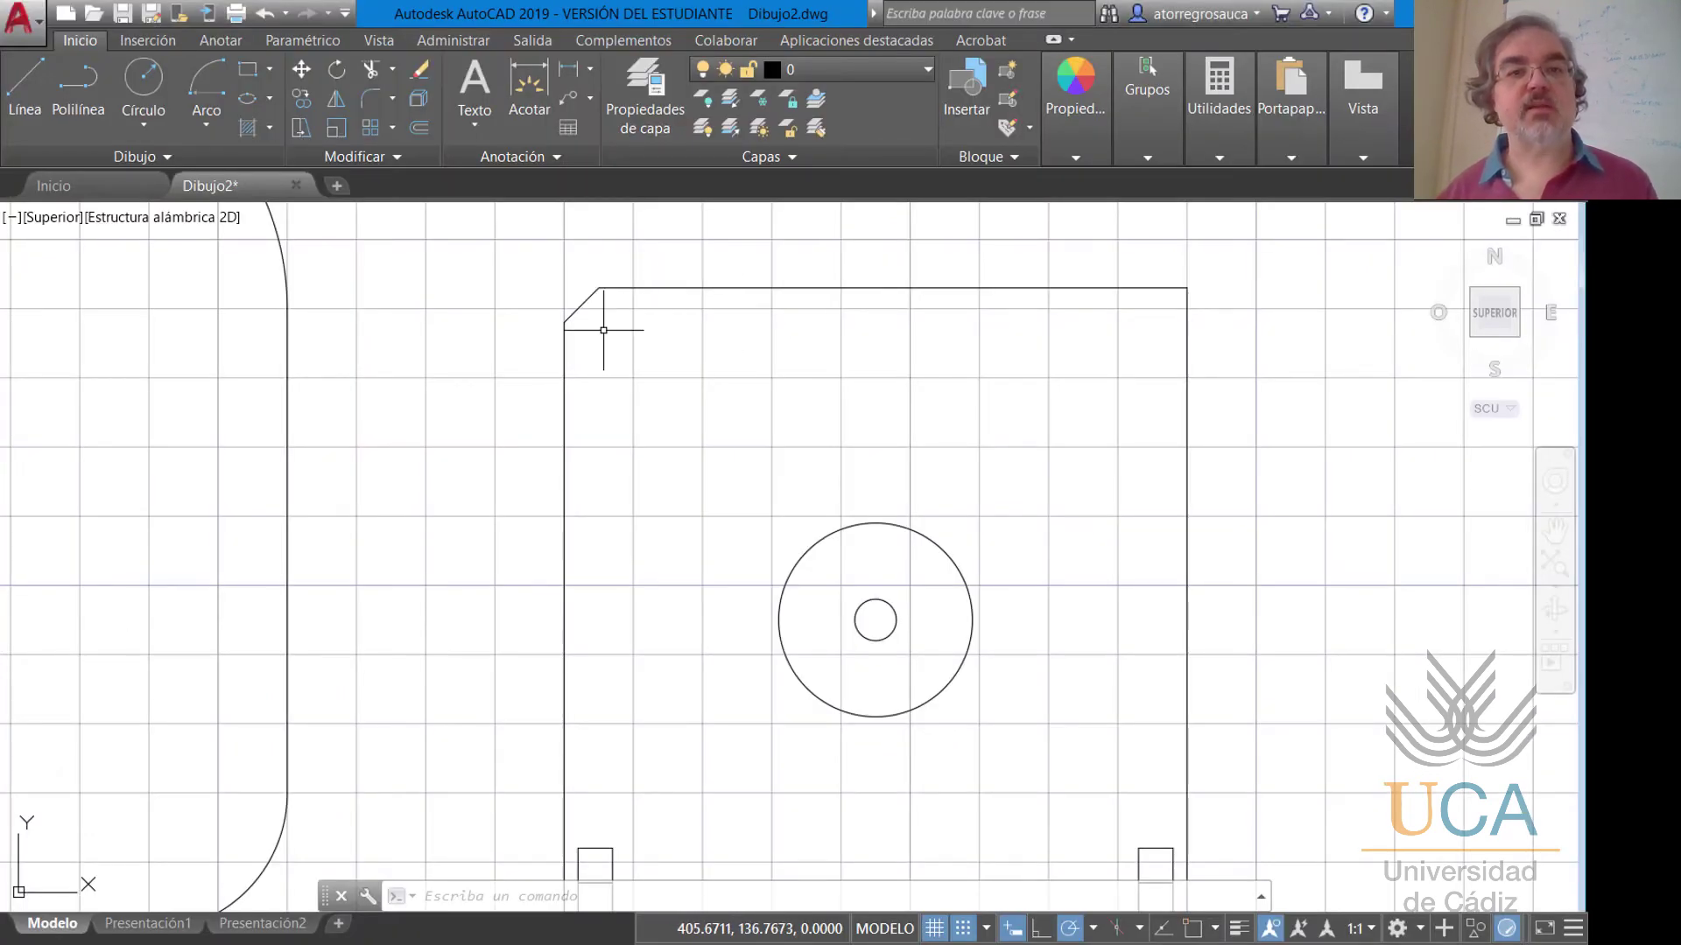
key("alt+Tab")
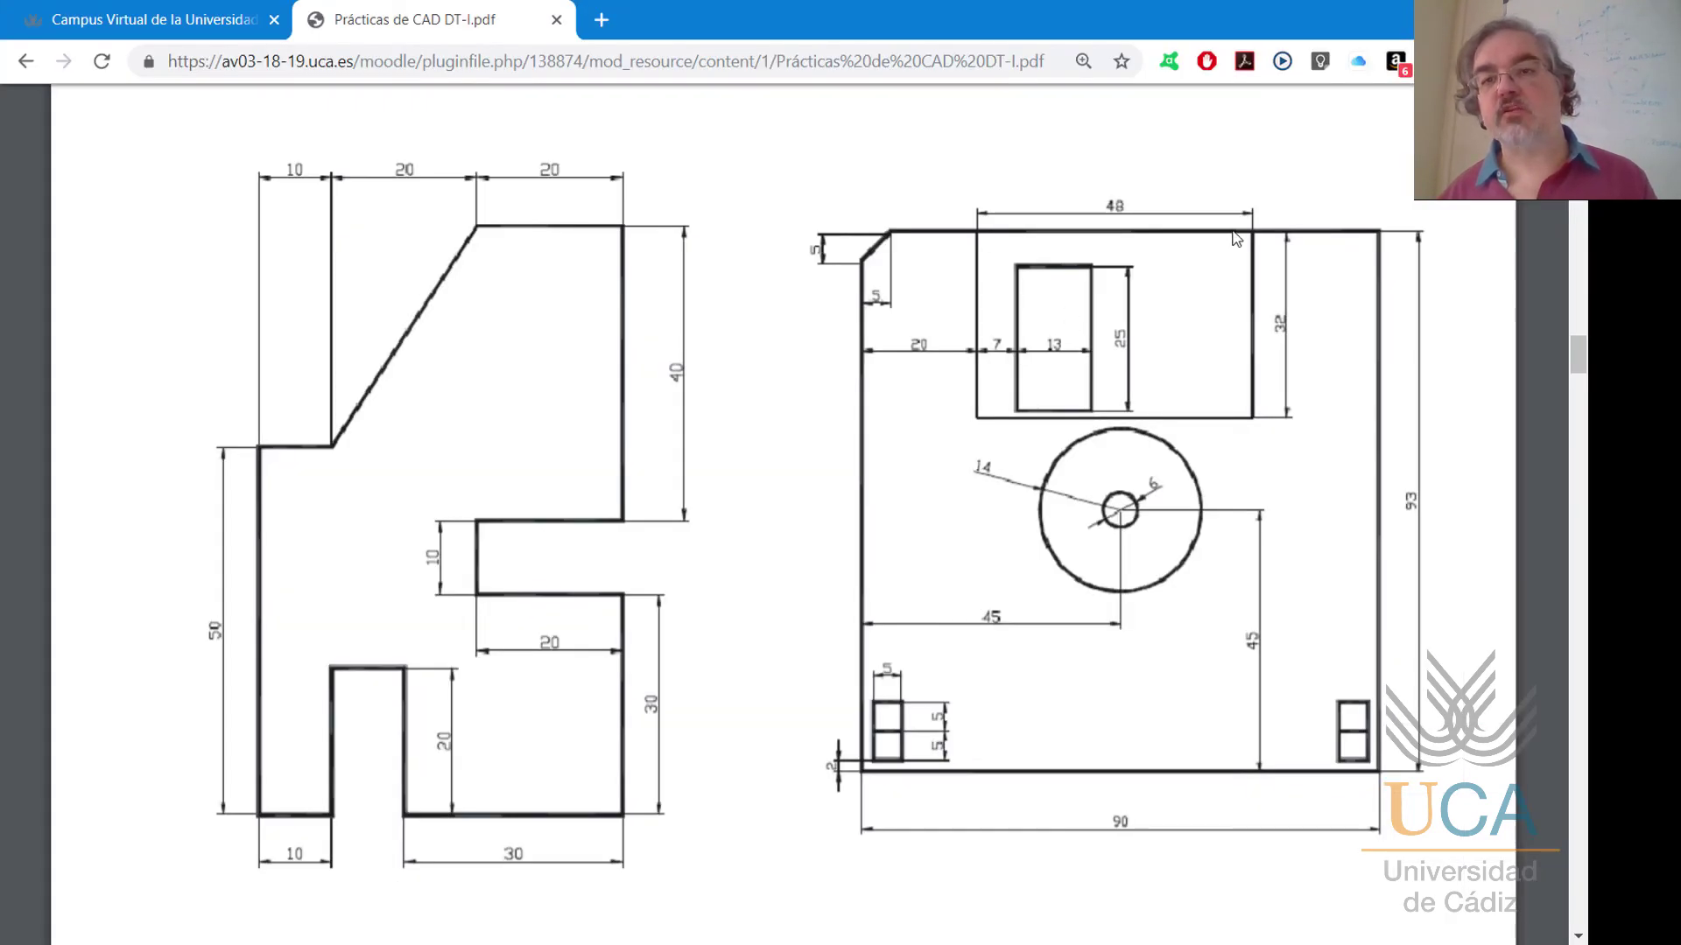
key("alt+Tab")
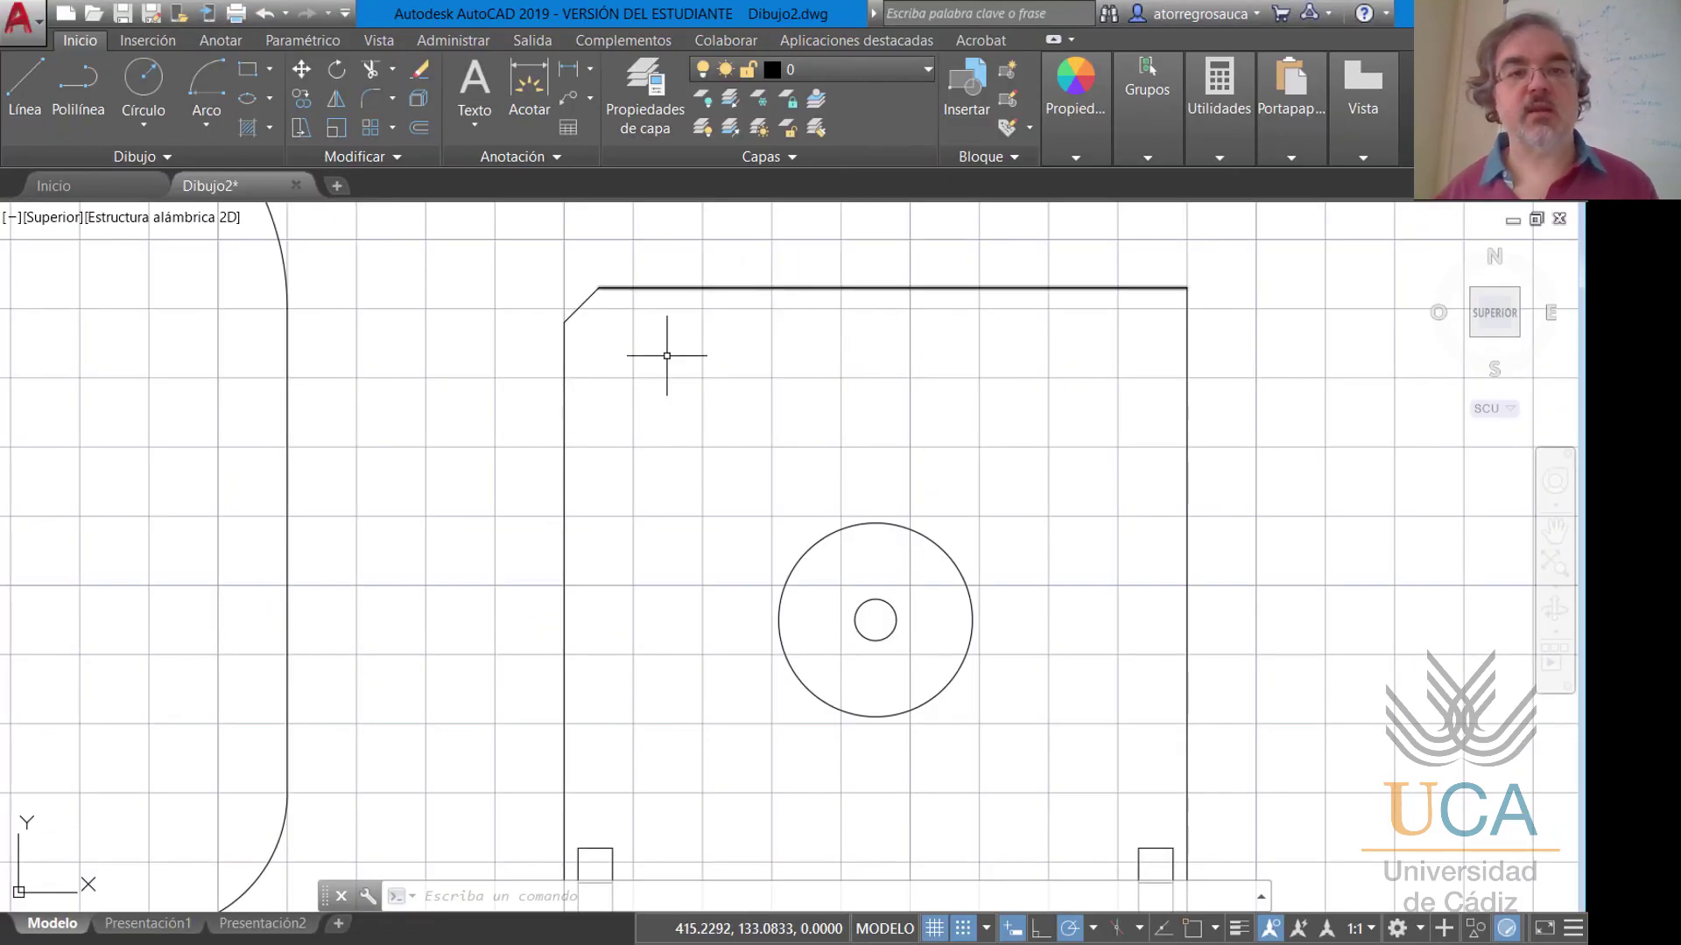
scroll(692, 333, "up", 3)
left_click(248, 70)
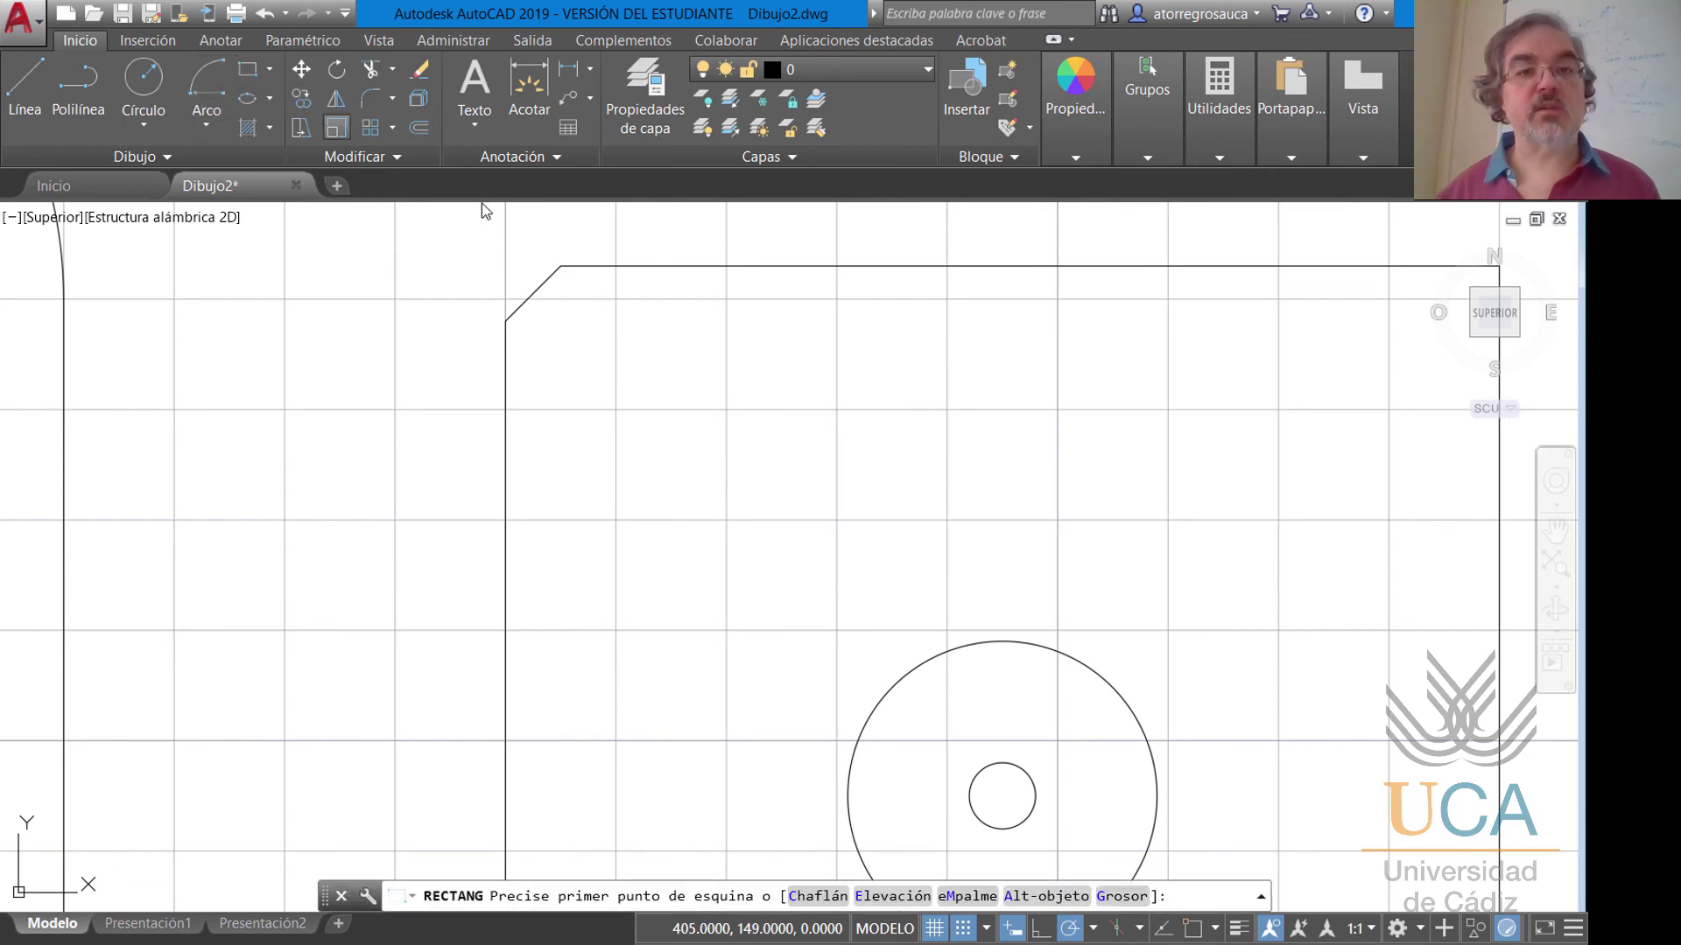
left_click(726, 265)
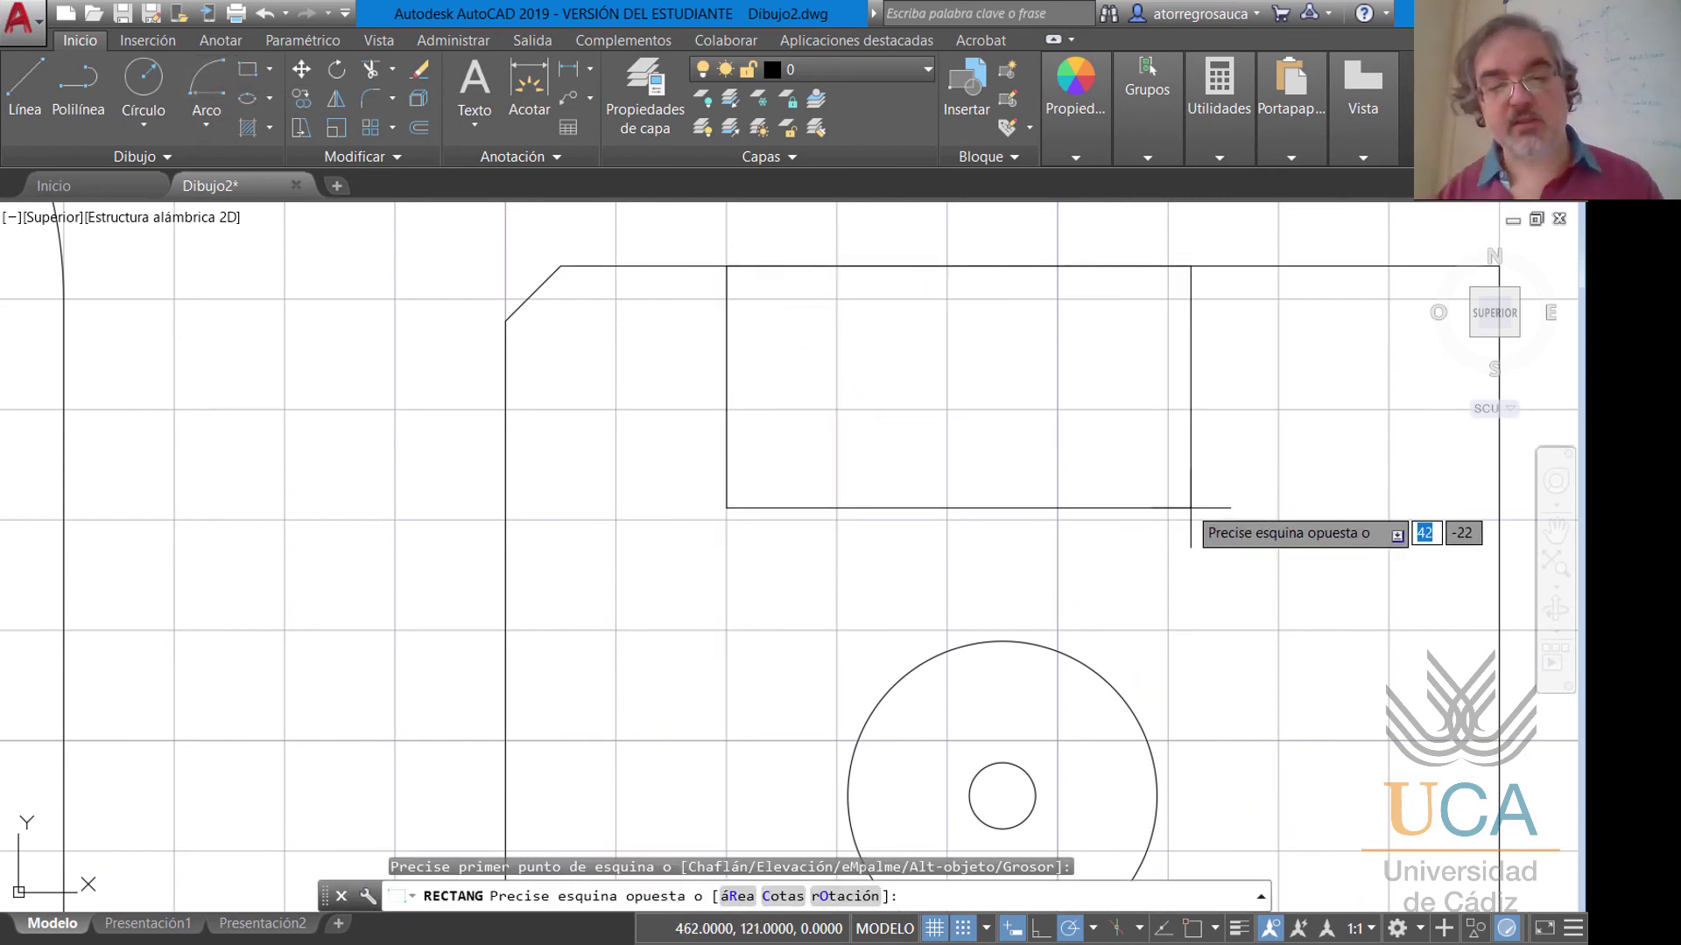
type("4")
key("Tab")
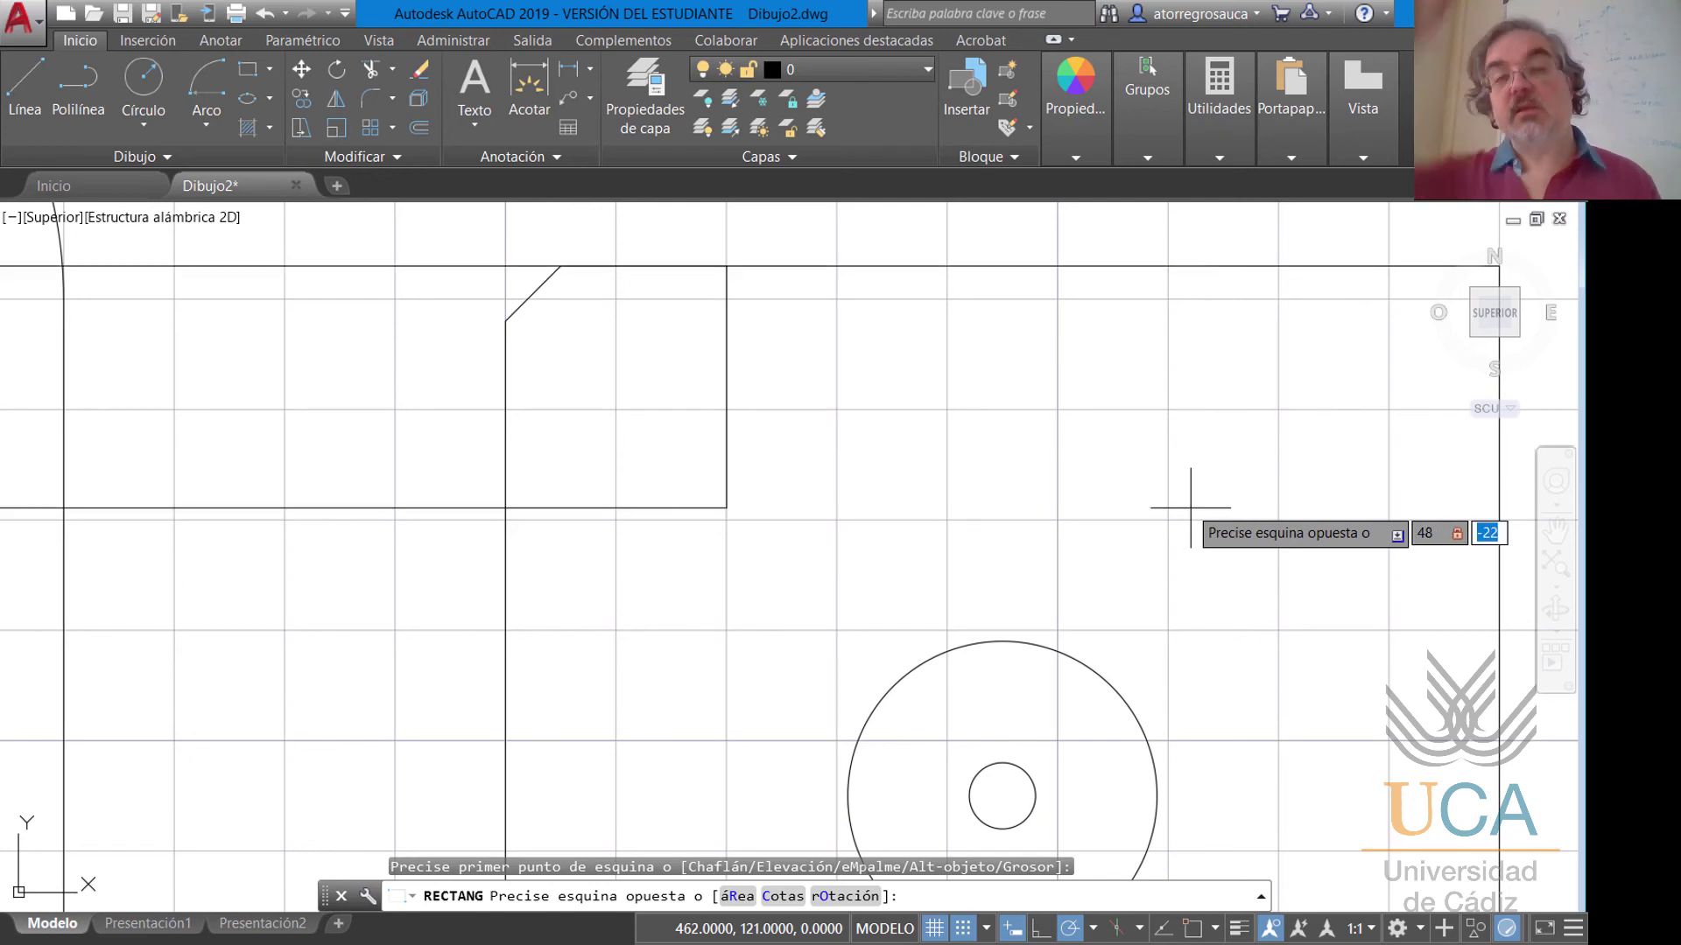
type("-")
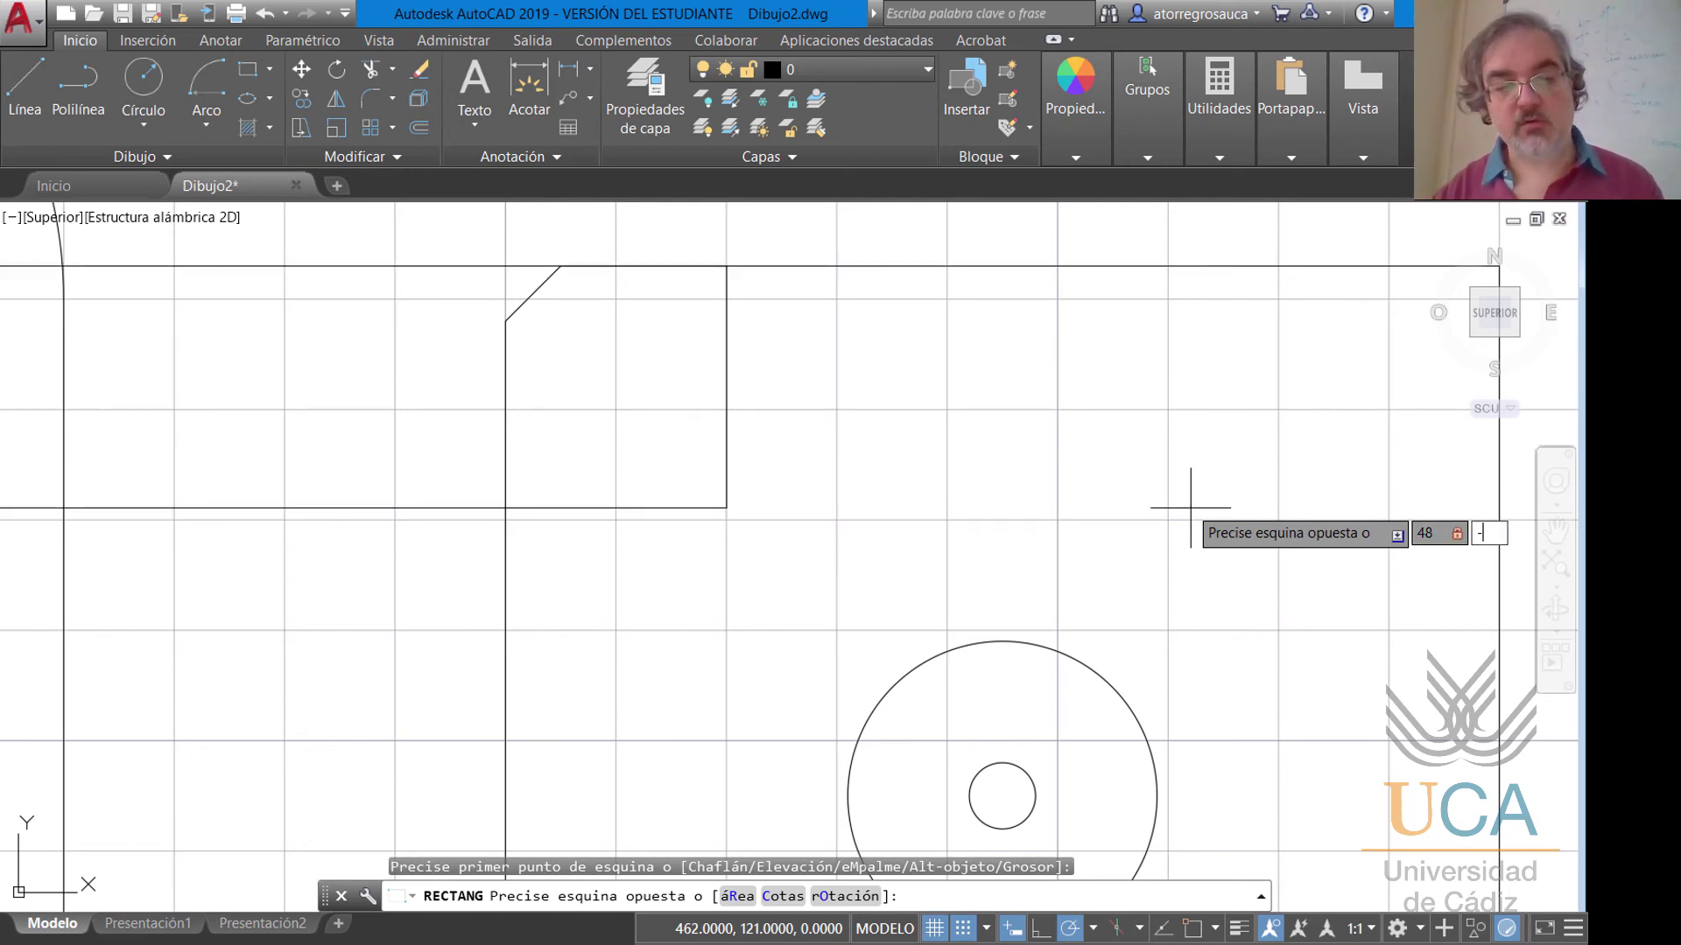
key("Return")
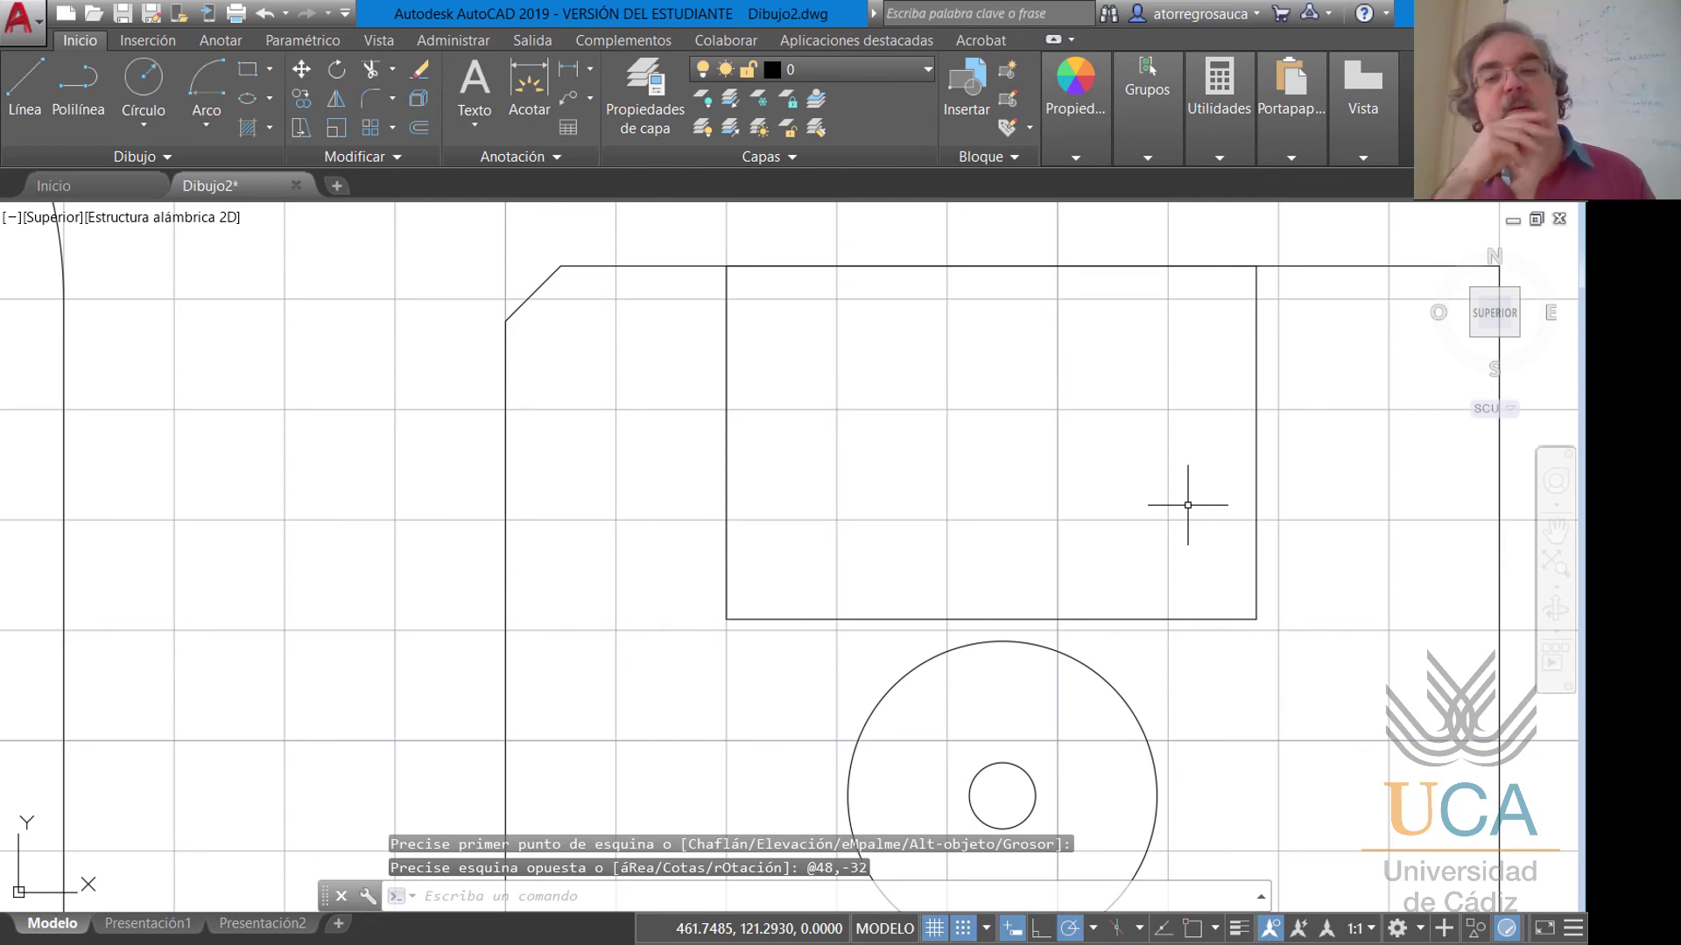
Draw a 13 by 25 rectangle inside the shutter, starting 7 units right of and 1 unit above its lower-left corner.
key("alt+Tab")
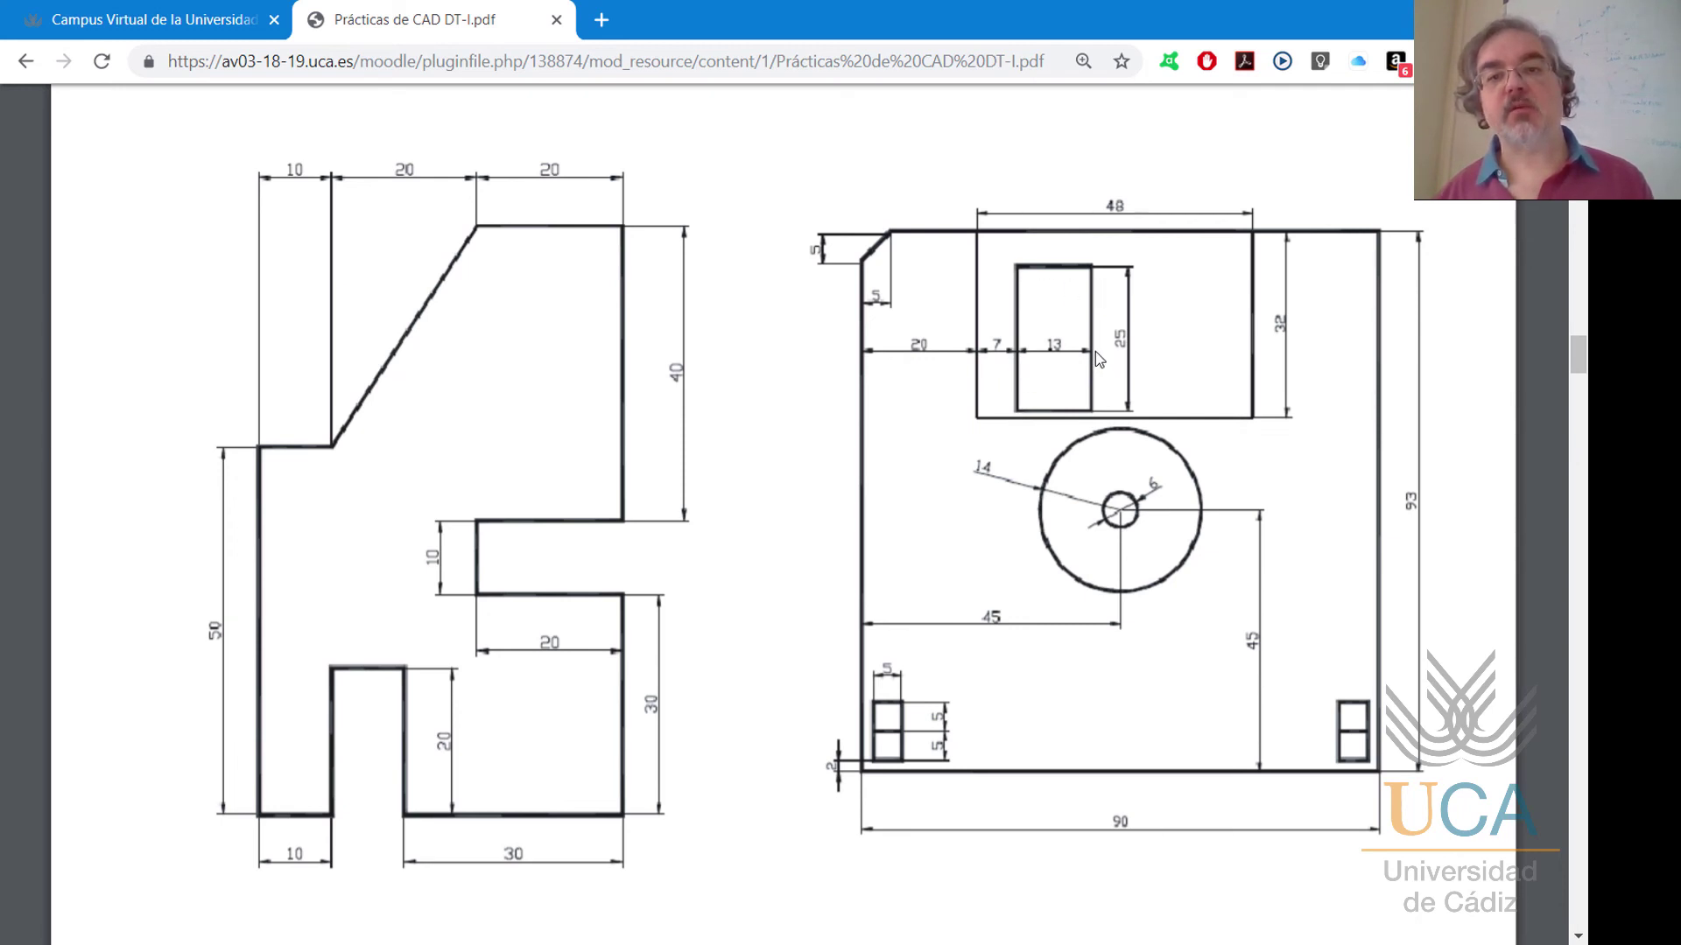
key("alt+Tab")
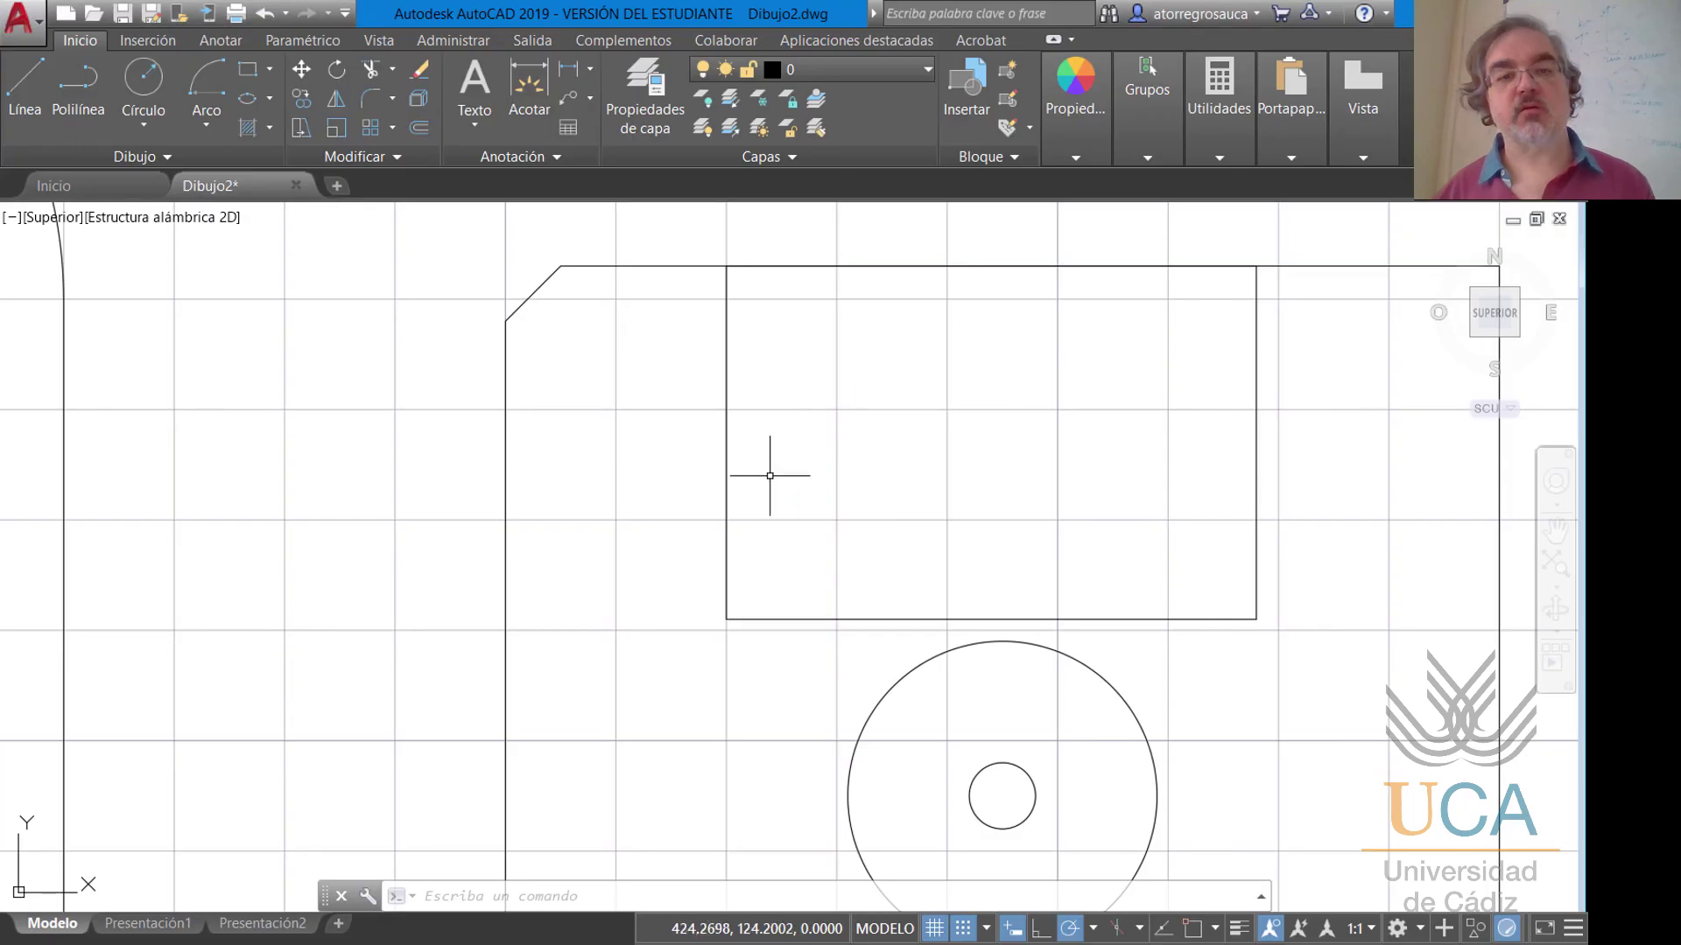
left_click(246, 77)
scroll(752, 560, "up", 4)
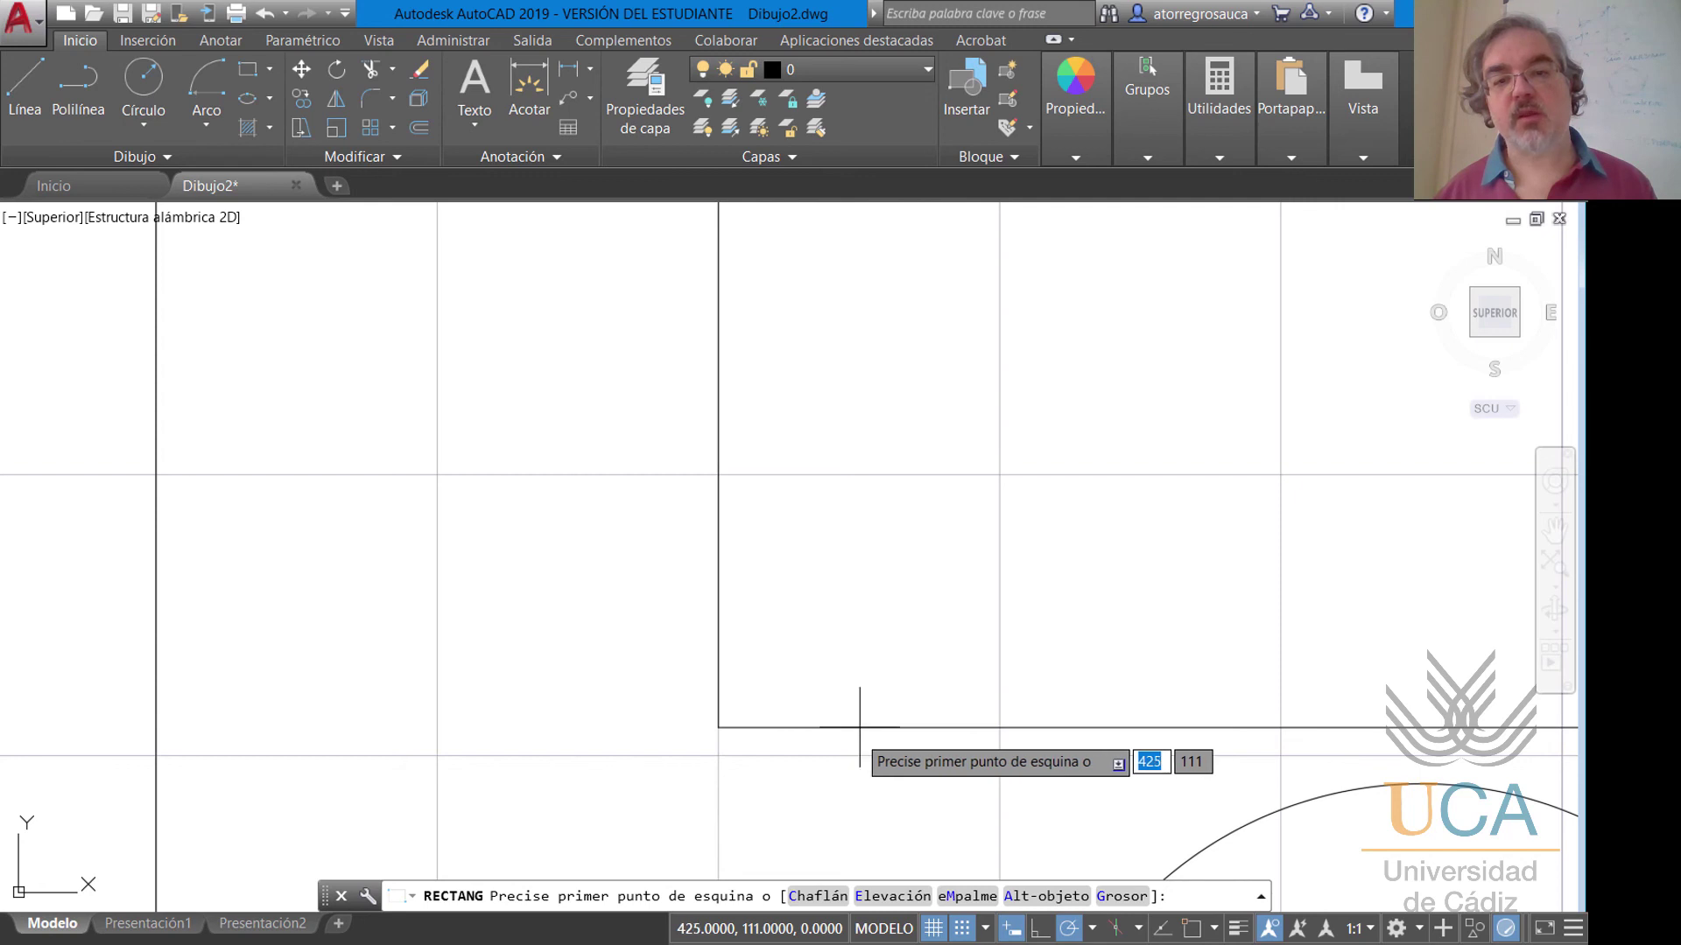
left_click(916, 698)
key("alt+Tab")
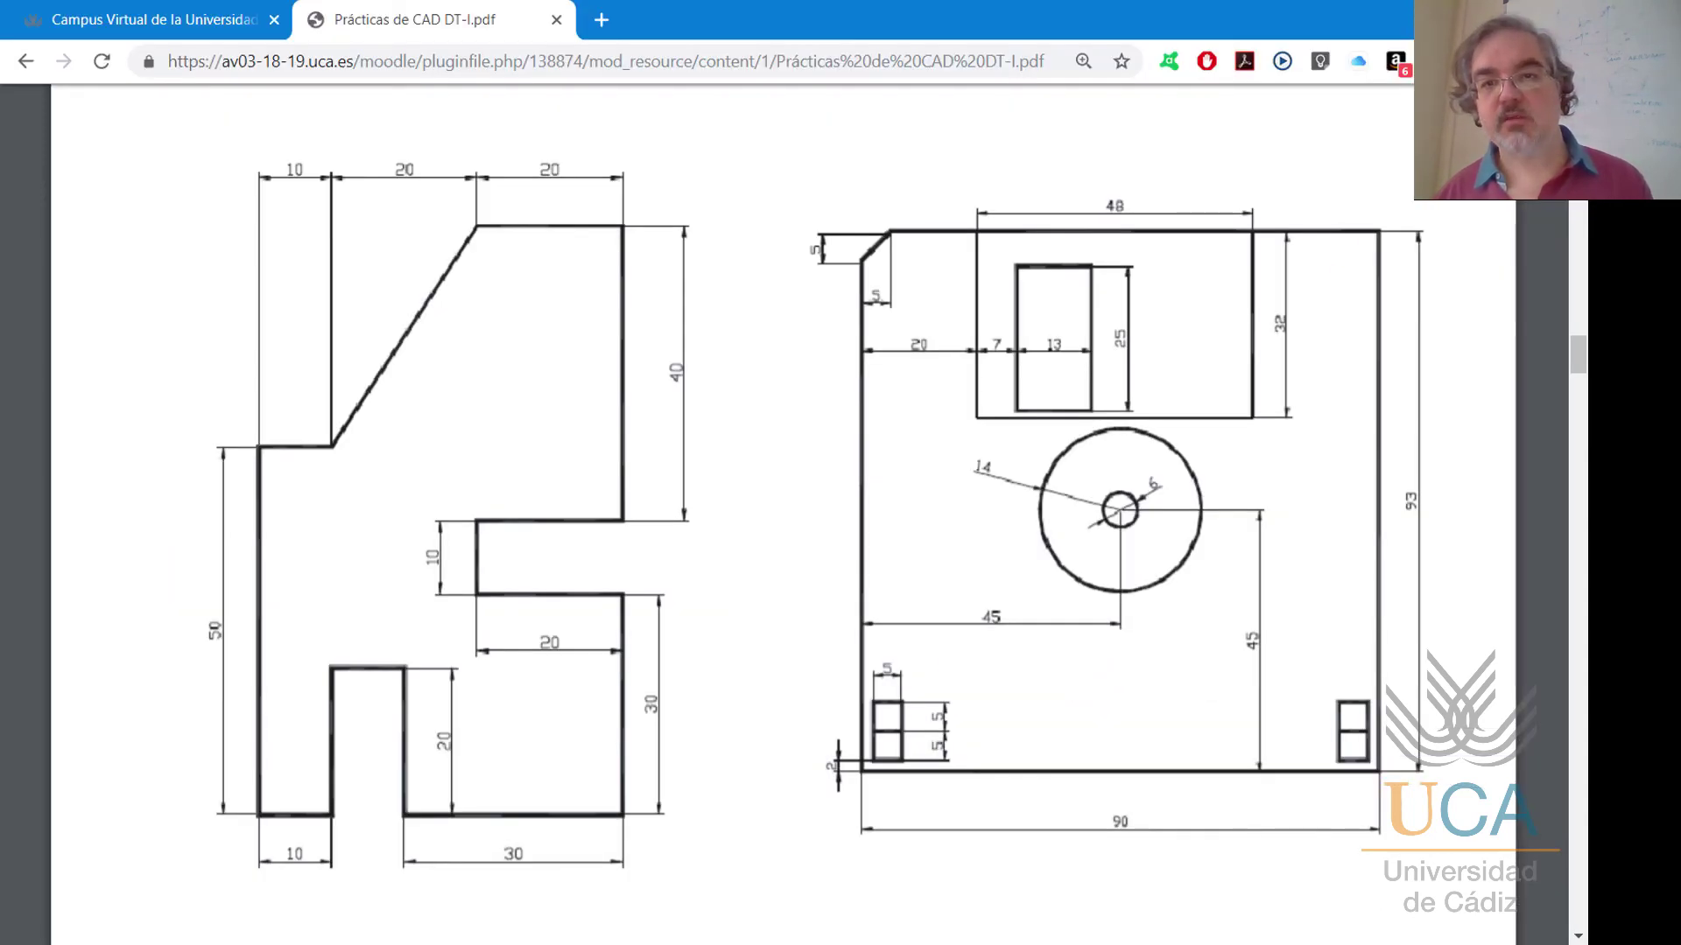
key("alt+Tab")
type("13")
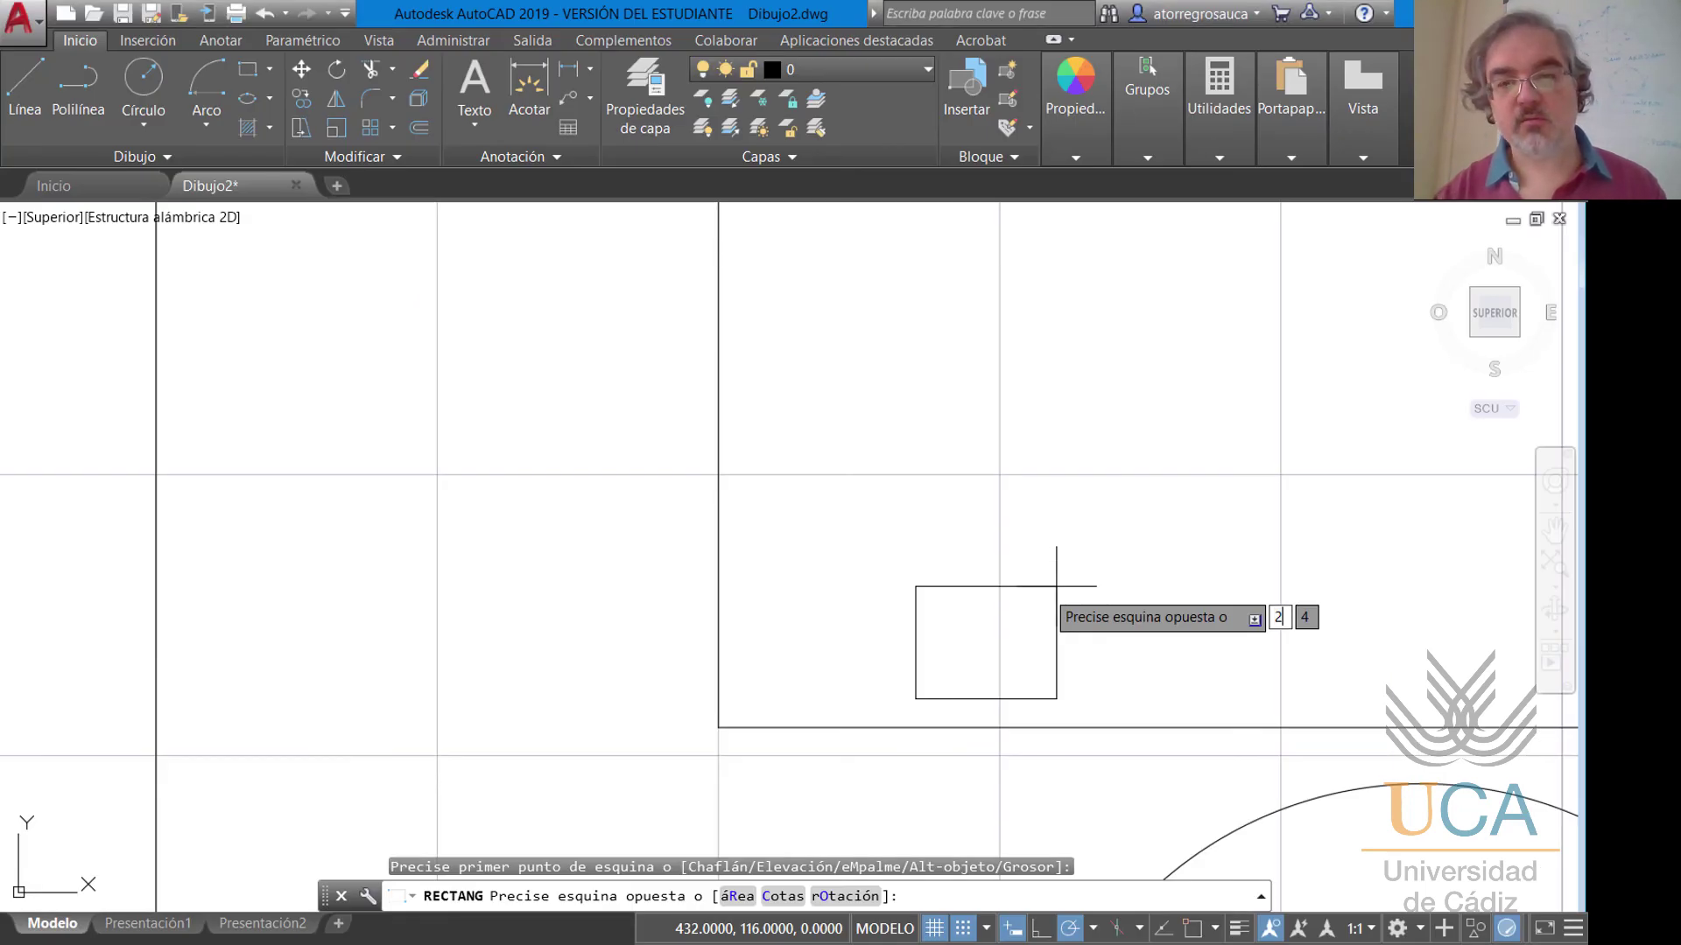
key("Tab")
type("2")
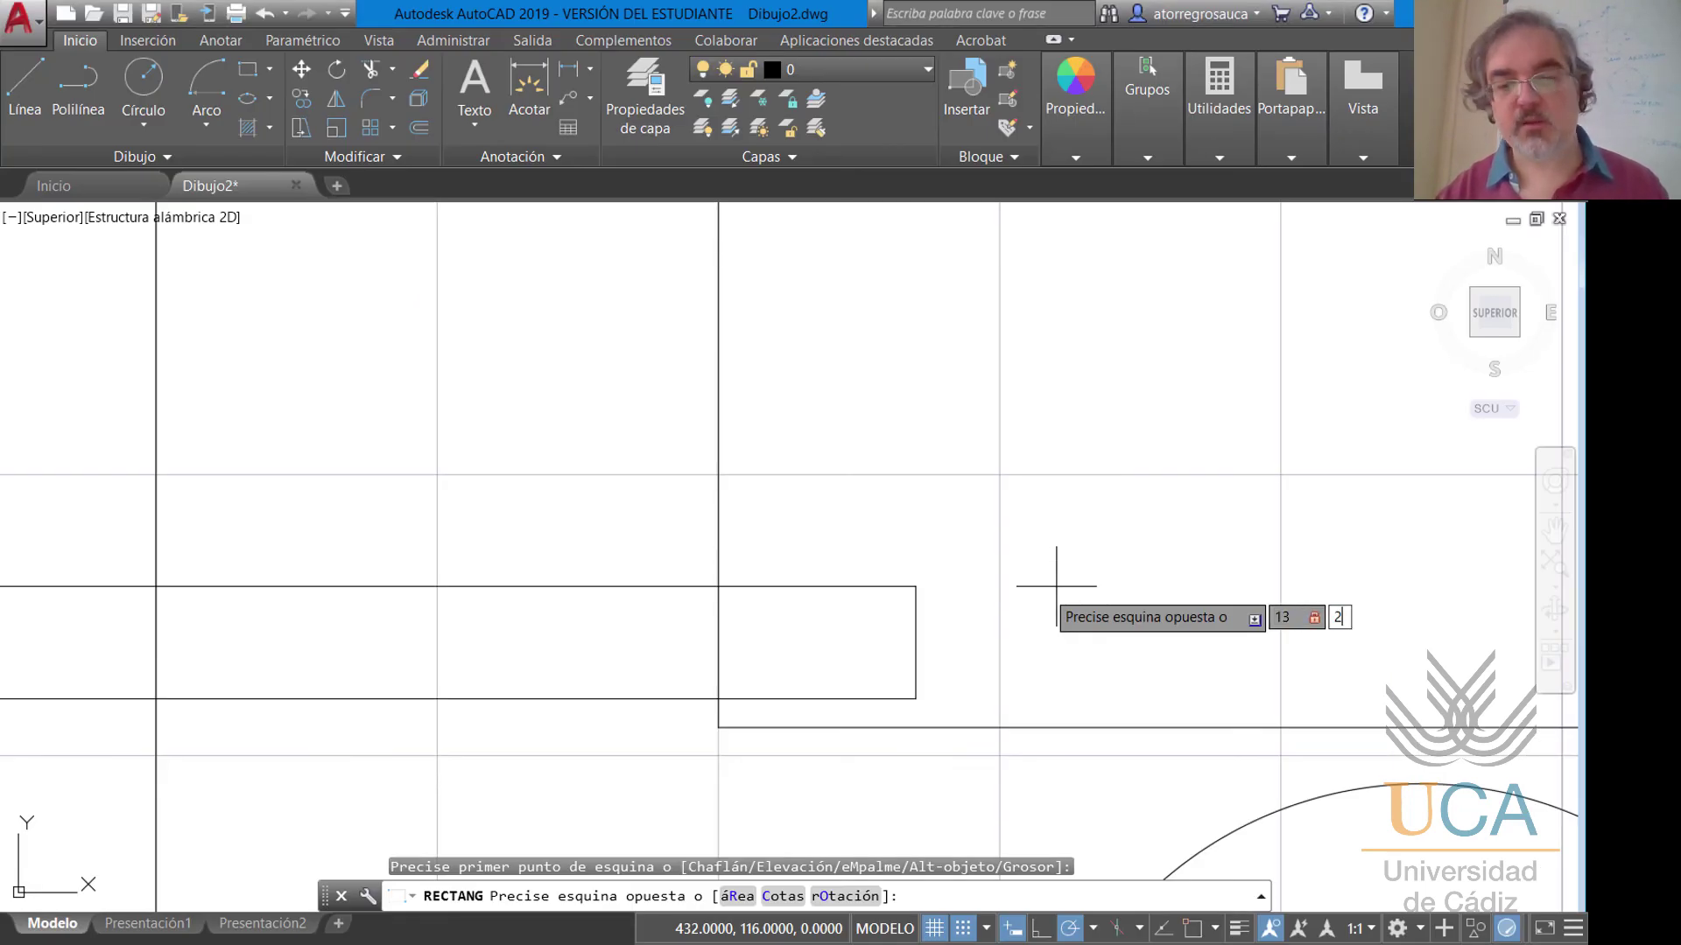
type("5")
key("Return")
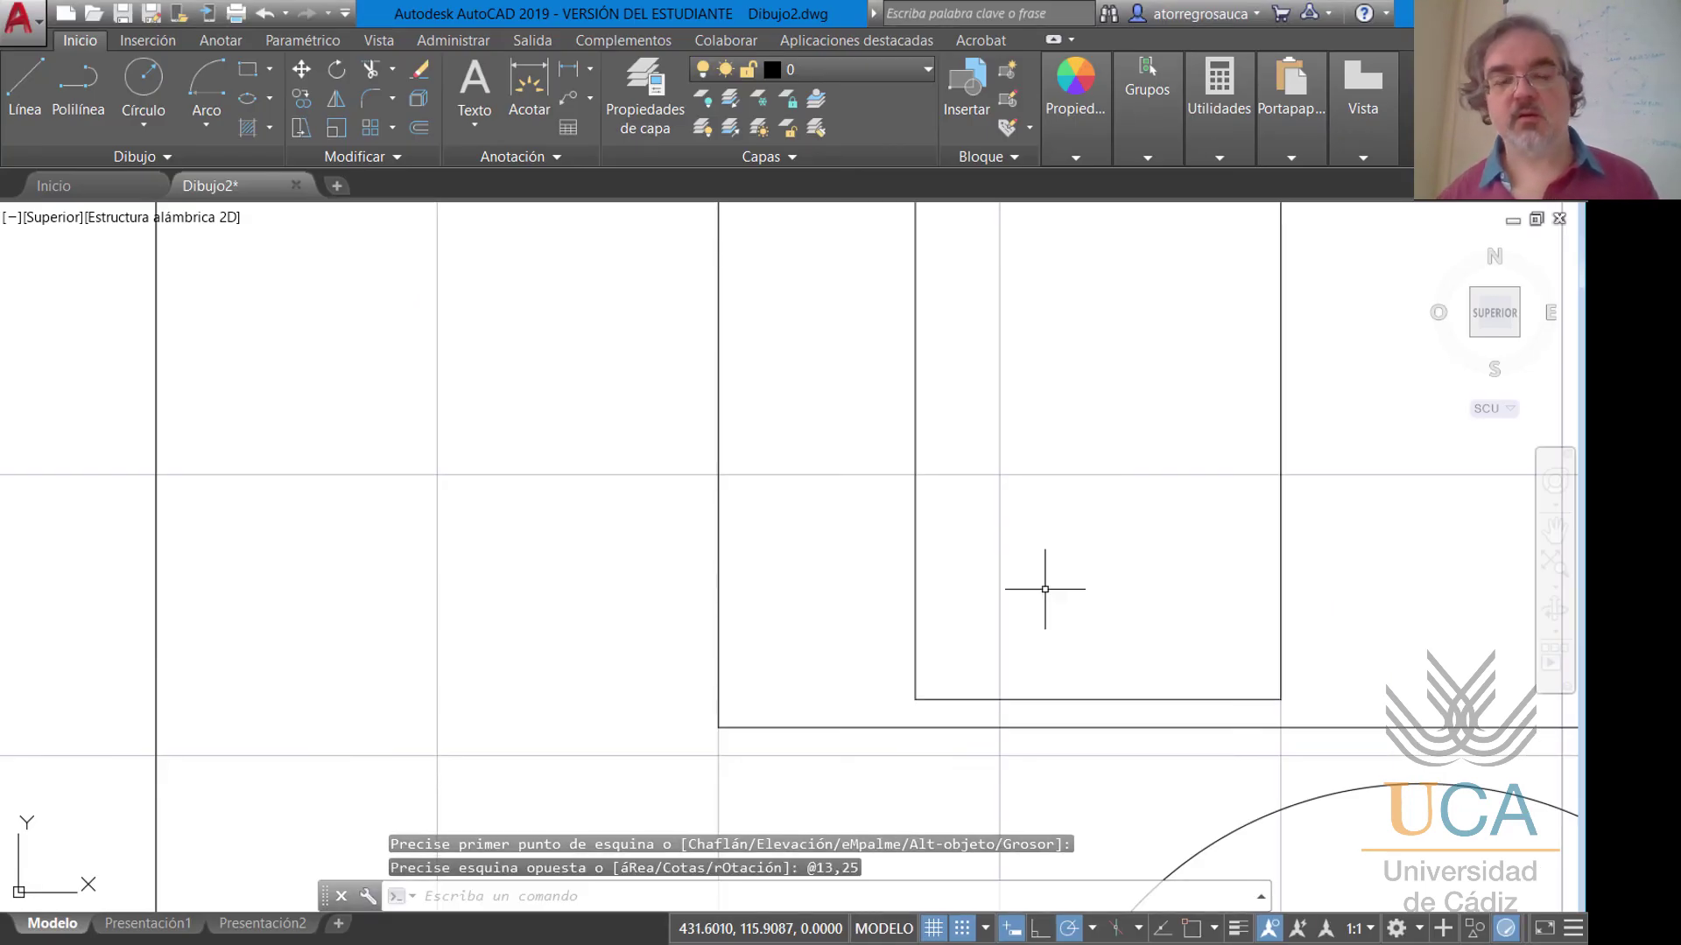
Compare the complete floppy disk with its figure in the practice PDF and return to AutoCAD.
scroll(1099, 551, "down", 3)
mouse_move(1190, 575)
middle_mouse_down()
mouse_move(961, 491)
mouse_move(979, 416)
mouse_move(803, 413)
middle_mouse_up()
key("alt+Tab")
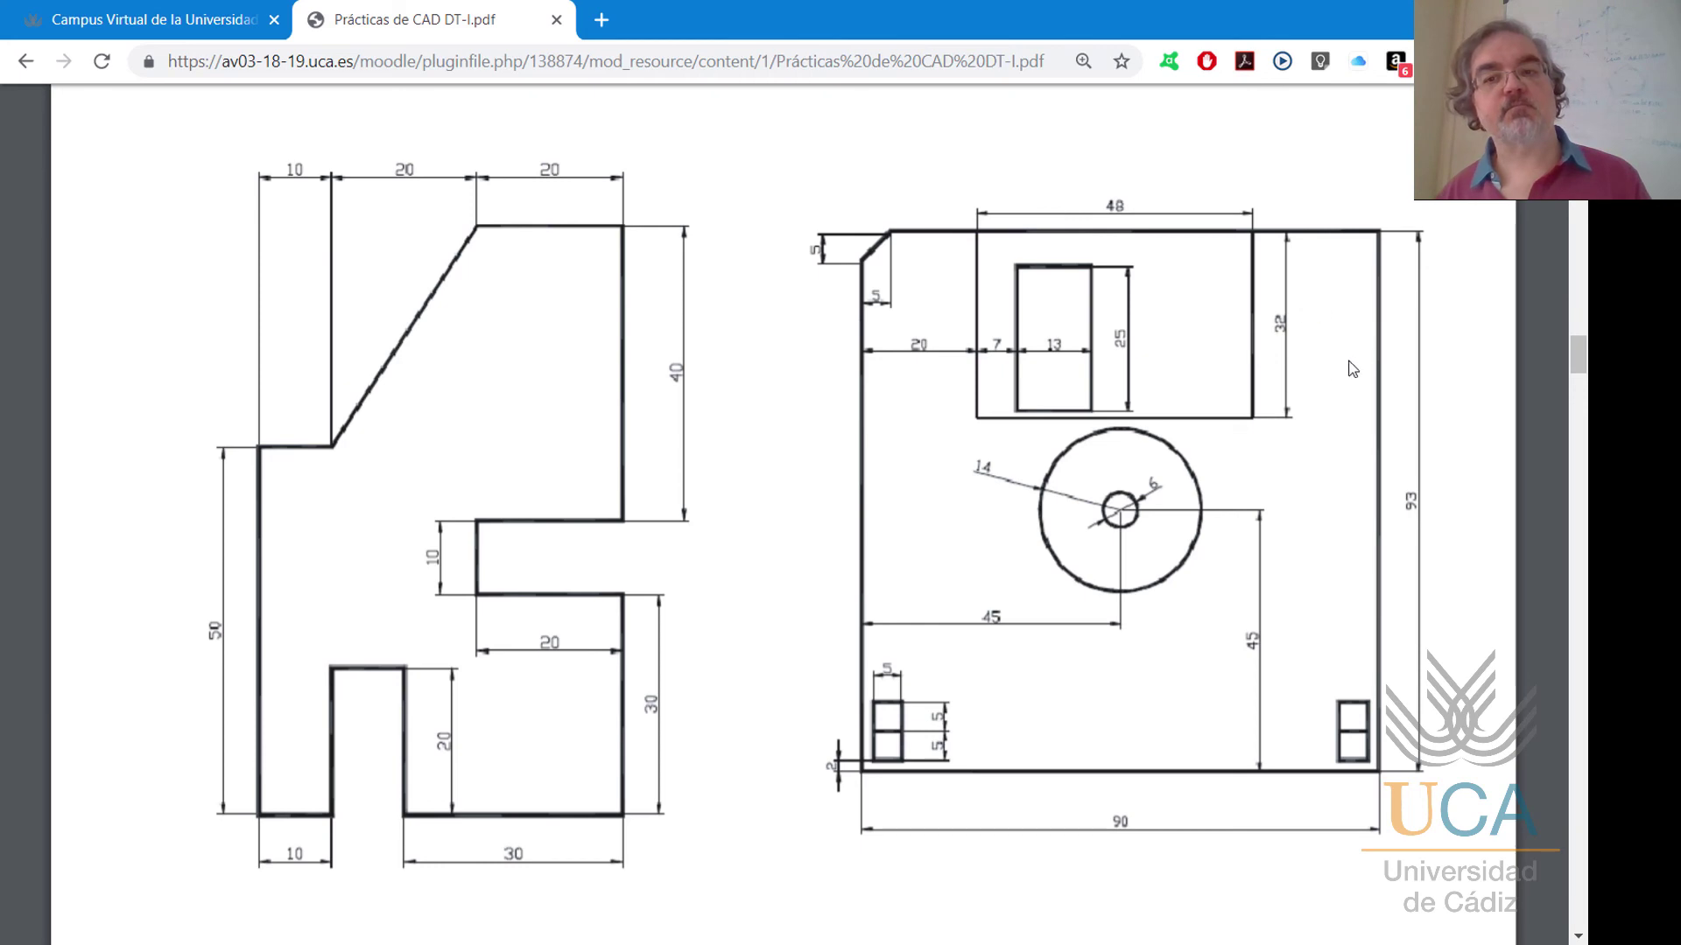
key("alt+Tab")
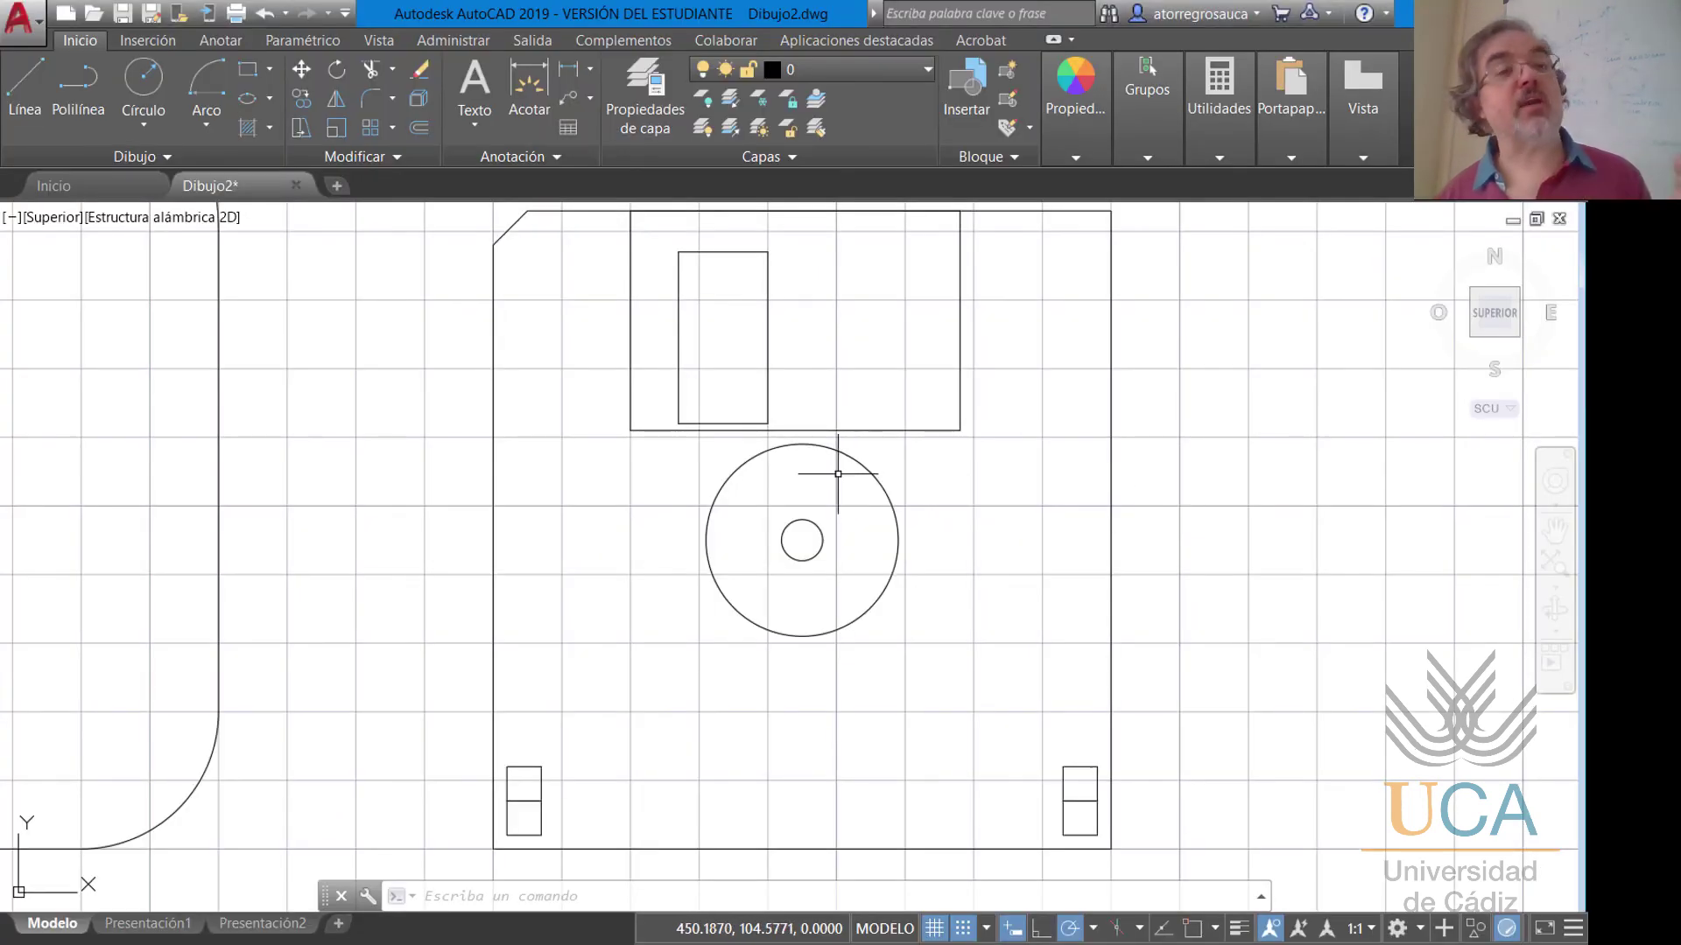
Review the rounded plates and the floppy disk together, and inspect the disk's shutter and central circles up close.
scroll(289, 503, "down", 4)
middle_click_drag(281, 469, 603, 465)
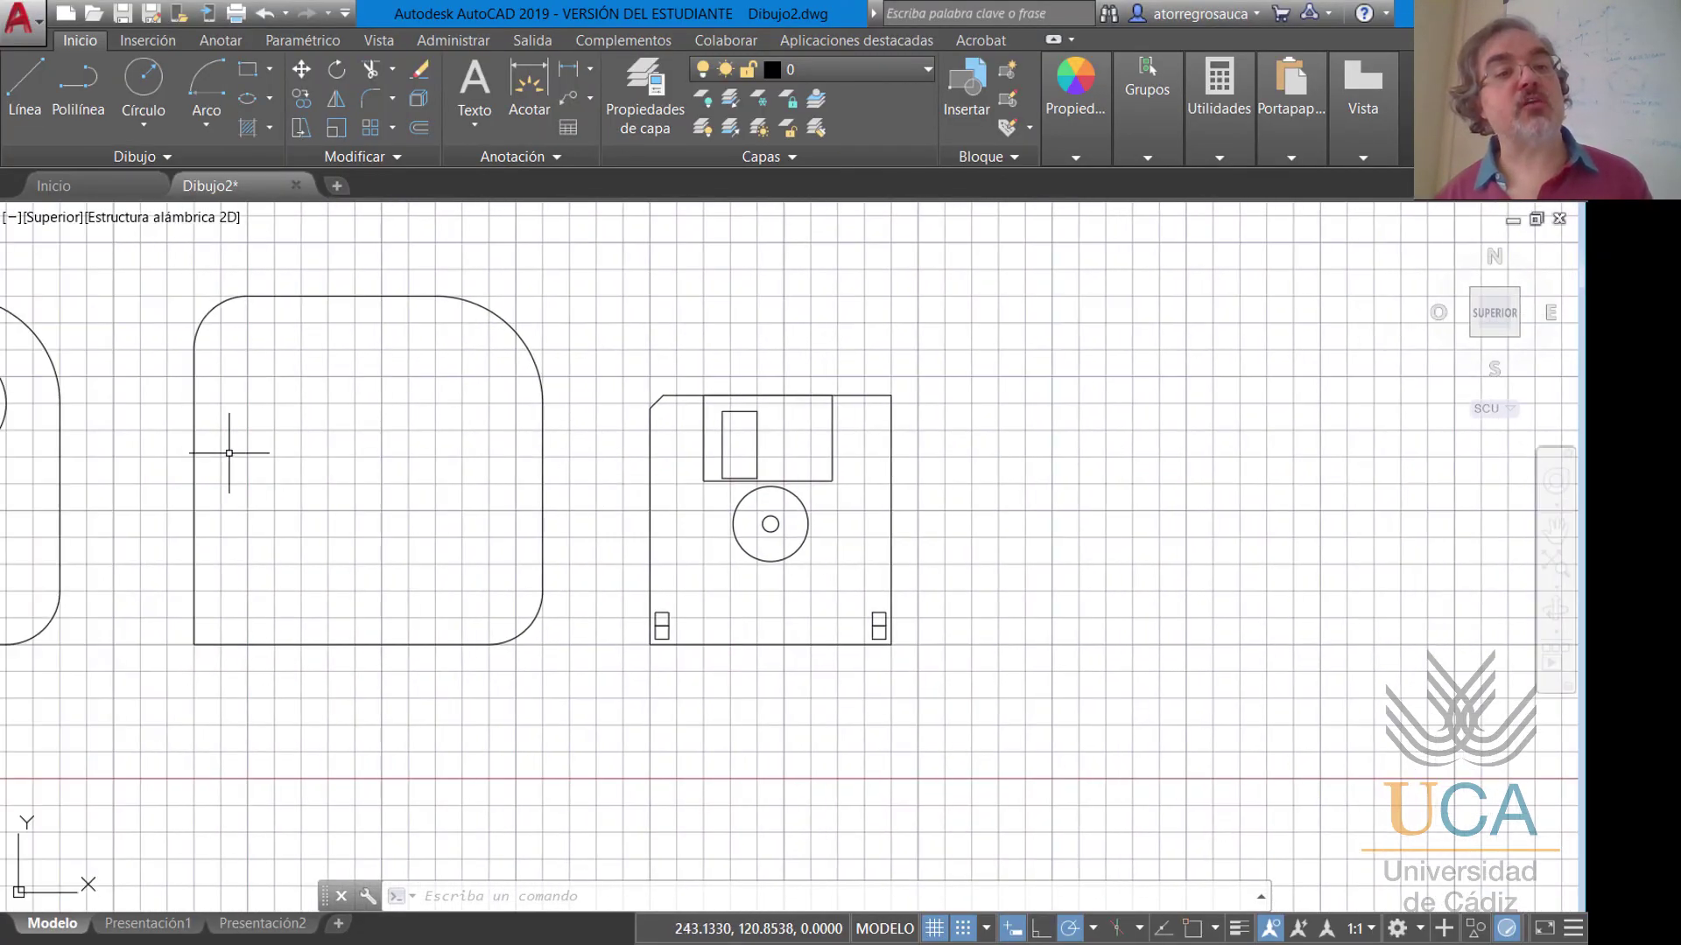
scroll(144, 458, "up", 2)
middle_click_drag(145, 457, 591, 453)
scroll(249, 441, "down", 2)
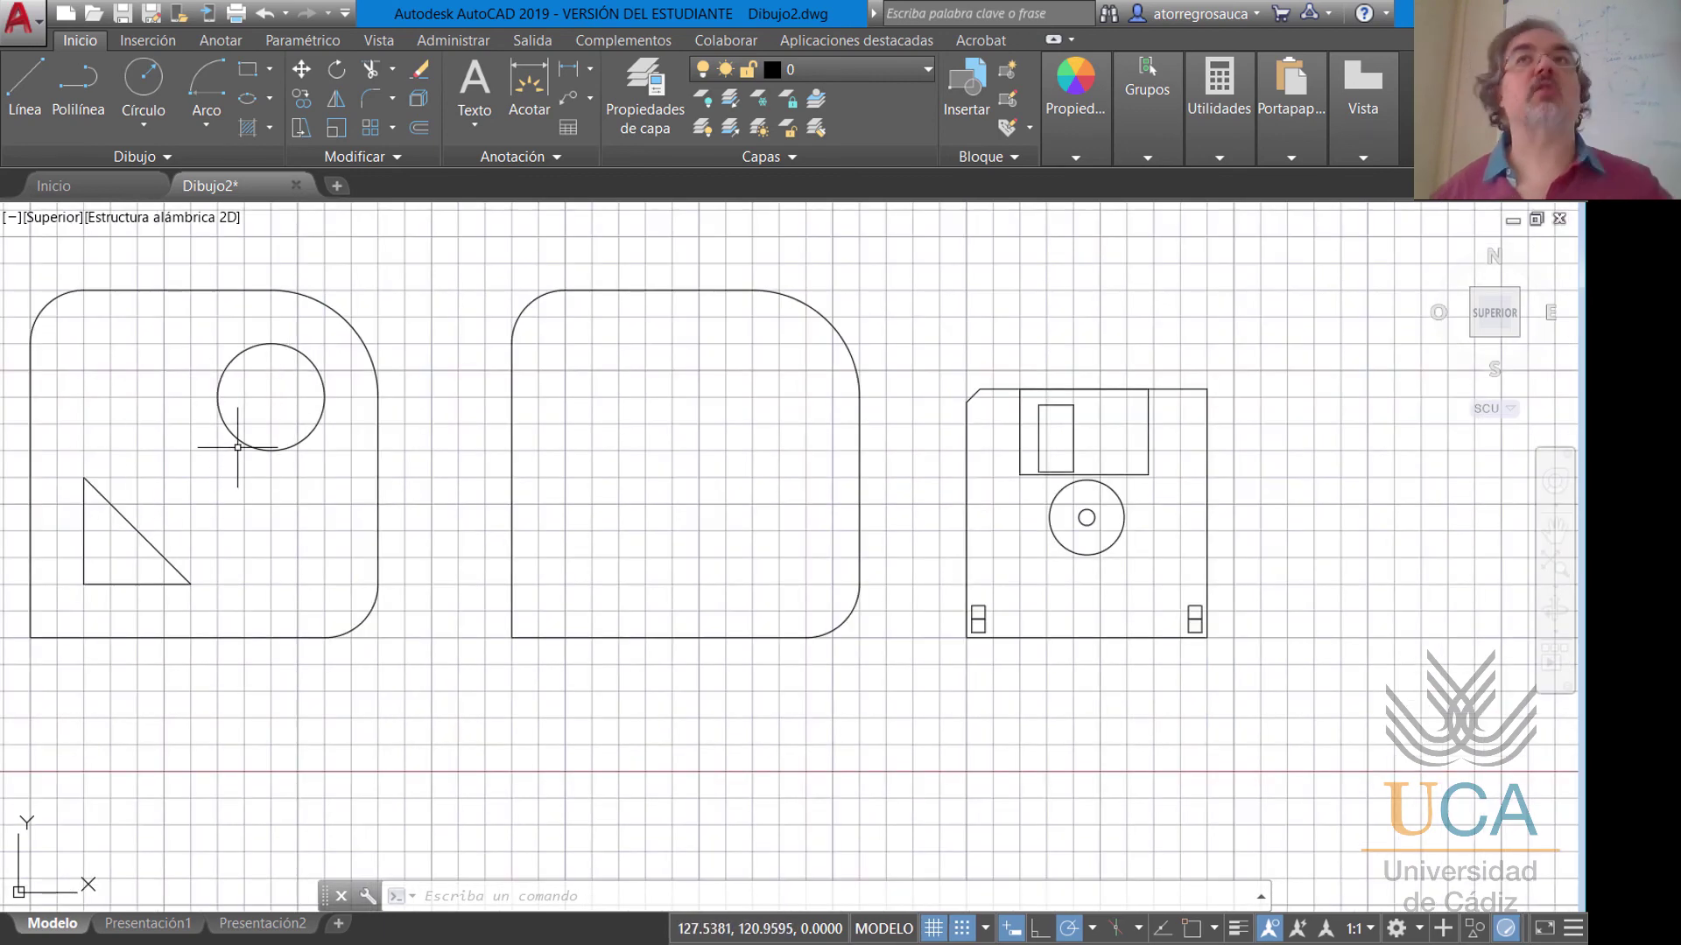
mouse_move(1088, 481)
middle_mouse_down()
mouse_move(823, 324)
mouse_move(806, 440)
middle_mouse_up()
scroll(813, 293, "up", 2)
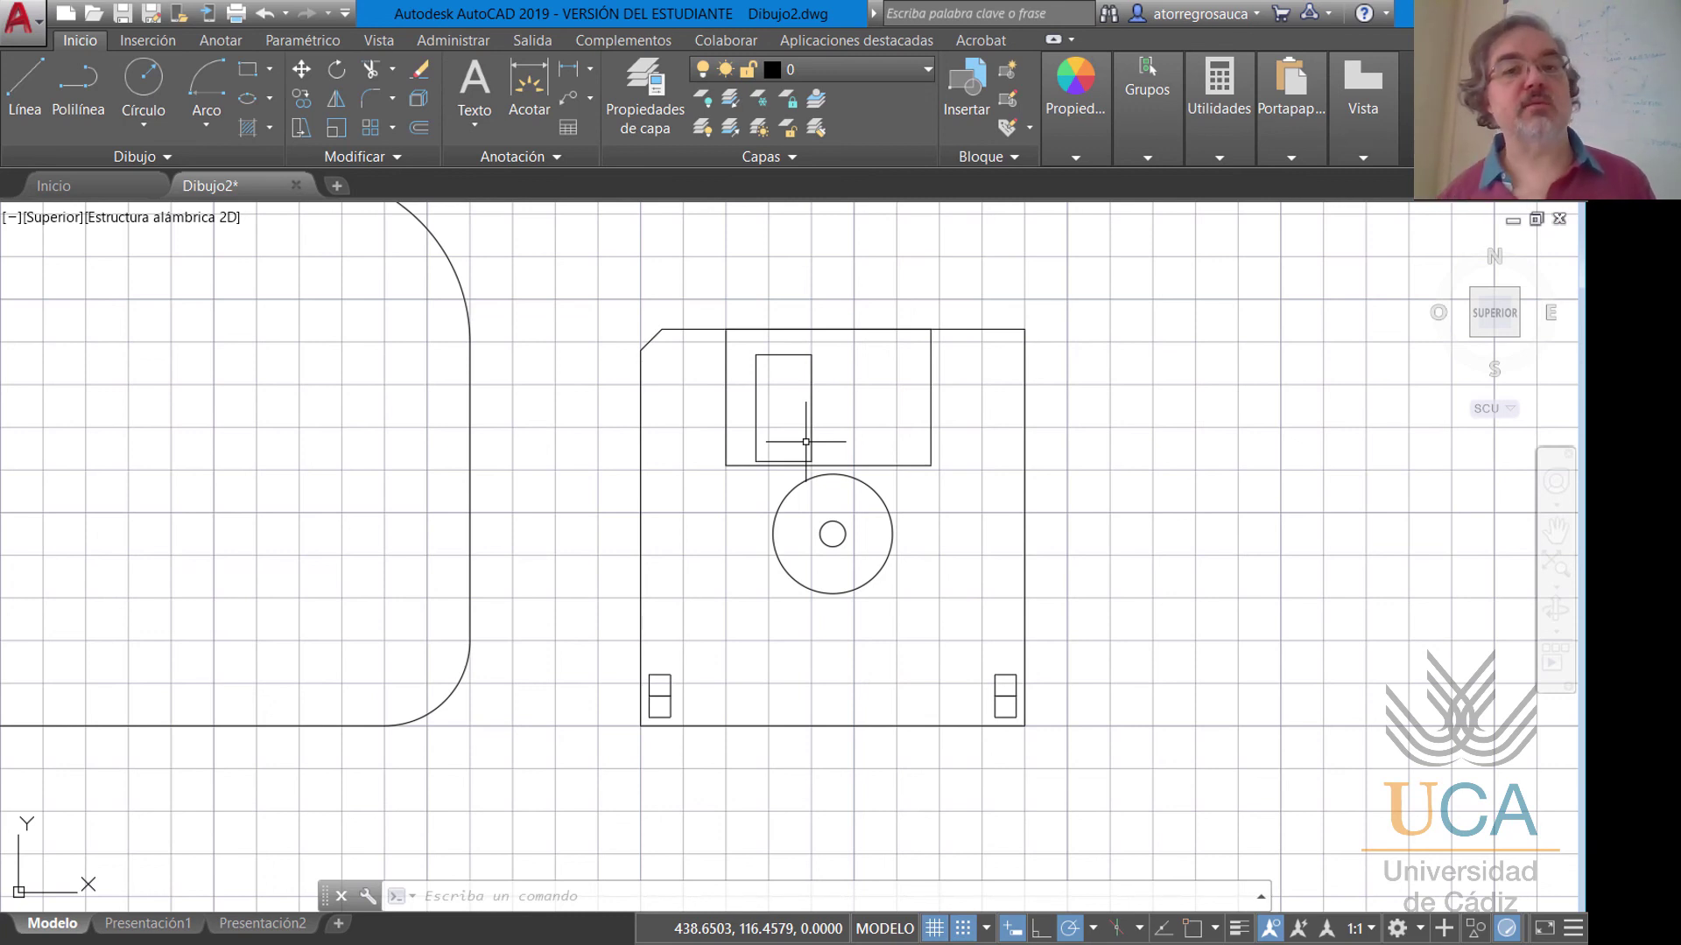
scroll(667, 353, "up", 4)
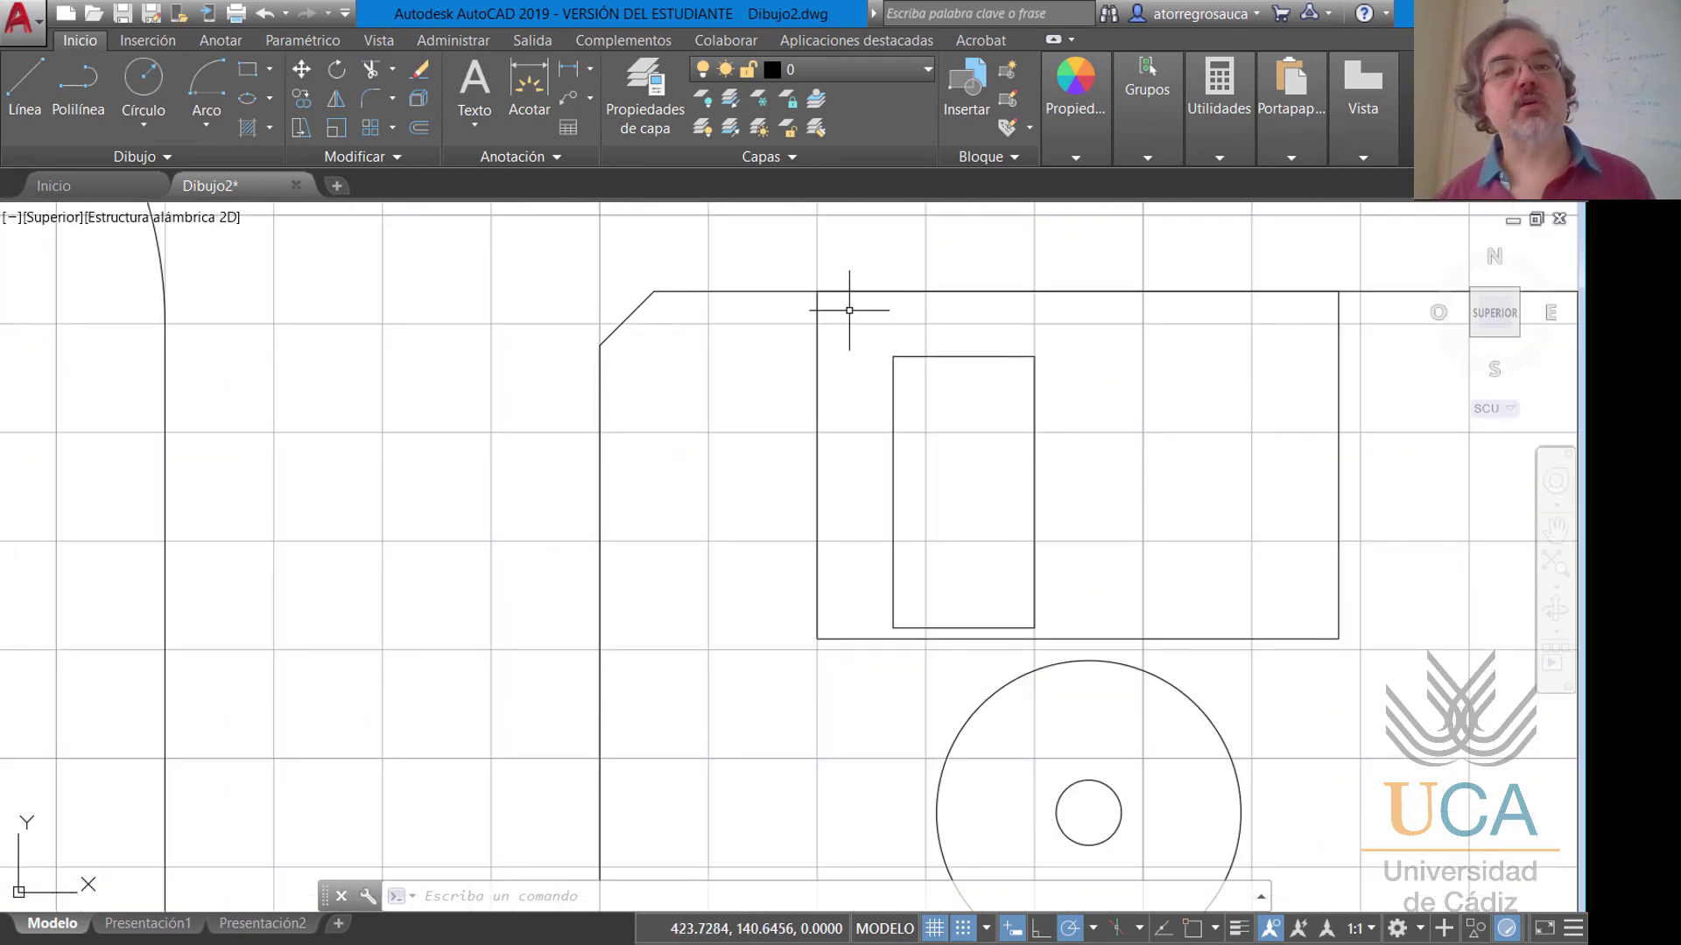
scroll(1095, 449, "down", 2)
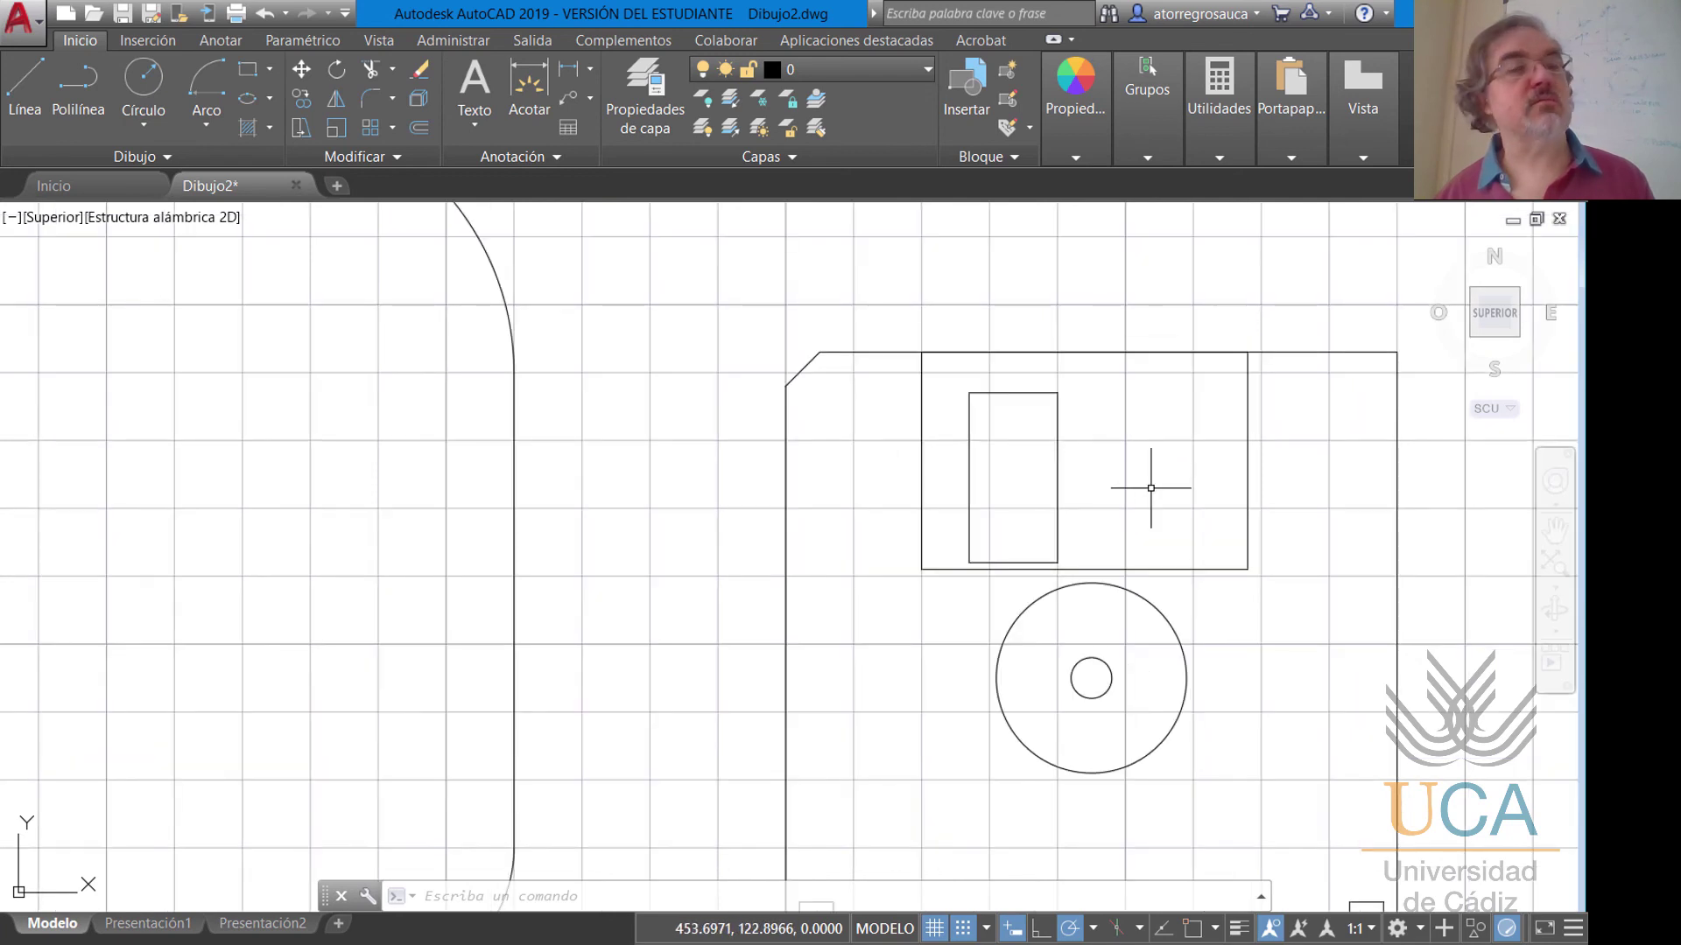
middle_click_drag(1151, 487, 903, 417)
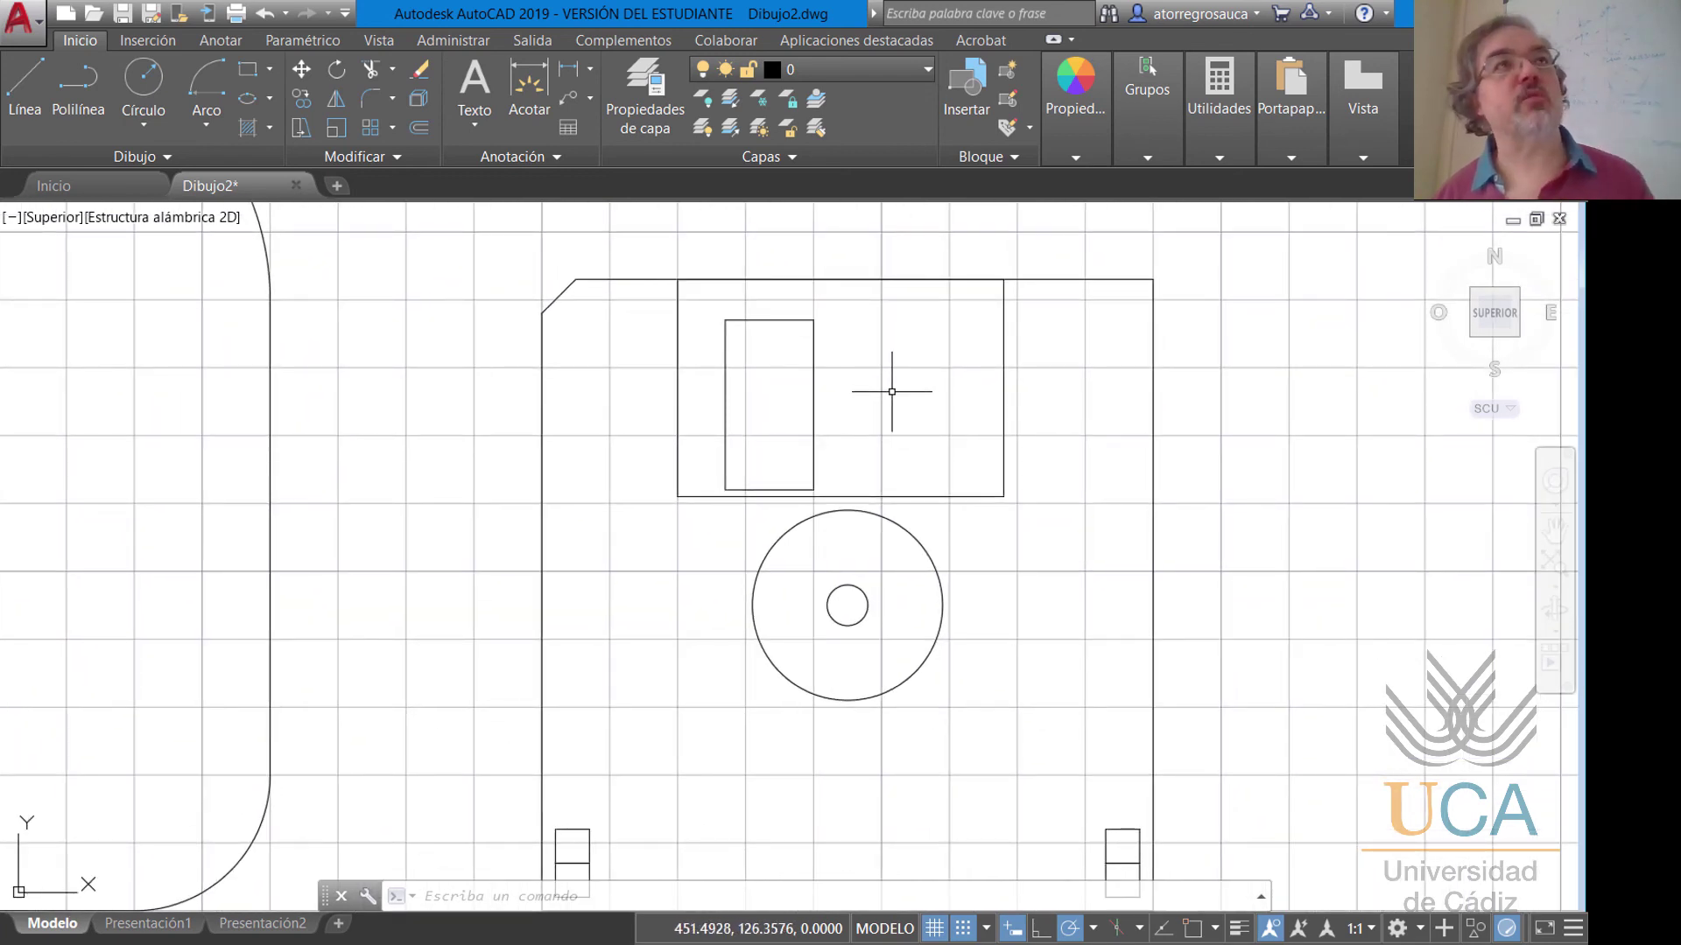